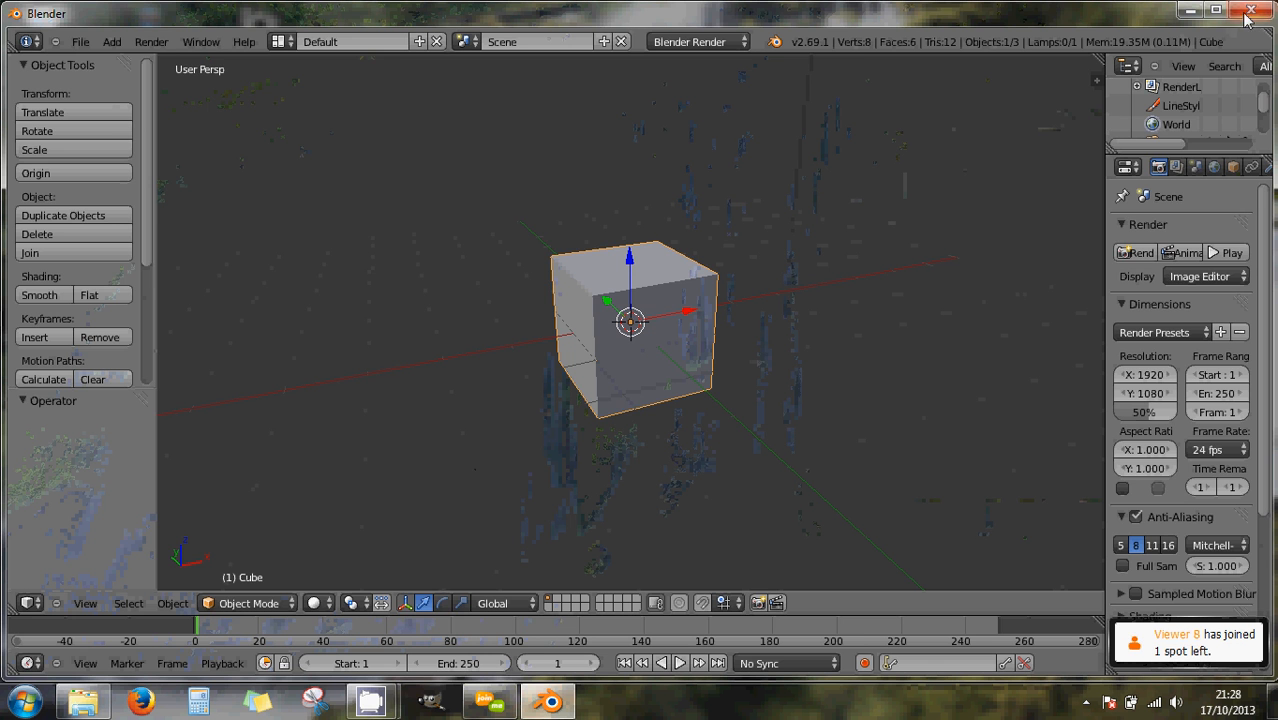
- Close Blender, relaunch it from the blender269.exe desktop shortcut using the graphics processor option, and dismiss the splash screen
click(1251, 10)
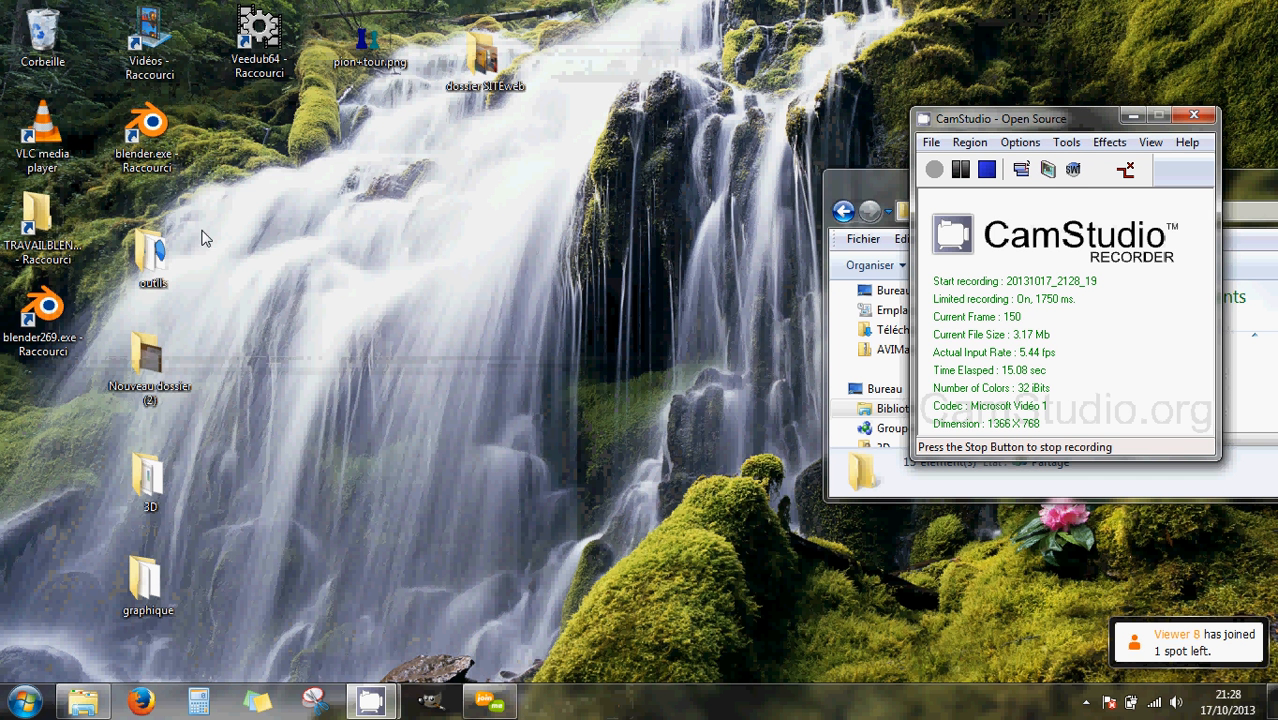
double_click(50, 315)
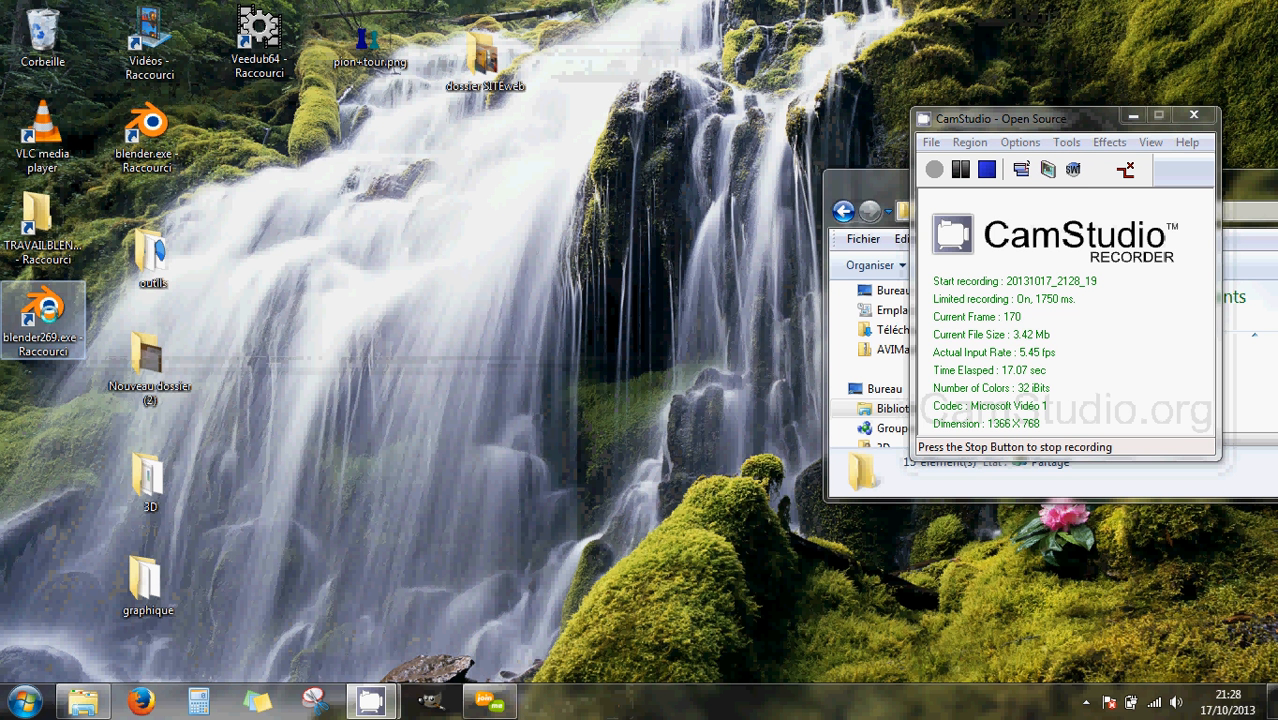
right_click(50, 318)
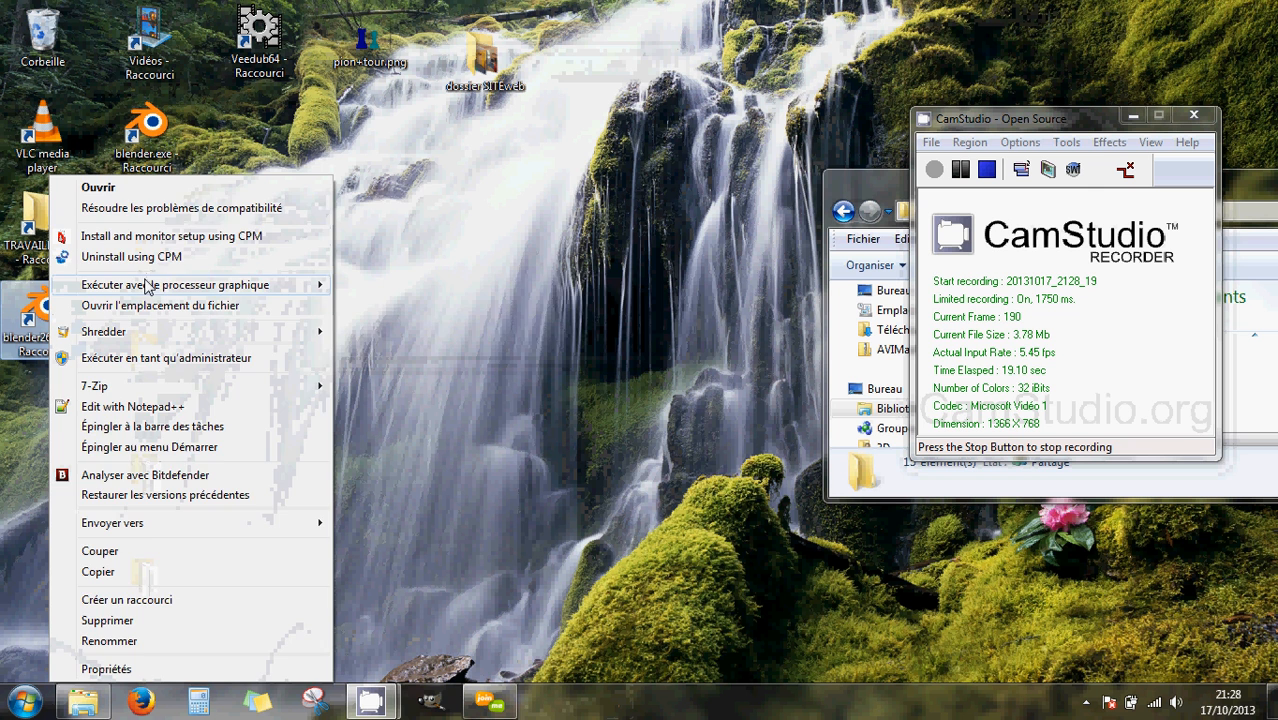
mouse_move(150, 285)
click(399, 287)
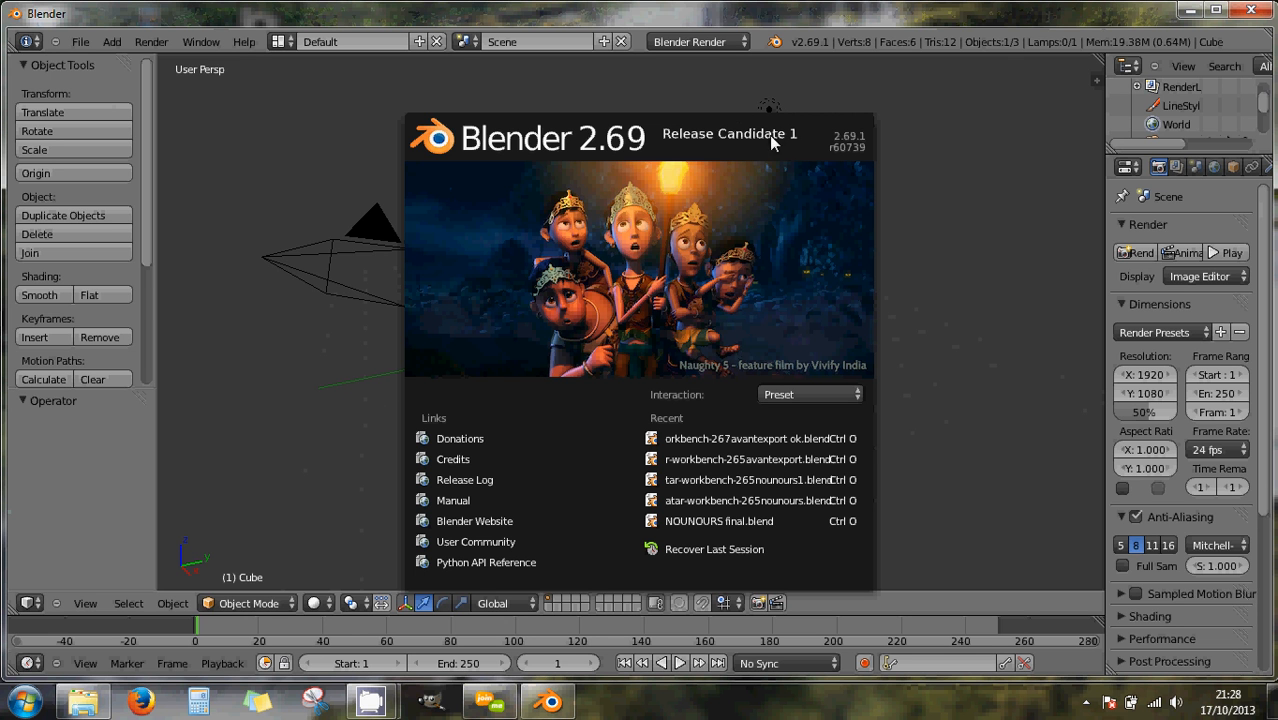
click(898, 341)
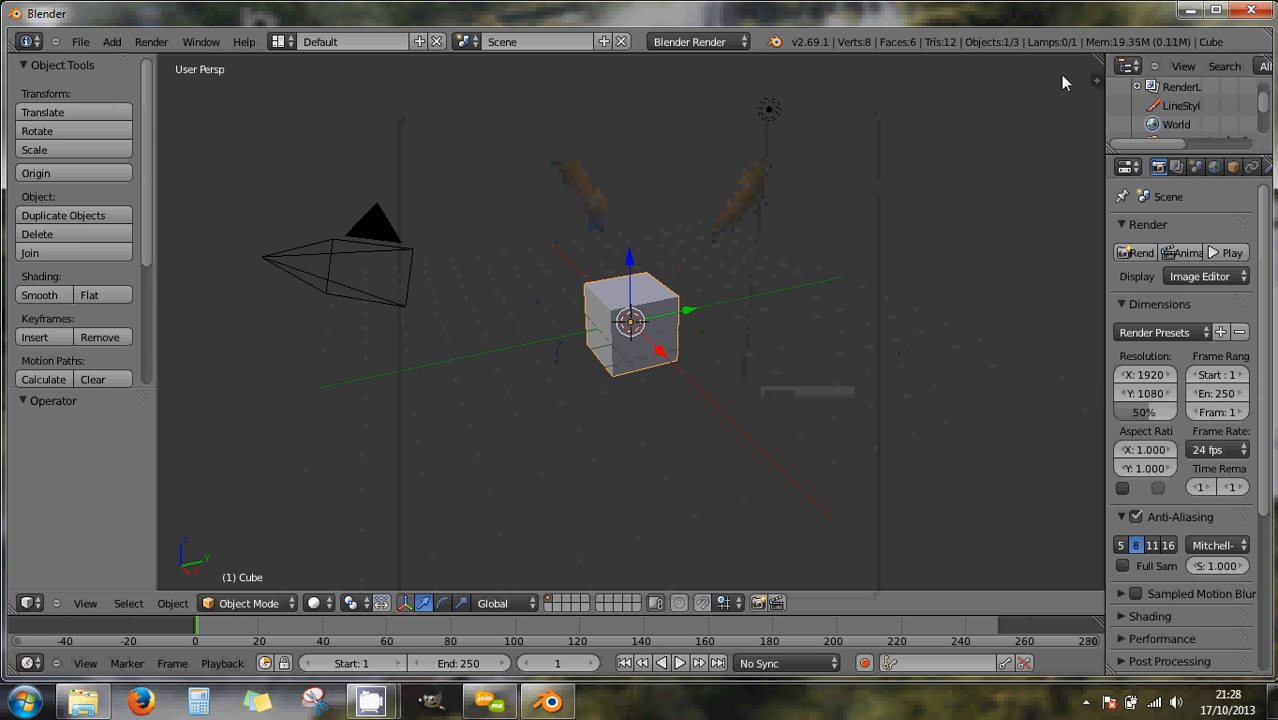
drag(1095, 57, 1038, 57)
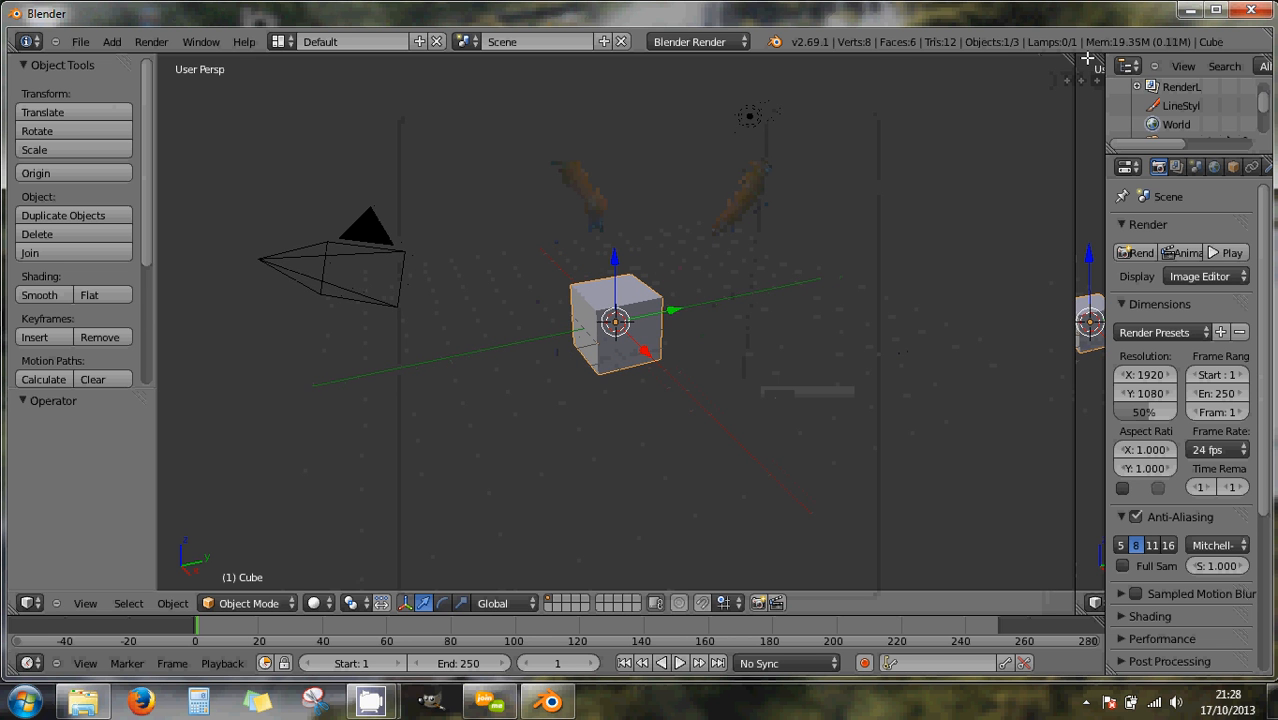
right_click(1037, 327)
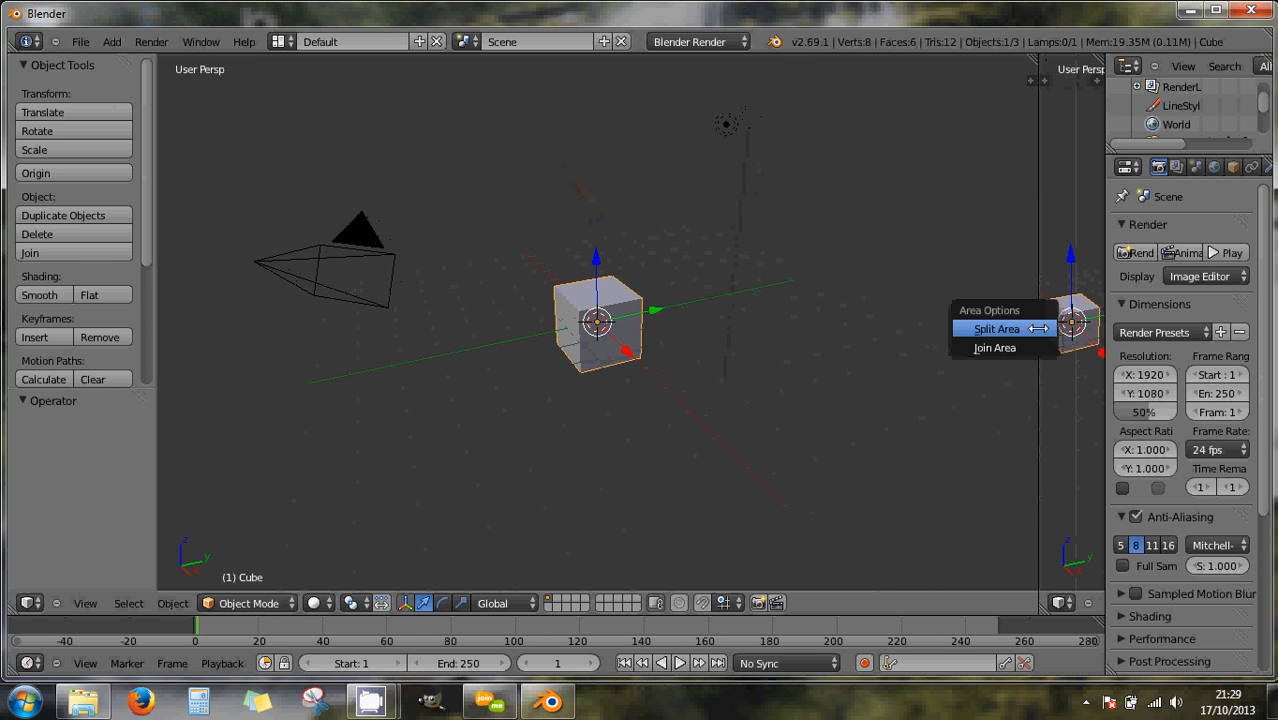
click(995, 347)
click(1066, 351)
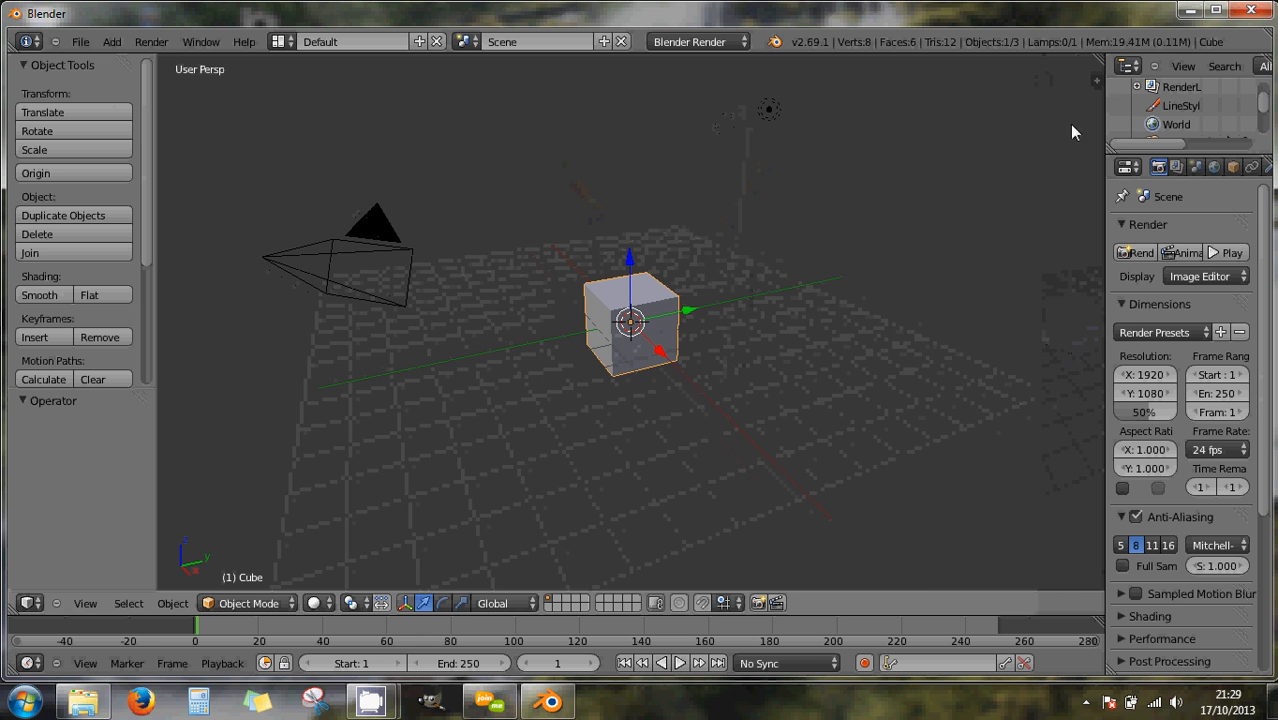
- Show the 3D view's properties sidebar, start the Screencast Keys display and set its mouse display to Text
click(1097, 80)
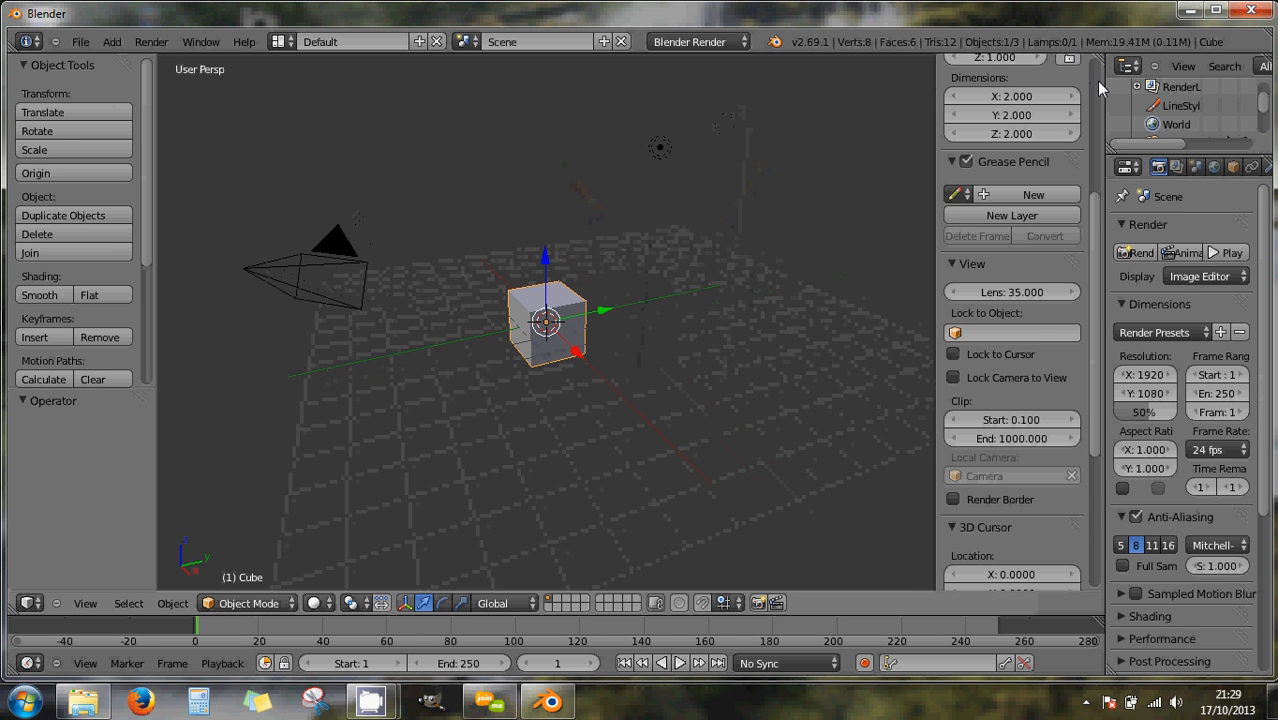
scroll(1014, 507, down, 6)
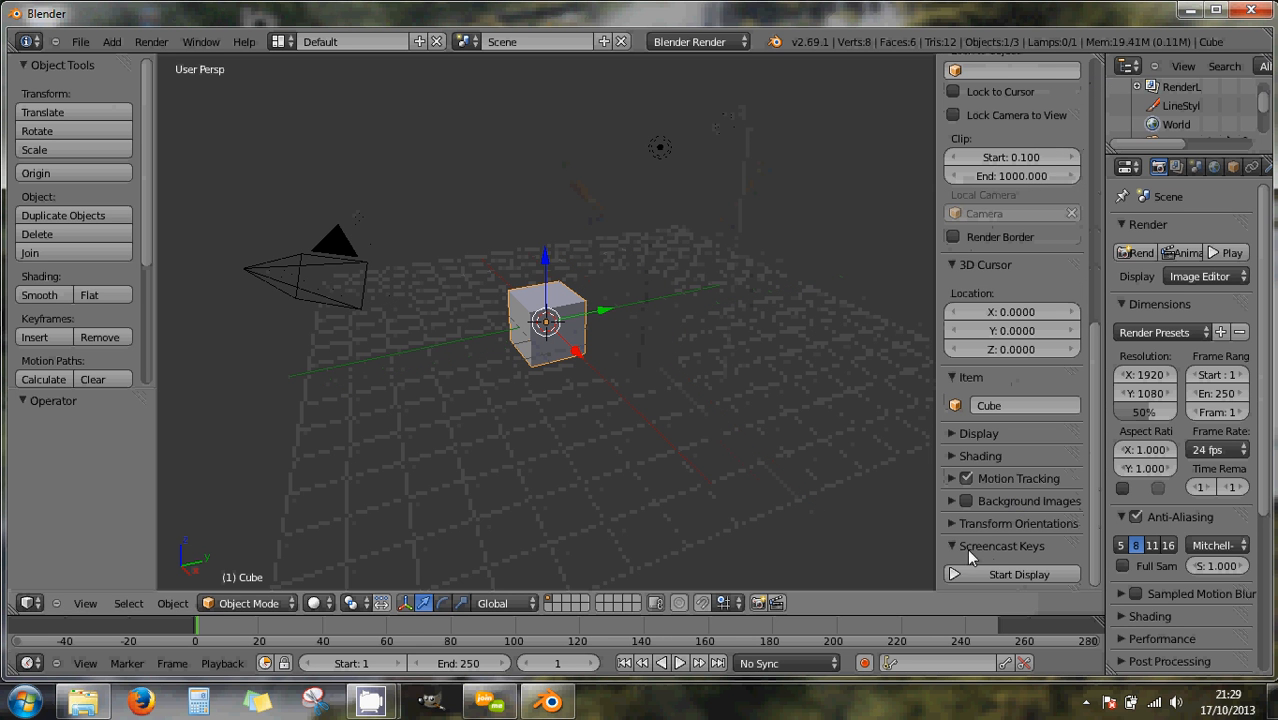
click(1000, 575)
scroll(1004, 530, down, 4)
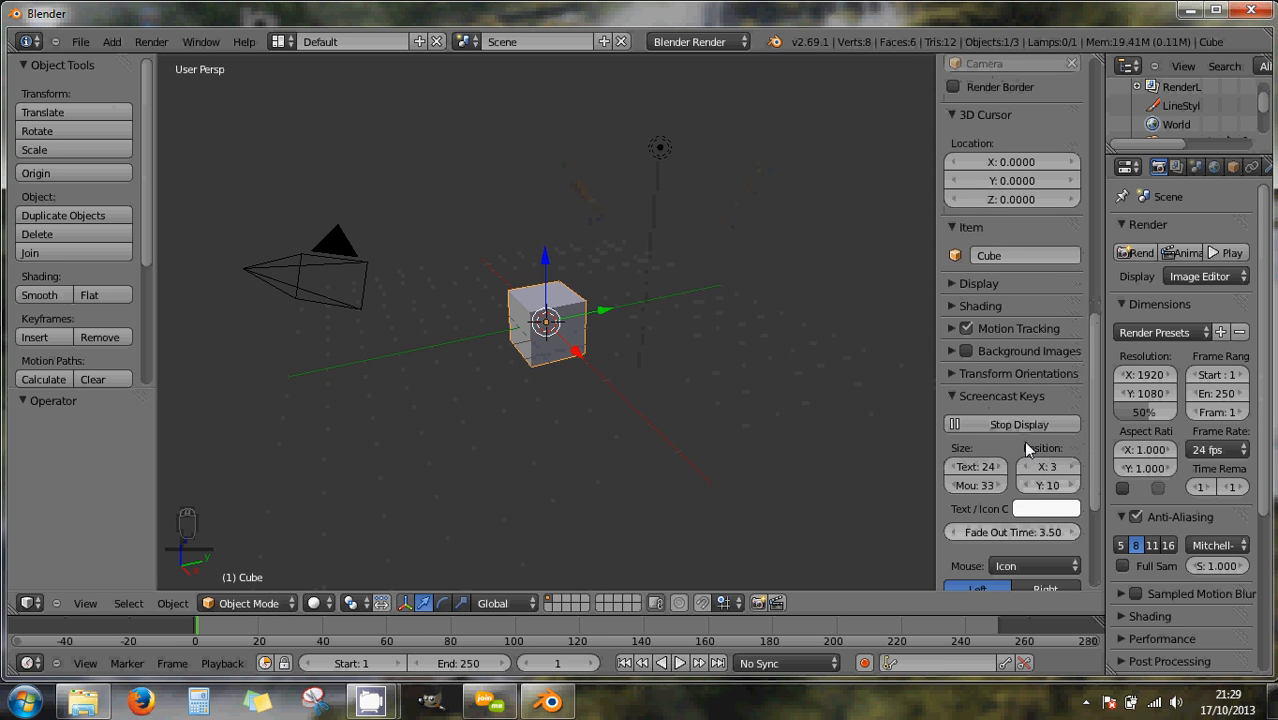
scroll(1020, 530, down, 2)
click(1016, 491)
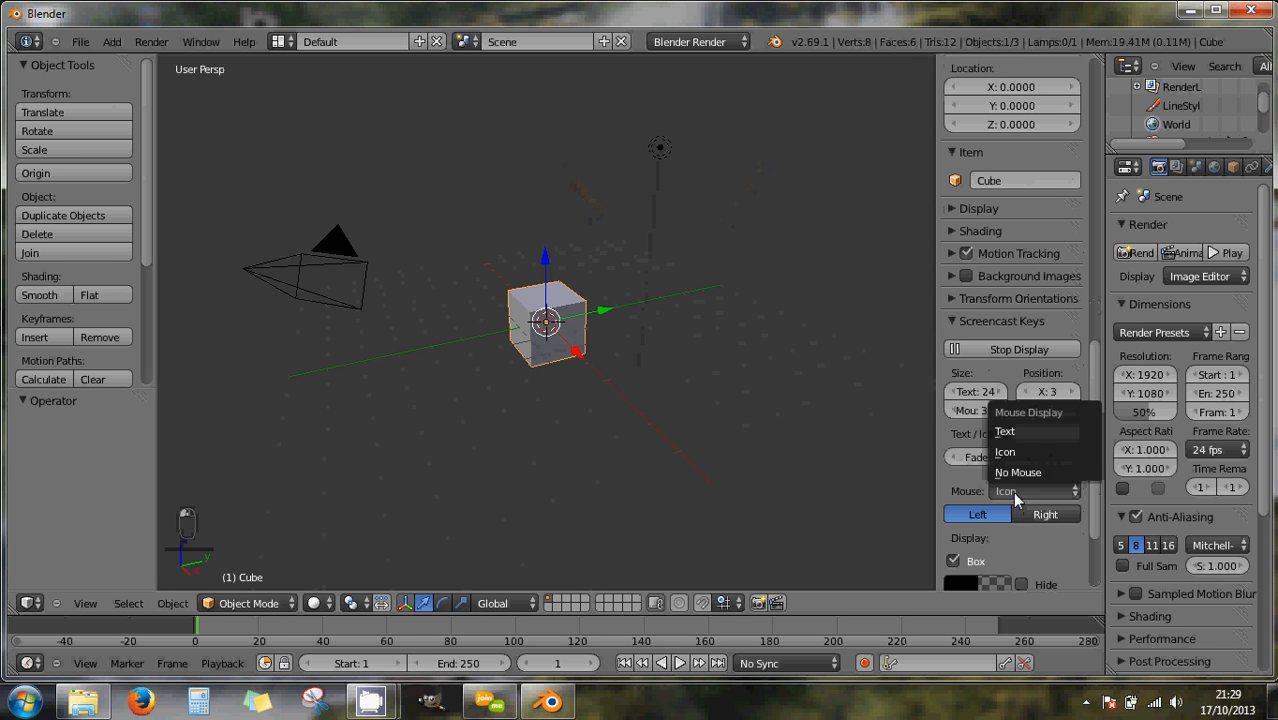
click(1005, 432)
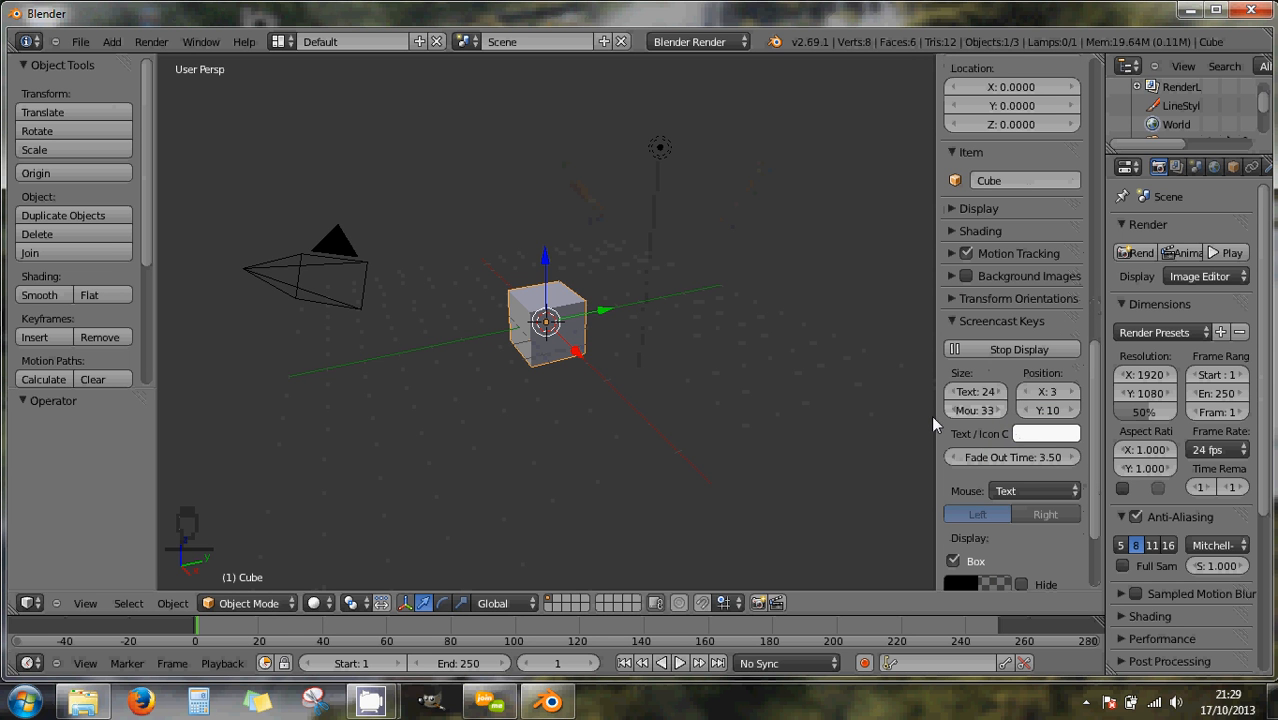
- Widen the properties sidebar, enable Background Images and add an empty image entry
drag(934, 419, 970, 424)
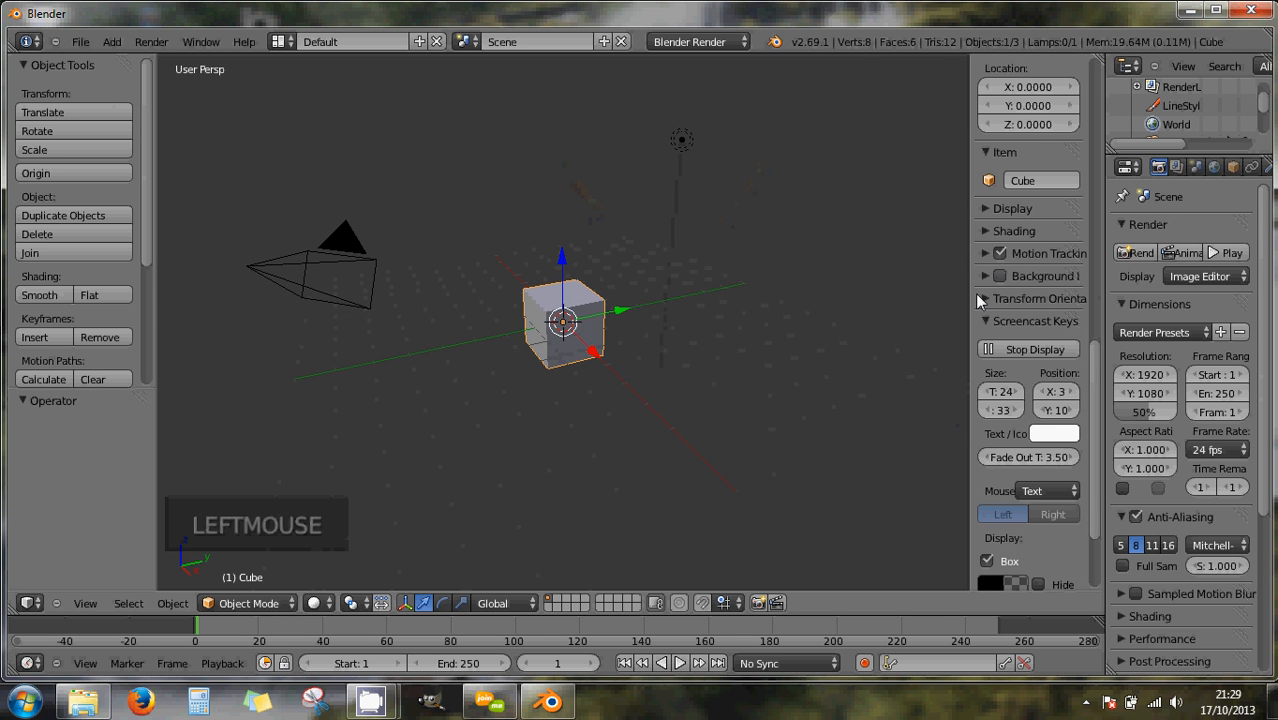
drag(966, 308, 878, 307)
click(907, 277)
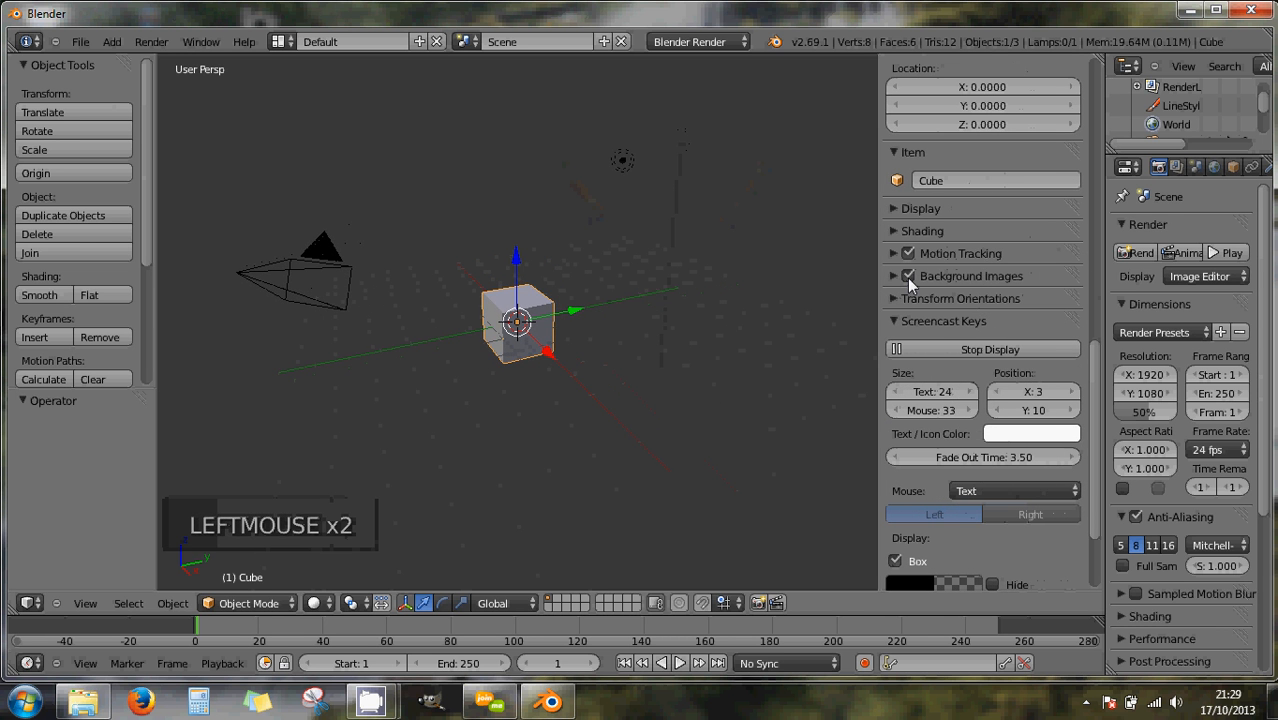
click(896, 276)
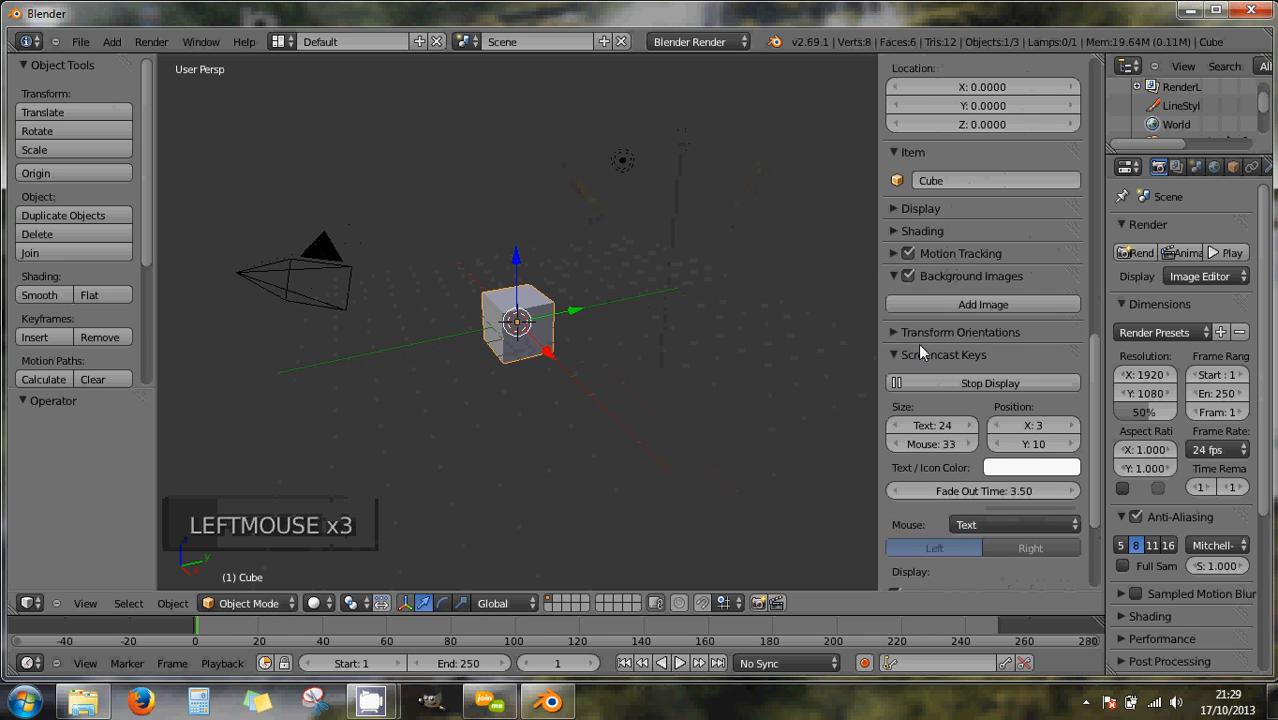
click(952, 308)
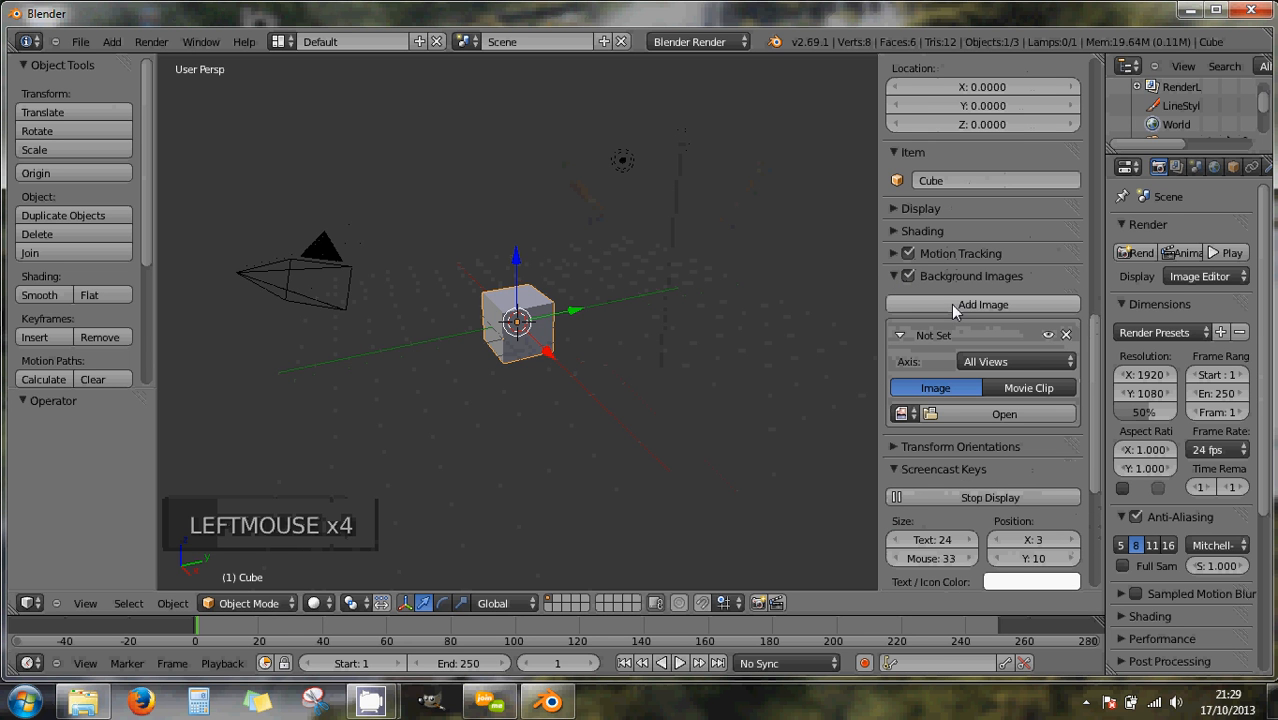
- Load cavalier.png from the Documents\3d\COURS folder as the background image, showing the files as thumbnails
click(930, 414)
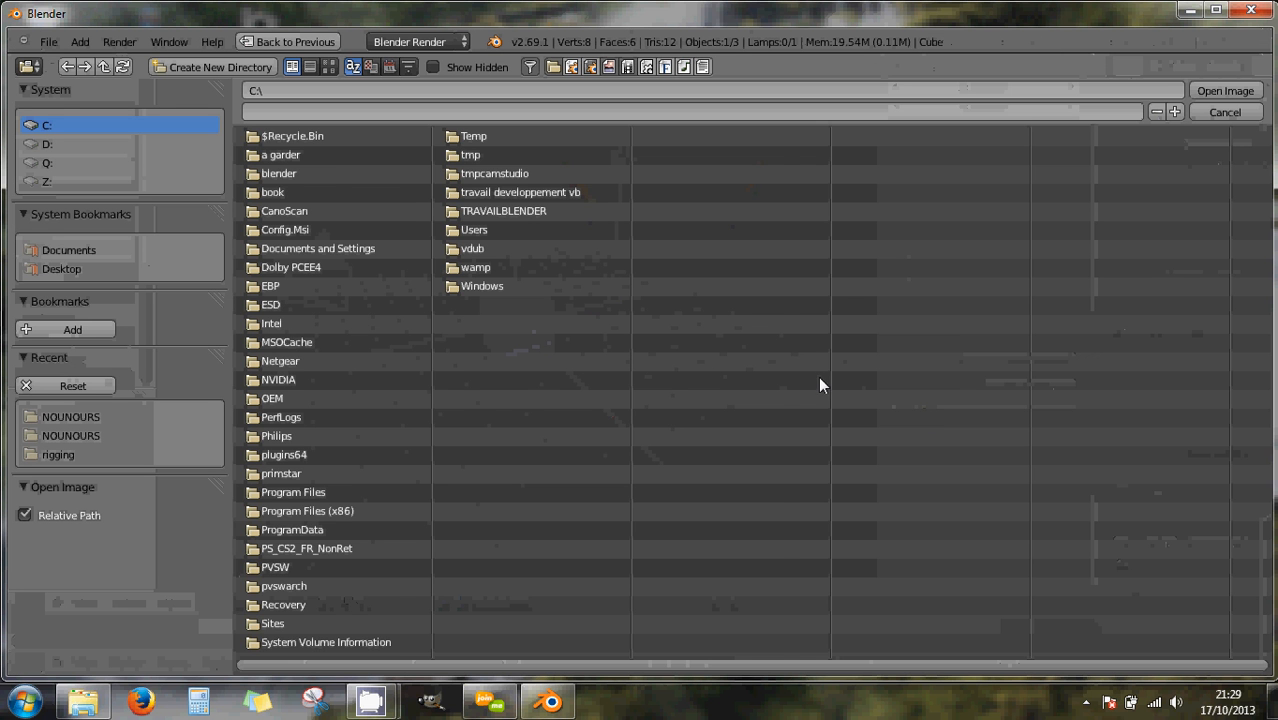
click(64, 248)
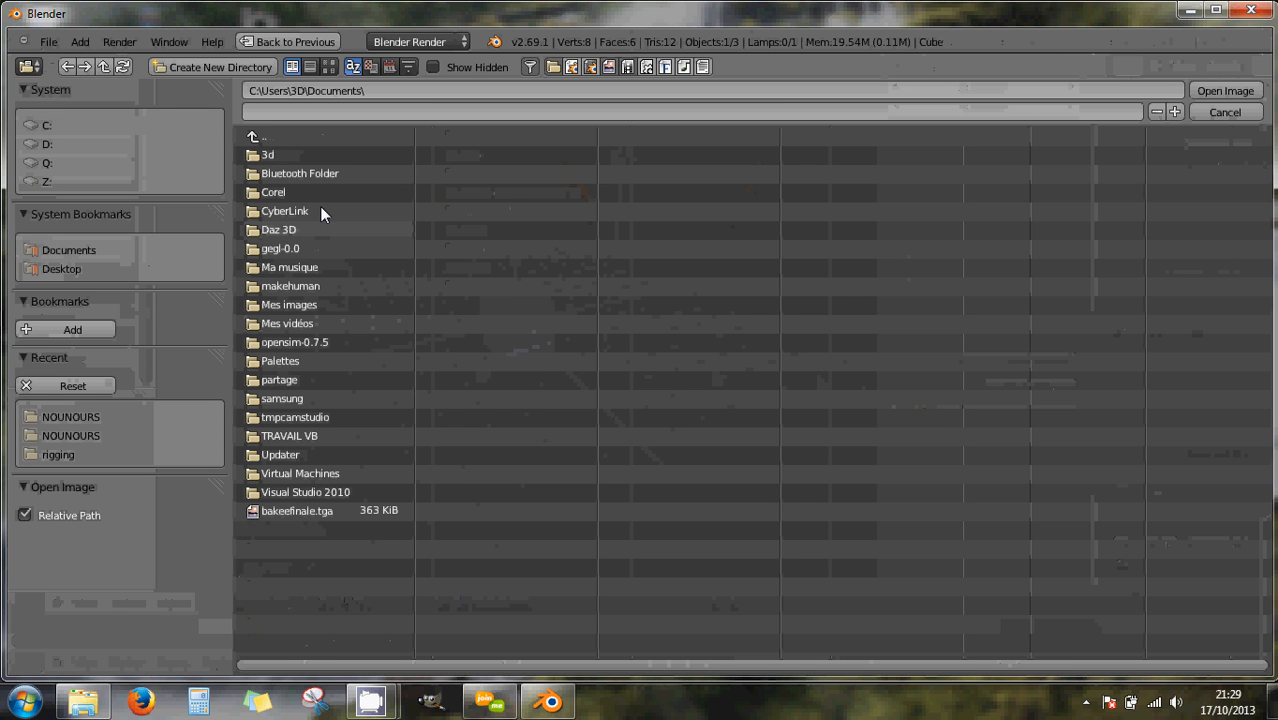
click(266, 155)
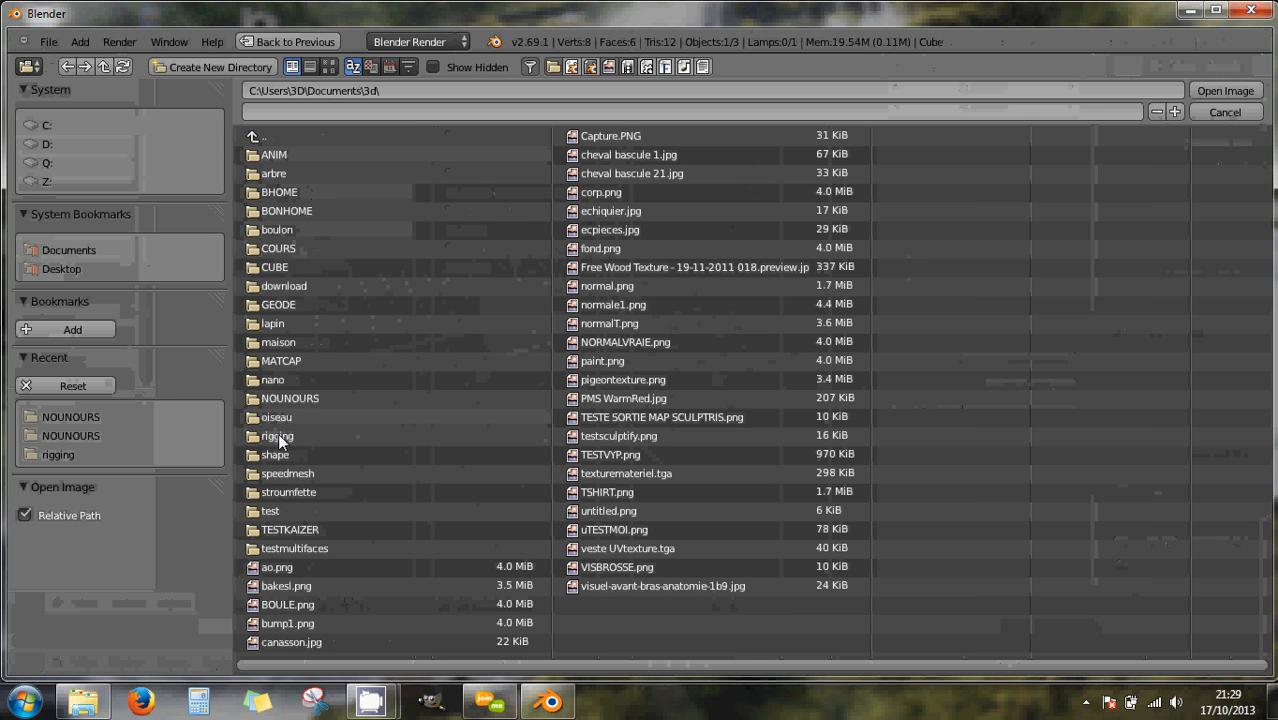
click(281, 248)
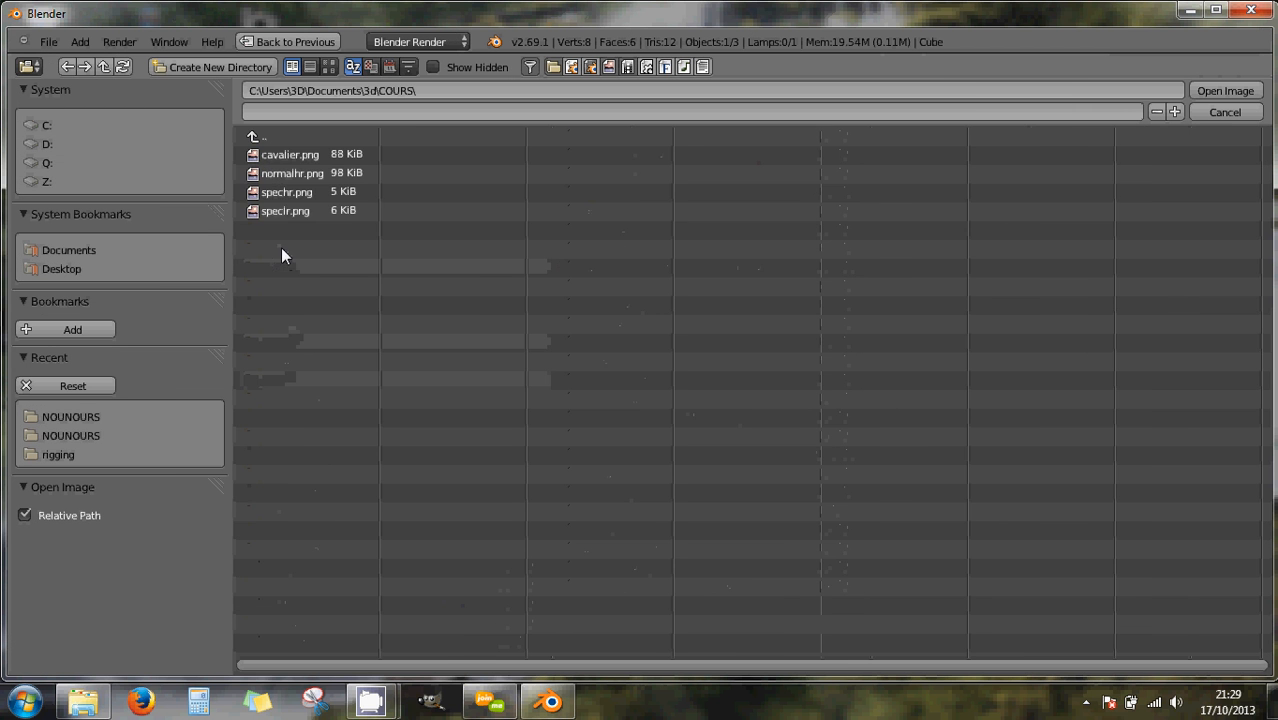
click(281, 154)
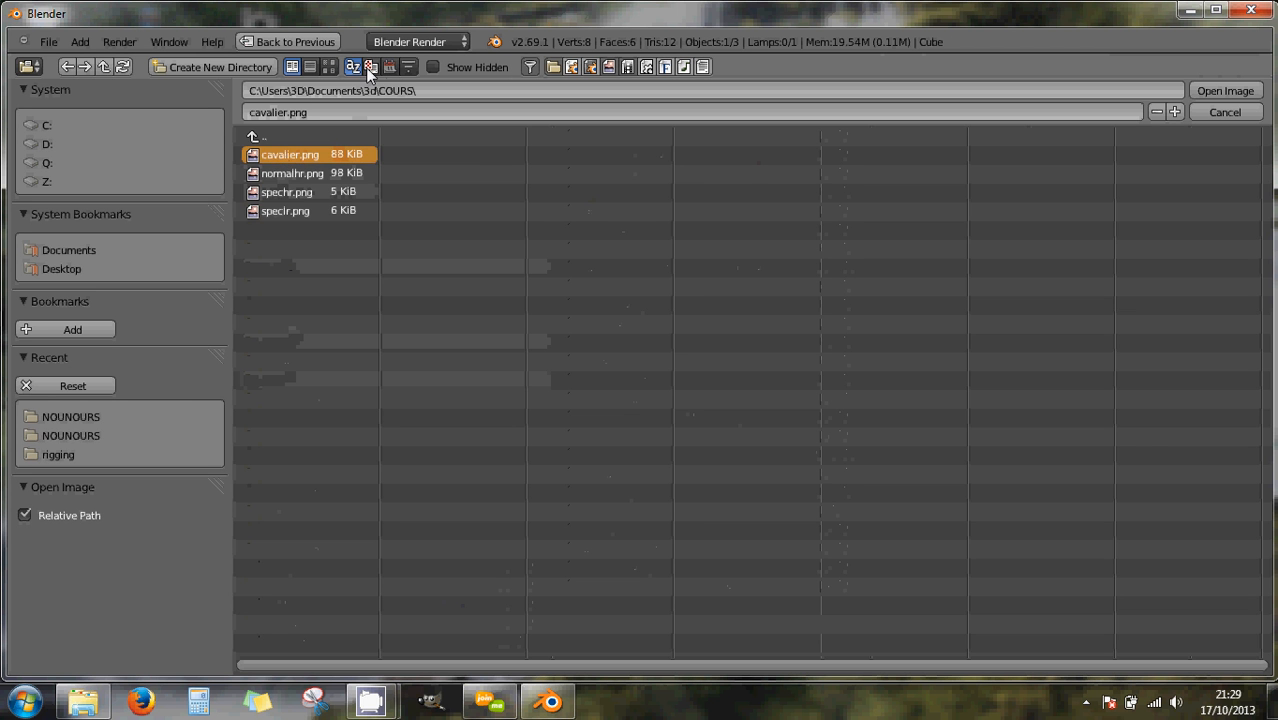
click(329, 66)
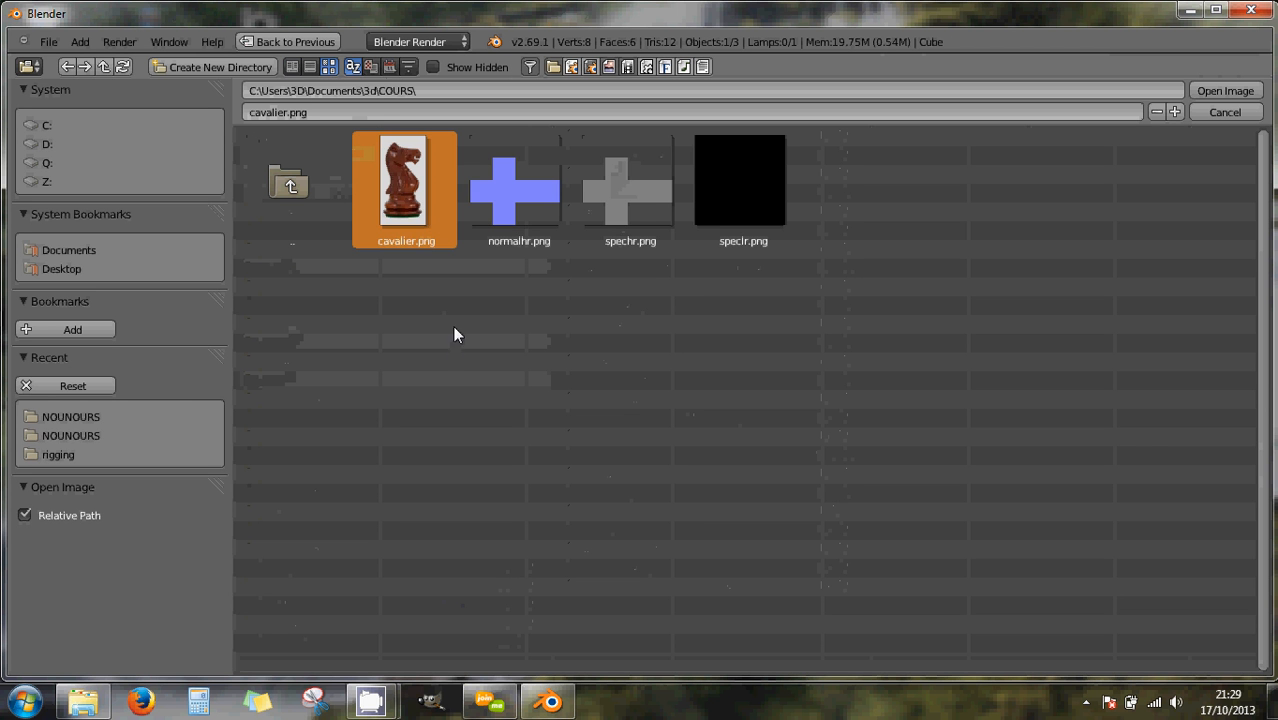
double_click(411, 181)
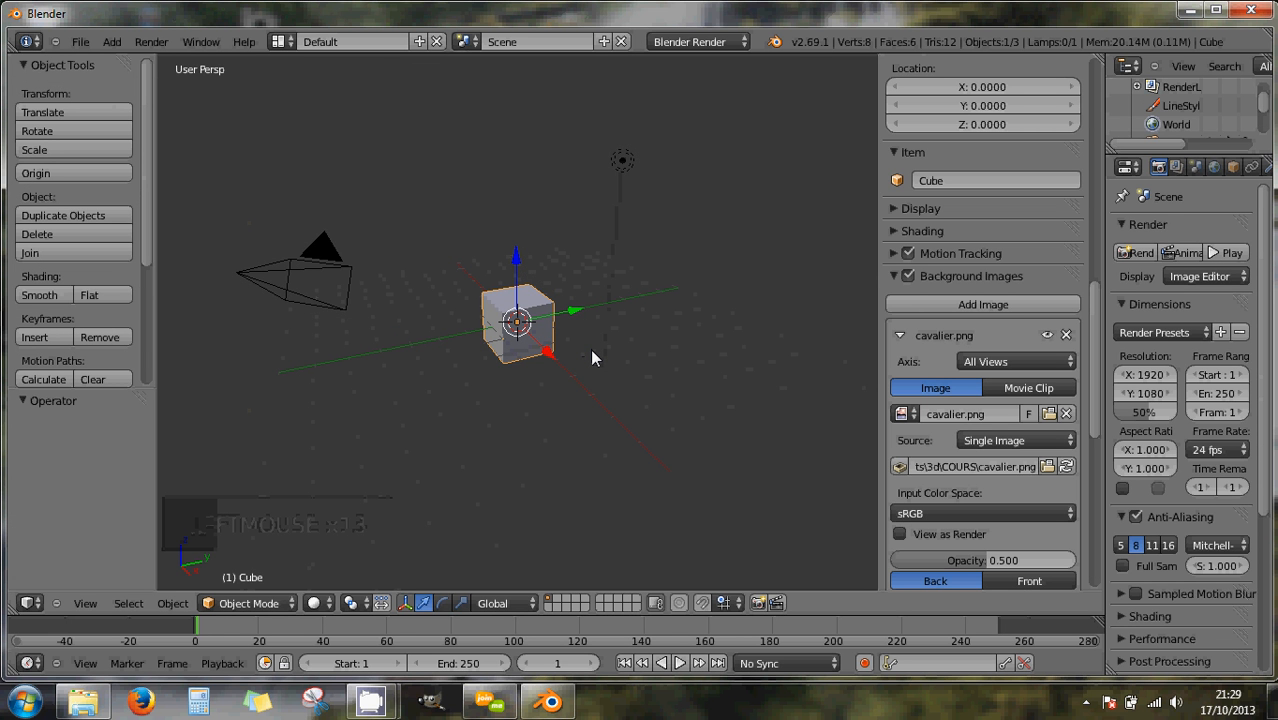
- In the front orthographic view, set the knight background image's Y offset to 4.100
key(KP_1)
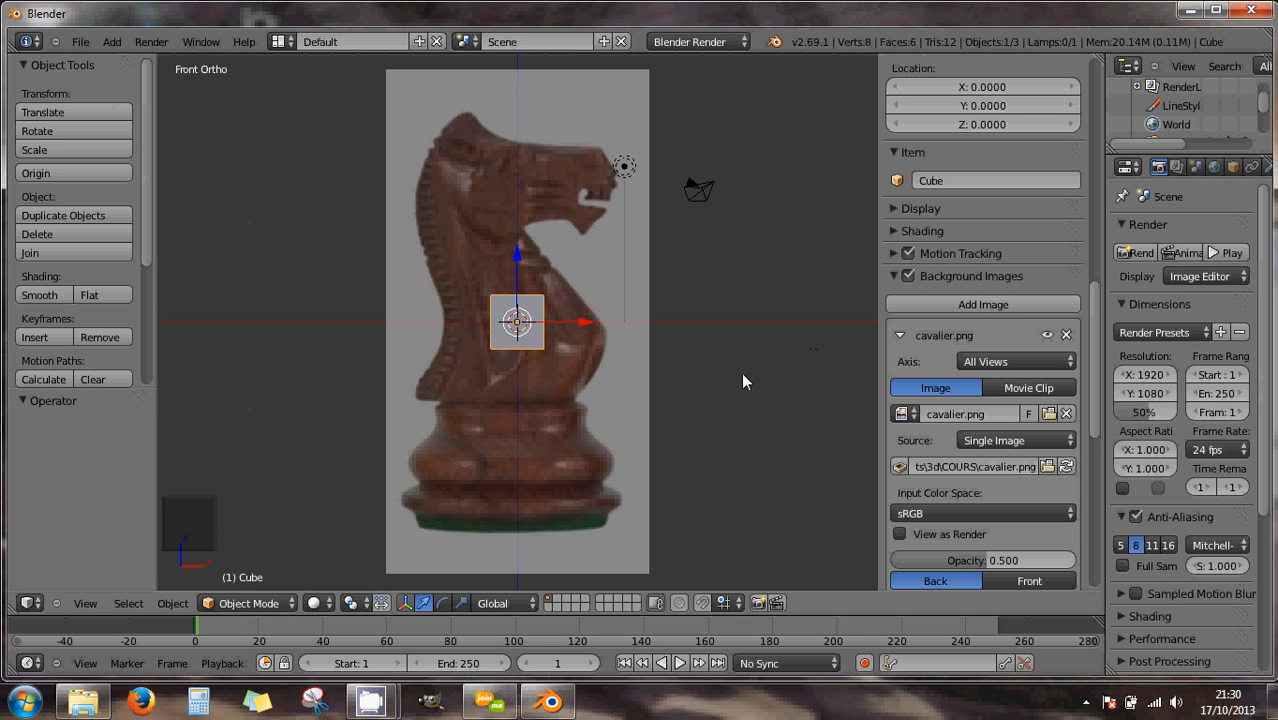
scroll(980, 489, down, 4)
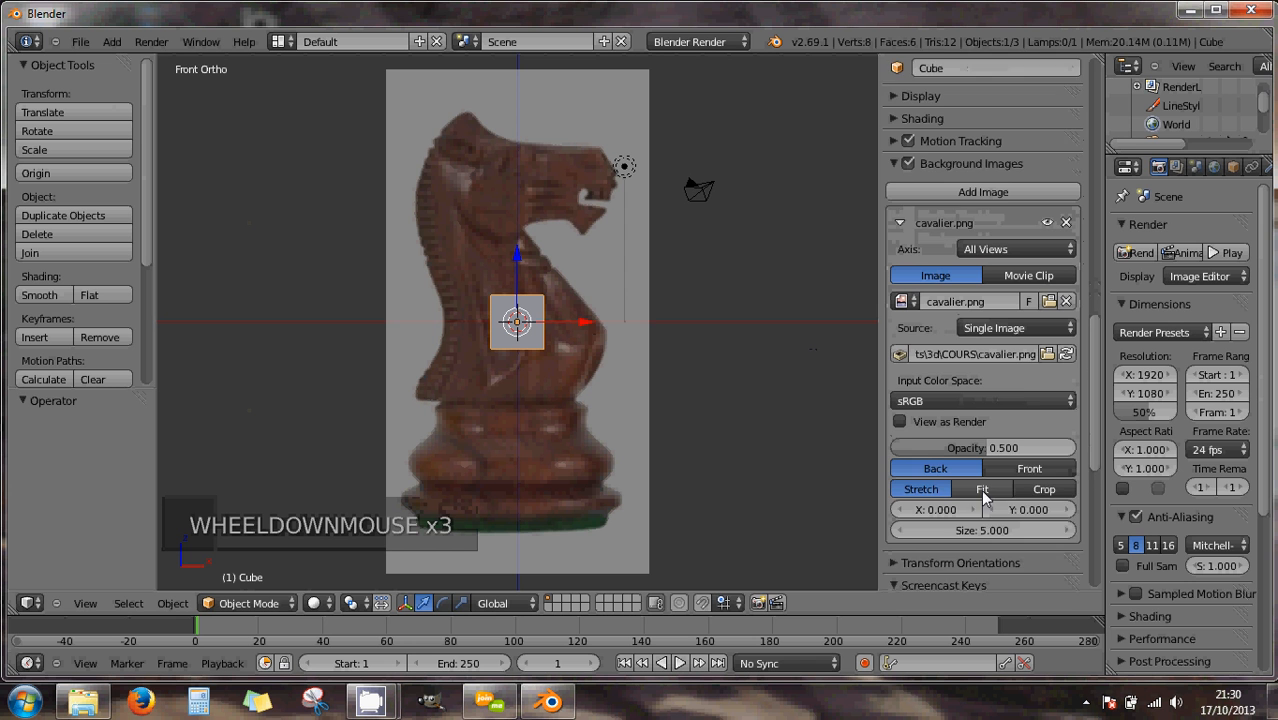
drag(923, 478, 920, 478)
drag(1005, 480, 1060, 480)
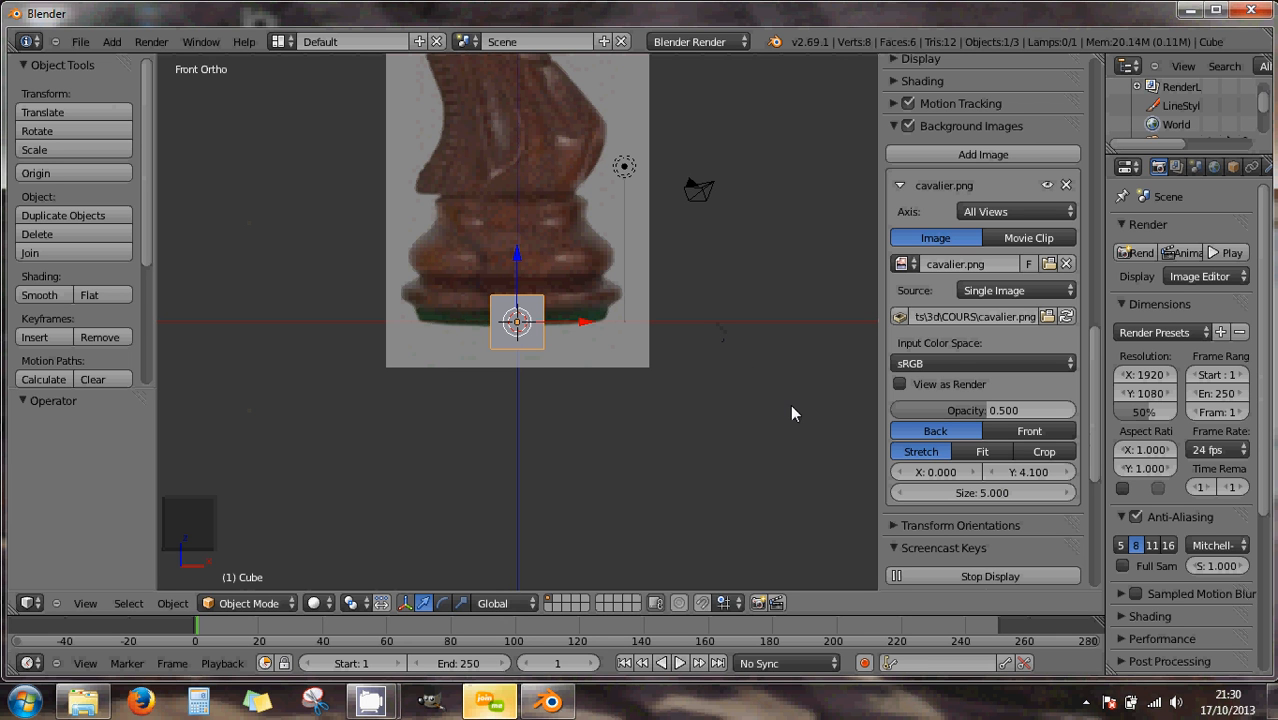
- Scale the knight background image to size 1.800 and set its Y offset to 1.400 to keep its base on the X axis
scroll(748, 391, down, 4)
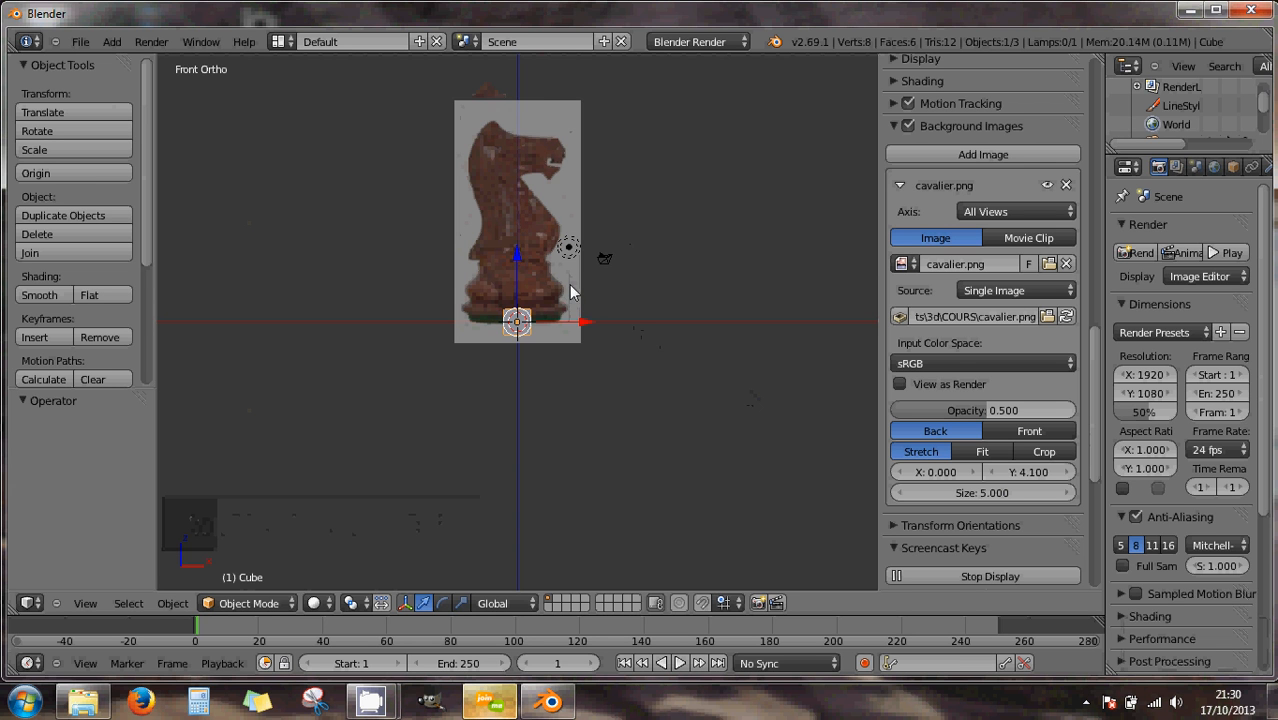
scroll(568, 262, up, 1)
scroll(570, 269, down, 1)
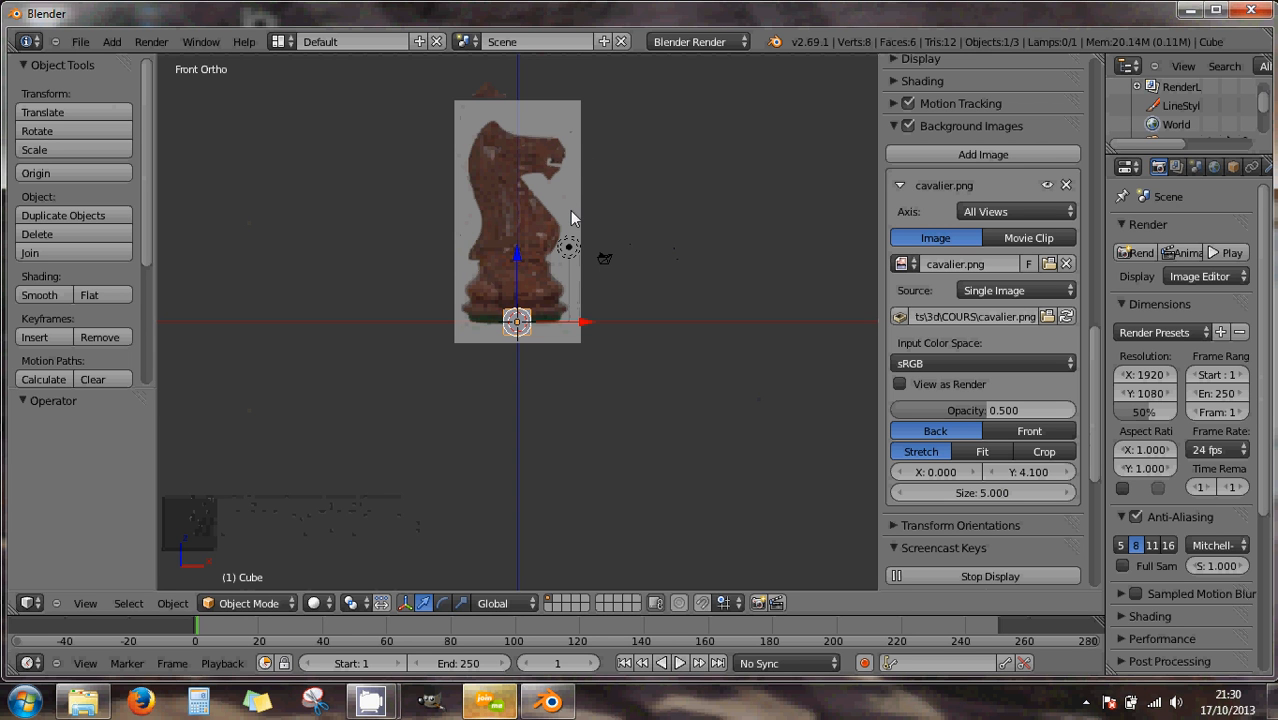
scroll(572, 224, up, 1)
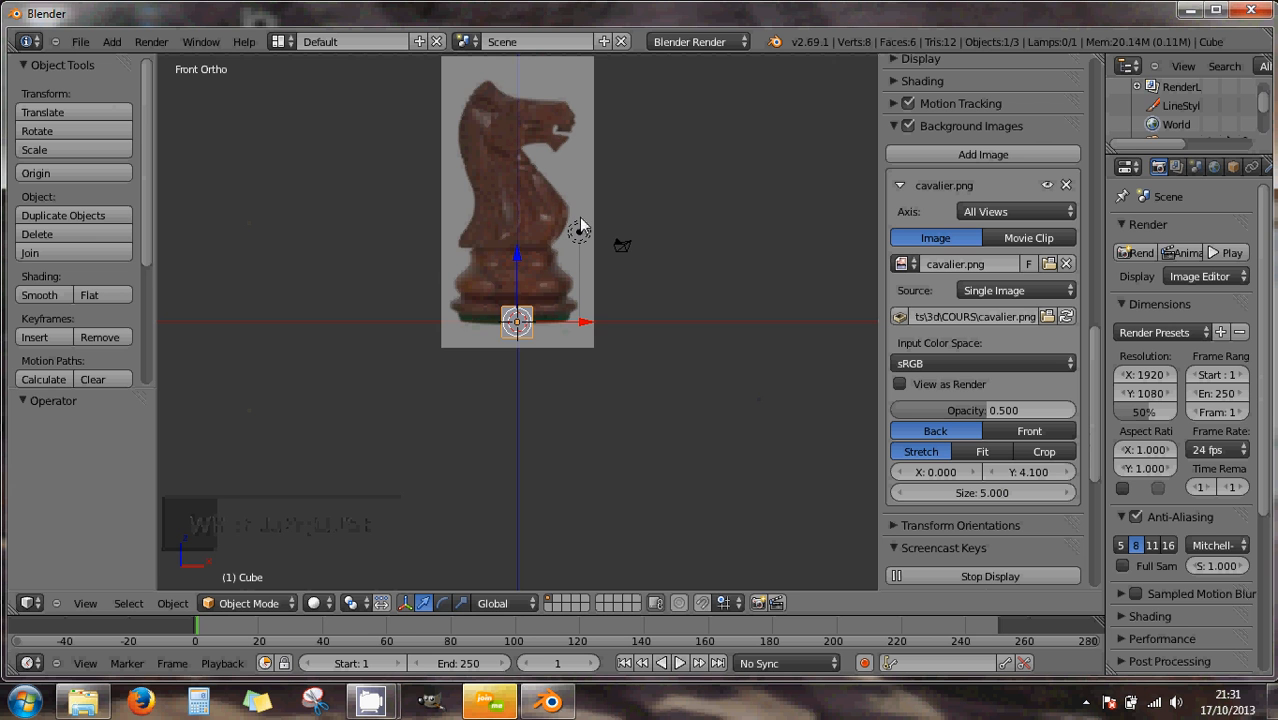
scroll(580, 224, up, 1)
scroll(581, 226, down, 1)
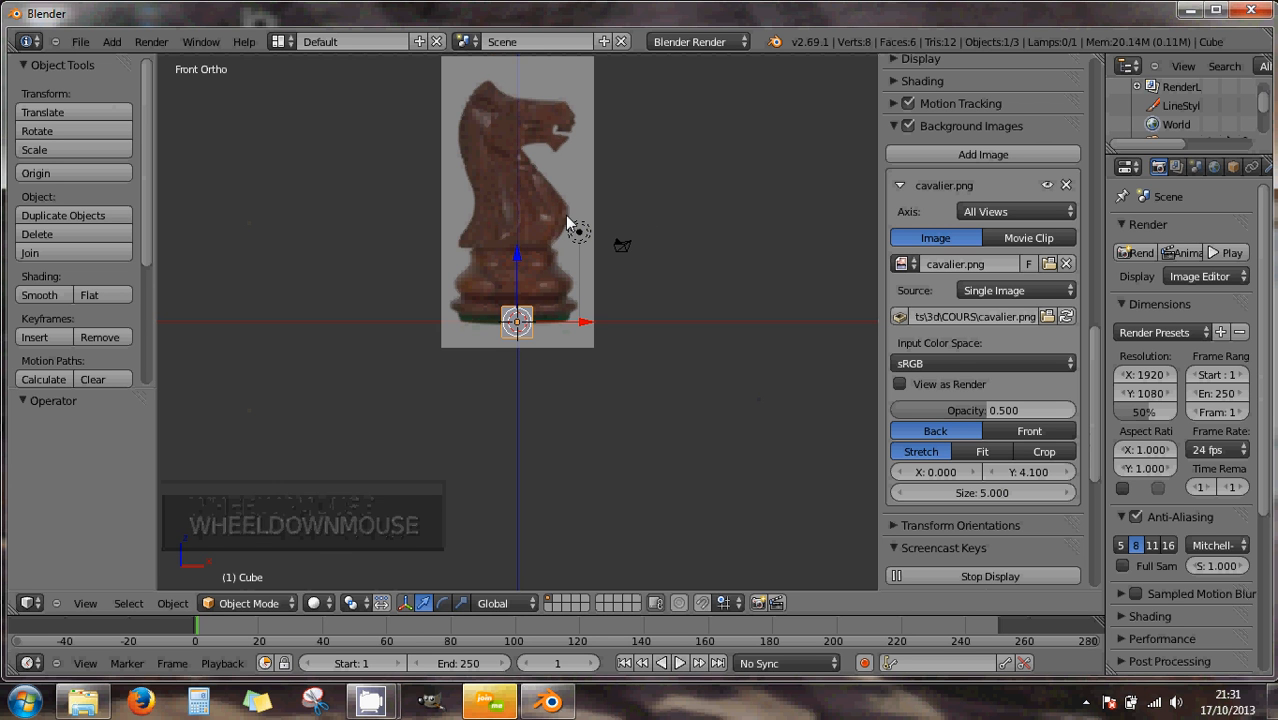
scroll(535, 284, up, 2)
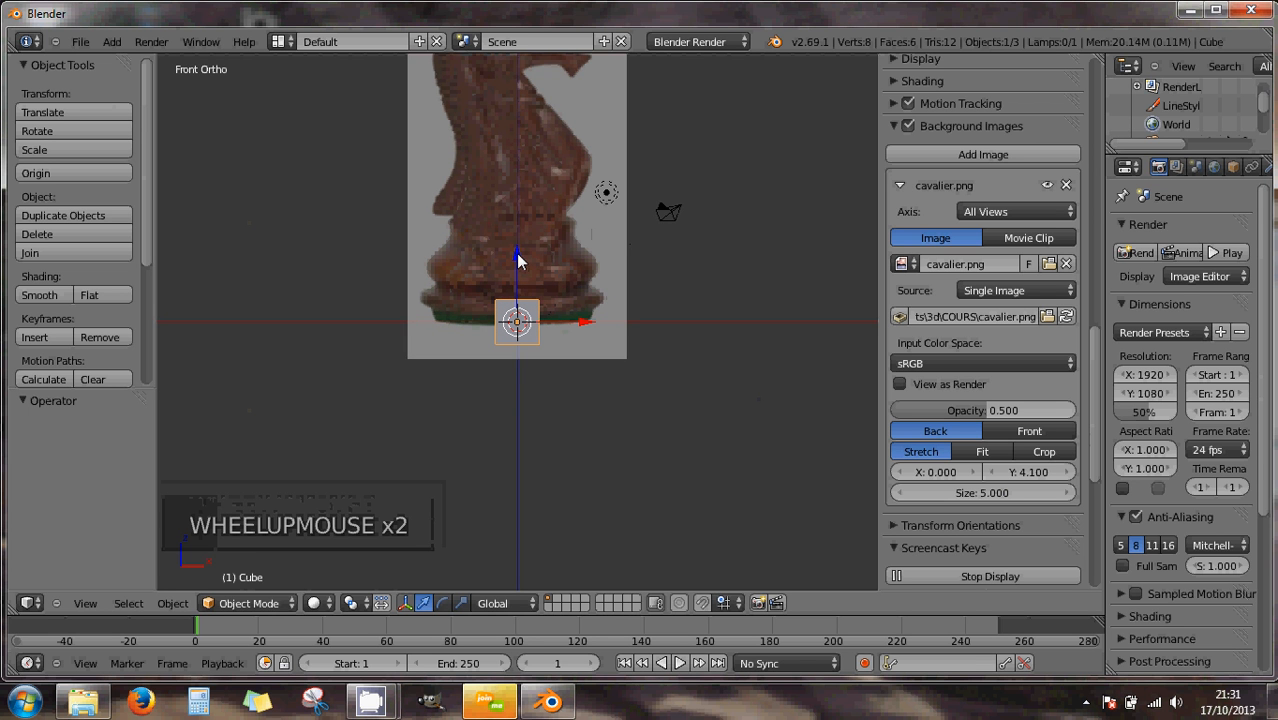
scroll(538, 341, up, 1)
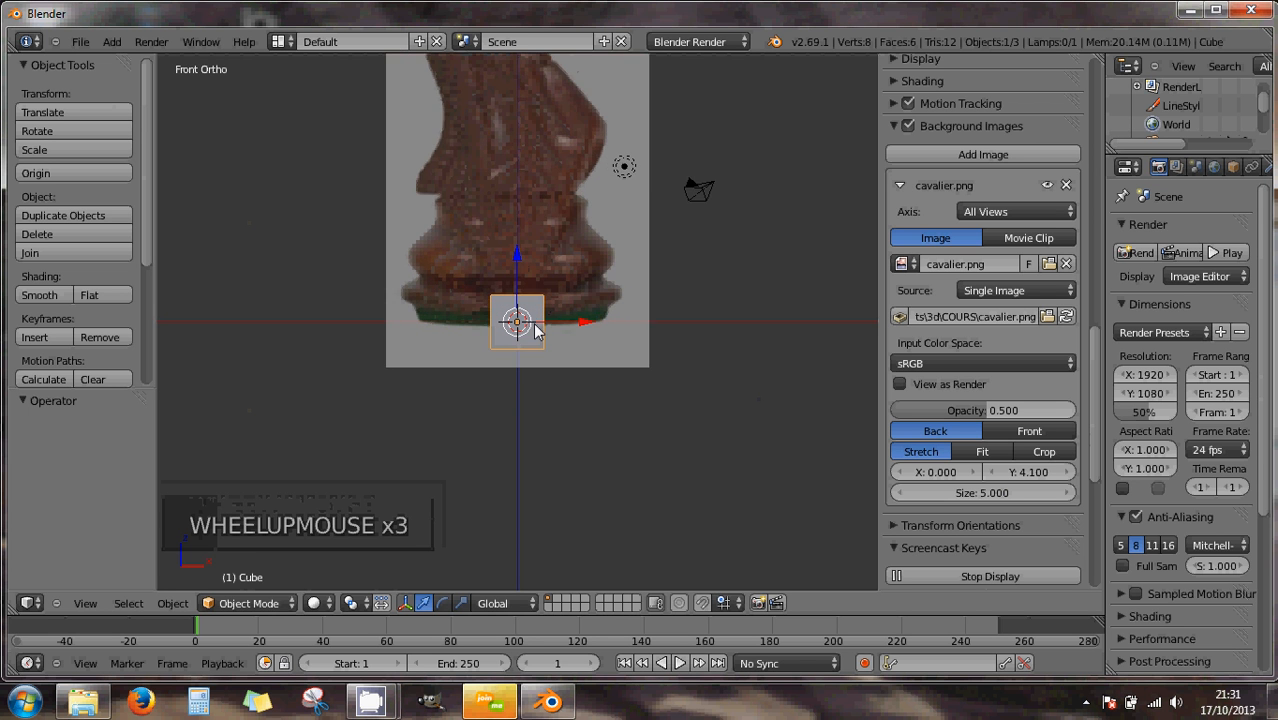
scroll(555, 328, down, 2)
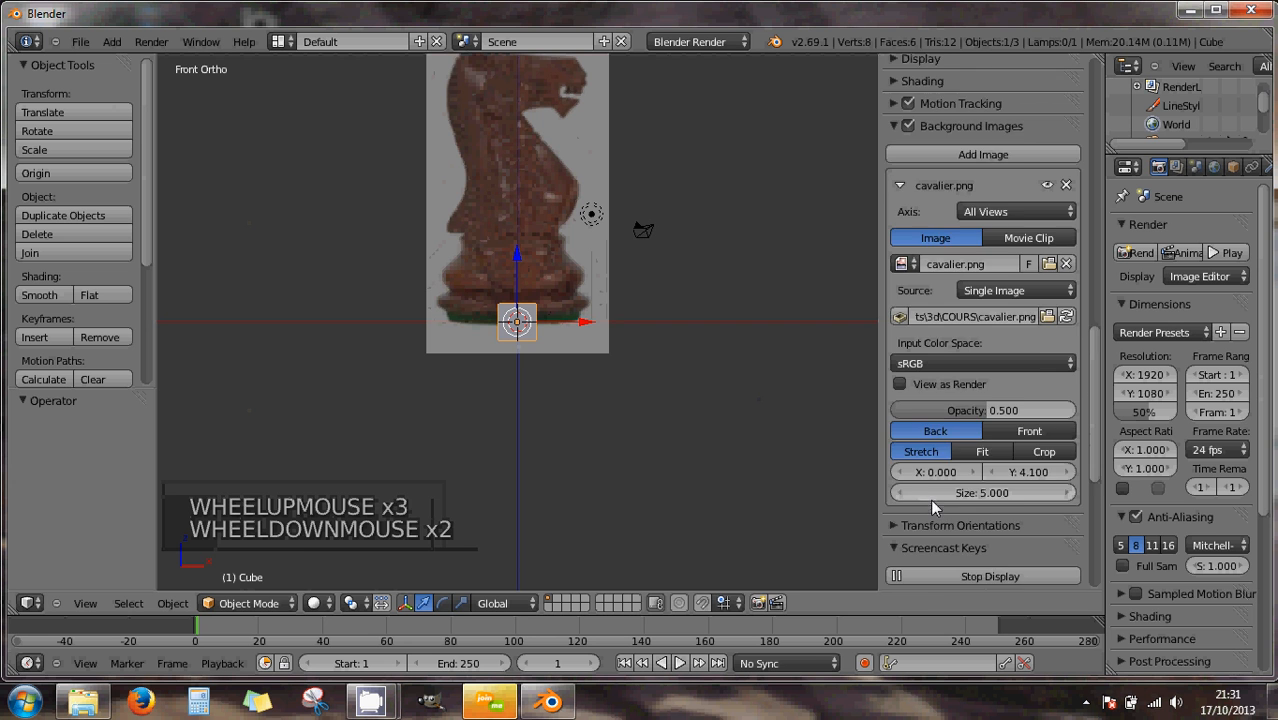
scroll(930, 498, down, 2)
mouse_move(984, 417)
mouse_down()
mouse_move(956, 416)
mouse_move(1008, 396)
mouse_move(980, 400)
mouse_up()
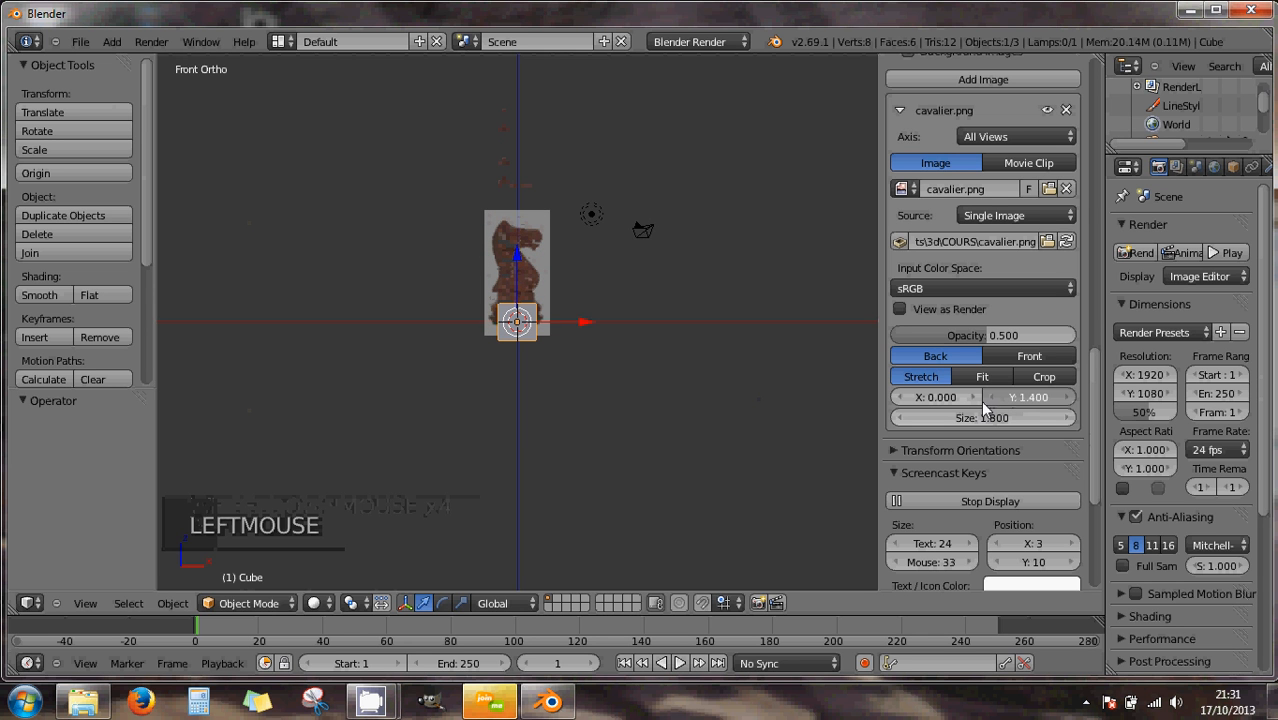
- Delete the default cube from the scene
scroll(570, 318, up, 6)
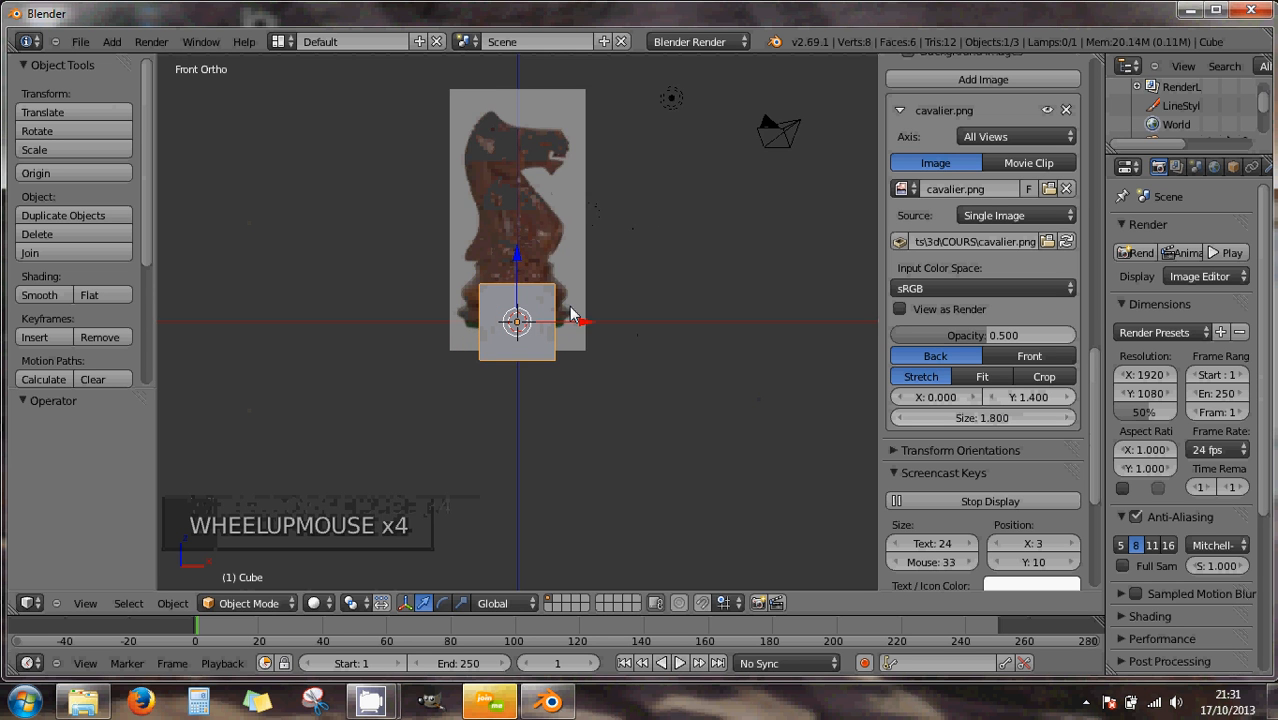
right_click(529, 361)
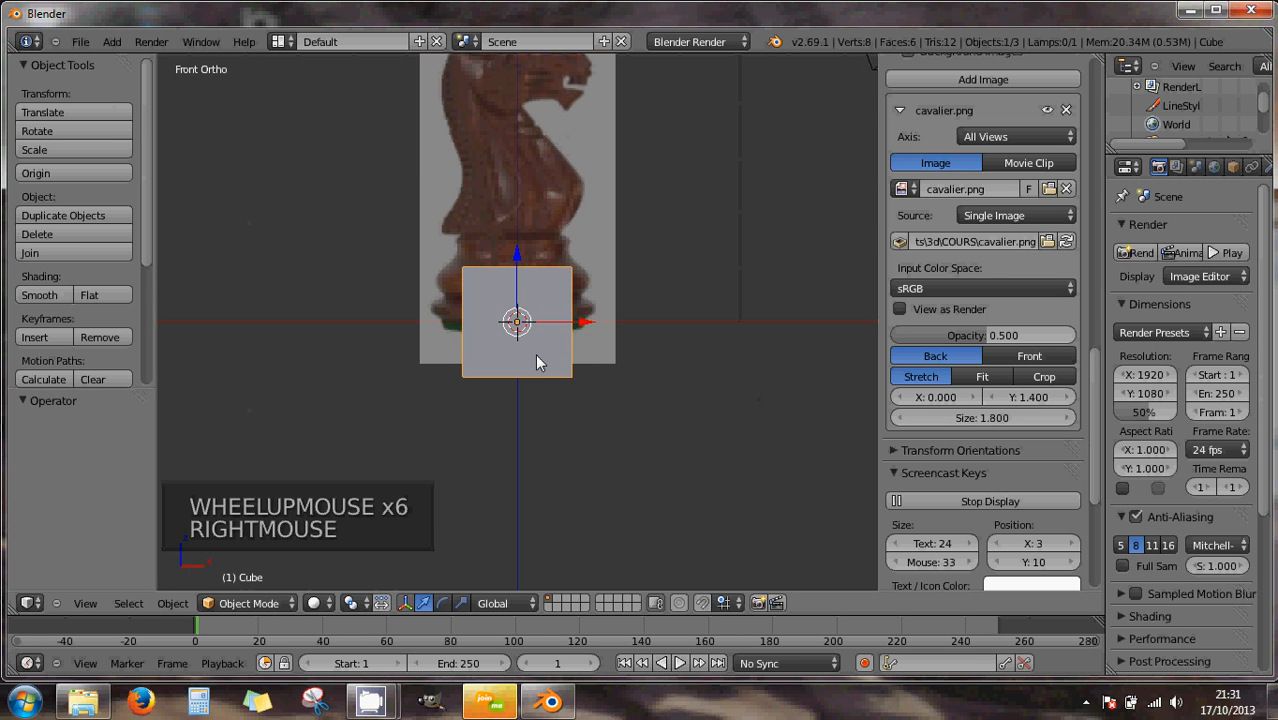
key(Delete)
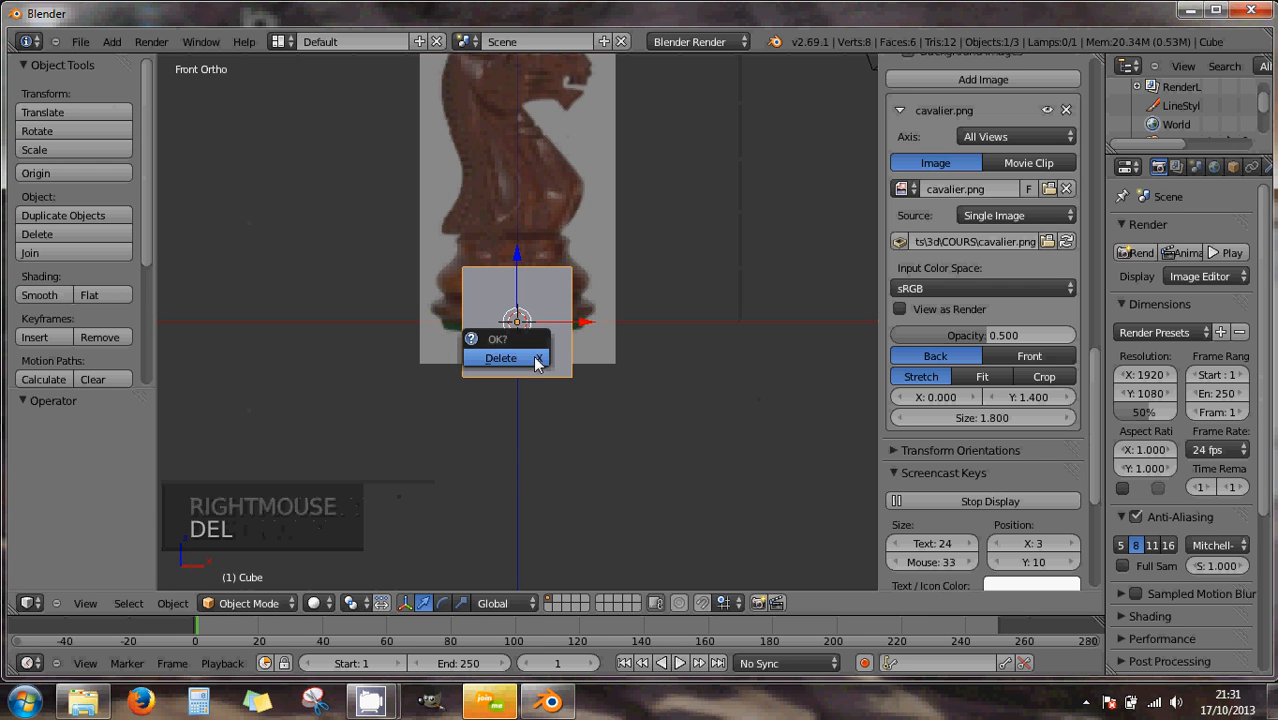
click(533, 357)
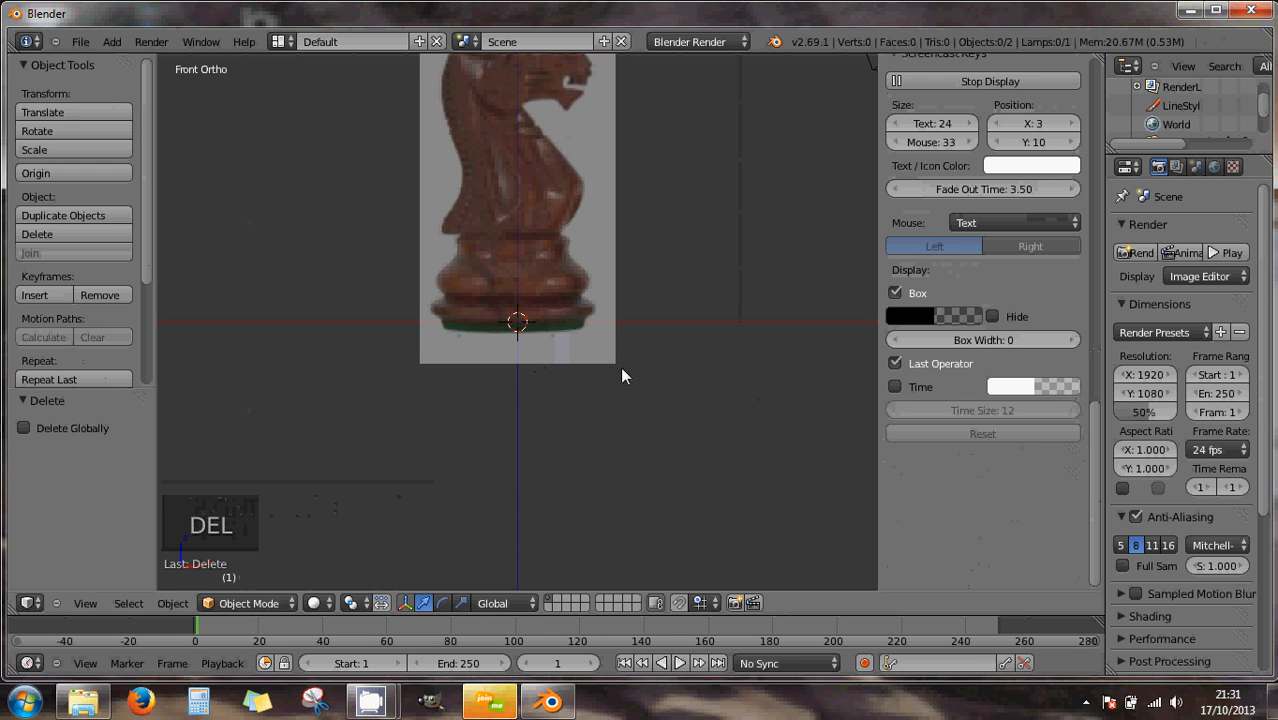
- Add a mesh cylinder at the 3D cursor and set its vertex count to 8
scroll(645, 397, down, 1)
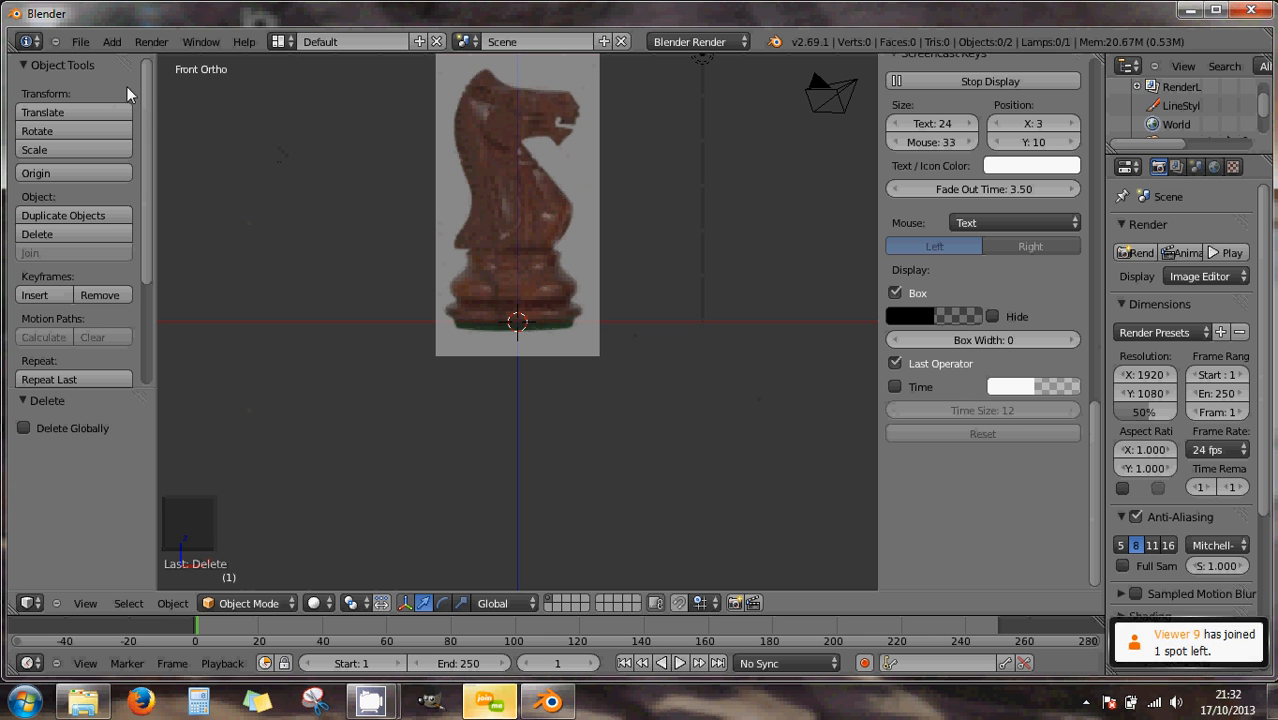
click(112, 42)
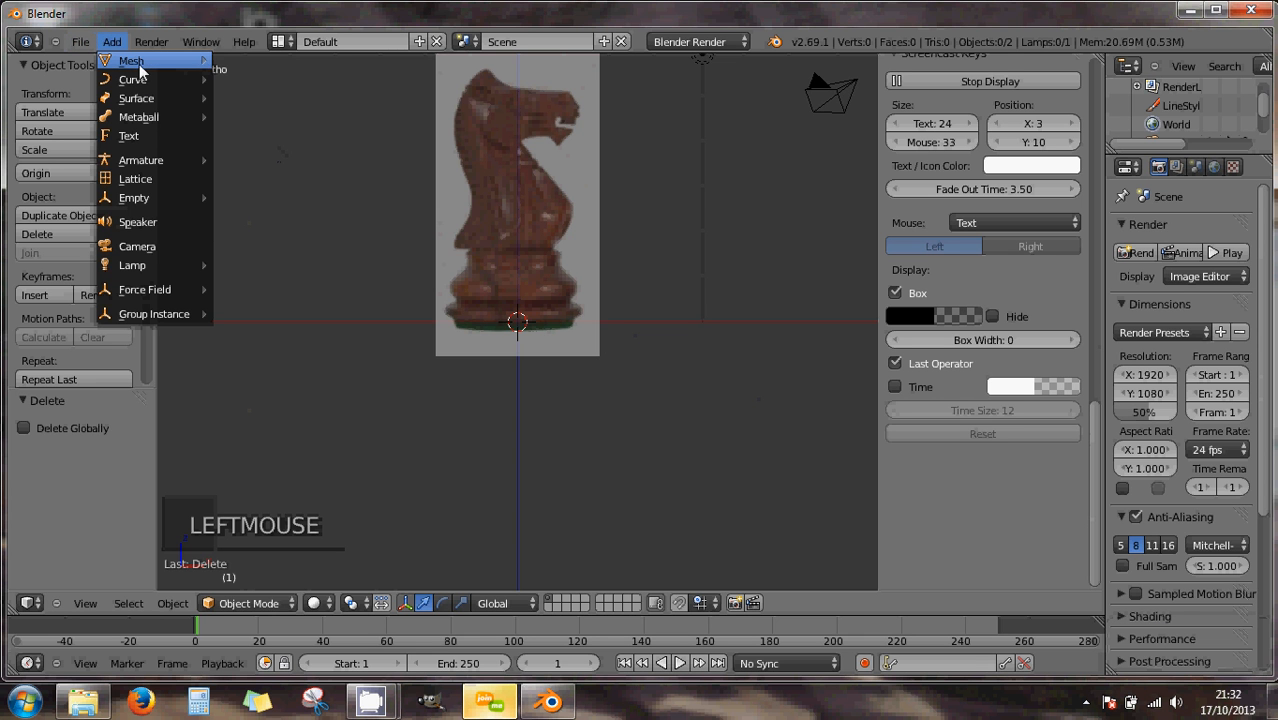
mouse_move(140, 62)
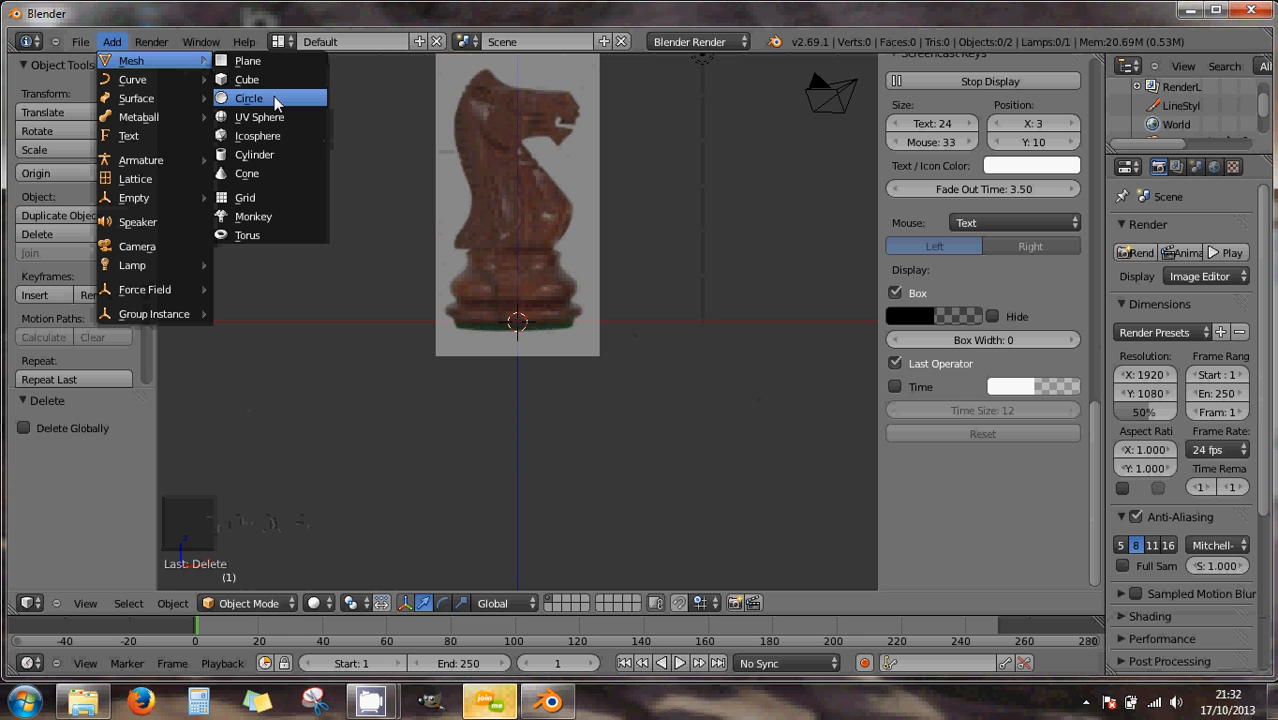
click(268, 155)
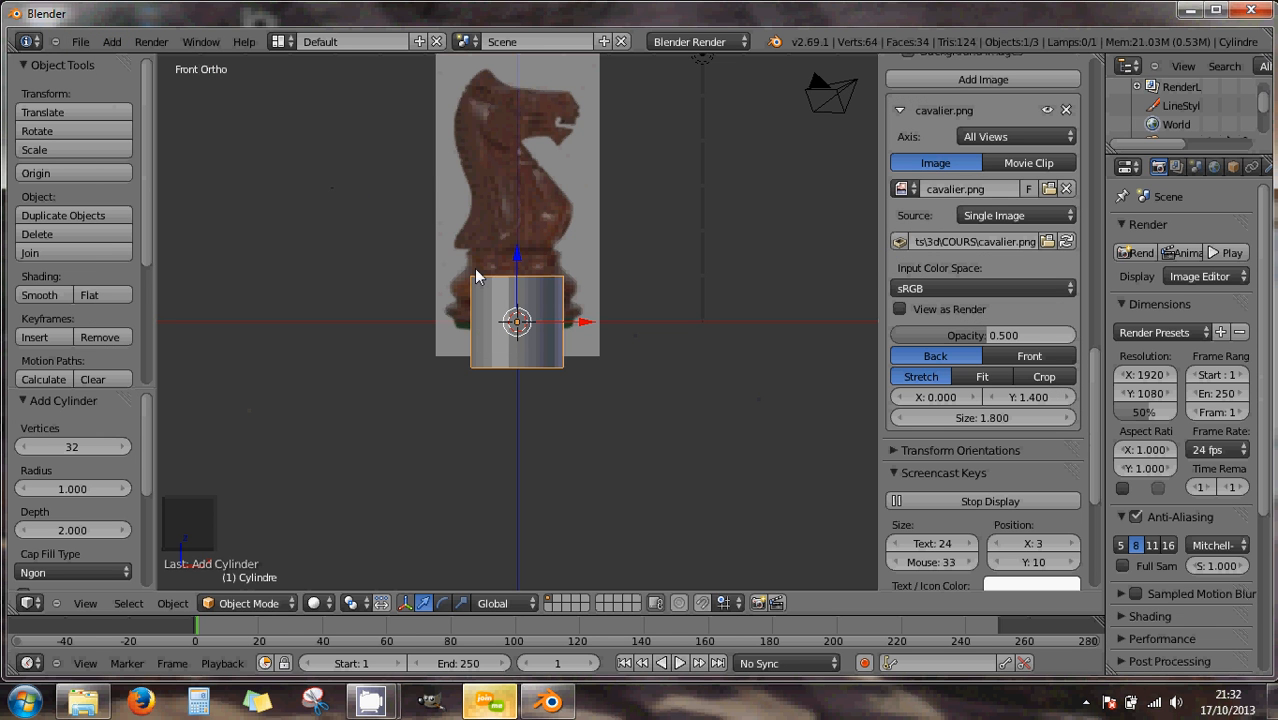
click(79, 446)
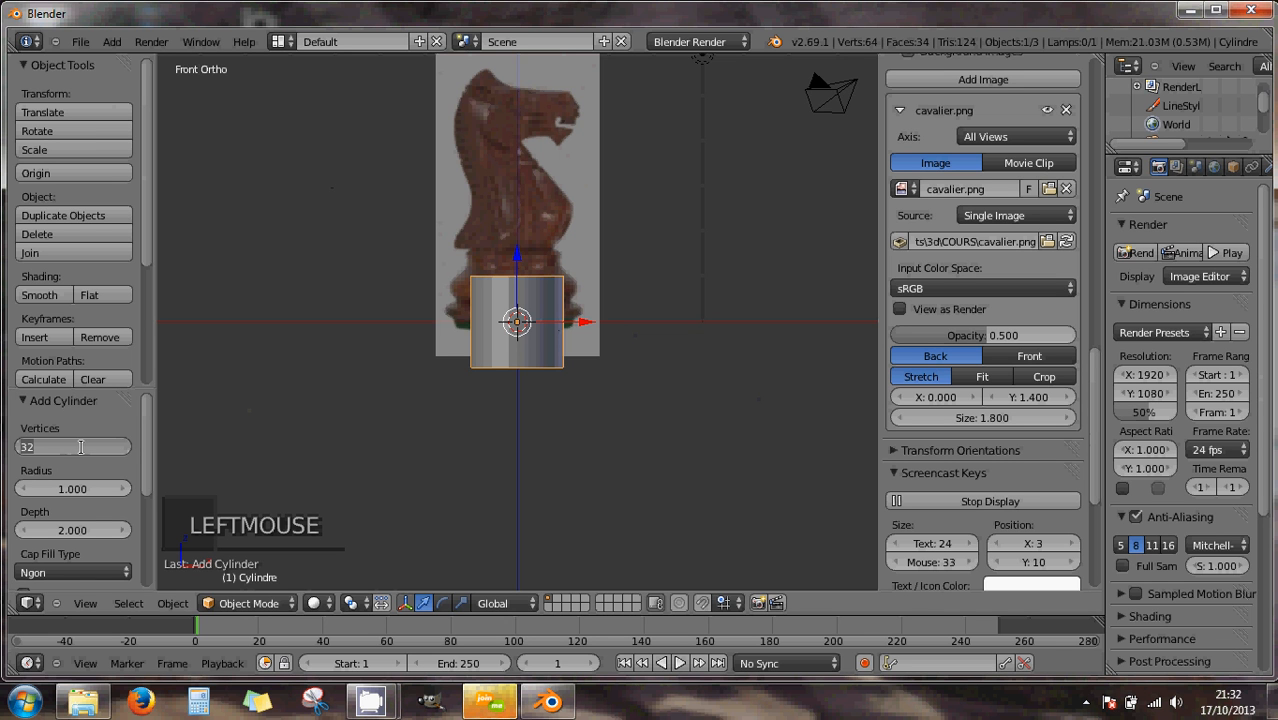
text(8)
key(Return)
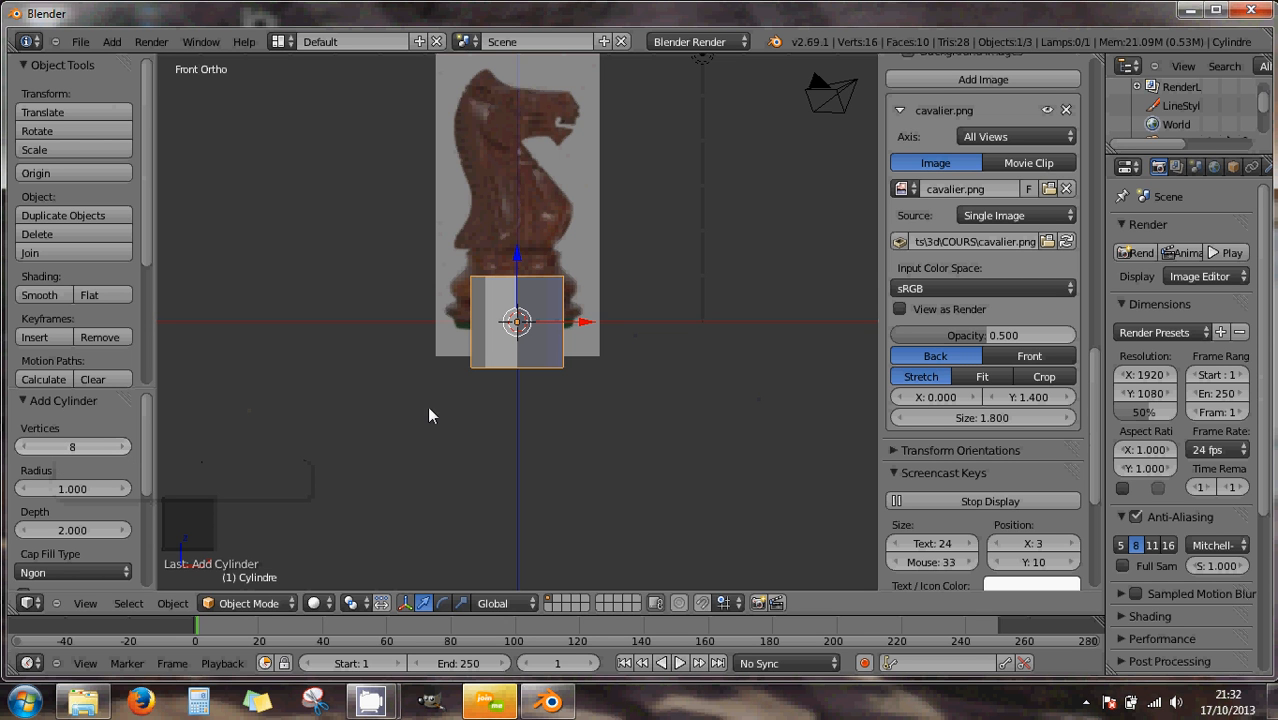
- In Edit Mode, move the whole cylinder mesh up about 1.03 along Z so its base sits on the X axis
click(250, 603)
click(240, 566)
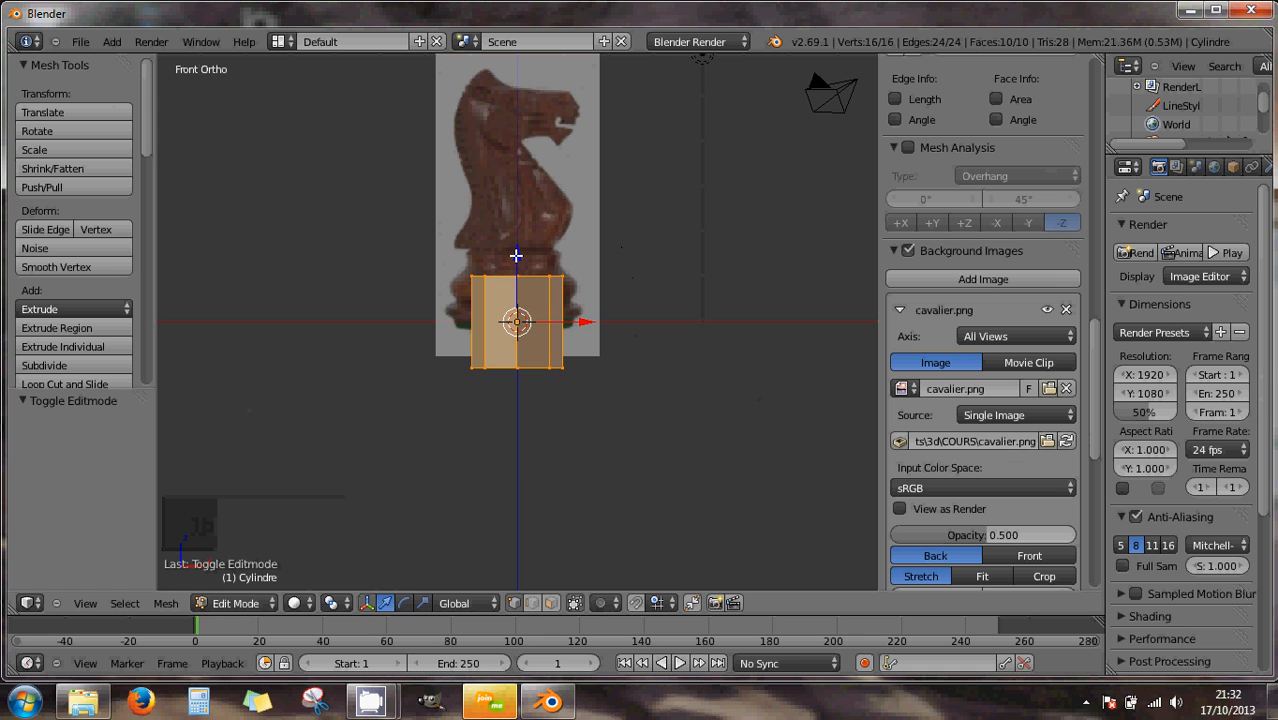
drag(516, 256, 515, 208)
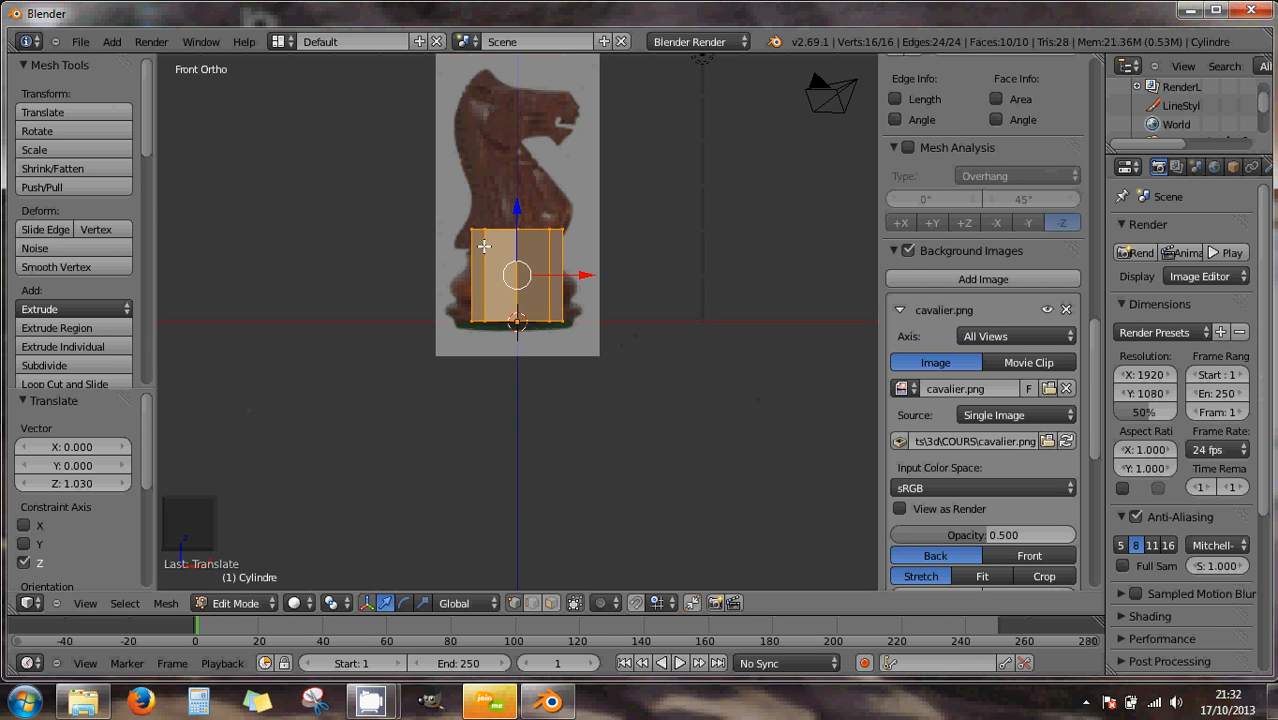
click(574, 602)
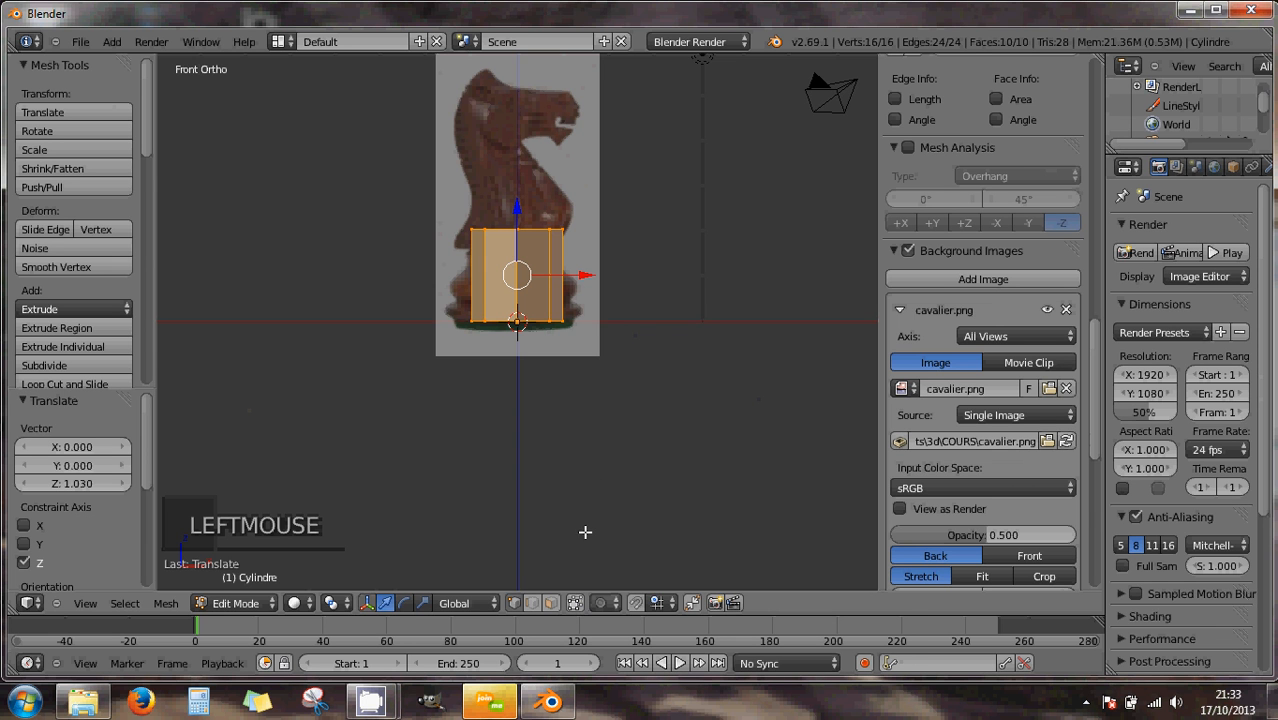
click(577, 603)
key(z)
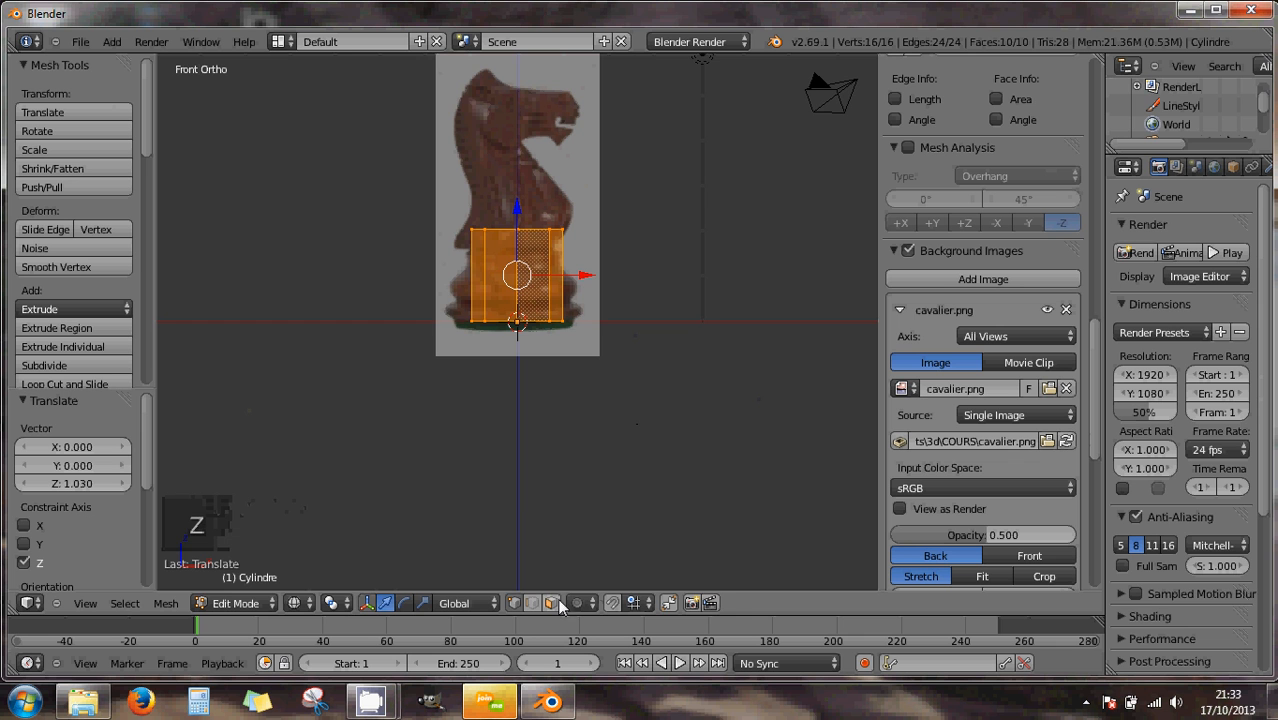
key(z)
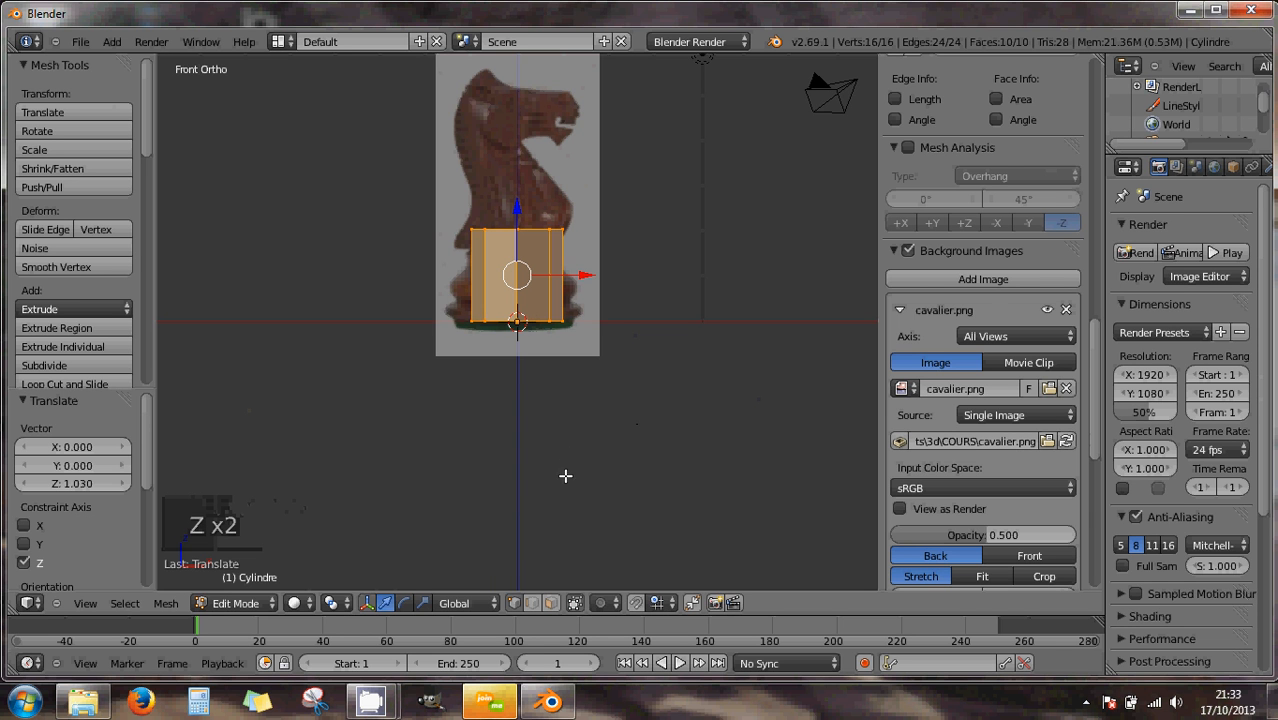
click(575, 606)
click(575, 604)
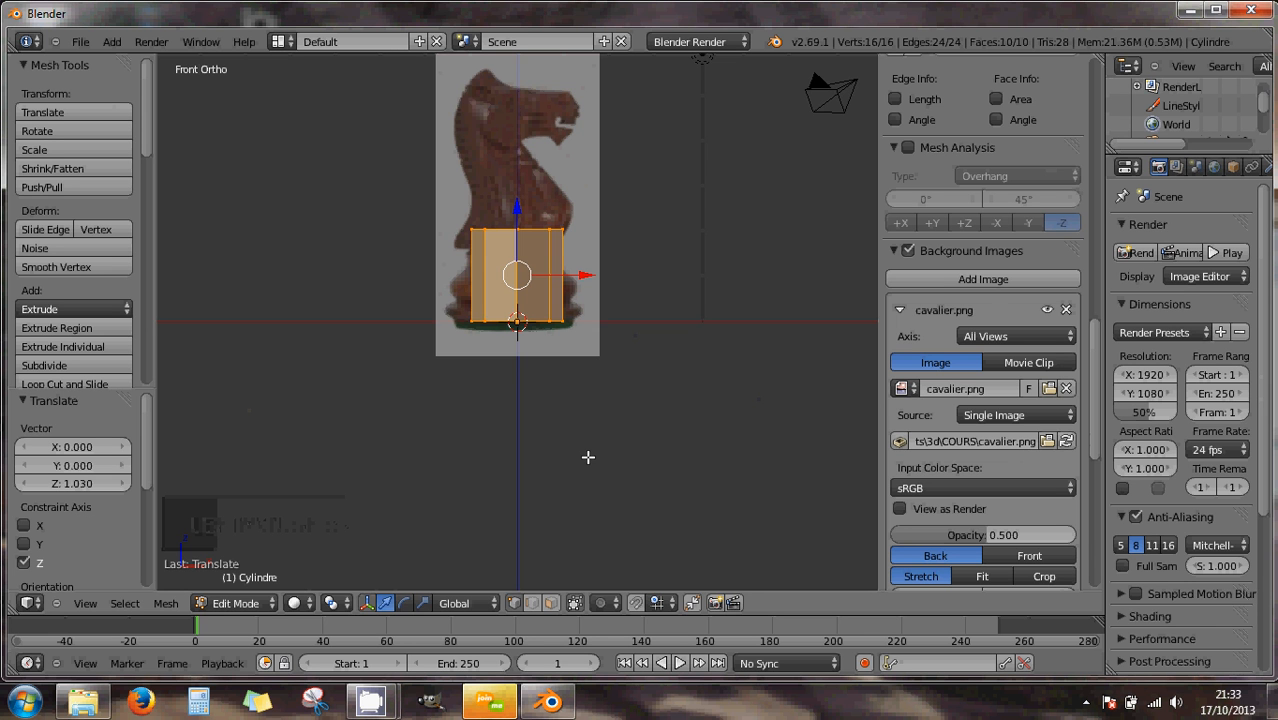
- Display the cylinder in wireframe and box-select only its top ring of vertices, checking the selection in perspective
key(z)
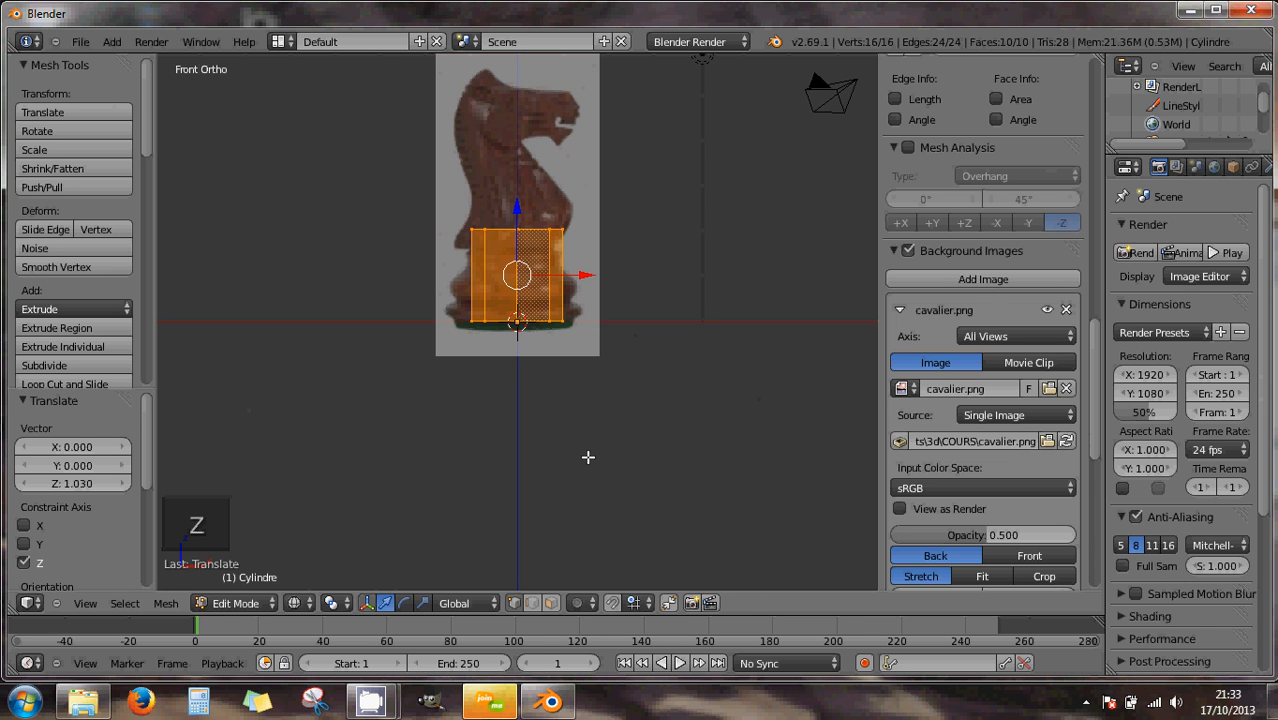
key(a)
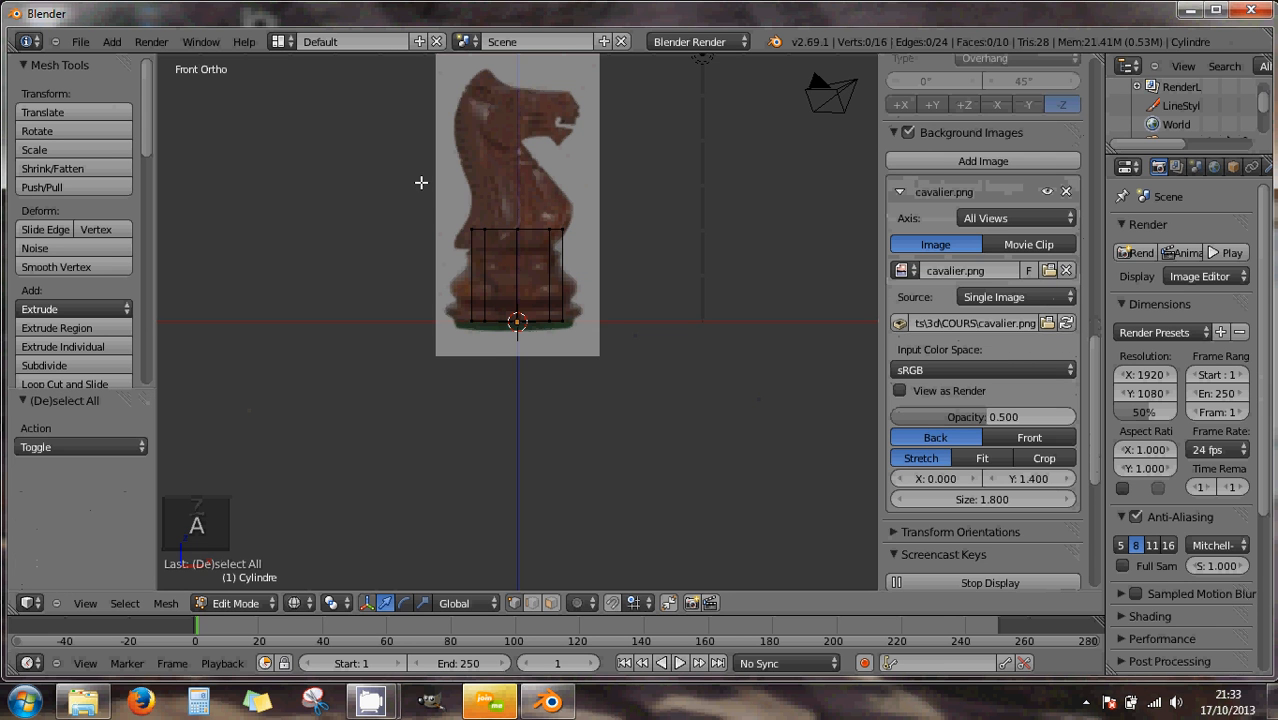
key(b)
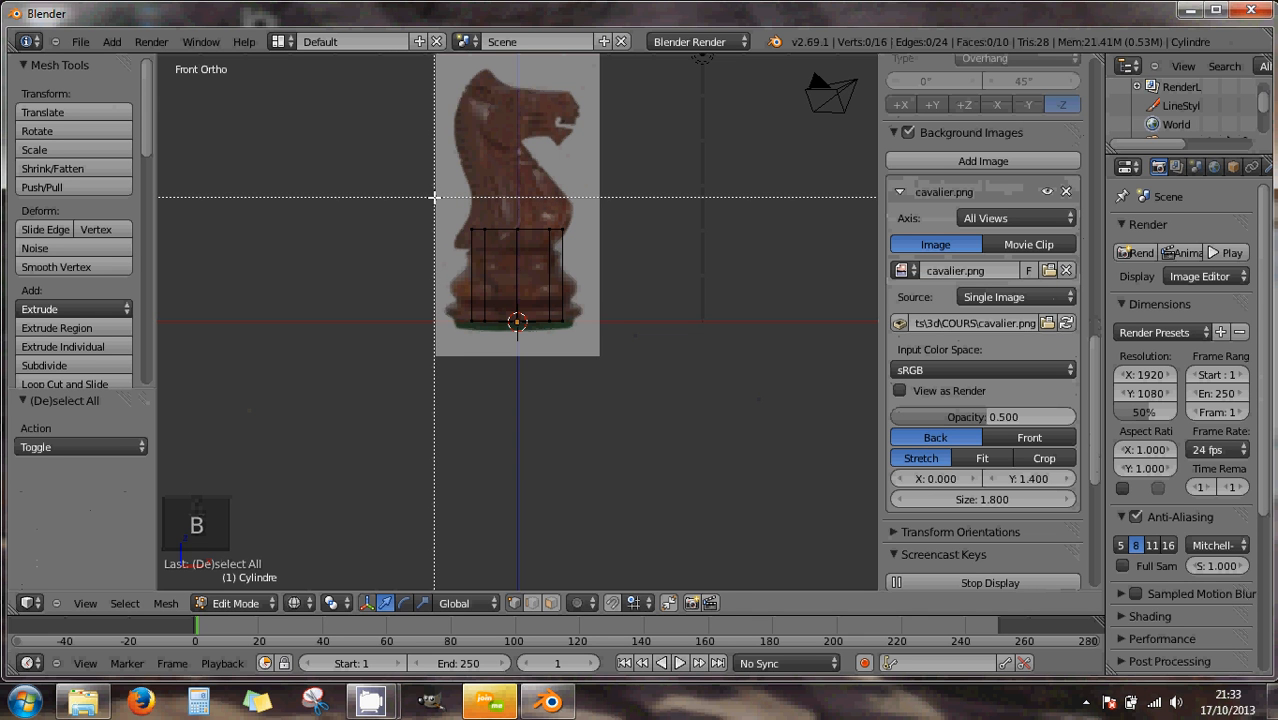
drag(434, 197, 618, 246)
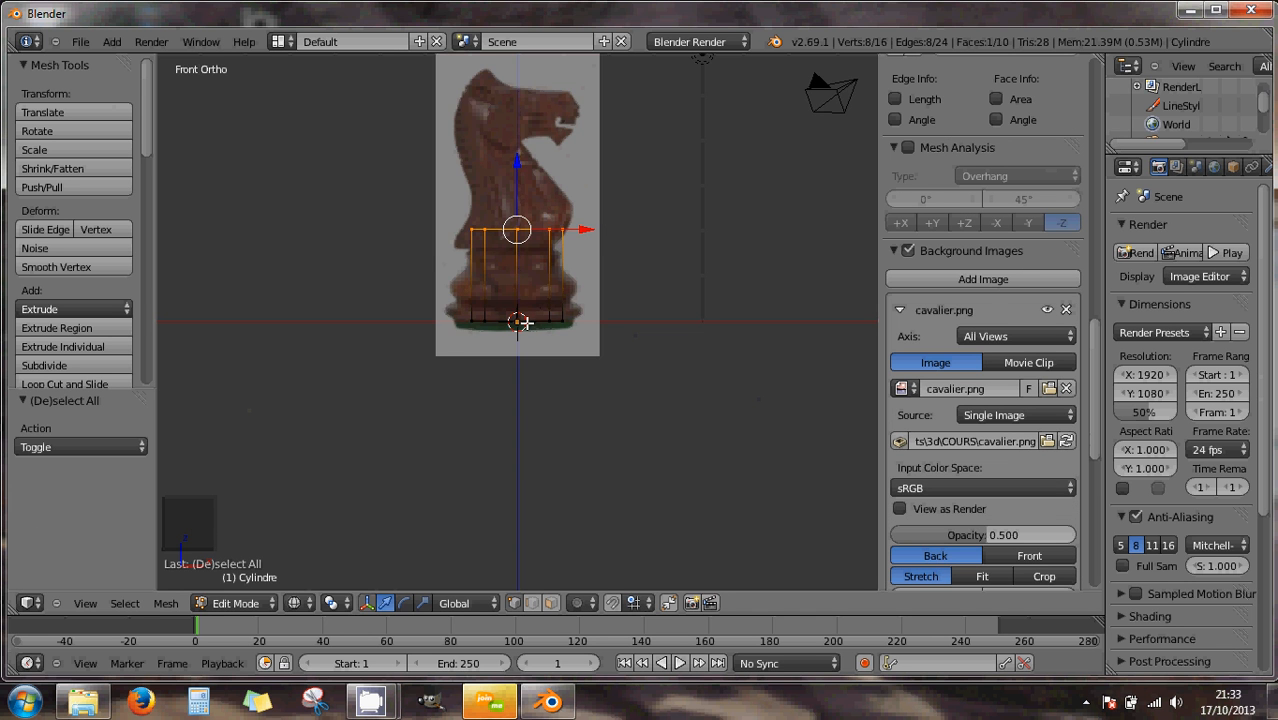
middle_drag(394, 271, 416, 337)
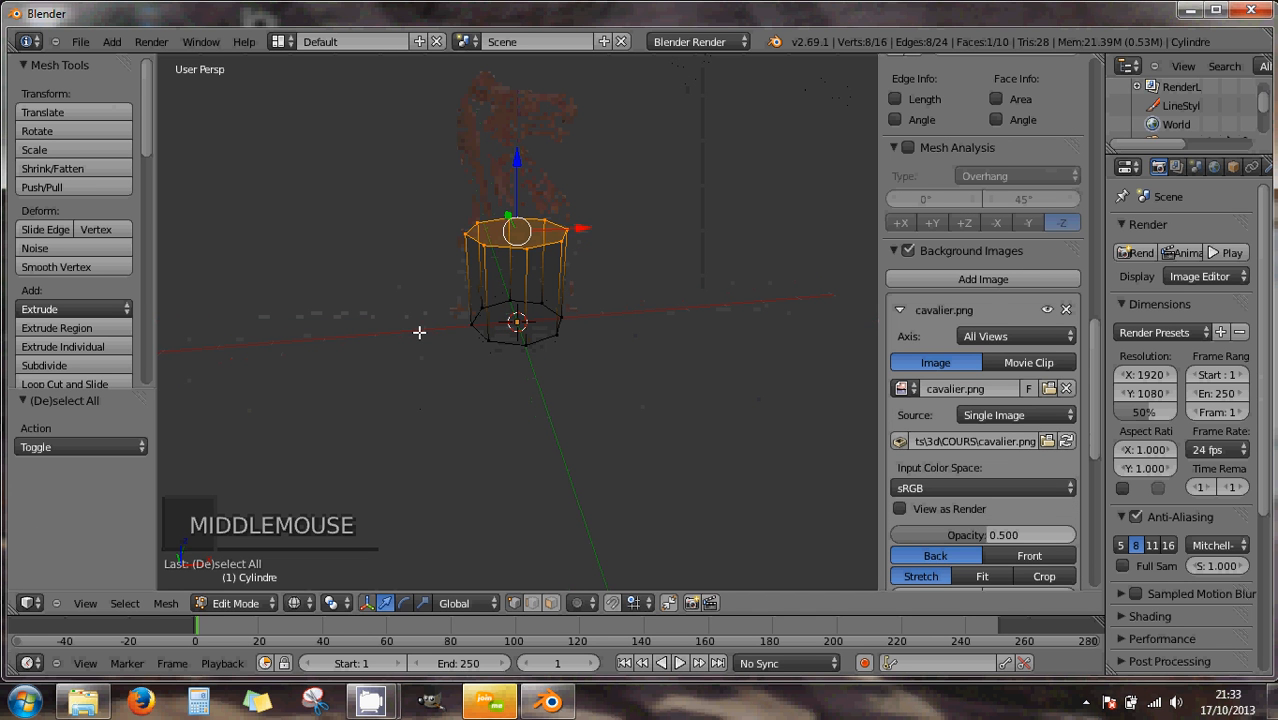
key(KP_1)
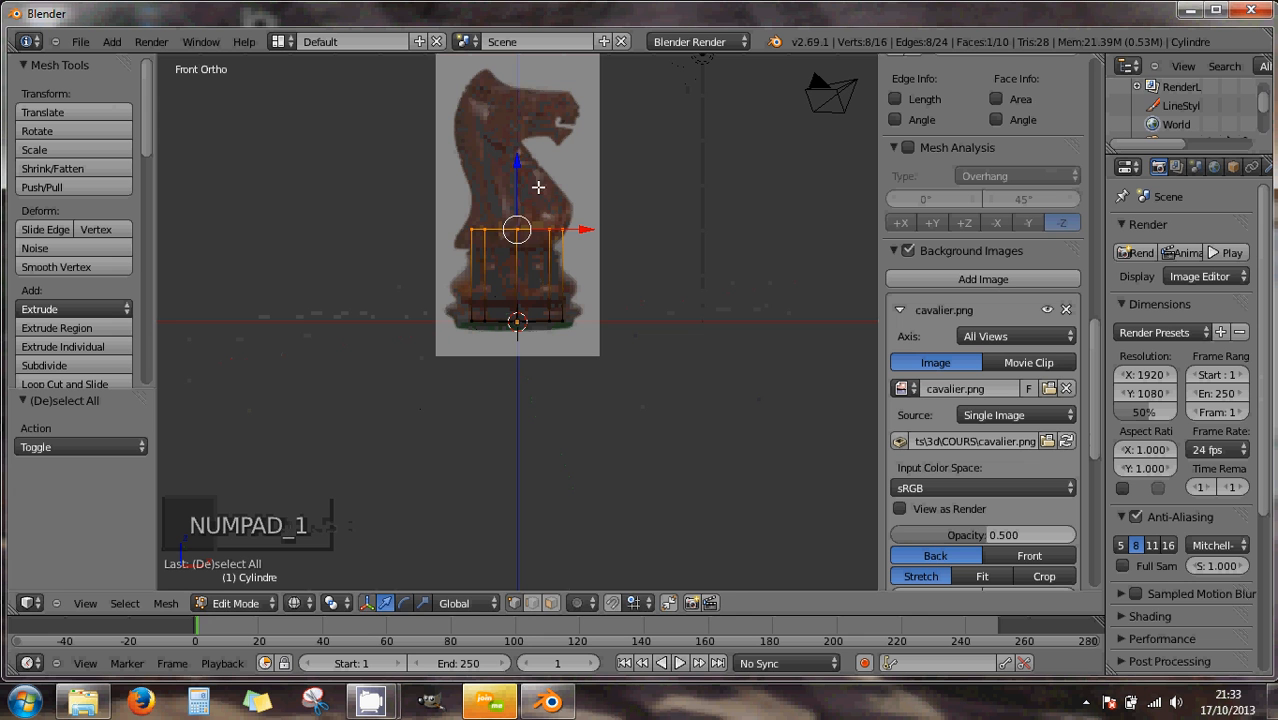
drag(518, 164, 596, 443)
key(Escape)
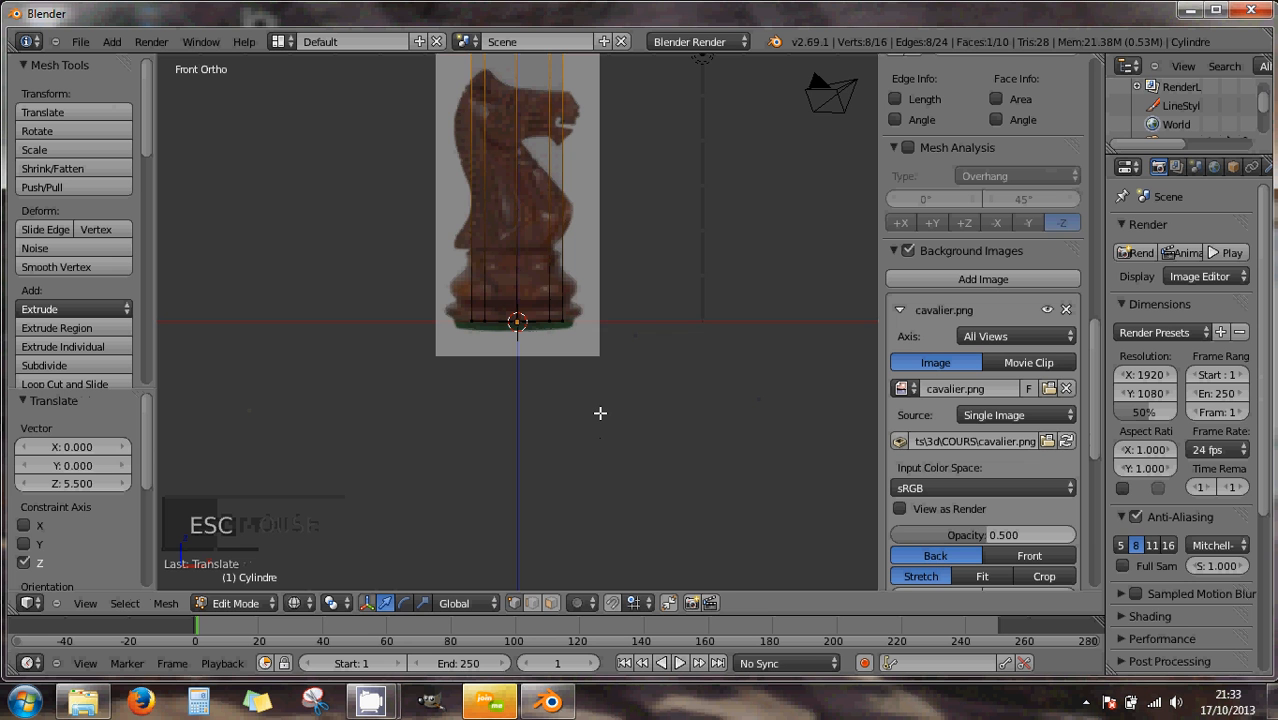
key(ctrl+z)
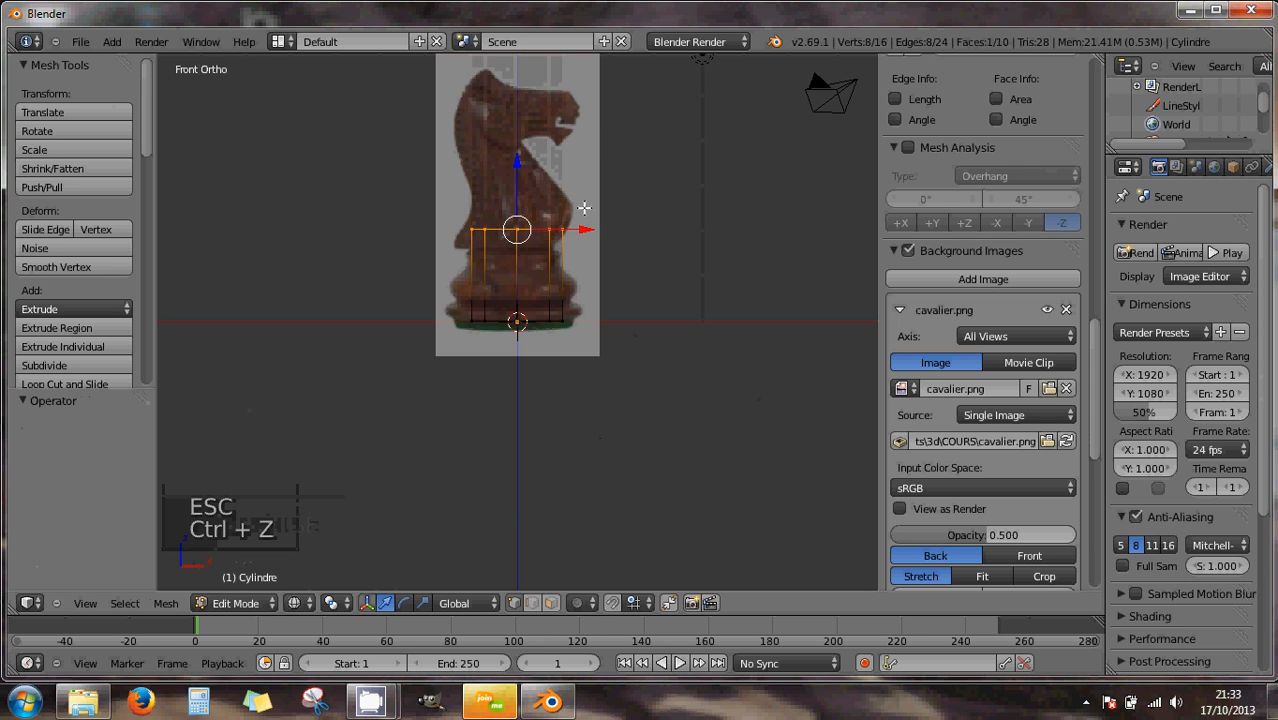
- Raise the cylinder's selected top ring about 3.56 along Z to the top of the knight's head
scroll(545, 205, down, 2)
shift+middle_drag(548, 153, 554, 197)
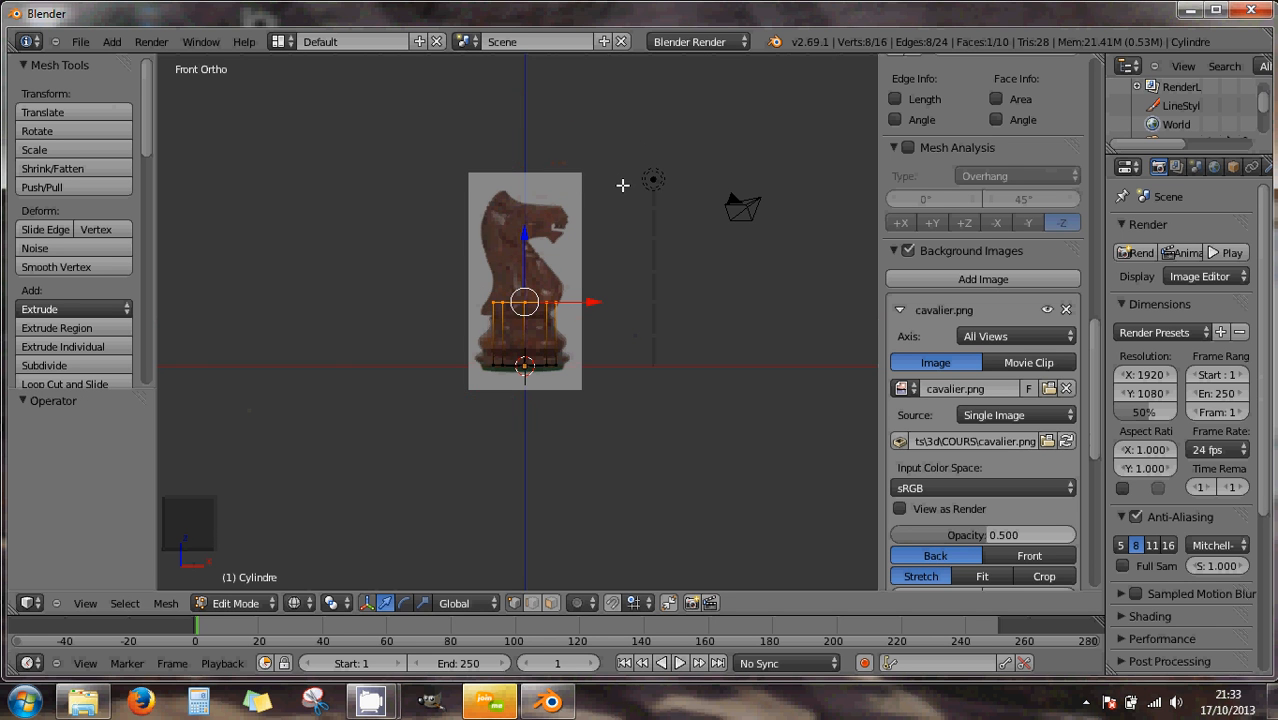
shift+middle_drag(620, 165, 605, 190)
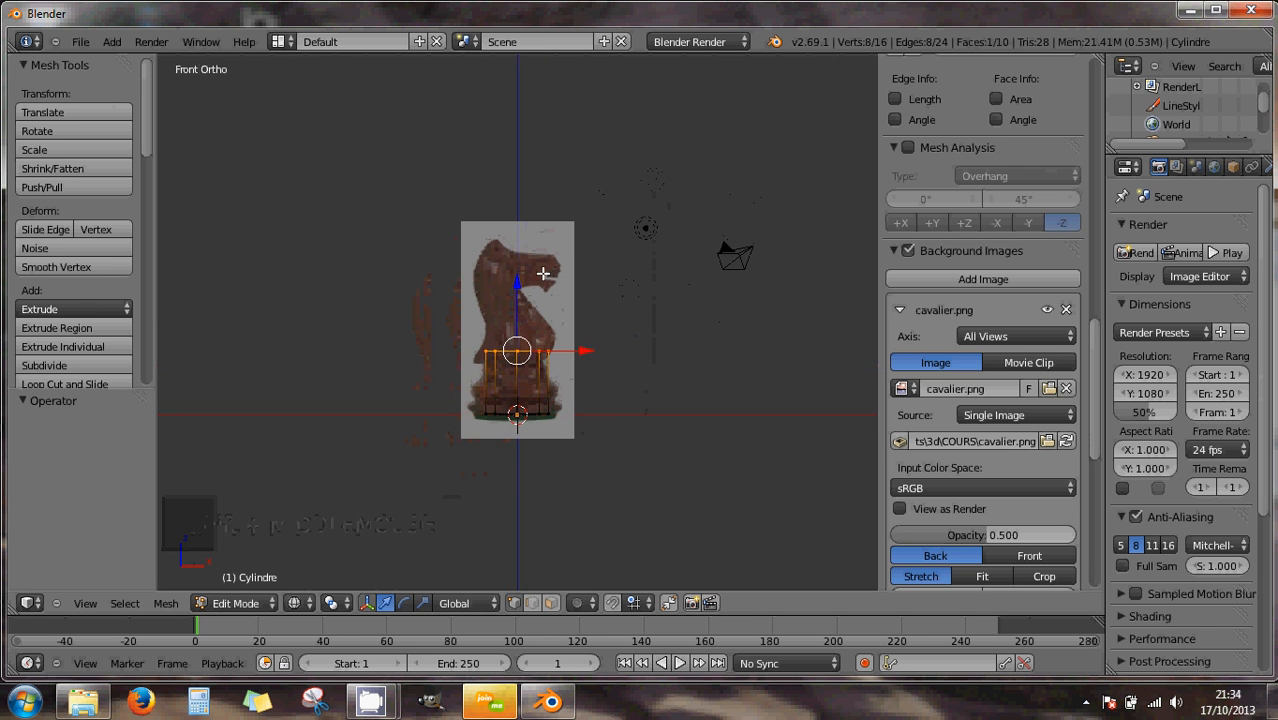
scroll(555, 290, up, 2)
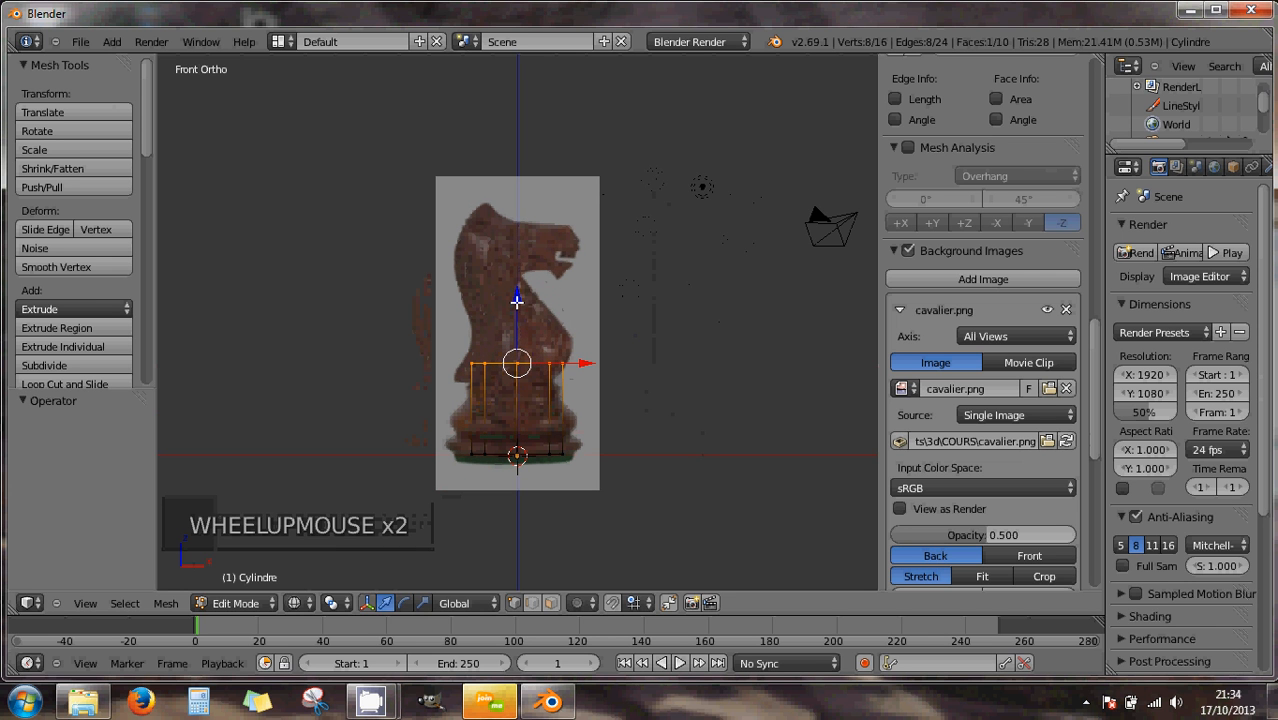
drag(516, 300, 516, 135)
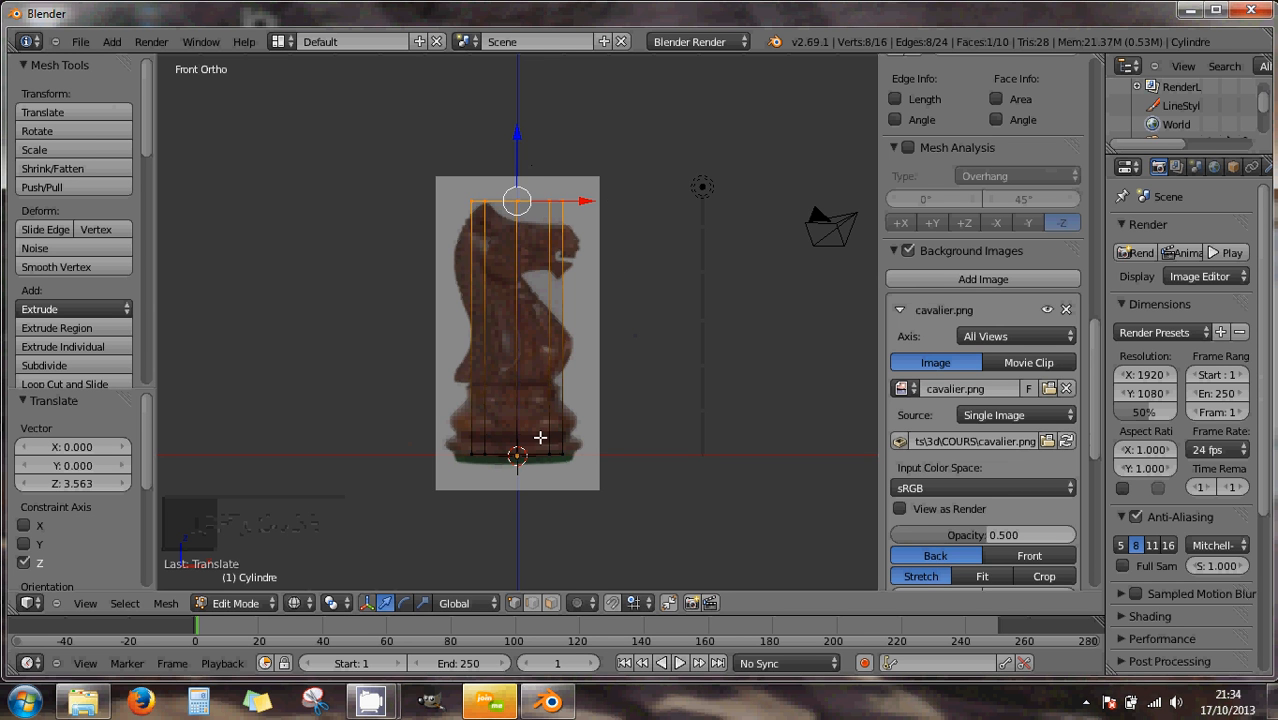
- Select the entire cylinder mesh and scale it by about 1.41 in X and Y only, to the knight's width
scroll(522, 451, up, 2)
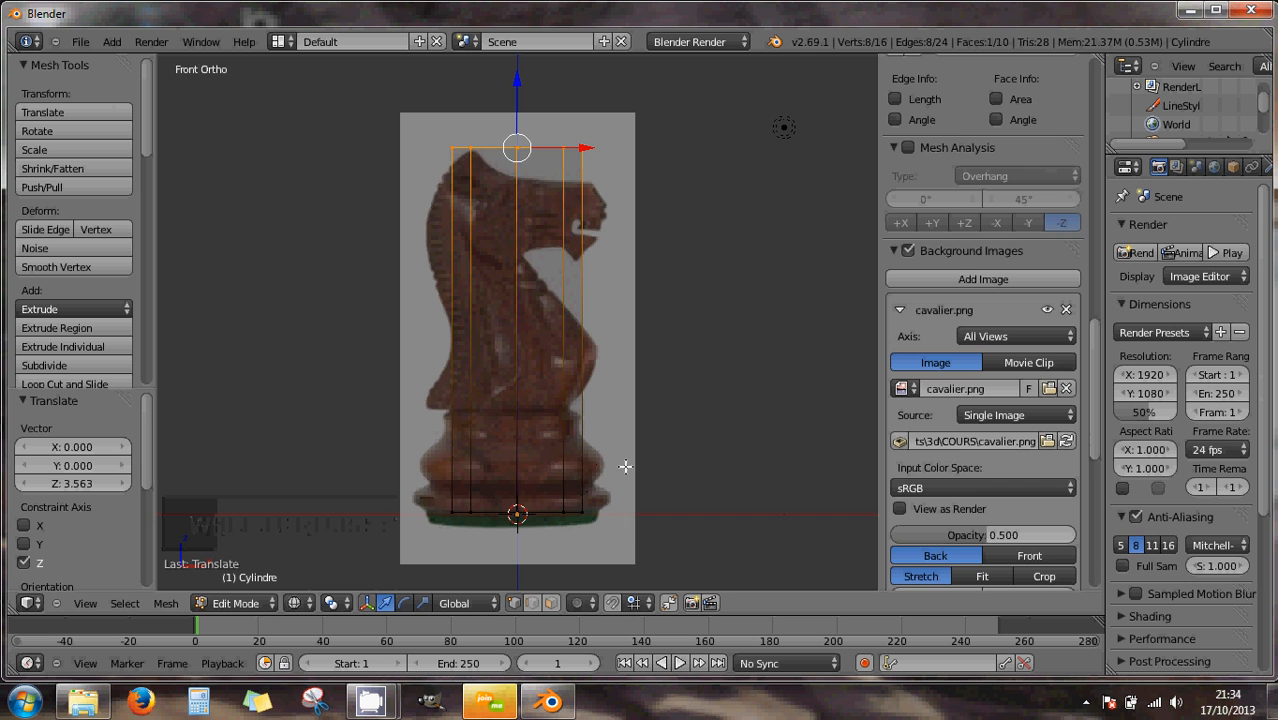
key(a)
key(a)
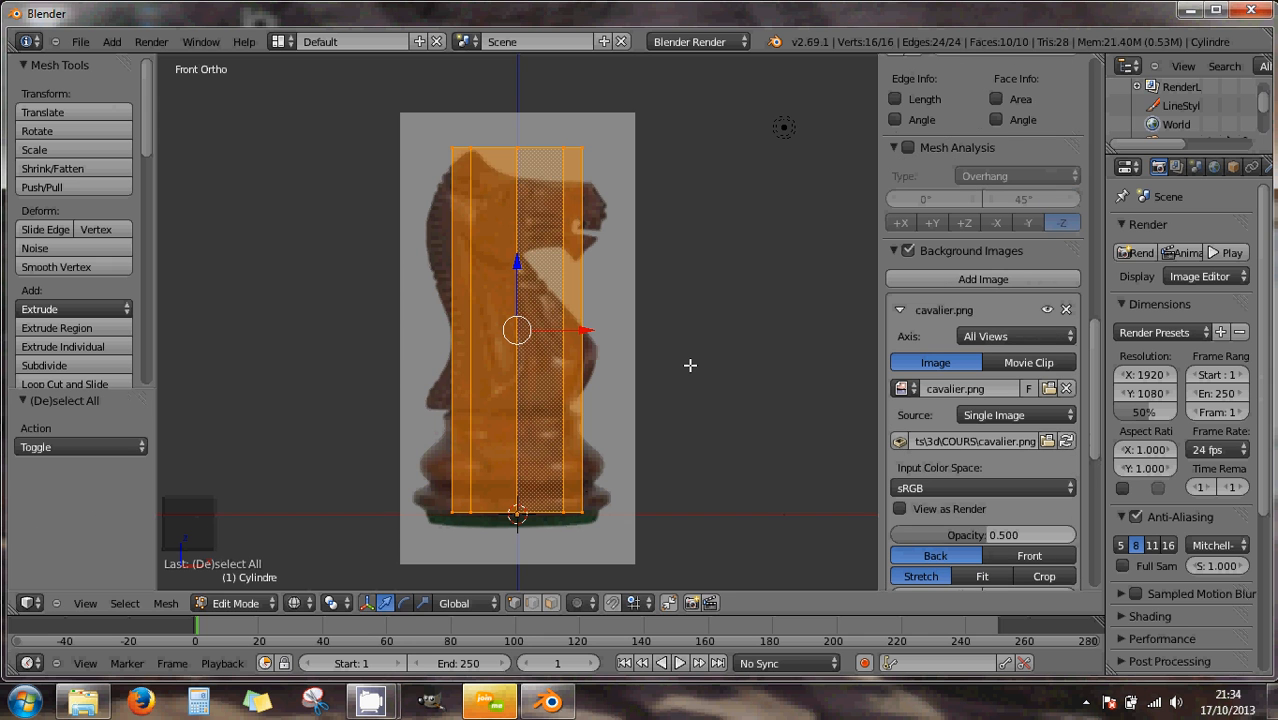
key(s)
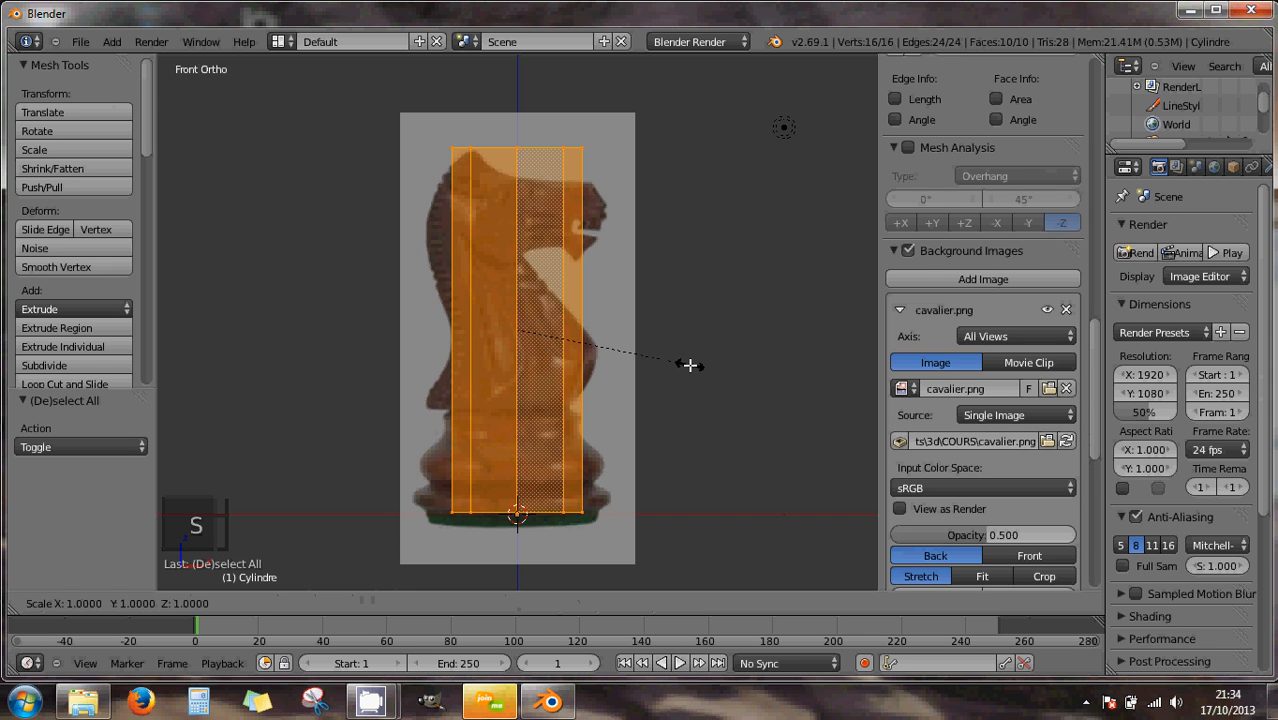
key(shift+z)
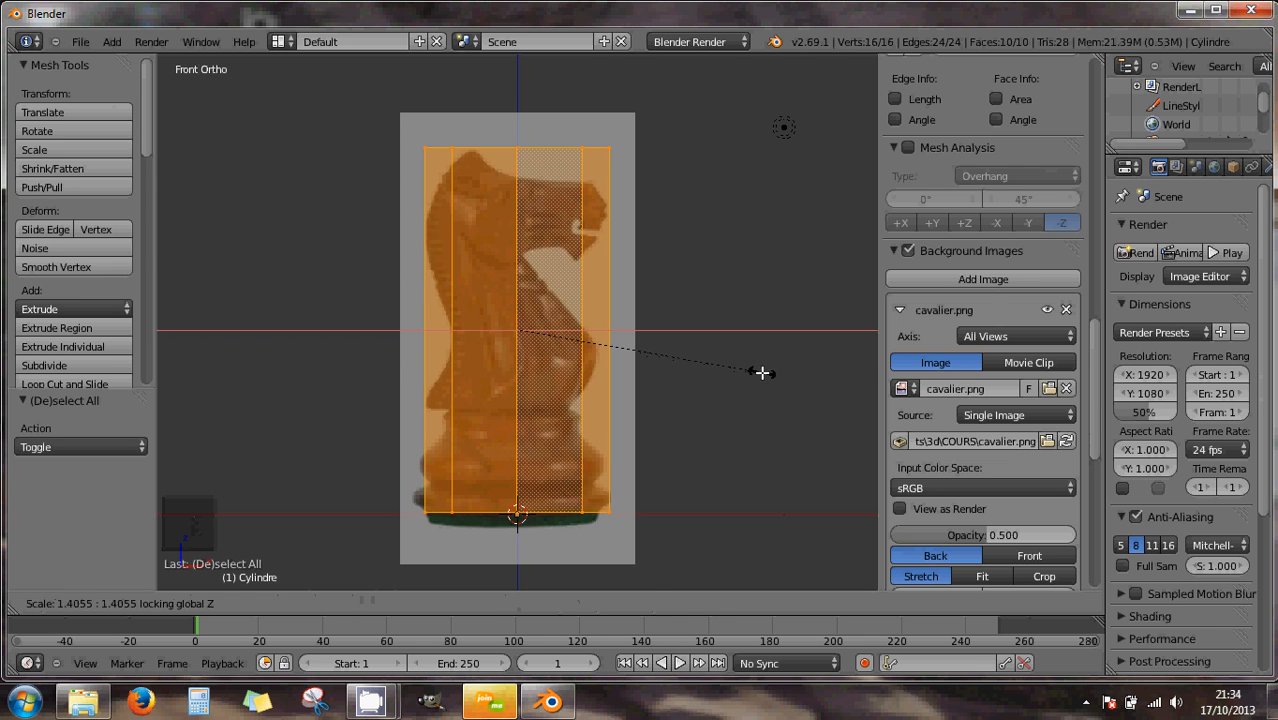
click(762, 372)
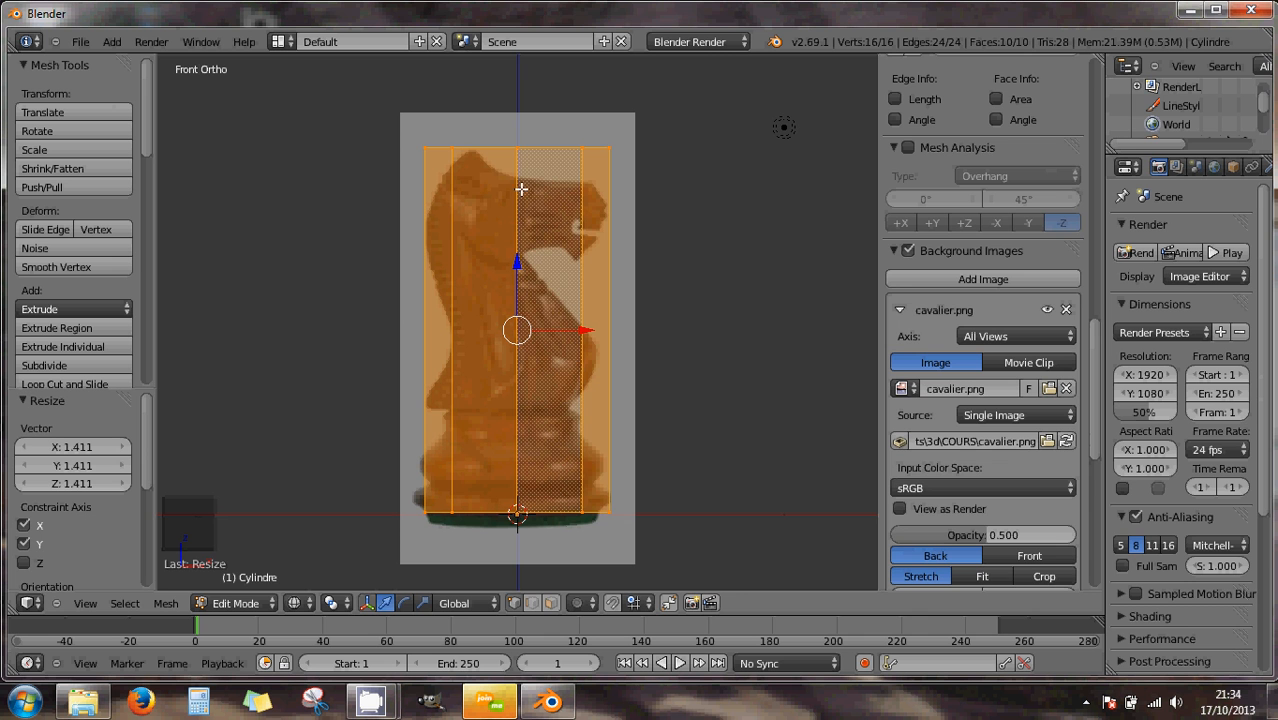
- Box-select only the cylinder's top ring and lower it about 5.28 along Z to the height of the knight's bottom plinth
key(a)
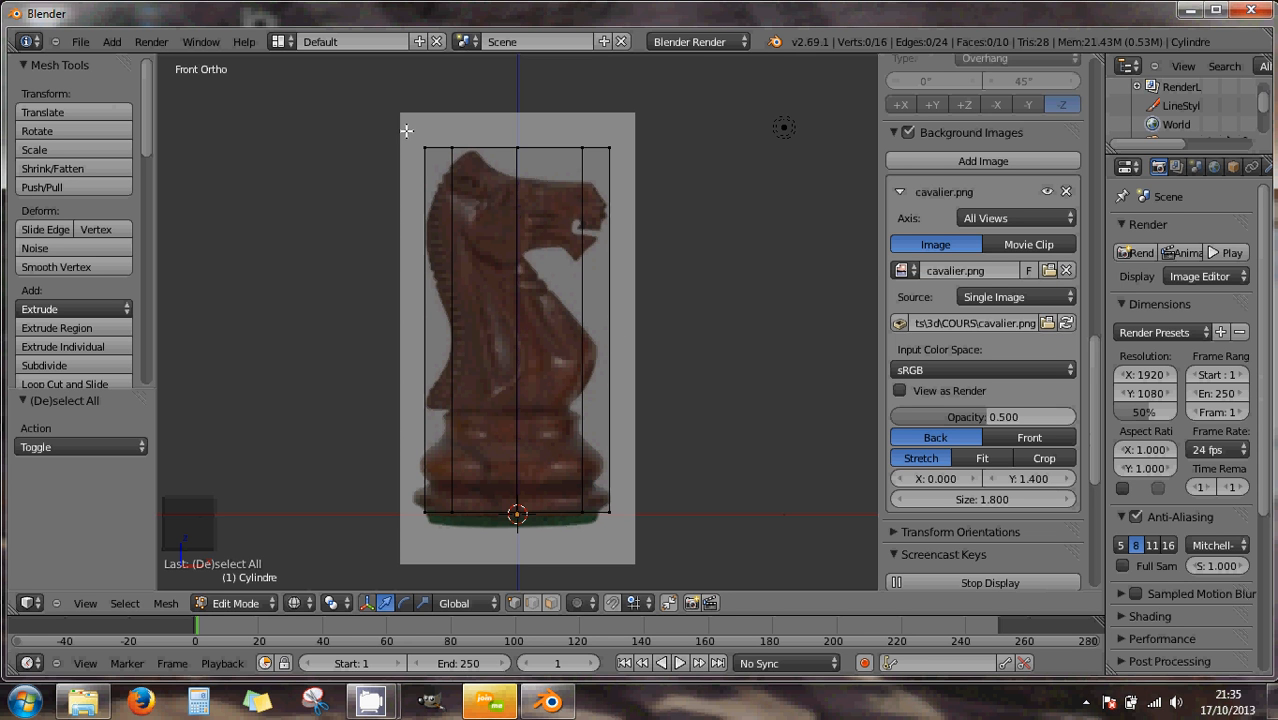
key(b)
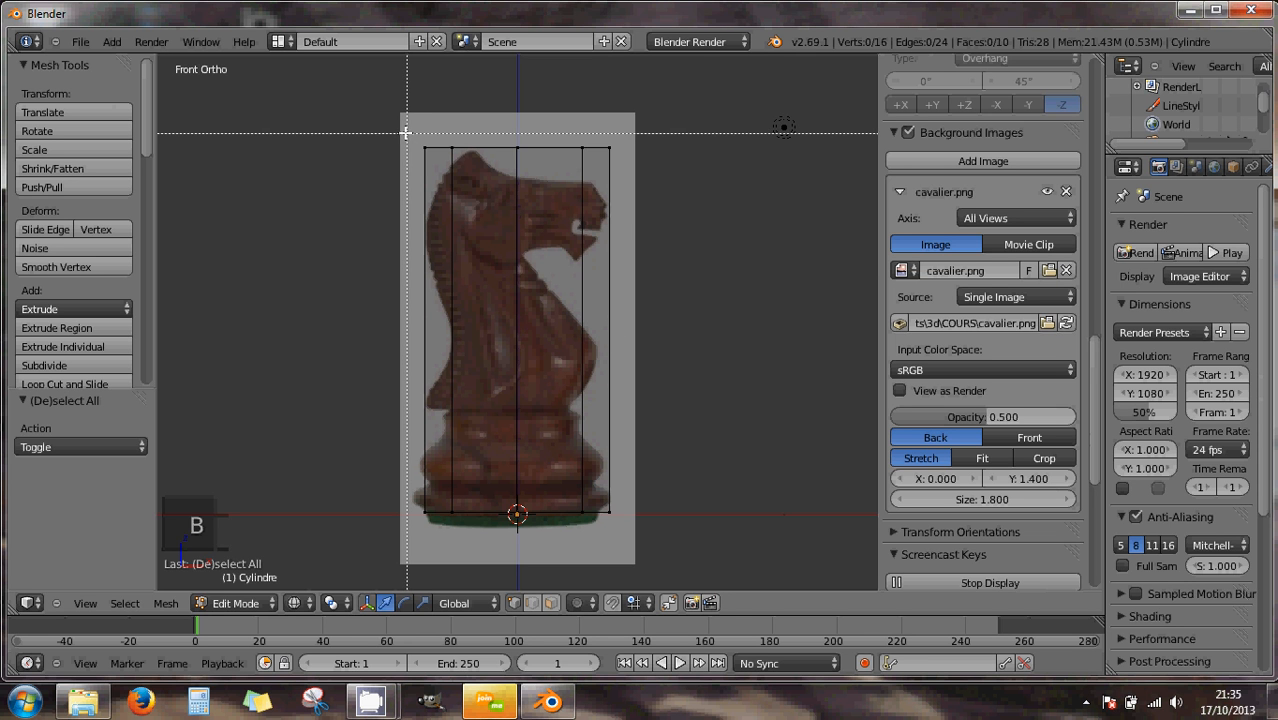
drag(409, 133, 632, 193)
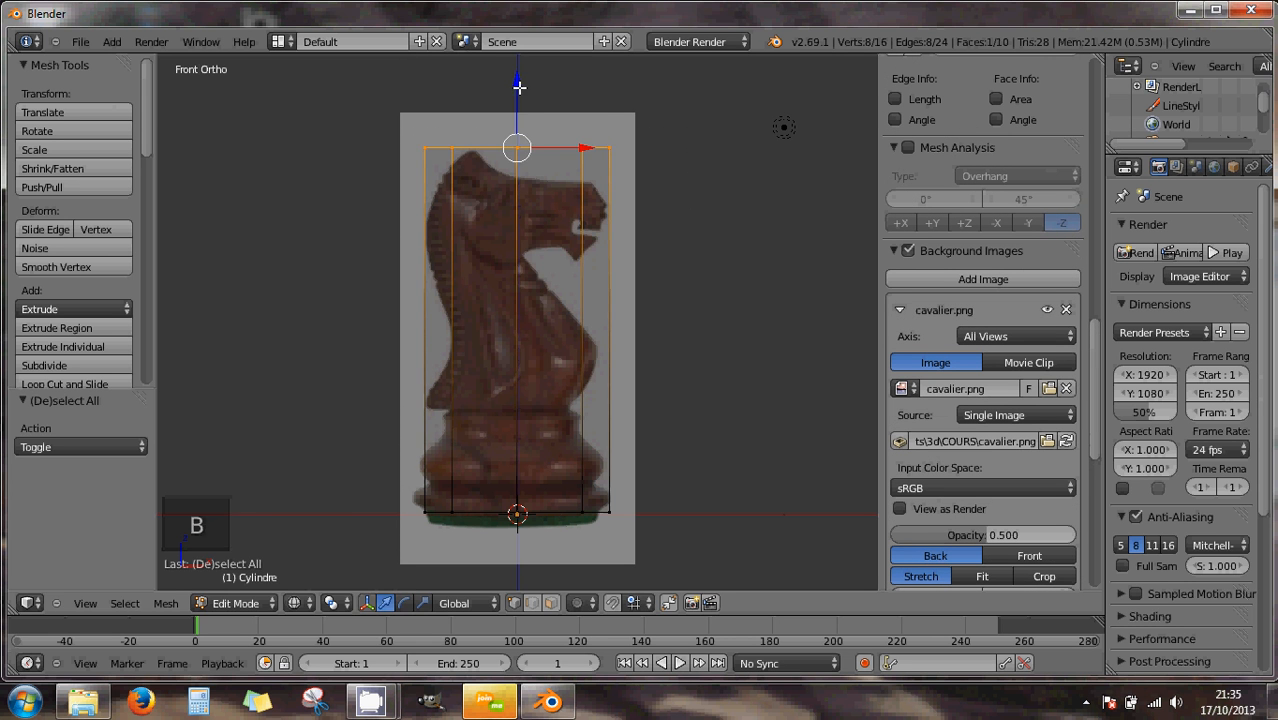
drag(540, 104, 551, 405)
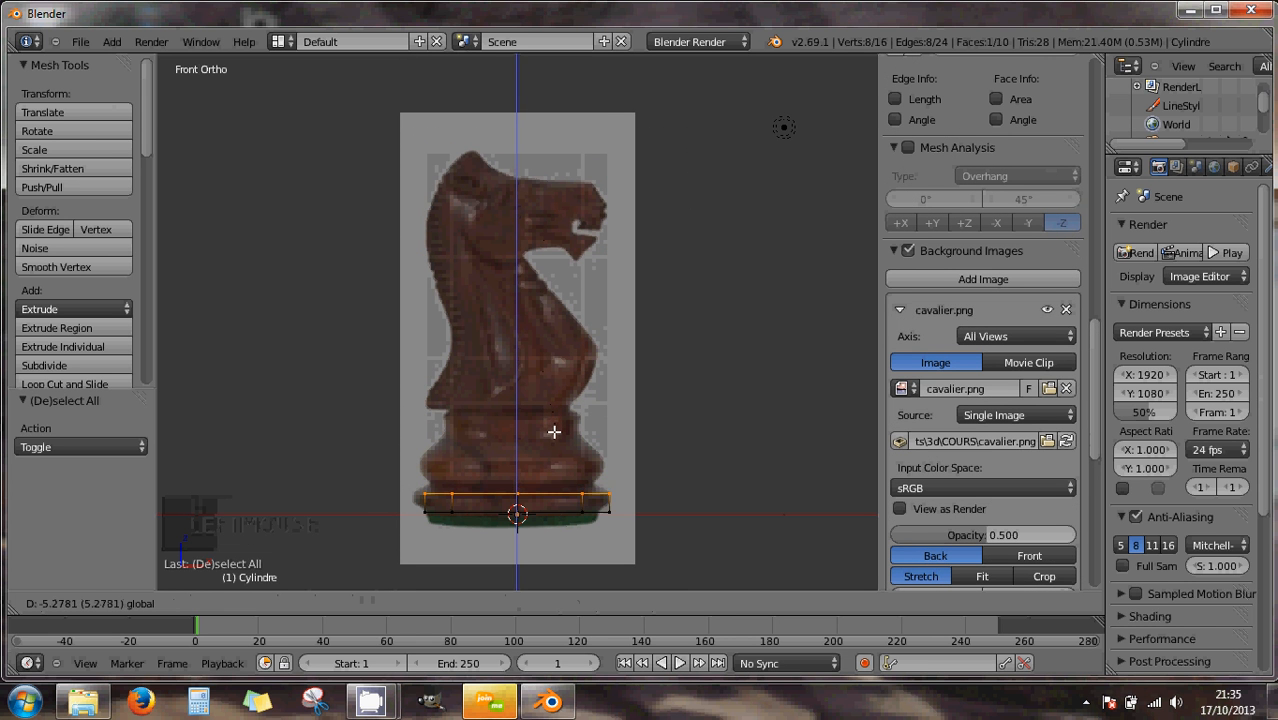
click(553, 430)
- Select the entire flattened cylinder mesh and scale it by about 1.11 in X and Y only, to the plinth's width
key(a)
key(a)
key(a)
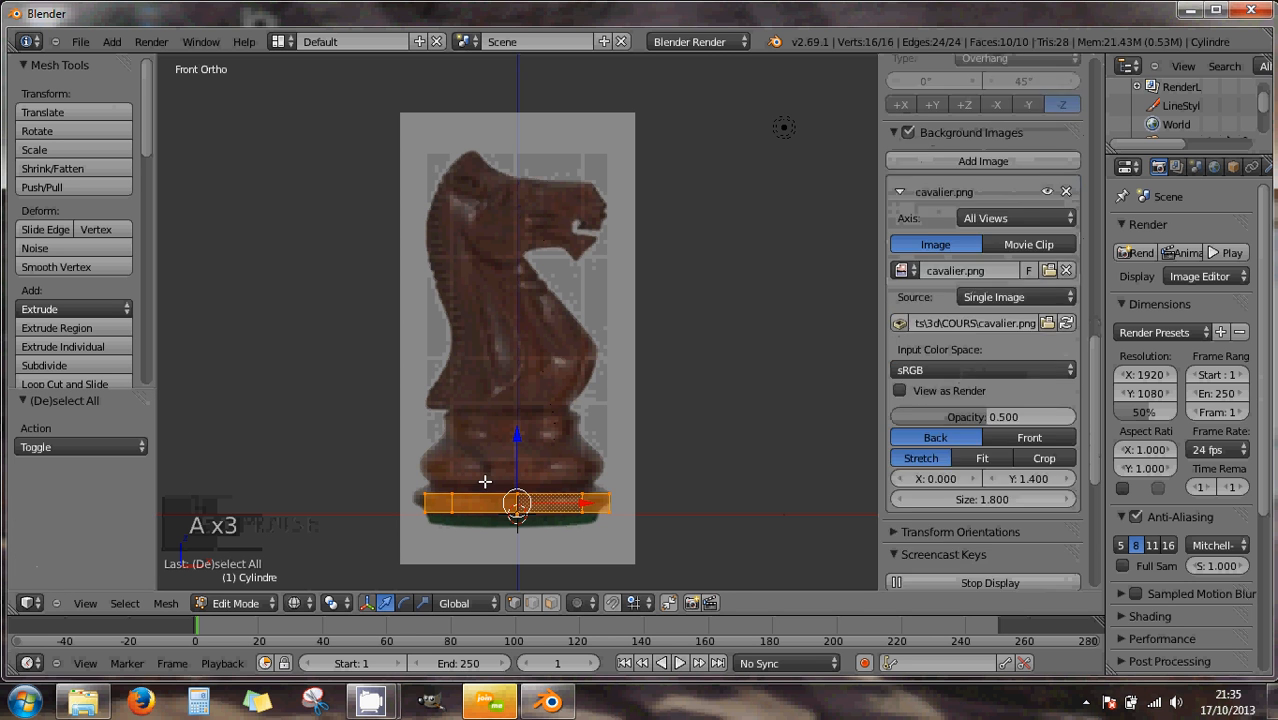
key(s)
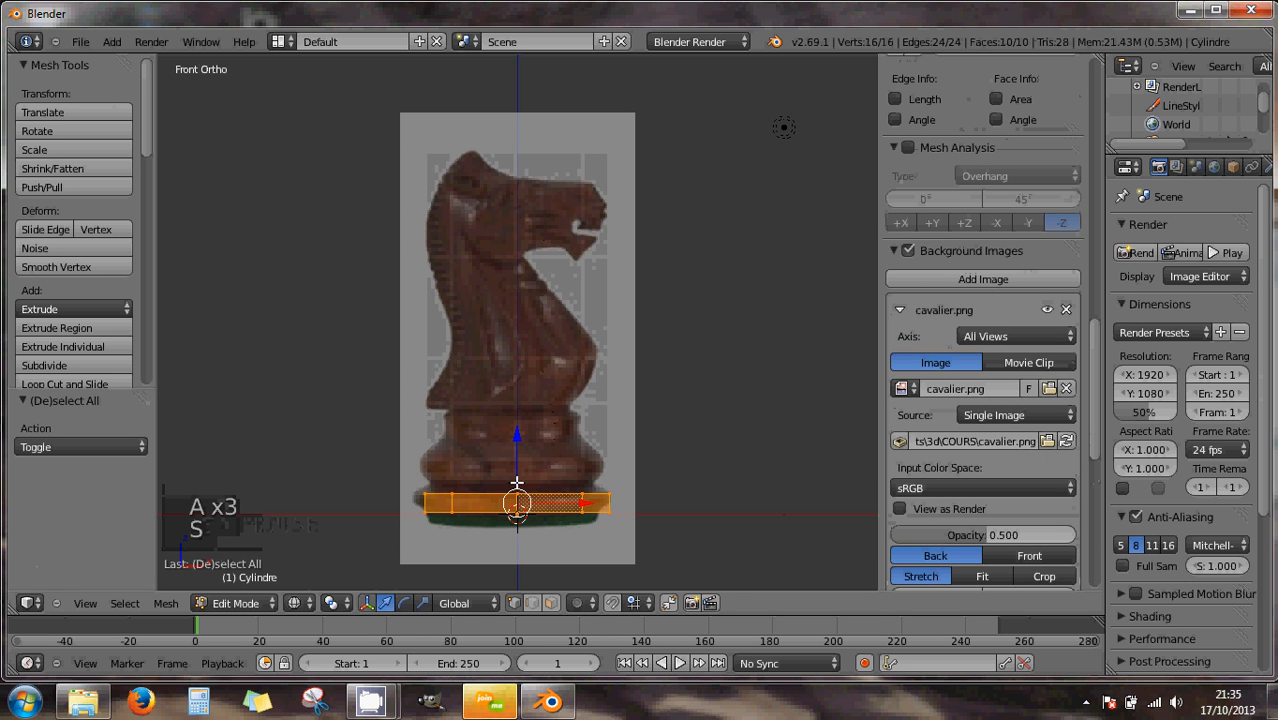
click(629, 462)
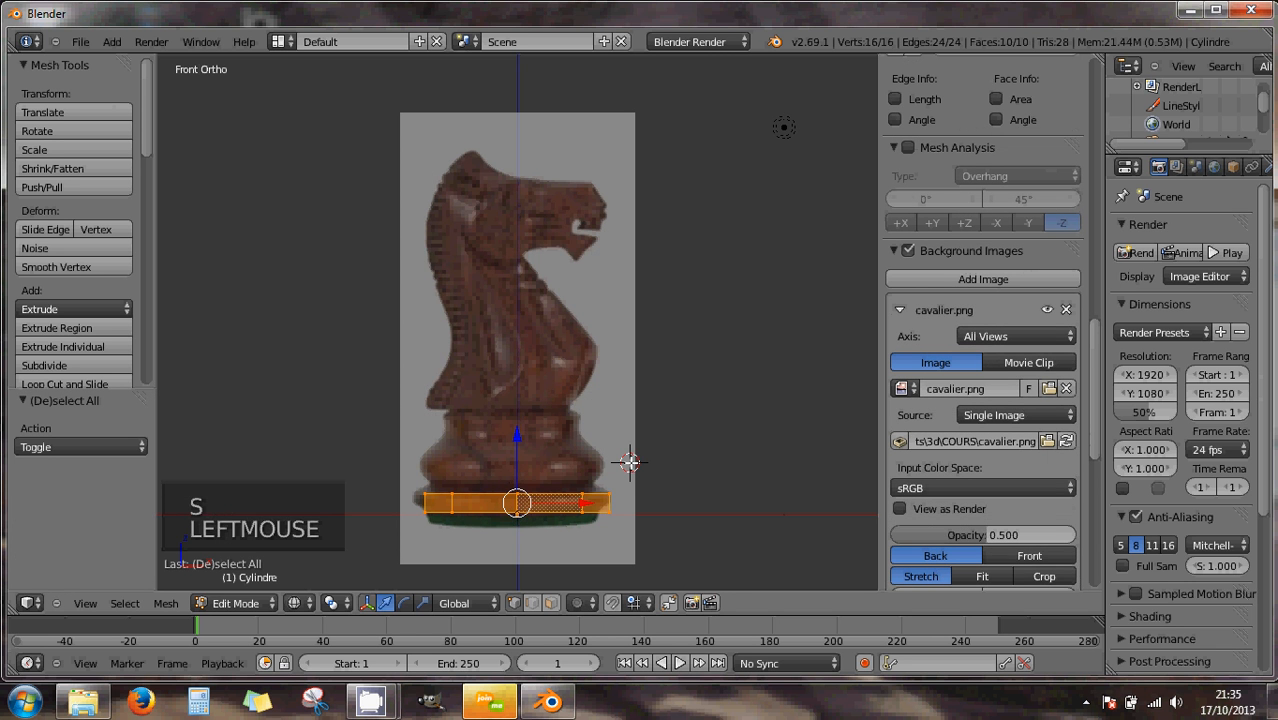
key(s)
key(shift+z)
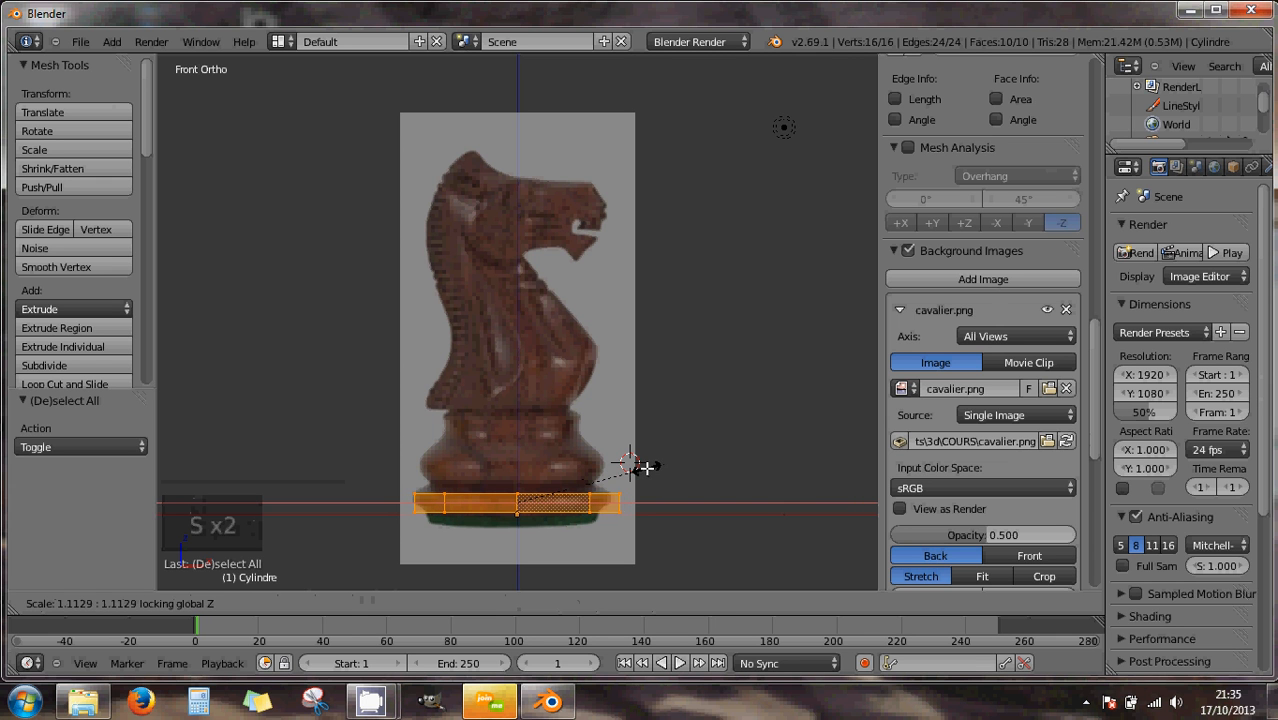
click(641, 464)
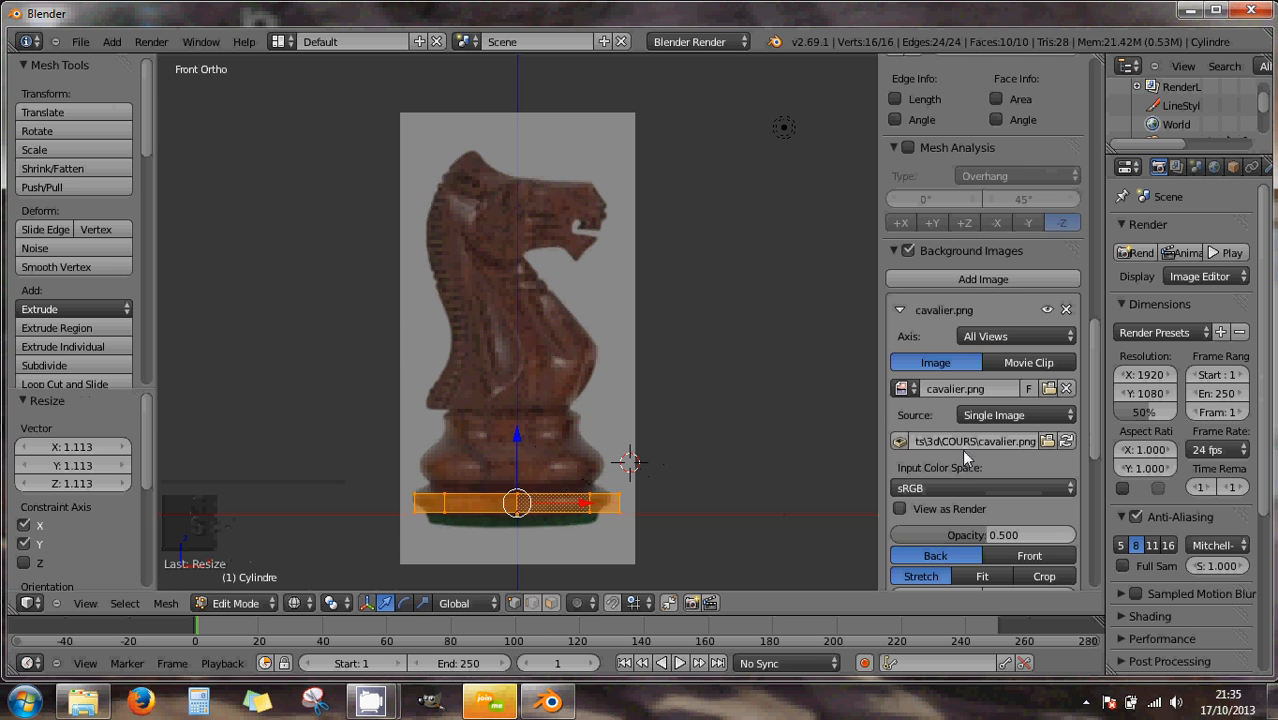
- Center the cavalier.png background image on the mesh by setting its X offset to 0.06
scroll(960, 449, down, 1)
scroll(961, 449, down, 3)
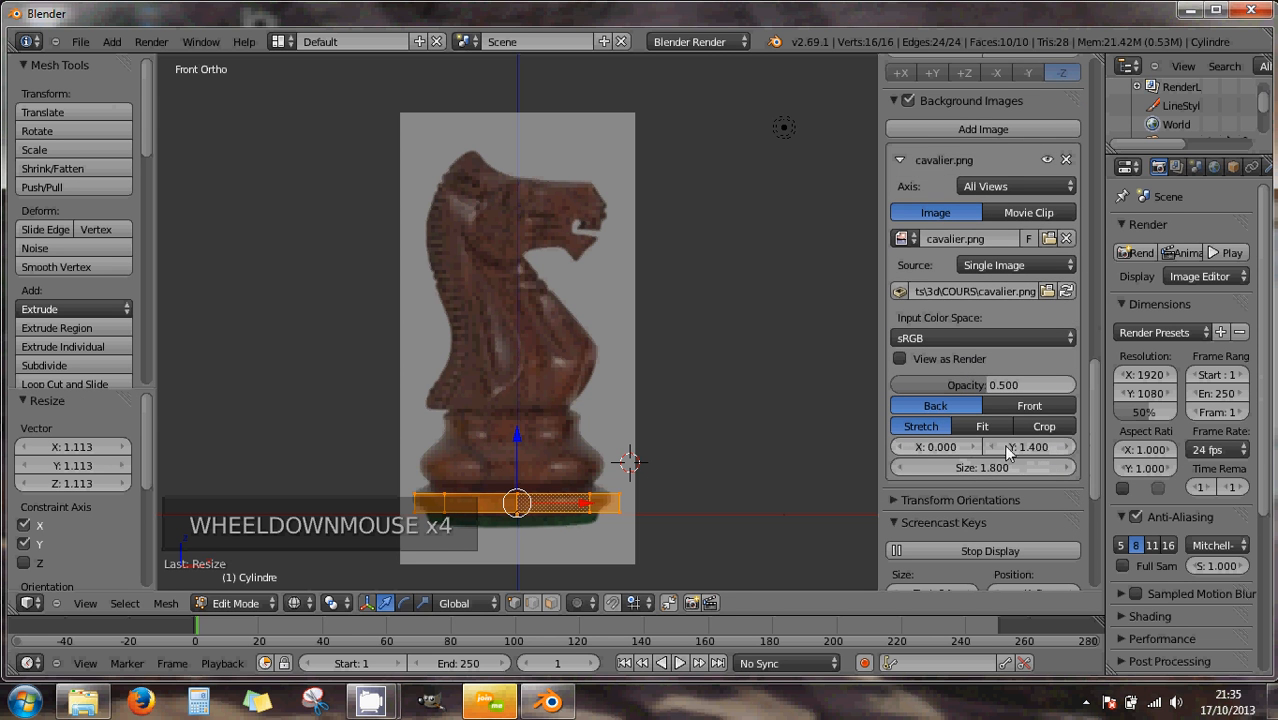
click(974, 451)
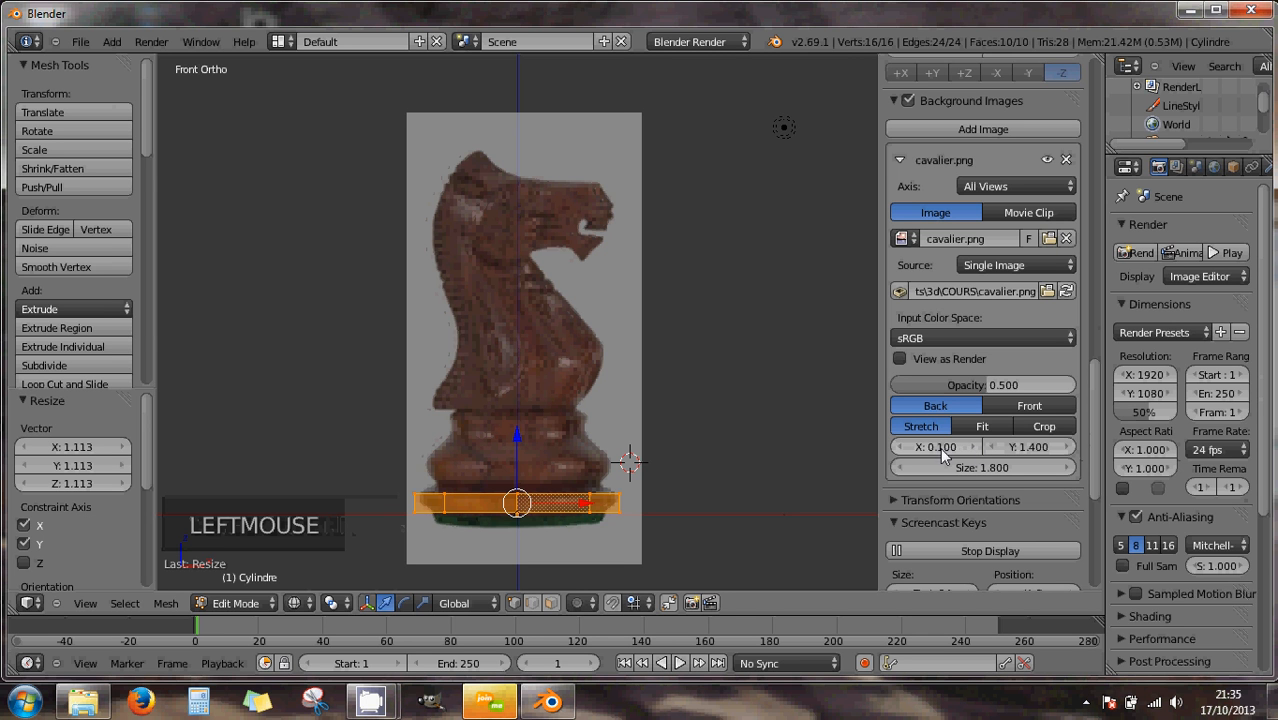
click(899, 452)
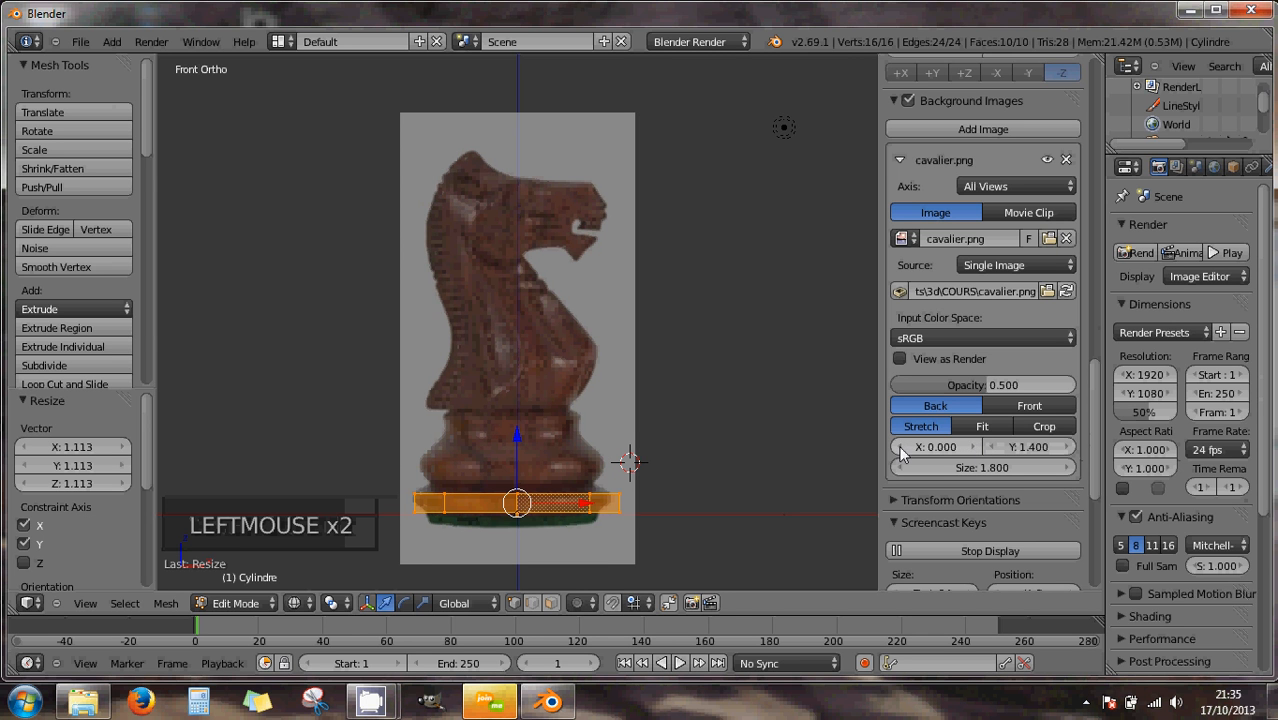
click(973, 452)
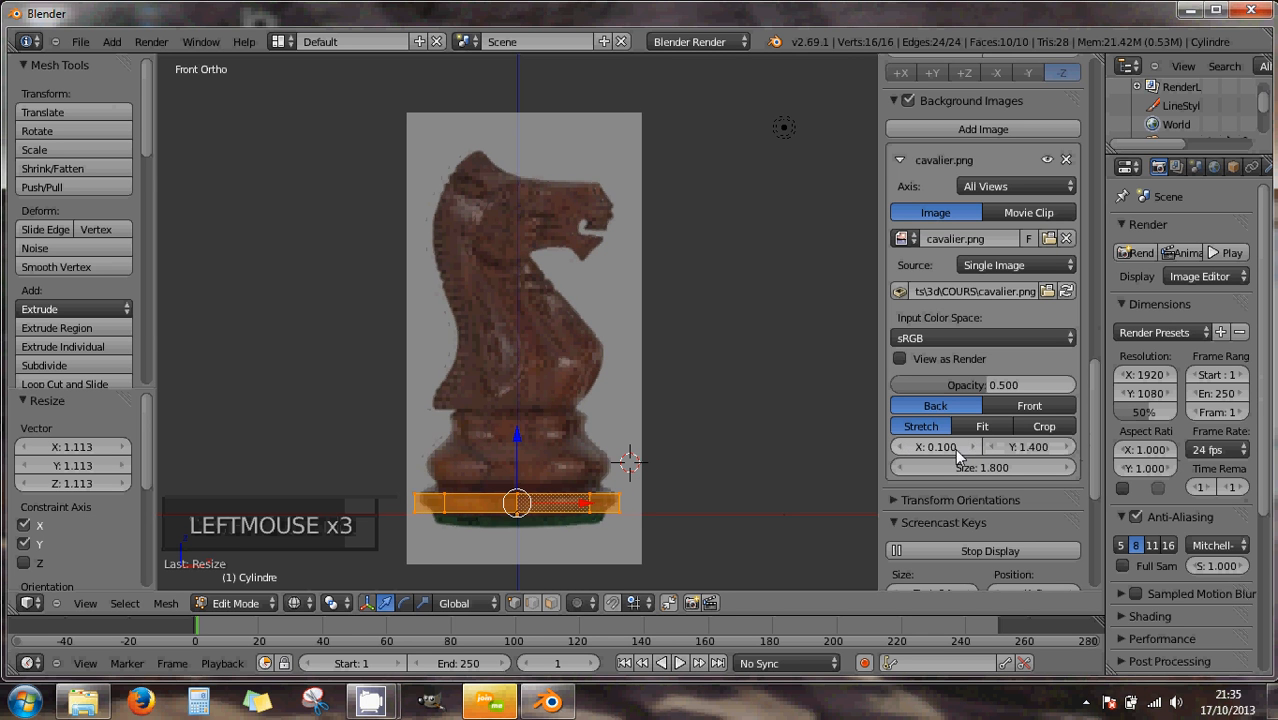
click(945, 448)
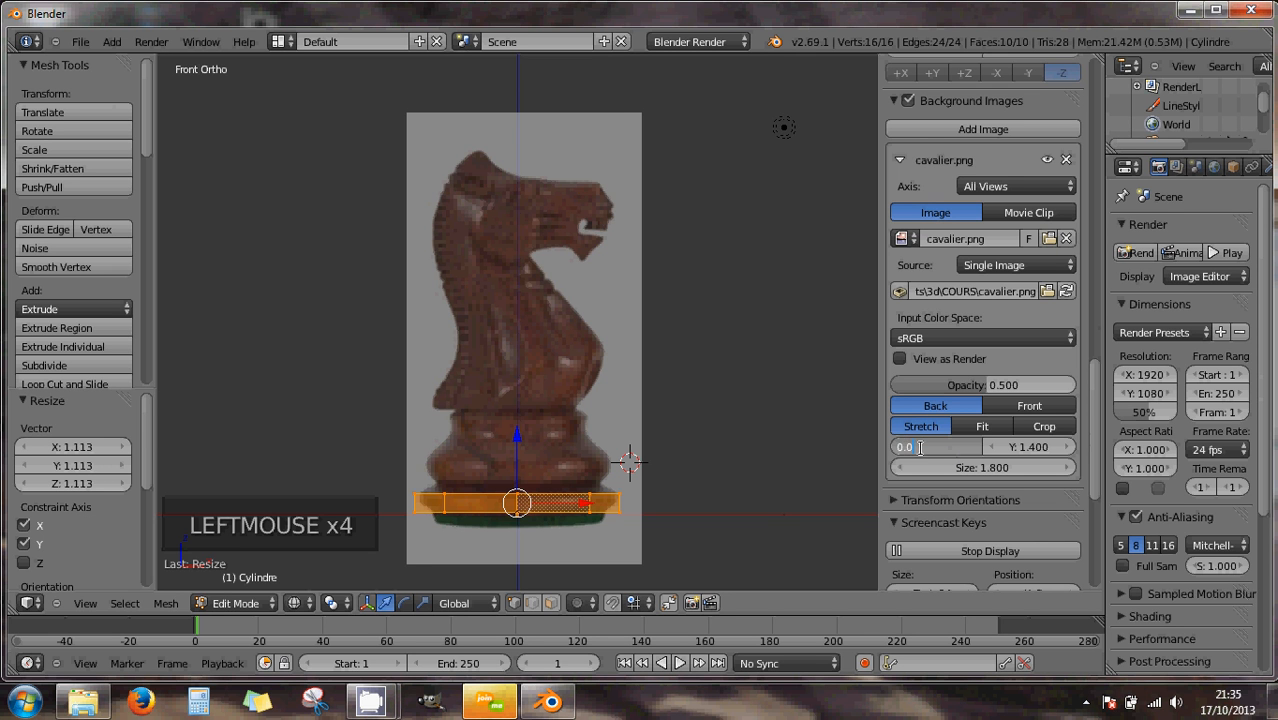
text(0.05)
key(Return)
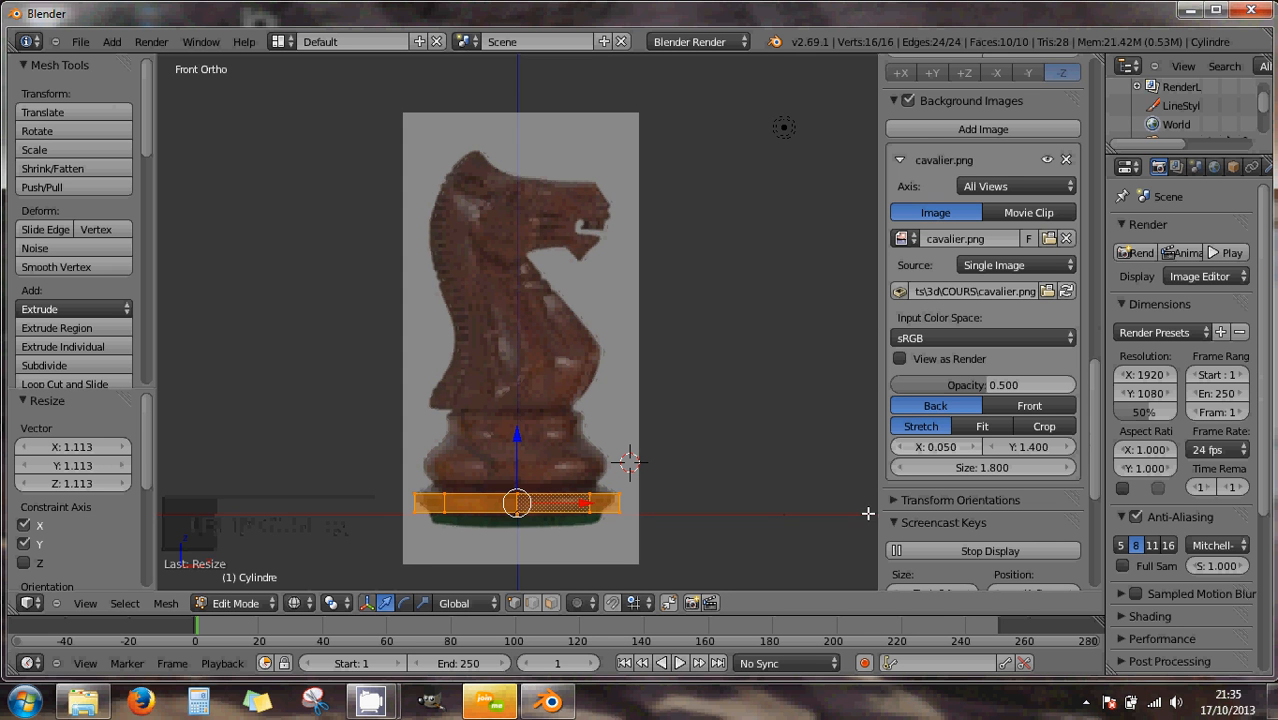
click(944, 447)
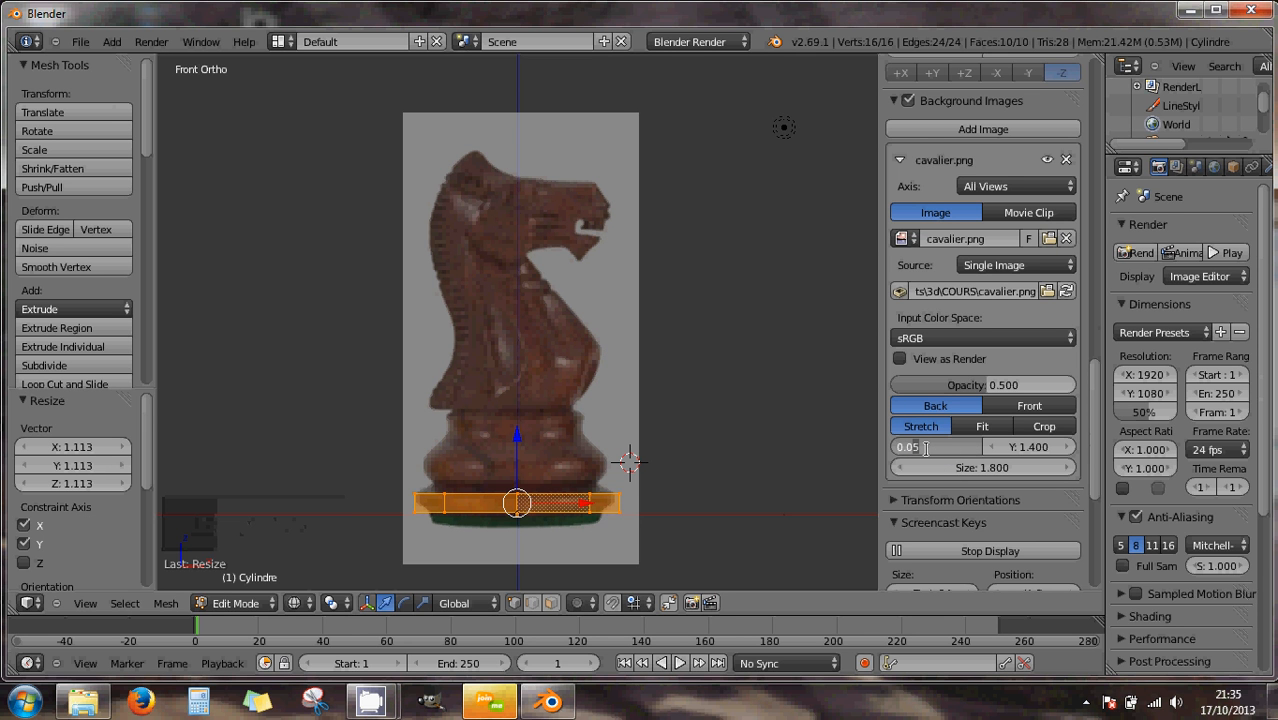
key(BackSpace)
text(6)
key(Return)
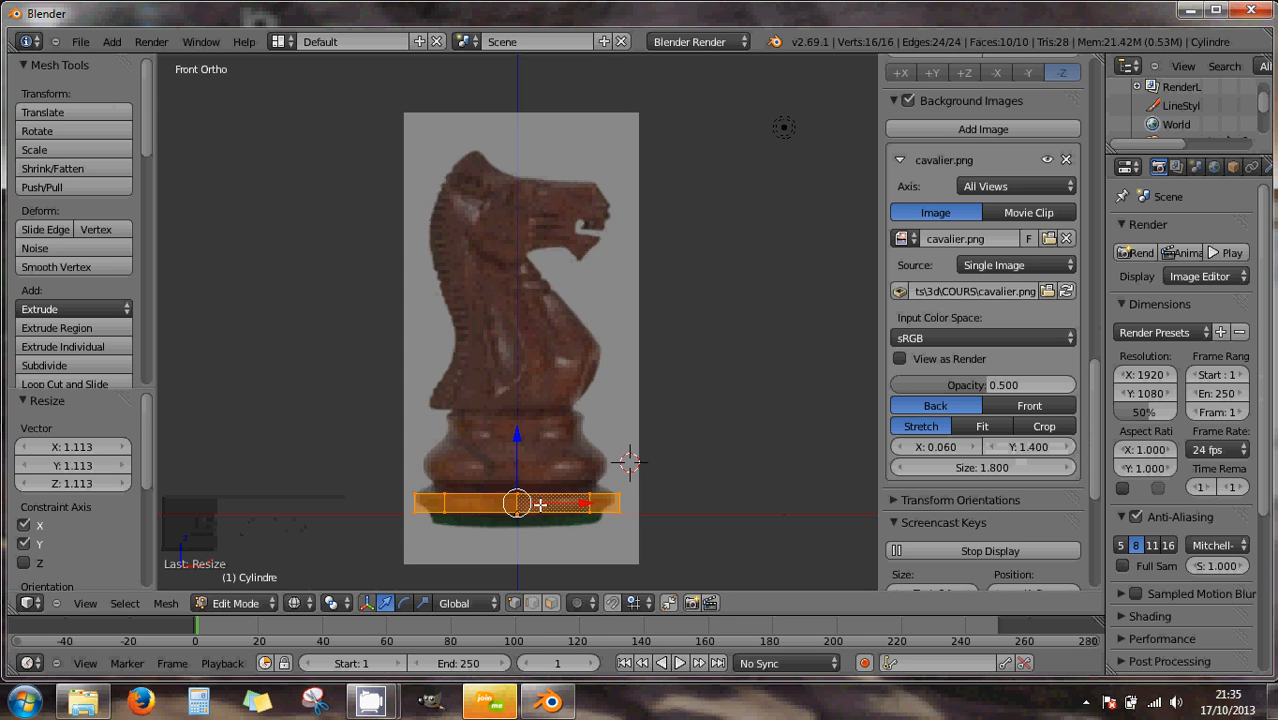
- Box-select the plinth's top ring, extrude it up about 0.11 and scale the new ring to about 0.82
scroll(596, 512, up, 1)
scroll(596, 512, down, 1)
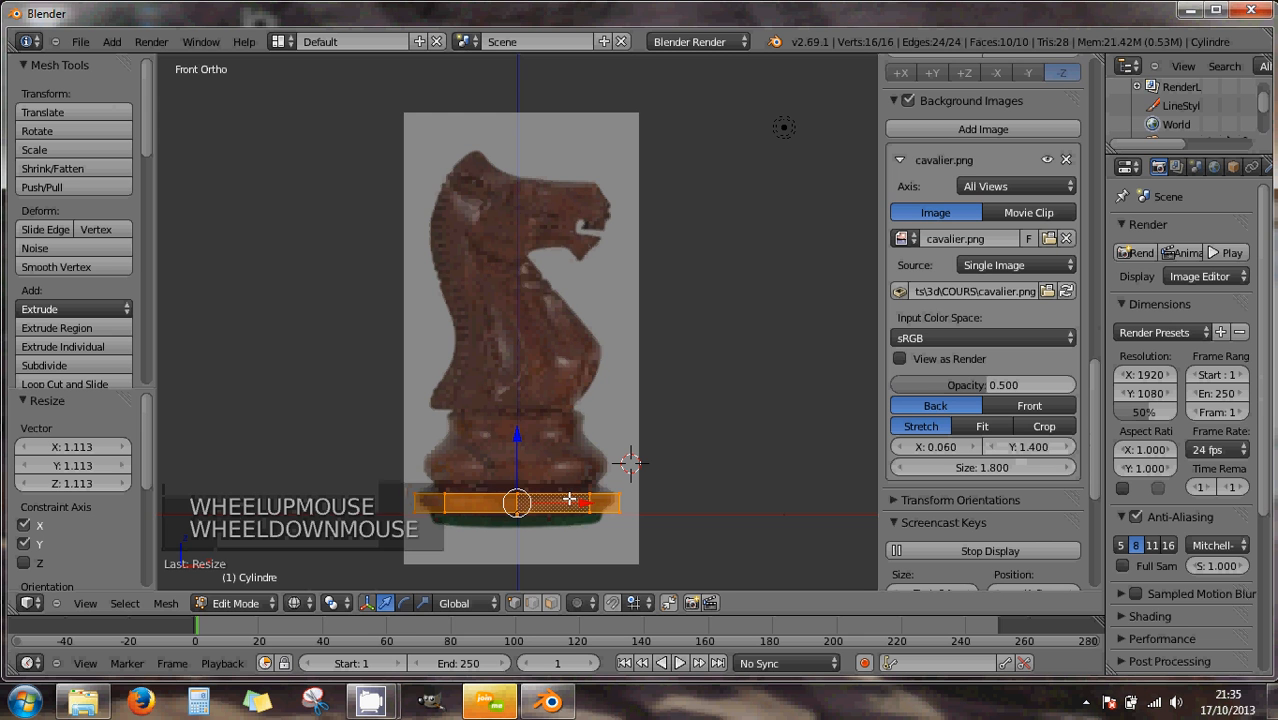
scroll(555, 502, up, 1)
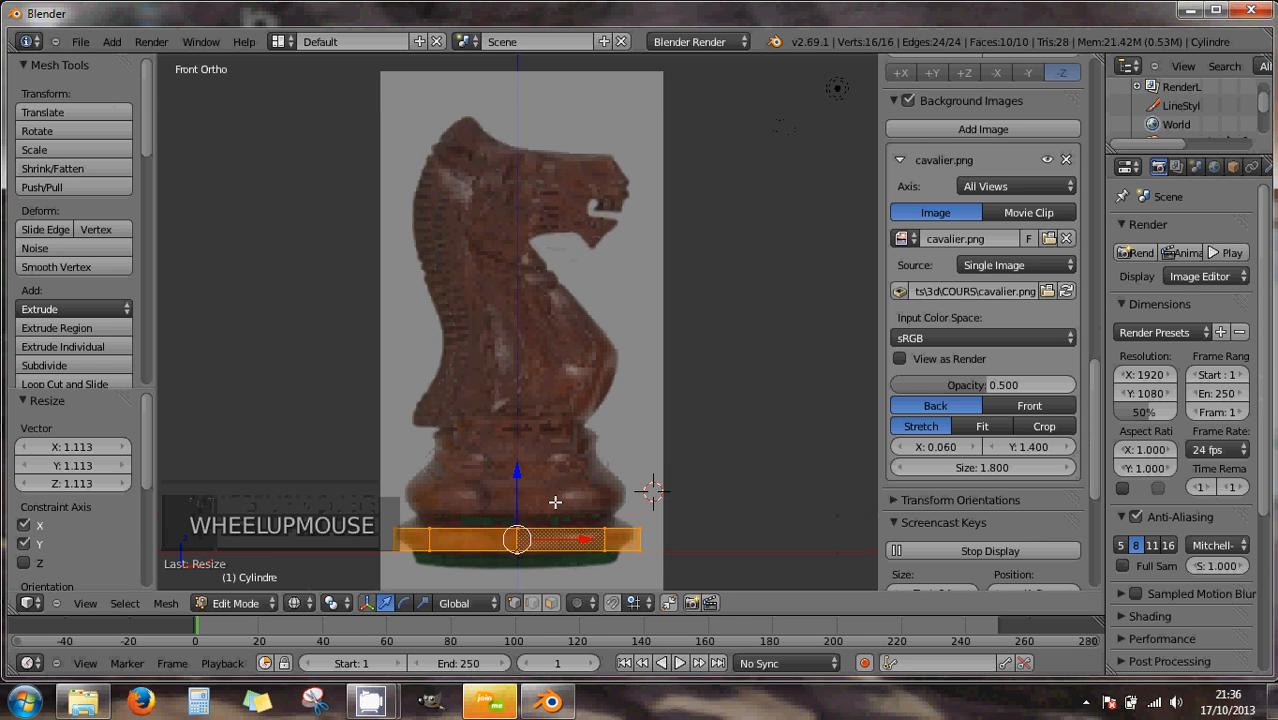
scroll(555, 502, down, 1)
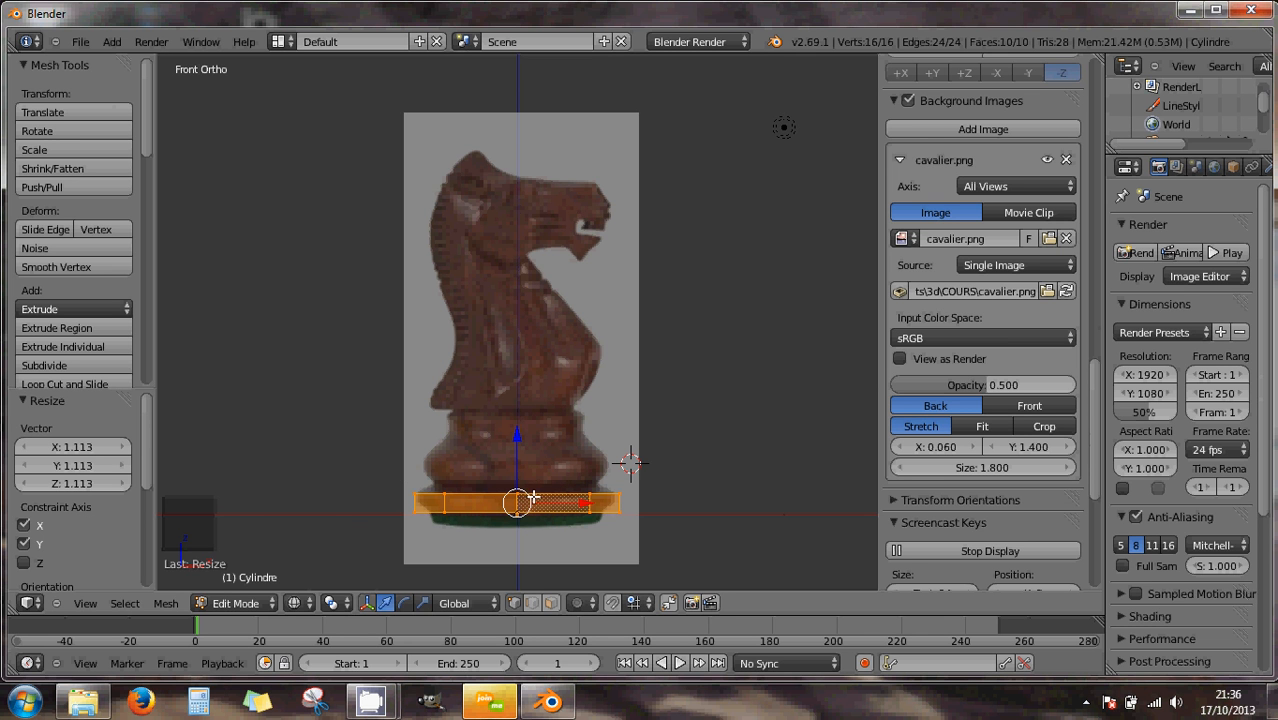
key(a)
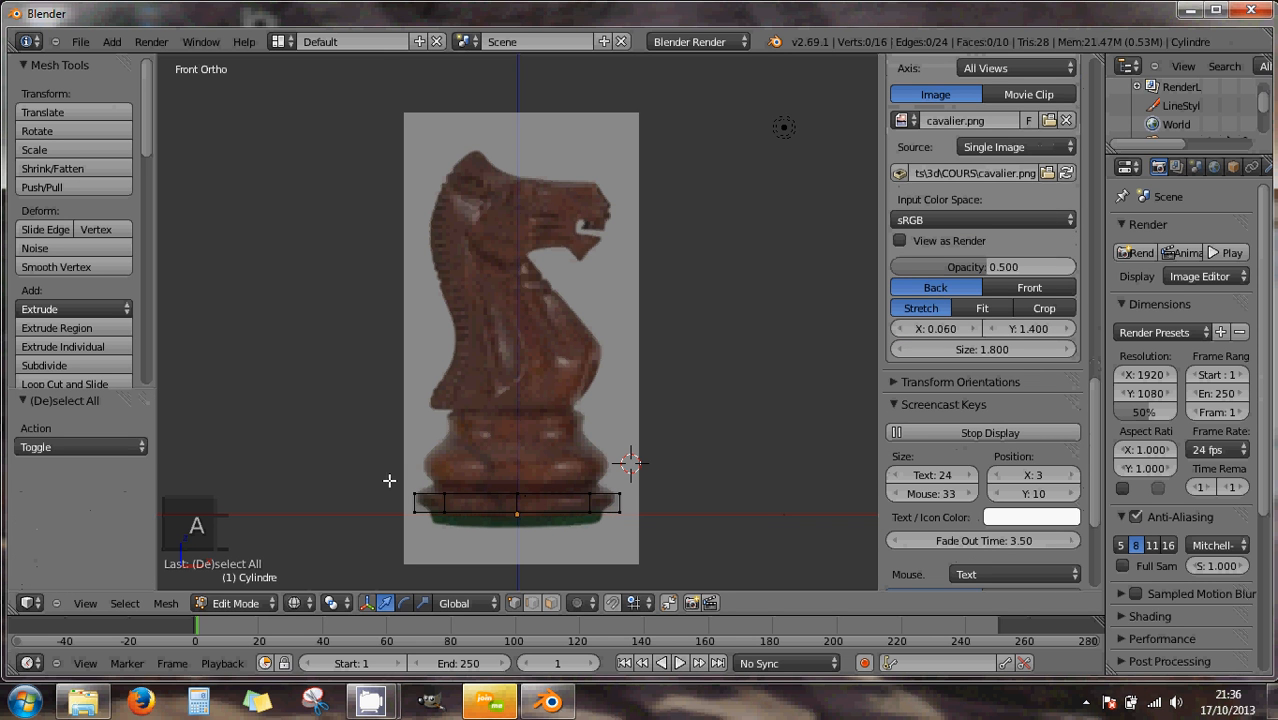
key(b)
drag(382, 478, 656, 497)
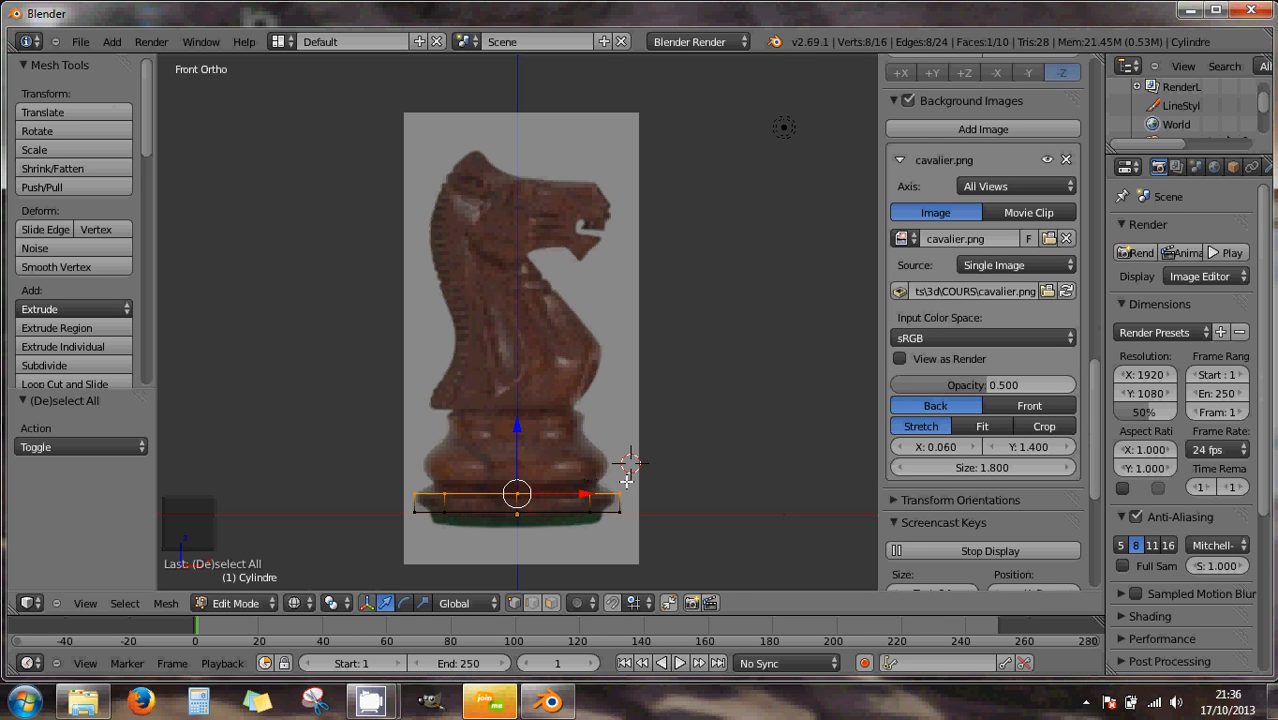
key(e)
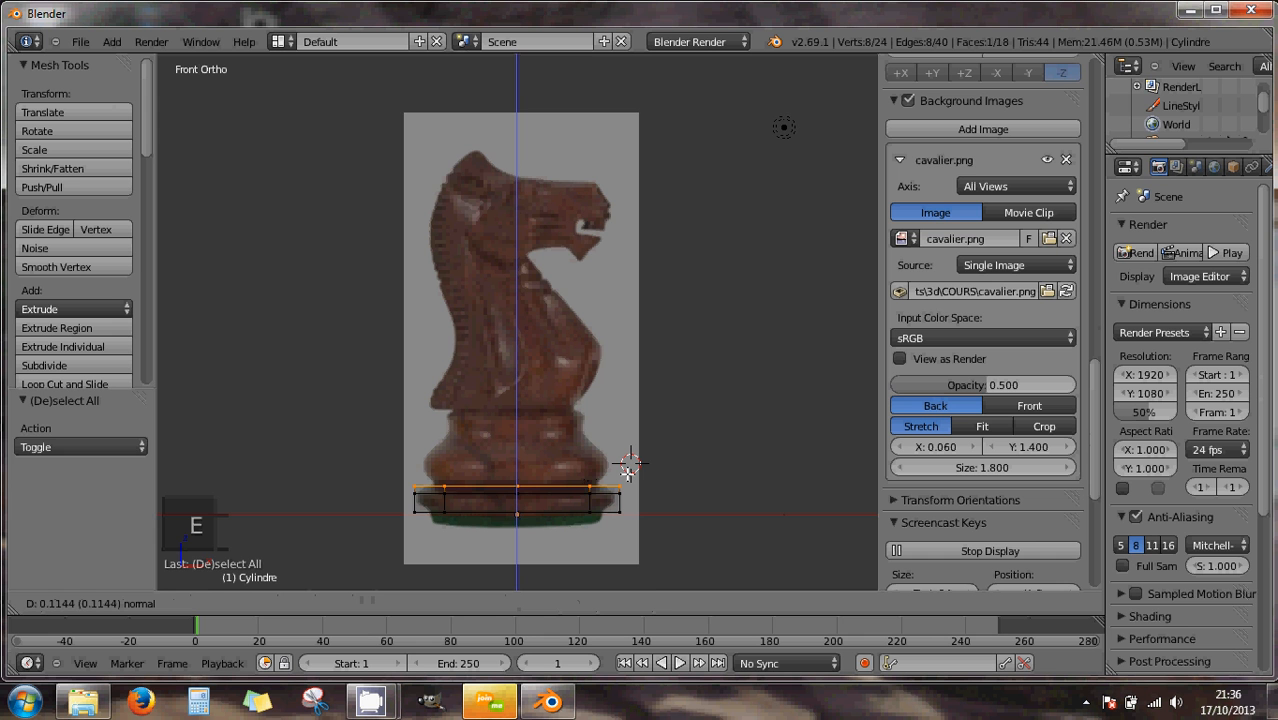
click(628, 471)
key(s)
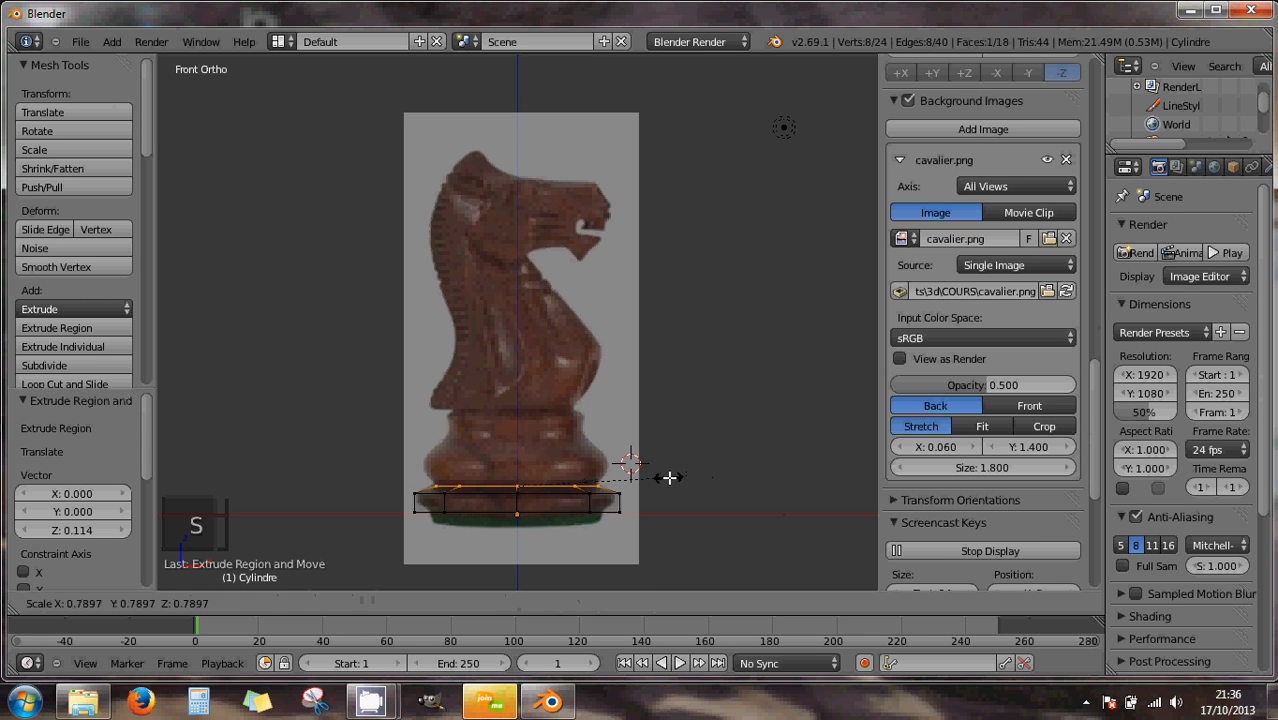
click(672, 476)
- Bring up the join.me sharing bar and raise the selected upper ring about 0.04 along Z to the groove above the plinth
scroll(624, 484, up, 2)
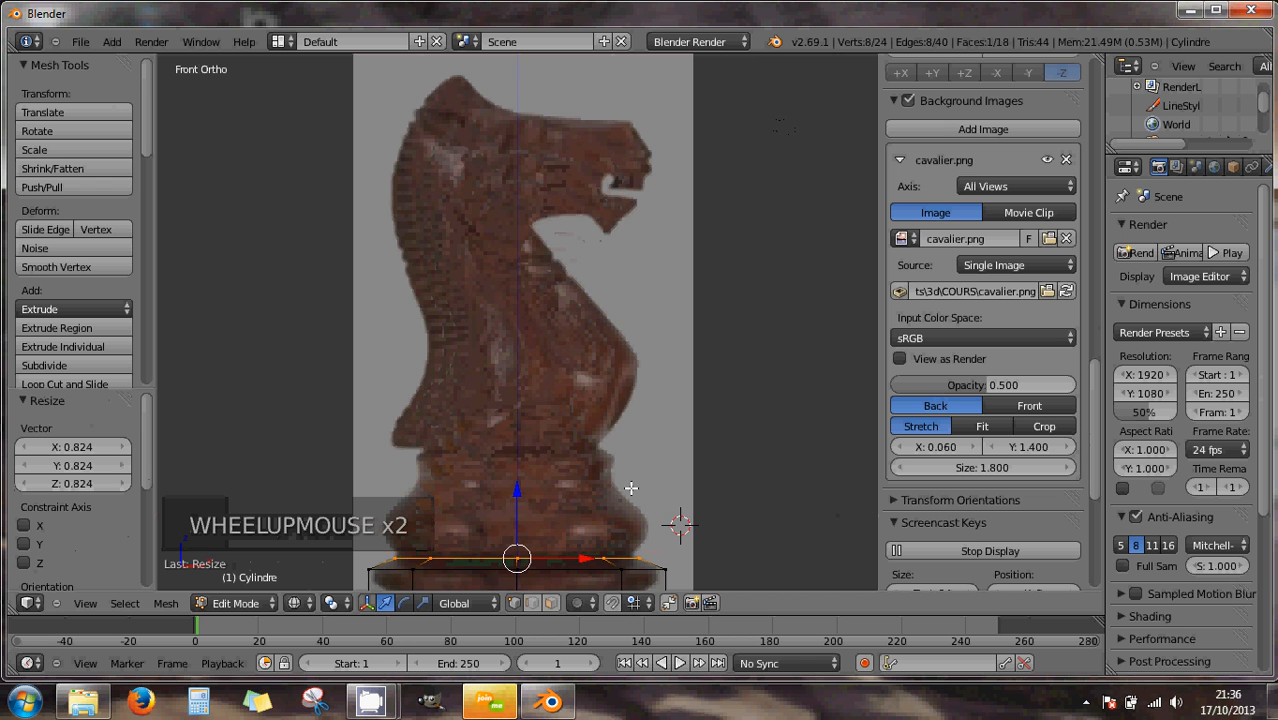
shift+middle_drag(630, 488, 656, 342)
scroll(659, 348, up, 2)
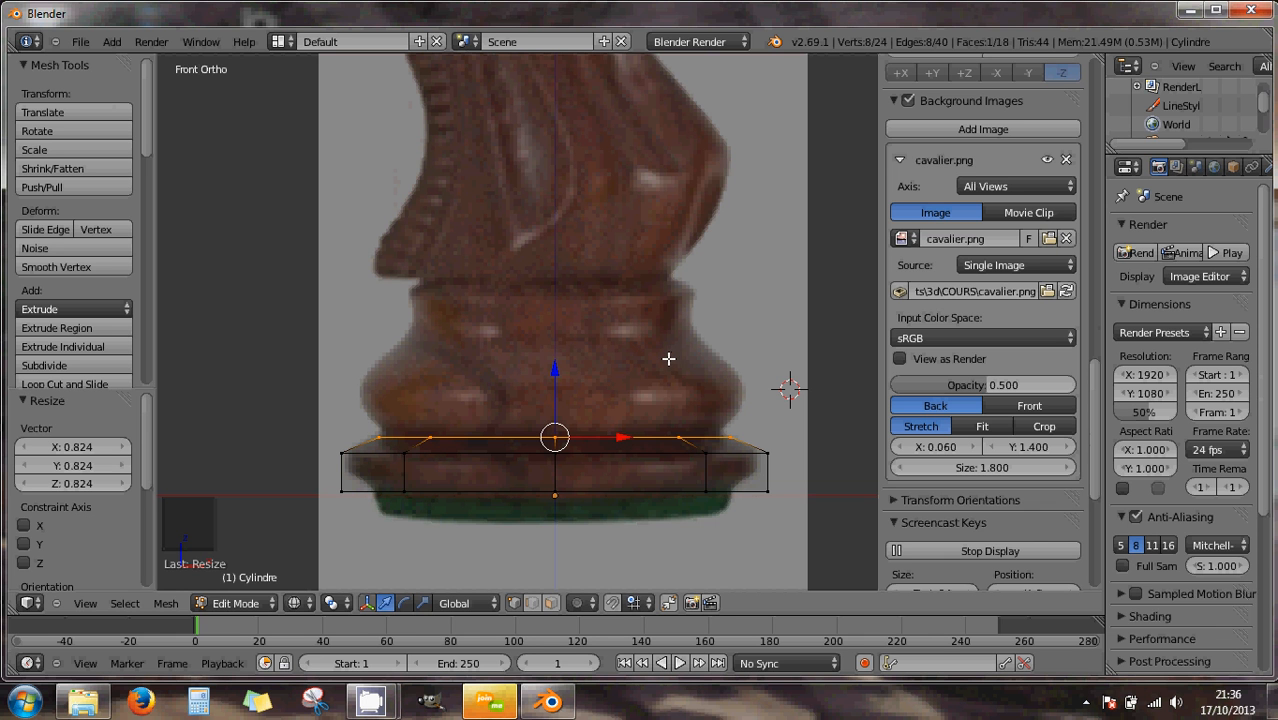
click(490, 706)
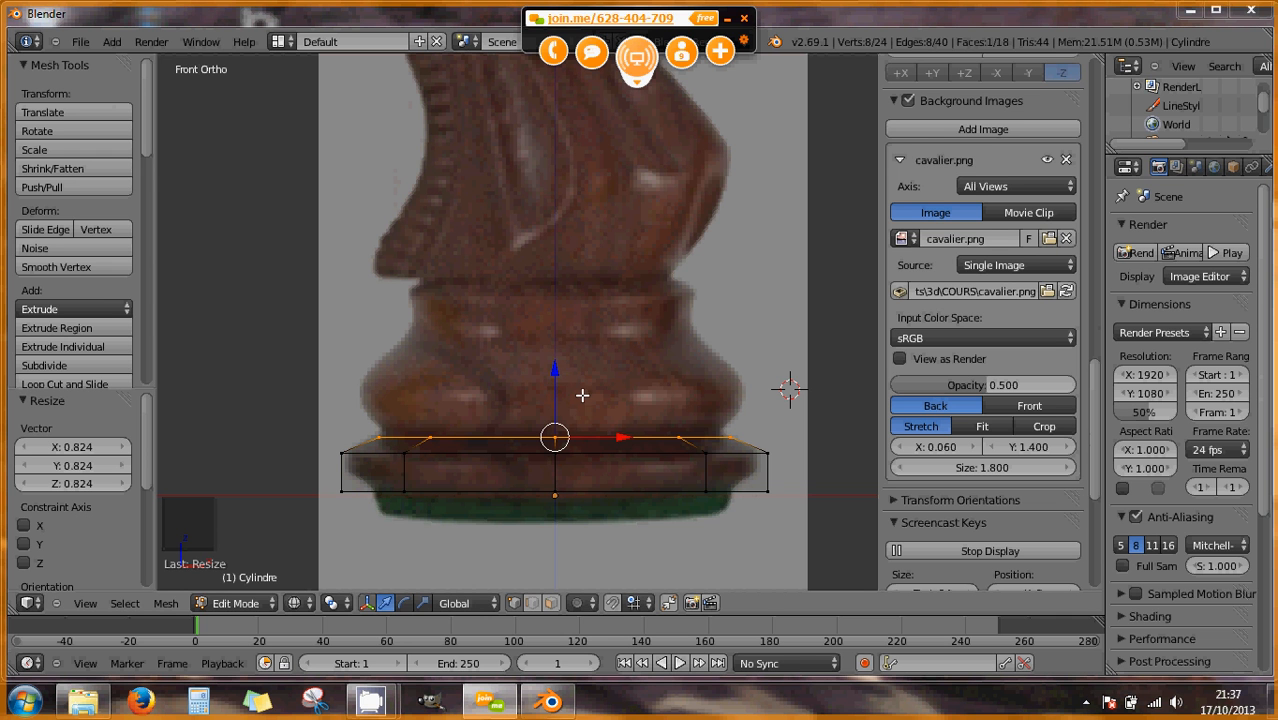
drag(555, 370, 556, 368)
- Extrude the selected ring up about 0.3 and scale it by about 1.13 to the widest part of the bulge
key(e)
key(e)
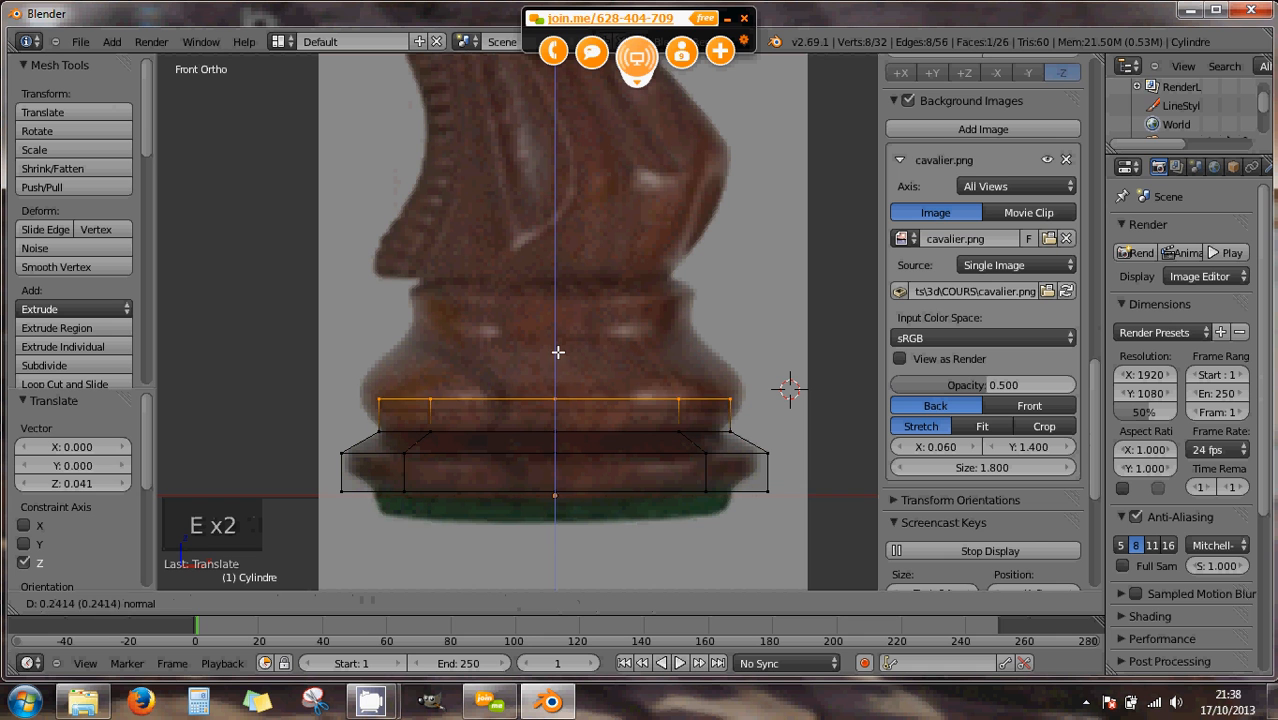
click(556, 343)
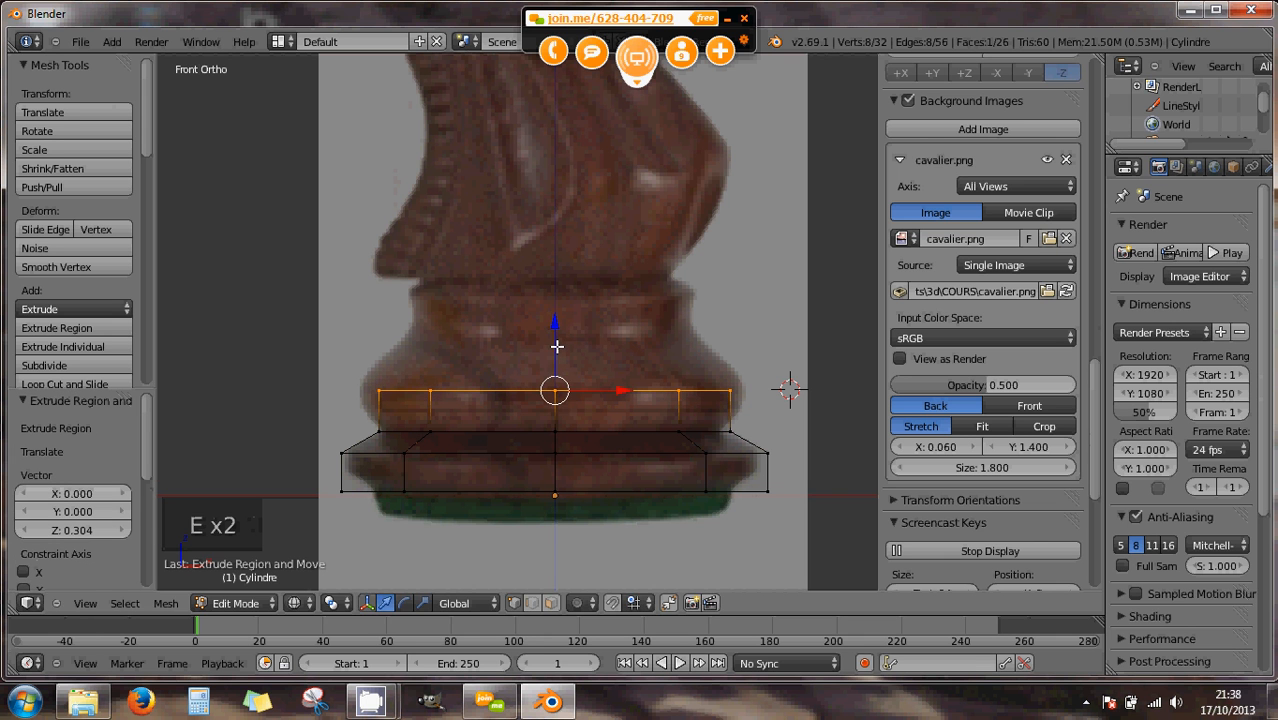
key(s)
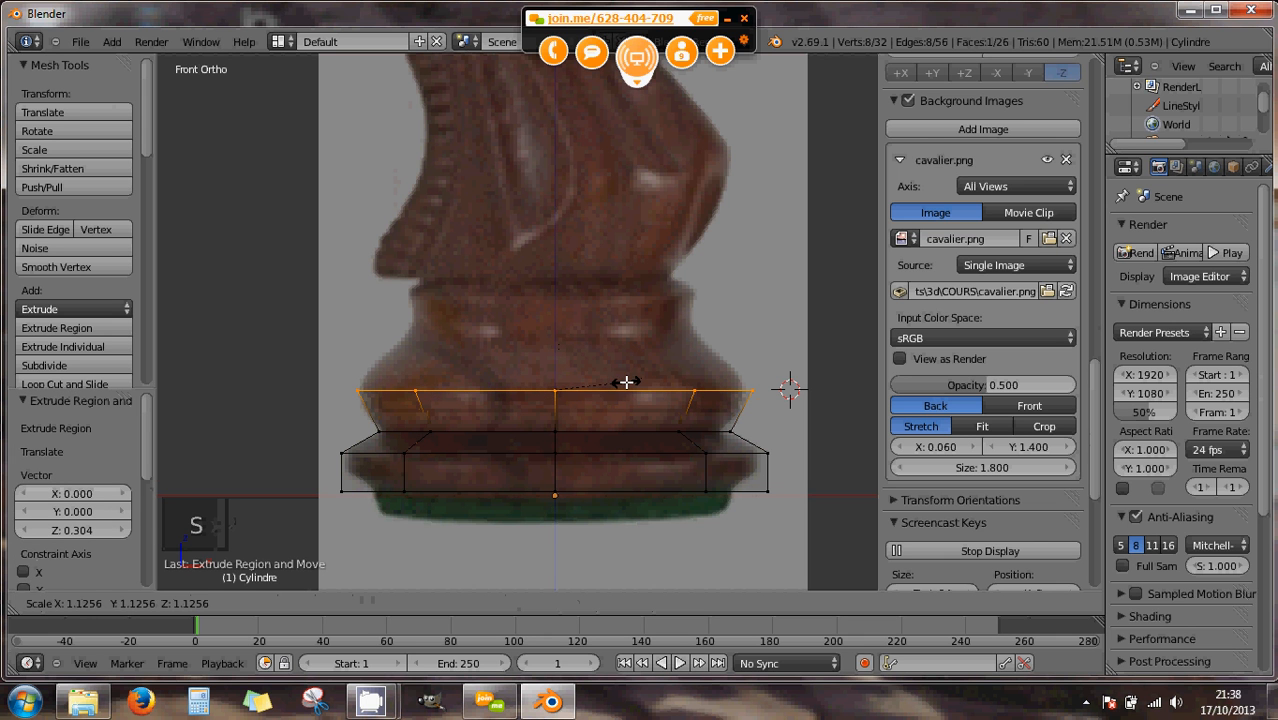
click(626, 381)
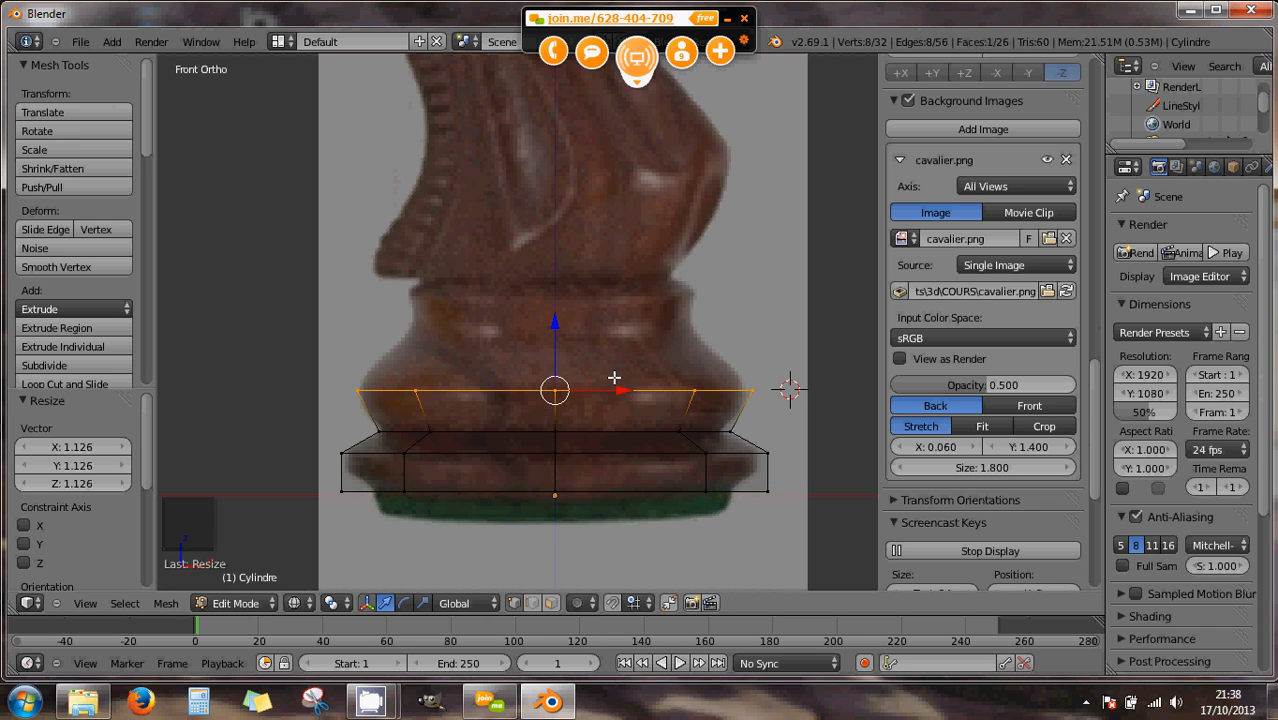
- Extrude the ring up about 0.42 from the bulge and scale it to about 0.75 to match the narrower collar
key(e)
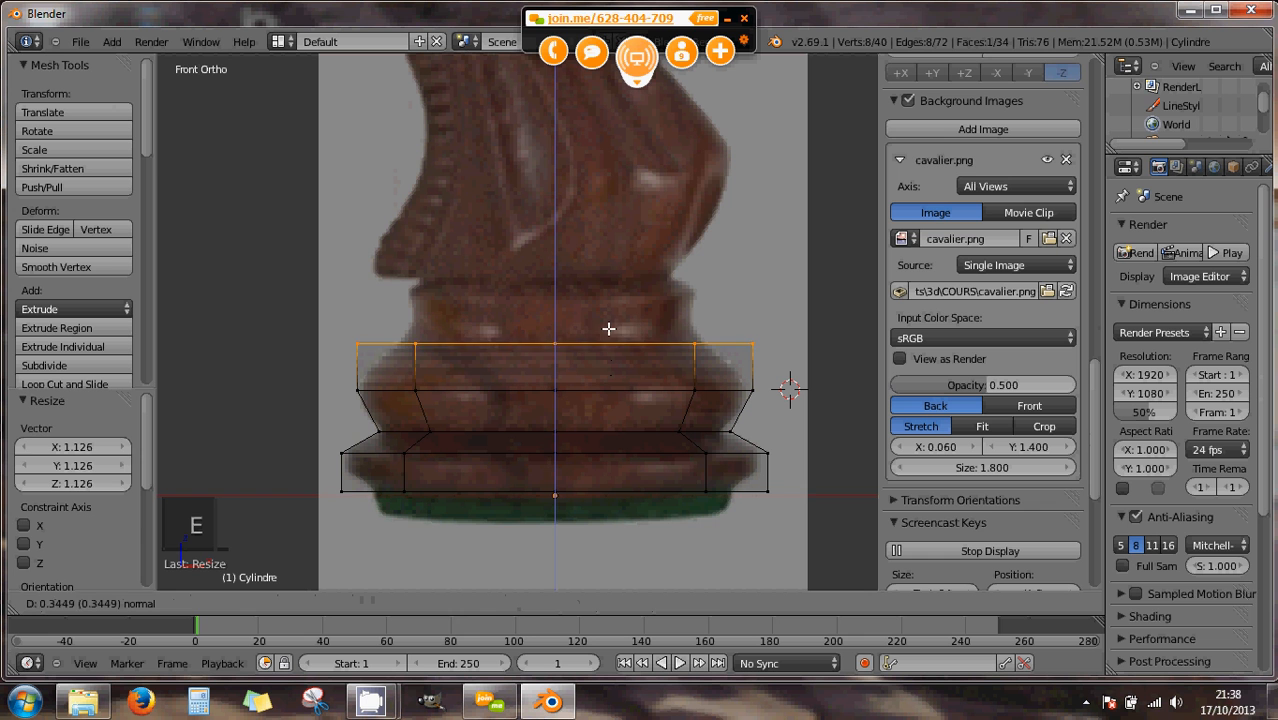
click(610, 321)
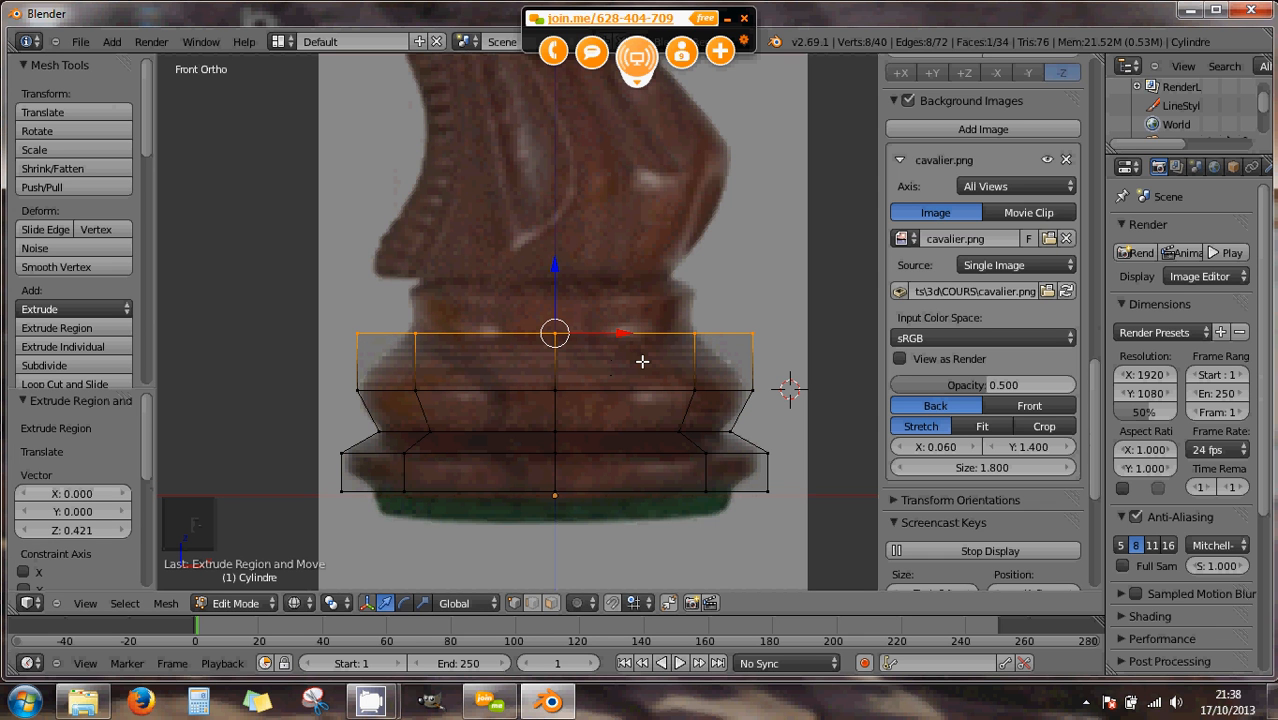
key(s)
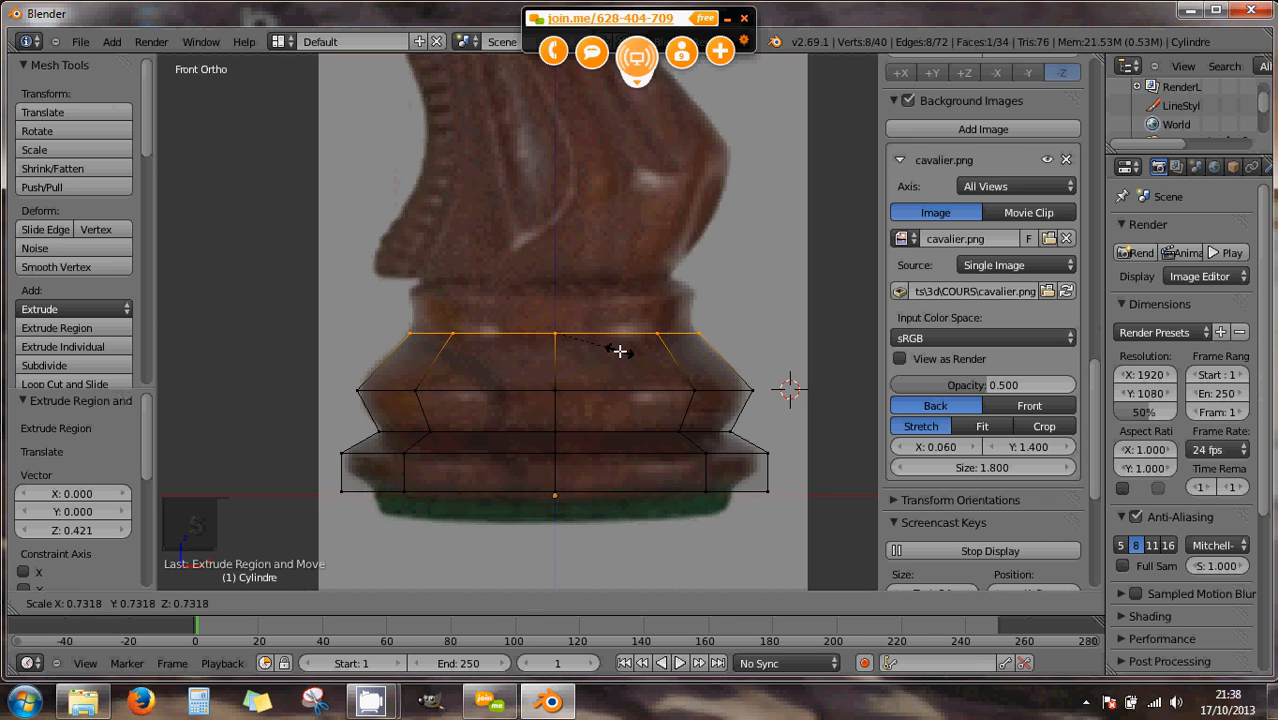
click(621, 351)
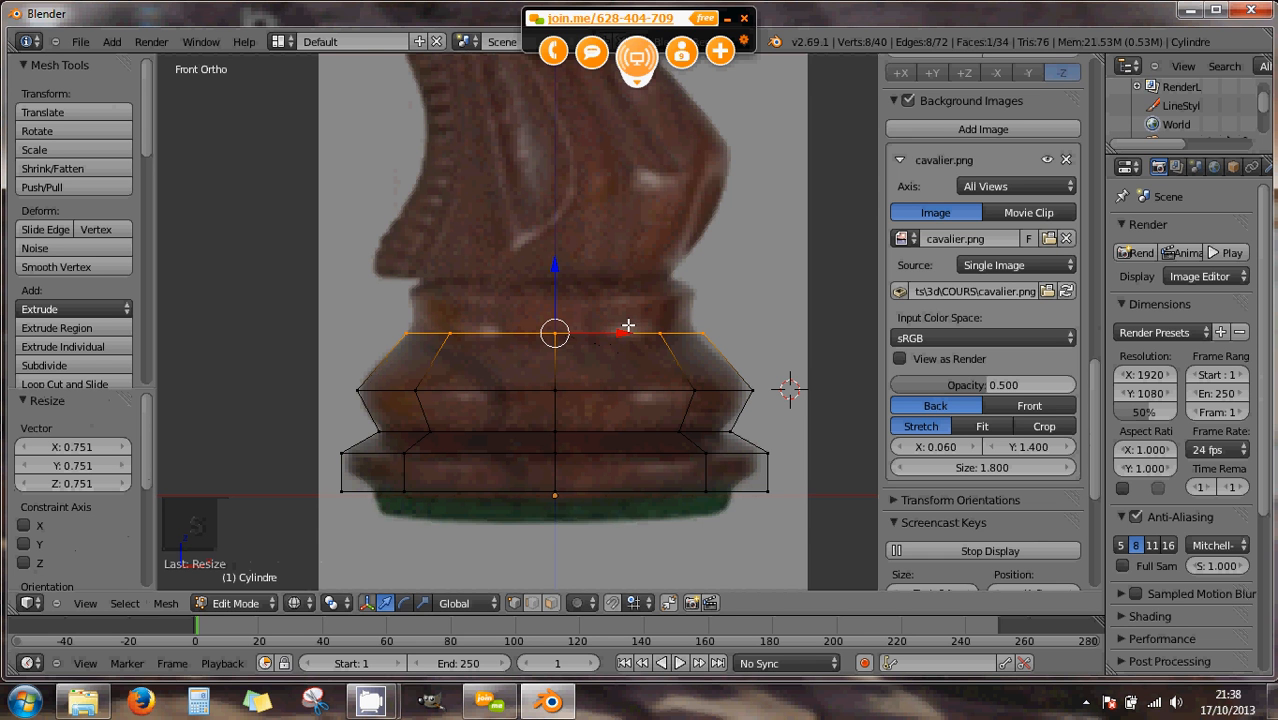
- Extrude the selected collar ring up about 0.26 to form the straight band above the bulge
scroll(622, 347, down, 1)
key(e)
key(e)
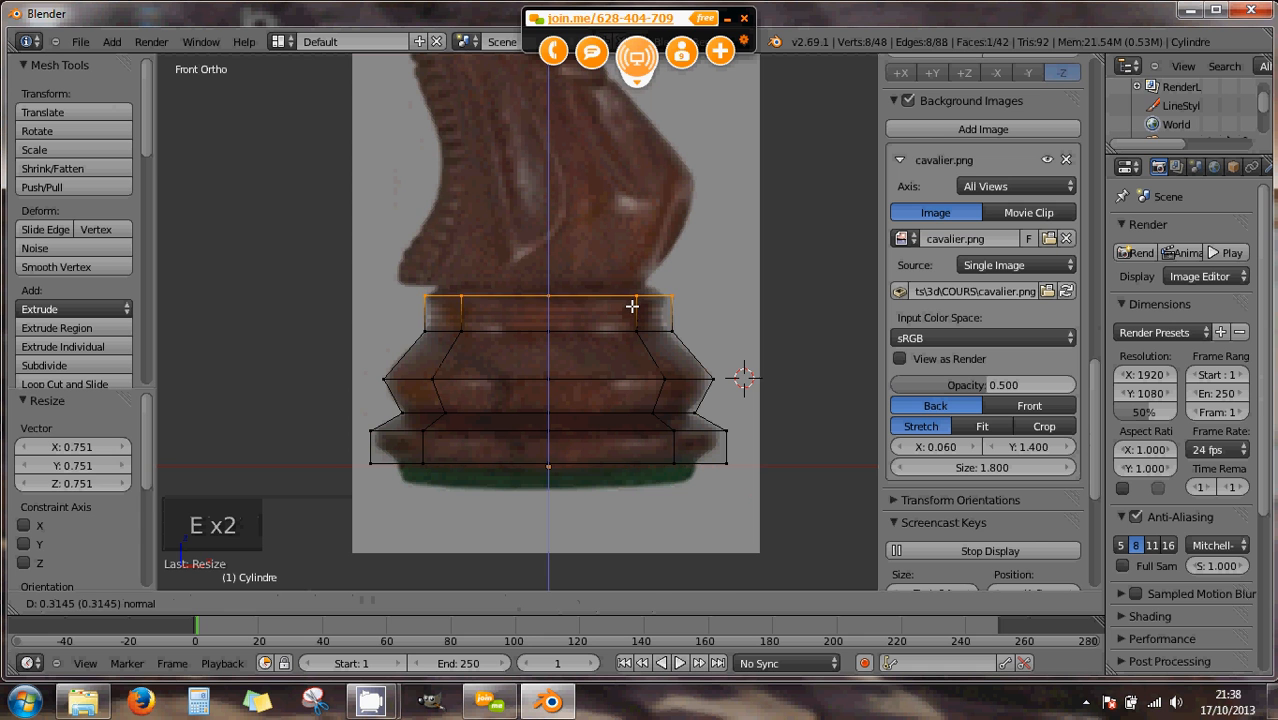
click(633, 313)
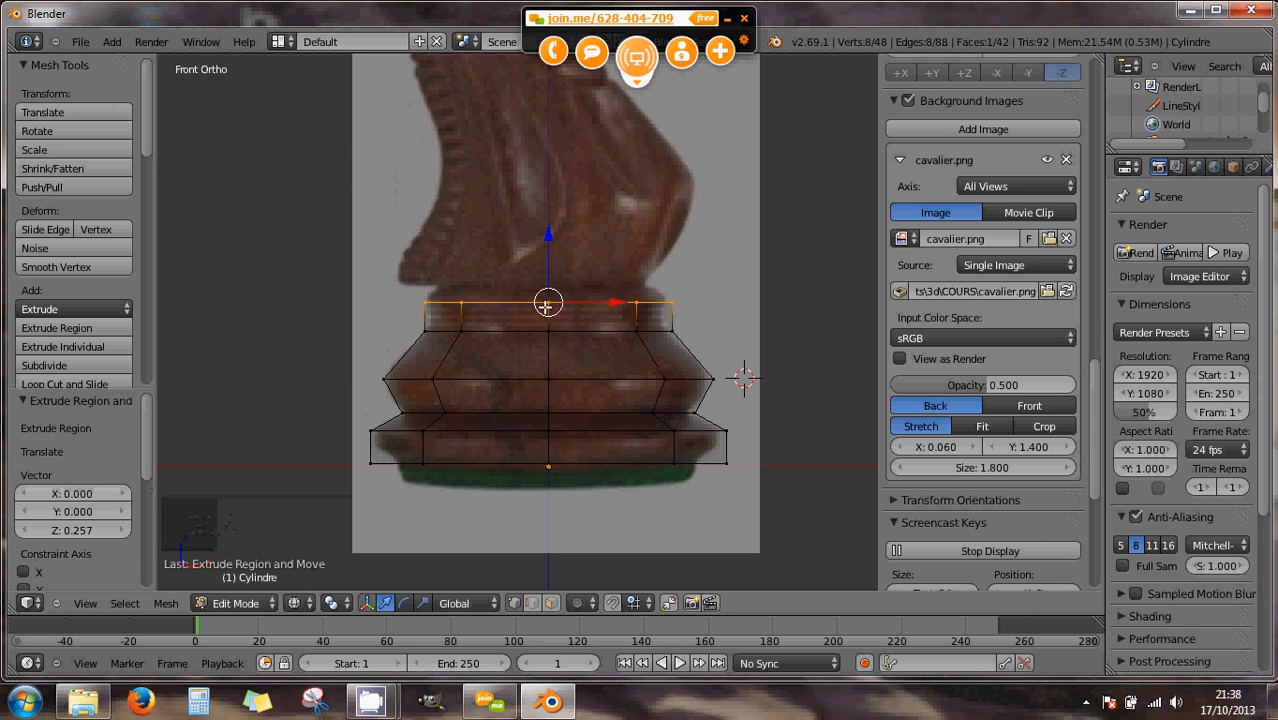
- Extrude the band's top ring up about 0.12 and scale the new ring to about 0.8 just below the horse's neck
key(e)
click(622, 318)
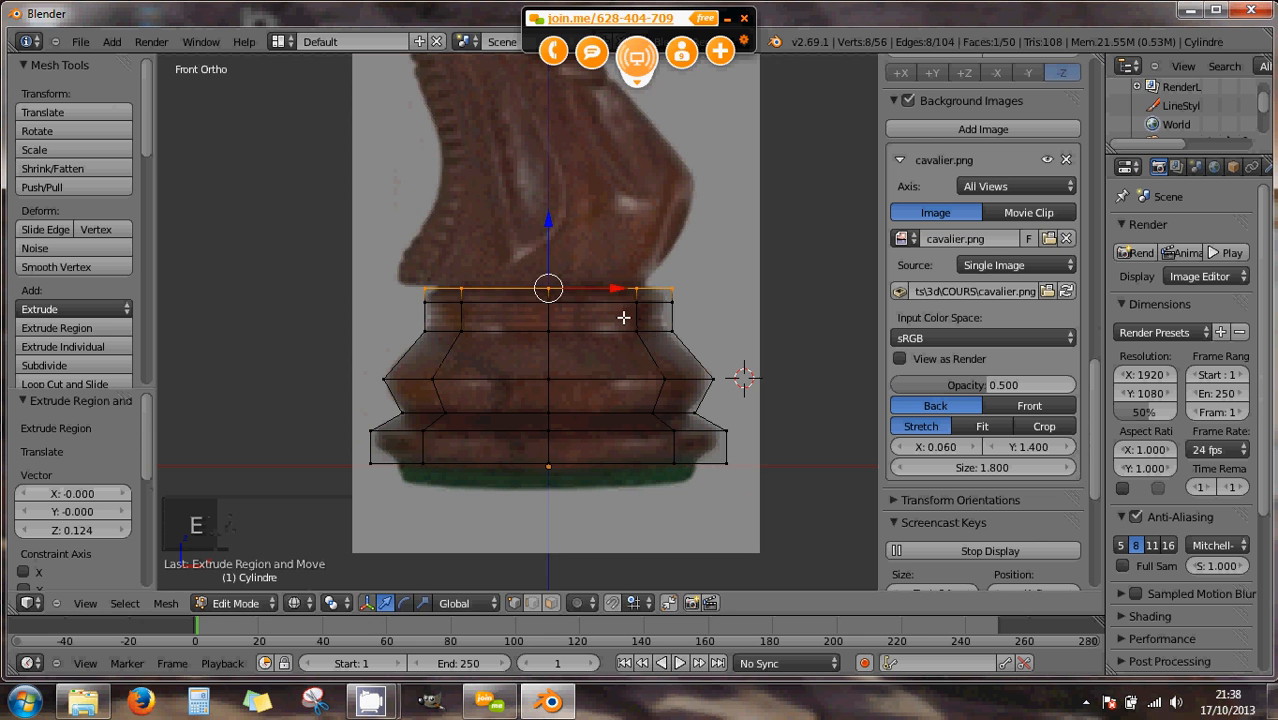
key(s)
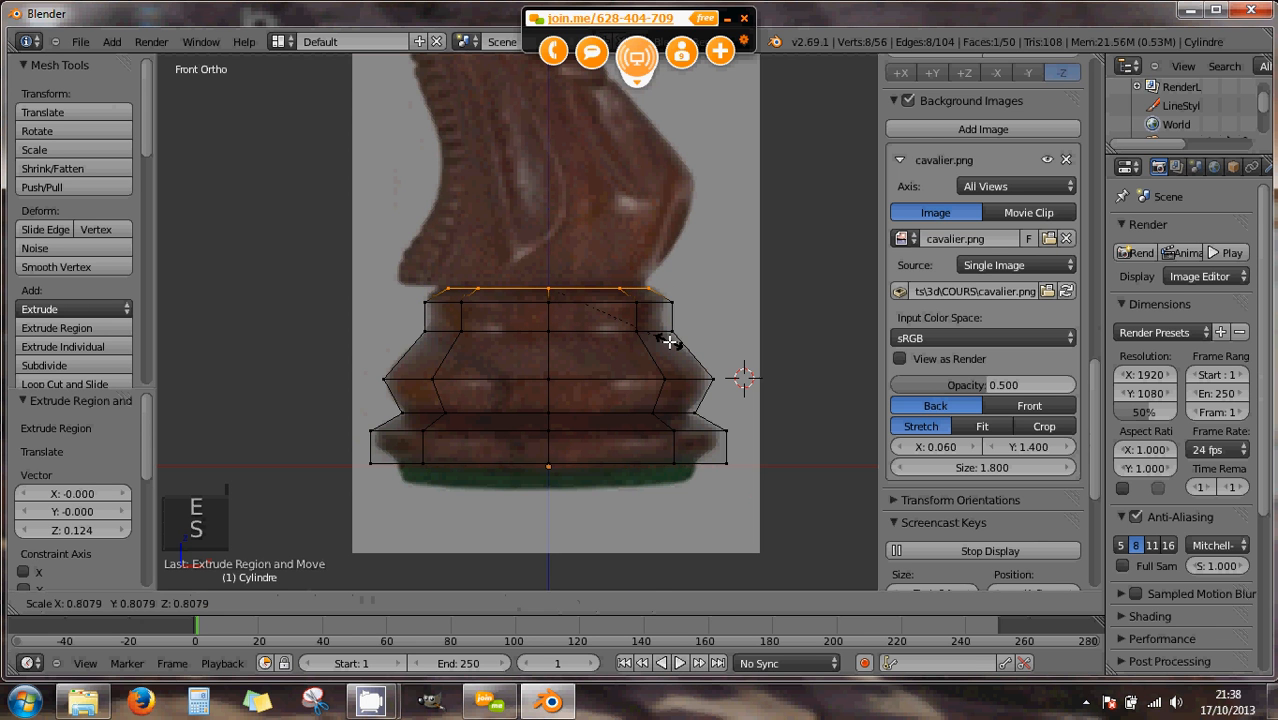
click(668, 342)
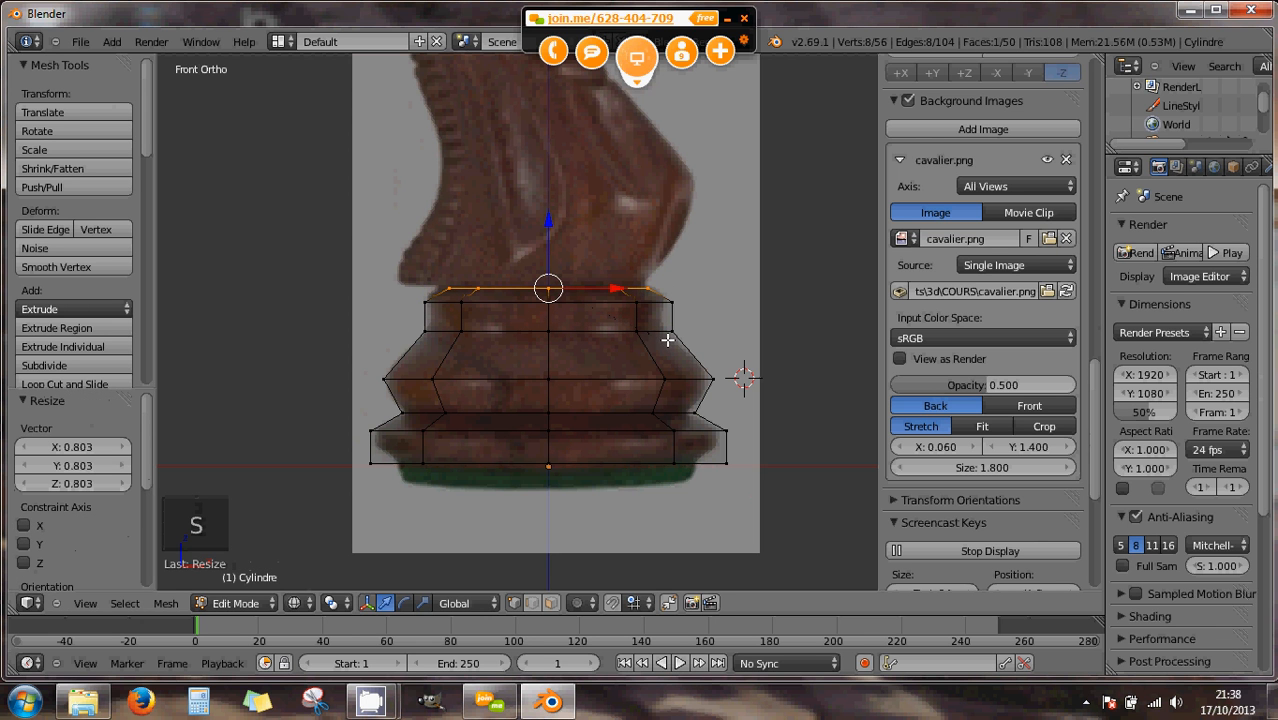
- Scale the collar band's upper ring and the groove ring above the plinth each to about 0.97 to match the reference
alt+right_click(606, 304)
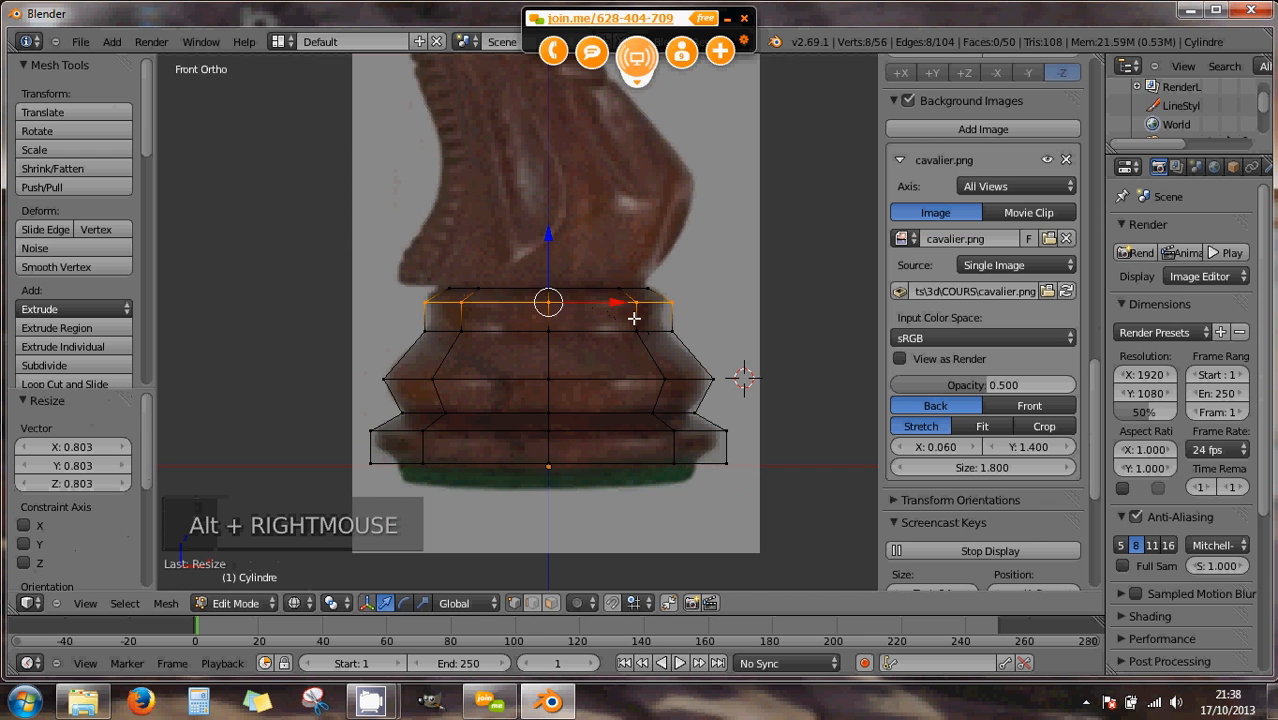
key(s)
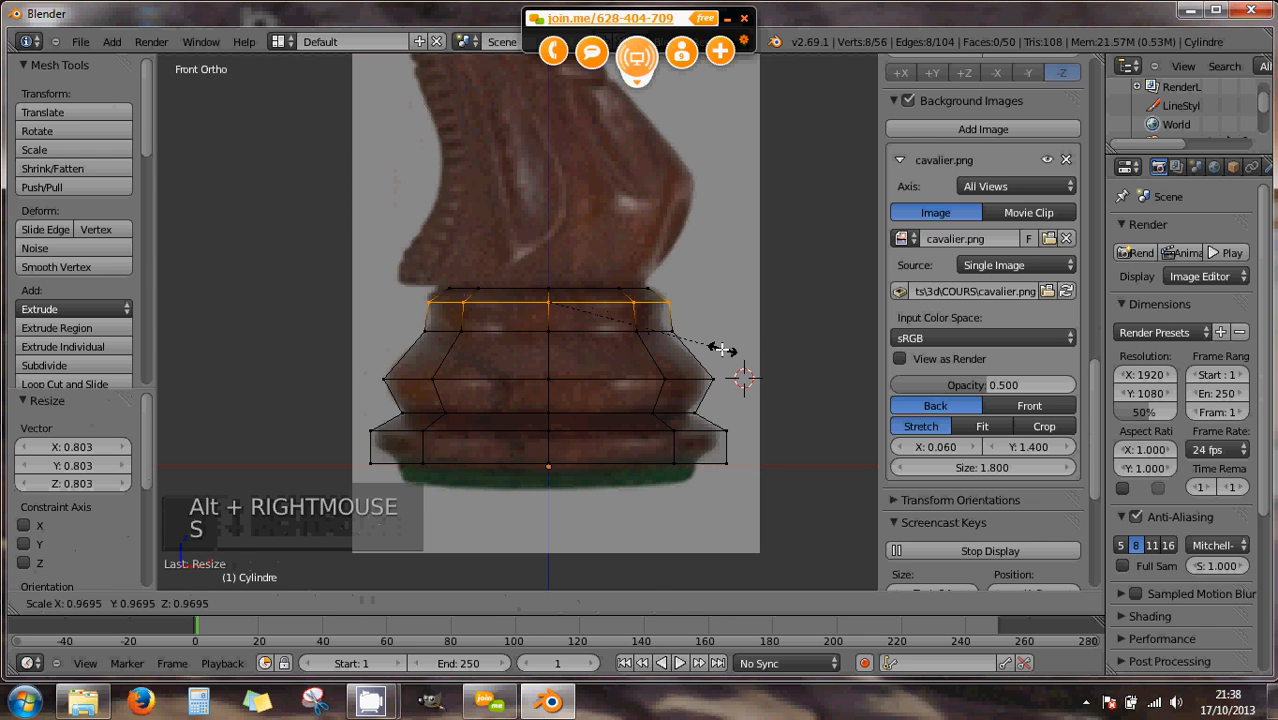
click(735, 370)
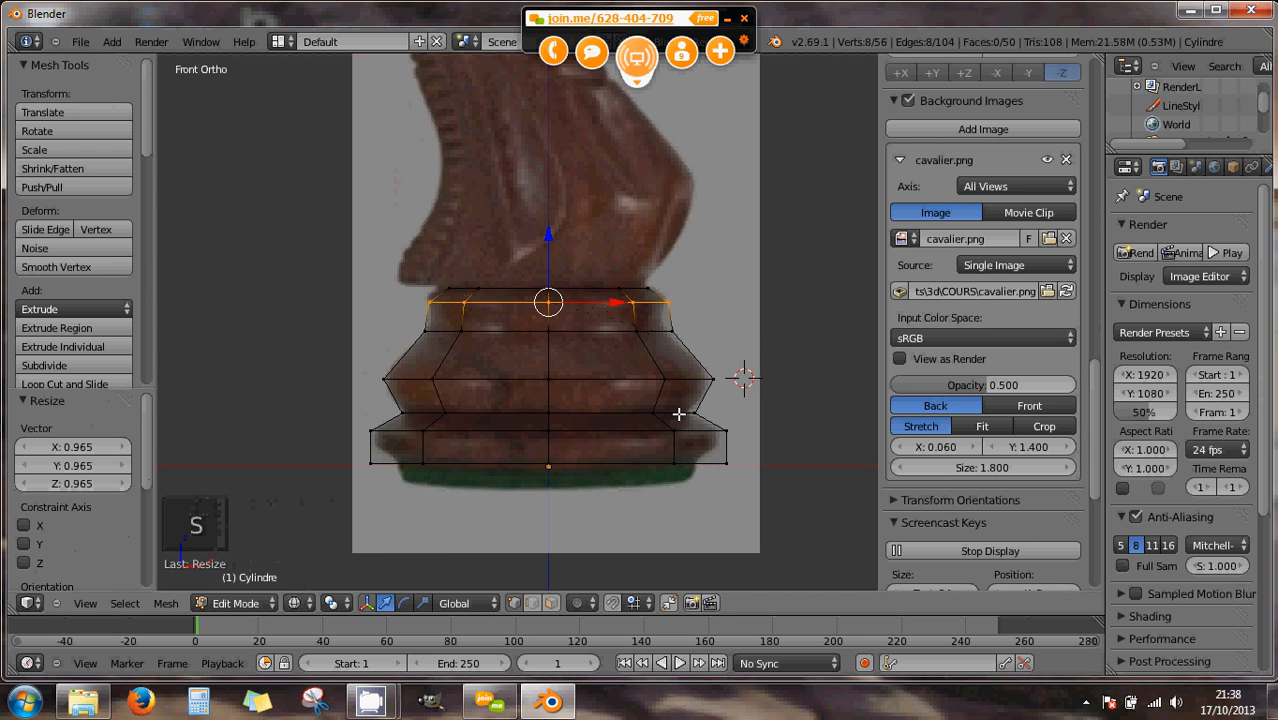
alt+right_click(629, 414)
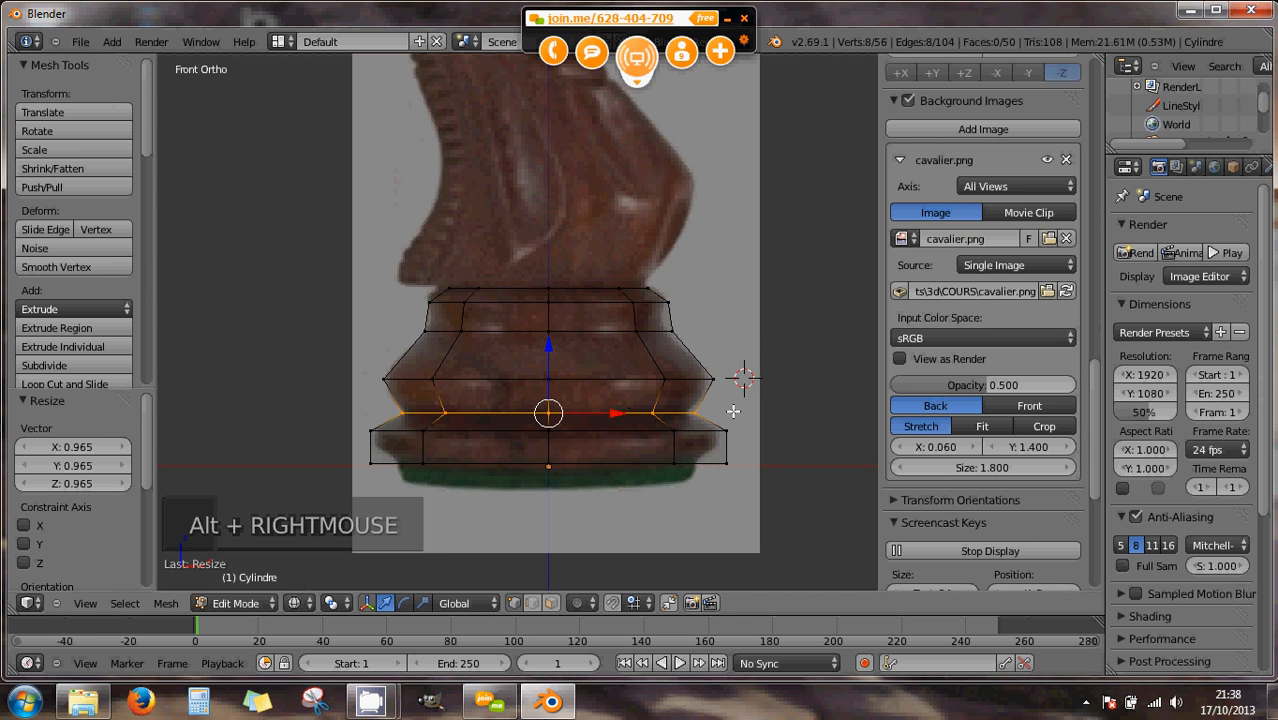
key(s)
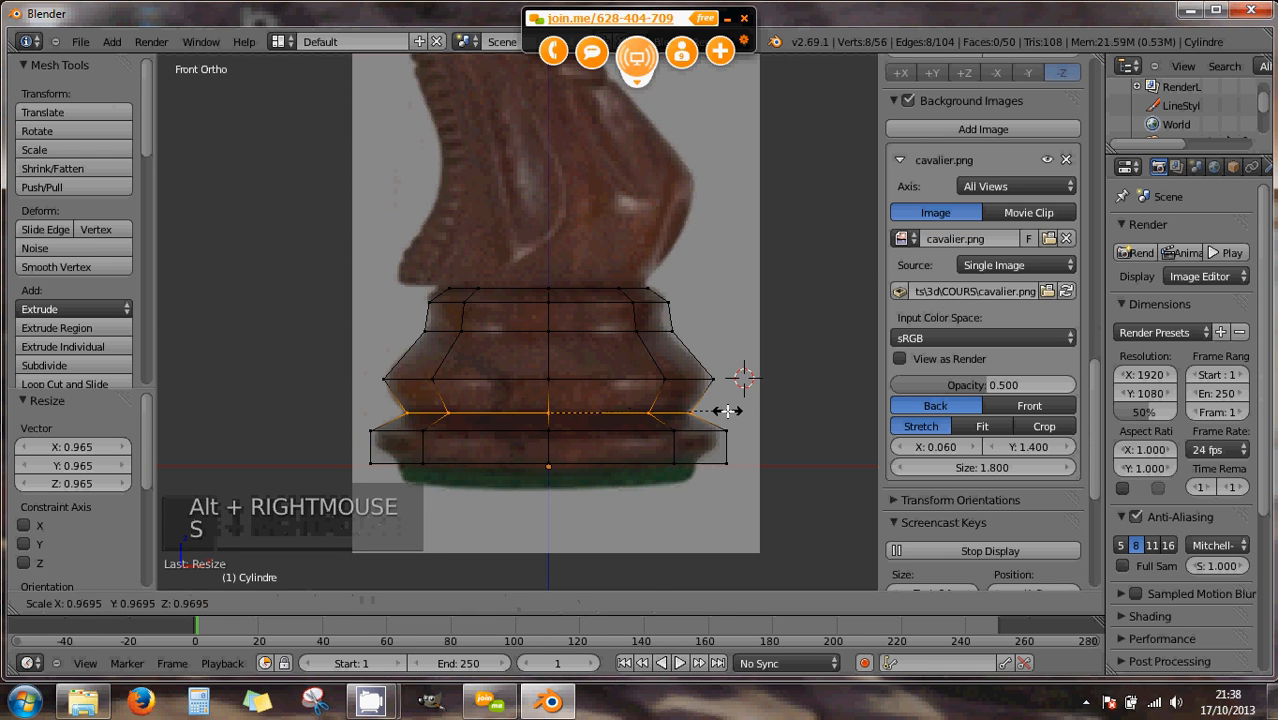
click(727, 411)
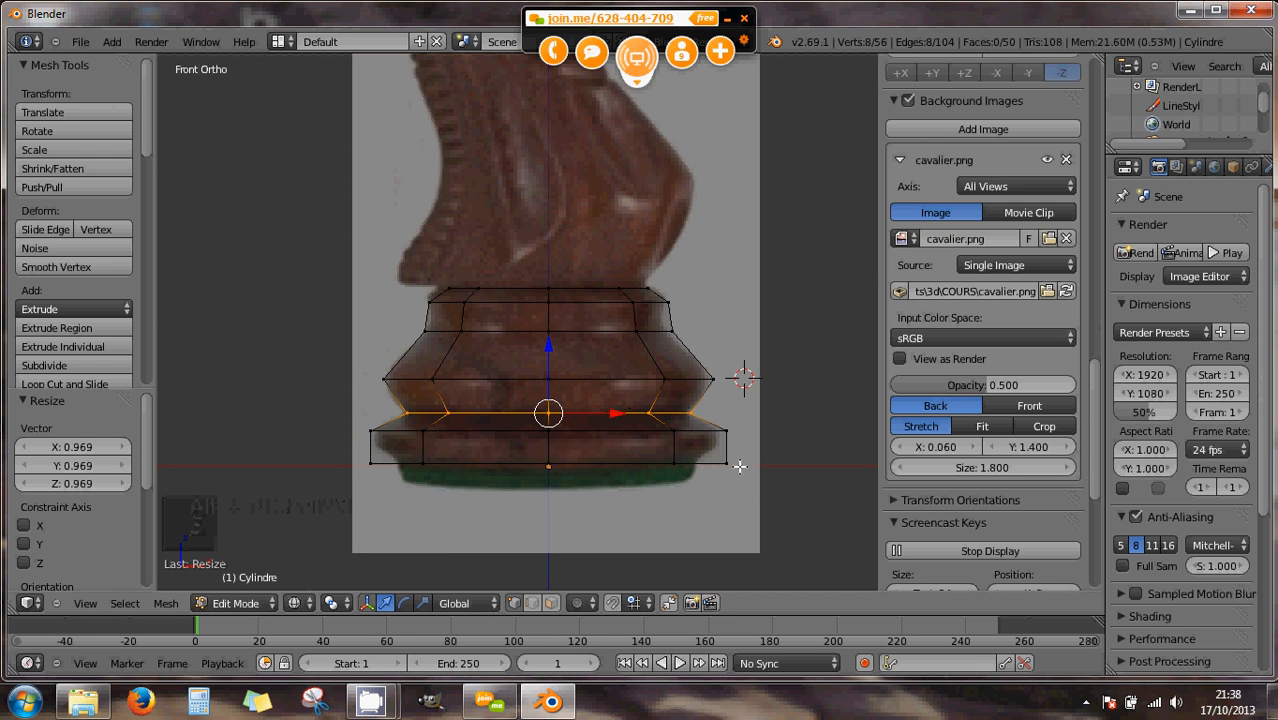
- Select the plinth's bottom ring, scale it to about 1.004 and raise it about 0.15 along Z
alt+right_click(697, 464)
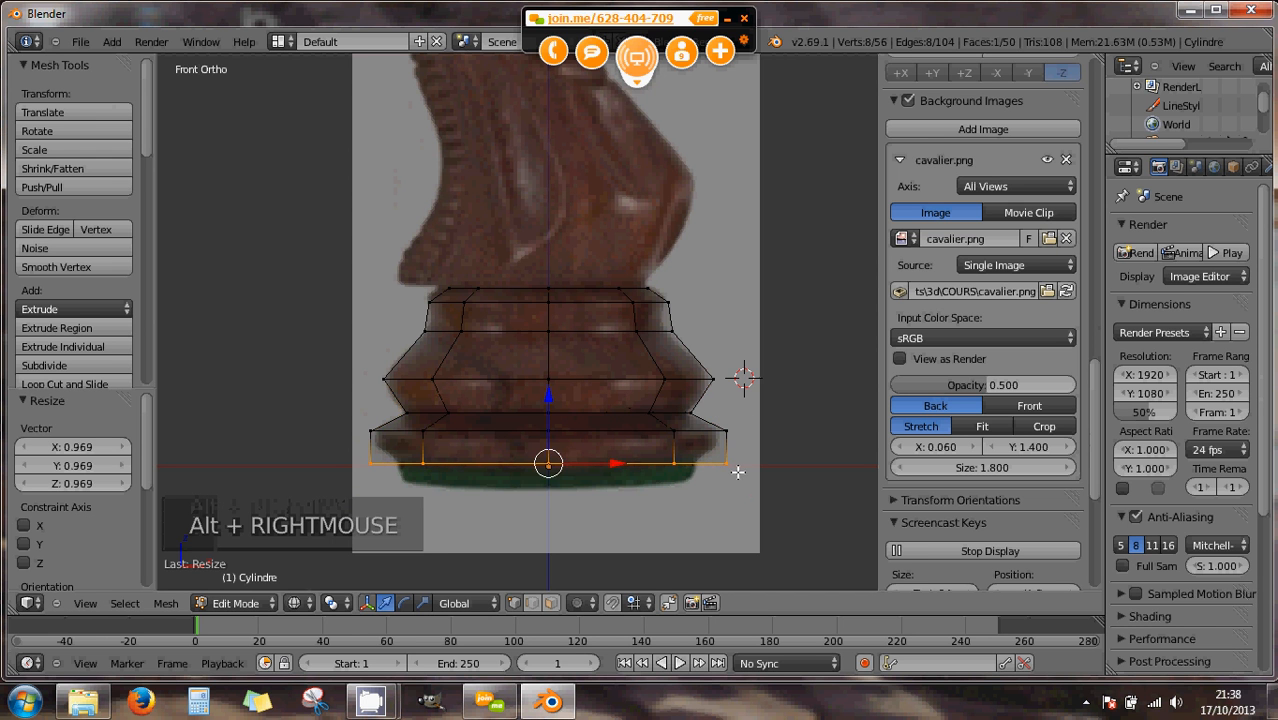
key(s)
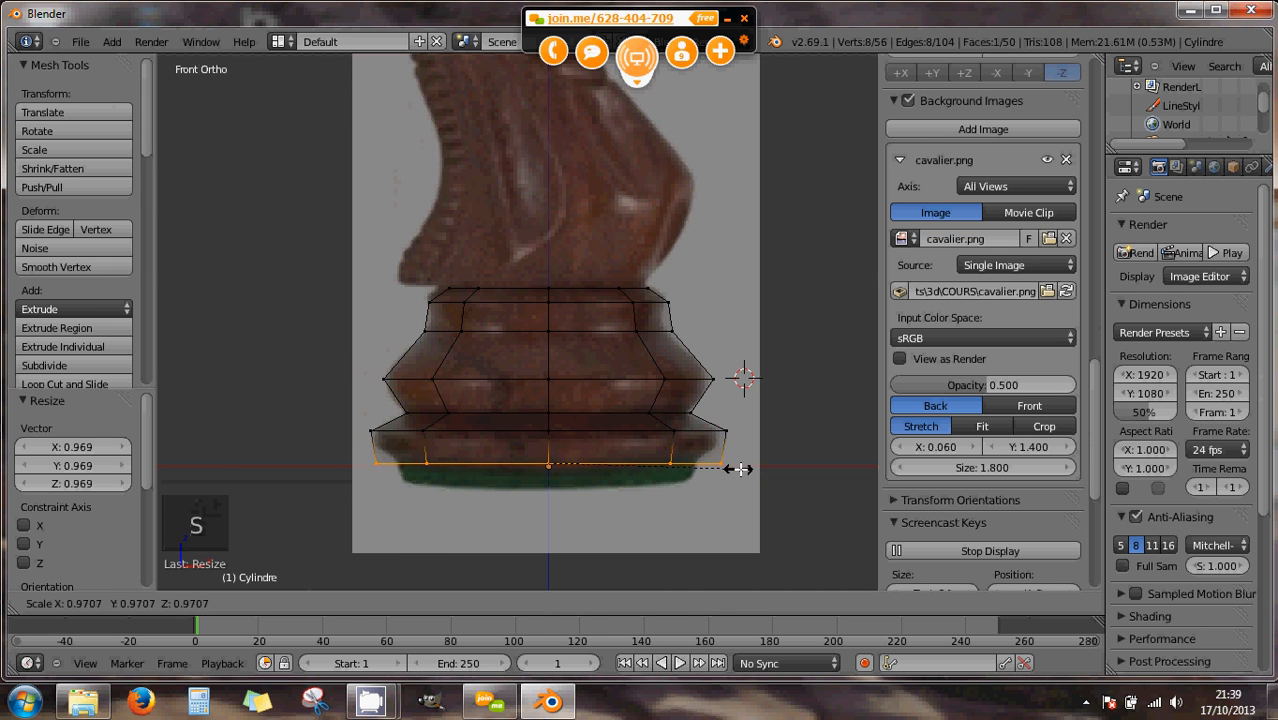
click(744, 468)
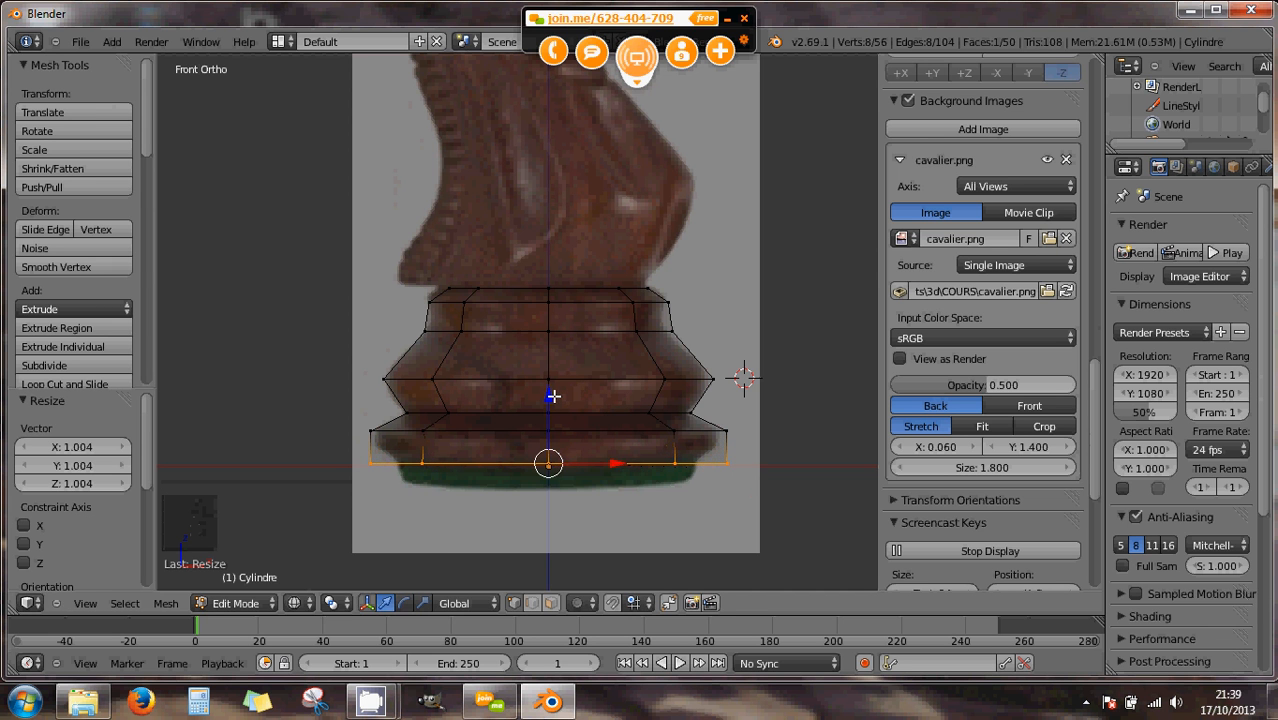
drag(551, 394, 551, 380)
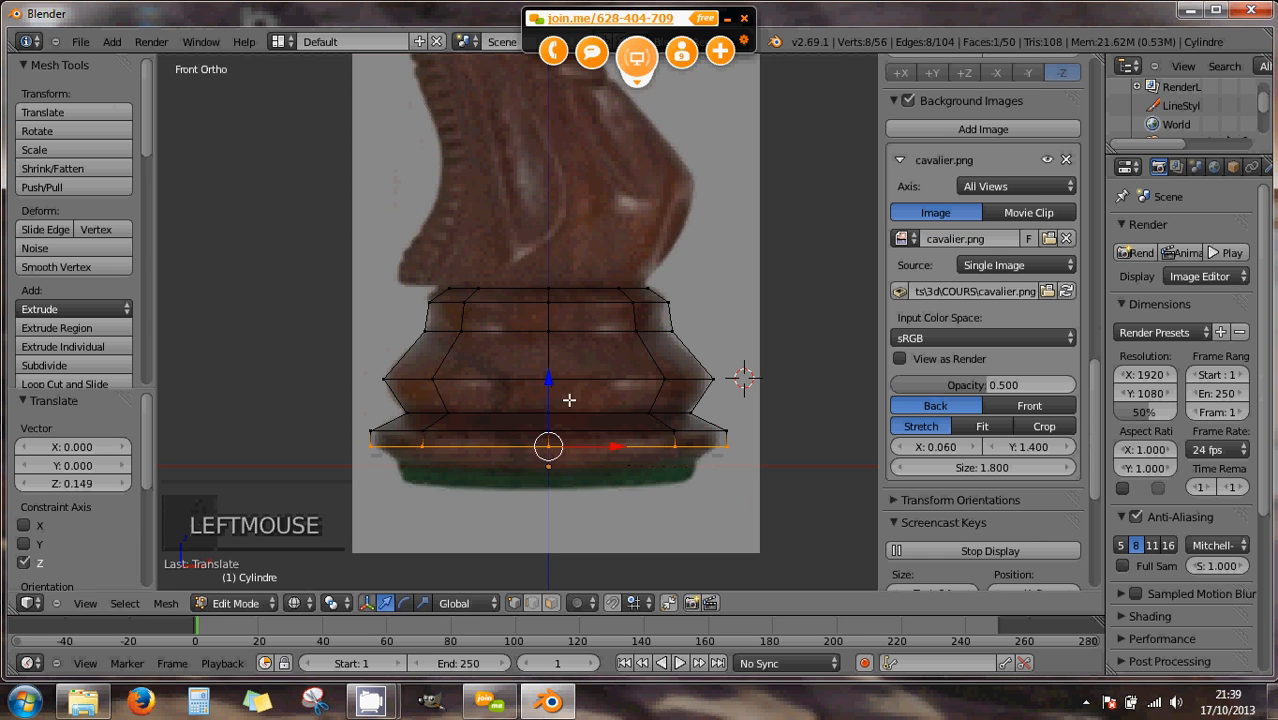
- Extrude the plinth's bottom ring down about 0.16 and scale the new ring to about 0.82 to taper it toward the green felt
key(e)
key(e)
click(645, 466)
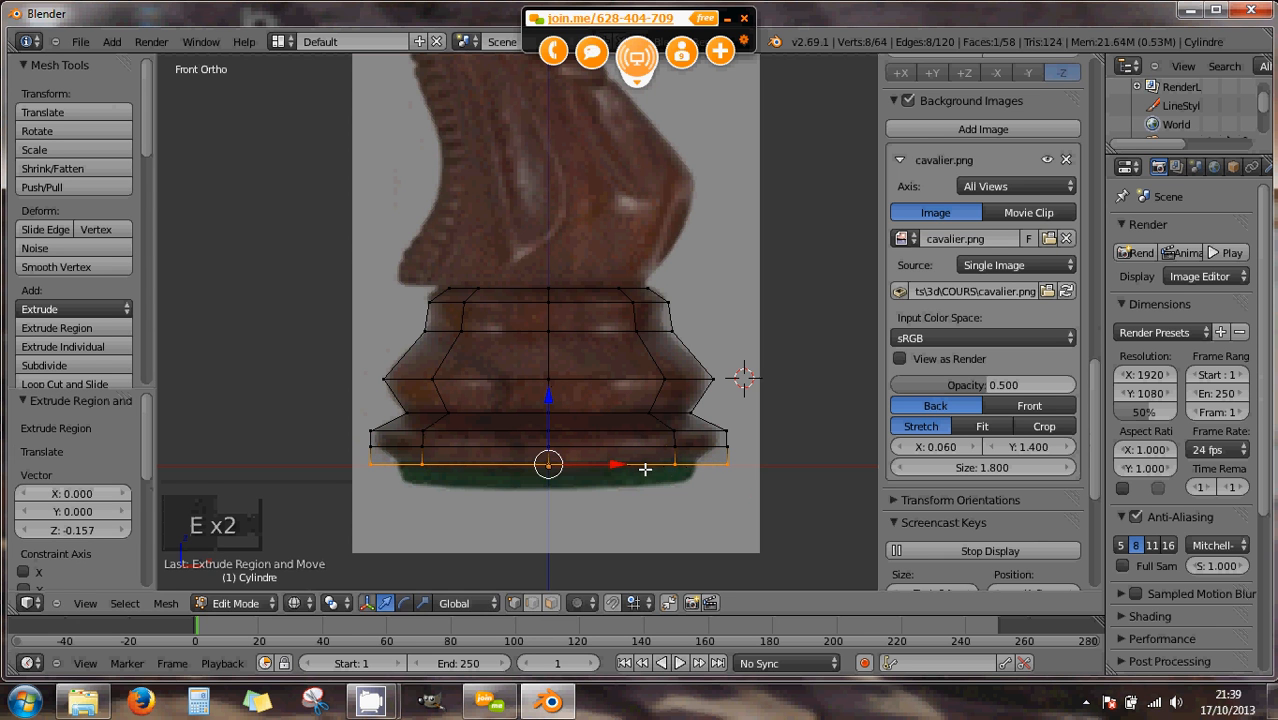
key(s)
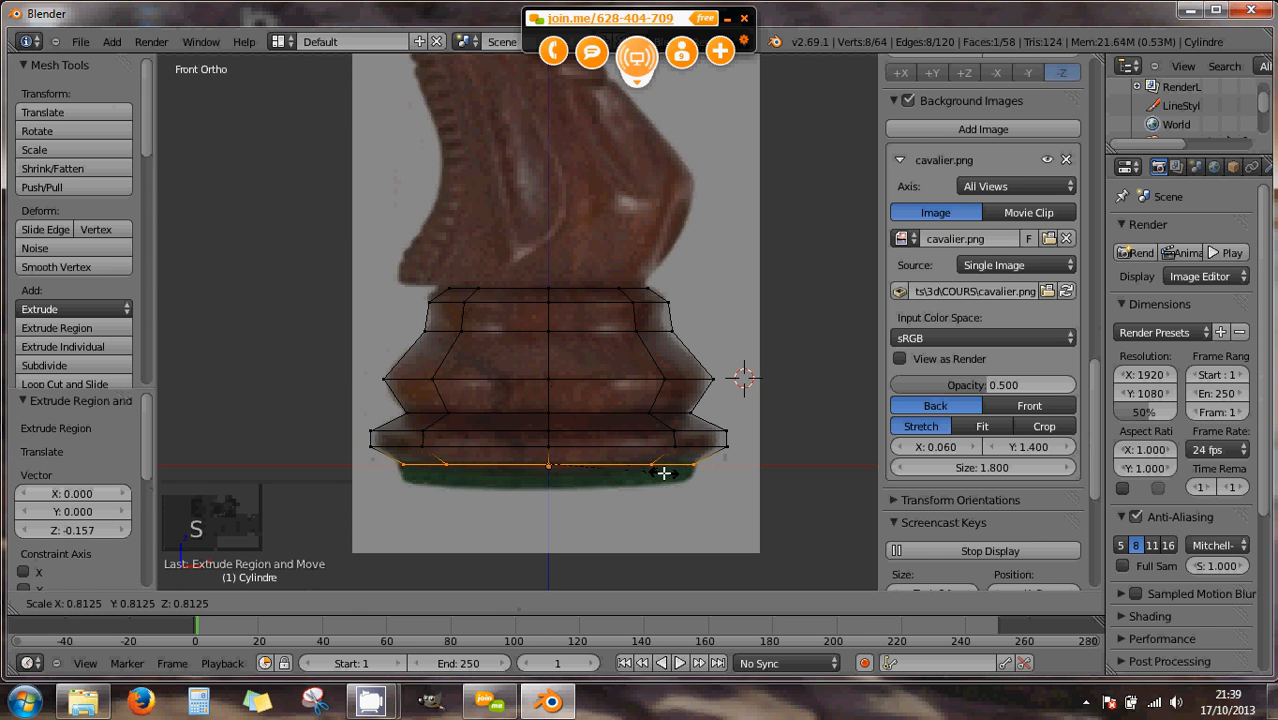
click(665, 473)
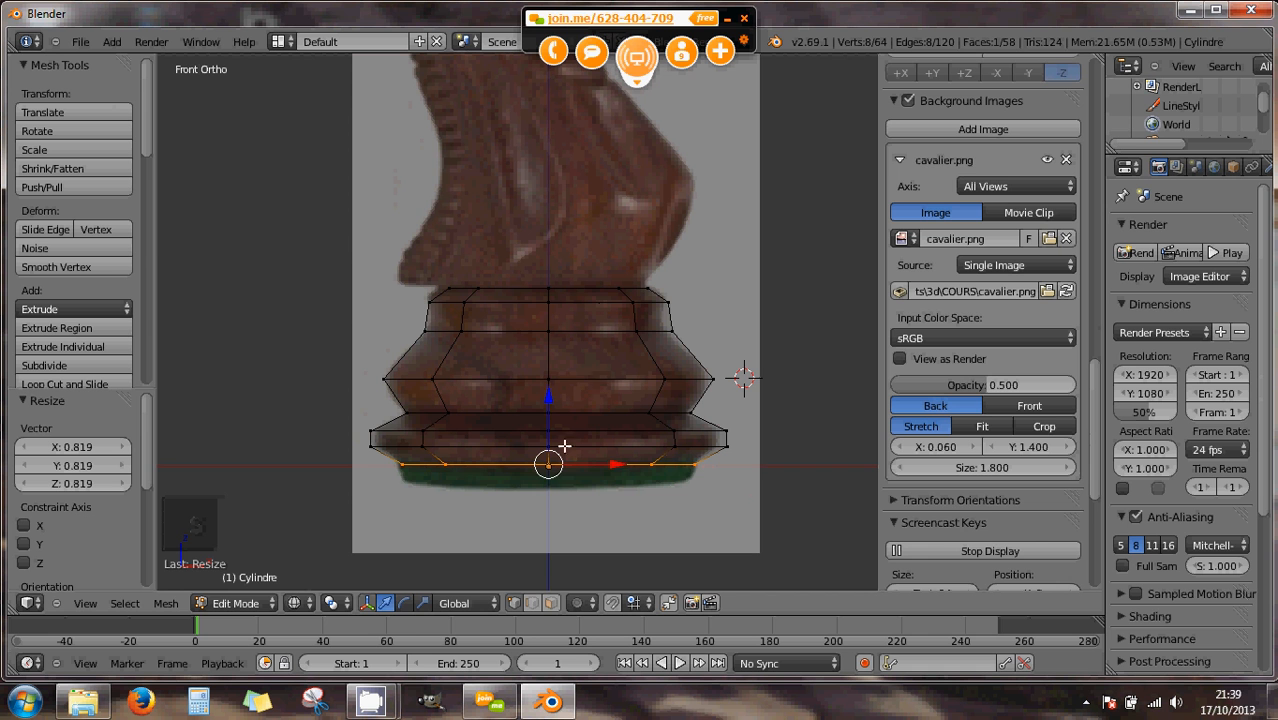
right_click(597, 379)
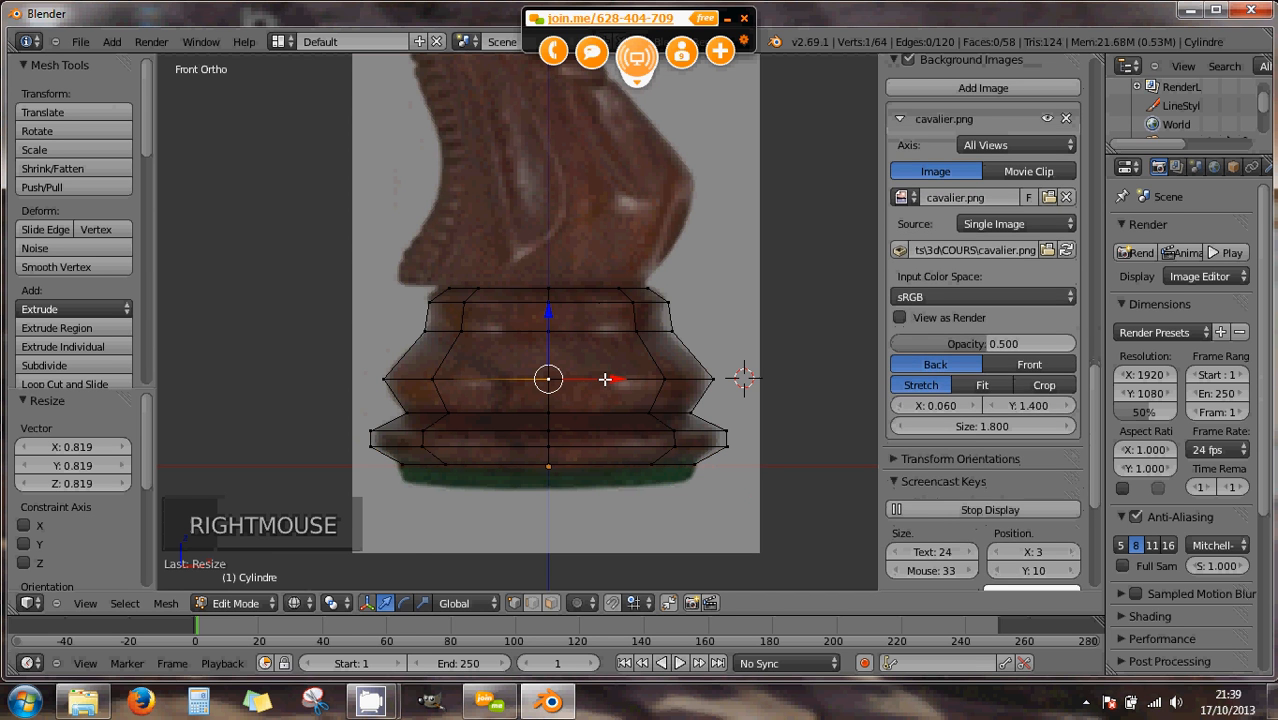
alt+right_click(613, 379)
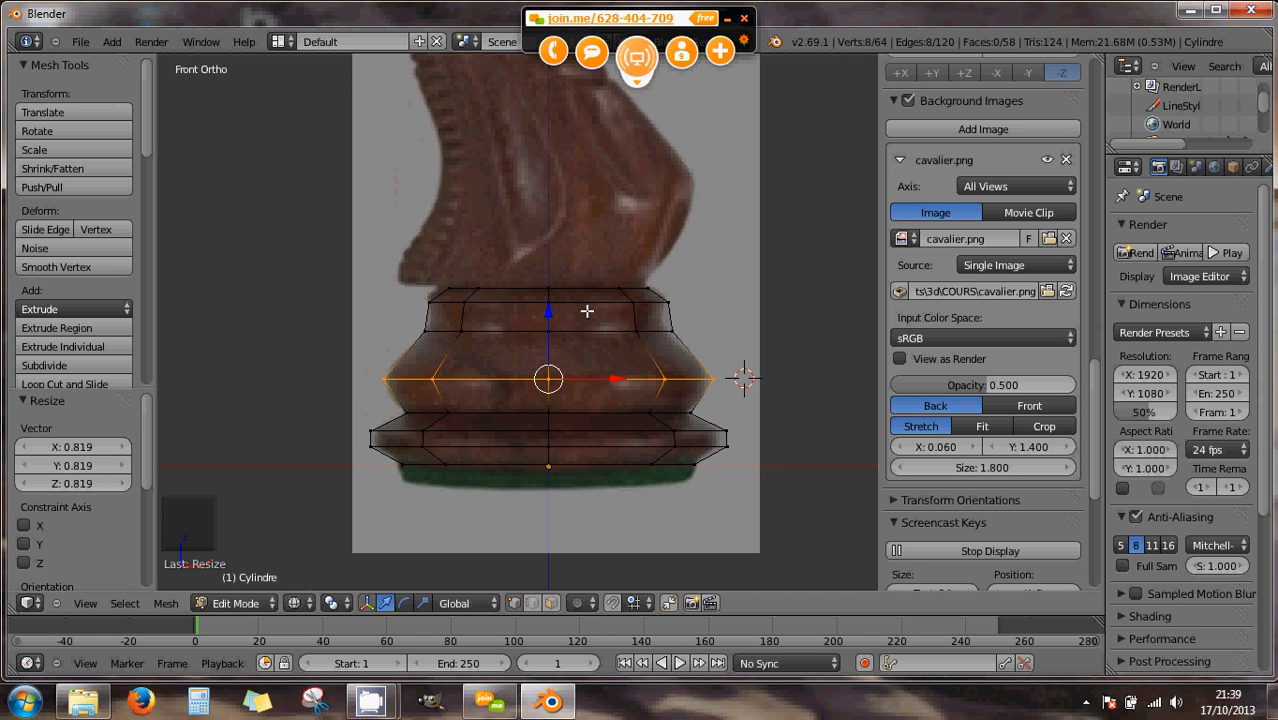
- Select the collar's topmost ring, extrude it up about 0.07 and scale it by about 1.59 to span the horse's width
scroll(590, 303, down, 1)
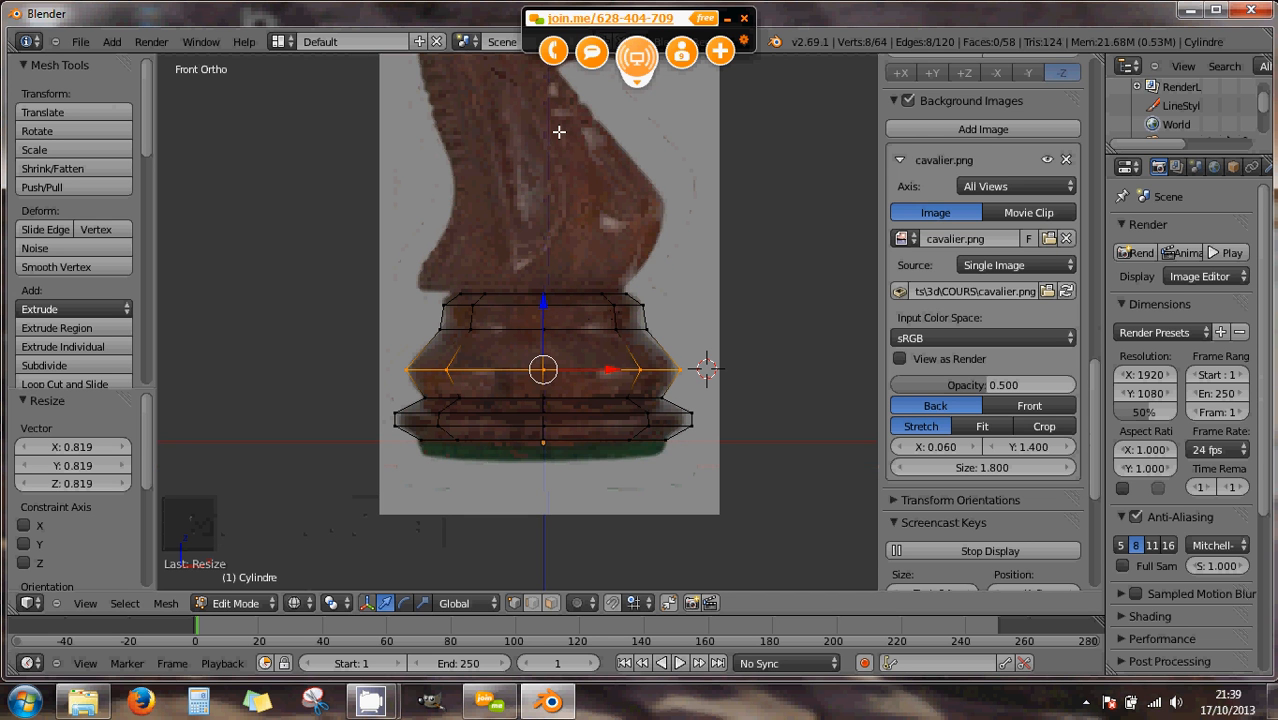
shift+middle_drag(573, 231, 594, 379)
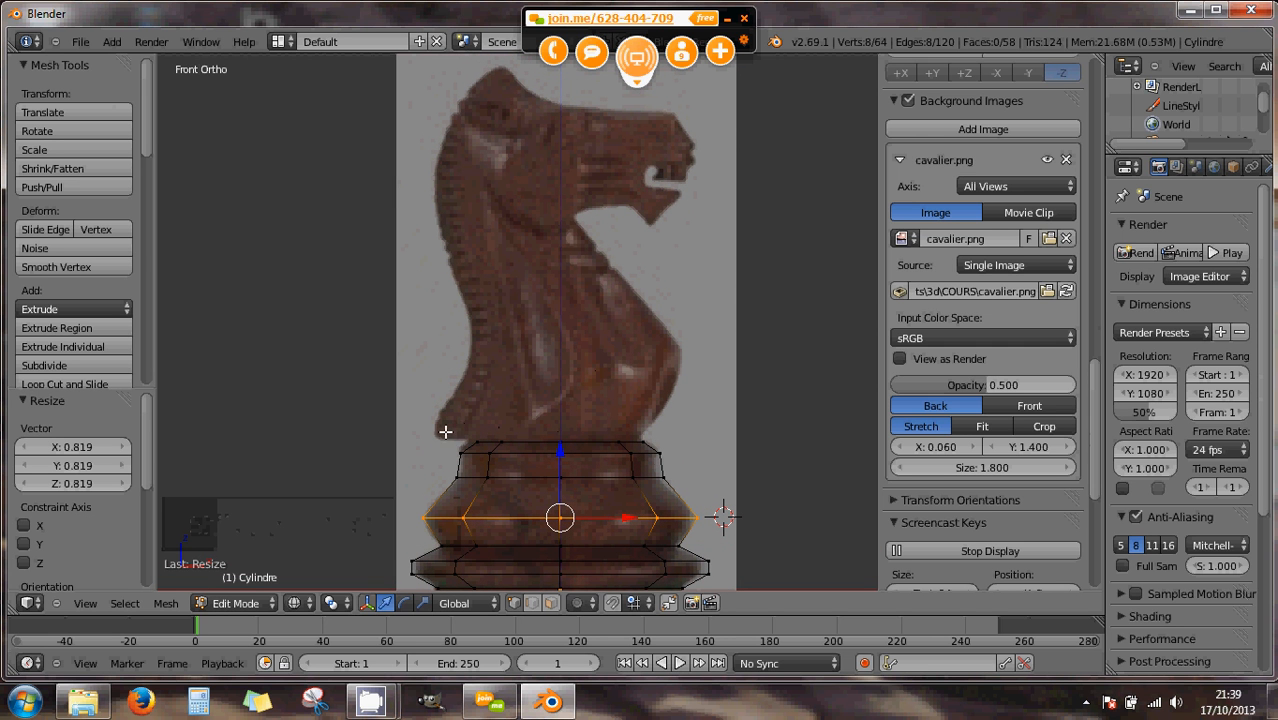
alt+right_click(582, 440)
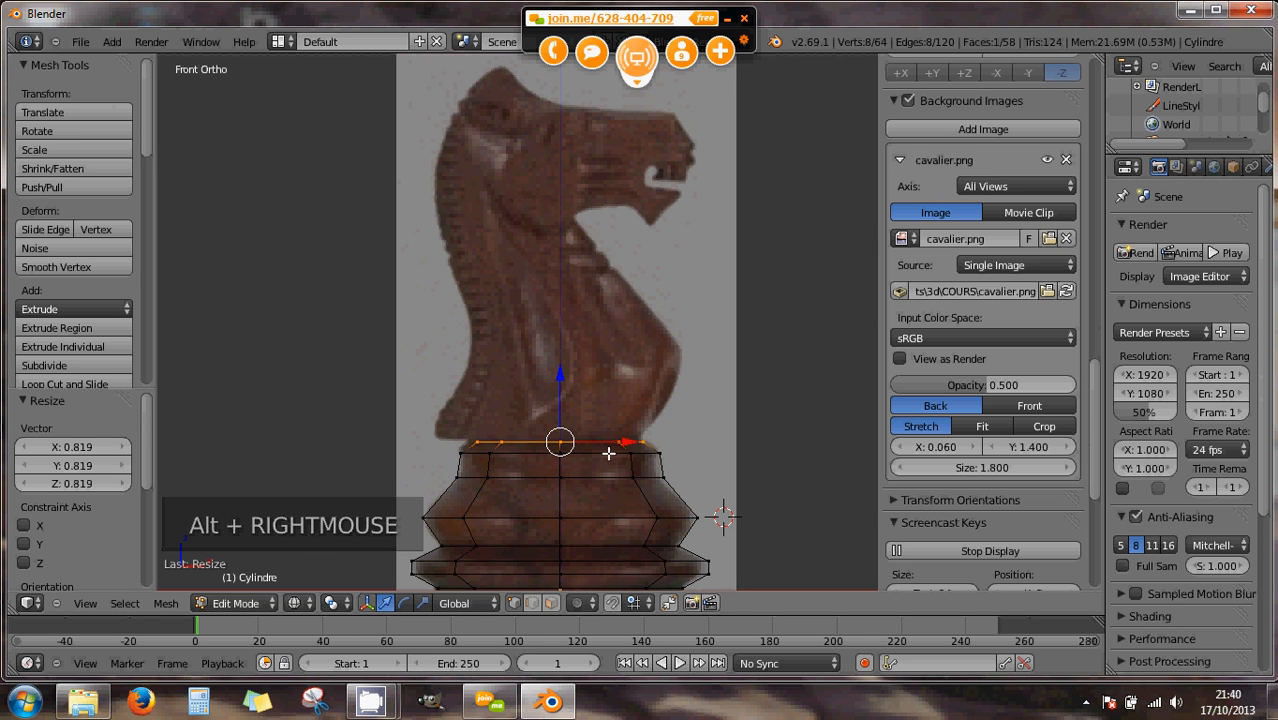
key(e)
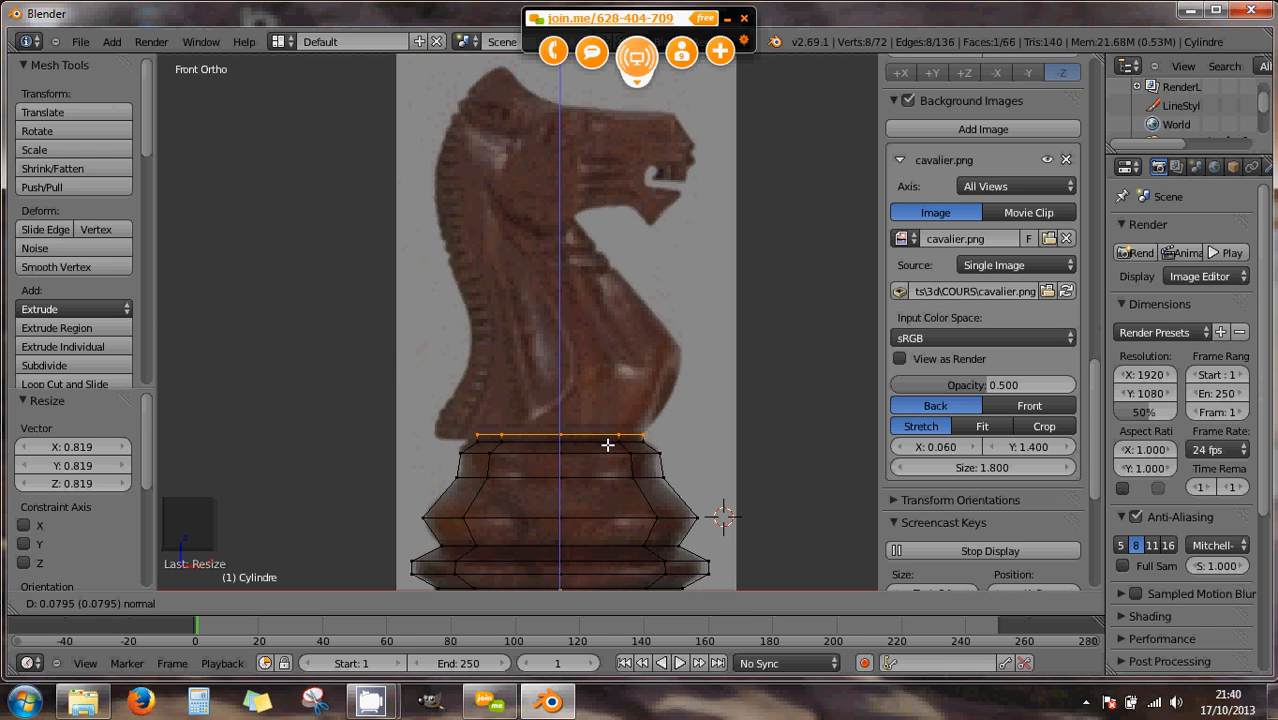
click(608, 446)
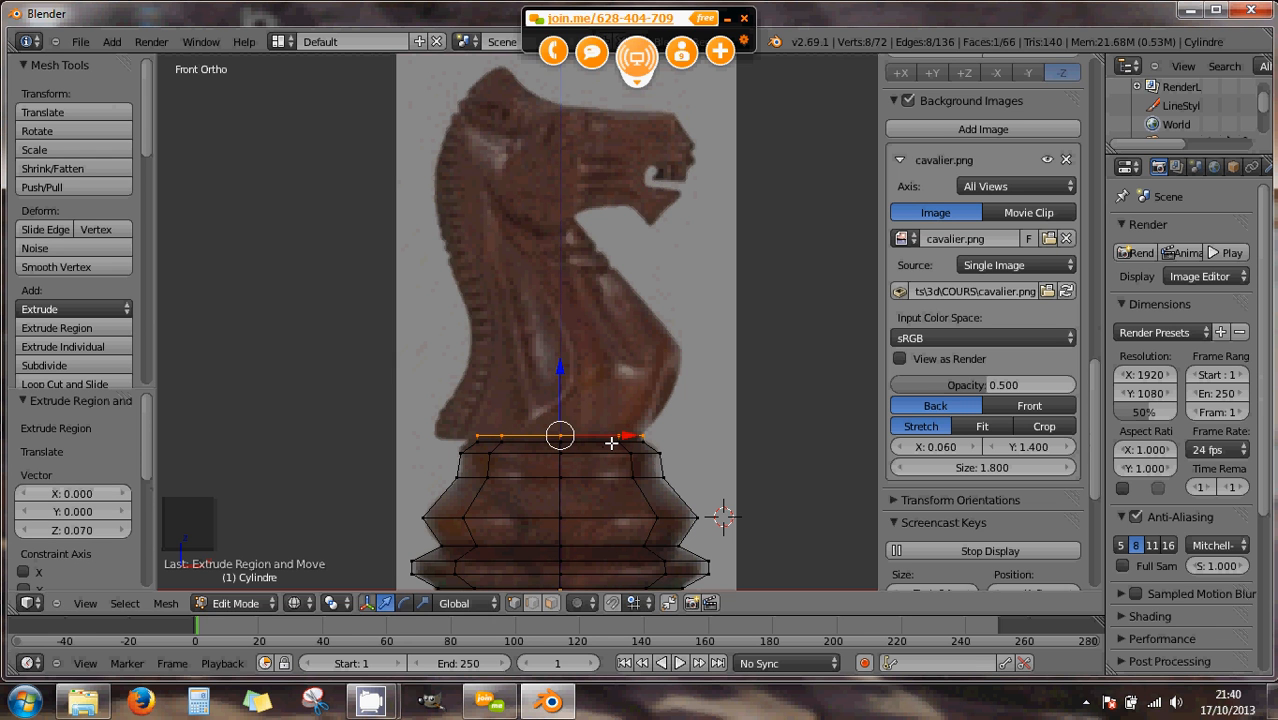
key(s)
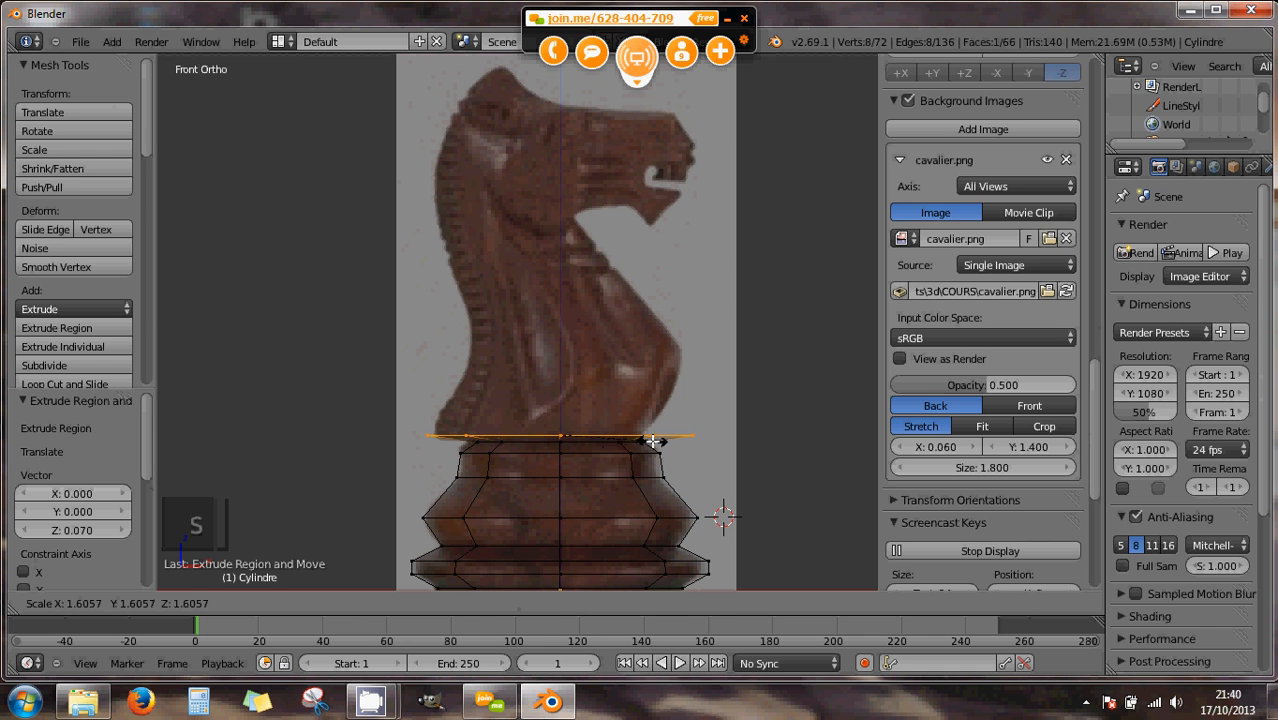
click(646, 439)
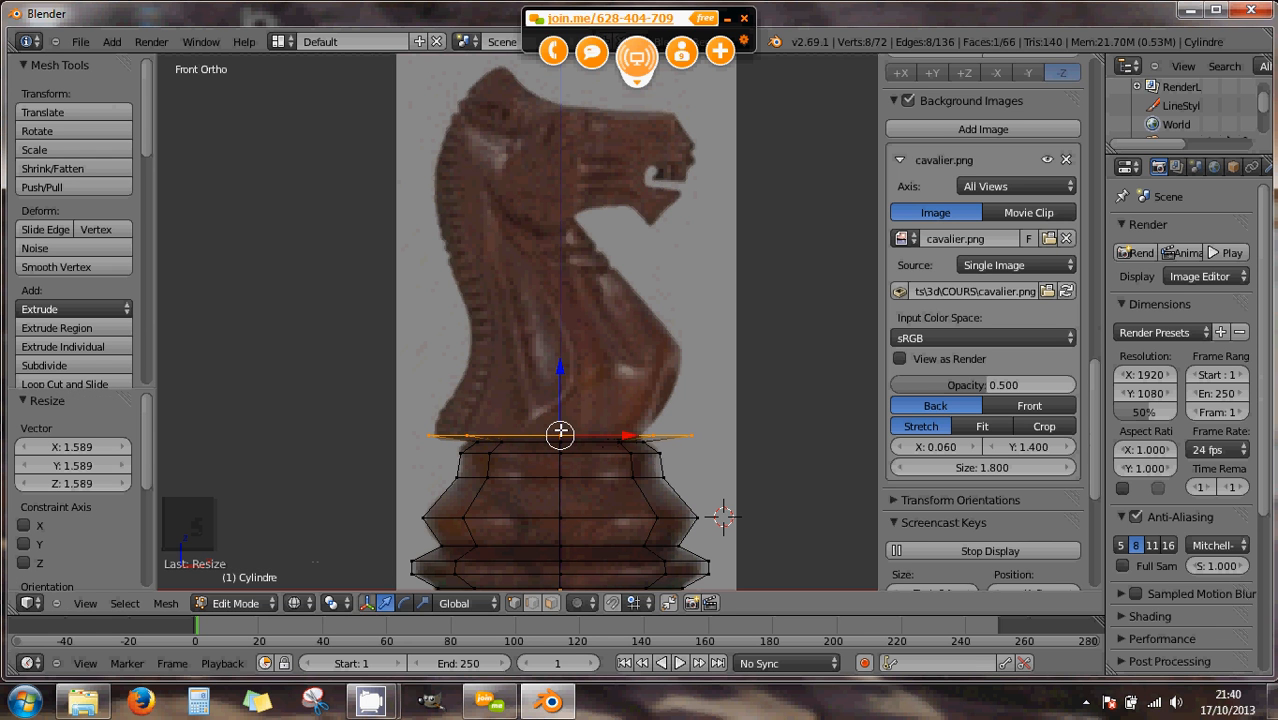
- Extrude the widened ring up about 3.65 over the horse figure and raise it another 0.33 or so to clear the ears
key(e)
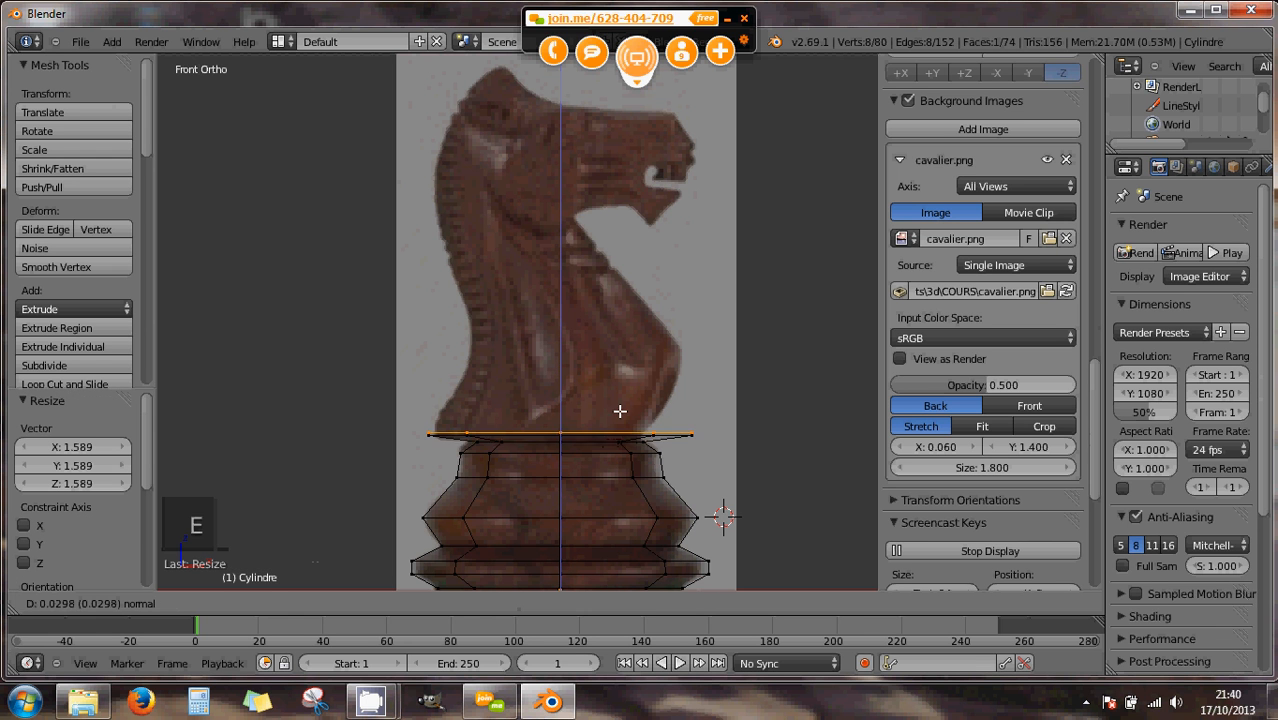
click(598, 83)
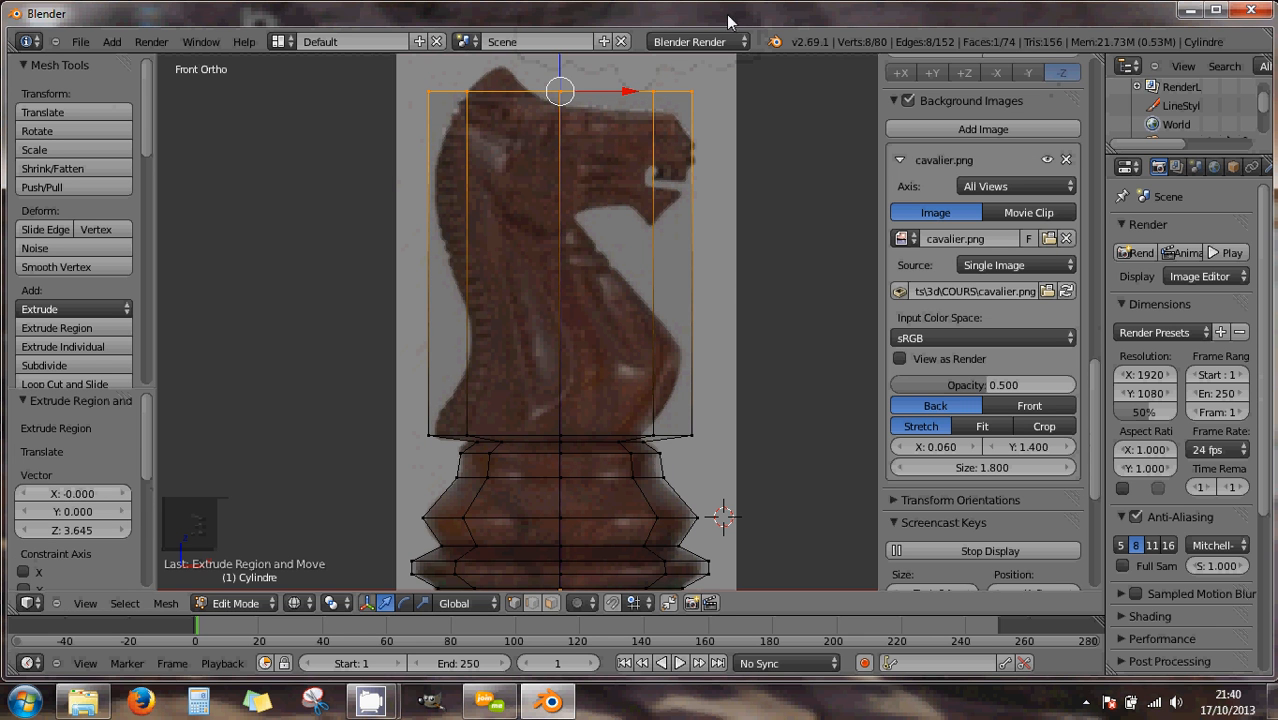
scroll(590, 168, down, 1)
scroll(575, 144, down, 2)
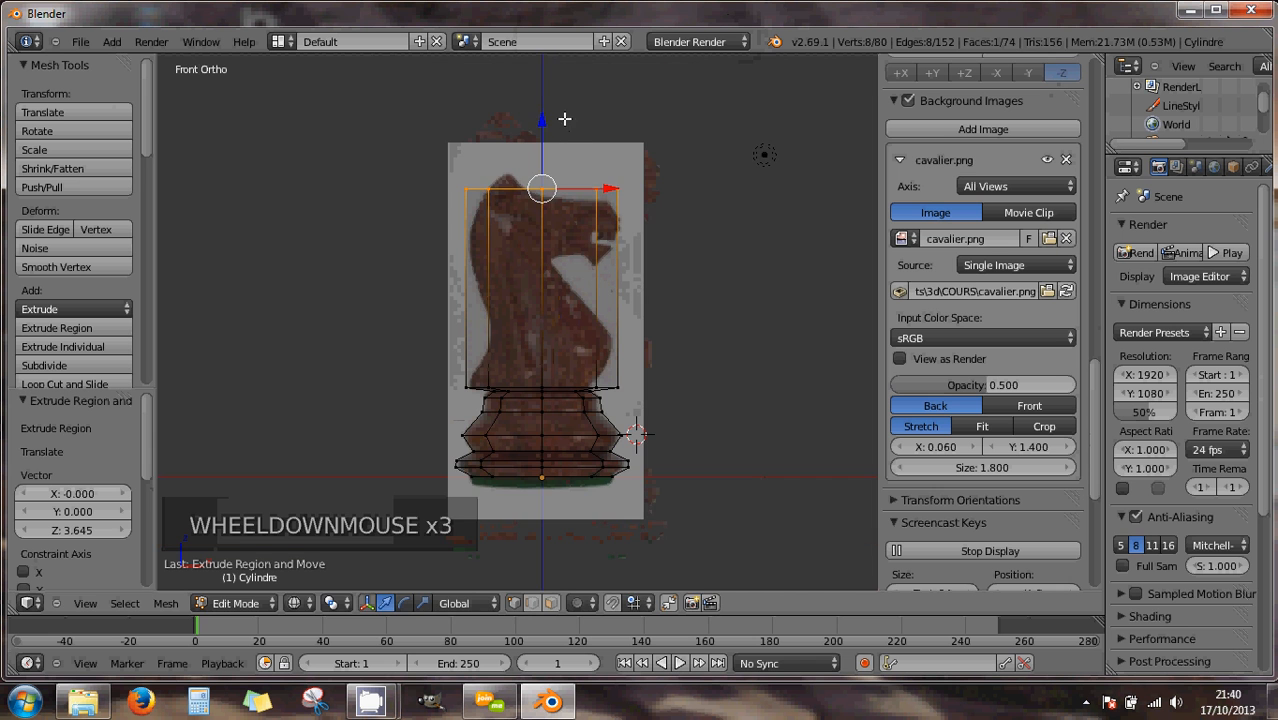
drag(543, 122, 541, 116)
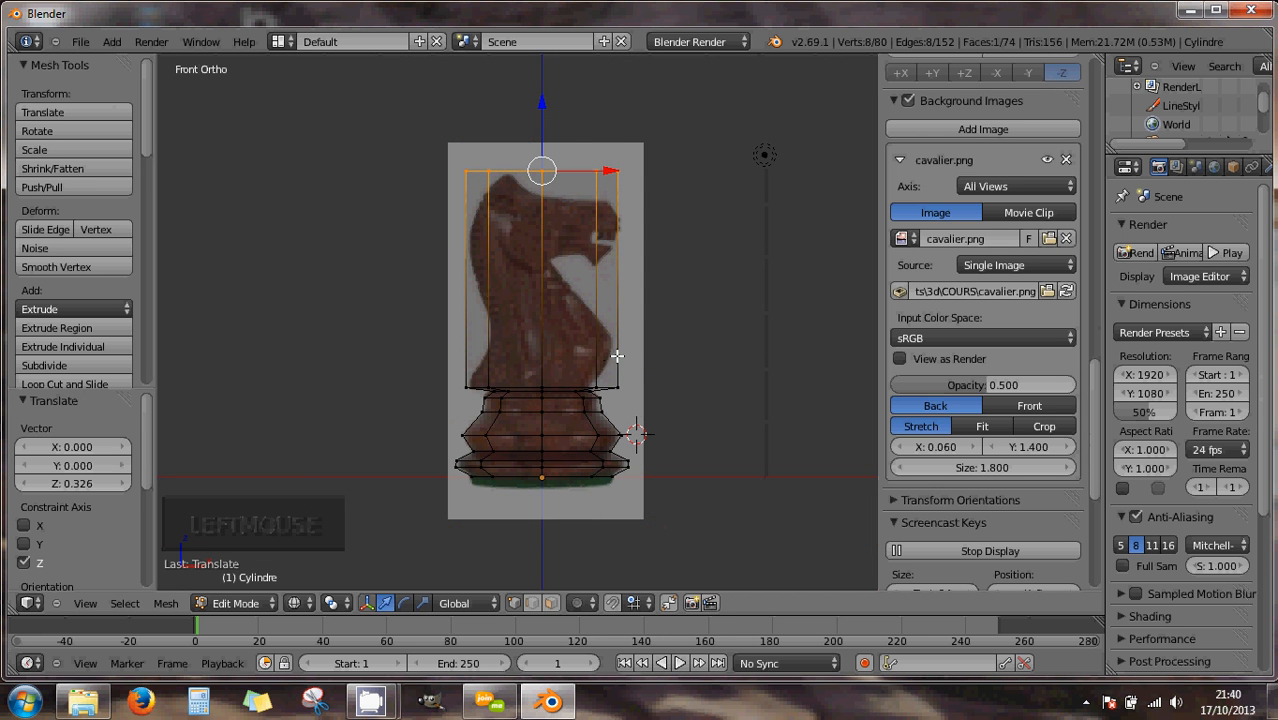
- Add six evenly spaced horizontal loop cuts around the tall horse block, leaving them unslid
scroll(614, 357, up, 3)
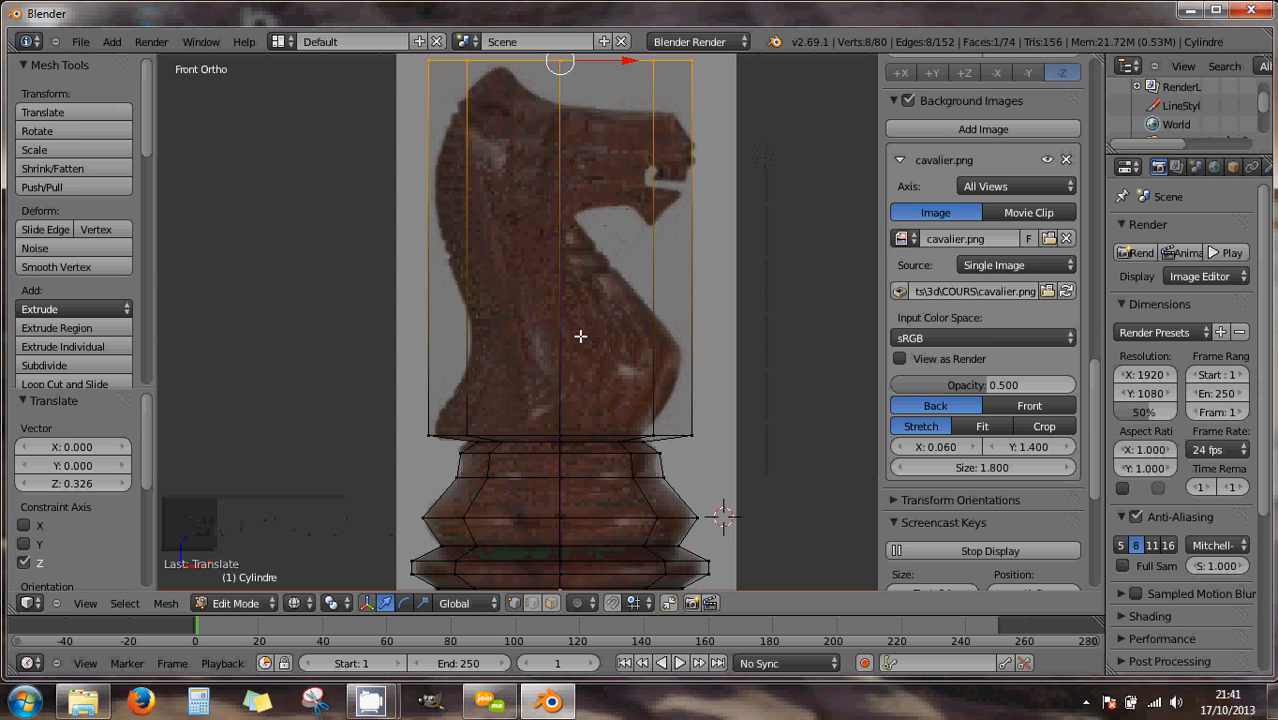
key(ctrl+r)
scroll(579, 336, up, 3)
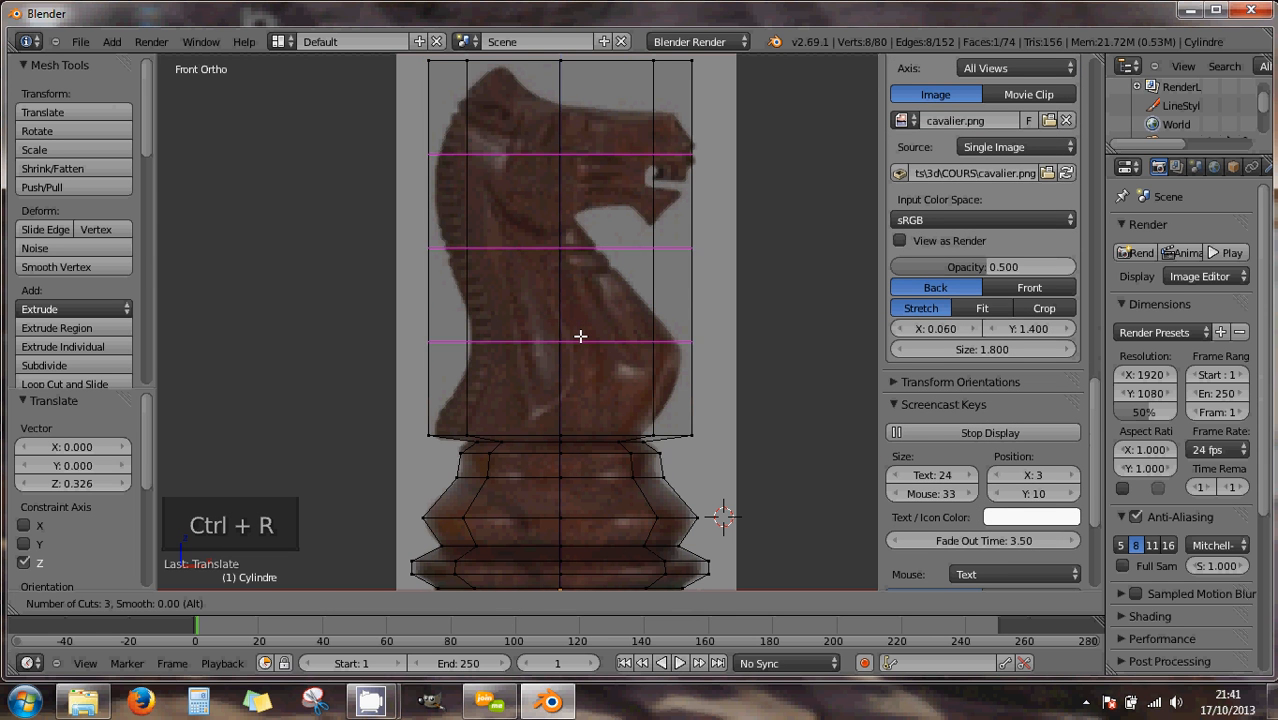
scroll(580, 336, up, 2)
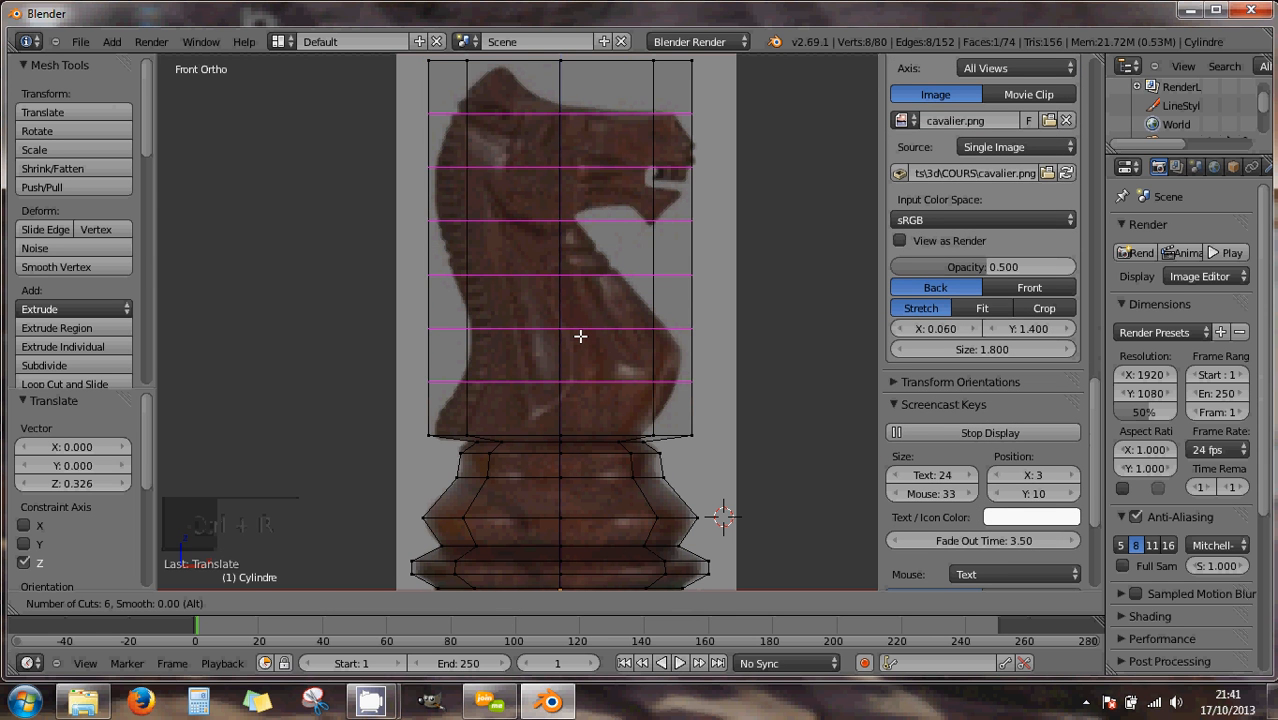
scroll(580, 336, up, 1)
scroll(580, 336, up, 1)
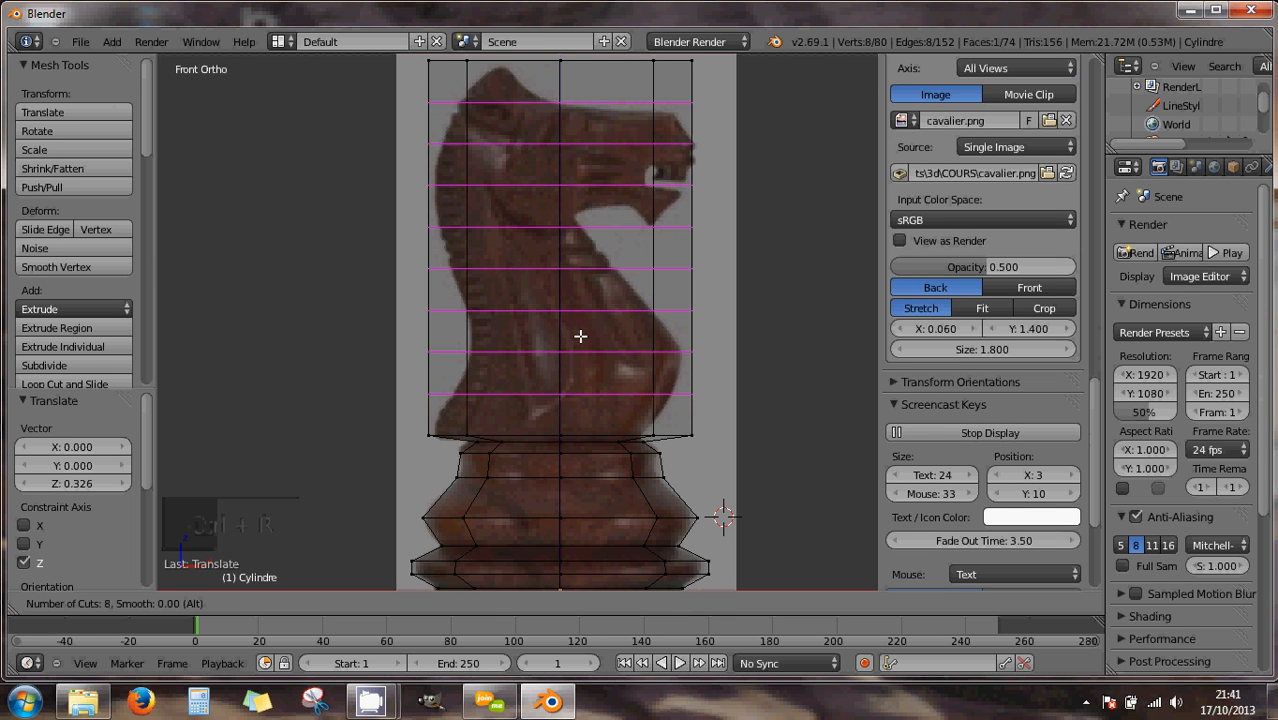
scroll(580, 336, up, 1)
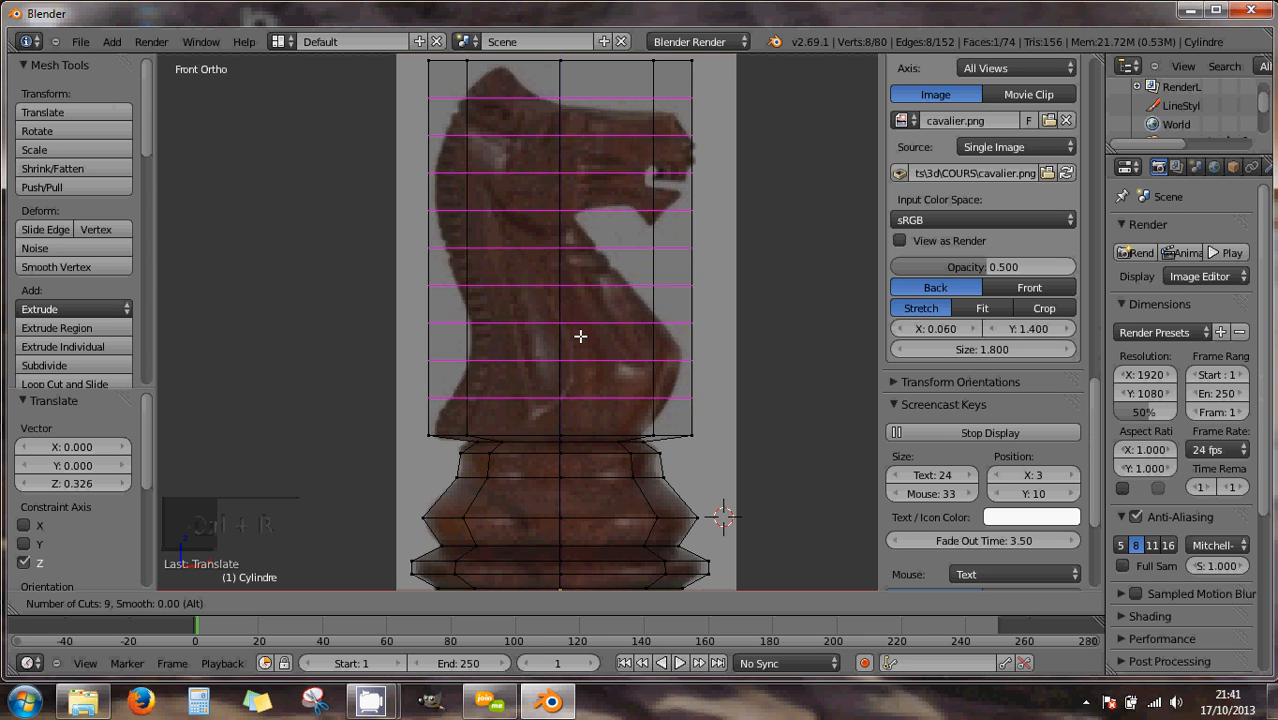
scroll(580, 336, down, 2)
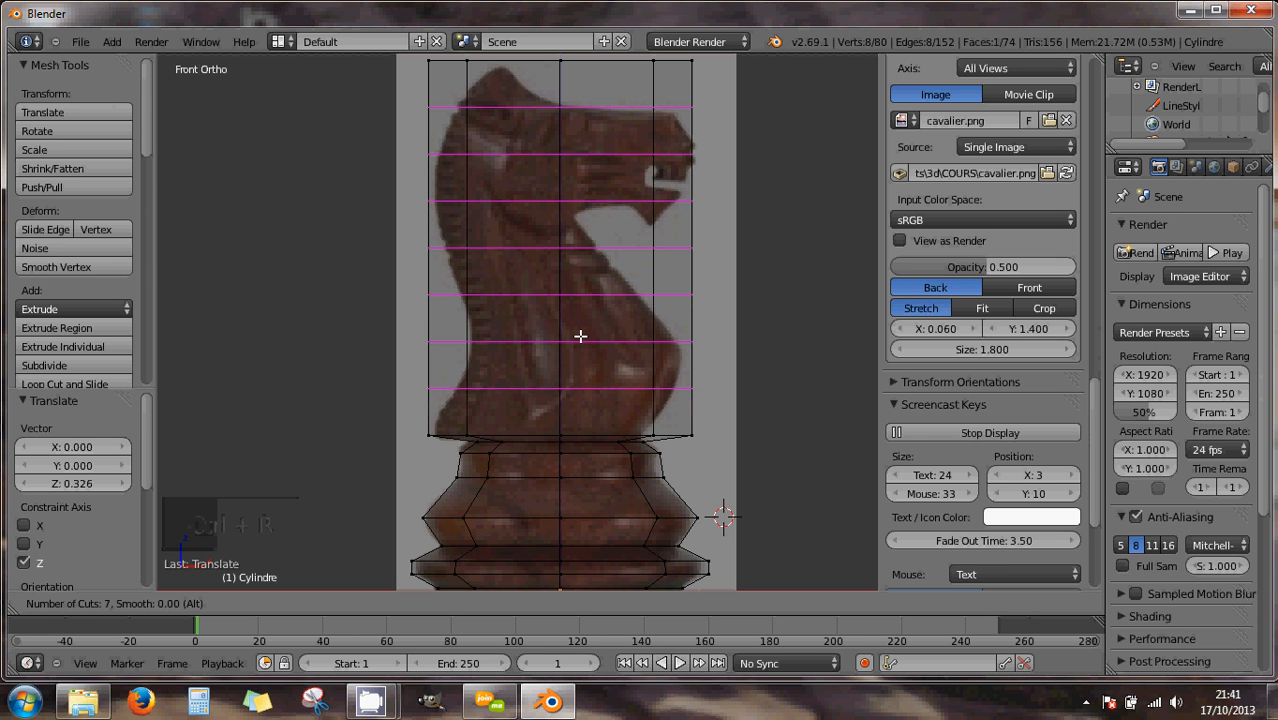
scroll(580, 336, down, 1)
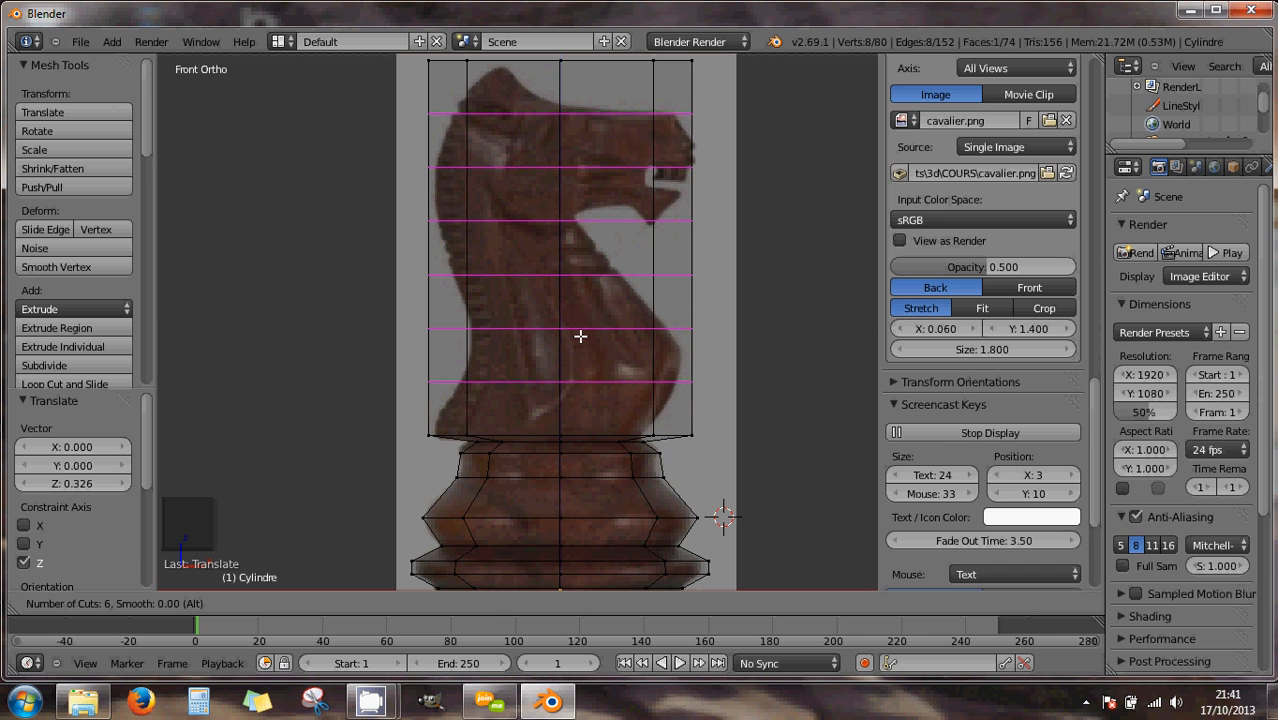
click(579, 336)
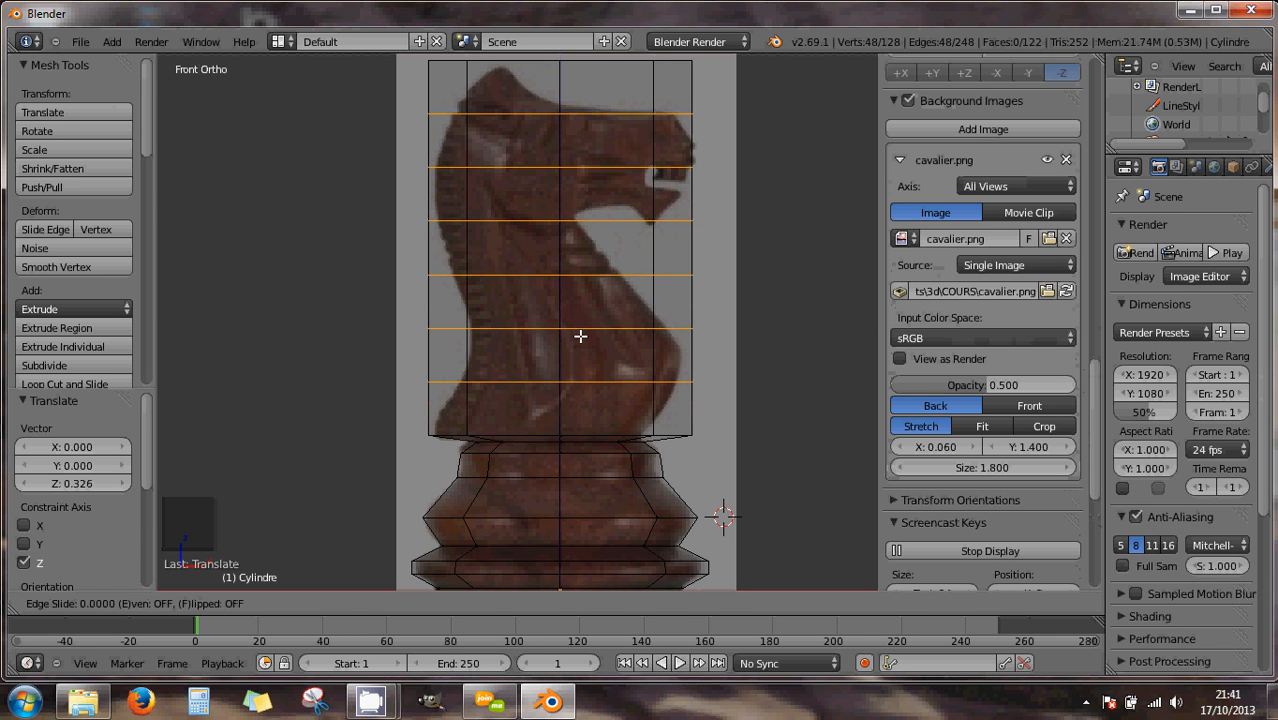
right_click(579, 336)
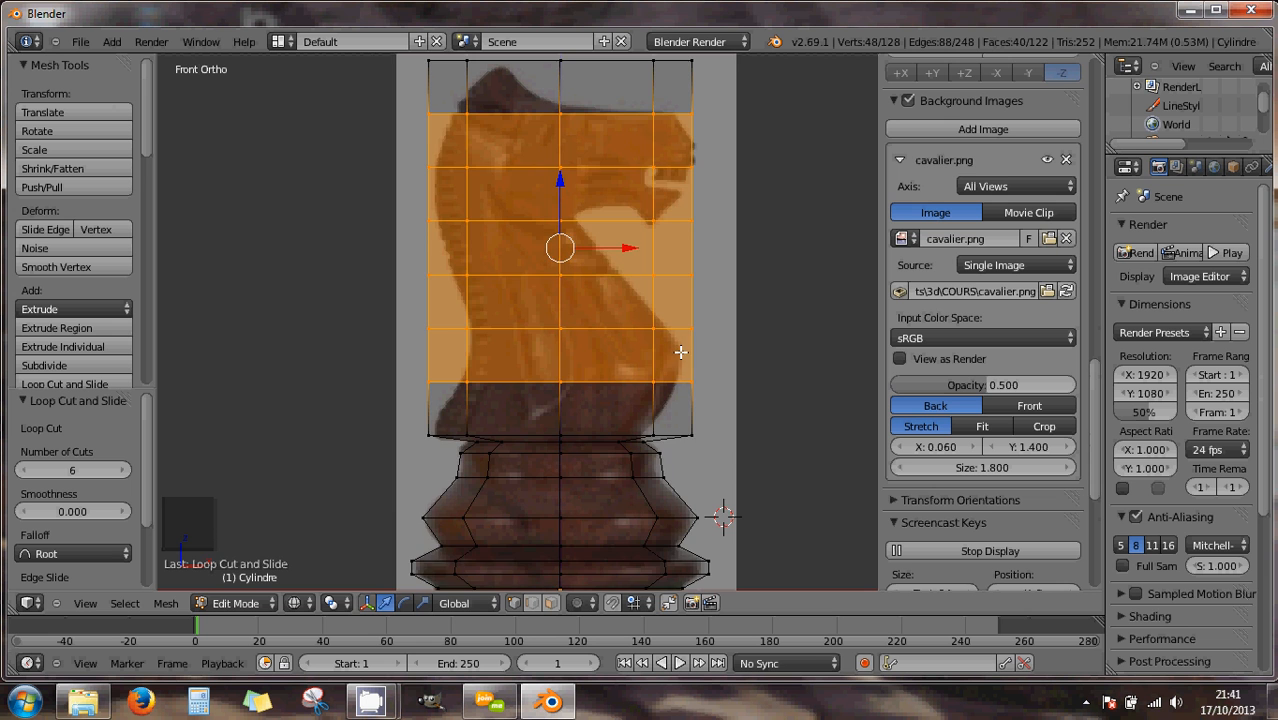
- Inspect the cut block in solid shading from an angle, then return to the front wireframe view
scroll(724, 363, down, 2)
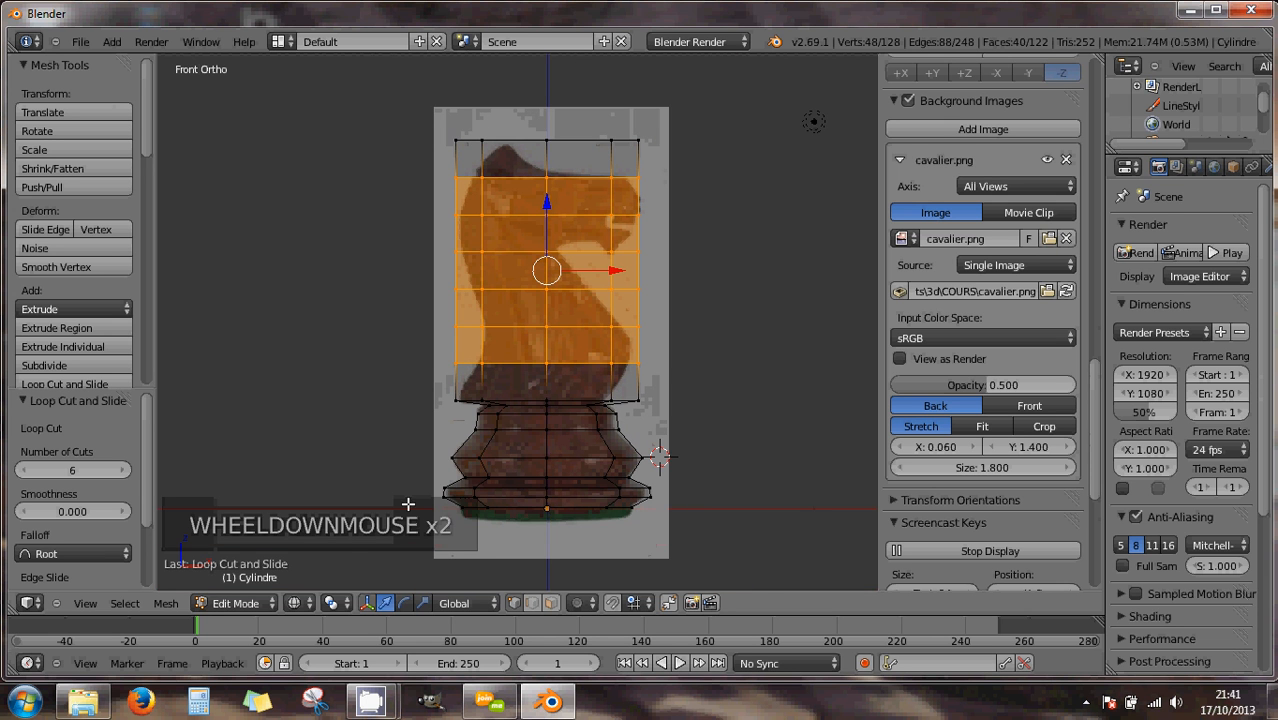
click(294, 603)
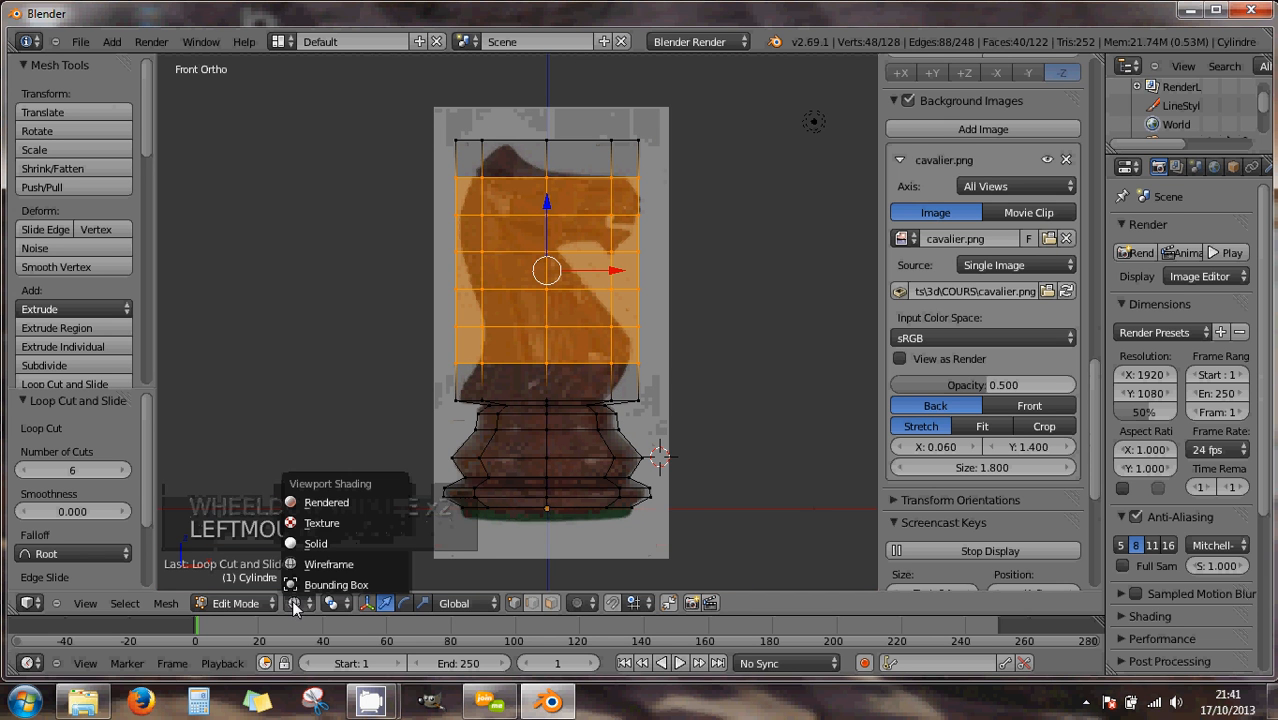
click(315, 543)
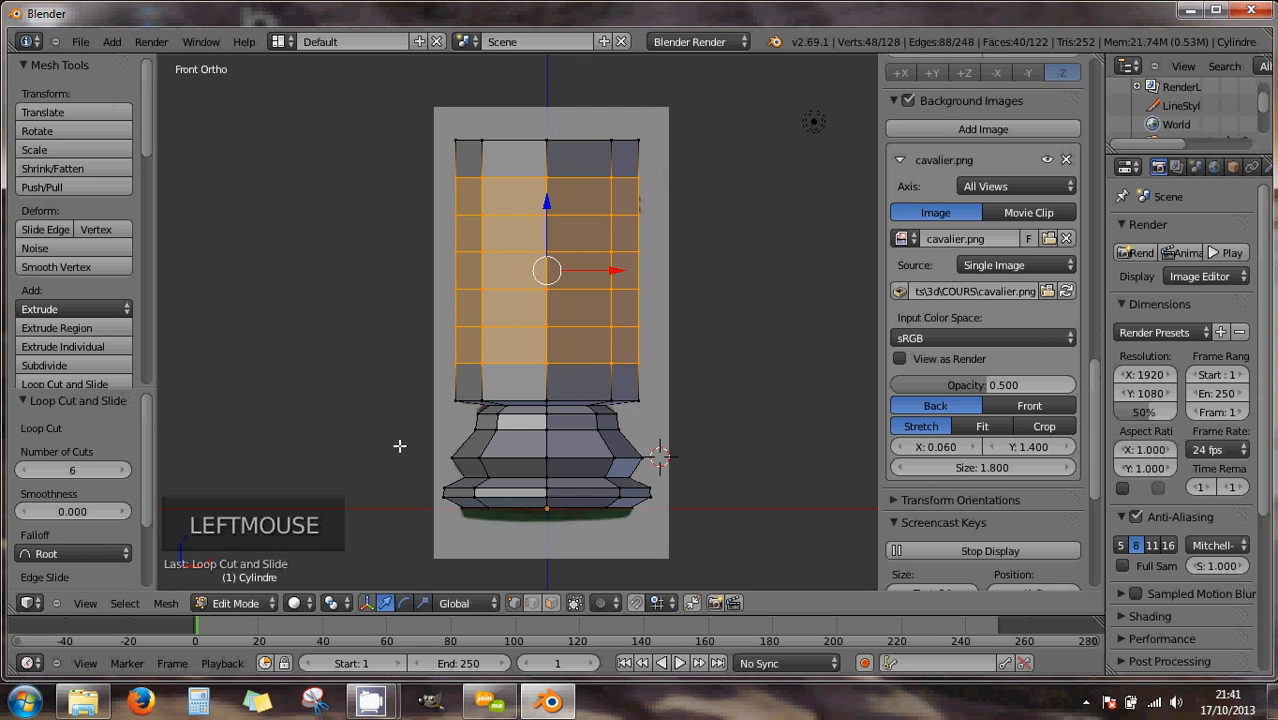
middle_drag(419, 402, 513, 398)
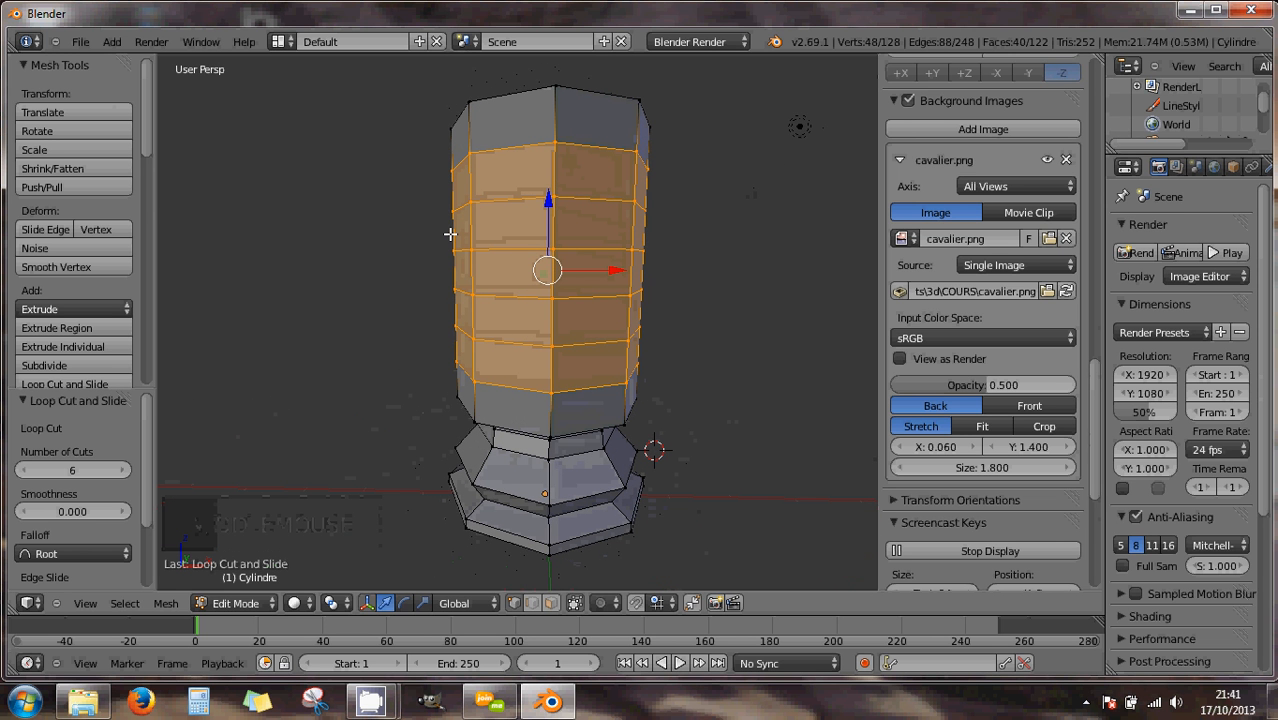
key(KP_1)
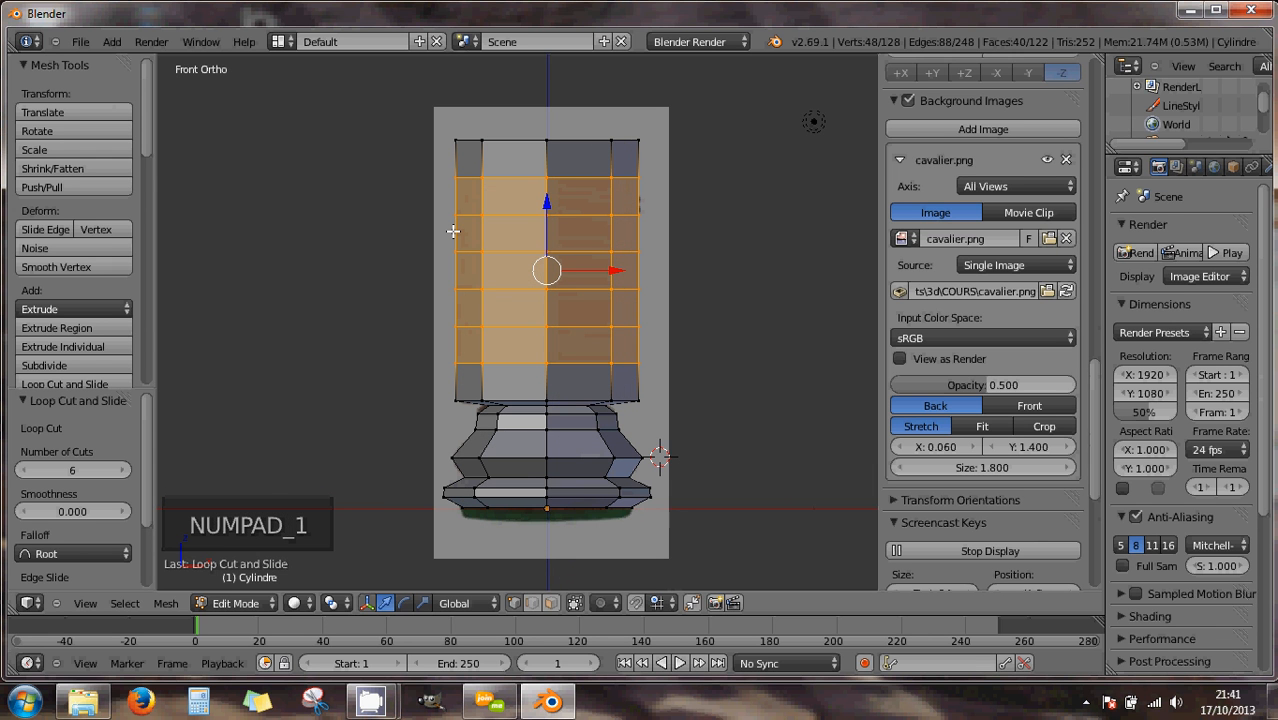
key(z)
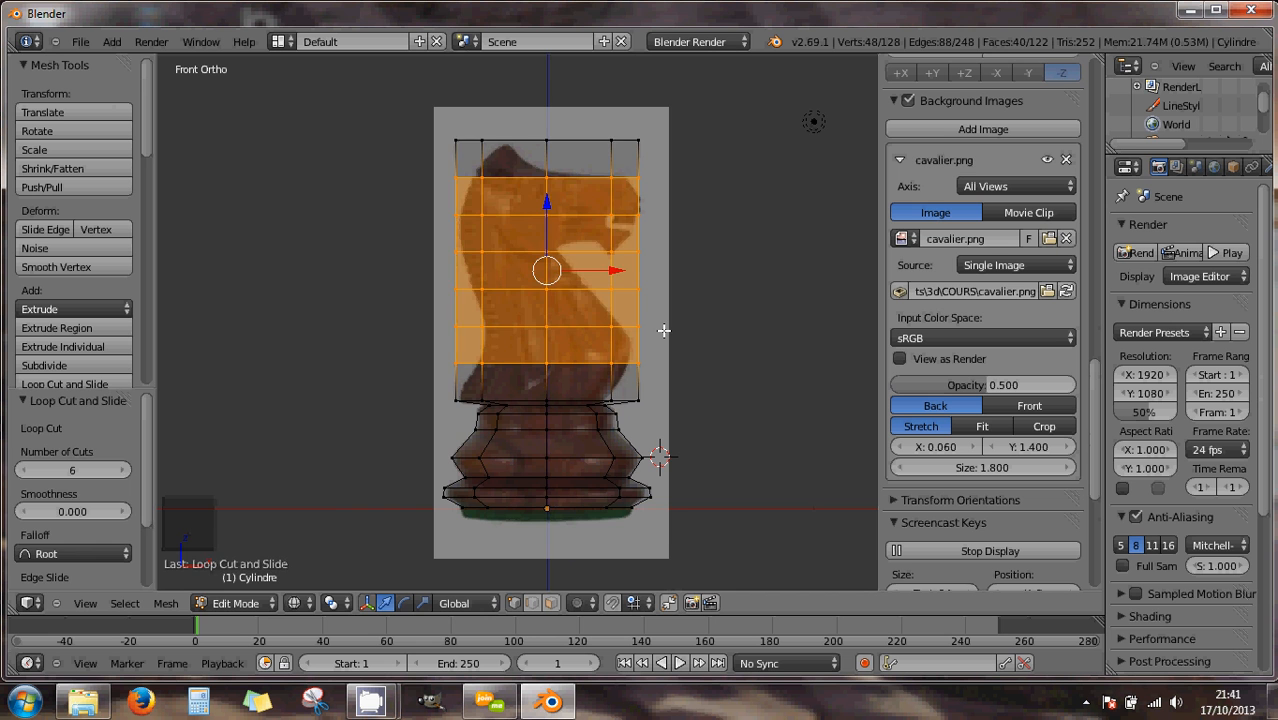
- Undo the six loop cuts and the tall extrusion over the horse figure, back to the widened ring above the collar
key(ctrl+z)
key(ctrl+z)
key(ctrl+z)
key(ctrl+z)
key(ctrl+z)
scroll(520, 389, up, 2)
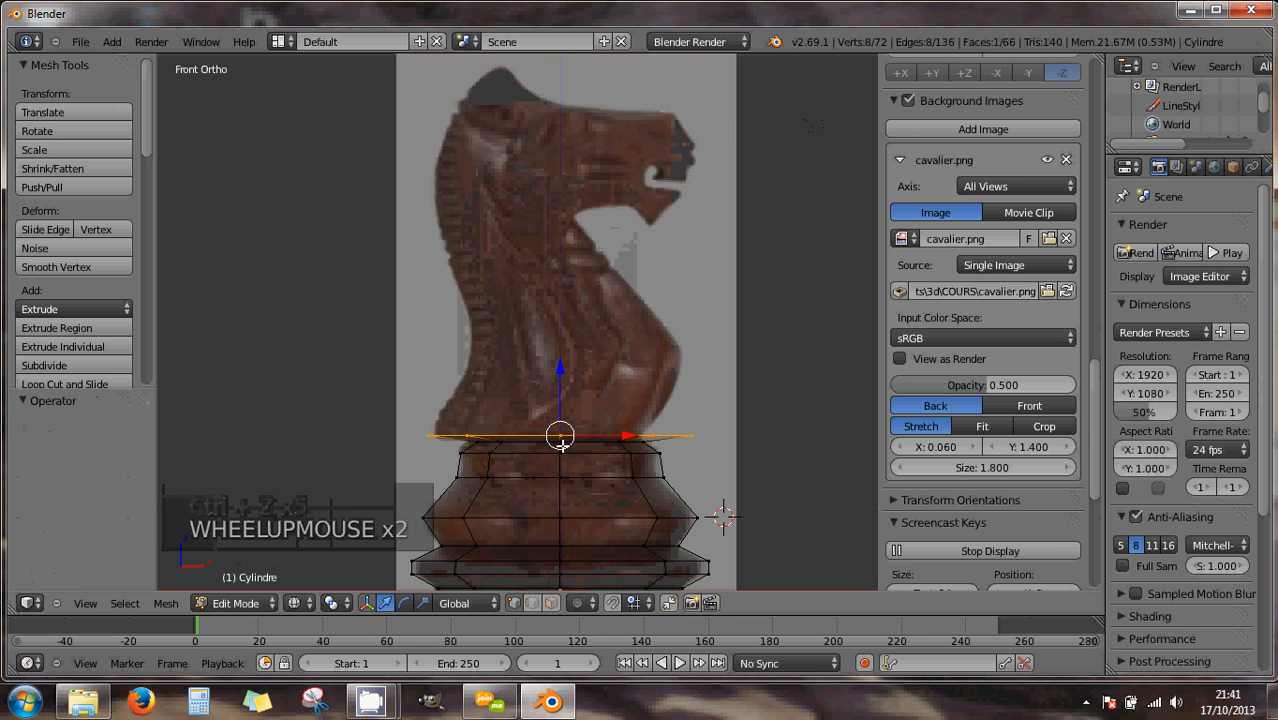
scroll(543, 438, up, 1)
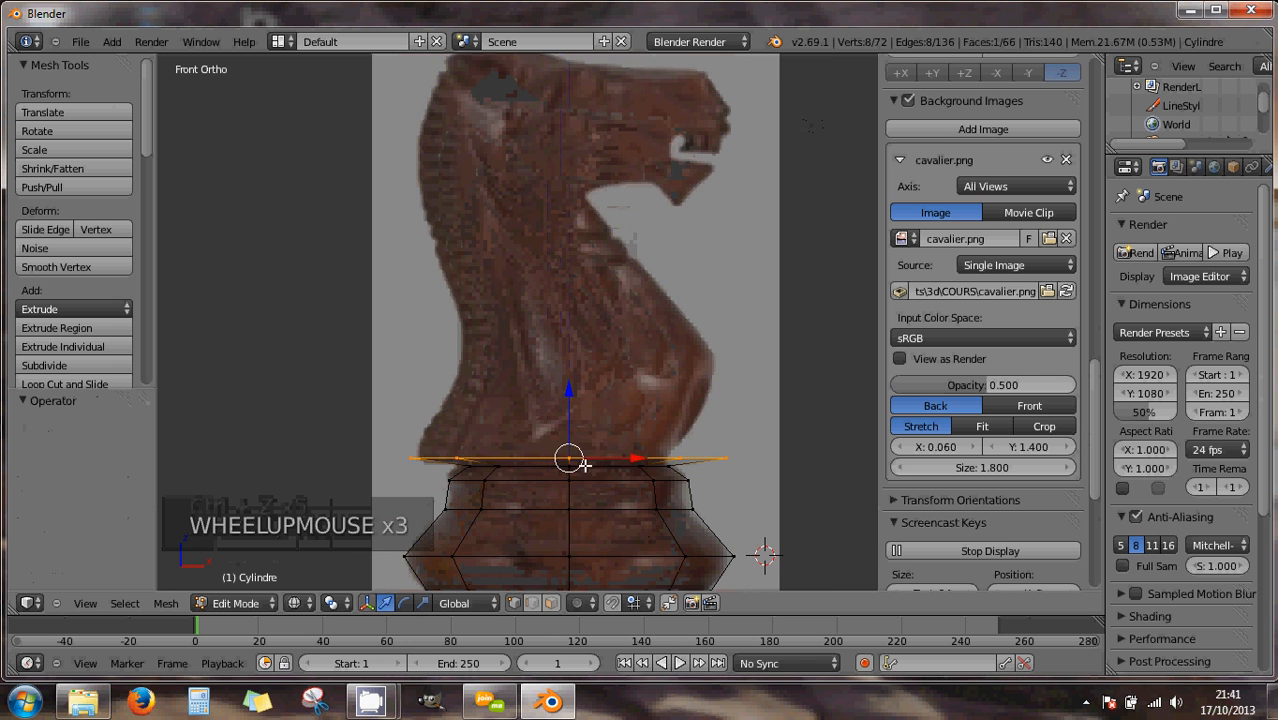
scroll(660, 476, up, 1)
shift+middle_drag(626, 459, 657, 271)
scroll(476, 325, up, 2)
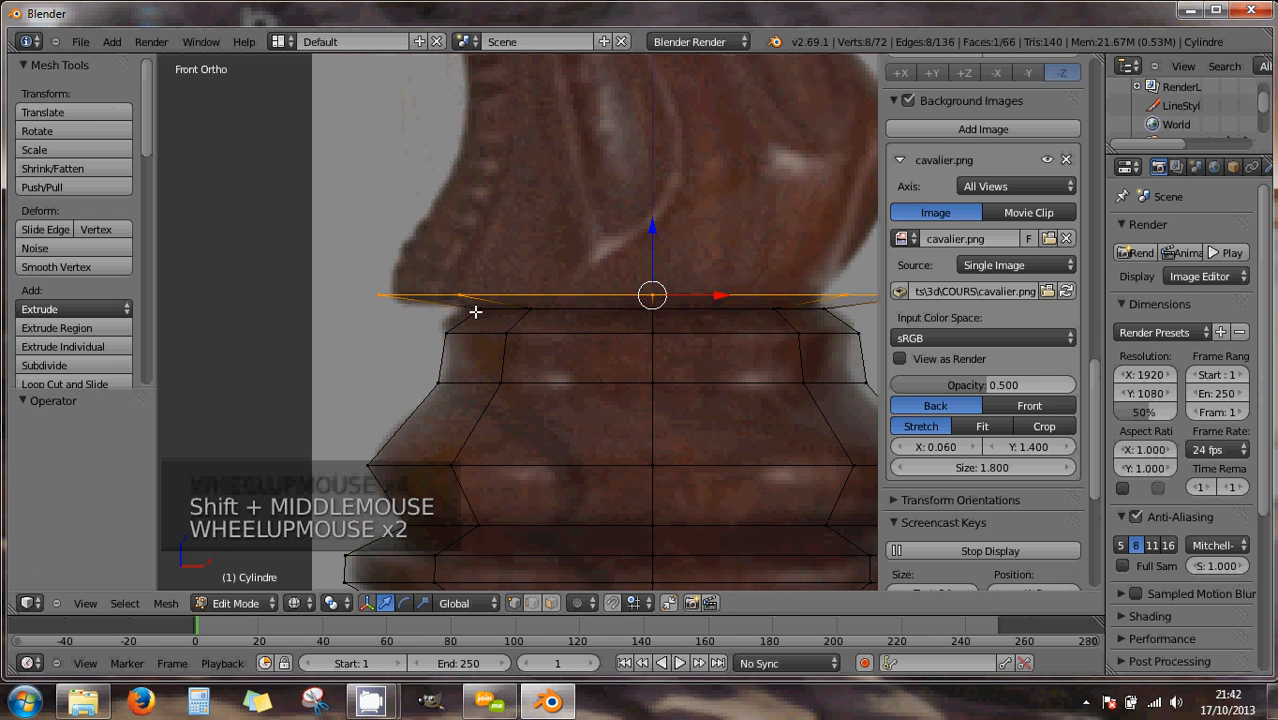
scroll(549, 323, down, 2)
scroll(549, 323, down, 4)
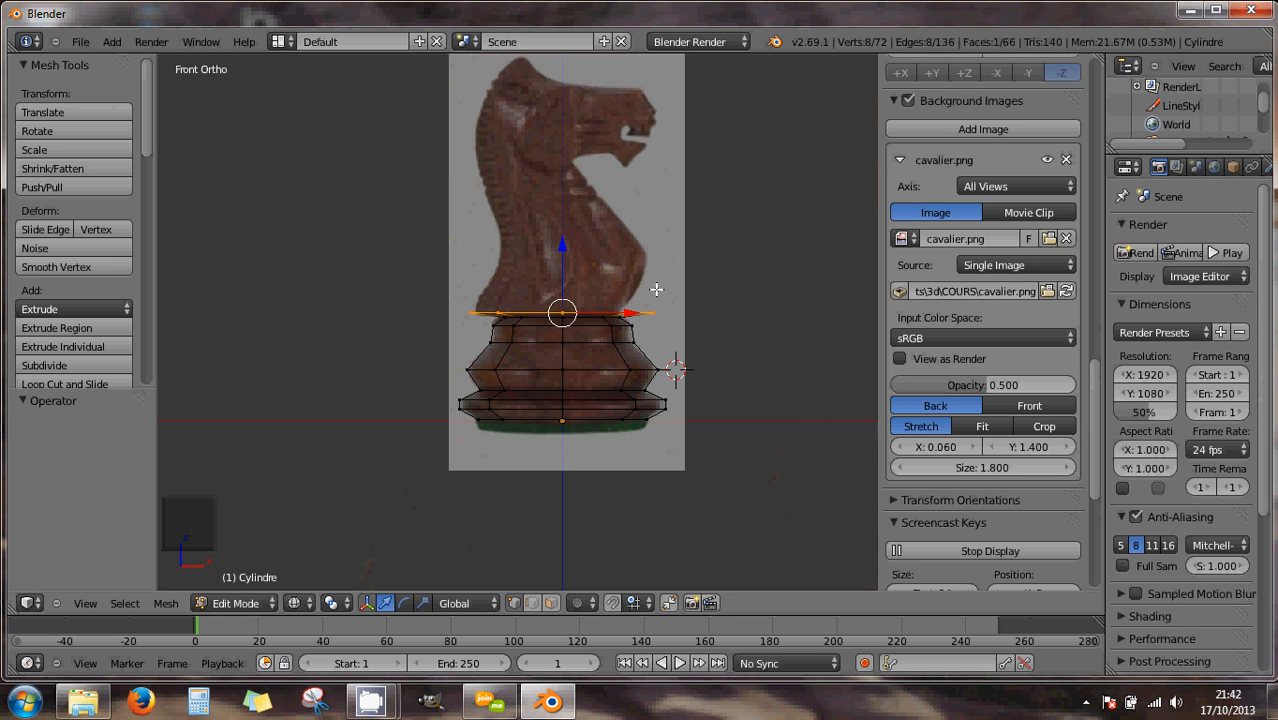
- Extrude the widened ring above the collar up about 3.965 so the block reaches just over the horse's ears
key(e)
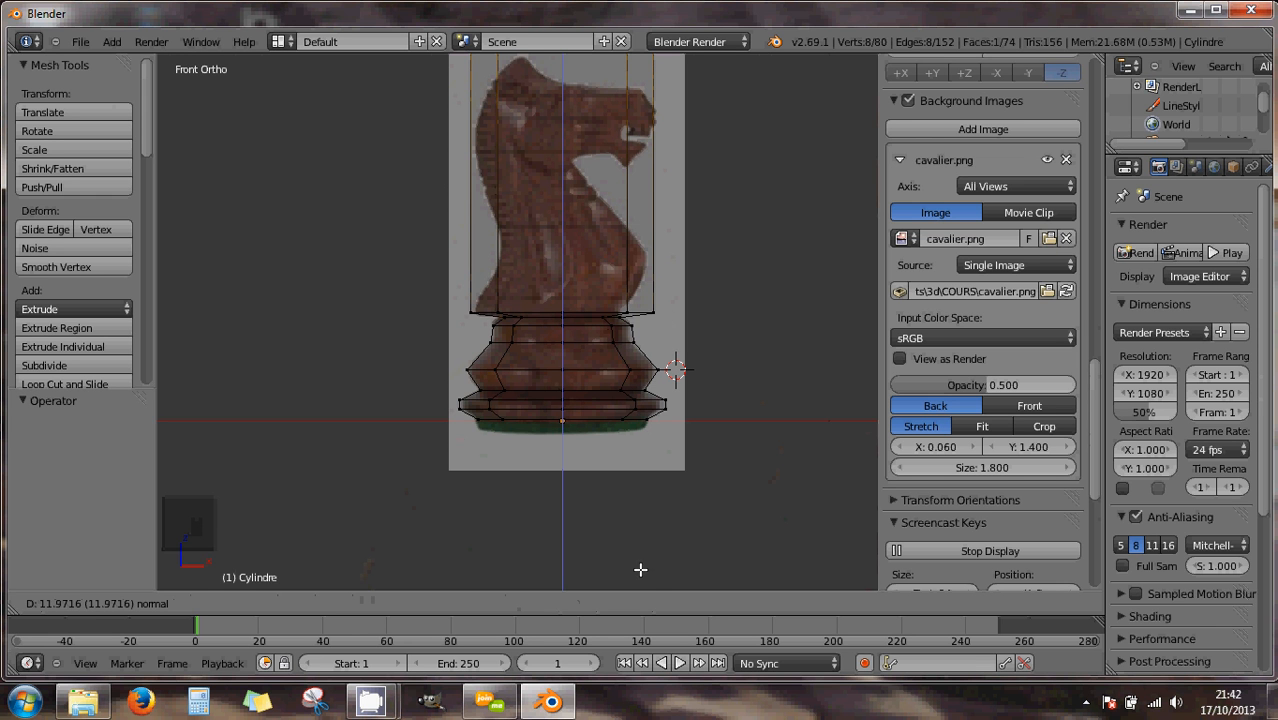
click(665, 515)
scroll(664, 510, down, 1)
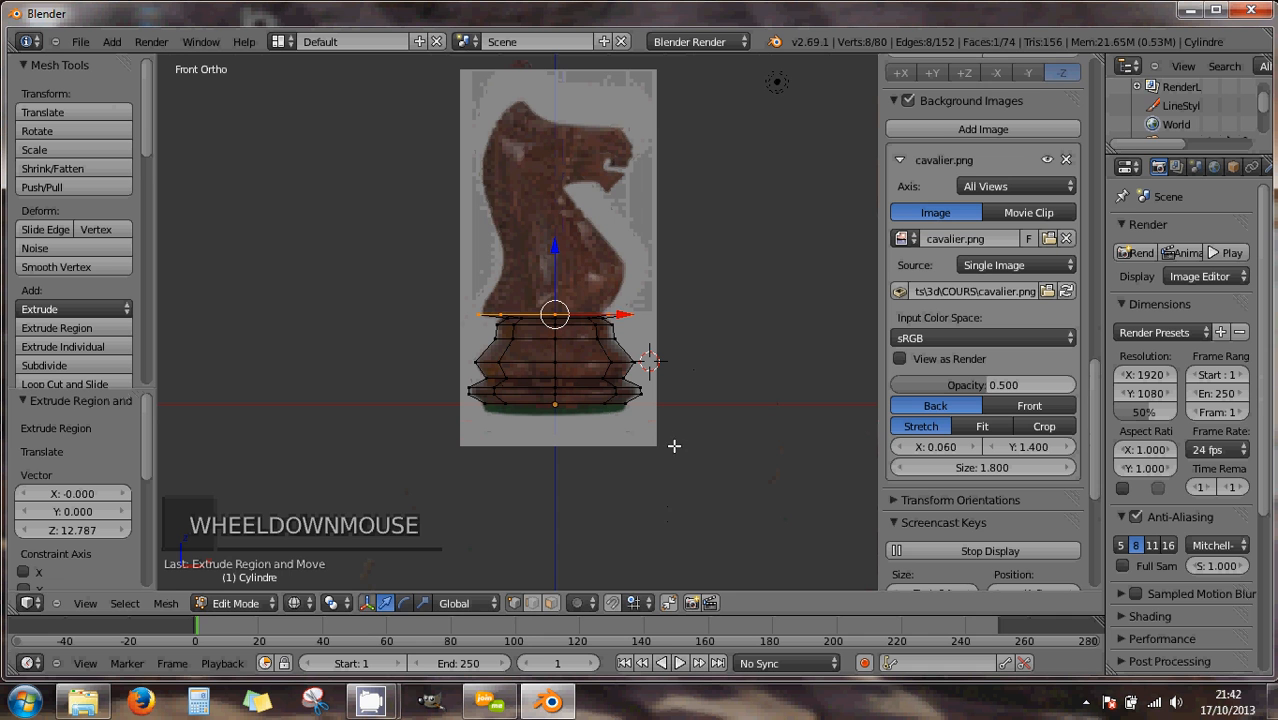
key(e)
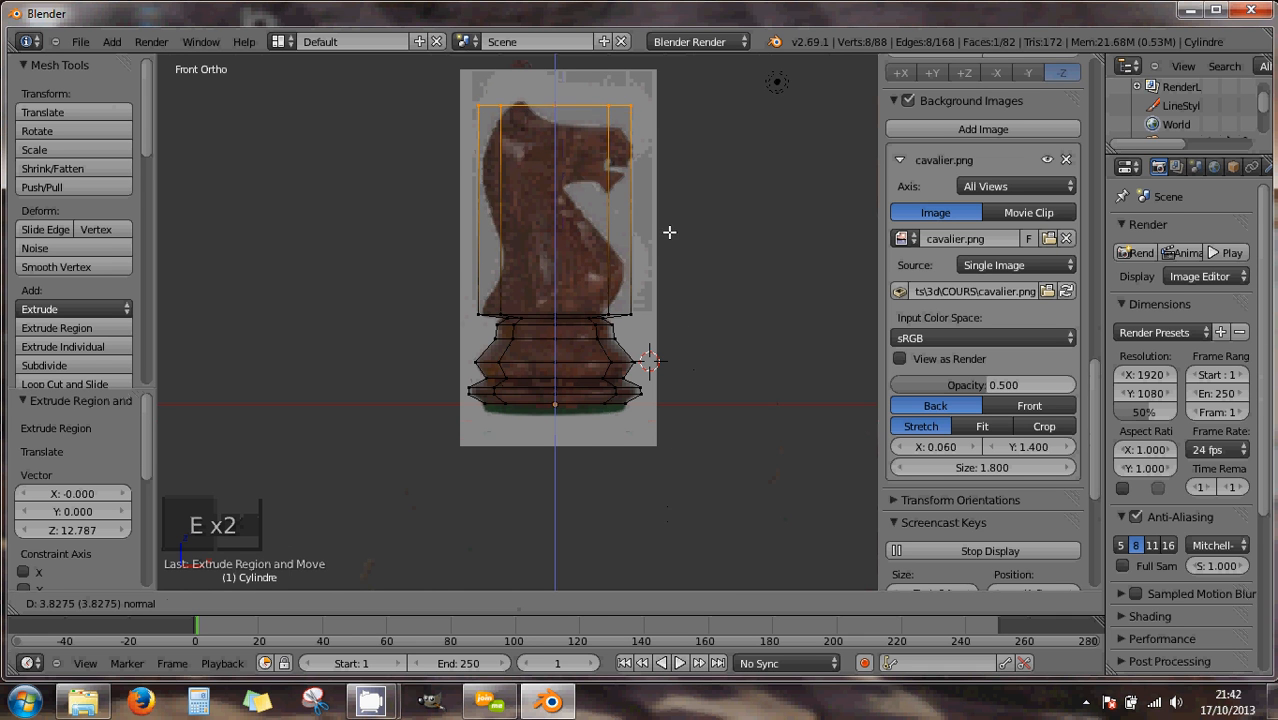
click(668, 229)
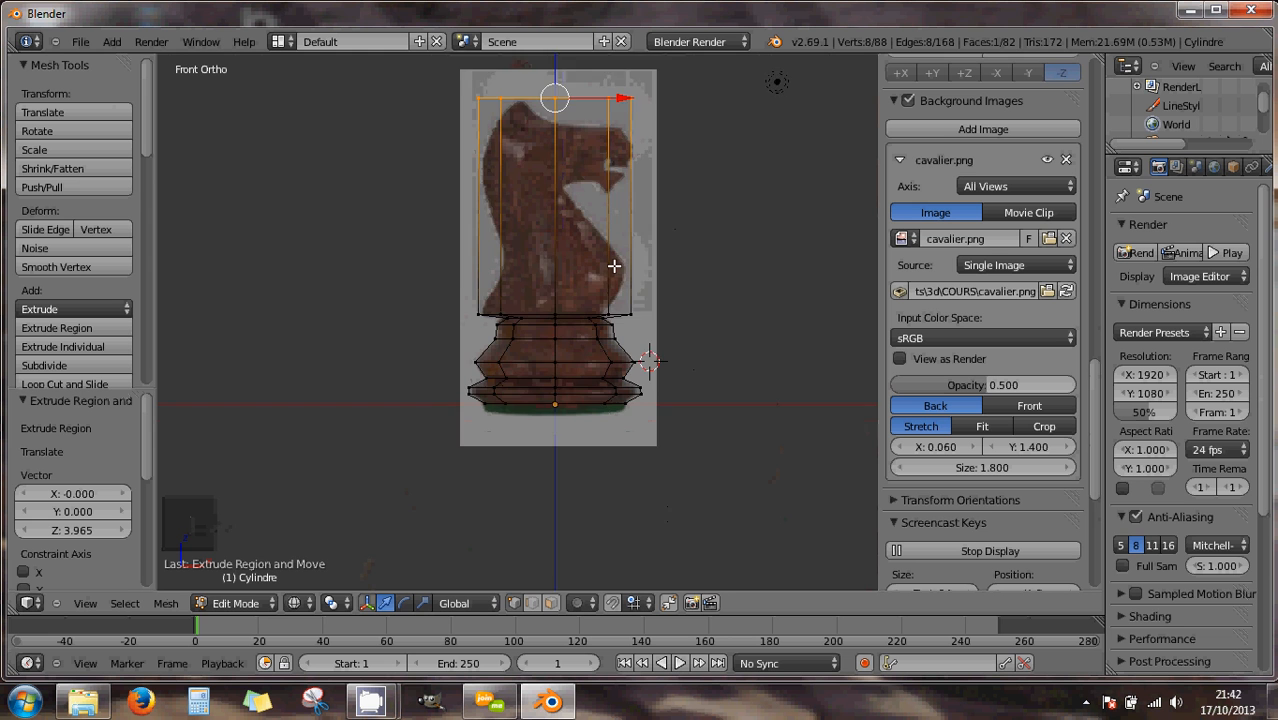
- Add five evenly spaced horizontal loop cuts around the tall horse block
scroll(613, 262, up, 1)
scroll(615, 245, down, 1)
shift+middle_drag(624, 248, 620, 284)
scroll(606, 290, up, 2)
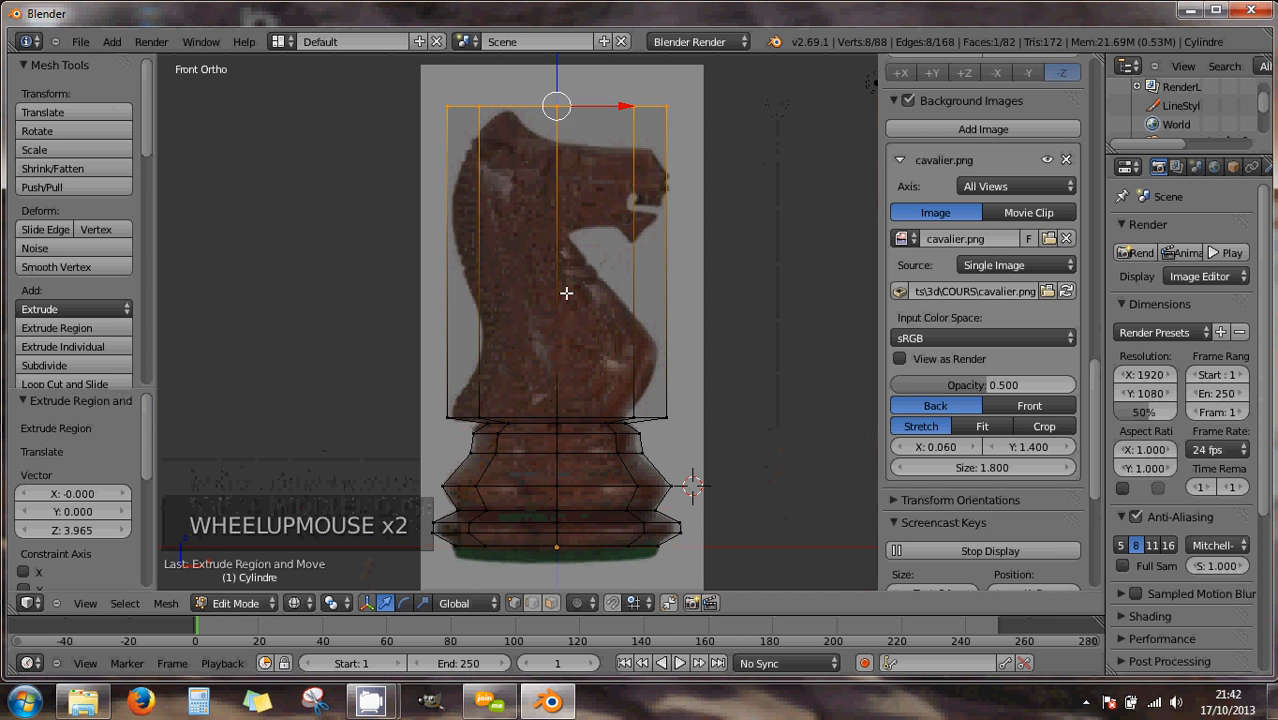
key(ctrl+r)
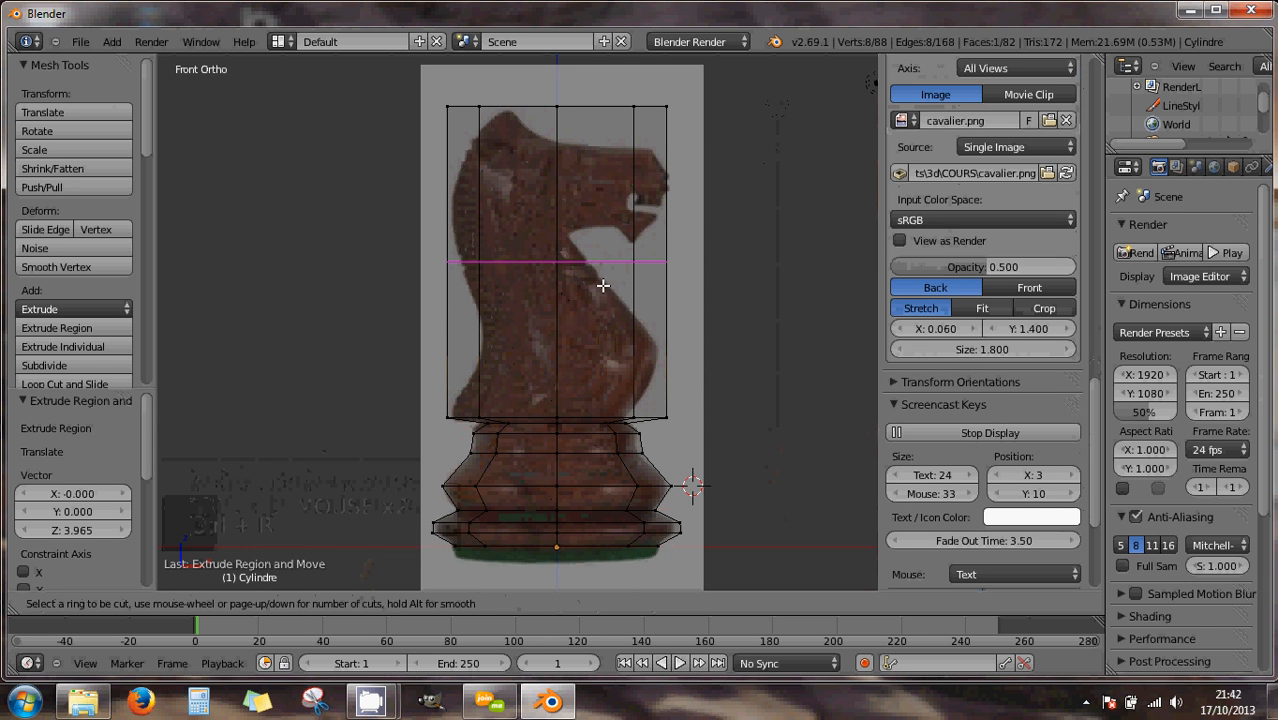
scroll(603, 289, up, 3)
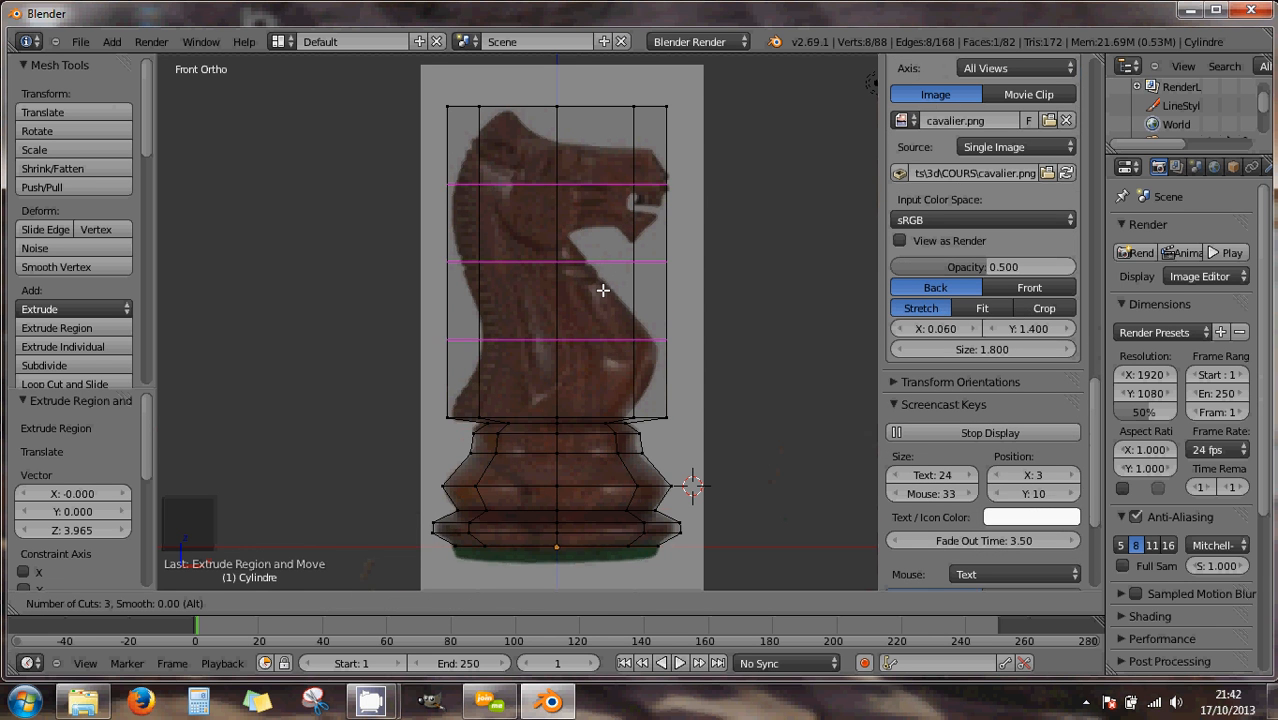
scroll(603, 290, up, 1)
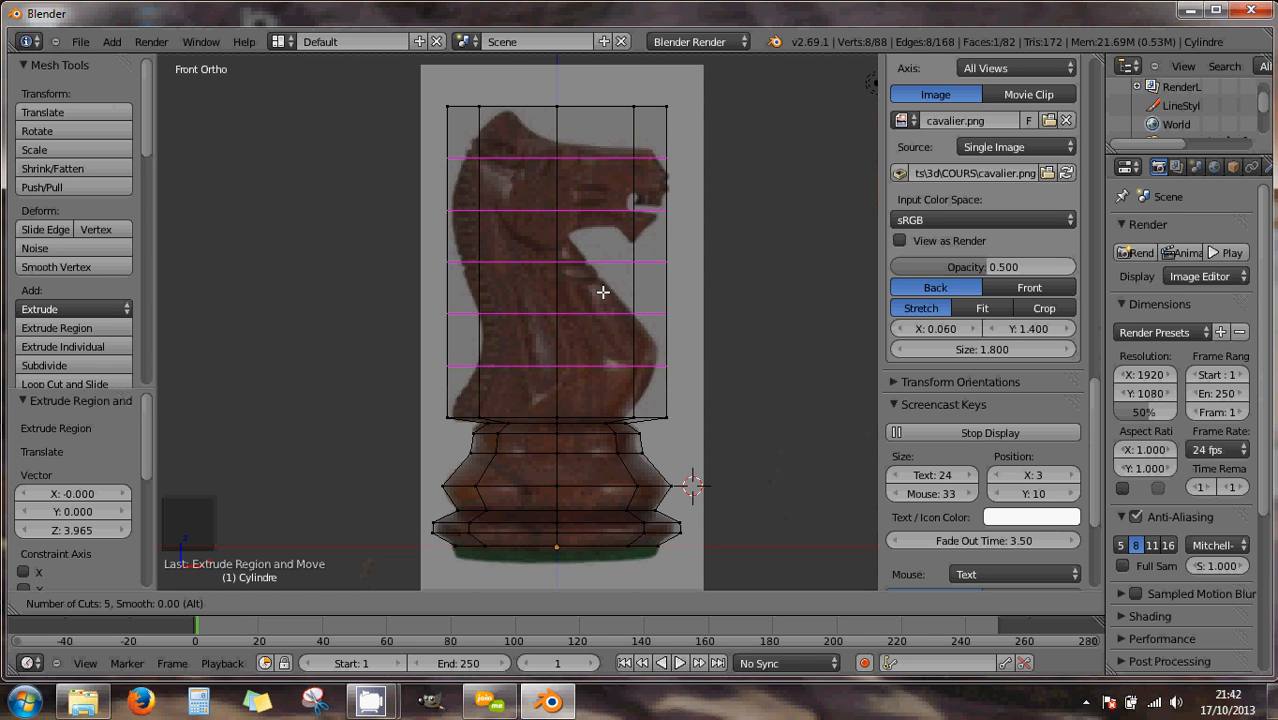
scroll(603, 291, up, 1)
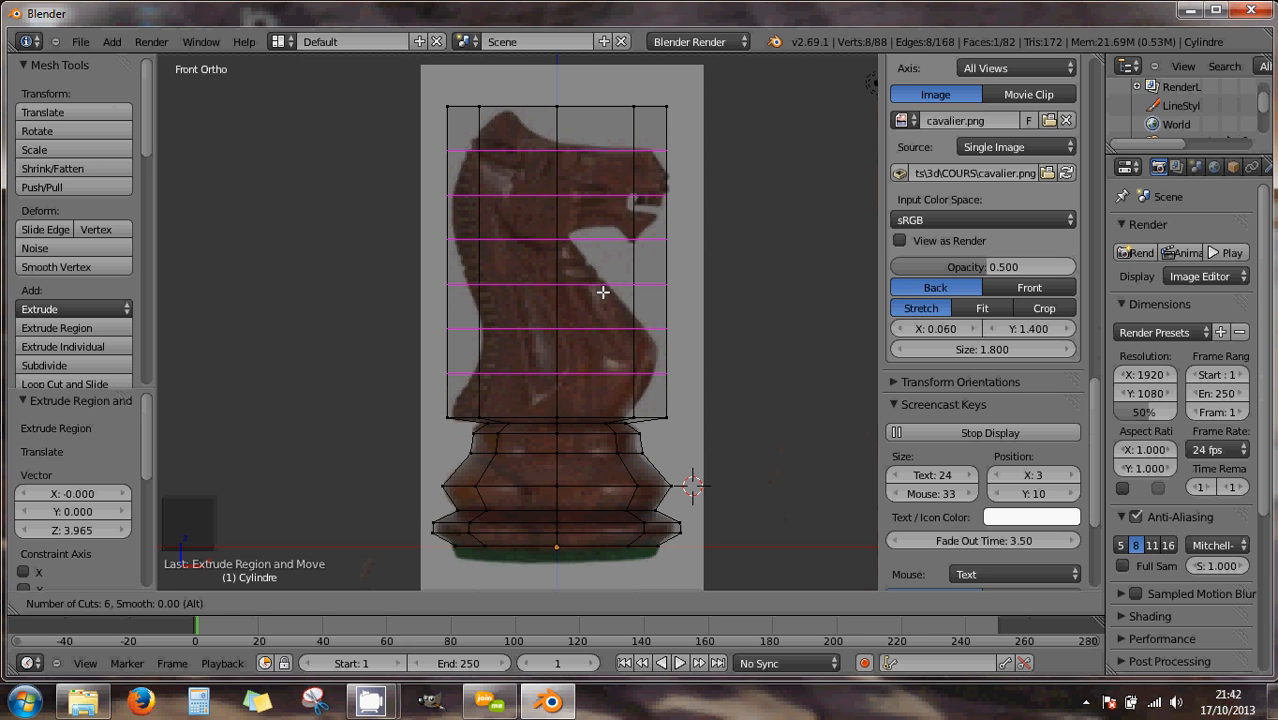
scroll(603, 291, down, 1)
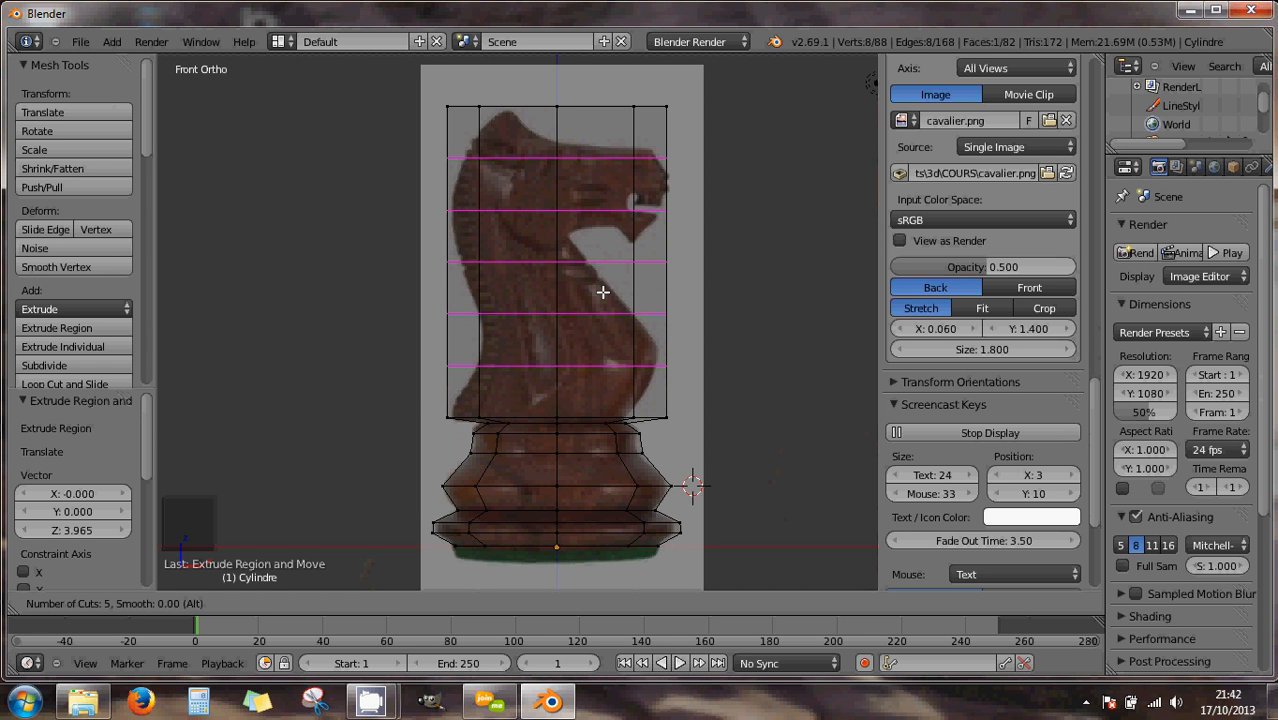
click(602, 291)
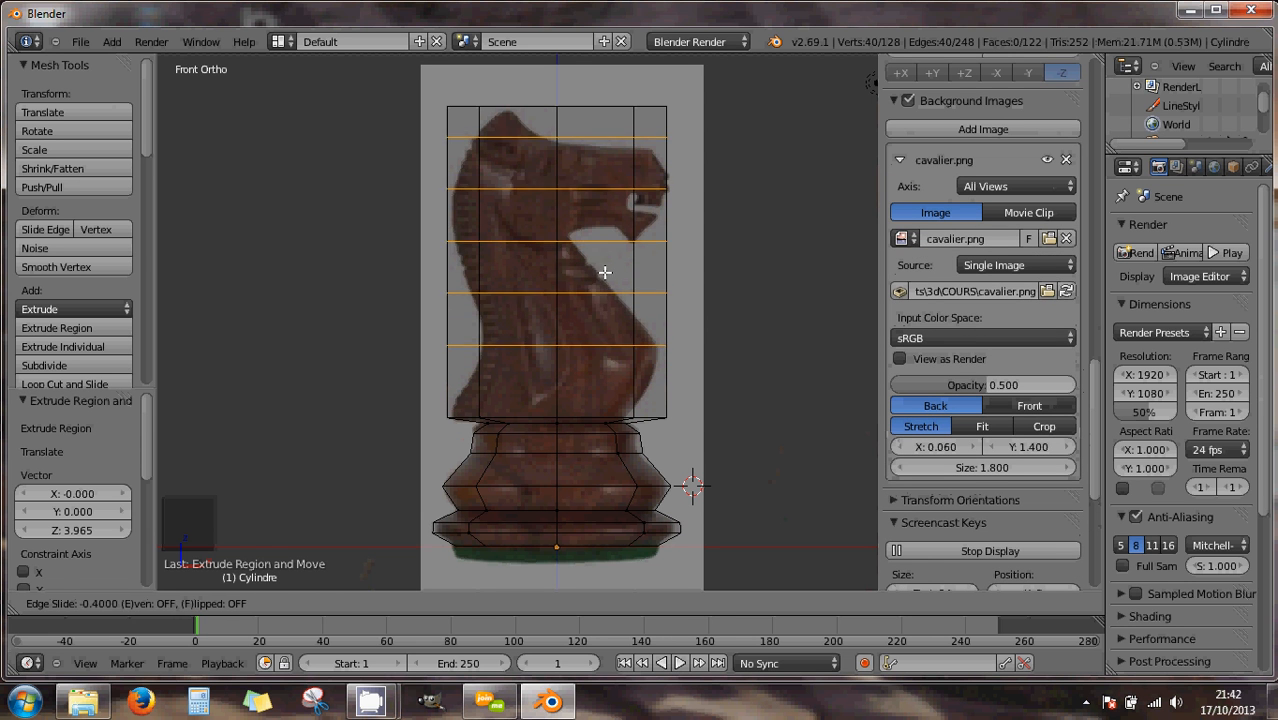
click(601, 287)
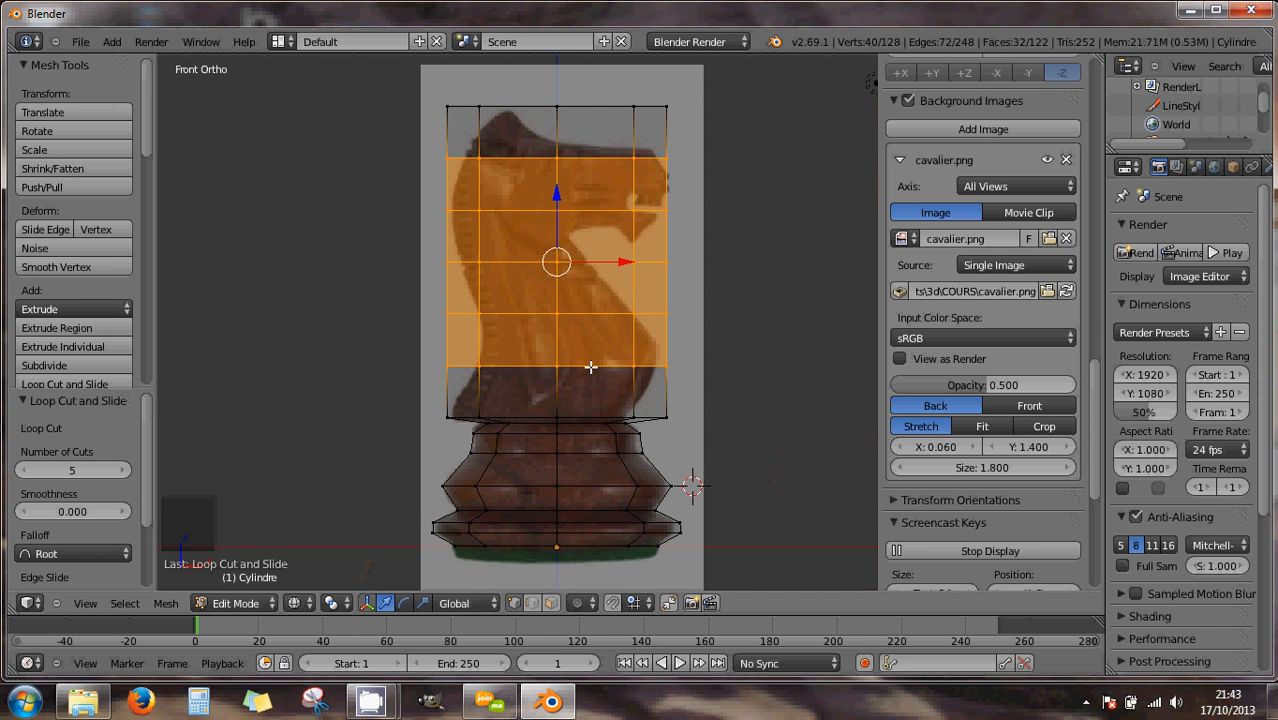
- Scale the lowest cut loop of the horse block to 0.783, shift it 0.129 along X, and scale it by 1.05 to match the chest
scroll(590, 367, up, 1)
key(w)
key(w)
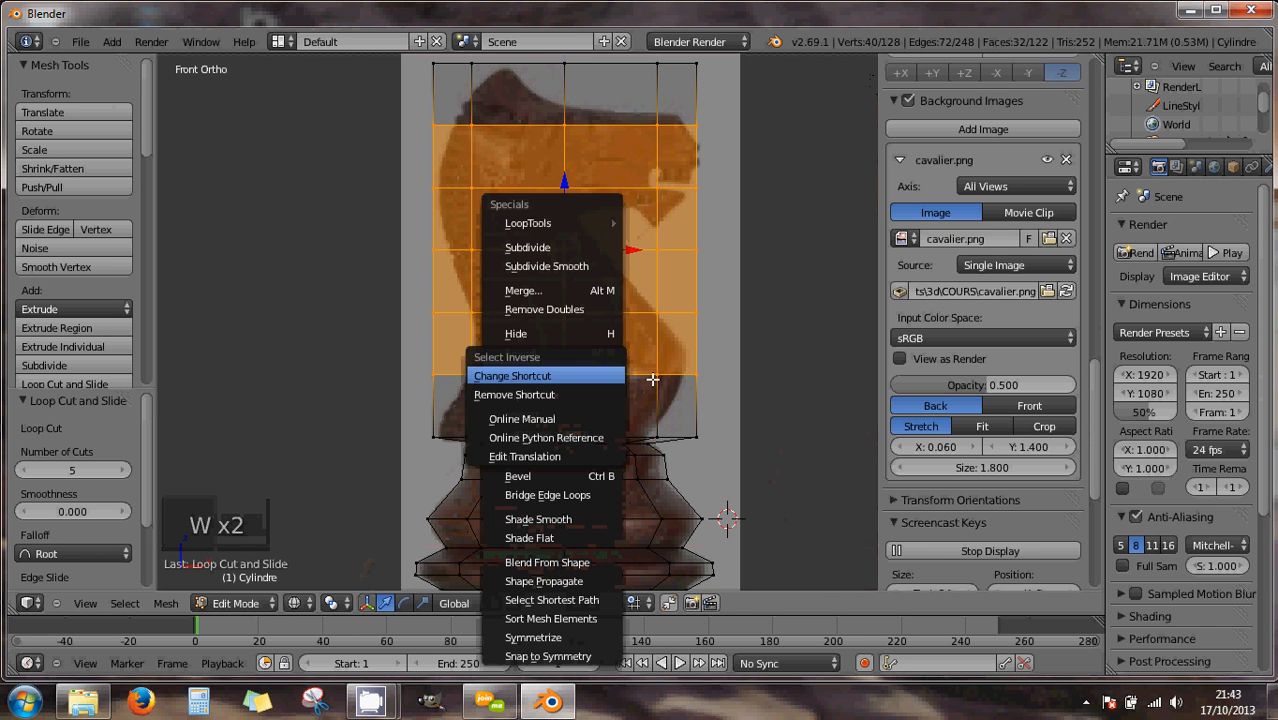
right_click(616, 376)
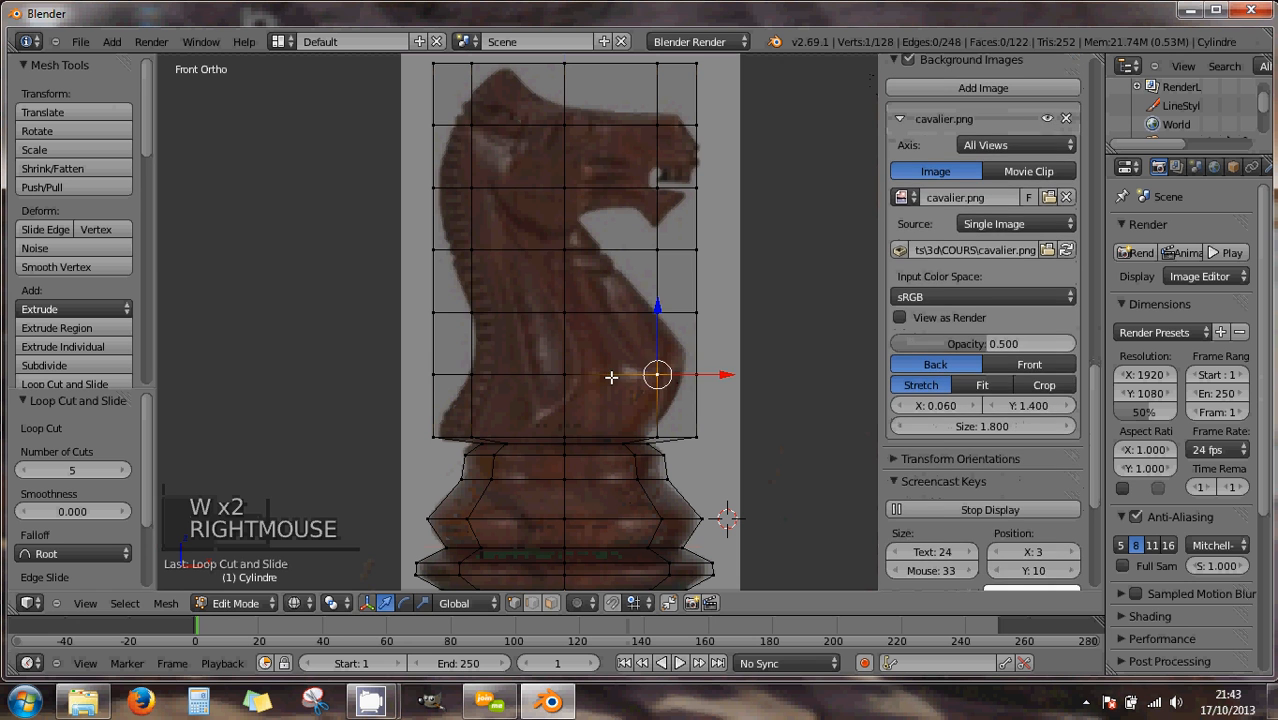
alt+right_click(671, 378)
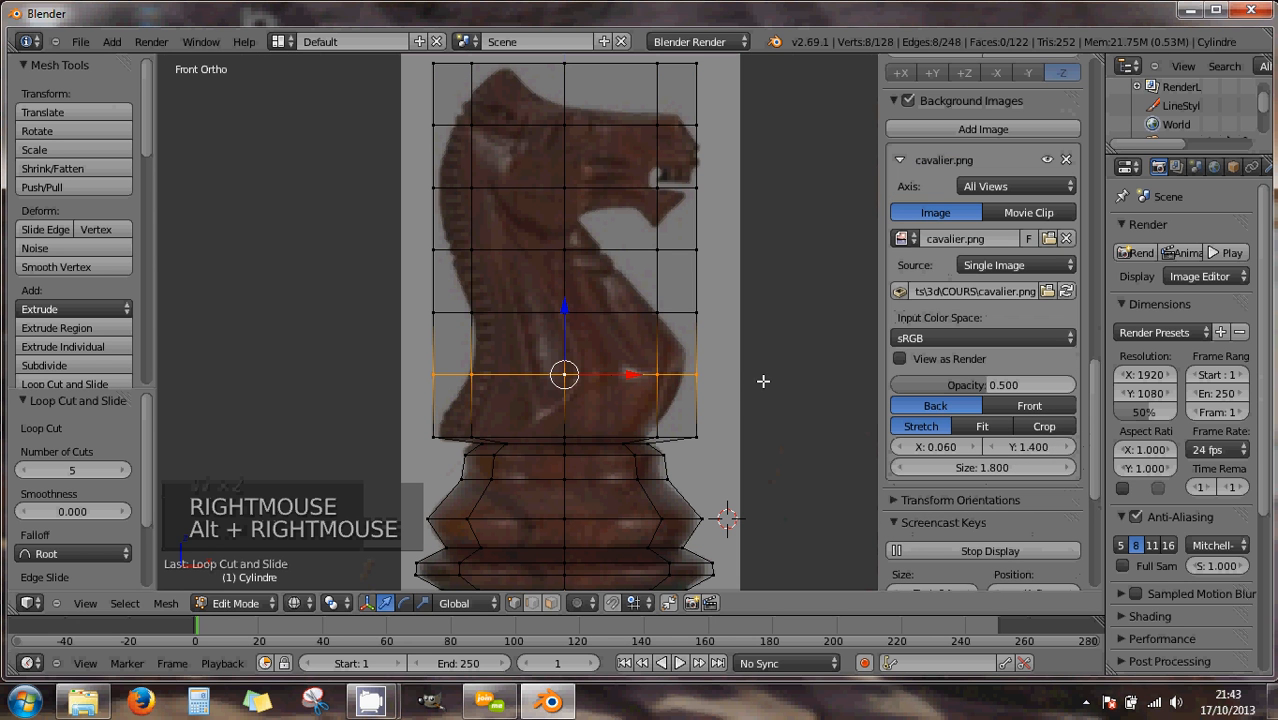
key(s)
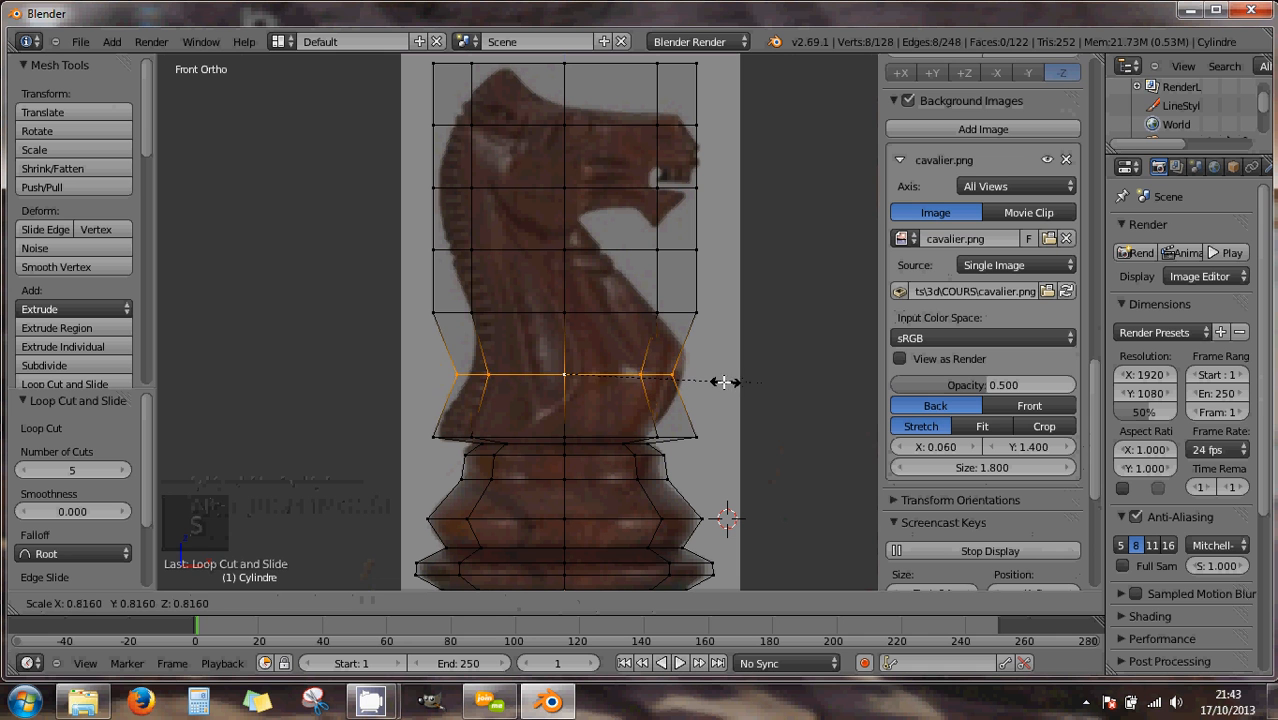
click(719, 381)
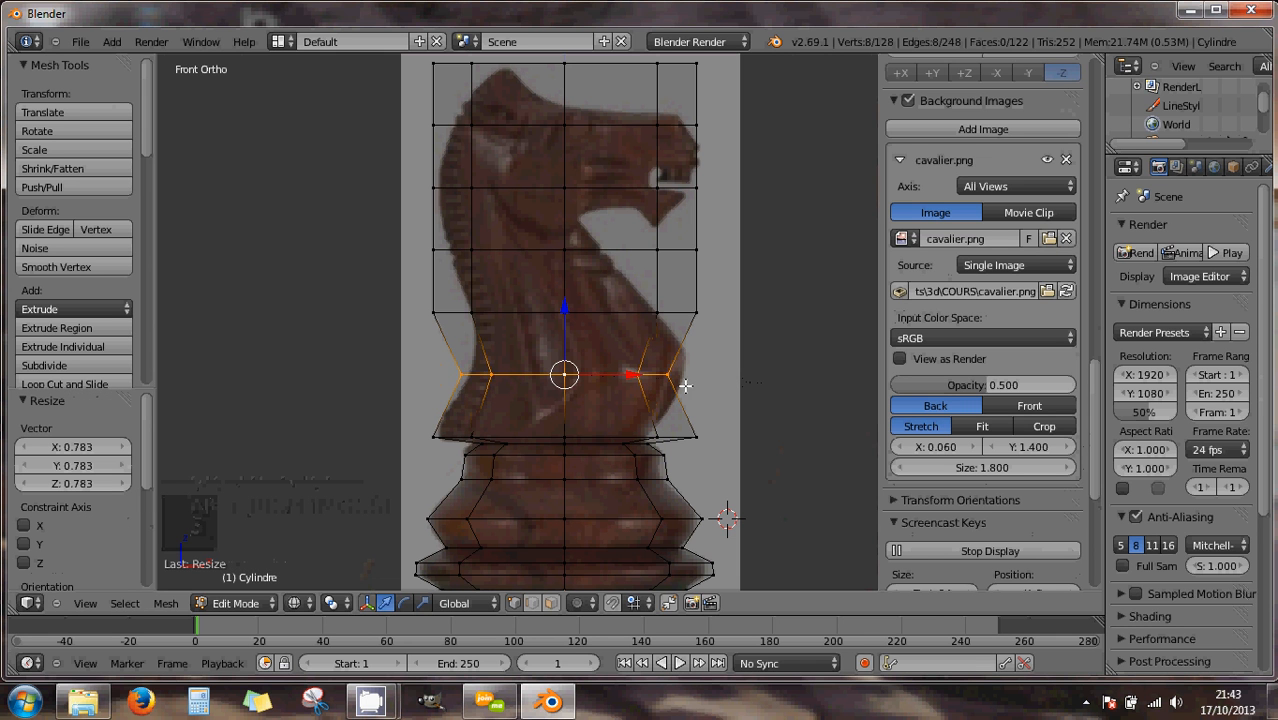
drag(632, 376, 644, 375)
key(s)
key(s)
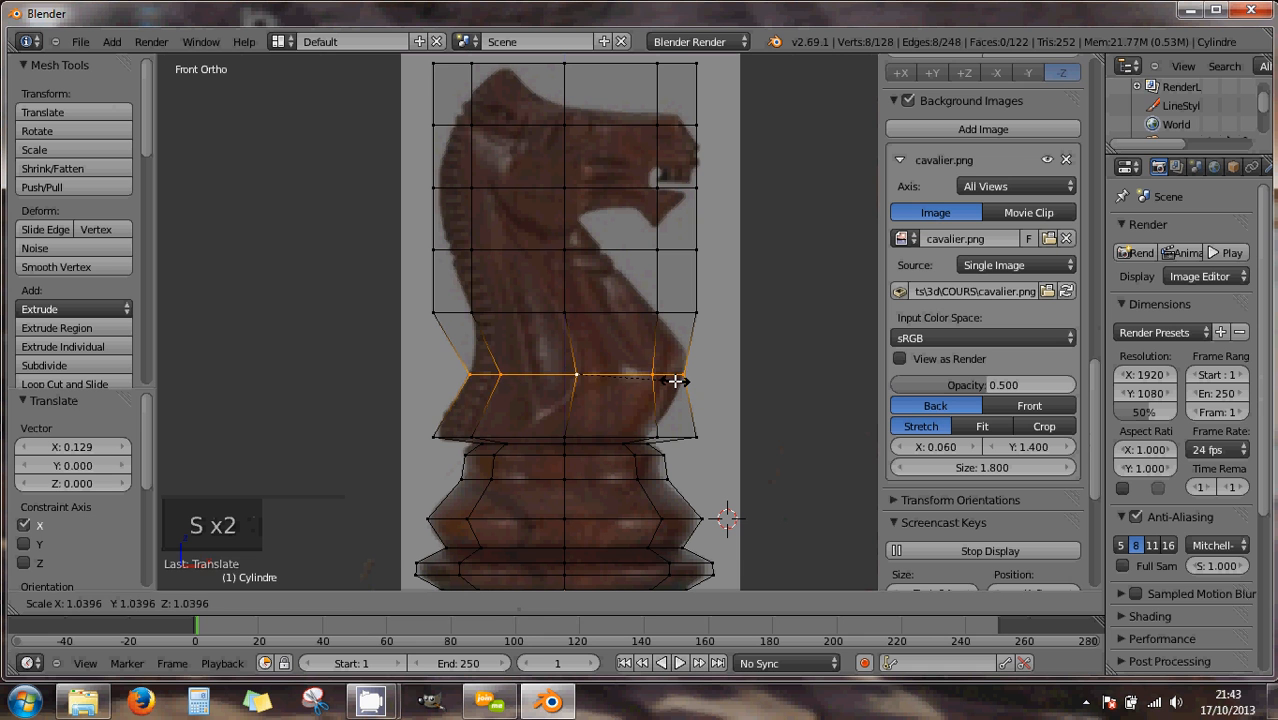
click(675, 381)
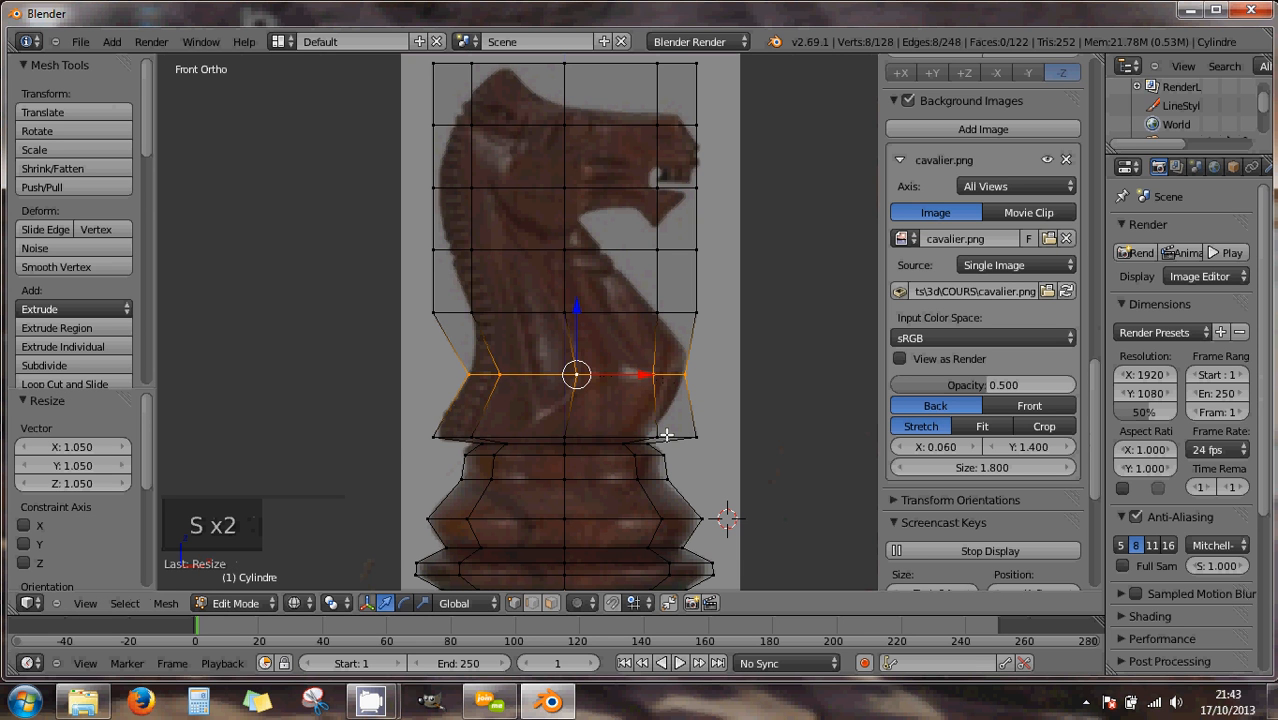
- Scale the horse block's bottom edge loop to 0.826, raise it slightly, and shift it -0.159 along X to match the figure's foot
alt+right_click(590, 434)
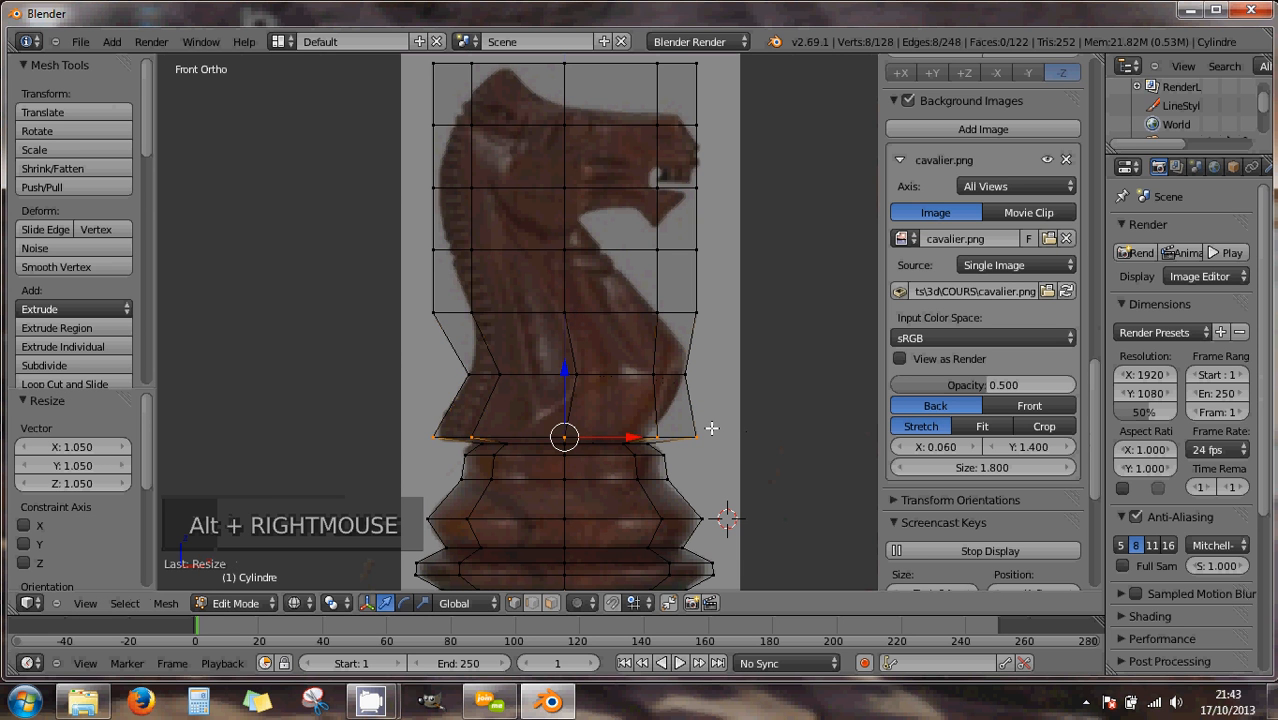
alt+right_click(605, 435)
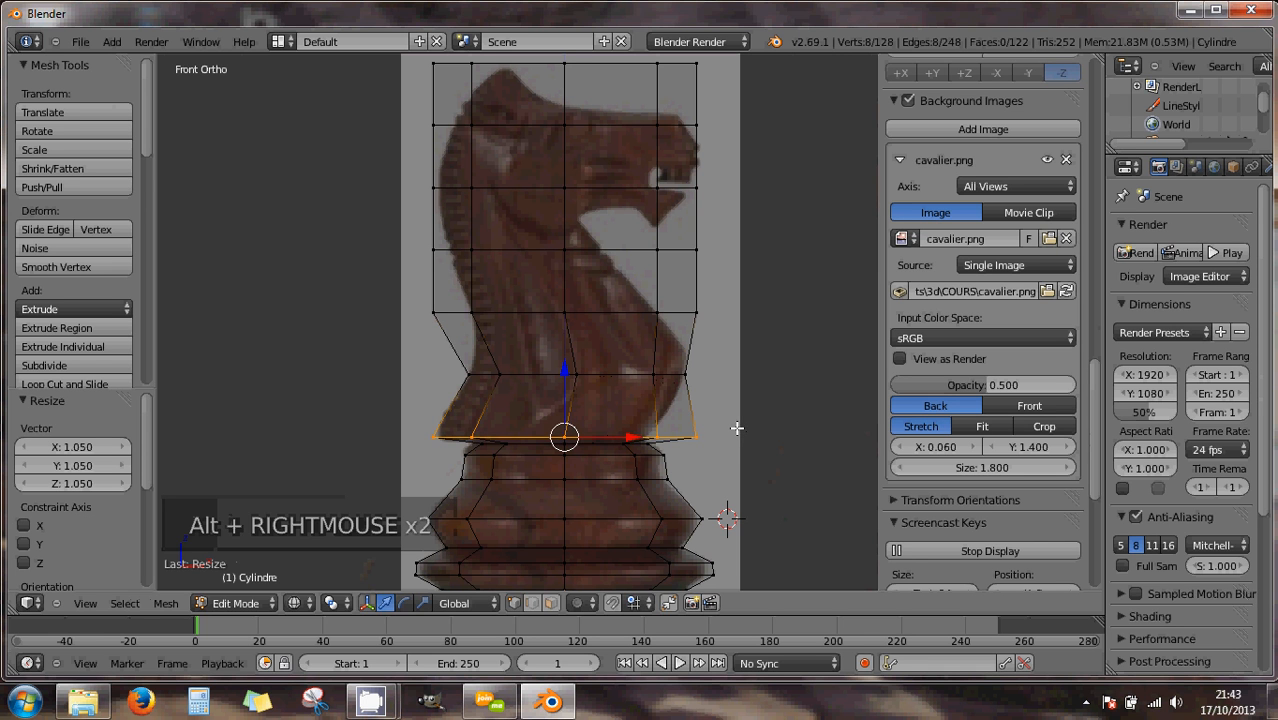
key(s)
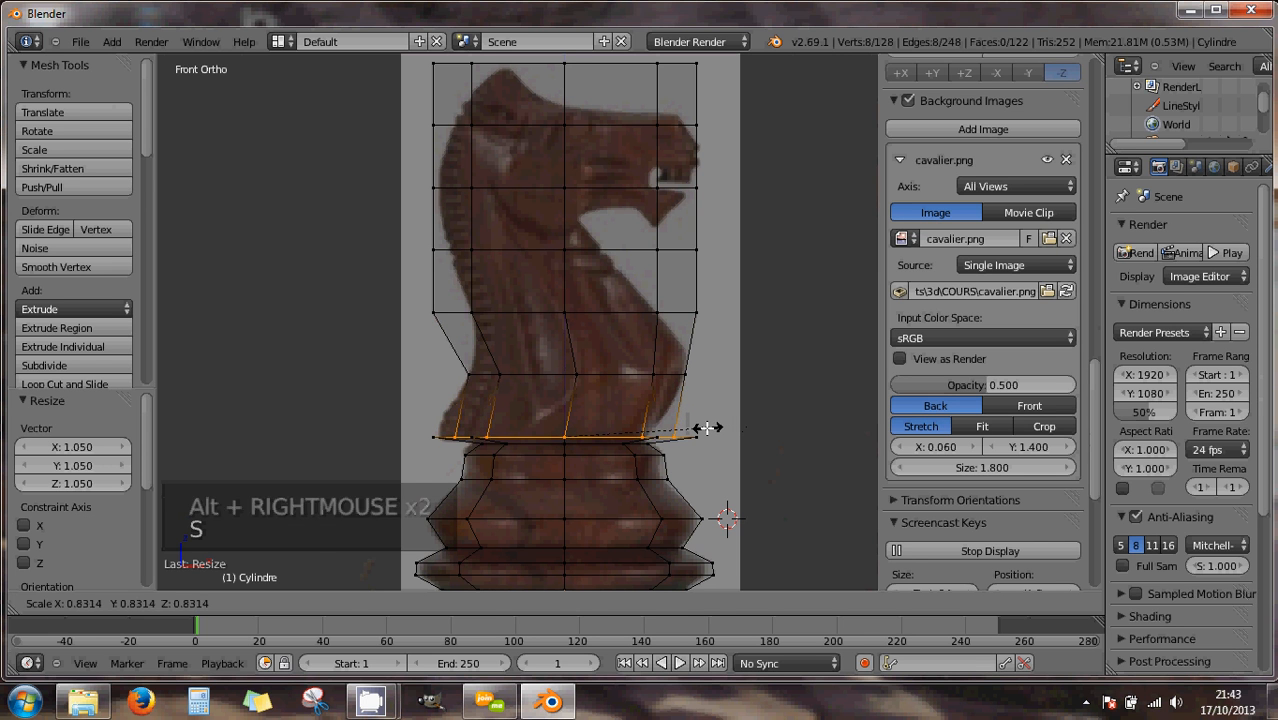
click(685, 427)
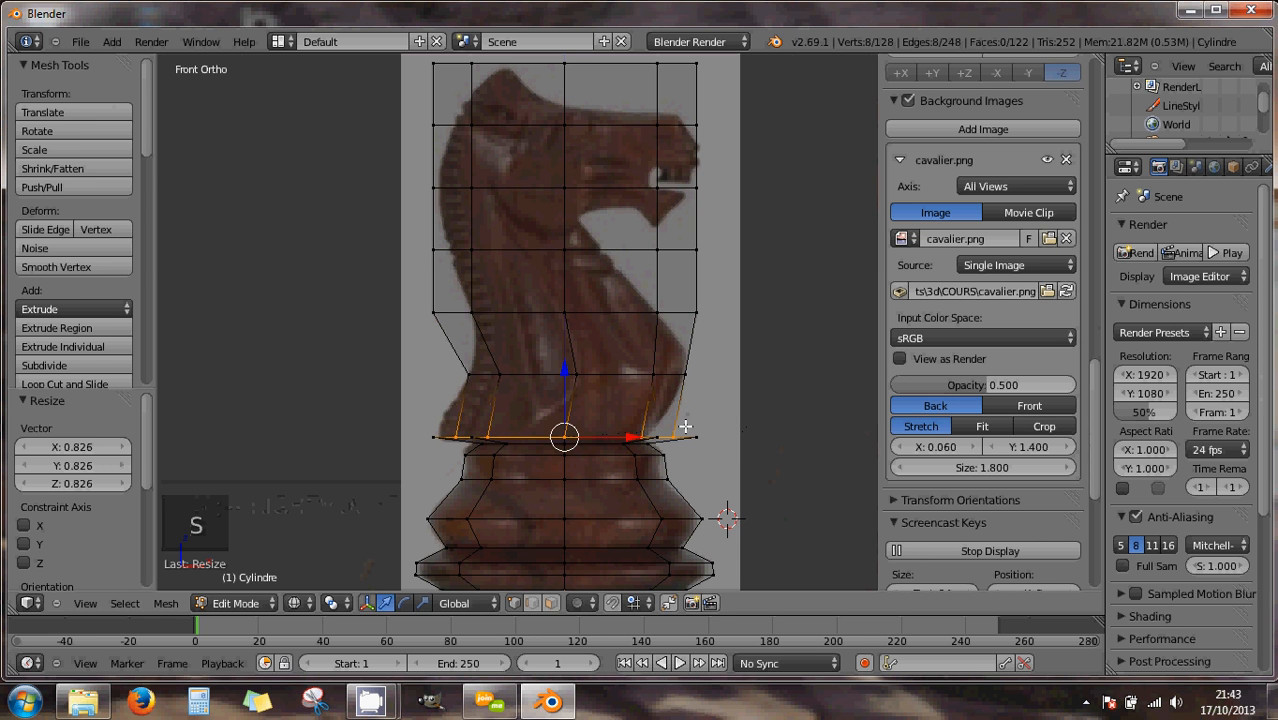
drag(573, 378, 572, 354)
drag(626, 420, 619, 424)
- Scale the wide ring just above the collar to 0.828 and shift it -0.209 along X to sit under the horse's foot
alt+right_click(633, 437)
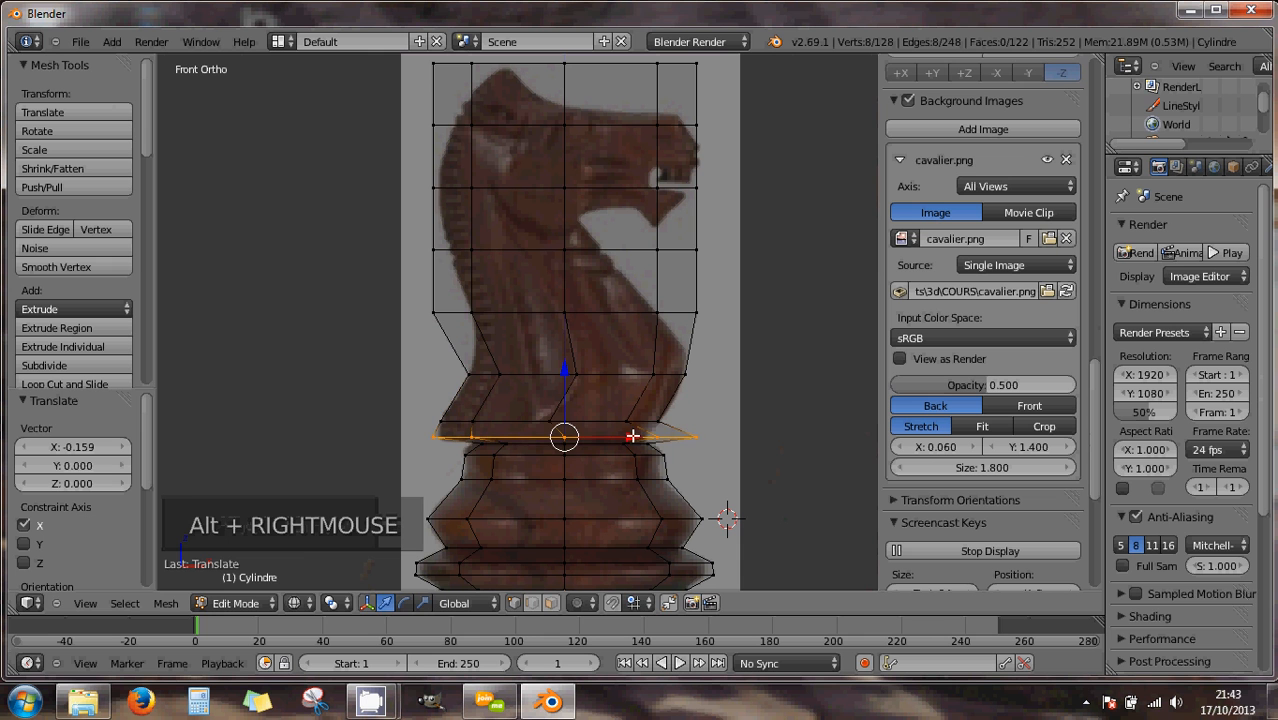
key(s)
click(696, 436)
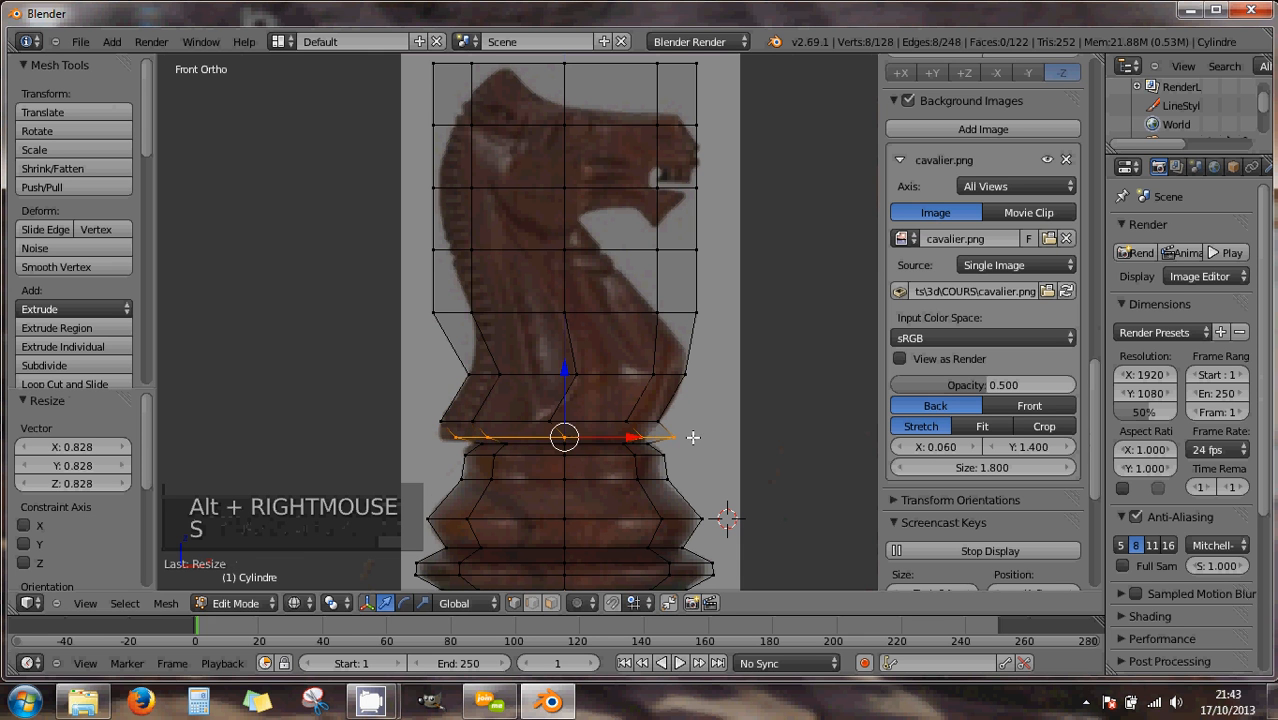
drag(638, 435, 613, 434)
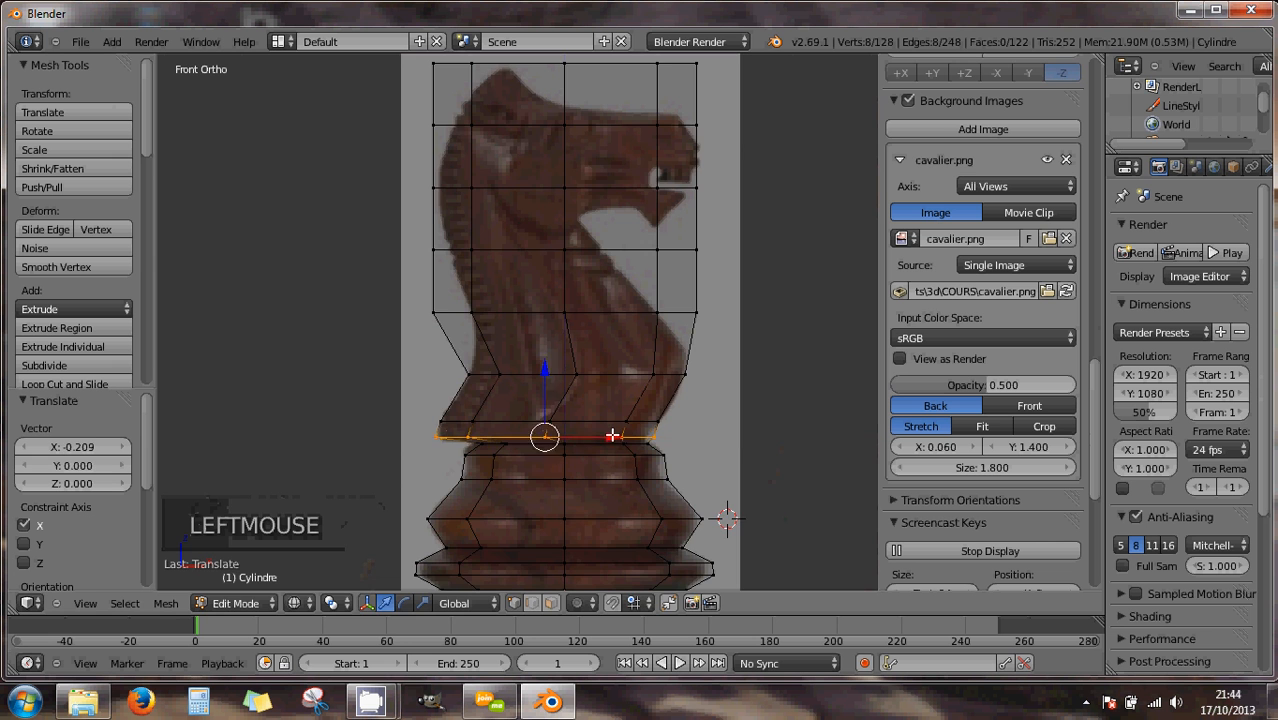
- Refine the ring under the horse's foot: lower it 0.023, scale it to 0.932, and shift it -0.023 along X
scroll(612, 434, up, 3)
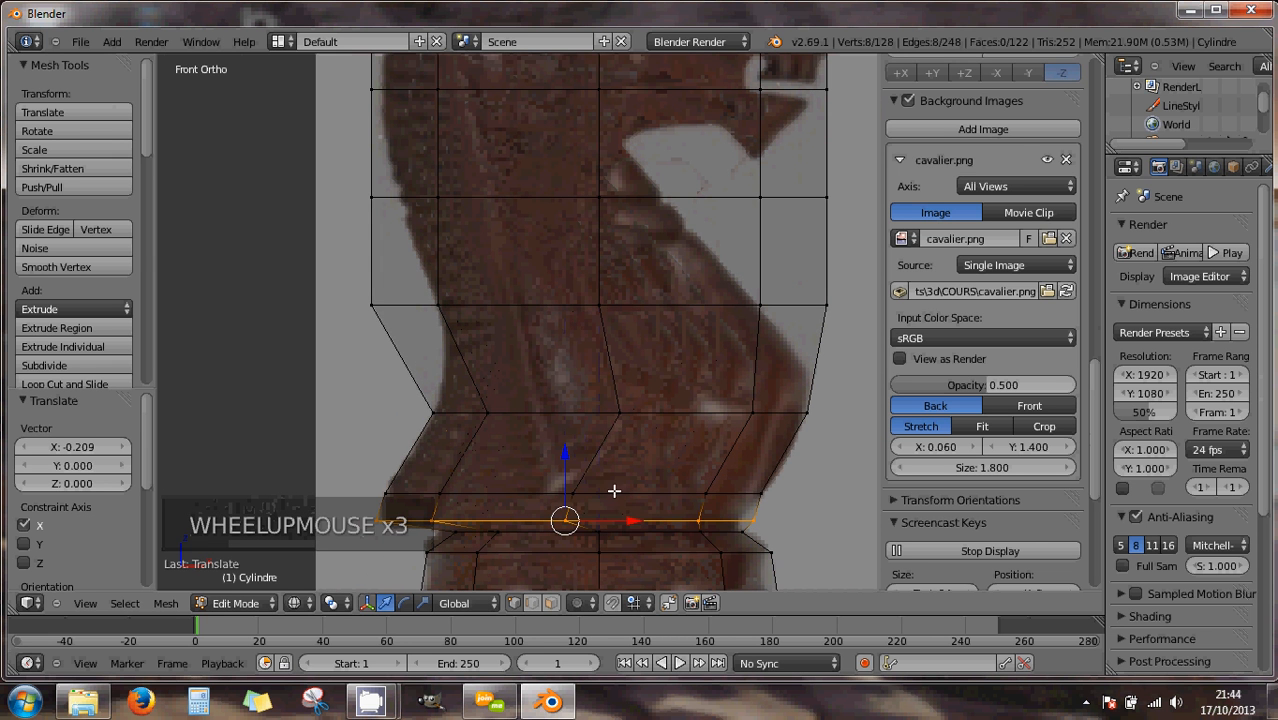
middle_drag(614, 491, 599, 318)
key(KP_1)
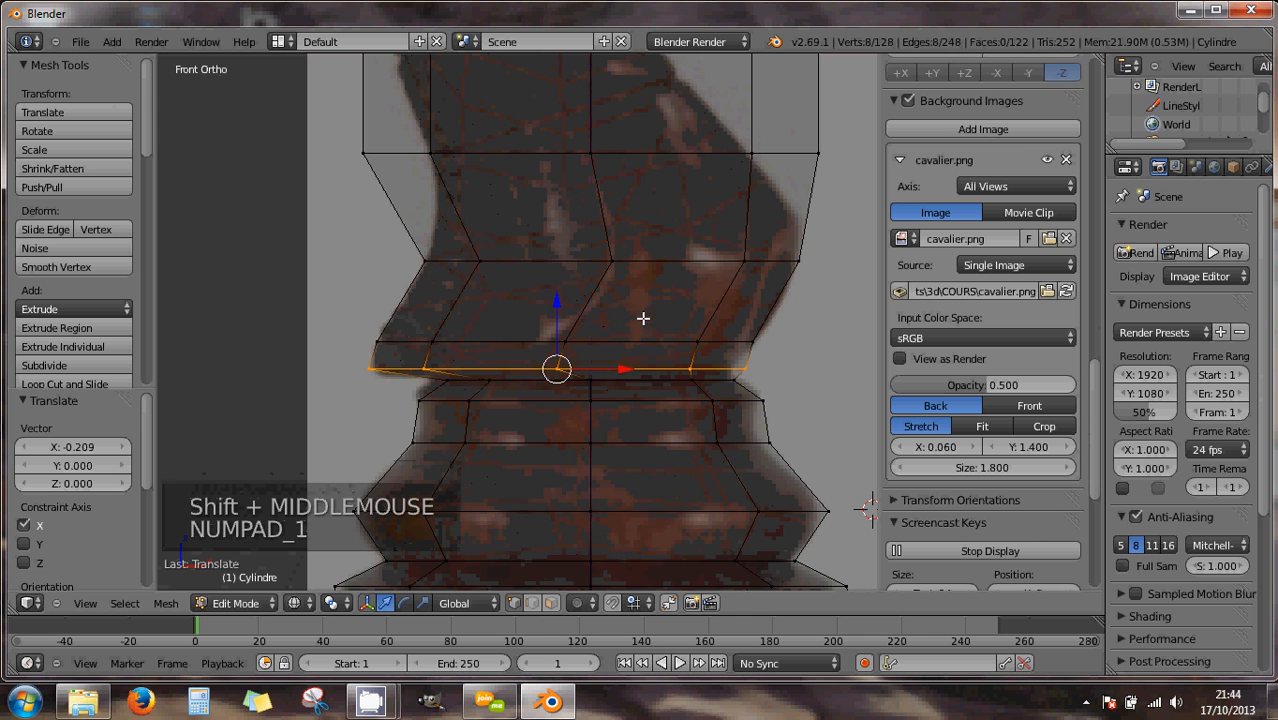
drag(558, 308, 559, 316)
key(s)
key(s)
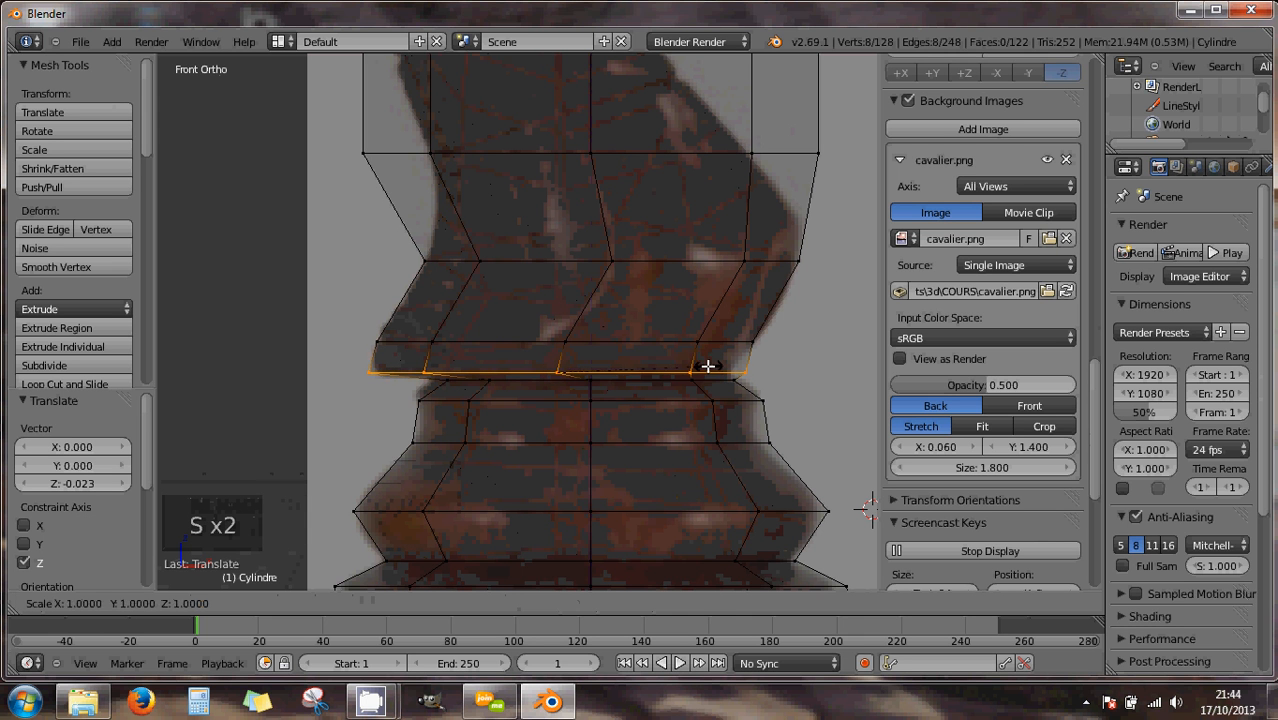
click(696, 366)
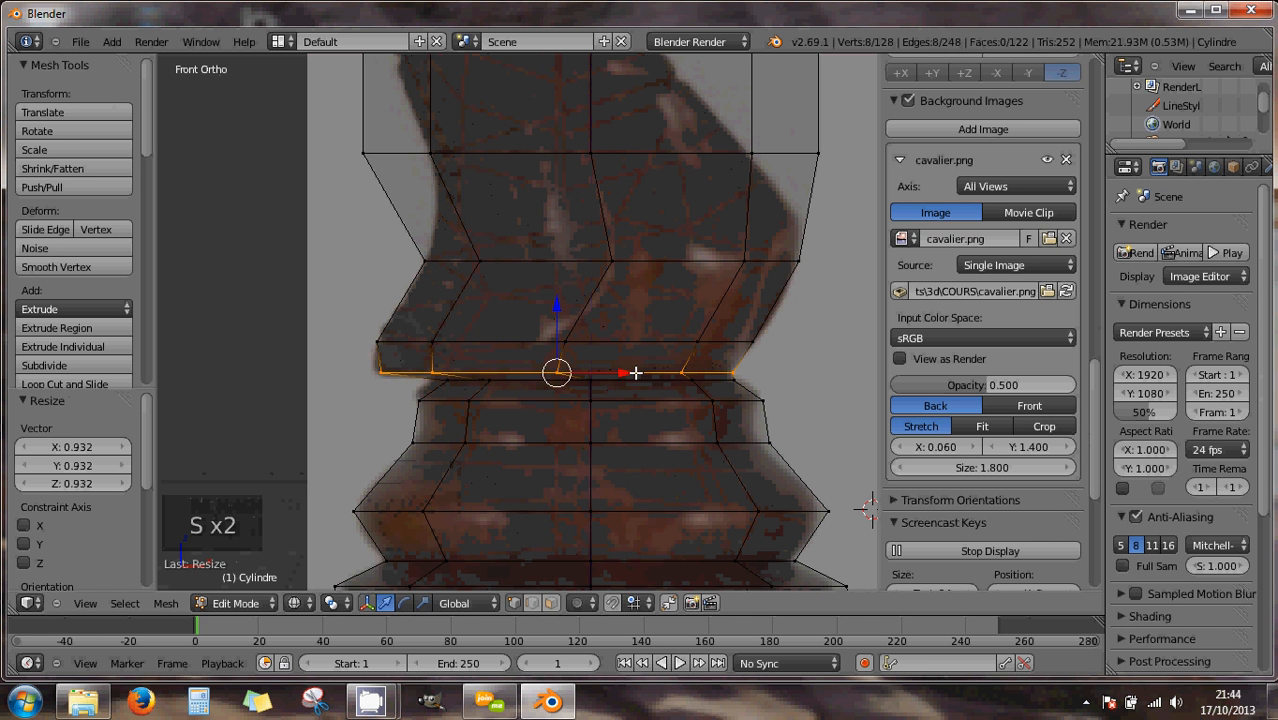
drag(635, 373, 622, 373)
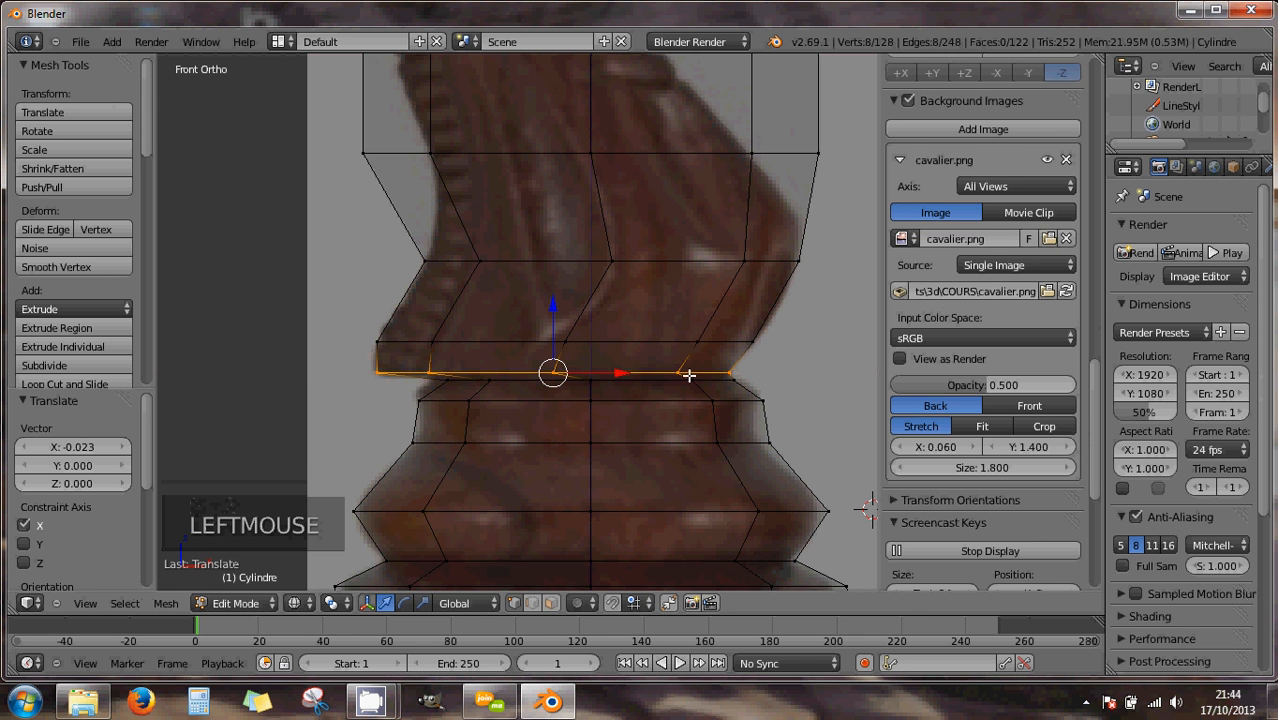
- Narrow the loop above the chest with a 0.816 scale and a second reduction, nudging it 0.023 and -0.011 along X
alt+right_click(687, 152)
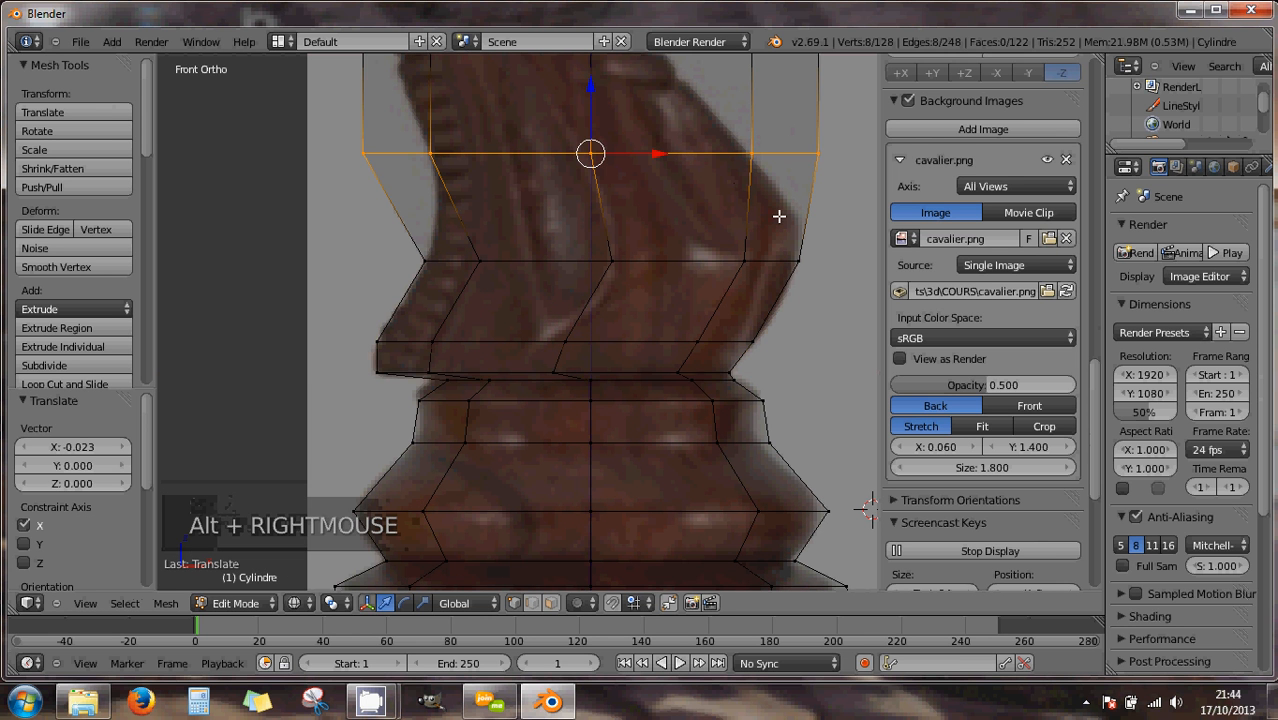
key(s)
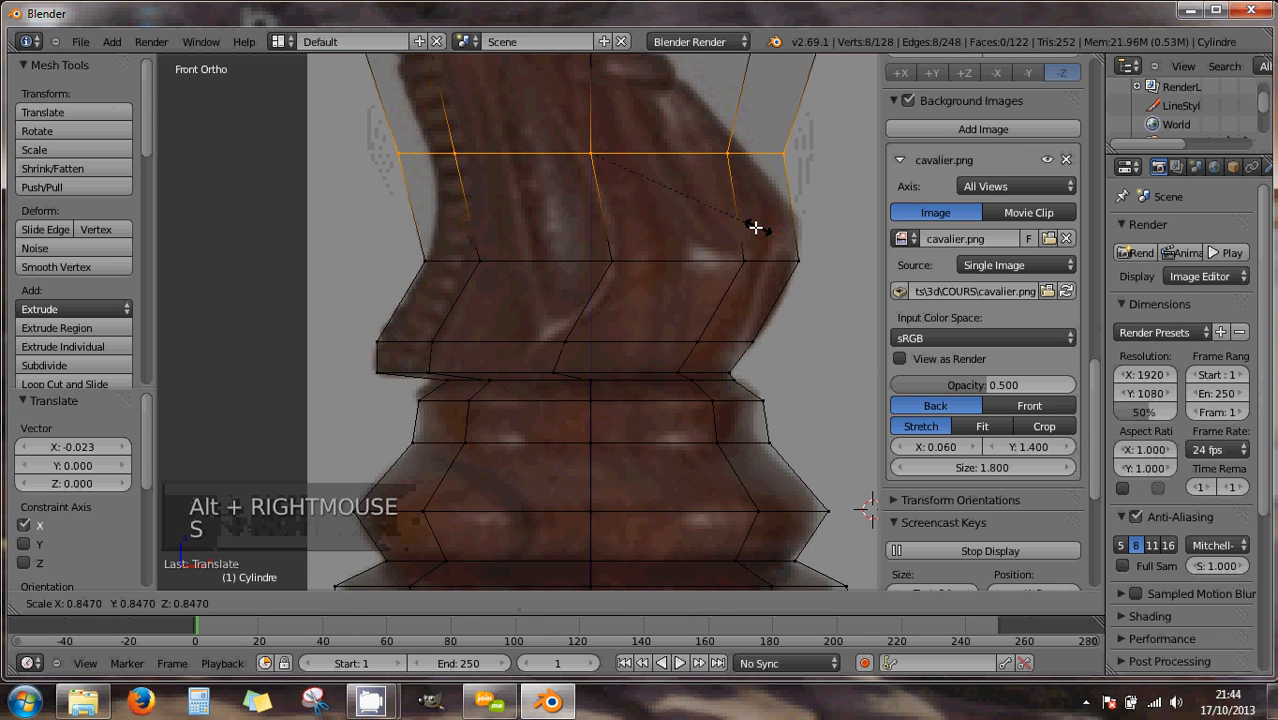
click(750, 222)
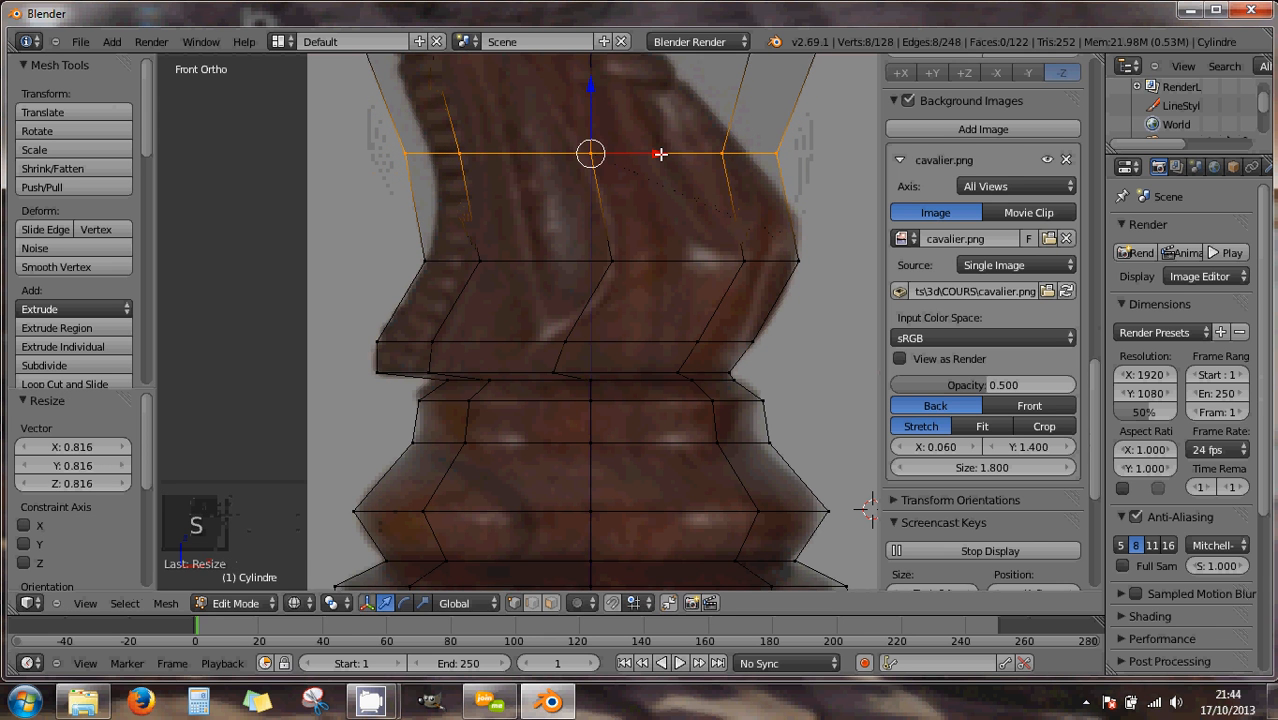
drag(659, 154, 749, 197)
key(s)
key(s)
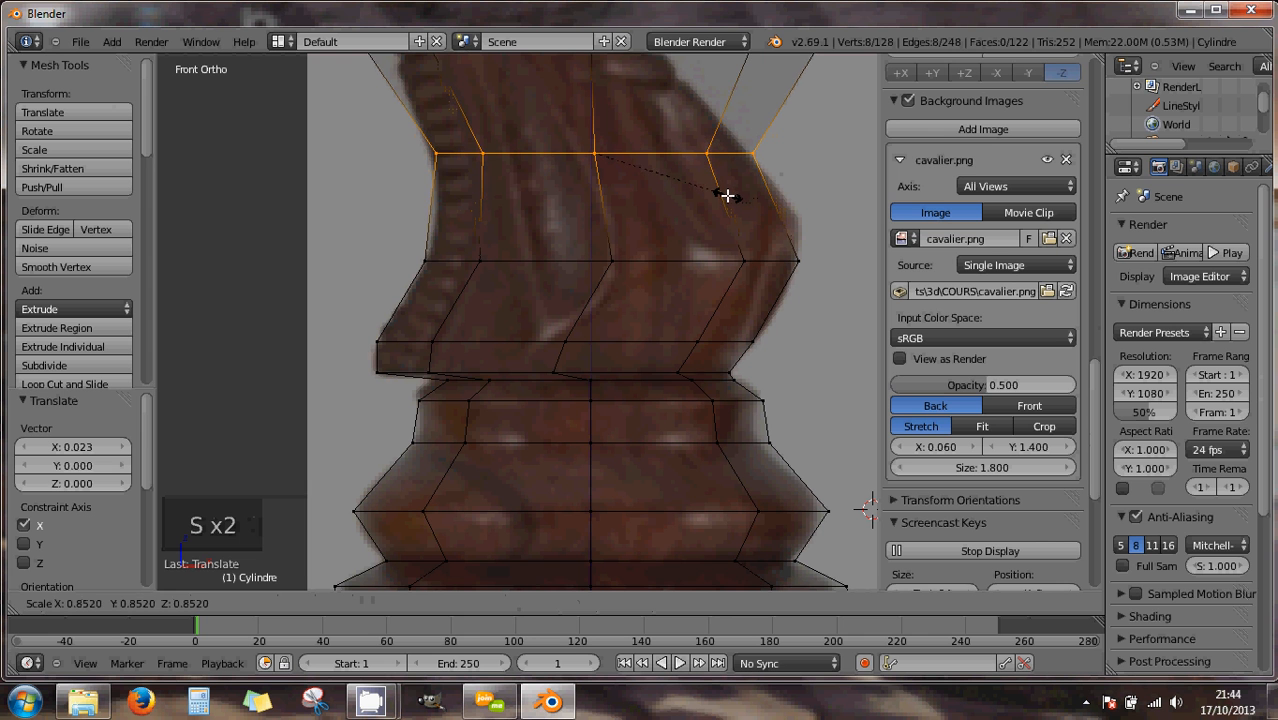
click(731, 196)
drag(664, 154, 663, 151)
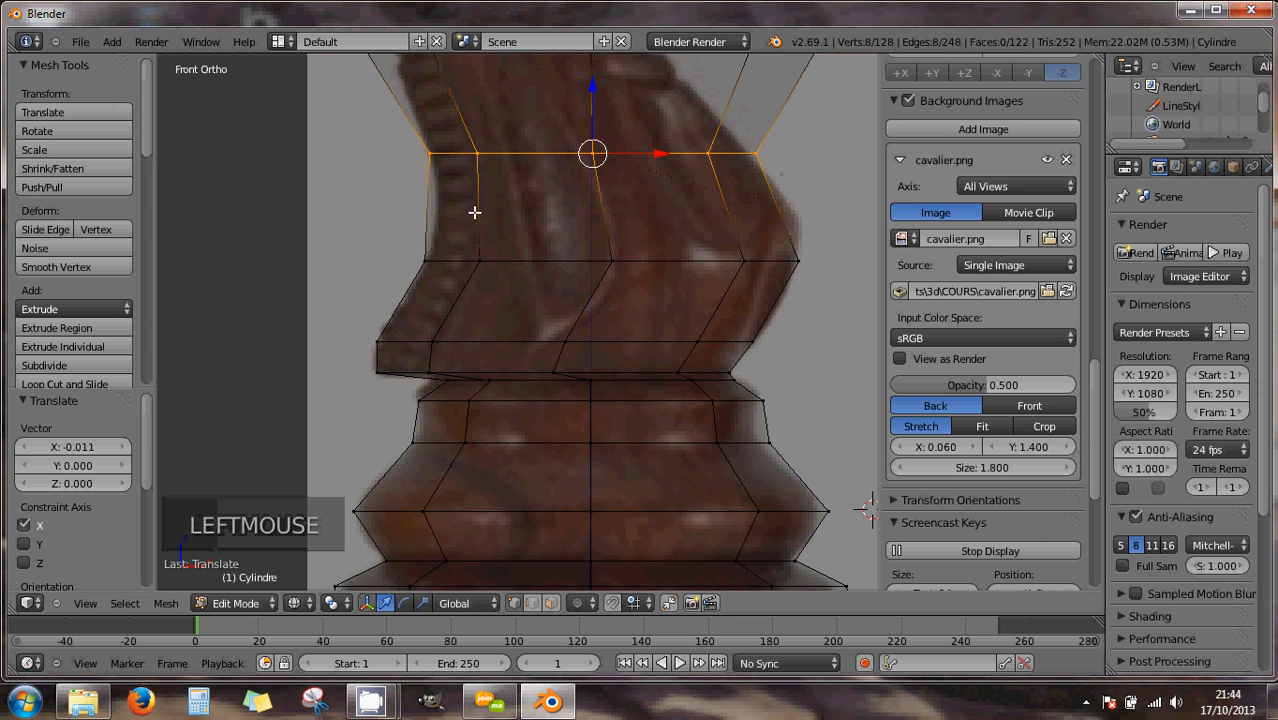
- Scale down the loop at the horse's throat and shift it -0.406 along X to follow the neck outline
scroll(615, 188, down, 2)
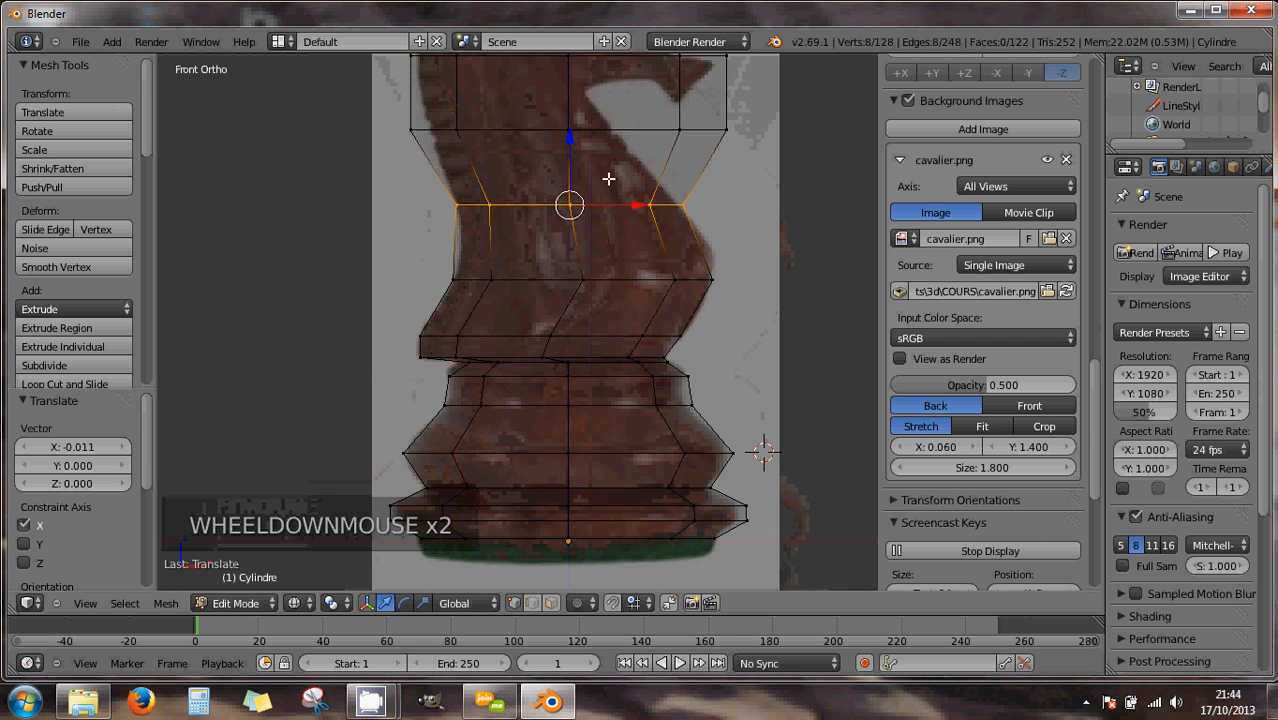
shift+middle_drag(608, 178, 604, 301)
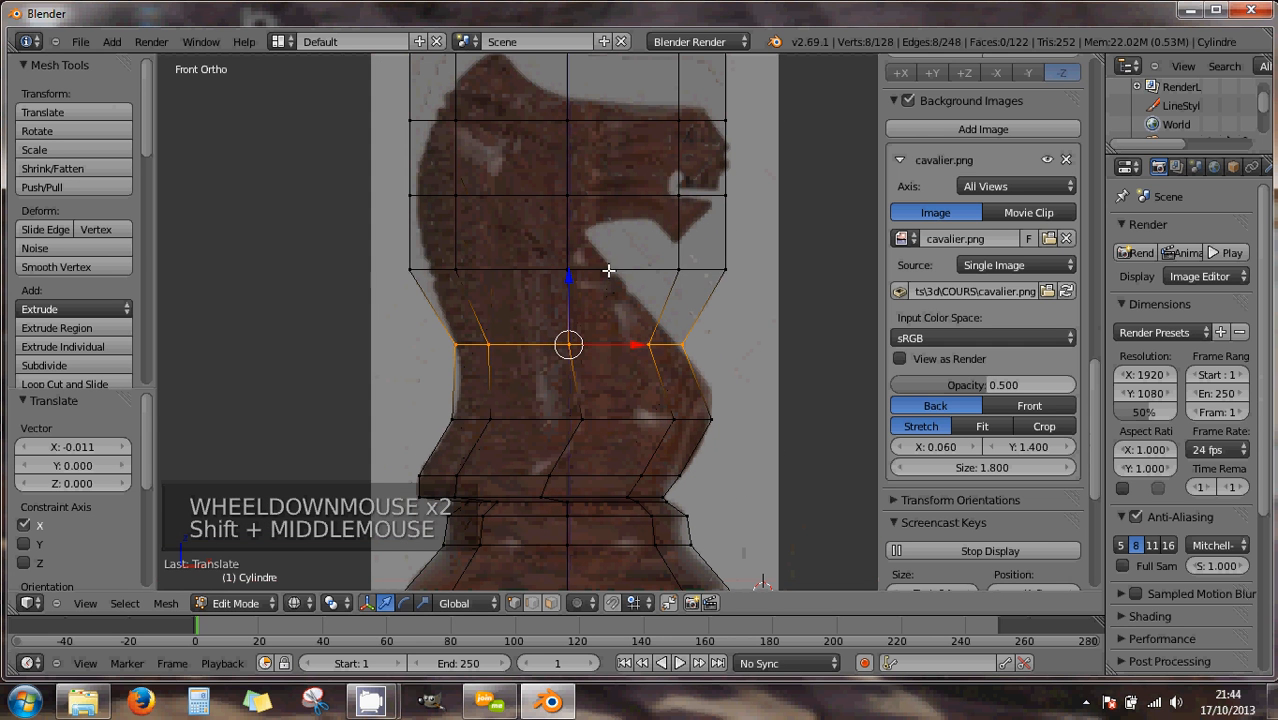
alt+right_click(608, 270)
key(s)
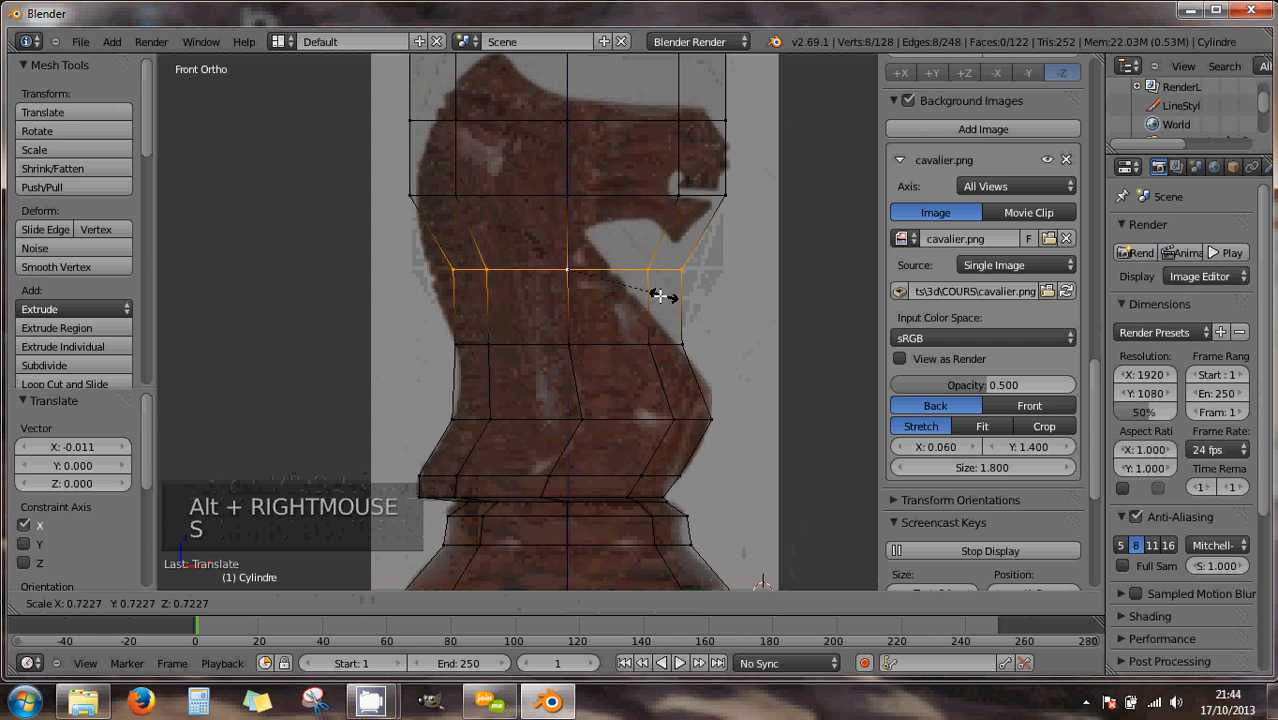
click(637, 270)
drag(637, 271, 590, 270)
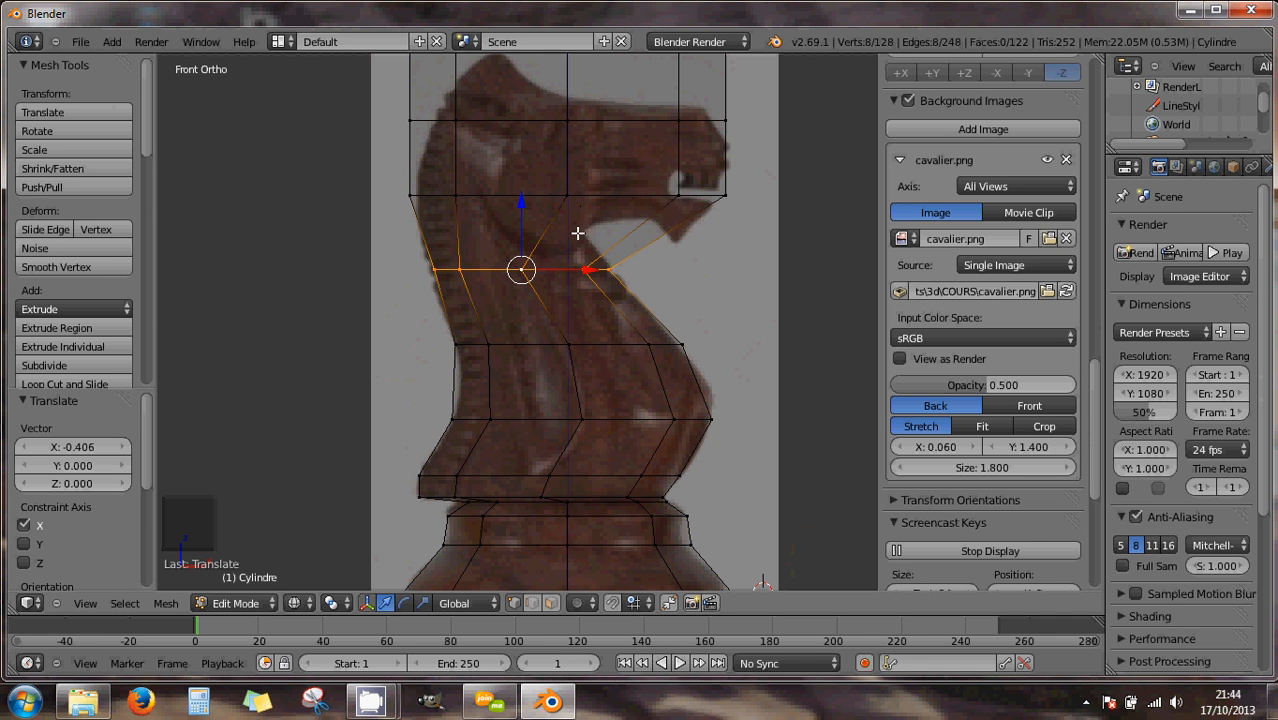
- Scale the edge loop across the horse's forehead to 0.897
alt+right_click(534, 121)
key(s)
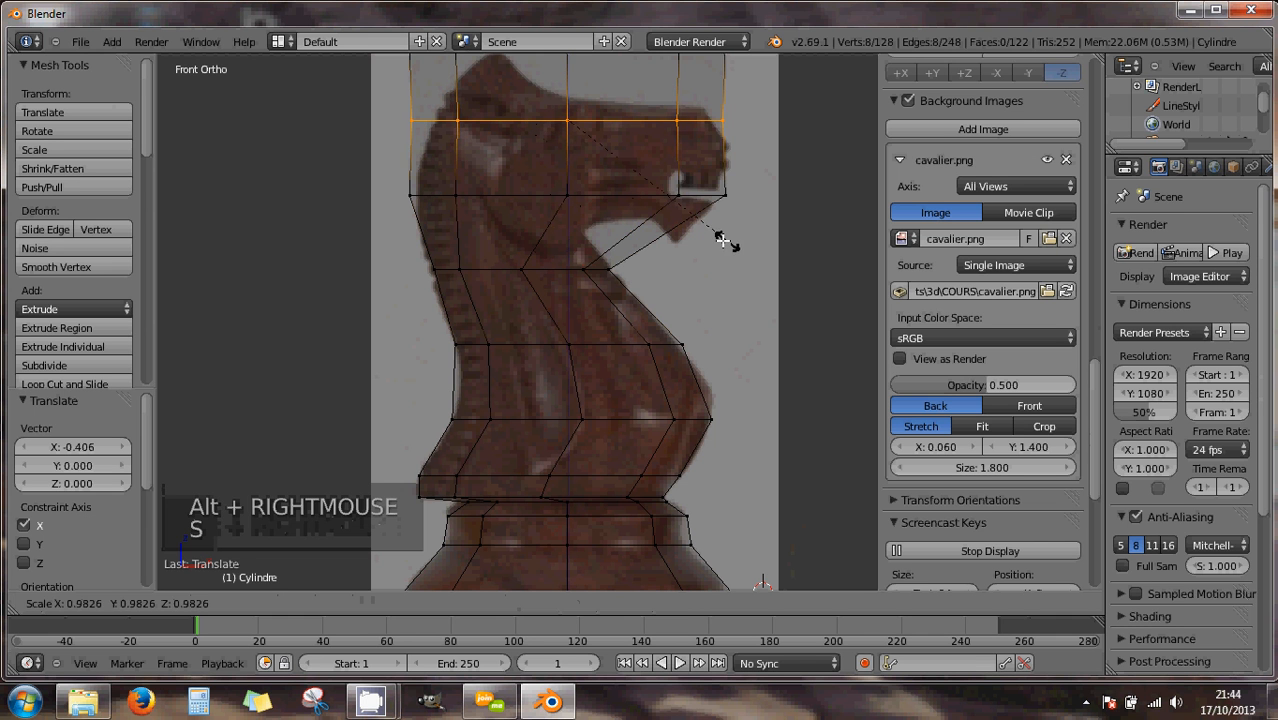
click(707, 234)
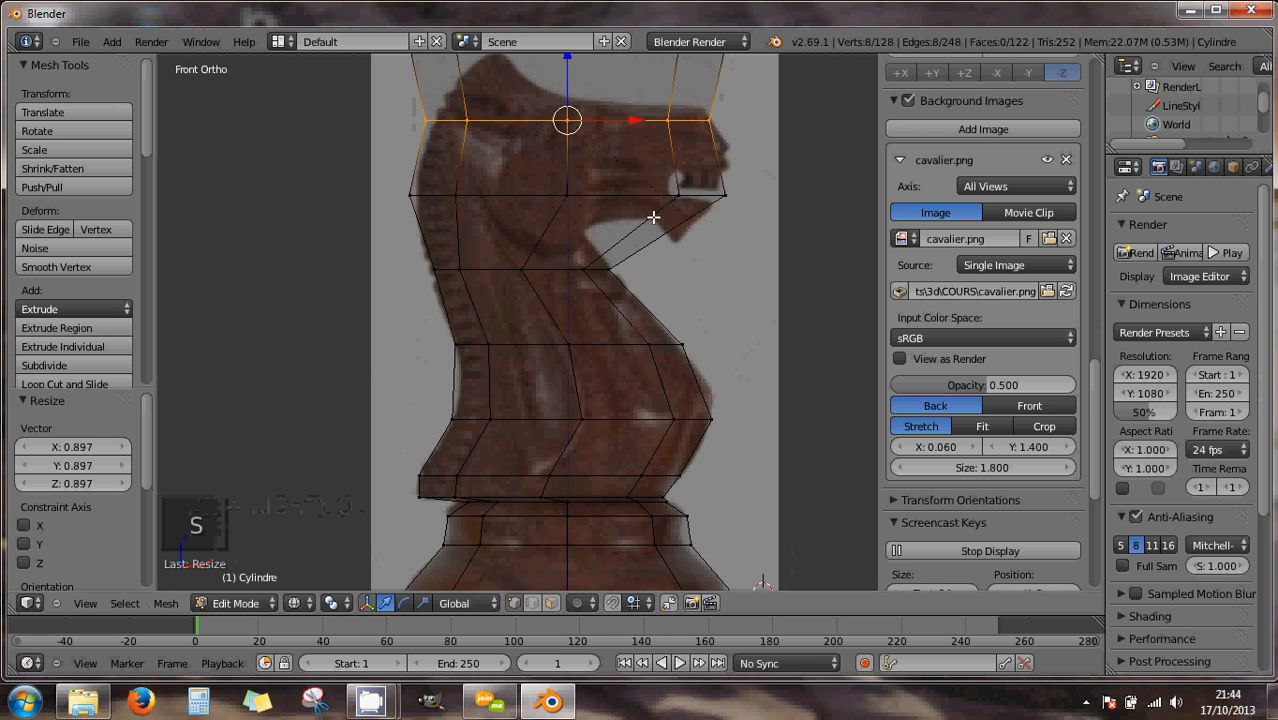
- Shrink the block's top loop to 0.195, shift it -0.637 along X over the ears, and scale it by 0.376 into a tip
shift+middle_drag(653, 220, 649, 364)
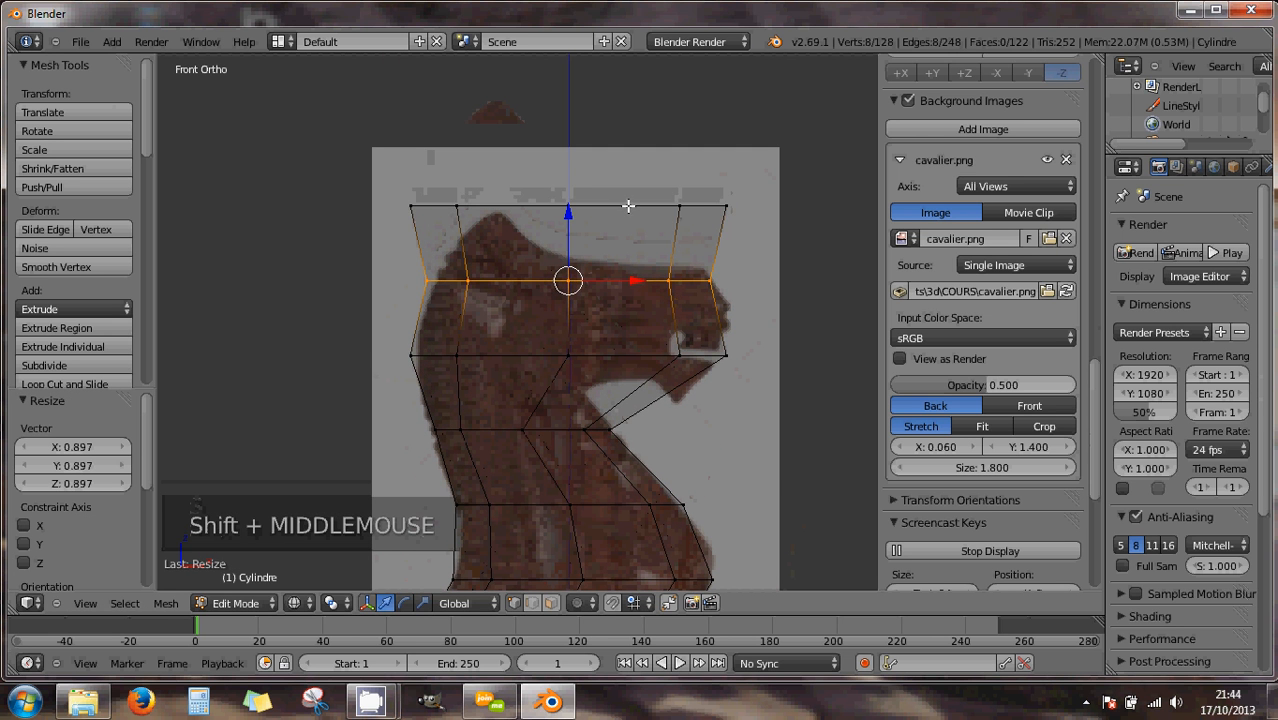
alt+right_click(628, 206)
key(s)
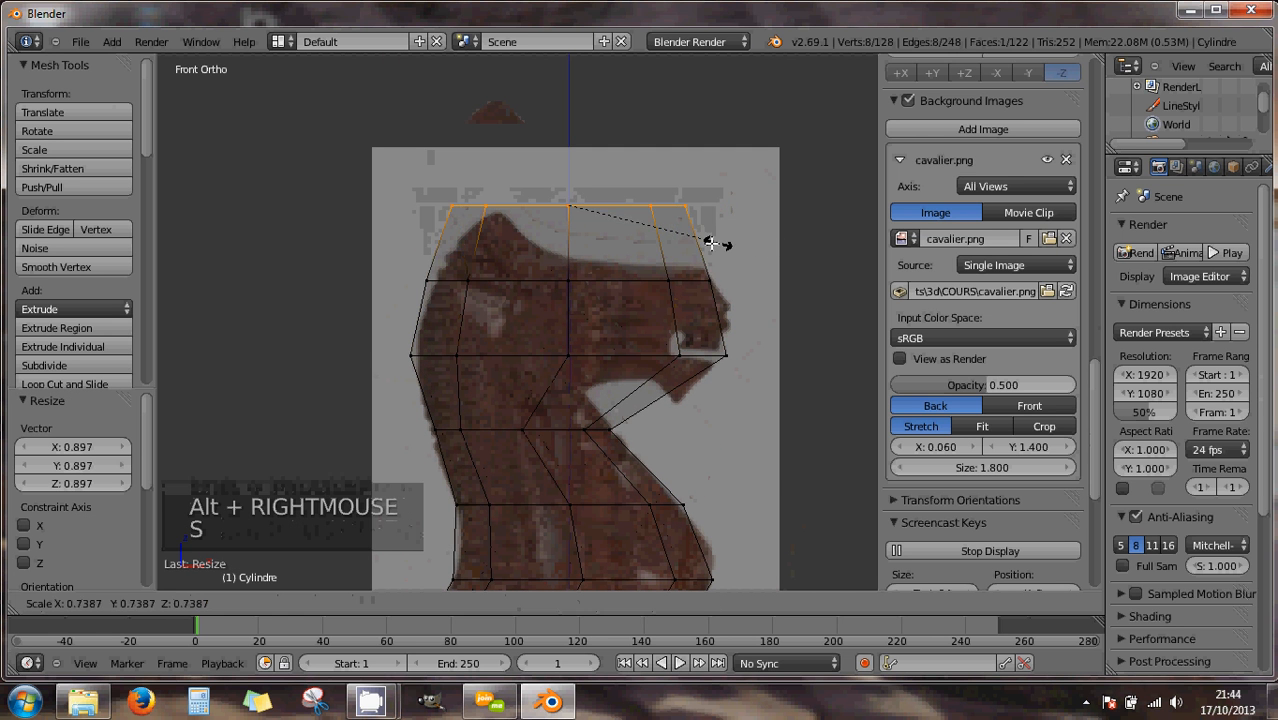
click(600, 231)
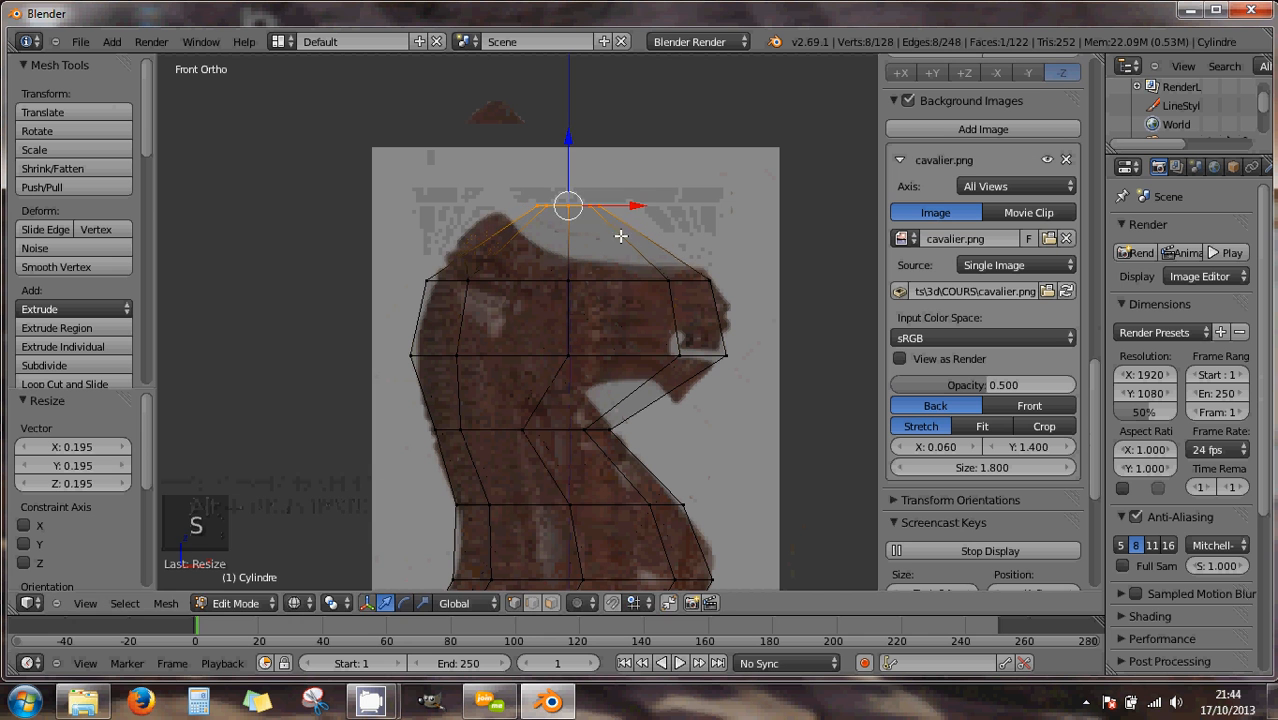
drag(635, 205, 562, 207)
key(s)
key(s)
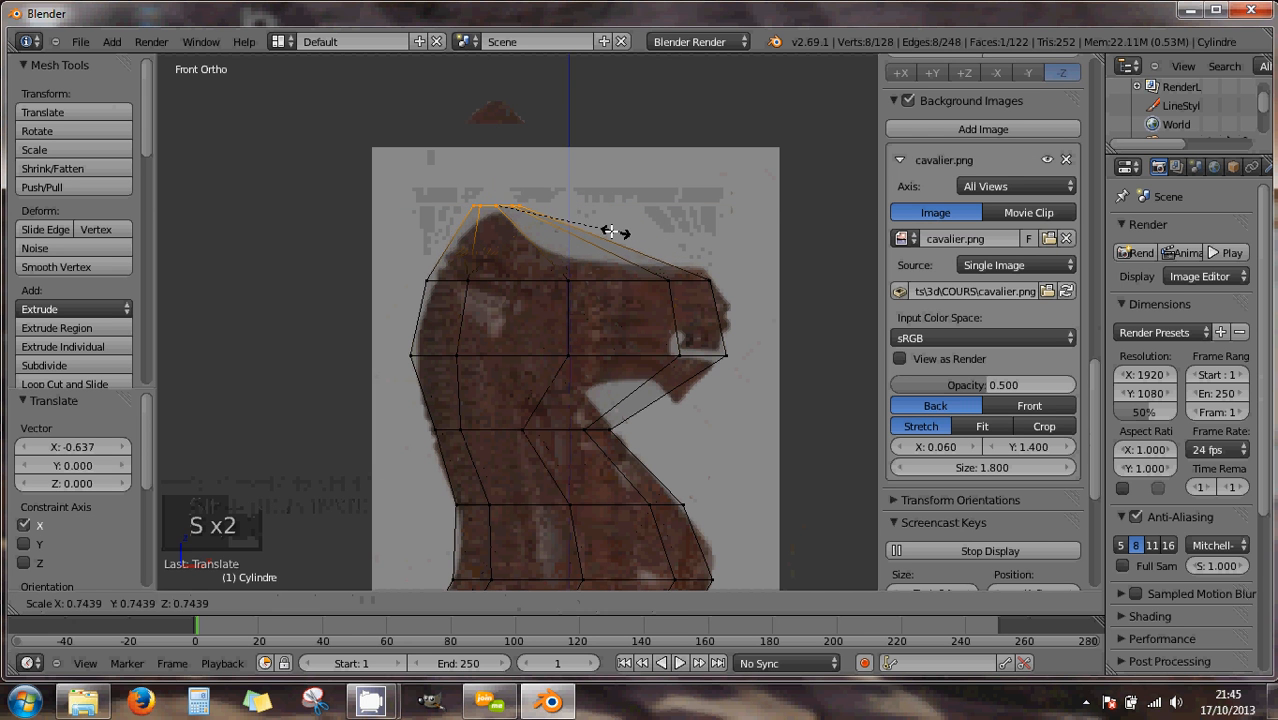
click(556, 216)
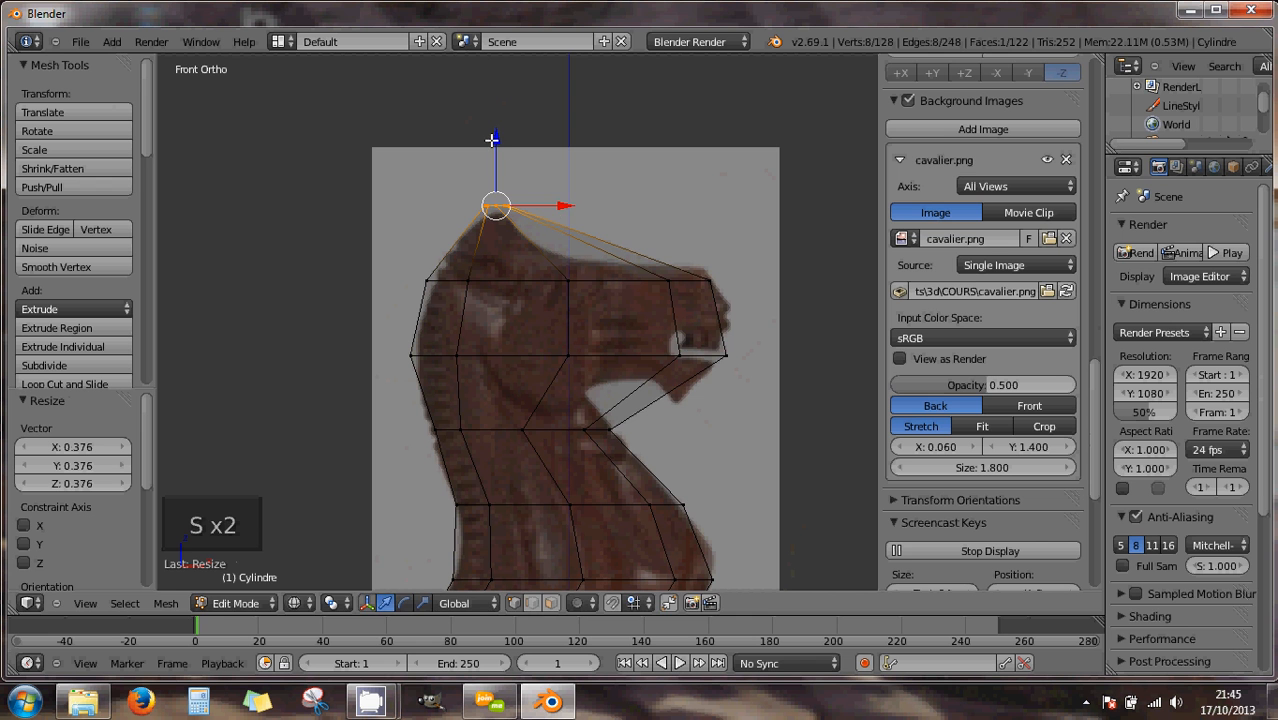
- Lower the ear tip loop 0.041 along Z and switch the knight mesh to solid shading
drag(491, 137, 491, 147)
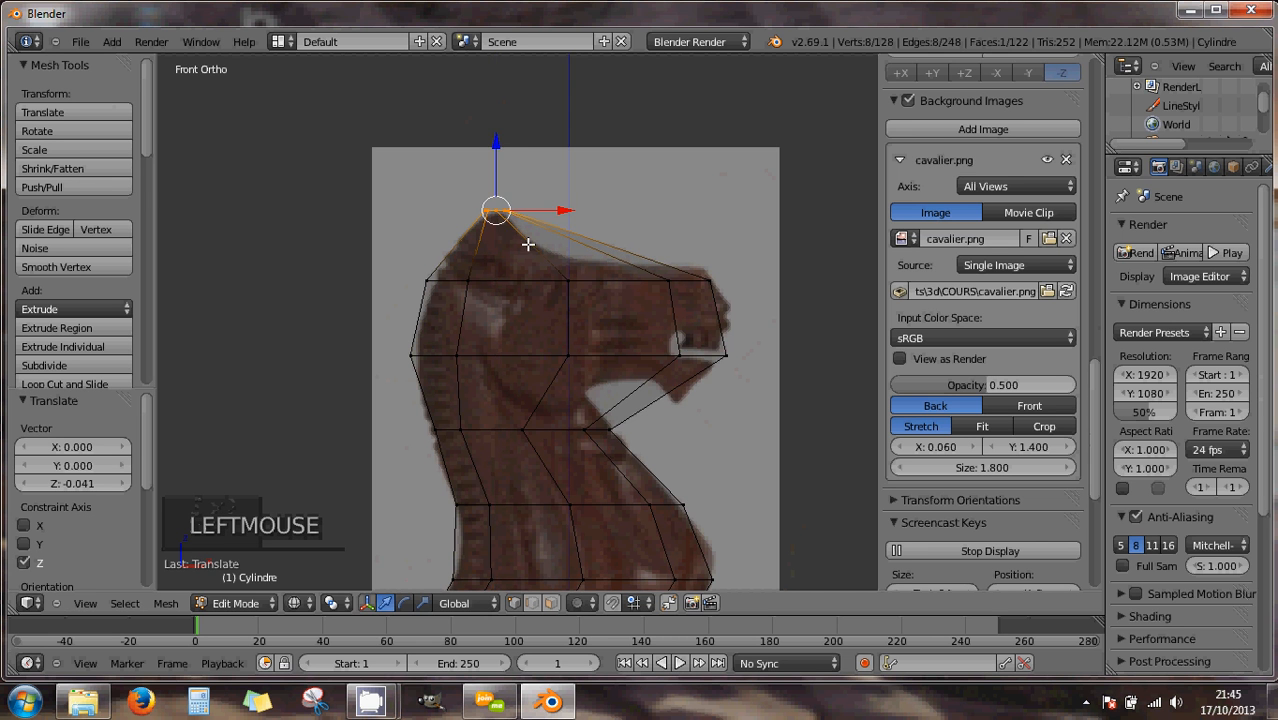
scroll(559, 305, down, 1)
scroll(667, 345, down, 2)
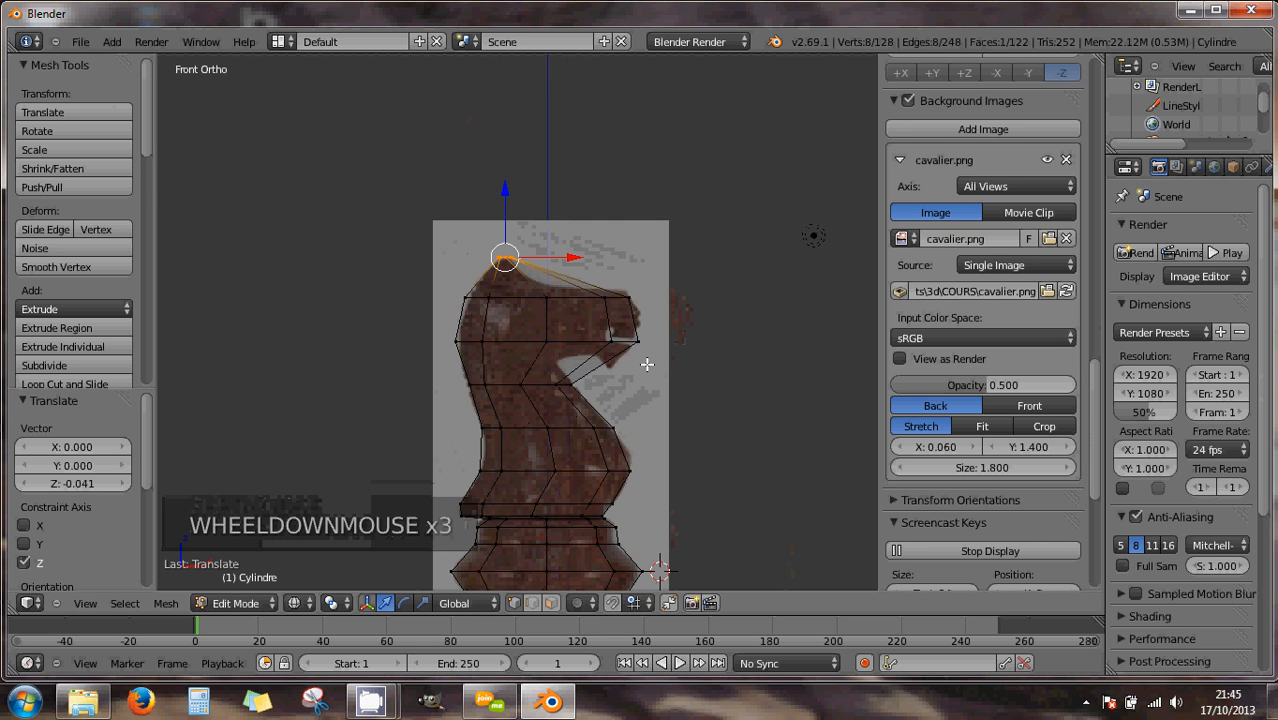
shift+middle_drag(658, 345, 639, 240)
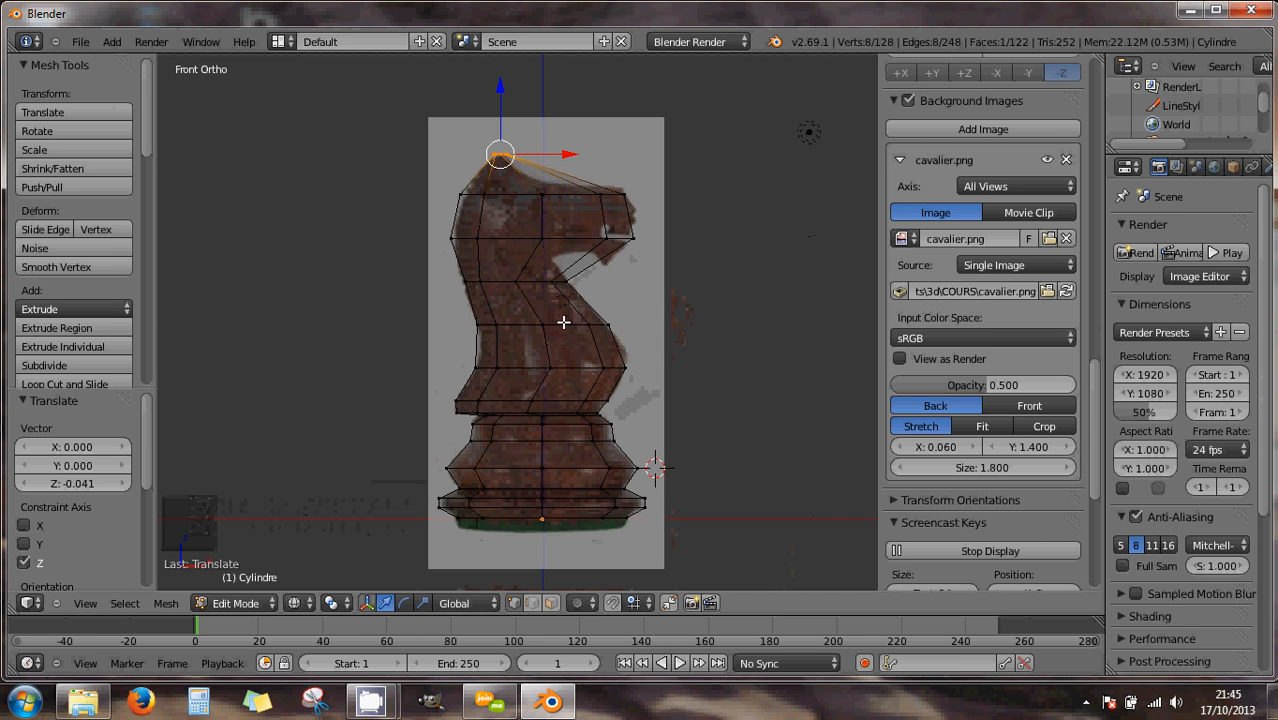
key(z)
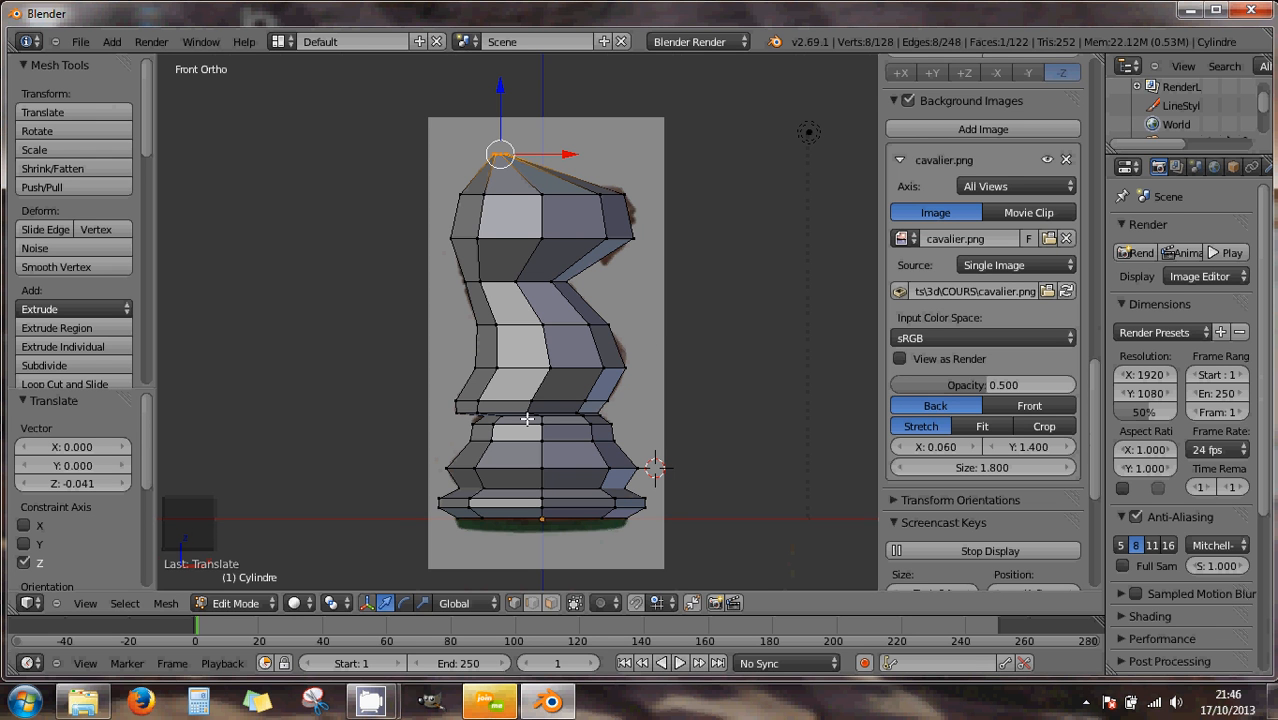
- Raise the horse block's bottom loop 0.050 along Z and adjust it along X with shifts of 0.017 and -0.033
scroll(525, 418, up, 3)
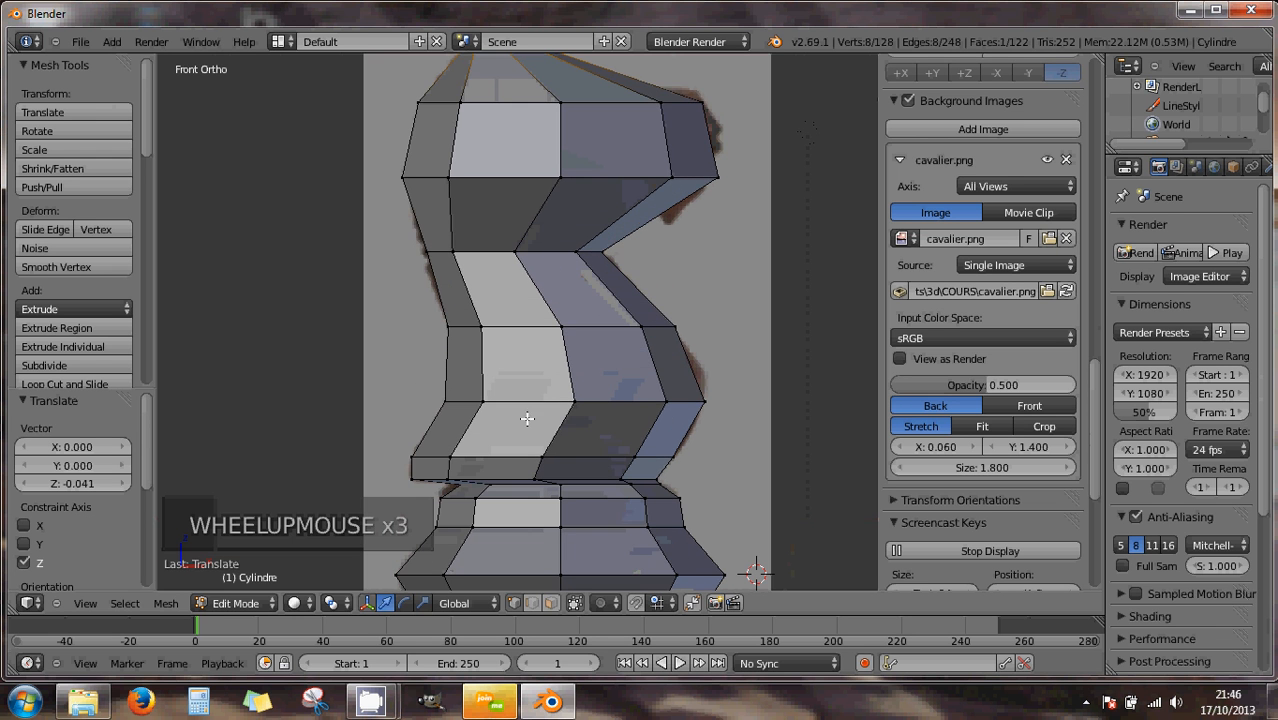
alt+right_click(513, 476)
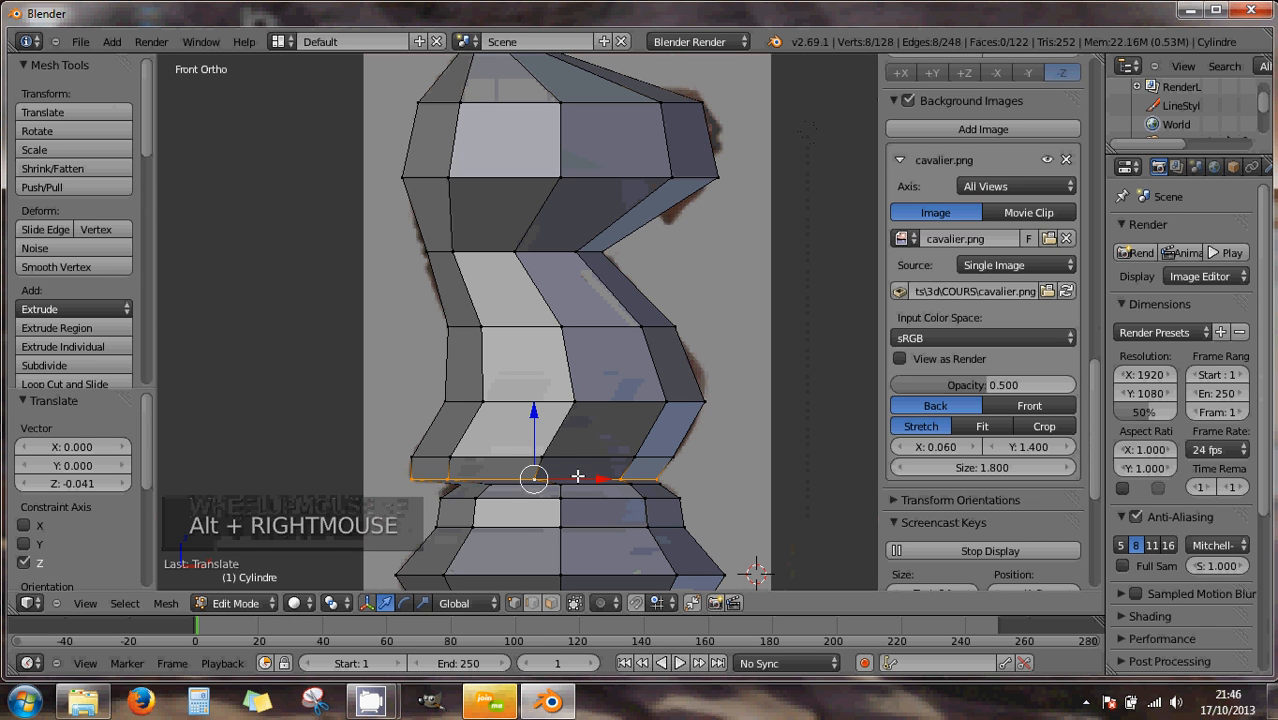
mouse_move(599, 481)
mouse_down()
mouse_move(610, 480)
mouse_move(596, 475)
mouse_up()
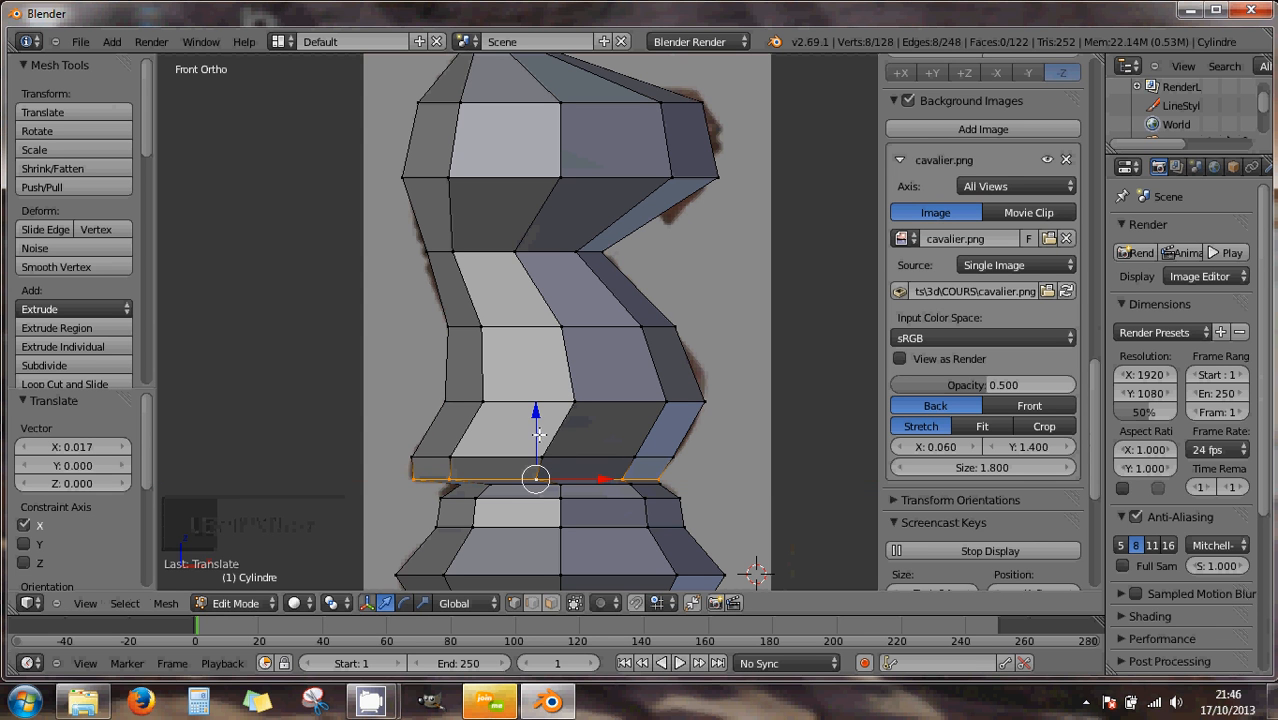
drag(536, 430, 534, 412)
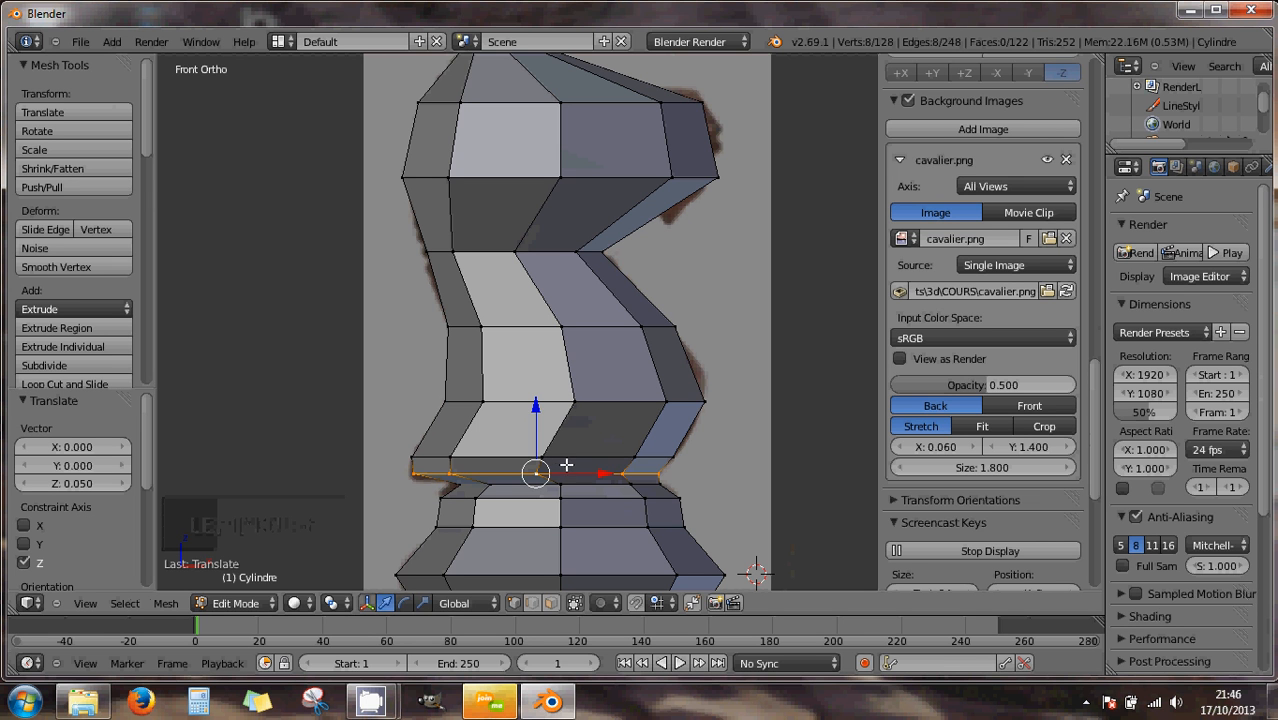
drag(602, 475, 603, 480)
drag(604, 474, 599, 474)
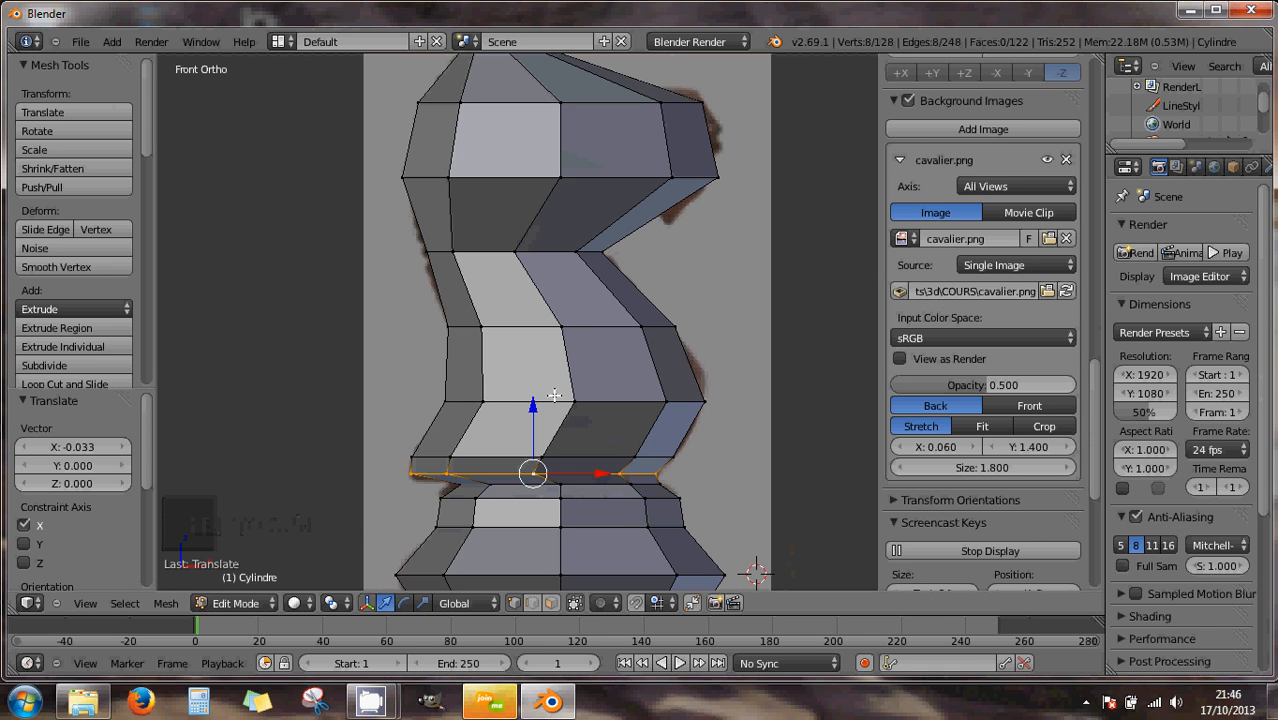
- Shift the chest loop 0.033 along X and the loop above it 0.025 to match the reference outline
alt+right_click(505, 399)
drag(630, 402, 638, 401)
alt+right_click(534, 327)
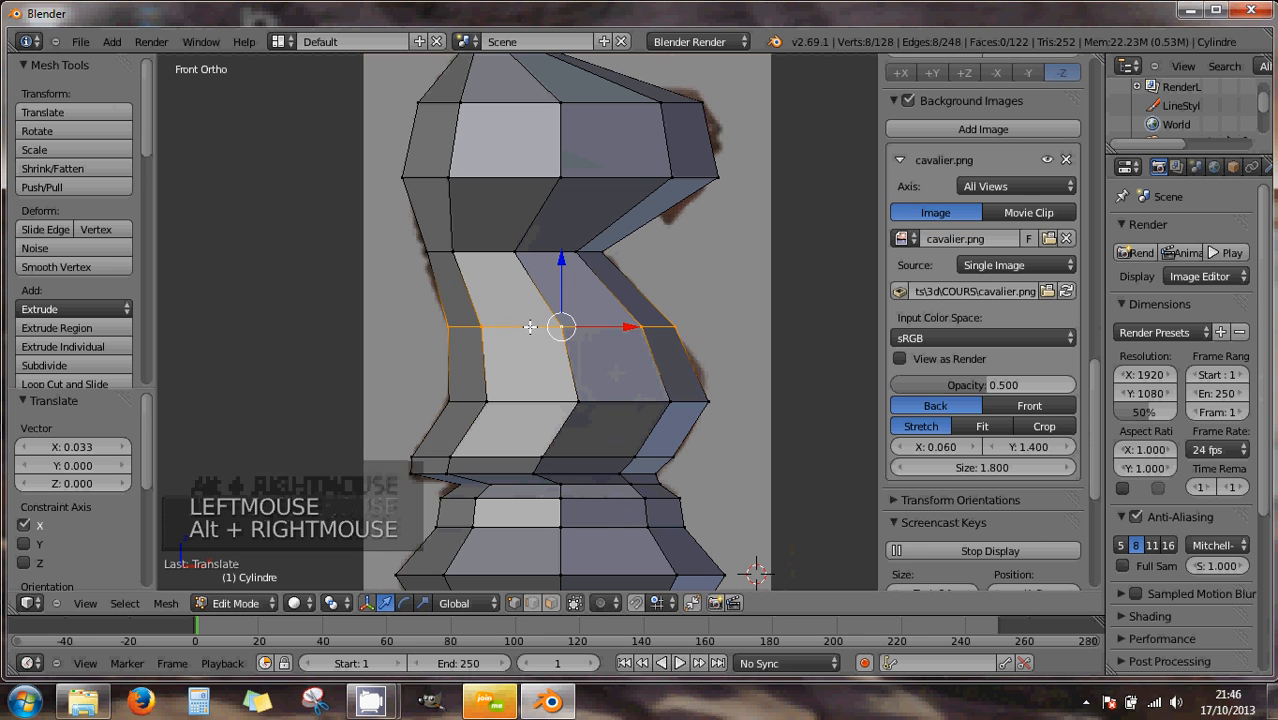
drag(629, 331, 631, 332)
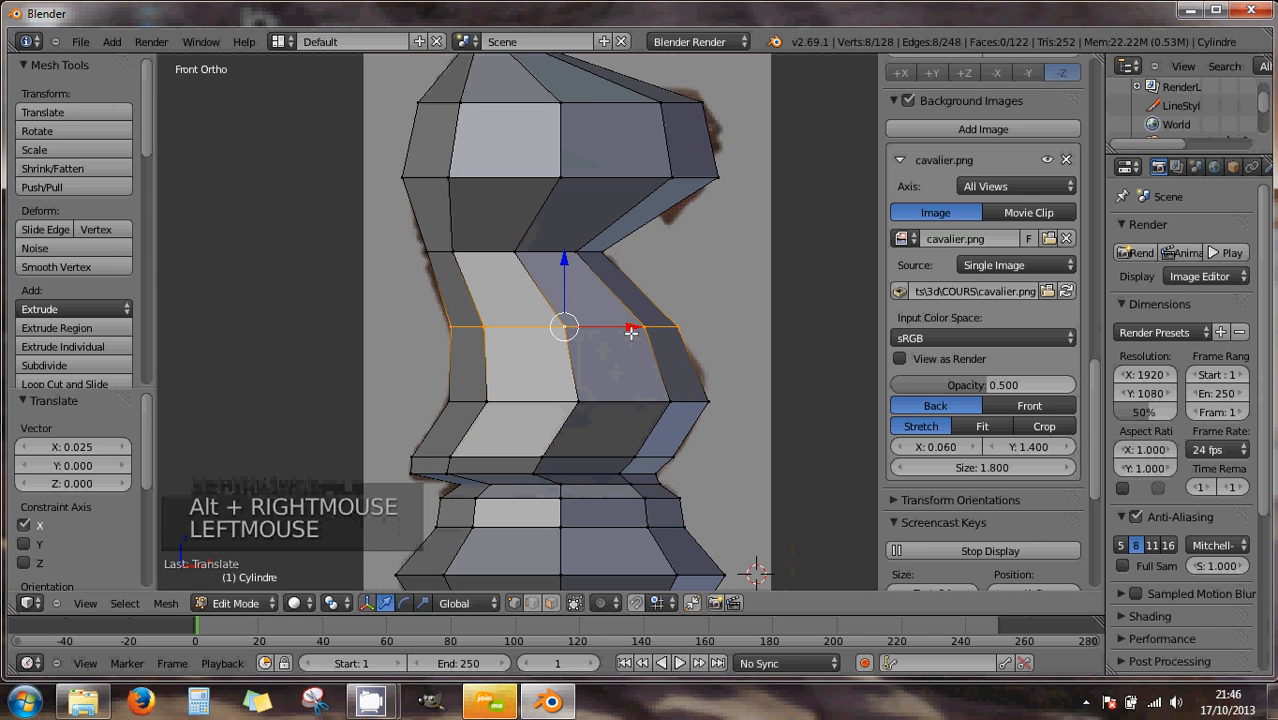
- Shift the throat loop -0.033 along X and the forehead loop 0.074 along X
alt+right_click(494, 254)
drag(581, 252, 577, 252)
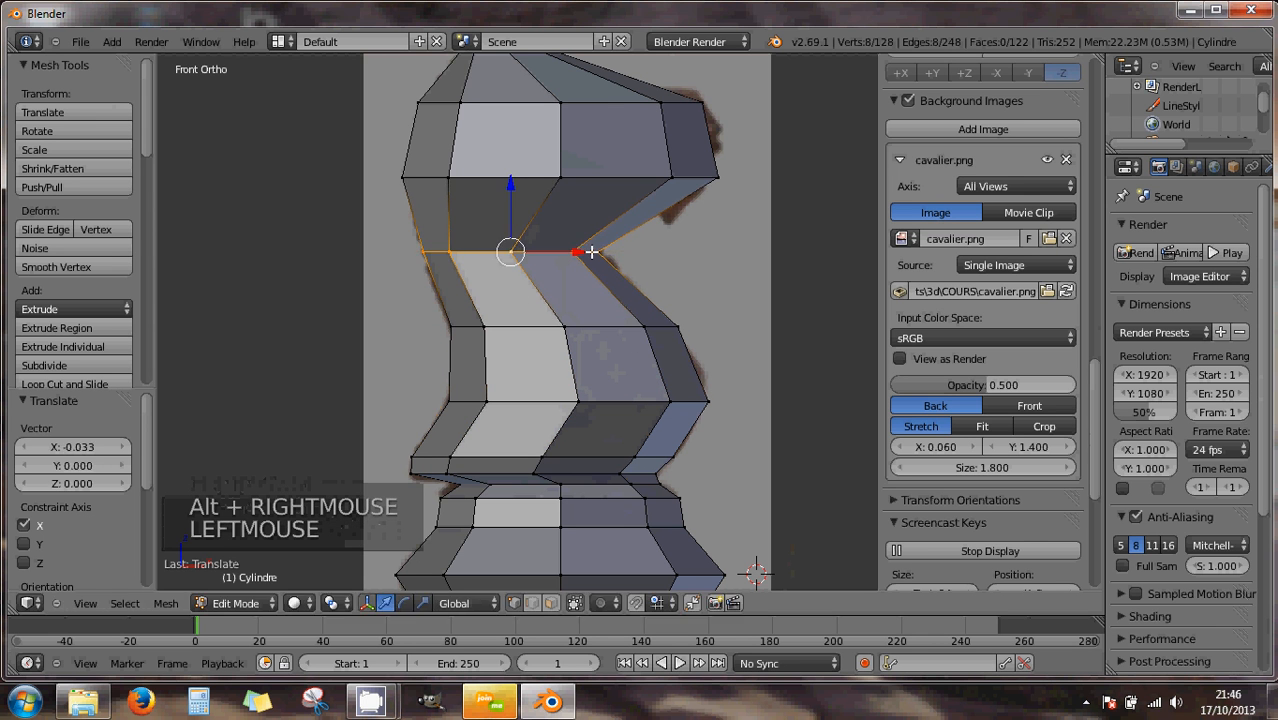
alt+right_click(571, 113)
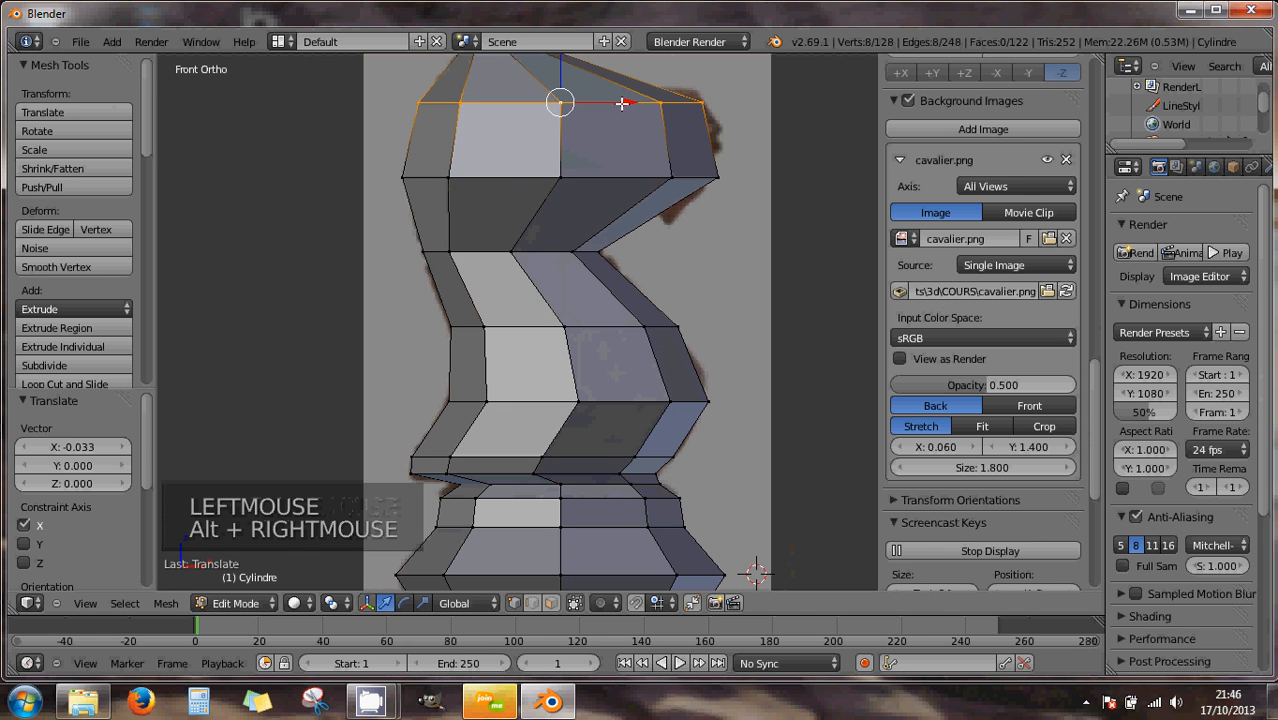
drag(631, 107, 640, 106)
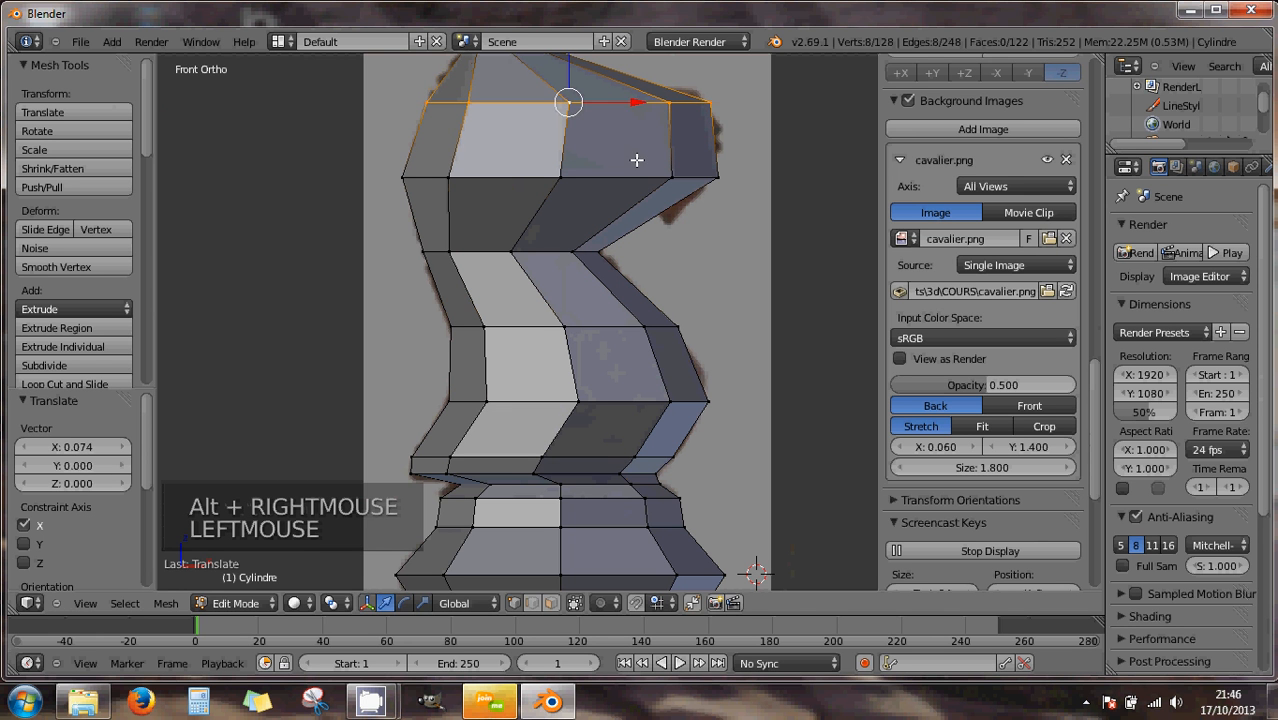
- Shift the loop at the ear tip 0.033 along X
shift+middle_drag(633, 168, 613, 283)
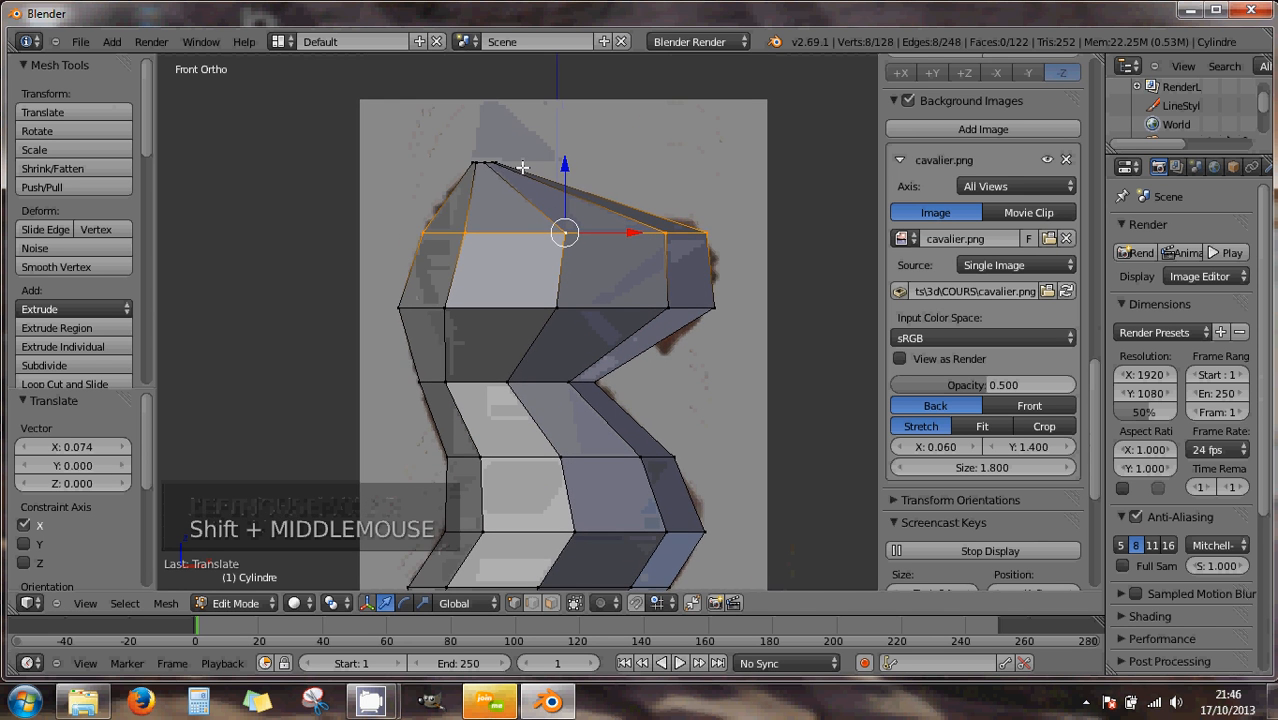
alt+right_click(490, 162)
drag(553, 161, 558, 160)
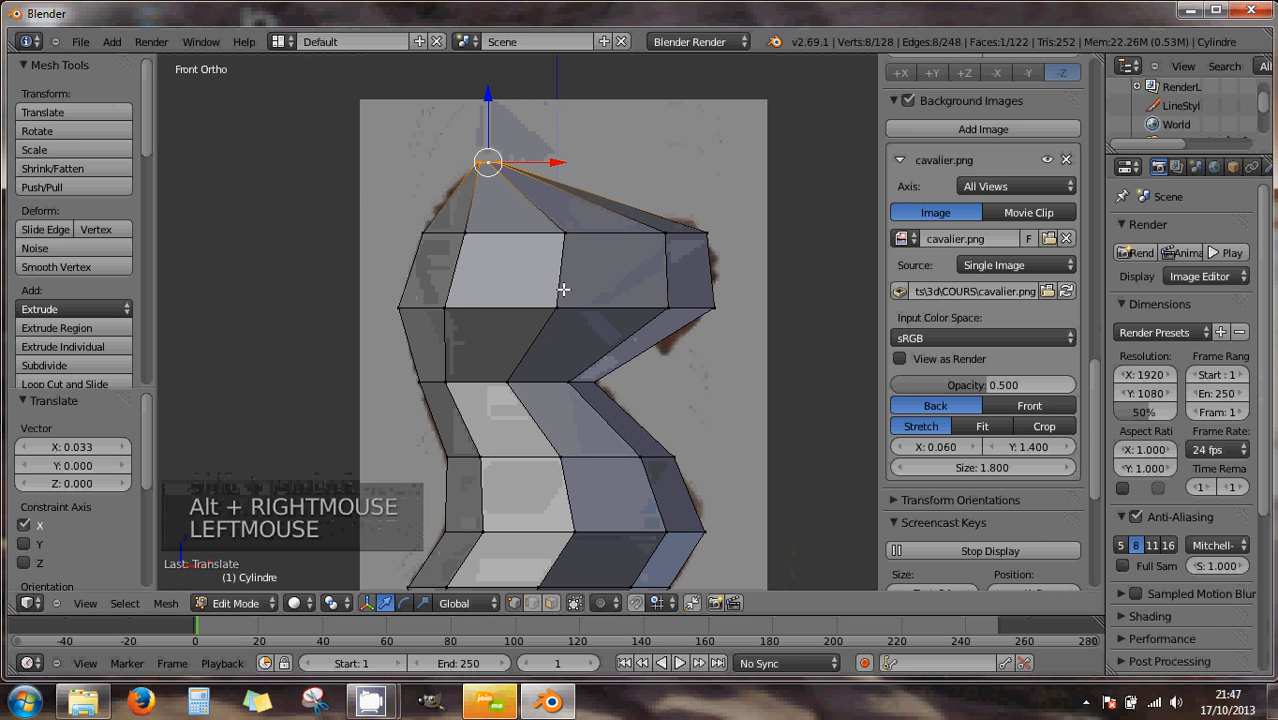
scroll(565, 295, down, 2)
shift+middle_drag(568, 294, 574, 173)
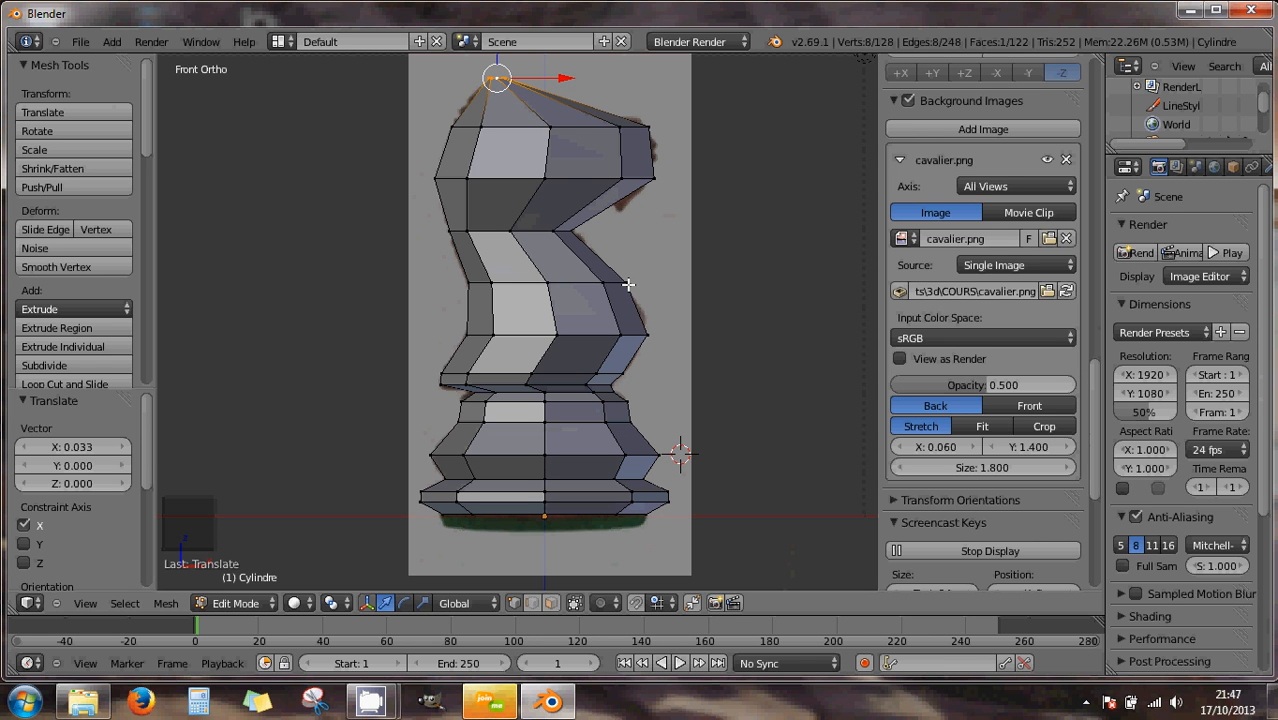
alt+right_click(578, 281)
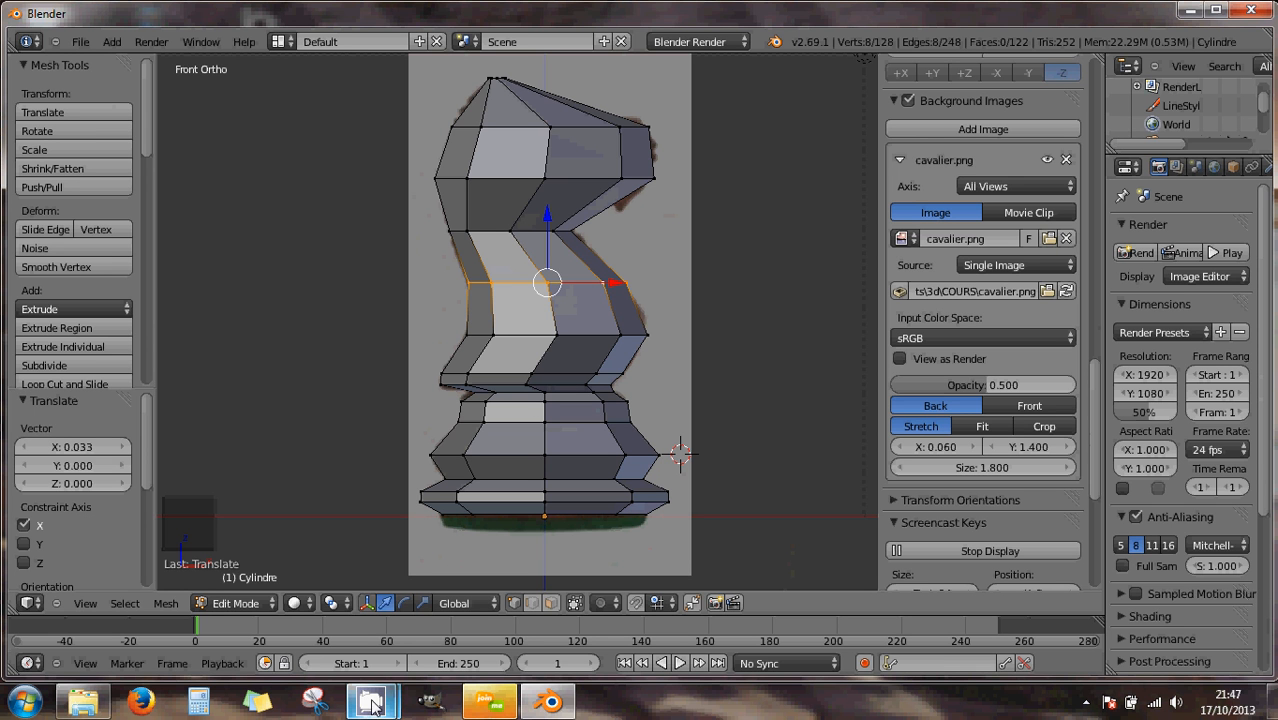
click(1087, 706)
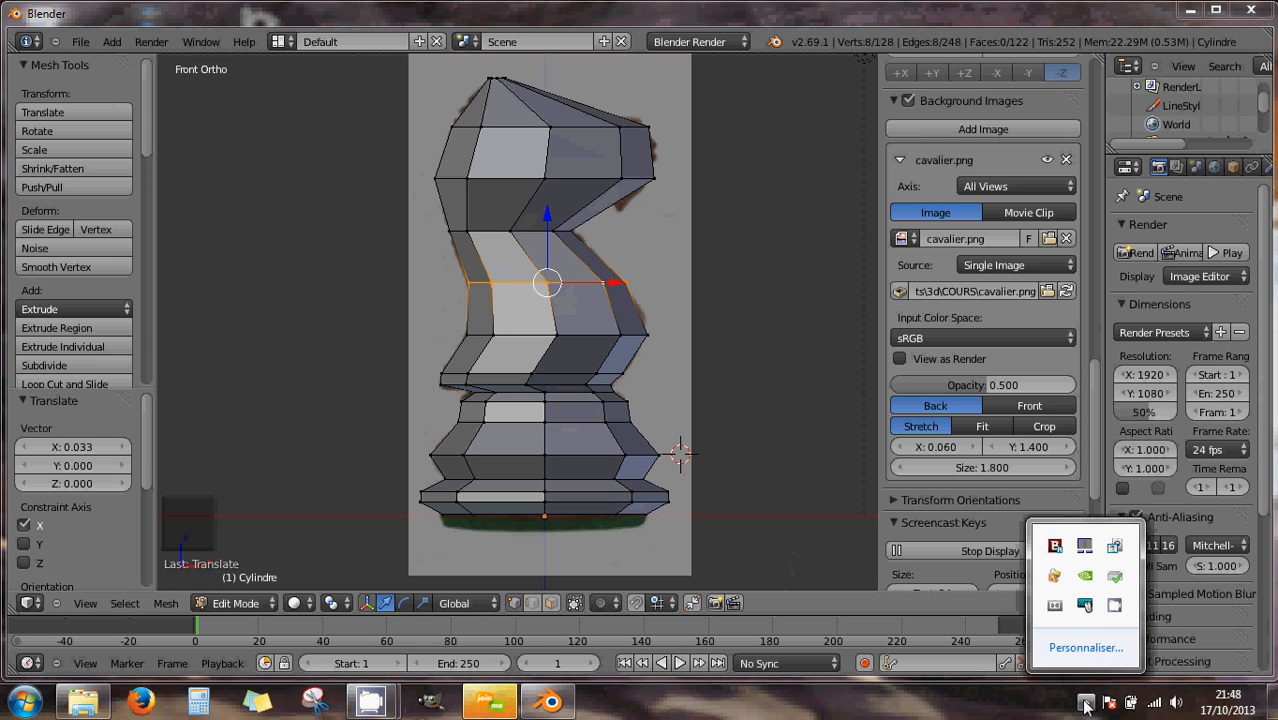
click(965, 713)
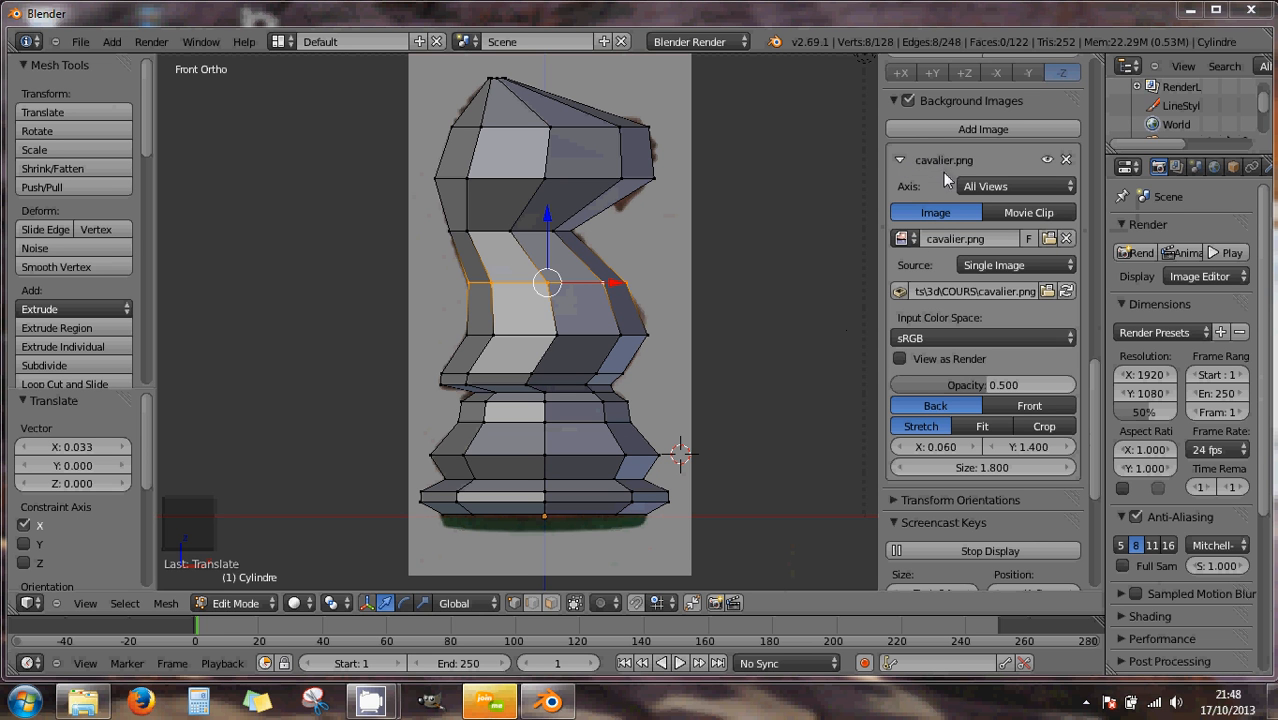
click(979, 183)
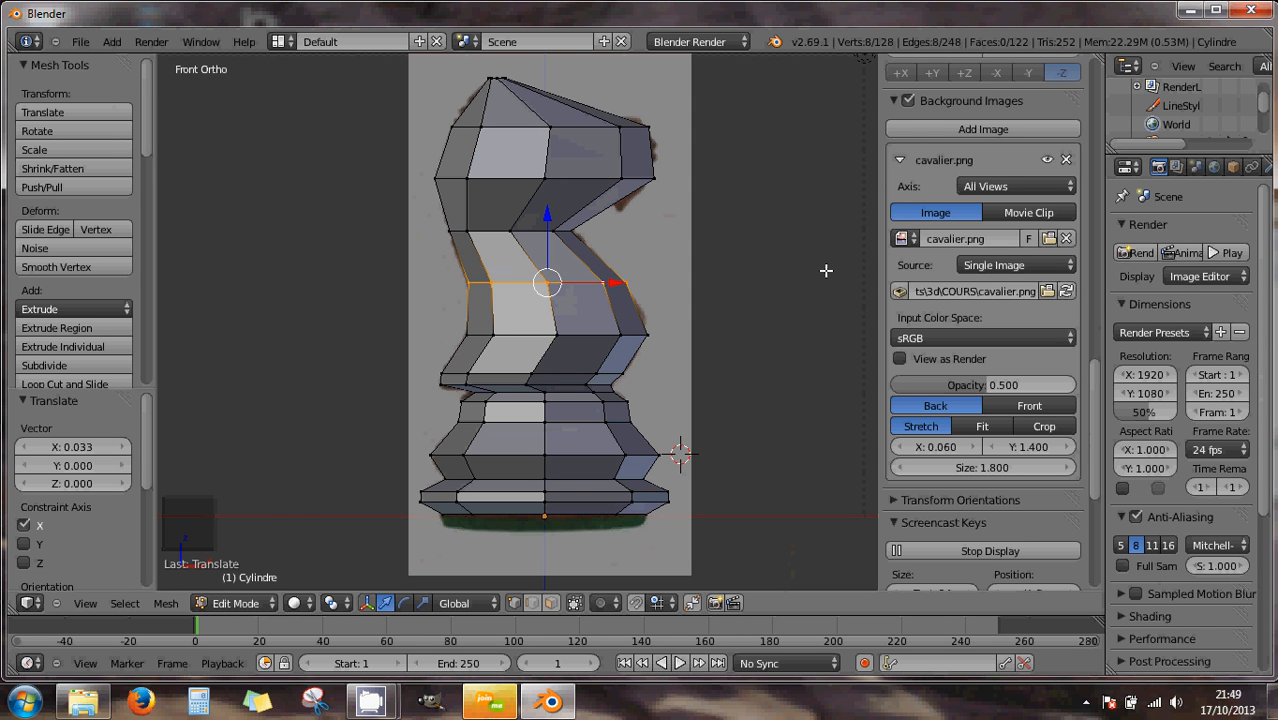
- Compare the knight mesh's width and profile against the reference image in the right and front orthographic views
middle_drag(770, 206, 591, 245)
scroll(681, 261, down, 2)
key(KP_3)
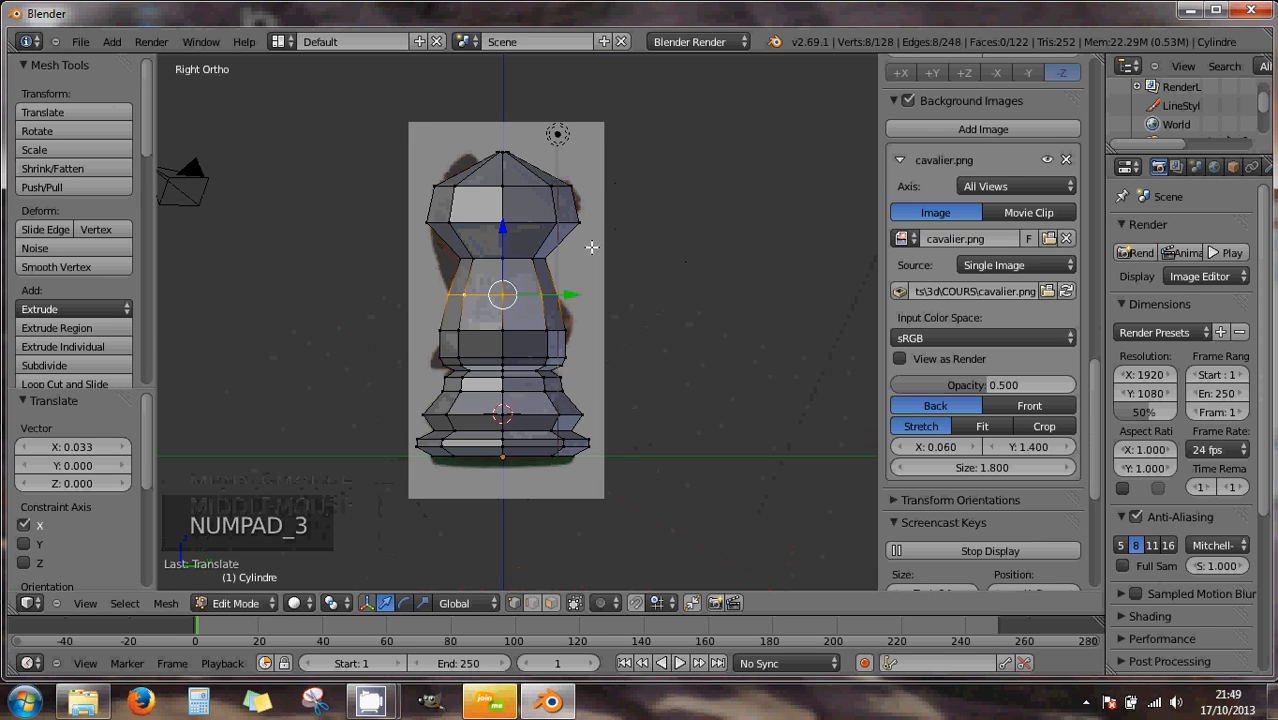
scroll(592, 247, up, 2)
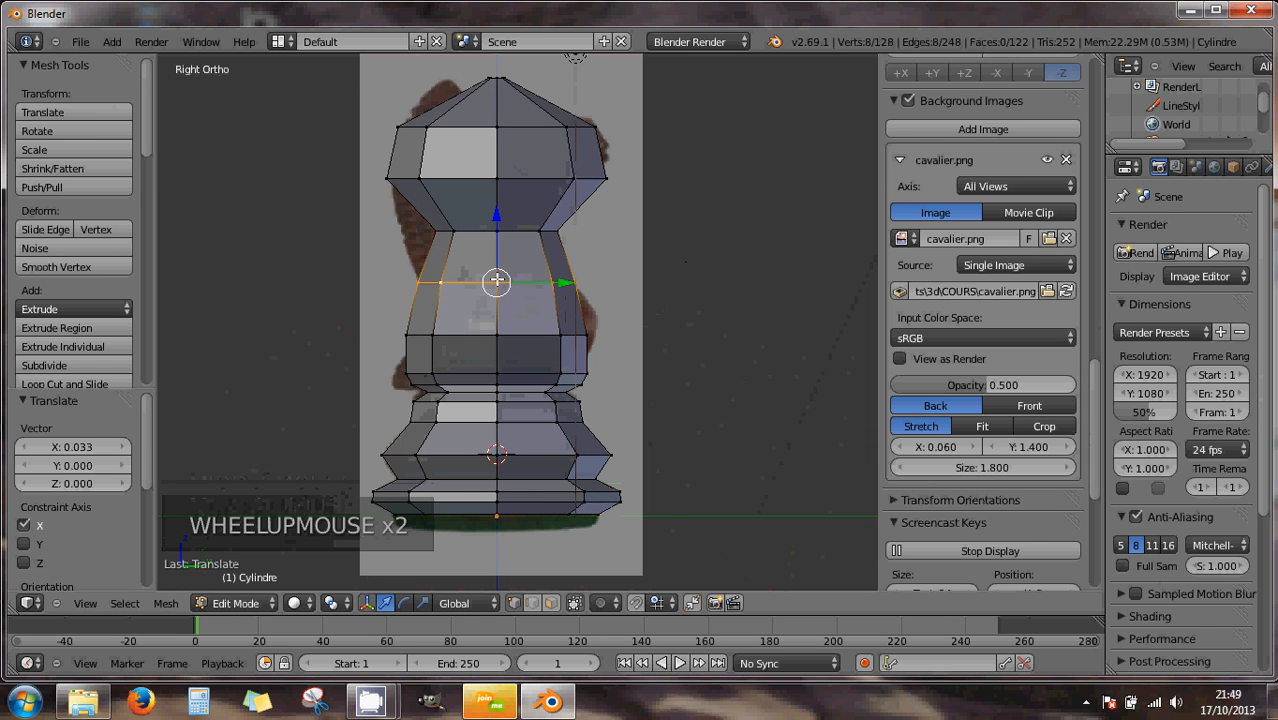
scroll(497, 281, down, 1)
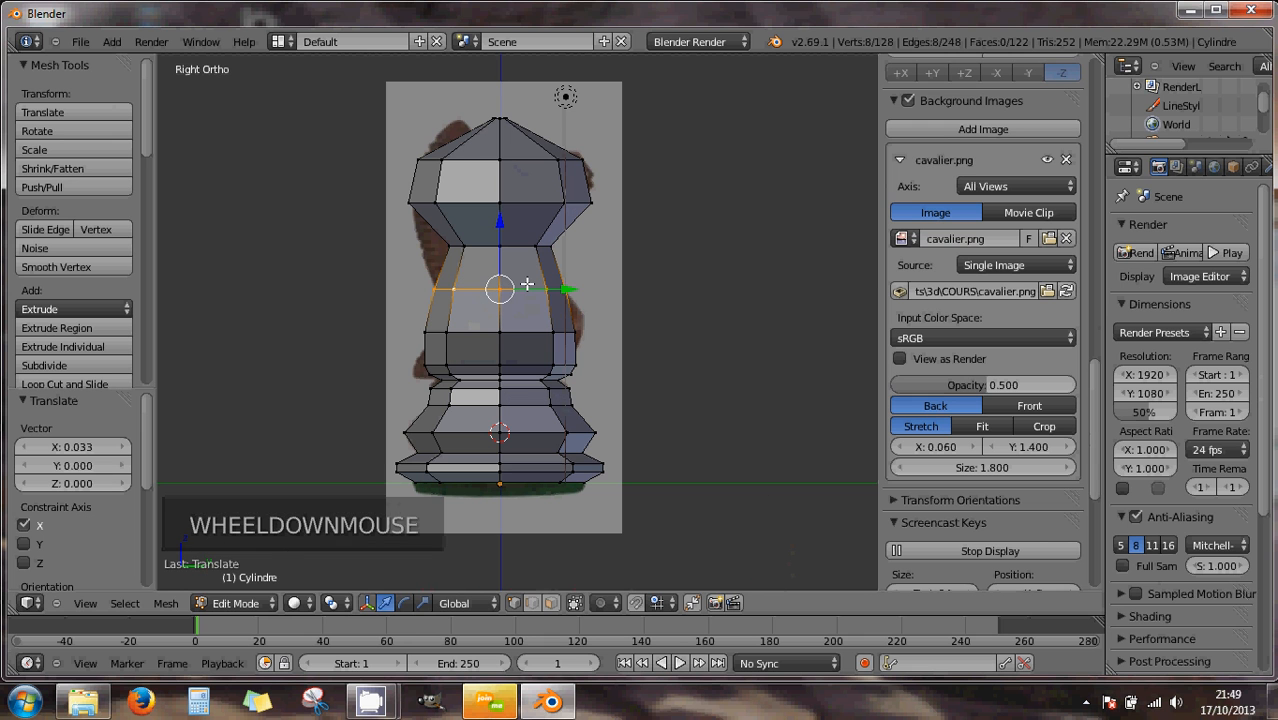
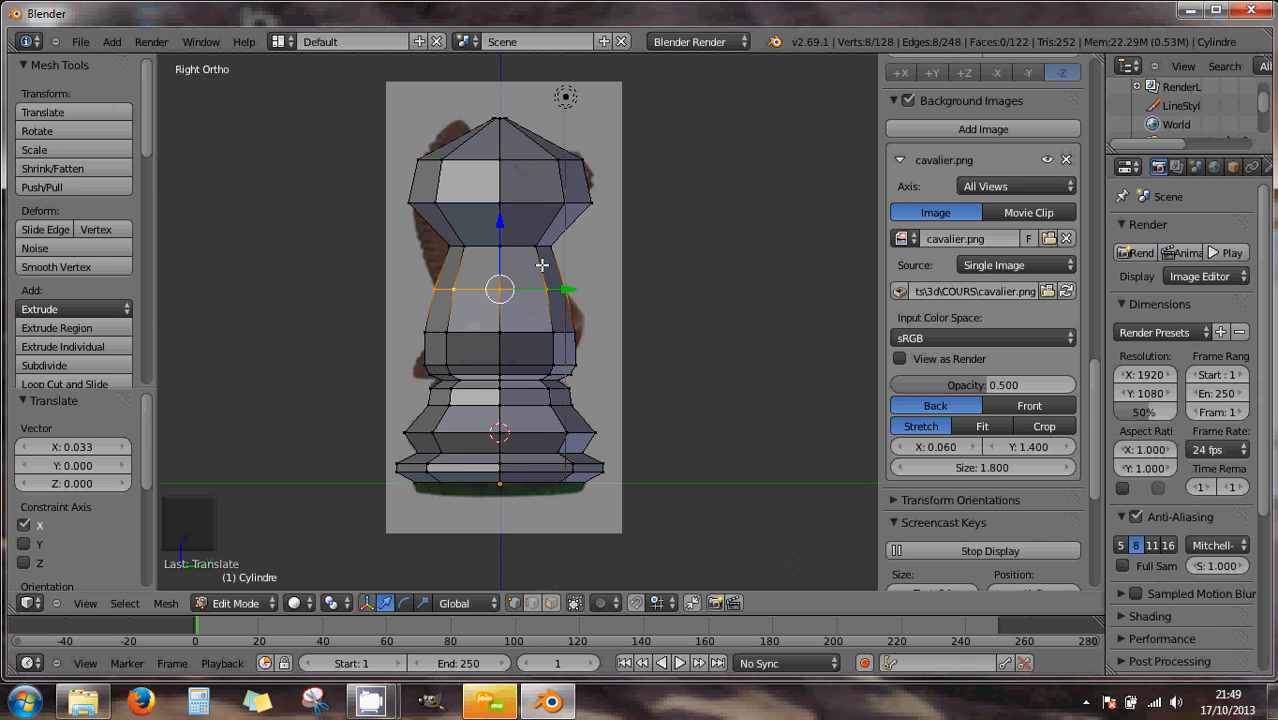
key(KP_1)
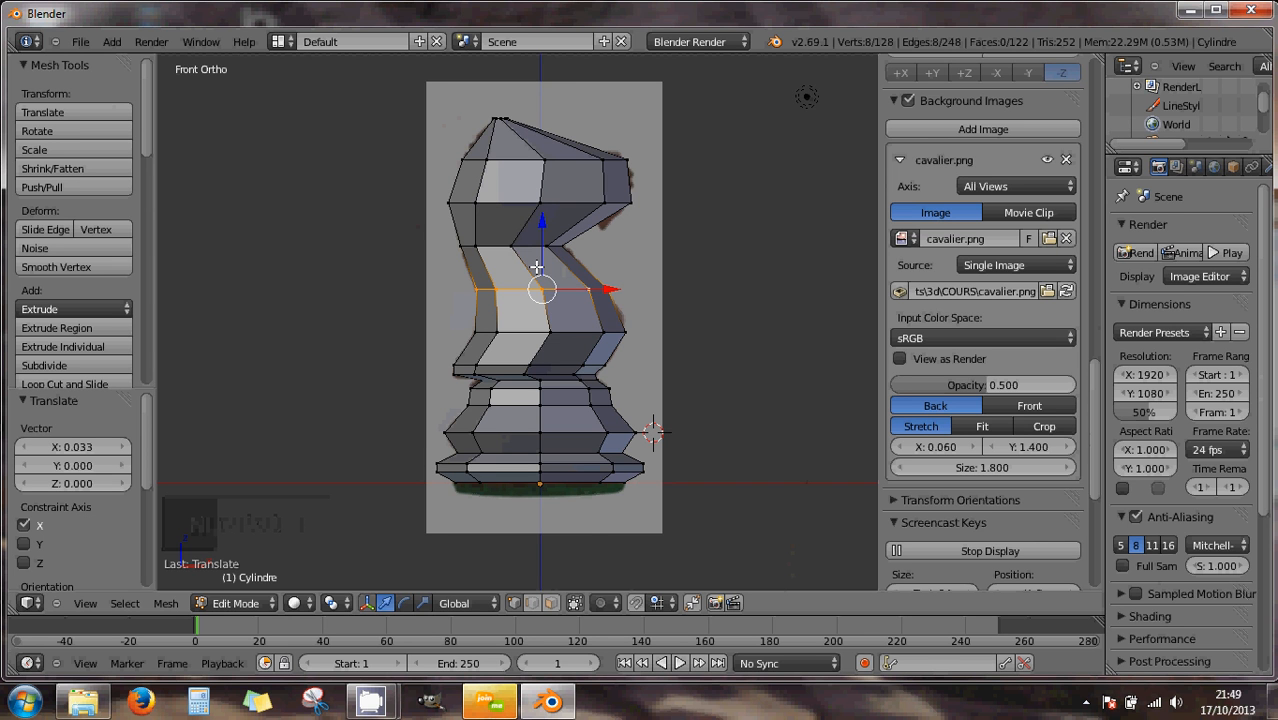
key(KP_3)
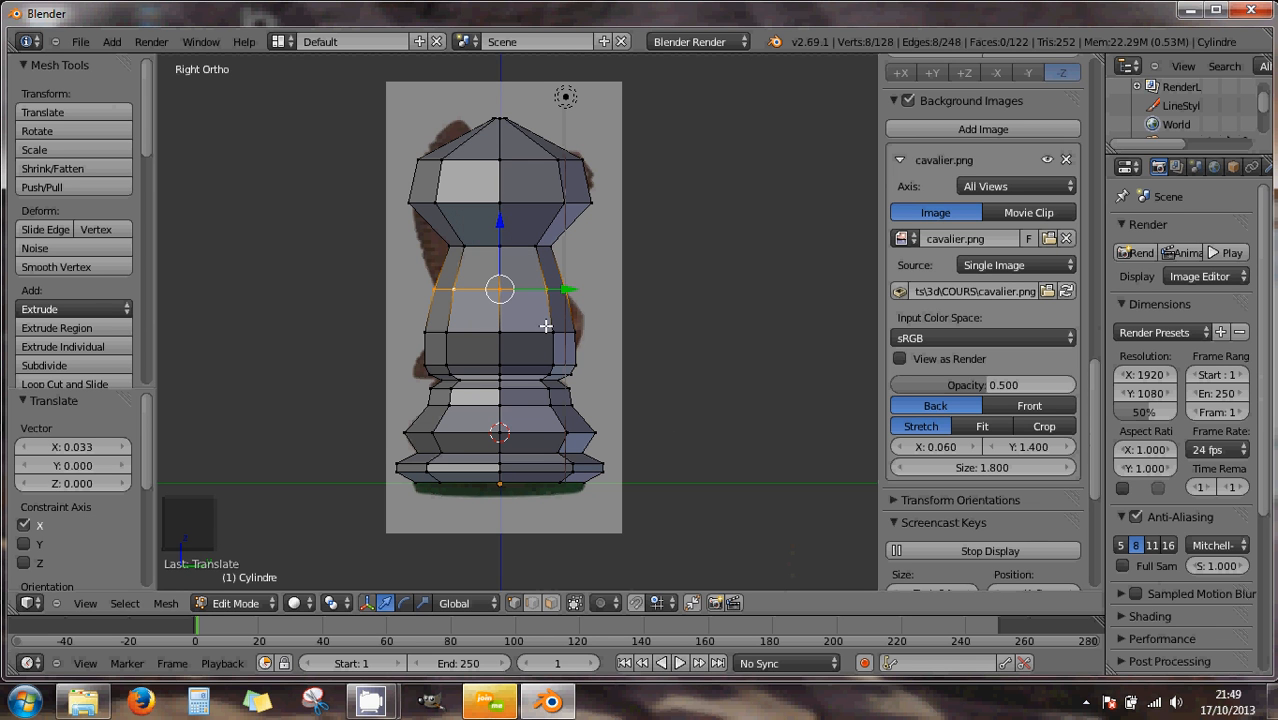
key(KP_1)
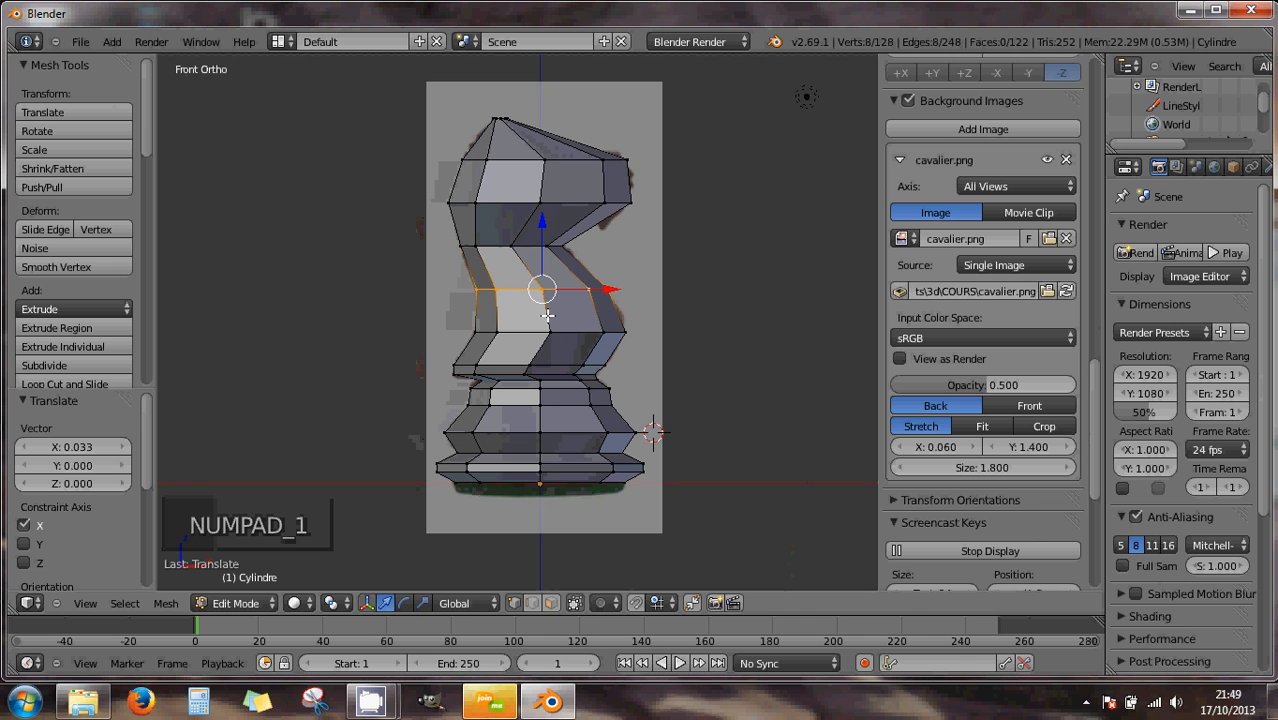
- In the right orthographic view, narrow the forehead loop by scaling it 0.583 along Y
key(KP_3)
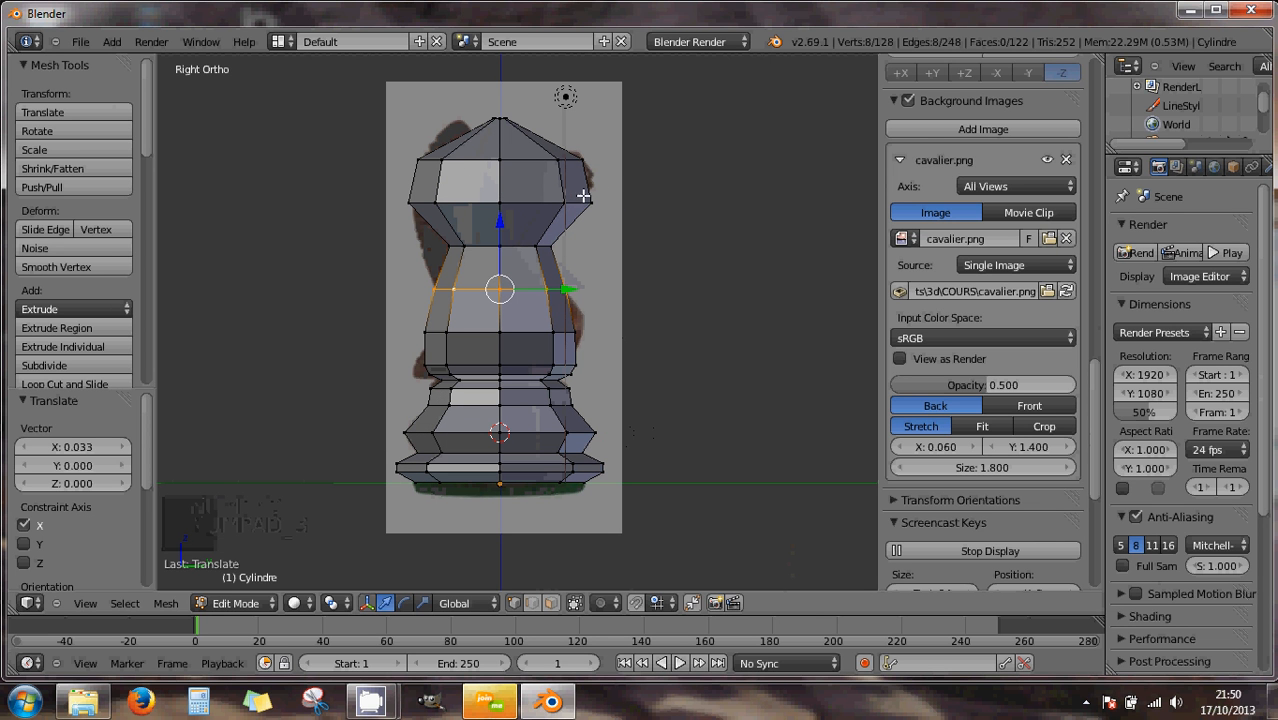
alt+right_click(528, 160)
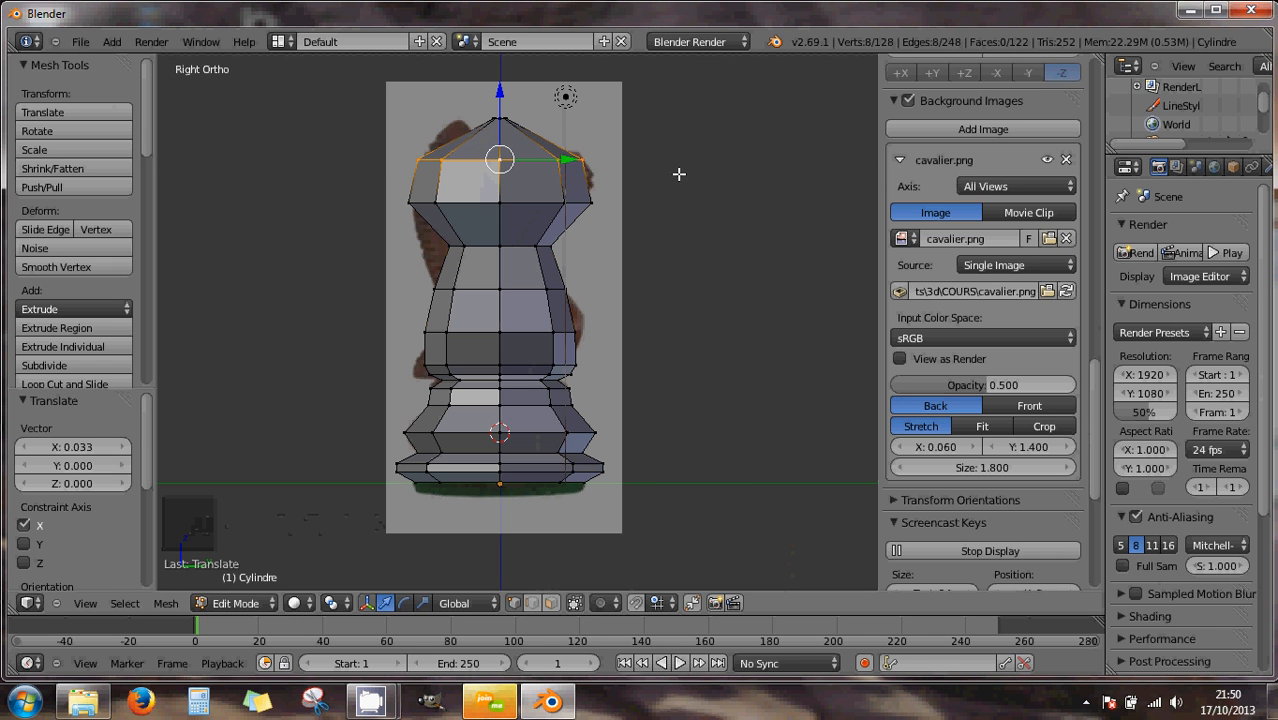
key(s)
key(y)
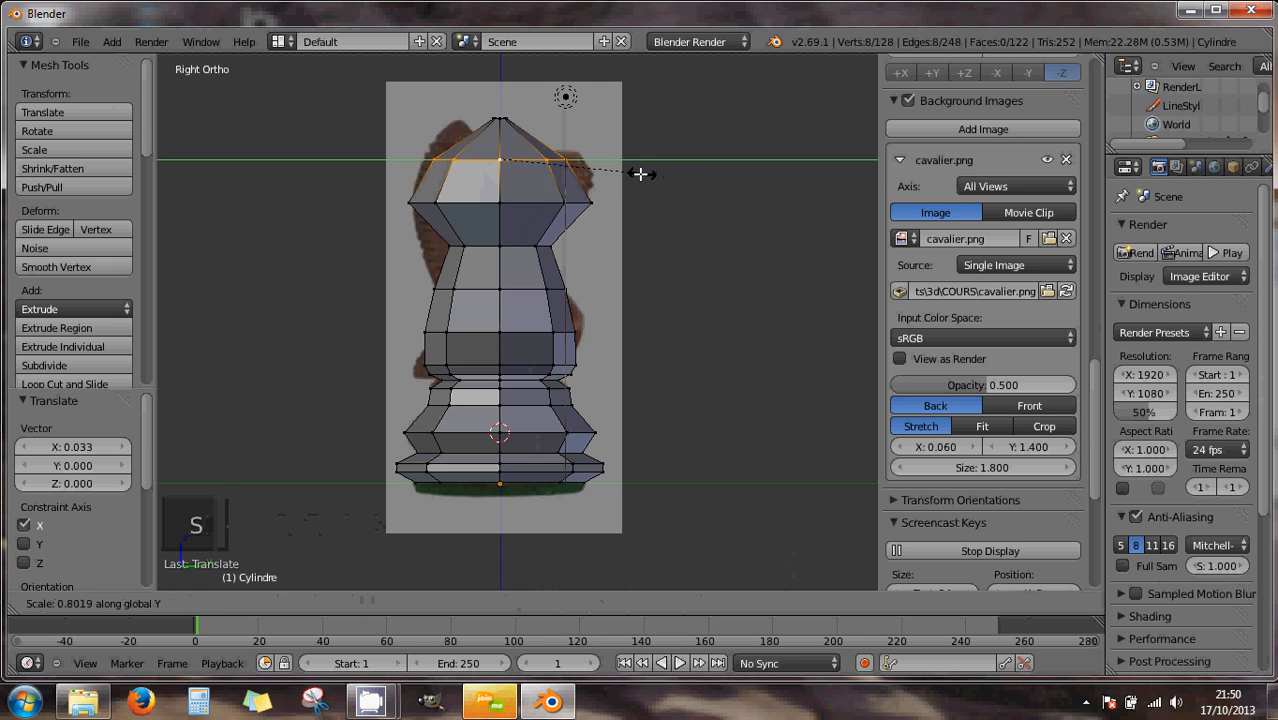
click(606, 172)
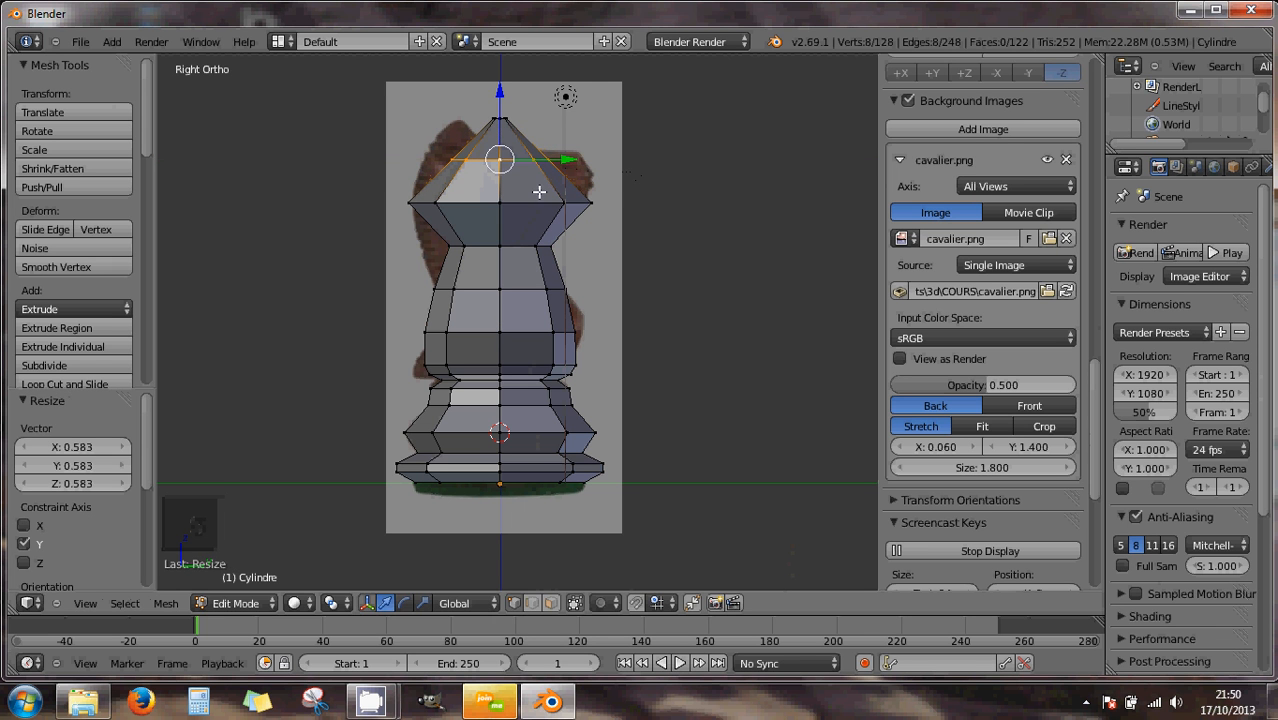
- Scale the loop at mouth level, just below the forehead, to 0.580 along Y
alt+right_click(528, 202)
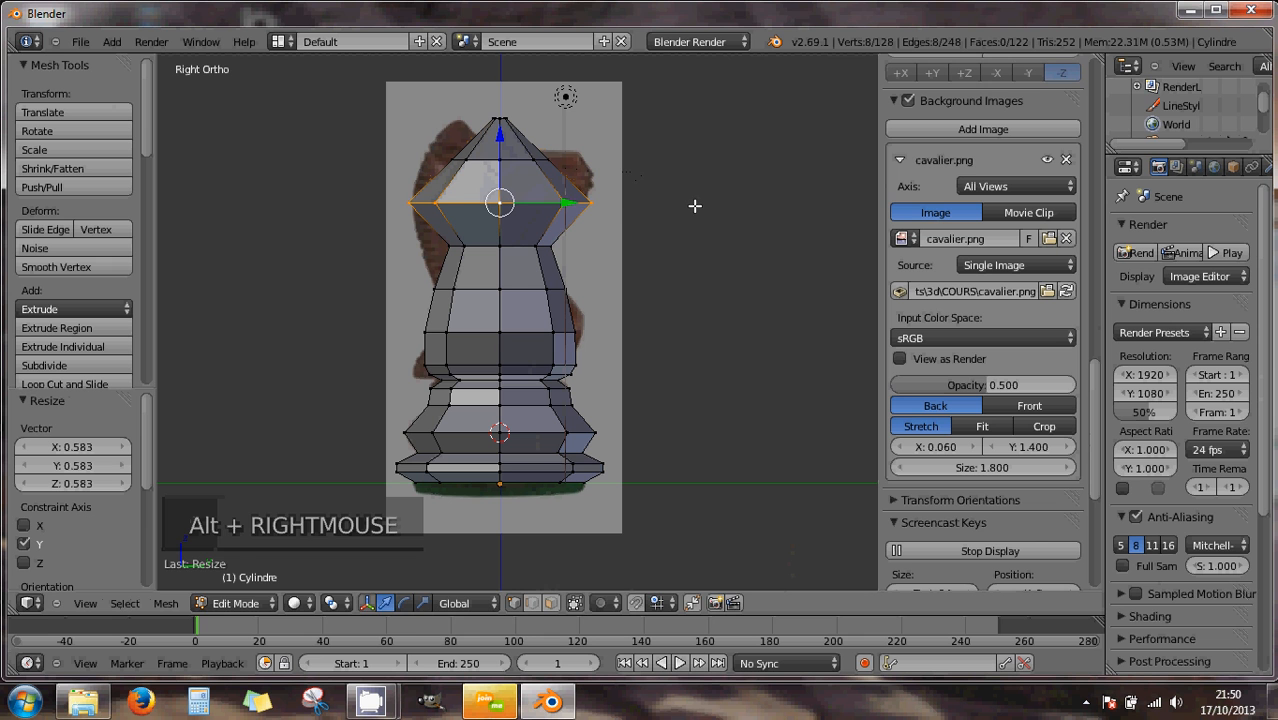
key(s)
key(y)
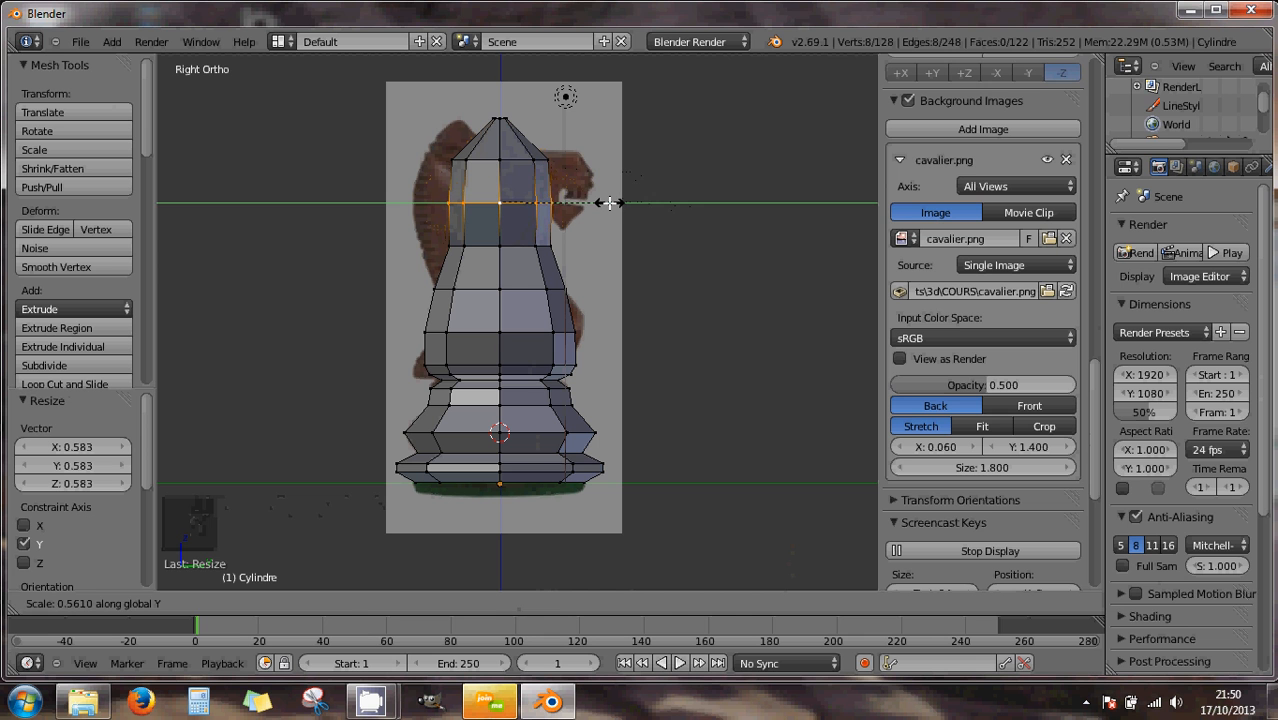
click(611, 203)
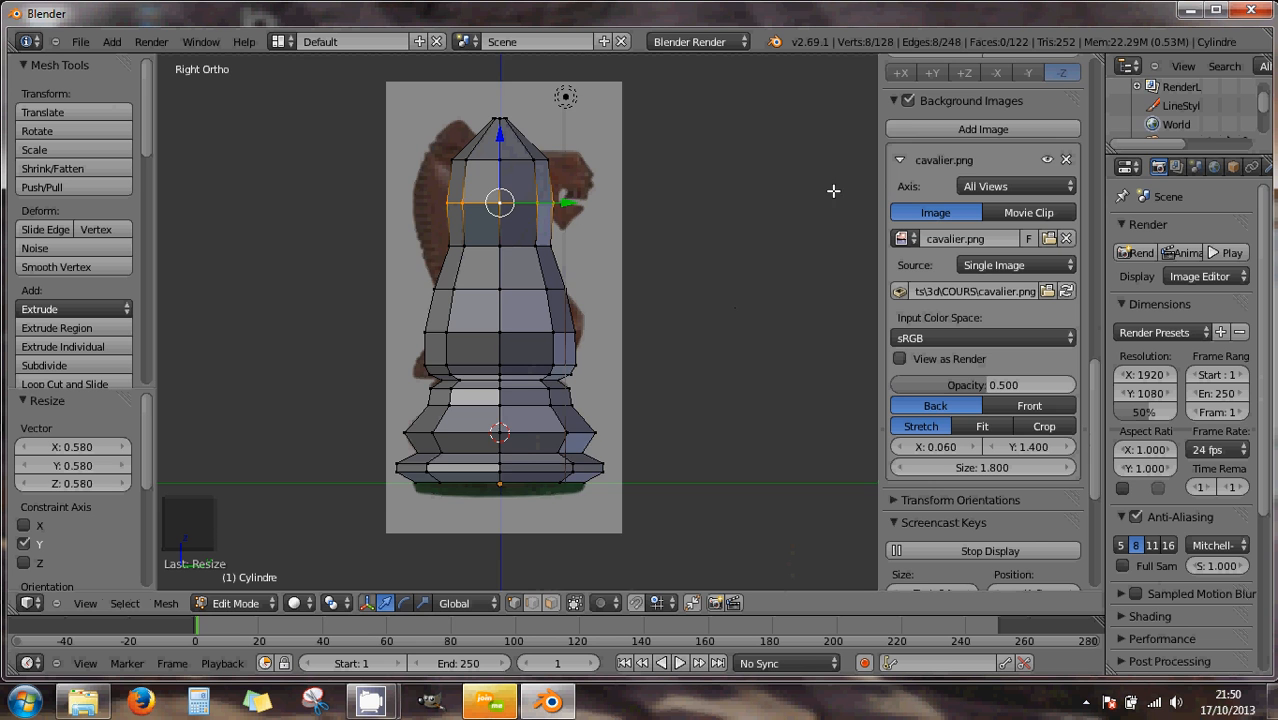
- Hide the background images and scale the narrow neck loop just below the head 0.691 along Y
scroll(845, 188, up, 1)
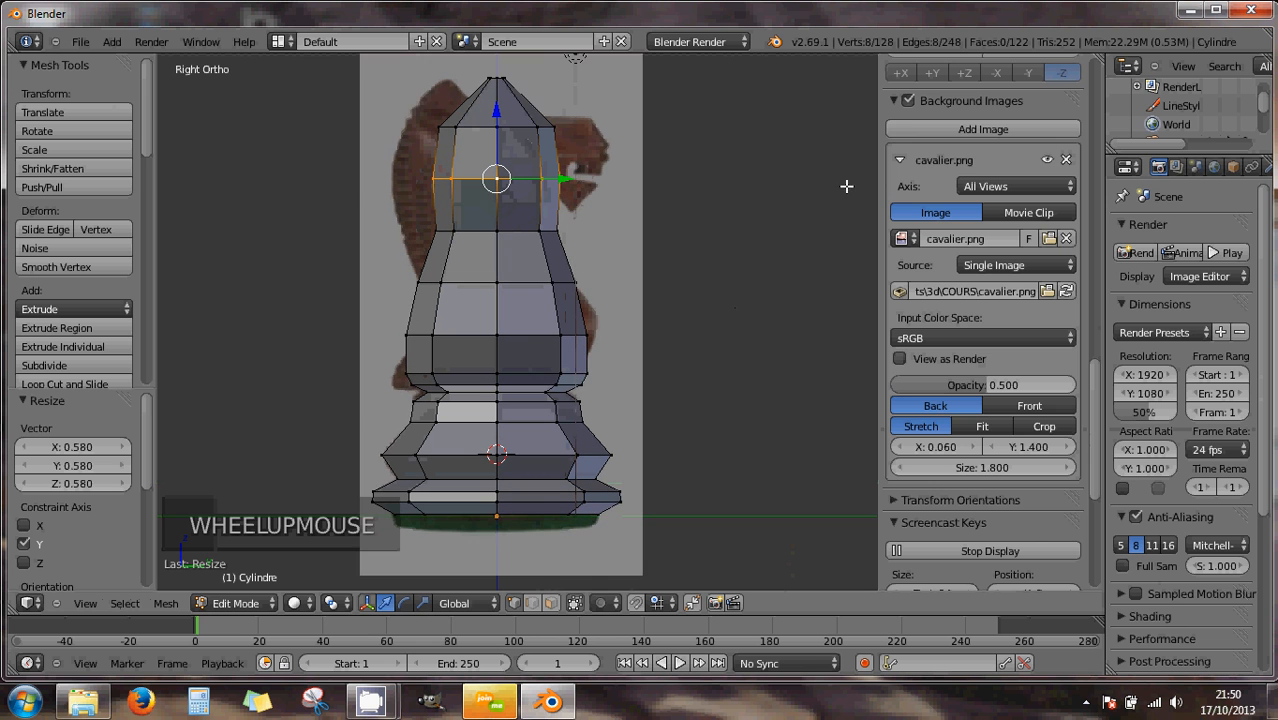
click(907, 101)
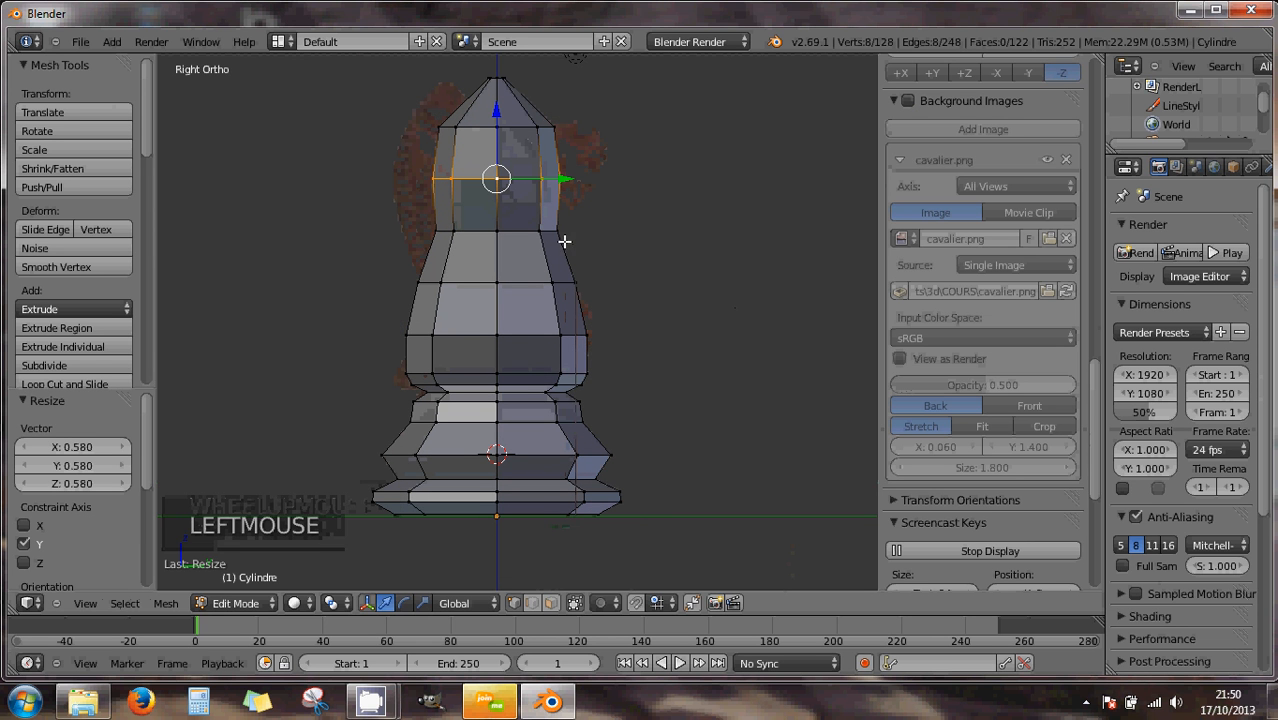
alt+right_click(511, 231)
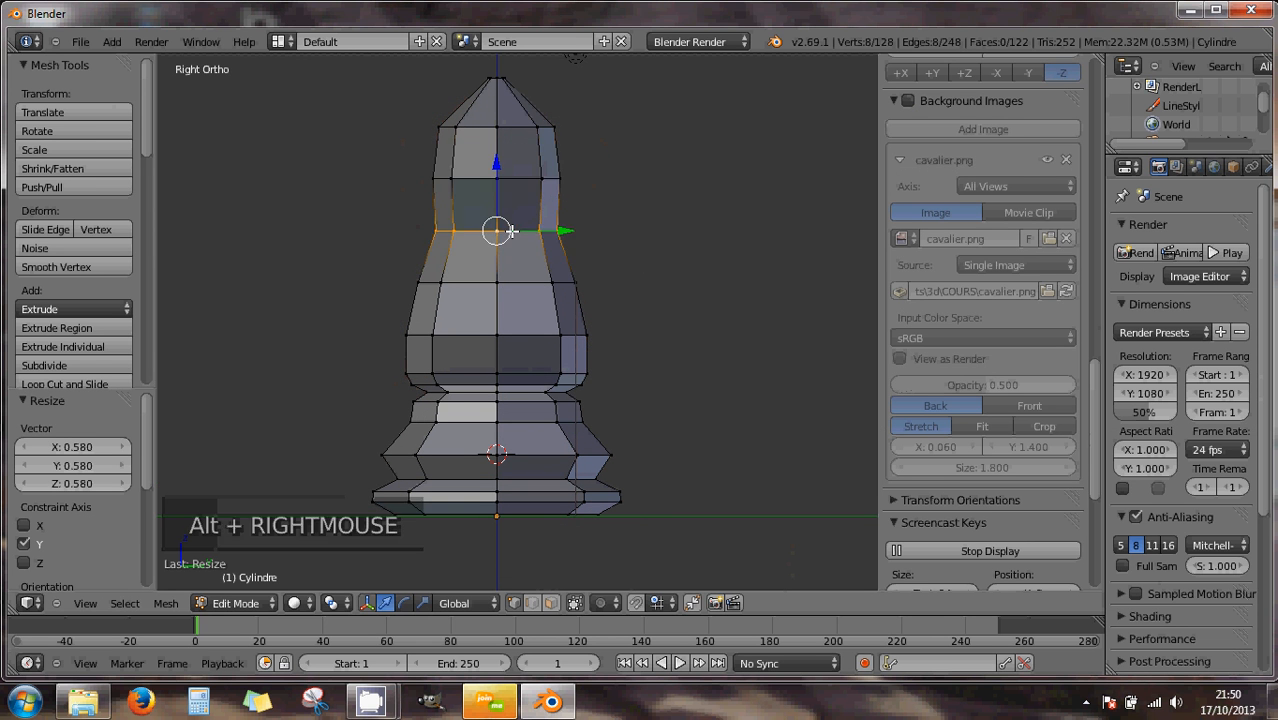
key(s)
key(y)
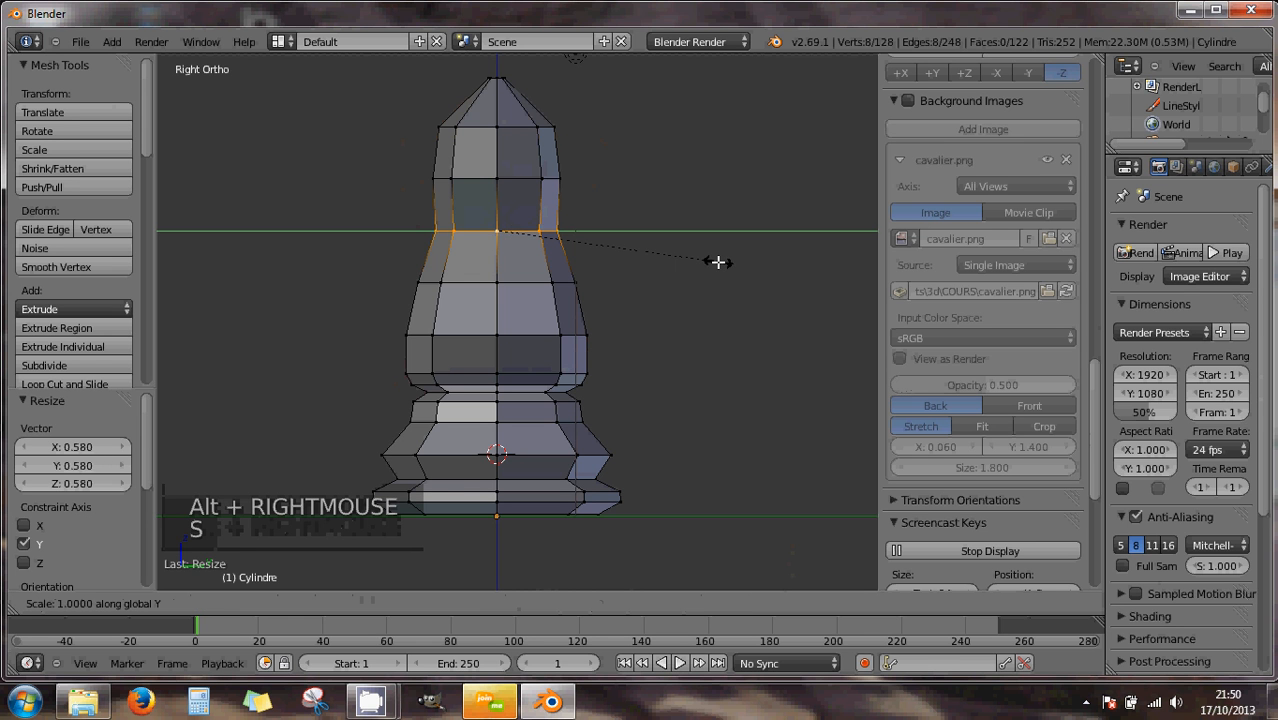
click(648, 258)
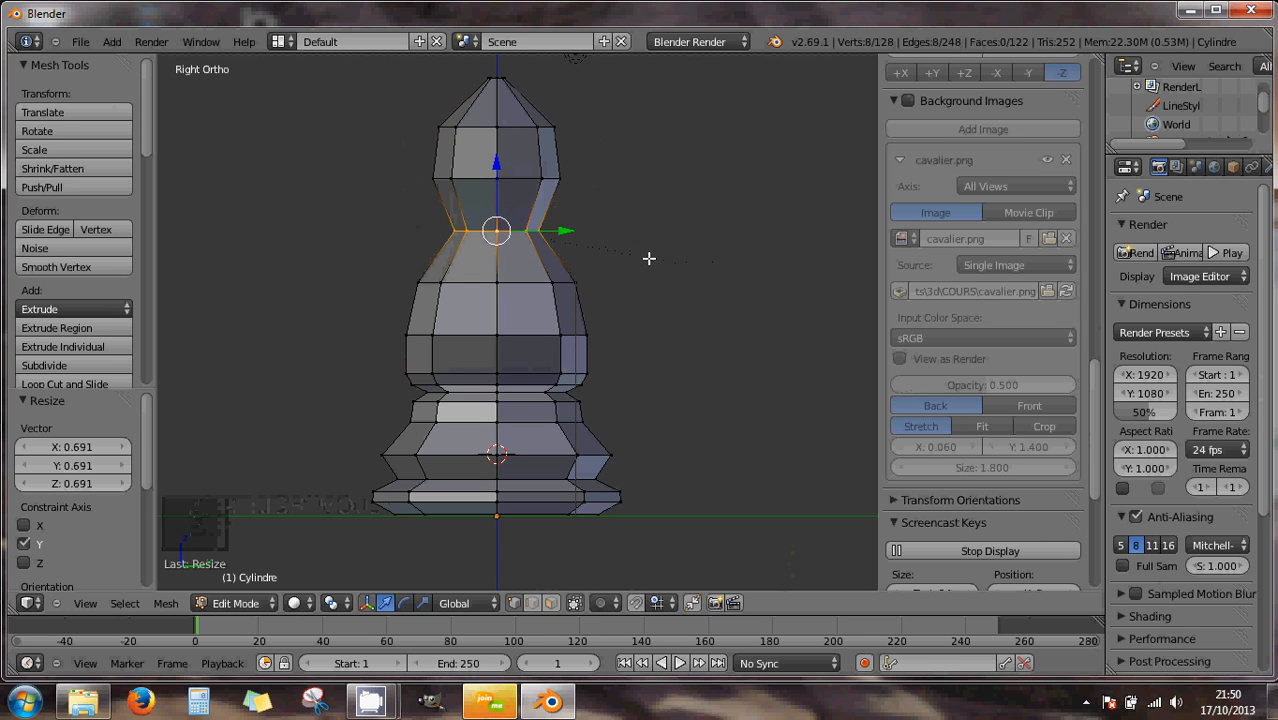
- Narrow the upper chest loop by scaling it 0.694 along Y, and the lower chest loop beneath it 0.619 along Y
alt+right_click(522, 284)
key(s)
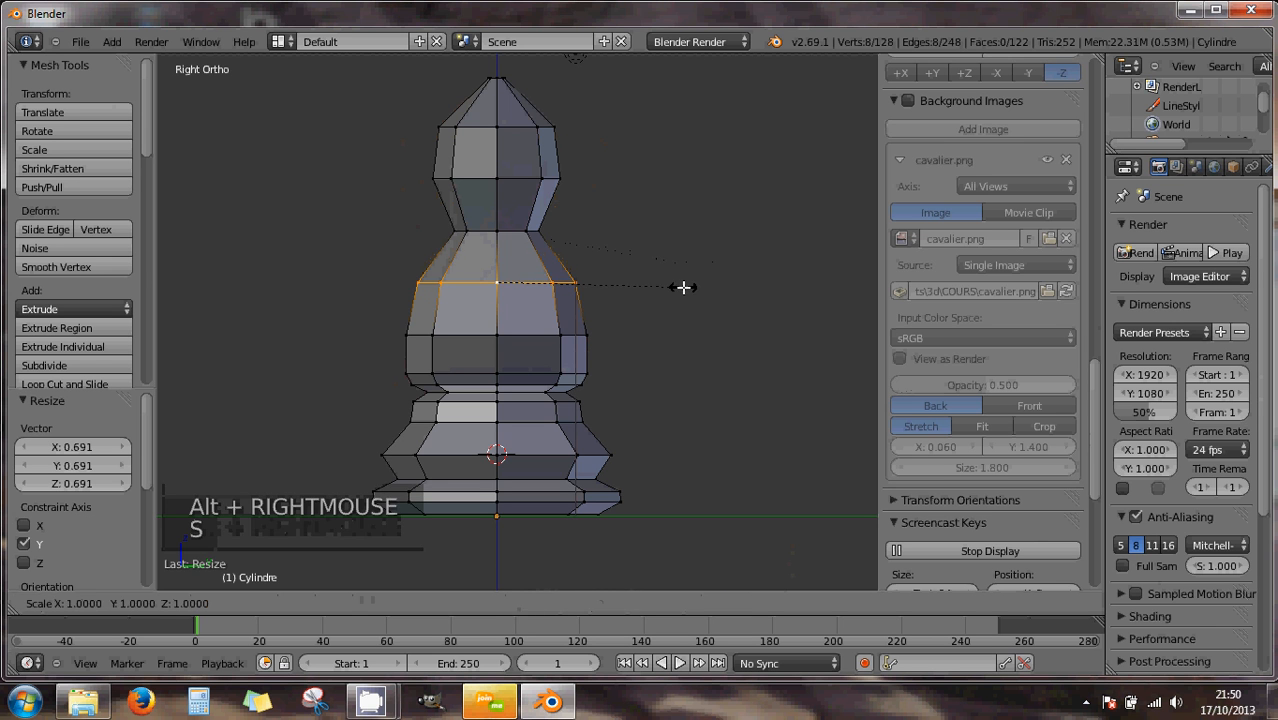
key(y)
click(601, 296)
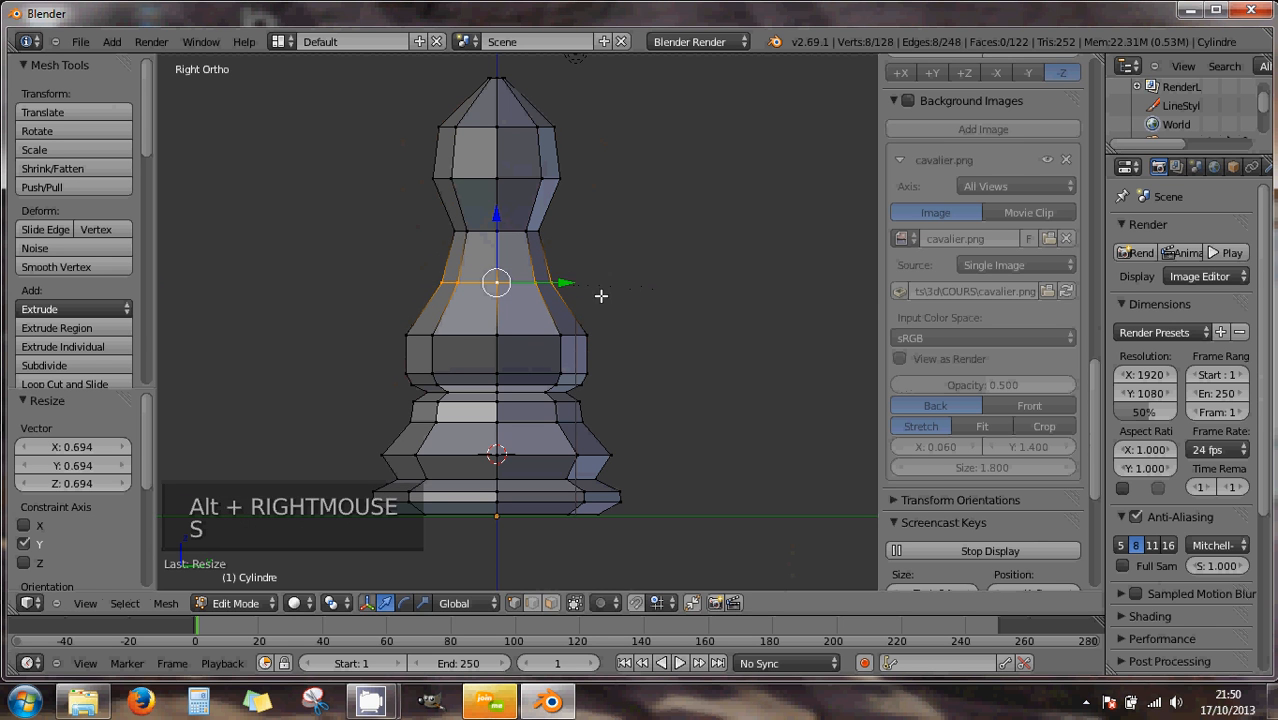
alt+right_click(536, 337)
key(s)
key(y)
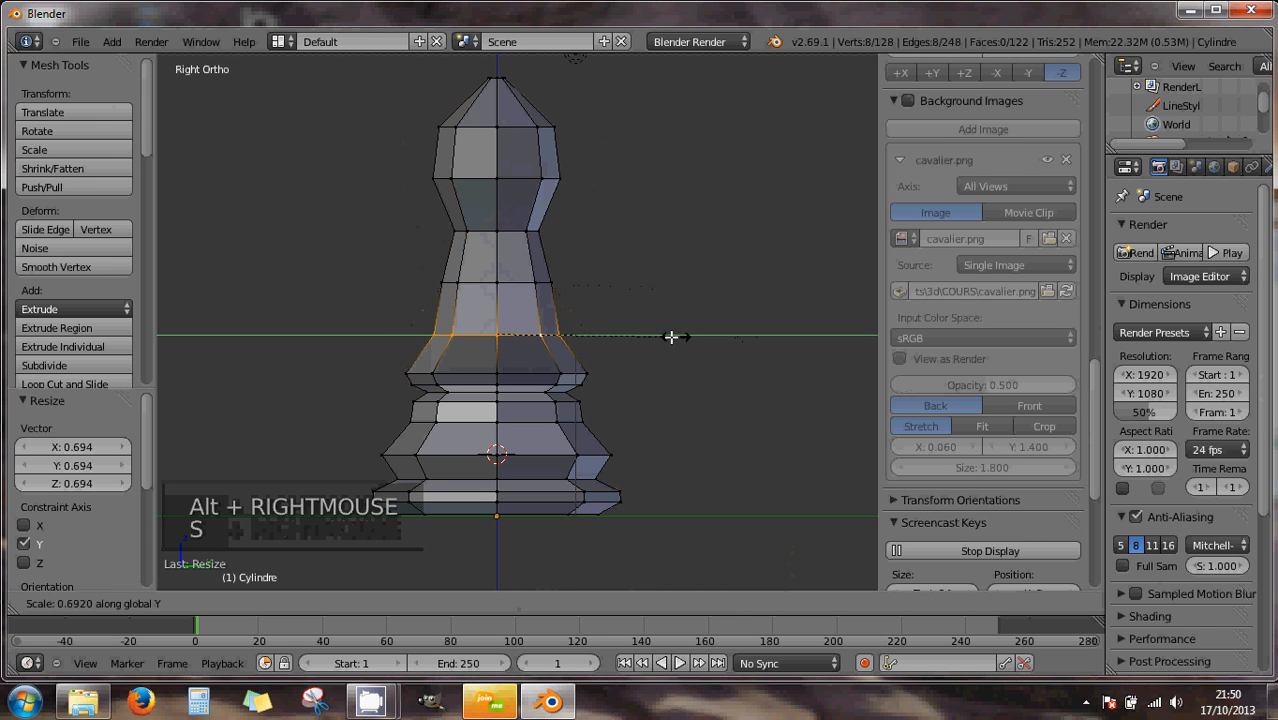
click(636, 340)
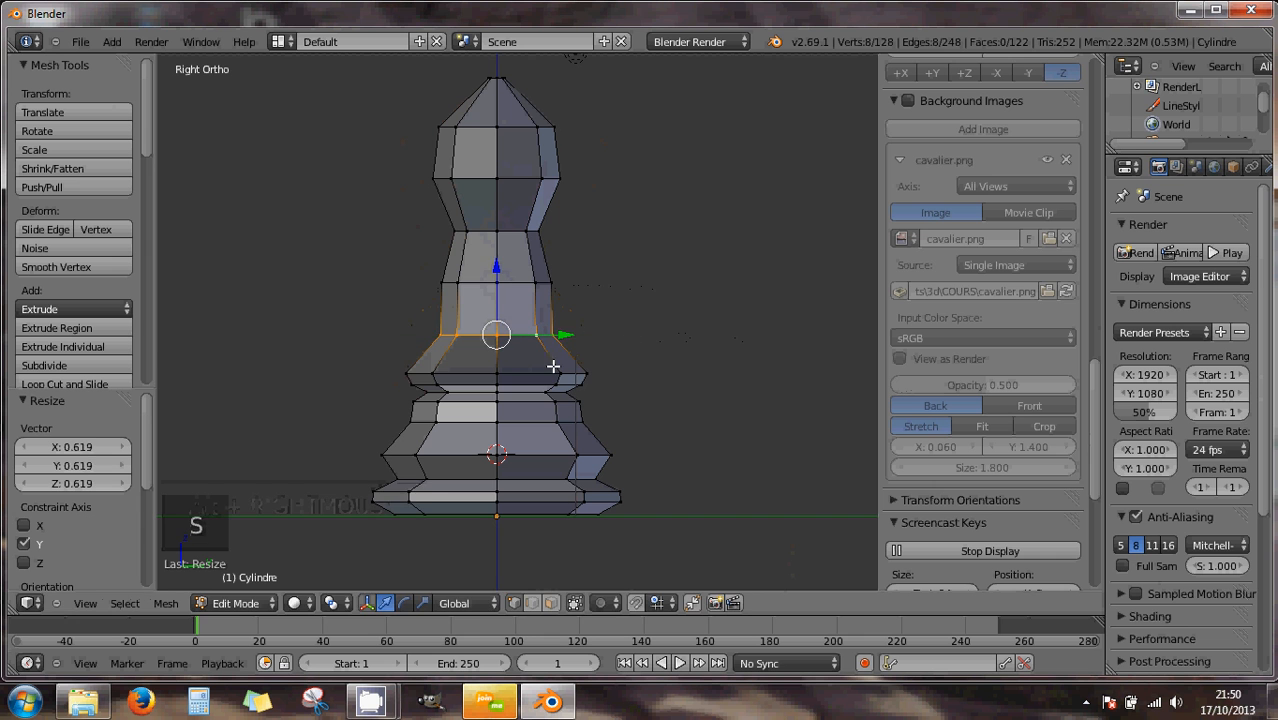
- Scale the loop at the bottom of the body 0.599 along Y and the loop directly beneath it, above the base, 0.576 along Y
alt+right_click(562, 372)
key(s)
key(y)
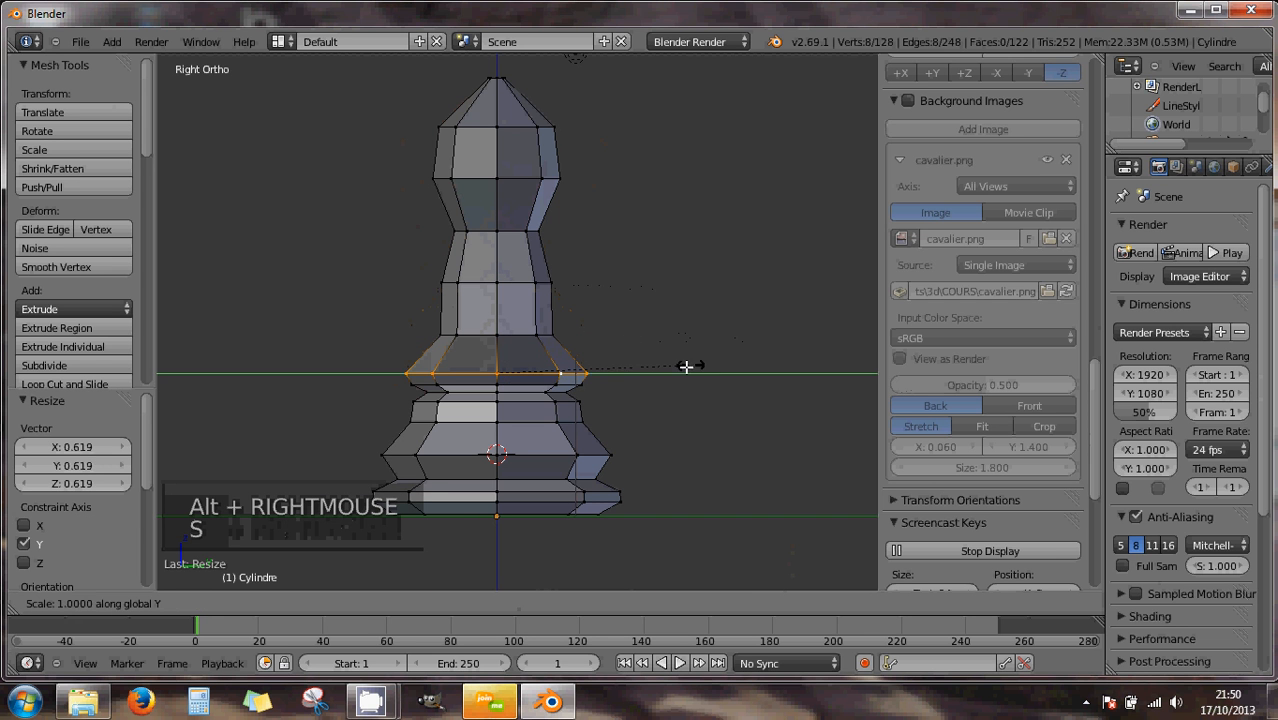
click(613, 370)
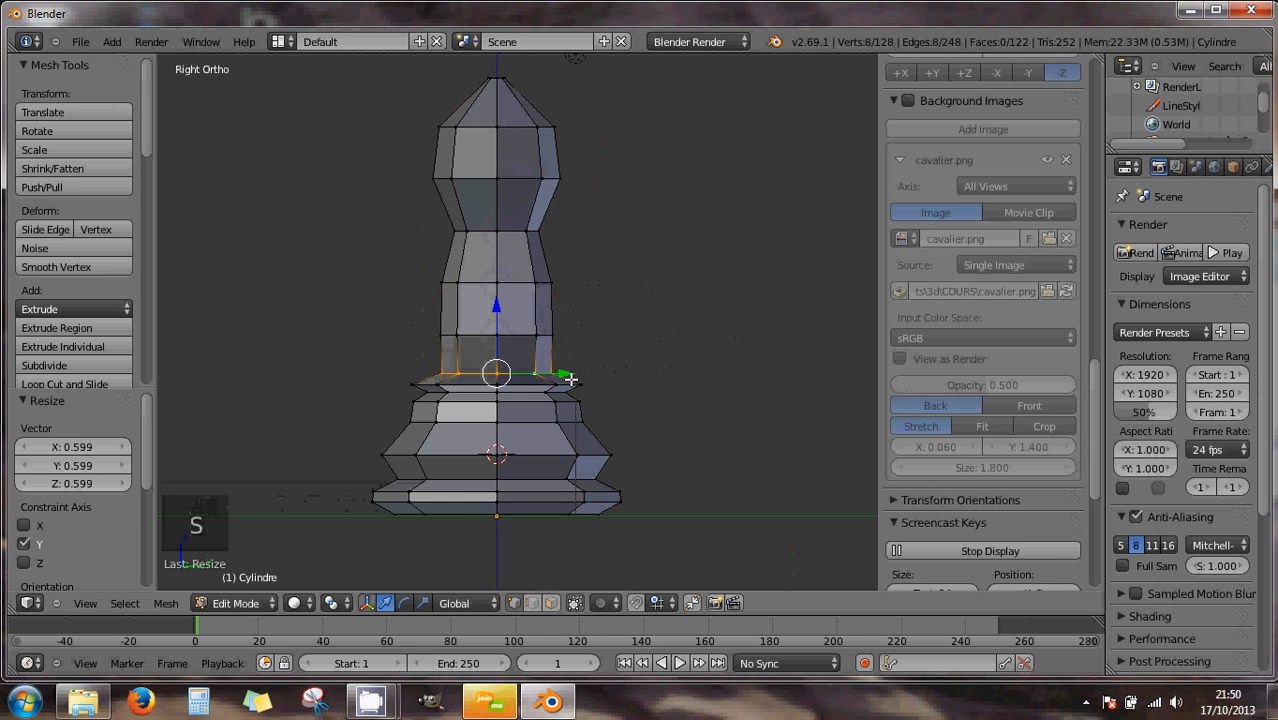
alt+right_click(566, 382)
key(s)
key(y)
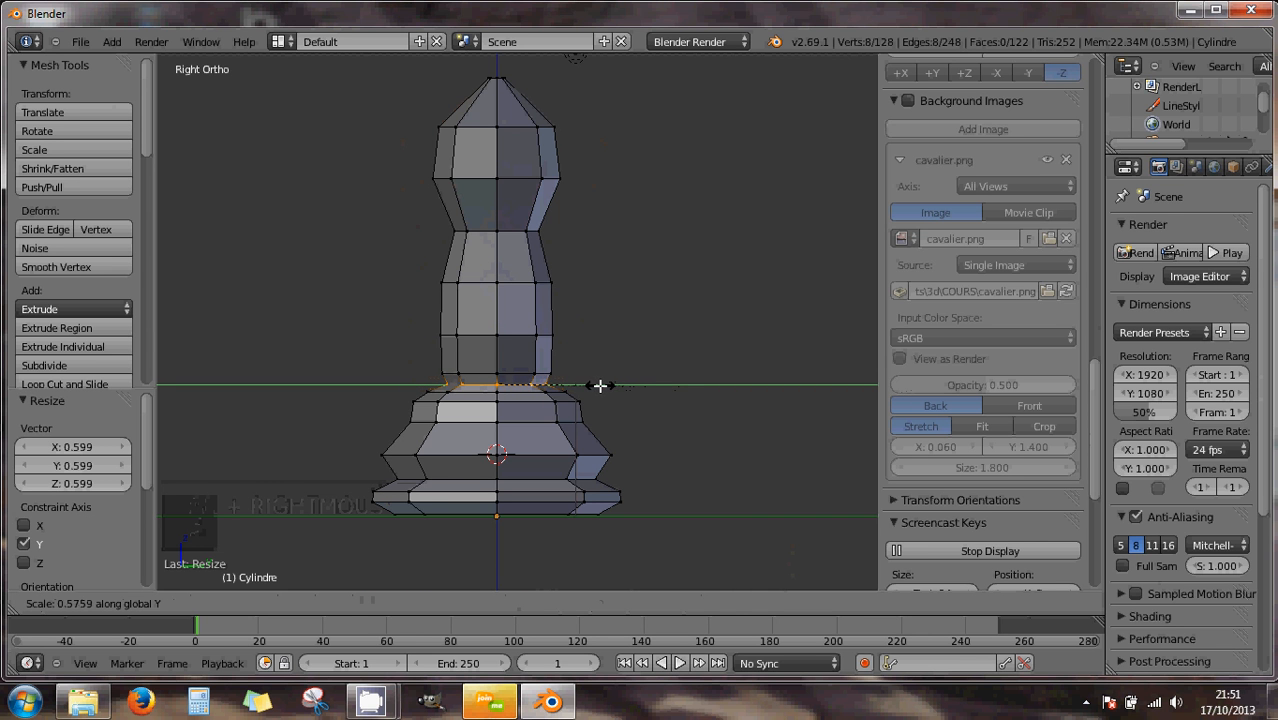
click(592, 384)
key(w)
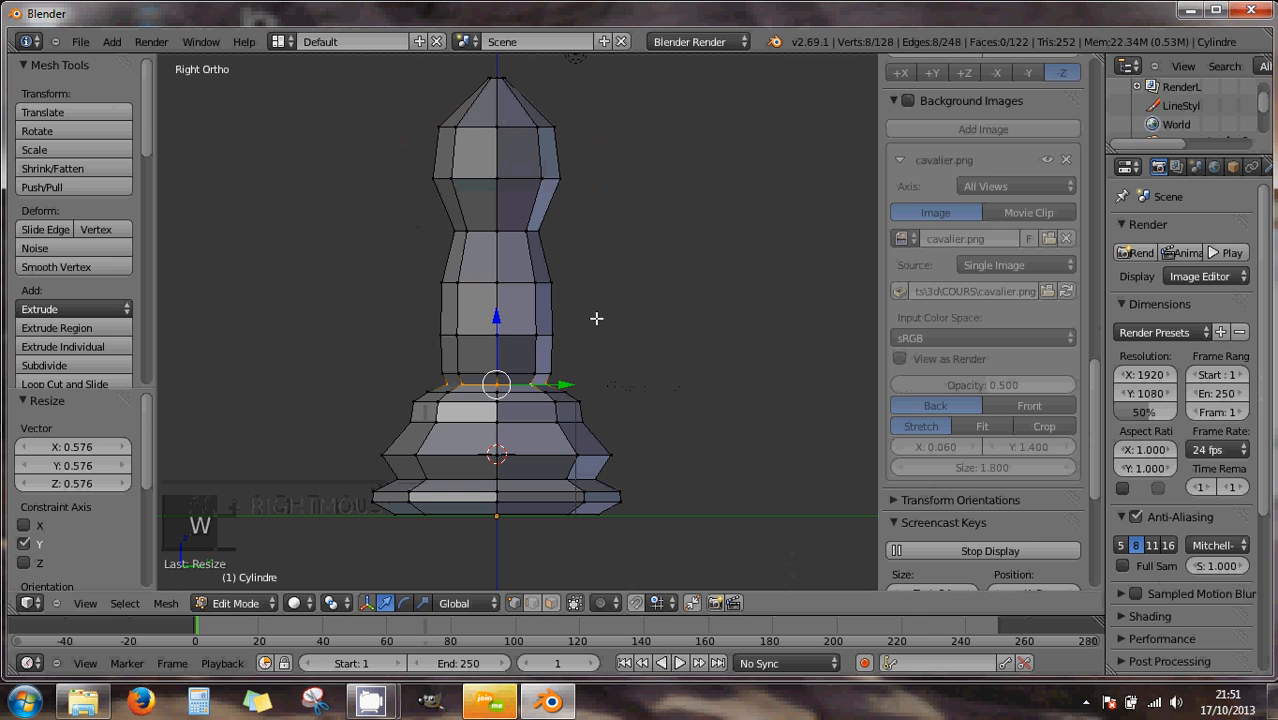
- Widen the lower chest loop by scaling it 1.177 along Y, and the upper chest loop above it 1.162 along Y
alt+right_click(544, 334)
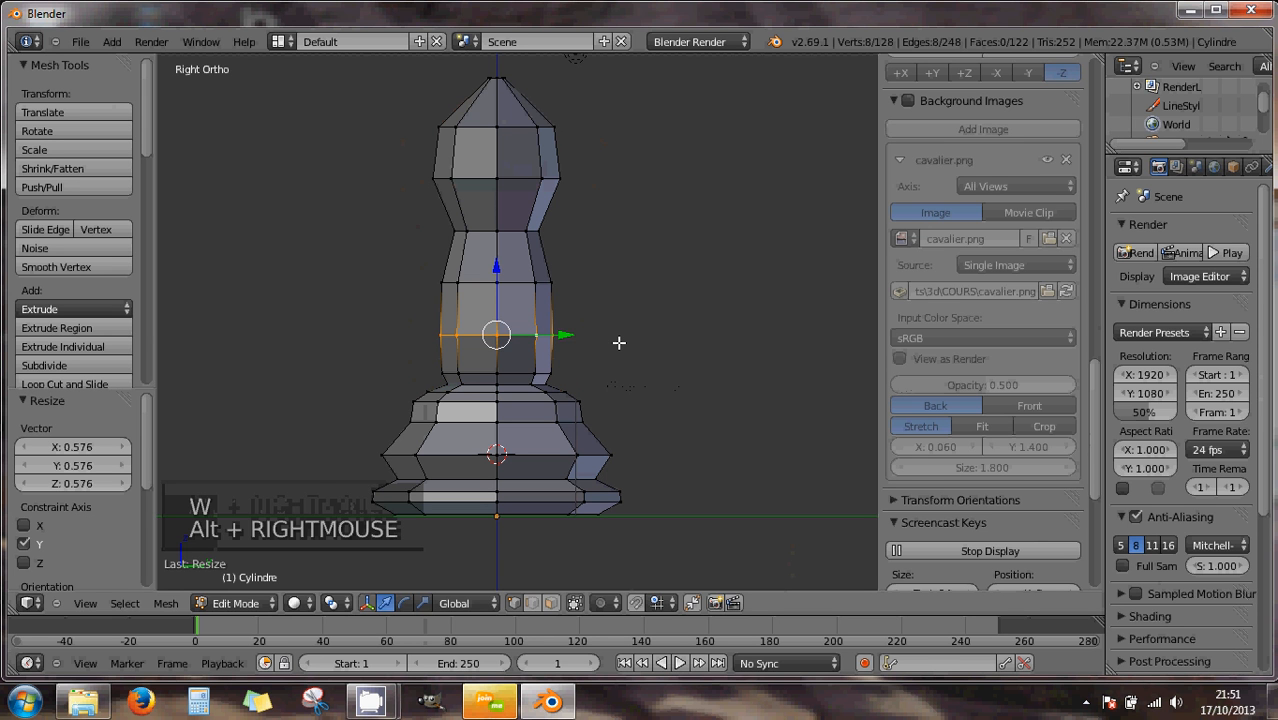
key(s)
key(y)
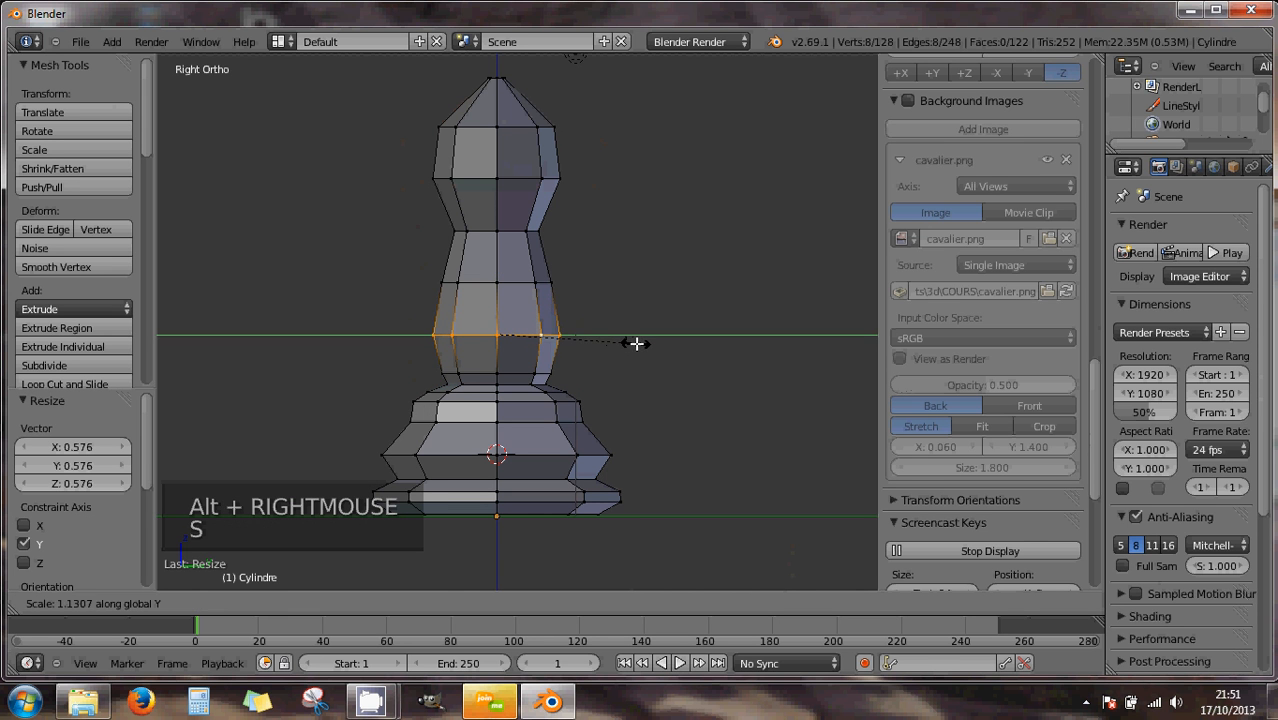
click(643, 343)
alt+right_click(516, 282)
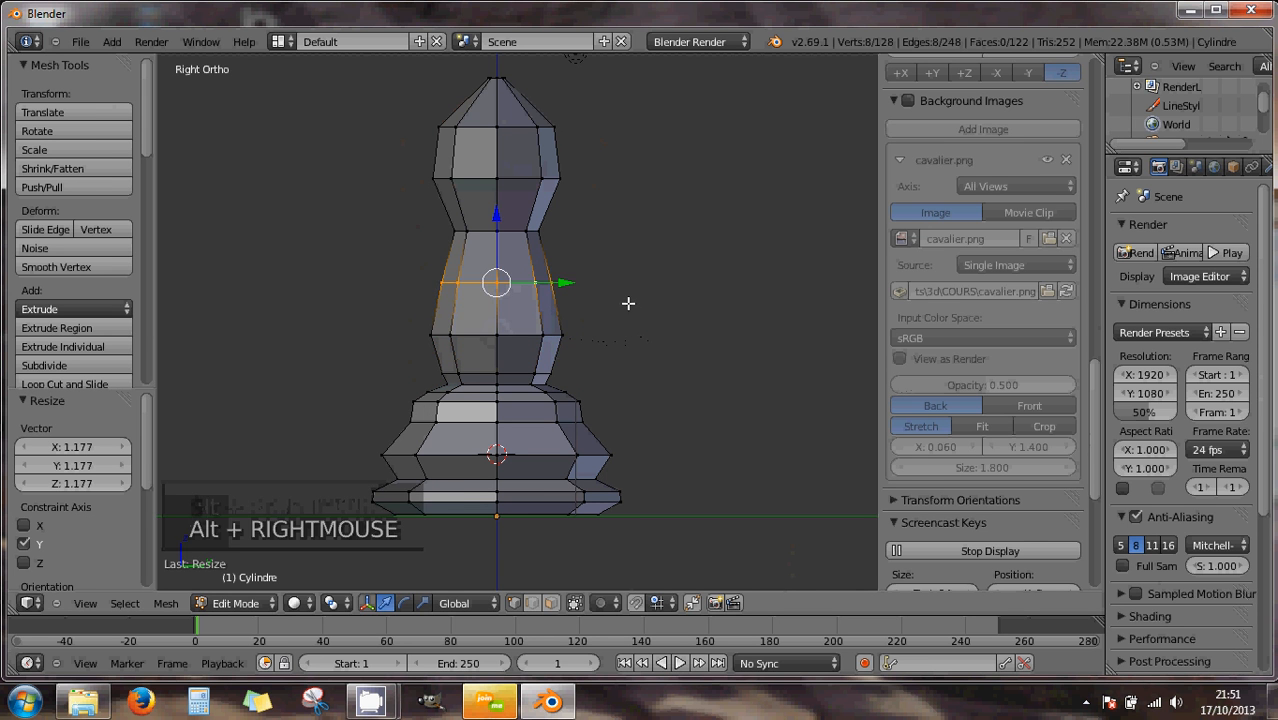
key(s)
key(y)
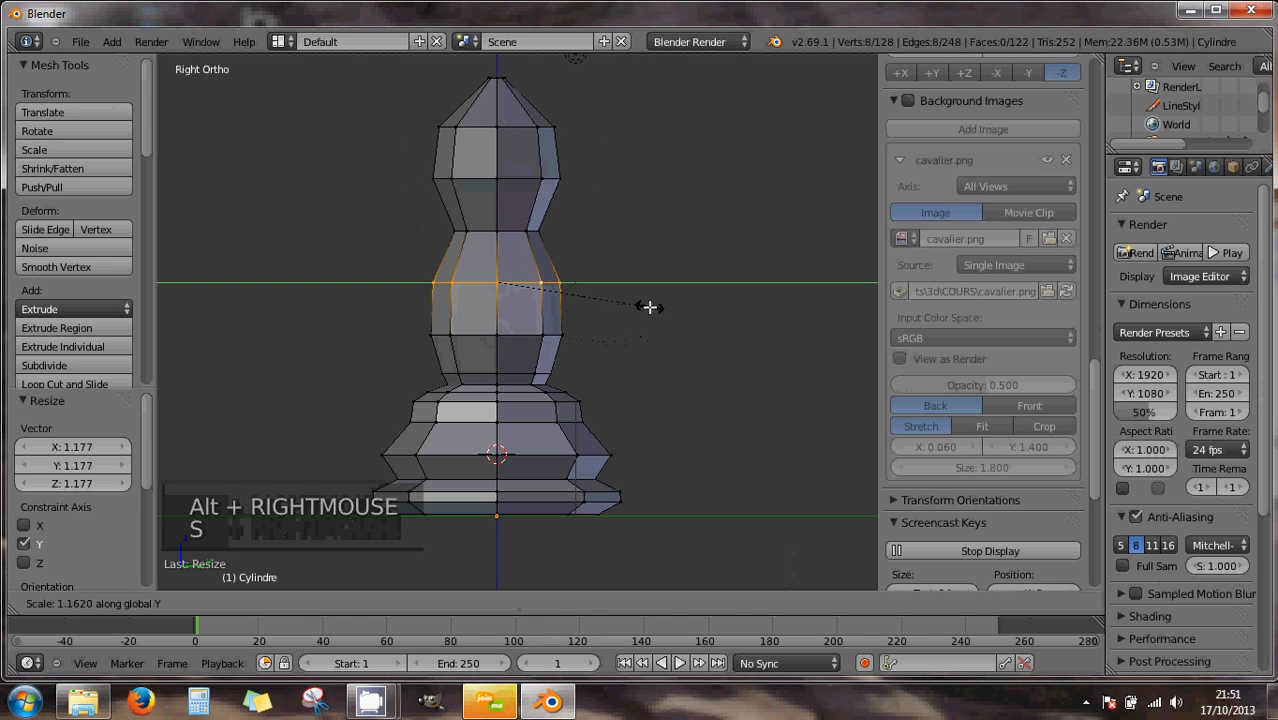
click(649, 307)
- Widen the lower chest loop further by scaling it 1.079 along Y
alt+right_click(560, 334)
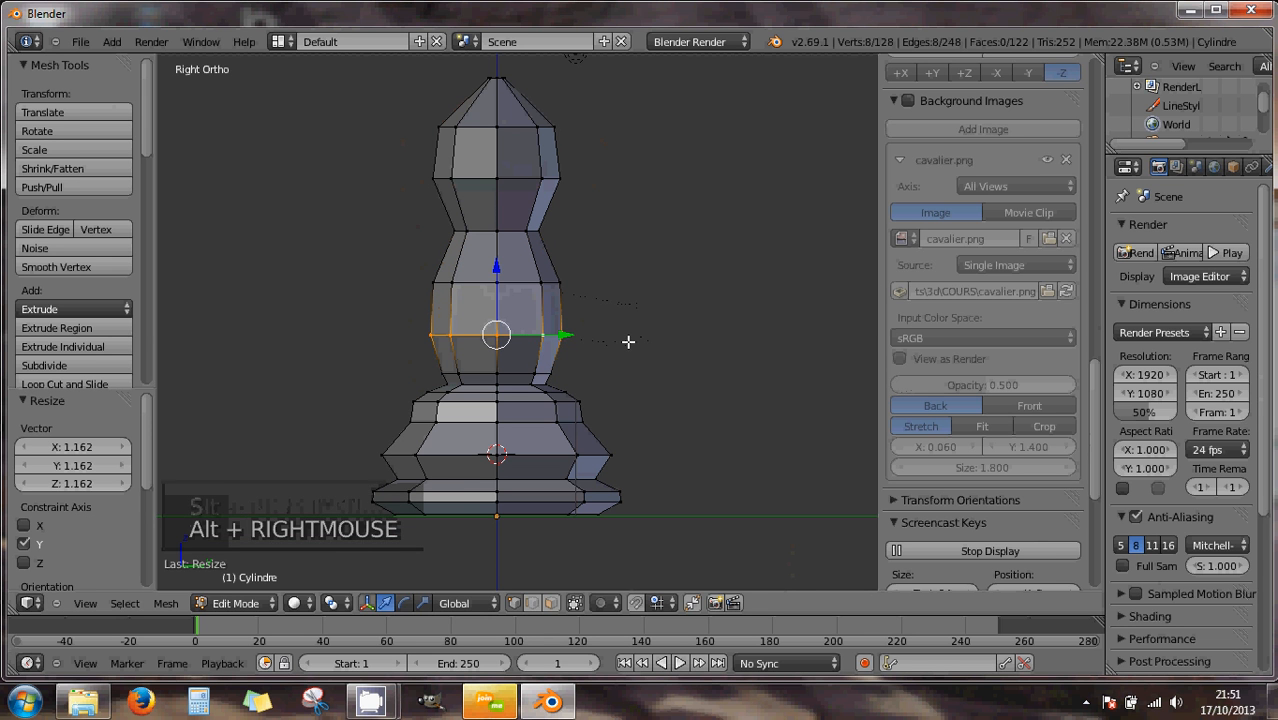
key(s)
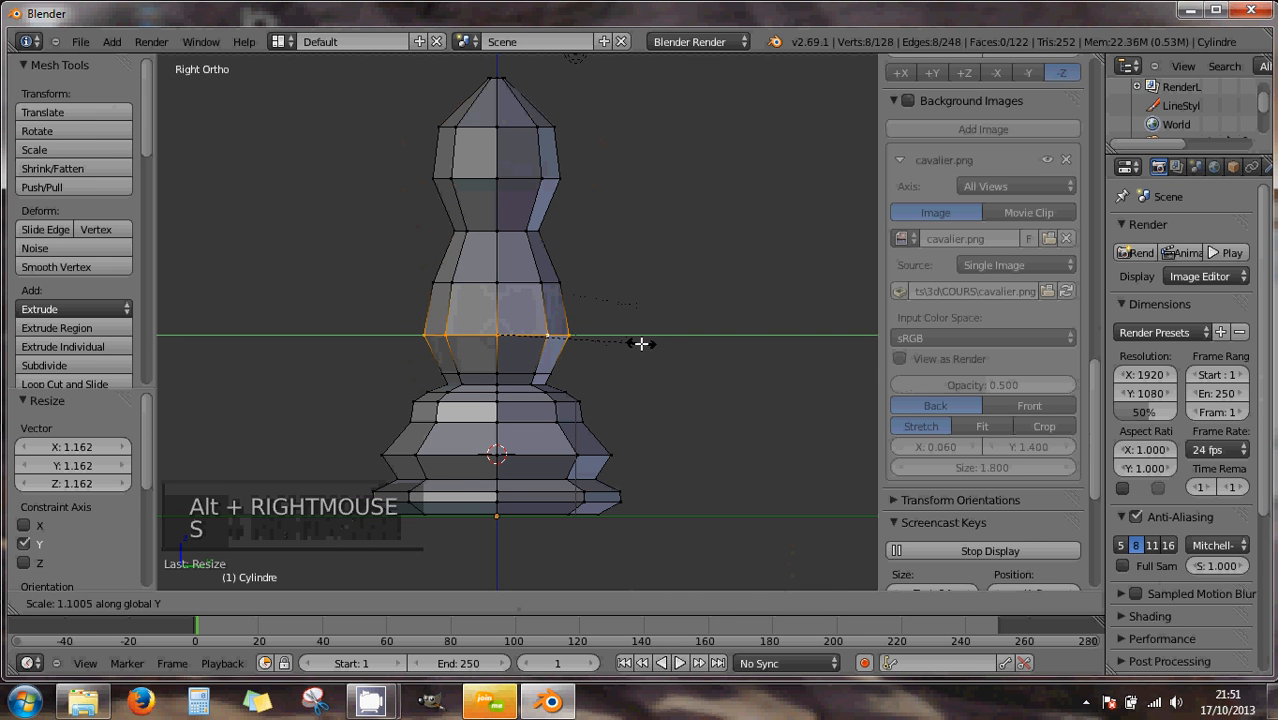
click(638, 343)
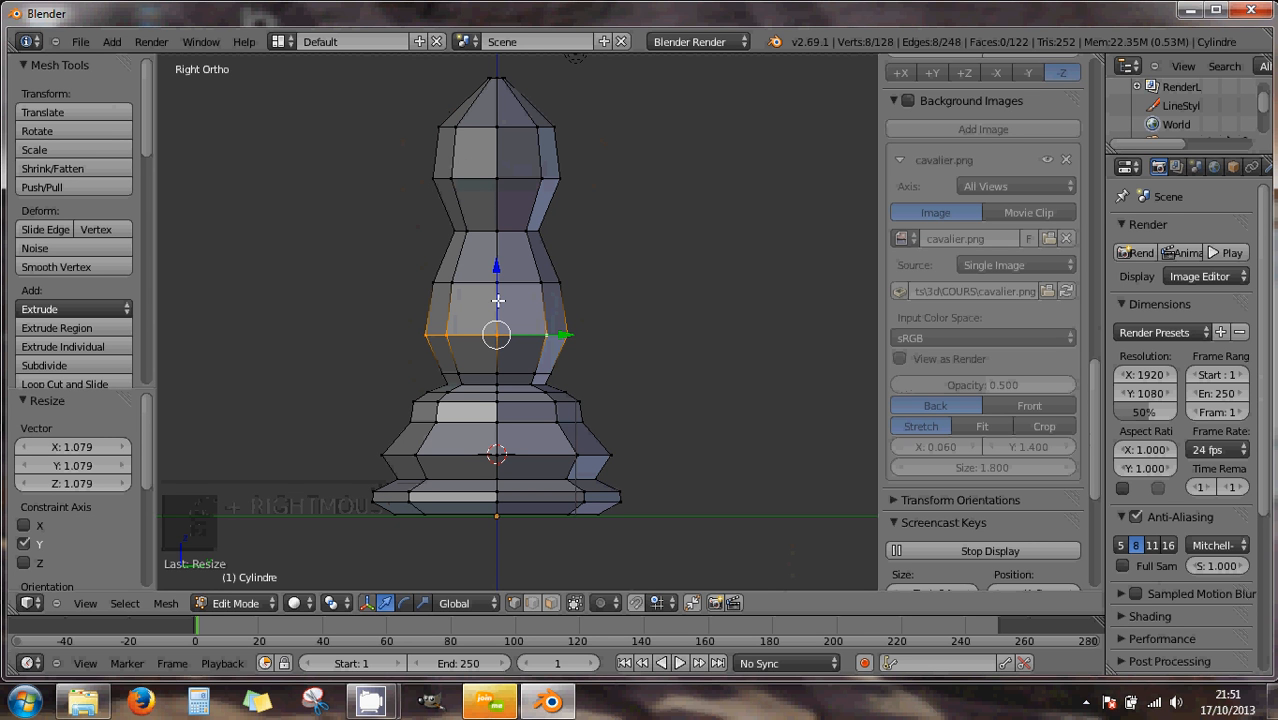
- Select the forehead and mouth-level loops of the head together and scale them 0.776 along Y
key(KP_1)
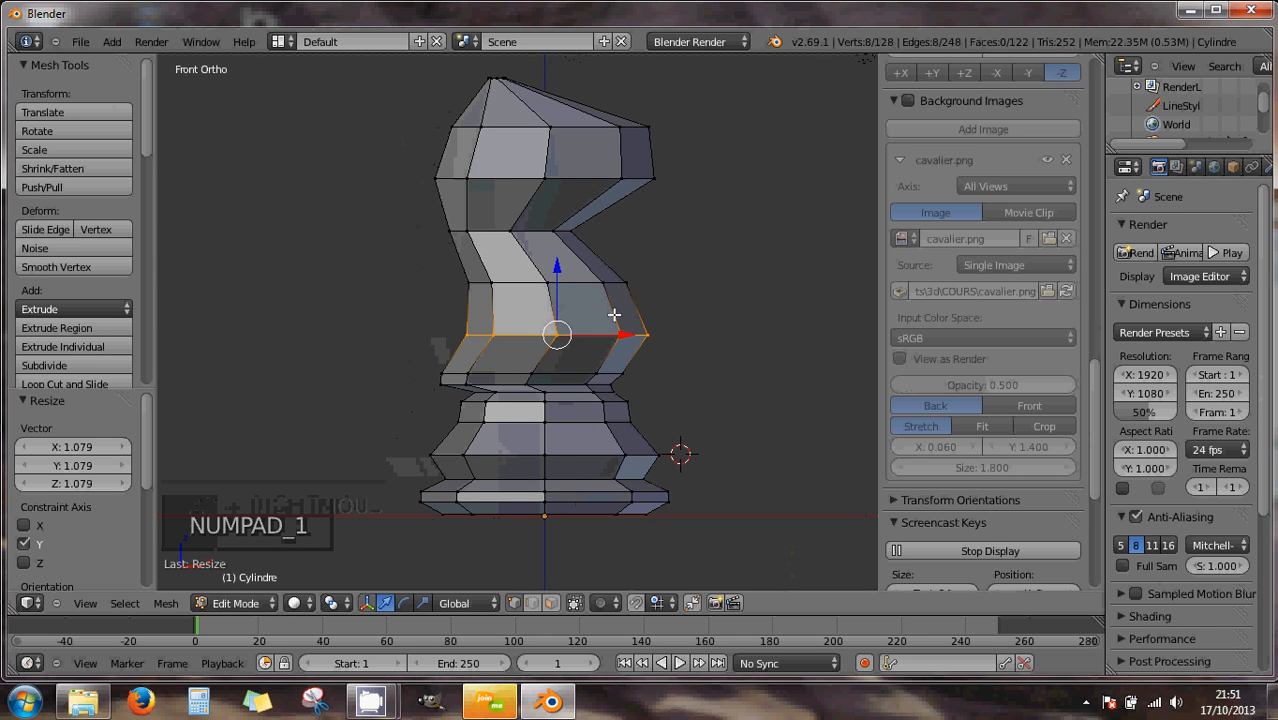
middle_drag(613, 314, 439, 331)
scroll(606, 315, down, 2)
scroll(606, 316, down, 1)
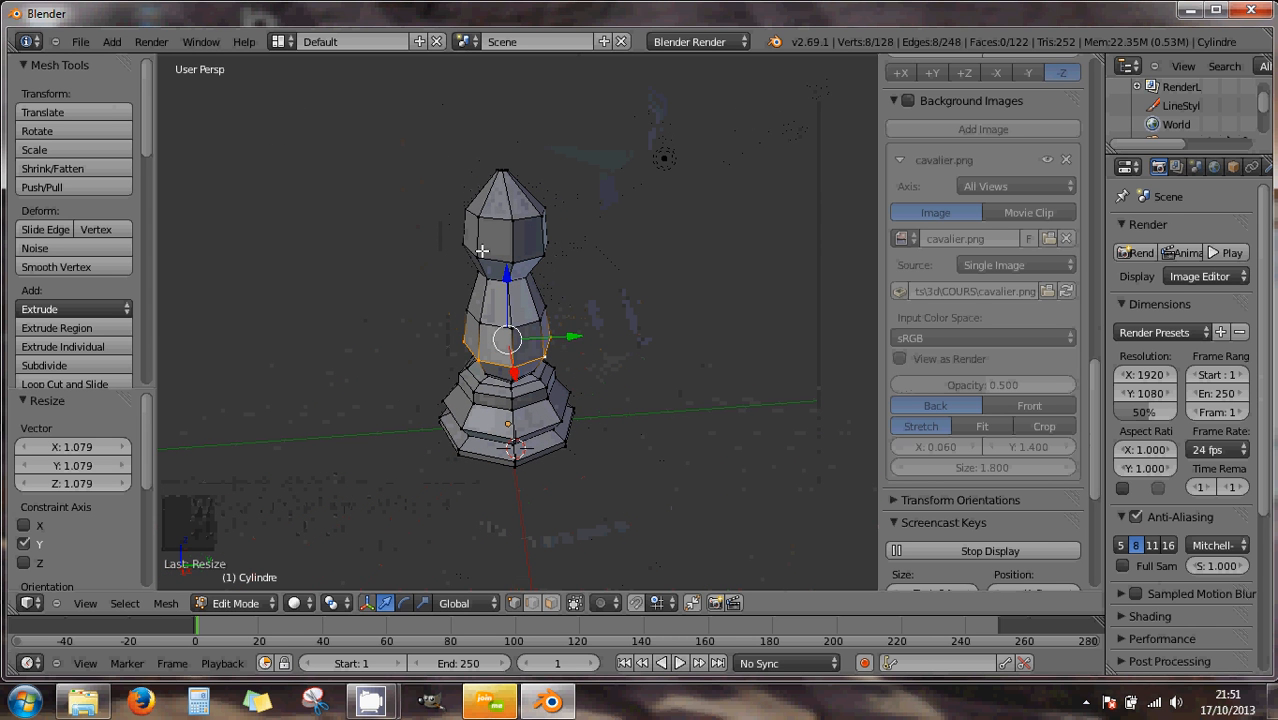
alt+right_click(495, 220)
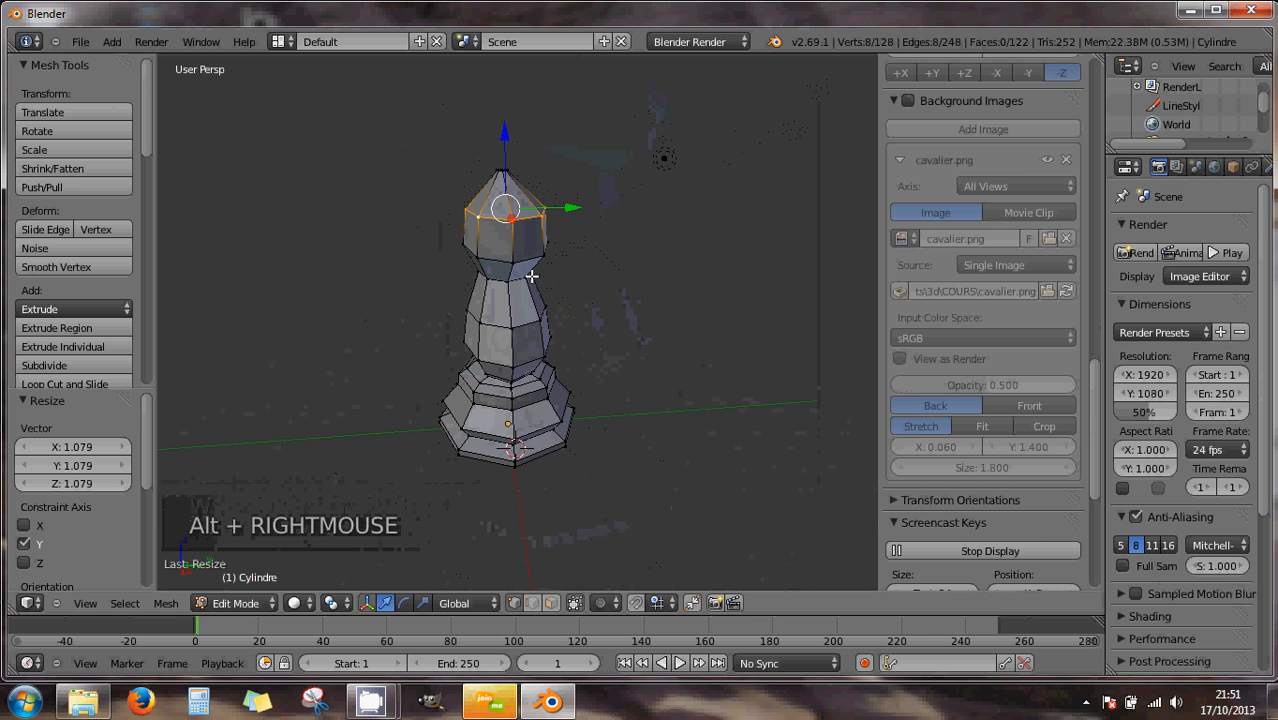
alt+shift+right_click(492, 258)
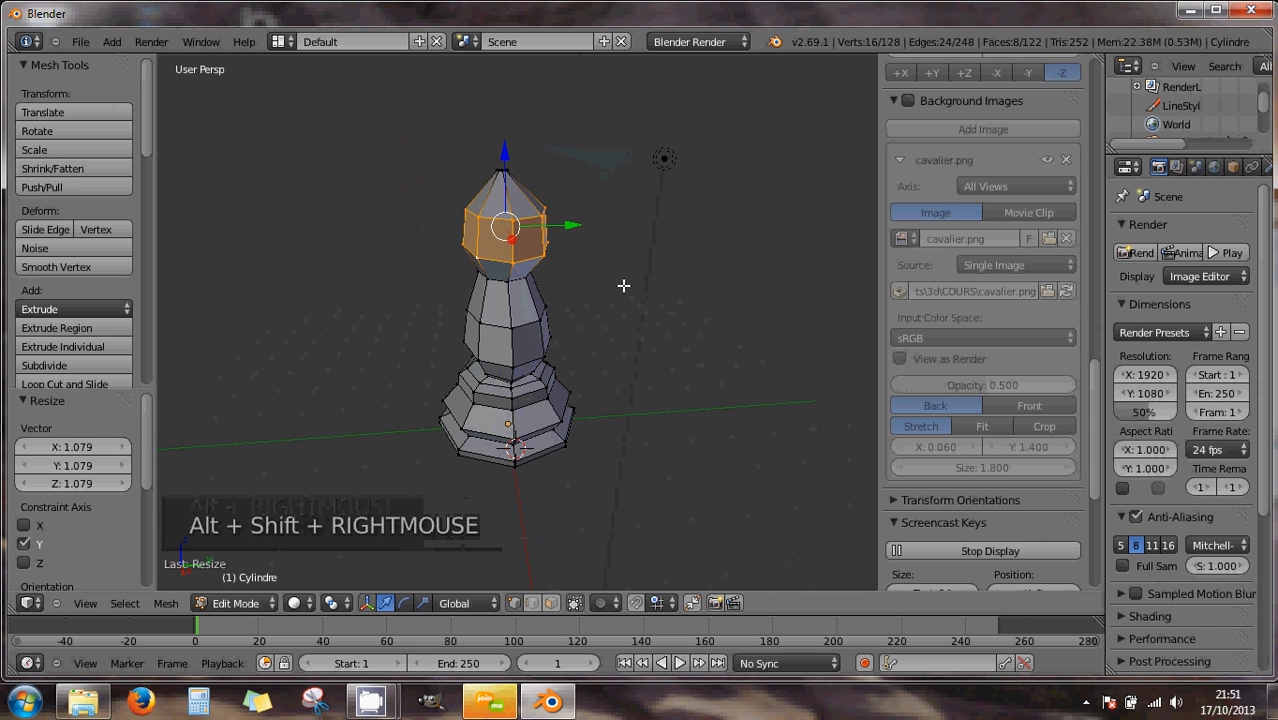
key(s)
key(y)
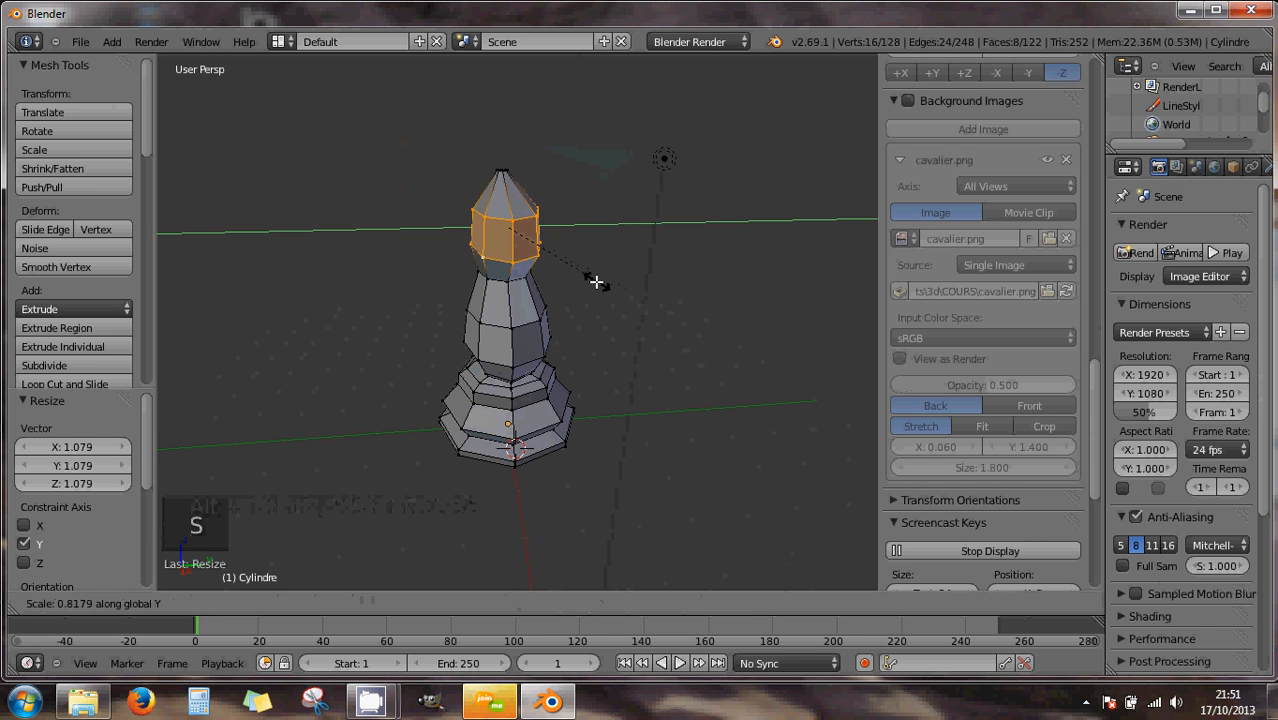
click(593, 279)
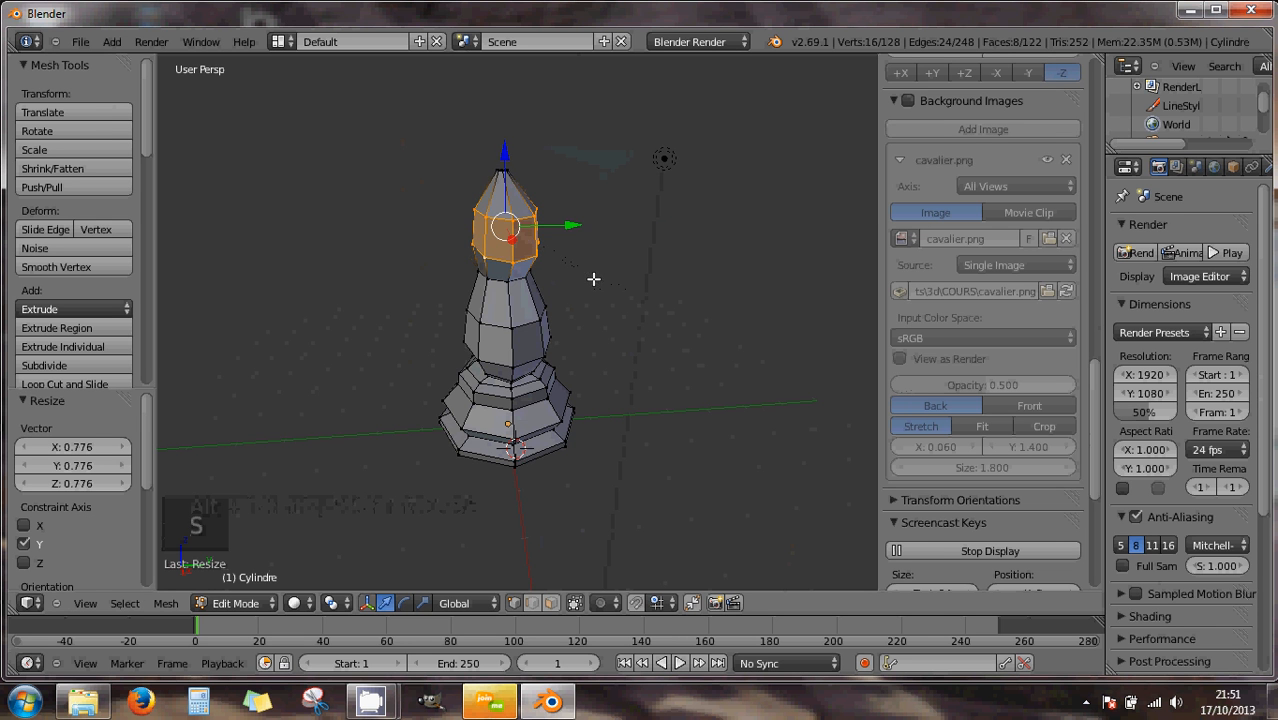
- Select the four vertices flanking the back edge at chest height and scale them 0.721 along Y
middle_drag(593, 279, 261, 291)
middle_drag(524, 311, 459, 315)
middle_drag(542, 317, 362, 297)
scroll(470, 327, up, 3)
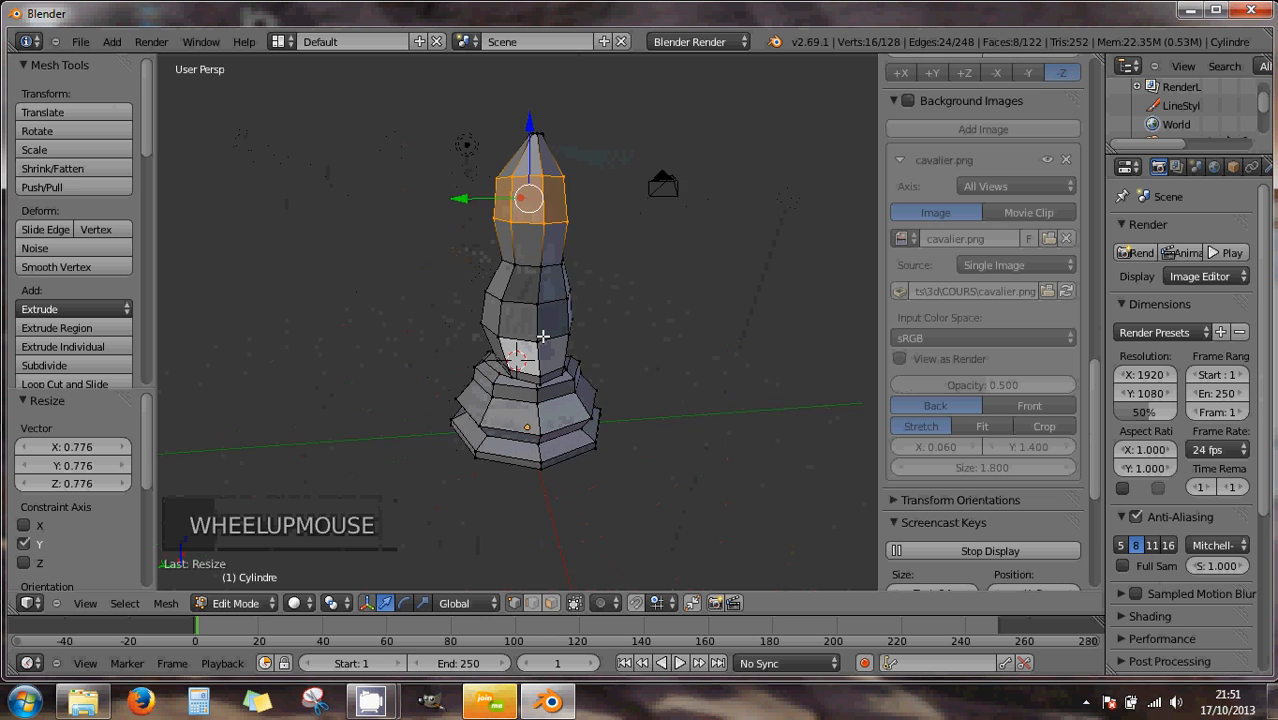
right_click(492, 288)
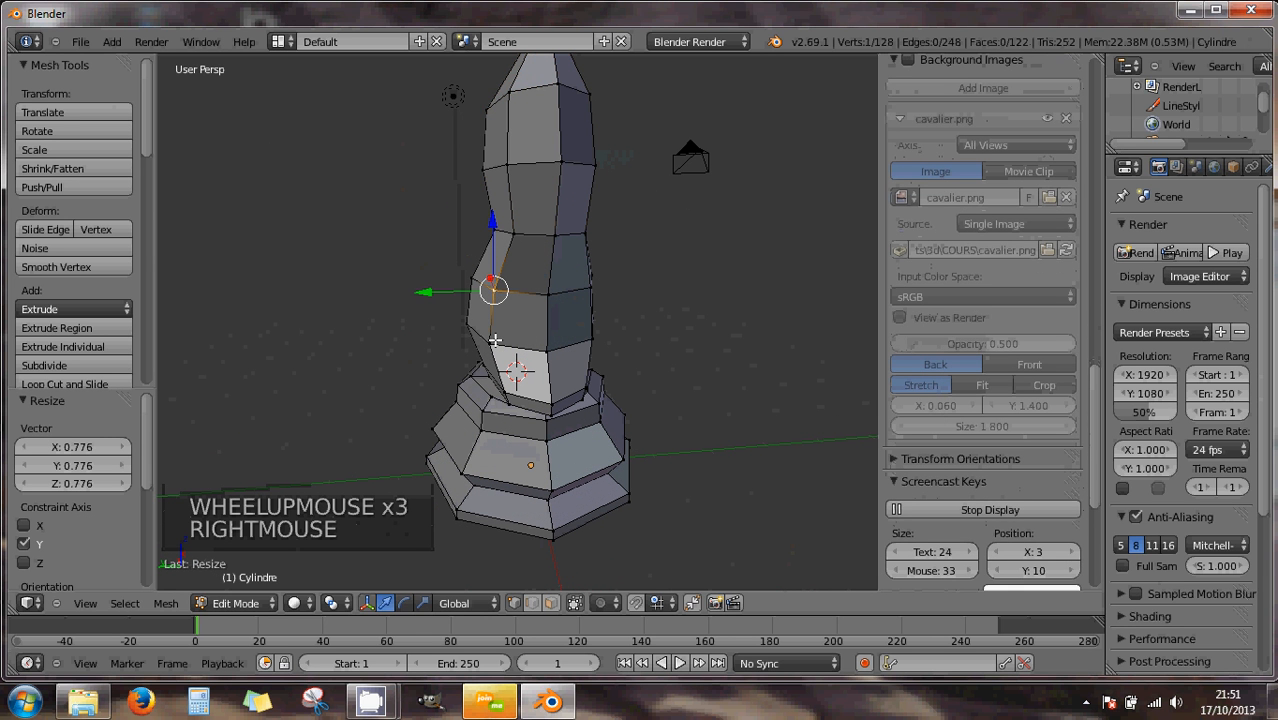
shift+right_click(492, 343)
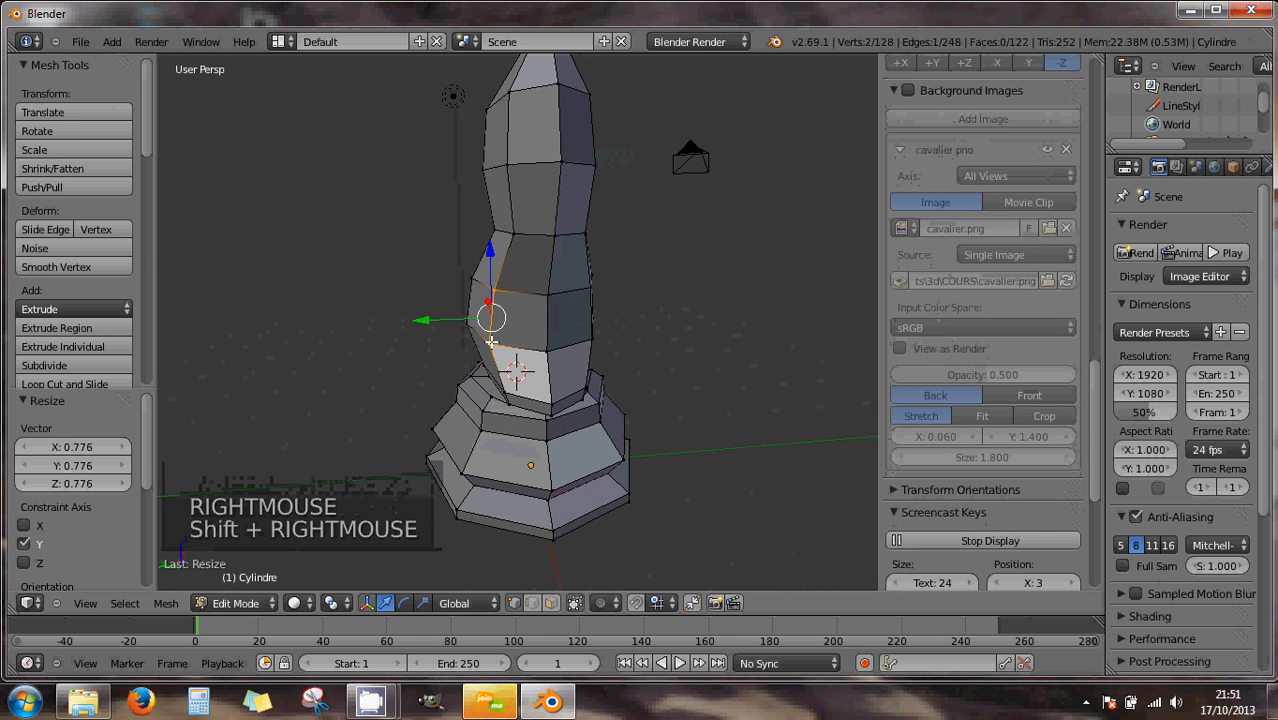
shift+right_click(588, 289)
middle_drag(591, 339, 505, 327)
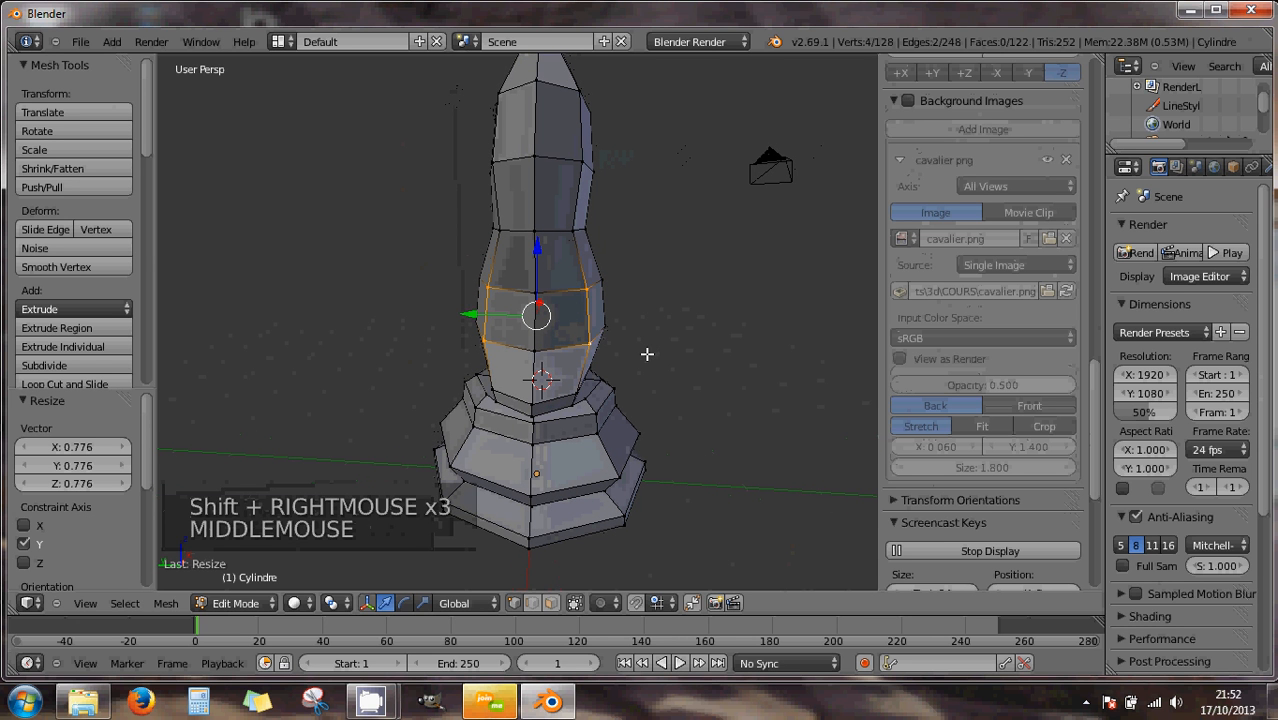
key(s)
key(s)
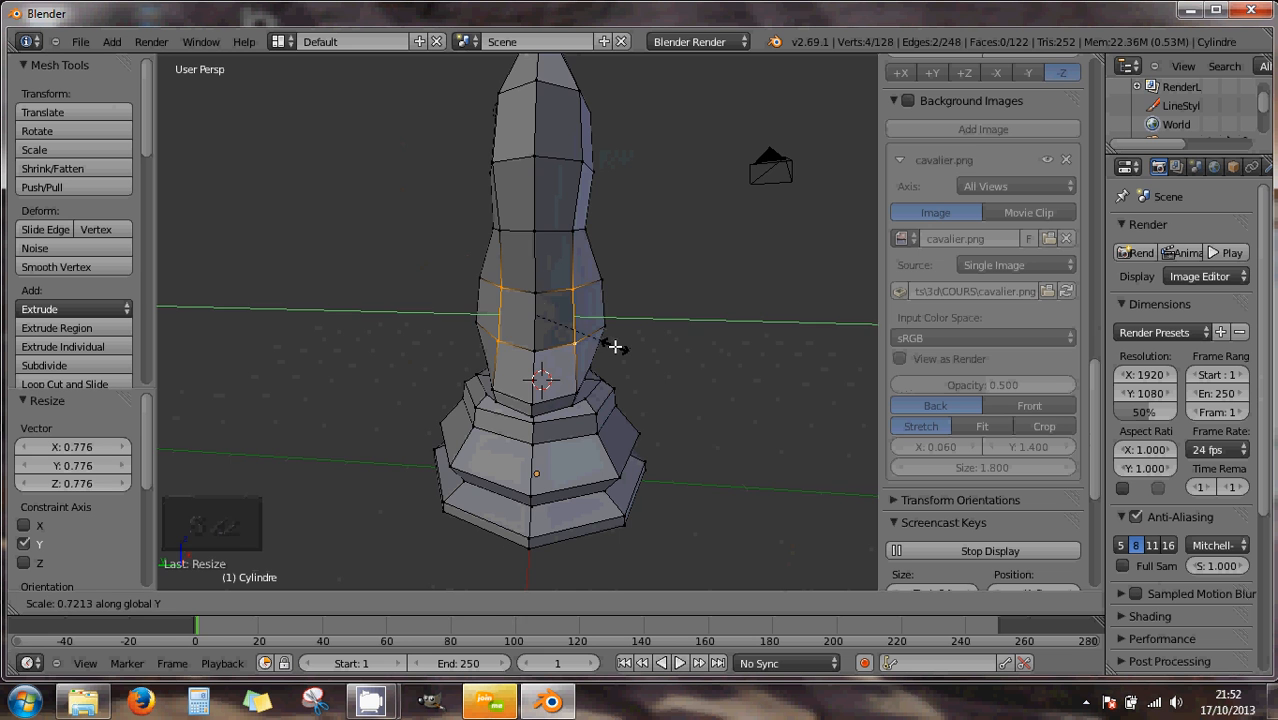
click(614, 343)
- Examine the narrowed knight's overall shape from the front orthographic view and from several angles around it
middle_drag(525, 330, 673, 320)
scroll(677, 338, down, 1)
middle_drag(537, 316, 575, 316)
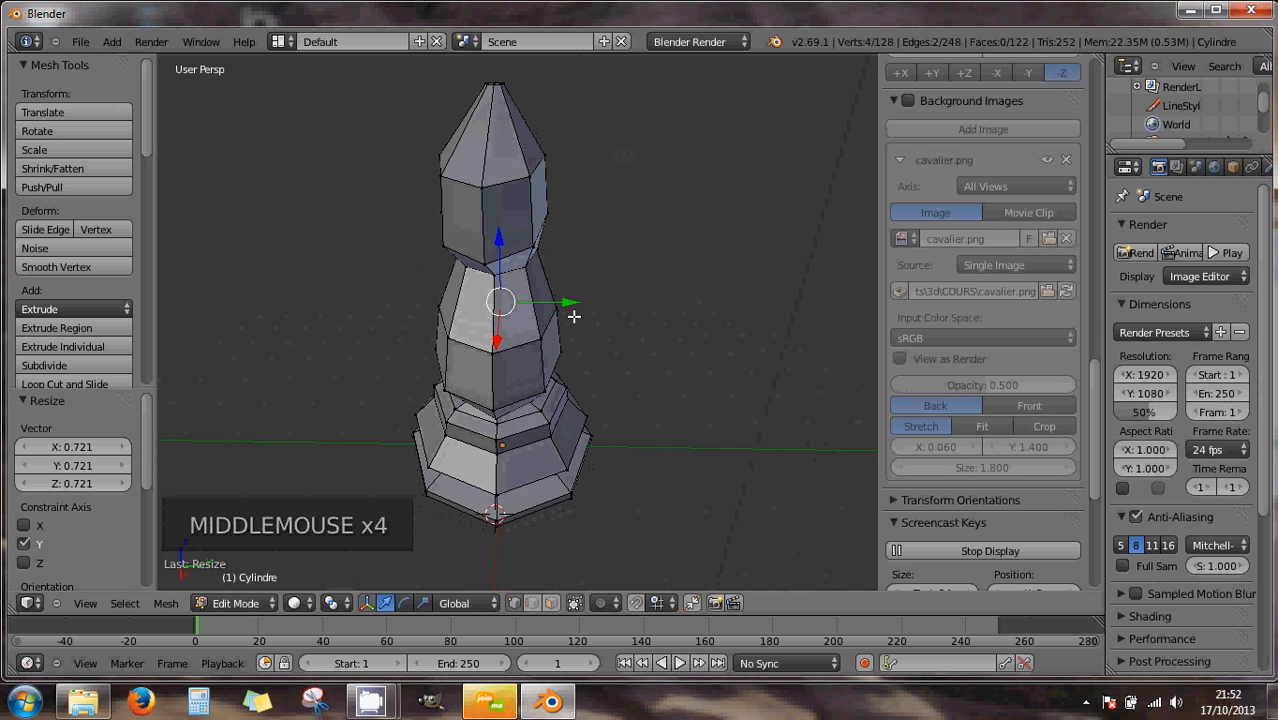
key(KP_1)
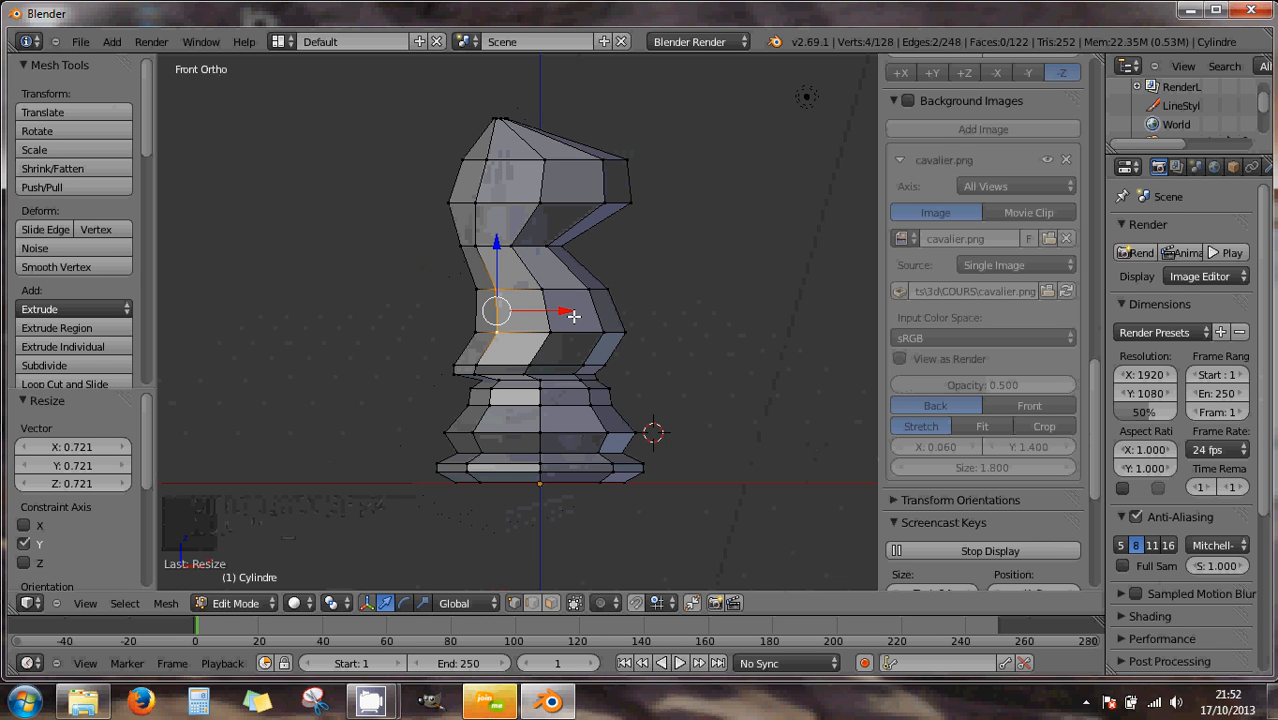
middle_drag(621, 314, 670, 331)
scroll(699, 143, down, 3)
scroll(635, 328, down, 1)
mouse_move(570, 323)
middle_down()
mouse_move(585, 294)
mouse_move(625, 305)
mouse_move(555, 310)
middle_up()
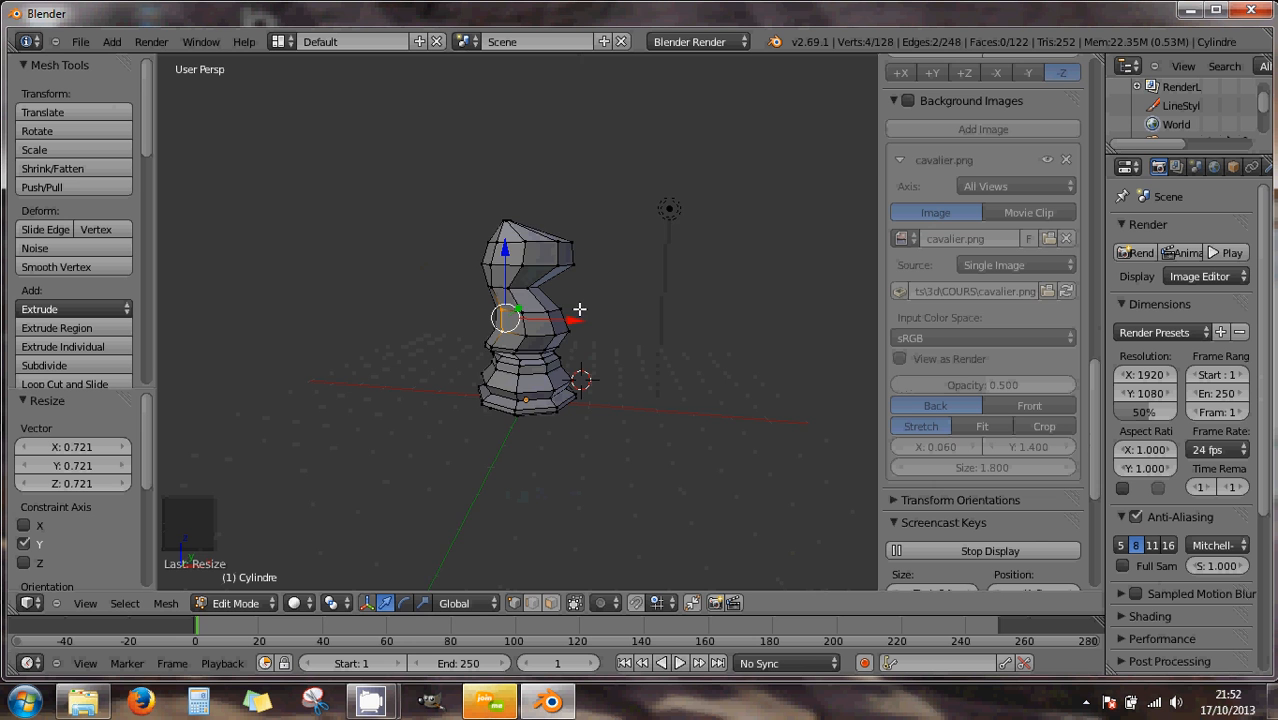
middle_drag(579, 310, 452, 310)
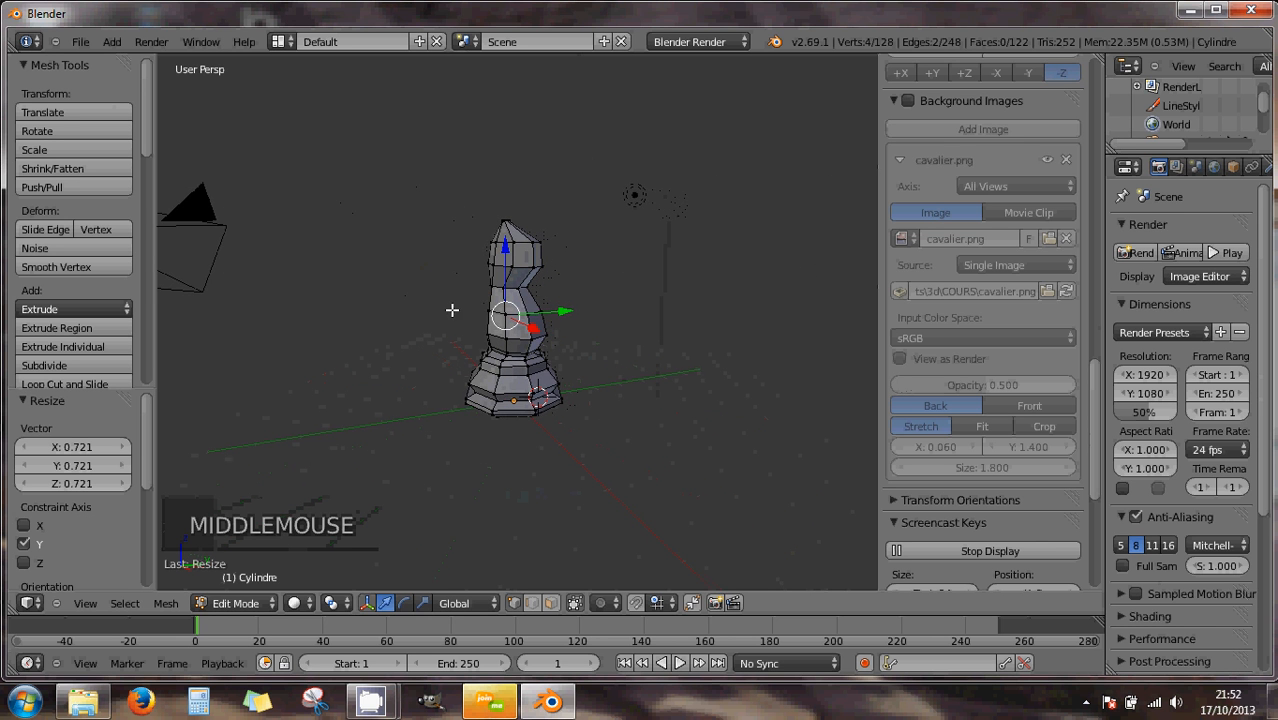
- Inspect the knight's head and neck at close range from the side and behind, with the mouth-level head loop selected
scroll(477, 306, up, 2)
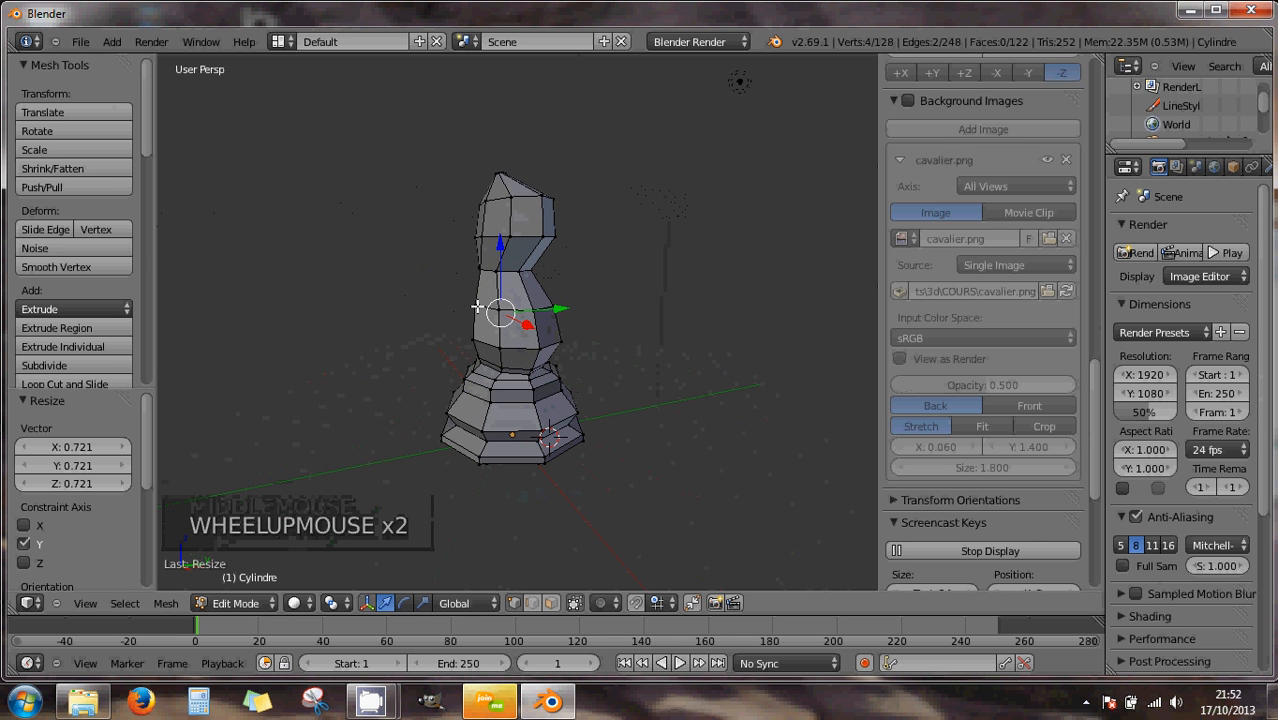
middle_drag(477, 306, 591, 326)
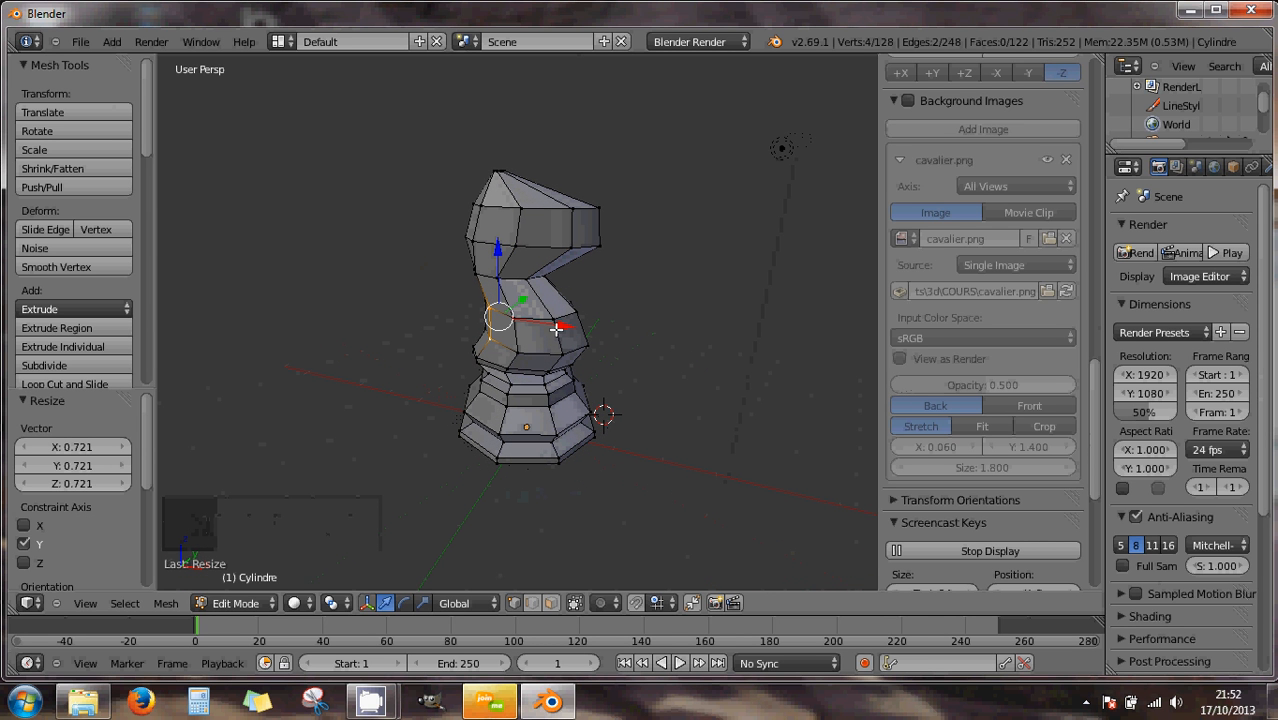
middle_drag(556, 330, 598, 275)
alt+right_click(552, 245)
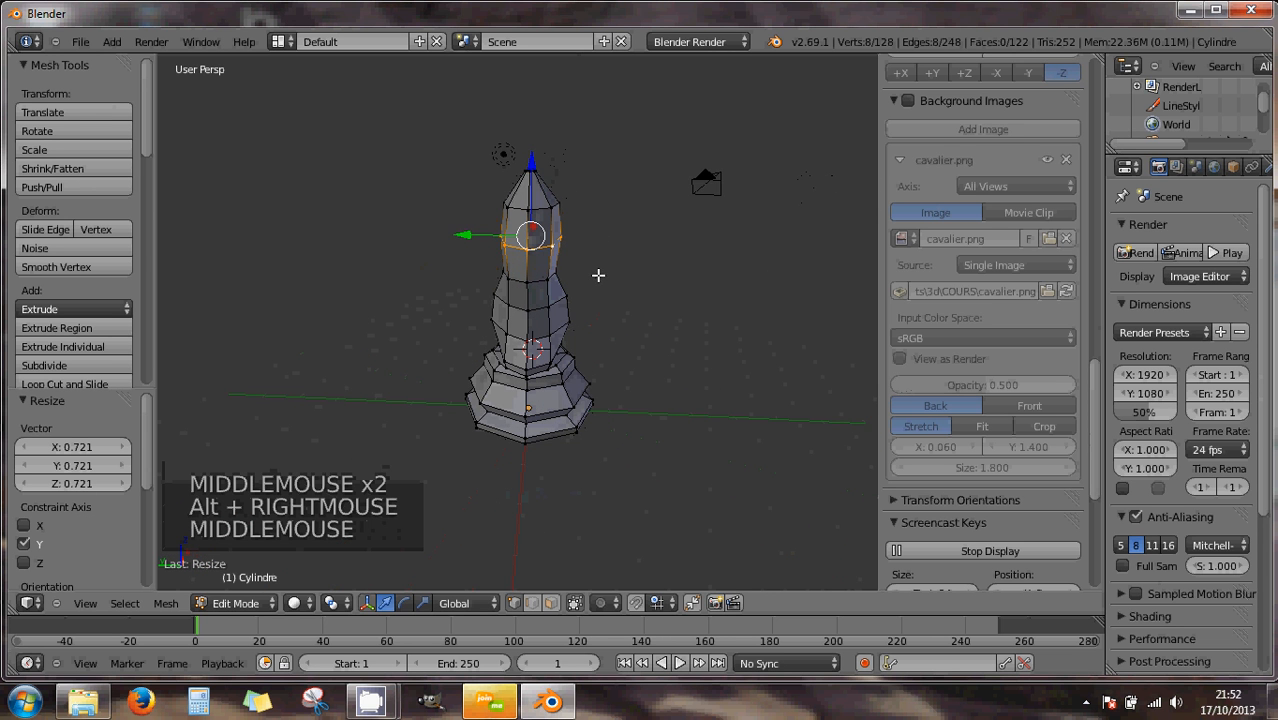
scroll(604, 265, up, 3)
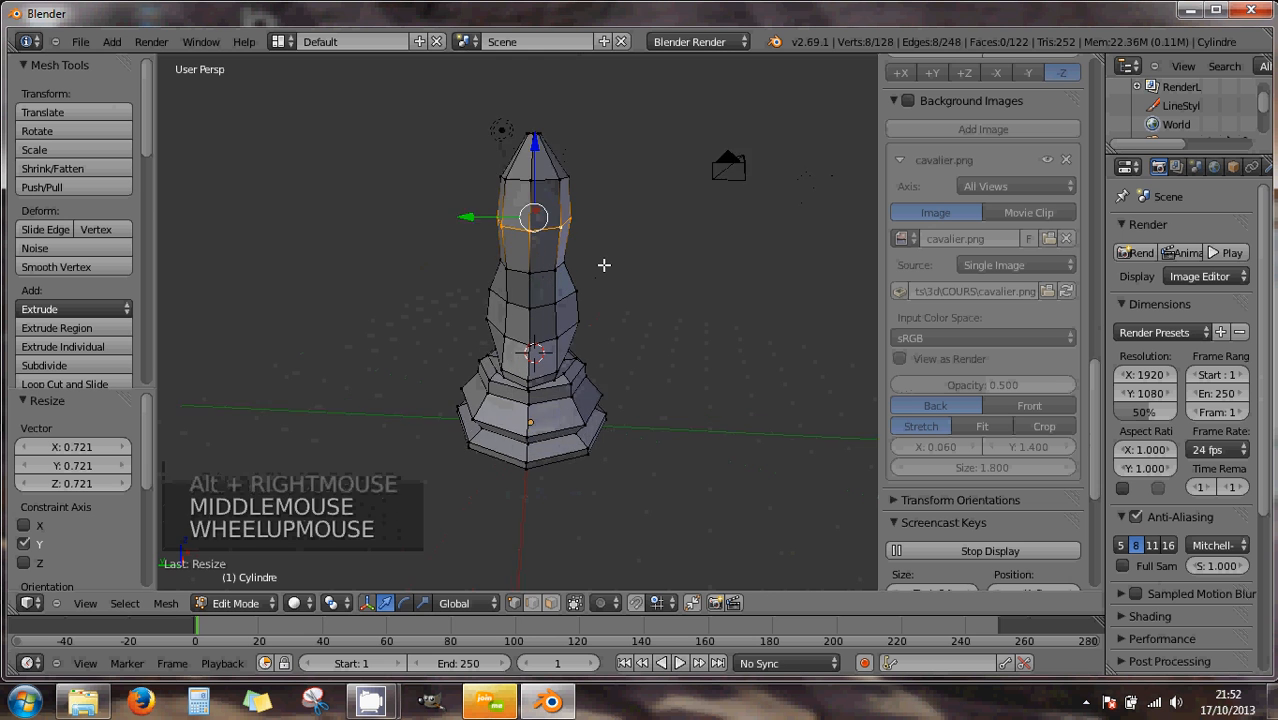
middle_drag(568, 183, 594, 196)
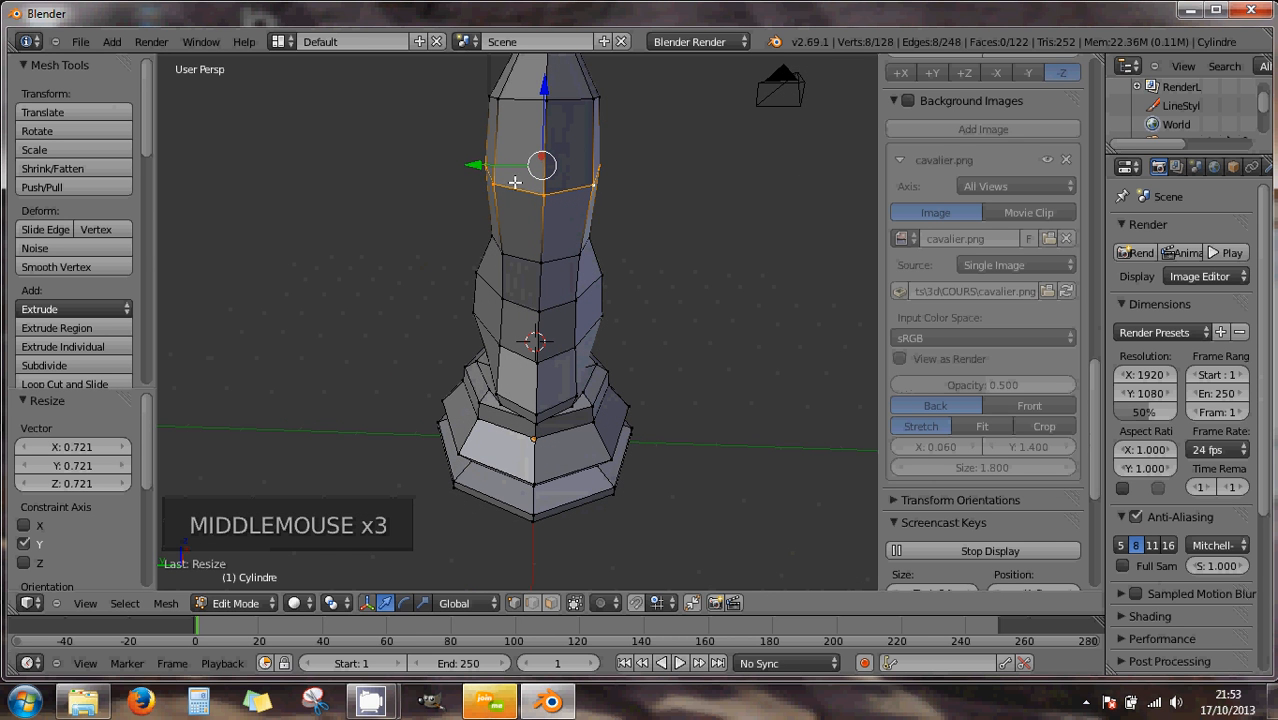
scroll(514, 181, down, 1)
middle_drag(567, 247, 545, 220)
middle_drag(605, 152, 514, 194)
- Select the two neck vertices flanking the back ridge and scale them 0.491 along Y
right_click(538, 258)
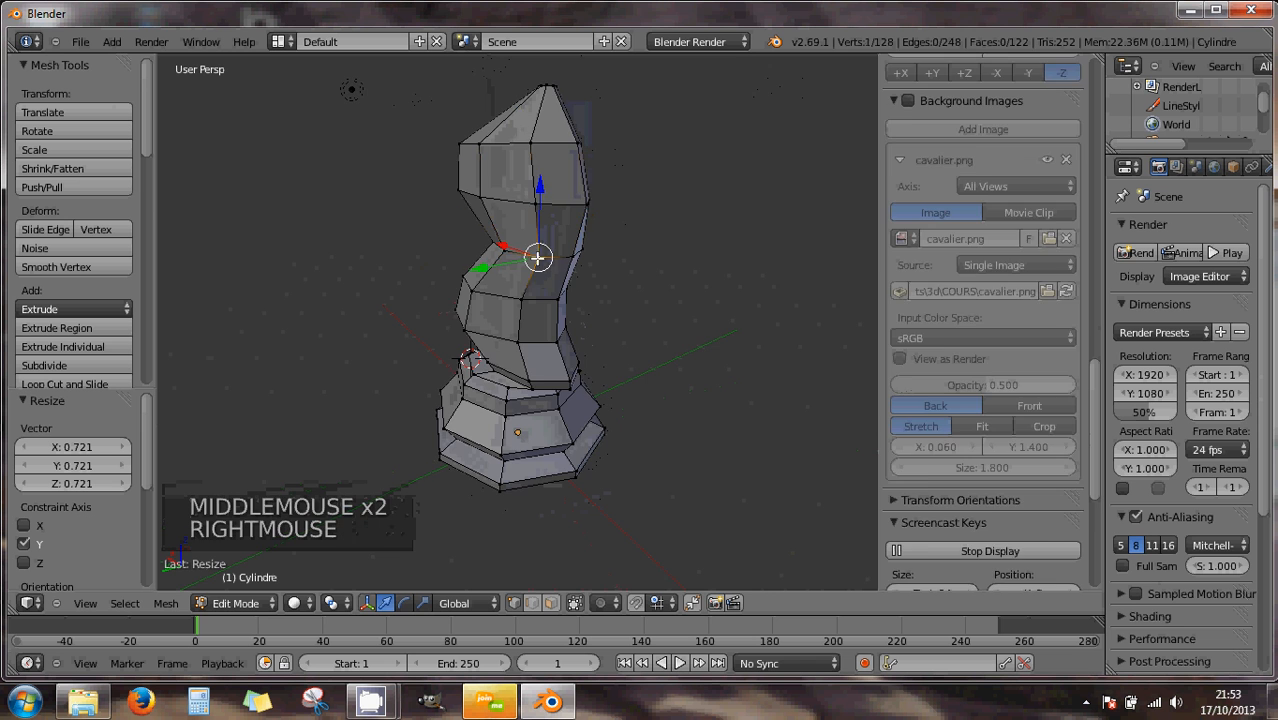
middle_drag(533, 257, 561, 271)
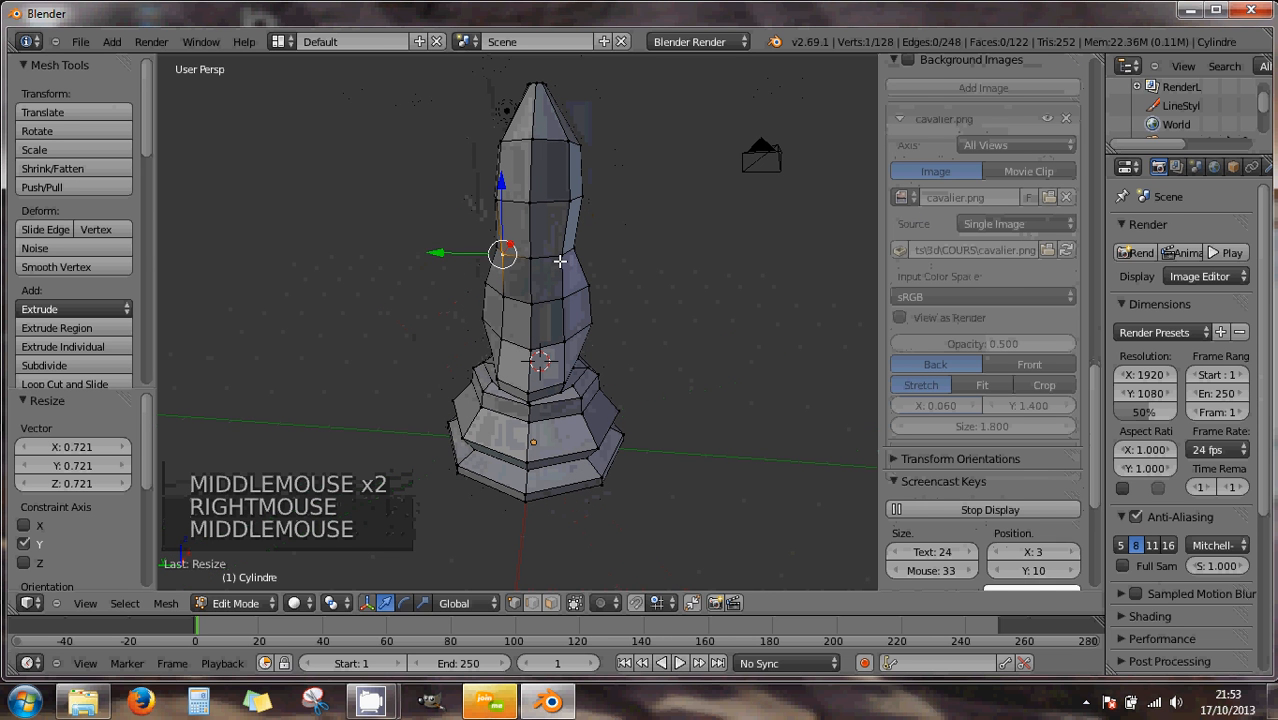
shift+right_click(560, 261)
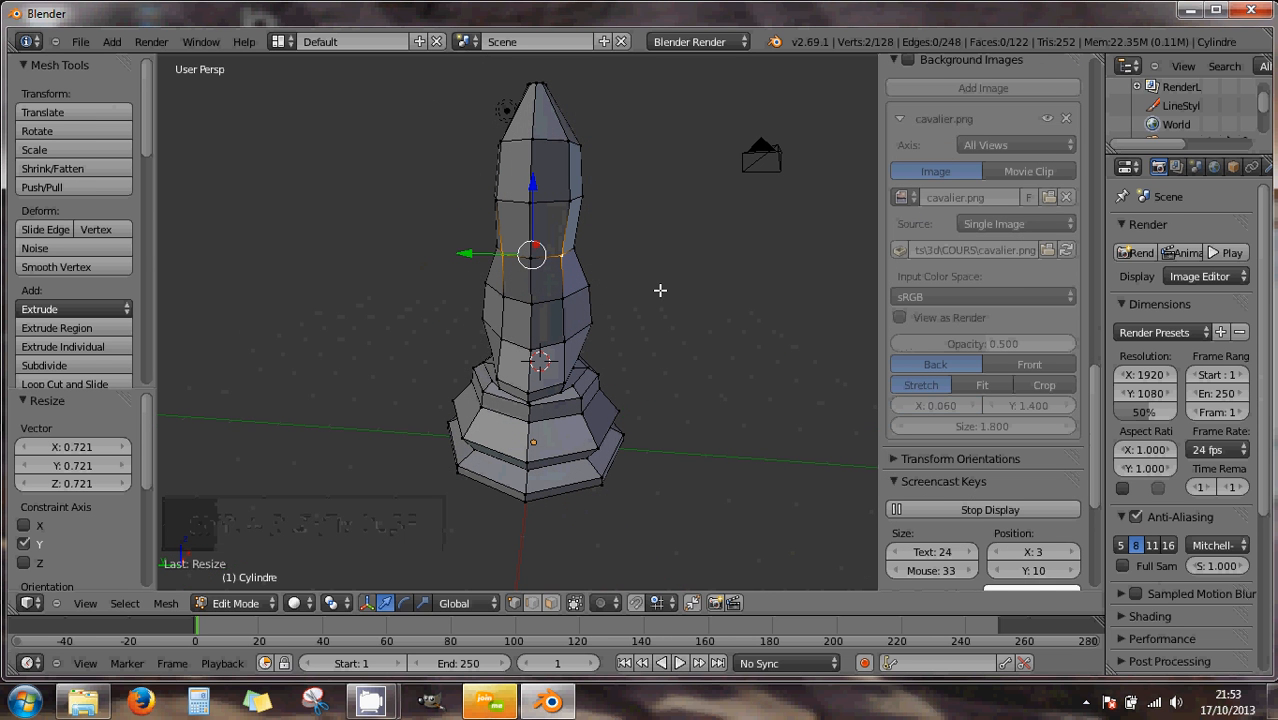
key(s)
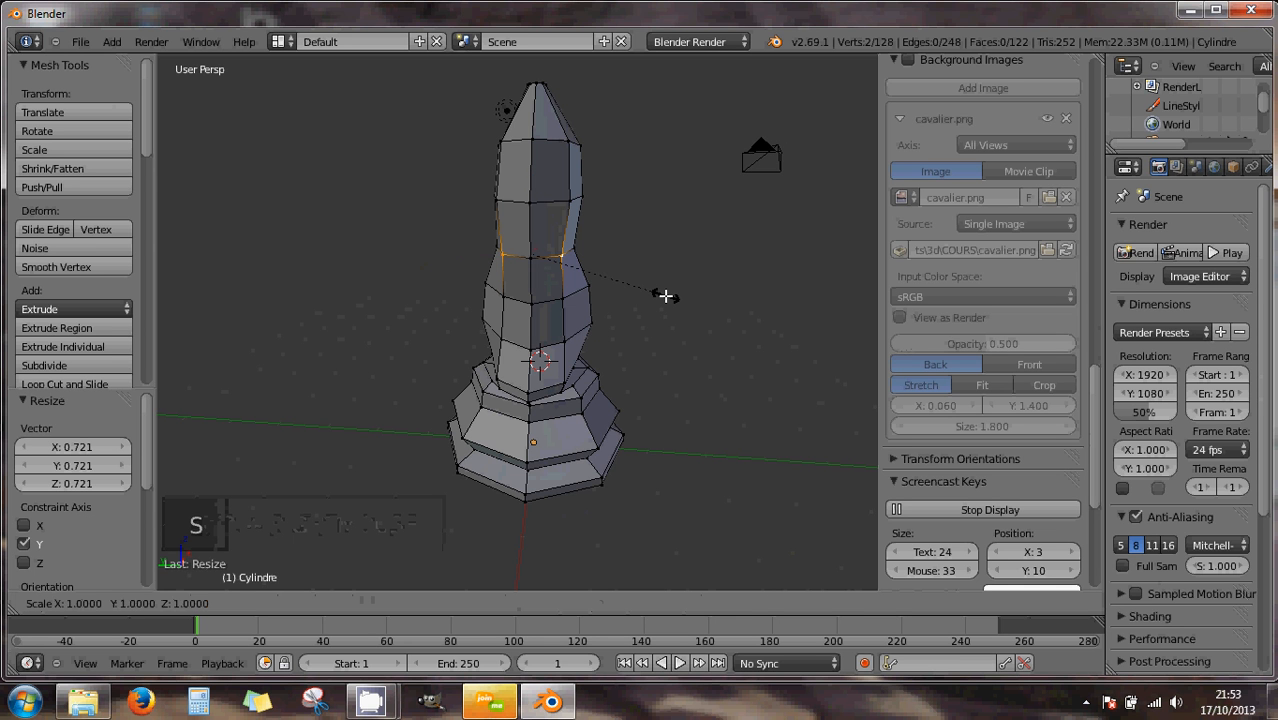
key(y)
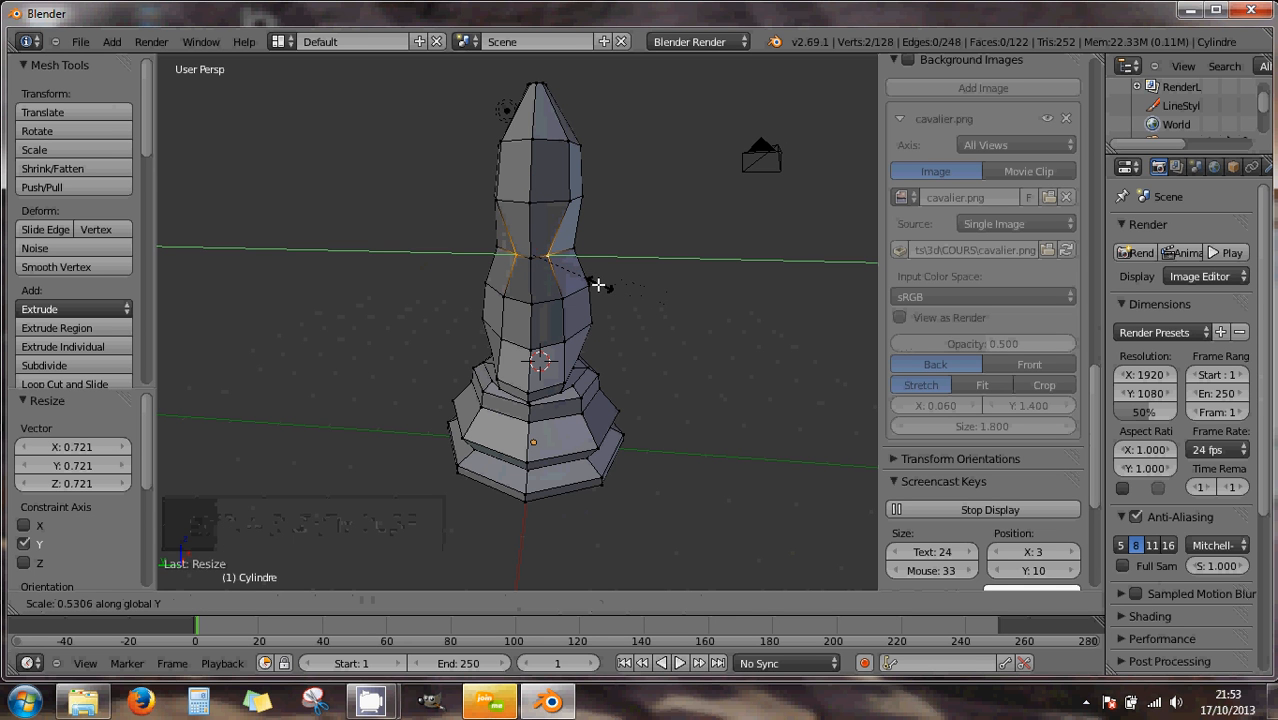
click(565, 281)
- Widen the same pair of neck vertices by scaling them 1.295 along Y
middle_drag(562, 280, 674, 277)
middle_drag(591, 266, 480, 266)
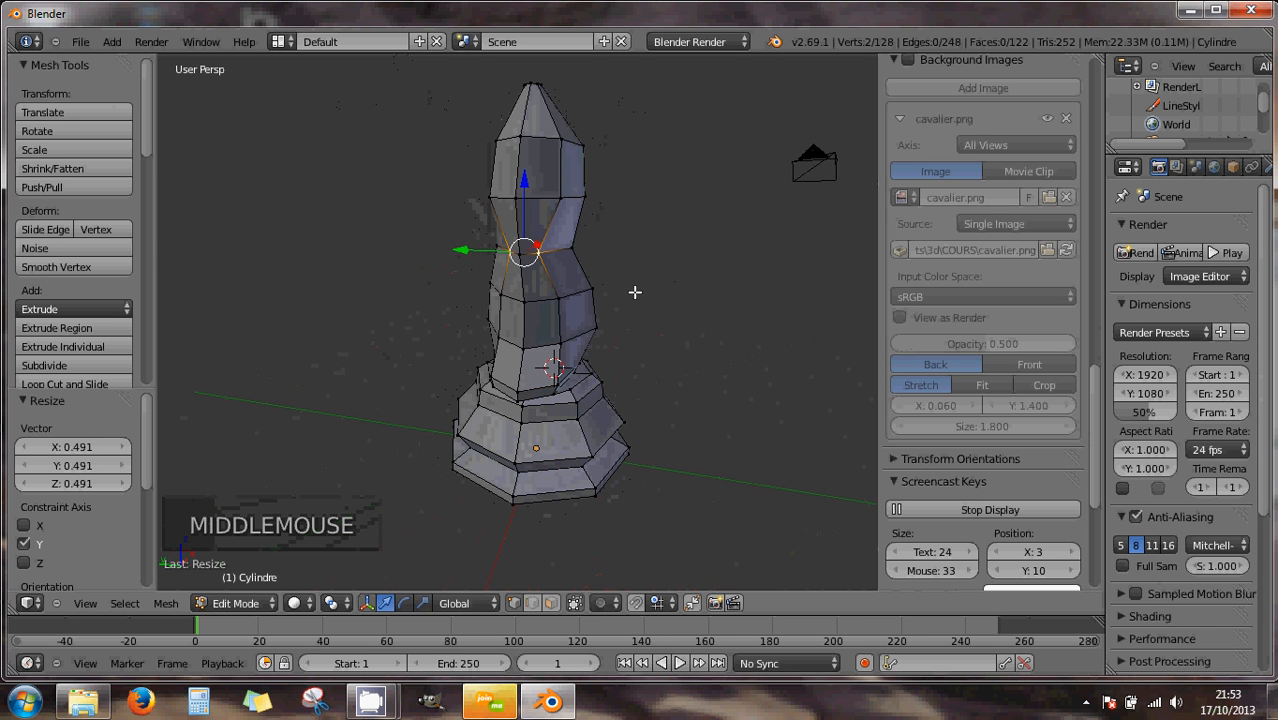
key(s)
key(s)
click(669, 296)
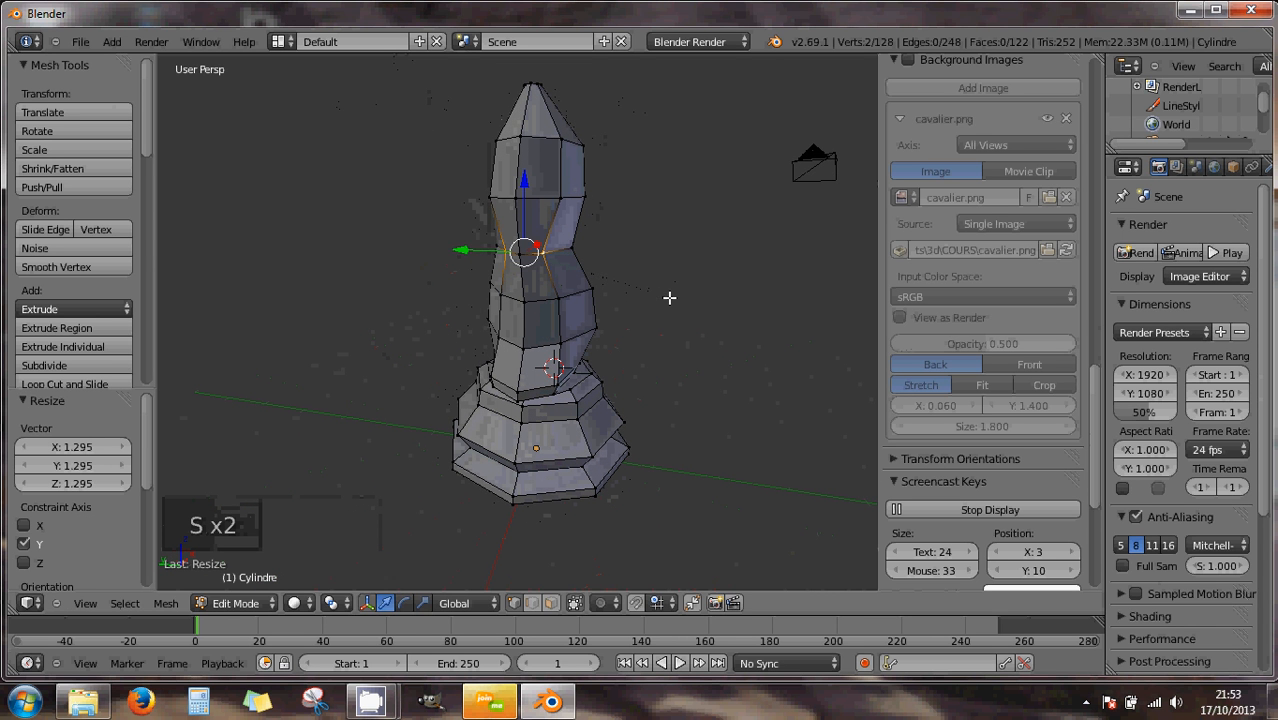
- Select the single ridge vertex at the back of the neck loop and shift it -0.171 along X
middle_drag(666, 285, 521, 264)
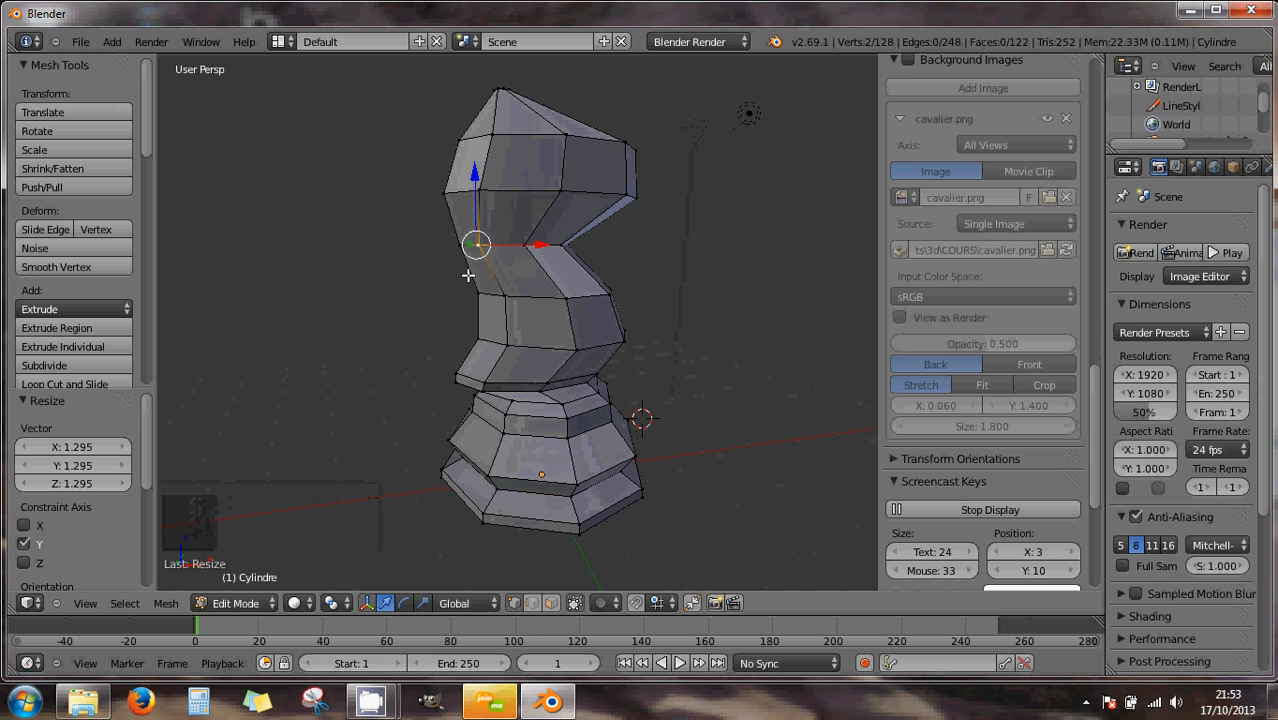
middle_drag(476, 272, 591, 272)
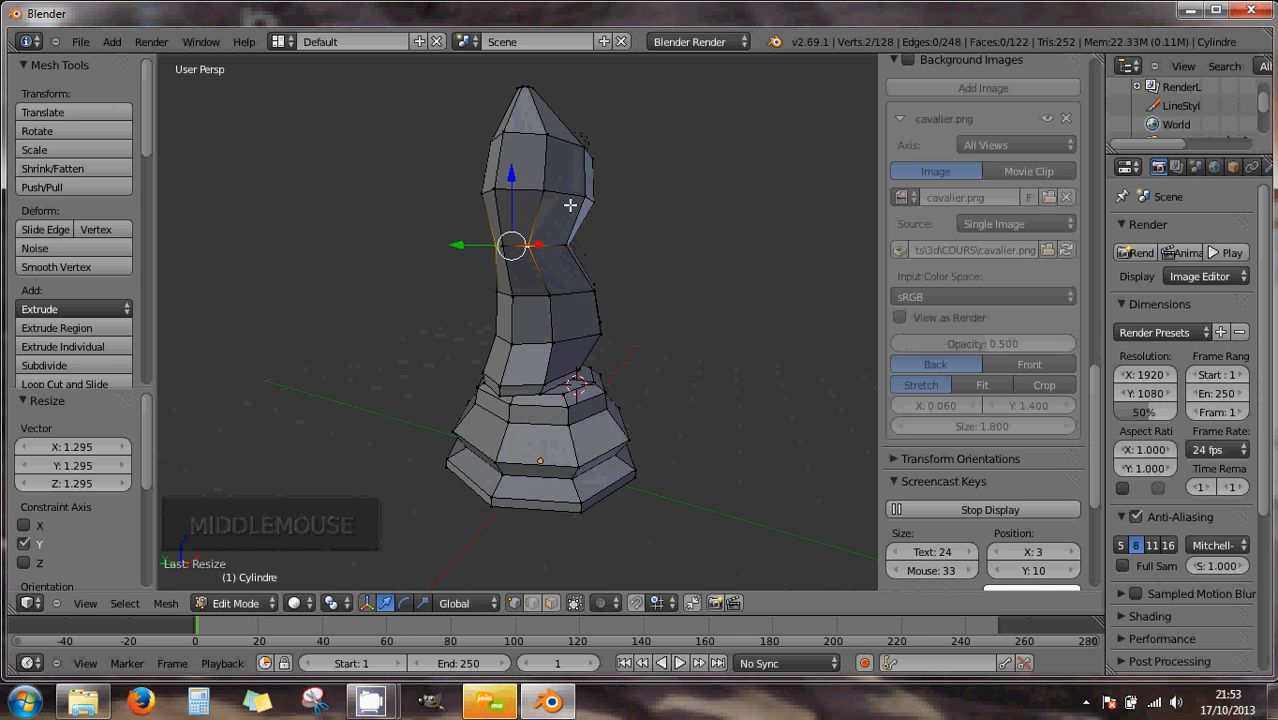
middle_drag(537, 246, 468, 249)
scroll(476, 246, up, 2)
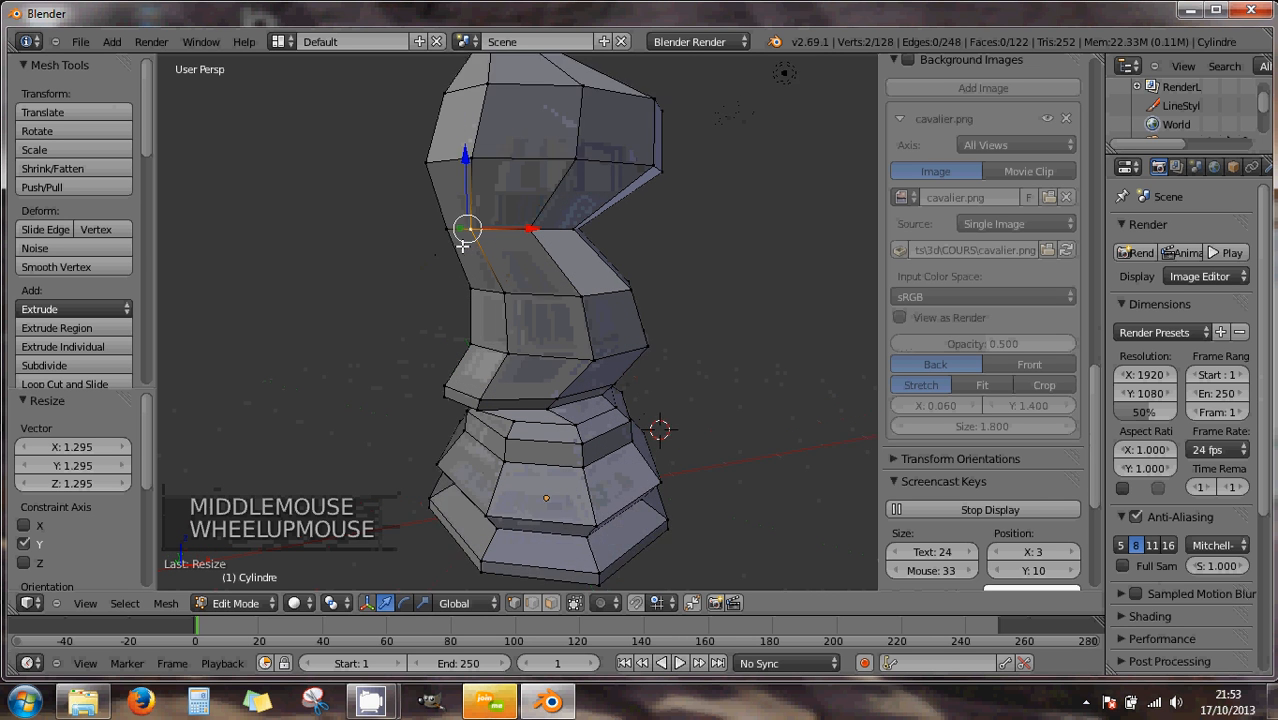
right_click(428, 207)
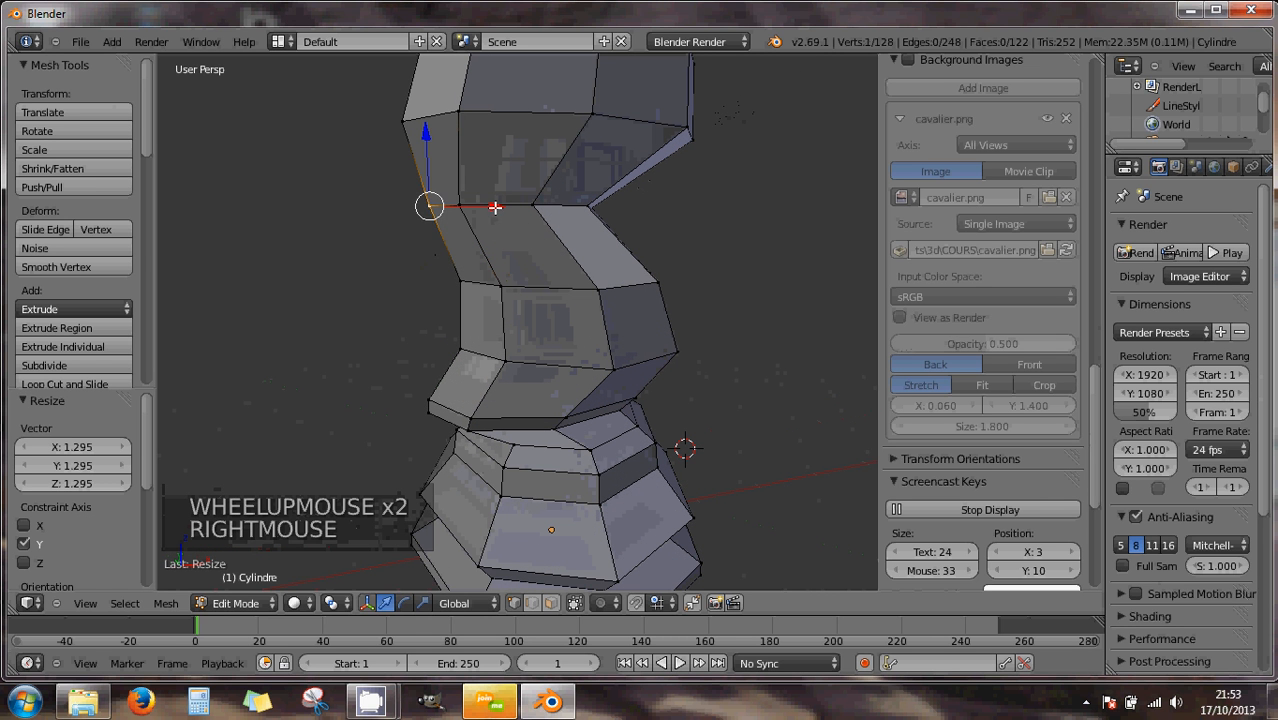
mouse_move(495, 207)
mouse_down()
mouse_move(519, 202)
mouse_move(491, 210)
mouse_up()
middle_click(452, 253)
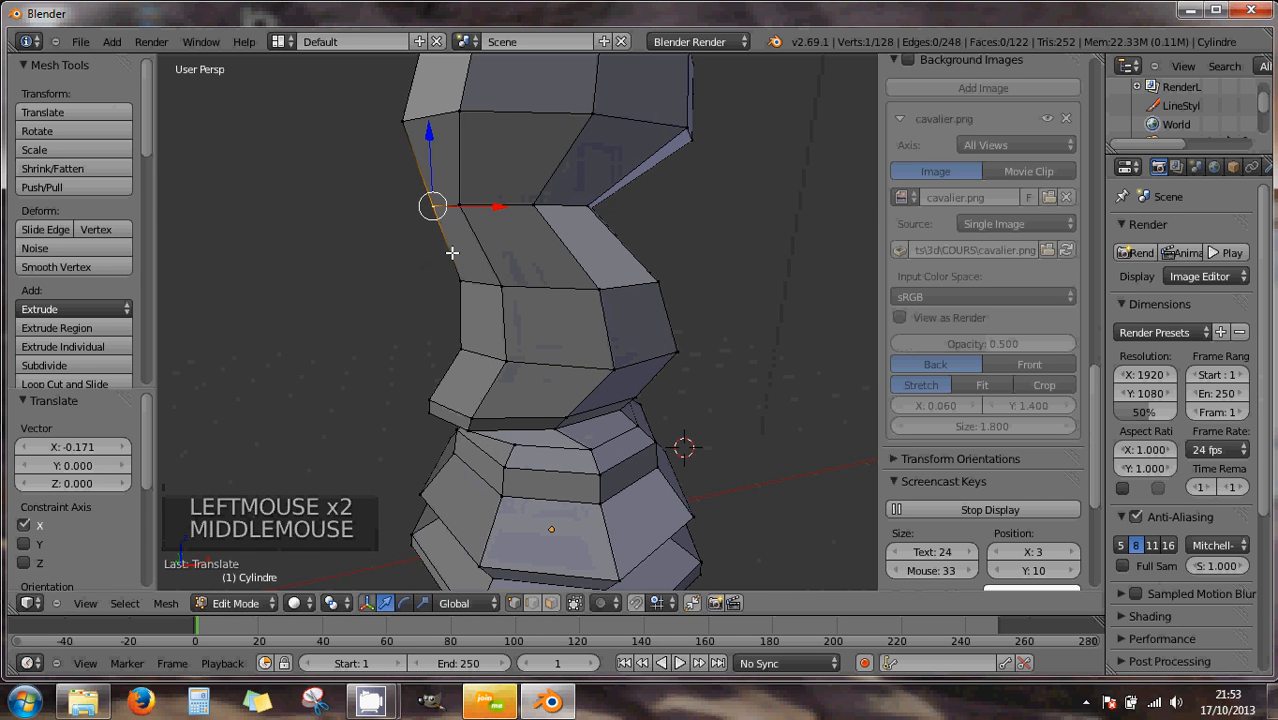
- Try moving the neck's back ridge vertex another -0.169 along X
middle_drag(452, 253, 428, 255)
drag(495, 208, 474, 212)
middle_drag(474, 212, 684, 311)
scroll(560, 280, down, 3)
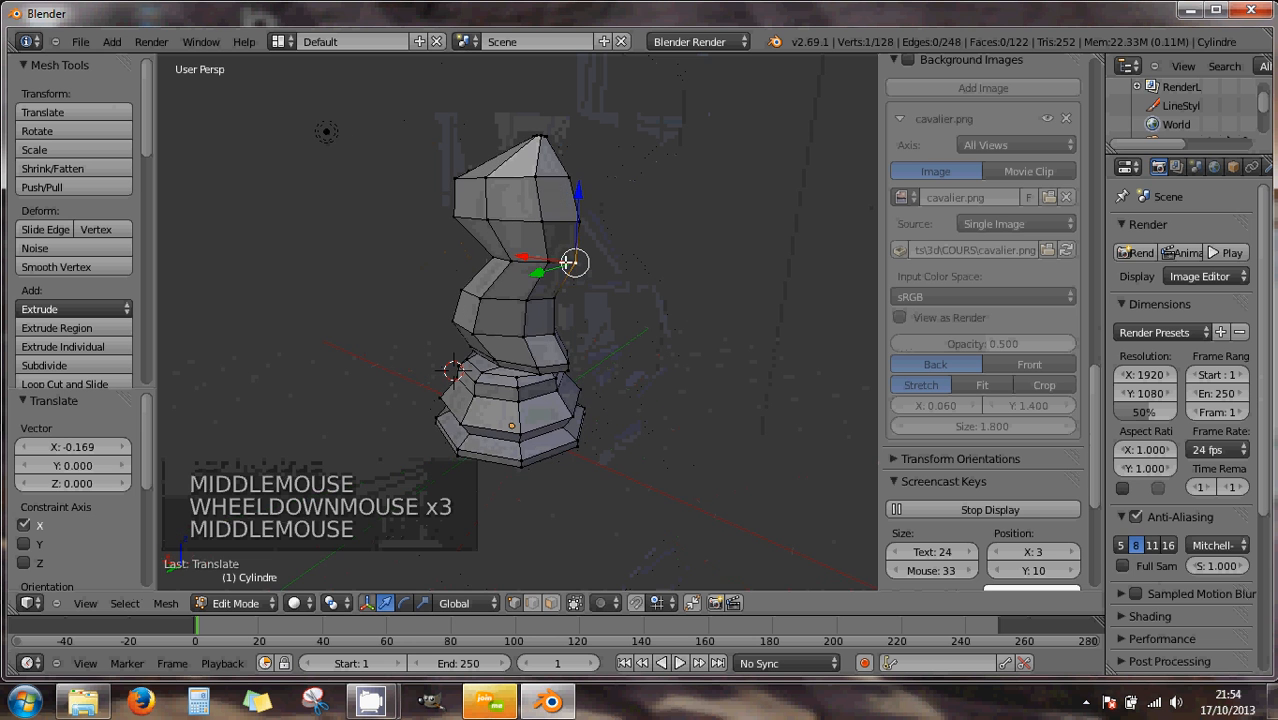
- Try moving the two neck vertices flanking the back ridge together by -0.195 along X
right_click(545, 262)
middle_drag(542, 262, 428, 286)
shift+right_click(532, 265)
scroll(474, 289, up, 2)
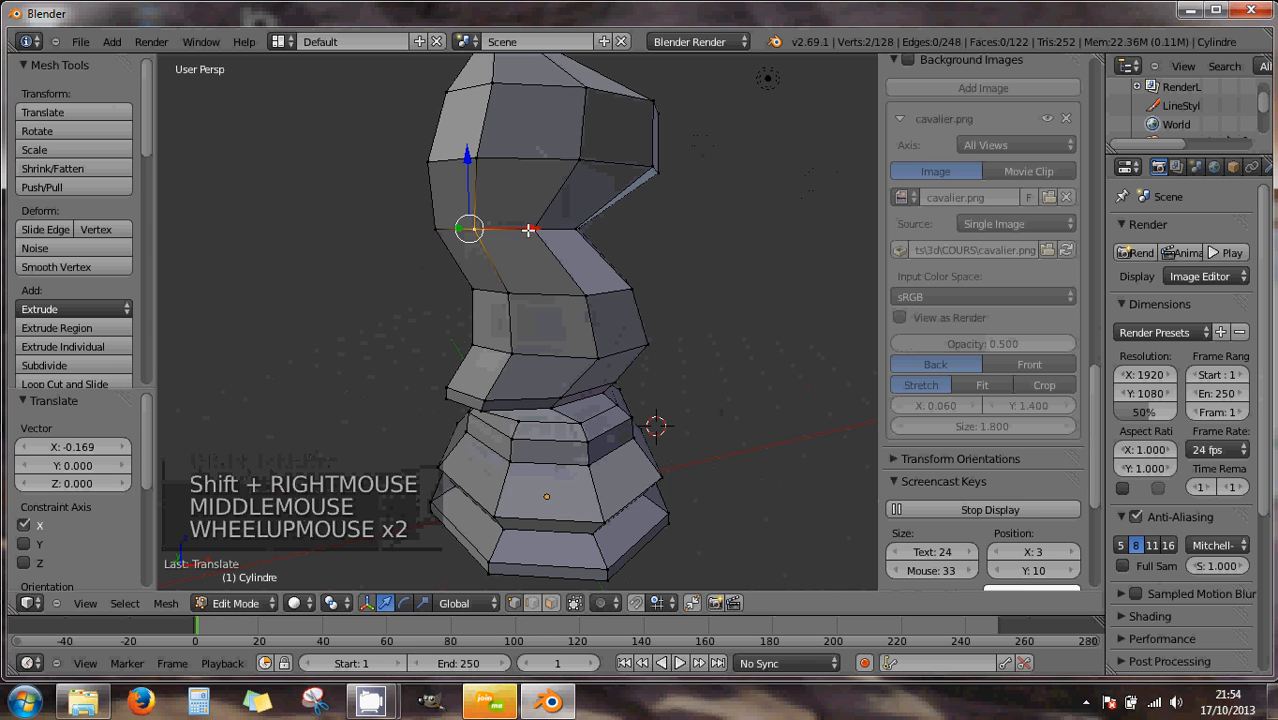
drag(528, 230, 510, 230)
middle_drag(451, 265, 715, 277)
- Select the neck's back ridge vertex and show the background reference image in front orthographic view
right_click(610, 231)
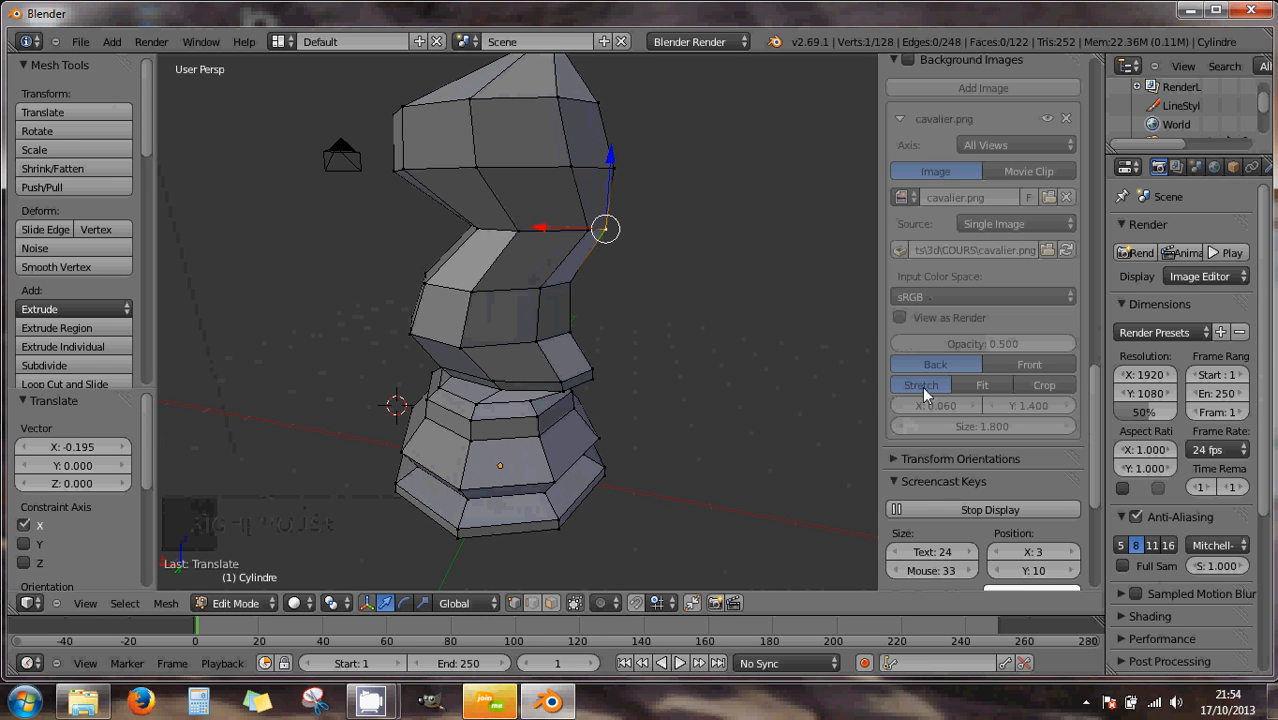
scroll(924, 395, up, 2)
scroll(924, 395, down, 3)
scroll(930, 345, up, 4)
click(908, 173)
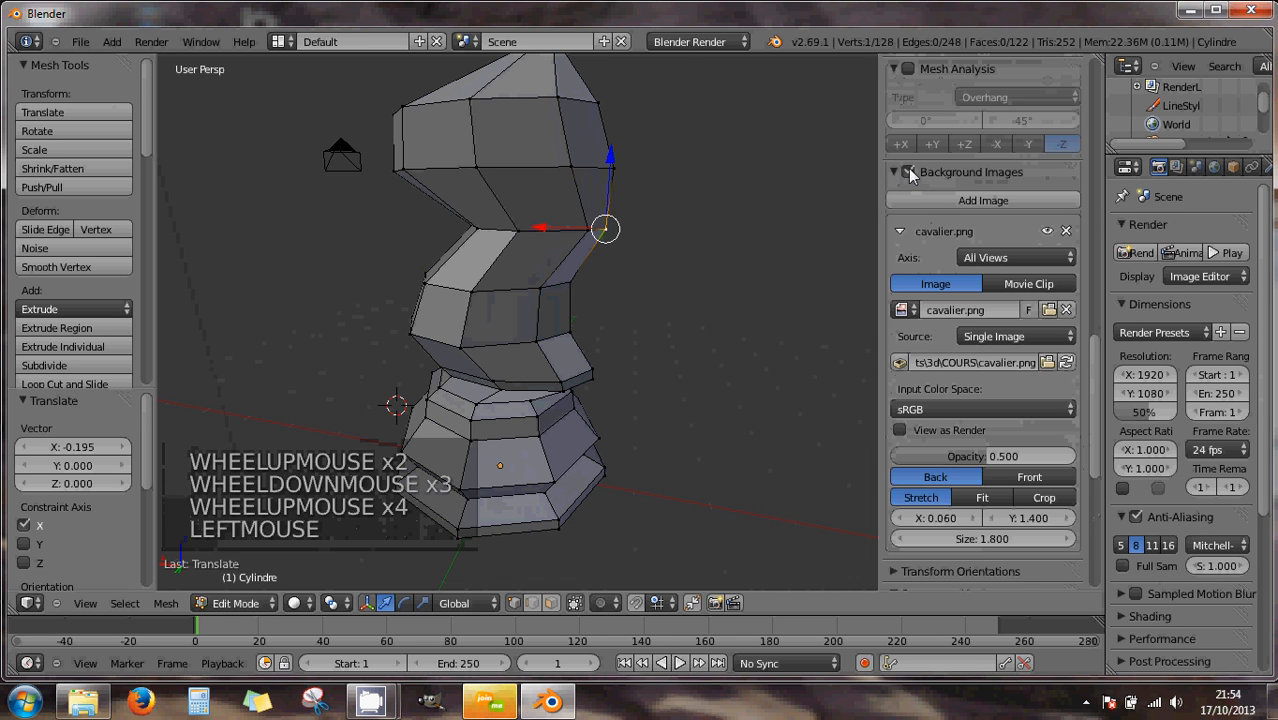
key(KP_1)
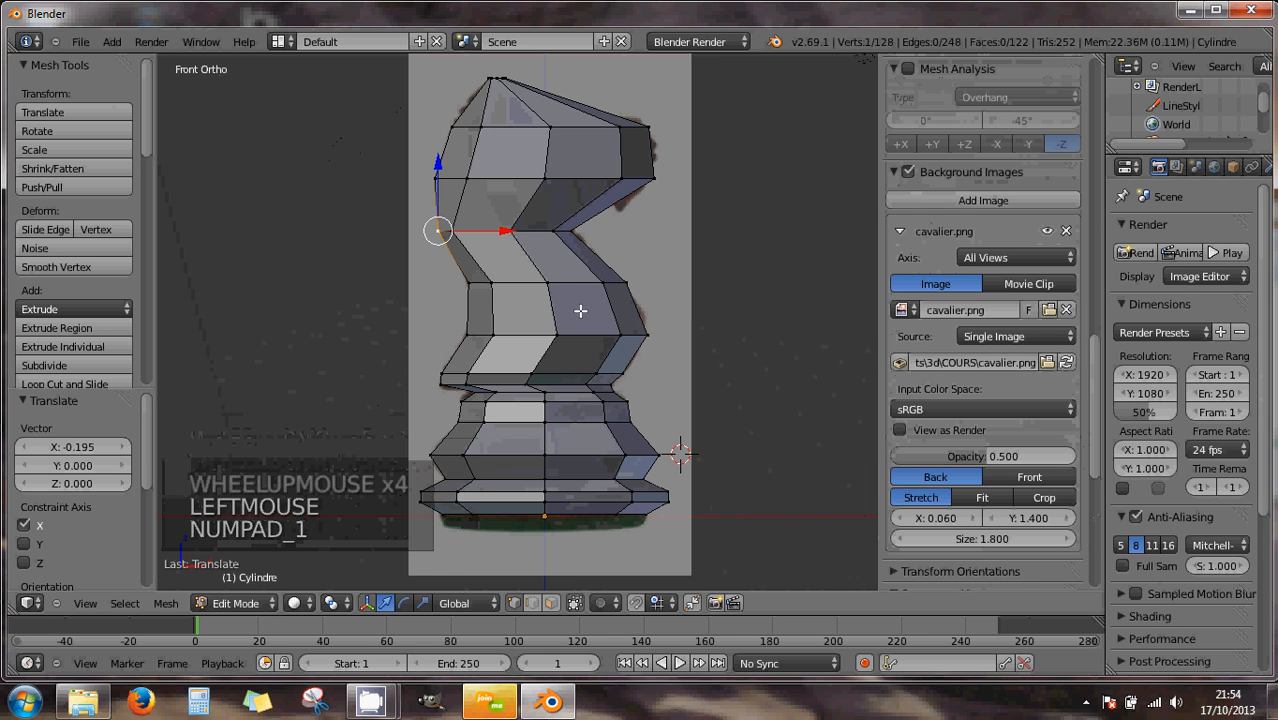
- Try moving the neck's ridge vertex 0.143 along X, and undo back through the -0.195 and -0.169 neck moves
drag(501, 231, 512, 231)
mouse_move(463, 248)
middle_down()
mouse_move(508, 256)
mouse_move(477, 258)
middle_up()
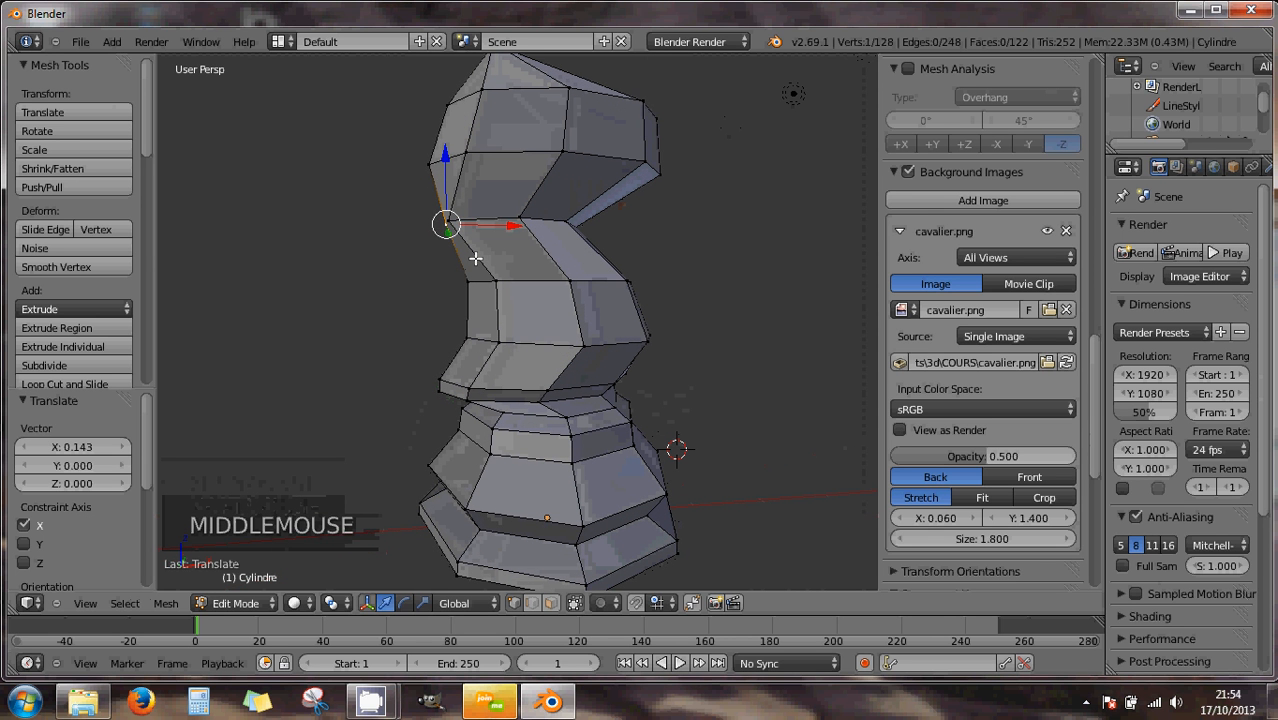
key(ctrl+z)
key(ctrl+z)
key(ctrl+z)
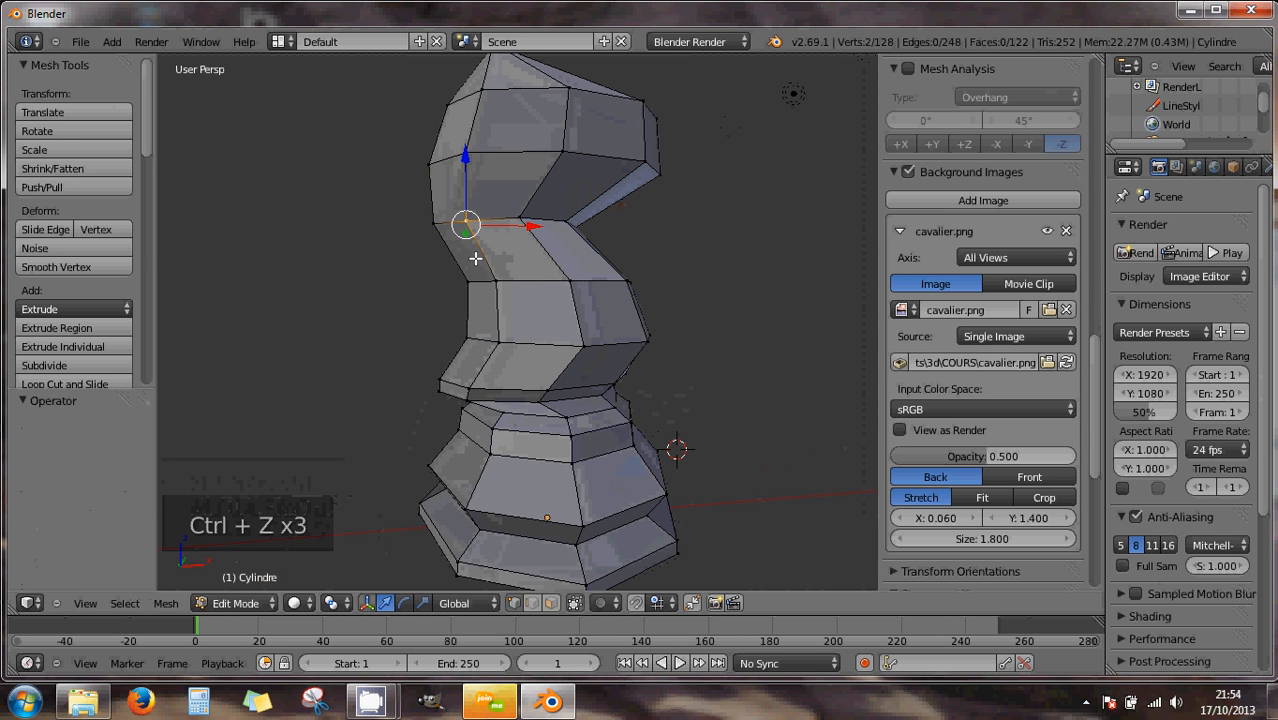
key(ctrl+z)
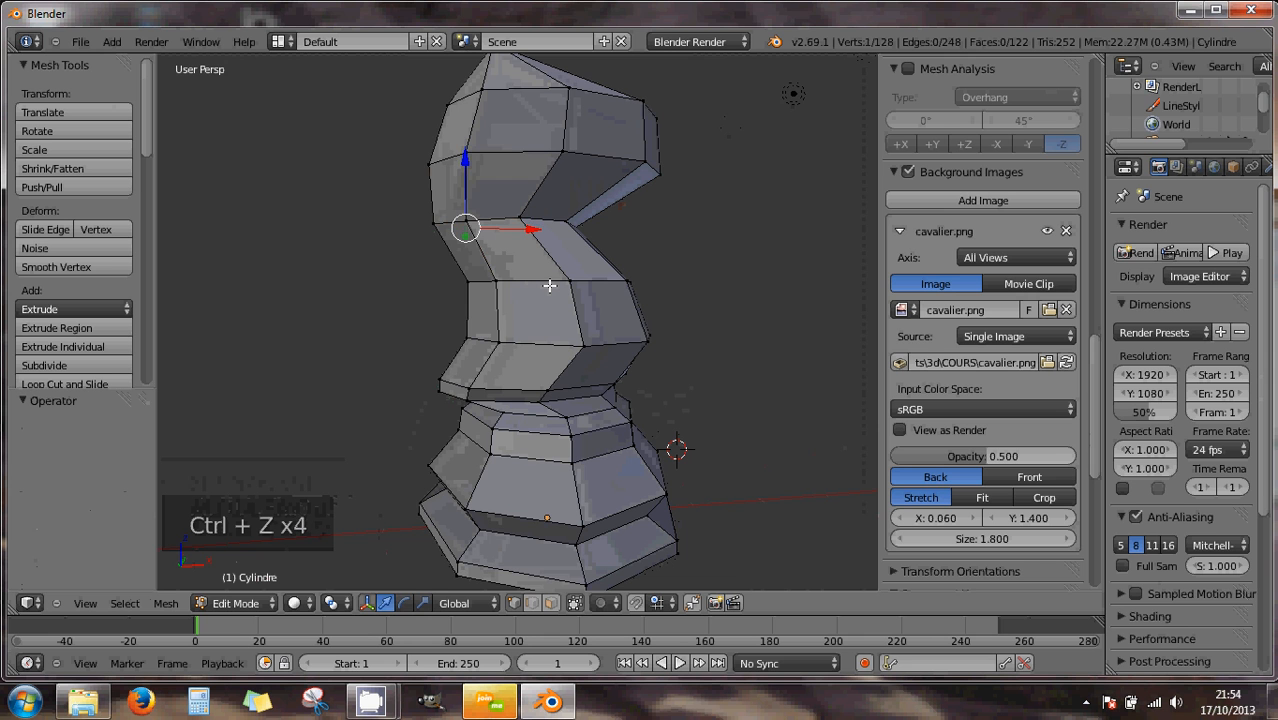
key(ctrl+z)
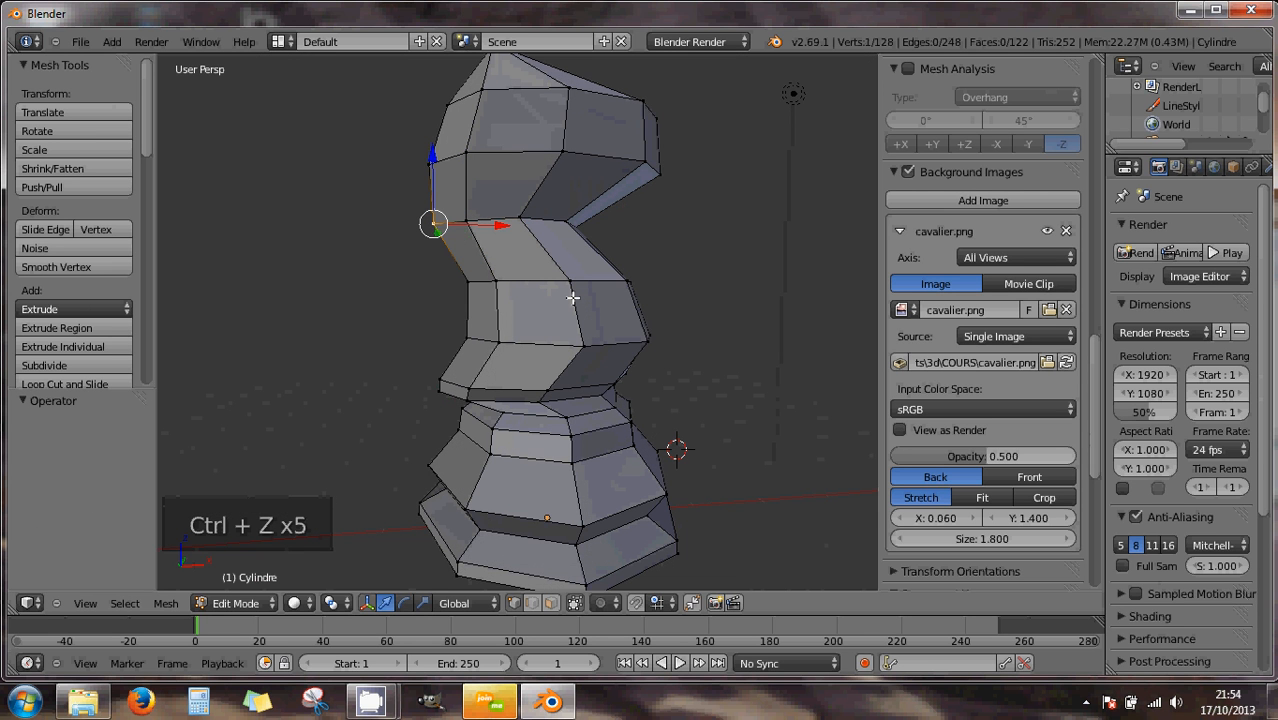
key(ctrl+z)
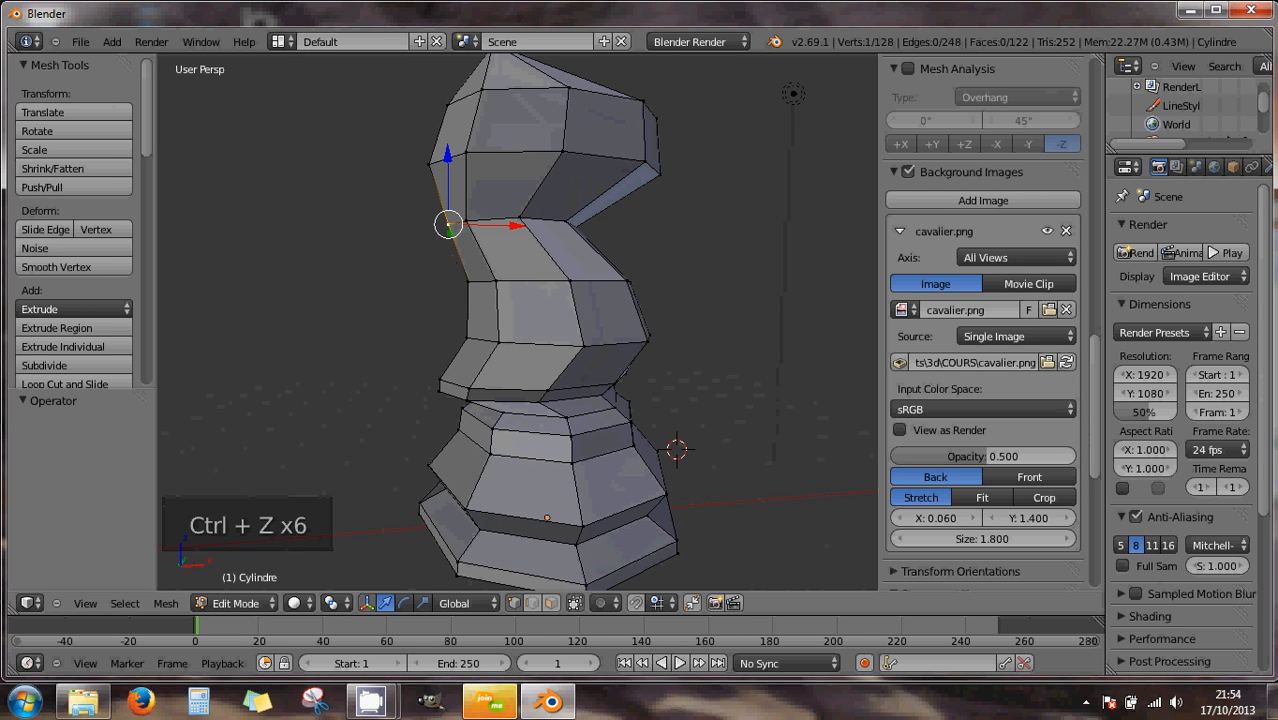
- In front wireframe view, move the back ridge vertex at mouth level inward by 0.070 and 0.209 along X
key(KP_1)
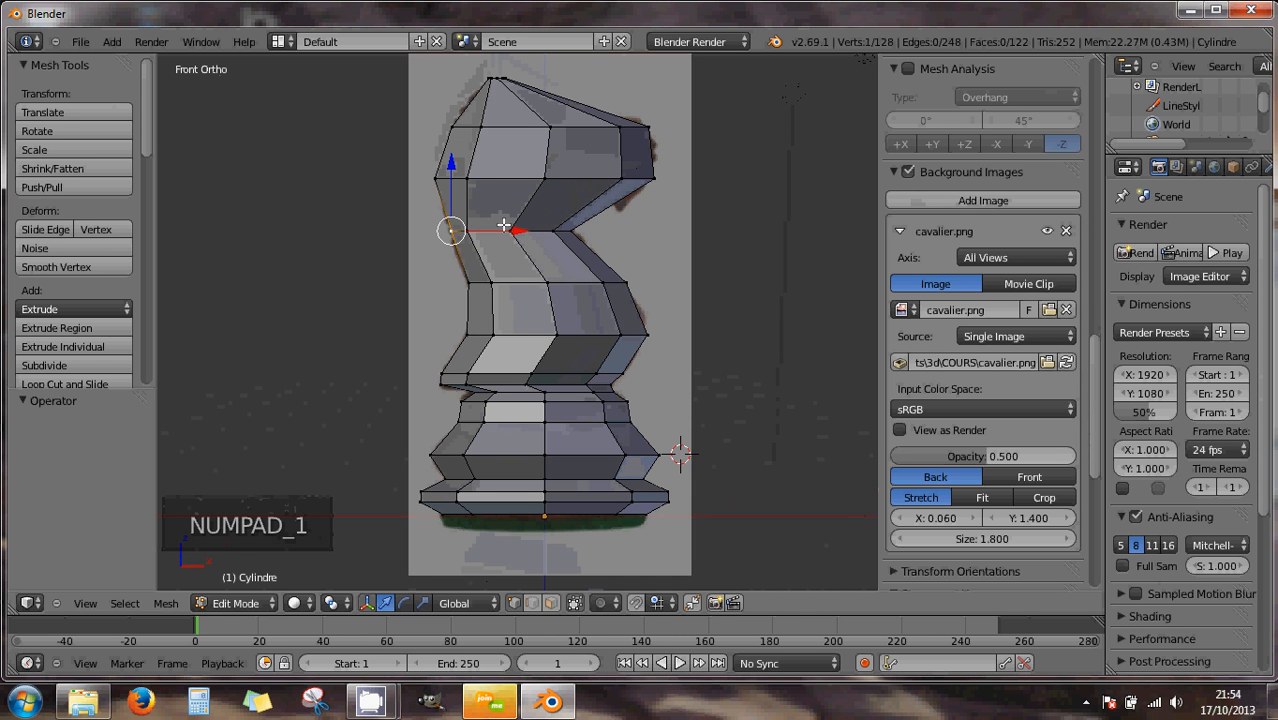
key(z)
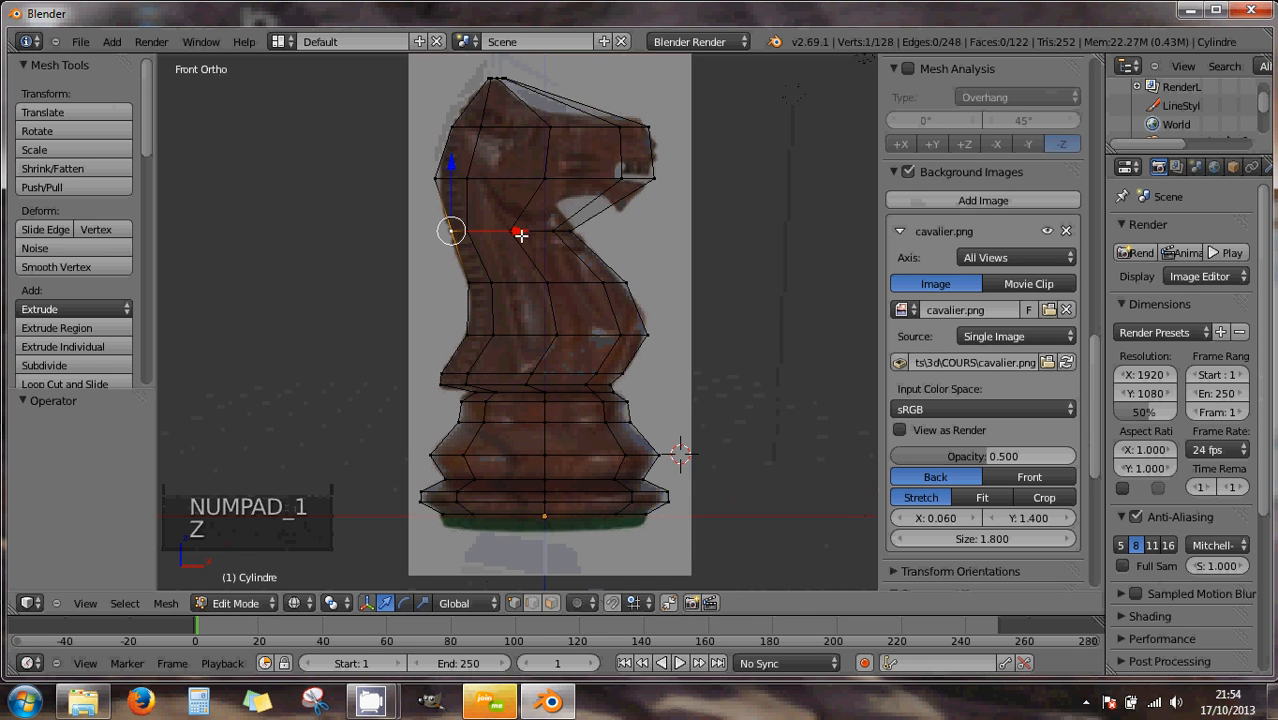
right_click(436, 180)
scroll(504, 213, up, 1)
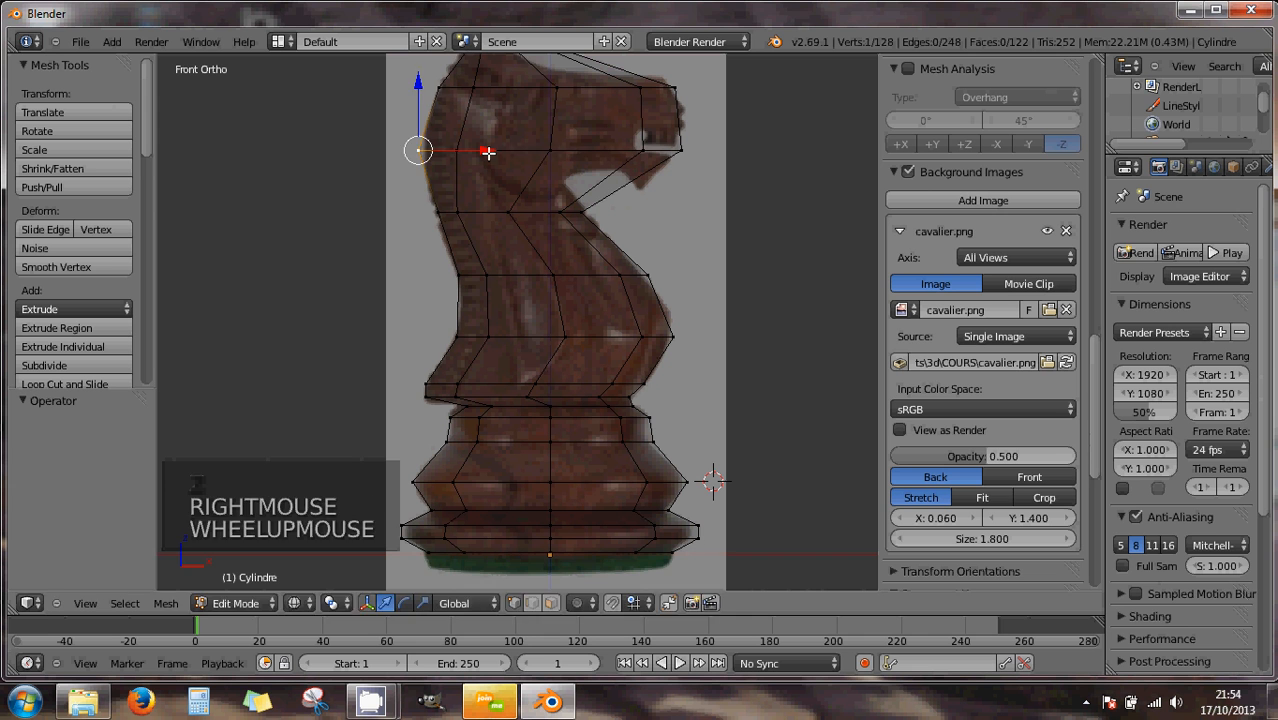
drag(487, 152, 495, 152)
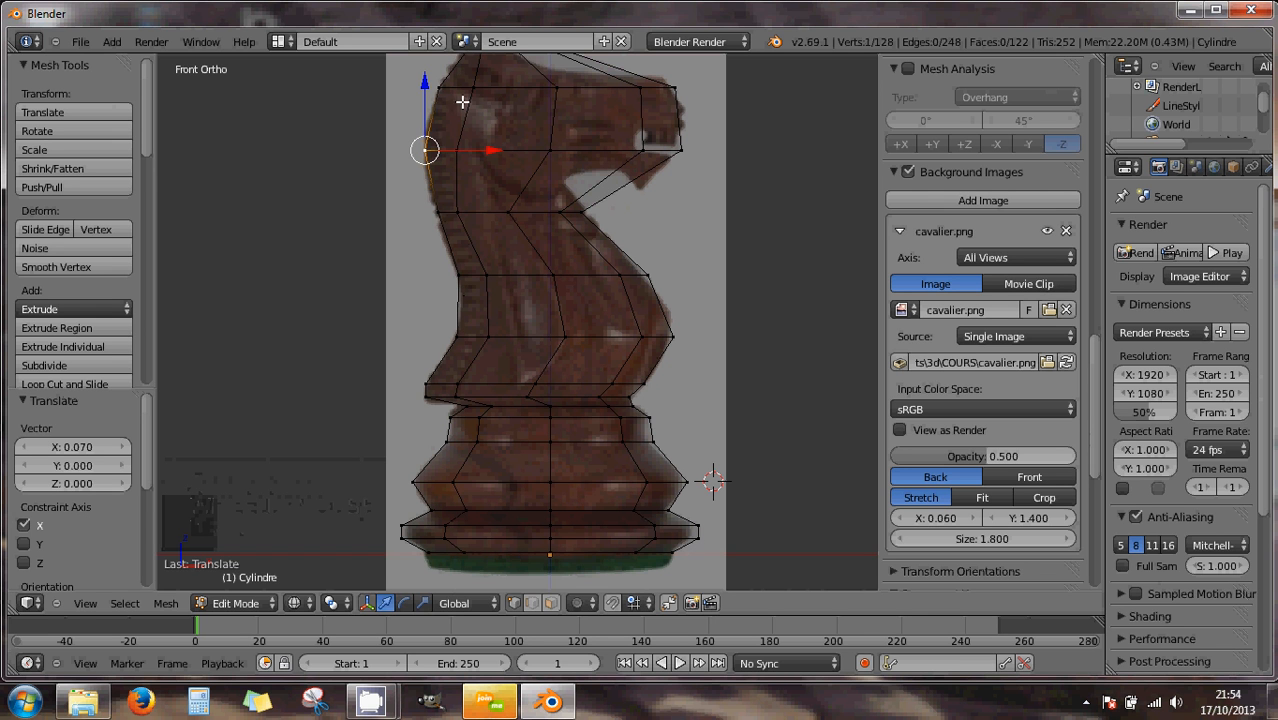
drag(497, 152, 513, 150)
- Move the back ridge vertex of the neck loop 0.139 along X and the one on the loop below it 0.199
right_click(443, 210)
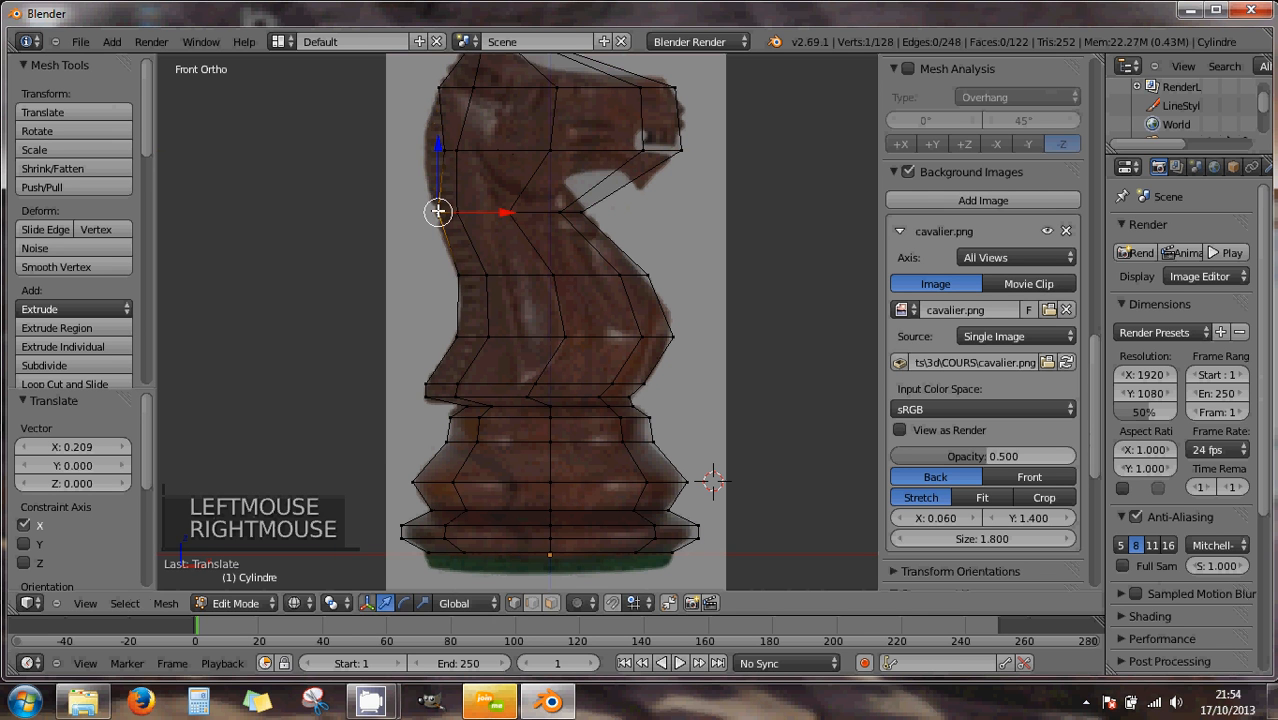
drag(505, 217, 514, 218)
right_click(458, 274)
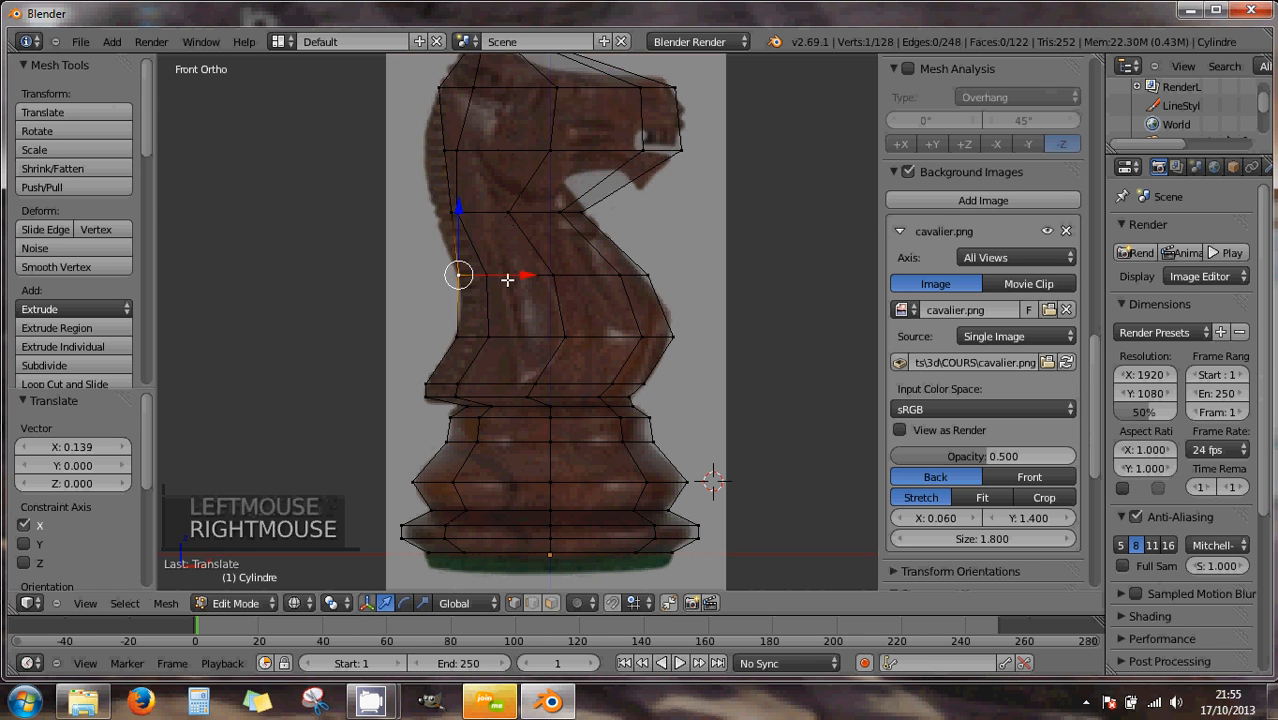
drag(516, 276, 532, 273)
- Move the chest-level back ridge vertex 0.238 along X, then pull the neck base's two back vertices inward, lowering the bottom one 0.060 along Z
right_click(458, 337)
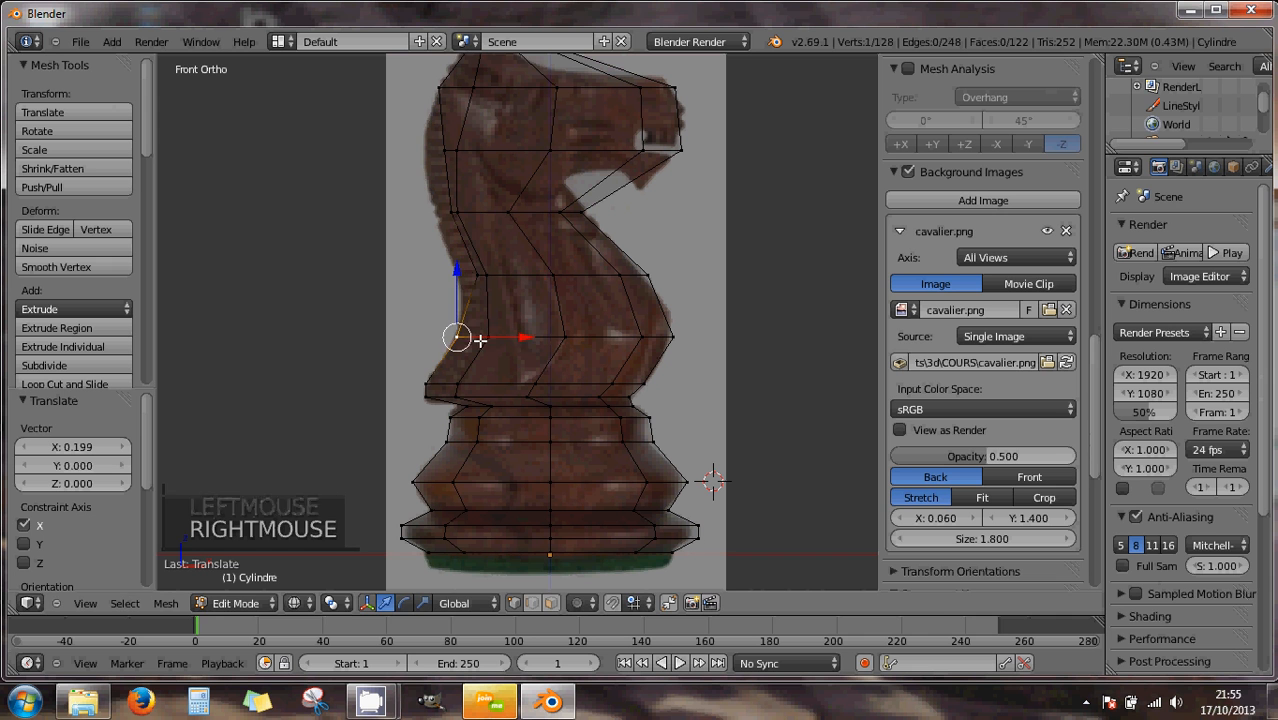
drag(525, 337, 548, 337)
right_click(432, 381)
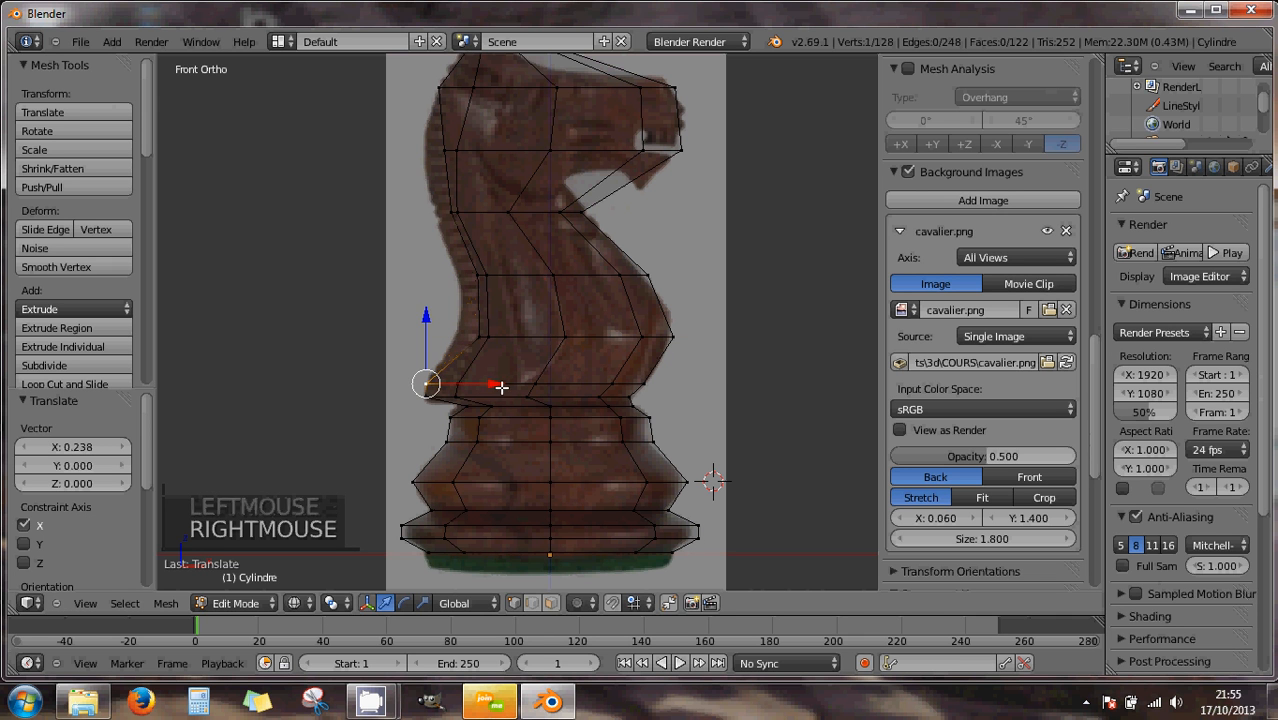
drag(498, 384, 519, 384)
mouse_move(524, 384)
mouse_down()
mouse_move(493, 401)
mouse_move(514, 405)
mouse_up()
right_click(428, 395)
drag(448, 335, 447, 341)
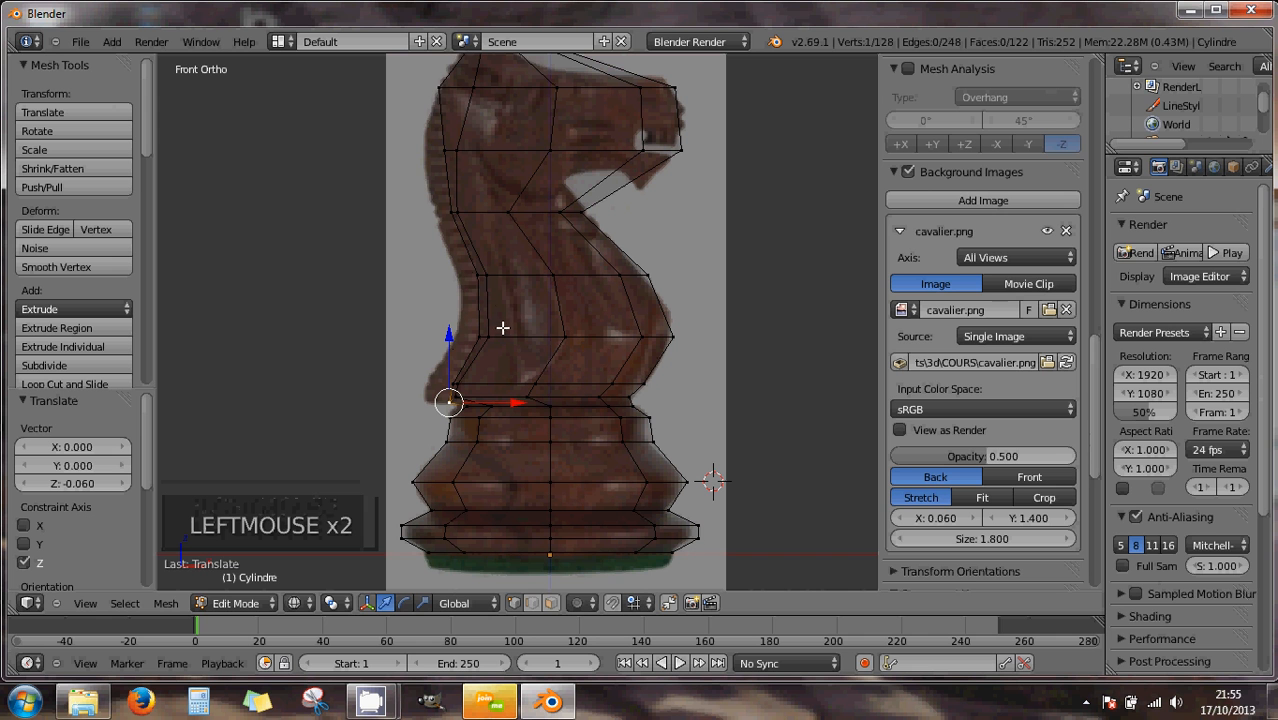
- Move the back ridge vertex at the level of the nose bridge inward by 0.109 along X
right_click(446, 88)
drag(505, 91, 506, 98)
scroll(494, 103, down, 1)
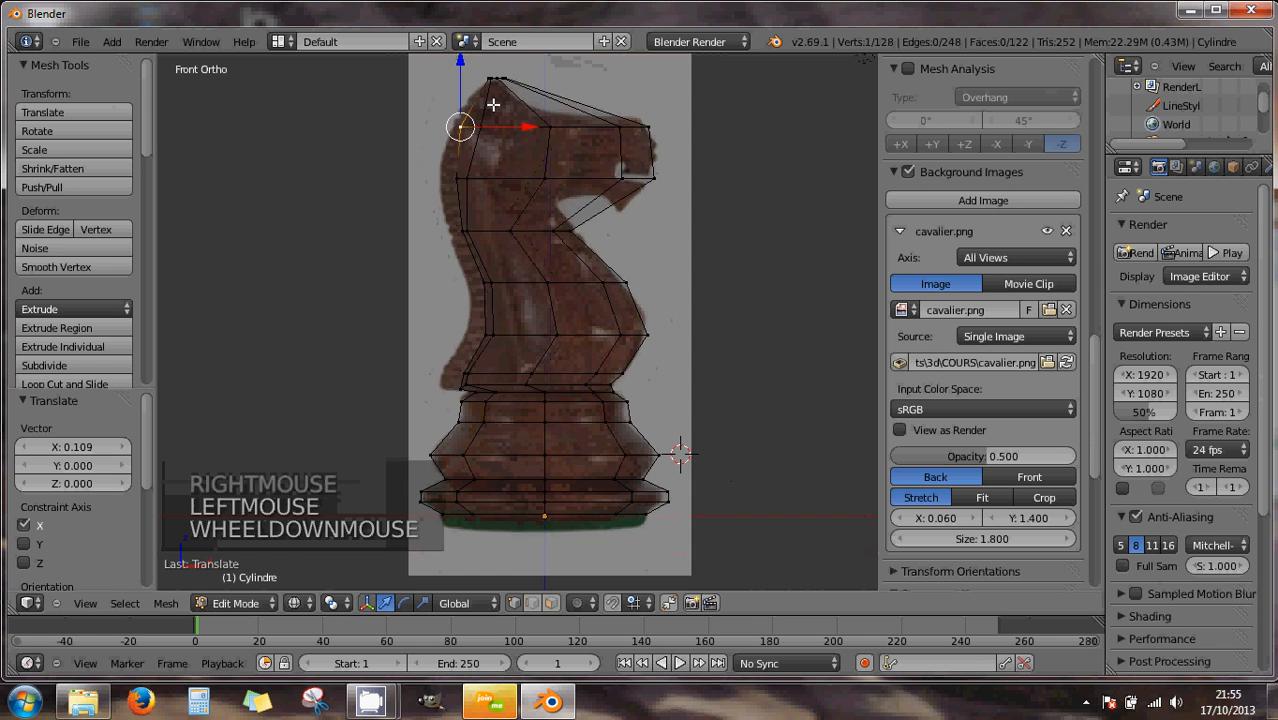
- Inspect the reshaped back ridge of the wireframe from several angles against the front view of the reference
middle_drag(446, 208, 463, 254)
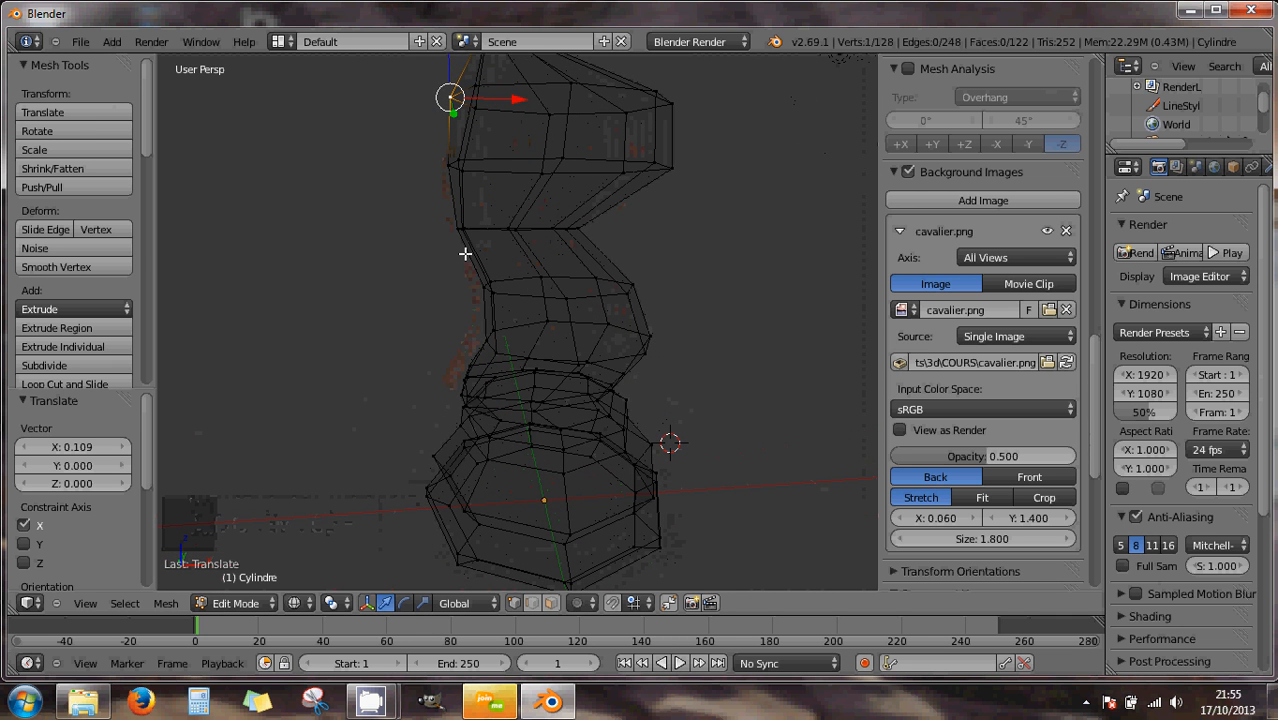
key(KP_1)
scroll(465, 254, up, 1)
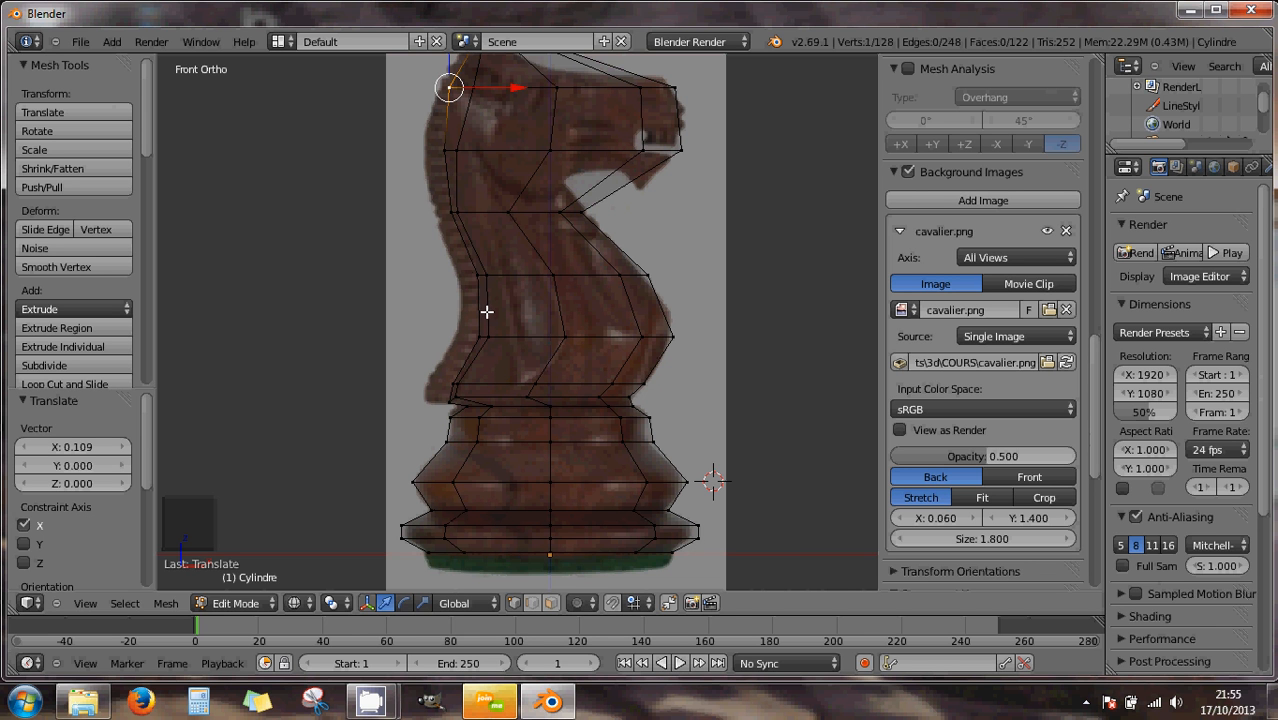
middle_drag(479, 334, 502, 357)
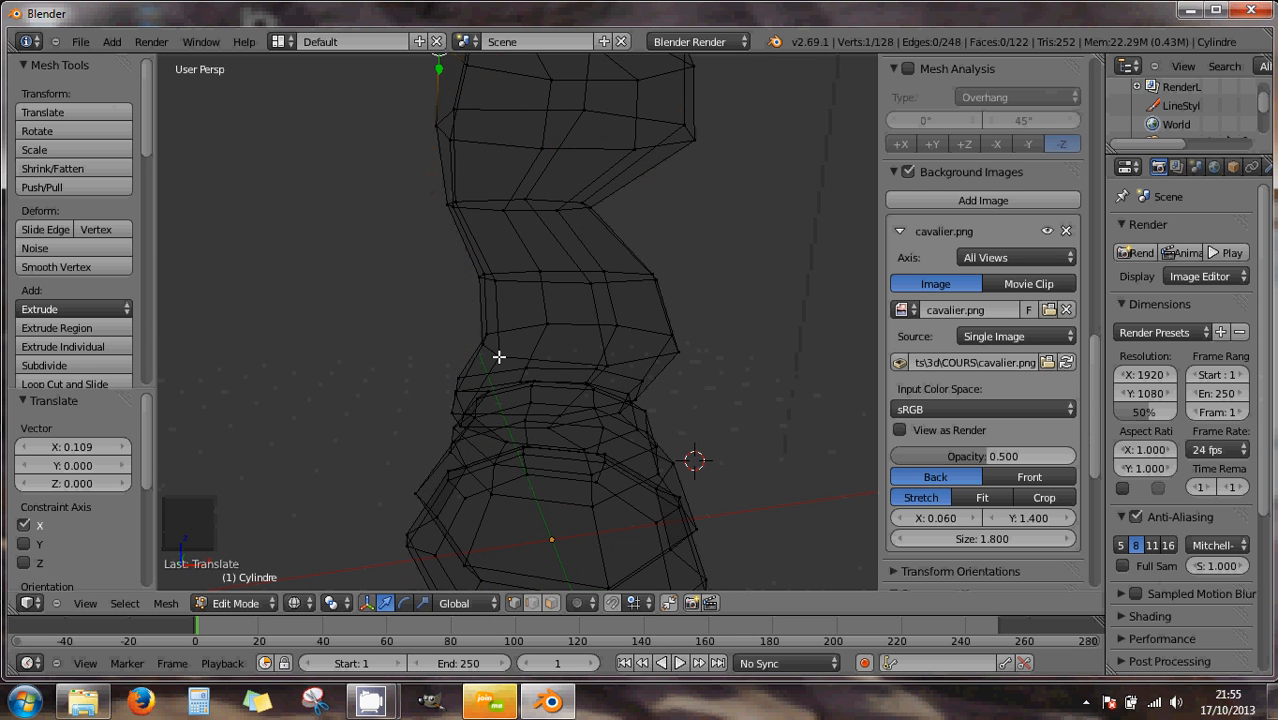
middle_drag(482, 357, 578, 361)
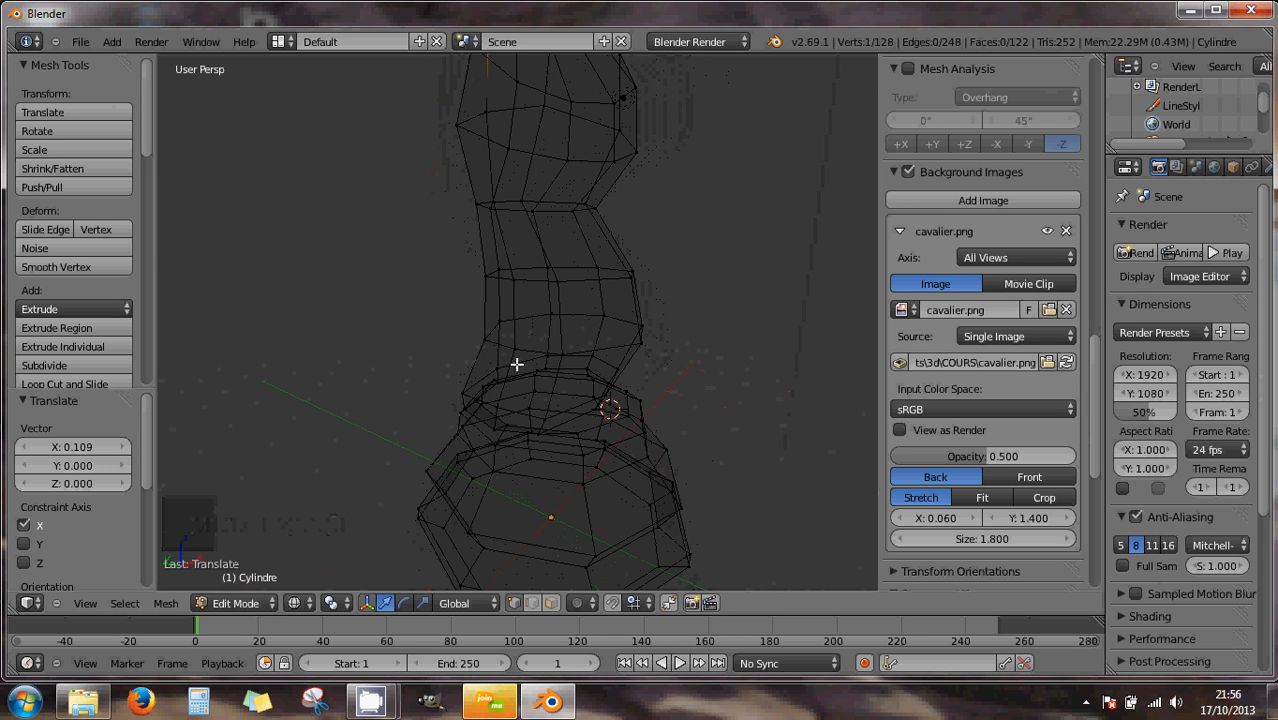
middle_drag(516, 364, 451, 359)
key(KP_1)
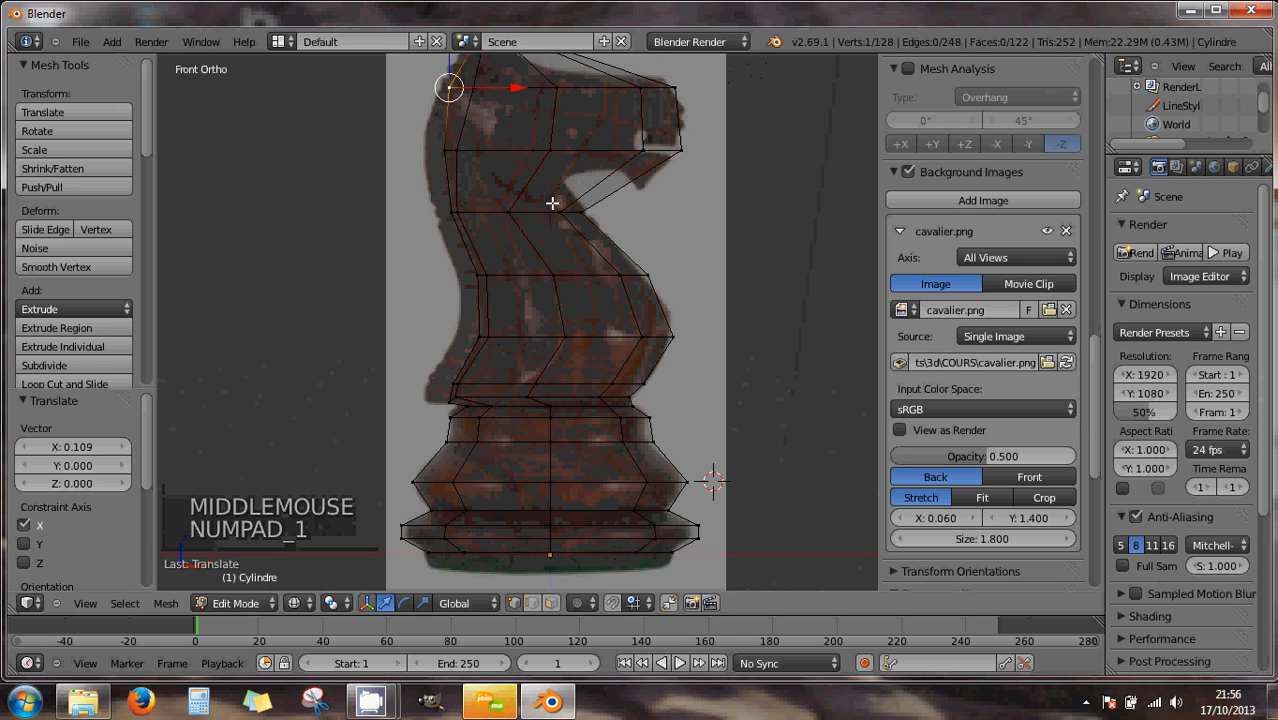
- Add one loop cut around the head about midway between the mouth loop and the throat loop
shift+middle_drag(553, 202, 571, 262)
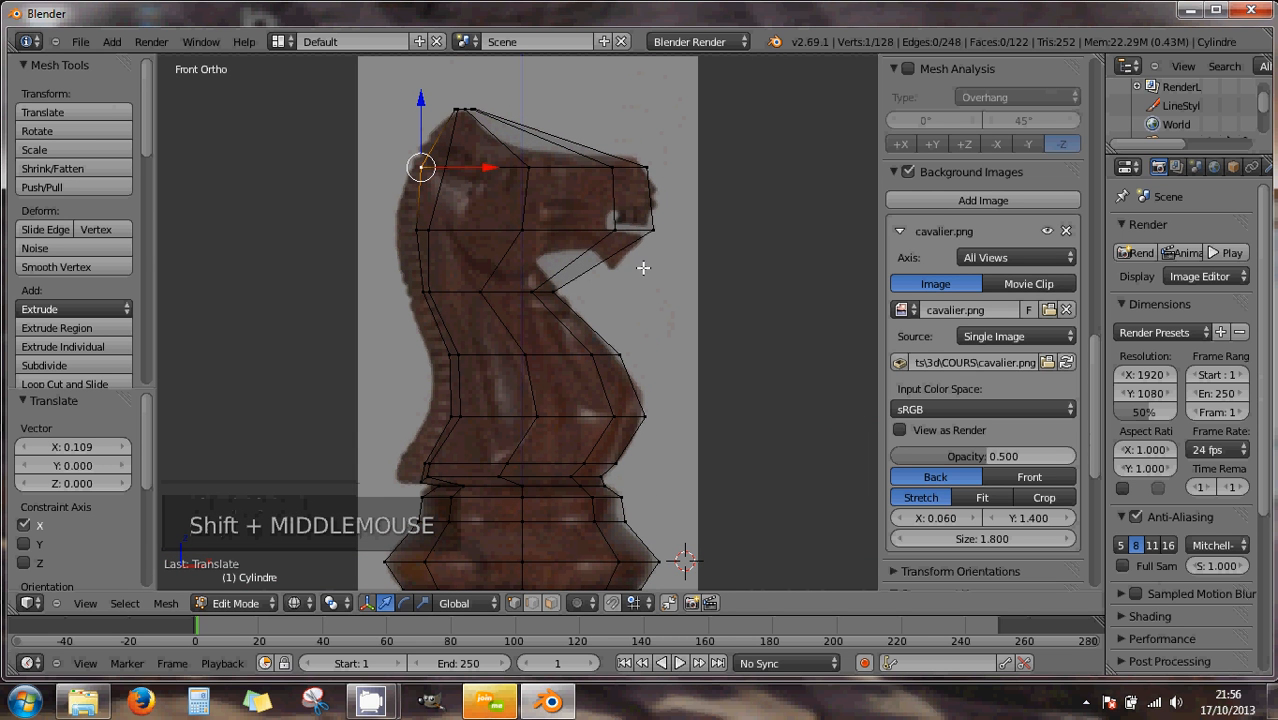
scroll(563, 273, up, 1)
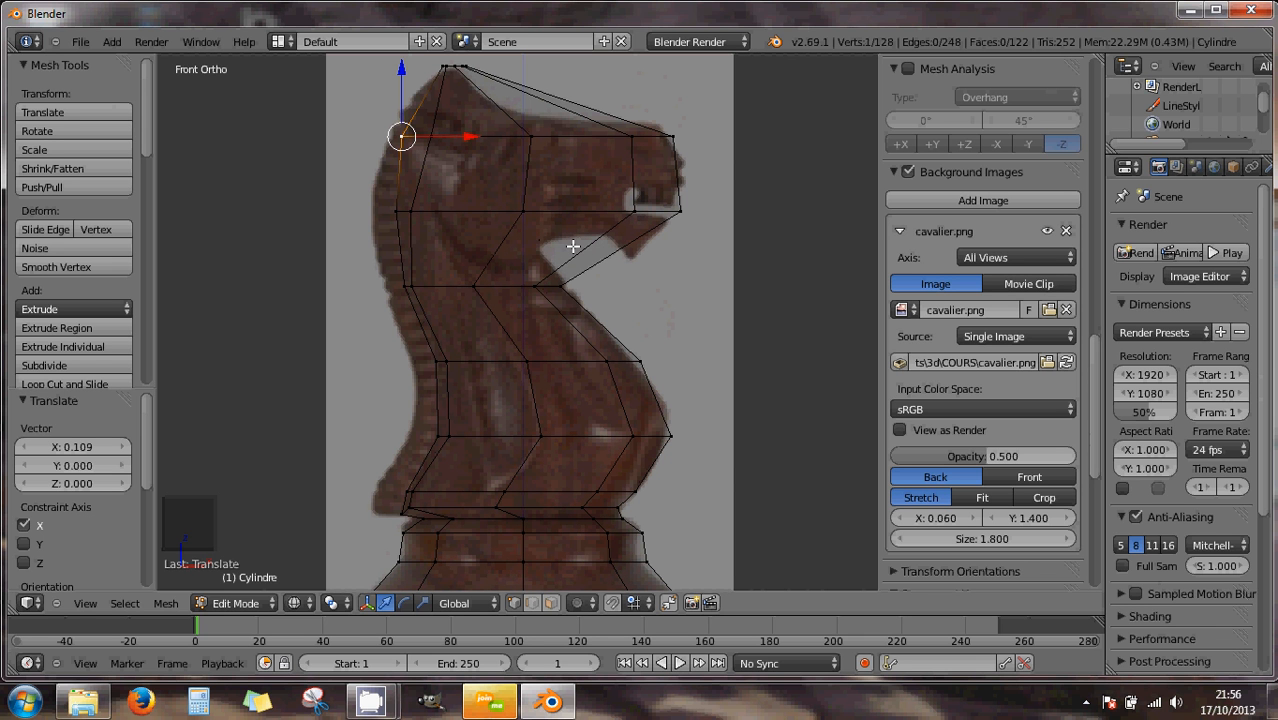
key(ctrl+r)
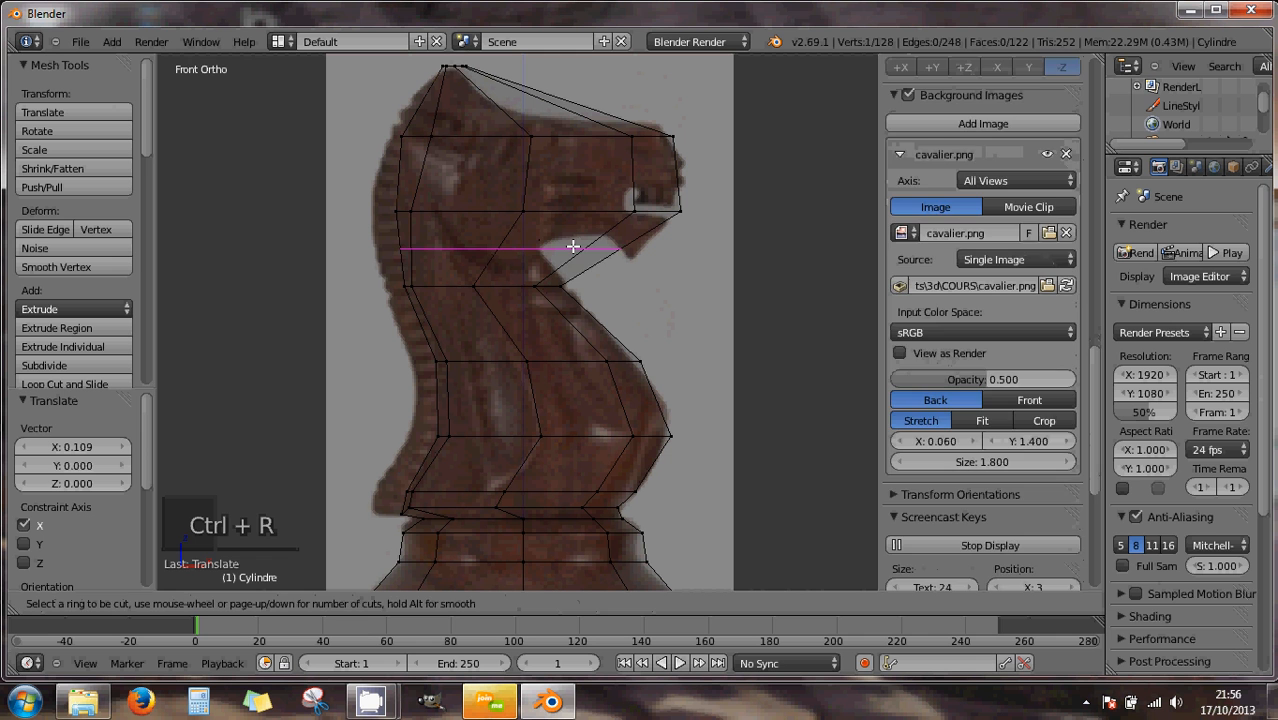
click(572, 246)
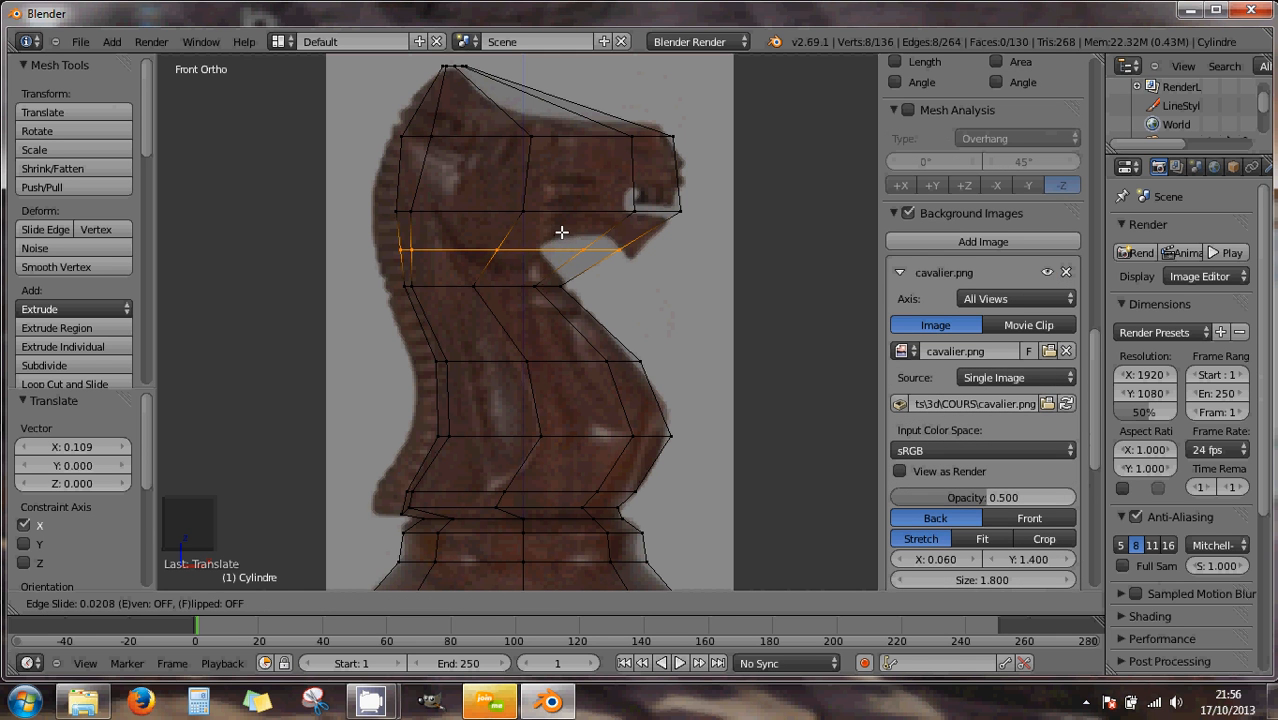
click(561, 232)
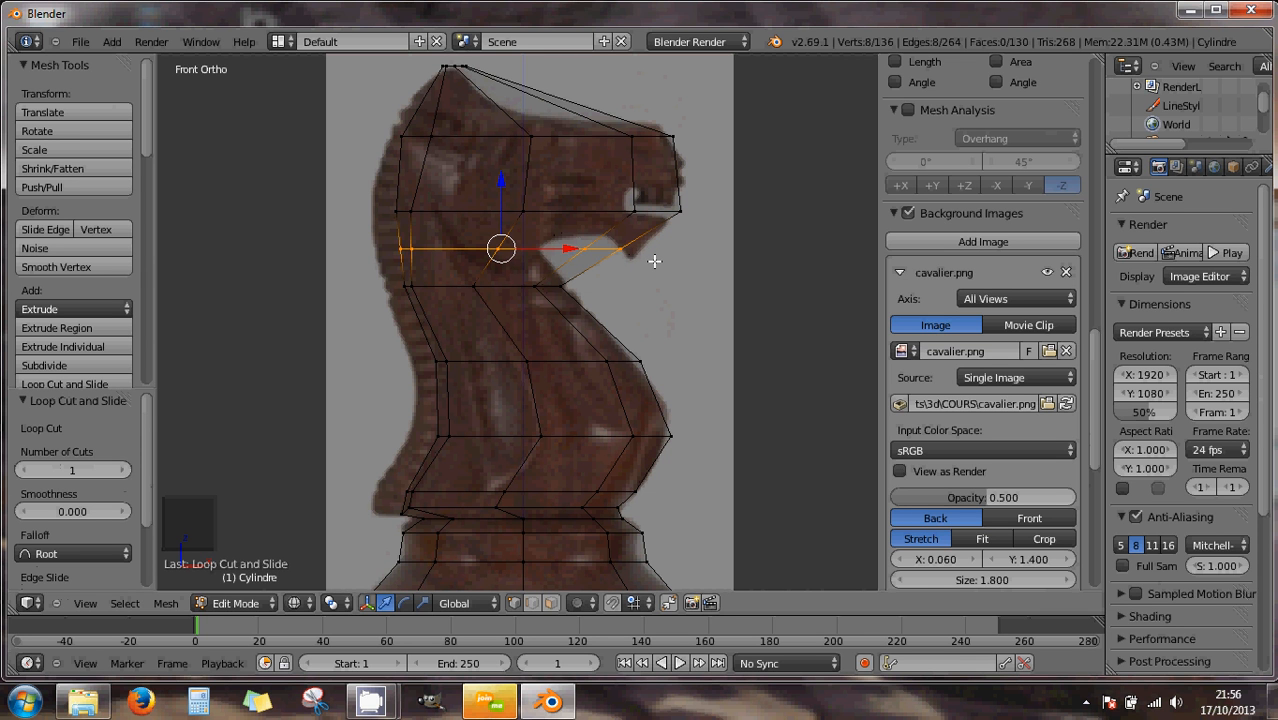
- Scale the new jaw loop to 0.662 along X
key(s)
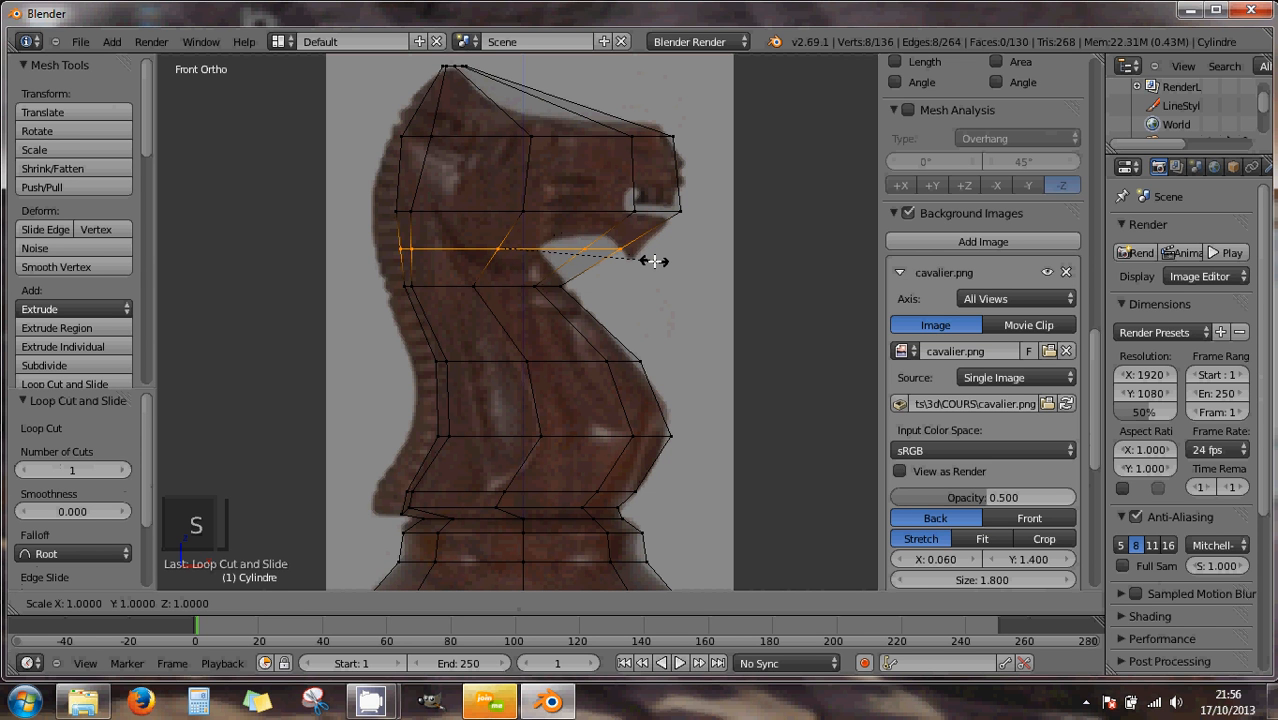
key(x)
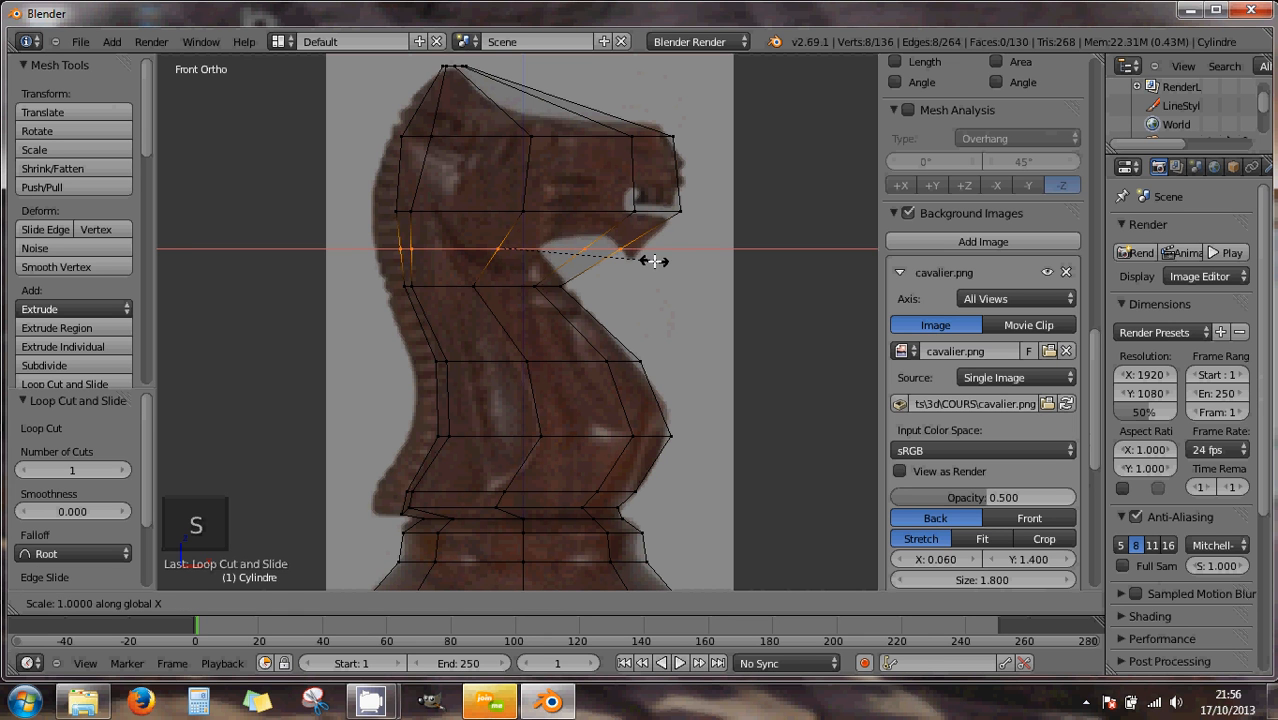
click(598, 250)
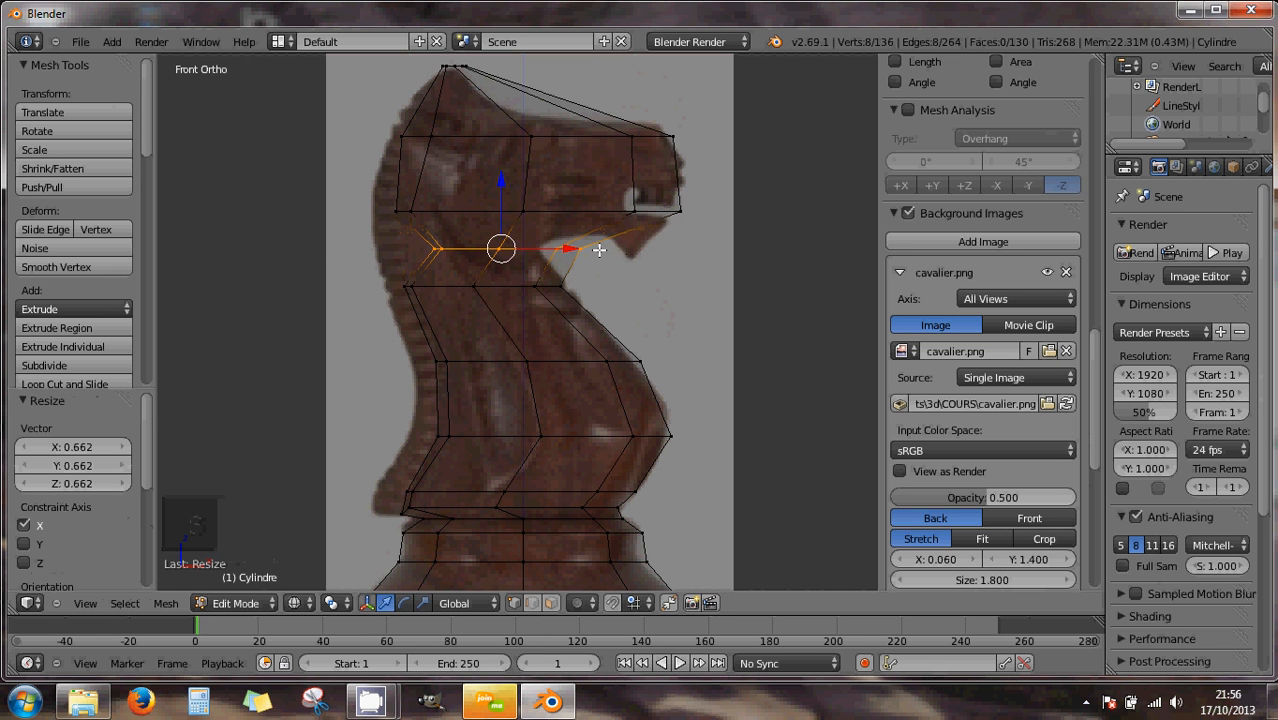
- Align the selected throat edge ring with the reference by moving it -0.364 along X and 0.041 along Z
drag(572, 247, 525, 247)
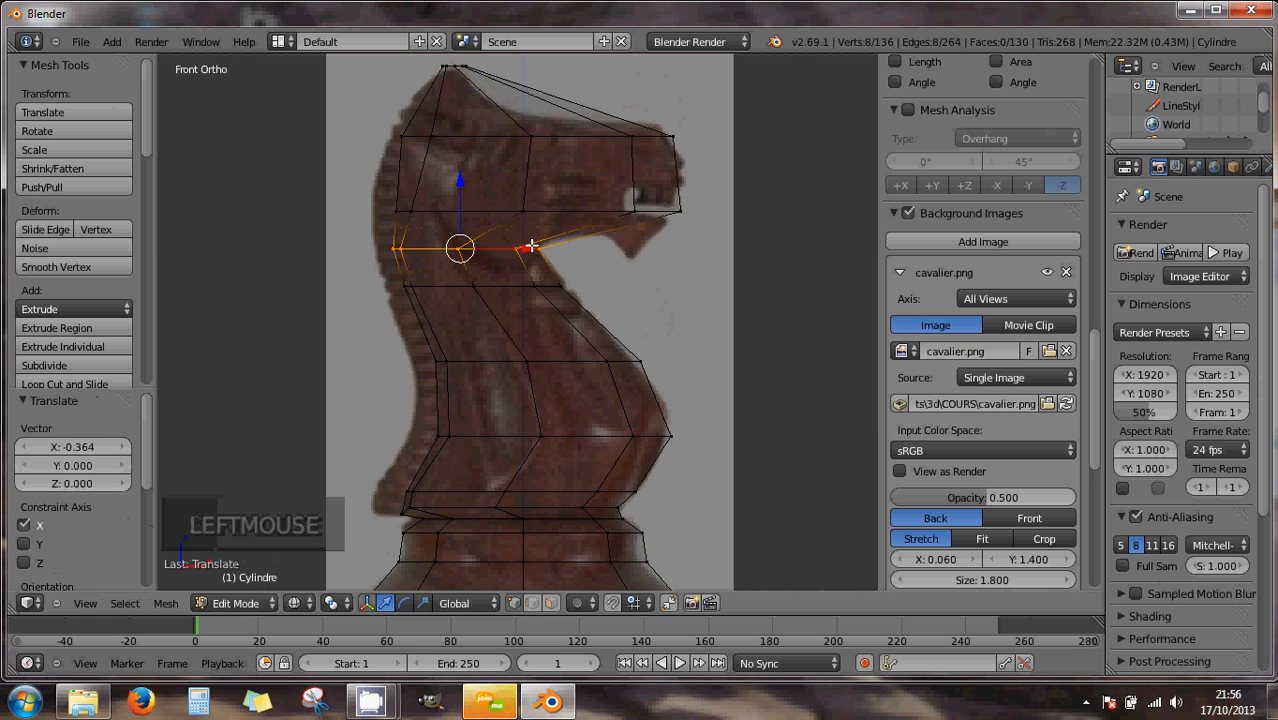
drag(458, 180, 460, 178)
mouse_move(500, 242)
middle_down()
mouse_move(538, 270)
mouse_move(585, 275)
mouse_move(512, 254)
middle_up()
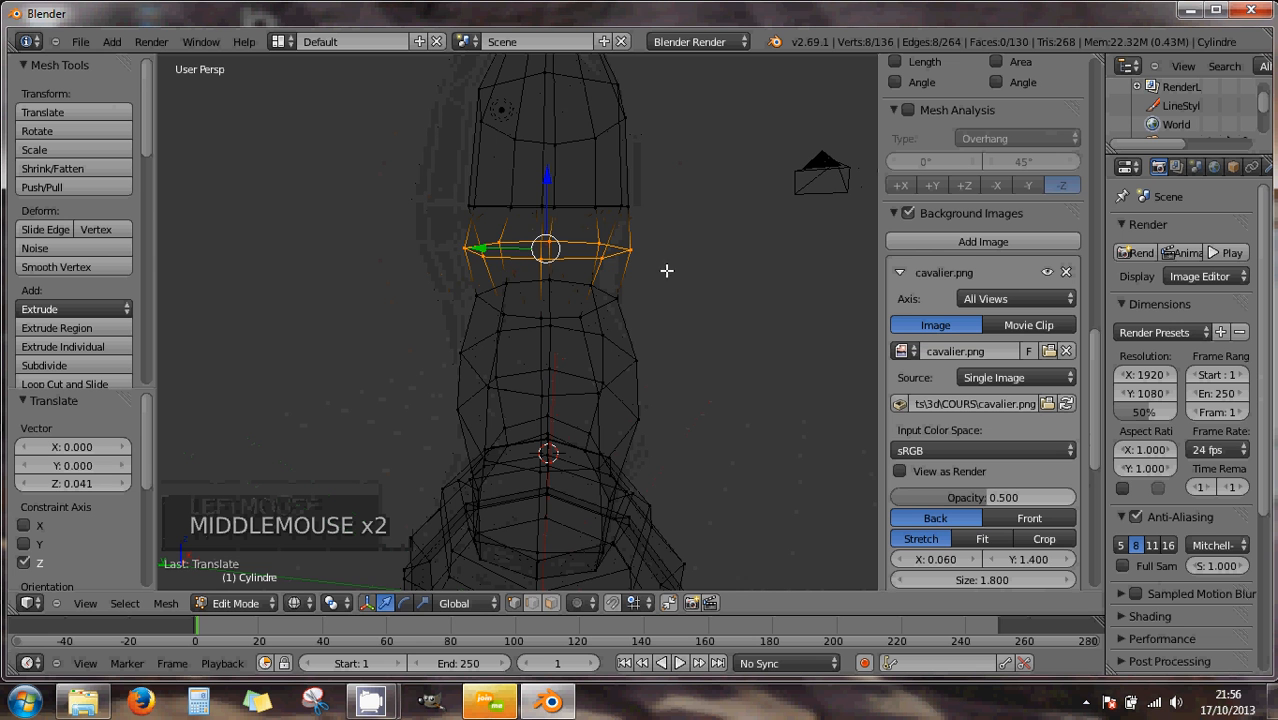
middle_drag(666, 285, 474, 274)
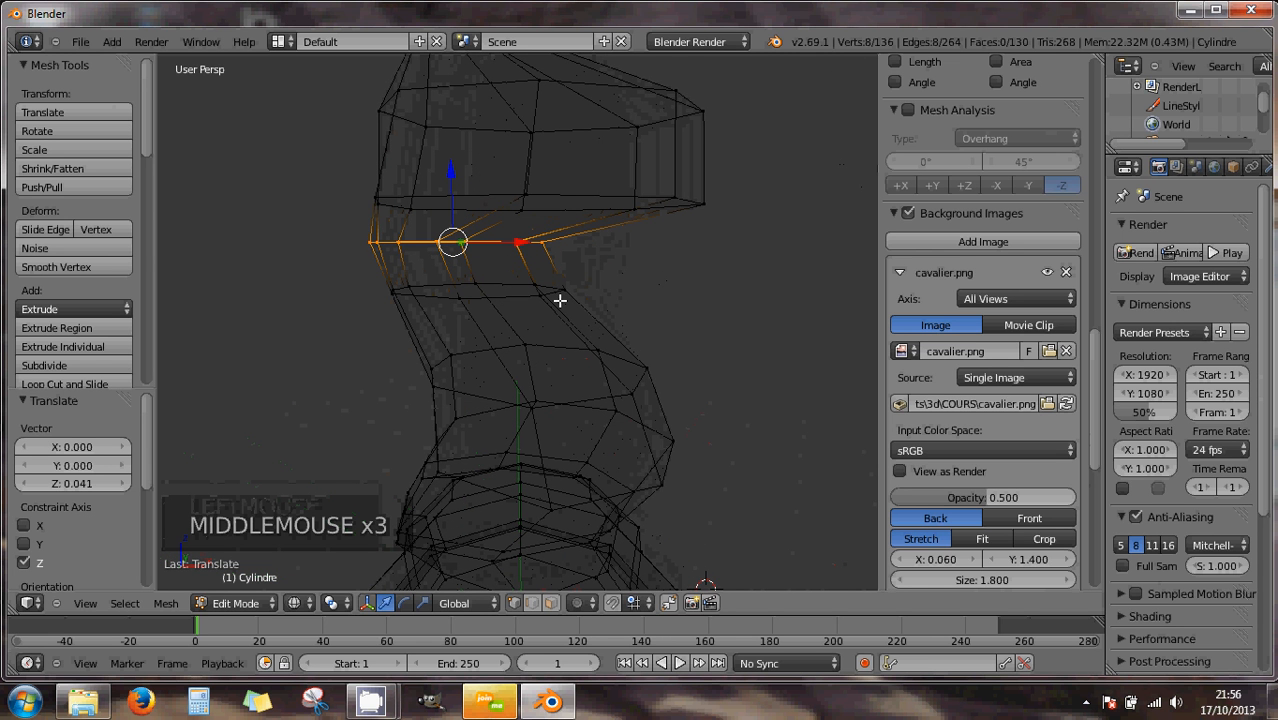
key(KP_1)
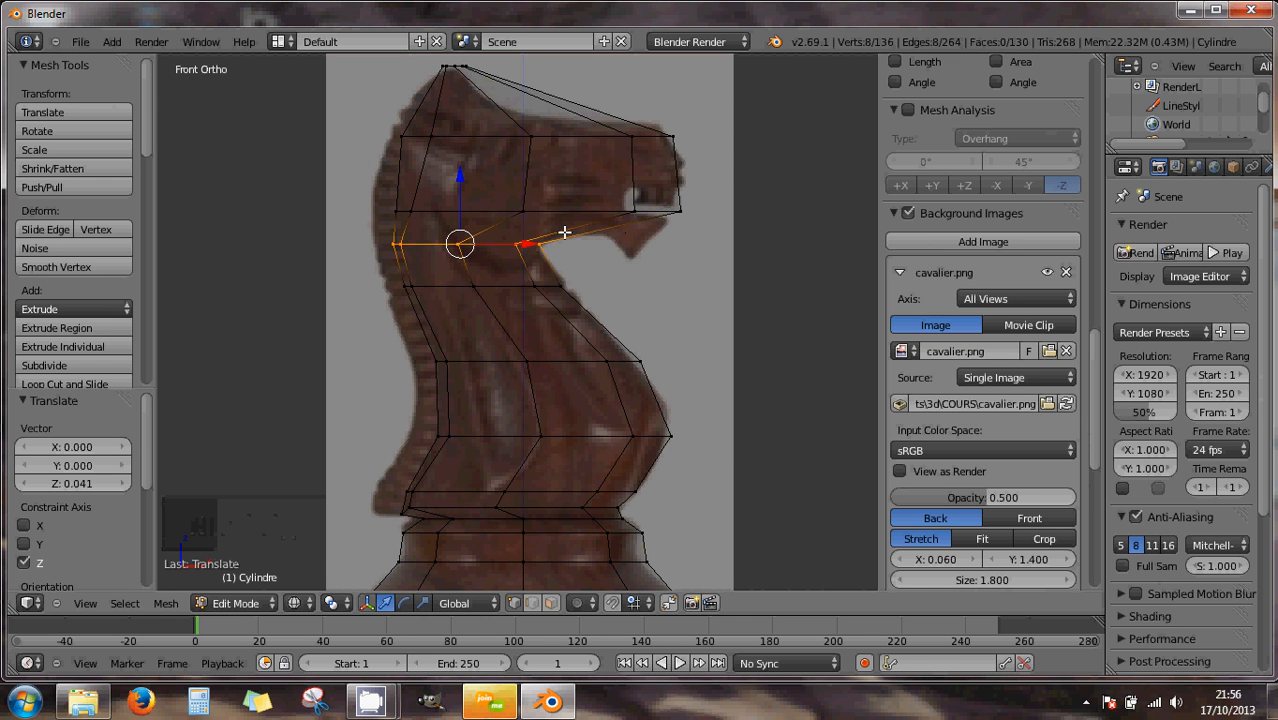
key(ctrl+r)
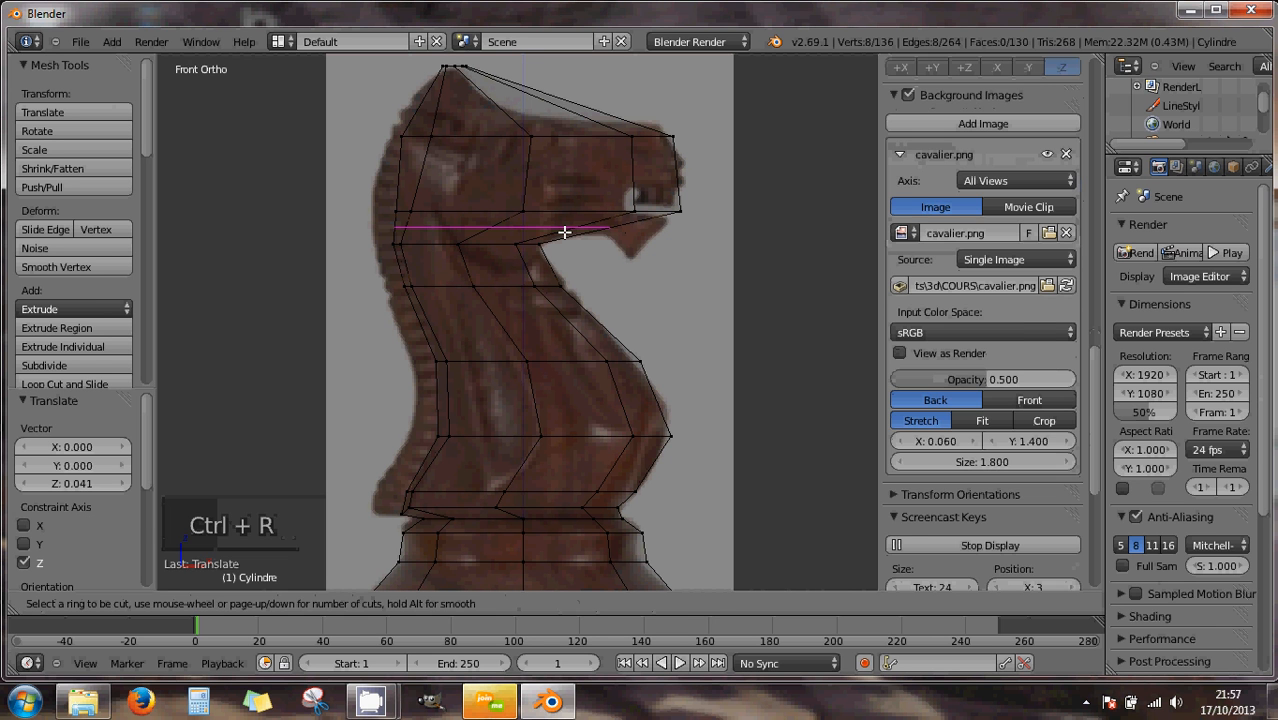
click(564, 232)
right_click(564, 232)
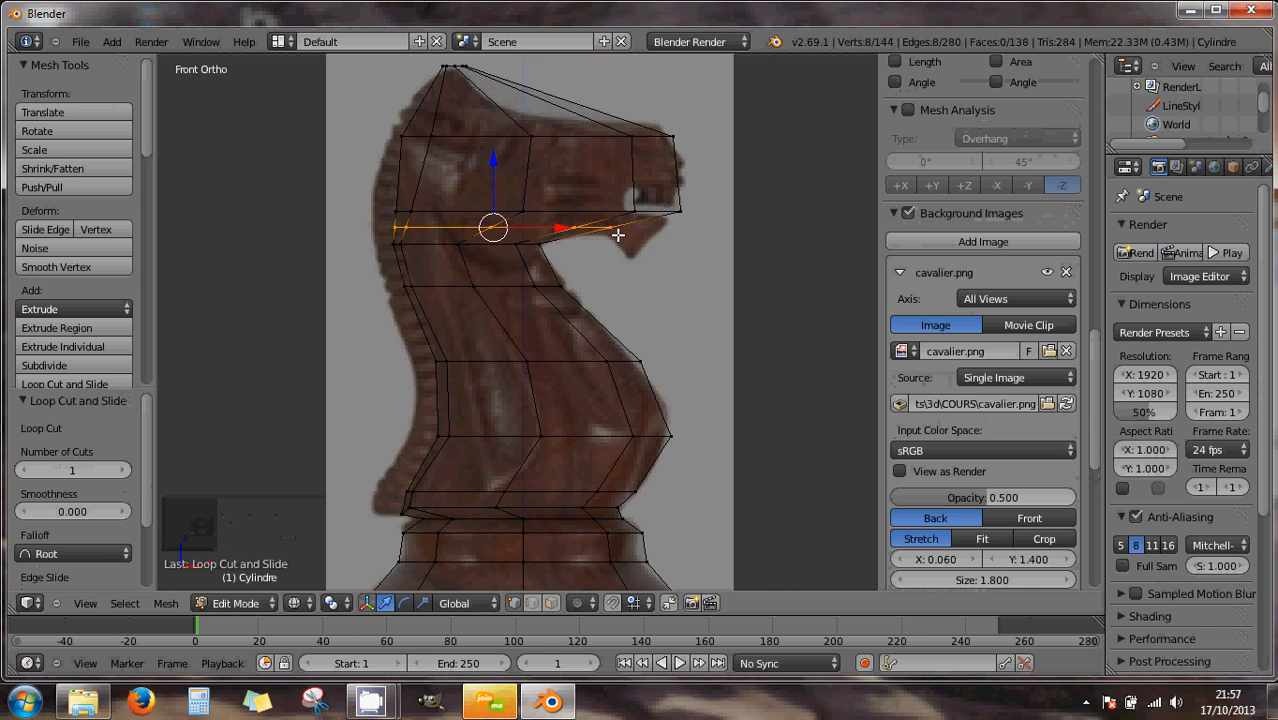
right_click(610, 228)
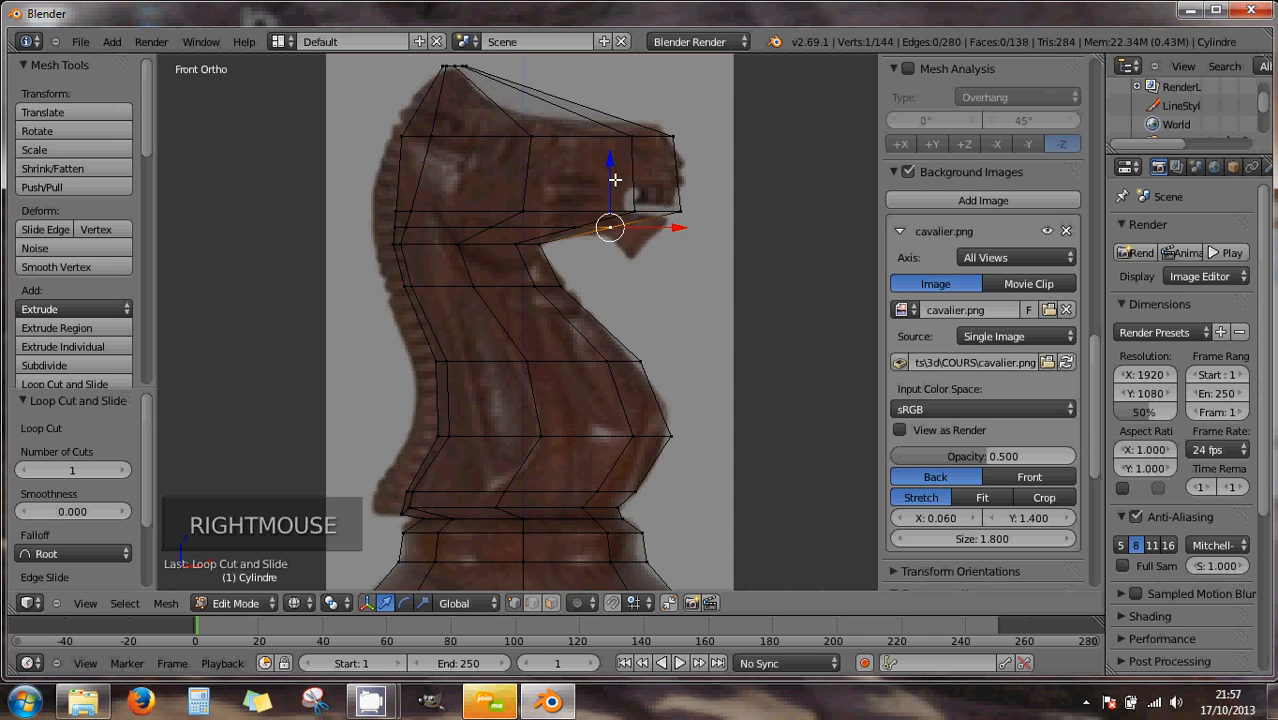
mouse_move(619, 233)
mouse_down()
mouse_move(642, 258)
mouse_move(637, 238)
mouse_up()
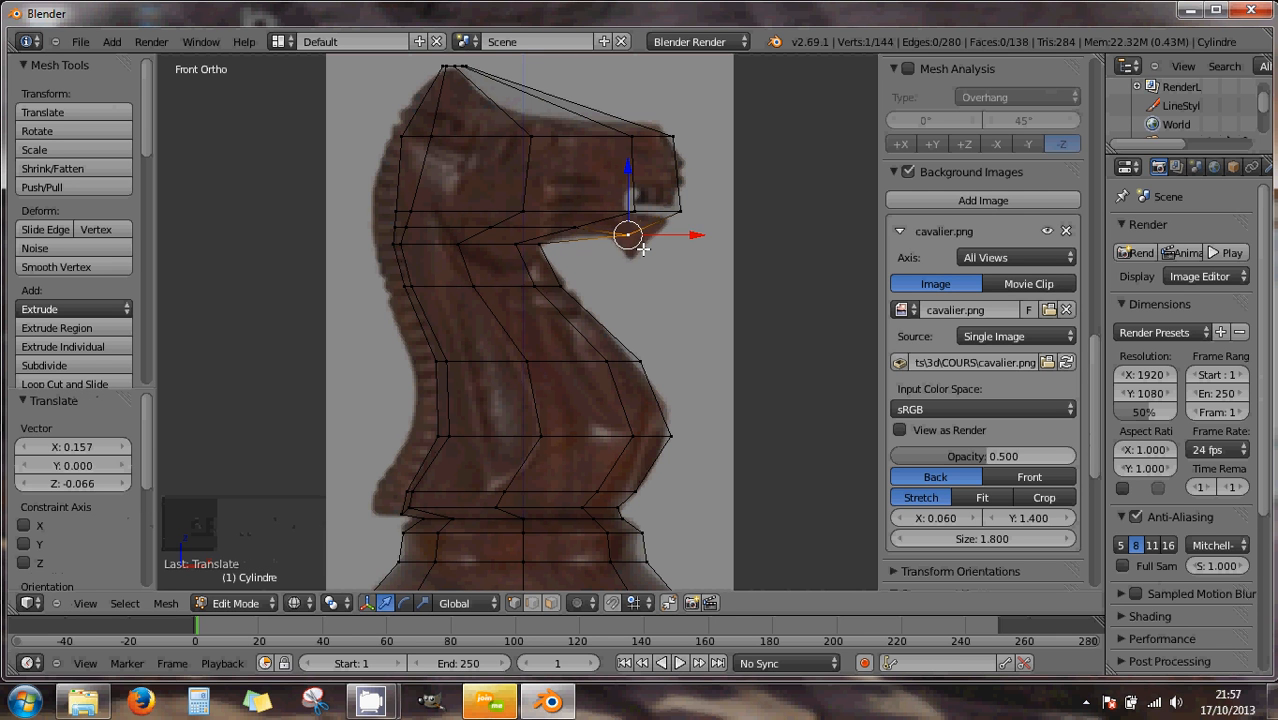
key(ctrl+z)
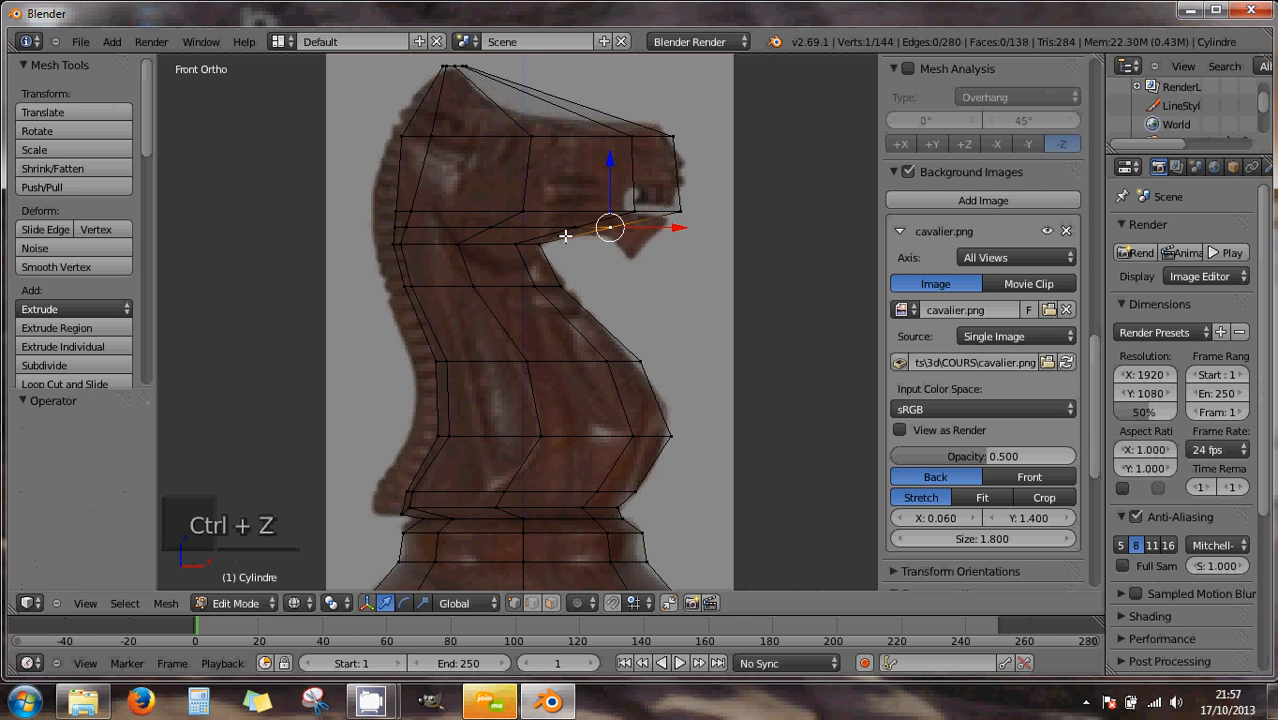
key(ctrl+z)
key(ctrl+z)
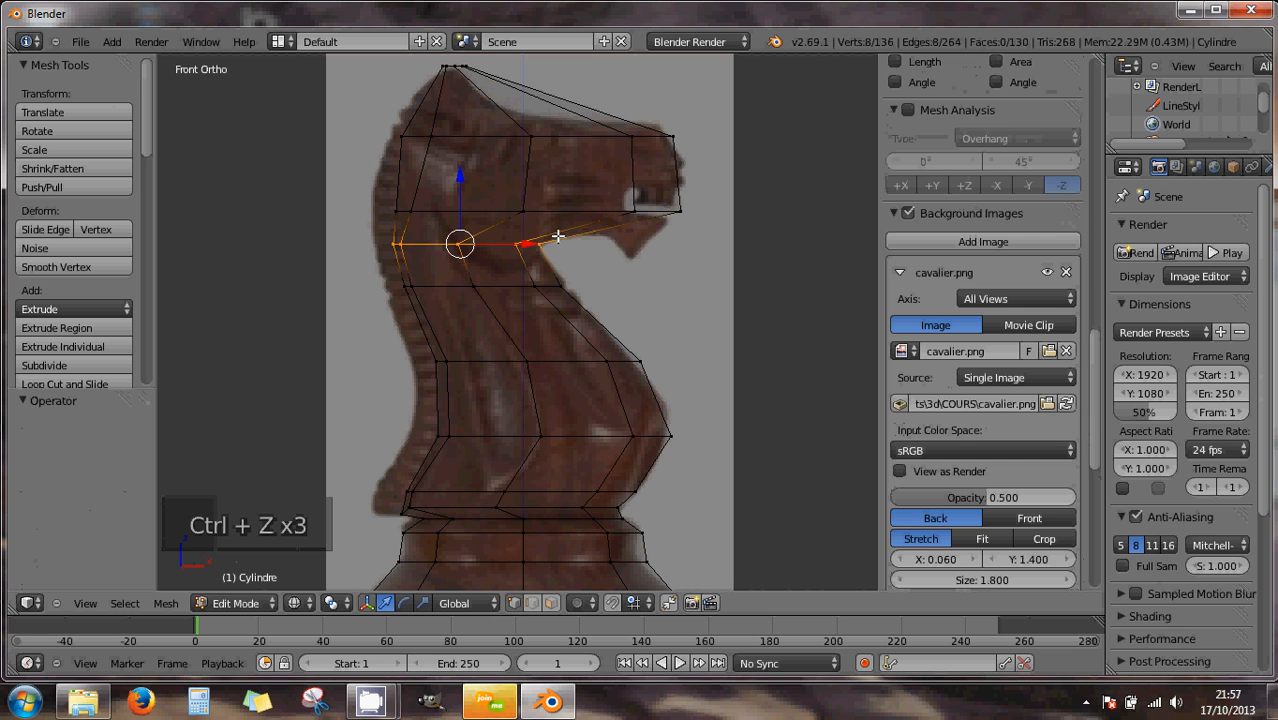
- Add two loop cuts between the jaw and throat rings, and move the upper loop's front vertex about -0.306 along Z to the chin tip
key(ctrl+r)
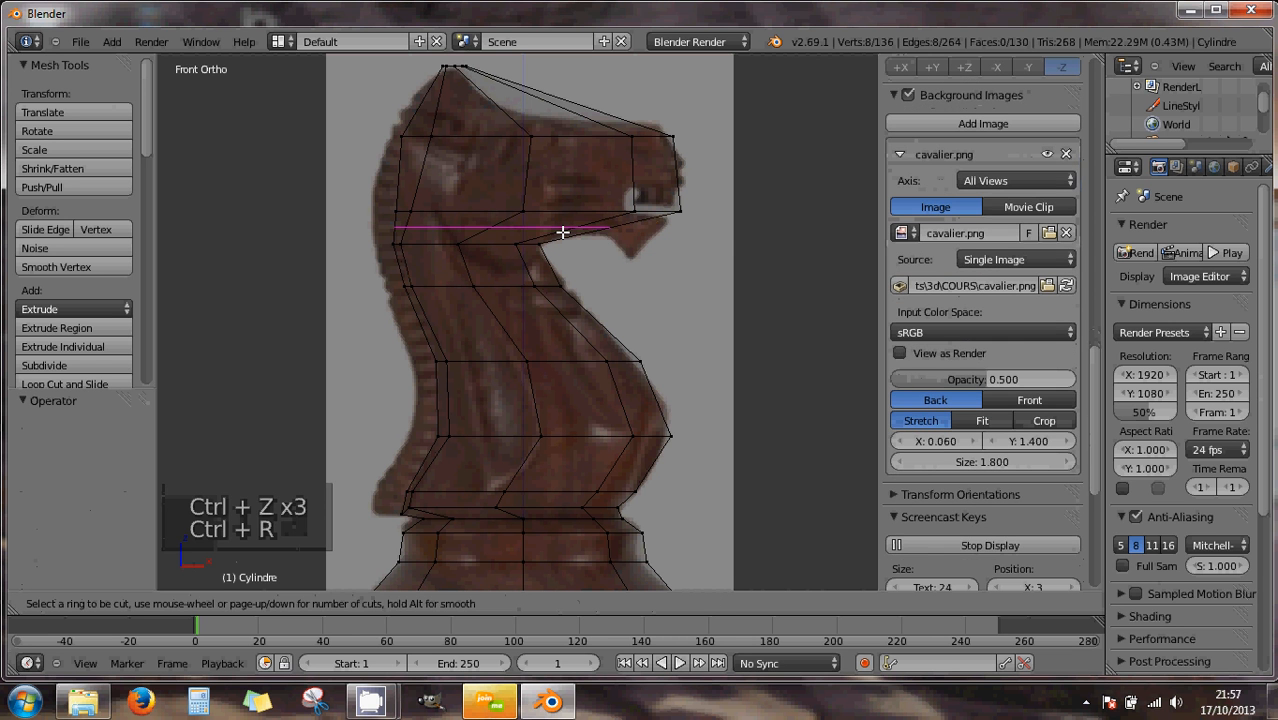
scroll(563, 232, up, 1)
click(563, 232)
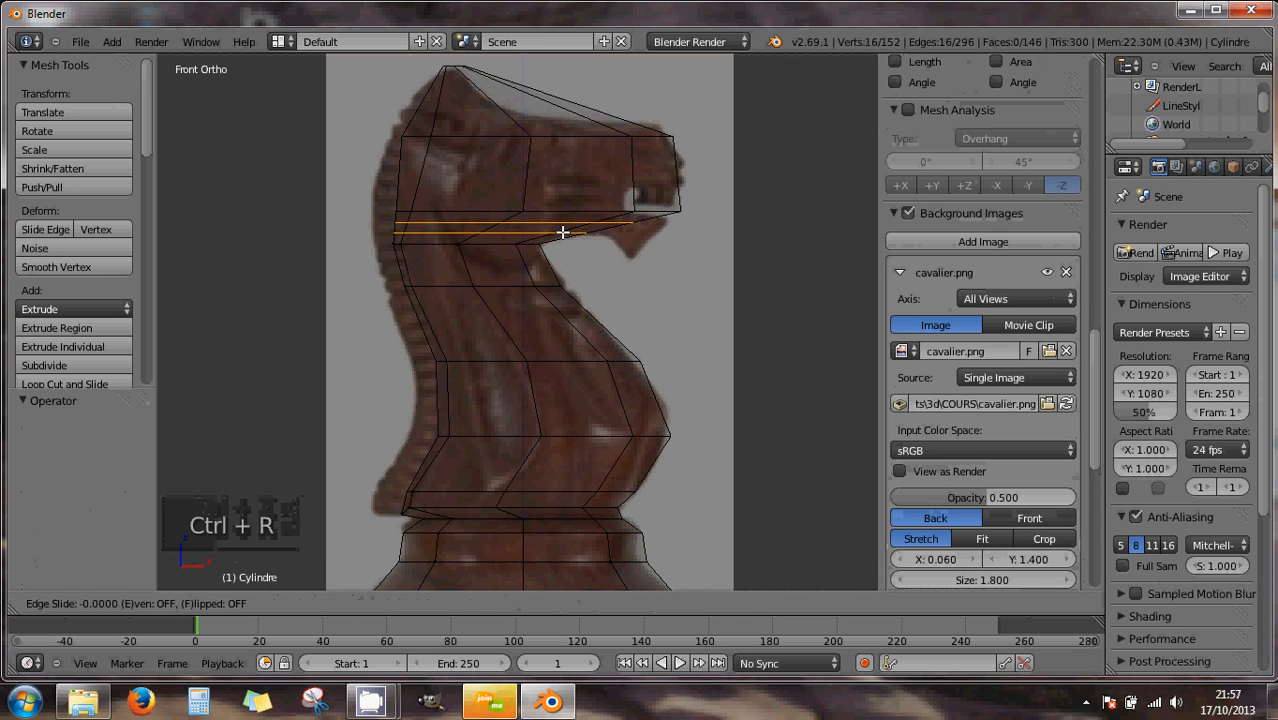
click(563, 232)
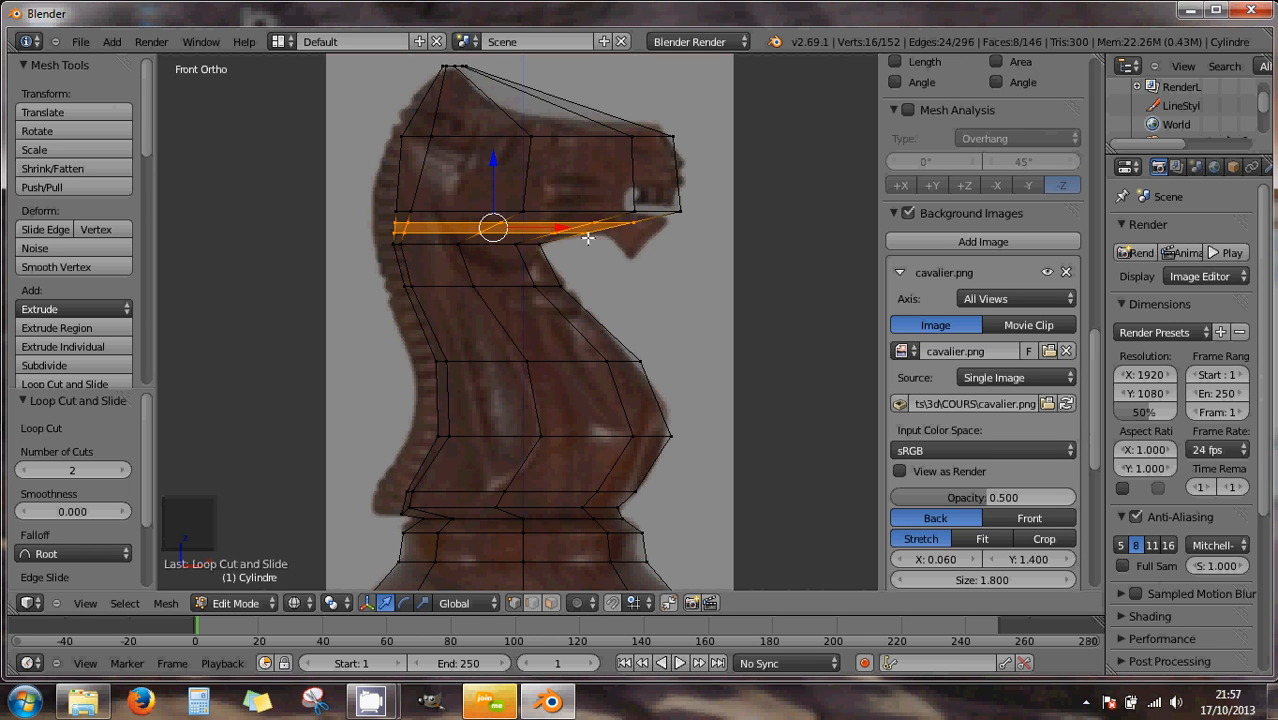
right_click(629, 227)
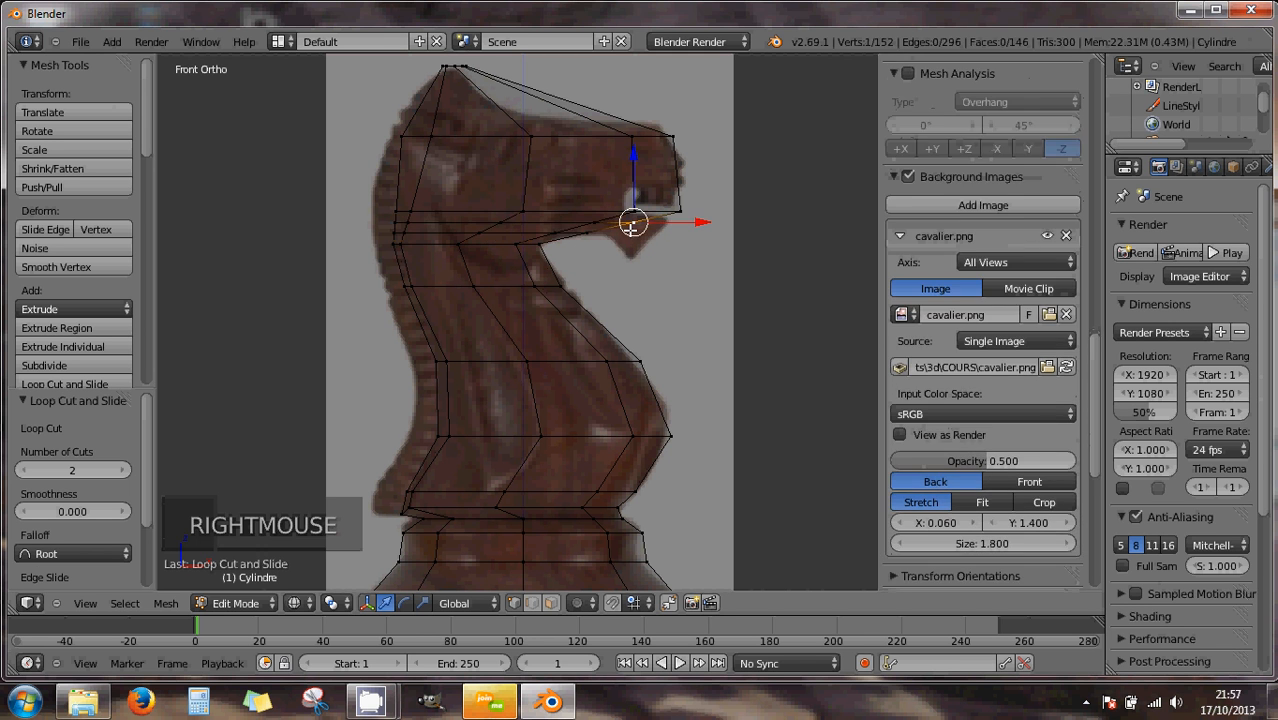
drag(629, 227, 637, 262)
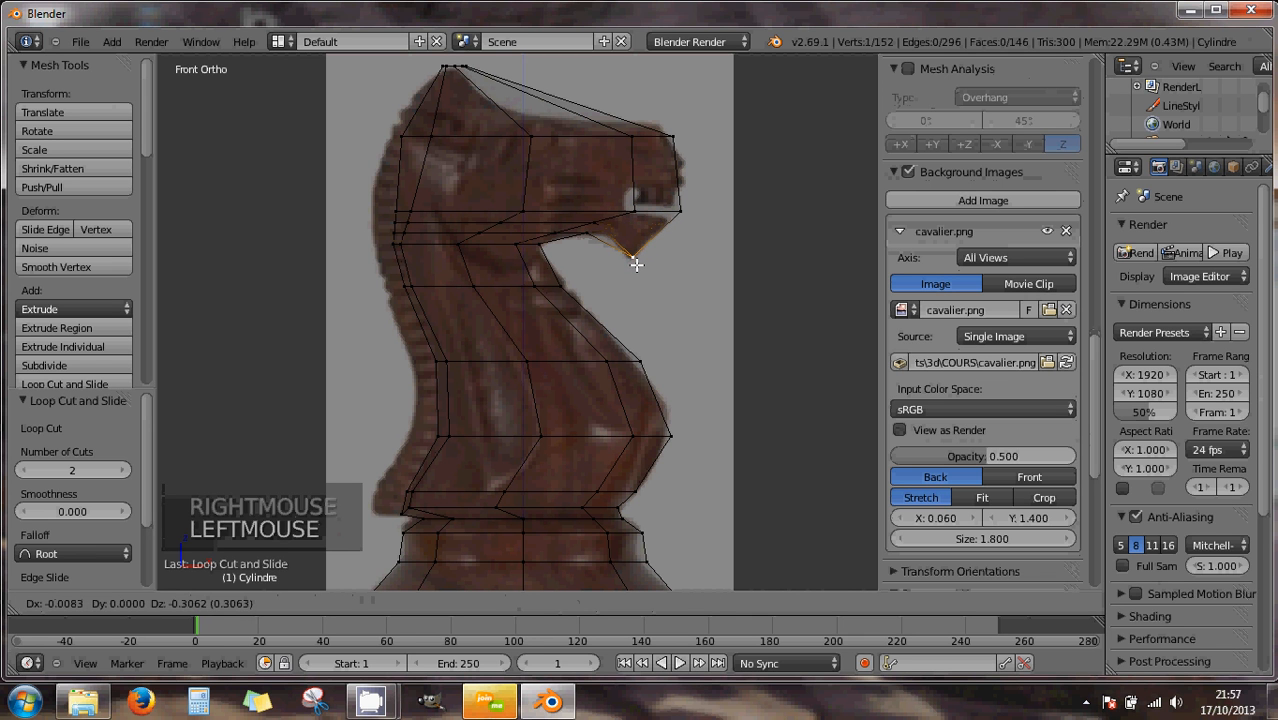
right_click(595, 223)
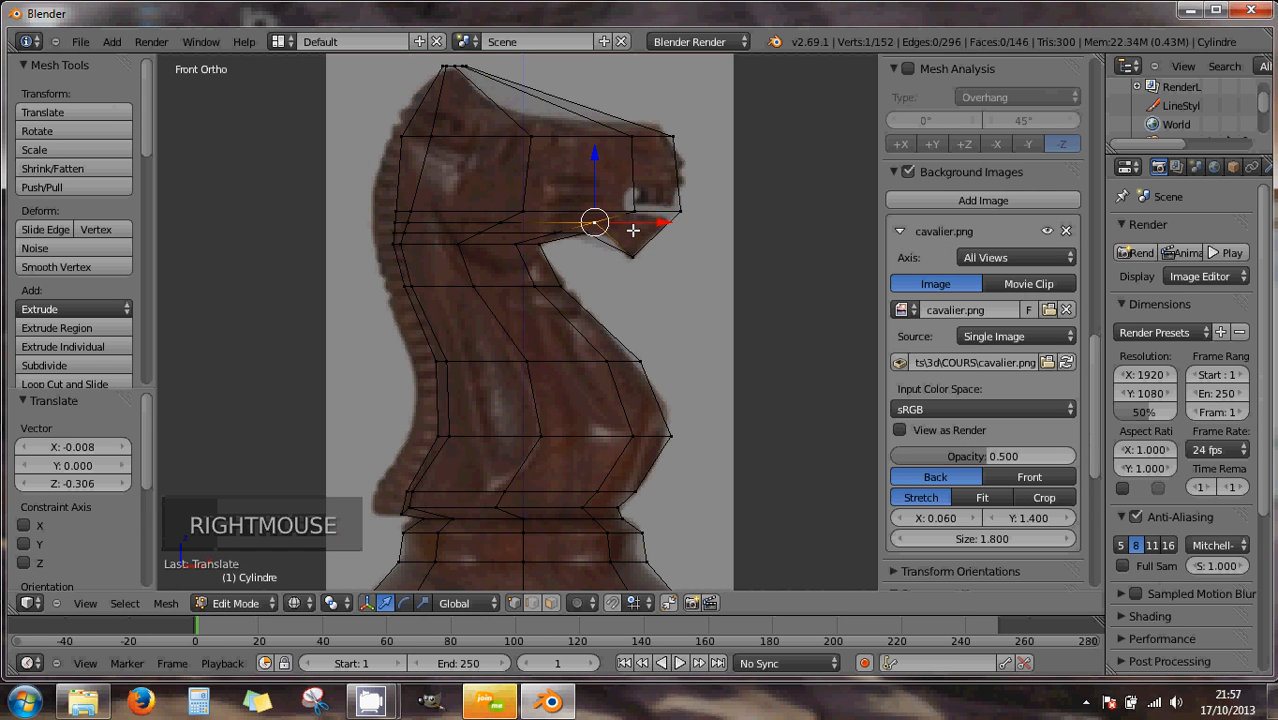
drag(607, 226, 619, 225)
key(ctrl+z)
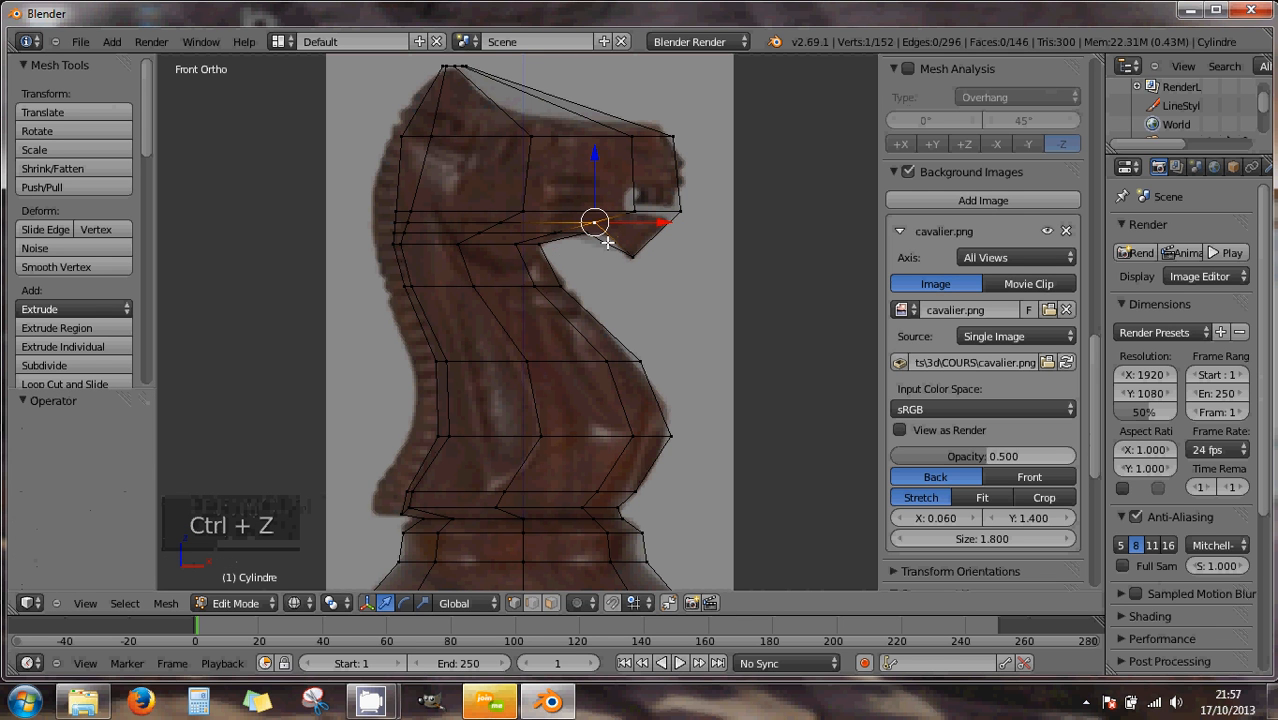
- Move the lower new loop's front vertex slightly forward along X and about -0.075 along Z beneath the jaw
scroll(606, 246, down, 1)
scroll(605, 250, up, 2)
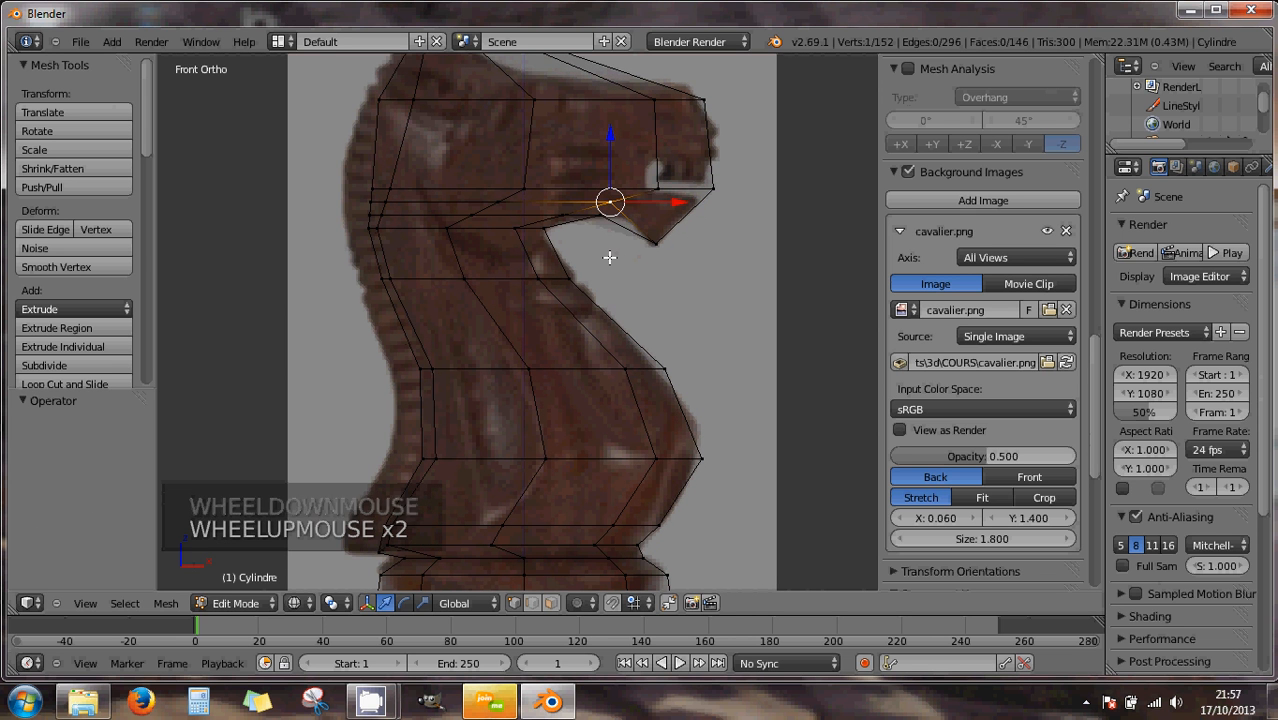
key(z)
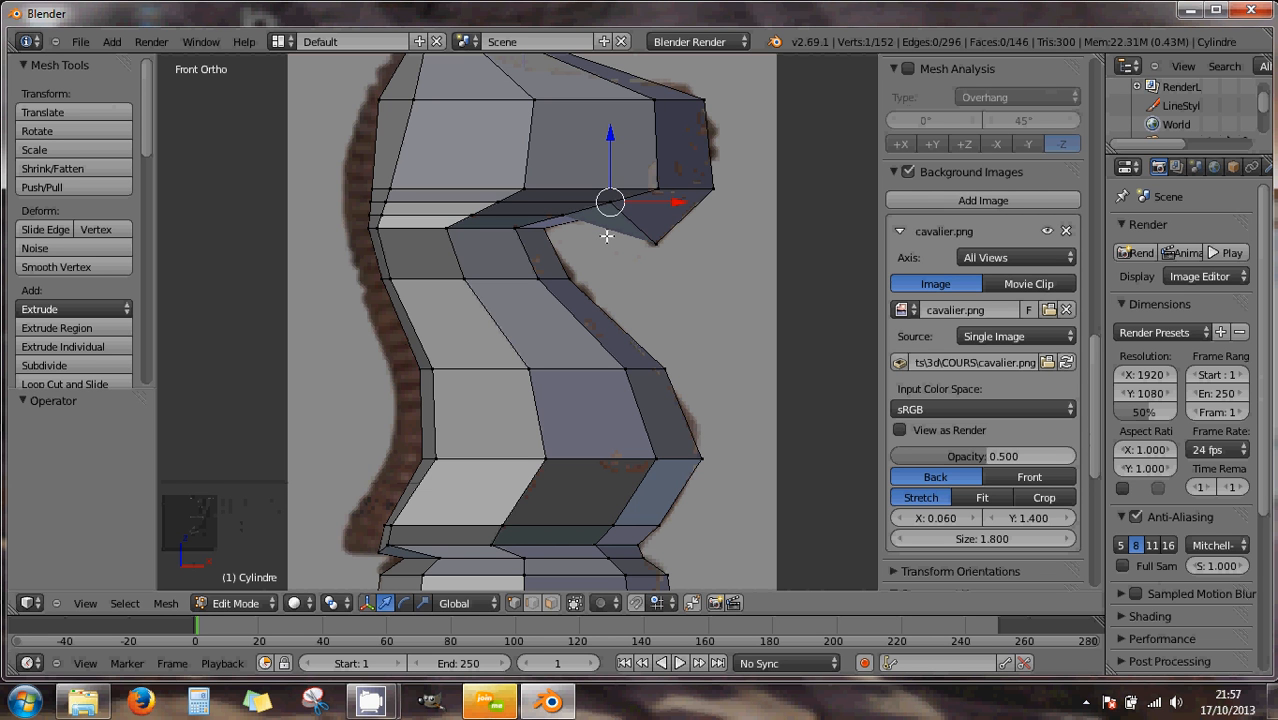
key(z)
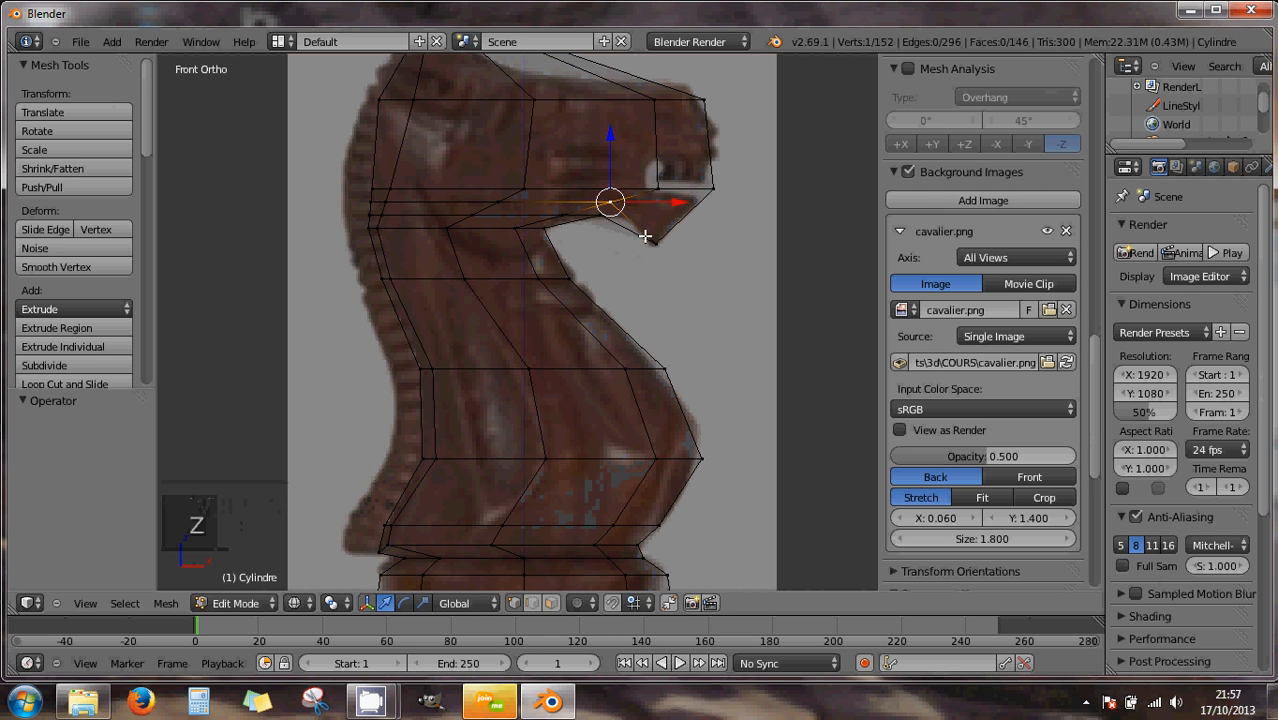
scroll(605, 219, up, 1)
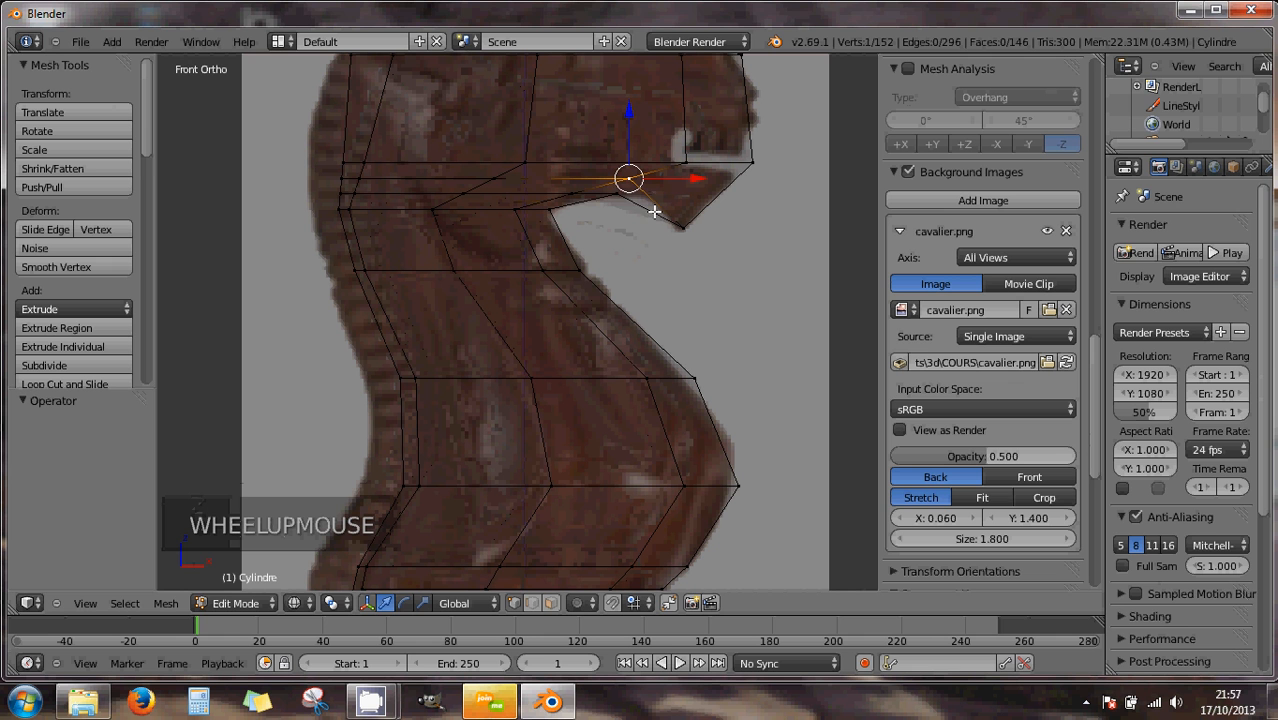
right_click(616, 196)
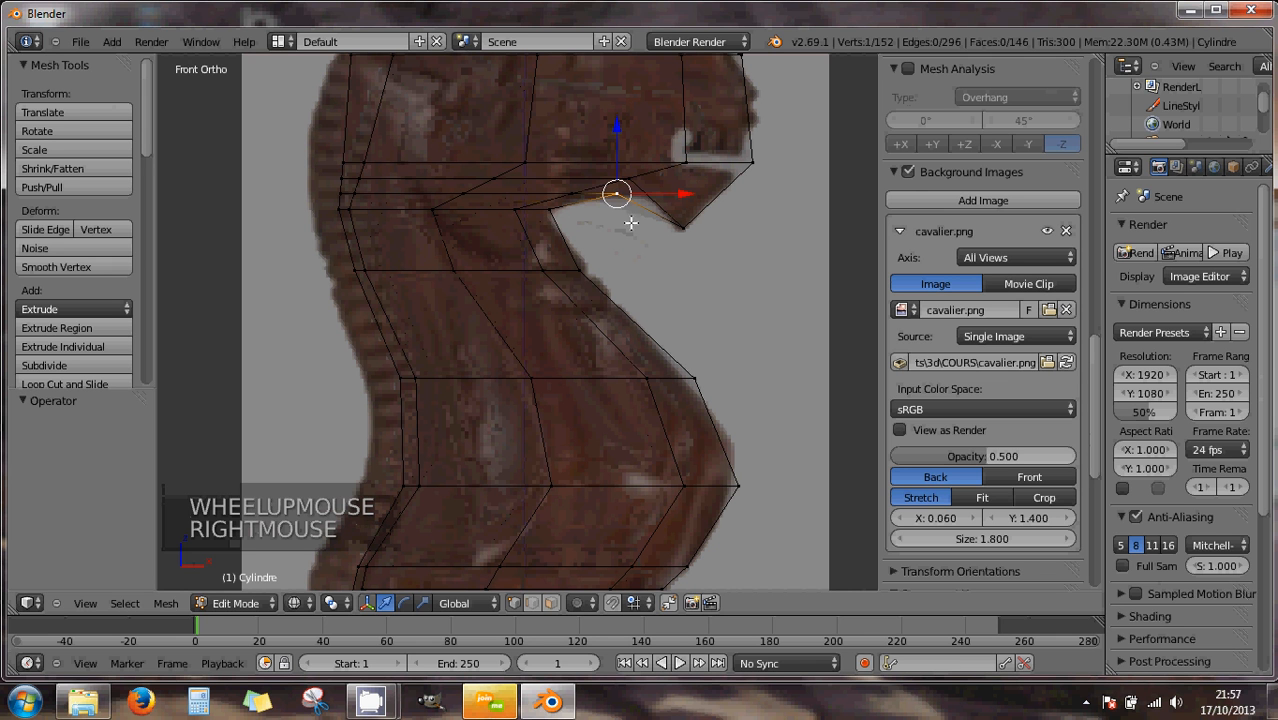
drag(684, 196, 698, 197)
drag(631, 150, 634, 145)
right_click(573, 193)
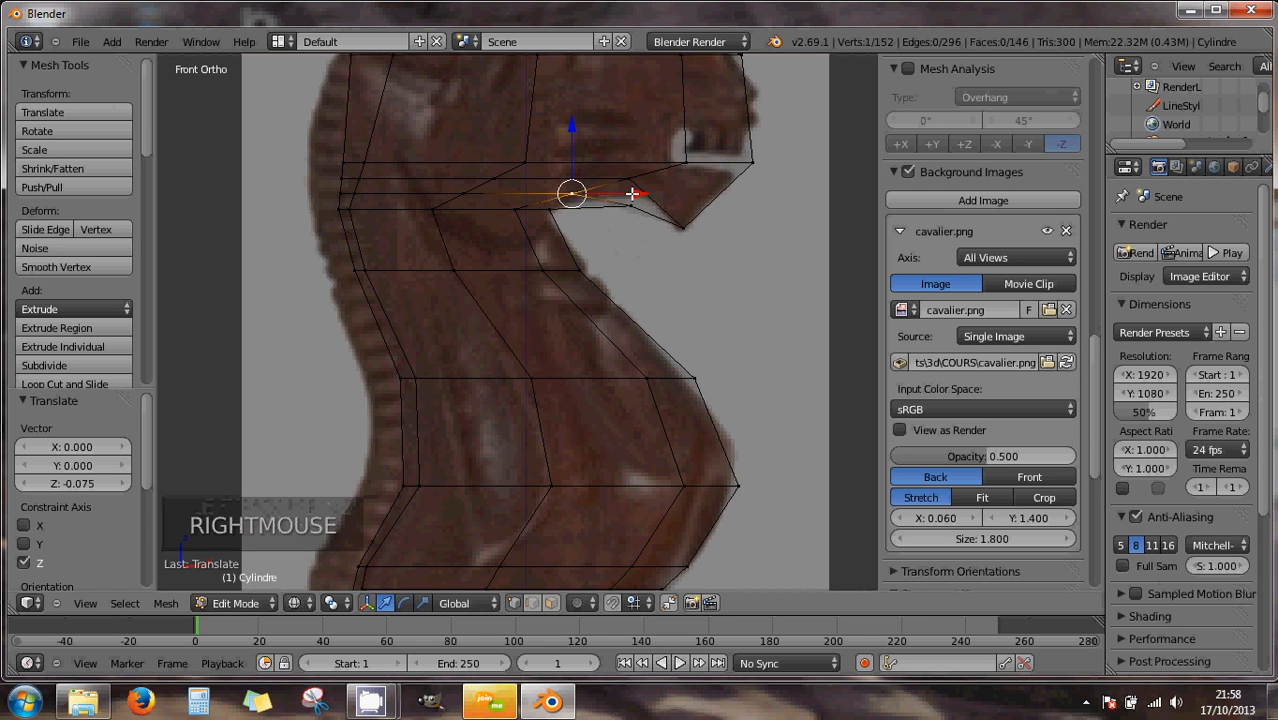
drag(631, 193, 599, 194)
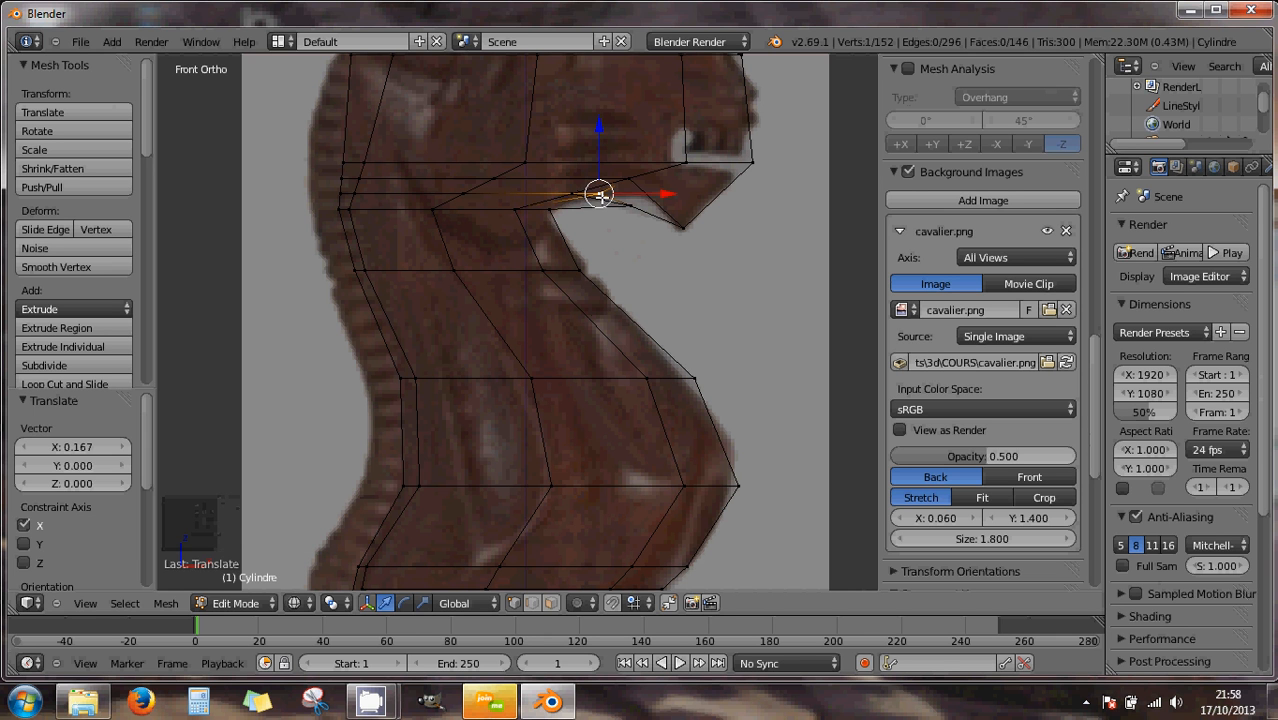
key(ctrl+z)
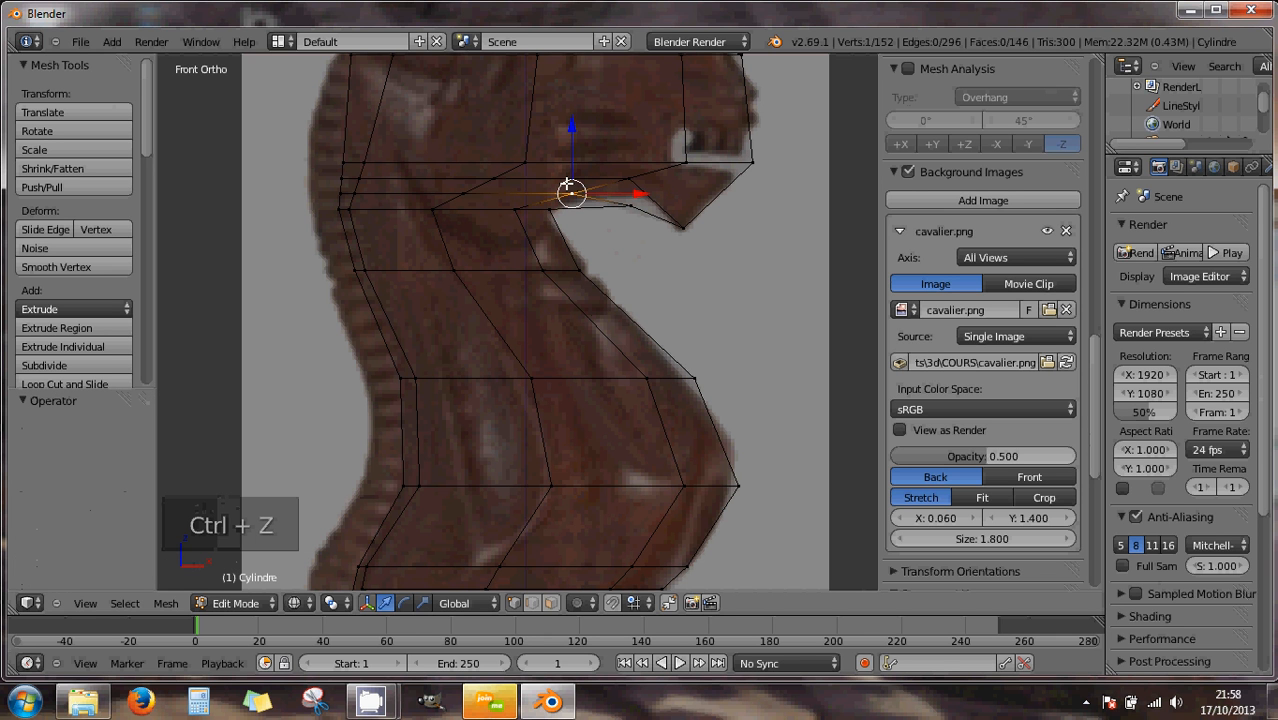
- Shift the lower loop's two overlapping side vertices forward along X, and raise its front vertex about 0.017 along Z to follow the jaw's underside
key(b)
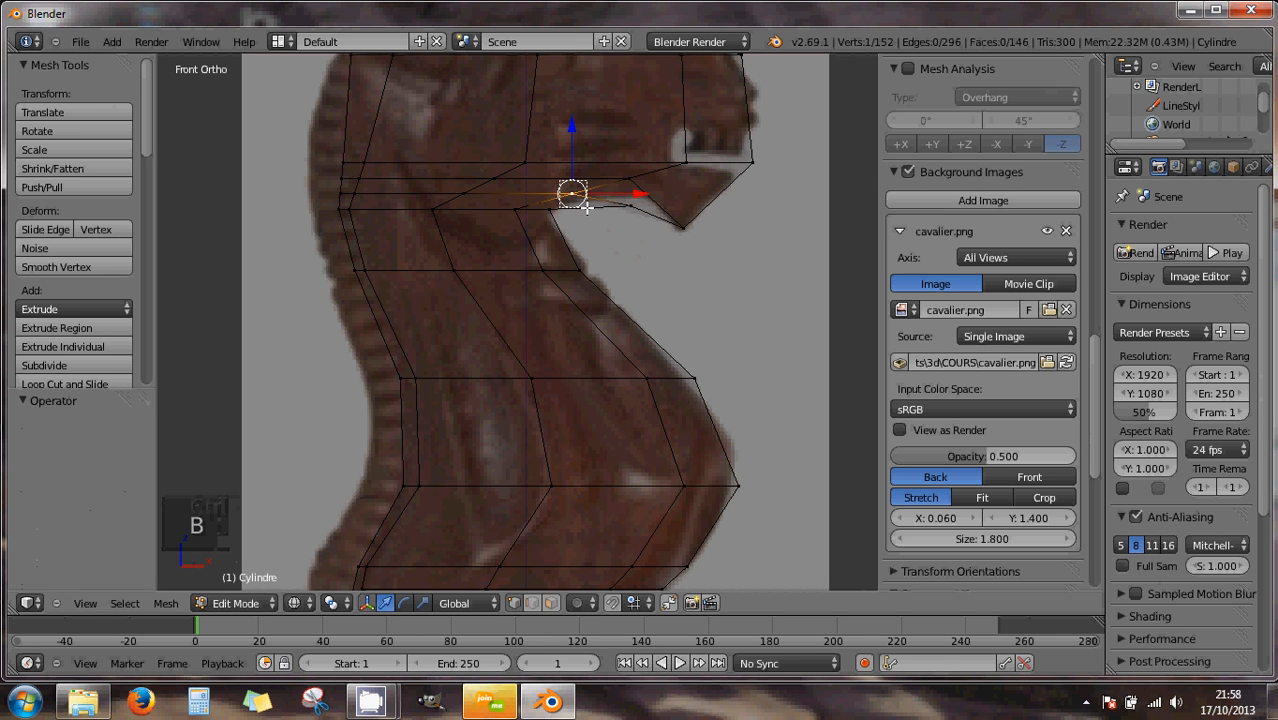
drag(562, 188, 648, 205)
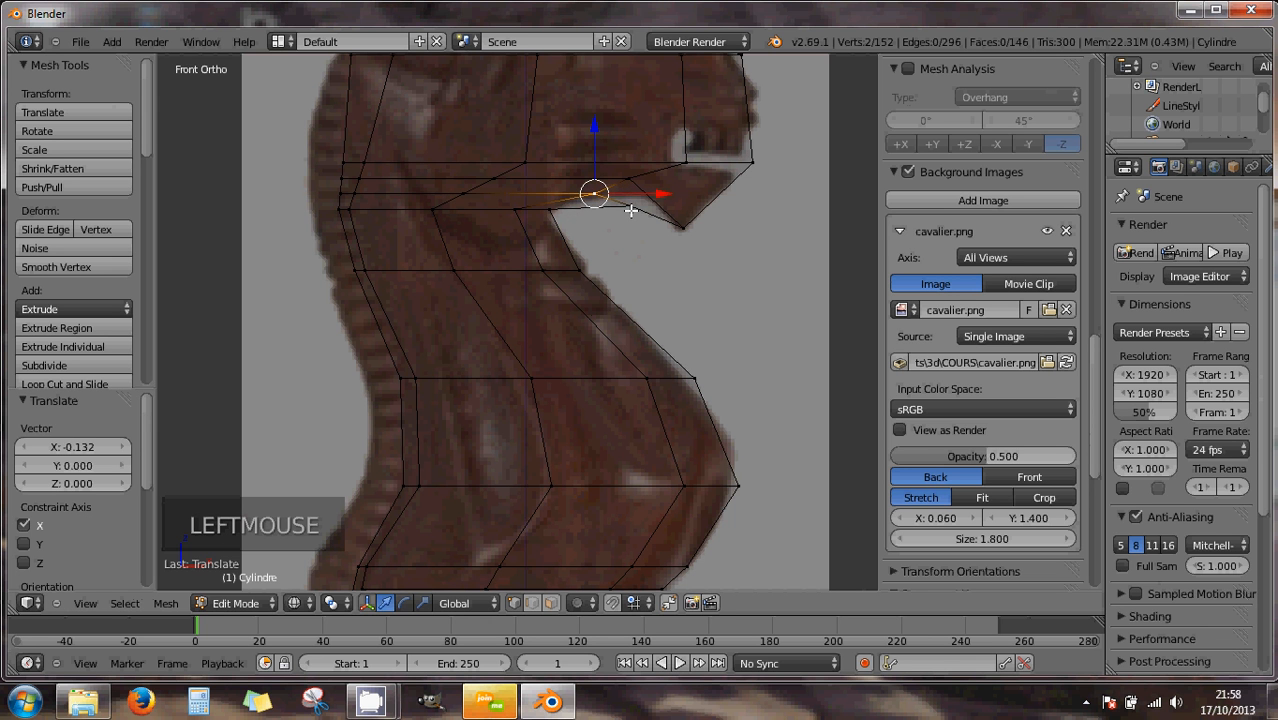
key(a)
key(b)
drag(621, 199, 640, 214)
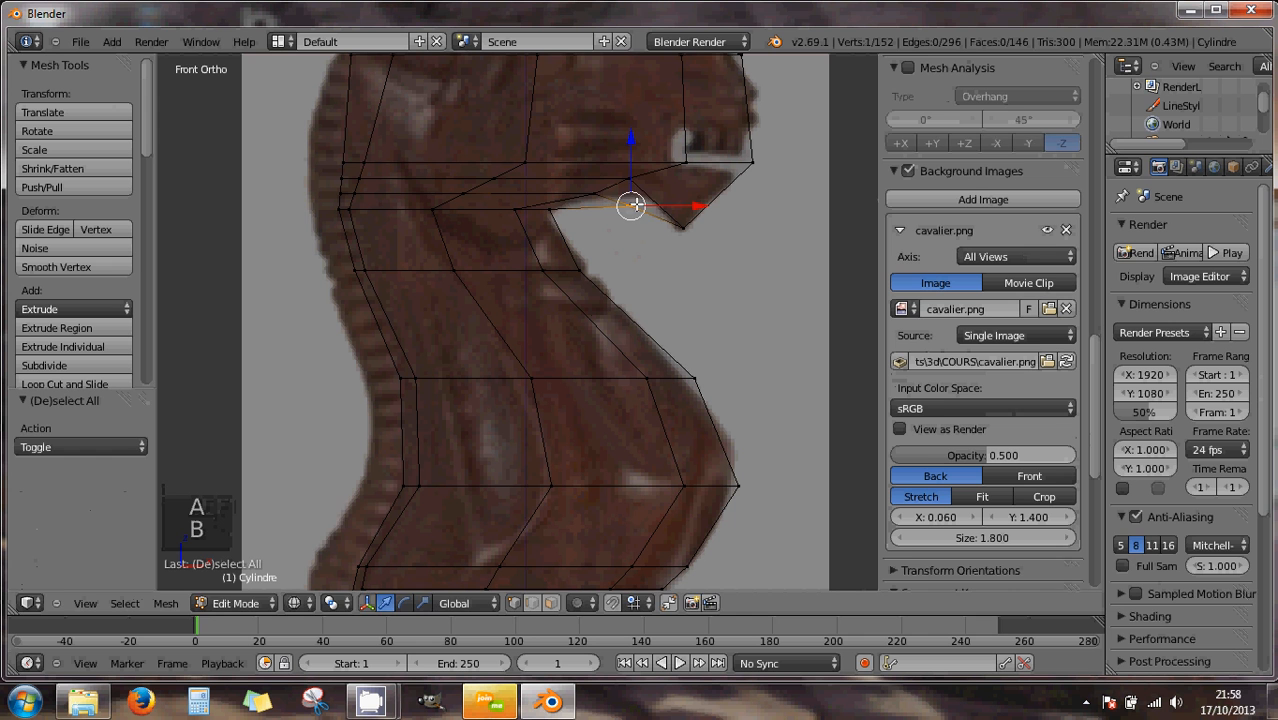
drag(631, 134, 631, 130)
click(631, 130)
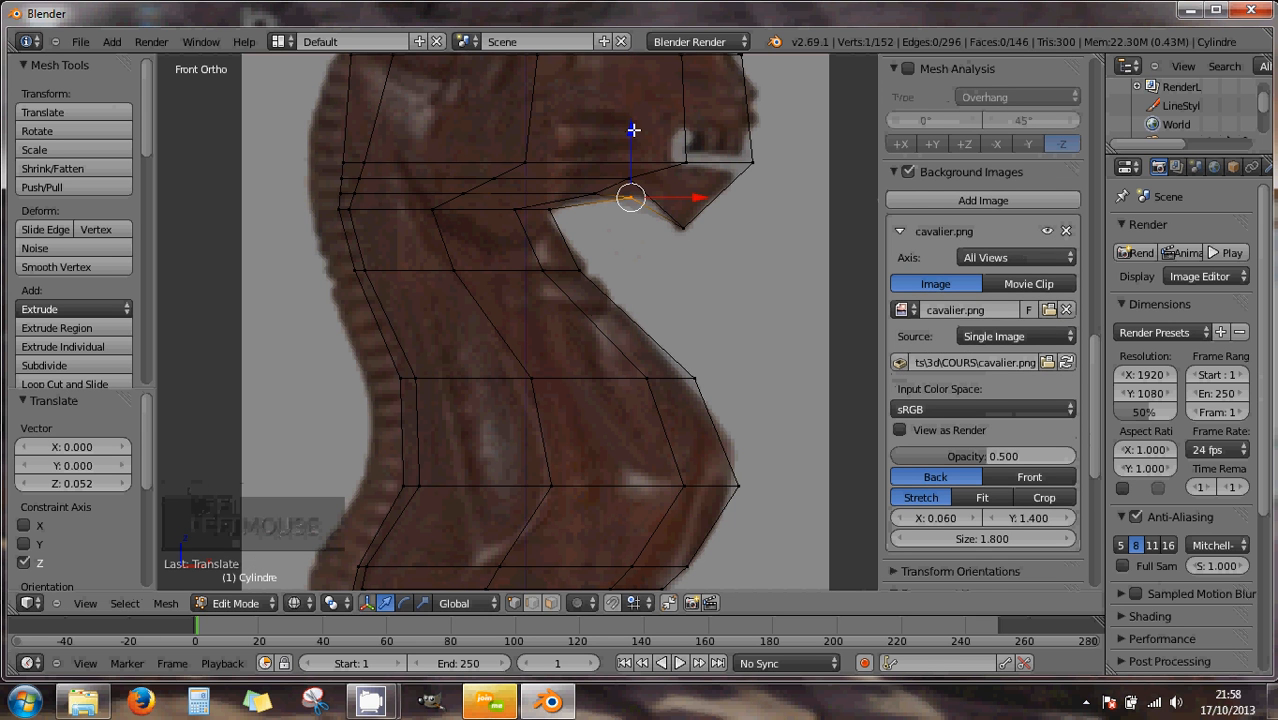
drag(632, 130, 630, 139)
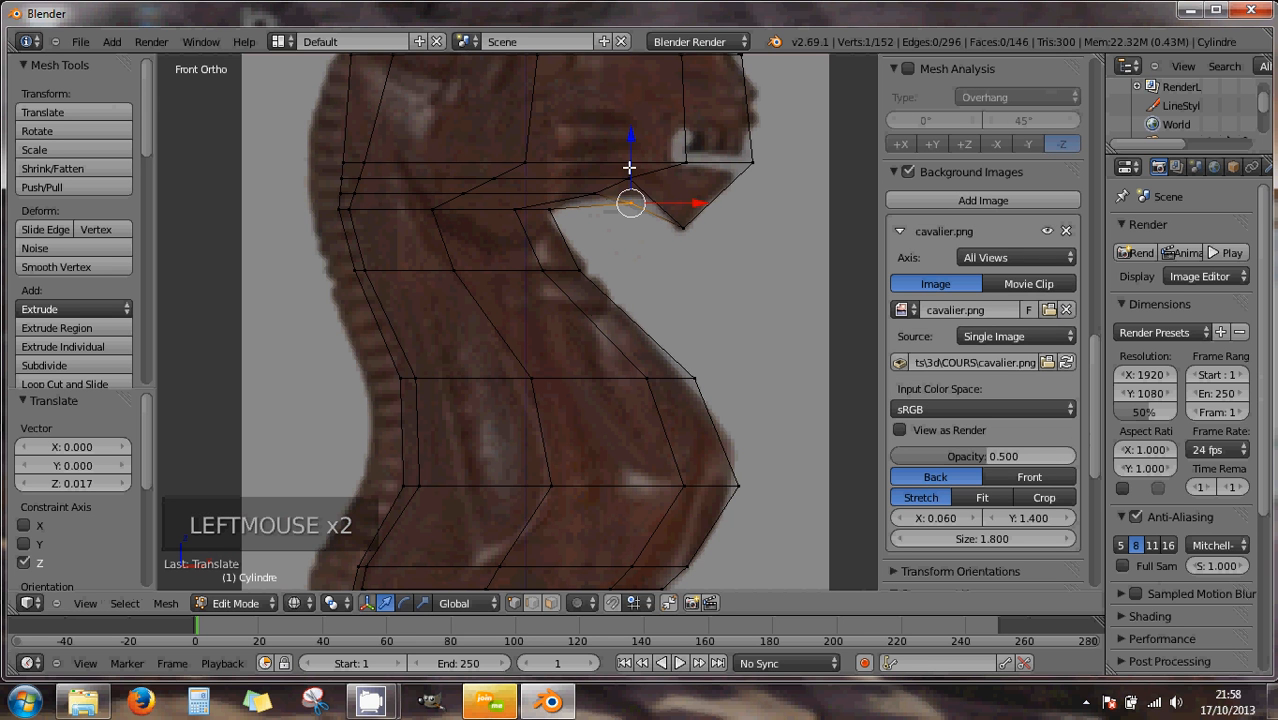
- Move the upper new loop's two overlapping vertices behind the chin about 0.109 forward along X
key(a)
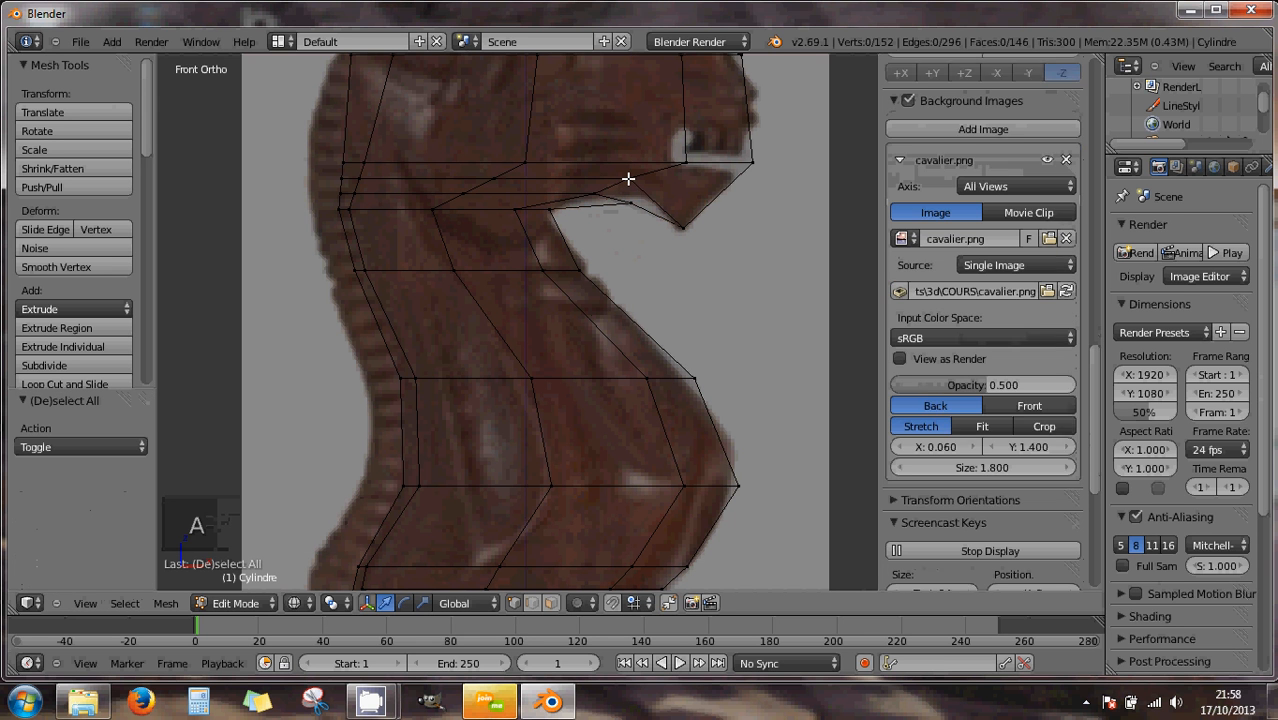
key(b)
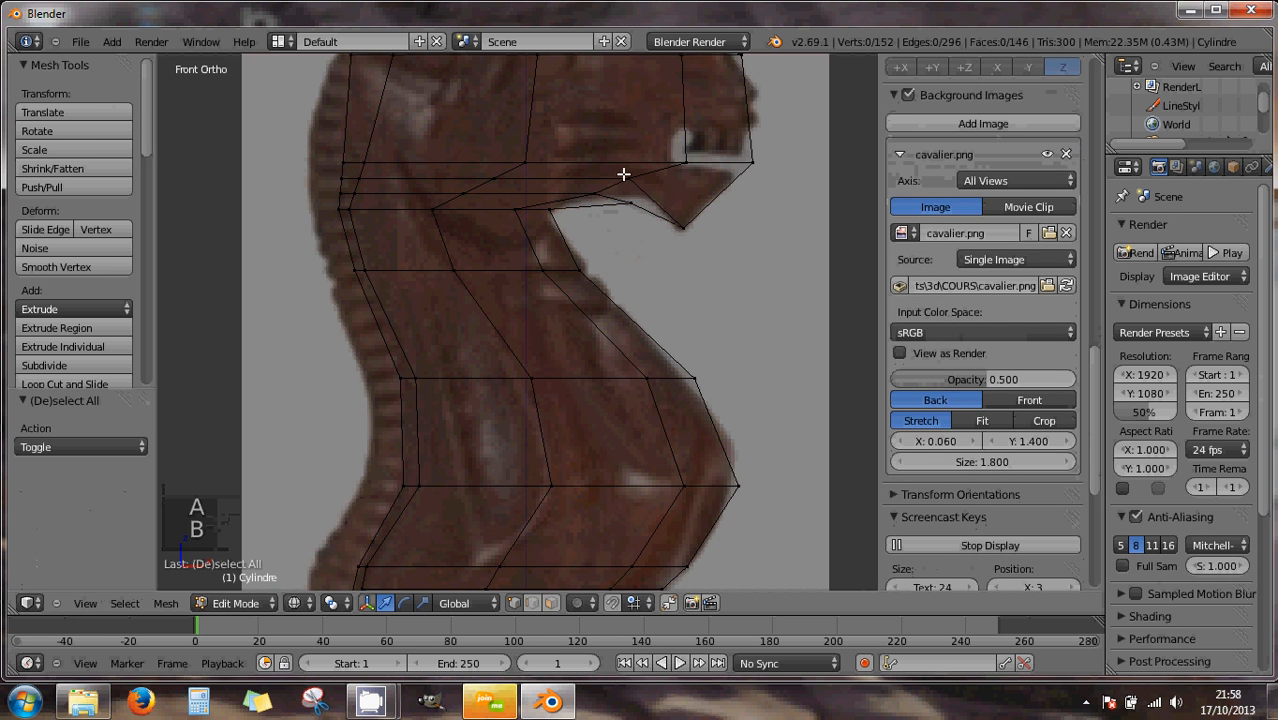
drag(617, 169, 702, 184)
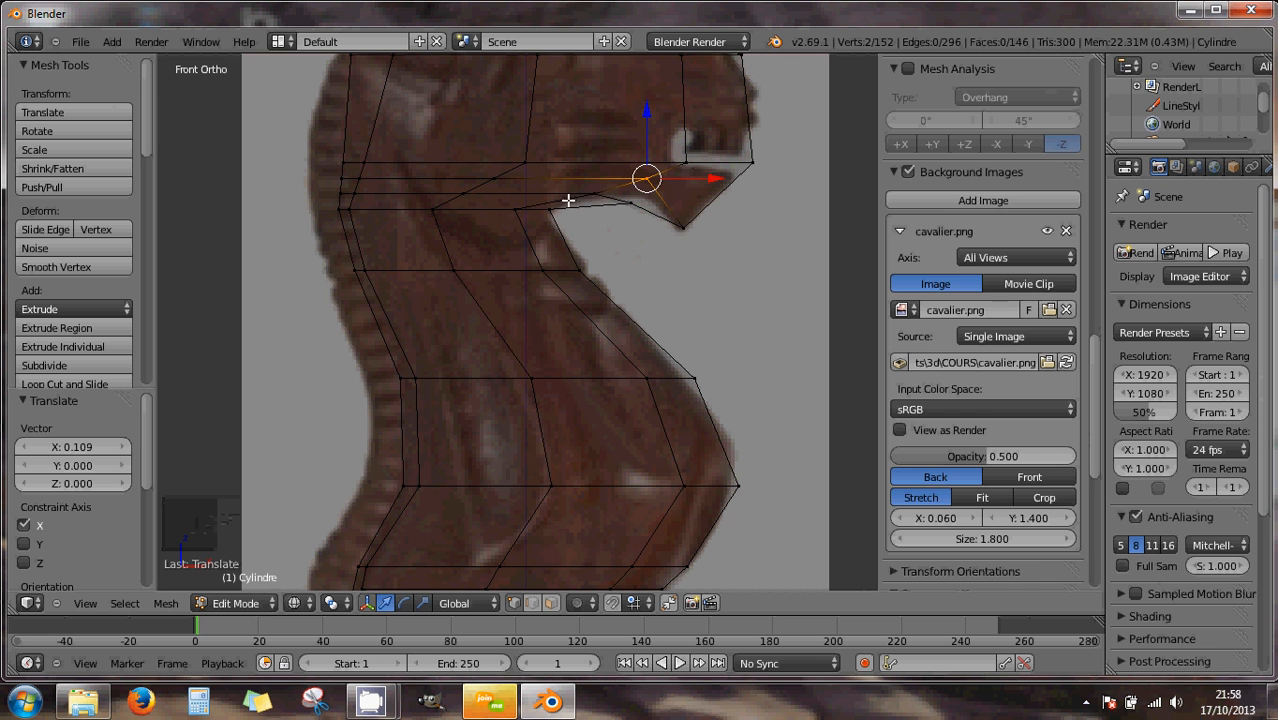
- Move the two overlapping vertices at the corner of the mouth about -0.086 along X to match the reference
key(a)
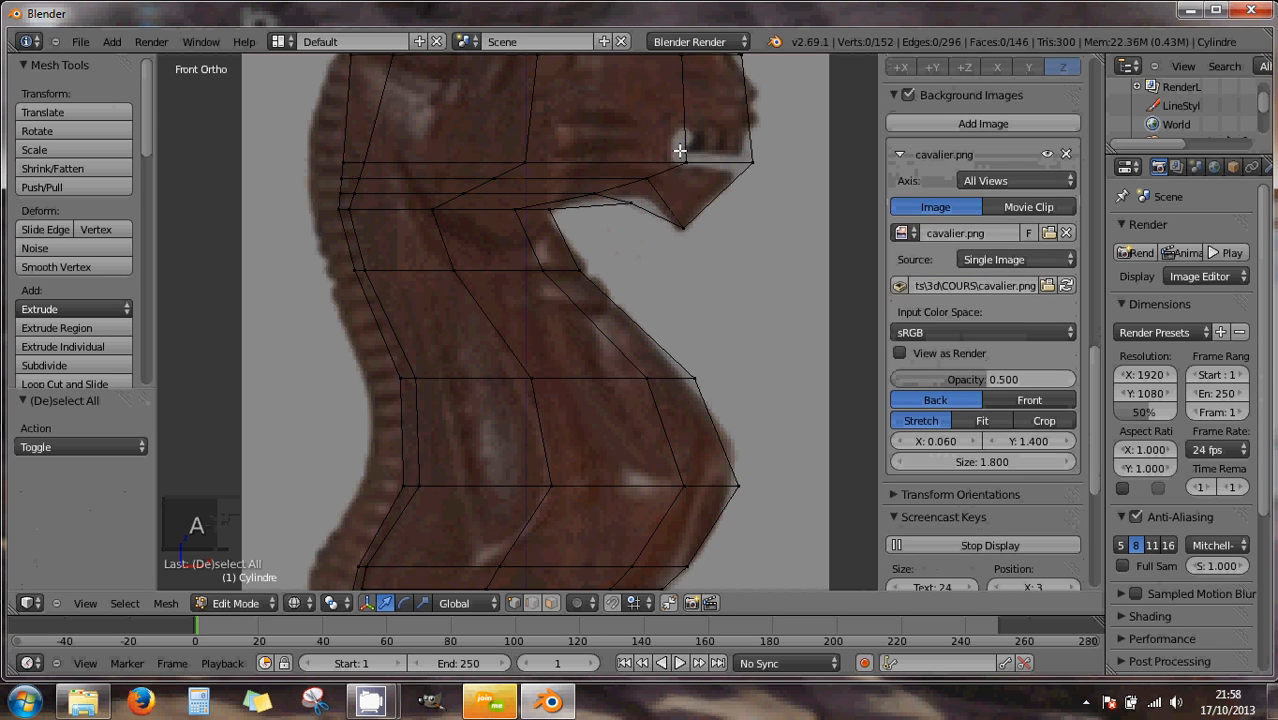
key(b)
drag(695, 166, 672, 161)
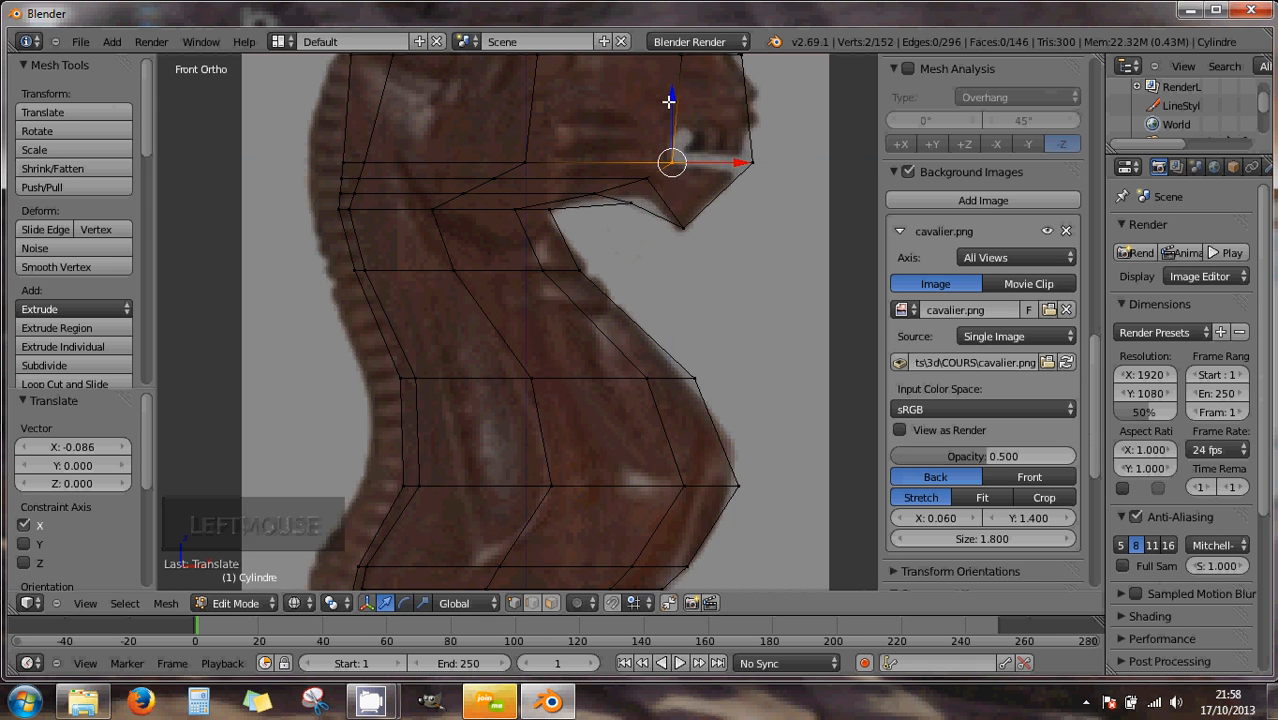
- Raise the mouth-corner vertices slightly along Z, and move the mouth's front vertex about -0.069 along Z and -0.080 along X onto the lower lip
mouse_move(670, 103)
mouse_down()
mouse_move(668, 87)
mouse_move(672, 98)
mouse_up()
key(a)
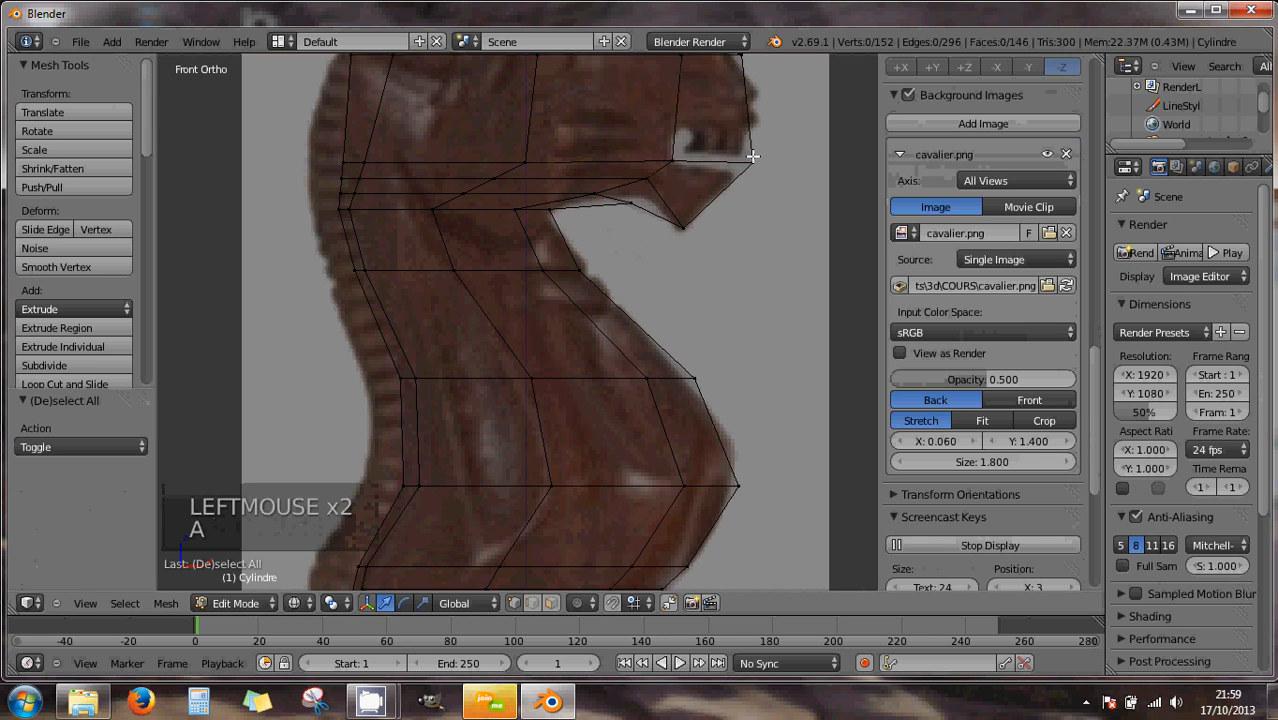
key(b)
drag(742, 150, 763, 176)
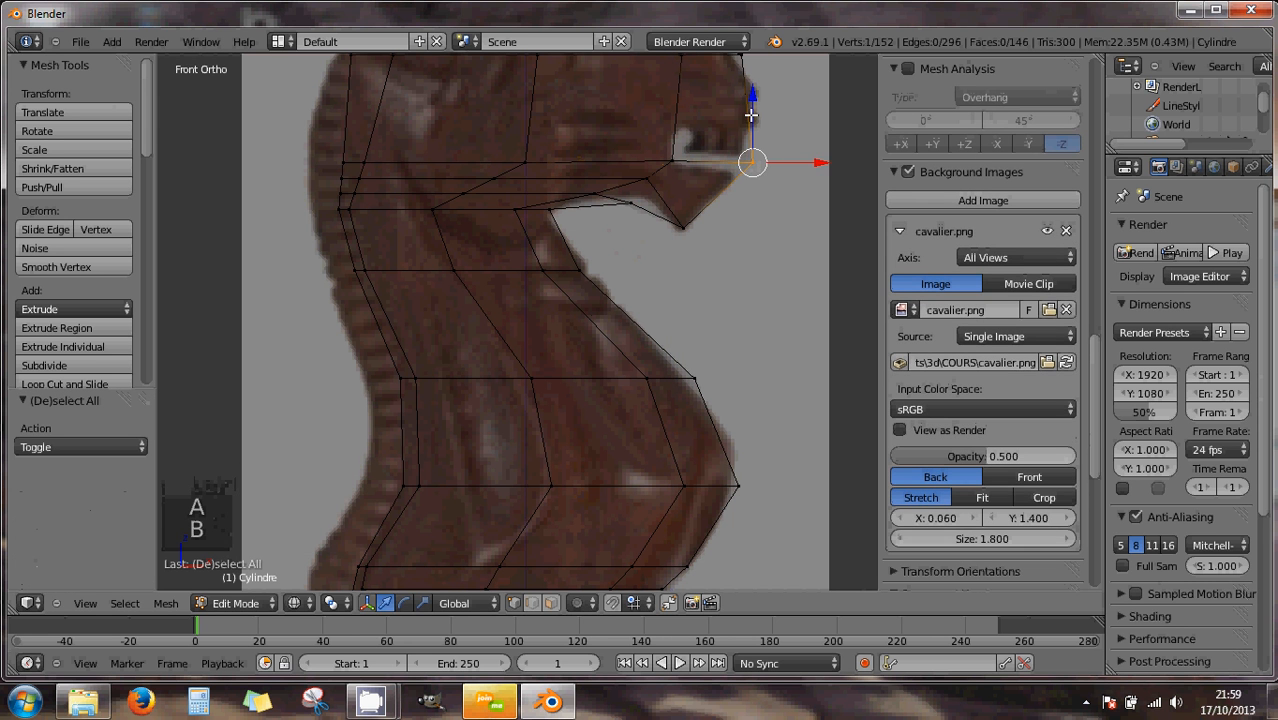
drag(752, 99, 753, 111)
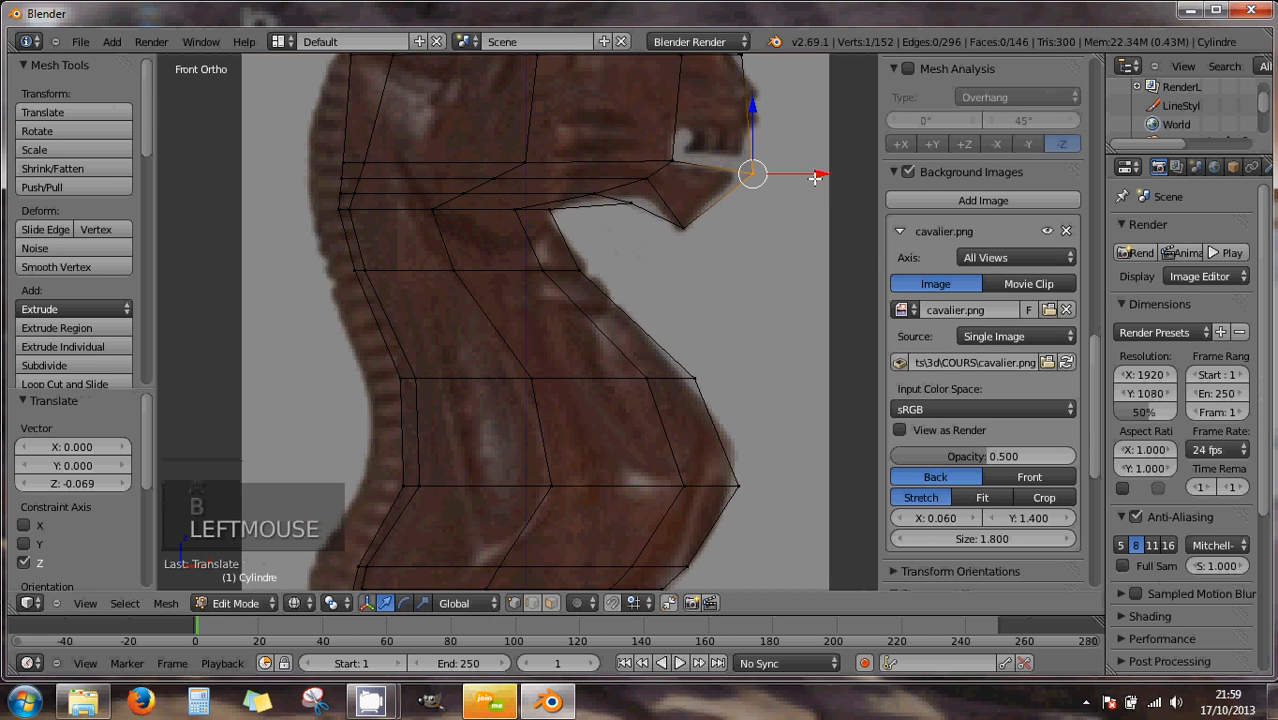
drag(808, 174, 799, 178)
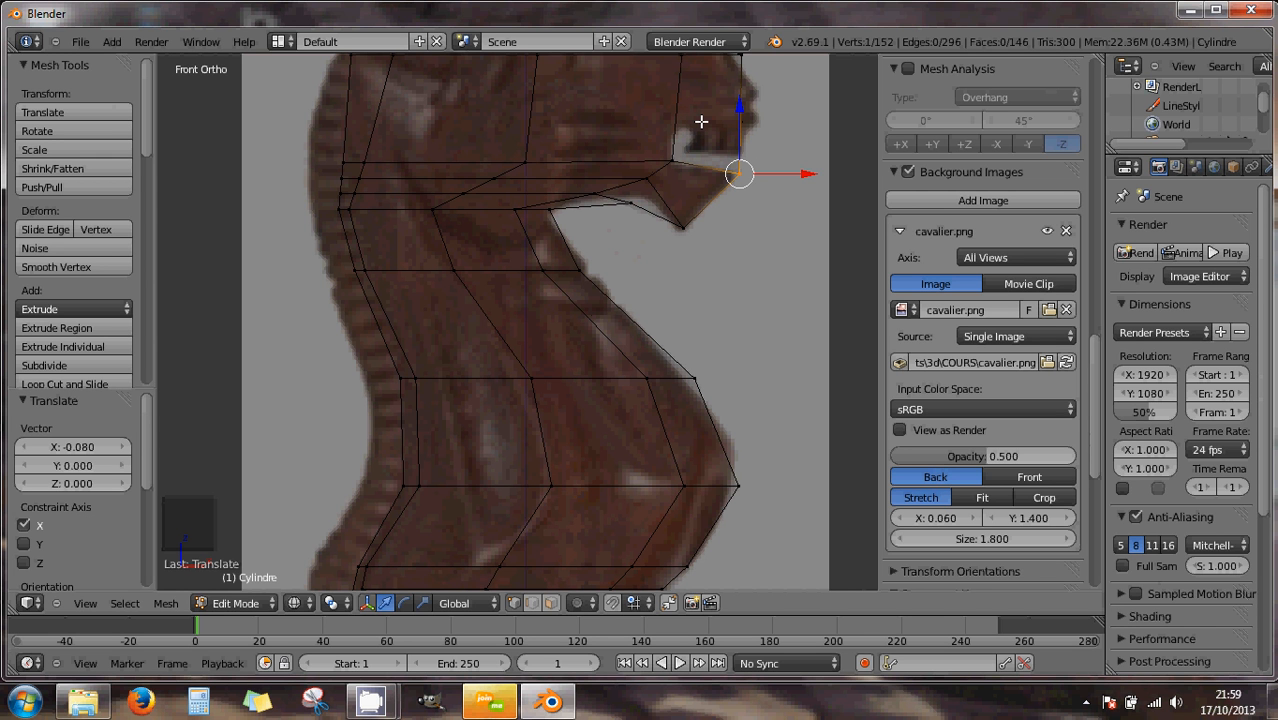
- Add an edge loop around the head just above the mouth opening and move its front vertex about 0.103 forward along X
key(ctrl+r)
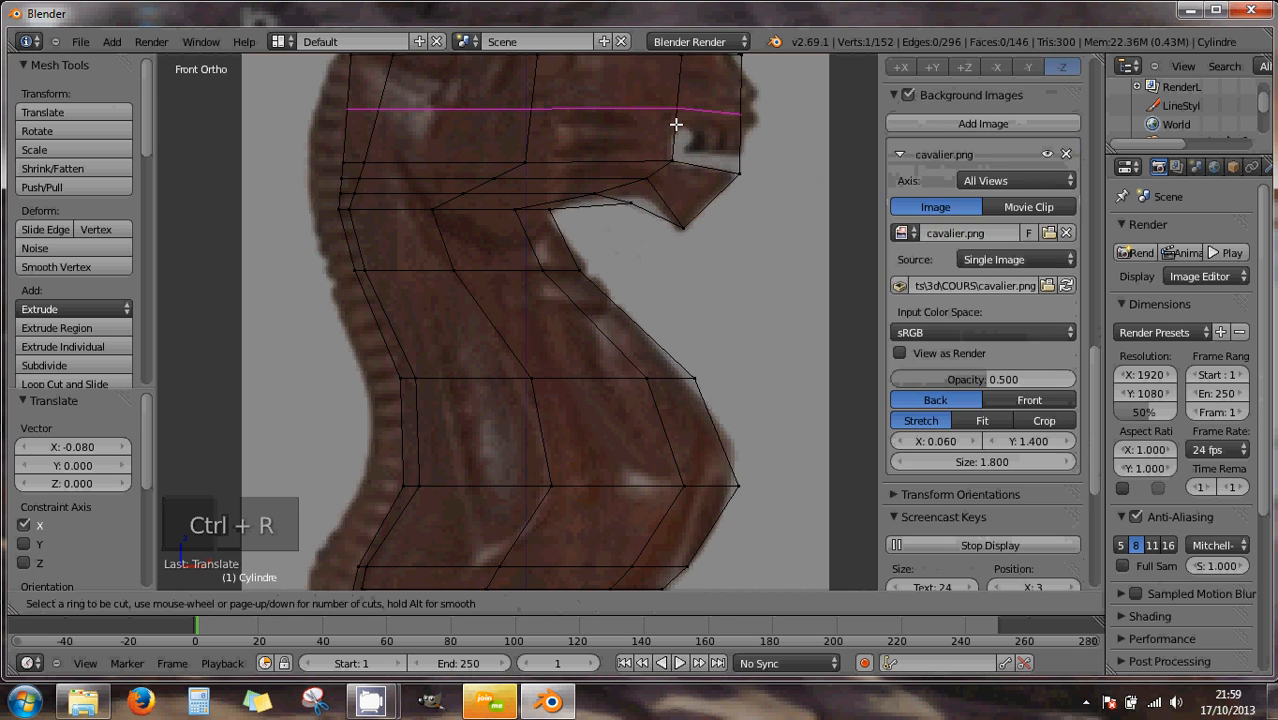
click(675, 124)
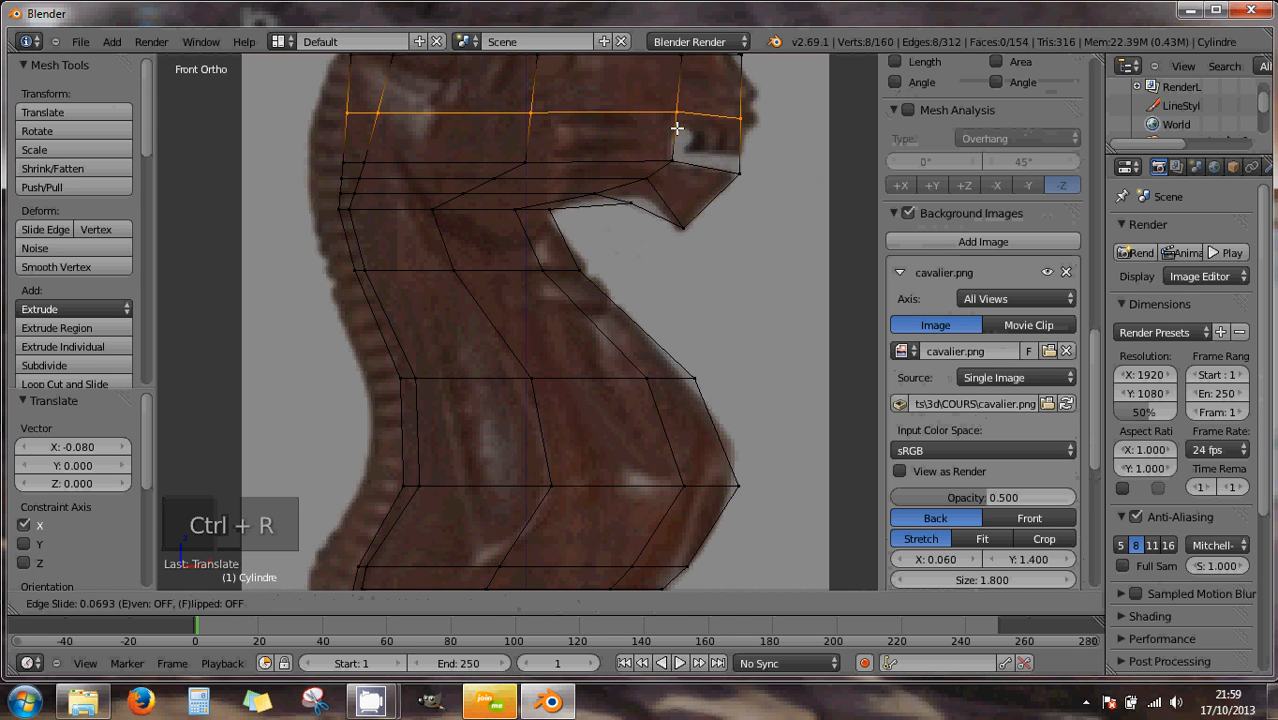
click(677, 128)
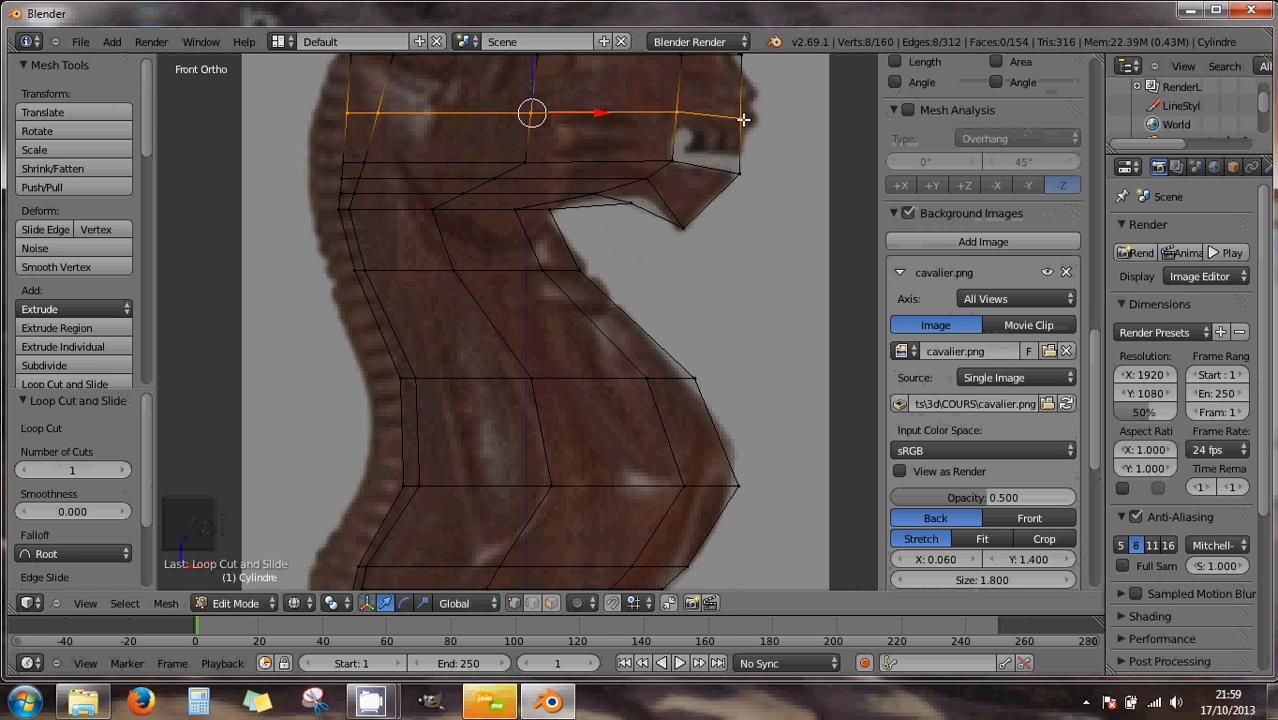
key(a)
key(b)
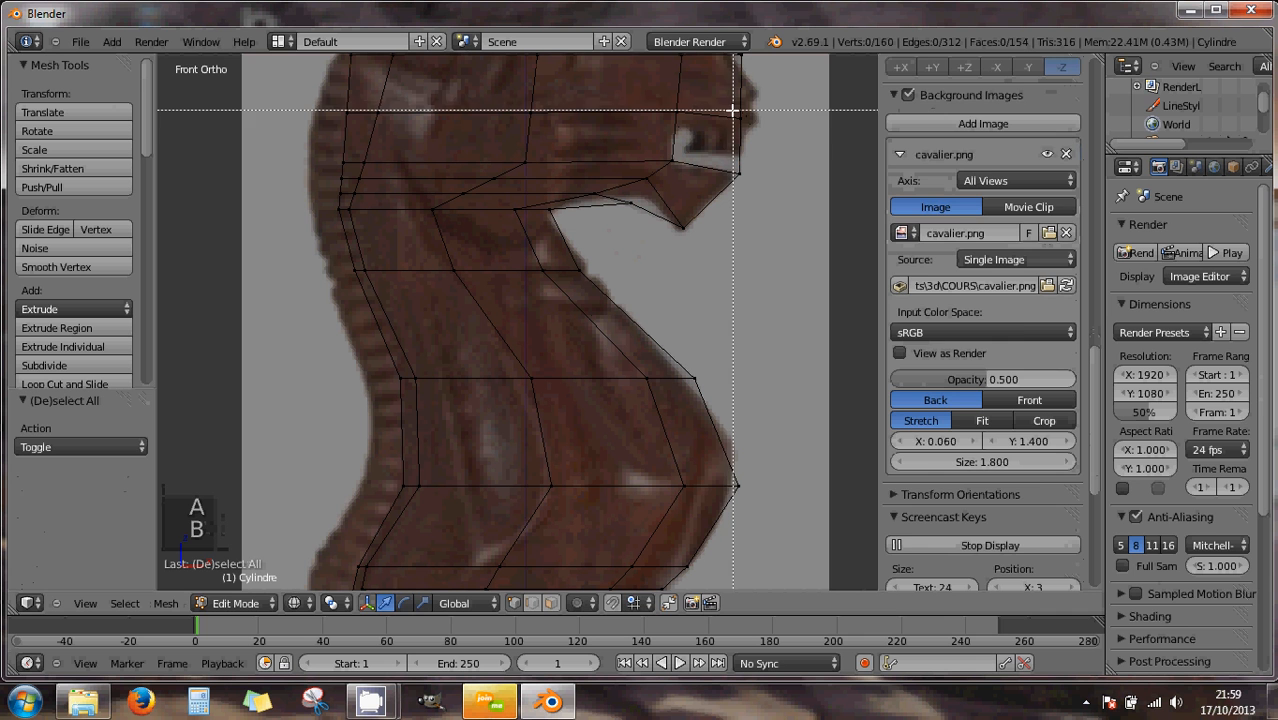
drag(745, 121, 817, 121)
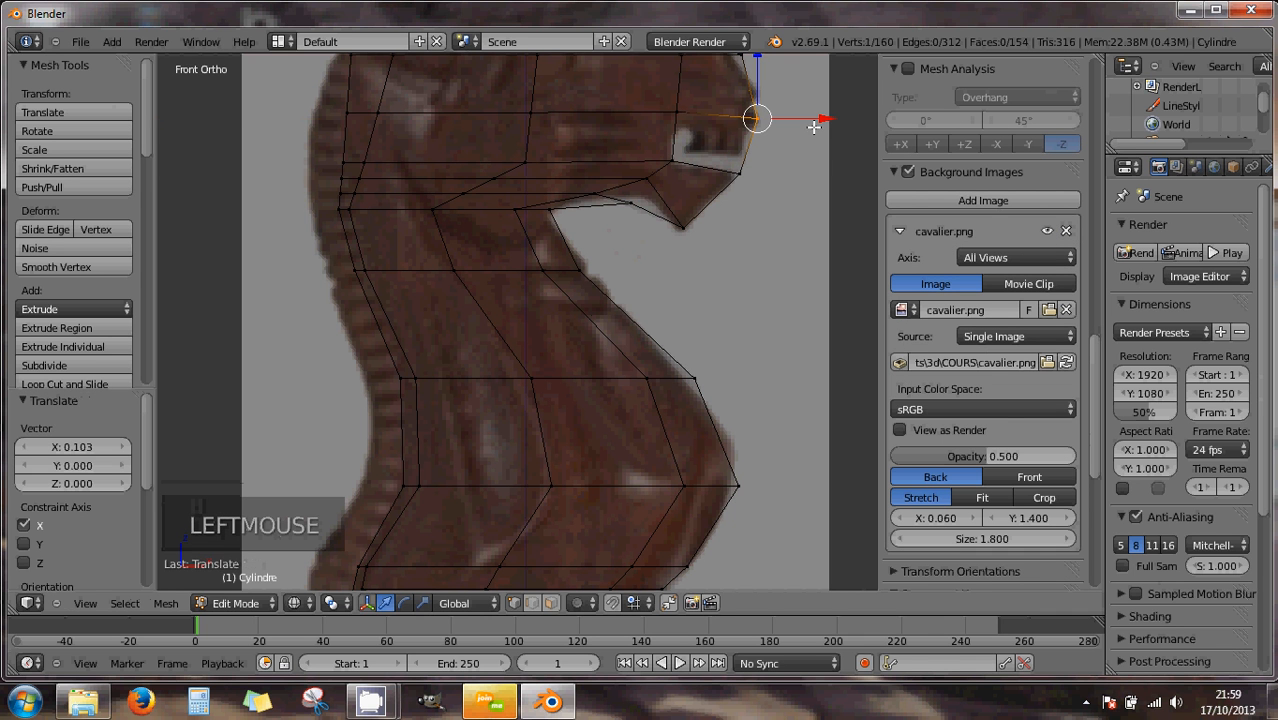
- Check the head in solid shading, and move the new loop's two overlapping vertices above the mouth corner about -0.017 along X and -0.063 along Z
key(z)
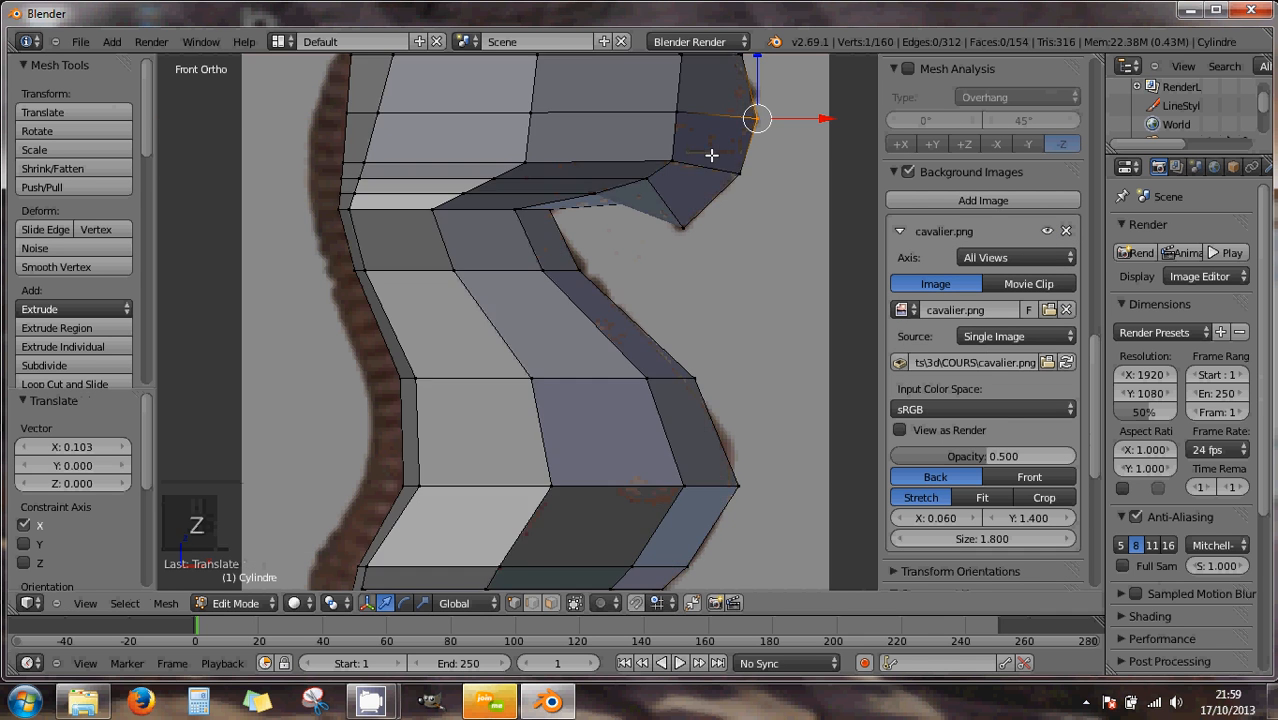
key(z)
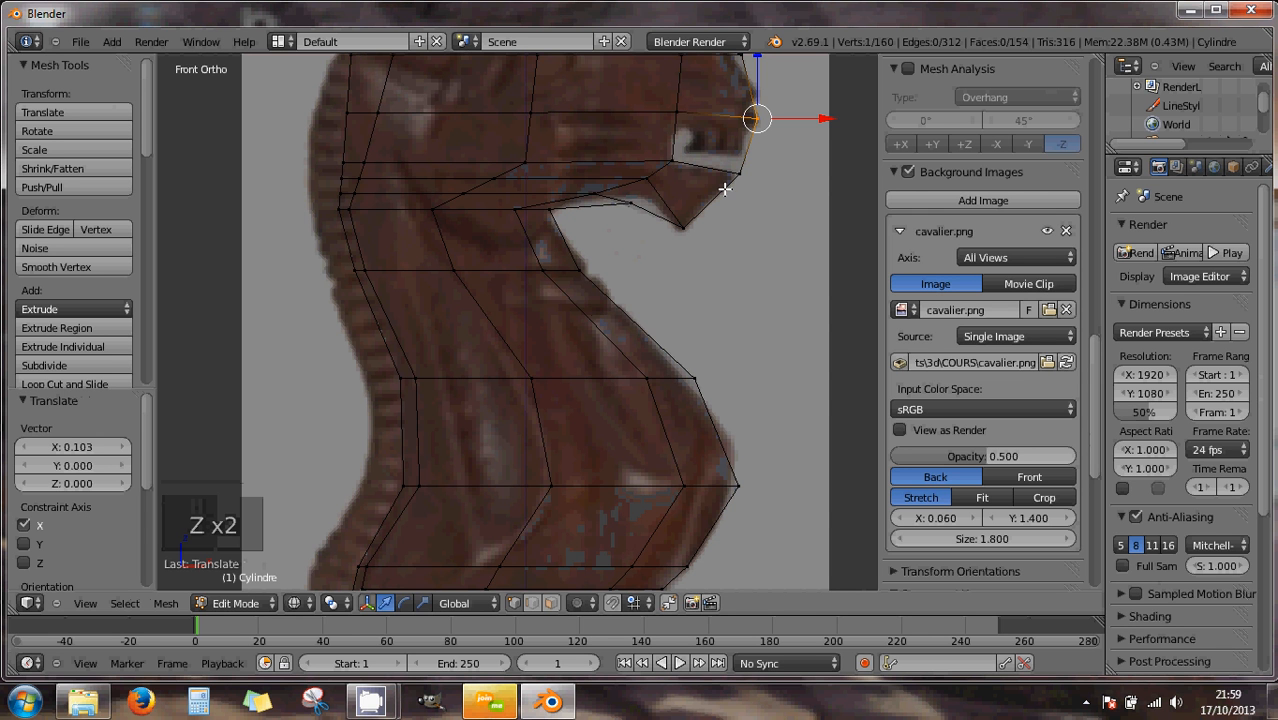
key(z)
key(z)
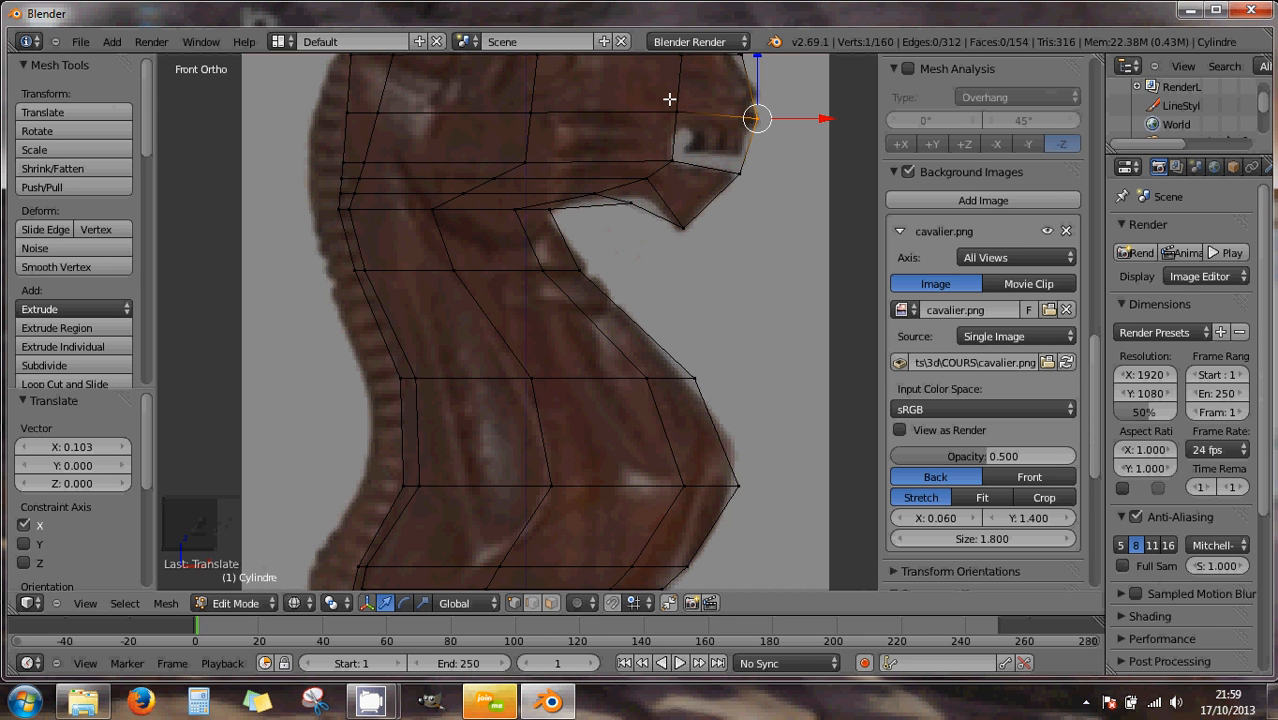
key(a)
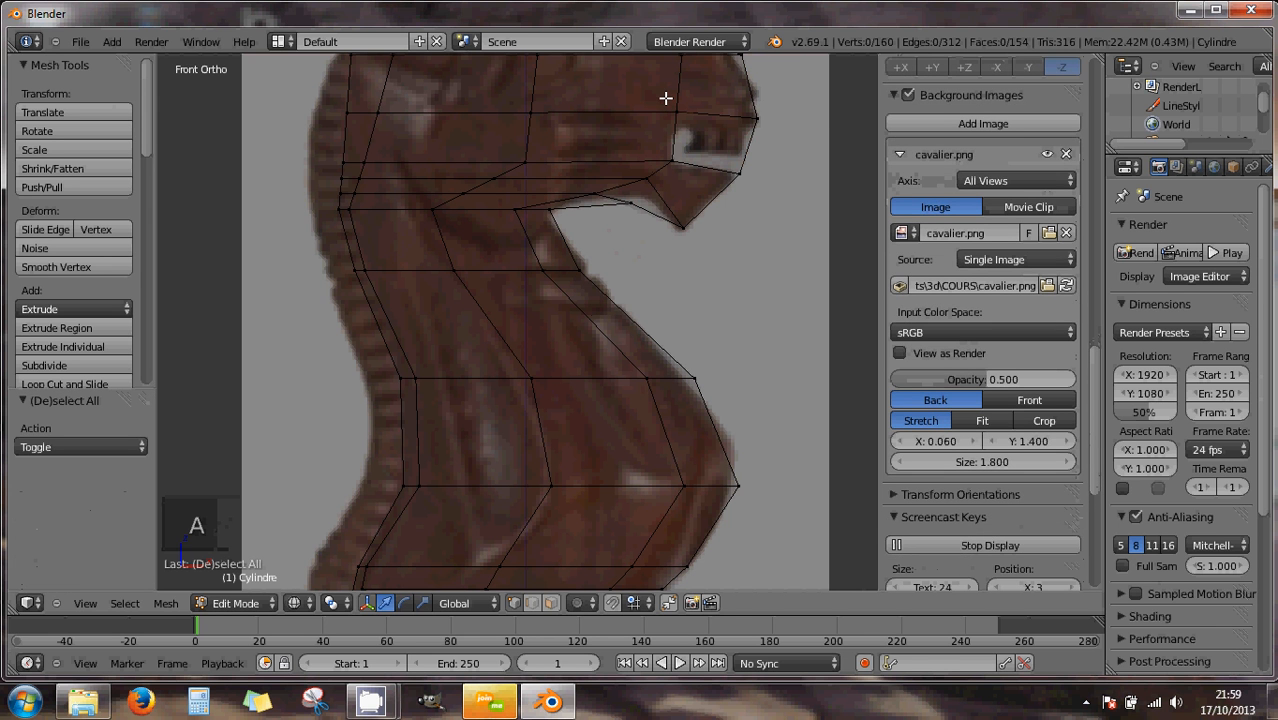
key(b)
mouse_move(665, 98)
mouse_down()
mouse_move(686, 124)
mouse_move(673, 121)
mouse_up()
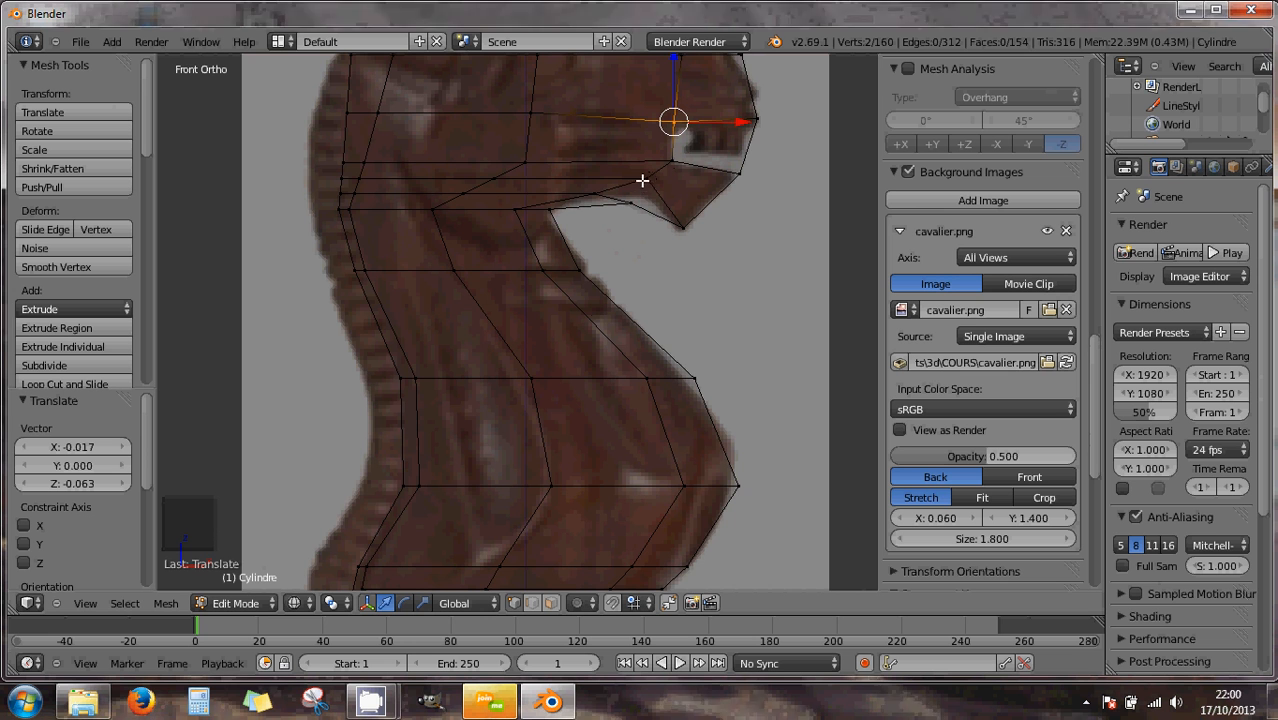
- Add an edge loop across the upper muzzle and move its front vertex about 0.052 along X and -0.011 along Z
shift+middle_drag(630, 174, 649, 294)
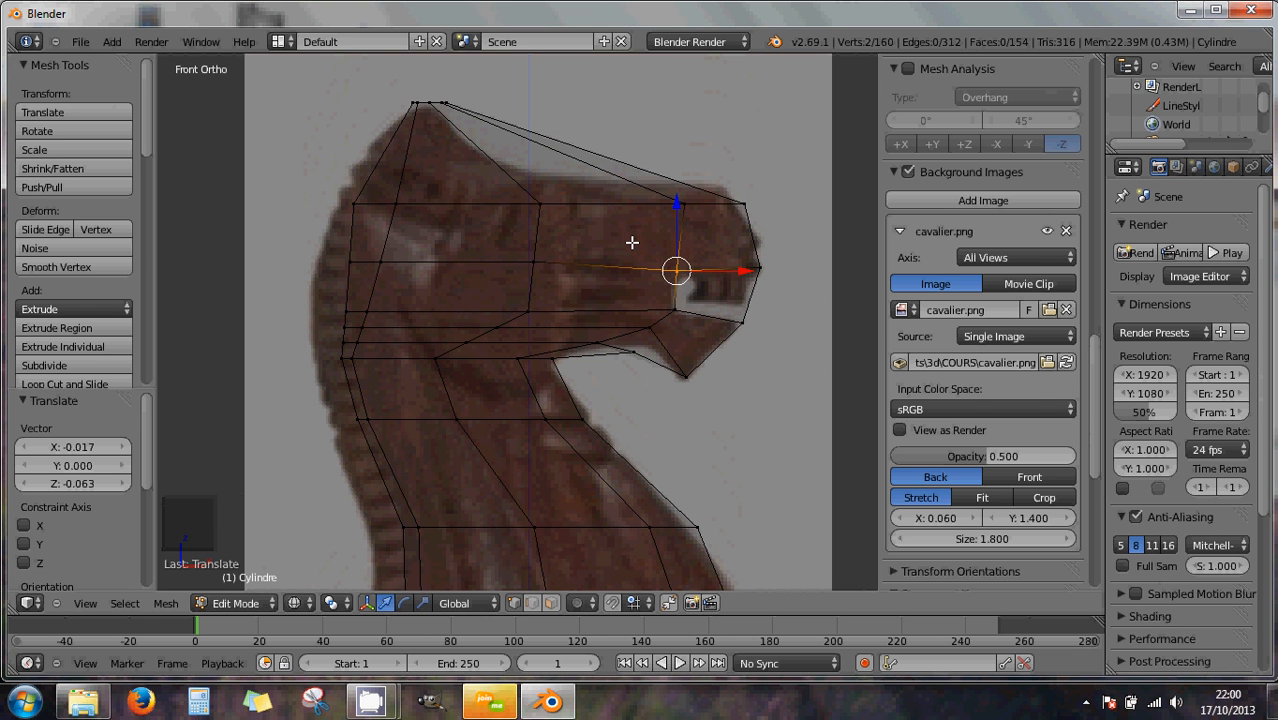
key(ctrl+r)
click(684, 245)
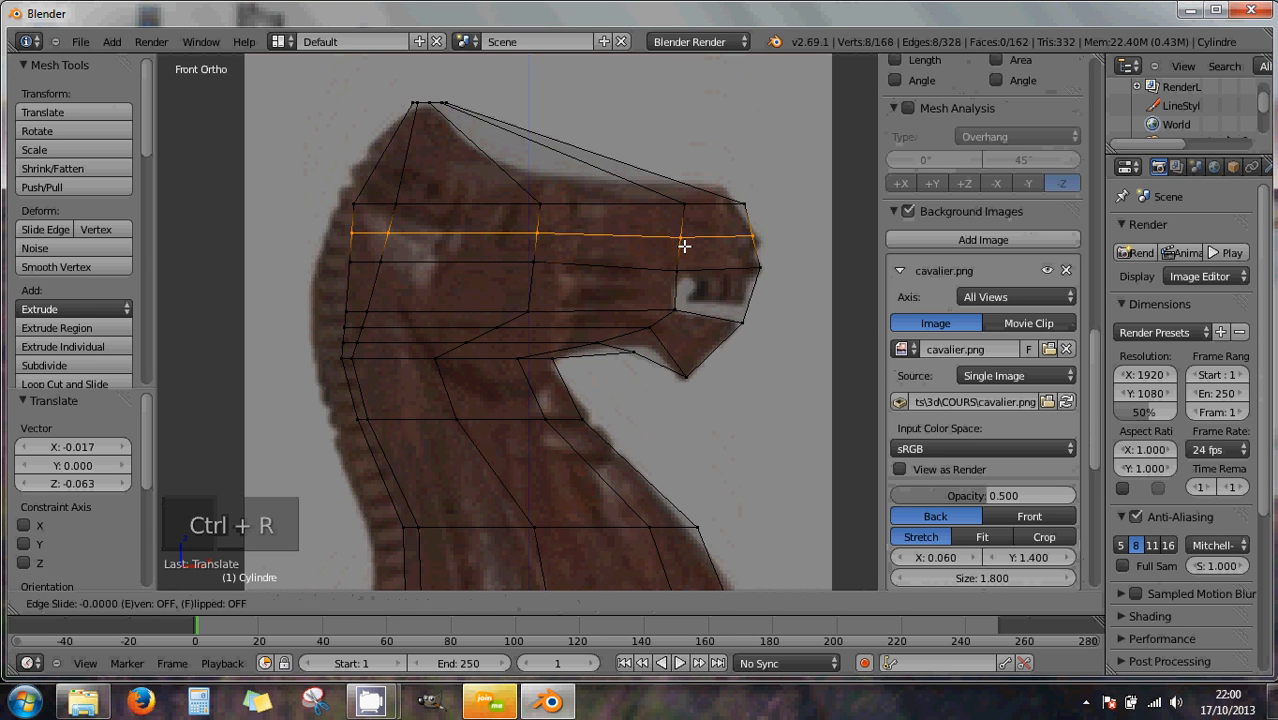
right_click(753, 238)
click(769, 237)
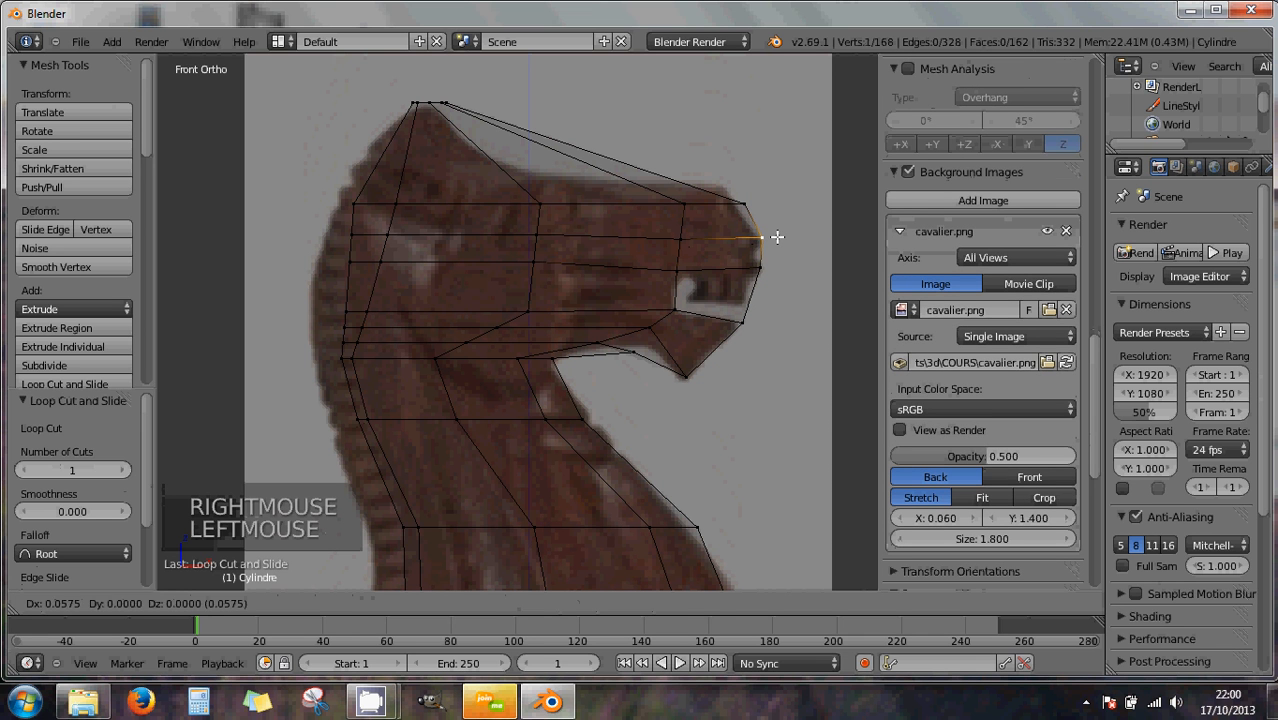
click(775, 237)
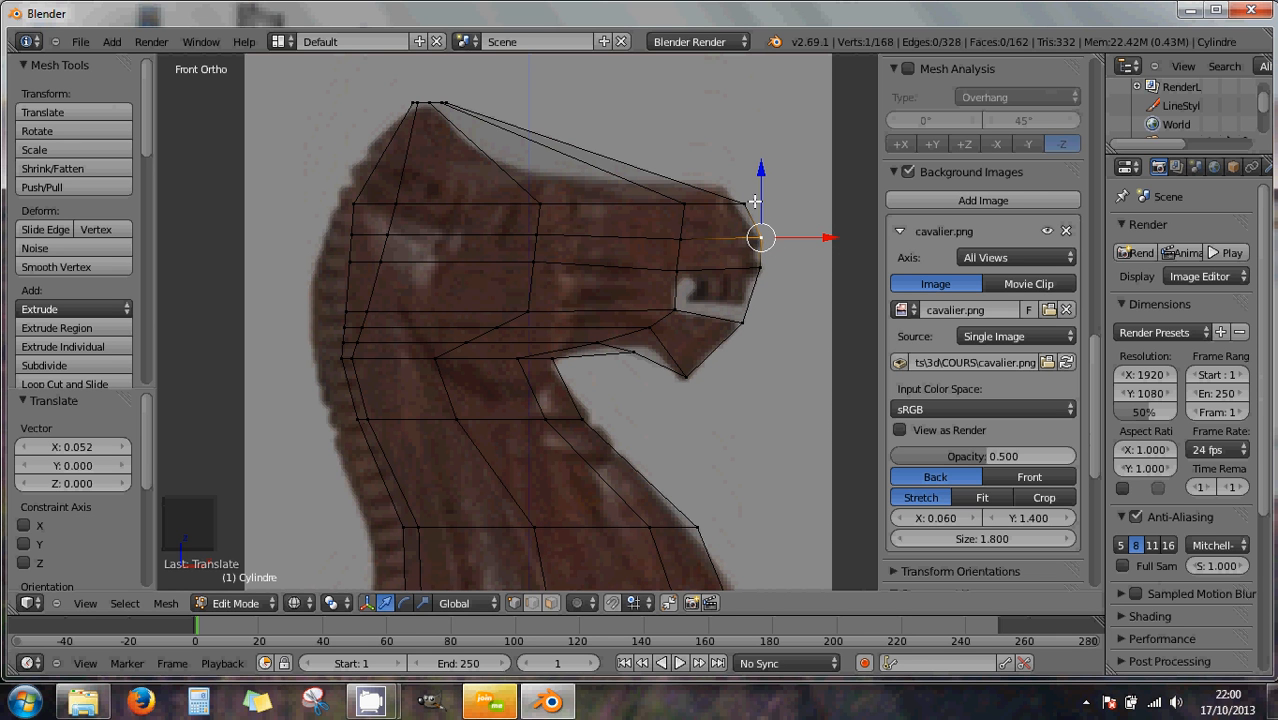
drag(757, 183, 757, 176)
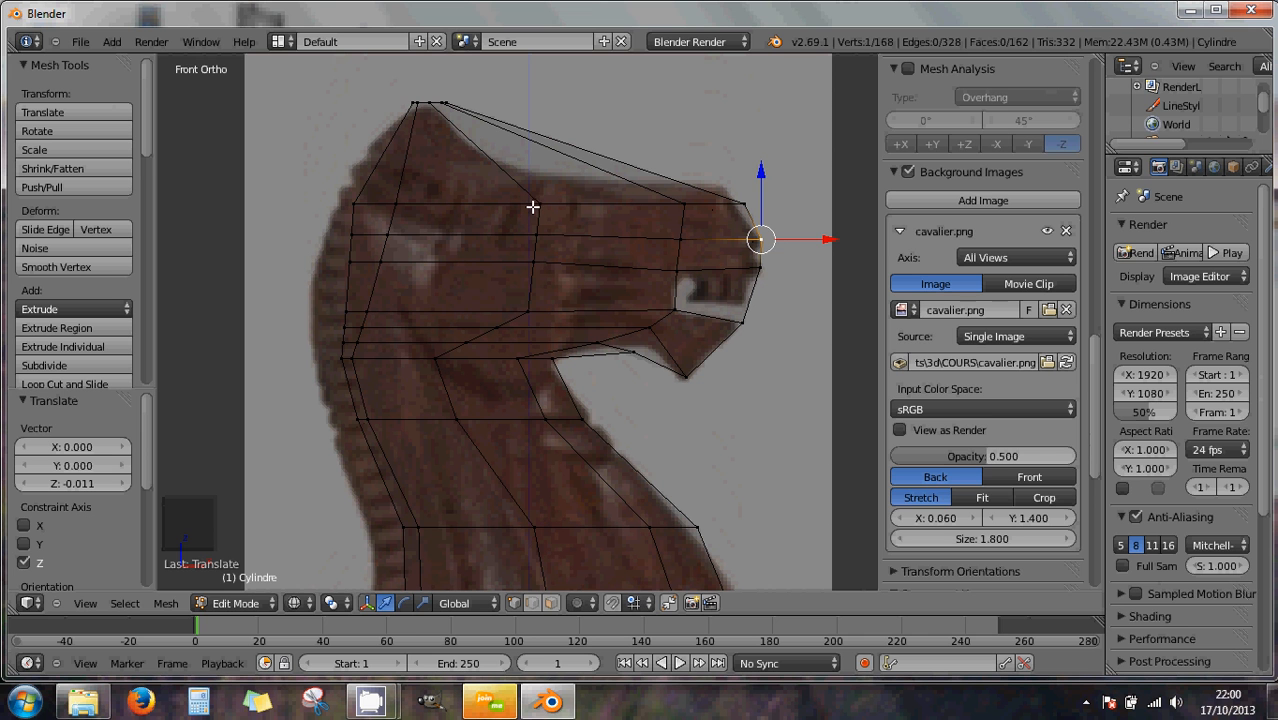
- Lower the whole upper-muzzle loop about 0.092 along Z and move its front vertex about -0.034 along X
alt+right_click(582, 237)
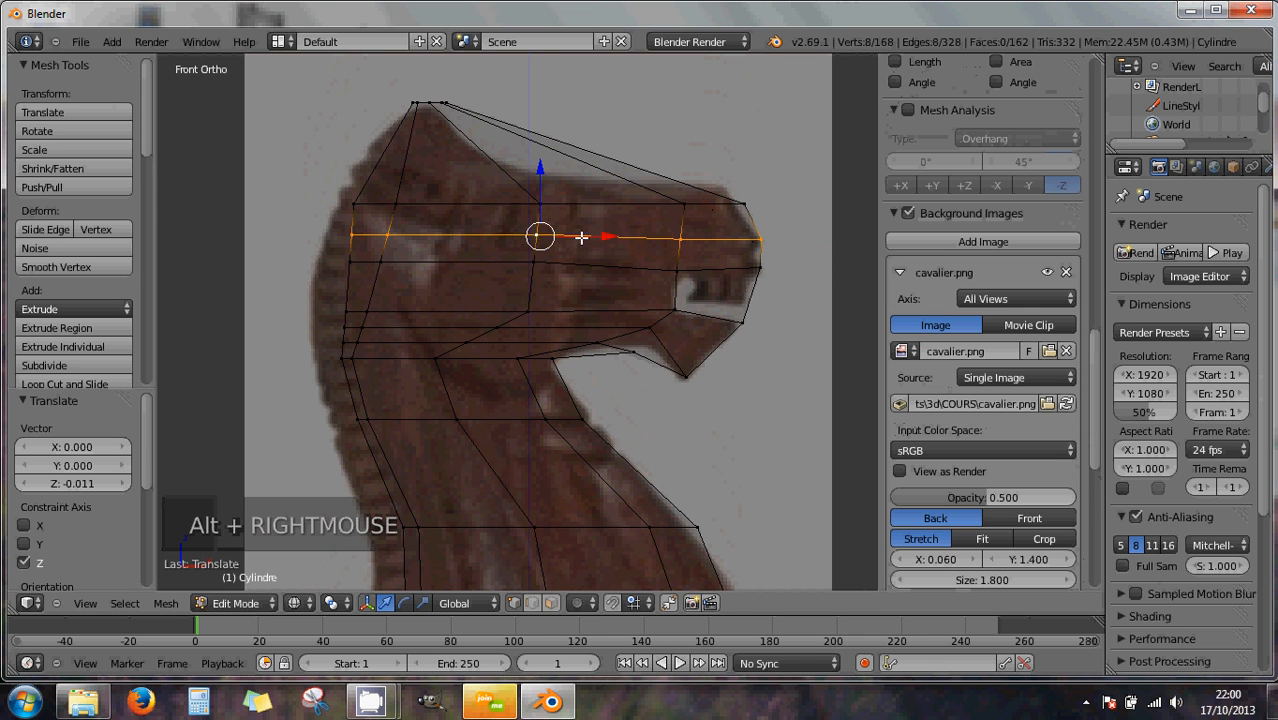
drag(541, 170, 545, 188)
right_click(757, 251)
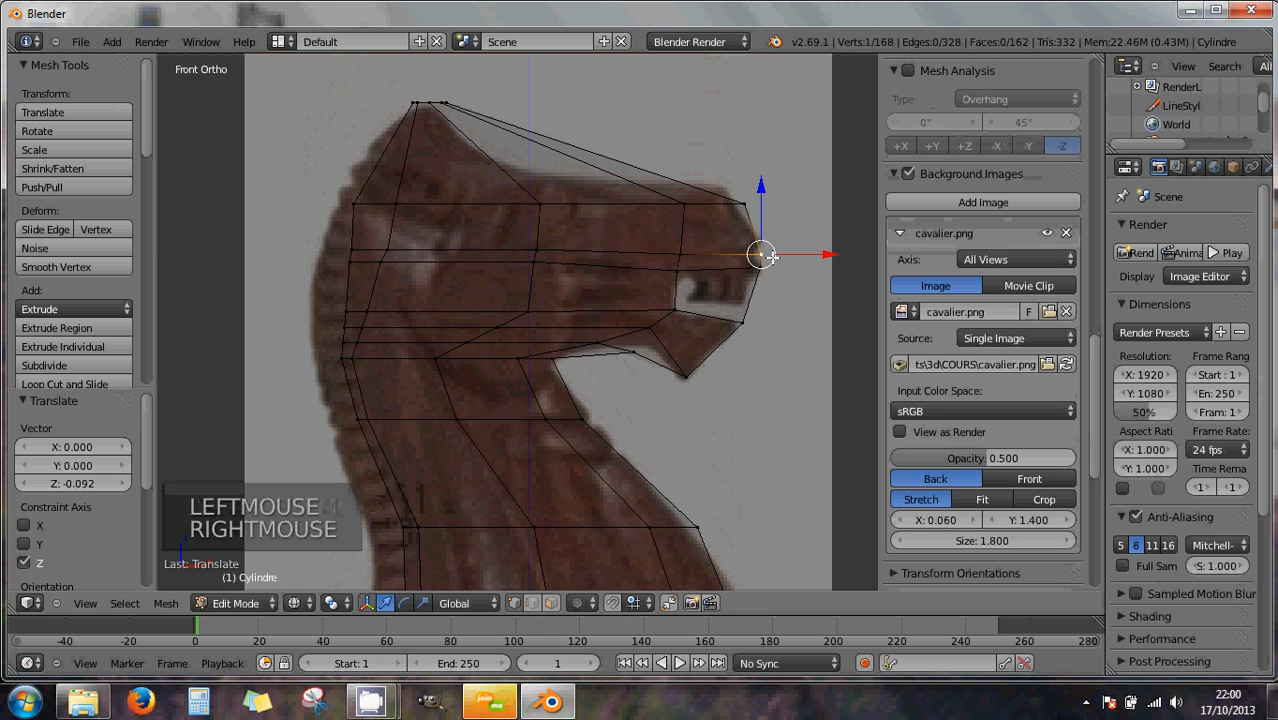
drag(818, 251, 802, 256)
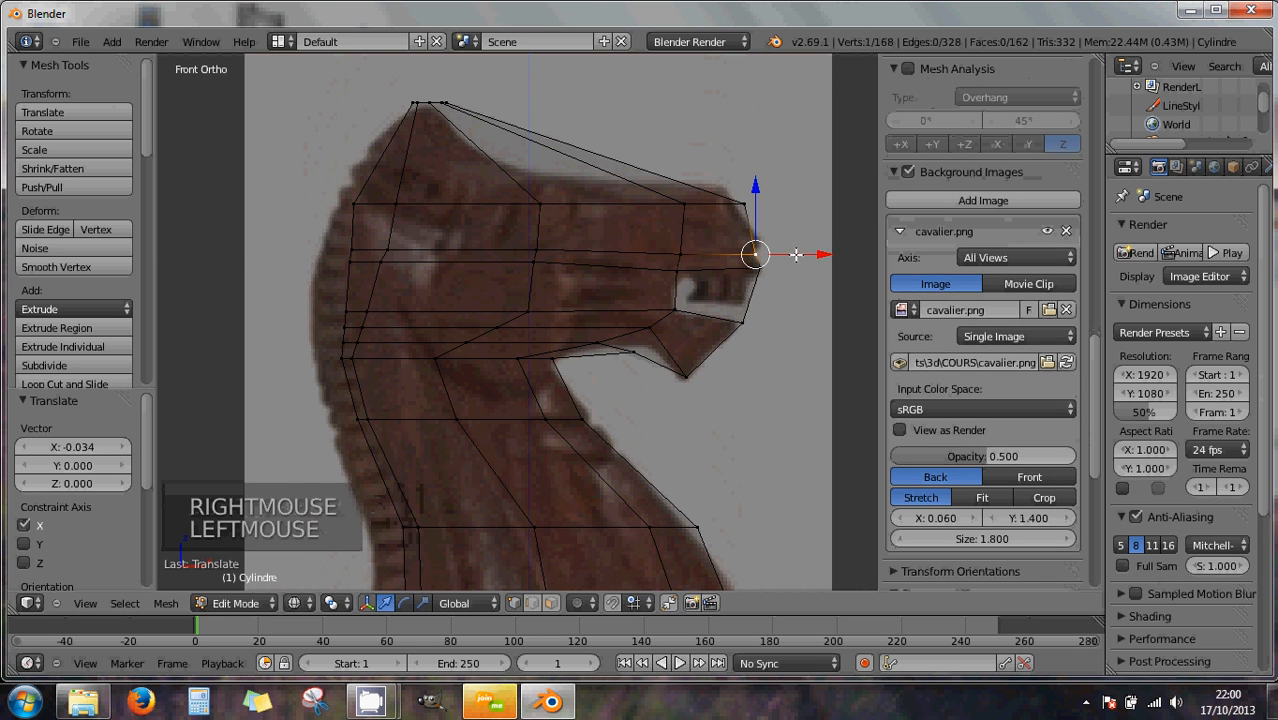
- Add another edge loop across the muzzle between the lowered loop and the loop at the top of the snout
key(ctrl+r)
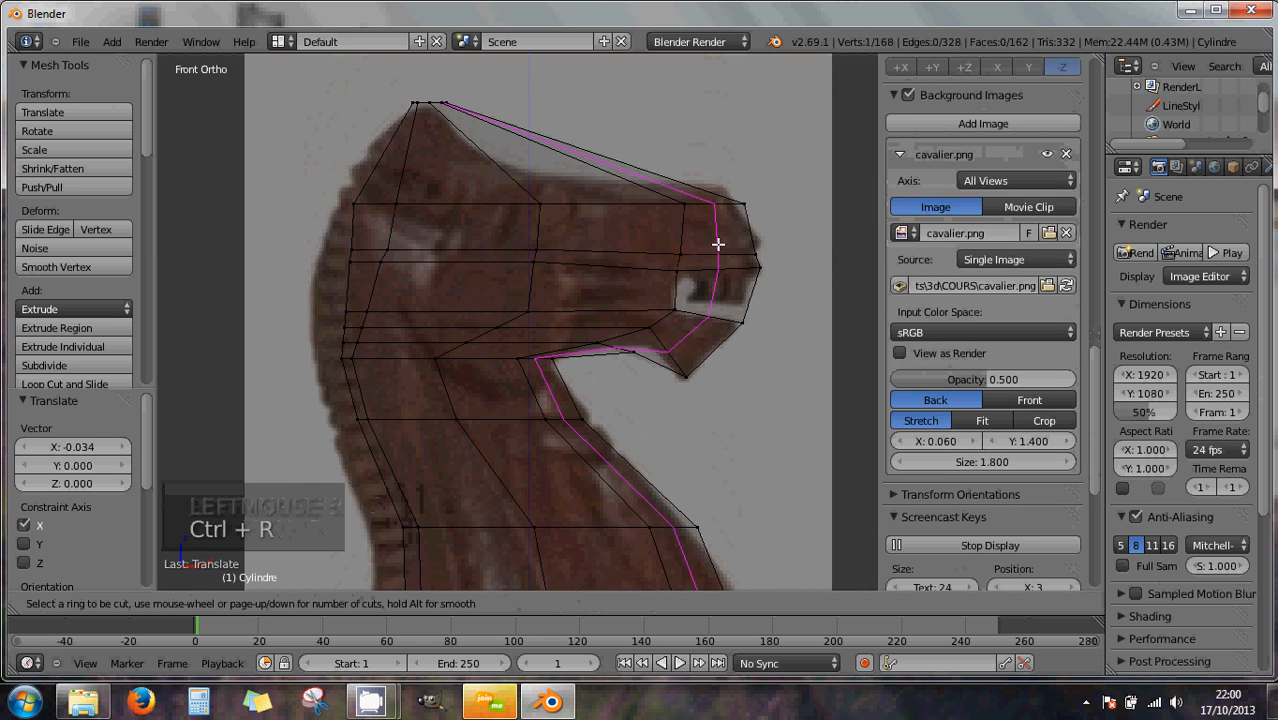
click(750, 243)
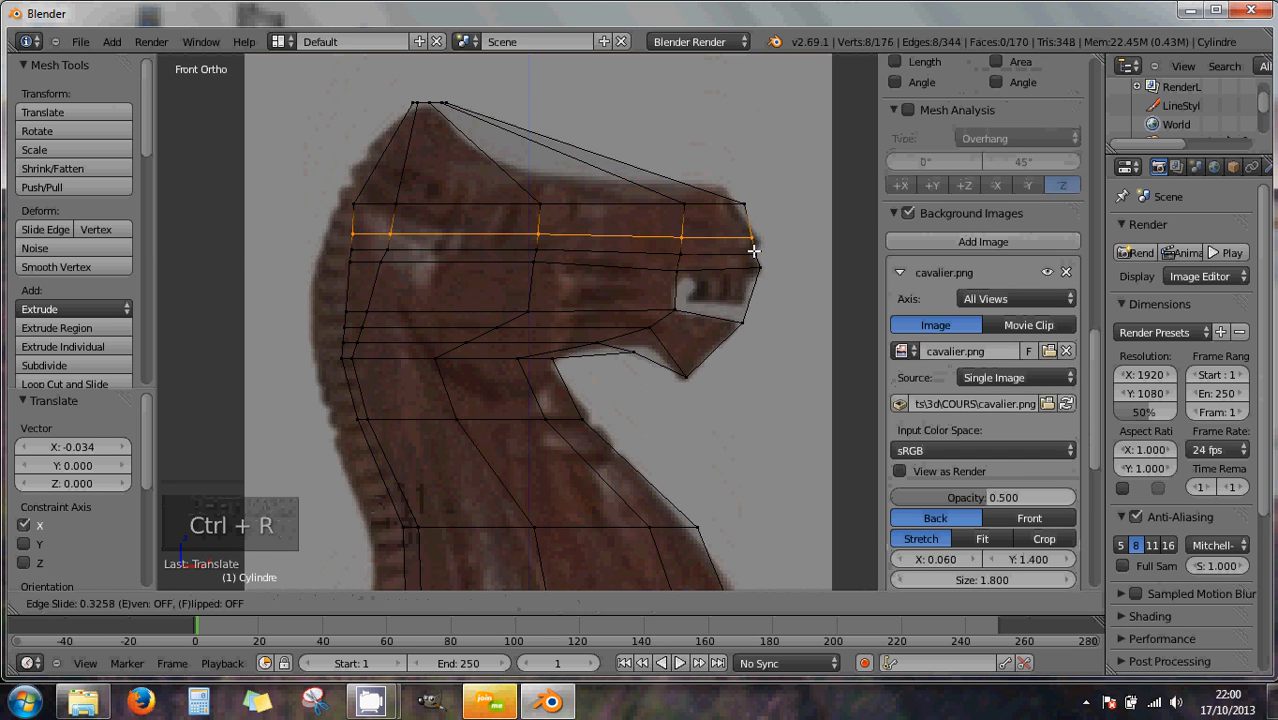
click(751, 246)
- Move the newest loop's front vertex forward along X to the nose outline, and the snout's top front vertex about -0.040 along X
right_click(751, 240)
drag(754, 240, 780, 205)
right_click(747, 205)
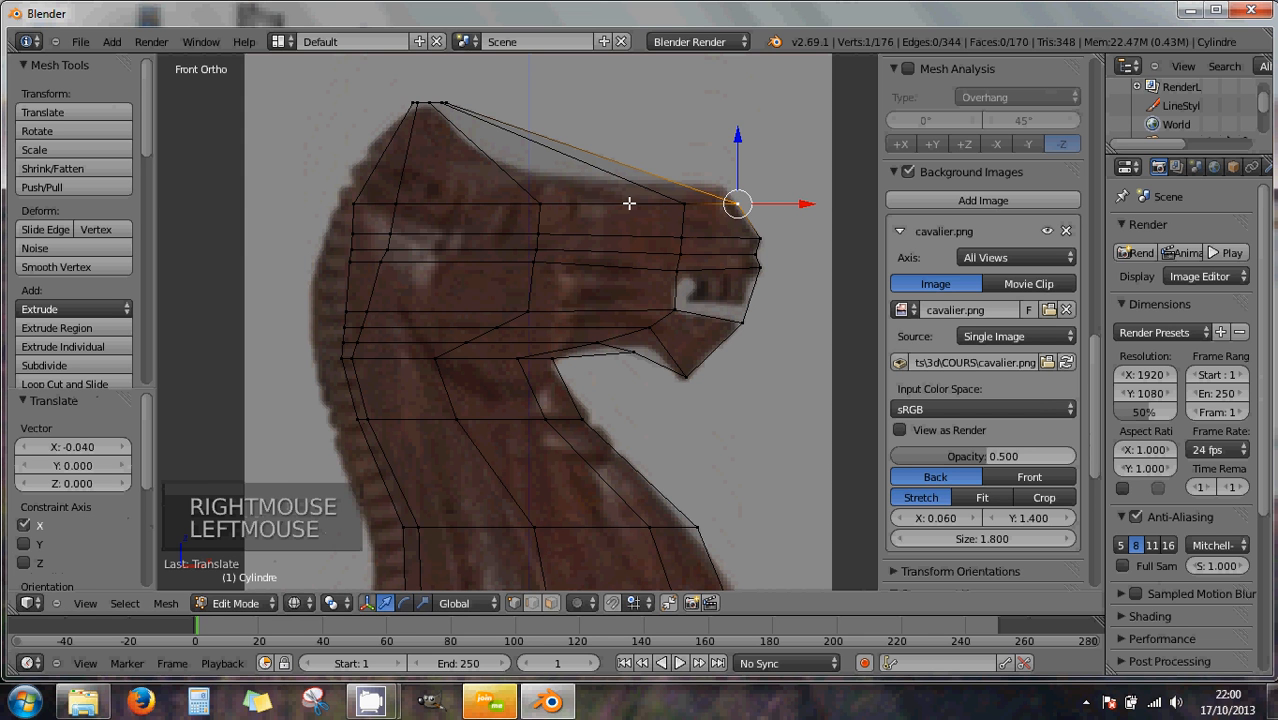
- Add three edge loops between the top of the head and the snout, sliding them down toward the snout by about 0.265
key(ctrl+r)
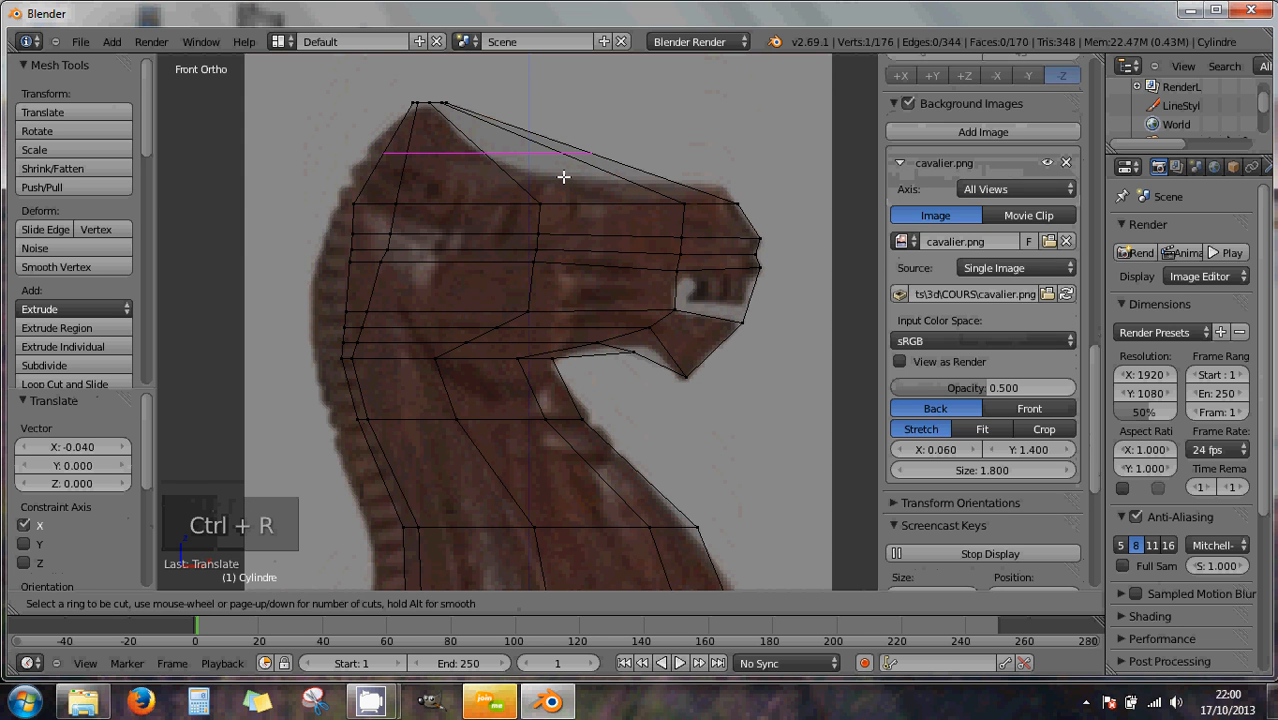
scroll(563, 177, up, 1)
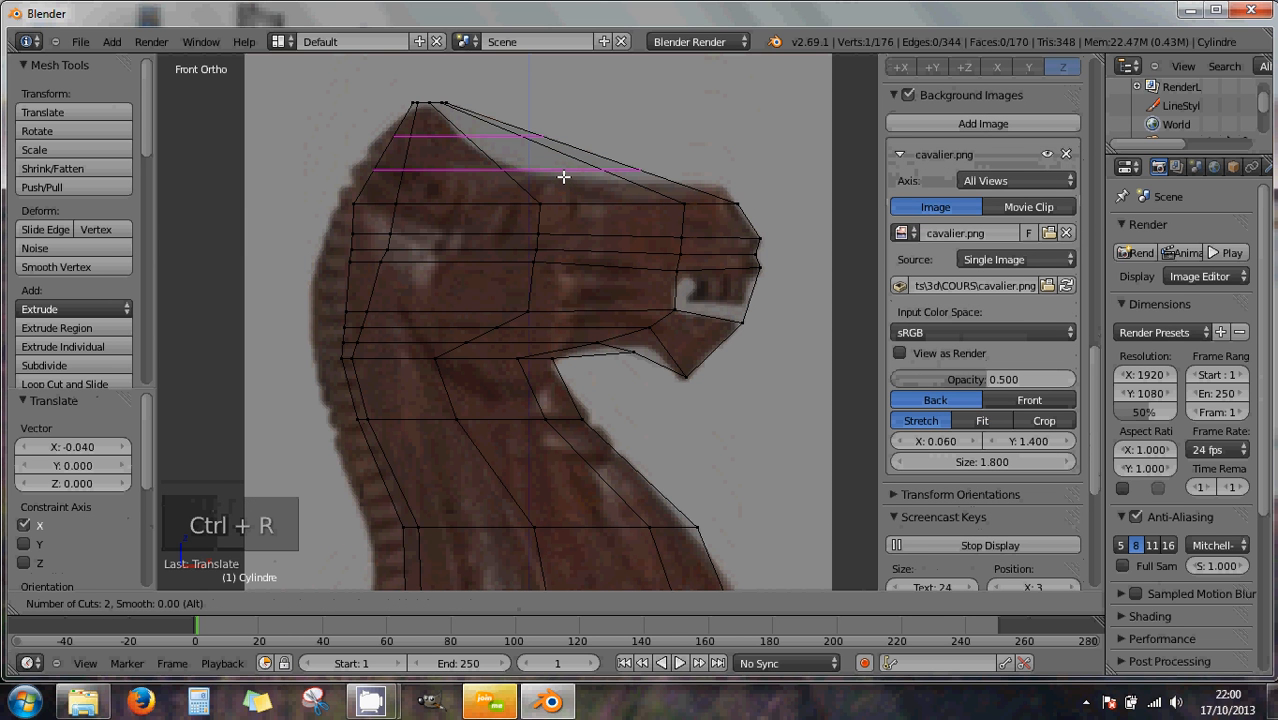
scroll(563, 177, up, 1)
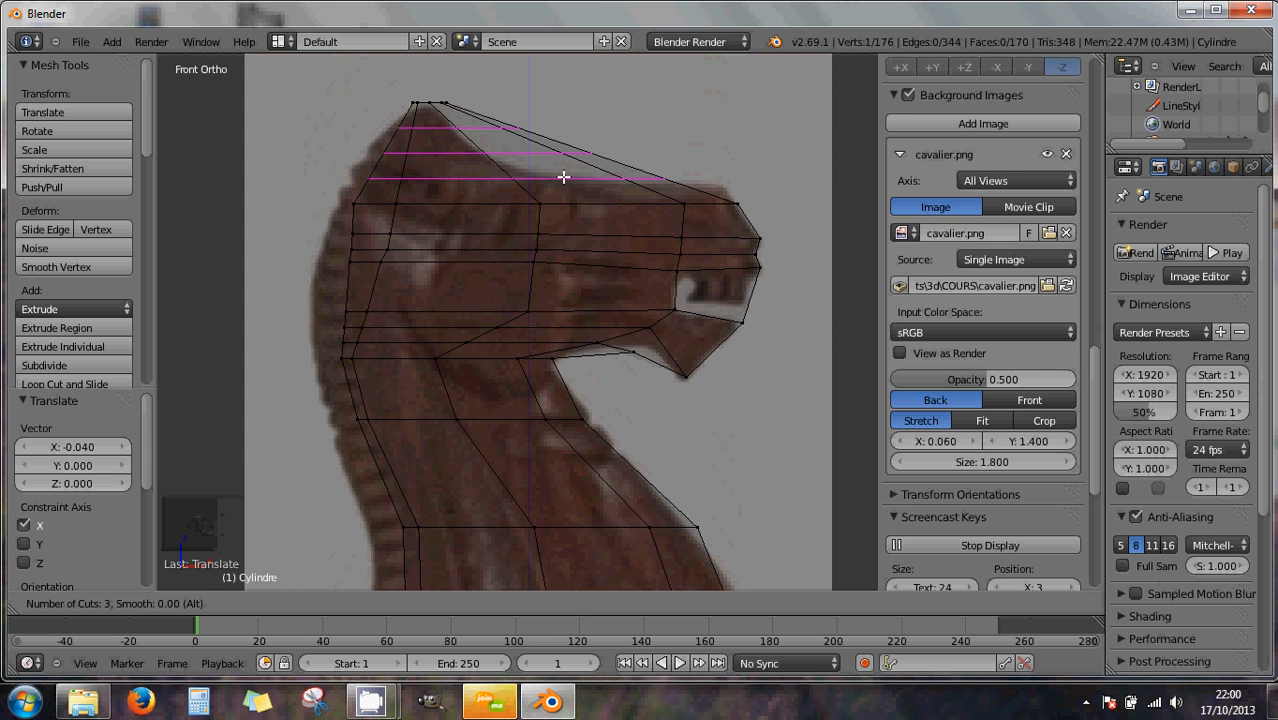
click(563, 177)
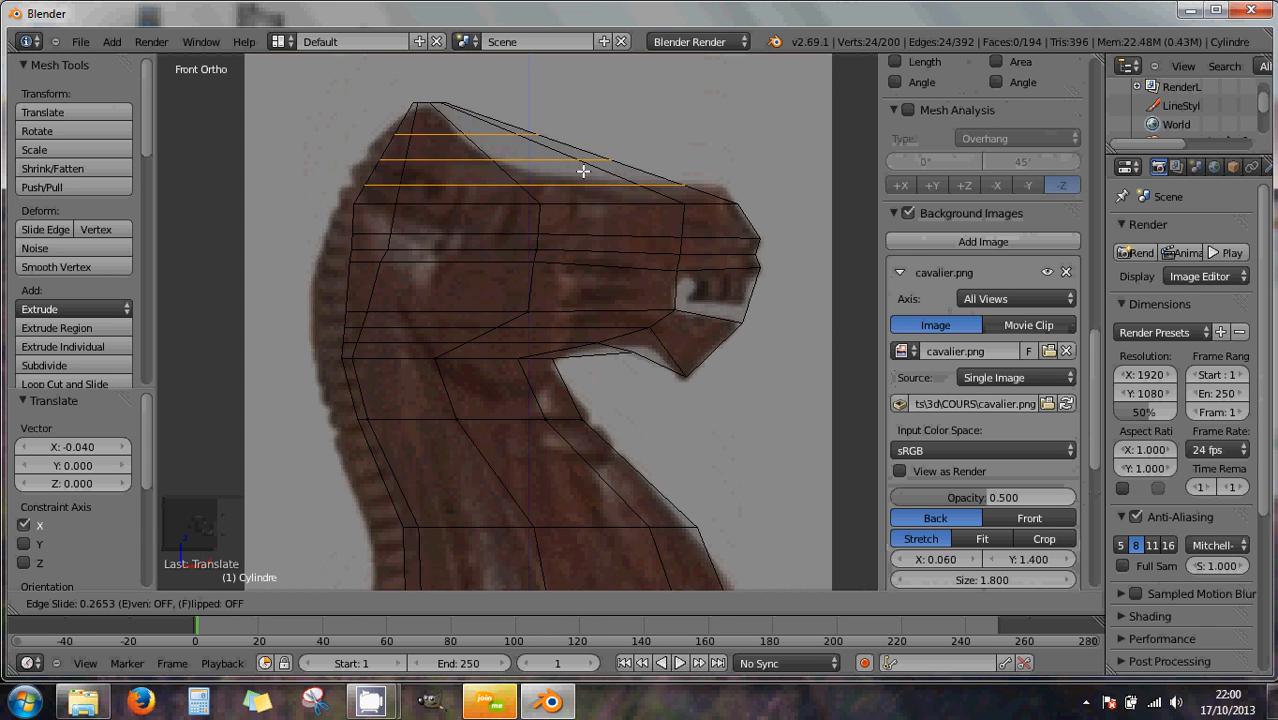
click(583, 171)
- Widen the lowest new edge loop along X, shift it about 0.092 along X, and scale it about 1.037 along X to meet the snout outline
alt+right_click(593, 185)
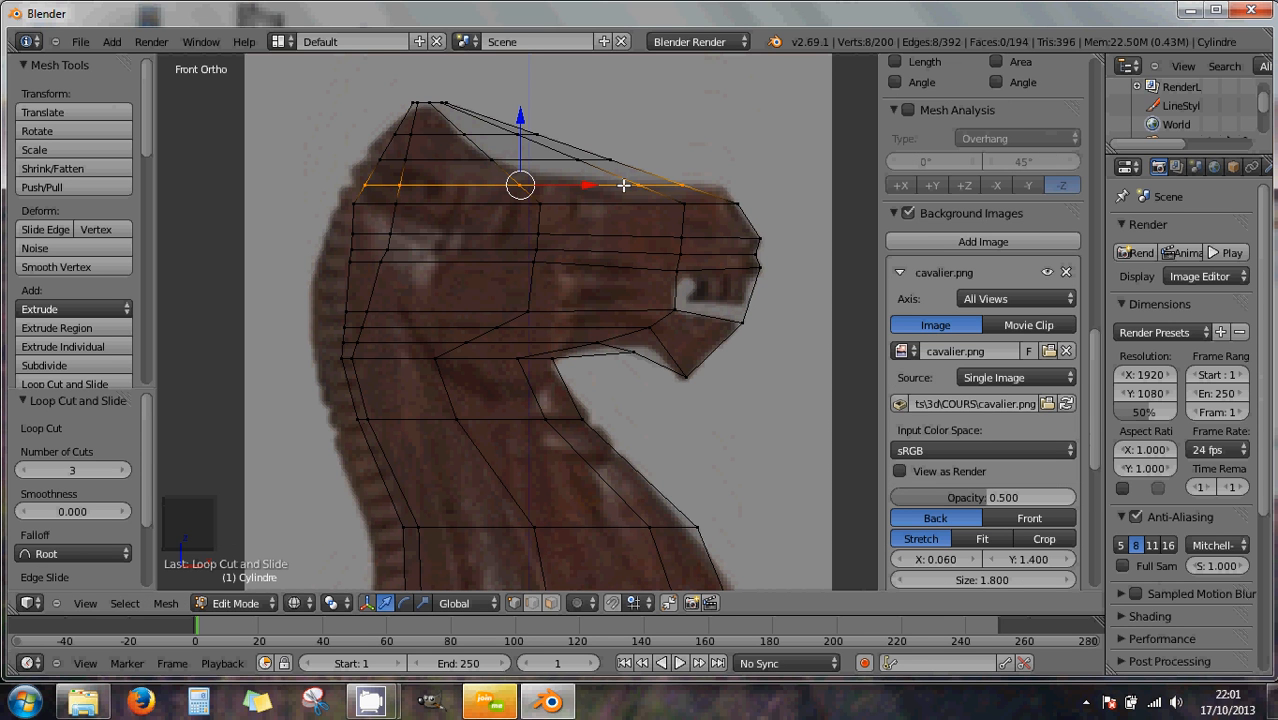
key(x)
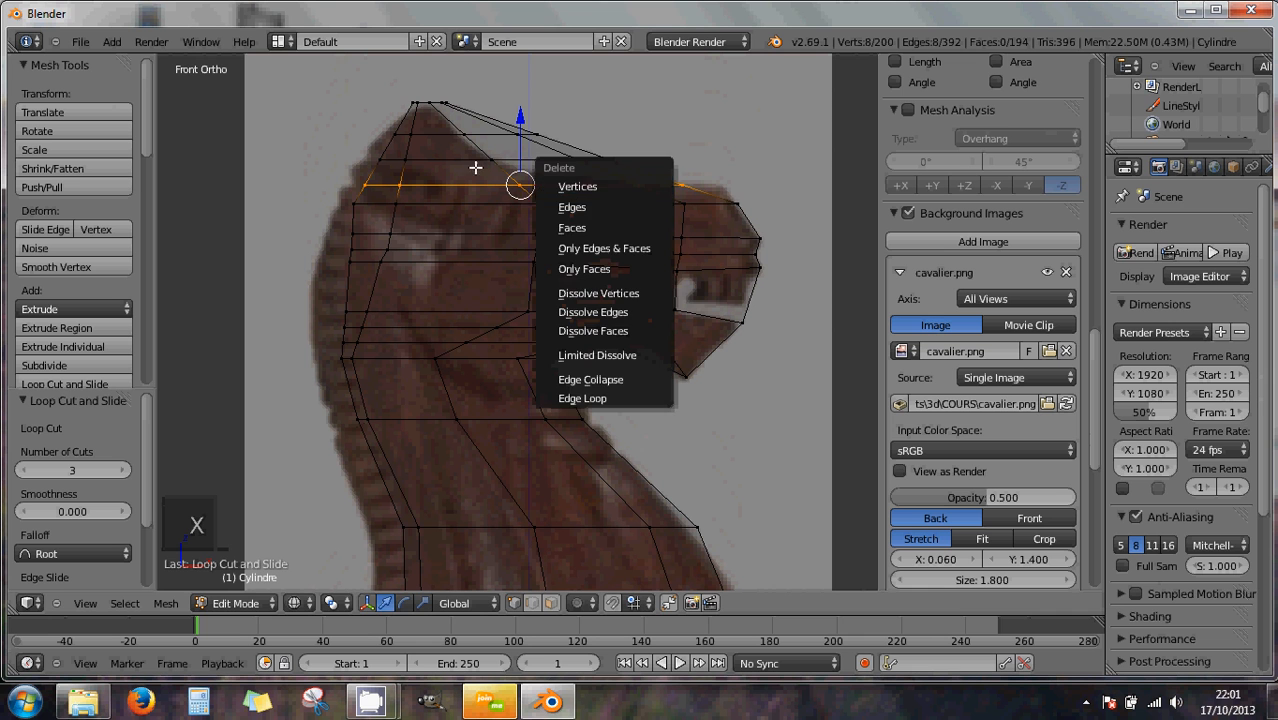
key(s)
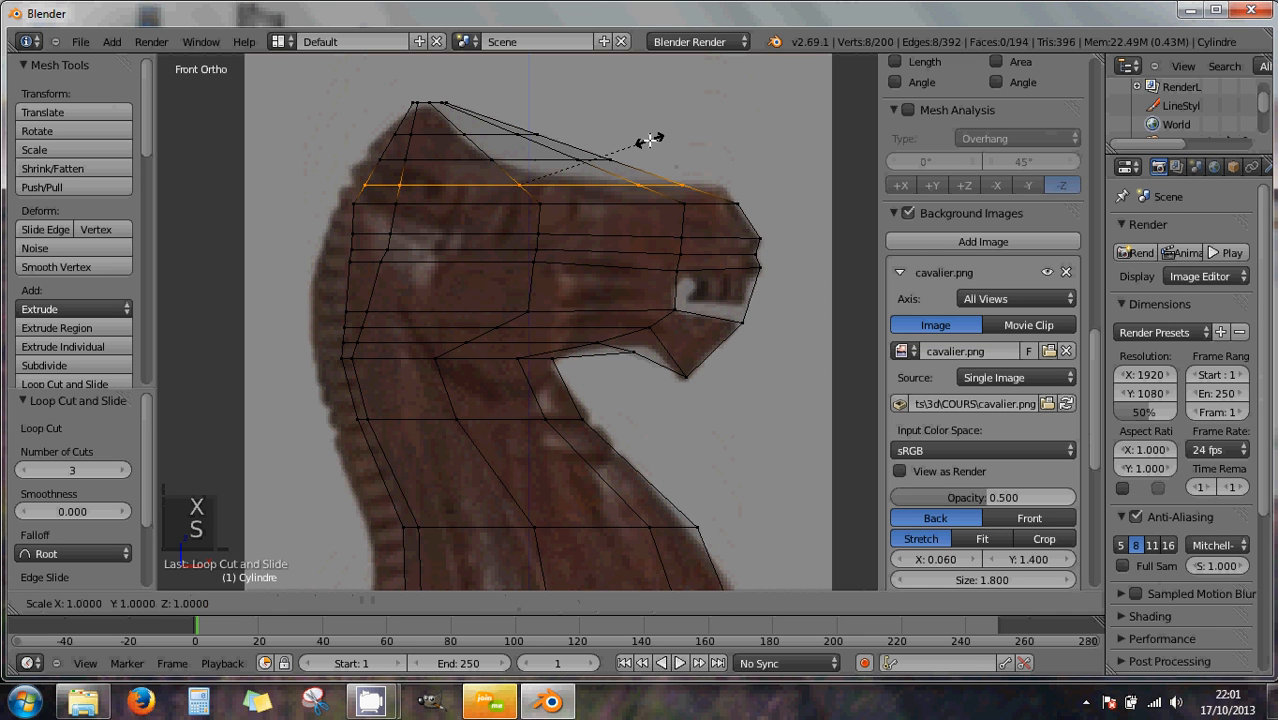
key(x)
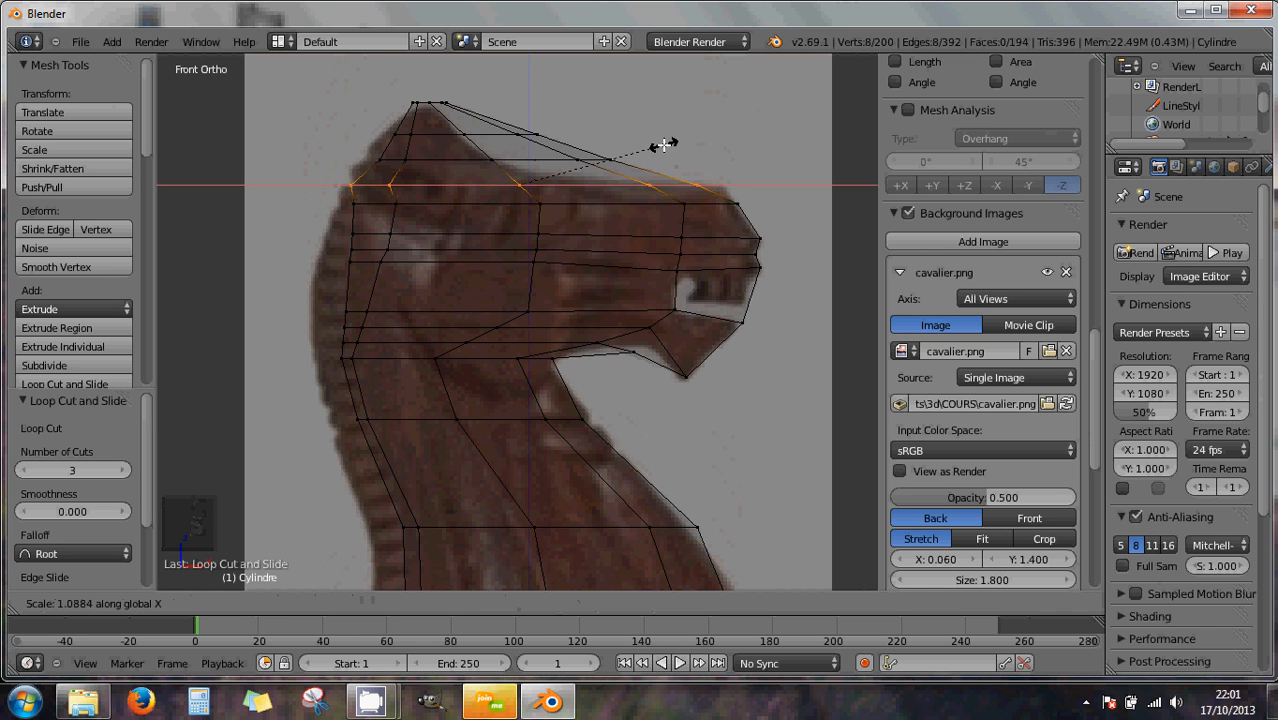
click(668, 164)
mouse_move(607, 182)
mouse_down()
mouse_move(593, 185)
mouse_move(608, 187)
mouse_up()
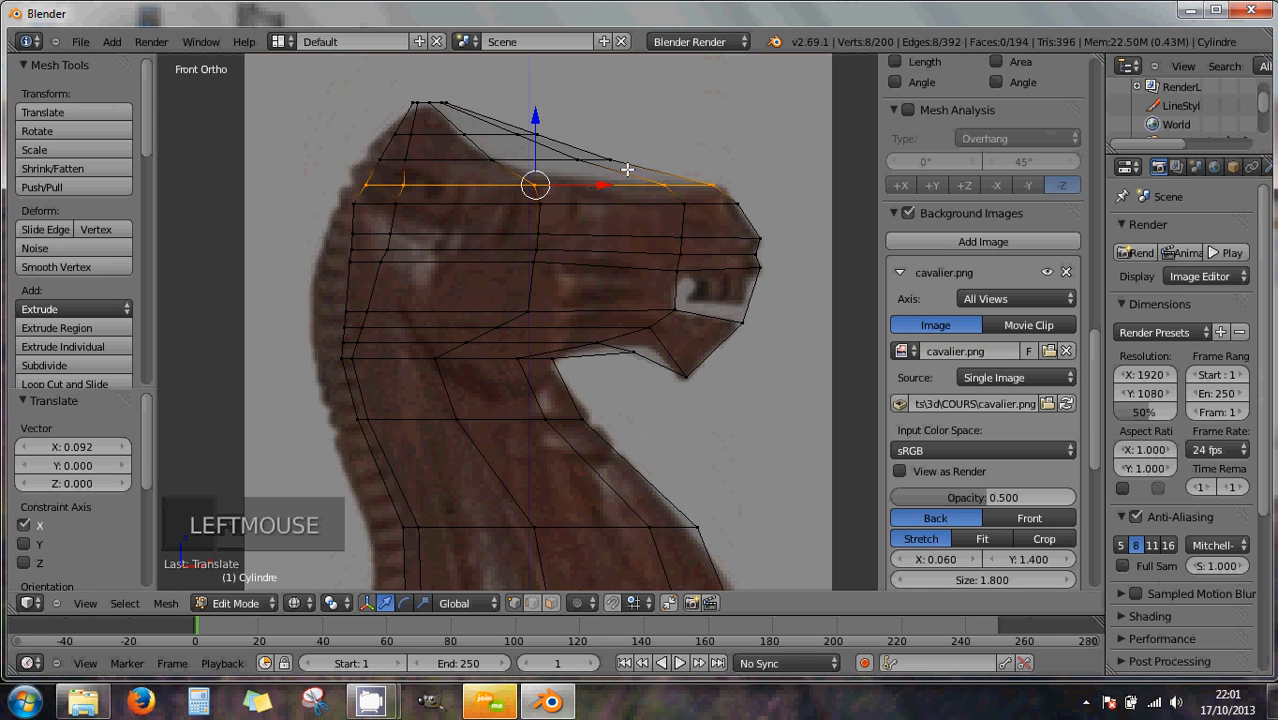
key(s)
key(x)
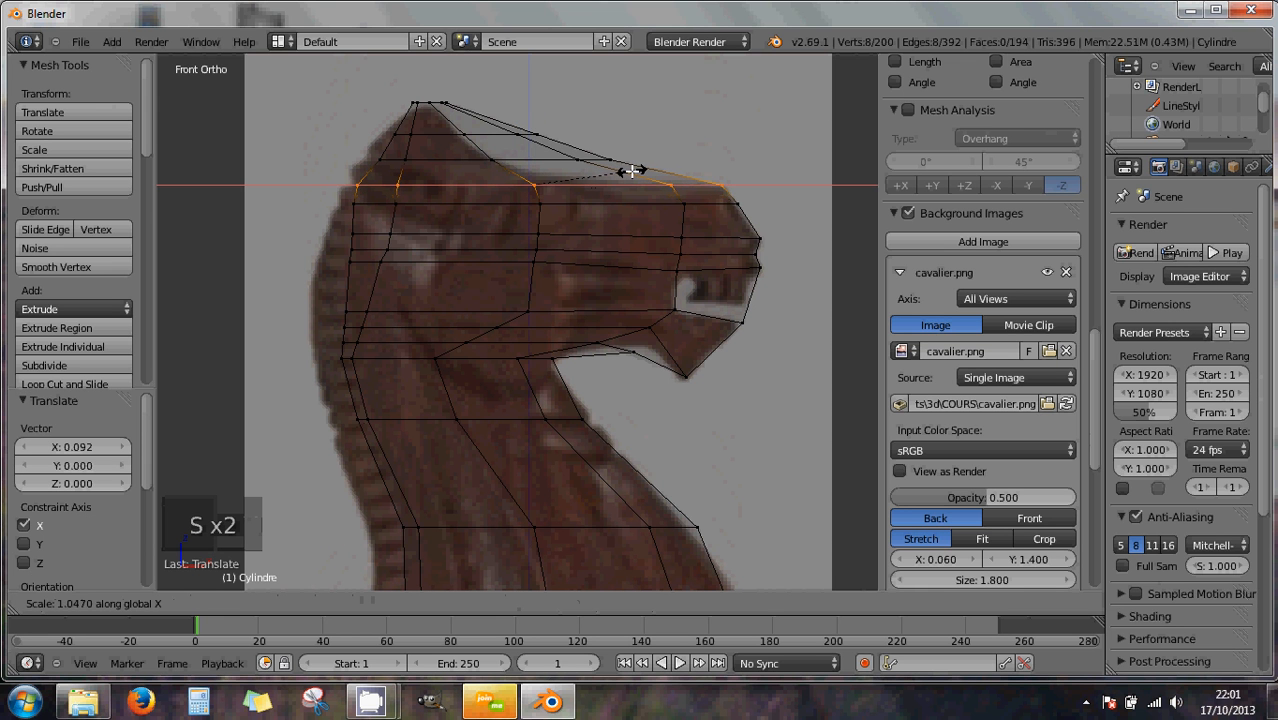
click(624, 175)
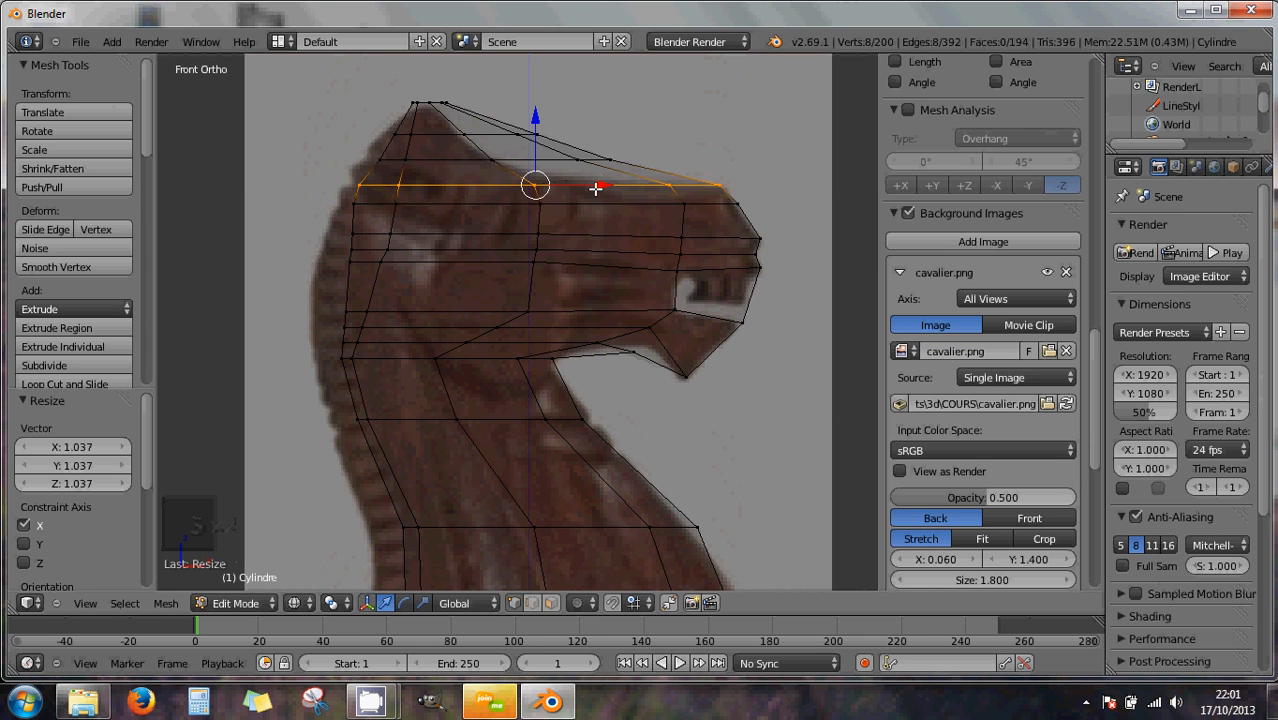
- Lower the middle new edge loop about 0.017 along Z and scale it to about 0.693 along X
alt+right_click(553, 157)
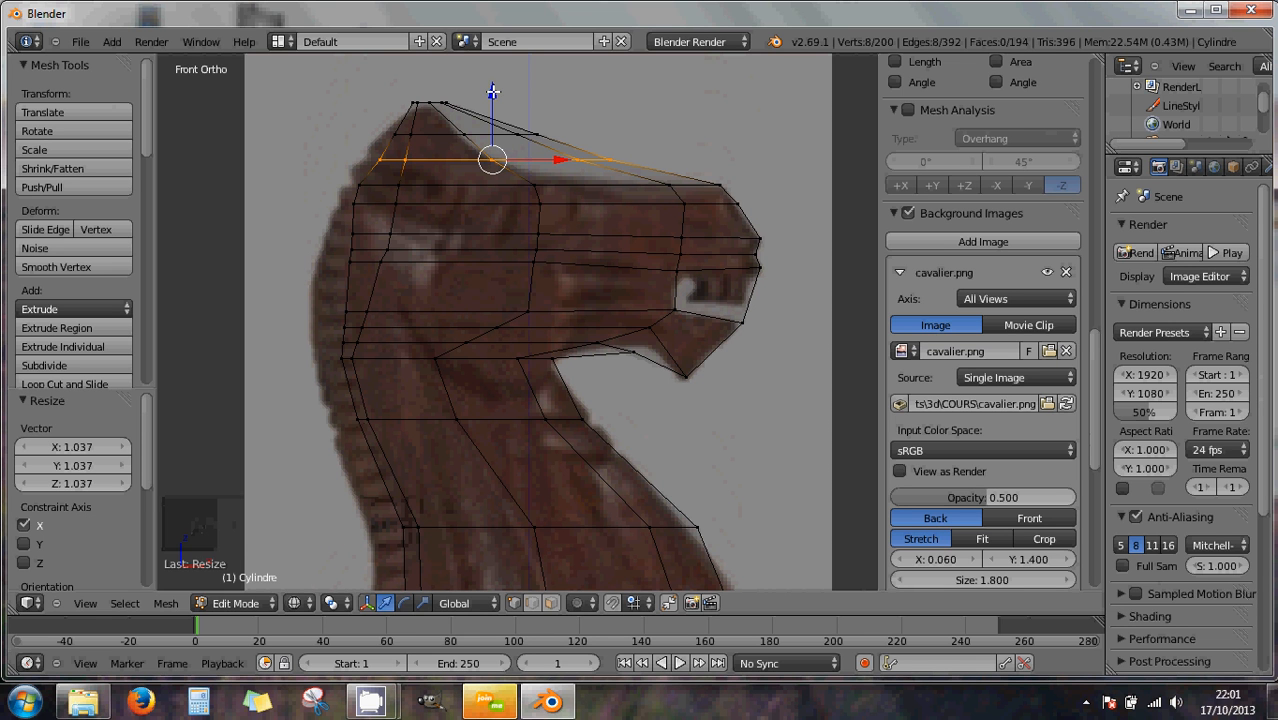
drag(492, 92, 545, 131)
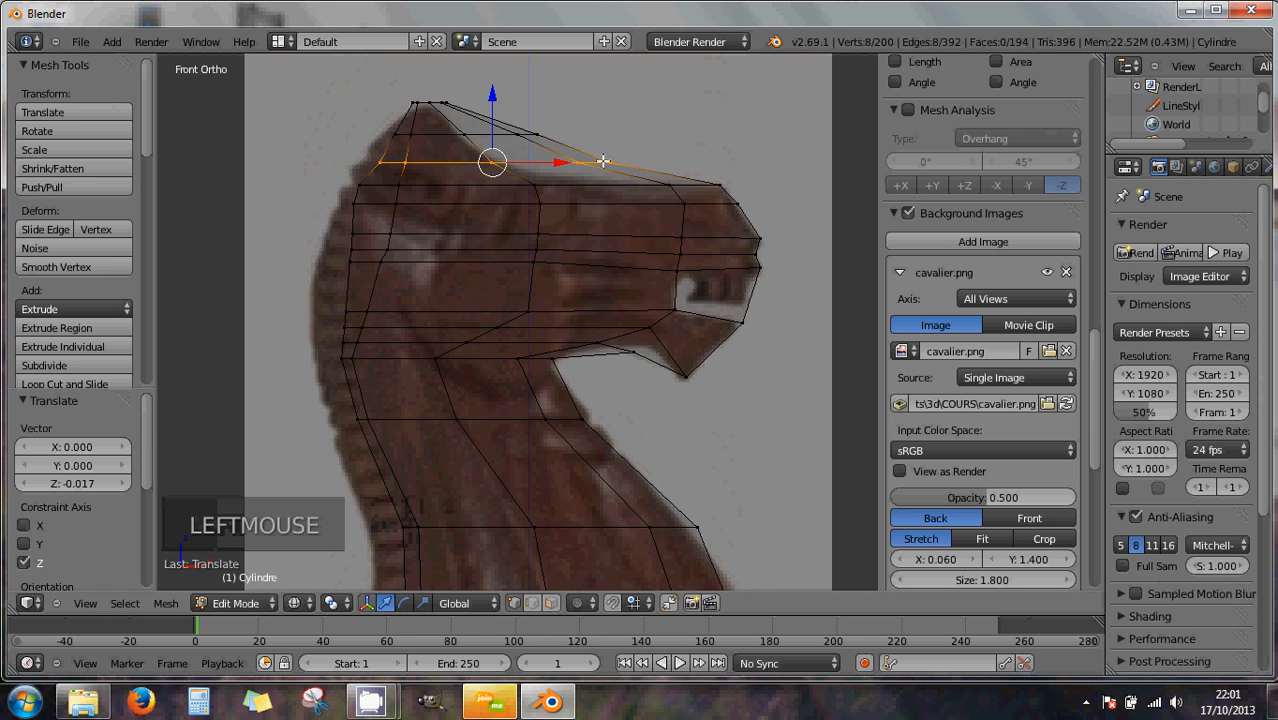
key(s)
key(x)
click(563, 162)
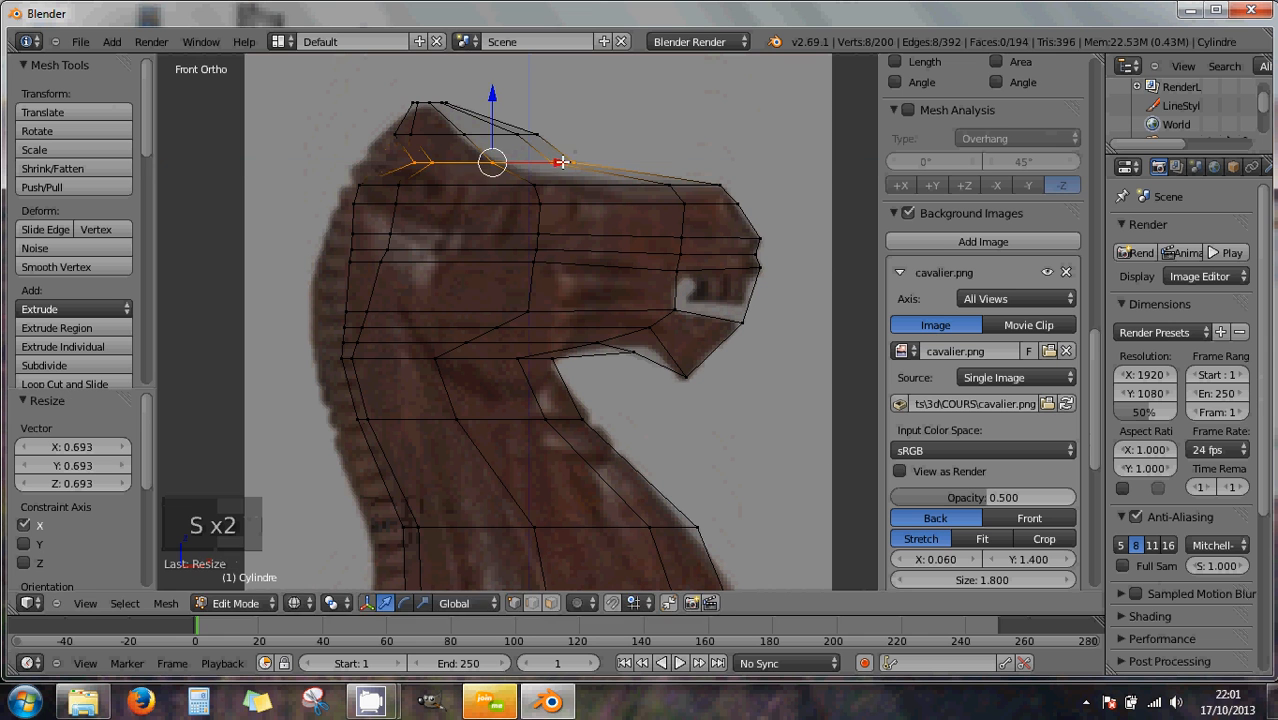
- Move the middle loop about -0.351 along X, scale it to about 0.936 along X, and nudge it 0.023 along X and -0.011 along Z
drag(563, 162, 506, 164)
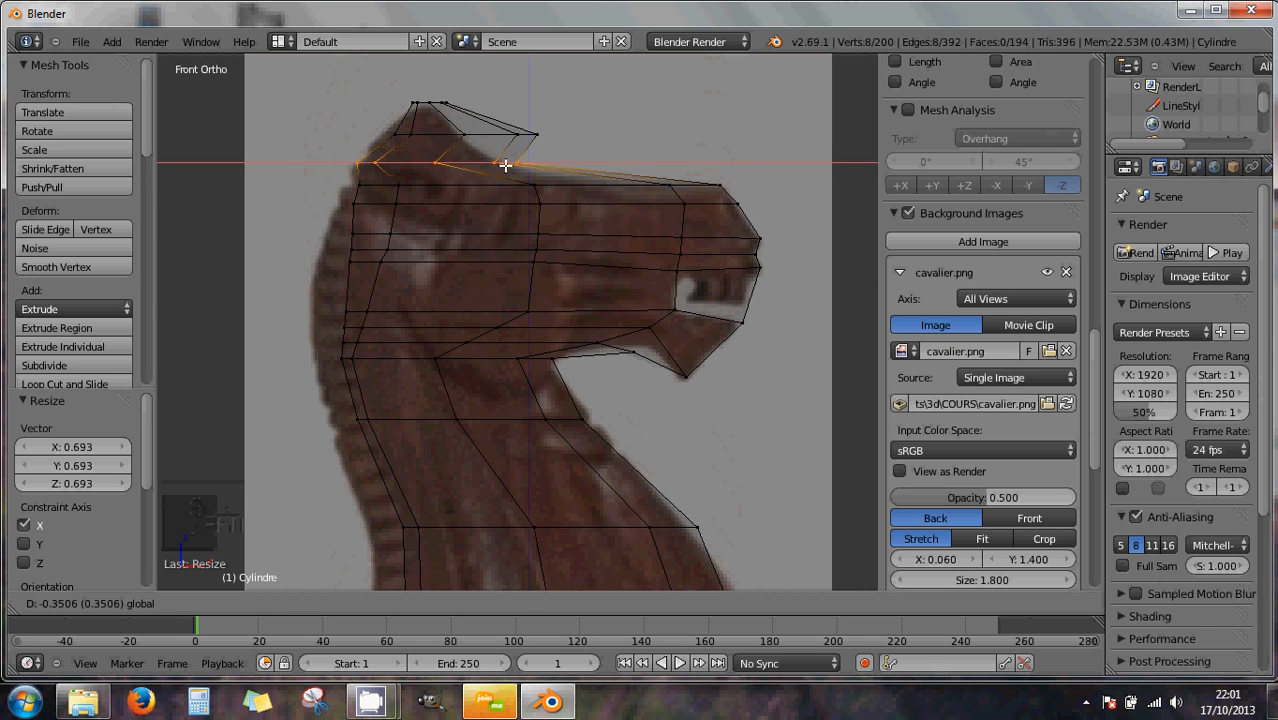
key(s)
click(624, 164)
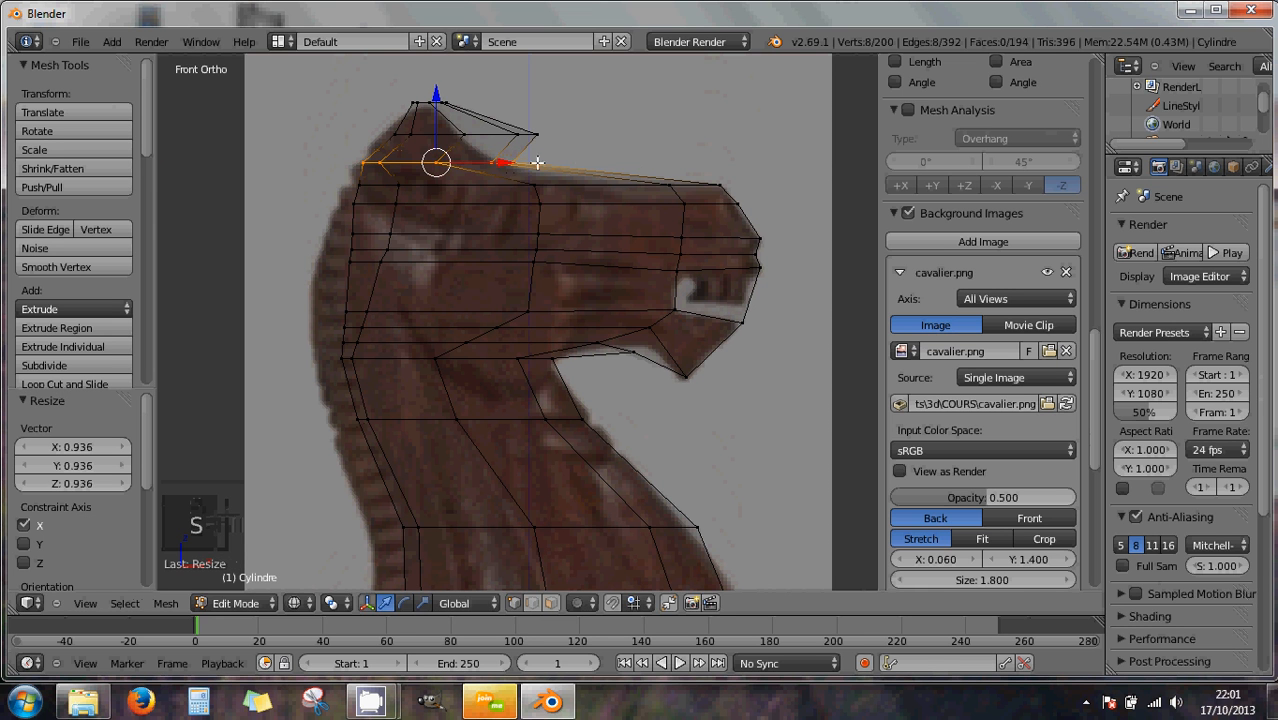
drag(505, 163, 509, 163)
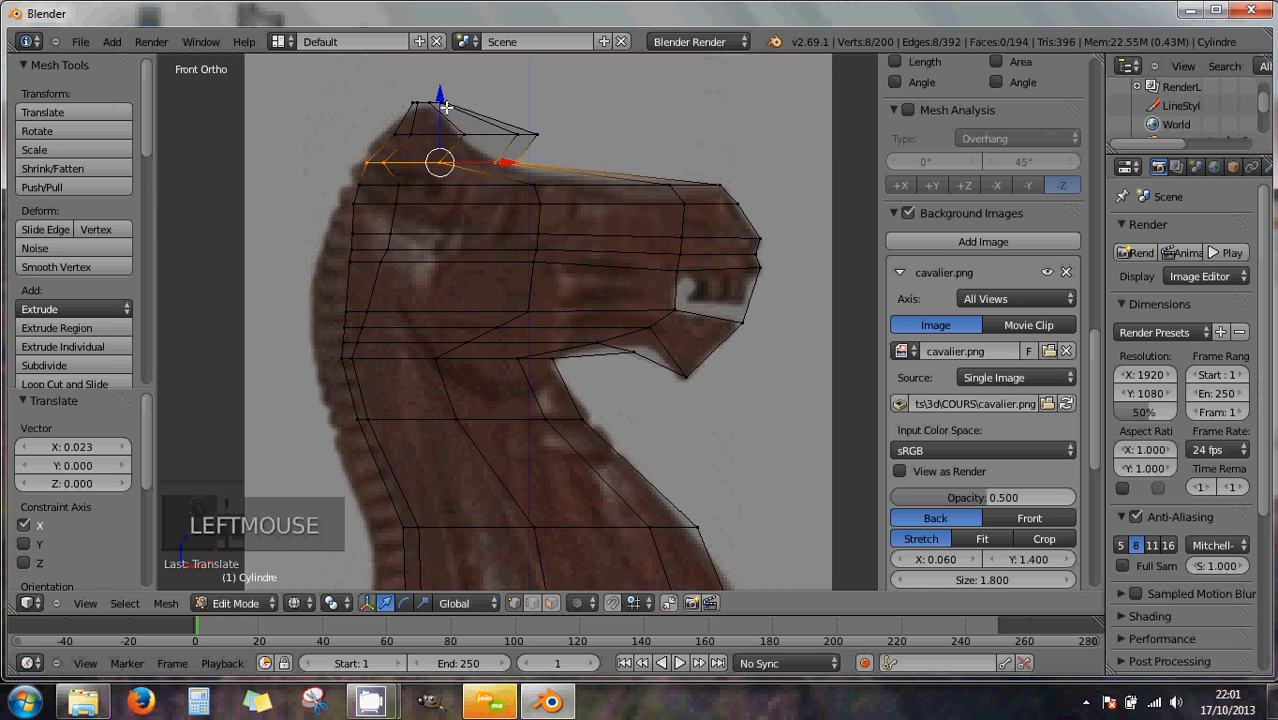
drag(440, 101, 440, 103)
- Scale the uppermost new edge loop to about 0.452 along X and move it back along X onto the base of the ears
alt+right_click(483, 135)
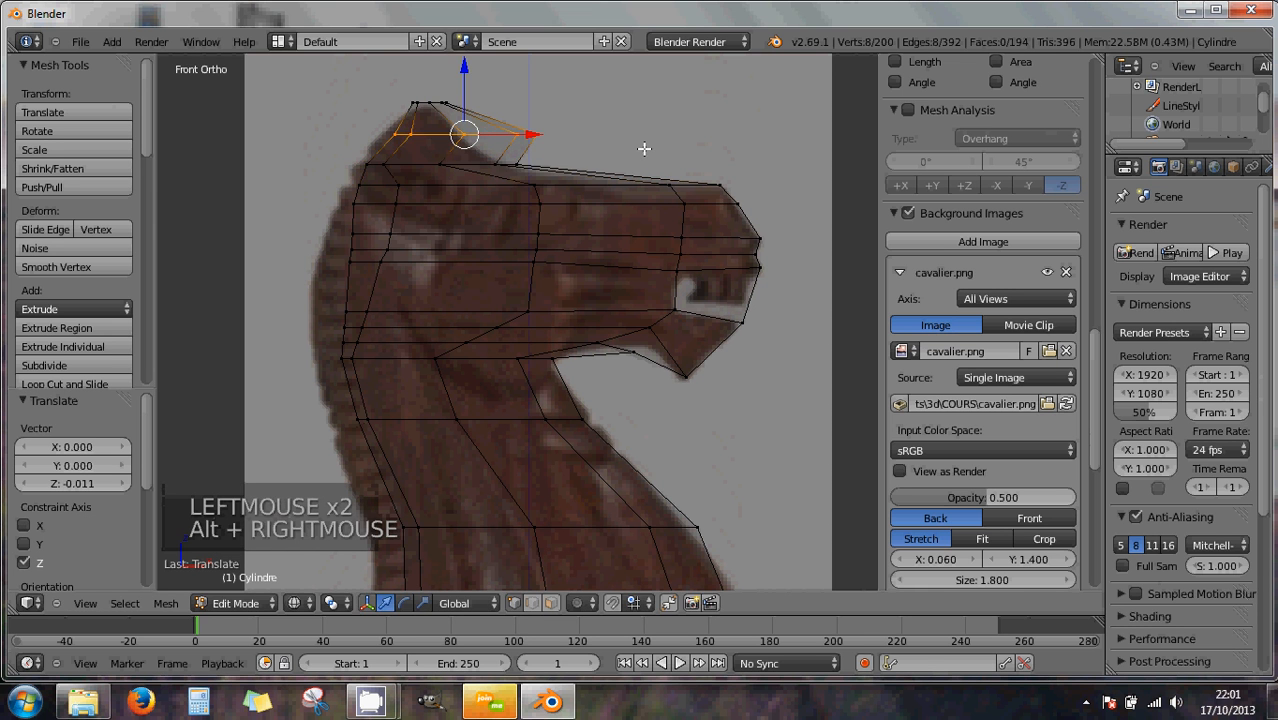
key(s)
key(x)
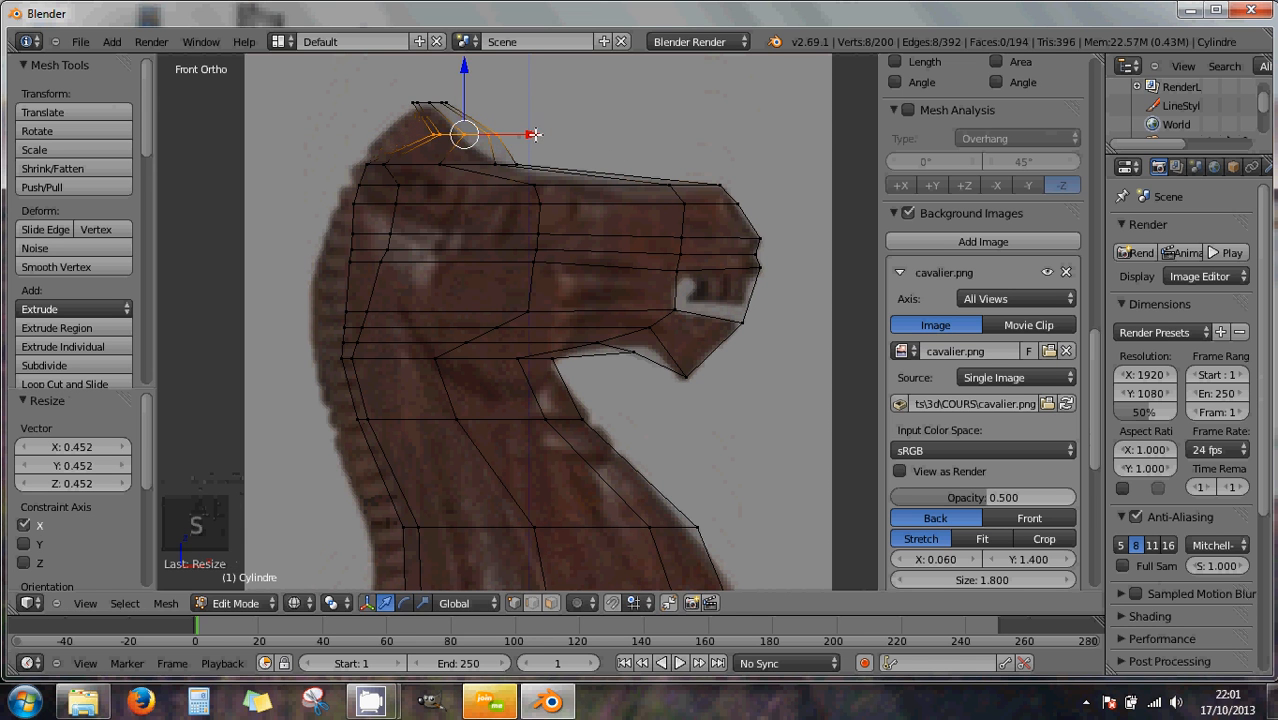
drag(528, 132, 490, 131)
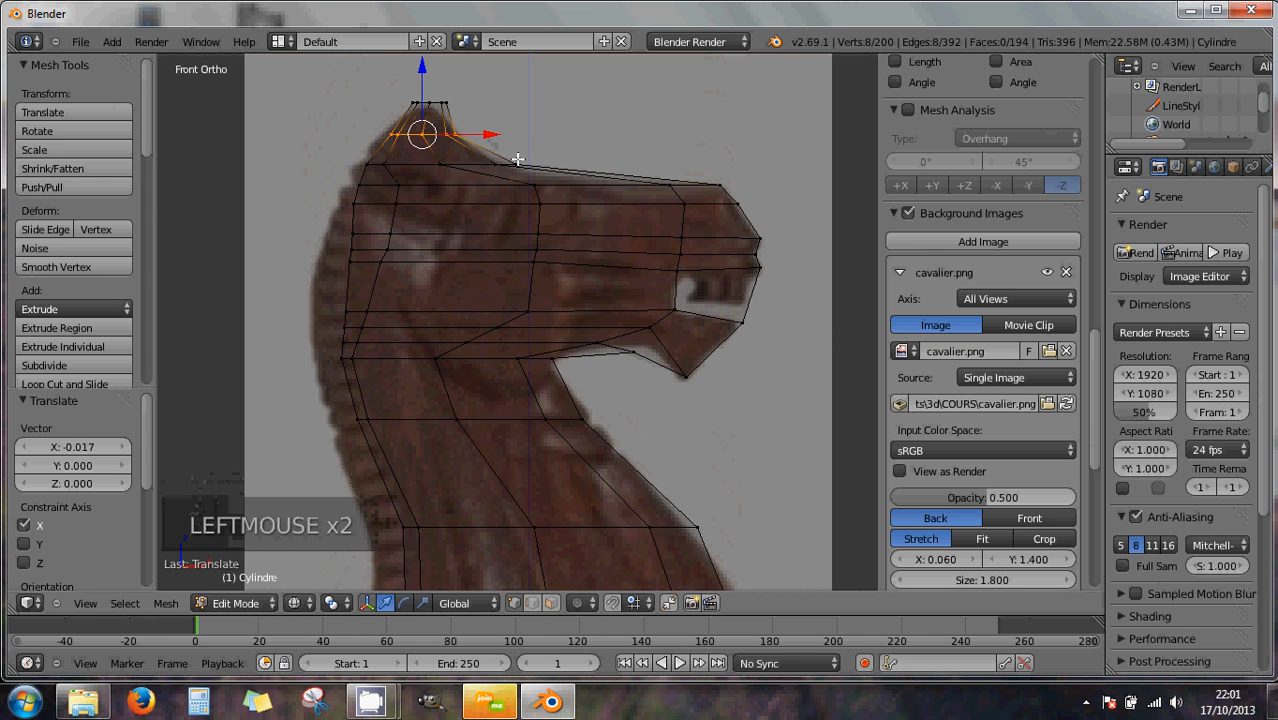
- Narrow the loop at the very top of the head along X and move it about -0.023 along both X and Z
alt+right_click(436, 100)
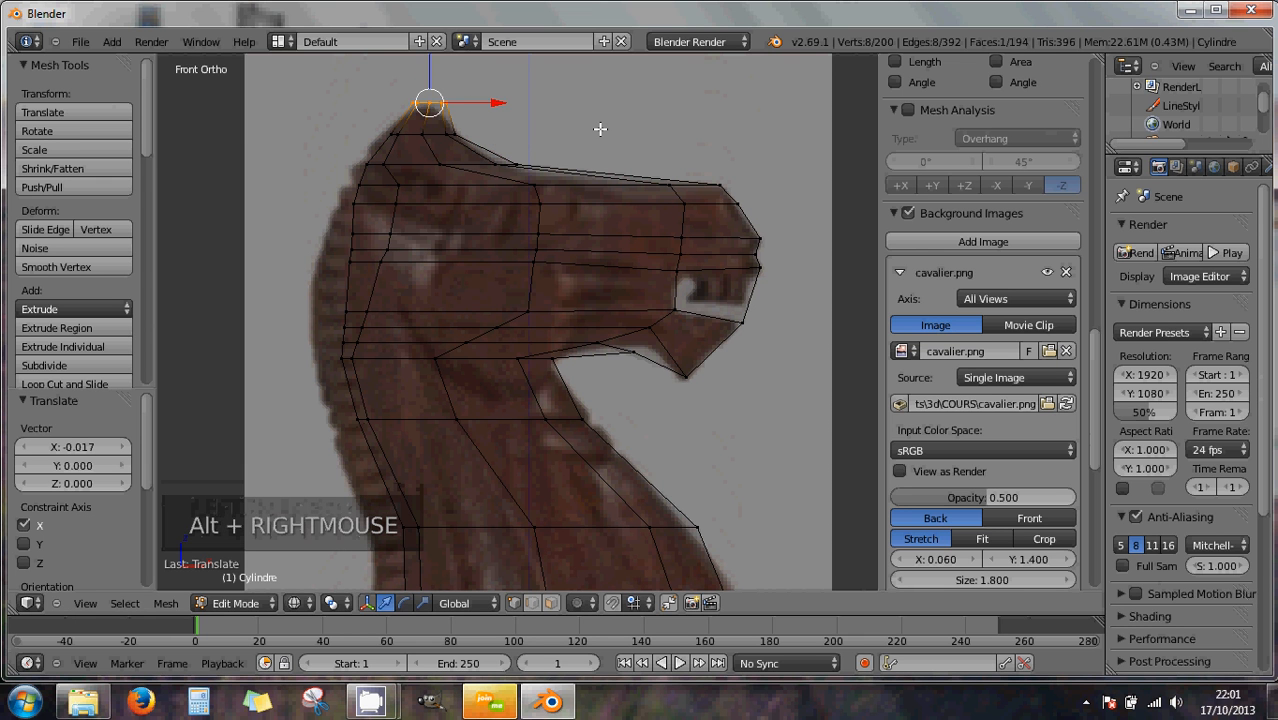
key(s)
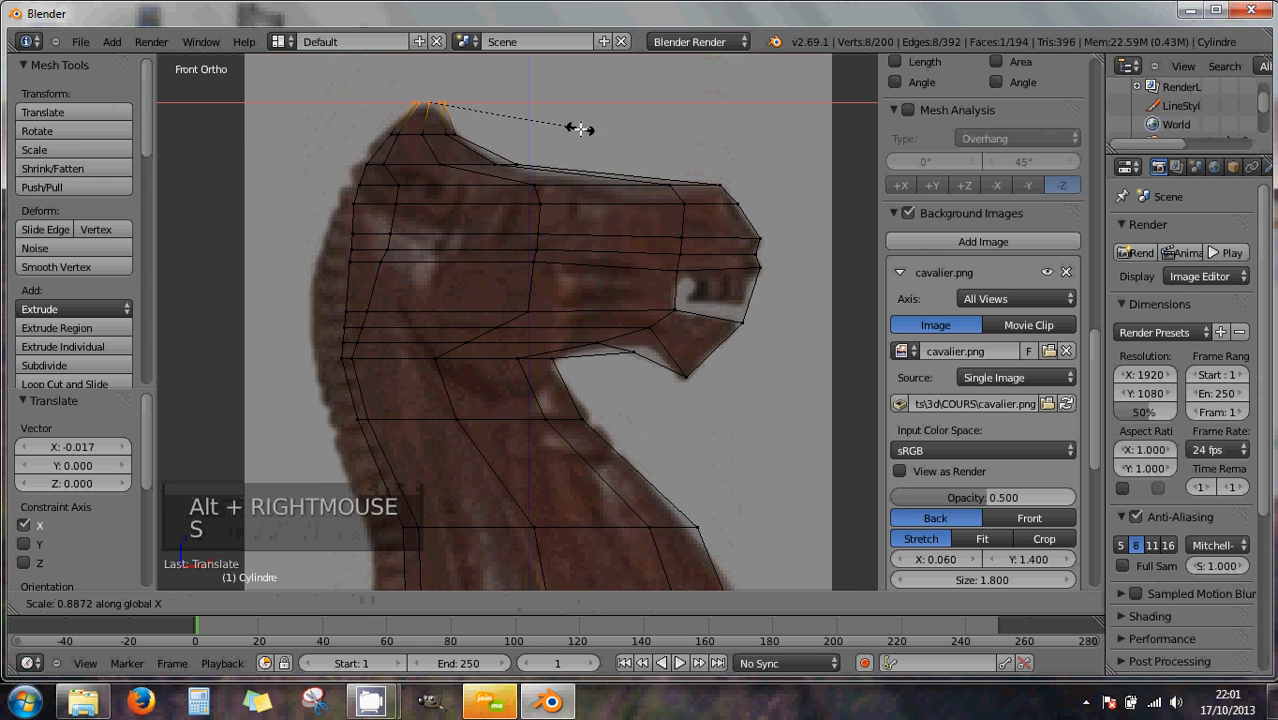
click(580, 126)
drag(428, 113, 425, 117)
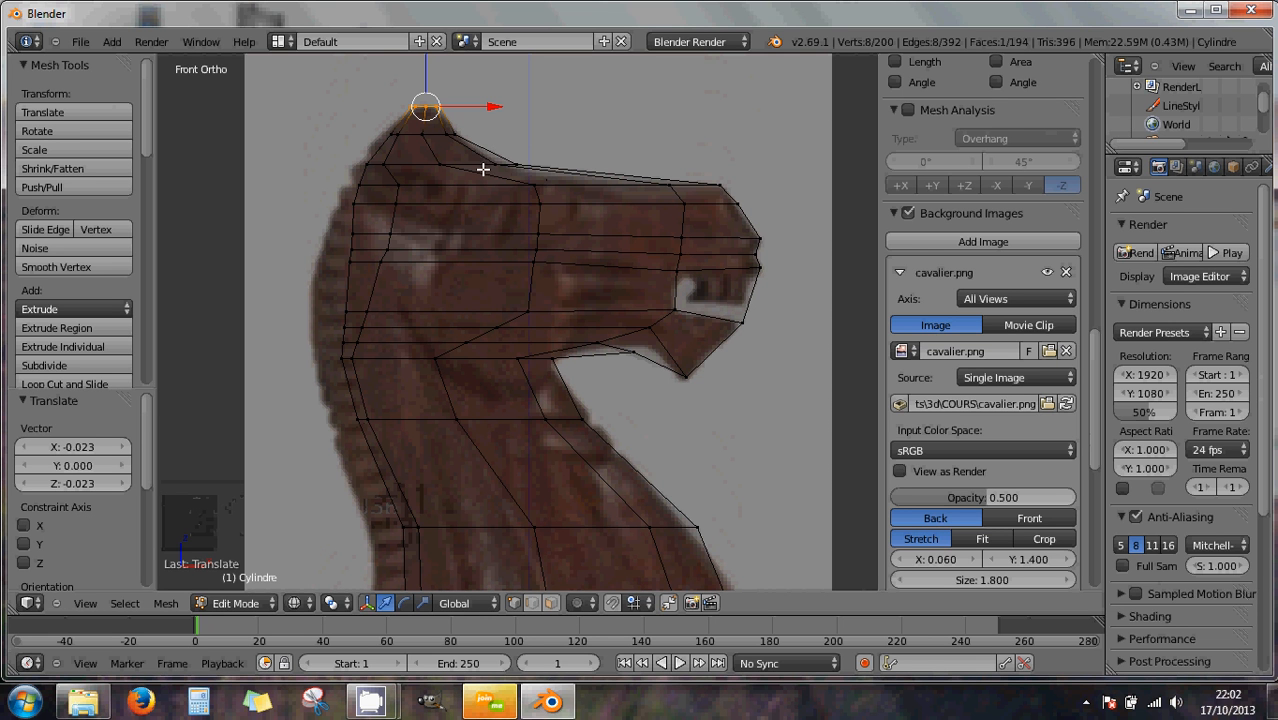
- Edge-slide the forehead loop by about -0.120, scale it to about 0.947 along X, and move it about -0.011 along X
alt+right_click(473, 163)
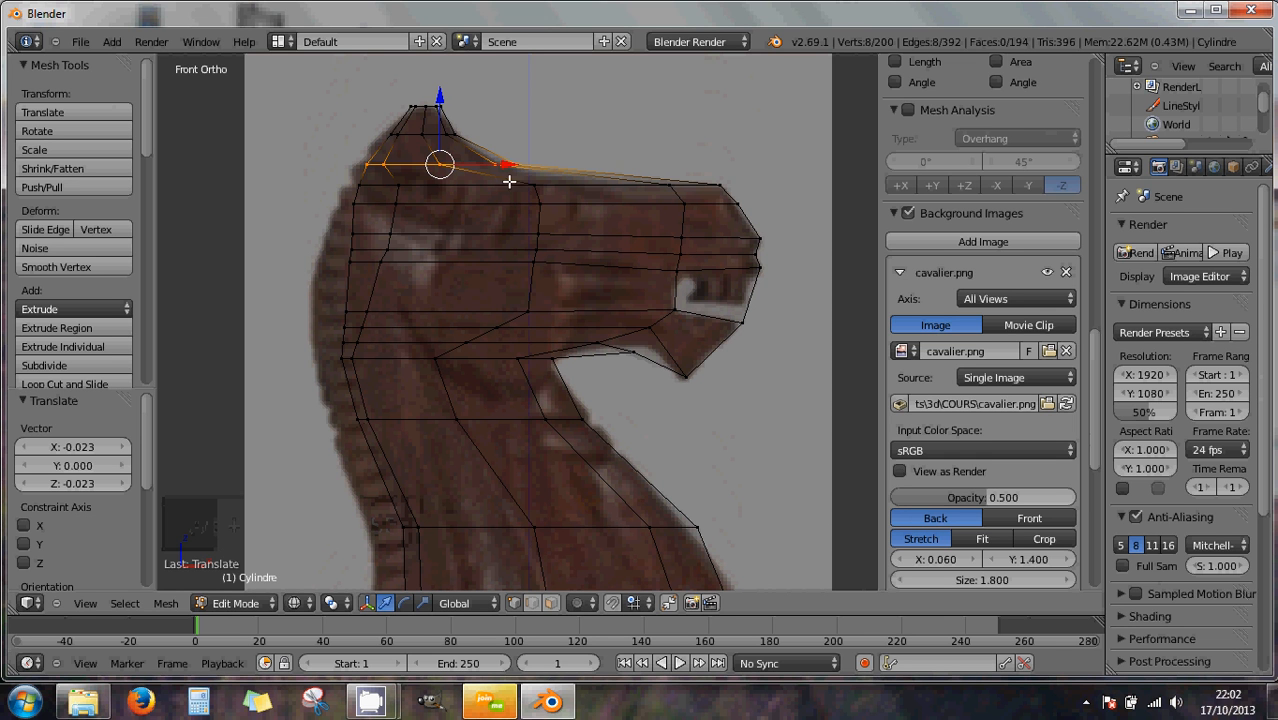
key(g)
key(g)
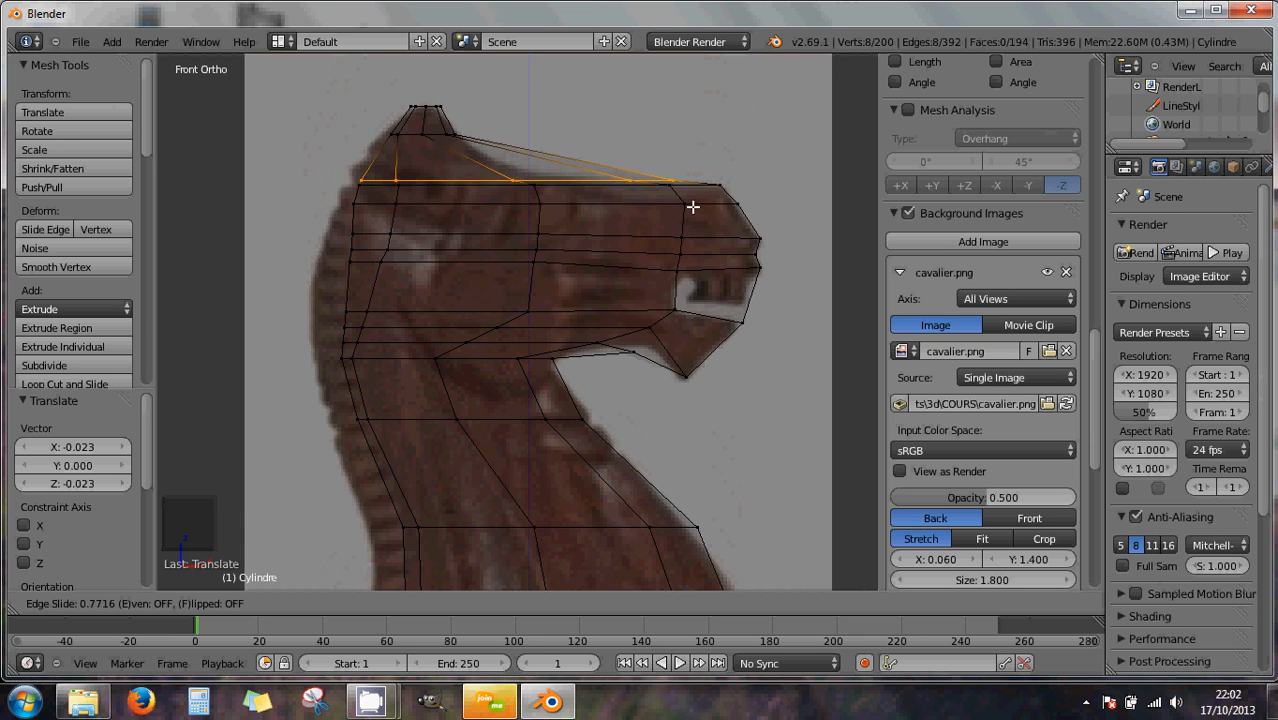
click(592, 193)
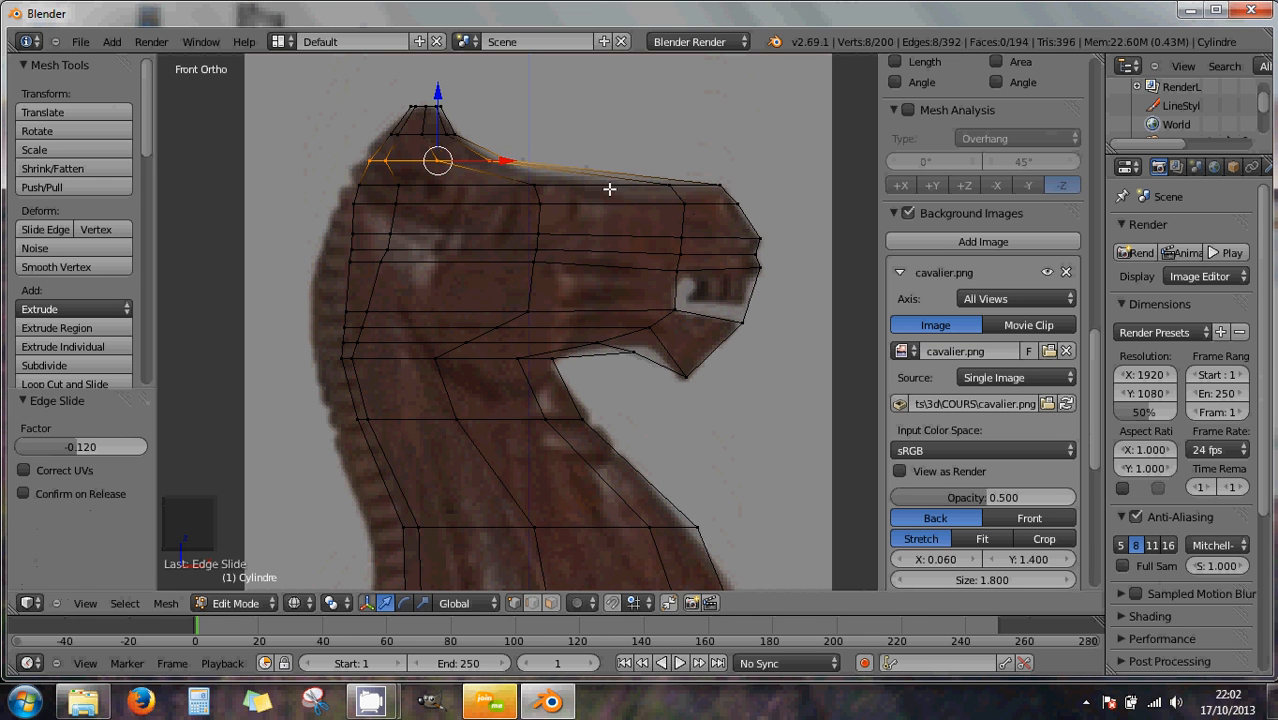
key(s)
click(638, 174)
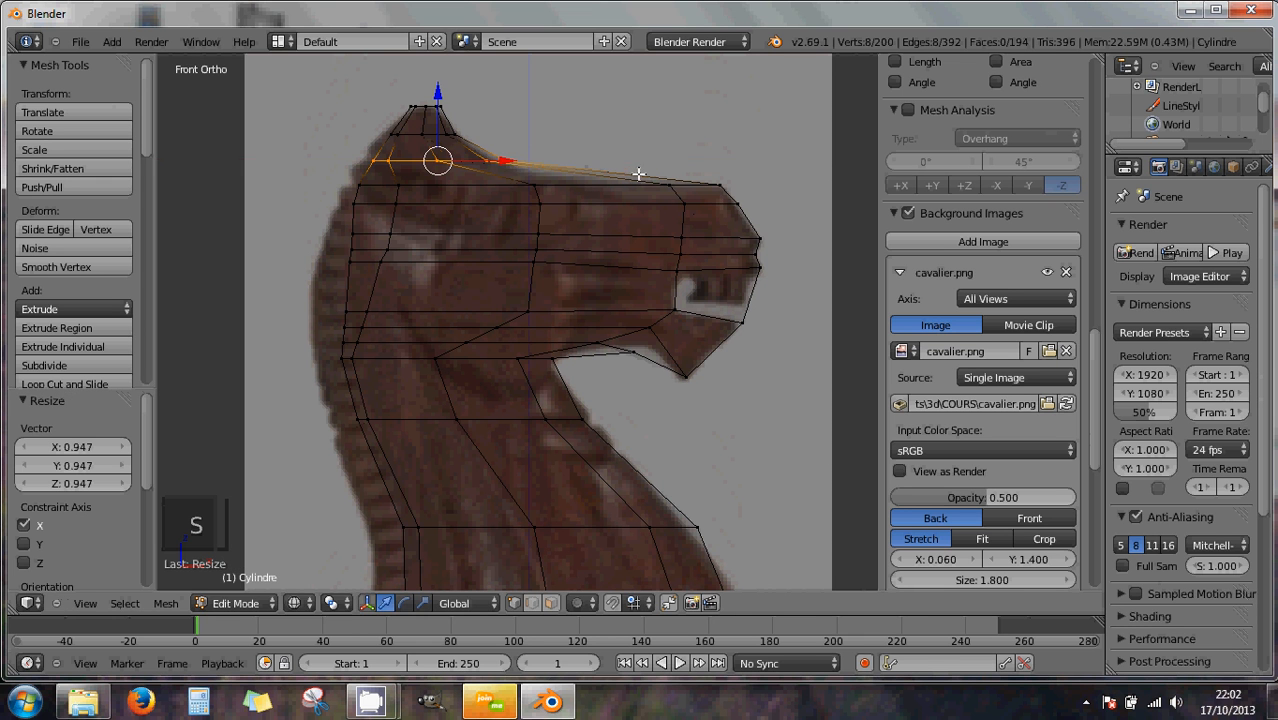
drag(506, 162, 503, 163)
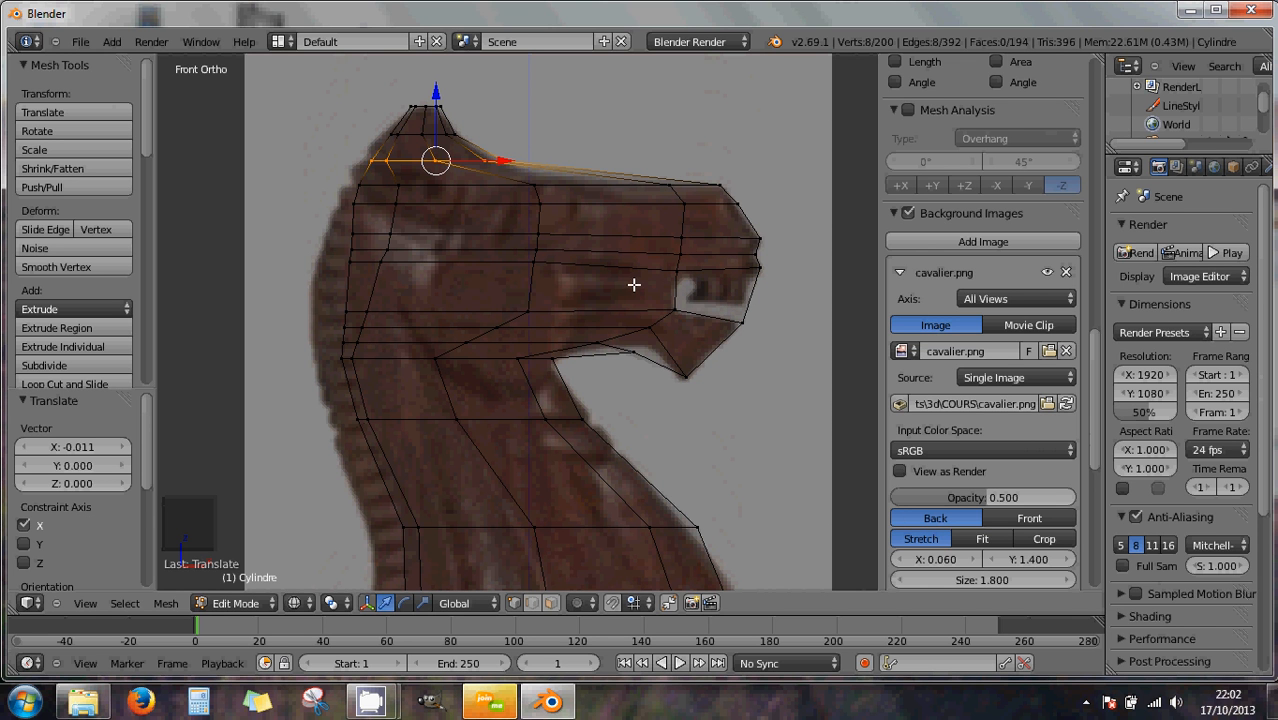
- Add a Subdivision Surface modifier to the knight mesh and make the edit cage follow the subdivided result
scroll(733, 265, down, 1)
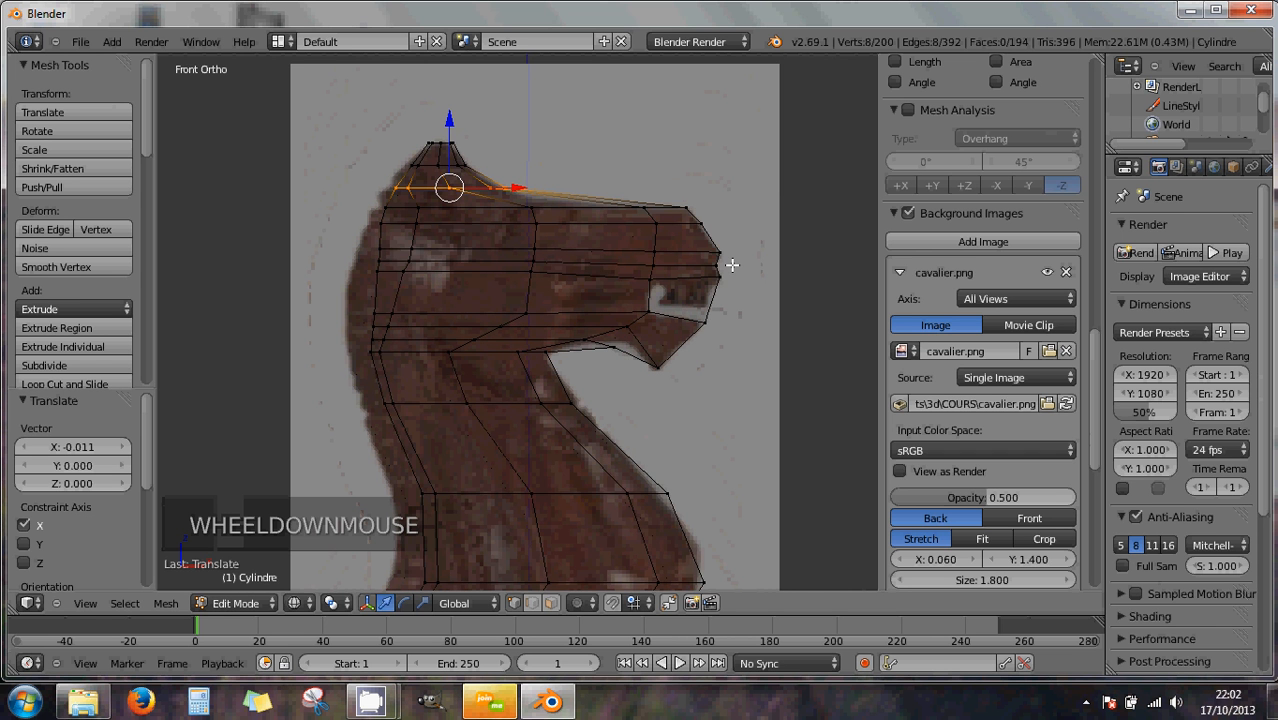
scroll(732, 265, down, 1)
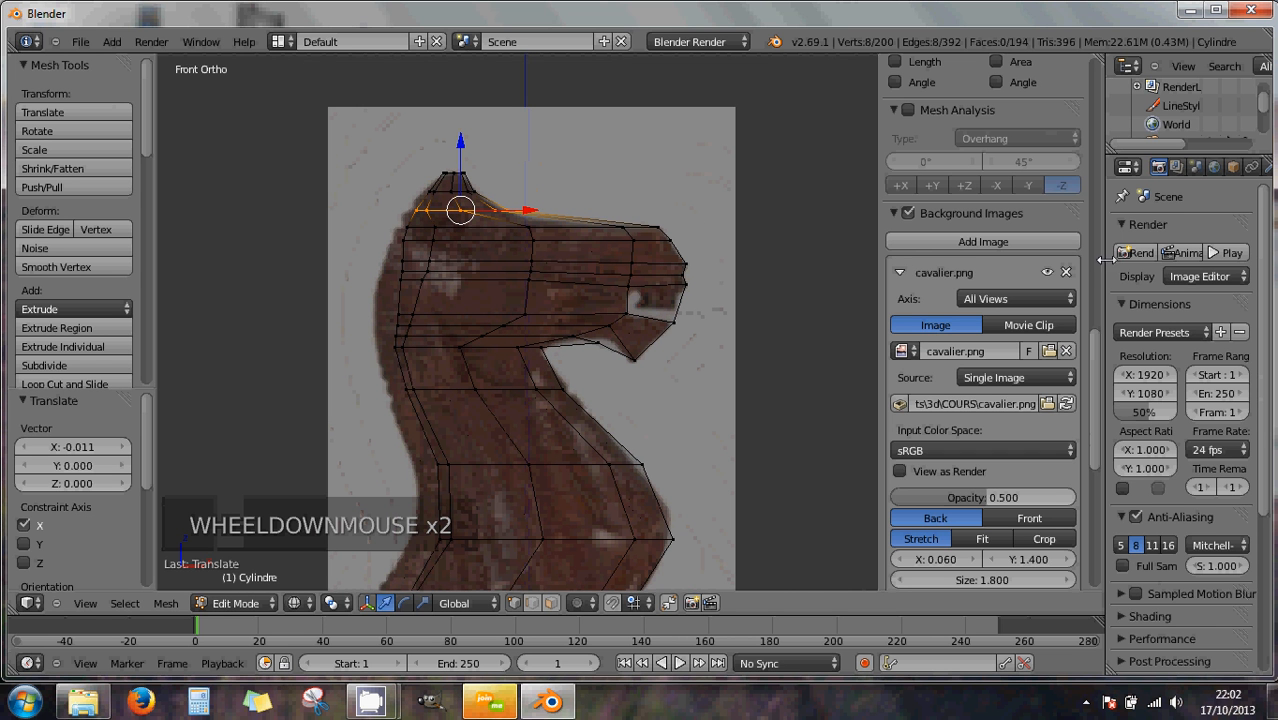
drag(1105, 248, 978, 243)
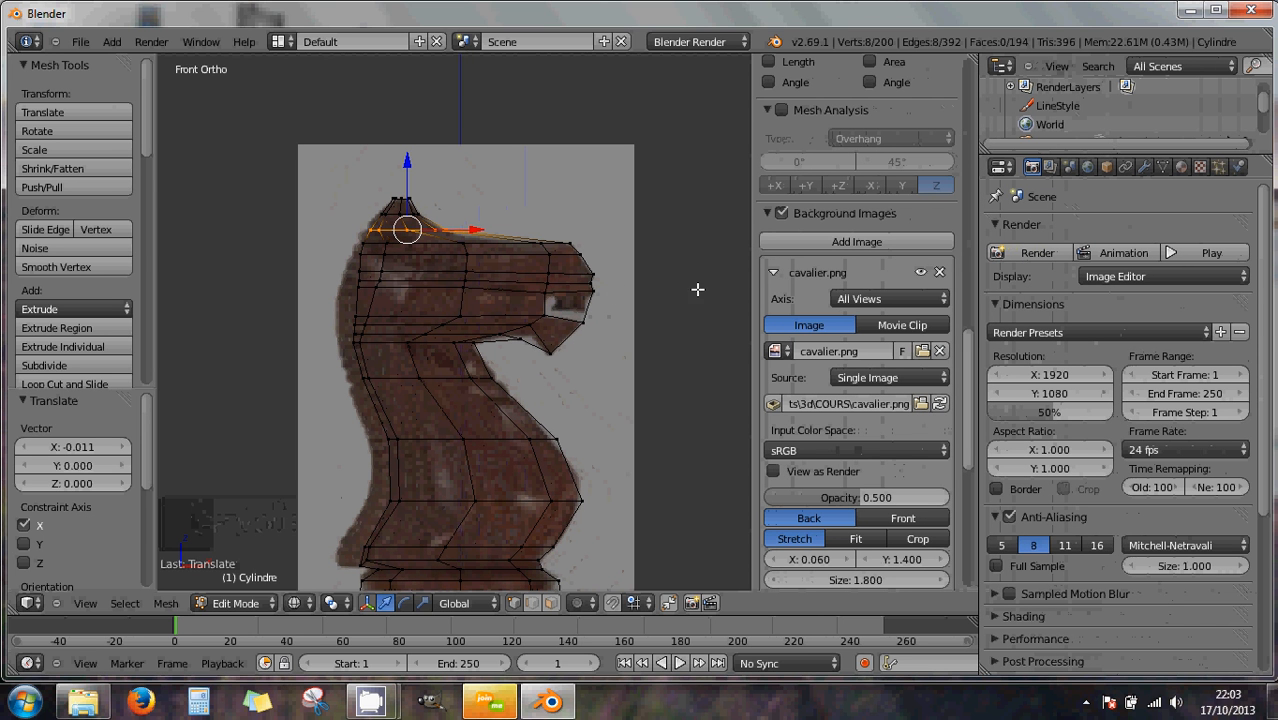
click(1144, 168)
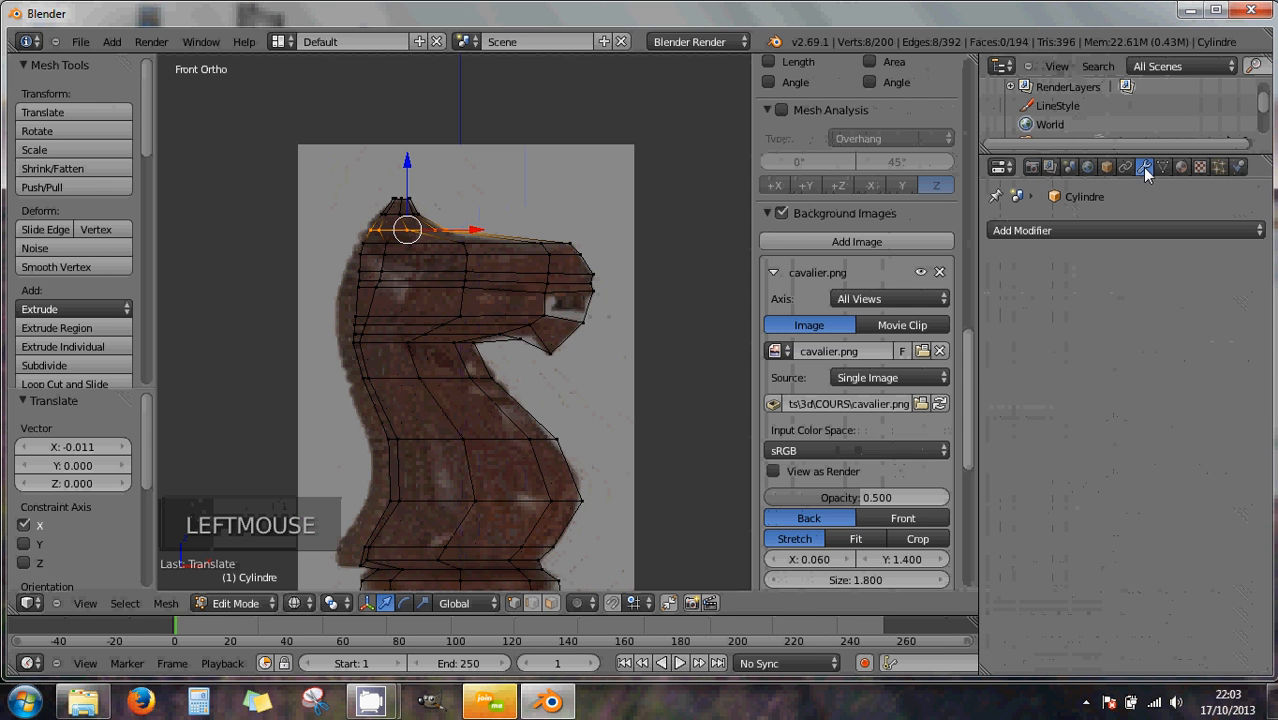
click(1066, 228)
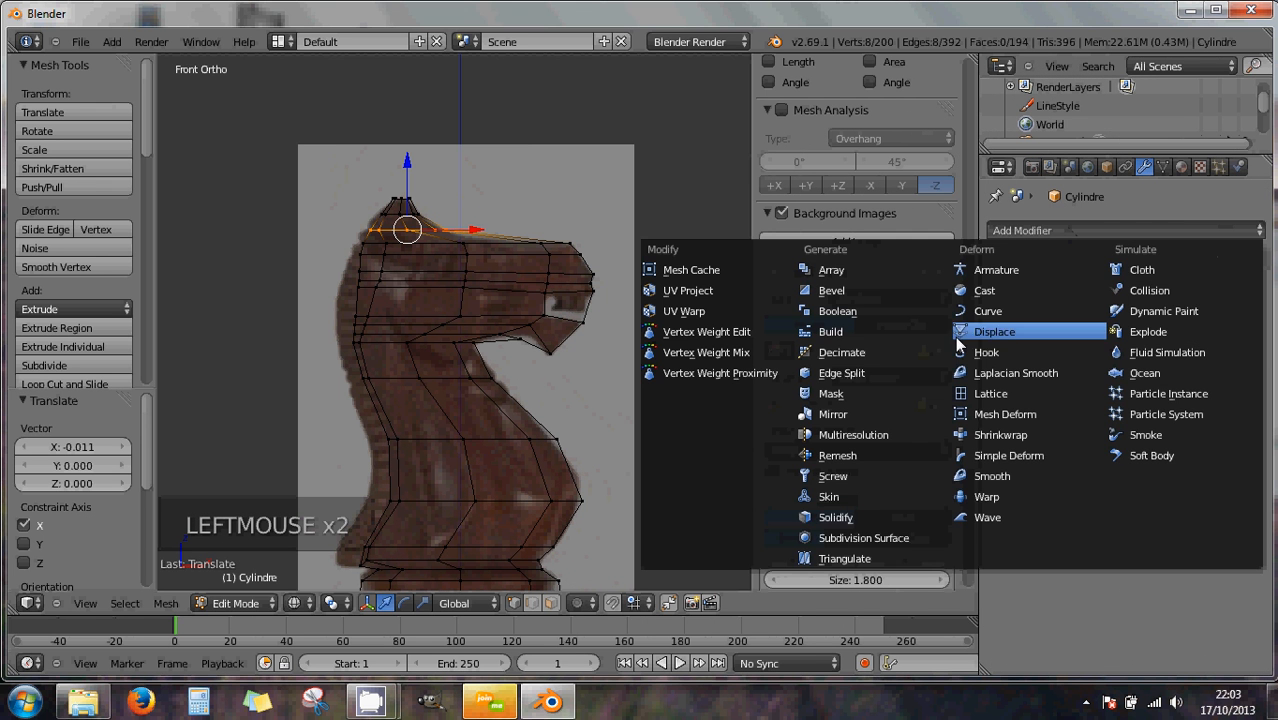
click(891, 537)
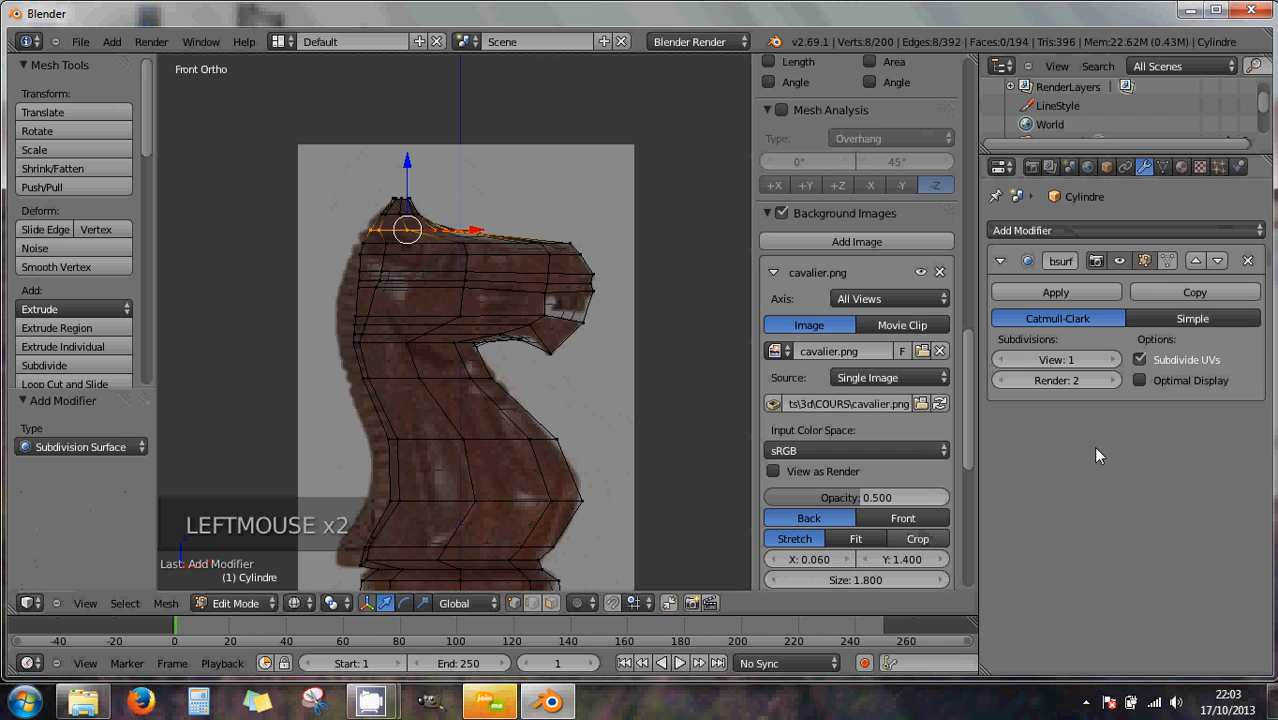
click(1168, 260)
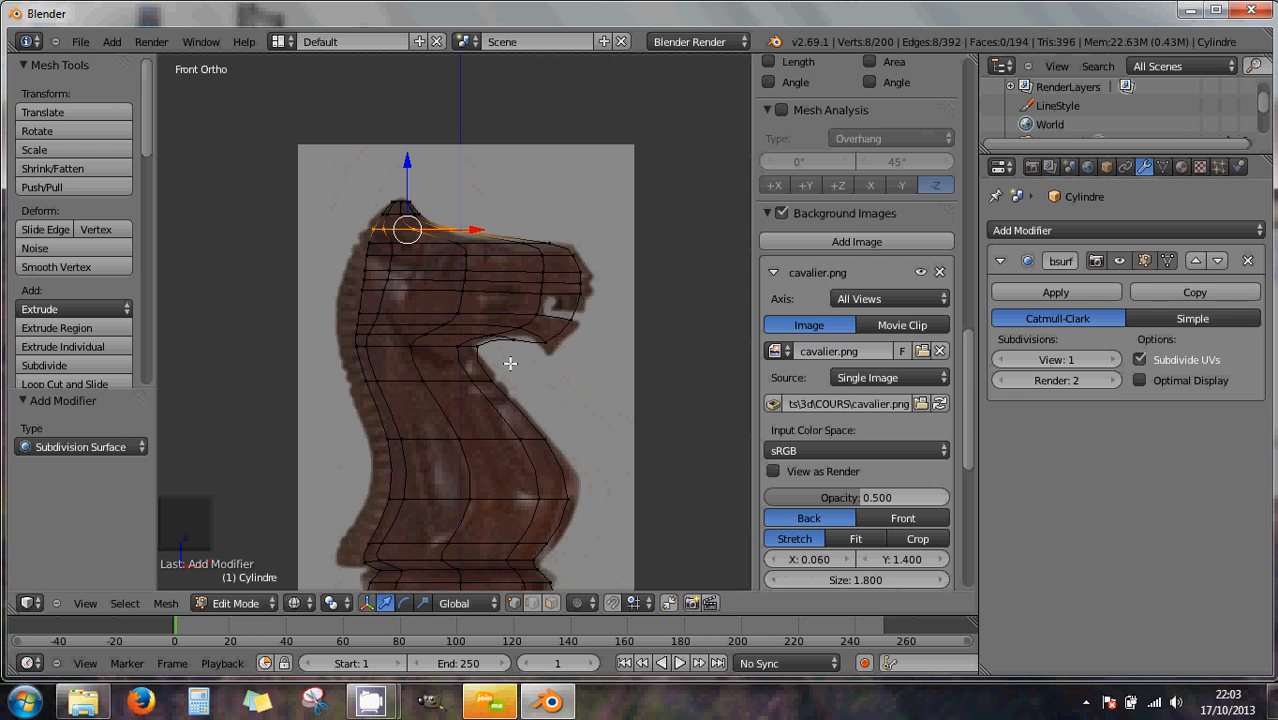
- Switch to solid shading and show the background image in front of the mesh with an opacity of 0.161
key(z)
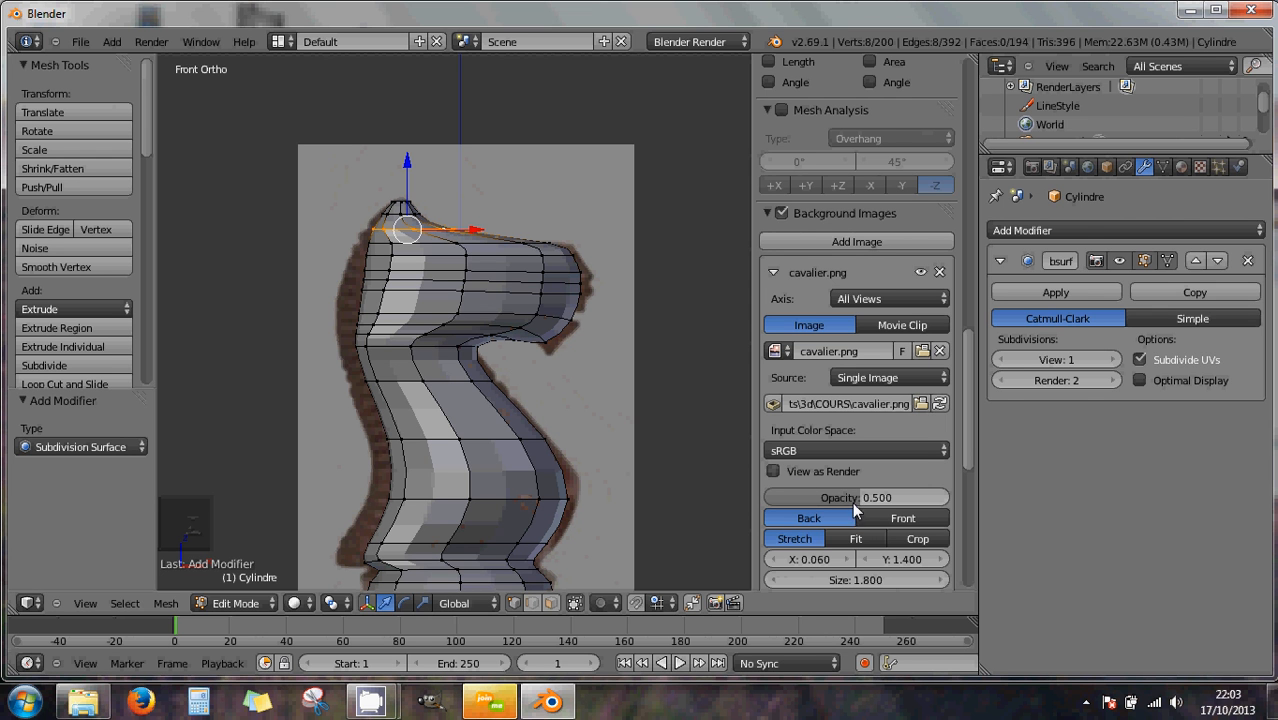
click(887, 520)
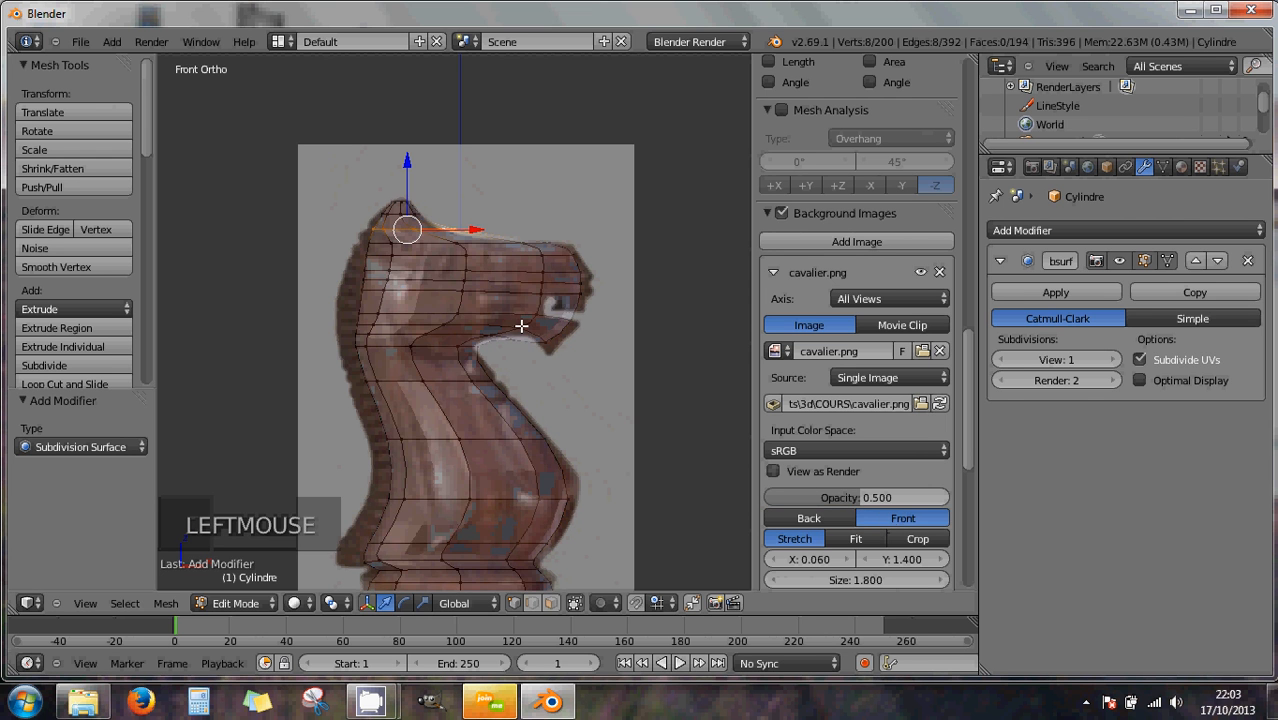
scroll(604, 317, up, 1)
drag(834, 495, 790, 503)
scroll(608, 333, up, 1)
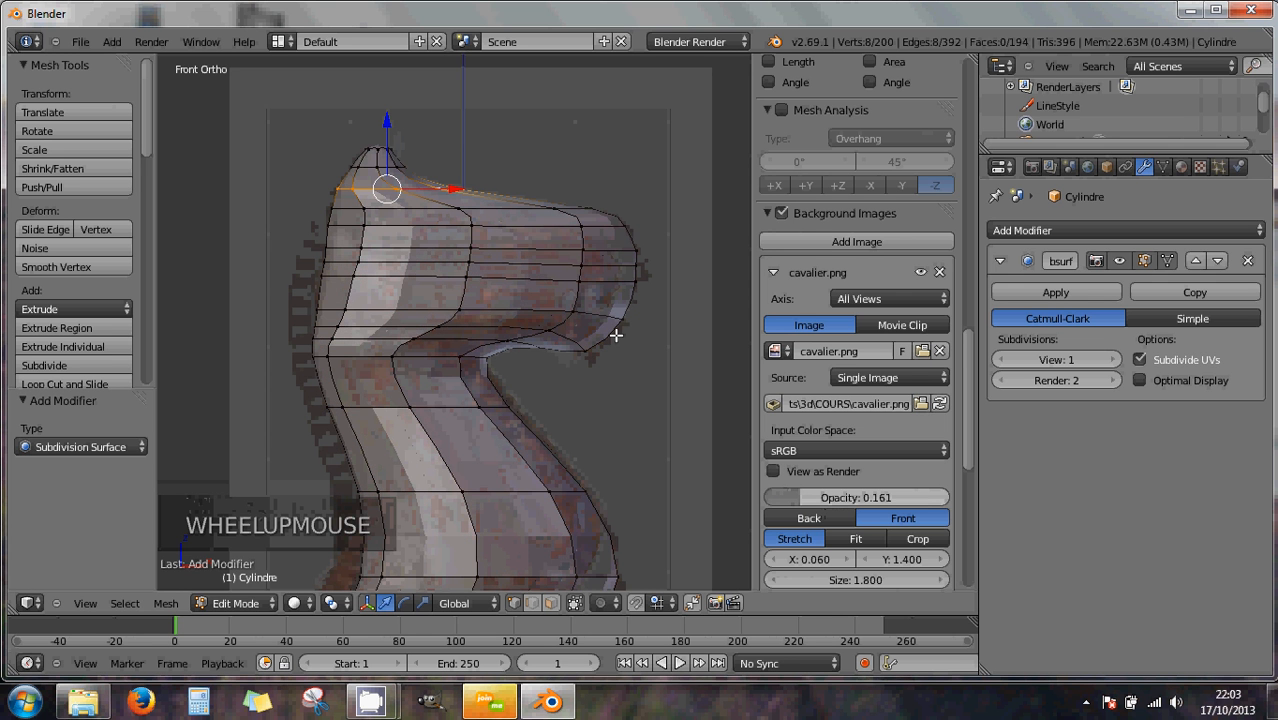
scroll(618, 337, down, 2)
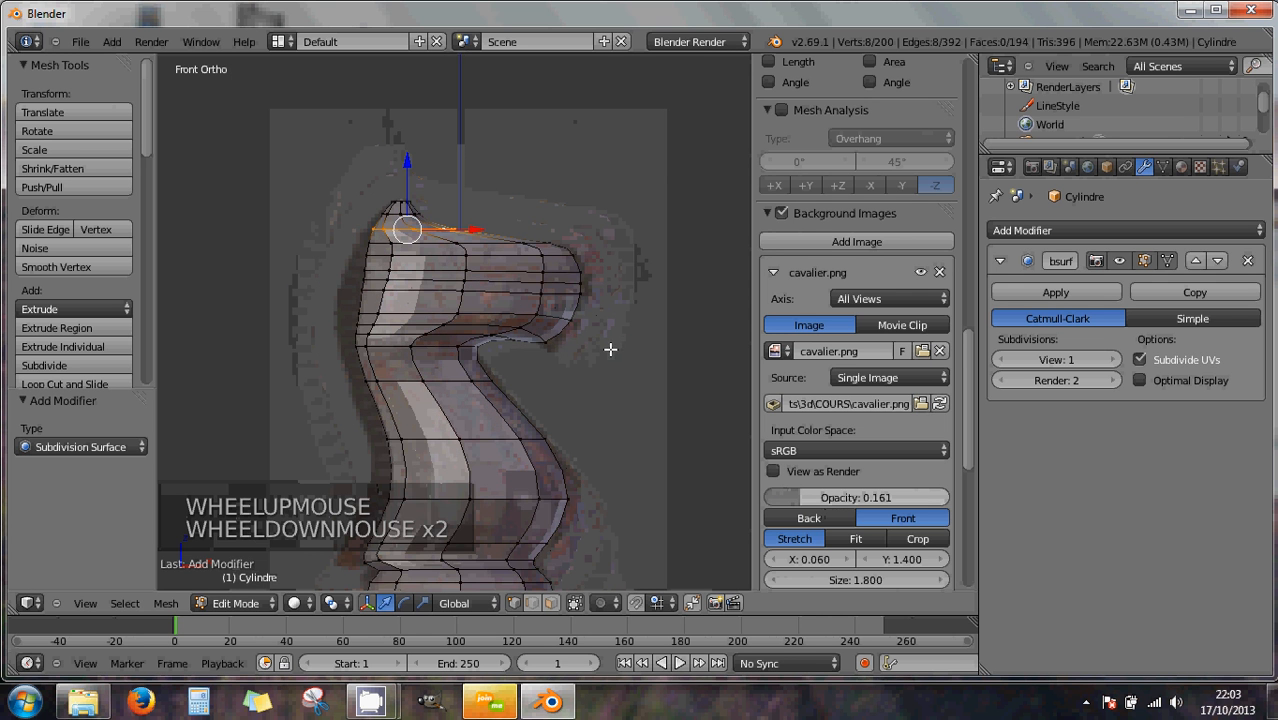
- Select the whole knight mesh and apply smooth shading to its faces
shift+middle_drag(563, 345, 565, 175)
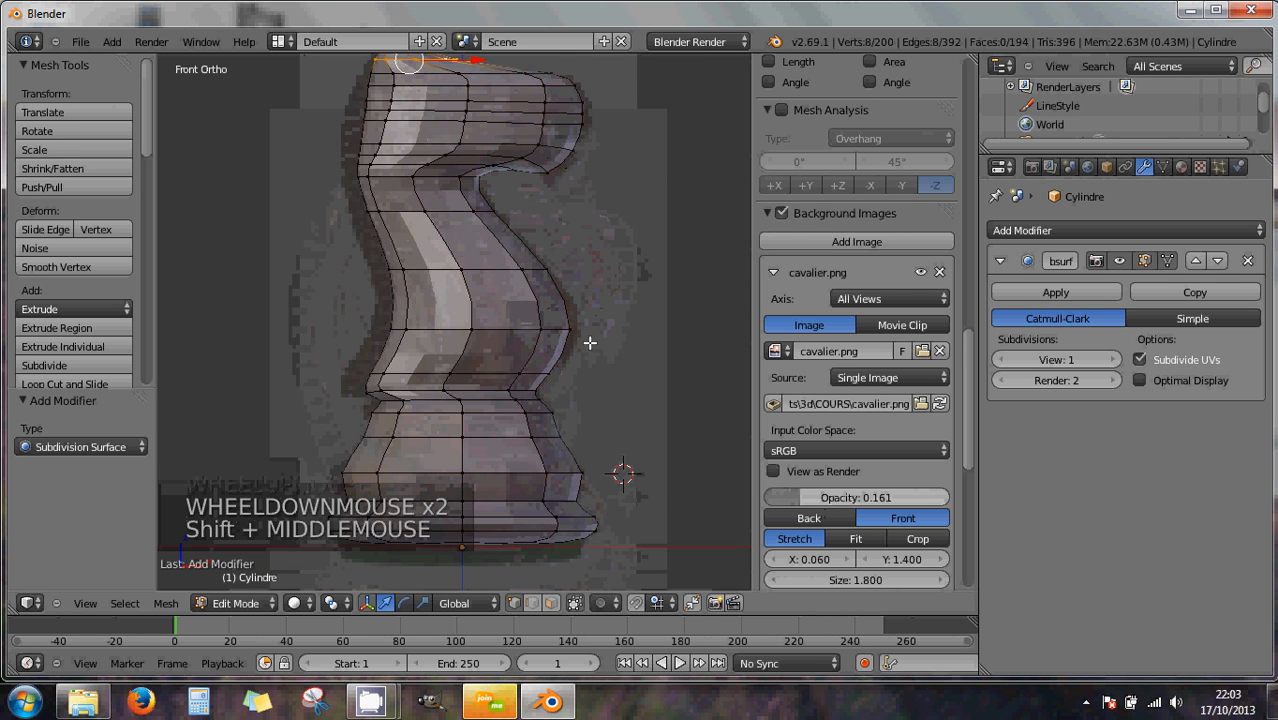
middle_drag(589, 343, 579, 385)
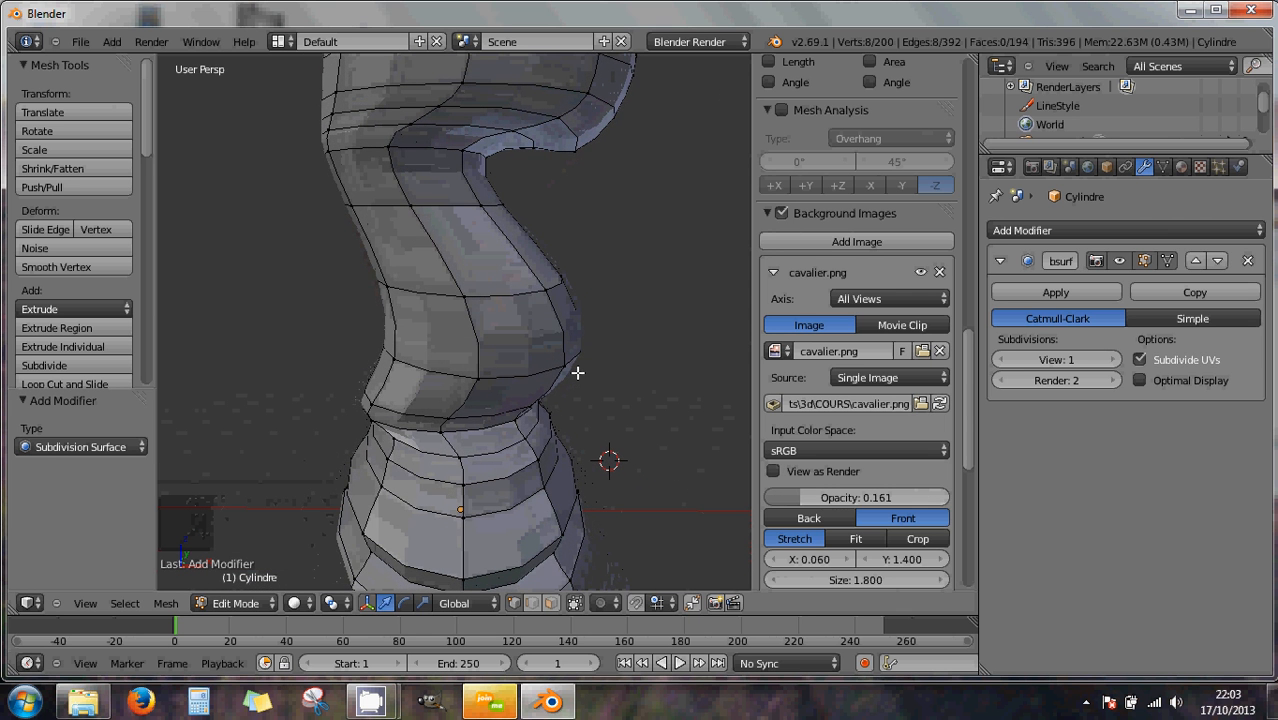
scroll(552, 282, down, 1)
shift+middle_drag(536, 241, 527, 315)
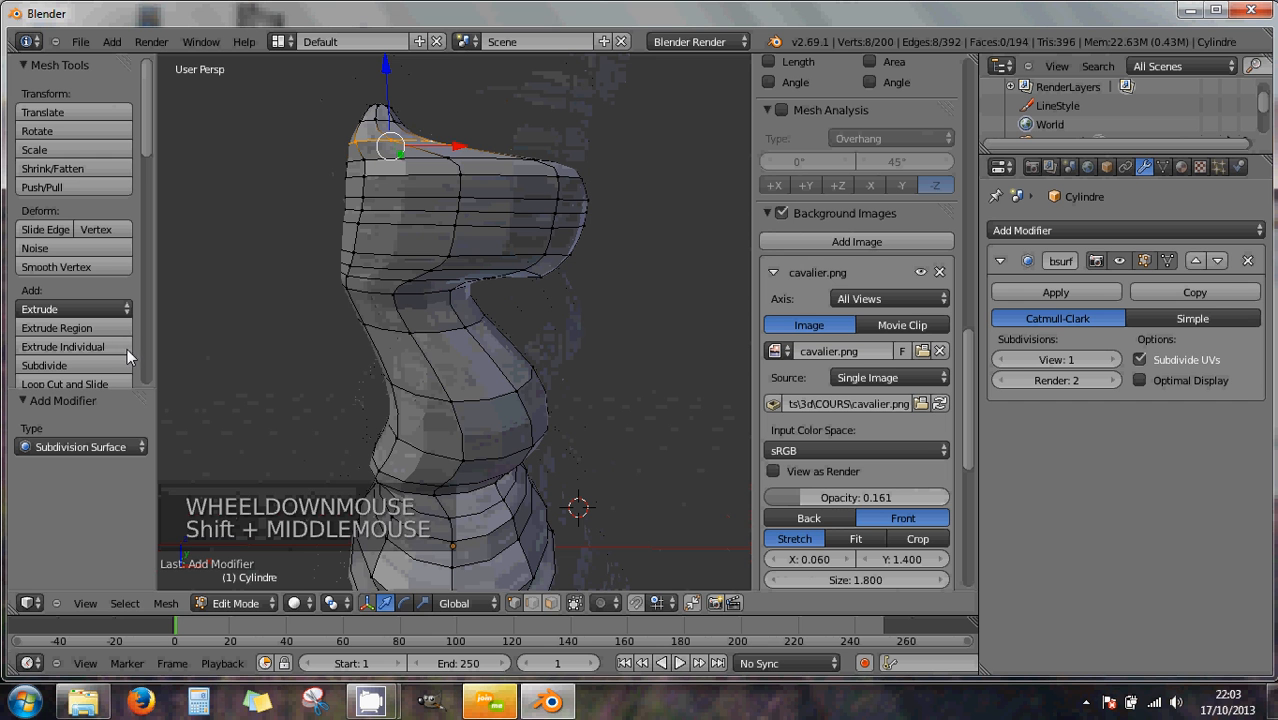
drag(147, 146, 149, 226)
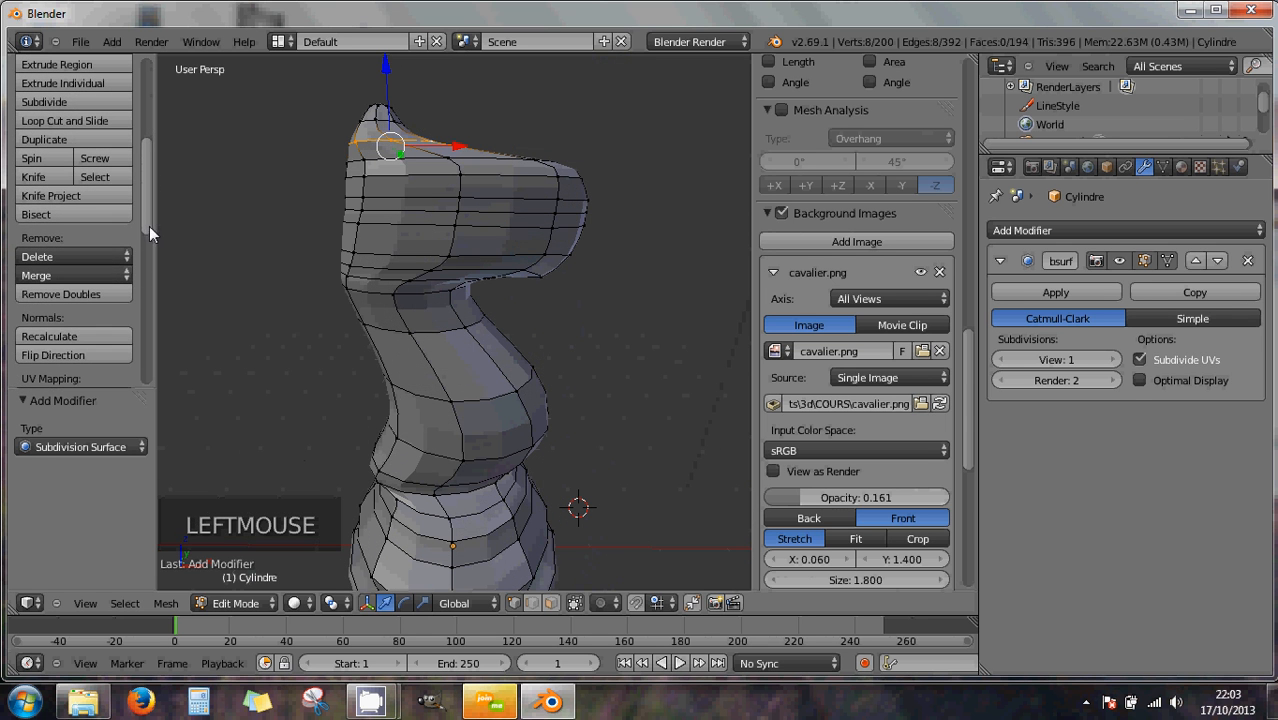
key(a)
key(a)
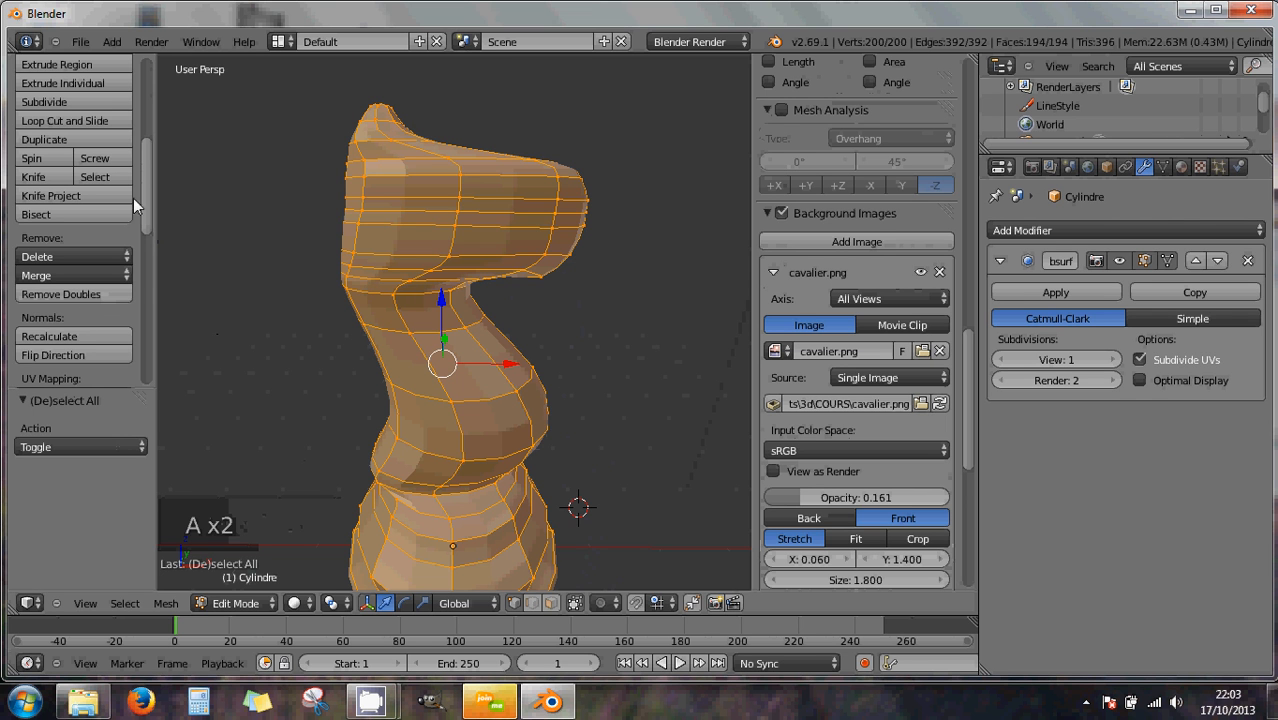
drag(147, 196, 150, 254)
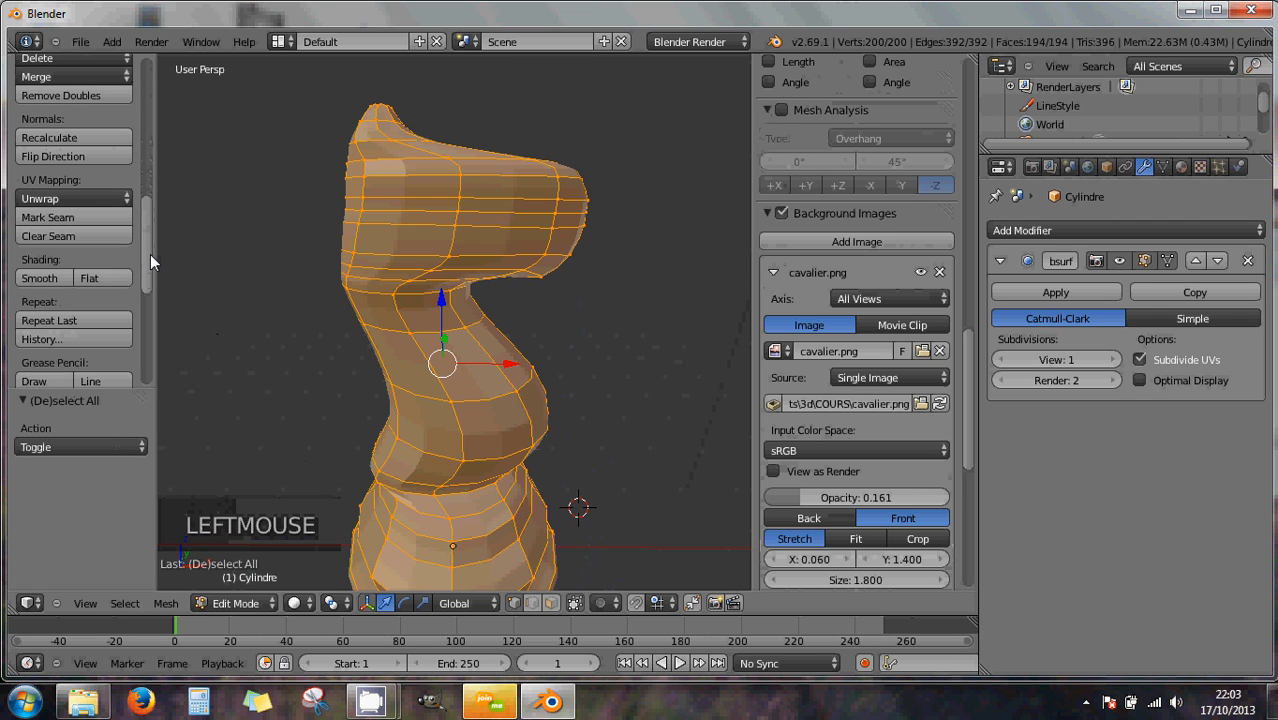
click(97, 277)
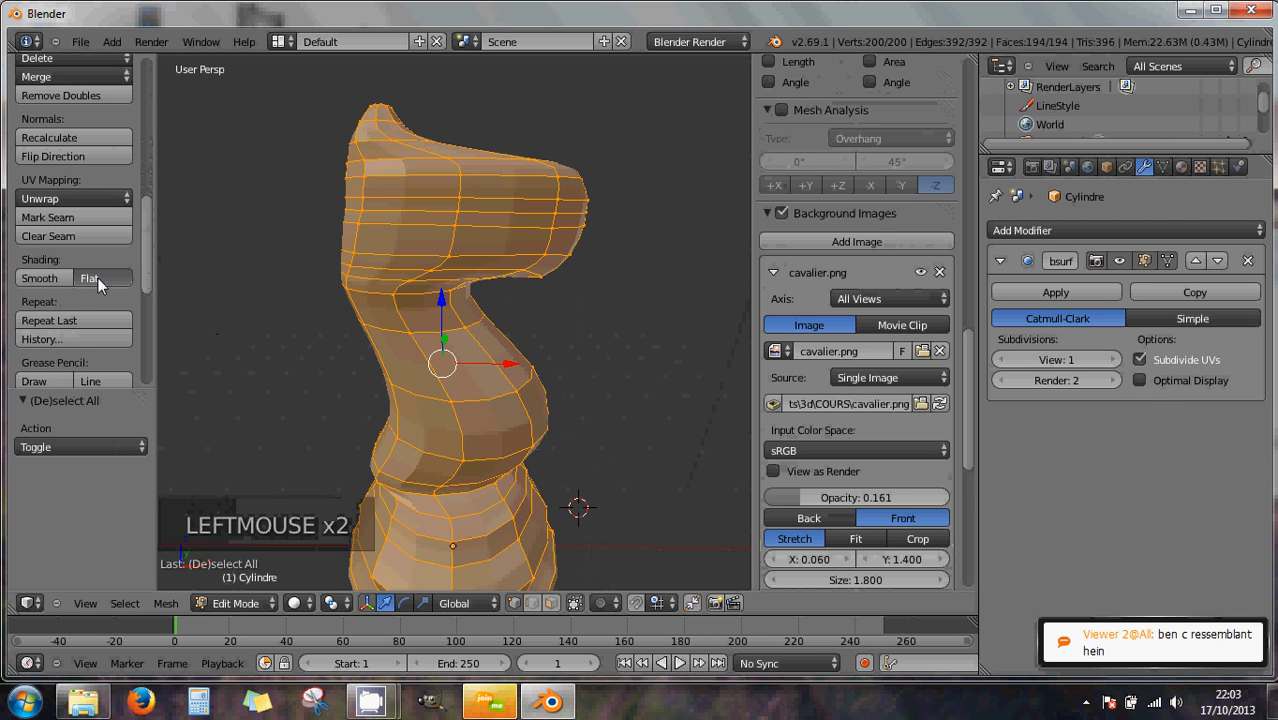
click(54, 278)
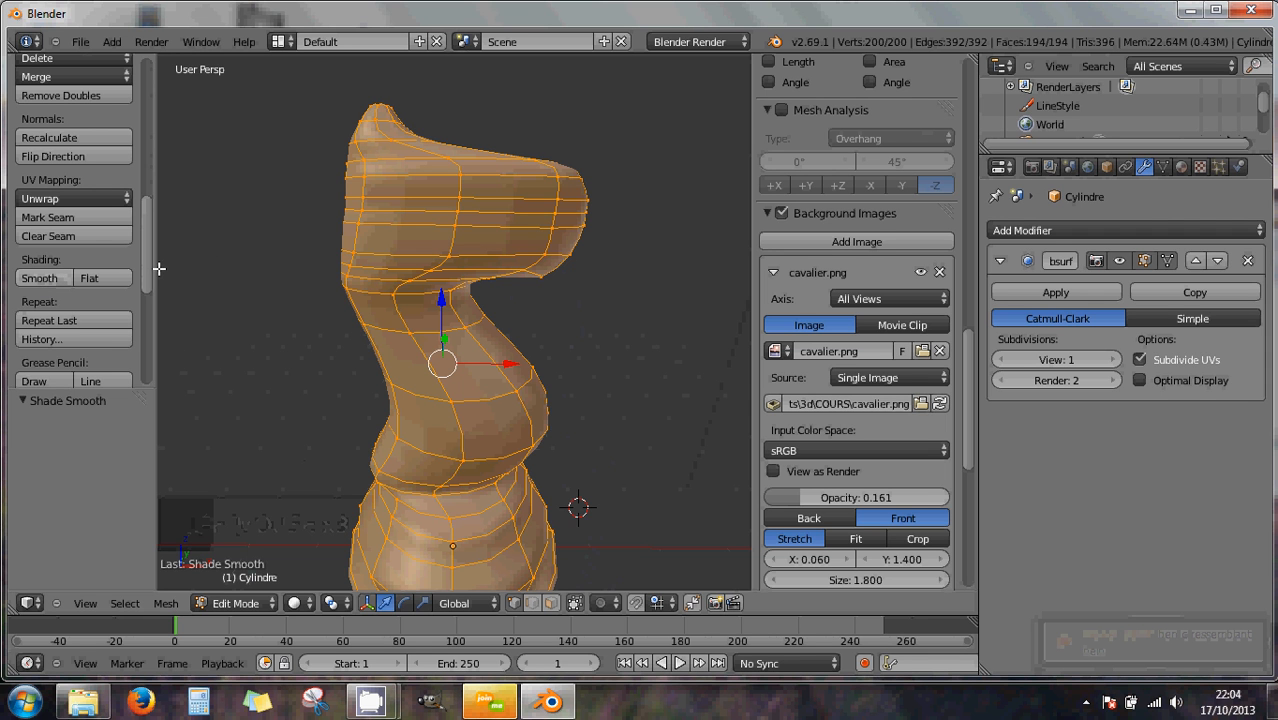
click(119, 282)
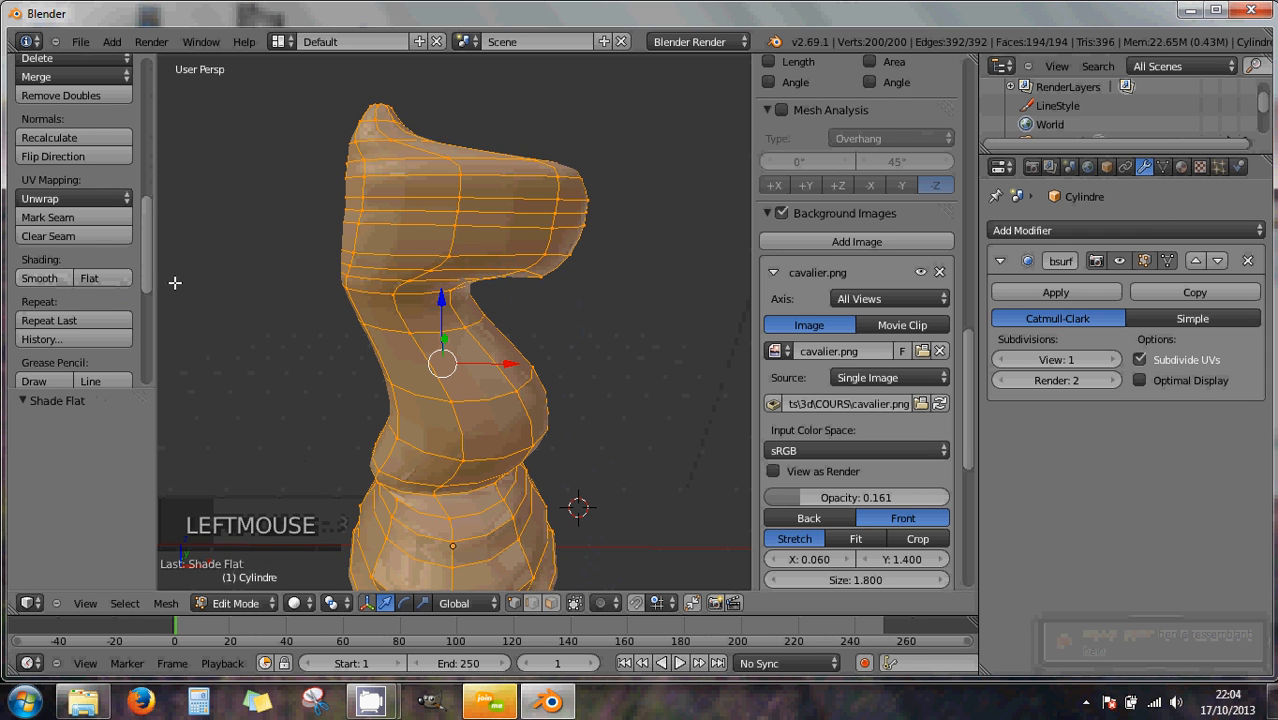
click(38, 279)
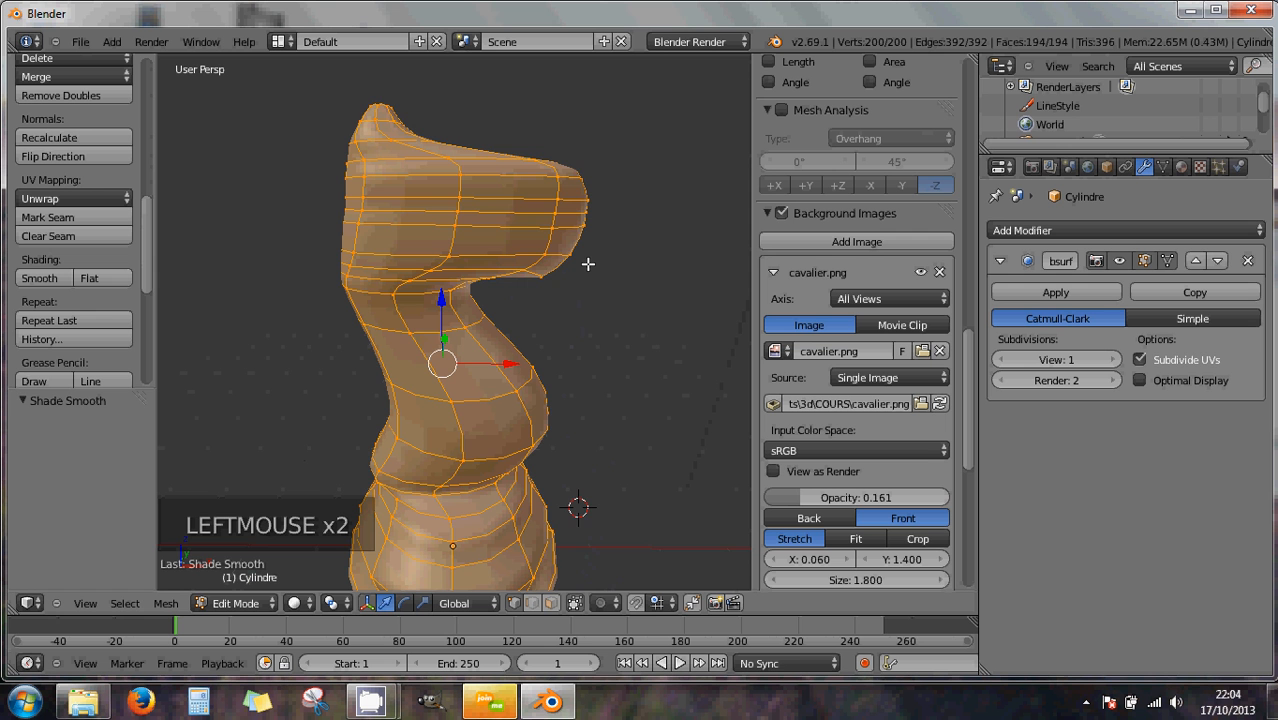
- In front view, move the vertex at the upper front corner of the muzzle 0.073 along X towards the reference outline
key(KP_1)
scroll(557, 223, up, 2)
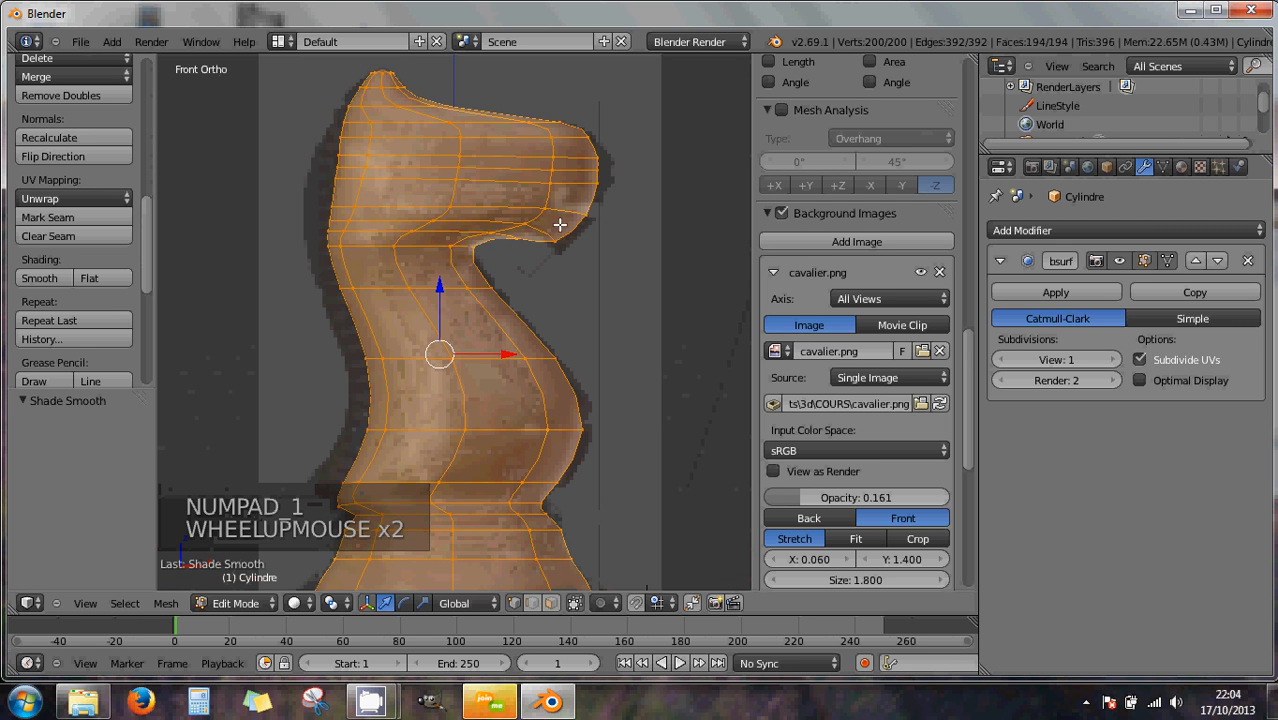
shift+middle_drag(558, 213, 528, 277)
scroll(556, 285, up, 3)
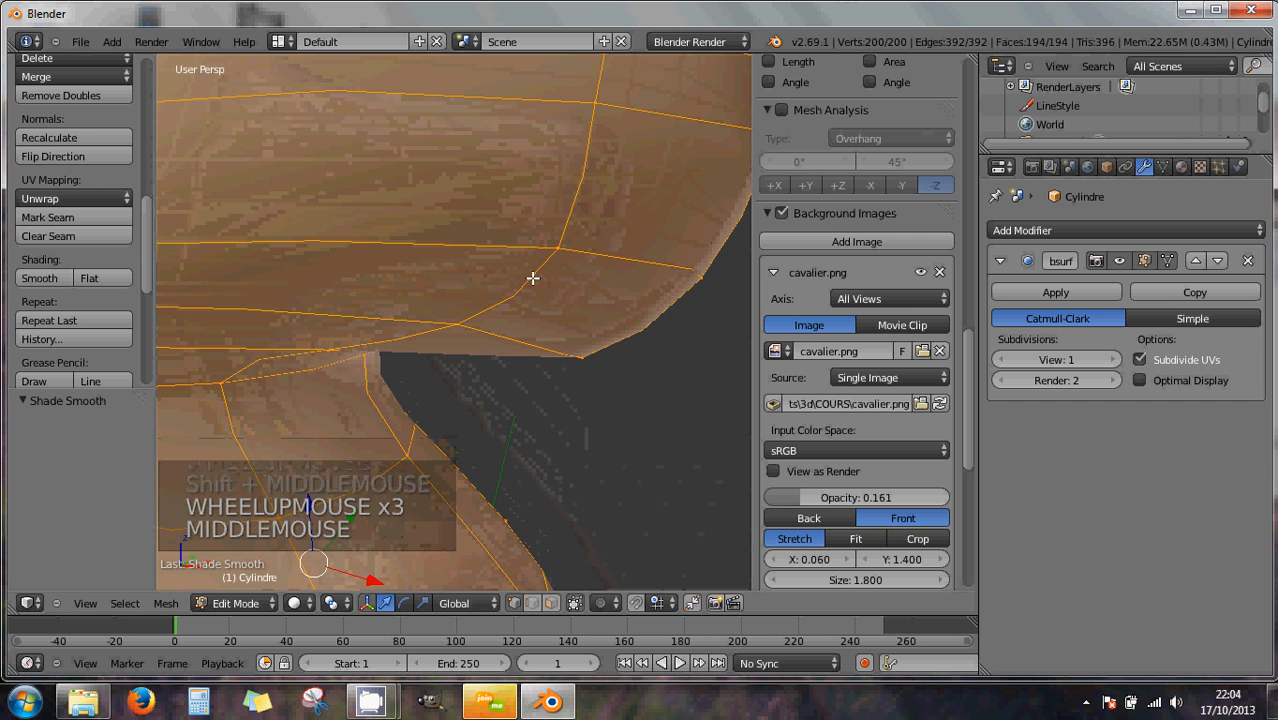
key(KP_1)
mouse_move(540, 231)
shift+middle_down()
mouse_move(516, 248)
mouse_move(539, 242)
shift+middle_up()
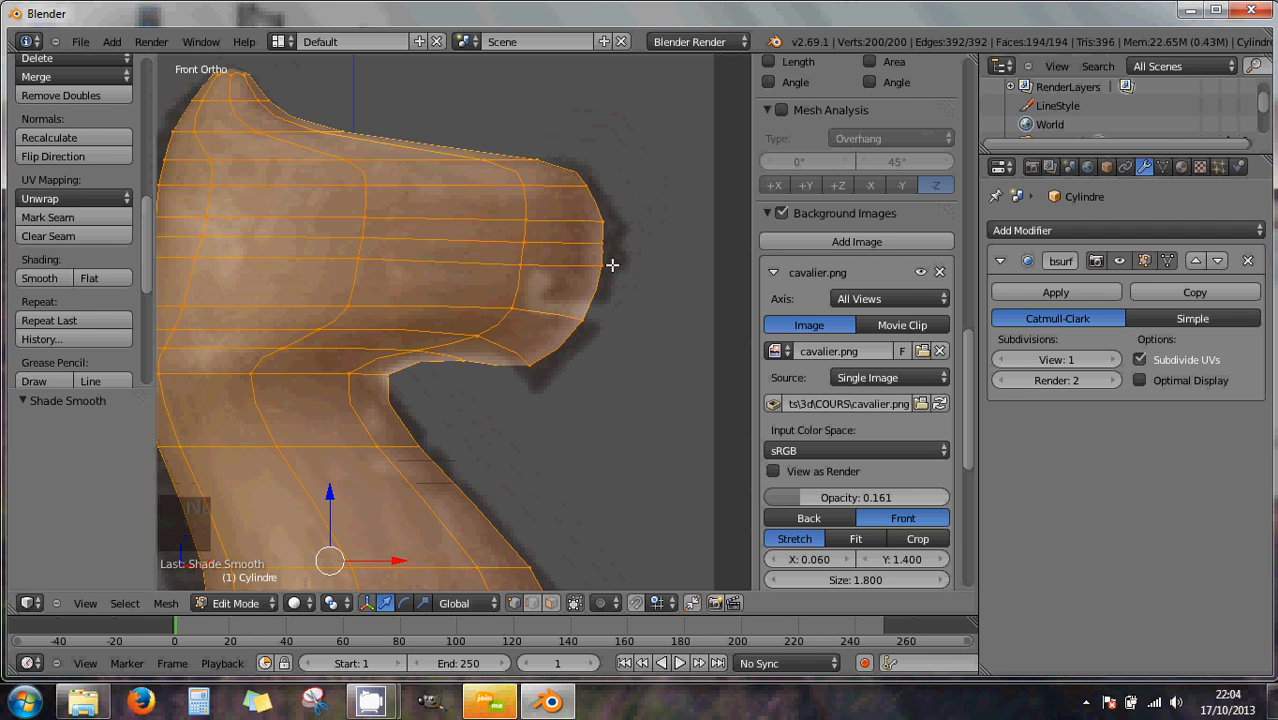
right_click(599, 183)
drag(669, 185, 686, 187)
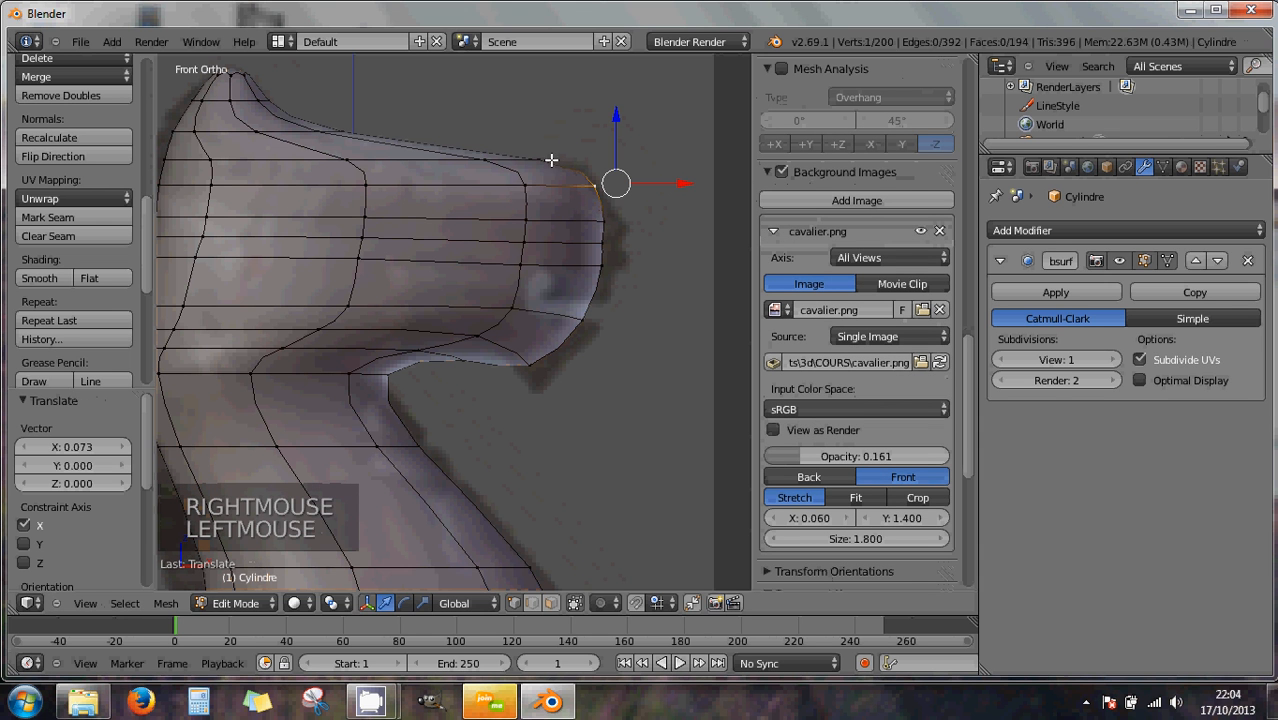
- Select the five vertices down the front of the muzzle to the chin and move them 0.116 along X
right_click(608, 220)
shift+right_click(607, 243)
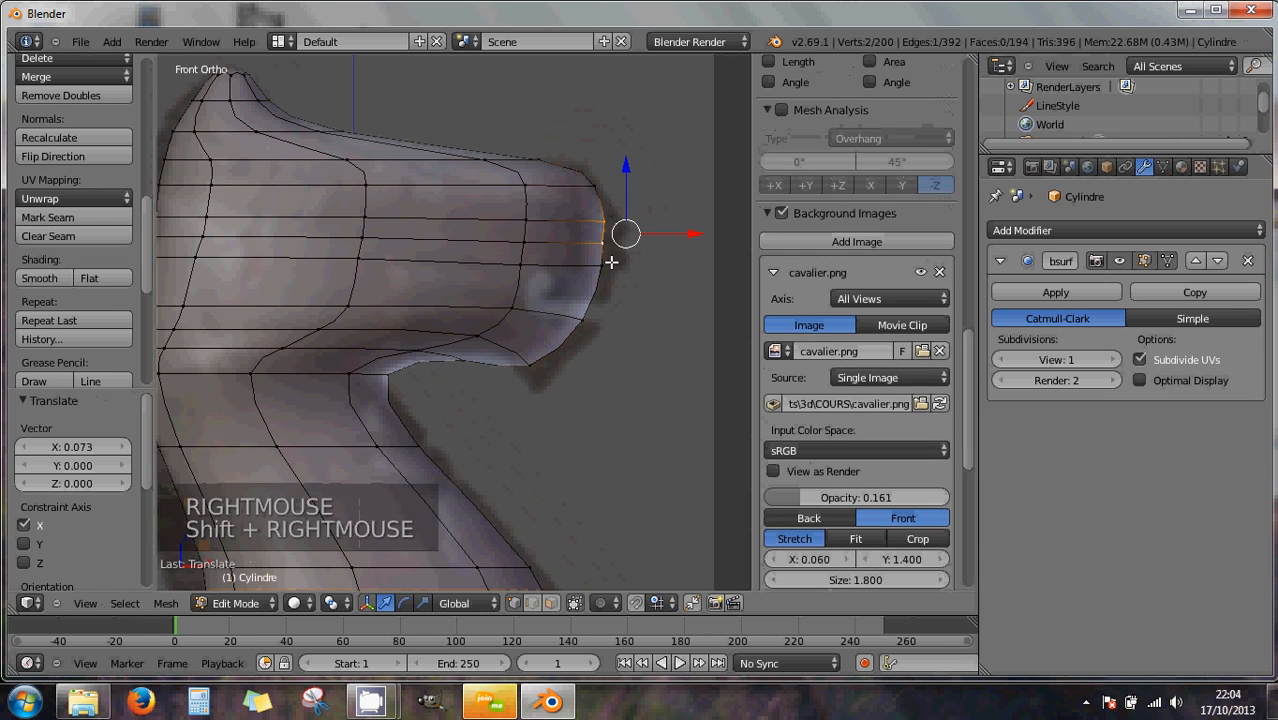
shift+right_click(605, 270)
shift+right_click(587, 318)
shift+right_click(533, 367)
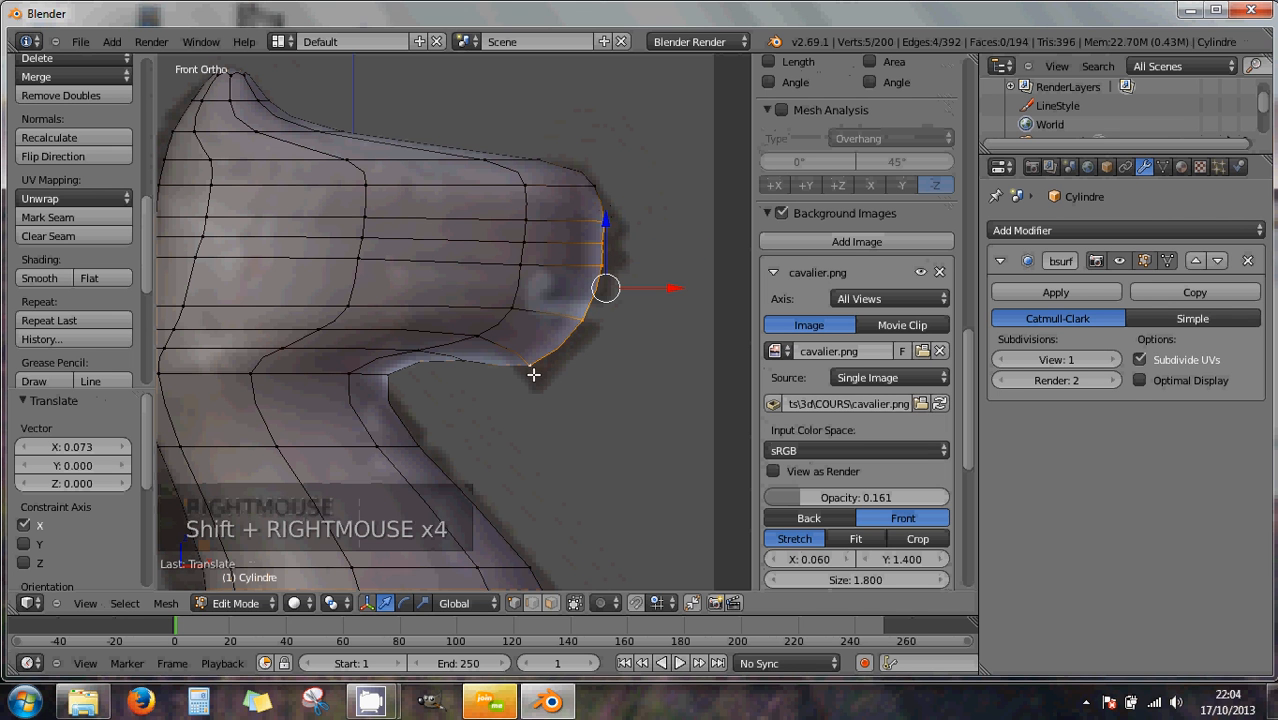
drag(670, 292, 693, 288)
- Move the chin vertex -0.039 along X and -0.189 along Z, and the vertex on top of the muzzle 0.121 along X
right_click(557, 378)
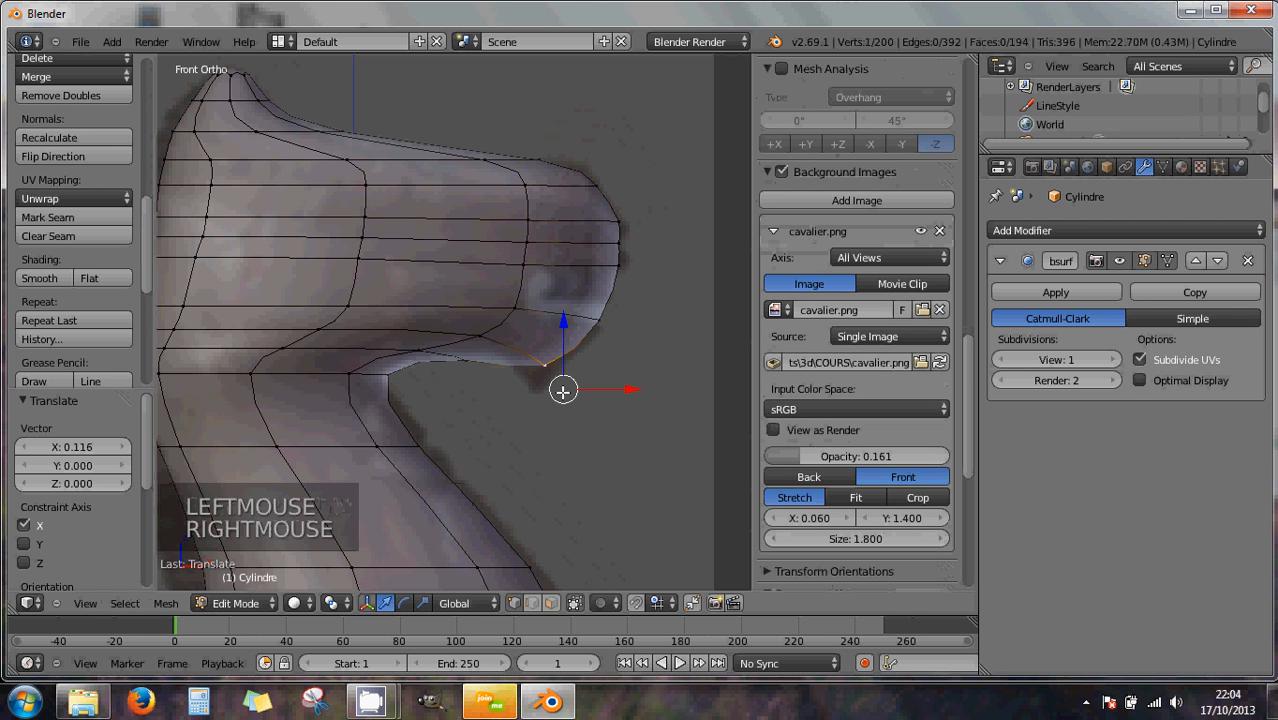
drag(563, 390, 557, 427)
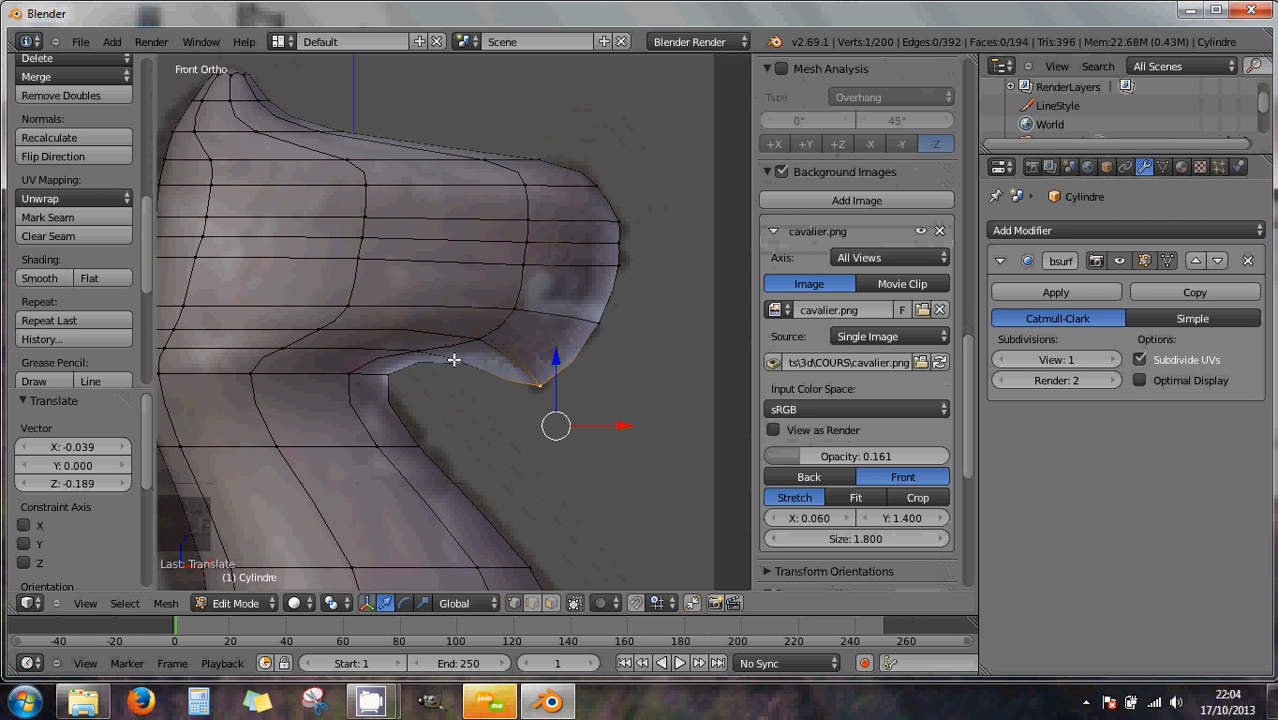
right_click(588, 157)
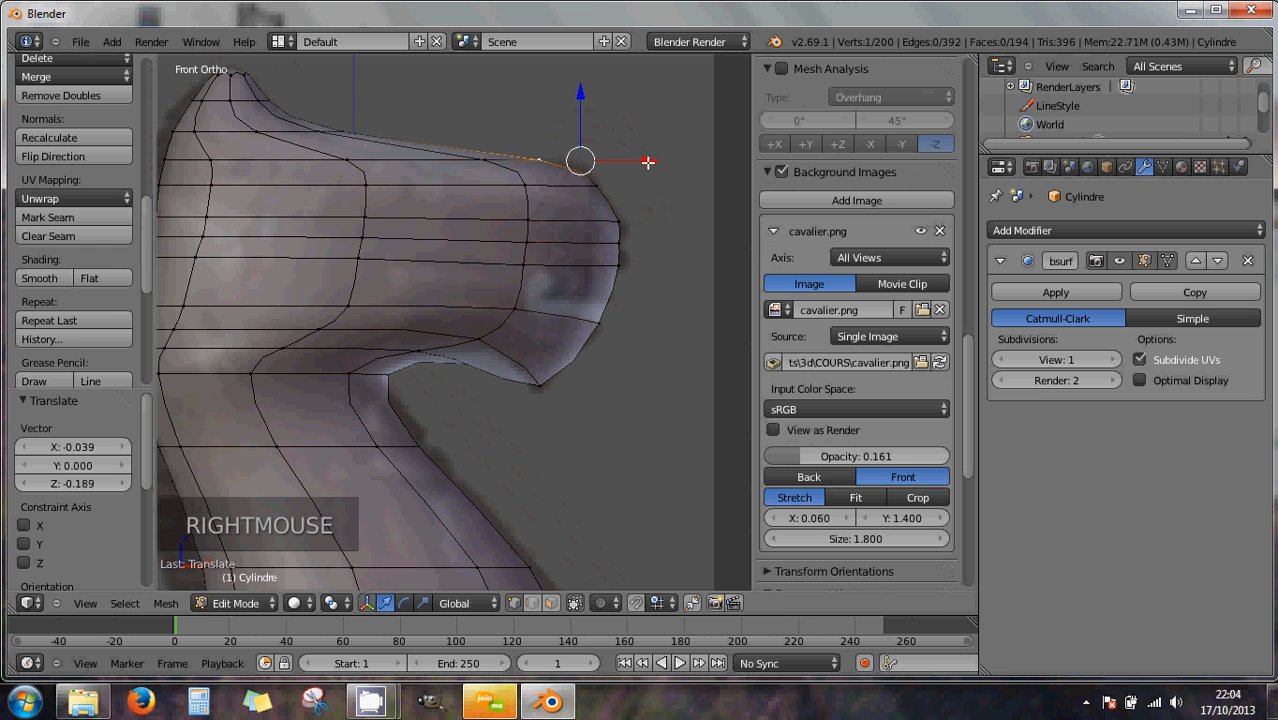
drag(620, 157, 673, 169)
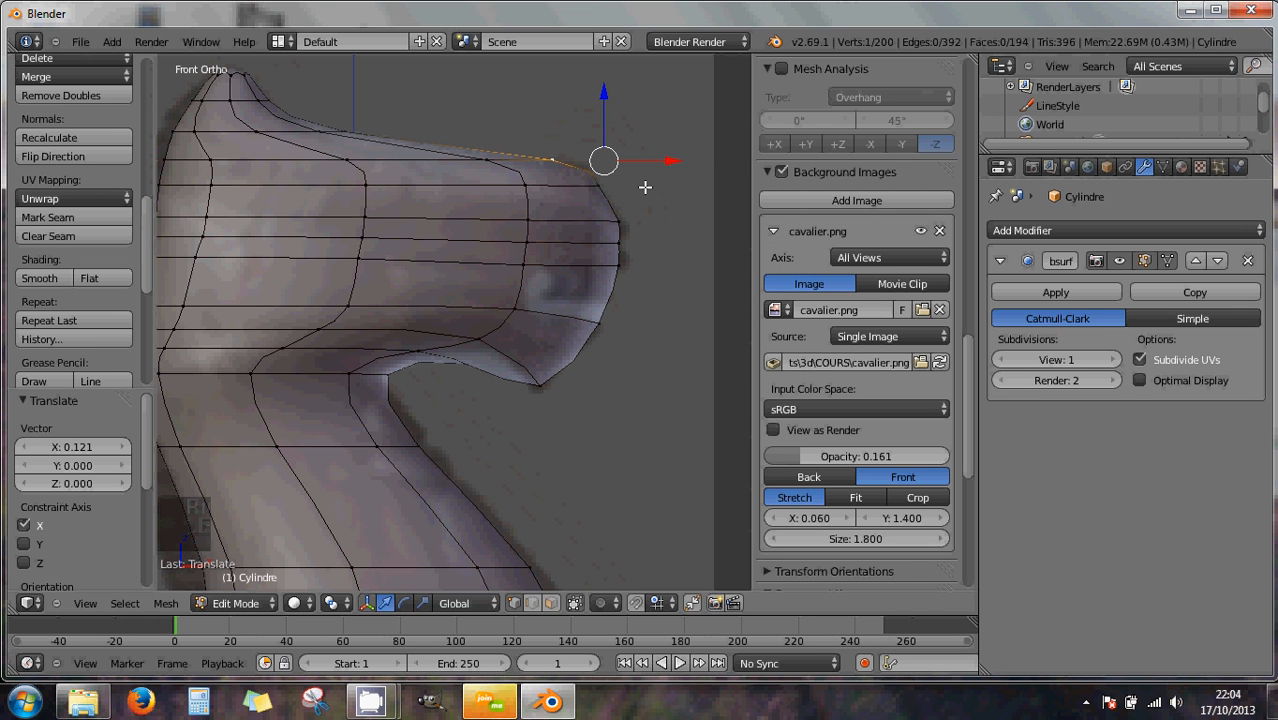
- Adjust the nose-tip vertices individually along X to shape the muzzle's front profile, moving the upper tip vertex last by 0.010
right_click(632, 220)
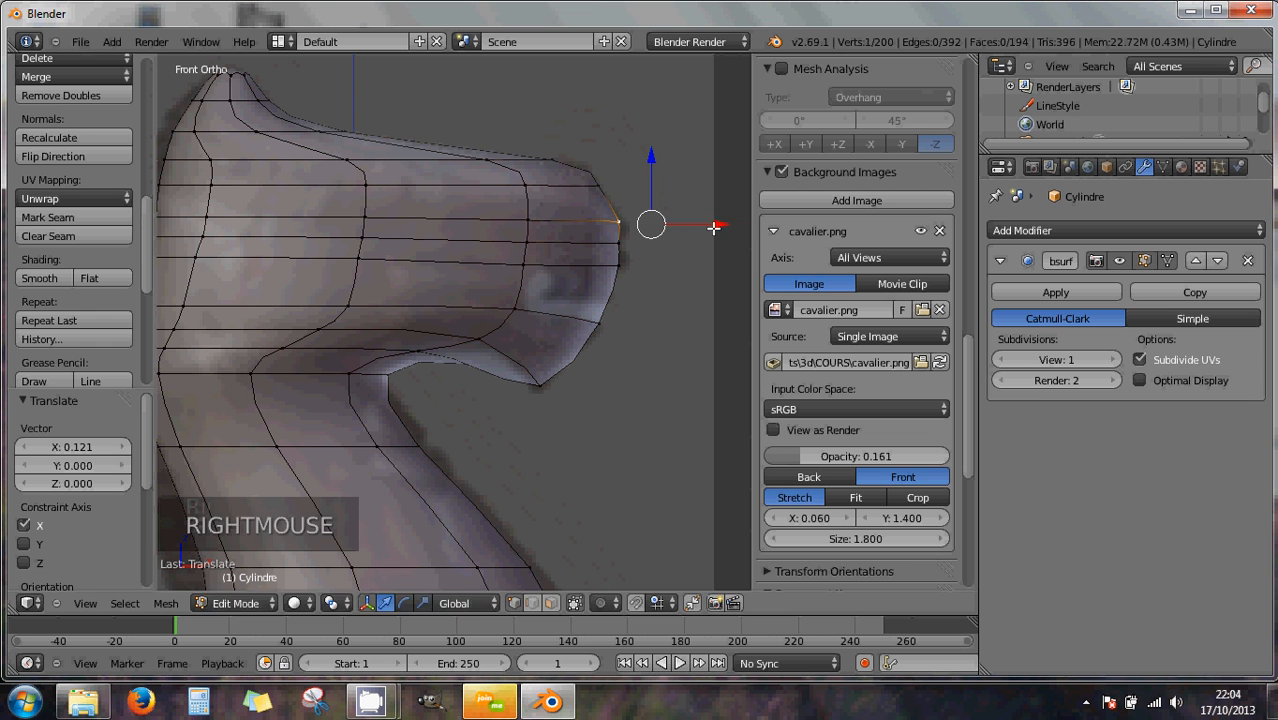
mouse_move(713, 228)
mouse_down()
mouse_move(736, 225)
mouse_move(721, 226)
mouse_move(731, 263)
mouse_move(742, 225)
mouse_move(690, 245)
mouse_move(729, 261)
mouse_move(724, 228)
mouse_up()
right_click(632, 262)
right_click(622, 218)
right_click(612, 242)
right_click(684, 258)
right_click(640, 222)
- In face selection mode, delete the front side face of the muzzle between the nose and the chin
scroll(633, 277, down, 4)
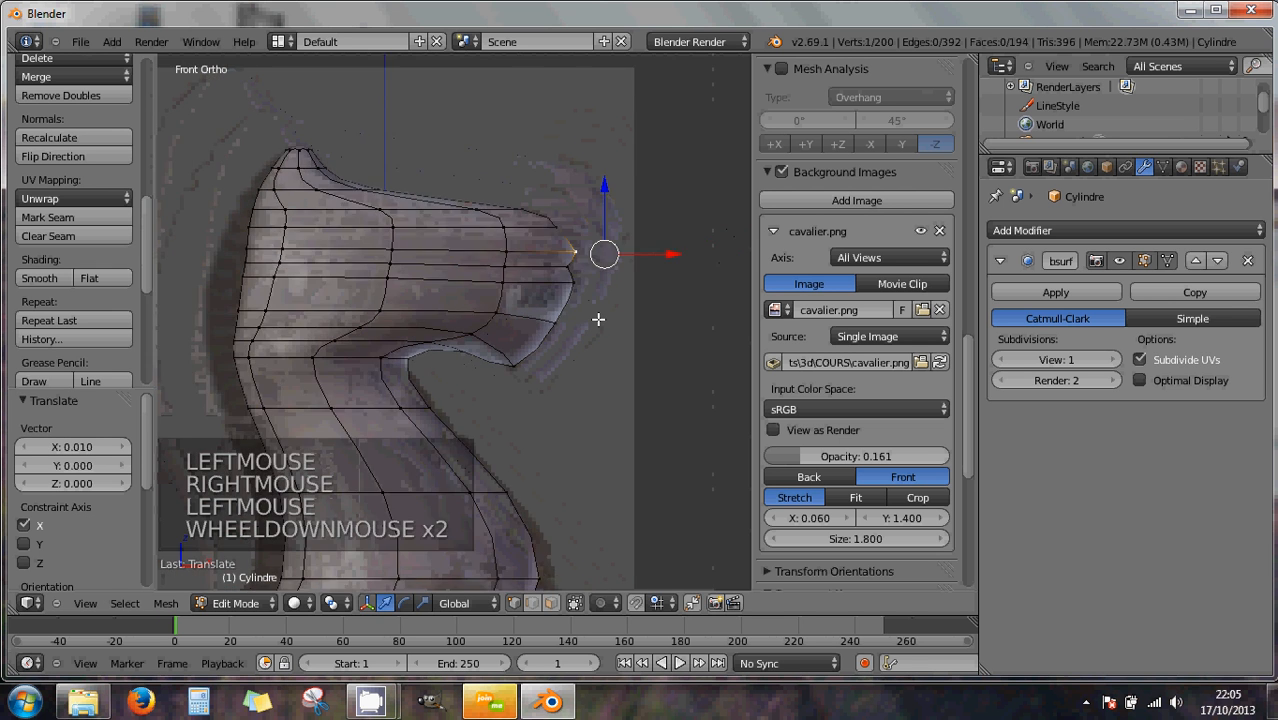
middle_drag(596, 308, 506, 336)
middle_drag(553, 339, 566, 332)
key(KP_1)
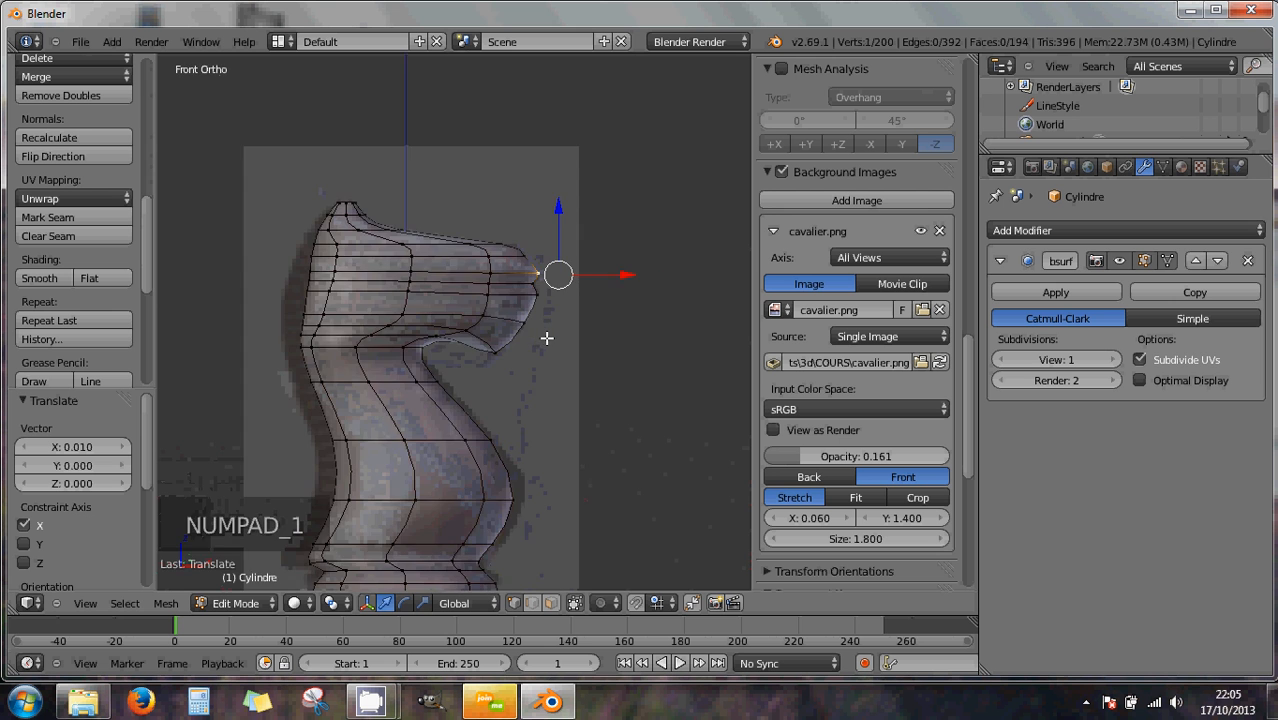
scroll(545, 337, up, 3)
shift+middle_drag(545, 337, 451, 271)
scroll(454, 272, up, 2)
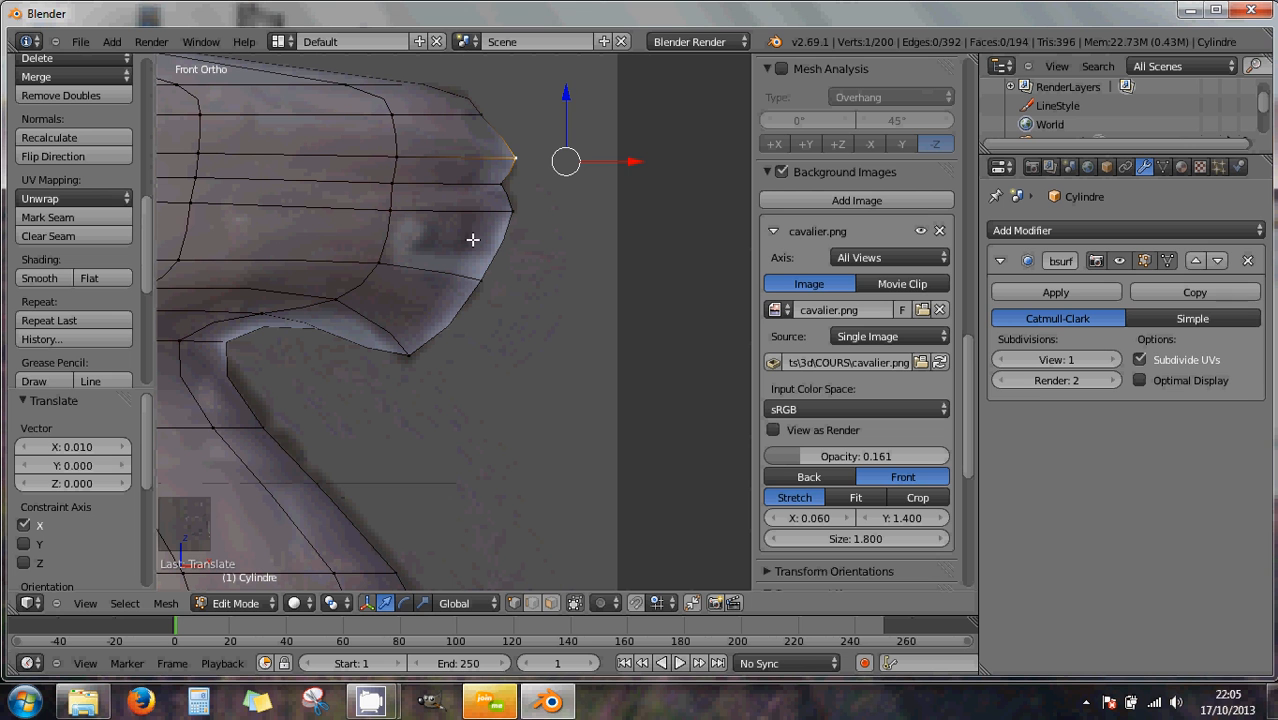
click(550, 603)
right_click(466, 243)
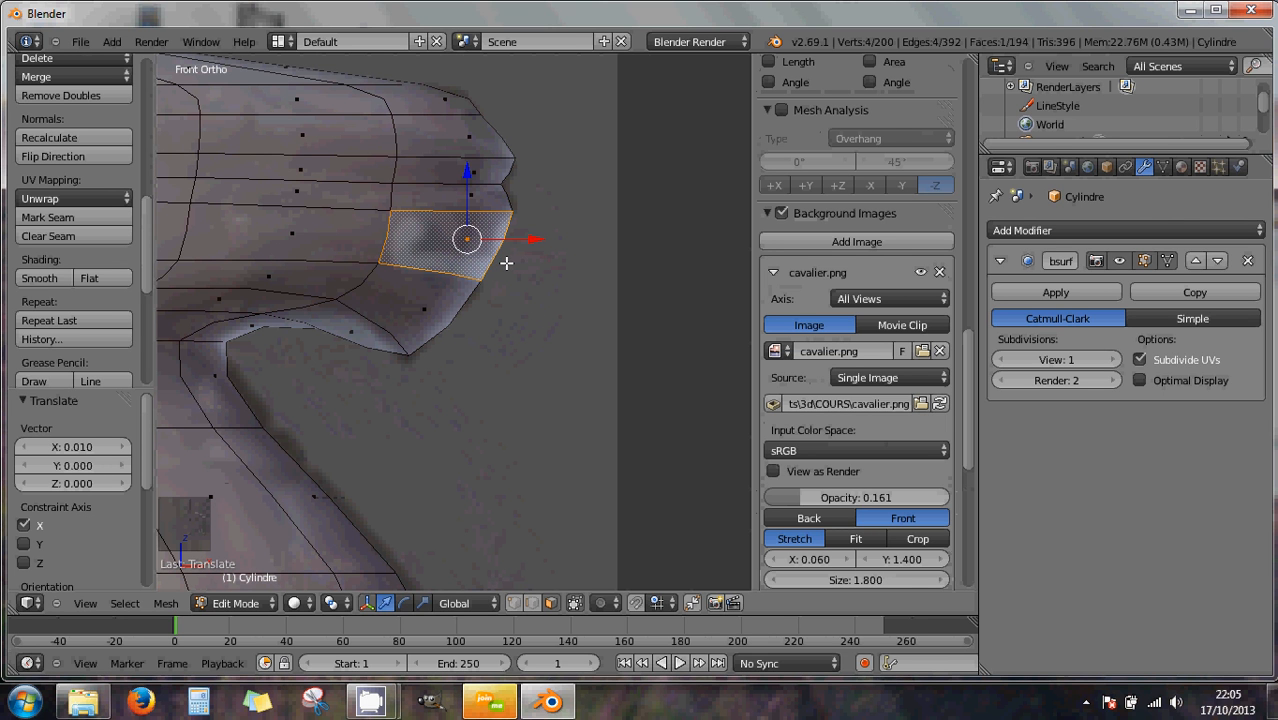
key(x)
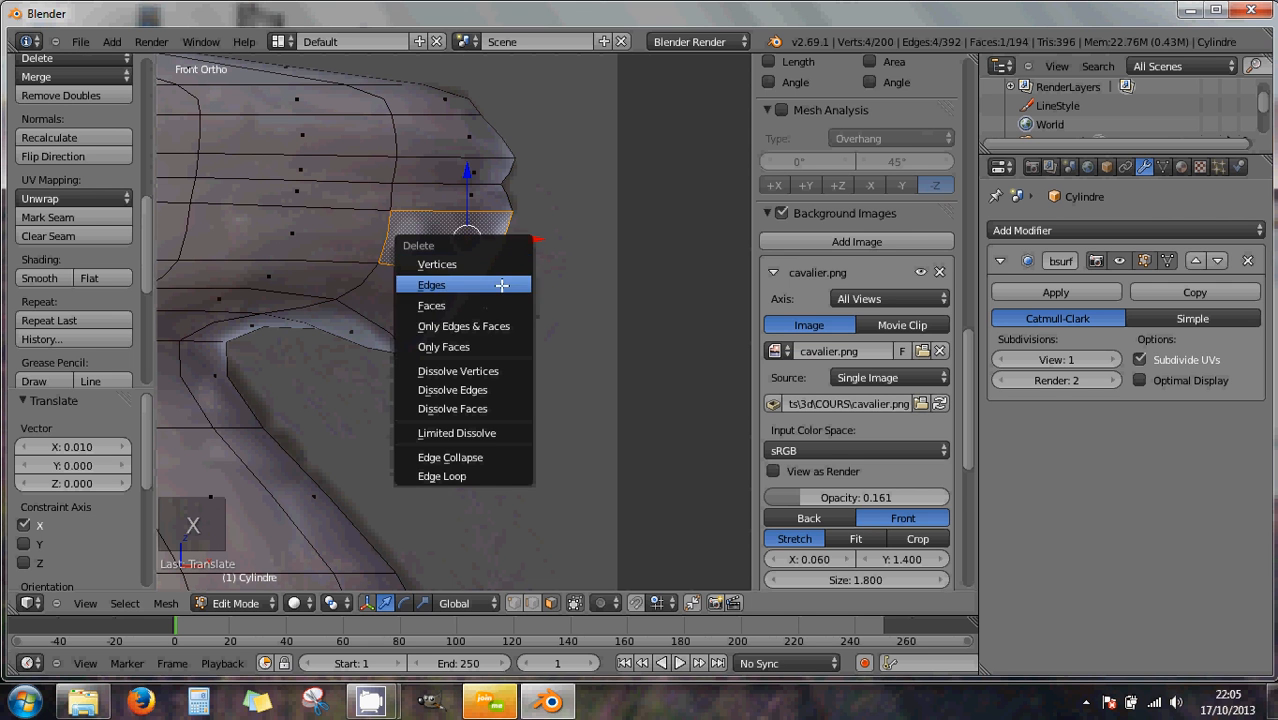
click(496, 299)
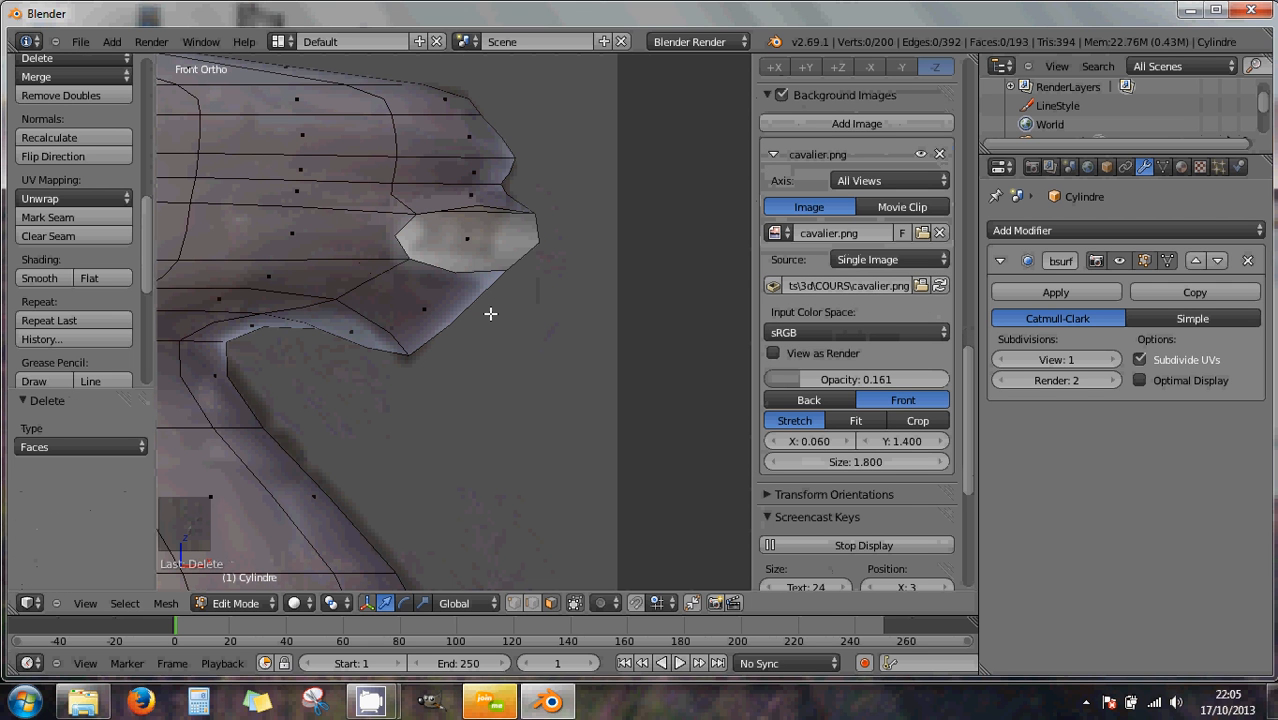
- Set the Subdivision Surface view level to 0 and delete the neighbouring mouth face across the muzzle's front edge
scroll(490, 314, down, 2)
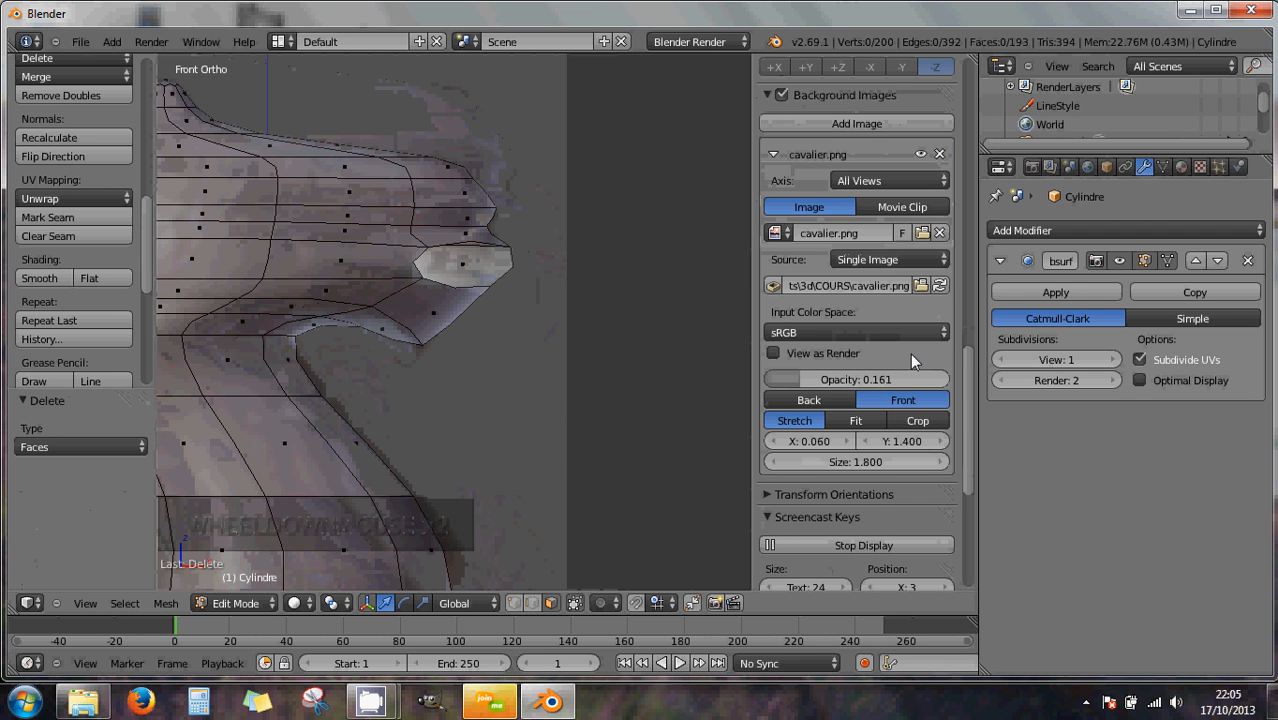
click(1001, 360)
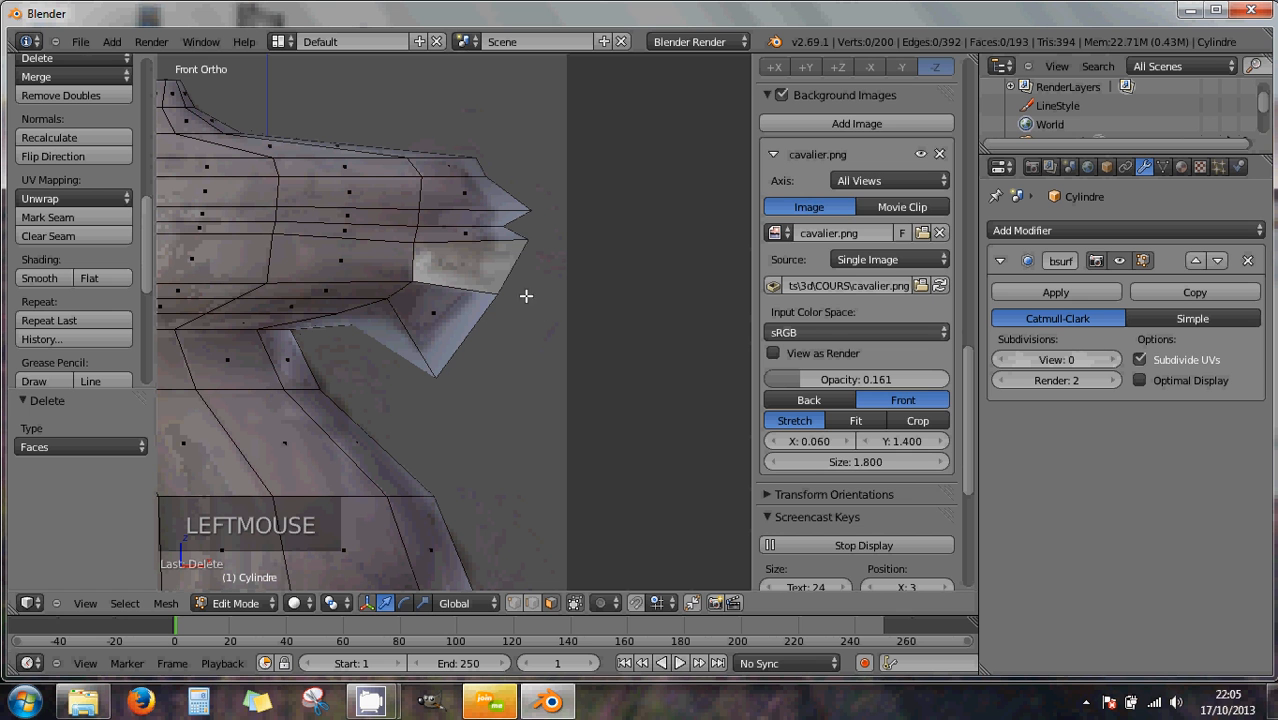
right_click(494, 270)
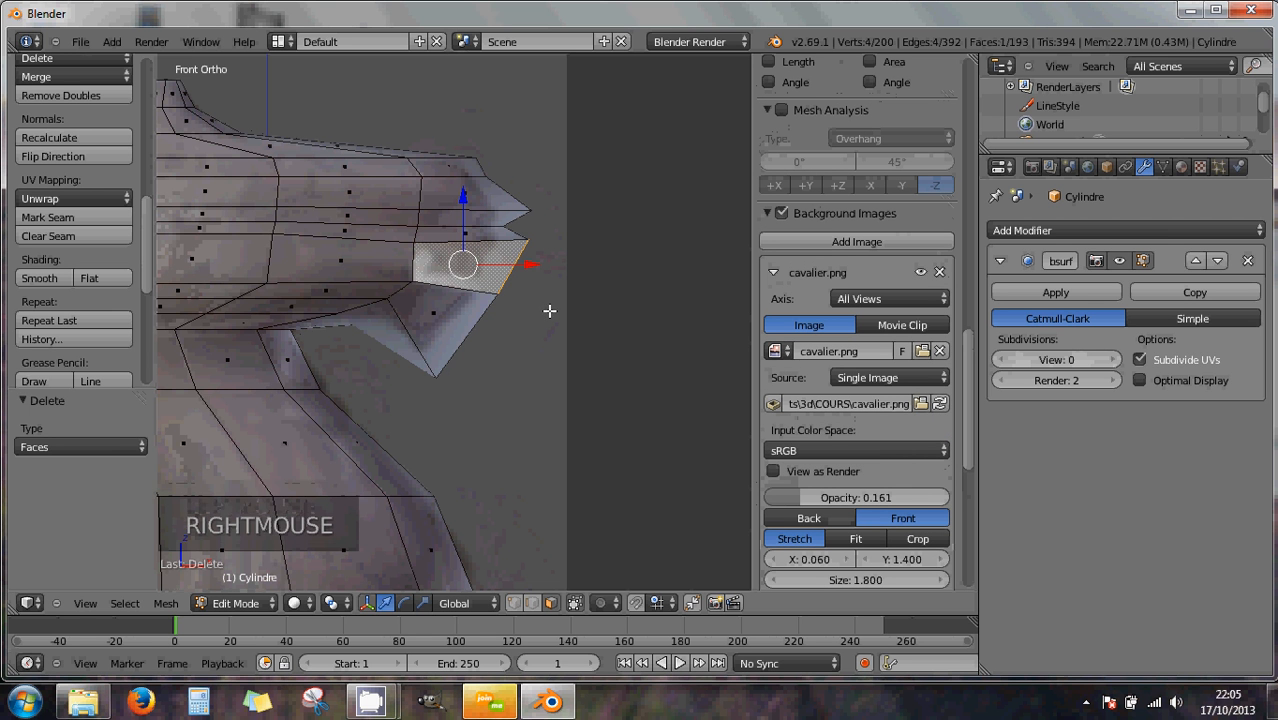
scroll(548, 308, down, 2)
middle_drag(548, 308, 472, 330)
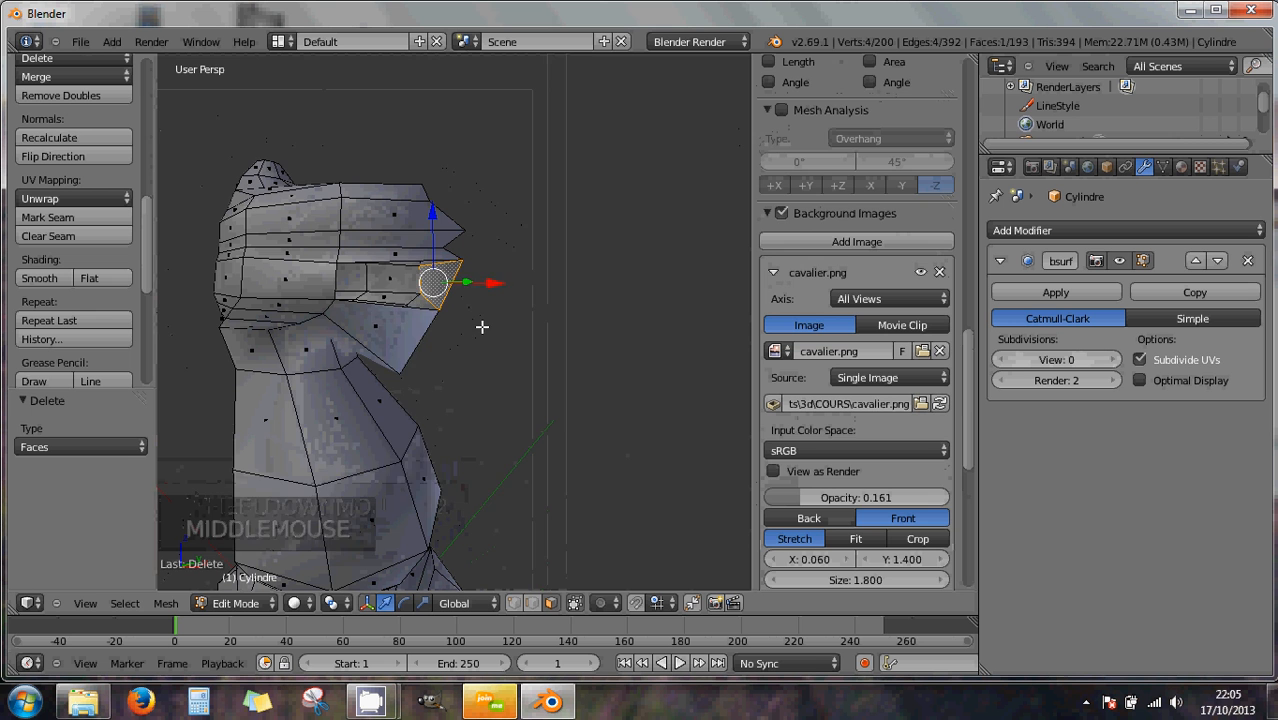
key(x)
click(482, 327)
middle_drag(482, 327, 521, 279)
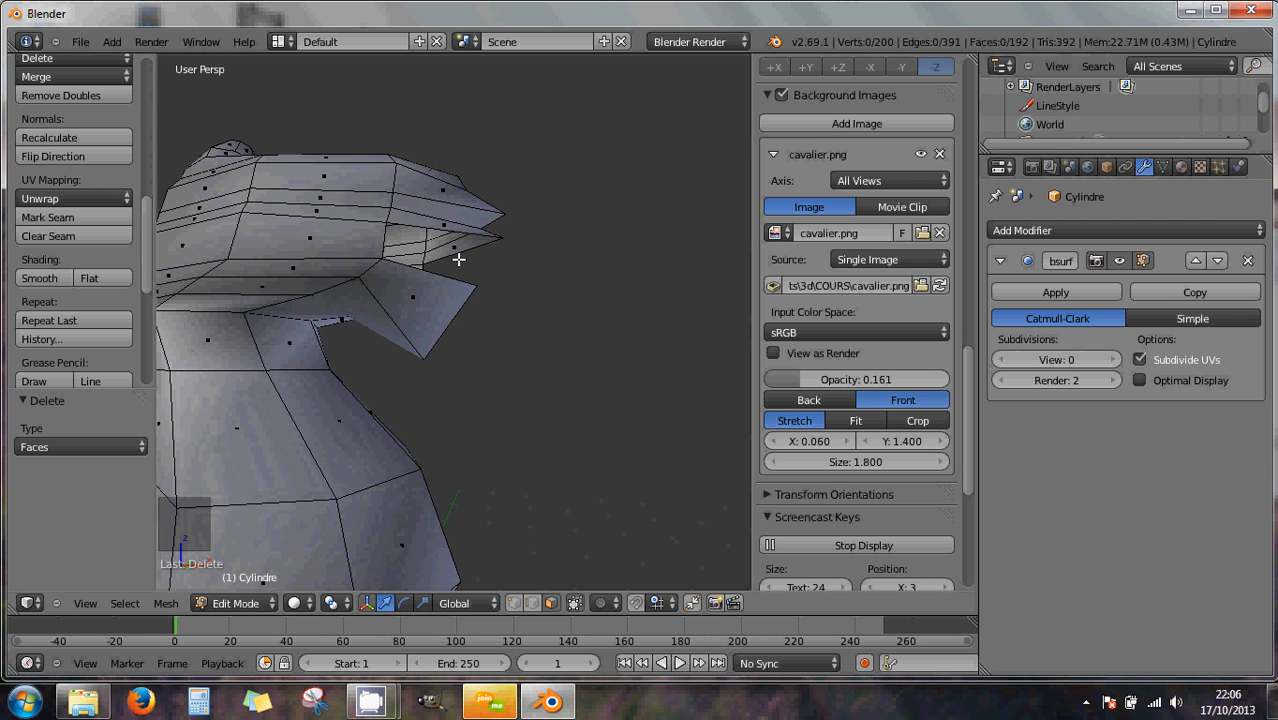
- In edge selection mode, fill a face between the two vertical edges on either side of the mouth opening
middle_drag(458, 259, 440, 290)
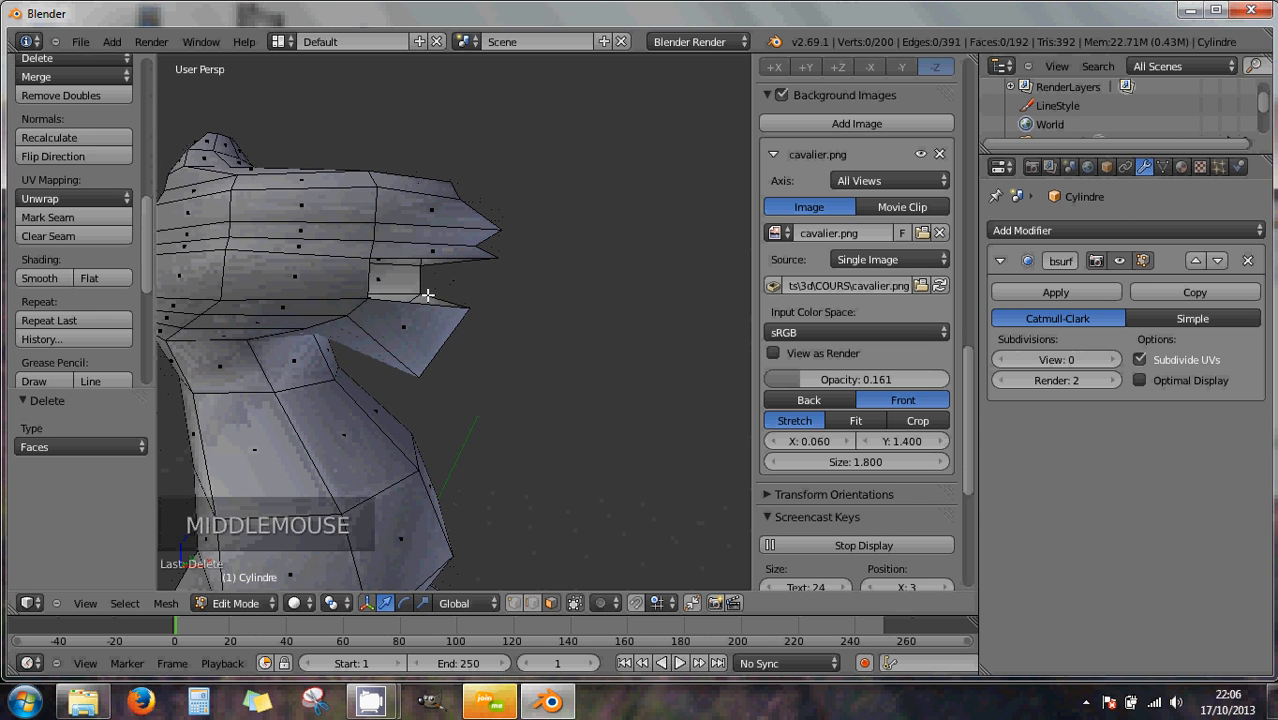
right_click(372, 282)
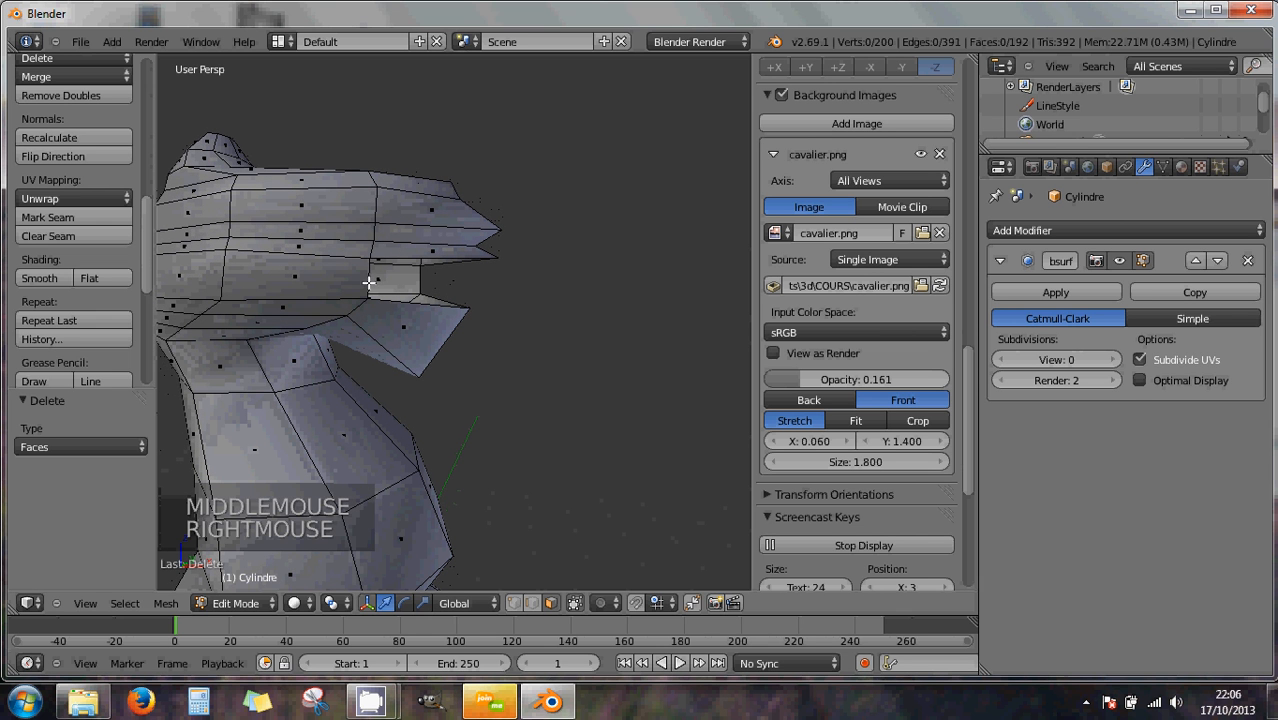
click(530, 603)
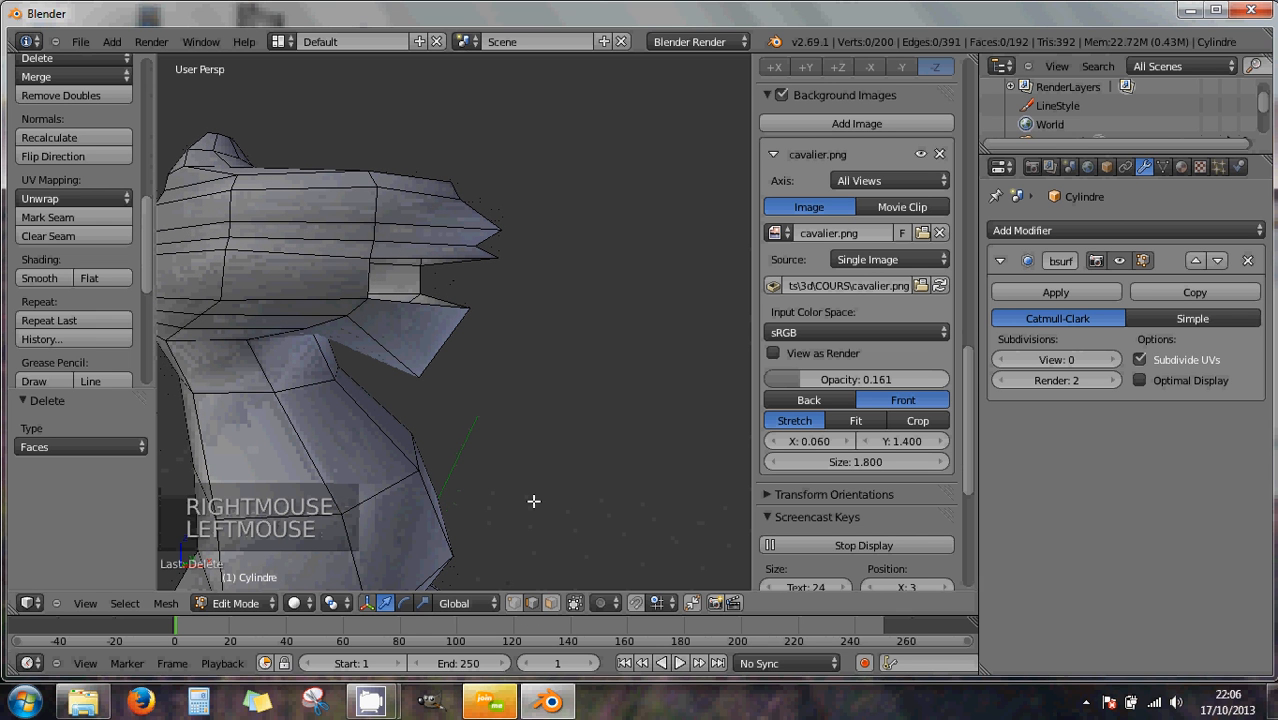
right_click(369, 280)
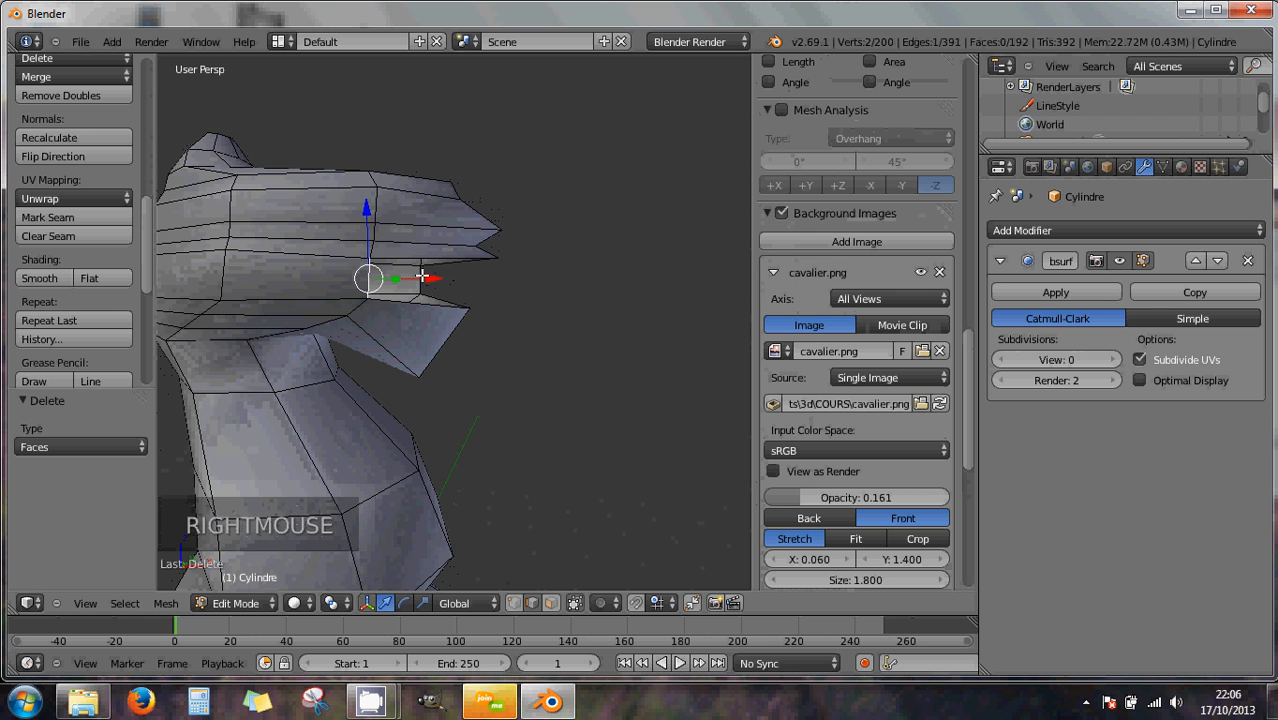
shift+right_click(424, 277)
scroll(442, 319, up, 2)
middle_drag(442, 319, 439, 326)
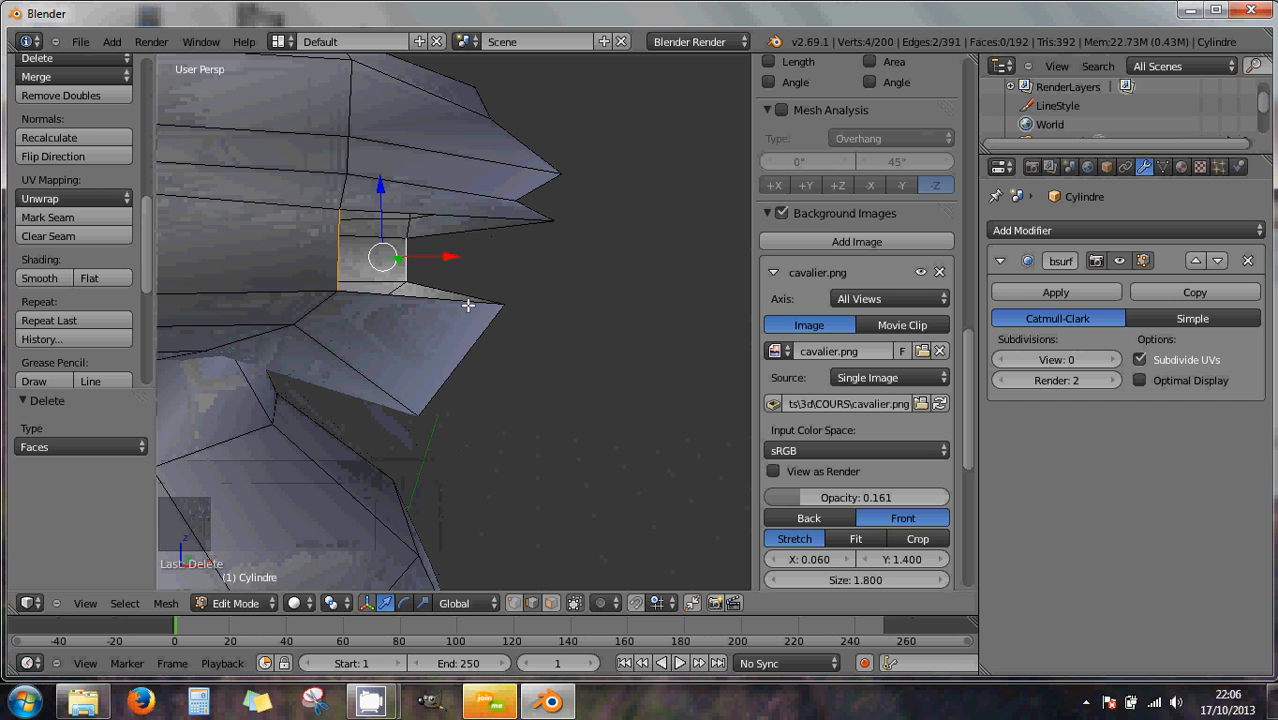
key(f)
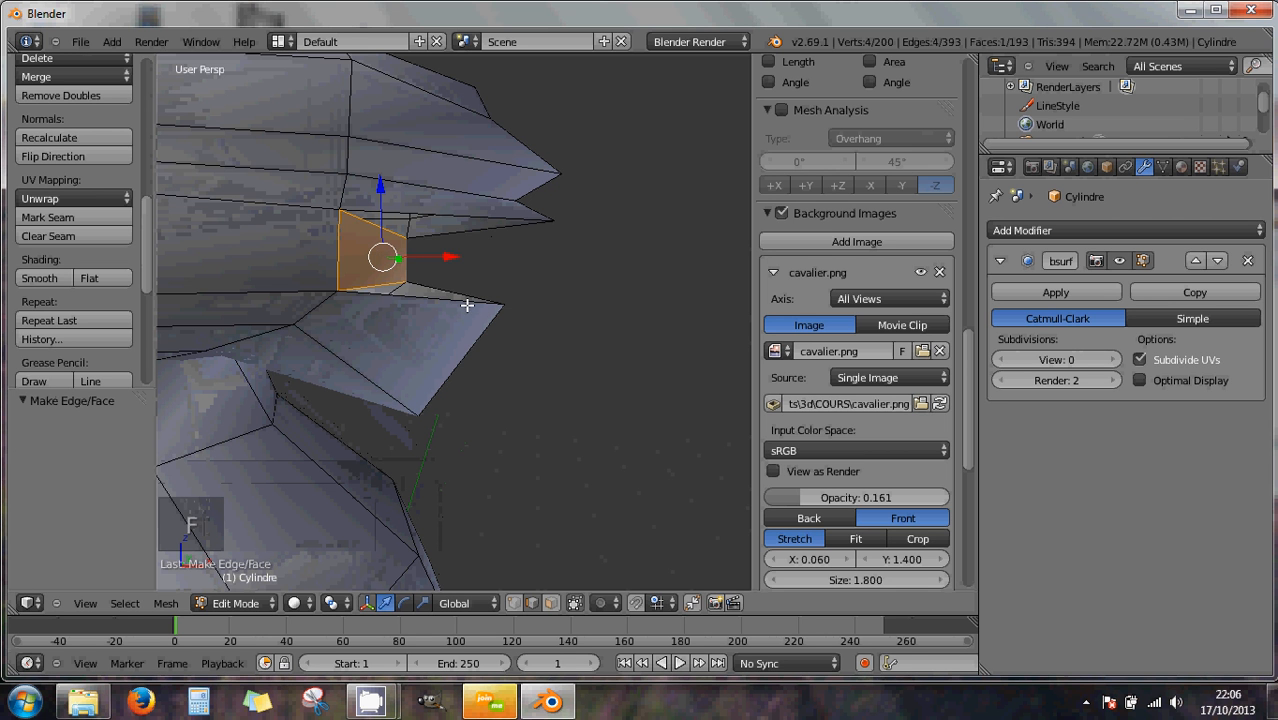
- Inspect the new face at the back of the mouth and undo its creation
mouse_move(459, 295)
middle_down()
mouse_move(473, 260)
mouse_move(456, 308)
mouse_move(452, 297)
middle_up()
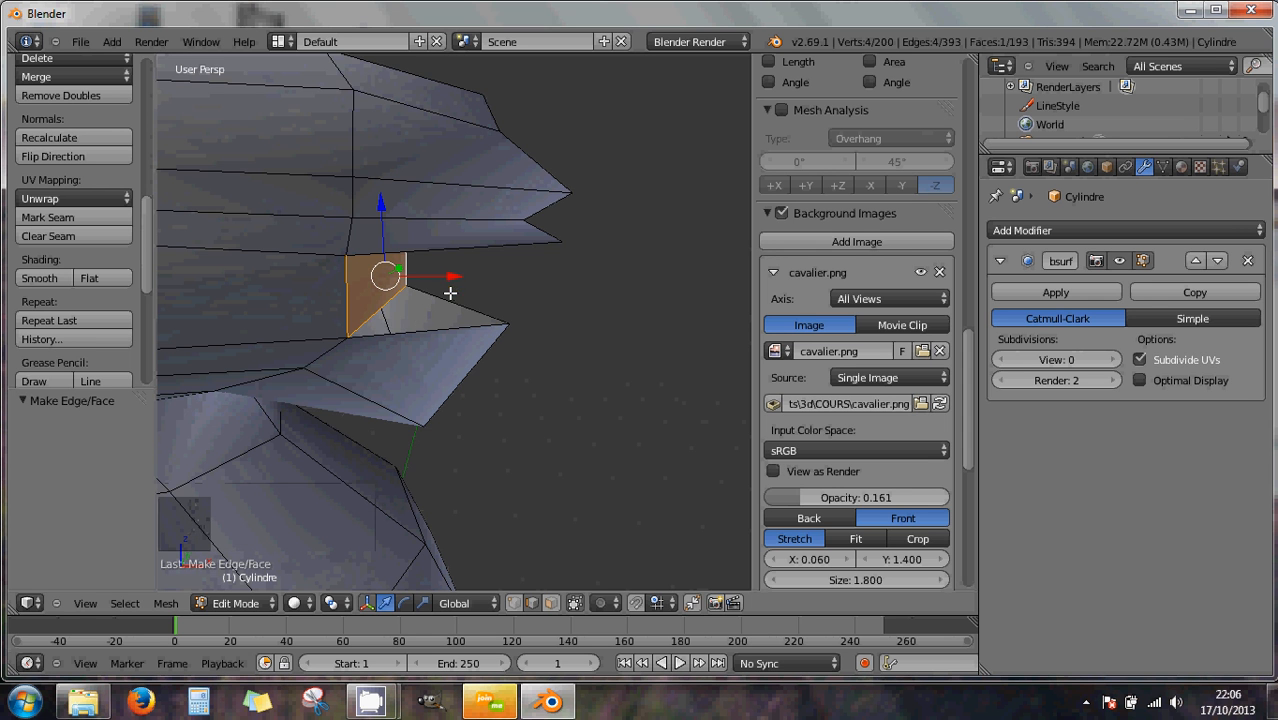
middle_drag(450, 293, 440, 318)
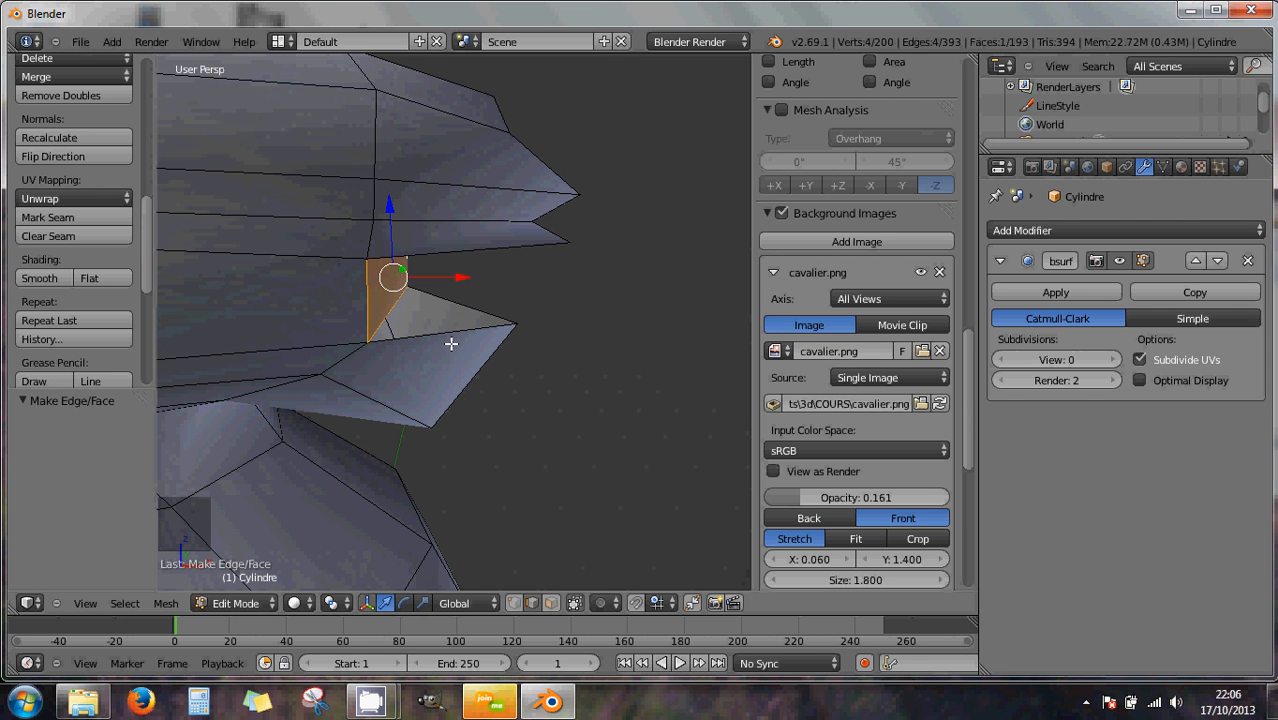
middle_drag(451, 342, 422, 322)
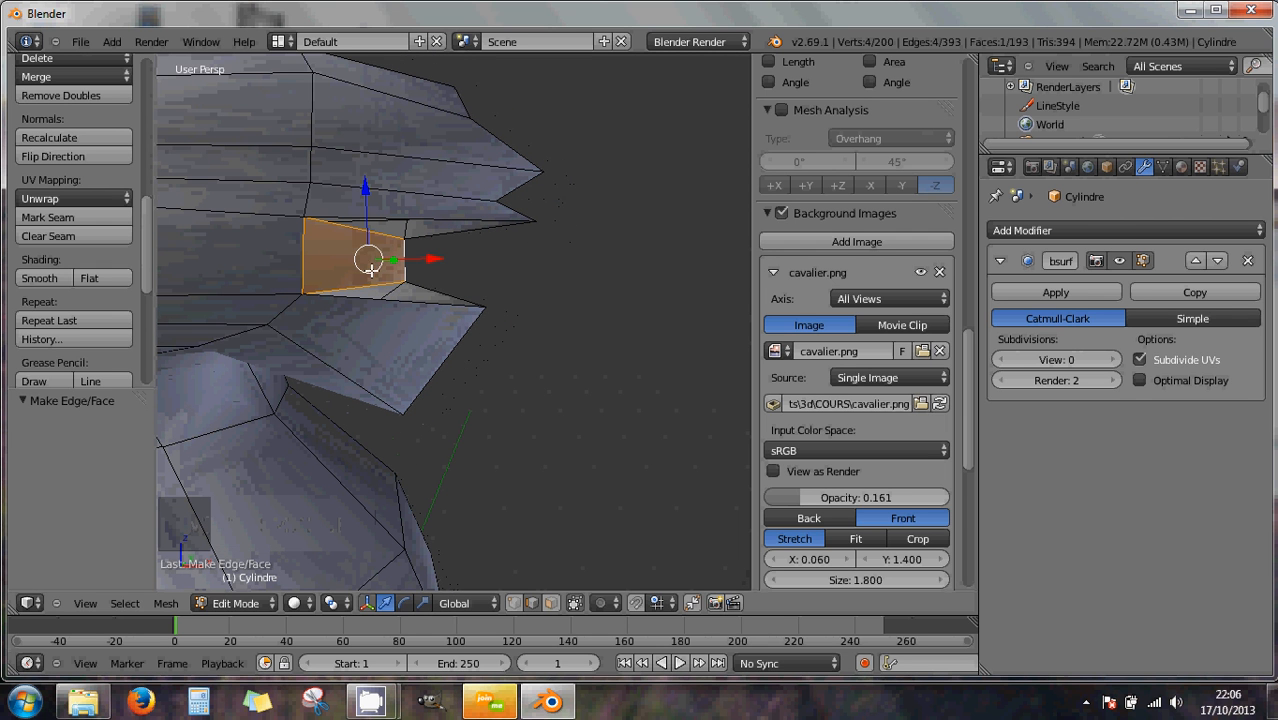
right_click(303, 244)
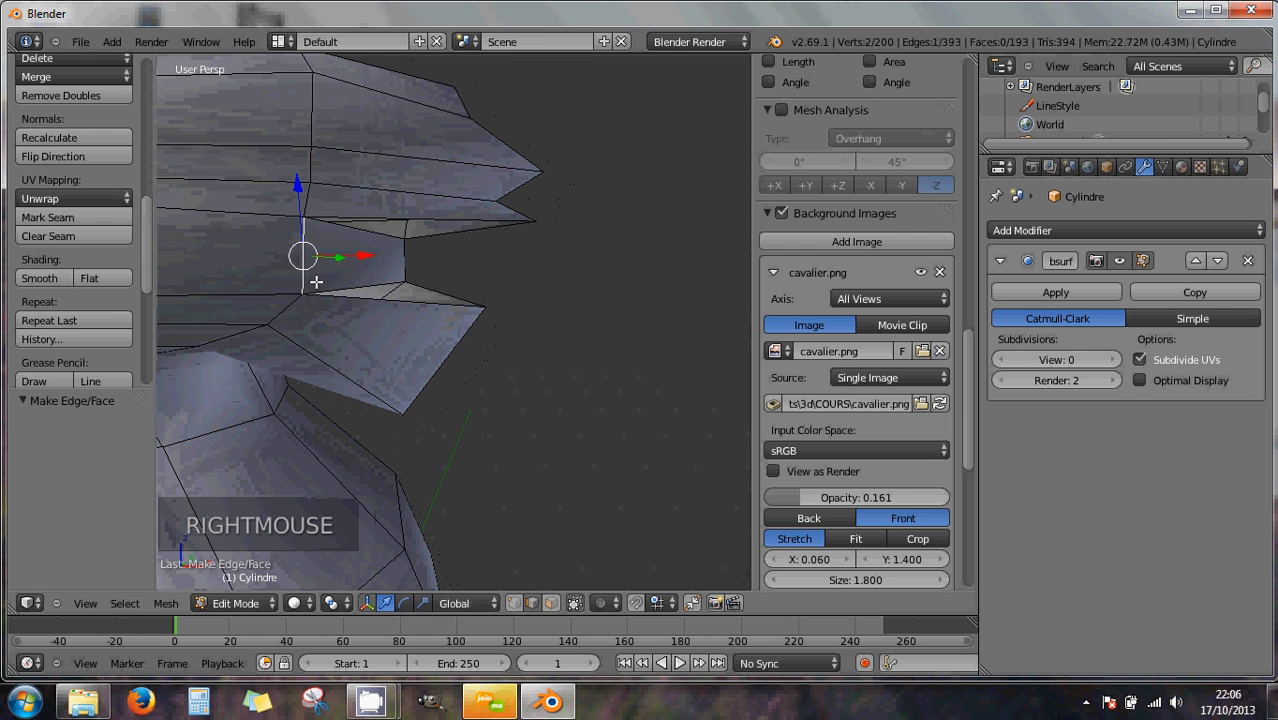
click(510, 605)
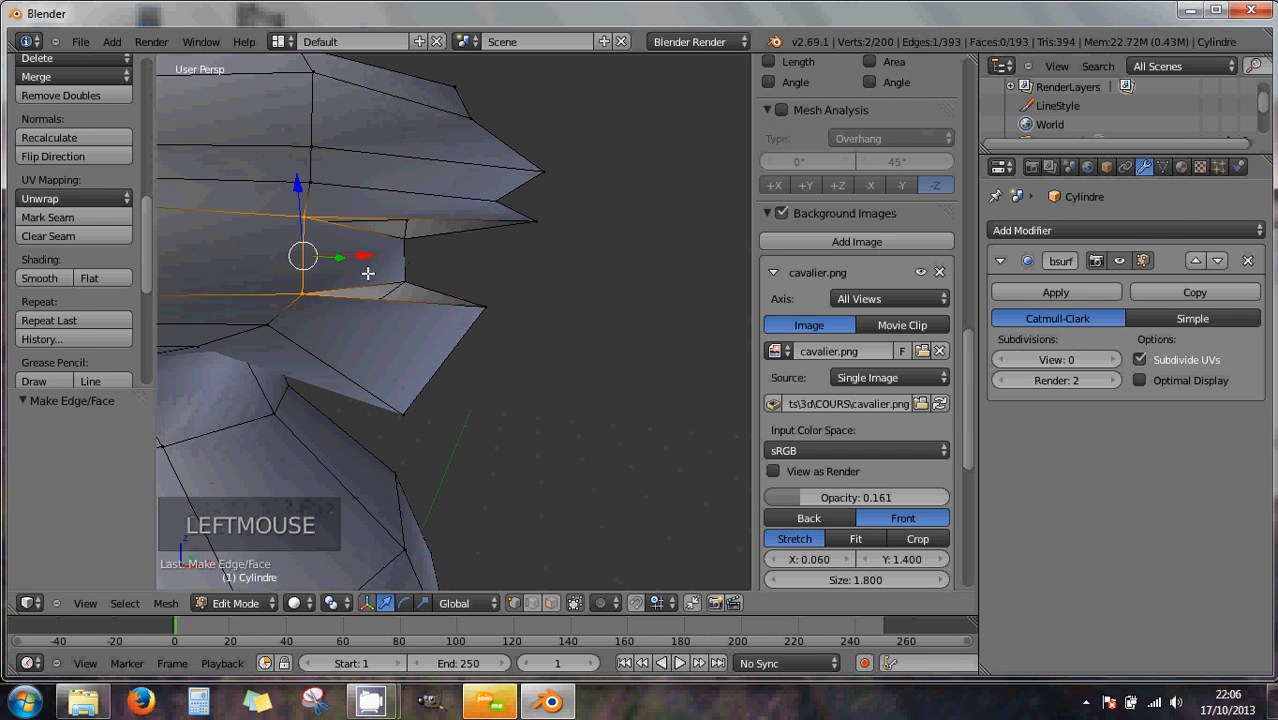
key(ctrl+z)
key(ctrl+z)
key(ctrl+z)
key(ctrl+z)
key(ctrl+z)
key(ctrl+z)
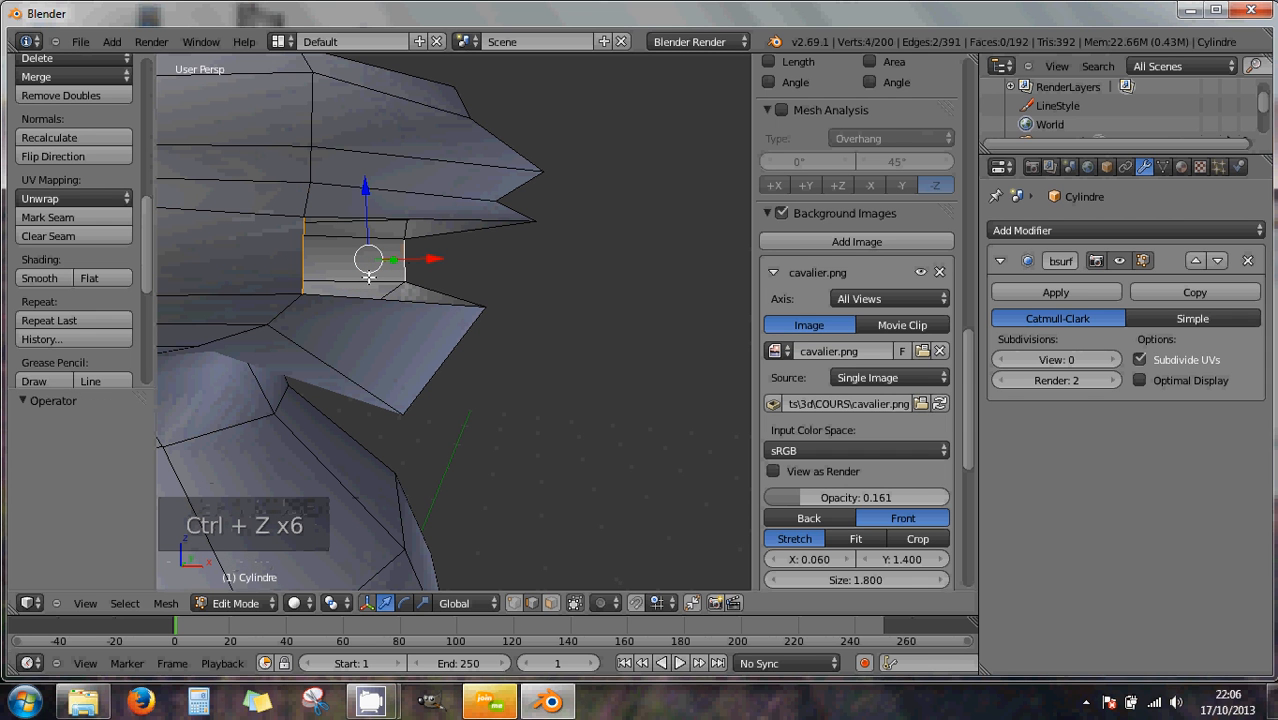
- In vertex selection mode, create a face from the four corner vertices at the back of the mouth opening
right_click(406, 261)
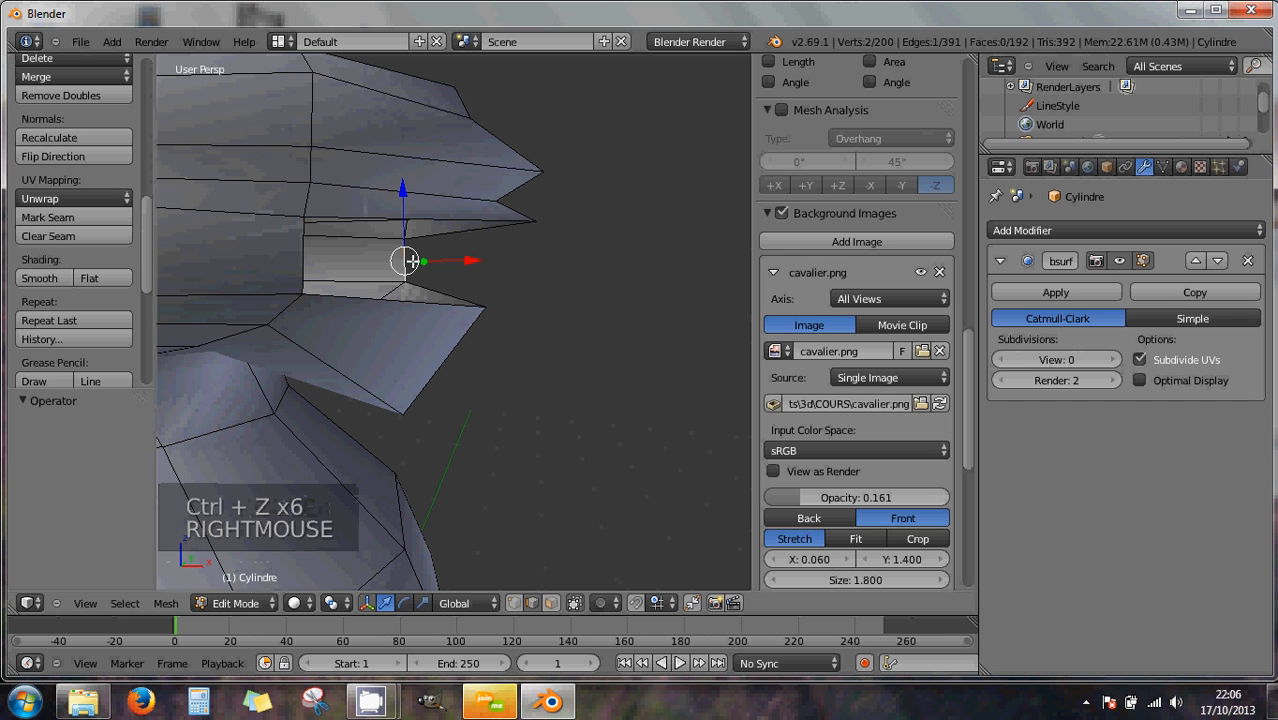
right_click(306, 263)
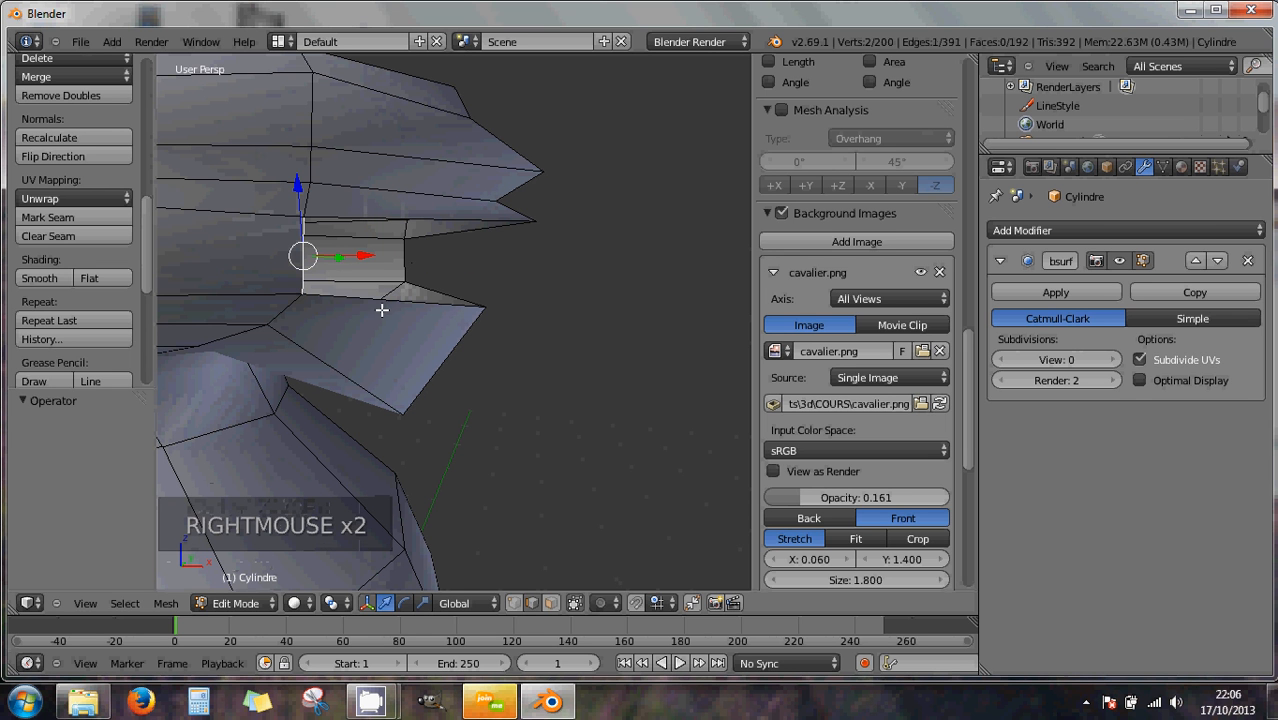
click(514, 602)
right_click(304, 213)
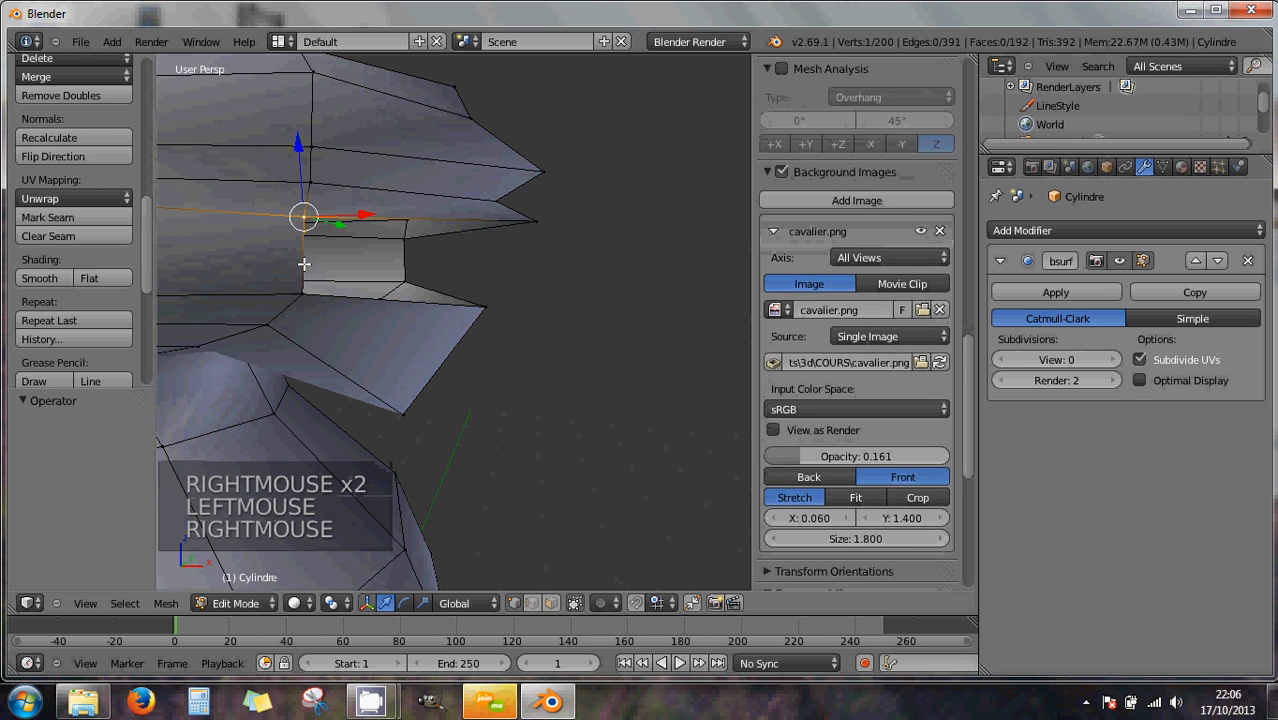
shift+right_click(305, 287)
shift+right_click(412, 247)
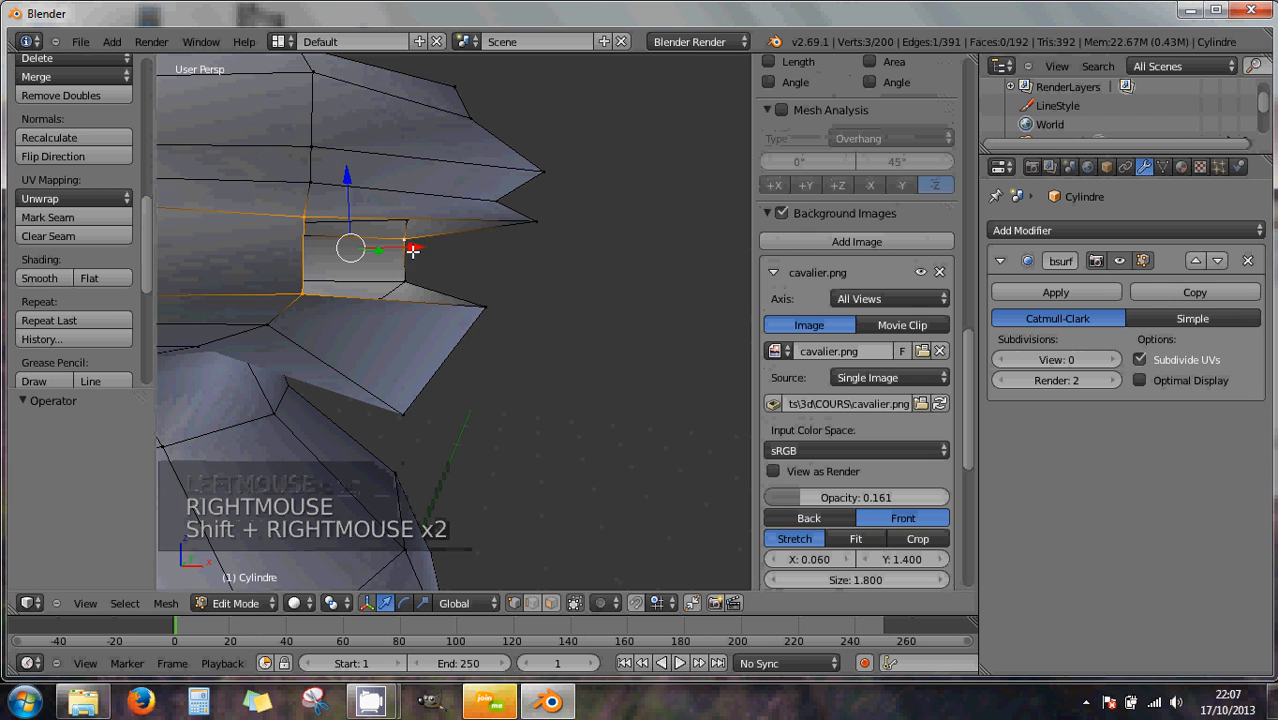
shift+right_click(408, 282)
middle_drag(456, 314, 442, 282)
key(f)
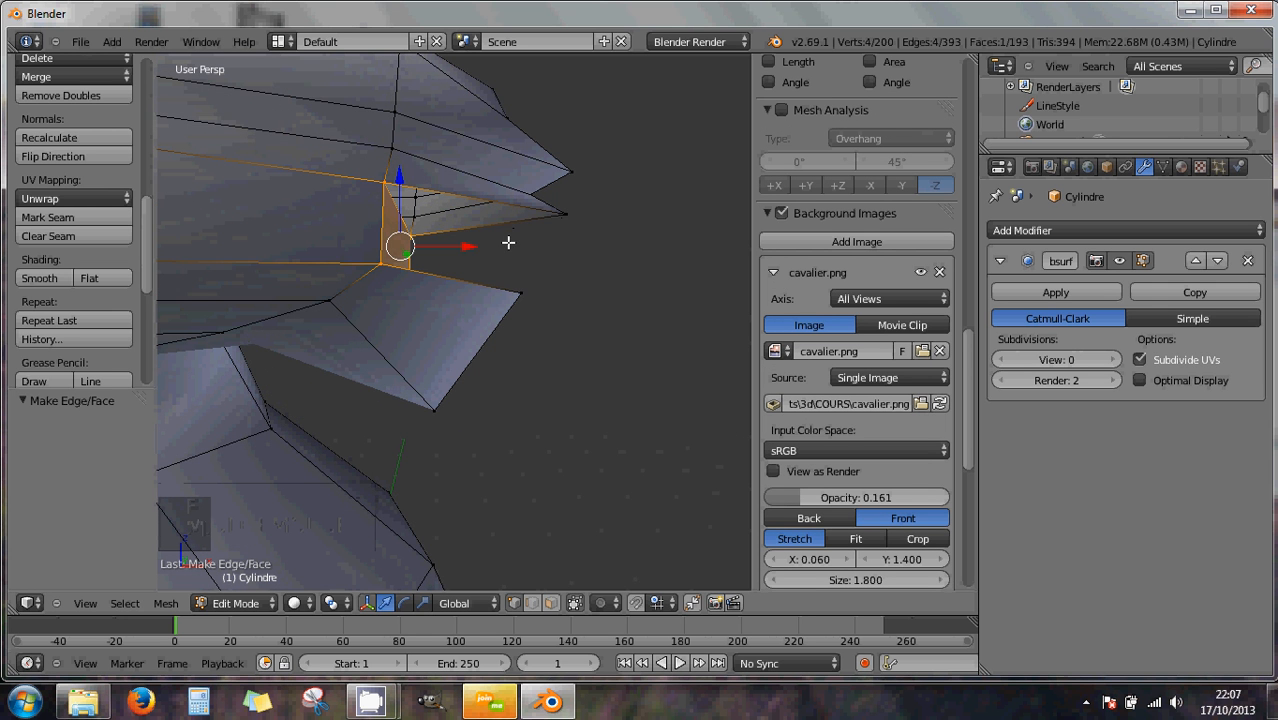
- Try a loop cut across the tip of the upper muzzle, then undo it
mouse_move(474, 248)
middle_down()
mouse_move(485, 271)
mouse_move(495, 262)
middle_up()
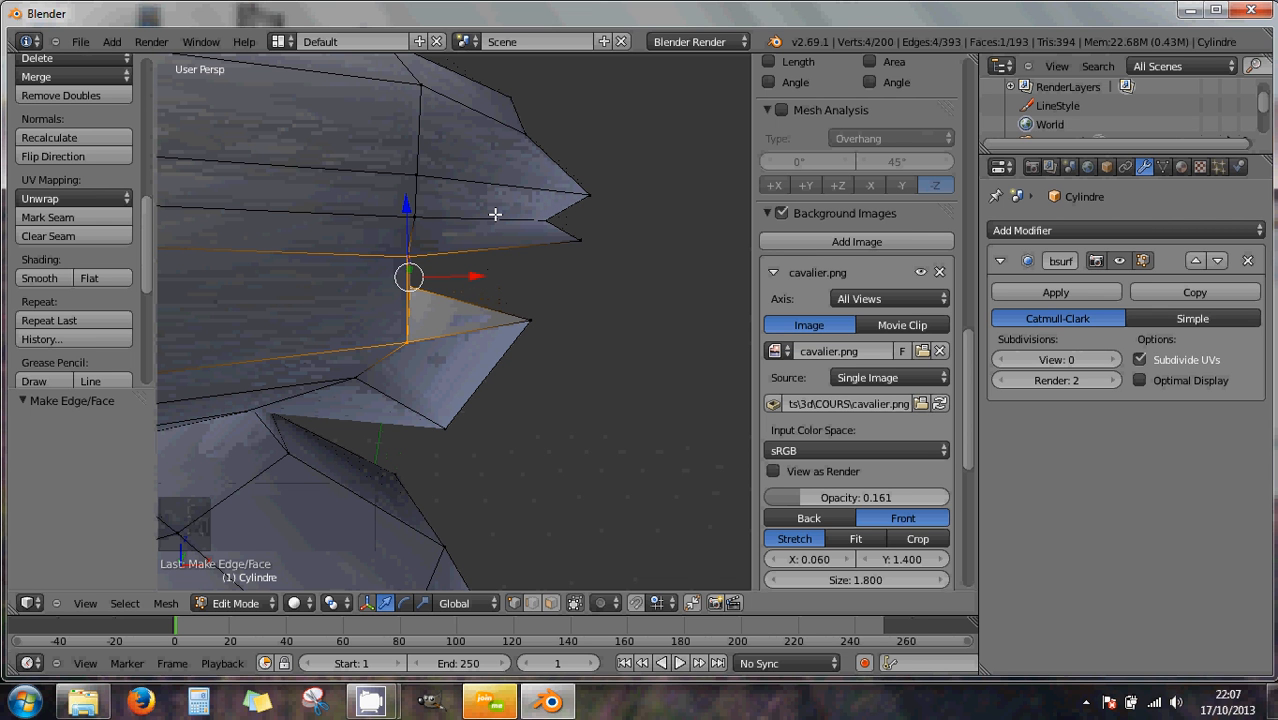
key(ctrl+r)
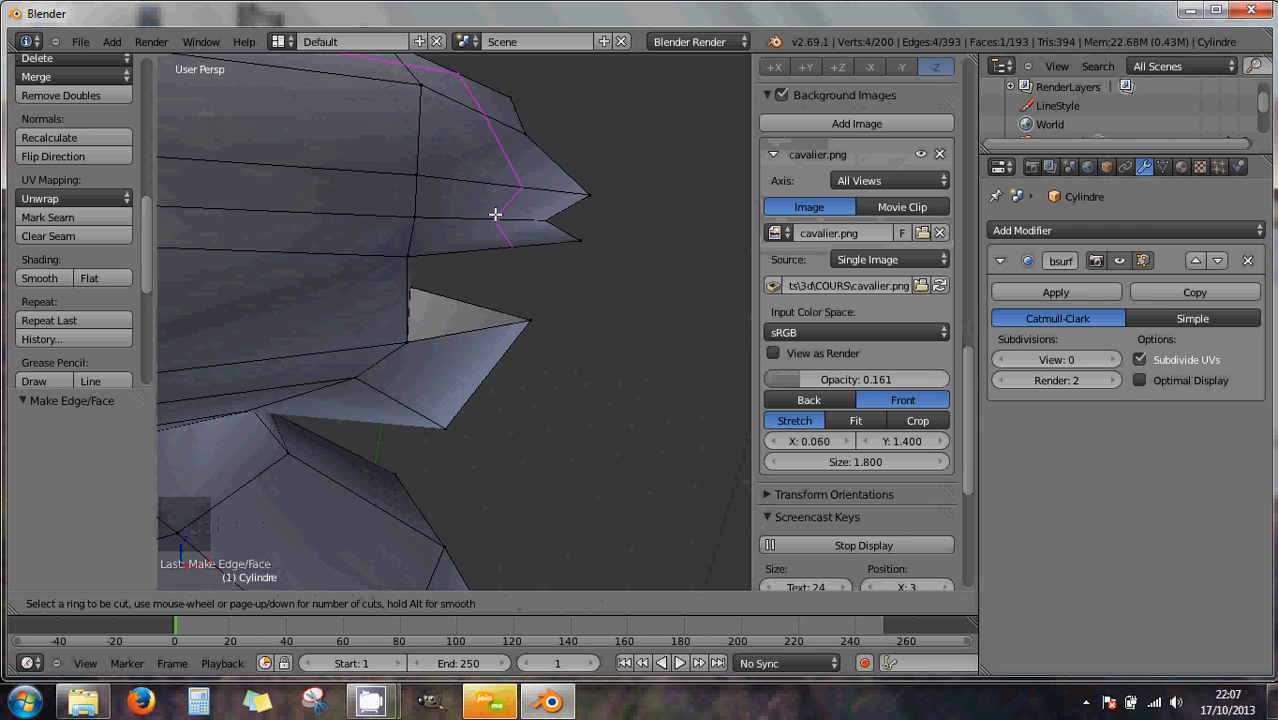
click(494, 214)
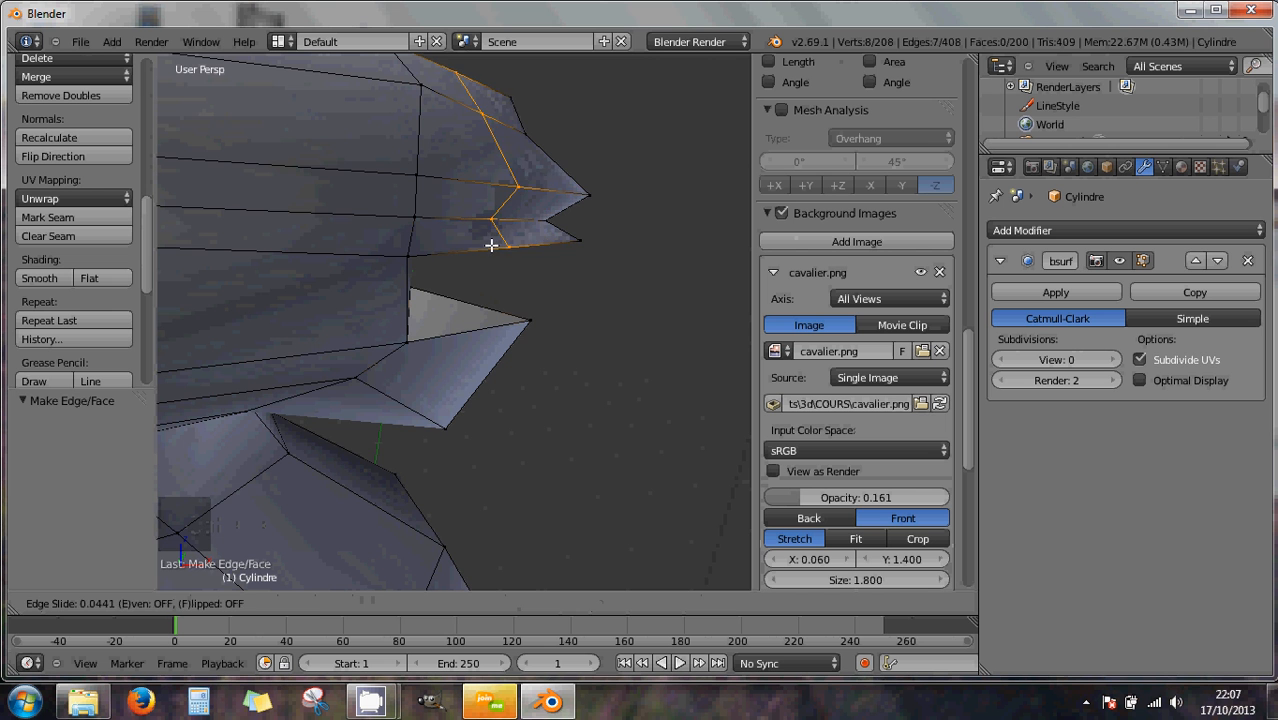
click(493, 245)
middle_drag(493, 245, 459, 223)
key(ctrl+z)
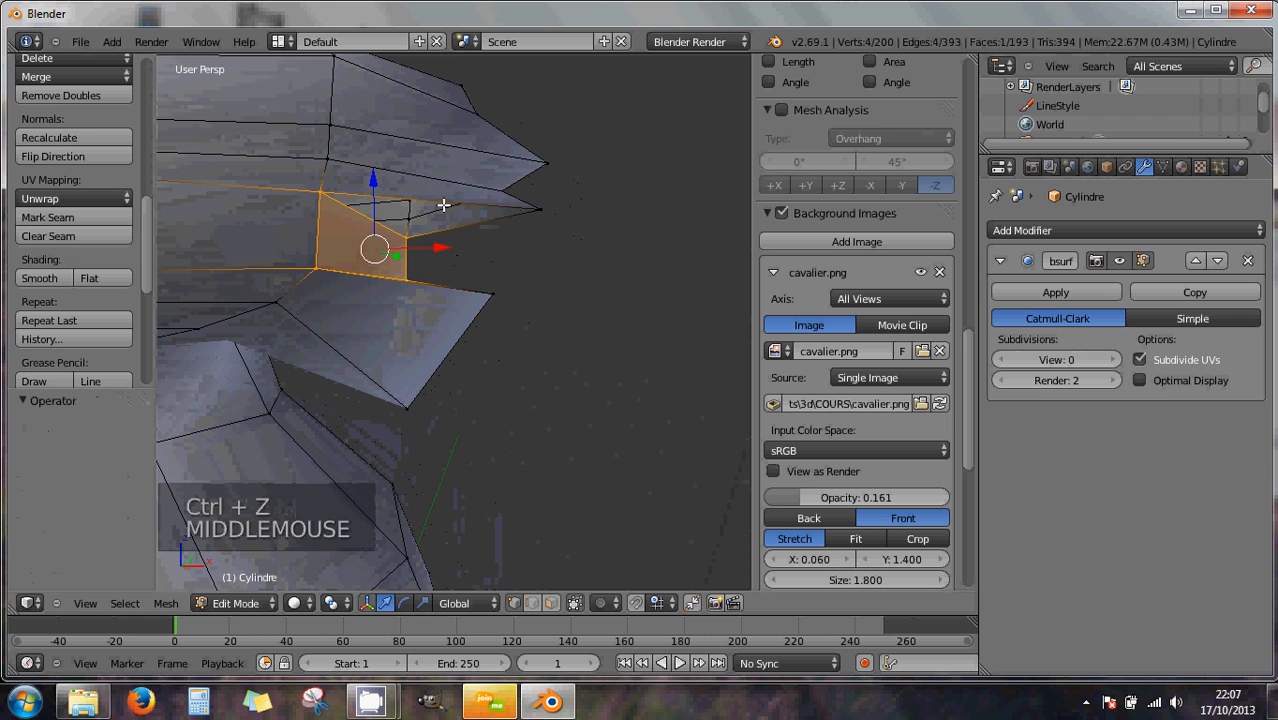
- In edge selection mode, fill a triangular face between the two lower edges of the upper lip
right_click(447, 209)
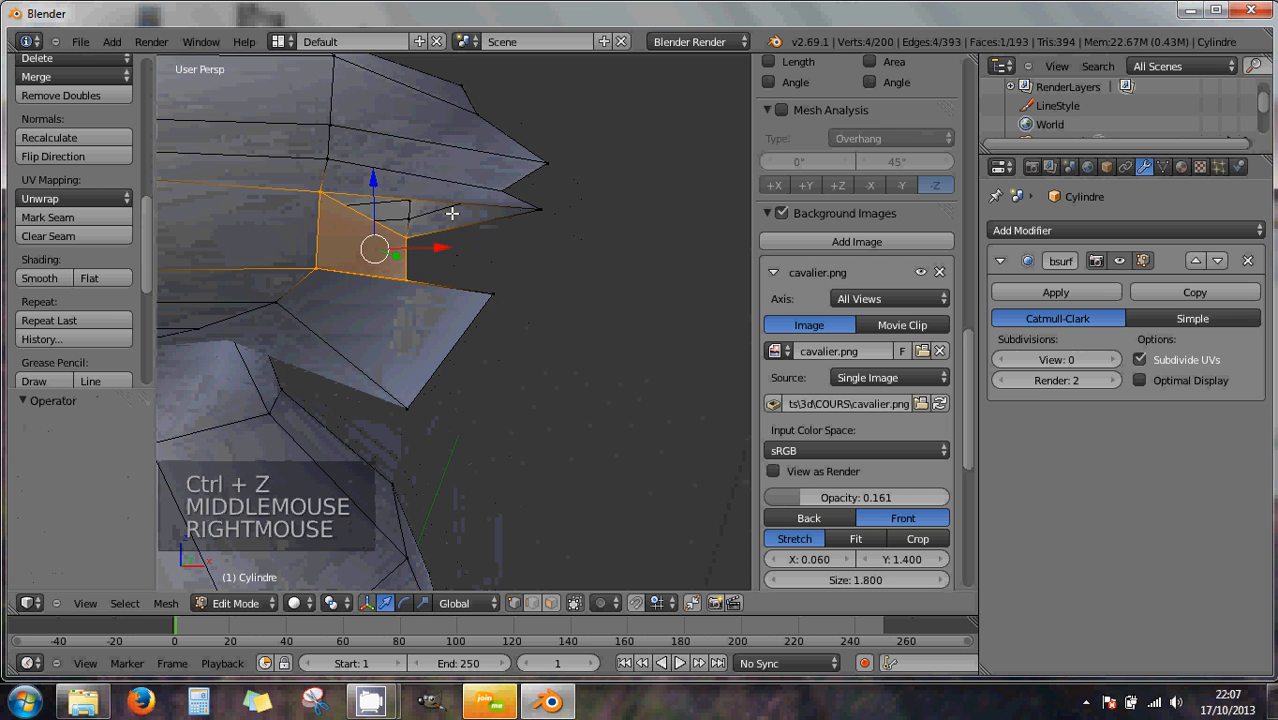
click(531, 604)
right_click(443, 202)
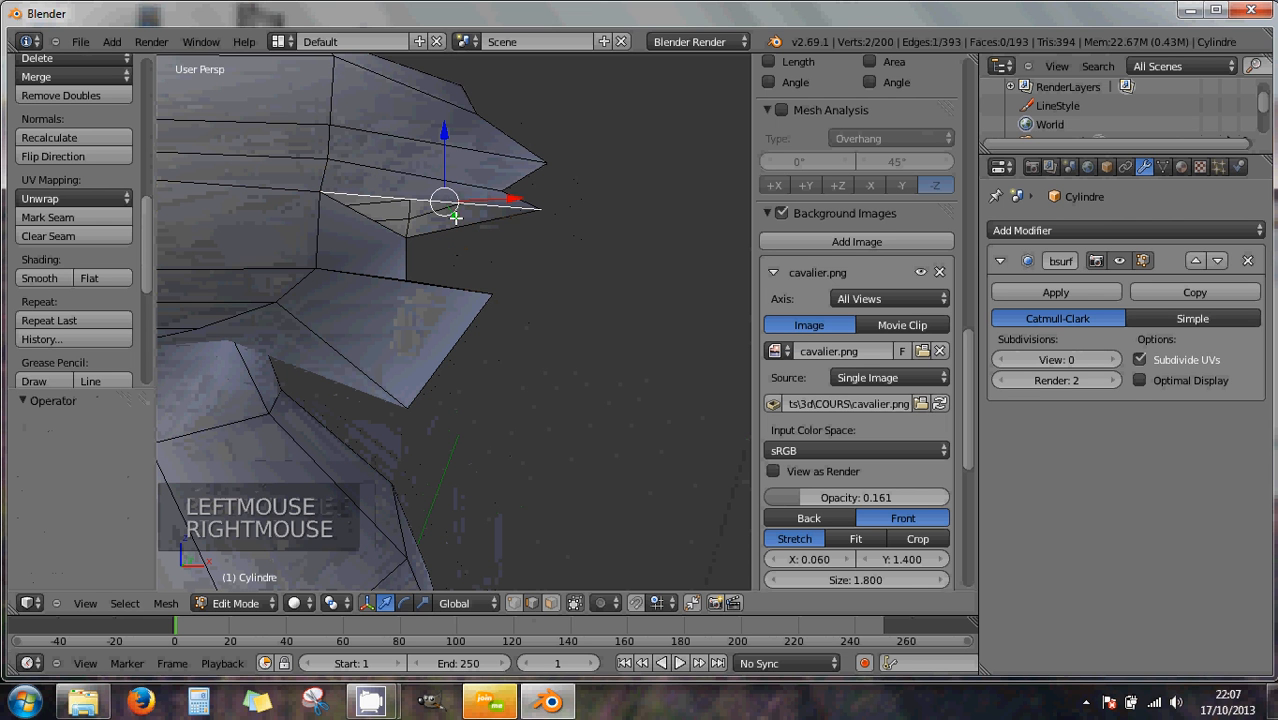
ctrl+right_click(472, 240)
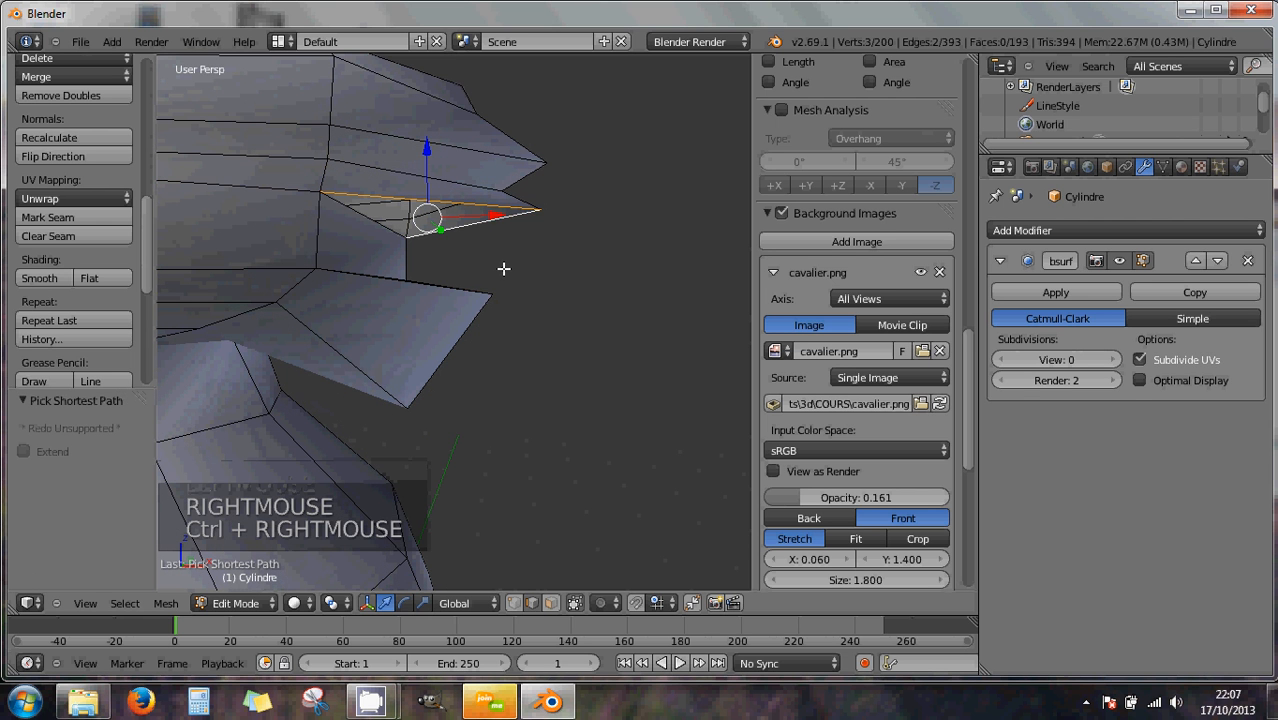
key(f)
middle_drag(479, 274, 456, 348)
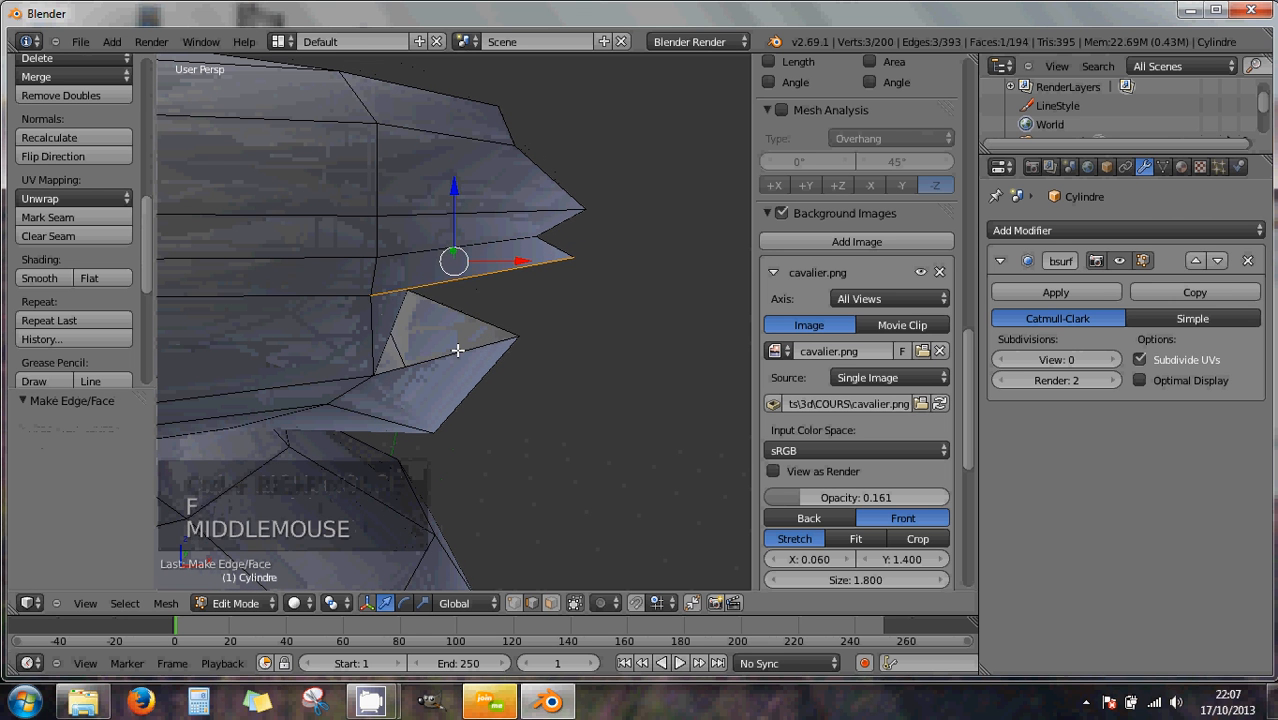
- Fill a triangular face between the two upper edges of the lower jaw
right_click(459, 316)
ctrl+right_click(455, 314)
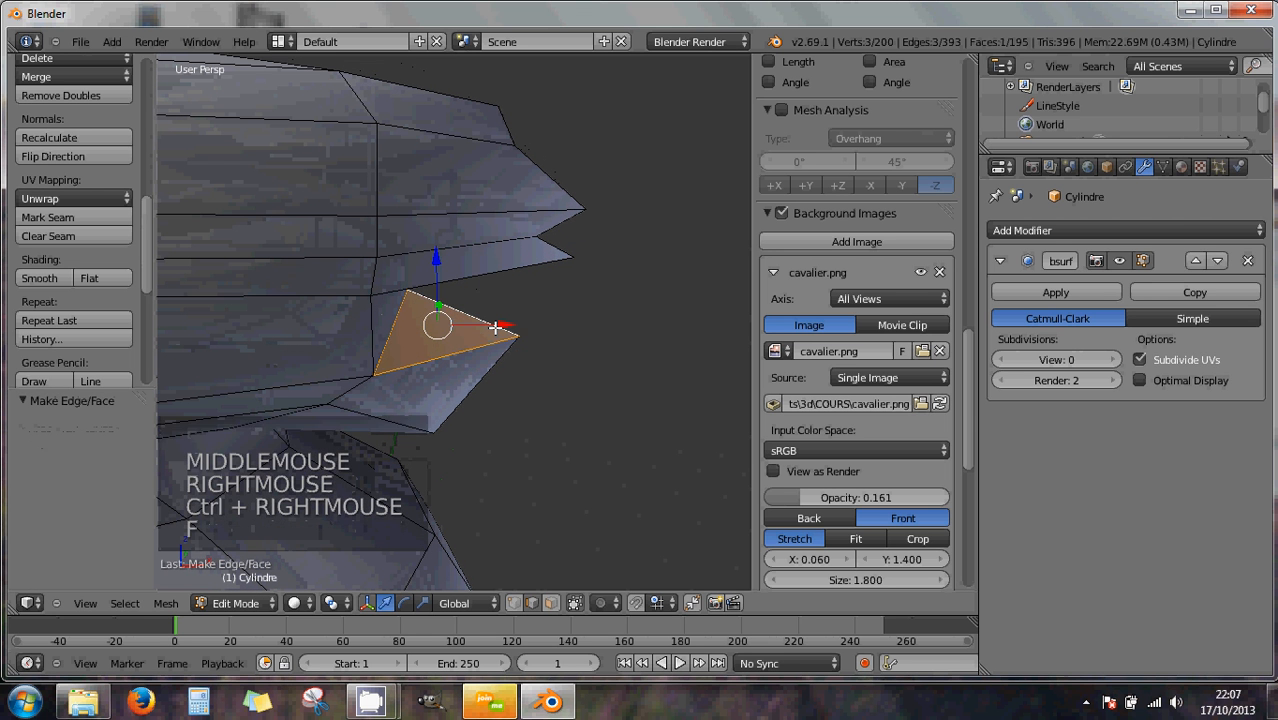
key(f)
middle_drag(493, 335, 449, 291)
scroll(427, 279, up, 1)
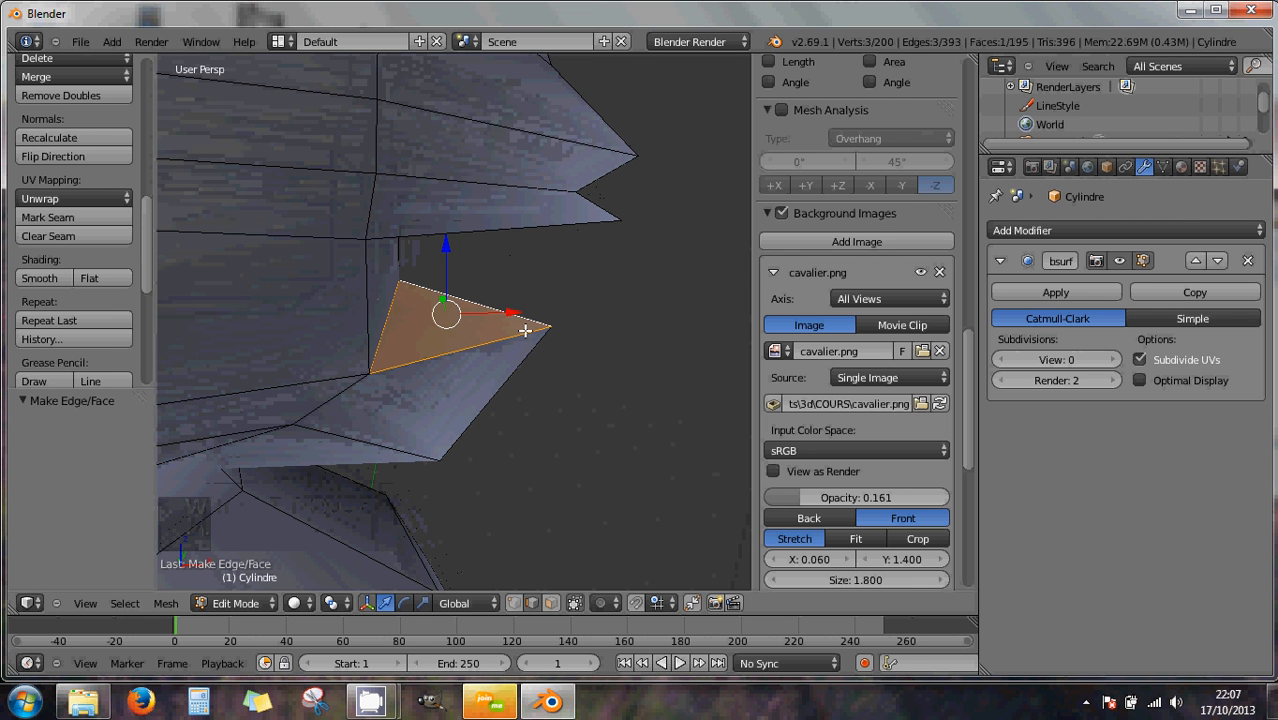
- Examine the lower jaw's new face up close and compare the muzzle with the reference image in front orthographic view
shift+middle_drag(525, 330, 490, 345)
scroll(475, 302, up, 2)
scroll(477, 311, up, 1)
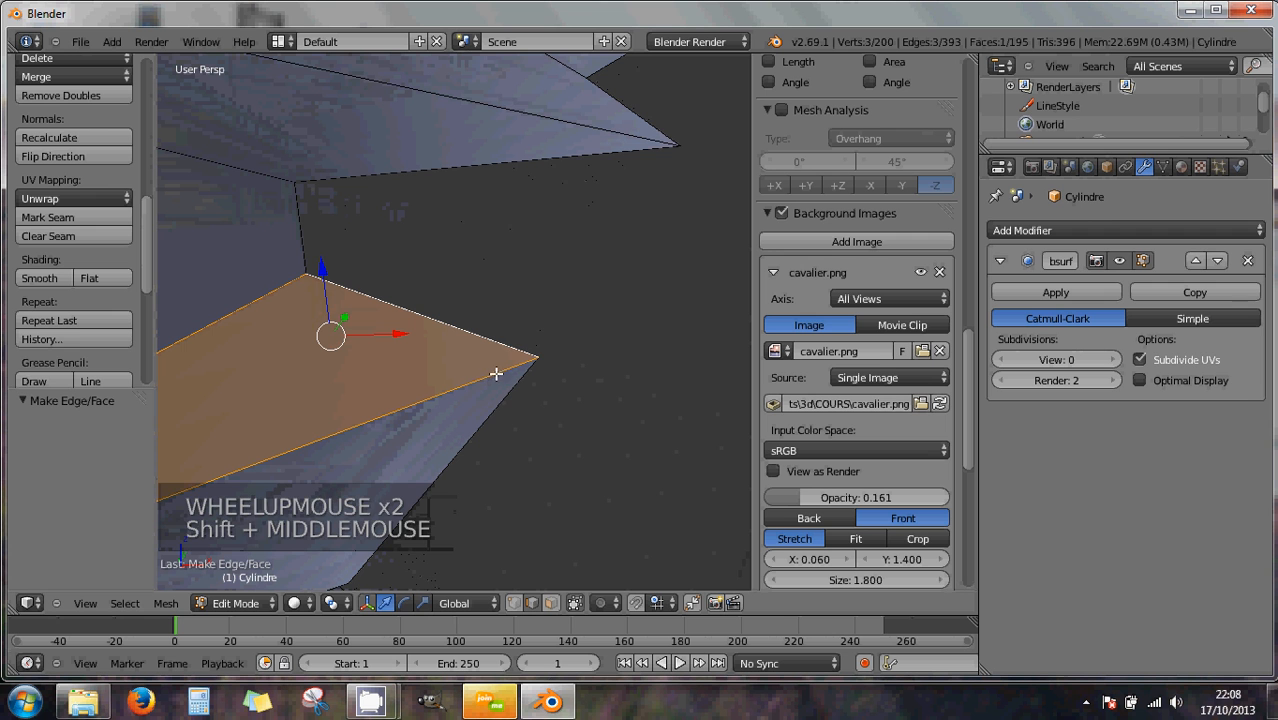
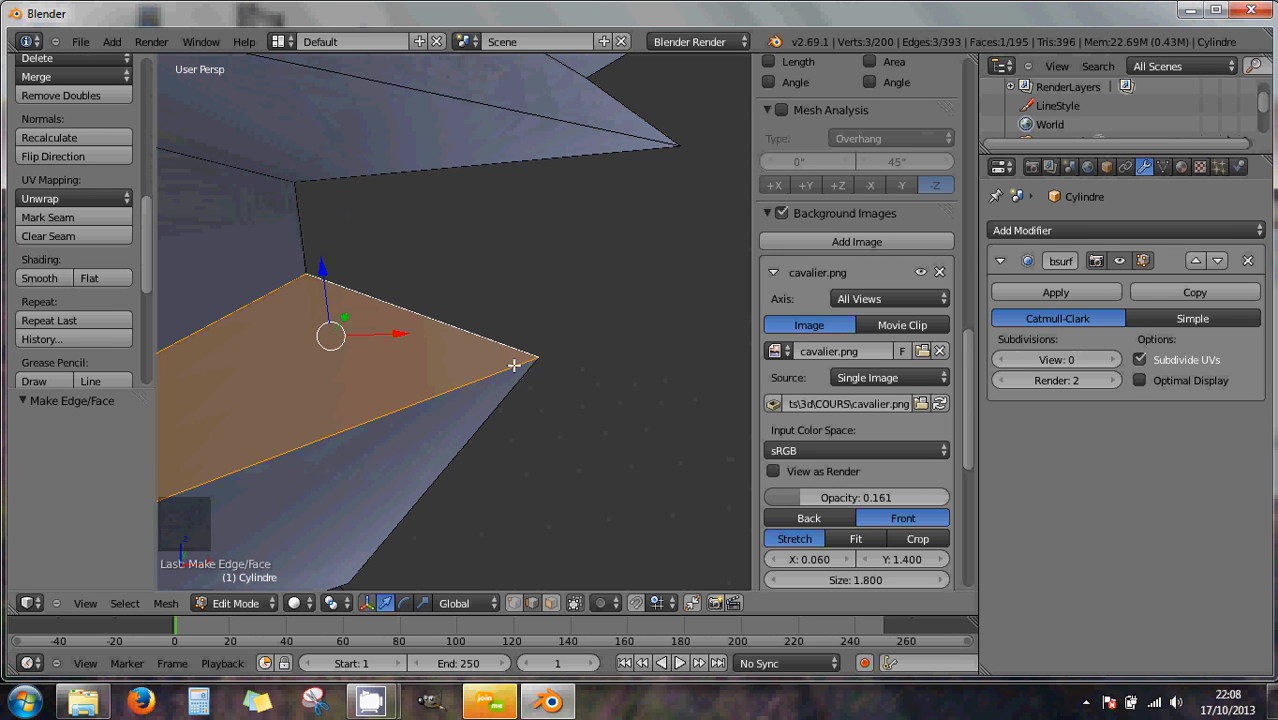
scroll(514, 364, down, 2)
middle_drag(465, 354, 467, 319)
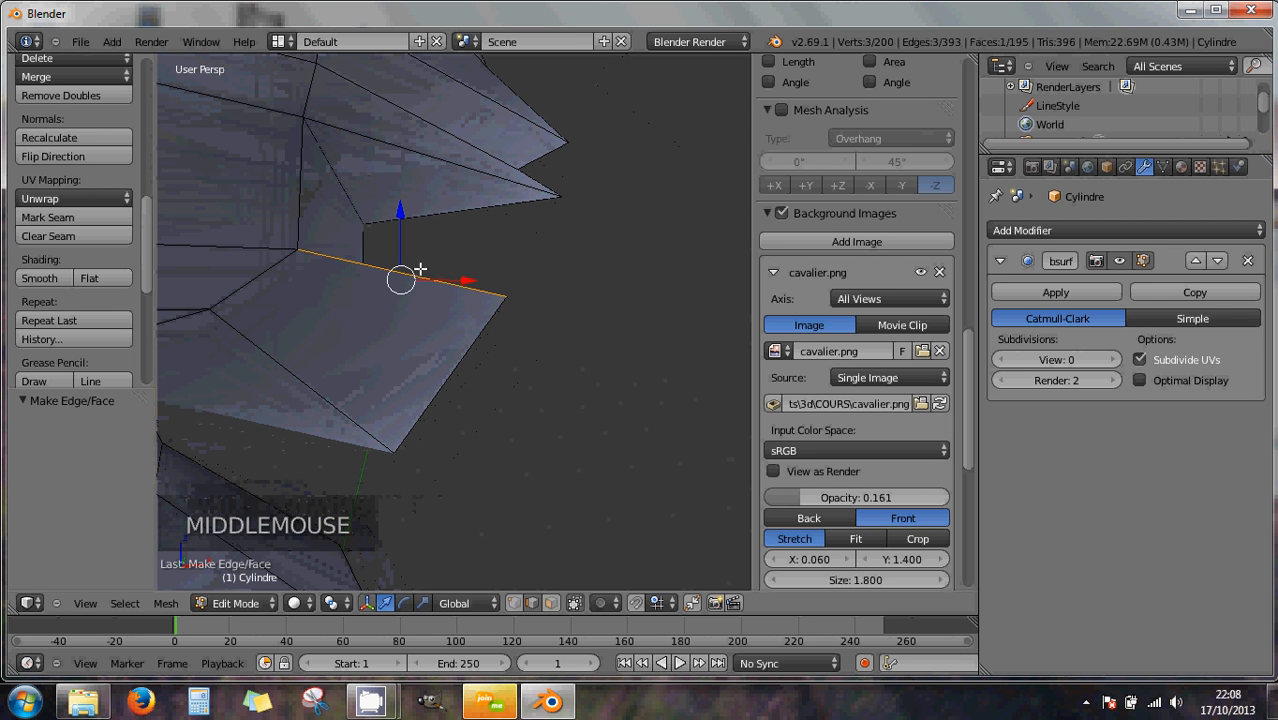
middle_drag(419, 269, 425, 364)
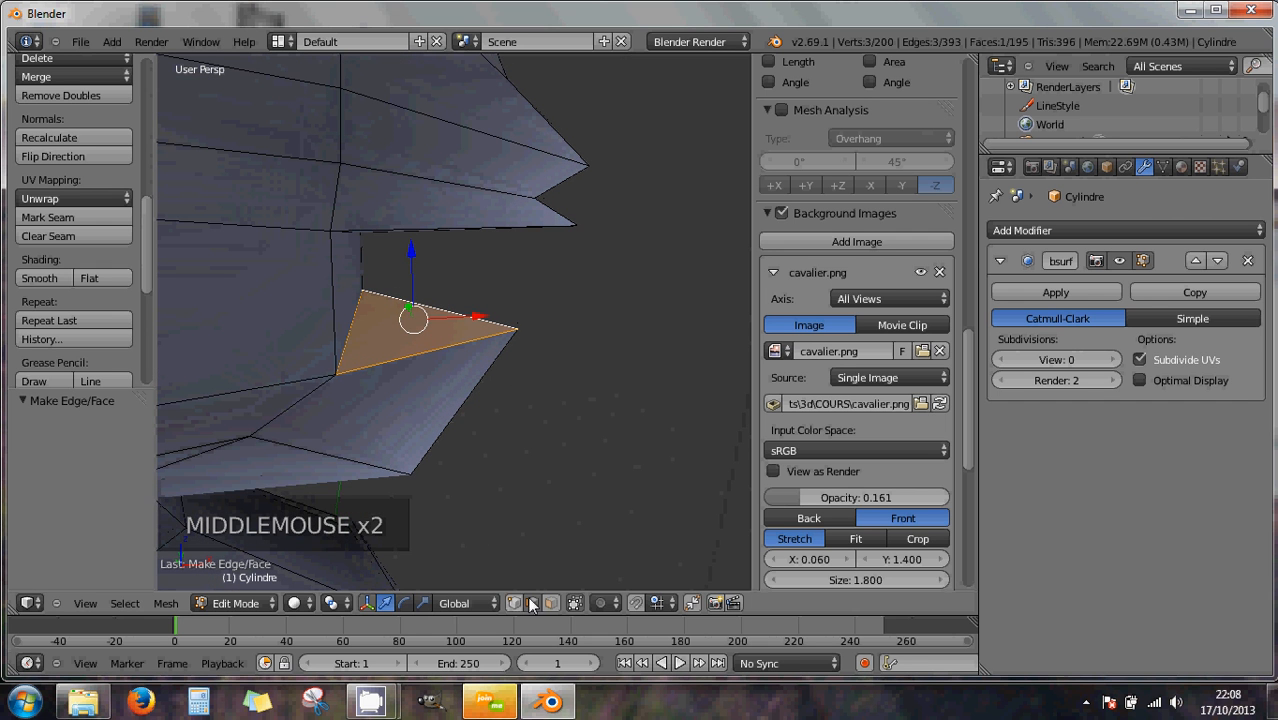
key(KP_1)
key(KP_1)
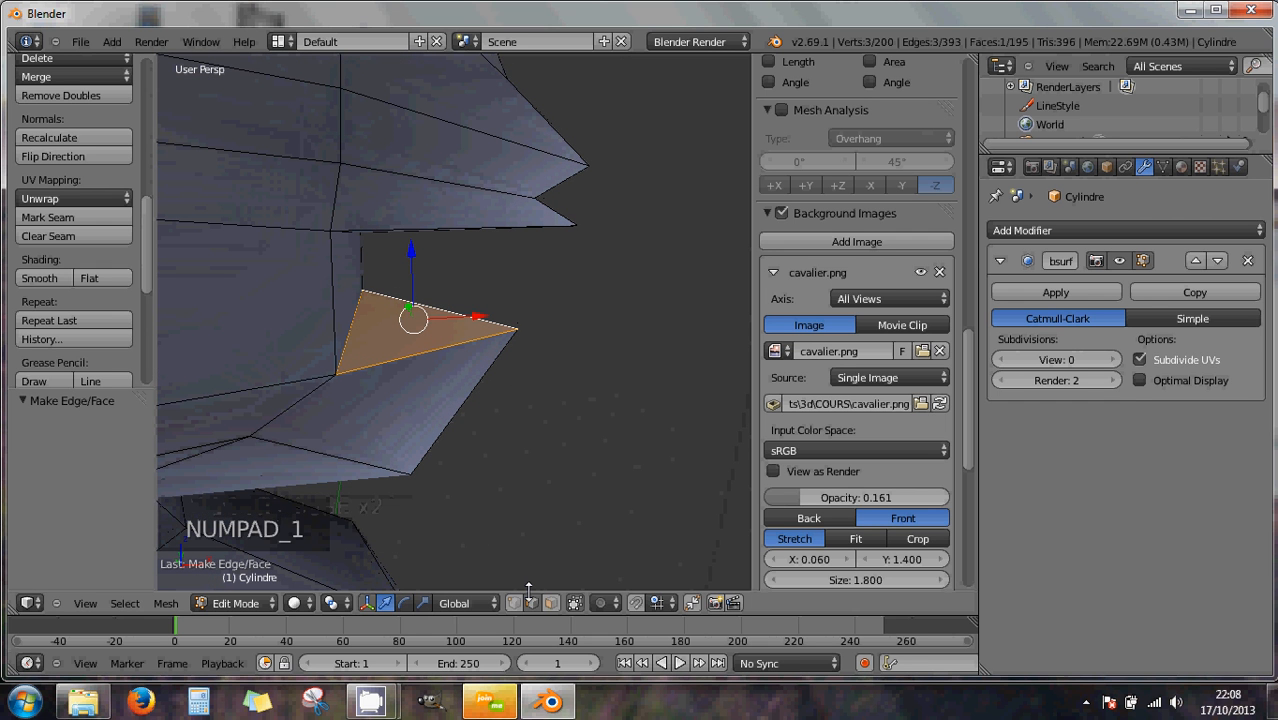
click(550, 522)
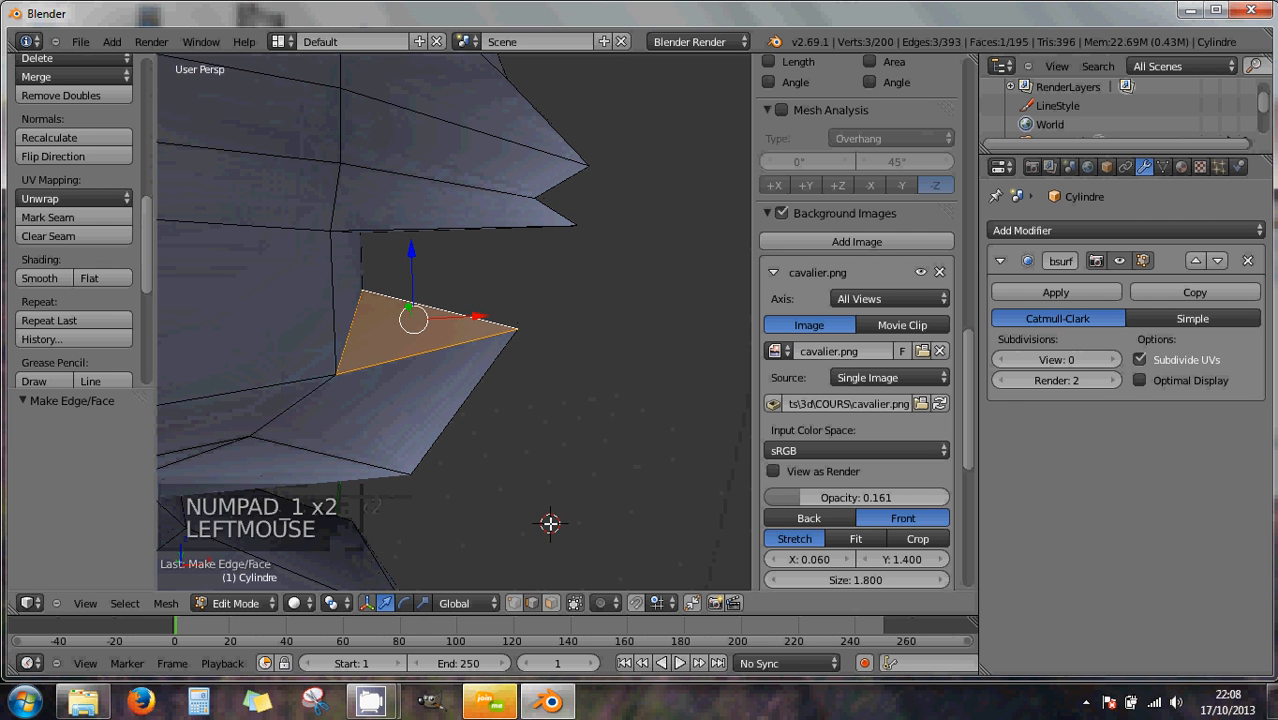
key(KP_1)
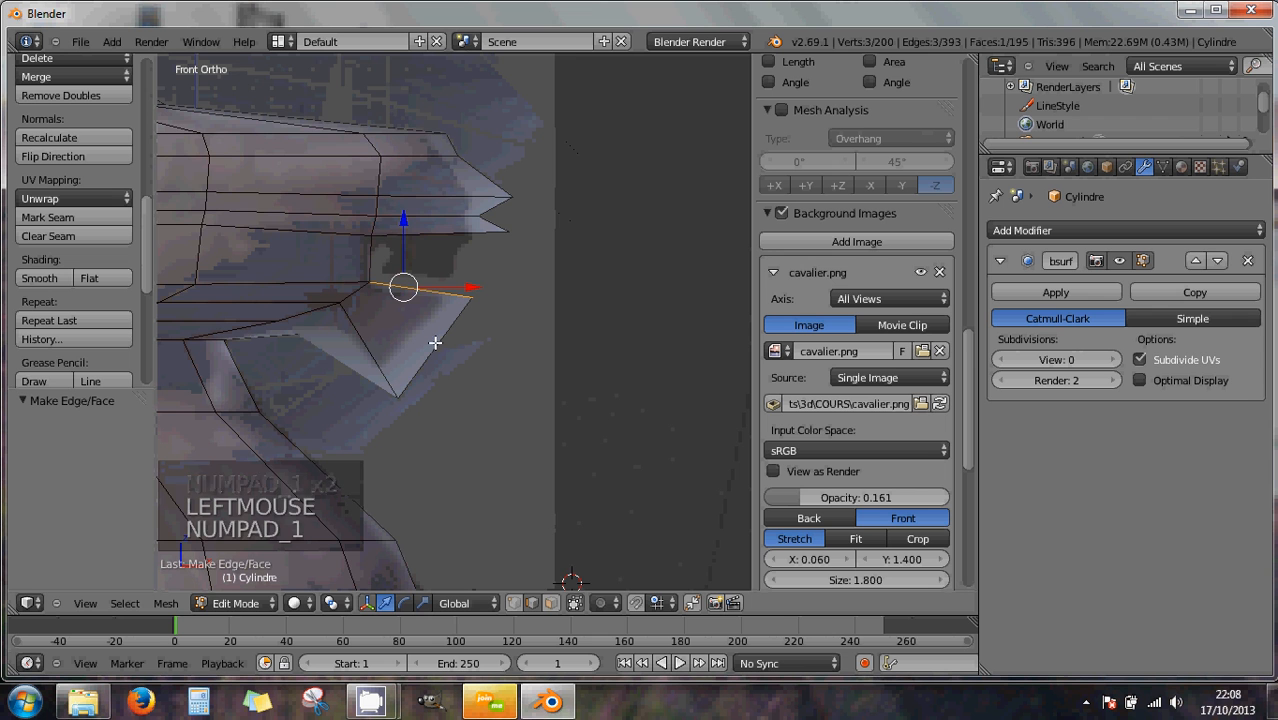
scroll(434, 338, up, 1)
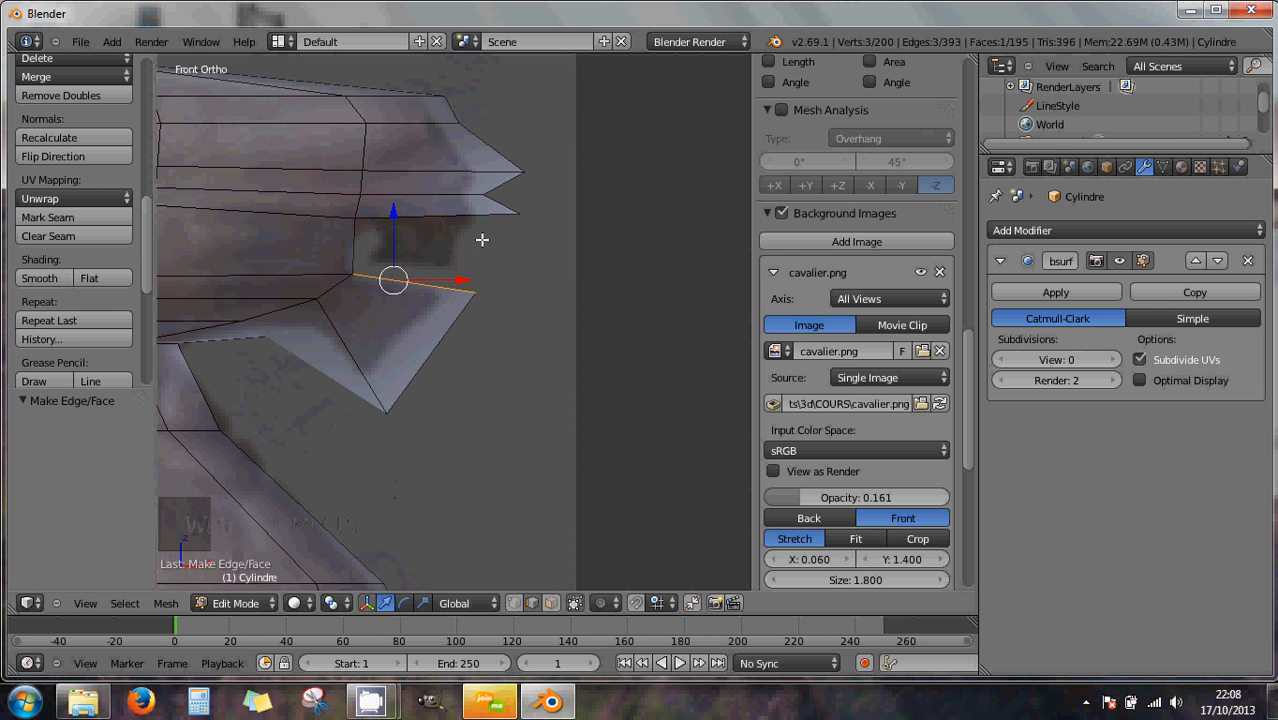
- In face selection mode, select the triangular face on the underside of the upper lip
middle_drag(482, 240, 433, 213)
scroll(440, 277, down, 2)
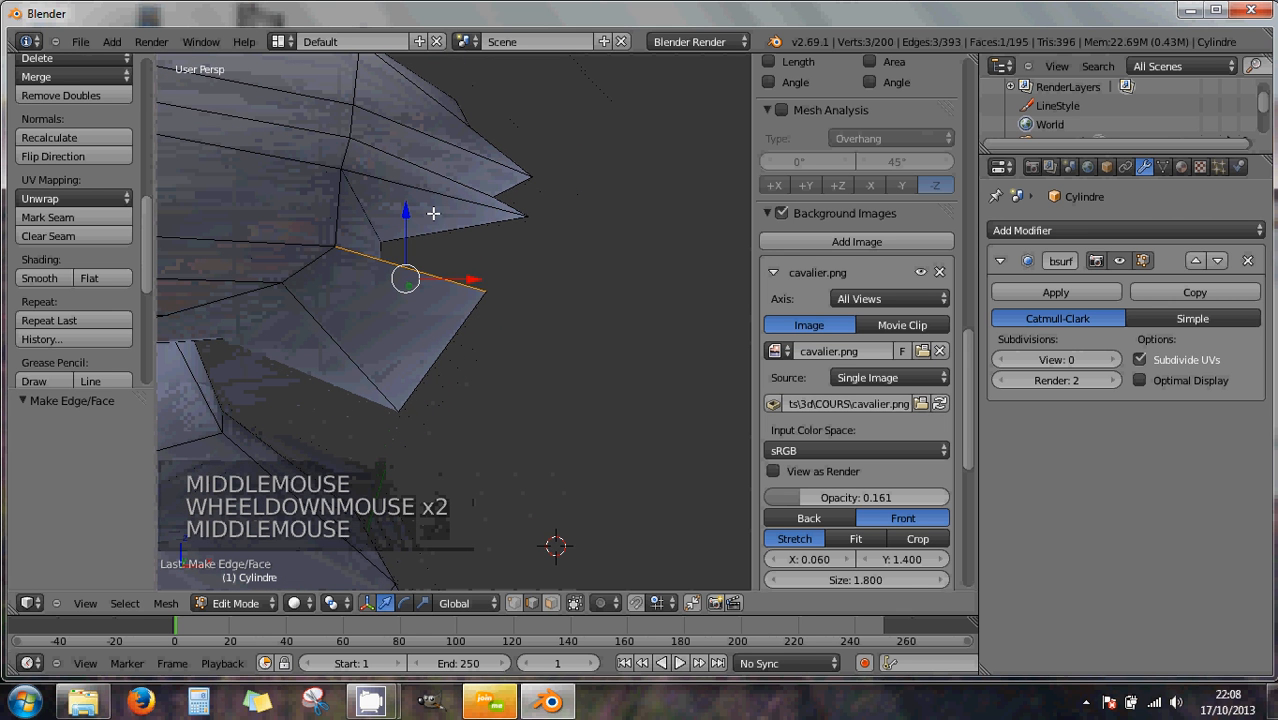
click(547, 605)
right_click(424, 224)
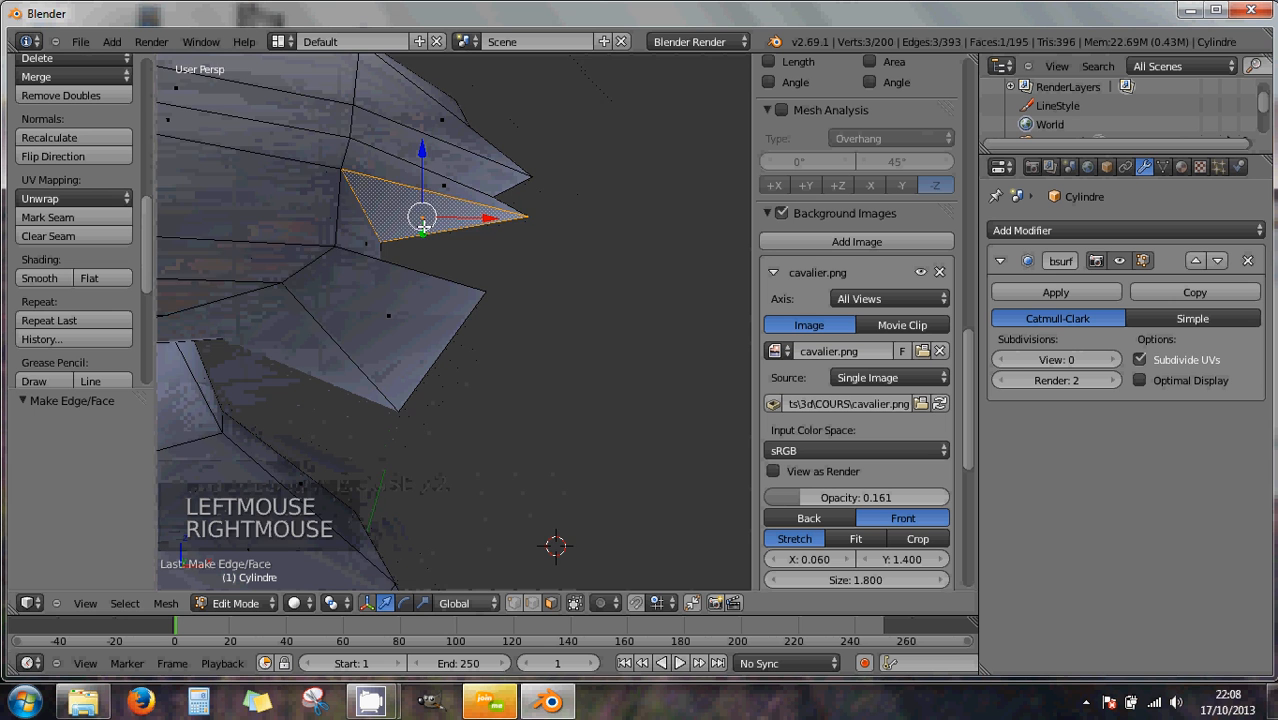
middle_drag(424, 224, 430, 241)
mouse_move(485, 274)
middle_down()
mouse_move(473, 251)
mouse_move(489, 251)
middle_up()
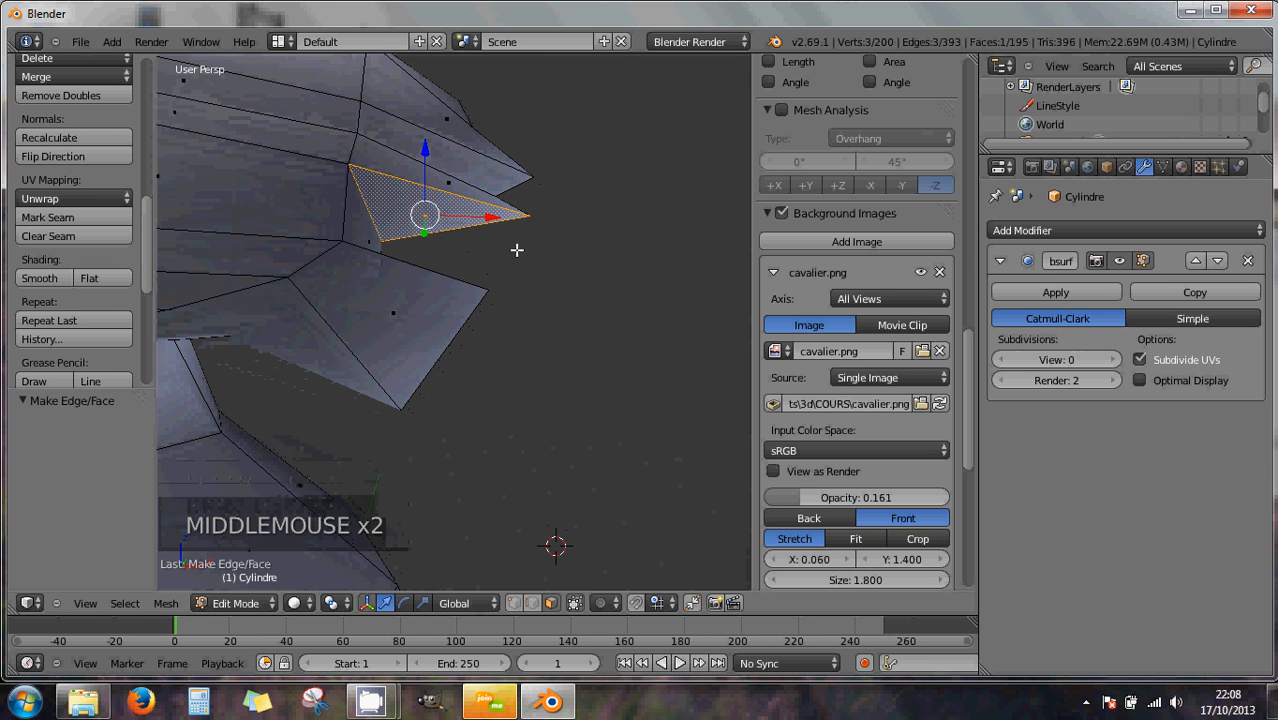
- Try insetting the upper lip's triangular face by about 0.066 and selecting its narrow border faces
key(i)
key(i)
key(i)
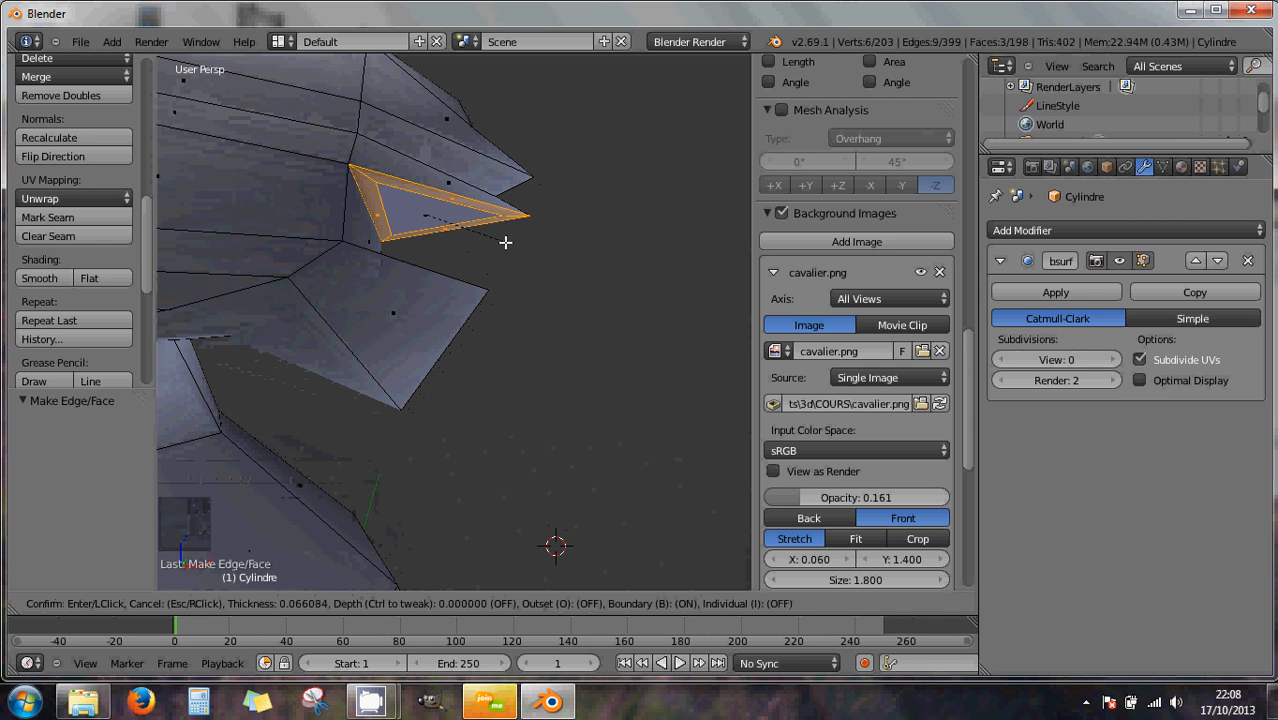
click(505, 242)
right_click(455, 247)
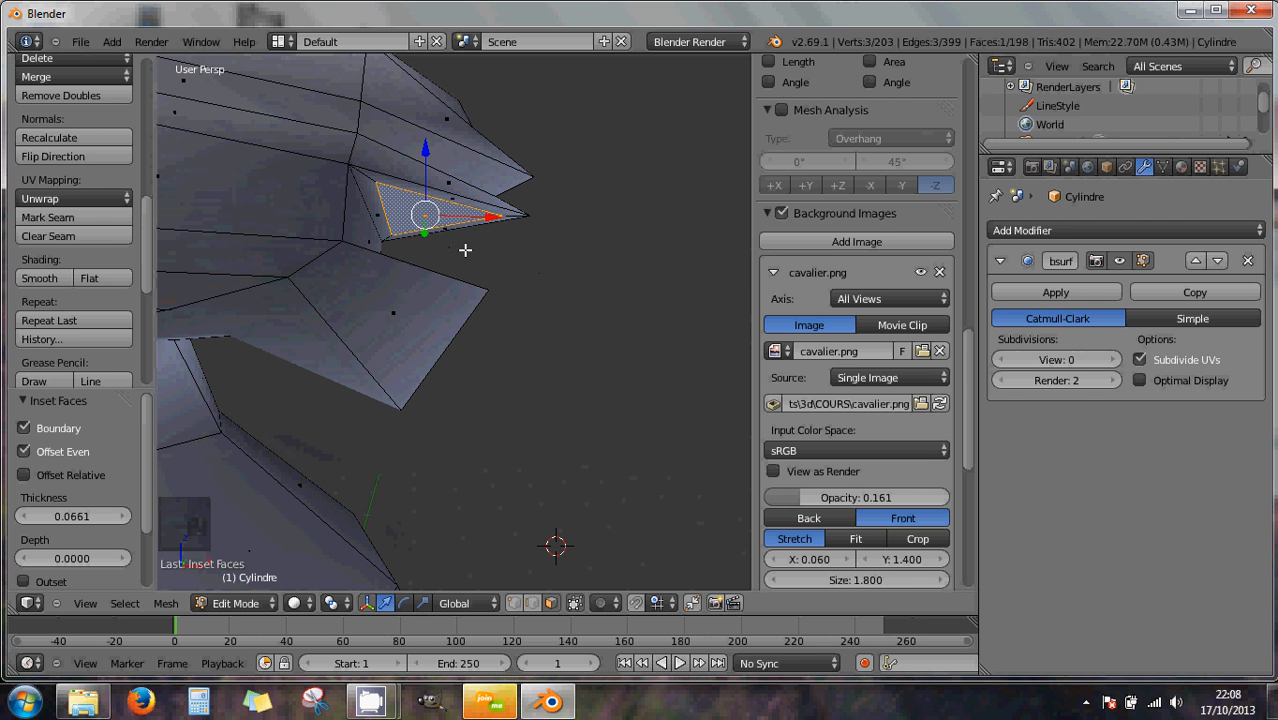
middle_drag(470, 240, 454, 230)
right_click(457, 205)
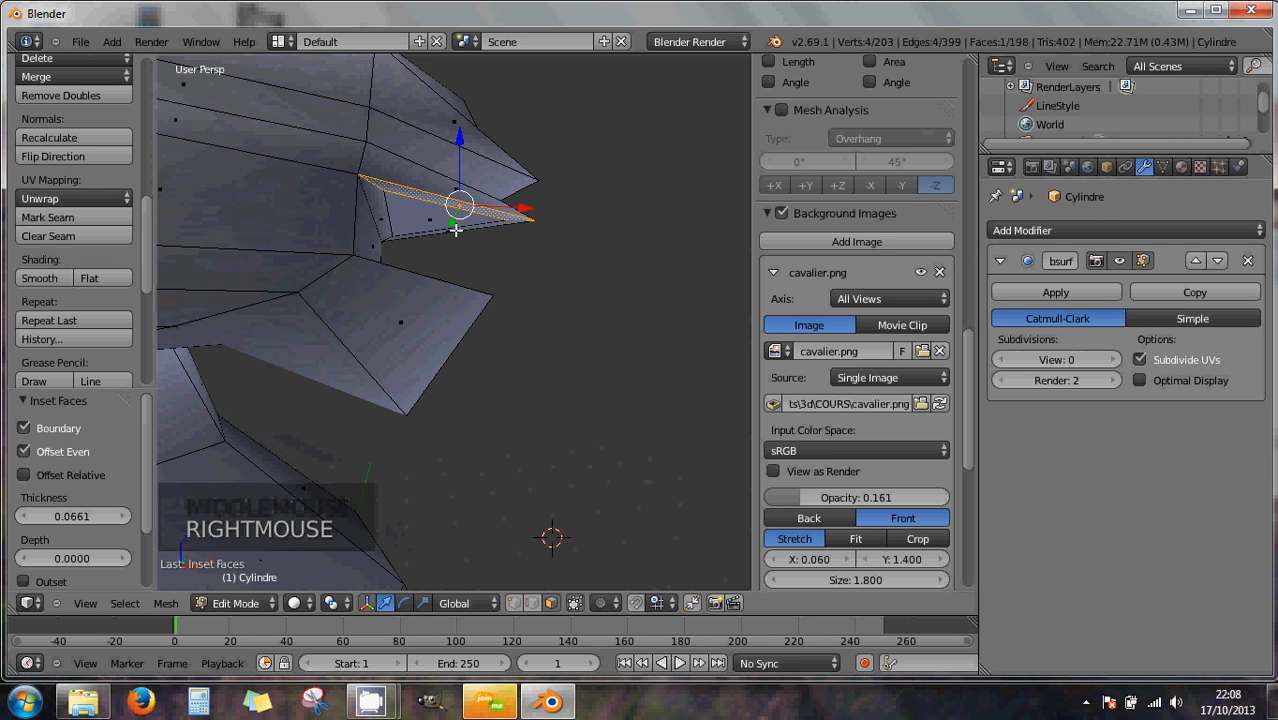
shift+right_click(455, 229)
middle_drag(462, 238, 386, 211)
right_click(386, 211)
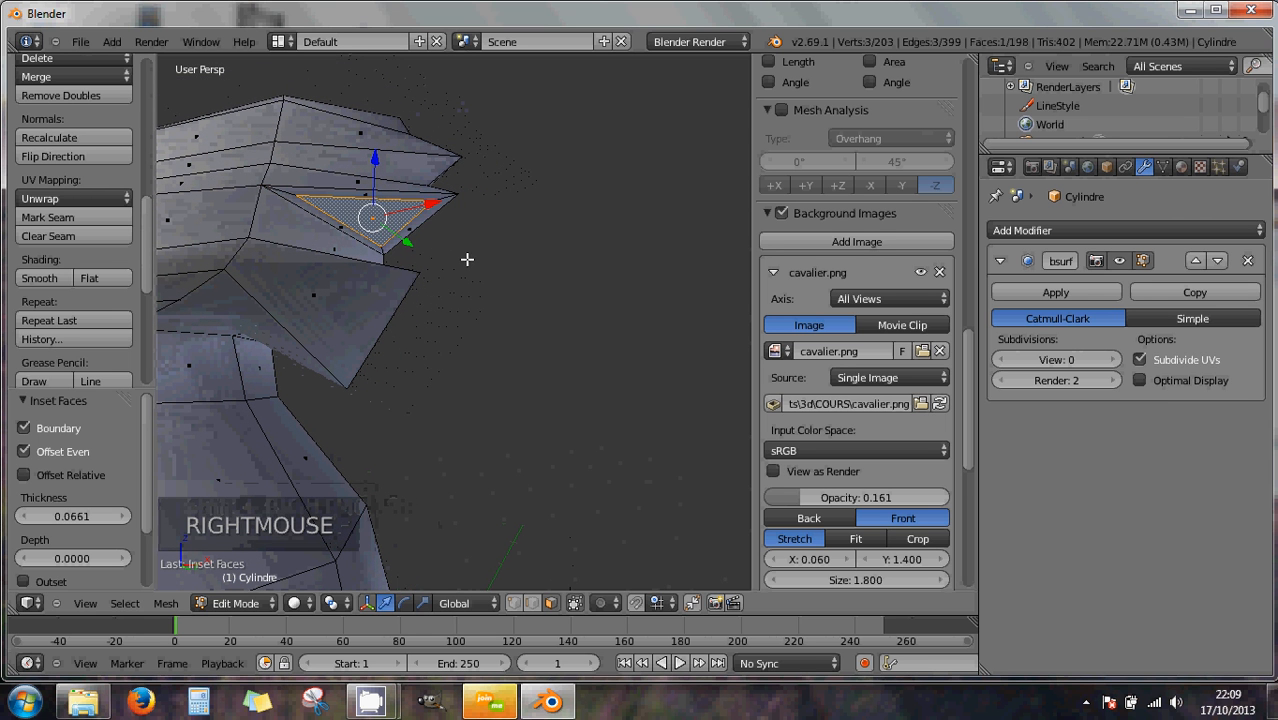
- Undo the thin inset and the face selections made on the upper lip
key(ctrl+z)
key(ctrl+z)
key(ctrl+z)
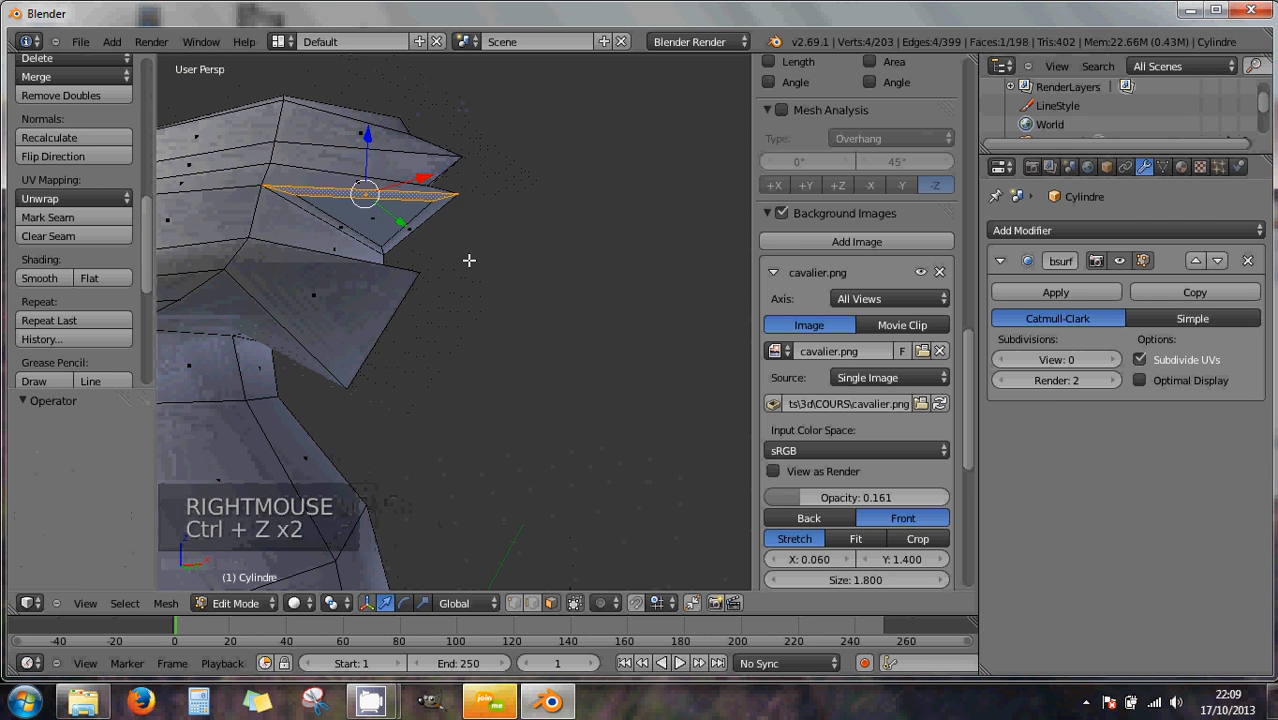
key(ctrl+z)
key(ctrl+z)
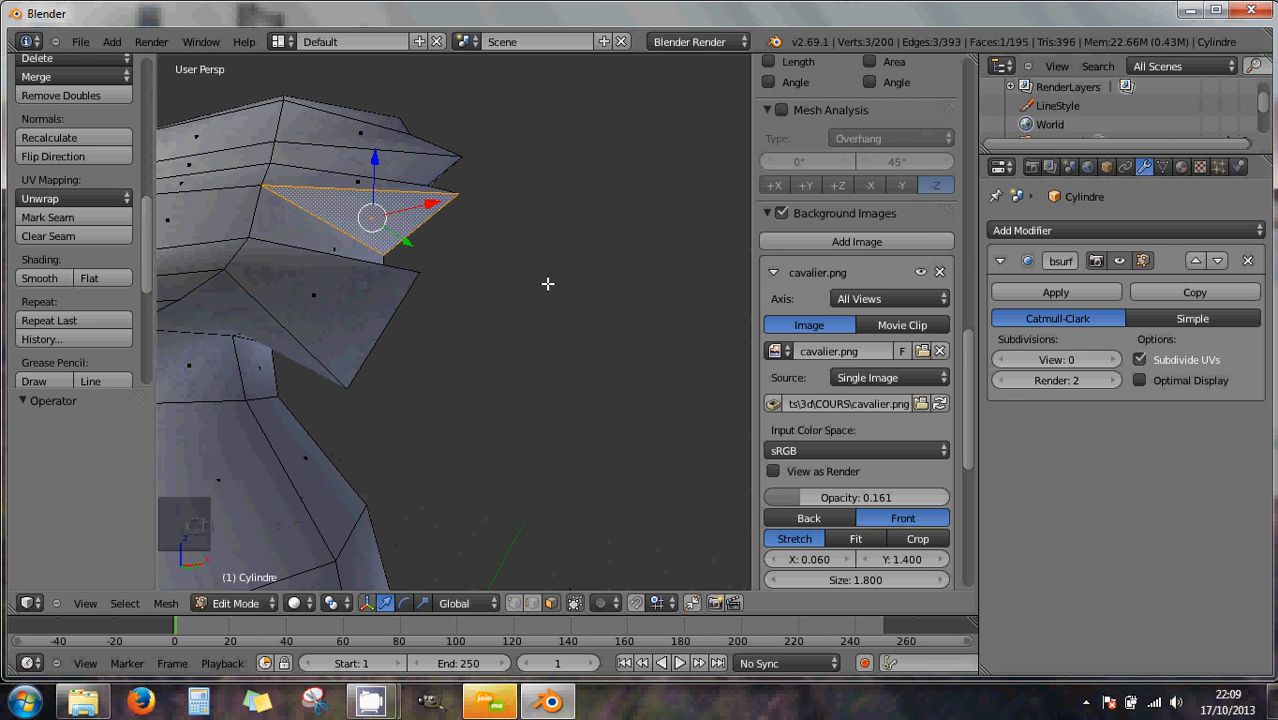
- Inset the upper lip's triangular face by about 0.134 and extrude the two border faces meeting at the lip's tip about 0.136 downward
key(i)
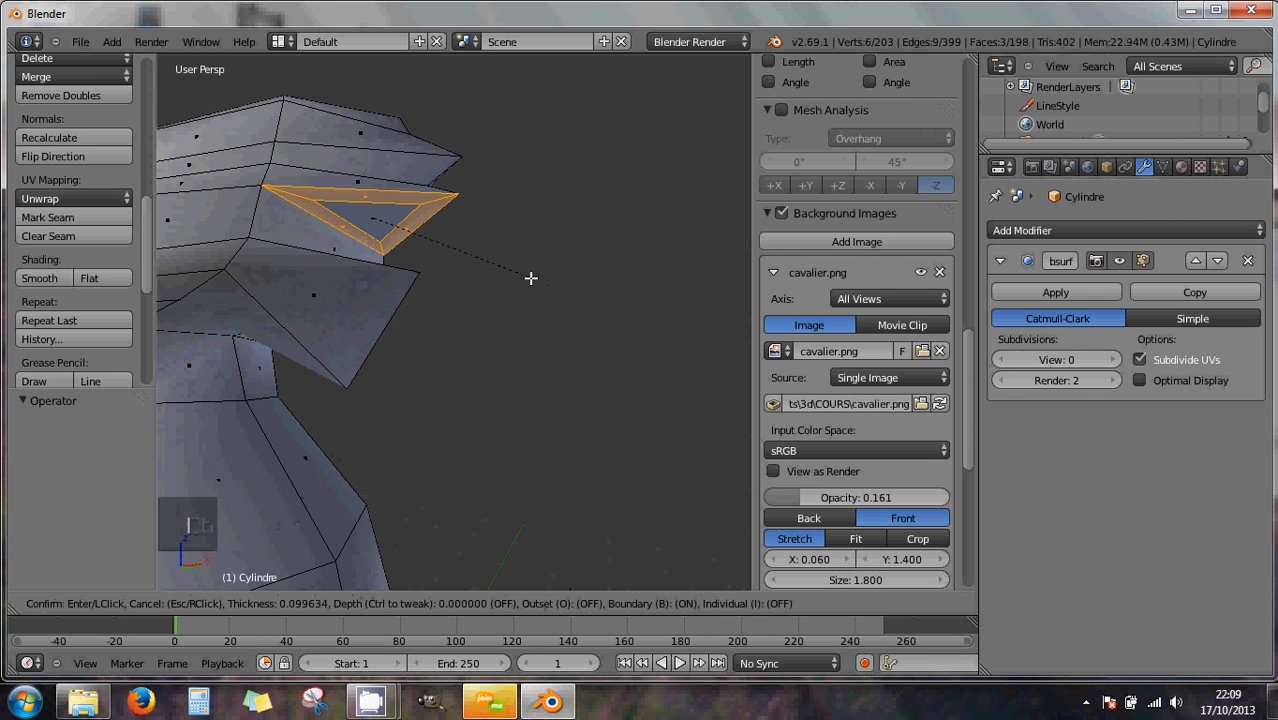
click(524, 275)
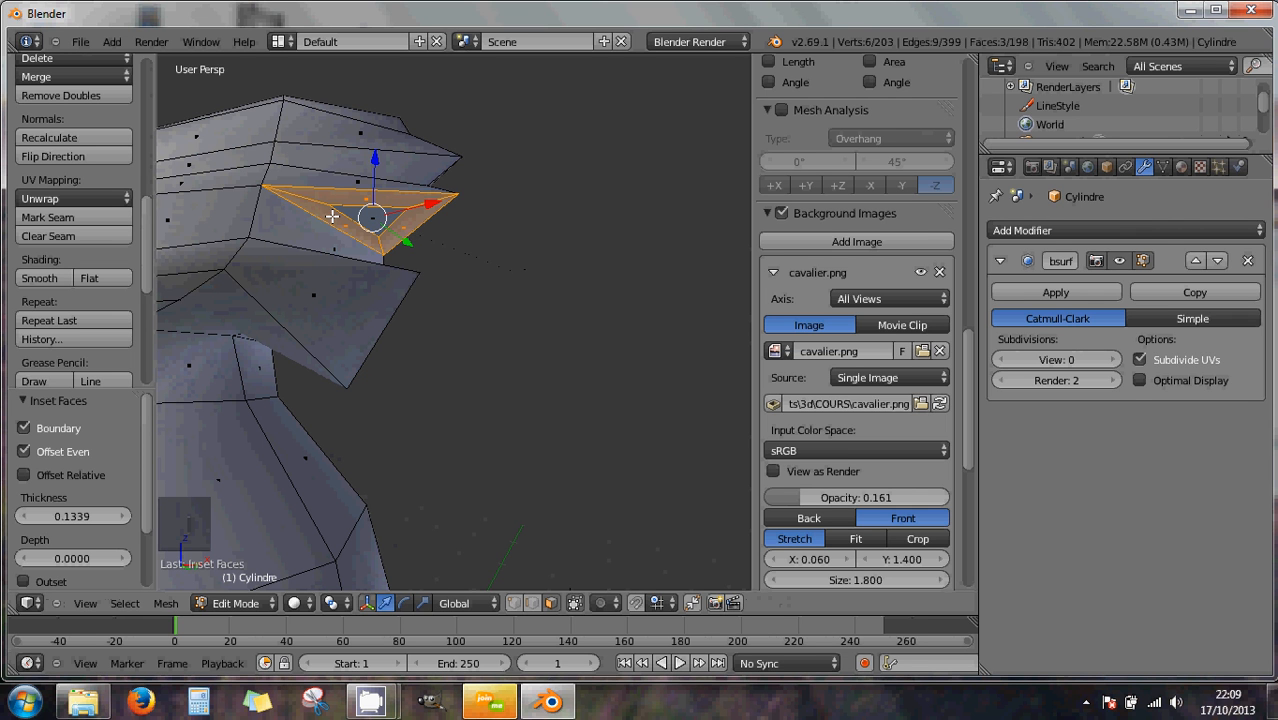
right_click(387, 200)
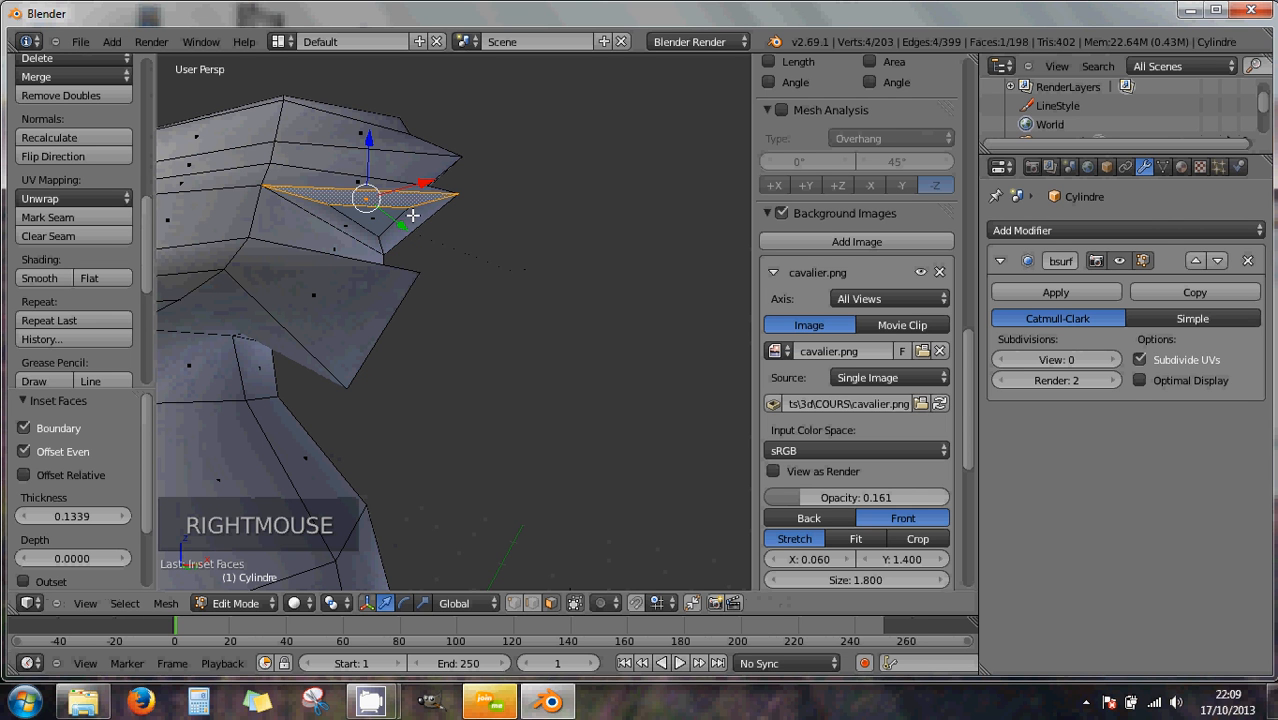
shift+right_click(419, 220)
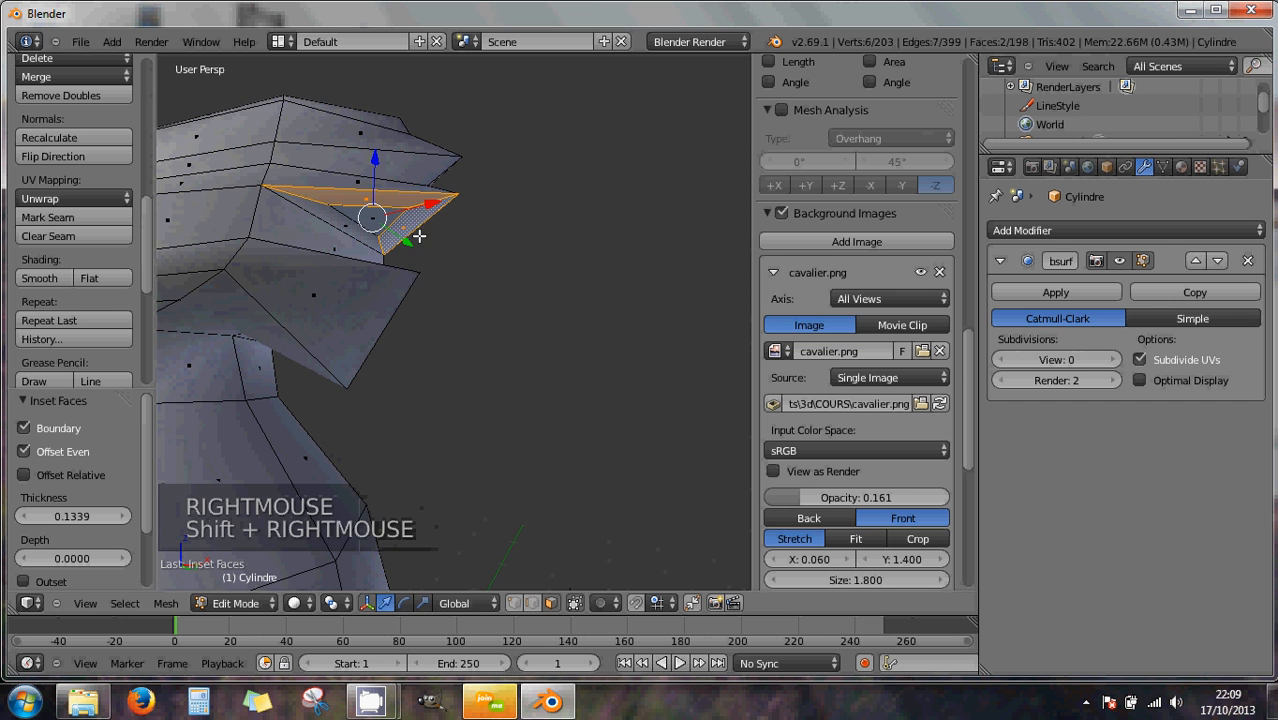
middle_drag(396, 246, 434, 277)
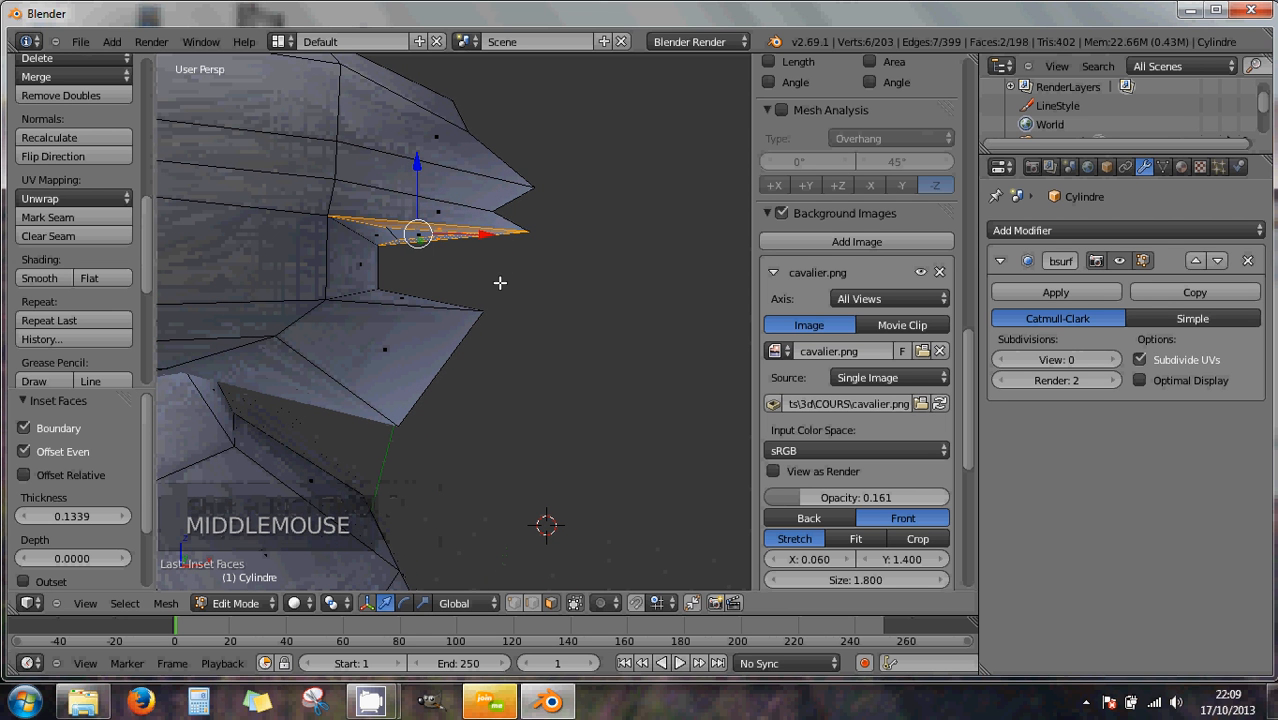
key(e)
key(e)
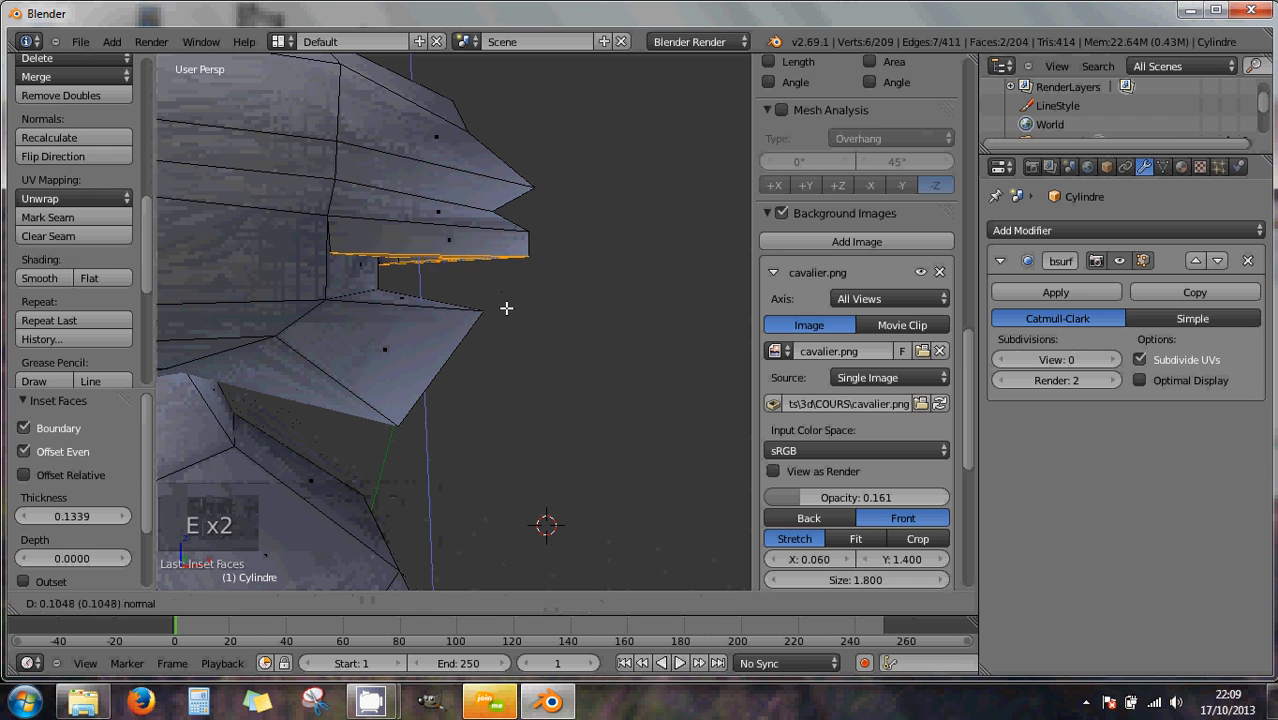
click(507, 314)
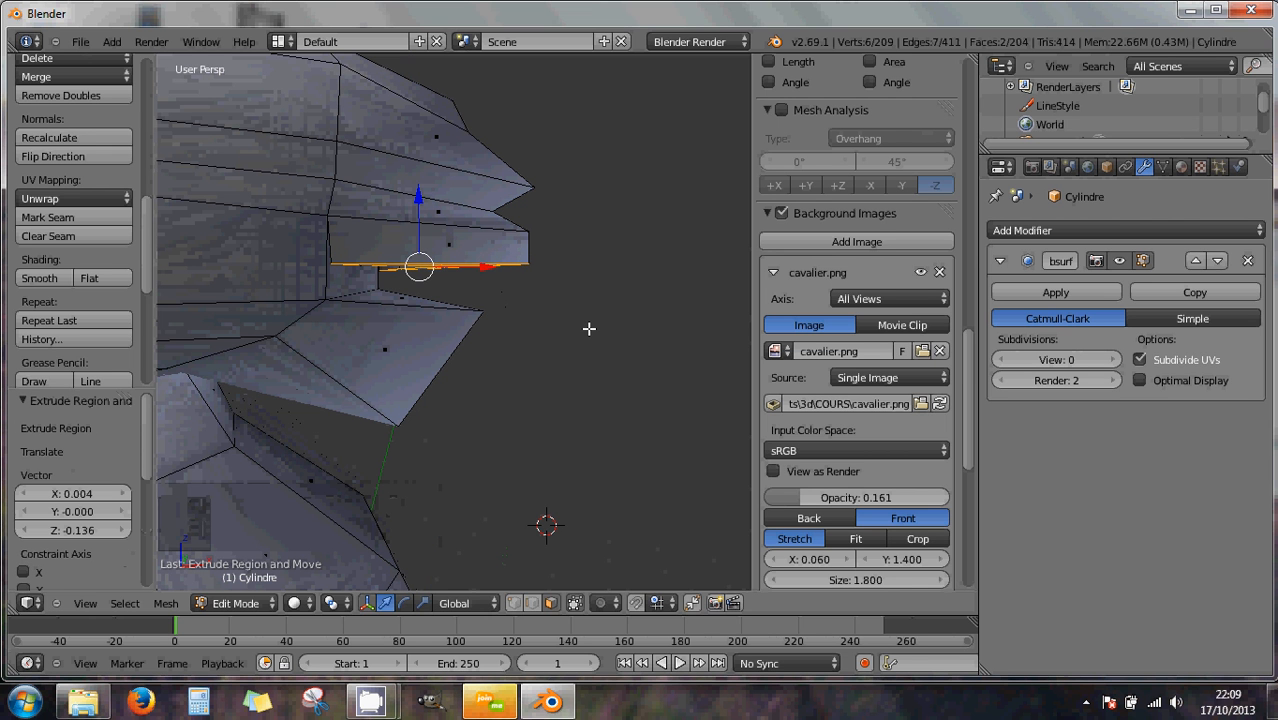
- Scale the upper lip's extruded faces to about 0.778 and move them about -0.048 along X
key(s)
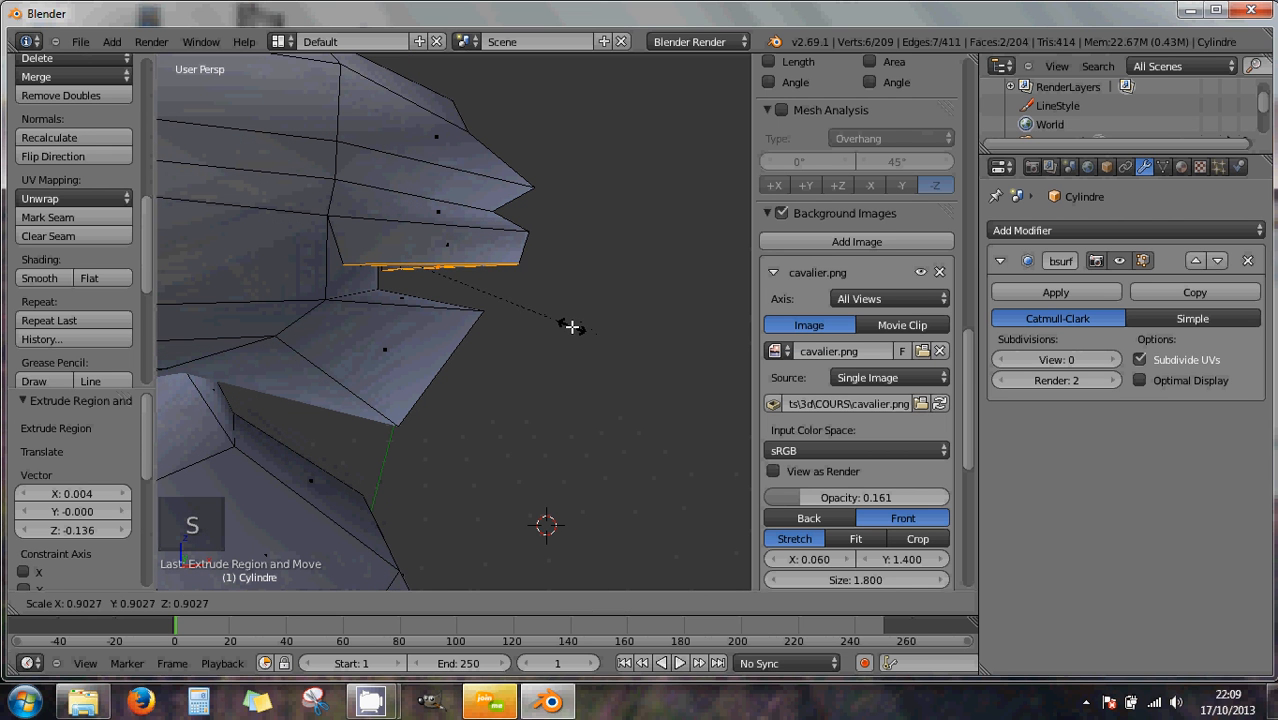
click(551, 322)
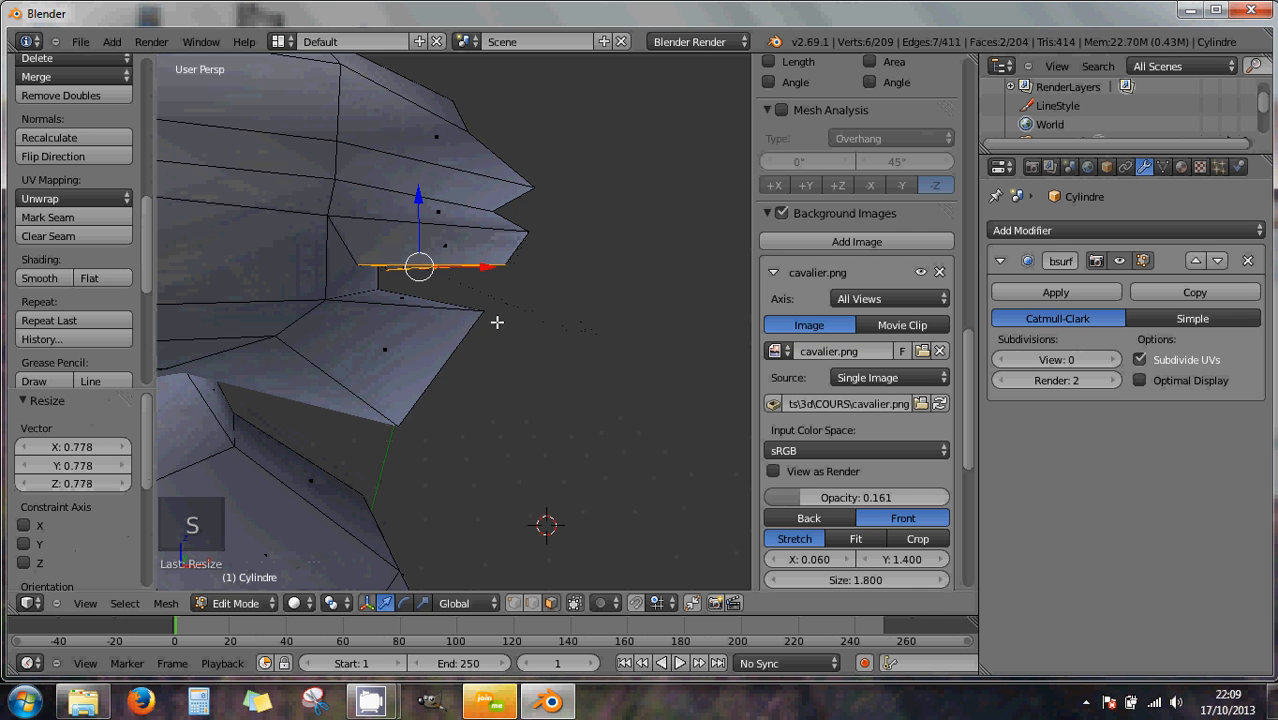
mouse_move(499, 320)
middle_down()
mouse_move(484, 318)
mouse_move(490, 307)
middle_up()
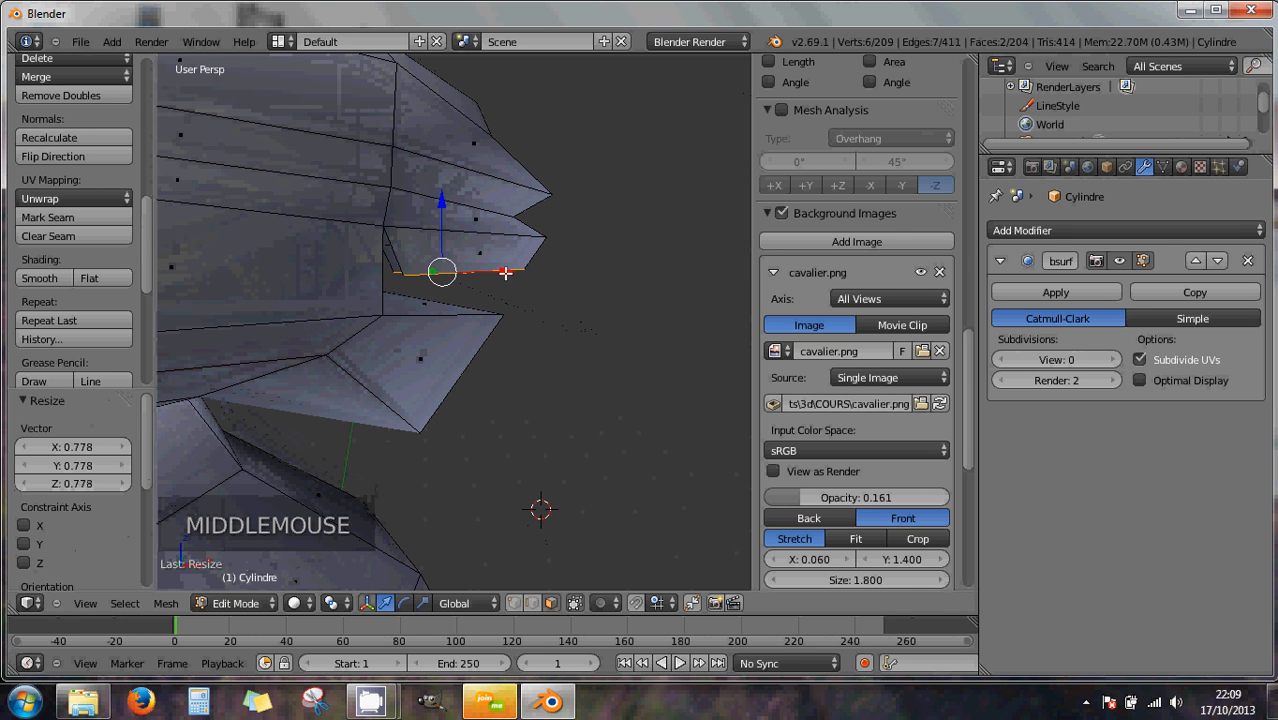
drag(505, 273, 494, 277)
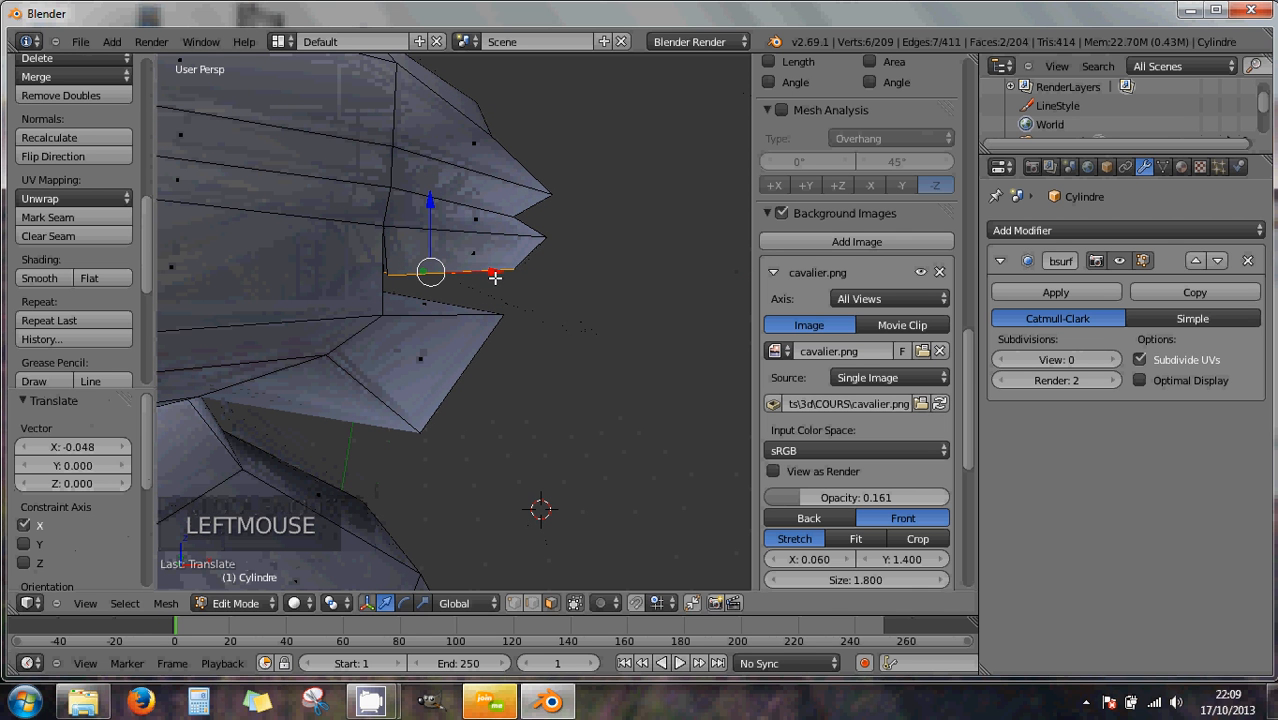
- Inset the lower jaw's upper triangular face by about 0.116 and lower its two outer border faces about 0.033 along Z
mouse_move(493, 295)
middle_down()
mouse_move(350, 261)
mouse_move(334, 283)
mouse_move(435, 314)
mouse_move(456, 297)
mouse_move(479, 310)
middle_up()
right_click(418, 324)
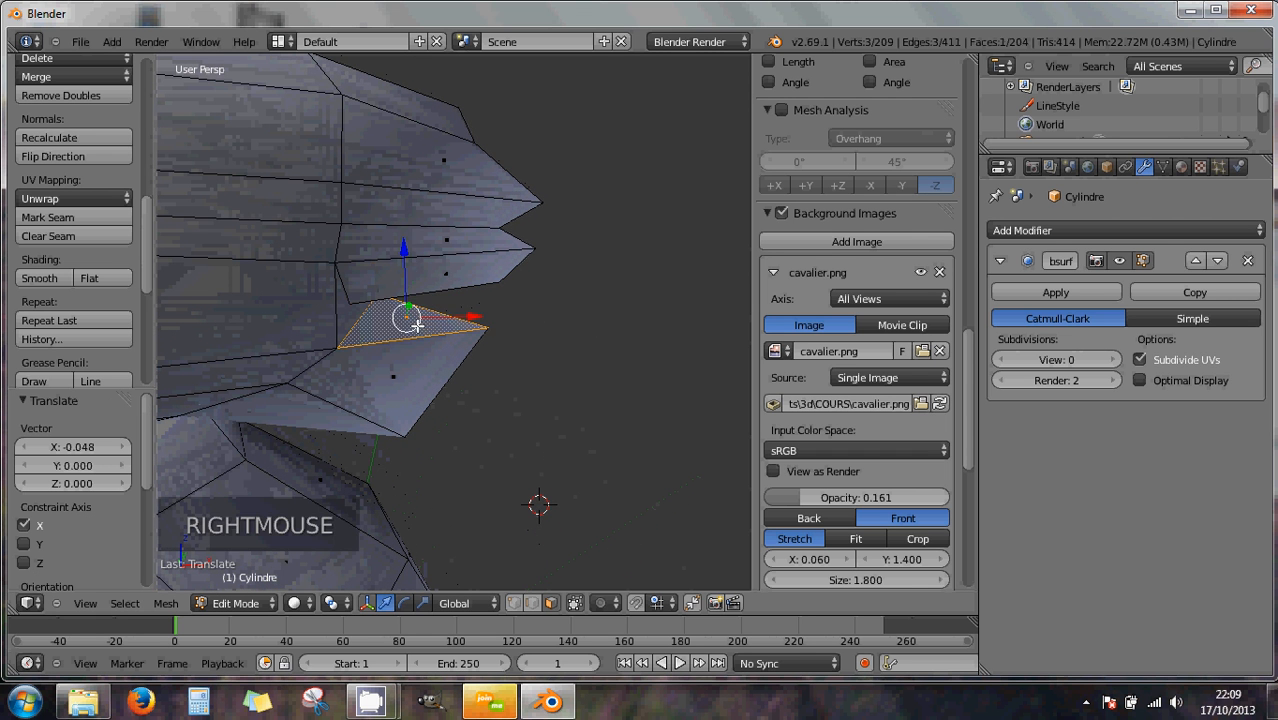
key(i)
key(i)
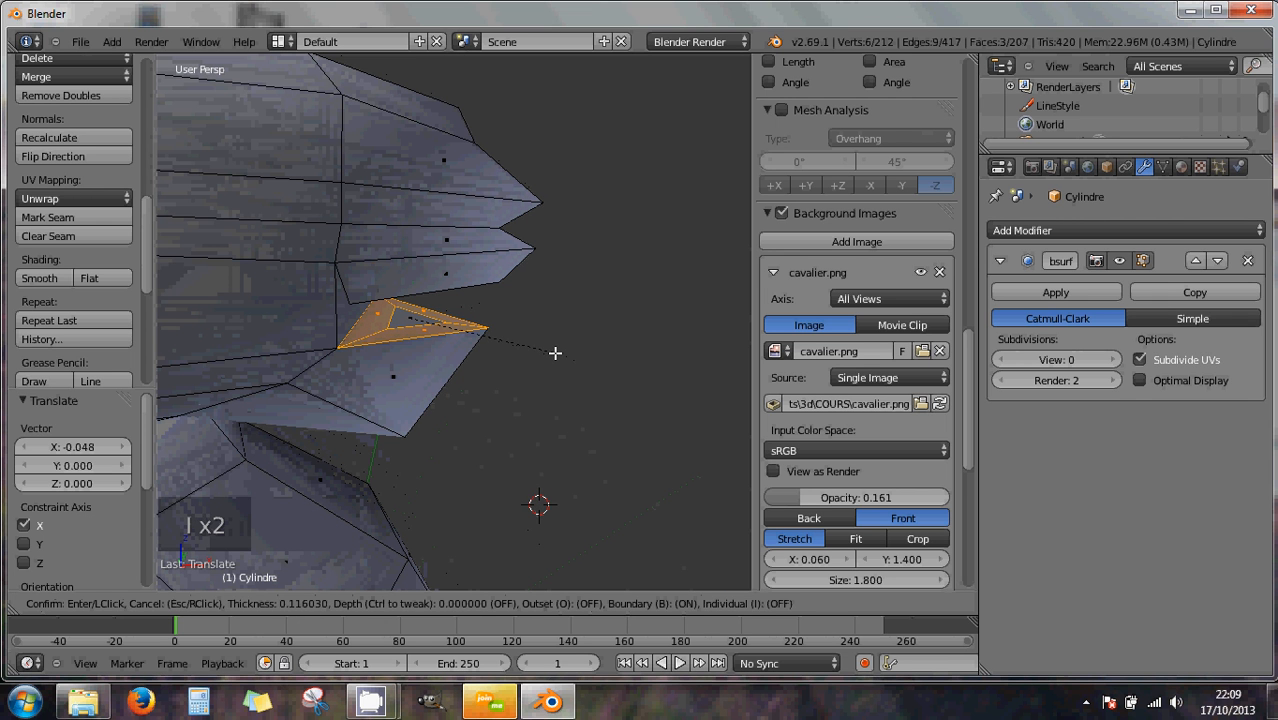
click(555, 353)
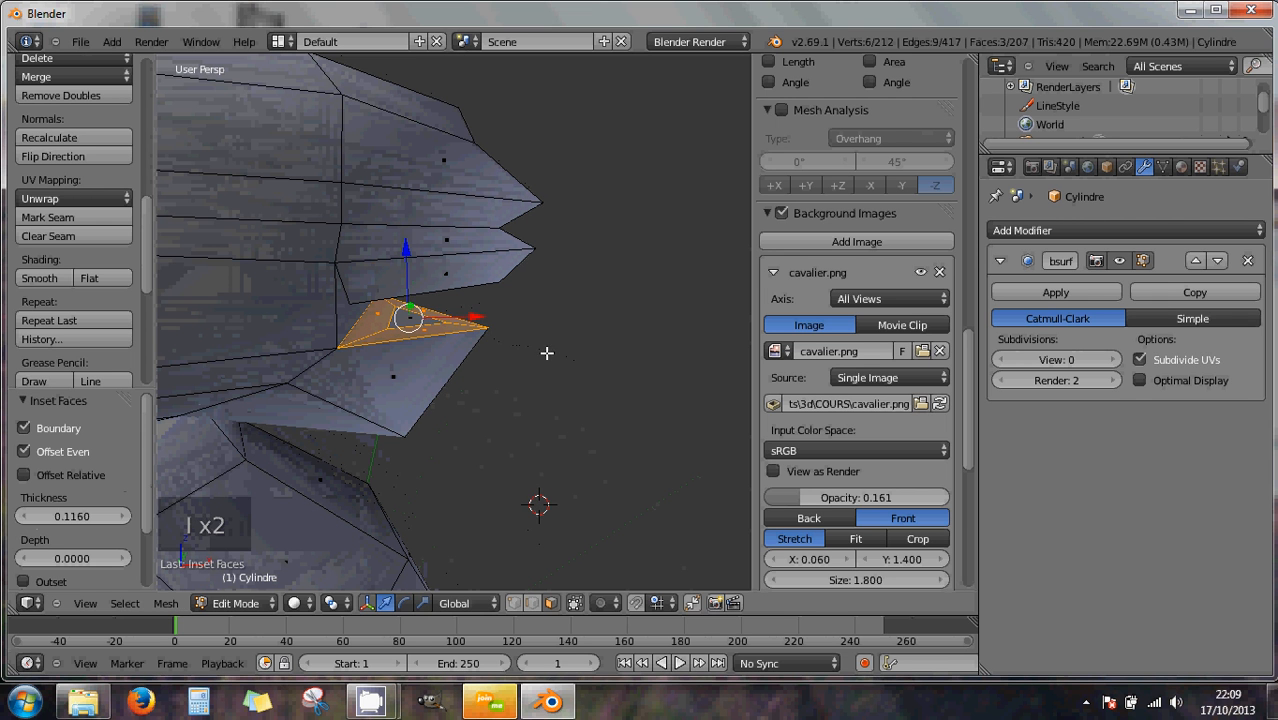
right_click(430, 323)
shift+right_click(437, 316)
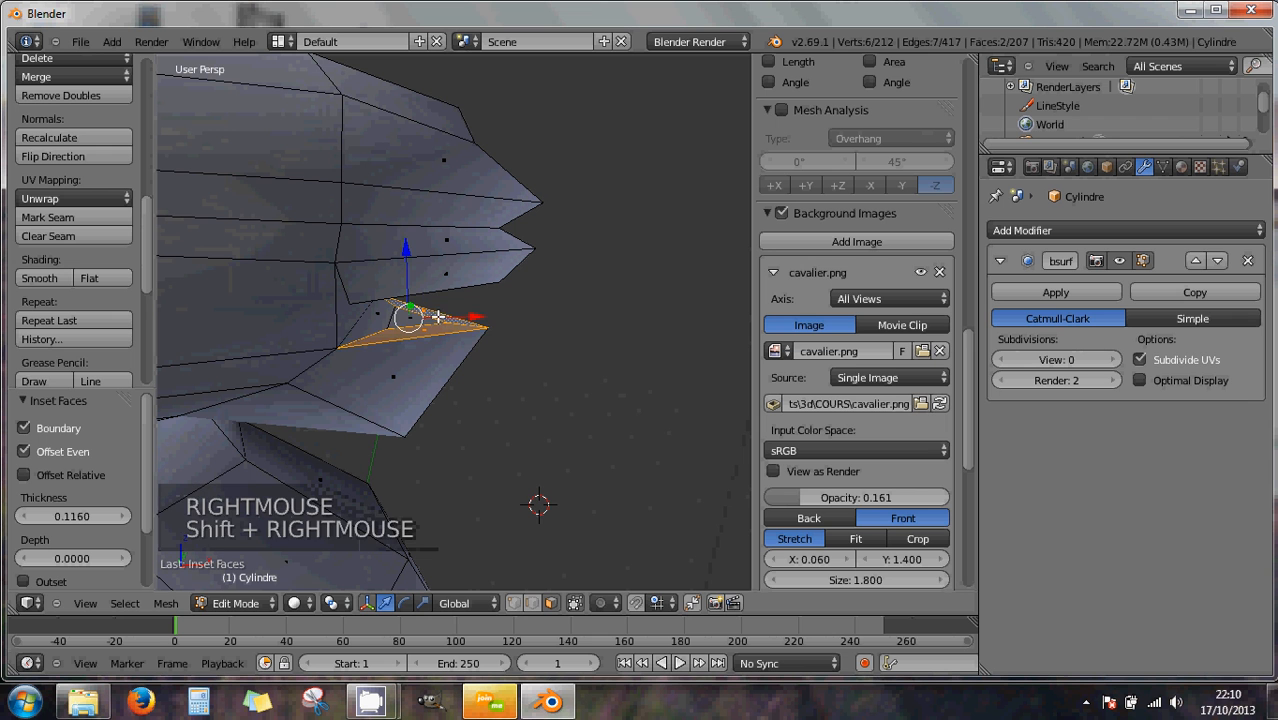
drag(407, 246, 412, 256)
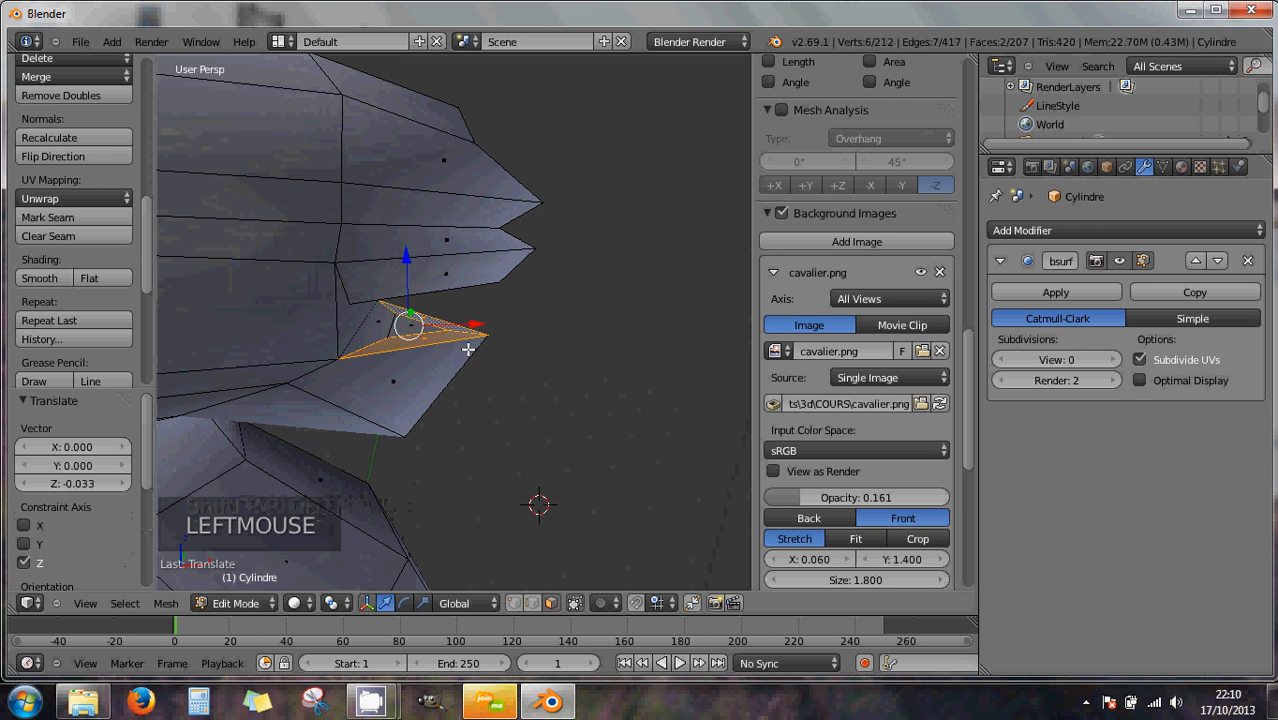
- Extrude the lower jaw's two border faces about 0.056 upward and scale them to about 0.911
key(e)
key(e)
click(466, 337)
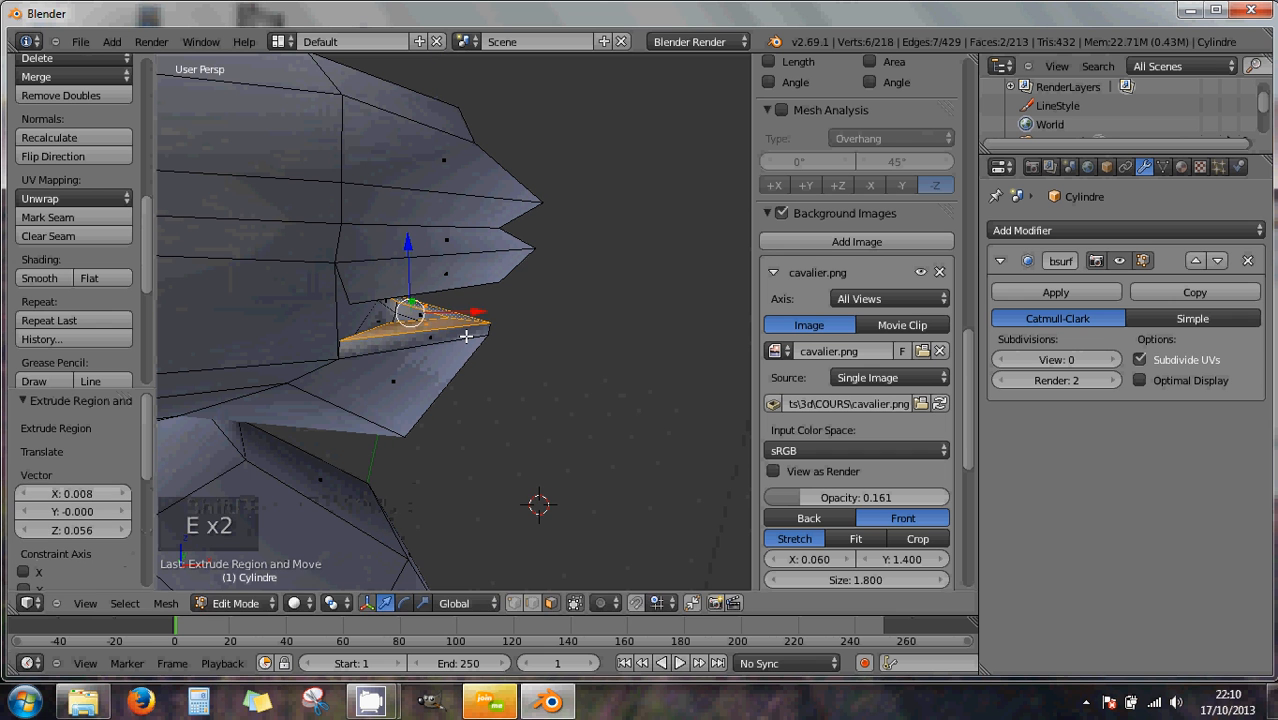
key(s)
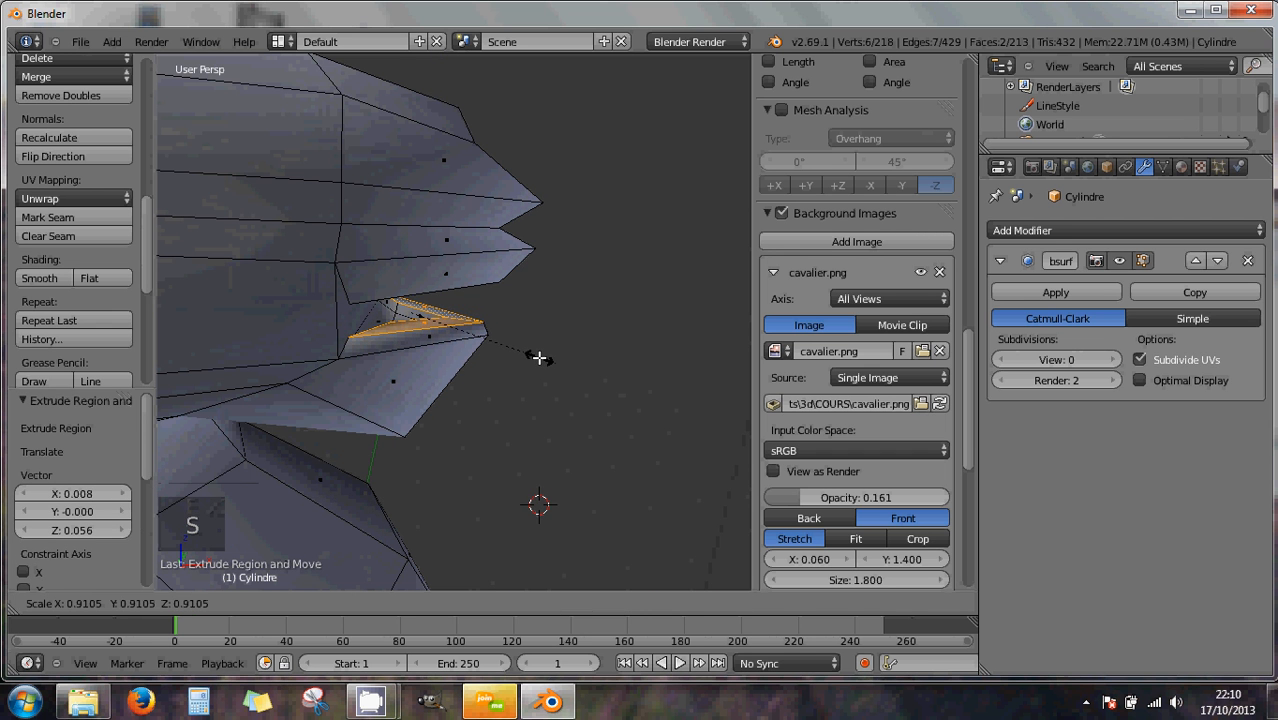
click(502, 364)
- Set the Subdivision Surface viewport level to 1 and examine the smoothed mouth from the front and from below
middle_drag(502, 364, 400, 380)
scroll(418, 383, down, 1)
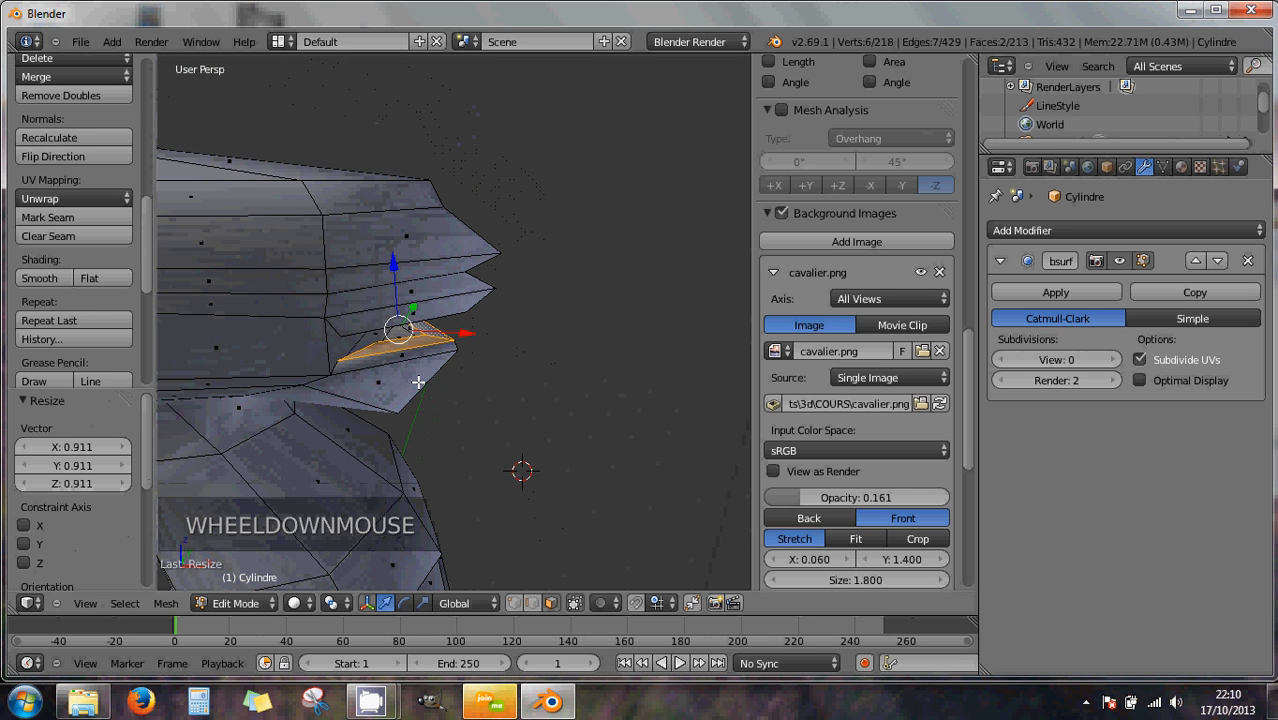
key(KP_1)
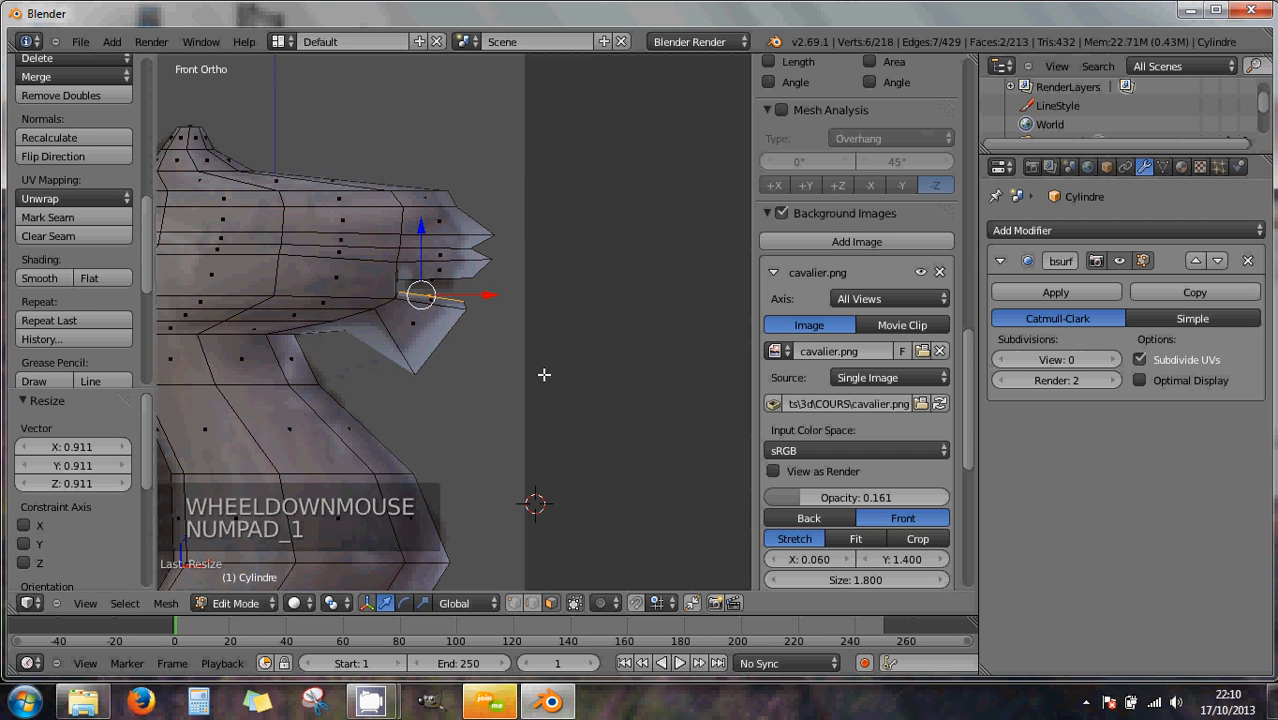
click(1112, 360)
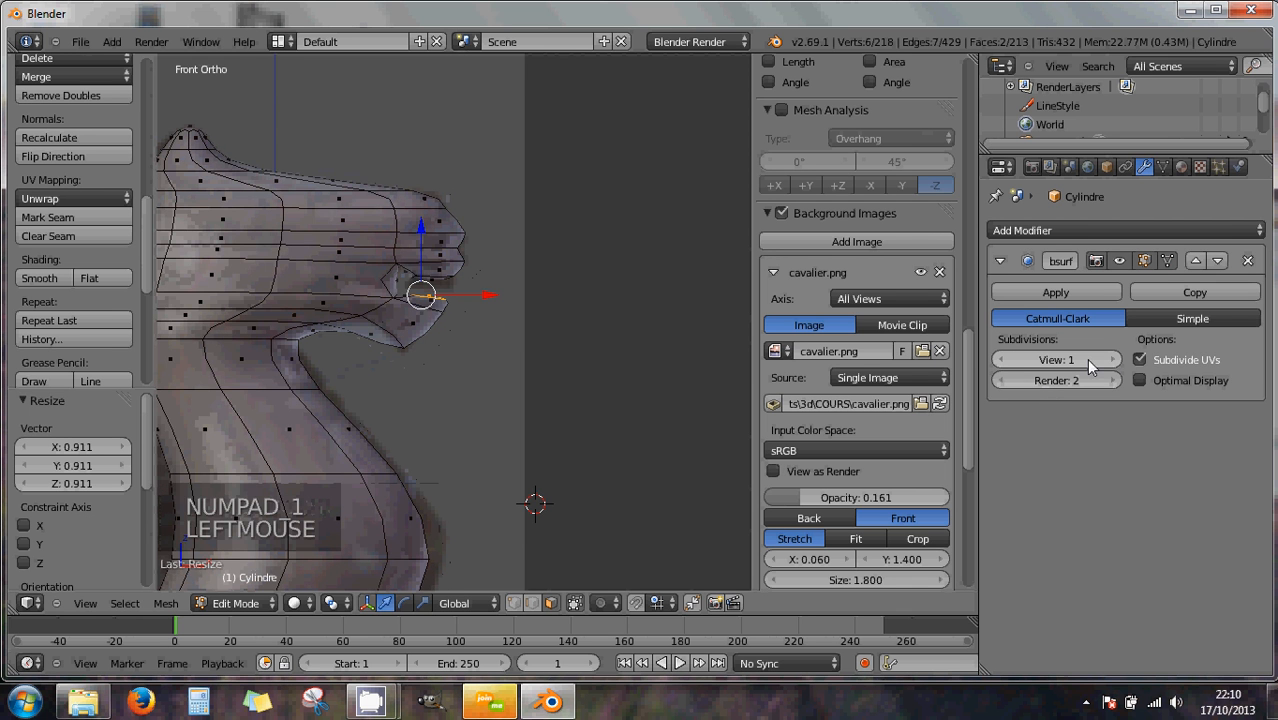
scroll(544, 338, up, 3)
scroll(544, 325, up, 2)
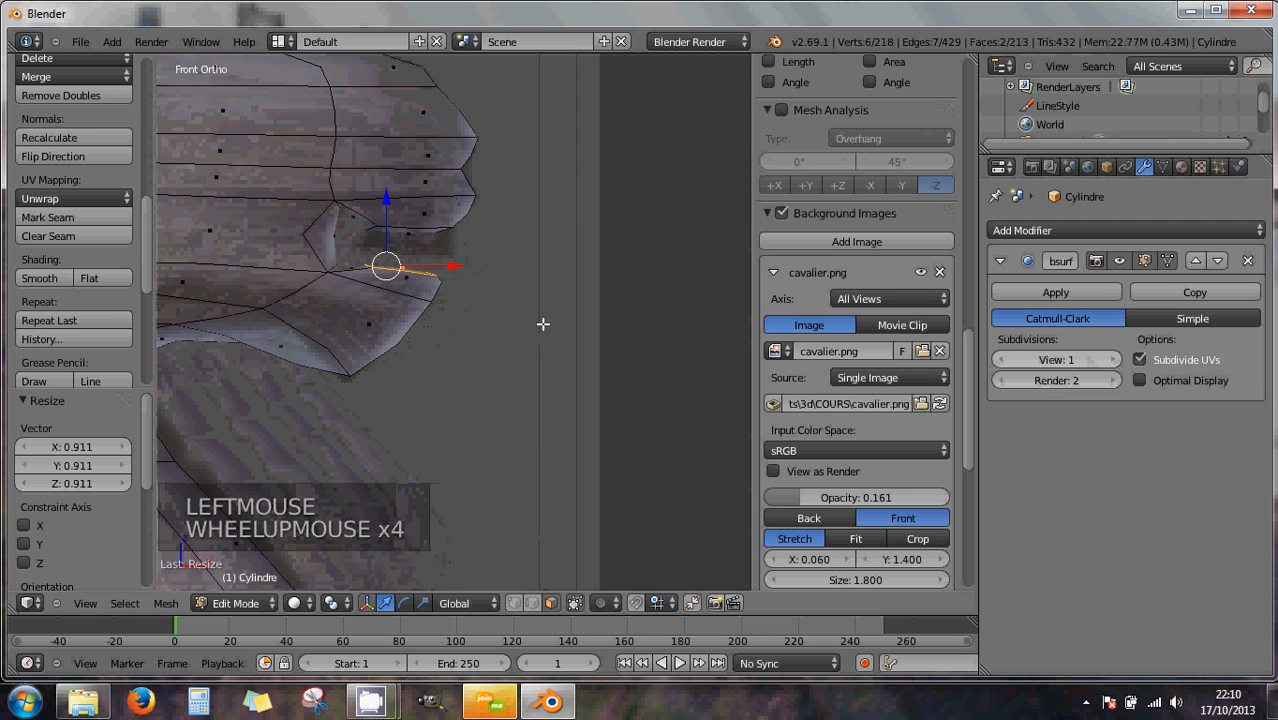
middle_drag(542, 322, 448, 295)
scroll(451, 331, down, 2)
scroll(423, 311, down, 1)
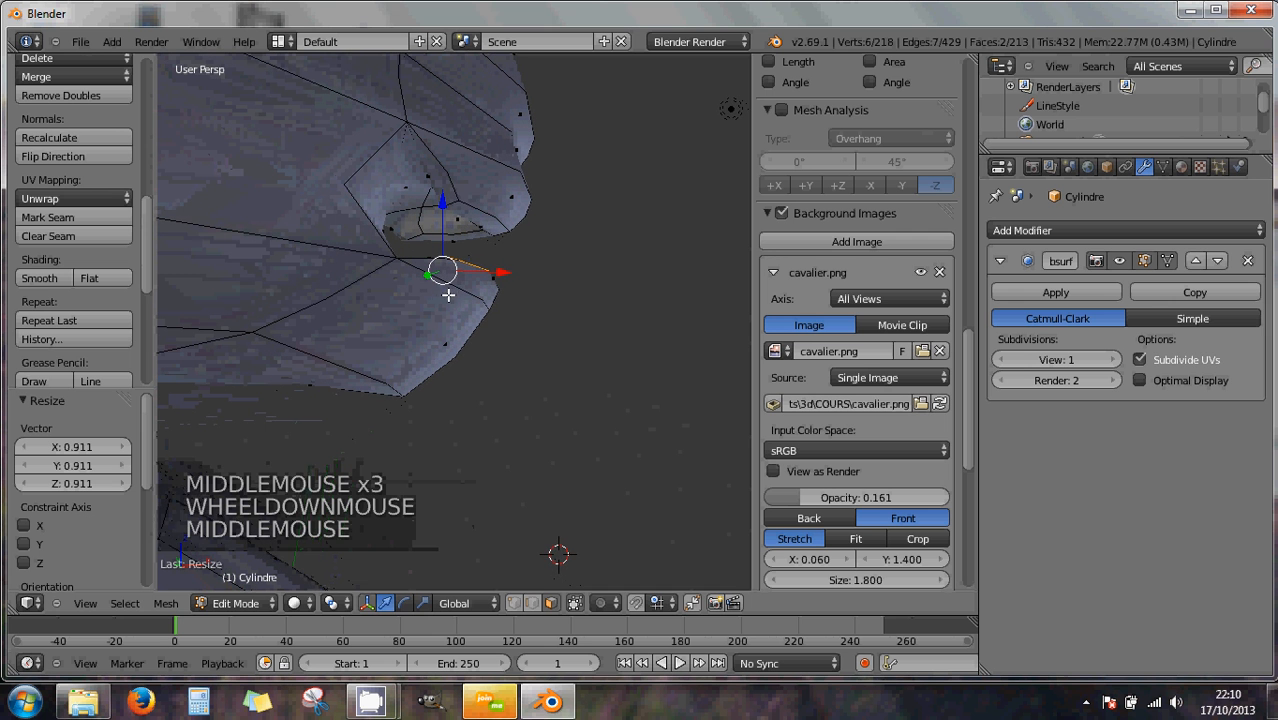
- Lower the upper lip's two inner faces along Z and shift them slightly back along X, finishing with a -0.004 Z nudge
right_click(485, 228)
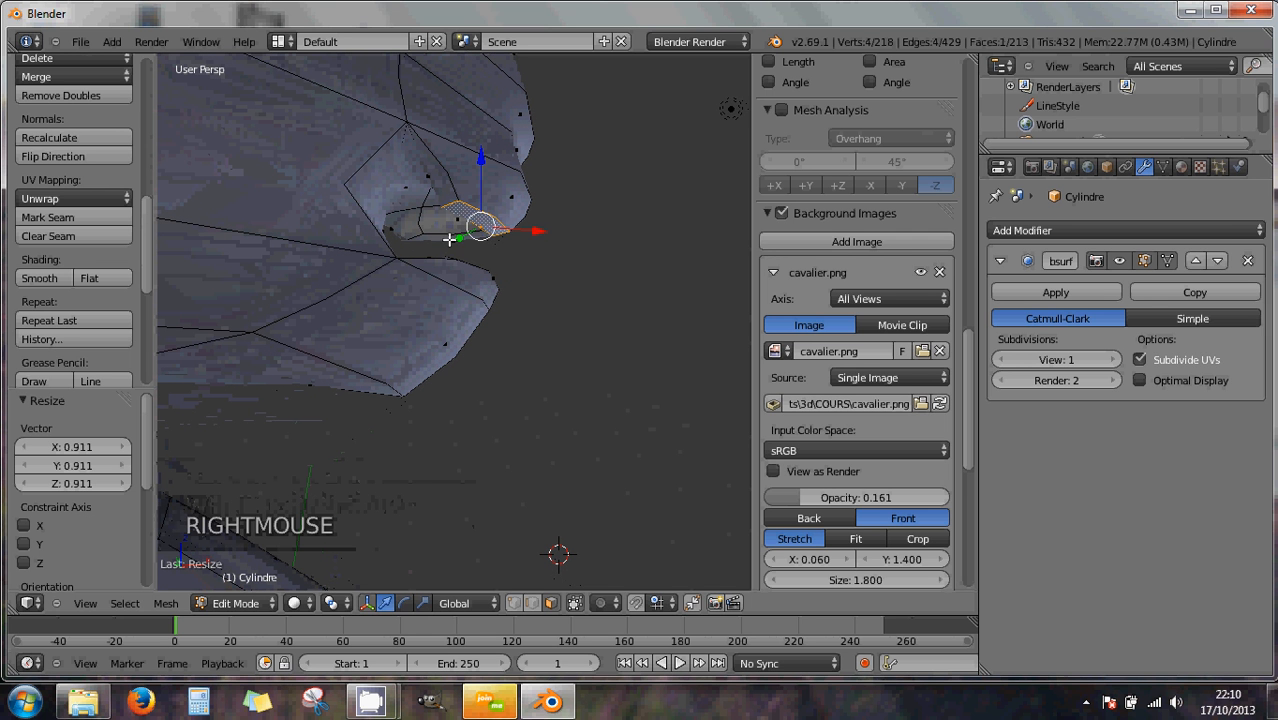
shift+right_click(448, 238)
middle_drag(448, 240, 451, 278)
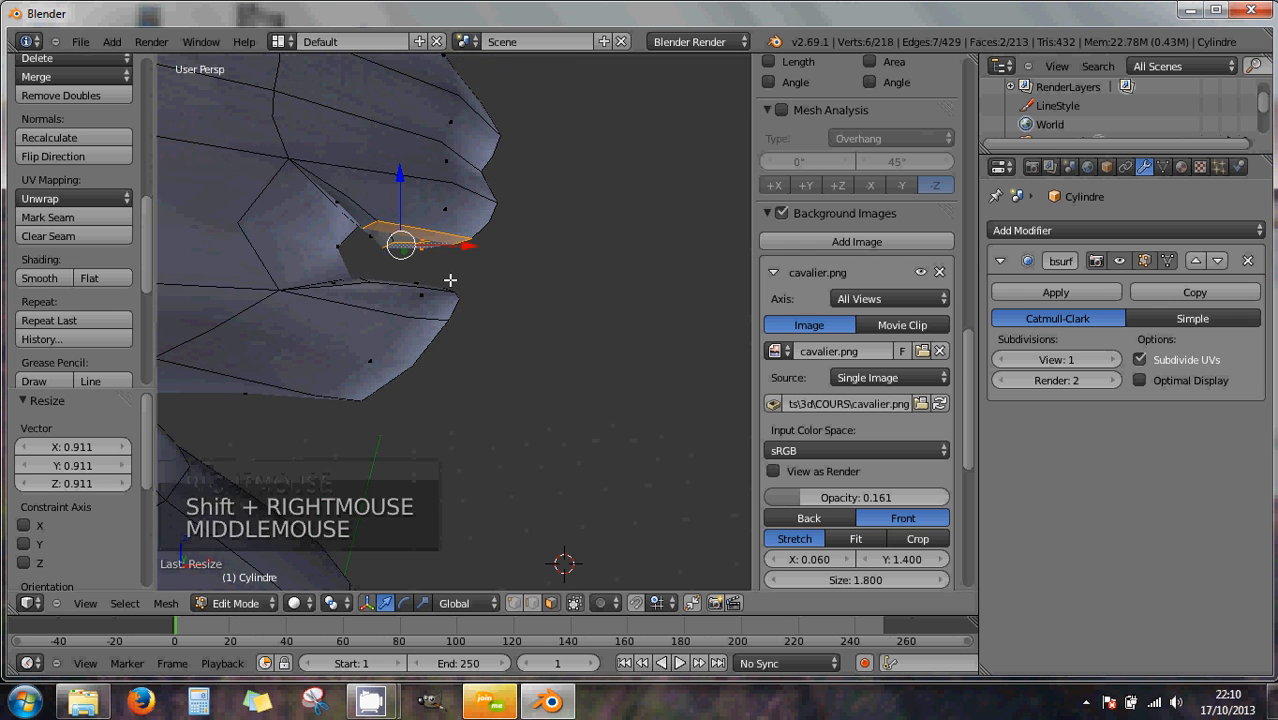
key(KP_1)
scroll(450, 280, up, 1)
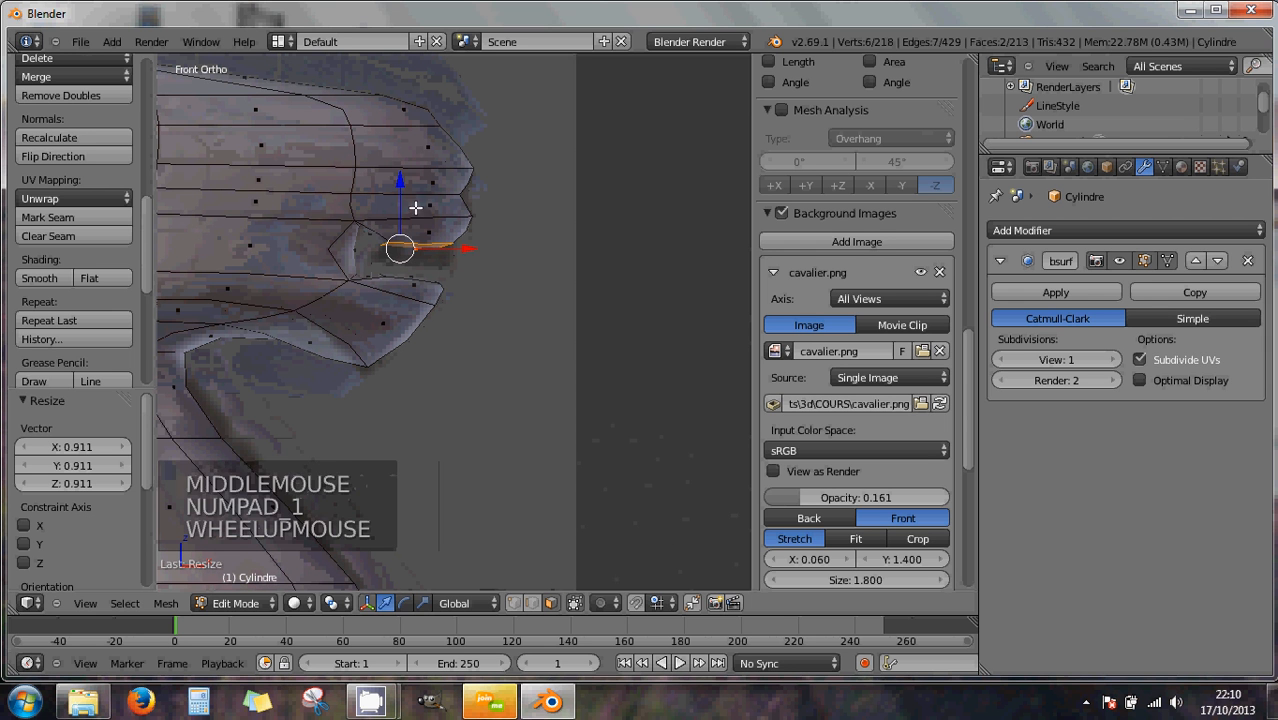
drag(405, 183, 407, 203)
drag(475, 268, 468, 267)
drag(398, 201, 399, 205)
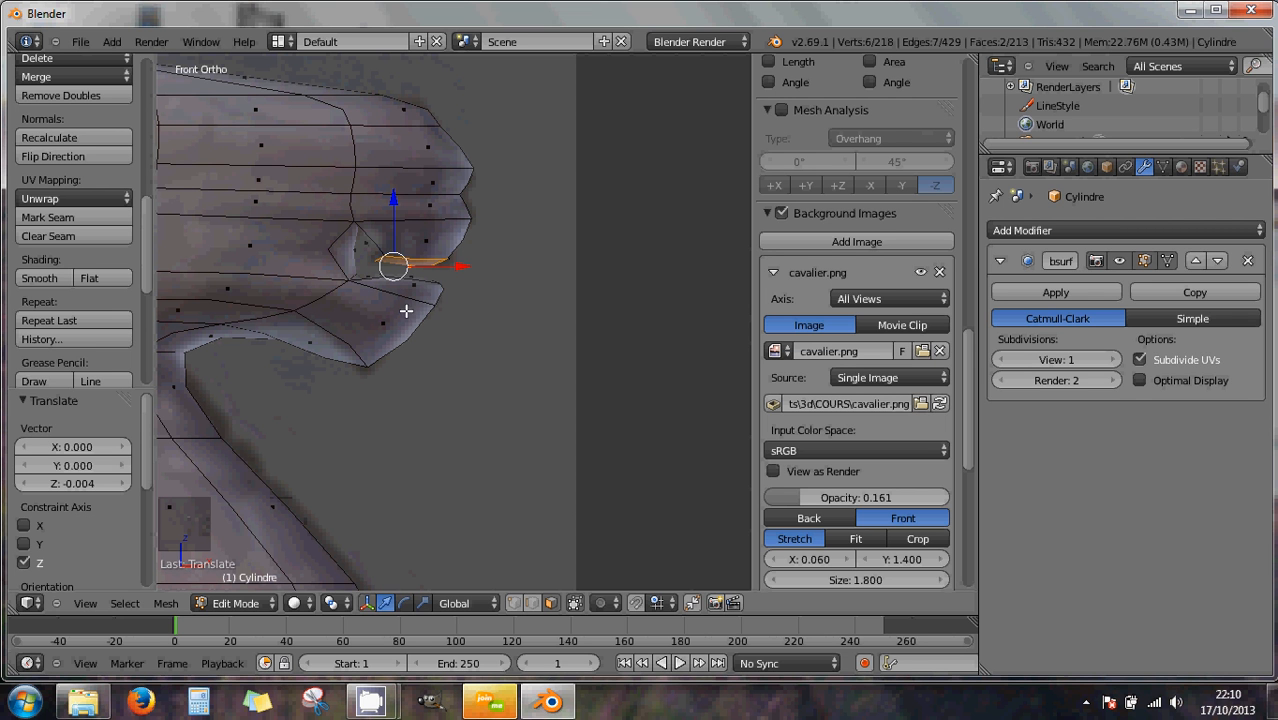
scroll(427, 312, down, 4)
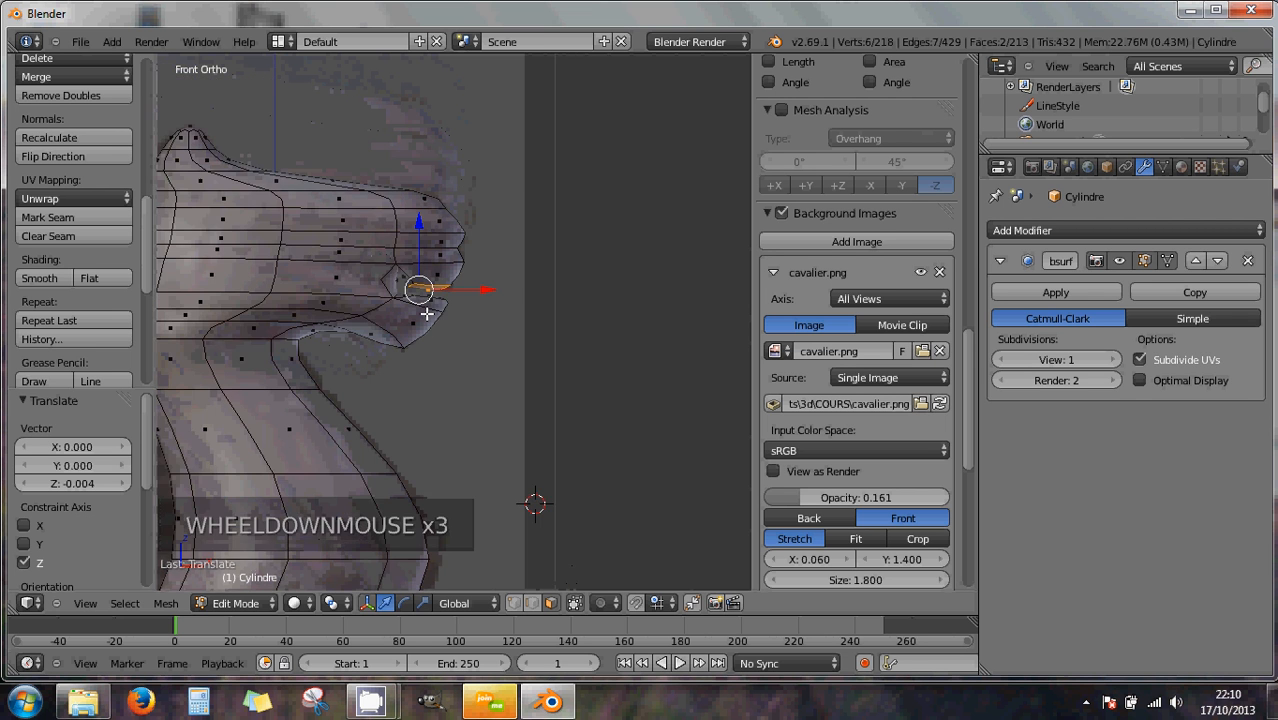
scroll(413, 289, up, 5)
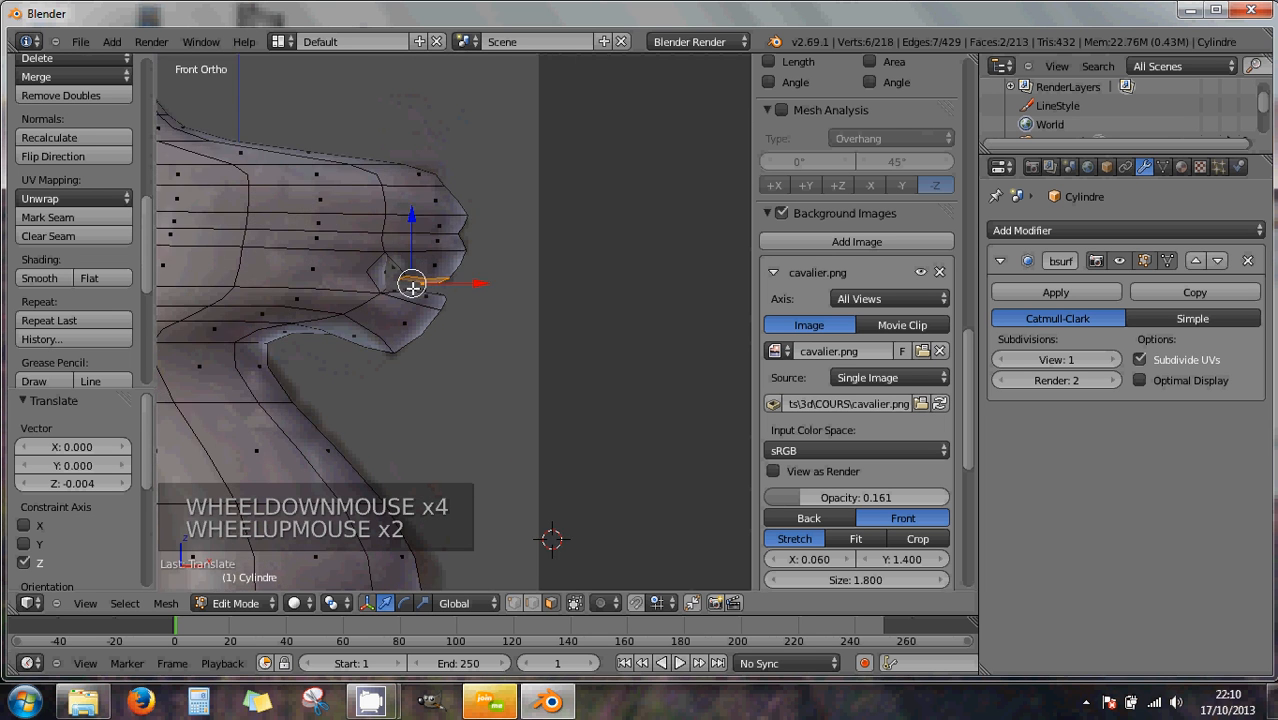
- Set the Subdivision Surface viewport level to 2 and examine the smoothed muzzle and the back of the head
middle_drag(478, 270, 302, 225)
middle_drag(453, 176, 560, 181)
scroll(455, 178, down, 2)
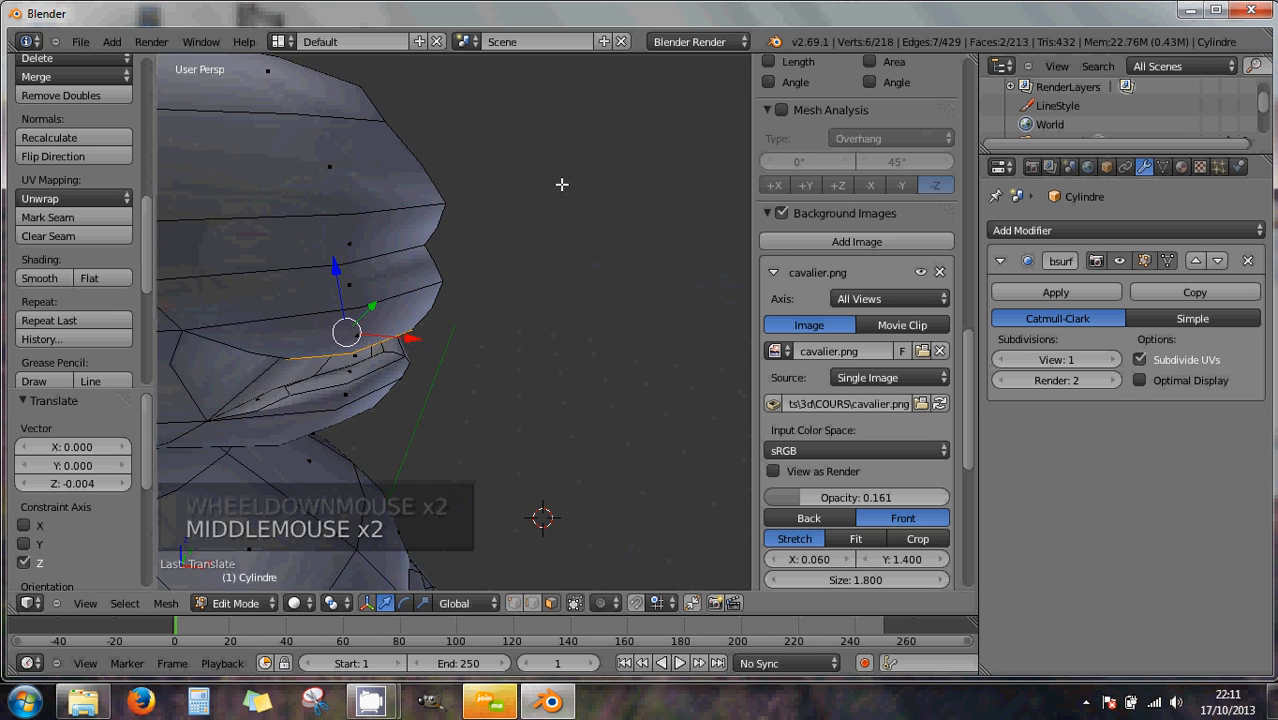
scroll(523, 216, down, 3)
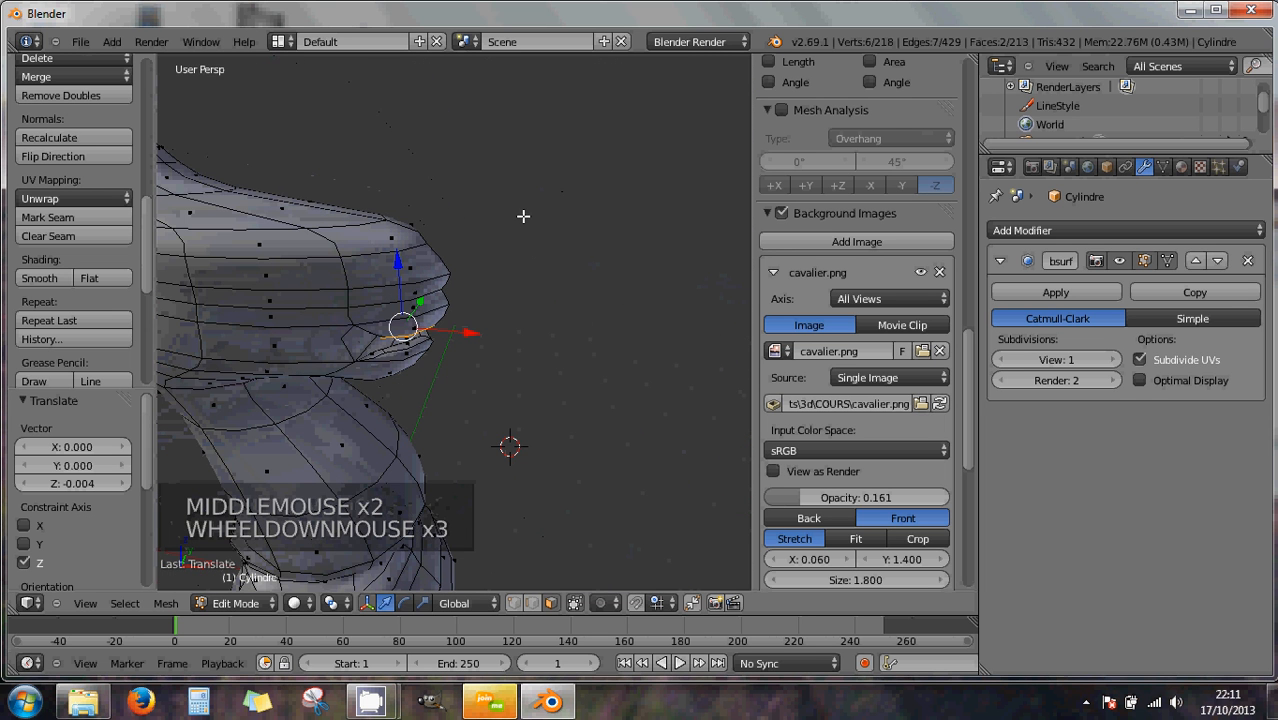
click(1114, 360)
middle_drag(419, 349, 601, 320)
scroll(436, 310, down, 2)
scroll(599, 317, up, 2)
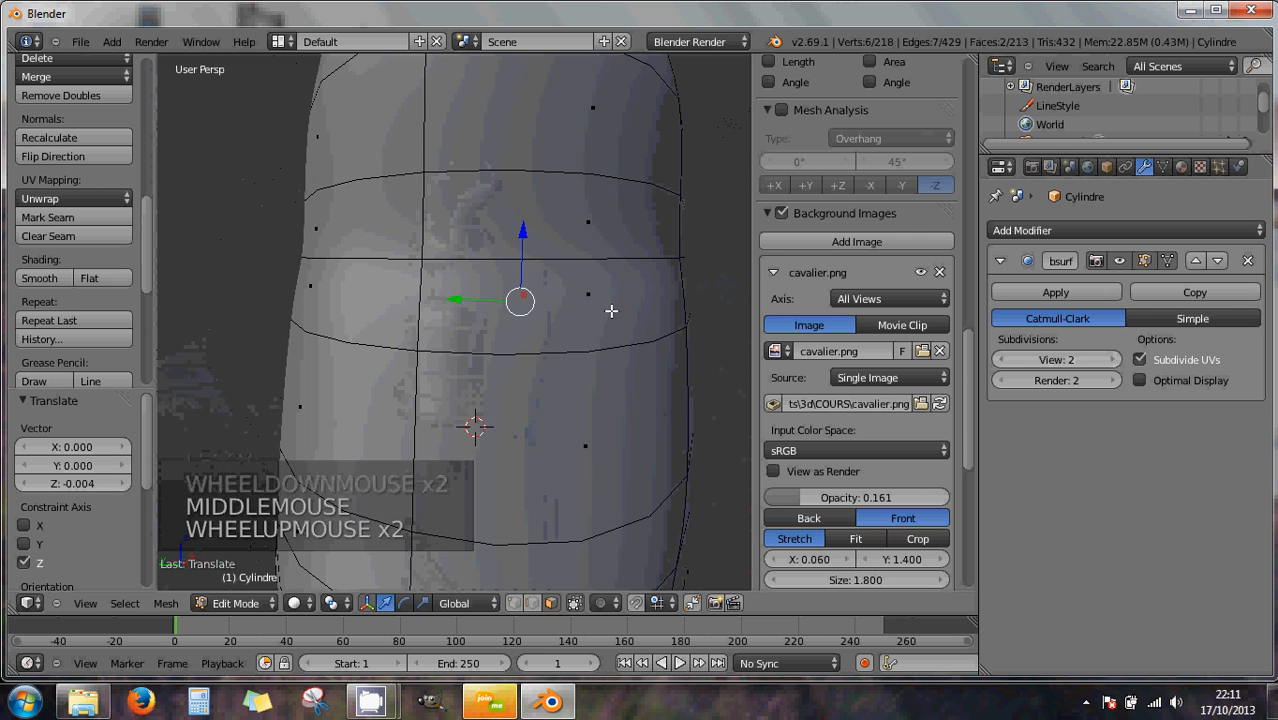
scroll(611, 310, down, 1)
alt+right_click(542, 293)
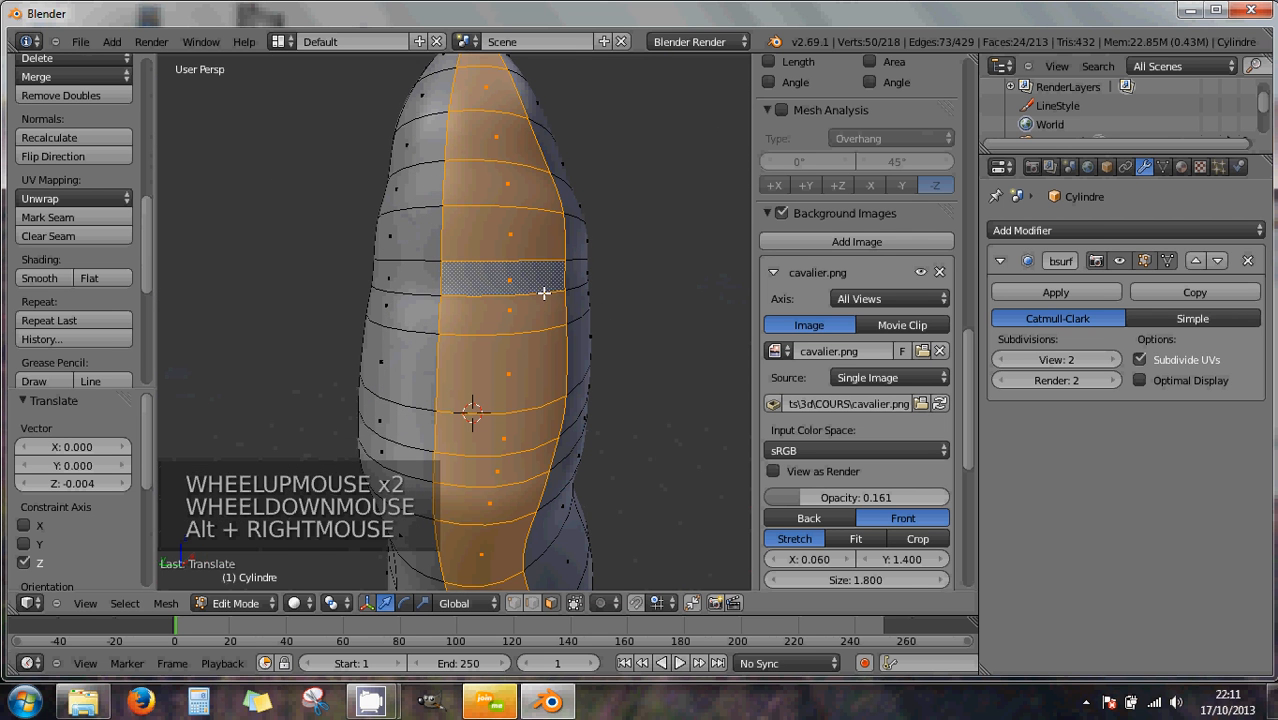
right_click(577, 289)
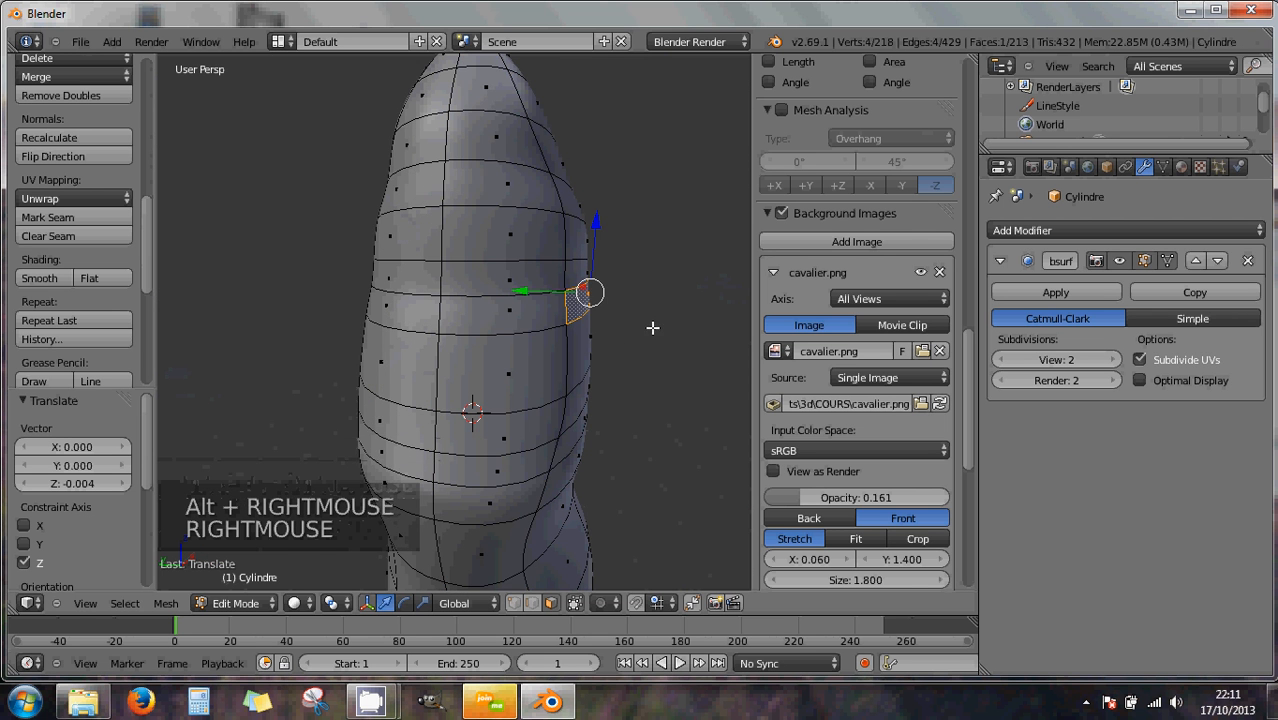
- In front view, switch to vertex selection and move the chest's foremost vertex about 0.221 outward along X
middle_drag(653, 325, 502, 243)
scroll(476, 329, down, 2)
scroll(510, 290, down, 1)
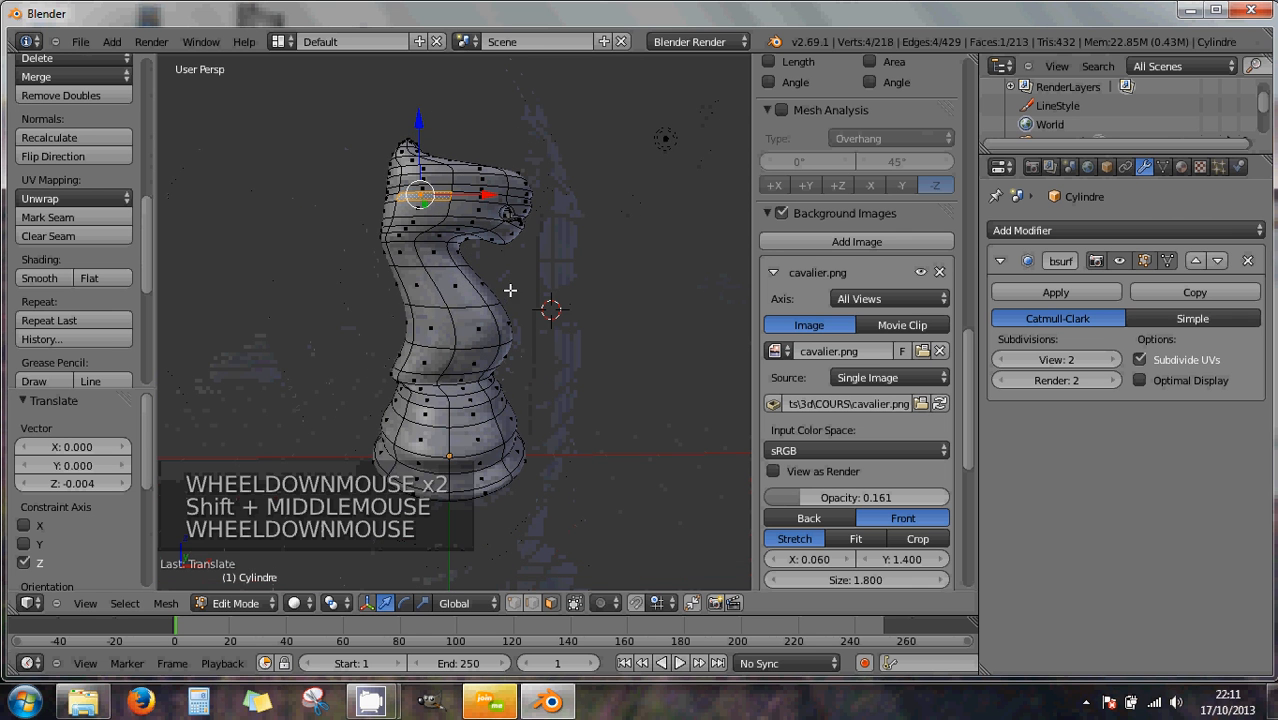
shift+middle_drag(510, 290, 506, 263)
key(KP_1)
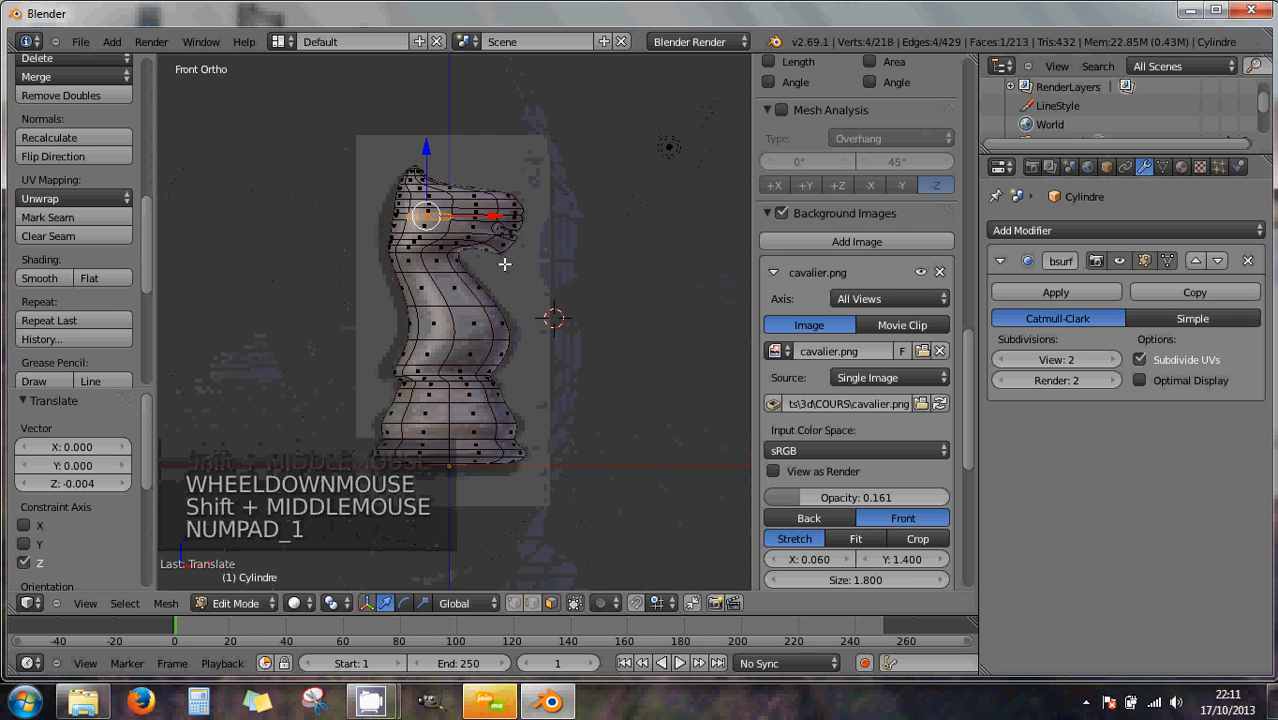
scroll(505, 264, up, 3)
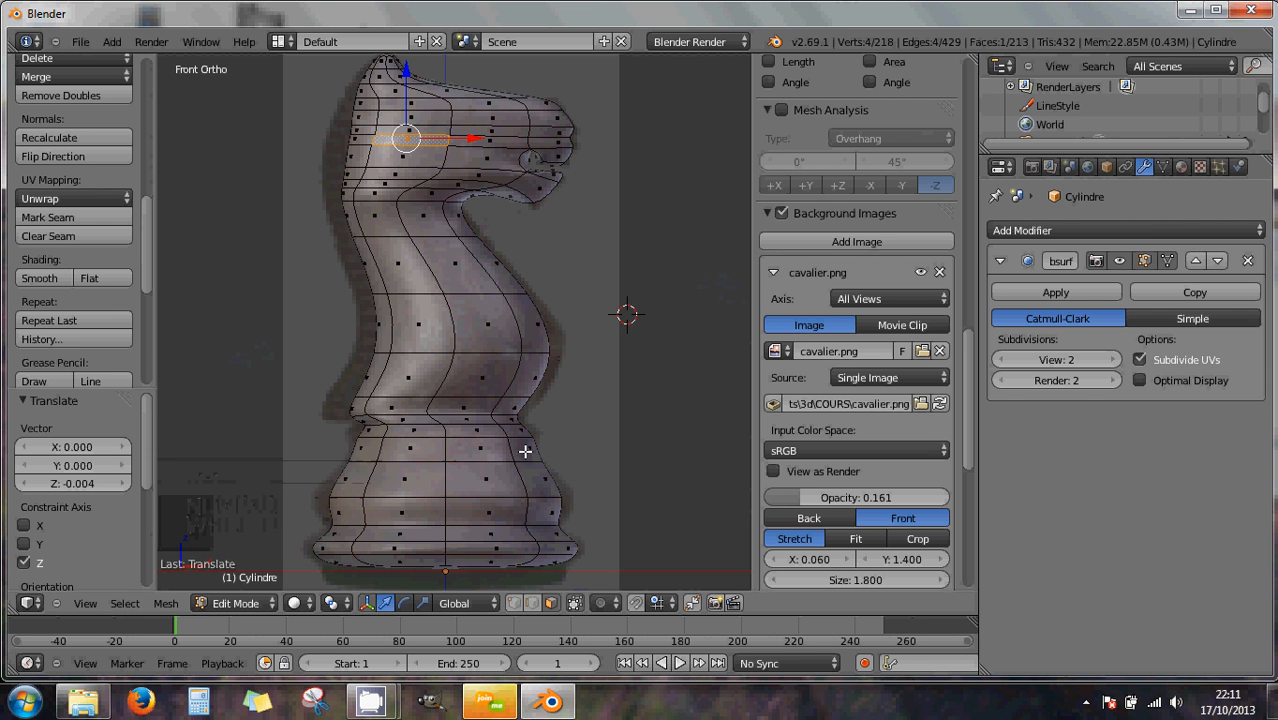
click(513, 606)
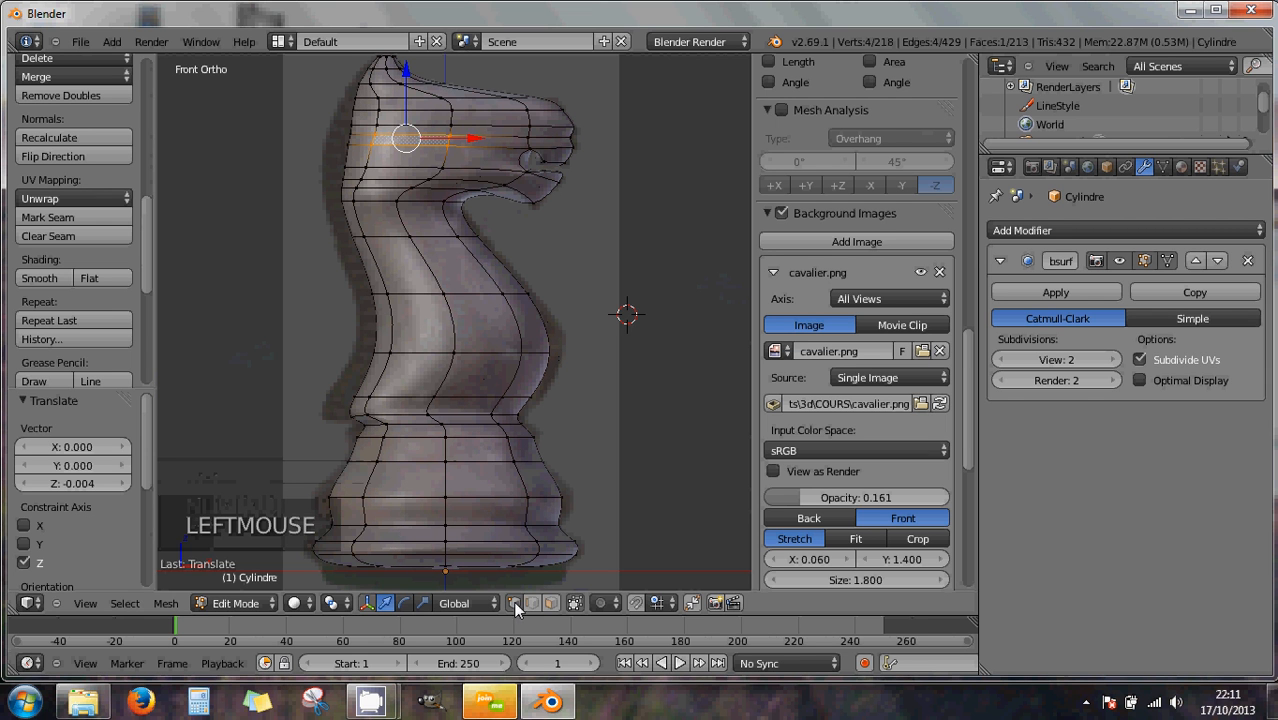
right_click(558, 354)
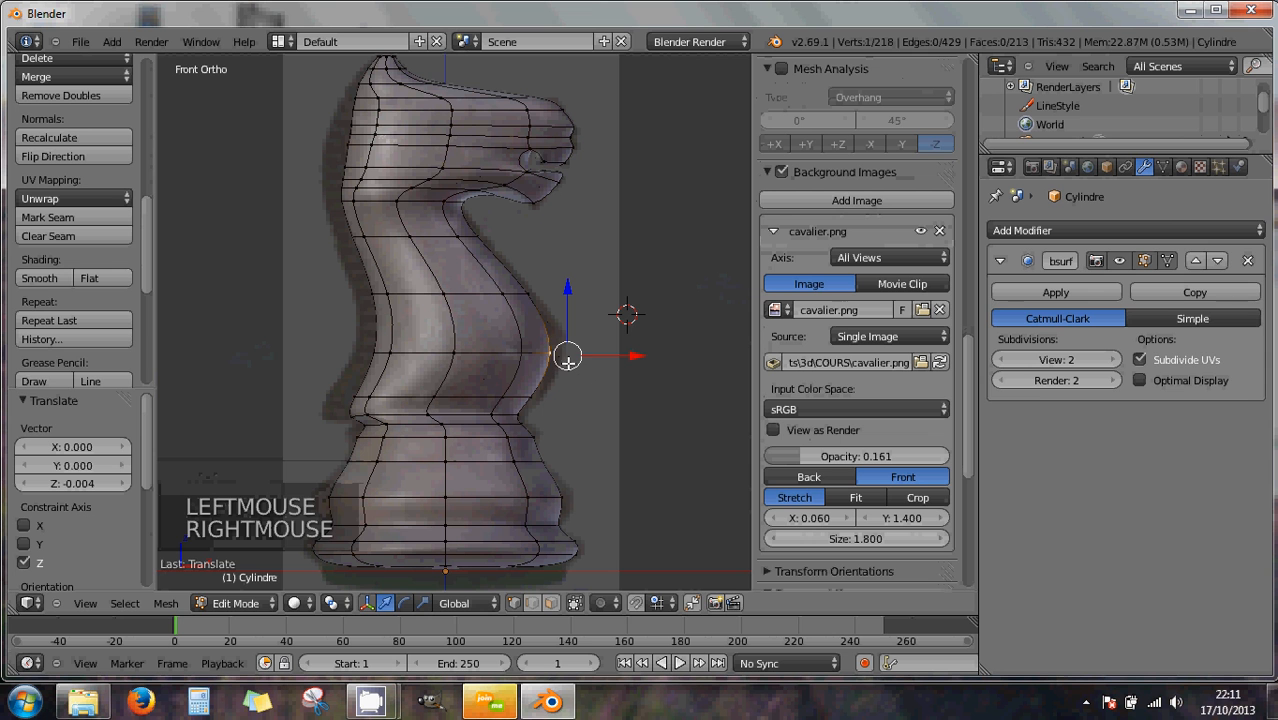
drag(639, 357, 660, 357)
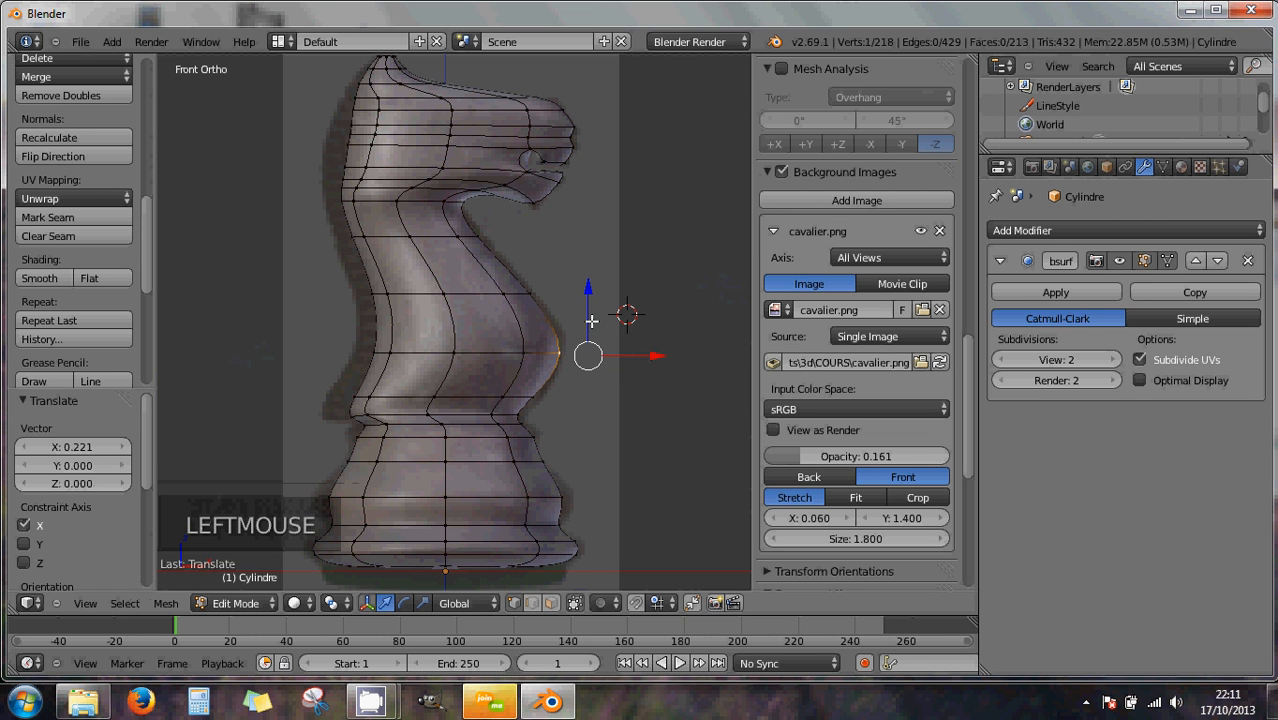
- Move the chest profile vertex above the foremost one about 0.05 along X and the one below it about 0.08
right_click(530, 291)
drag(604, 292, 612, 293)
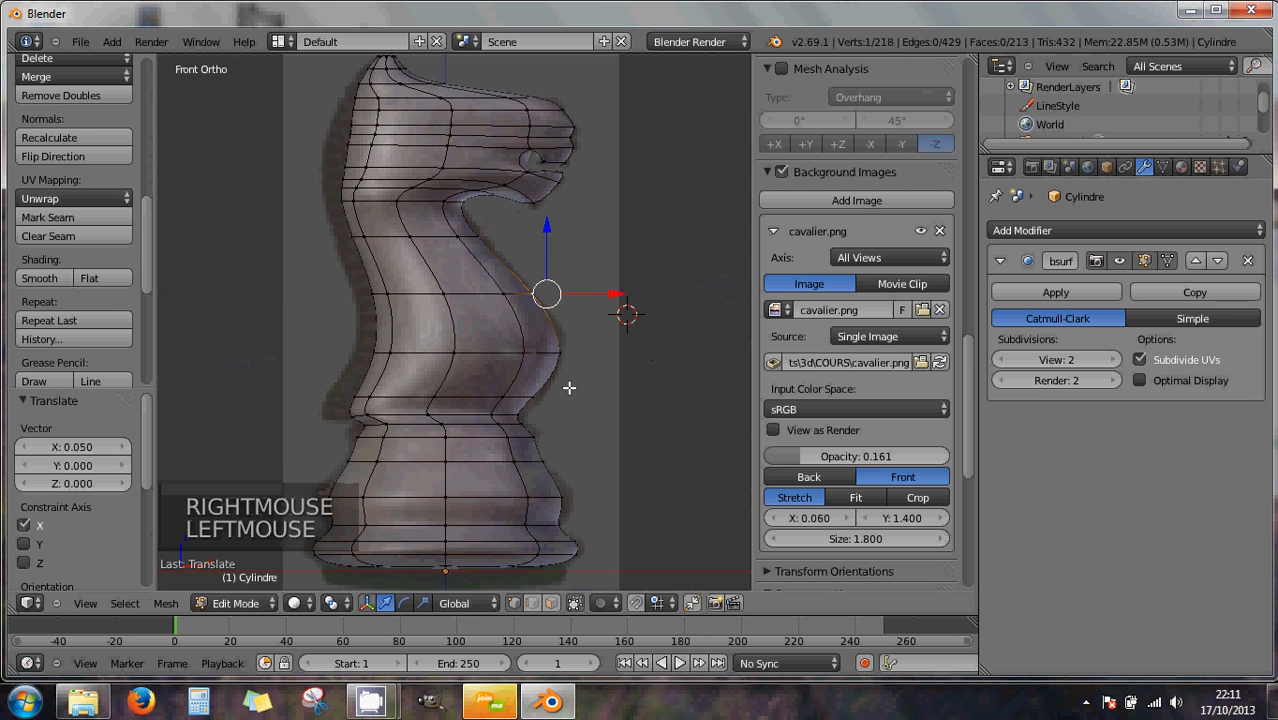
right_click(539, 402)
drag(594, 408, 601, 408)
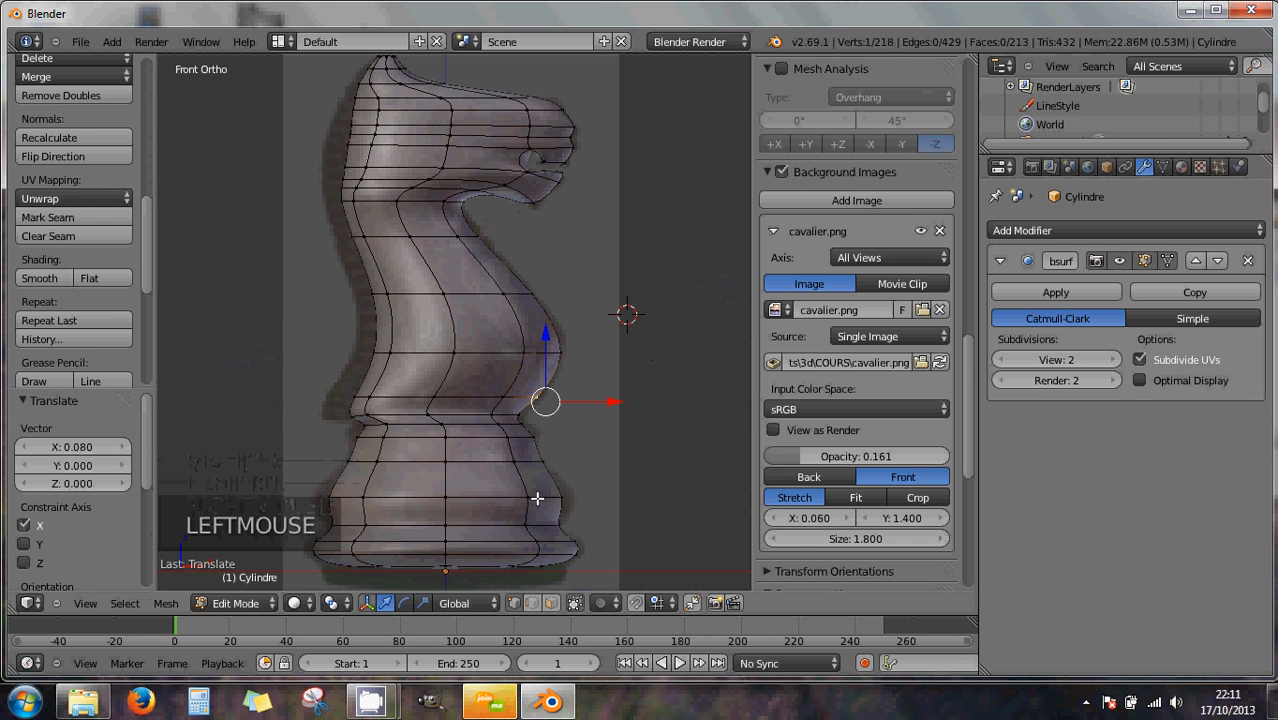
- Scale the edge loop around the middle bulge of the base to about 1.156 to match the reference
alt+right_click(534, 499)
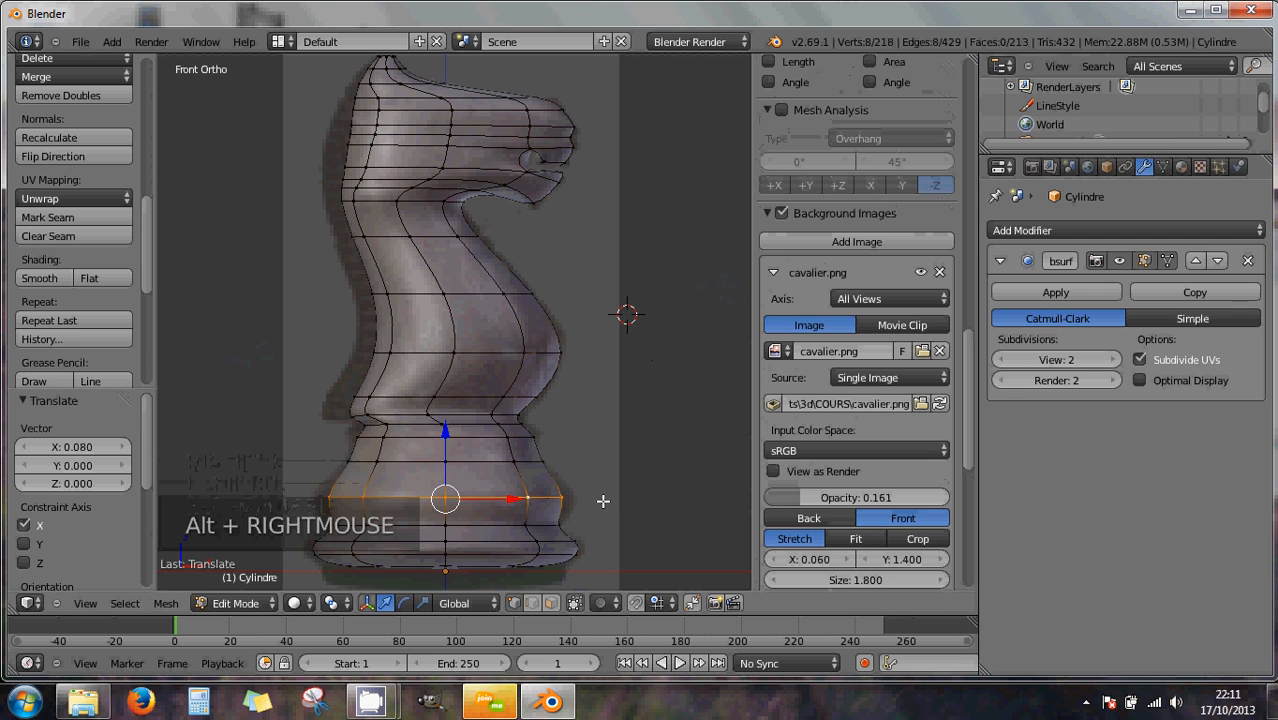
key(s)
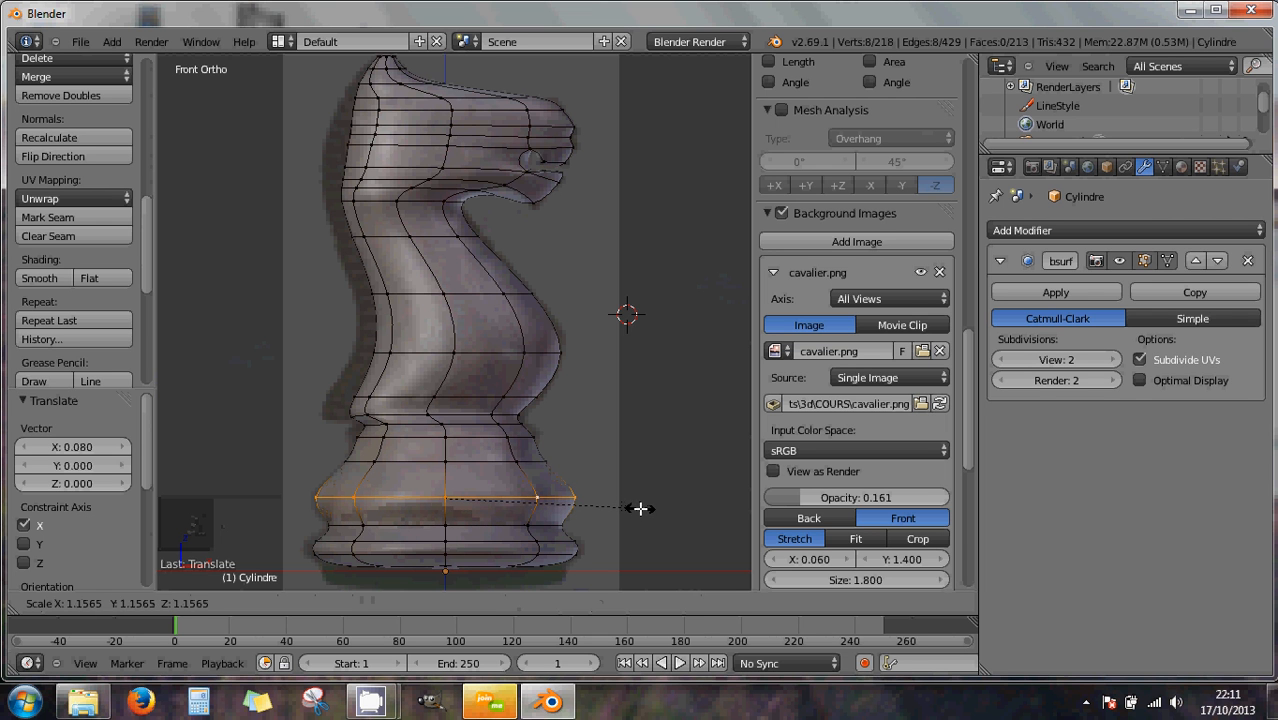
click(639, 508)
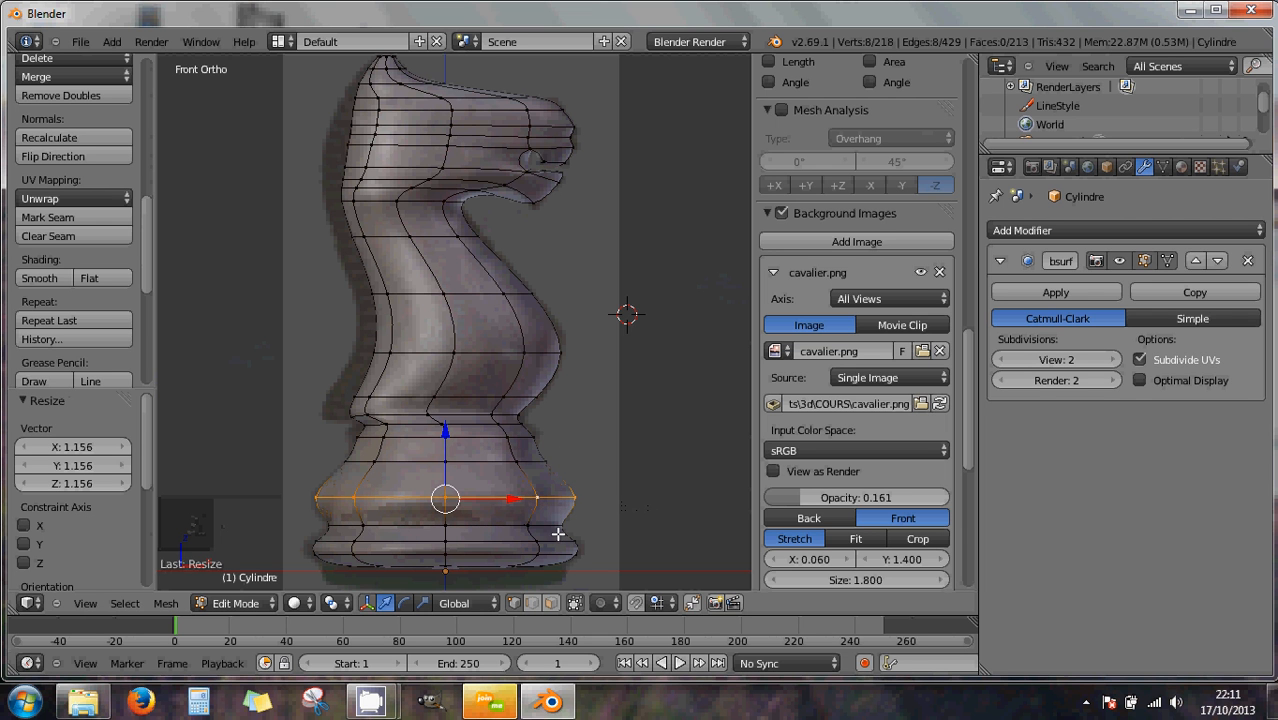
- Select the two edge loops of the base's lowest rim and scale them to about 1.045
scroll(556, 560, down, 1)
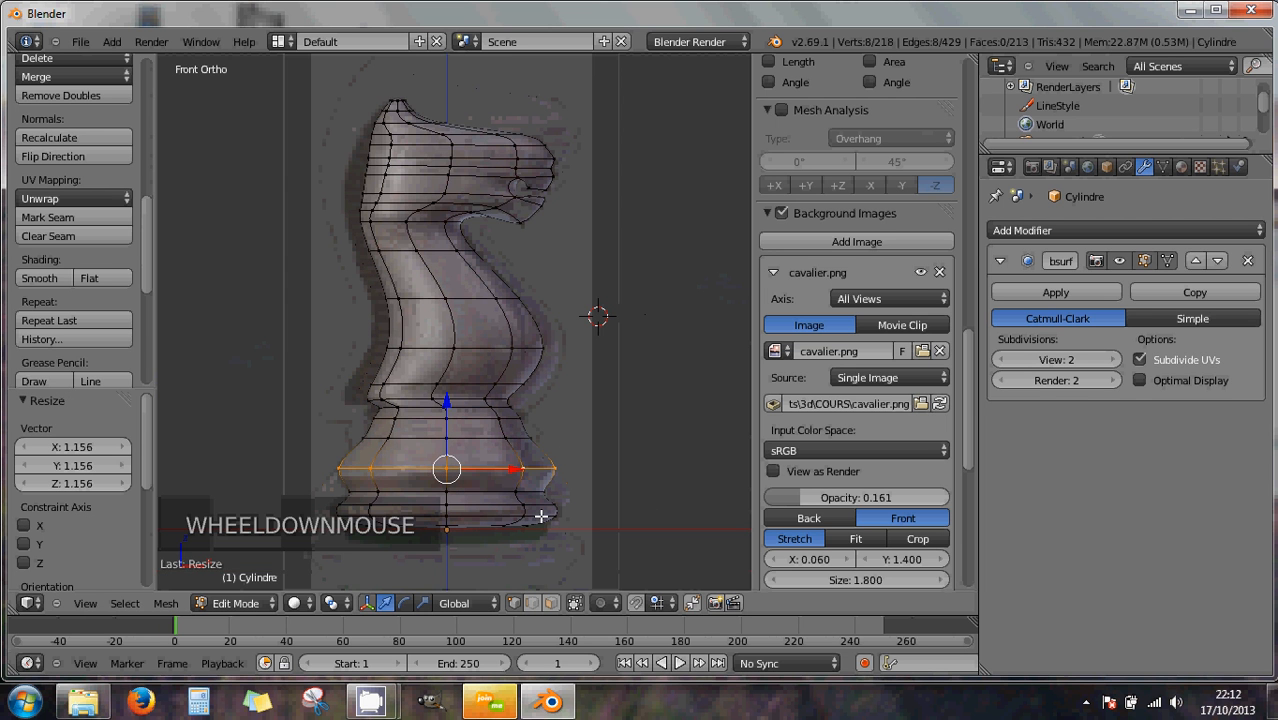
shift+right_click(541, 514)
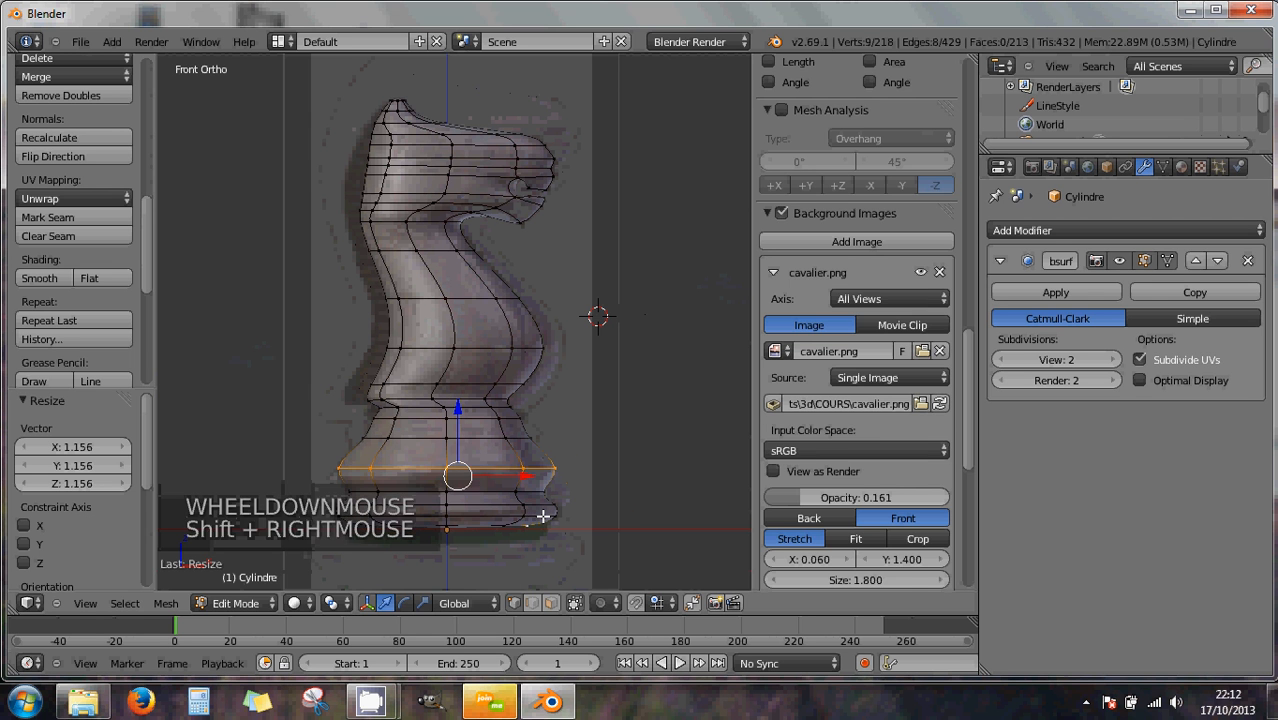
right_click(541, 514)
alt+right_click(541, 514)
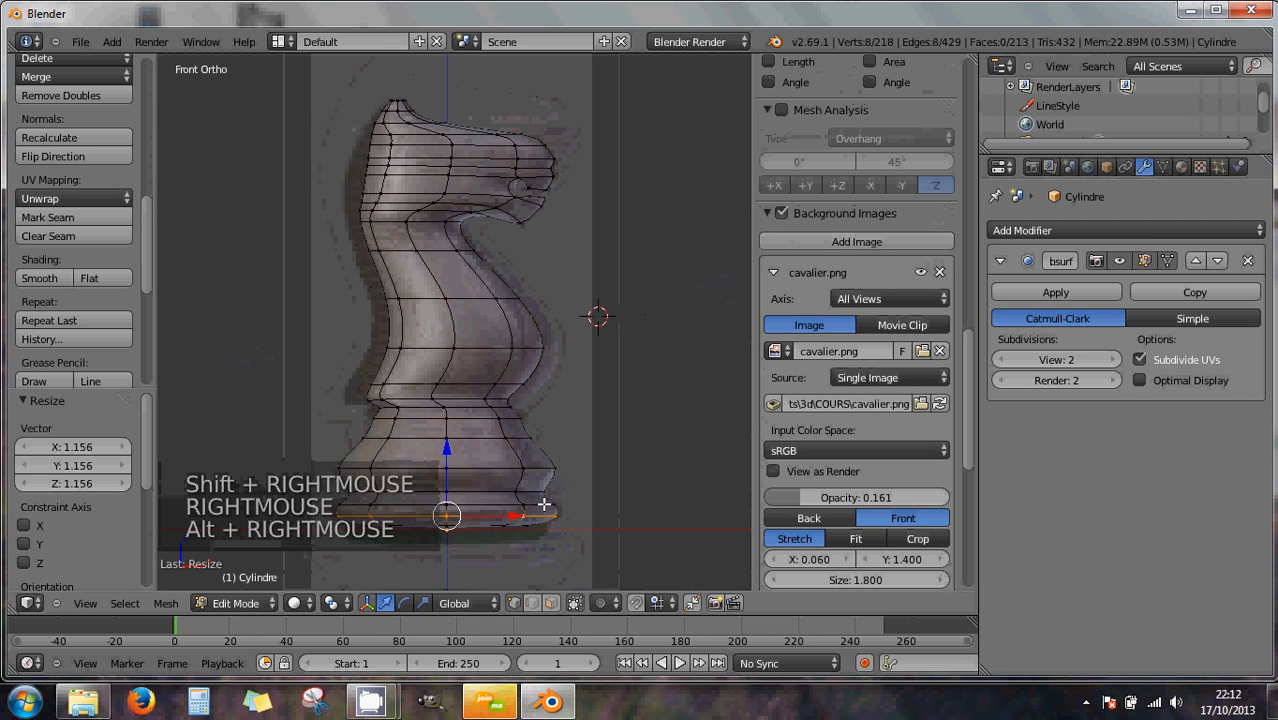
alt+shift+right_click(545, 507)
key(s)
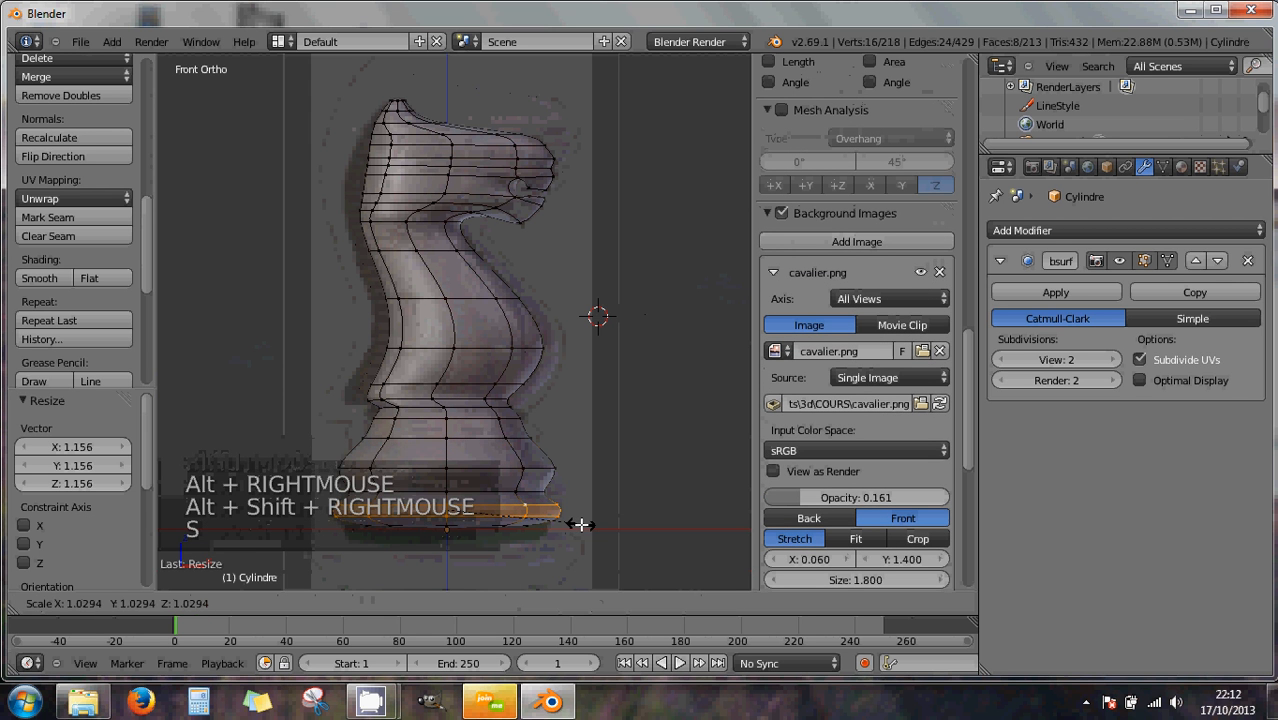
click(568, 528)
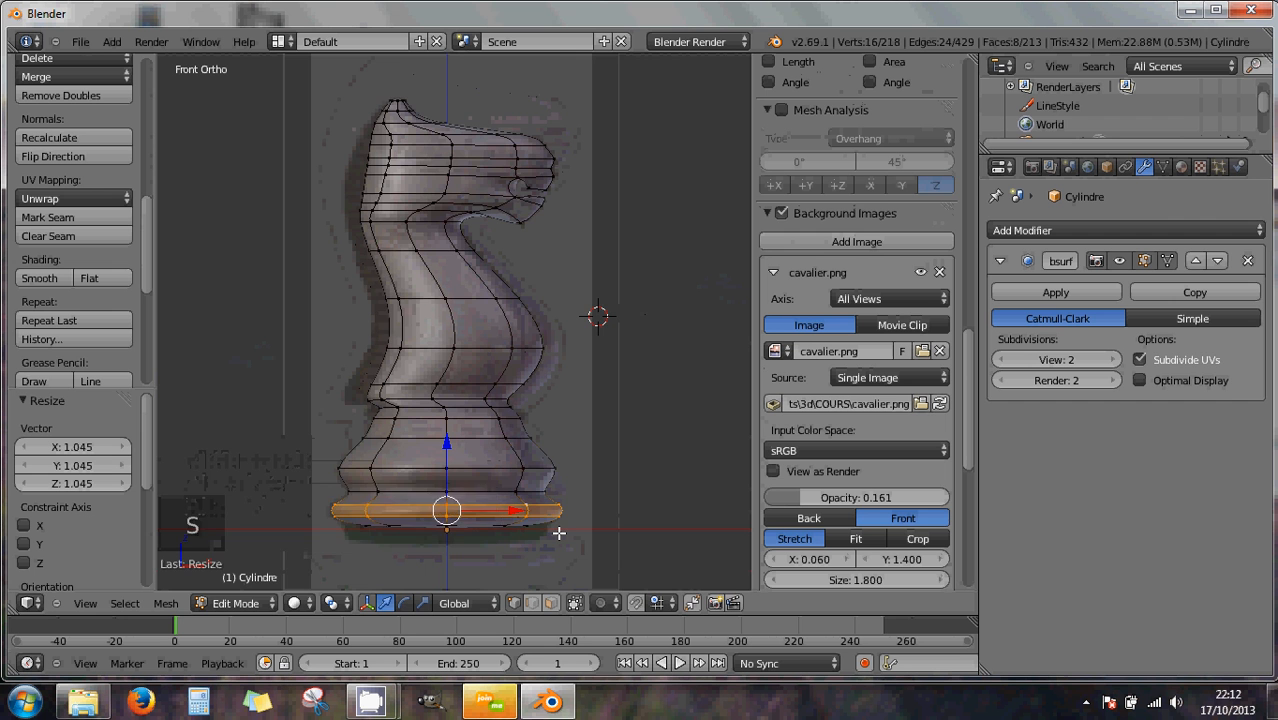
- Scale the edge loop at the top of the base, just below the narrow collar, to about 1.049
scroll(558, 533, up, 2)
scroll(558, 530, up, 1)
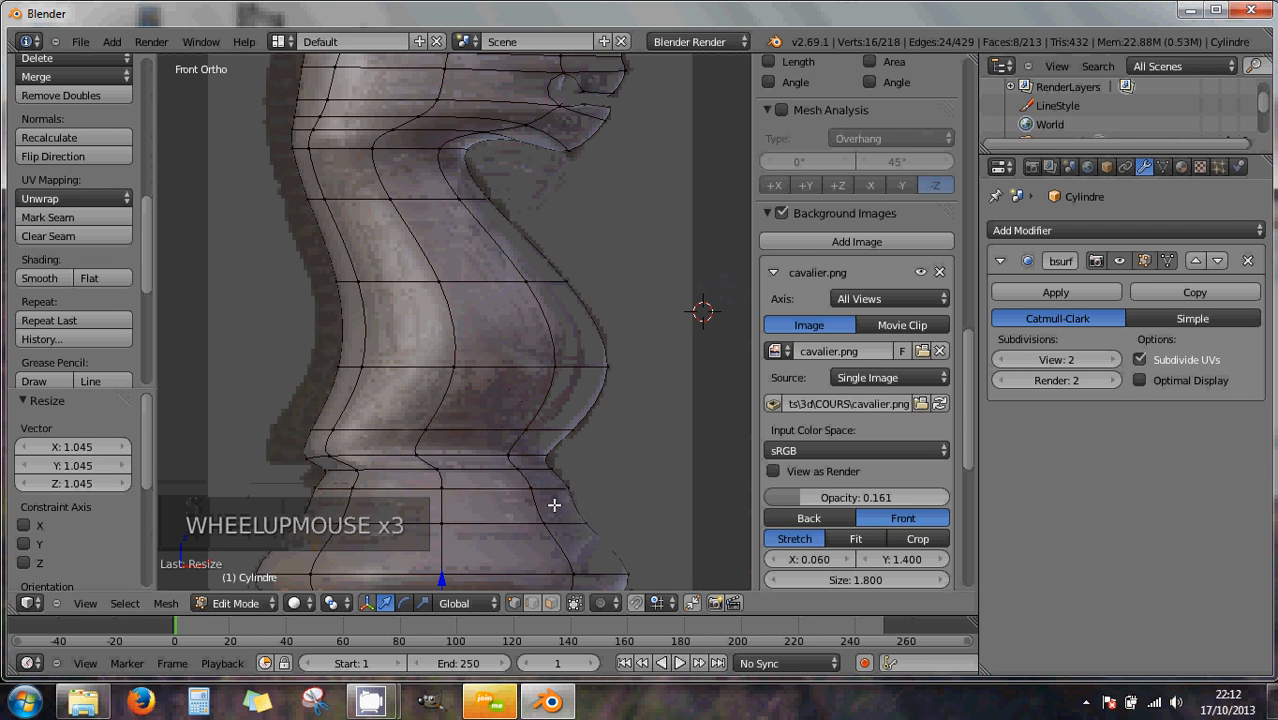
alt+right_click(544, 488)
key(s)
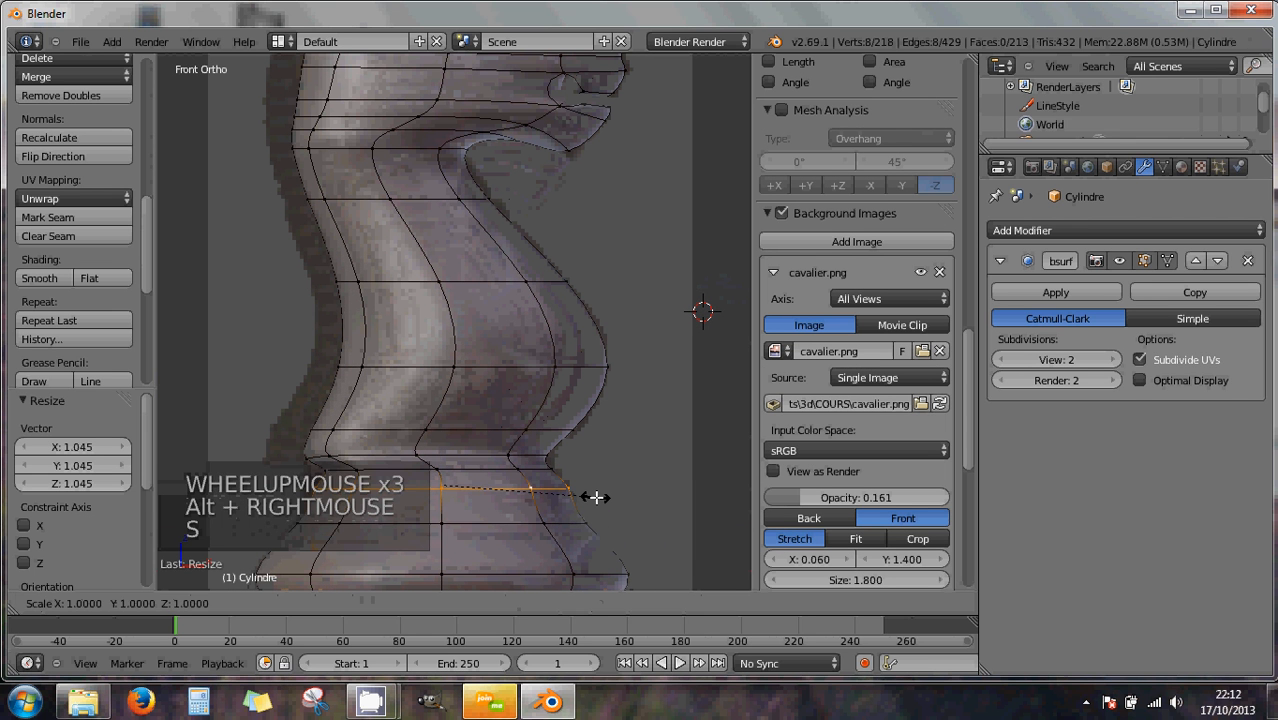
click(603, 498)
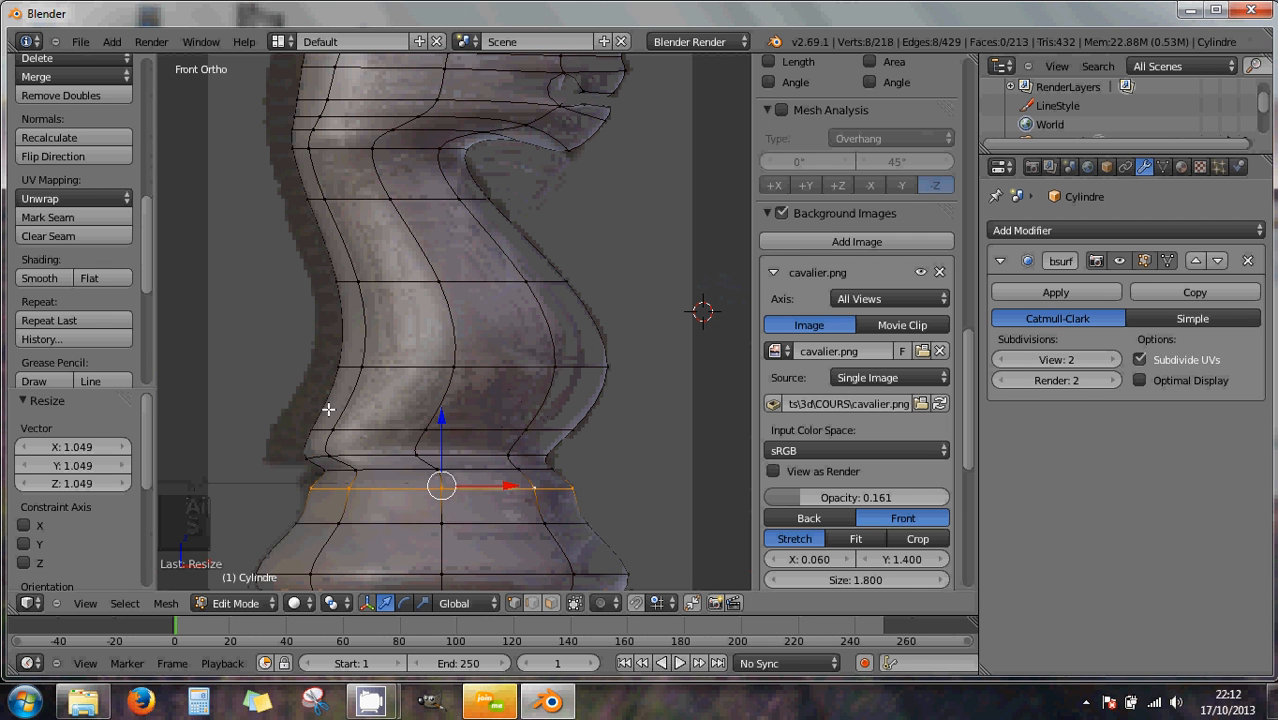
- Select the full vertical edge loop running down the knight's back and switch the mesh to edge selection mode
scroll(328, 408, down, 1)
scroll(336, 417, down, 2)
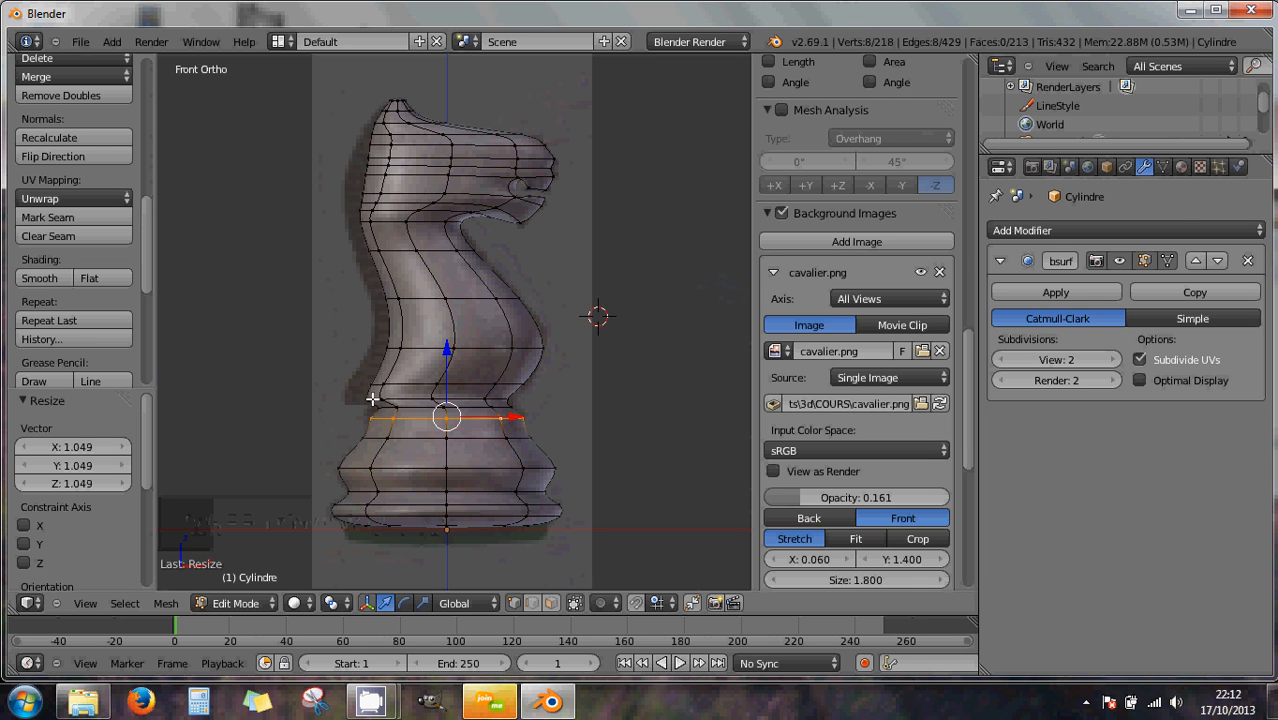
scroll(389, 332, up, 1)
right_click(380, 341)
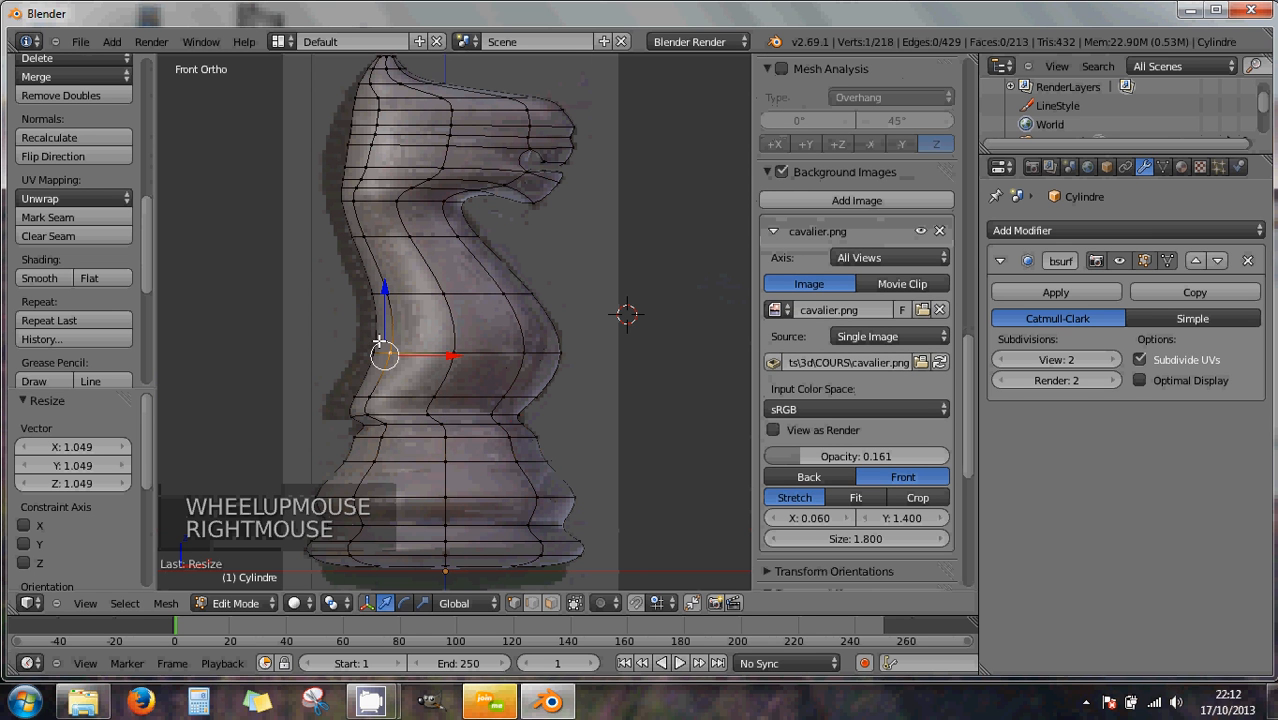
middle_drag(382, 345, 546, 353)
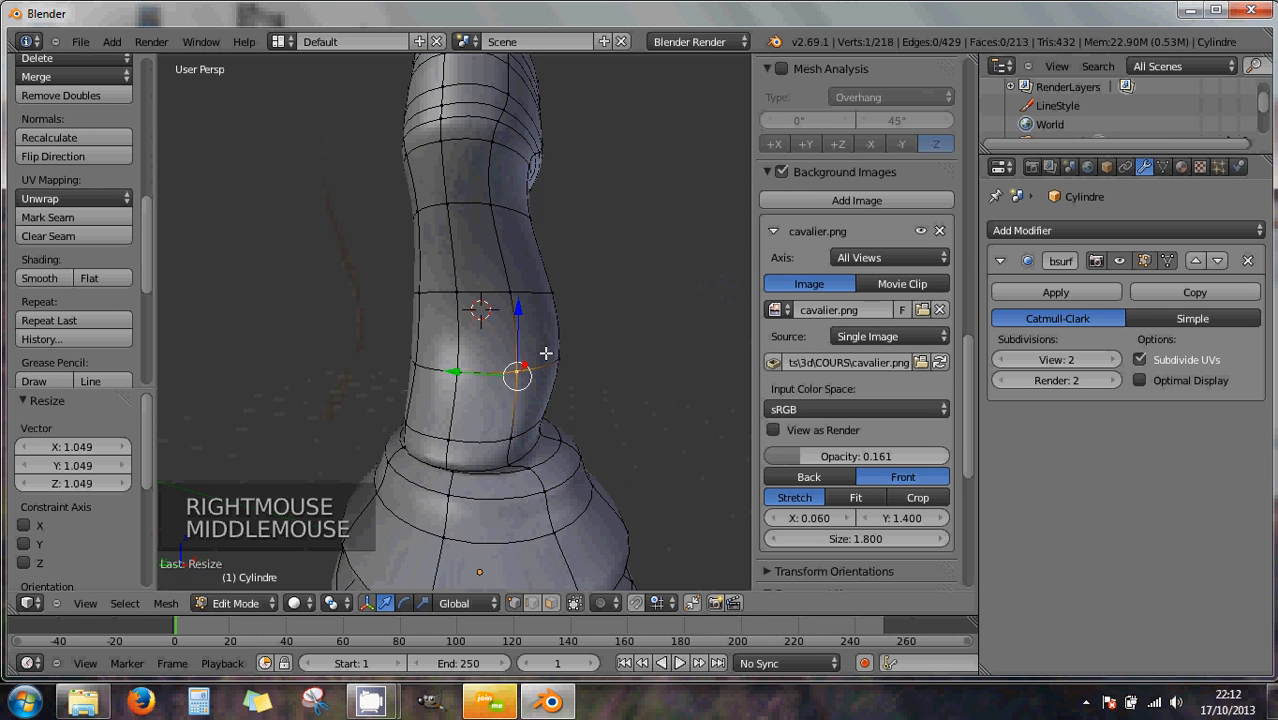
alt+right_click(460, 342)
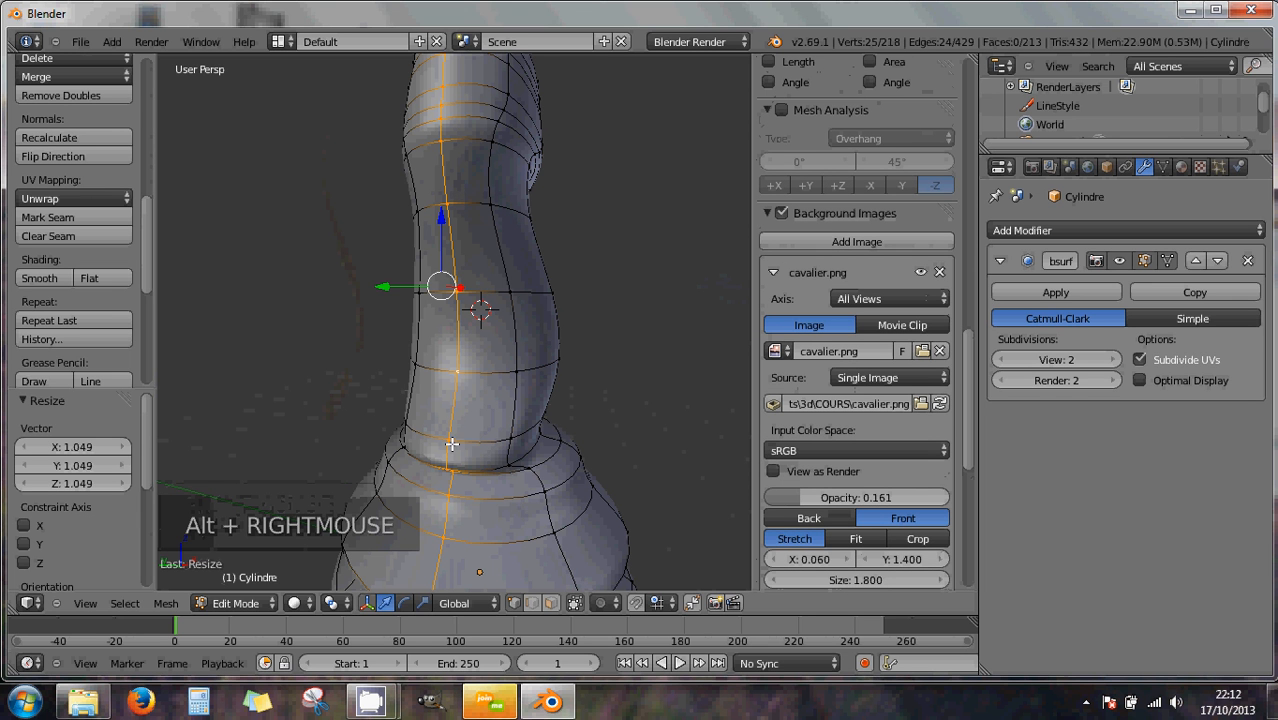
scroll(453, 463, down, 2)
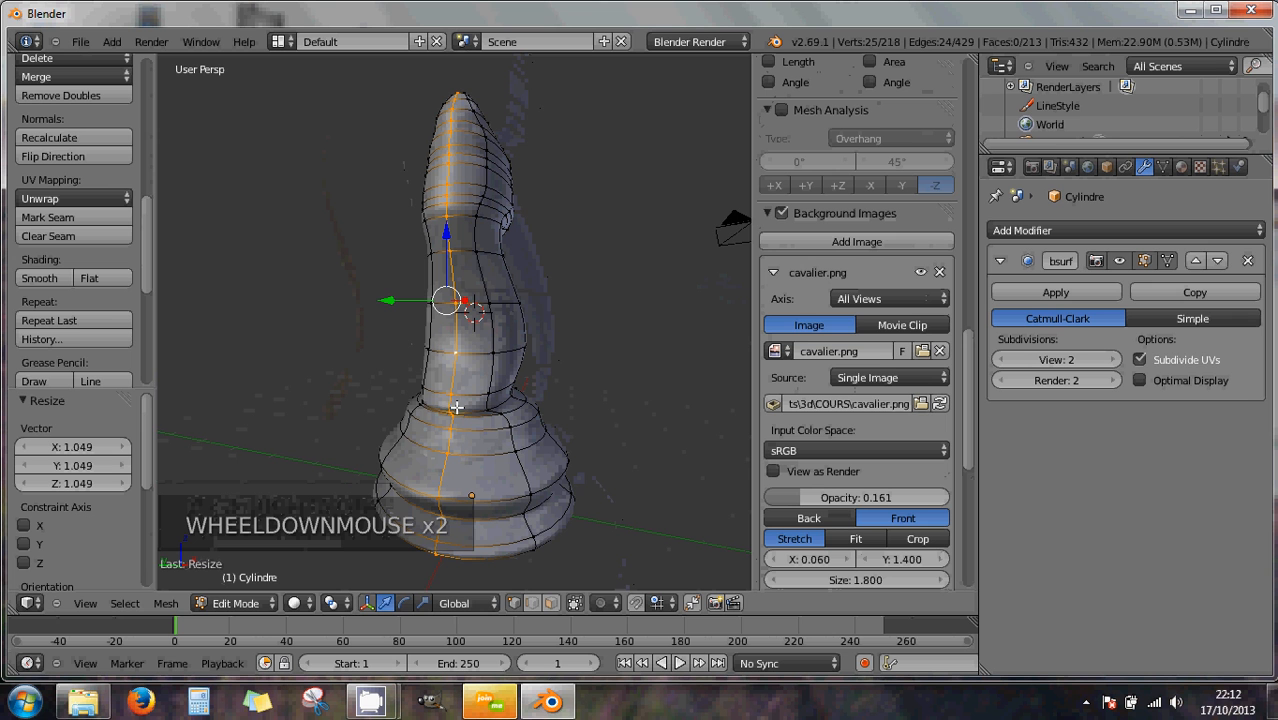
click(531, 602)
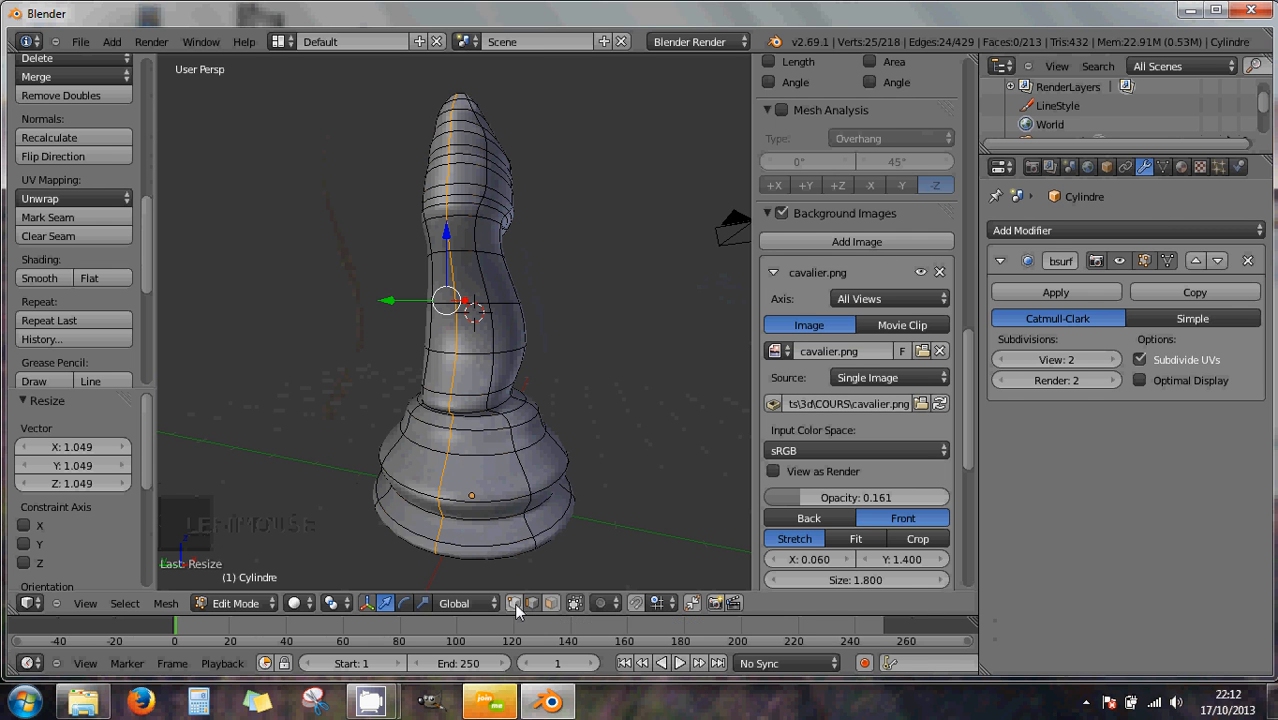
click(514, 603)
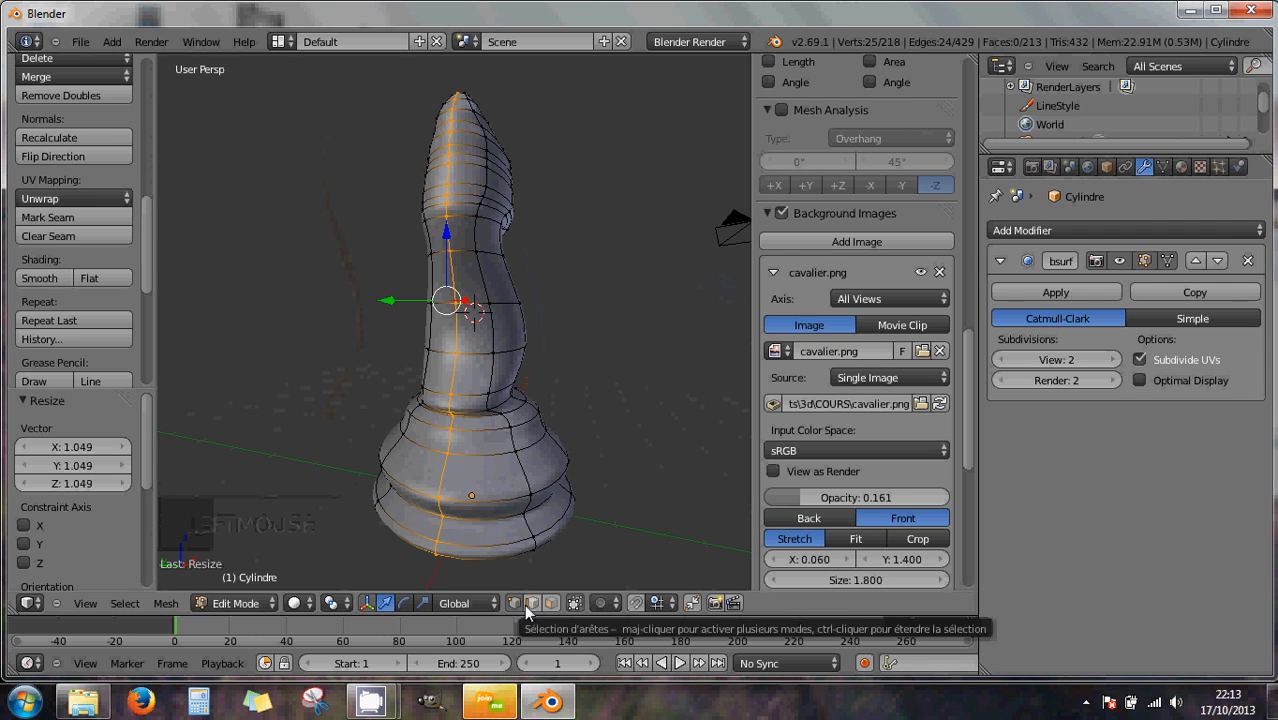
click(528, 603)
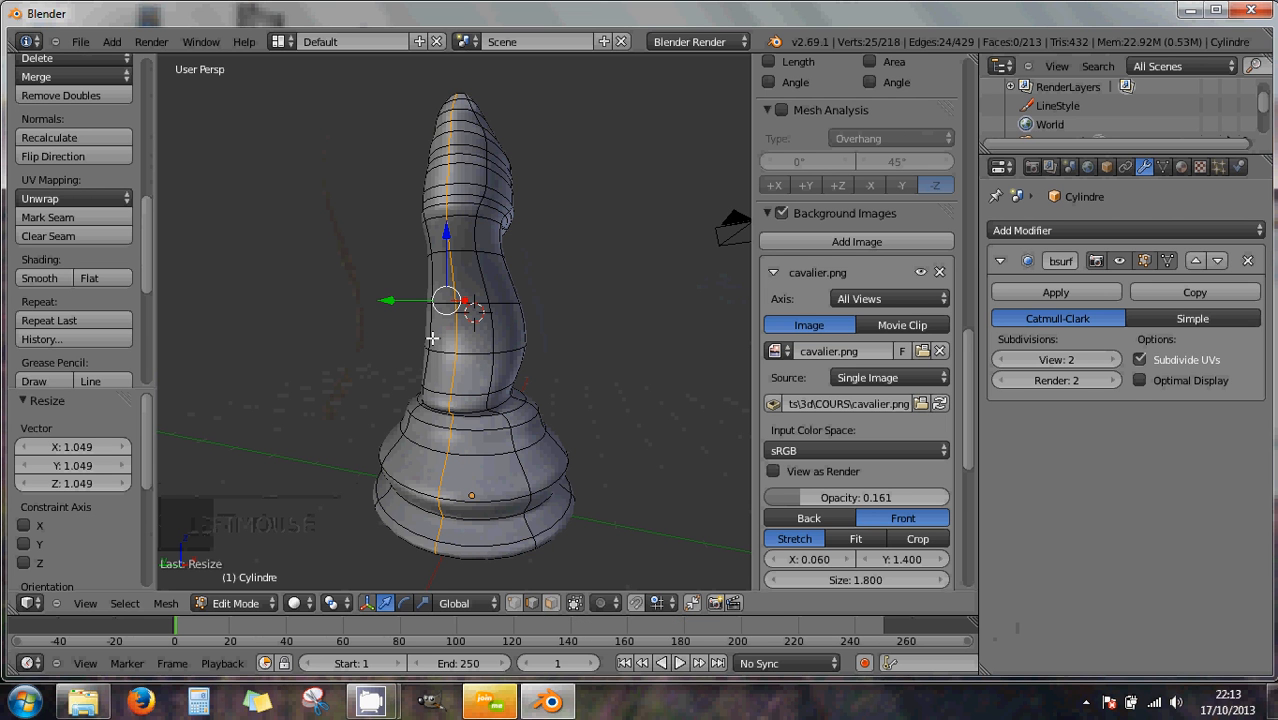
- Try shortest-path edge selections from the collar up the back to the head's top, and from there to the front of the base
scroll(453, 403, up, 1)
right_click(450, 423)
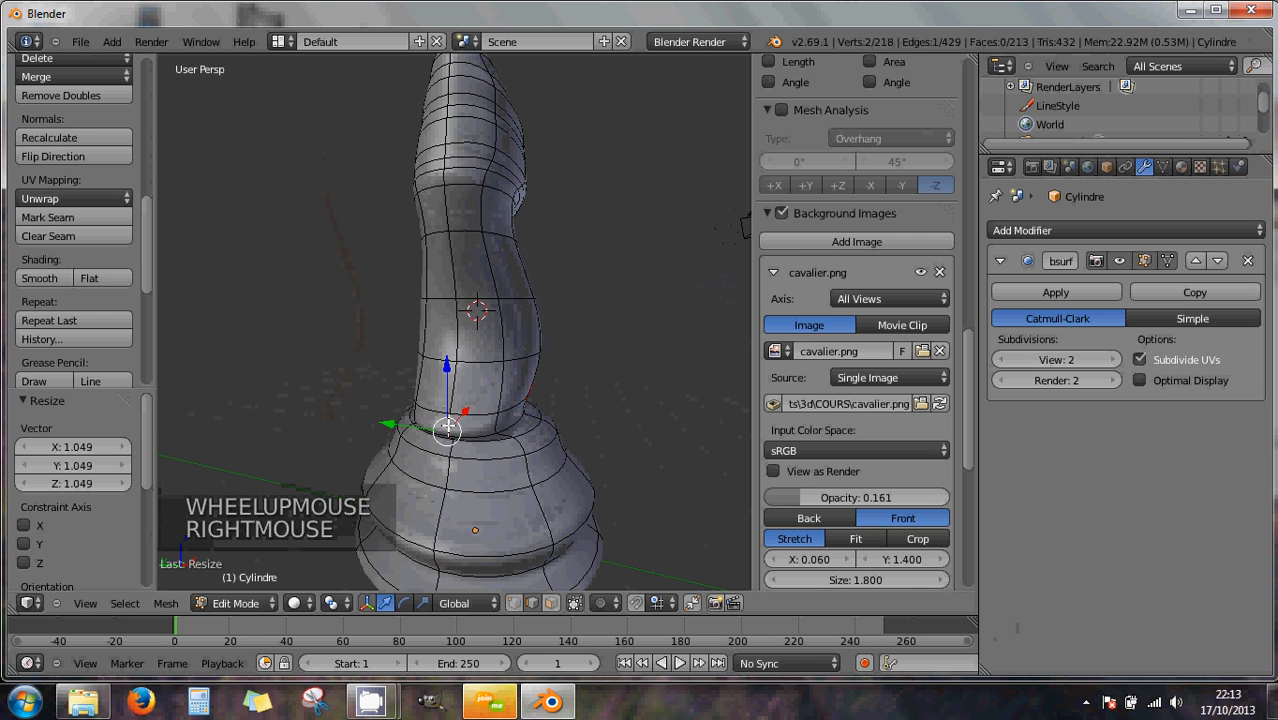
middle_drag(471, 452, 399, 395)
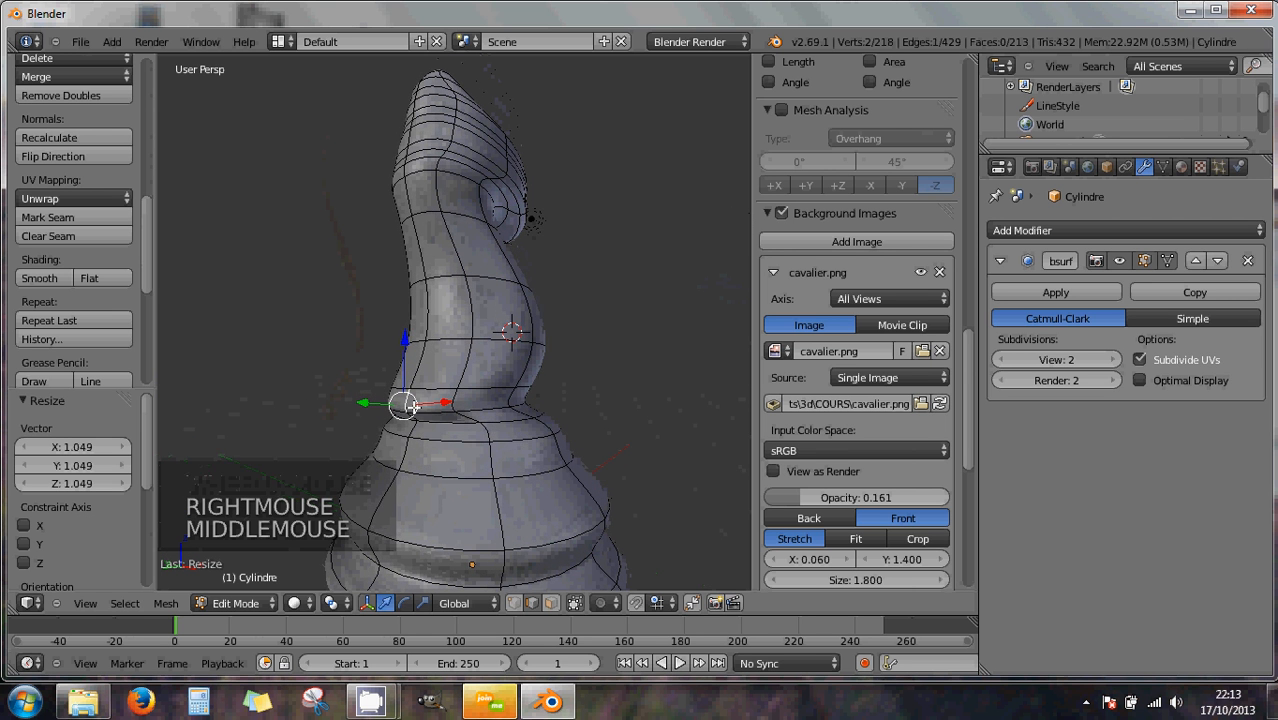
middle_drag(468, 250, 502, 337)
scroll(495, 332, down, 2)
shift+middle_drag(468, 257, 504, 272)
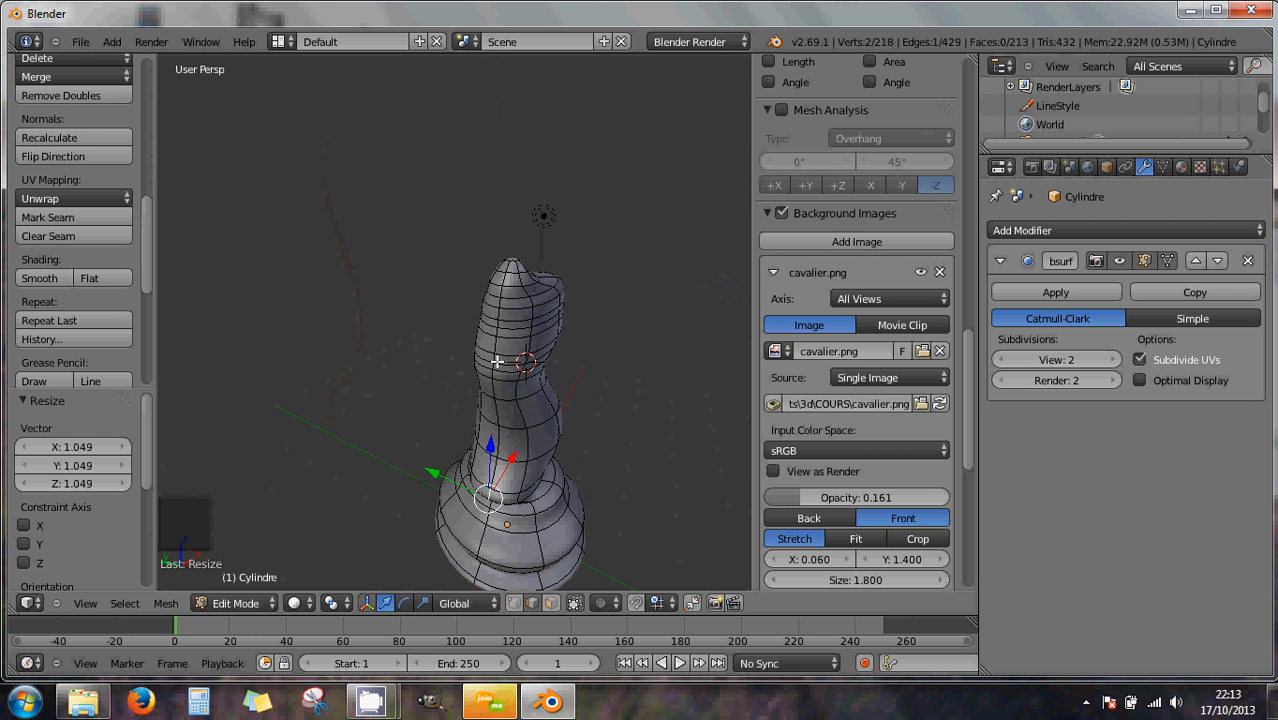
ctrl+right_click(507, 277)
middle_drag(531, 389, 482, 368)
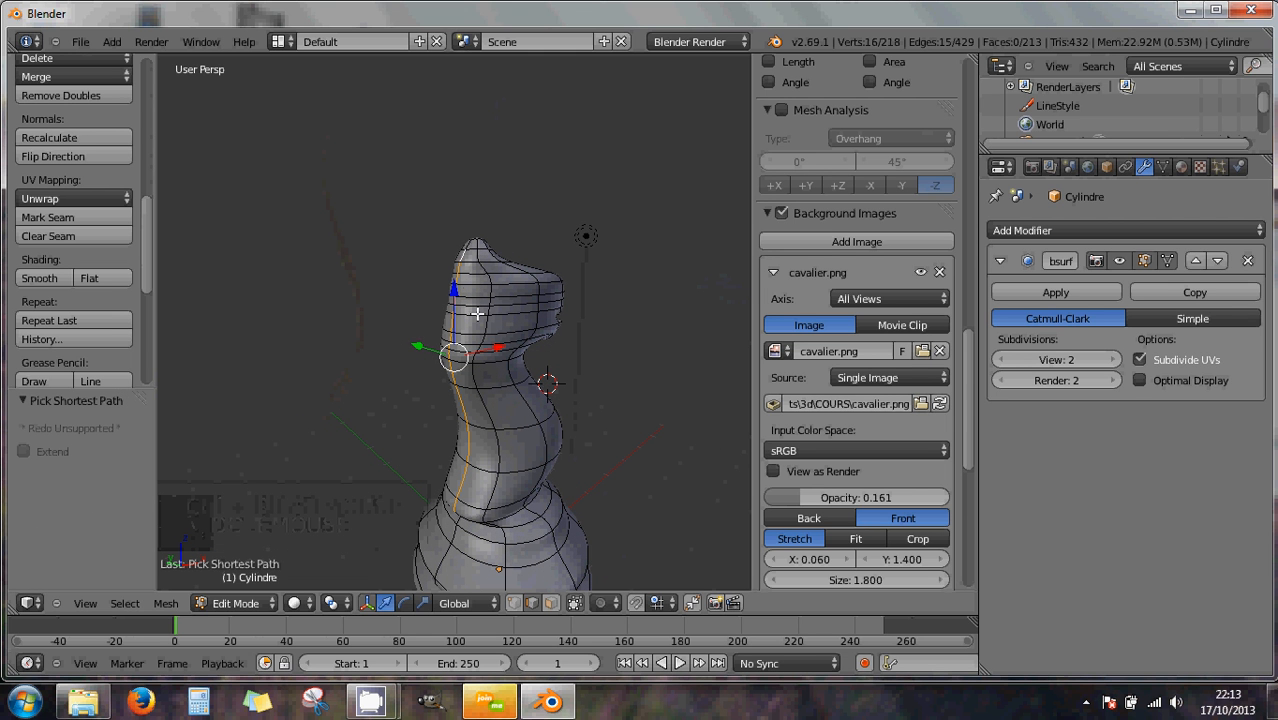
right_click(463, 256)
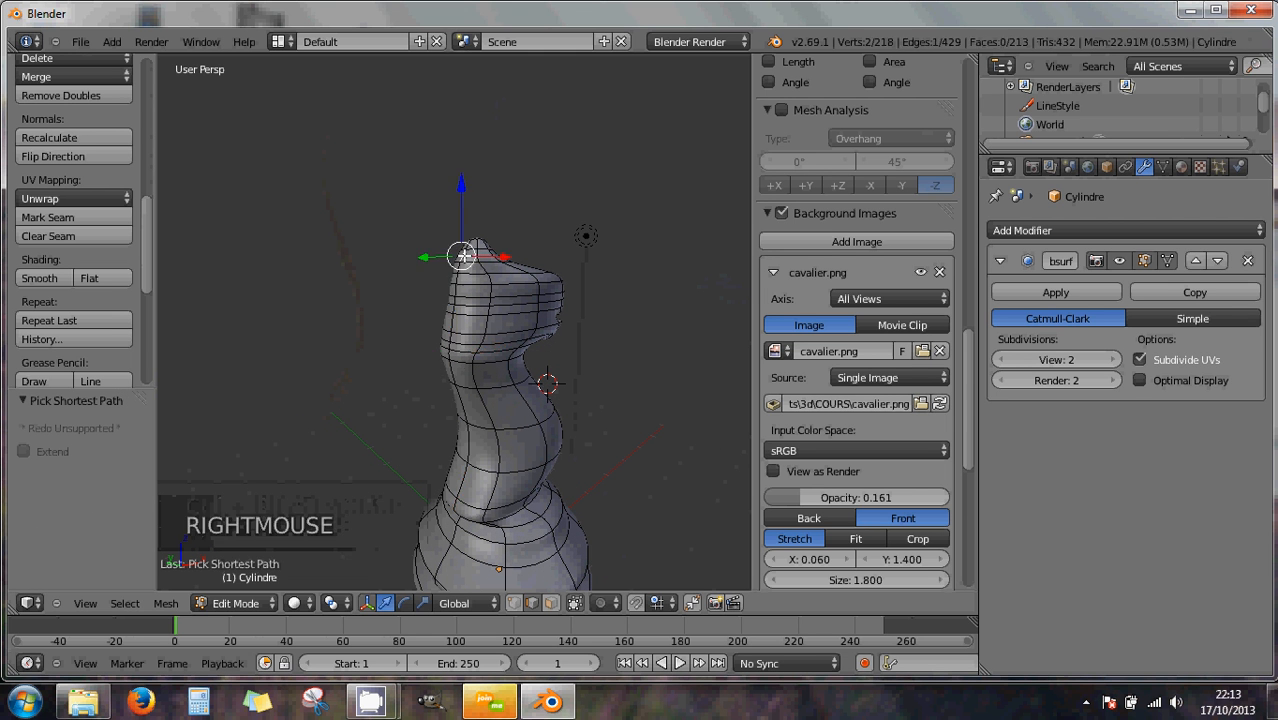
ctrl+right_click(548, 525)
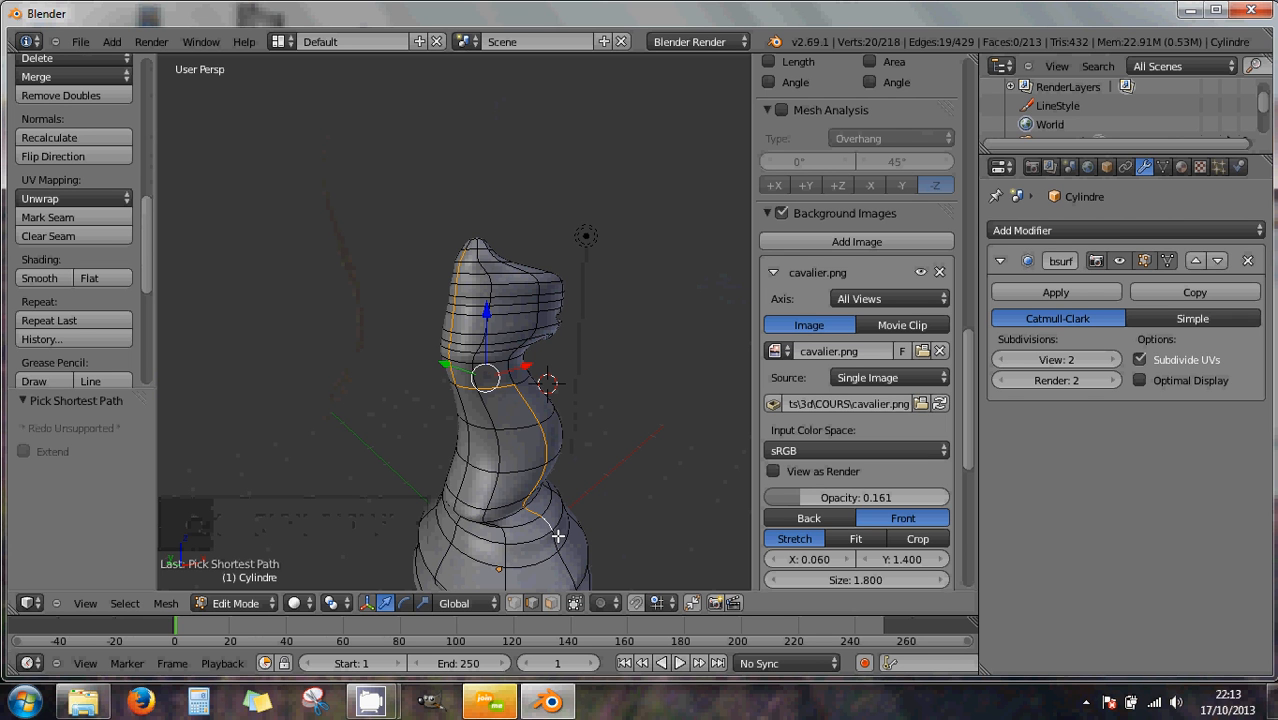
- Extrude the back edge path between the collar and the head's top about -0.331 along X to start the mane
right_click(454, 503)
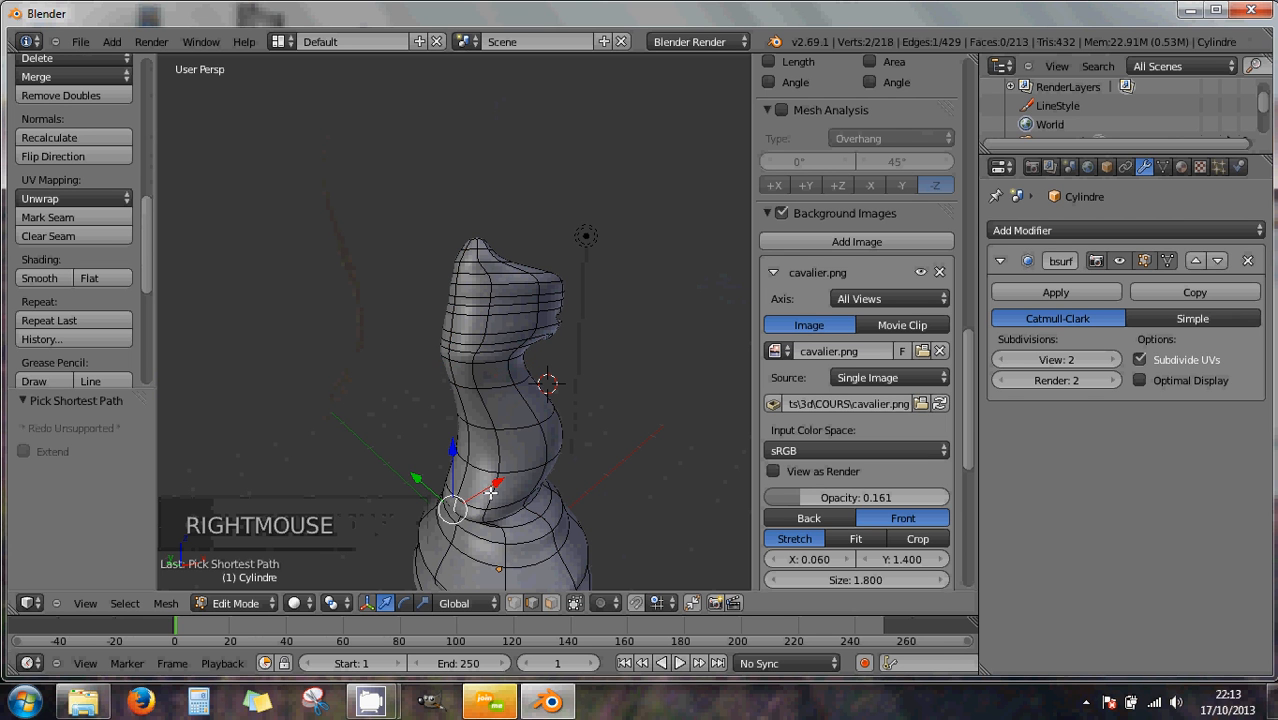
ctrl+right_click(463, 255)
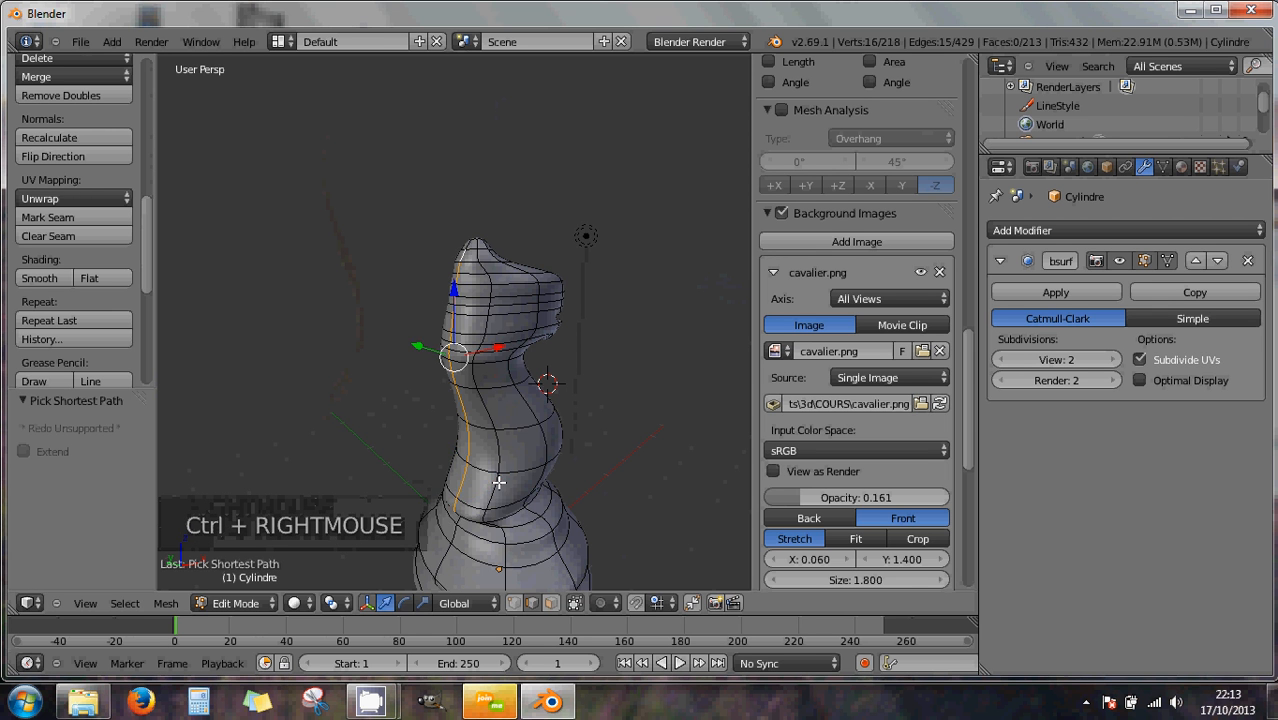
middle_drag(498, 483, 474, 470)
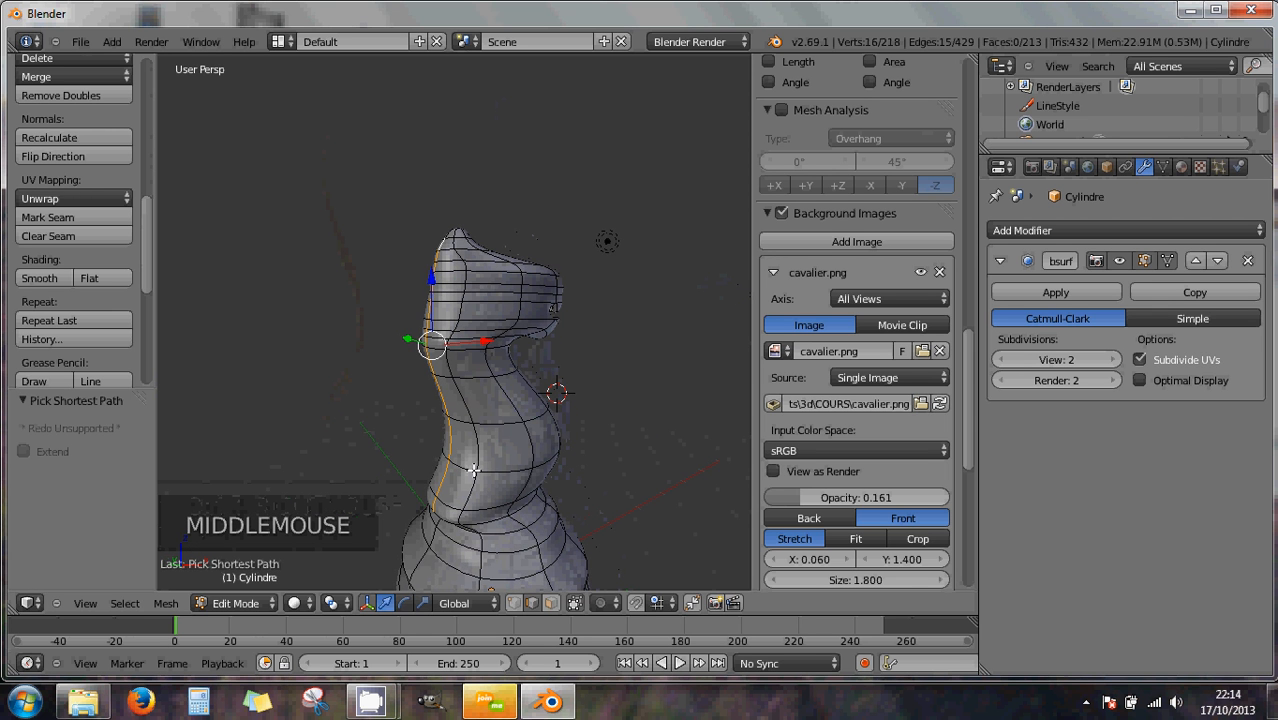
scroll(458, 470, up, 2)
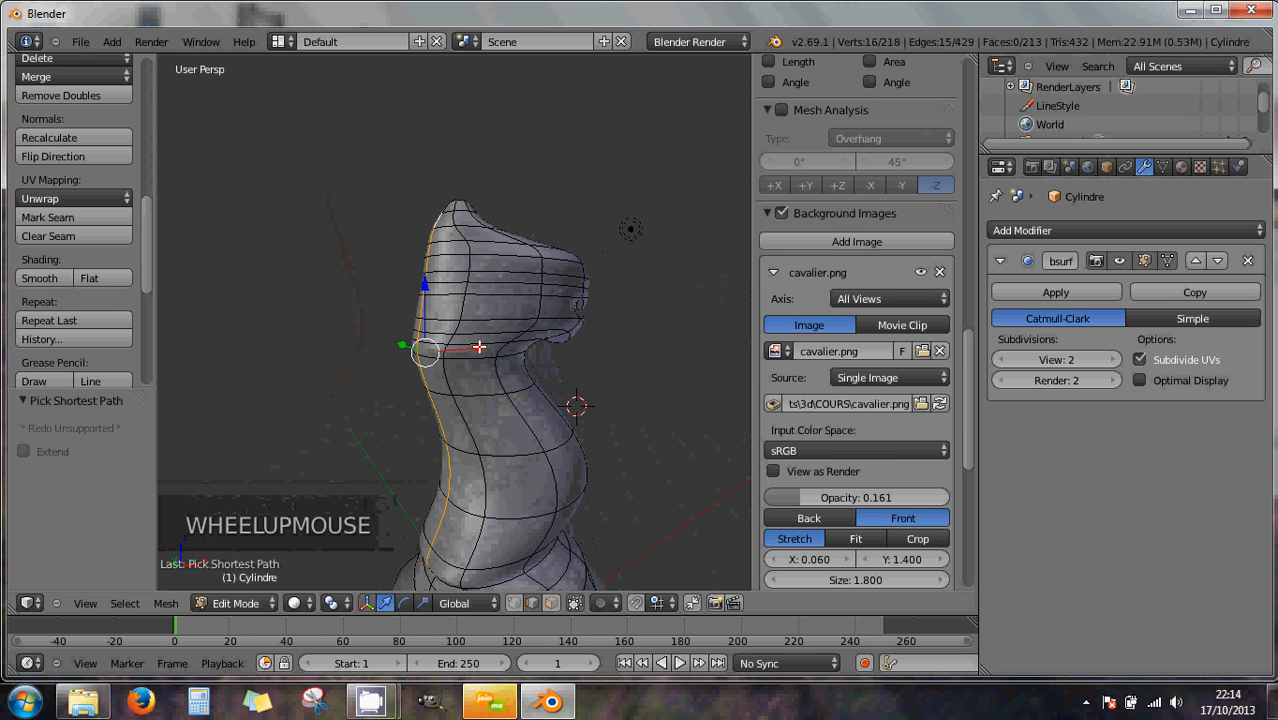
drag(479, 347, 490, 369)
key(ctrl+z)
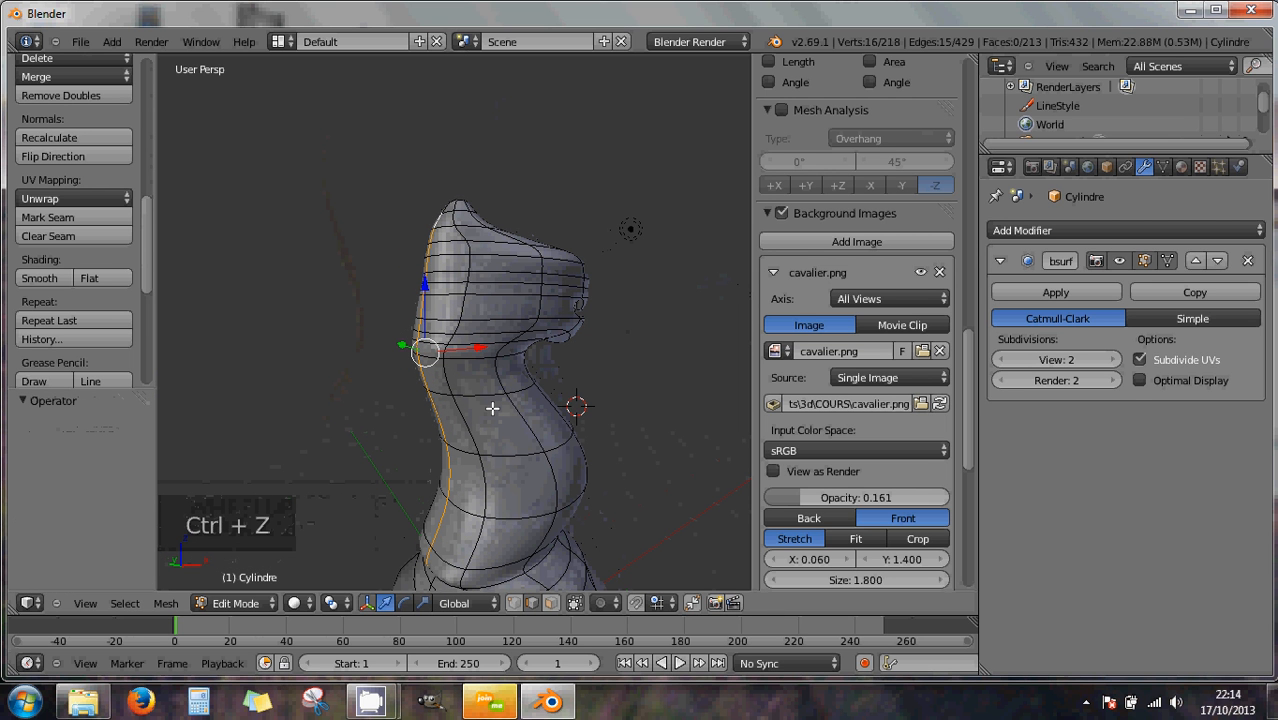
key(e)
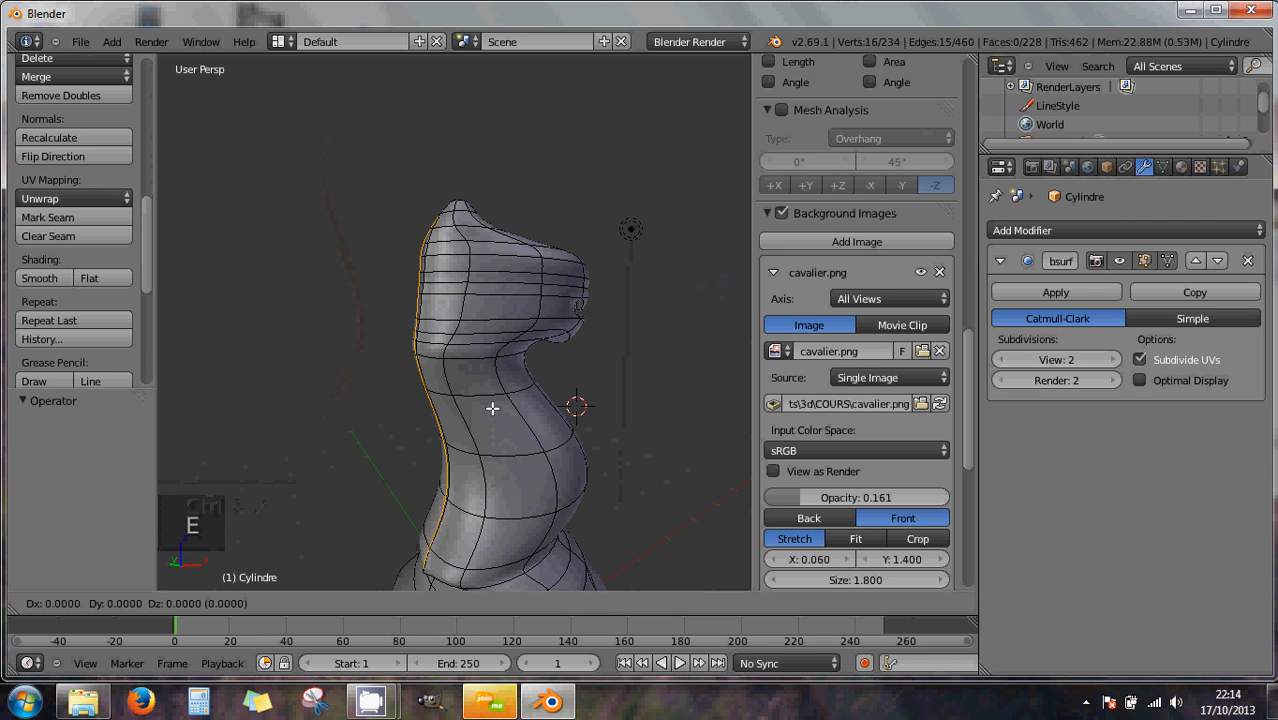
key(x)
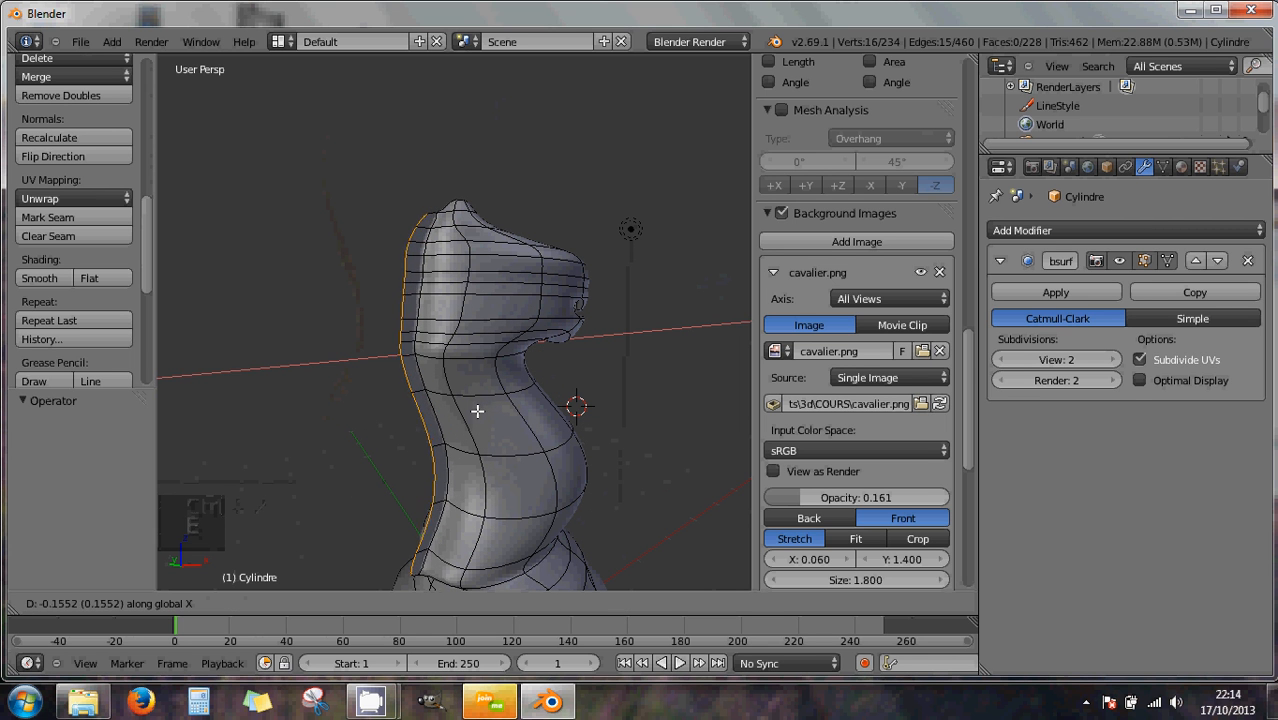
click(462, 415)
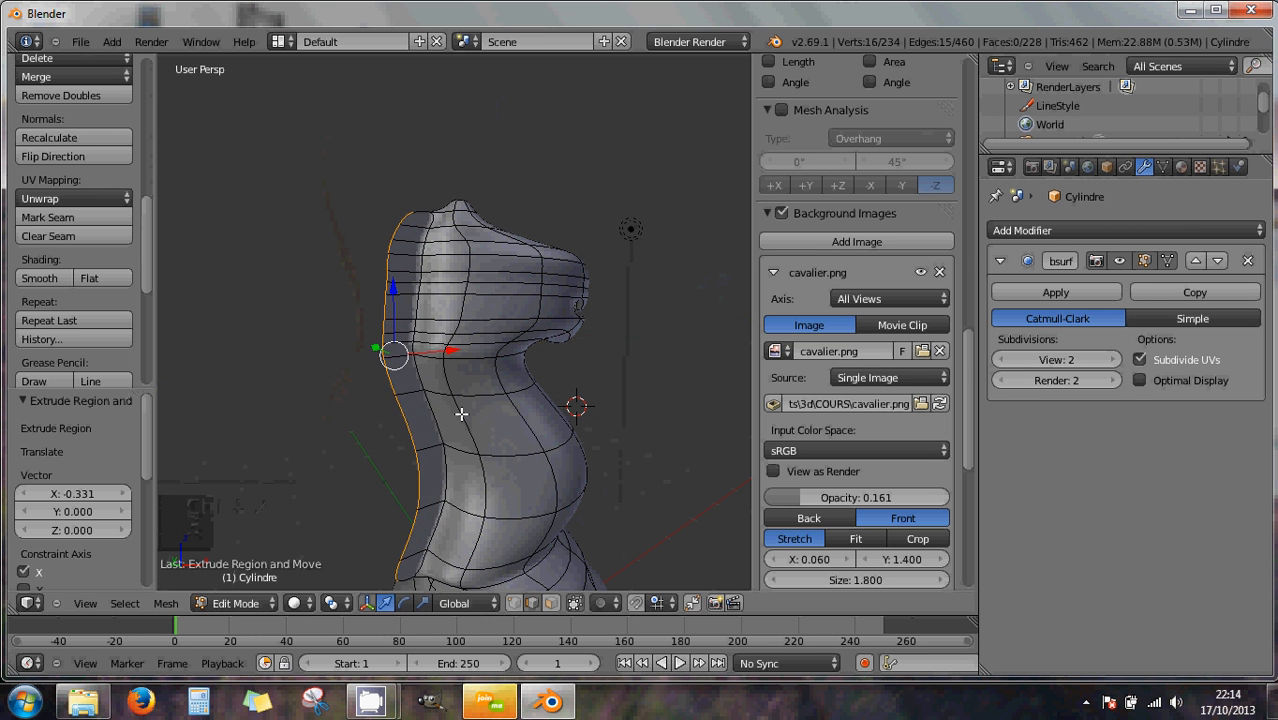
- Set the Subdivision Surface modifier's view subdivisions to 0 and inspect the extruded mane strip from both sides
middle_drag(424, 431, 465, 428)
scroll(626, 421, up, 4)
scroll(635, 431, down, 1)
scroll(514, 425, down, 2)
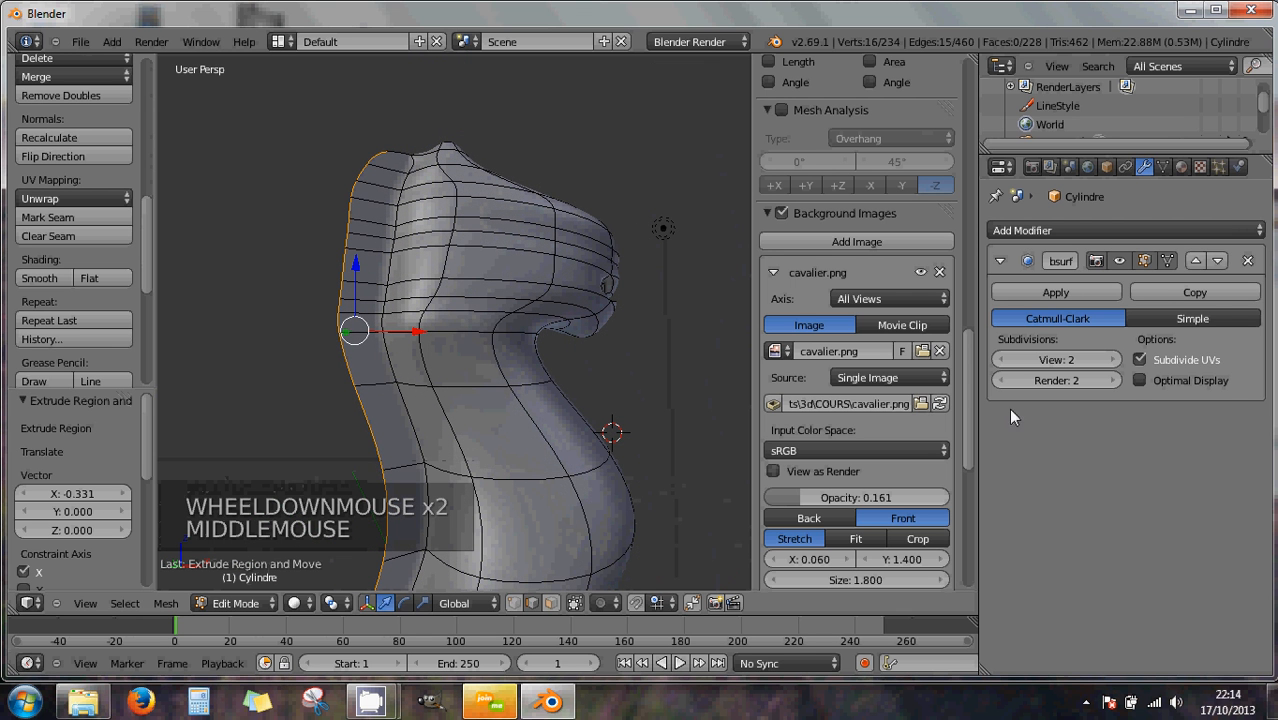
click(1001, 360)
click(1001, 360)
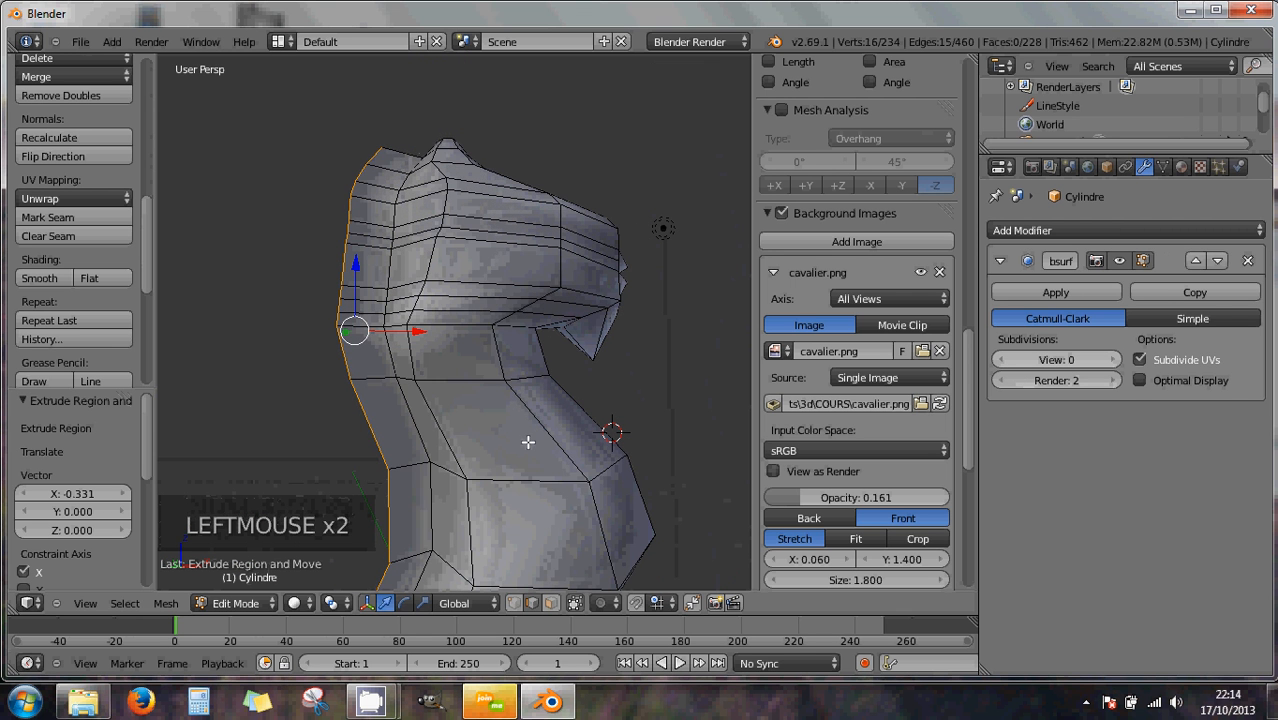
middle_drag(529, 440, 693, 347)
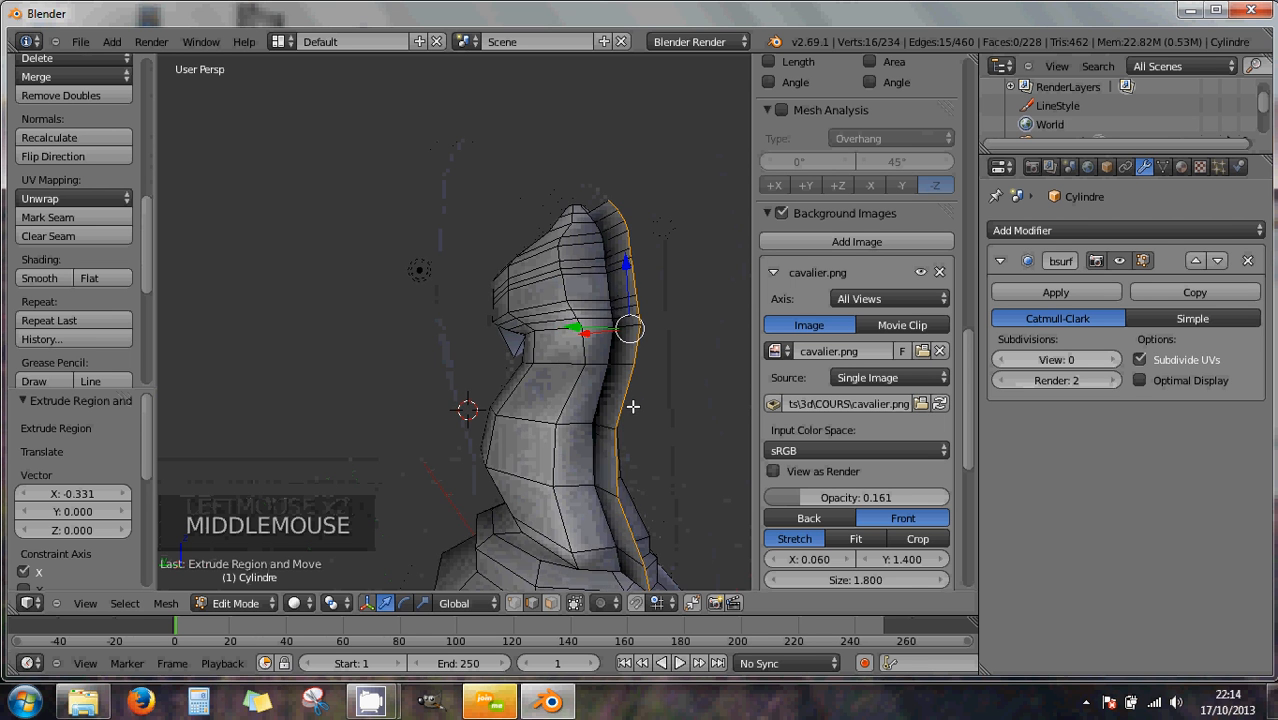
middle_drag(628, 413, 458, 414)
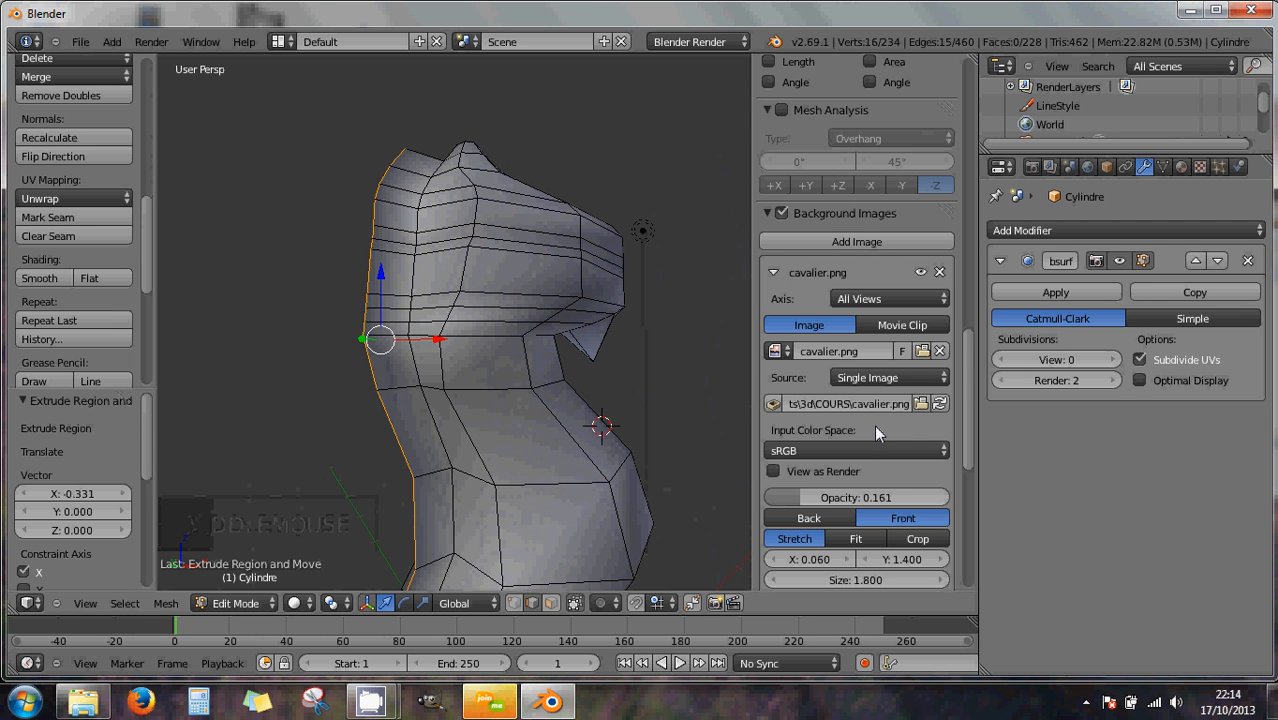
- Switch to face selection mode and display the face normals of the mesh at size 0.40
scroll(874, 425, up, 4)
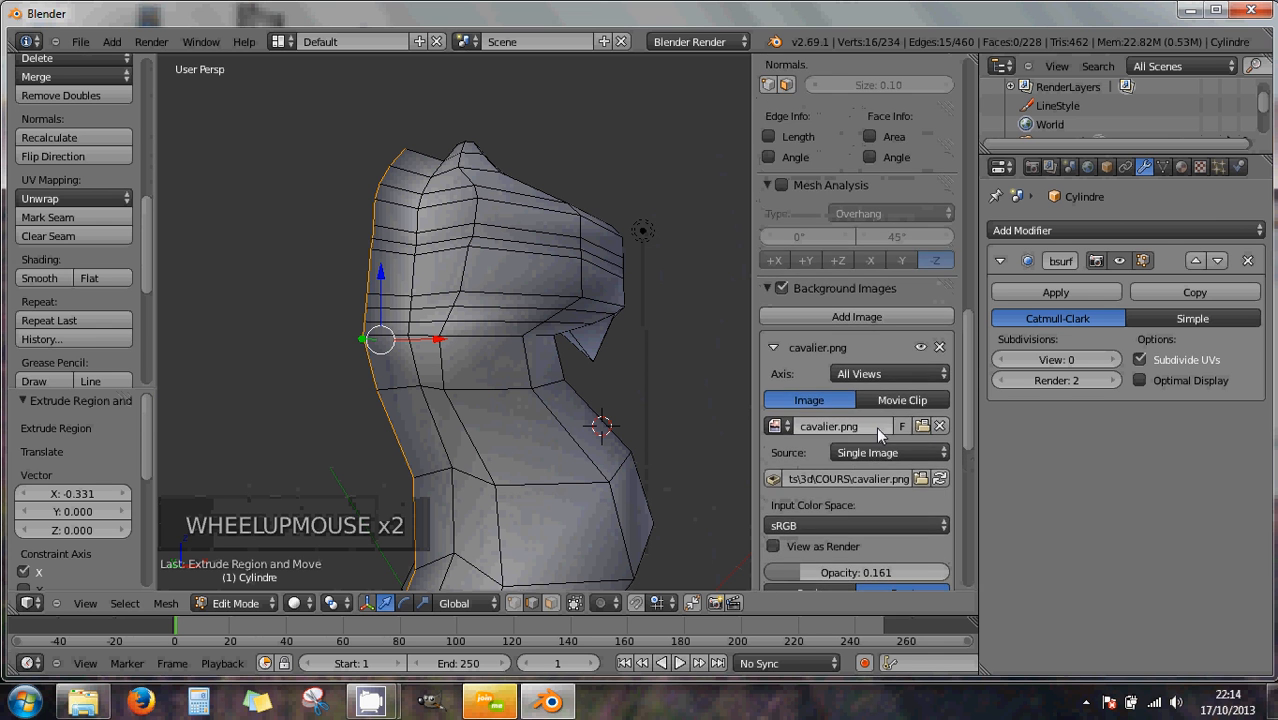
scroll(877, 427, up, 3)
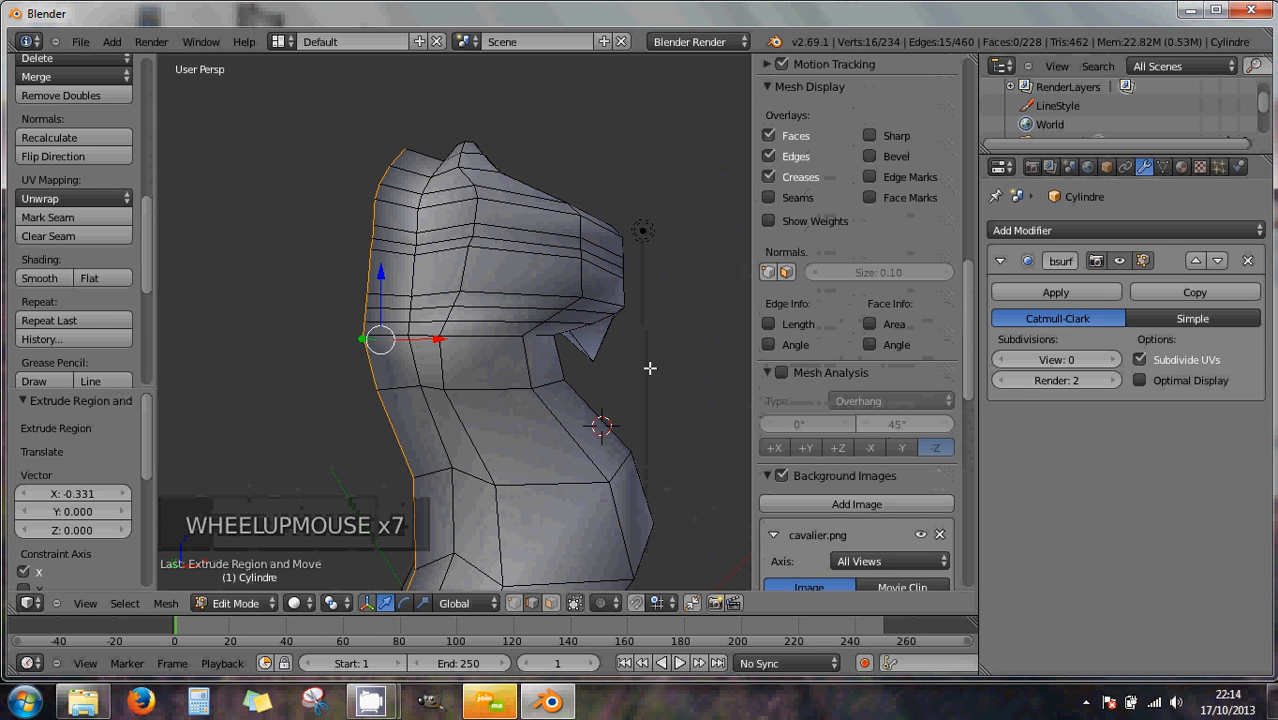
click(549, 601)
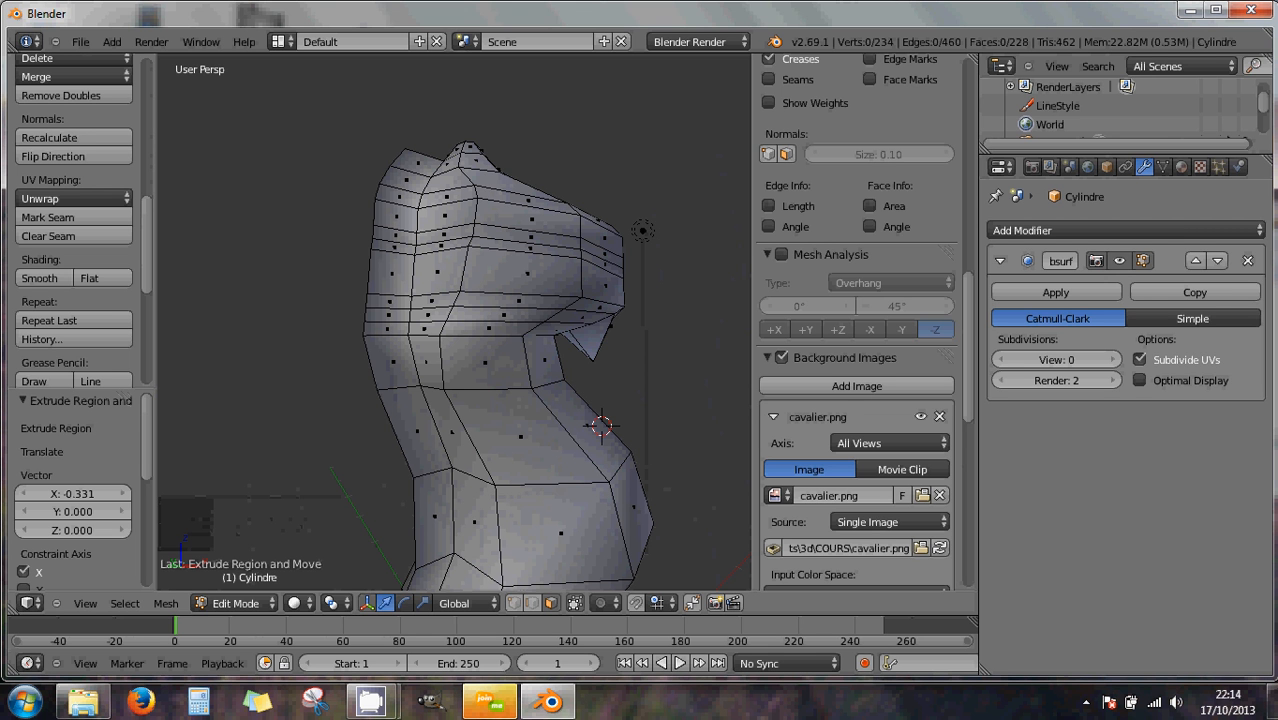
scroll(808, 331, up, 8)
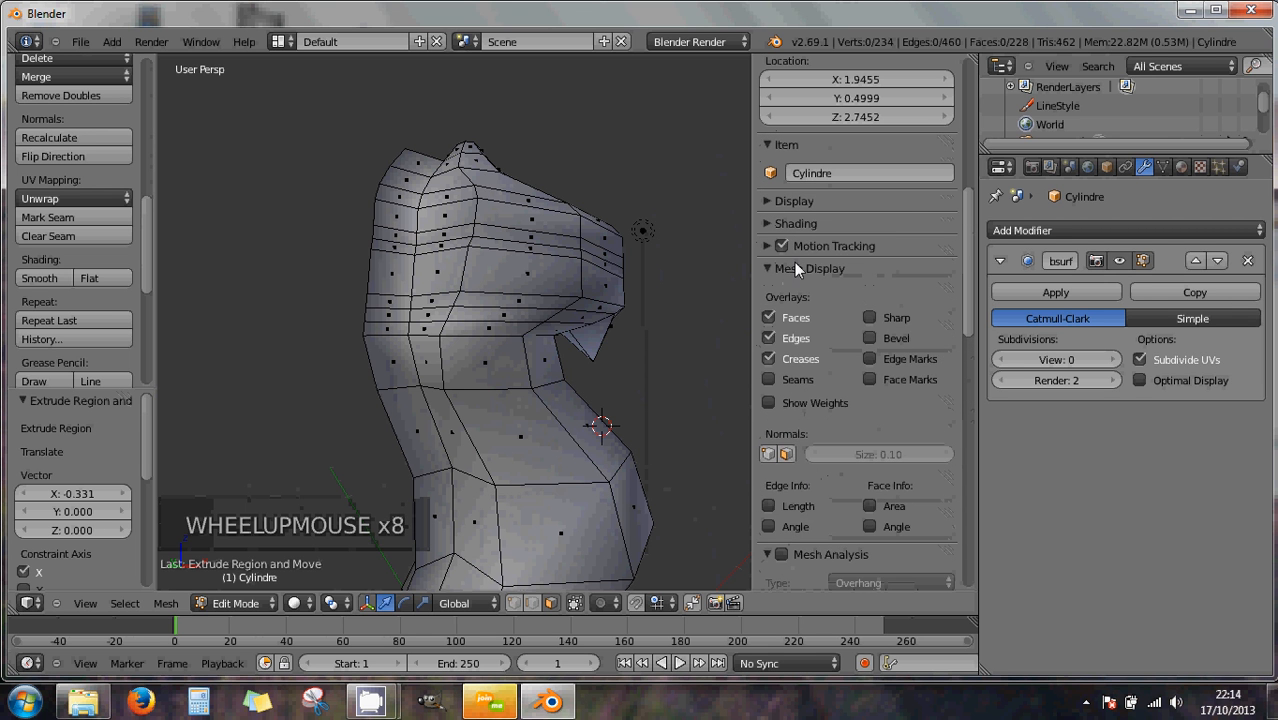
click(767, 268)
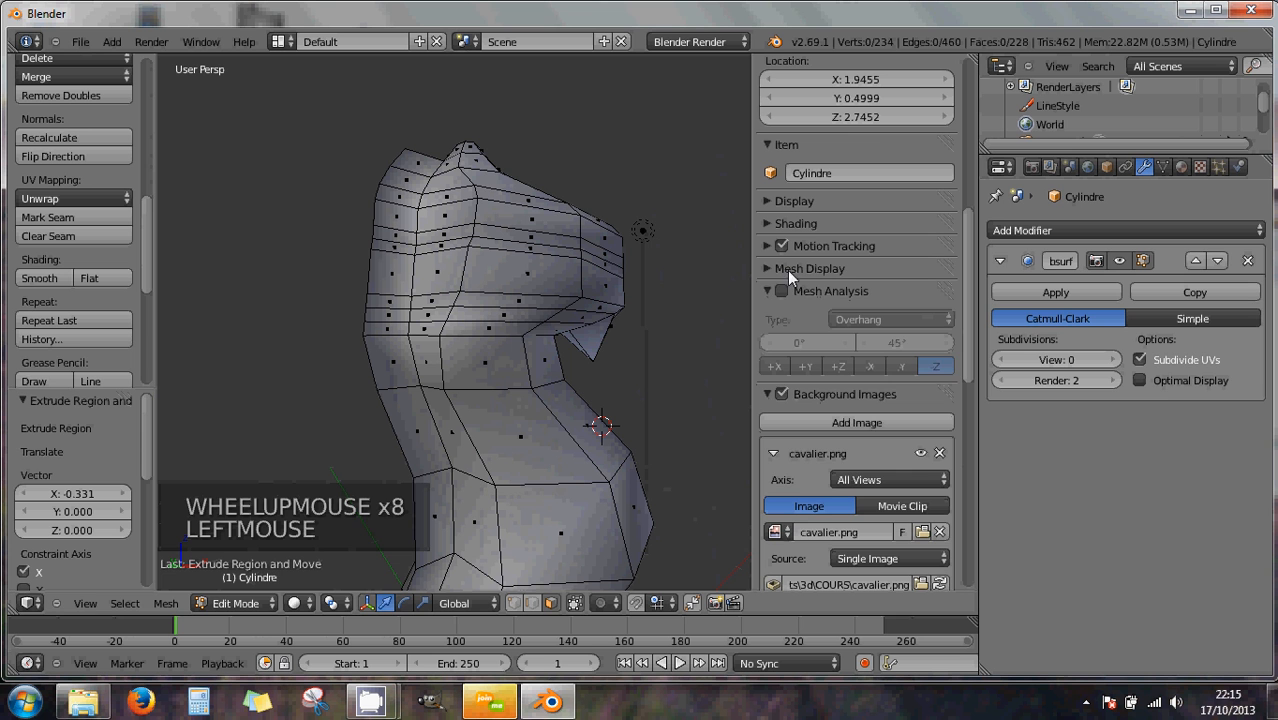
click(767, 268)
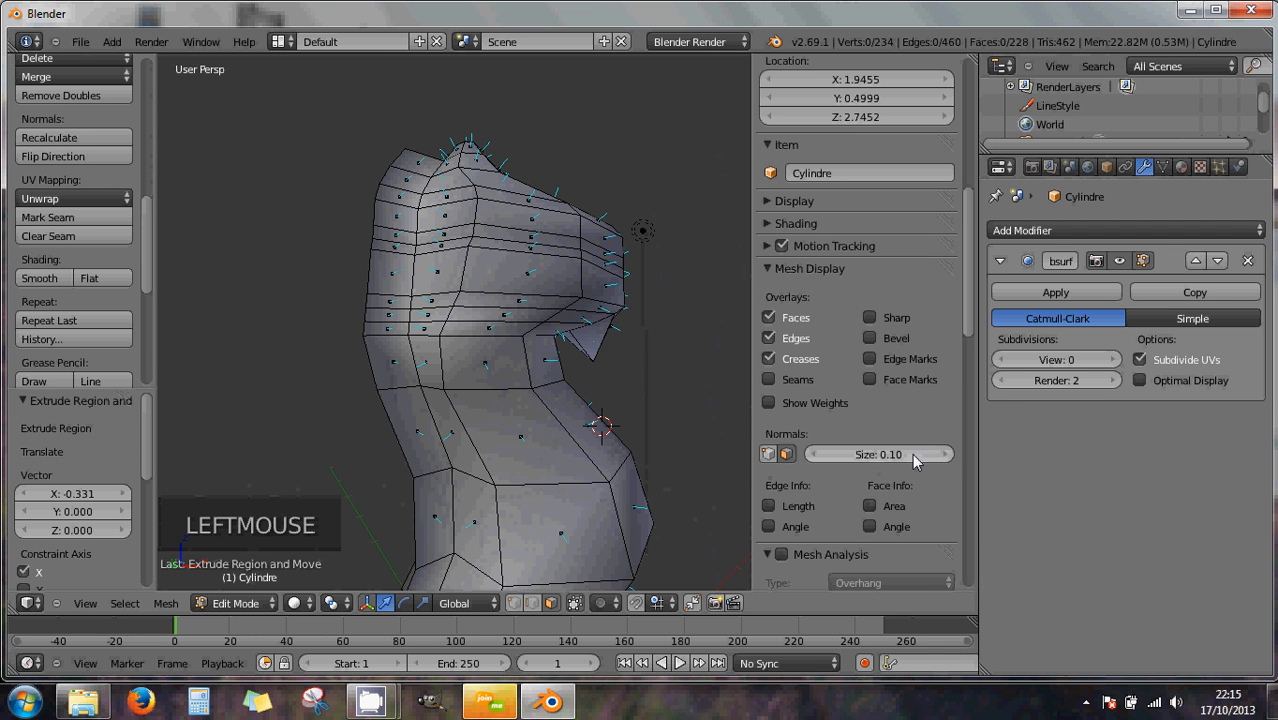
drag(911, 453, 917, 453)
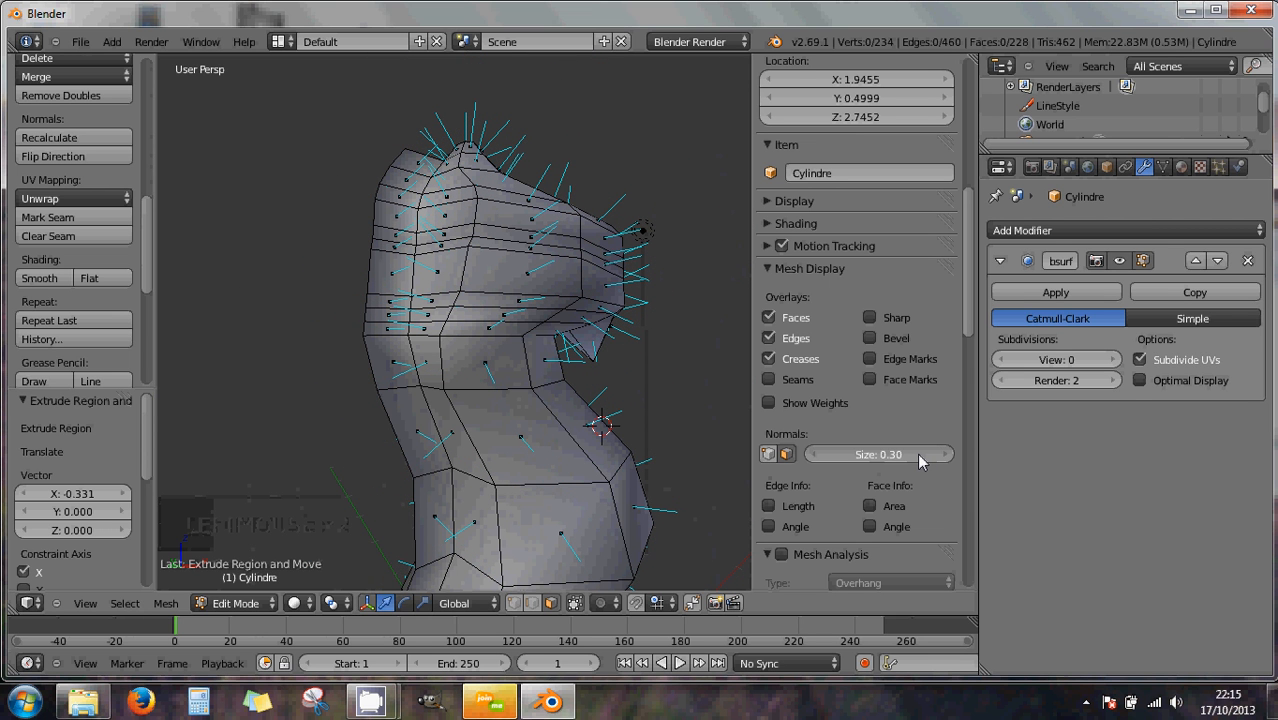
drag(918, 452, 922, 453)
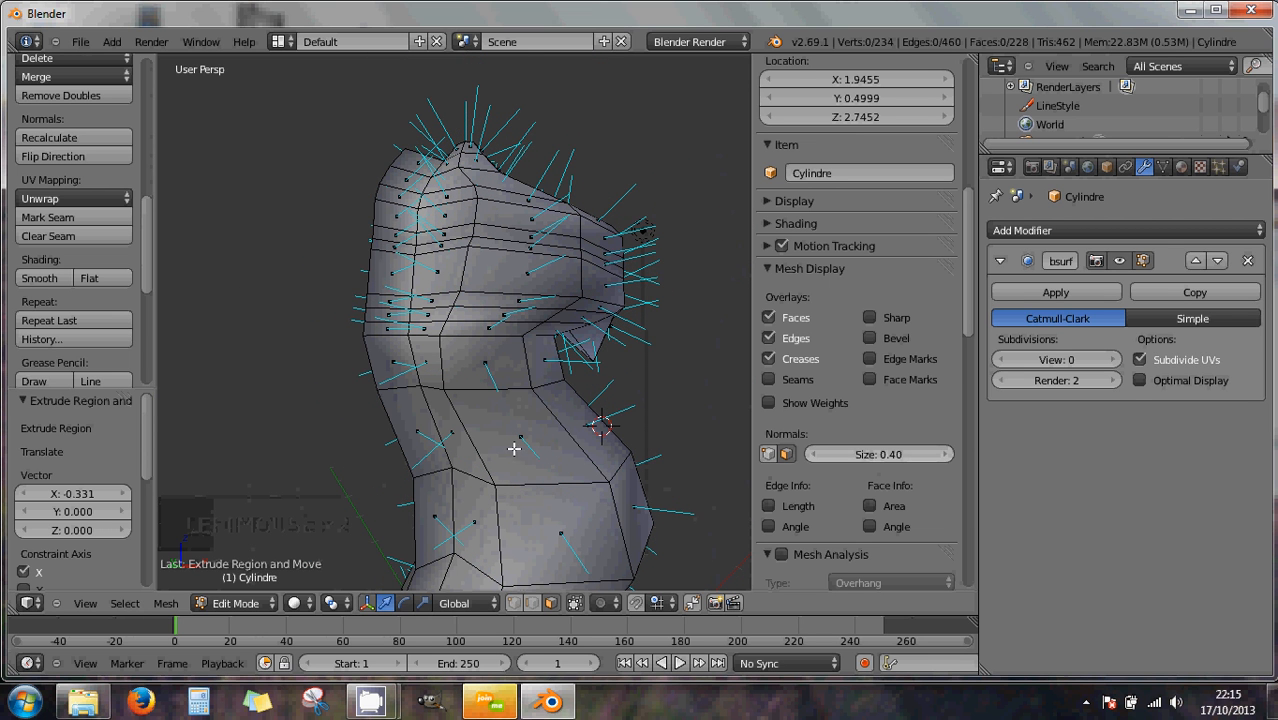
scroll(513, 449, up, 2)
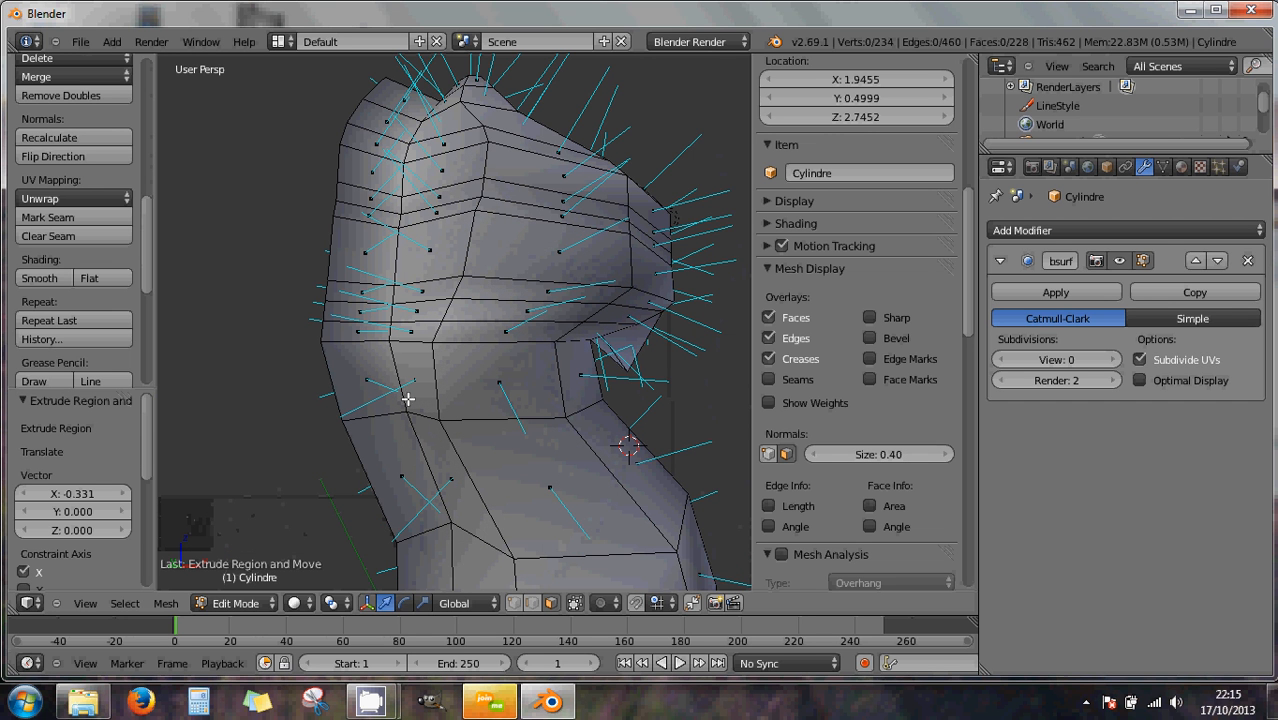
- Check the normals on both sides of the extruded mane strip, and undo the mane extrusion and its back edge path selection
middle_drag(397, 489, 545, 471)
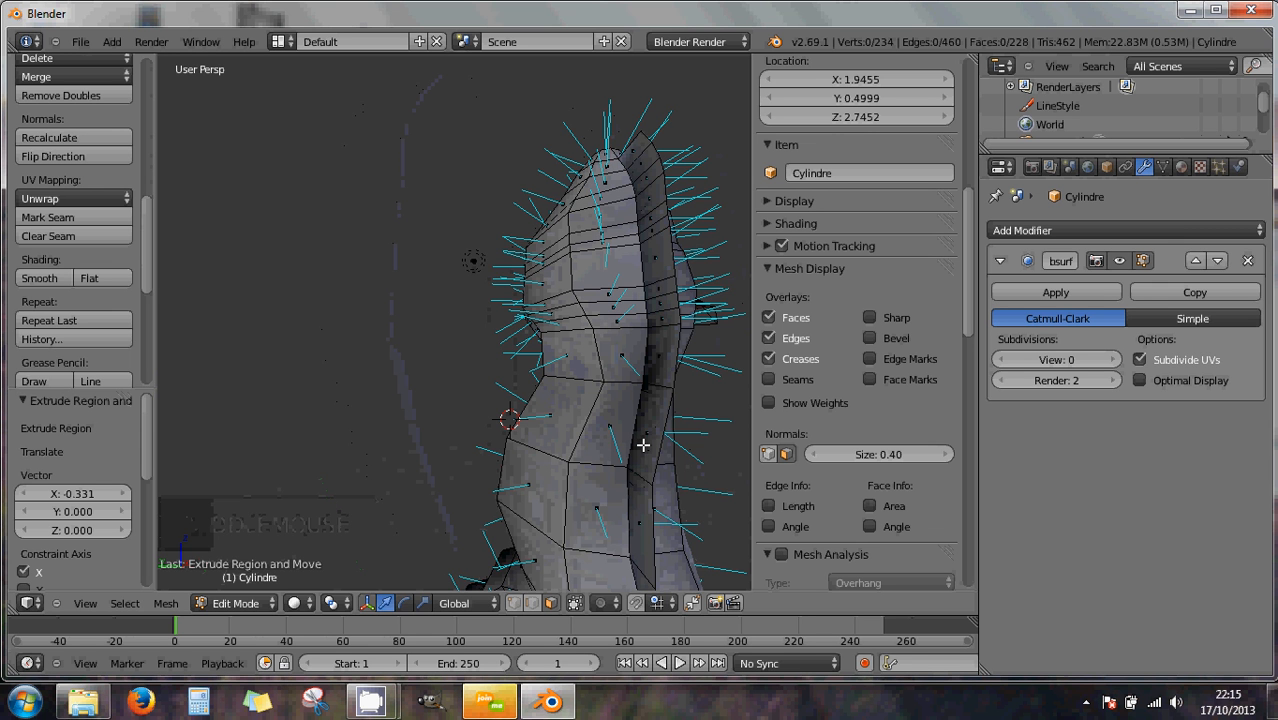
middle_drag(679, 453, 602, 431)
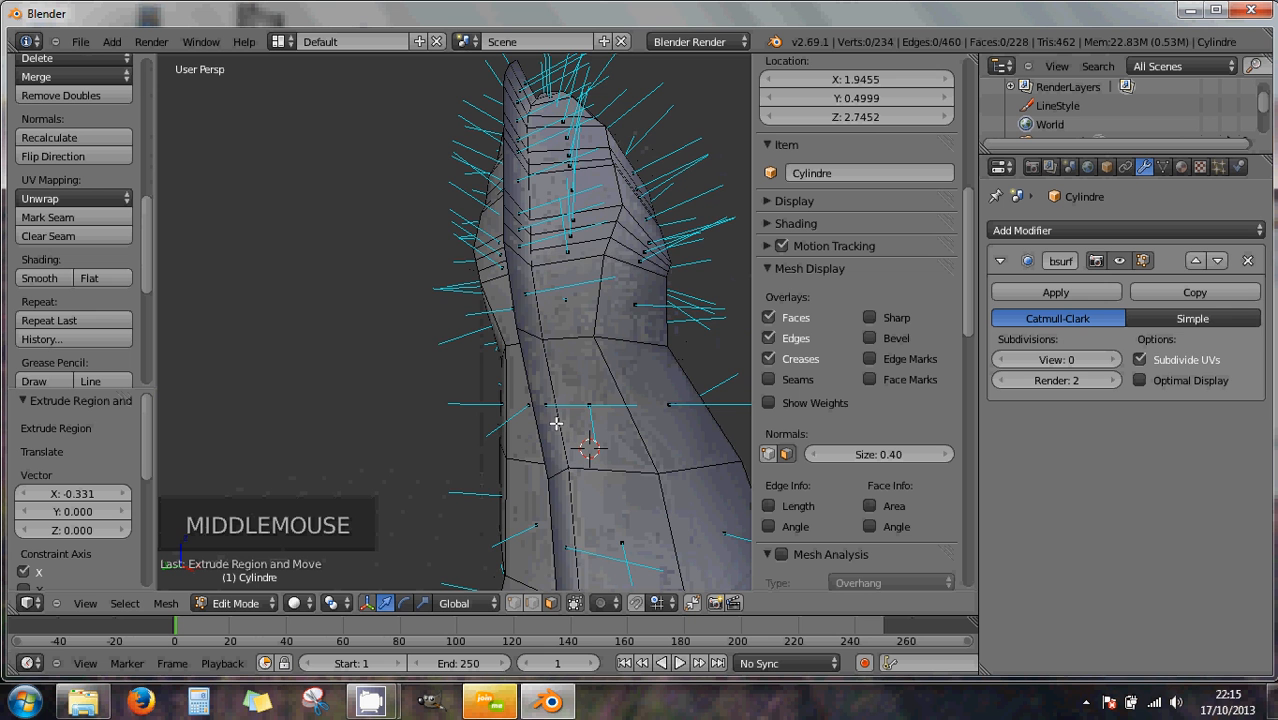
middle_drag(531, 361, 633, 359)
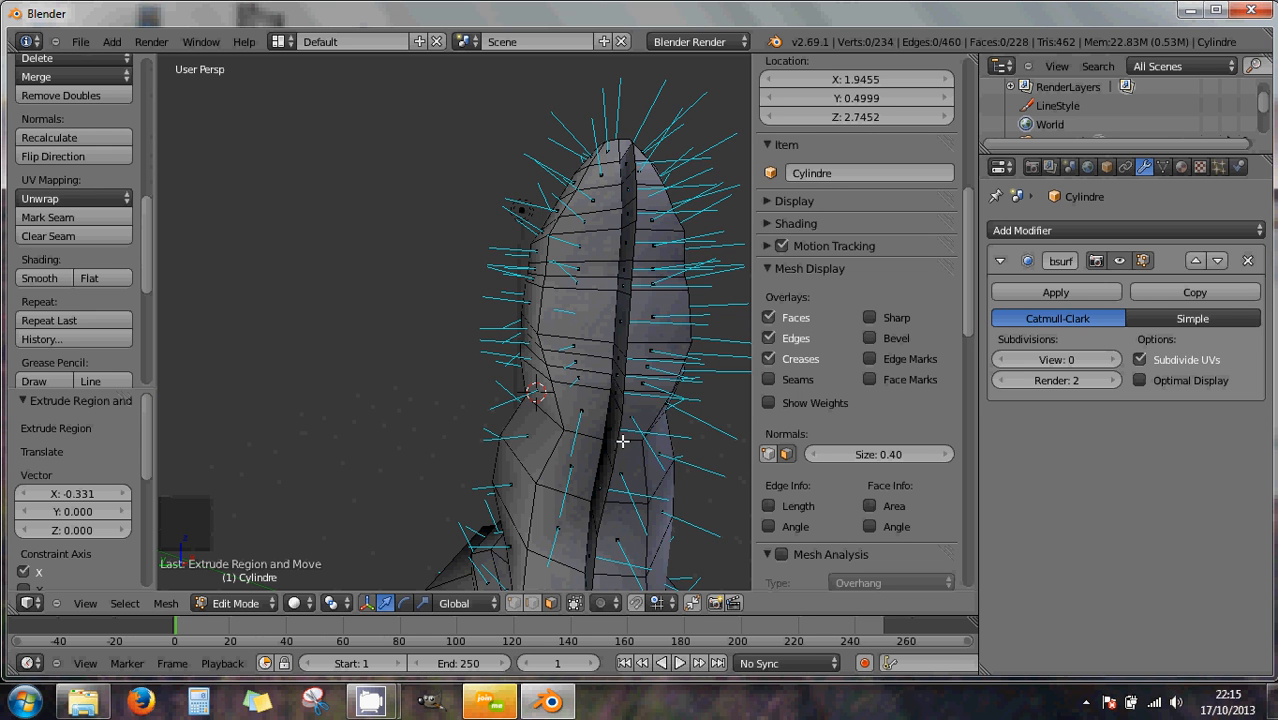
middle_drag(624, 442, 549, 421)
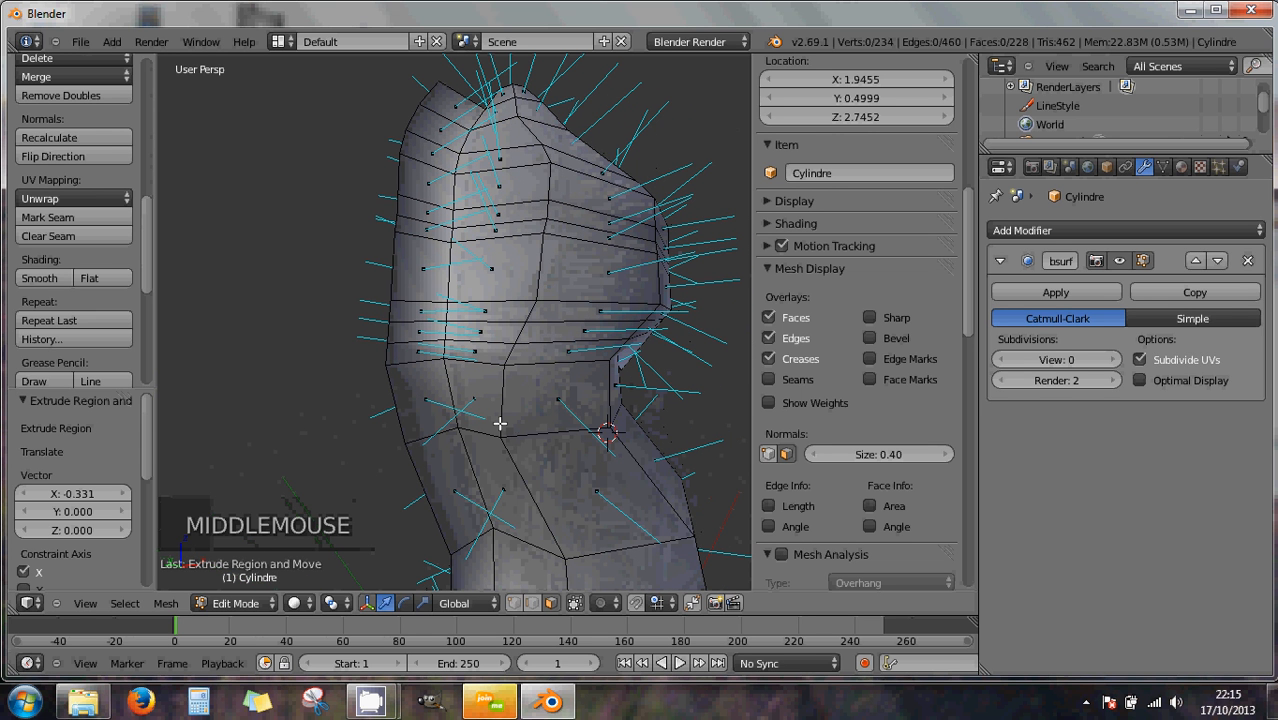
key(ctrl+z)
key(ctrl+z)
key(ctrl+z)
key(ctrl+z)
key(ctrl+z)
key(ctrl+z)
key(ctrl+z)
key(ctrl+z)
key(ctrl+z)
key(ctrl+z)
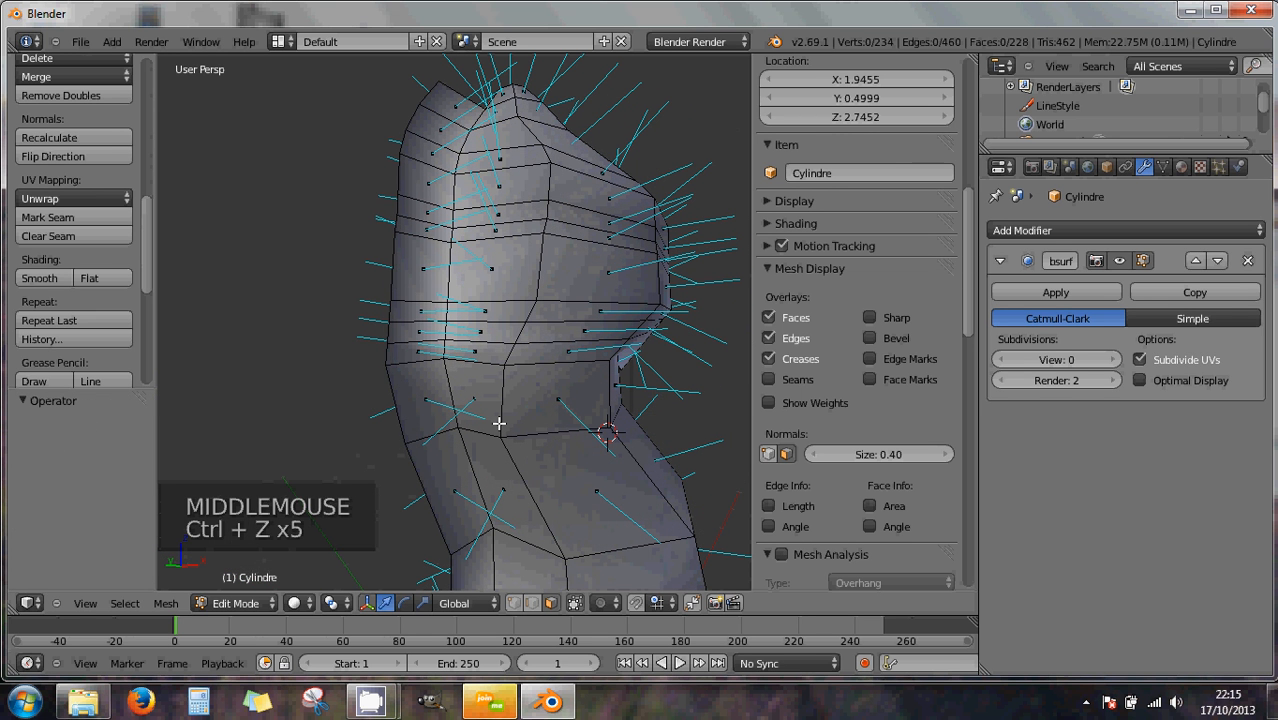
key(ctrl+z)
key(ctrl+z)
key(ctrl+z)
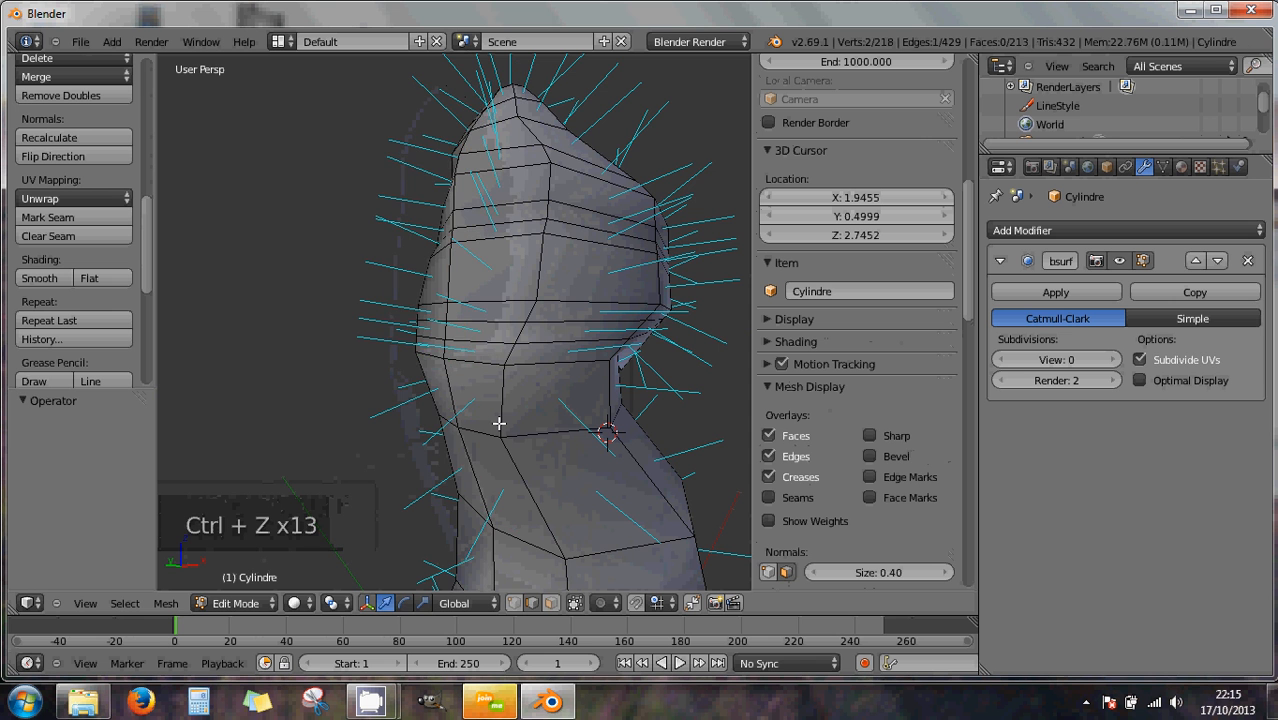
- Turn off the face normals display for the mesh
scroll(495, 449, down, 1)
shift+middle_drag(500, 450, 512, 365)
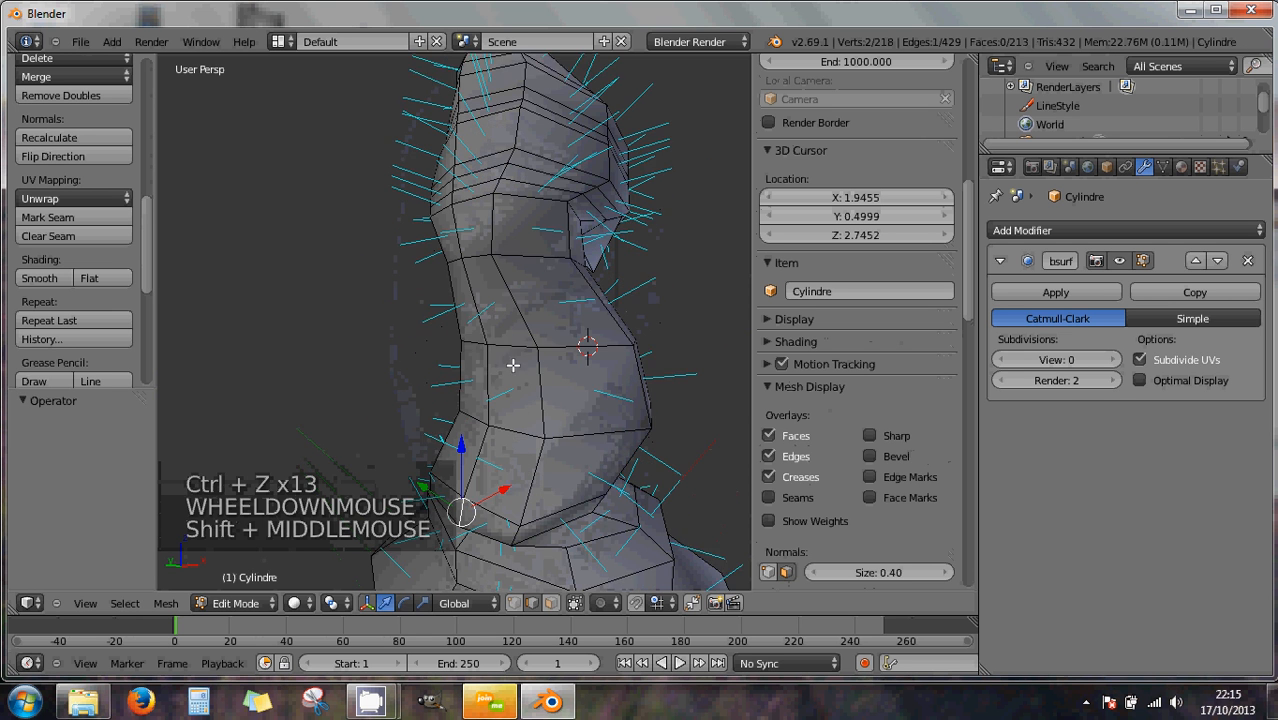
shift+middle_drag(507, 289, 520, 430)
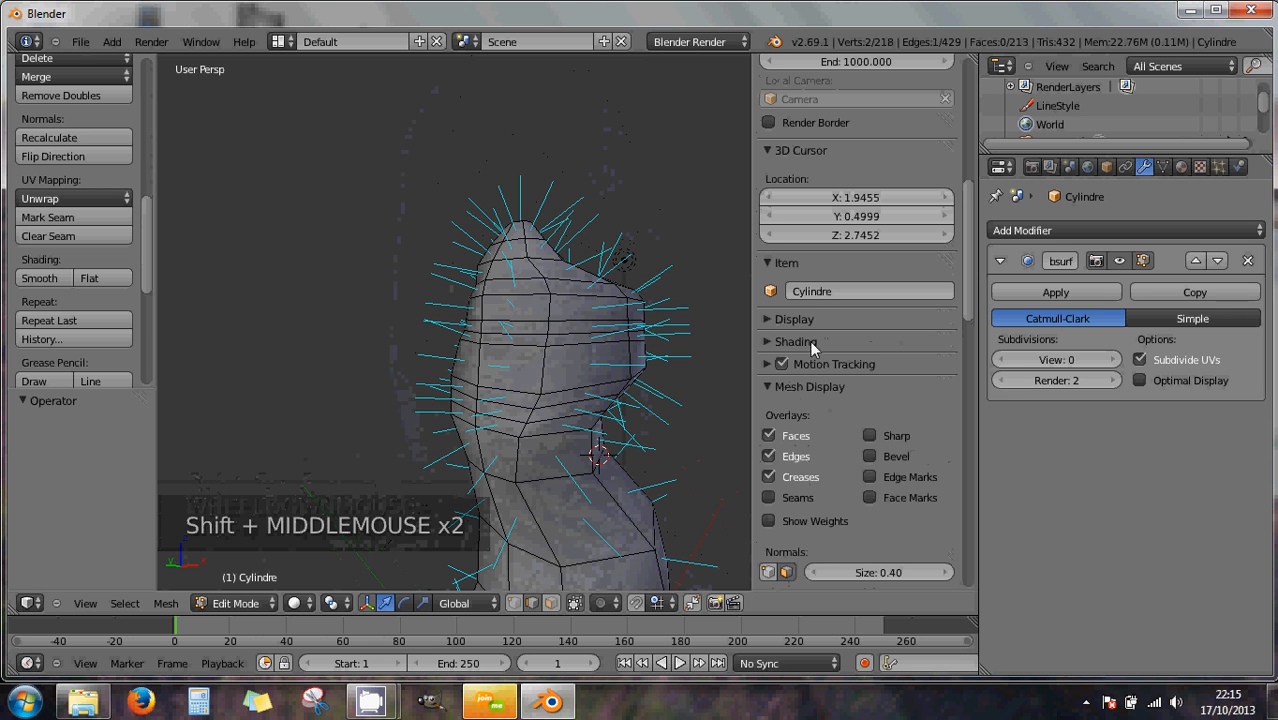
scroll(811, 345, down, 1)
click(787, 534)
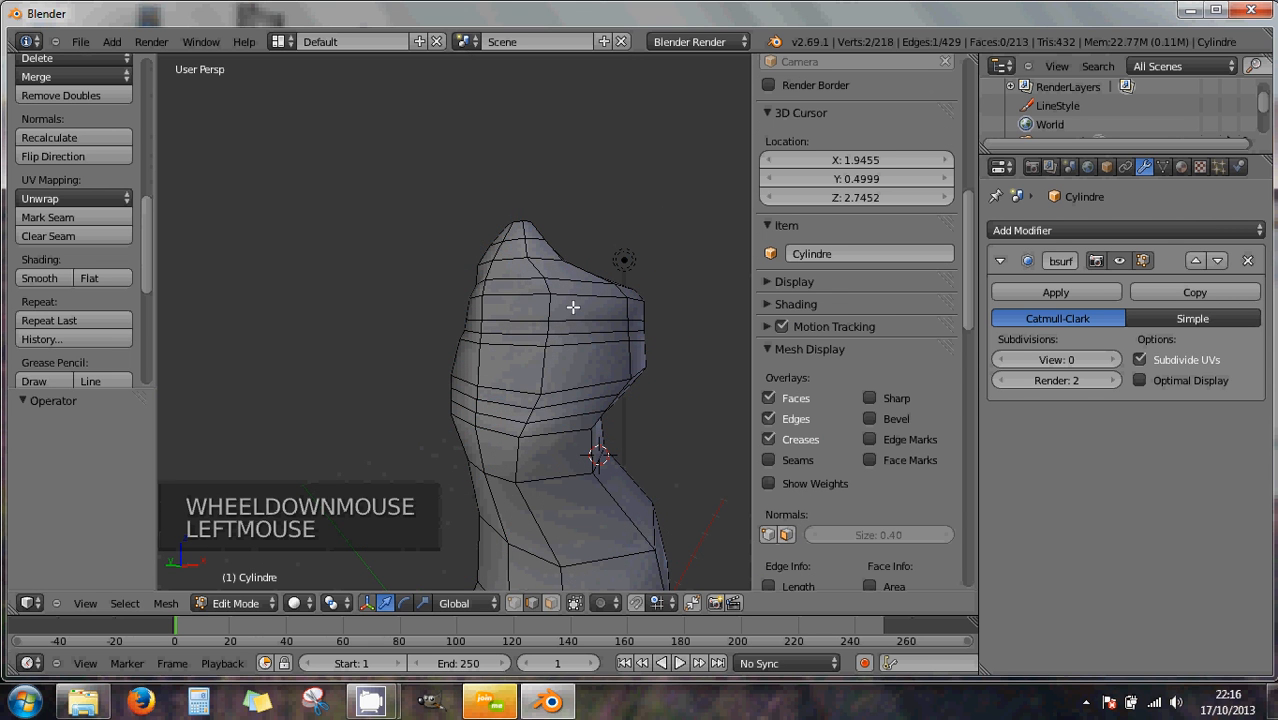
- Select the shortest edge path from the collar edge up the middle of the back to near the head's top
shift+middle_drag(571, 305, 553, 297)
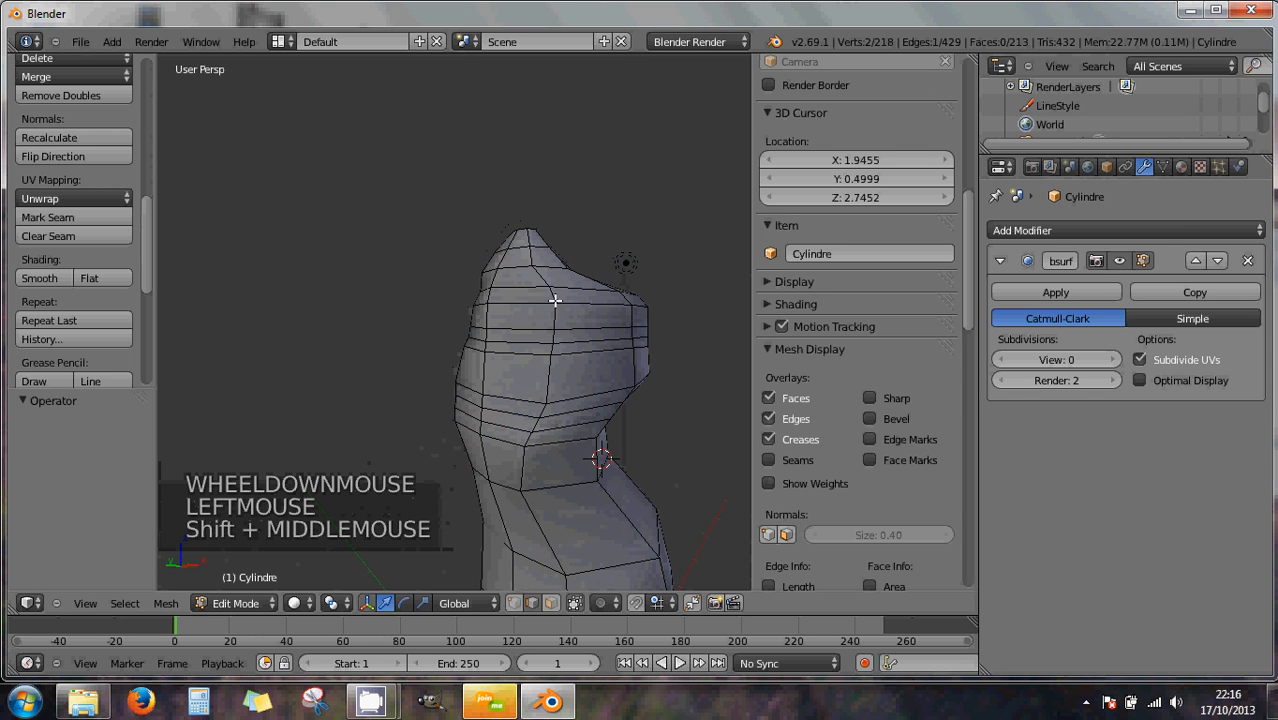
ctrl+right_click(503, 256)
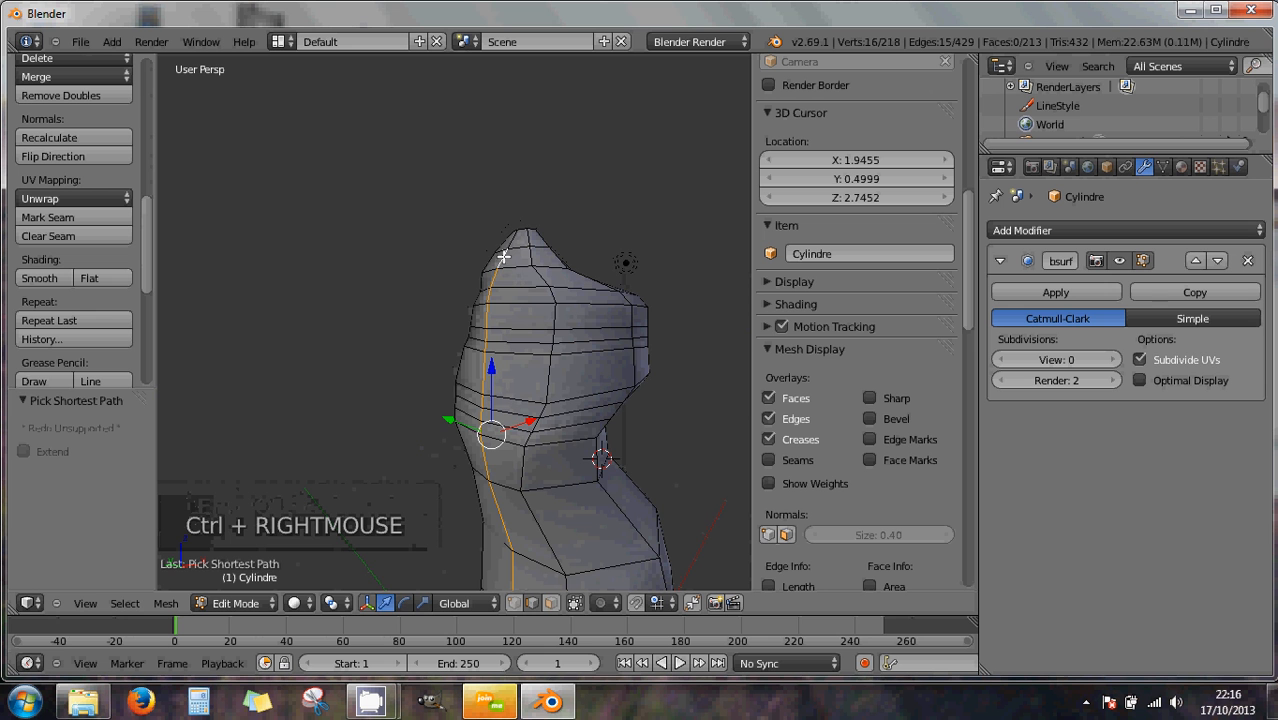
mouse_move(539, 350)
shift+middle_down()
mouse_move(537, 223)
mouse_move(565, 367)
mouse_move(613, 379)
mouse_move(602, 354)
mouse_move(608, 362)
mouse_move(551, 357)
shift+middle_up()
scroll(541, 362, up, 2)
scroll(547, 368, down, 1)
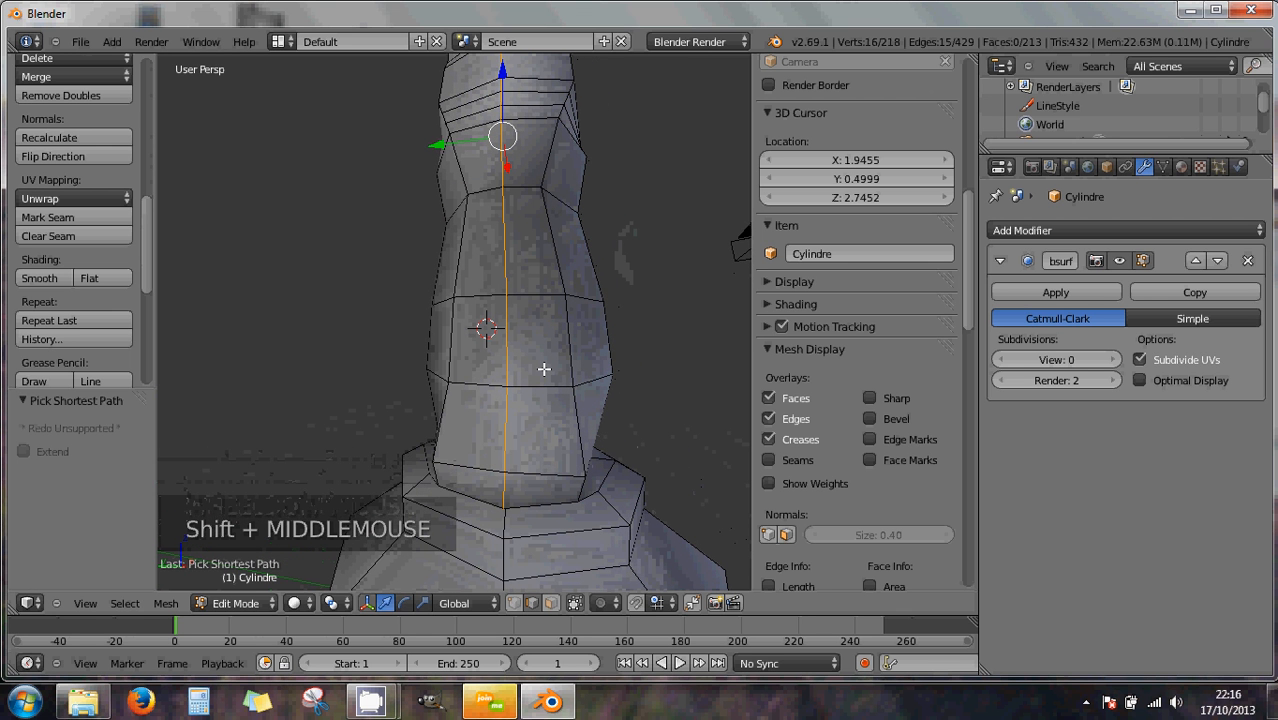
scroll(543, 369, up, 1)
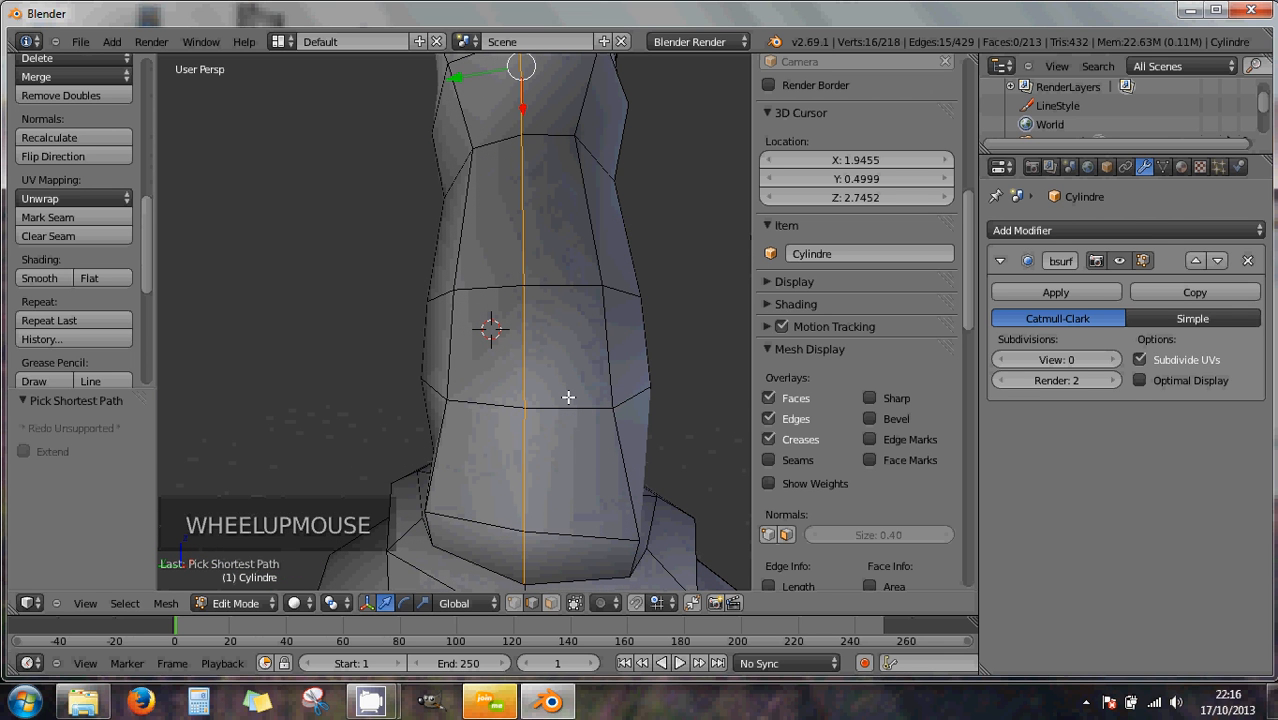
- Try beveling the back edge path with an offset of about 0.134 and 5 segments, and undo the bevel
key(ctrl+b)
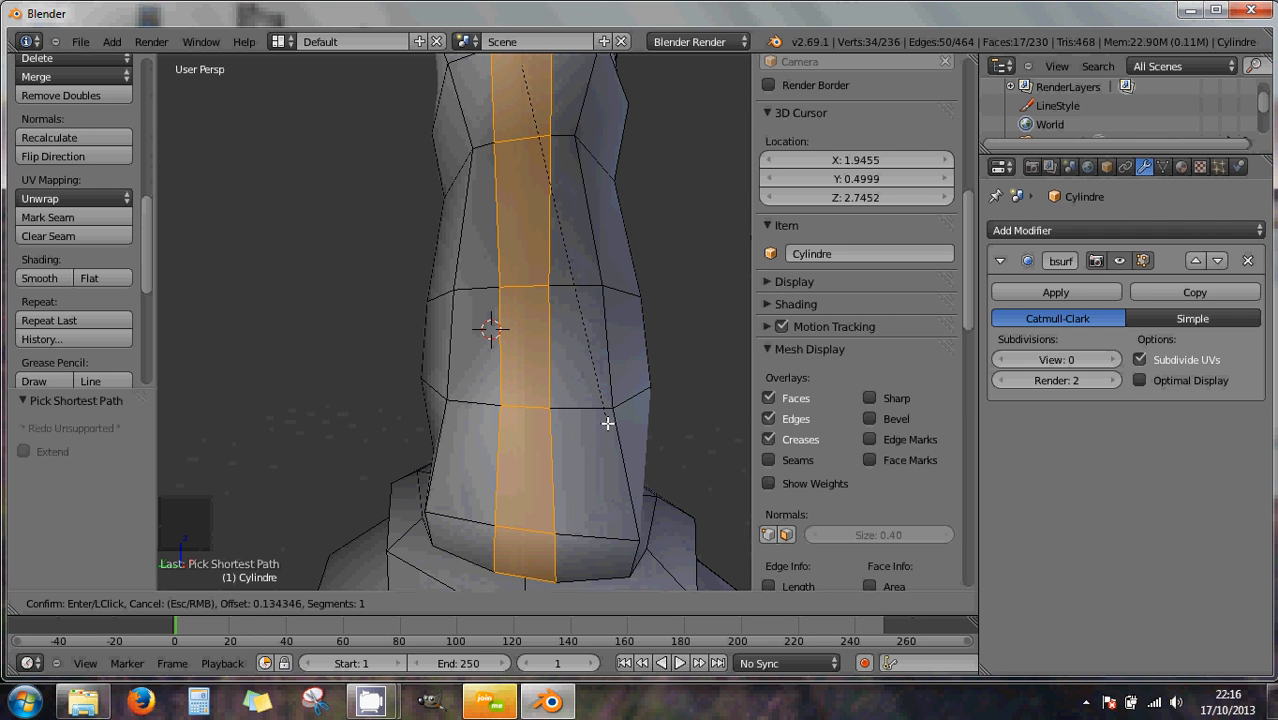
scroll(607, 423, up, 1)
scroll(607, 423, up, 2)
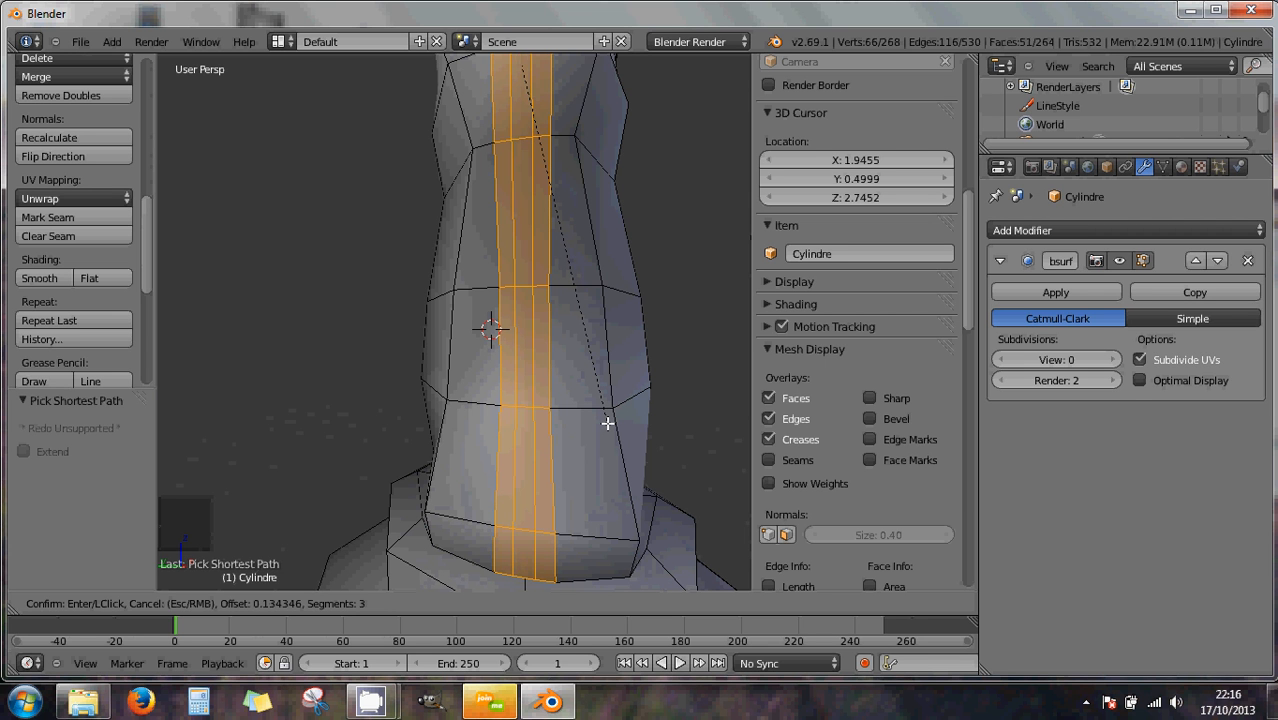
scroll(606, 423, up, 1)
click(607, 423)
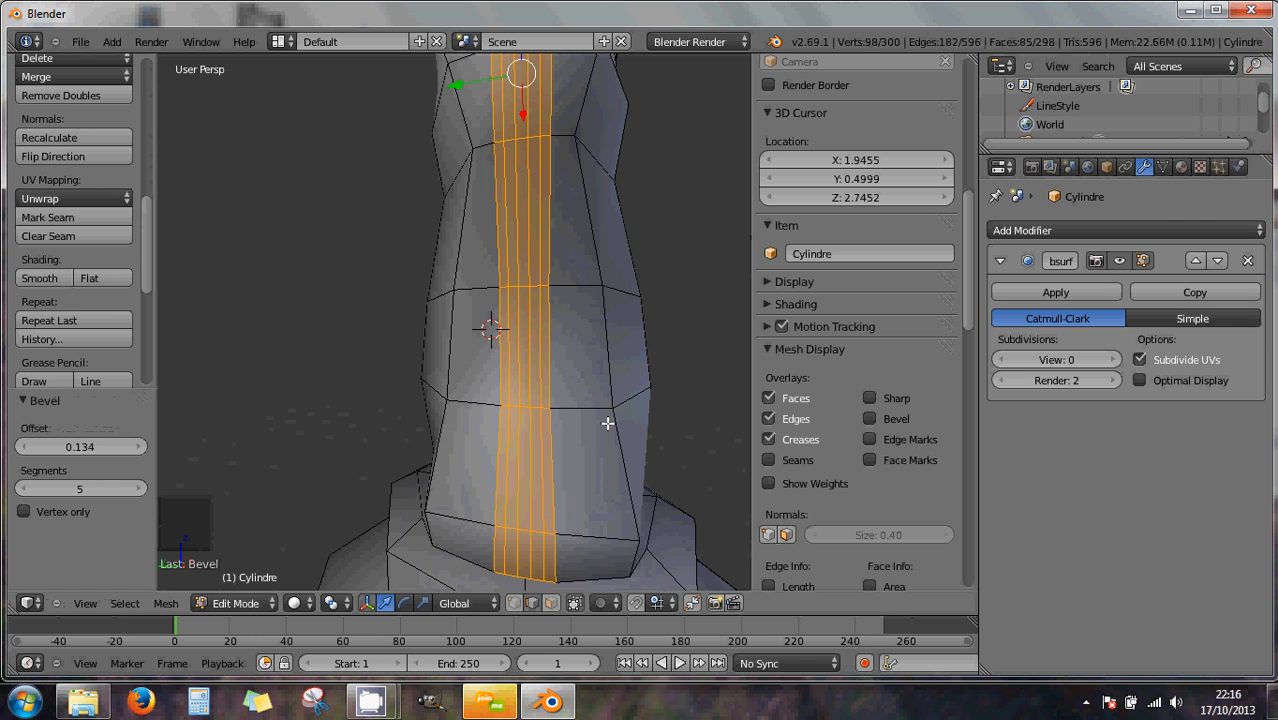
middle_drag(609, 398, 522, 382)
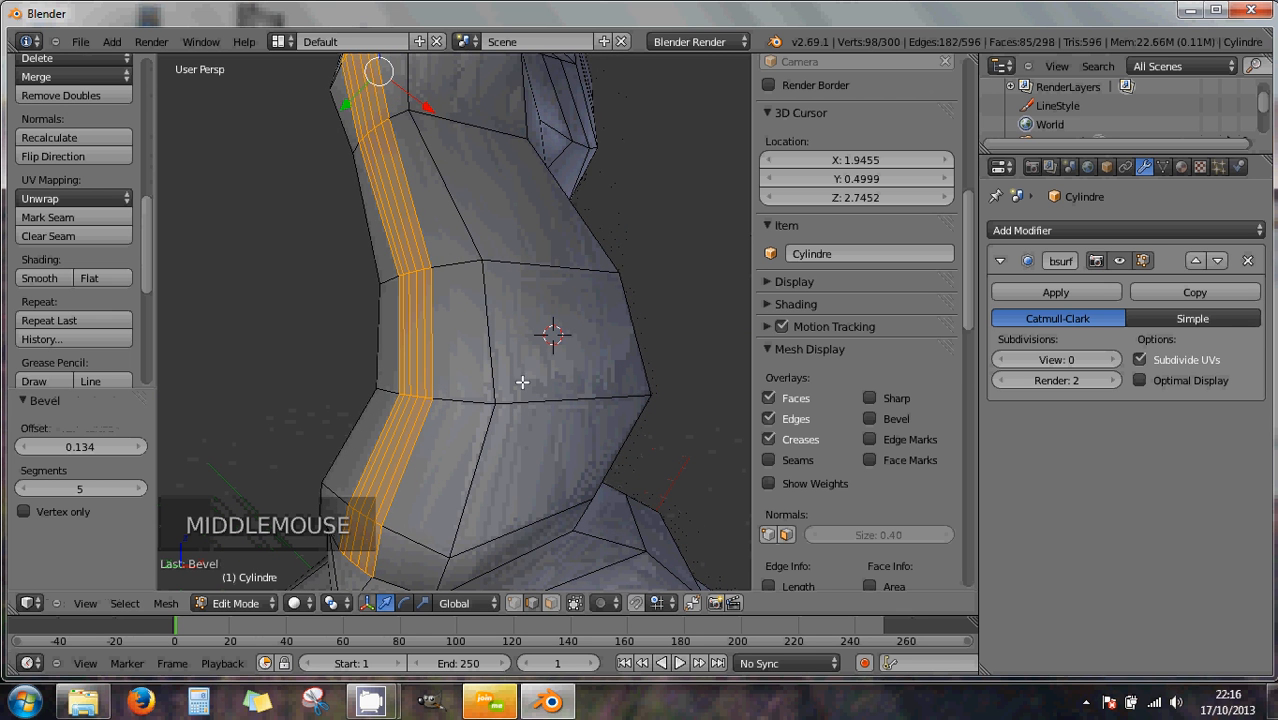
middle_drag(447, 371, 520, 383)
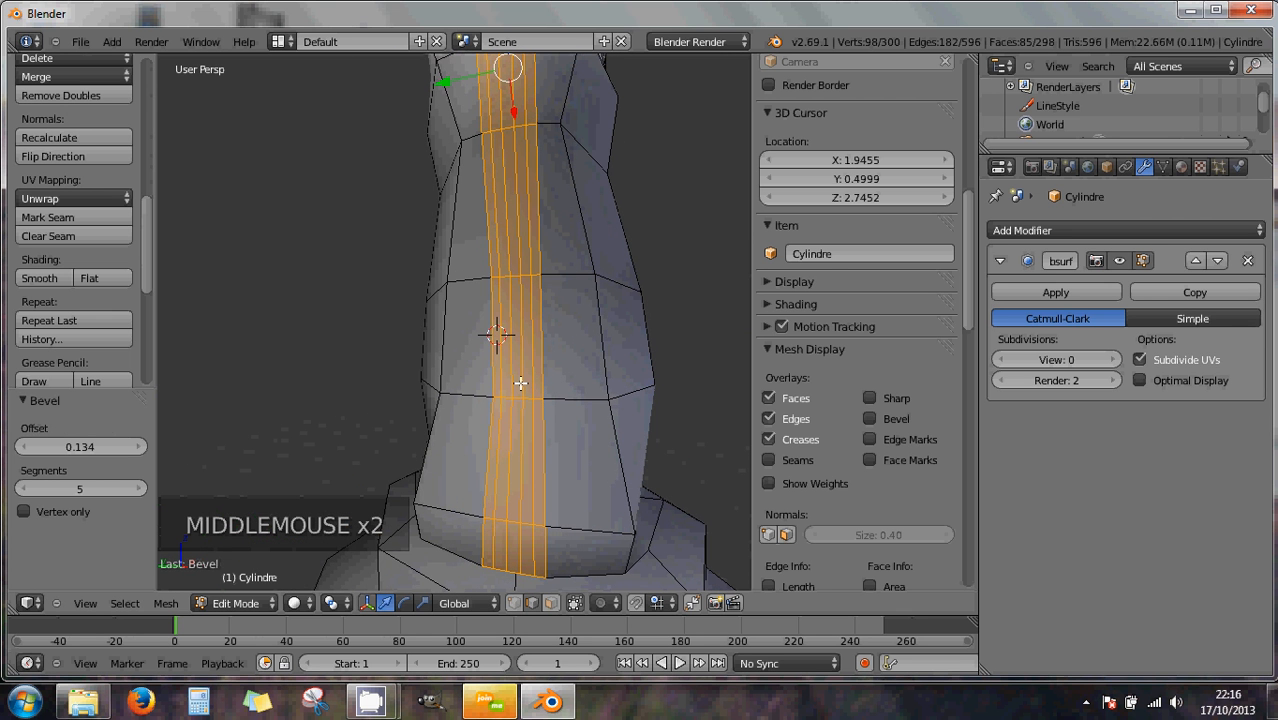
key(ctrl+z)
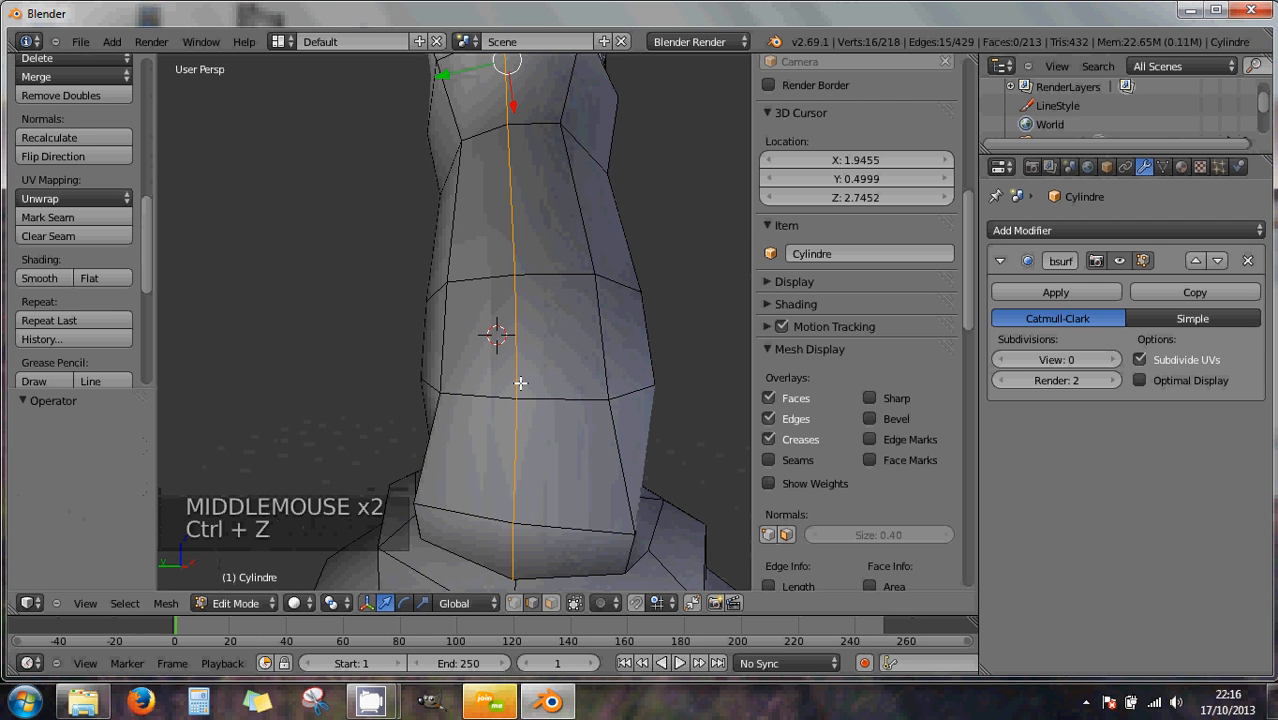
- Bevel the back edge path with an offset of about 0.047 and 1 segment, and inspect its lower end at the collar
scroll(537, 385, down, 2)
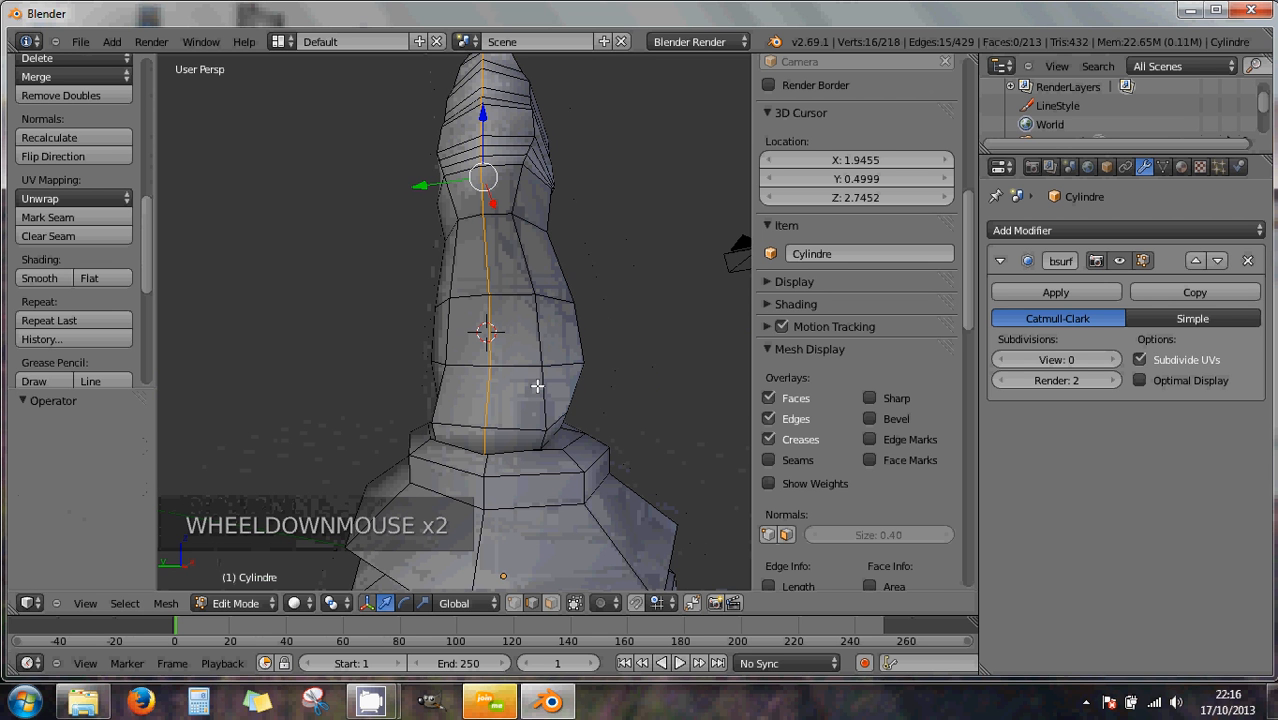
middle_drag(512, 410, 532, 373)
scroll(516, 415, up, 2)
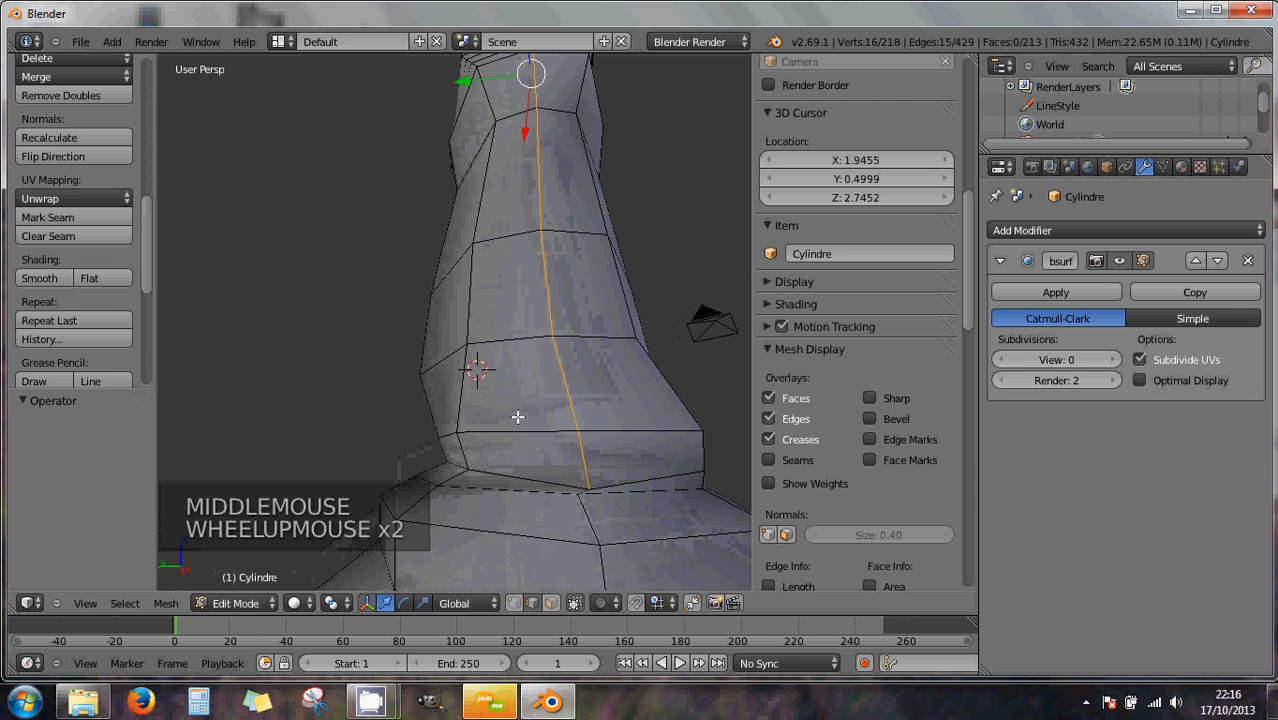
mouse_move(516, 417)
middle_down()
mouse_move(528, 422)
mouse_move(521, 411)
middle_up()
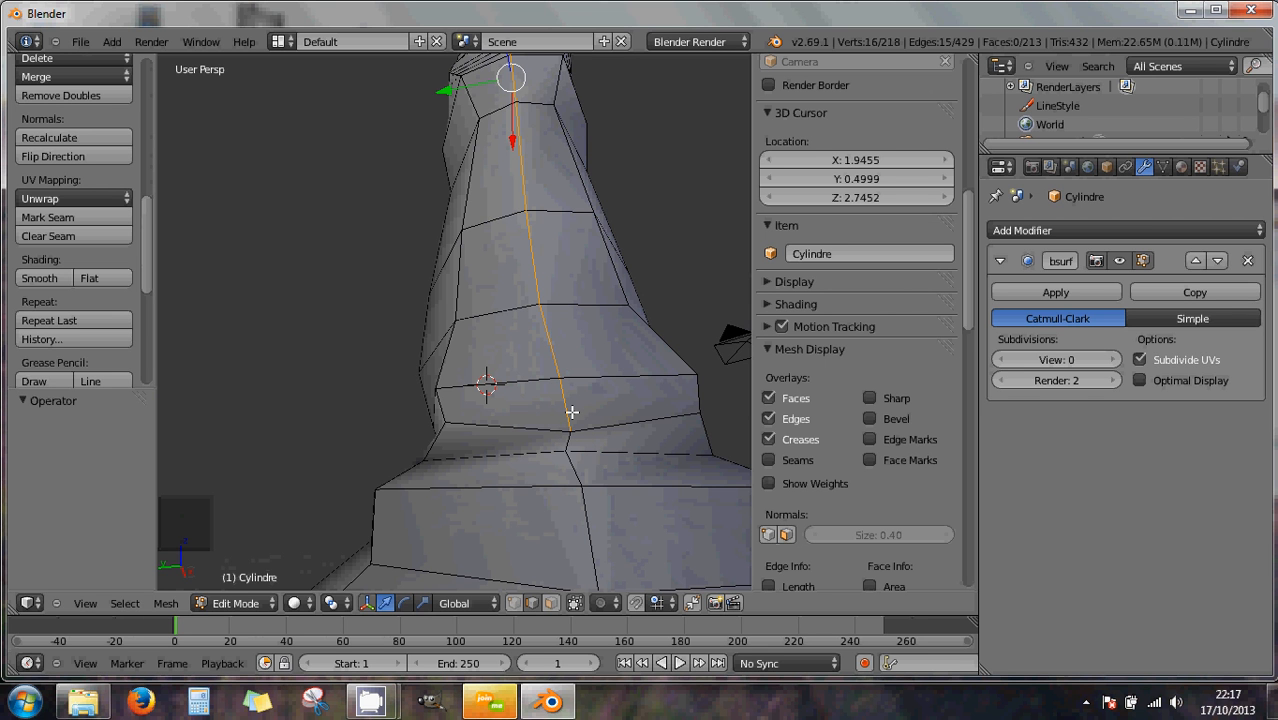
key(ctrl+b)
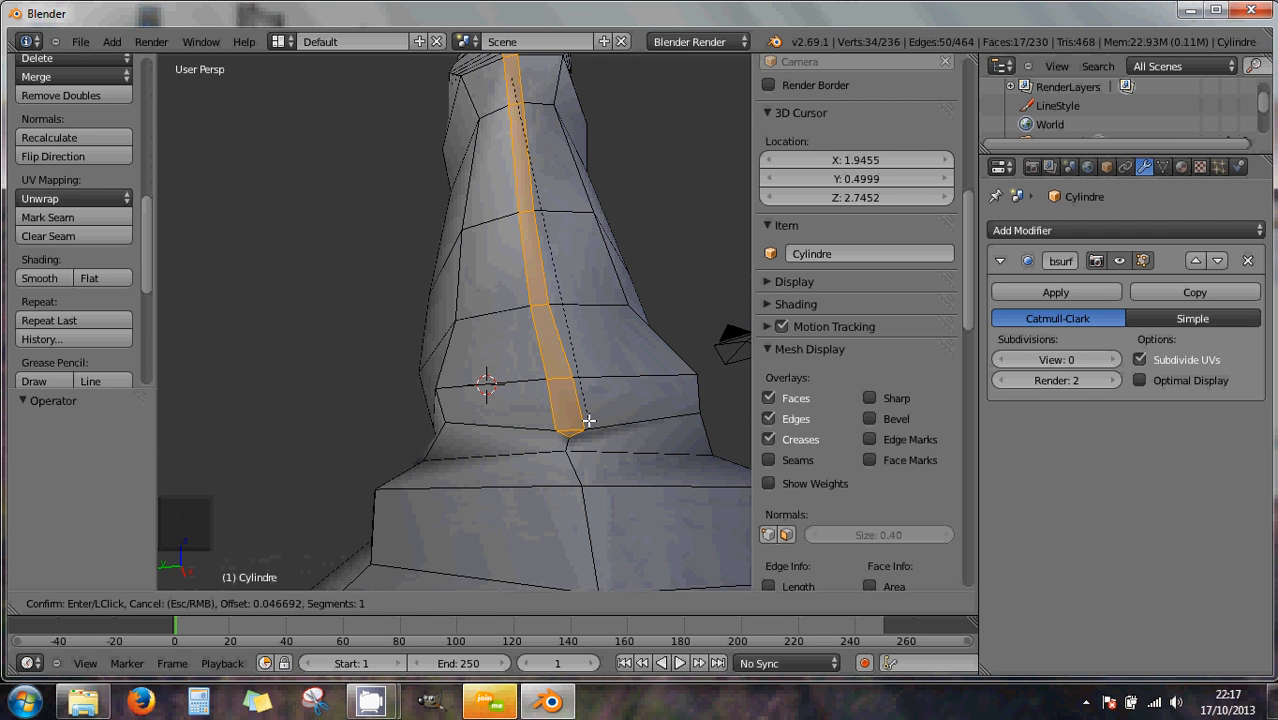
click(588, 421)
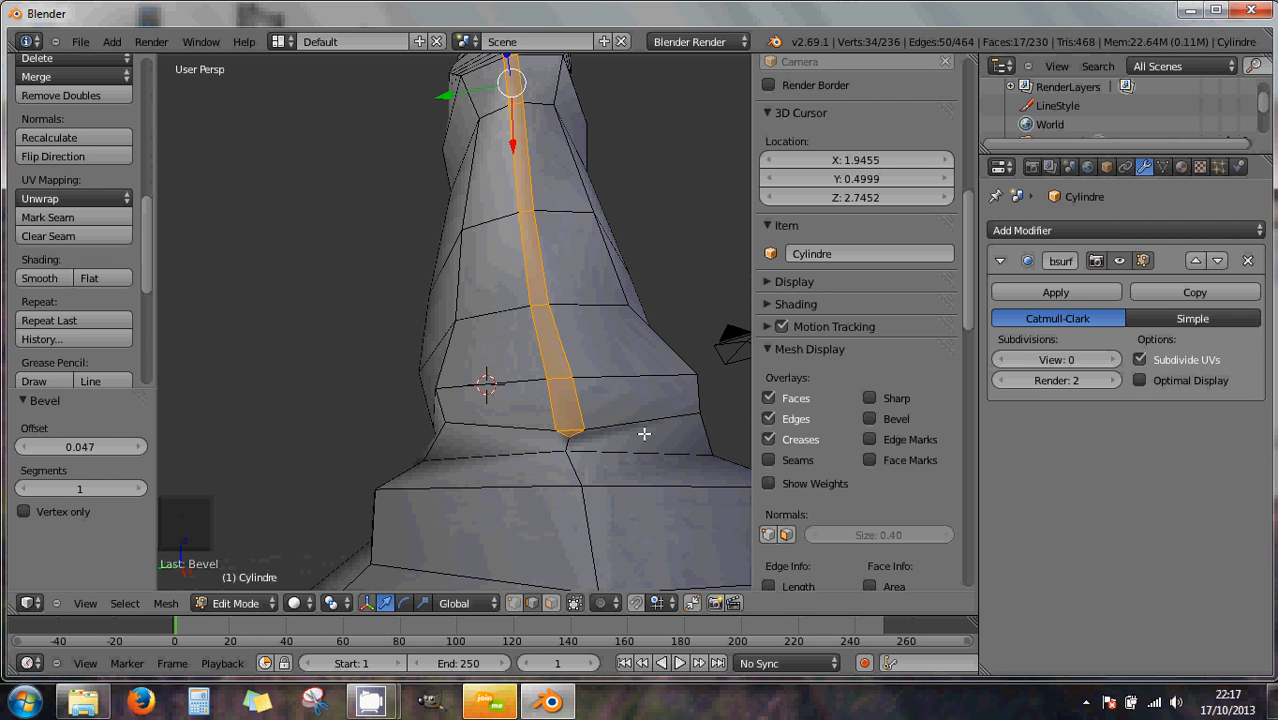
middle_drag(552, 421, 679, 447)
scroll(544, 362, up, 2)
scroll(598, 404, down, 1)
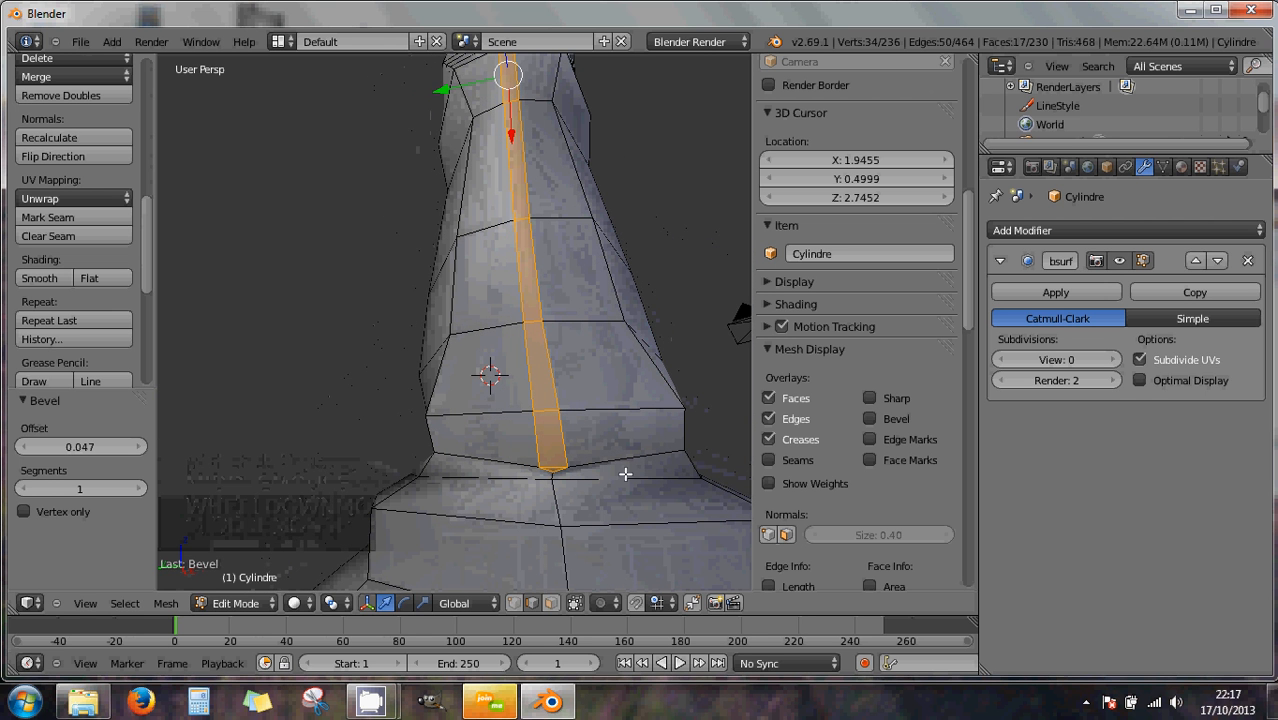
- In vertex selection mode, try moving the two outer vertices beside the beveled strip's lower end along Z
click(531, 602)
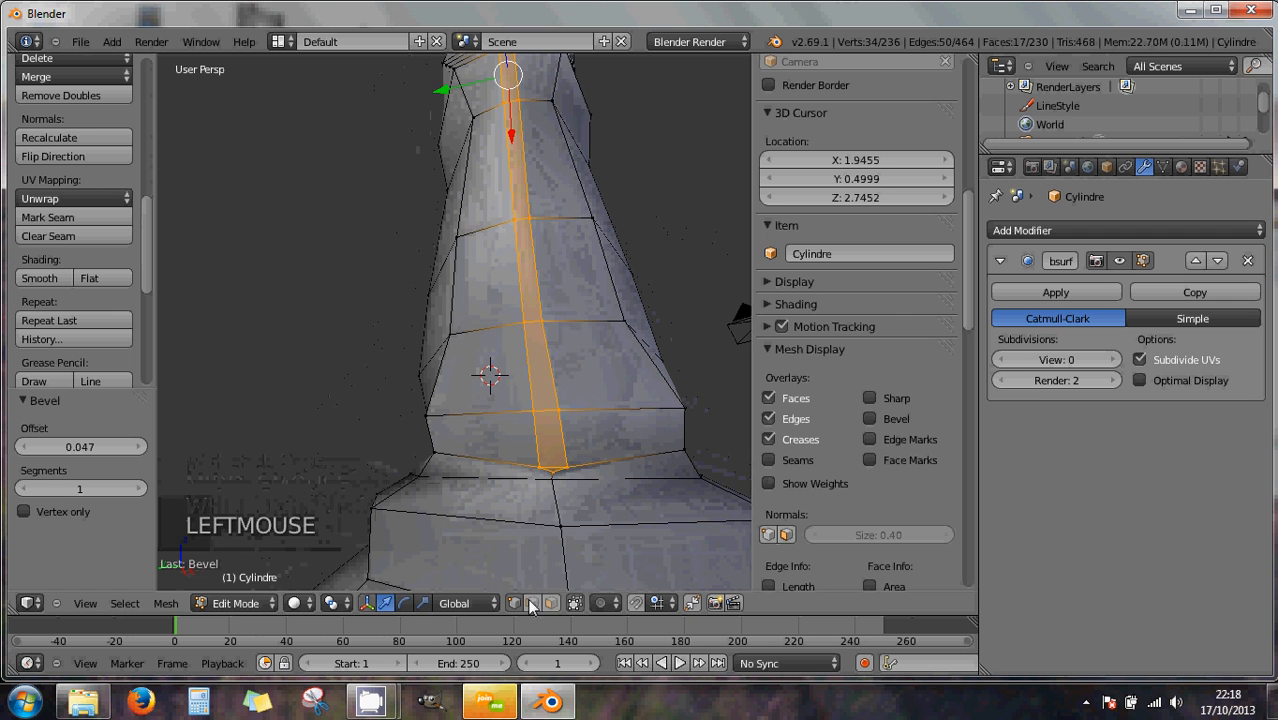
right_click(682, 450)
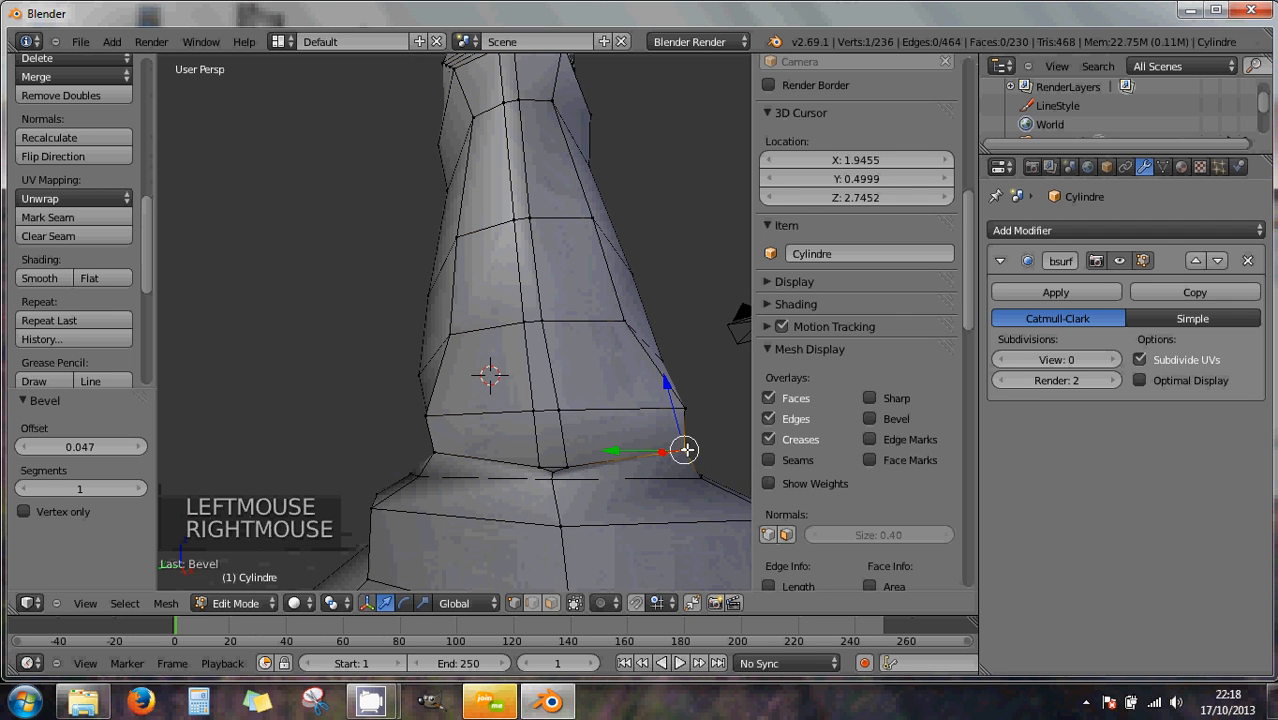
shift+right_click(435, 452)
drag(541, 386, 543, 402)
middle_drag(553, 487, 699, 440)
drag(568, 396, 569, 398)
middle_drag(569, 398, 584, 491)
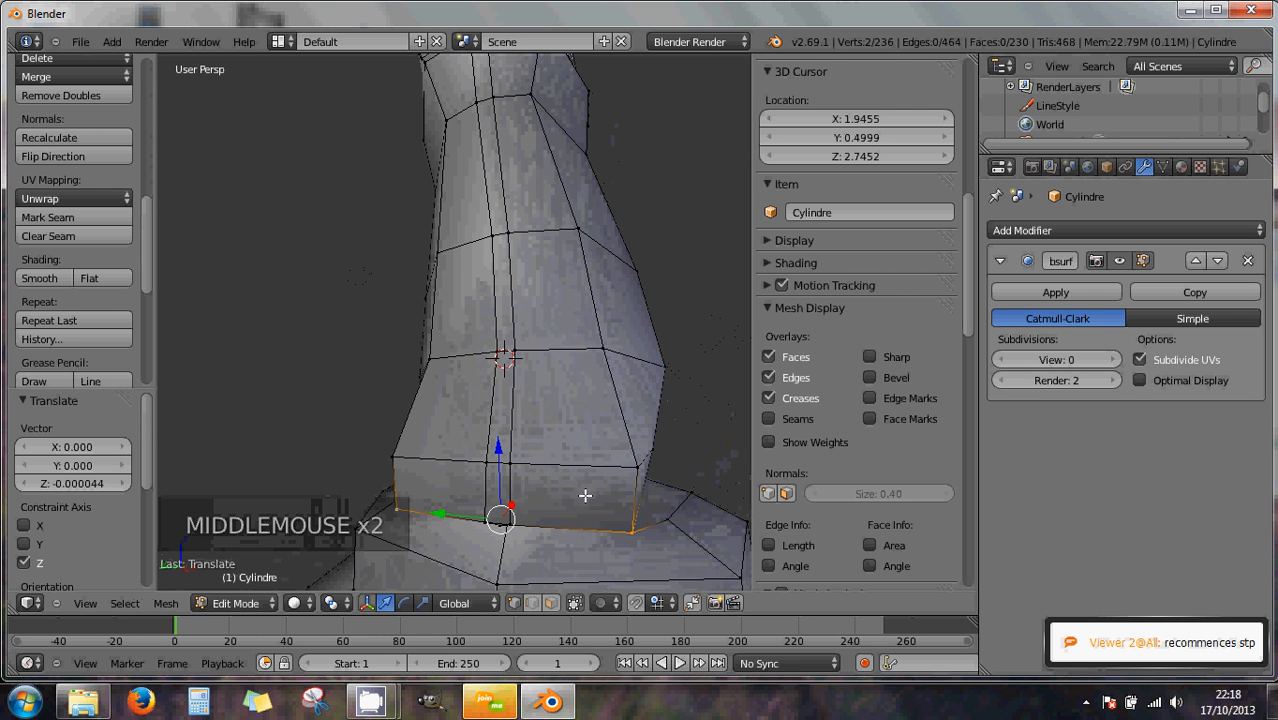
scroll(585, 495, down, 1)
- Undo the vertex moves, the narrow back bevel and the edge path selection, leaving only the collar edge selected
key(ctrl+z)
key(ctrl+z)
key(ctrl+z)
key(ctrl+z)
key(ctrl+z)
key(ctrl+z)
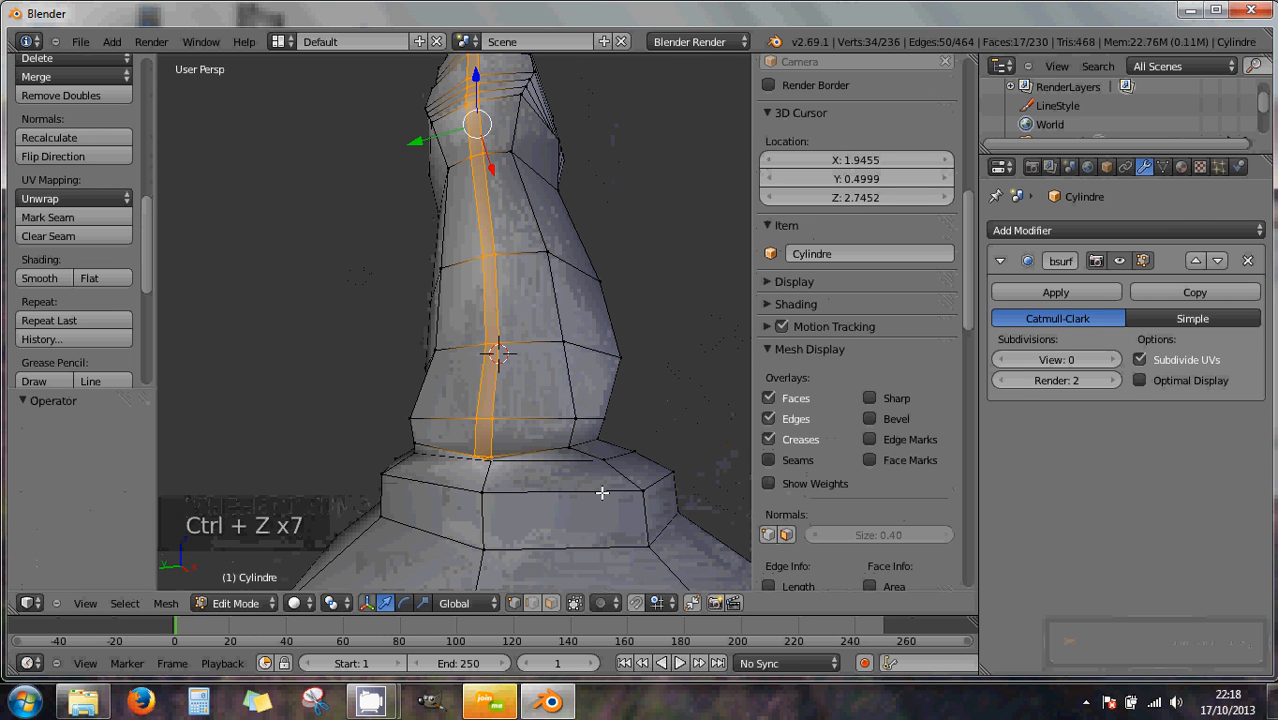
key(ctrl+z)
key(ctrl+z)
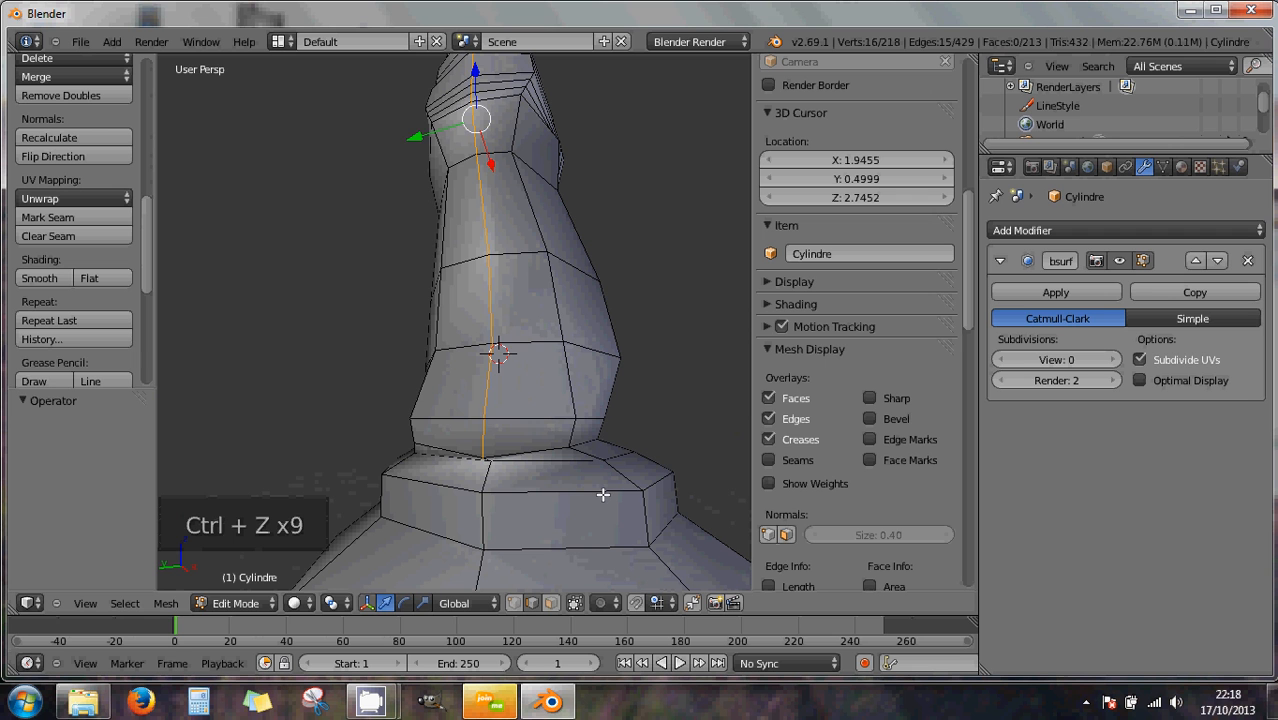
key(ctrl+z)
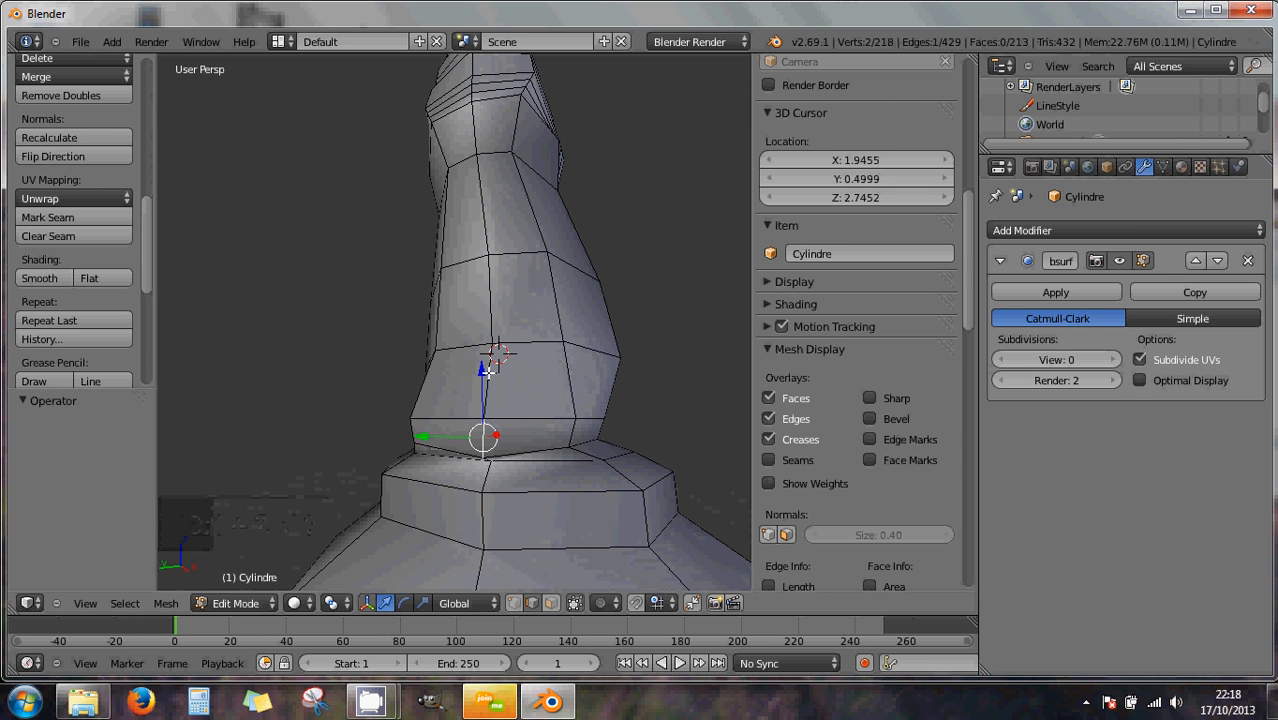
- Reselect the shortest edge path along the back from the collar edge to just below the head's top
shift+middle_drag(499, 322, 505, 409)
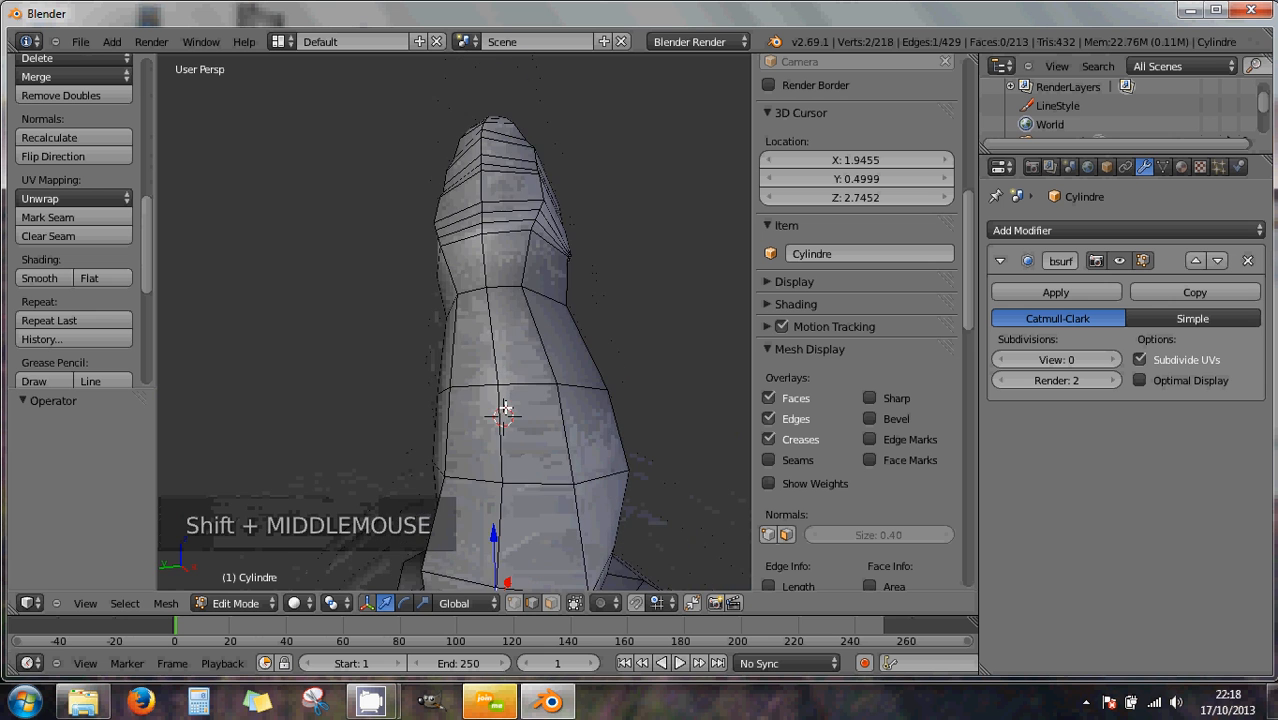
middle_drag(509, 333, 534, 284)
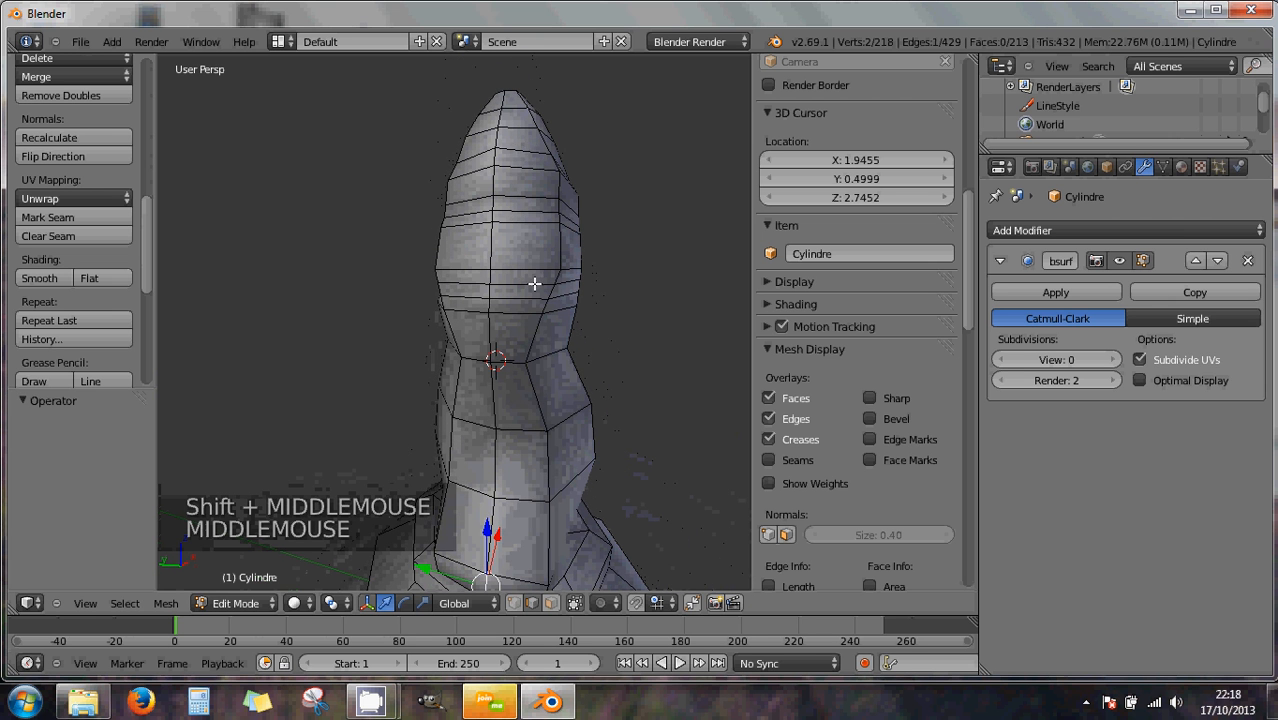
ctrl+right_click(499, 116)
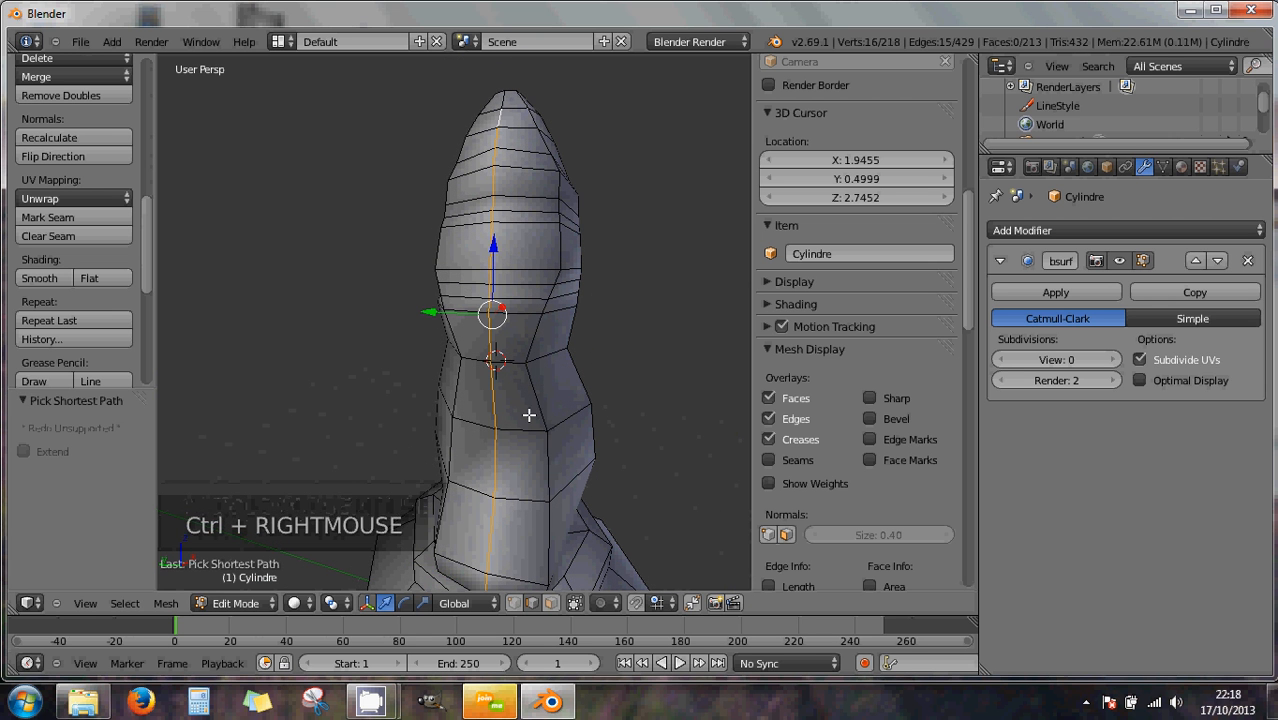
middle_drag(528, 416, 519, 323)
scroll(548, 320, up, 1)
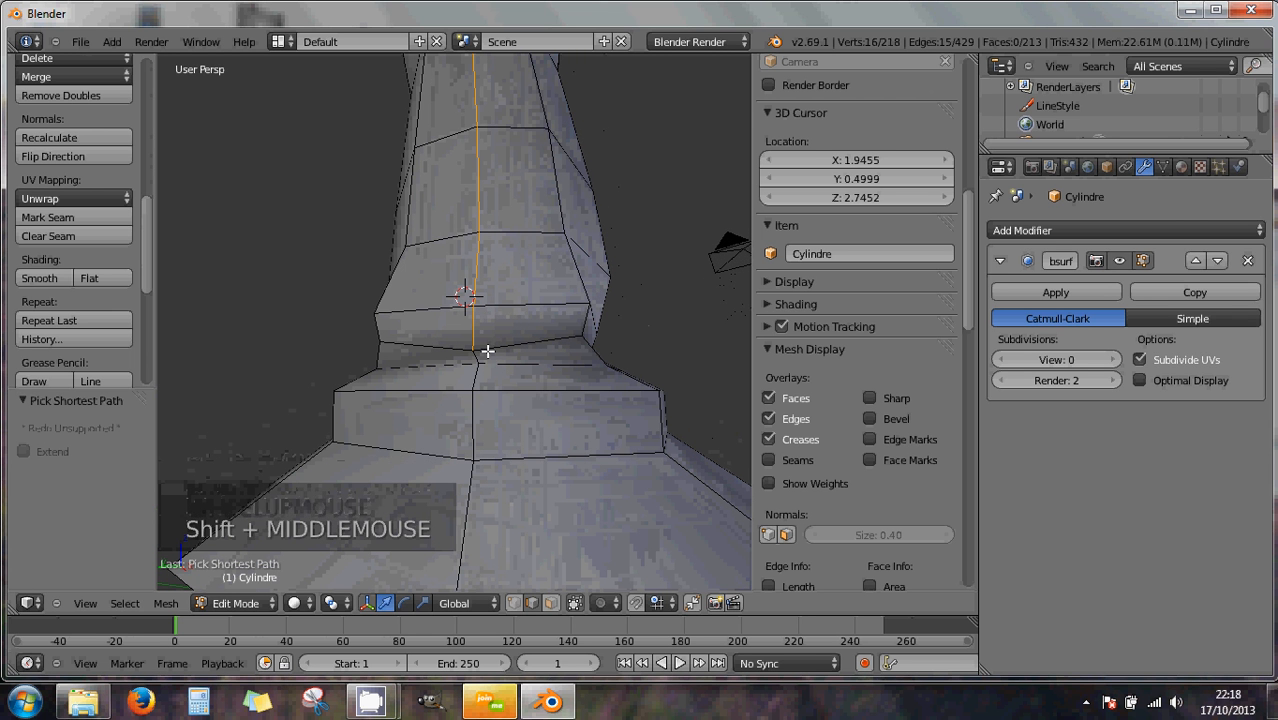
- Bevel the selected back edge path with an offset of about 0.025 and 1 segment, and inspect its lower end at the collar
key(ctrl+b)
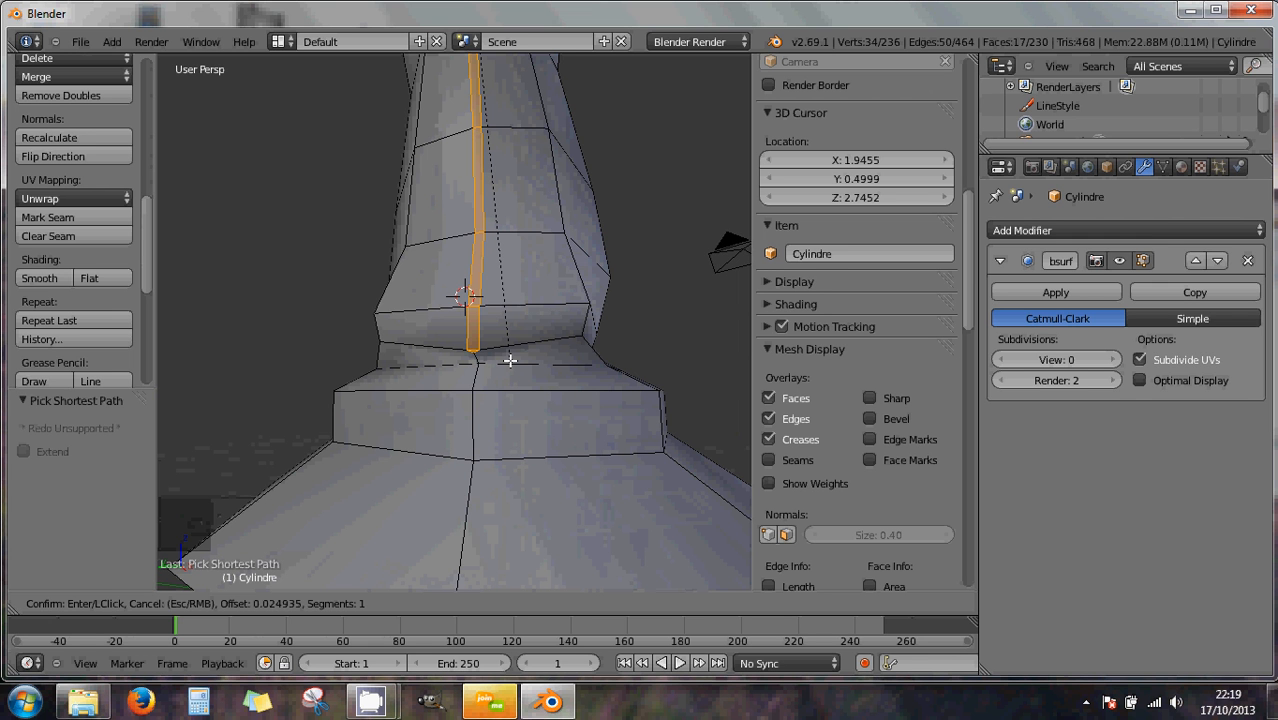
click(510, 360)
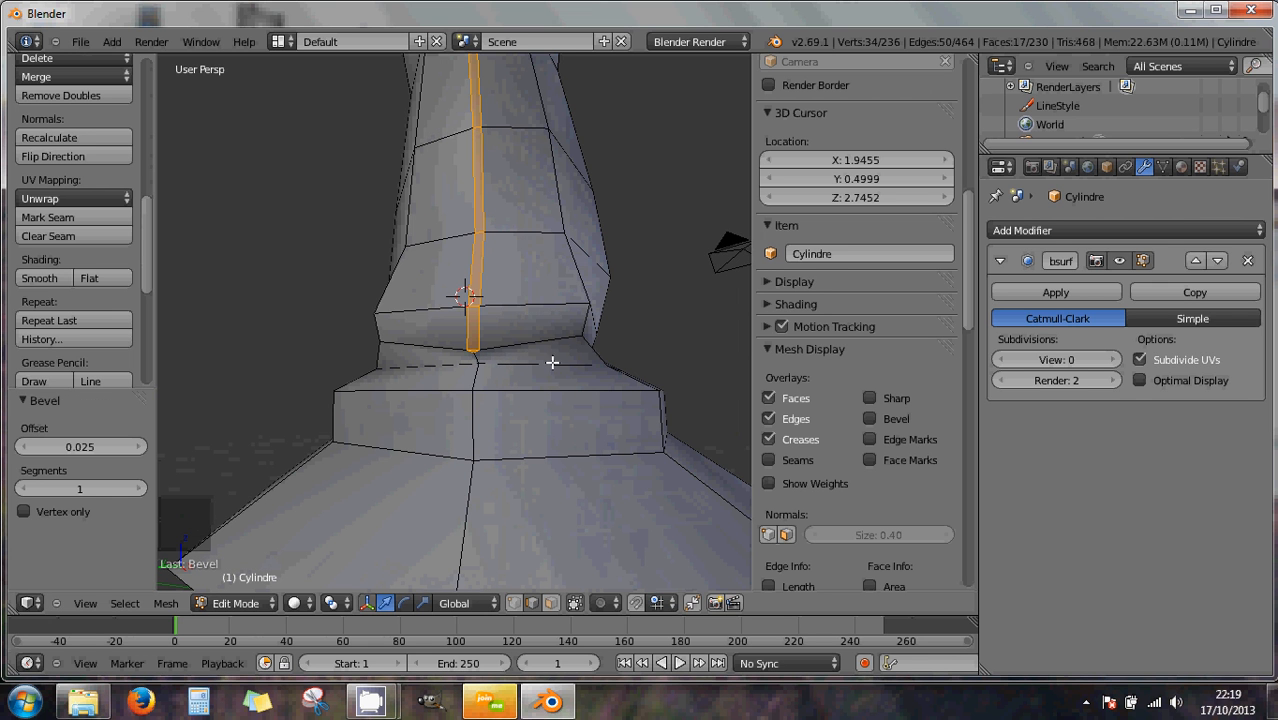
middle_drag(551, 362, 540, 315)
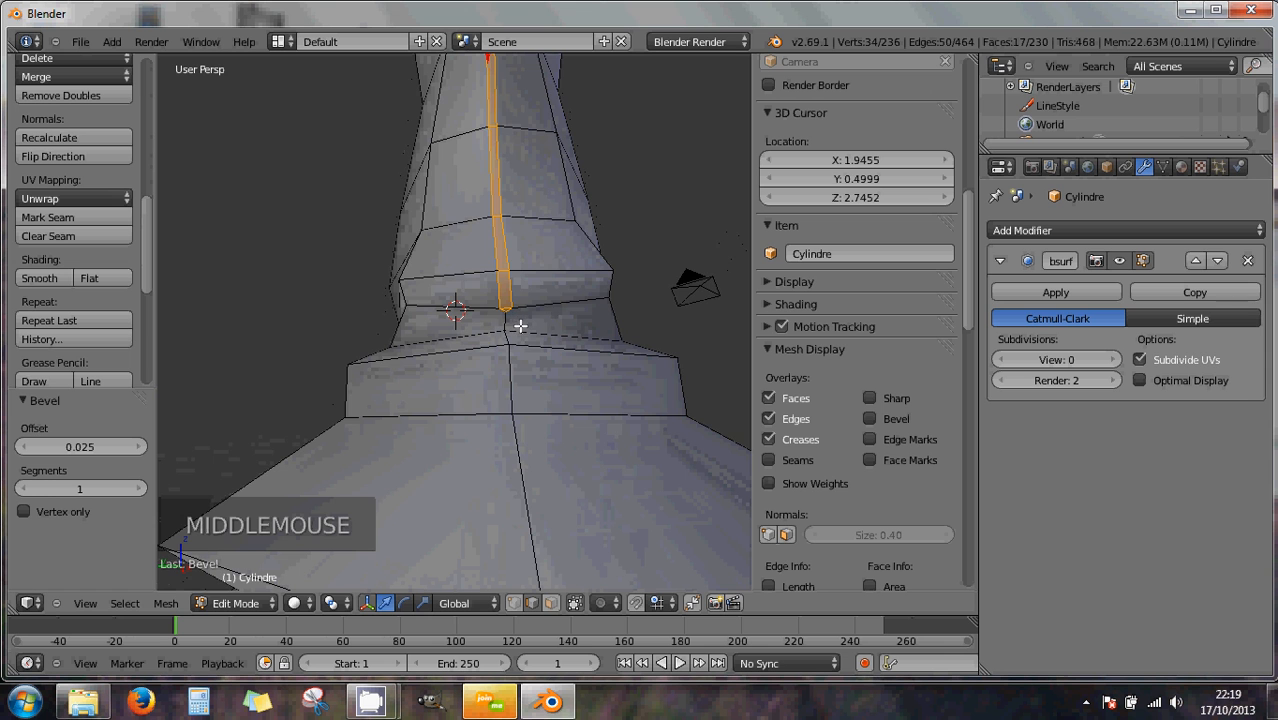
scroll(520, 326, up, 2)
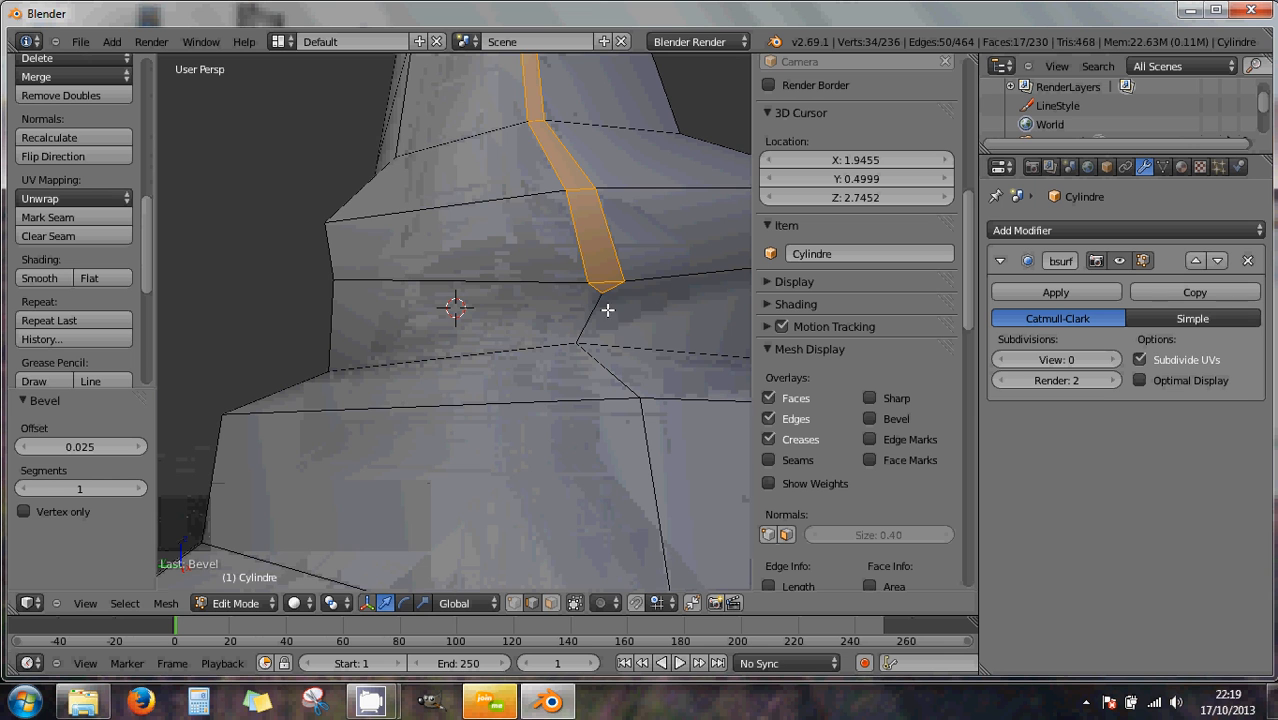
scroll(650, 331, down, 1)
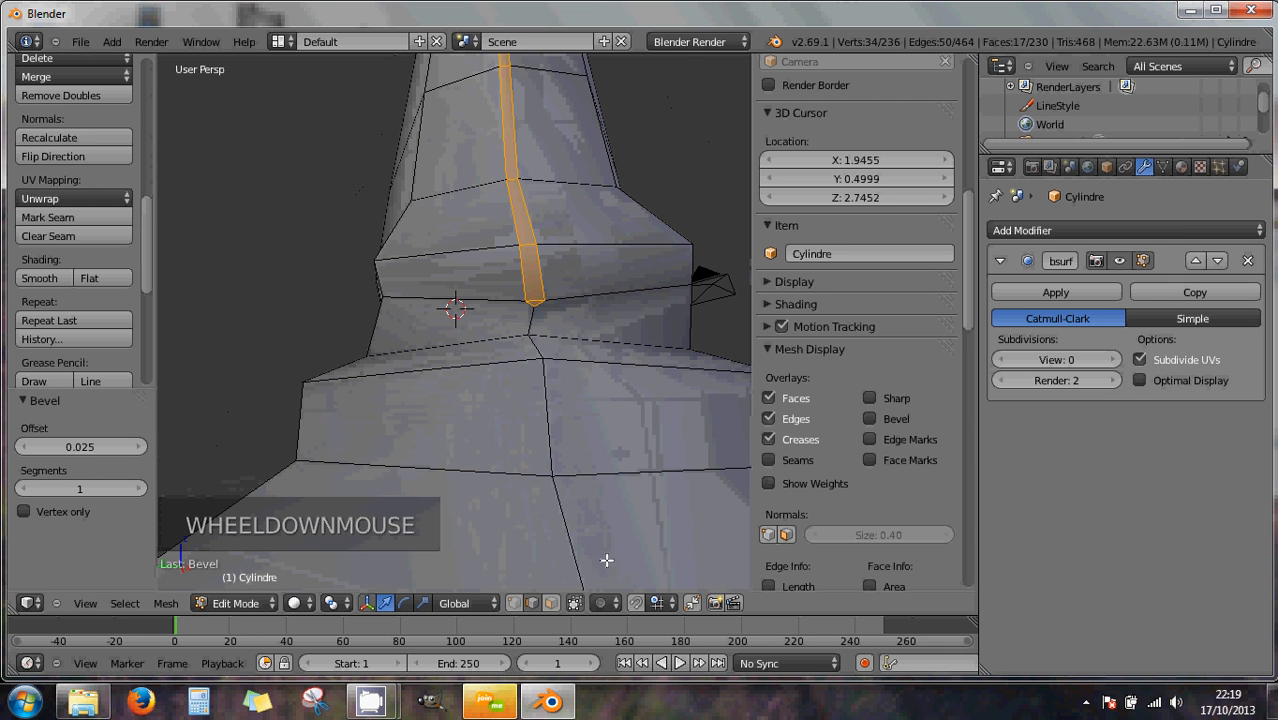
- In vertex selection mode, select an outer collar vertex, and try adding two vertical loop cuts on that side of the beveled strip
click(514, 601)
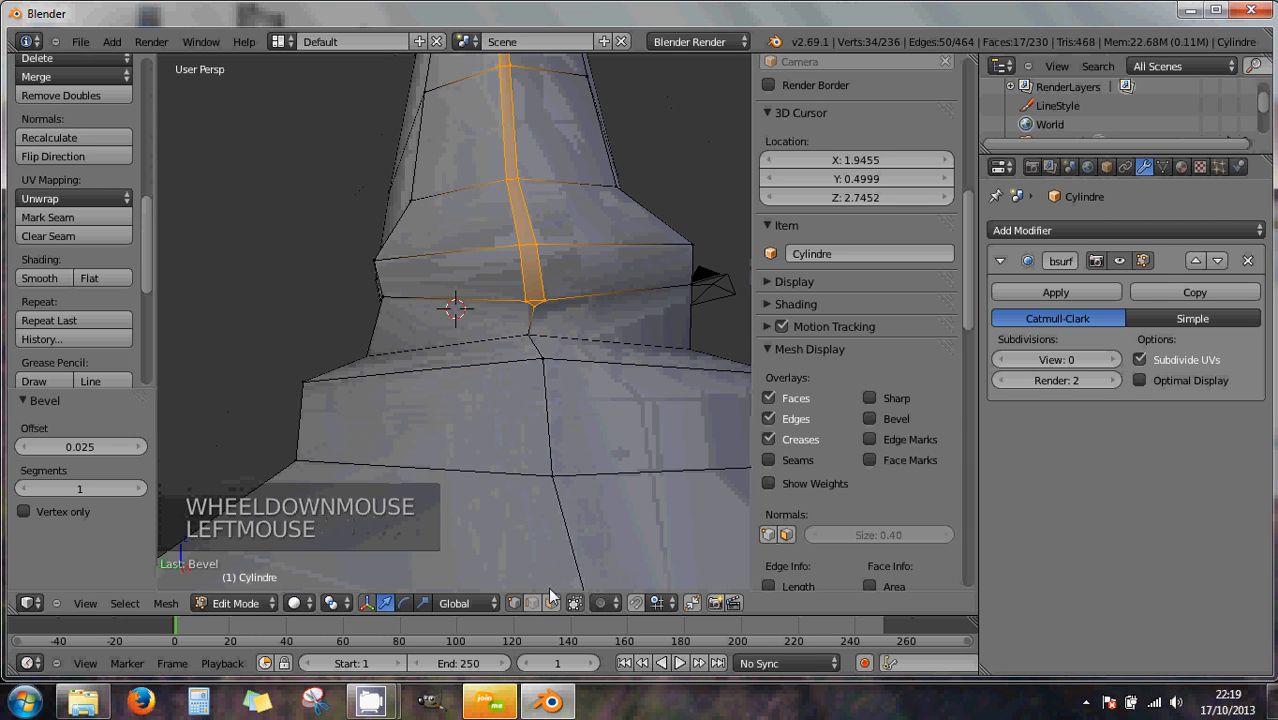
right_click(688, 288)
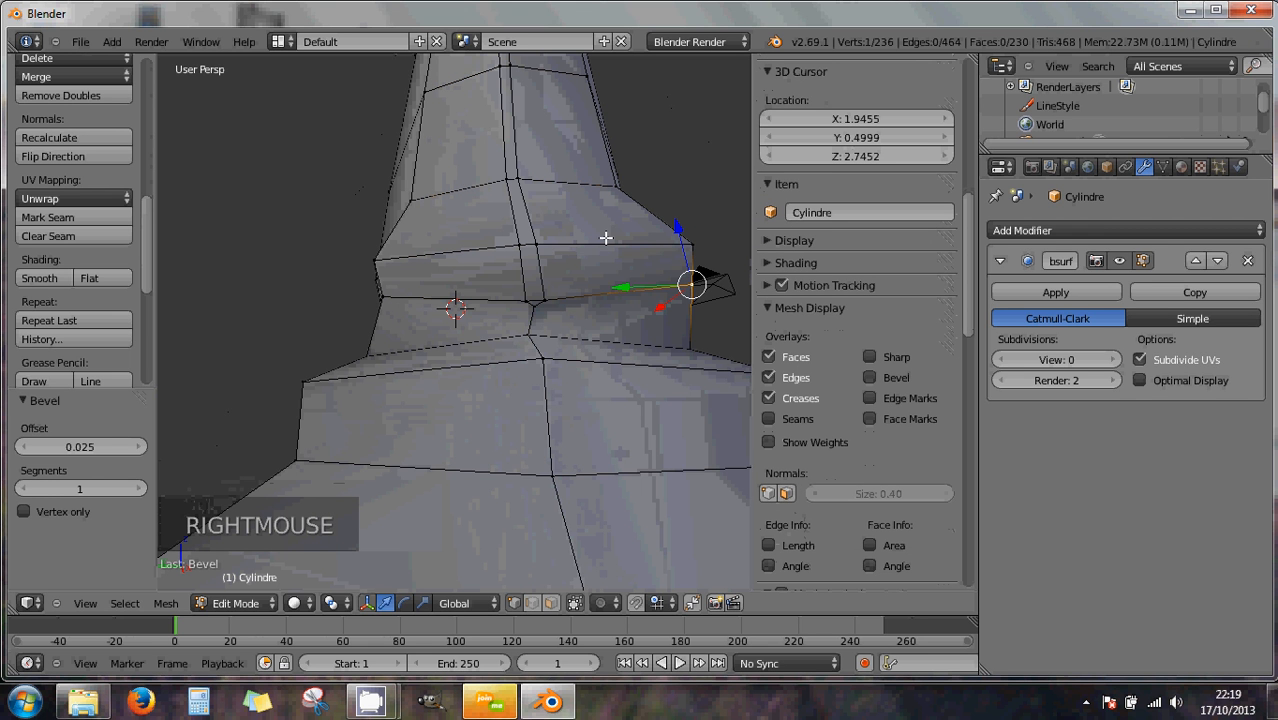
key(ctrl+r)
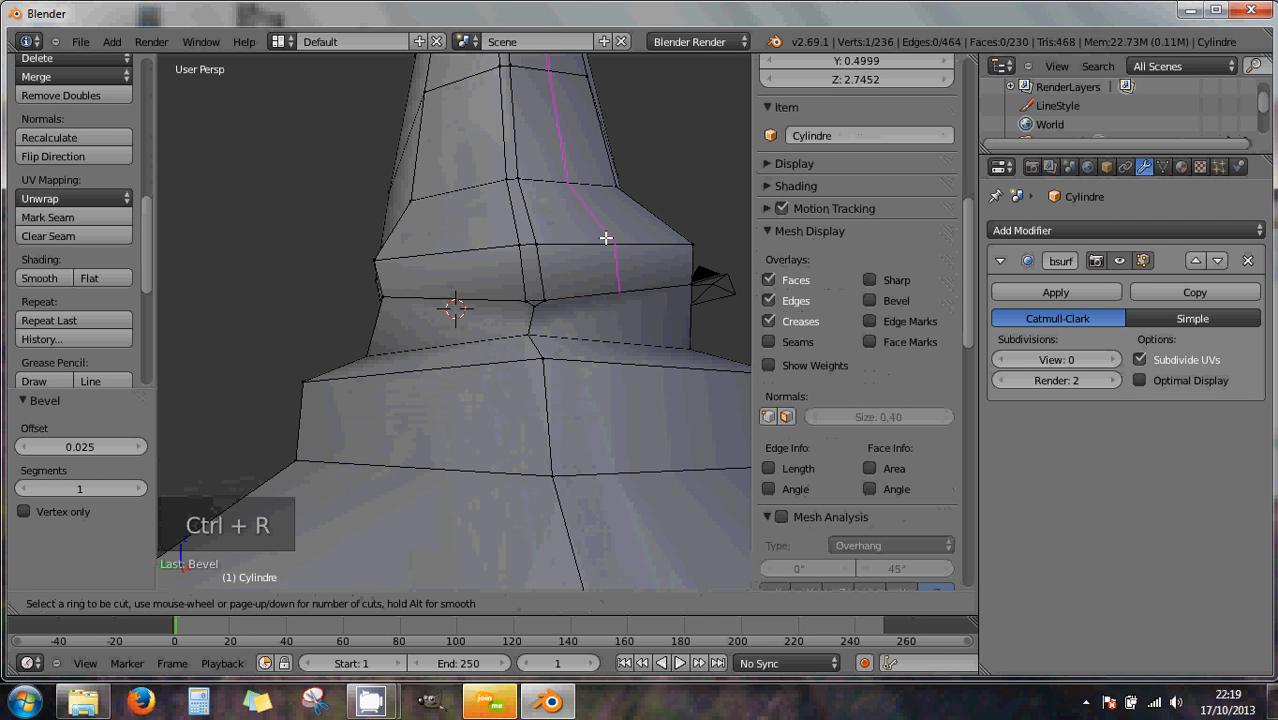
click(606, 238)
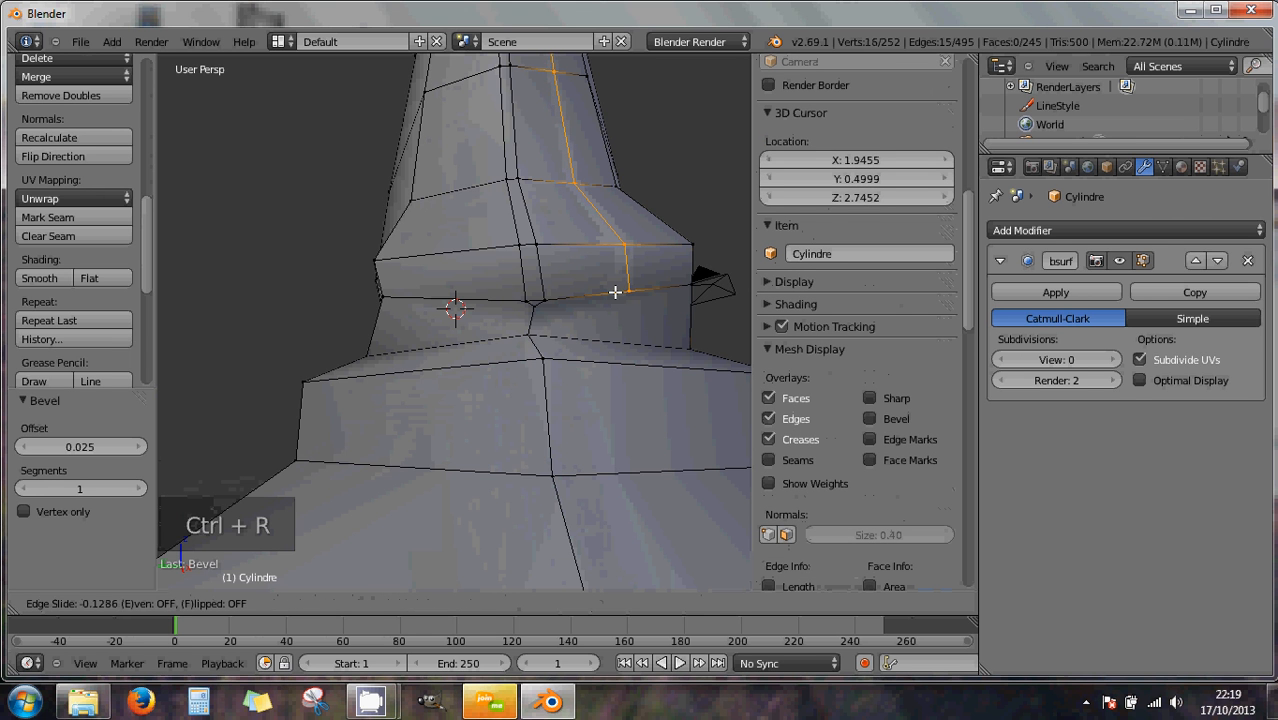
click(615, 304)
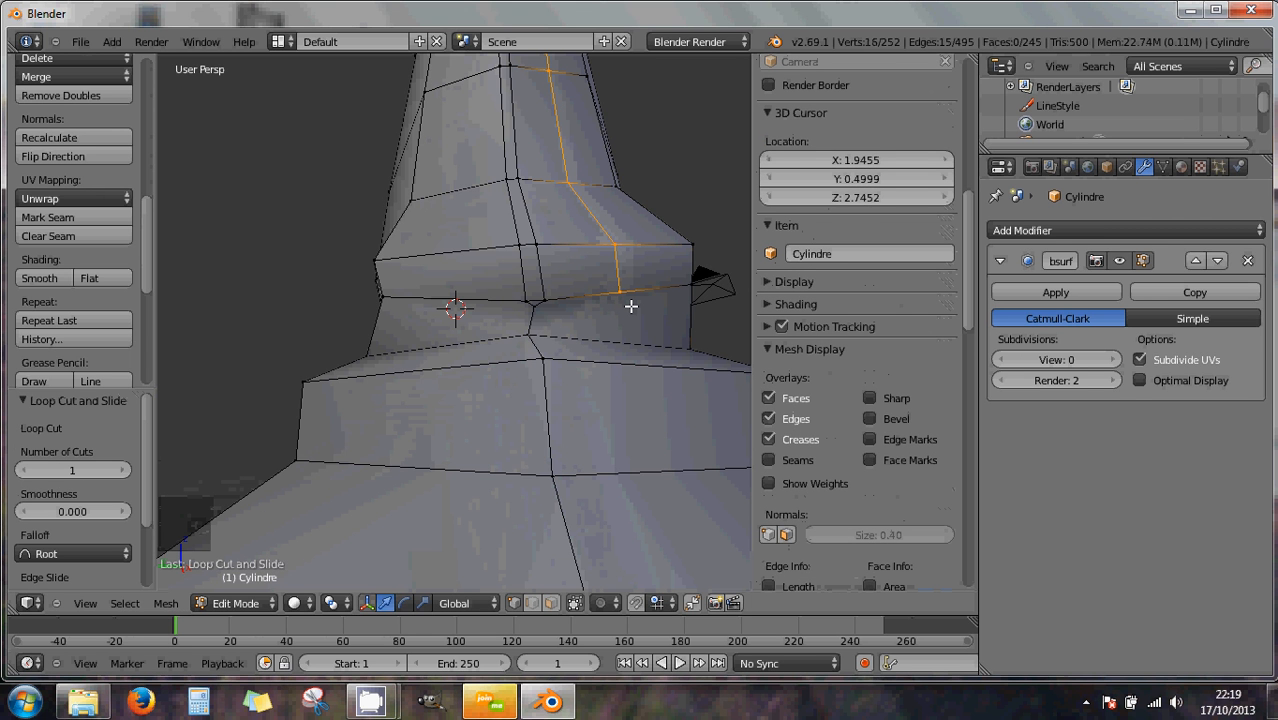
key(ctrl+r)
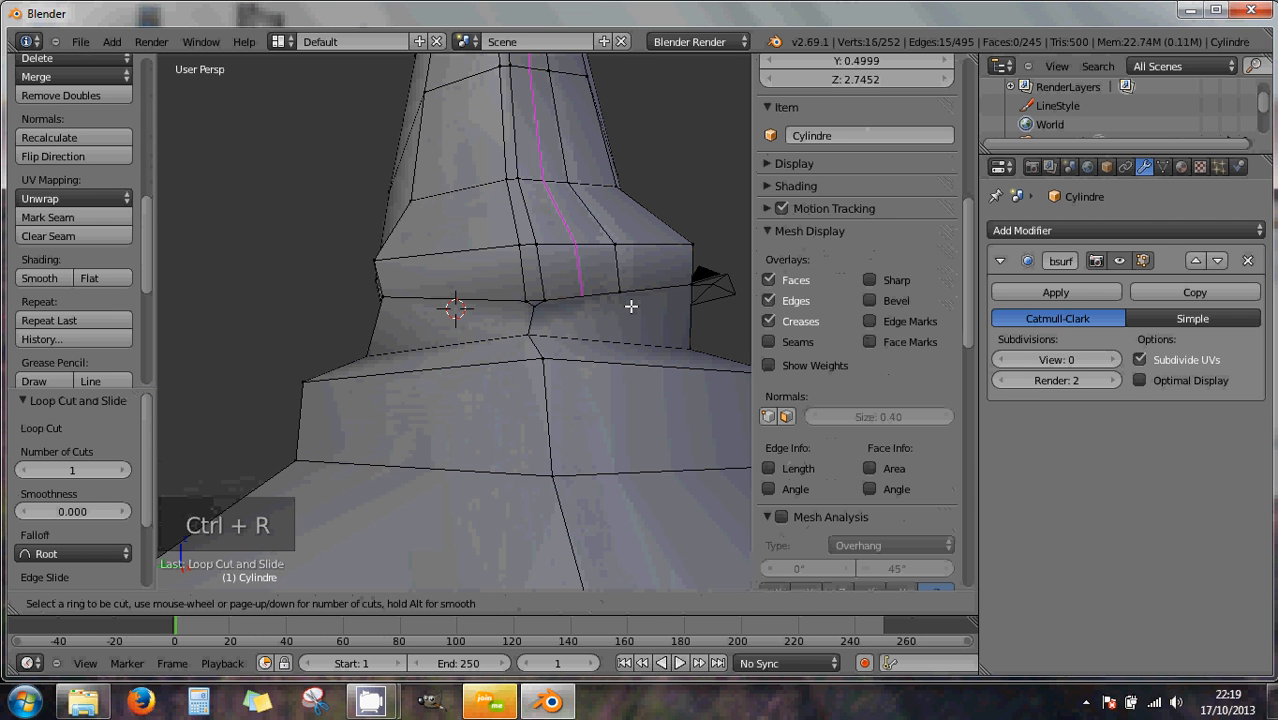
right_click(631, 306)
key(ctrl+r)
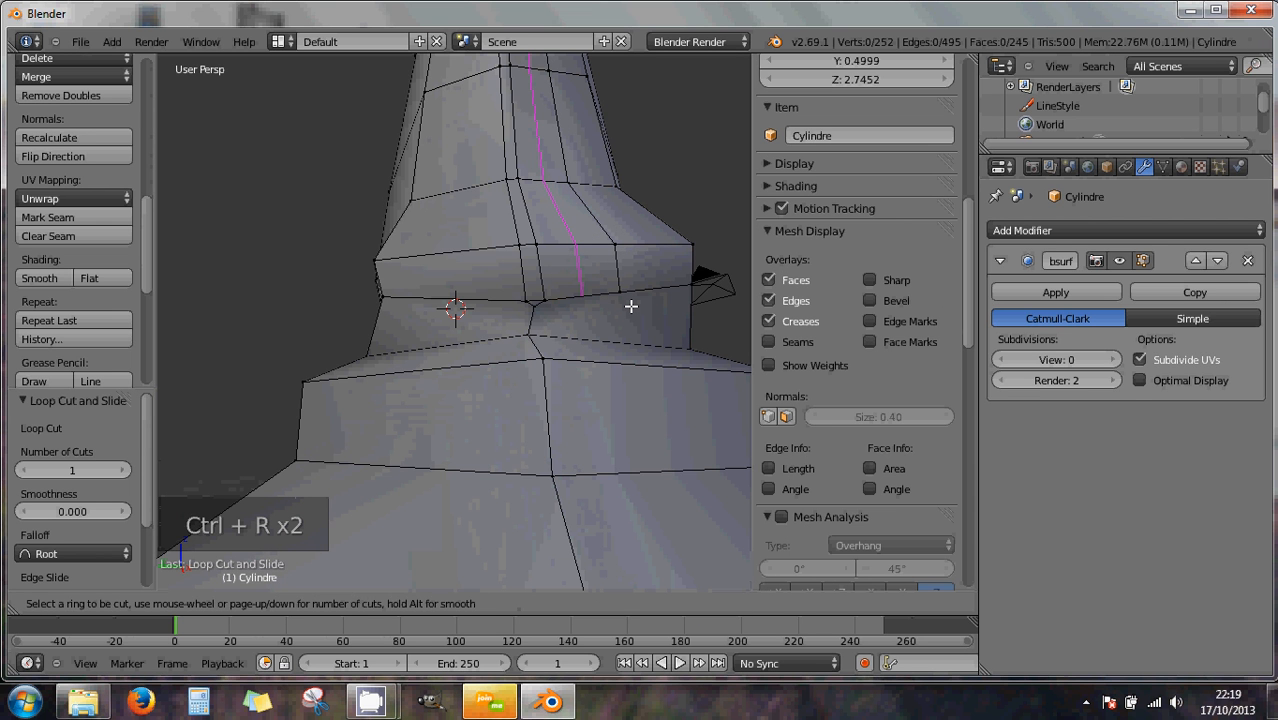
click(631, 306)
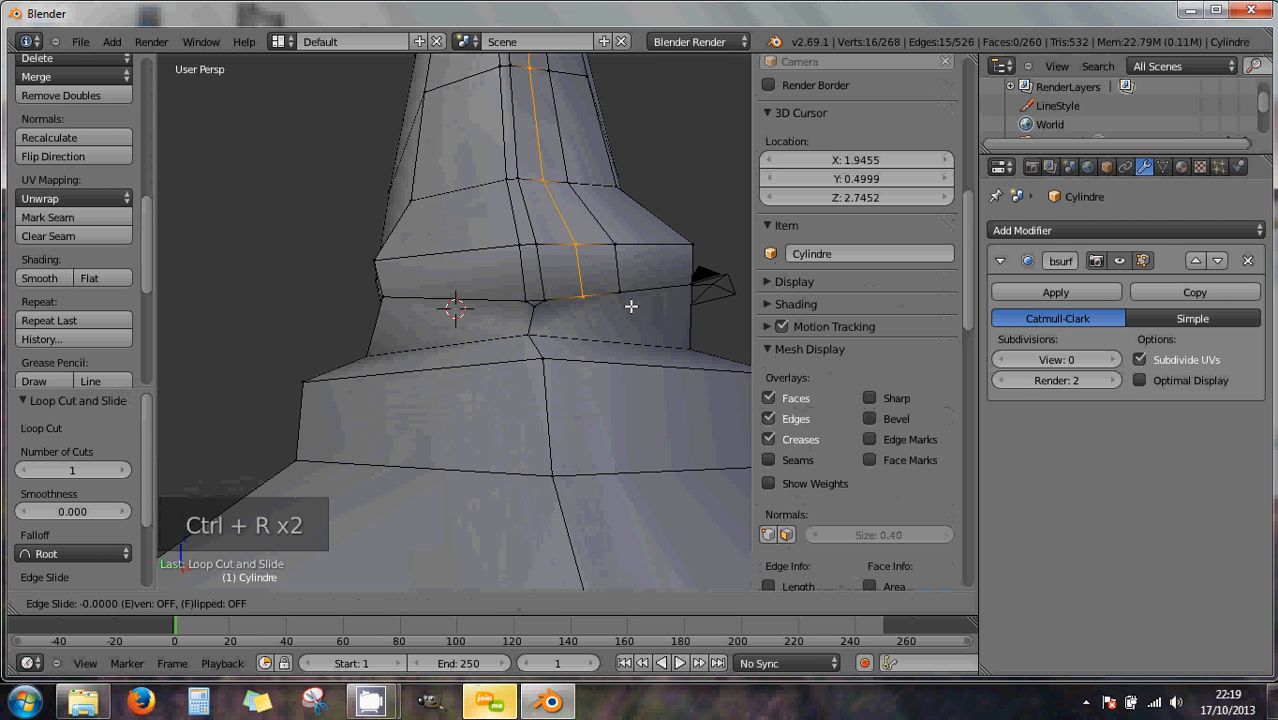
right_click(631, 306)
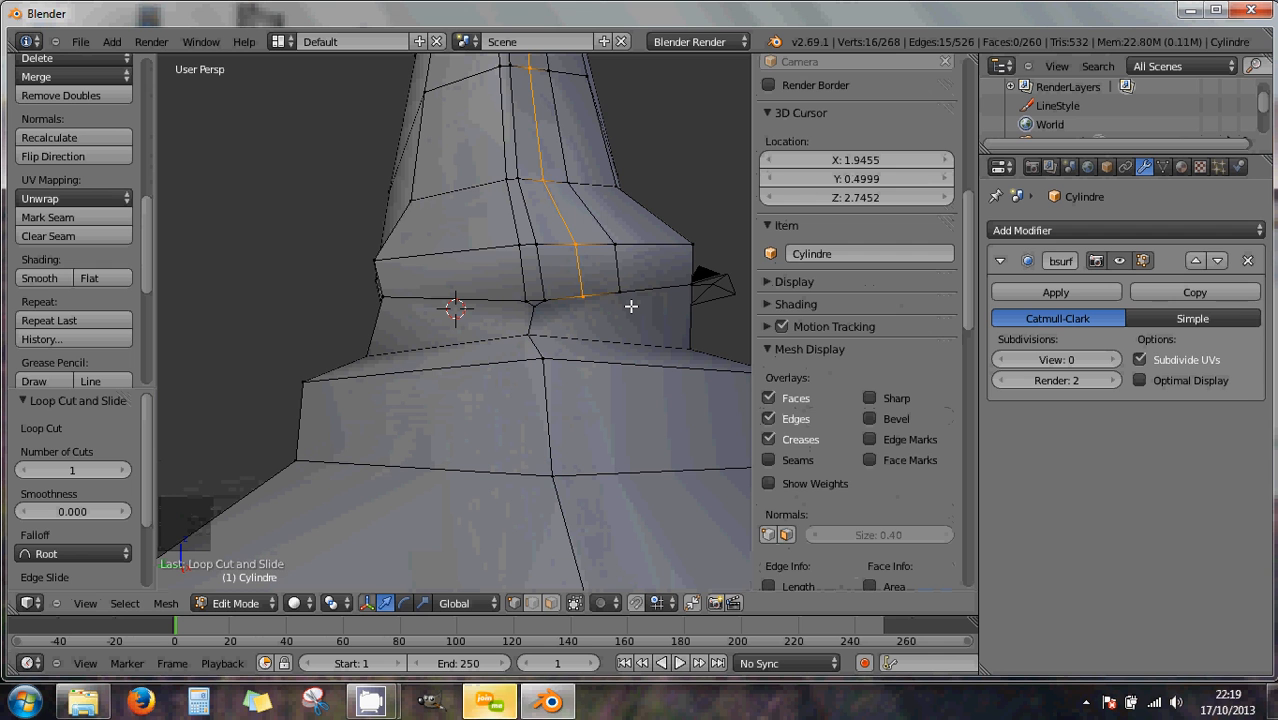
- Undo the two trial loop cuts beside the beveled strip
key(ctrl+z)
key(ctrl+z)
key(ctrl+z)
key(ctrl+z)
key(ctrl+z)
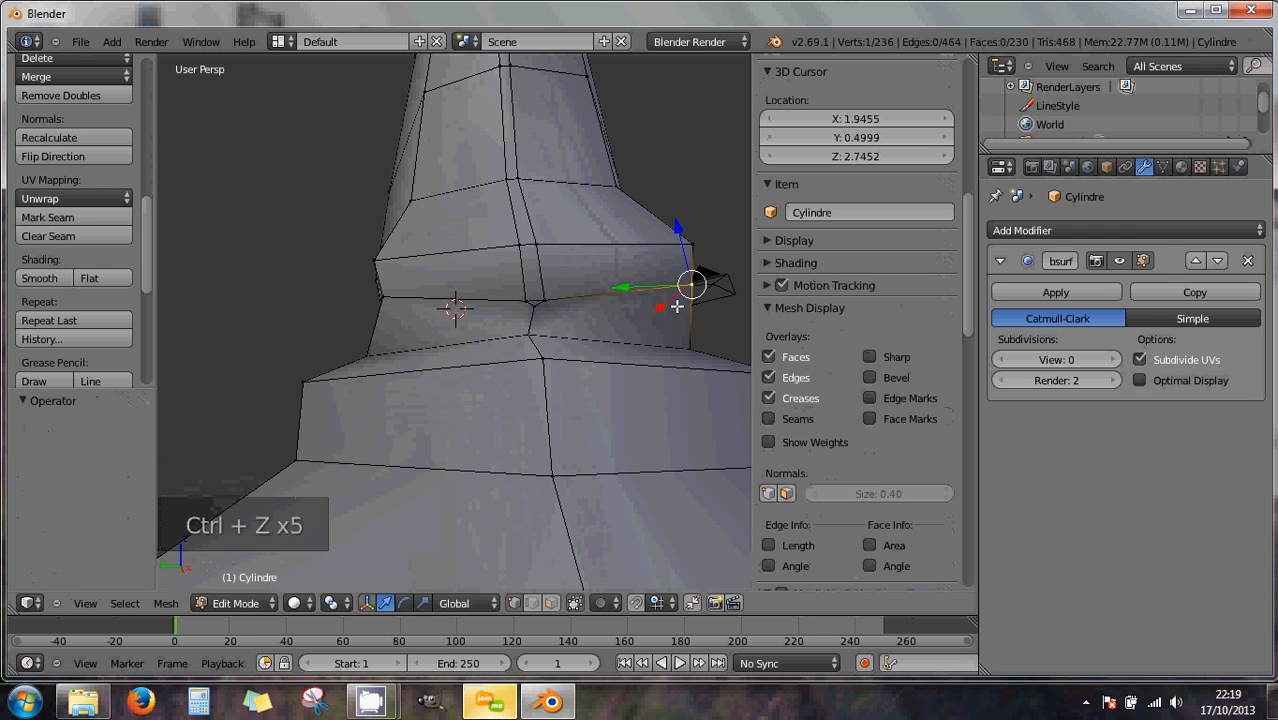
- Add the opposite outer collar vertex to the selection and move both vertices by -0.05 along Z
shift+right_click(389, 294)
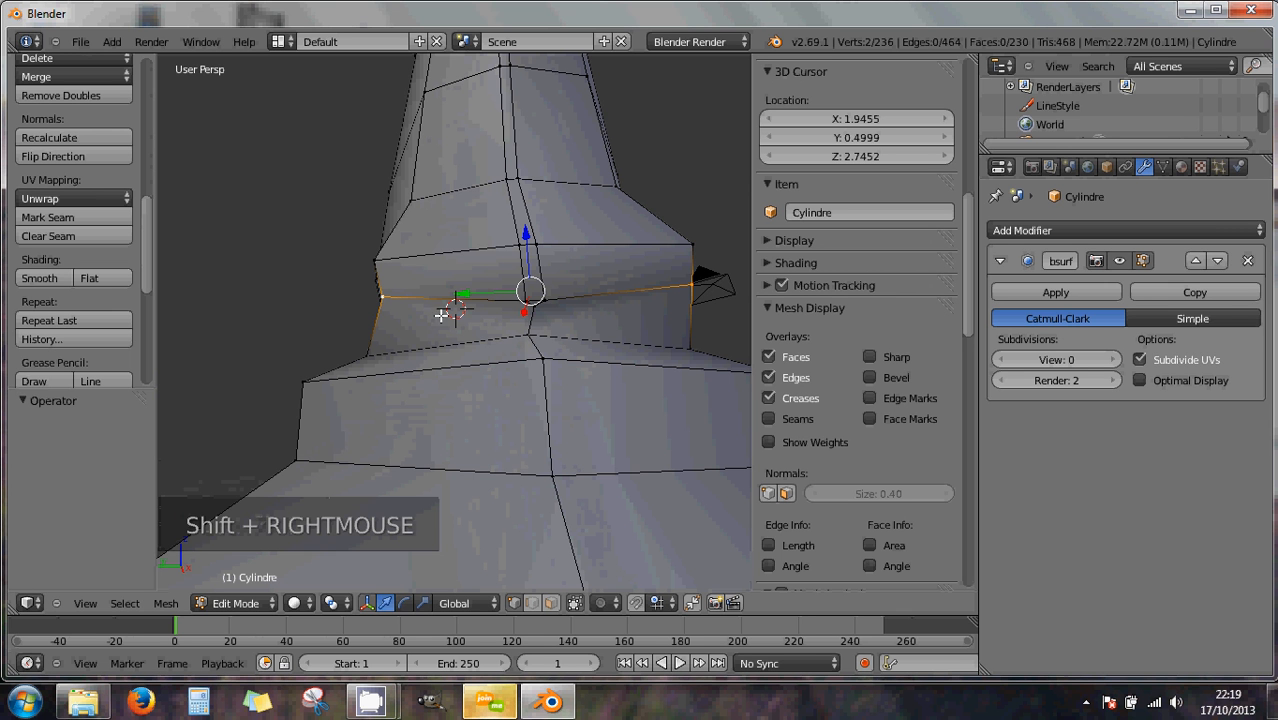
middle_drag(585, 323, 553, 340)
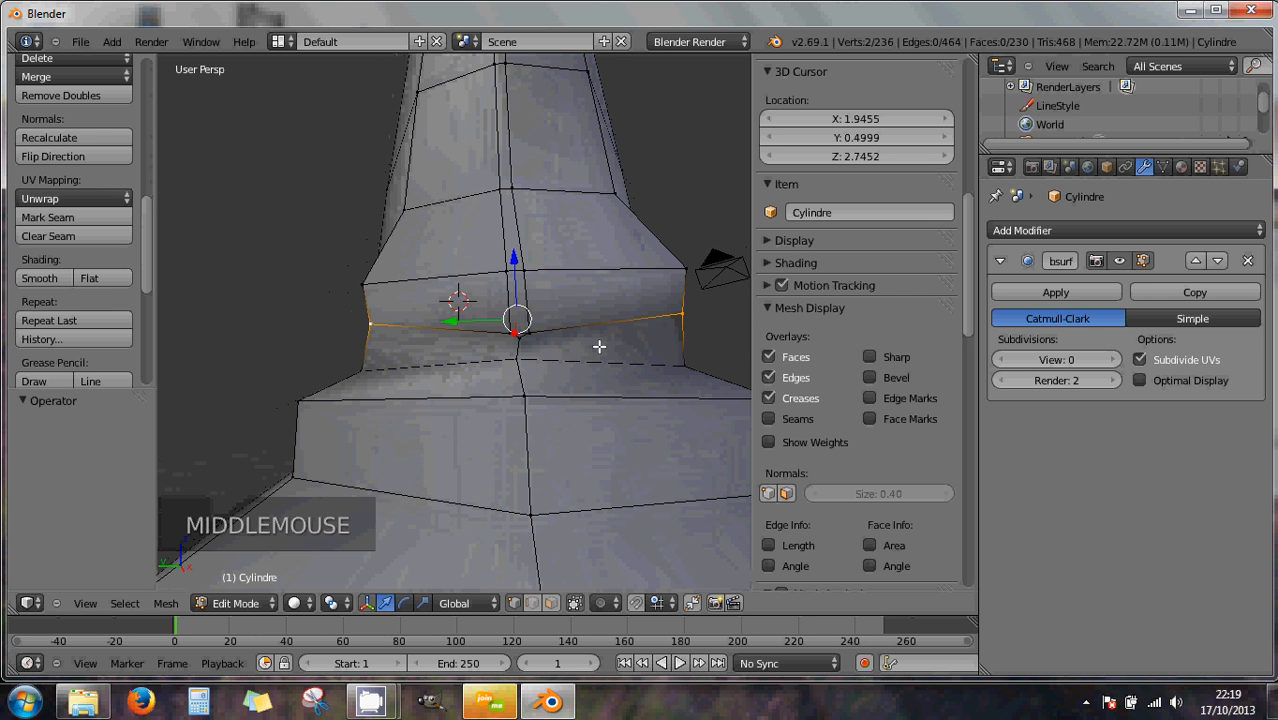
drag(512, 262, 516, 280)
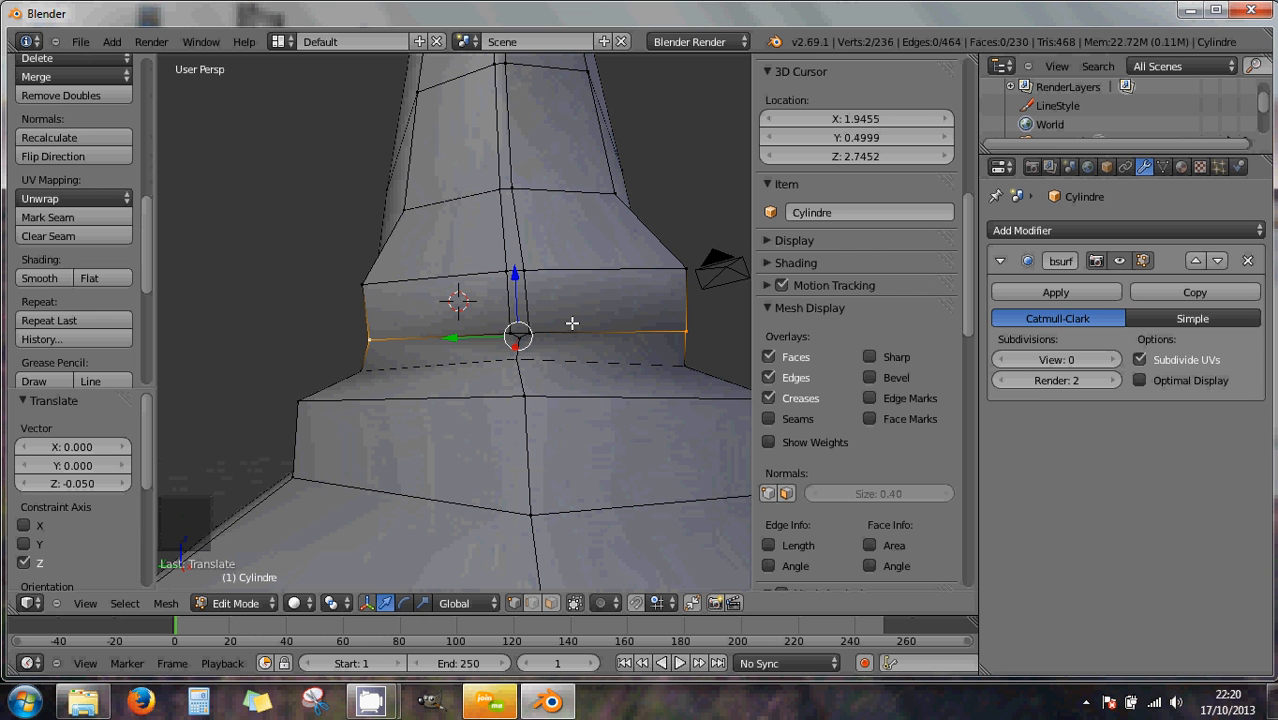
- Undo the collar vertex move, the vertex selections and the narrow back bevel to get back to the selected edge path
key(ctrl+z)
key(ctrl+z)
key(ctrl+z)
key(ctrl+z)
key(ctrl+z)
key(ctrl+z)
key(ctrl+z)
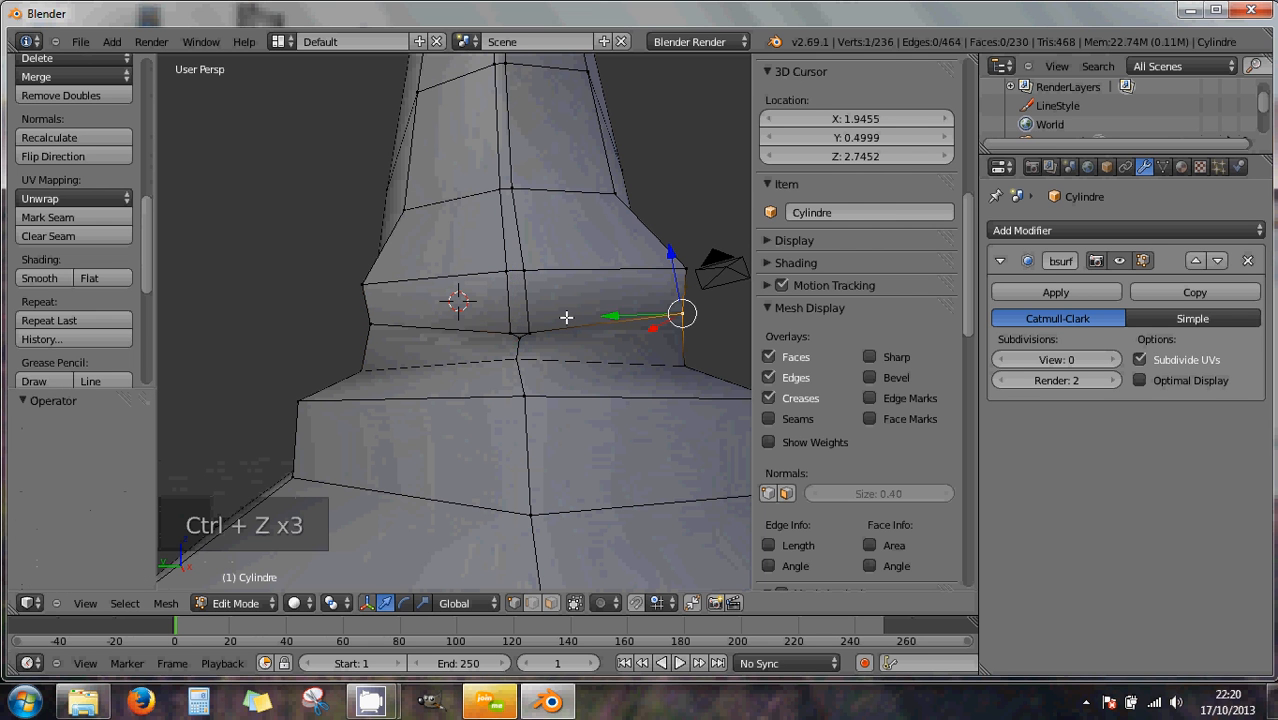
key(ctrl+z)
key(ctrl+z)
key(ctrl+z)
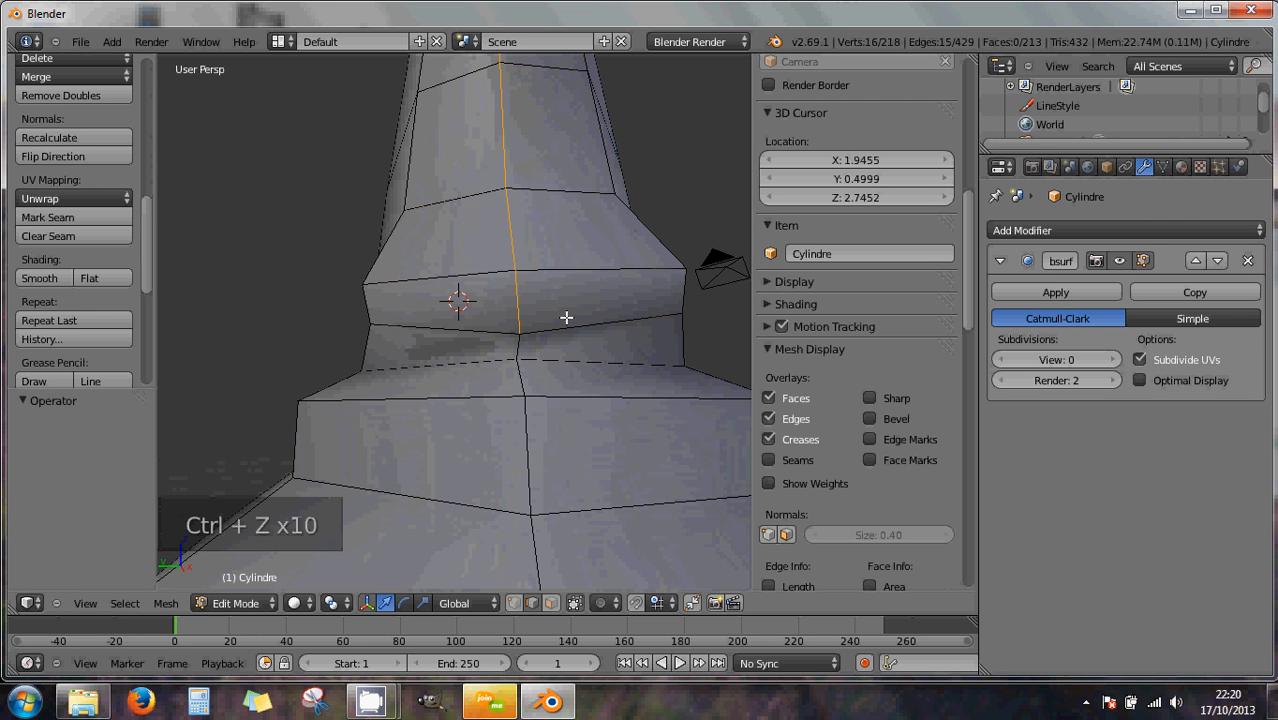
- Select the full vertical edge loop along the knight's back, from the bottom of the base up to the head
scroll(530, 285, down, 3)
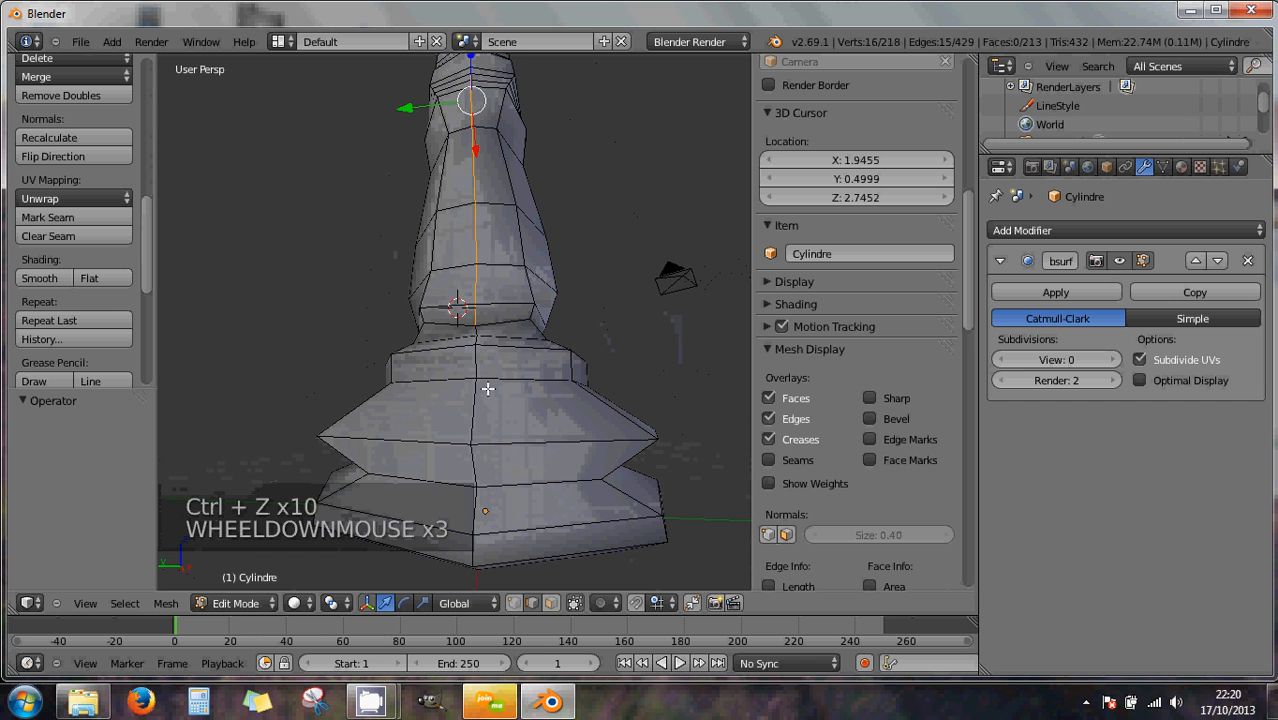
alt+right_click(474, 405)
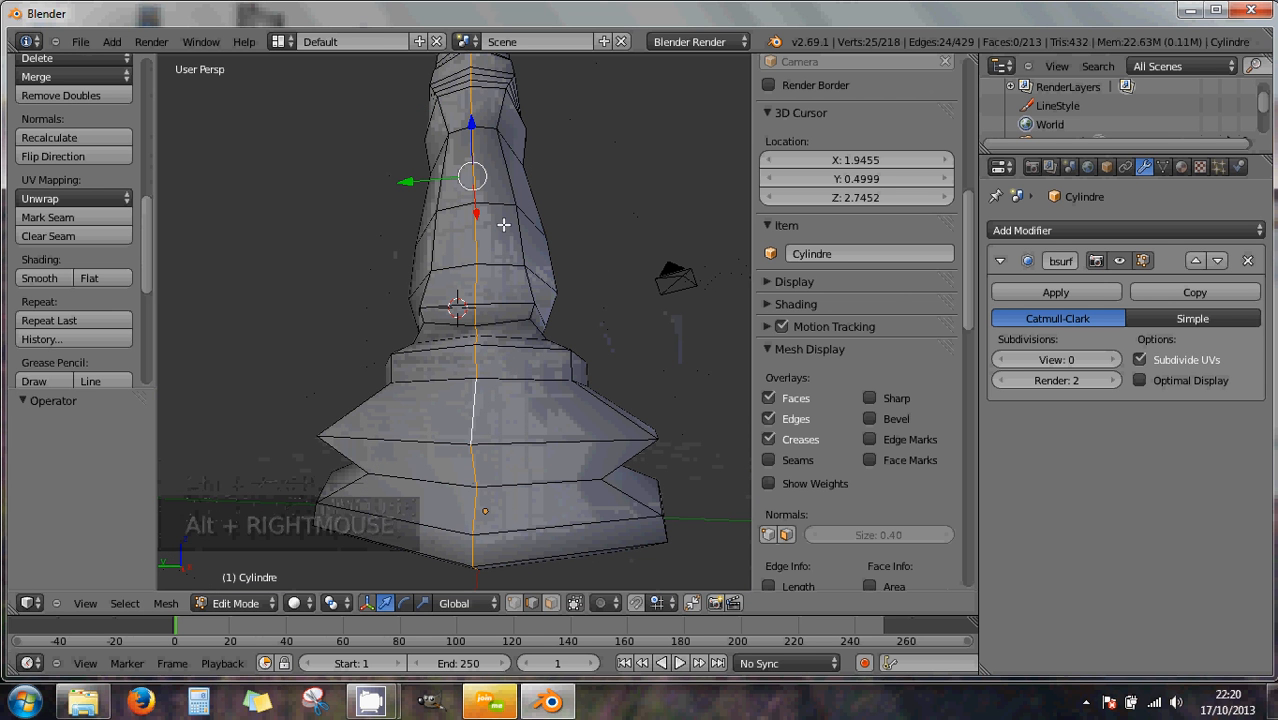
- Bevel the selected vertical edge loop of the cylinder into a narrow strip with an offset of about 0.026 and one segment
middle_drag(503, 225, 489, 354)
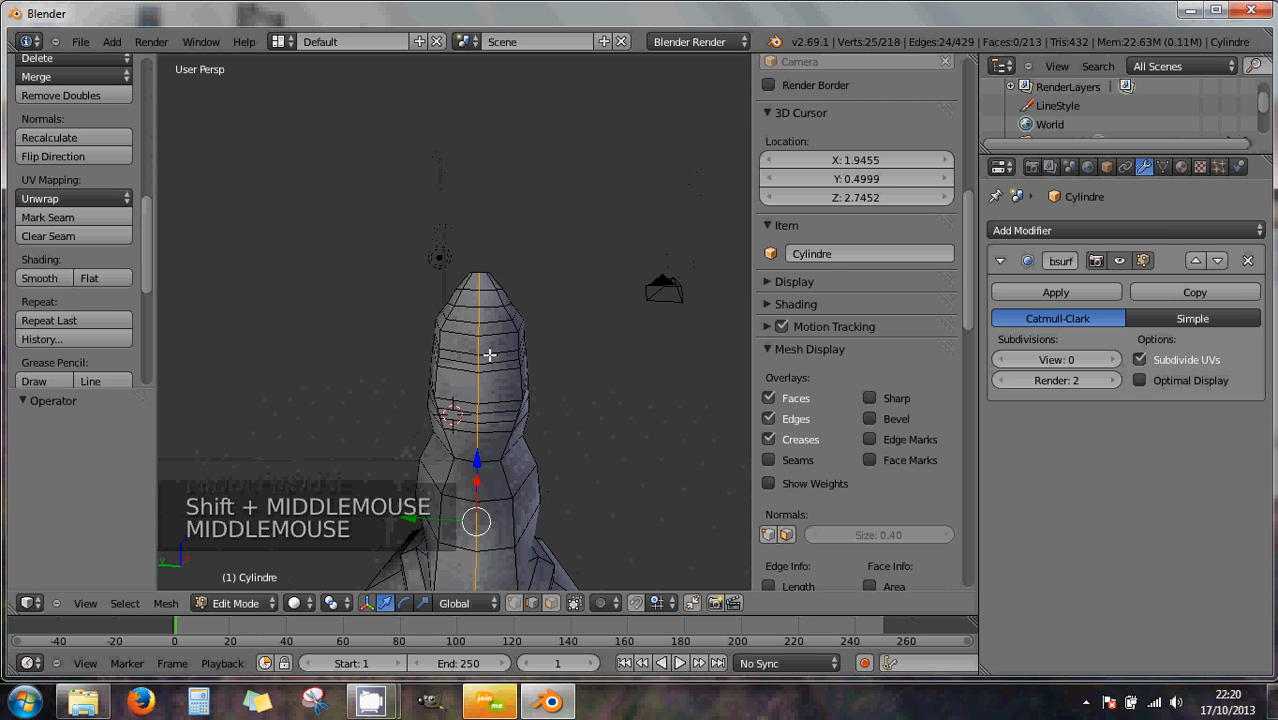
shift+middle_drag(485, 431, 486, 168)
shift+middle_drag(485, 403, 485, 343)
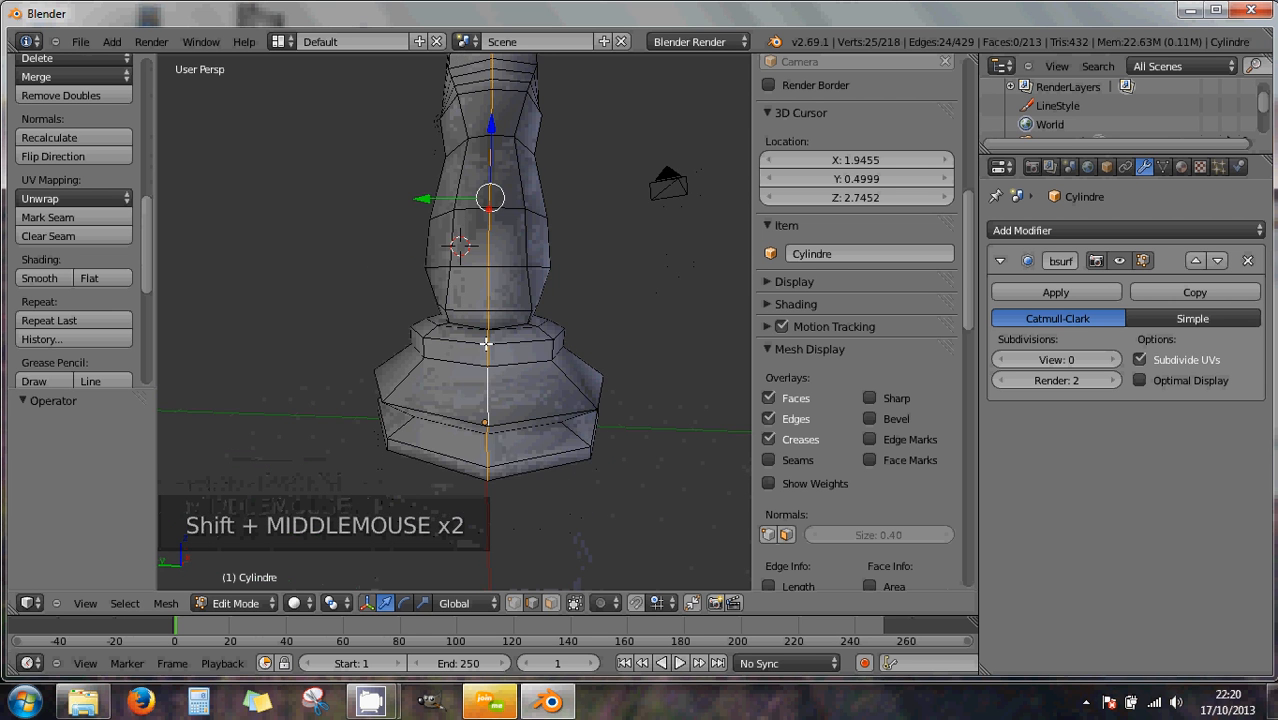
scroll(487, 345, up, 3)
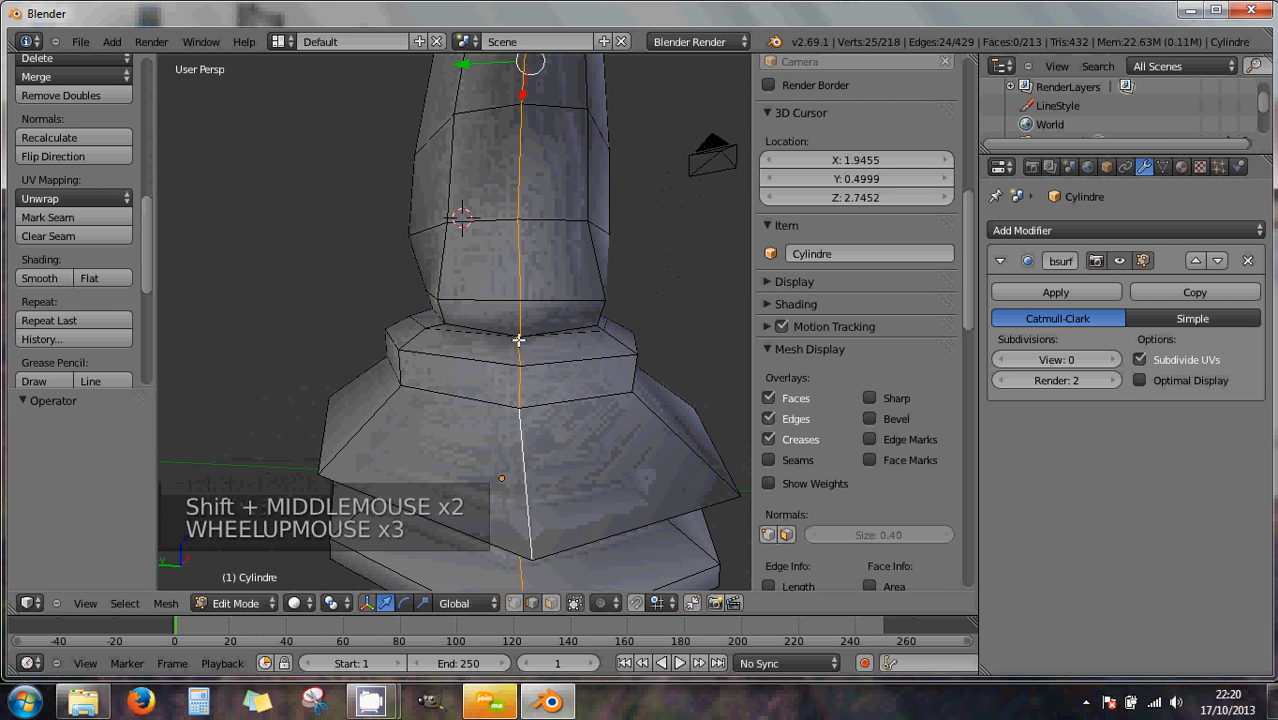
middle_click(521, 386)
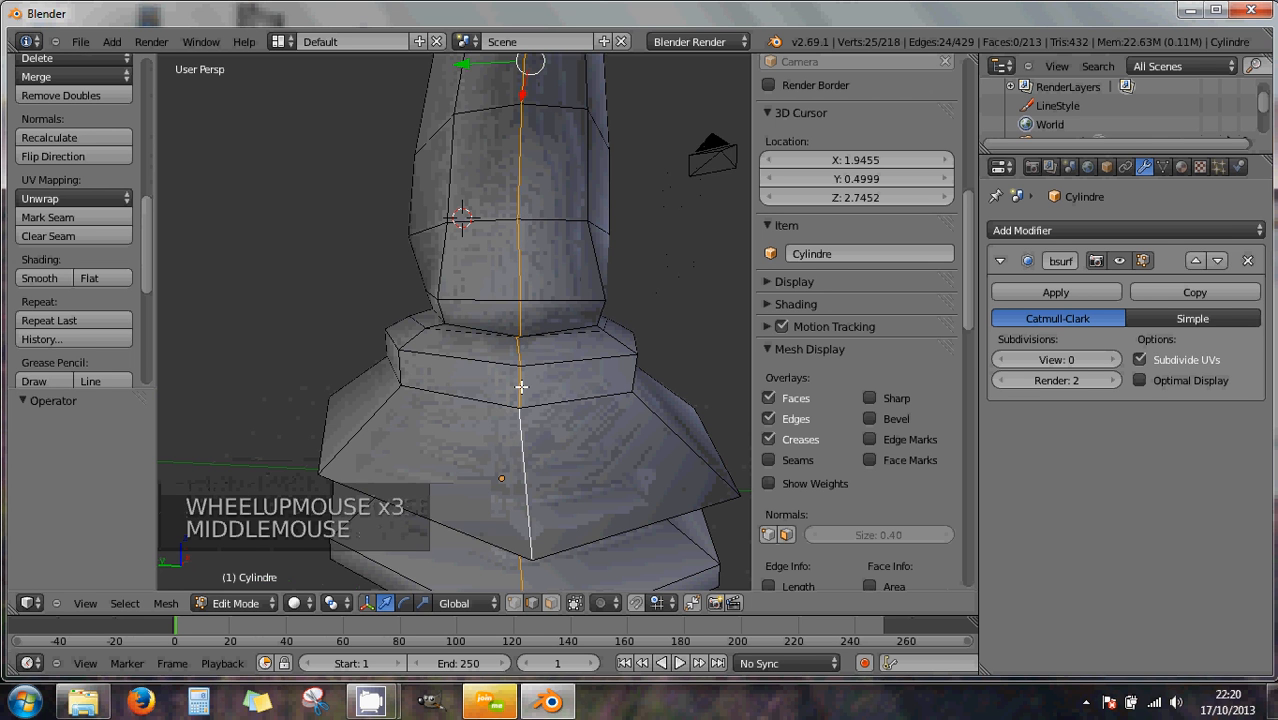
middle_drag(520, 385, 537, 305)
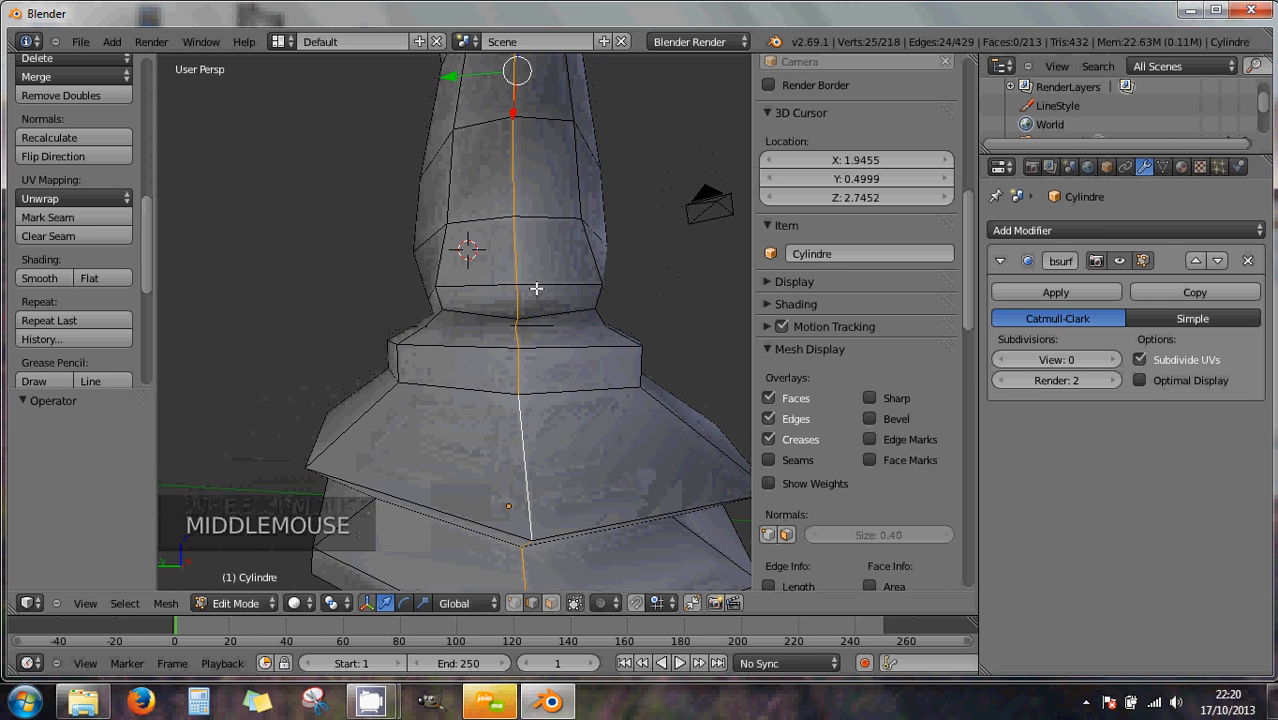
key(ctrl+b)
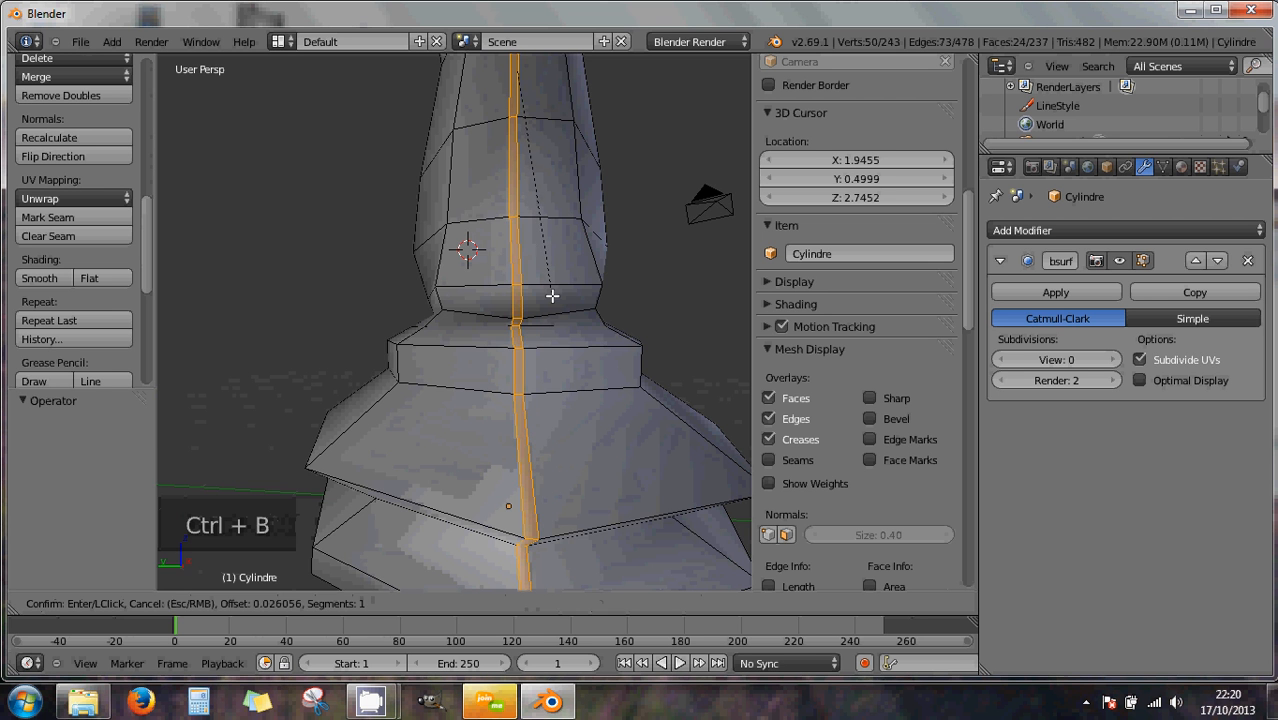
click(552, 296)
middle_drag(530, 362, 525, 320)
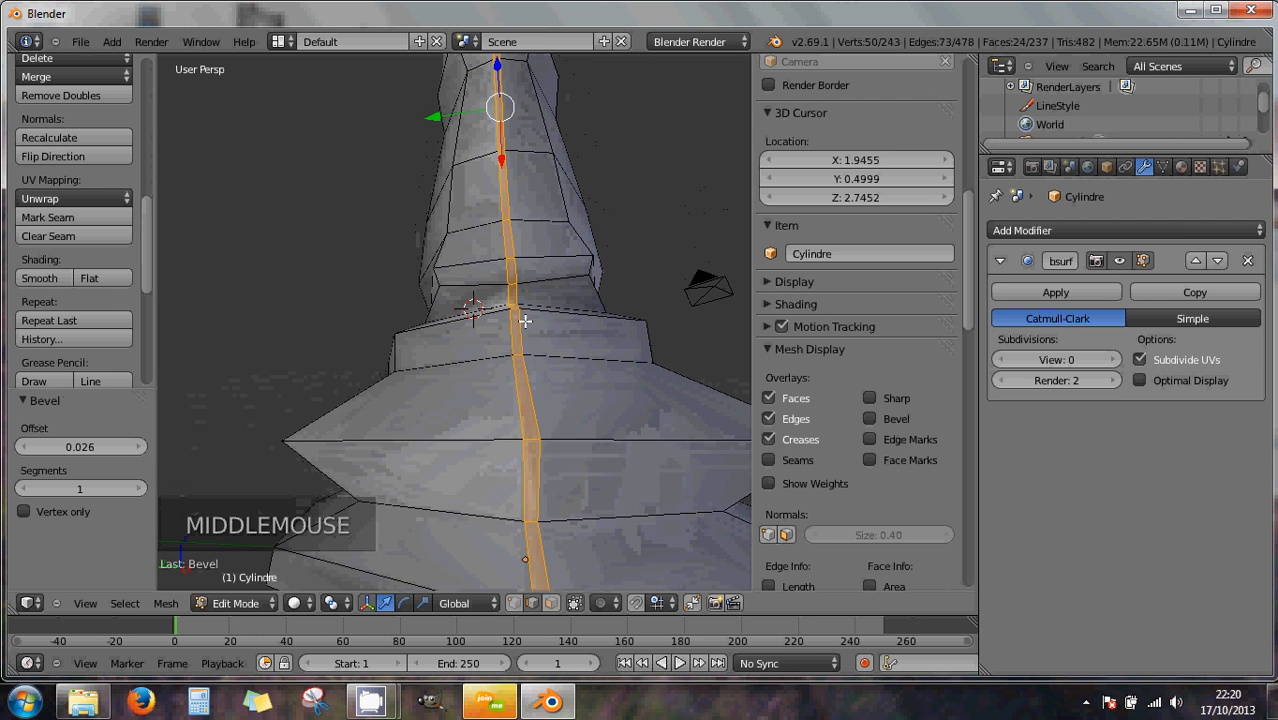
scroll(531, 322, up, 2)
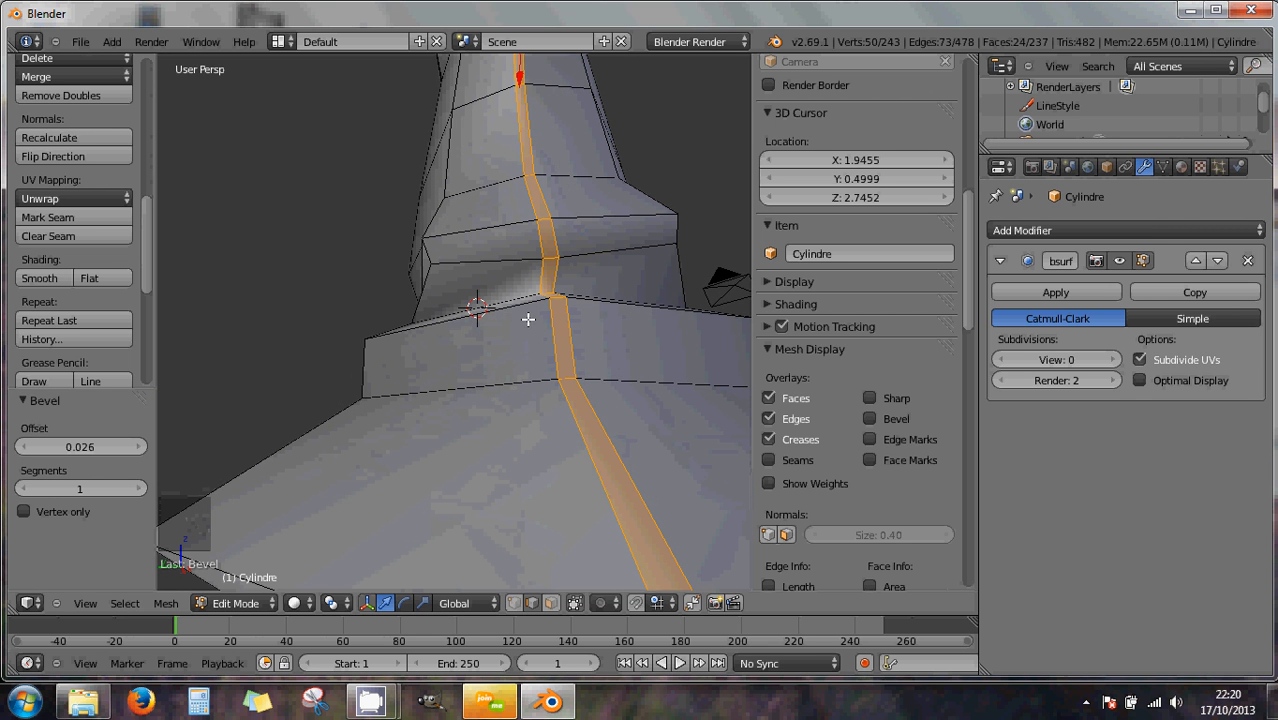
middle_drag(528, 319, 565, 342)
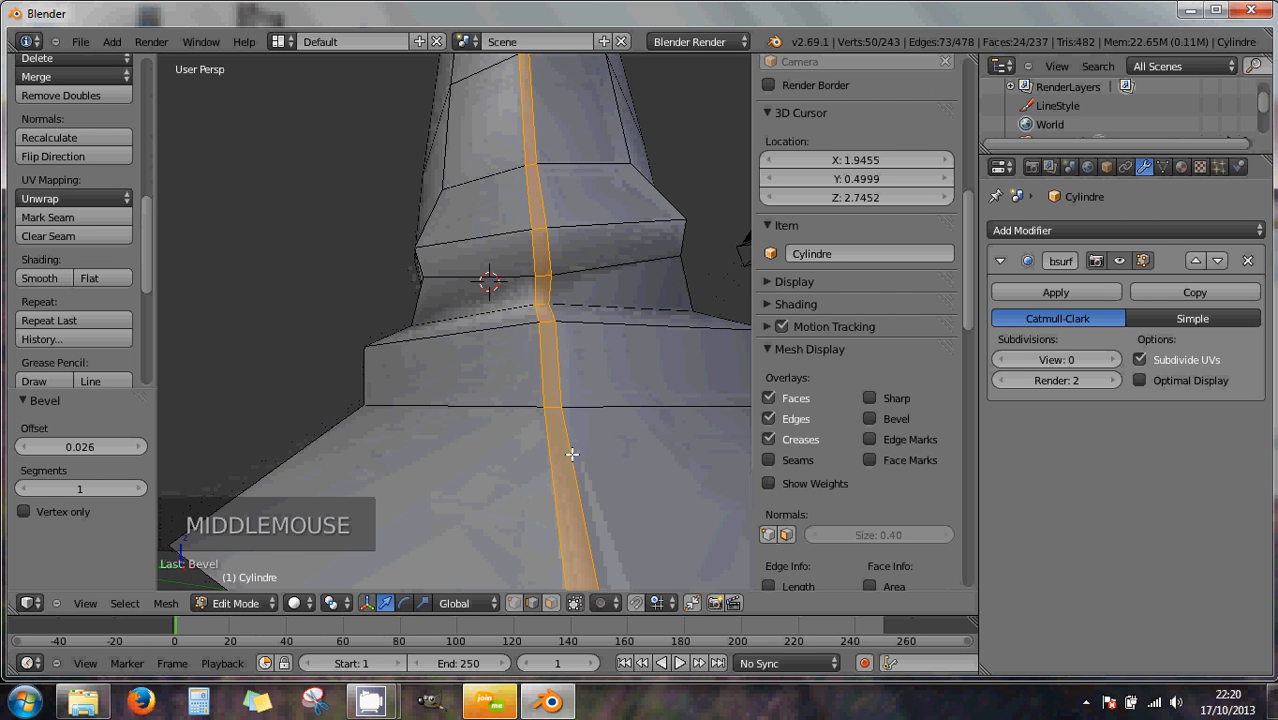
scroll(571, 450, down, 2)
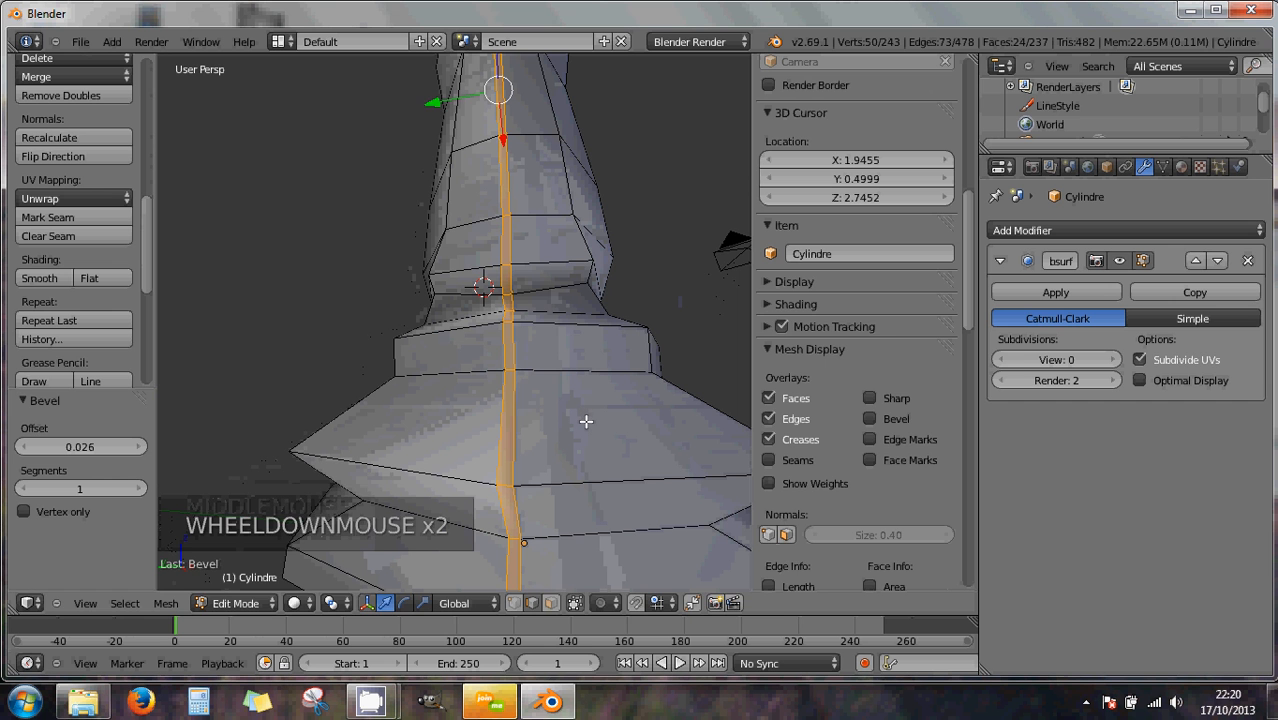
- Try to add a vertical loop cut through the wide faces beside the narrow beveled strip
key(ctrl+r)
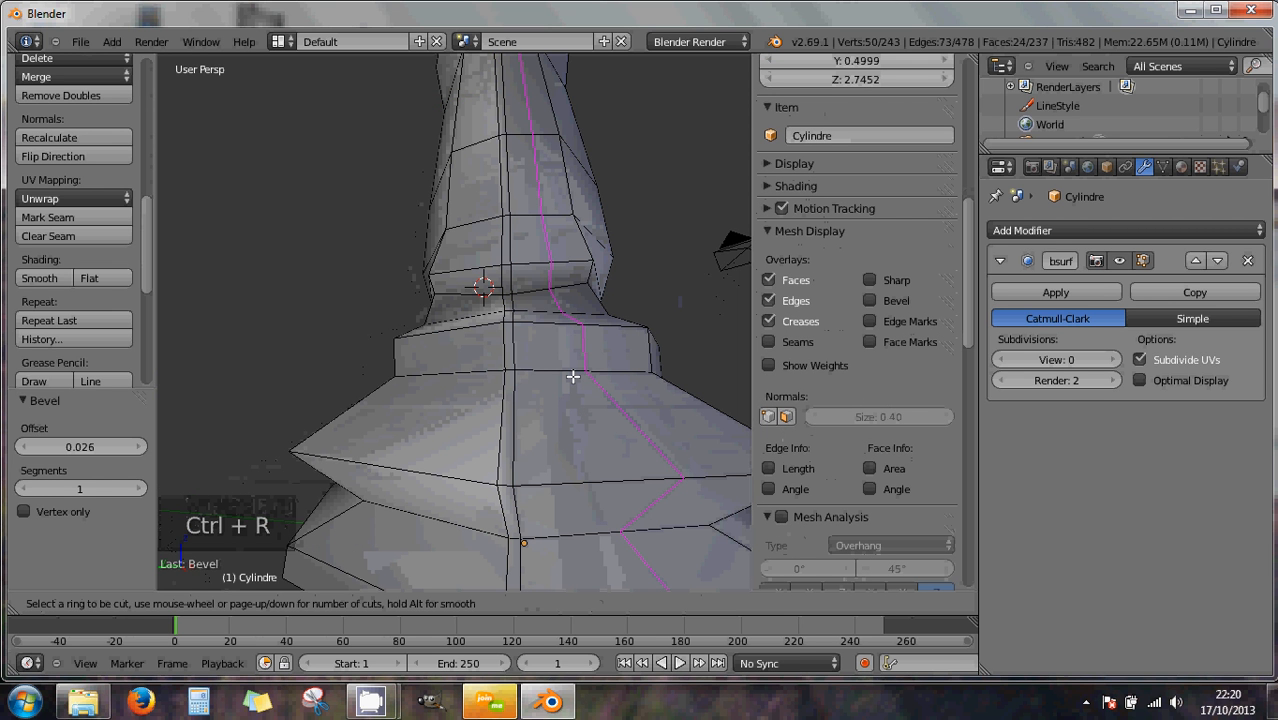
click(573, 375)
middle_drag(548, 325, 522, 194)
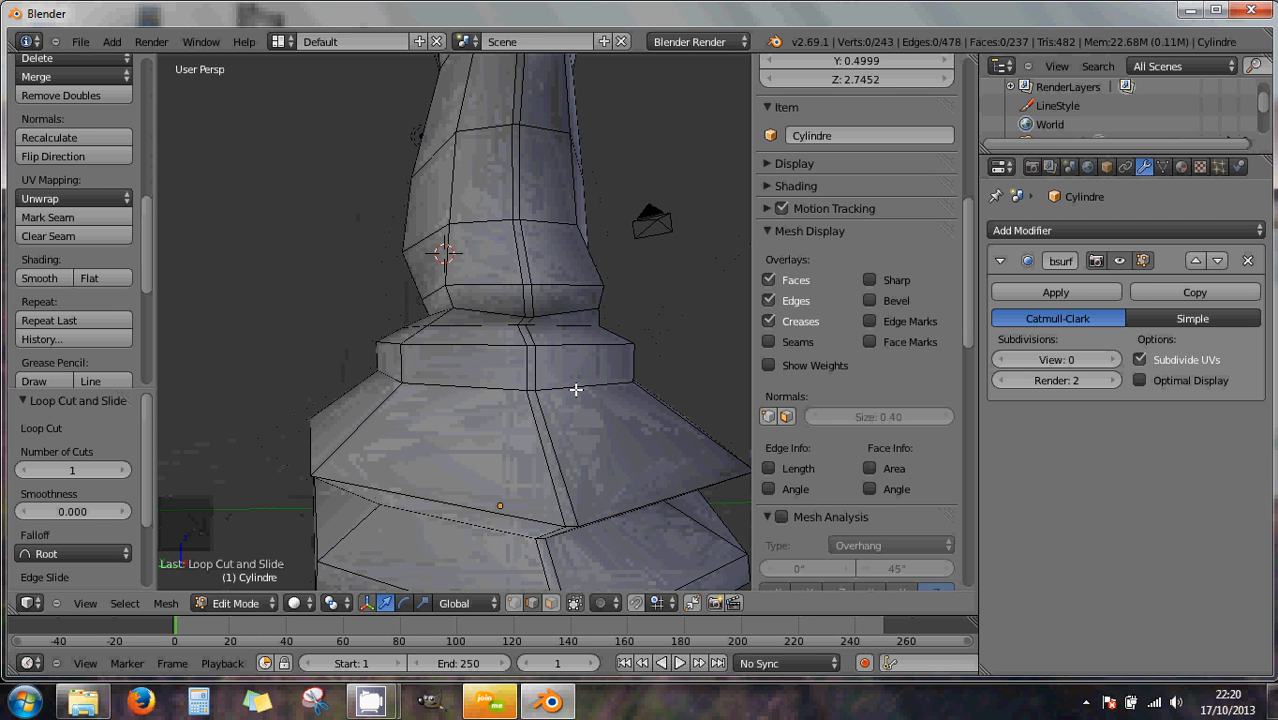
middle_drag(568, 399, 531, 399)
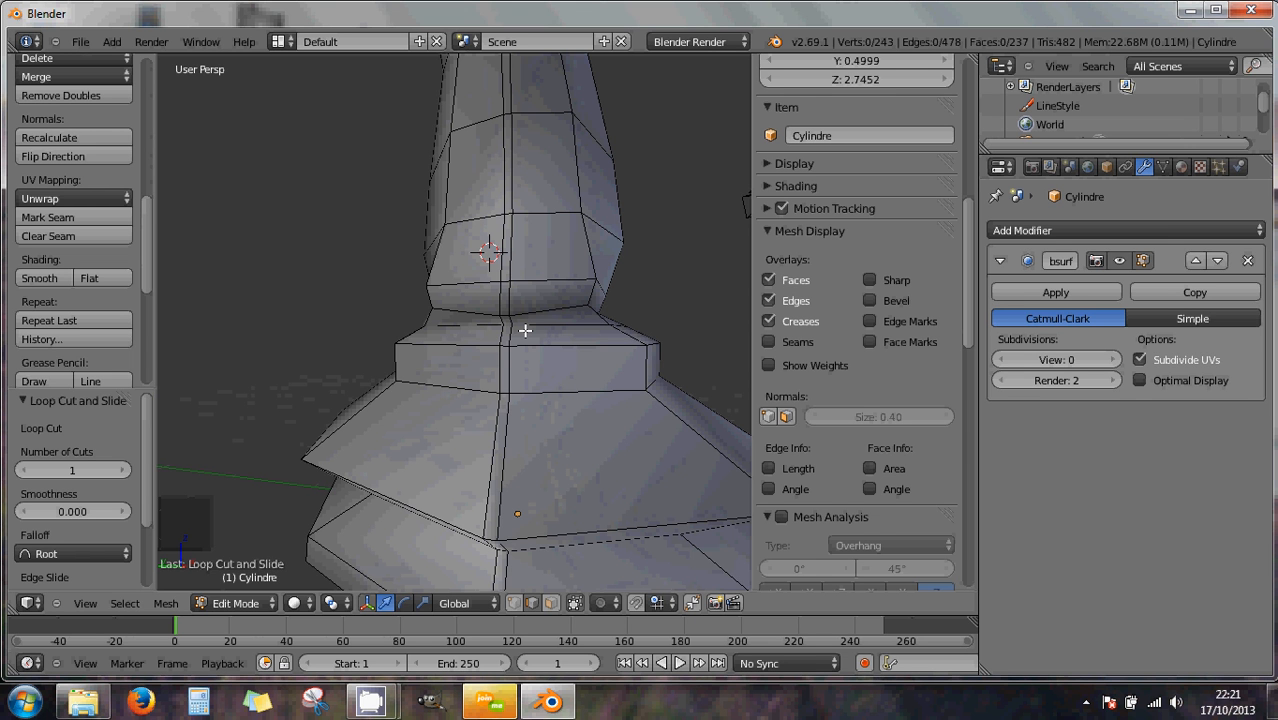
mouse_move(522, 323)
middle_down()
mouse_move(531, 331)
mouse_move(510, 309)
middle_up()
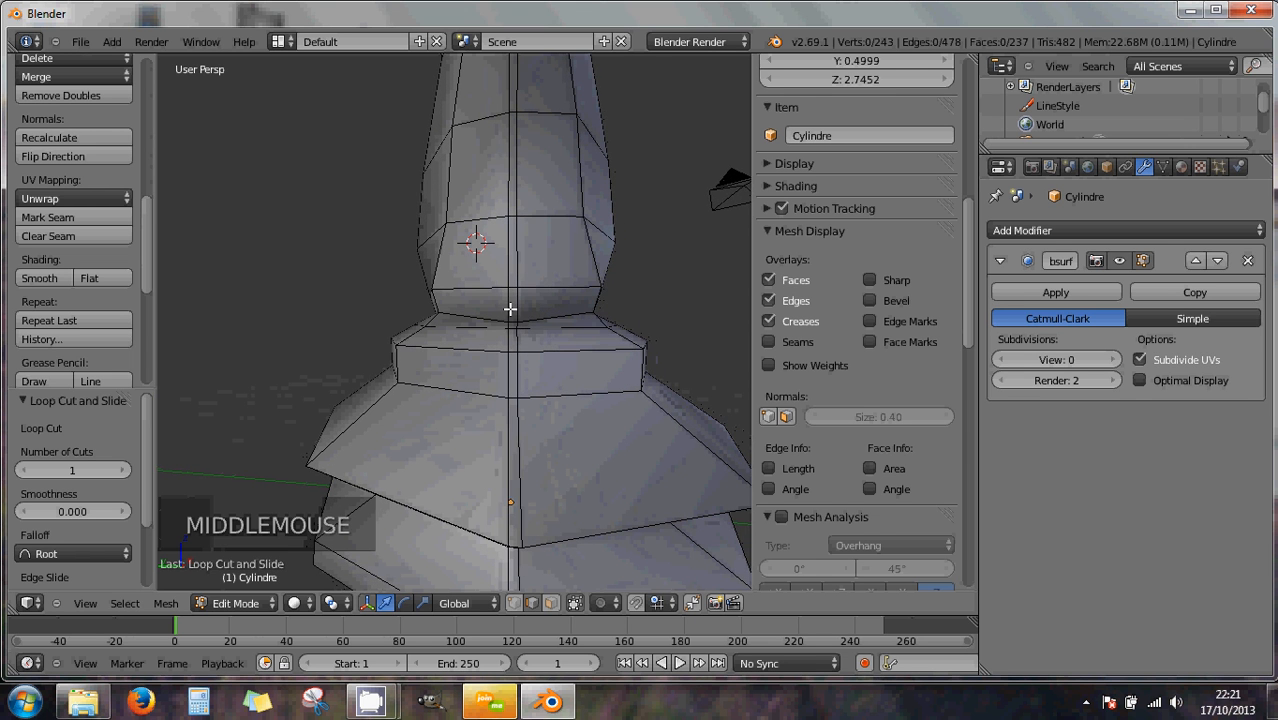
- In face selection mode, select the narrow beveled faces from the base of the shaft up to the tip
right_click(513, 306)
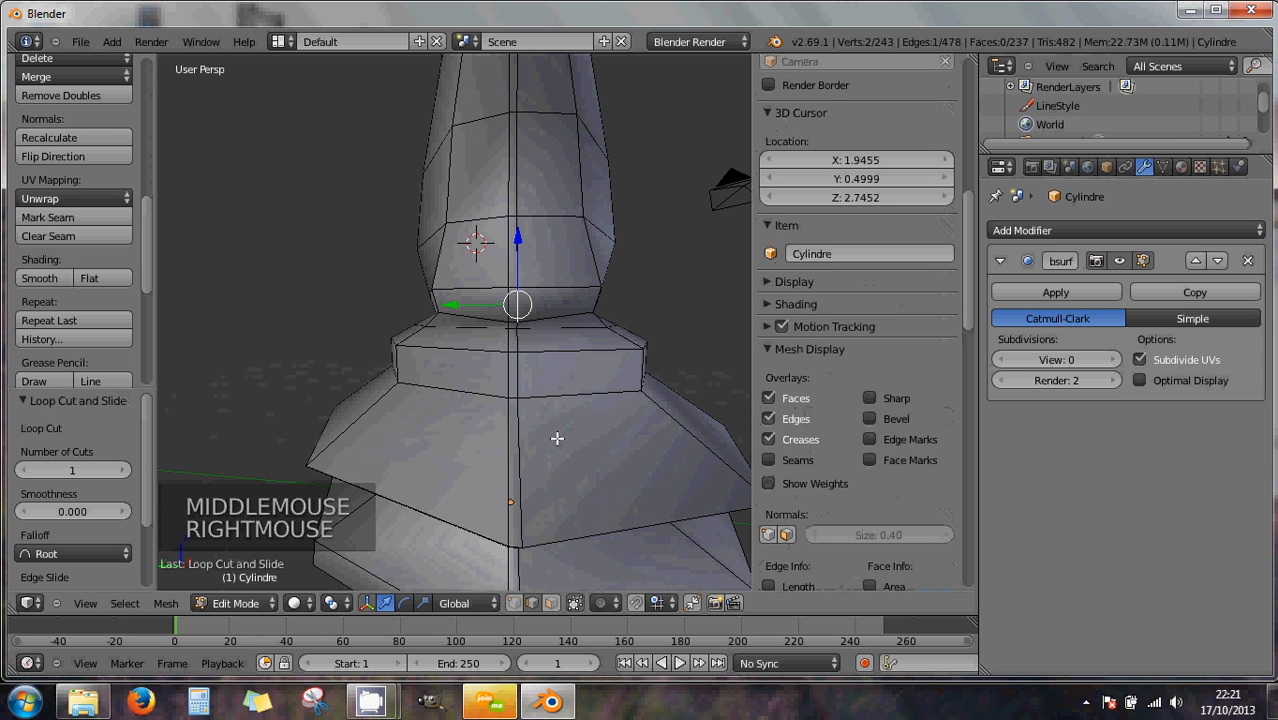
click(551, 603)
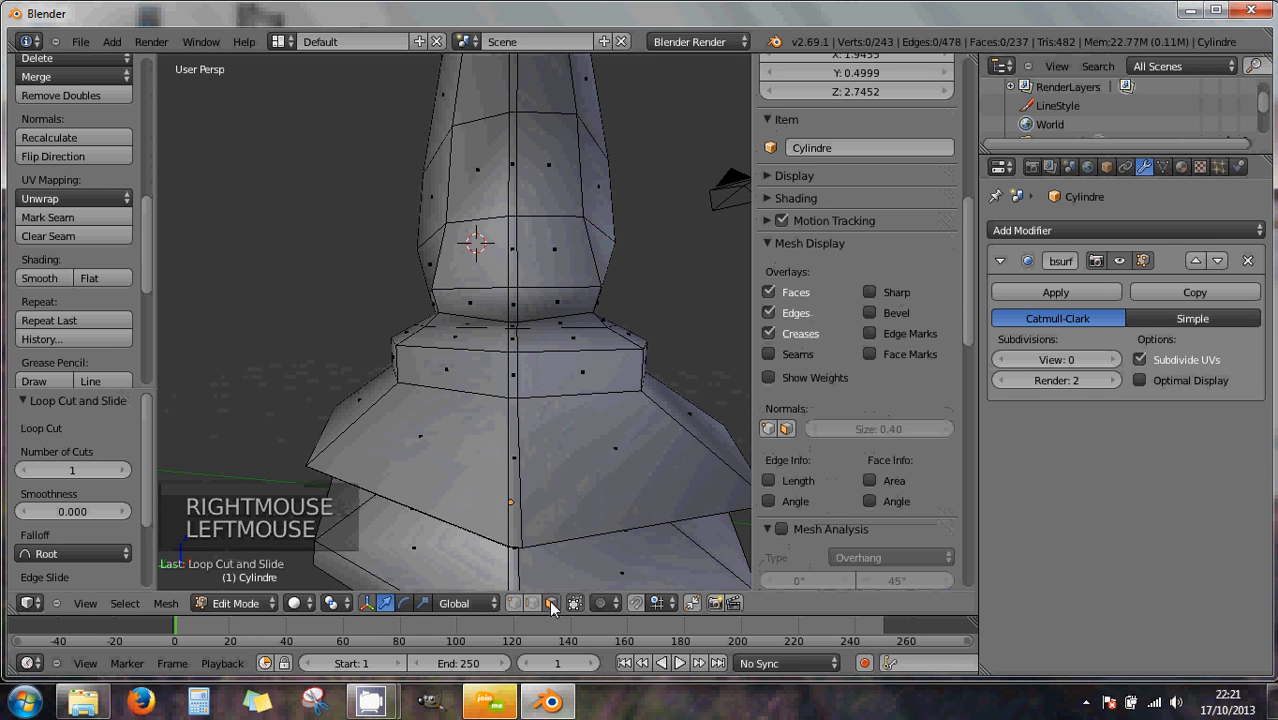
right_click(511, 303)
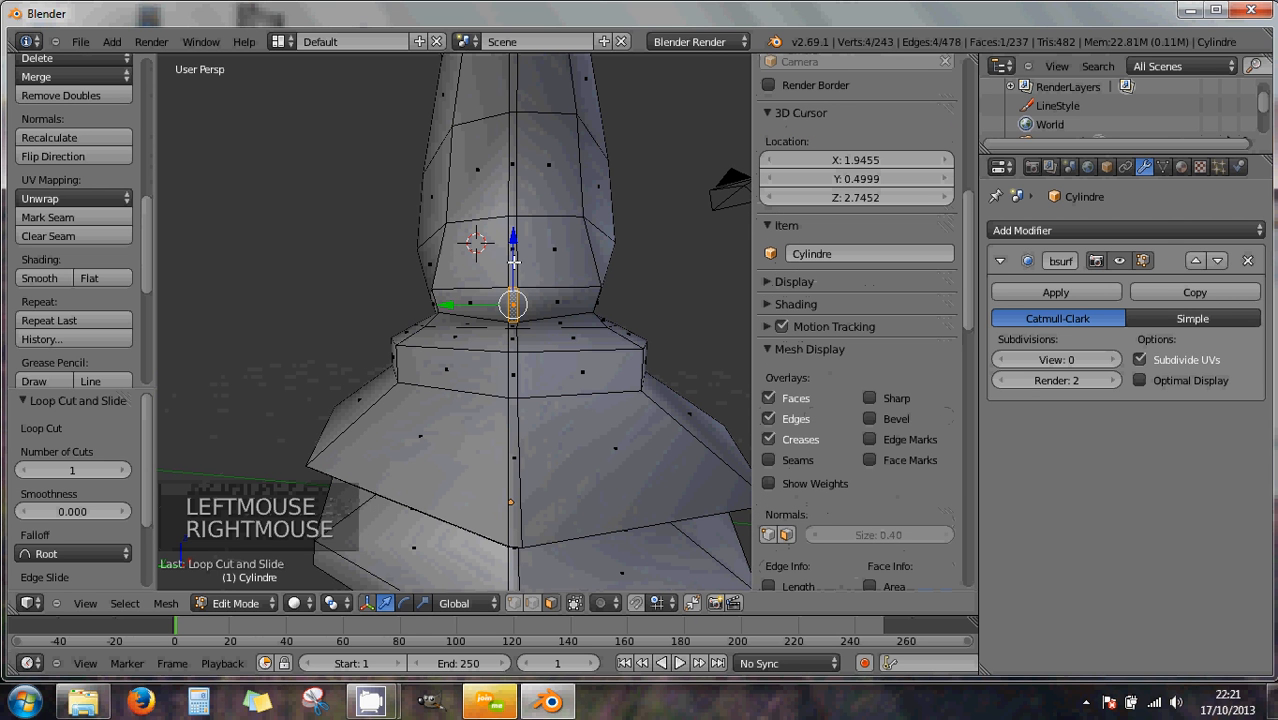
shift+right_click(513, 262)
scroll(531, 285, down, 2)
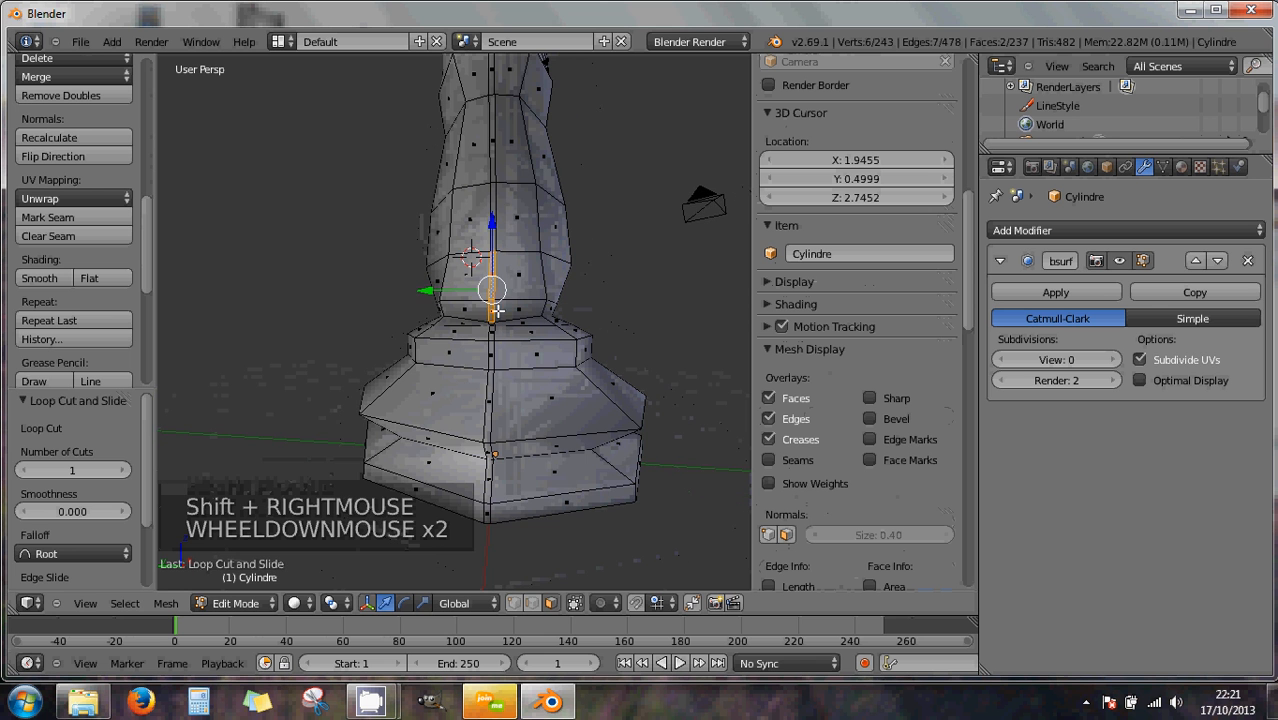
ctrl+right_click(492, 129)
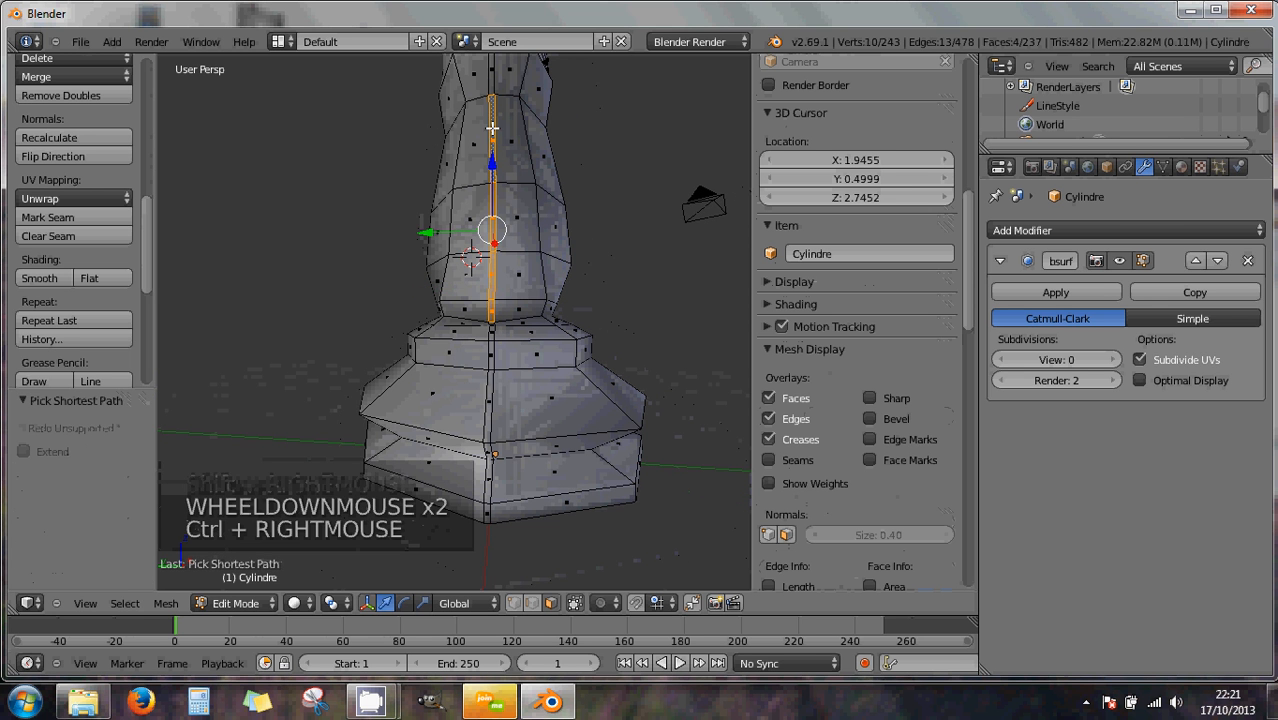
shift+middle_drag(541, 241, 680, 214)
ctrl+right_click(495, 168)
middle_drag(603, 295, 484, 271)
scroll(435, 345, down, 1)
middle_drag(534, 341, 577, 343)
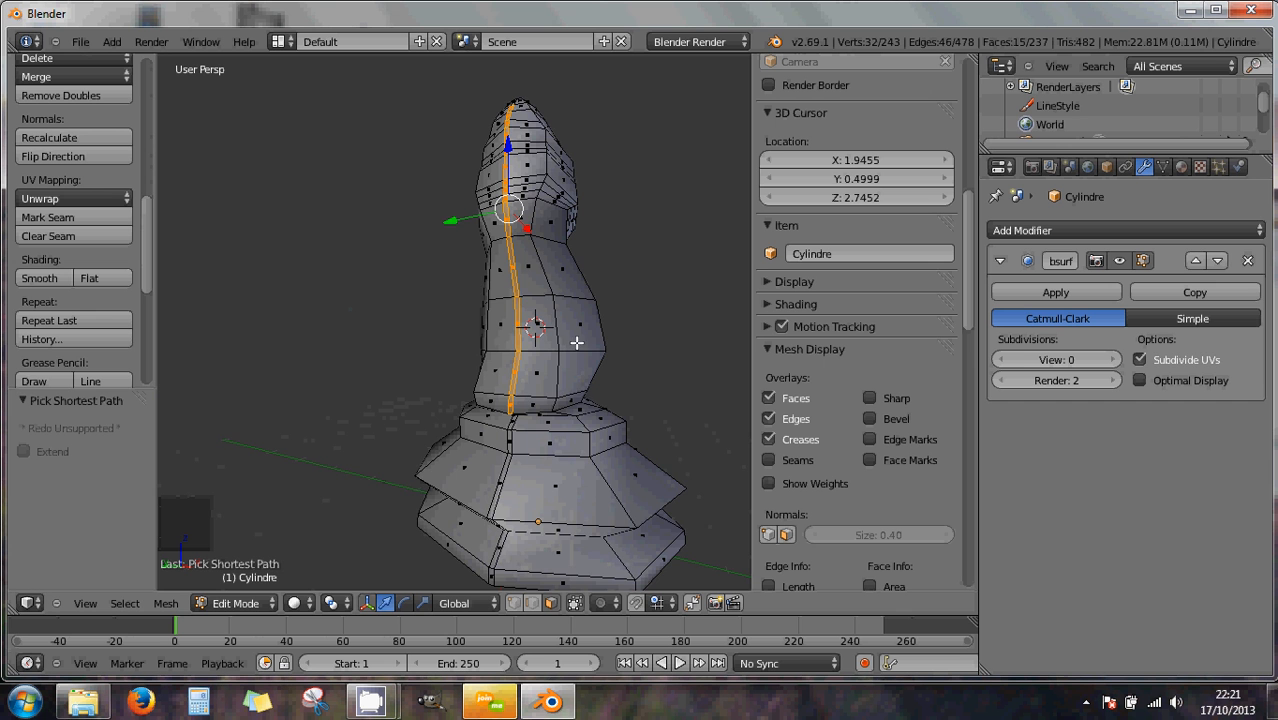
- Deselect the strip of faces and change the mesh selection mode to vertices
scroll(549, 399, up, 2)
middle_drag(552, 399, 590, 407)
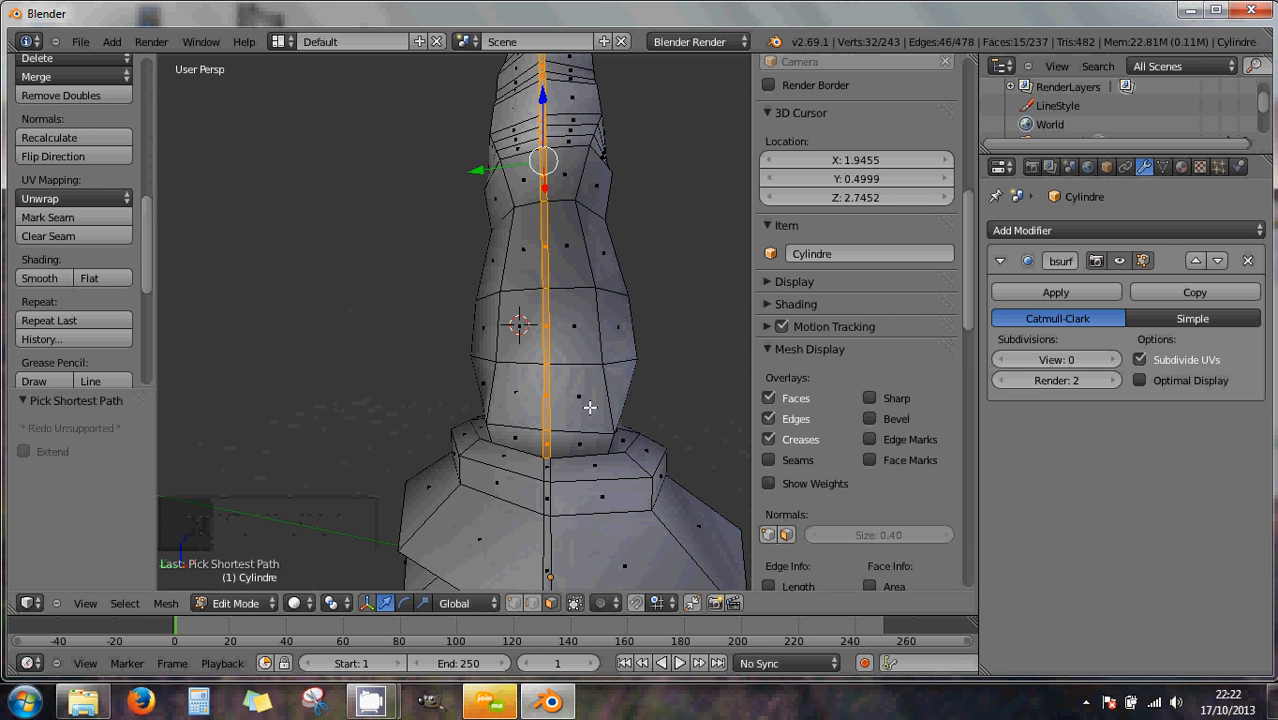
shift+middle_drag(585, 405, 528, 395)
scroll(528, 396, up, 2)
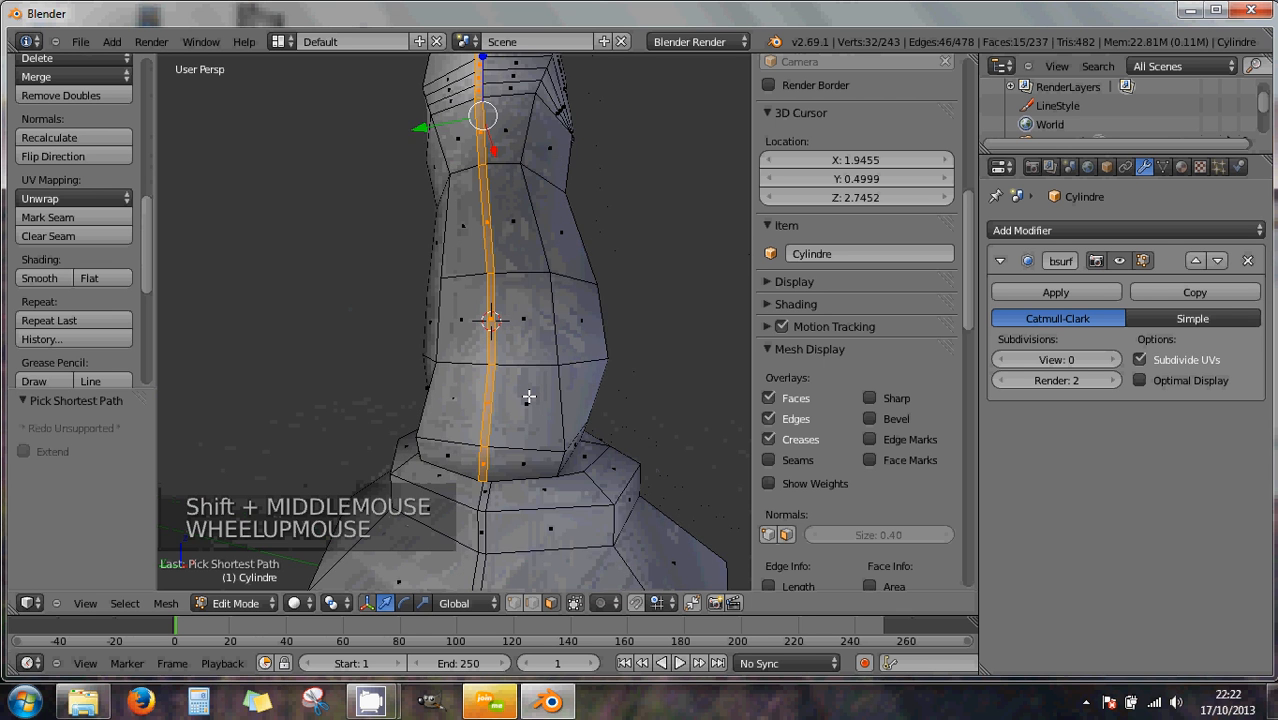
scroll(527, 395, down, 1)
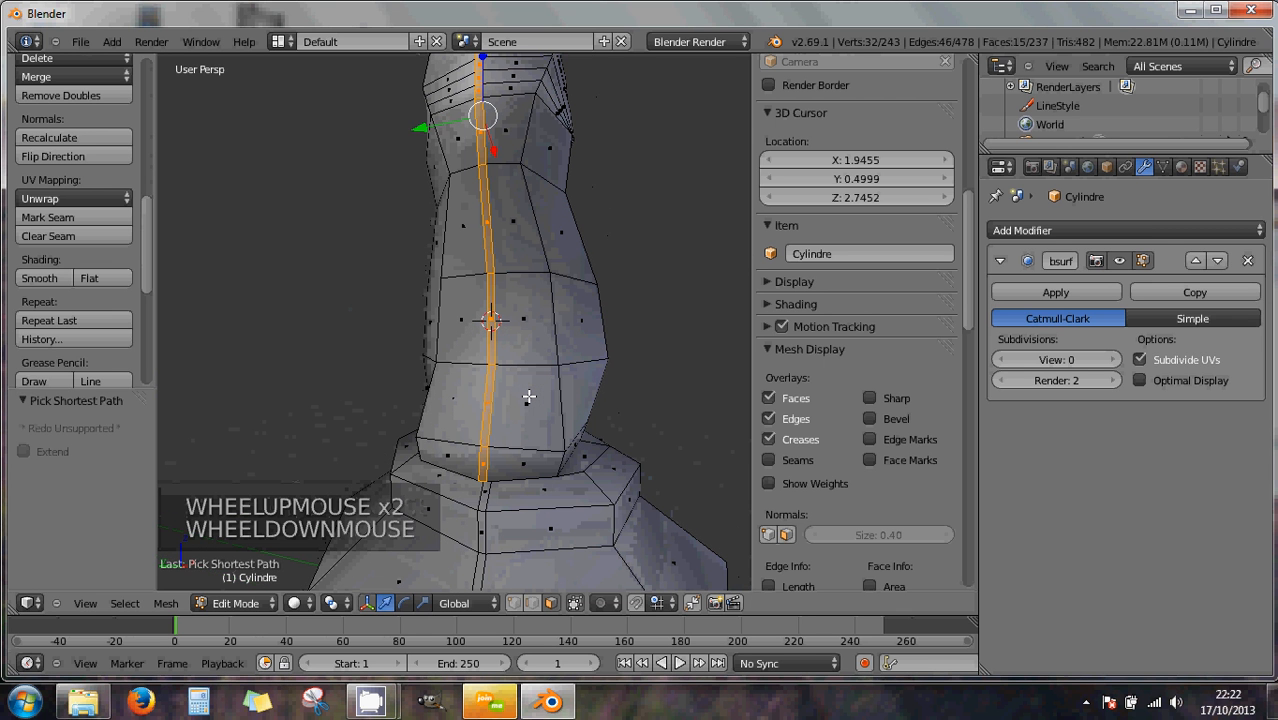
key(a)
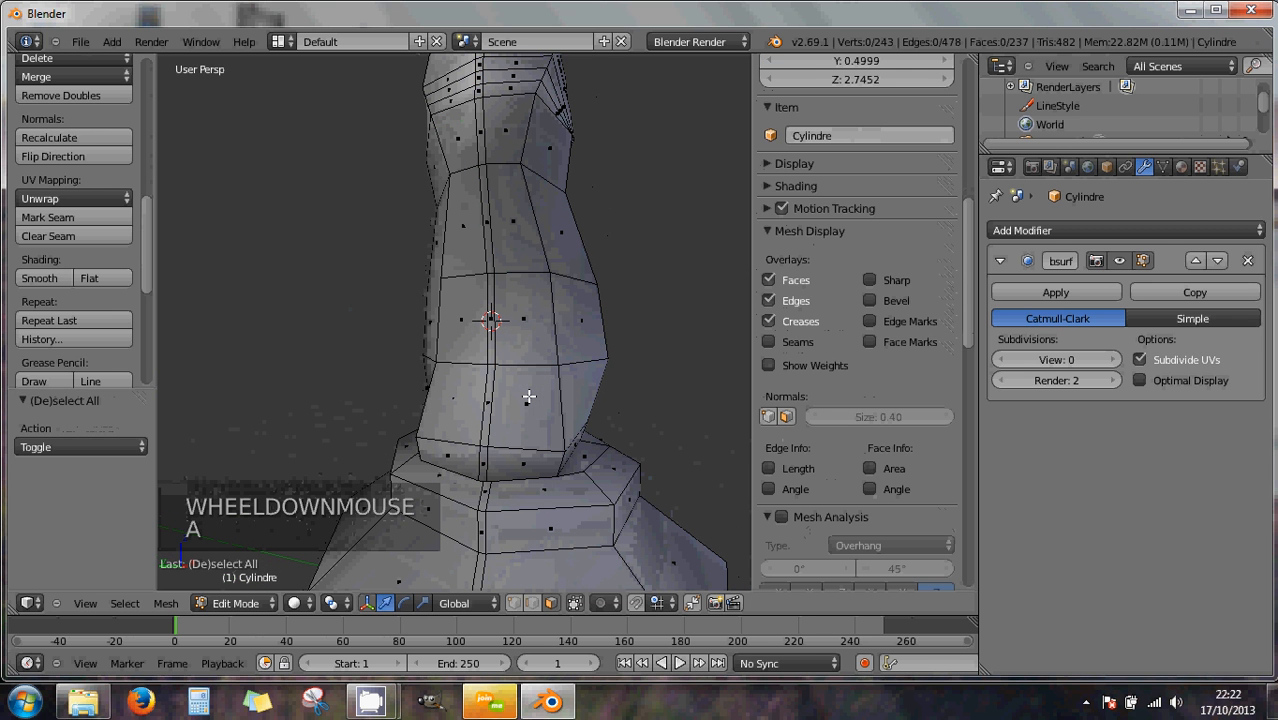
click(514, 604)
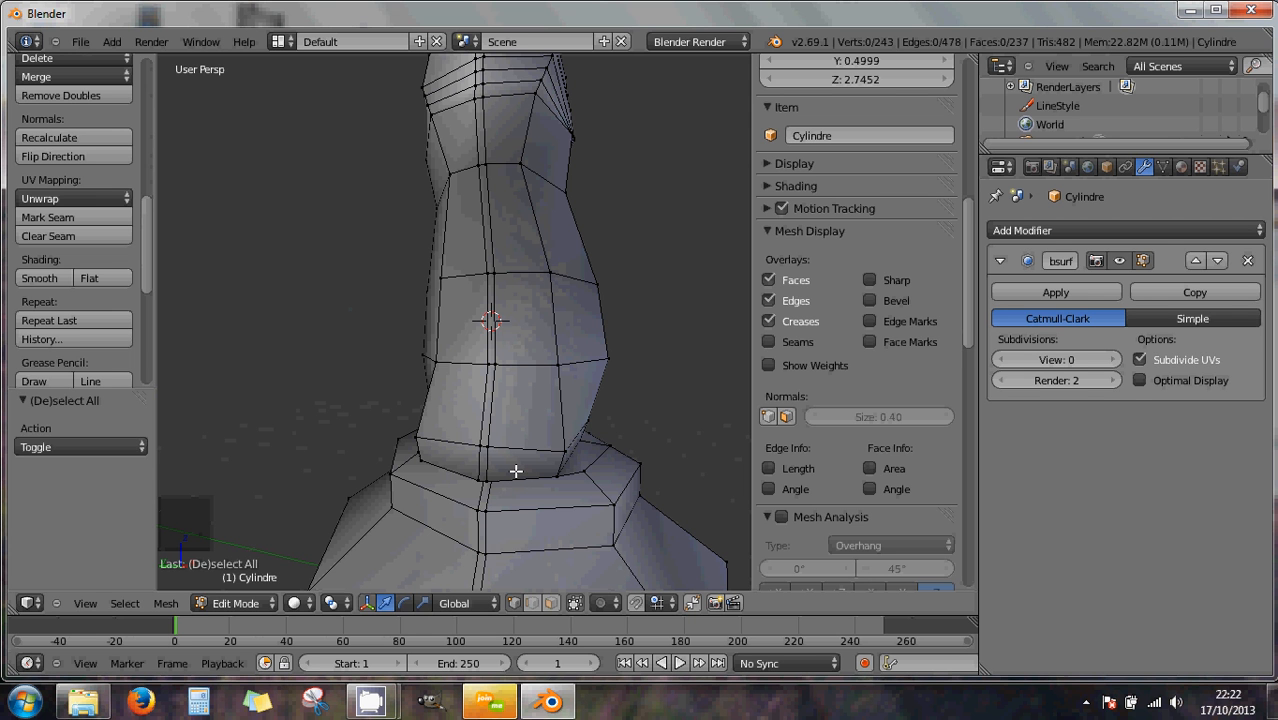
- Undo the selection changes, the loop cut attempt and the bevel, back to the original single vertical edge loop
key(ctrl+z)
key(ctrl+z)
key(ctrl+z)
key(ctrl+z)
key(ctrl+z)
key(ctrl+z)
key(ctrl+z)
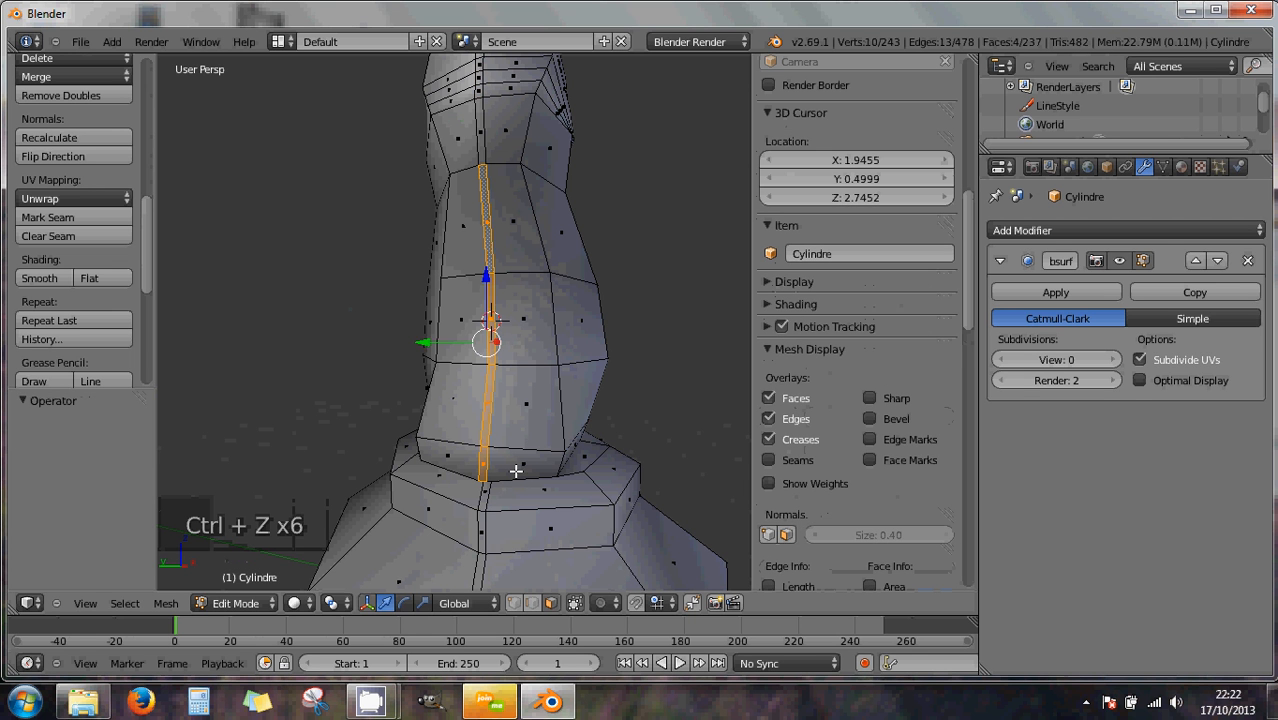
key(ctrl+z)
key(ctrl+z)
key(ctrl+z)
key(ctrl+z)
key(ctrl+z)
key(ctrl+z)
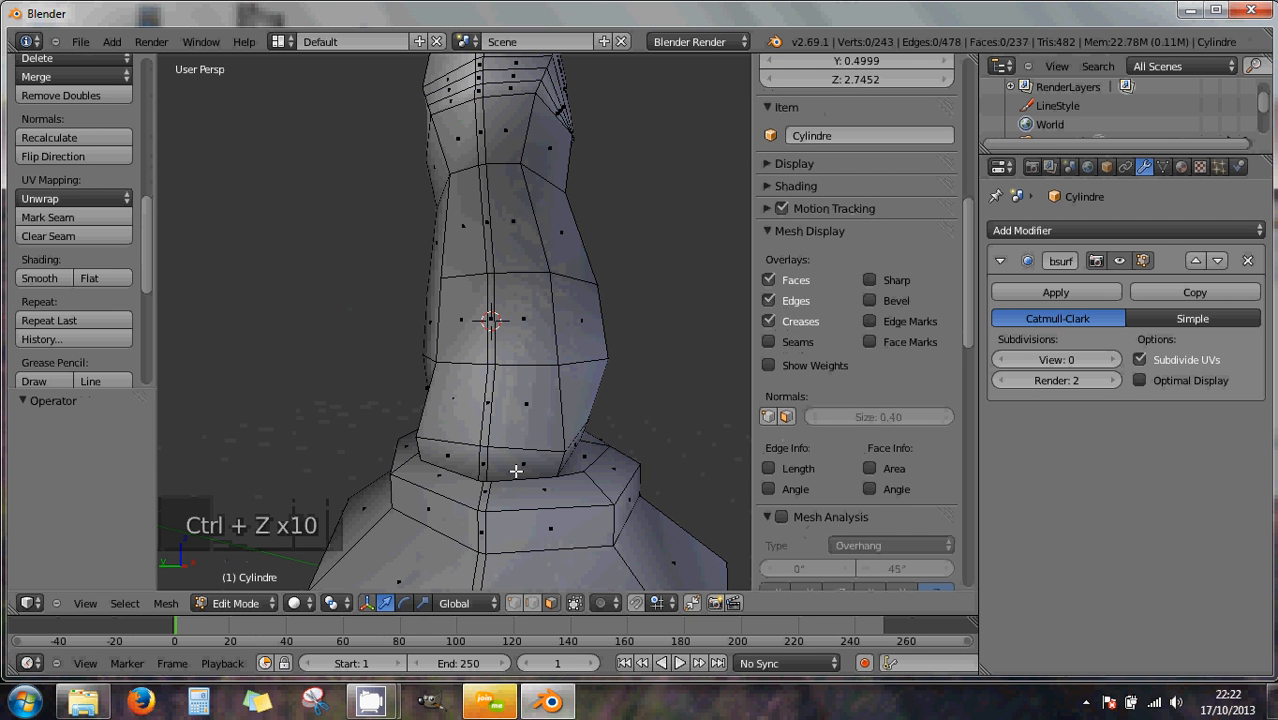
key(ctrl+z)
key(ctrl+z)
key(ctrl+z)
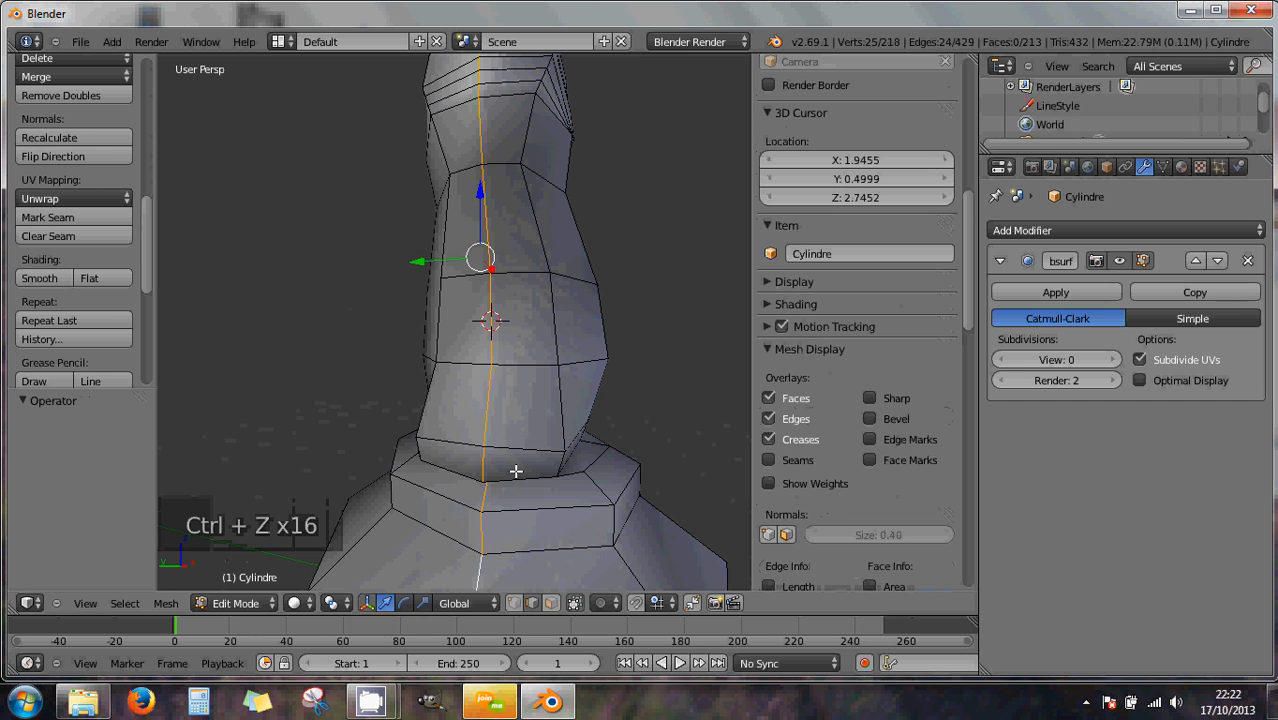
- Select the whole vertical edge loop running along the middle of the model from the base to the tip
scroll(515, 471, down, 3)
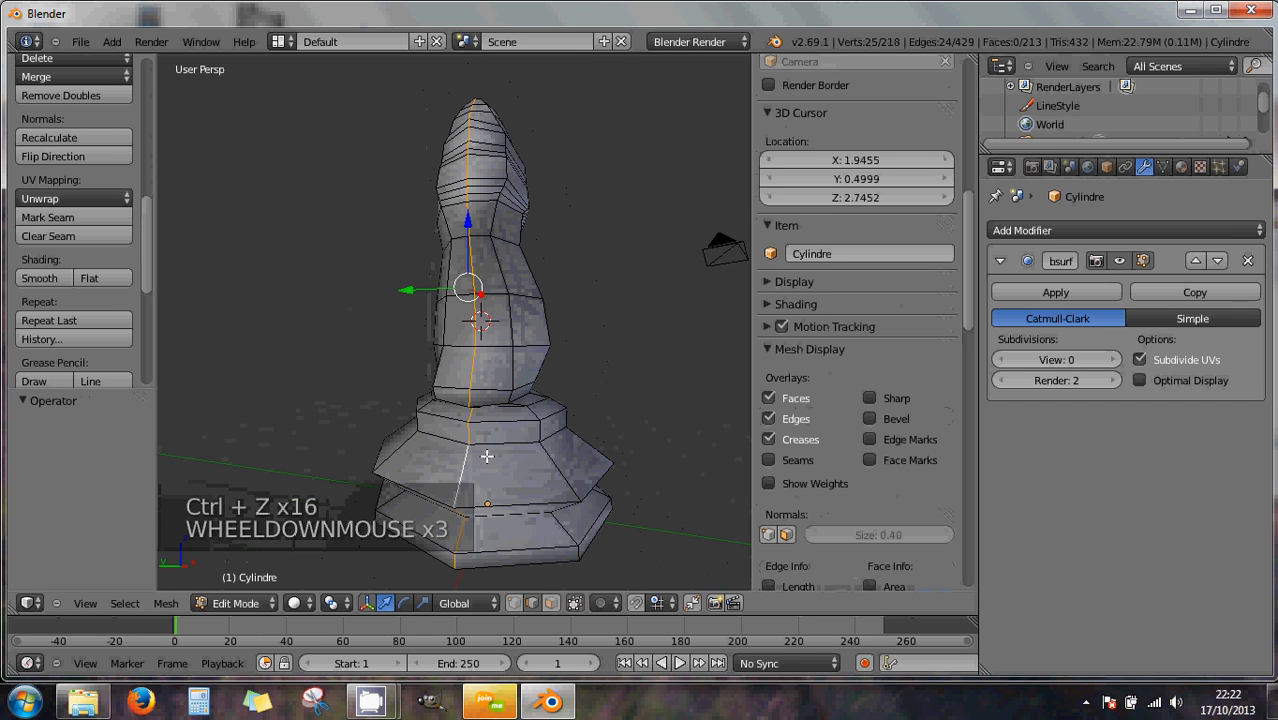
scroll(489, 453, up, 1)
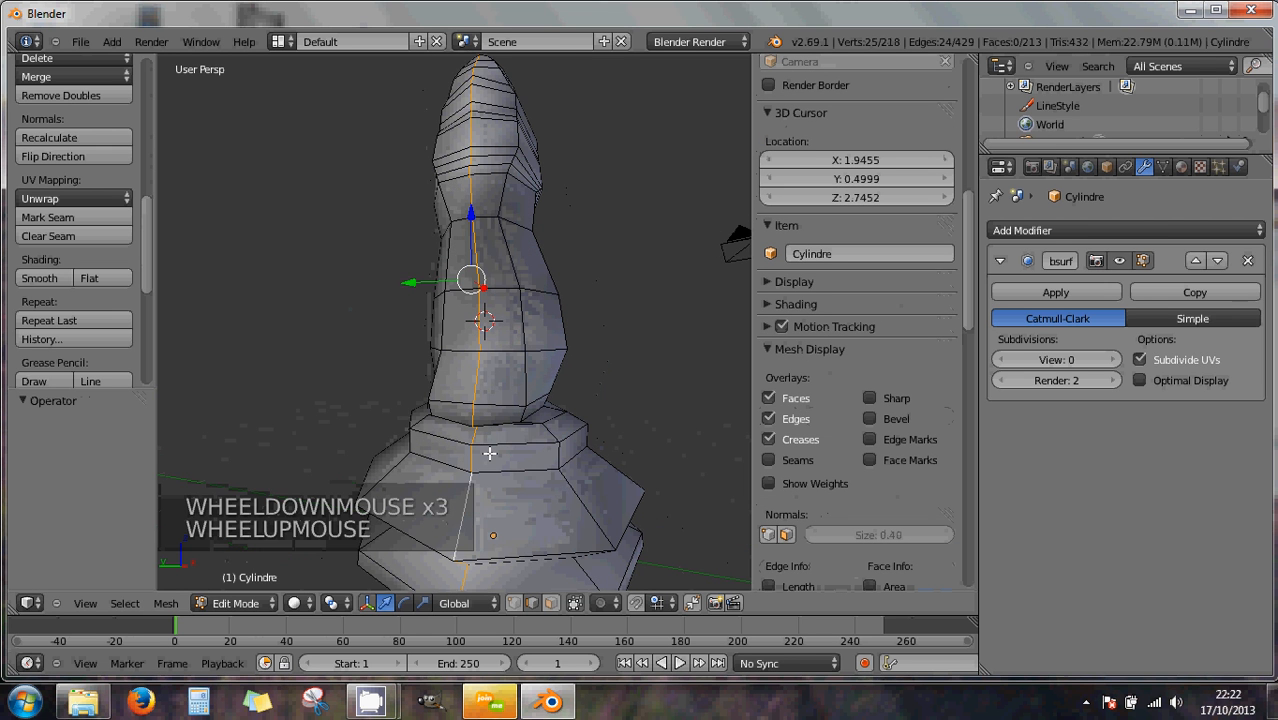
right_click(476, 393)
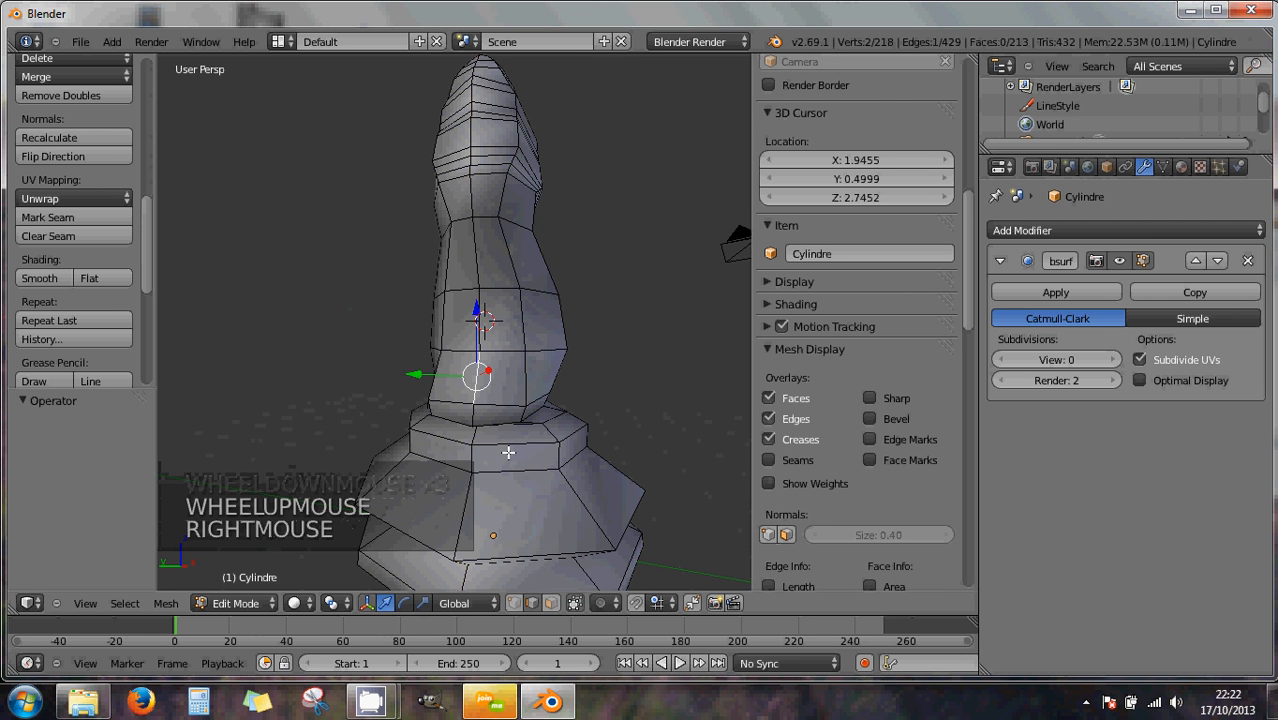
alt+right_click(470, 496)
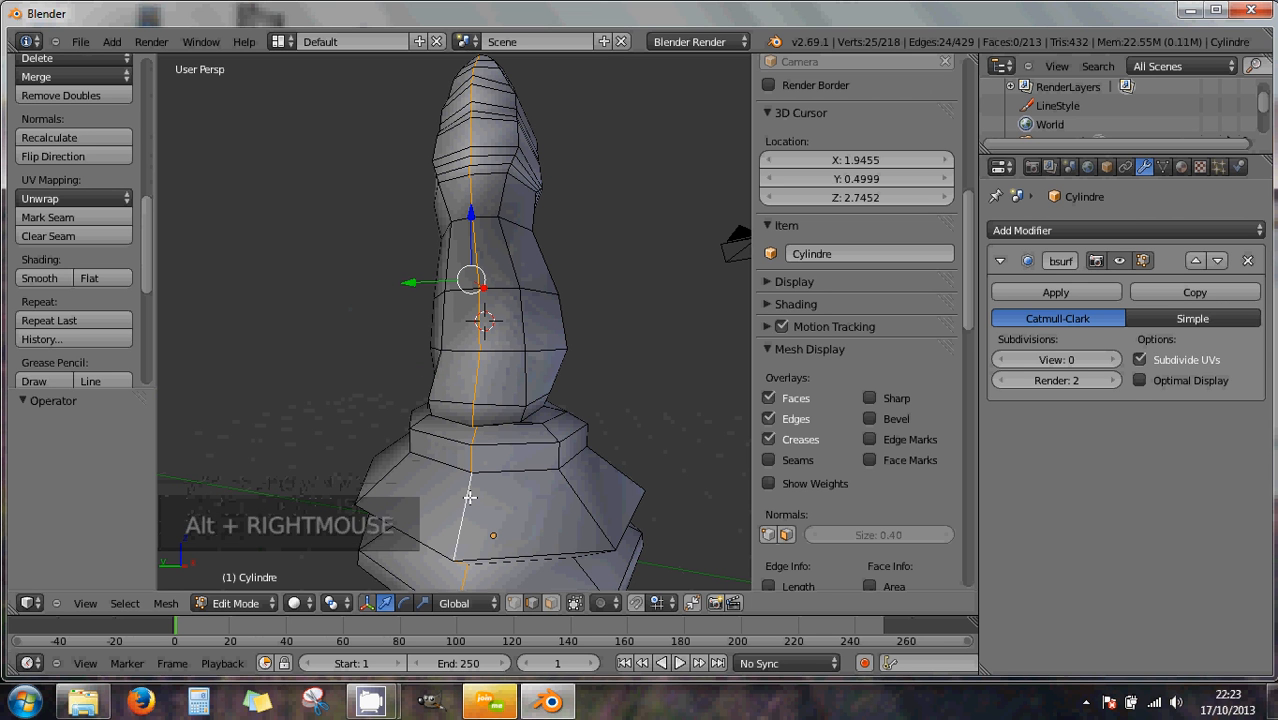
middle_drag(470, 496, 494, 512)
middle_drag(496, 417, 494, 475)
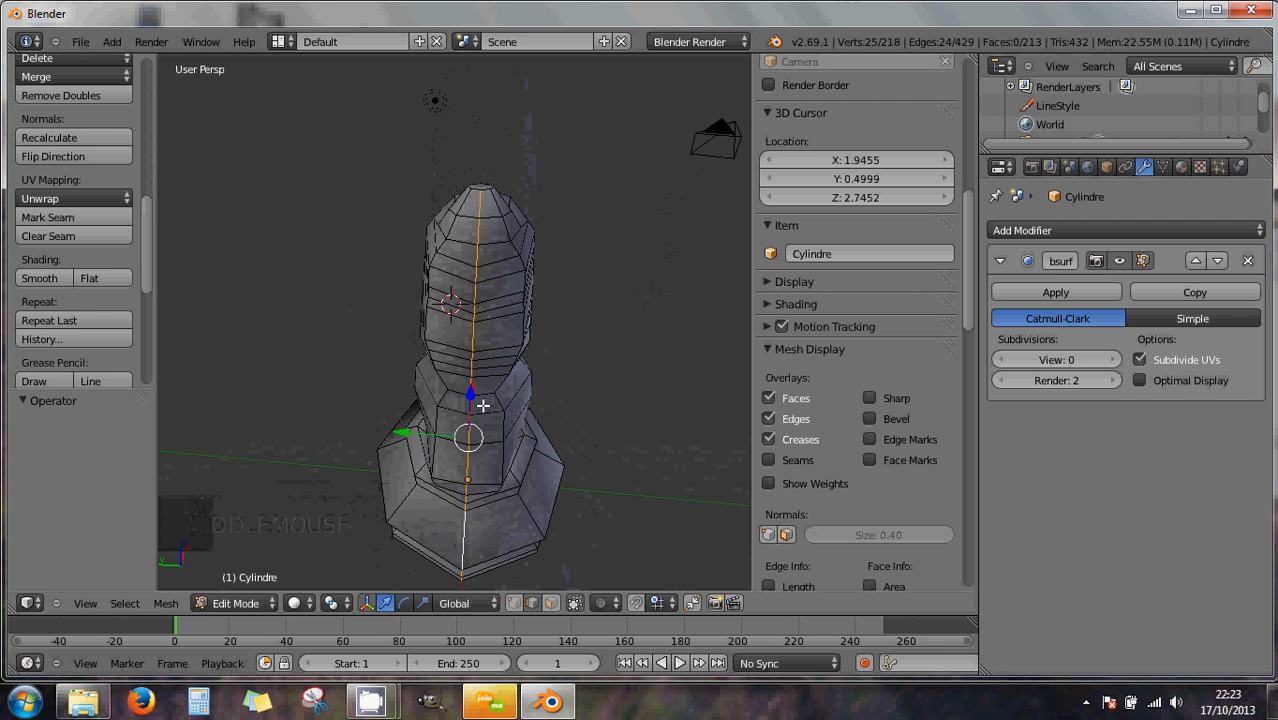
middle_drag(482, 408, 491, 387)
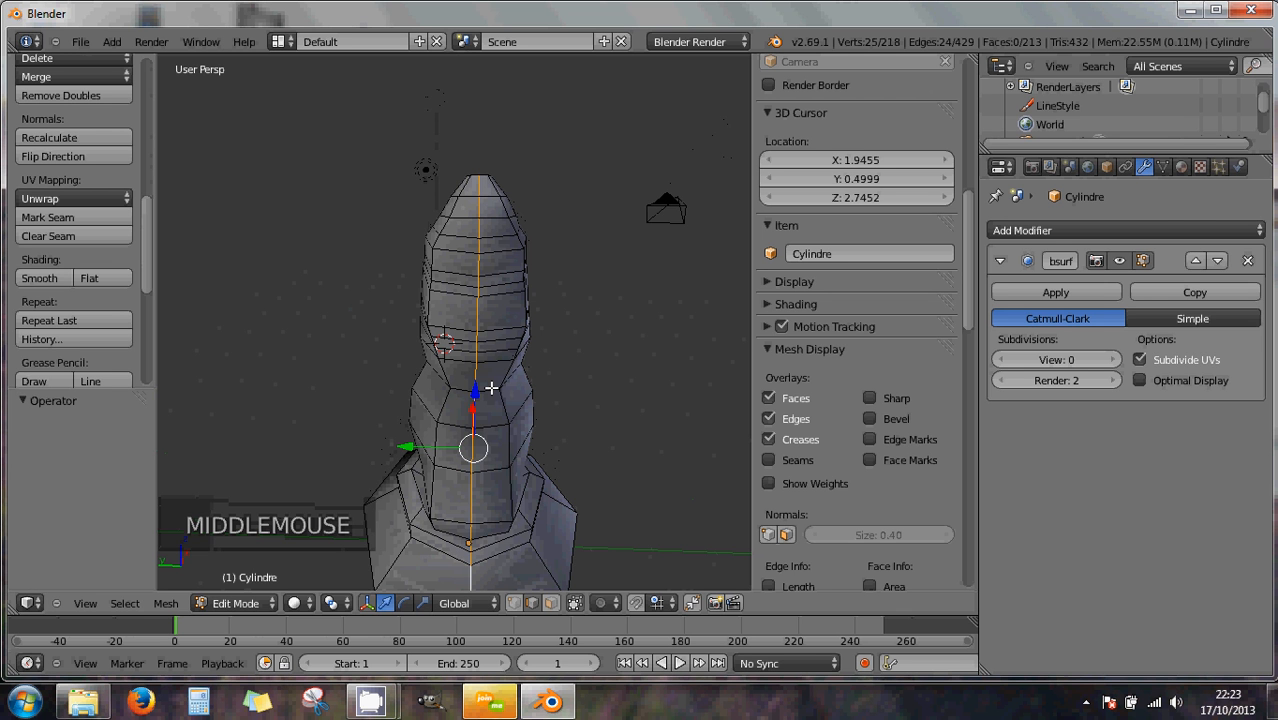
scroll(490, 431, up, 1)
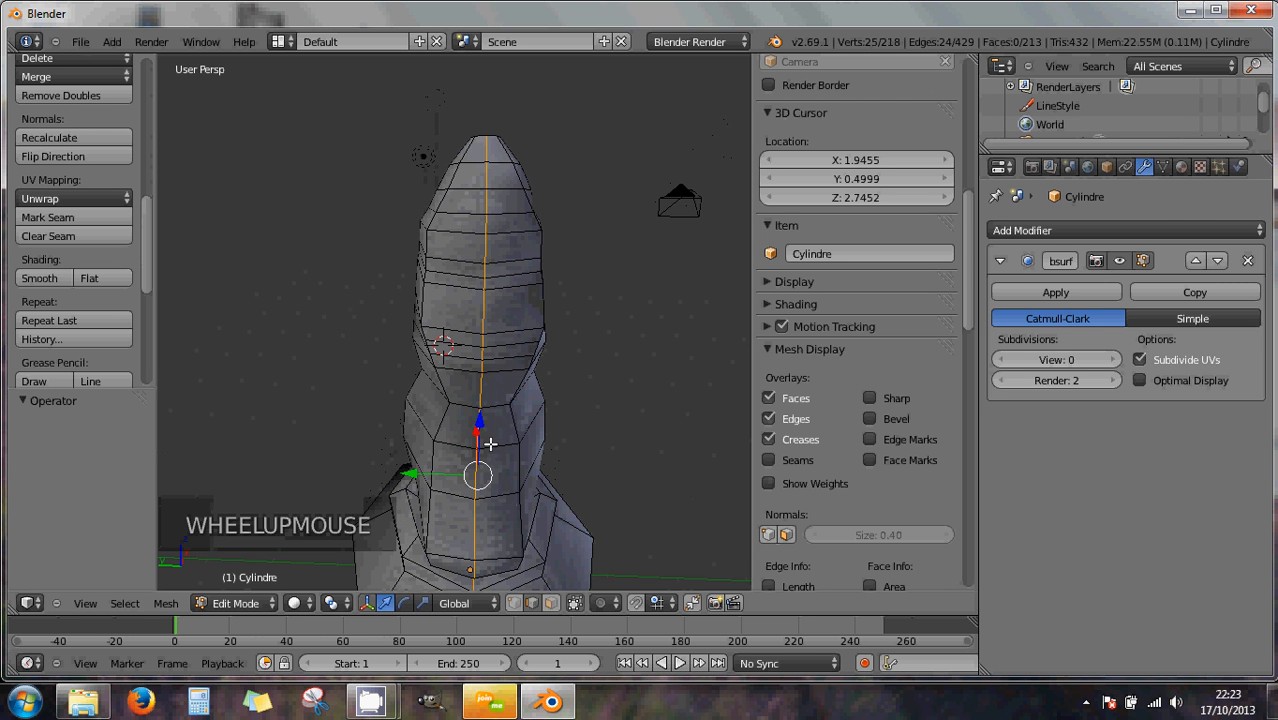
- Bevel the selected vertical edge loop into a narrow strip with an offset of 0.034 and 1 segment
shift+middle_drag(490, 443, 491, 251)
scroll(480, 370, up, 2)
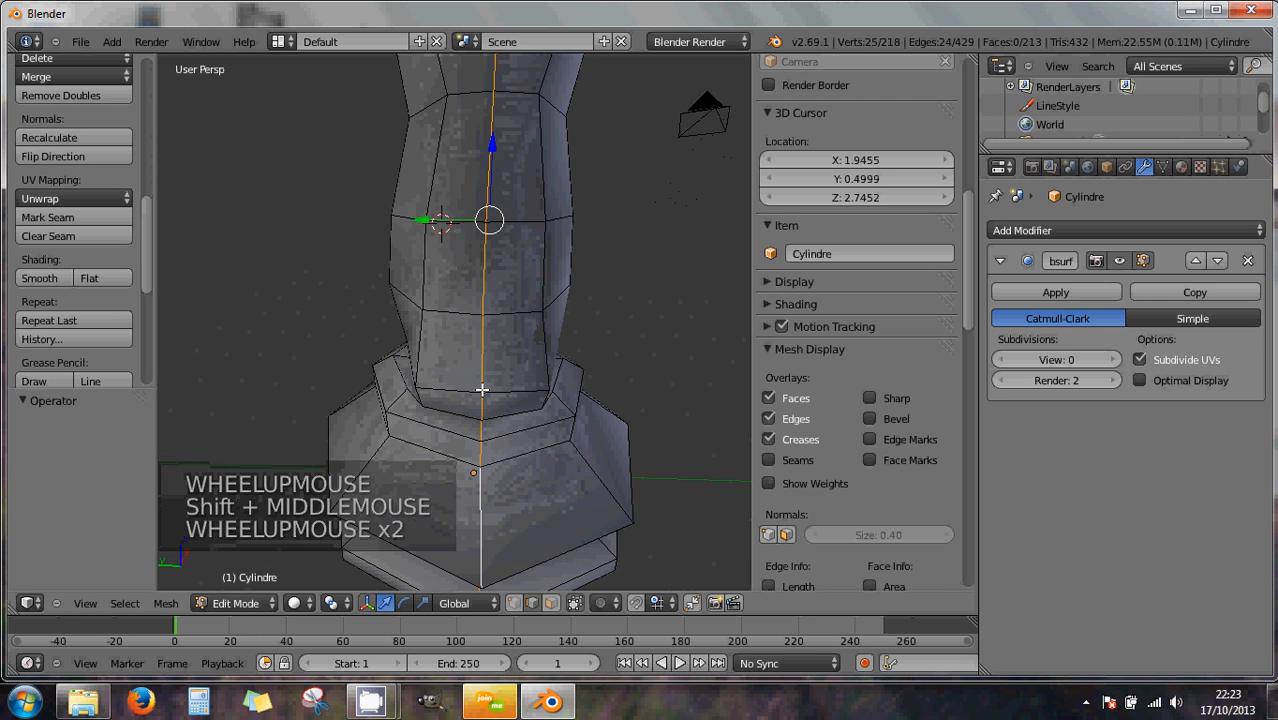
scroll(482, 388, up, 1)
key(ctrl+b)
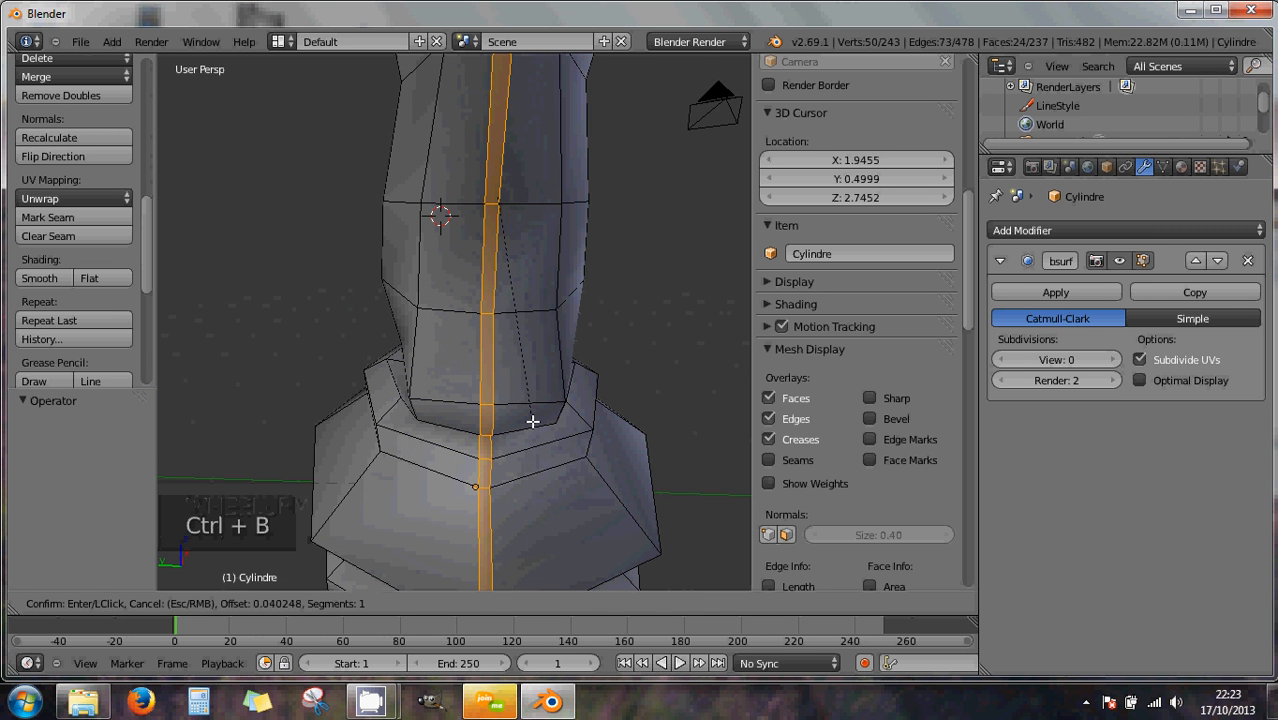
click(531, 421)
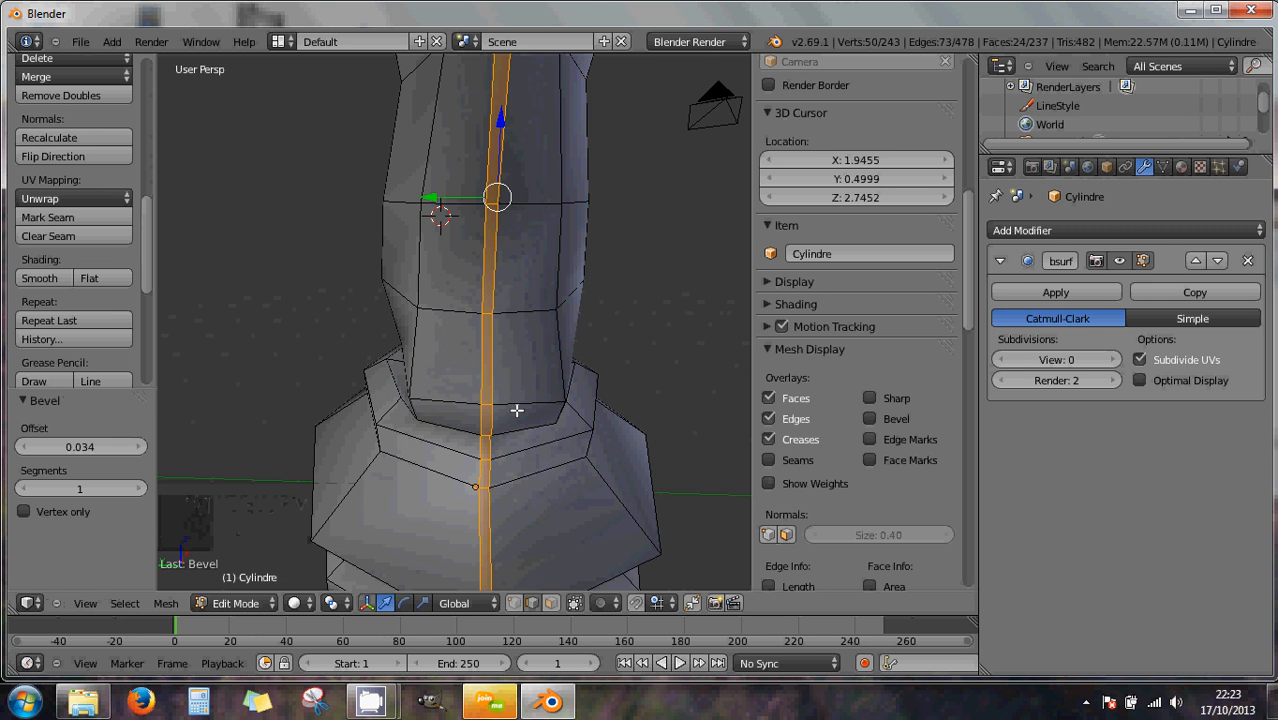
- In face selection mode, select the narrow beveled faces from the shaft's base upward, leaving out the topmost face at the tip
middle_drag(516, 410, 438, 367)
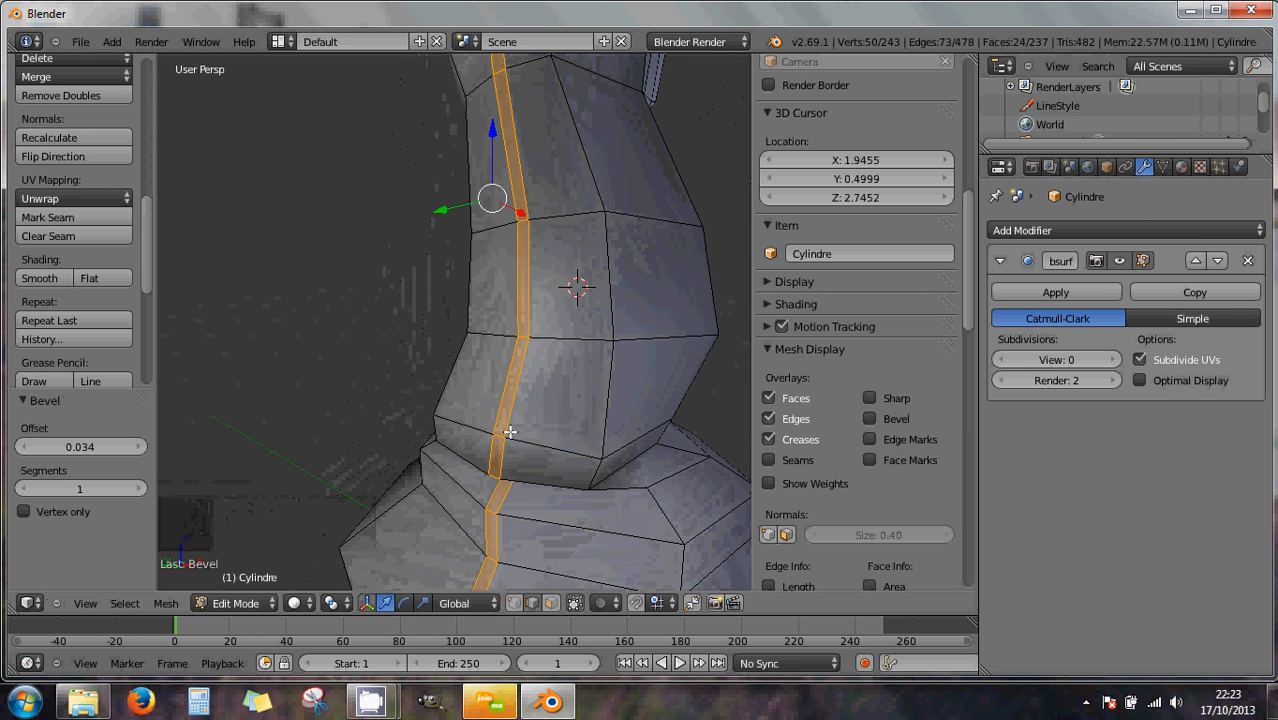
click(549, 603)
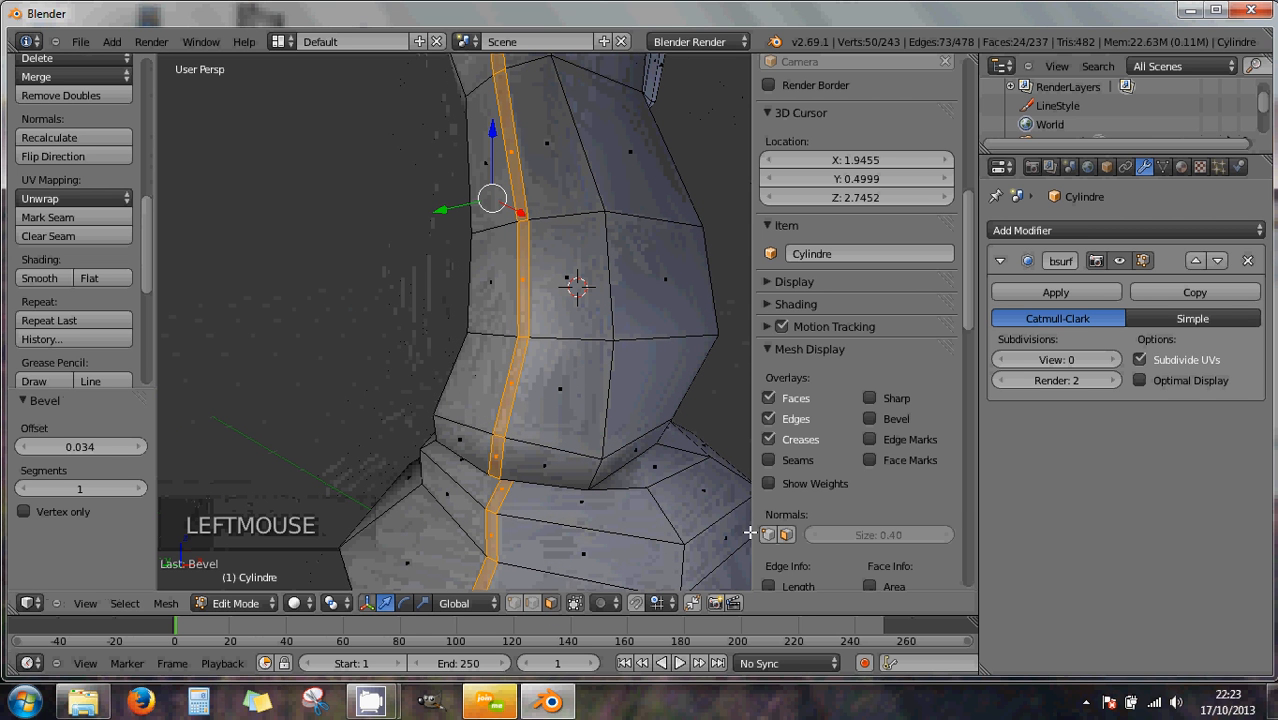
right_click(498, 452)
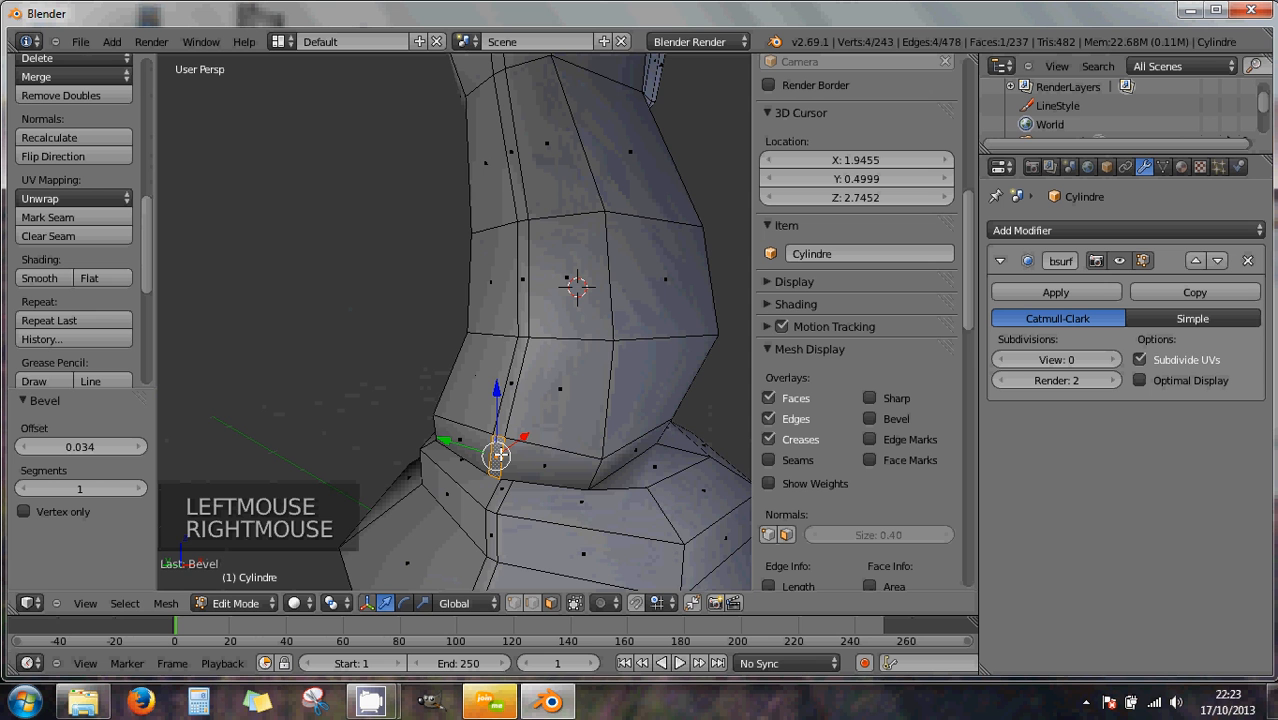
shift+middle_drag(562, 337, 525, 466)
middle_drag(527, 403, 523, 447)
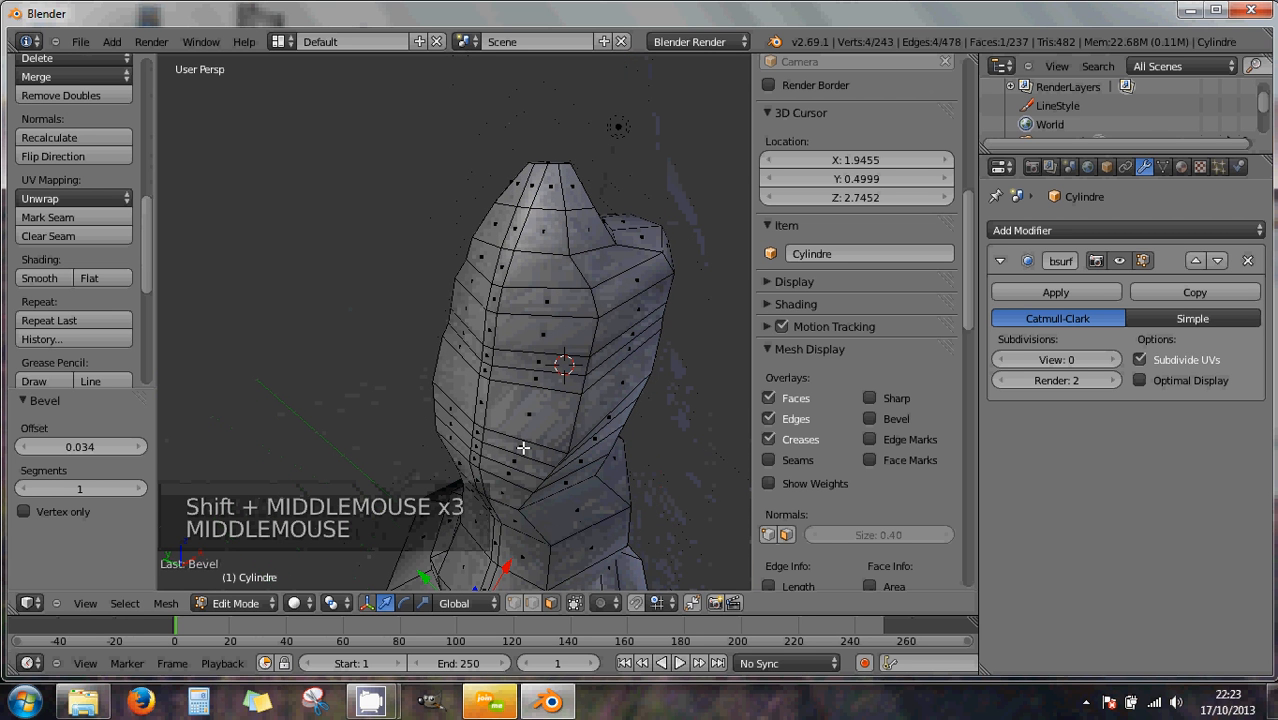
ctrl+right_click(518, 224)
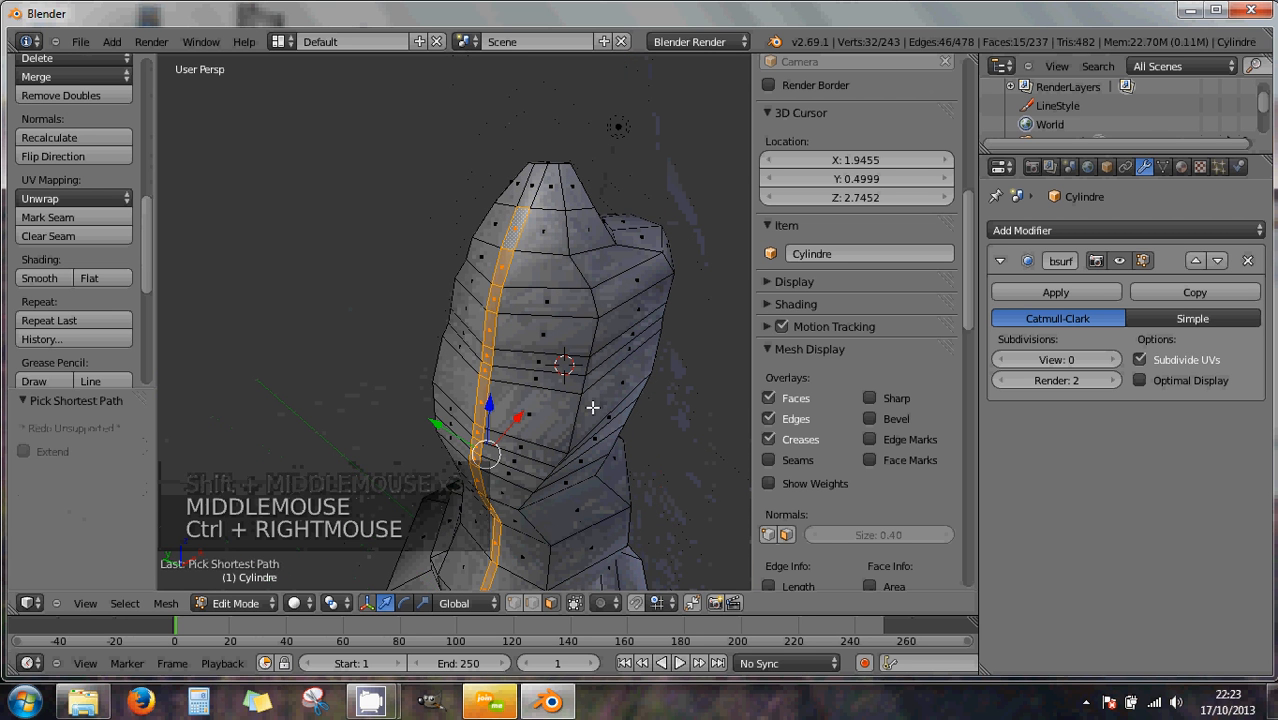
ctrl+right_click(539, 185)
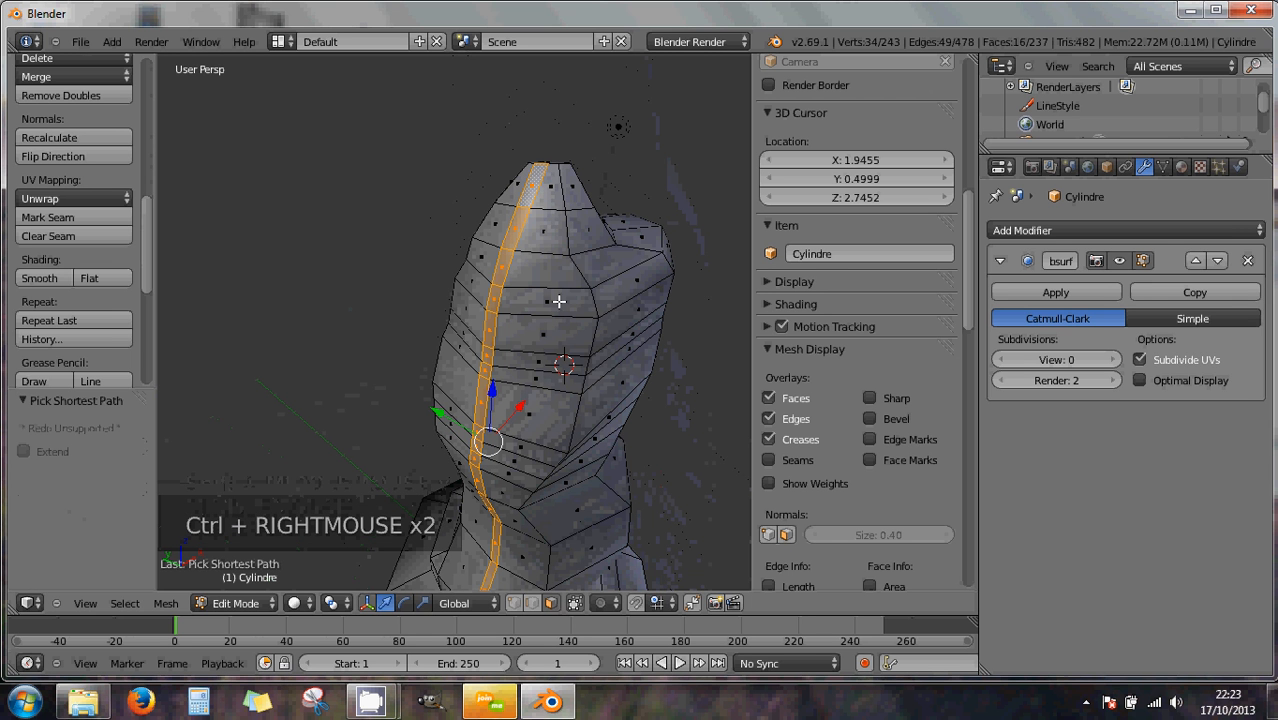
ctrl+right_click(532, 177)
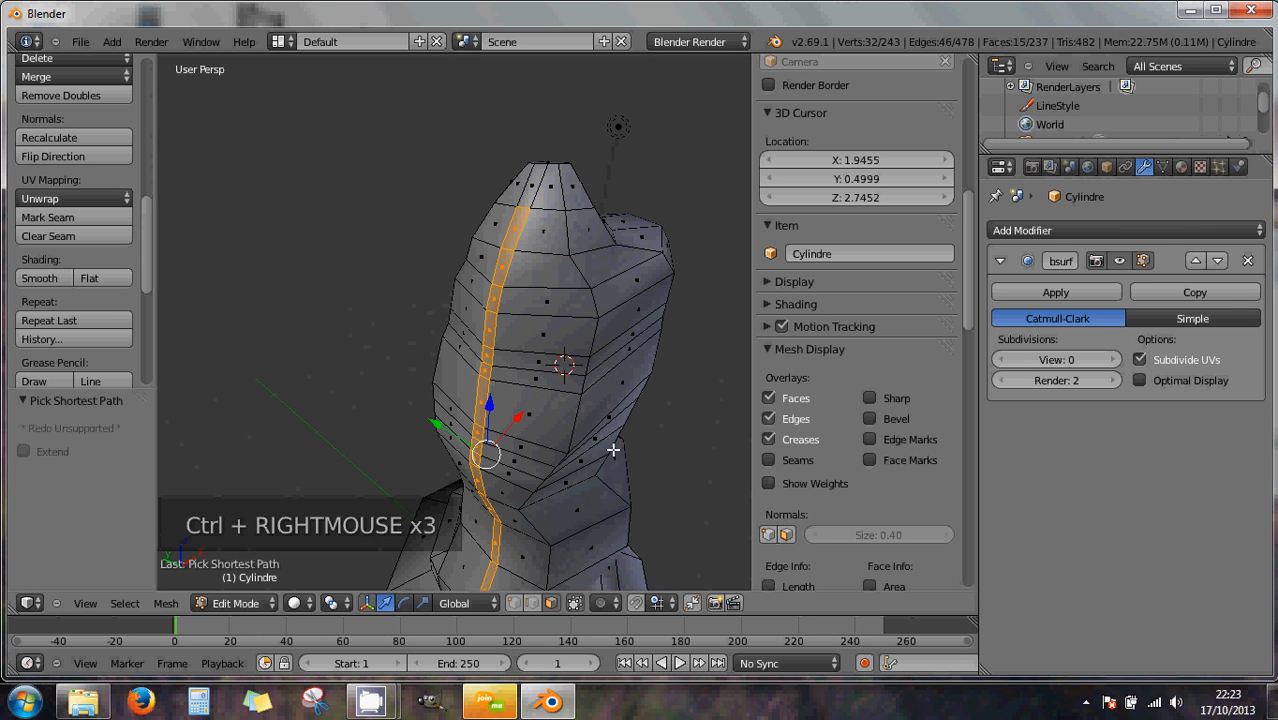
- Extrude the selected strip of faces outward from the shaft by about 0.31 along its normal
shift+middle_drag(597, 452, 602, 297)
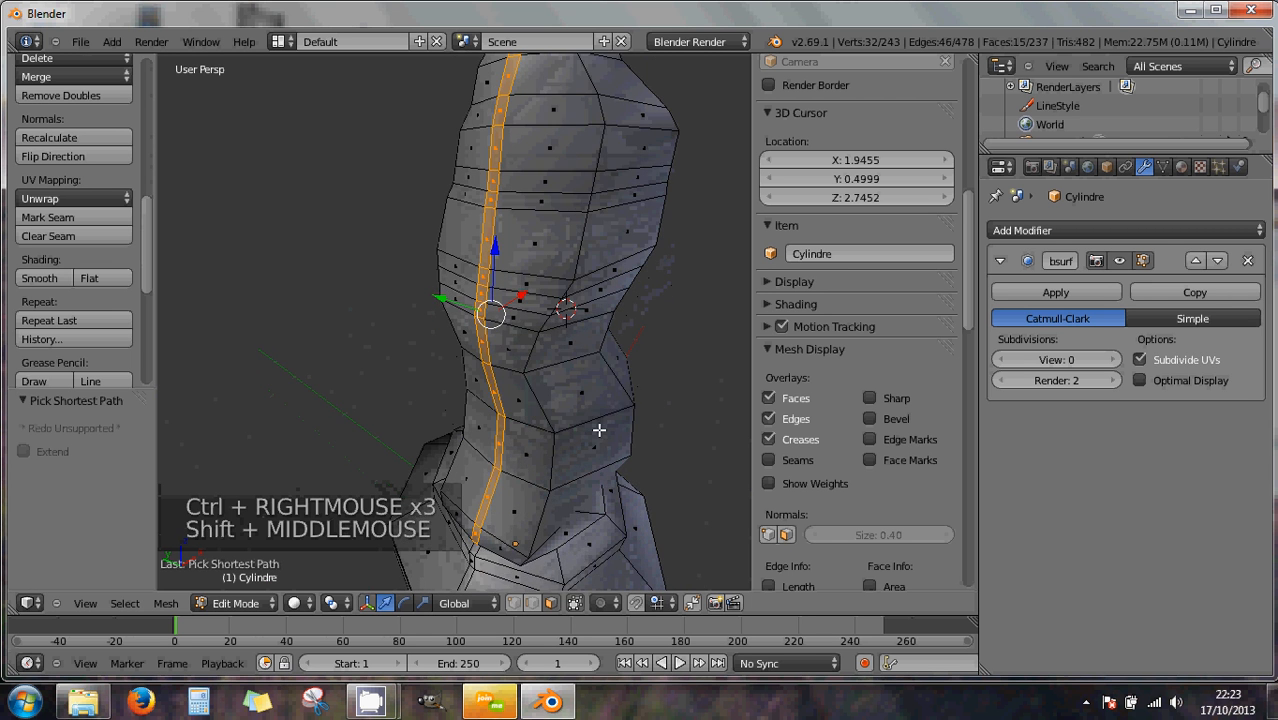
scroll(599, 434, down, 1)
middle_drag(599, 434, 572, 390)
scroll(545, 435, down, 1)
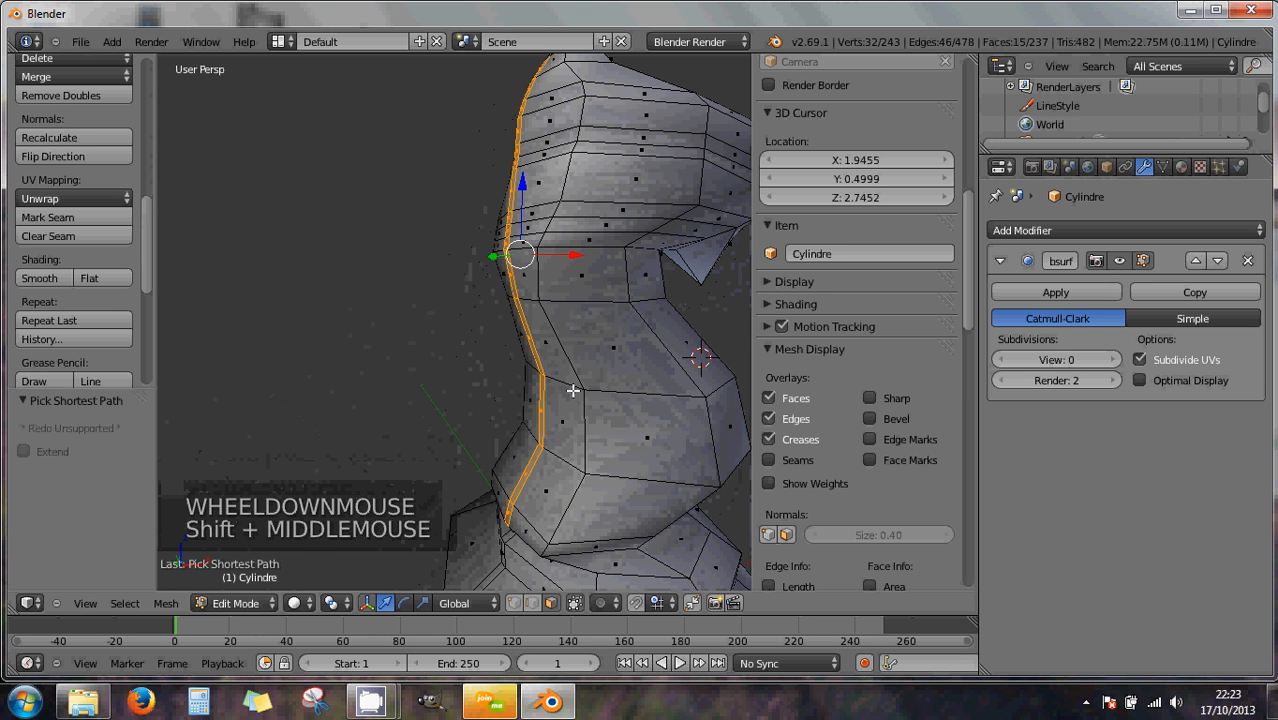
key(e)
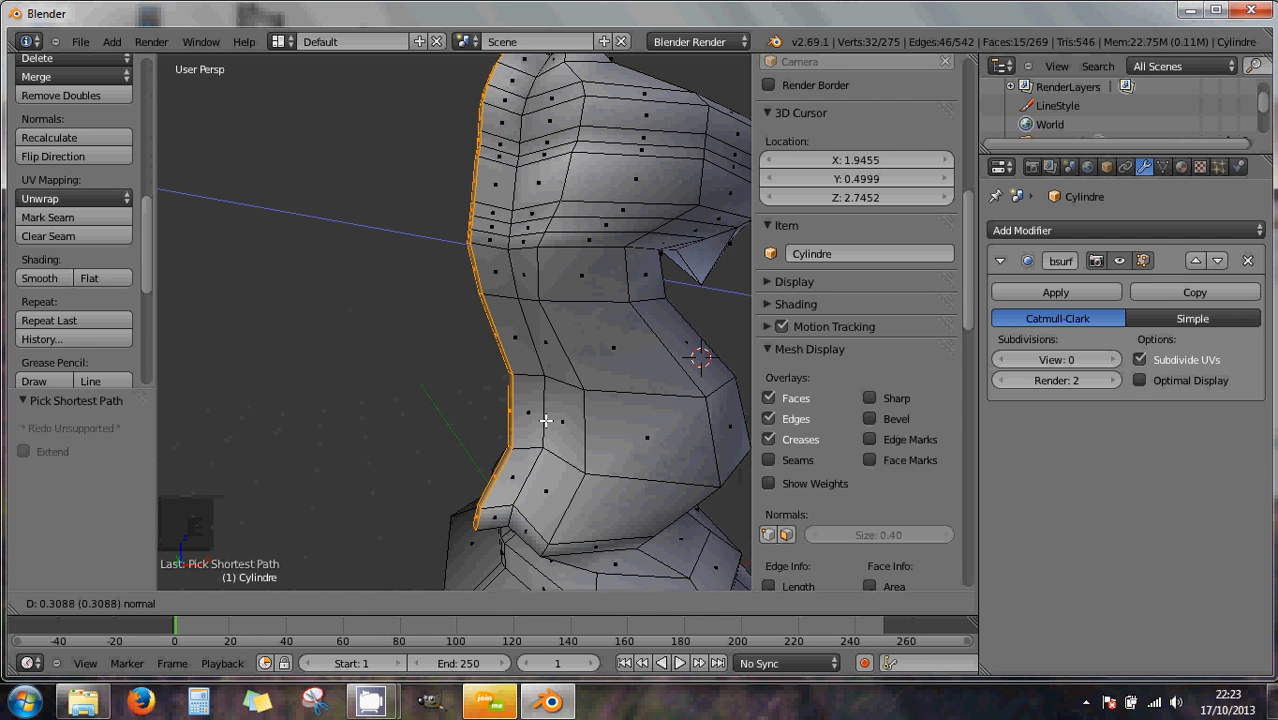
click(546, 421)
- In edge selection mode, move the top edge of the extruded strip toward the tip along X and by -0.058 along Z
key(KP_1)
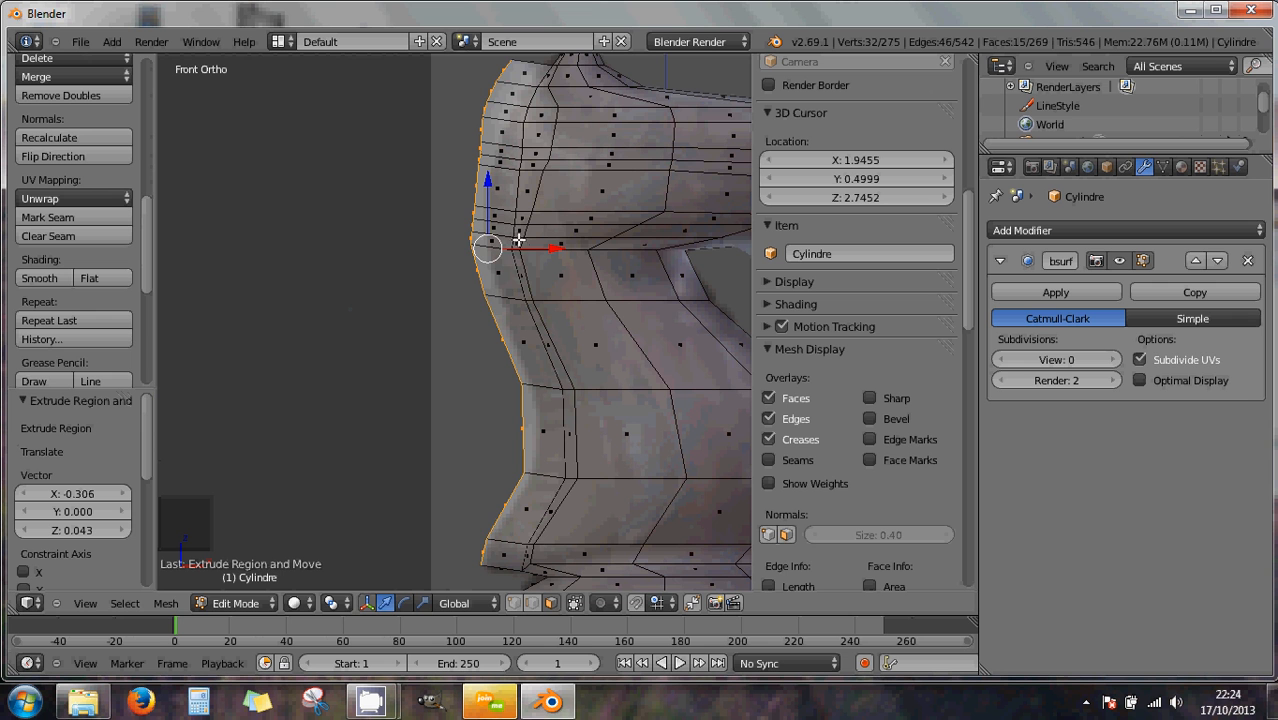
shift+middle_drag(563, 201, 544, 200)
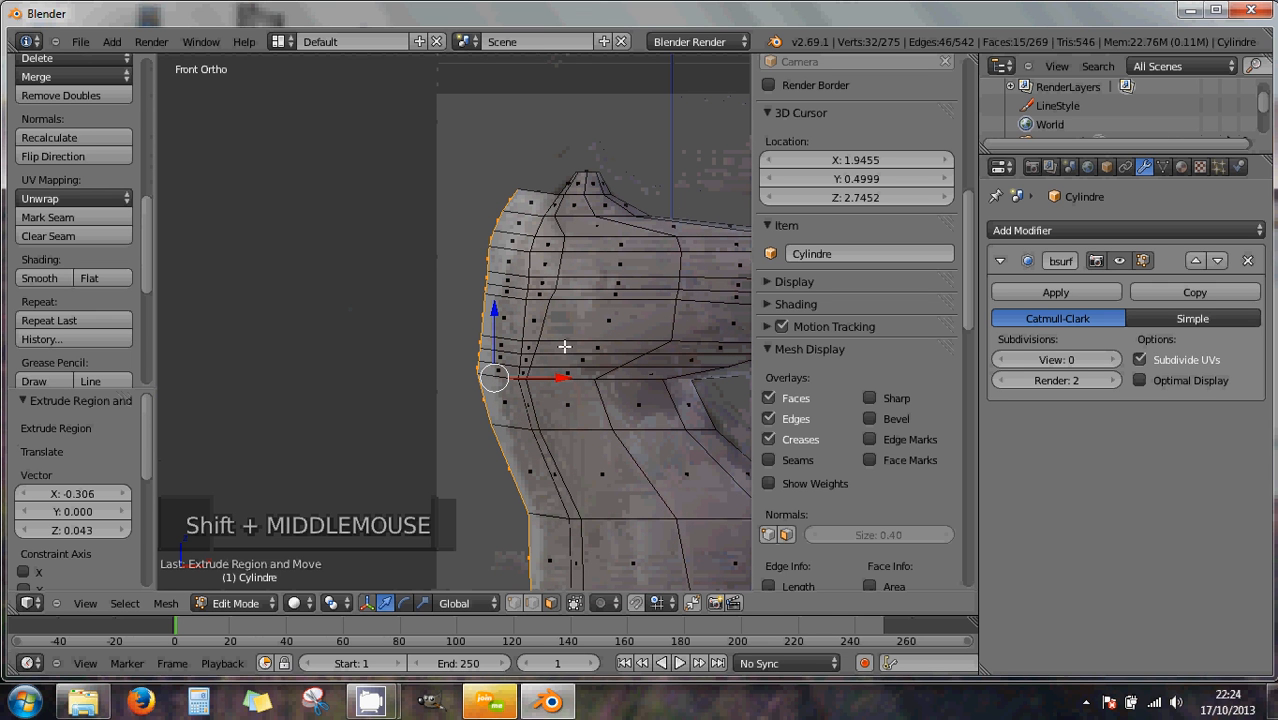
click(547, 597)
right_click(510, 193)
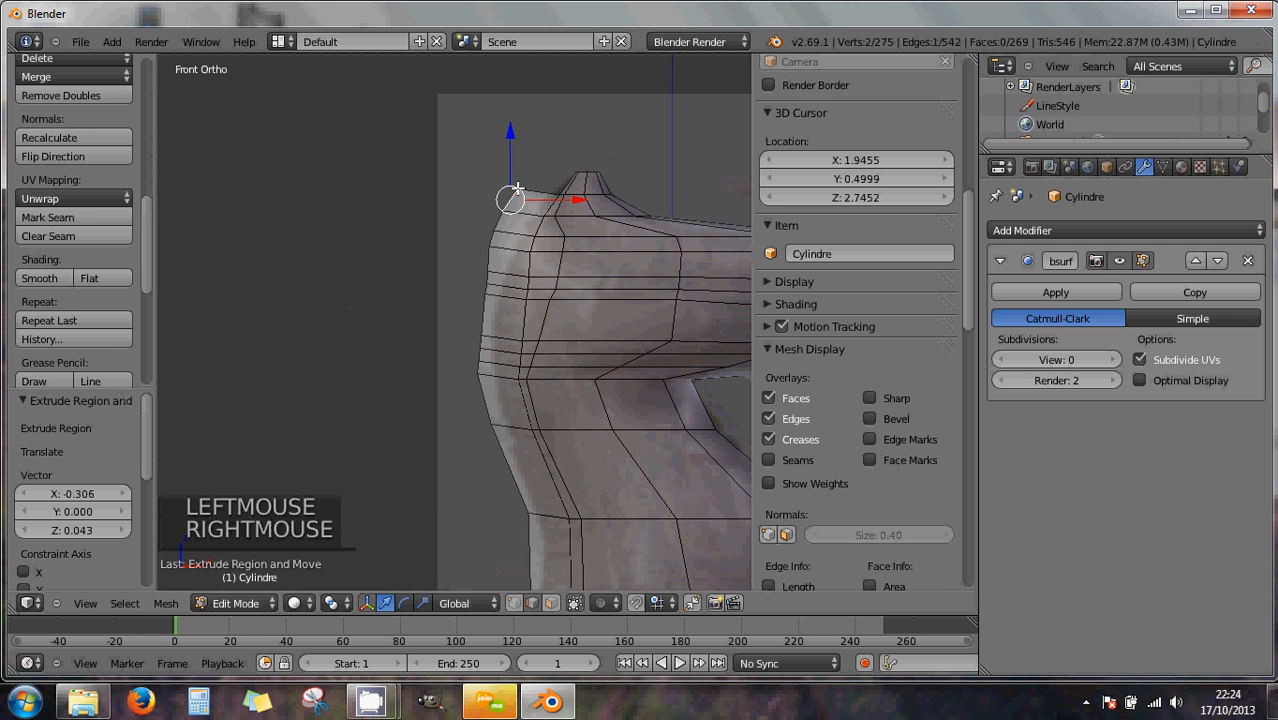
middle_drag(551, 295, 561, 351)
right_click(548, 196)
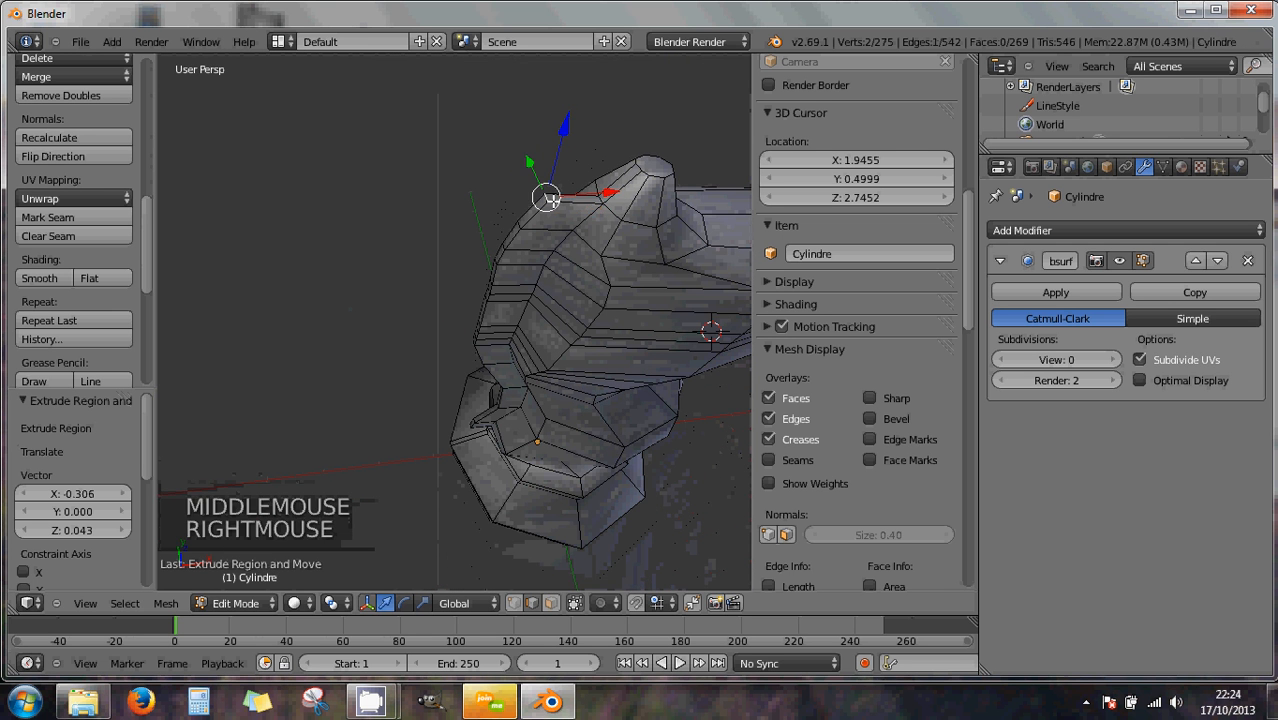
drag(608, 194, 640, 199)
drag(606, 128, 608, 199)
middle_drag(608, 199, 515, 208)
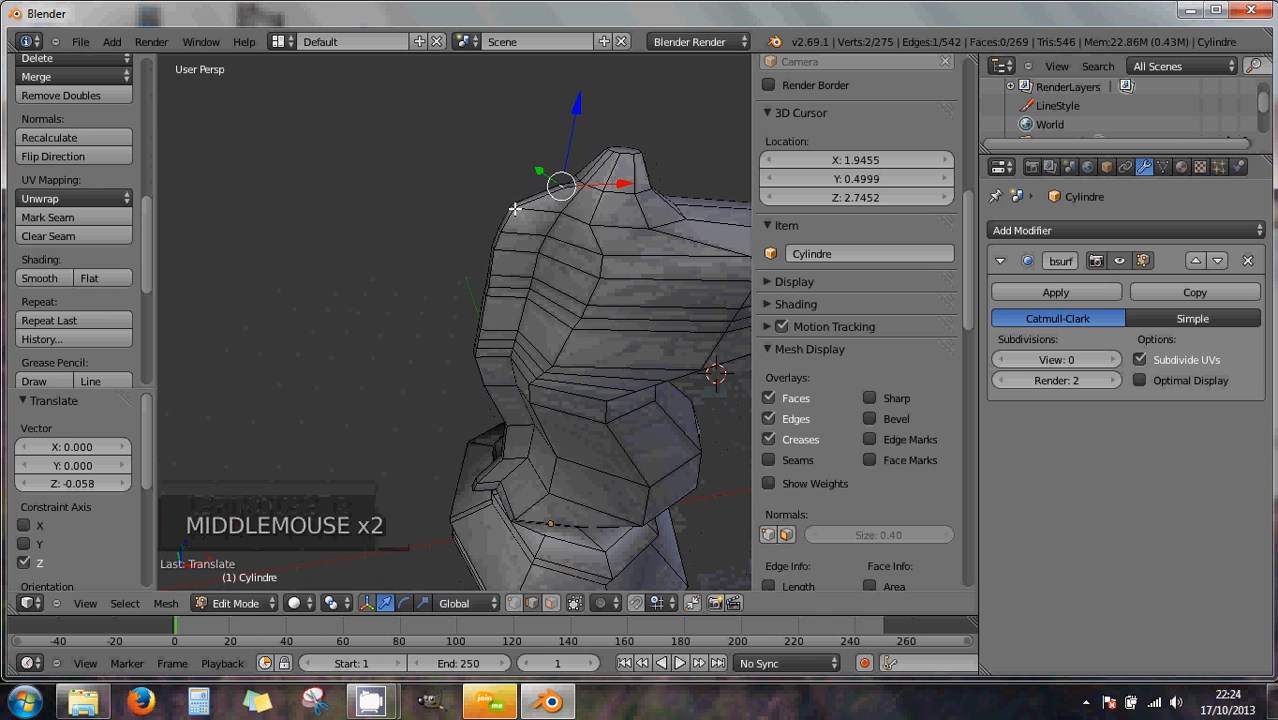
- Move the next outer edge below the top of the extruded strip 0.047 along X
right_click(514, 205)
drag(560, 201, 566, 201)
middle_click(578, 292)
middle_drag(578, 292, 513, 313)
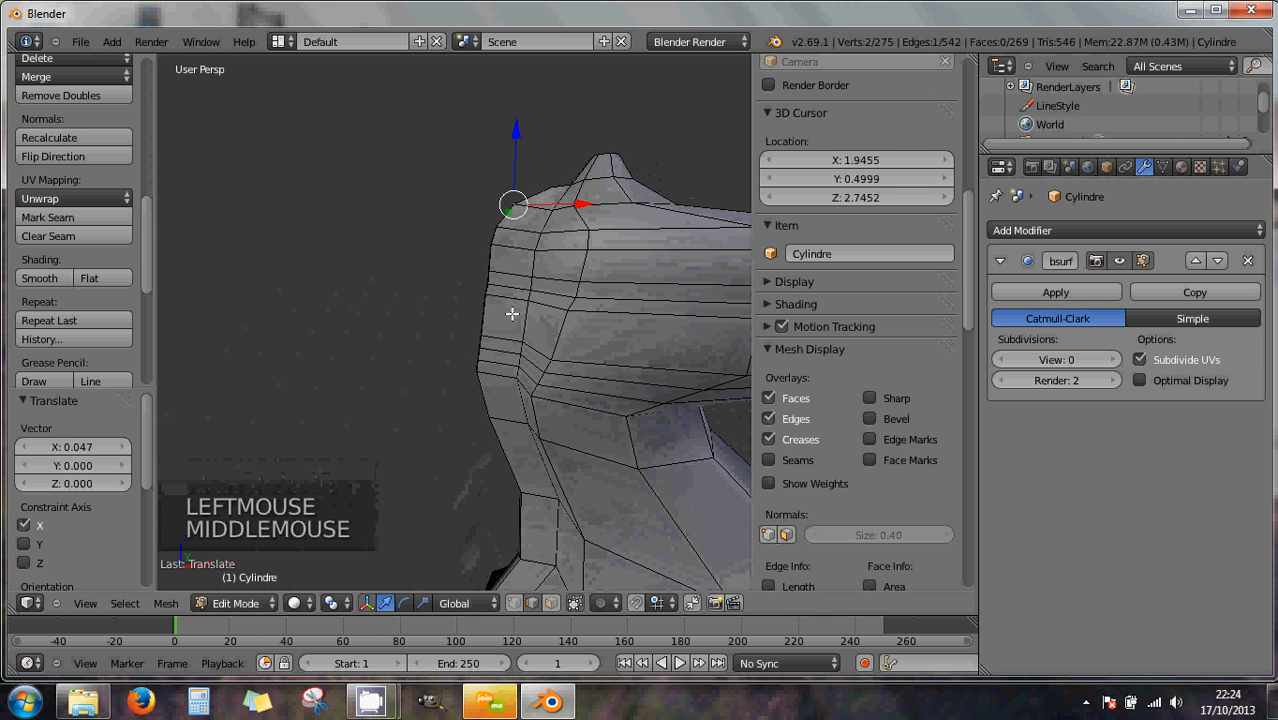
- In the front view, try to move the box-selected upper edges of the extruded strip, and undo the move
key(KP_1)
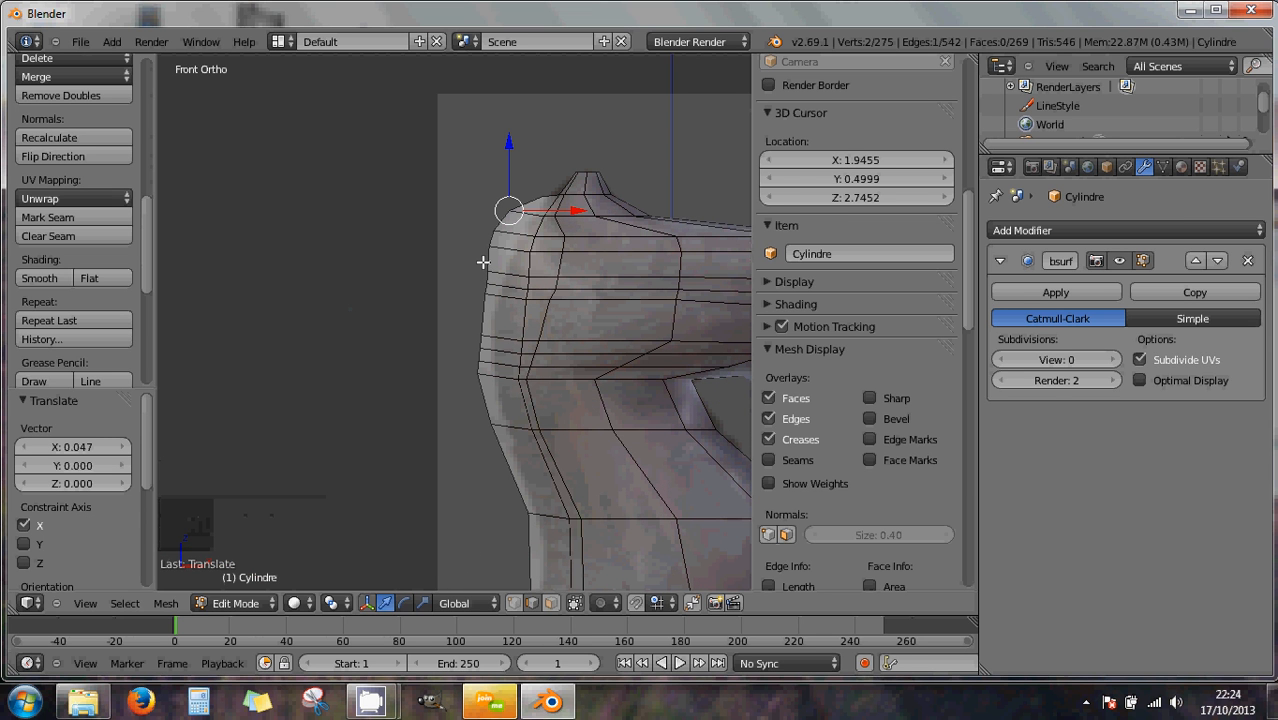
key(a)
key(b)
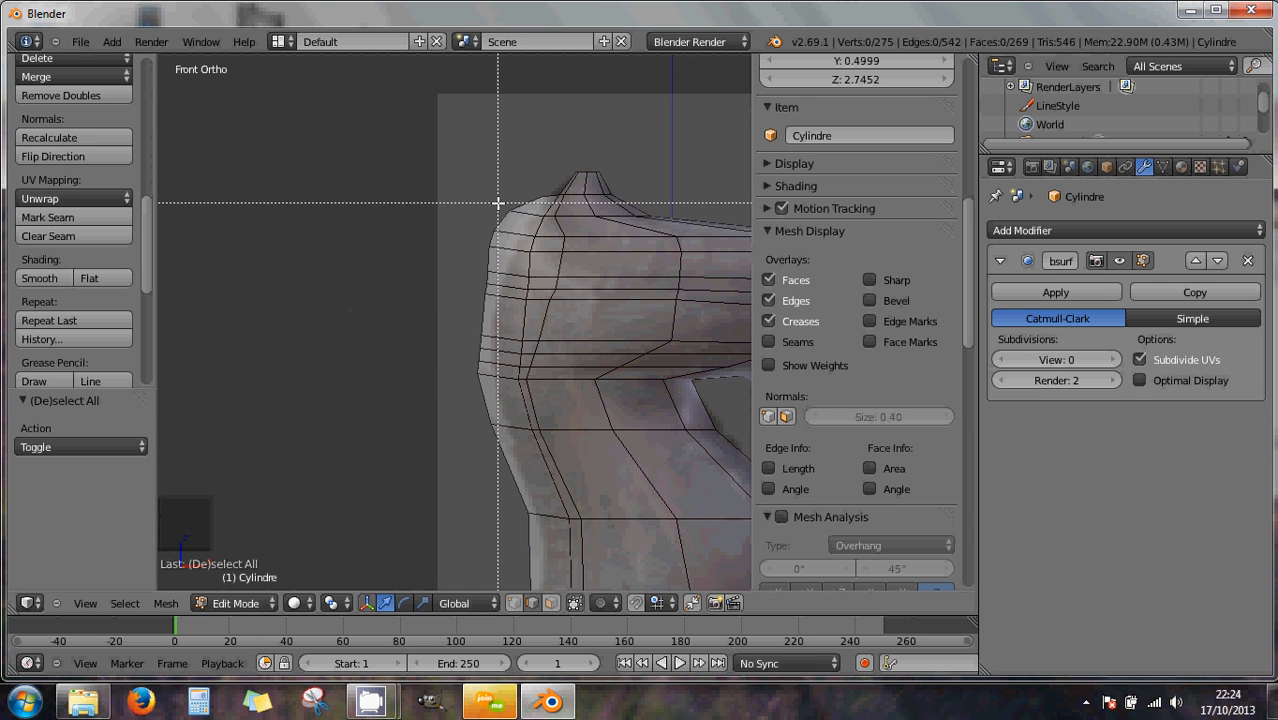
drag(497, 201, 596, 213)
key(ctrl+z)
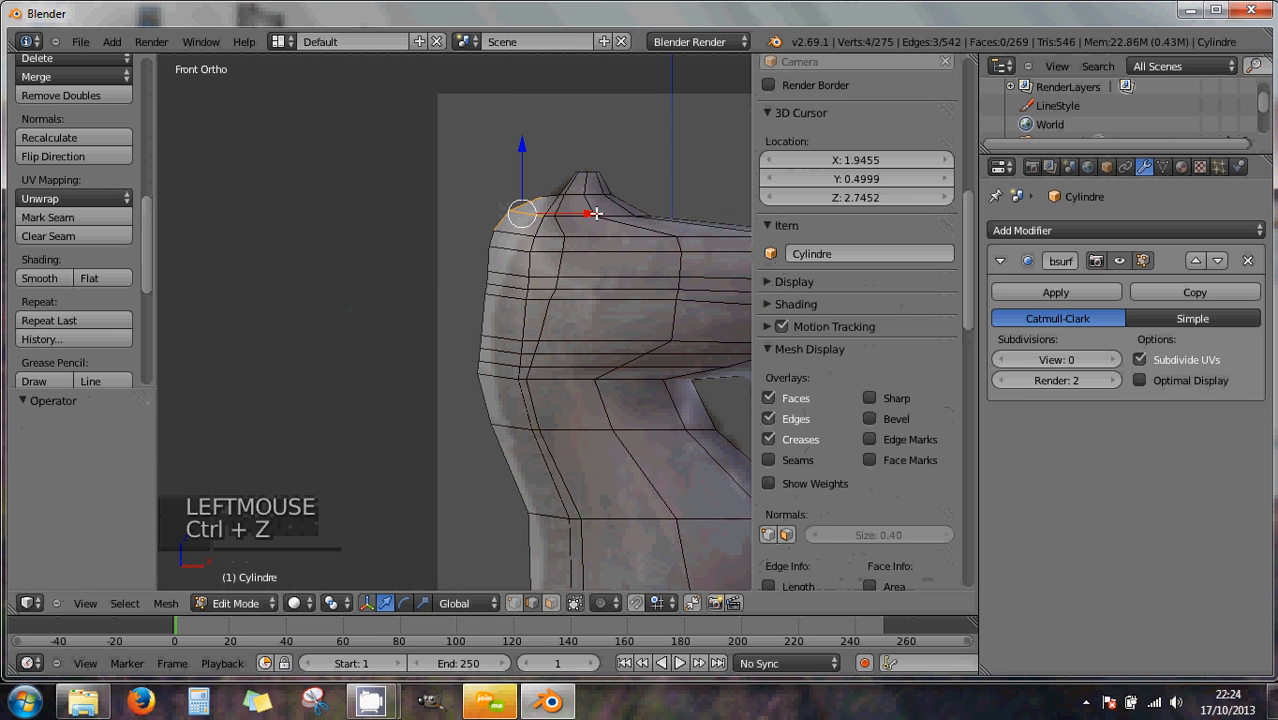
- Switch to wireframe shading and vertex selection mode, undoing a trial X move of the strip's upper edges
key(z)
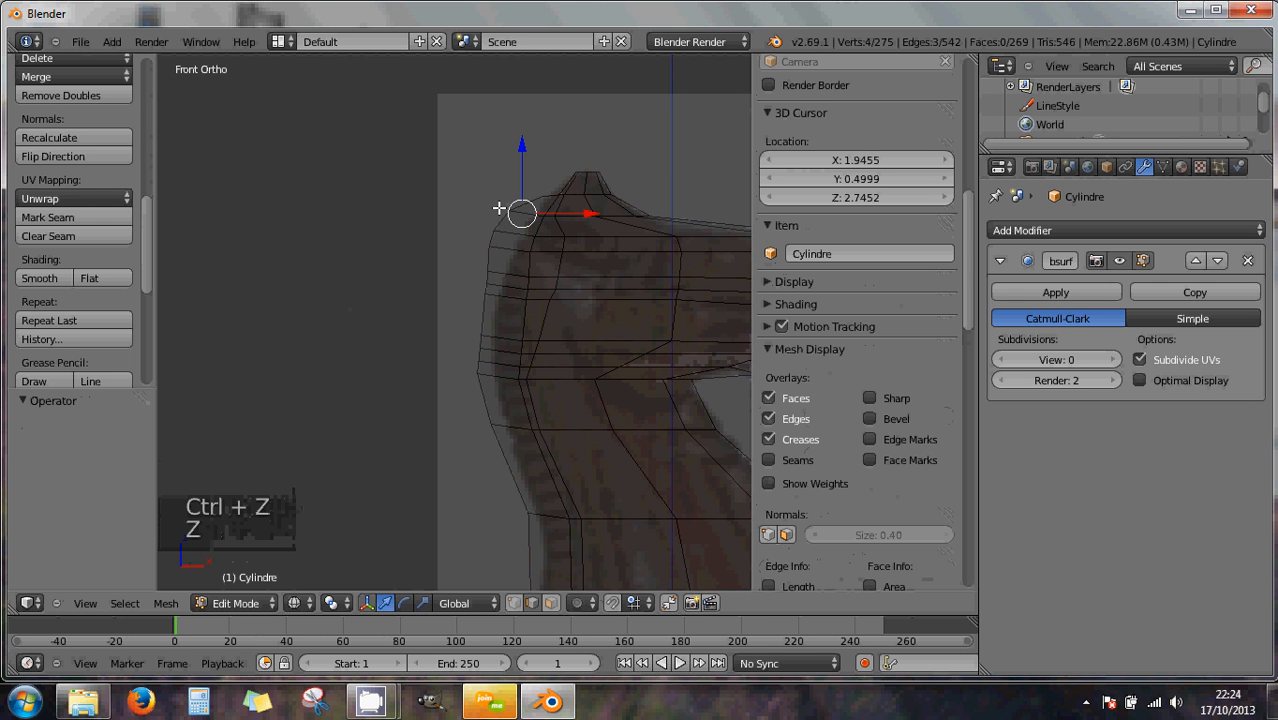
key(b)
drag(498, 201, 593, 215)
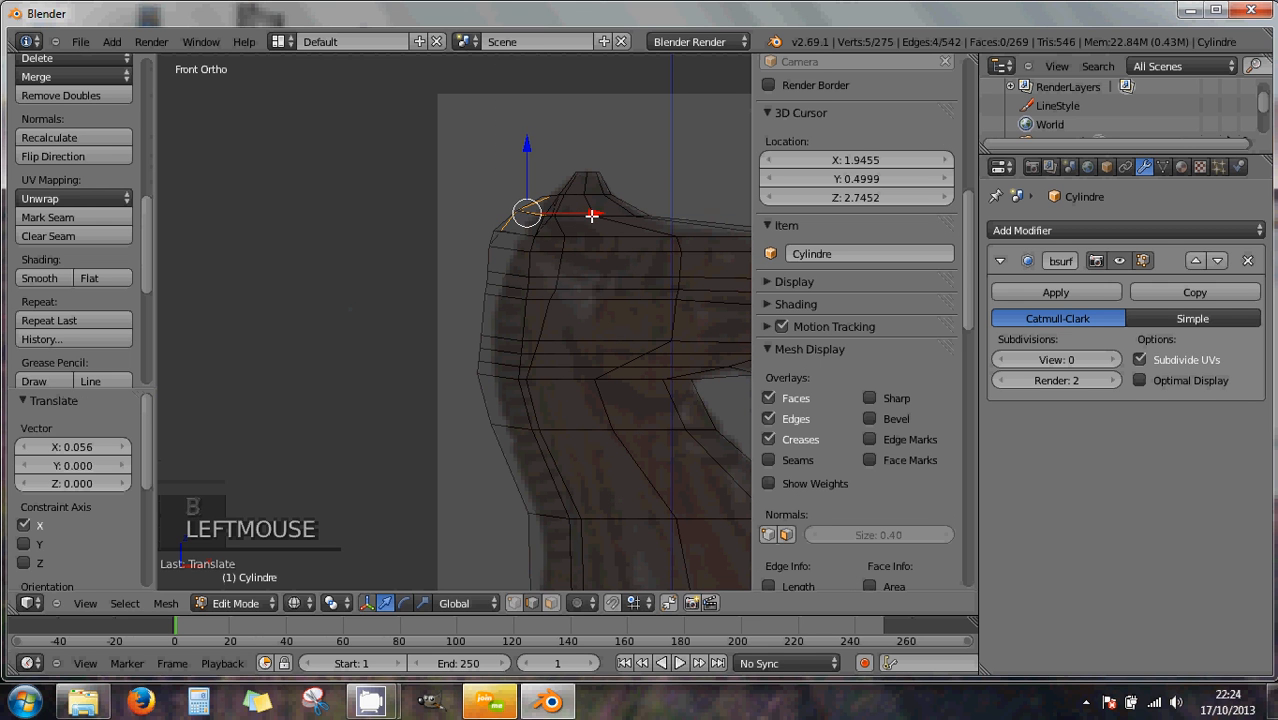
key(ctrl+z)
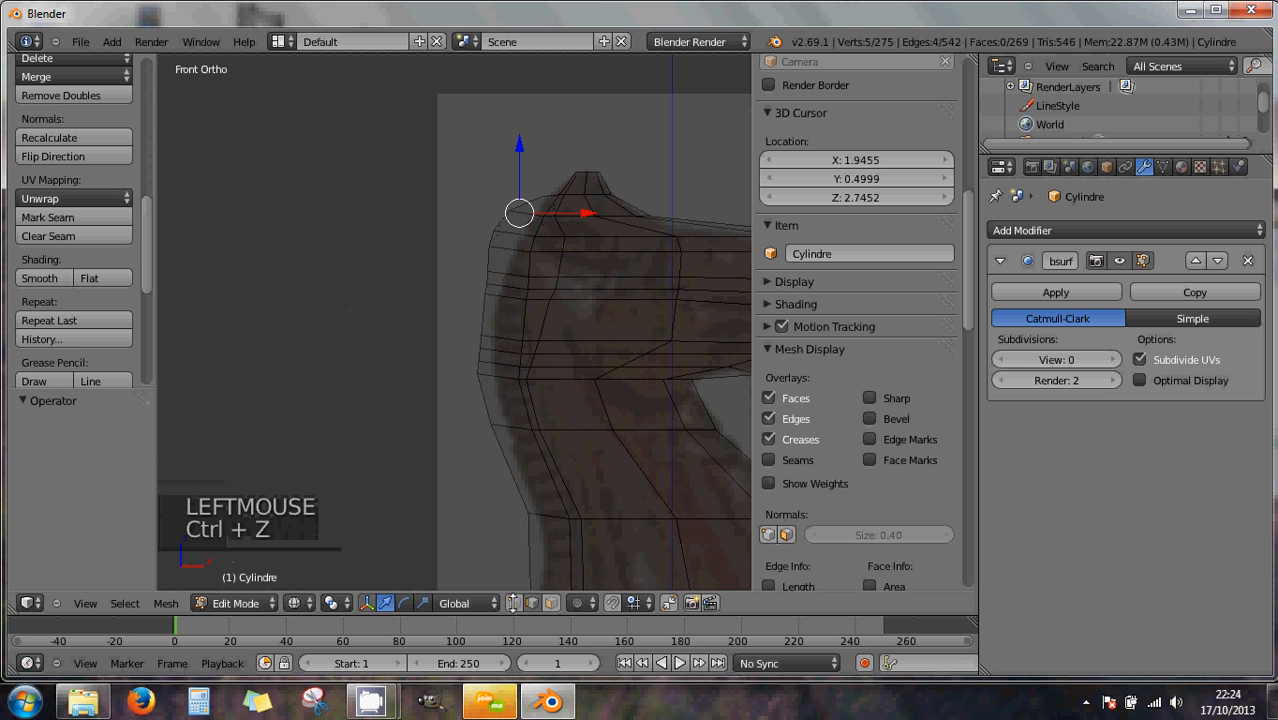
click(510, 603)
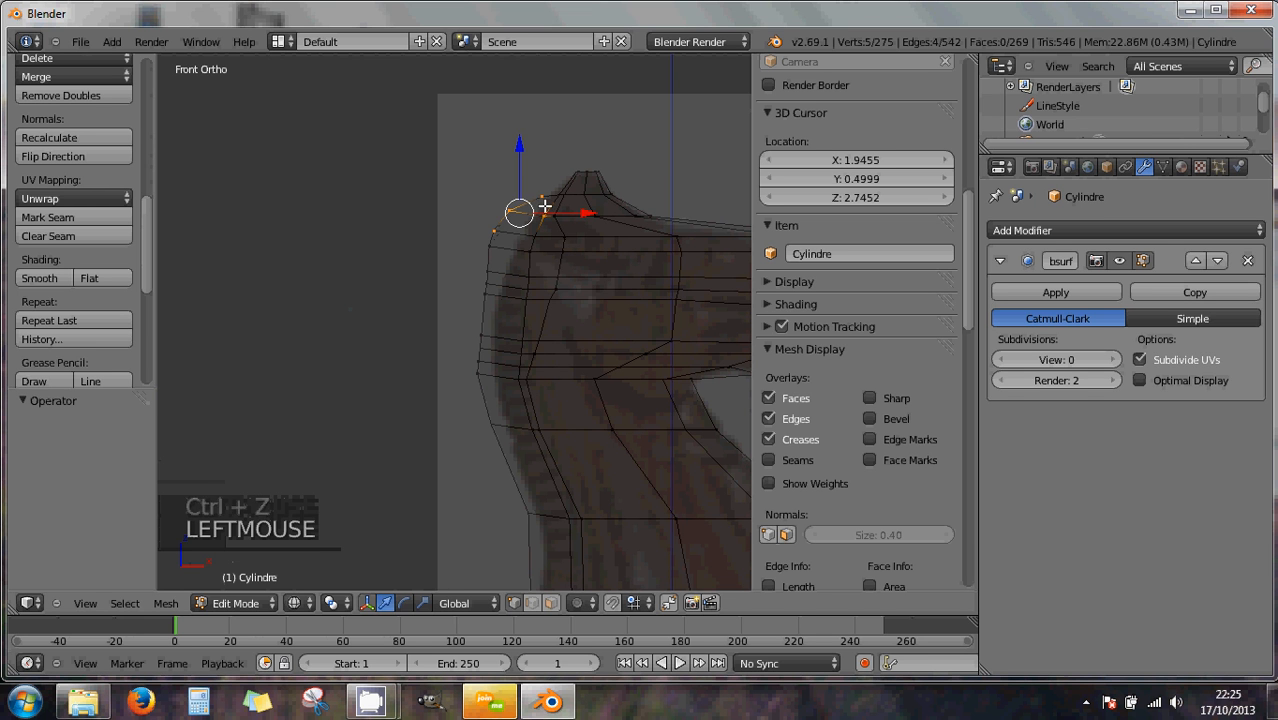
scroll(538, 208, up, 1)
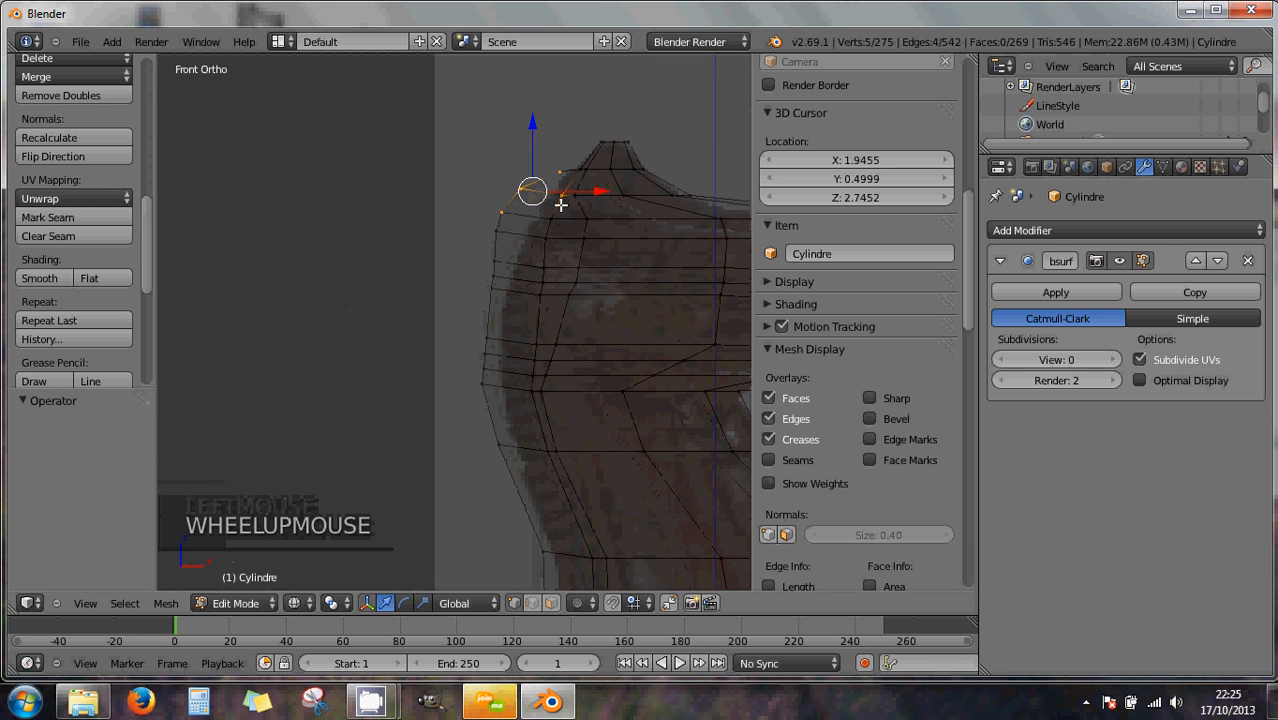
- Move the next three outer vertex pairs below the strip's top pair toward the shaft along X by 0.174, 0.192 and 0.168 respectively
key(a)
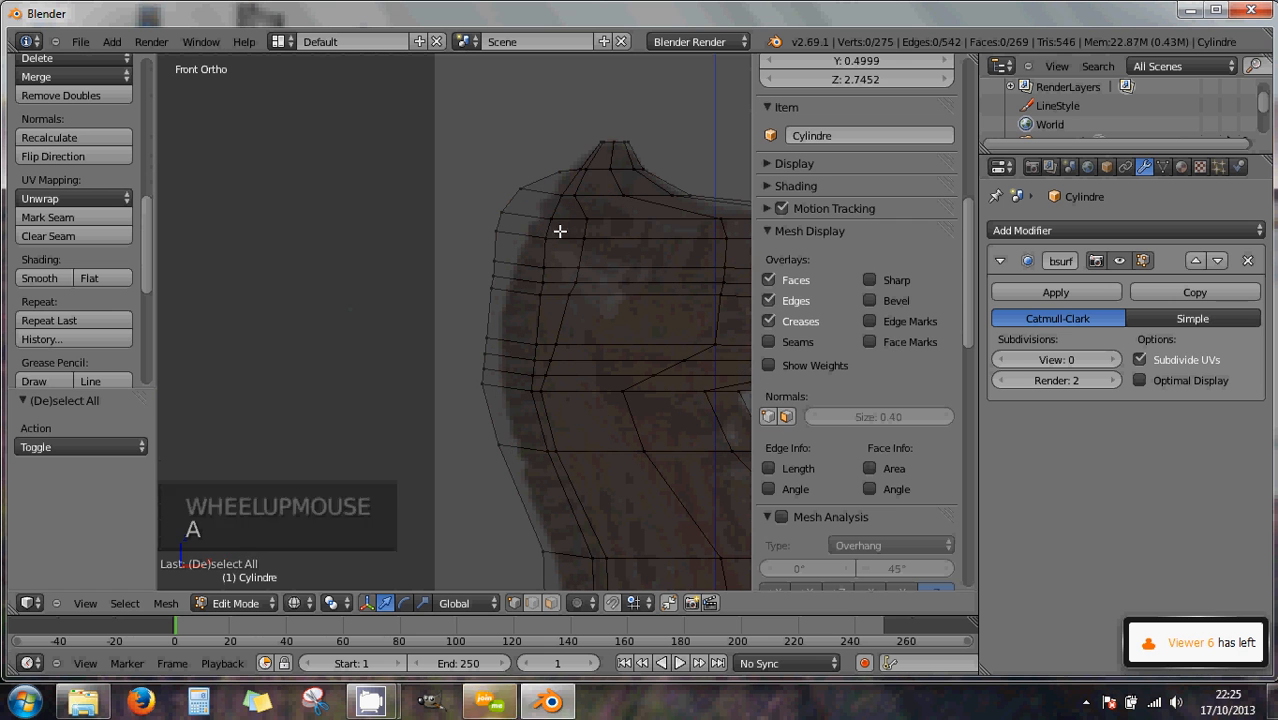
key(b)
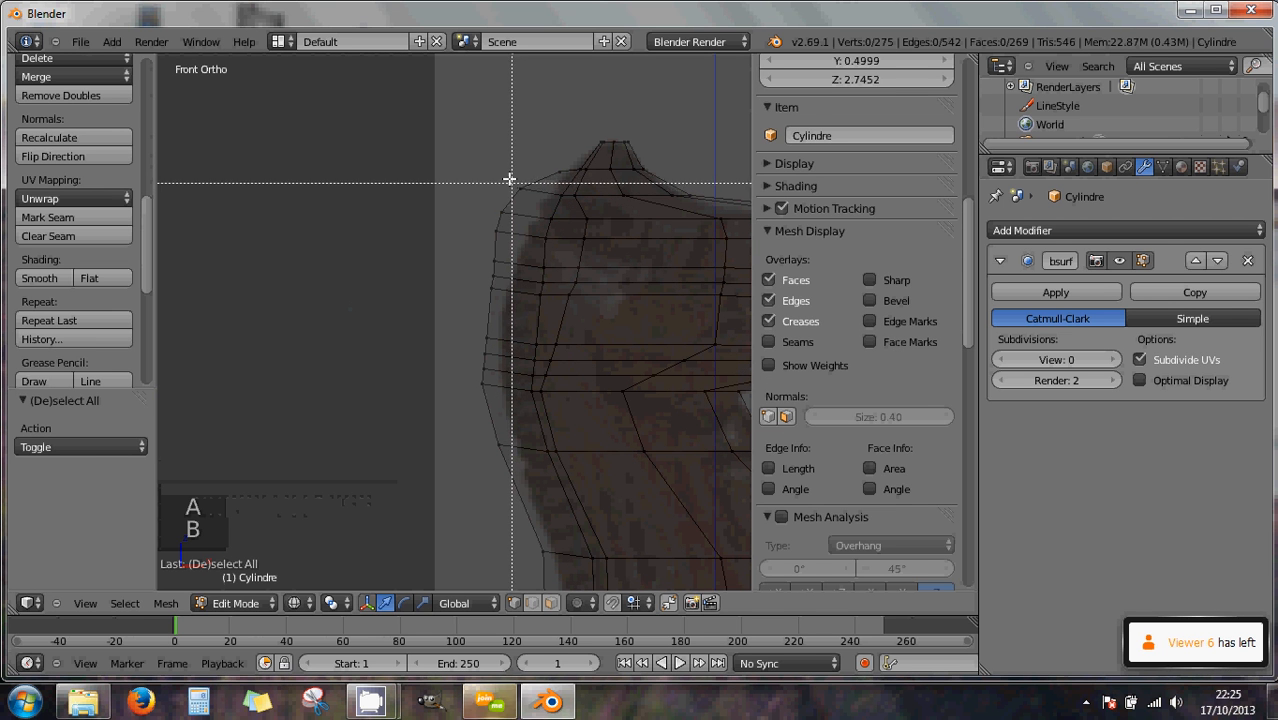
drag(508, 180, 624, 196)
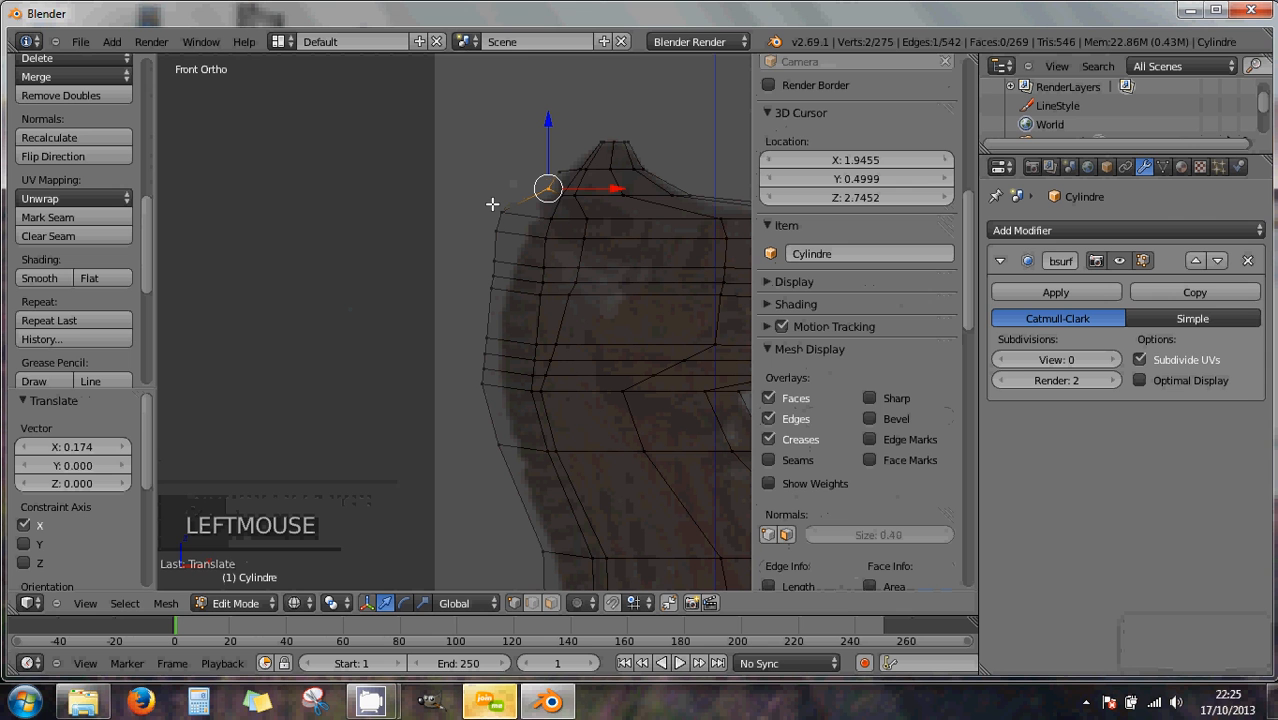
key(a)
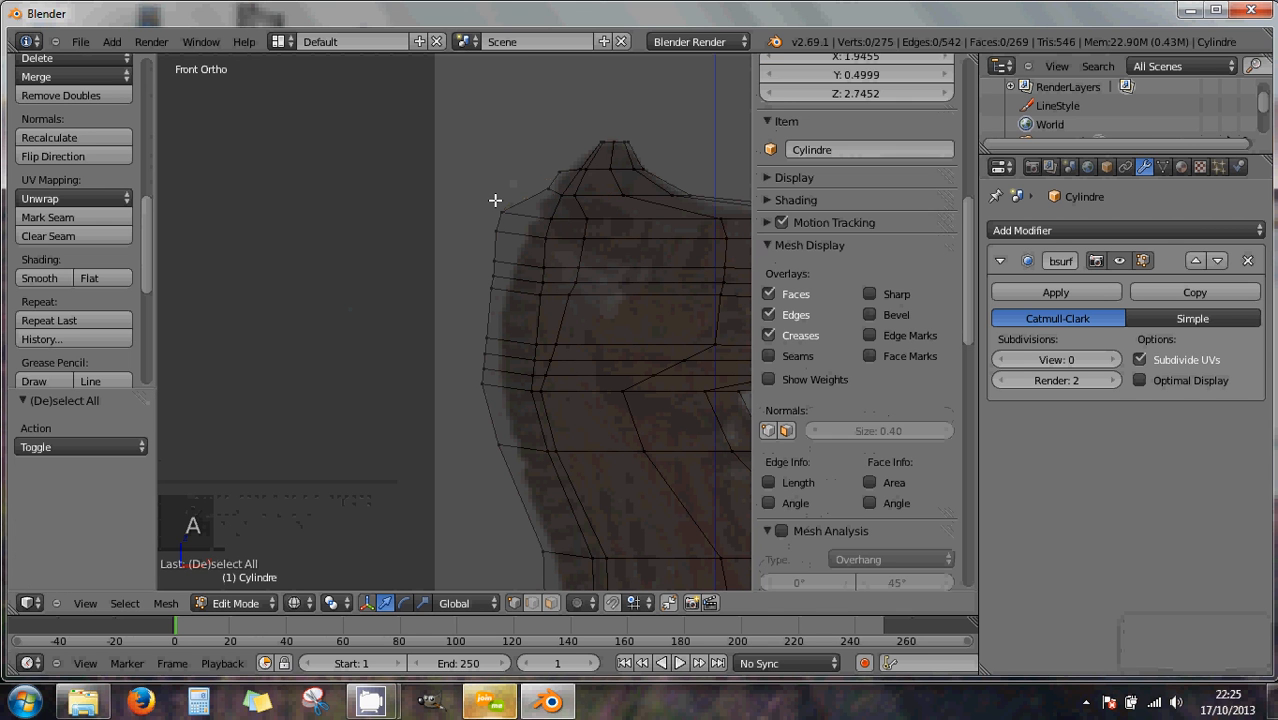
key(b)
drag(492, 199, 590, 220)
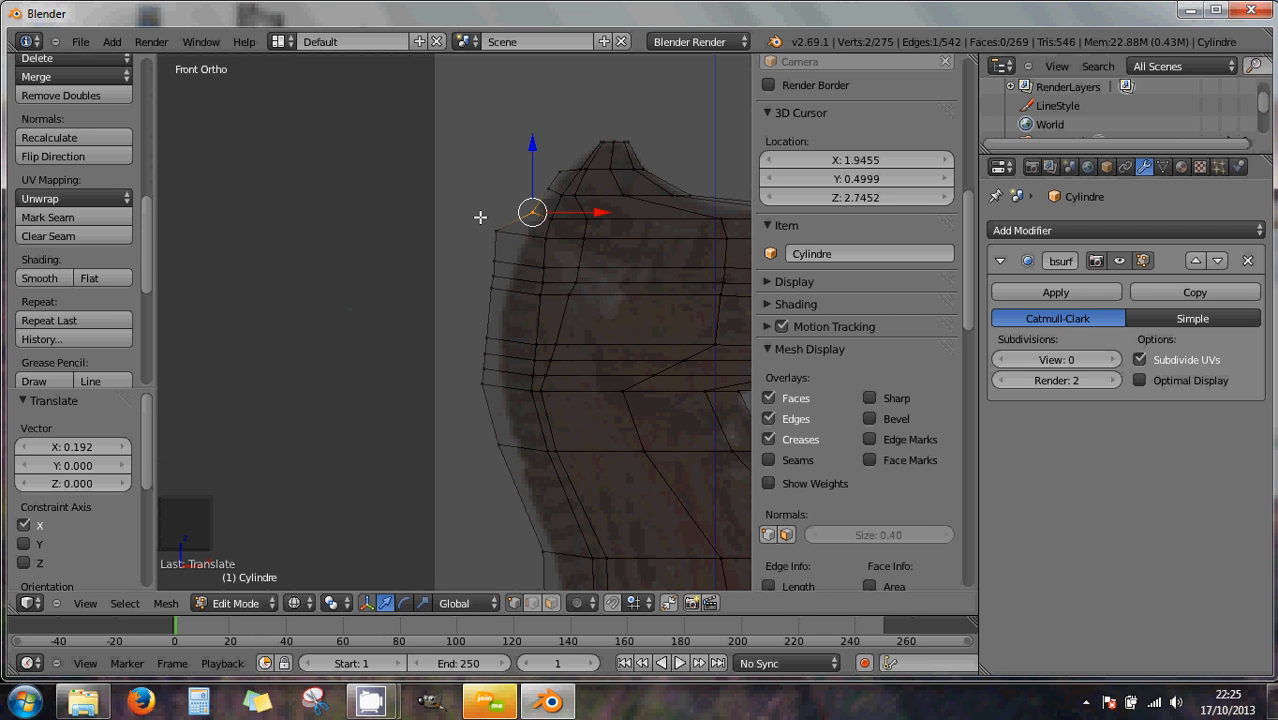
key(a)
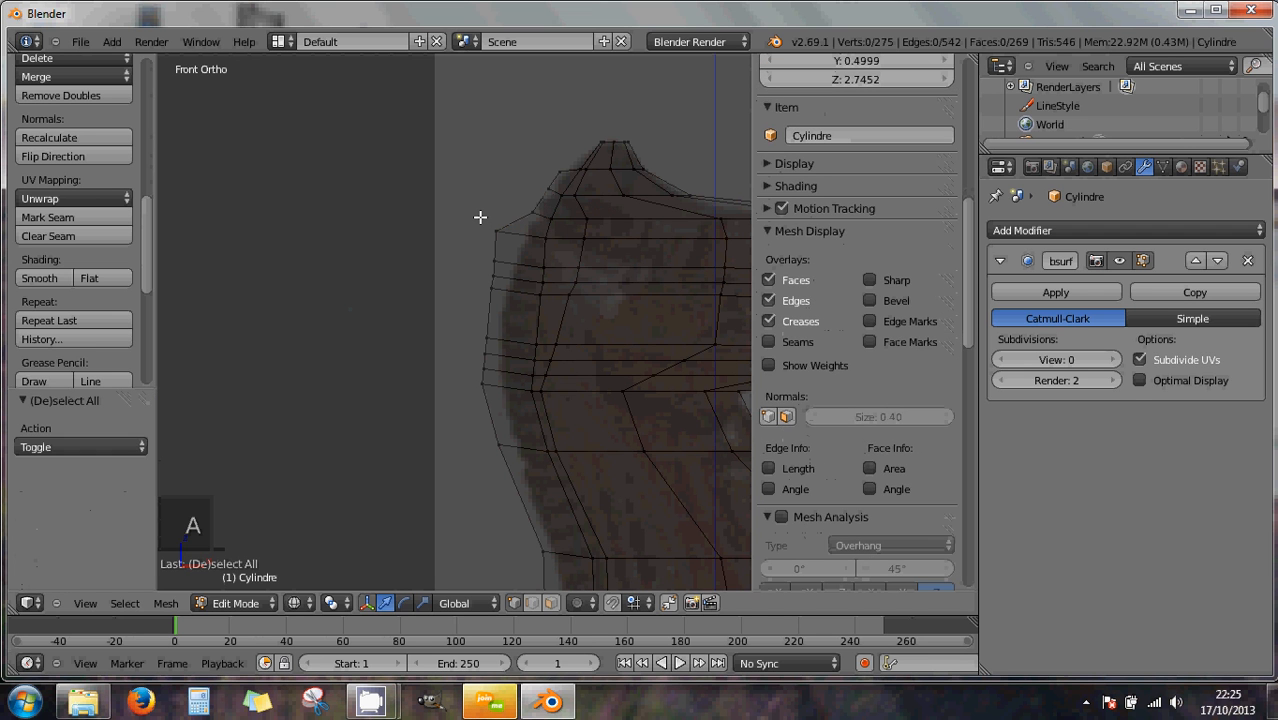
key(b)
drag(480, 217, 588, 244)
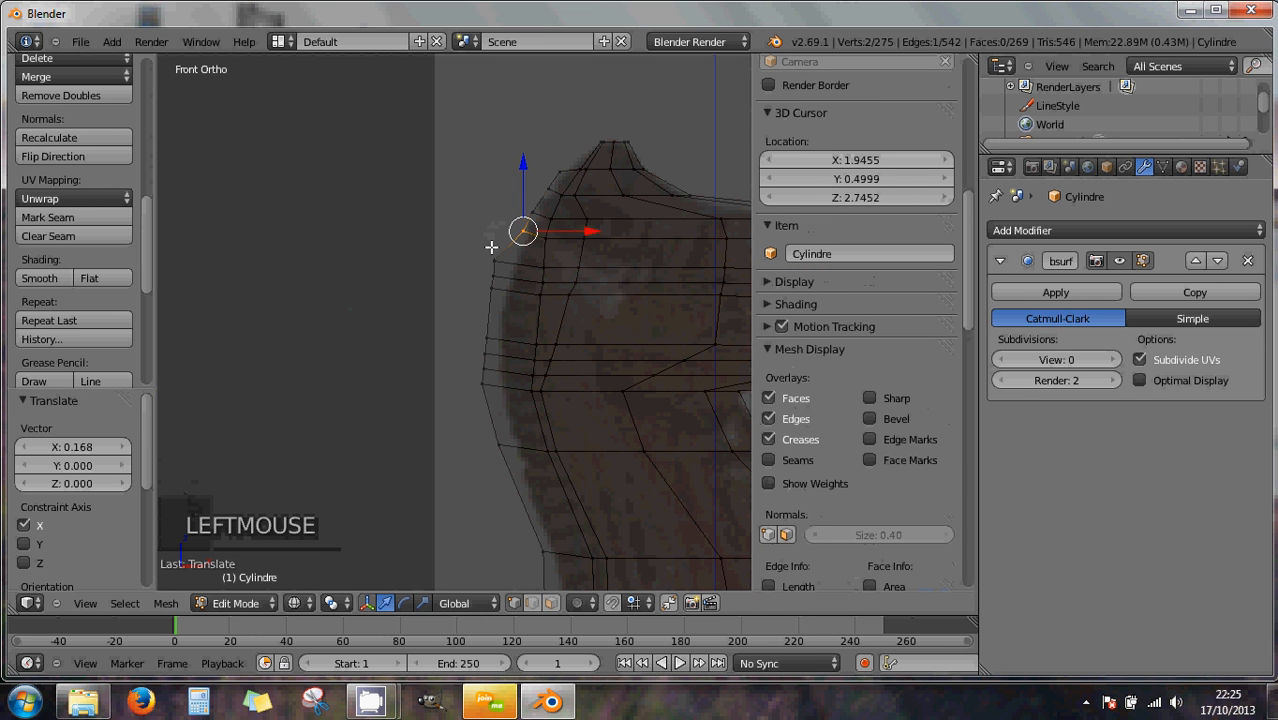
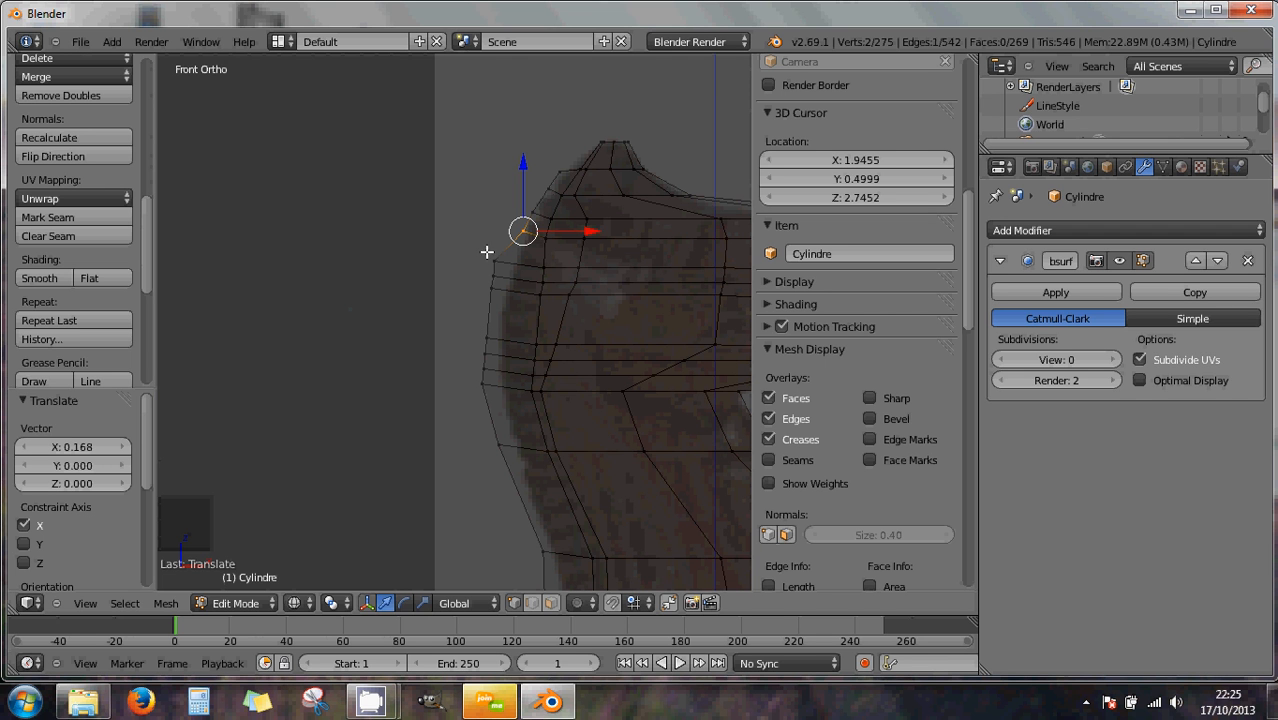
- Deselect all vertices and enable proportional editing in Connected mode
key(a)
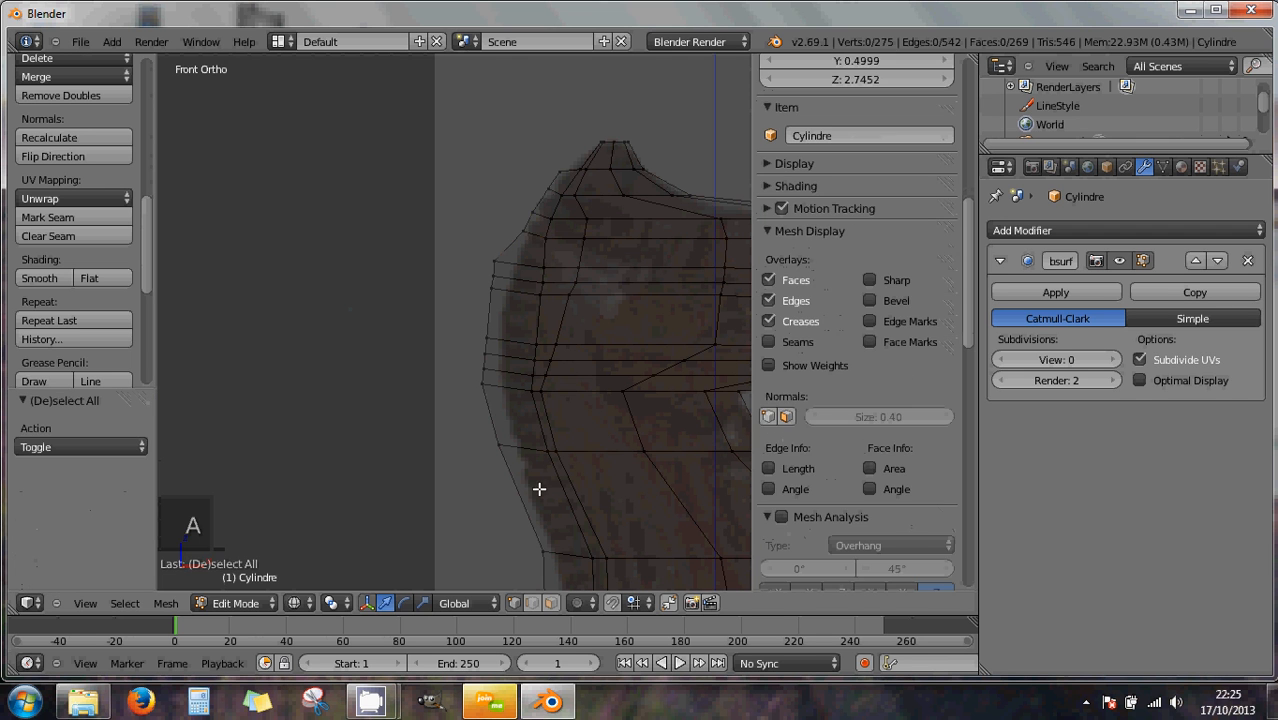
click(577, 602)
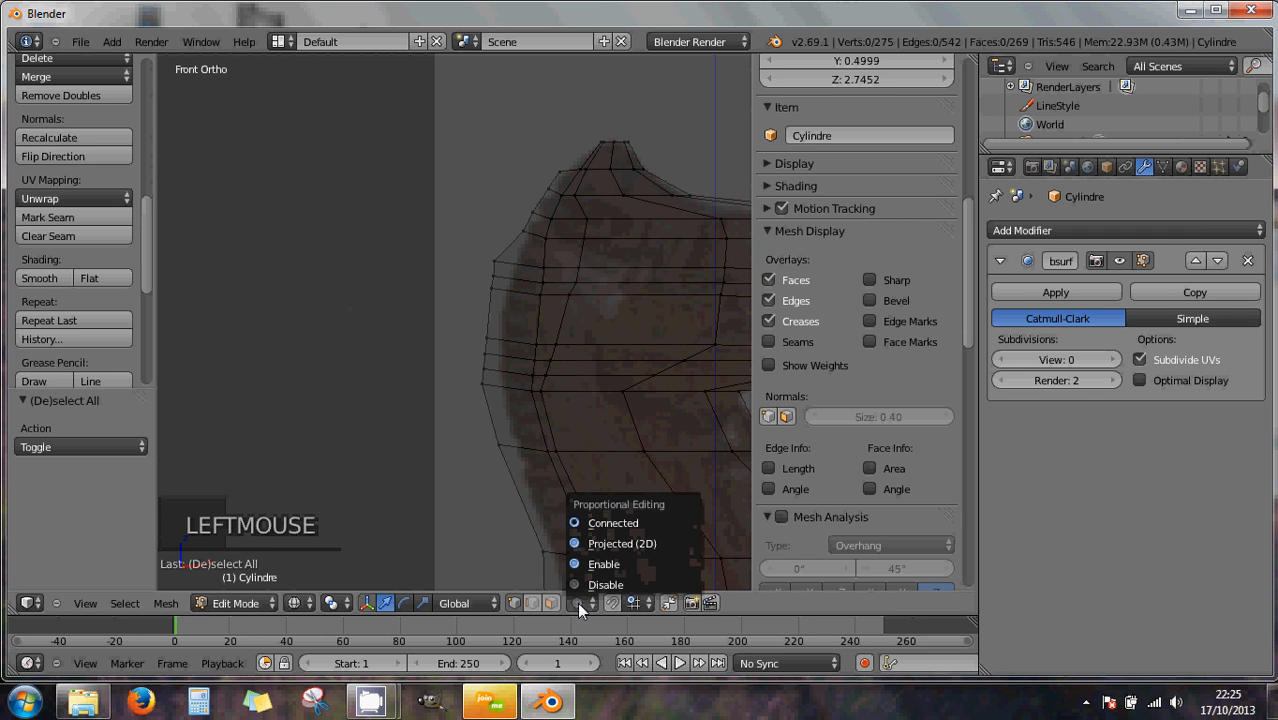
click(603, 524)
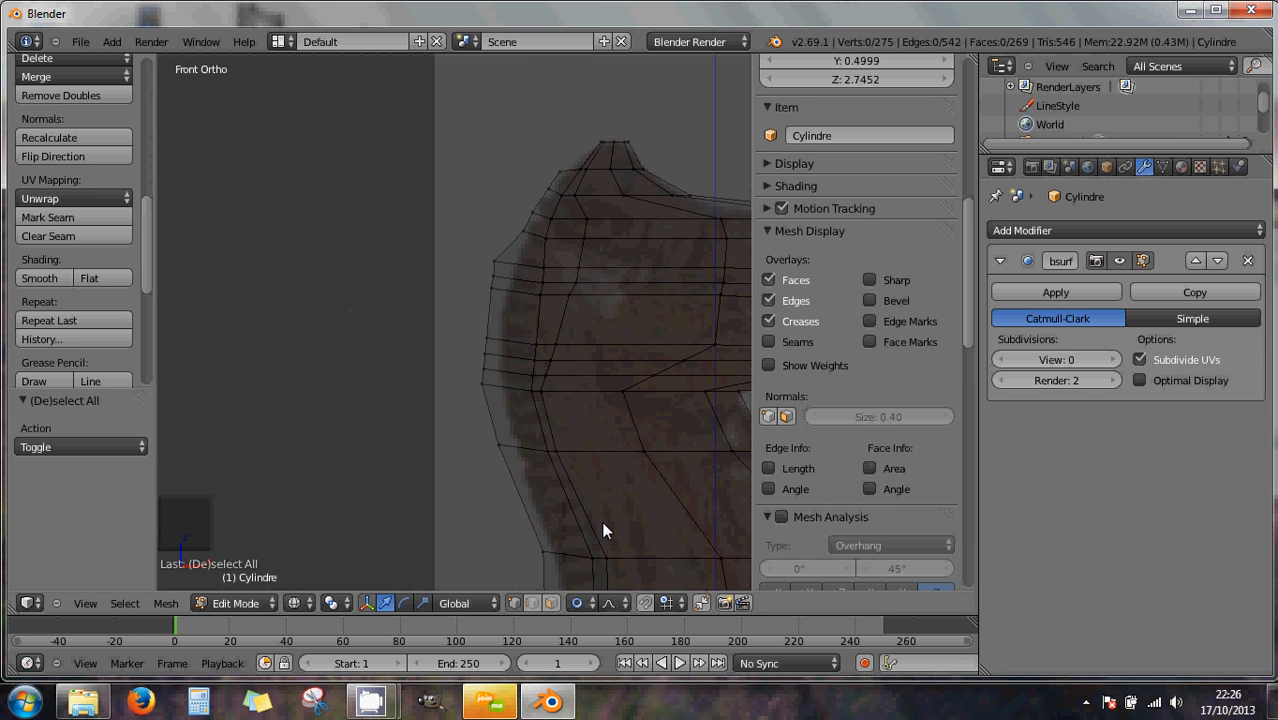
scroll(536, 452, down, 1)
scroll(537, 452, down, 13)
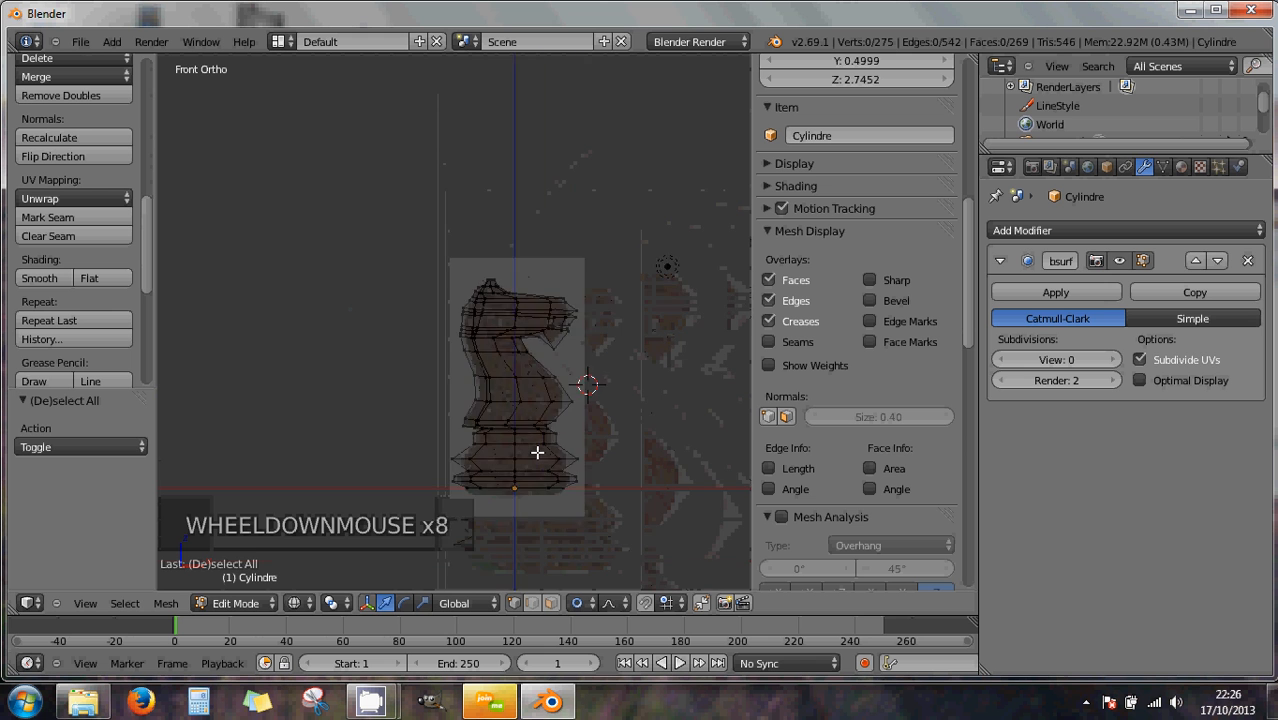
scroll(537, 452, up, 11)
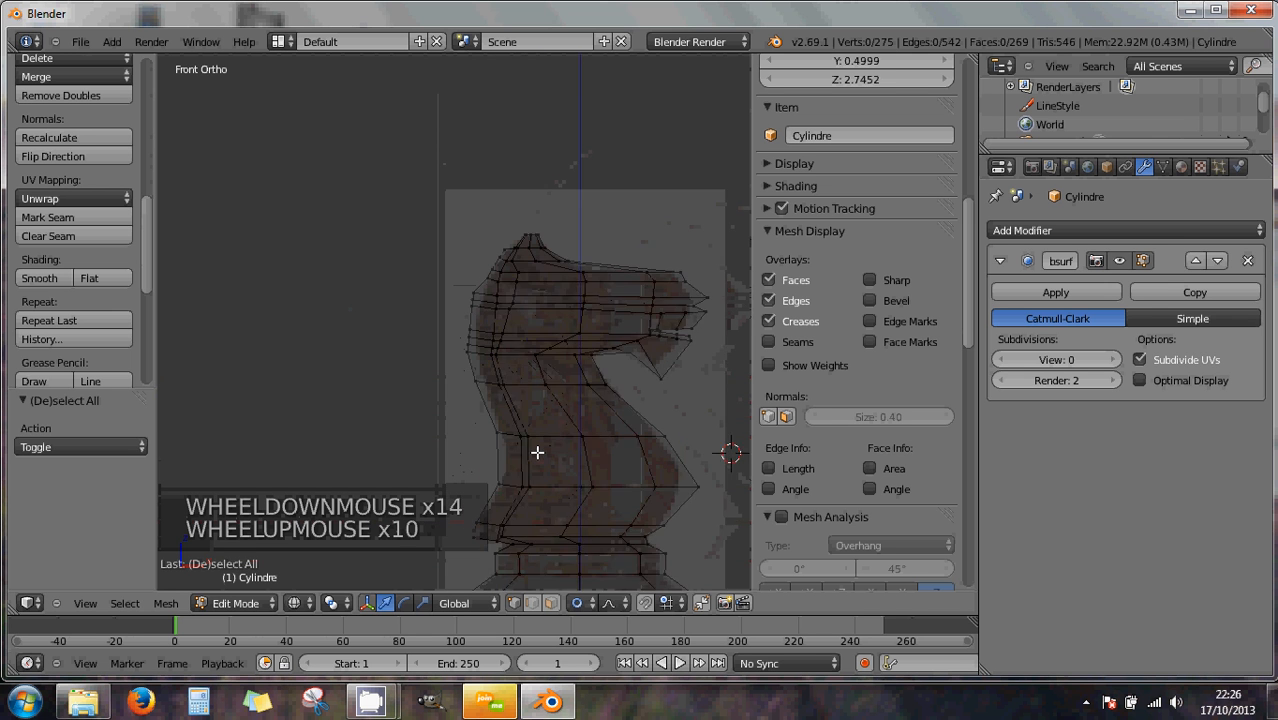
scroll(537, 452, down, 2)
scroll(484, 372, up, 3)
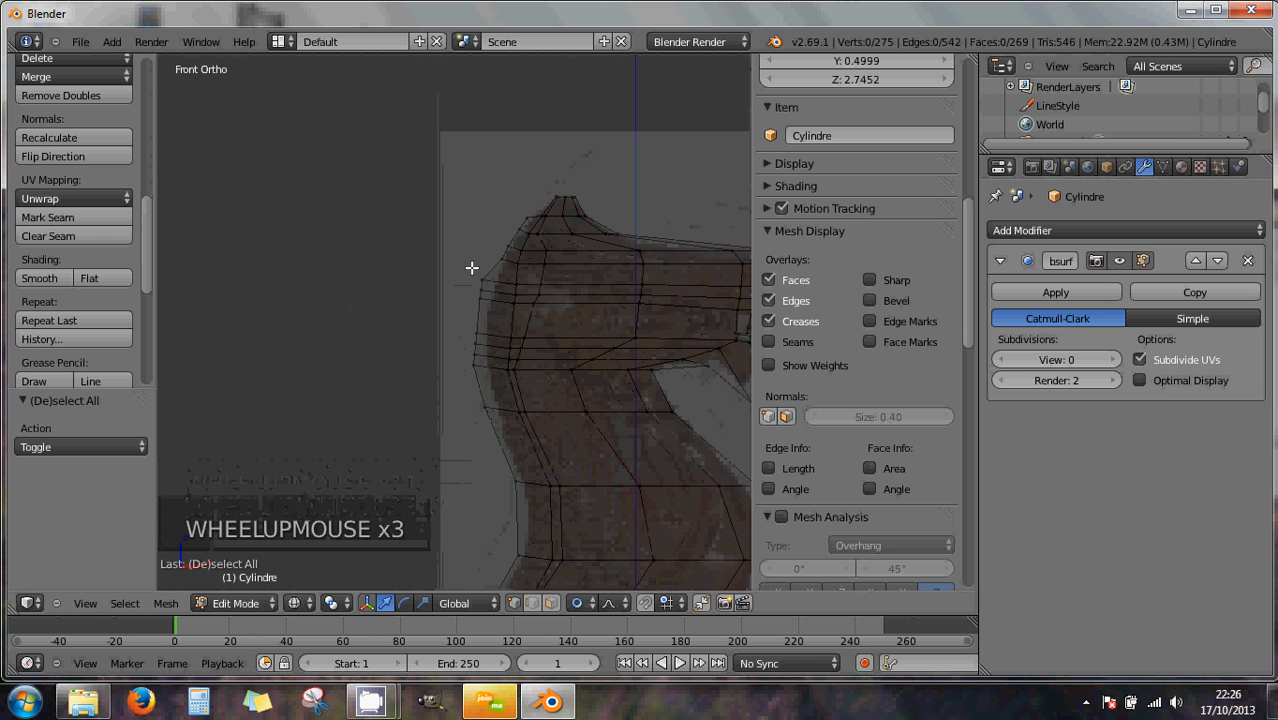
- Move the next outer vertex pair down the ridge 0.100 along X toward the shaft, with the proportional size reduced to 0.29
key(b)
drag(478, 273, 489, 287)
scroll(492, 424, down, 14)
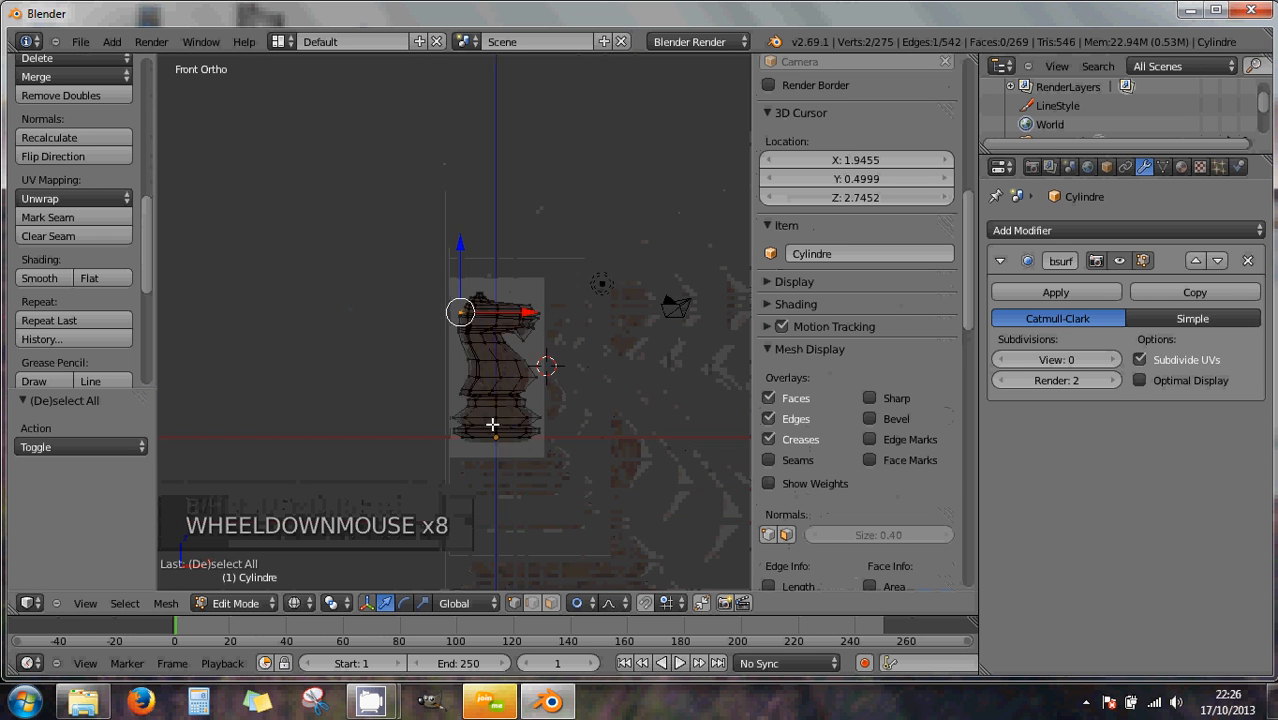
scroll(492, 424, up, 13)
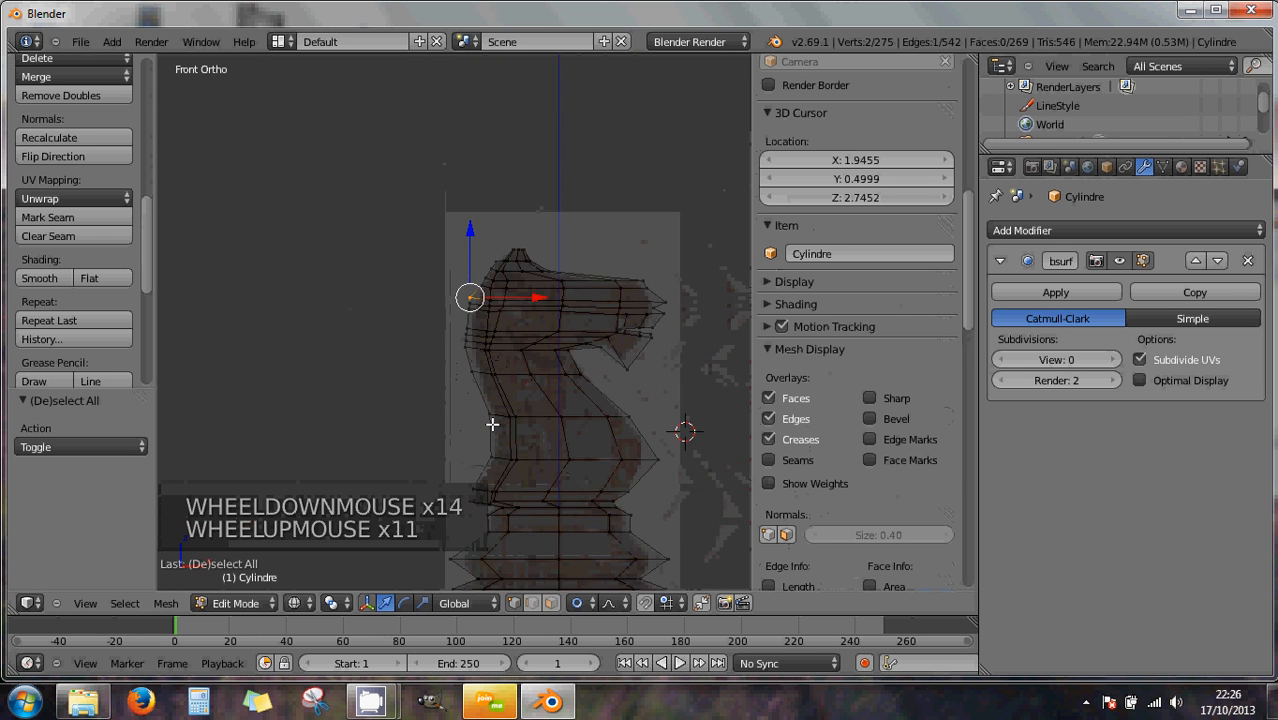
drag(547, 286, 556, 286)
scroll(556, 286, up, 1)
scroll(556, 286, up, 11)
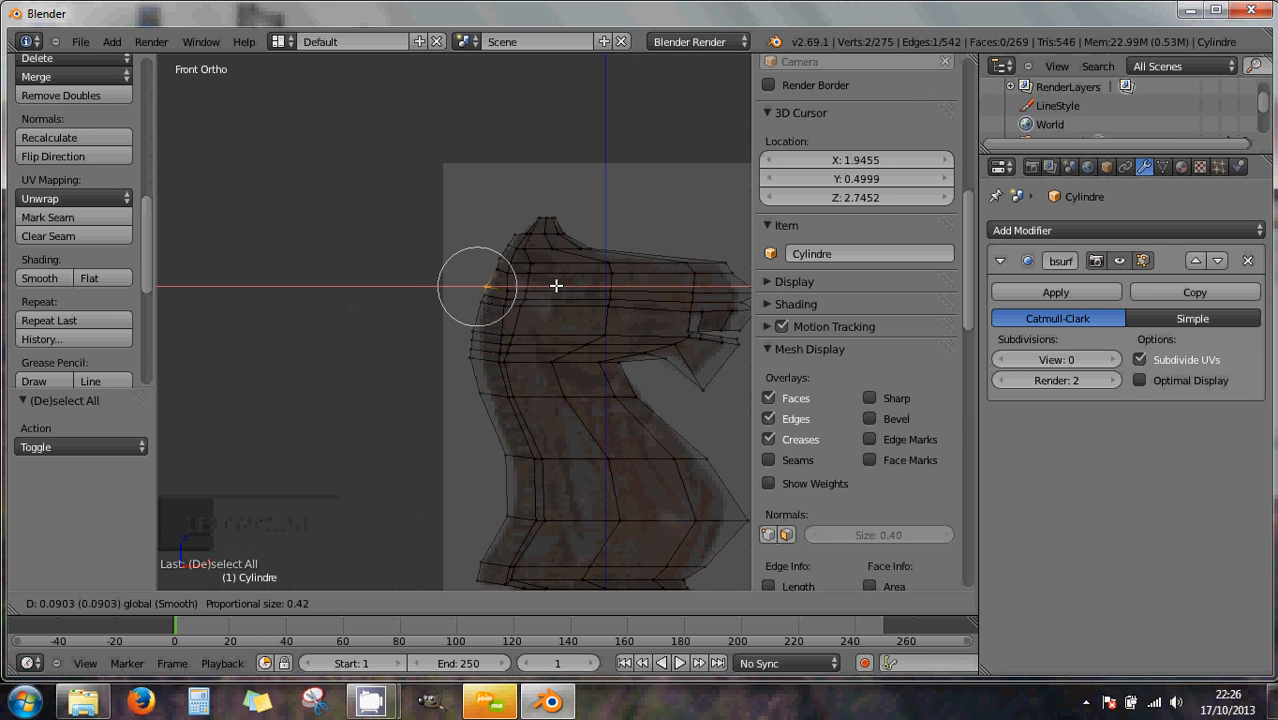
scroll(556, 286, up, 1)
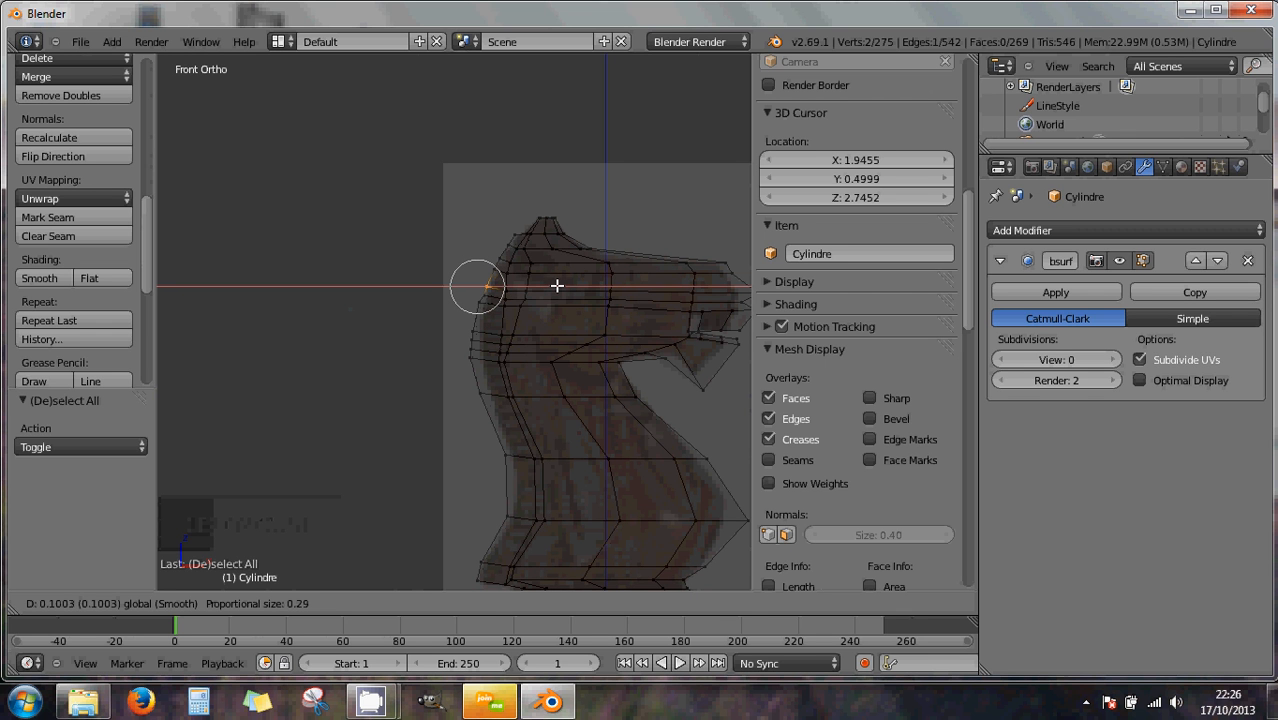
drag(557, 286, 556, 286)
shift+middle_drag(525, 334, 476, 308)
scroll(484, 385, up, 5)
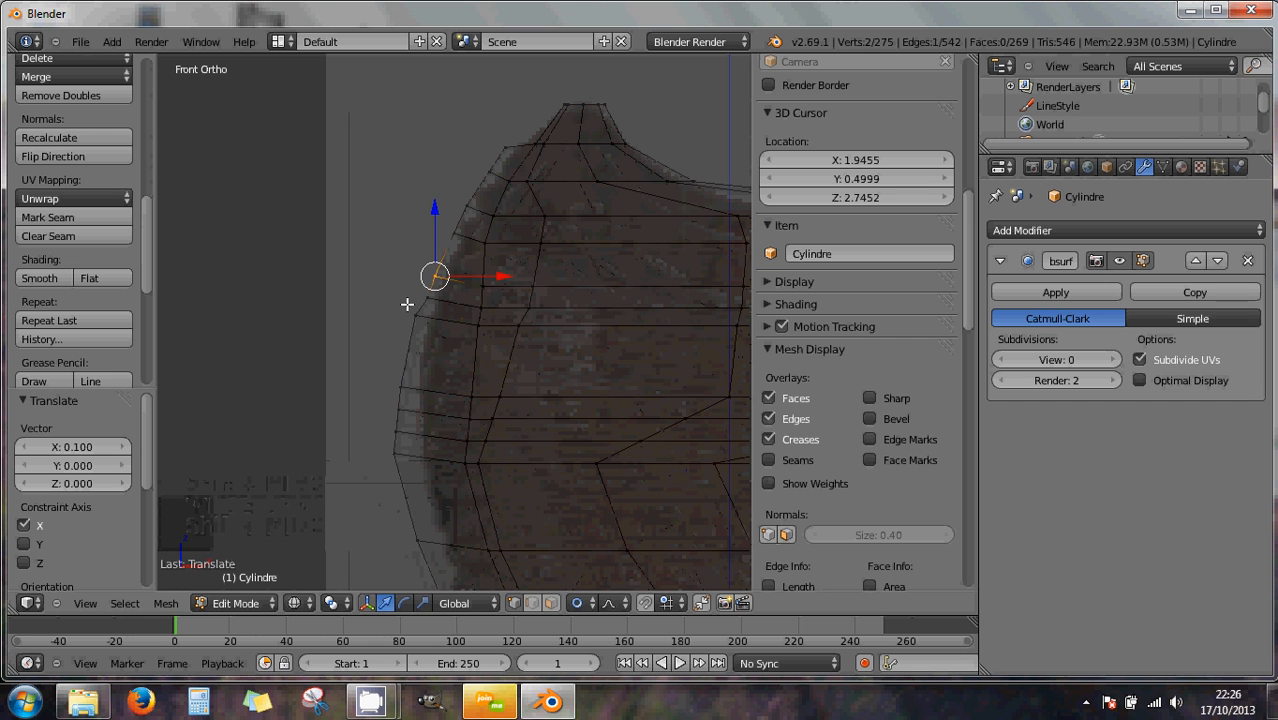
- Move the following outer vertex pair 0.040 along X with proportional size 0.11, and shift it -0.036 along Z
key(a)
key(b)
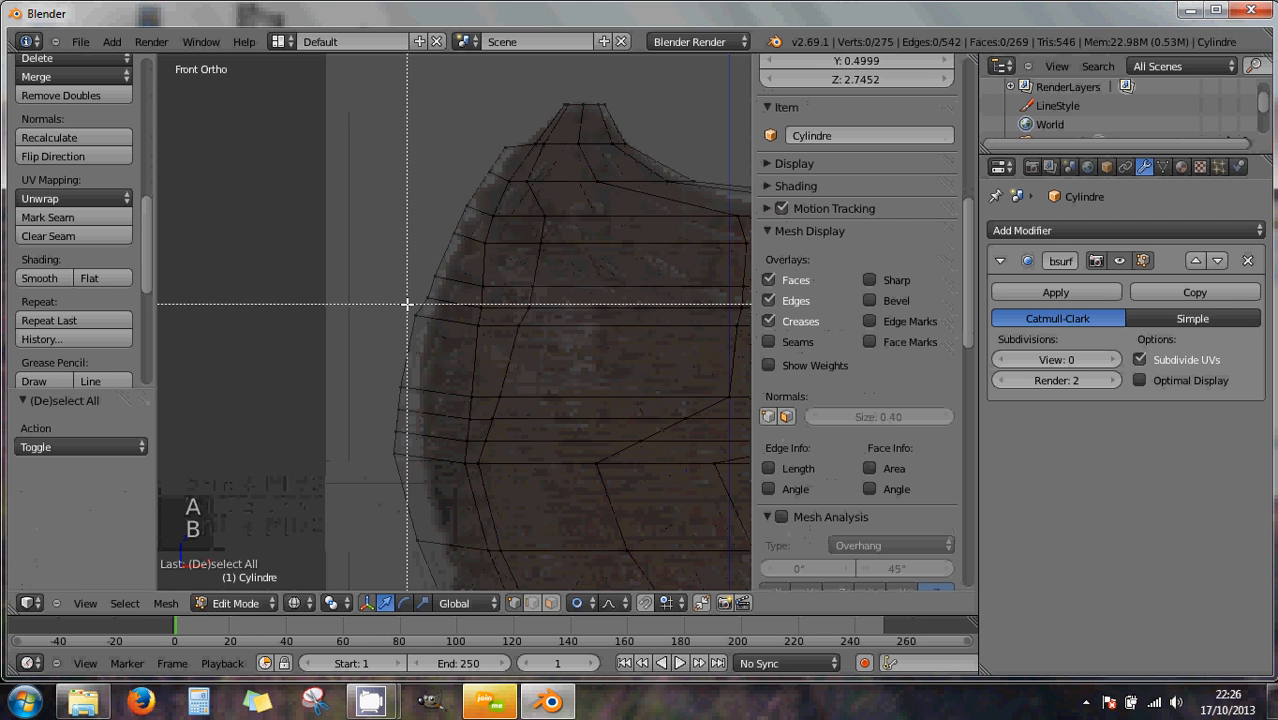
drag(406, 306, 489, 332)
scroll(499, 330, down, 15)
scroll(491, 331, up, 3)
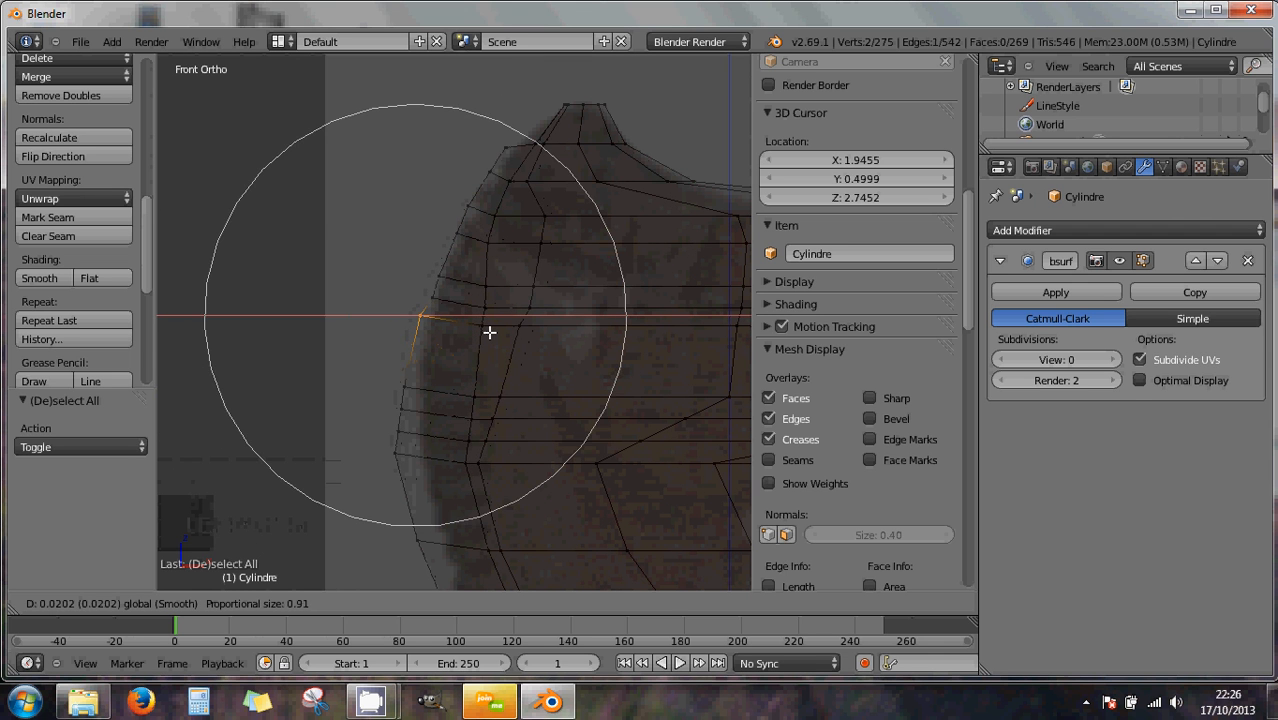
scroll(490, 331, up, 12)
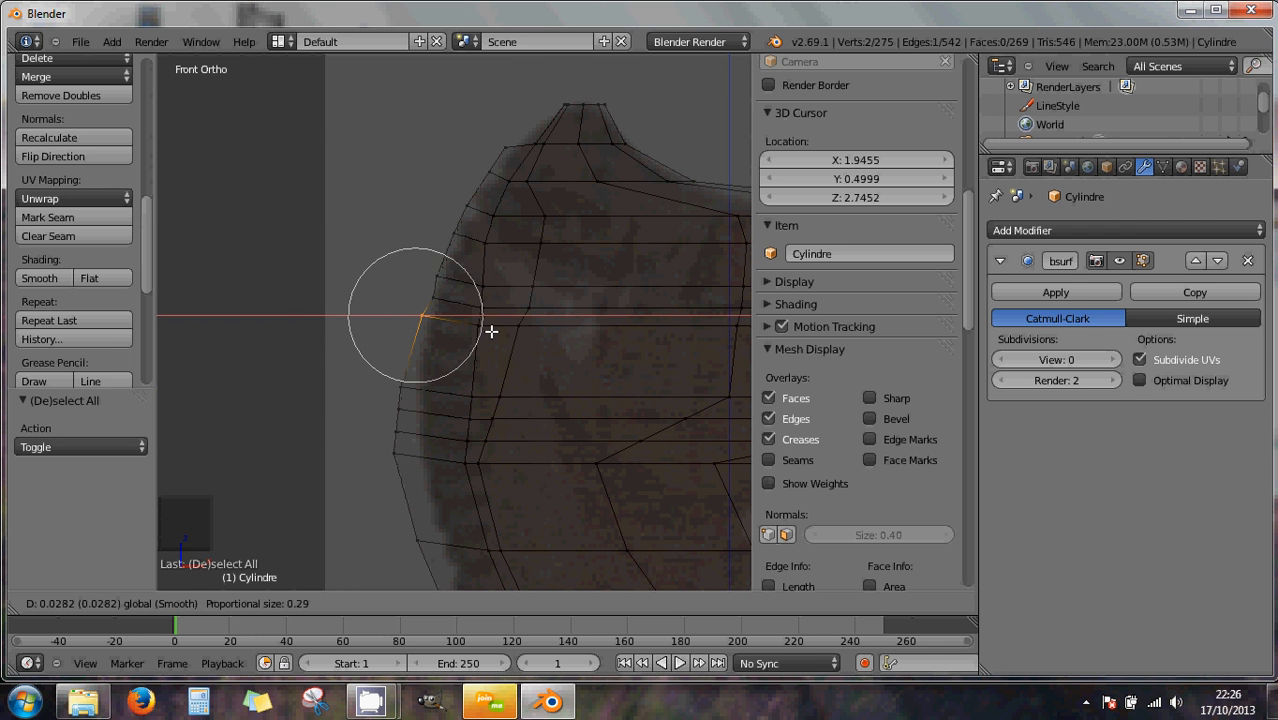
scroll(491, 331, up, 13)
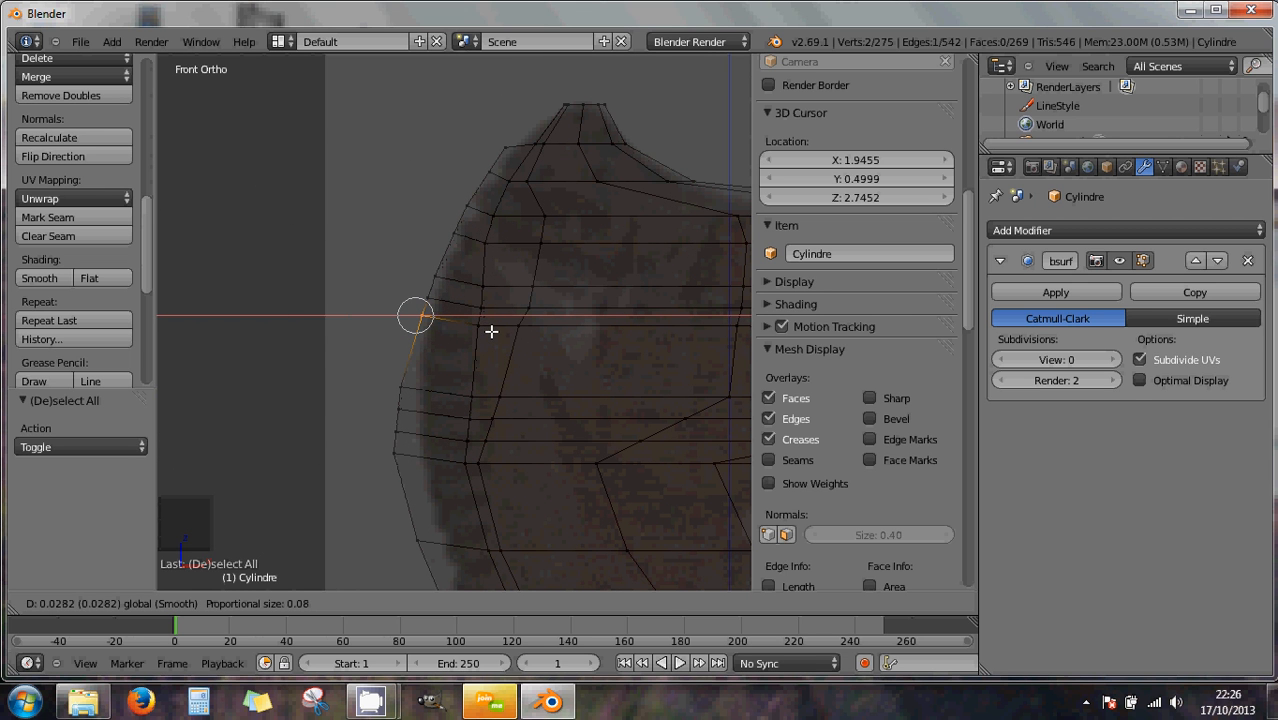
drag(491, 331, 493, 331)
scroll(491, 332, down, 3)
scroll(490, 331, down, 10)
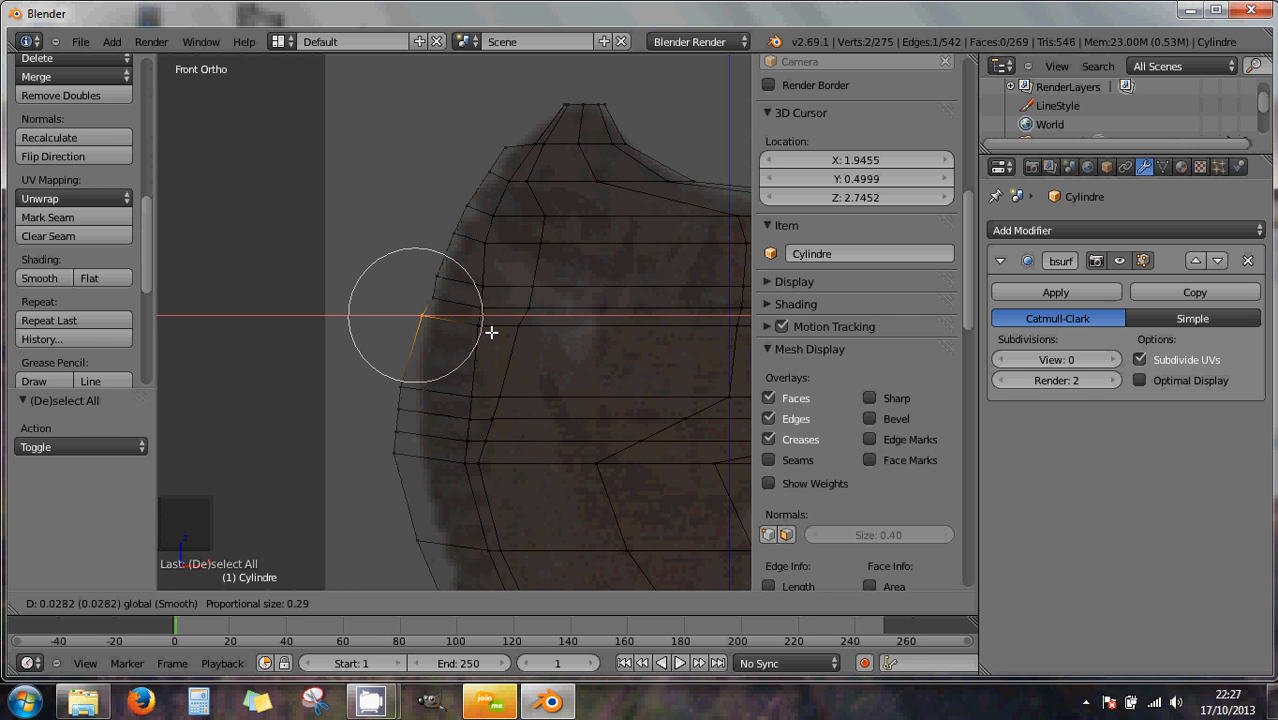
scroll(491, 331, down, 3)
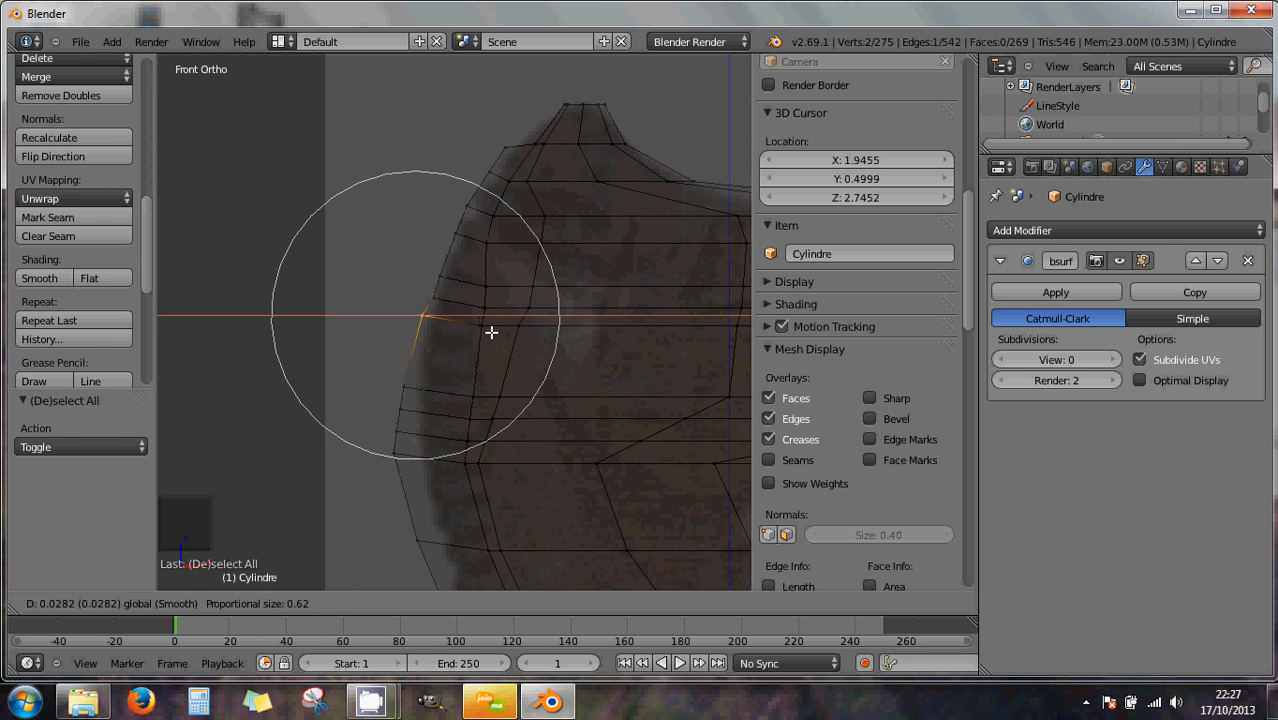
scroll(496, 332, up, 13)
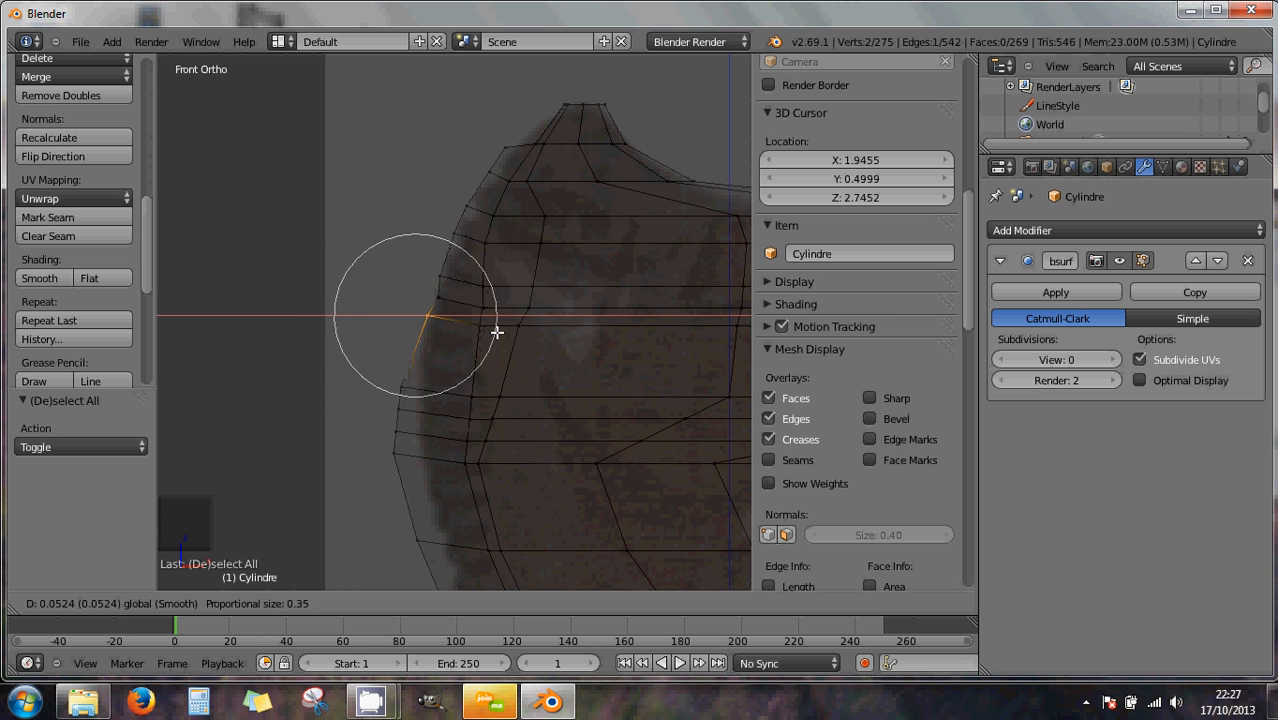
scroll(496, 332, up, 4)
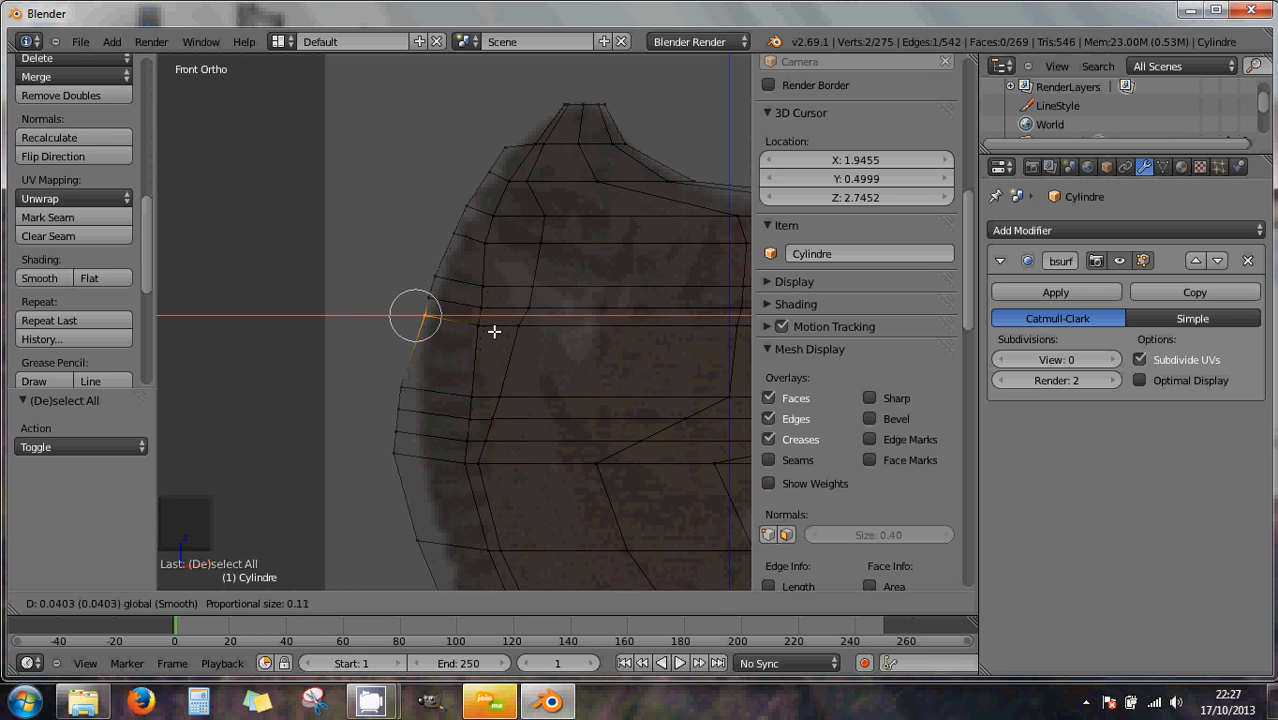
click(494, 332)
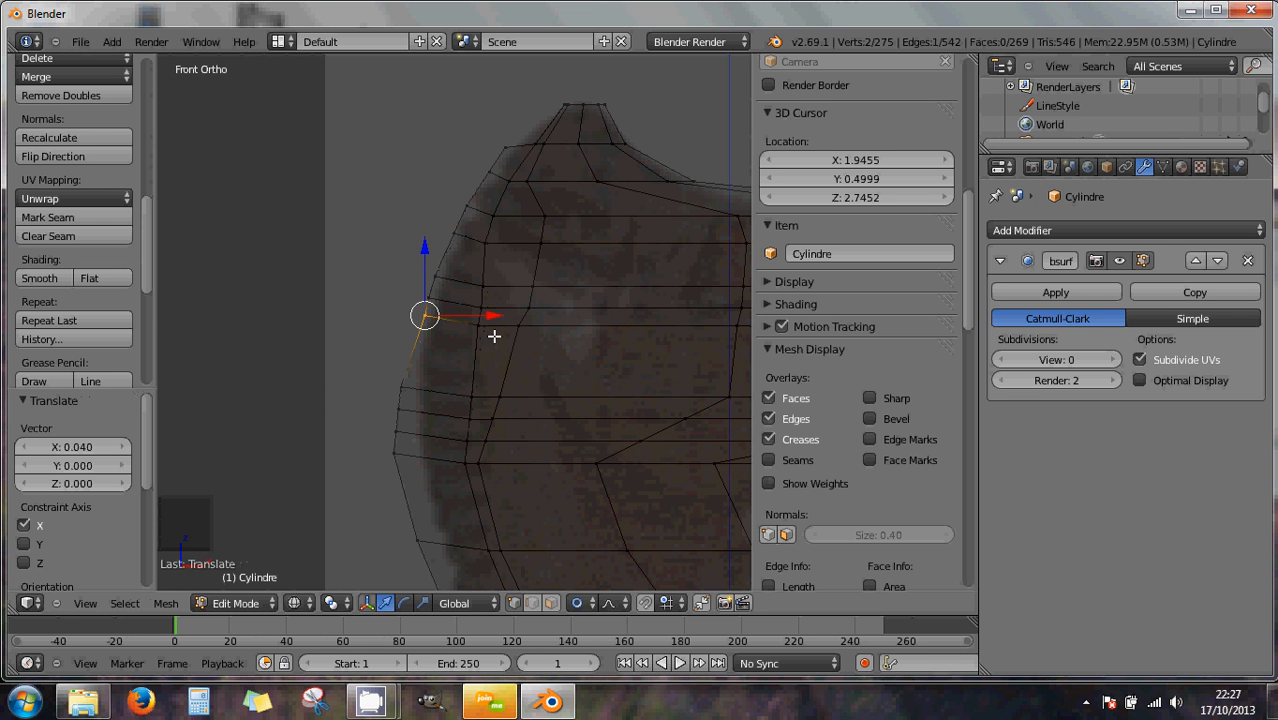
drag(424, 265, 426, 265)
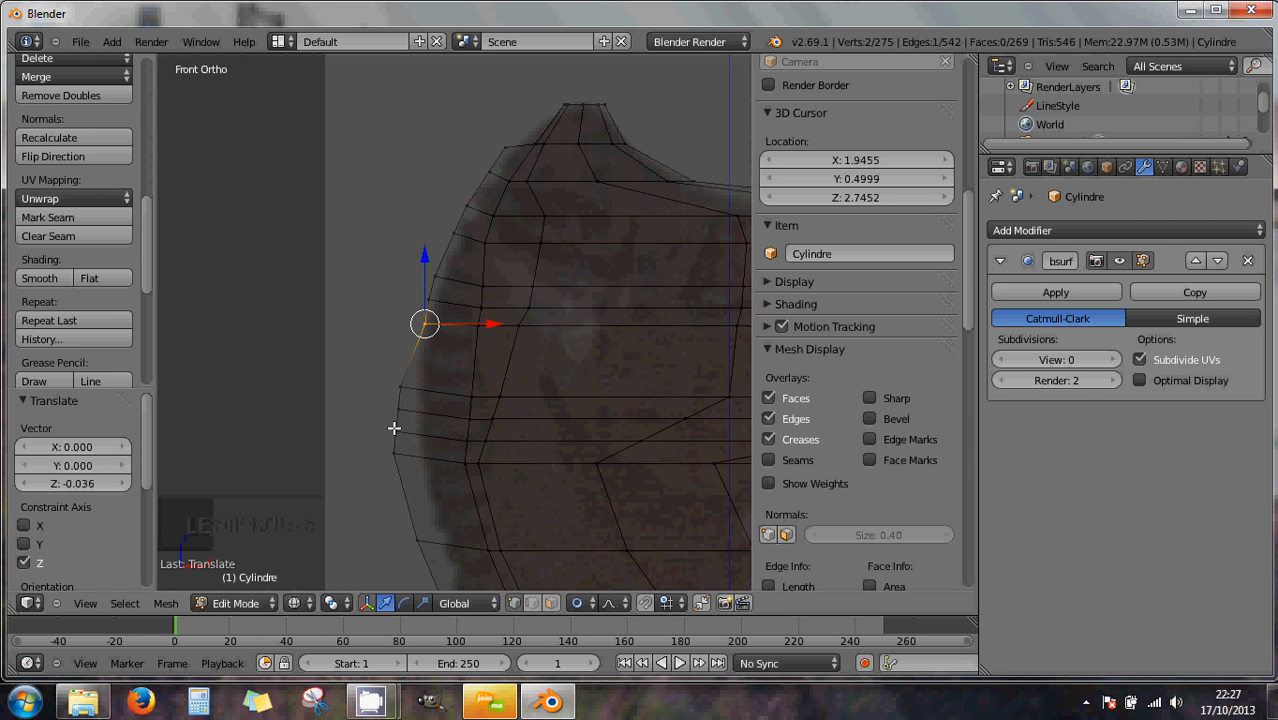
- Move a single outer vertex at the ridge's widest part 0.093 along X, adjusting the proportional size so neighbouring vertices follow the reference contour
key(a)
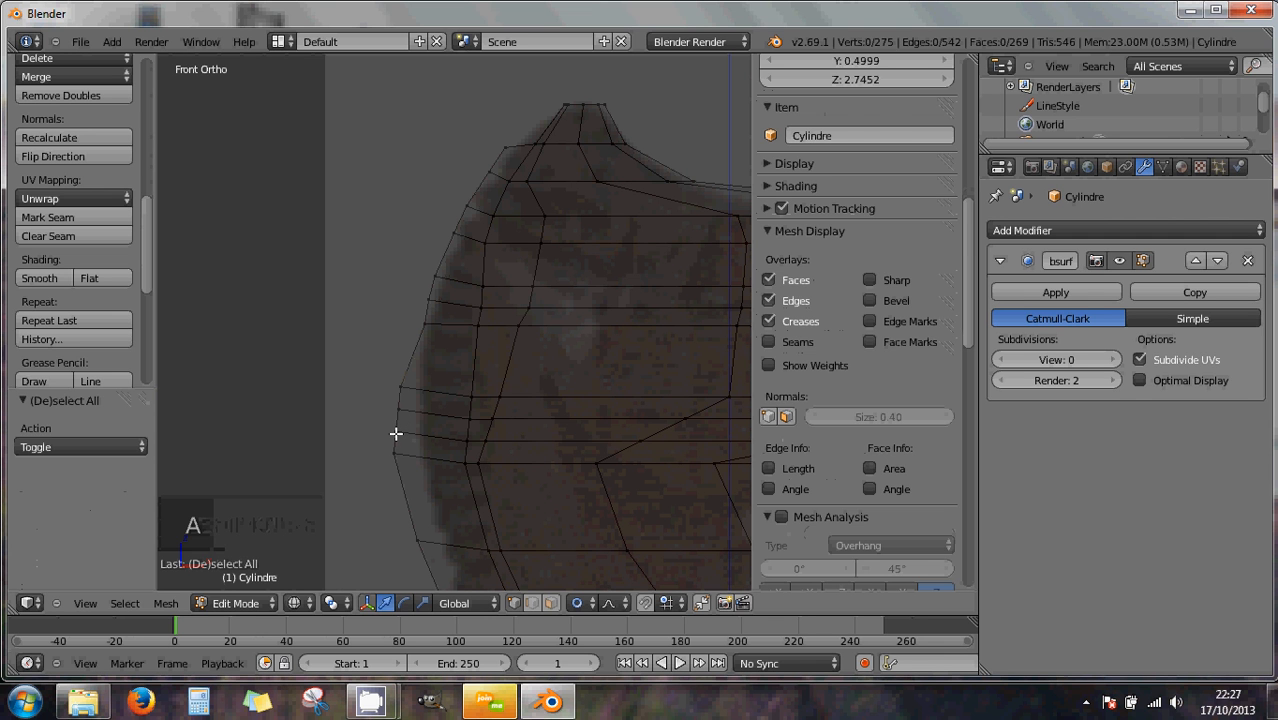
right_click(396, 433)
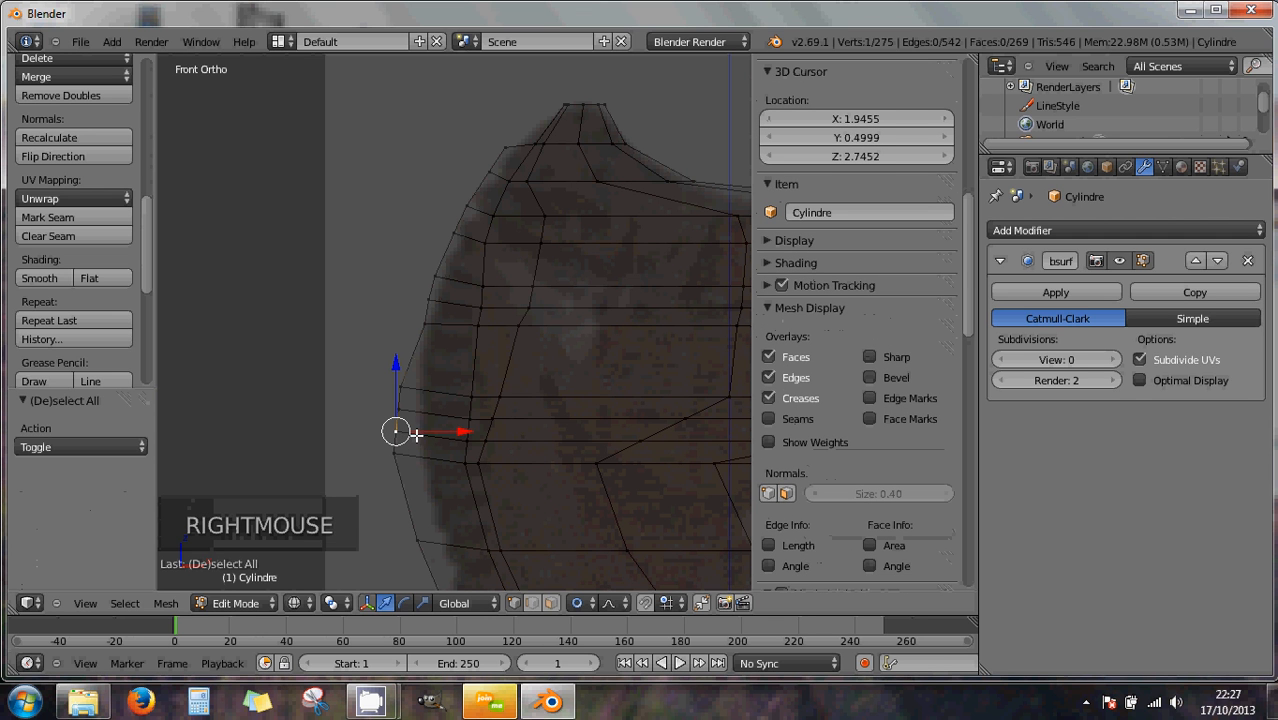
drag(461, 433, 465, 431)
scroll(465, 431, down, 8)
scroll(465, 431, down, 20)
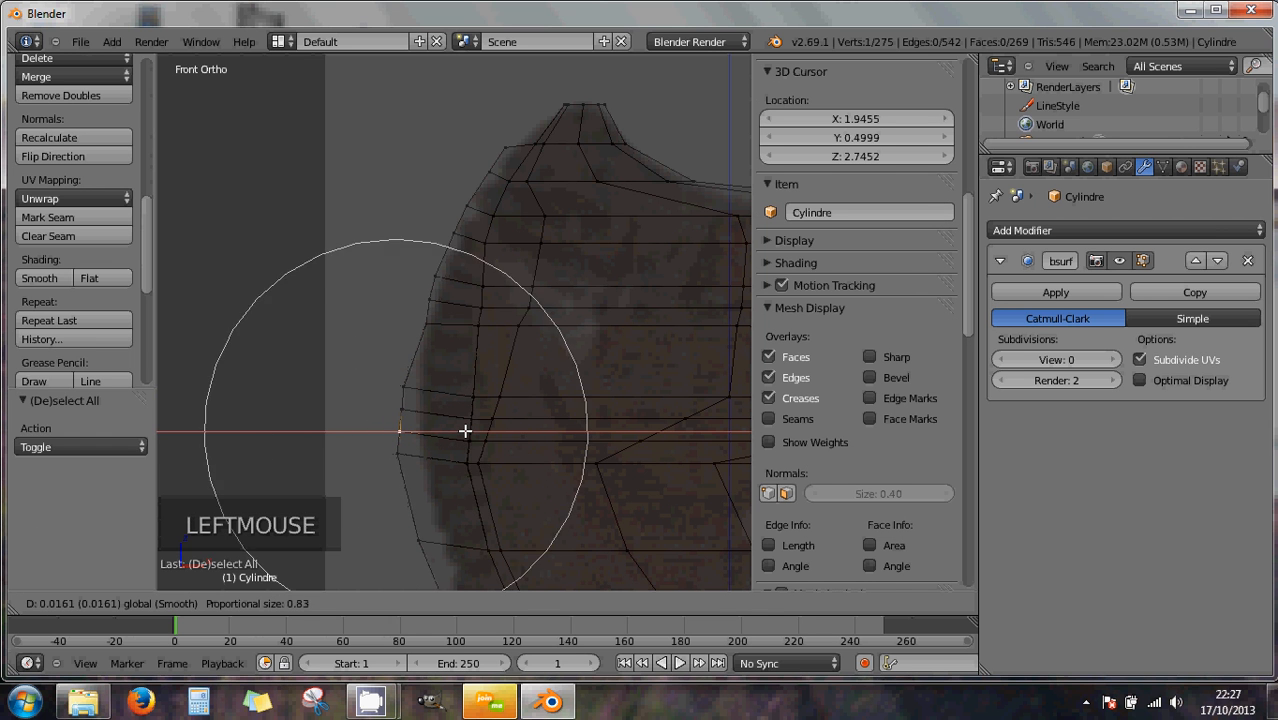
scroll(465, 431, down, 7)
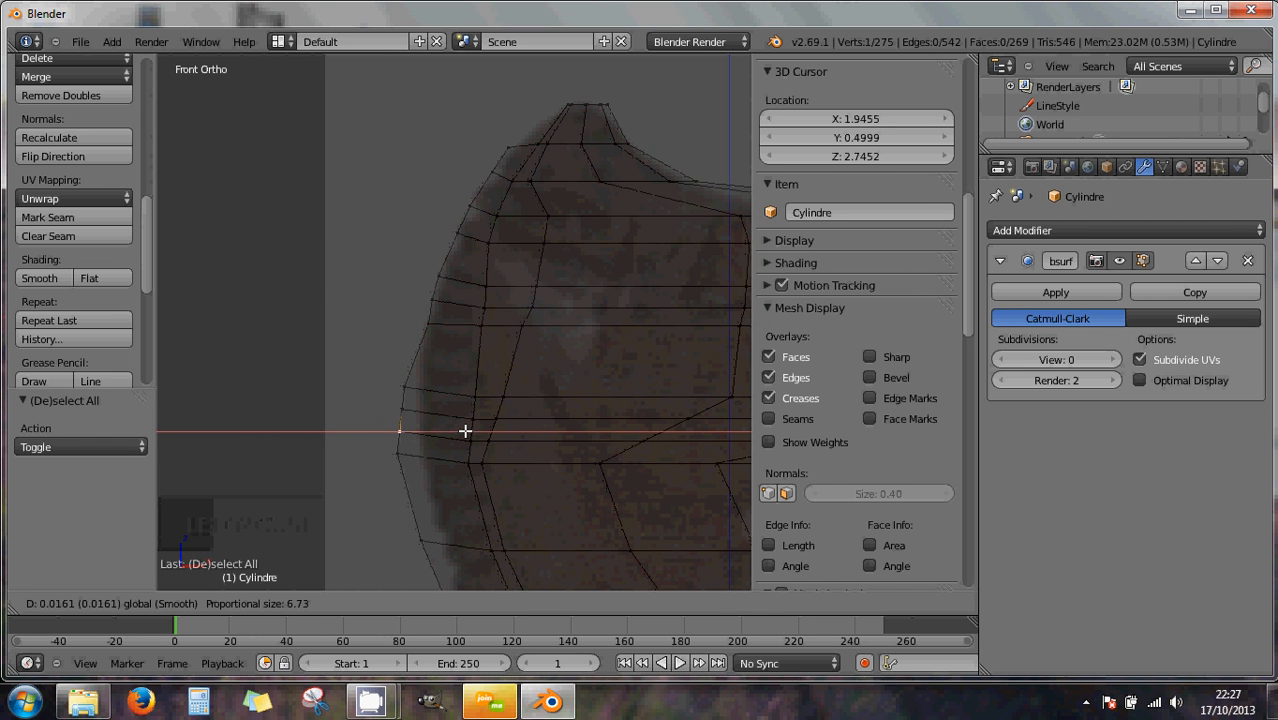
scroll(479, 428, up, 3)
mouse_move(465, 431)
mouse_down()
mouse_move(481, 431)
mouse_move(471, 428)
mouse_up()
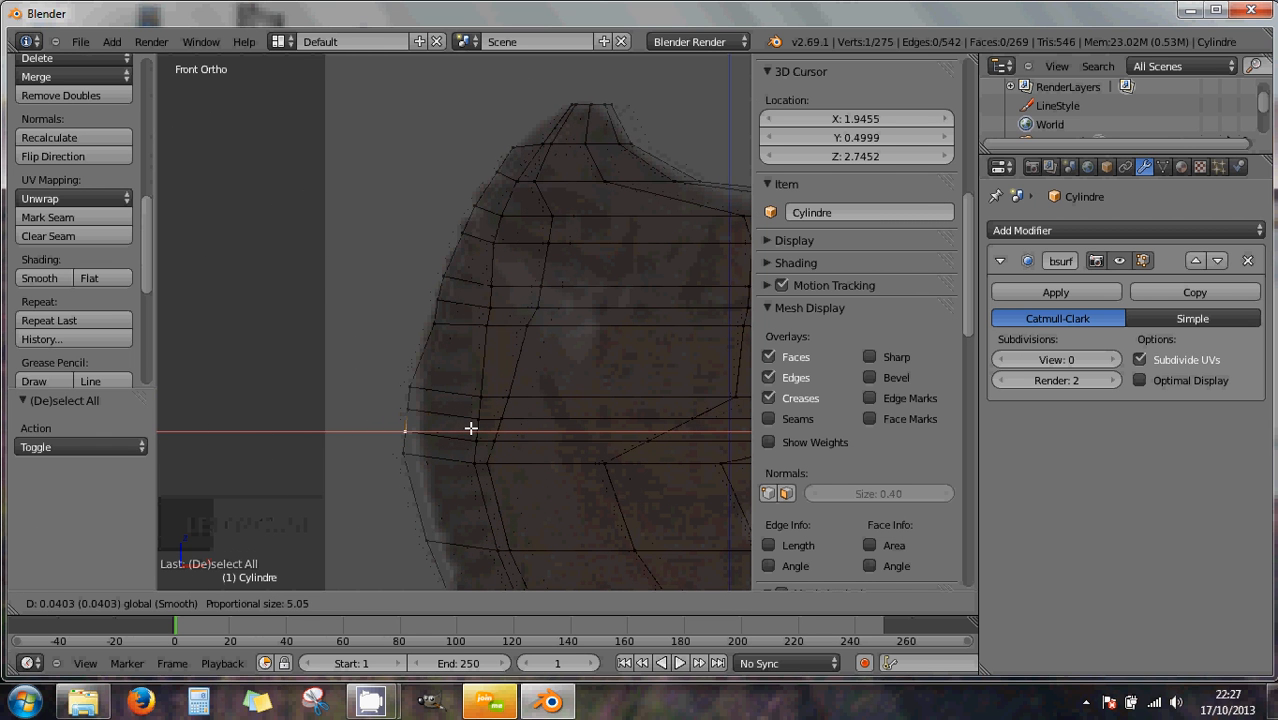
scroll(471, 428, up, 20)
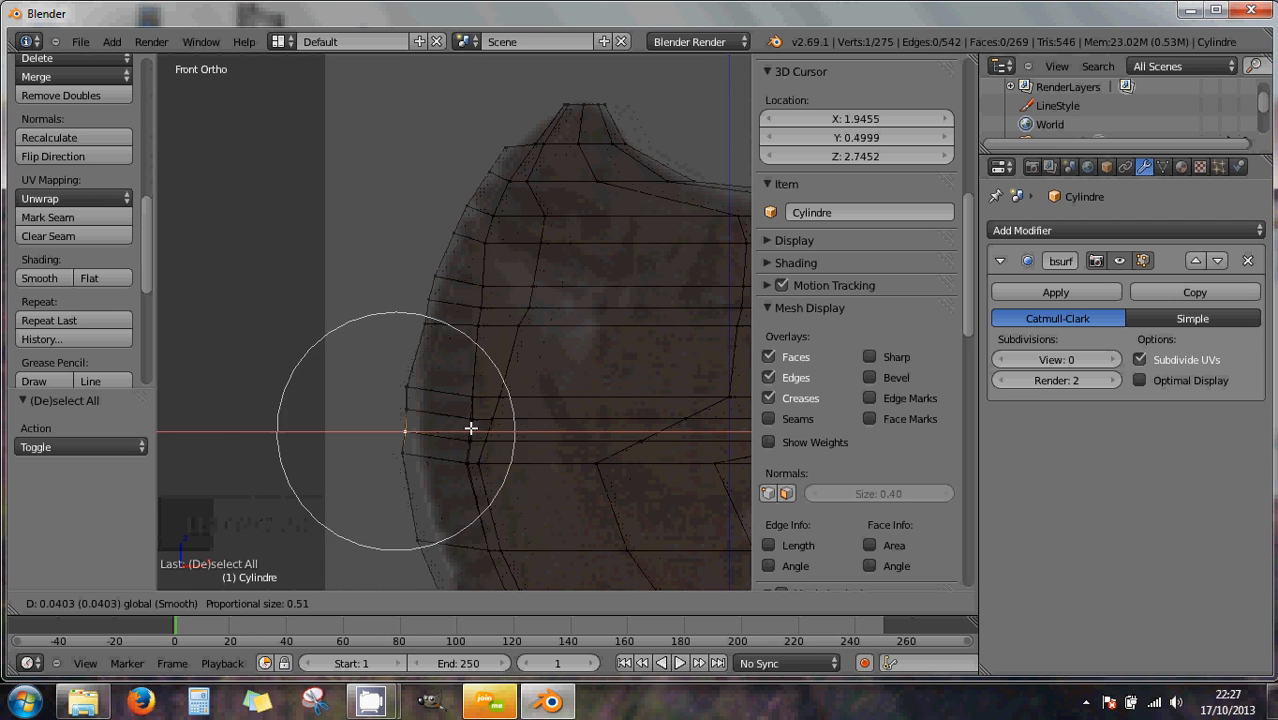
scroll(471, 427, up, 5)
drag(473, 428, 485, 425)
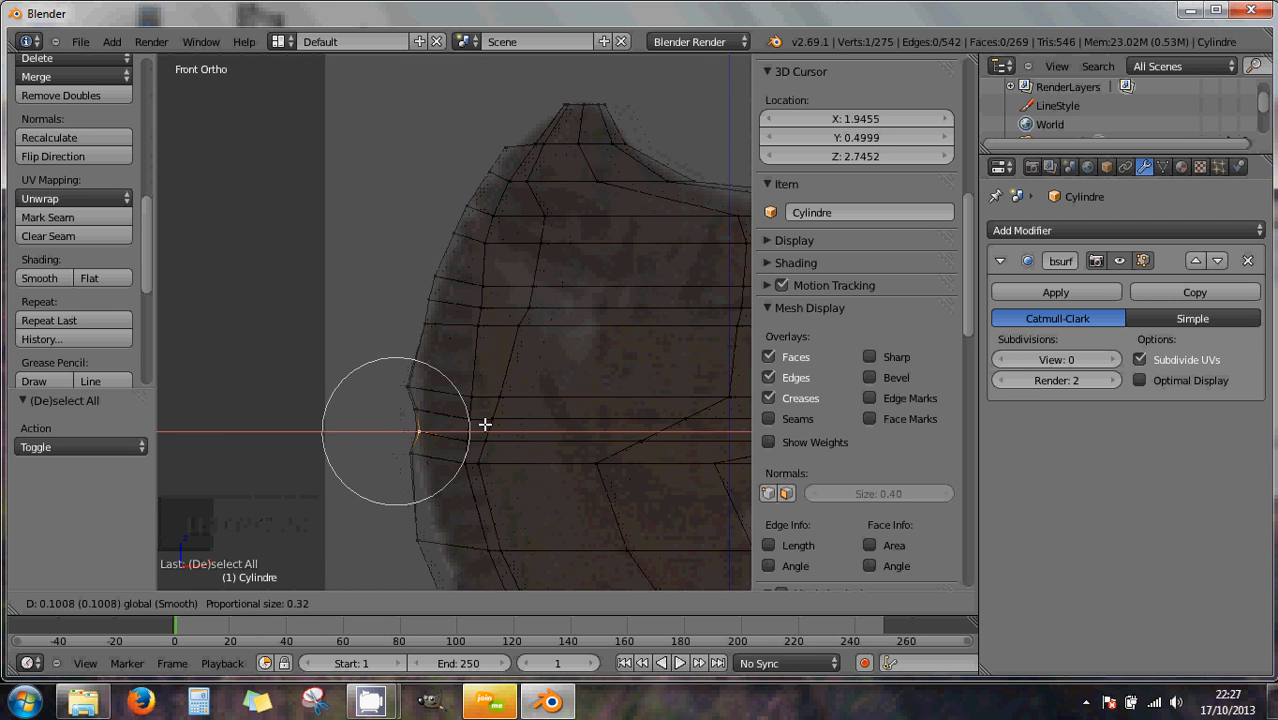
scroll(485, 425, up, 2)
scroll(485, 425, down, 9)
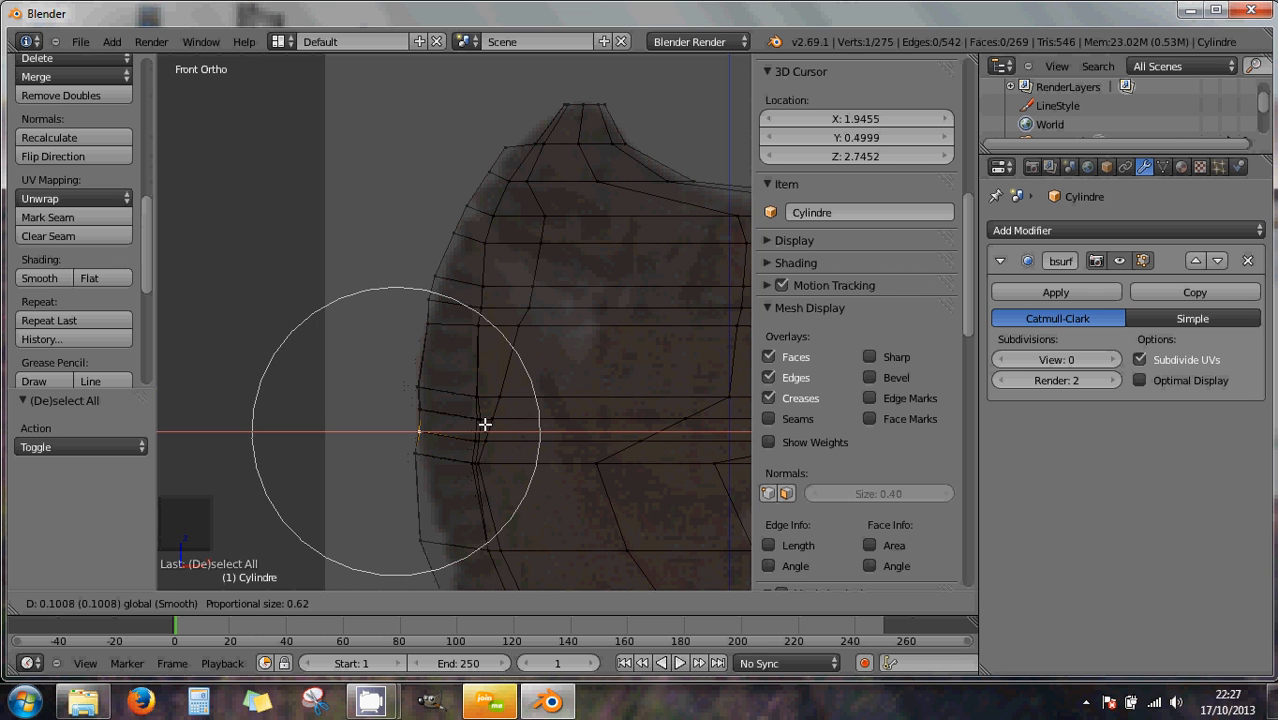
drag(483, 424, 481, 424)
scroll(483, 424, up, 1)
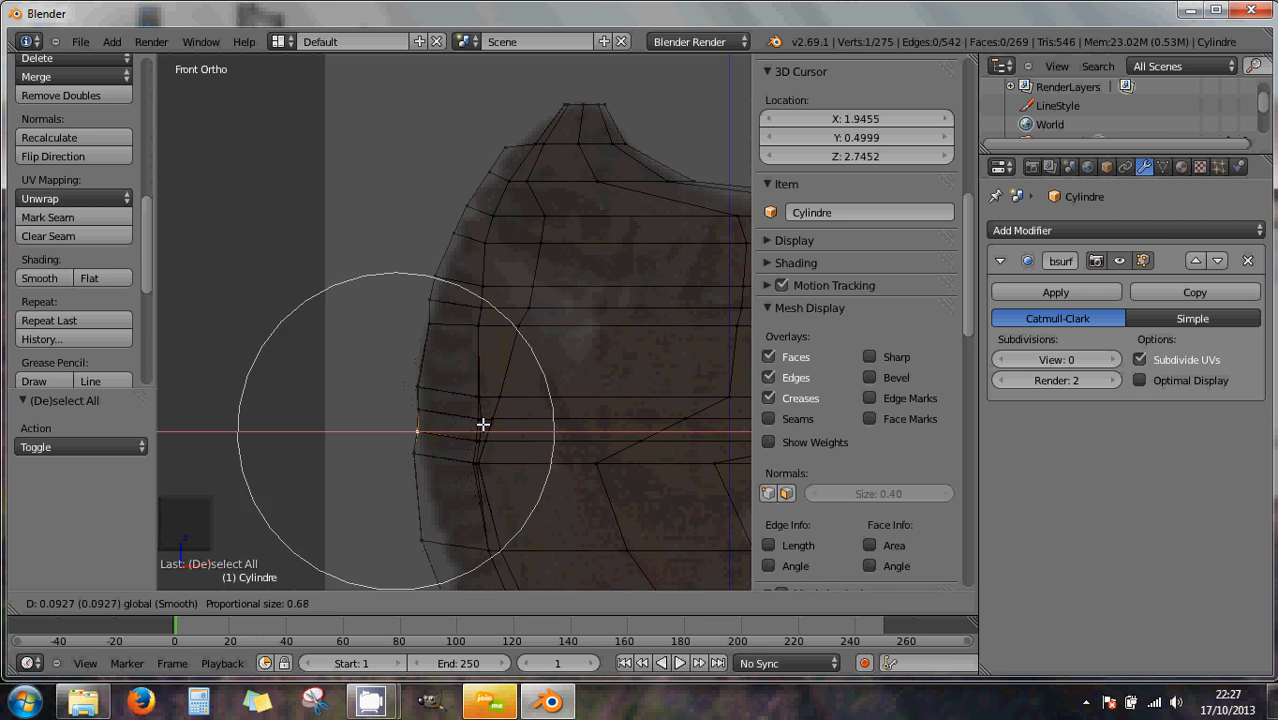
click(483, 424)
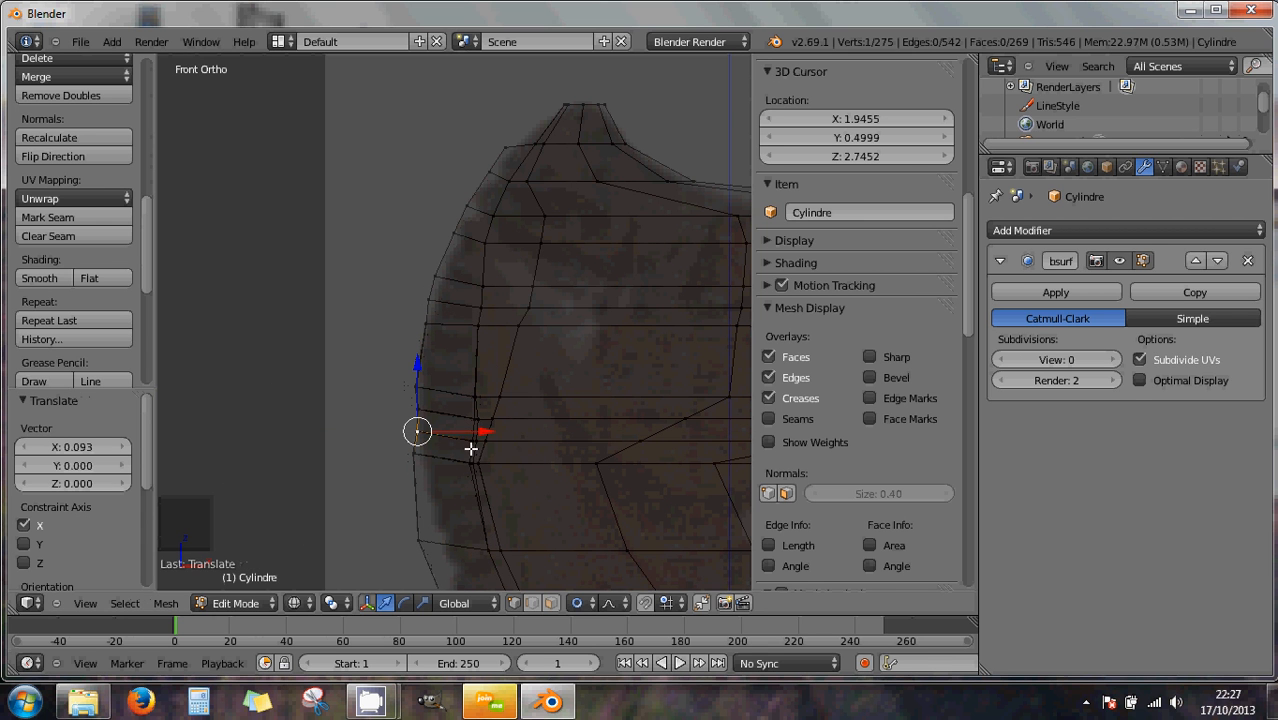
- Disable proportional editing and shift the selected outer vertex together with the pair just below it -0.004 along X
shift+middle_drag(480, 495, 491, 297)
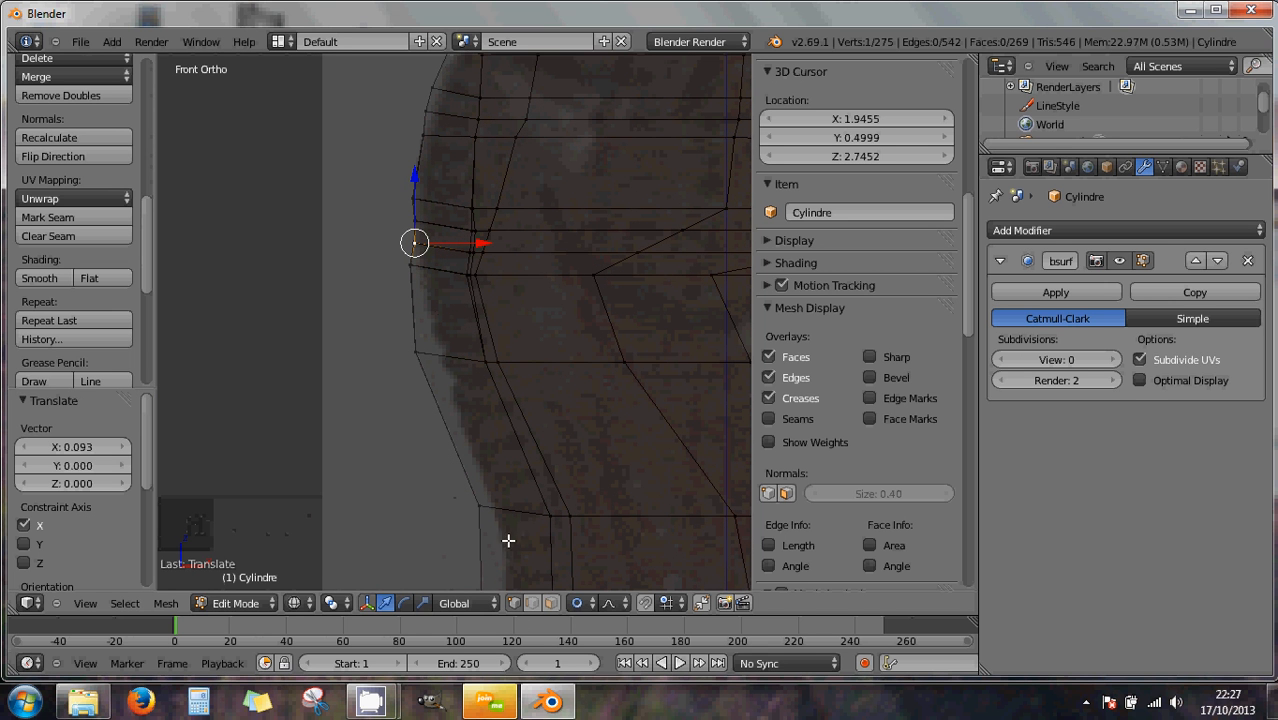
click(573, 602)
click(580, 584)
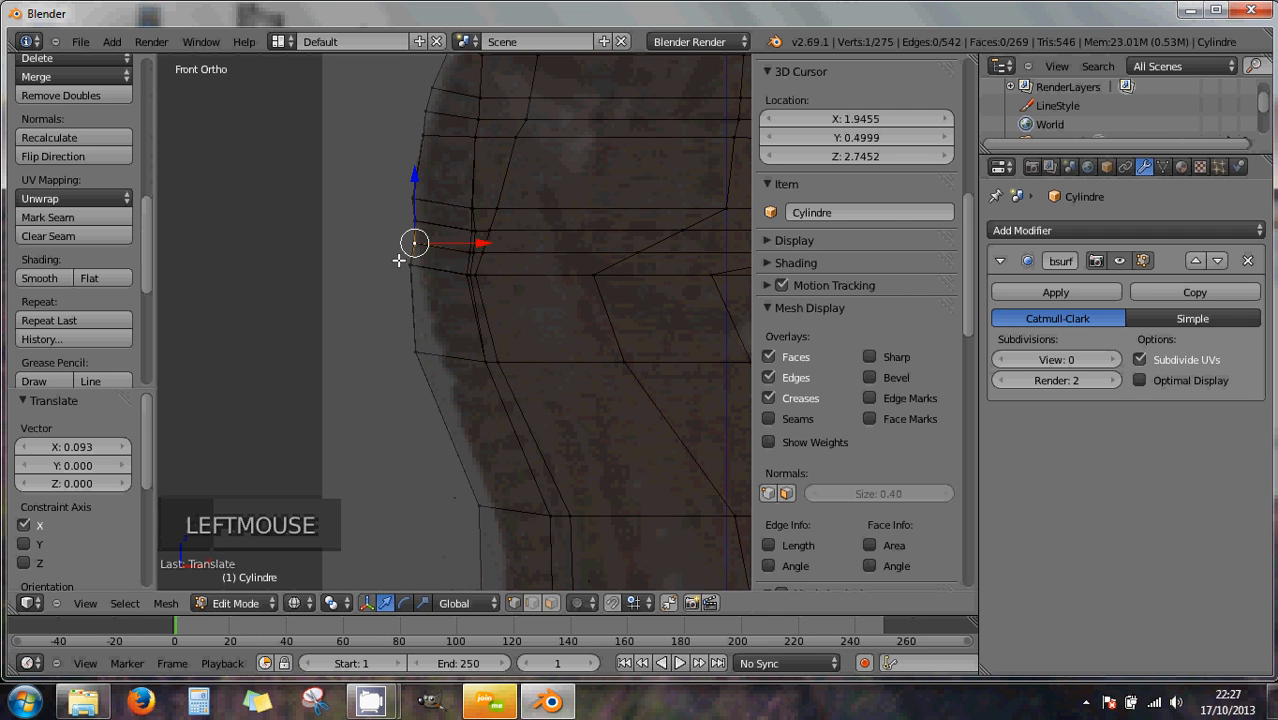
key(b)
drag(395, 257, 470, 262)
click(427, 295)
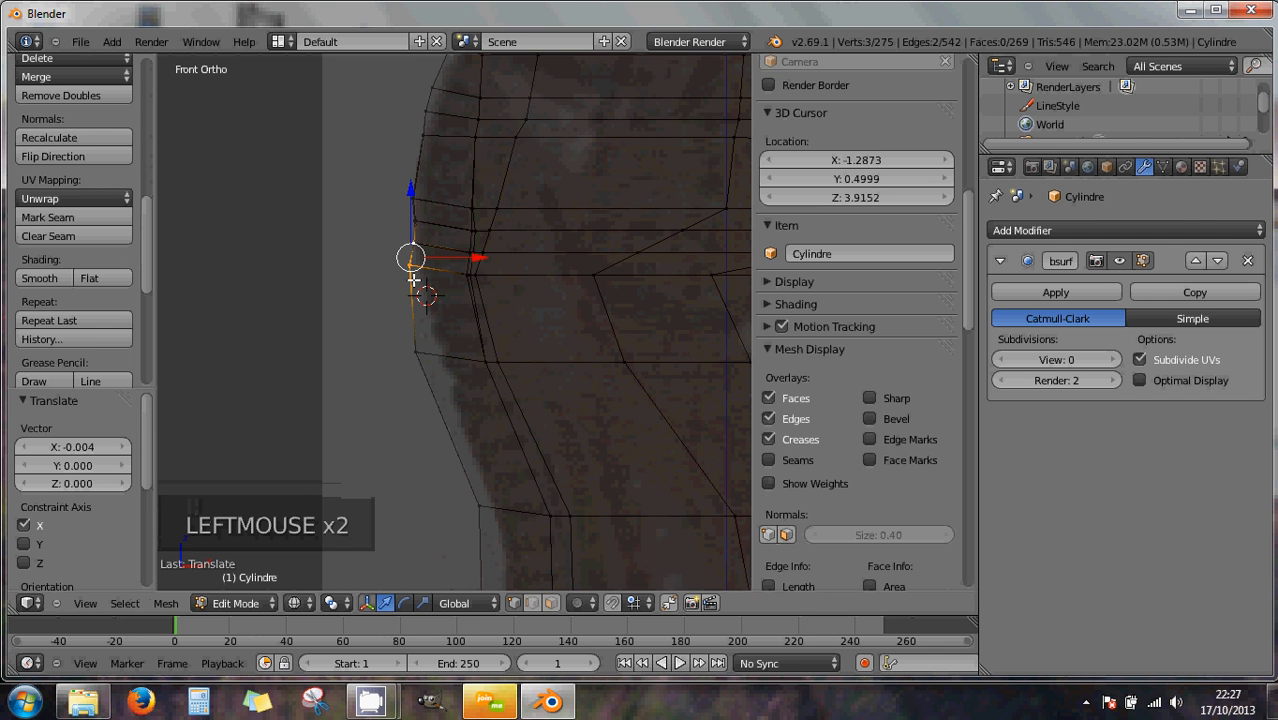
- Select only the outer vertex pair at the ridge's bulge, lower it slightly along Z and move it 0.008 along X
key(a)
key(b)
drag(402, 262, 484, 267)
drag(416, 208, 422, 216)
drag(482, 276, 483, 276)
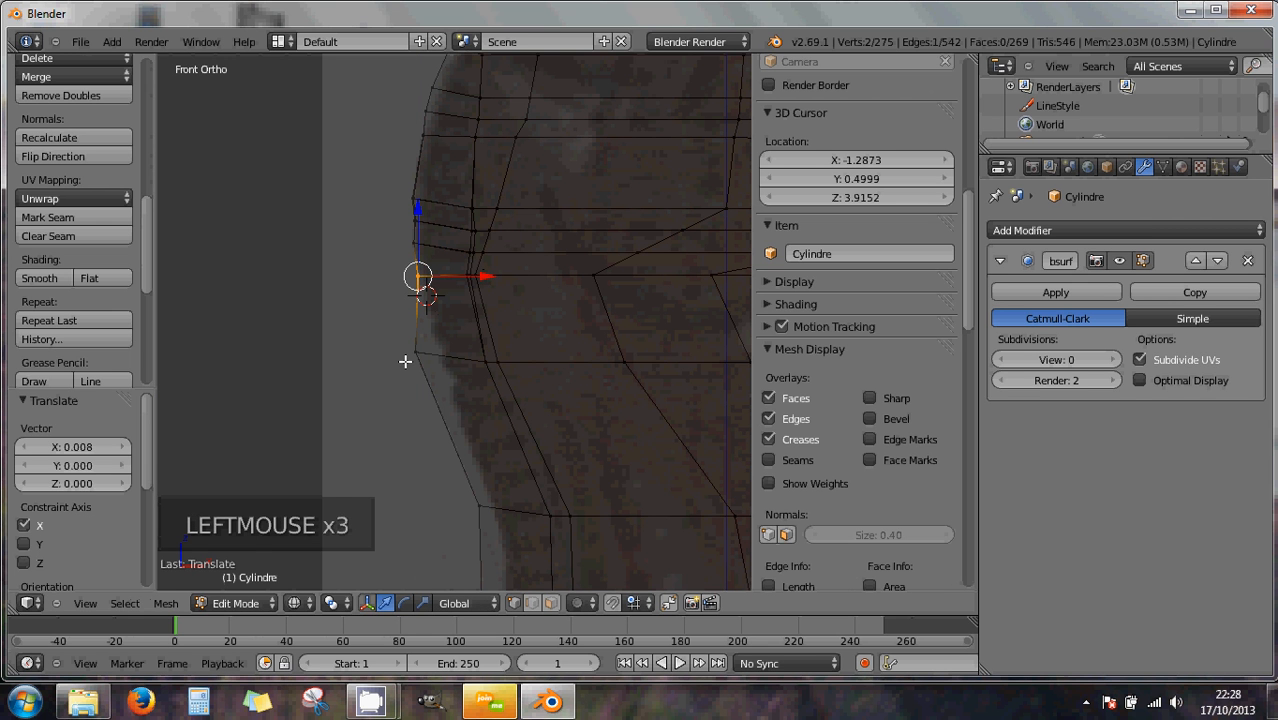
- Select the outer vertex pair just below the ridge's bulge and move it 0.105 along X toward the reference contour
key(a)
key(b)
drag(399, 345, 502, 353)
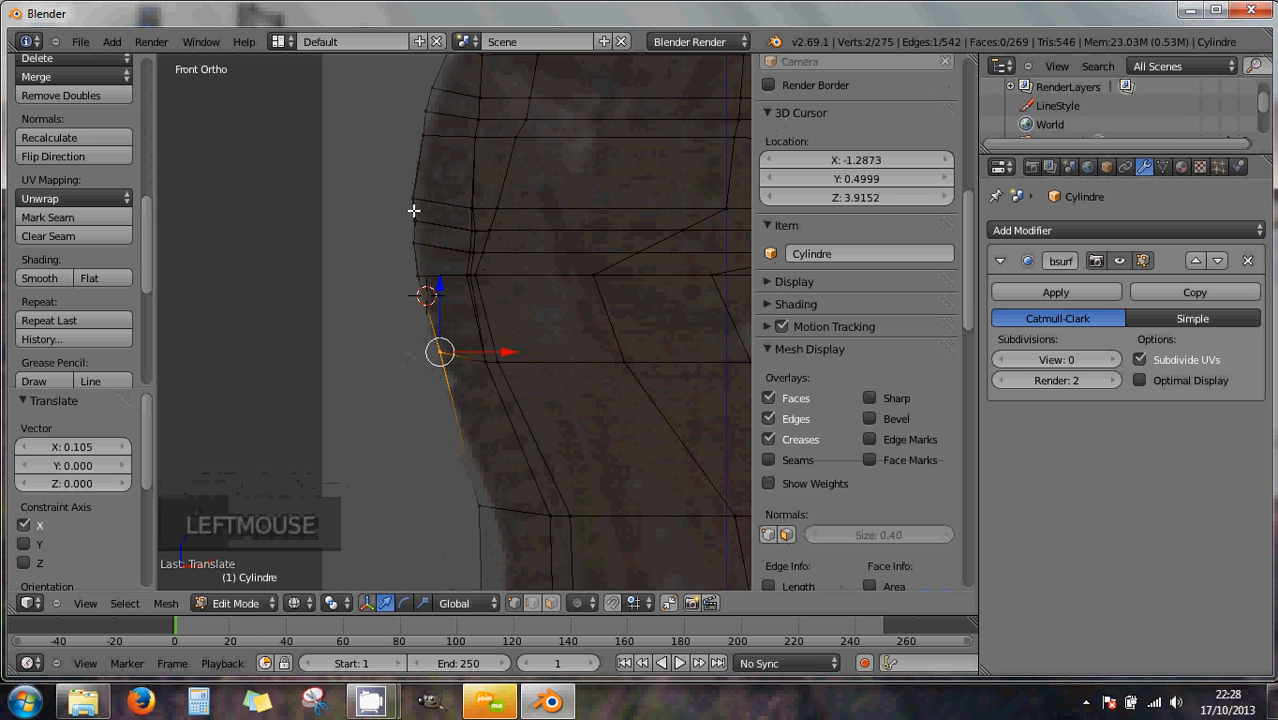
- Raise the subdivision modifier's viewport level to 2 and switch the front view to solid shading
scroll(451, 380, down, 1)
middle_drag(454, 388, 485, 428)
key(Caps_Lock)
key(KP_1)
scroll(488, 414, down, 2)
key(Caps_Lock)
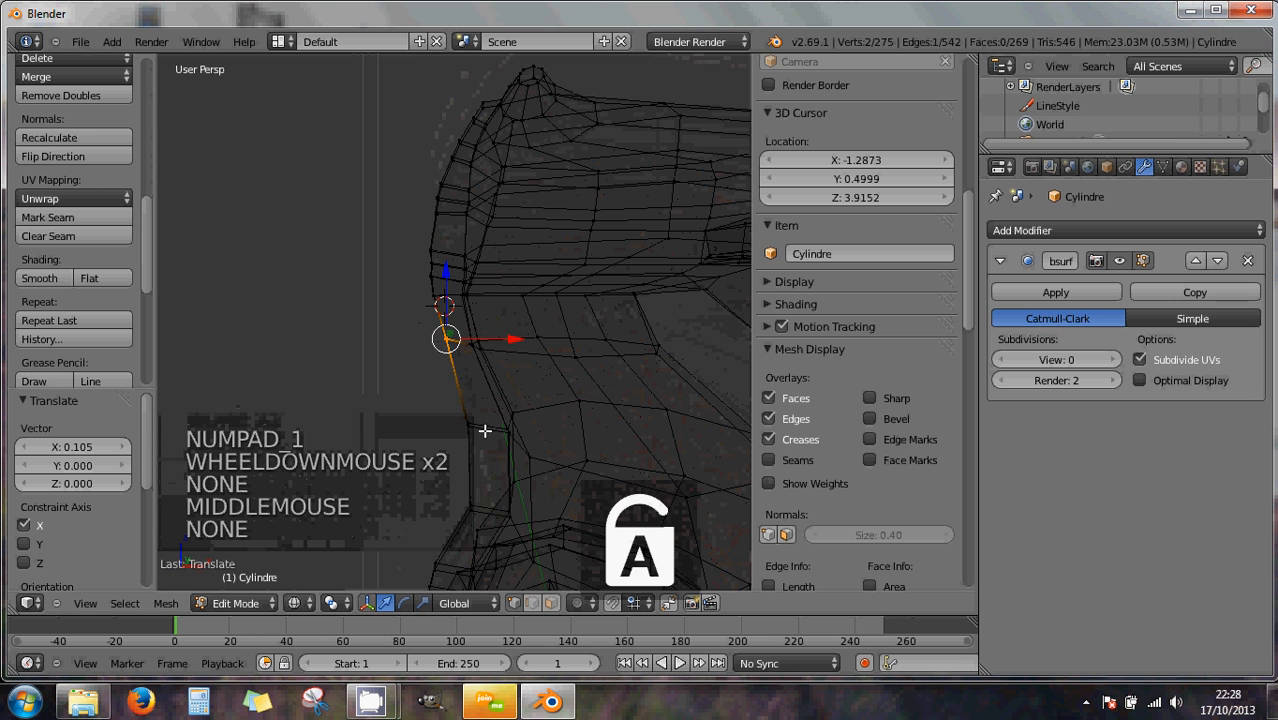
key(KP_1)
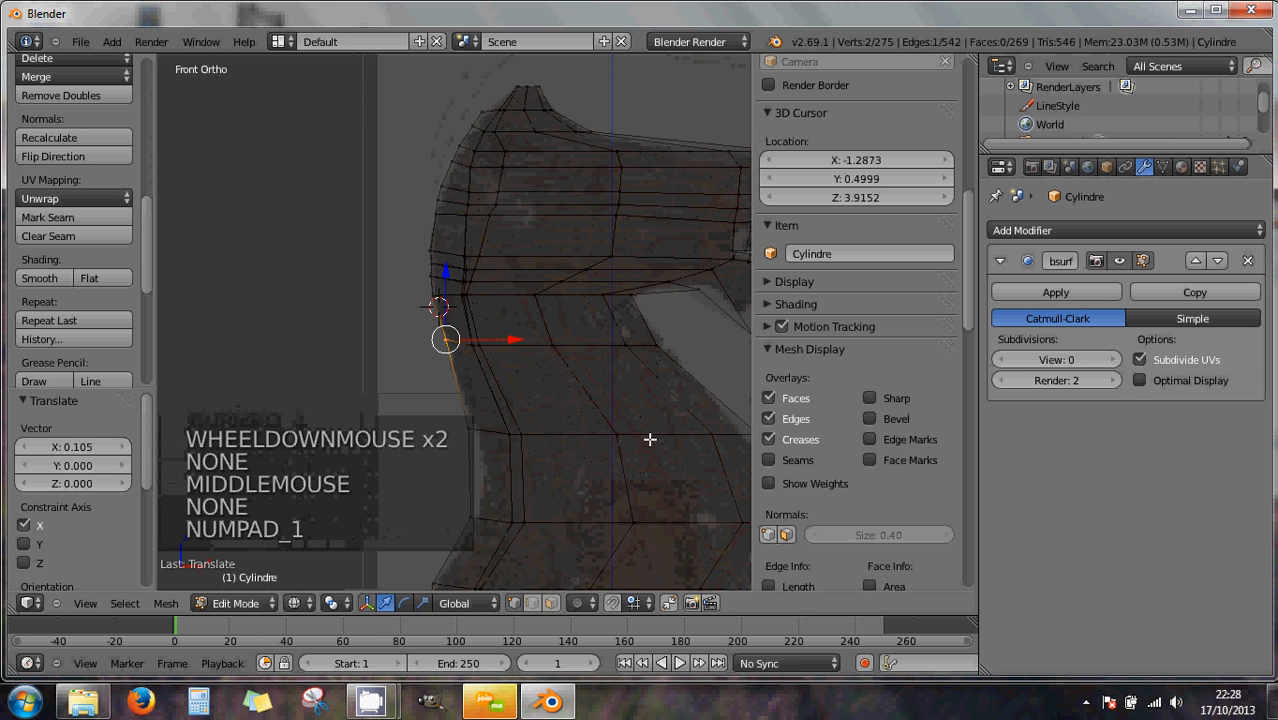
click(1114, 360)
click(1114, 360)
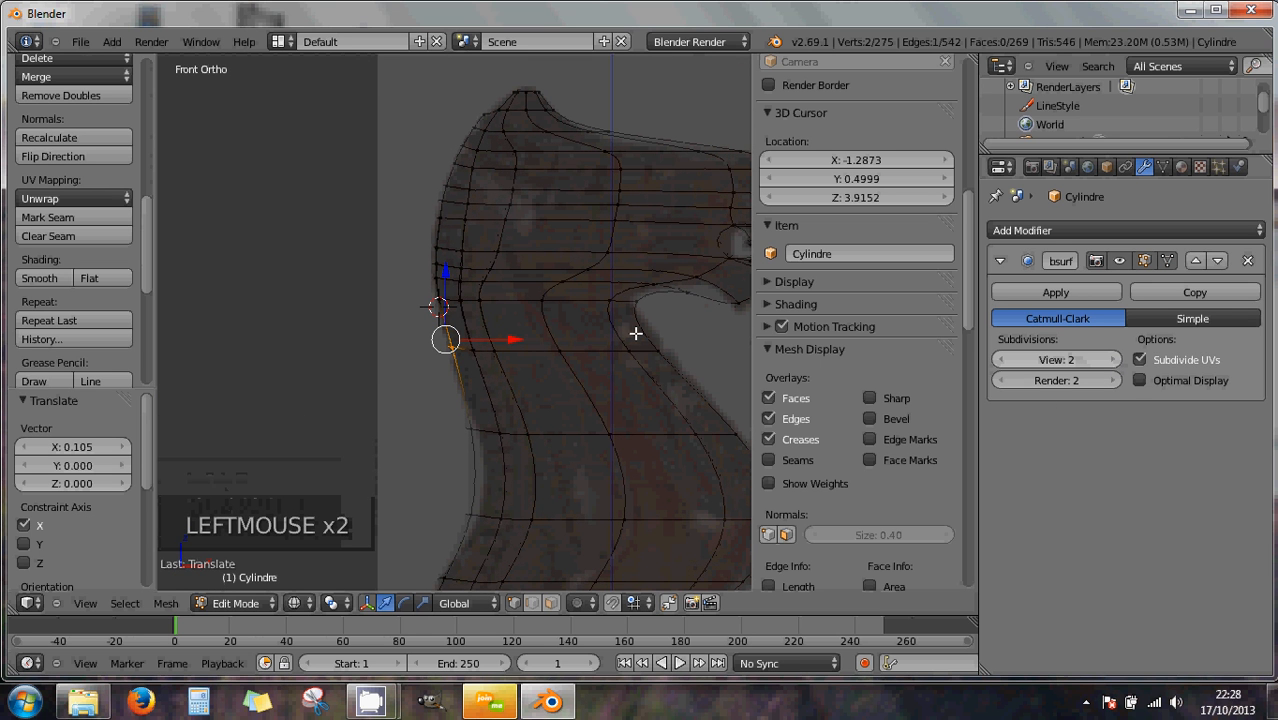
key(z)
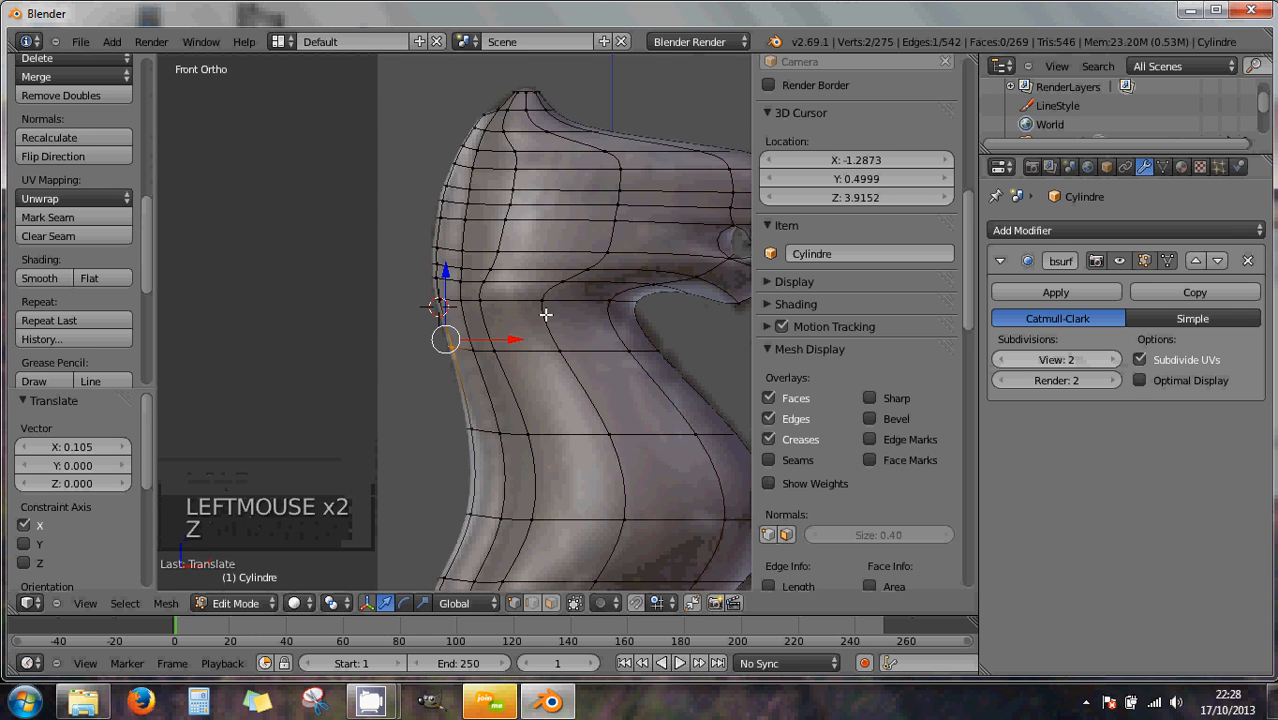
scroll(499, 295, up, 3)
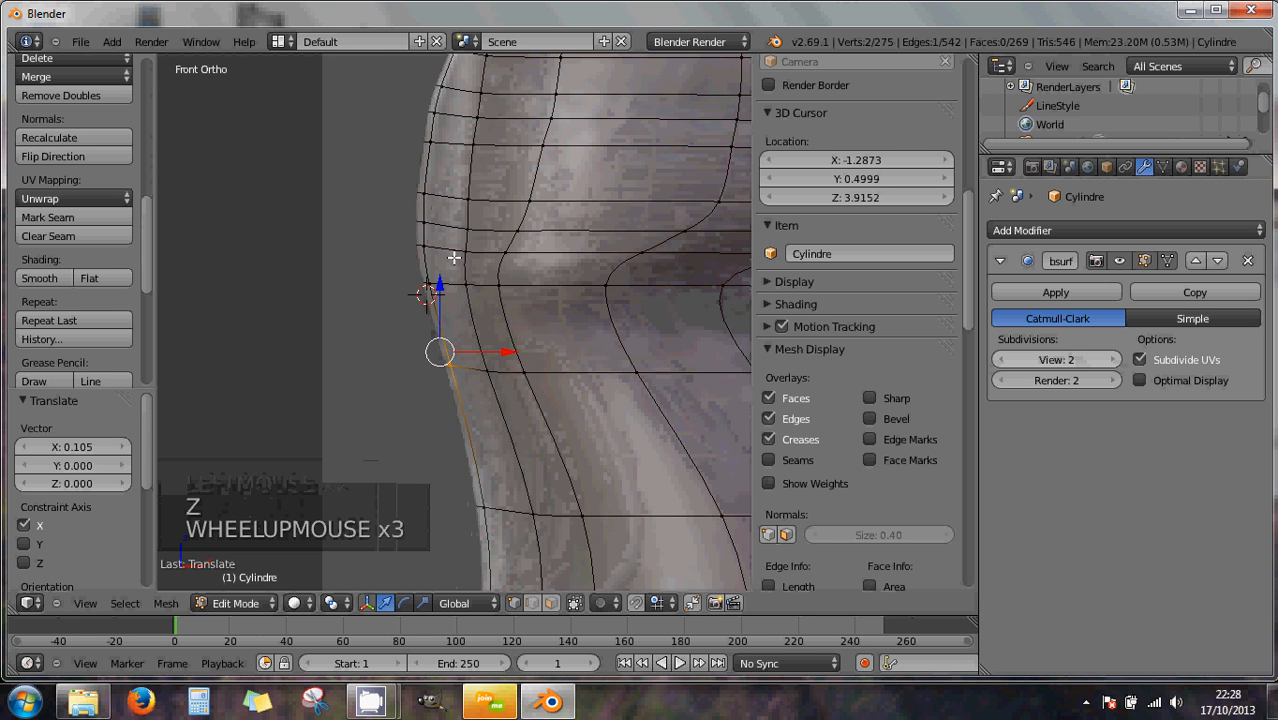
- Nudge the selected outer vertex pair below the bulge slightly along X in front view
middle_drag(465, 316, 446, 218)
key(Caps_Lock)
key(KP_1)
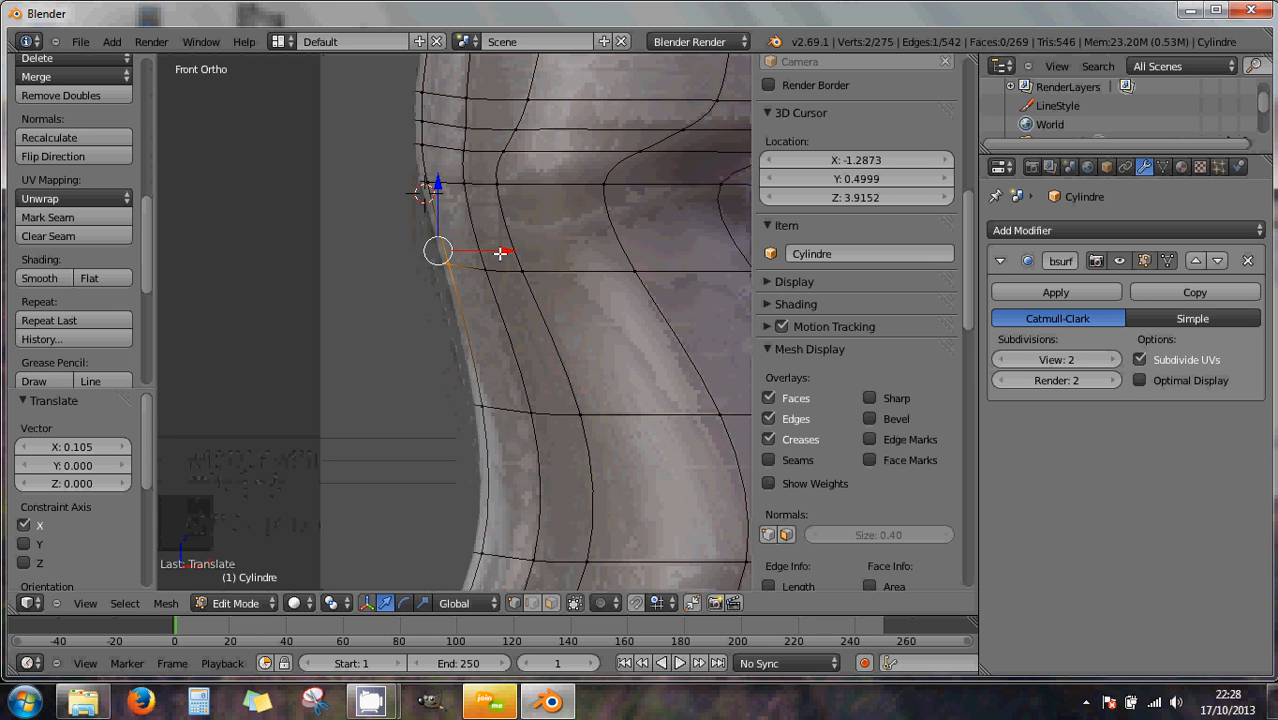
mouse_move(501, 251)
mouse_down()
mouse_move(491, 254)
mouse_move(503, 254)
mouse_up()
- Select the next outer vertex down the neck, shift it inward along X and move it -0.060 along Z
key(a)
key(b)
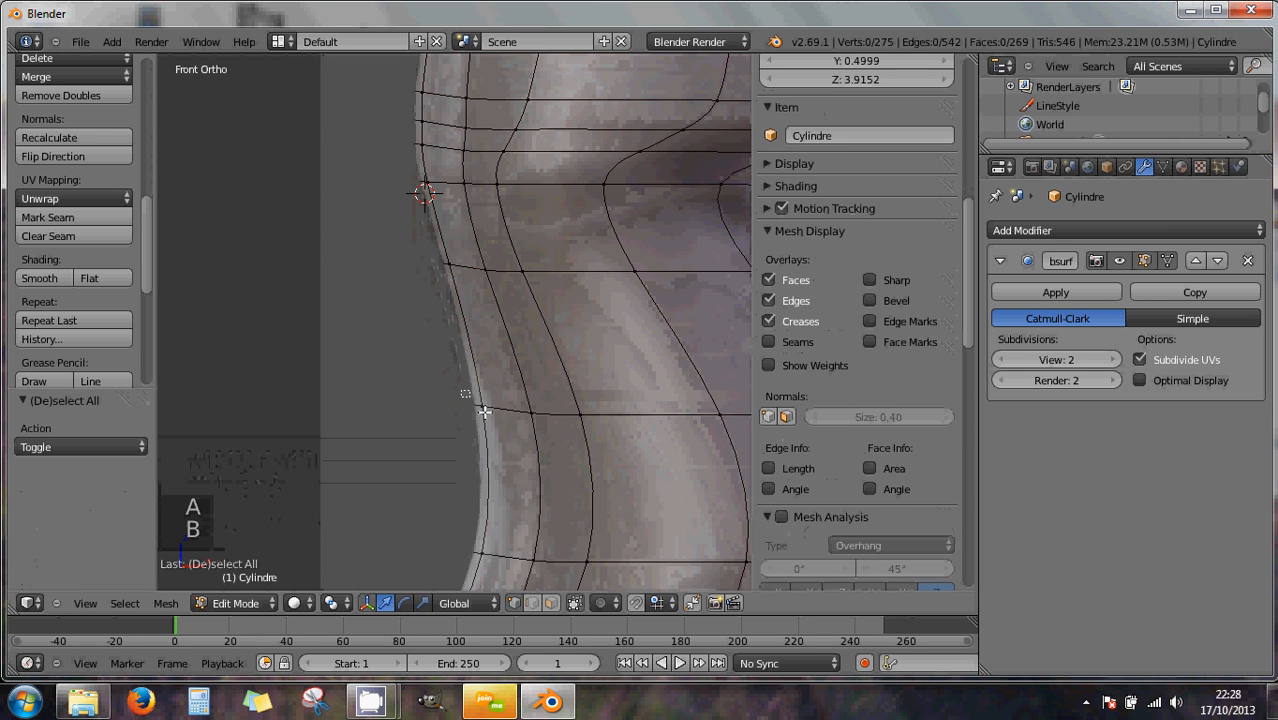
drag(465, 390, 581, 416)
drag(516, 334, 524, 352)
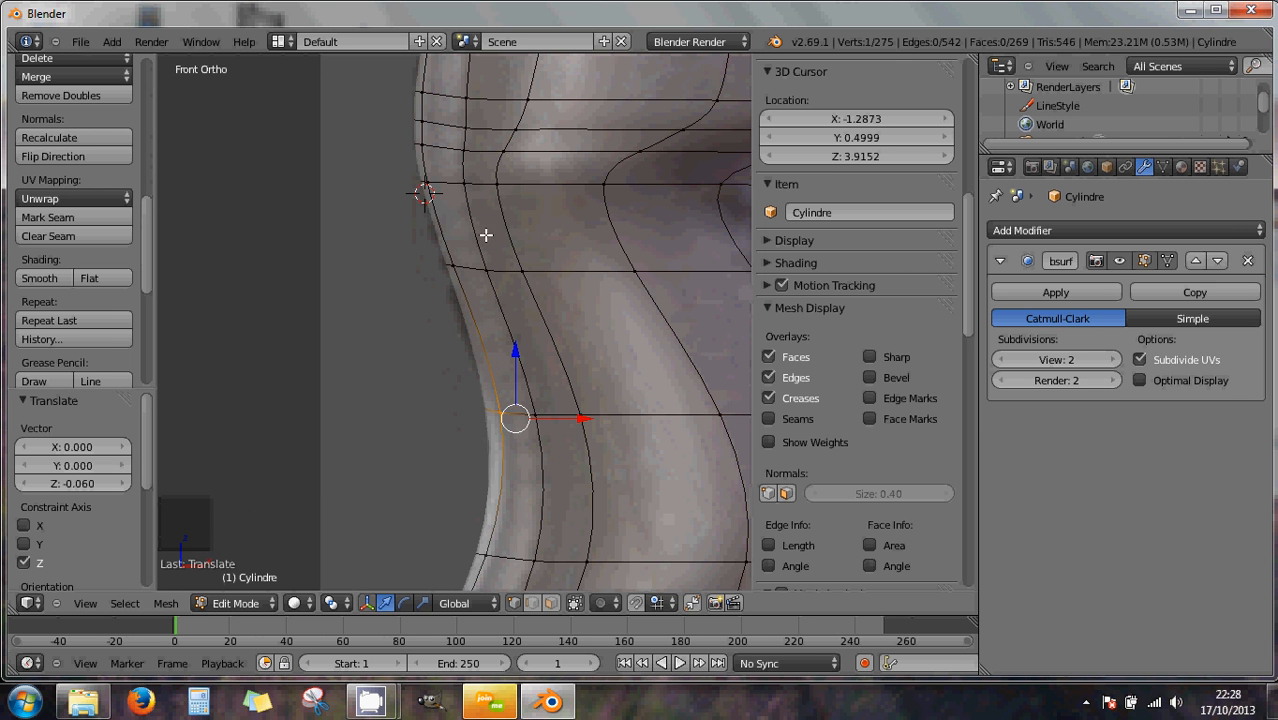
- Select the three outer vertices at the ridge's bulge and move them -0.044 along Z
shift+middle_drag(485, 235, 473, 401)
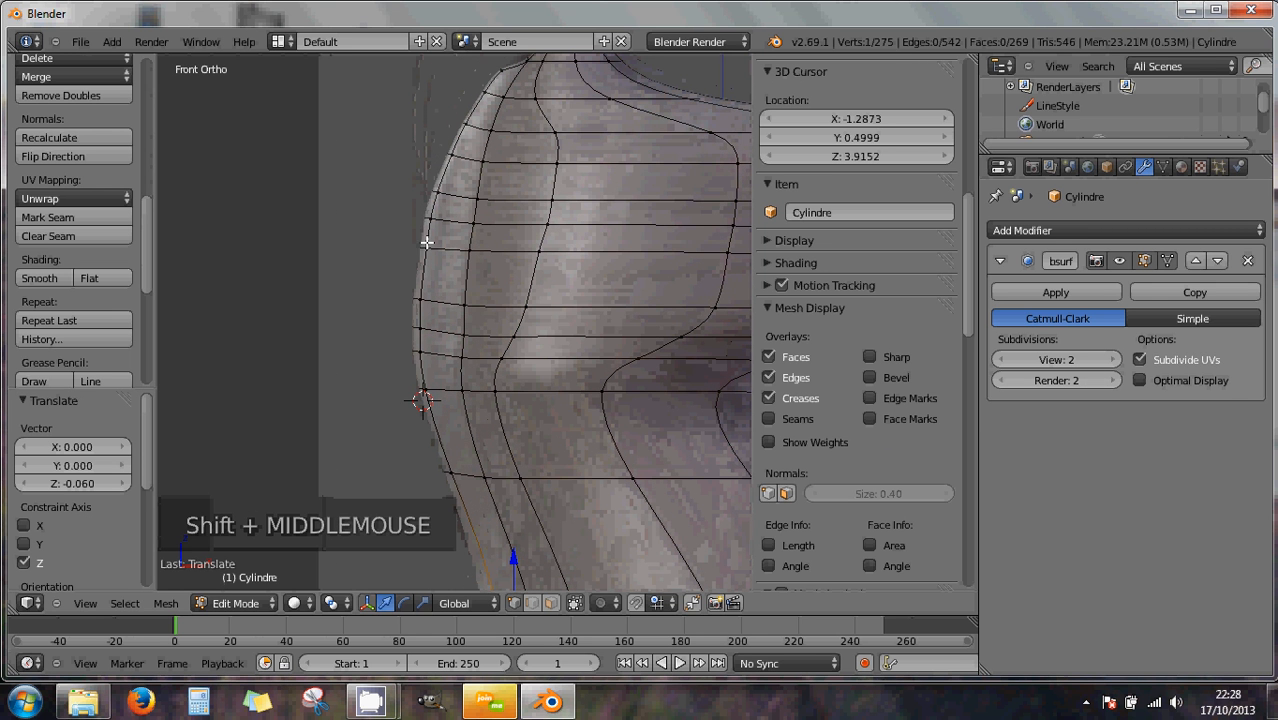
key(a)
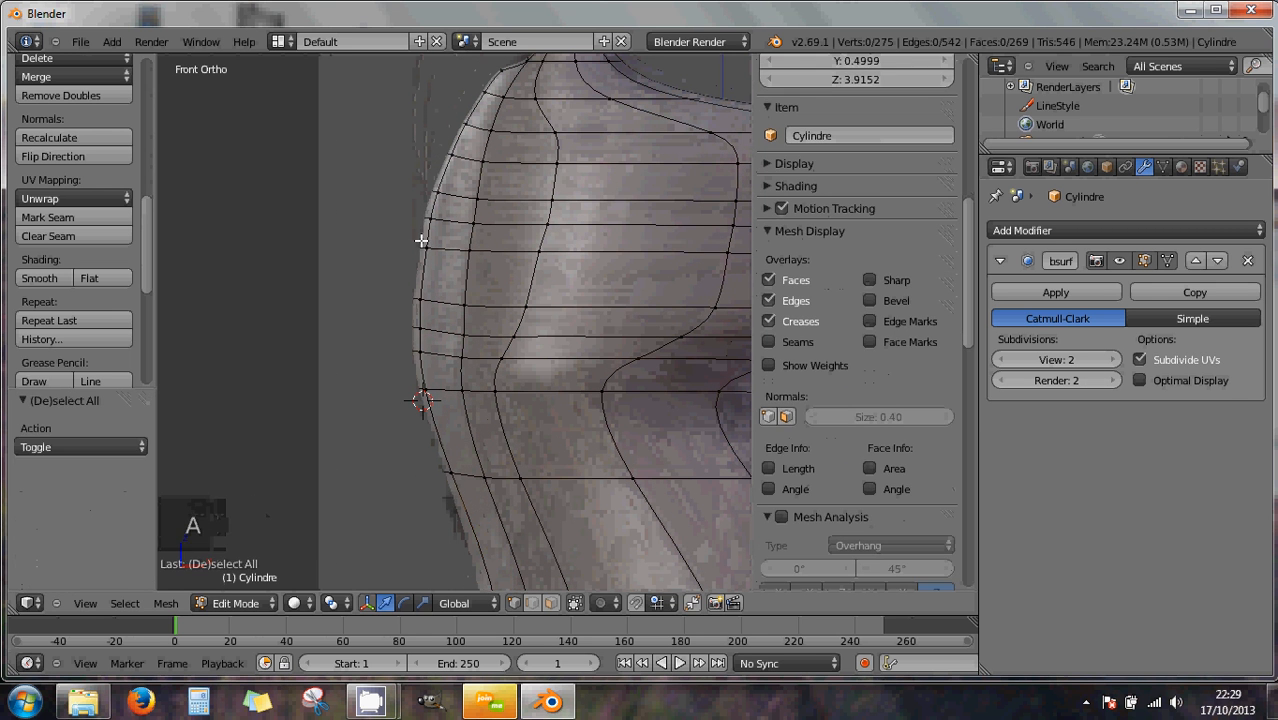
key(b)
drag(410, 234, 435, 359)
key(a)
key(b)
drag(411, 263, 412, 271)
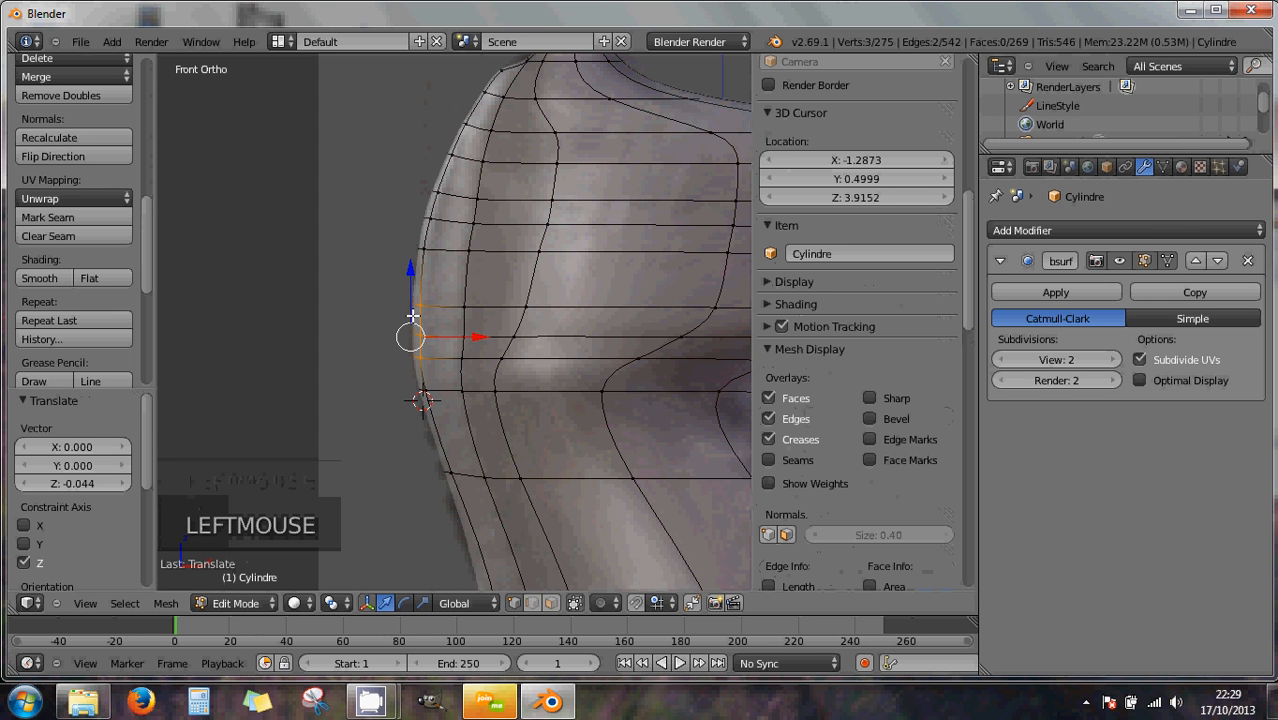
- Select only the outer vertex beneath the bulge and move it -0.069 along Z
shift+middle_drag(464, 416, 453, 246)
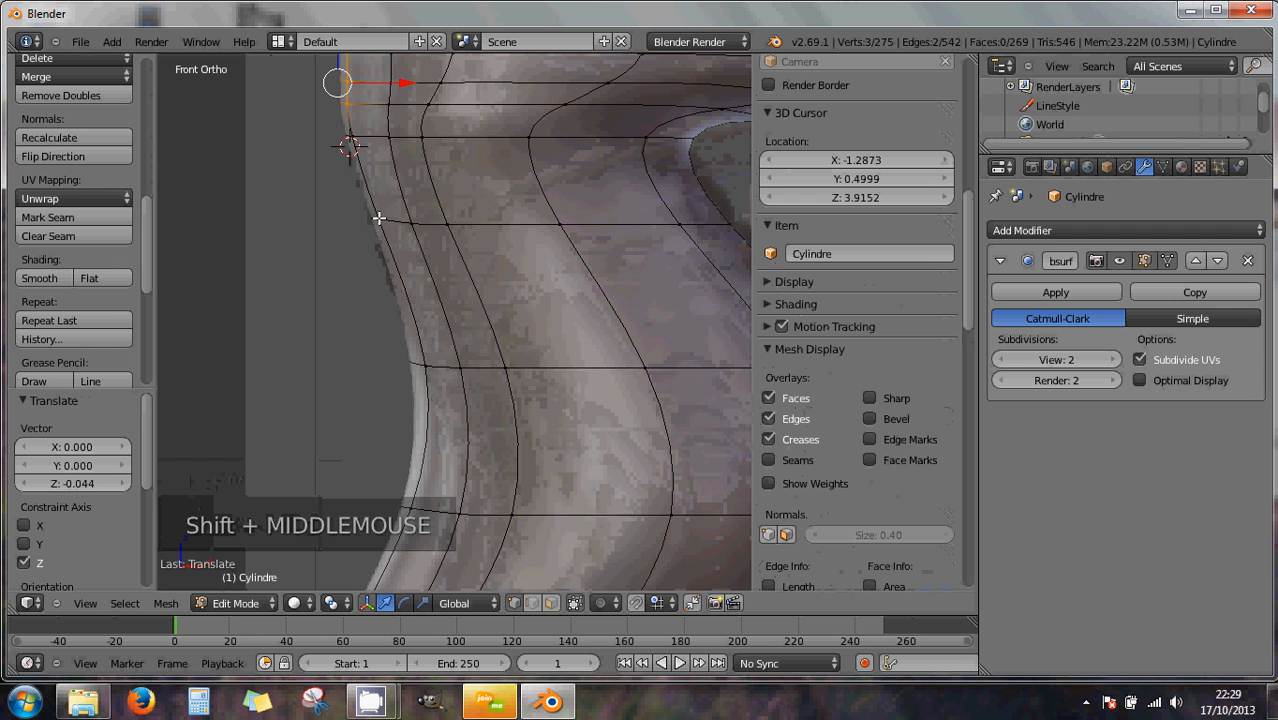
key(a)
key(b)
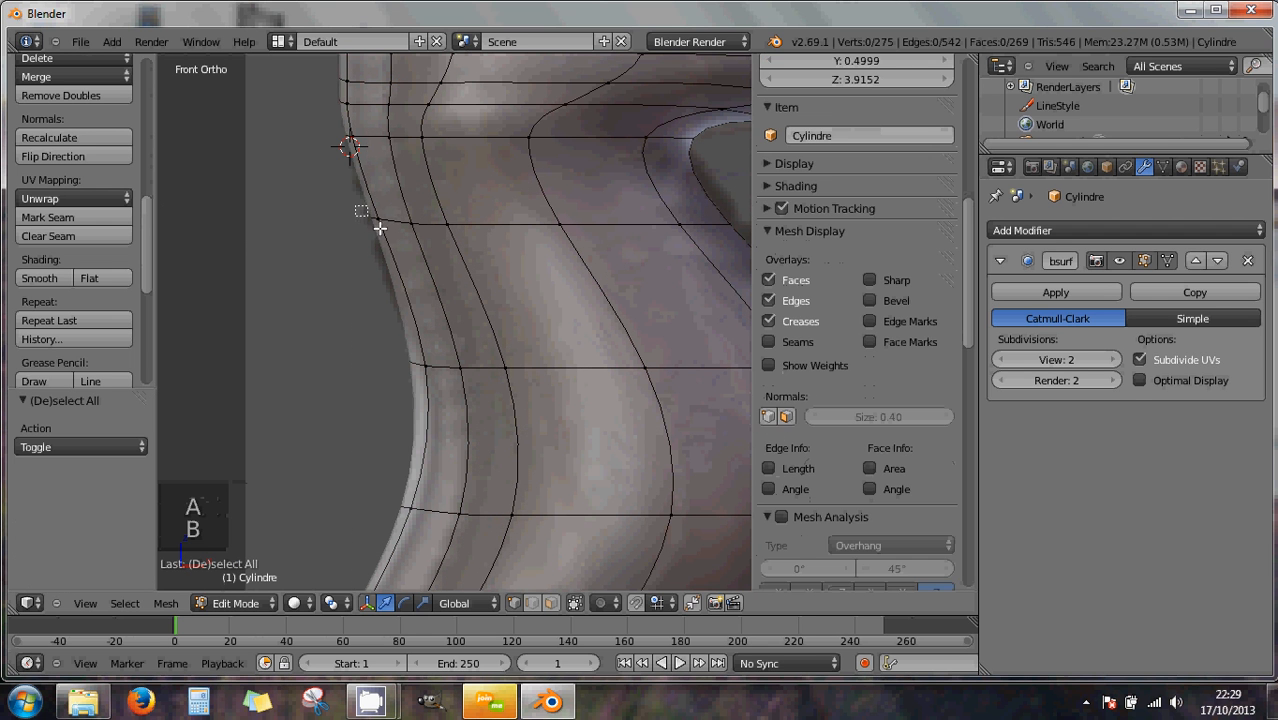
drag(390, 239, 386, 222)
drag(363, 140, 462, 229)
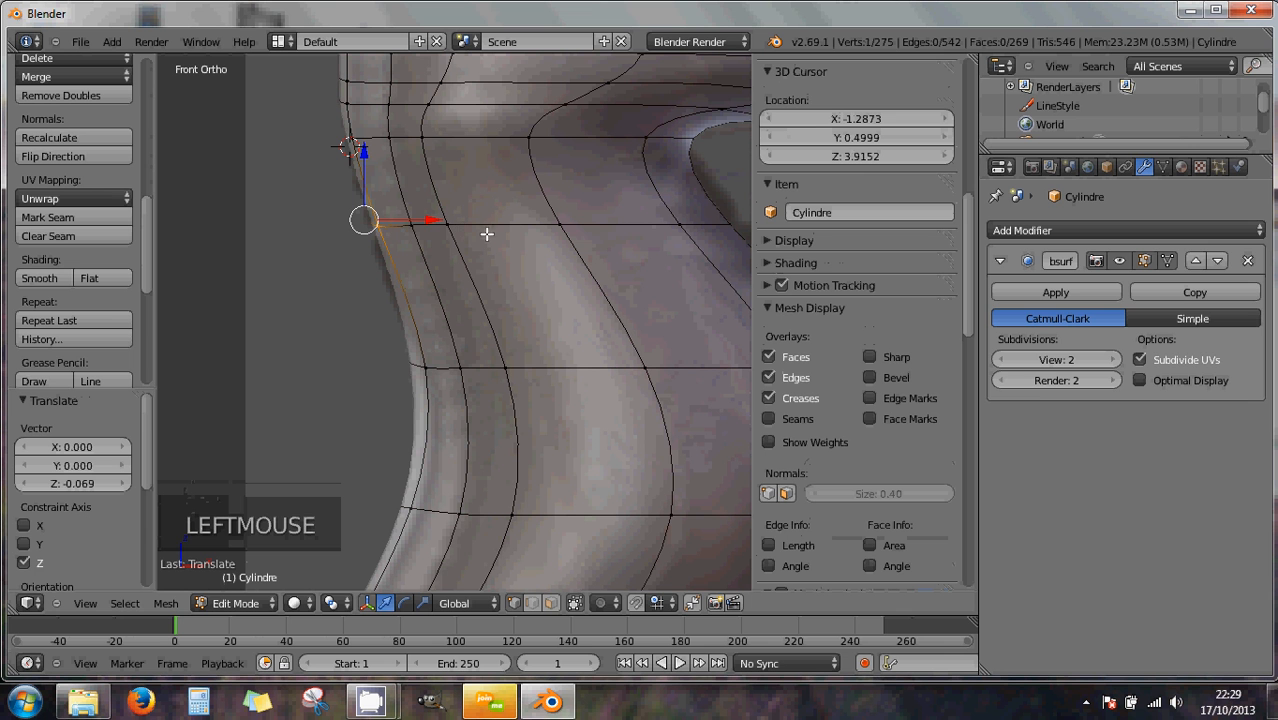
- Select the outer vertex at the neck's inward curve, then move it -0.004 along Z and 0.048 along X
key(a)
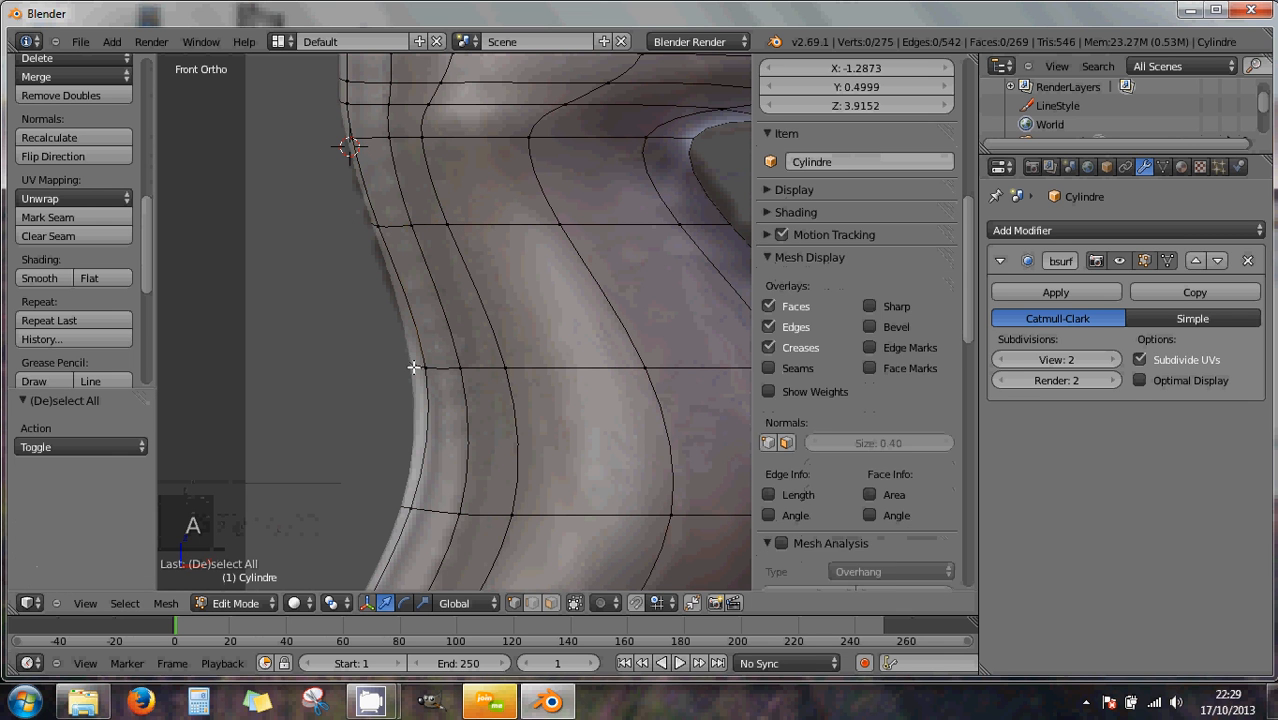
key(b)
drag(401, 353, 442, 392)
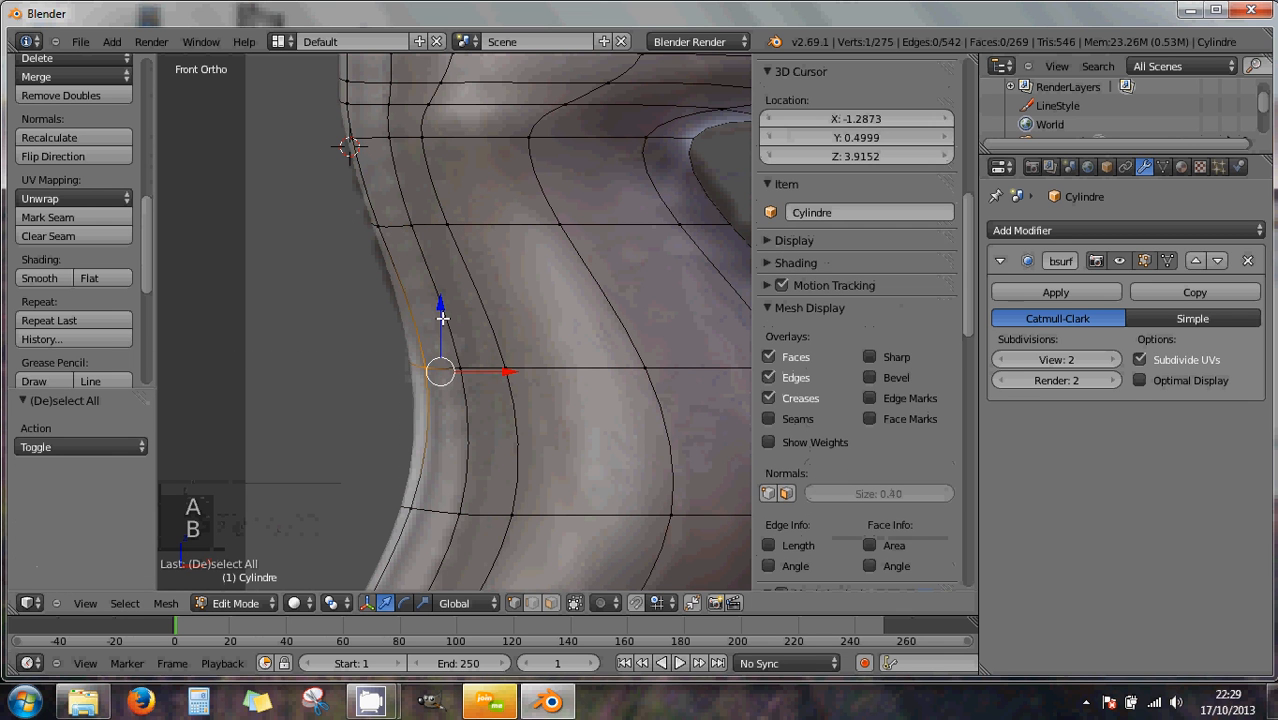
drag(442, 318, 445, 314)
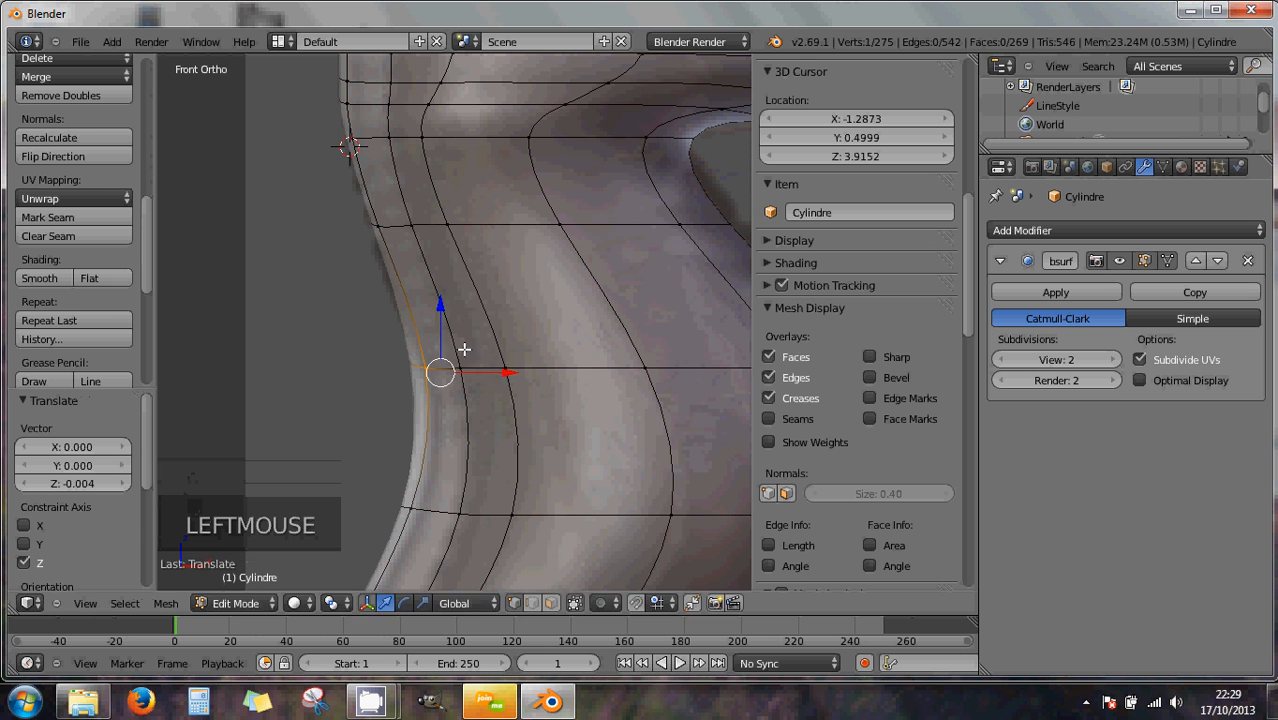
drag(505, 375, 515, 378)
scroll(429, 459, down, 3)
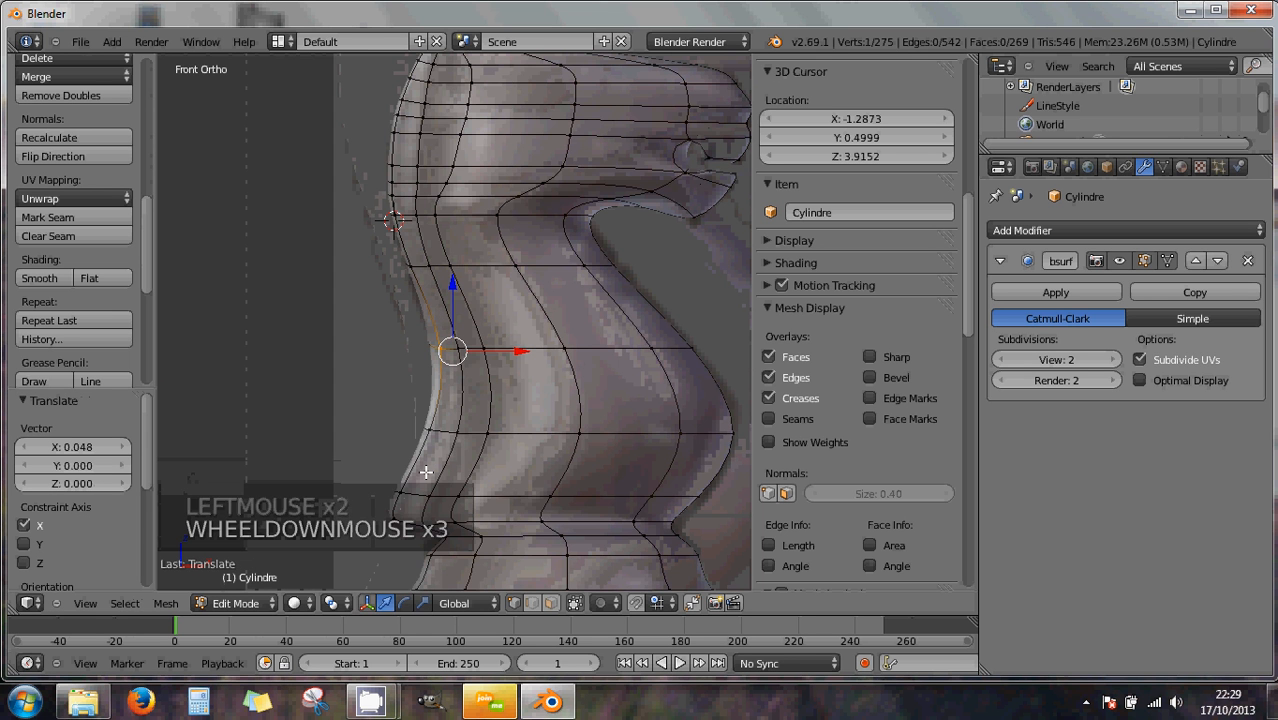
- Switch to Object Mode and compare the knight's smoothed shape at viewport subdivision levels 1 and 2 from several angles
scroll(440, 426, down, 2)
middle_drag(440, 426, 596, 454)
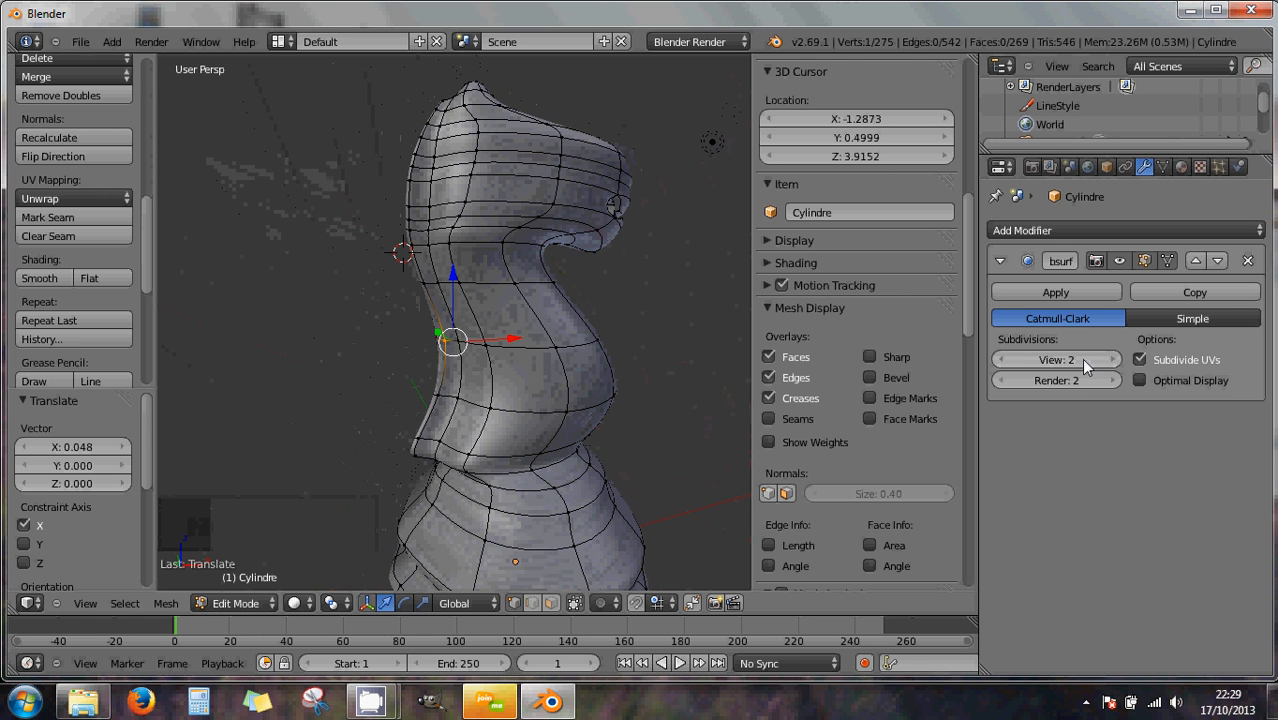
click(240, 603)
click(236, 594)
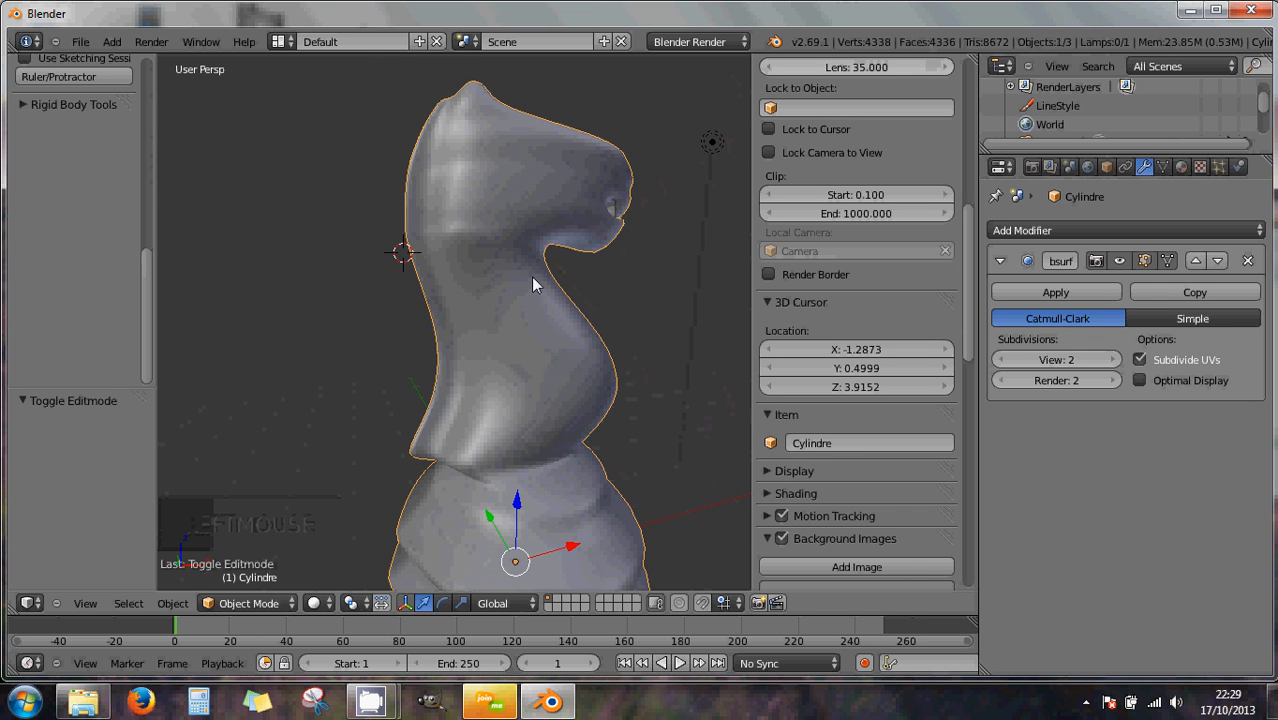
click(999, 360)
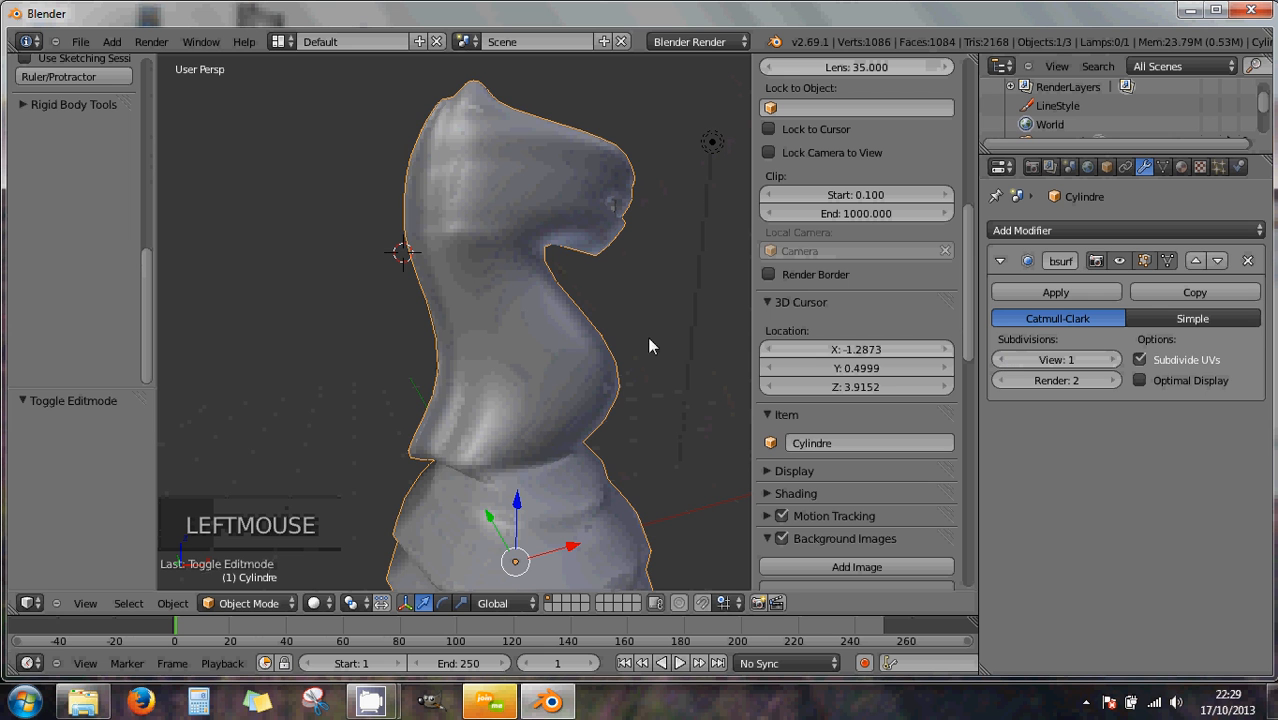
middle_drag(577, 365, 519, 398)
scroll(513, 366, down, 2)
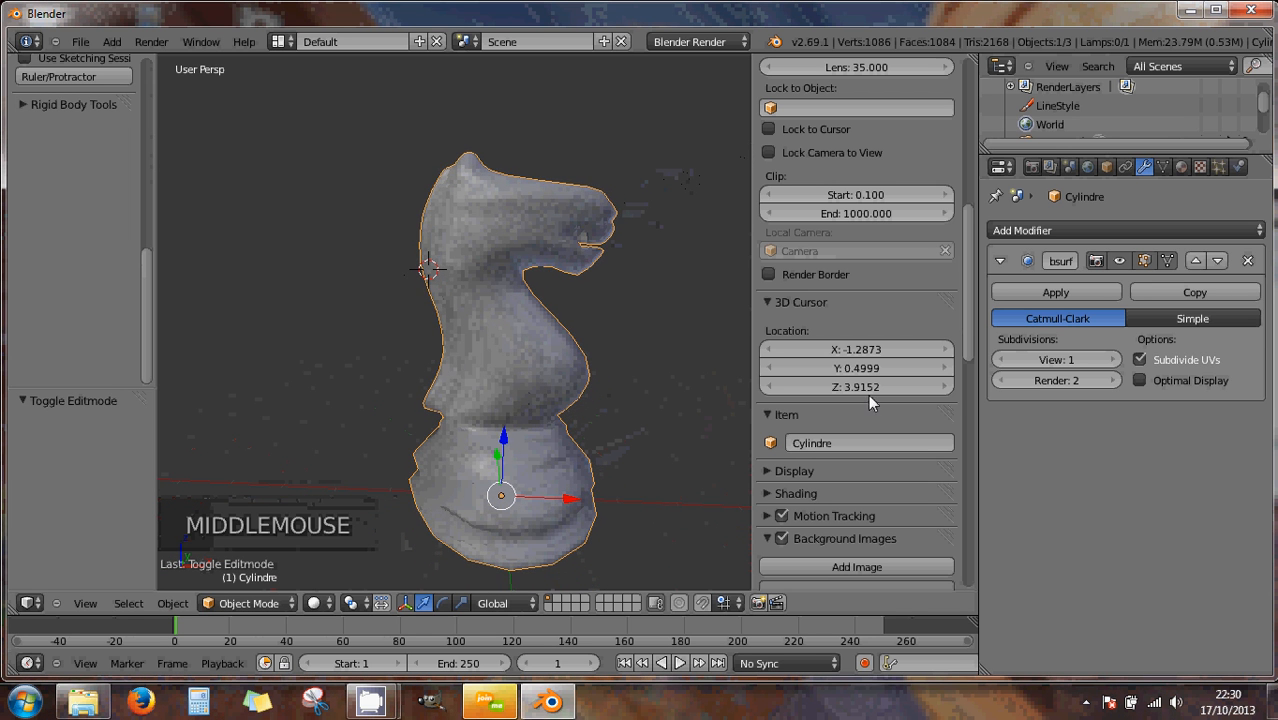
click(1114, 360)
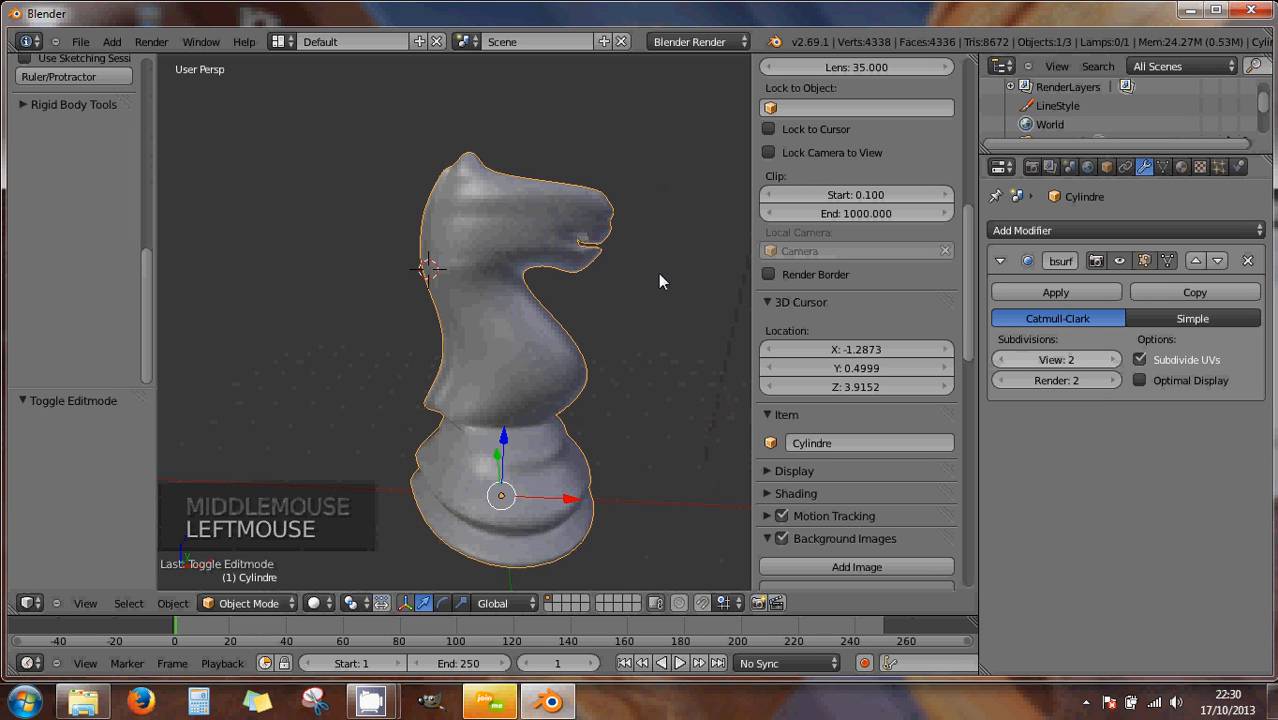
middle_drag(650, 251, 608, 260)
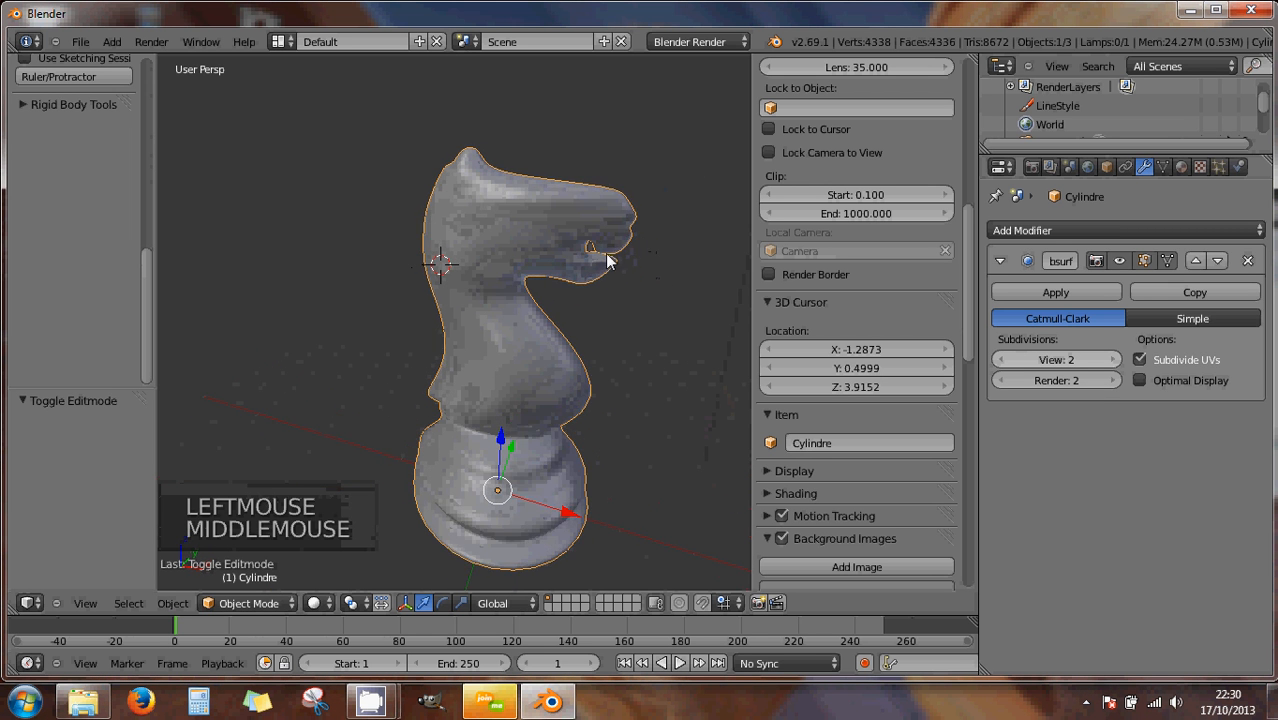
scroll(610, 259, up, 1)
key(a)
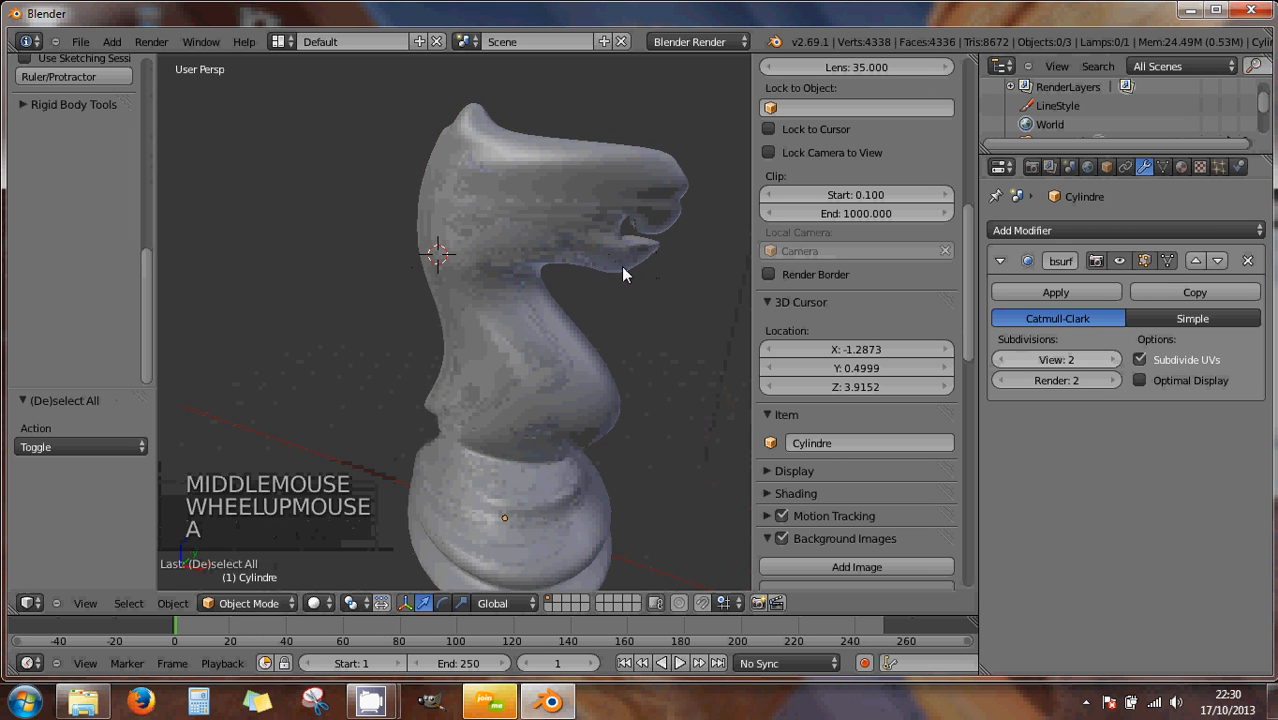
- Return to Edit Mode and examine the mouth and lower jaw at viewport subdivision levels 0 and 2
key(Tab)
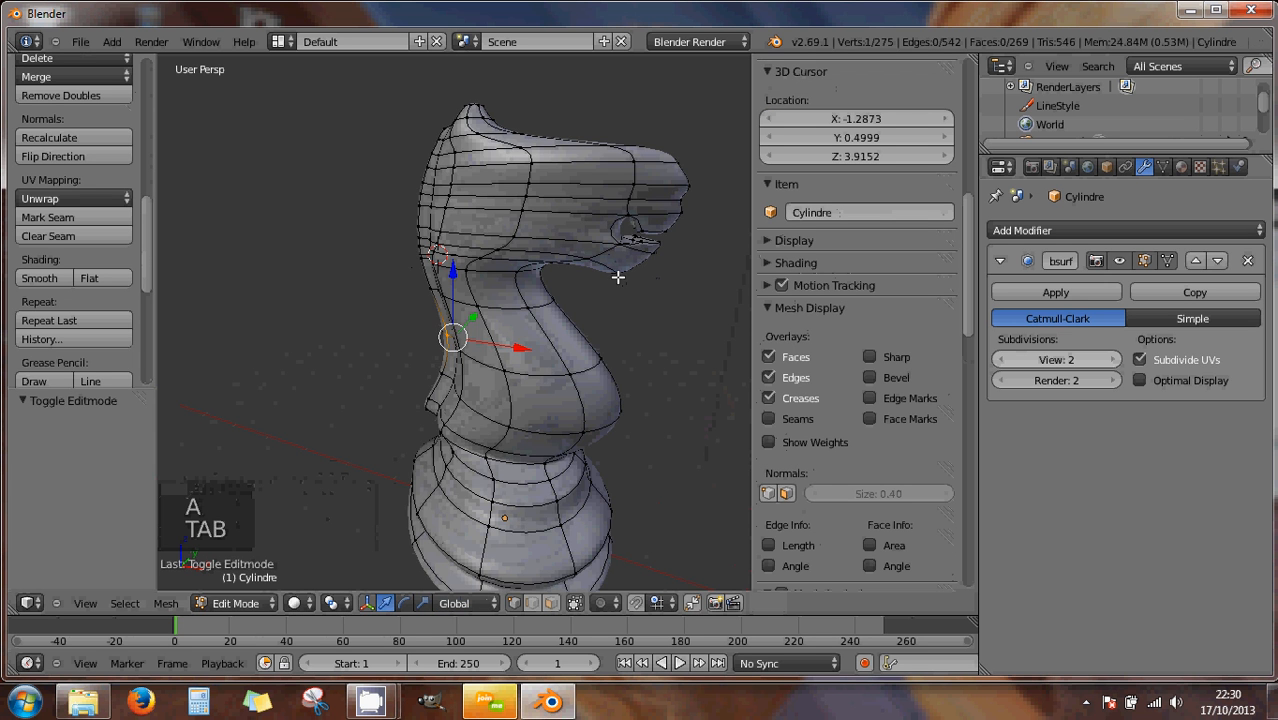
shift+middle_drag(628, 274, 545, 270)
scroll(513, 268, up, 2)
scroll(523, 291, up, 3)
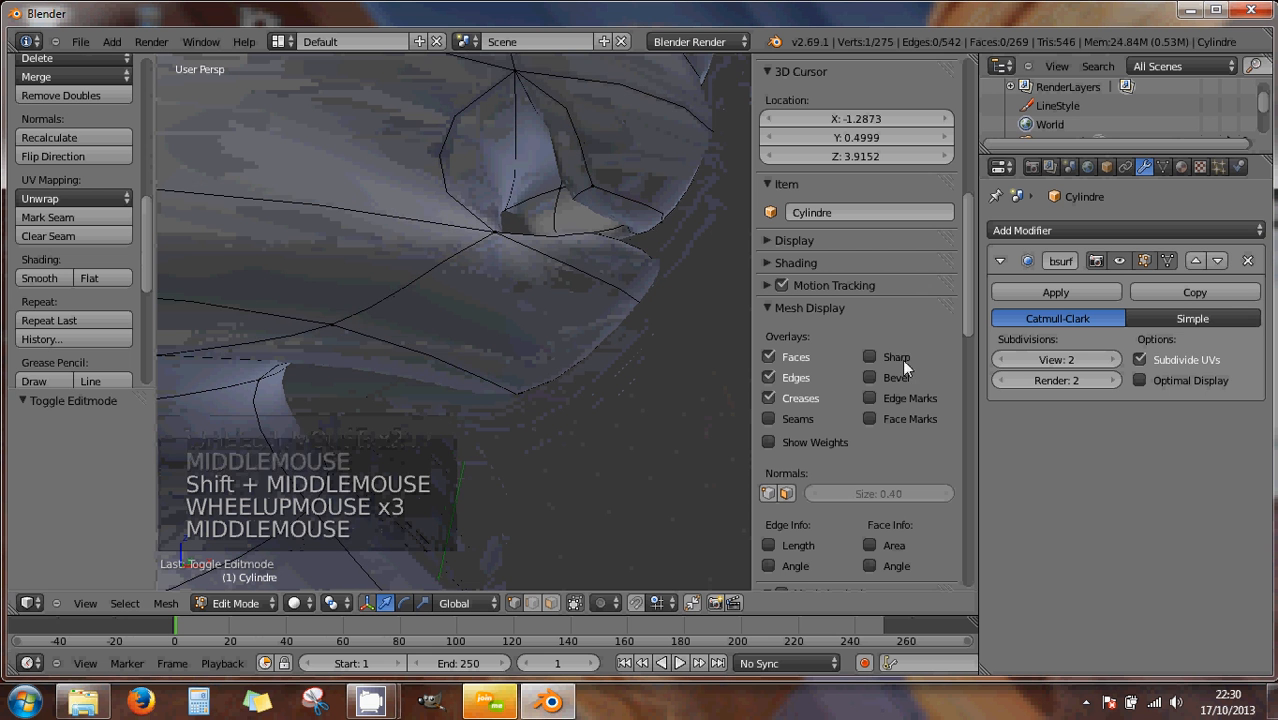
click(1003, 360)
click(1002, 360)
click(1003, 360)
scroll(640, 260, down, 2)
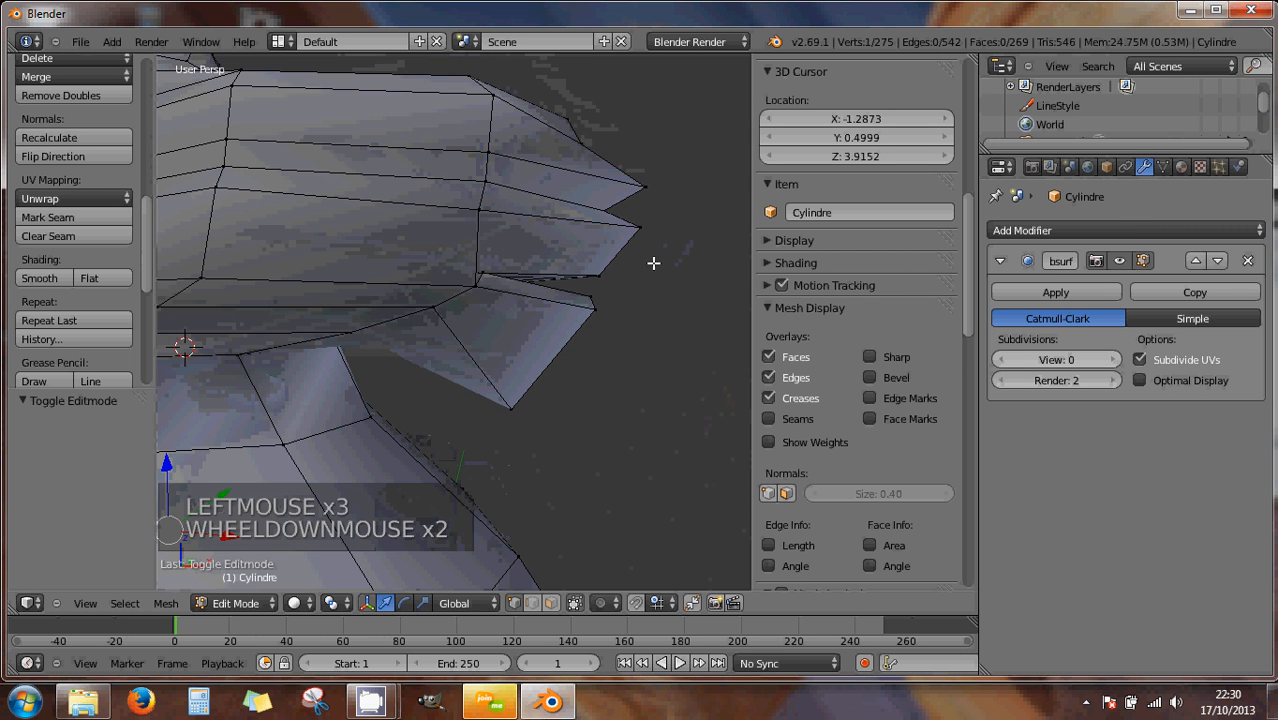
middle_drag(633, 246, 527, 270)
scroll(583, 281, up, 1)
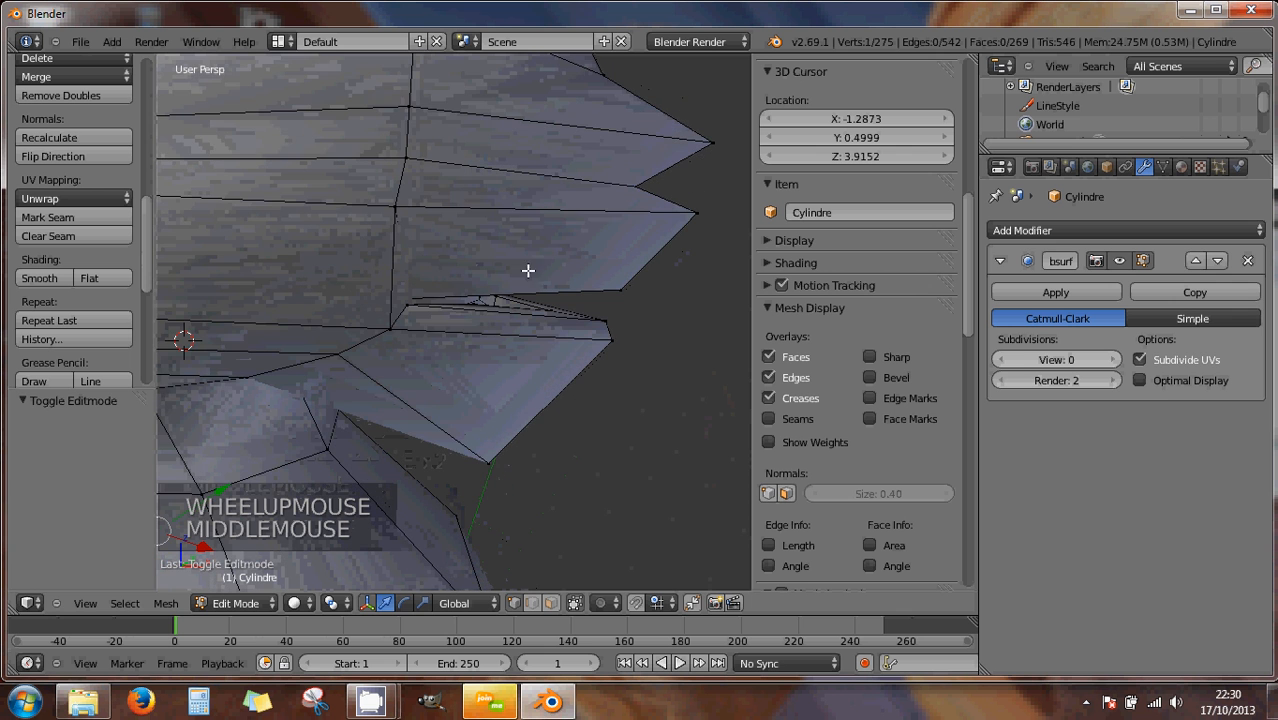
click(1111, 360)
click(1112, 360)
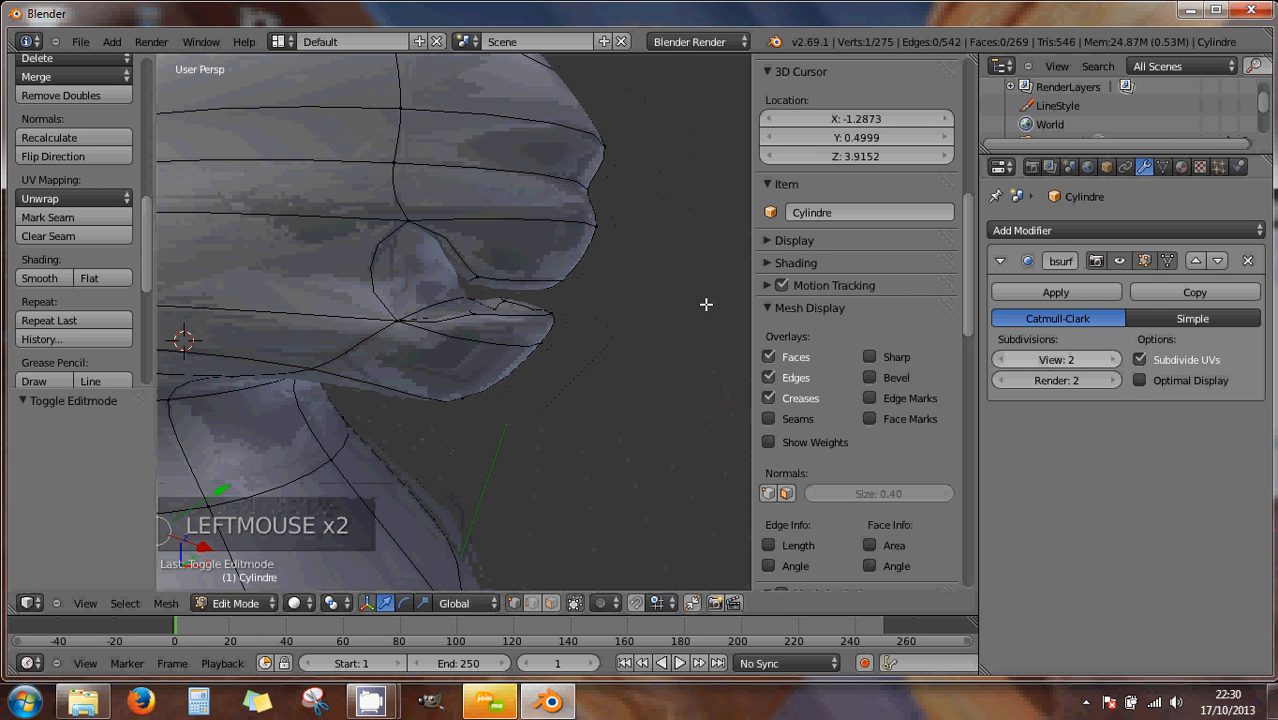
- In face select mode, select the small triangular face inside the lower jaw and move it -0.069 along Z
middle_drag(458, 275, 536, 326)
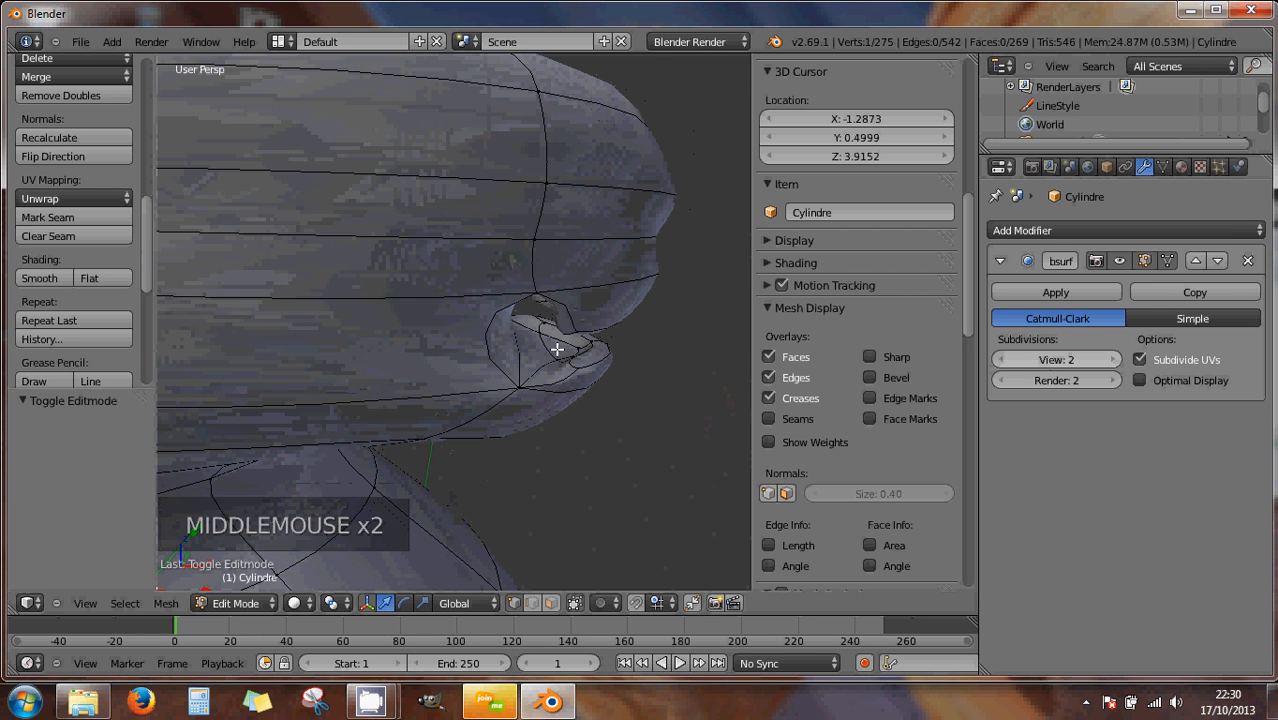
scroll(556, 348, up, 1)
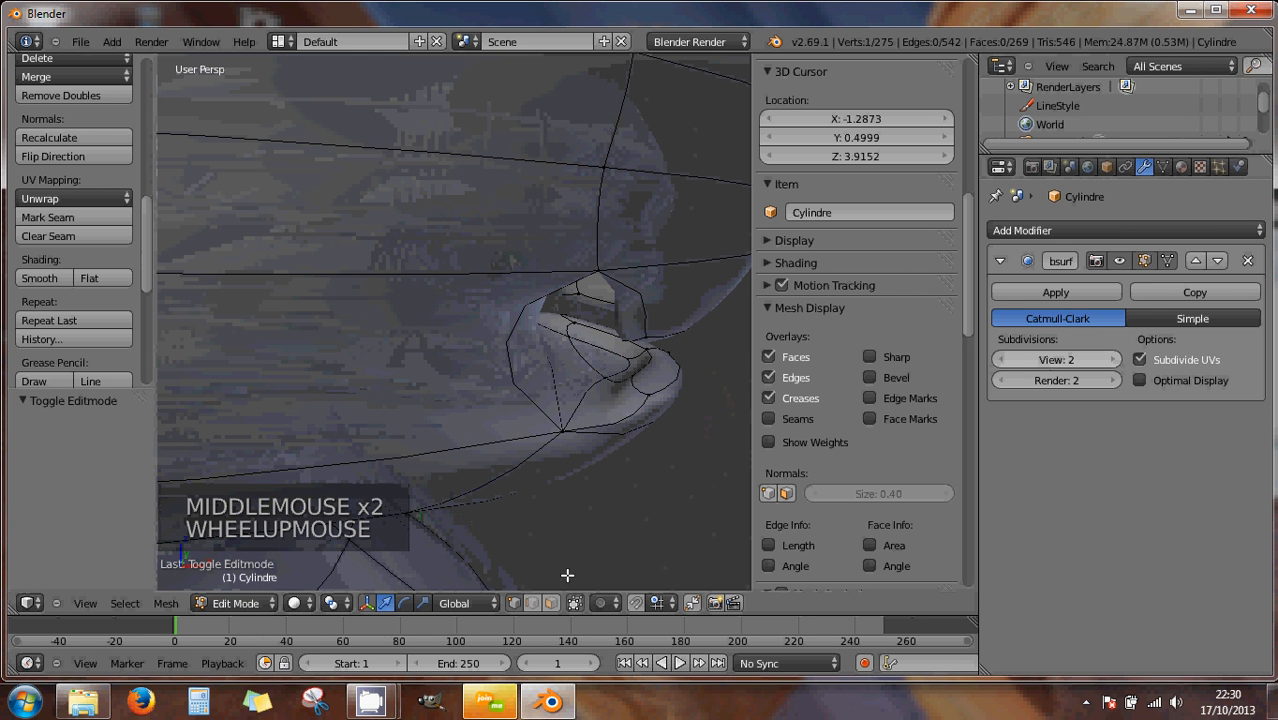
click(548, 601)
right_click(605, 360)
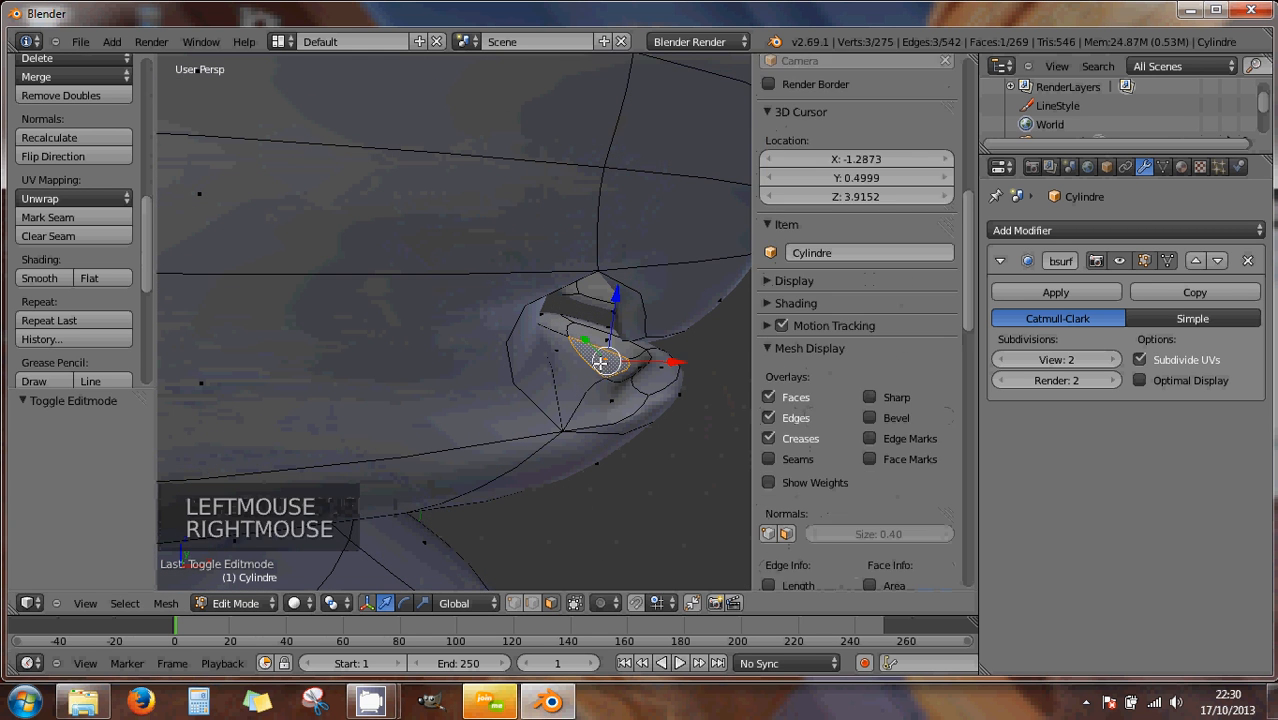
drag(614, 298, 598, 378)
middle_drag(597, 378, 508, 360)
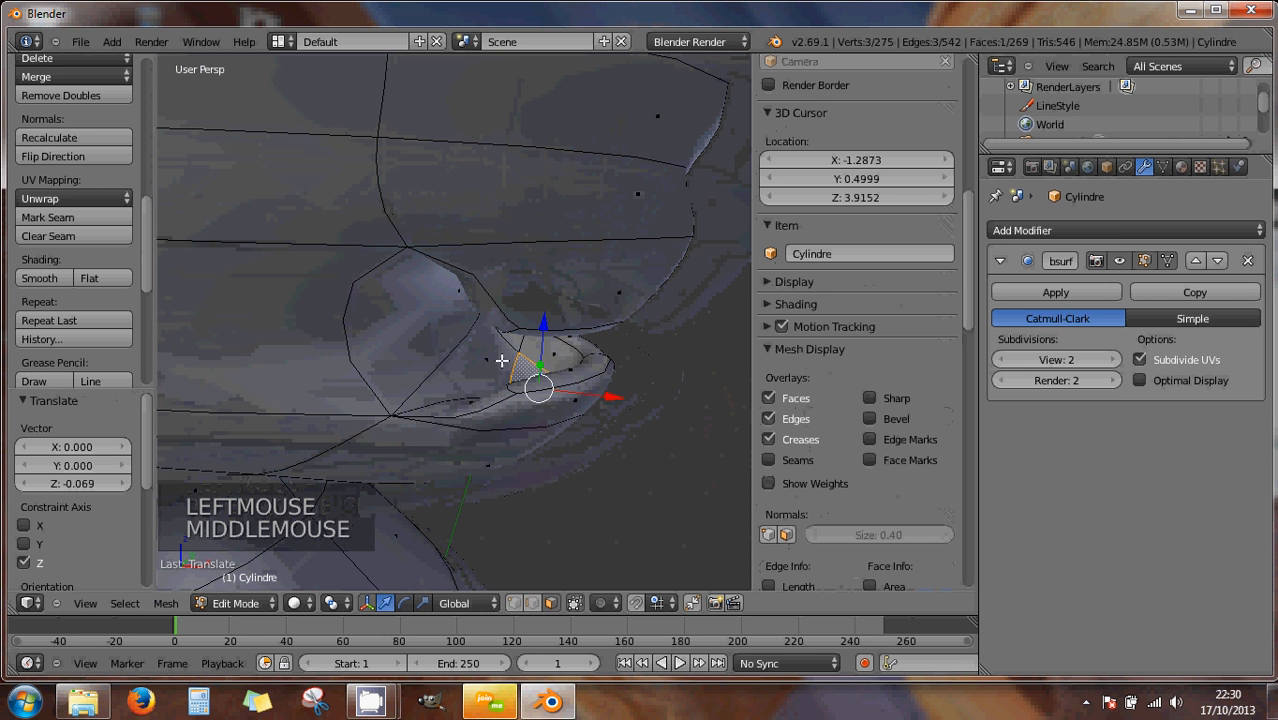
- Select the four-sided face deep inside the mouth, nudge it slightly along Z, and move it -0.115 along X
right_click(482, 357)
drag(491, 305, 485, 301)
drag(550, 373, 516, 357)
middle_drag(516, 357, 565, 180)
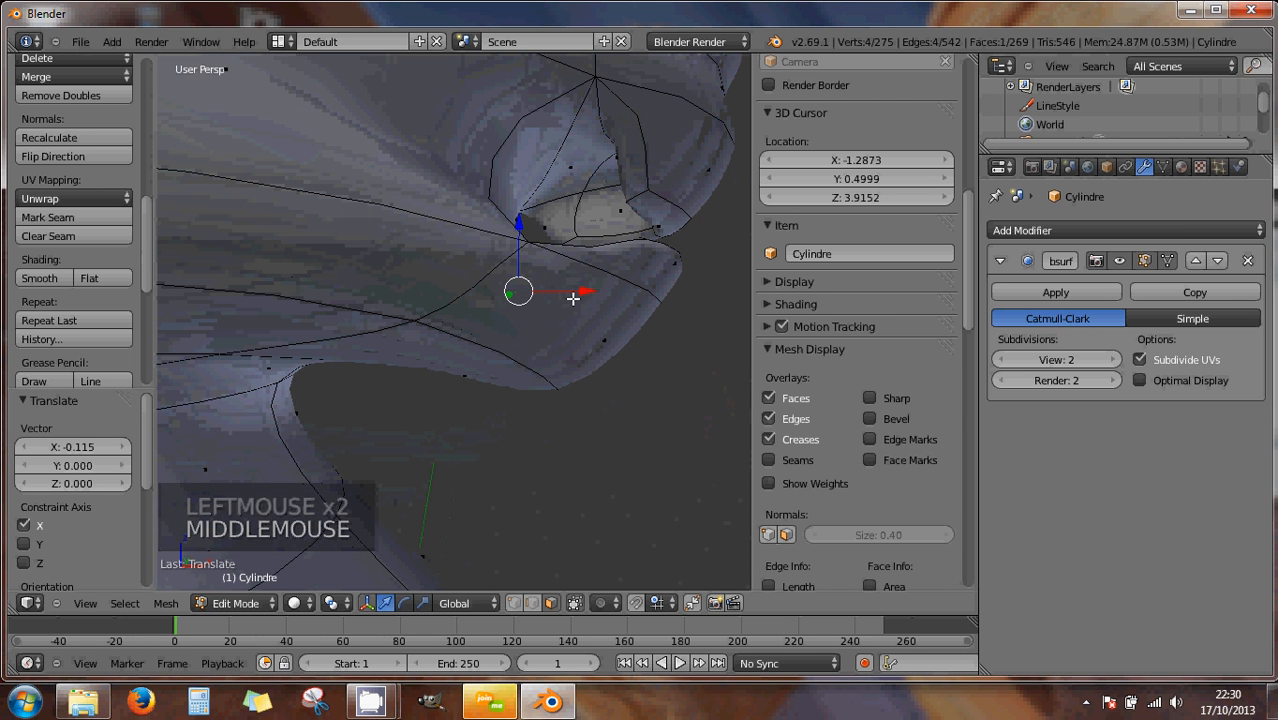
- Select the face in the upper part of the mouth's inner wall and move it -0.057 along X
right_click(565, 165)
drag(640, 163, 613, 164)
middle_drag(613, 164, 494, 245)
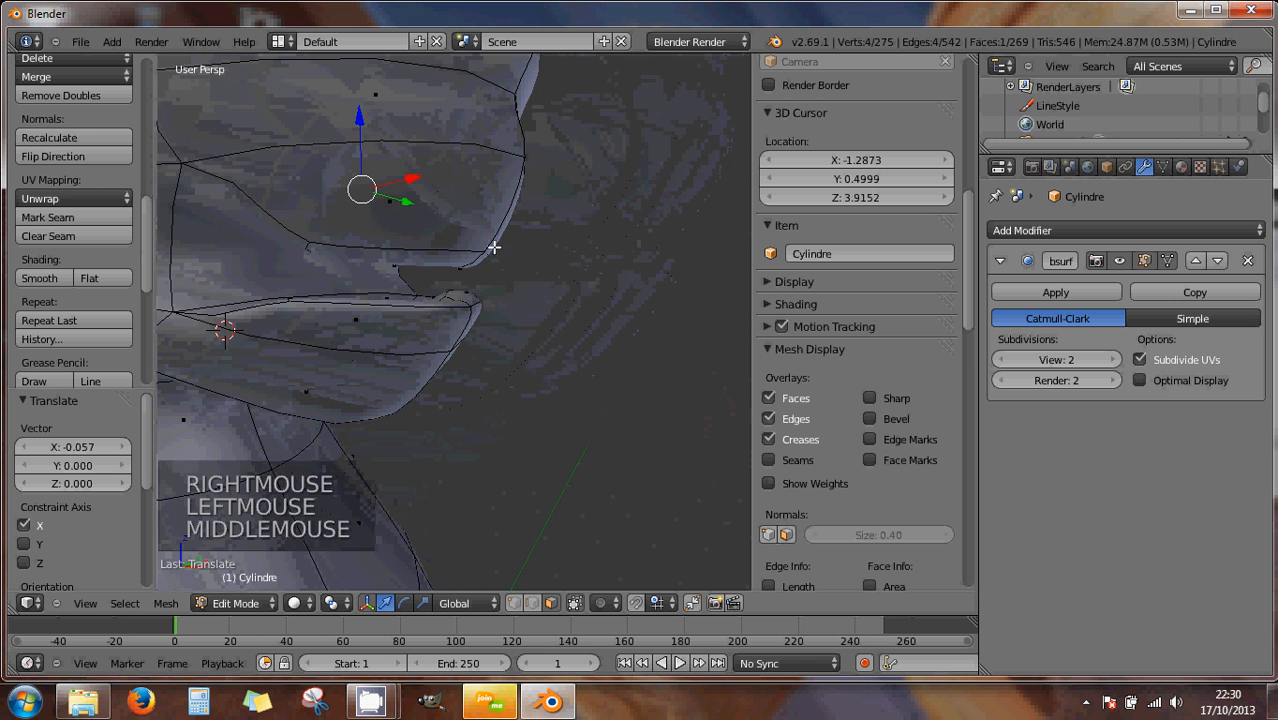
- Select the large curved face at the back corner of the mouth and move it -0.035 along X
middle_drag(365, 265, 409, 268)
right_click(409, 268)
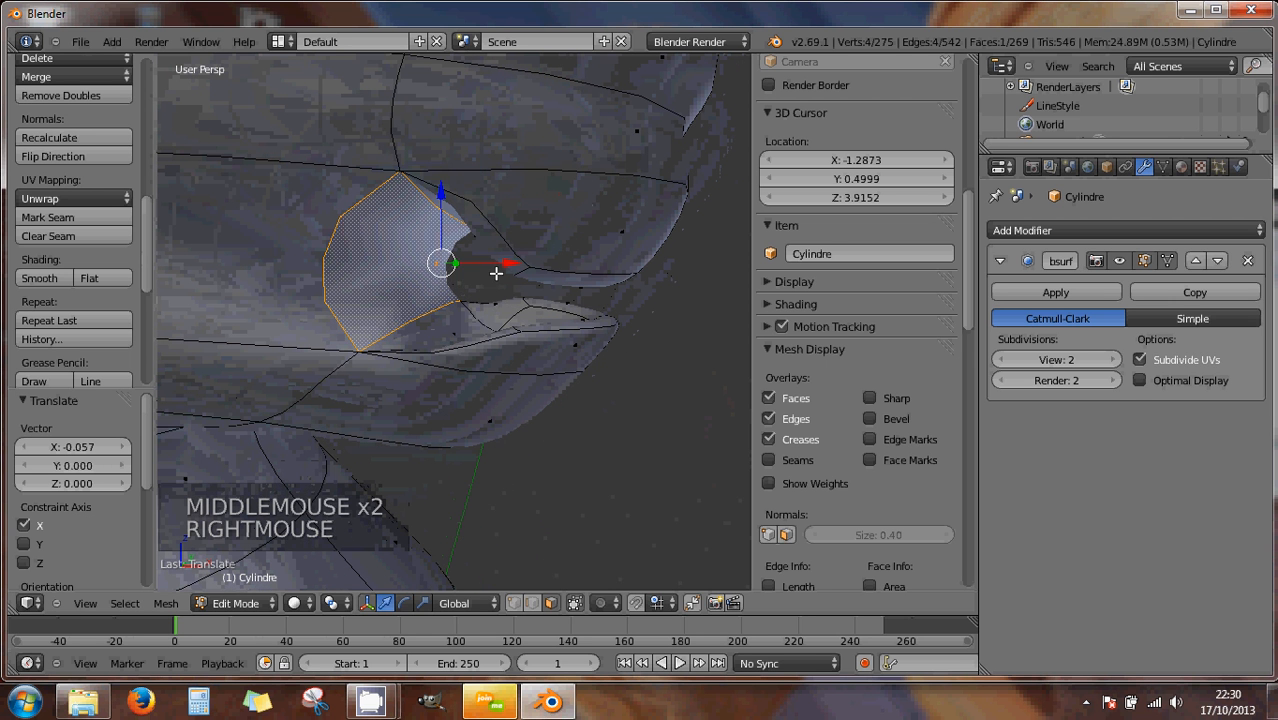
drag(496, 273, 483, 265)
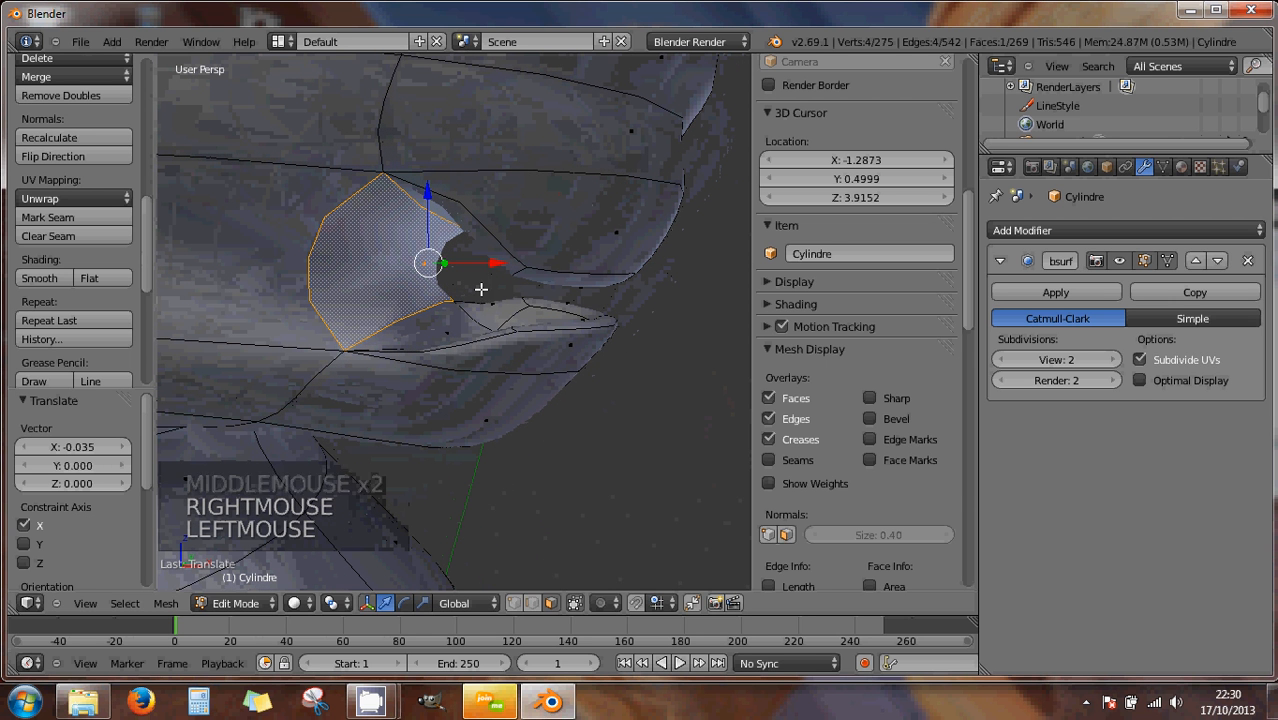
key(s)
key(y)
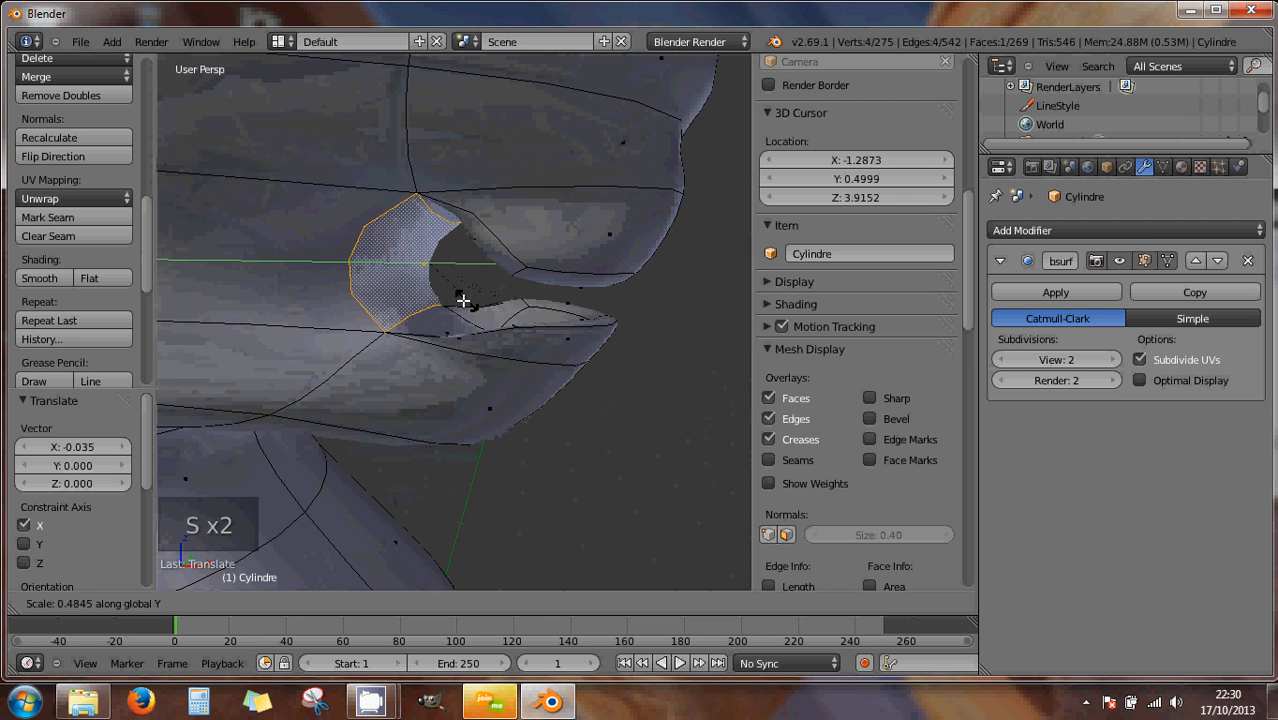
click(536, 322)
- Examine the head and the mouth corner face at viewport subdivision levels 1 and 0
scroll(455, 331, down, 3)
middle_drag(448, 331, 513, 361)
scroll(465, 360, down, 2)
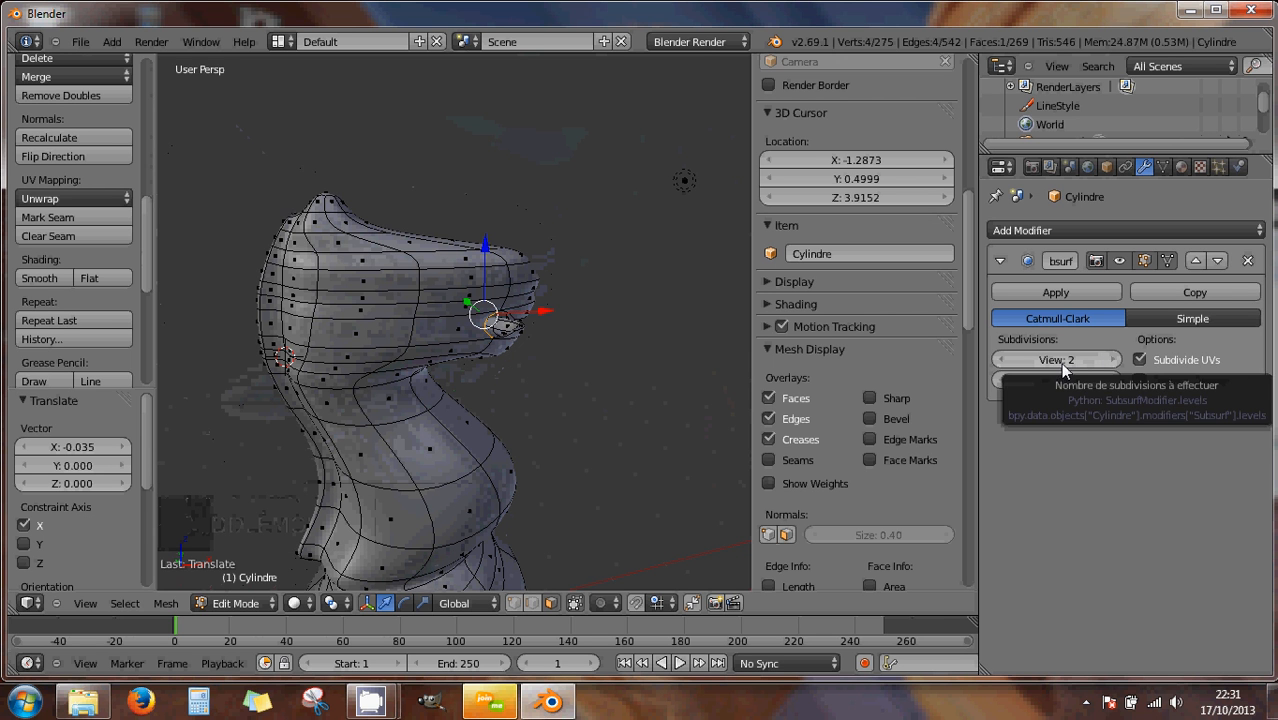
click(1010, 363)
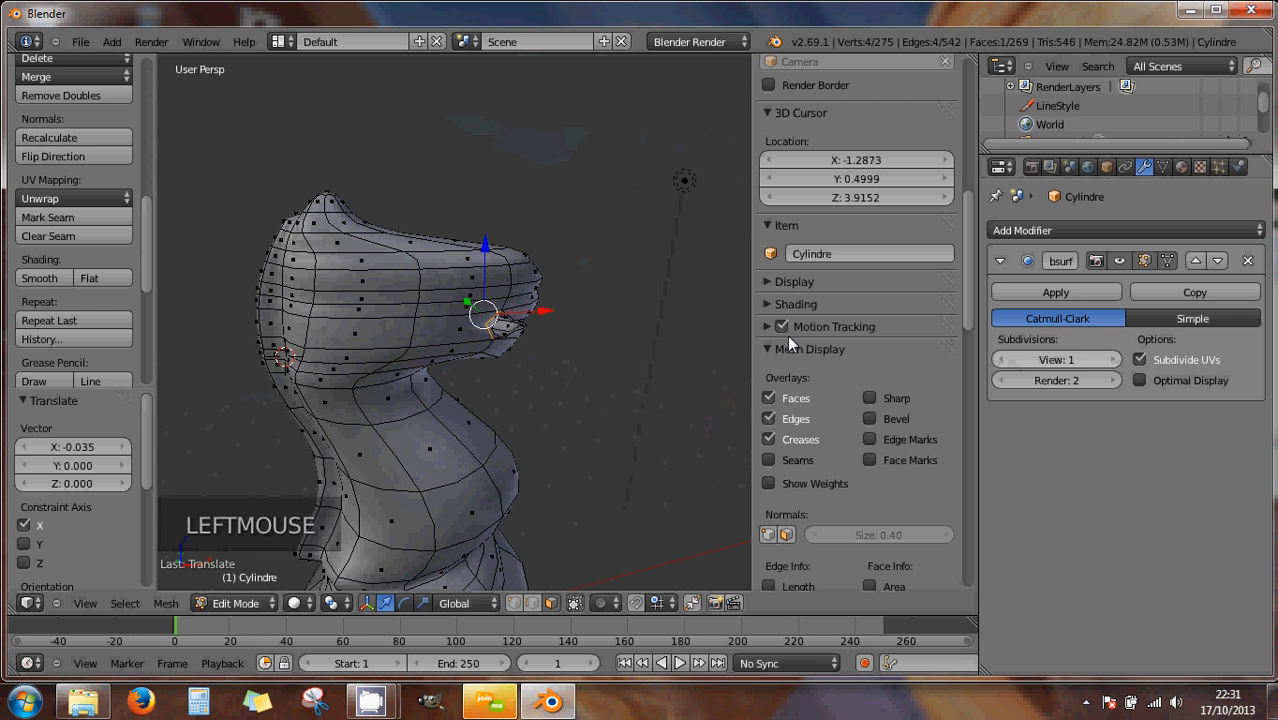
scroll(585, 327, up, 4)
middle_drag(597, 327, 488, 295)
right_click(450, 273)
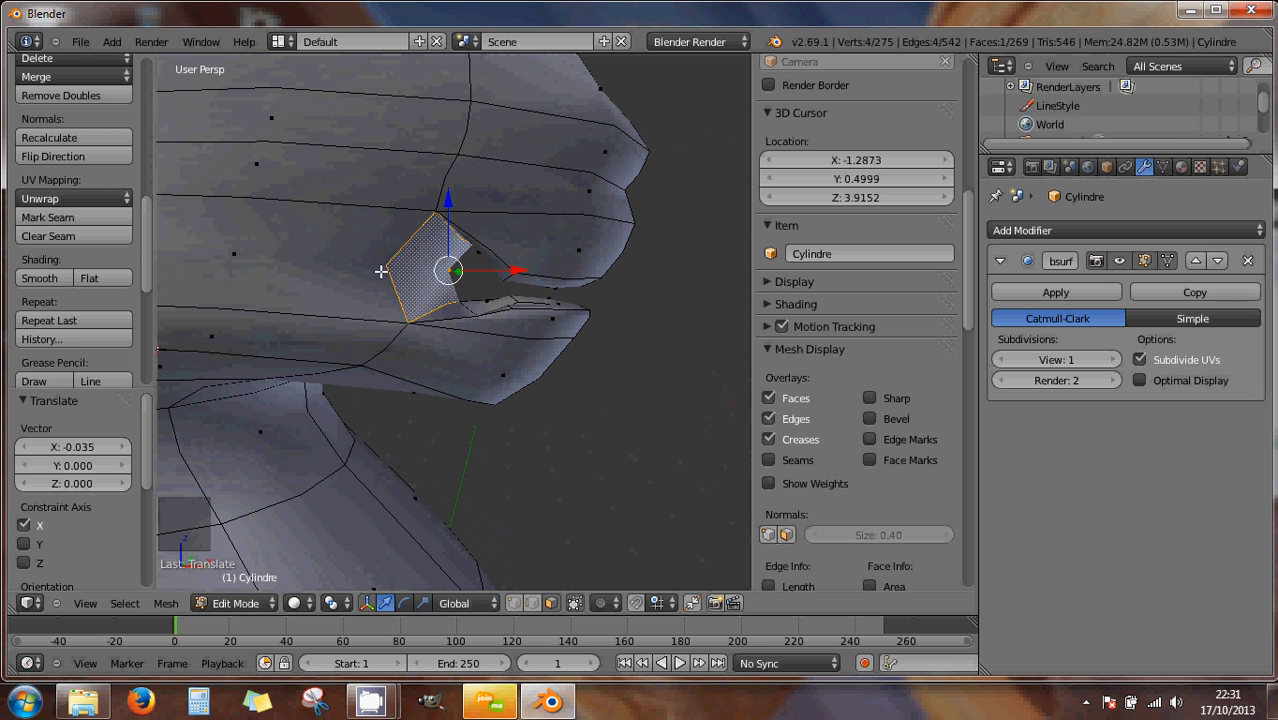
click(1010, 366)
middle_drag(525, 248, 540, 248)
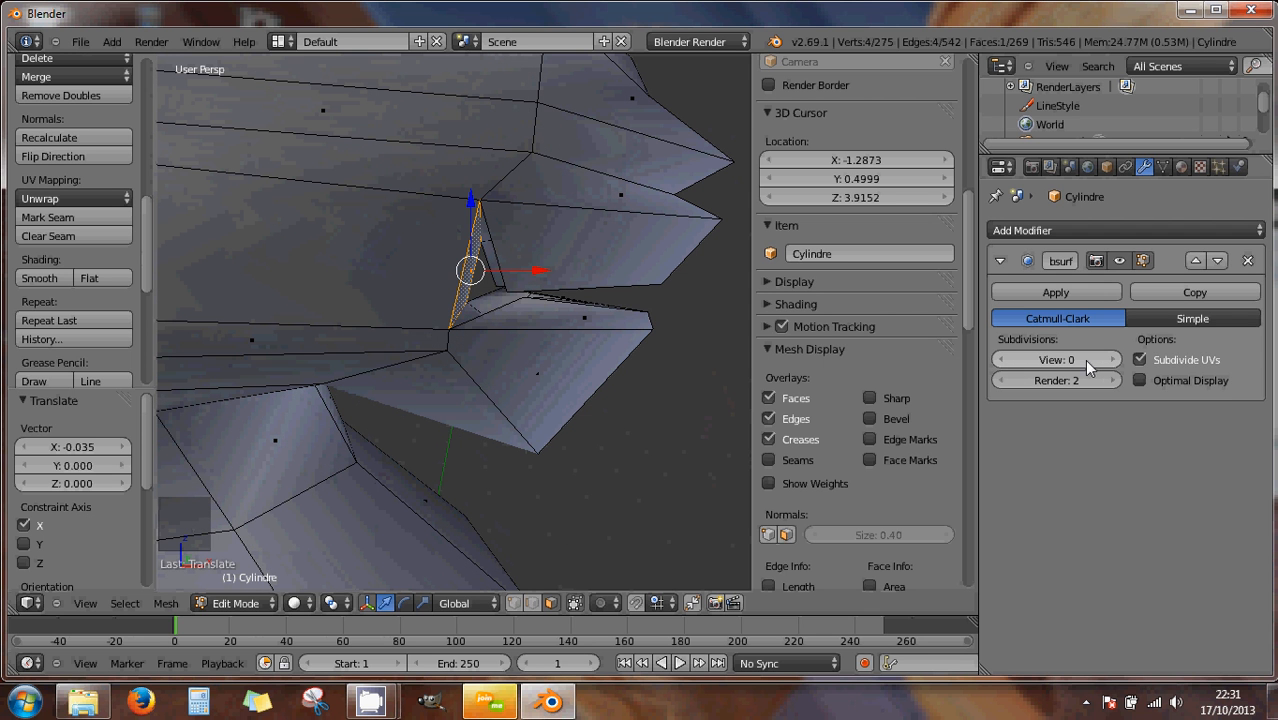
- Turn on Optimal Display and remove the Subdivision Surface modifier from the knight
click(1141, 380)
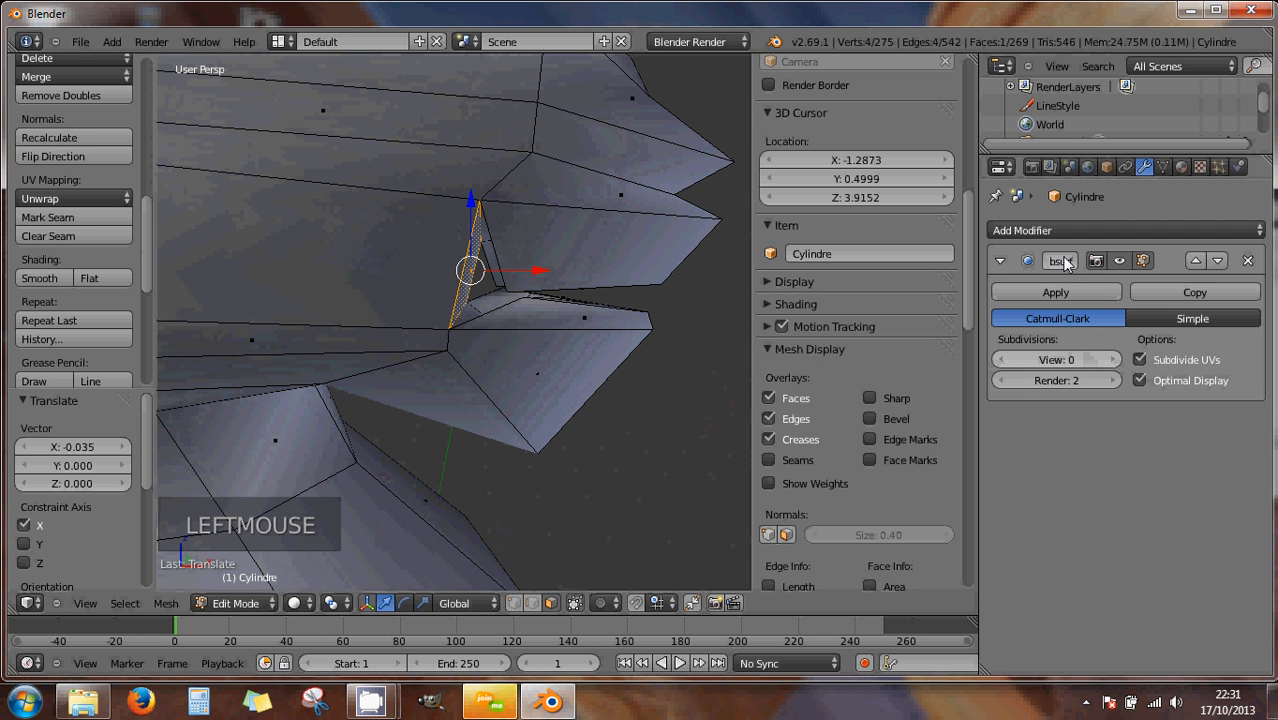
click(1248, 262)
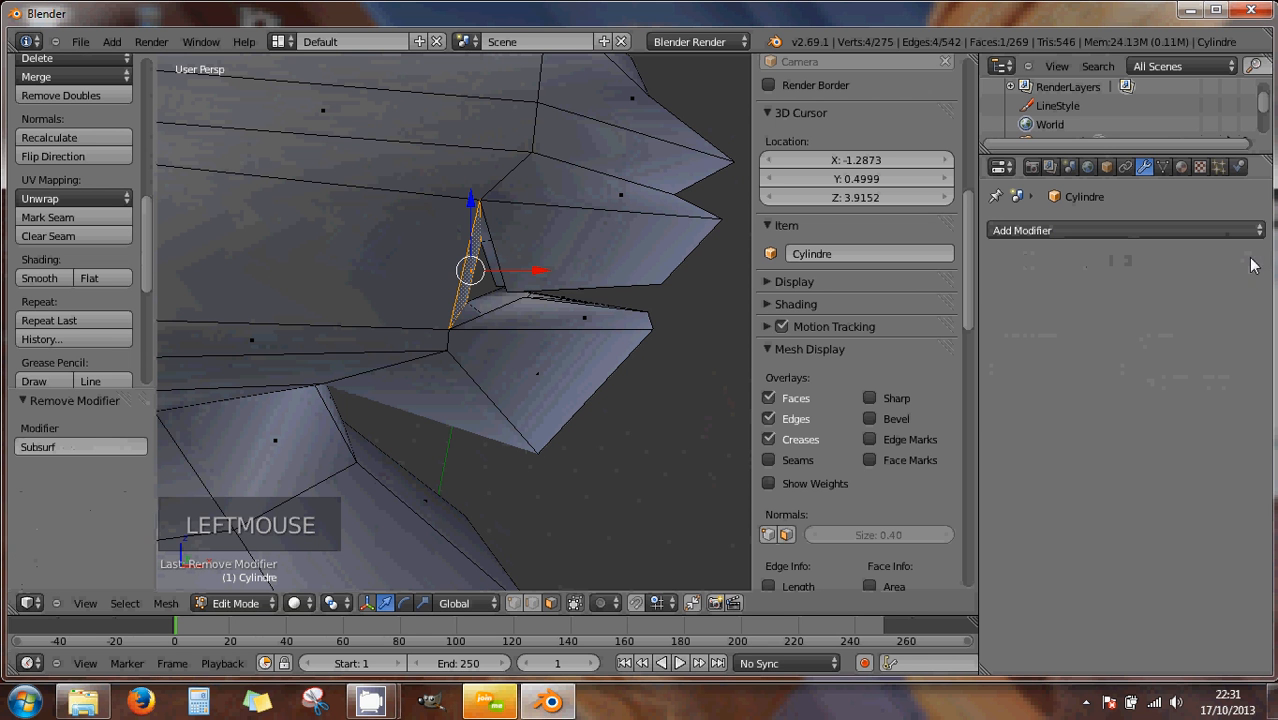
scroll(567, 310, down, 5)
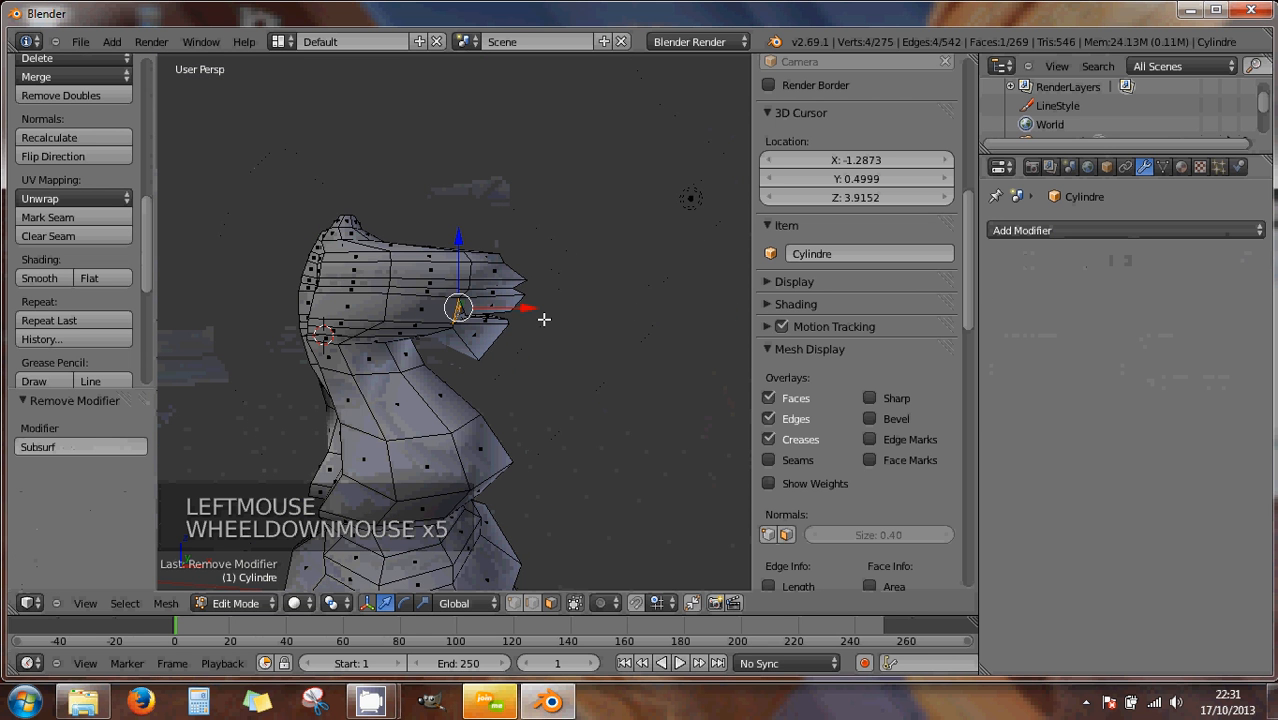
scroll(543, 318, up, 2)
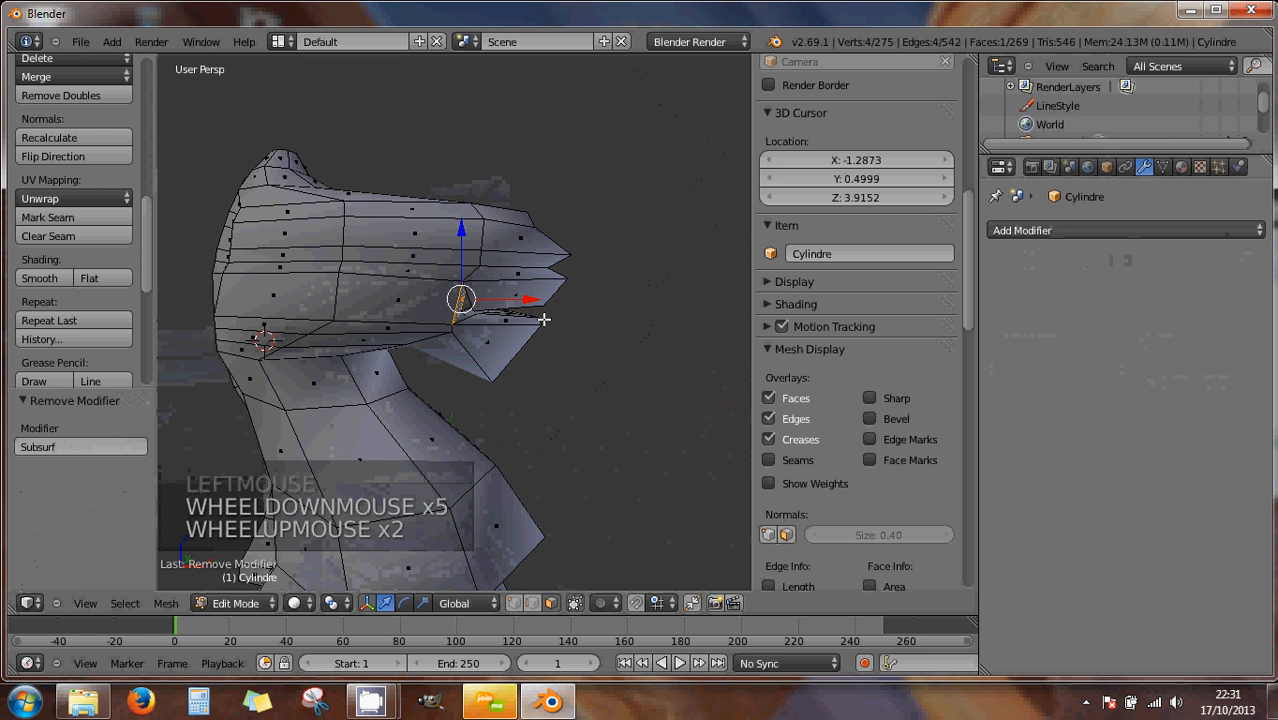
- Add a new Subdivision Surface modifier to the knight and make its edit cage follow the smoothed surface
click(1147, 168)
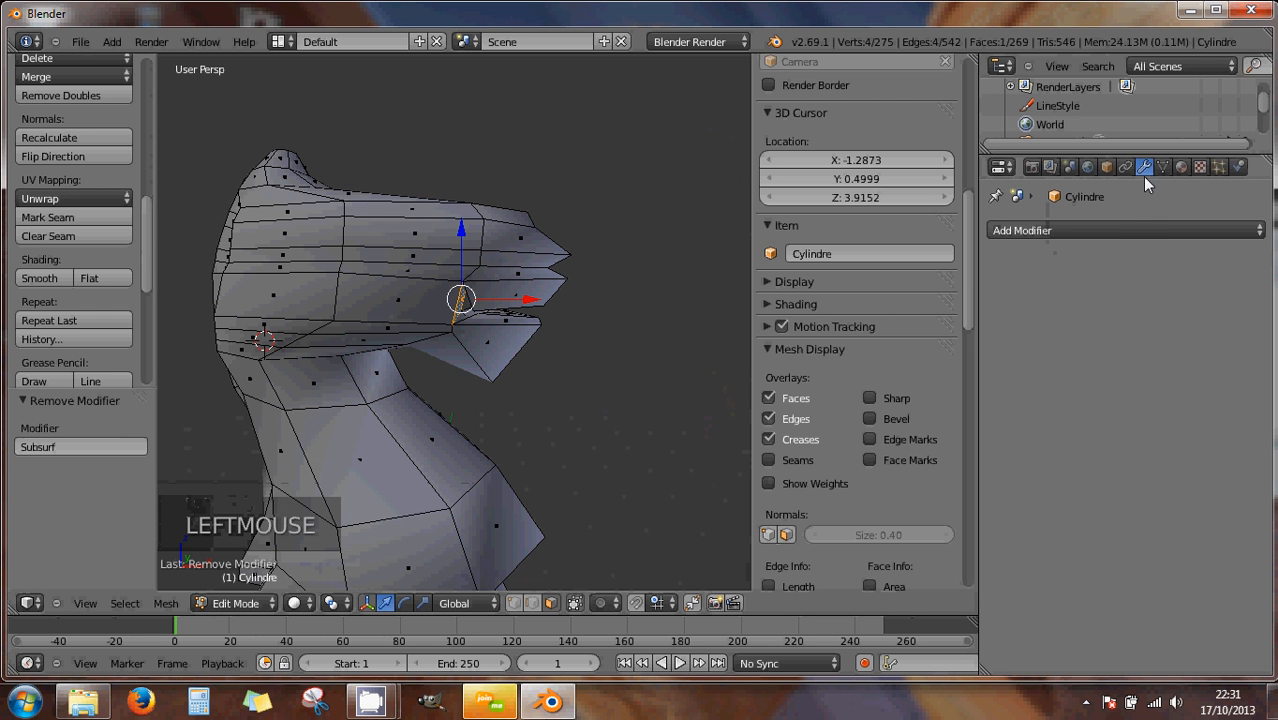
click(1119, 229)
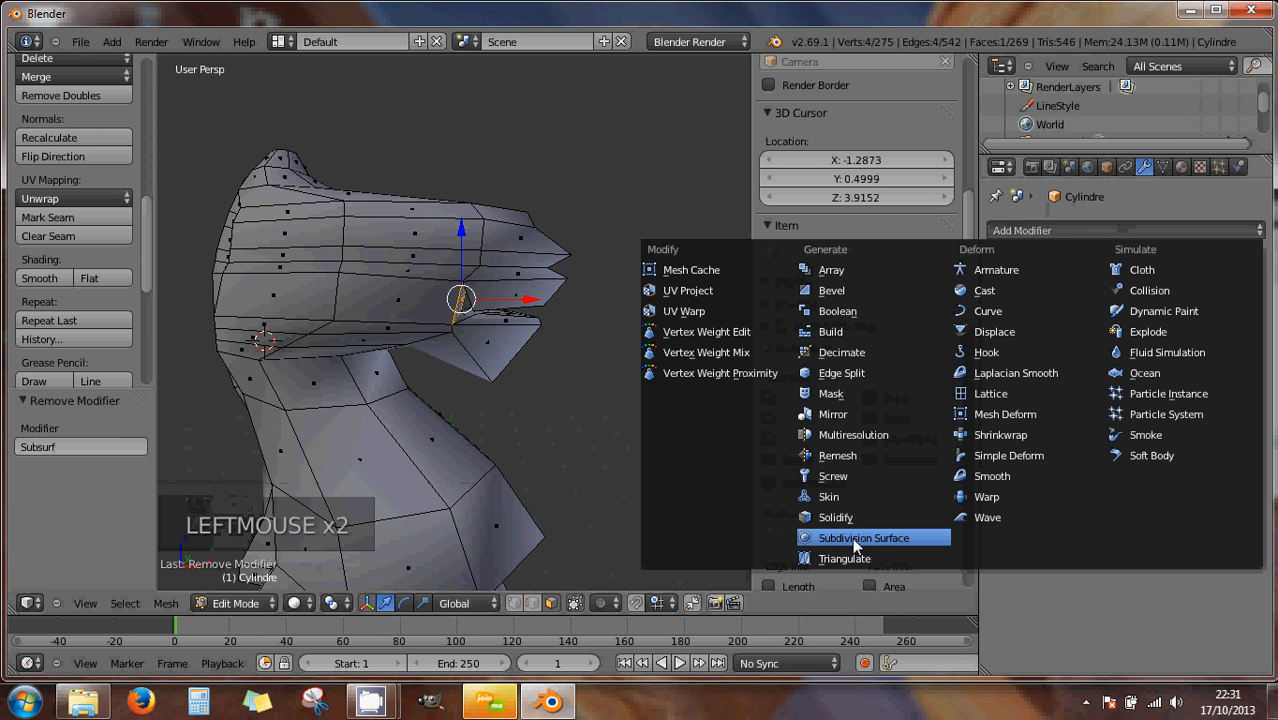
click(899, 538)
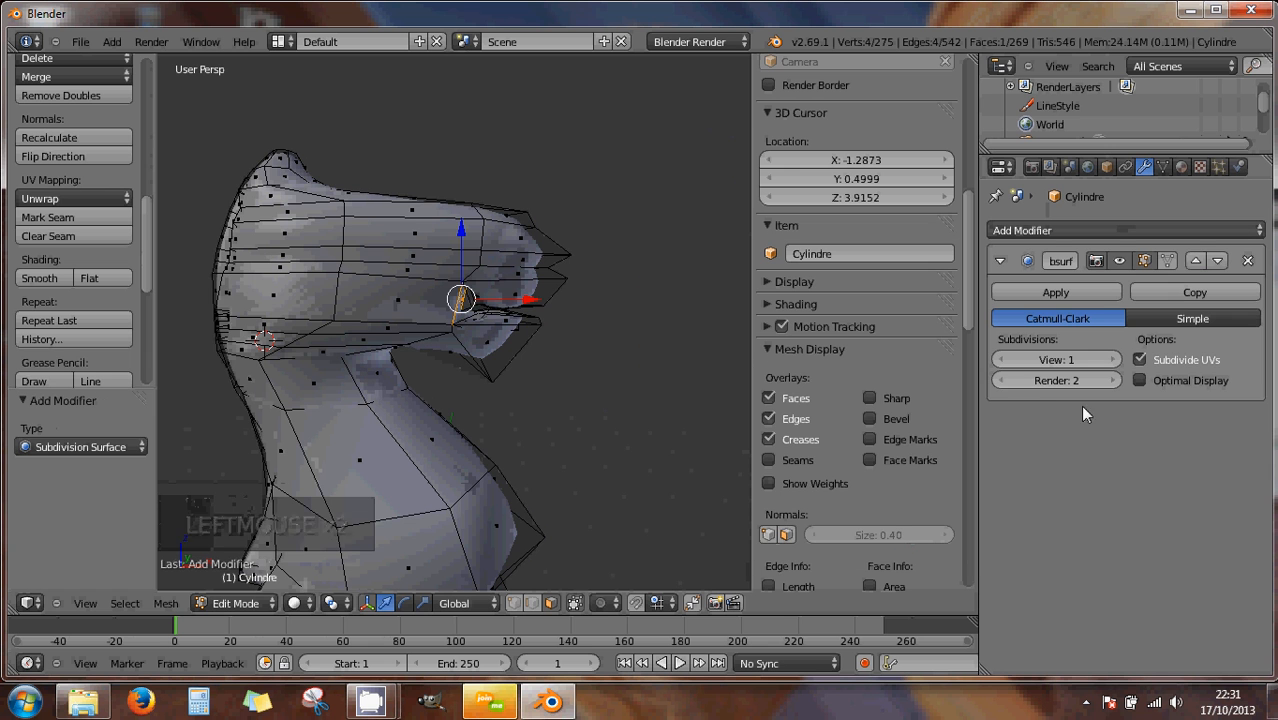
click(1168, 261)
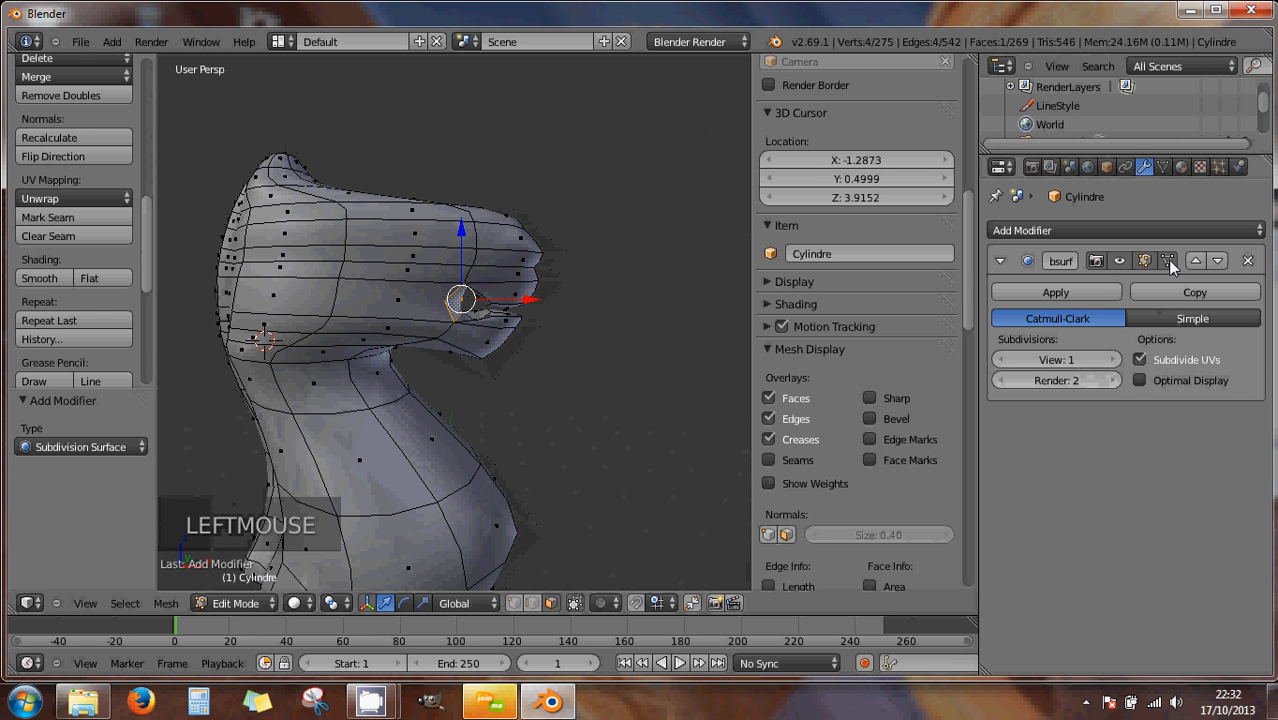
- Compare the smoothed head and mouth at viewport subdivision levels 2 and 1 from several angles
scroll(508, 338, up, 1)
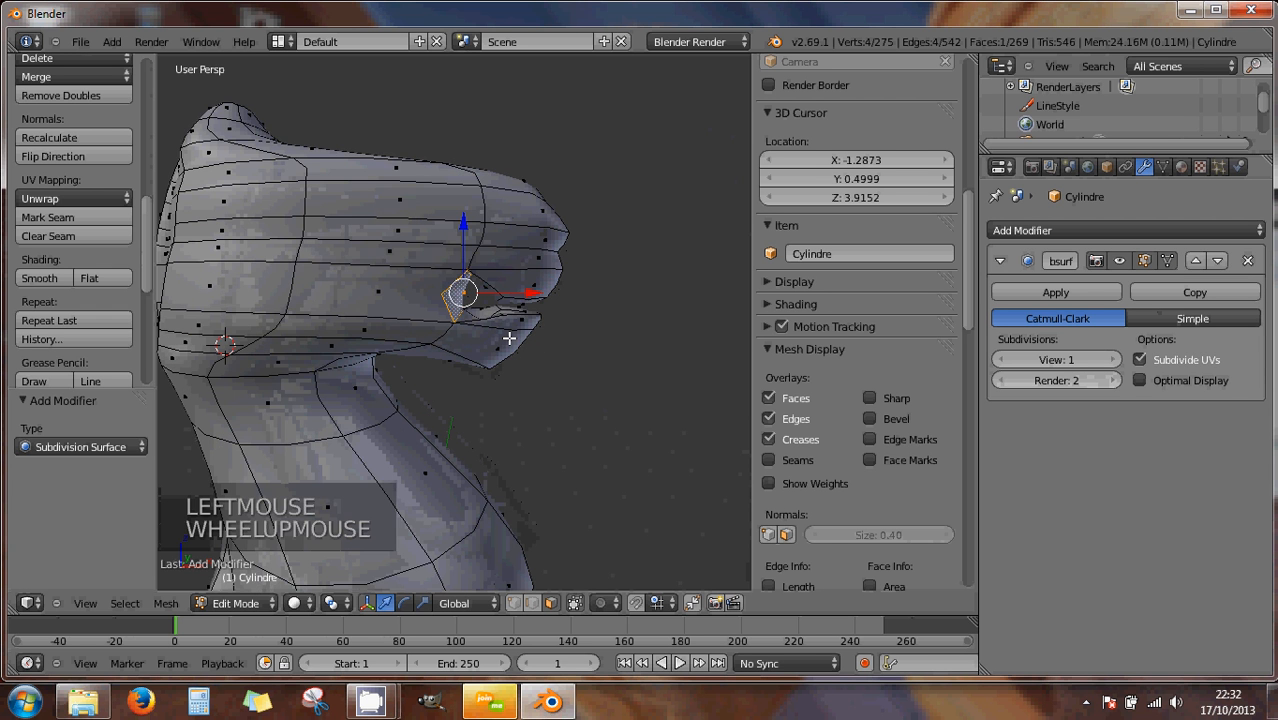
middle_drag(508, 339, 456, 345)
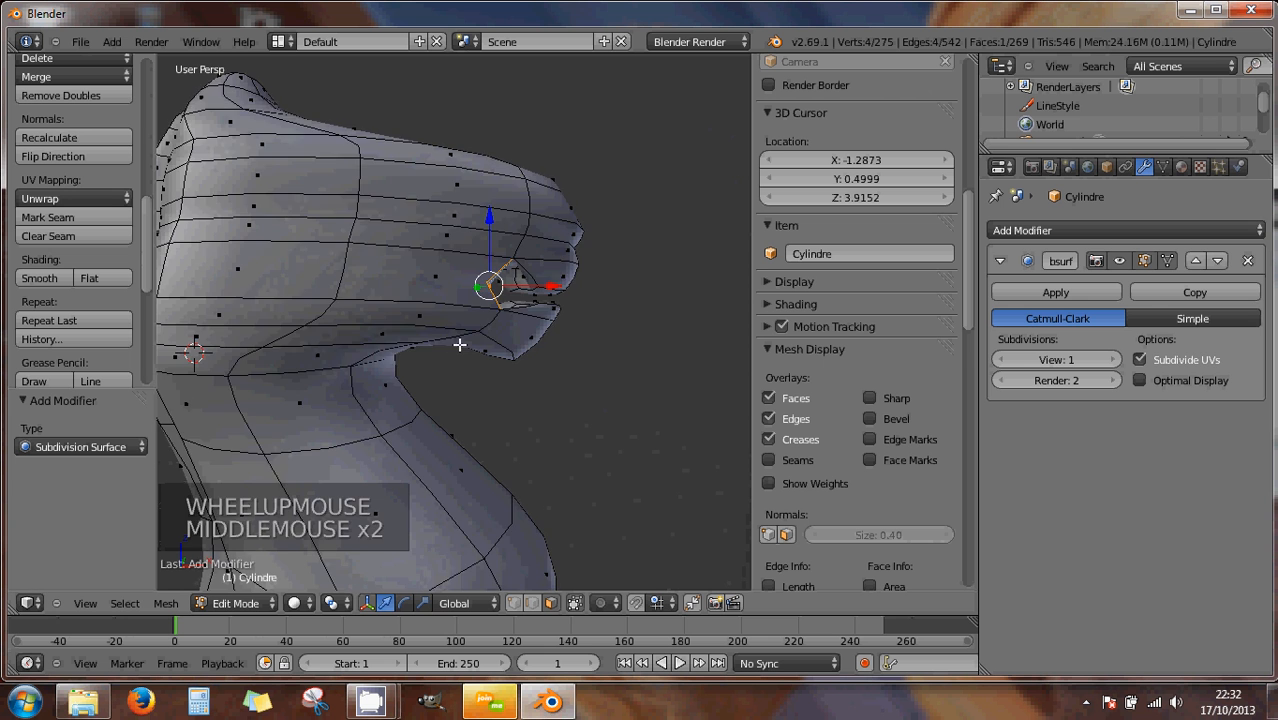
scroll(456, 345, down, 2)
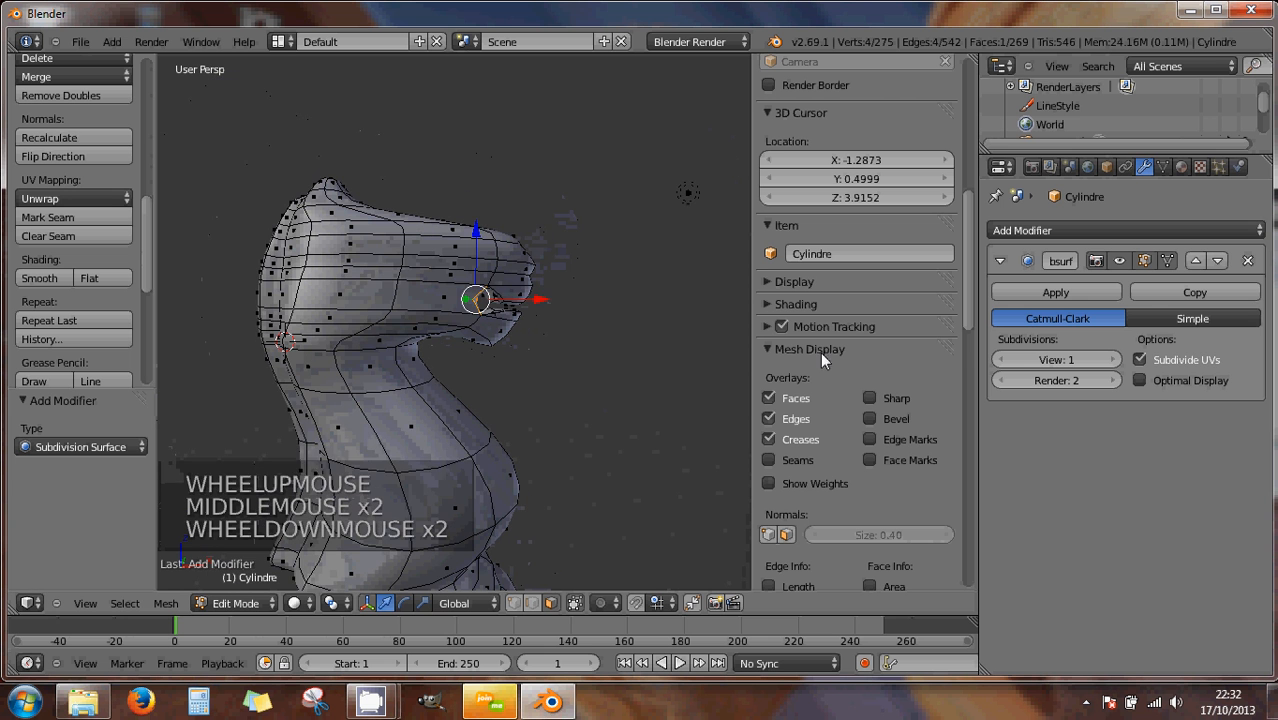
click(1108, 360)
scroll(449, 325, up, 1)
scroll(449, 325, up, 2)
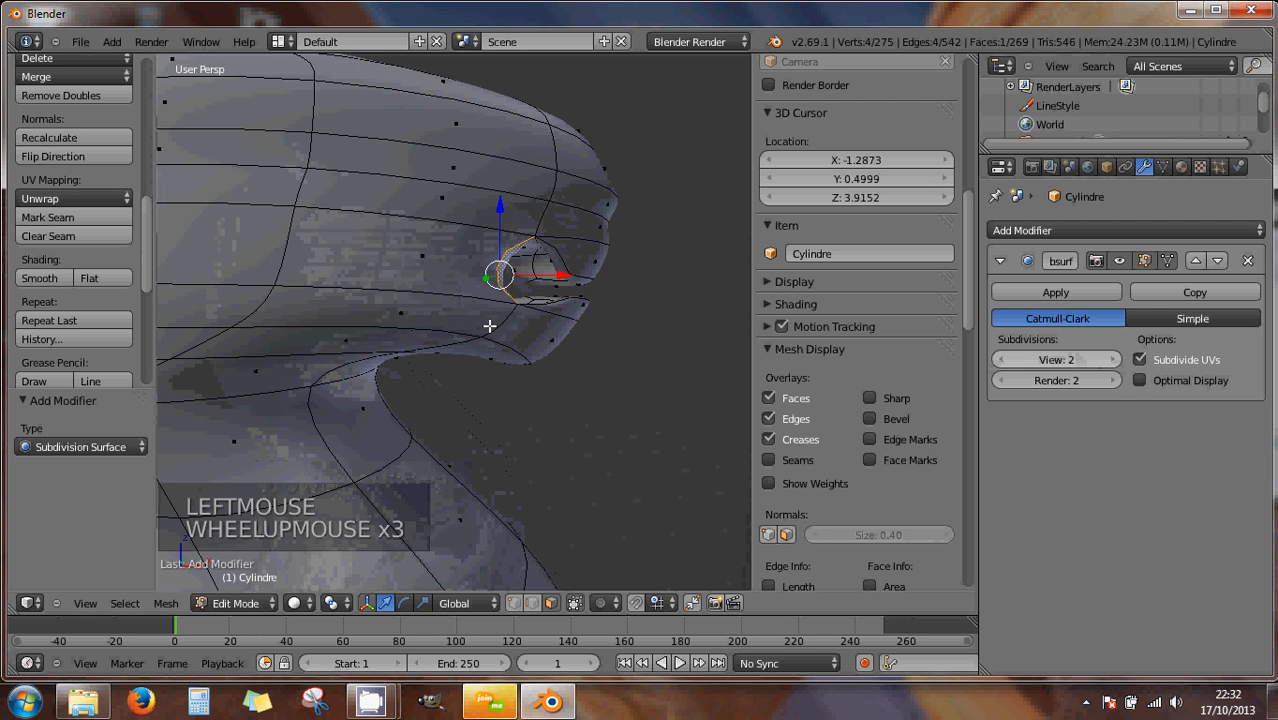
mouse_move(491, 323)
middle_down()
mouse_move(447, 272)
mouse_move(479, 343)
middle_up()
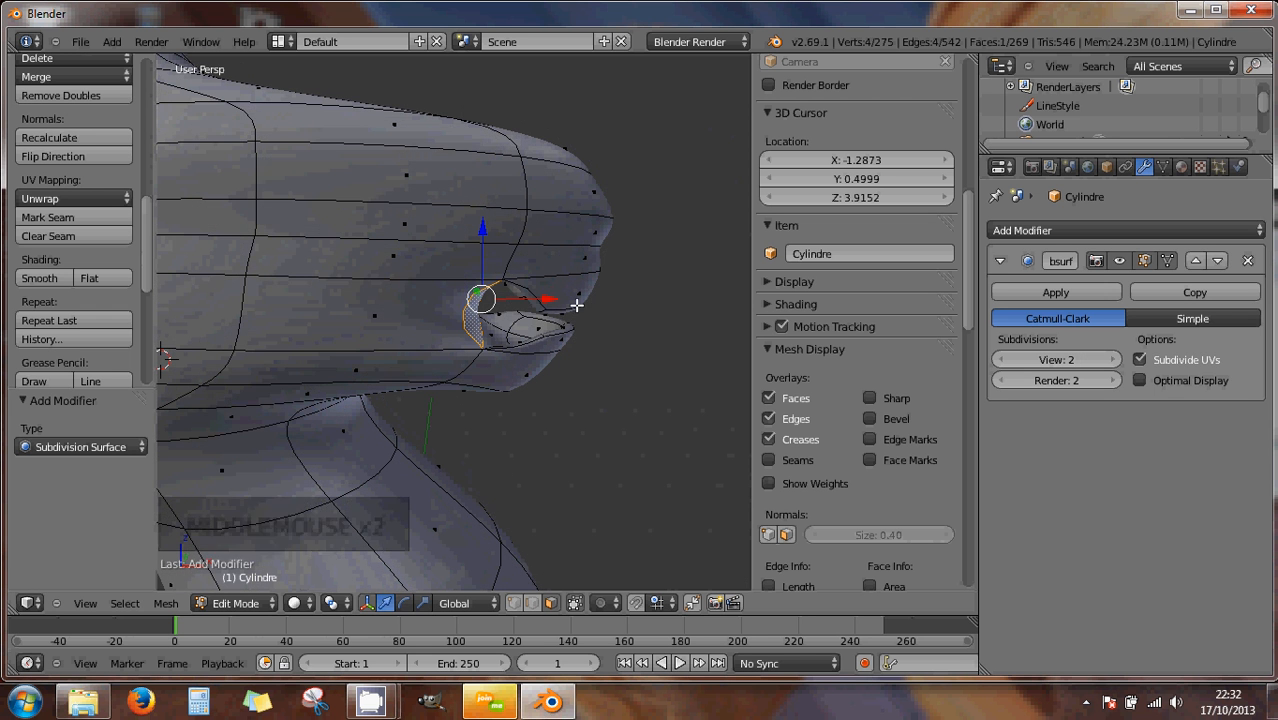
middle_drag(578, 305, 492, 314)
scroll(548, 338, down, 3)
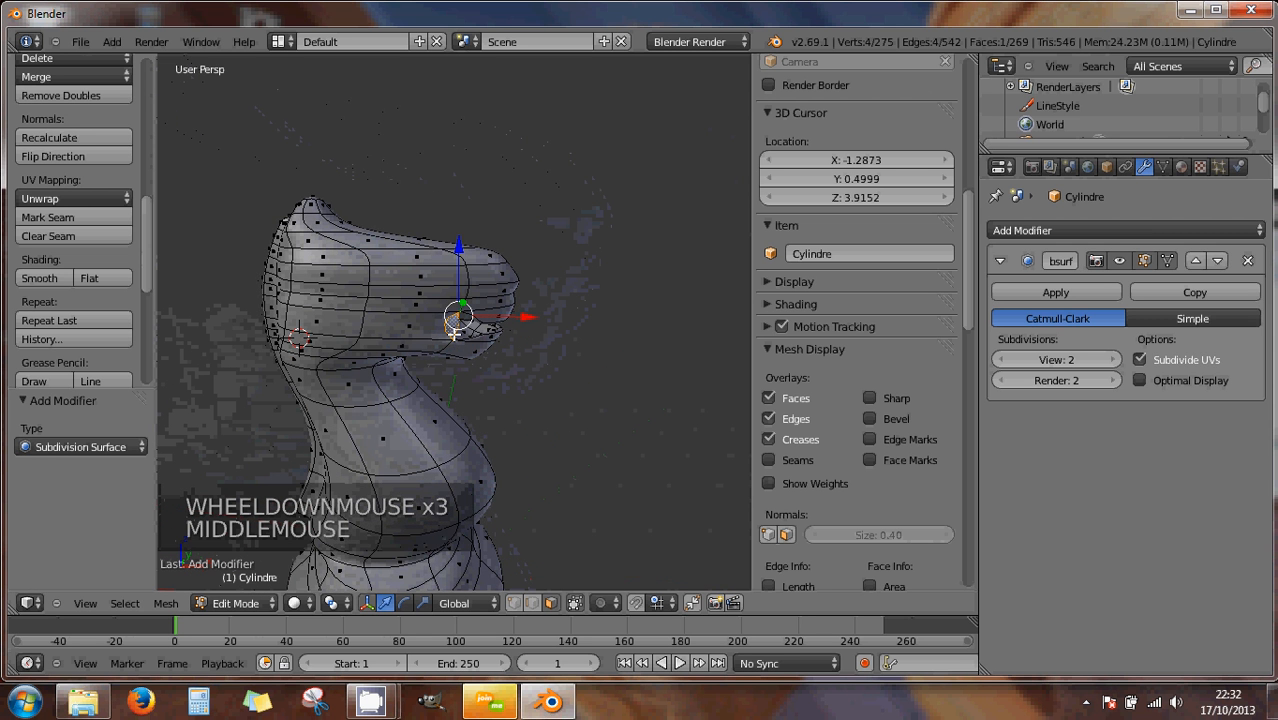
scroll(385, 357, down, 1)
middle_drag(378, 363, 405, 338)
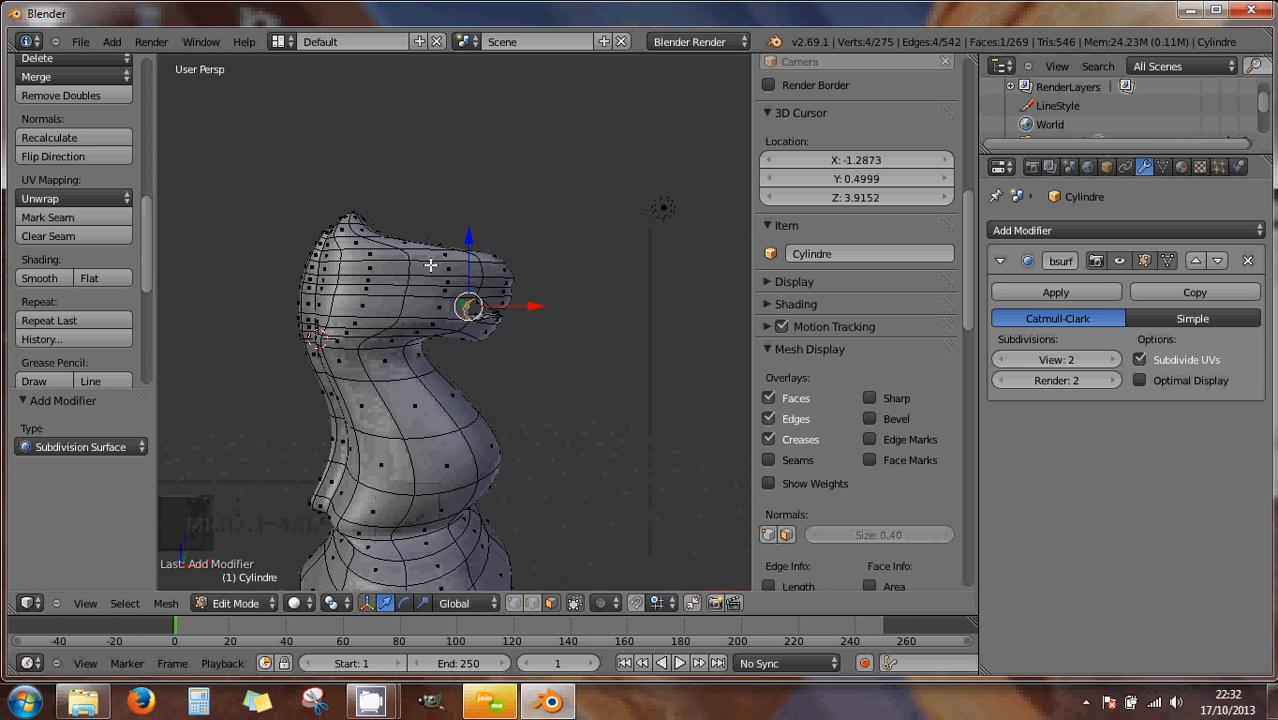
middle_drag(437, 267, 728, 340)
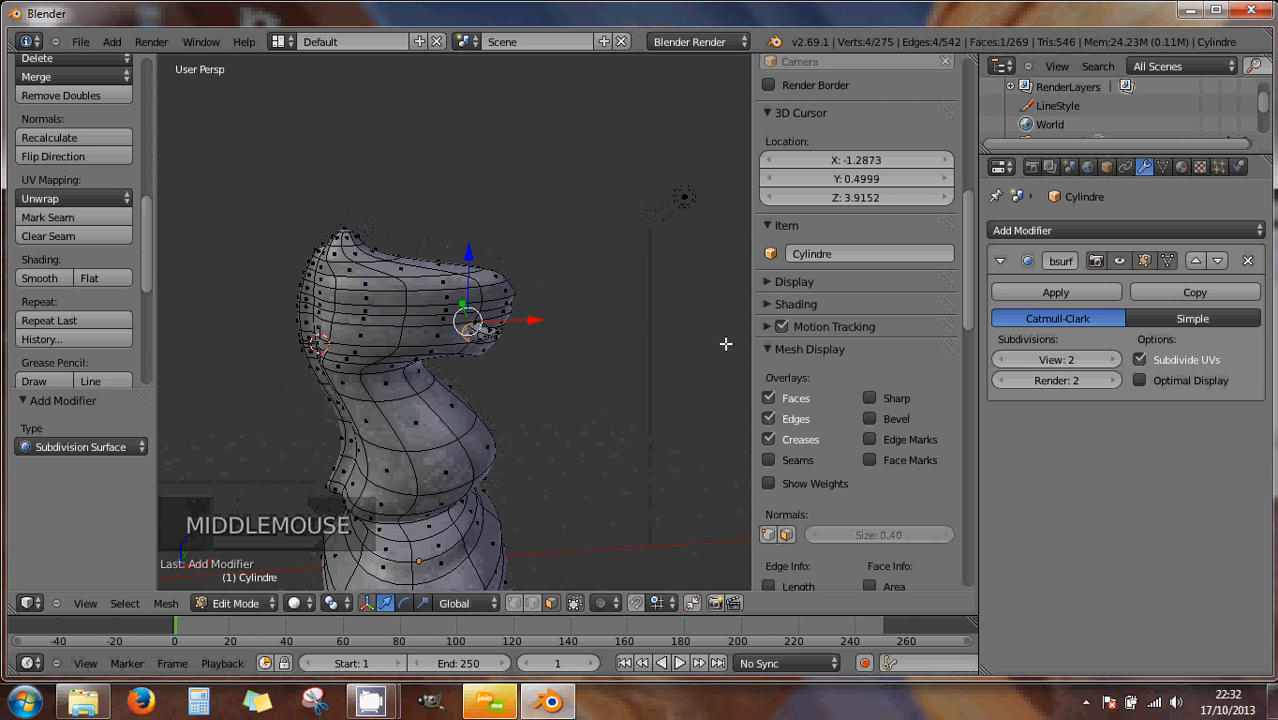
click(1004, 360)
scroll(514, 306, up, 2)
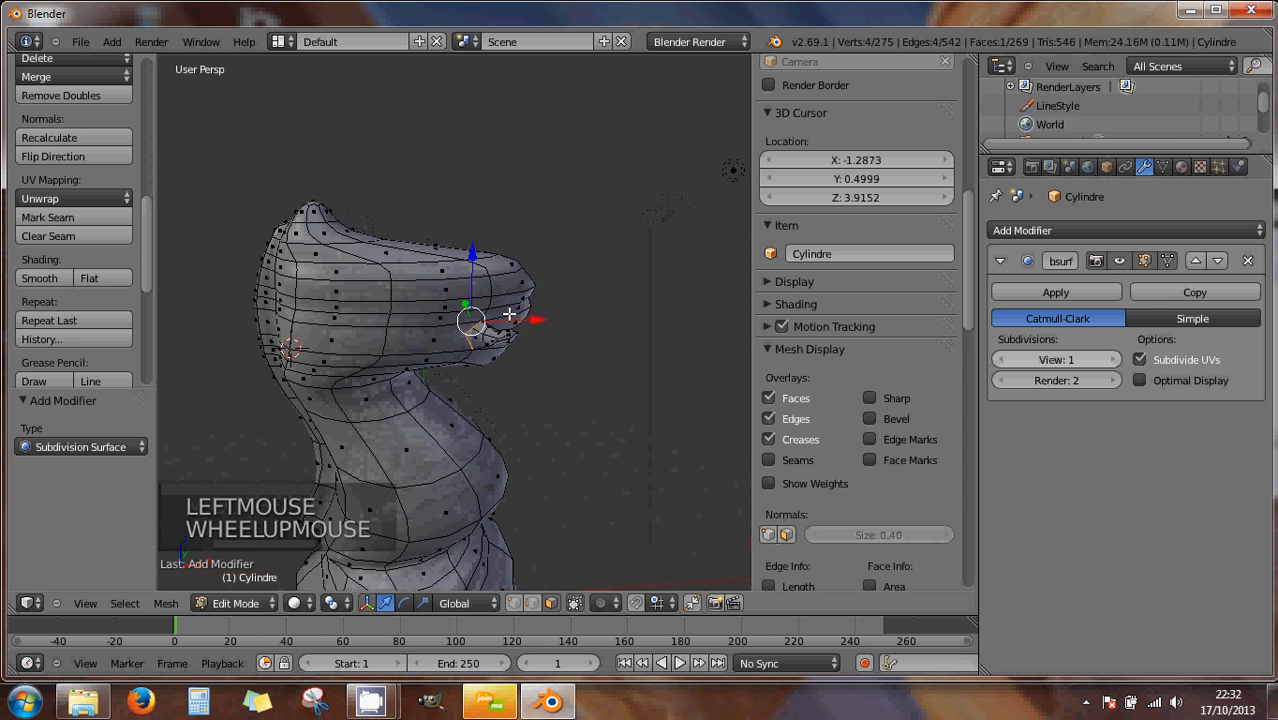
middle_drag(514, 306, 509, 293)
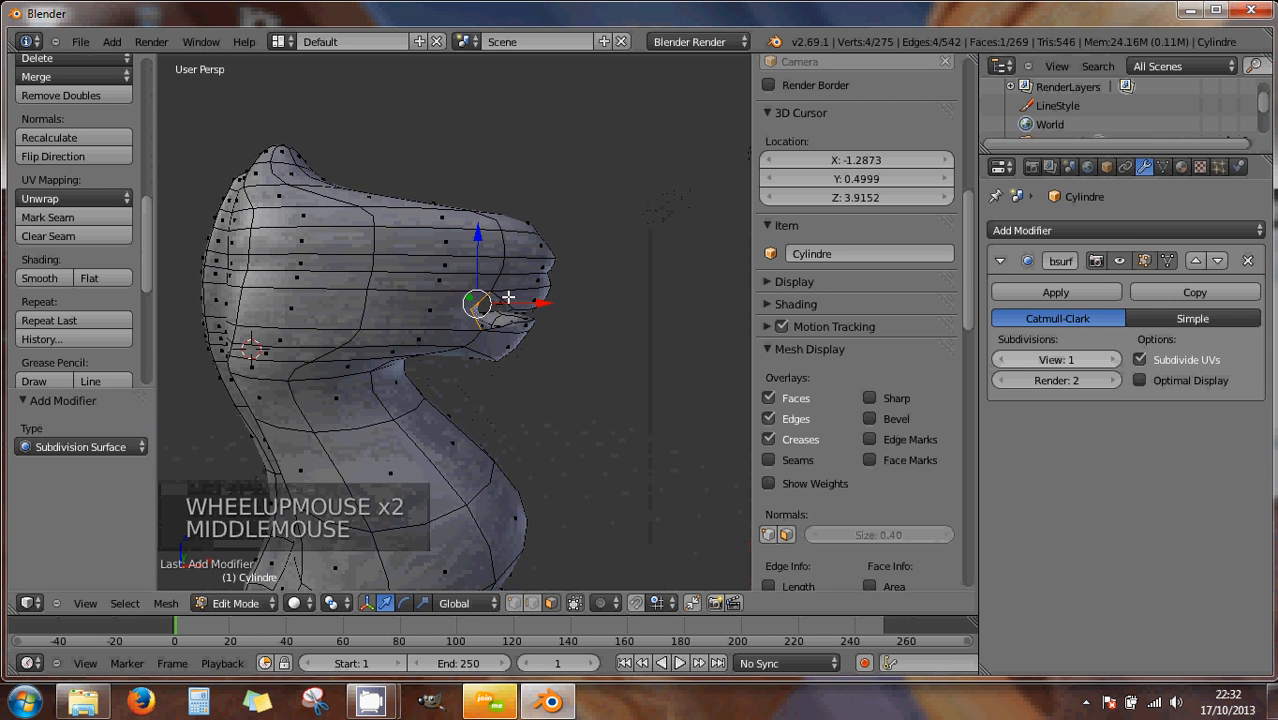
scroll(505, 298, up, 1)
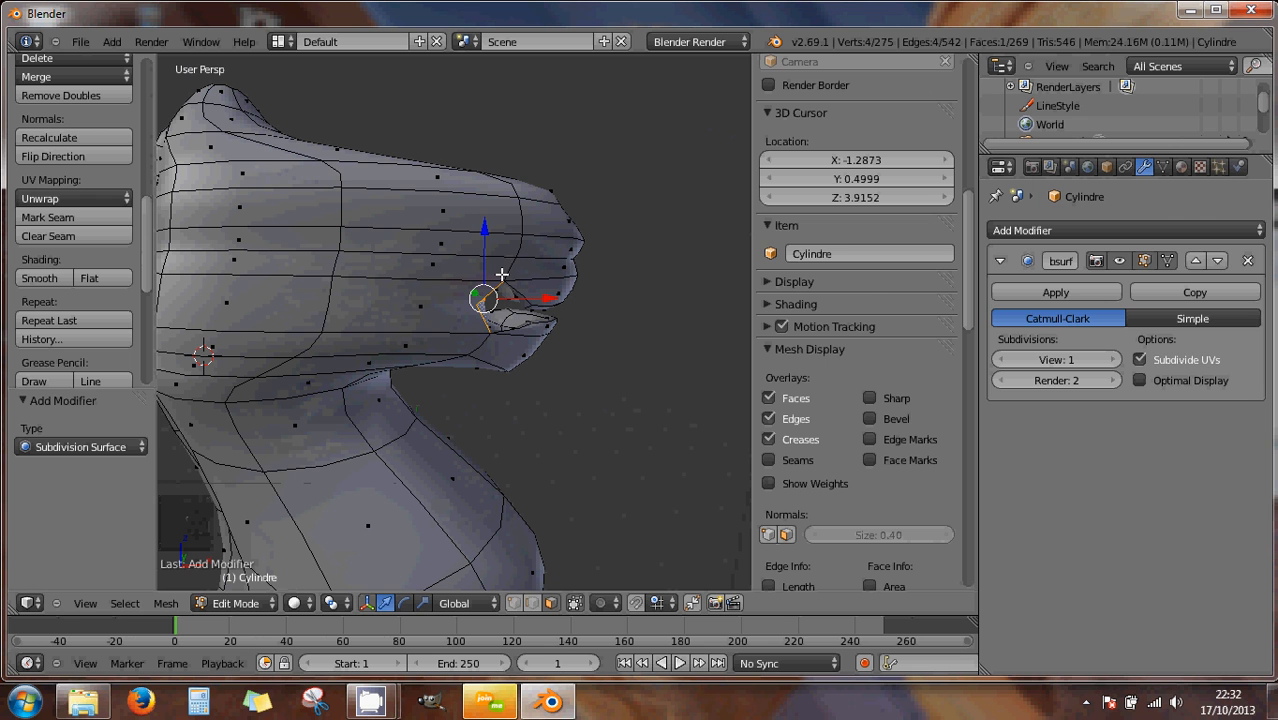
- Create a new material on the knight and name it BOIS
click(1181, 166)
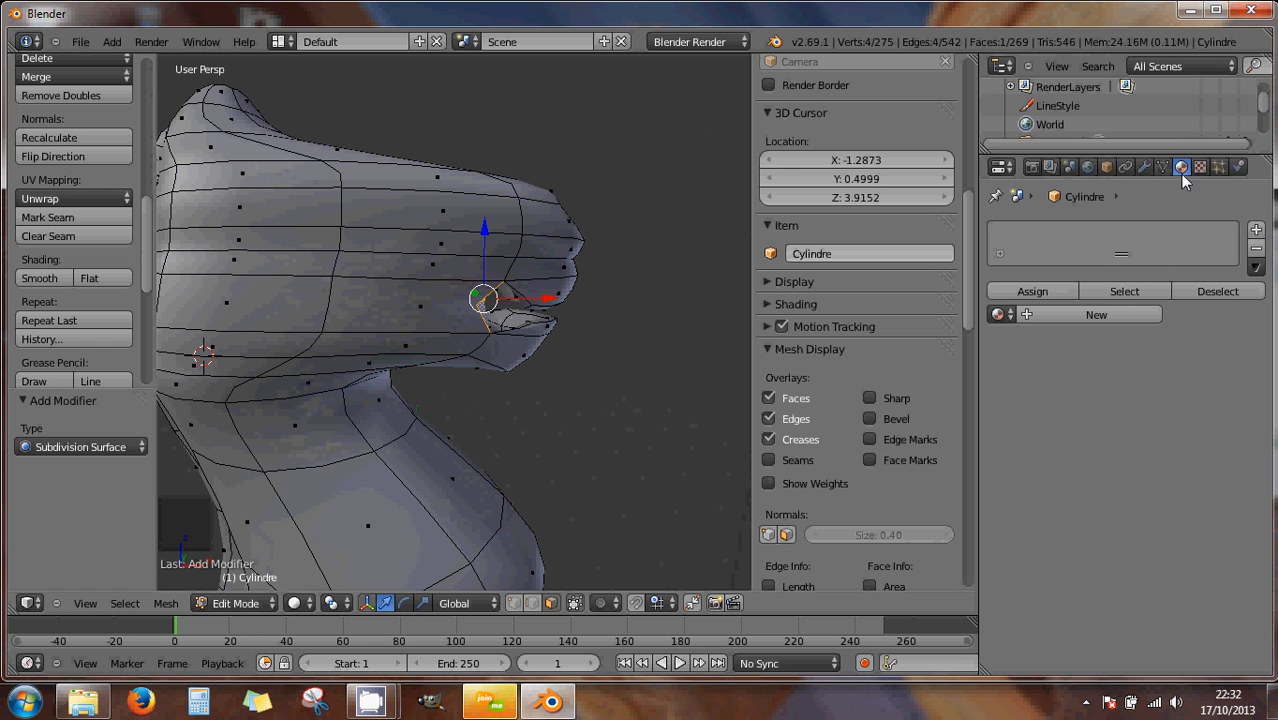
click(1075, 316)
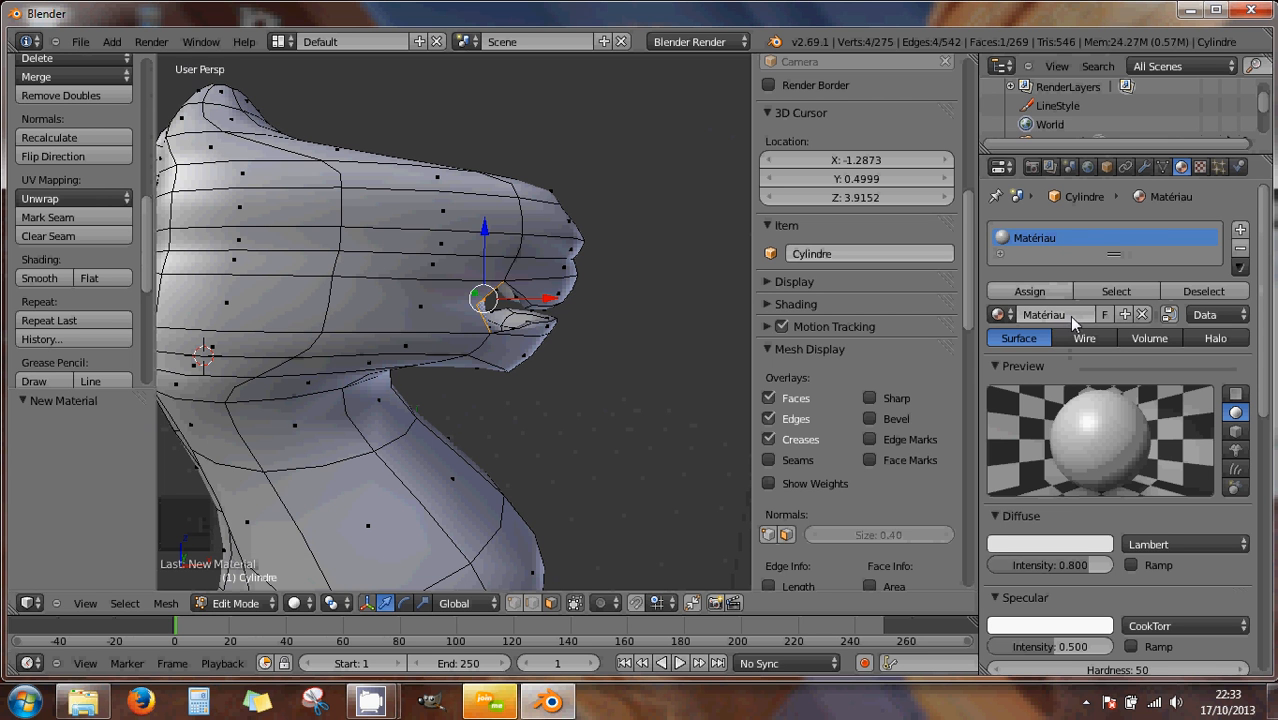
click(1069, 316)
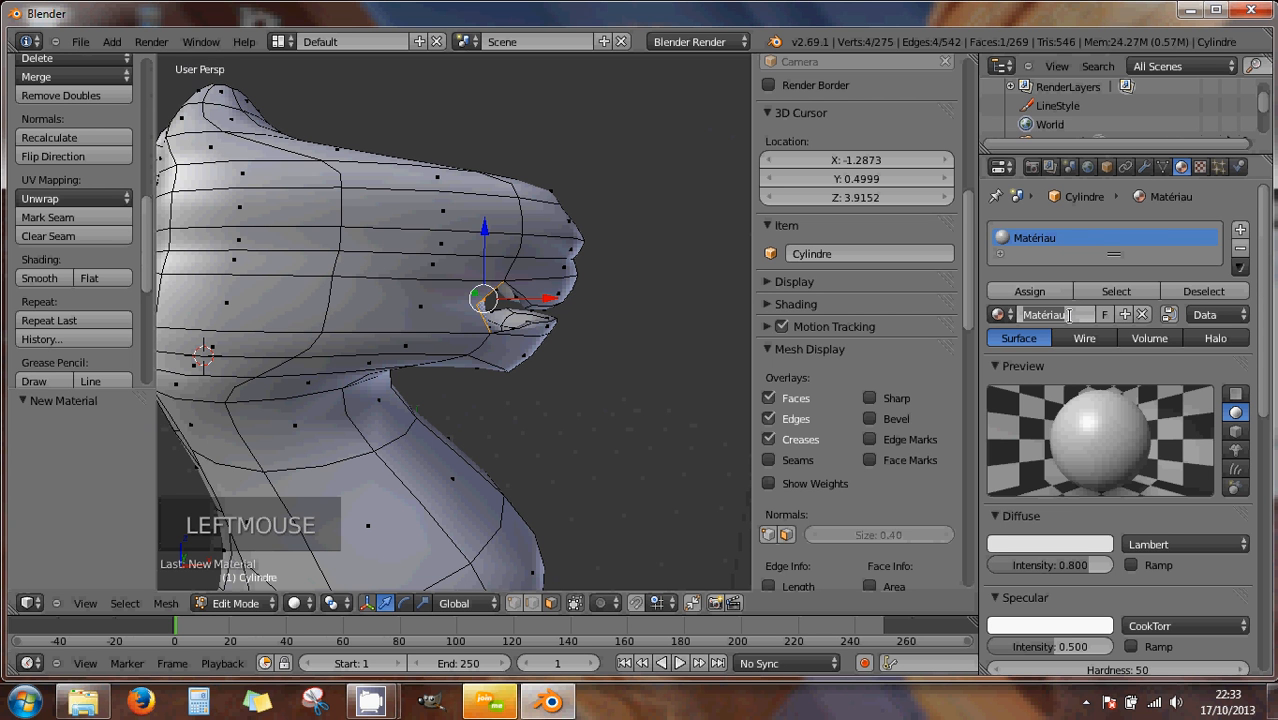
text(BOIS)
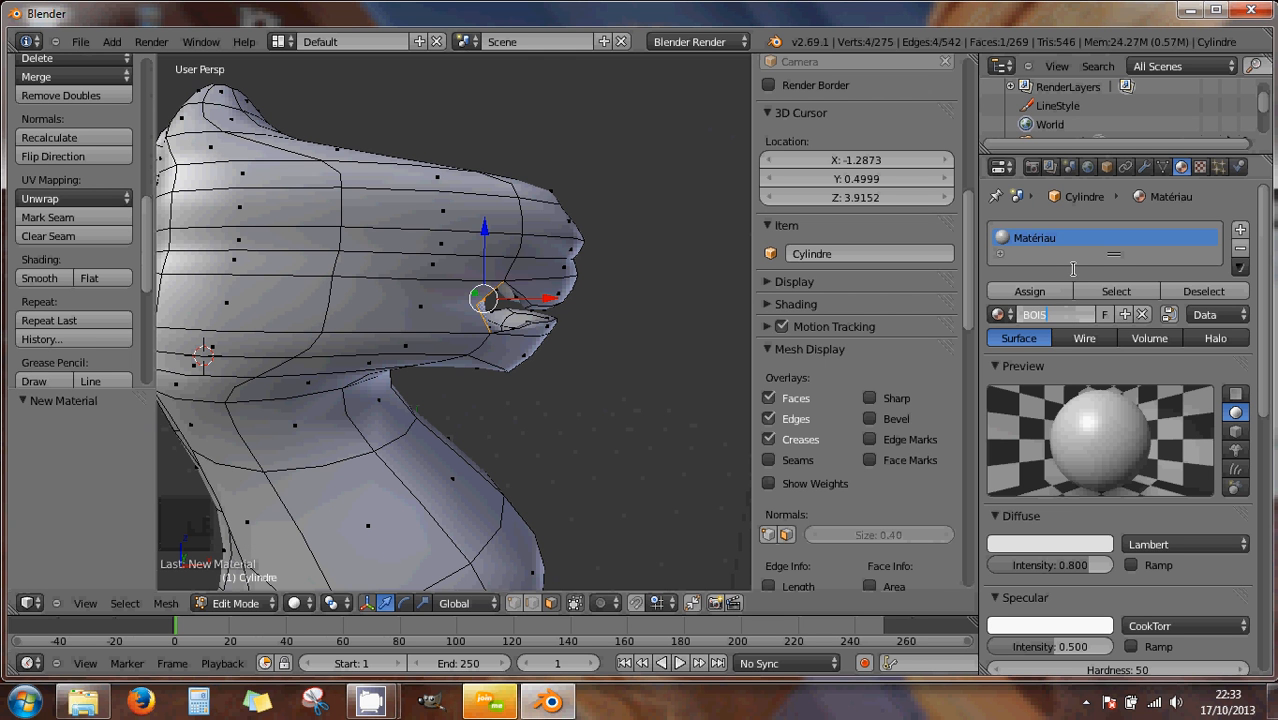
key(Return)
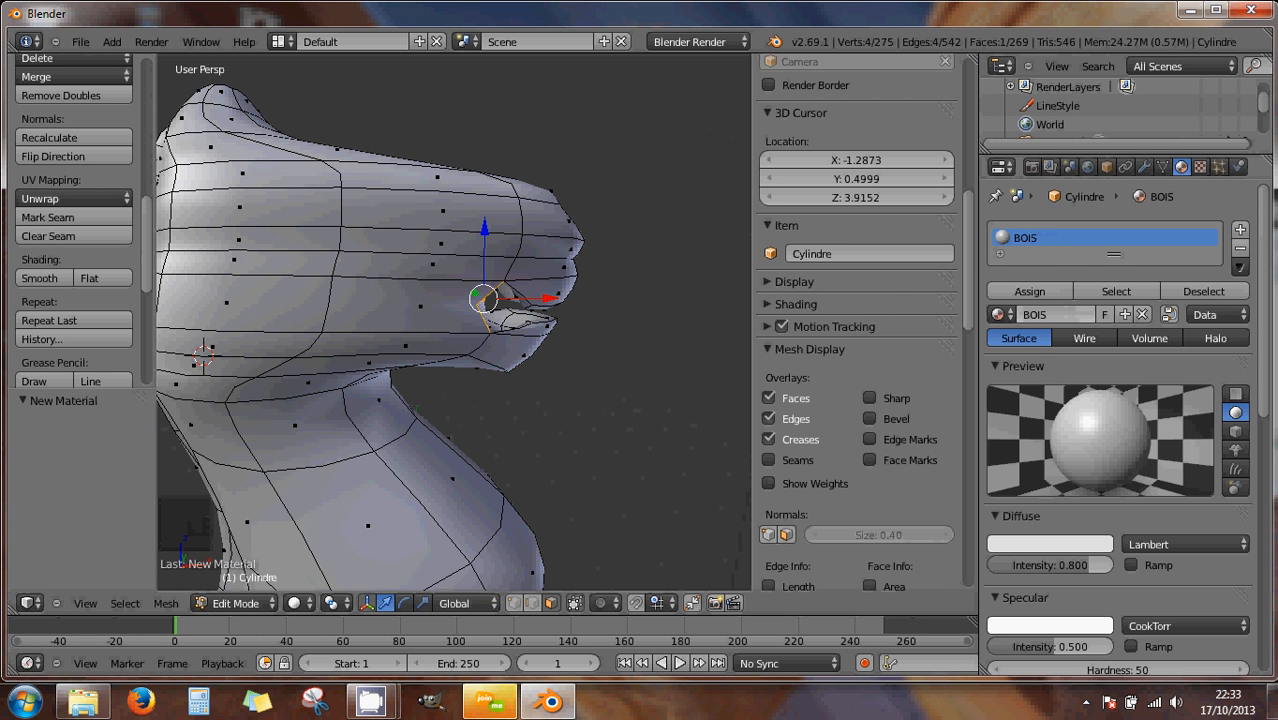
- Set the BOIS material's diffuse colour to a dark reddish brown, about R 0.055, G 0.005, B 0.000
click(1055, 544)
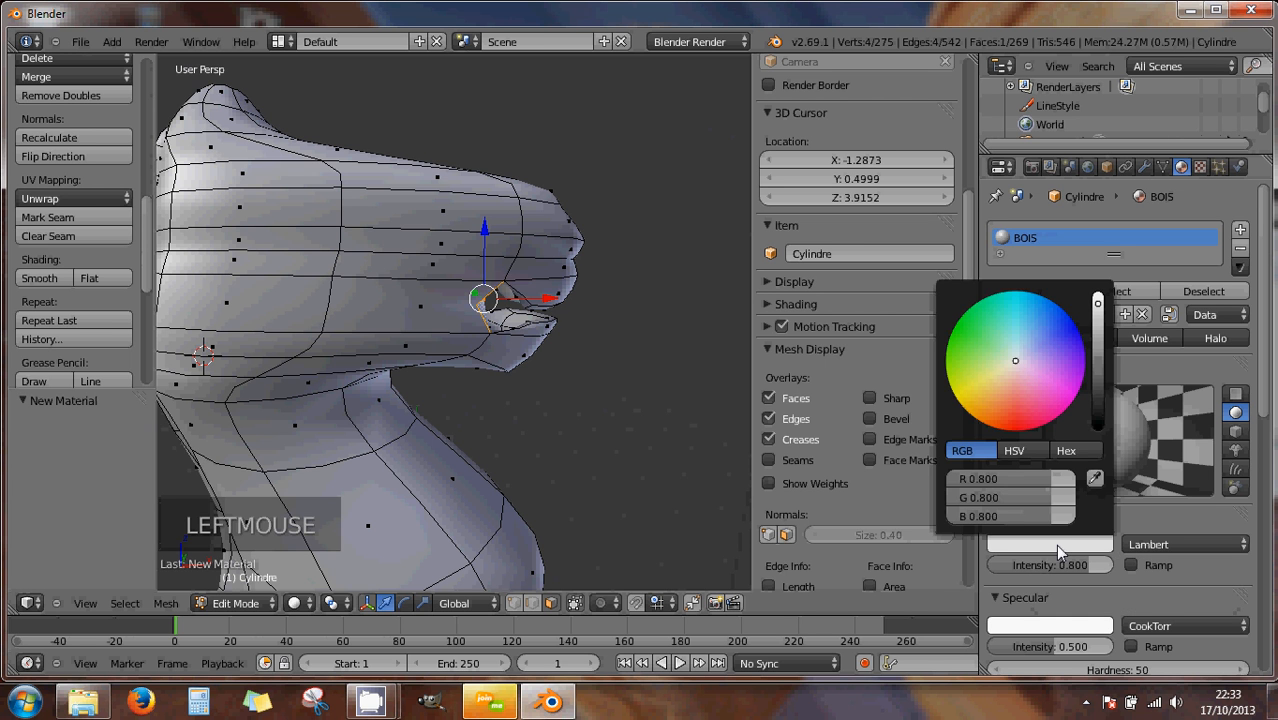
drag(1035, 420, 1015, 449)
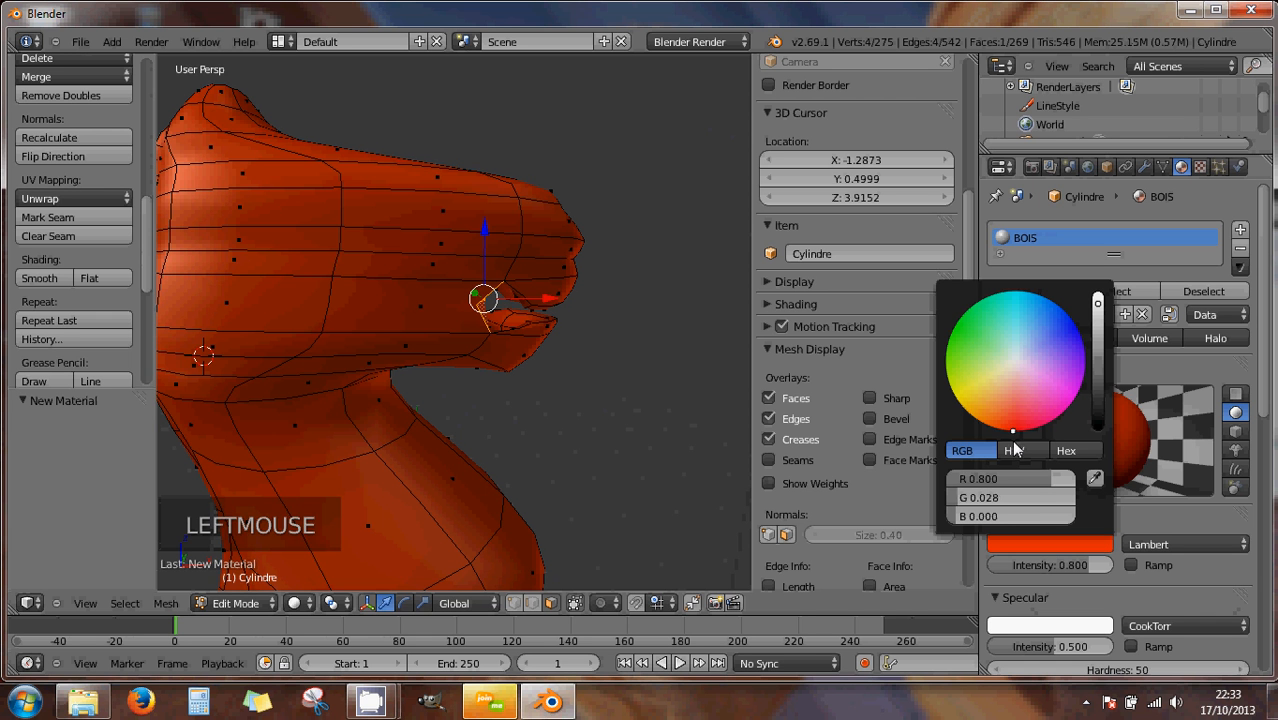
drag(1097, 300, 1086, 380)
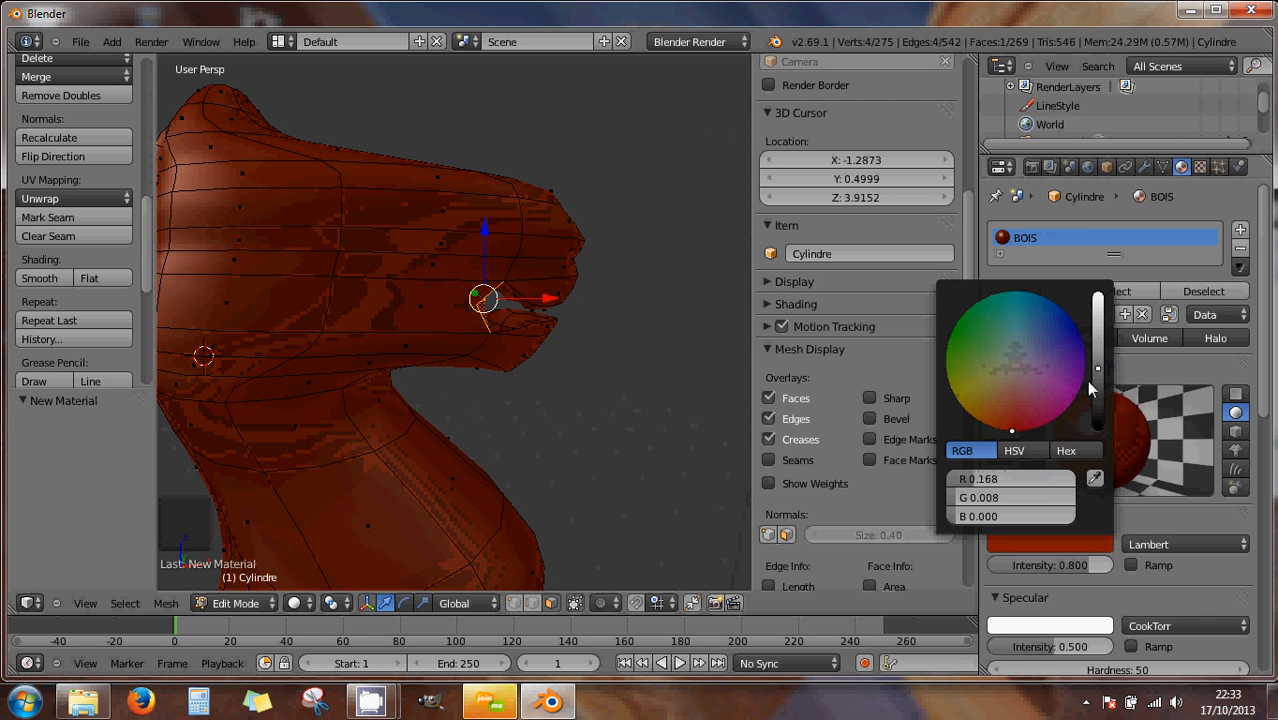
mouse_move(1014, 426)
mouse_down()
mouse_move(1024, 436)
mouse_move(1009, 430)
mouse_up()
drag(1096, 370, 1100, 392)
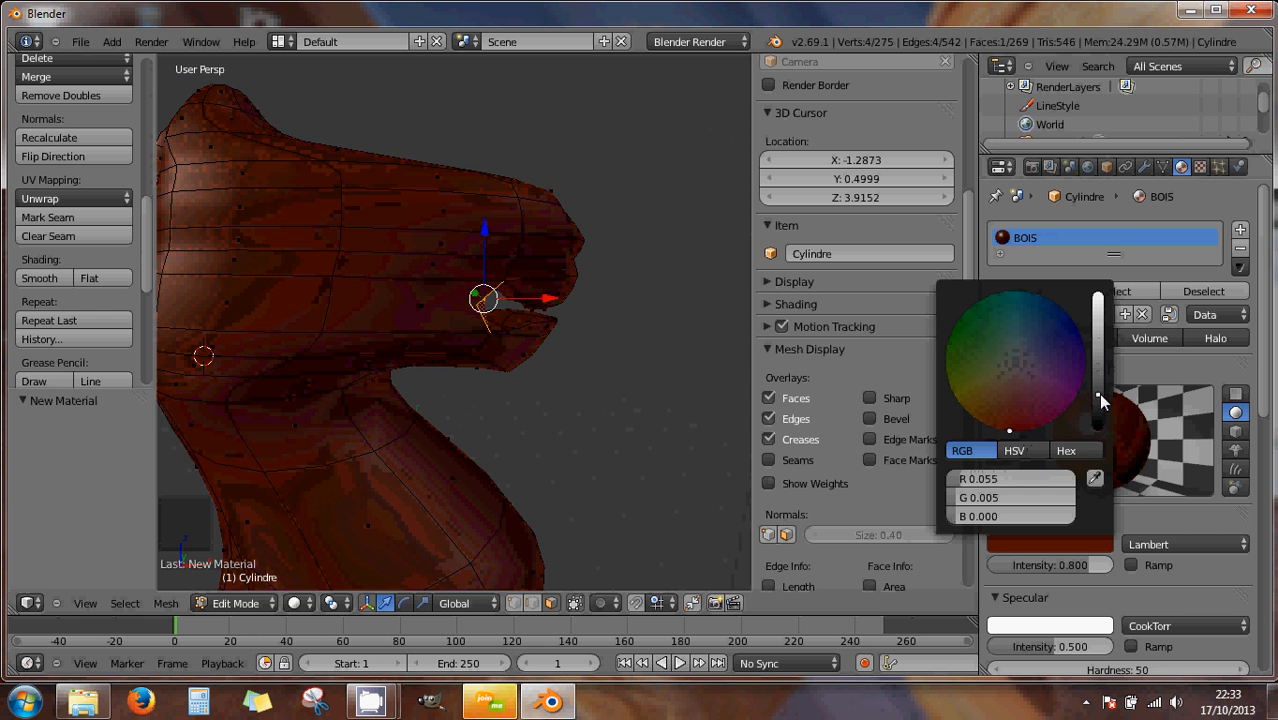
scroll(666, 374, down, 2)
scroll(595, 387, down, 2)
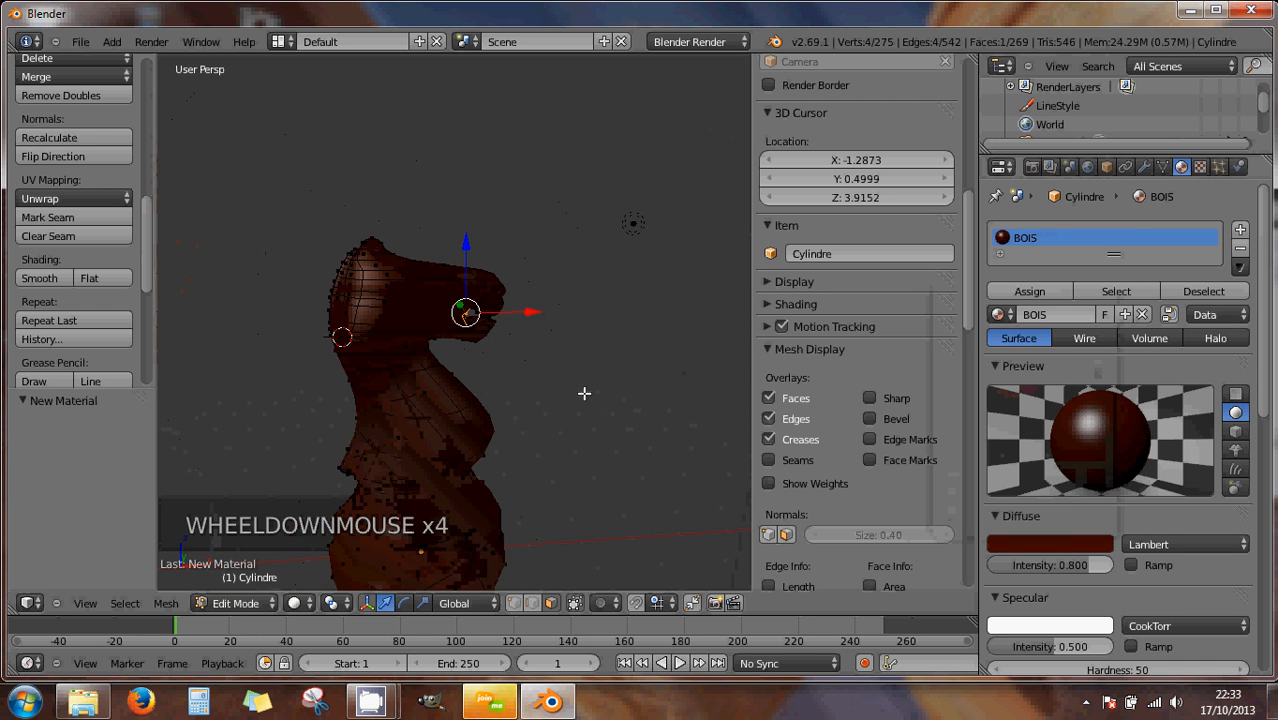
mouse_move(528, 393)
middle_down()
mouse_move(528, 374)
mouse_move(648, 383)
mouse_move(482, 374)
mouse_move(520, 386)
middle_up()
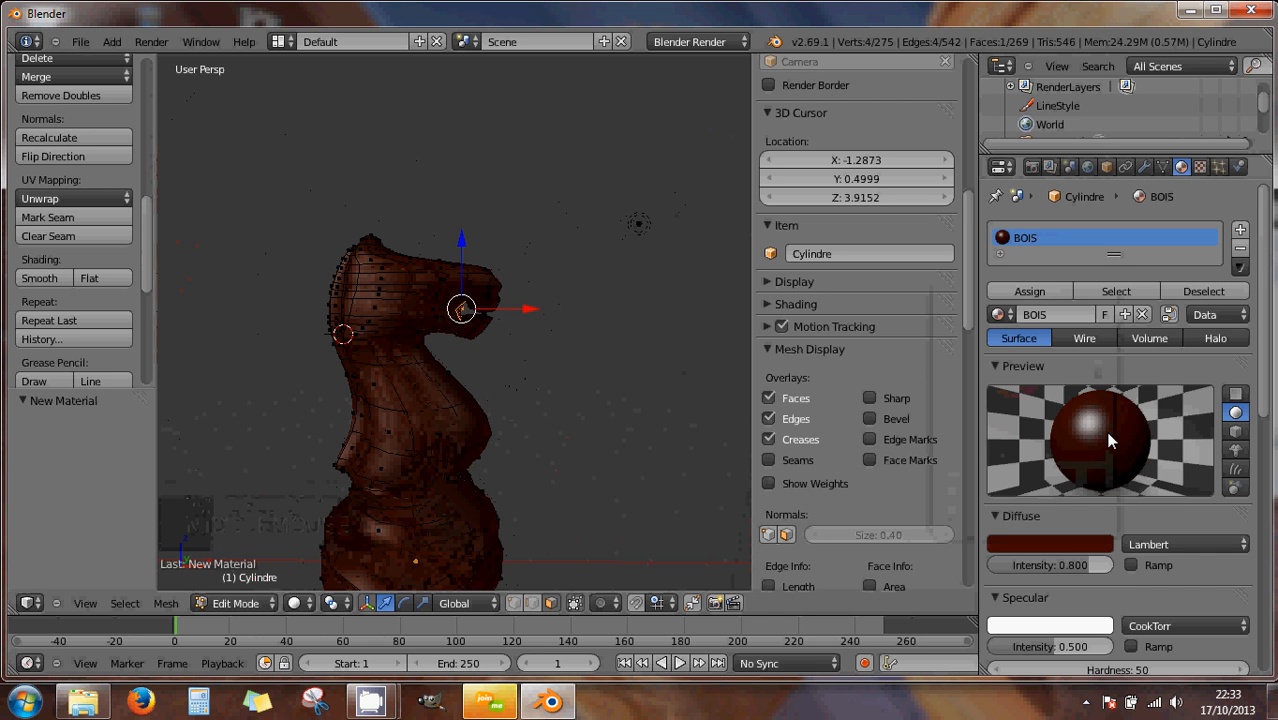
- Look through the BOIS material's specular, shading, transparency, mirror and options settings
scroll(1108, 440, down, 5)
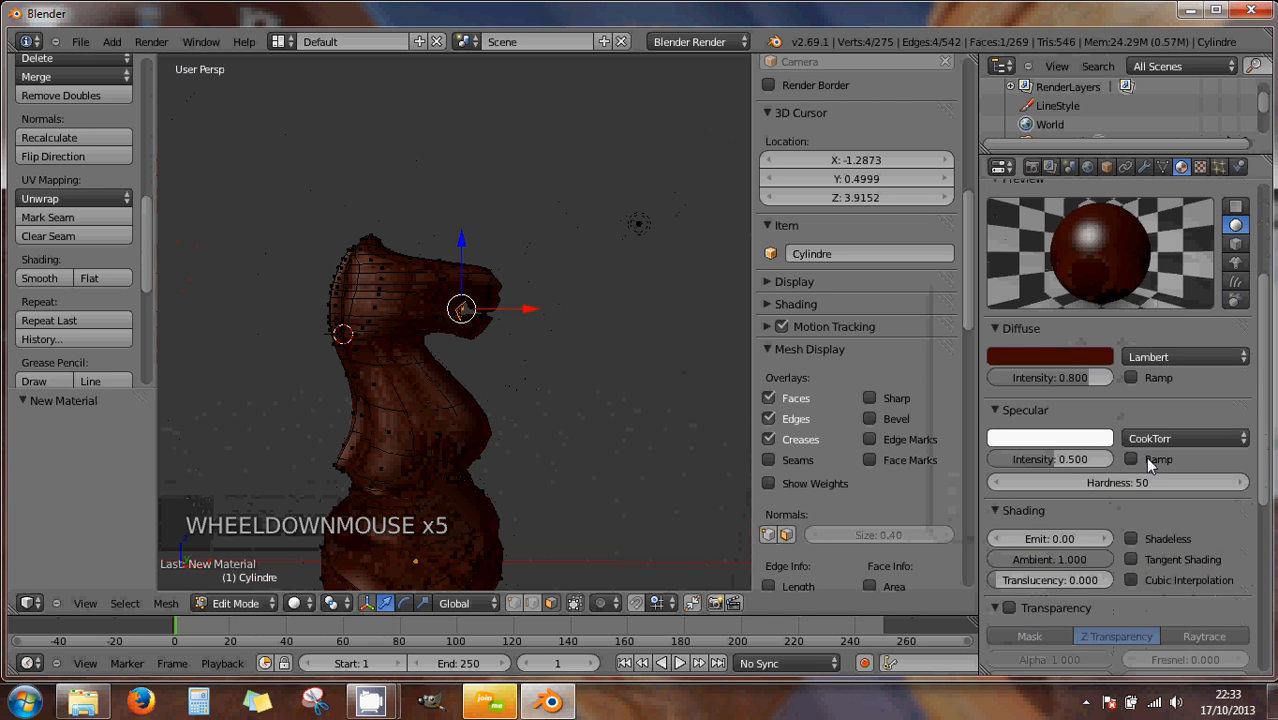
scroll(1145, 456, down, 2)
scroll(1194, 463, down, 3)
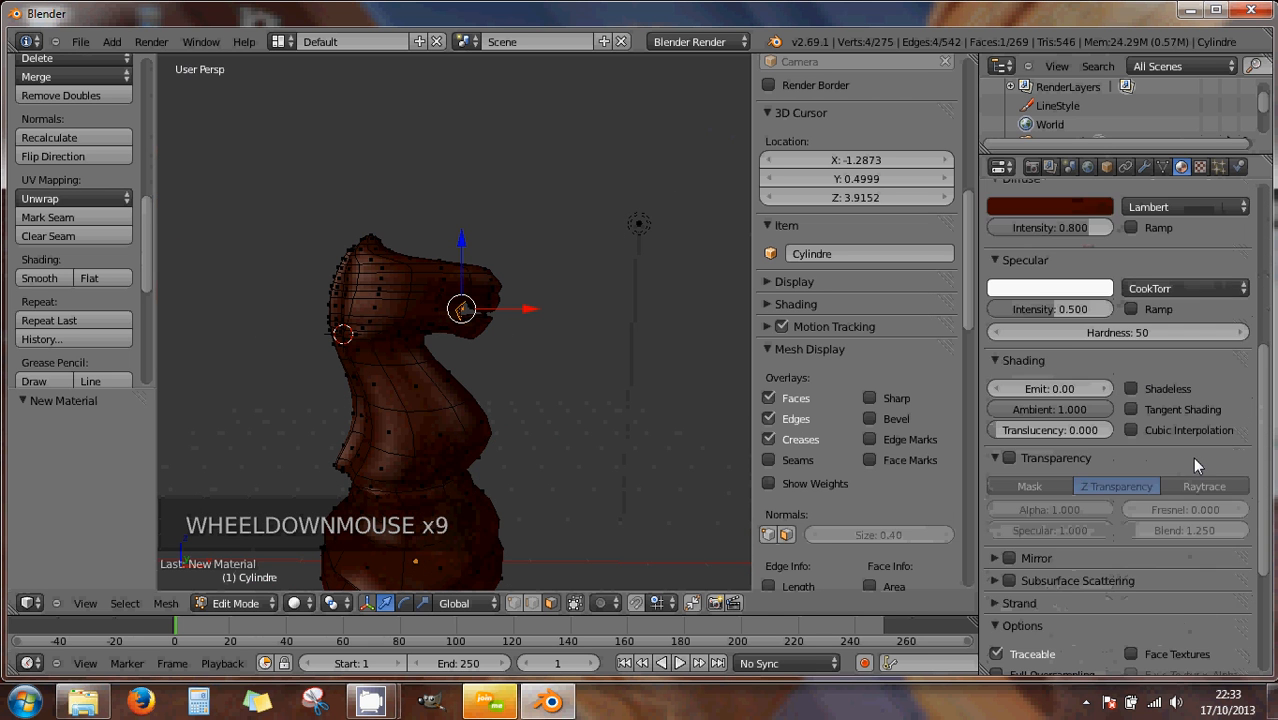
scroll(1195, 460, down, 2)
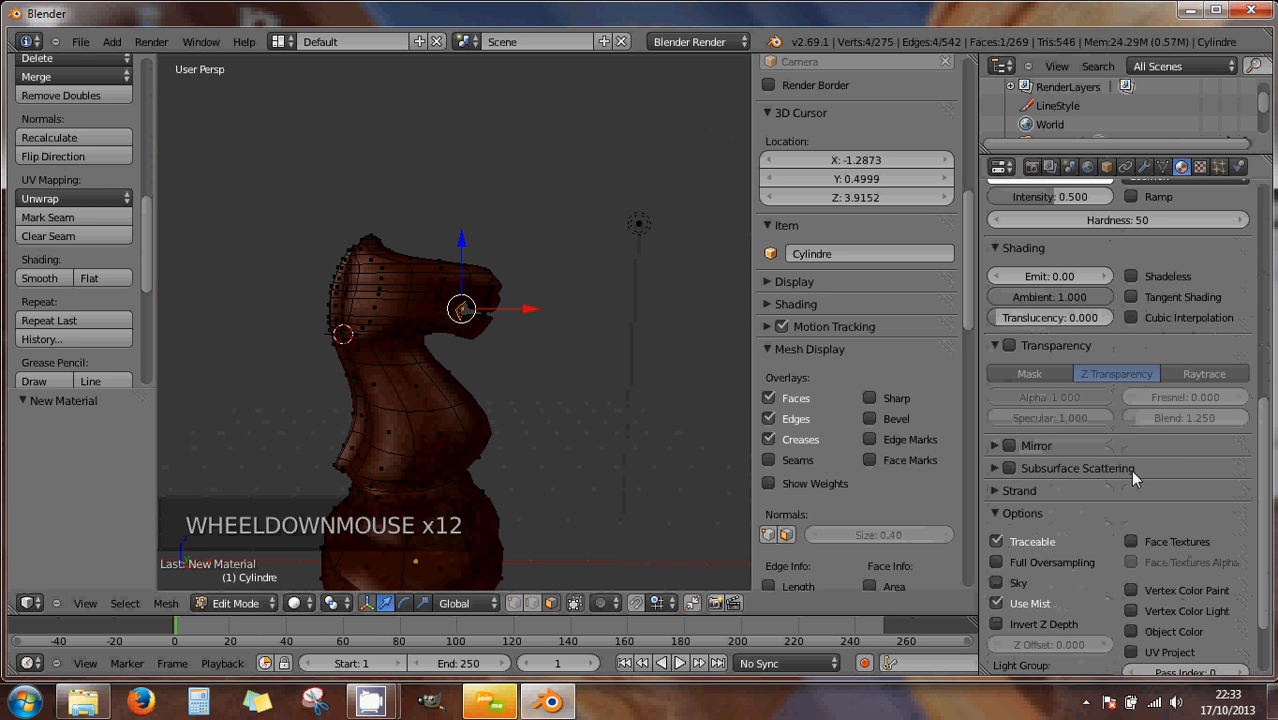
scroll(1038, 457, down, 1)
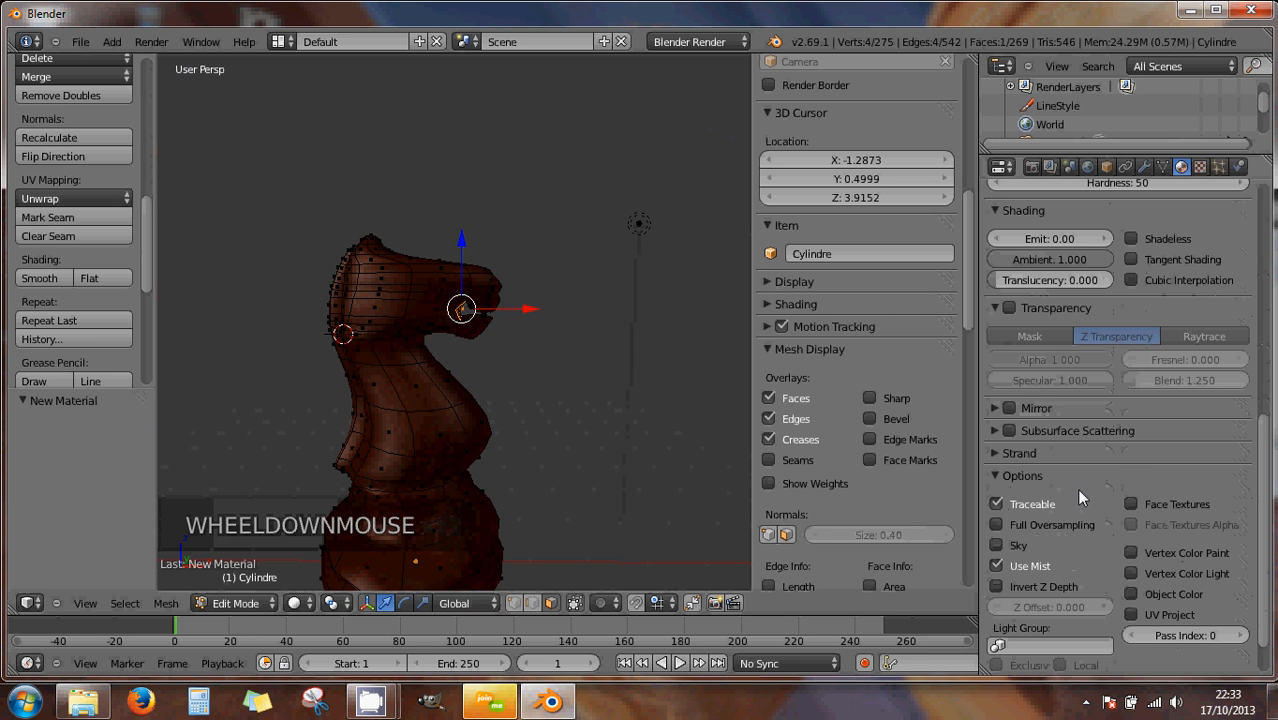
scroll(1079, 497, down, 1)
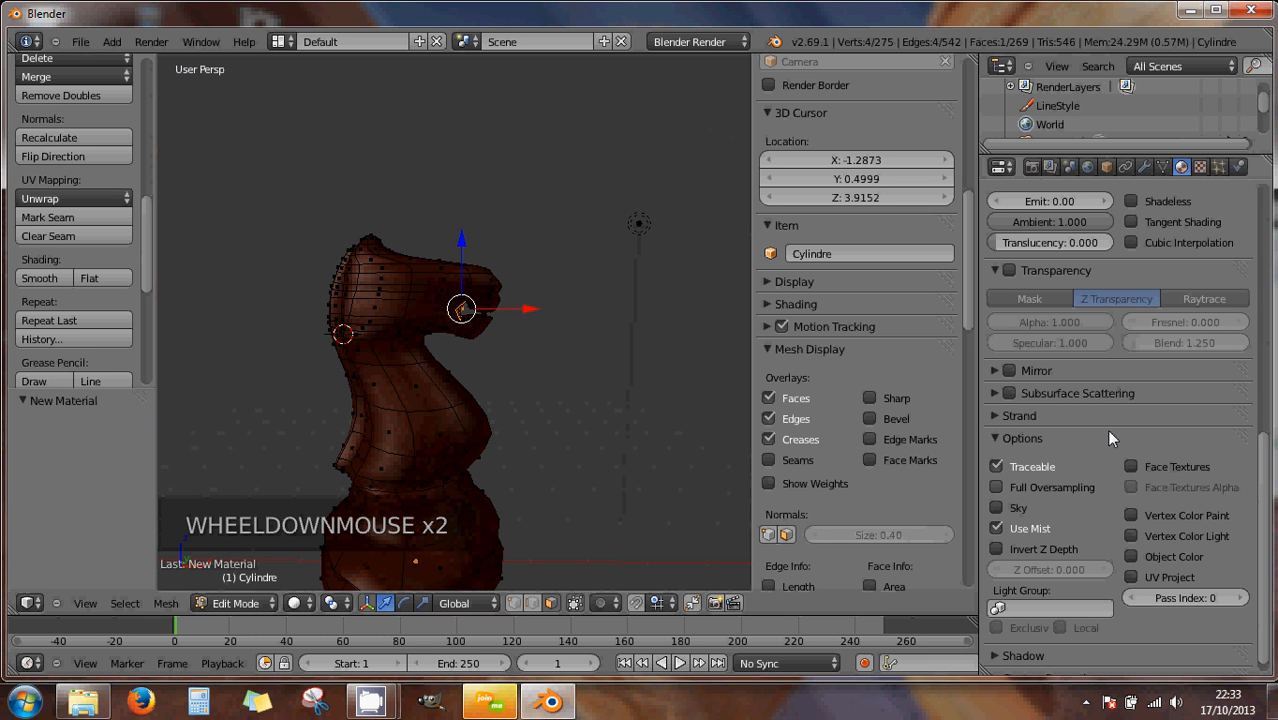
scroll(1075, 444, down, 2)
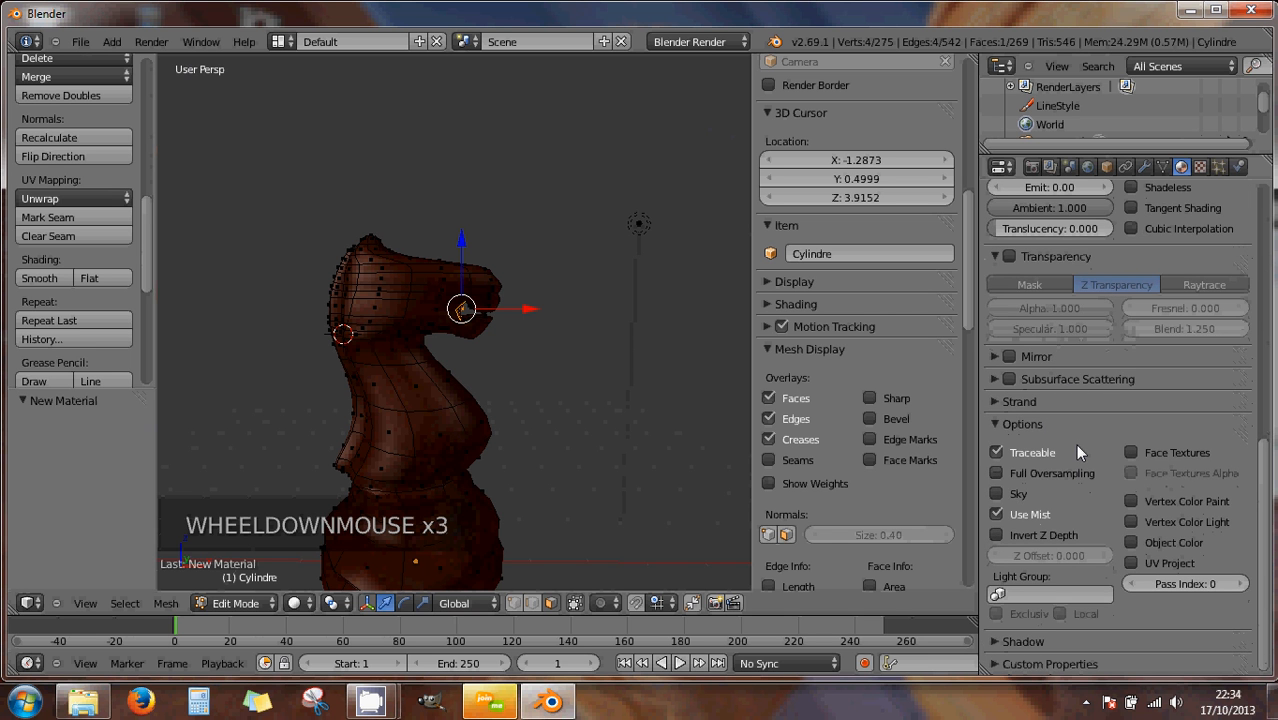
scroll(1074, 444, up, 1)
scroll(1075, 444, up, 2)
scroll(1075, 444, down, 1)
scroll(1074, 444, up, 9)
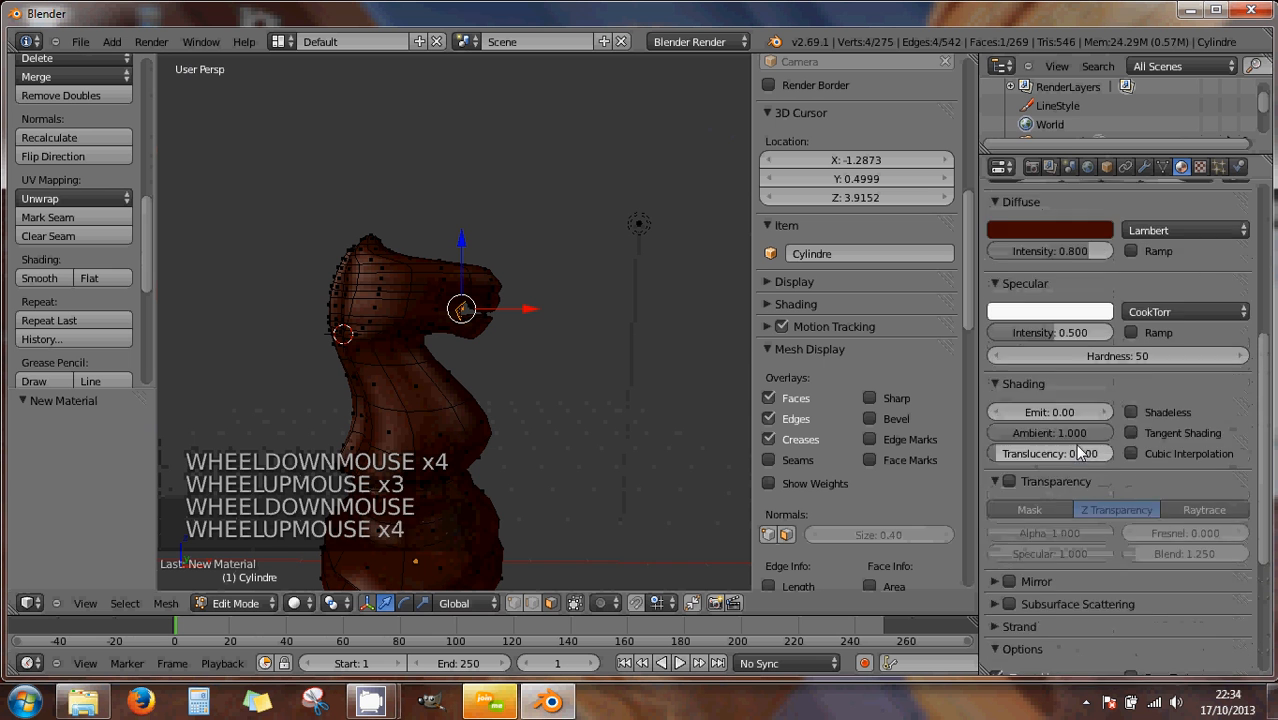
scroll(1075, 444, up, 1)
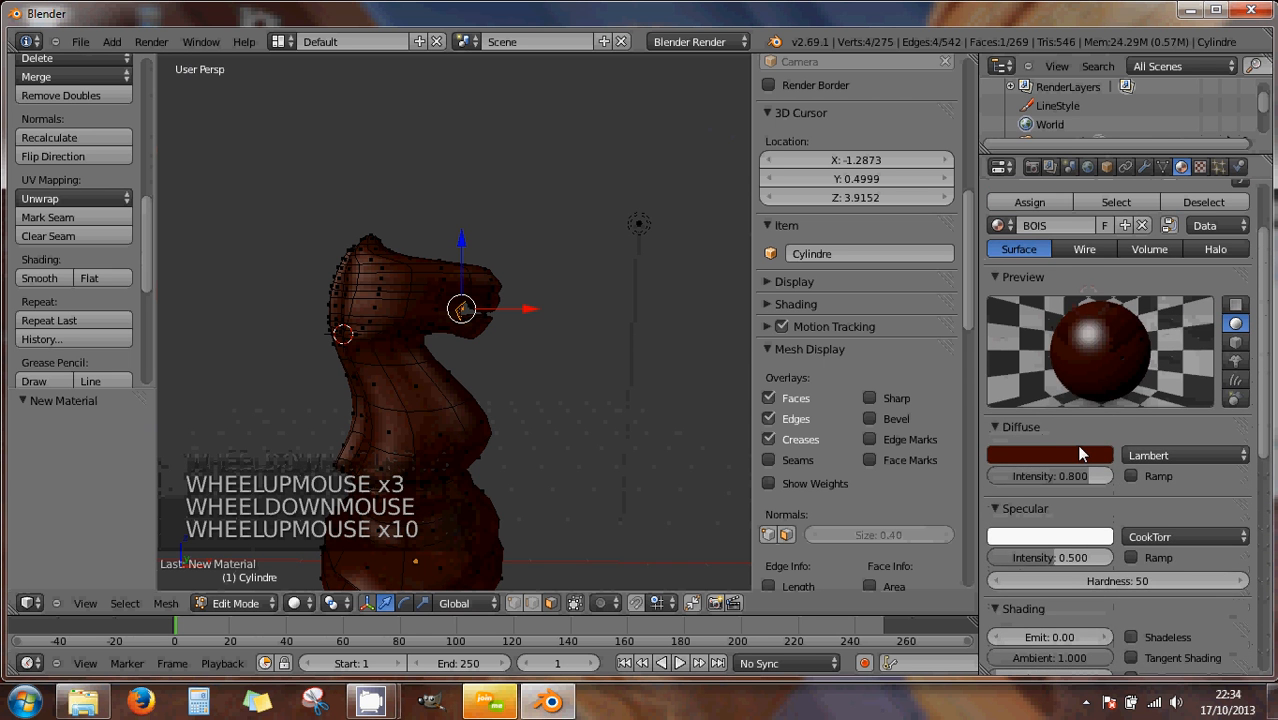
scroll(1076, 444, up, 1)
scroll(1076, 444, up, 2)
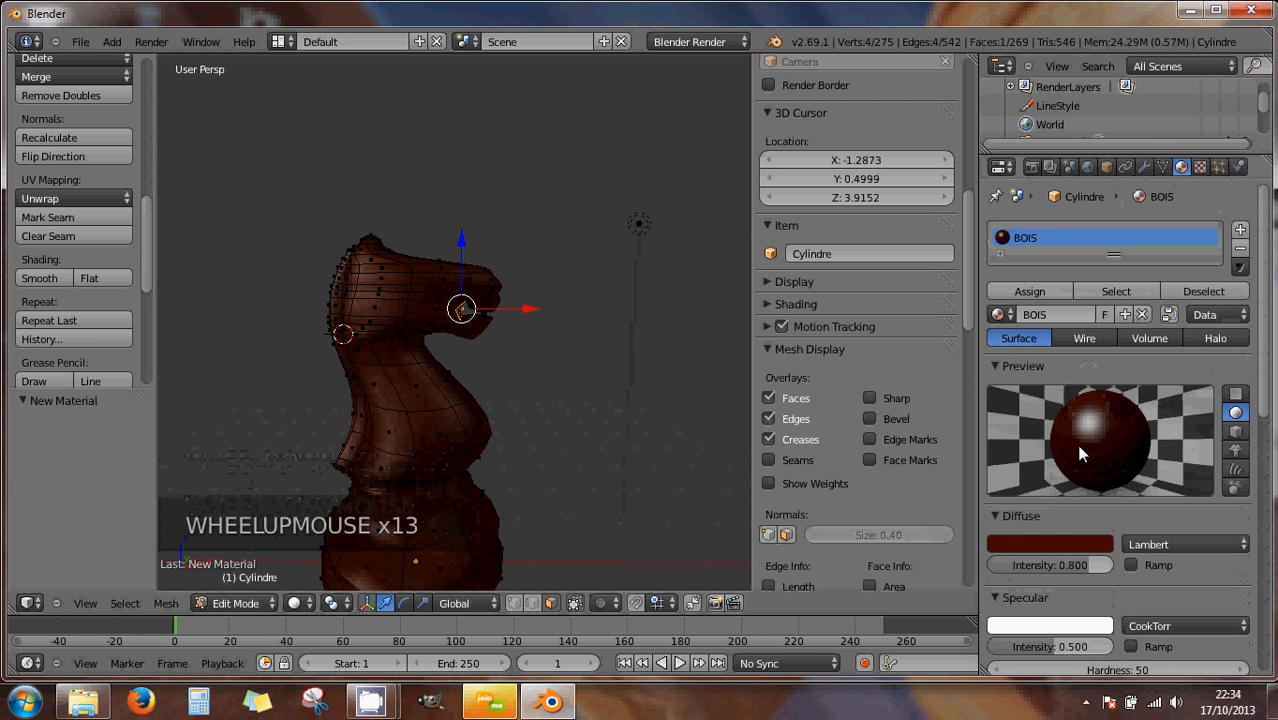
scroll(1079, 446, up, 1)
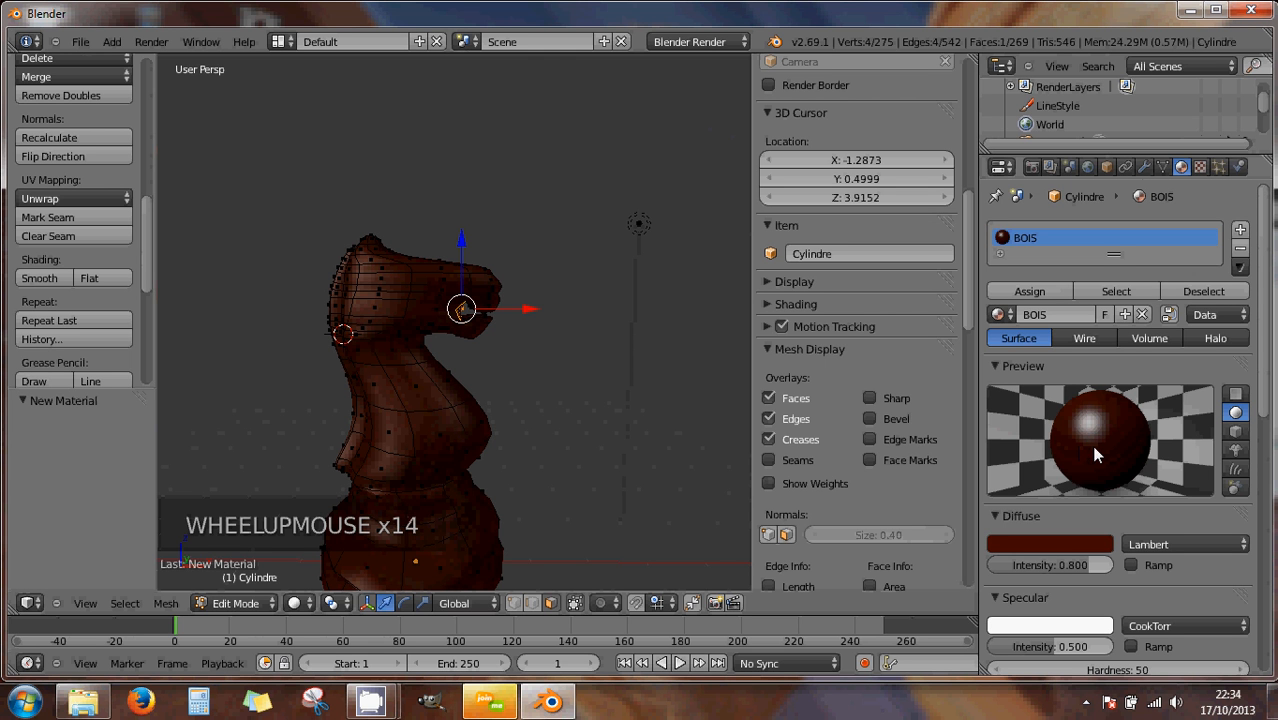
scroll(1093, 455, up, 1)
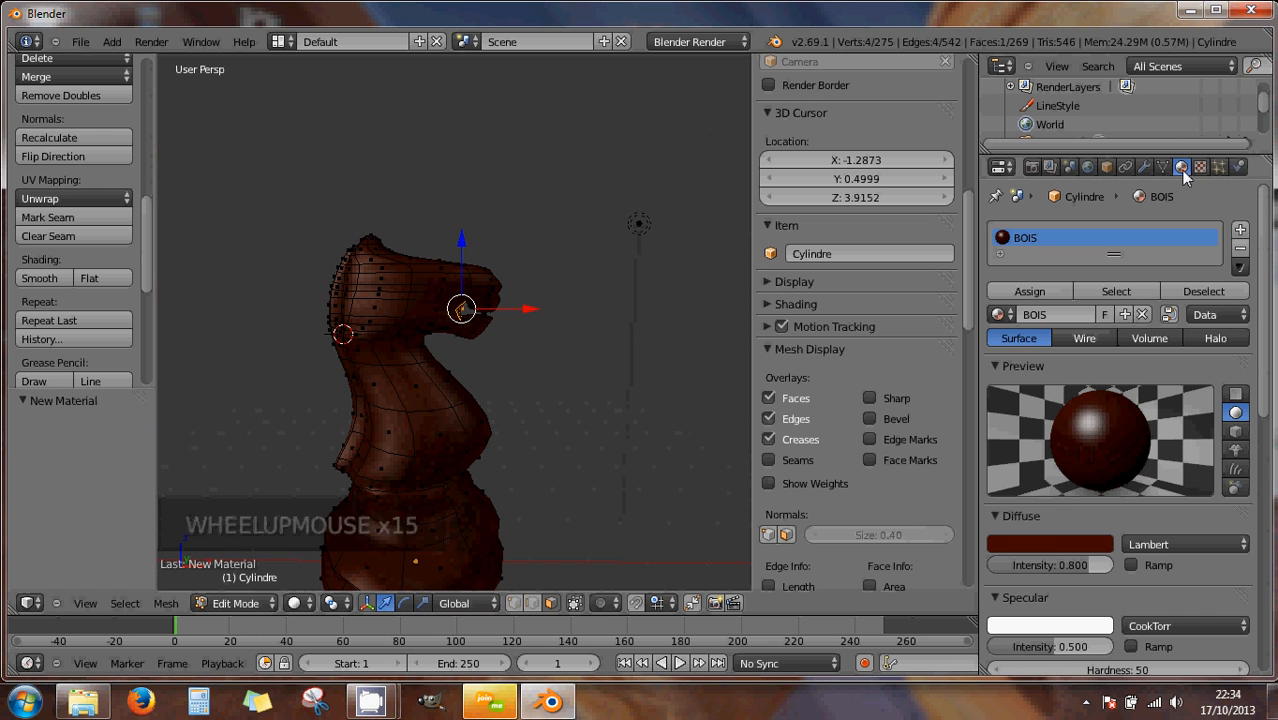
- Switch the knight to Object Mode and remove its BOIS material slot
click(1240, 249)
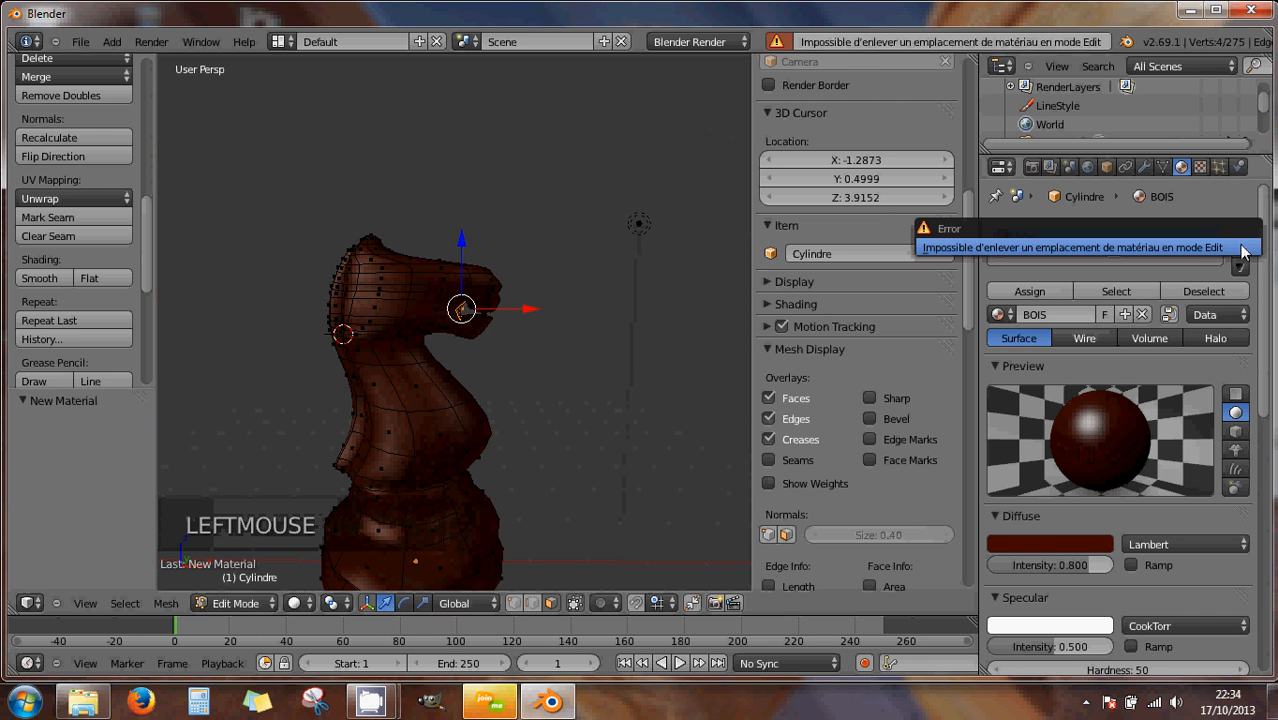
click(208, 604)
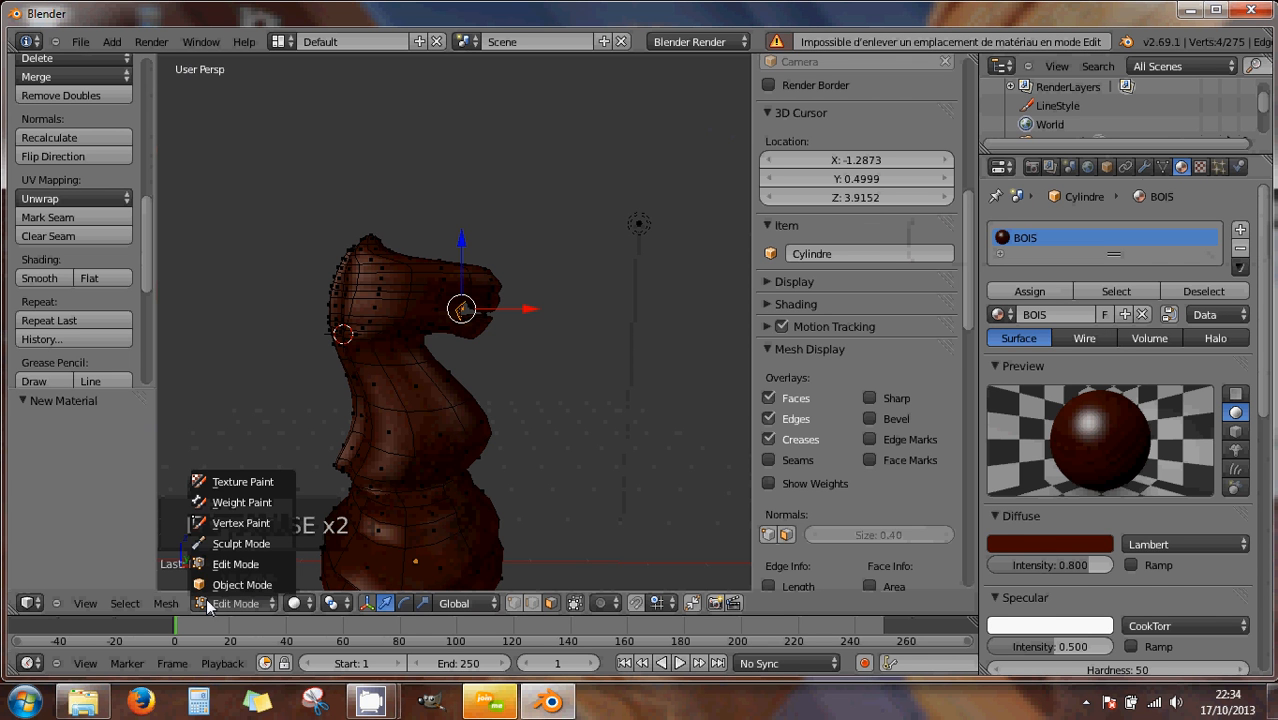
click(245, 583)
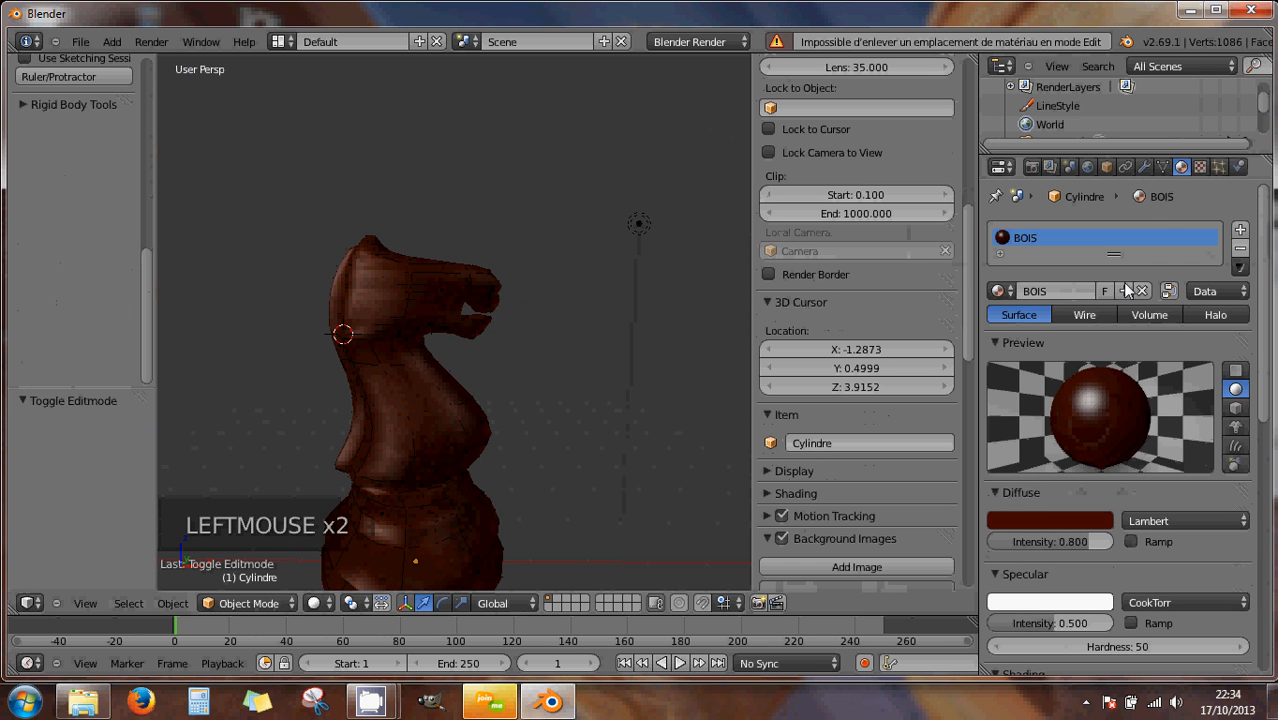
click(1239, 248)
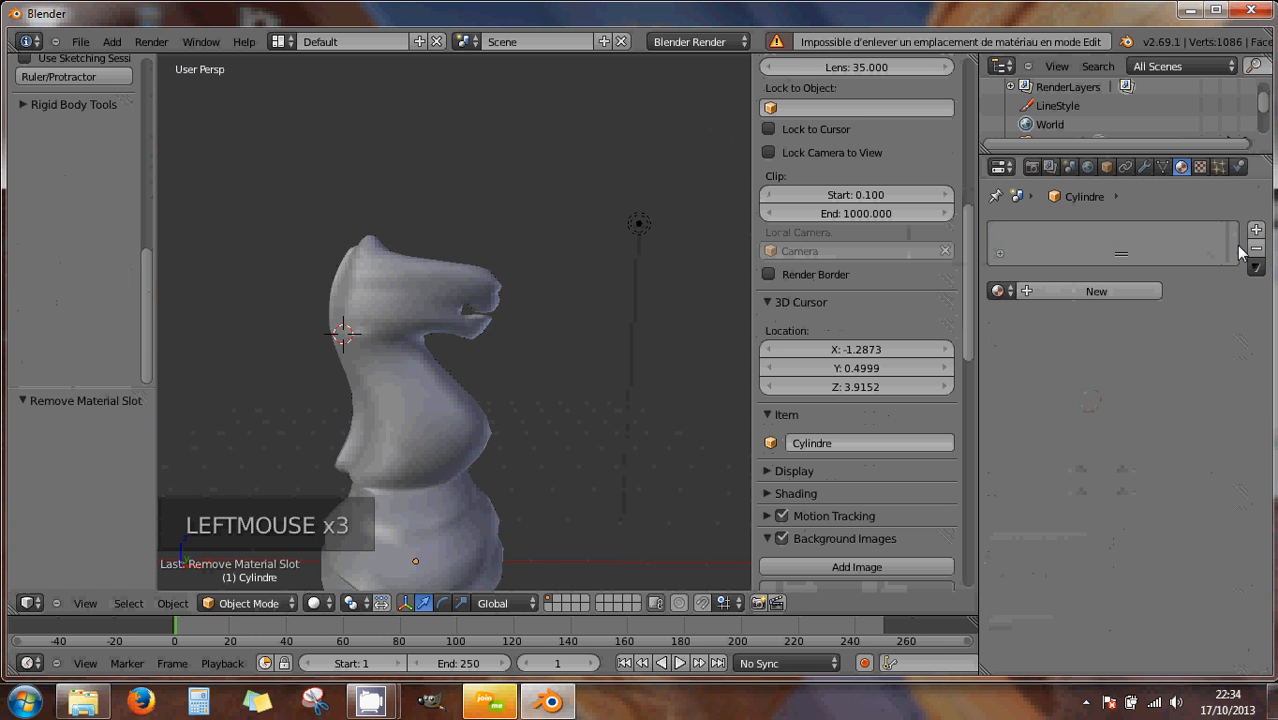
- Select the knight in Object Mode, create a new material on it and name it BOIS
right_click(443, 423)
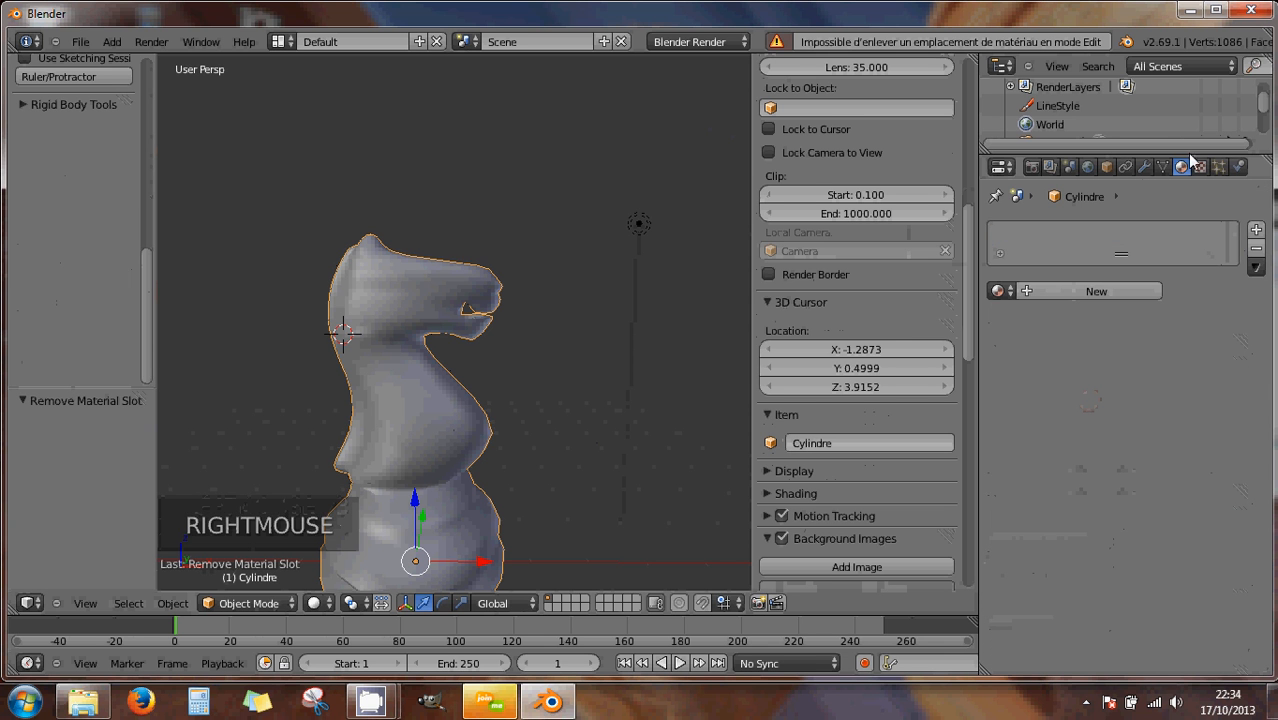
click(1143, 163)
click(1181, 168)
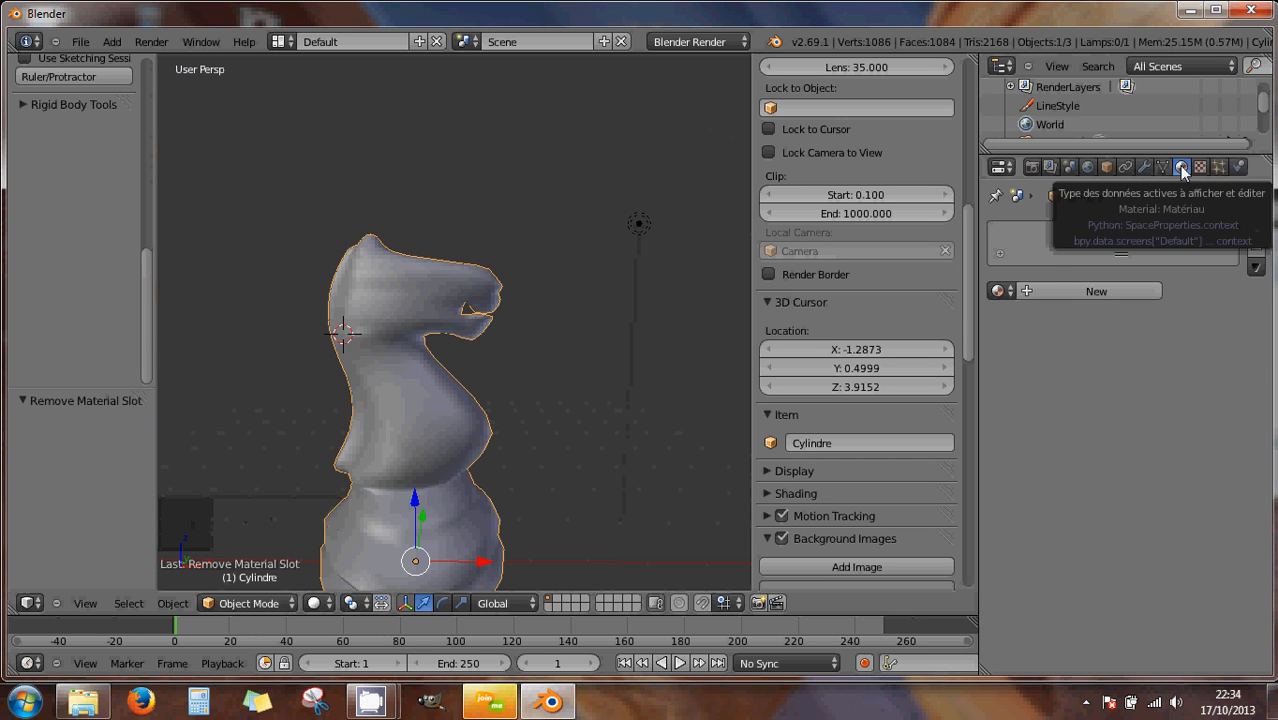
click(1073, 294)
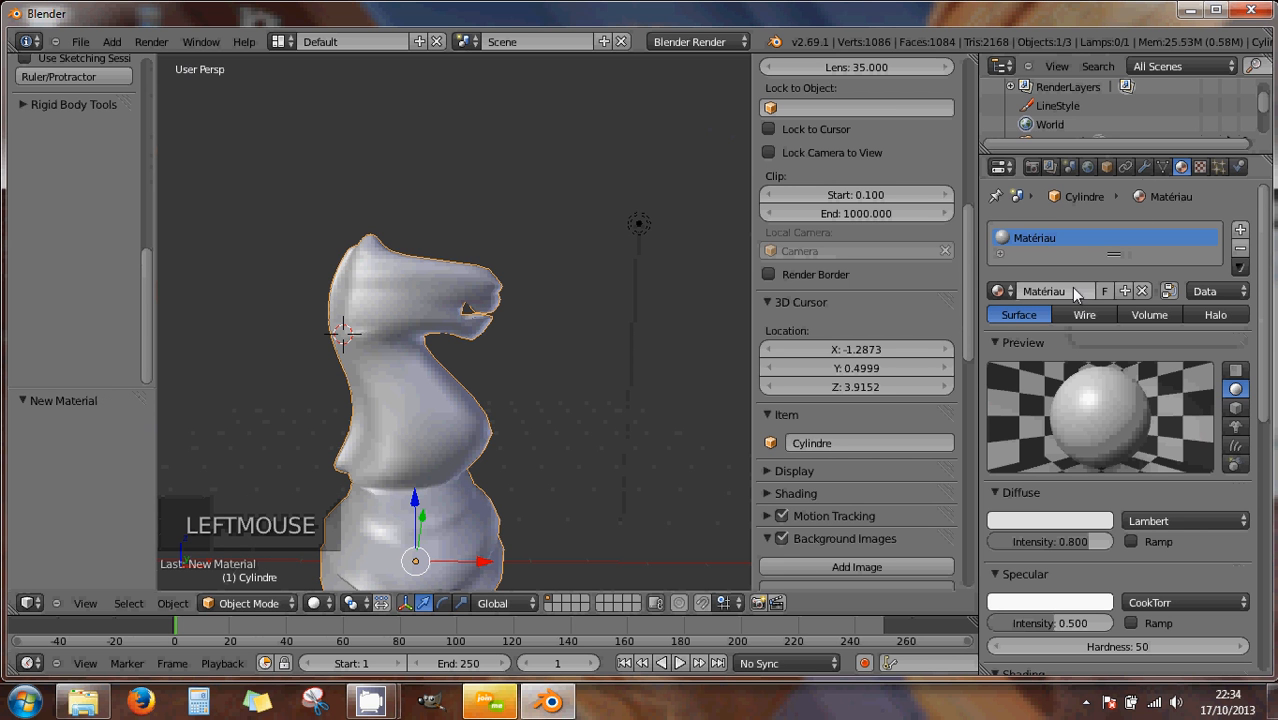
click(1054, 291)
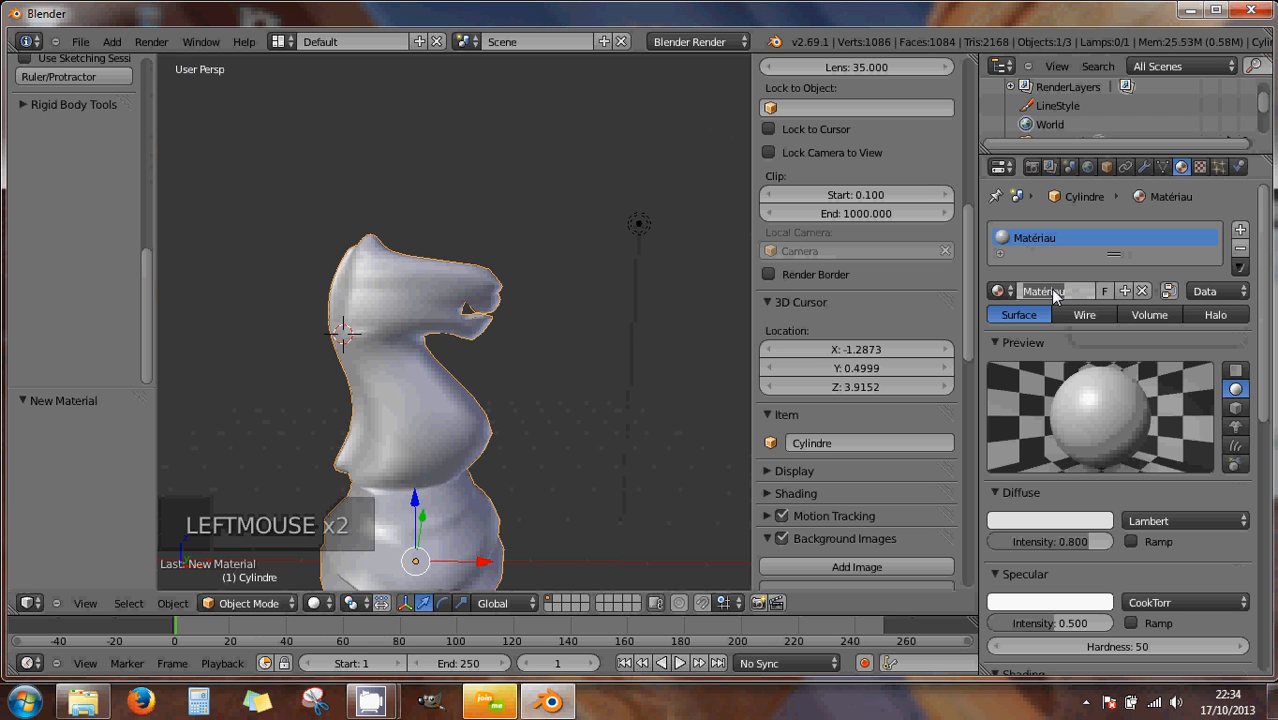
text(BOIS)
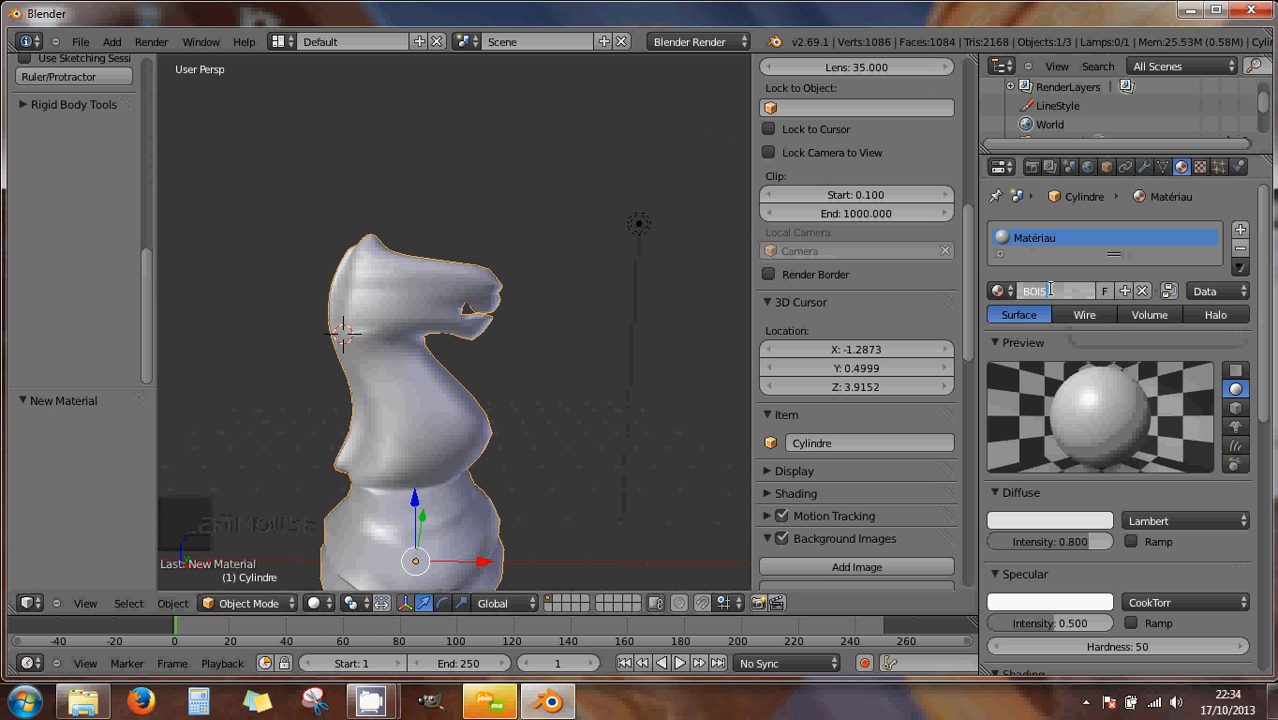
key(Return)
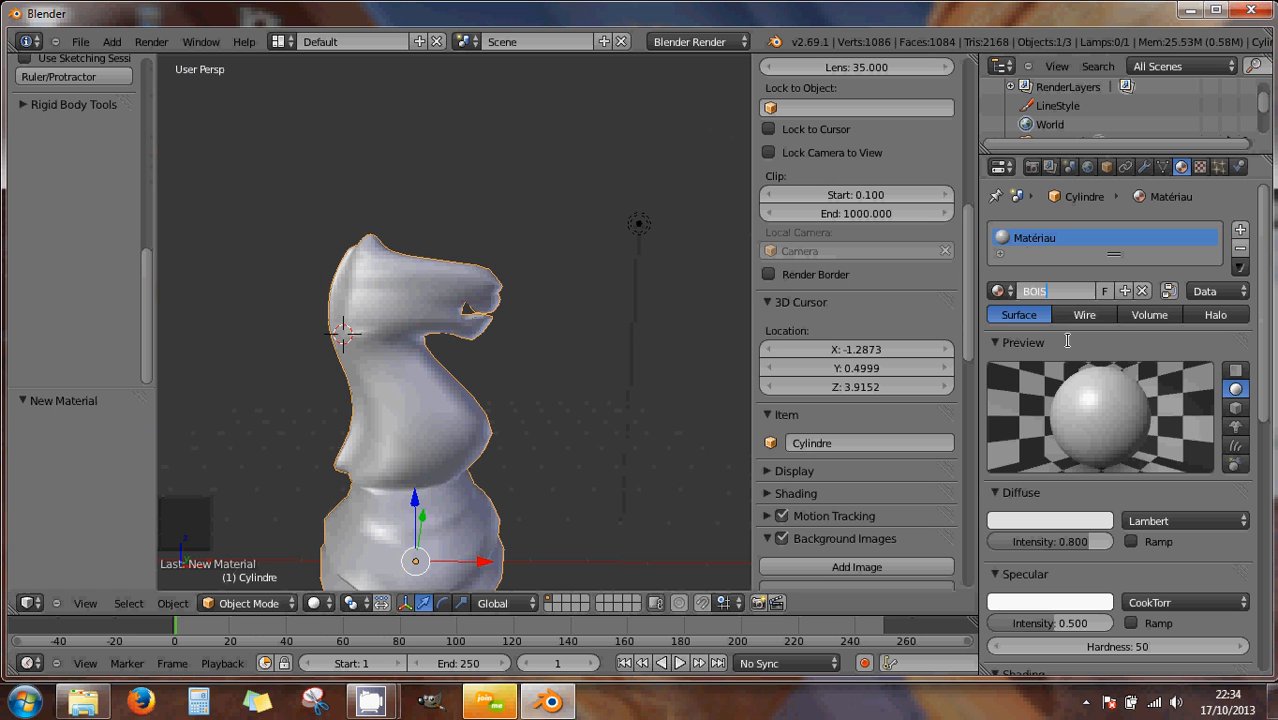
- Give the new BOIS material a very dark reddish-brown diffuse colour with the Lambert shader model
click(1044, 520)
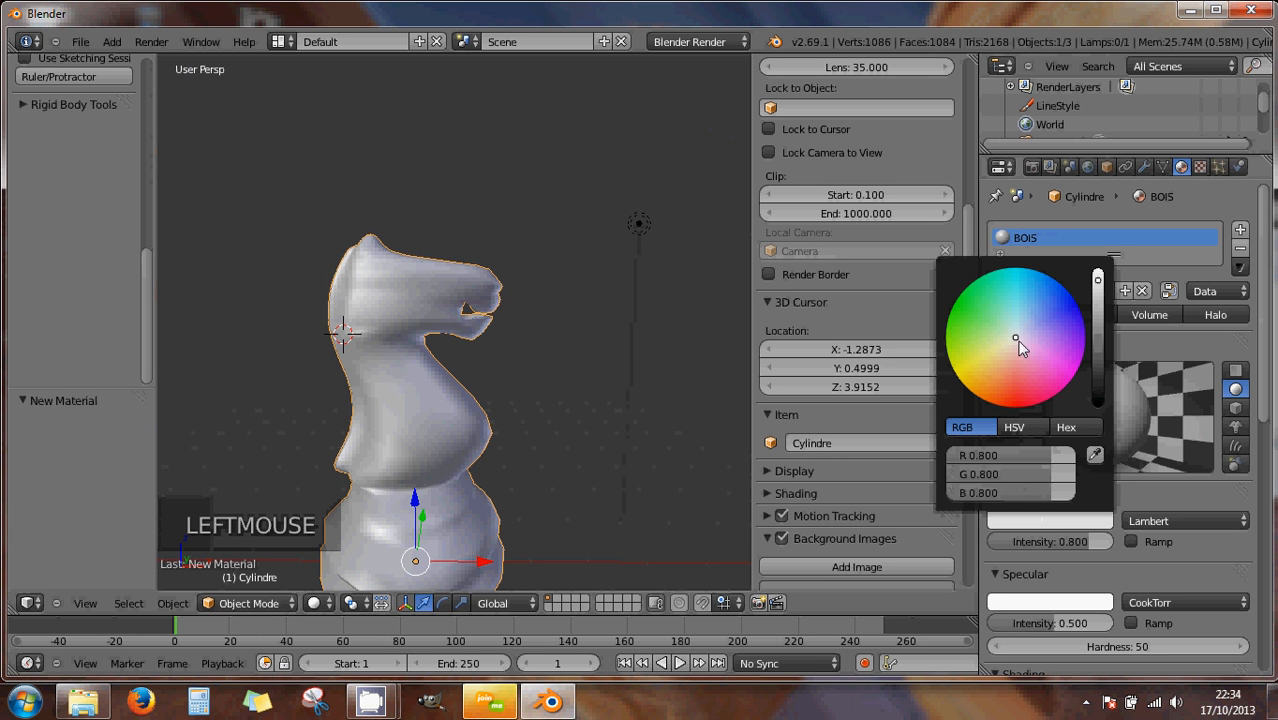
drag(1019, 345, 1021, 410)
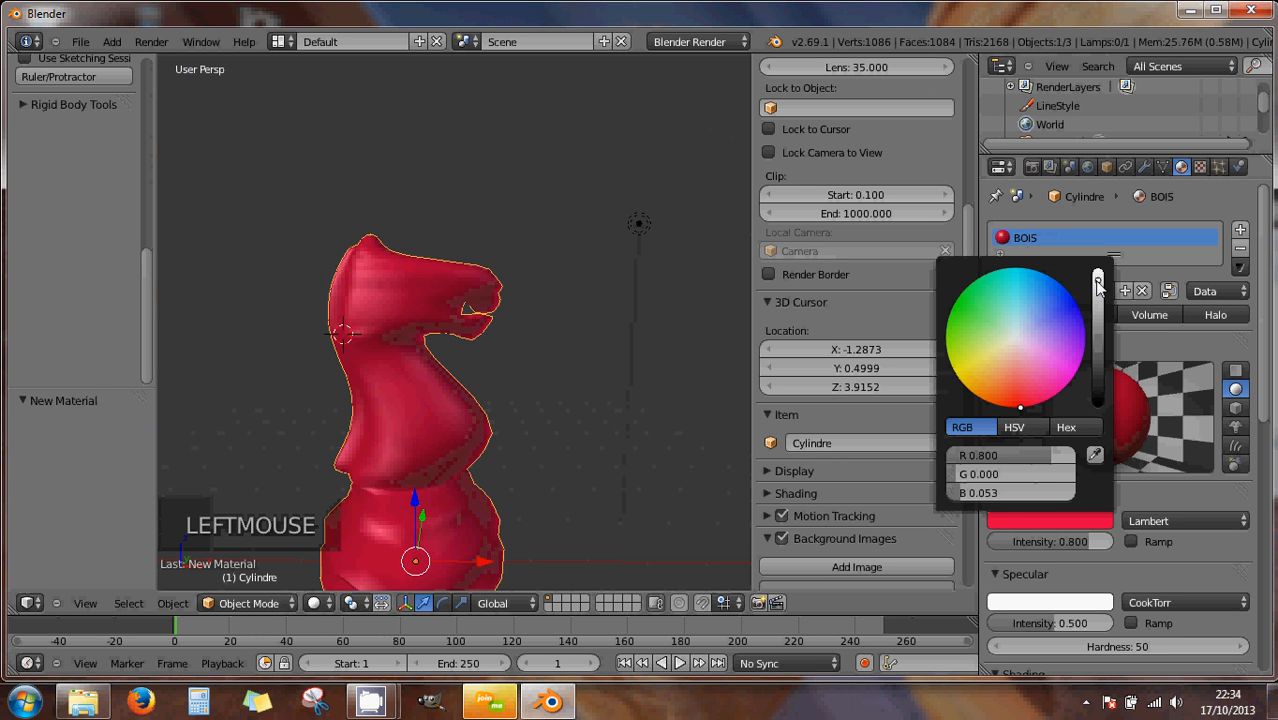
mouse_move(1098, 285)
mouse_down()
mouse_move(1108, 380)
mouse_move(1035, 408)
mouse_up()
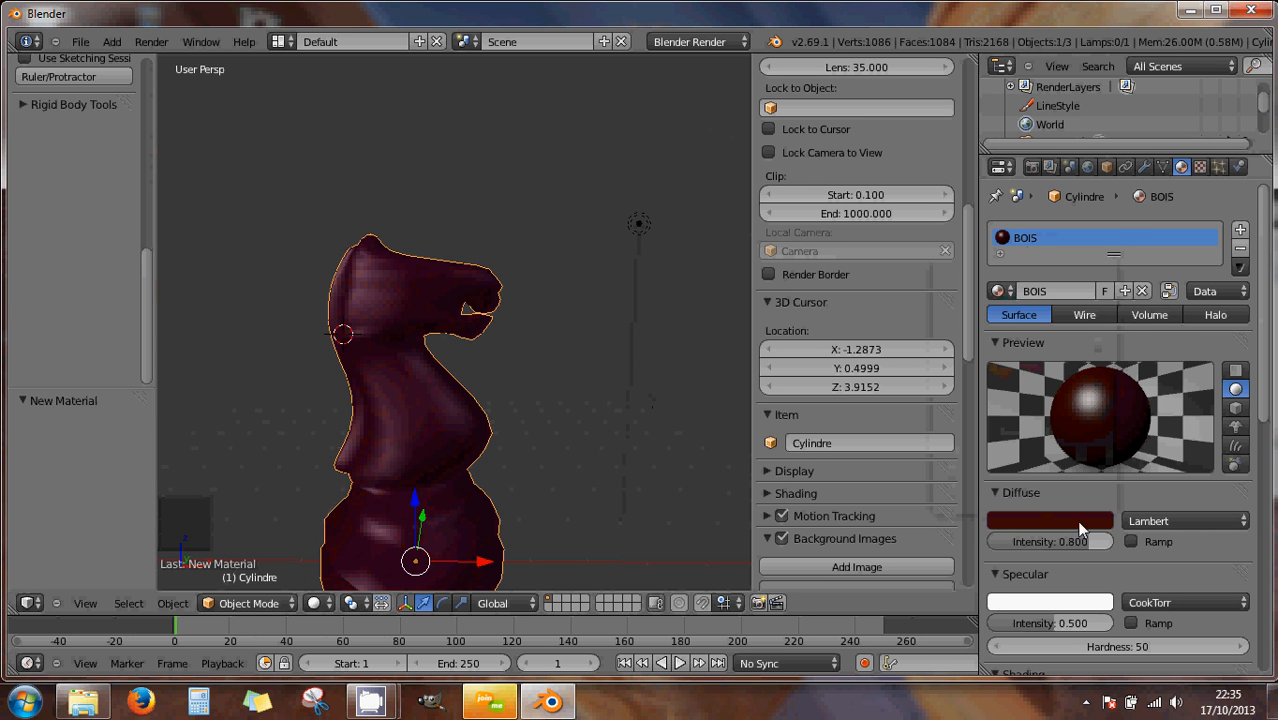
click(1135, 524)
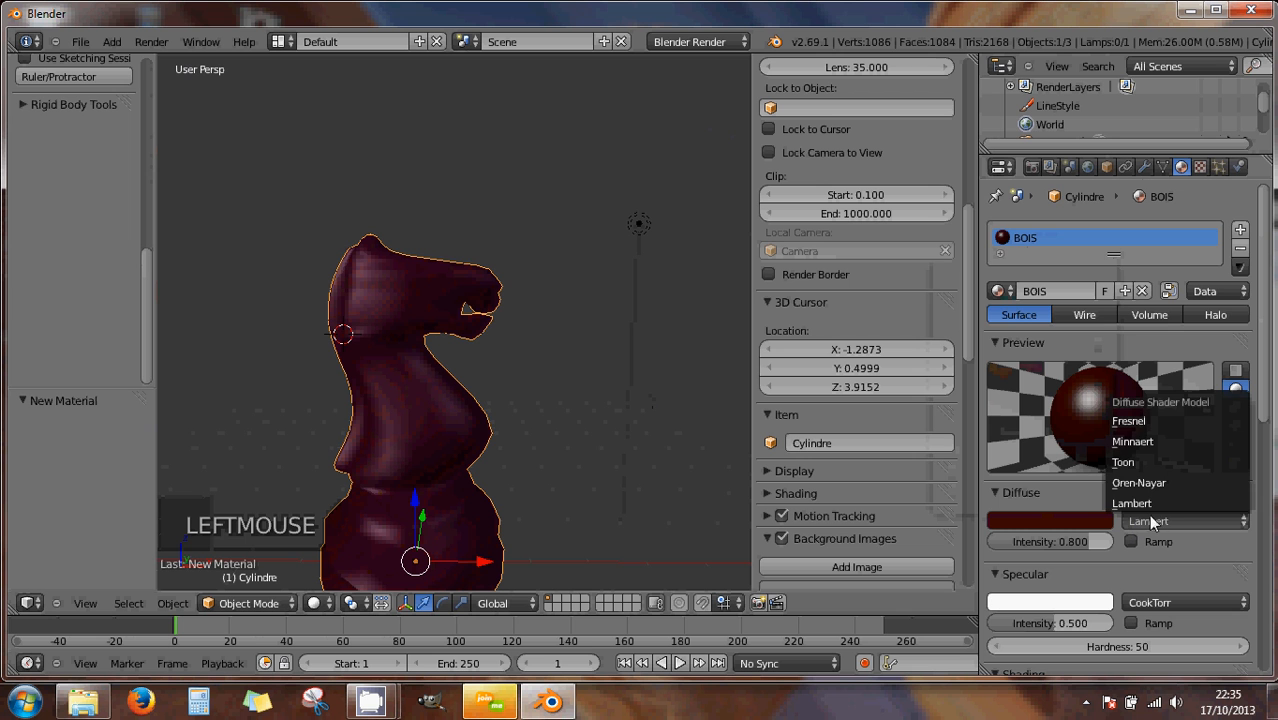
click(1145, 463)
drag(1150, 513, 1148, 506)
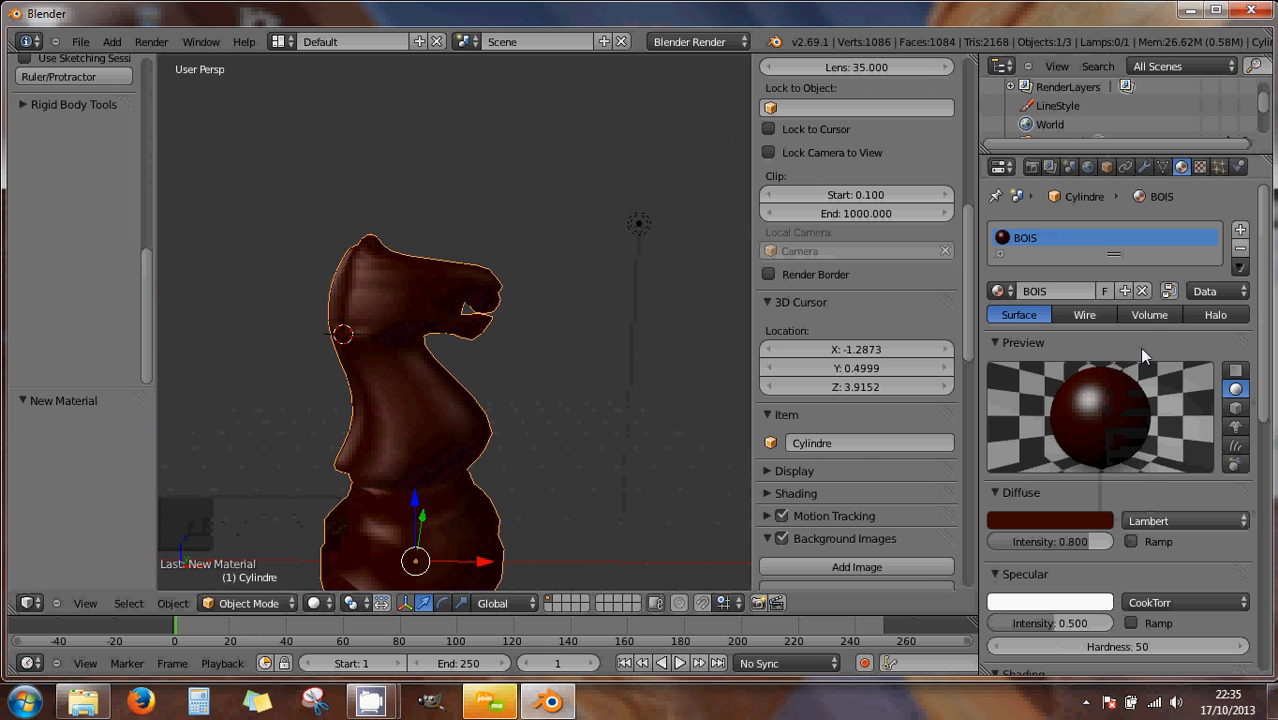
- Show the knight in front orthographic view and enter Edit Mode with a closer view of its head
mouse_move(474, 402)
middle_down()
mouse_move(393, 412)
mouse_move(382, 445)
mouse_move(417, 461)
mouse_move(455, 440)
mouse_move(481, 387)
mouse_move(468, 418)
middle_up()
key(KP_1)
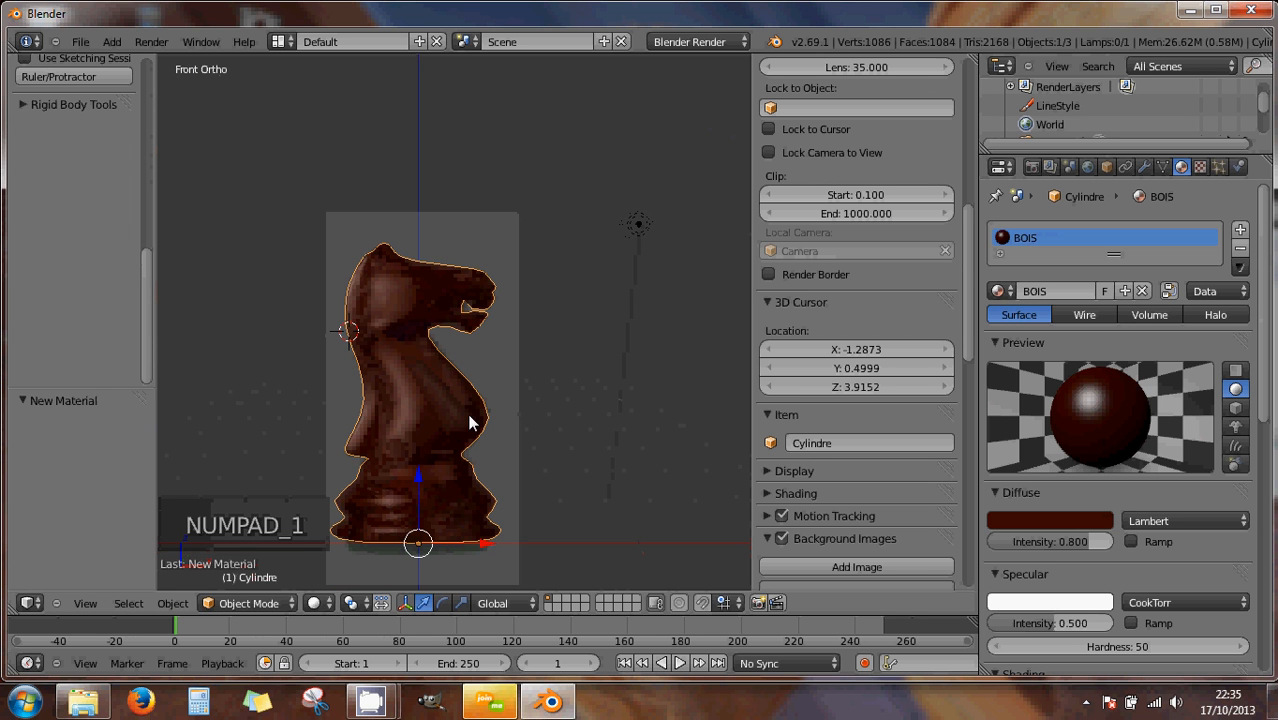
click(226, 603)
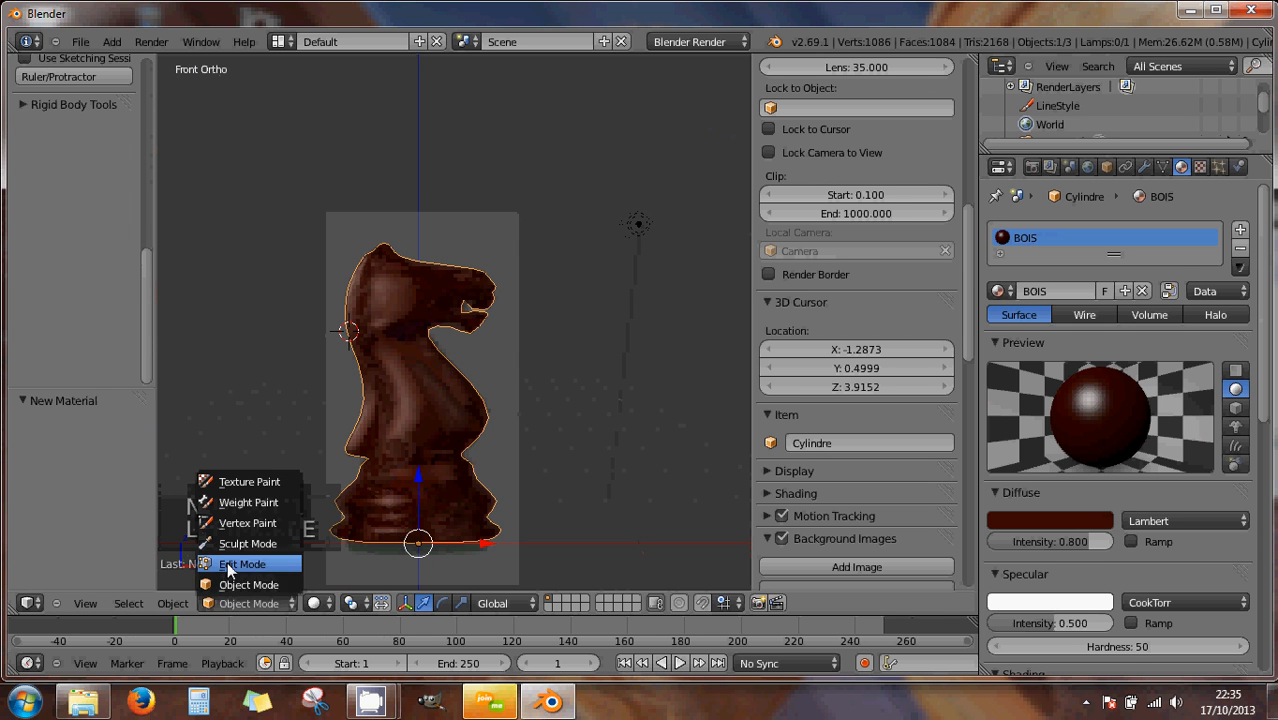
click(230, 566)
scroll(420, 406, up, 4)
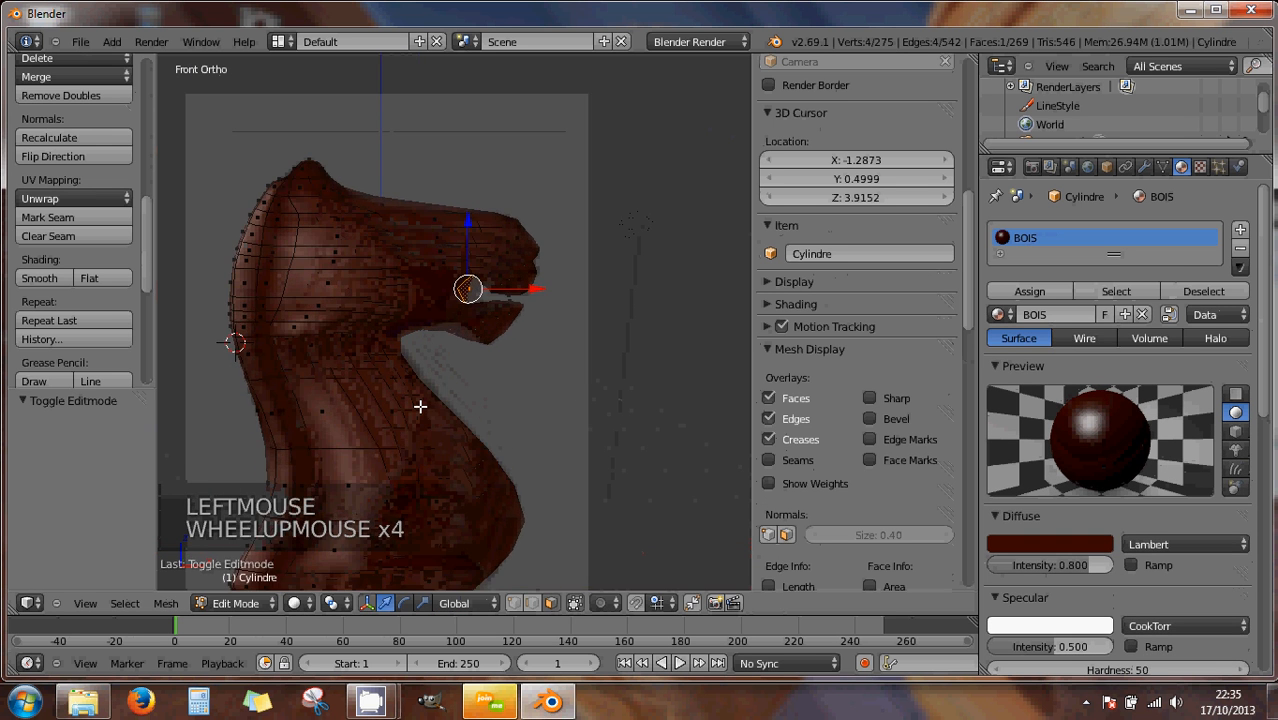
- Select the long narrow face at eye height on the knight's head in front orthographic view
scroll(420, 406, up, 1)
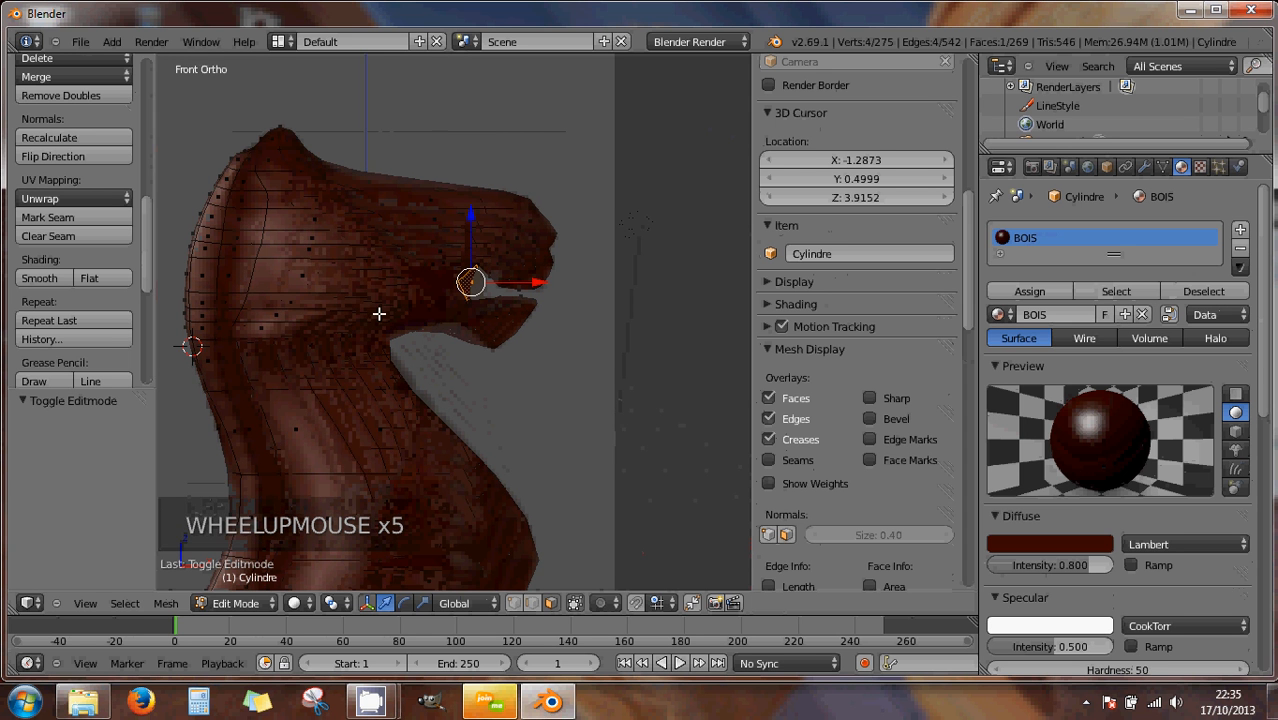
shift+middle_drag(370, 257, 409, 384)
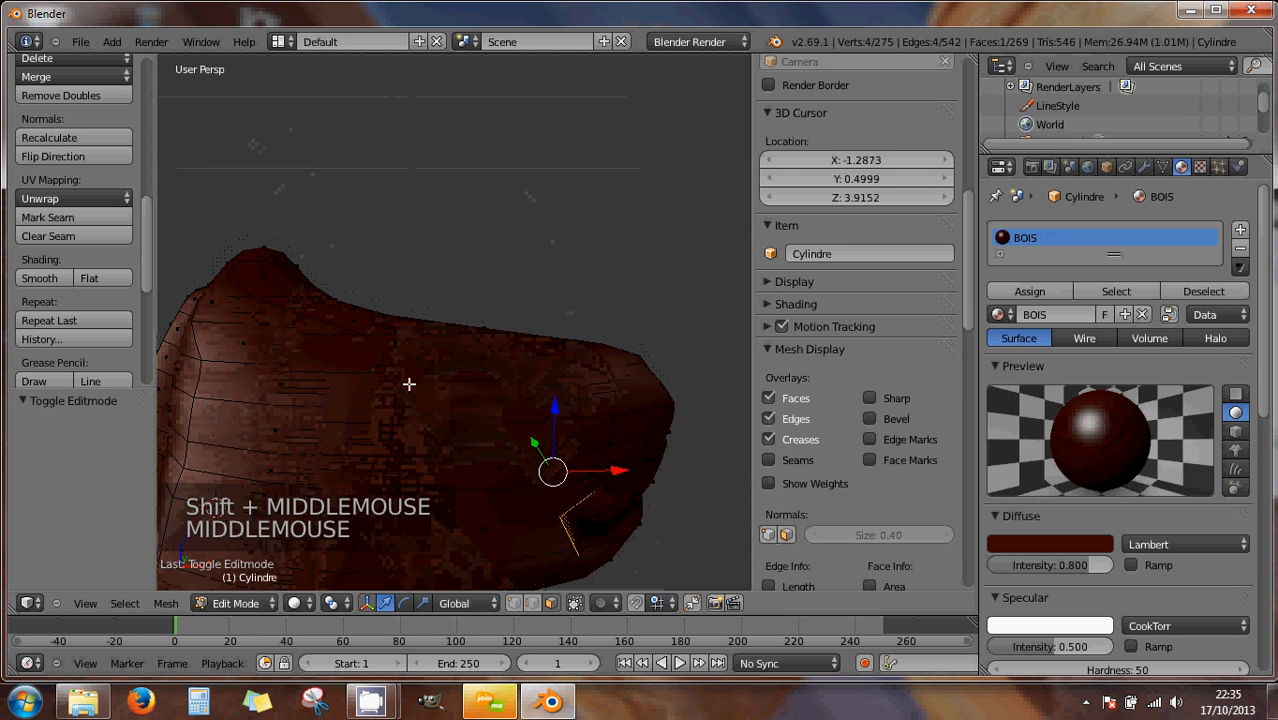
key(KP_1)
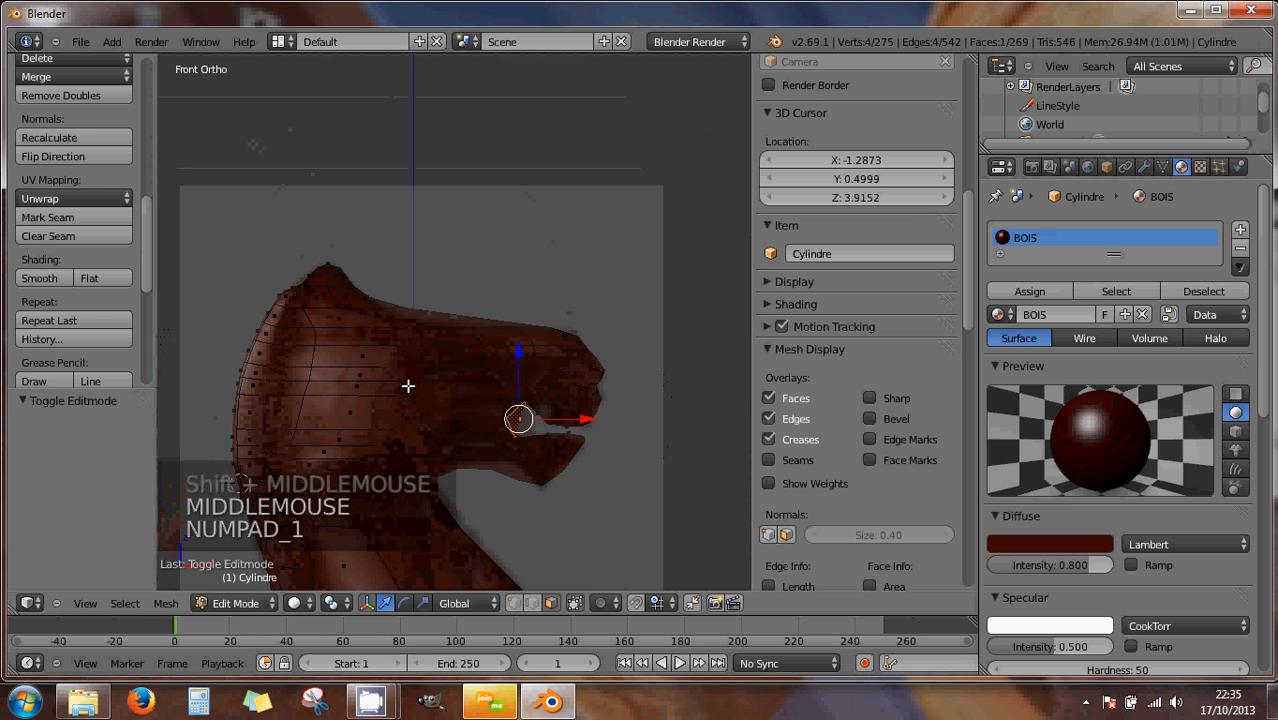
right_click(384, 335)
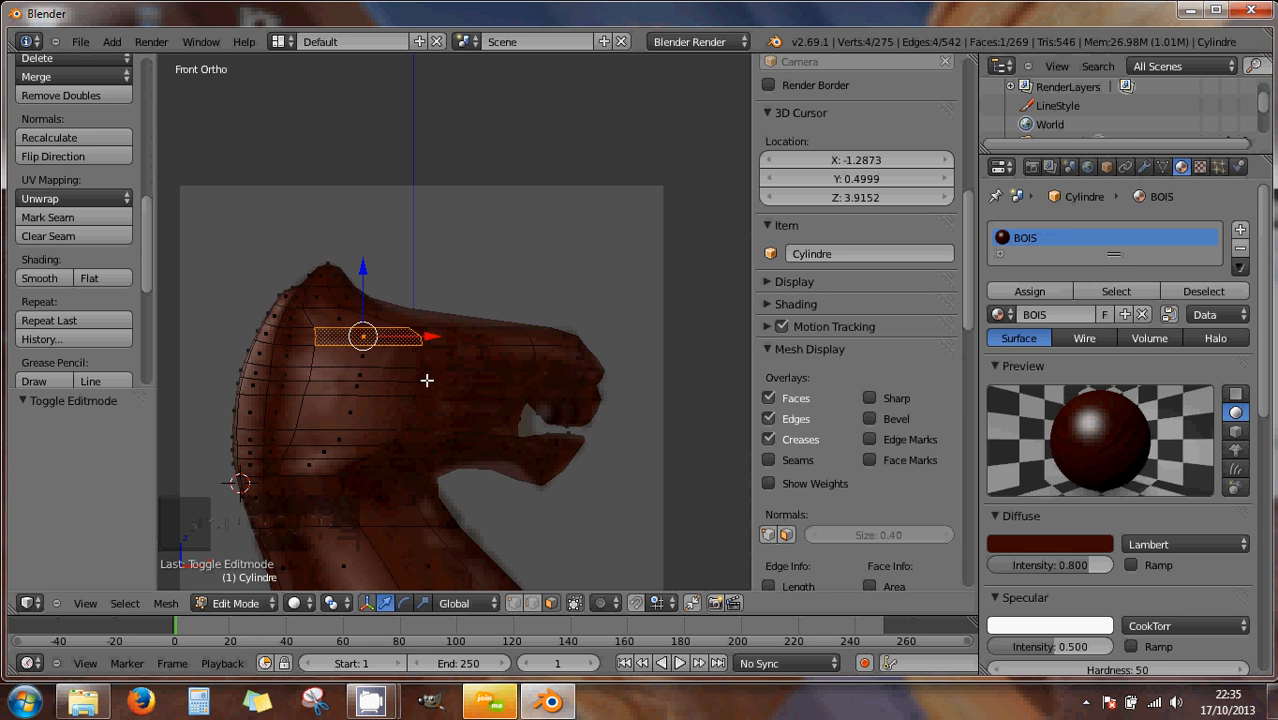
shift+middle_drag(415, 365, 502, 419)
scroll(500, 426, up, 2)
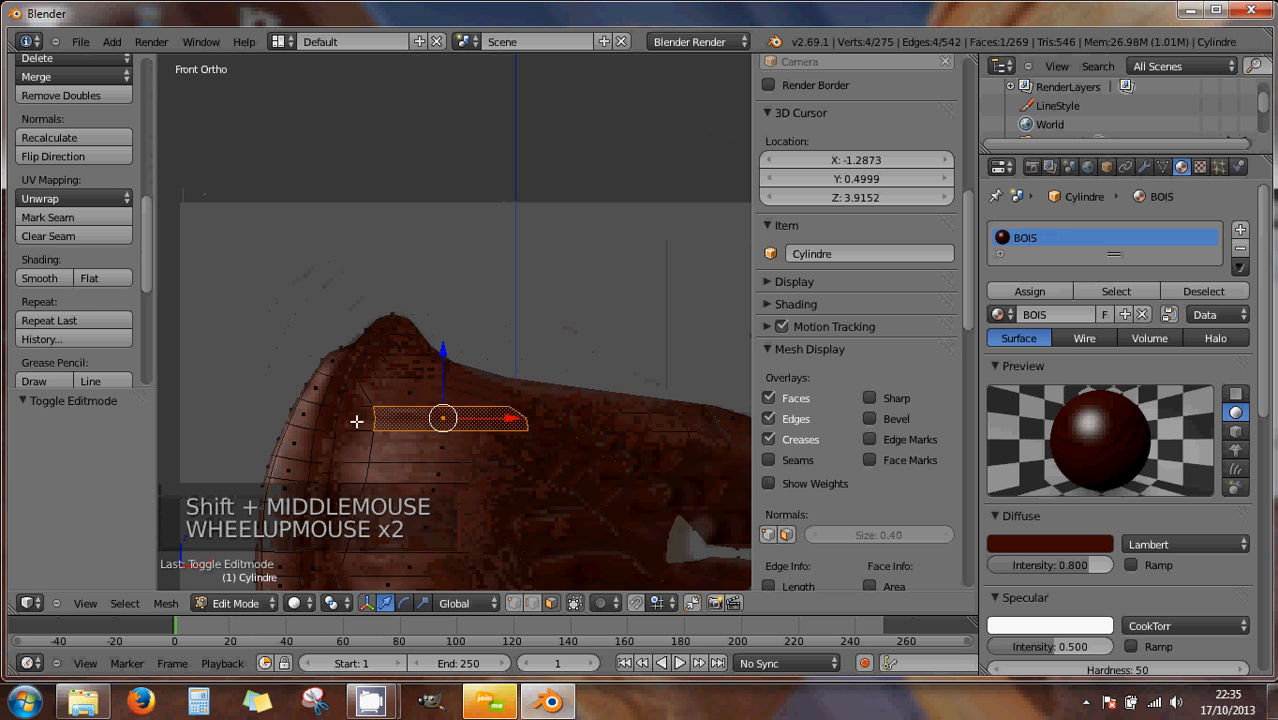
key(s)
key(s)
key(s)
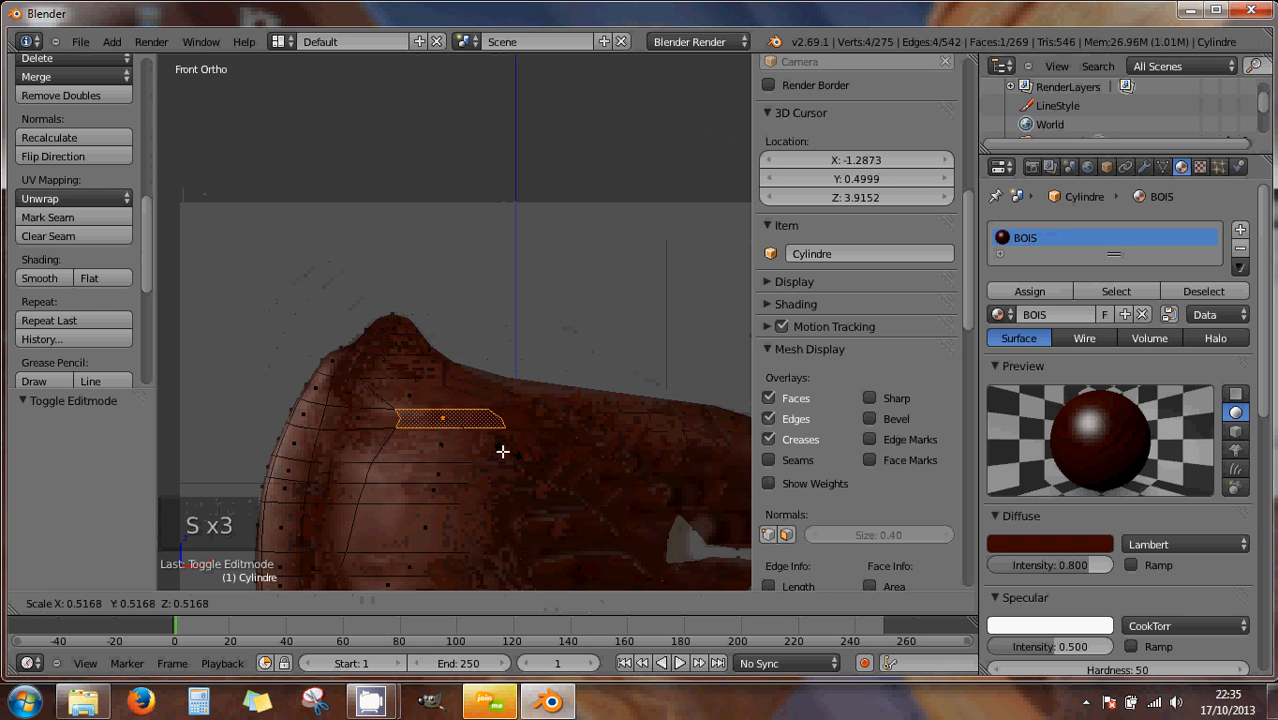
right_click(553, 454)
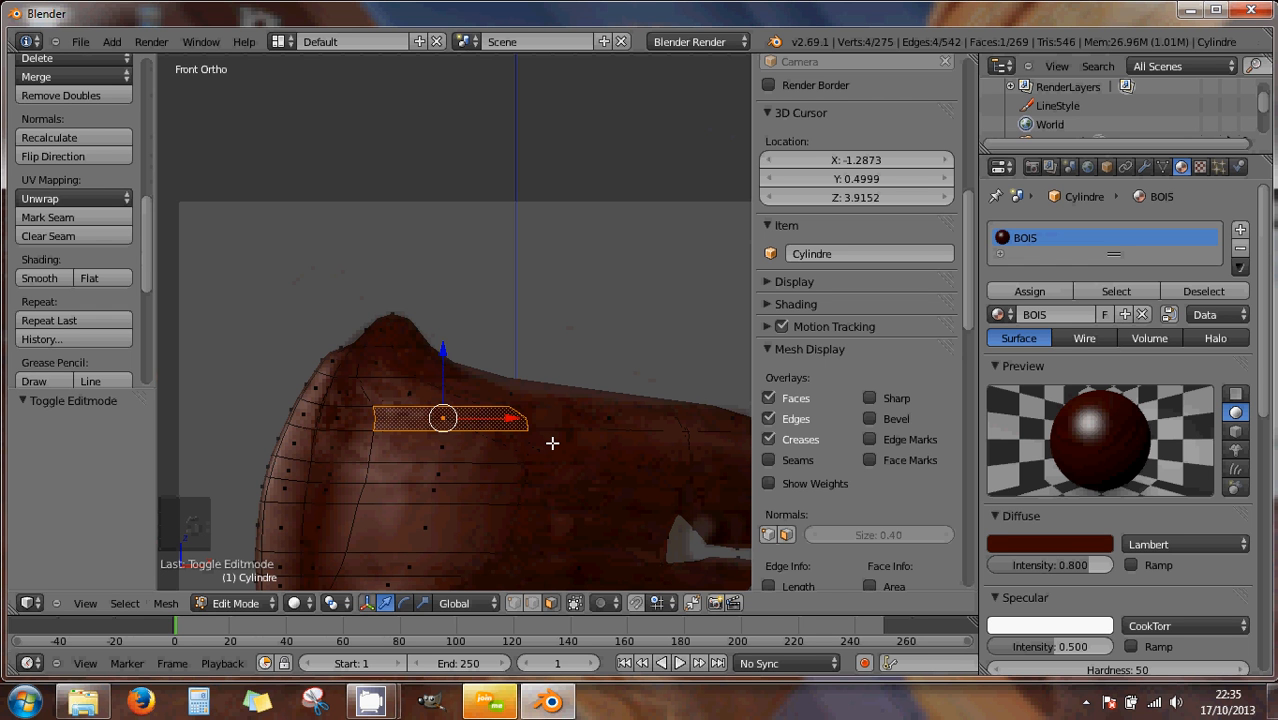
- Inset the selected head face with zero thickness and select only the resulting inner face
key(i)
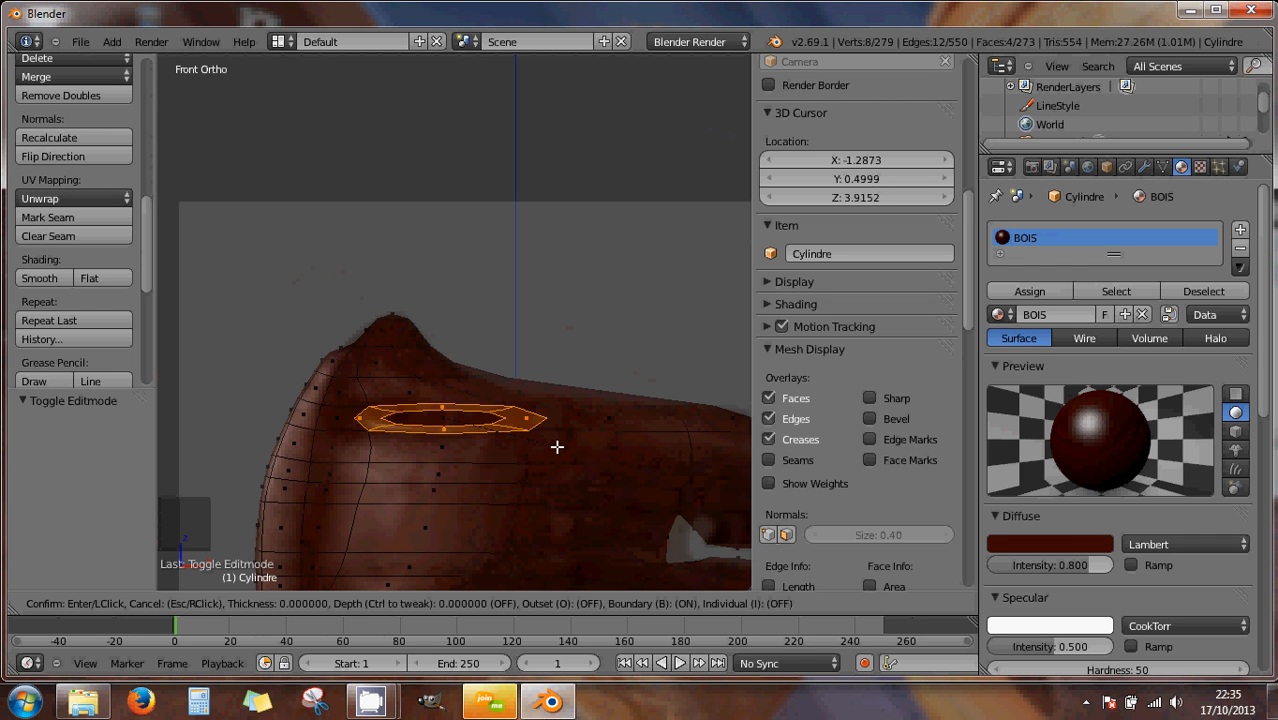
click(557, 447)
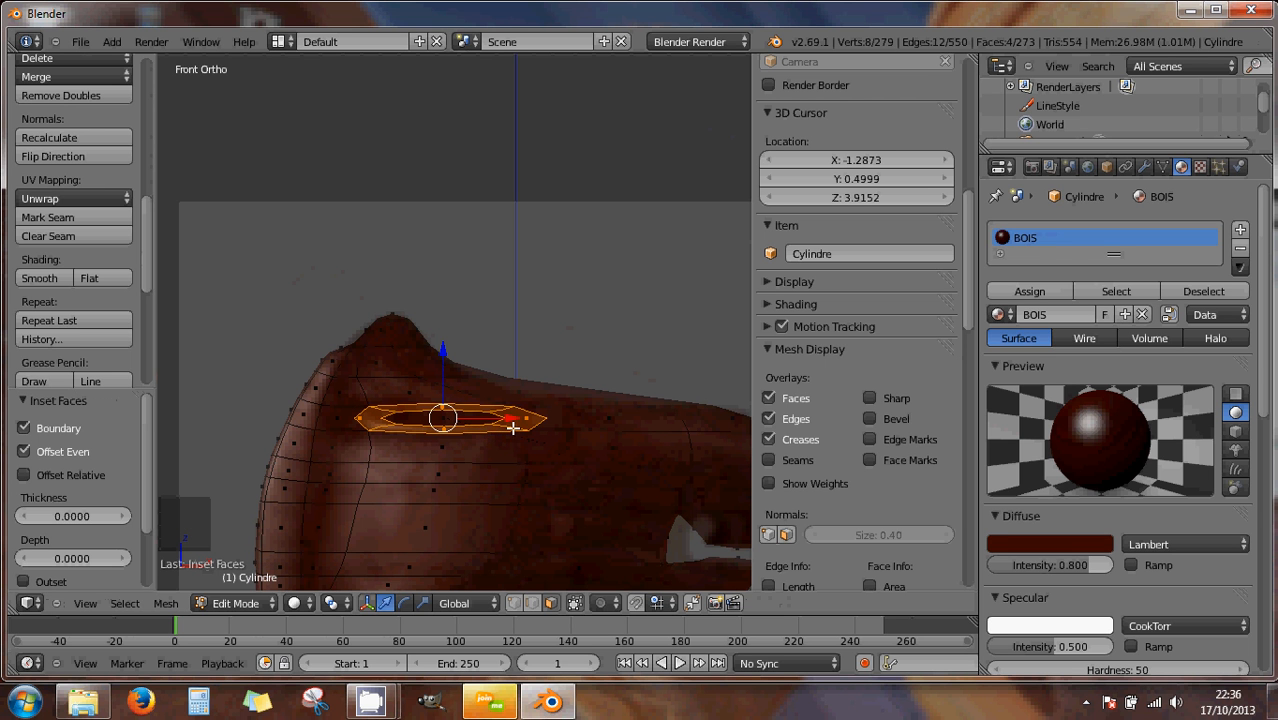
right_click(471, 417)
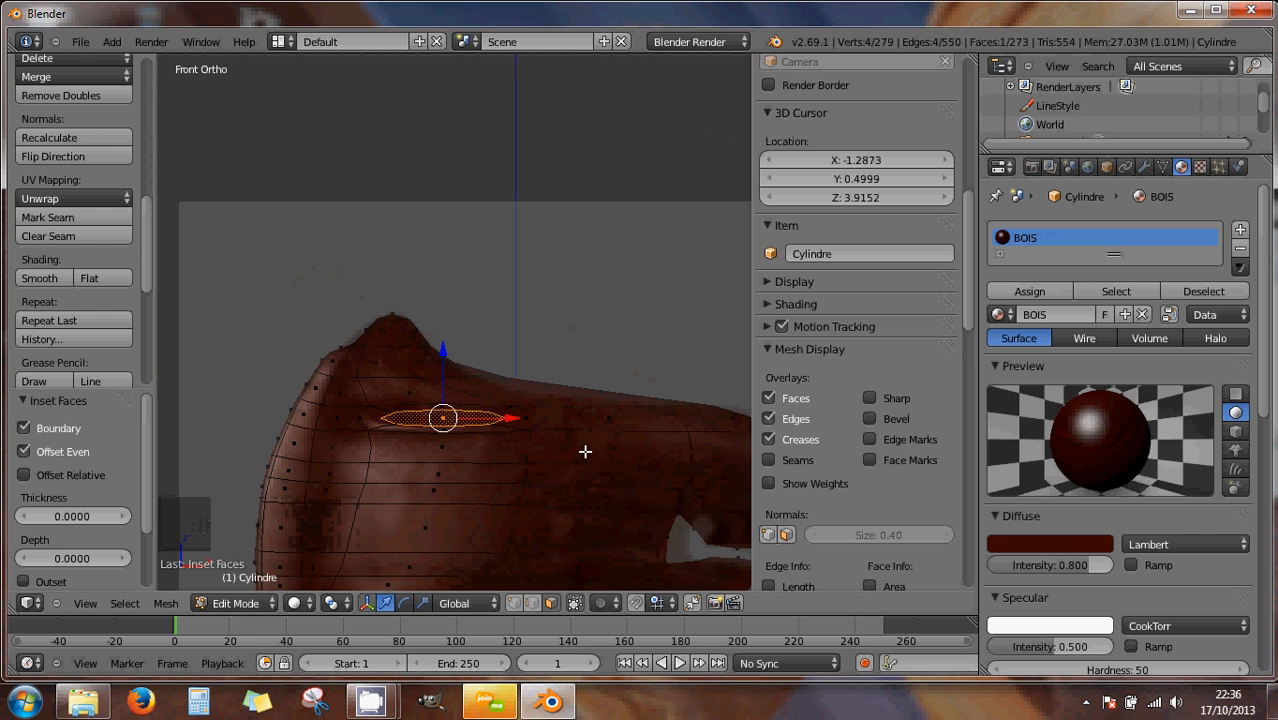
- Scale the inner eye face by 0.268 along X and by 1.316 along Z
key(s)
key(x)
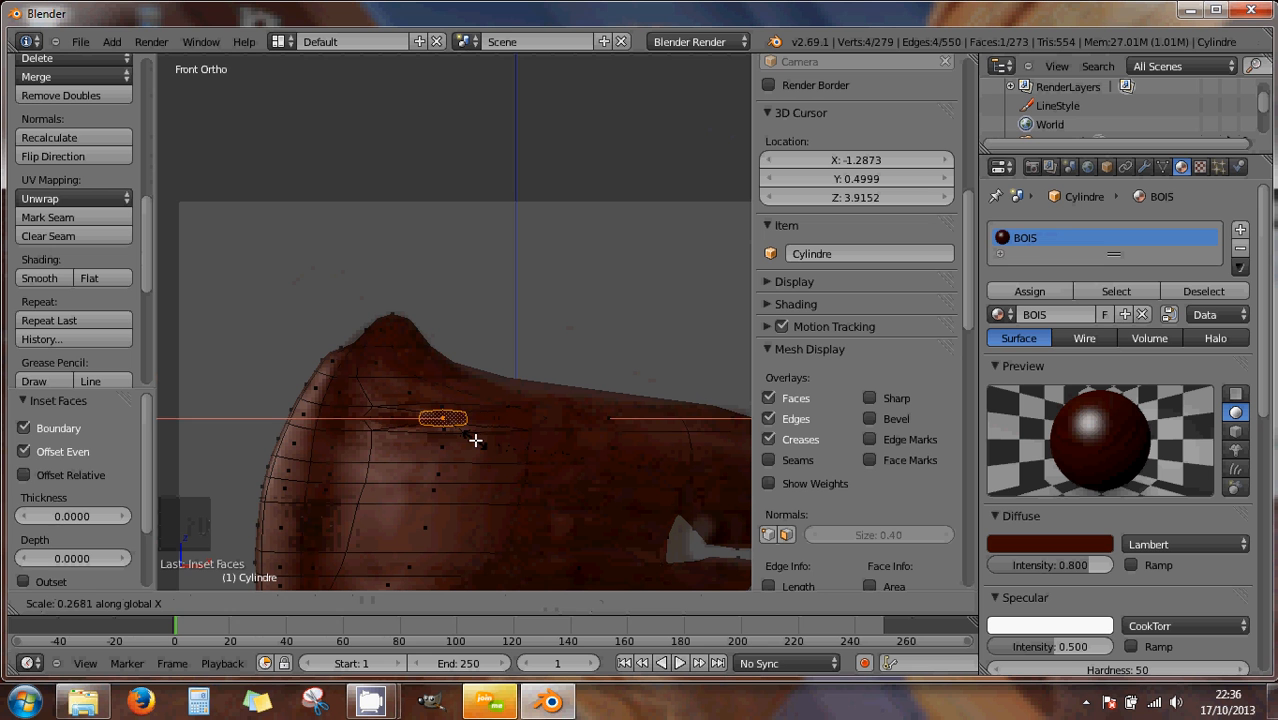
click(475, 440)
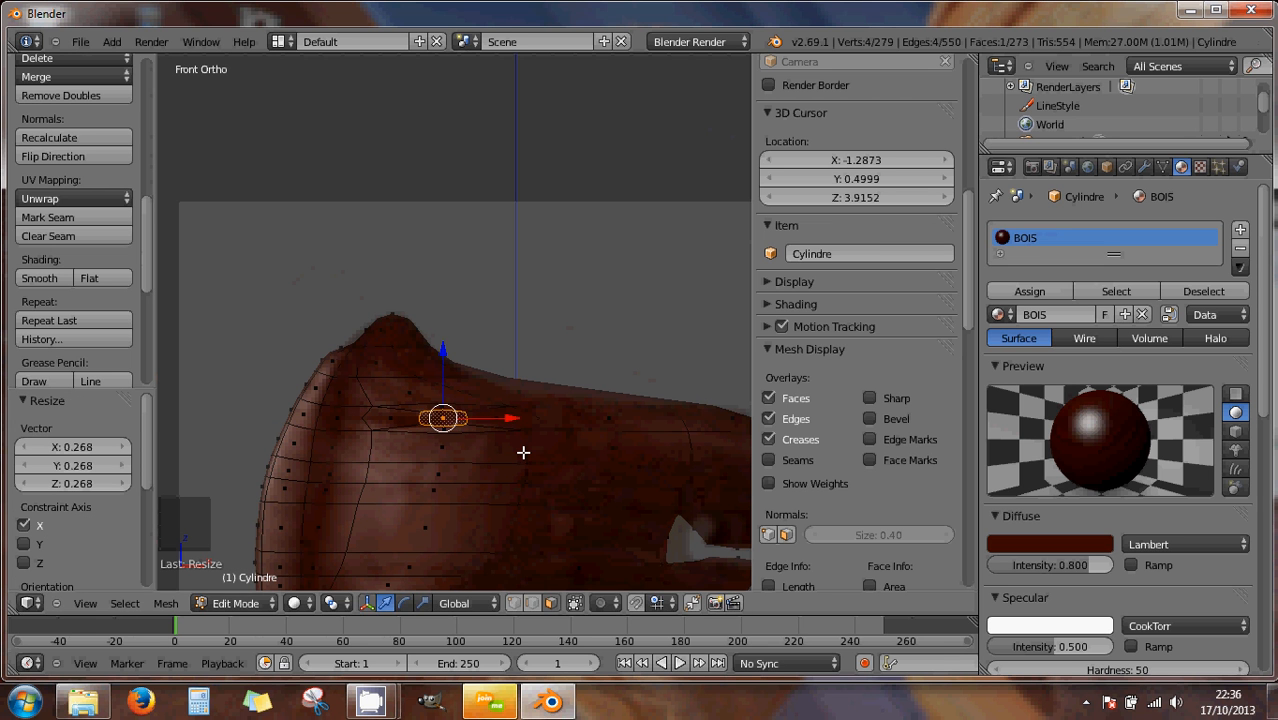
key(s)
key(z)
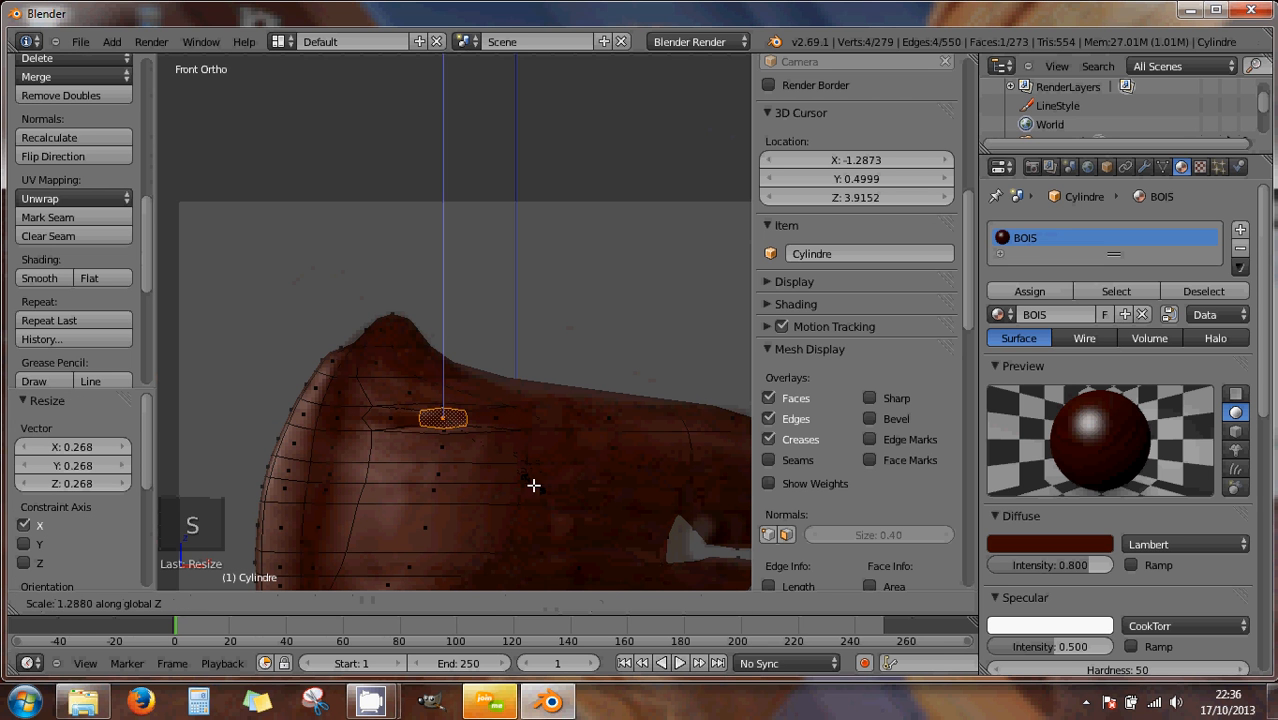
click(534, 487)
- Move the inner eye face 0.030 along Y into the knight's head
middle_drag(462, 463, 571, 516)
scroll(471, 461, down, 3)
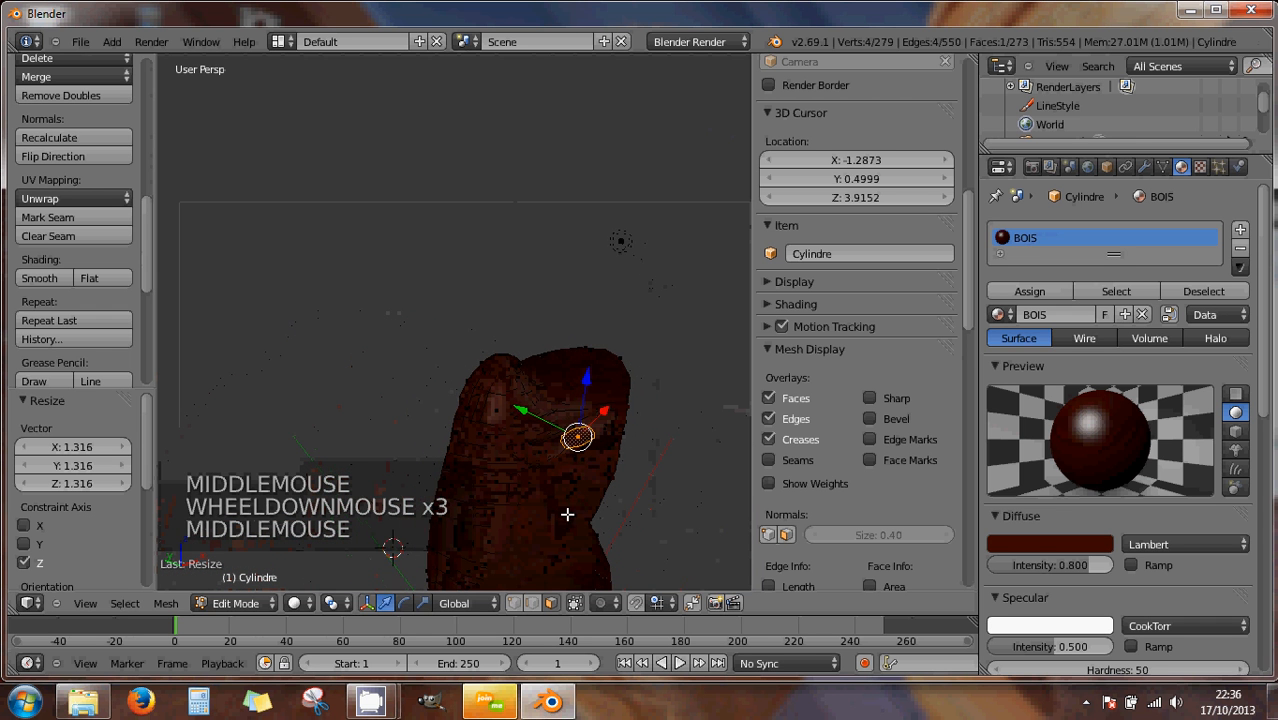
drag(533, 411, 618, 508)
middle_drag(618, 508, 585, 479)
key(ctrl+z)
drag(508, 421, 519, 445)
middle_drag(520, 445, 502, 437)
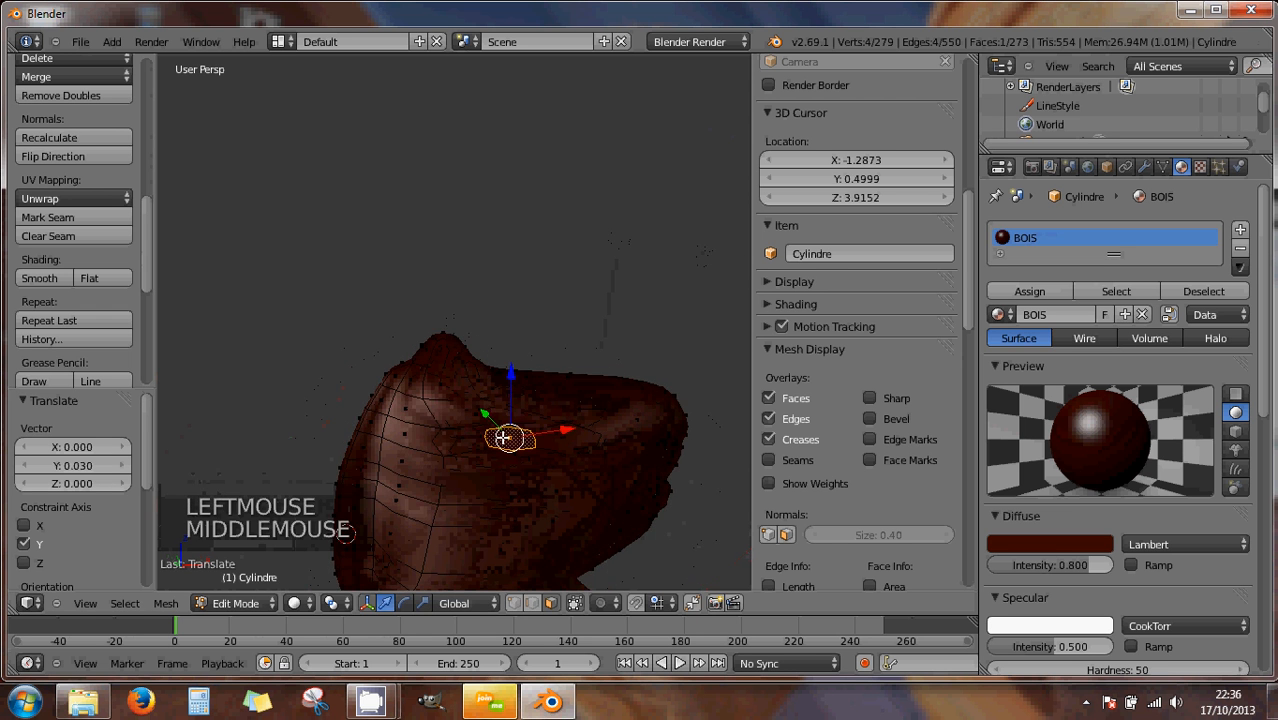
- In vertex select mode, raise the two outer vertices above the eye face by 0.050 along Z
scroll(501, 436, up, 2)
scroll(505, 468, down, 1)
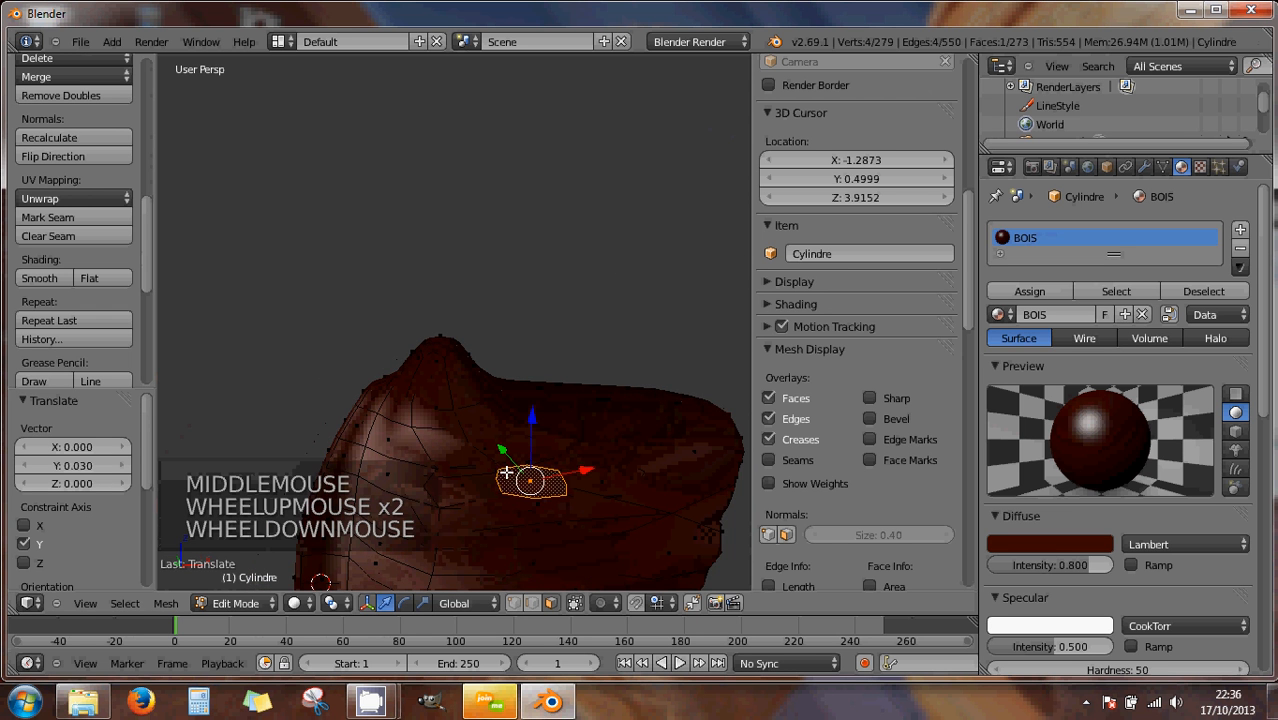
middle_drag(507, 472, 567, 399)
scroll(540, 479, up, 1)
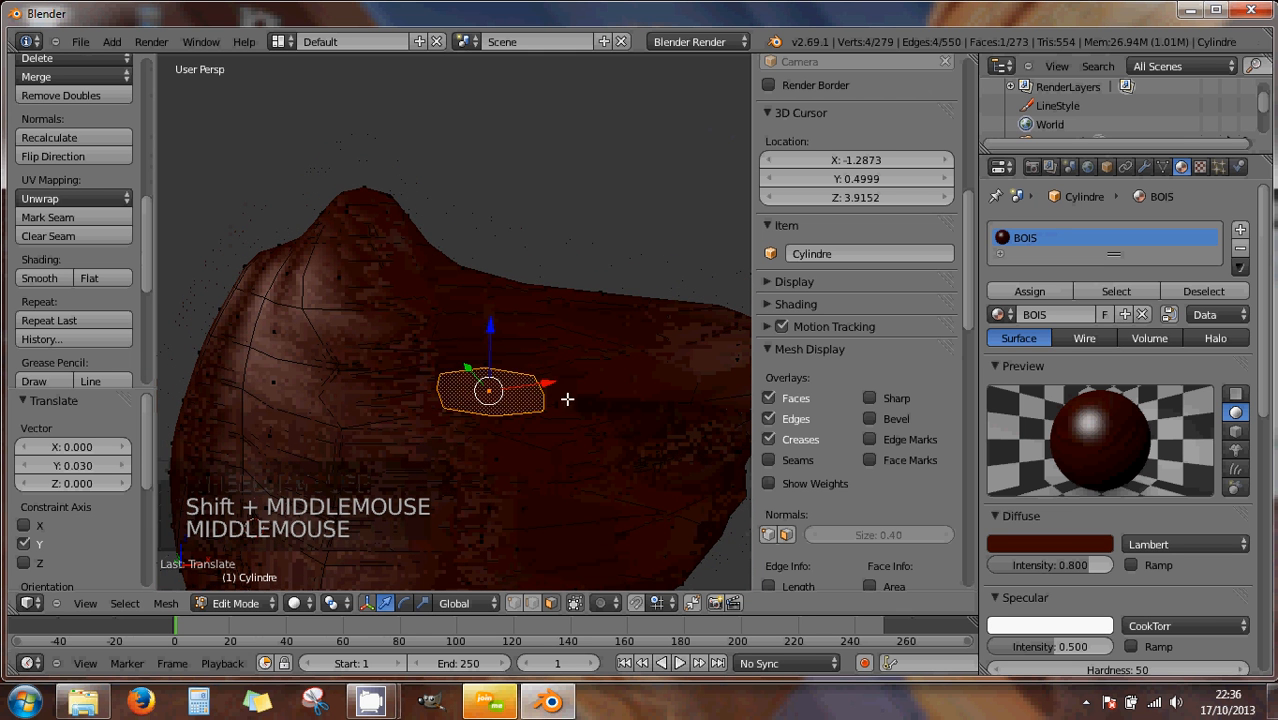
click(514, 602)
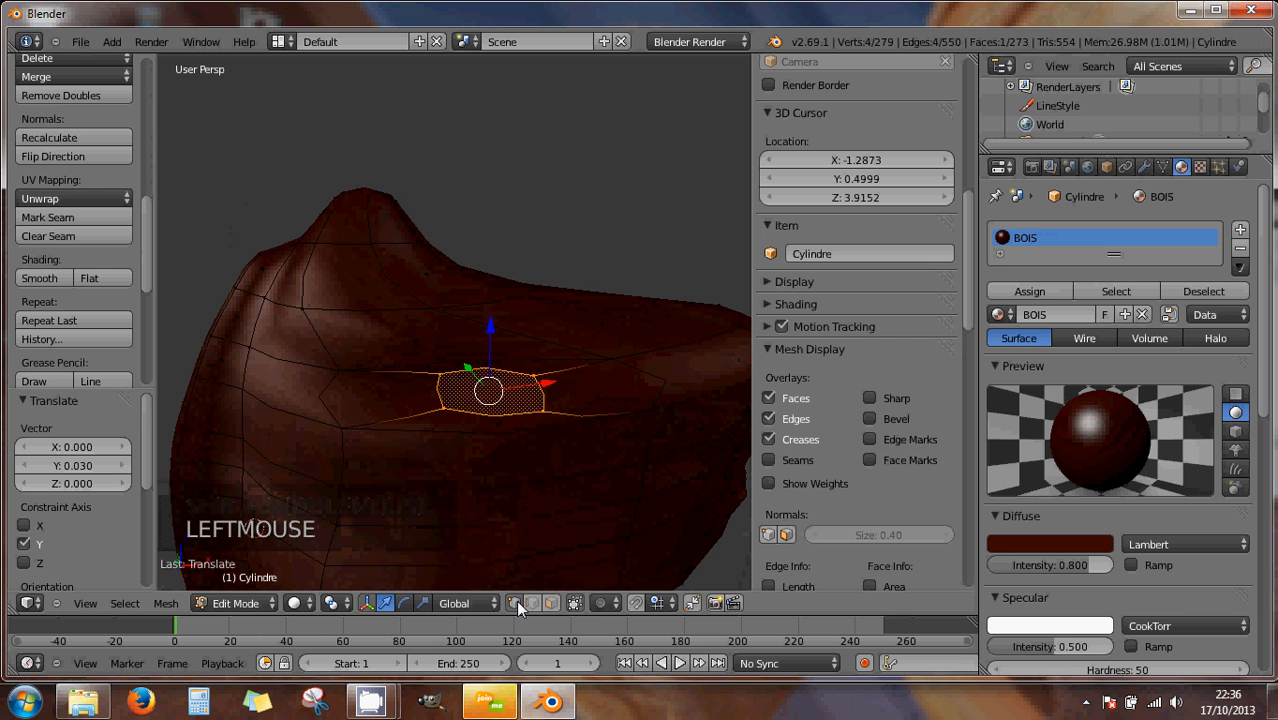
right_click(609, 365)
shift+right_click(340, 368)
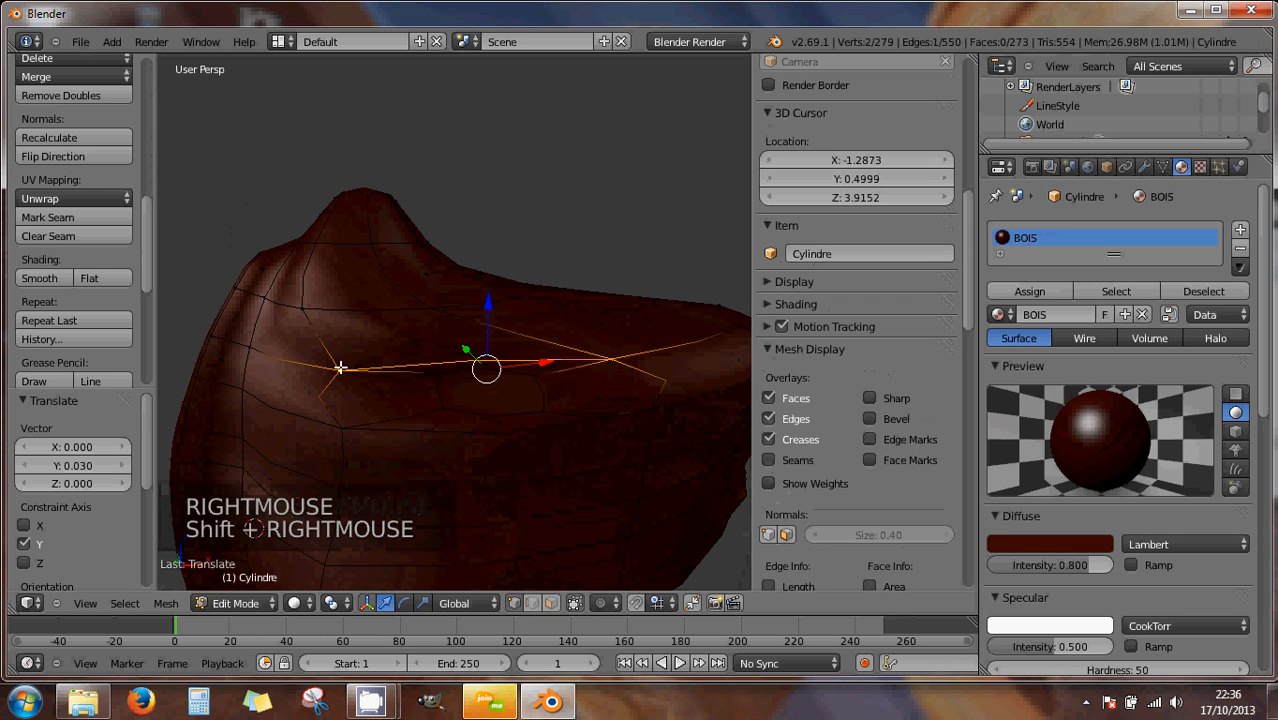
drag(492, 306, 485, 285)
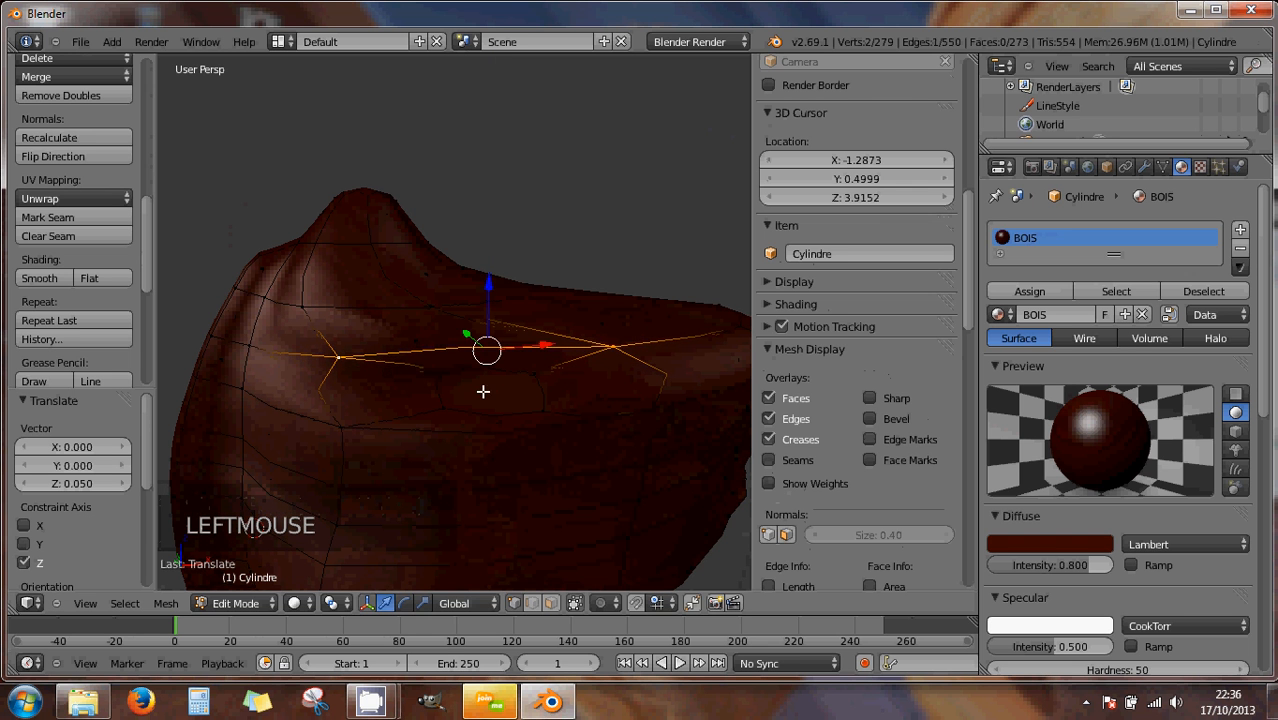
- Lower the two outer vertices beneath the eye face by 0.080 along Z
right_click(350, 432)
shift+right_click(651, 419)
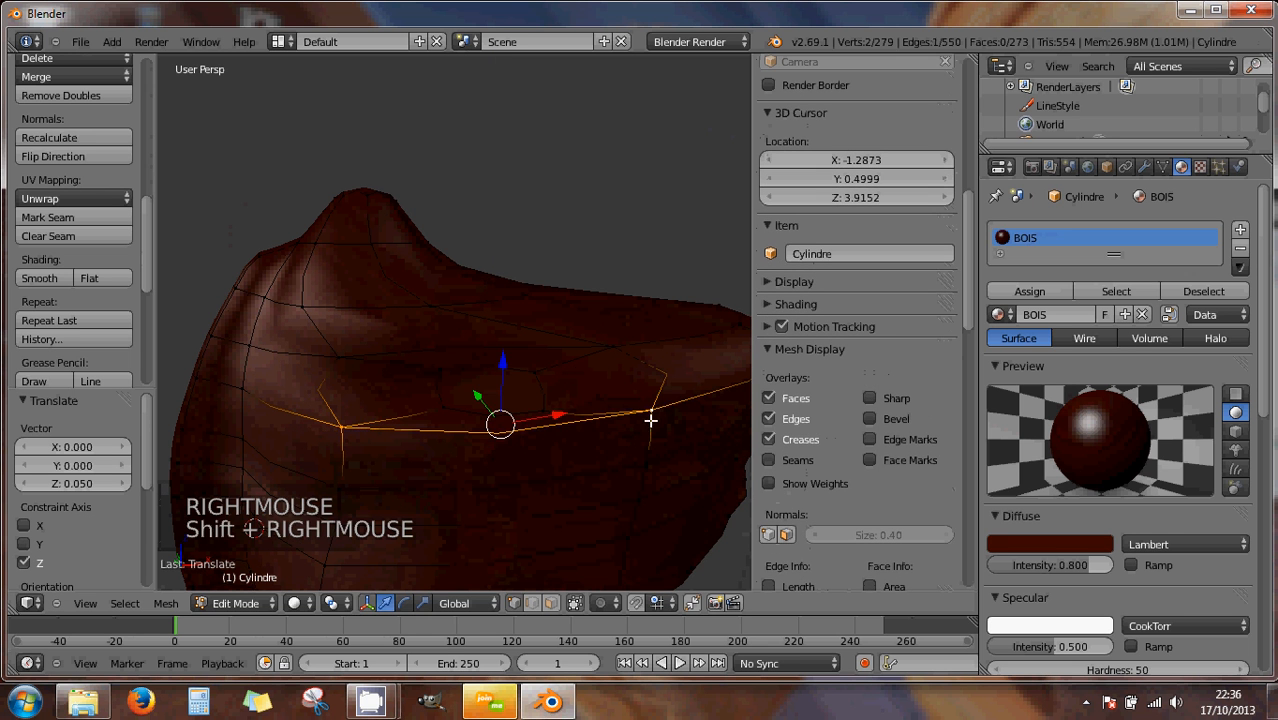
drag(501, 360, 502, 390)
- Select the four corner vertices of the inner eye face and scale them by 0.374 along X
right_click(444, 413)
shift+right_click(546, 415)
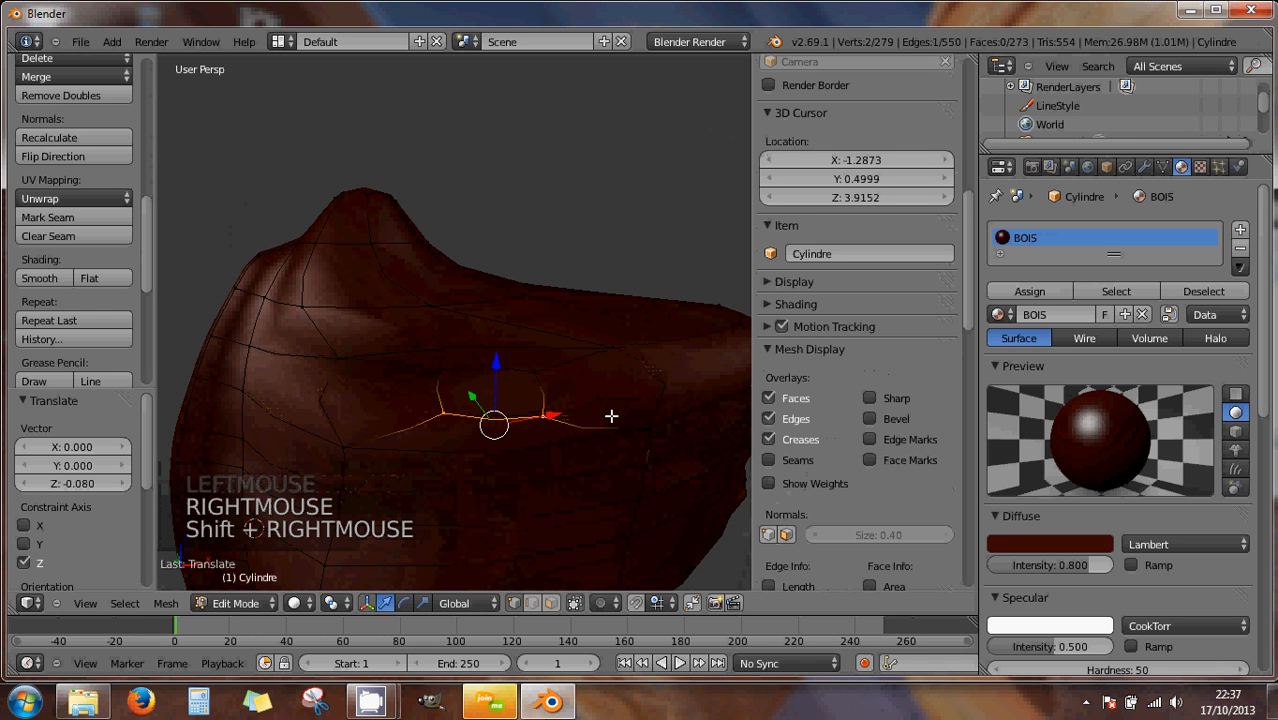
shift+right_click(441, 376)
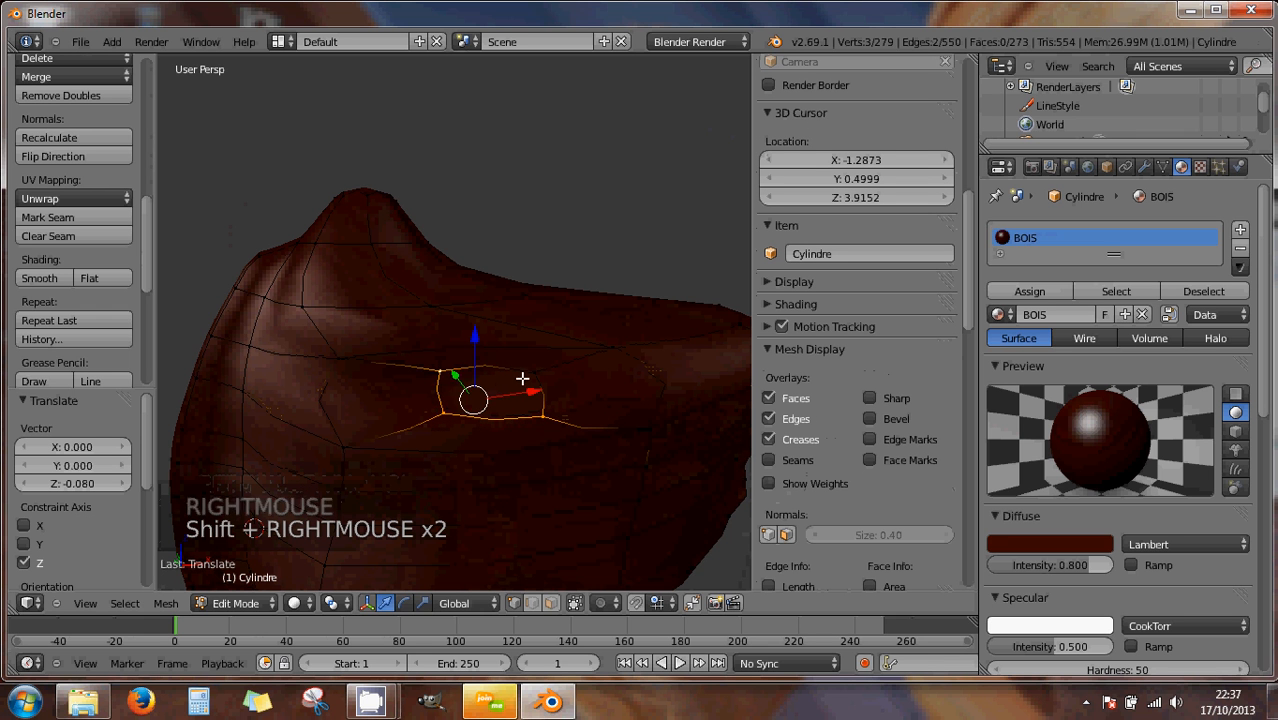
shift+right_click(530, 375)
key(s)
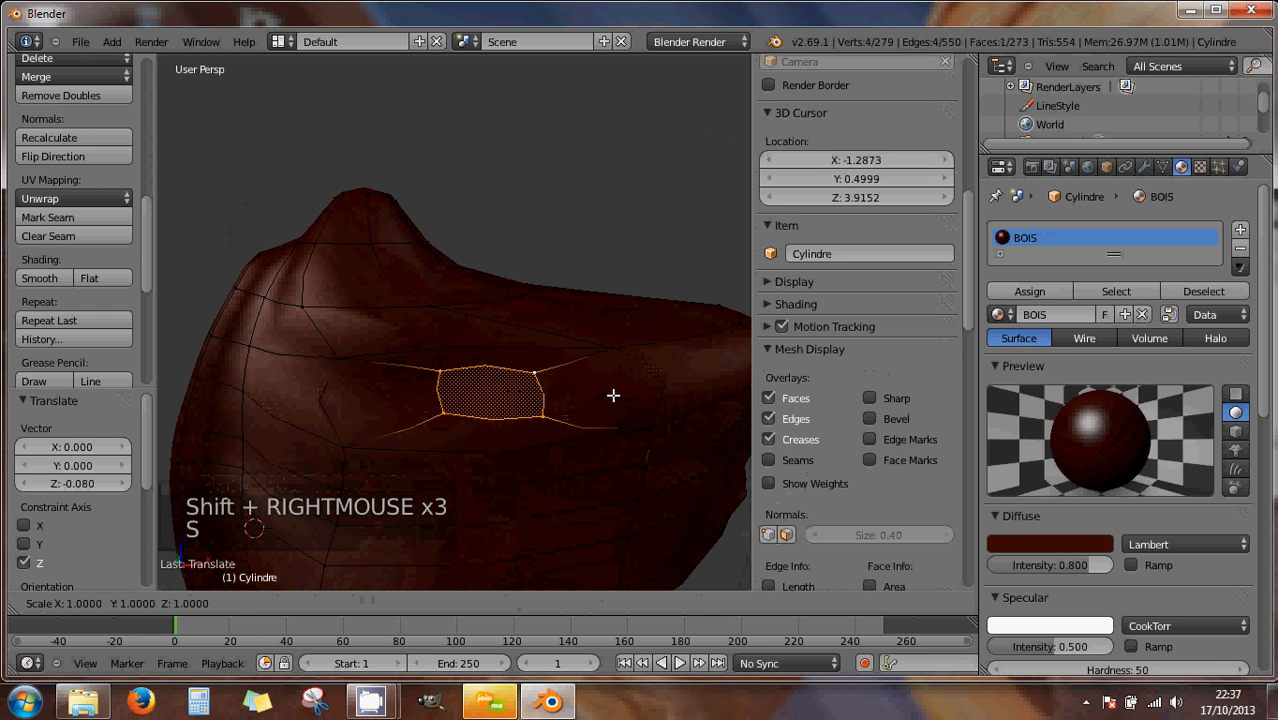
key(x)
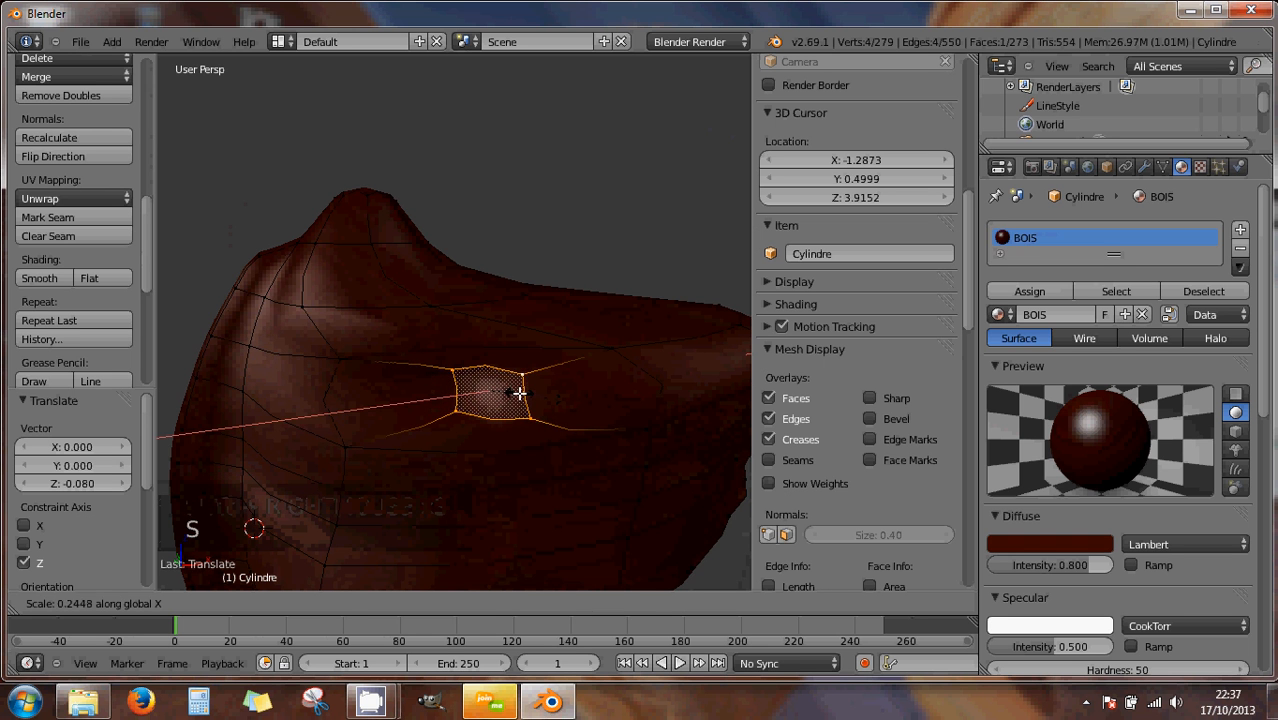
click(534, 400)
- Rotate the inner eye face by -12.993°
middle_drag(534, 402, 513, 405)
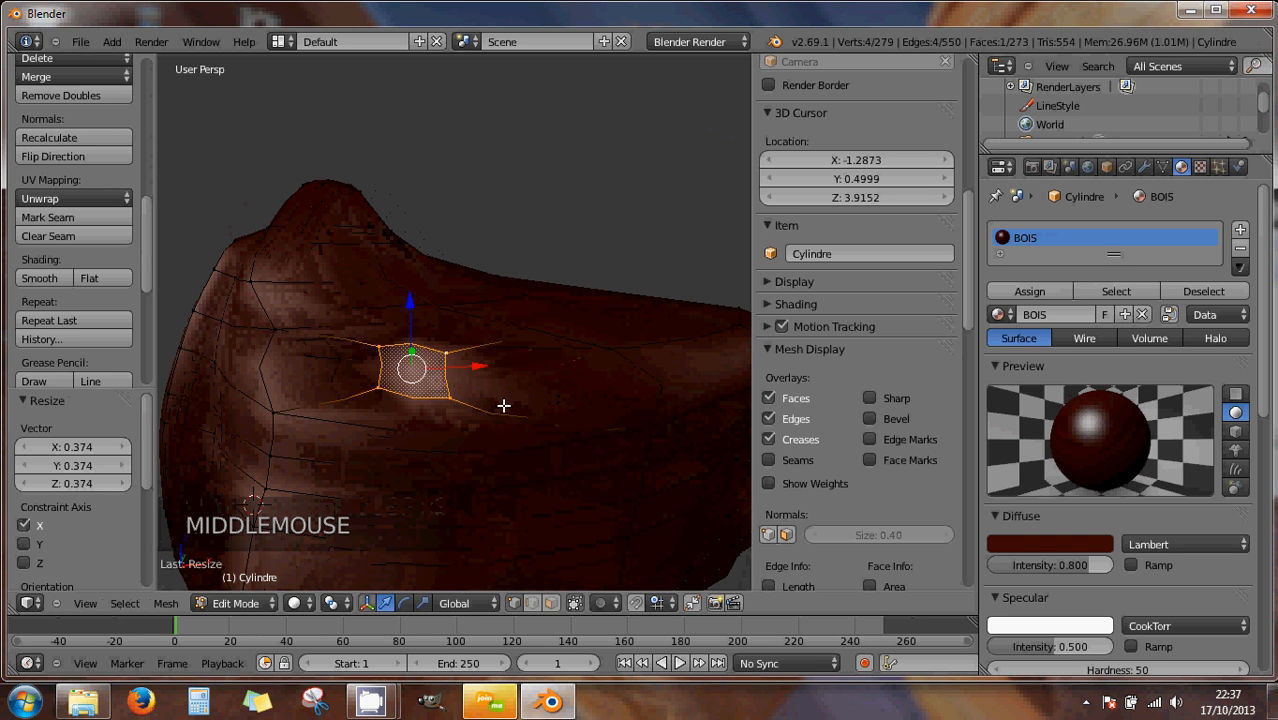
key(r)
click(514, 384)
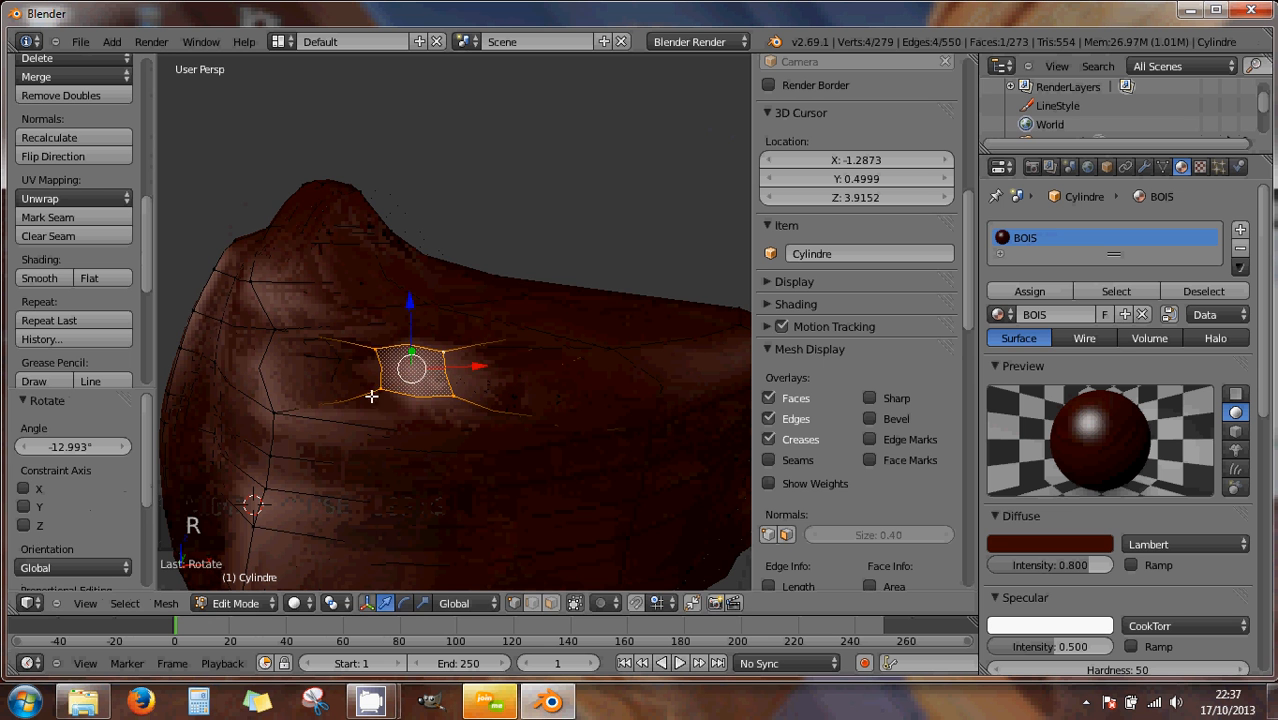
- In front orthographic view, lower the eye face's bottom front corner vertex slightly along Z
key(KP_1)
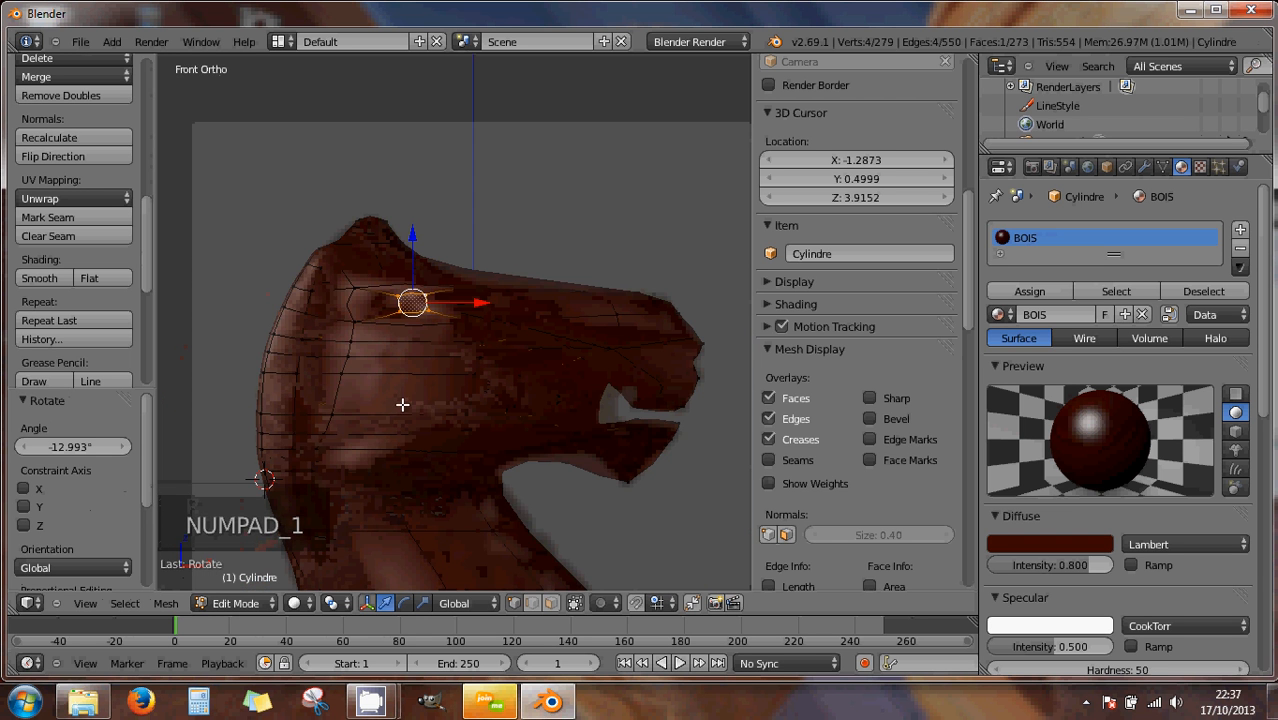
scroll(411, 331, up, 4)
scroll(408, 331, up, 2)
shift+middle_drag(408, 331, 468, 422)
scroll(414, 413, up, 1)
right_click(462, 403)
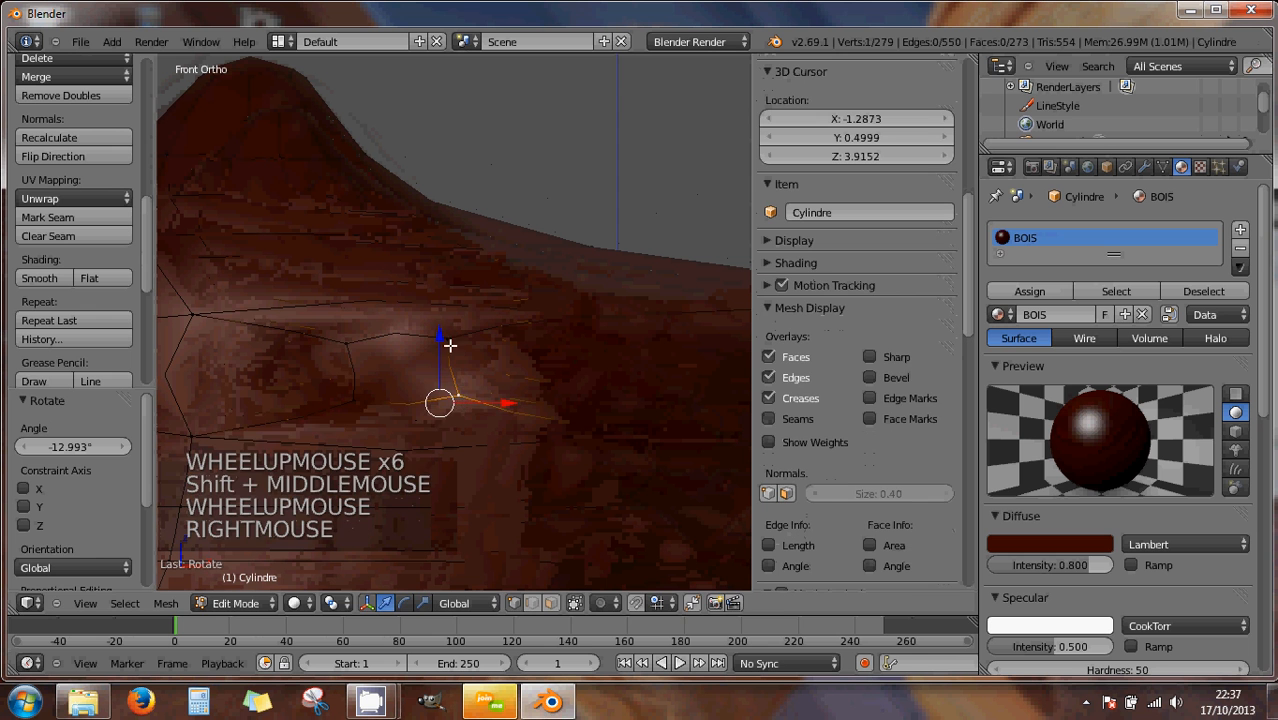
mouse_move(440, 330)
mouse_down()
mouse_move(439, 344)
mouse_move(497, 322)
mouse_move(443, 331)
mouse_up()
- Raise the eye face's upper rear corner by 0.011 along Z and adjust both lower corners, lowering the front one by 0.016
right_click(455, 342)
right_click(369, 332)
drag(382, 267, 379, 258)
right_click(360, 408)
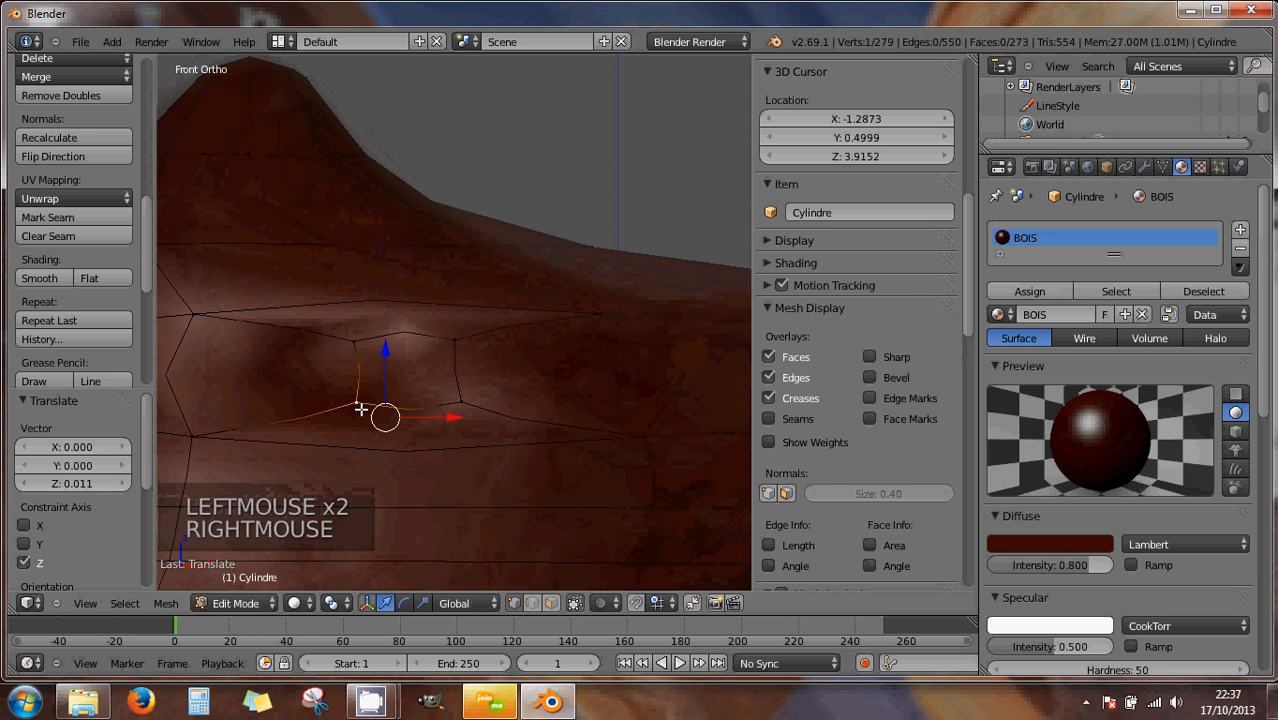
drag(387, 370, 442, 363)
right_click(462, 404)
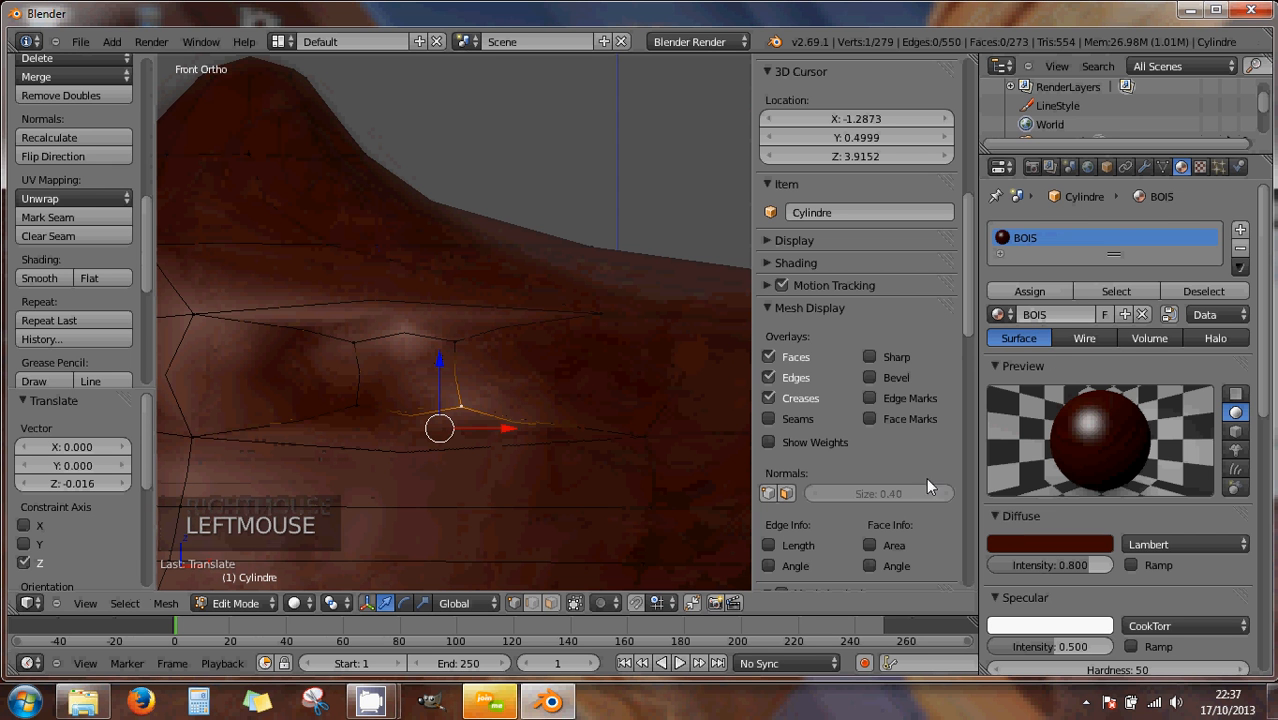
- Set the Subdivision Surface modifier's view subdivisions to 0 and select the lower rear corner vertex of the eye face
click(1143, 167)
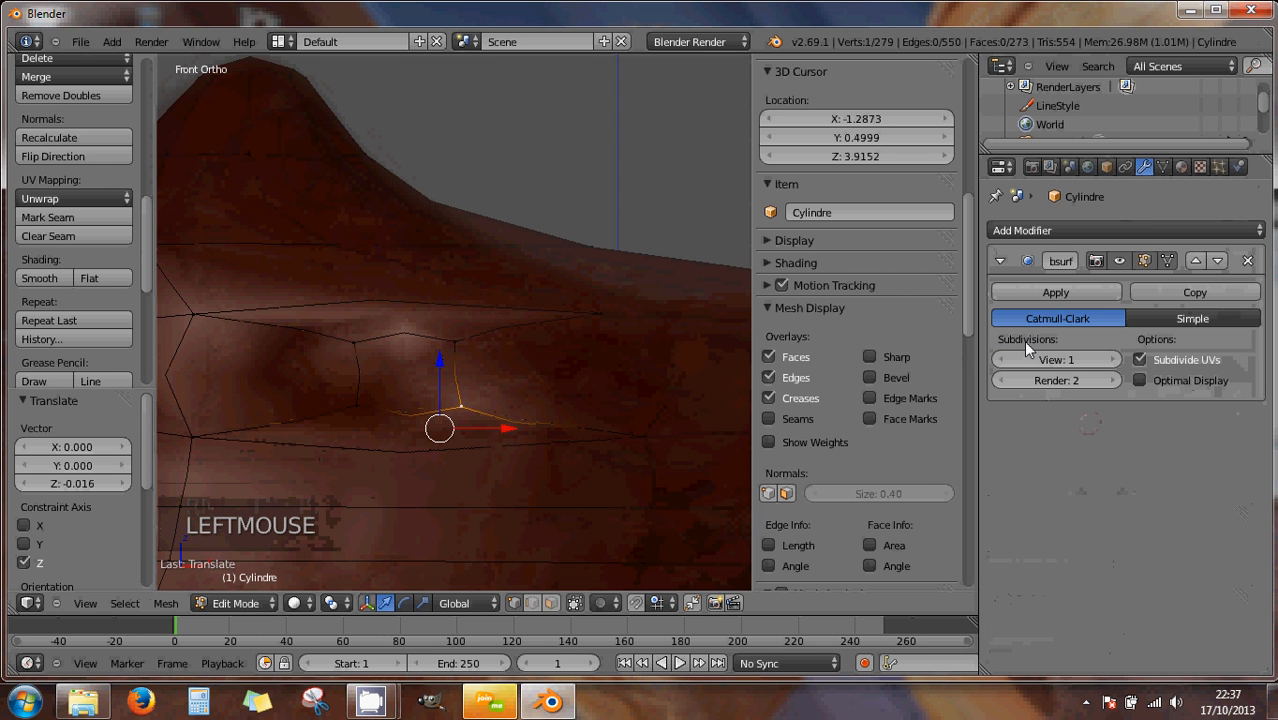
click(1002, 357)
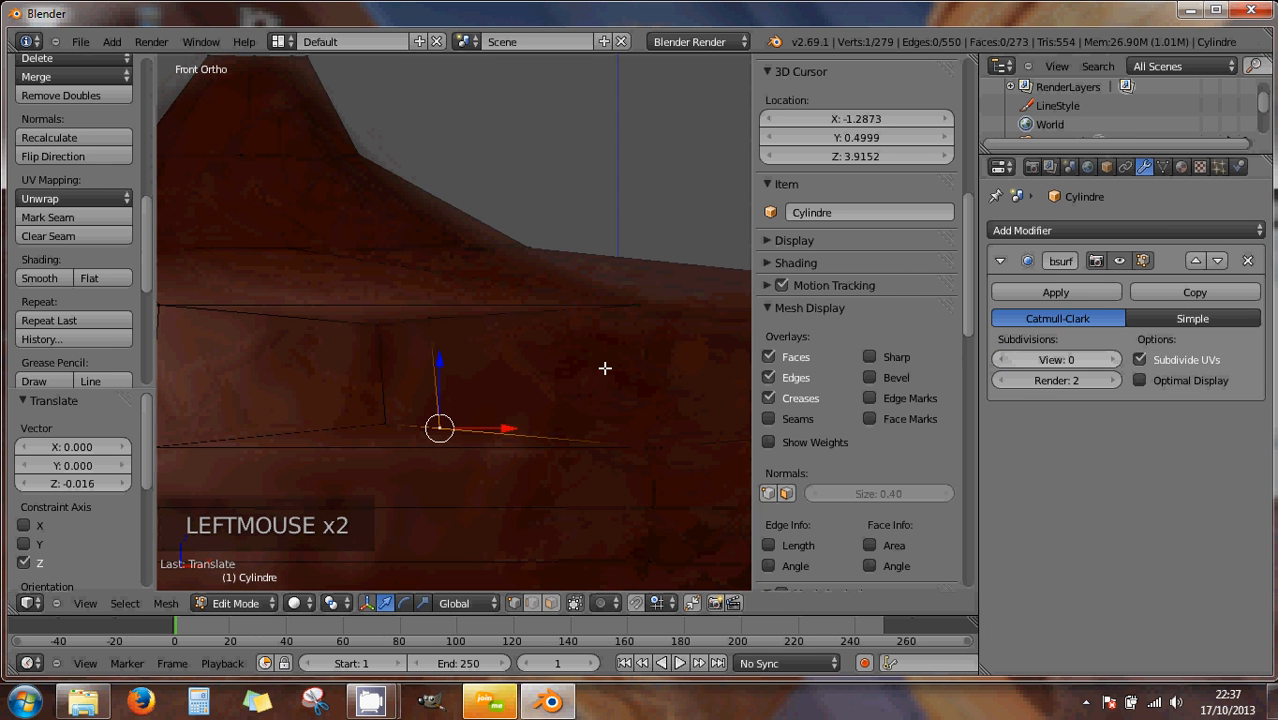
scroll(604, 368, down, 2)
scroll(572, 372, down, 1)
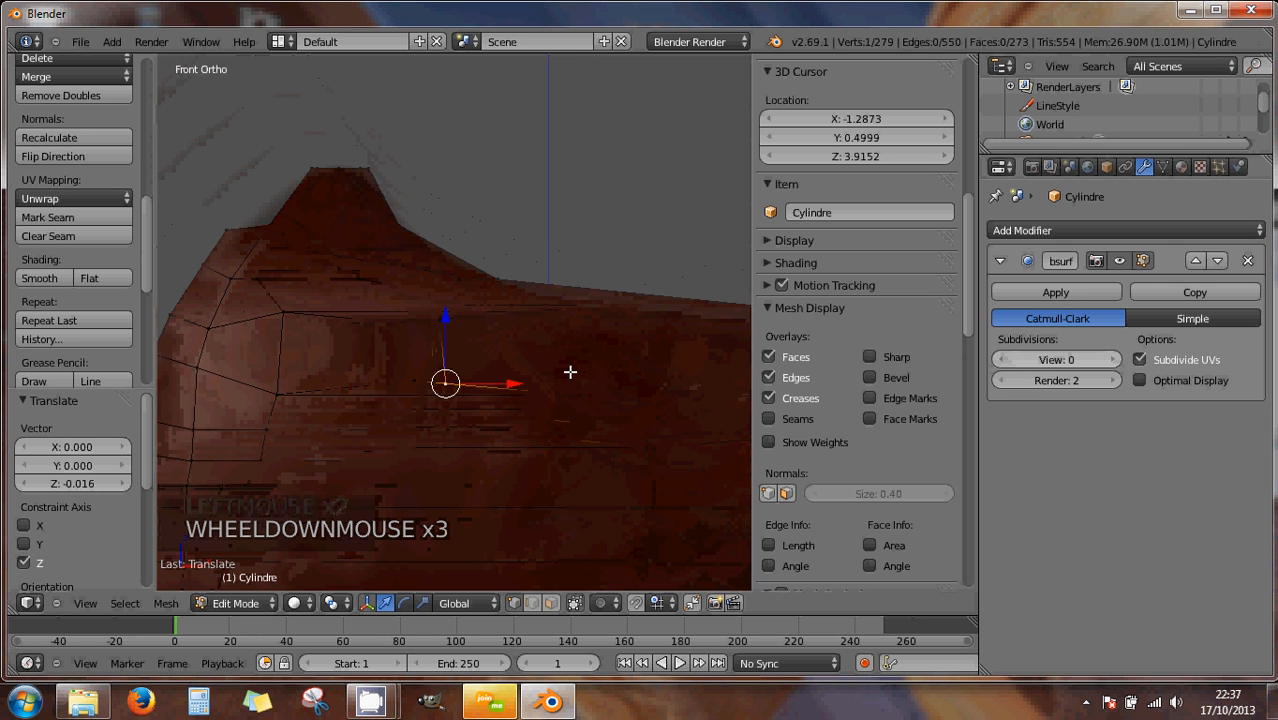
right_click(414, 377)
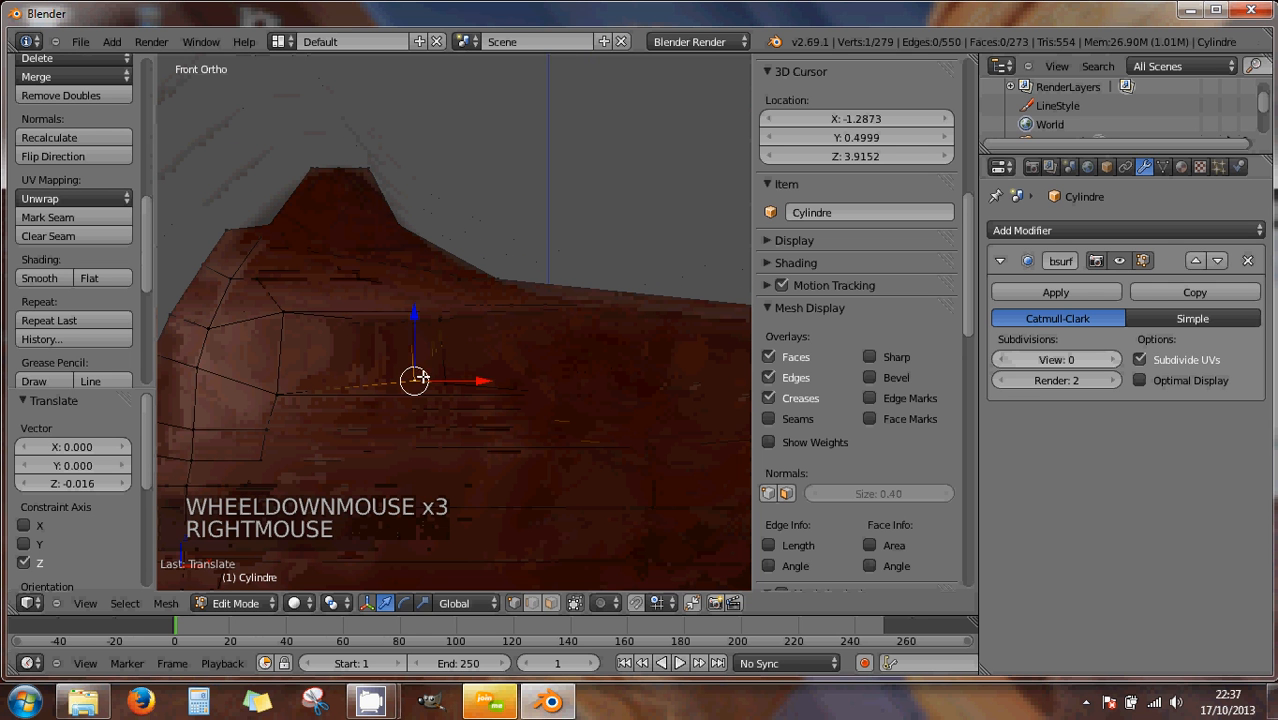
- Shift the eye face's rear edge by -0.070 along X and scale its front edge by 0.846 along Z
shift+right_click(410, 325)
drag(477, 352, 449, 351)
right_click(446, 326)
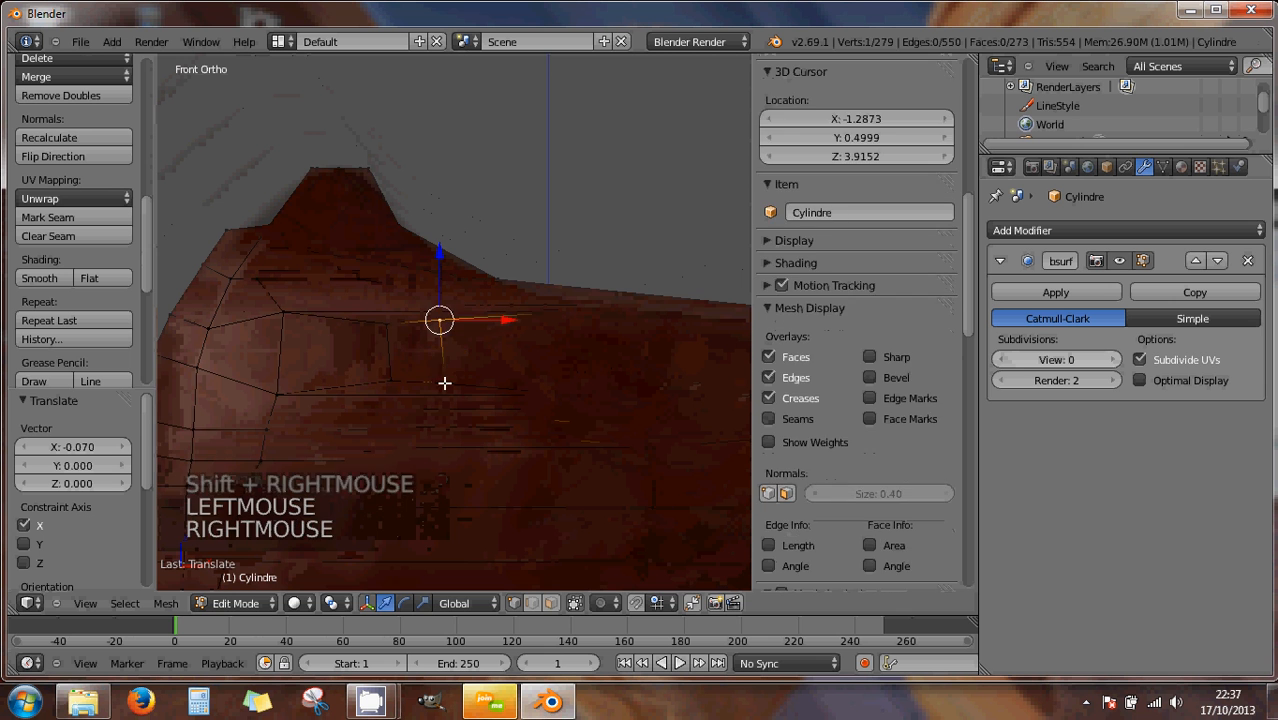
shift+right_click(450, 372)
key(s)
key(z)
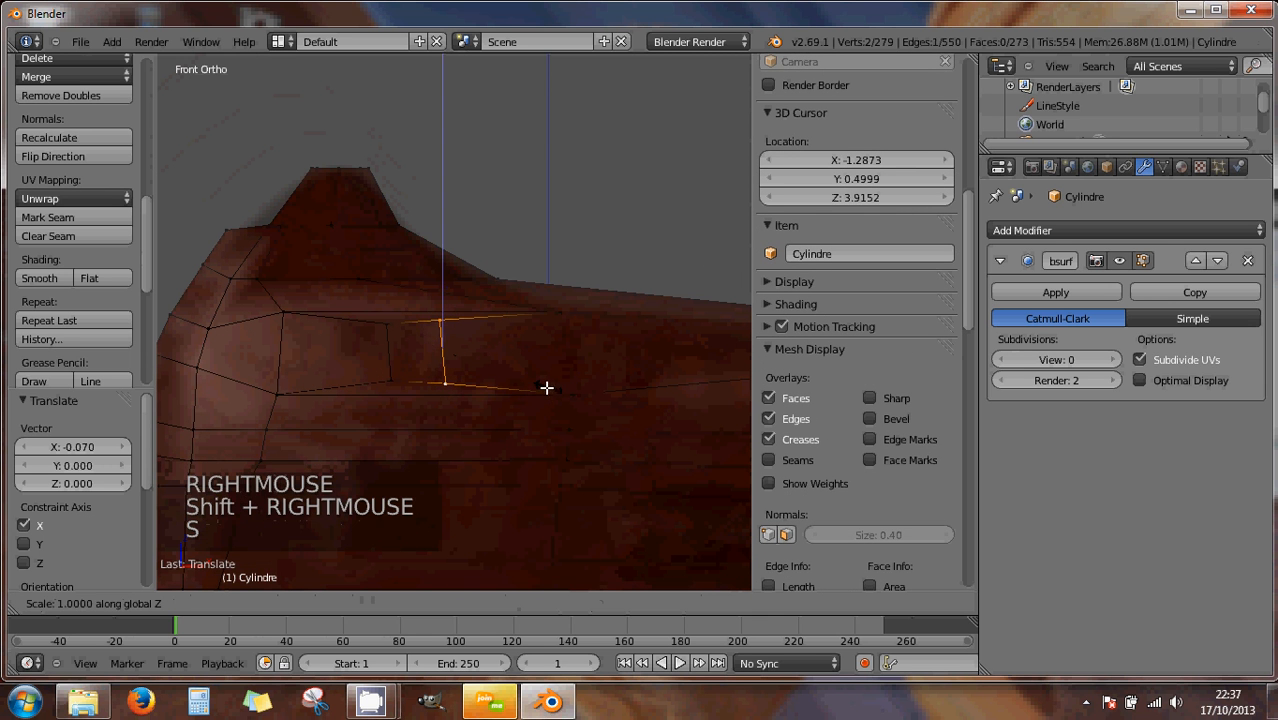
click(525, 383)
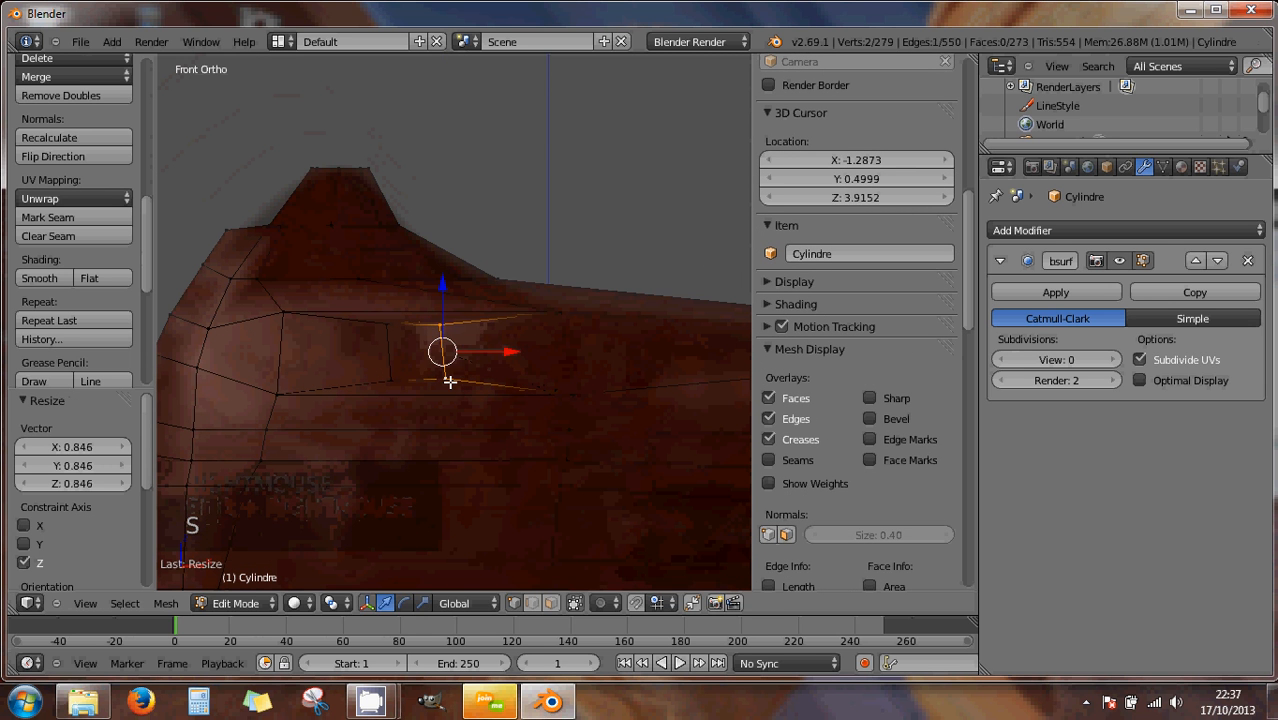
- Move the upper front corner vertex of the eye face by 0.008 along X
right_click(450, 382)
mouse_move(448, 310)
mouse_down()
mouse_move(450, 332)
mouse_move(513, 329)
mouse_move(458, 323)
mouse_up()
right_click(393, 376)
right_click(452, 340)
right_click(444, 325)
right_click(388, 326)
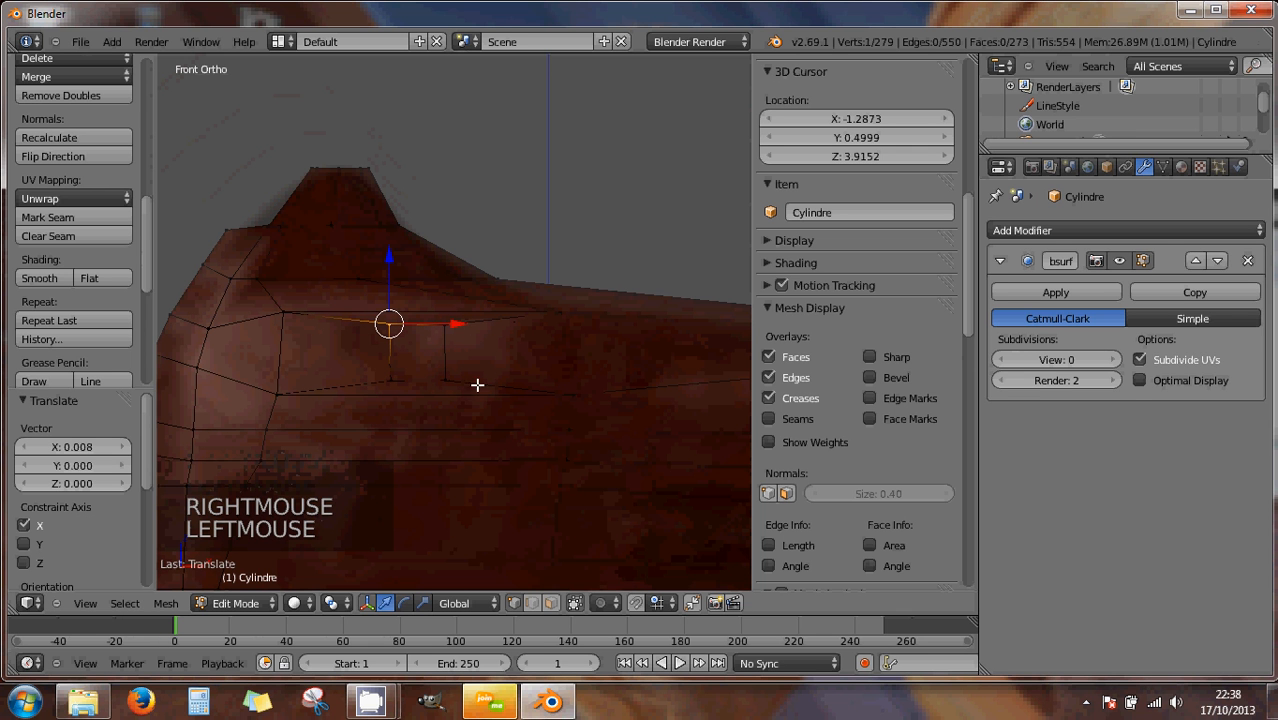
- Set the Subdivision Surface modifier's view subdivisions to 2 and select all four corner vertices of the eye face
click(1107, 361)
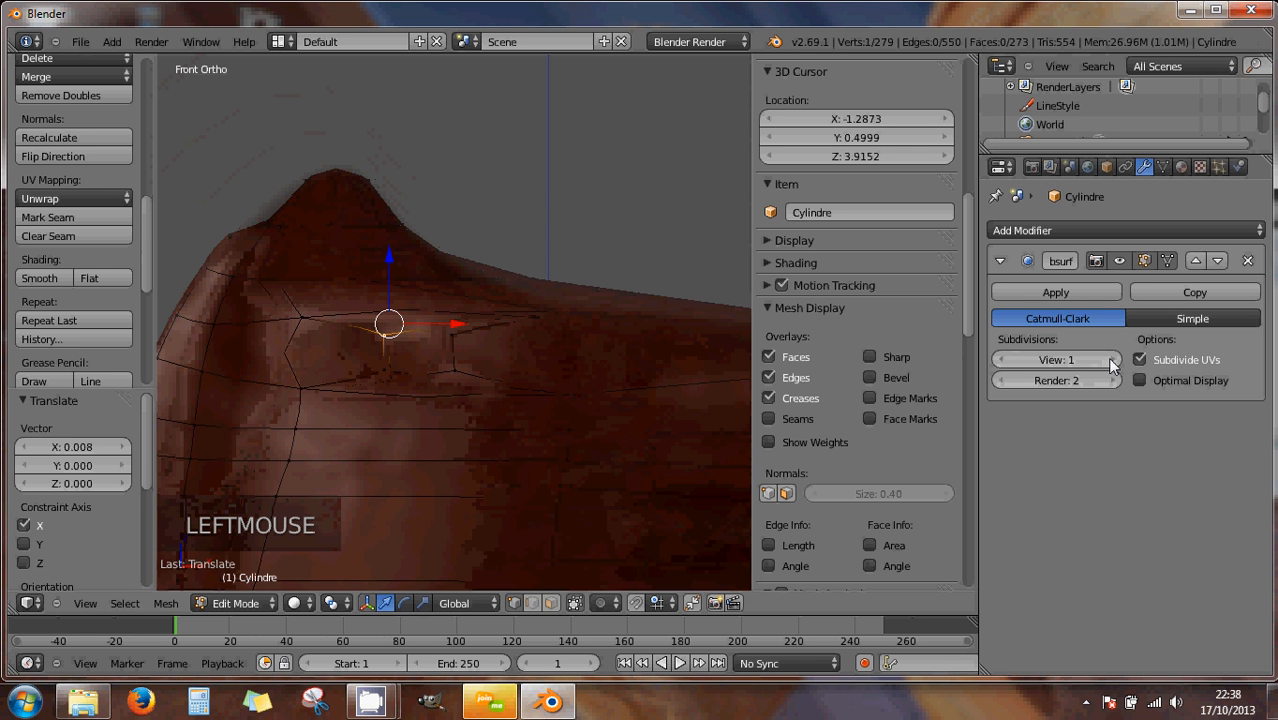
click(1111, 361)
right_click(432, 358)
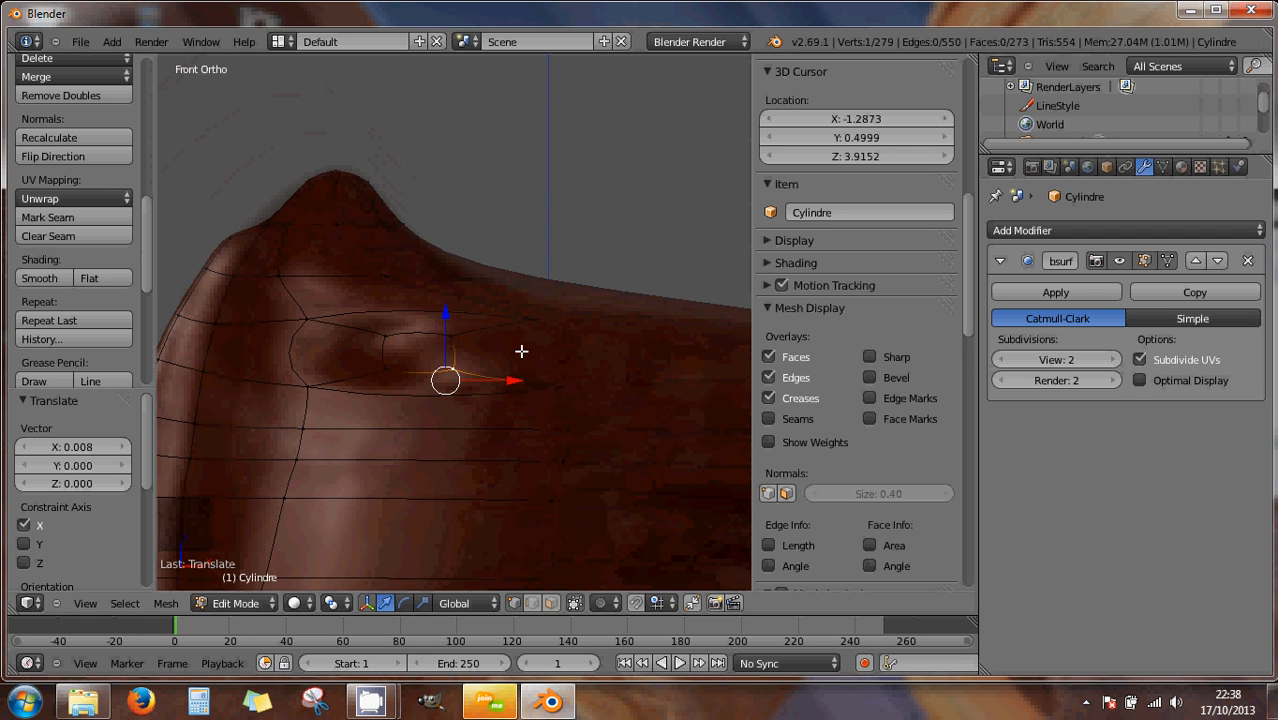
shift+right_click(448, 340)
shift+right_click(388, 333)
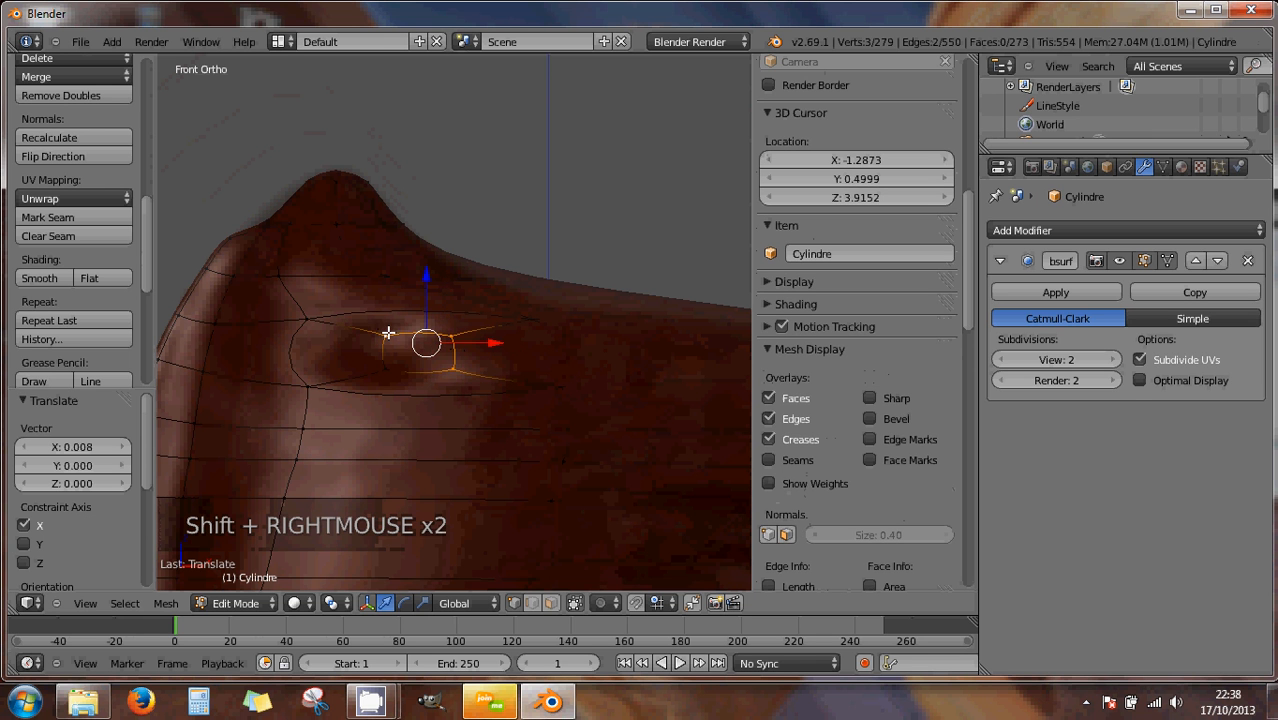
shift+right_click(390, 366)
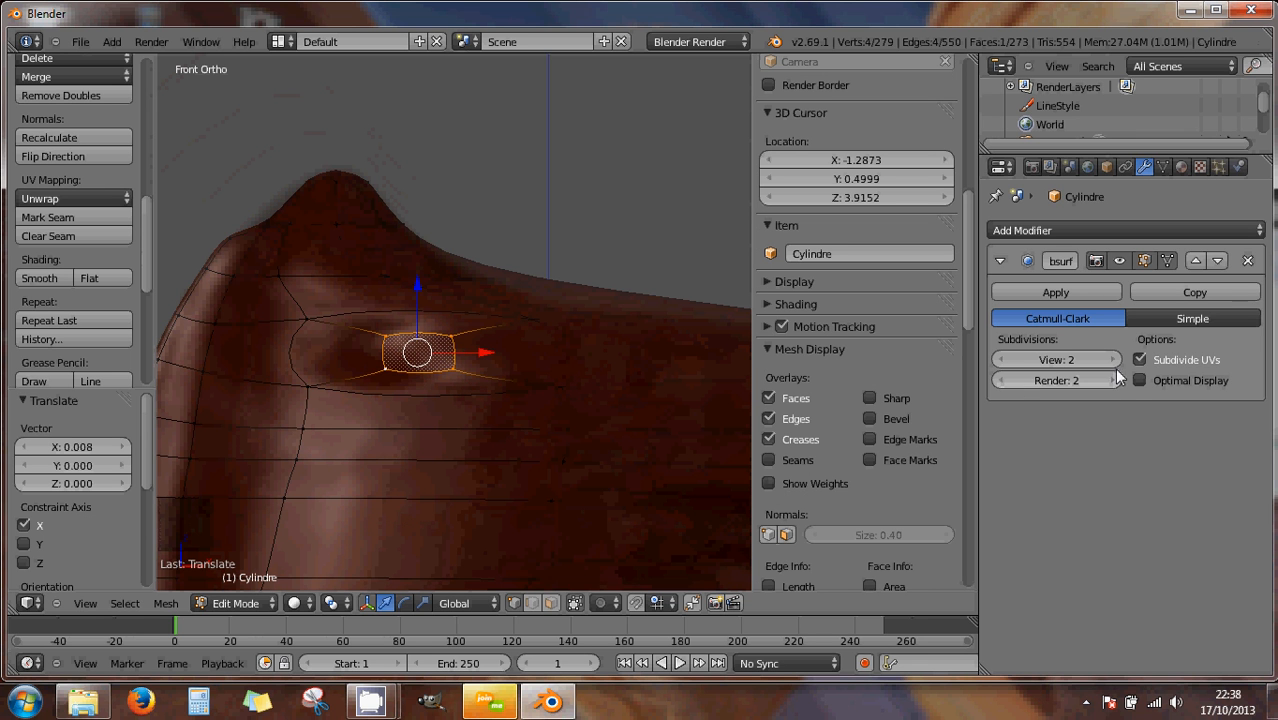
- Add a second material slot to the knight with a new material named OEIL
click(1183, 167)
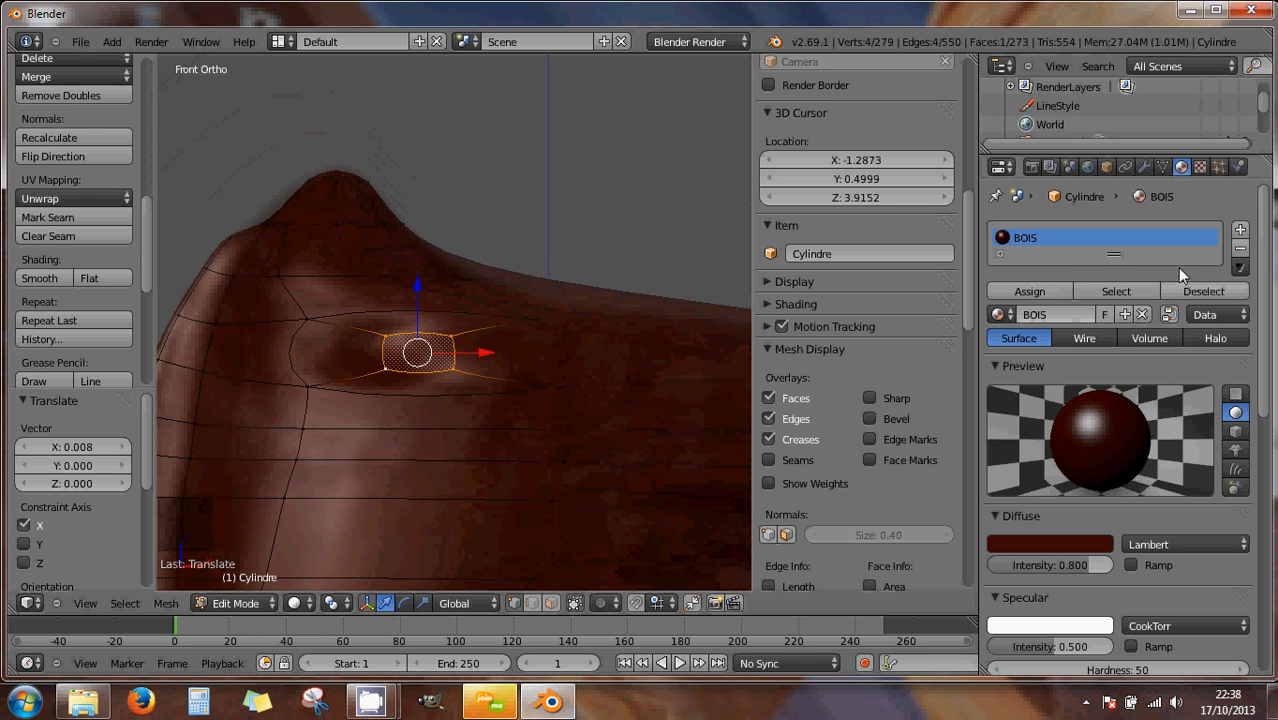
click(1240, 230)
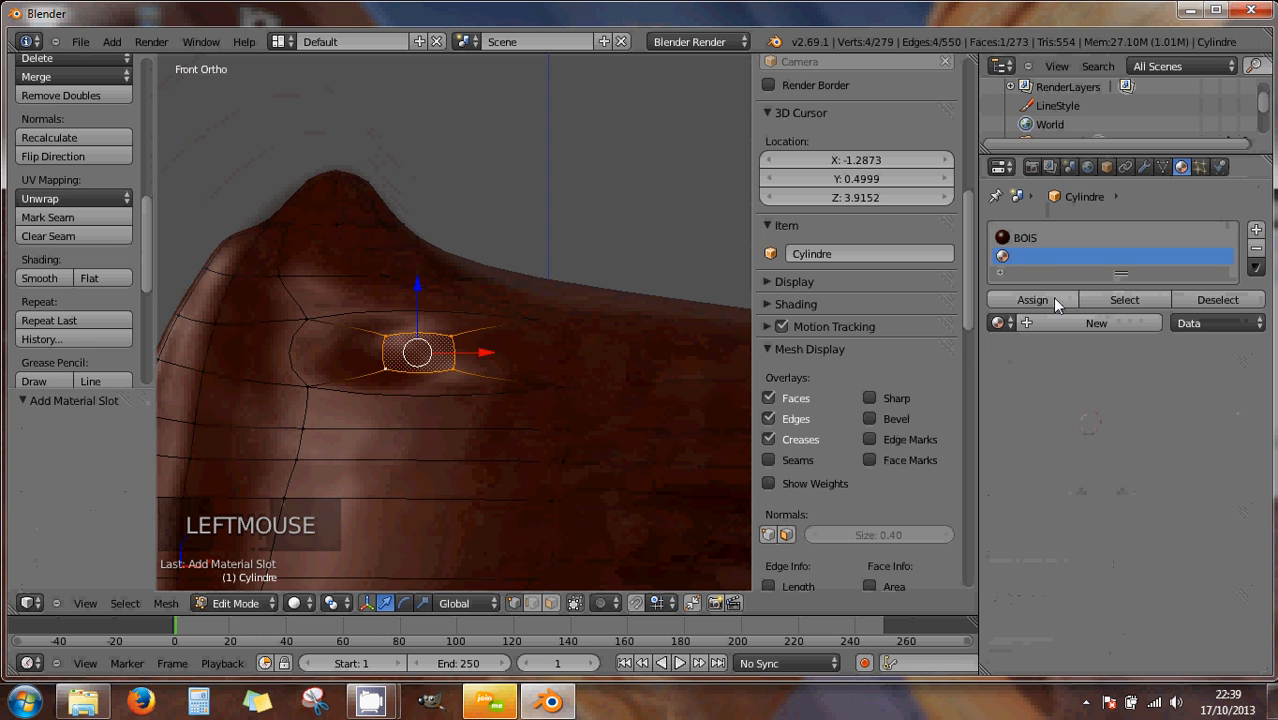
click(1019, 256)
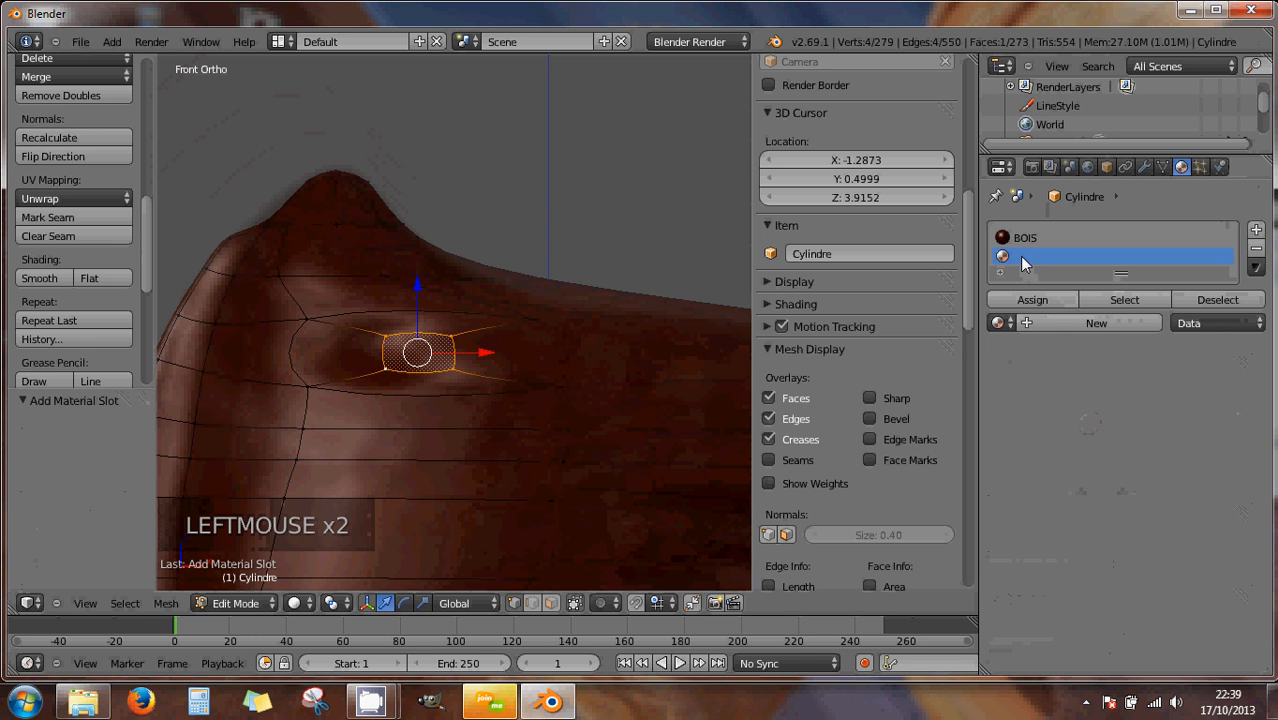
click(1051, 321)
click(1055, 324)
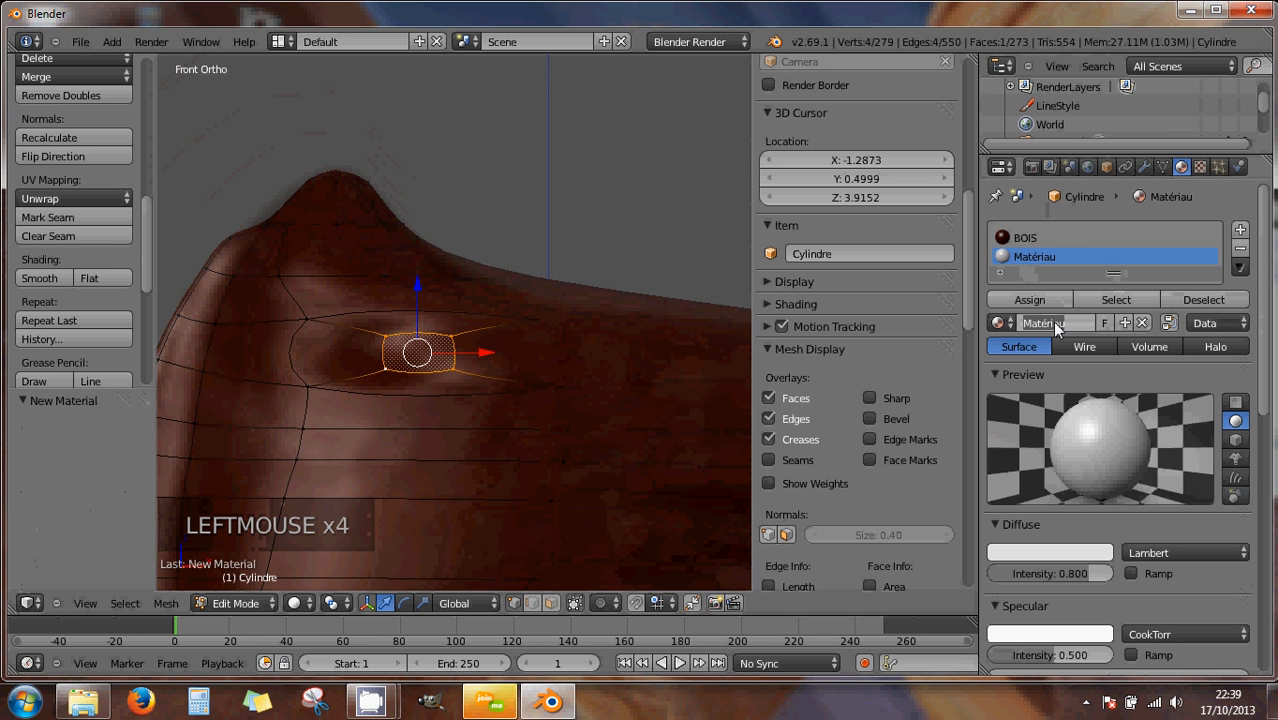
text(o)
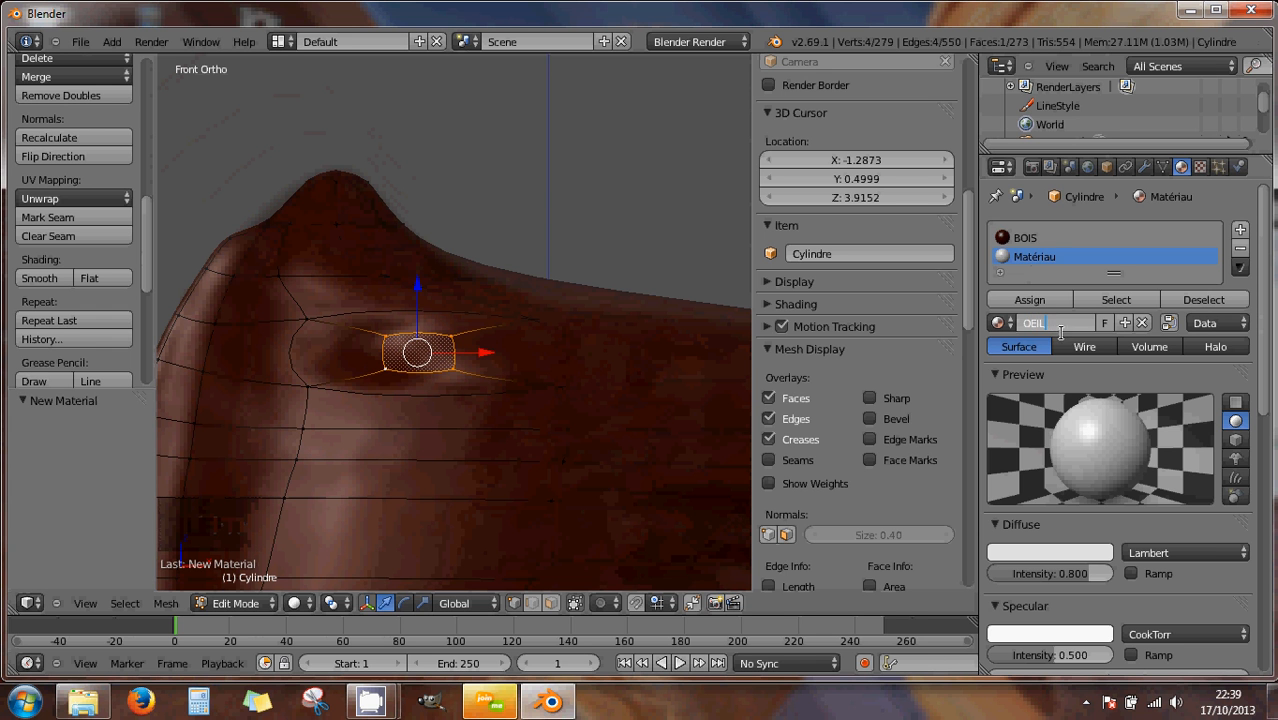
key(Return)
- Give the OEIL material an orange diffuse colour and assign it to the selected eye face
click(1037, 548)
drag(1015, 382, 1001, 459)
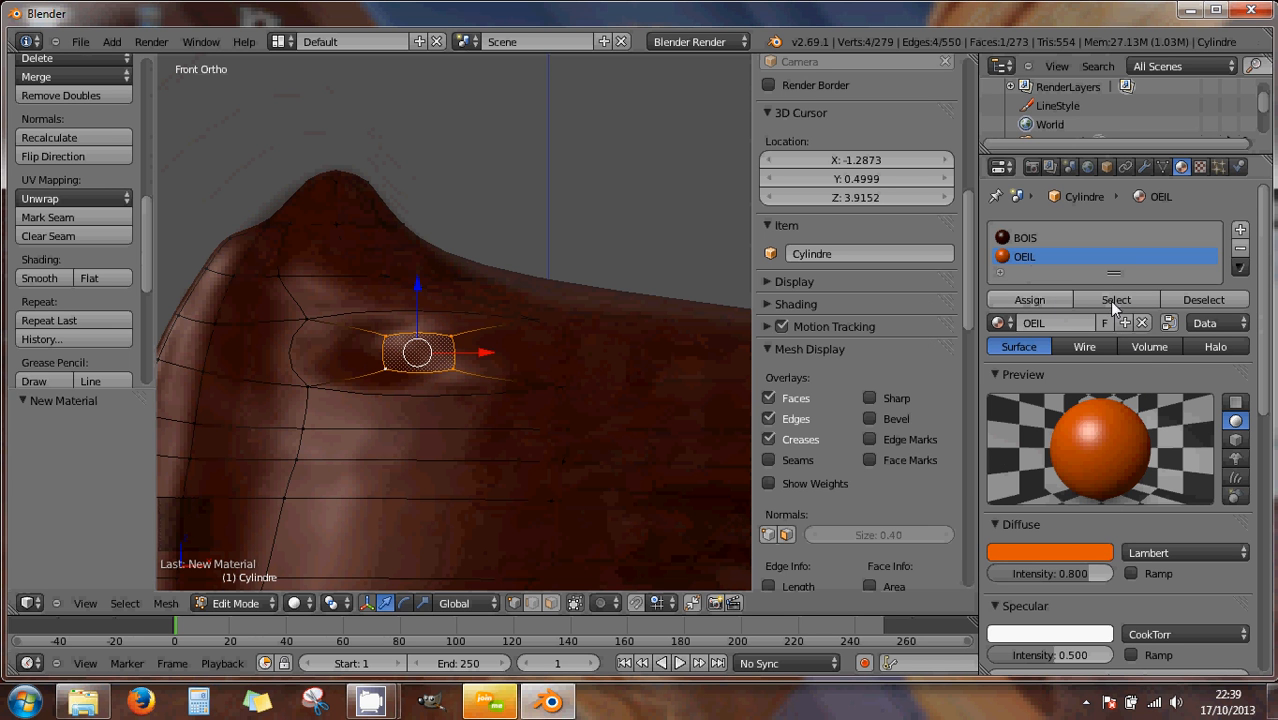
click(1116, 298)
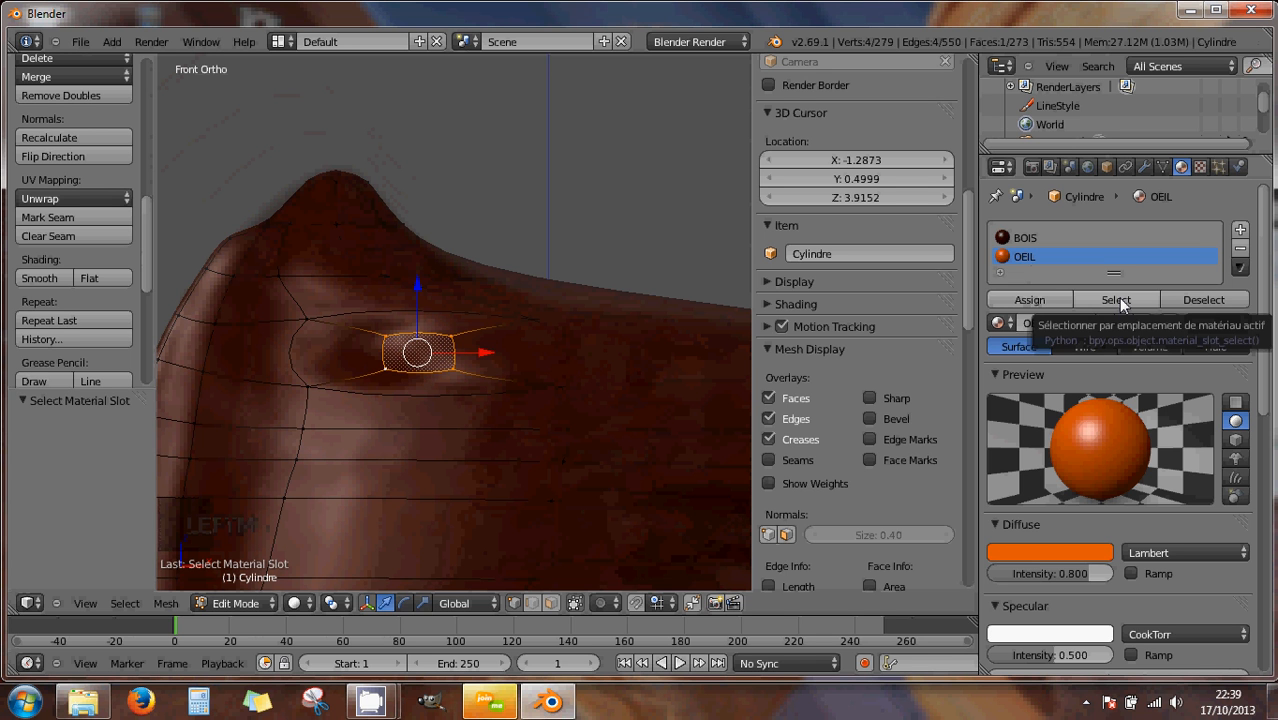
click(1051, 297)
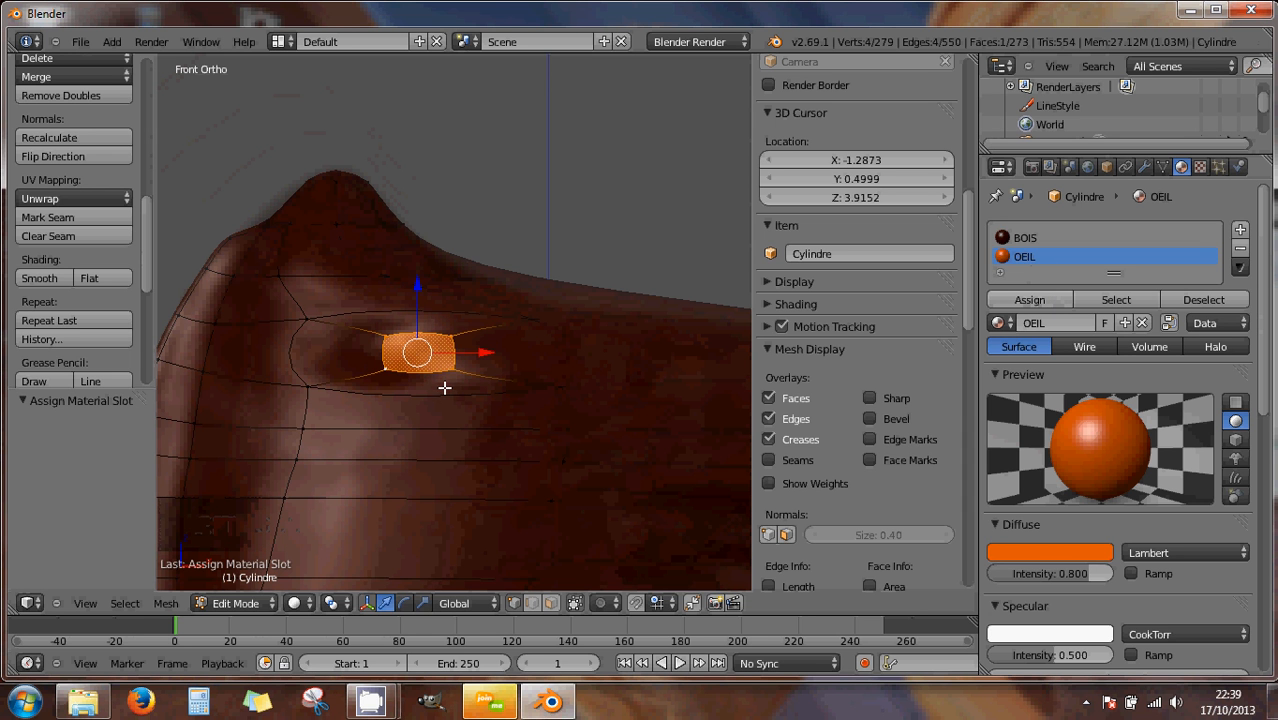
- View the eye from behind the head and adjust its corner vertices along Y, offsetting the upper front one by -0.018
scroll(384, 400, down, 4)
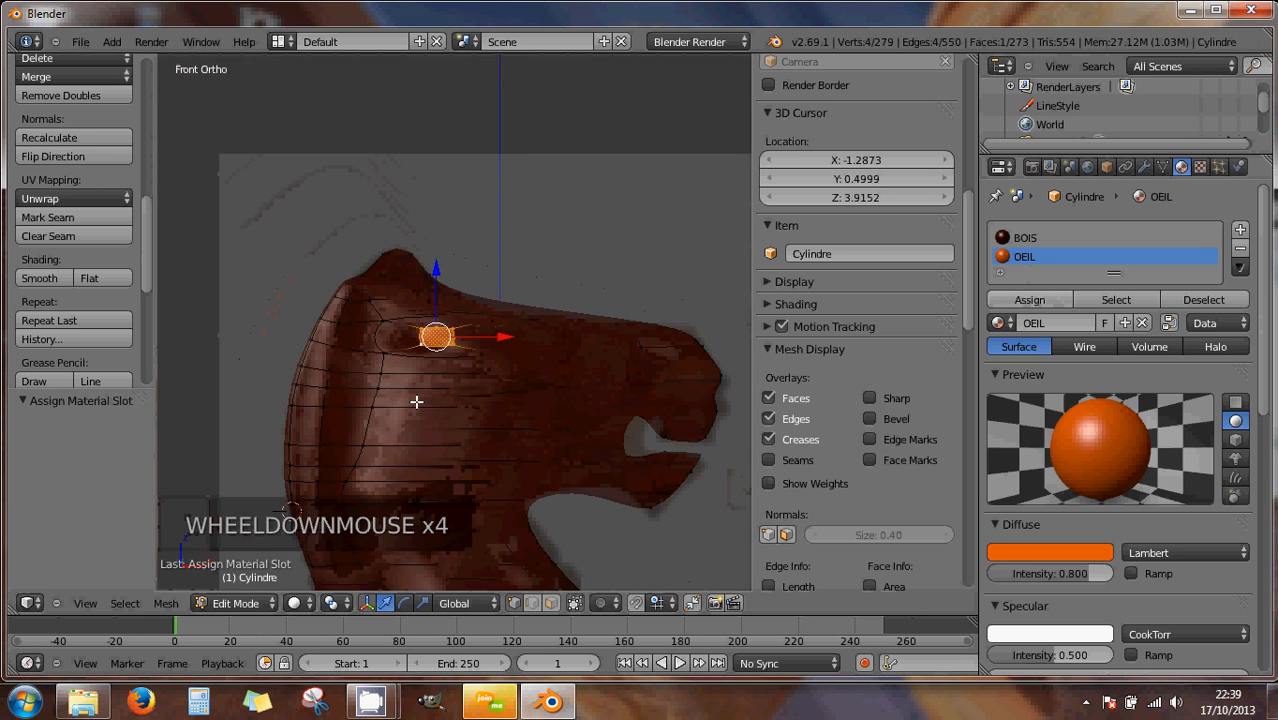
middle_drag(417, 402, 575, 445)
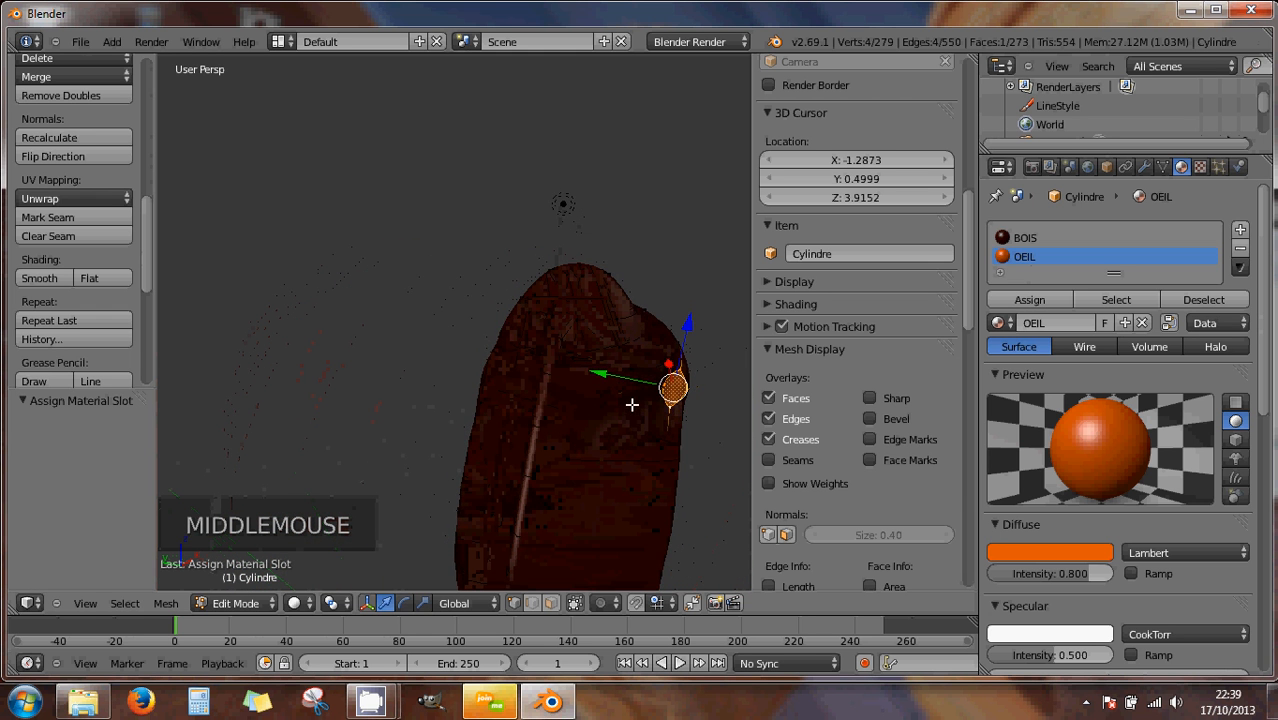
shift+middle_drag(632, 404, 505, 374)
right_click(510, 339)
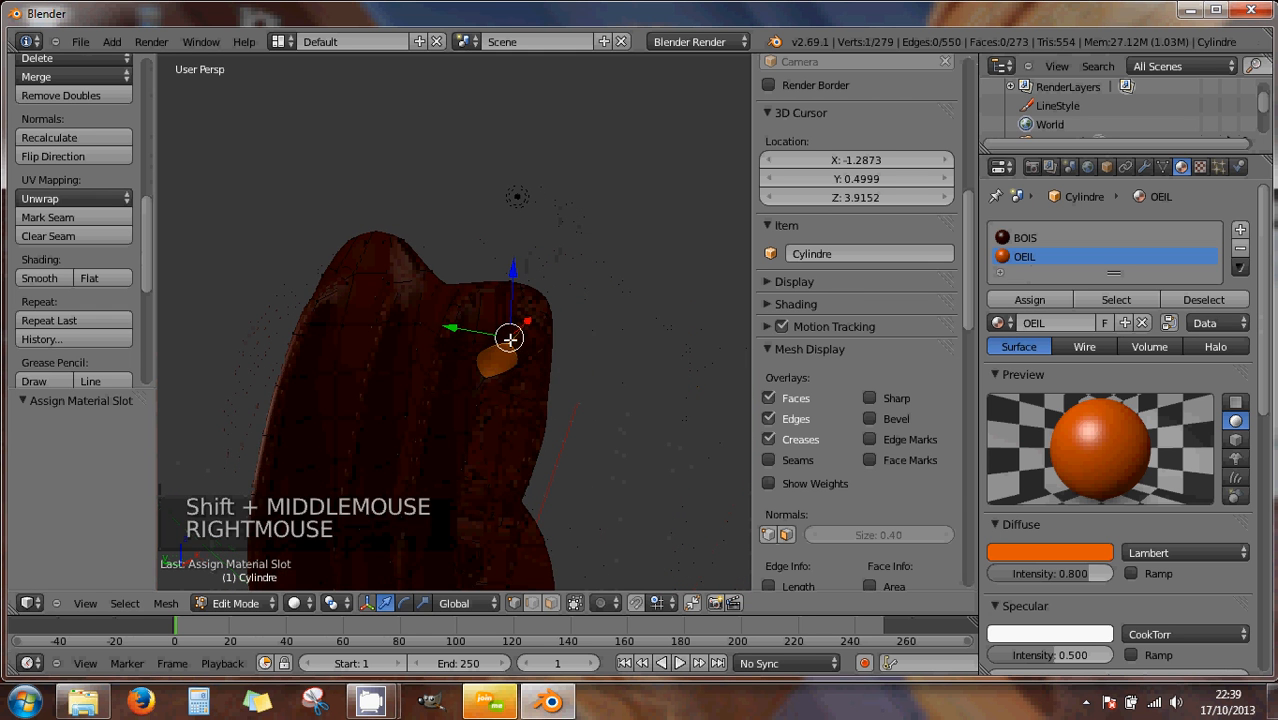
right_click(525, 366)
shift+right_click(513, 347)
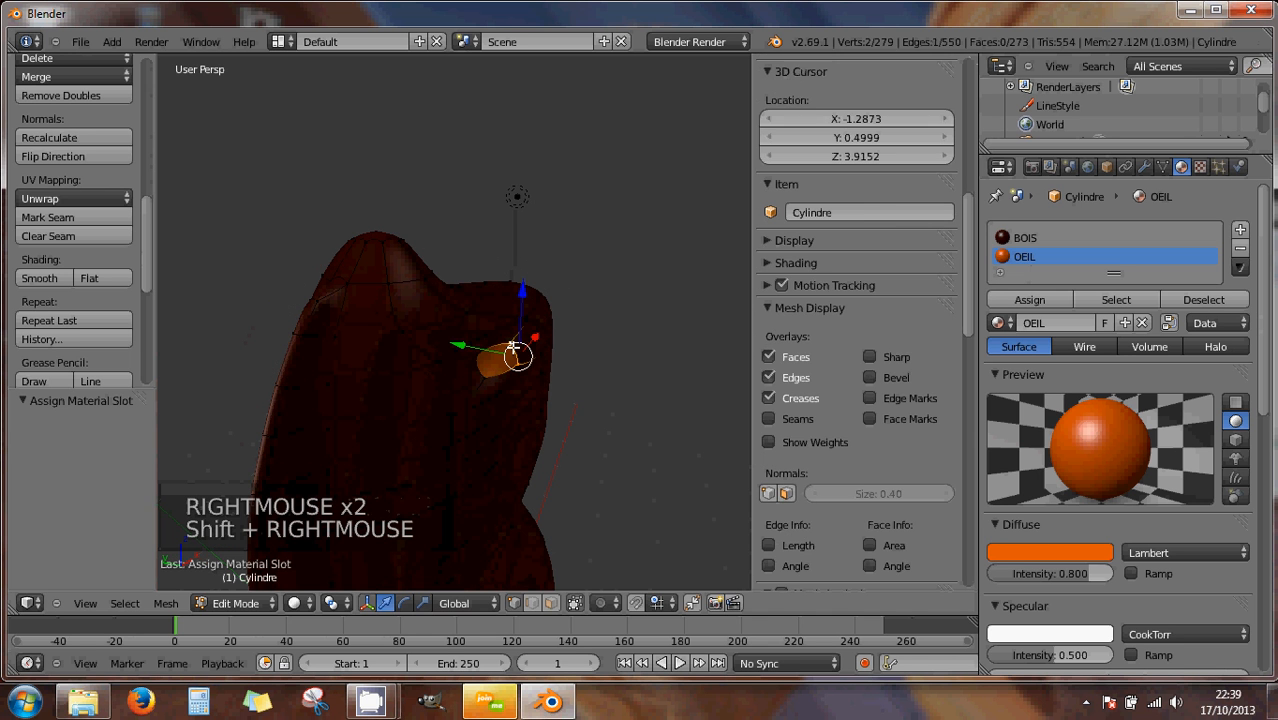
drag(467, 347, 438, 326)
right_click(455, 362)
right_click(455, 362)
right_click(471, 353)
right_click(499, 341)
shift+click(437, 326)
- Select the four corners of the orange eye face and extrude it outward by about -0.005, -0.049, 0.018 in X, Y, Z
middle_drag(438, 326, 556, 405)
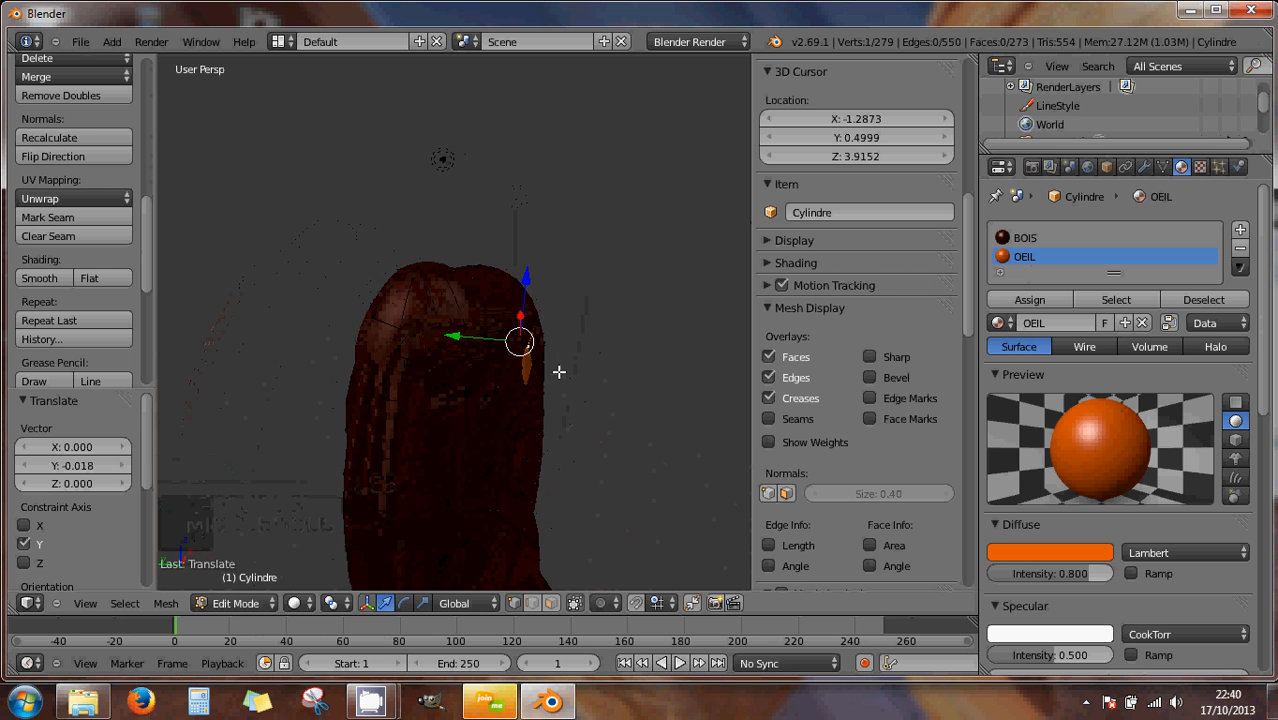
middle_drag(561, 386, 502, 385)
scroll(503, 382, up, 2)
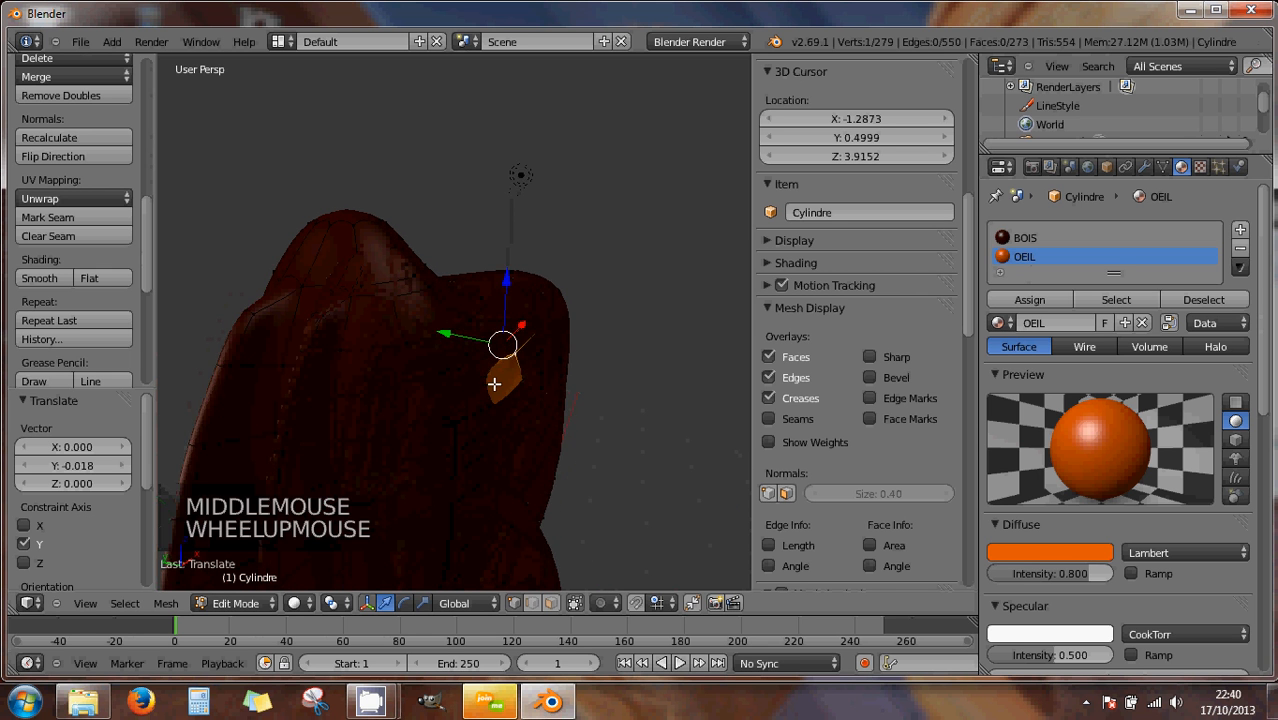
right_click(518, 394)
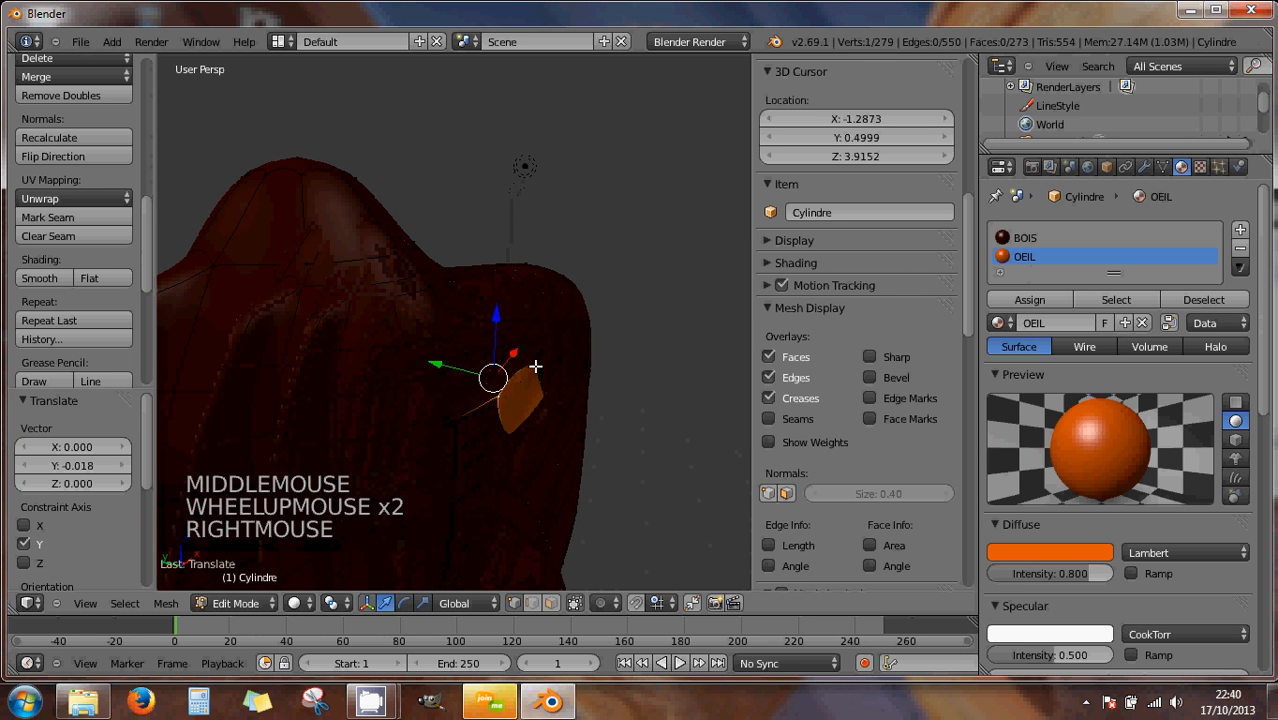
shift+right_click(542, 374)
shift+right_click(537, 402)
shift+right_click(507, 430)
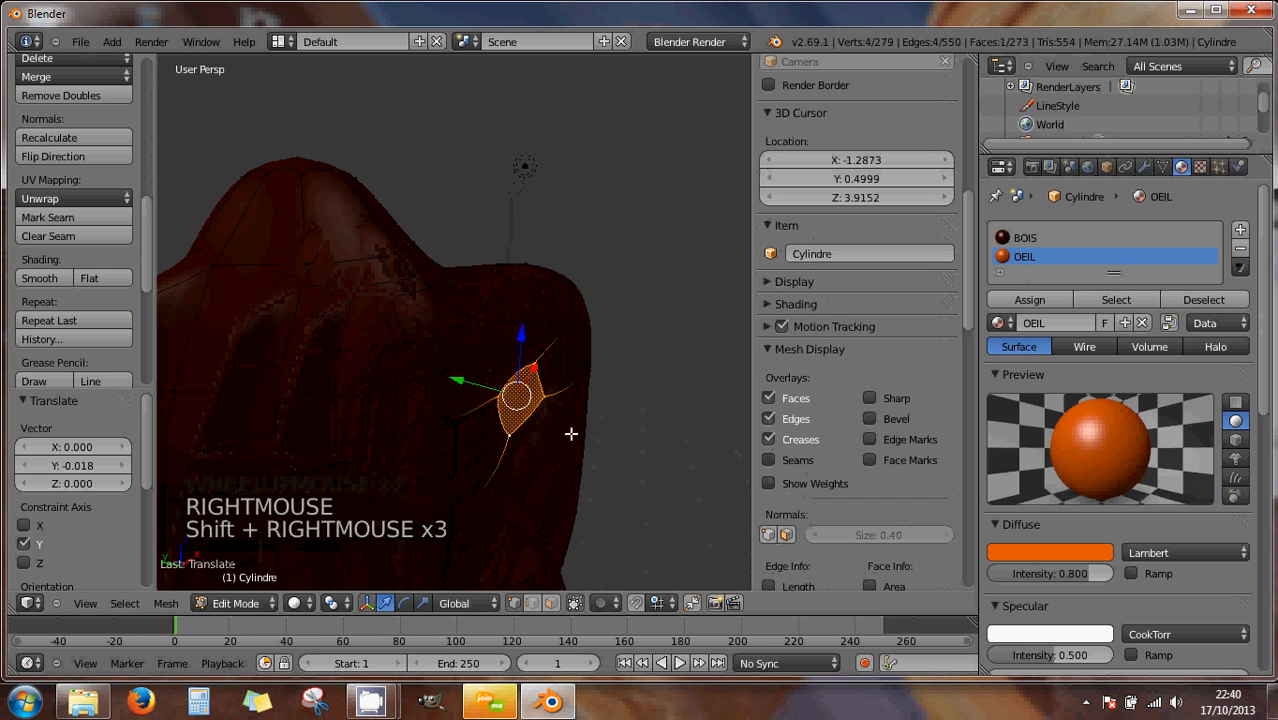
key(e)
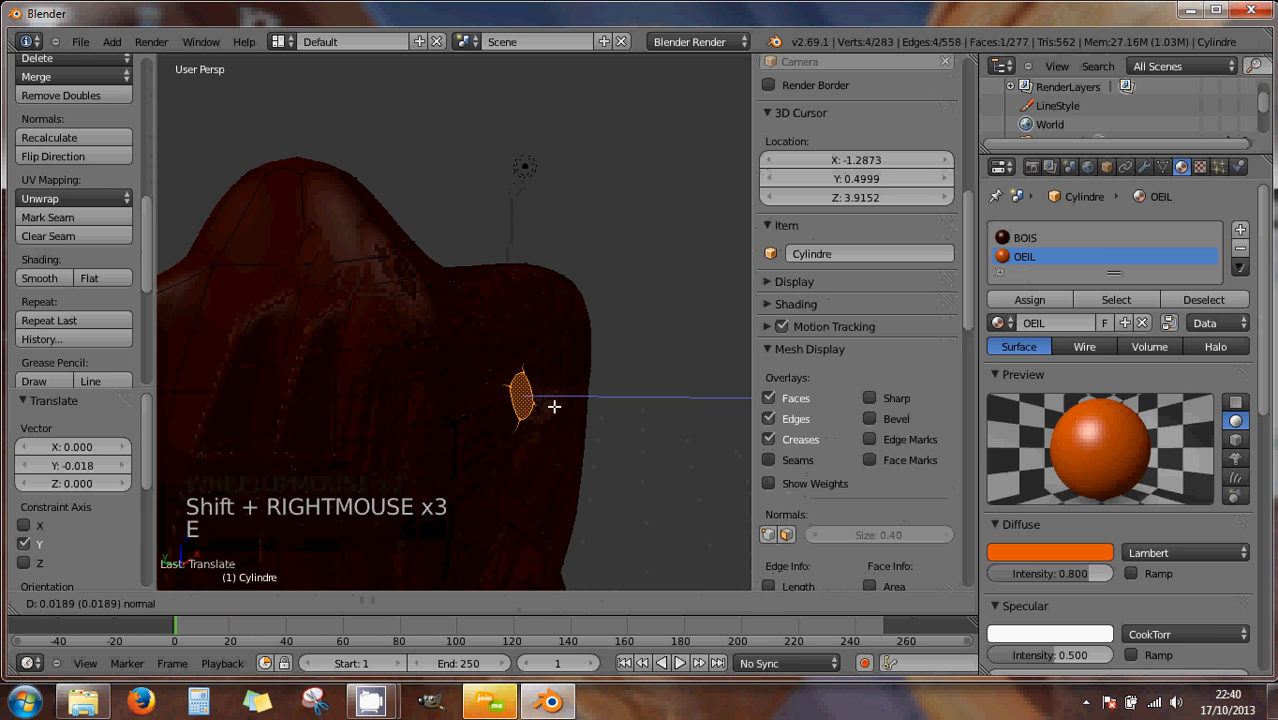
click(564, 408)
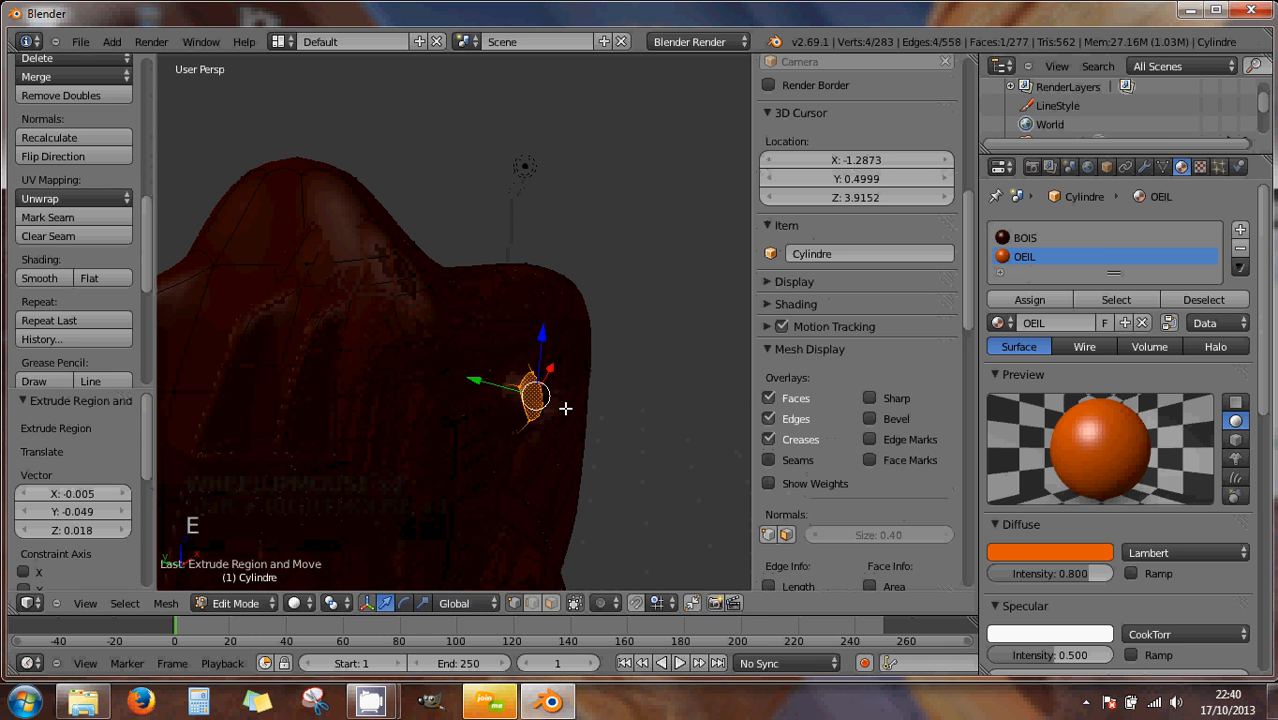
middle_drag(564, 408, 507, 395)
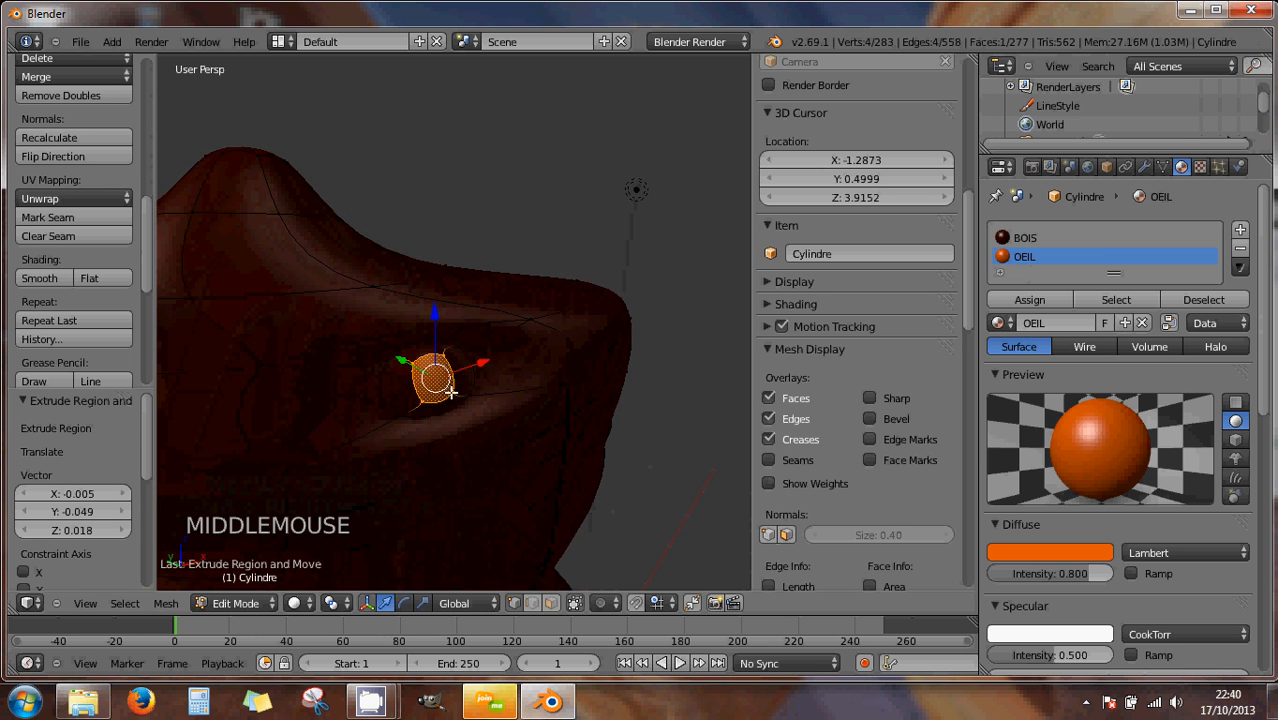
scroll(451, 391, up, 1)
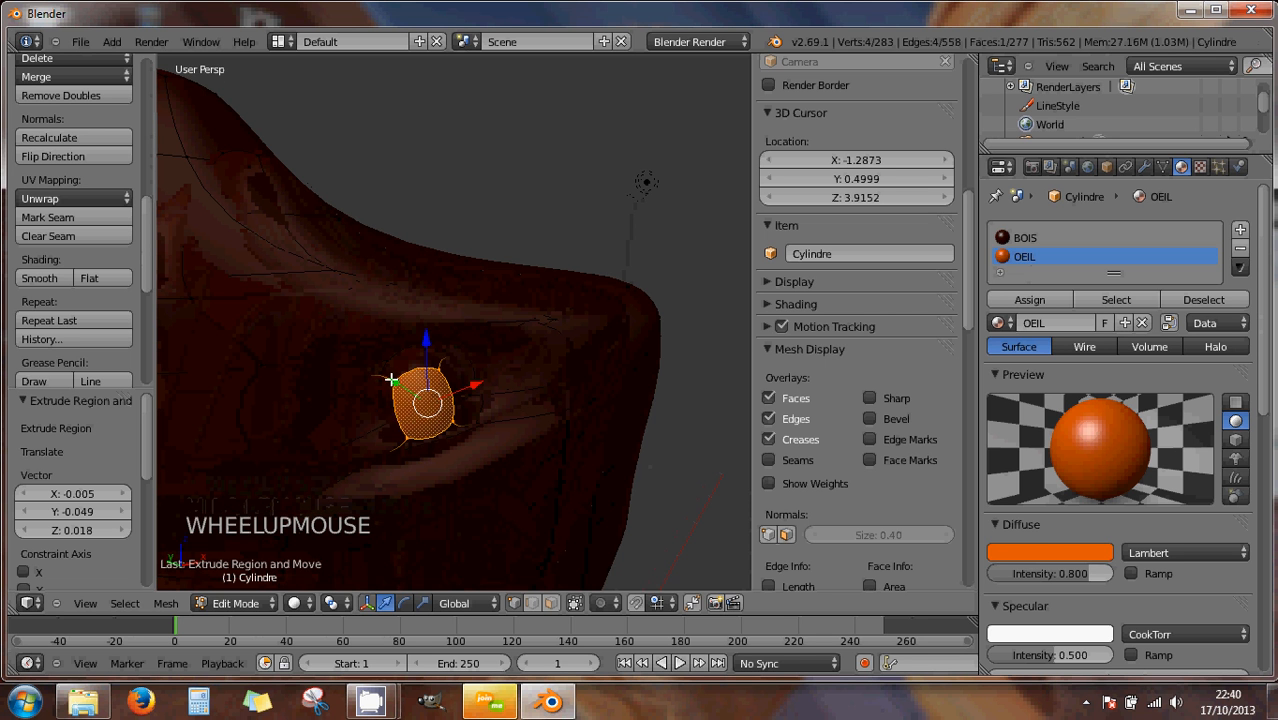
right_click(377, 458)
shift+right_click(356, 381)
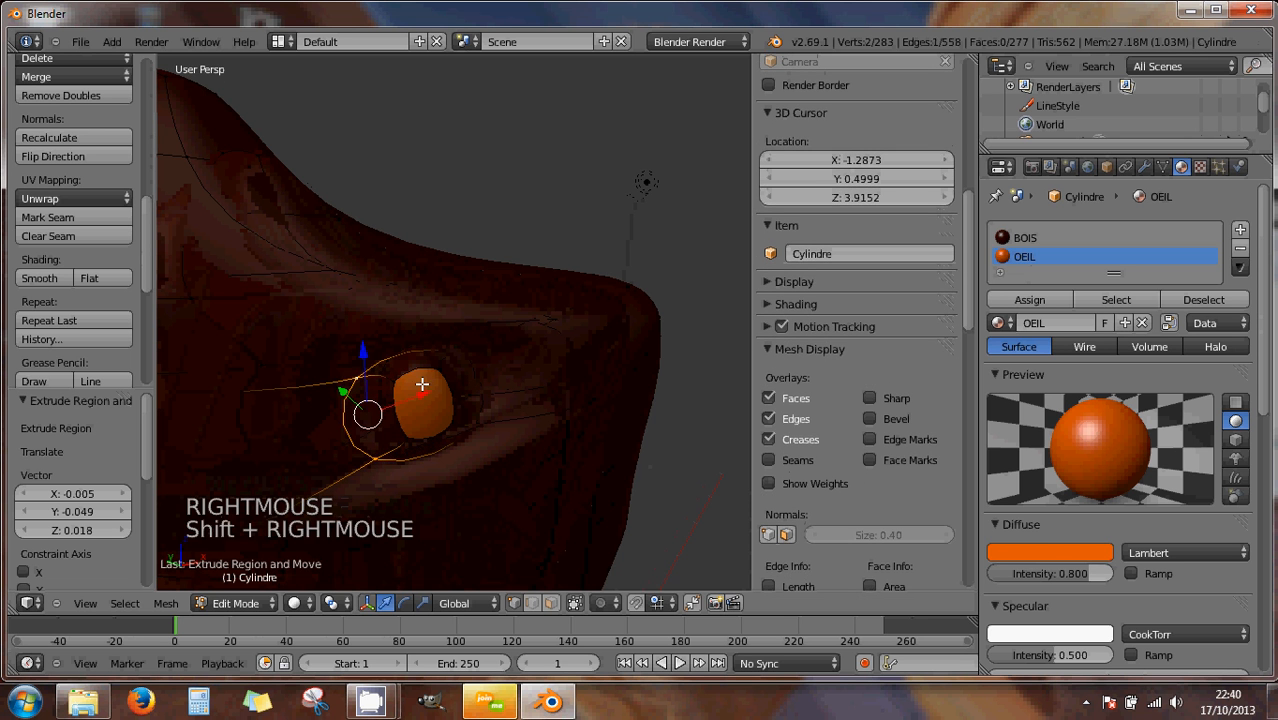
shift+right_click(472, 388)
shift+right_click(477, 420)
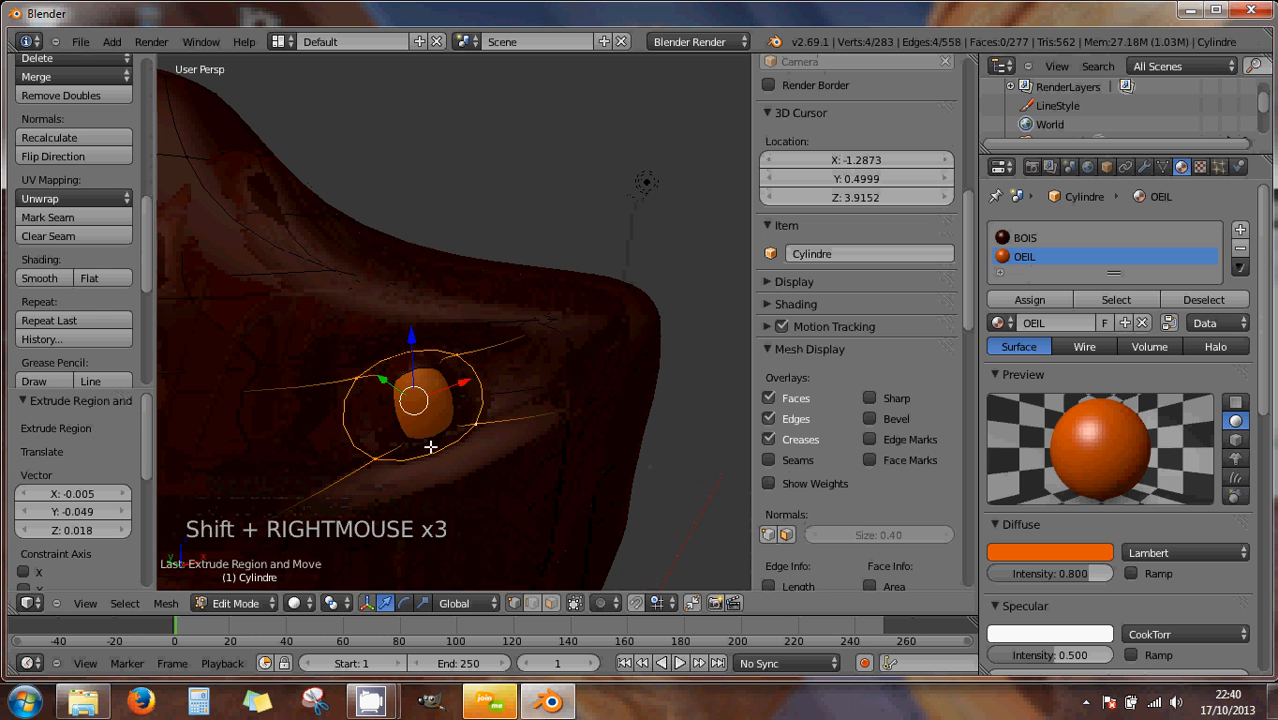
- In face select mode, assign the OEIL material to the four extruded side faces surrounding the eye
click(552, 604)
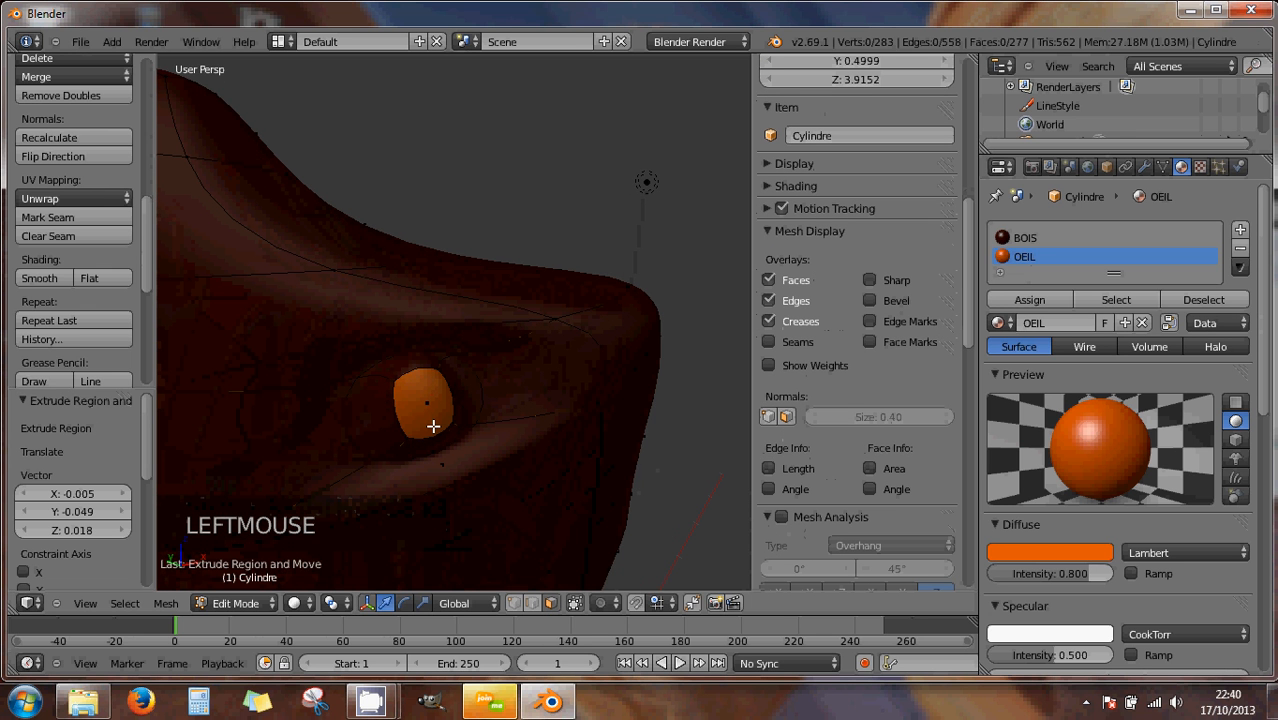
right_click(385, 418)
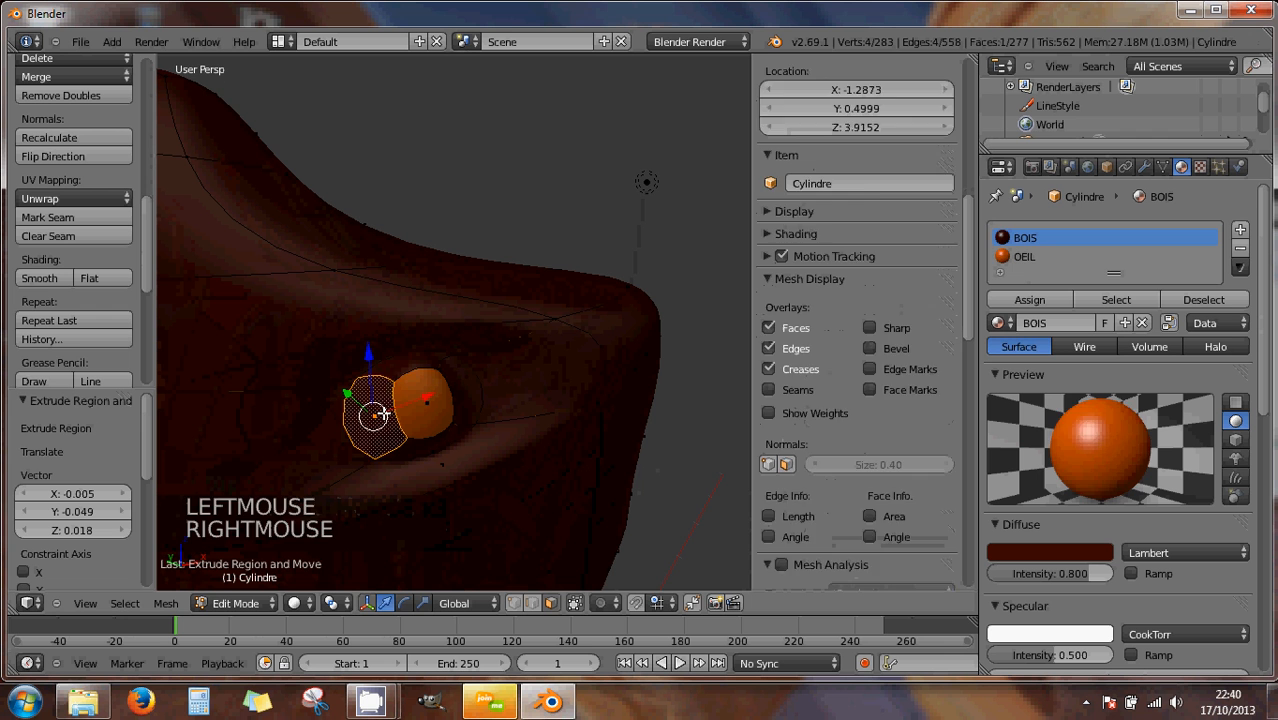
shift+right_click(422, 376)
shift+right_click(459, 396)
shift+right_click(432, 443)
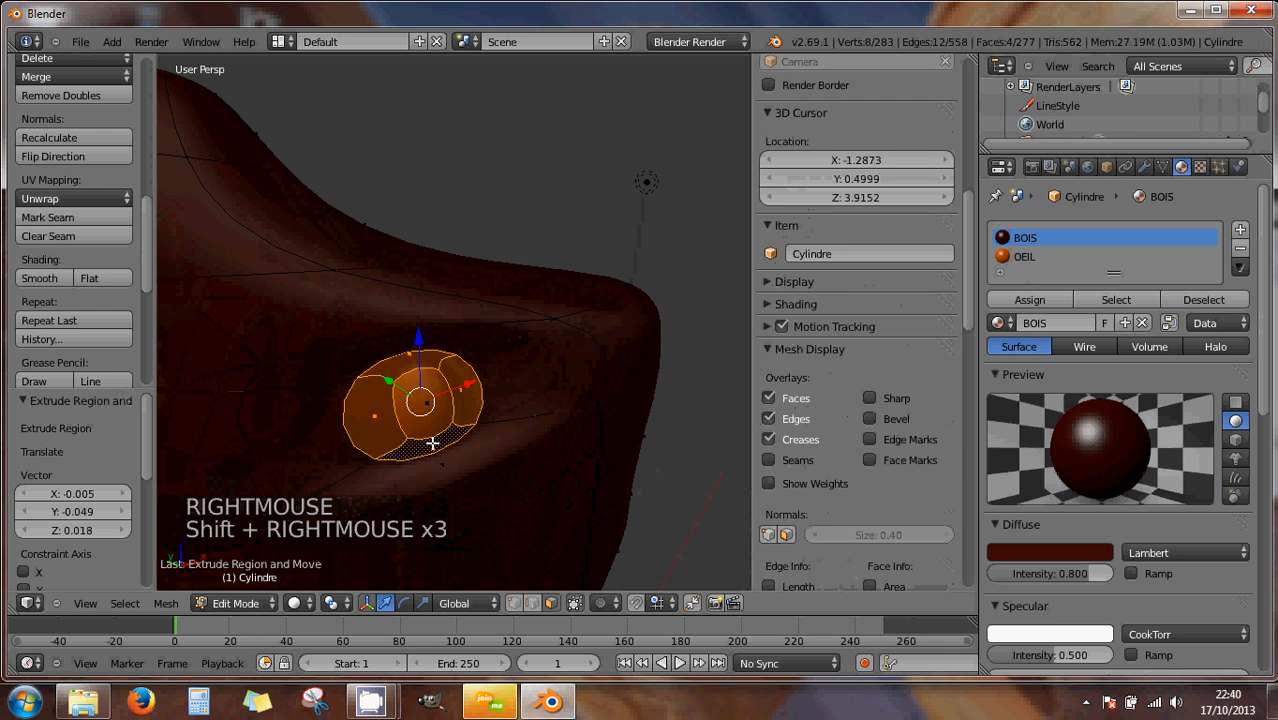
click(1020, 257)
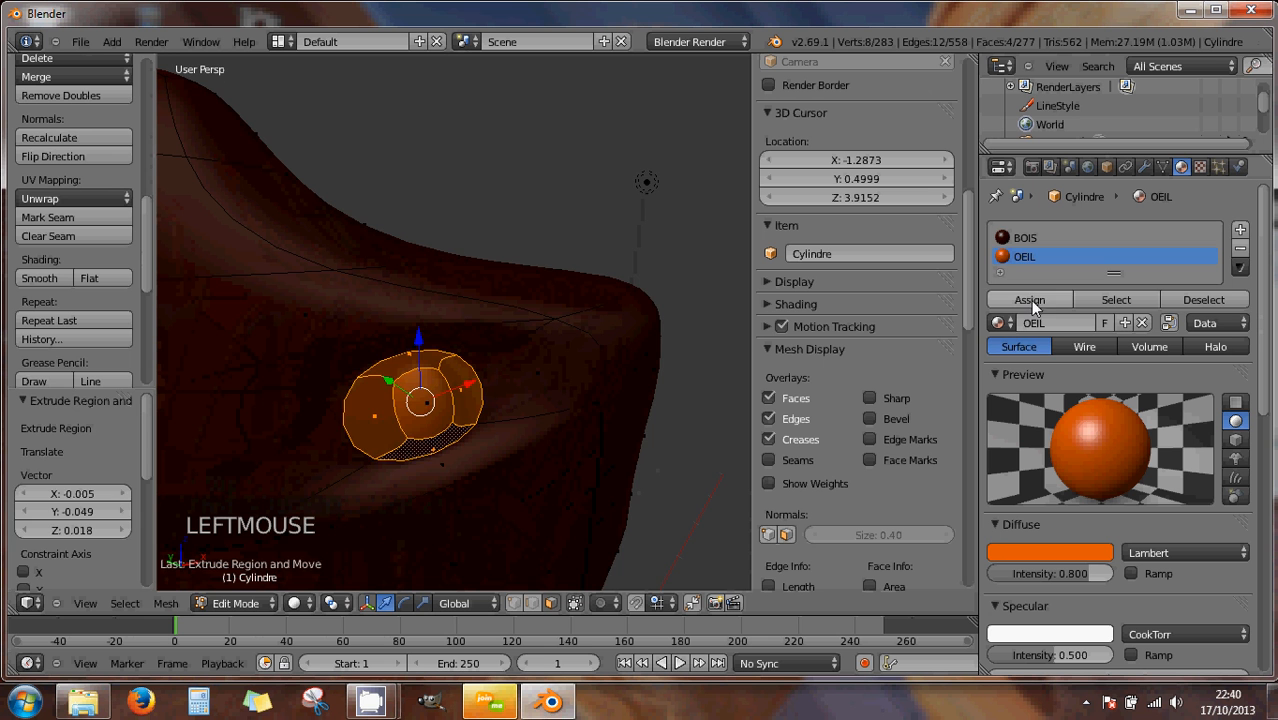
click(1030, 300)
scroll(415, 392, down, 2)
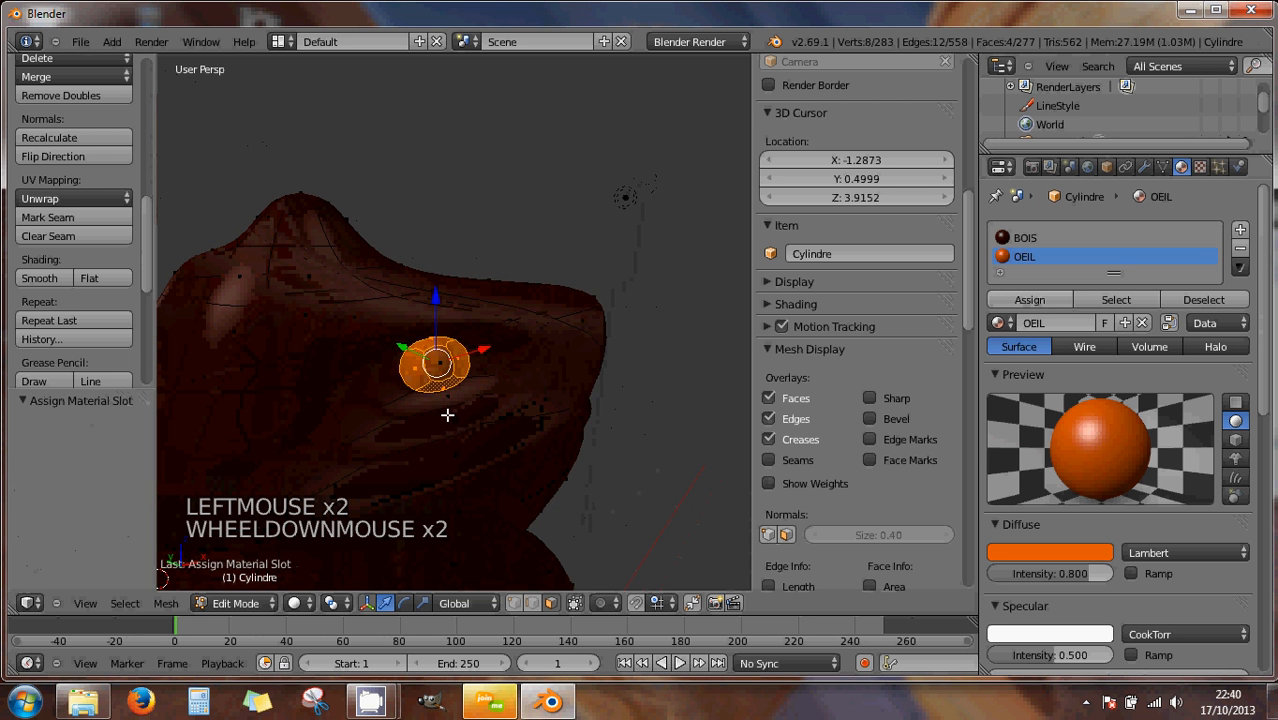
- Inspect the orange eye's shape and protrusion from several angles around the knight's head, including the front and right orthographic views
middle_drag(458, 418, 191, 423)
scroll(204, 428, down, 2)
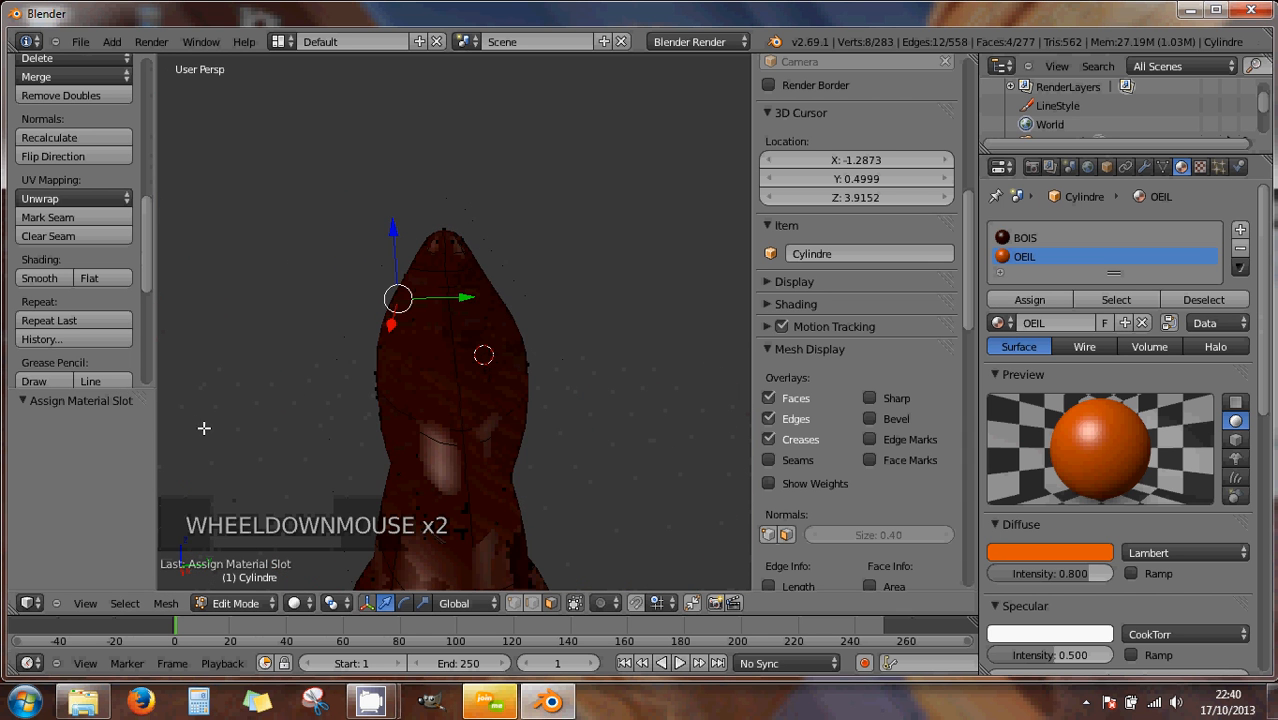
middle_drag(314, 443, 593, 425)
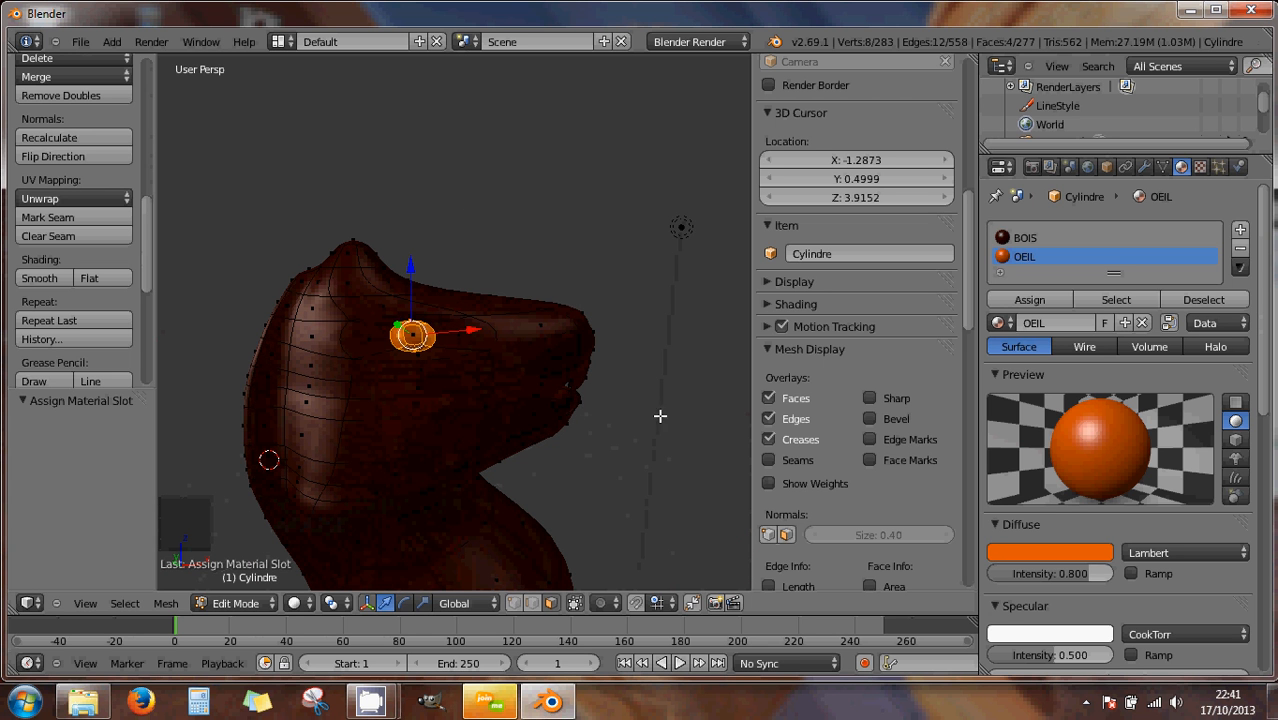
middle_drag(599, 380, 407, 385)
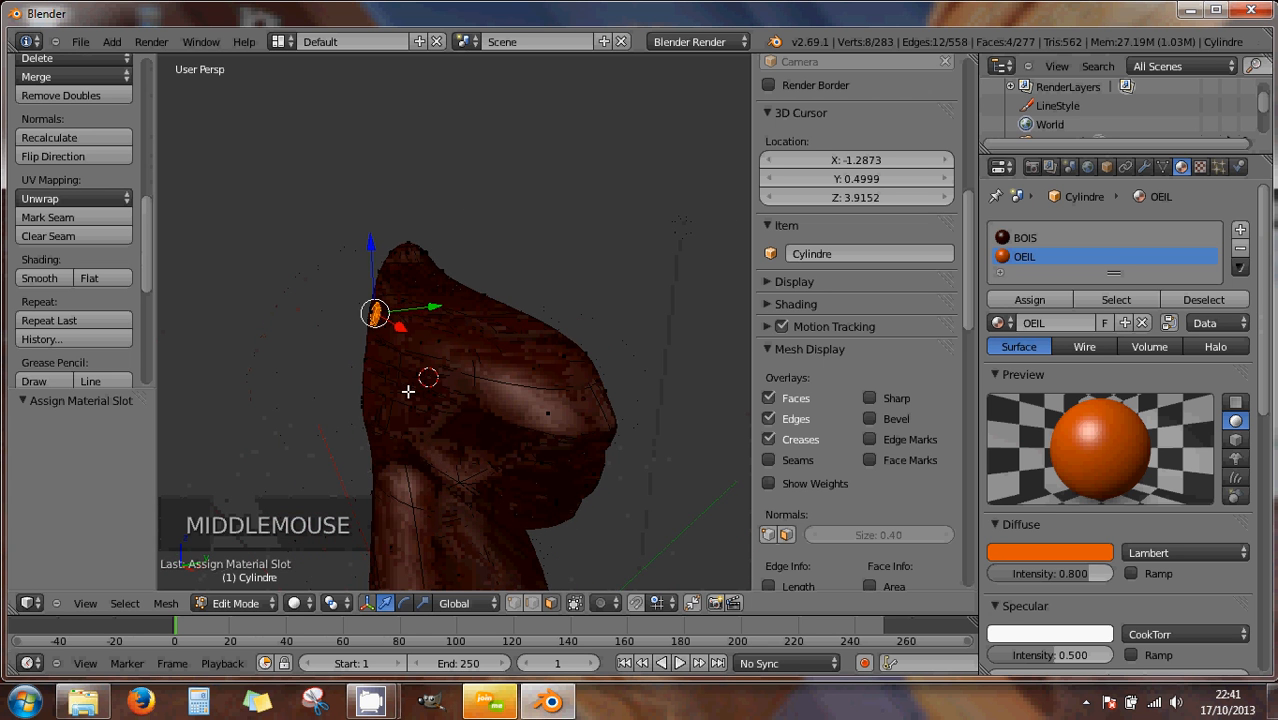
middle_drag(562, 402, 463, 347)
scroll(519, 414, down, 4)
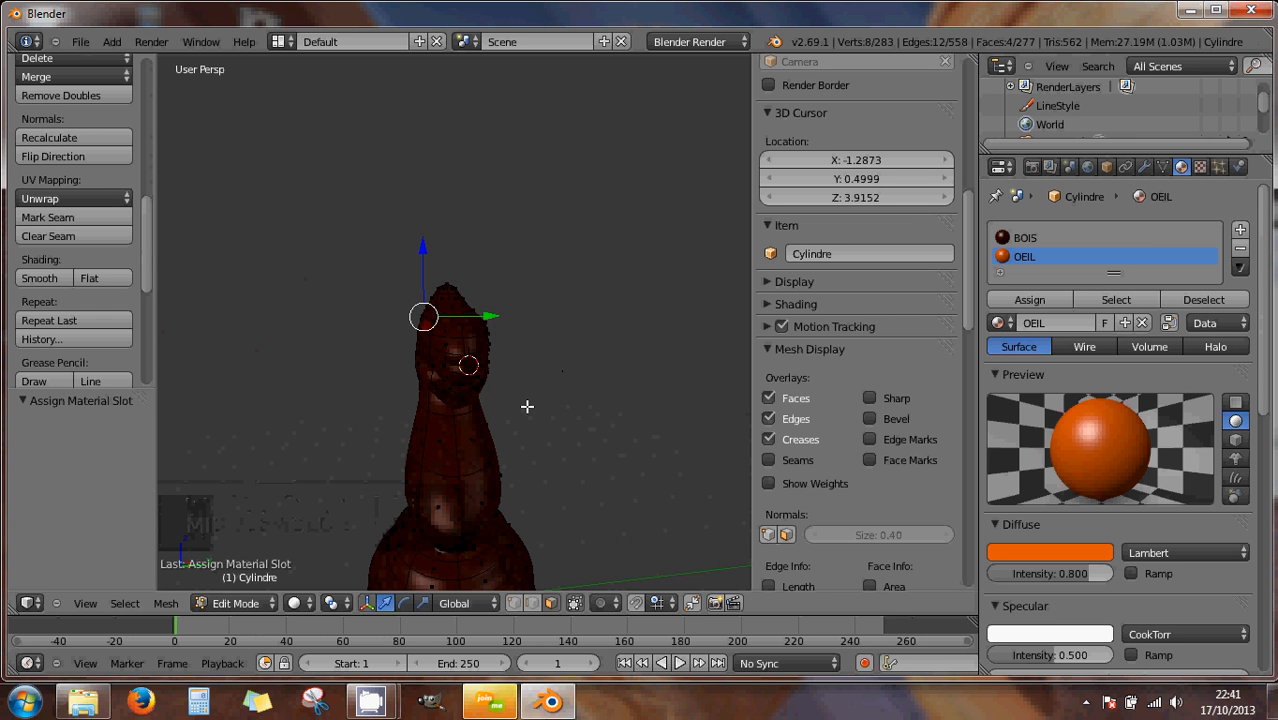
key(KP_1)
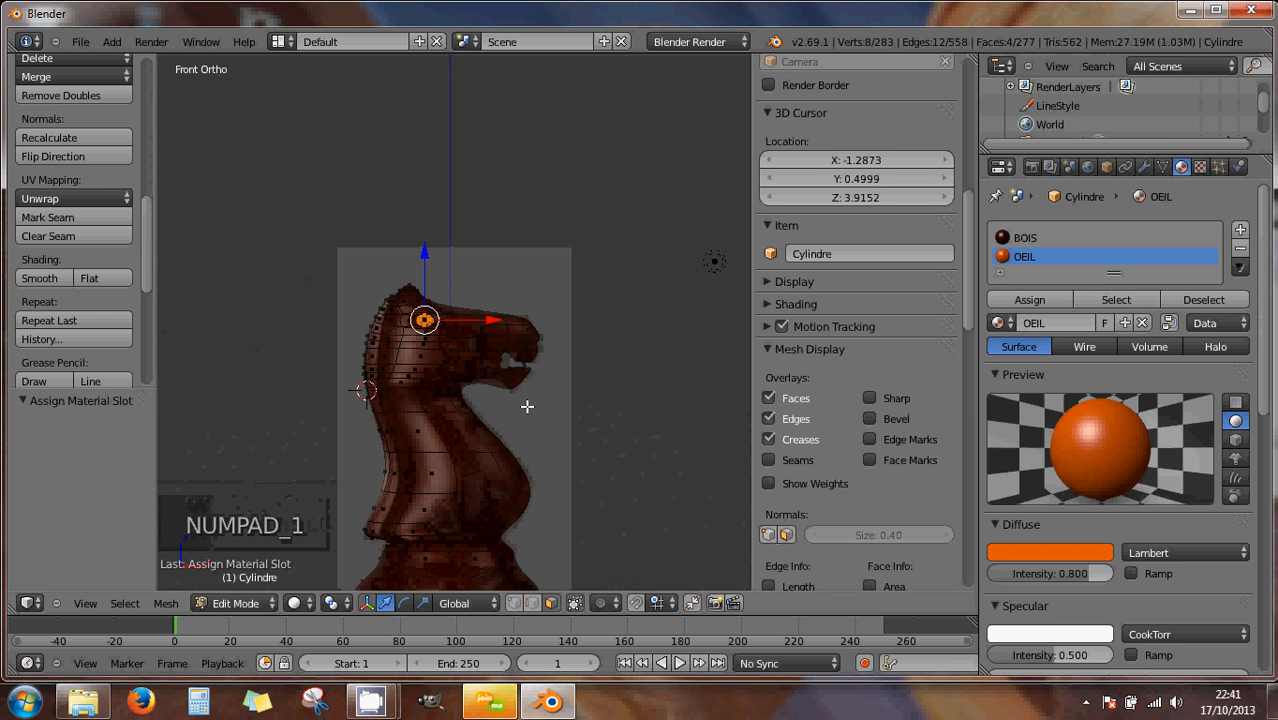
key(KP_3)
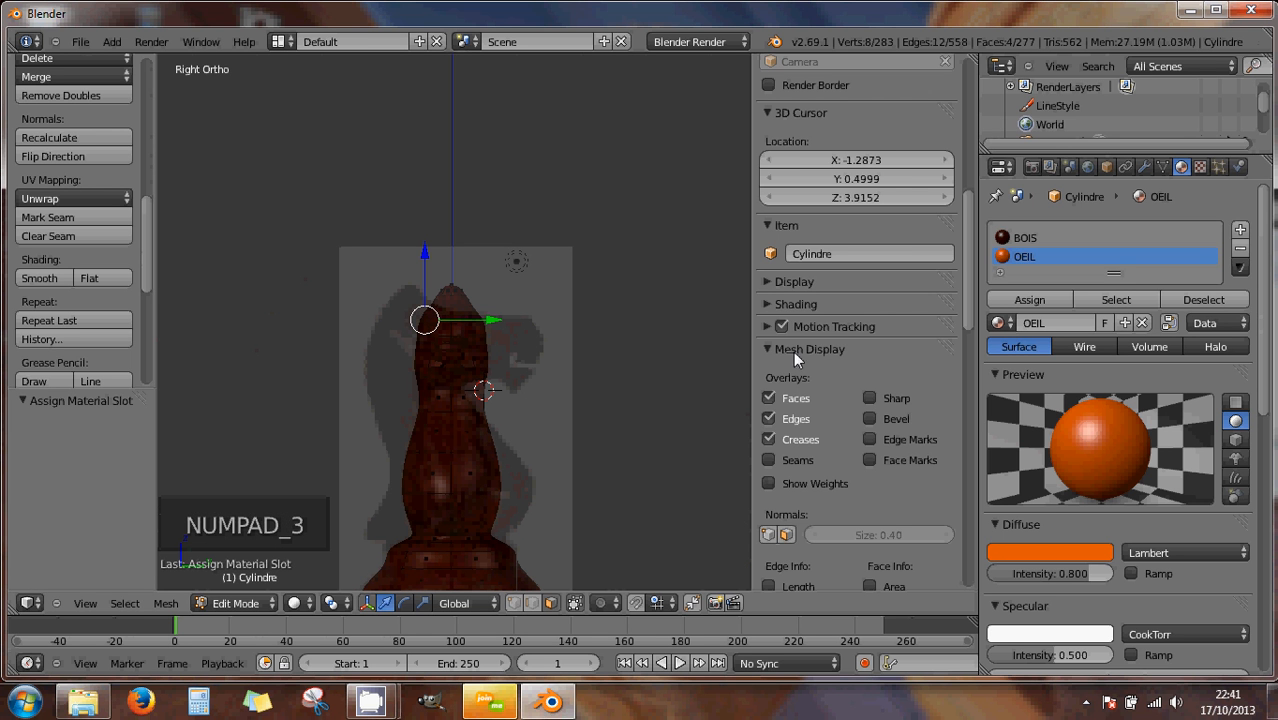
- Turn off the cavalier.png background image display and collapse the Screencast Keys and Background Images settings
scroll(824, 458, down, 2)
scroll(822, 454, down, 15)
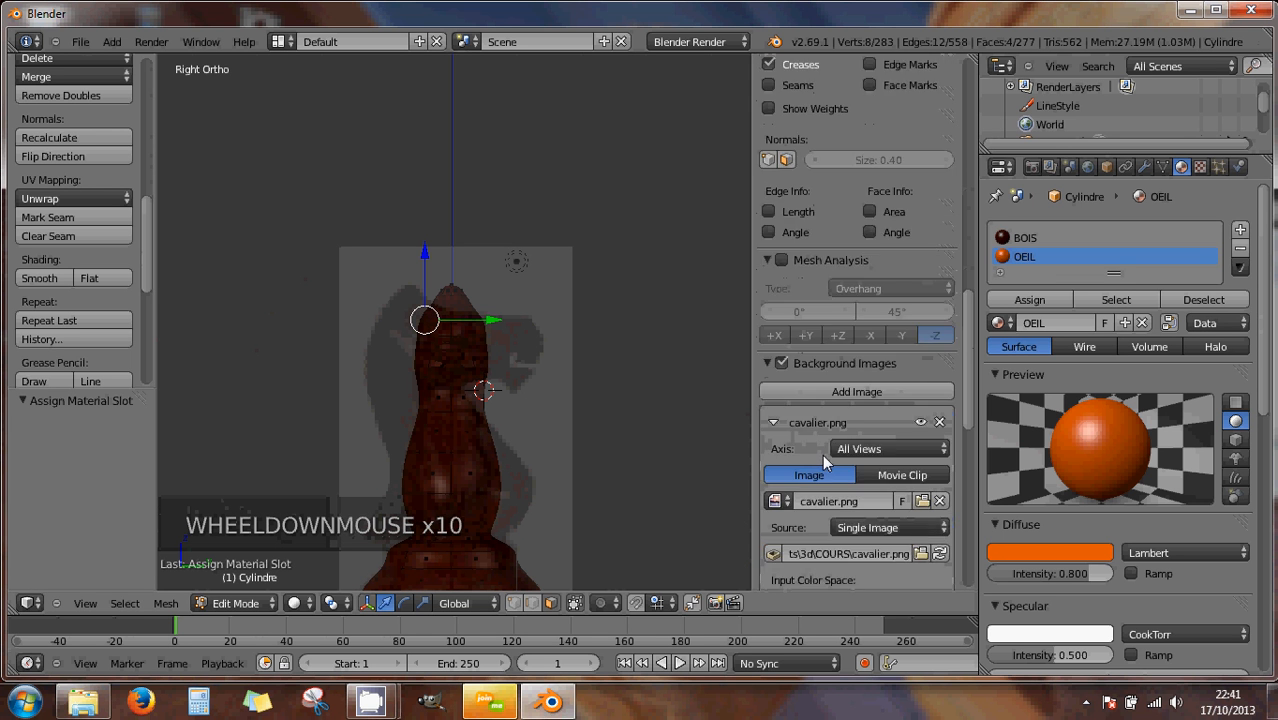
scroll(820, 453, down, 15)
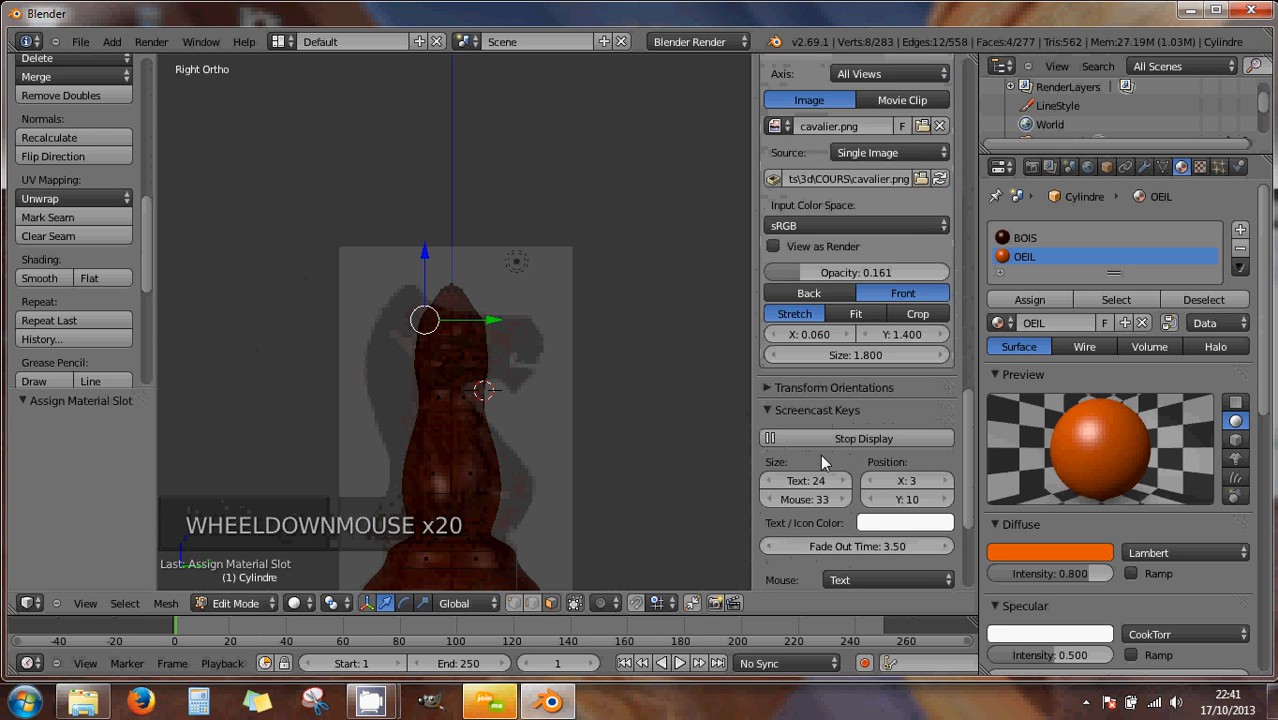
scroll(818, 453, up, 6)
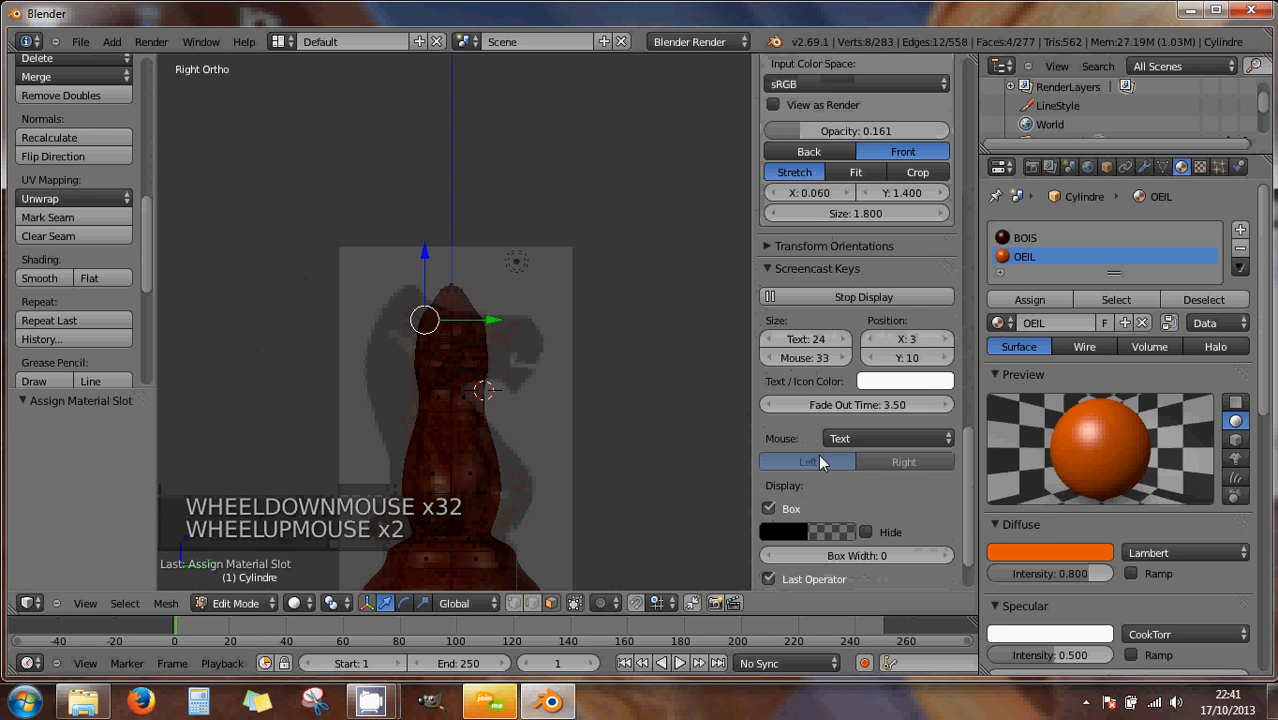
click(765, 418)
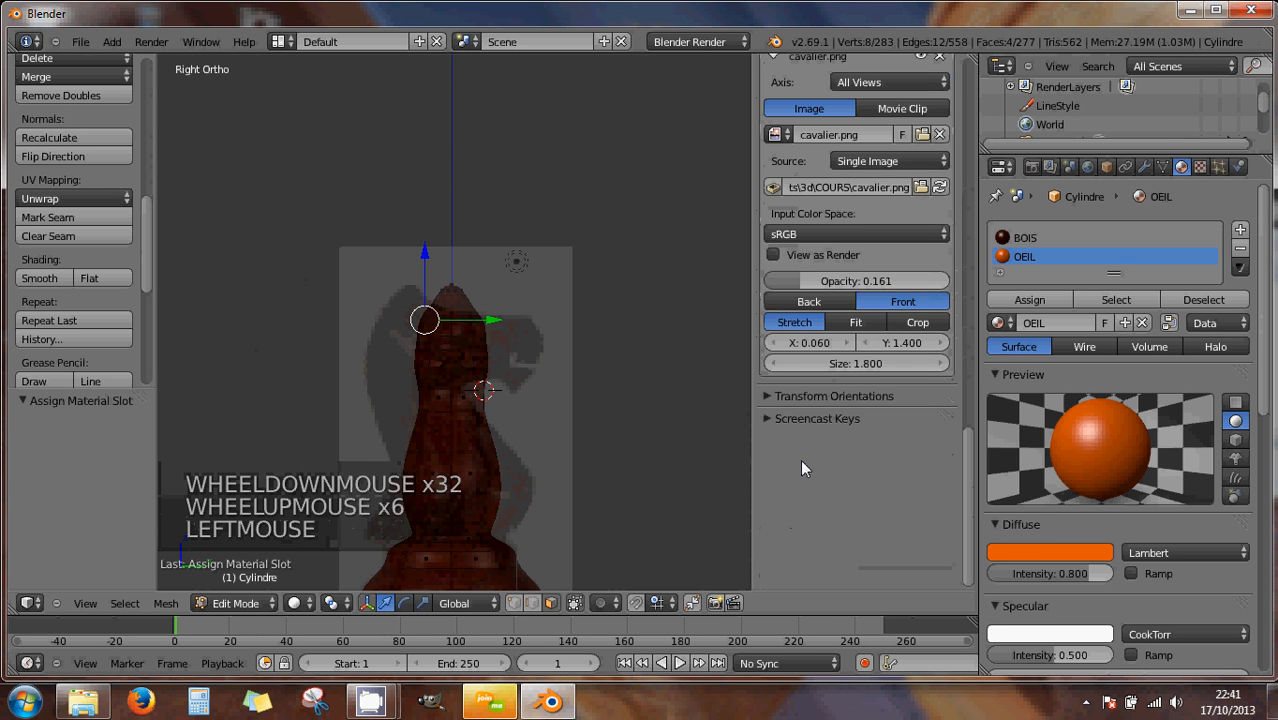
scroll(801, 461, up, 8)
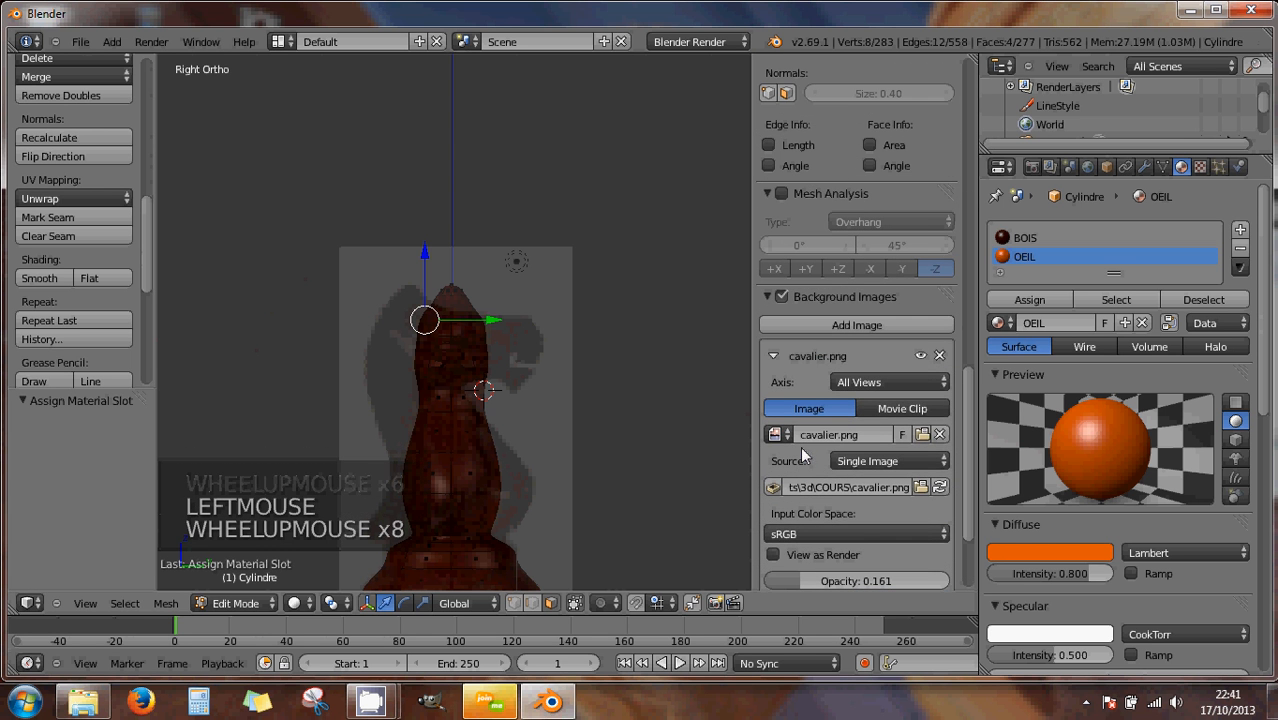
click(779, 295)
click(767, 295)
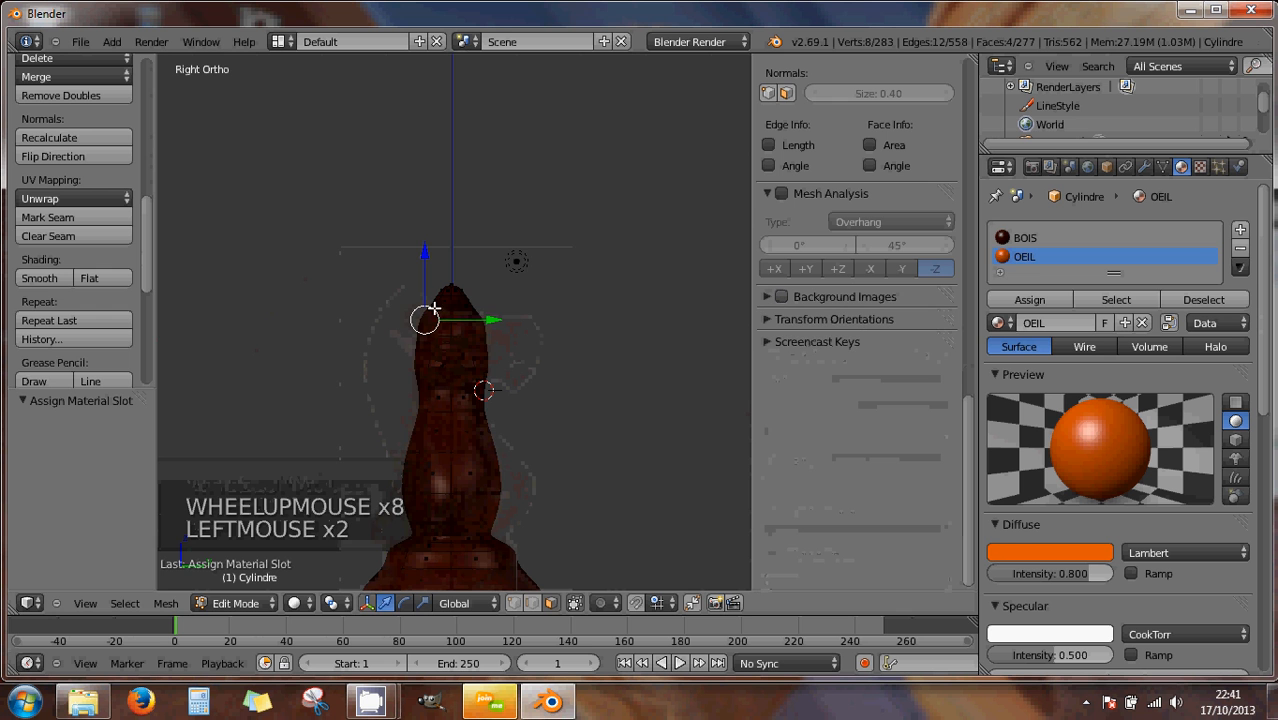
- Display the knight's head in wireframe and switch to vertex select mode
scroll(446, 326, up, 3)
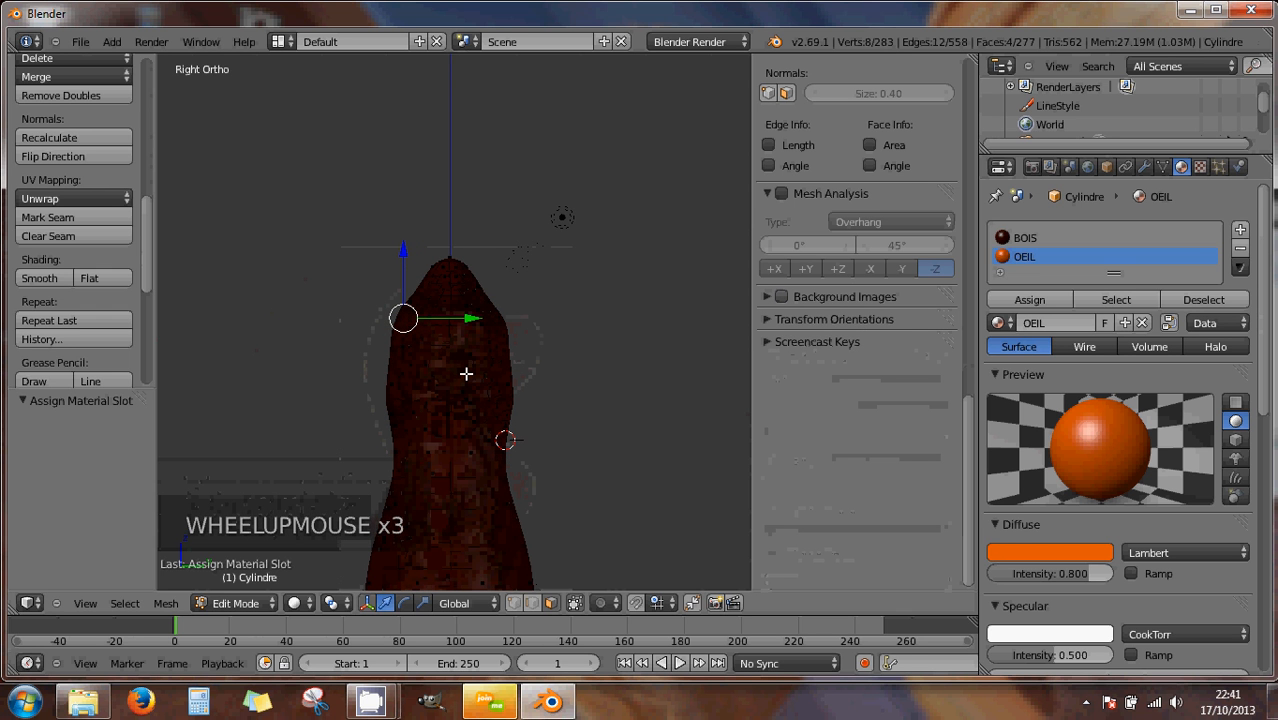
key(z)
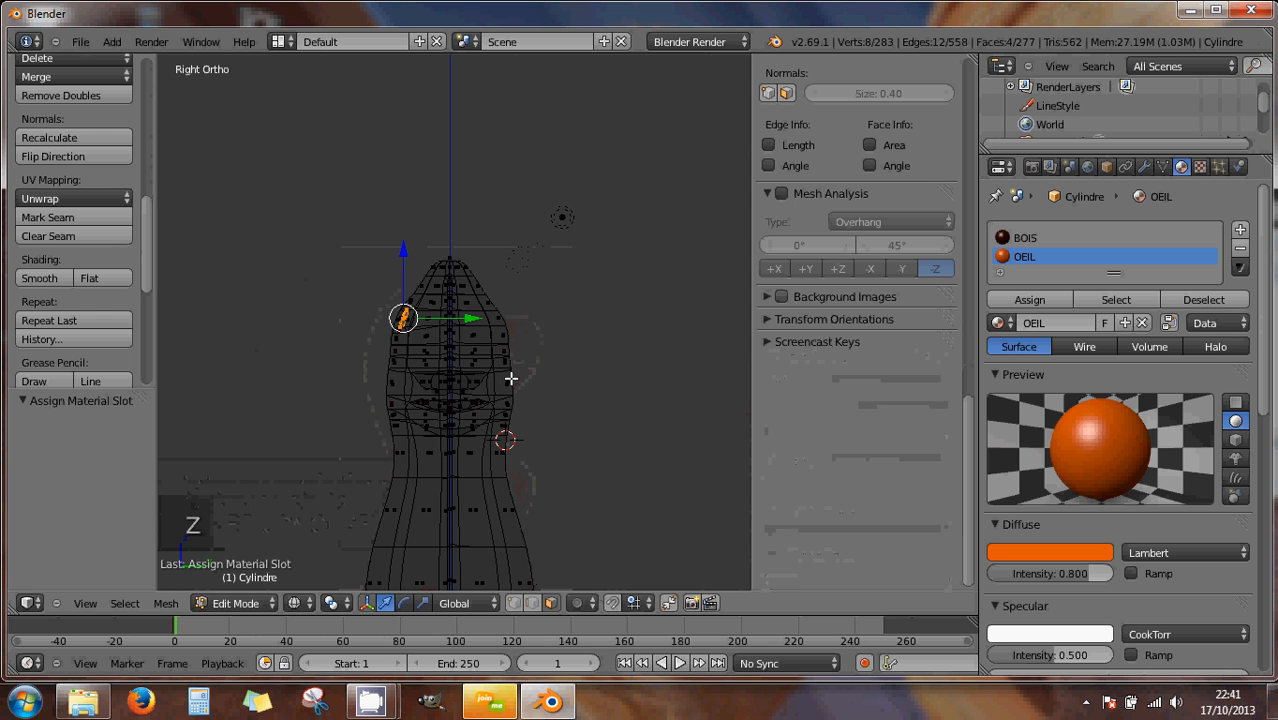
scroll(510, 378, up, 3)
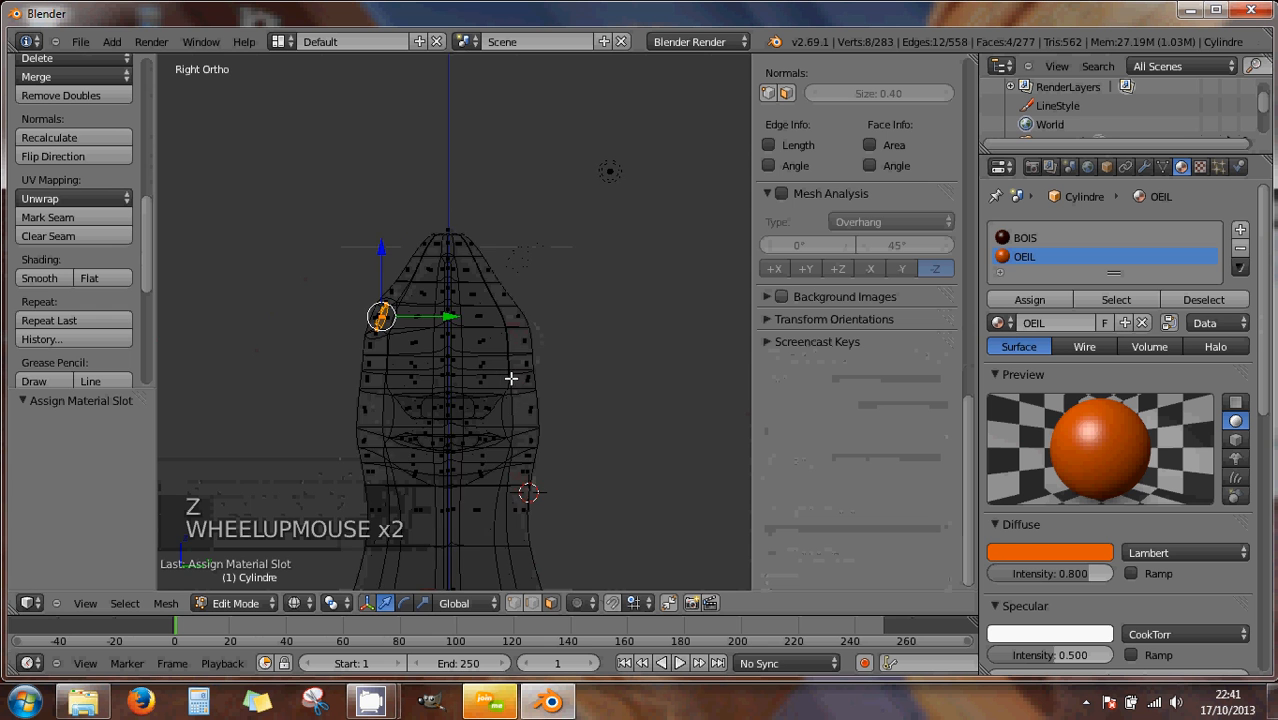
click(514, 604)
scroll(495, 340, up, 1)
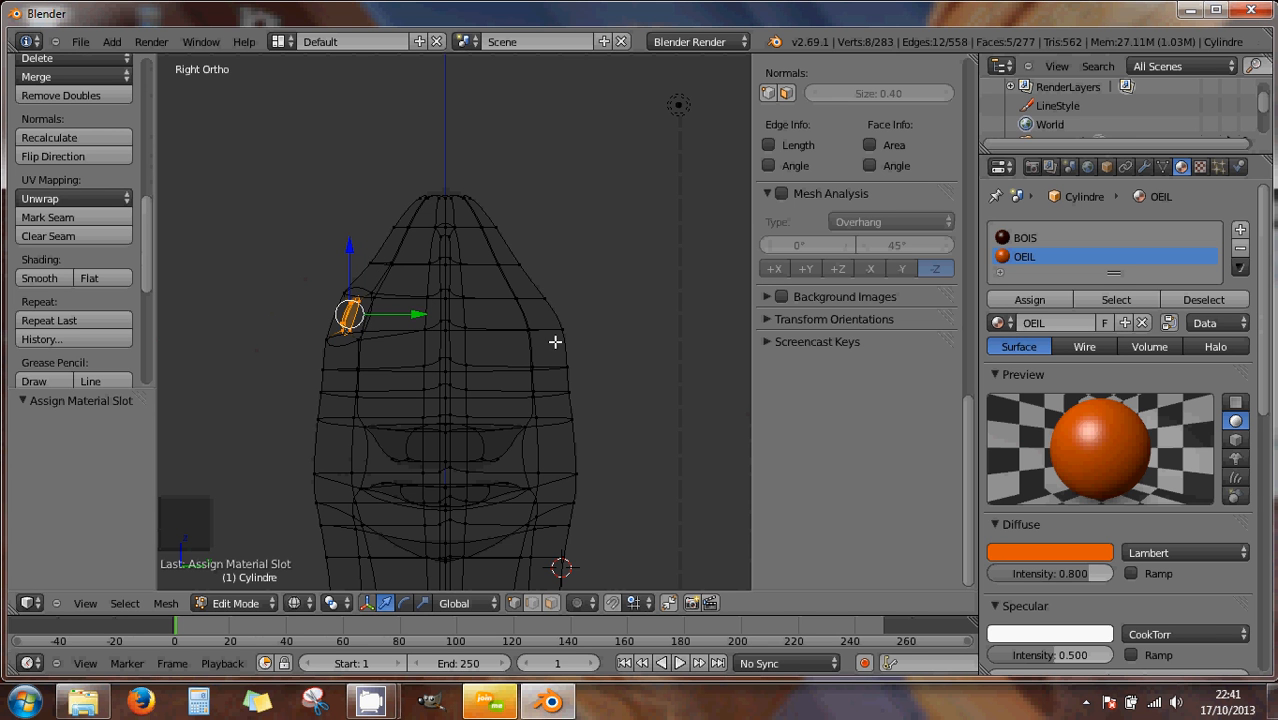
- Deselect everything and box-select the knight's eyeless half on the positive Y side, from base to head
scroll(449, 391, down, 1)
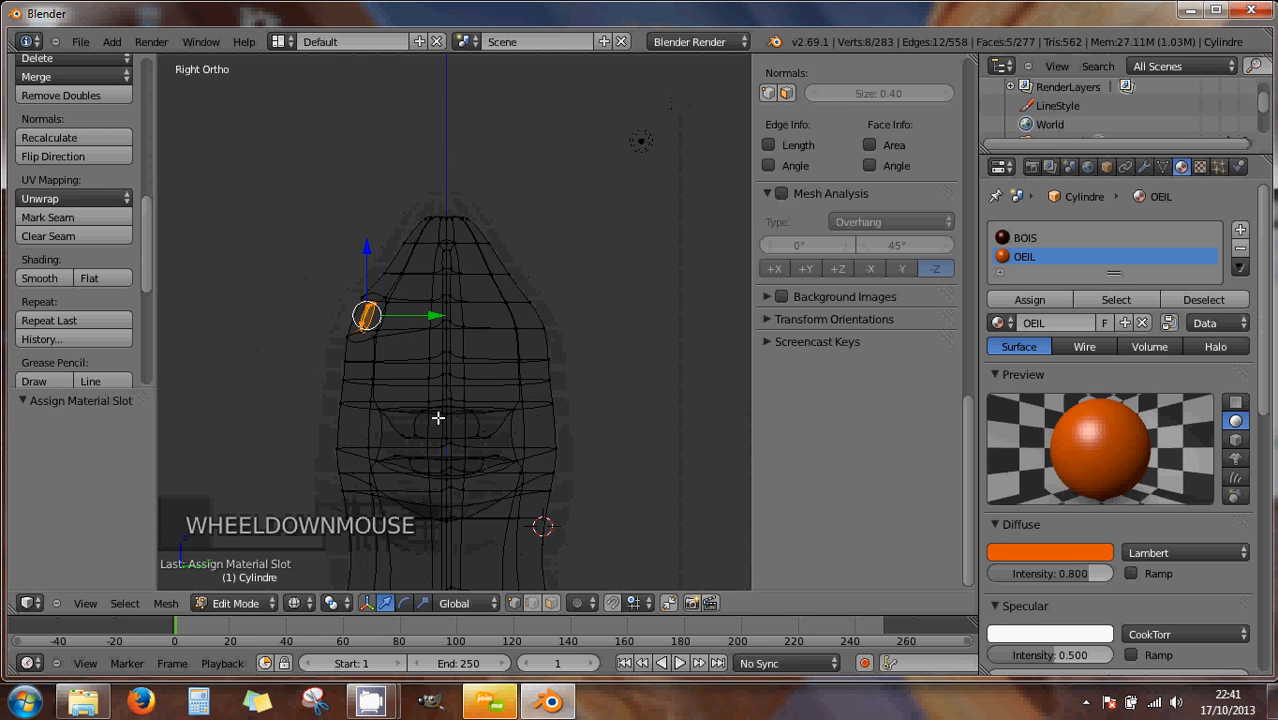
shift+middle_drag(437, 419, 445, 350)
scroll(448, 360, down, 1)
scroll(451, 366, down, 3)
scroll(452, 378, down, 2)
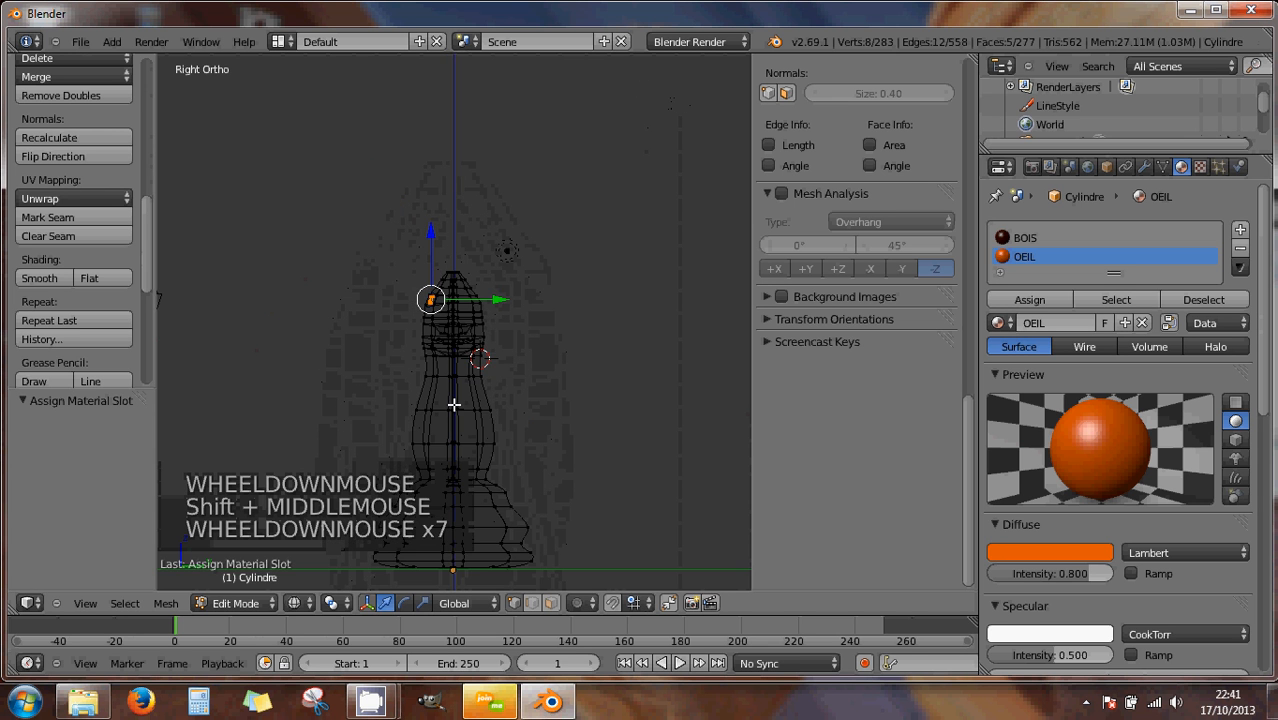
shift+middle_drag(454, 430, 442, 340)
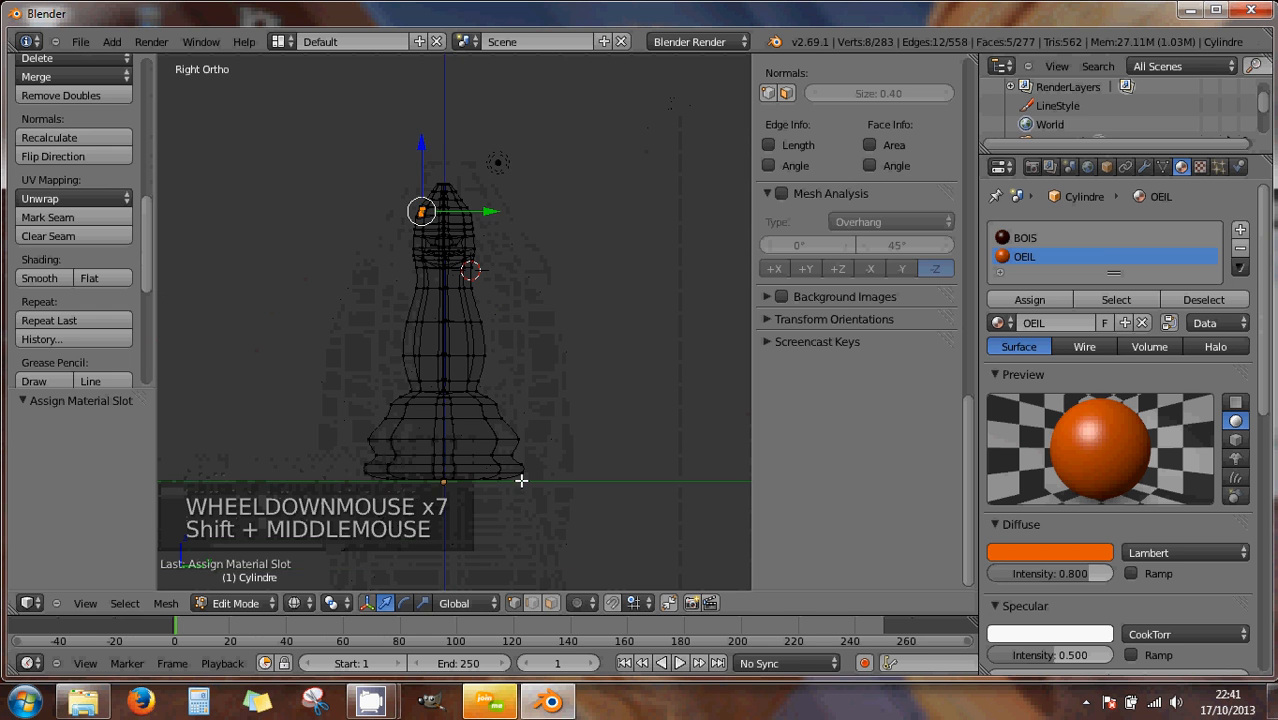
key(a)
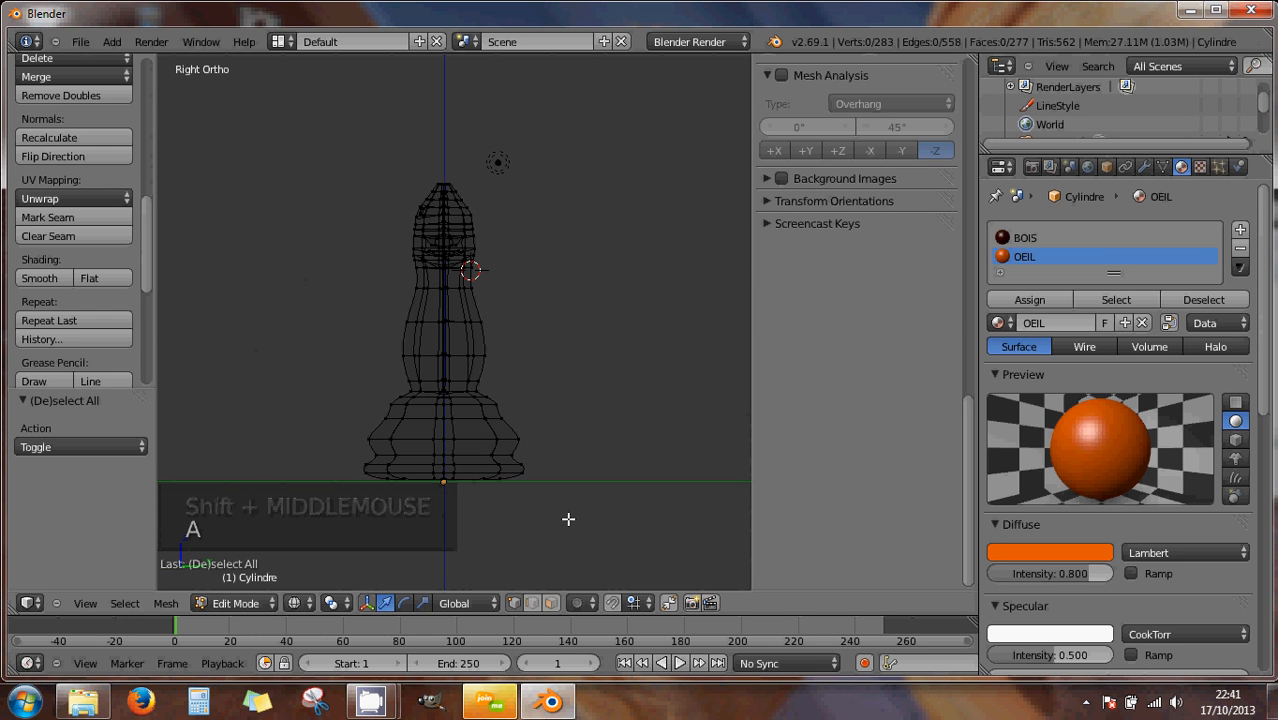
key(b)
drag(565, 518, 449, 152)
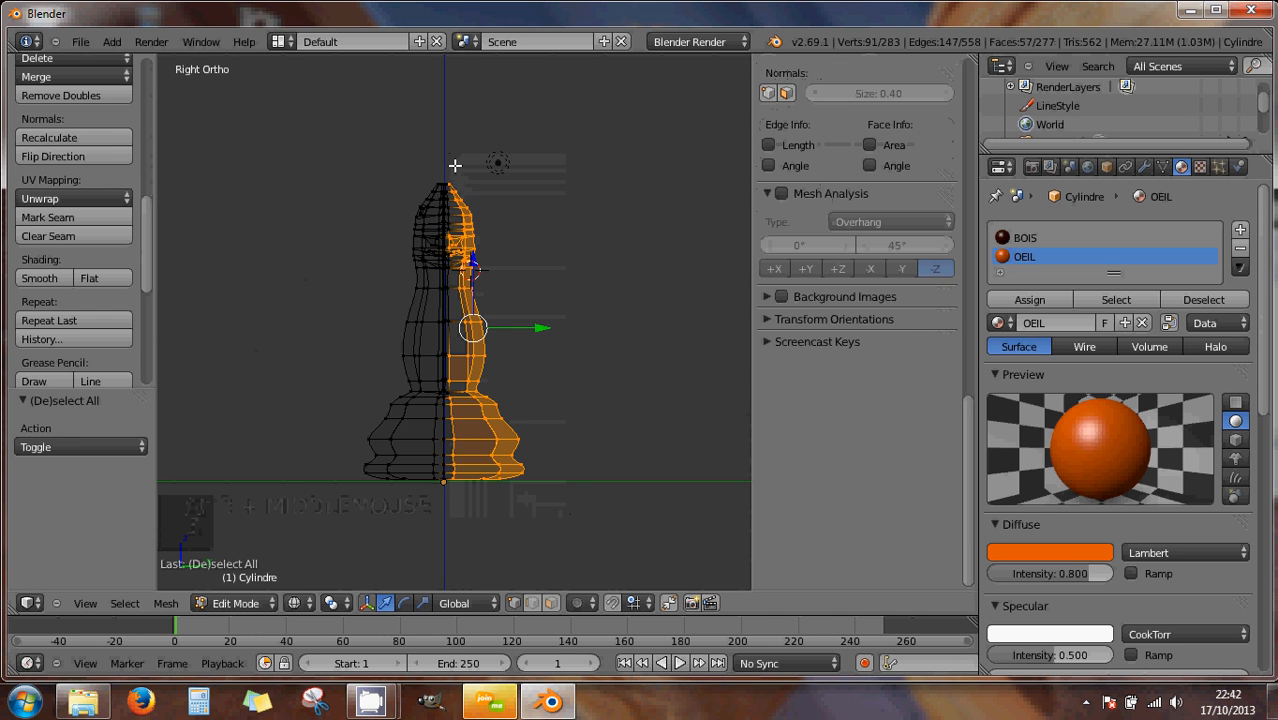
- Extend the selection with a second box starting closer to the centre line, adding the missed inner vertices of the eyeless half
scroll(454, 165, up, 4)
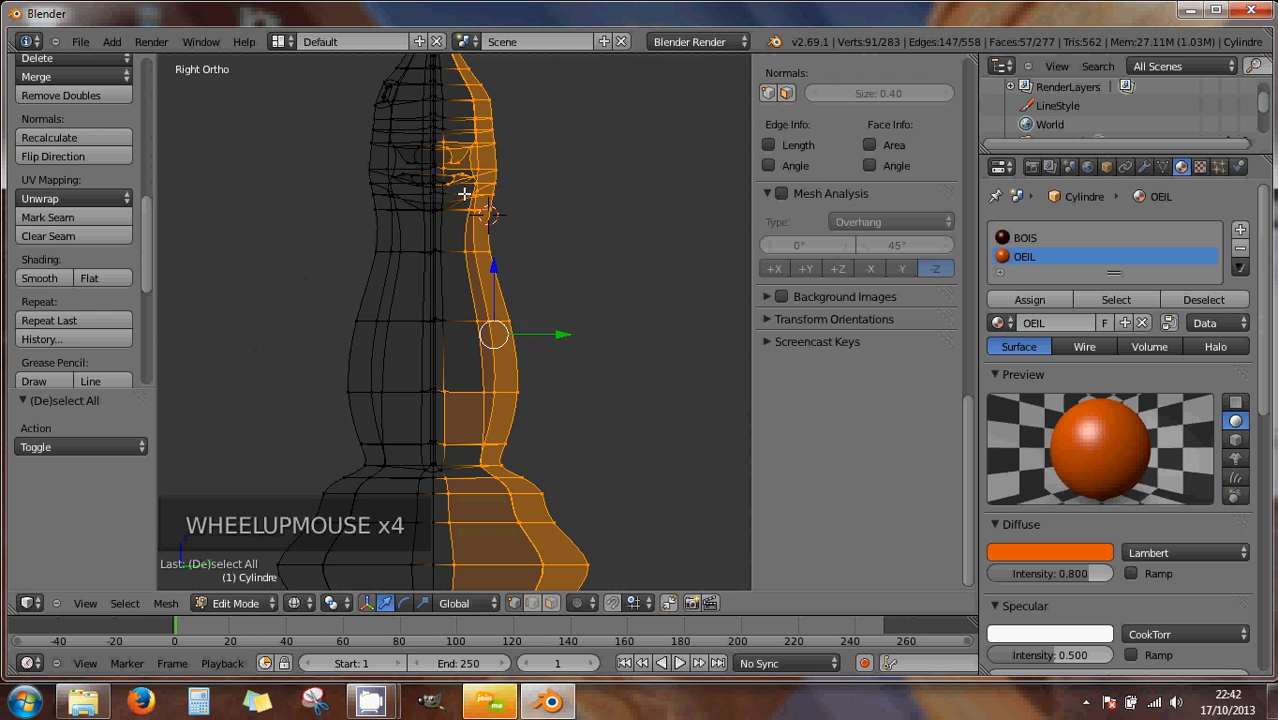
scroll(469, 240, down, 1)
shift+middle_drag(463, 227, 463, 171)
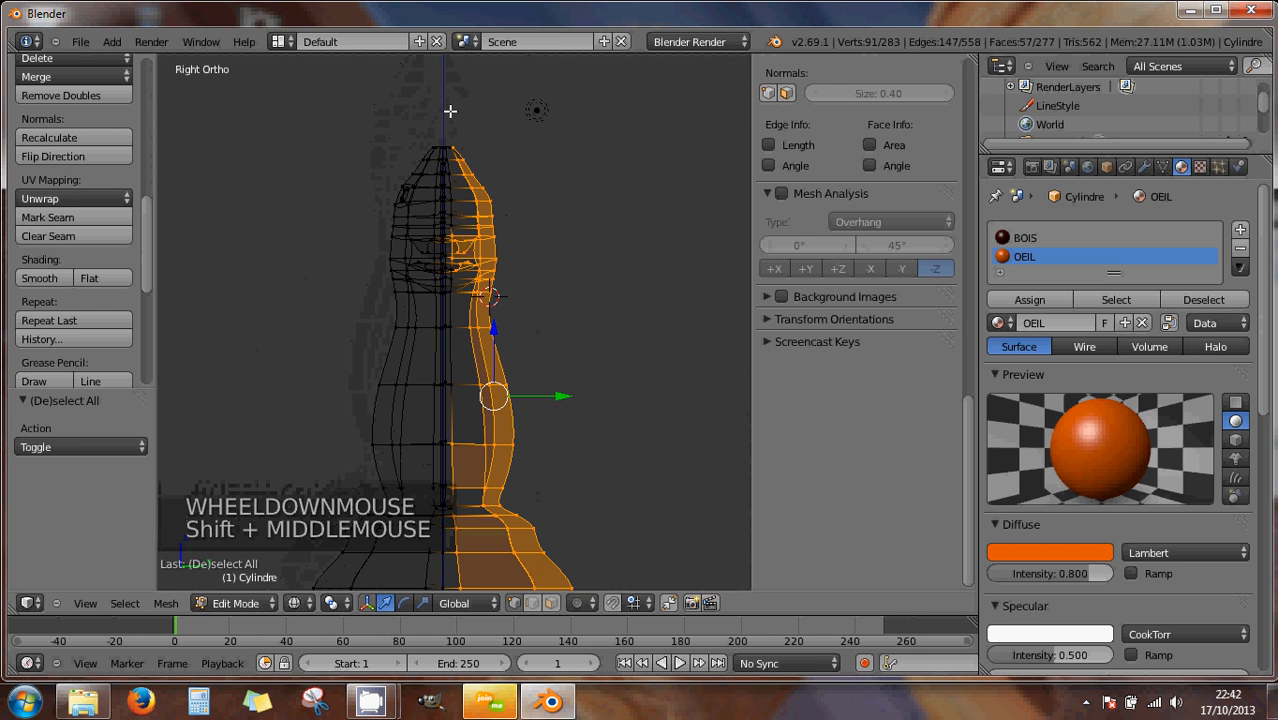
key(b)
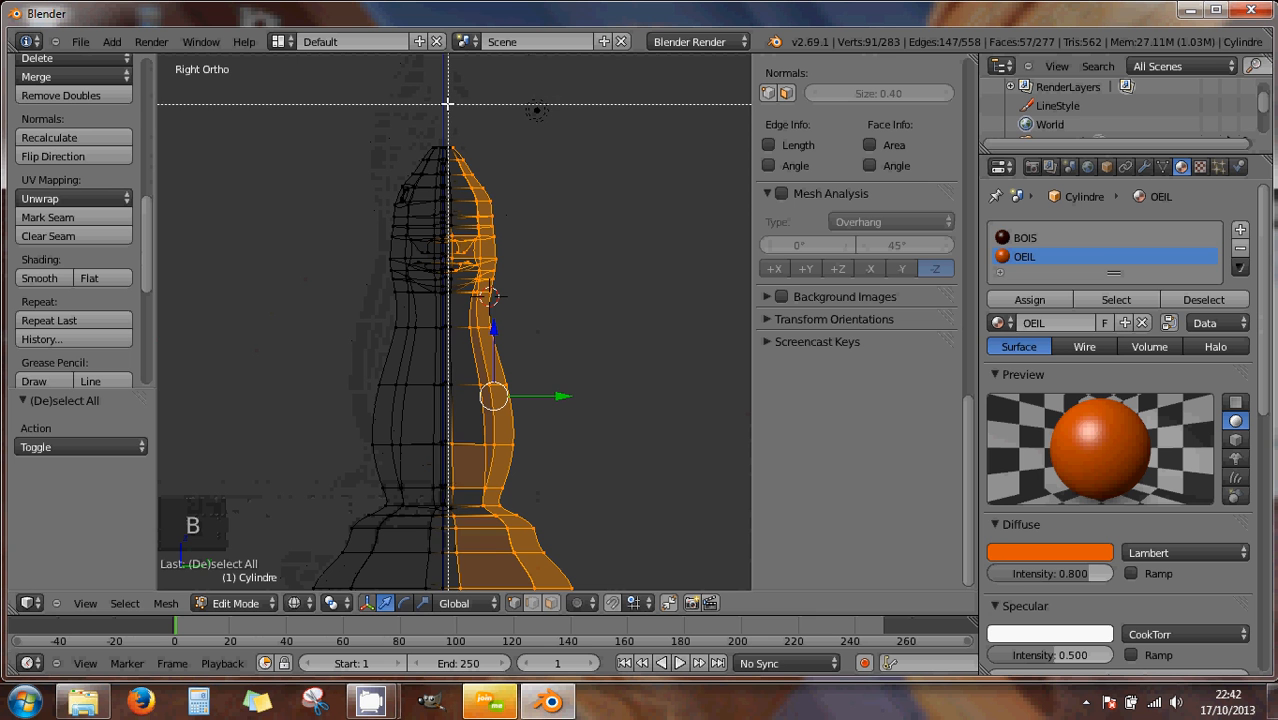
drag(447, 103, 530, 523)
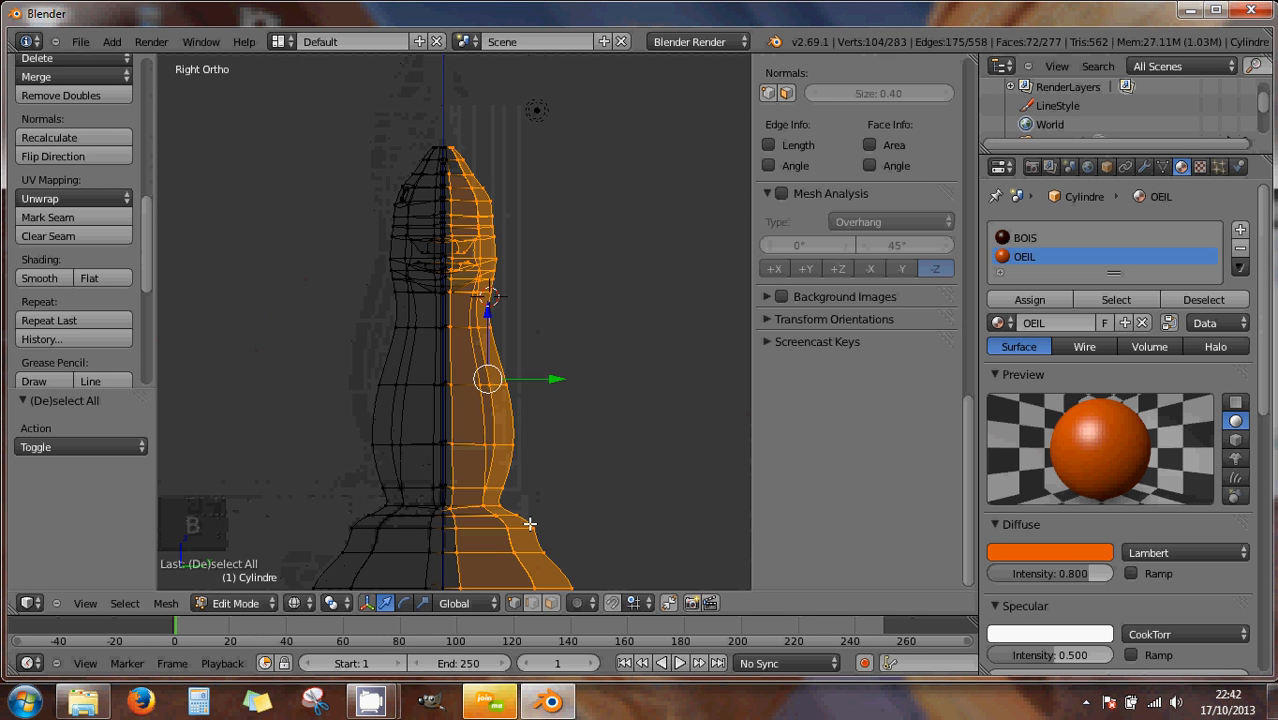
- Add the two unselected vertices beside the centre line at the top of the head to the selection
scroll(469, 202, up, 2)
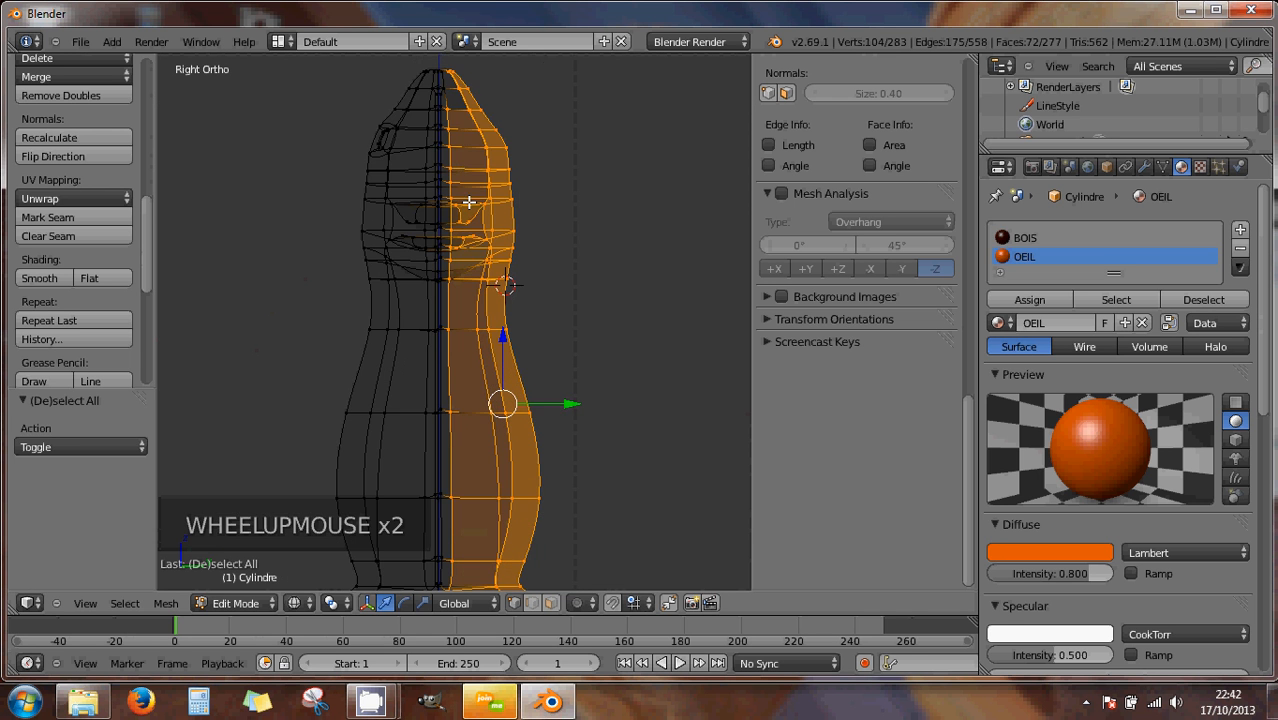
shift+middle_drag(451, 174, 462, 258)
scroll(427, 419, up, 4)
shift+right_click(443, 295)
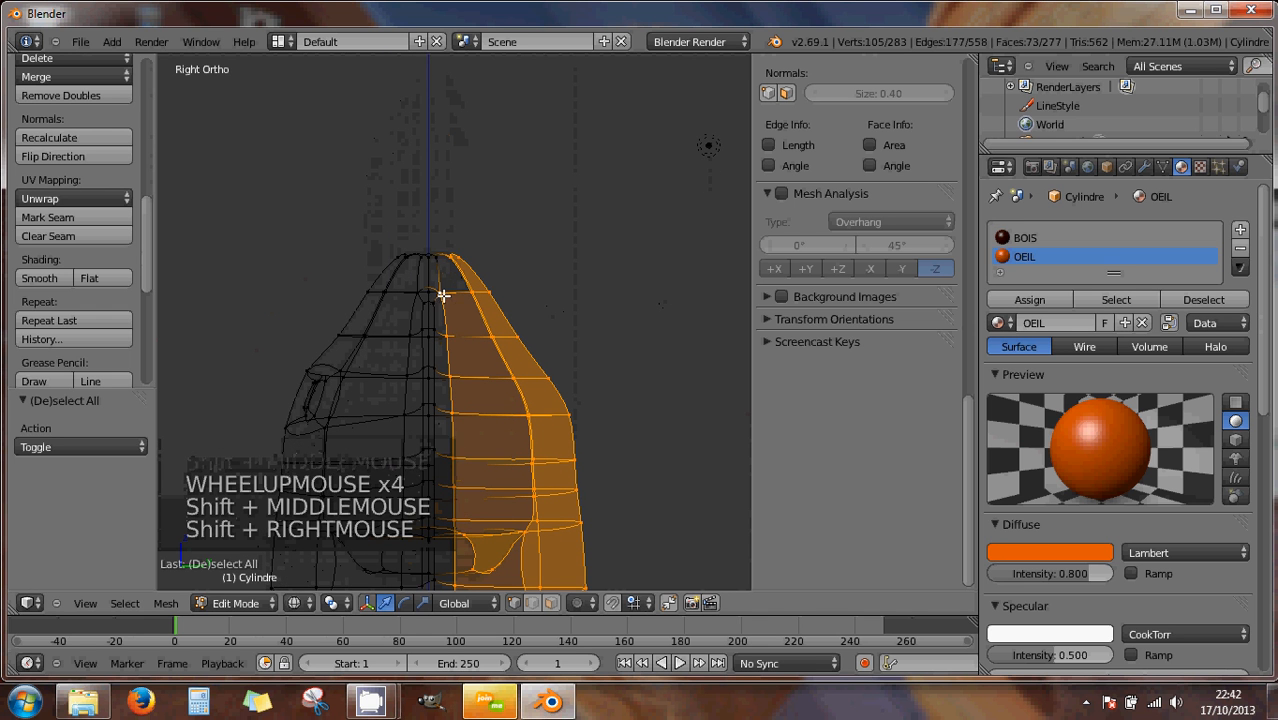
shift+right_click(441, 256)
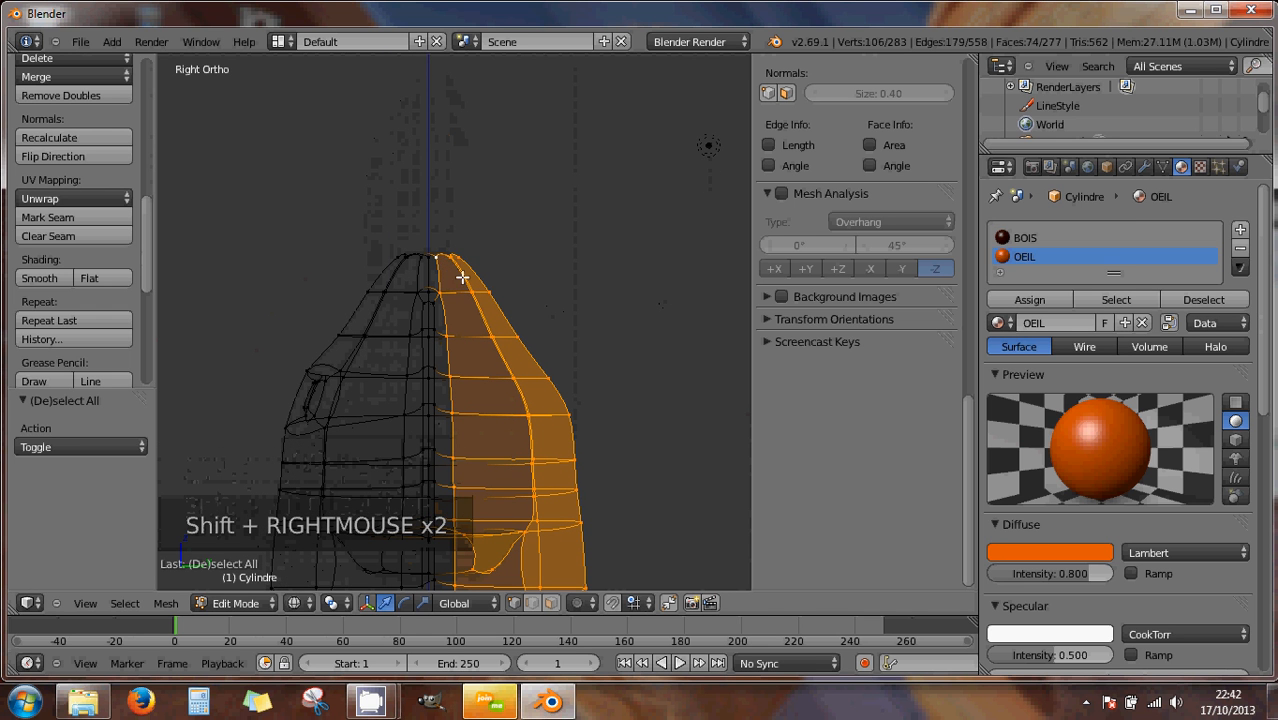
- In face select mode, add the two upper head faces beside the centre line and check the selection from the front and right
click(549, 604)
scroll(485, 458, down, 1)
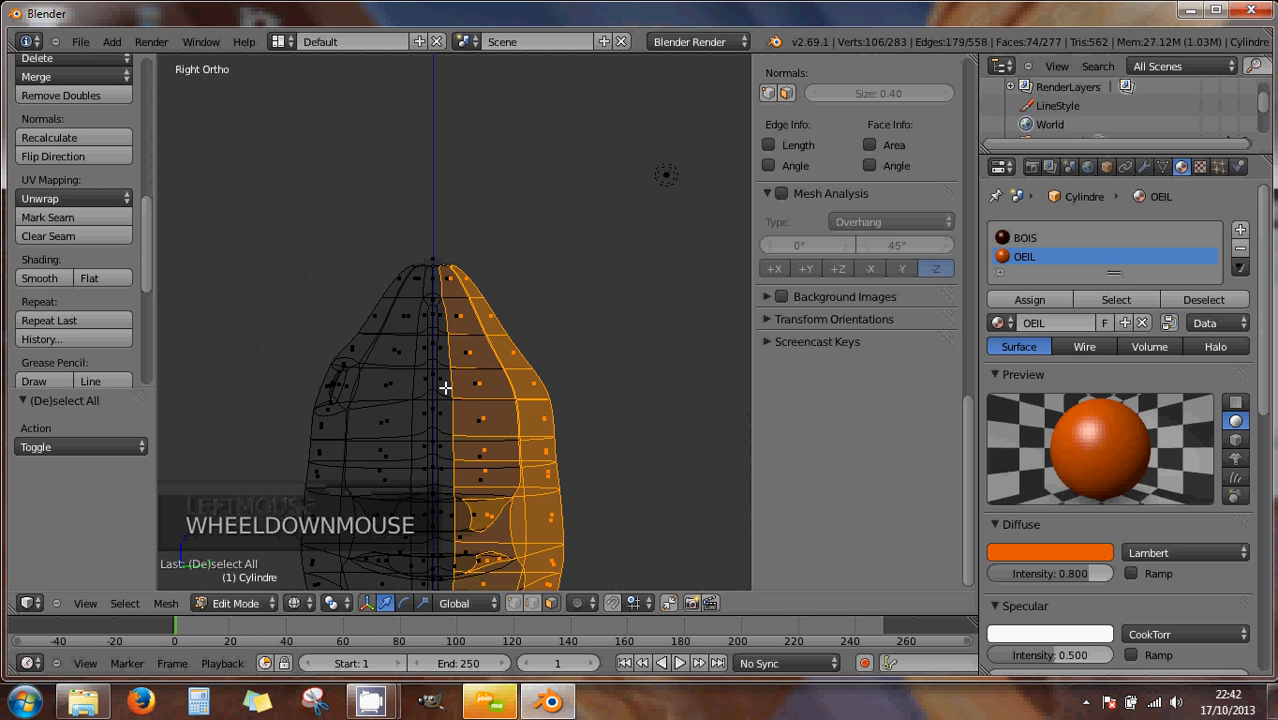
shift+right_click(444, 352)
shift+right_click(444, 319)
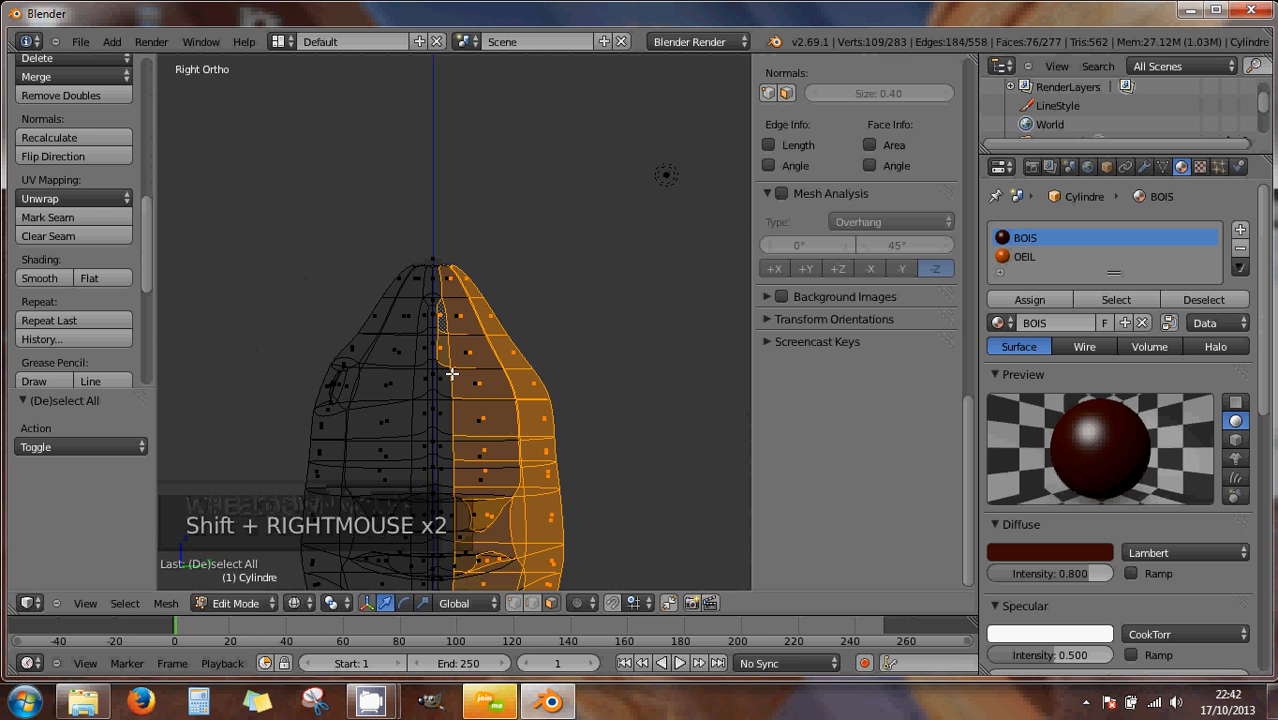
key(KP_1)
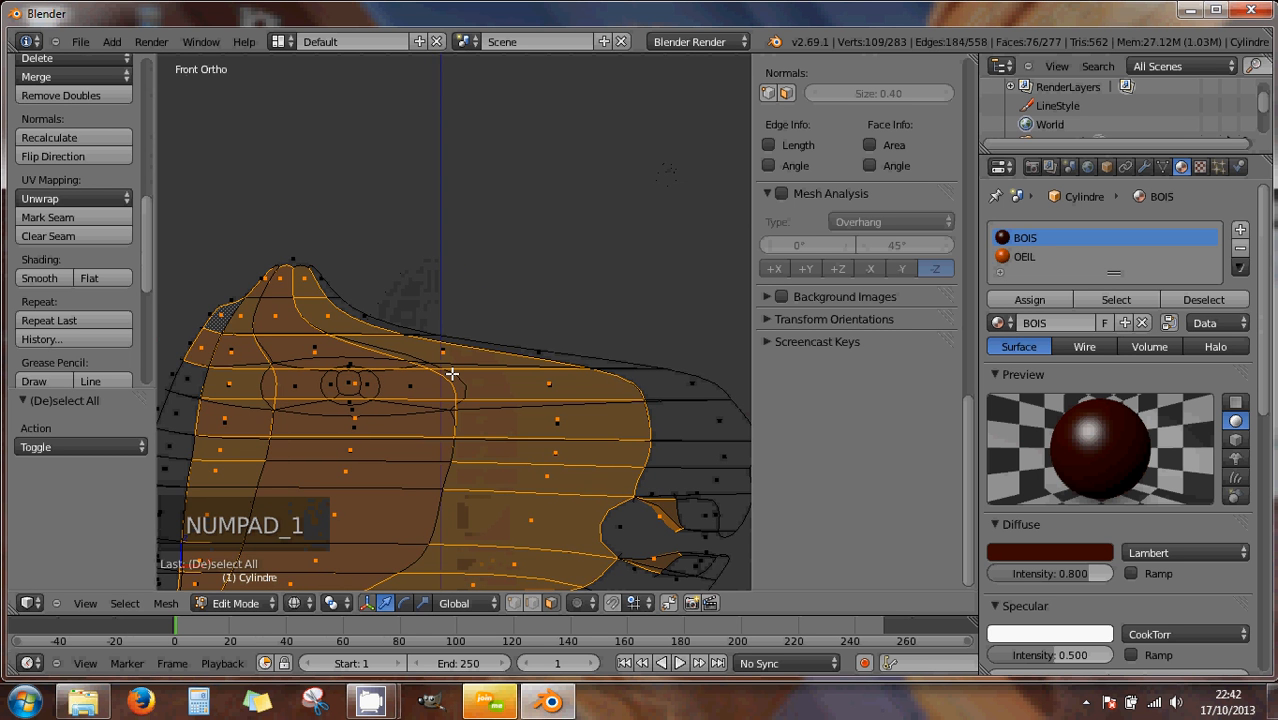
key(KP_3)
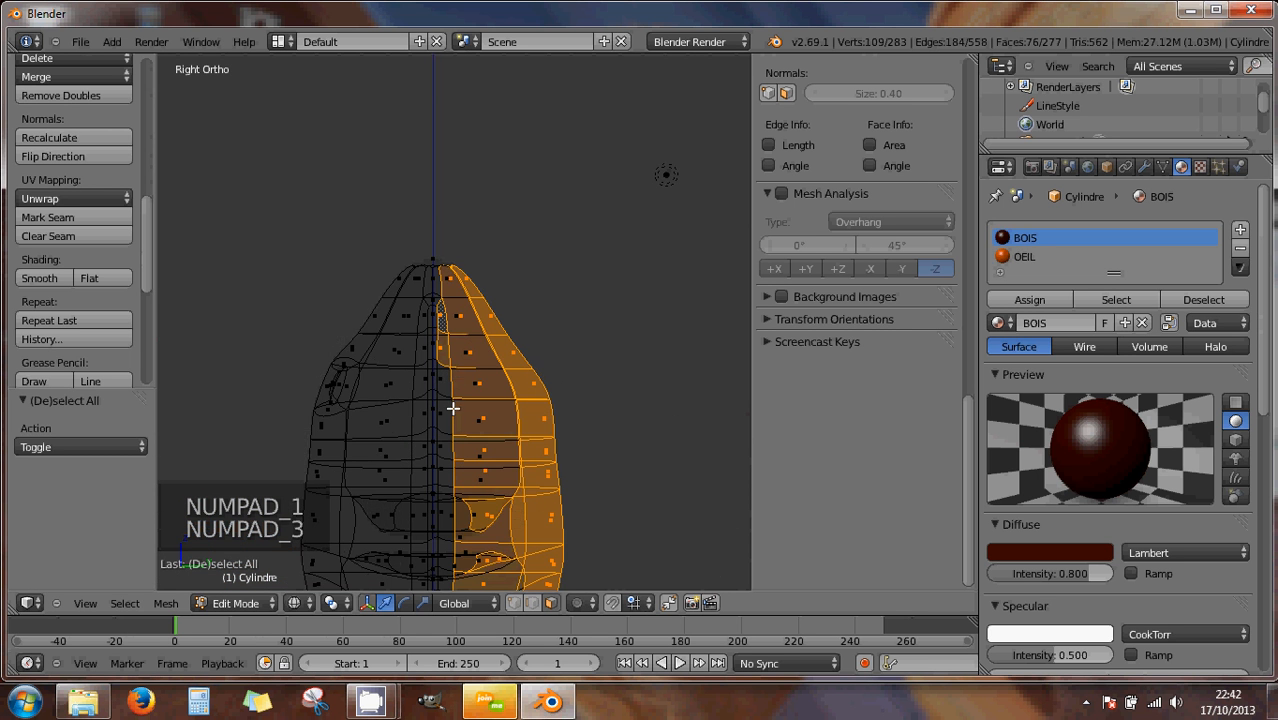
- Box-select the remaining faces of the eyeless half up to the centre line, covering the knight's full height
scroll(453, 400, down, 5)
shift+middle_drag(455, 418, 451, 157)
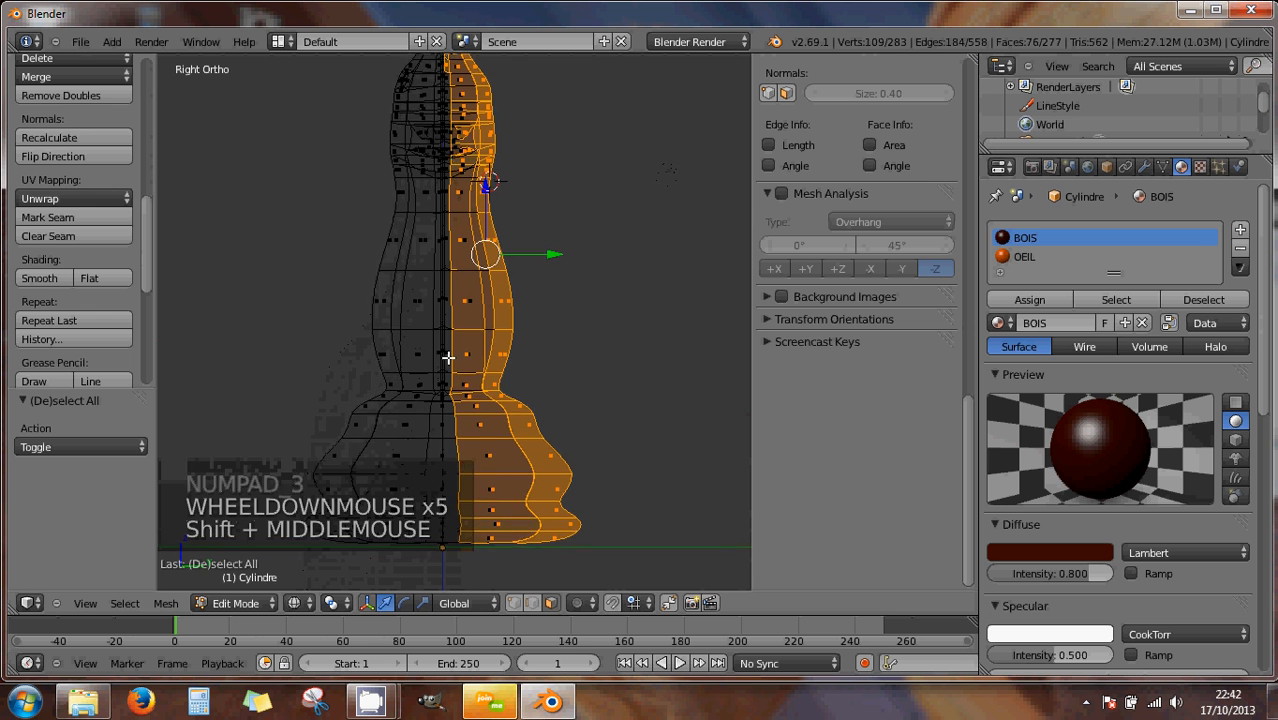
scroll(453, 397, down, 3)
scroll(453, 397, down, 2)
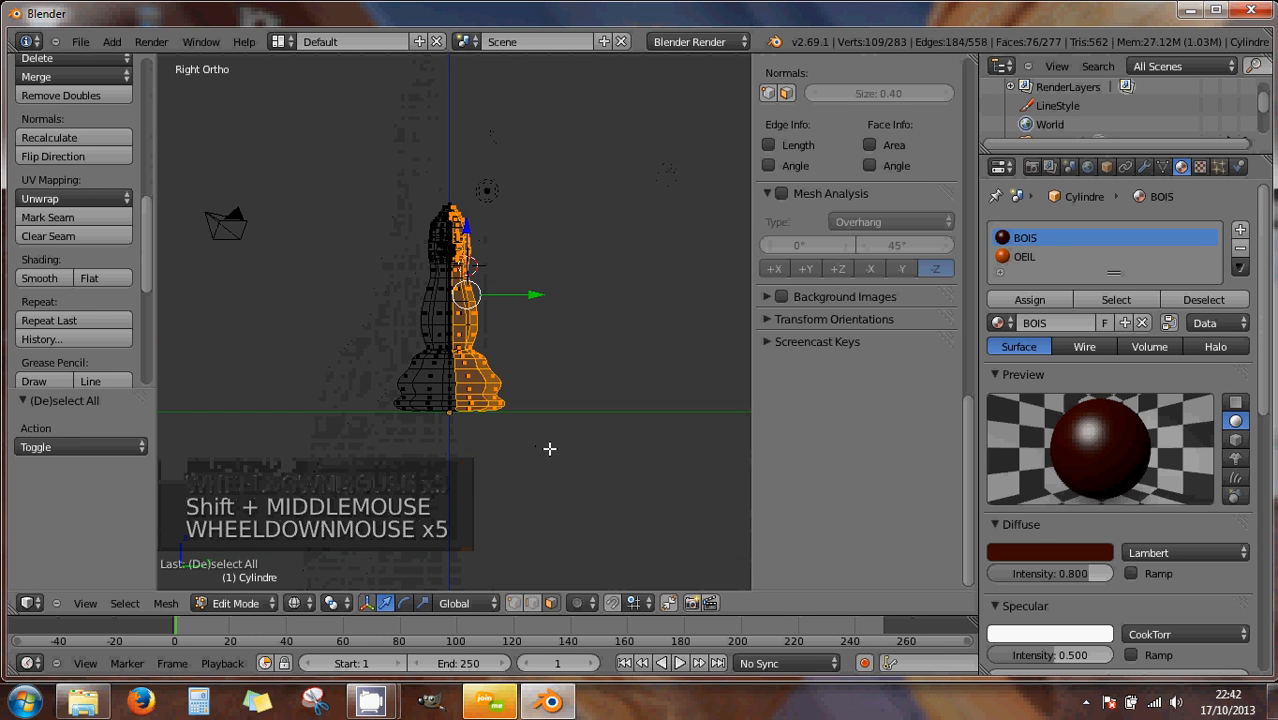
key(b)
drag(549, 445, 451, 171)
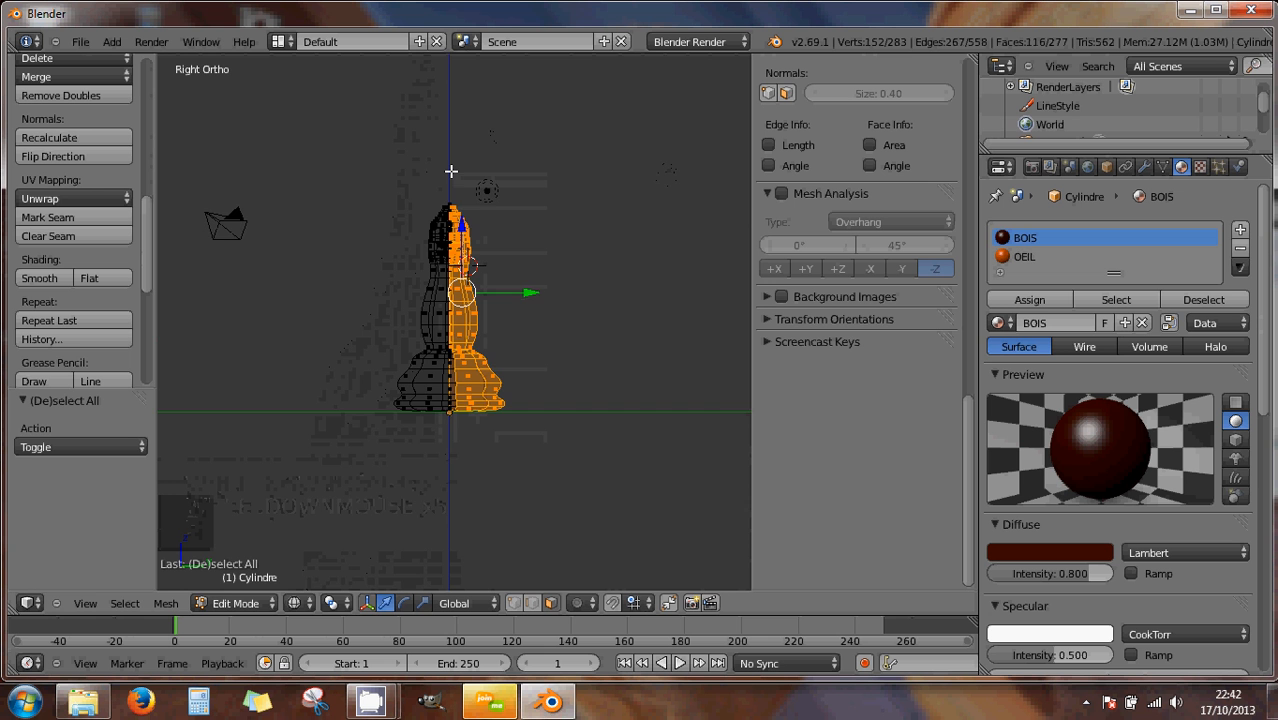
- Add the missed head faces beside the centre line to the selection and delete the faces of the knight's eyeless half
scroll(470, 262, up, 7)
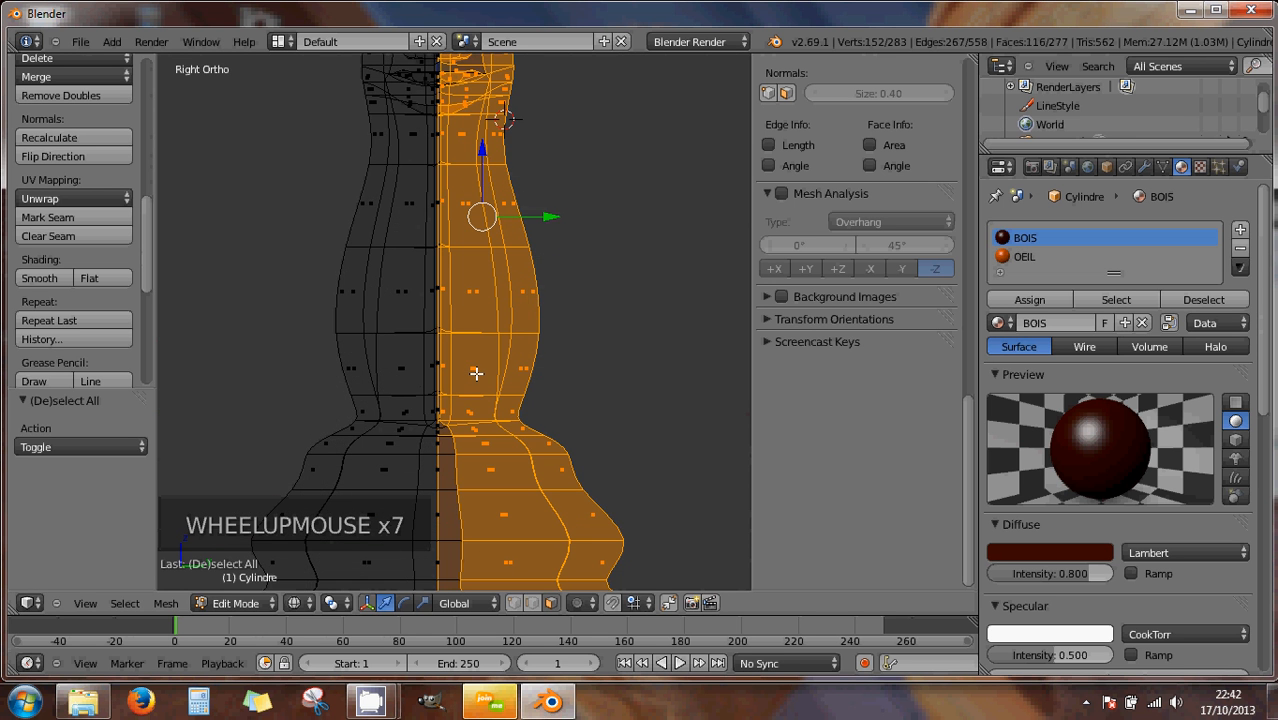
scroll(476, 372, up, 1)
shift+middle_drag(462, 262, 464, 418)
mouse_move(452, 322)
shift+middle_down()
mouse_move(455, 470)
mouse_move(447, 329)
shift+middle_up()
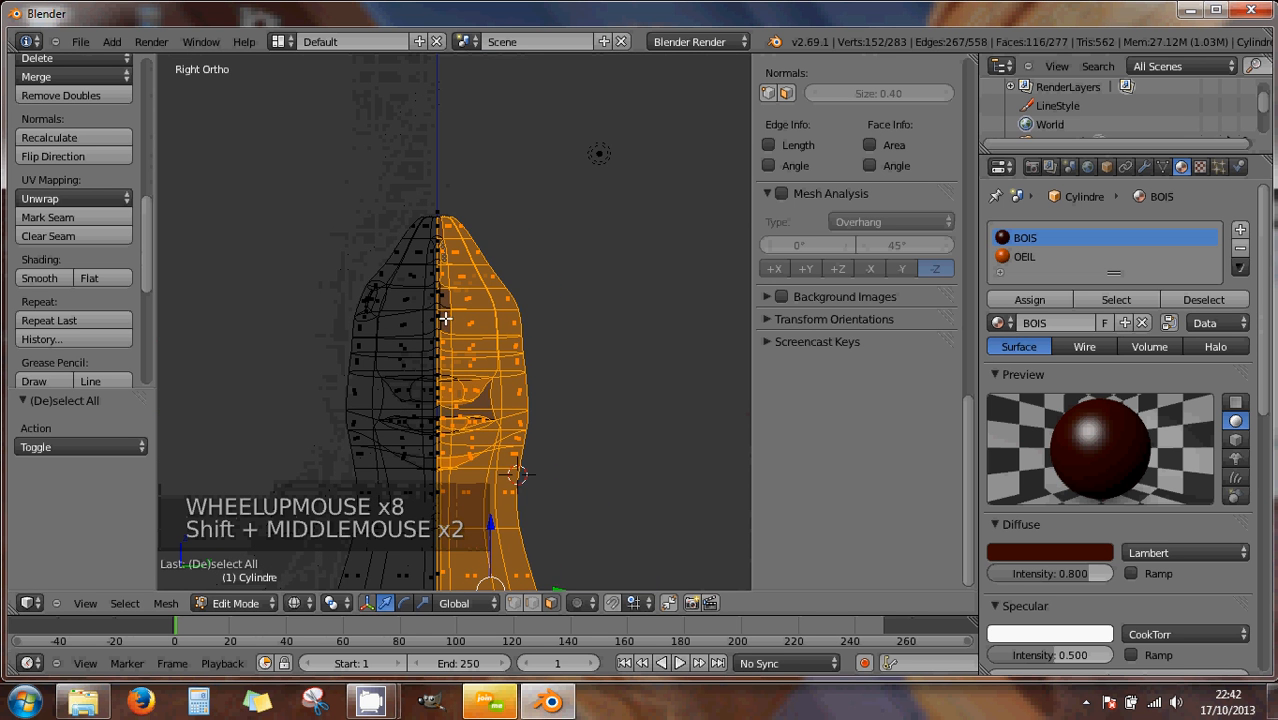
shift+right_click(444, 302)
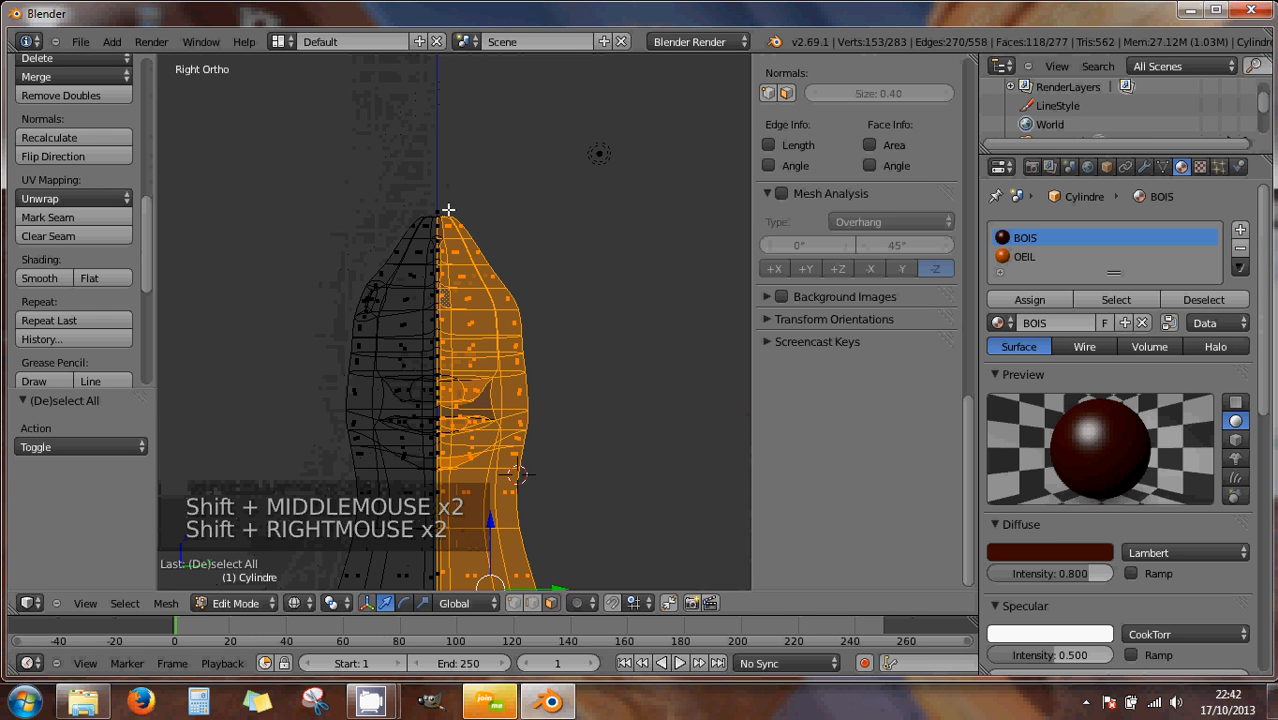
key(x)
click(531, 353)
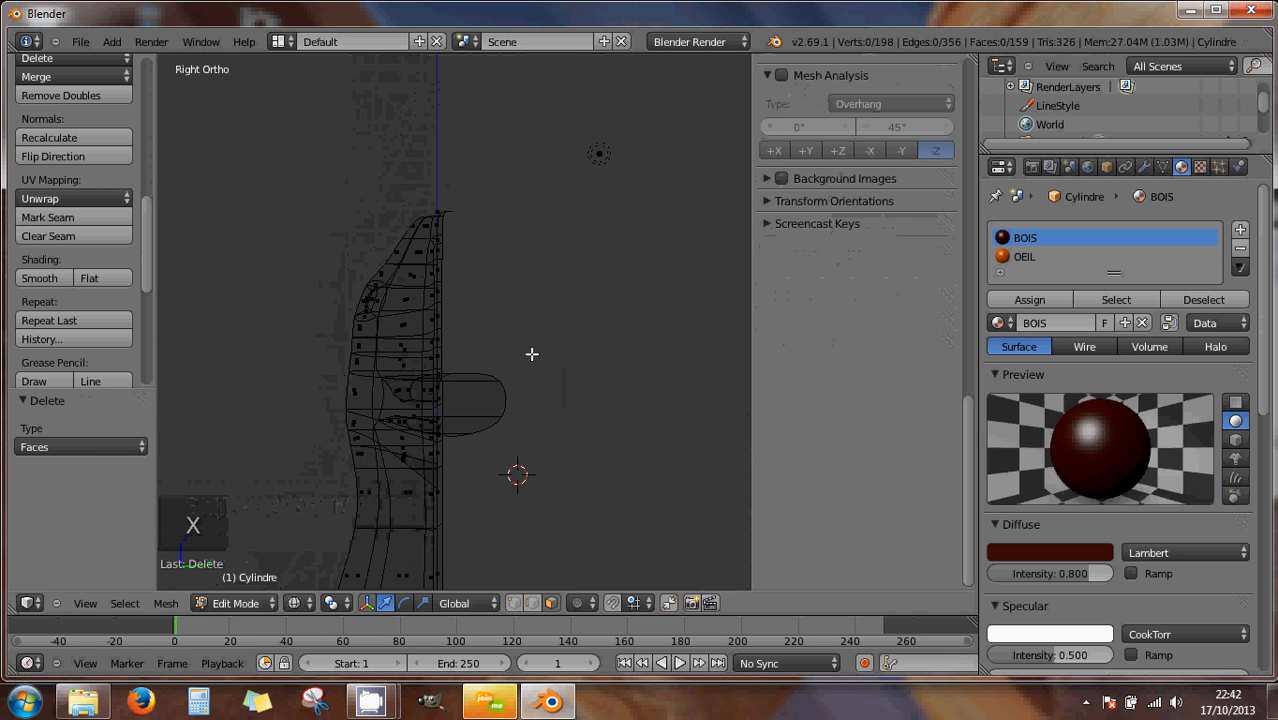
- Select the leftover face crossing the centre line at the head and set the subdivision surface modifier's view level to 0
right_click(476, 400)
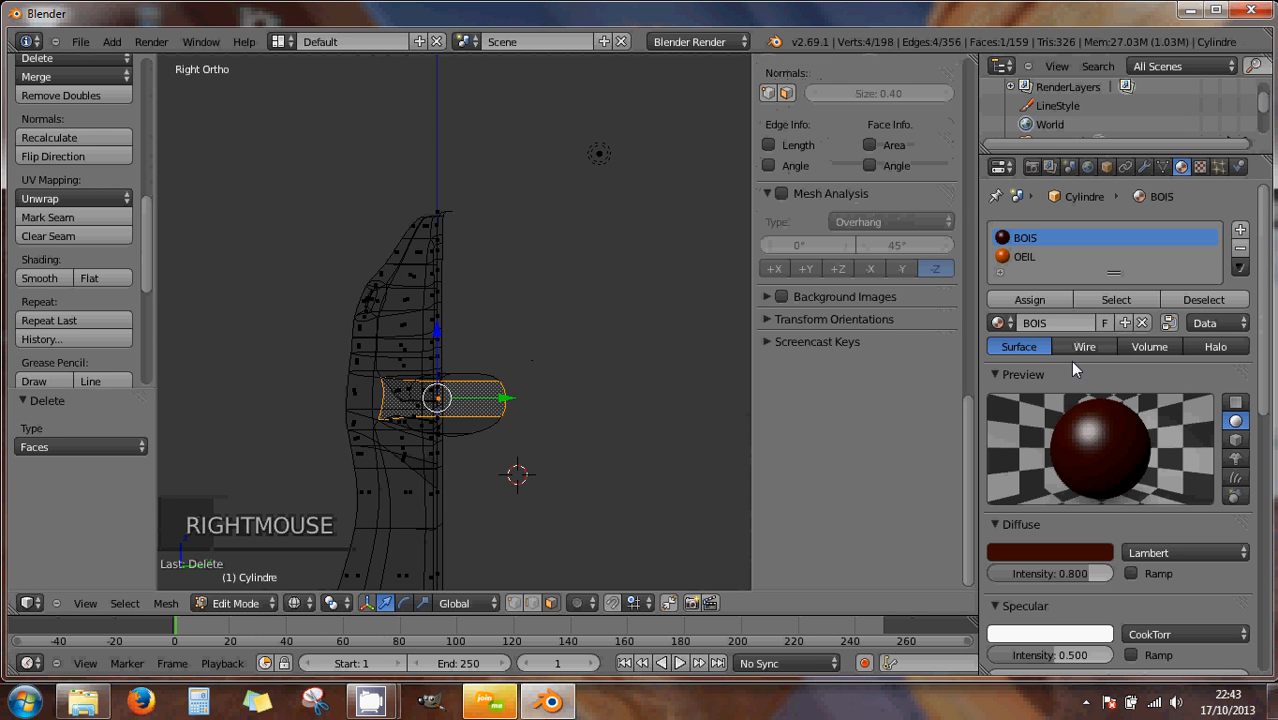
click(1145, 167)
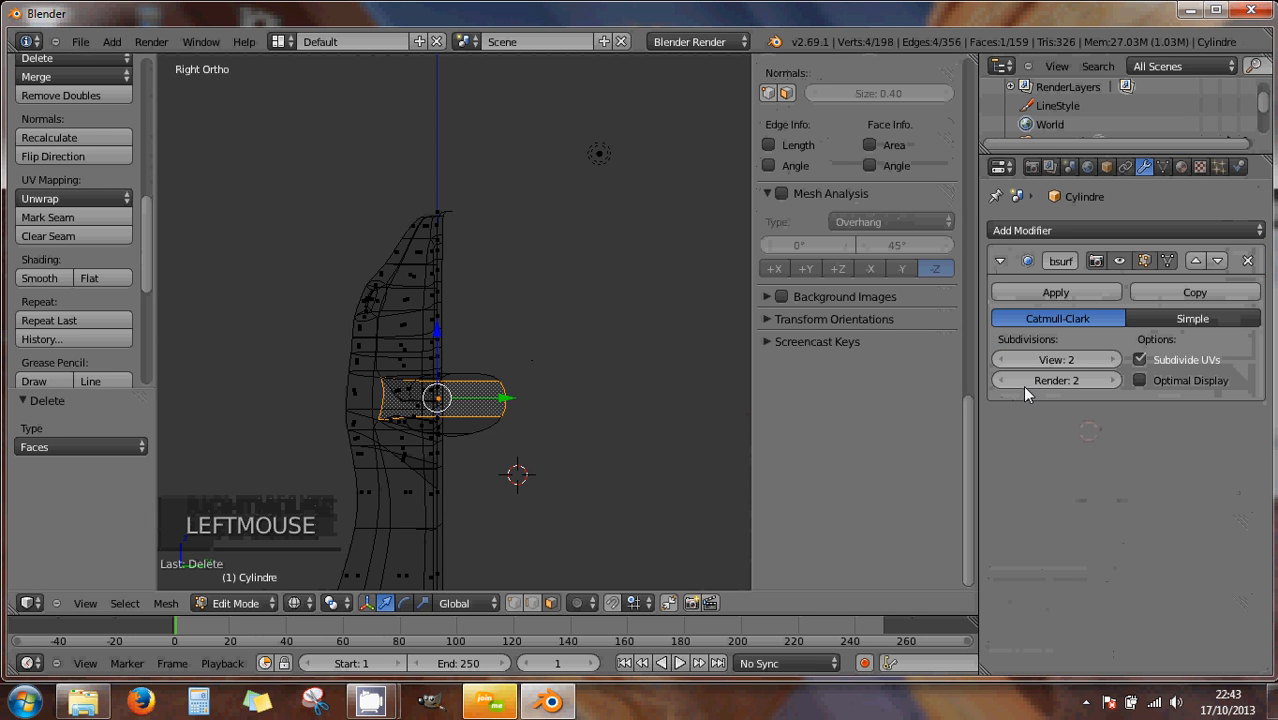
click(1001, 360)
click(1001, 360)
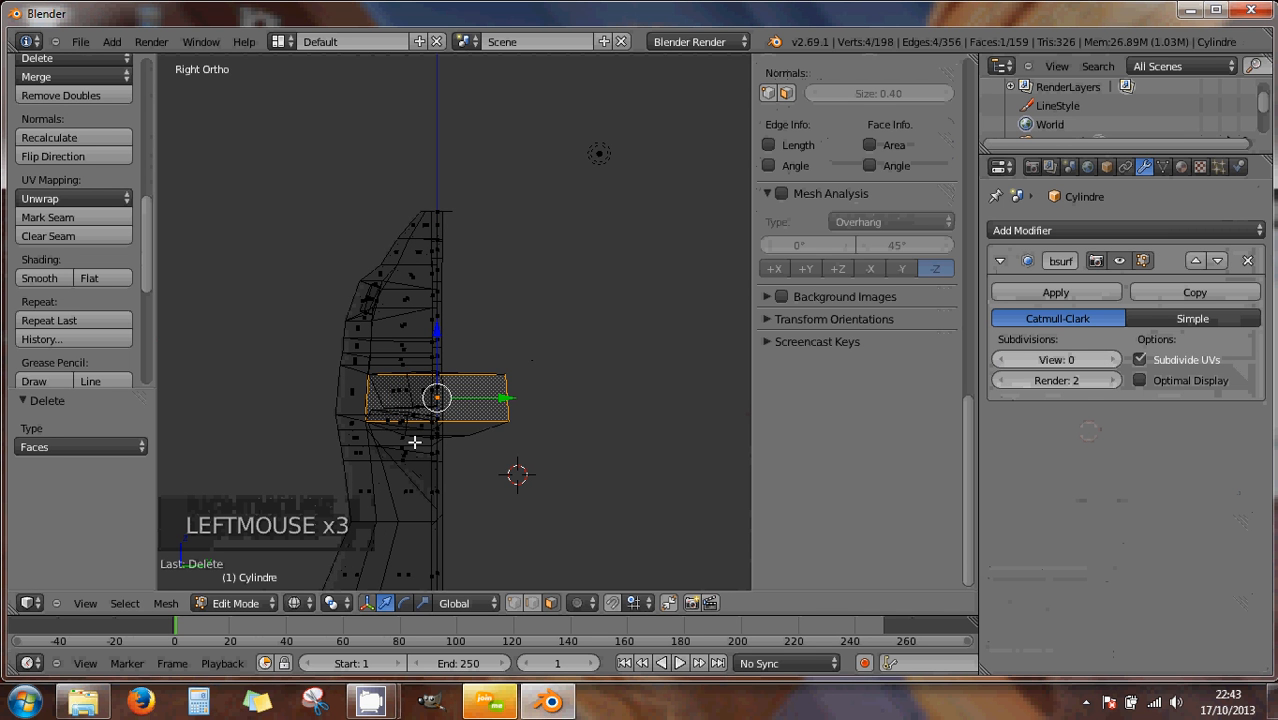
- In the right orthographic view, switch to vertex selection and delete the vertices projecting past the centre seam around the head
middle_drag(434, 434, 538, 437)
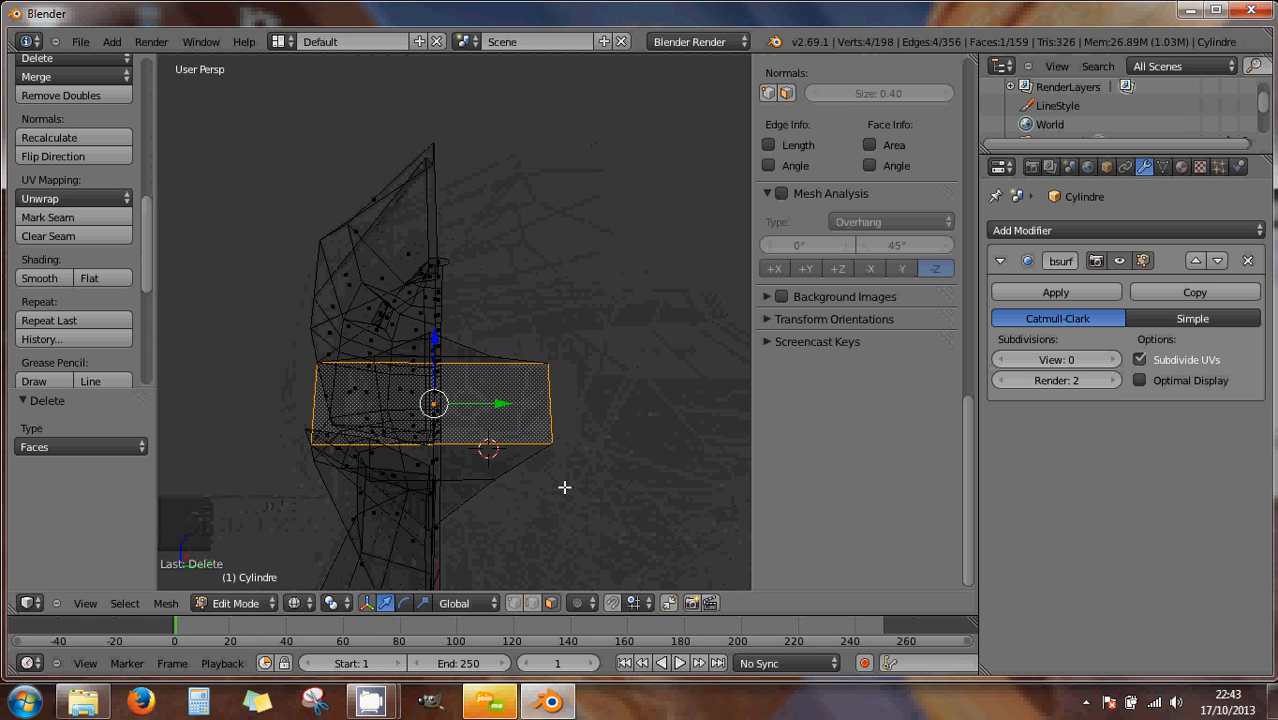
key(KP_1)
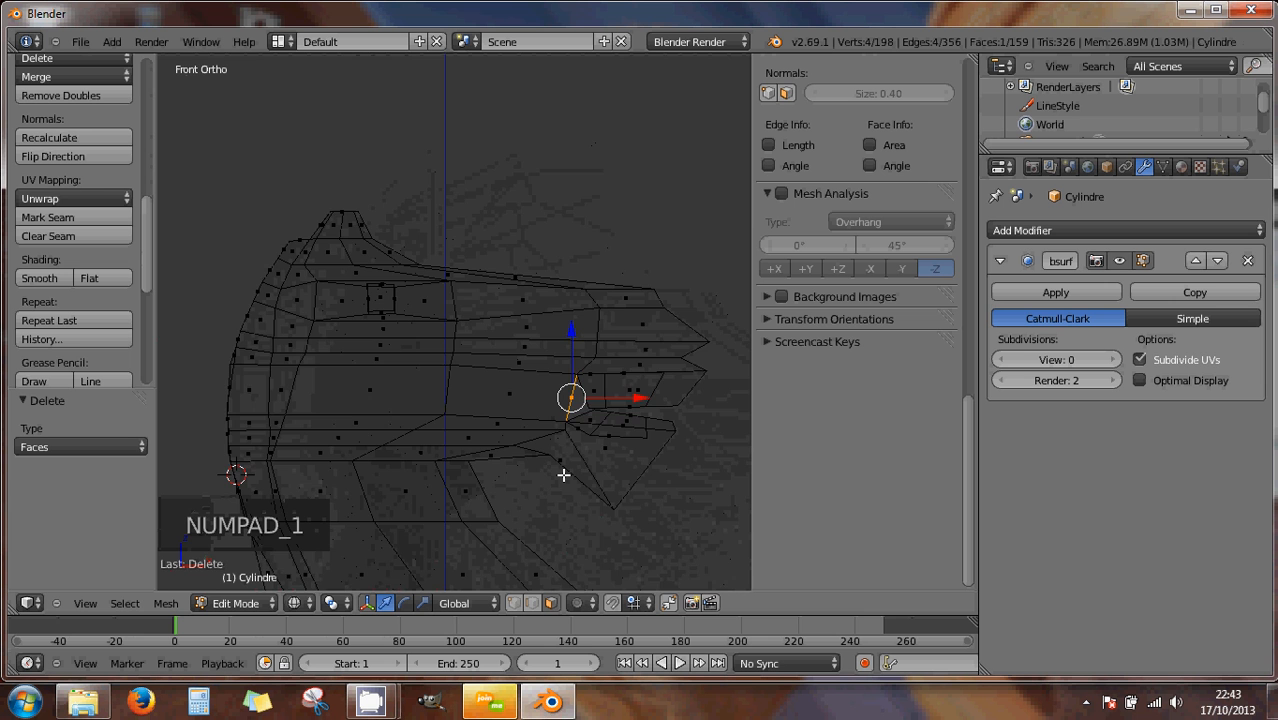
key(KP_3)
scroll(563, 475, down, 2)
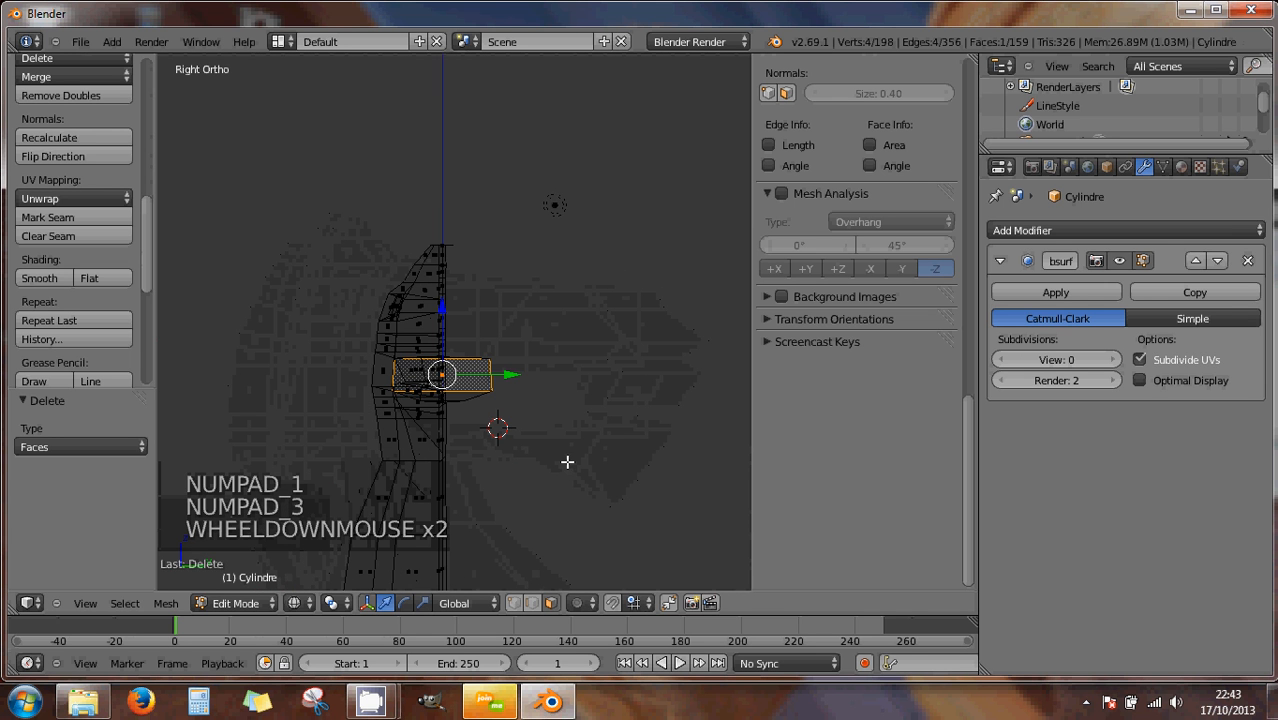
shift+middle_drag(519, 439, 512, 336)
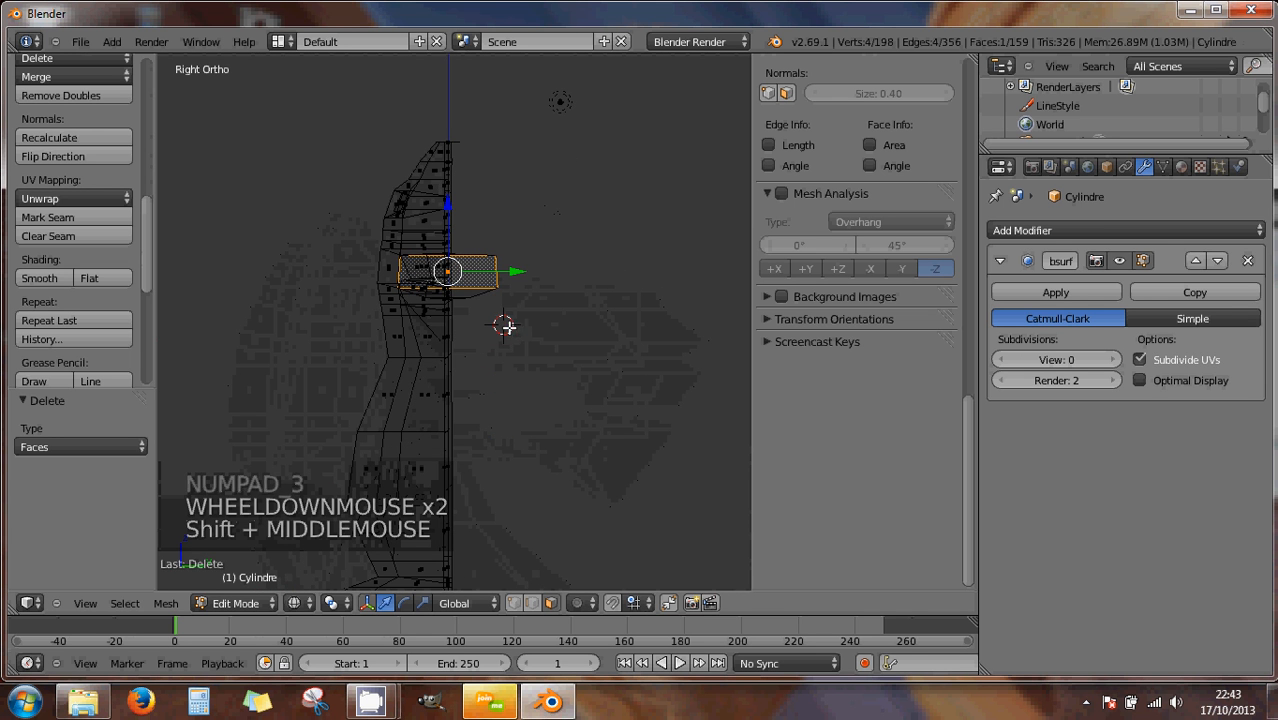
click(515, 601)
key(a)
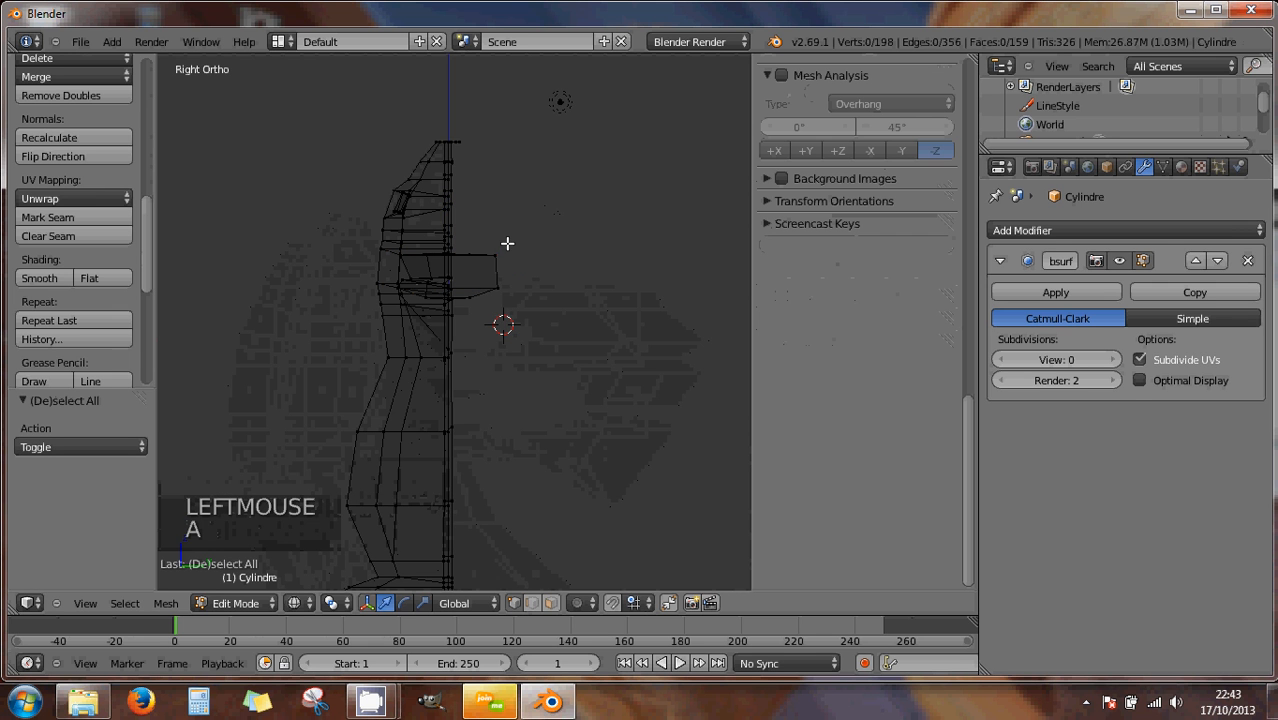
key(b)
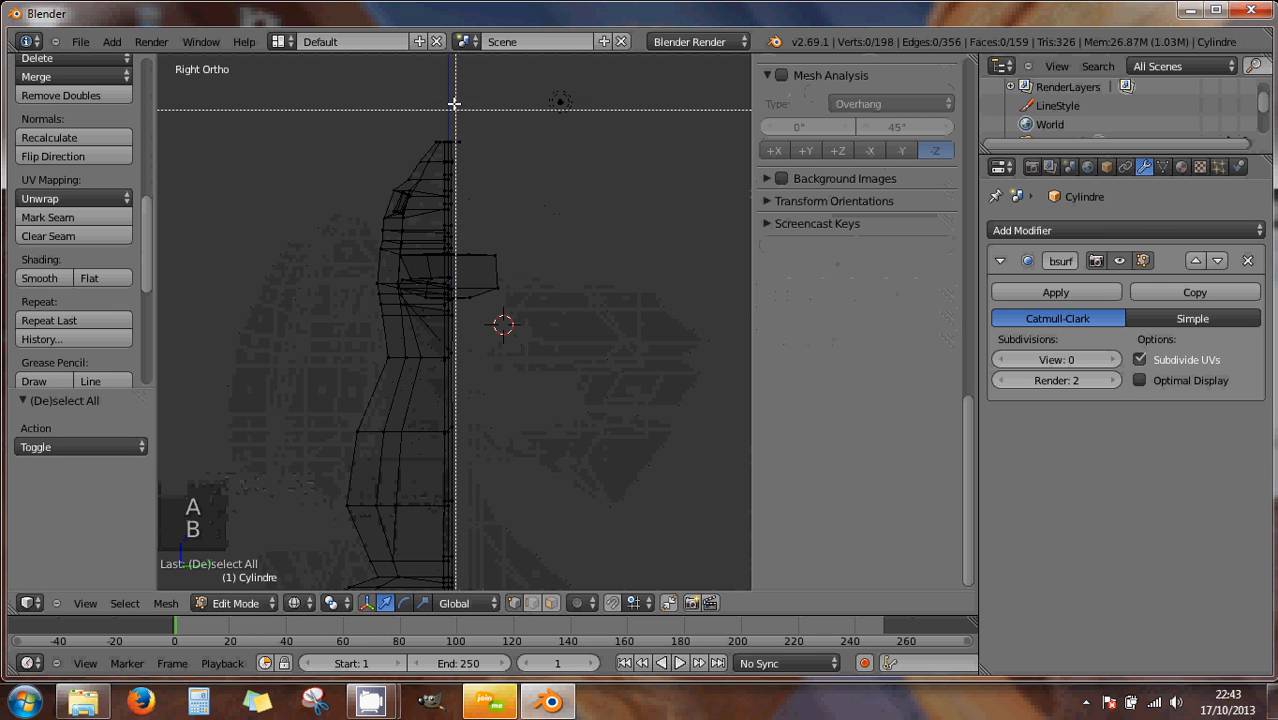
drag(453, 99, 577, 504)
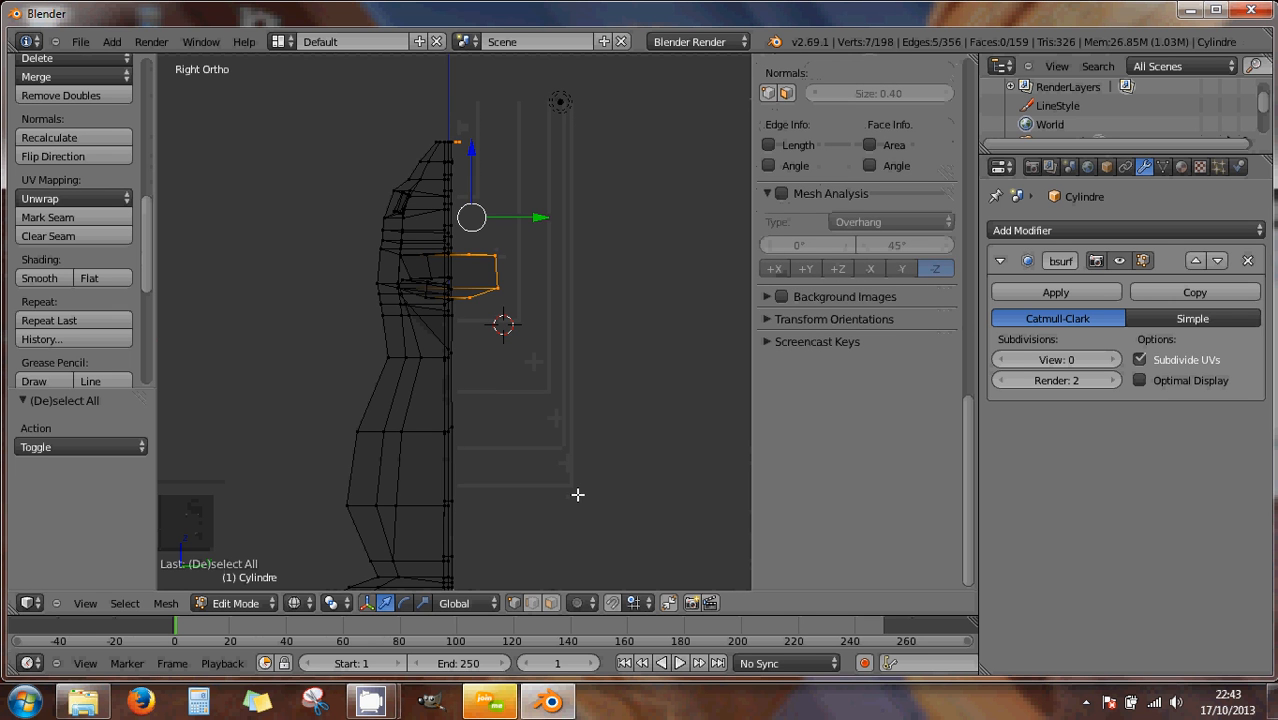
key(x)
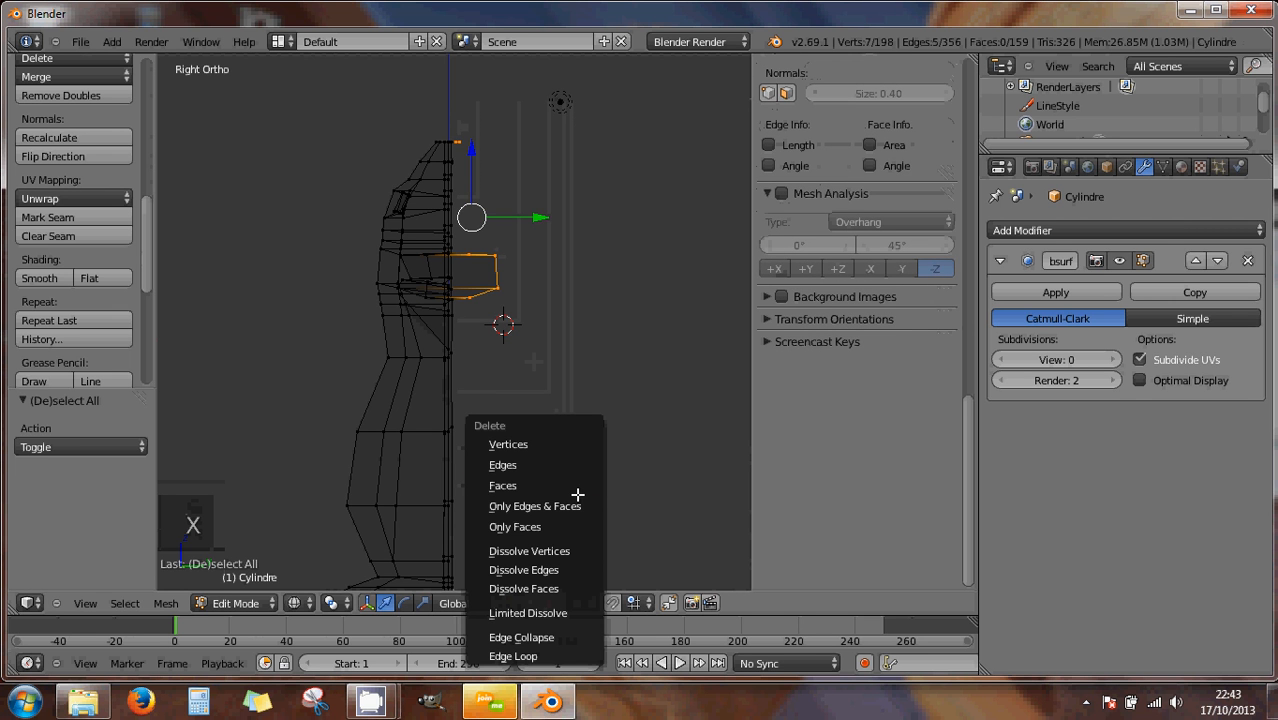
click(541, 444)
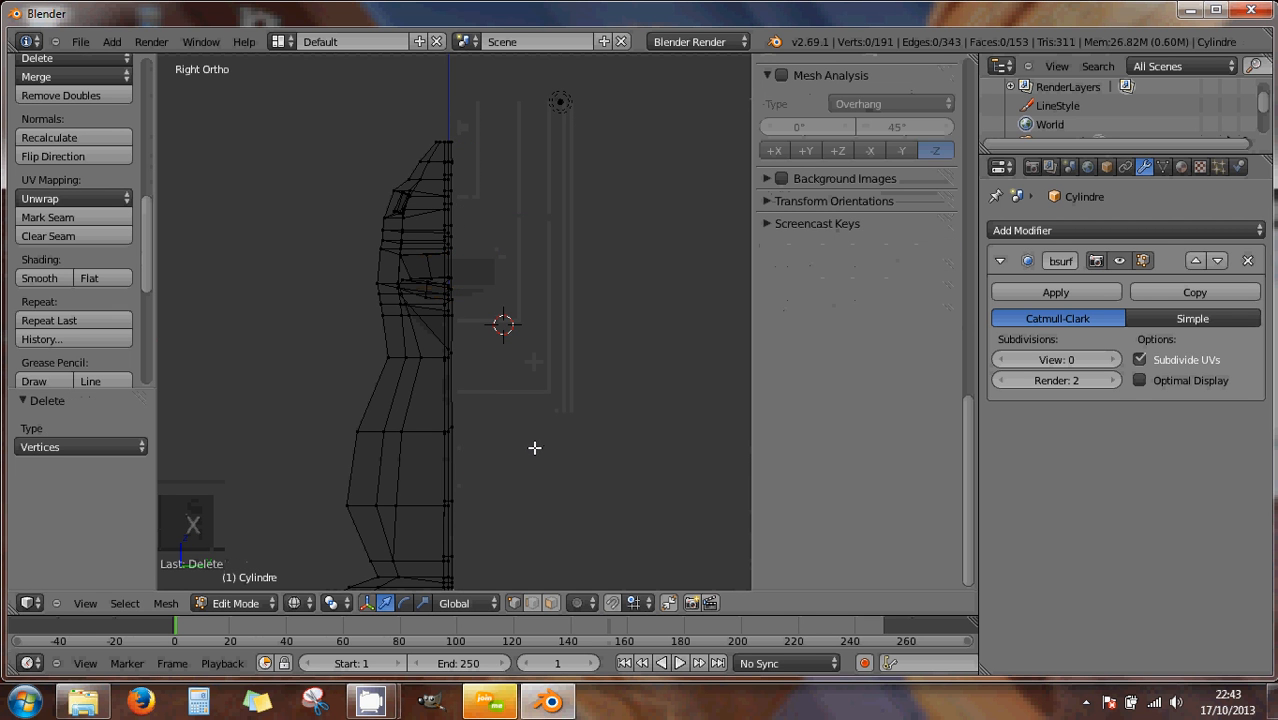
- Select the vertical edge loop along the centre seam and add the stray base vertices beyond it to the selection
scroll(534, 447, down, 1)
shift+middle_drag(508, 455, 508, 226)
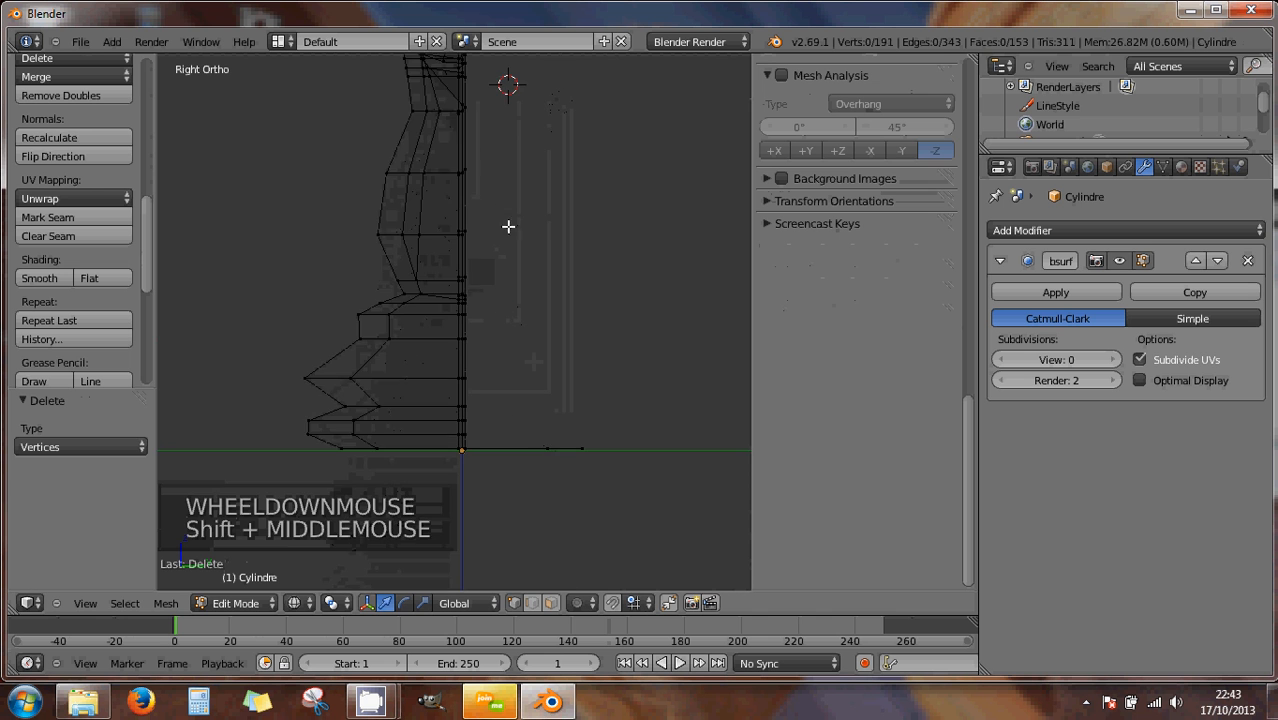
scroll(470, 382, up, 2)
scroll(470, 382, up, 4)
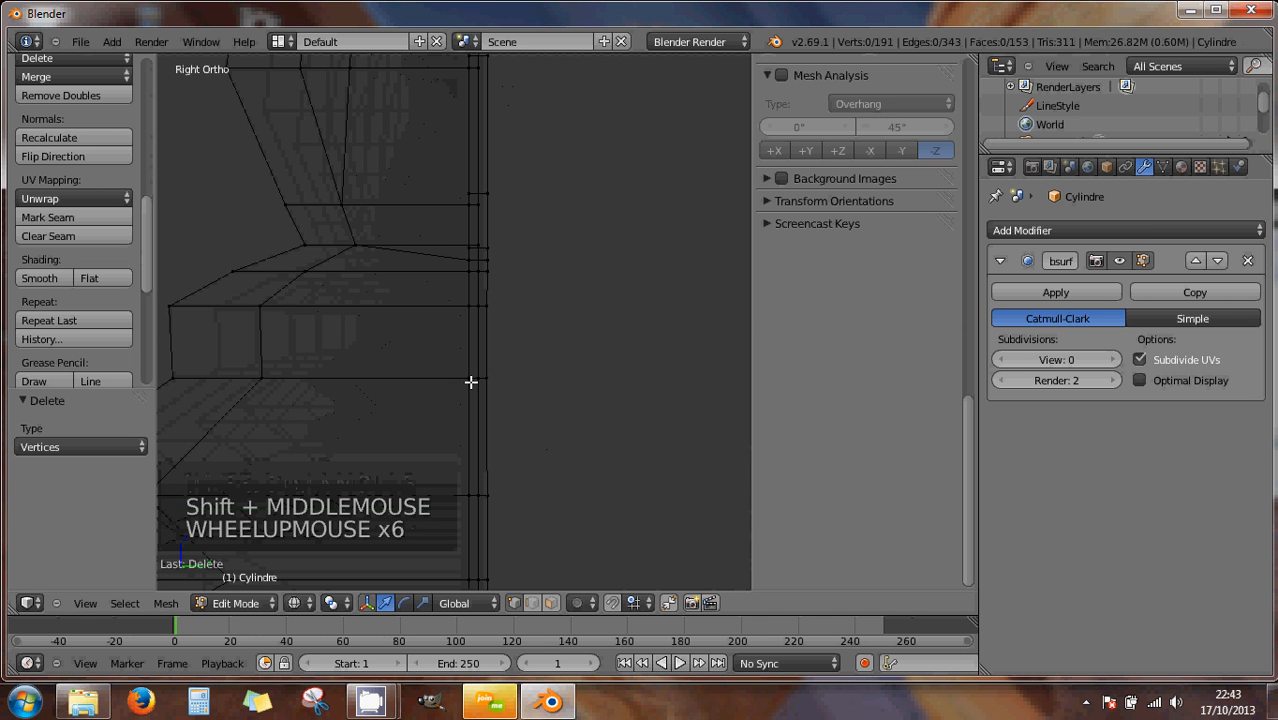
alt+right_click(495, 356)
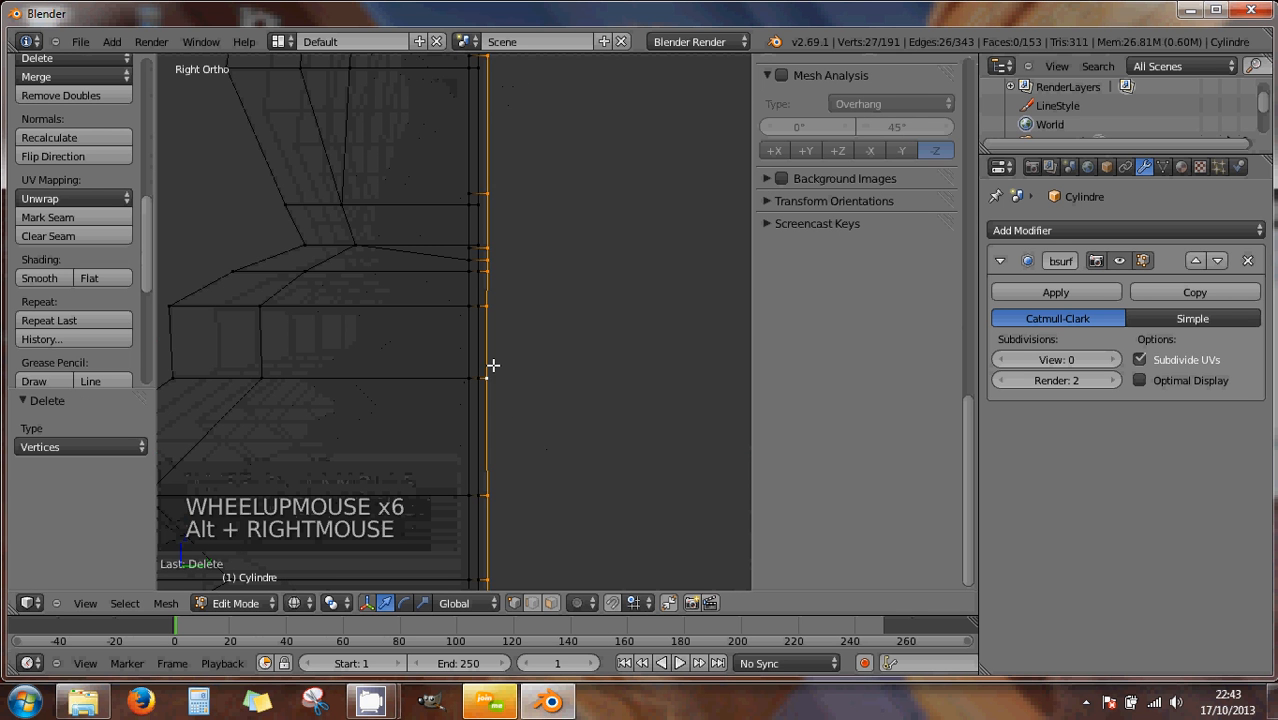
scroll(488, 310, up, 2)
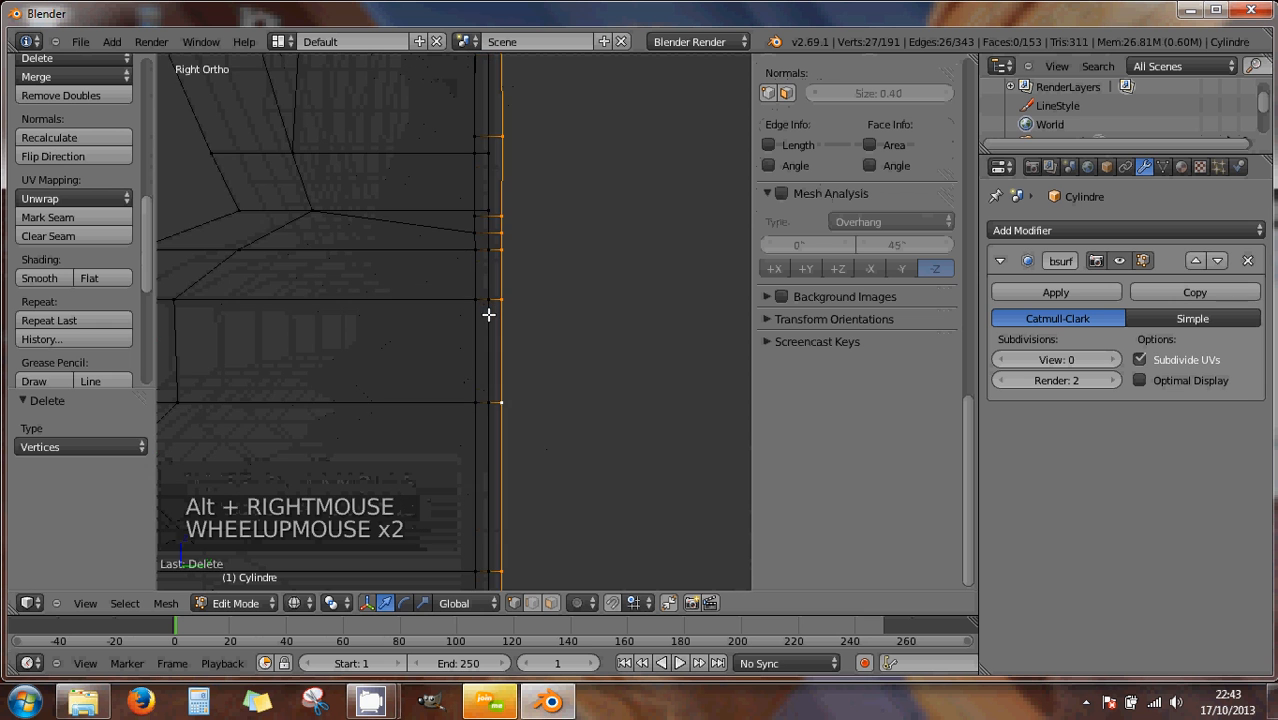
scroll(488, 315, down, 8)
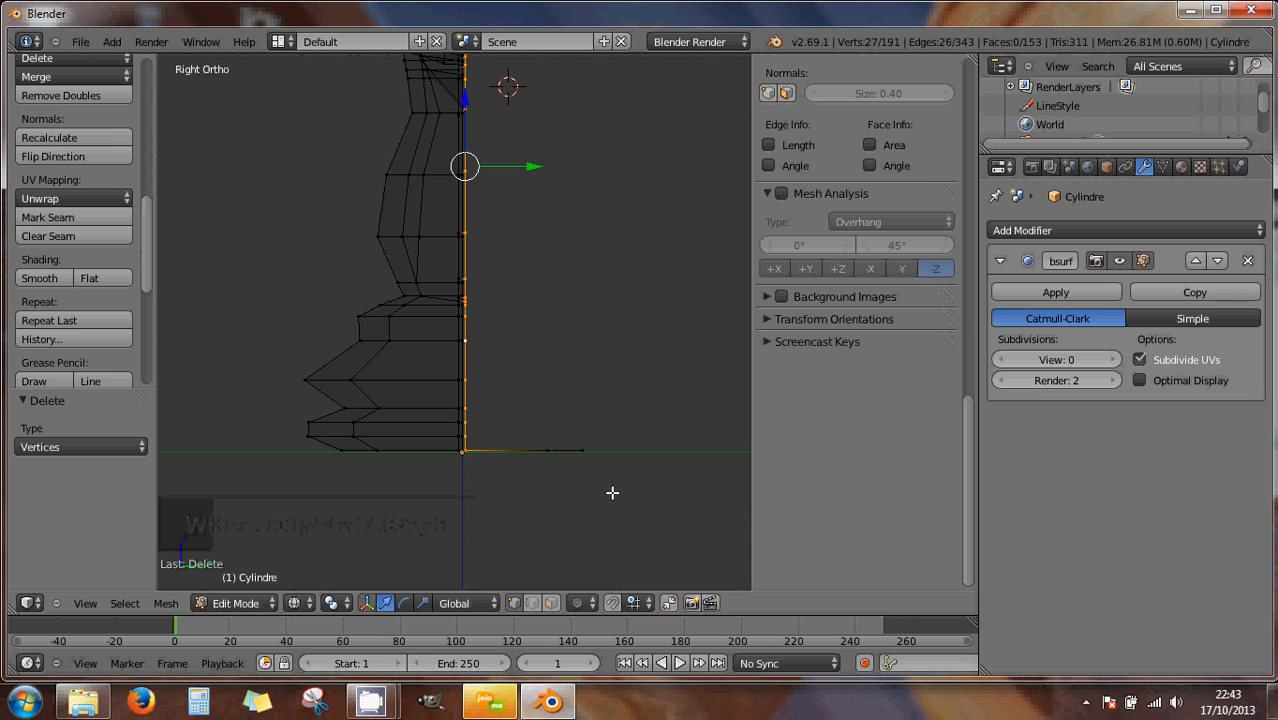
key(b)
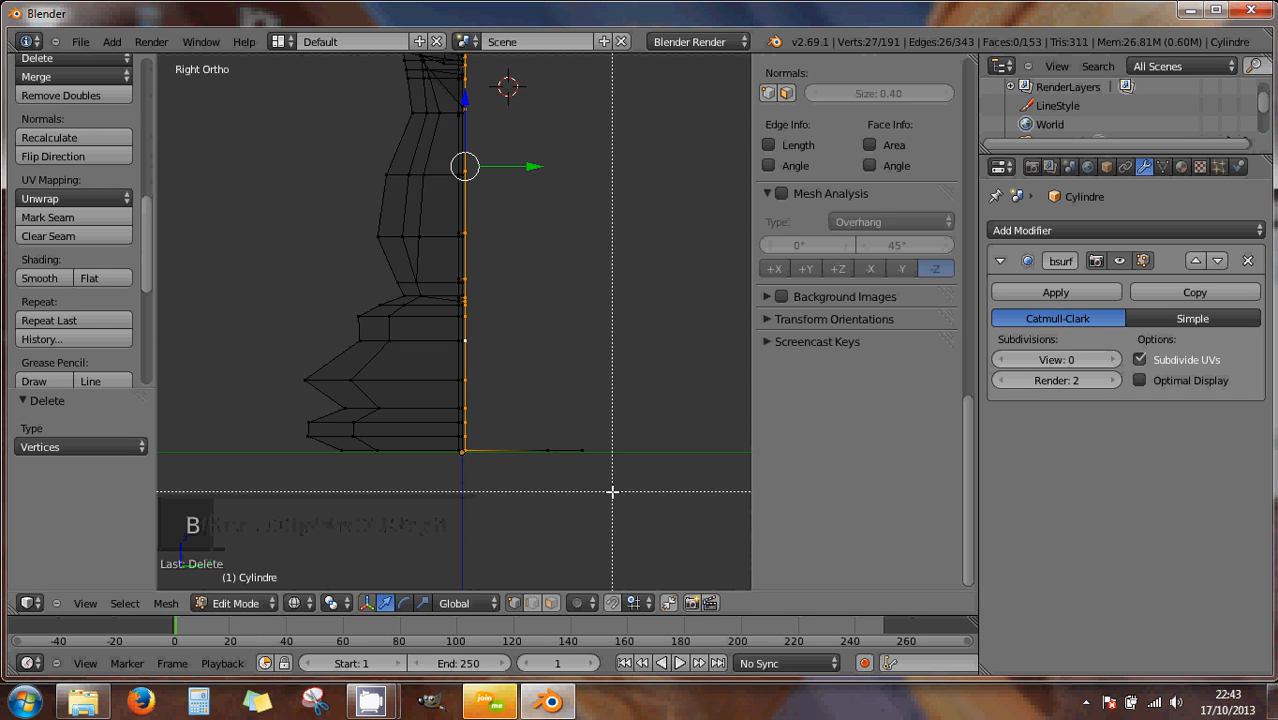
drag(611, 490, 490, 416)
- Switch the viewport to solid shading and check the selected seam edge up close
scroll(486, 413, up, 3)
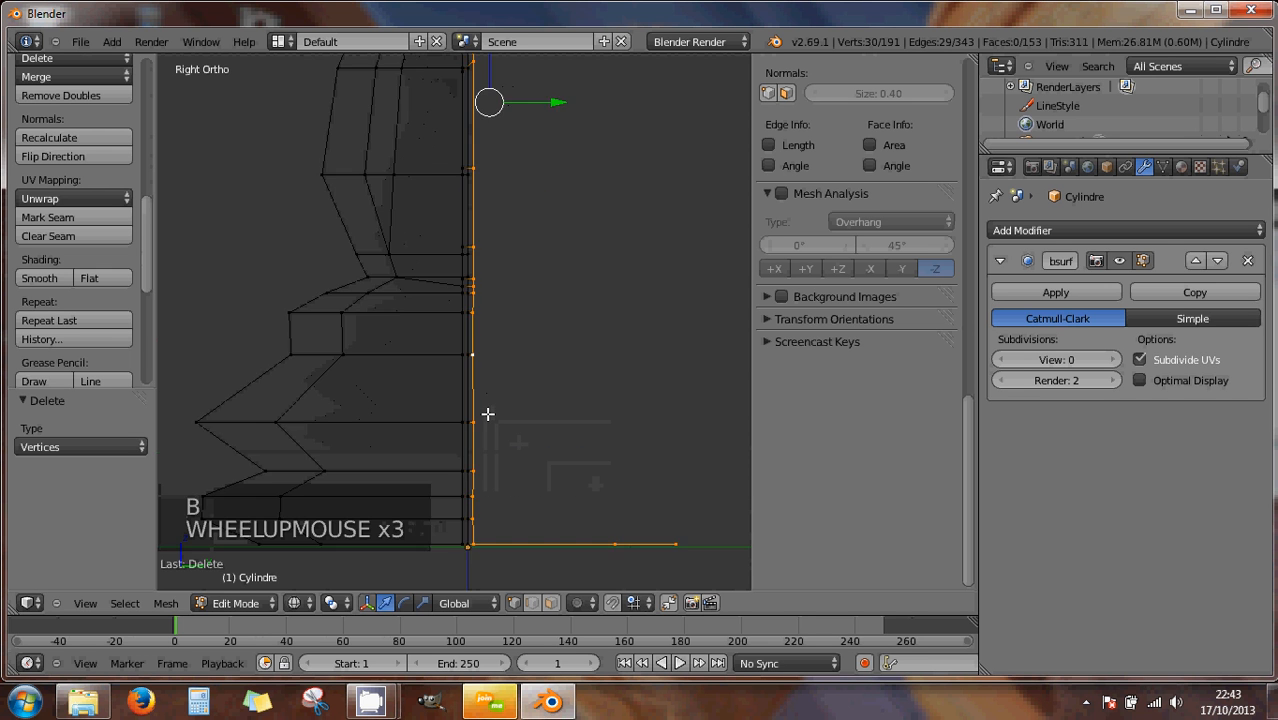
scroll(489, 414, up, 2)
key(z)
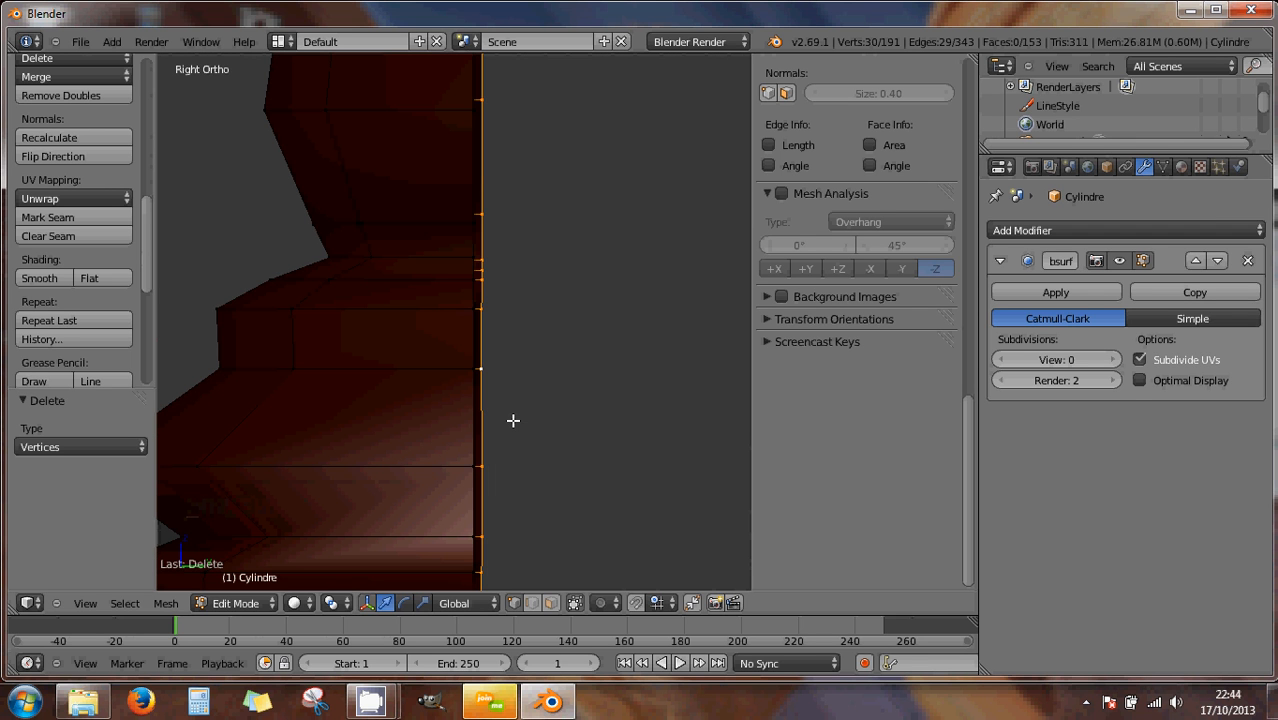
scroll(513, 419, up, 6)
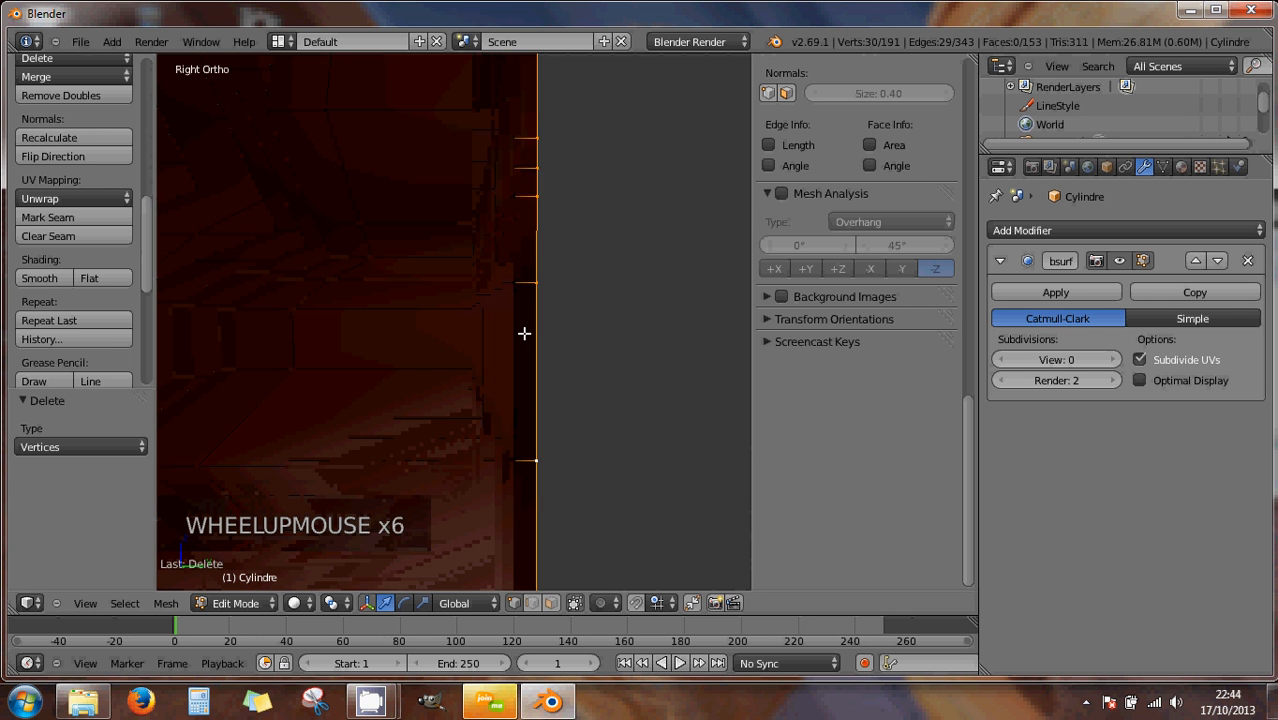
scroll(524, 333, down, 4)
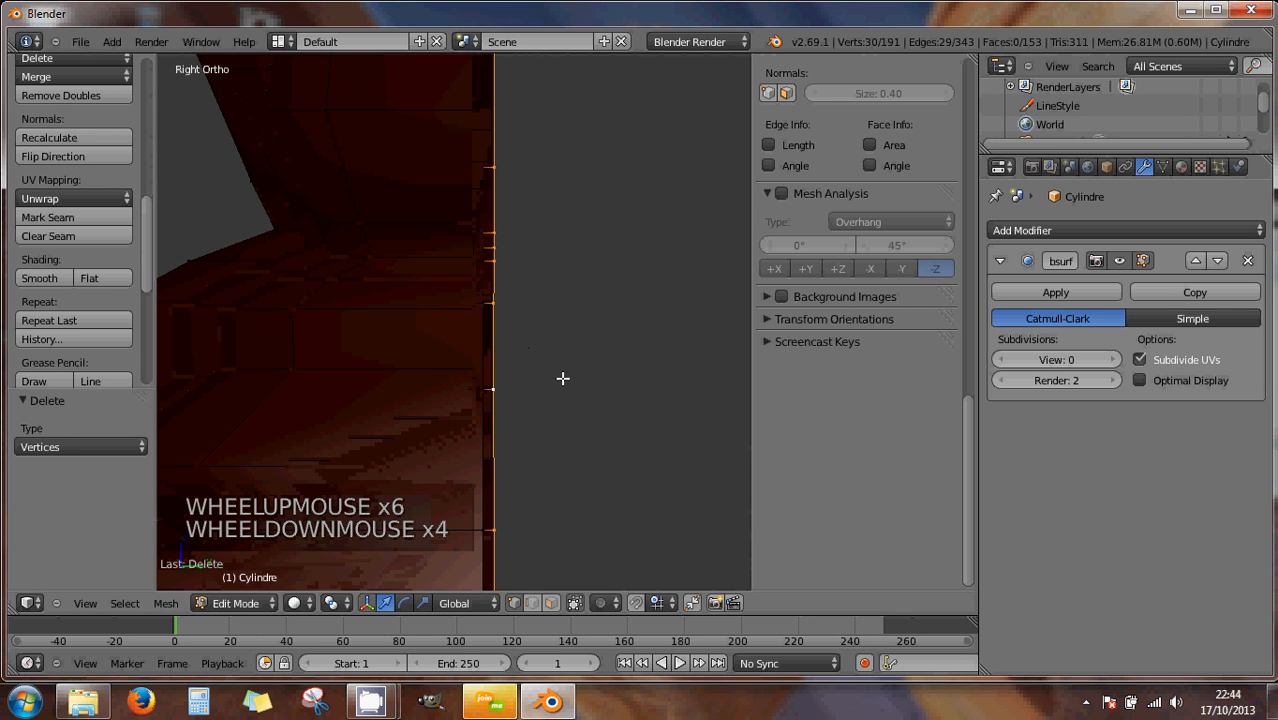
- Clear the selection and delete the stray vertices extending past the centre seam at the base of the mesh
key(a)
scroll(564, 379, down, 5)
shift+middle_drag(545, 394, 524, 357)
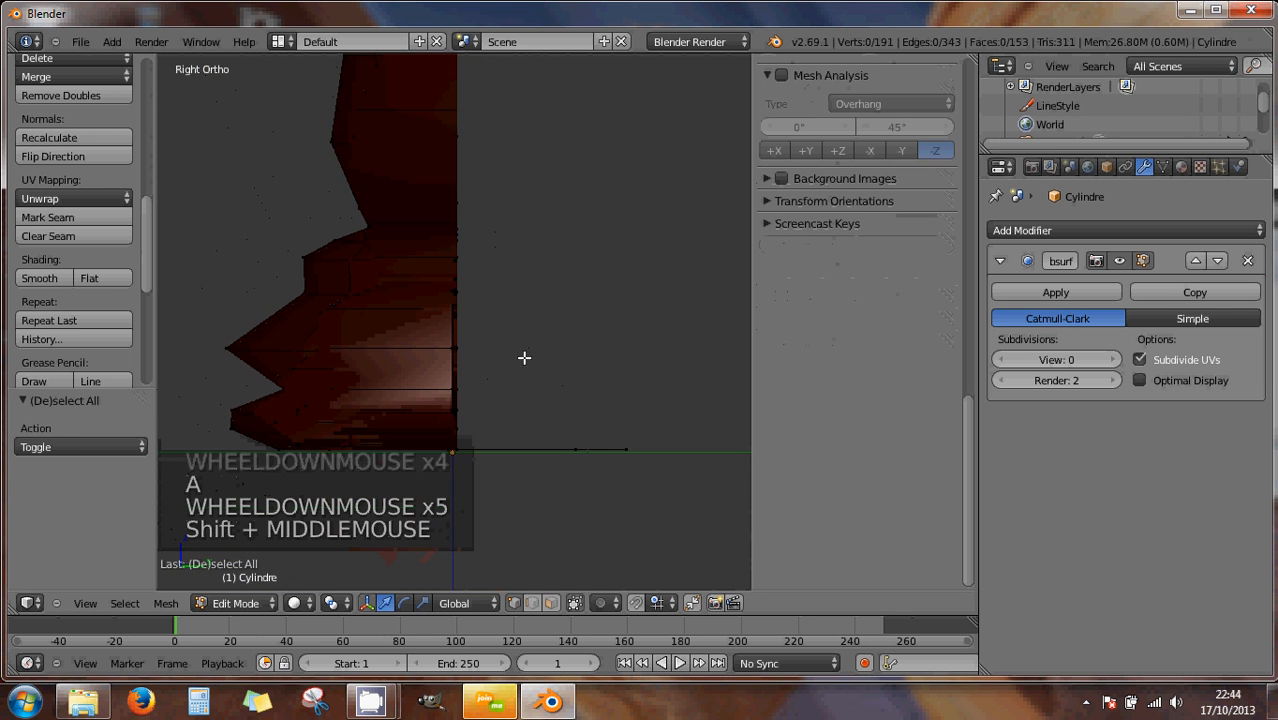
key(b)
drag(512, 376, 665, 525)
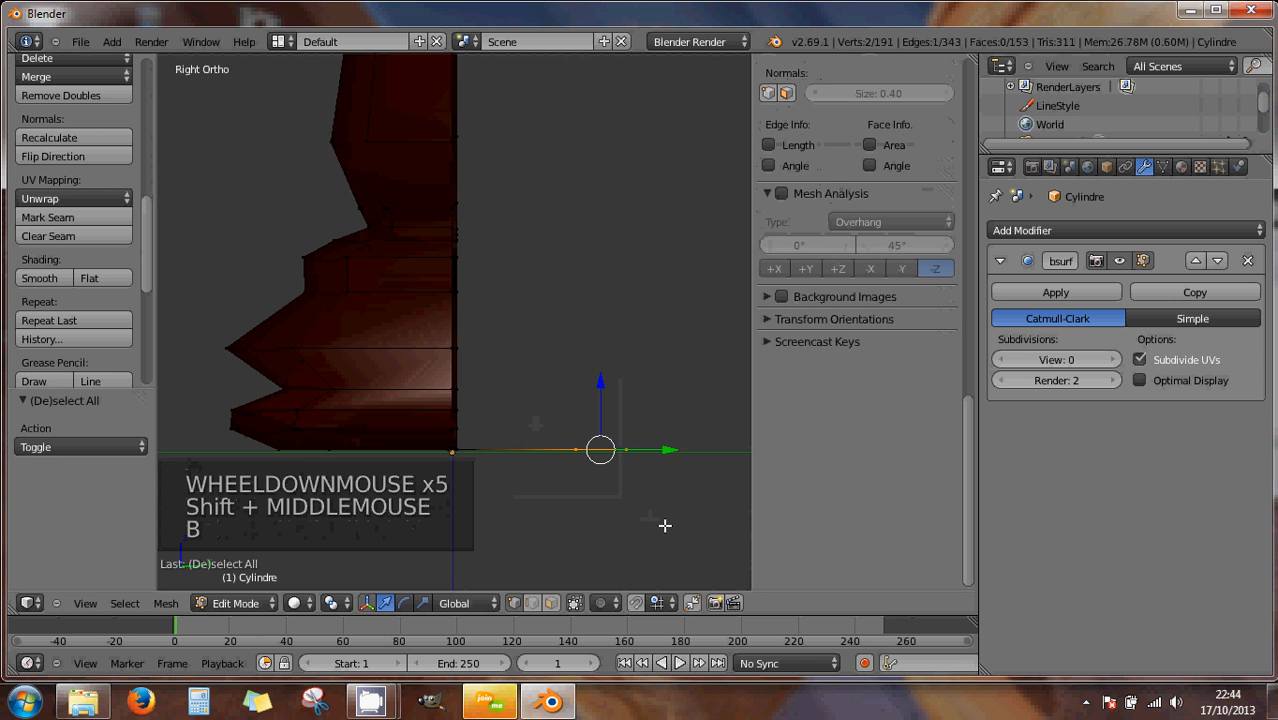
key(x)
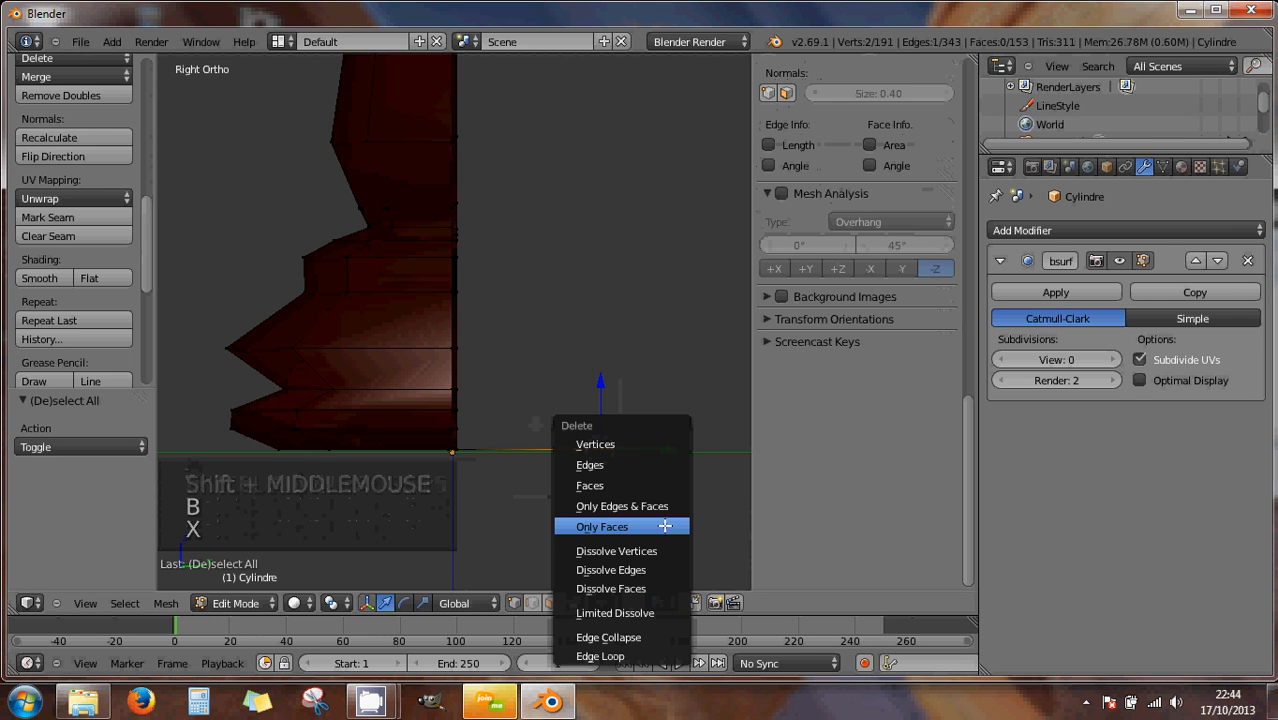
click(599, 444)
key(b)
drag(641, 489, 556, 452)
key(x)
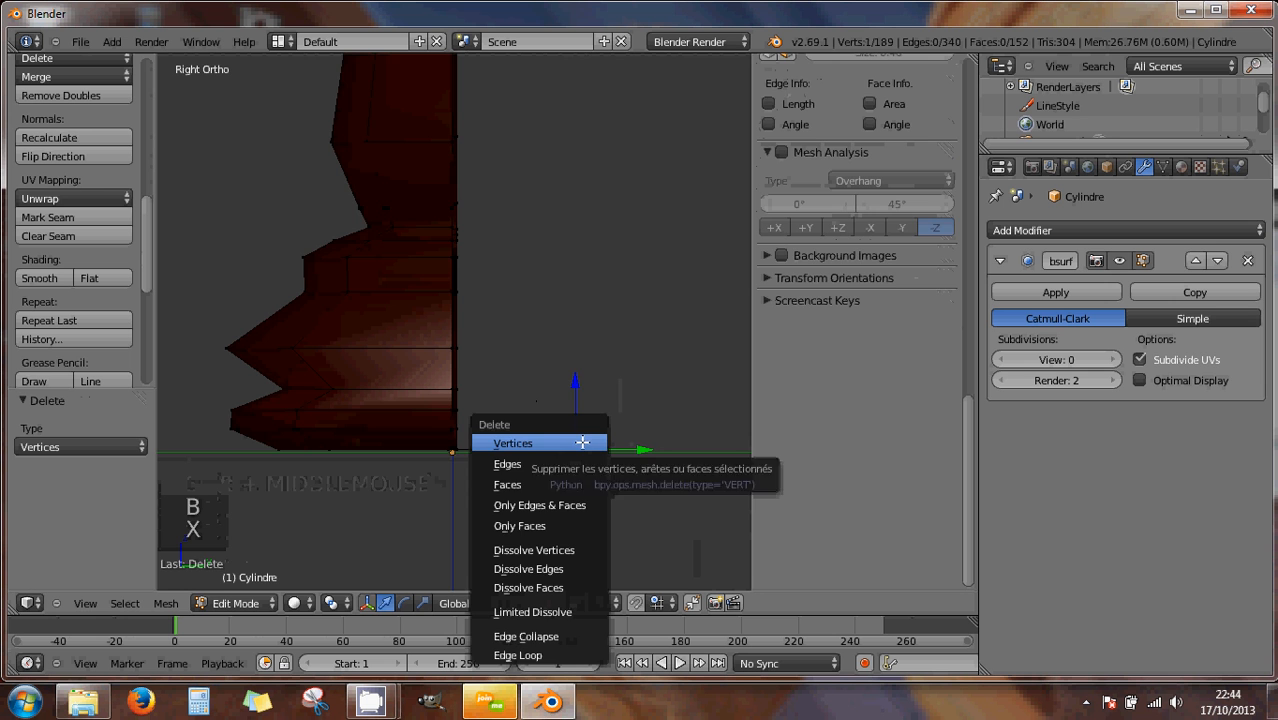
click(581, 442)
- Examine the trimmed half mesh from several angles, from the base up to the head
scroll(500, 315, down, 2)
middle_drag(501, 315, 449, 389)
scroll(470, 360, down, 3)
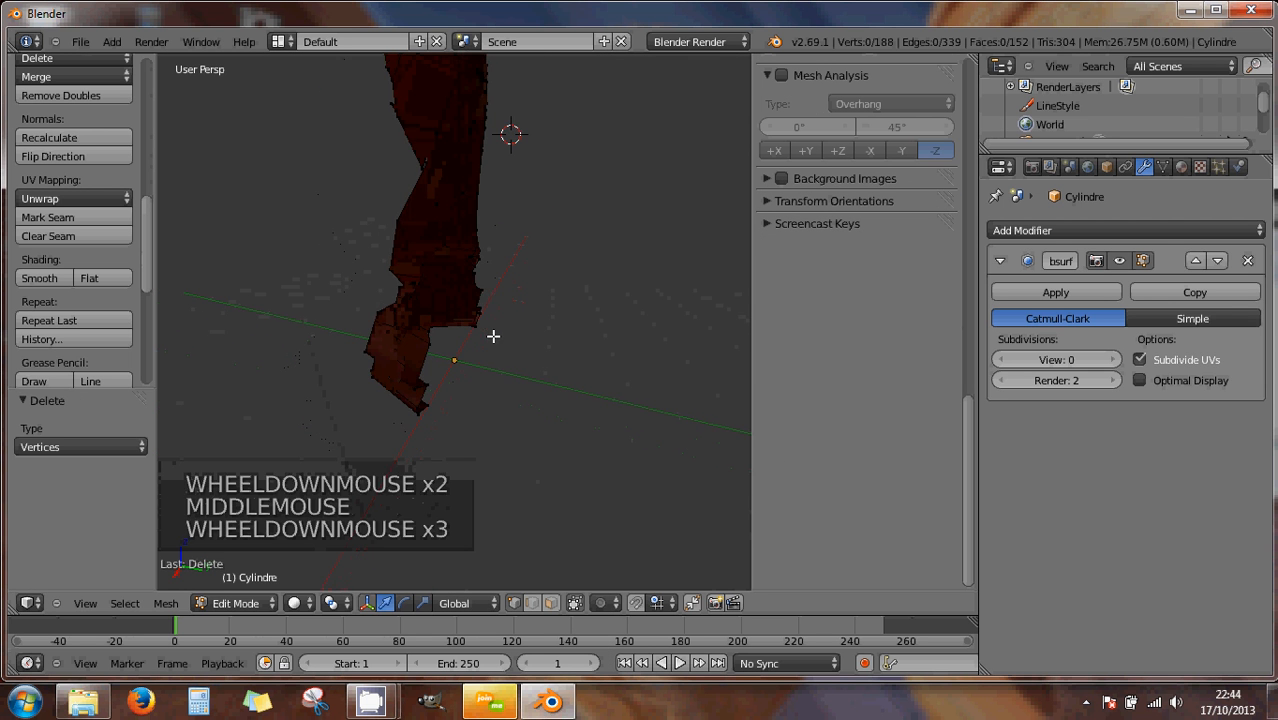
shift+middle_drag(479, 271, 553, 294)
scroll(536, 272, up, 2)
scroll(552, 299, up, 4)
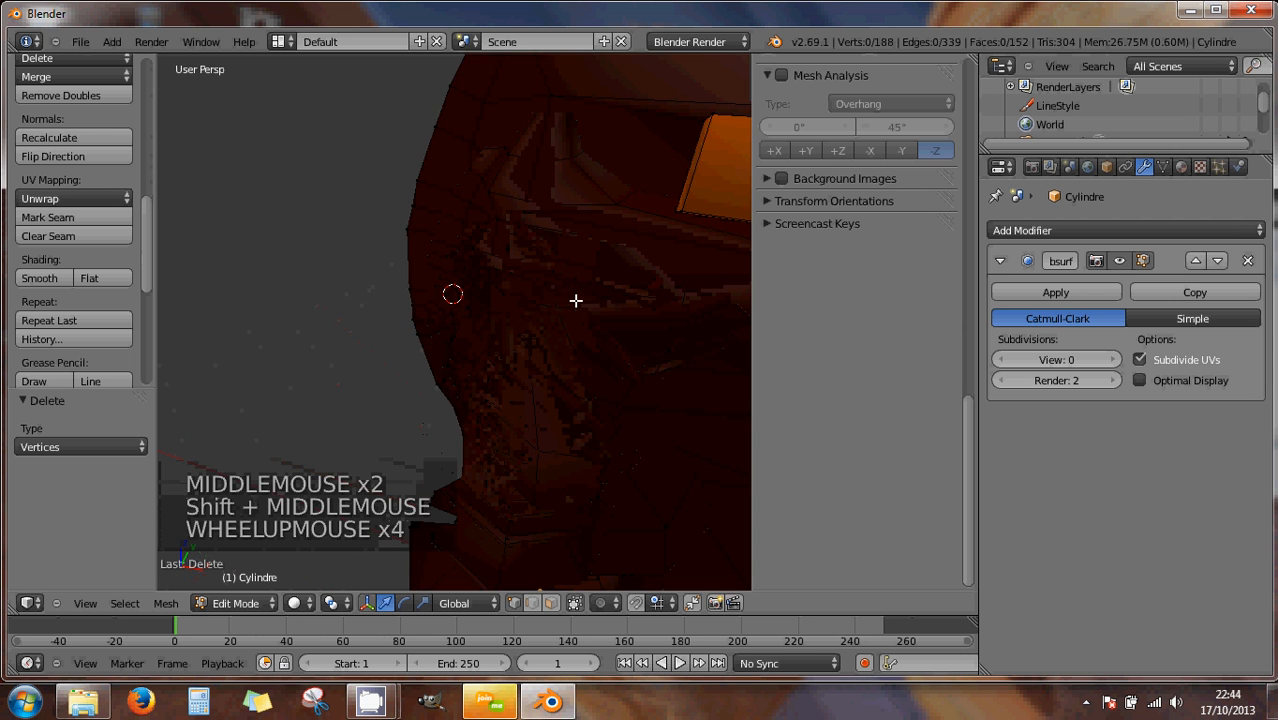
scroll(576, 300, down, 2)
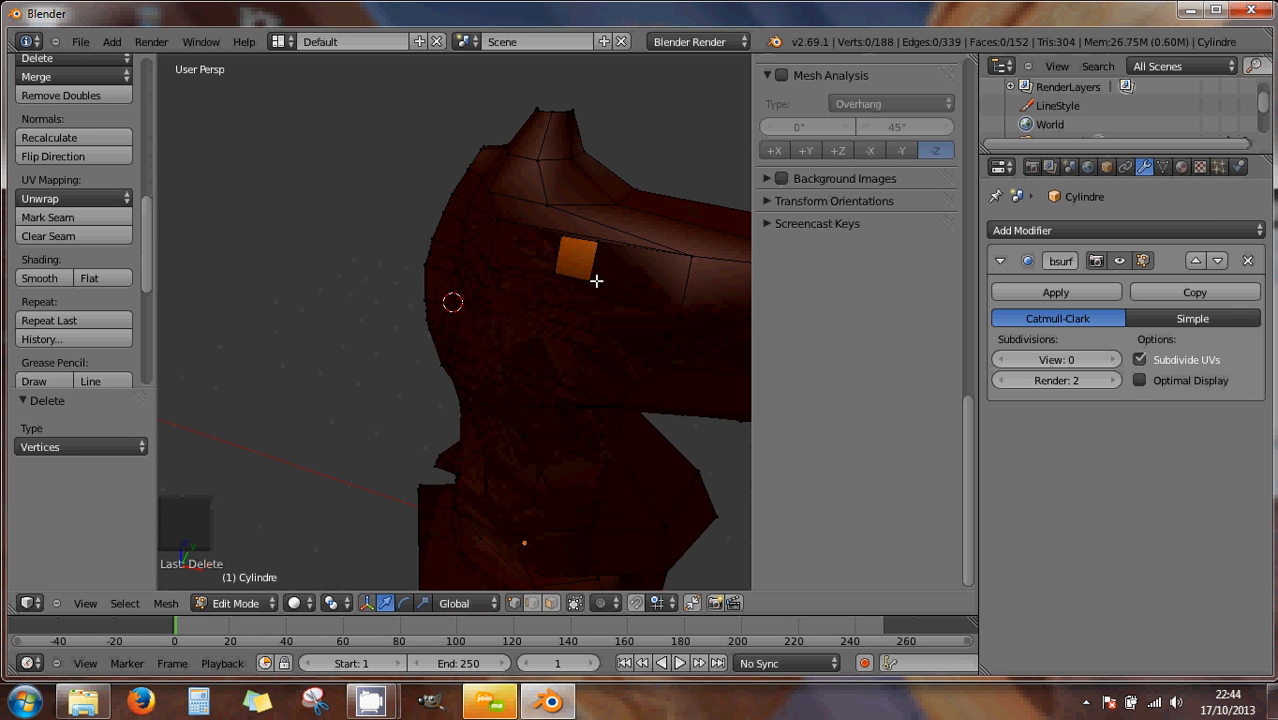
middle_drag(512, 278, 465, 351)
scroll(465, 351, up, 2)
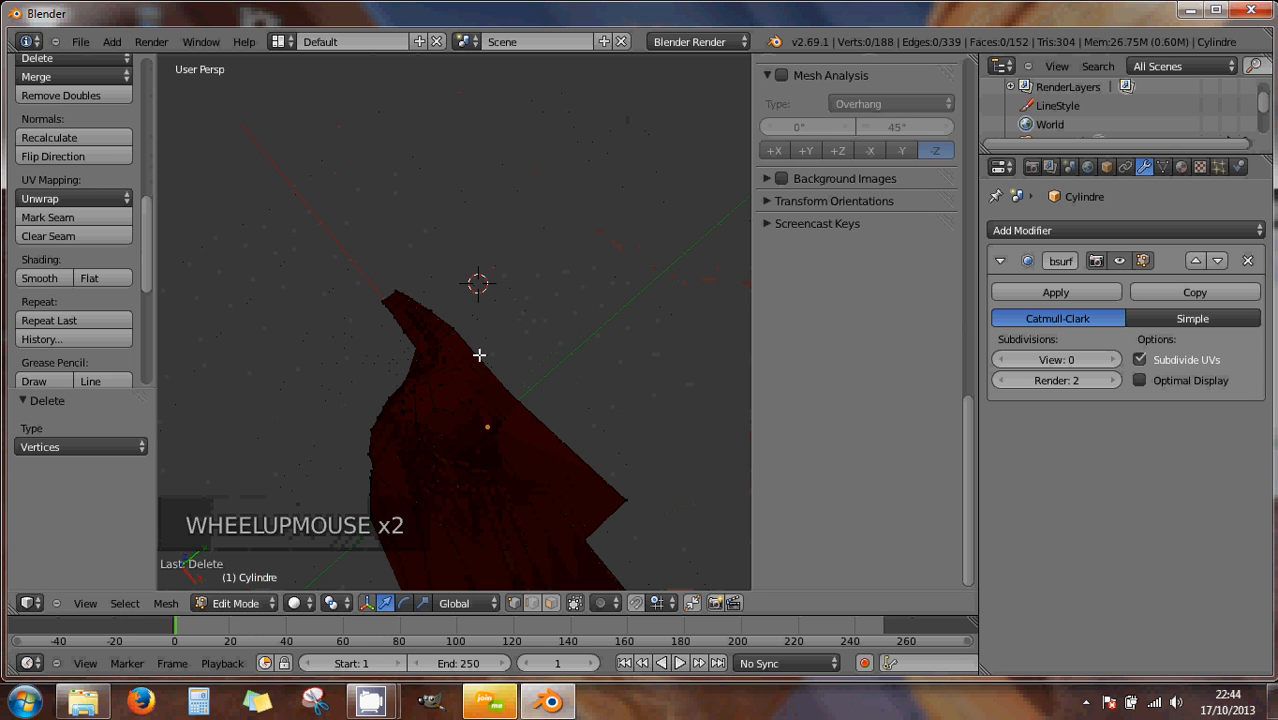
- Select the edge loop along the open centre seam and check its alignment in the front and right views
alt+right_click(479, 354)
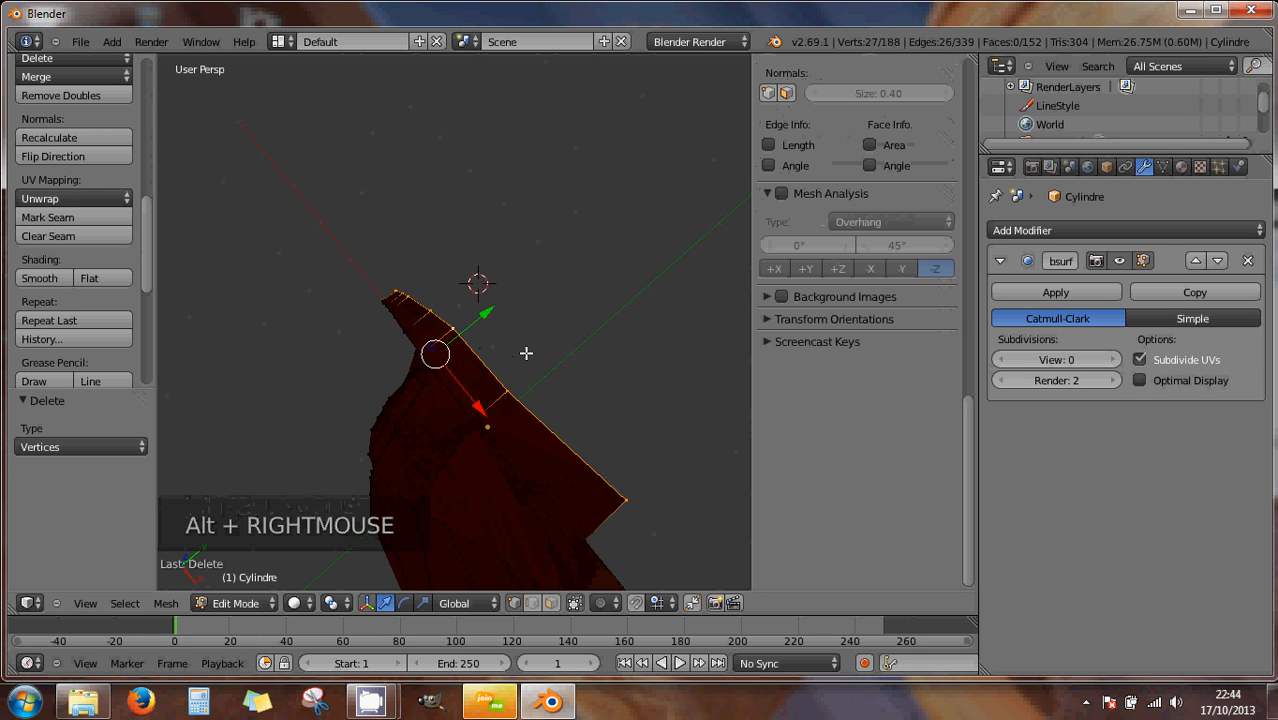
scroll(526, 353, down, 1)
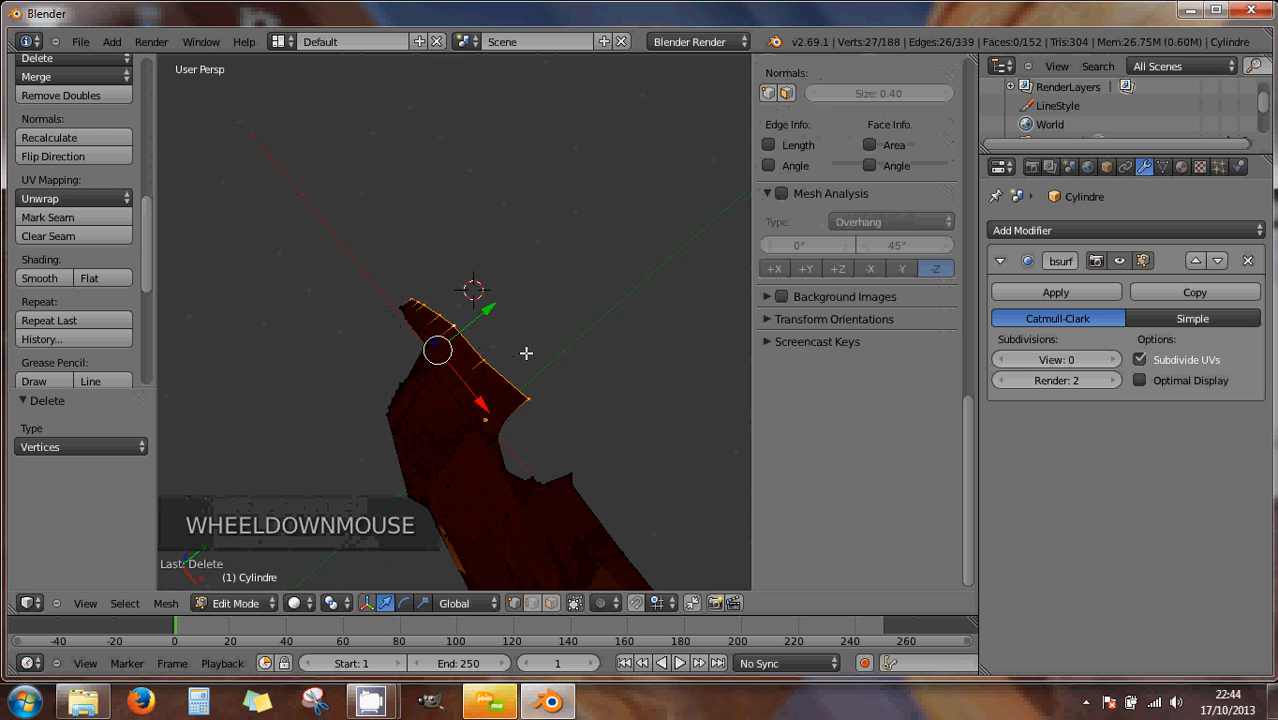
scroll(526, 353, up, 1)
scroll(526, 353, down, 2)
middle_drag(525, 354, 440, 316)
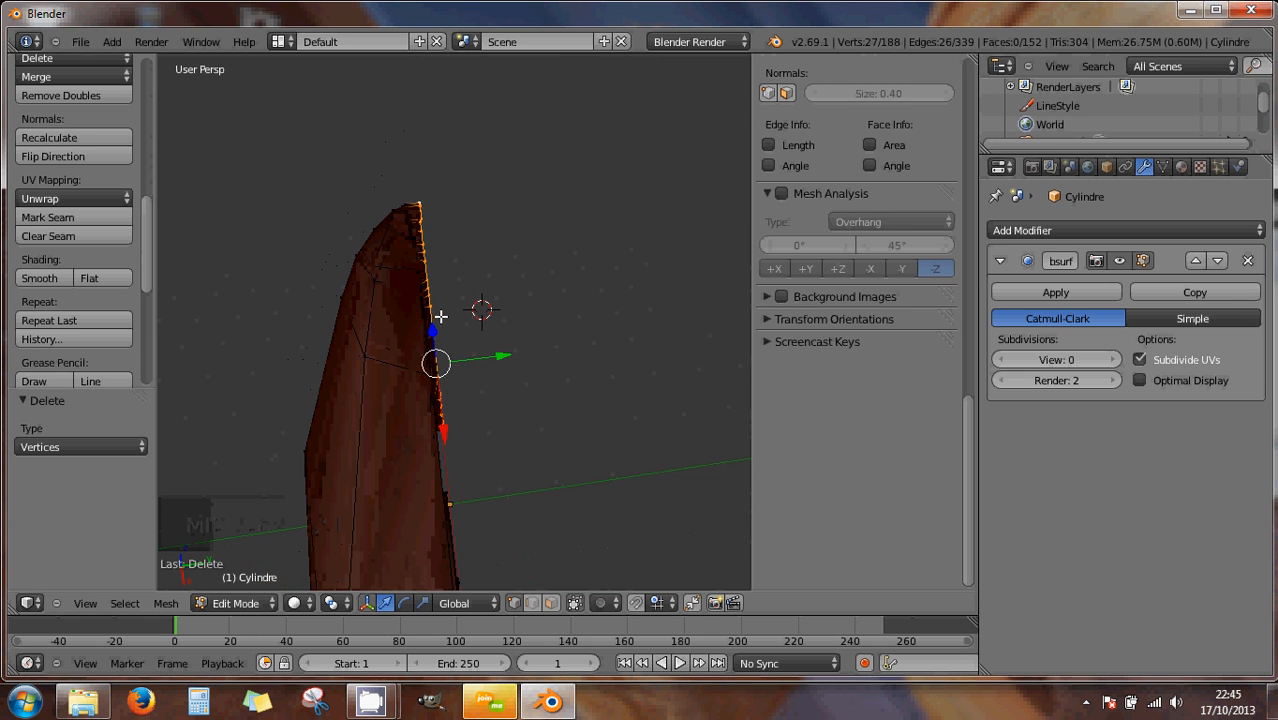
key(KP_1)
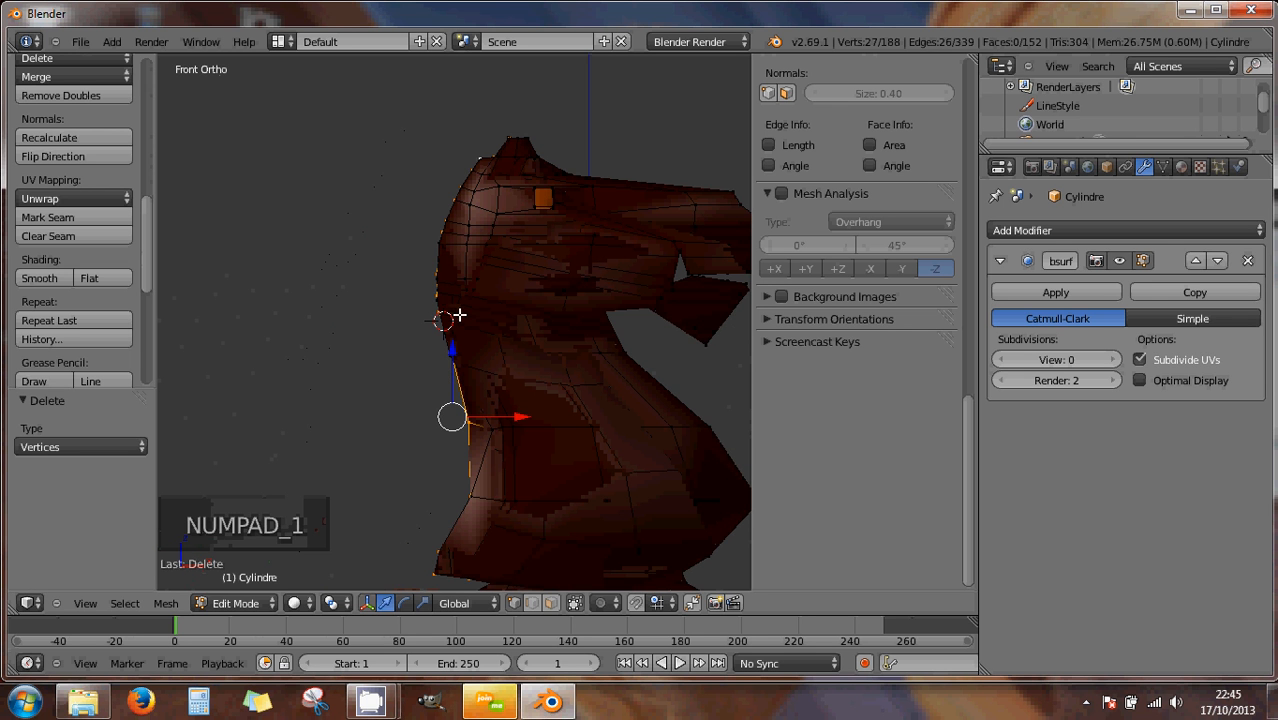
middle_drag(512, 361, 508, 359)
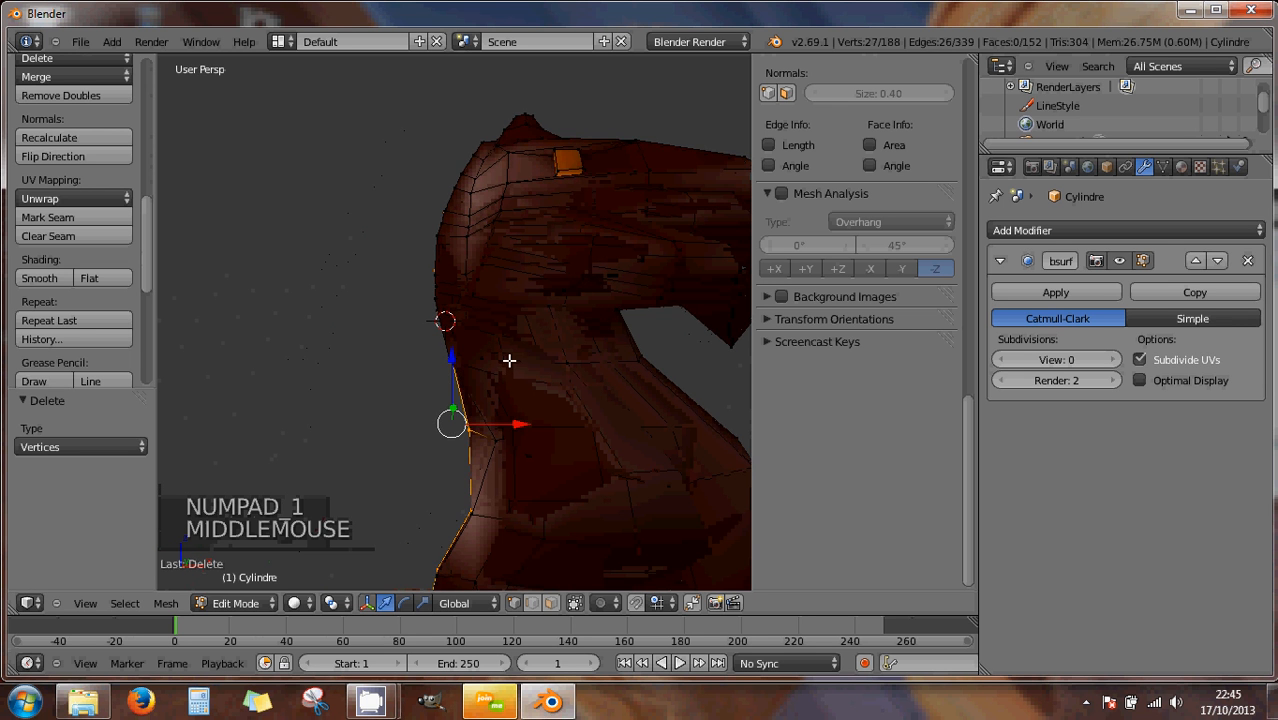
key(KP_3)
scroll(509, 360, down, 3)
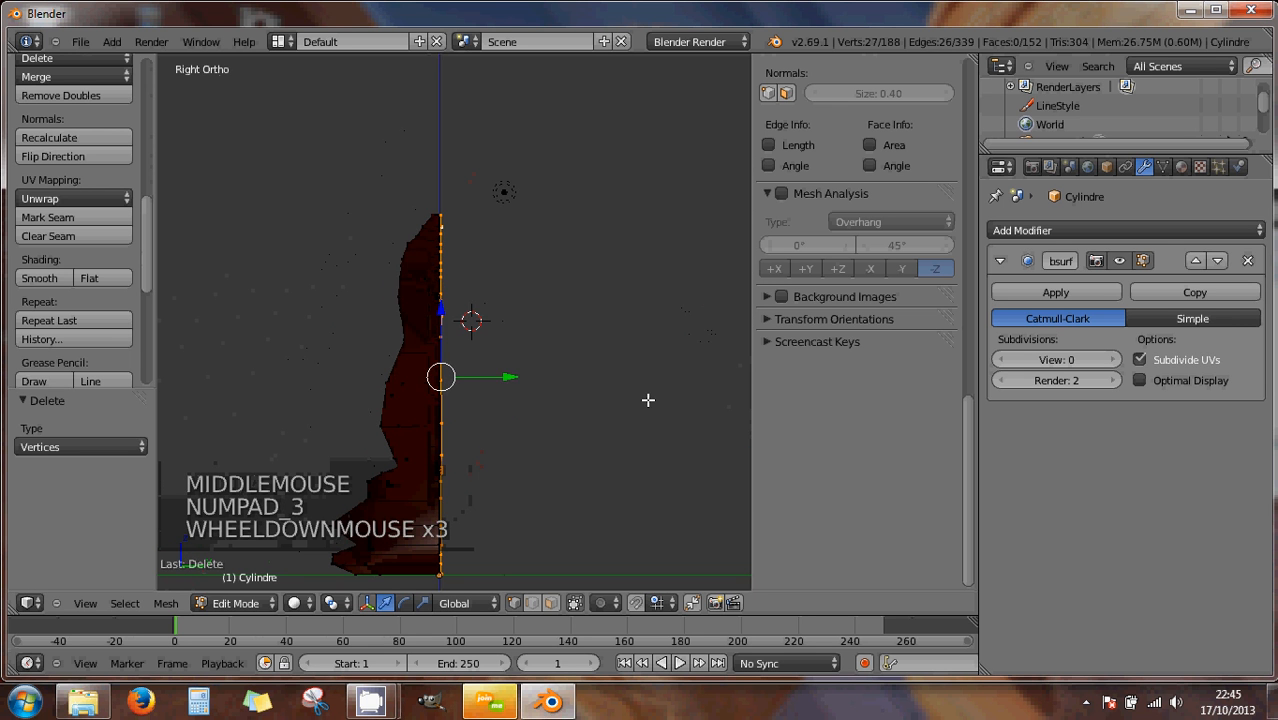
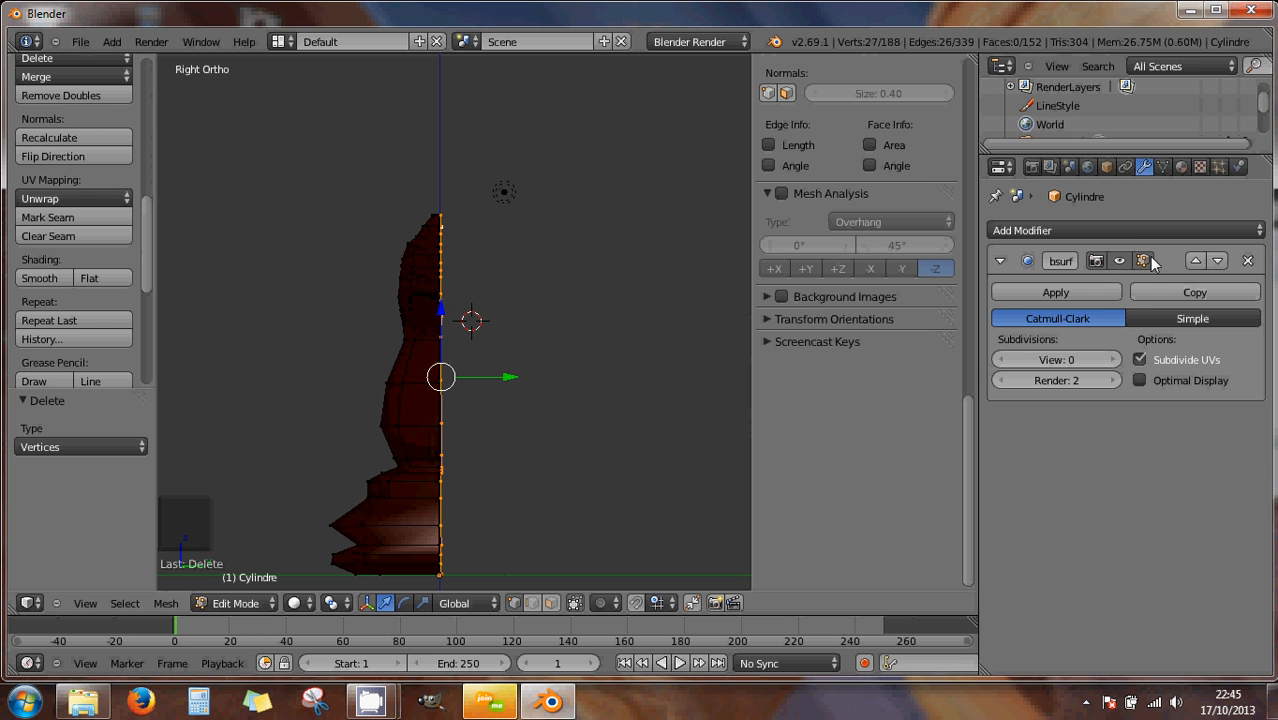
- Add a Mirror modifier to the half mesh and move it above the Subdivision Surface modifier in the stack
click(1145, 168)
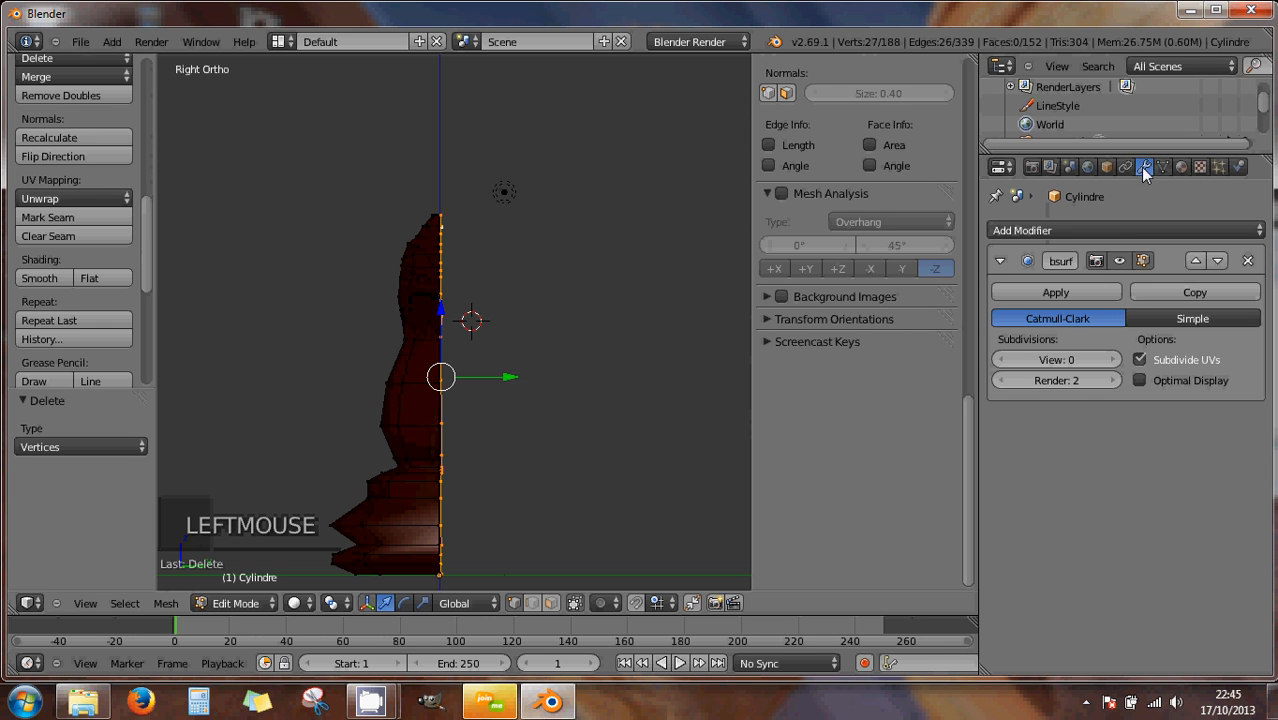
click(1040, 231)
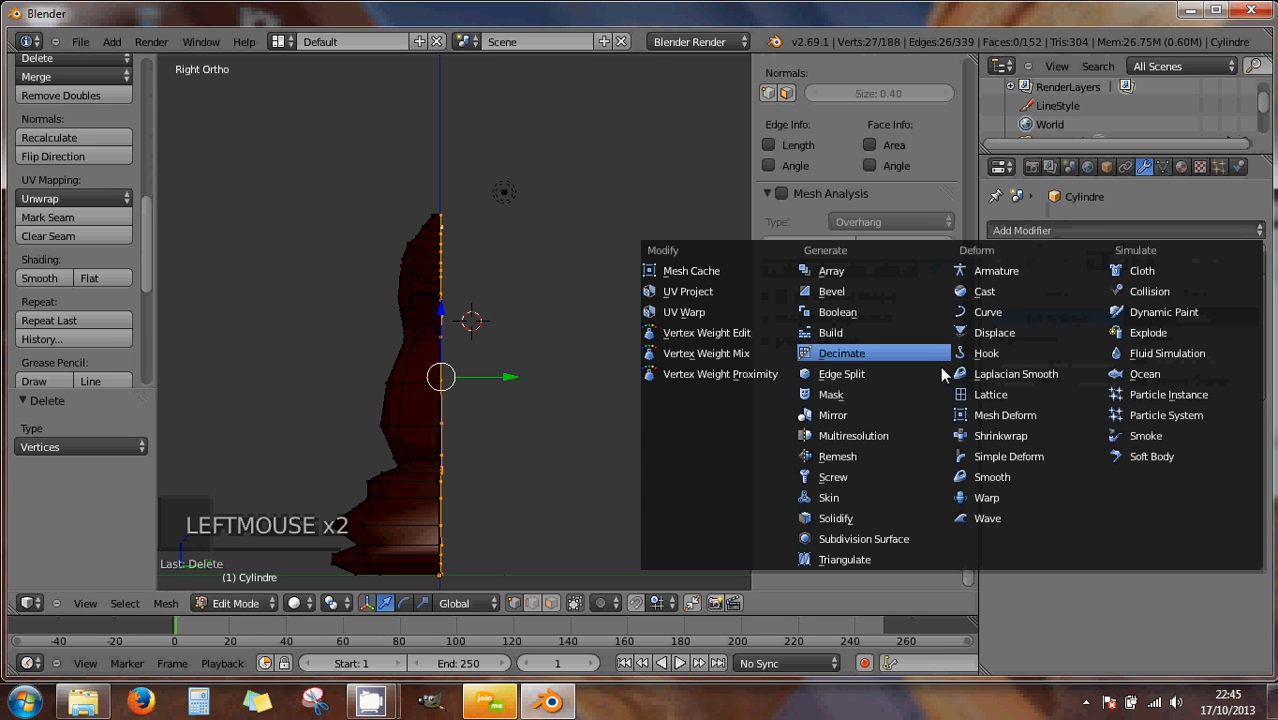
click(856, 415)
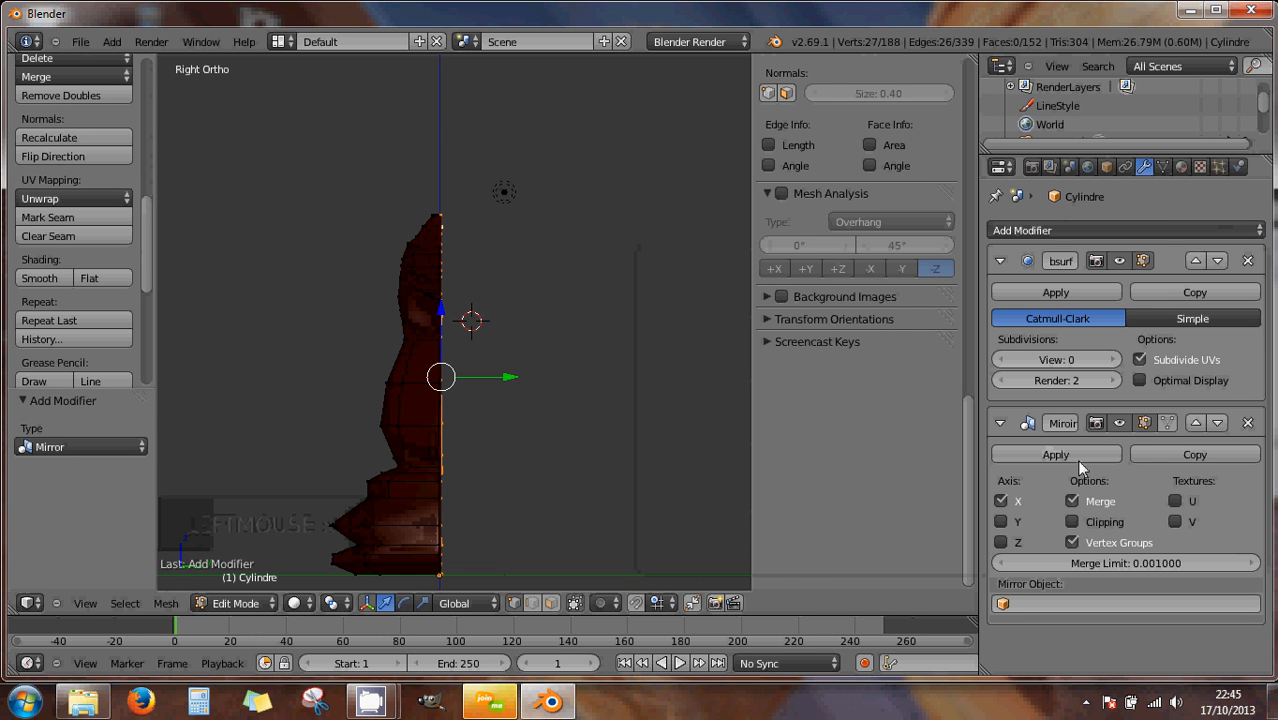
click(1195, 423)
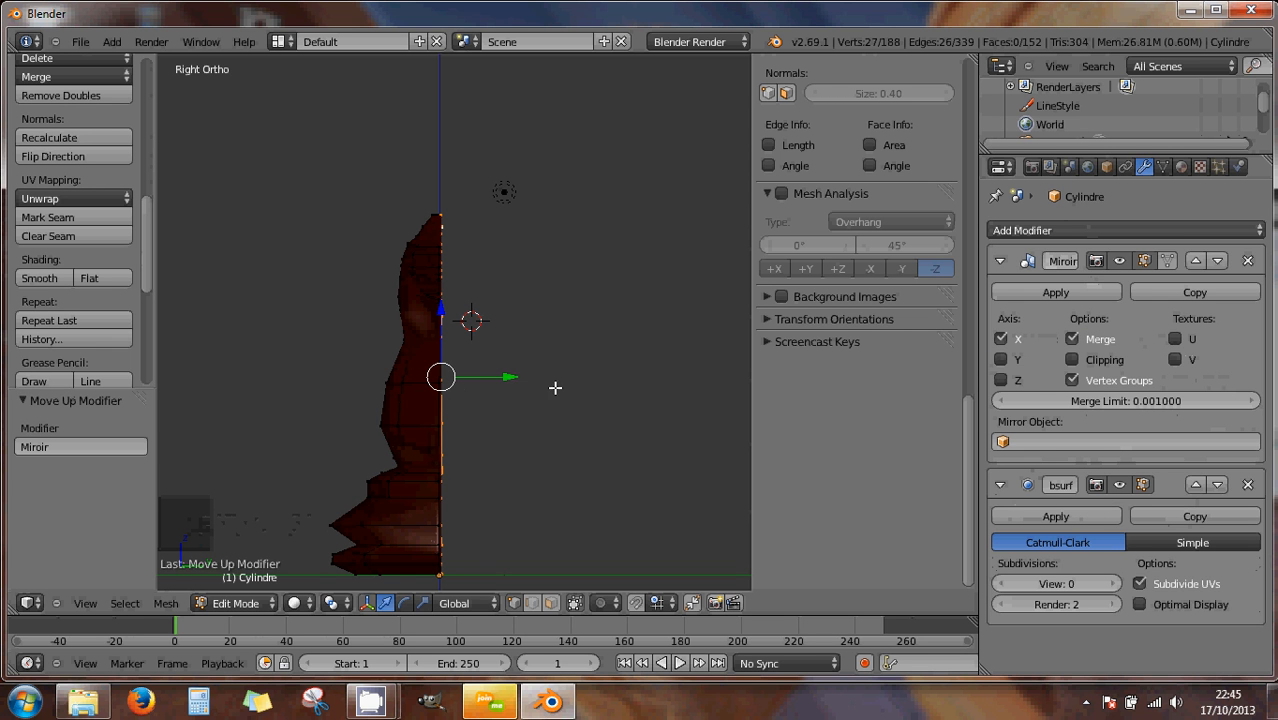
- Mirror the half mesh along the Y axis only, with X disabled, and check the head from the side
click(1001, 338)
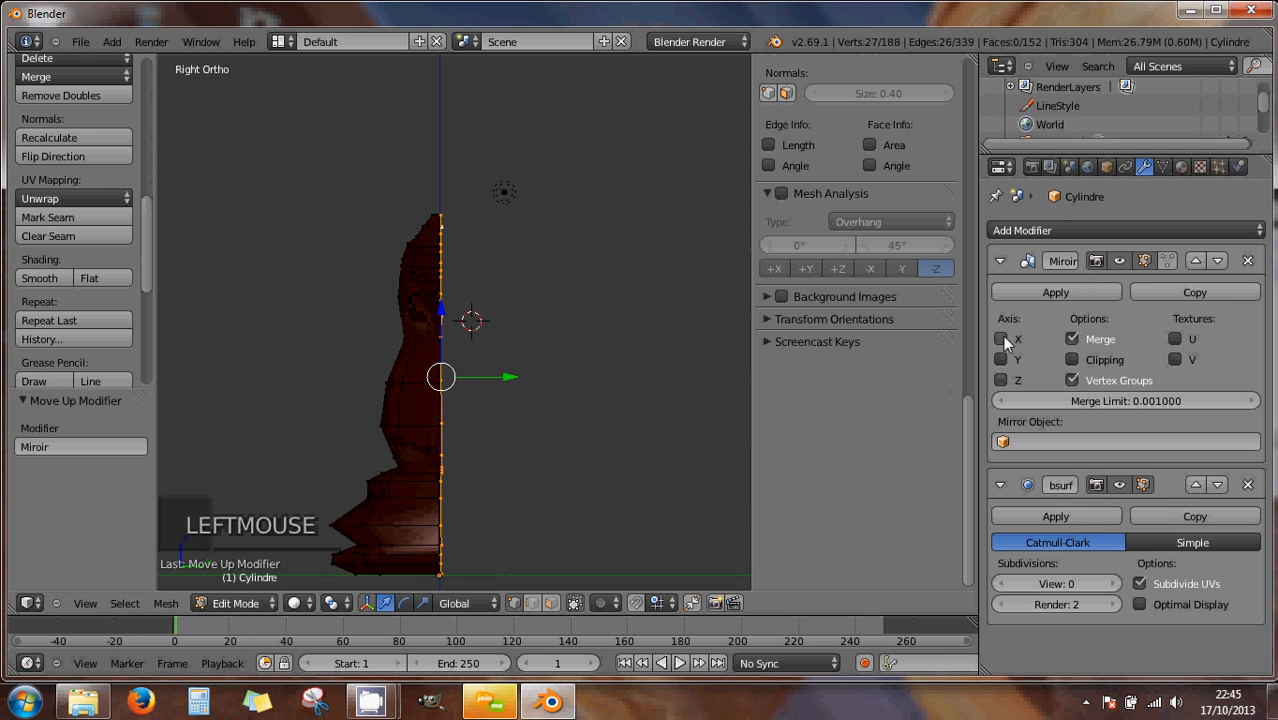
click(1001, 358)
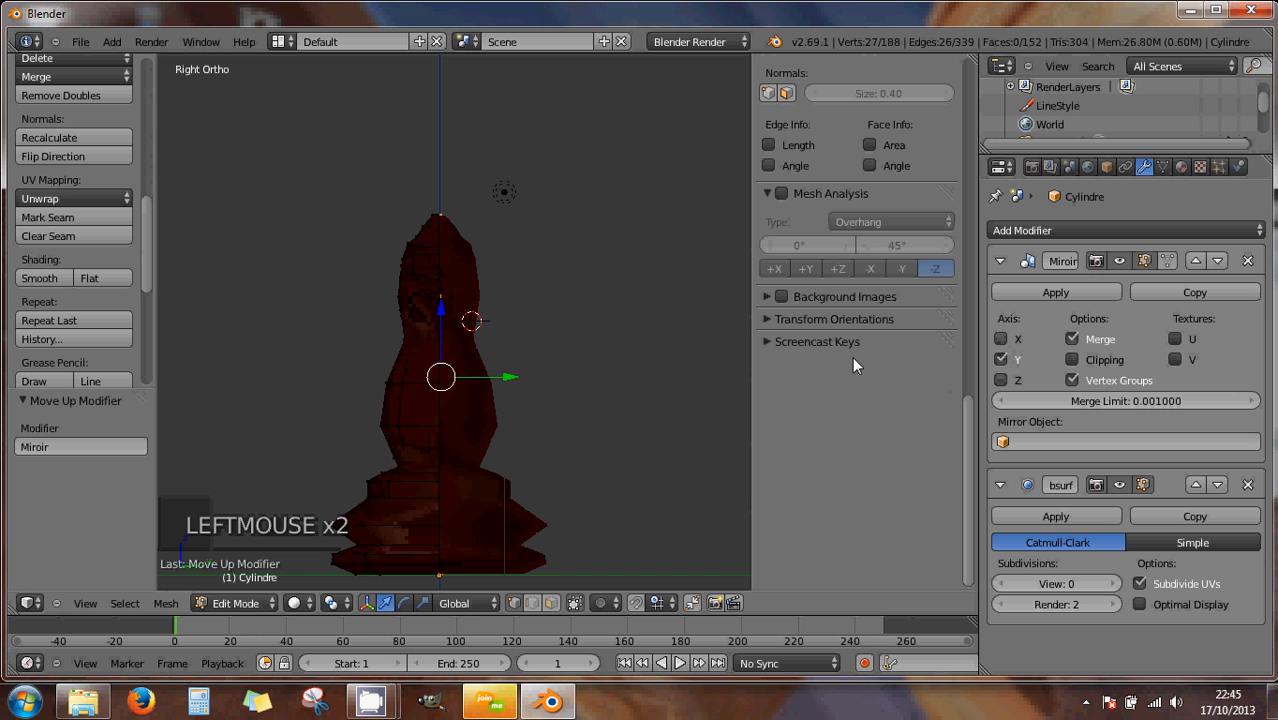
scroll(562, 365, down, 1)
scroll(608, 371, up, 3)
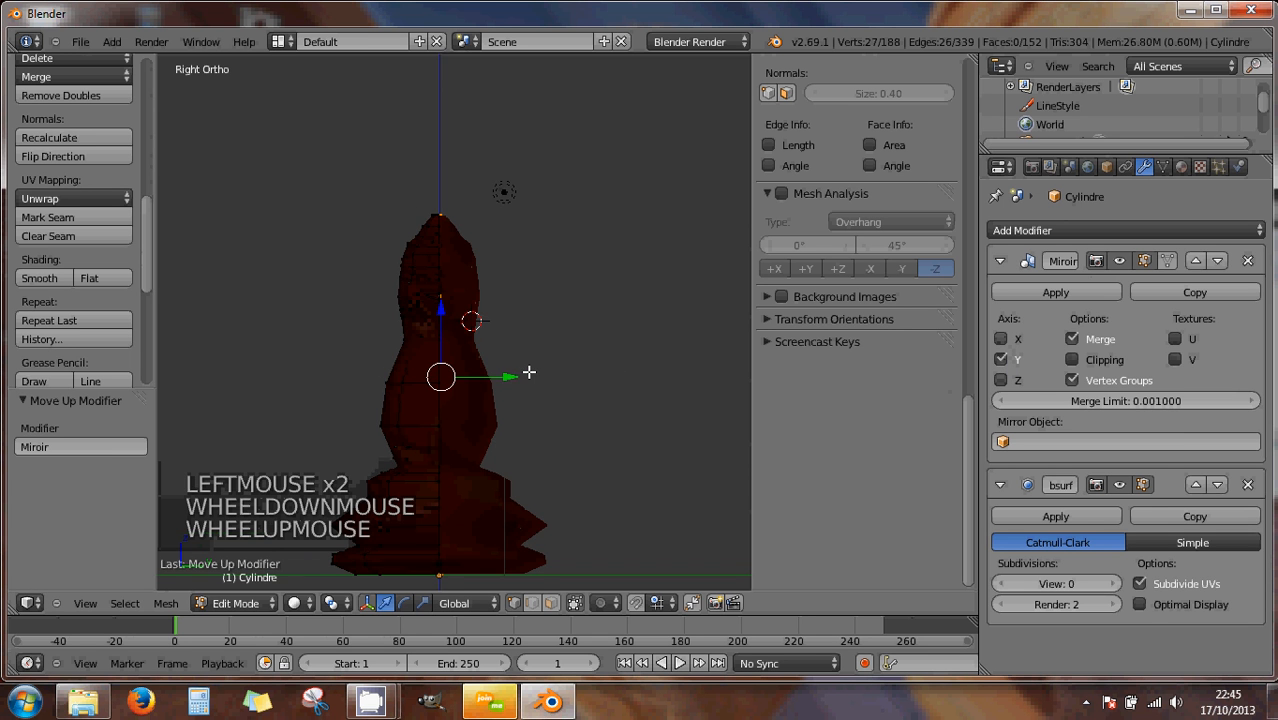
mouse_move(505, 317)
middle_down()
mouse_move(499, 289)
mouse_move(514, 322)
mouse_move(550, 331)
mouse_move(573, 313)
mouse_move(636, 308)
mouse_move(591, 293)
mouse_move(585, 305)
mouse_move(642, 314)
mouse_move(536, 291)
mouse_move(518, 302)
mouse_move(590, 325)
mouse_move(628, 314)
mouse_move(593, 311)
mouse_move(602, 300)
mouse_move(650, 285)
mouse_move(651, 305)
mouse_move(670, 316)
middle_up()
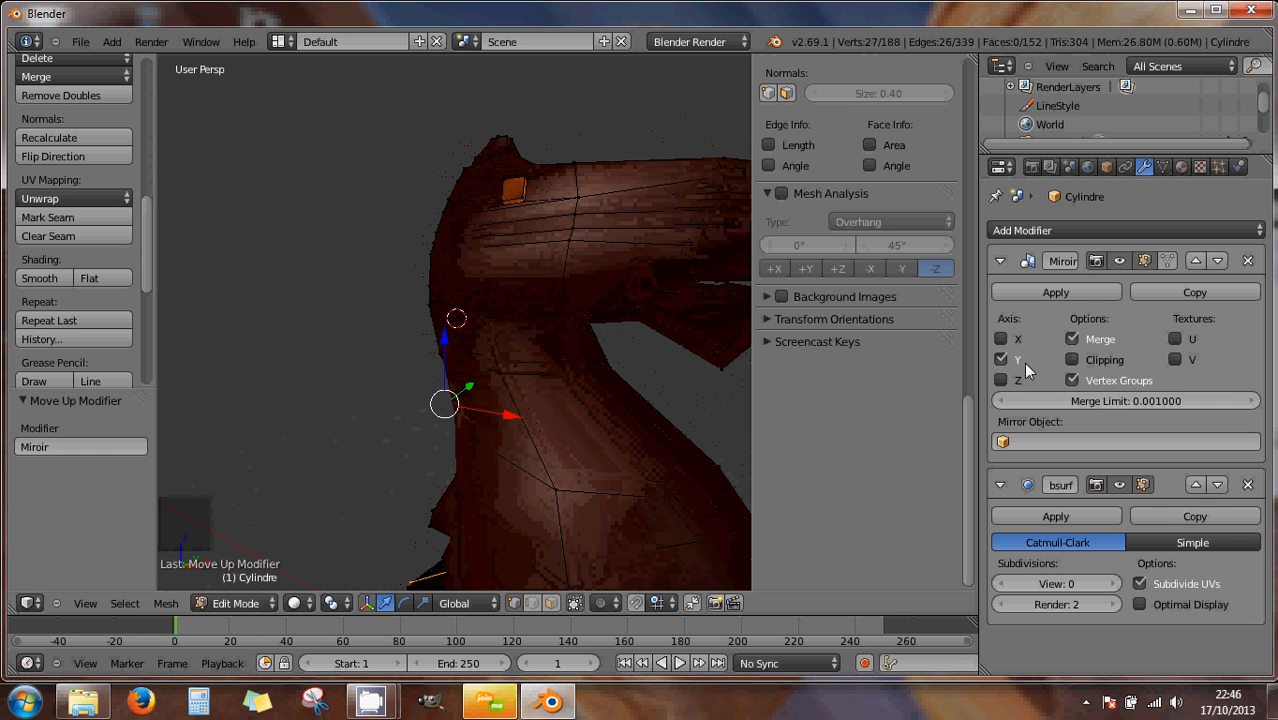
- Set the Subdivision Surface modifier's viewport level to 2
click(1110, 583)
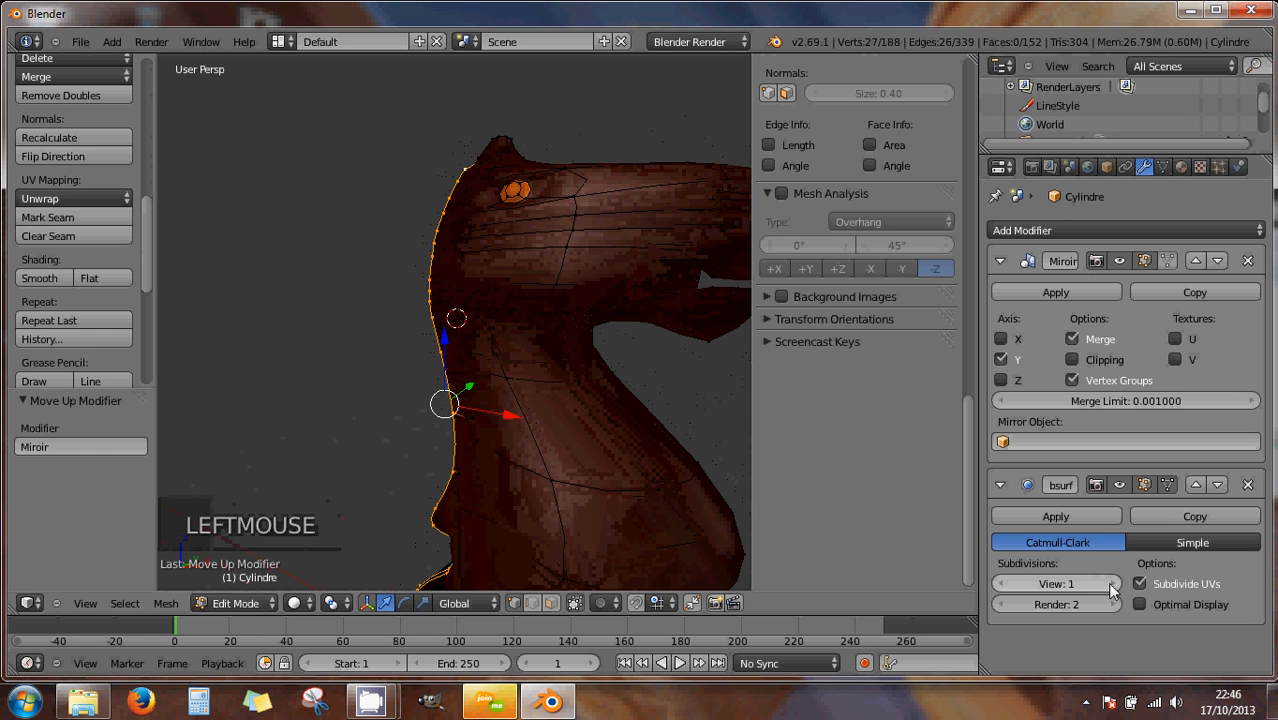
middle_drag(725, 340, 660, 350)
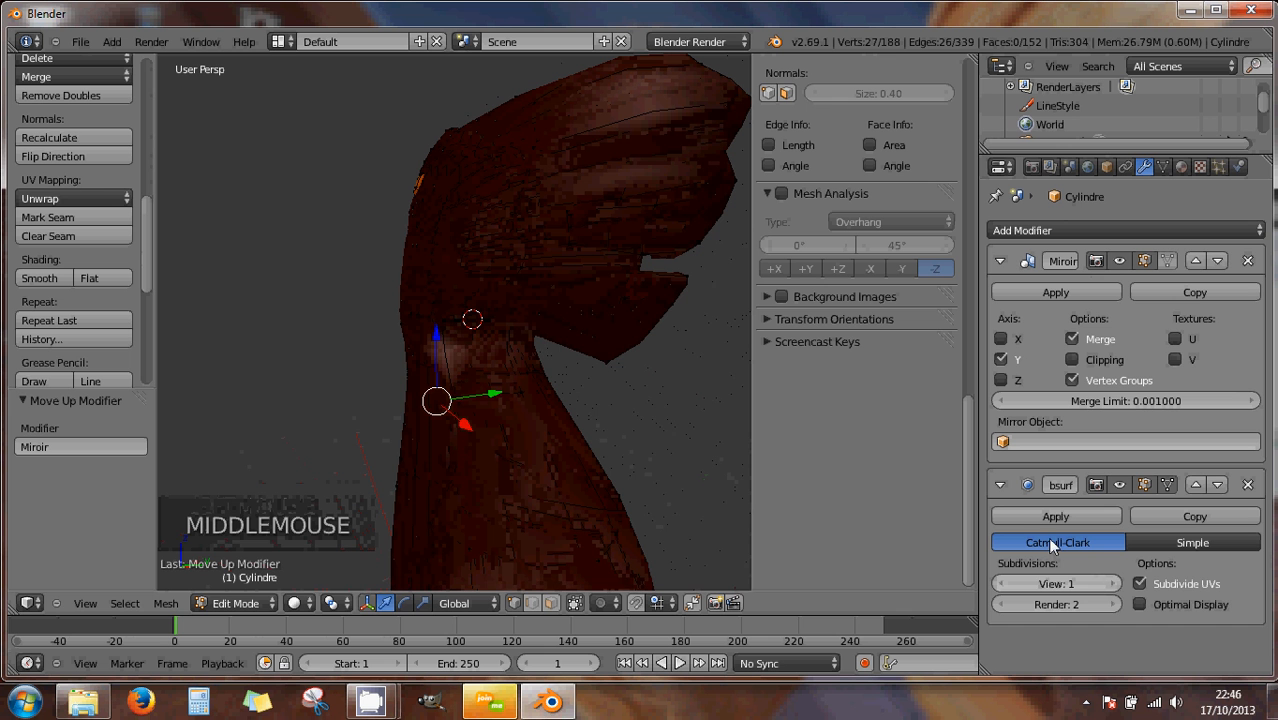
click(1110, 583)
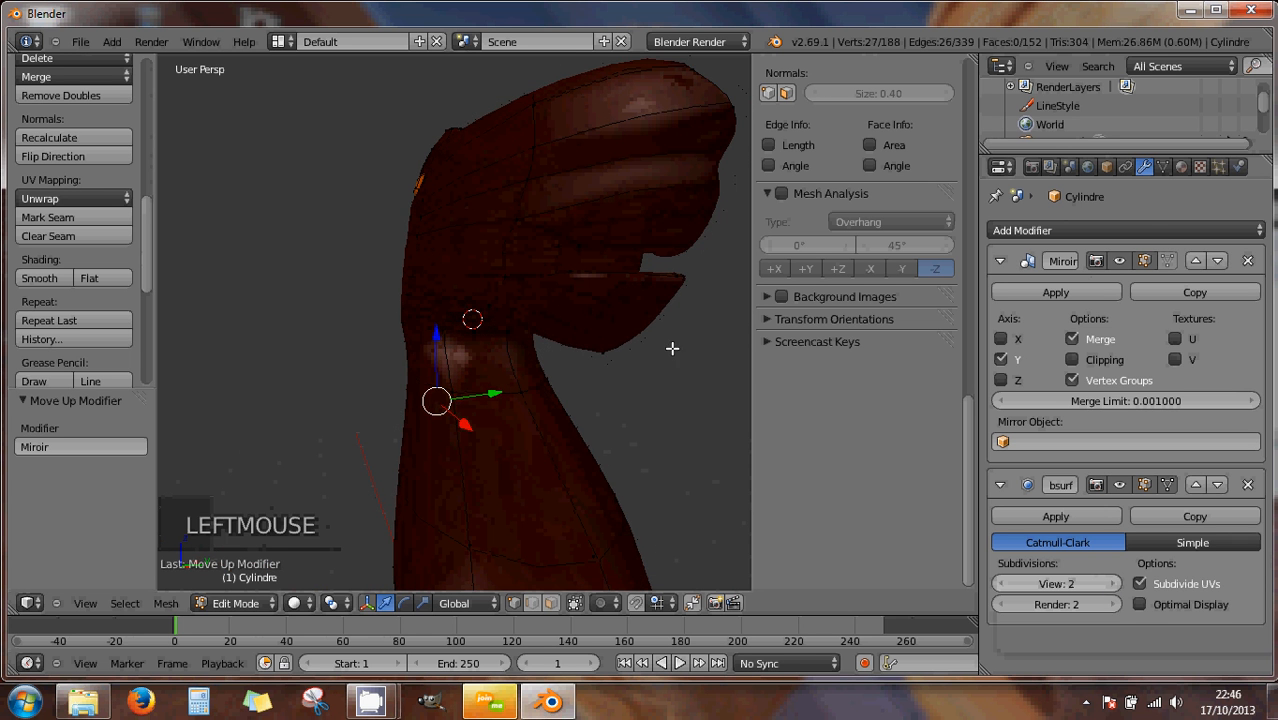
middle_drag(672, 348, 693, 405)
- Examine the gap between the two mirrored halves along the back of the neck and head
scroll(436, 436, up, 3)
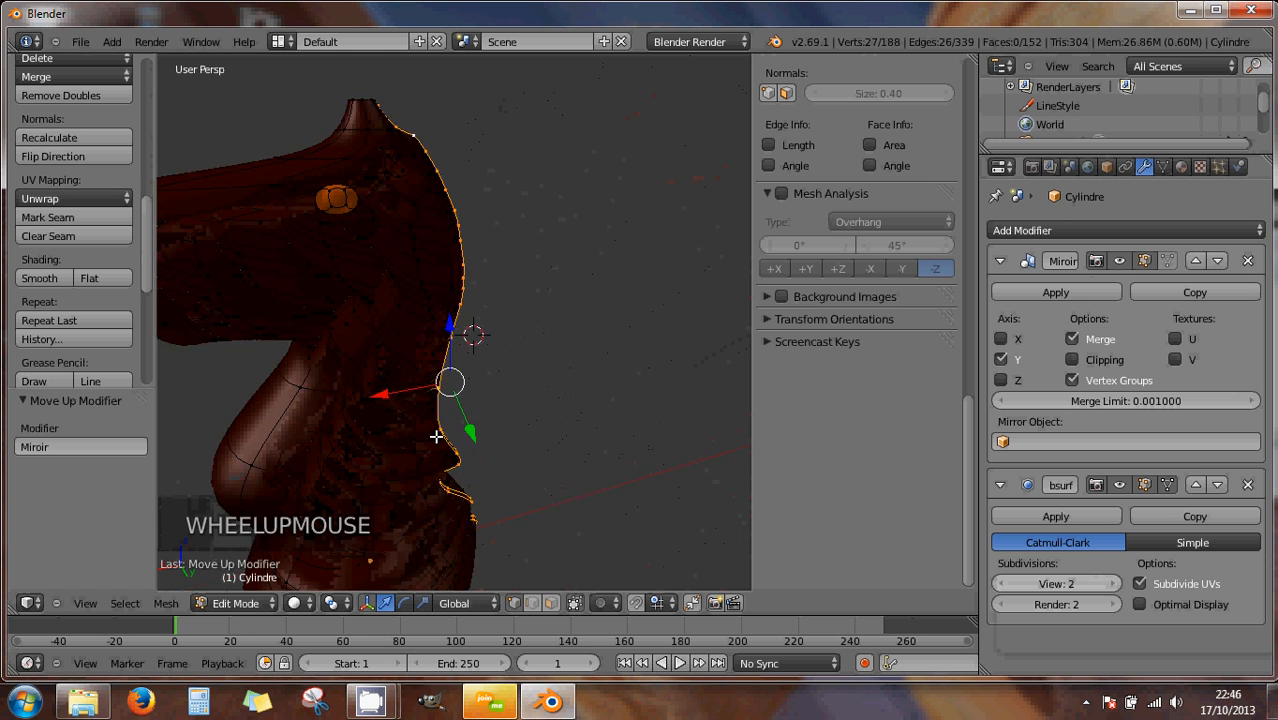
scroll(436, 435, up, 1)
middle_drag(436, 436, 342, 345)
scroll(456, 411, down, 2)
scroll(445, 395, down, 1)
scroll(456, 320, up, 4)
middle_drag(456, 320, 516, 224)
scroll(474, 308, up, 5)
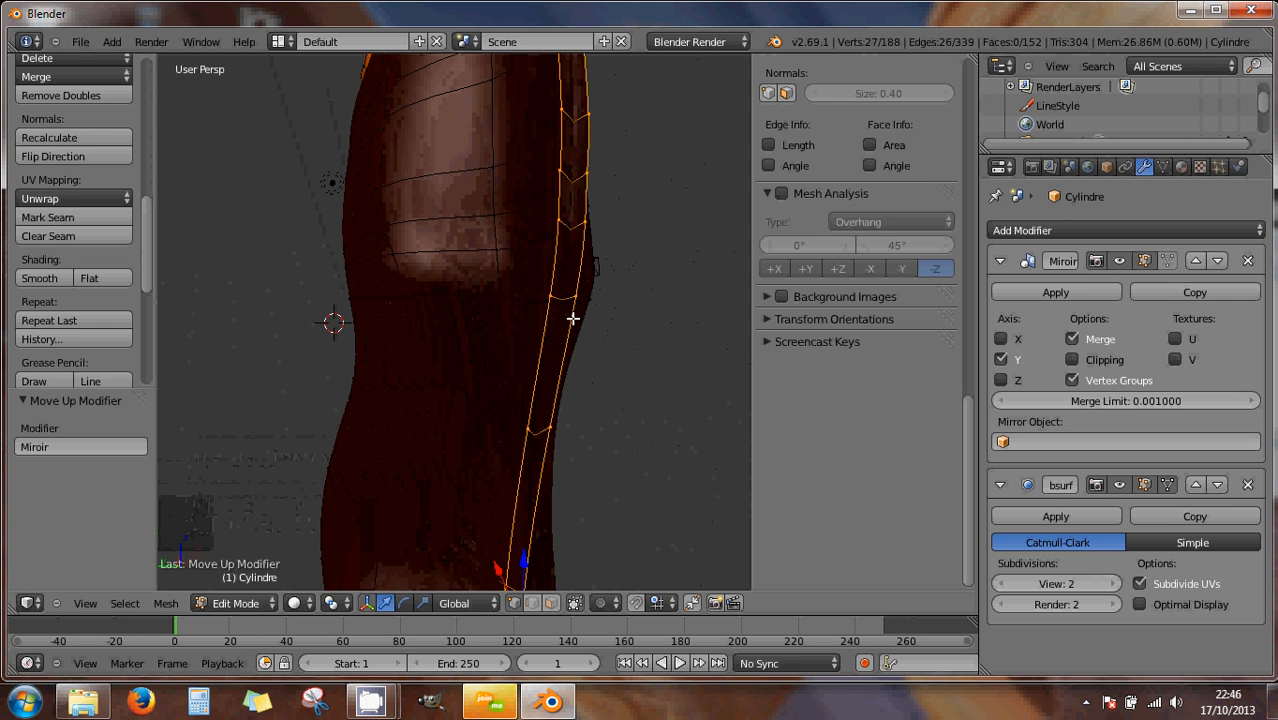
middle_drag(572, 318, 520, 244)
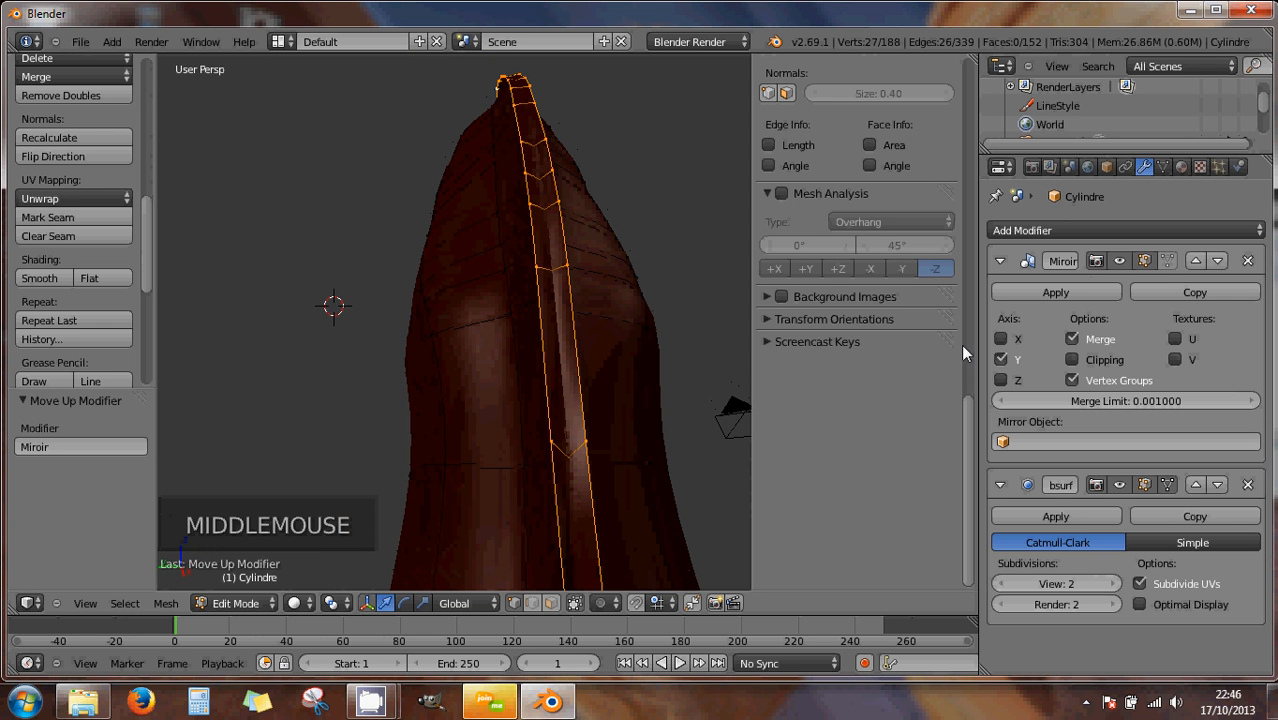
- Try Clipping on the Mirror modifier, then disable both Clipping and Merge
click(1074, 359)
scroll(622, 348, down, 5)
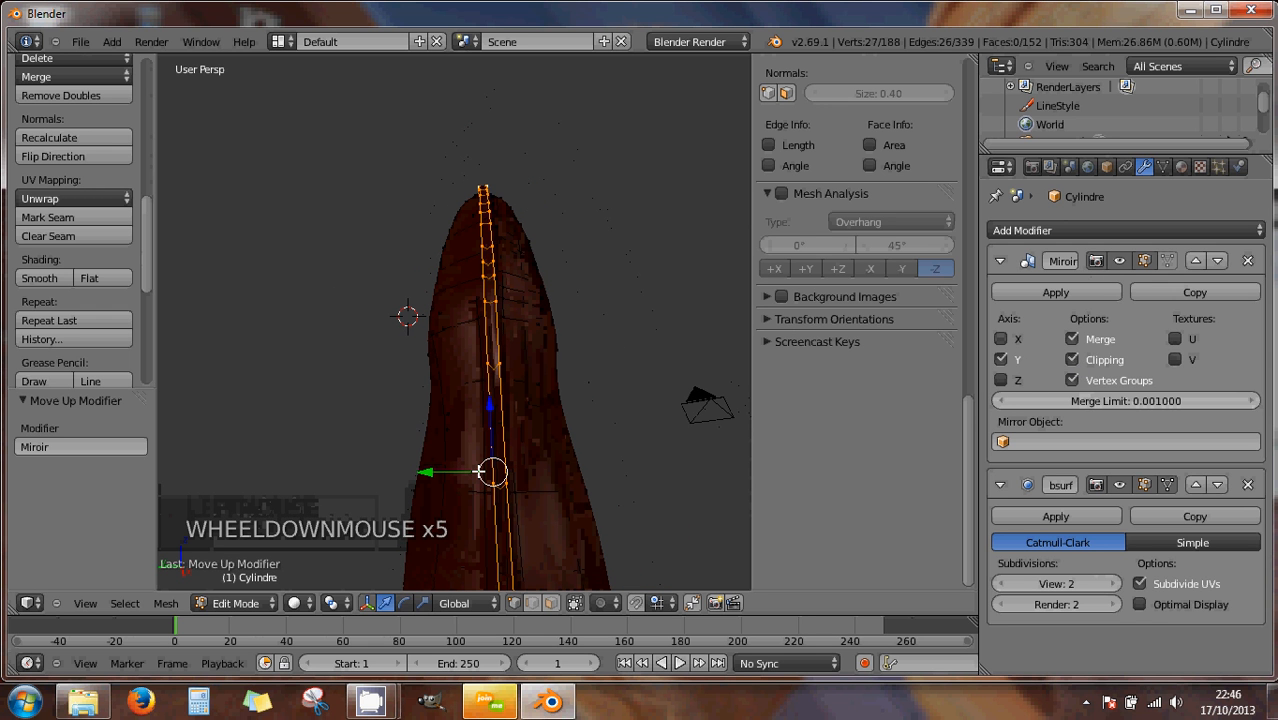
click(1071, 360)
click(1071, 339)
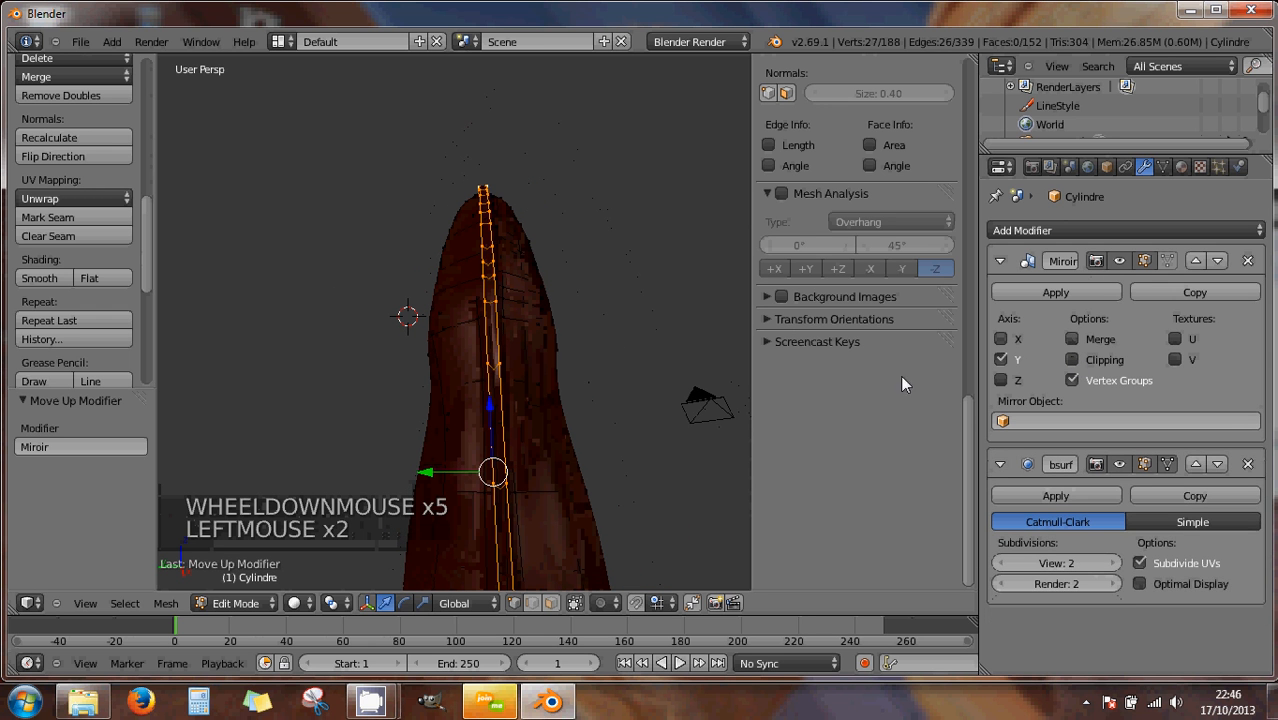
- Move the selected seam edge loop by about -0.174 along Y, then shift it back by about 0.028
drag(427, 476, 463, 483)
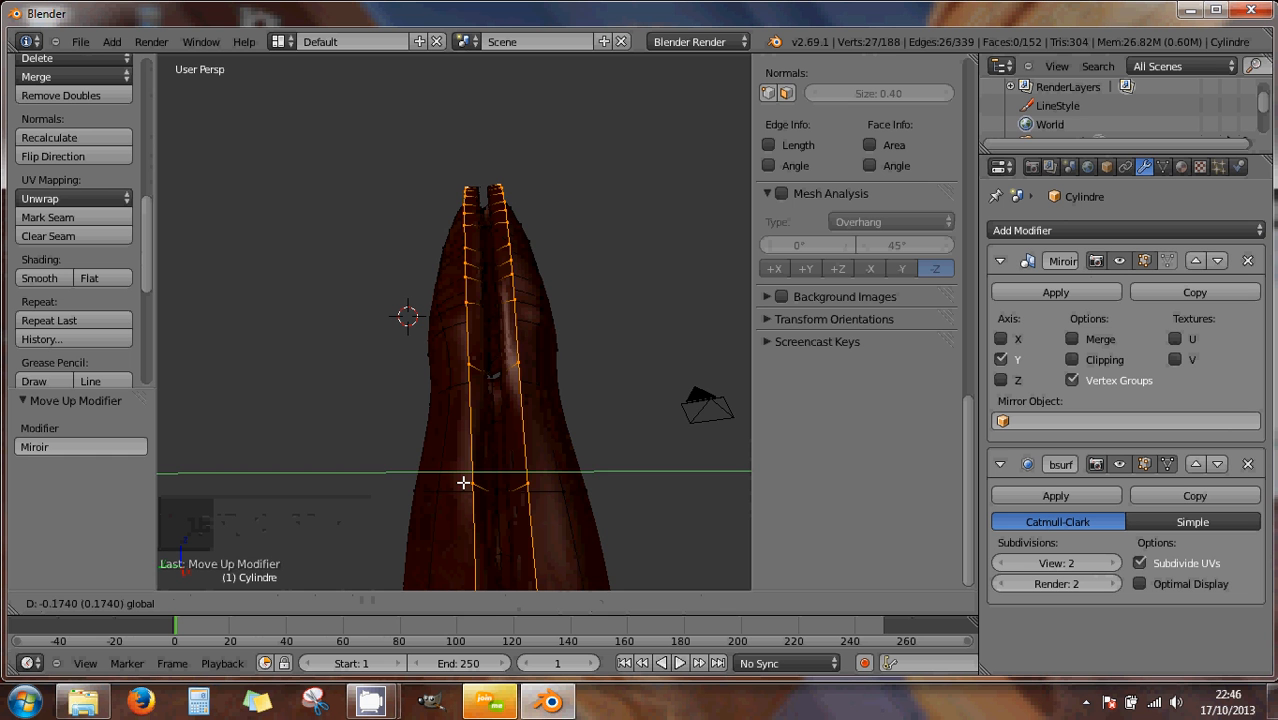
click(463, 483)
scroll(536, 455, up, 2)
middle_drag(536, 455, 567, 480)
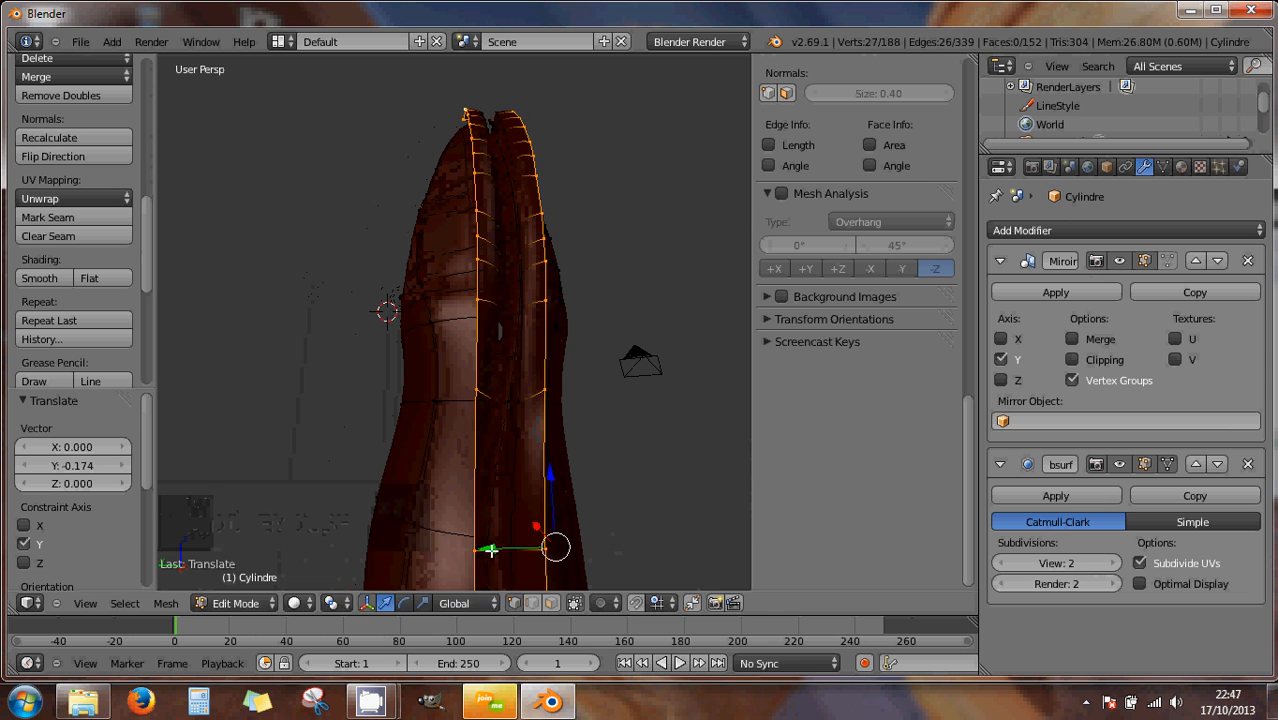
mouse_move(490, 550)
mouse_down()
mouse_move(417, 539)
mouse_move(481, 545)
mouse_up()
- Enable Merge and Clipping on the Mirror modifier and move the seam loop about 0.627 along Y to join the halves
click(1072, 340)
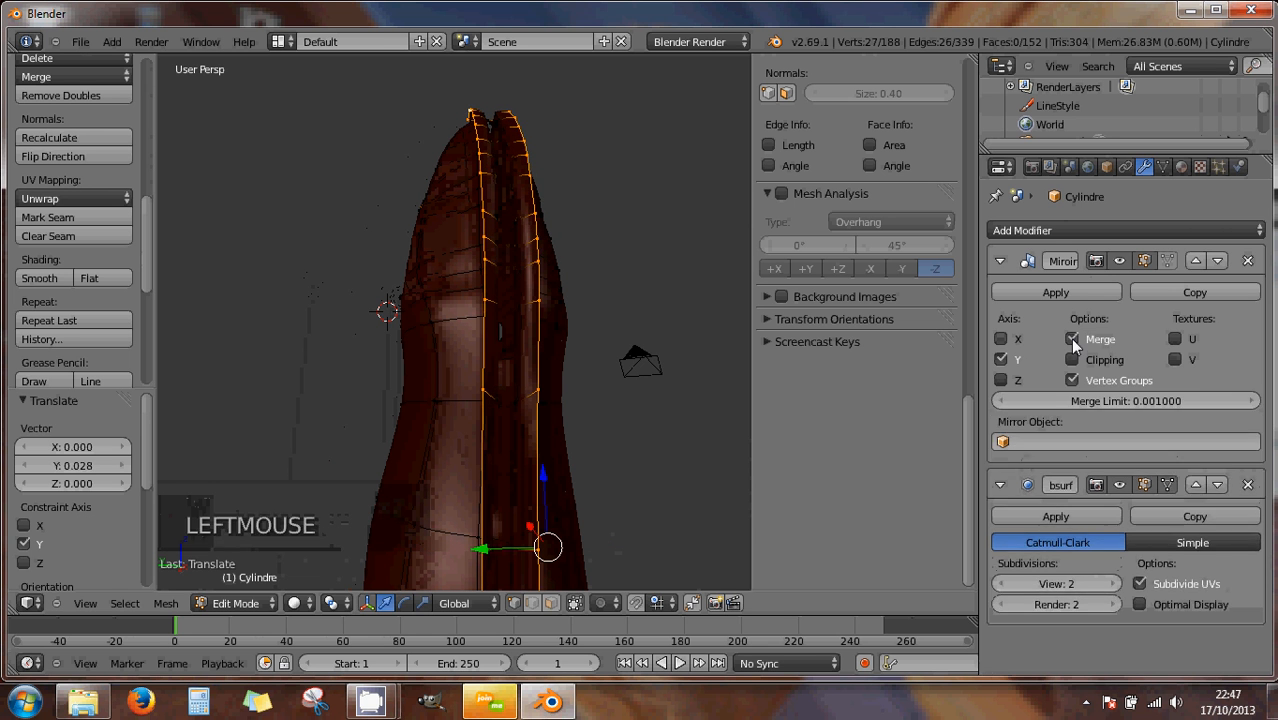
click(1072, 360)
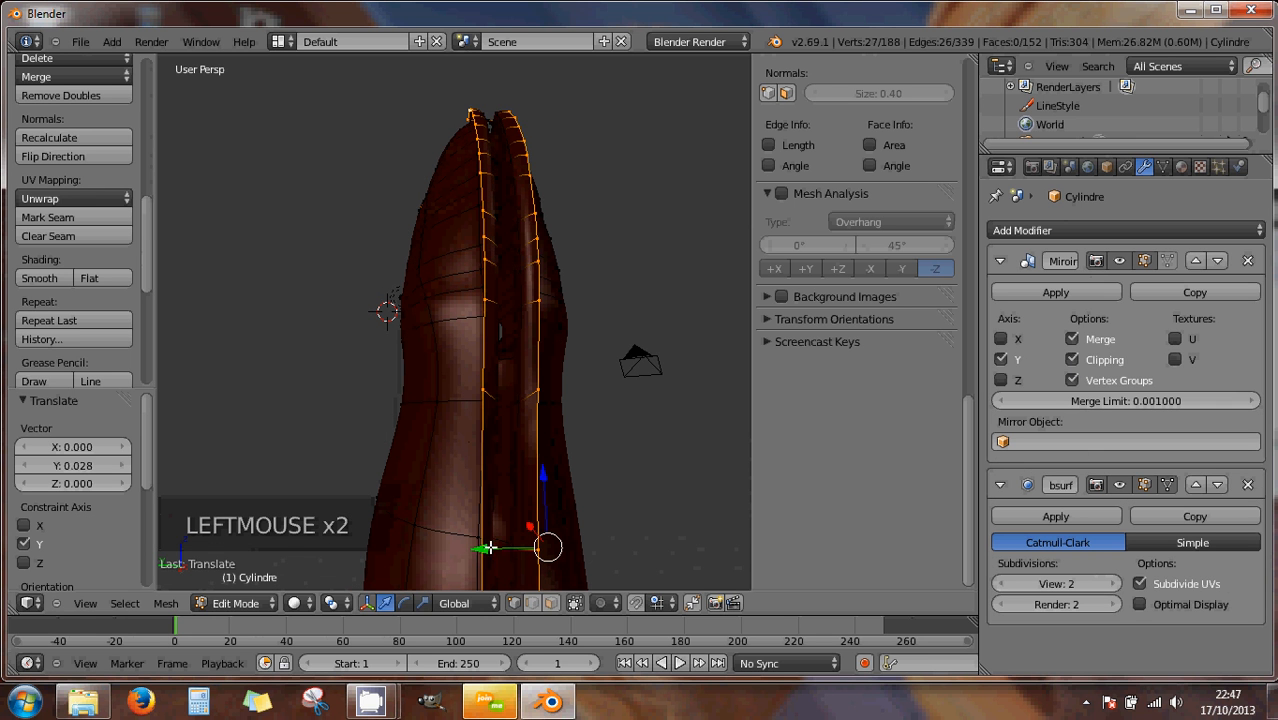
drag(483, 549, 314, 526)
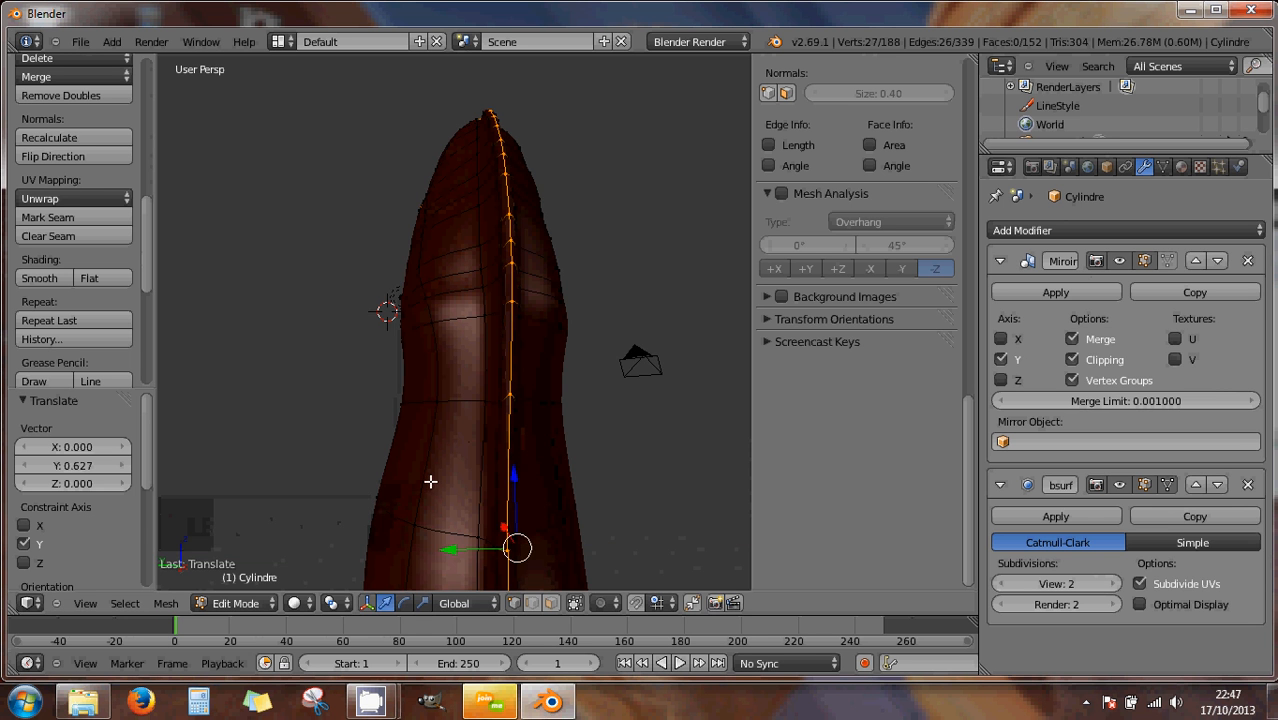
middle_drag(430, 481, 926, 430)
middle_drag(553, 296, 479, 481)
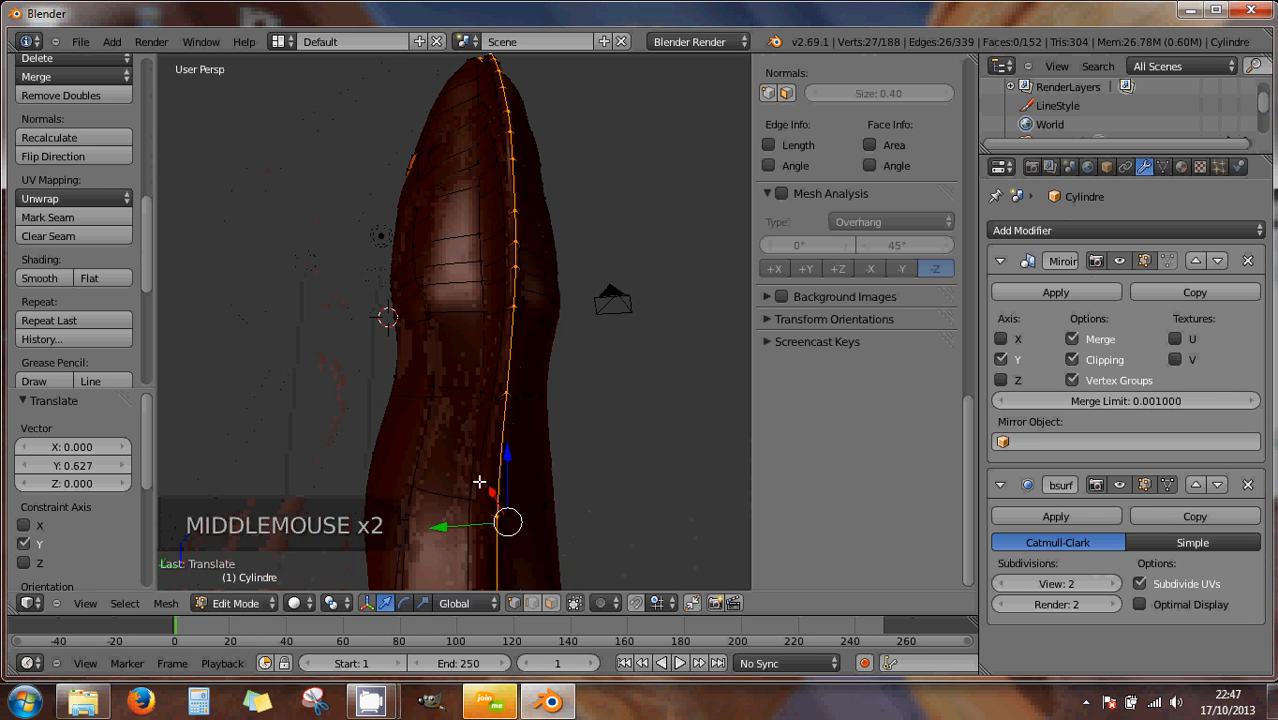
mouse_move(451, 527)
mouse_down()
mouse_move(417, 532)
mouse_move(449, 532)
mouse_move(434, 525)
mouse_move(441, 507)
mouse_up()
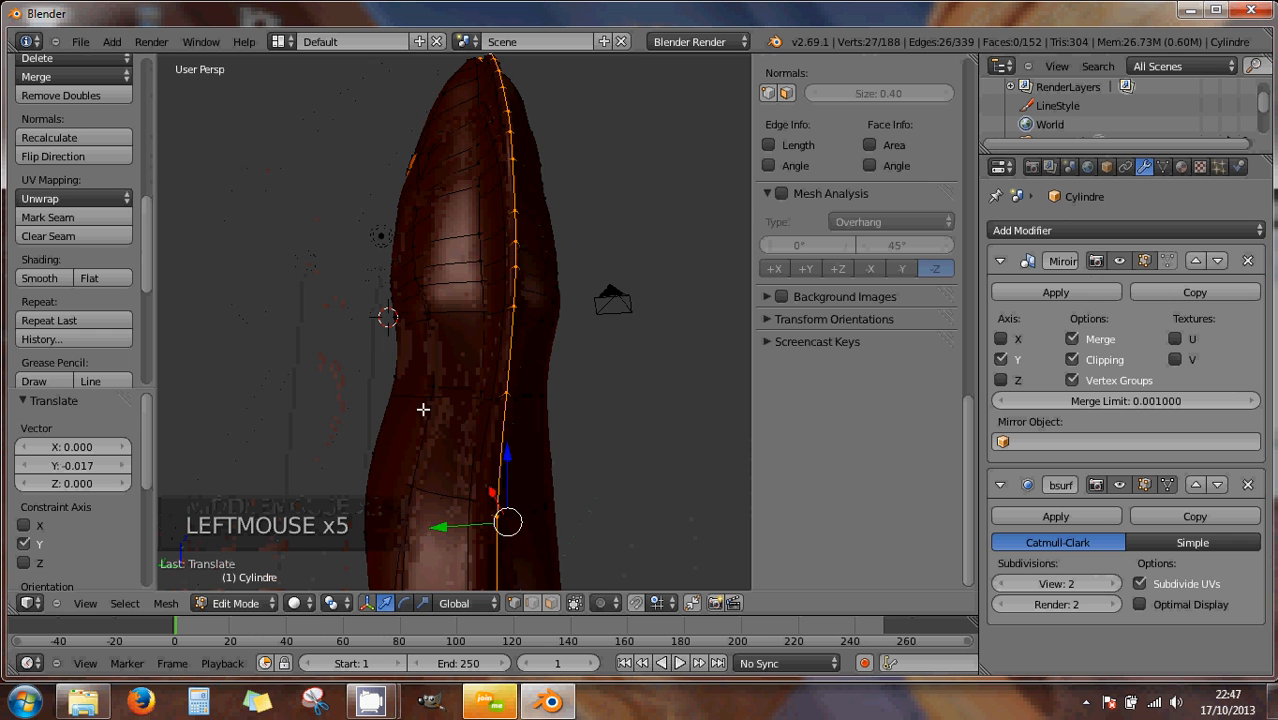
- Examine the joined figure from the back, side and above, and select the edge loop at the ear tip
middle_drag(423, 409, 486, 339)
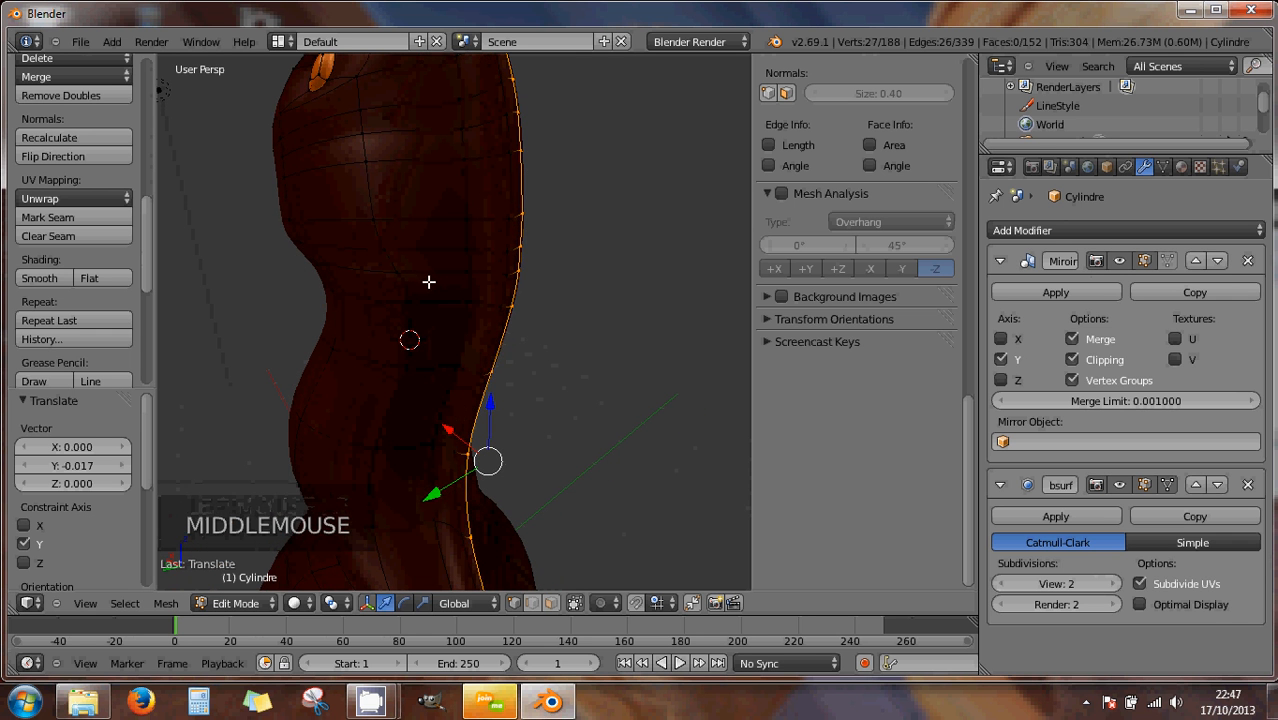
shift+middle_drag(428, 282, 483, 386)
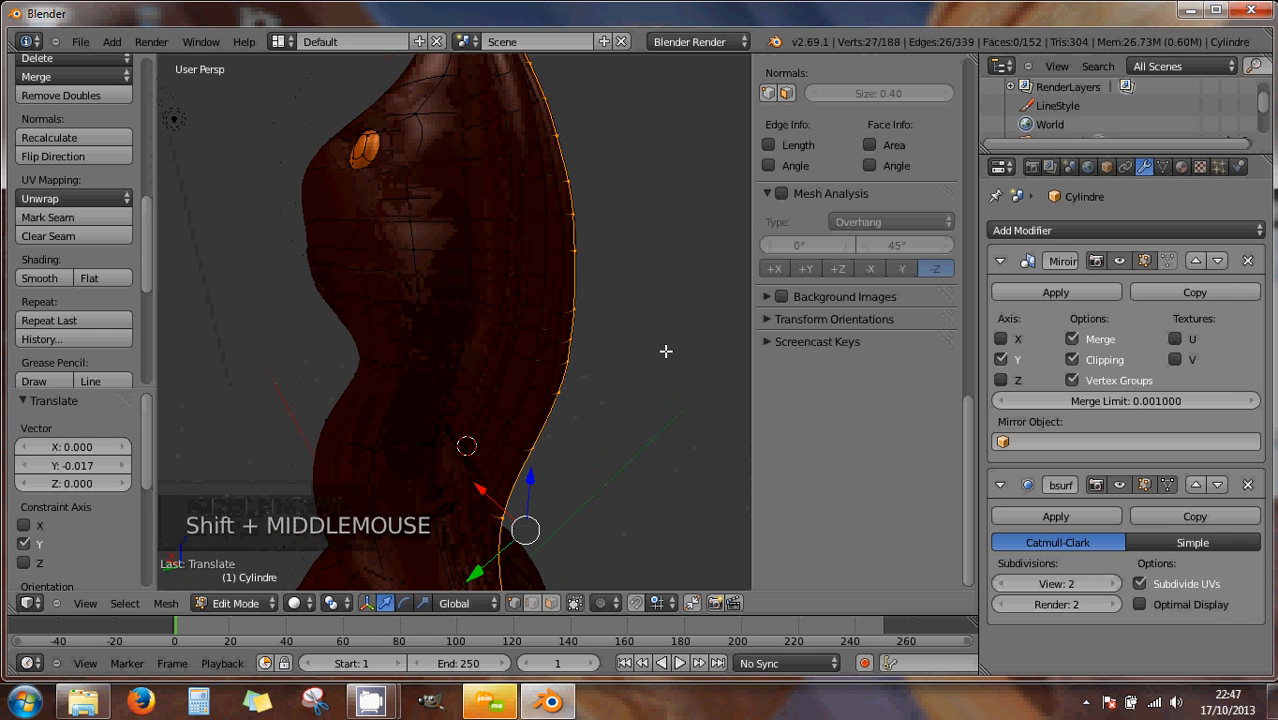
middle_drag(615, 349, 663, 363)
shift+middle_drag(547, 357, 567, 453)
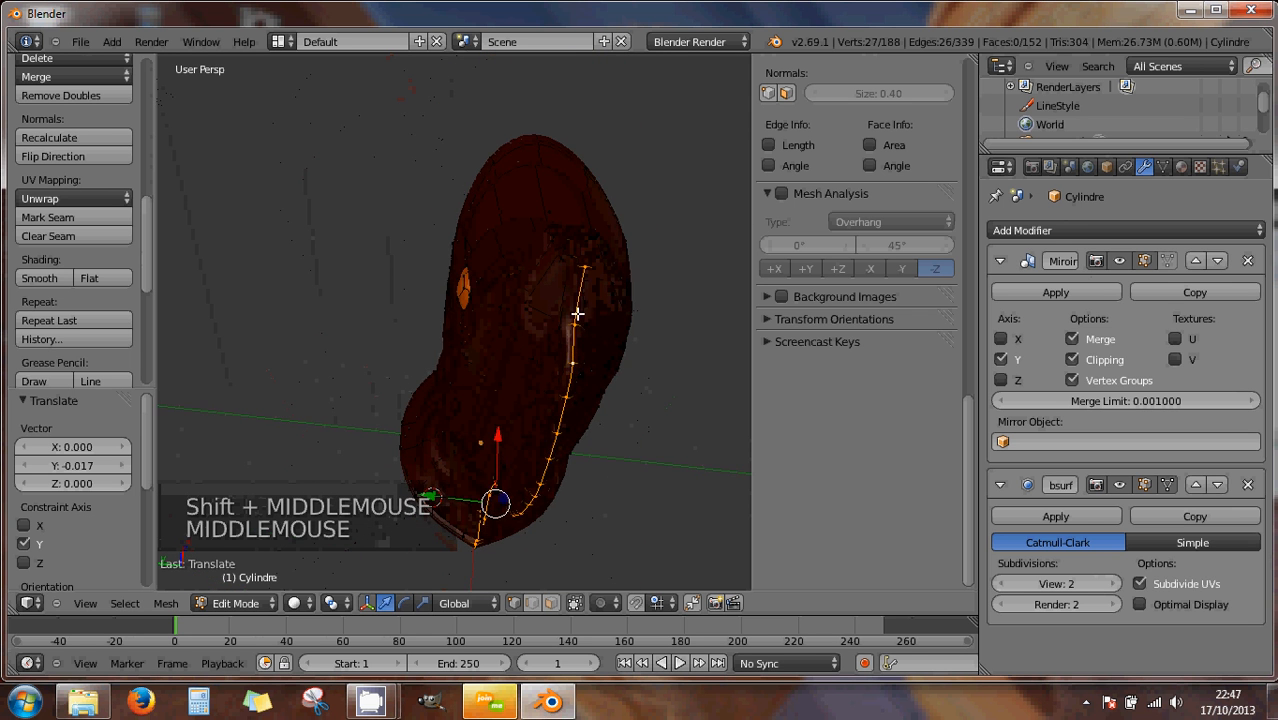
shift+middle_drag(578, 308, 534, 365)
scroll(536, 371, up, 4)
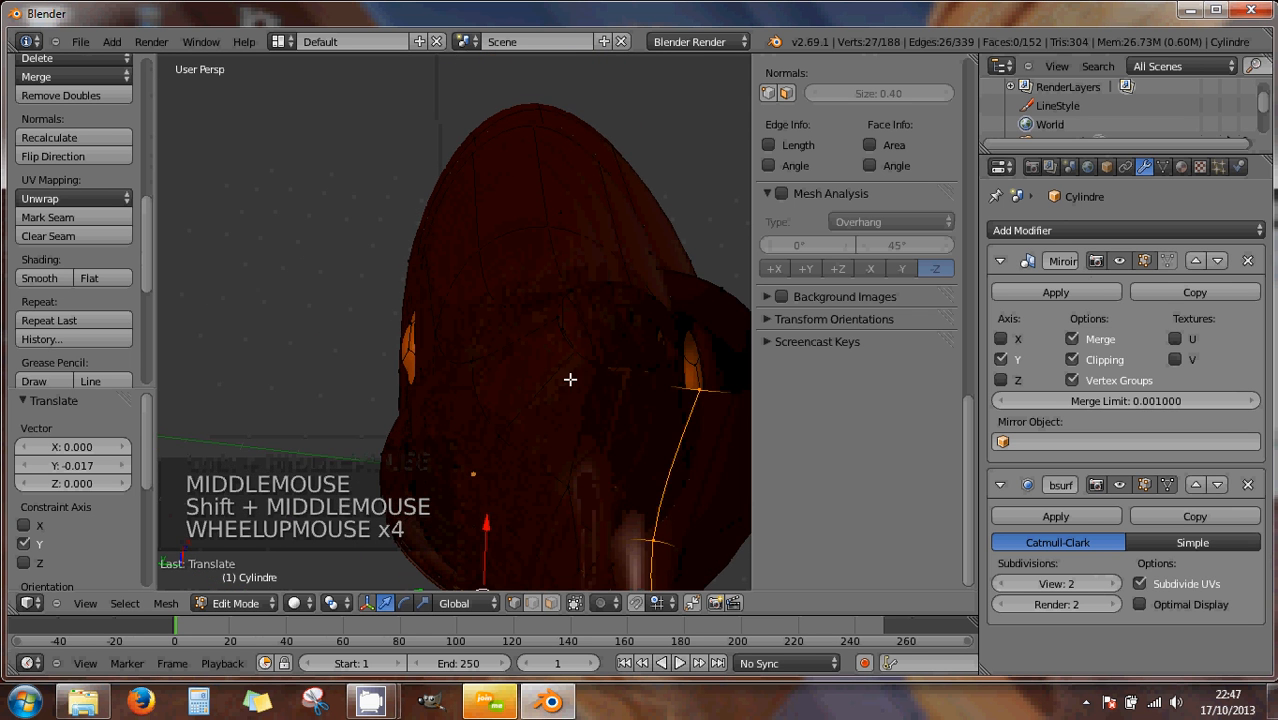
alt+right_click(644, 375)
middle_drag(651, 398, 499, 365)
scroll(496, 379, down, 5)
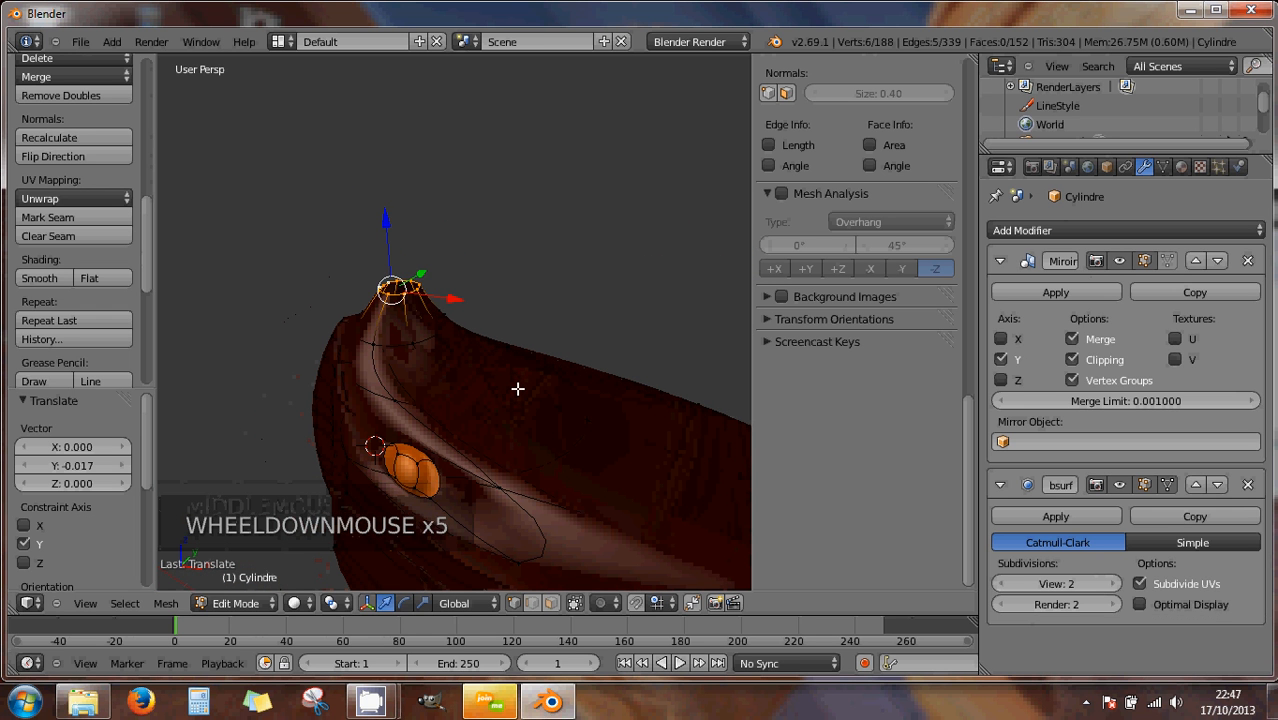
- Undo the recent mesh edits repeatedly, back past the seam trimming to the complete mesh before half of it was deleted
key(ctrl+z)
key(ctrl+z)
key(ctrl+z)
key(ctrl+z)
key(ctrl+z)
key(ctrl+z)
key(ctrl+z)
key(ctrl+z)
key(ctrl+z)
key(ctrl+z)
key(ctrl+z)
key(ctrl+z)
key(ctrl+z)
key(ctrl+z)
key(ctrl+z)
key(ctrl+z)
key(ctrl+z)
key(ctrl+z)
key(ctrl+z)
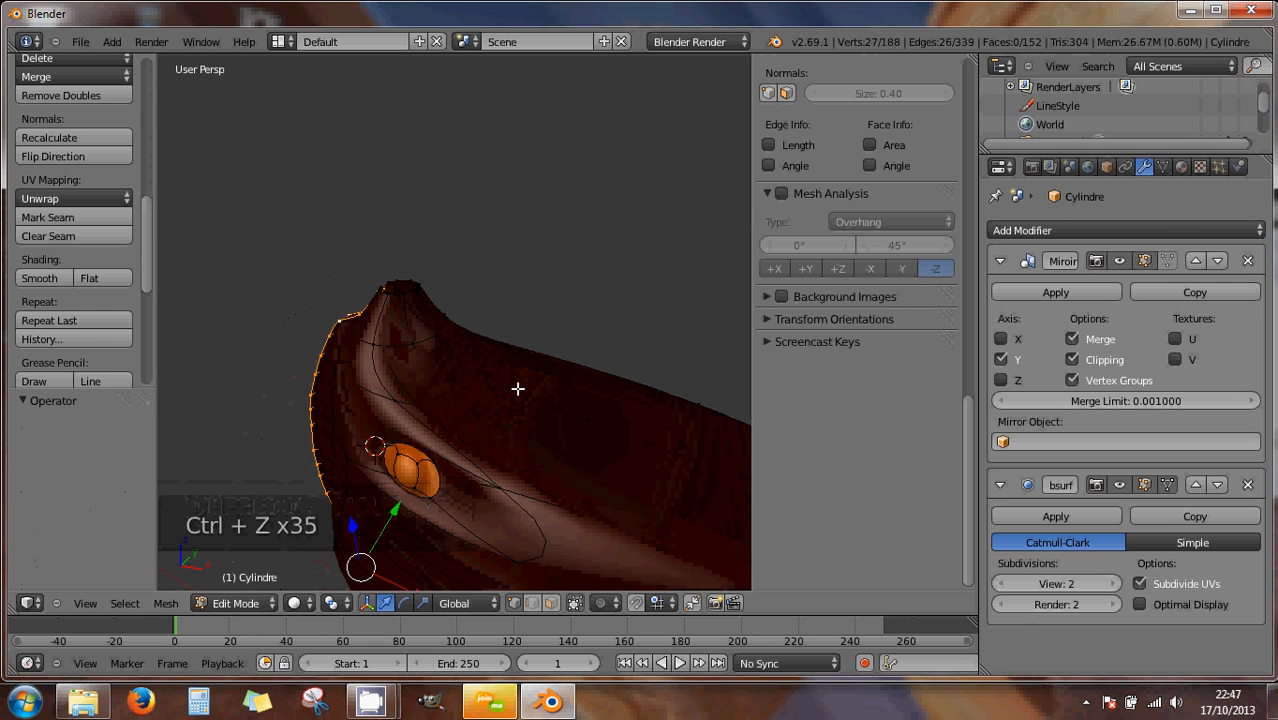
key(ctrl+z)
key(ctrl+z)
key(ctrl+z)
key(ctrl+z)
key(ctrl+z)
key(ctrl+z)
key(ctrl+z)
key(ctrl+z)
key(ctrl+z)
key(ctrl+z)
key(ctrl+z)
key(ctrl+z)
key(ctrl+z)
key(ctrl+z)
key(ctrl+z)
key(ctrl+z)
key(ctrl+z)
key(ctrl+z)
key(ctrl+z)
key(ctrl+z)
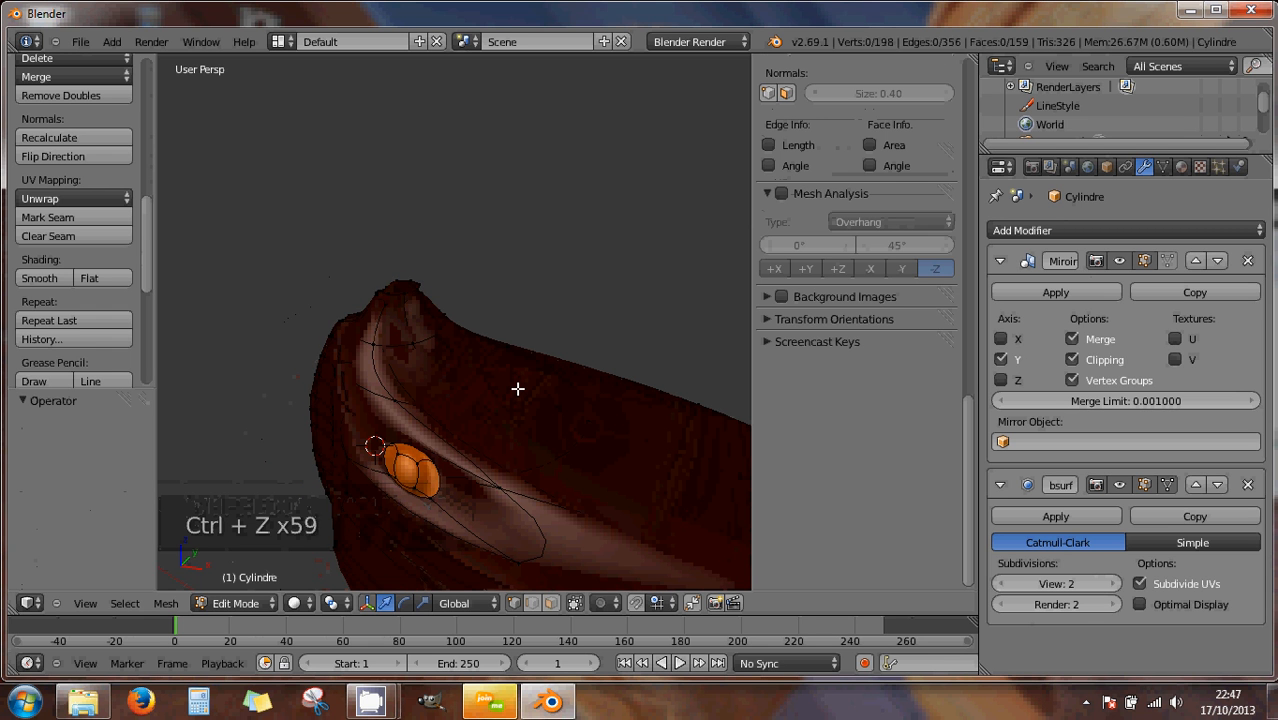
key(ctrl+z)
key(ctrl+z)
key(ctrl+z)
key(ctrl+z)
key(ctrl+z)
key(ctrl+z)
key(ctrl+z)
key(ctrl+z)
key(ctrl+z)
key(ctrl+z)
key(ctrl+z)
key(ctrl+z)
key(ctrl+z)
key(ctrl+z)
key(ctrl+z)
key(ctrl+z)
key(ctrl+z)
key(ctrl+z)
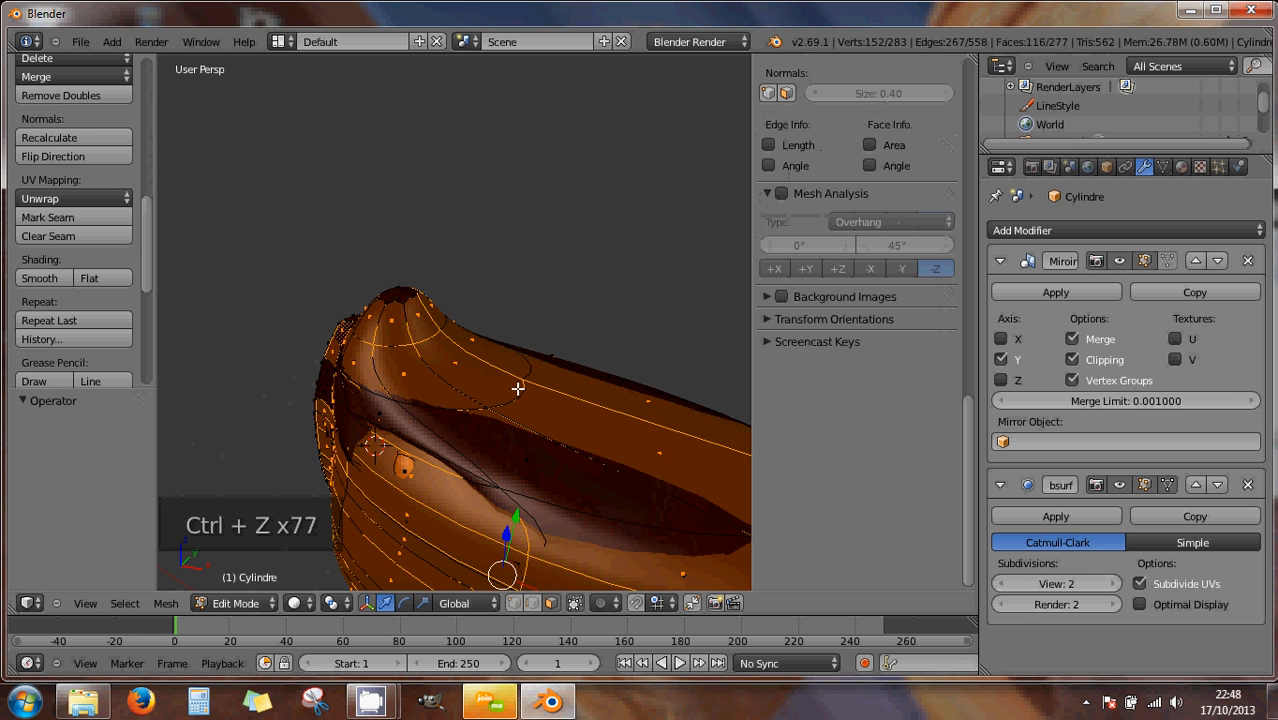
key(ctrl+z)
key(ctrl+z)
key(ctrl+z)
key(ctrl+z)
key(ctrl+z)
key(ctrl+z)
key(ctrl+z)
key(ctrl+z)
key(ctrl+z)
key(ctrl+z)
key(ctrl+z)
key(ctrl+z)
key(ctrl+z)
key(ctrl+z)
key(ctrl+z)
key(ctrl+z)
key(ctrl+z)
key(ctrl+z)
key(ctrl+z)
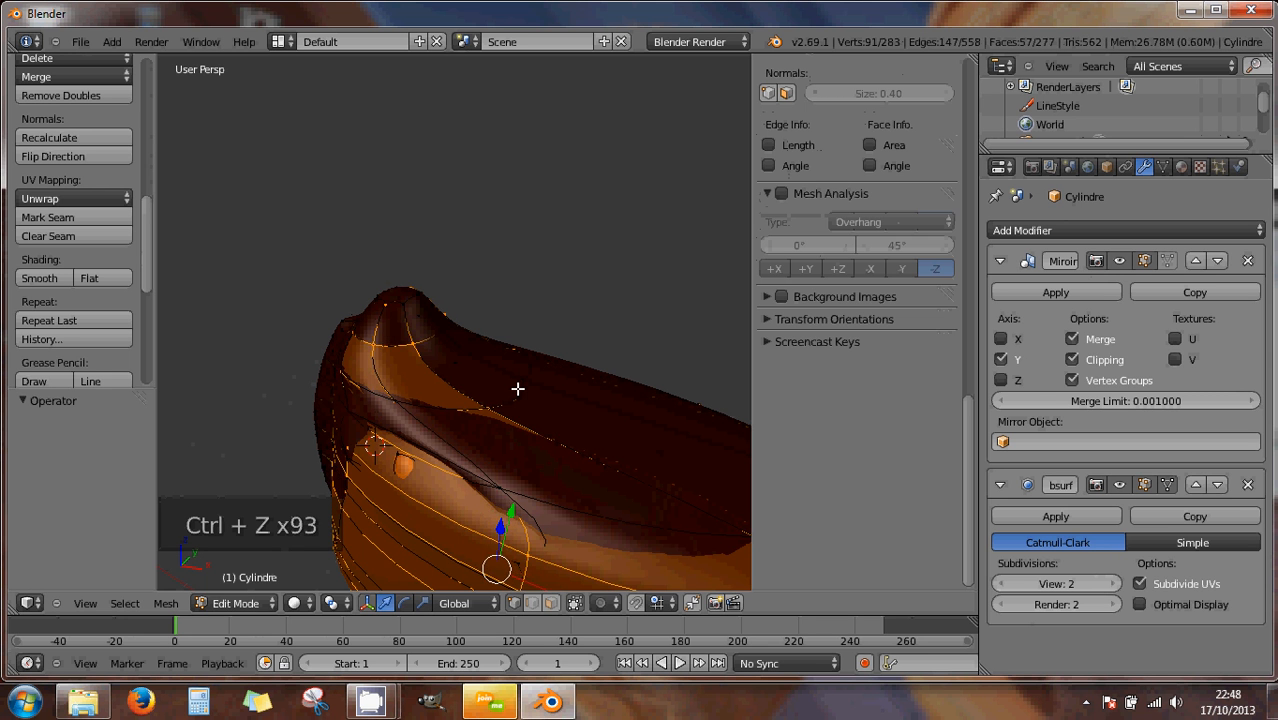
- Set the Subdivision Surface modifier's viewport level to 0 and undo a few more edits around the eye faces
click(1017, 583)
click(1017, 583)
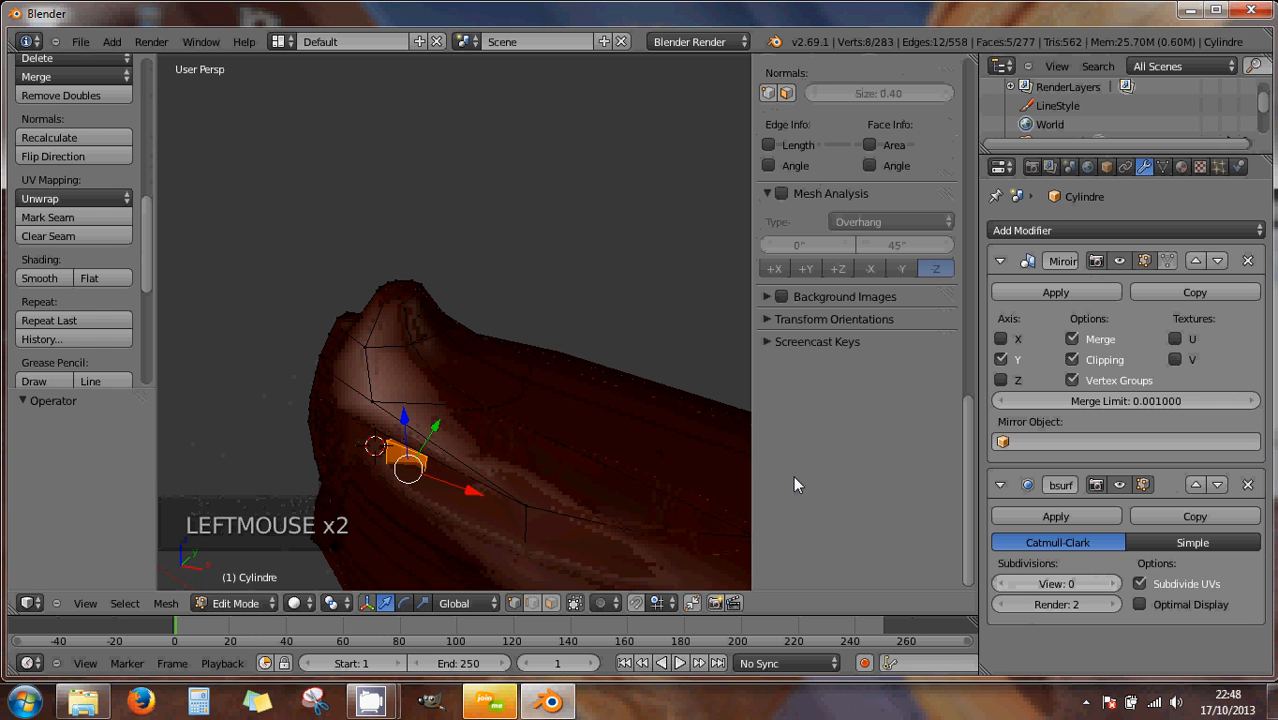
key(ctrl+z)
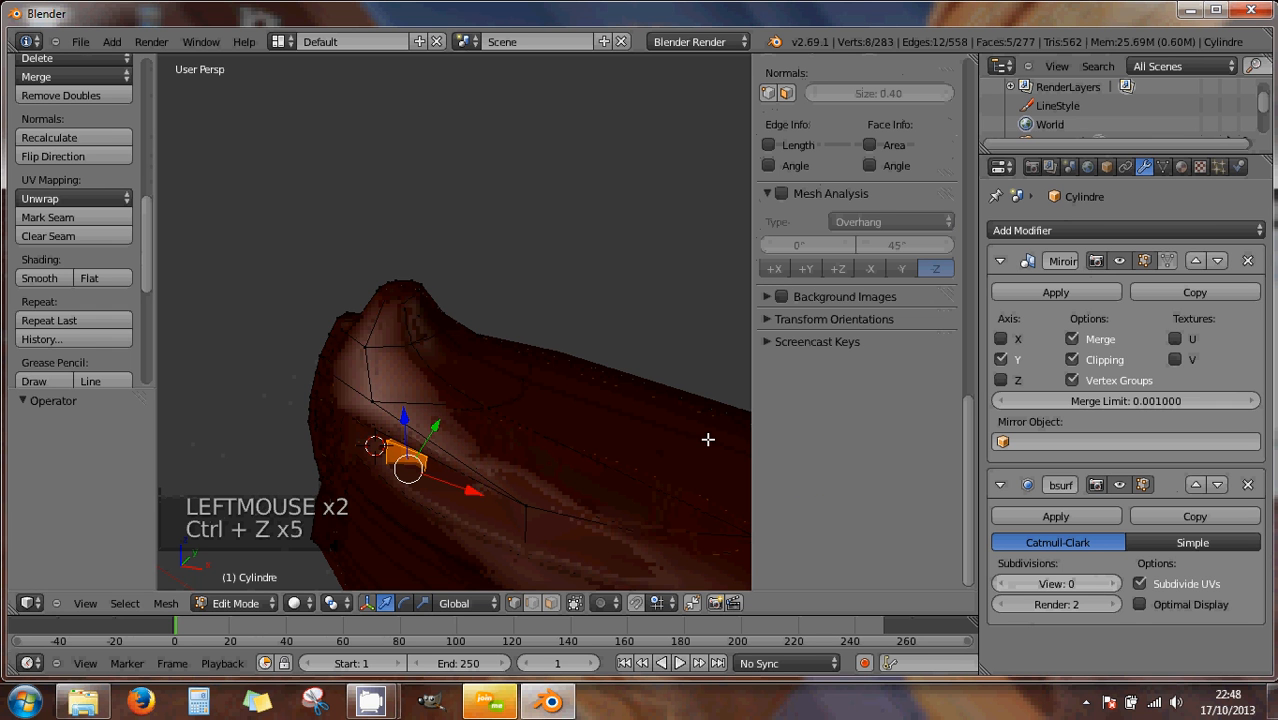
key(ctrl+z)
key(ctrl+z)
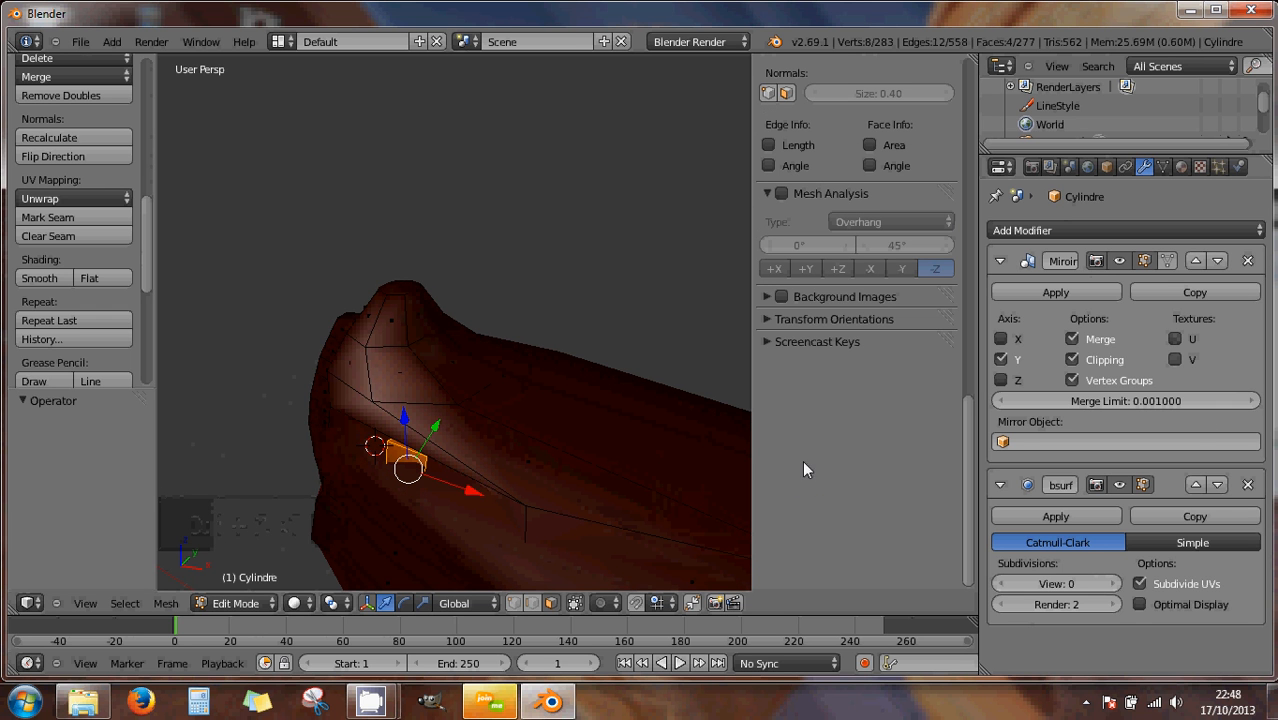
- Leave Edit Mode, undo back to before the Mirror modifier was added, and reopen the complete mesh for editing
click(236, 603)
click(240, 582)
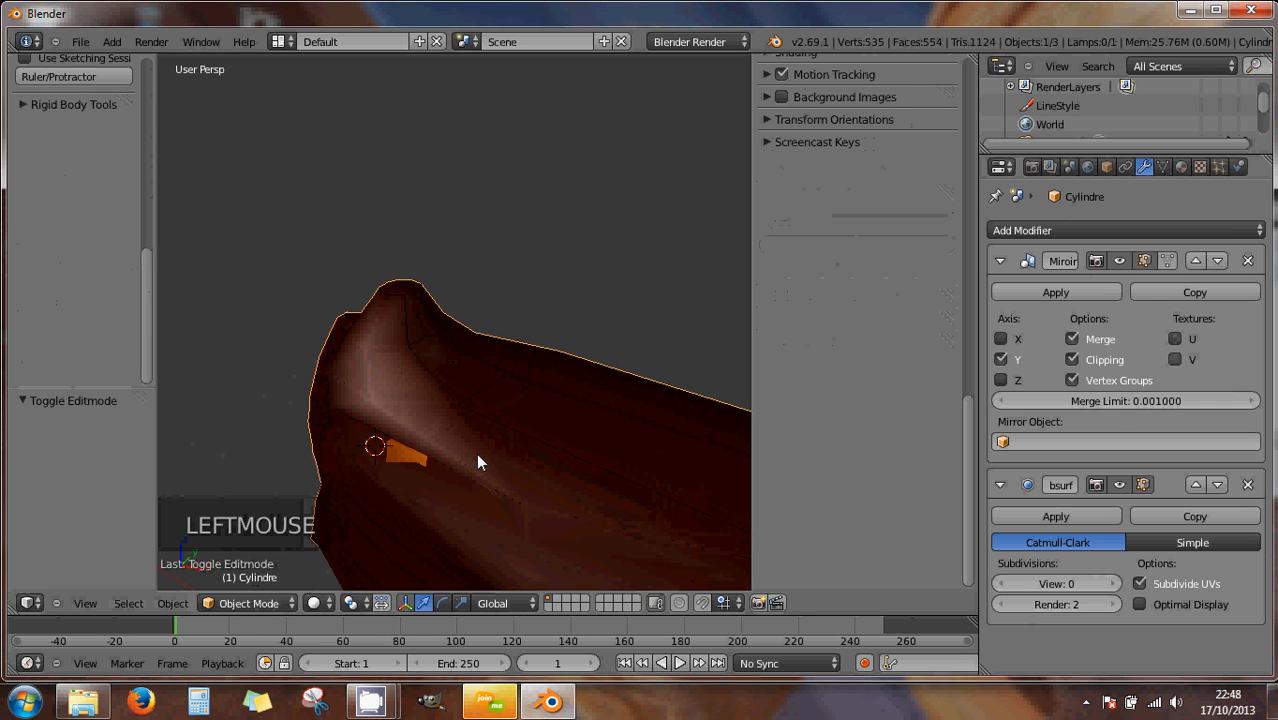
key(ctrl+z)
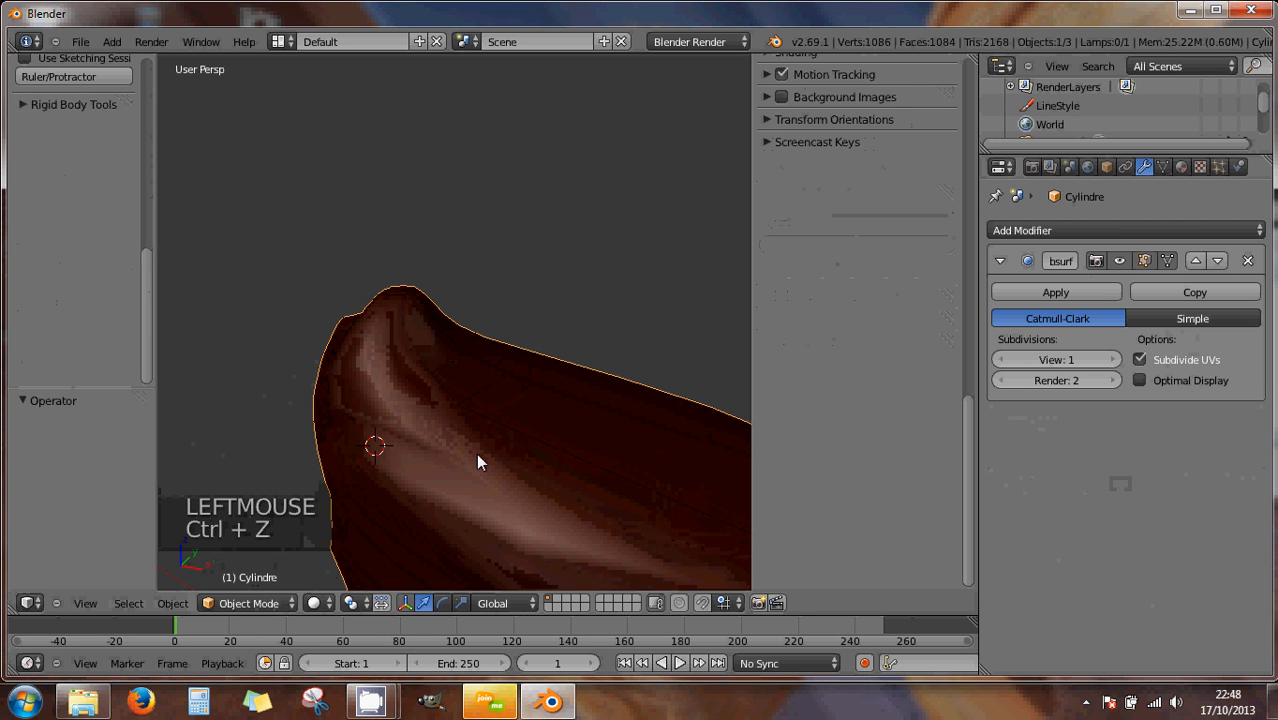
key(Tab)
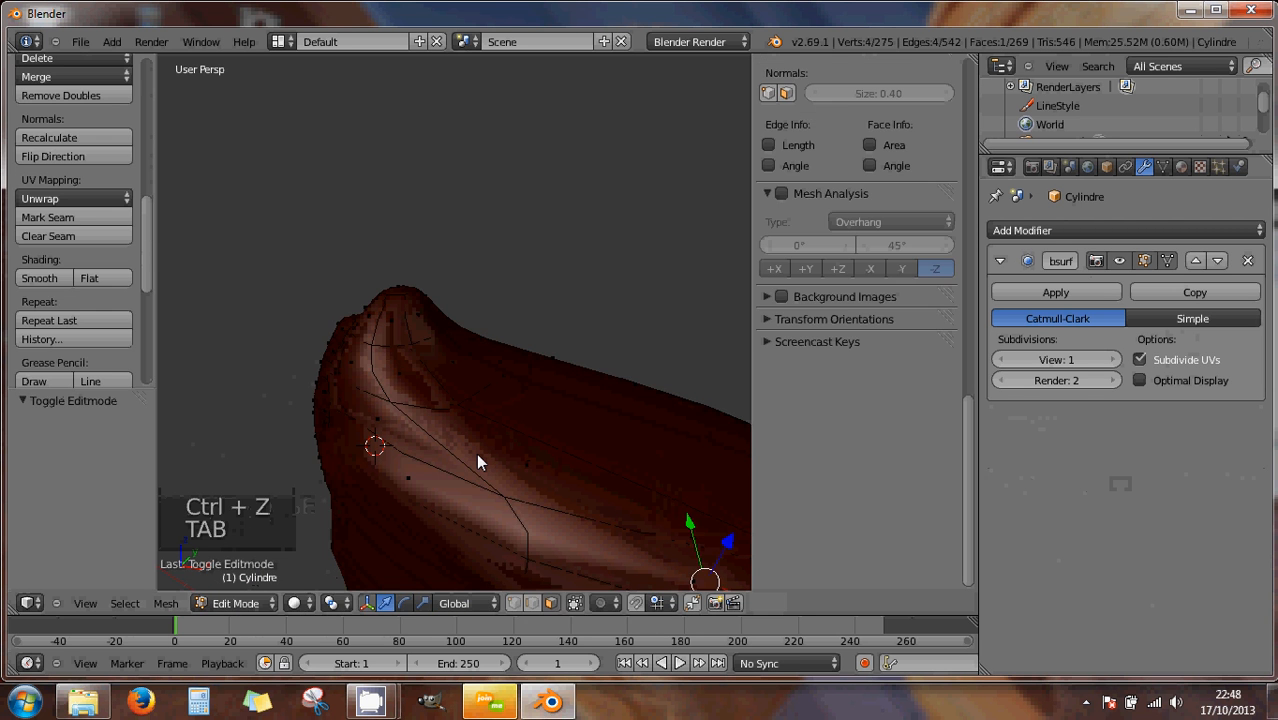
- In front view, select the narrow face at the eye position and set the Subdivision Surface viewport level to 0
scroll(476, 453, down, 2)
middle_drag(476, 451, 551, 443)
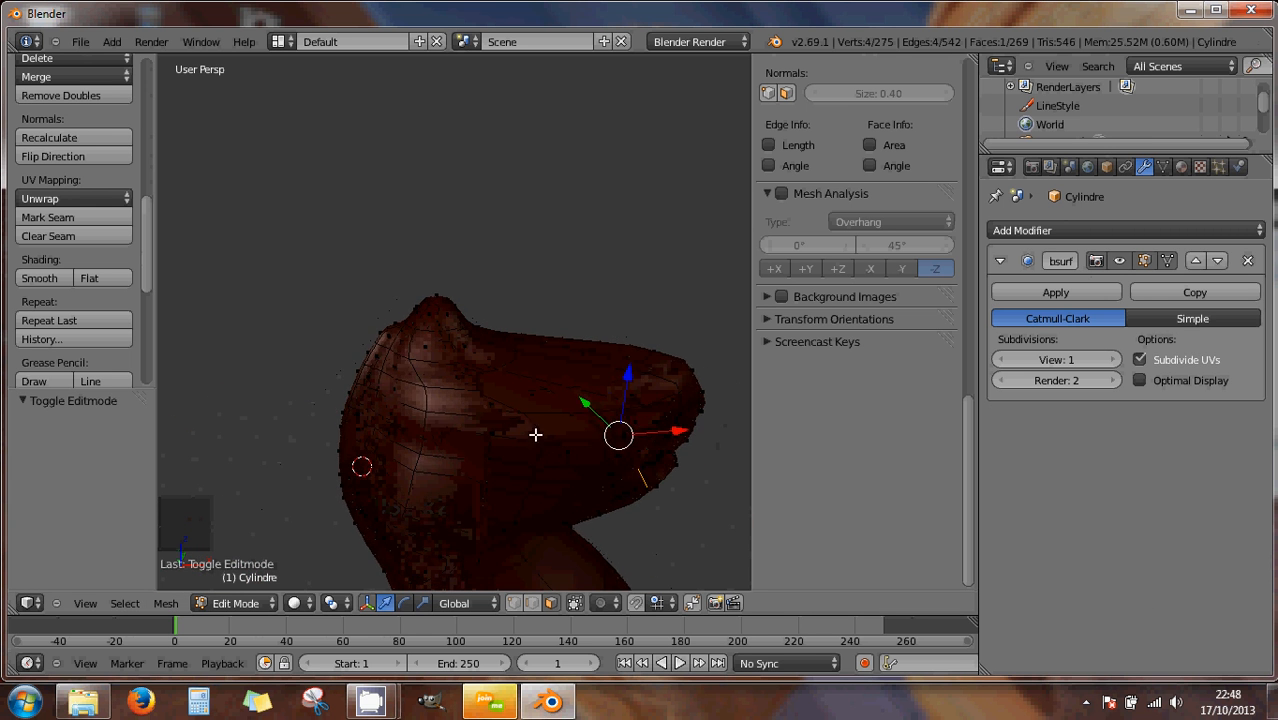
scroll(535, 445, up, 2)
scroll(534, 453, down, 1)
key(KP_1)
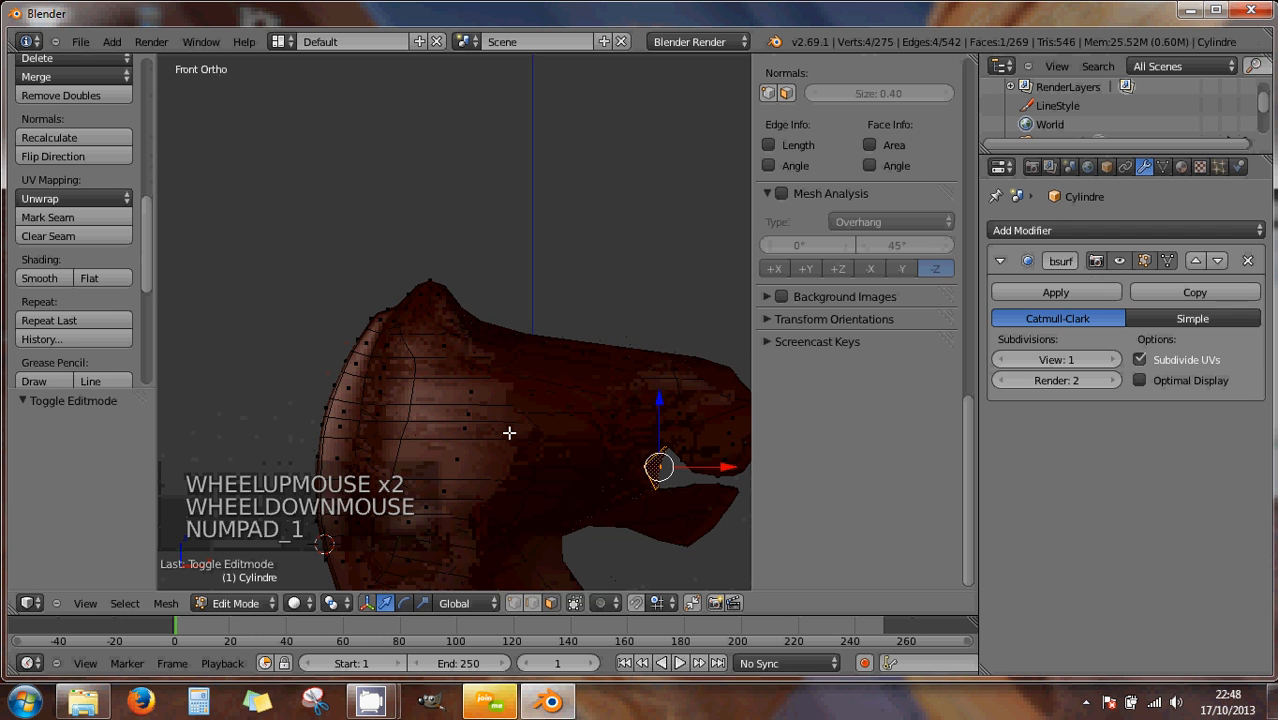
right_click(484, 370)
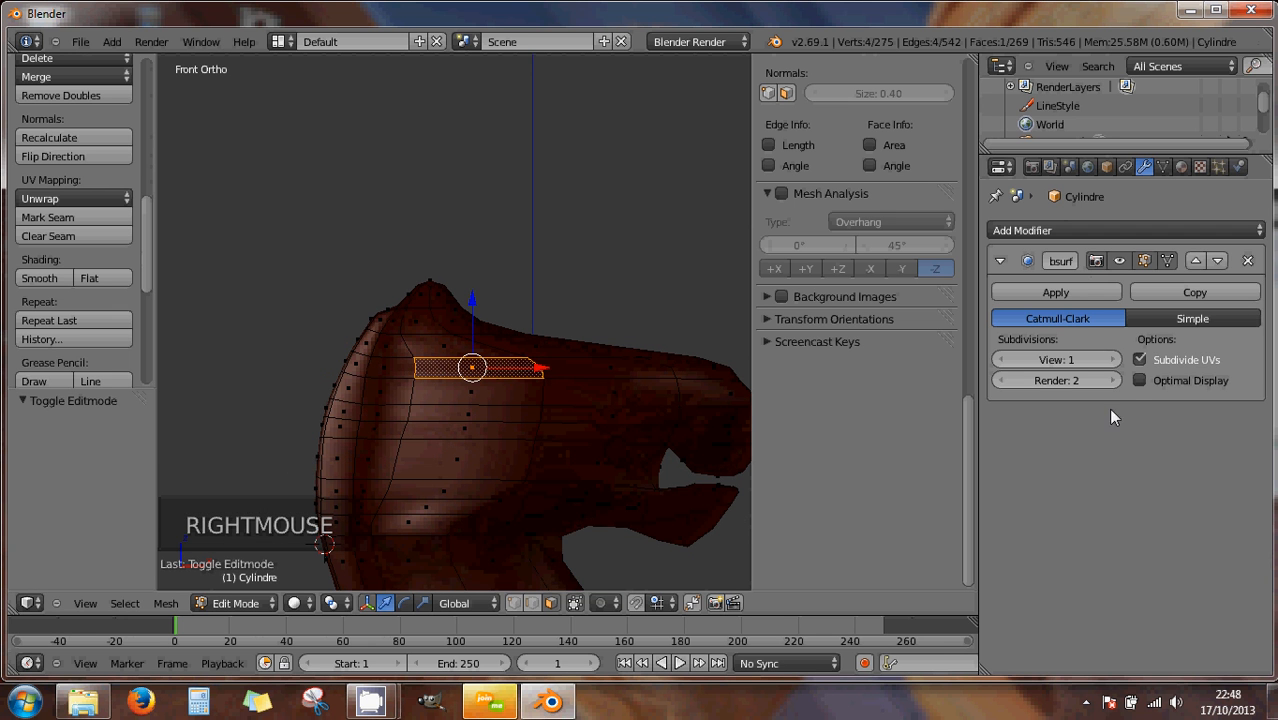
click(1007, 359)
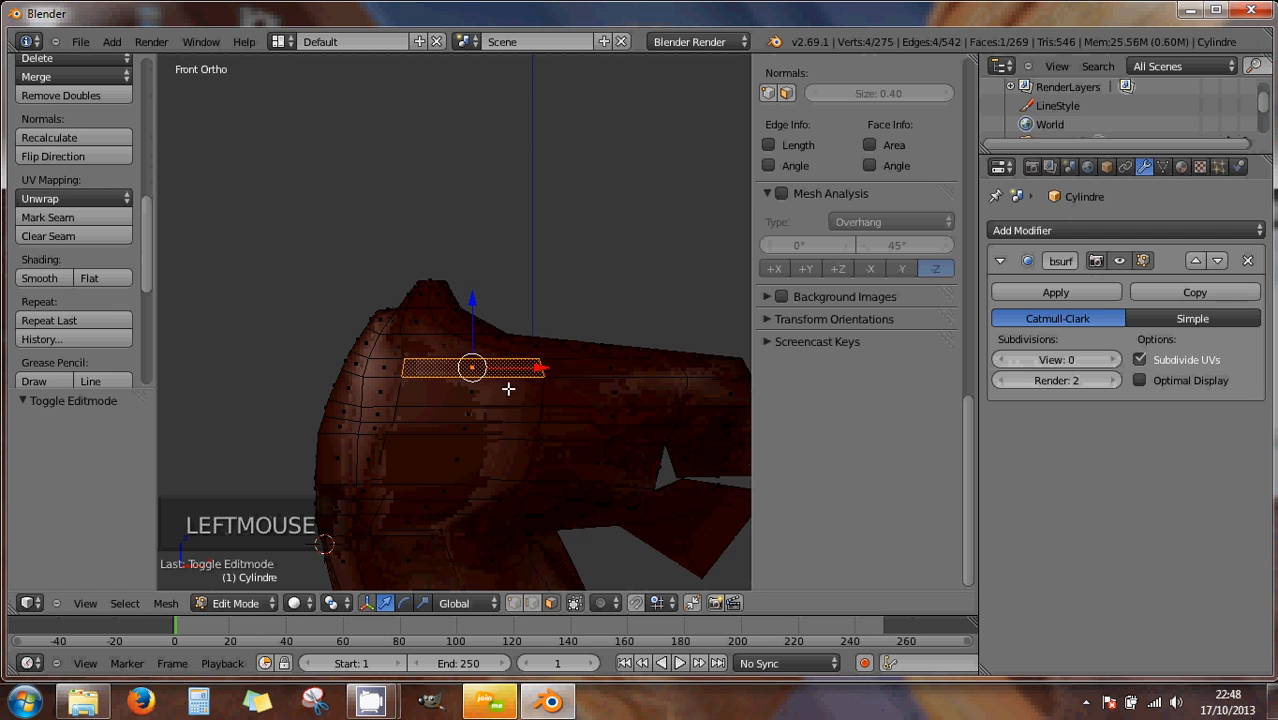
shift+middle_drag(495, 396, 516, 399)
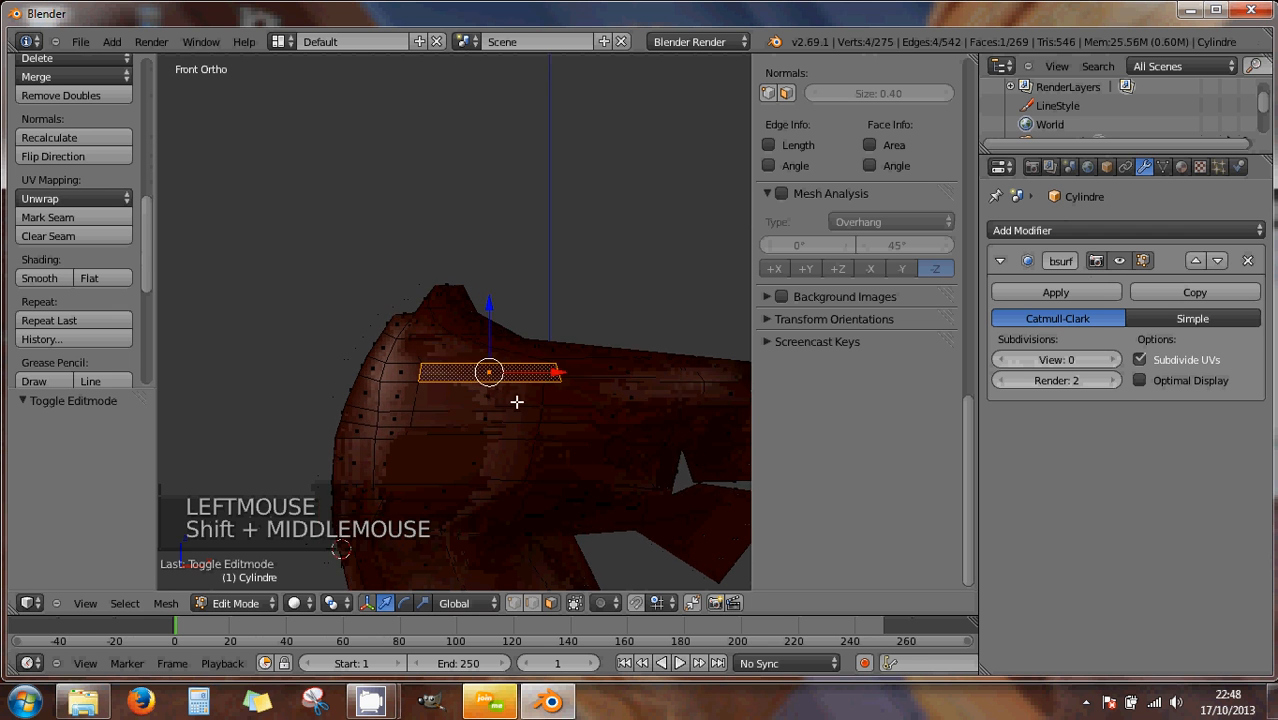
scroll(527, 405, up, 2)
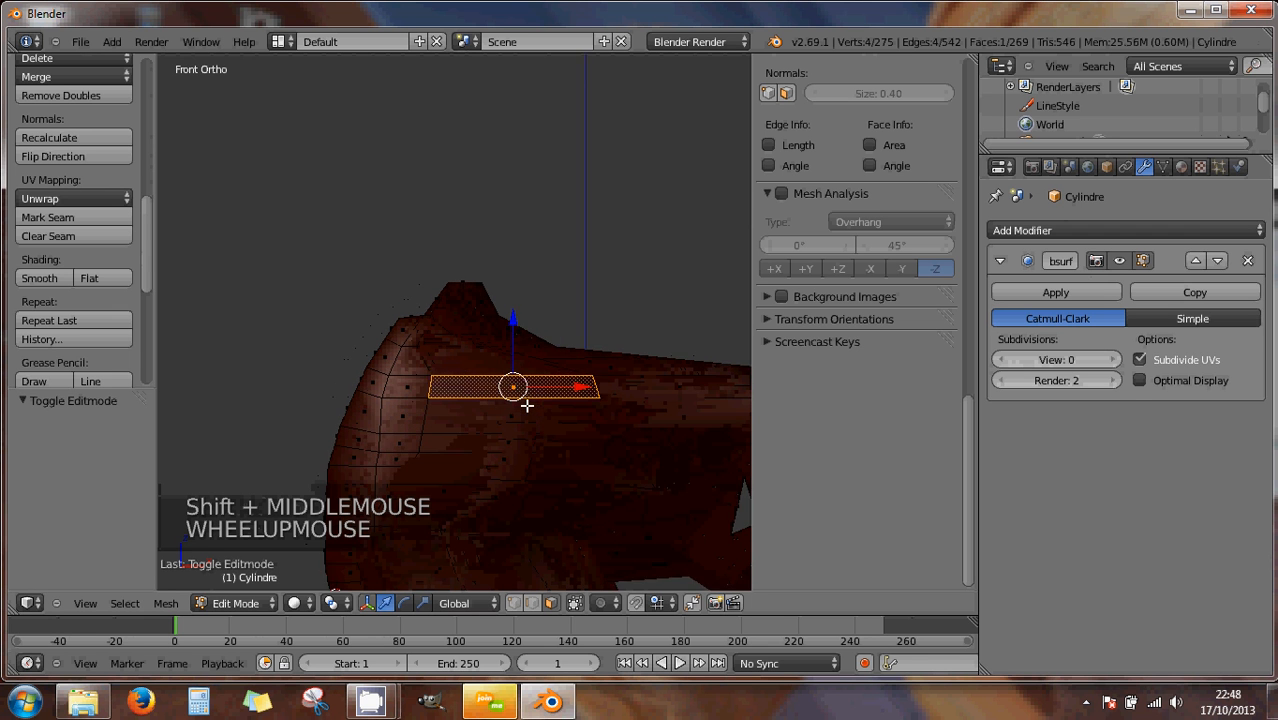
- Select the two lower corner vertices of the eye face and move them about 0.060 down along Z
click(512, 604)
right_click(427, 385)
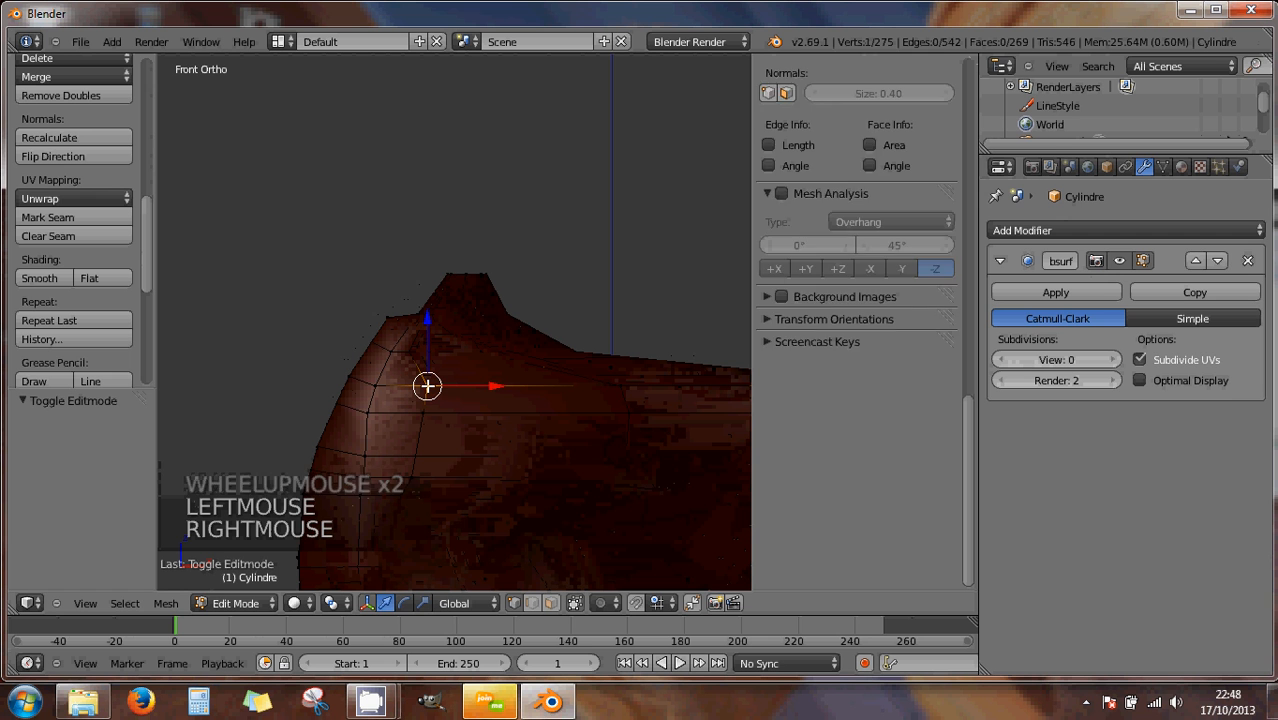
shift+right_click(618, 386)
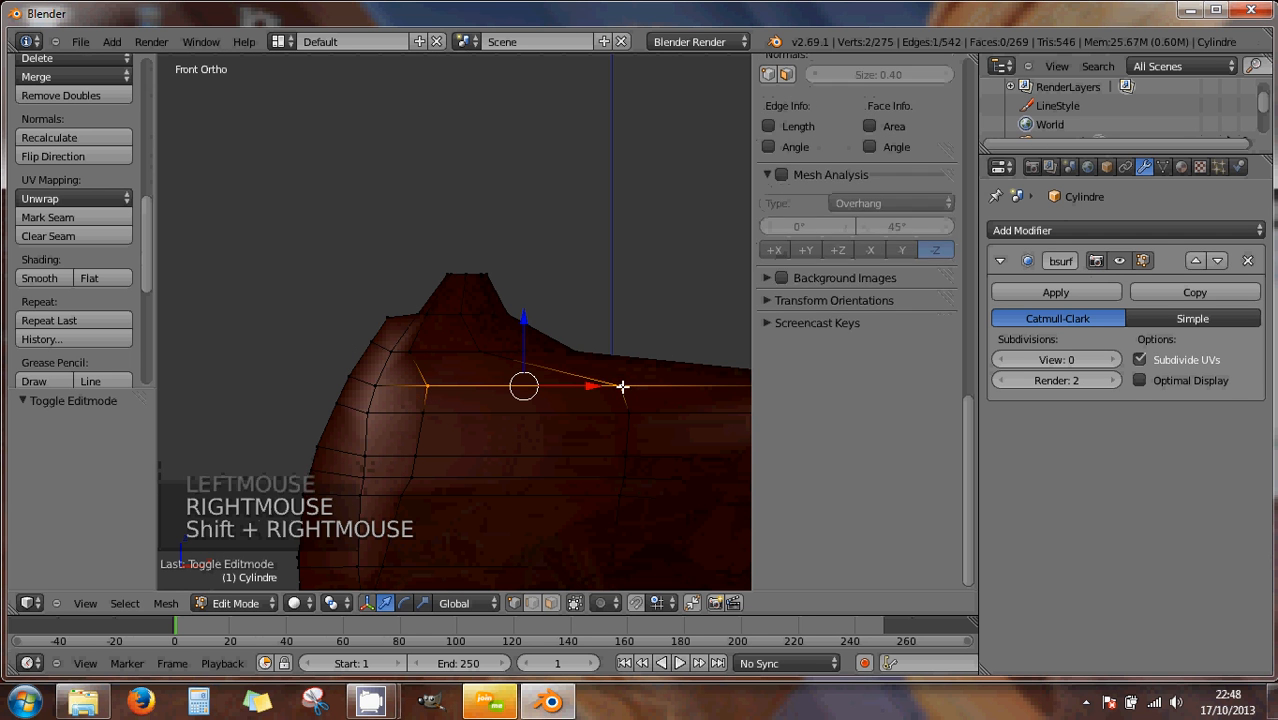
right_click(627, 406)
ctrl+right_click(423, 410)
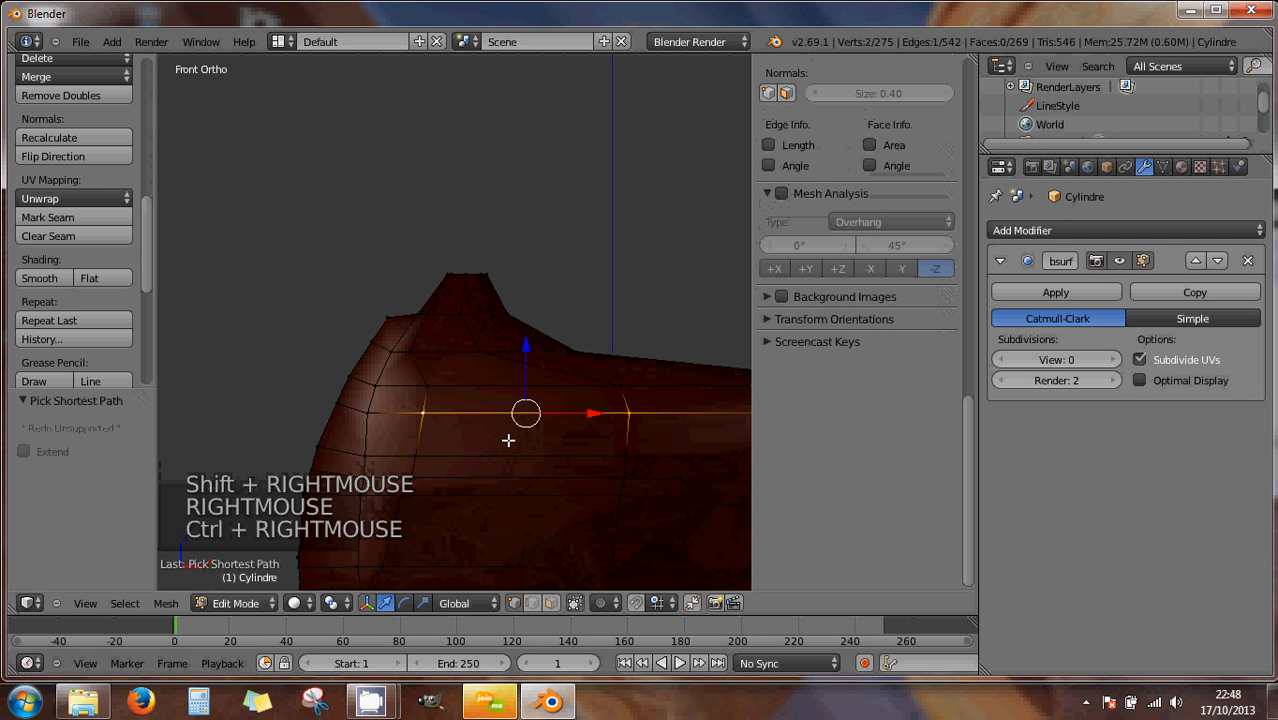
drag(528, 351, 525, 374)
- Select the two upper corner vertices of the eye face and move them about 0.036 up along Z
right_click(425, 382)
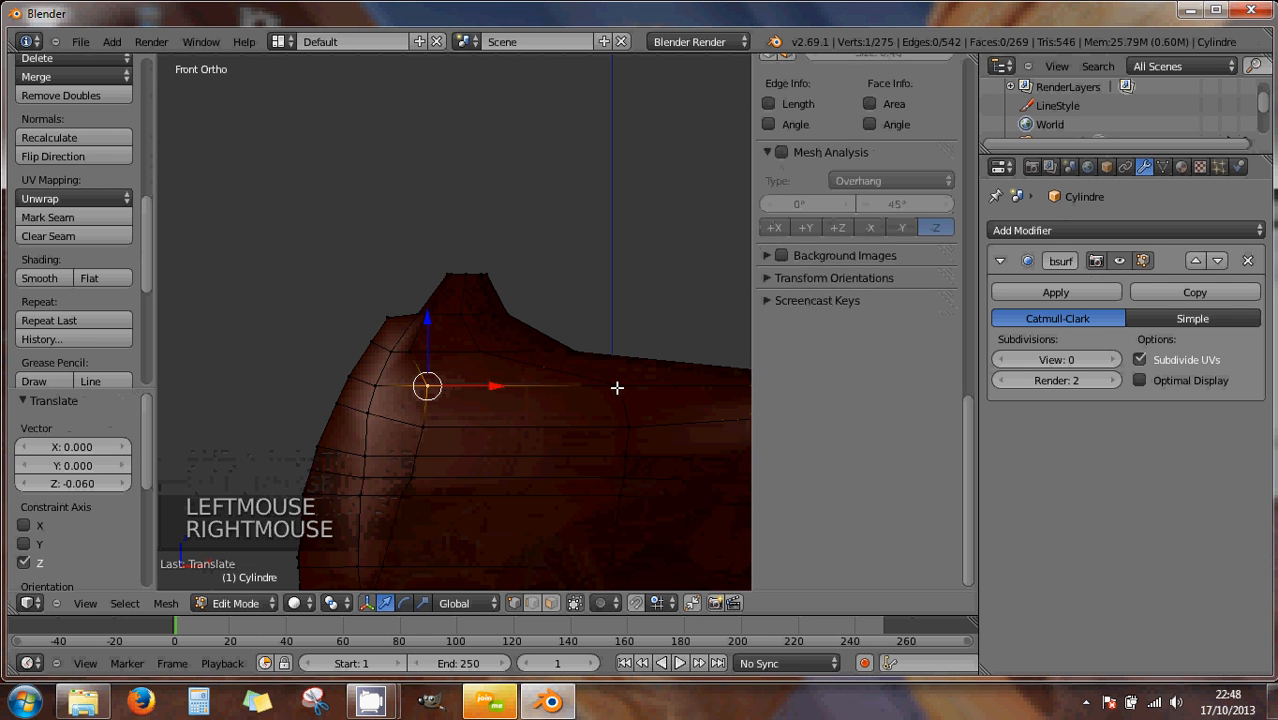
ctrl+right_click(616, 386)
drag(522, 330, 522, 323)
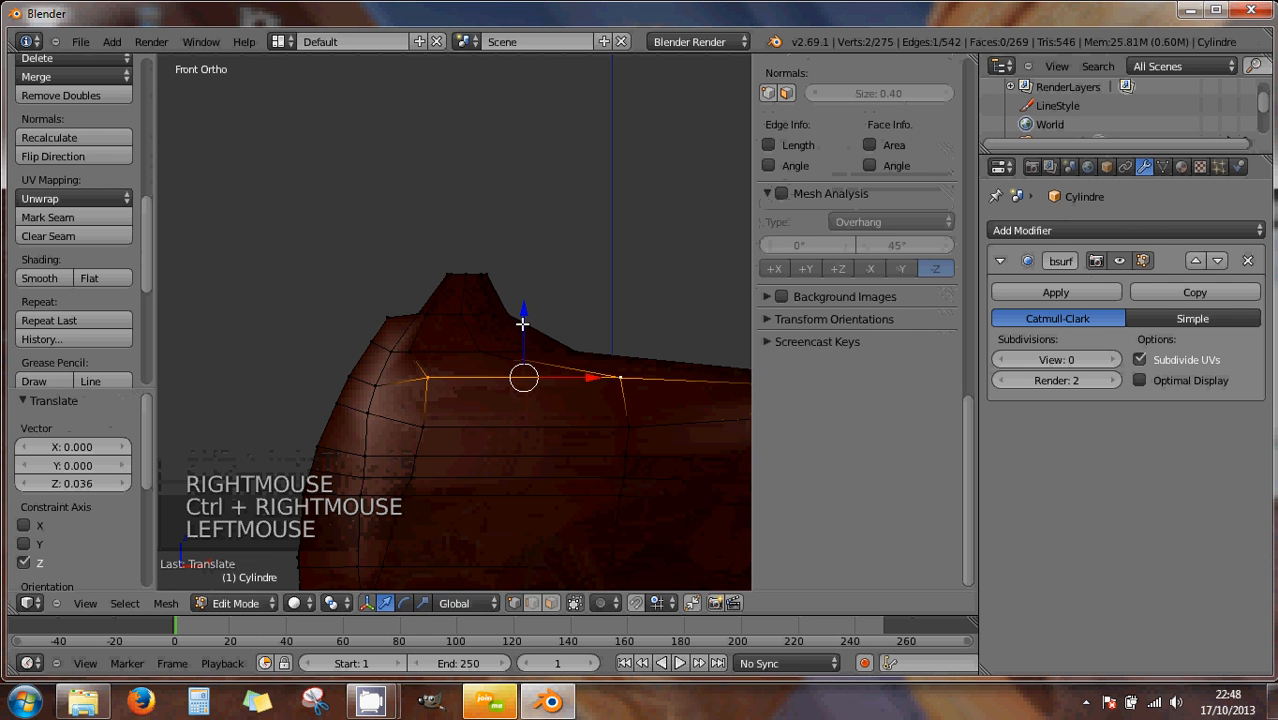
- Select the enlarged eye face in face selection mode and inset it with a thickness of about 0.0712
click(549, 603)
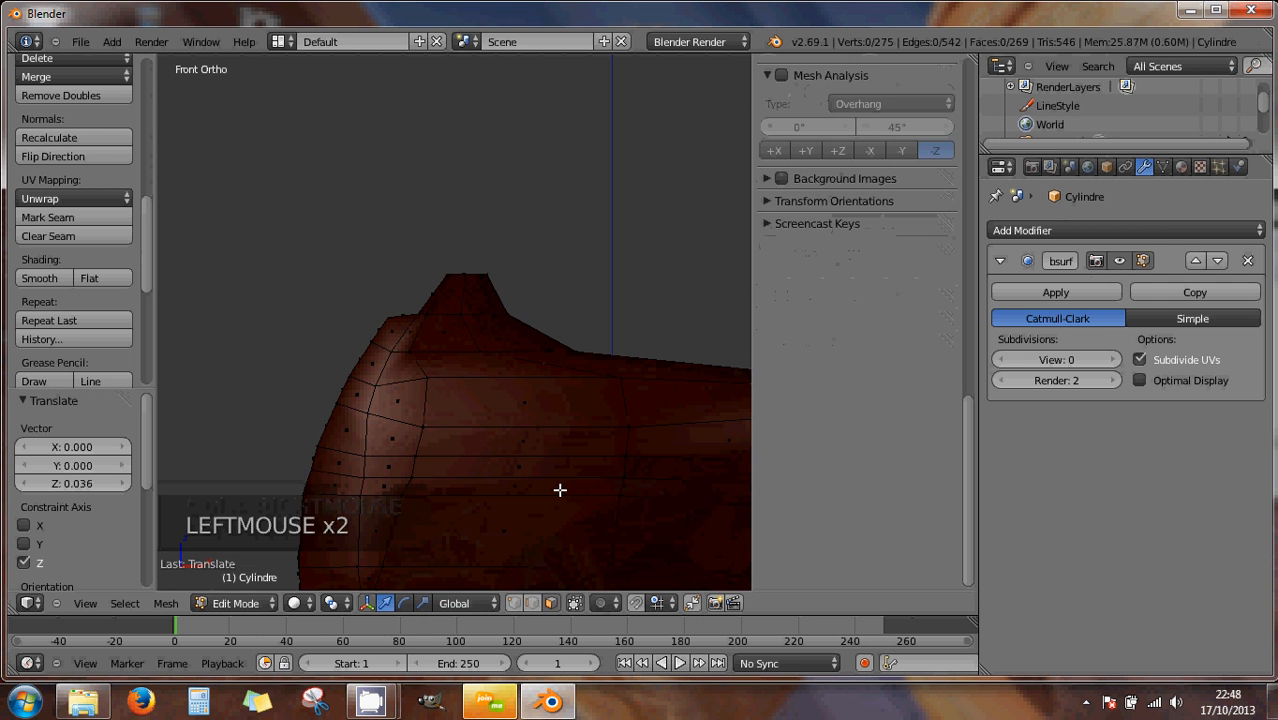
right_click(536, 408)
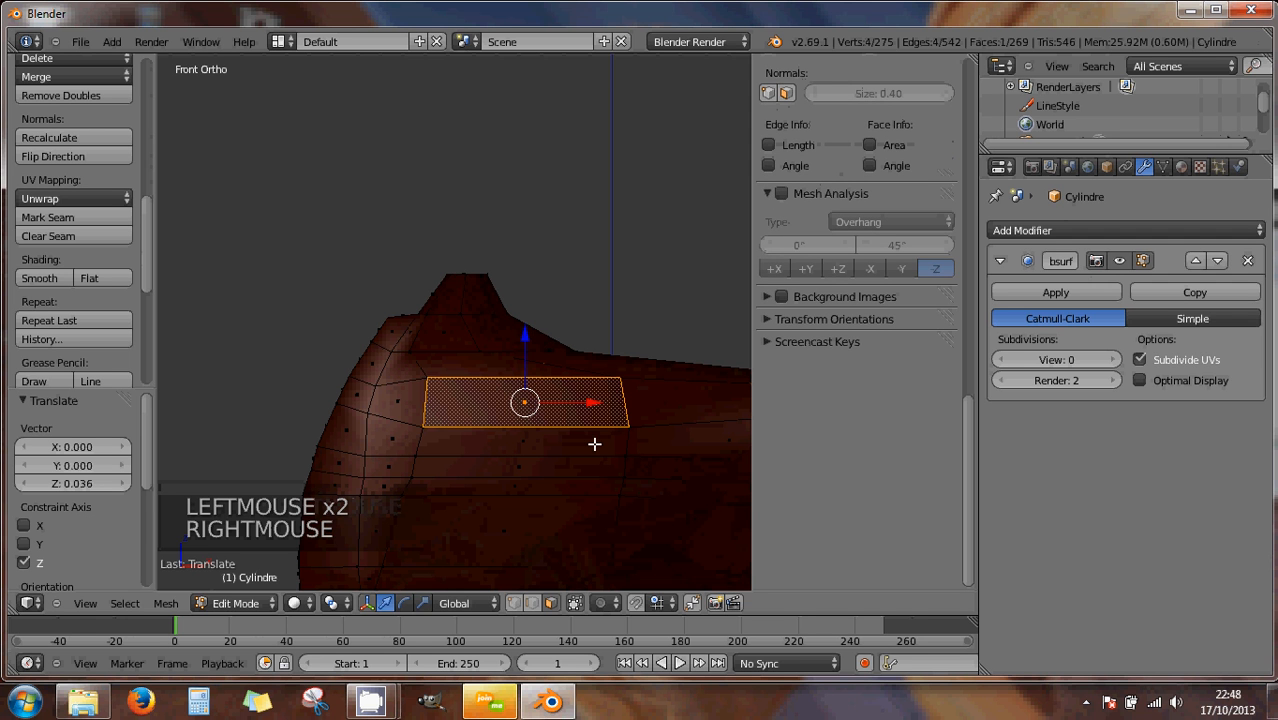
key(i)
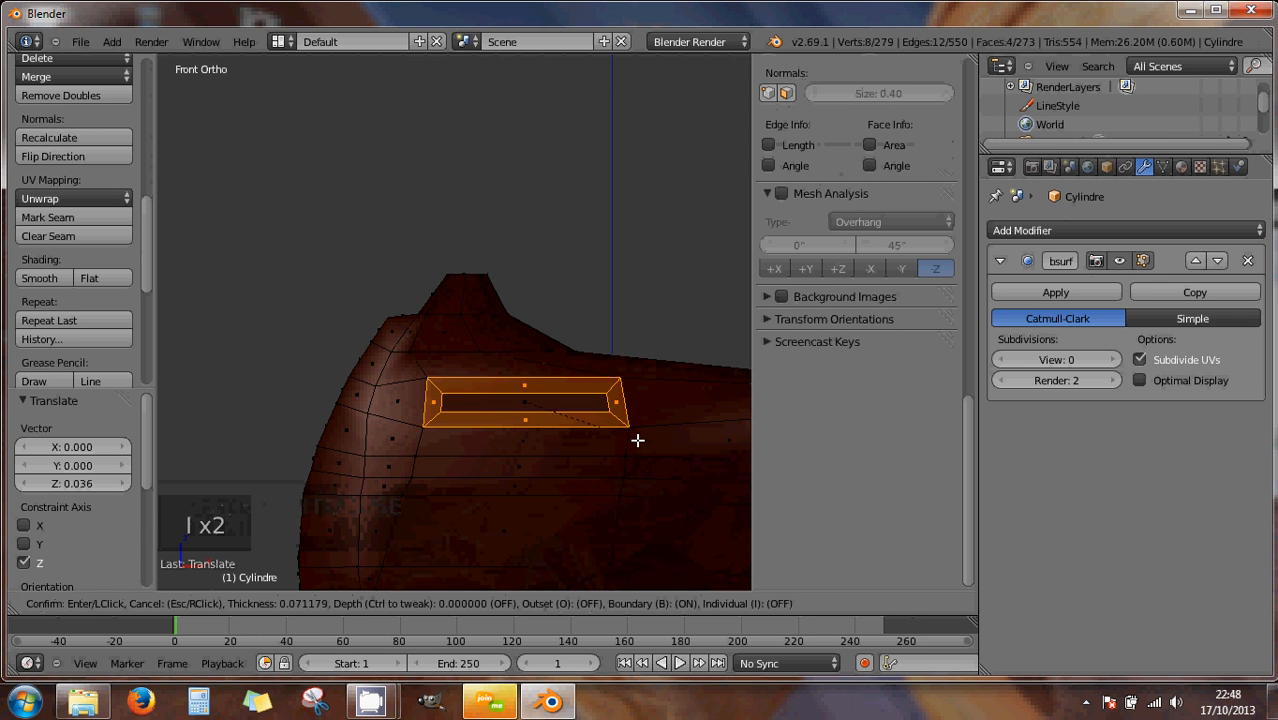
click(637, 440)
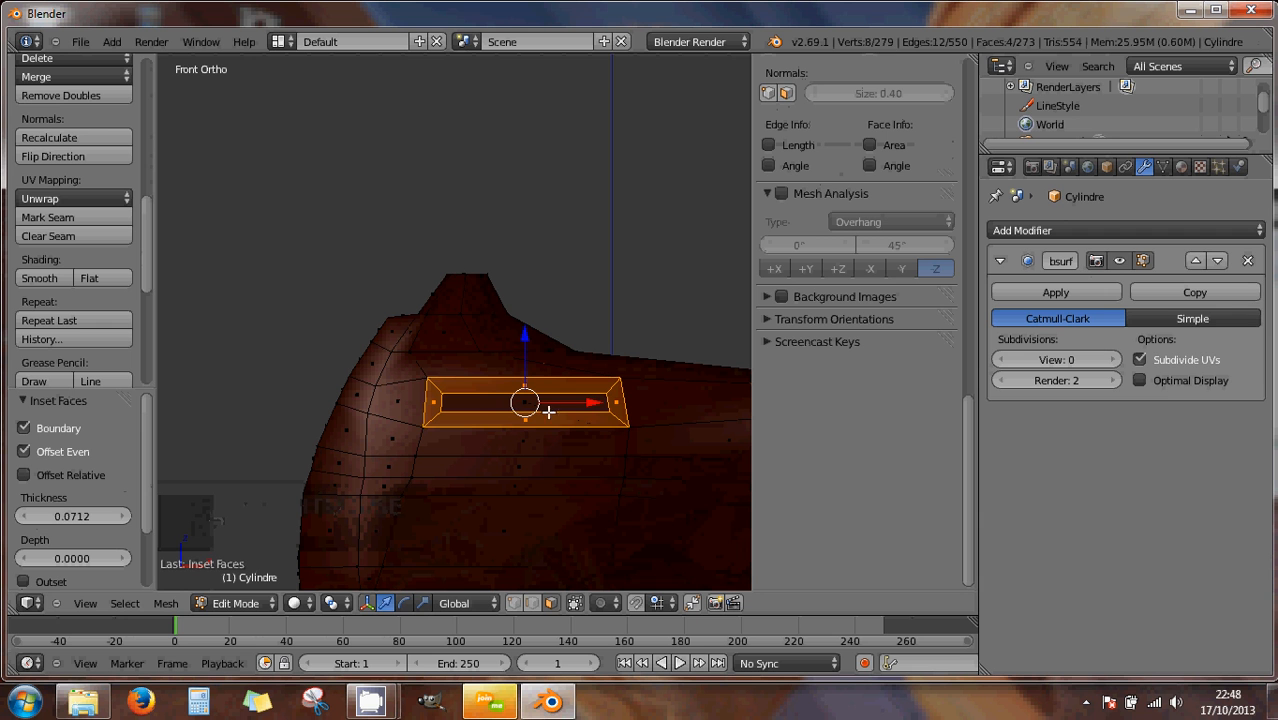
- Select only the inner inset face and scale it to about 0.182 along X
right_click(507, 402)
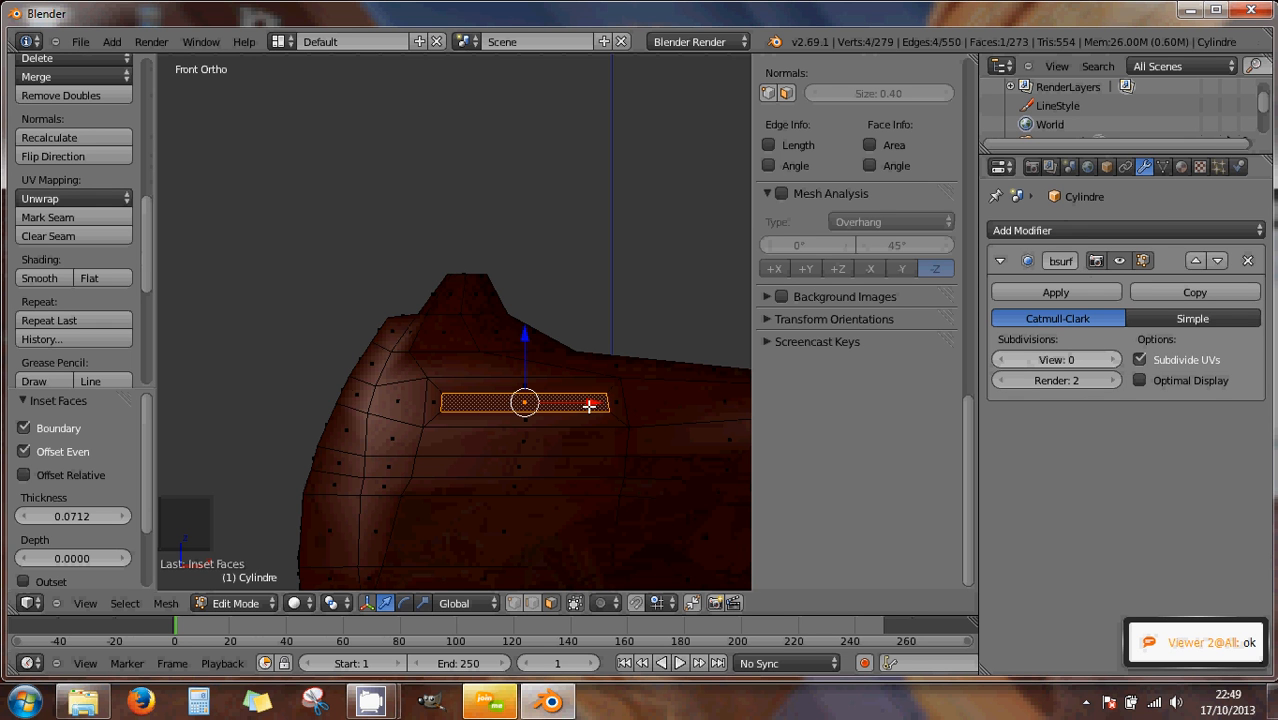
key(s)
key(x)
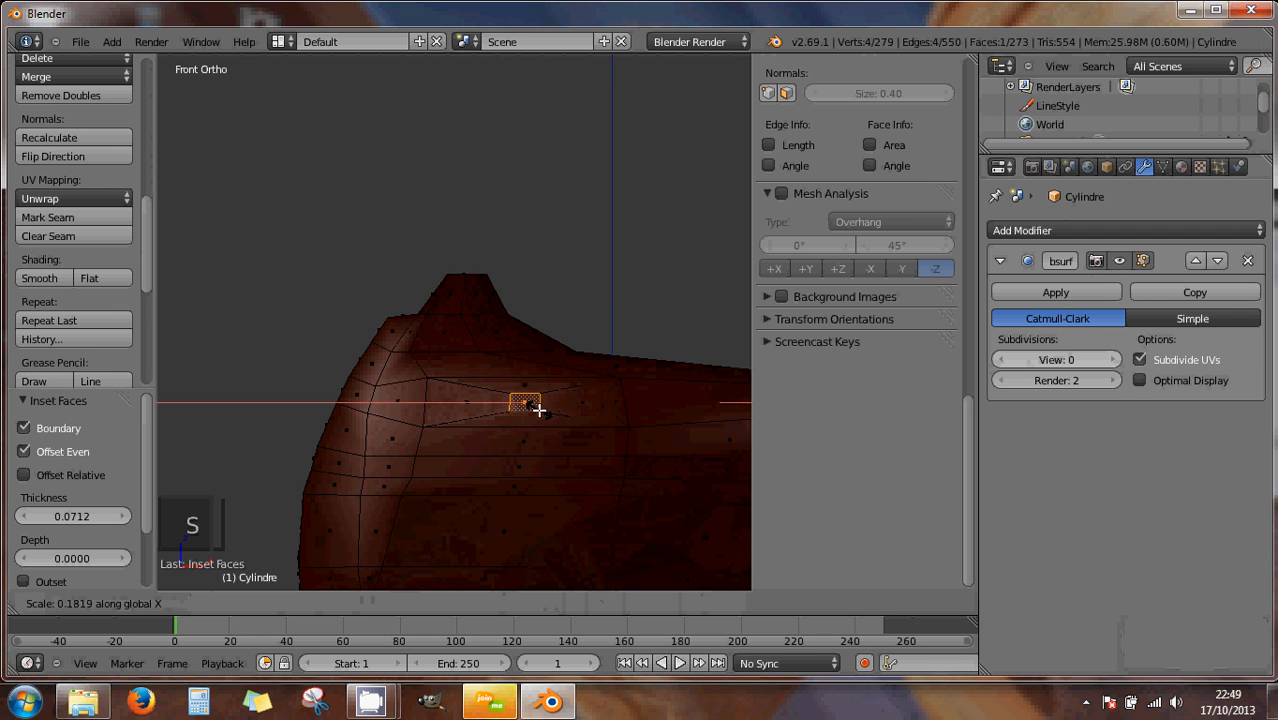
click(538, 410)
- Scale the inner eye face by about 1.395 along Z
scroll(551, 432, up, 2)
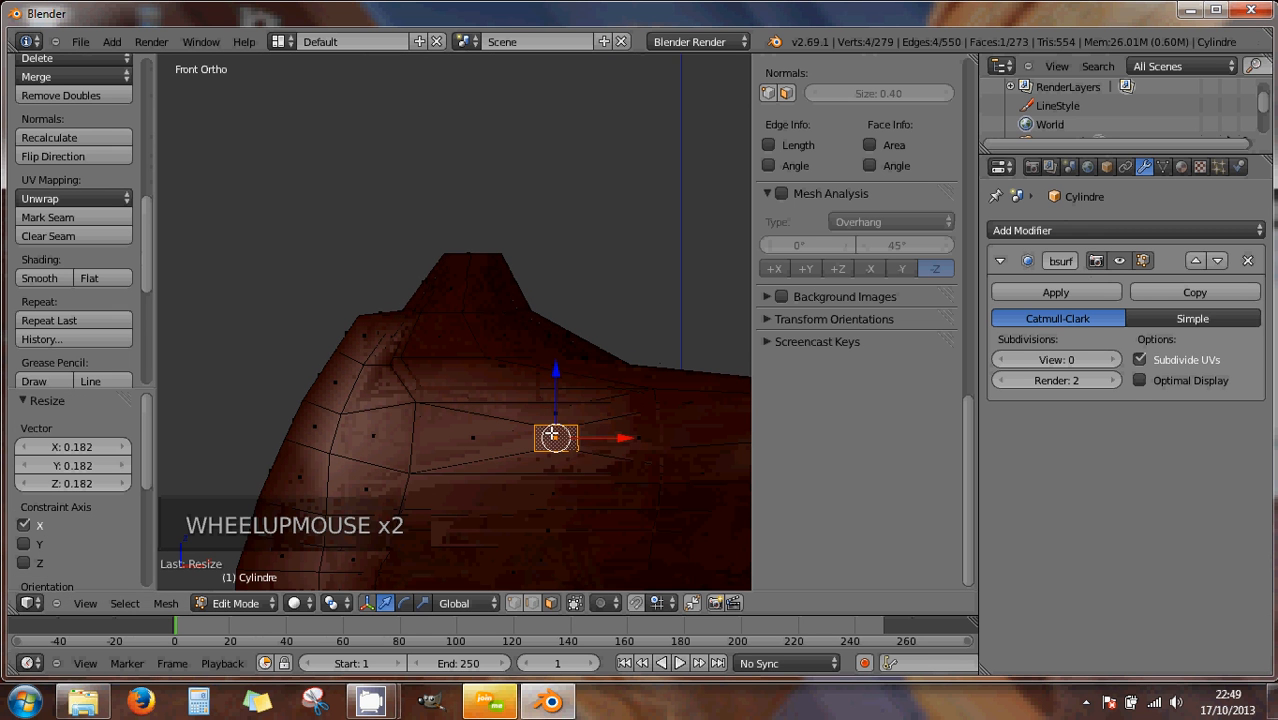
key(s)
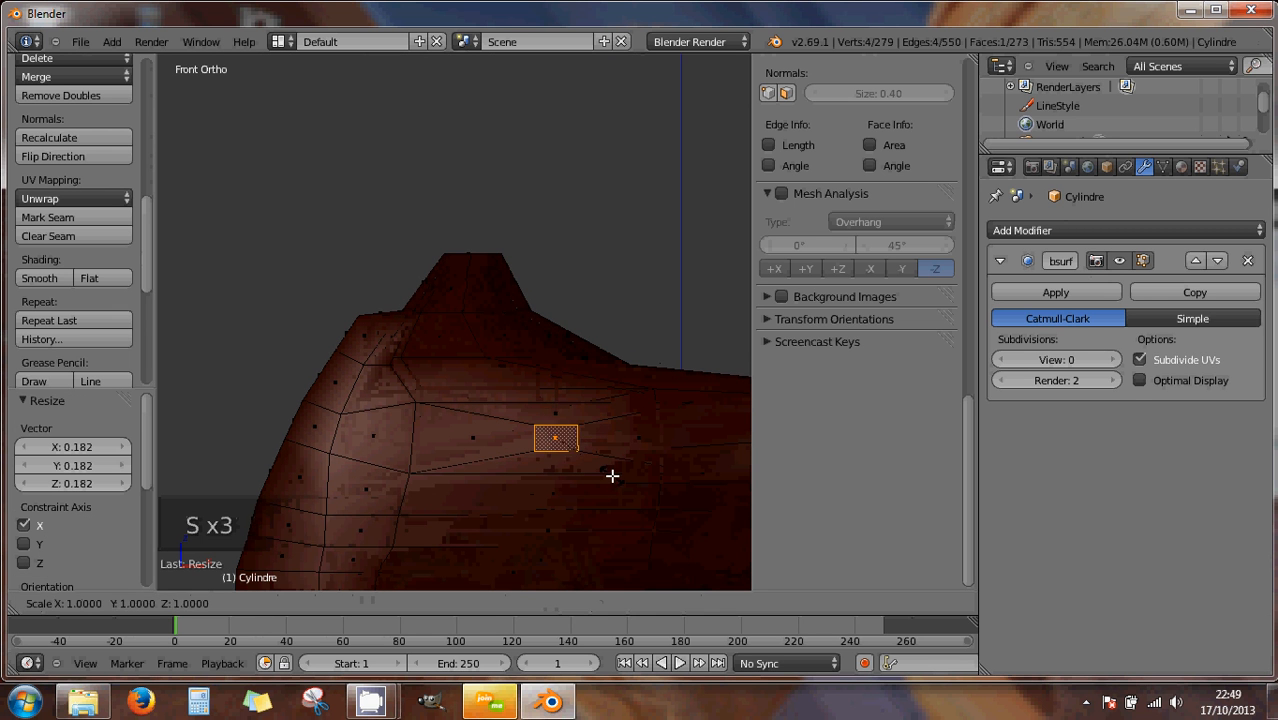
key(z)
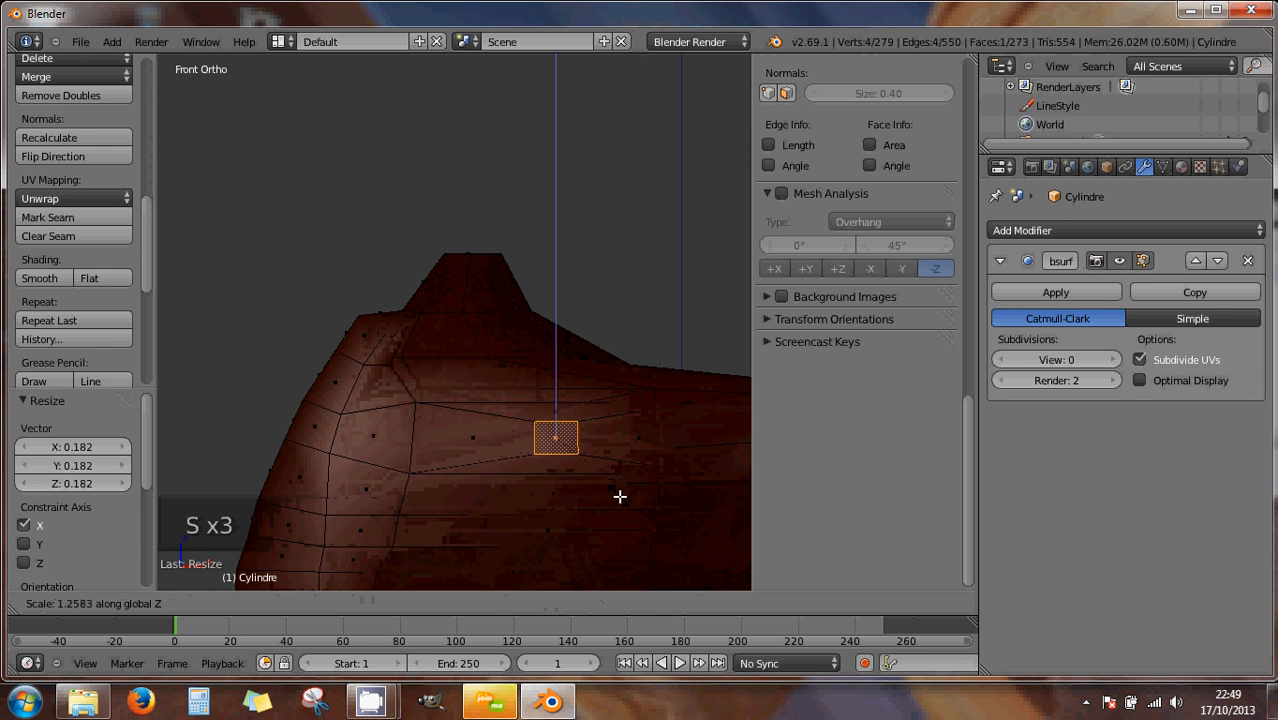
click(621, 507)
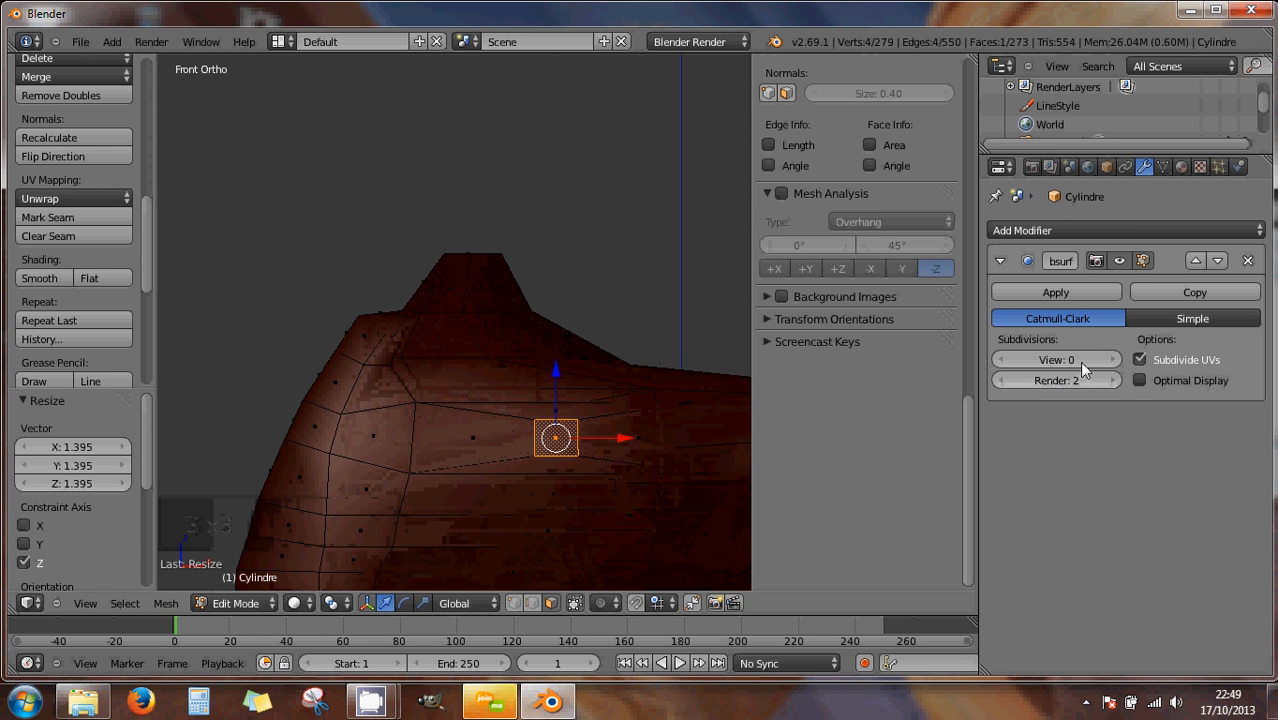
- Preview the eye area at Subdivision Surface viewport level 2 and return the level to 0
click(1114, 360)
click(1115, 361)
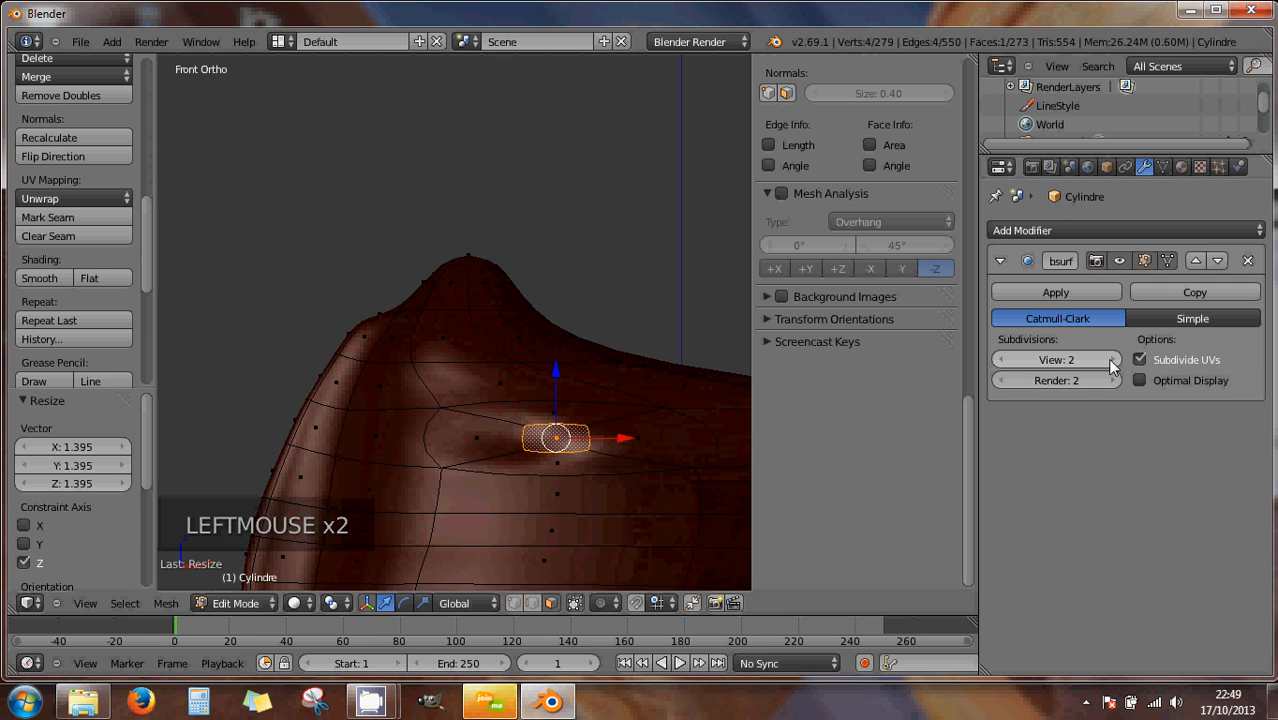
click(1000, 358)
click(1001, 358)
click(1001, 358)
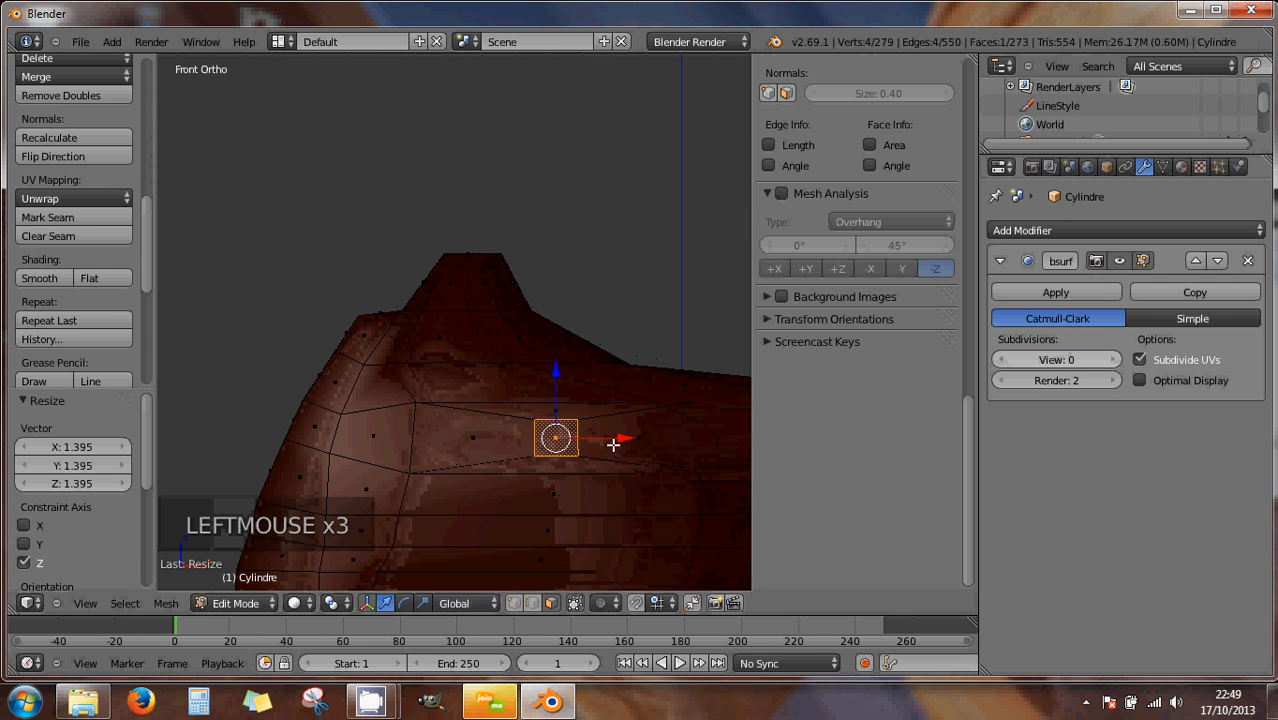
- Scale the inner eye face to about 0.822 along X and set the Subdivision Surface viewport level to 2
key(s)
key(s)
key(s)
key(s)
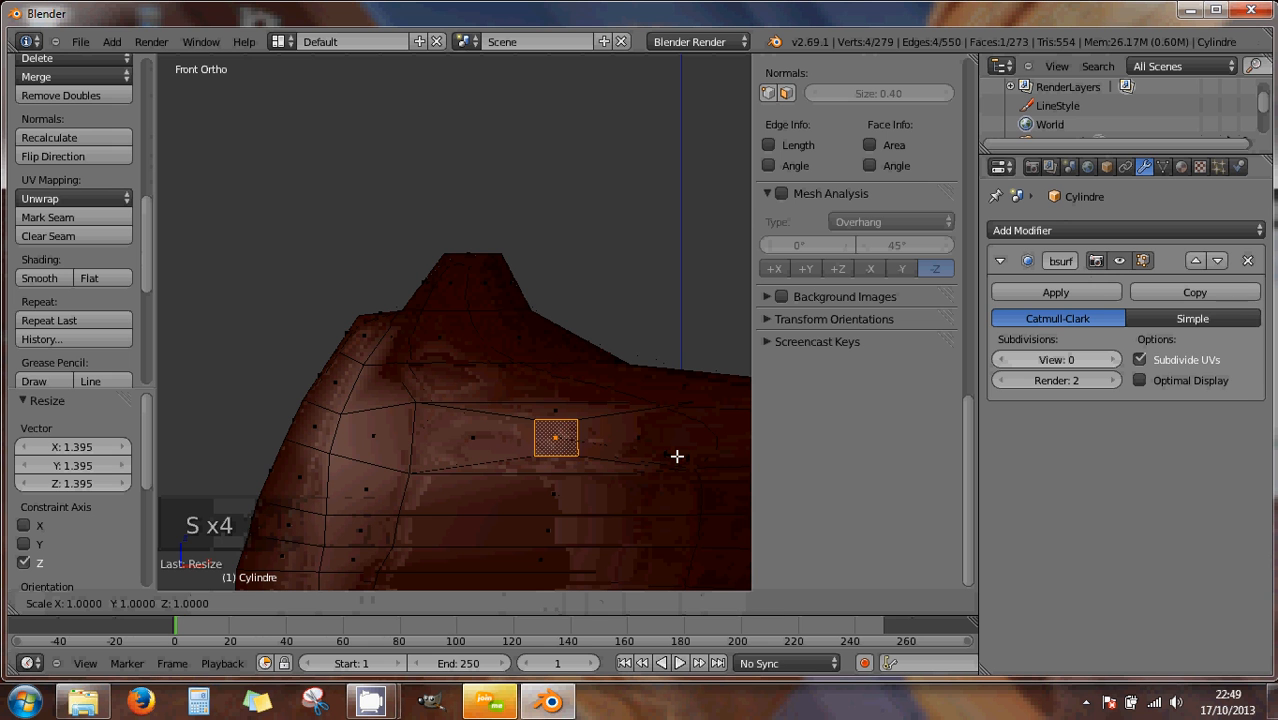
key(x)
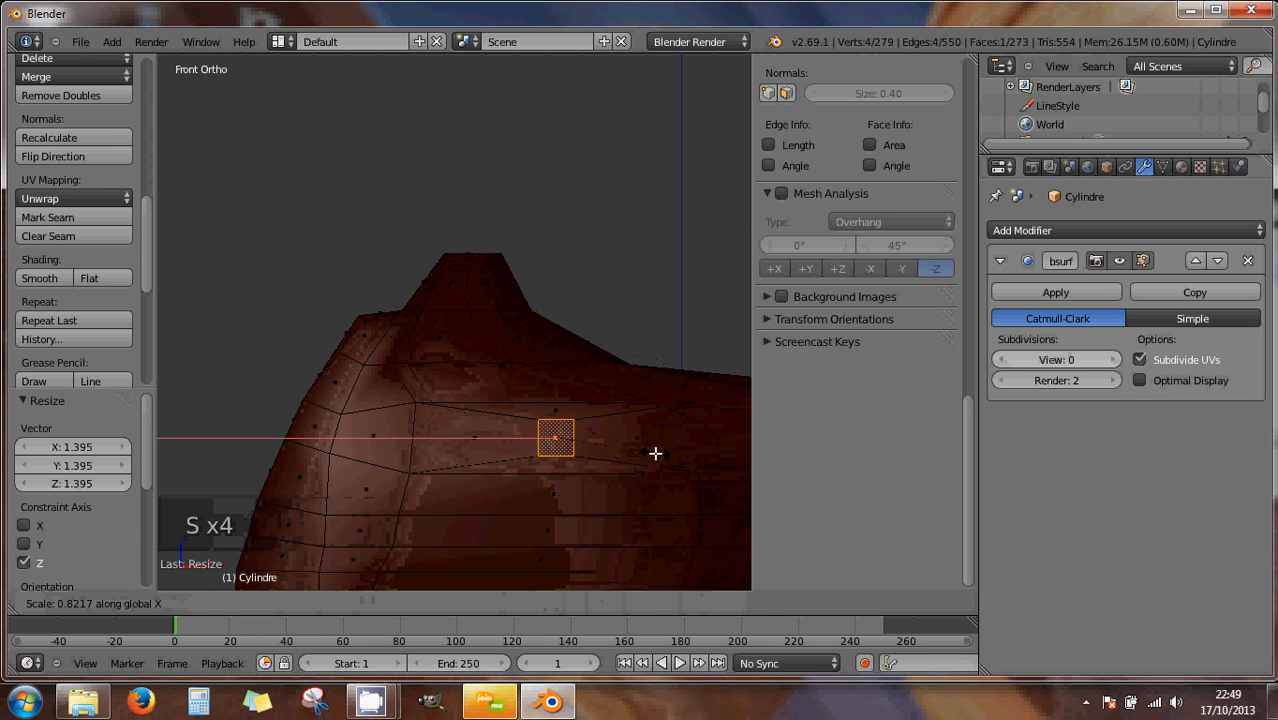
click(655, 453)
click(1113, 359)
click(1113, 359)
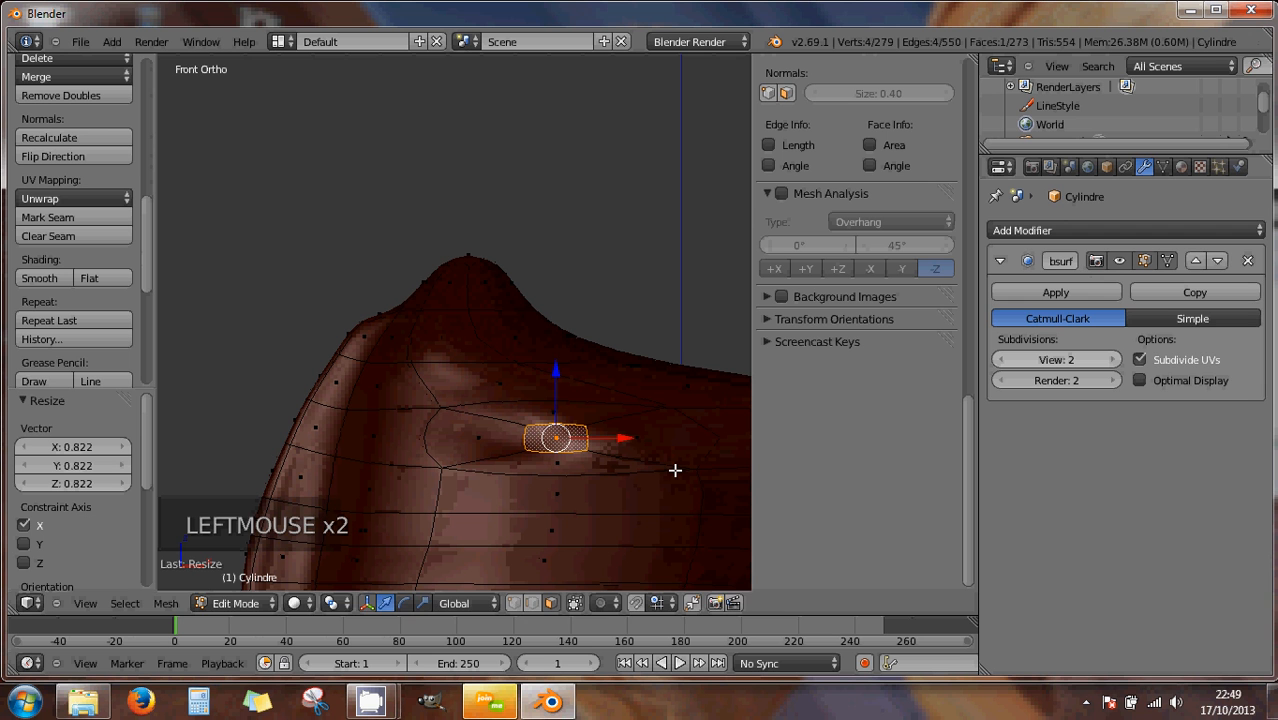
key(s)
key(s)
key(s)
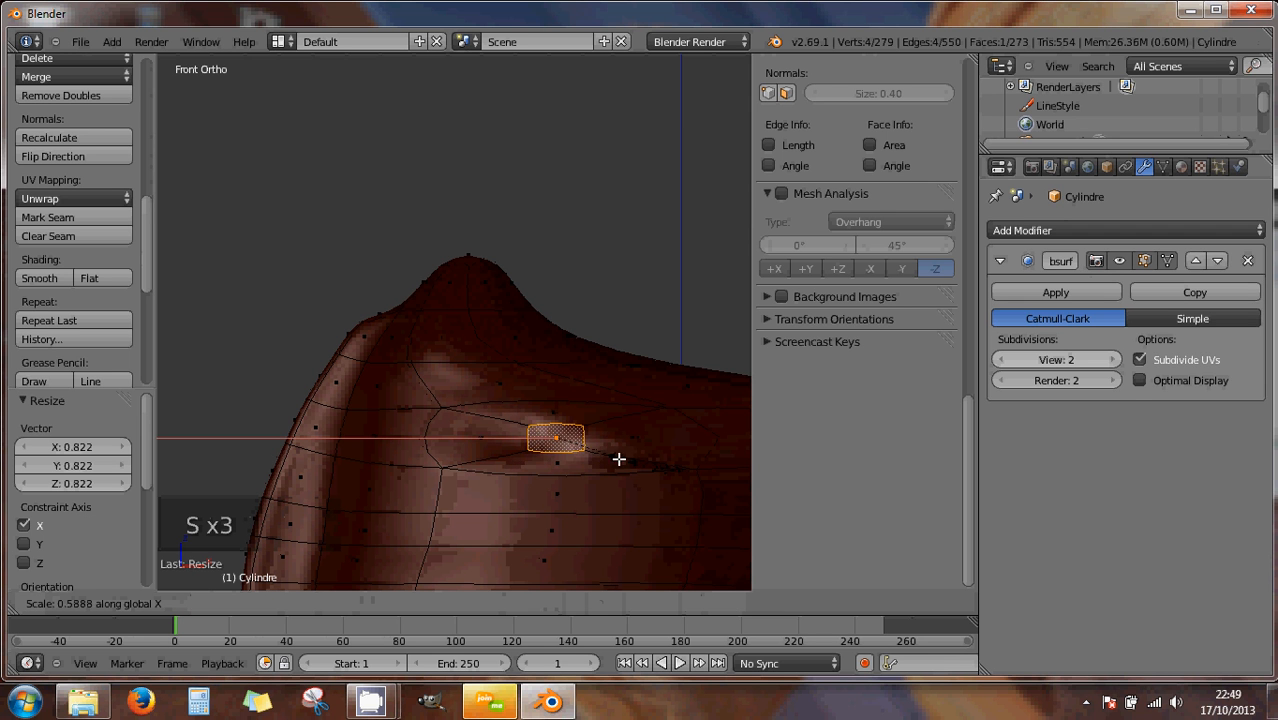
click(548, 465)
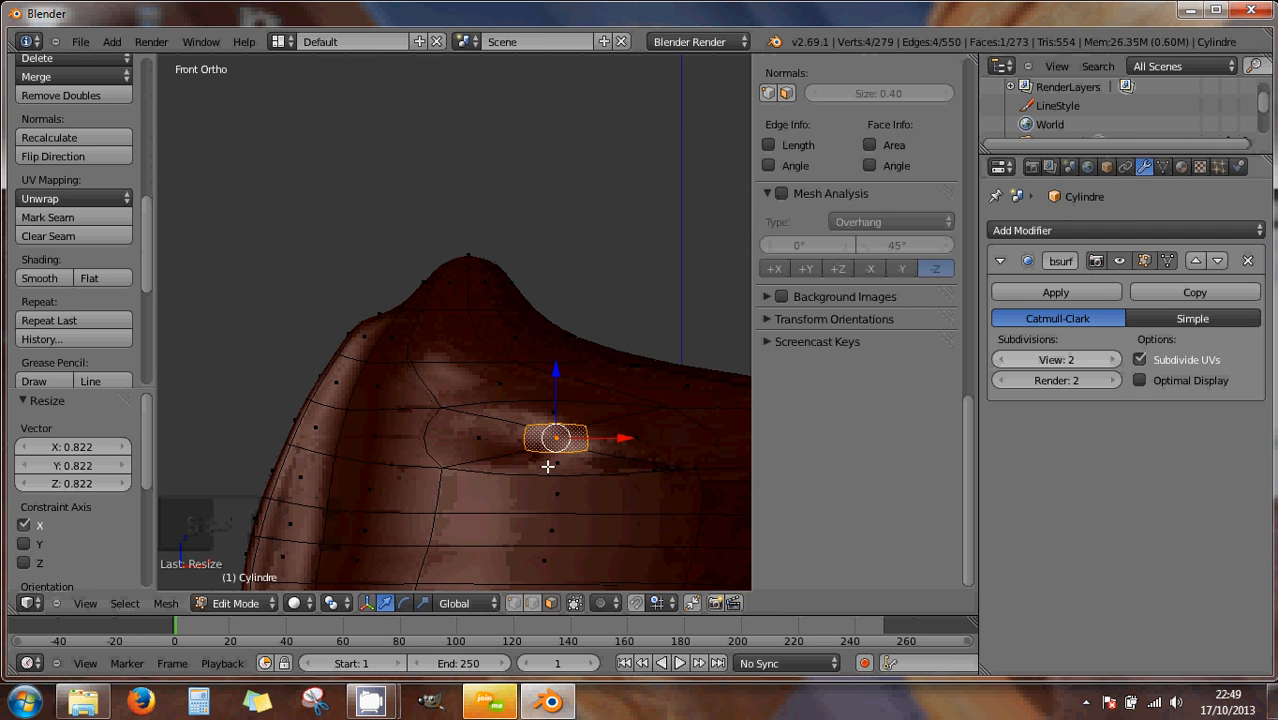
- Select the two faces flanking the inner eye face and scale them together to about 0.642 along X
right_click(669, 440)
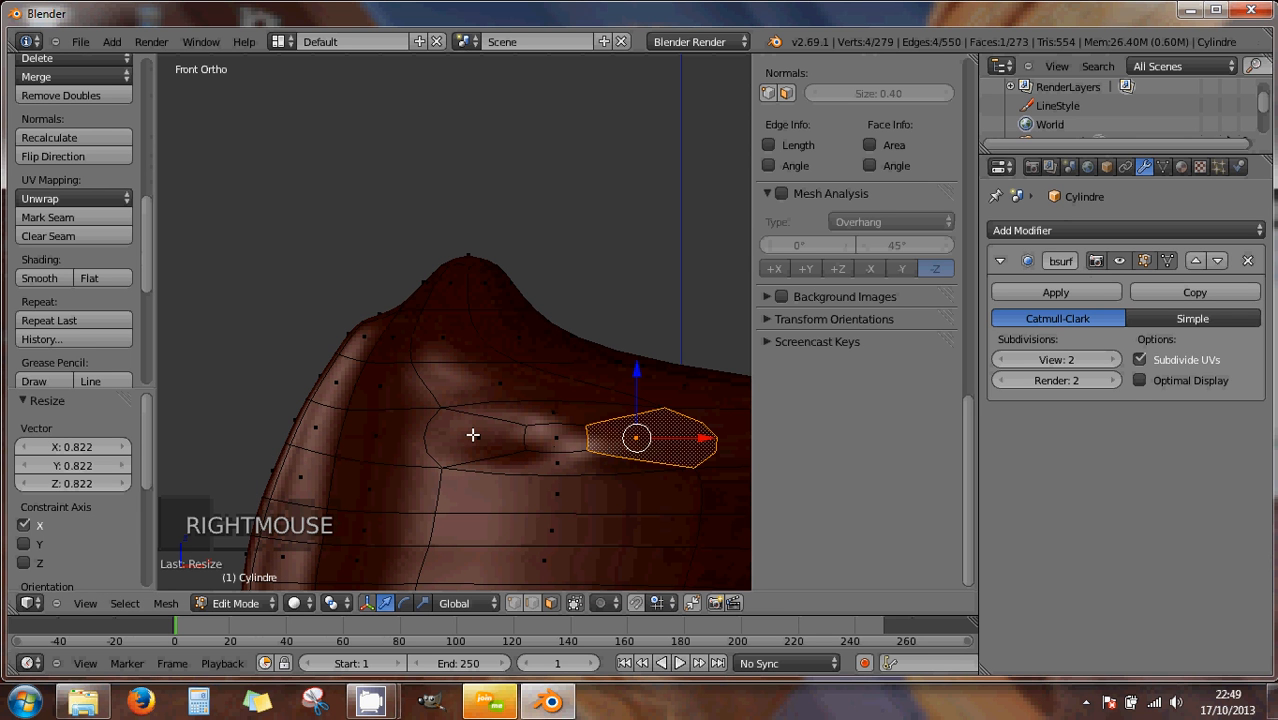
click(1003, 359)
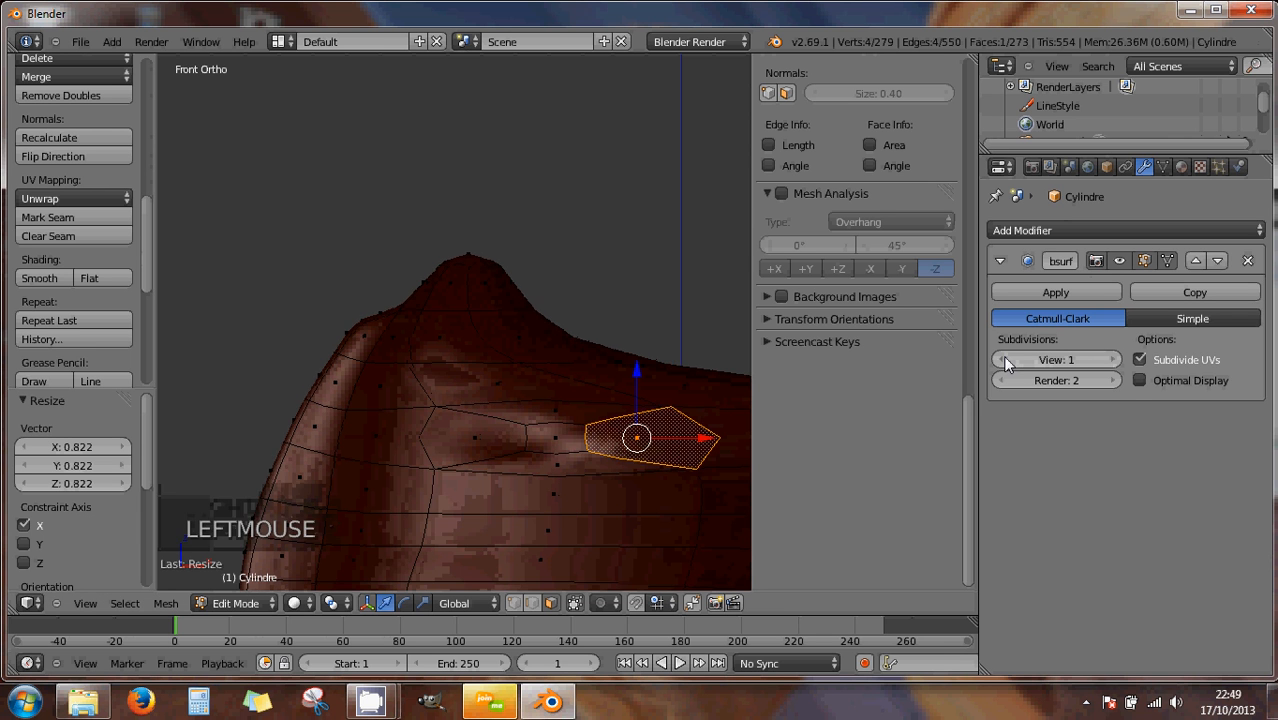
click(1104, 361)
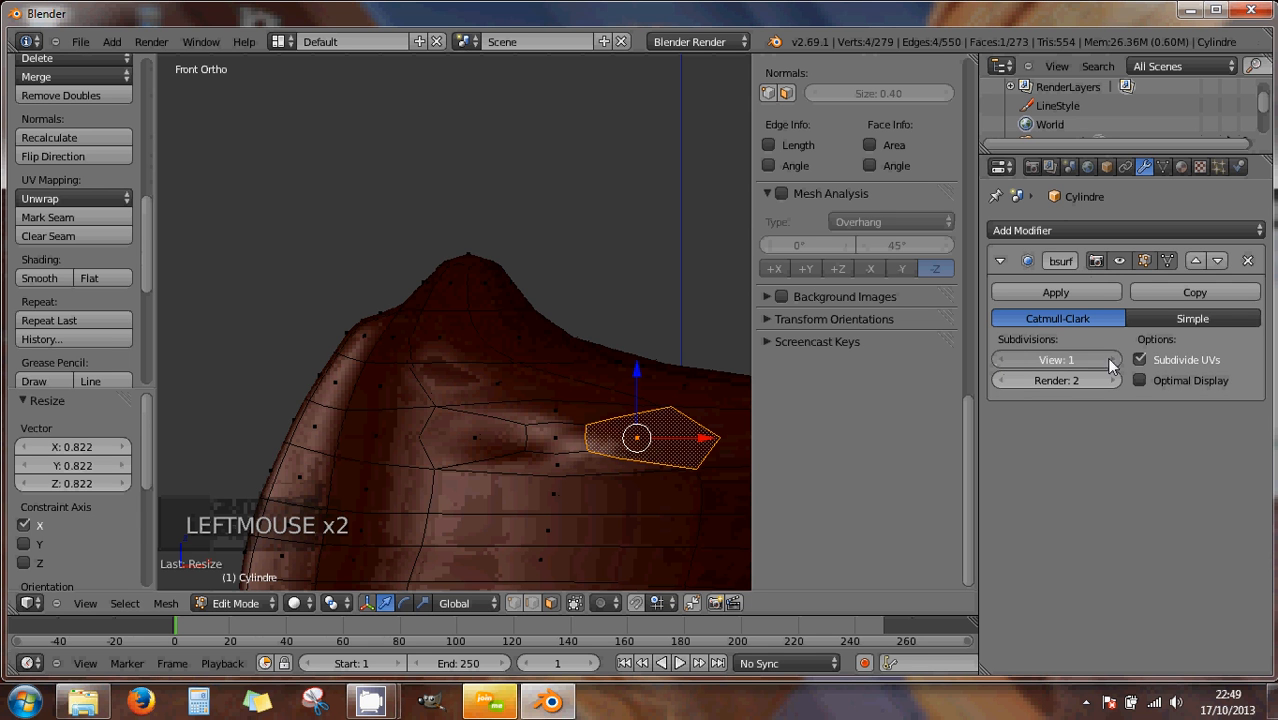
shift+right_click(470, 437)
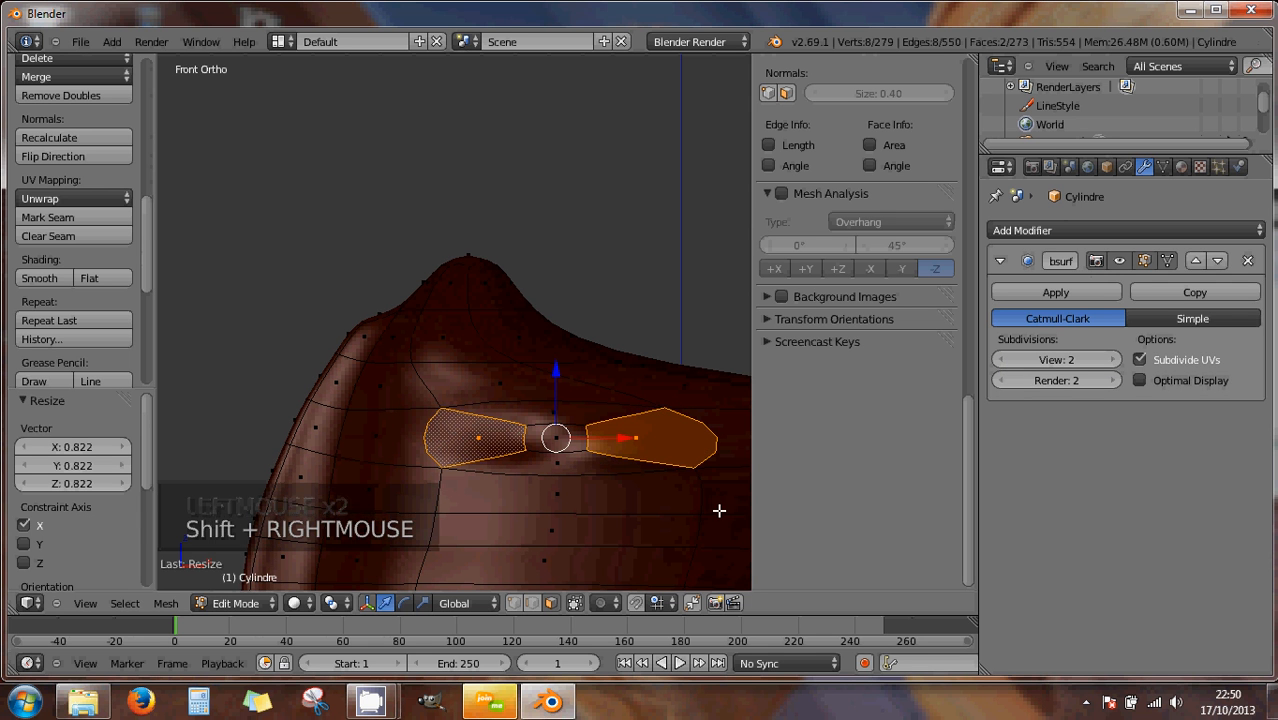
key(s)
key(x)
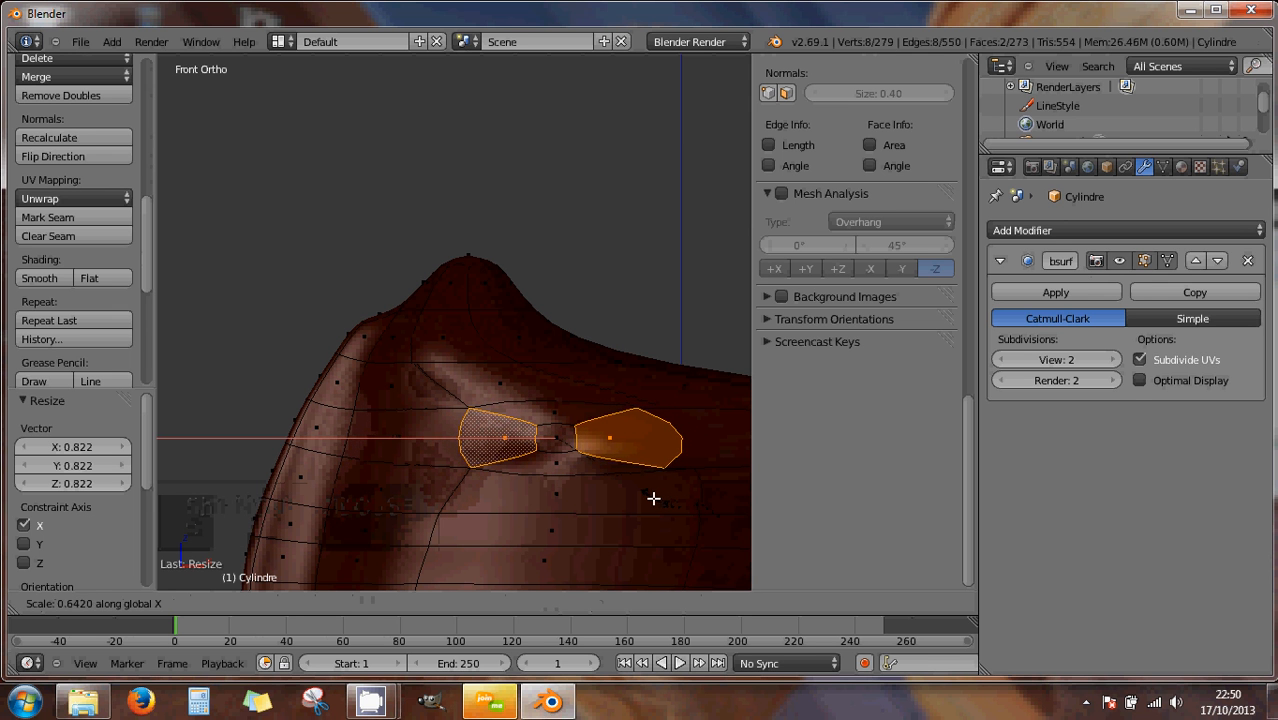
click(653, 498)
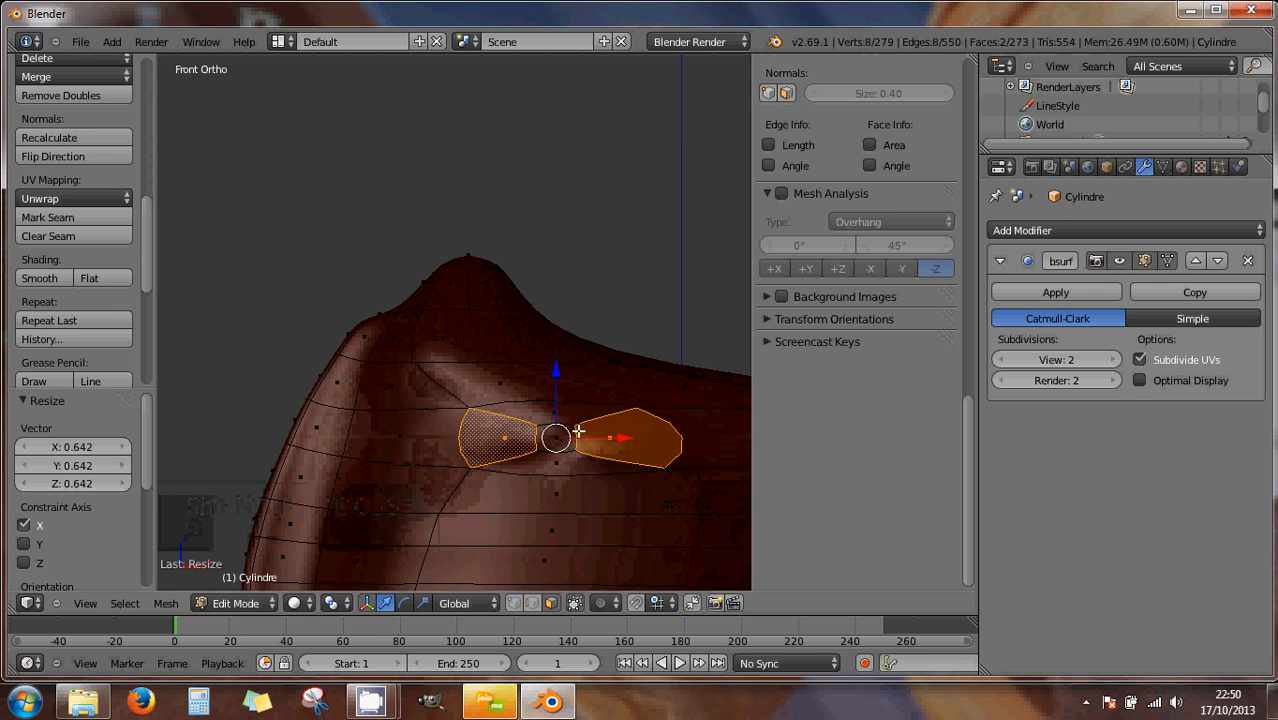
- Switch to vertex selection and move the inner eye face's two lower vertices slightly down along Z
alt+right_click(552, 407)
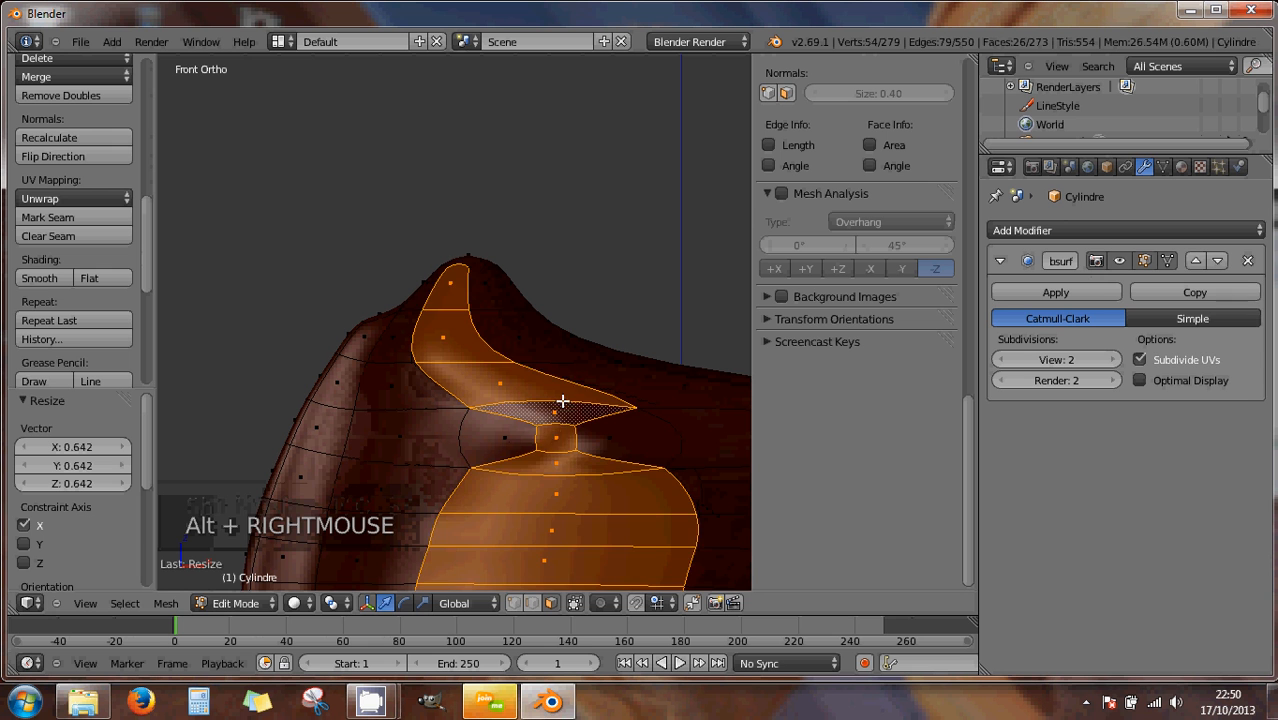
right_click(563, 404)
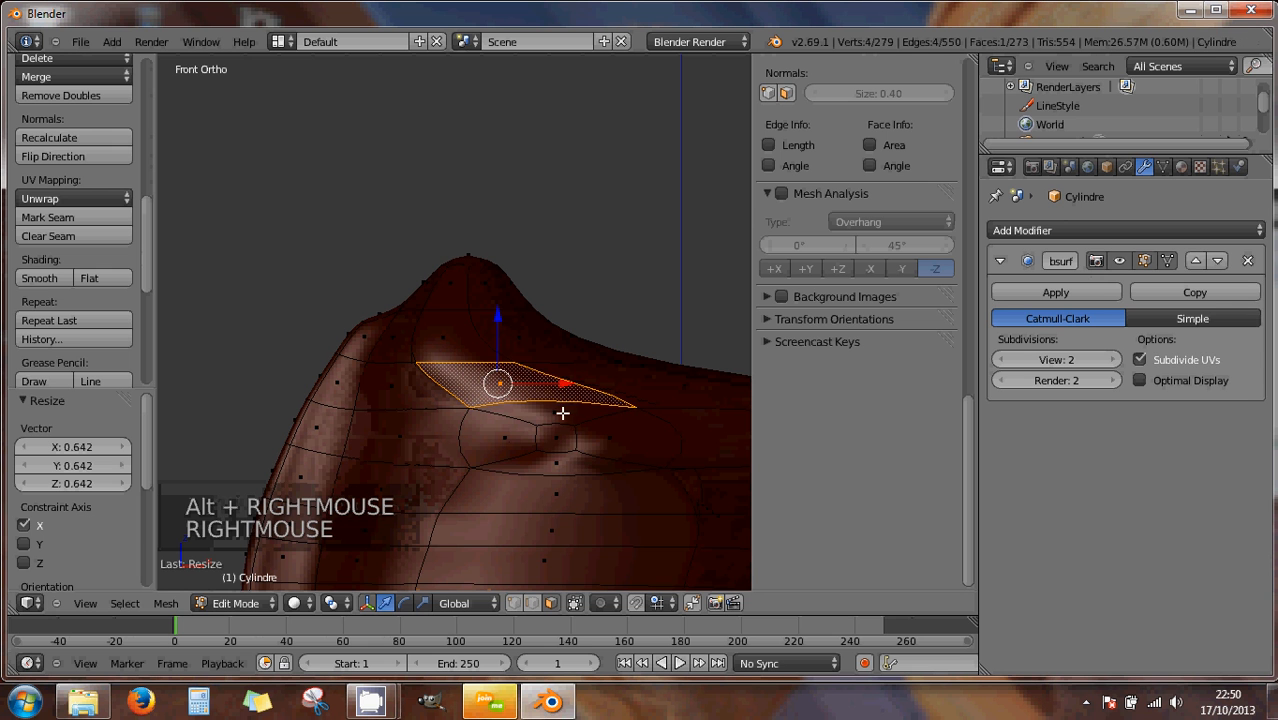
click(515, 603)
right_click(539, 421)
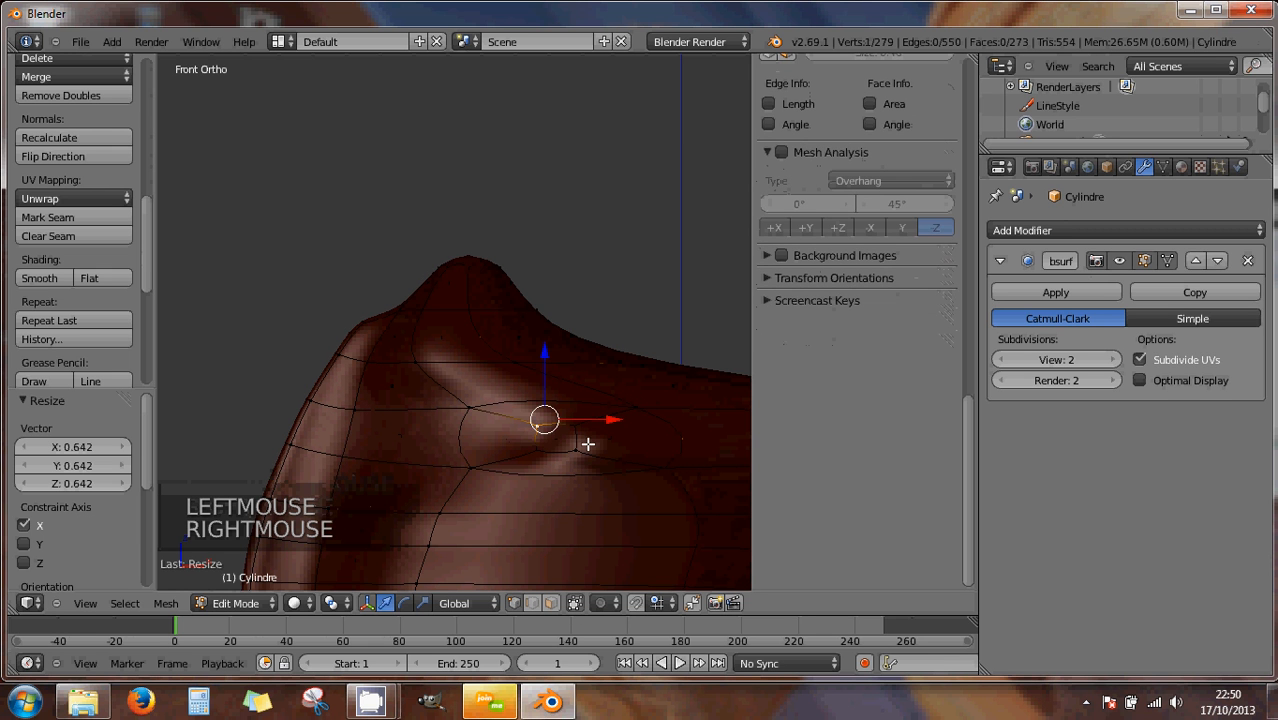
shift+right_click(577, 427)
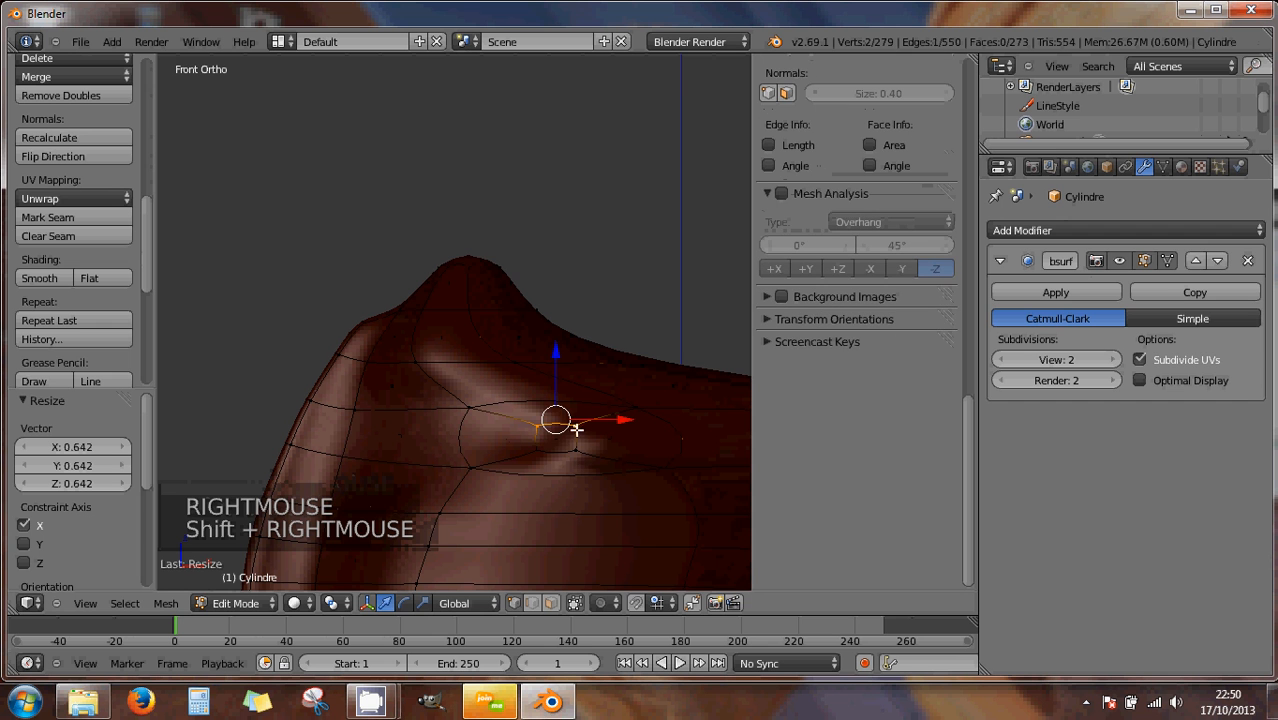
shift+right_click(533, 453)
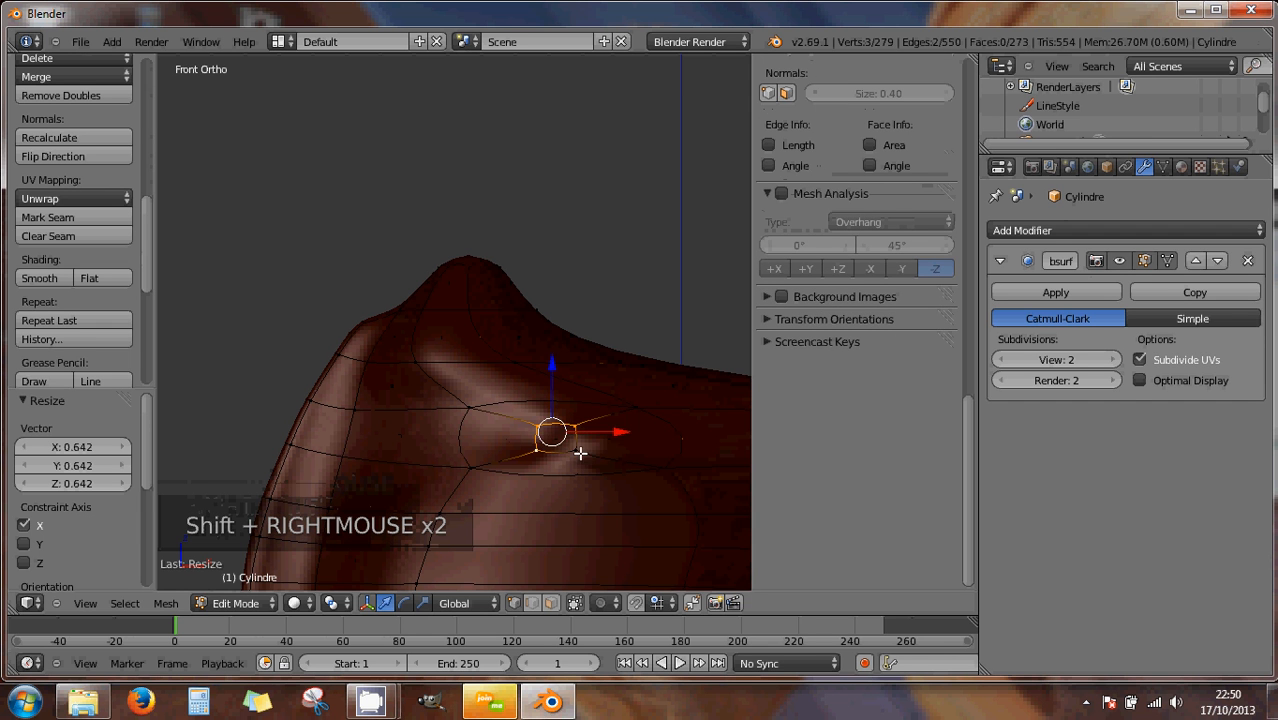
shift+right_click(577, 453)
right_click(548, 456)
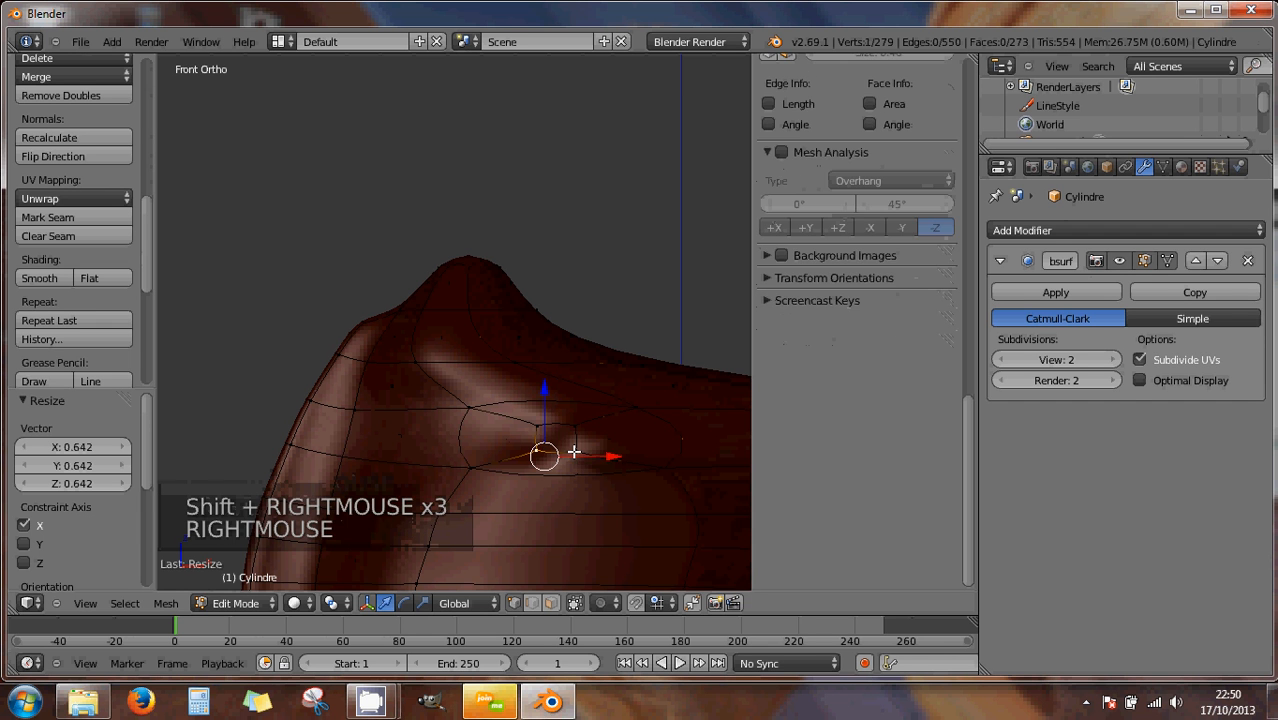
shift+right_click(574, 452)
drag(559, 382, 556, 348)
- Raise the inner eye face's upper vertices about 0.011 along Z, scale them by about 1.031, and add the lower pair to the selection
right_click(542, 425)
shift+right_click(567, 428)
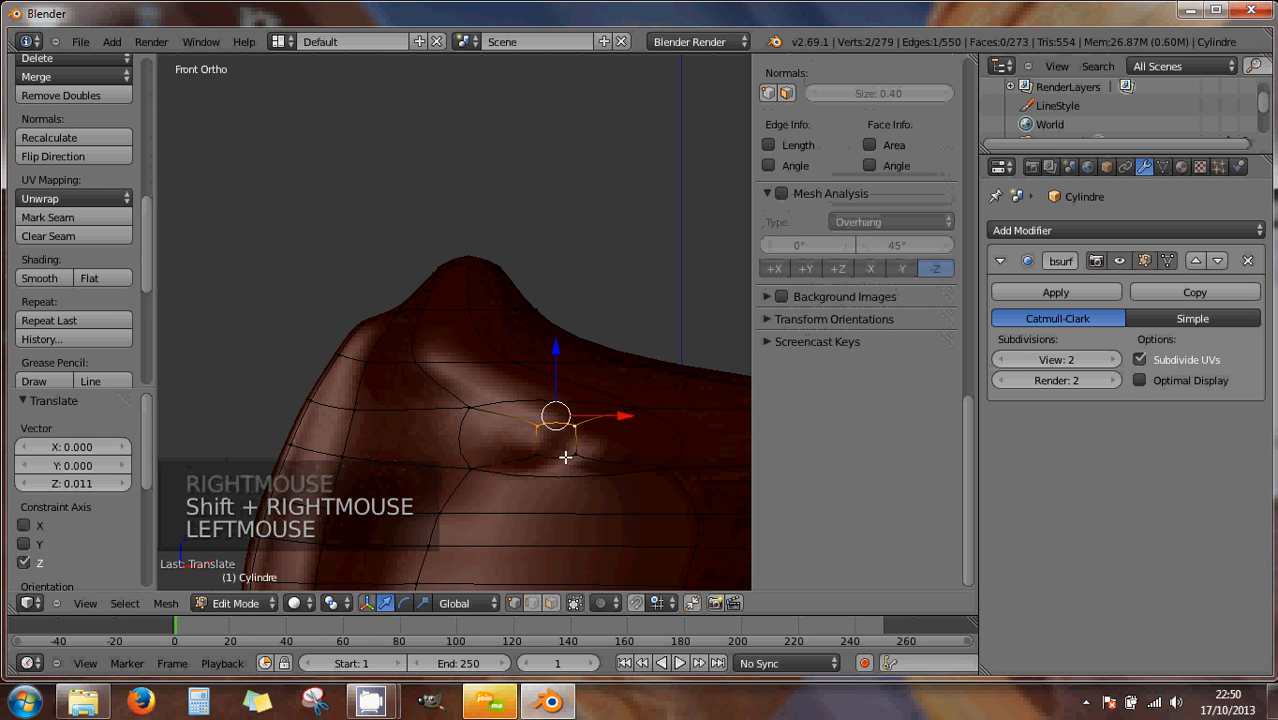
key(s)
key(s)
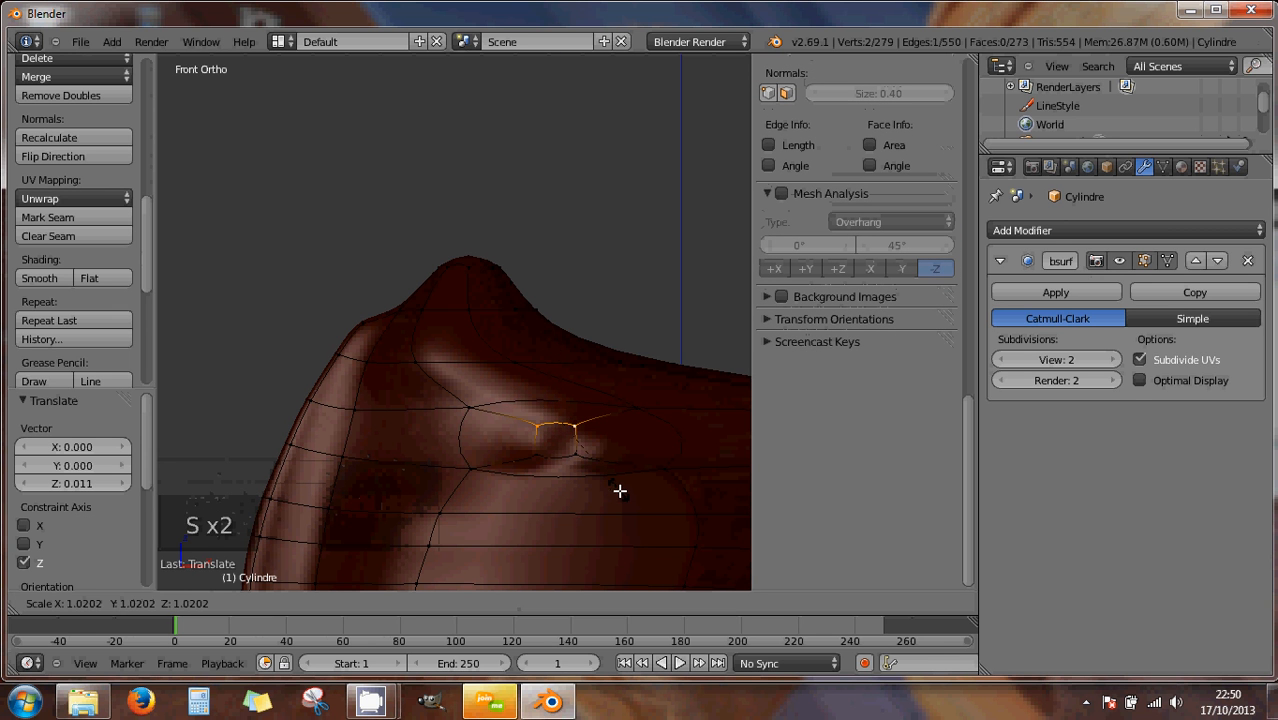
click(615, 490)
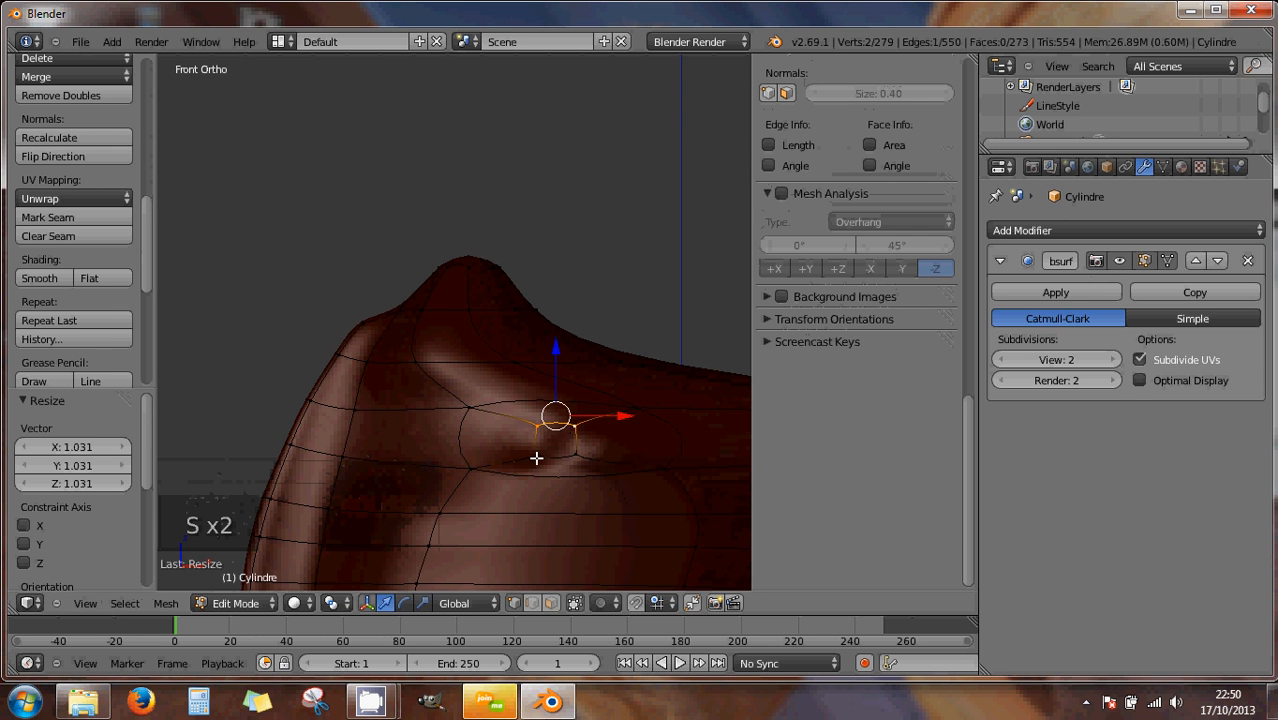
shift+right_click(561, 456)
shift+right_click(576, 472)
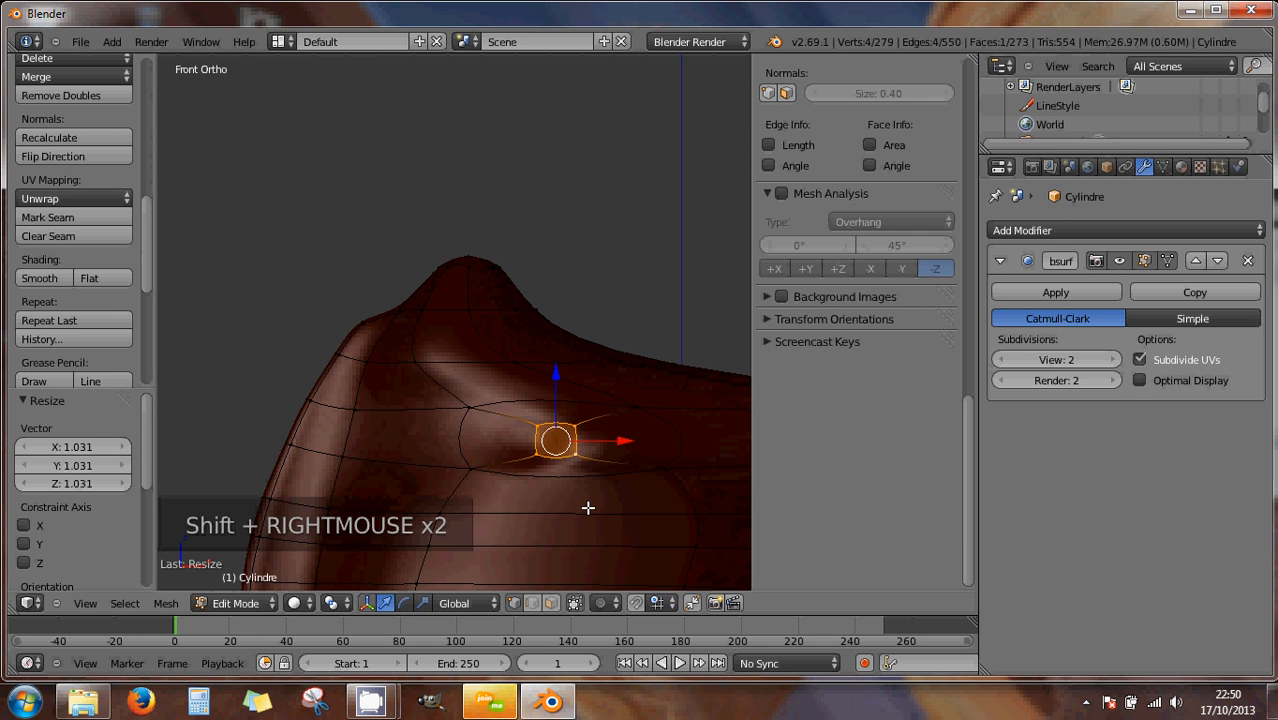
- Scale the whole inner eye face by about 1.542 and rotate it about -79.667° in top view
key(s)
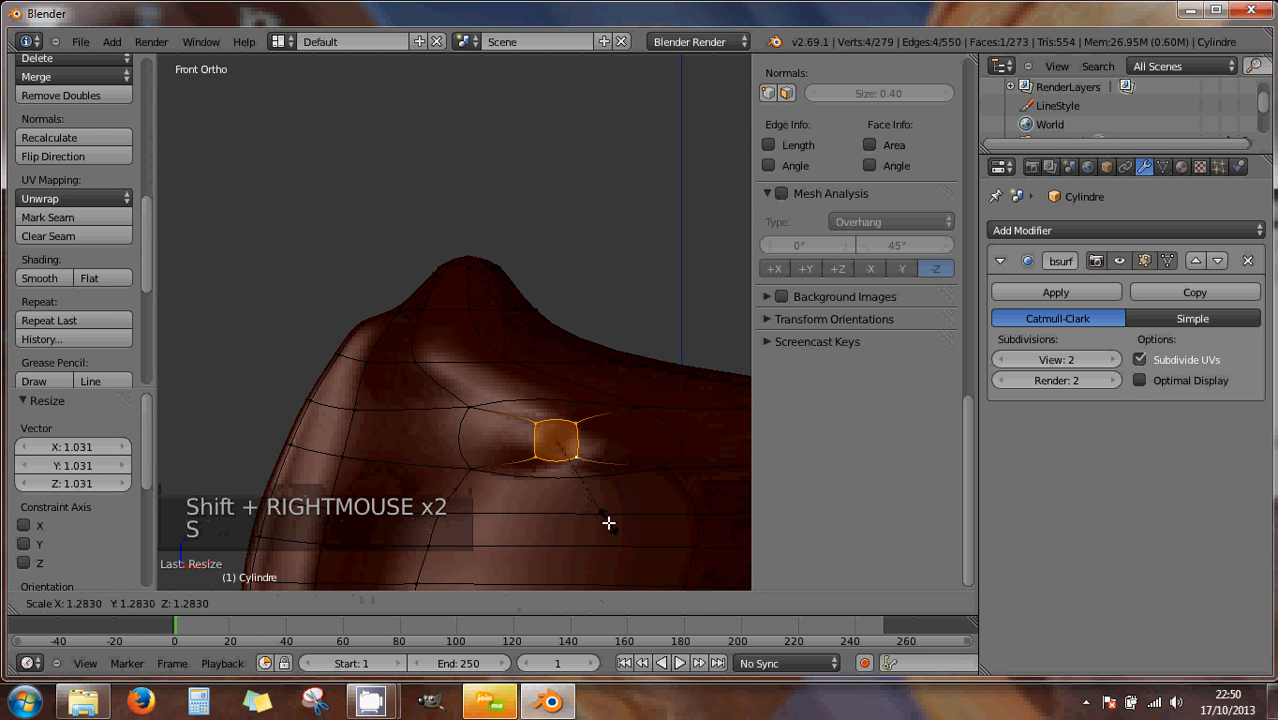
click(618, 533)
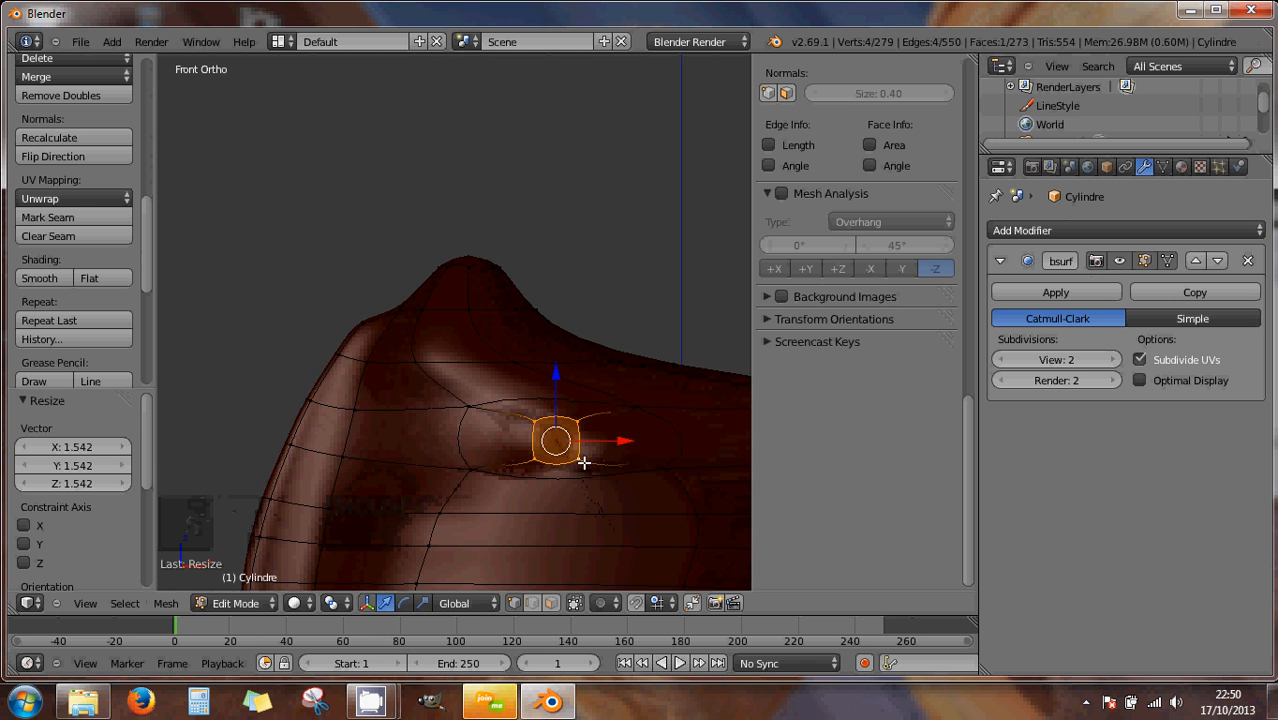
middle_drag(584, 462, 388, 66)
scroll(590, 468, down, 3)
scroll(456, 534, down, 2)
middle_drag(368, 196, 368, 218)
key(KP_7)
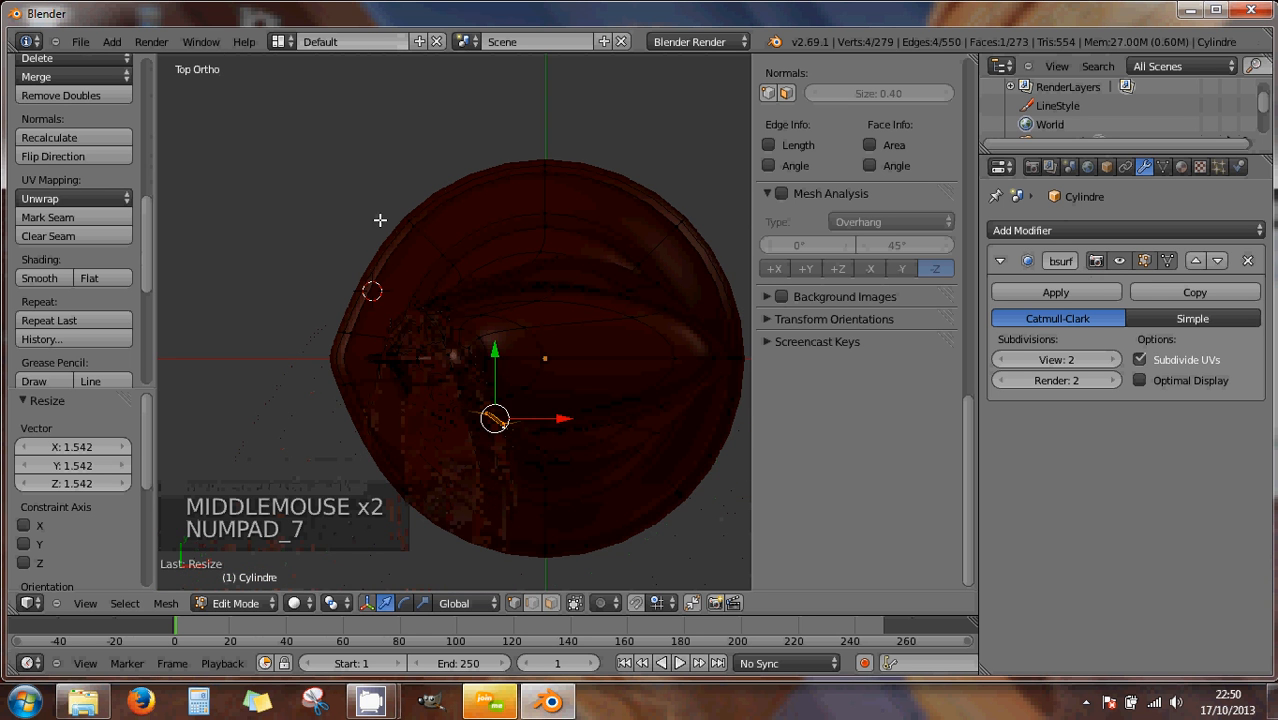
scroll(476, 277, up, 3)
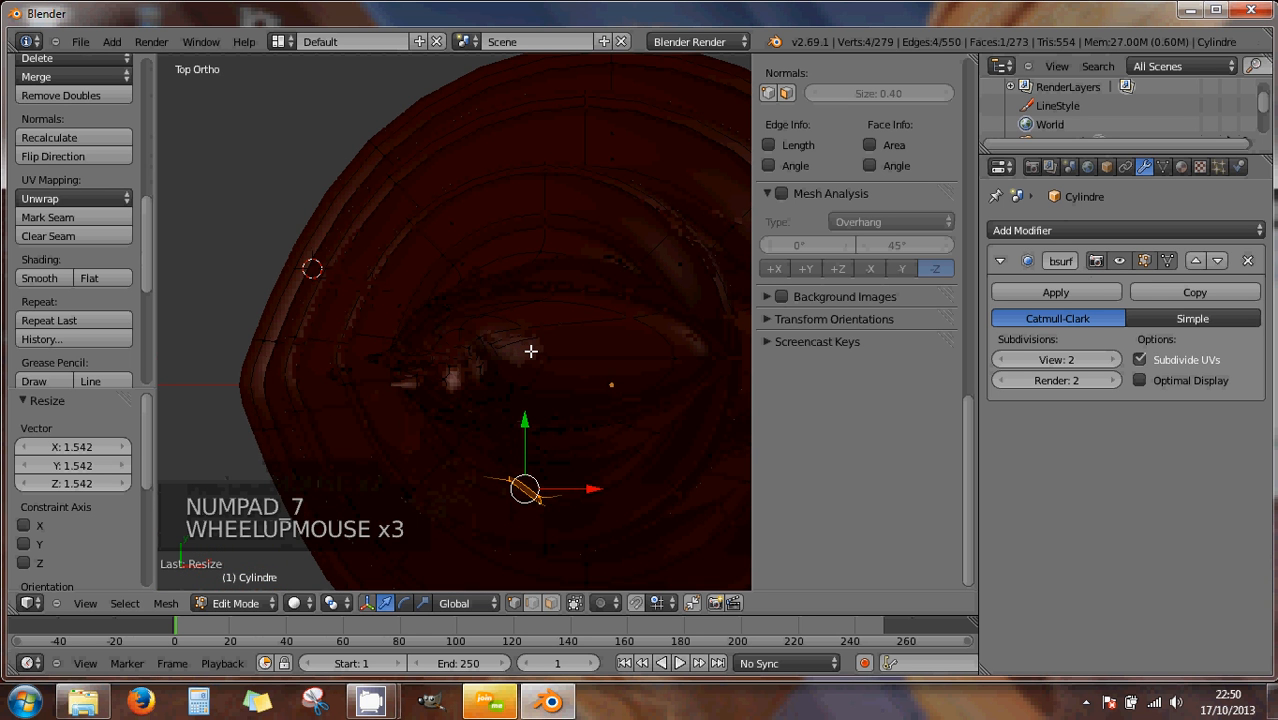
shift+middle_drag(530, 351, 480, 198)
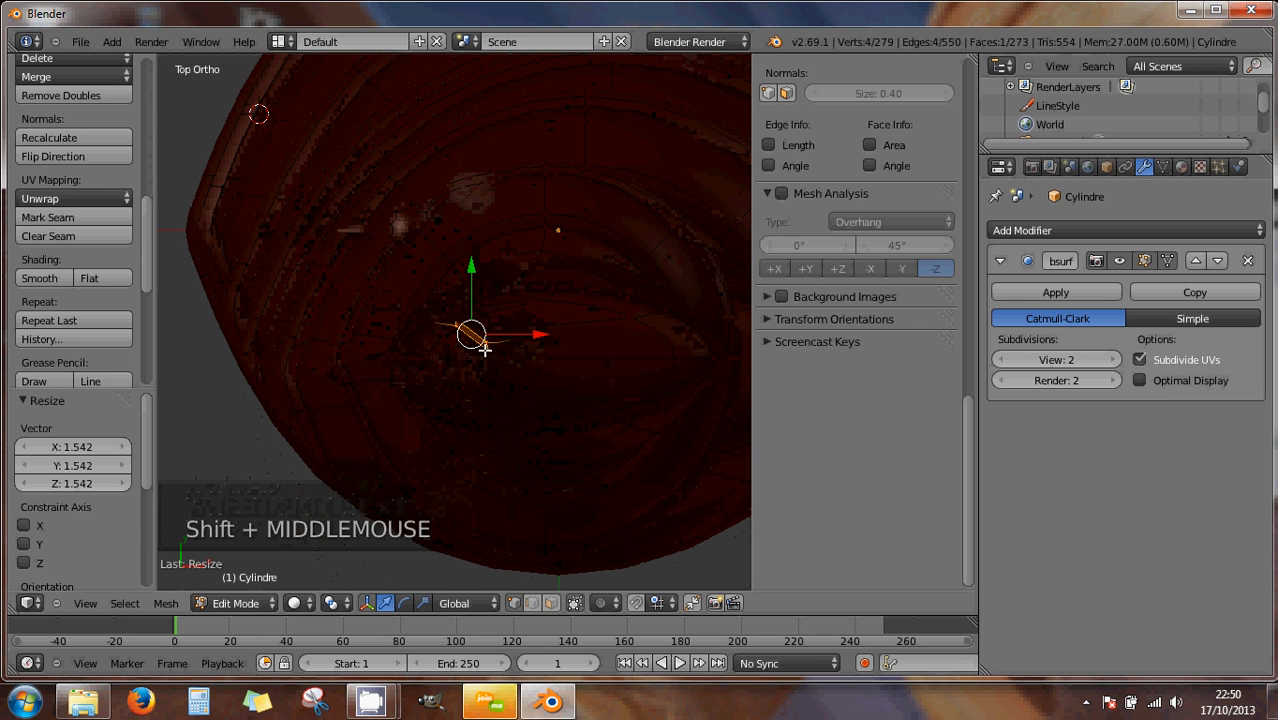
key(r)
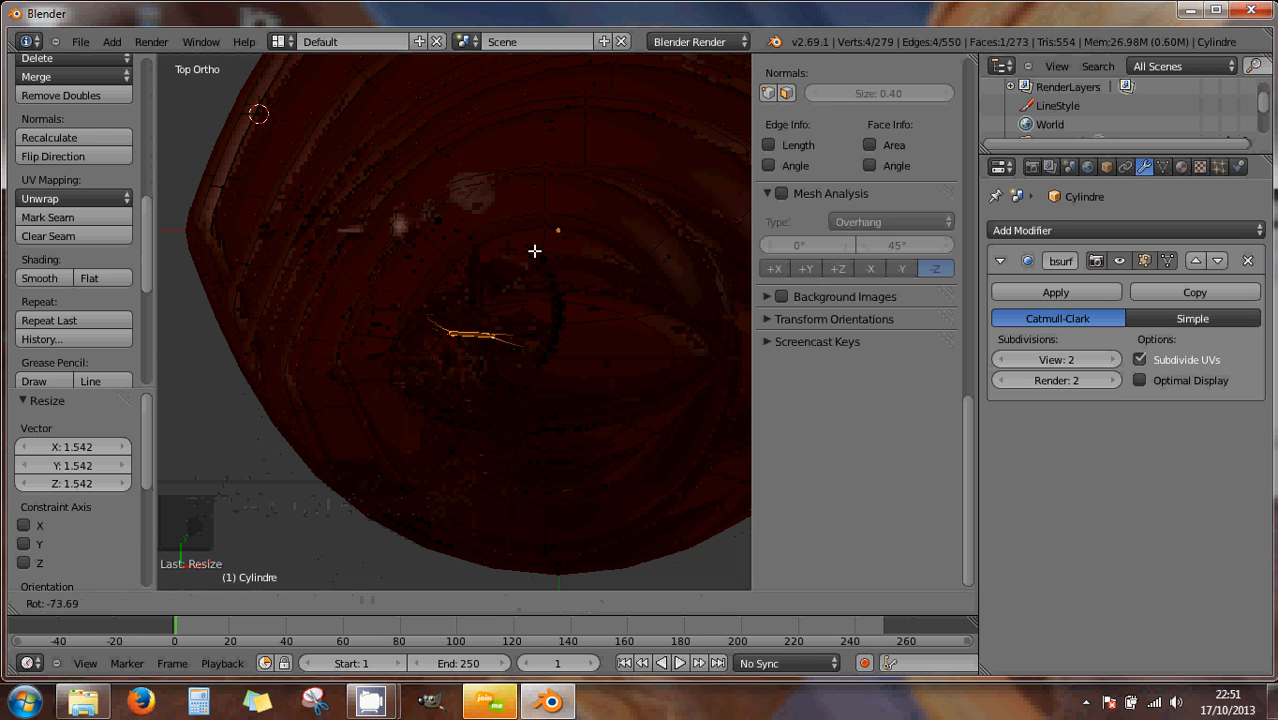
click(530, 241)
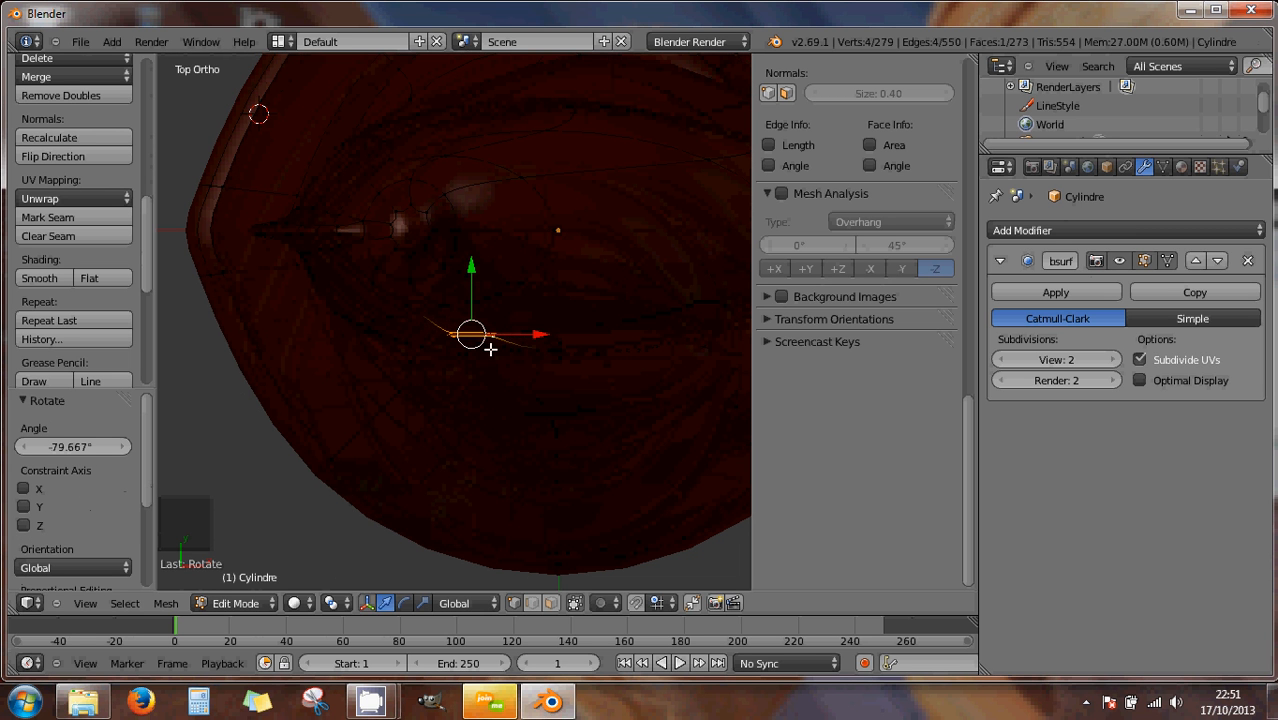
- Move the inner eye face about 0.070 along Y and extrude it about 0.062 along its normal
middle_drag(491, 357, 542, 222)
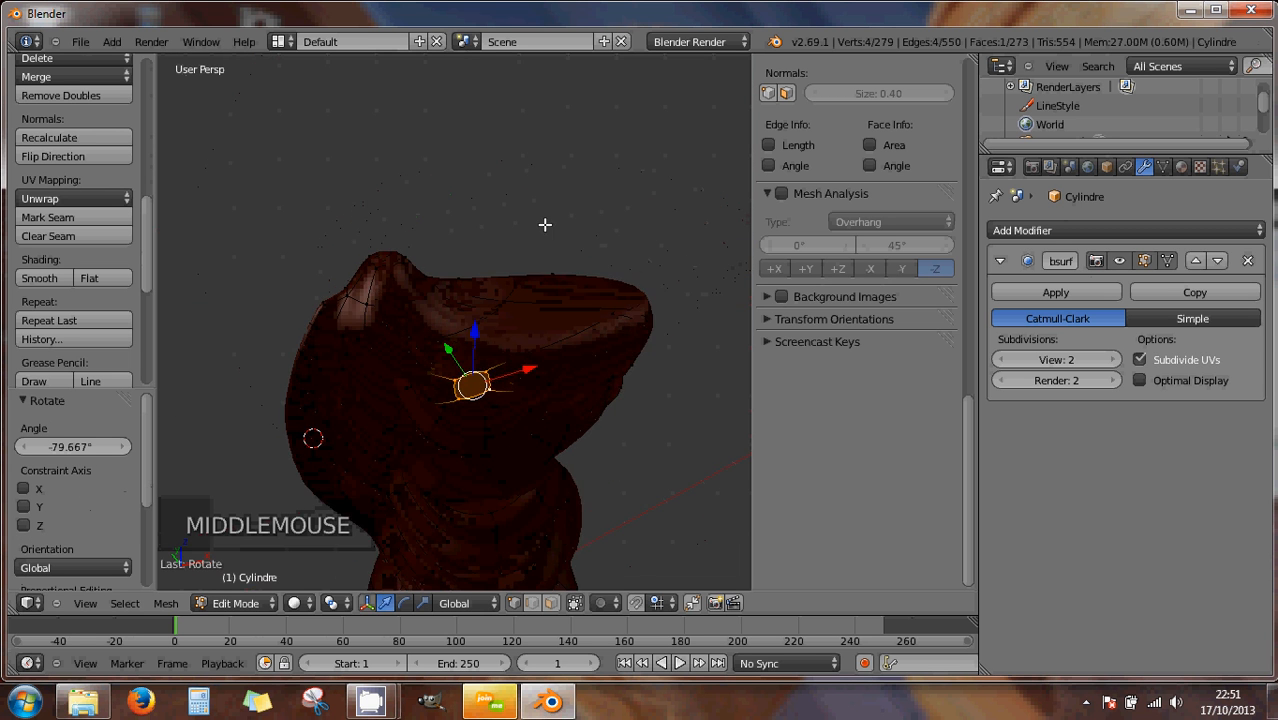
scroll(491, 384, up, 2)
scroll(491, 384, up, 1)
middle_drag(491, 384, 428, 401)
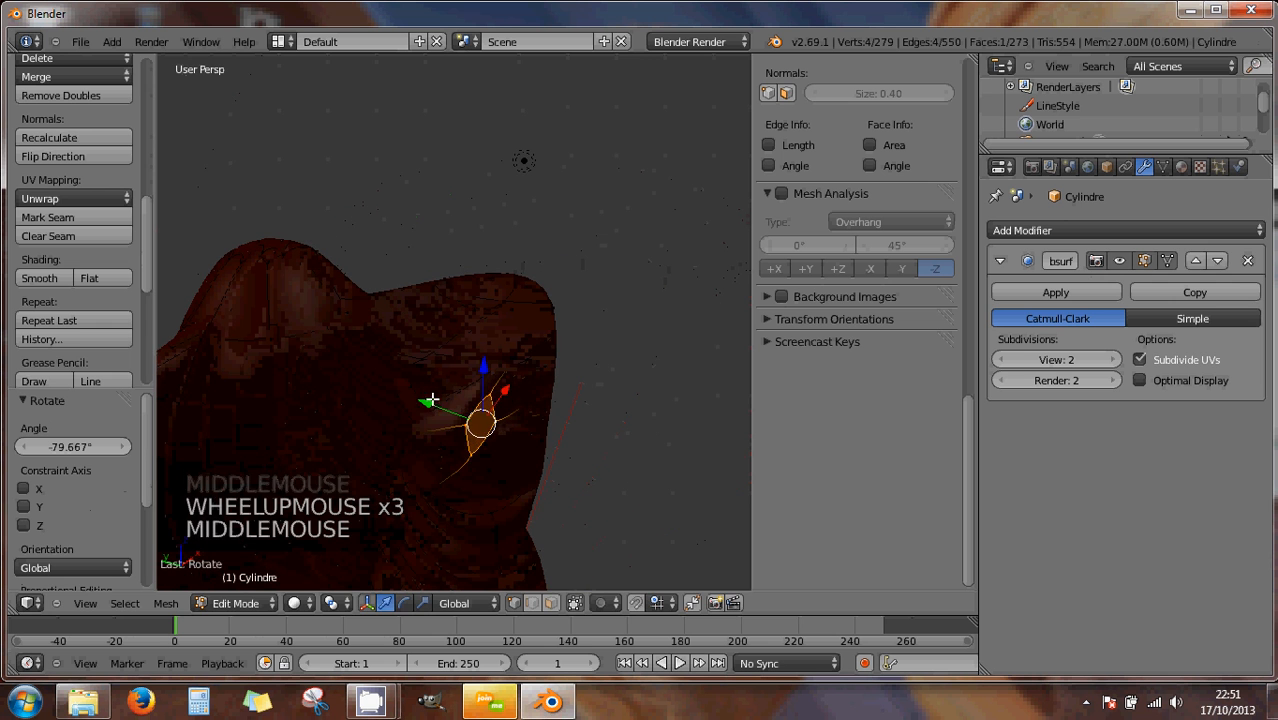
drag(428, 403, 495, 414)
key(e)
key(e)
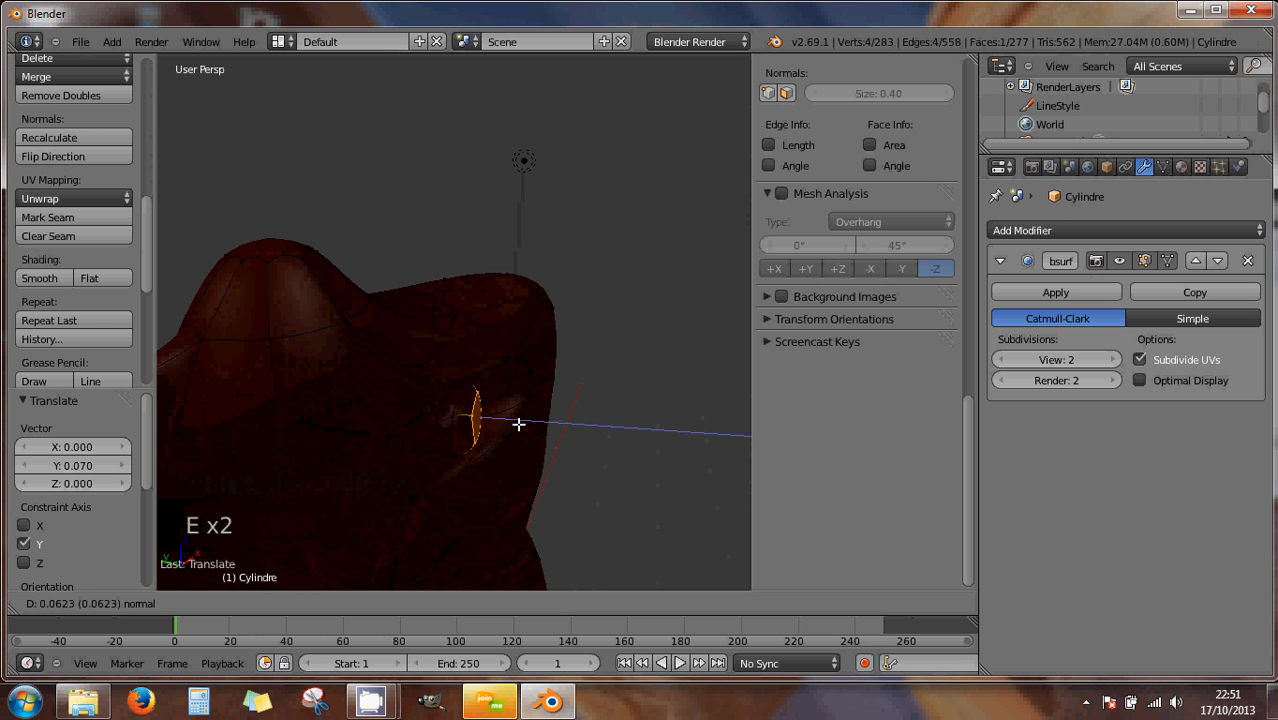
click(518, 424)
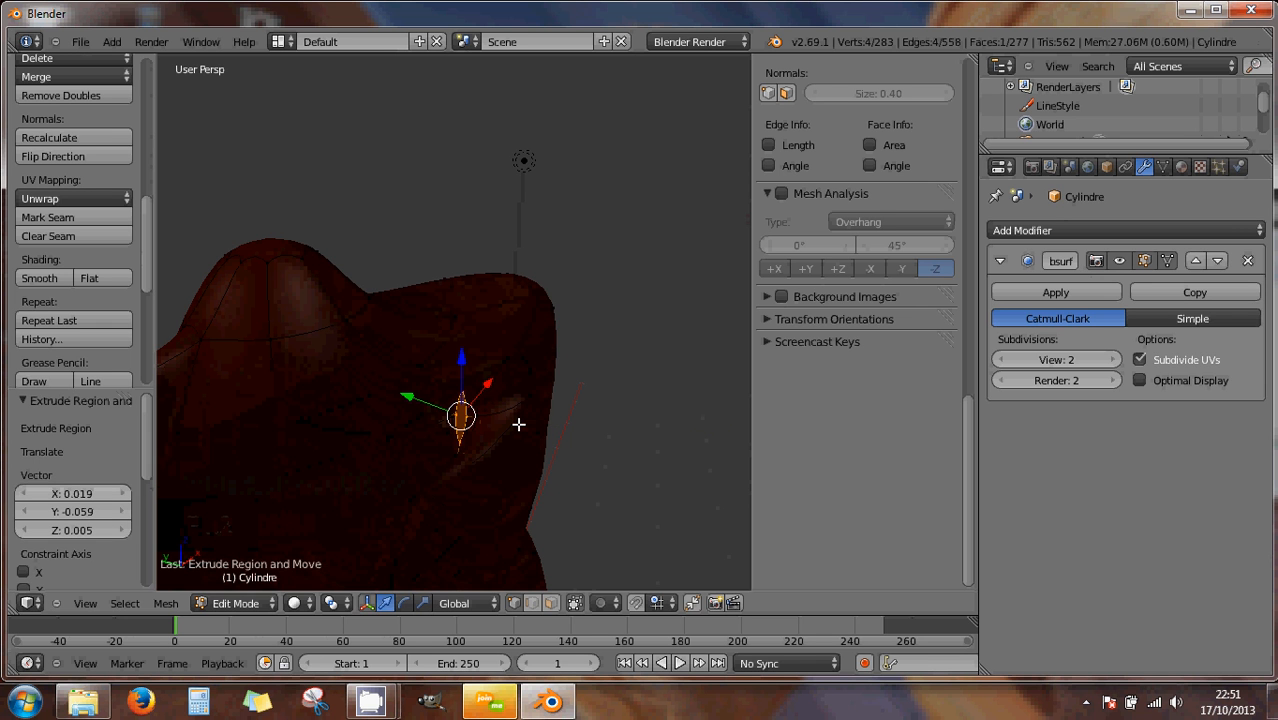
- Undo the inner eye face's extrusion, Y move and rotation
key(ctrl+z)
key(ctrl+z)
key(ctrl+z)
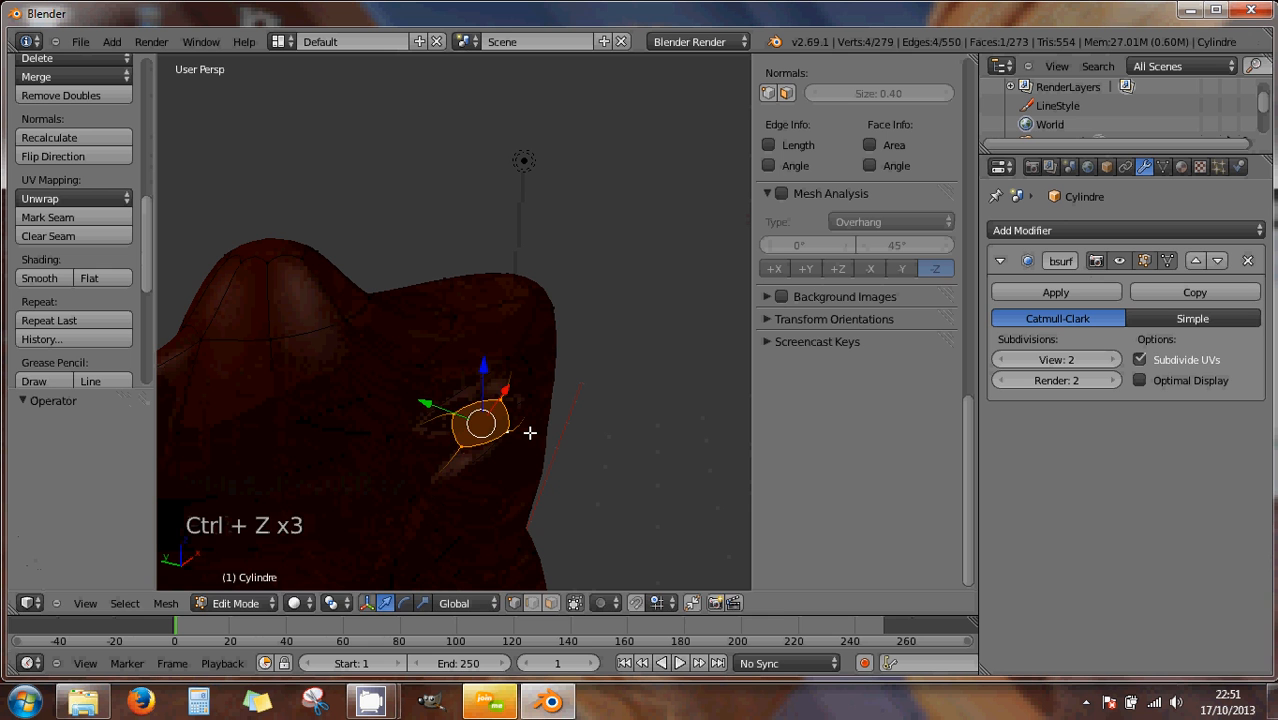
- Try extruding the inner eye face along its normal, and undo the extrusion together with the face's preceding enlargement
key(e)
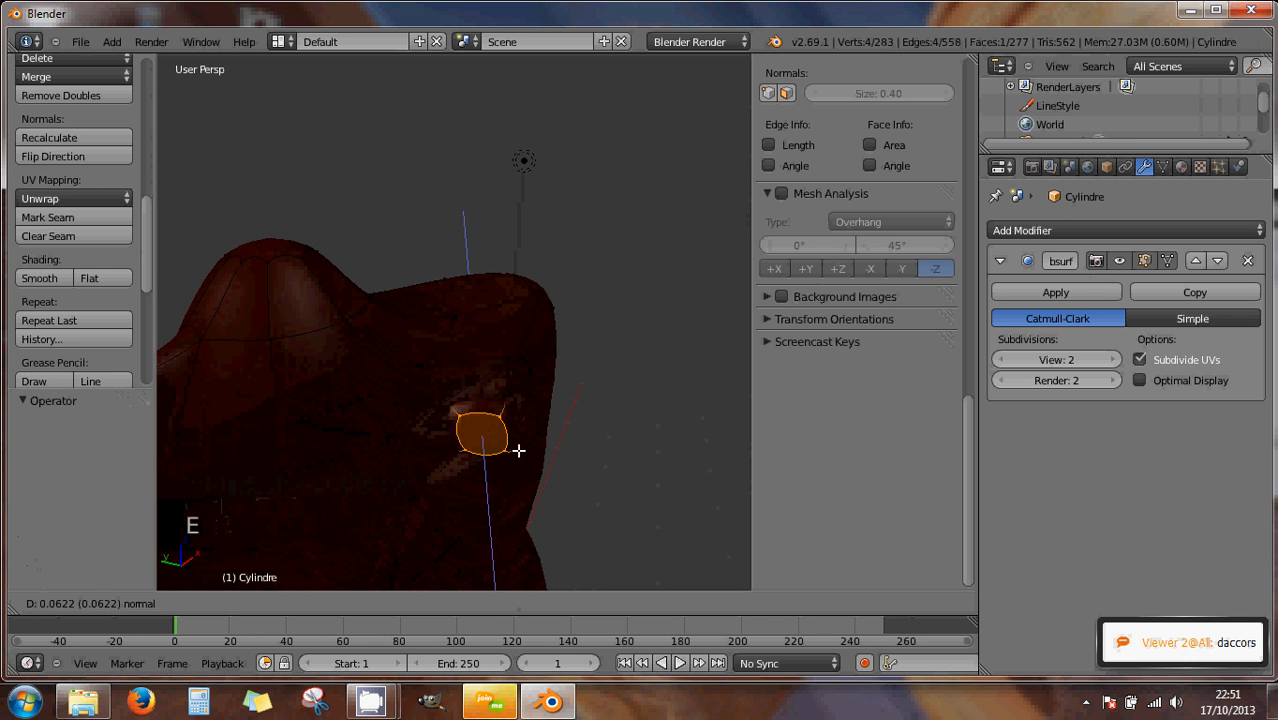
click(520, 451)
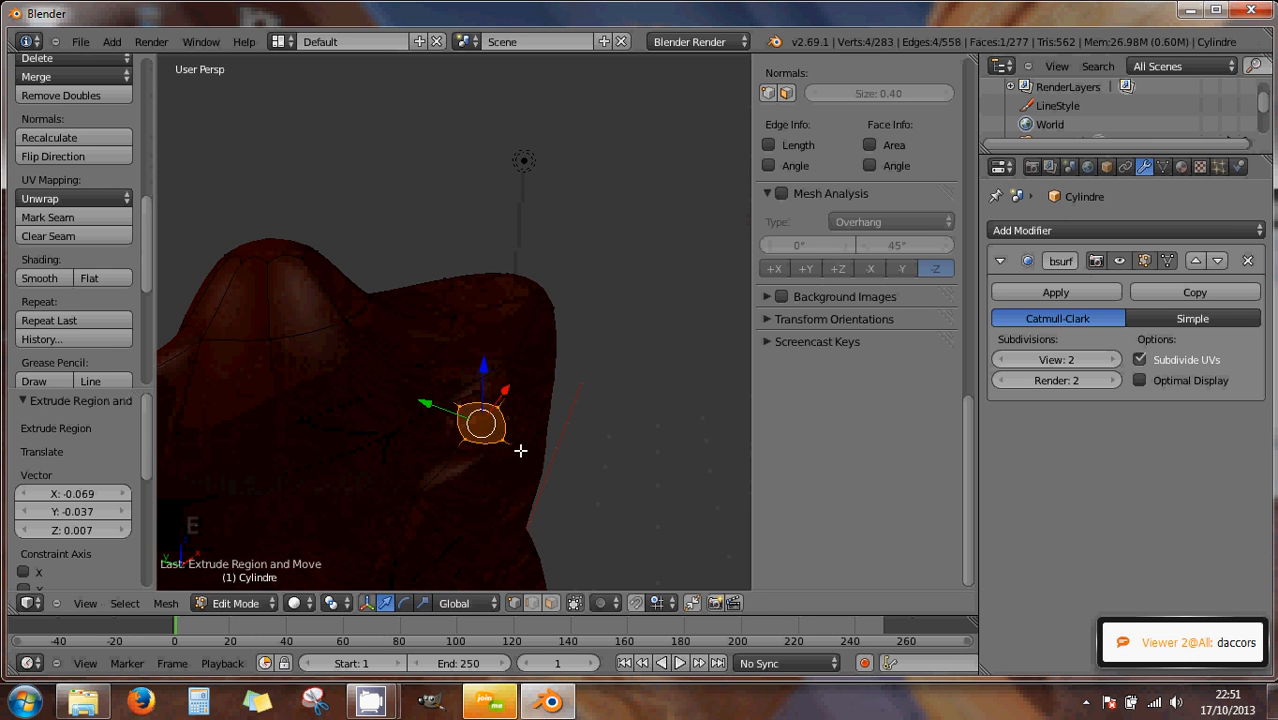
key(ctrl+z)
key(ctrl+z)
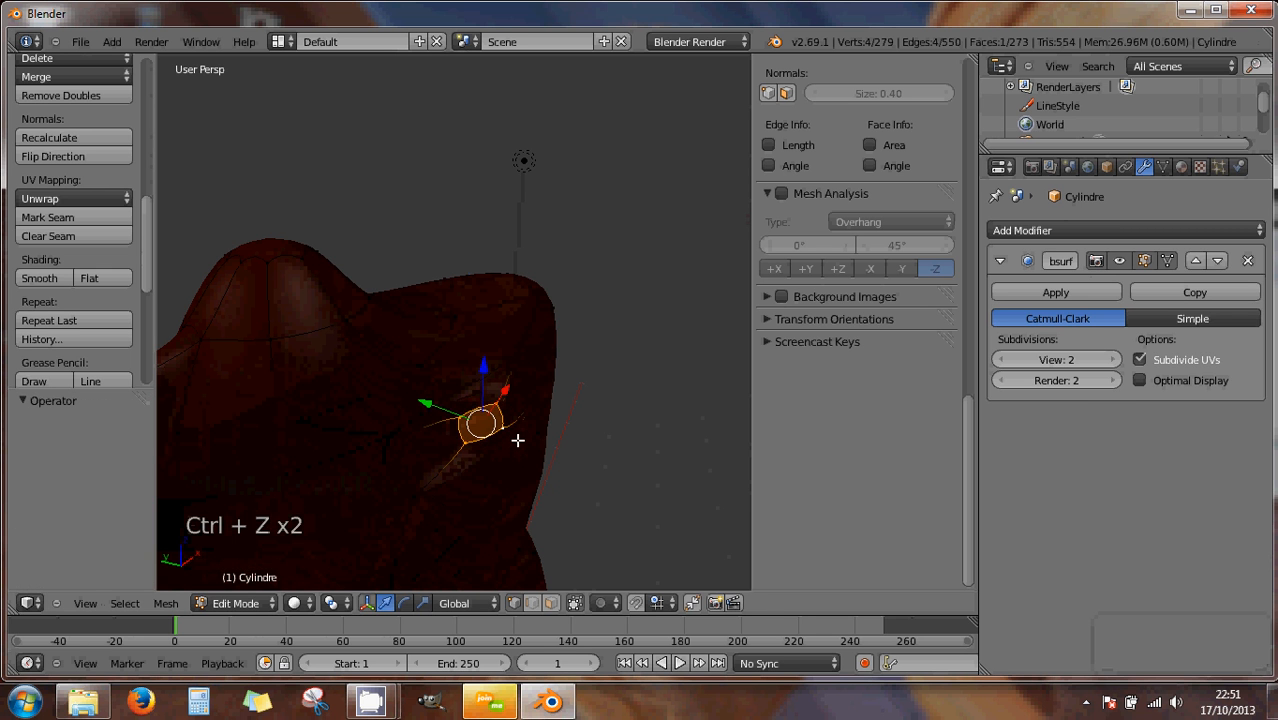
- Set the Subdivision Surface viewport level to 0 and rotate the inner eye face about 45.118° around Z
click(1000, 362)
click(999, 362)
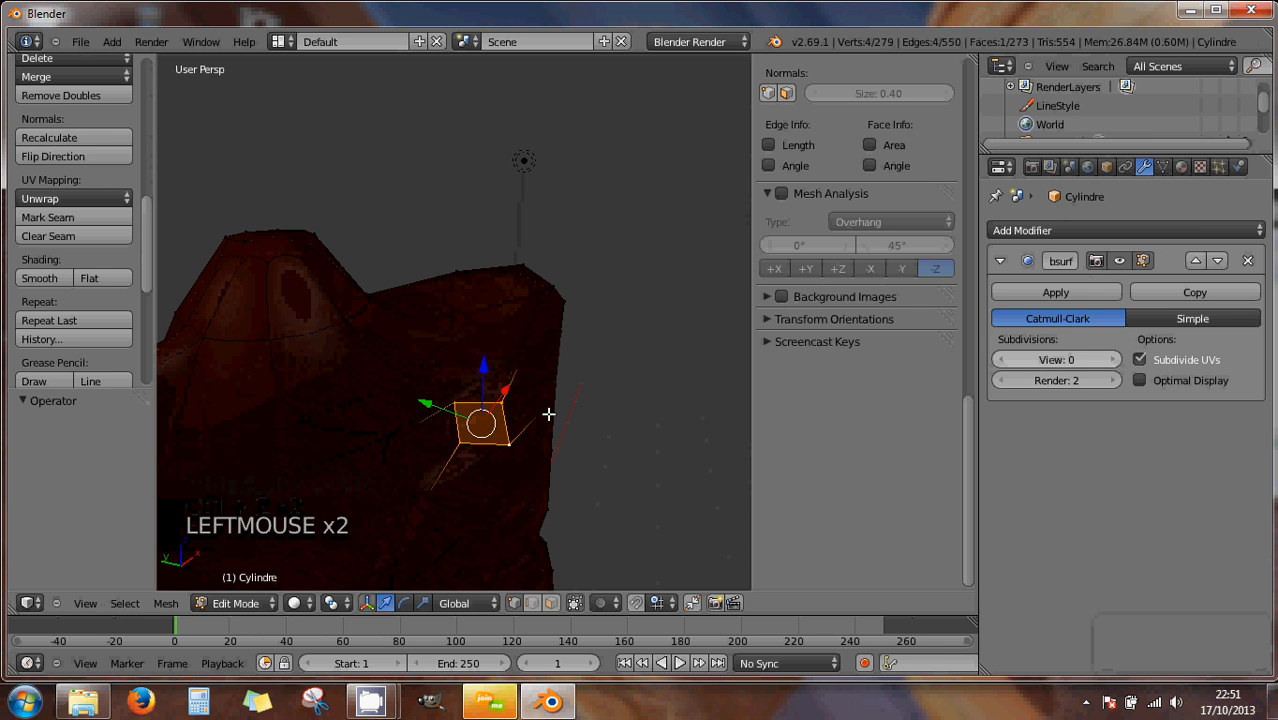
key(r)
key(z)
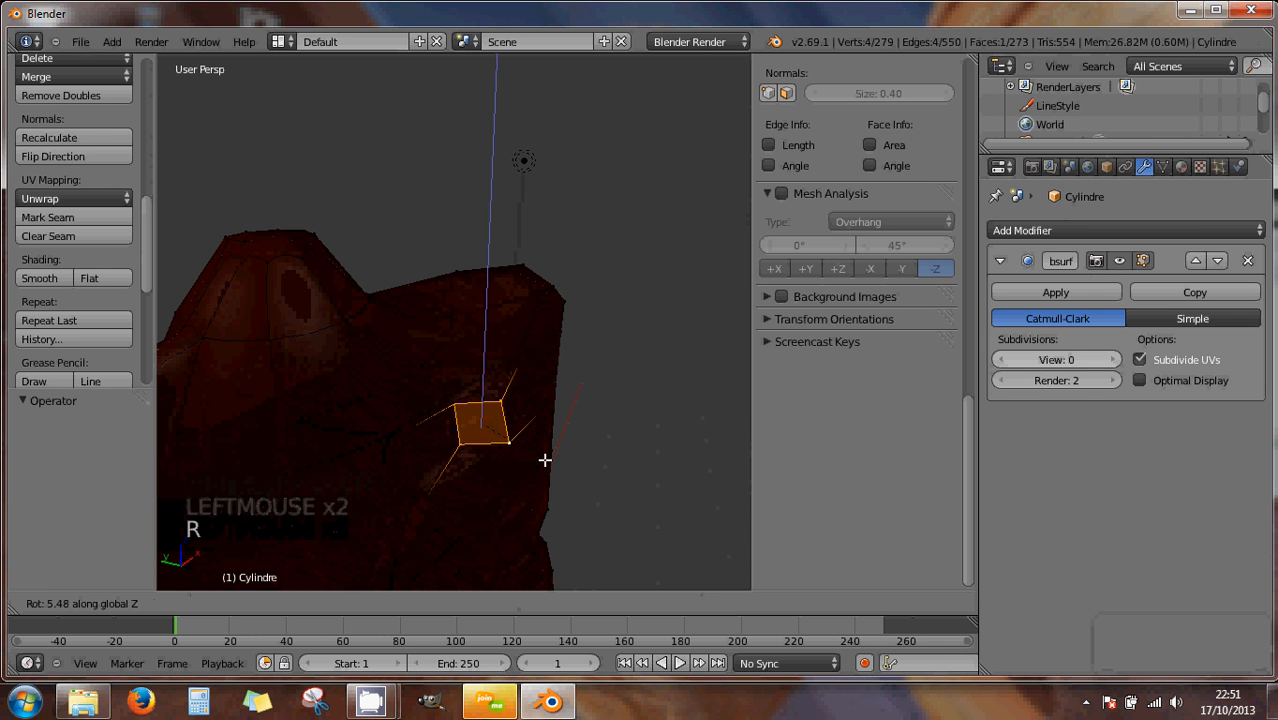
click(564, 411)
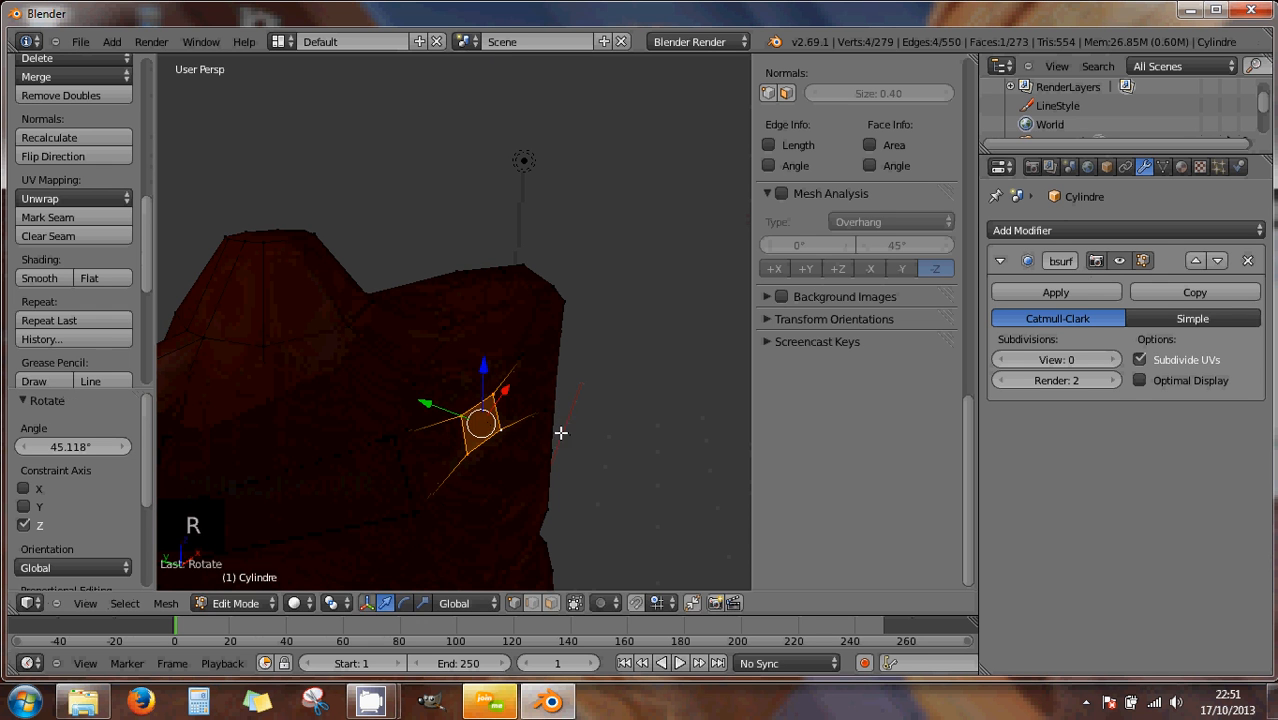
- Extrude the inner eye face by about X -0.012, Y -0.040, Z 0.004 and set the Subdivision Surface viewport level to 2
key(e)
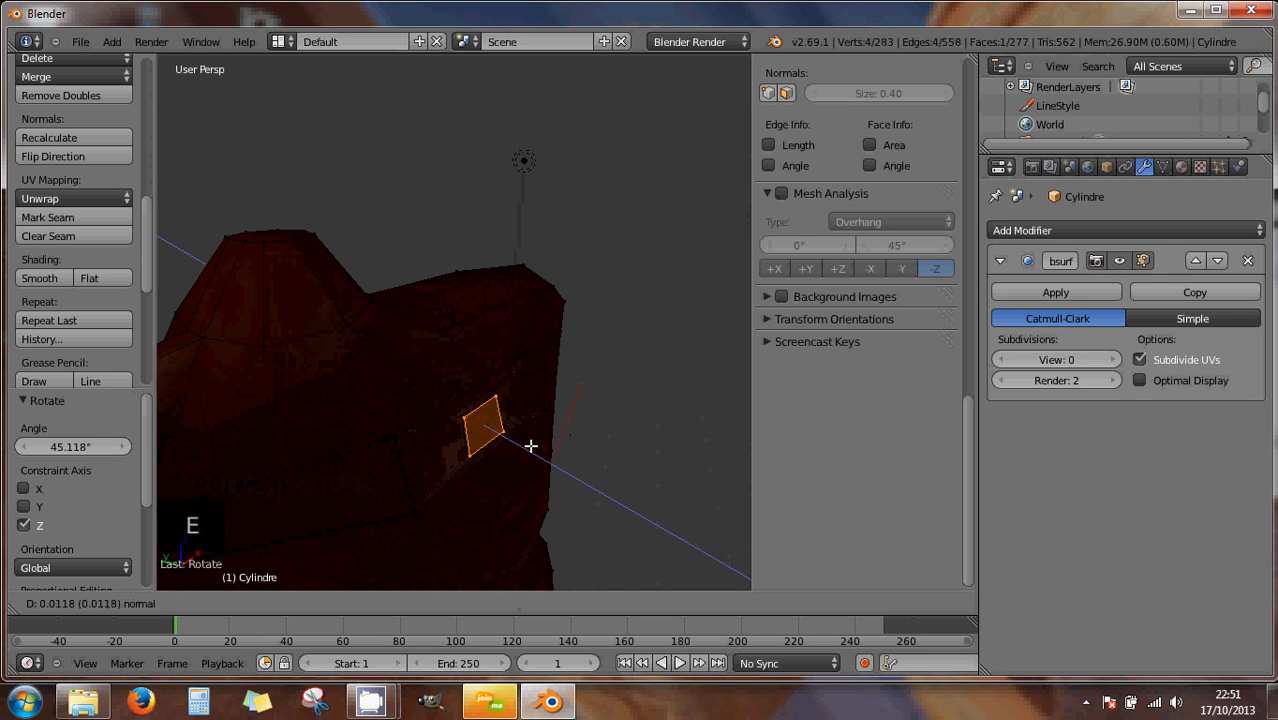
click(537, 448)
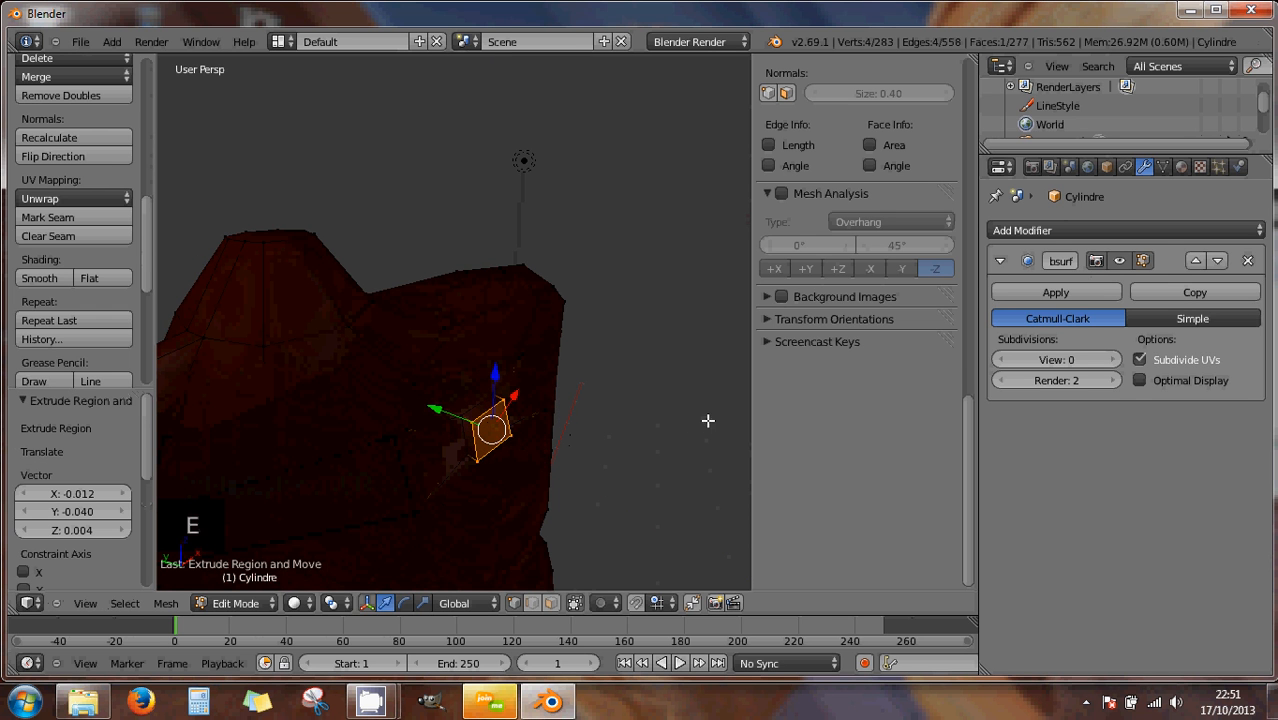
click(1112, 360)
click(1112, 360)
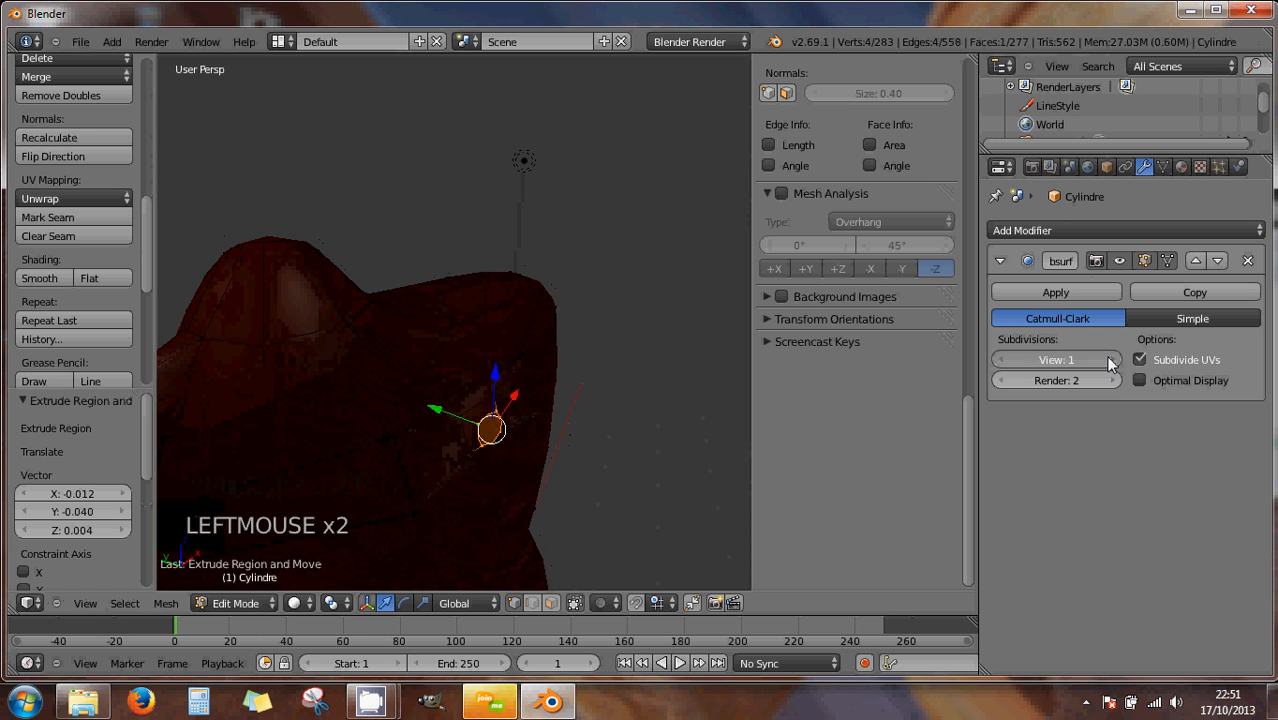
scroll(630, 426, up, 3)
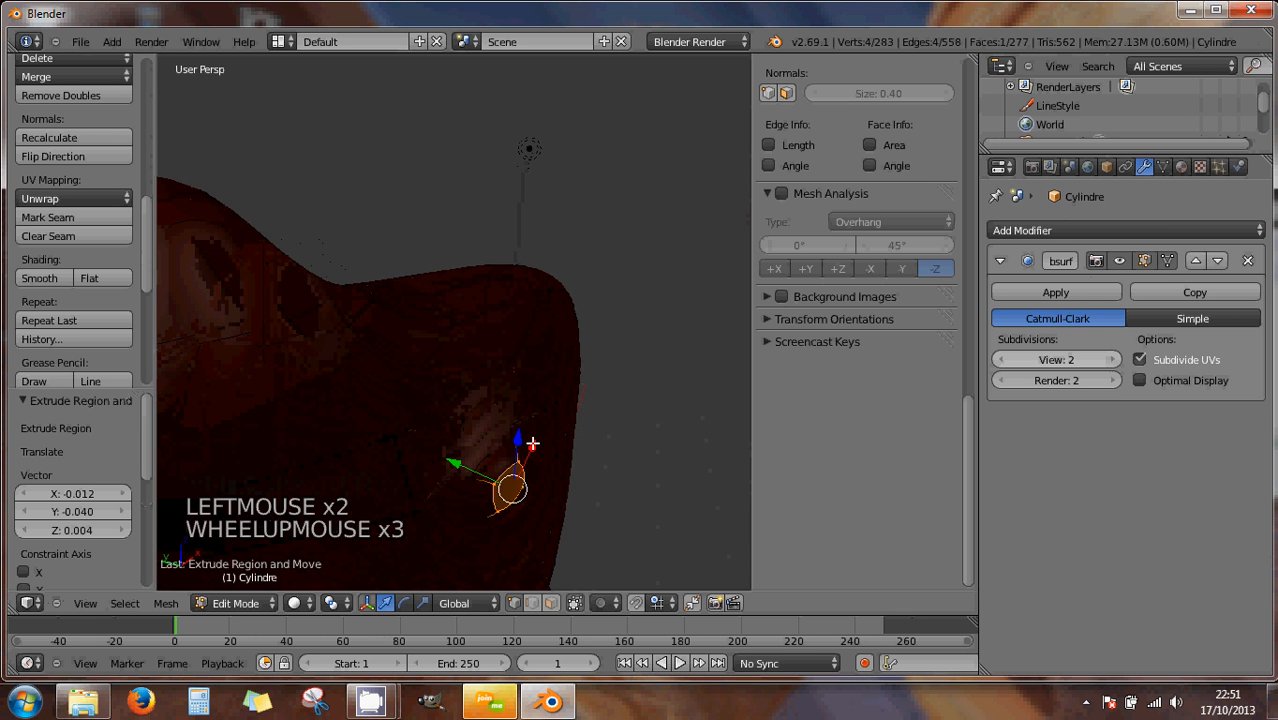
shift+middle_drag(532, 443, 478, 288)
scroll(492, 364, up, 2)
middle_drag(495, 368, 530, 368)
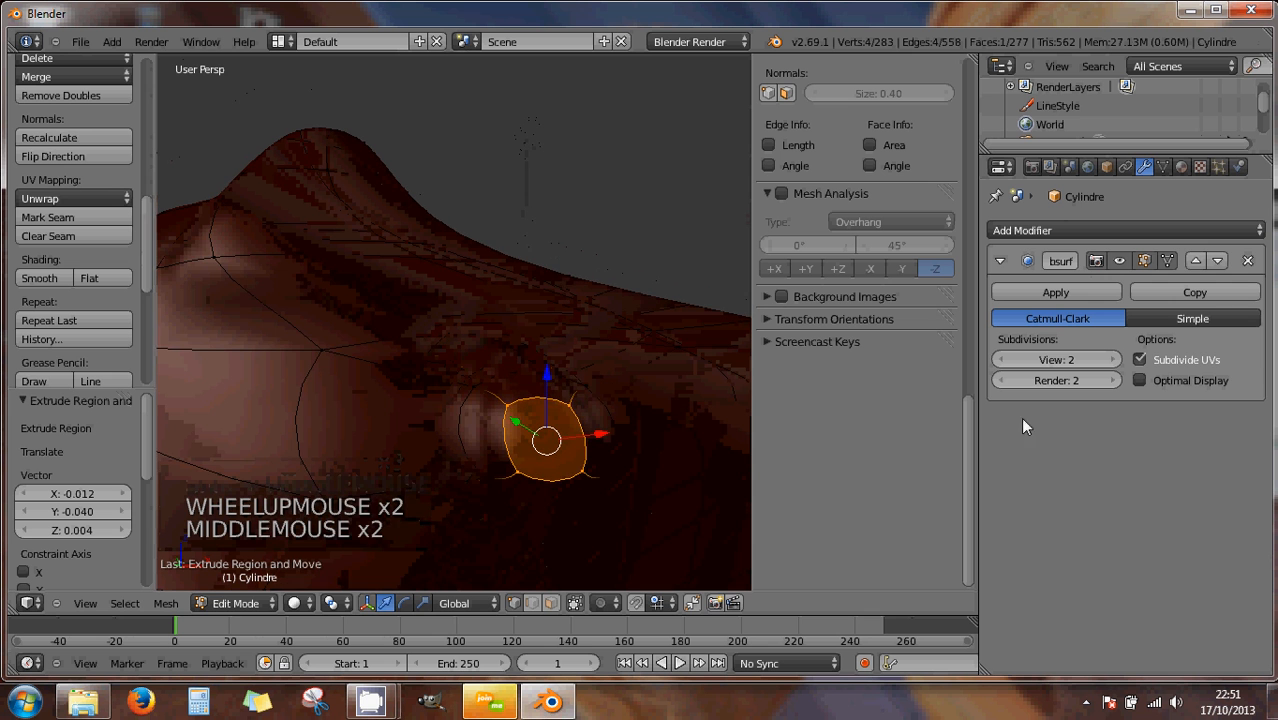
- Lower the Subdivision Surface viewport level to 0 to check the eye face, and restore it to 2
click(1001, 359)
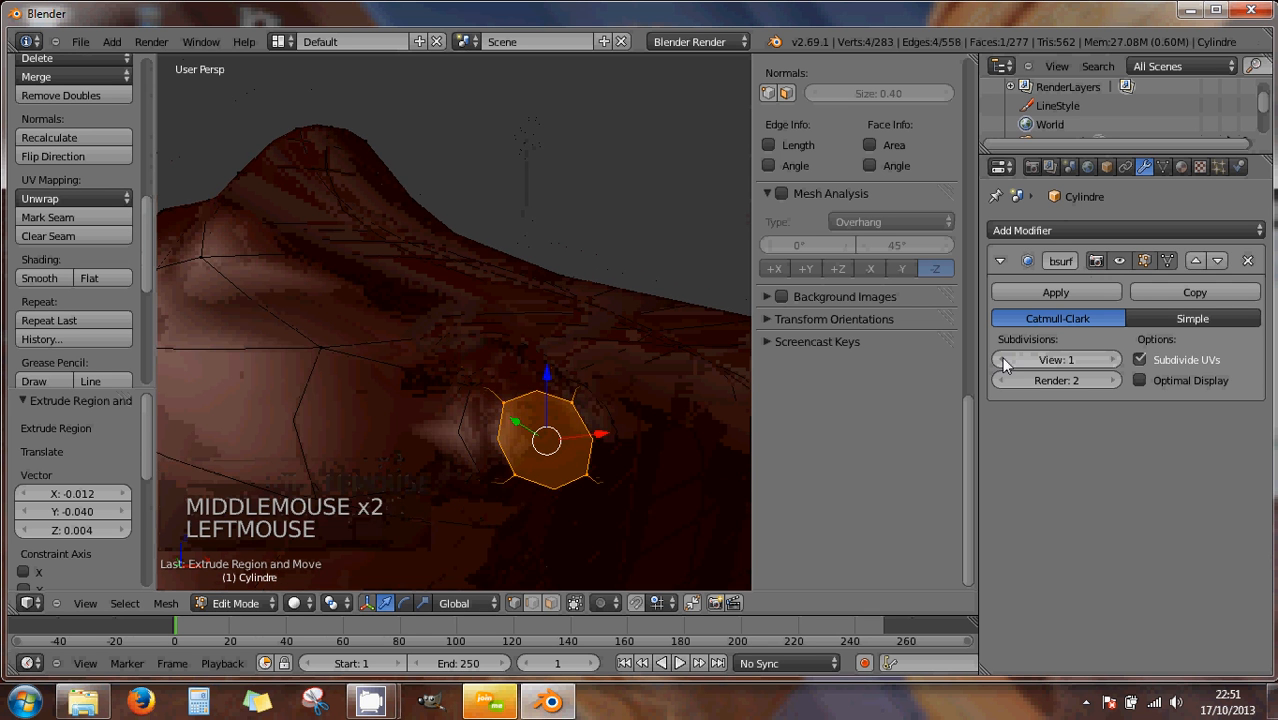
click(1001, 359)
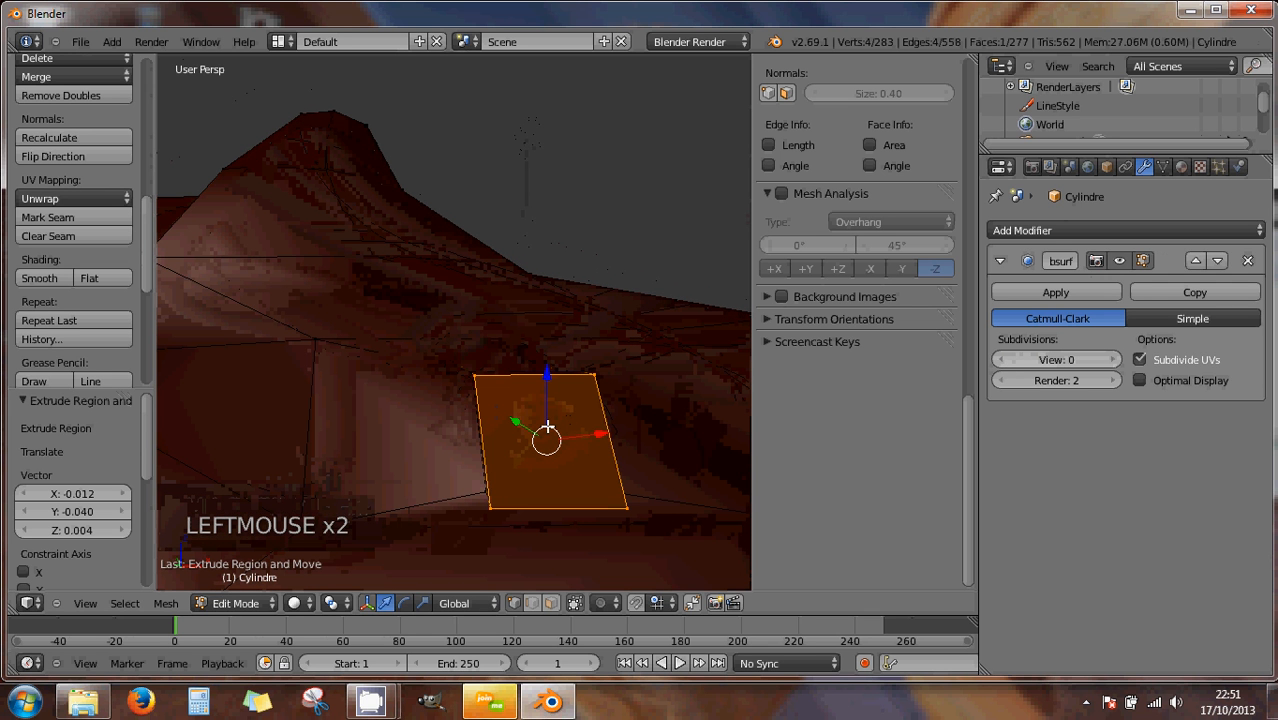
click(1108, 362)
click(1108, 362)
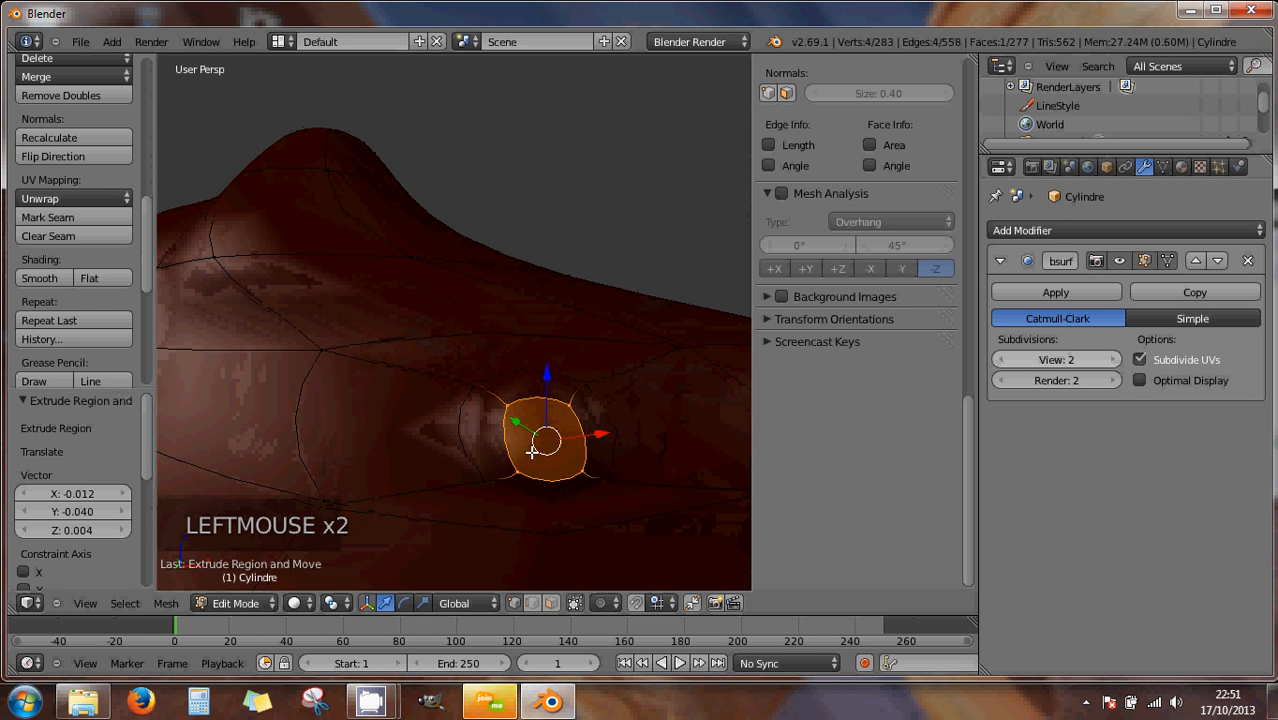
- Move the extruded eye face about -0.022 along the Y axis
middle_drag(532, 452, 660, 450)
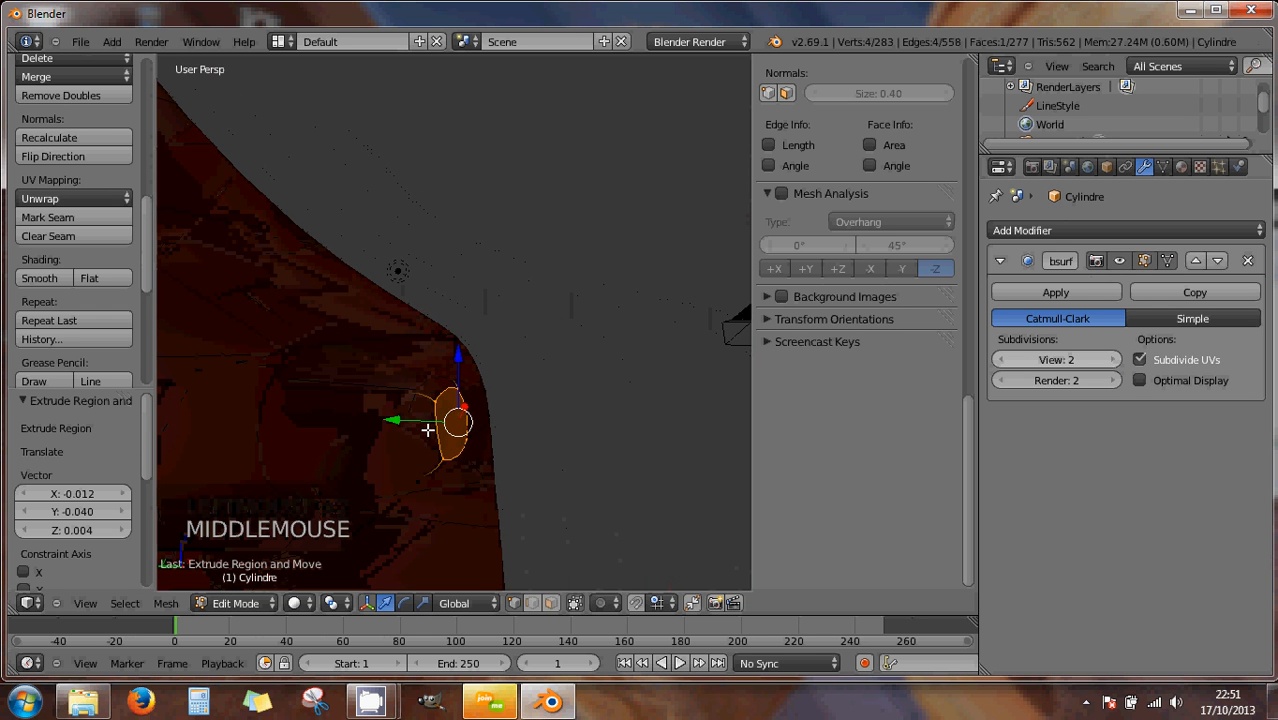
drag(397, 419, 415, 434)
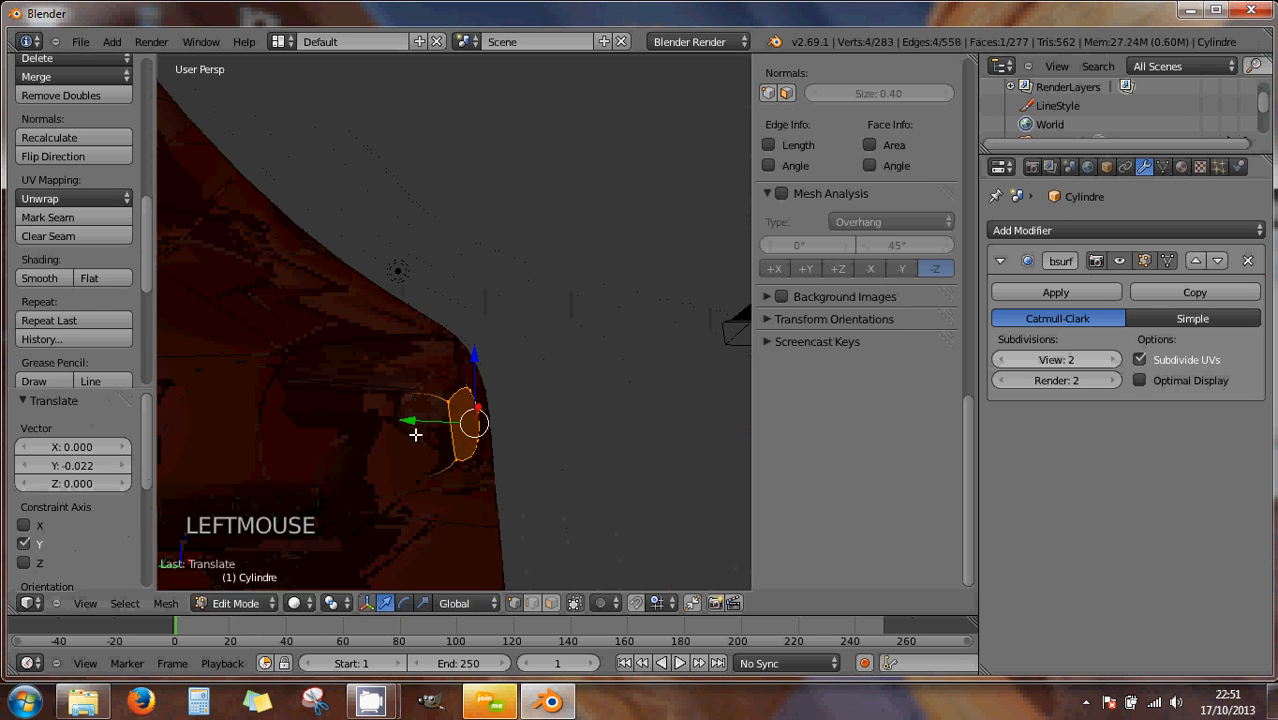
middle_drag(504, 455, 332, 492)
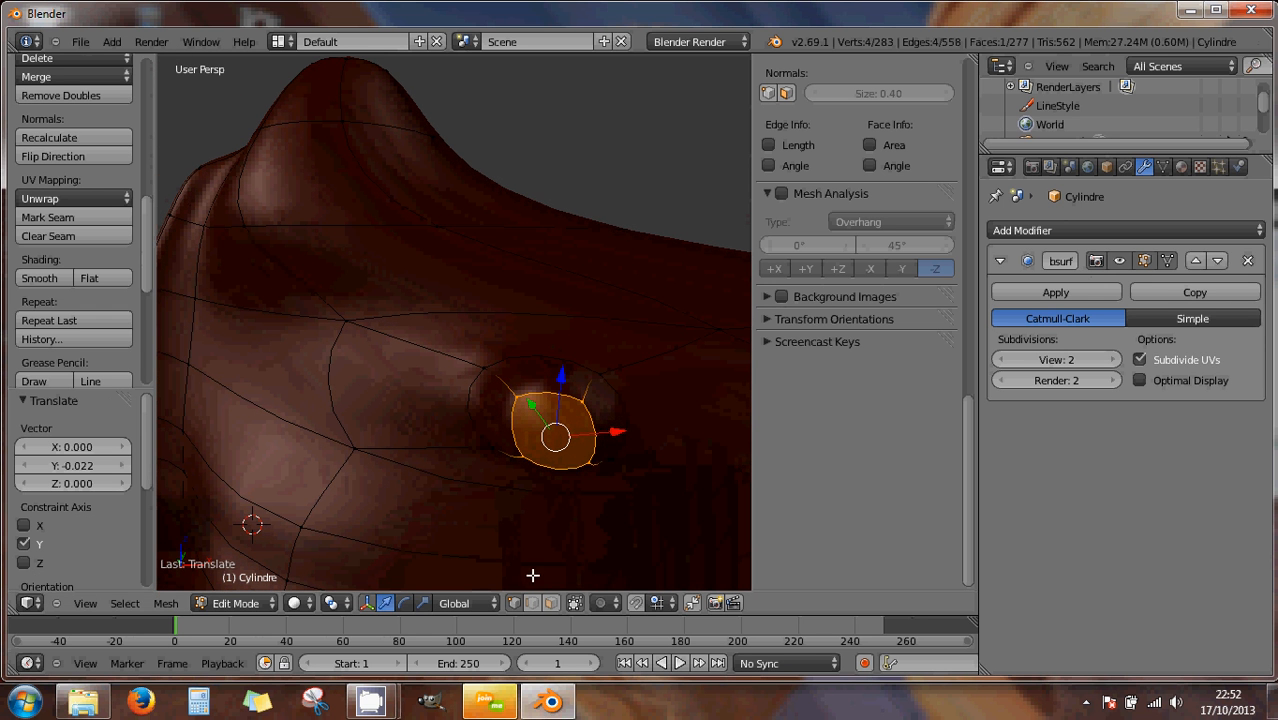
- Switch to face selection and select the eye's central face together with the four faces surrounding it
click(551, 603)
right_click(501, 421)
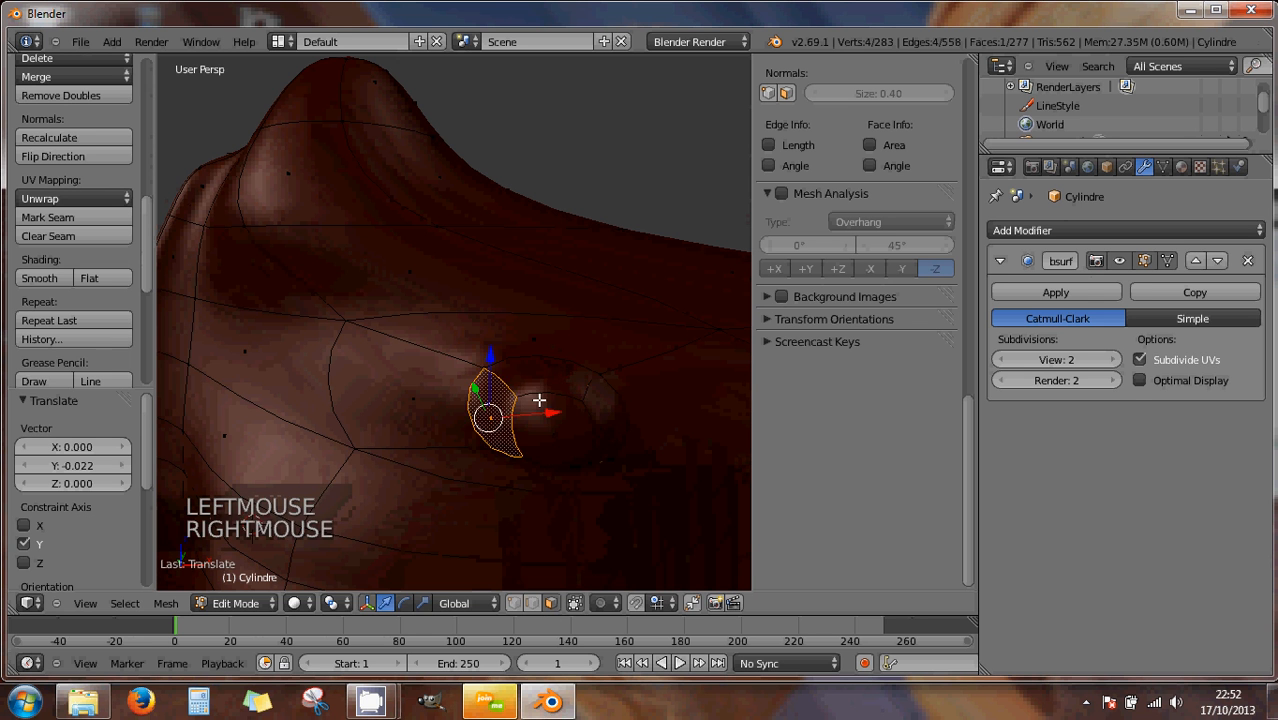
shift+right_click(585, 399)
shift+right_click(570, 422)
shift+right_click(551, 451)
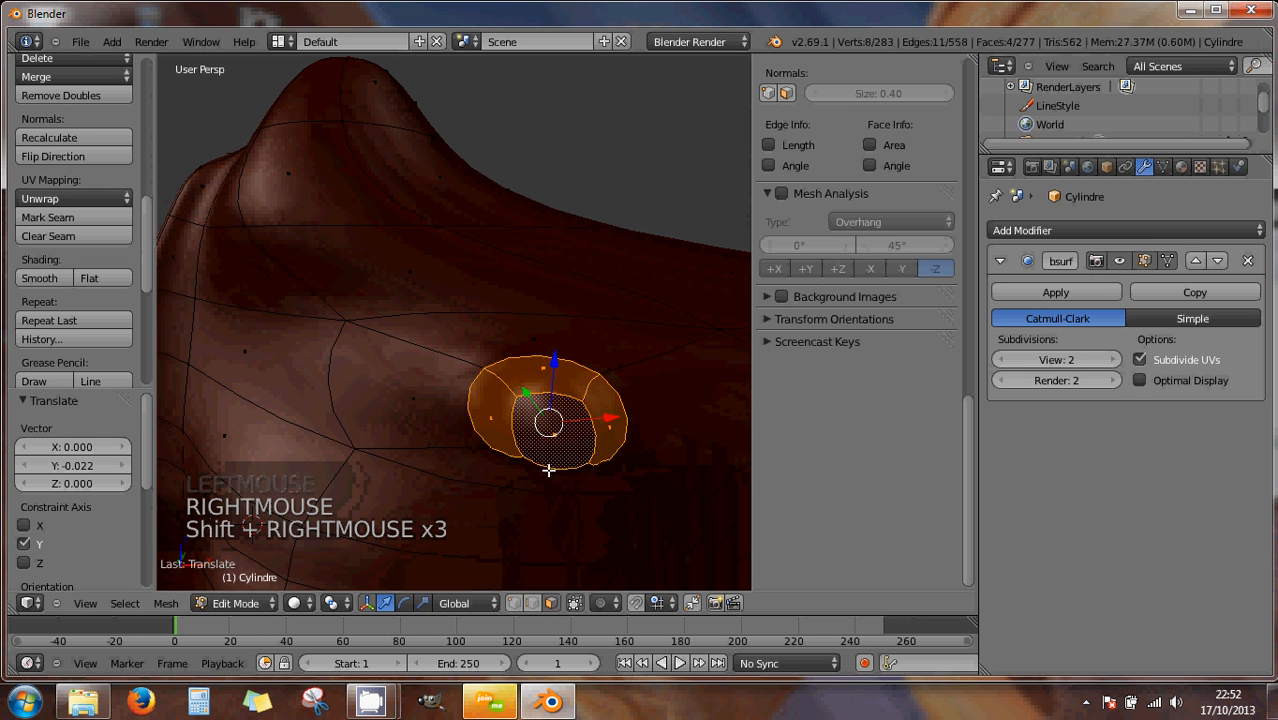
middle_drag(549, 470, 556, 508)
shift+right_click(551, 510)
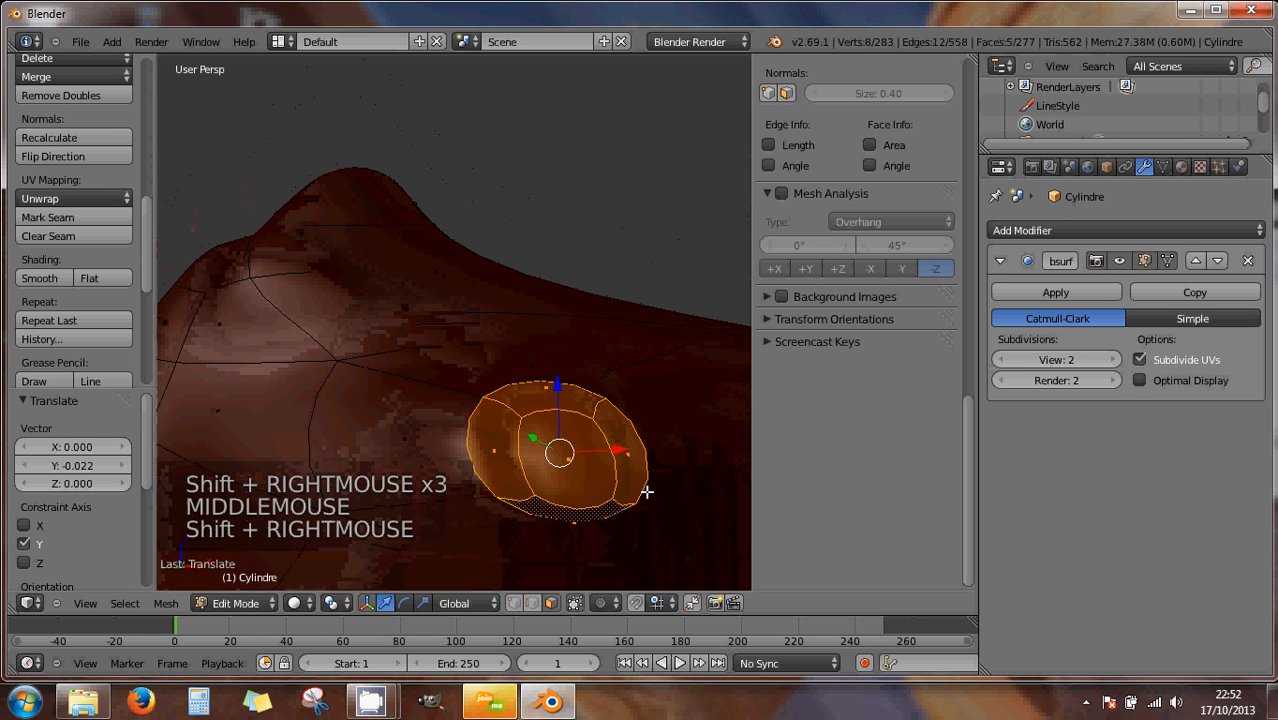
- Add a second material slot with a new material named OEIL and assign it to the selected eye faces
click(1182, 168)
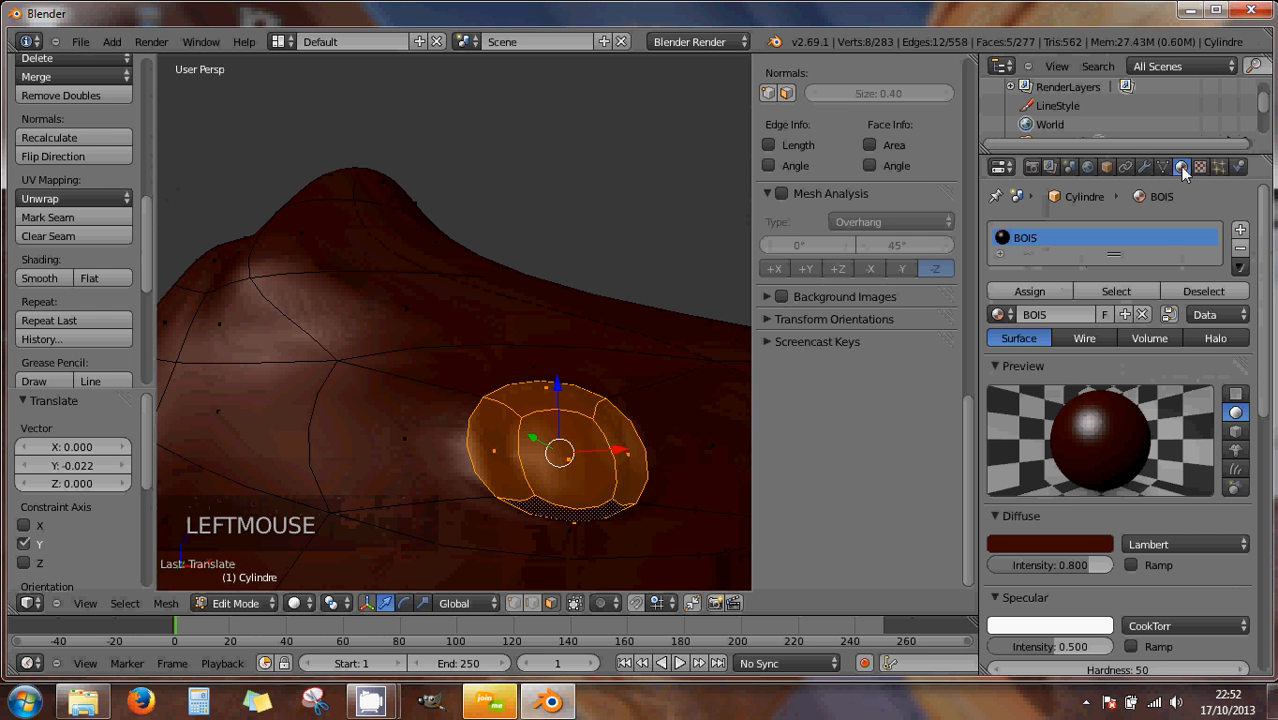
click(1240, 230)
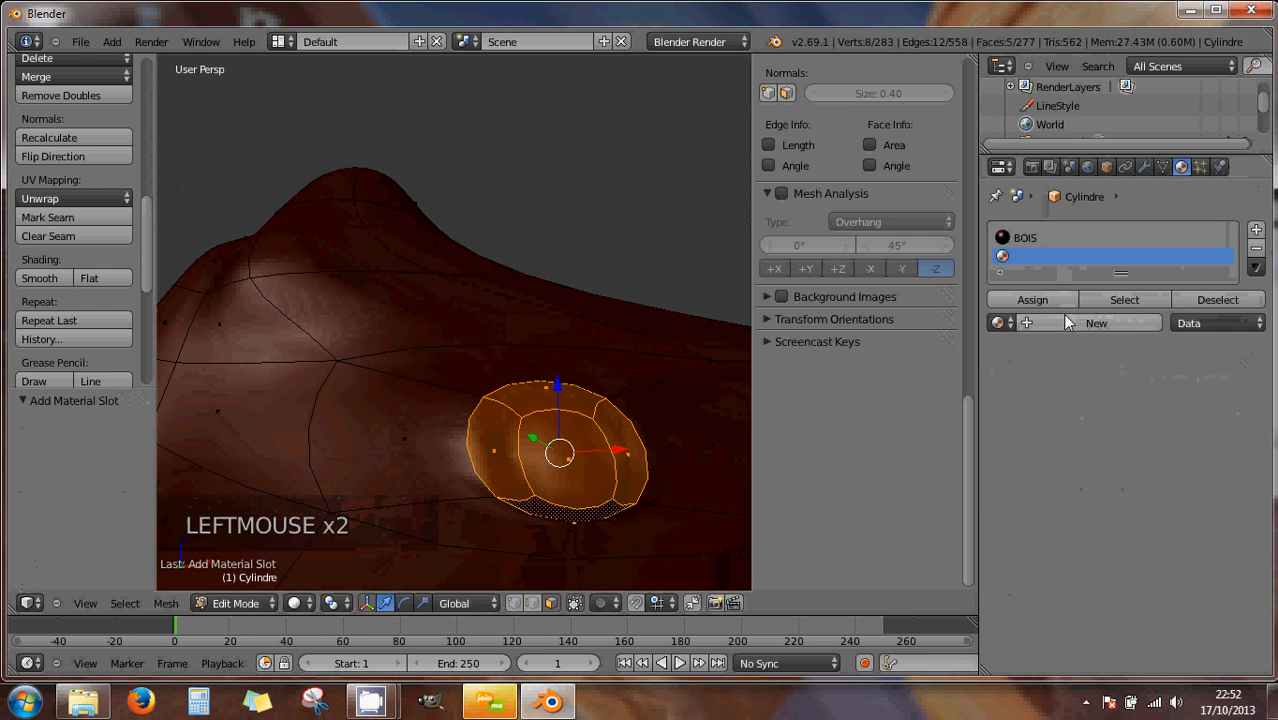
click(1065, 322)
click(1052, 324)
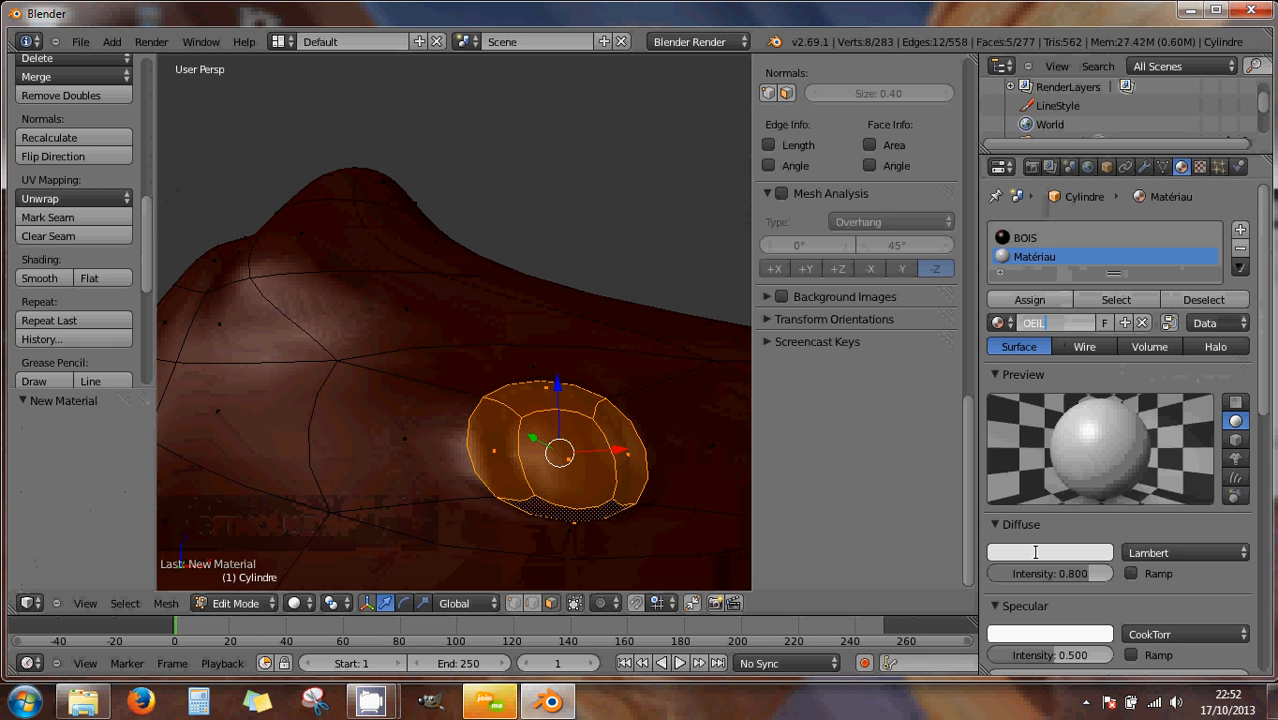
key(Return)
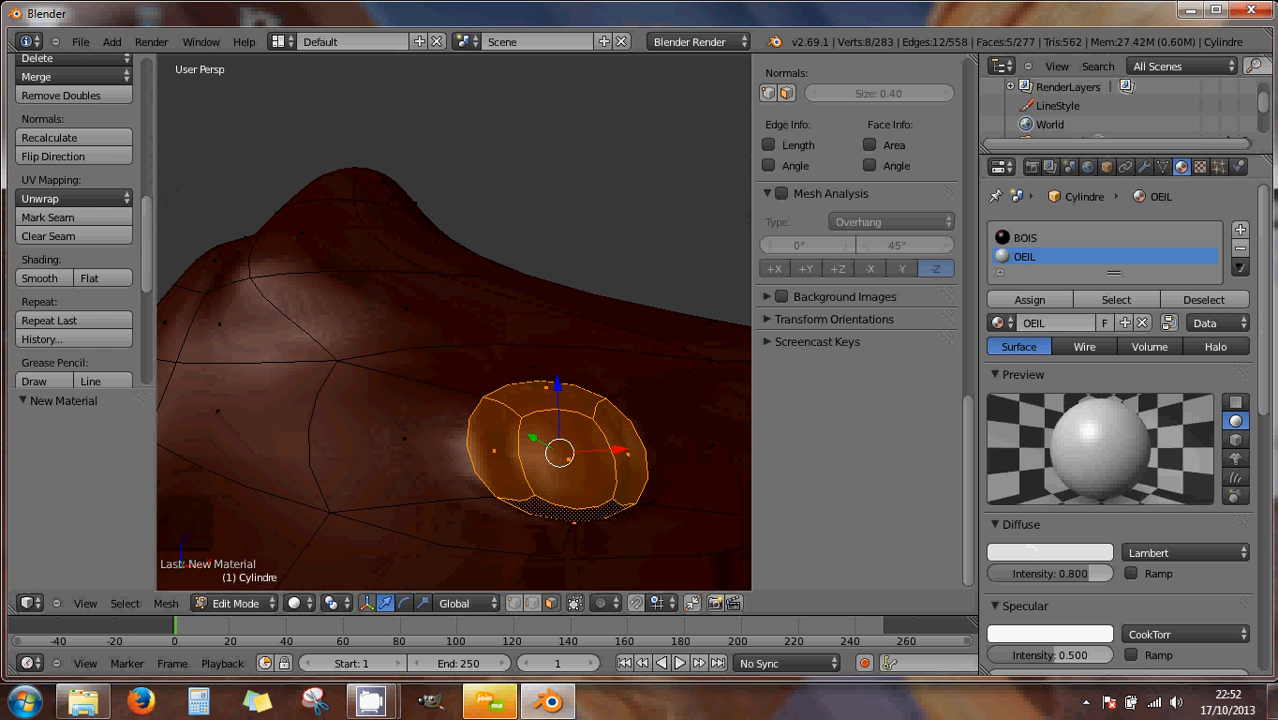
click(1035, 299)
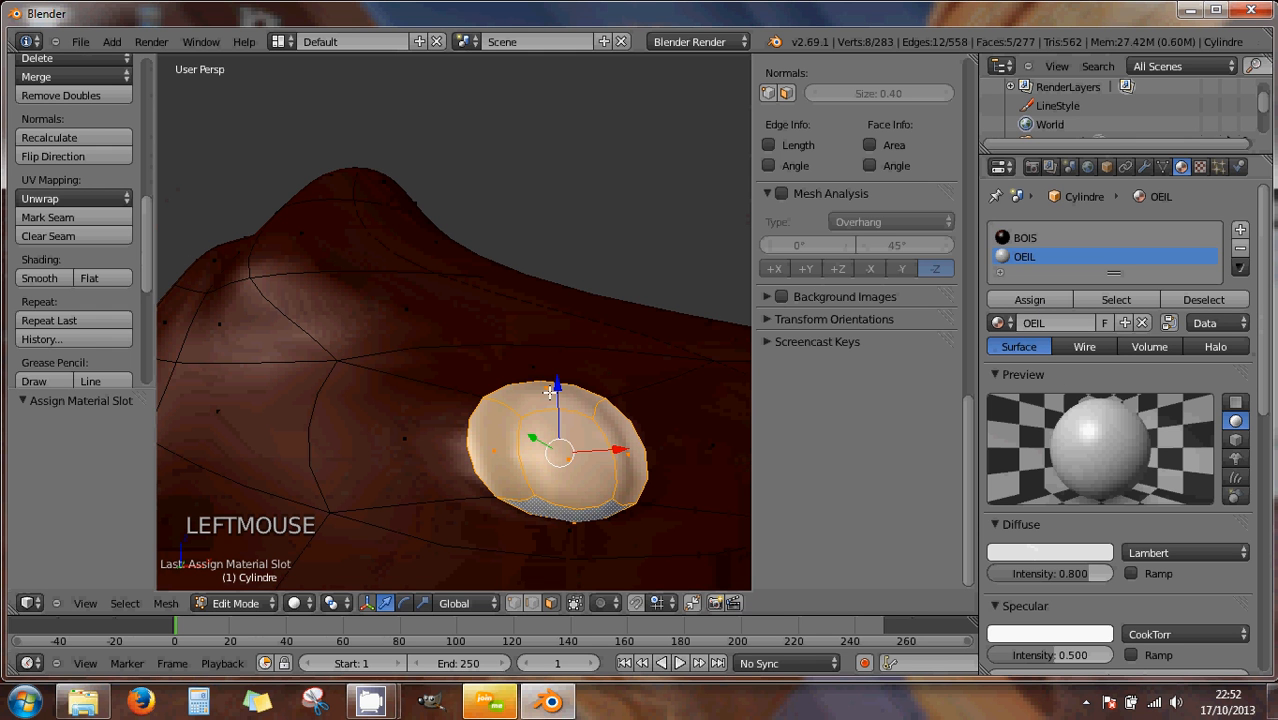
- Set the OEIL material's diffuse colour to black
click(1058, 551)
click(1017, 372)
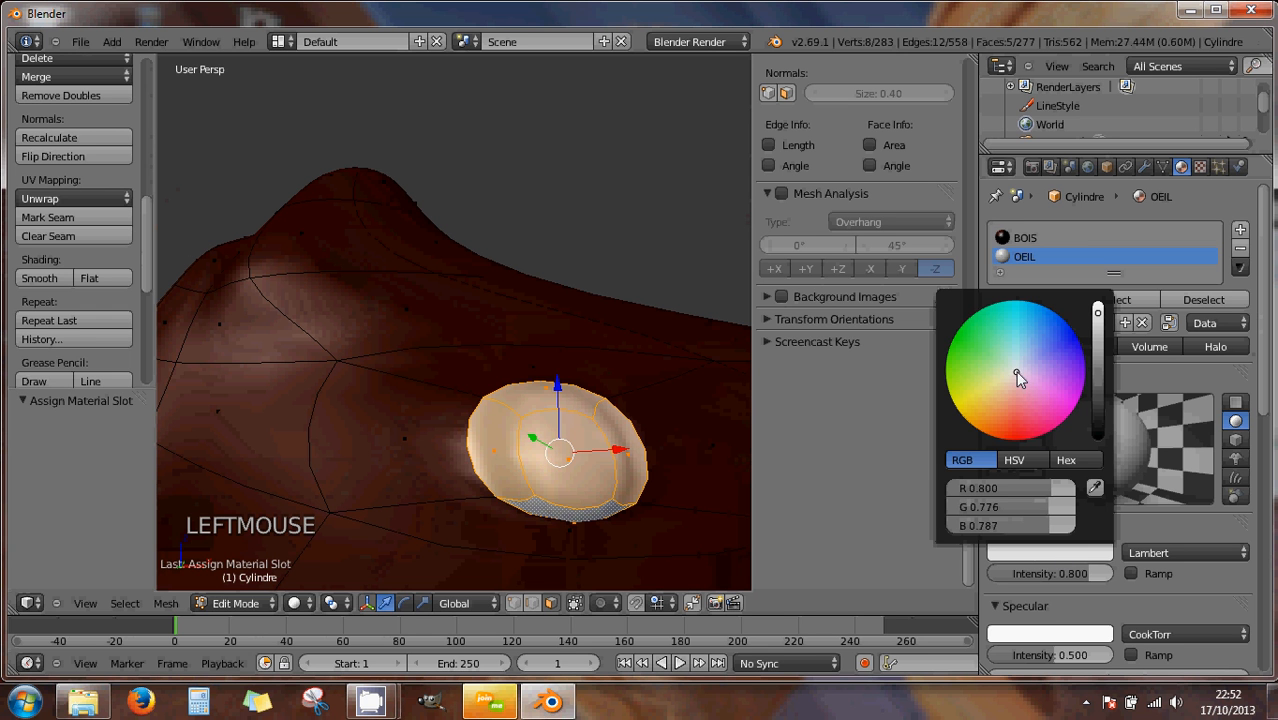
drag(1098, 321, 1102, 440)
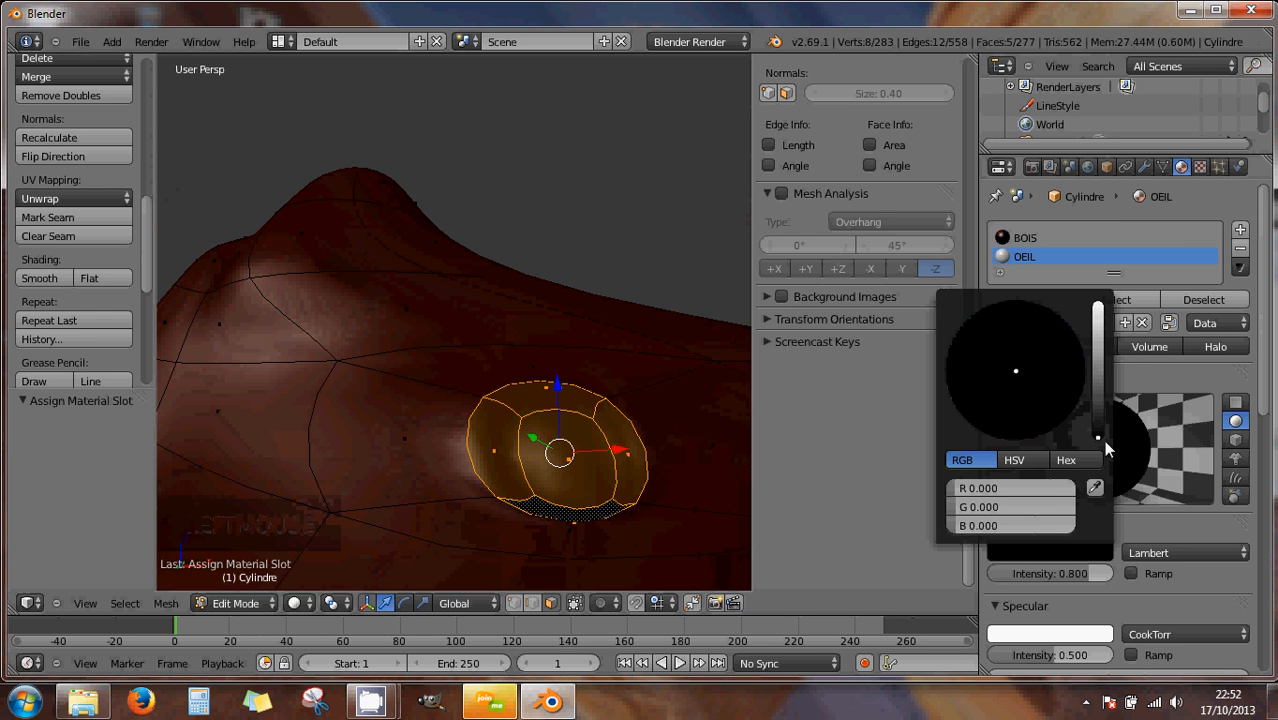
- Examine the eye and both sides of the horse's head, and check the modifier settings and proportional editing modes
scroll(661, 464, down, 2)
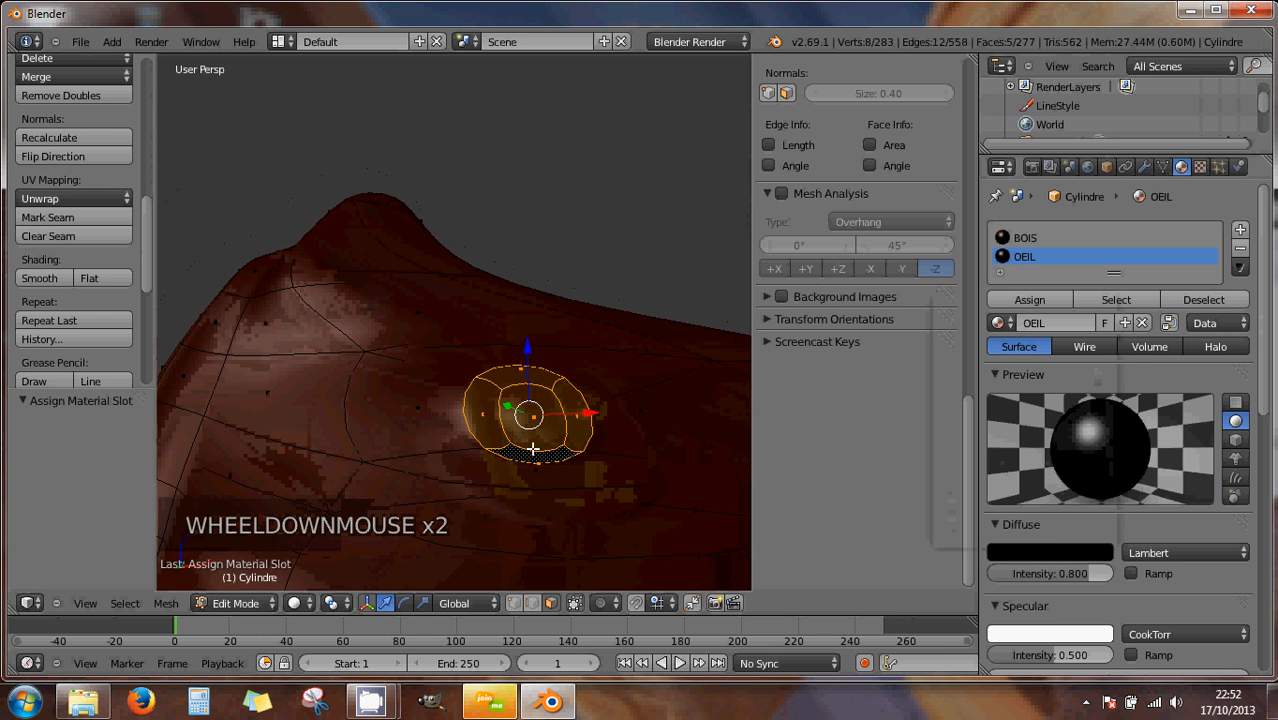
middle_drag(534, 450, 582, 451)
scroll(551, 452, down, 5)
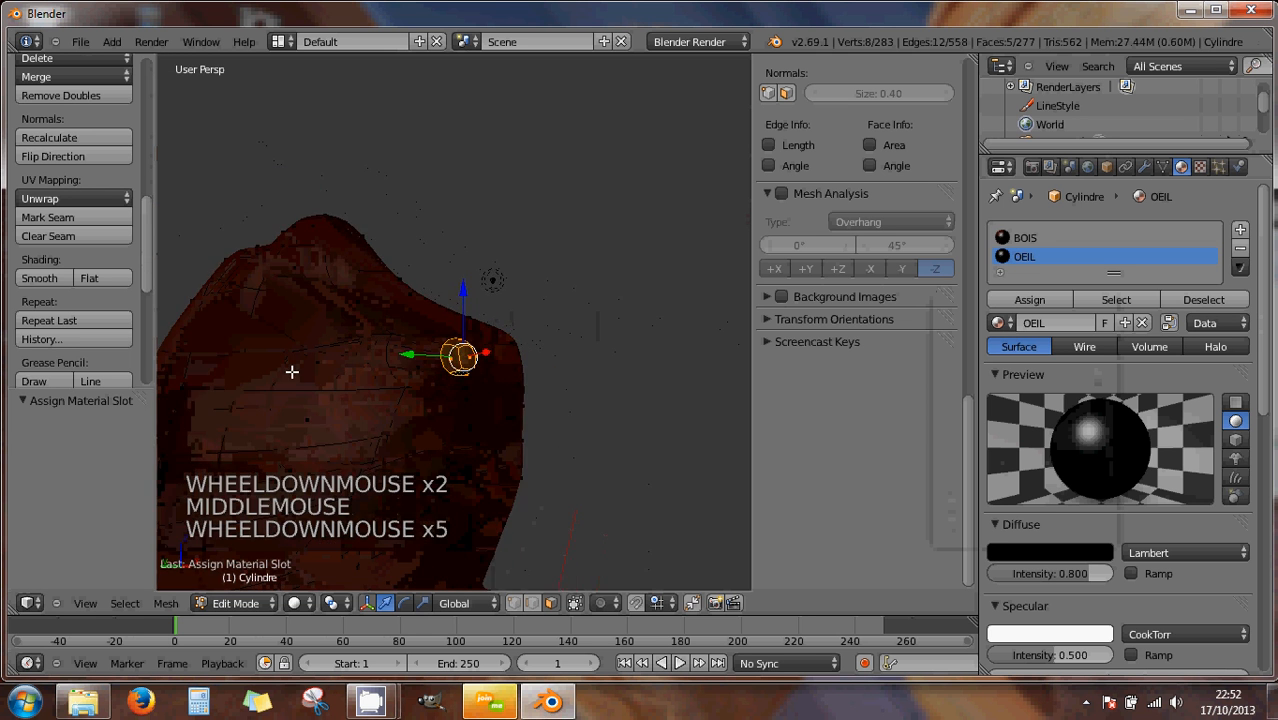
middle_drag(292, 372, 542, 422)
scroll(471, 439, down, 4)
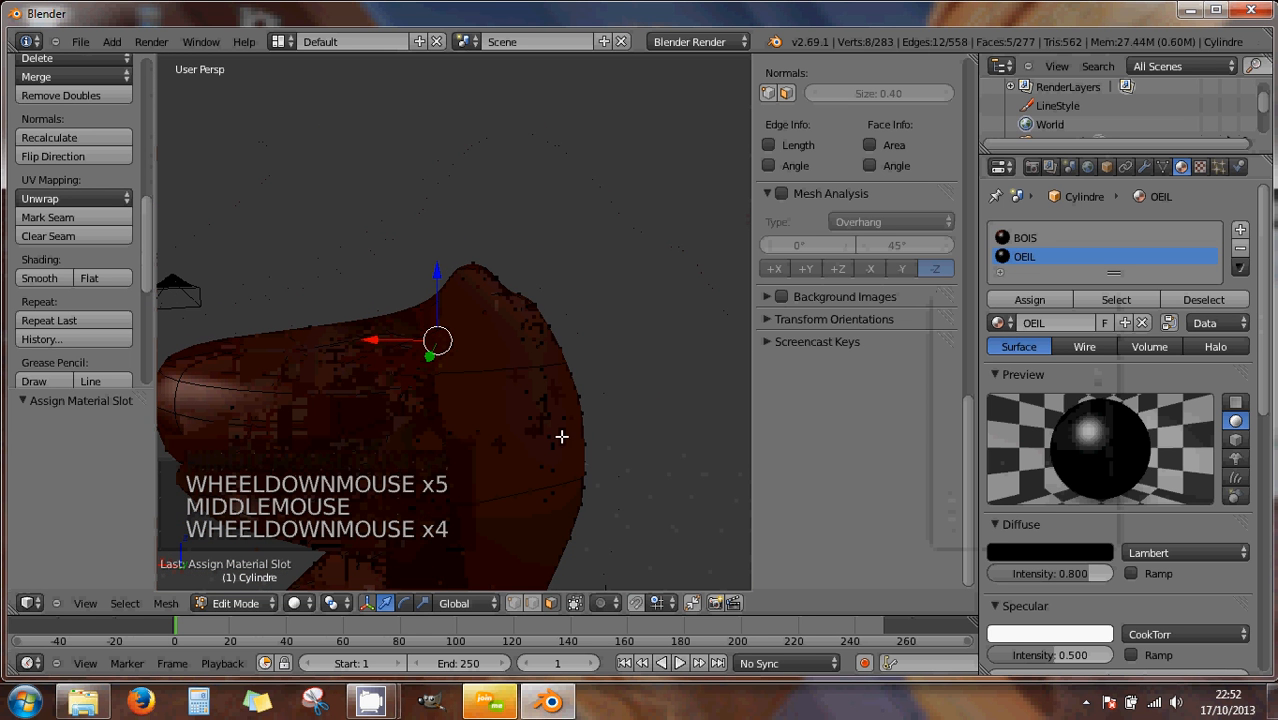
click(1145, 167)
middle_drag(545, 384, 277, 416)
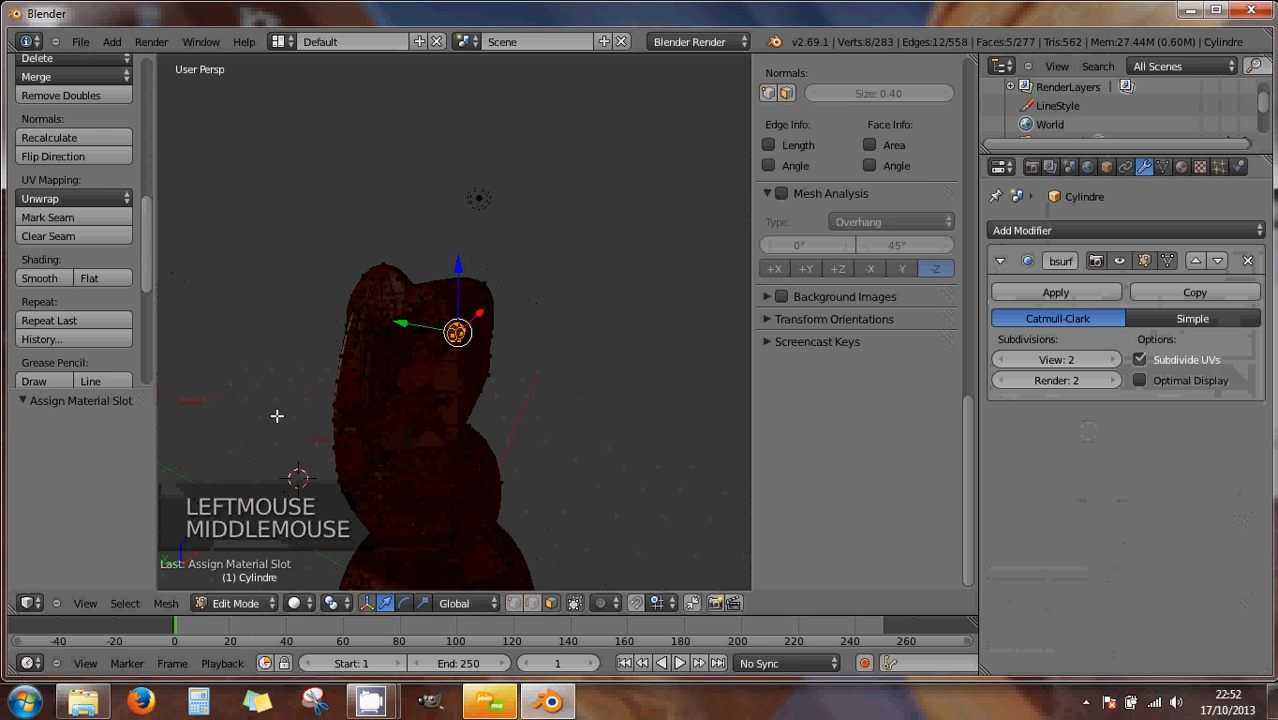
middle_drag(444, 355, 465, 357)
scroll(471, 354, up, 5)
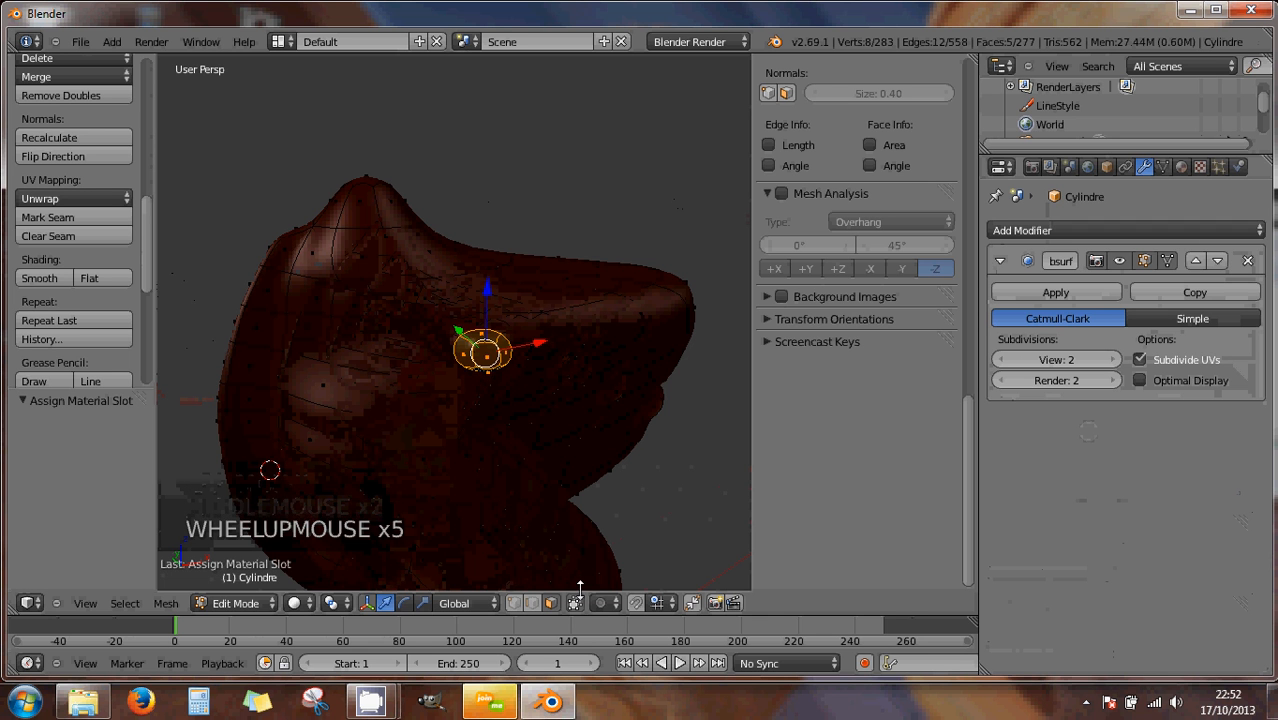
click(600, 603)
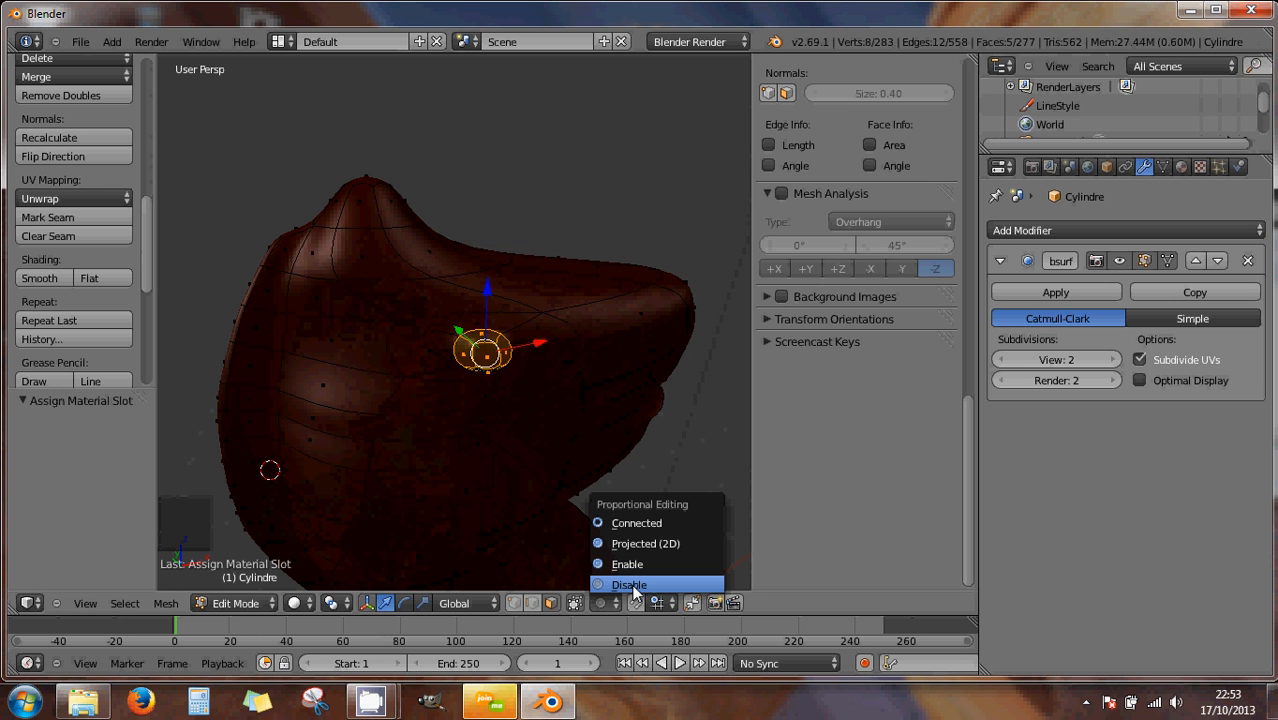
middle_drag(440, 405, 357, 362)
scroll(462, 380, down, 4)
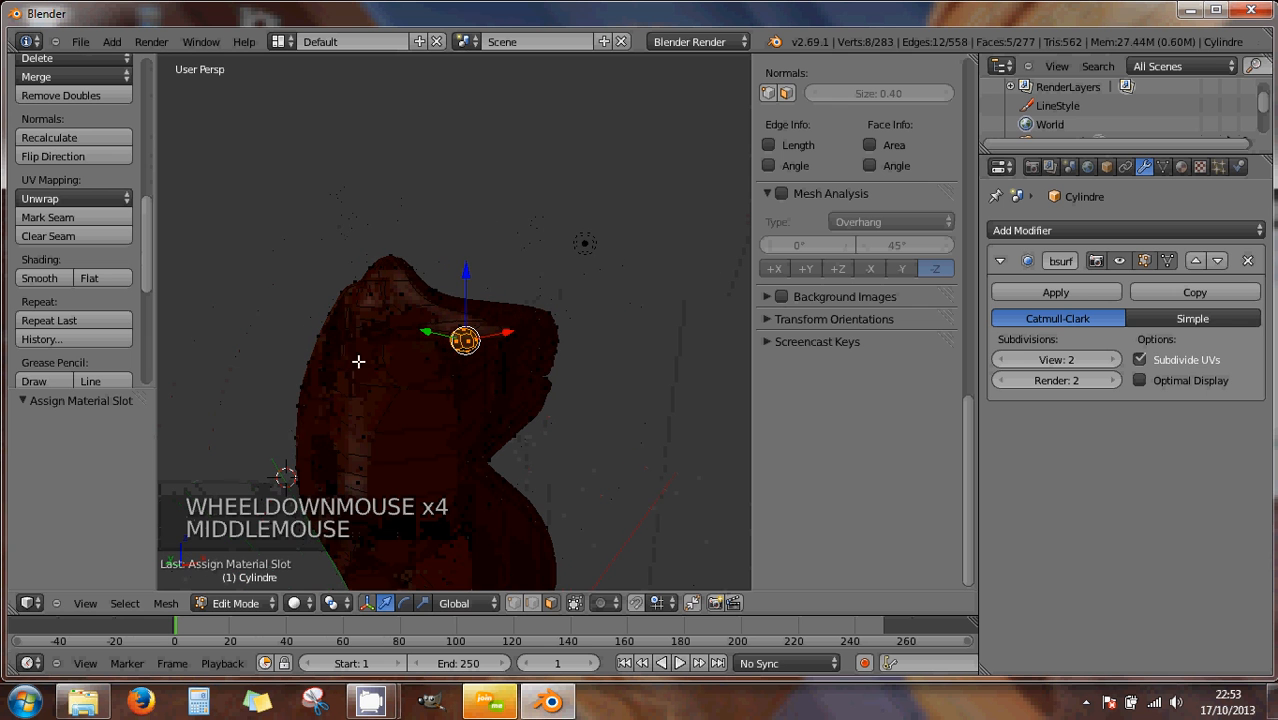
- Set the OEIL material's diffuse colour to a saturated yellow
click(1183, 168)
click(1062, 553)
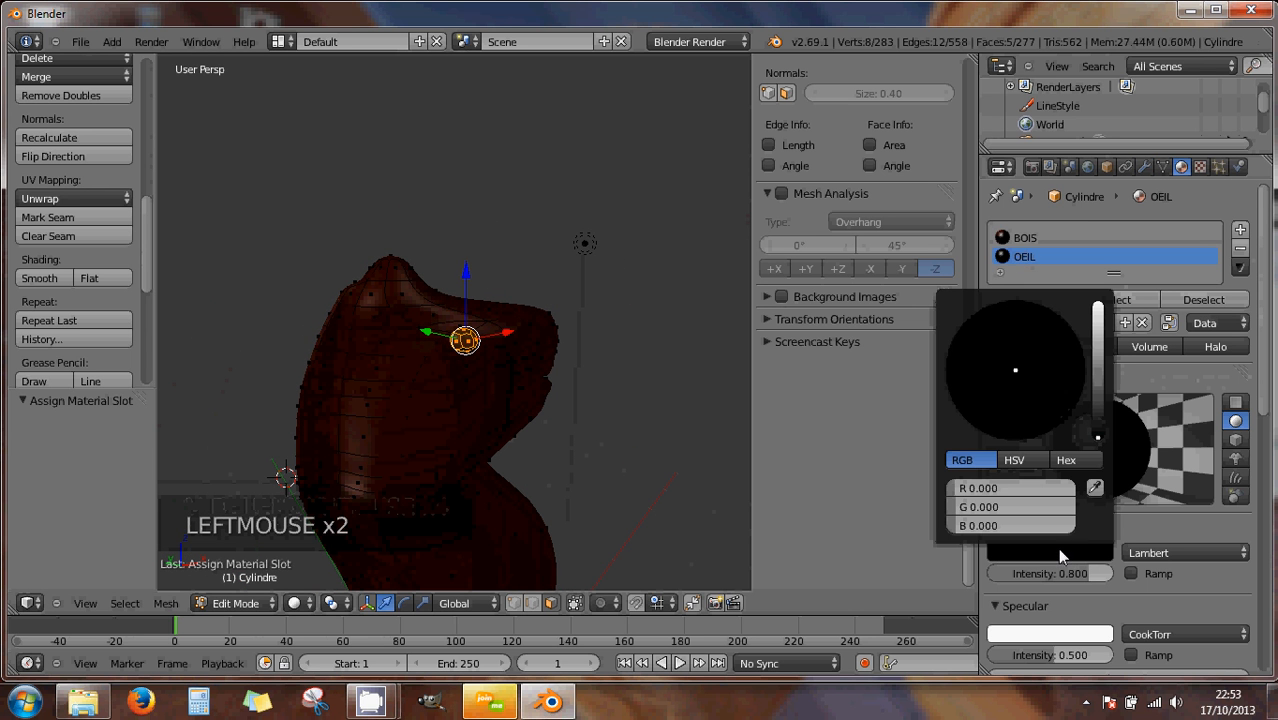
drag(1100, 437, 1098, 303)
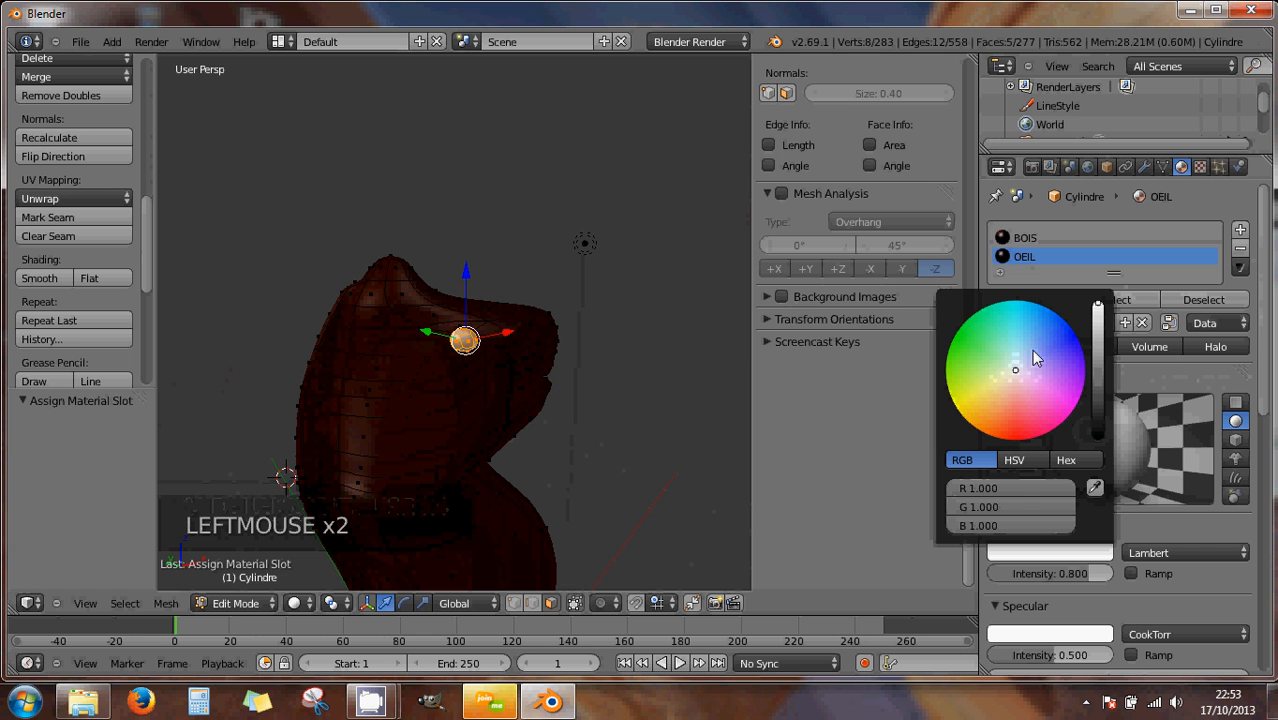
drag(1015, 374, 925, 436)
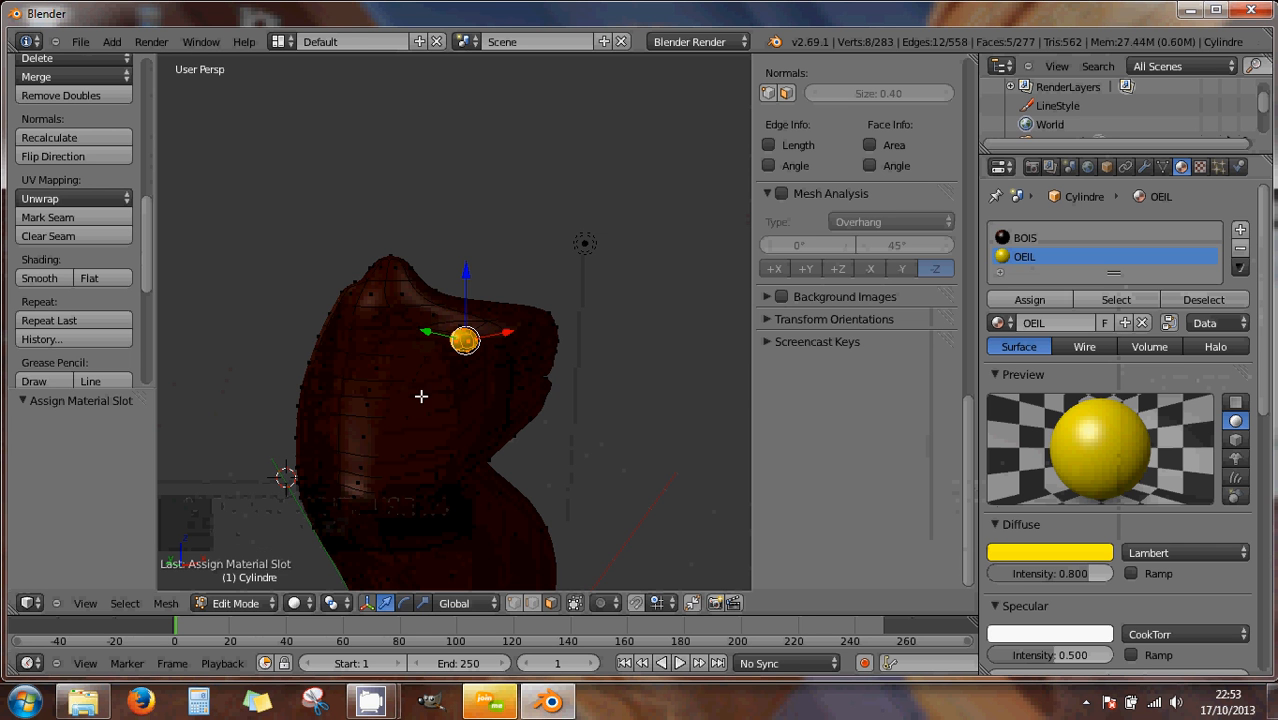
- Select the long face at eye level on the opposite side of the horse's head
scroll(373, 391, up, 6)
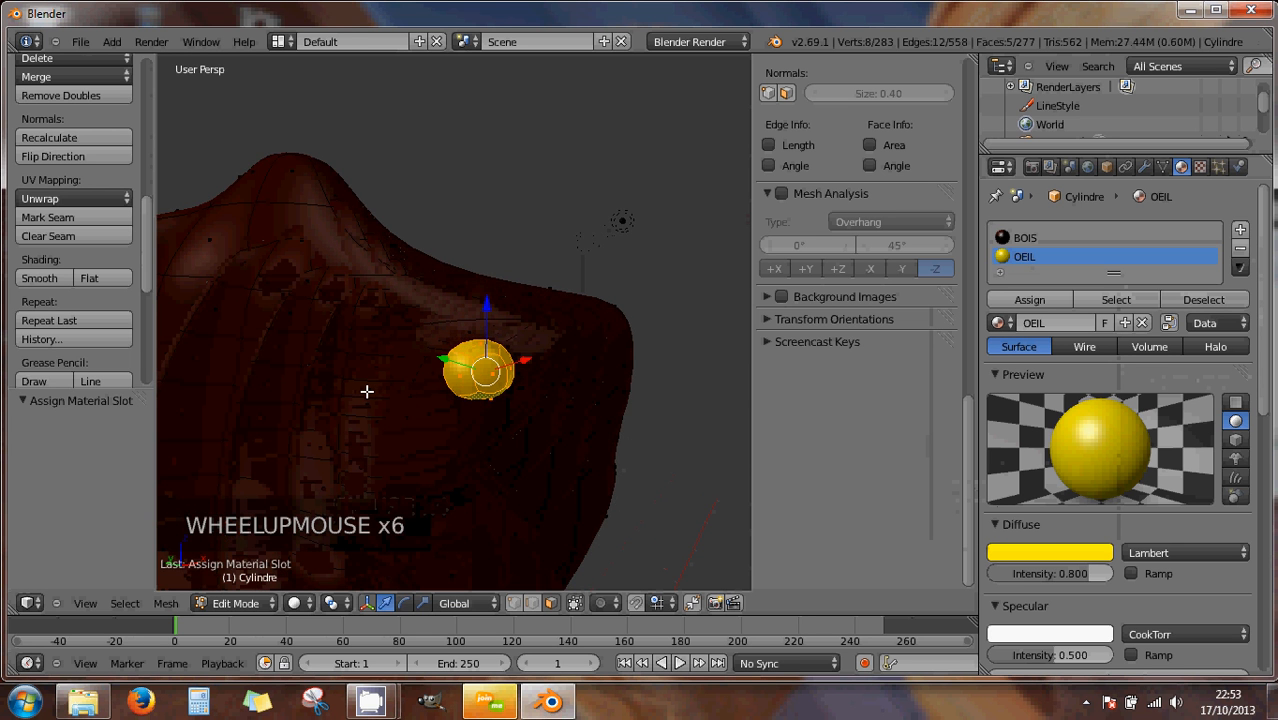
middle_drag(364, 388, 494, 394)
scroll(494, 394, down, 3)
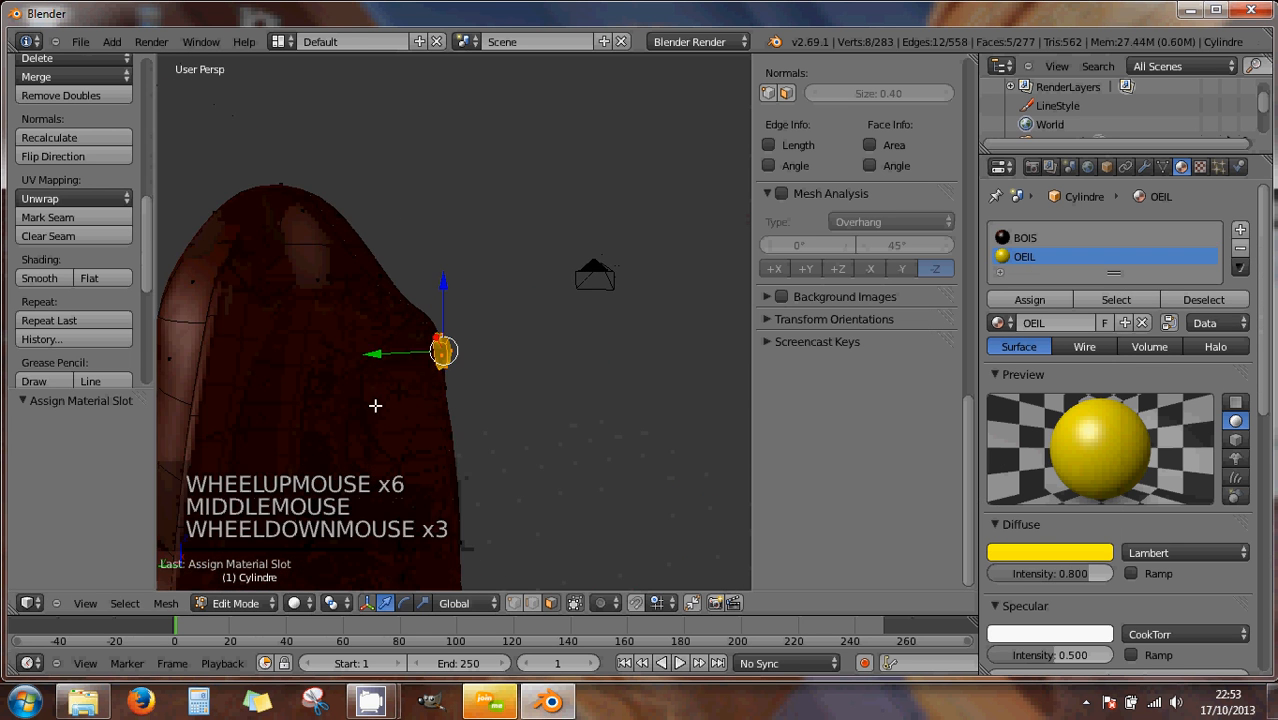
middle_drag(374, 405, 516, 394)
scroll(514, 423, down, 3)
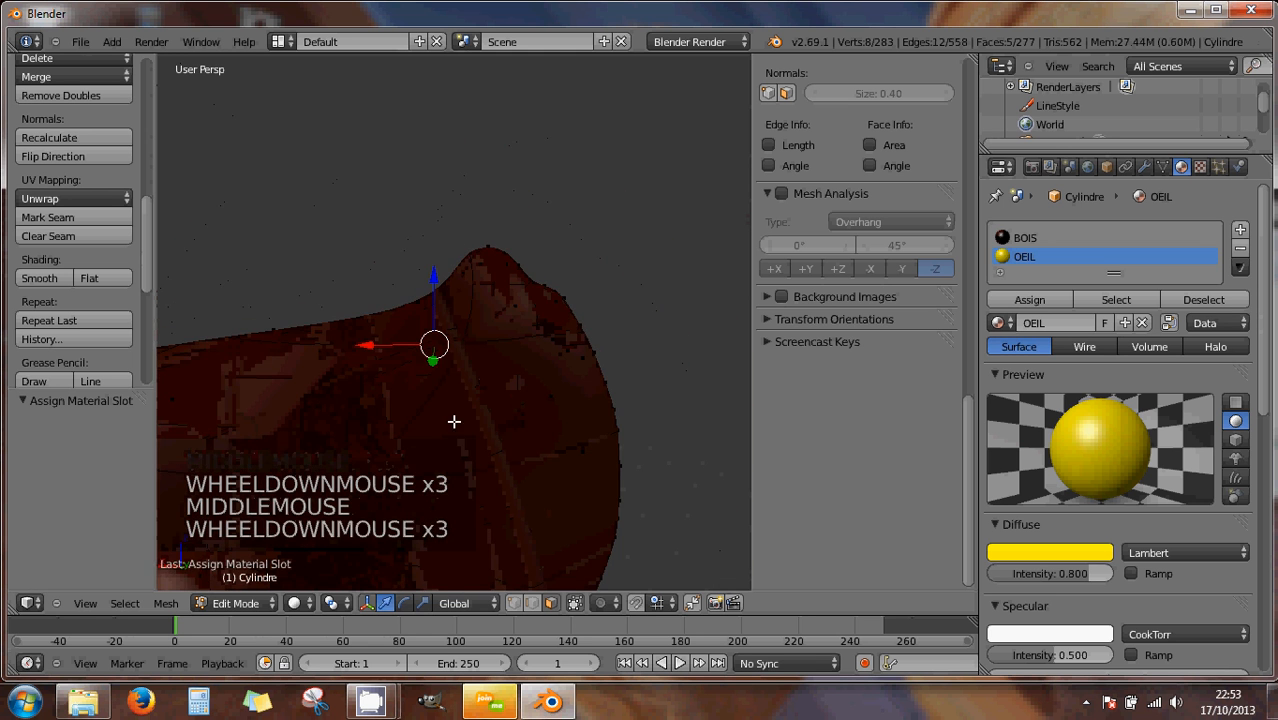
middle_drag(454, 423, 456, 349)
right_click(494, 388)
middle_drag(494, 388, 466, 408)
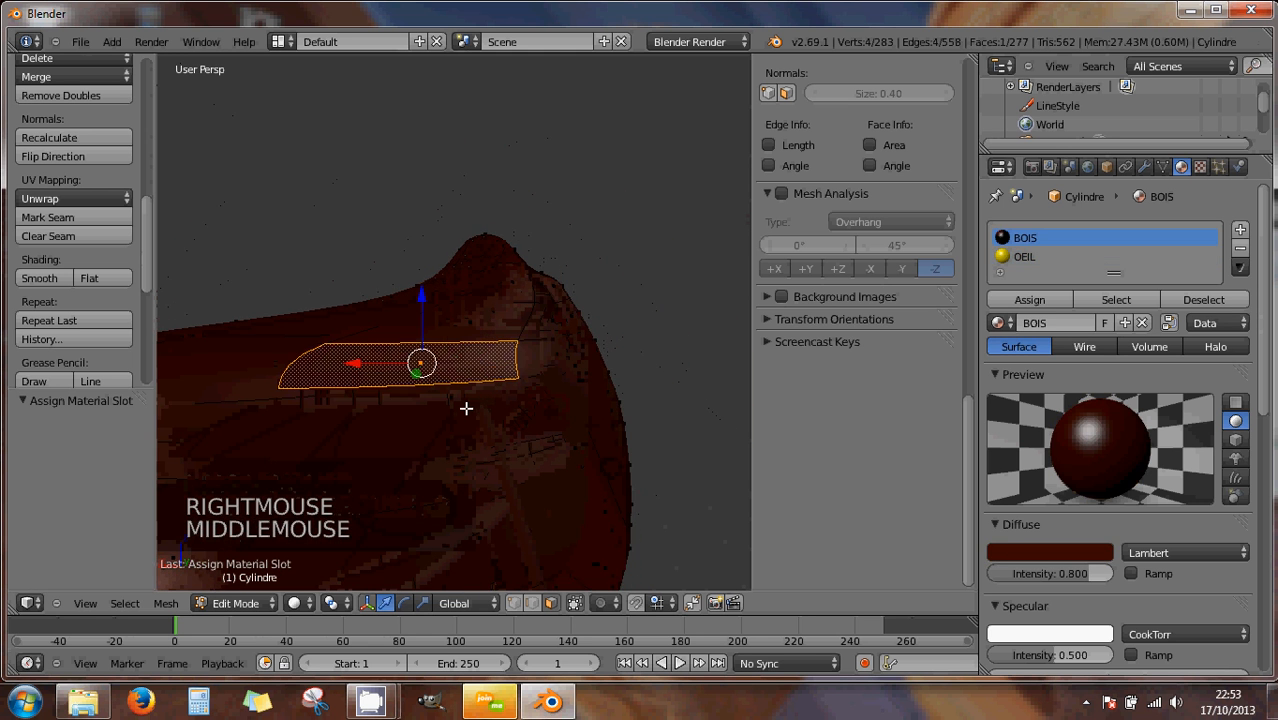
- Set the viewport subdivisions of the horse head's subdivision surface modifier to 0
click(1145, 165)
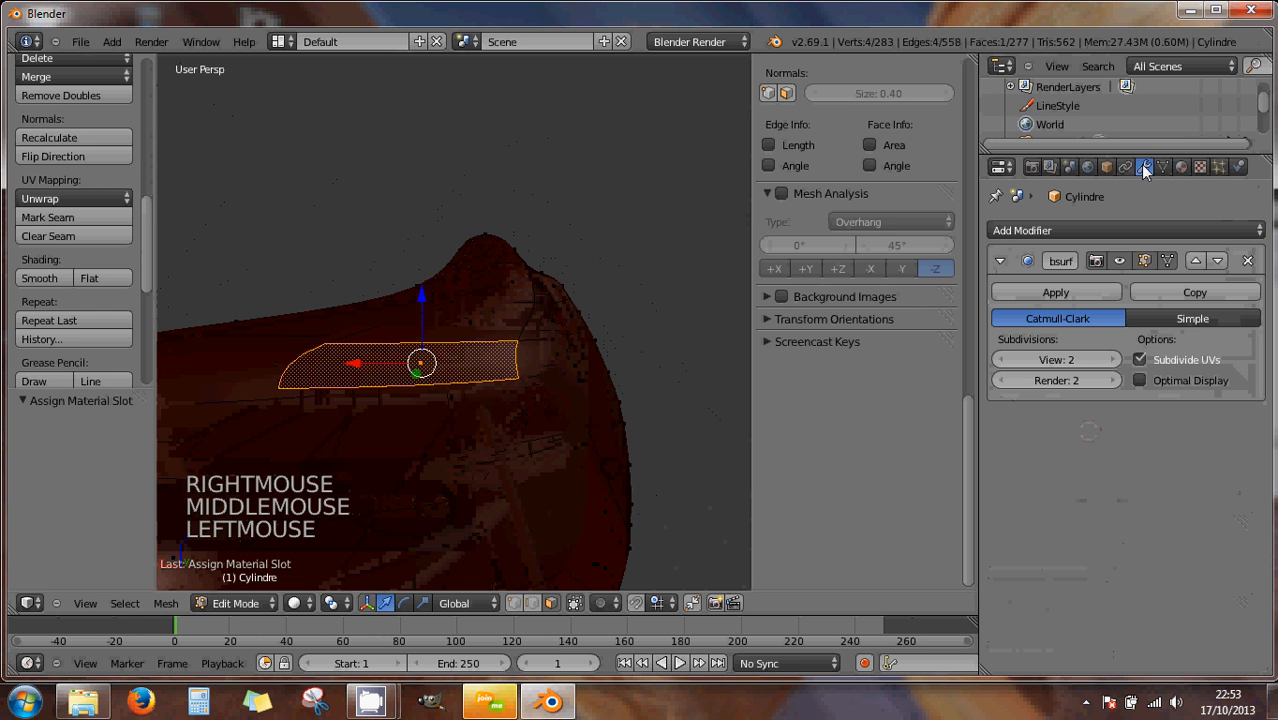
click(1004, 360)
click(1003, 357)
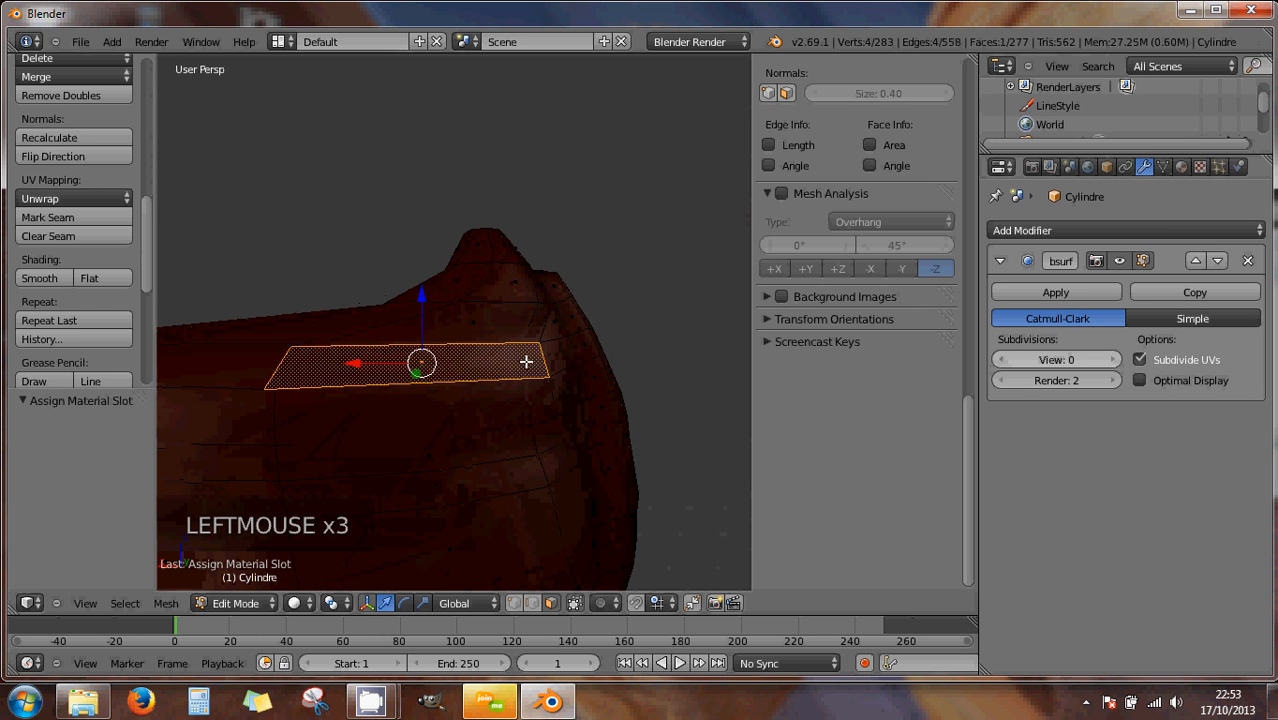
- Inset the selected long face at eye level with a thickness of about 0.038
middle_drag(429, 370, 449, 349)
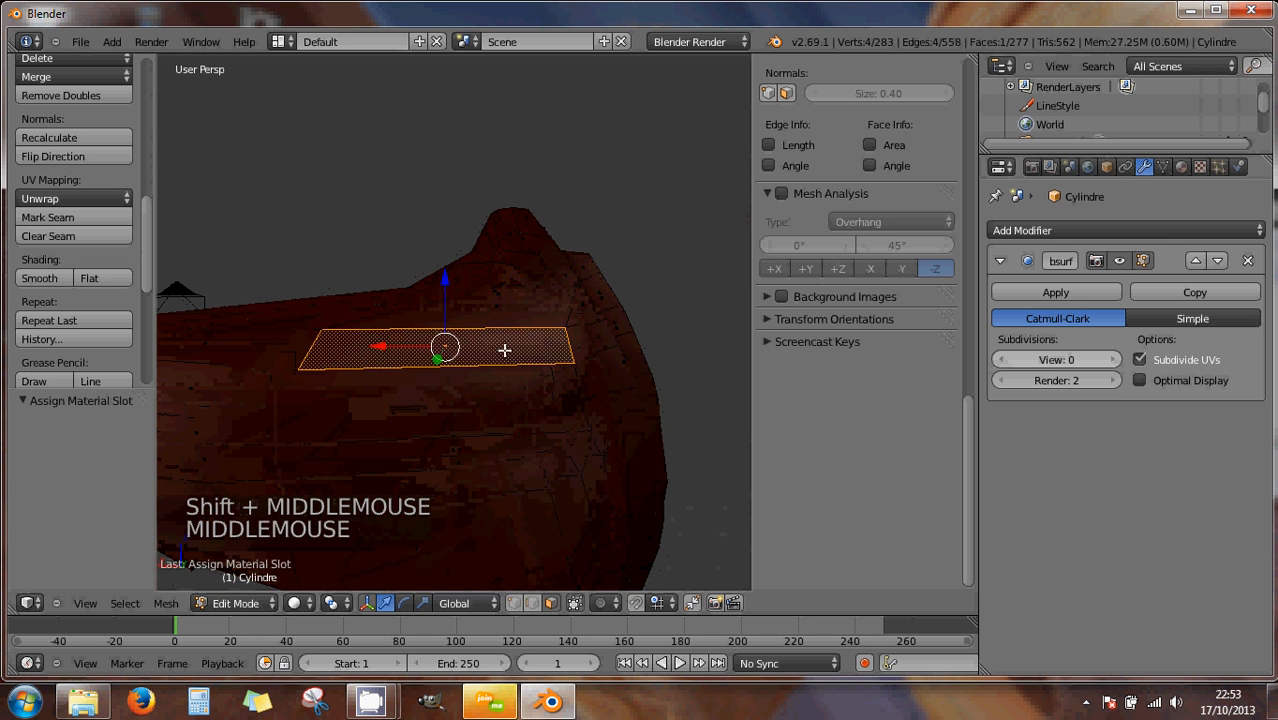
scroll(482, 356, up, 2)
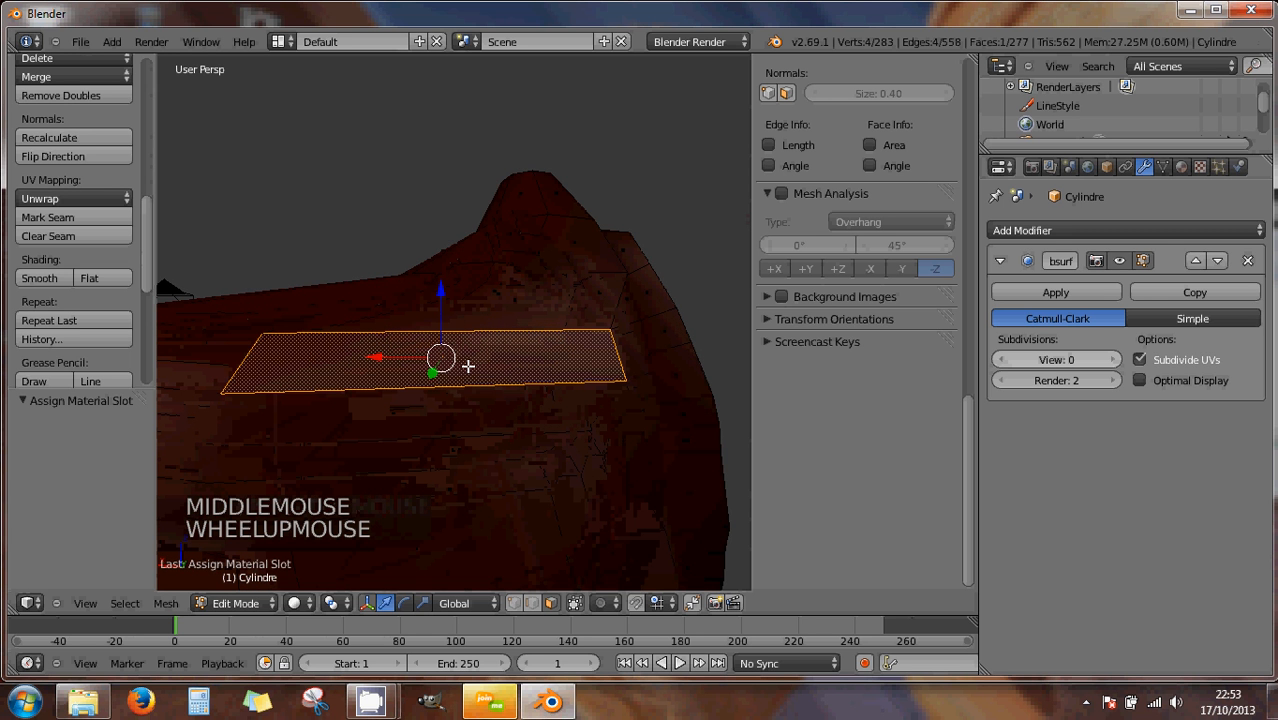
key(i)
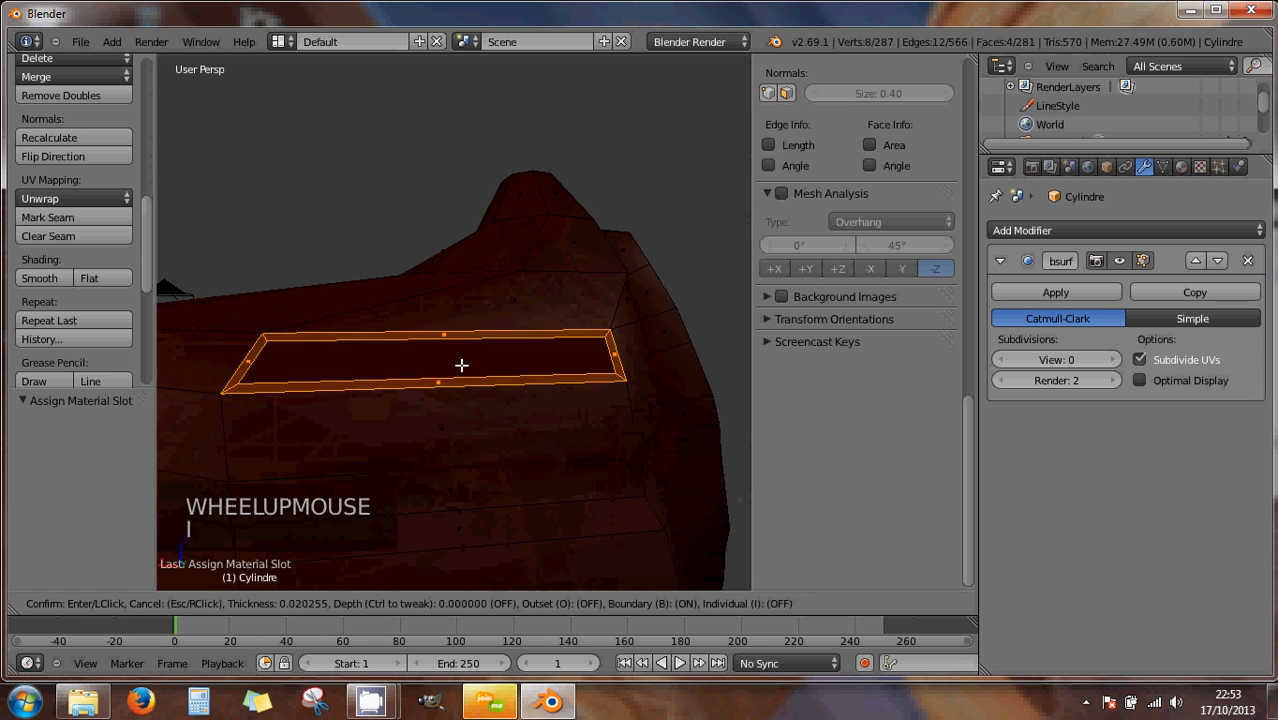
click(583, 367)
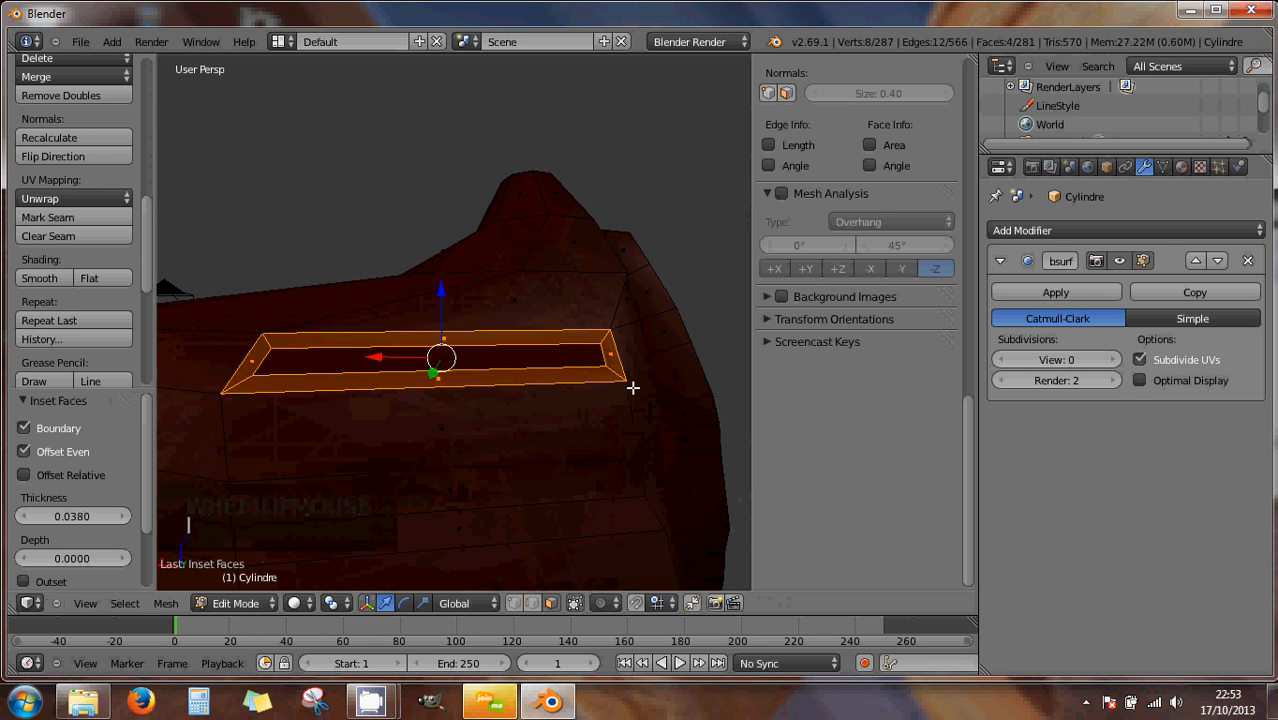
- Select the inner inset face, scale it to about 0.227 along X, and rotate it about 5.1° in the view
right_click(531, 358)
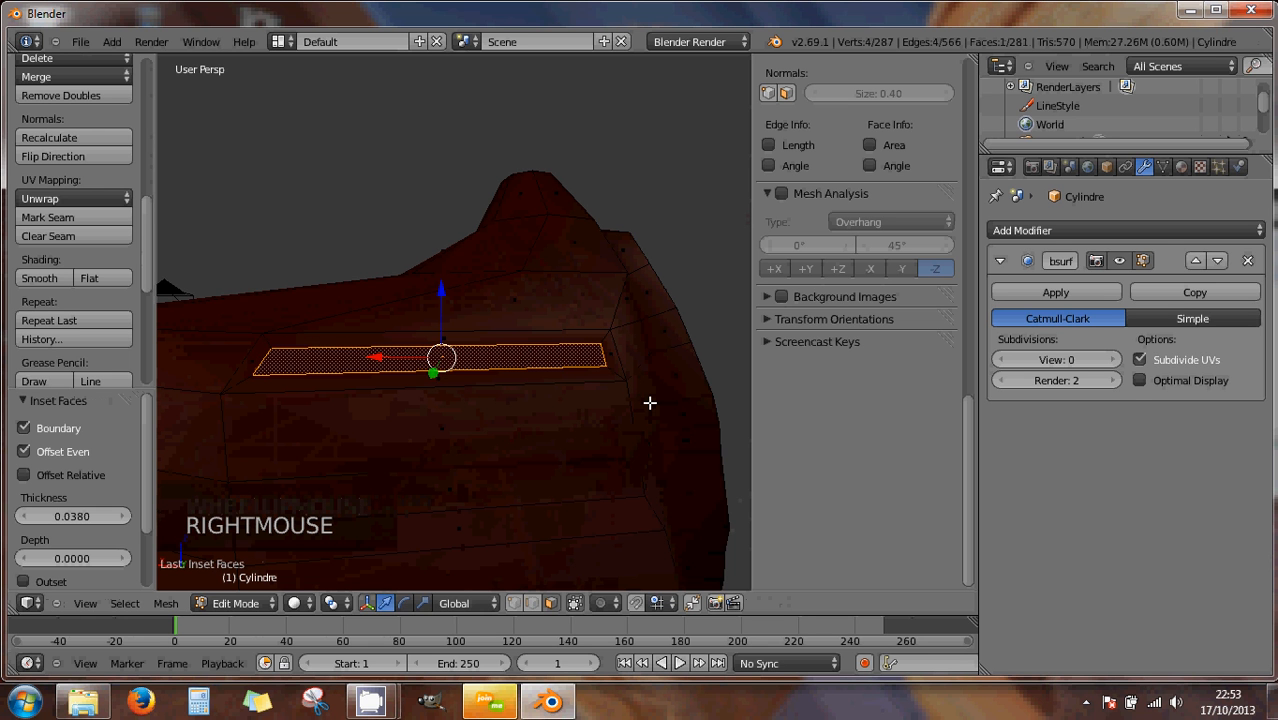
key(s)
key(x)
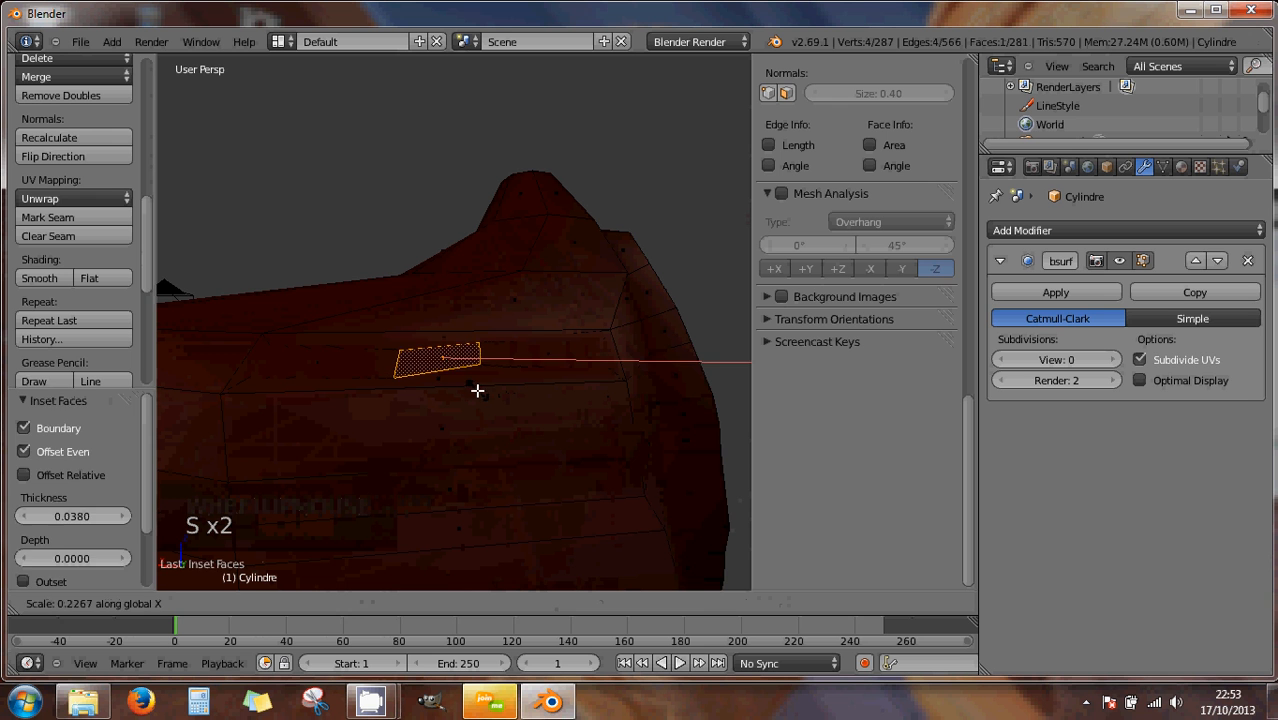
click(477, 390)
key(r)
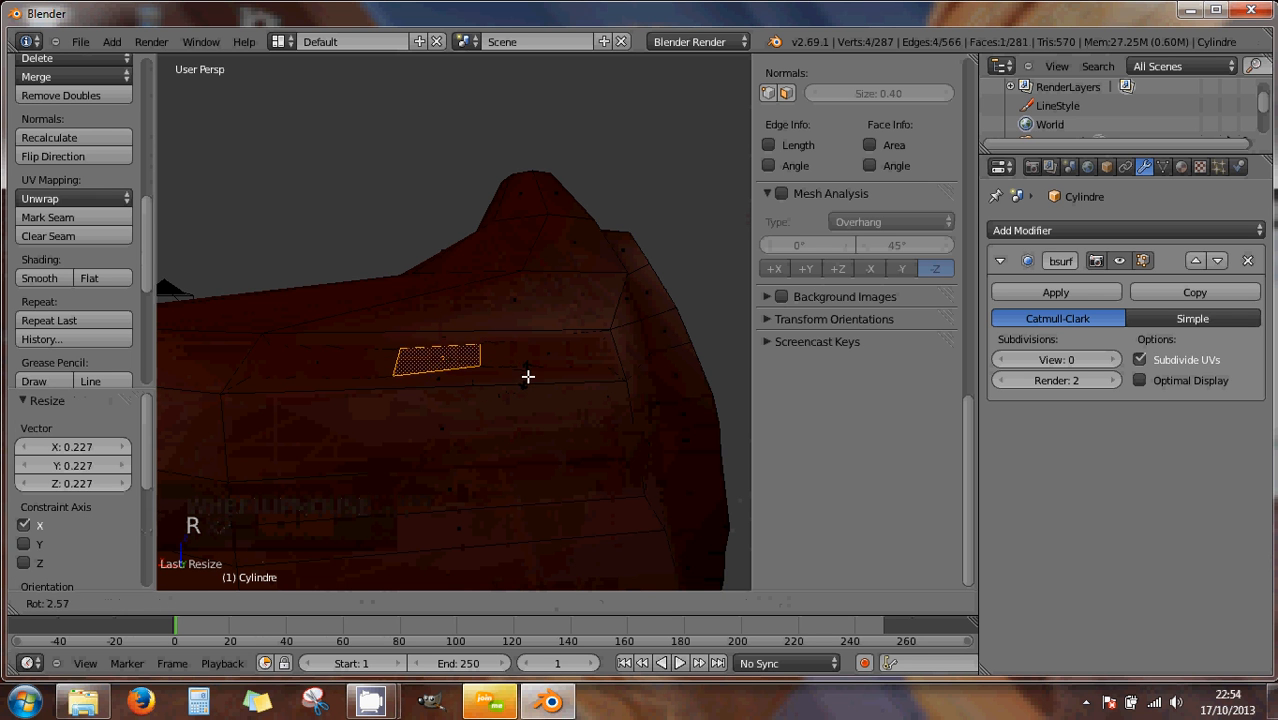
click(529, 380)
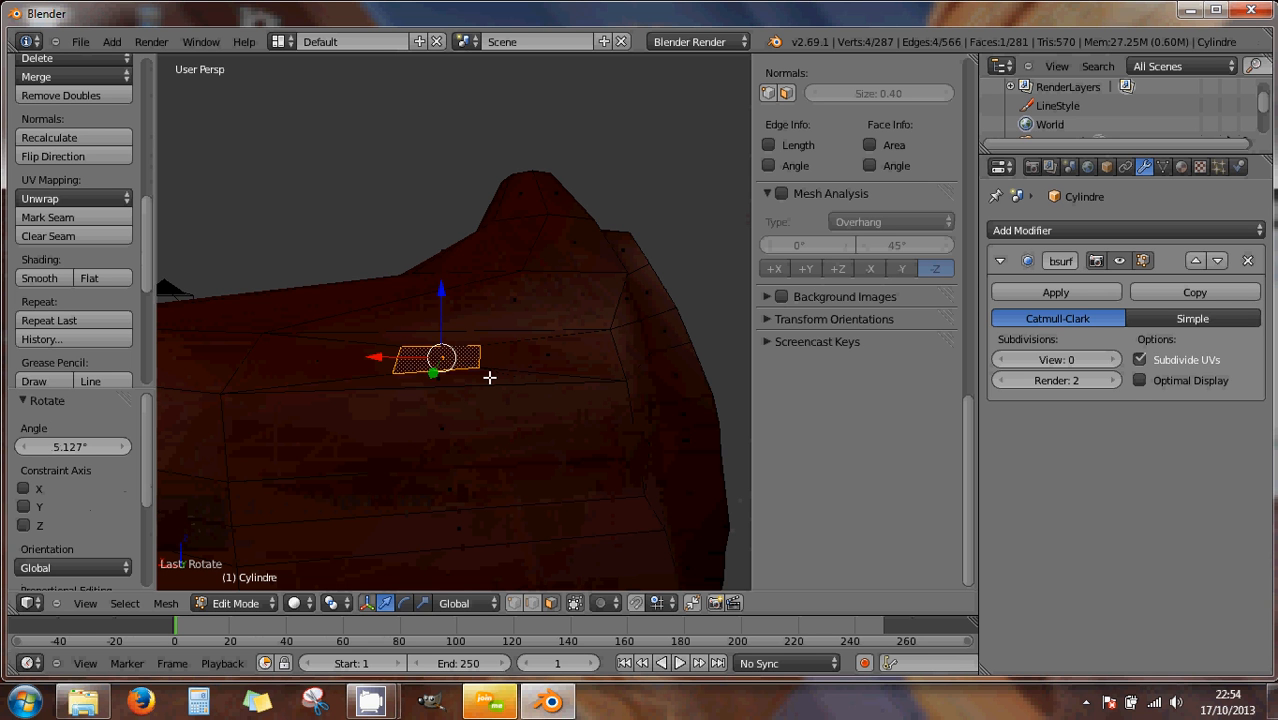
- Rotate the small eye face about -23.7° around the global Z axis
middle_drag(440, 390, 528, 408)
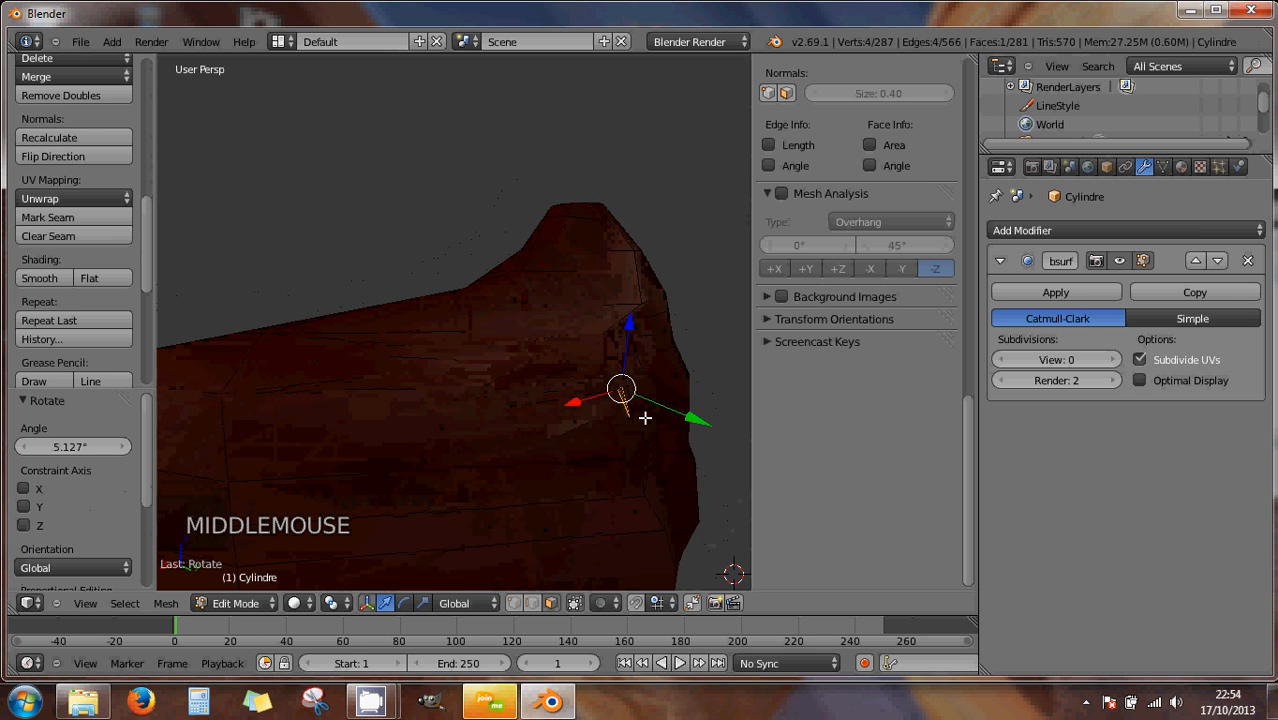
key(r)
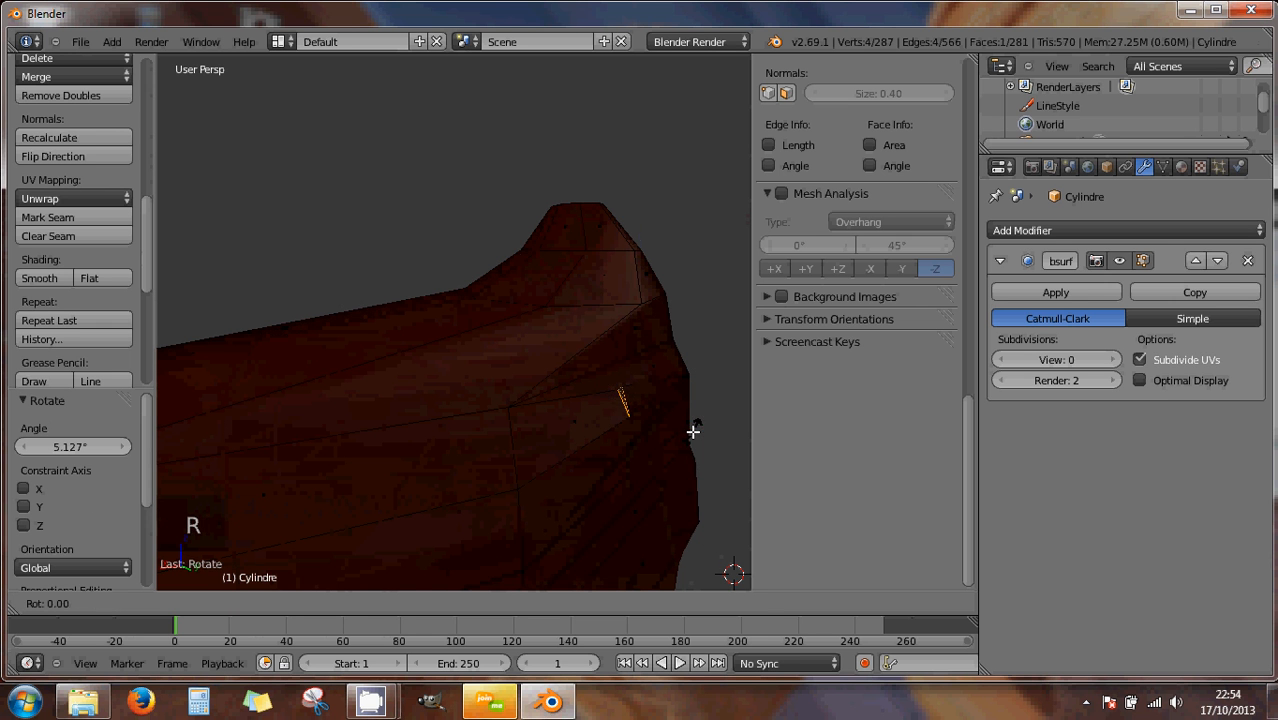
key(z)
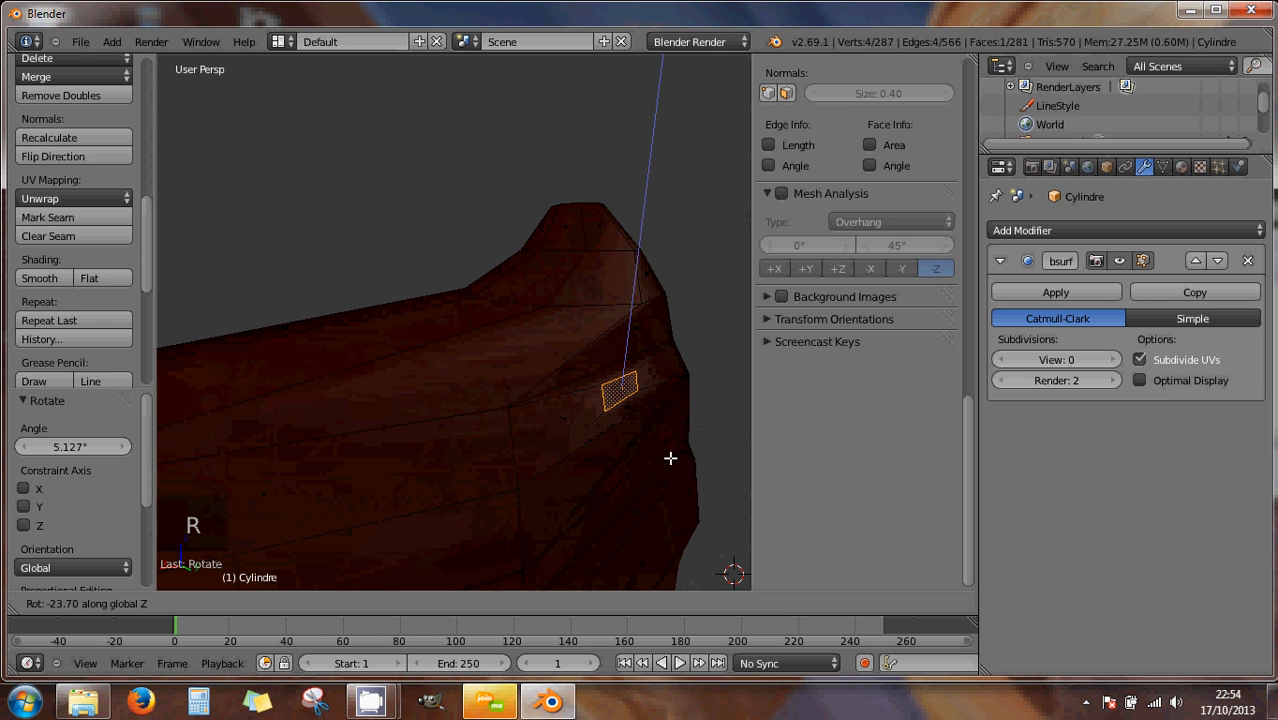
click(672, 456)
- Extrude the small eye face slightly outward along its normal, by about -0.007, 0.023, 0.010 in X, Y, Z
middle_drag(679, 433, 710, 416)
key(e)
key(e)
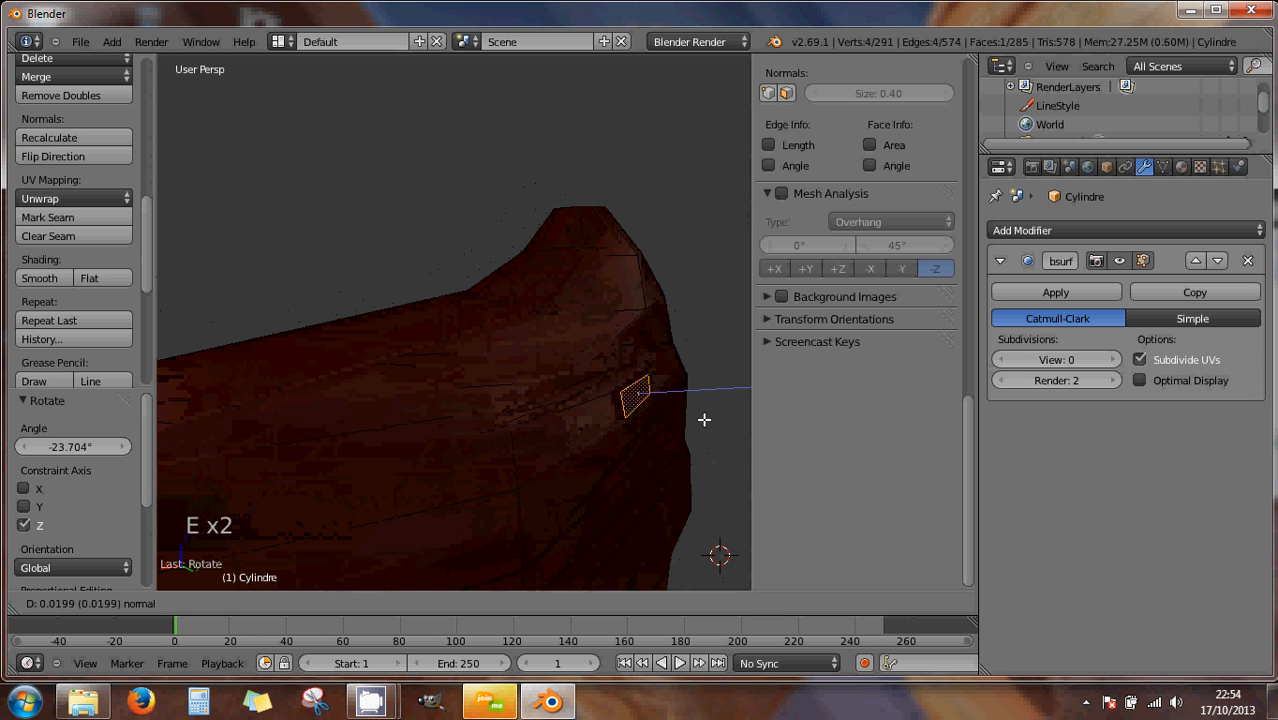
click(698, 421)
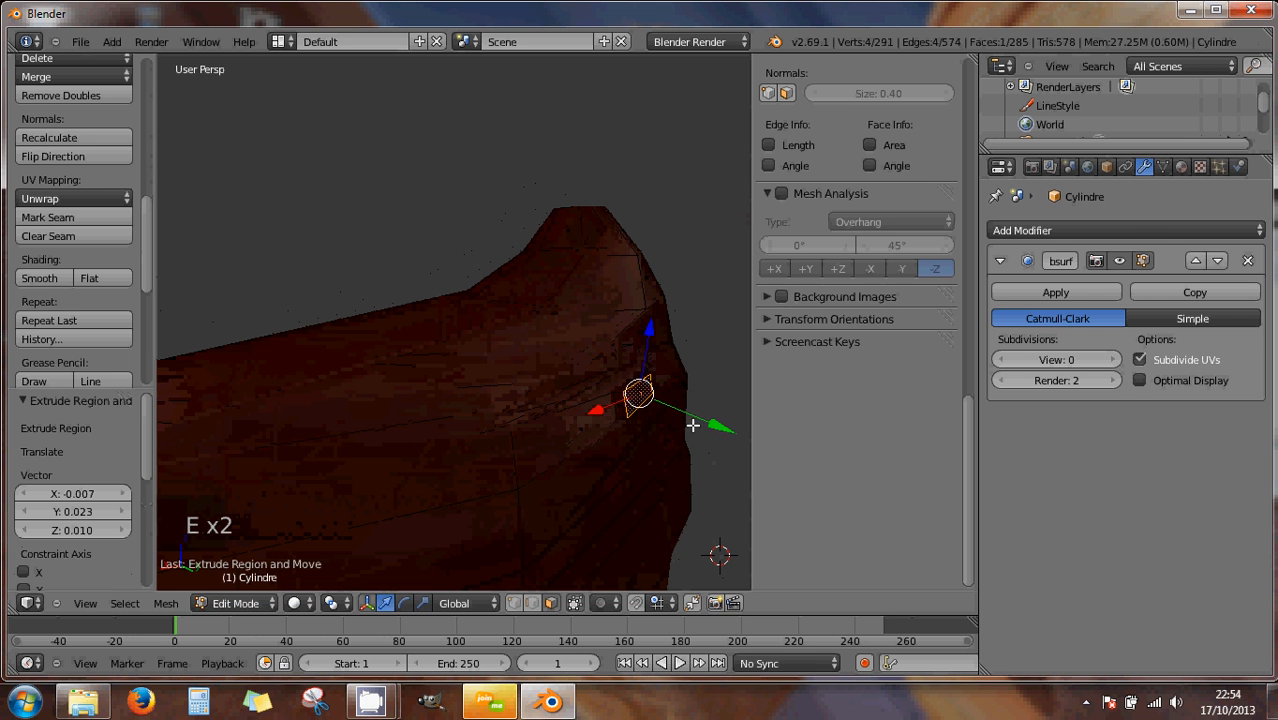
- Set the modifier's viewport subdivisions to 2 and examine the smoothed eye shape
middle_drag(690, 422, 640, 410)
click(1107, 362)
click(1107, 362)
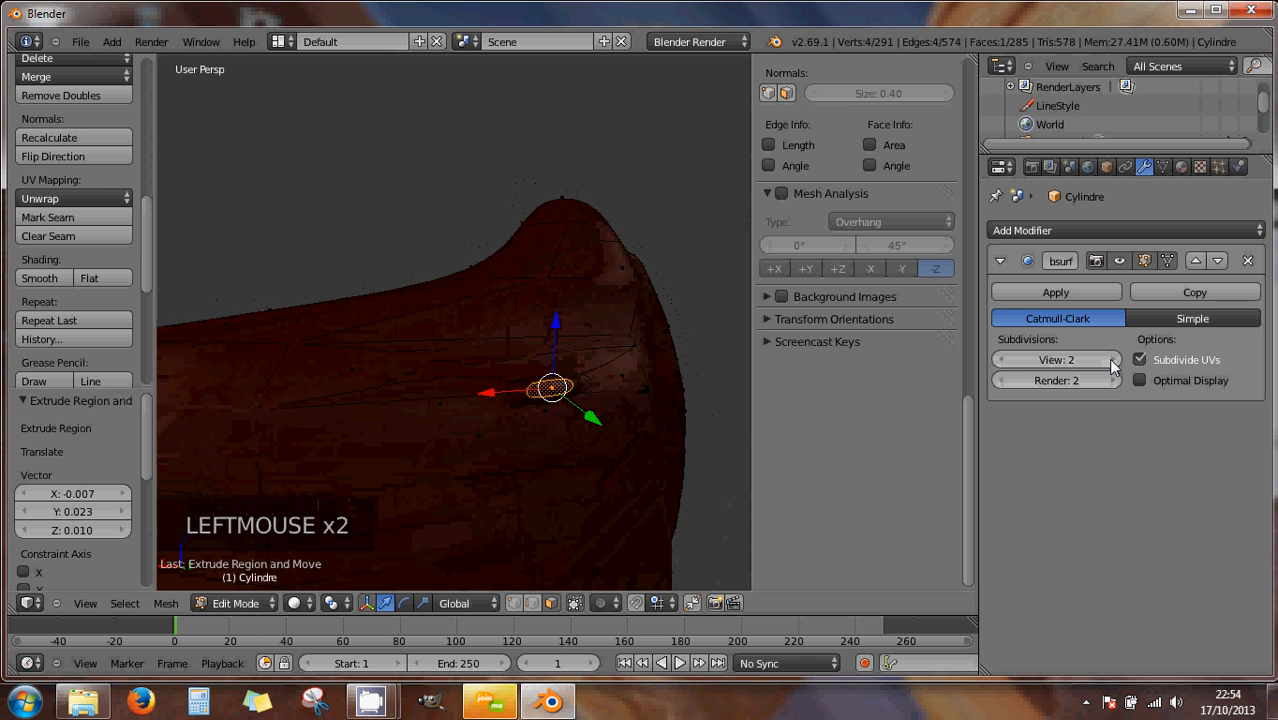
scroll(558, 420, up, 1)
scroll(574, 424, up, 1)
middle_drag(591, 431, 556, 390)
scroll(537, 409, down, 1)
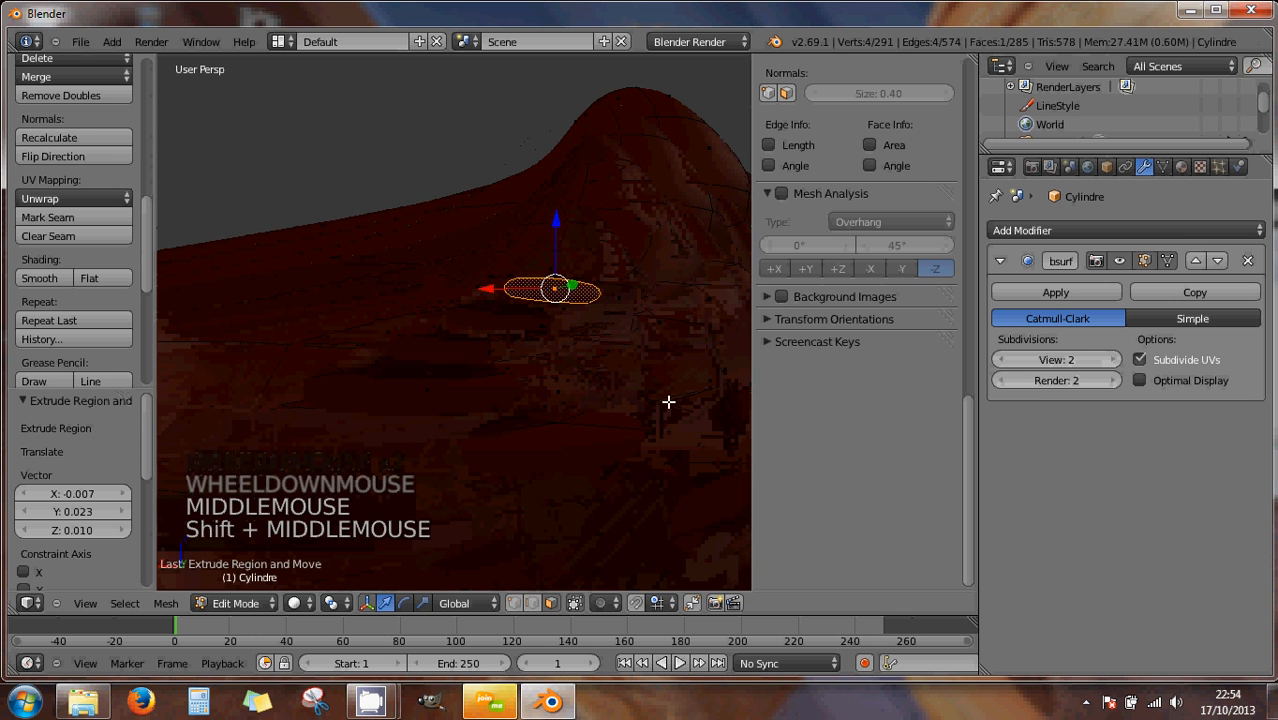
- Set the modifier's viewport subdivisions to 0 and rotate the extruded eye face about -4.2°
click(998, 357)
click(998, 358)
click(998, 358)
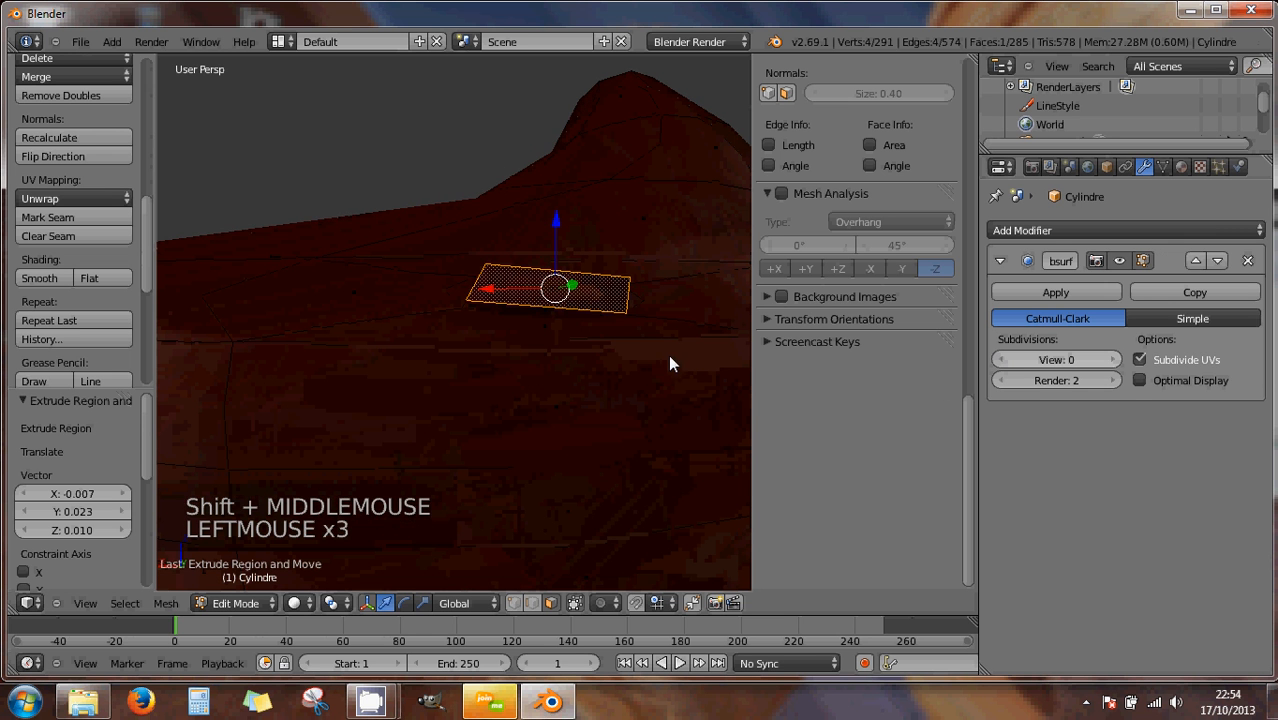
middle_drag(580, 313, 593, 354)
key(r)
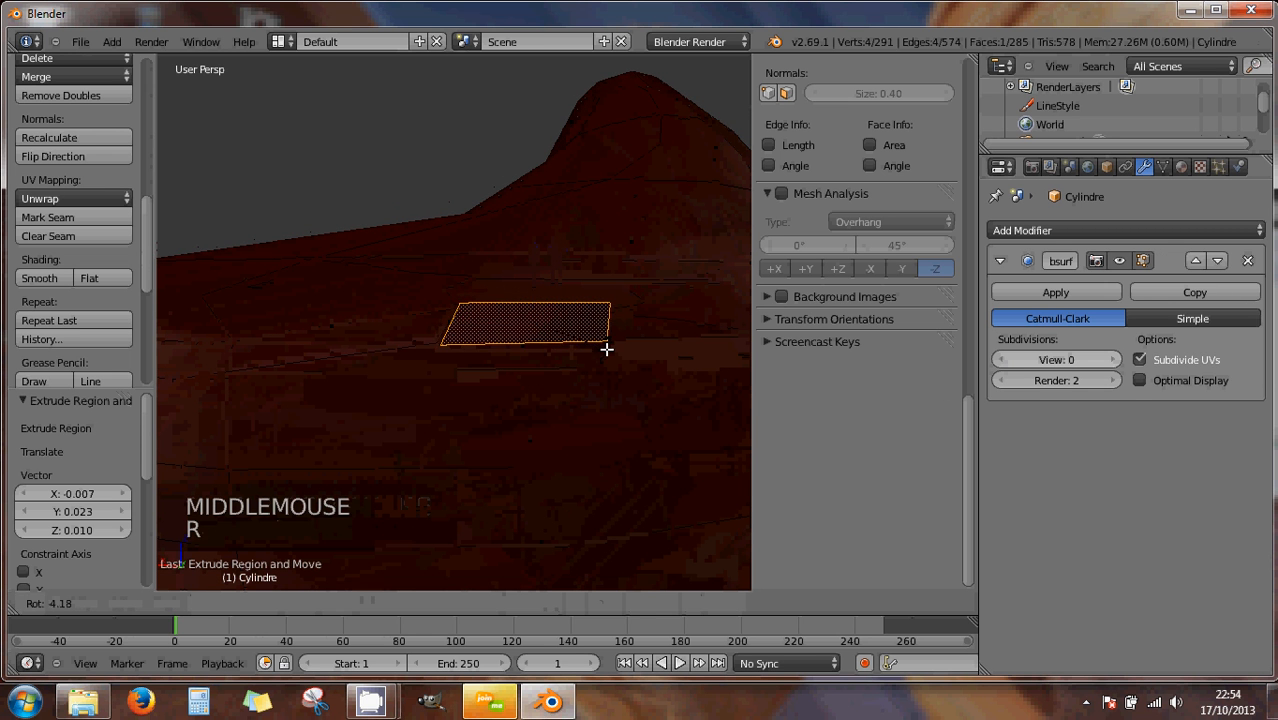
click(608, 349)
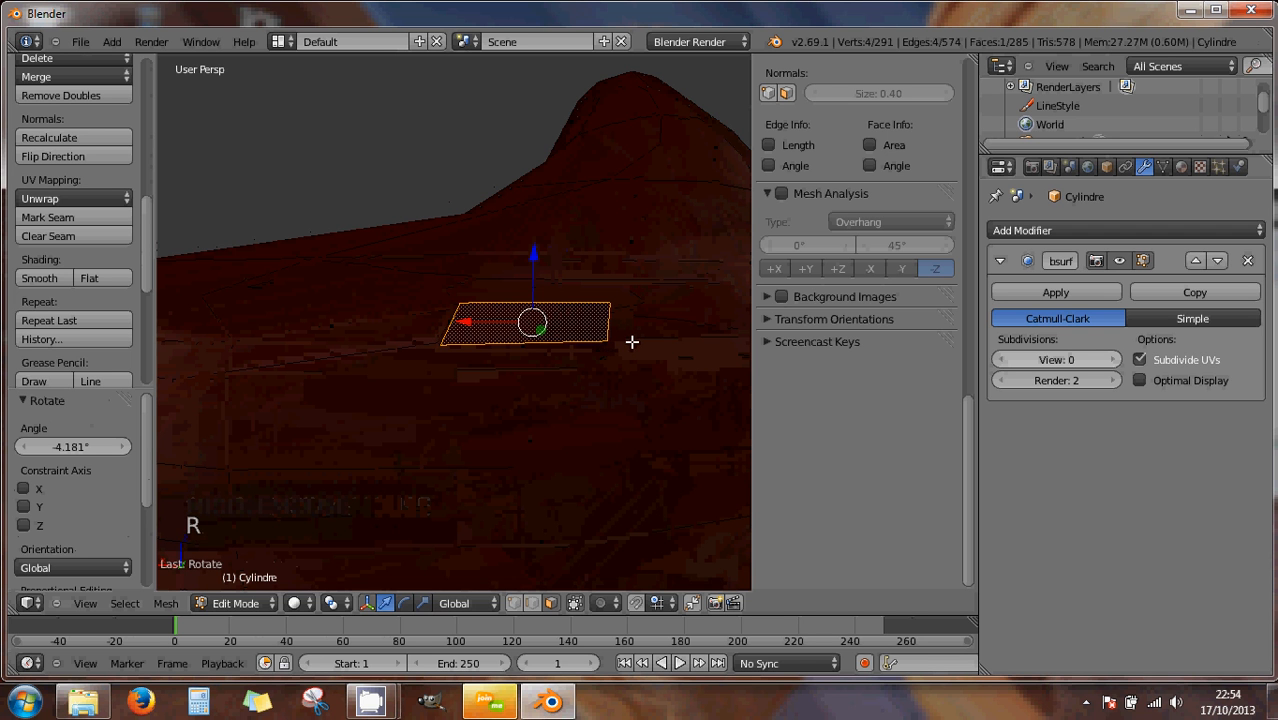
- Switch to vertex selection and try to move the eye face's lower corner vertex on the +X side
click(514, 603)
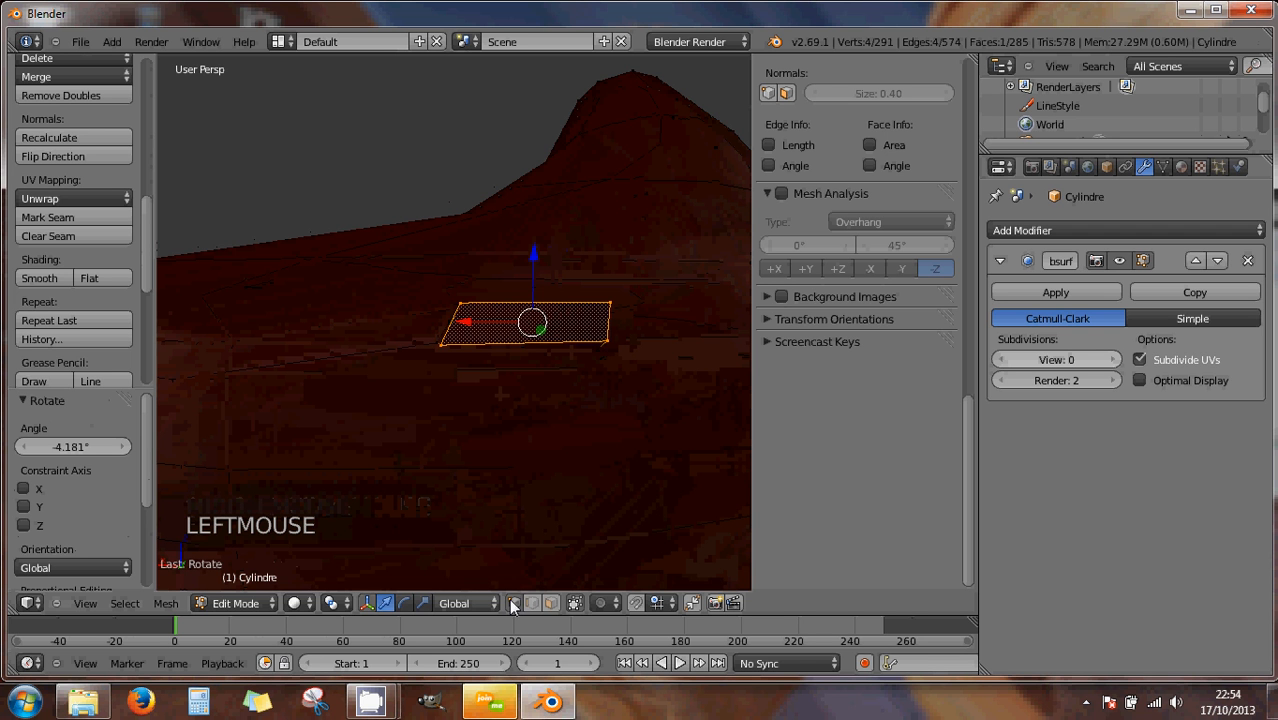
right_click(442, 352)
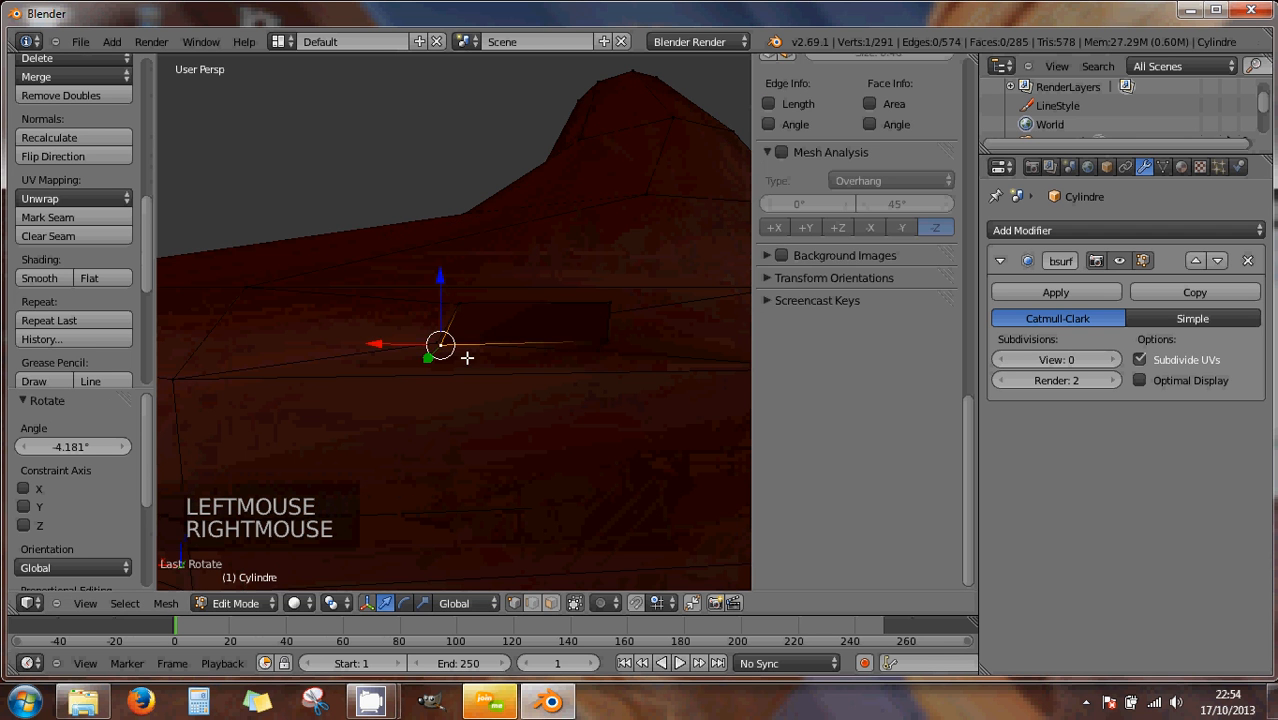
drag(437, 345, 465, 357)
- Undo the vertex move, the last face rotation, the eye extrusion and the rotation around Z
key(ctrl+z)
key(ctrl+z)
key(ctrl+z)
key(ctrl+z)
key(ctrl+z)
key(ctrl+z)
key(ctrl+z)
key(ctrl+z)
key(ctrl+z)
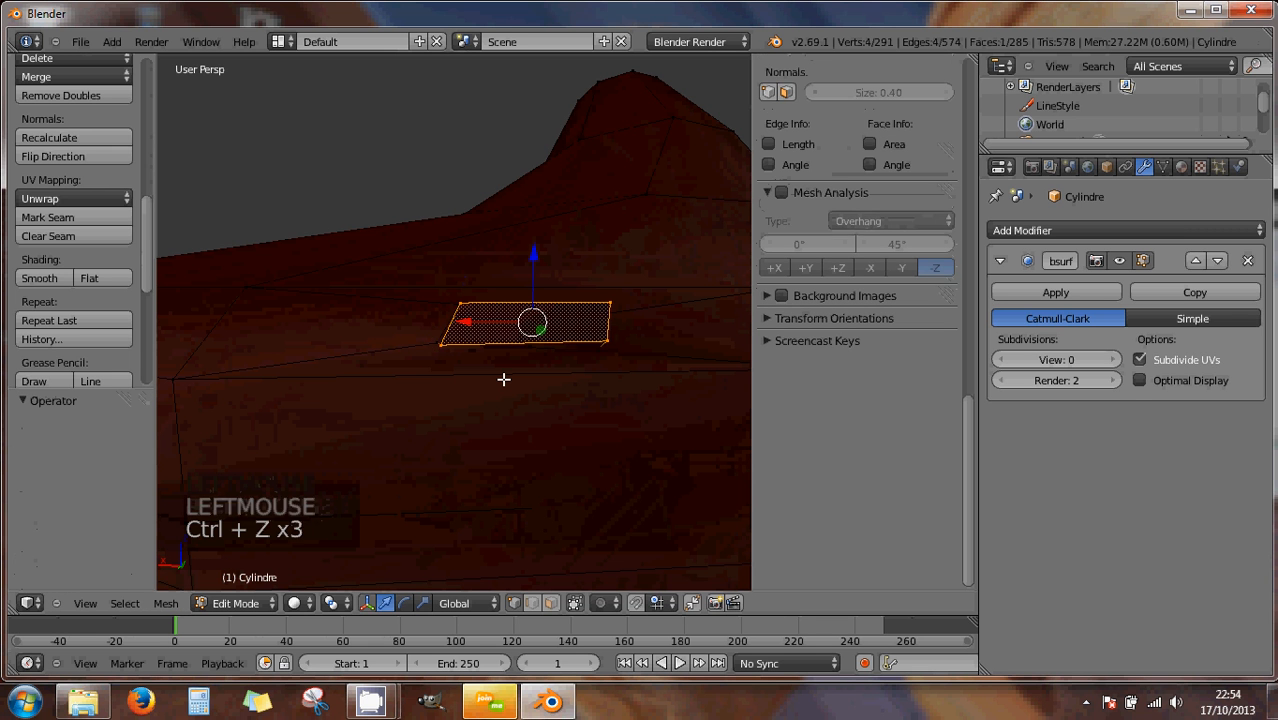
key(ctrl+z)
key(ctrl+z)
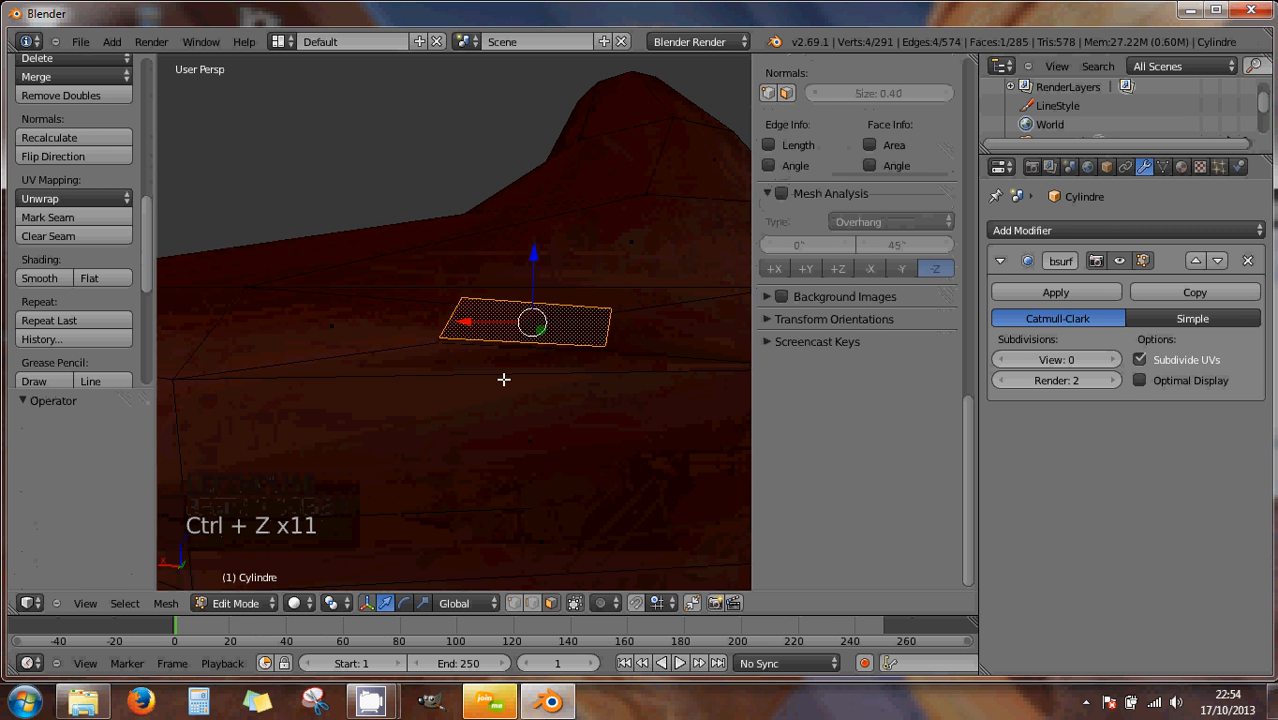
key(ctrl+z)
key(ctrl+z)
key(ctrl+z)
key(ctrl+z)
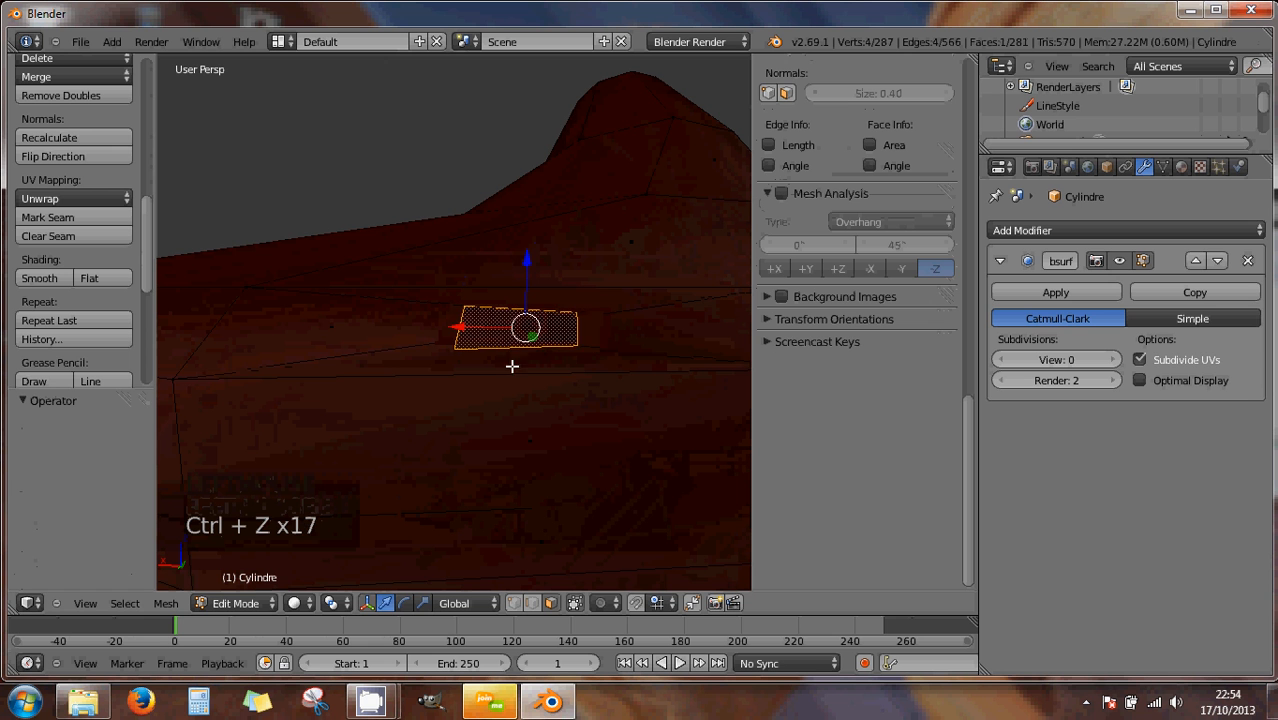
- In vertex selection, move the eye face's lower corner on the -X side about 0.003 along X and -0.018 along Z
right_click(596, 370)
right_click(579, 347)
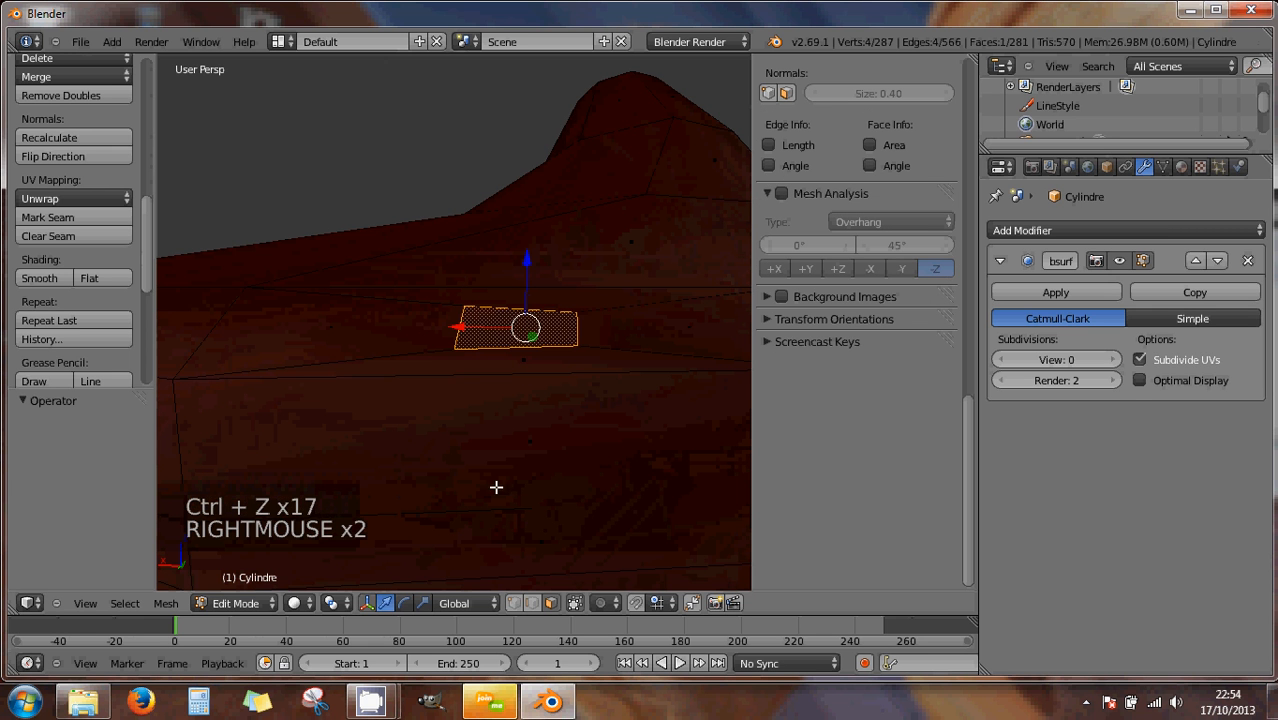
click(513, 603)
right_click(579, 349)
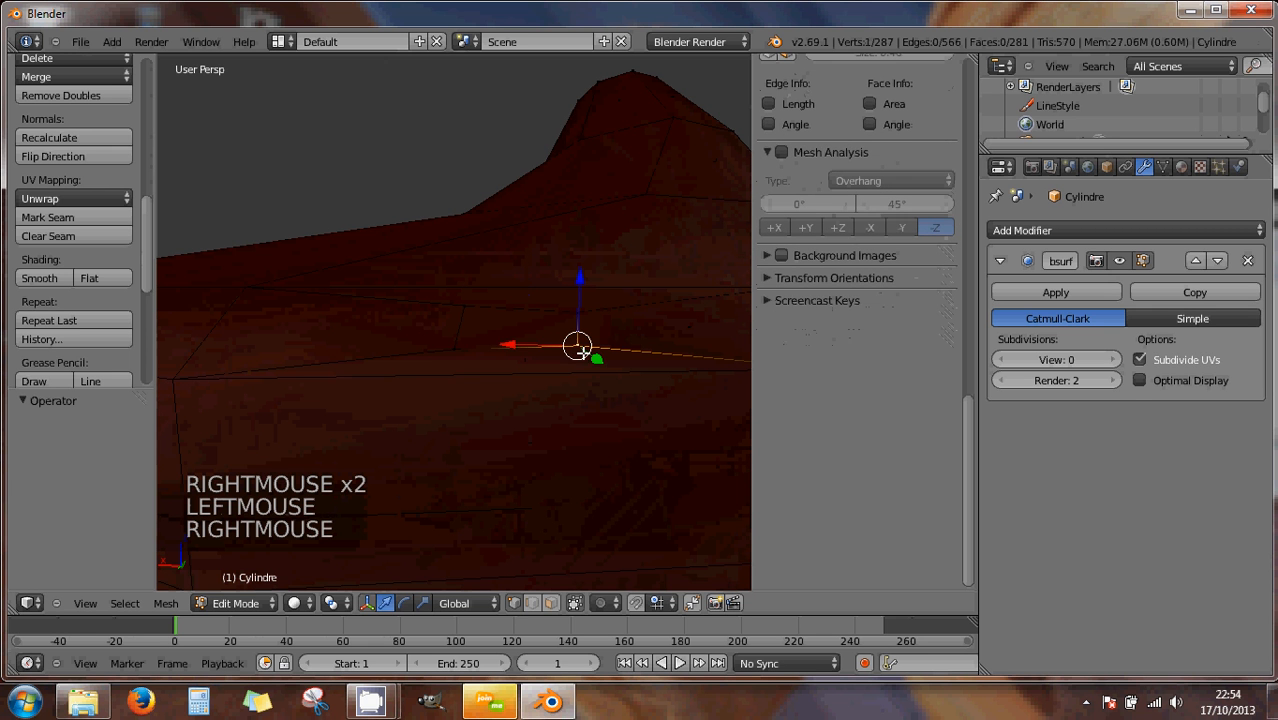
drag(573, 342, 519, 347)
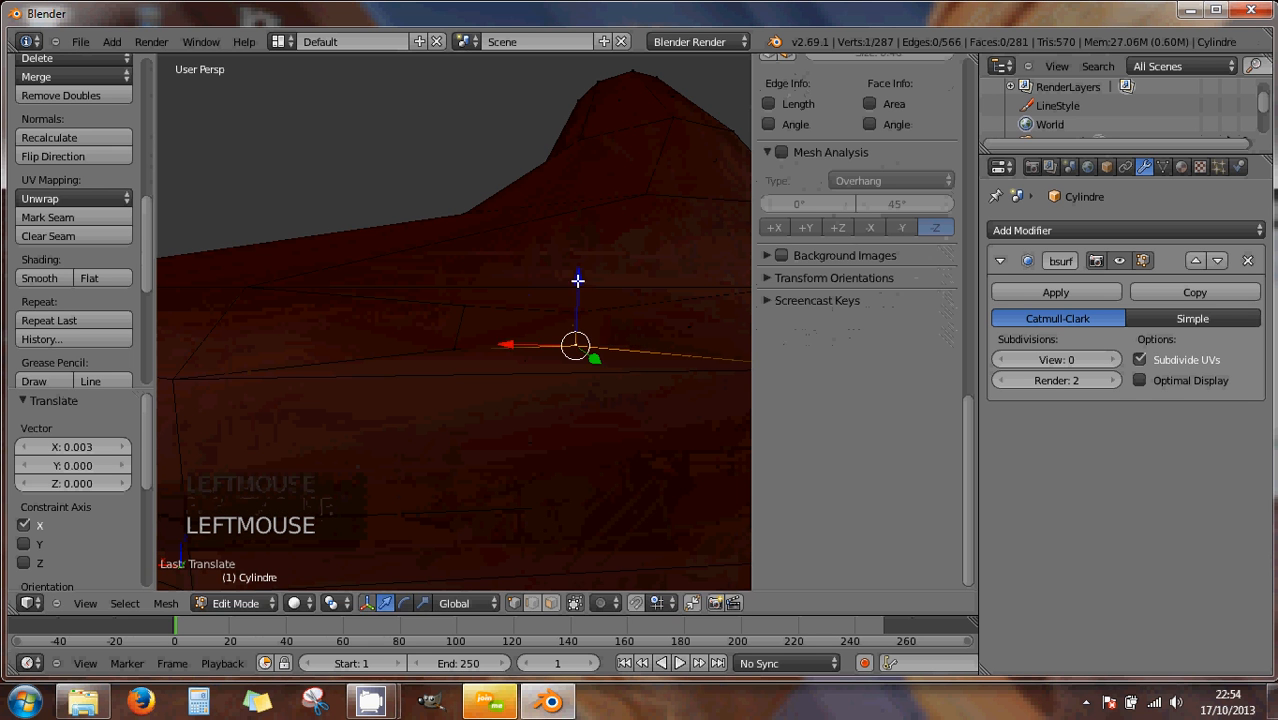
drag(577, 281, 479, 342)
- Move the eye face's lower corner on the +X side about -0.009 along Z and -0.035 along X
right_click(455, 348)
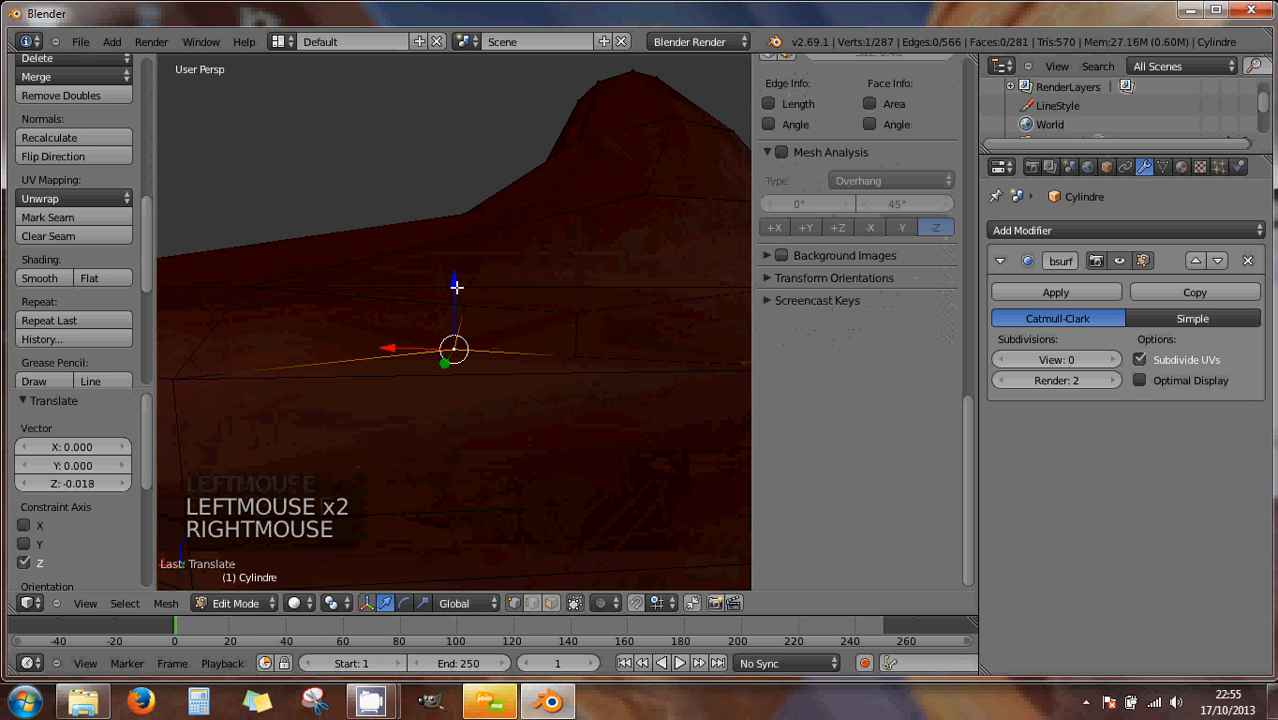
drag(456, 286, 459, 296)
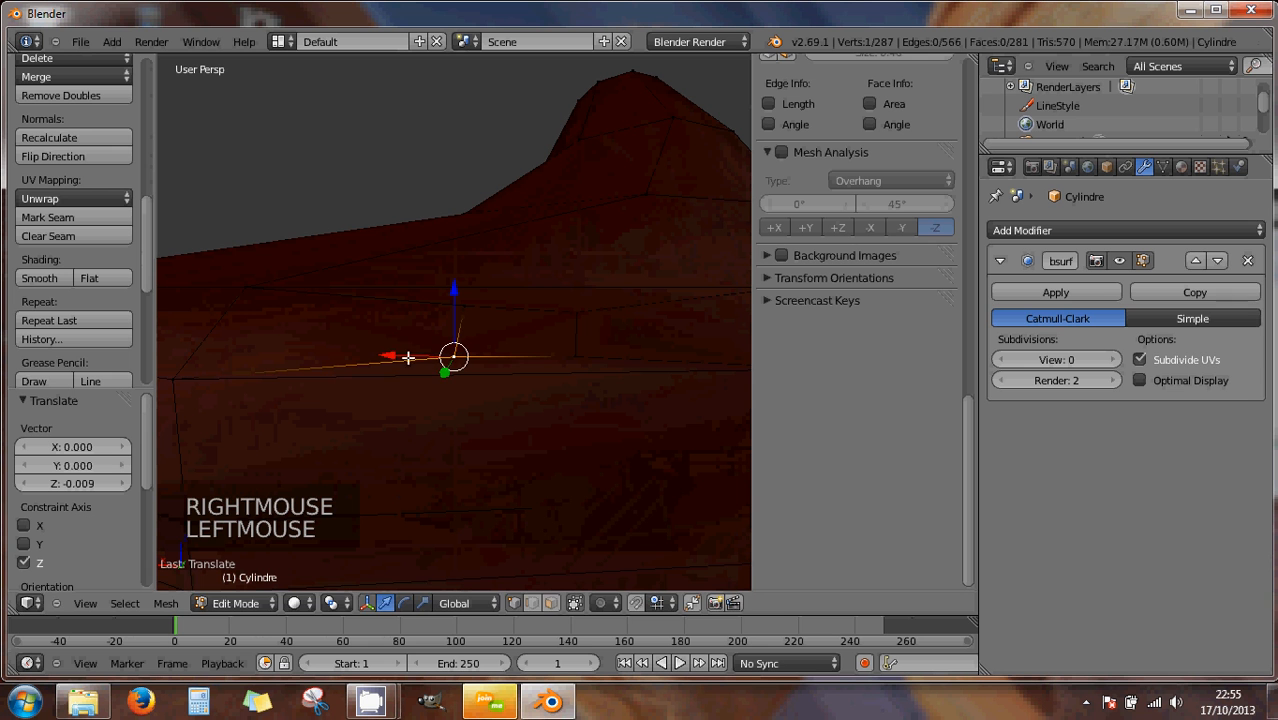
drag(388, 356, 477, 360)
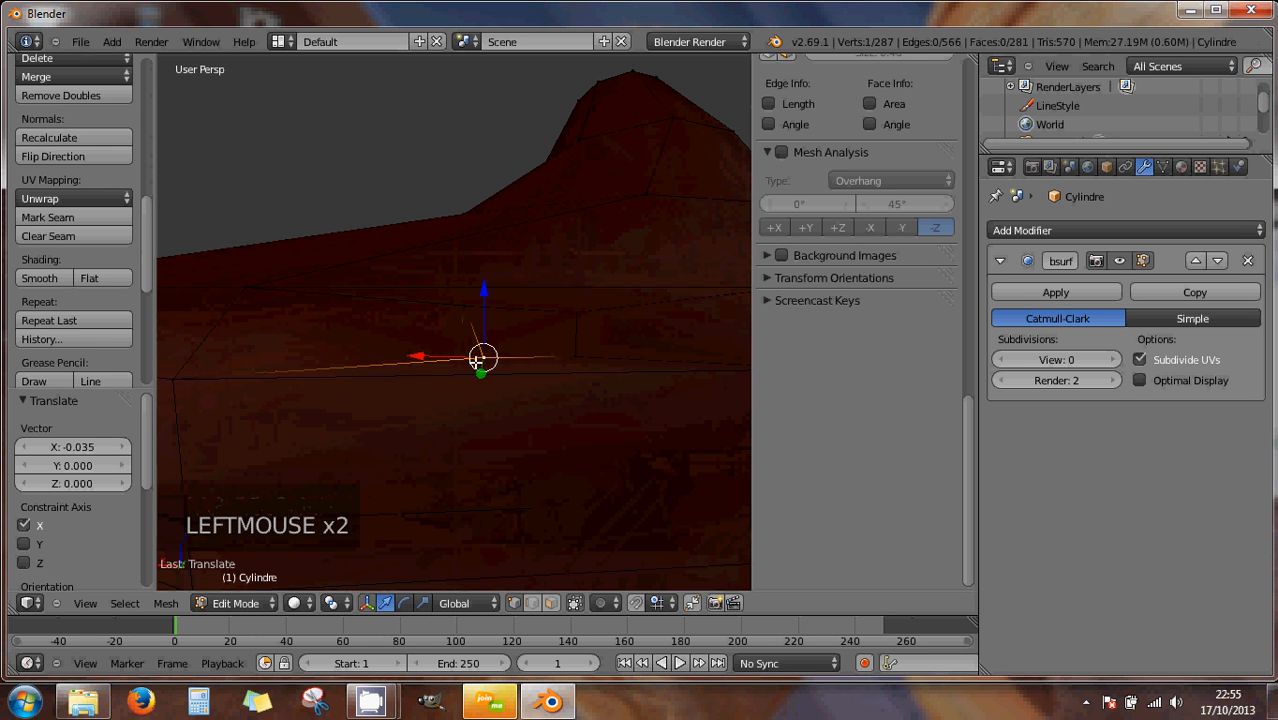
- Shift the upper +X corner inward along X, and move the lower +X corner another -0.024 or so to square the face
right_click(463, 307)
drag(400, 305, 448, 362)
right_click(484, 356)
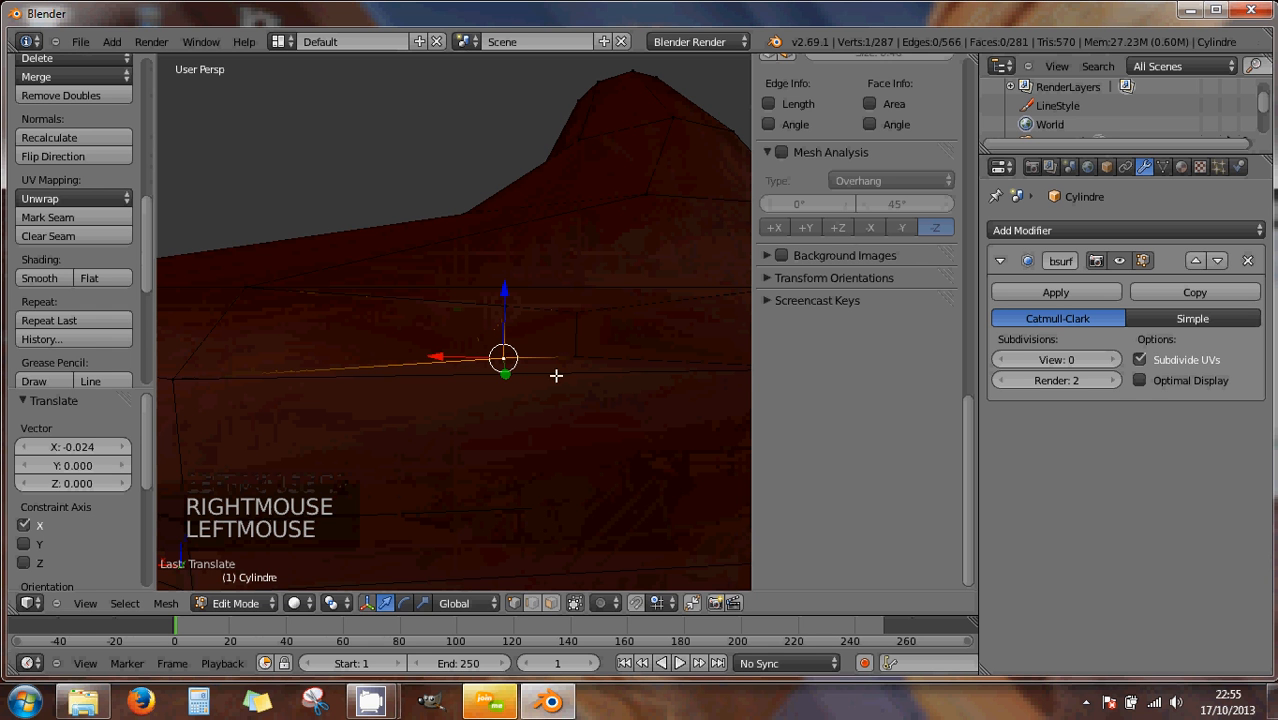
- Select the new eye face in face selection and flatten it by scaling it to 0 along the global Y axis
right_click(542, 384)
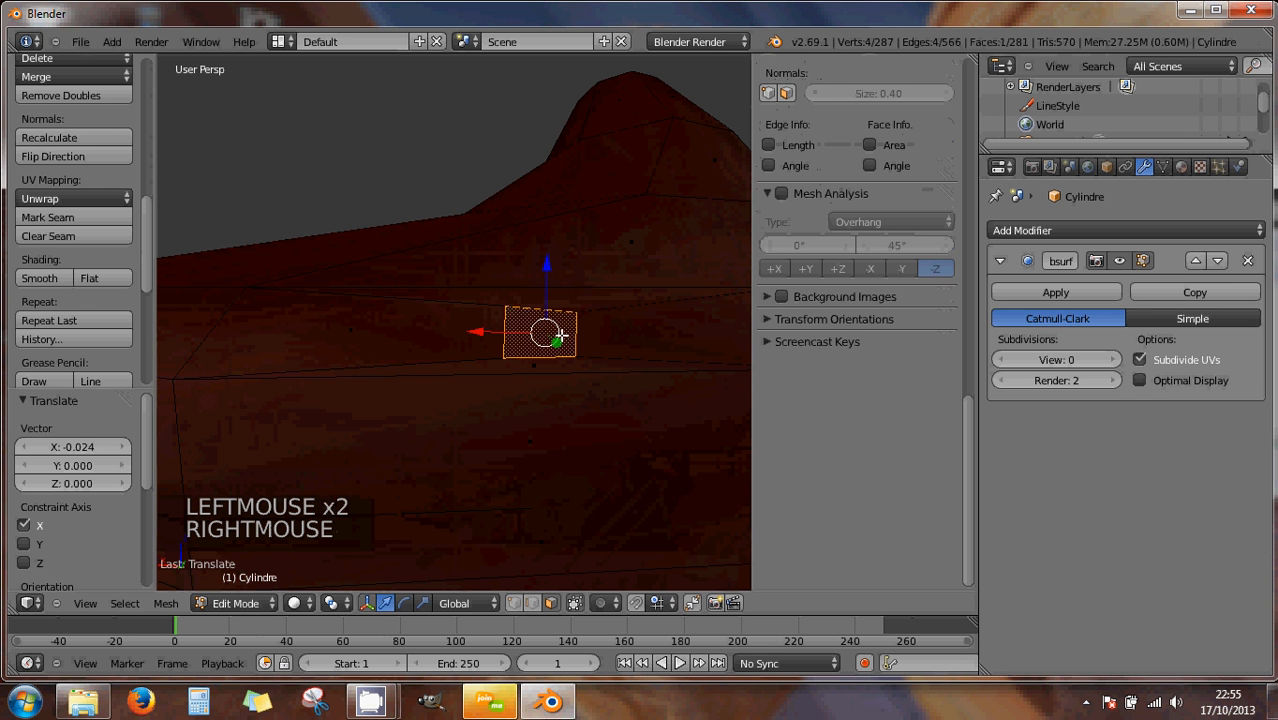
middle_drag(536, 374, 558, 397)
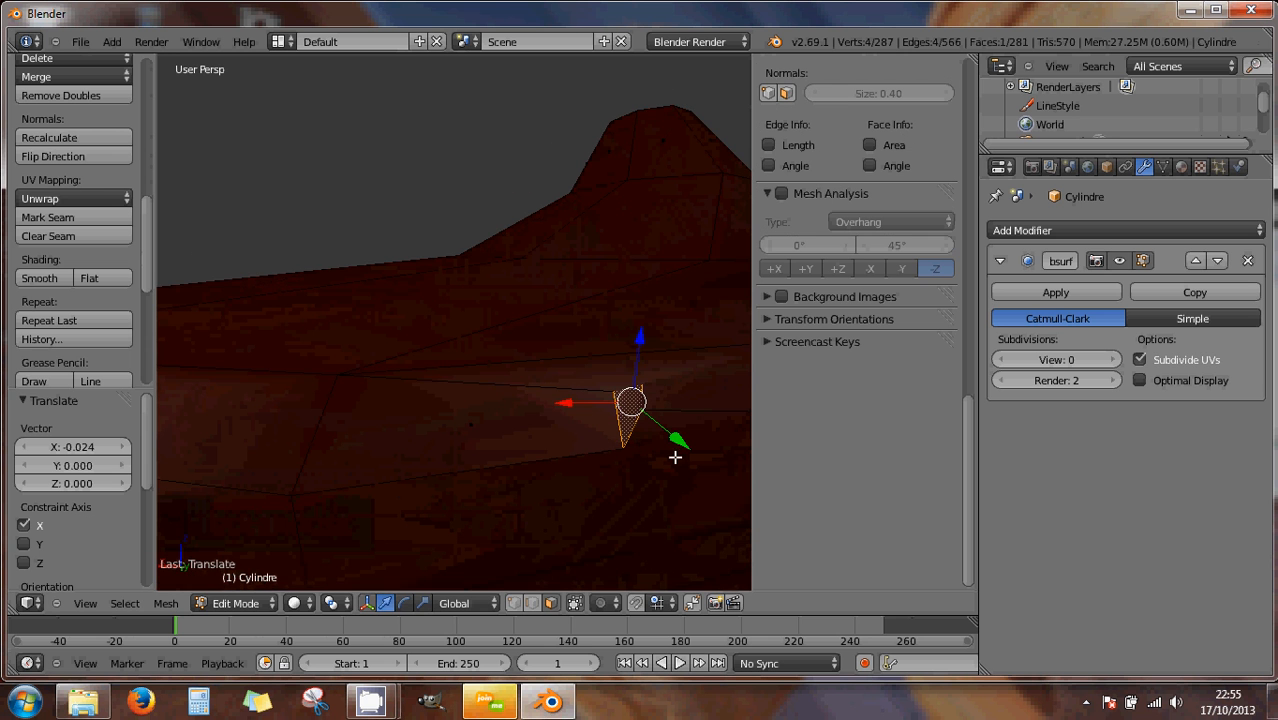
scroll(671, 452, down, 2)
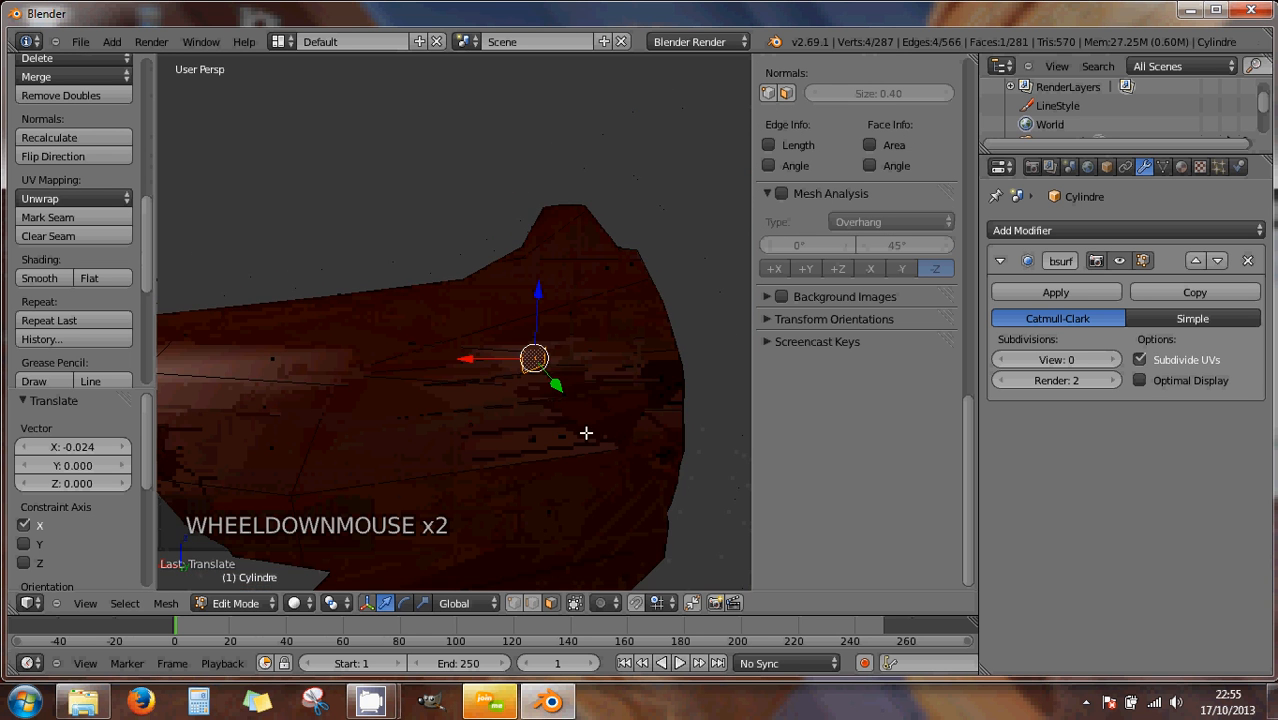
scroll(585, 432, up, 2)
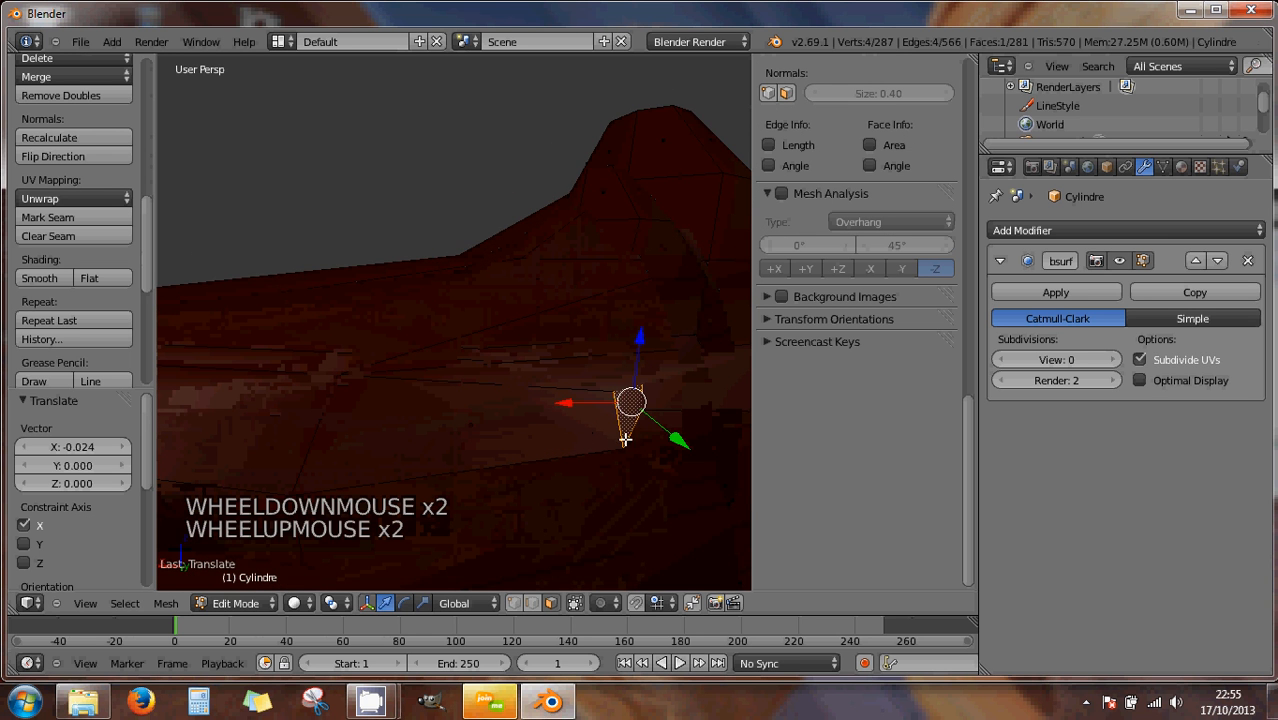
middle_drag(625, 438, 631, 365)
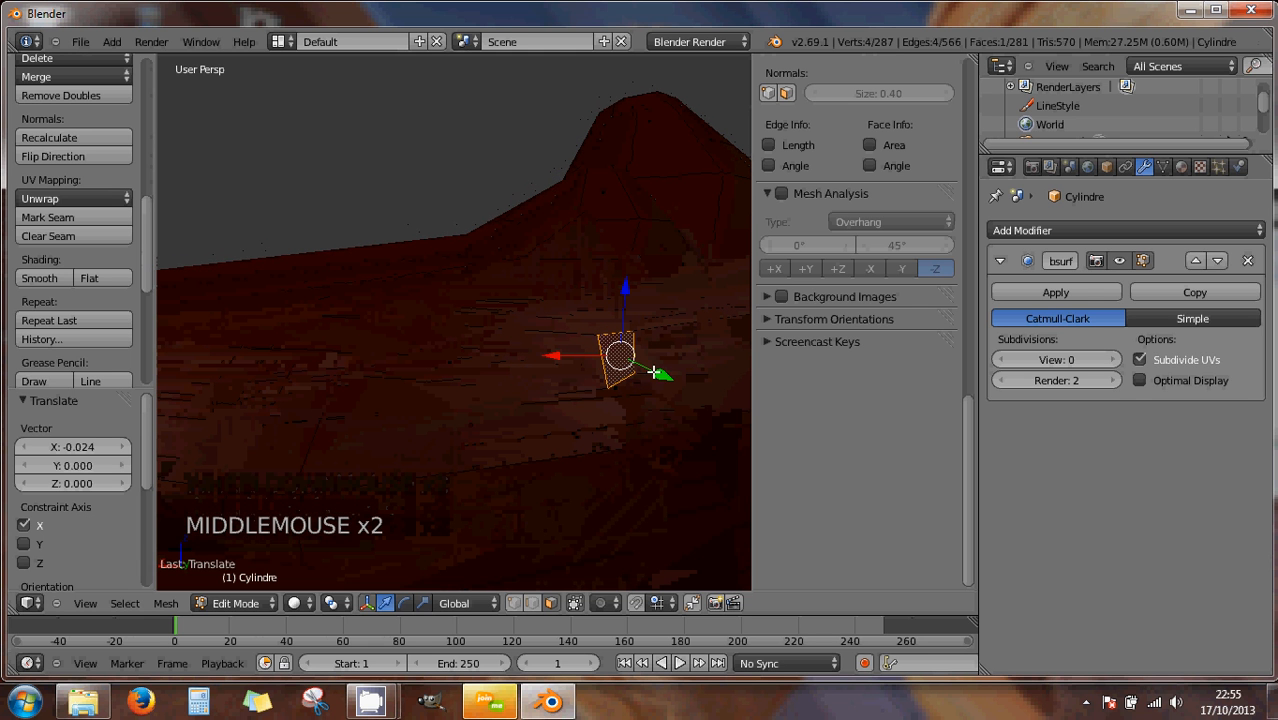
key(s)
key(s)
key(s)
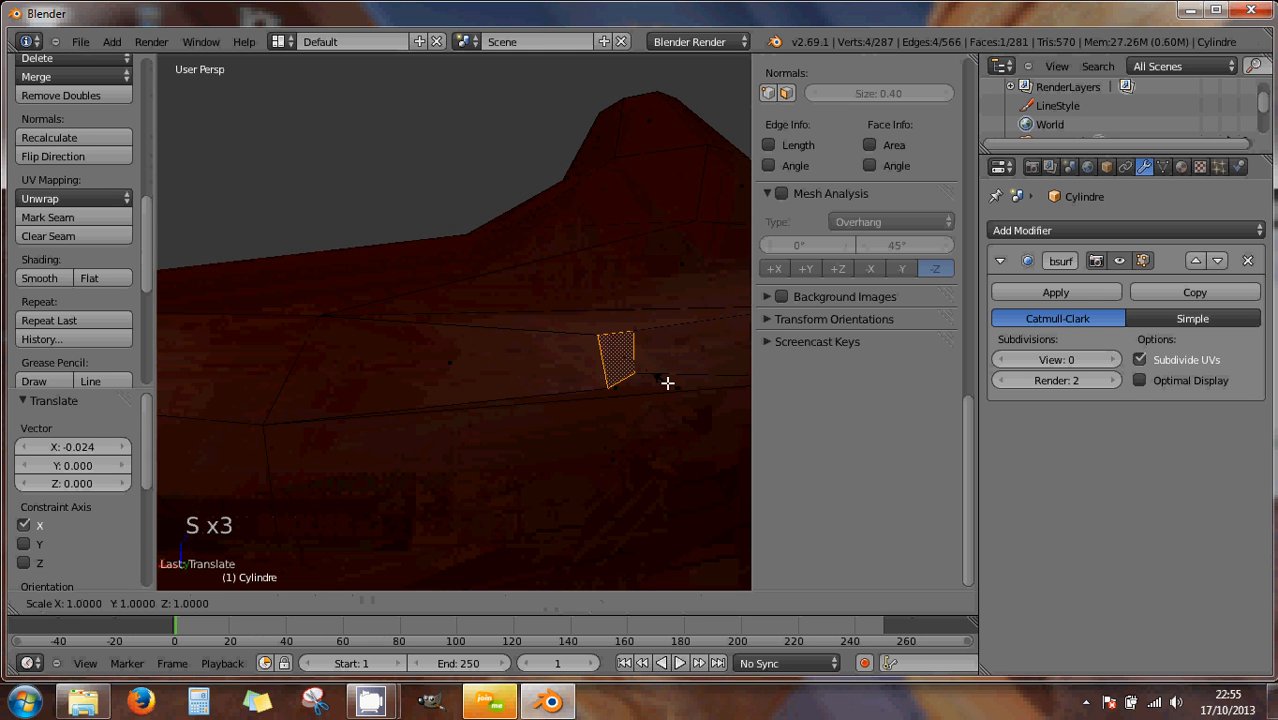
text(y)
text(0)
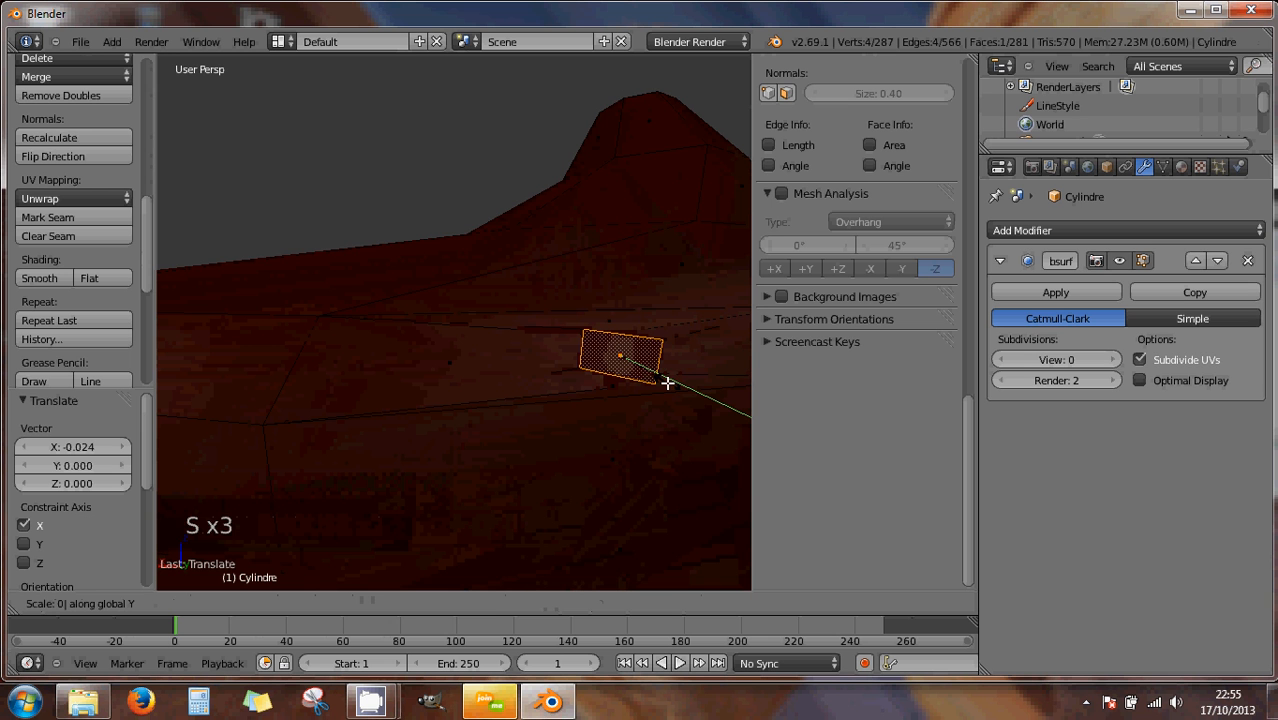
key(Return)
- In wireframe display, move the flattened eye face about 0.004 along Y
middle_drag(579, 408, 579, 531)
scroll(545, 476, down, 2)
key(z)
scroll(529, 452, up, 2)
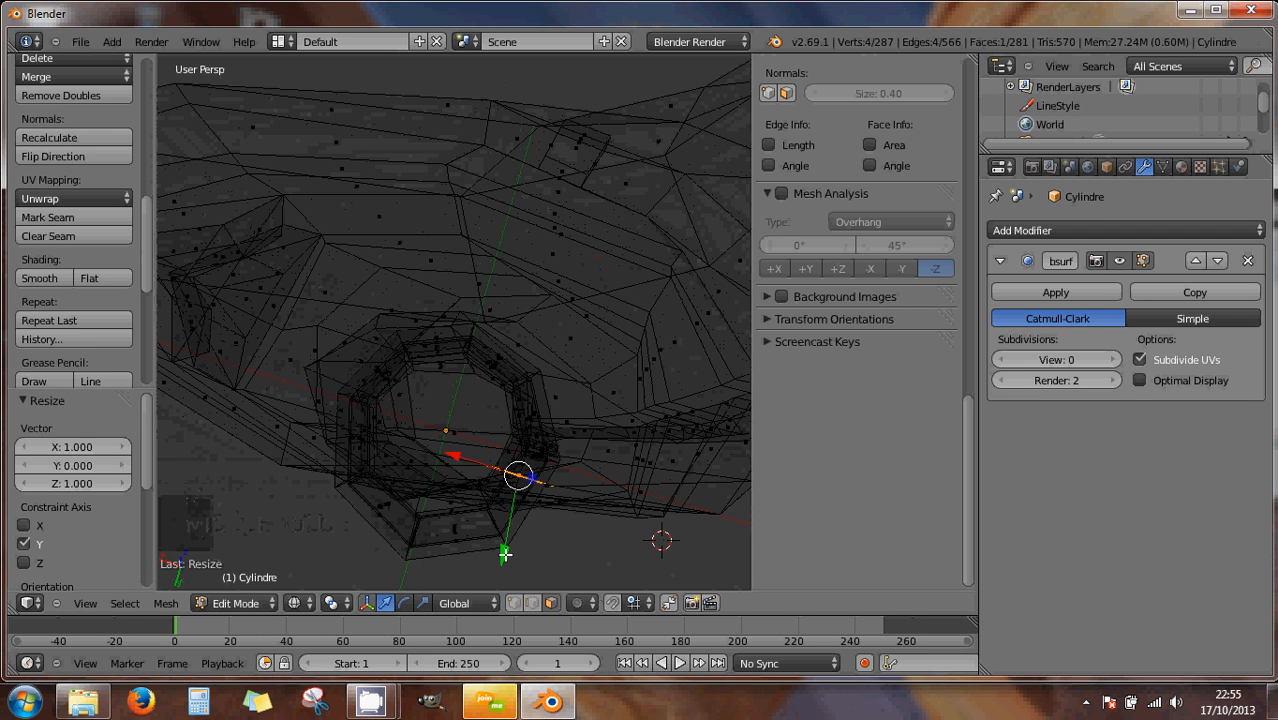
drag(505, 553, 502, 559)
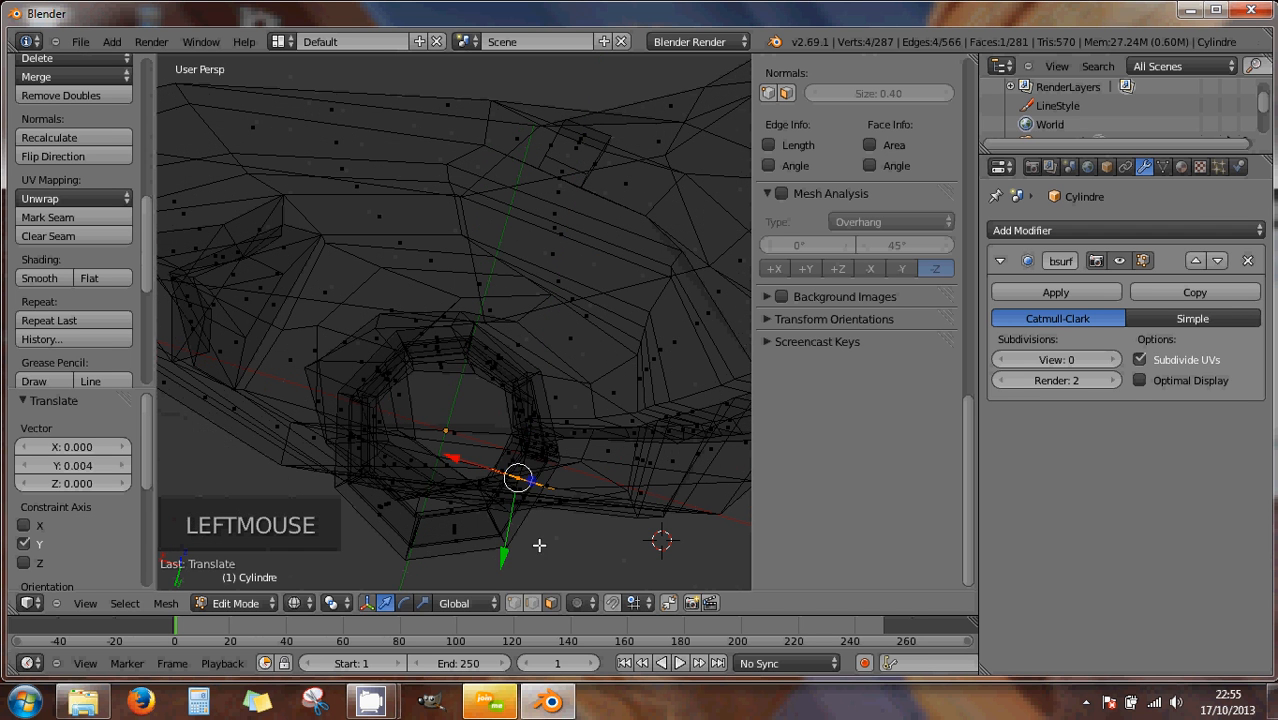
- Return to solid display and rotate the eye face about -10° in an angled view facing it
key(KP_1)
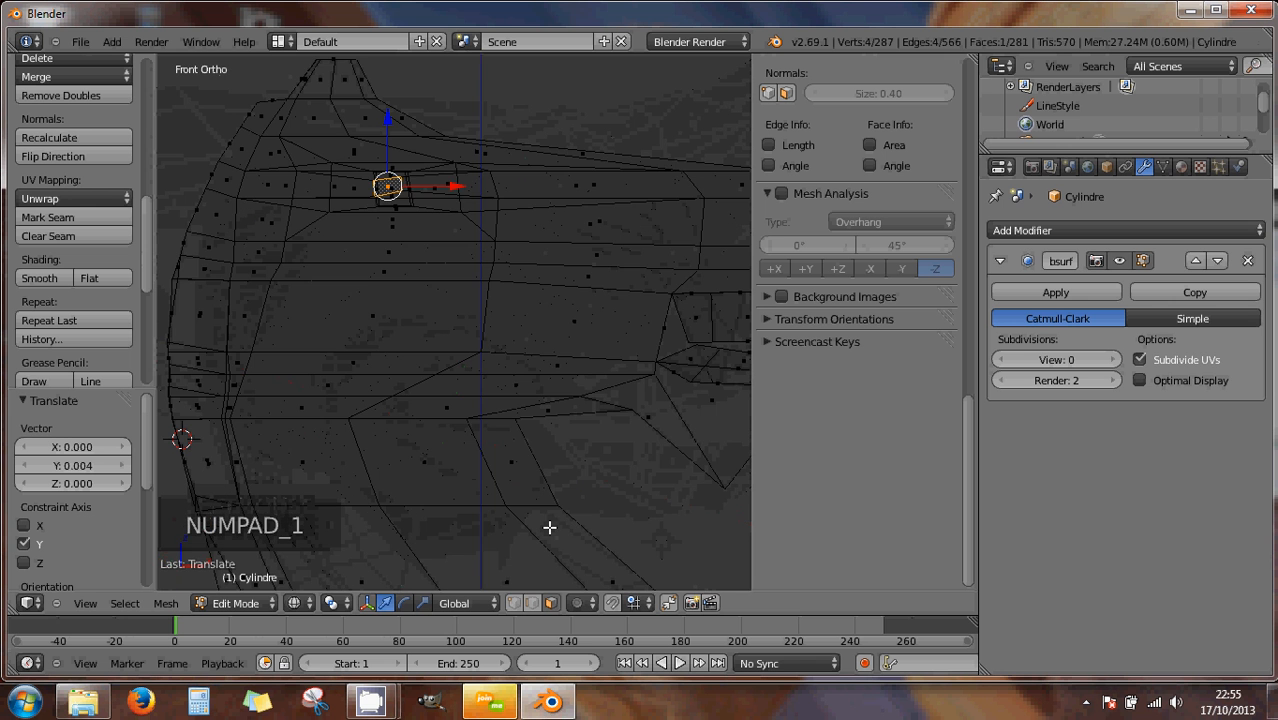
key(z)
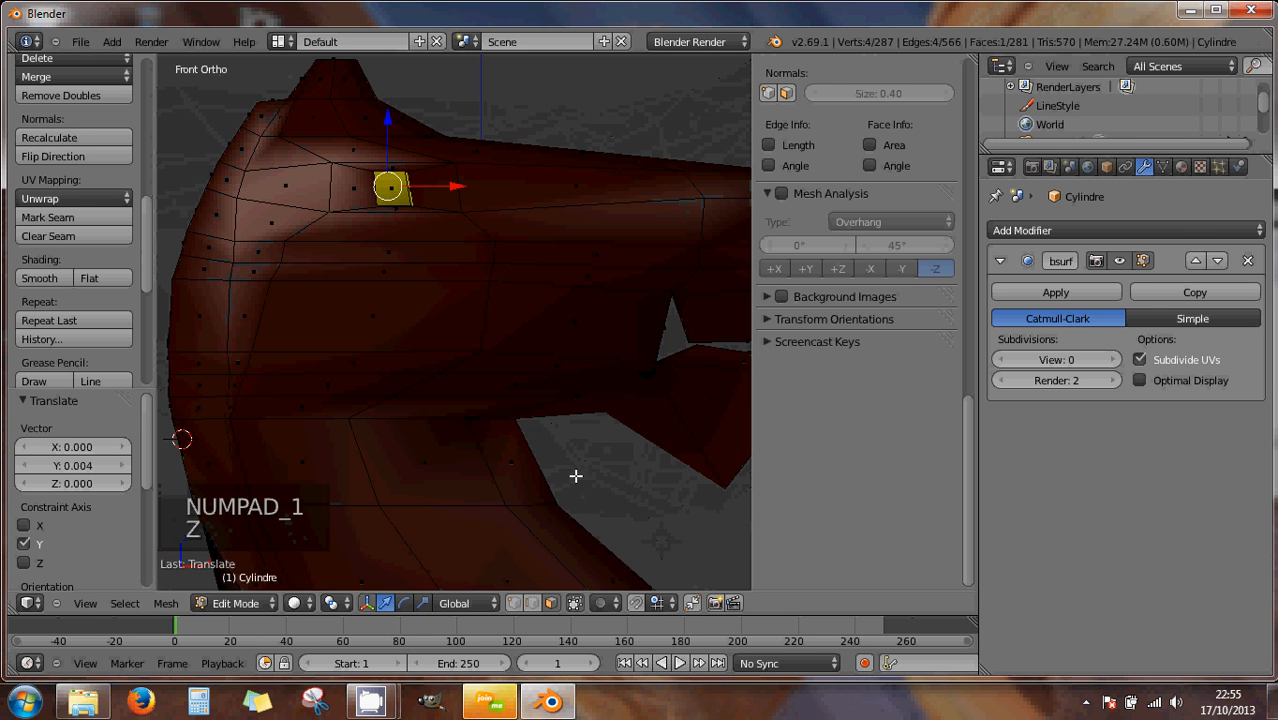
mouse_move(576, 471)
middle_down()
mouse_move(542, 391)
mouse_move(485, 416)
mouse_move(501, 400)
middle_up()
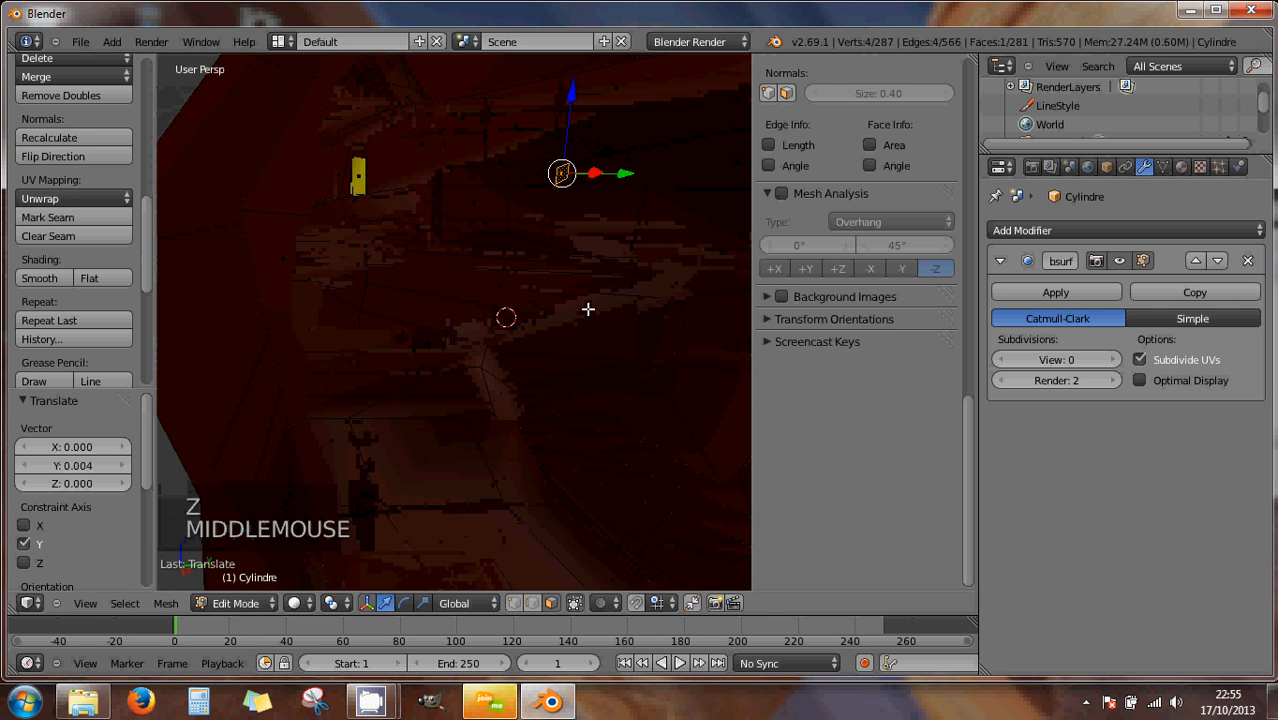
middle_drag(588, 309, 340, 331)
middle_drag(510, 277, 499, 253)
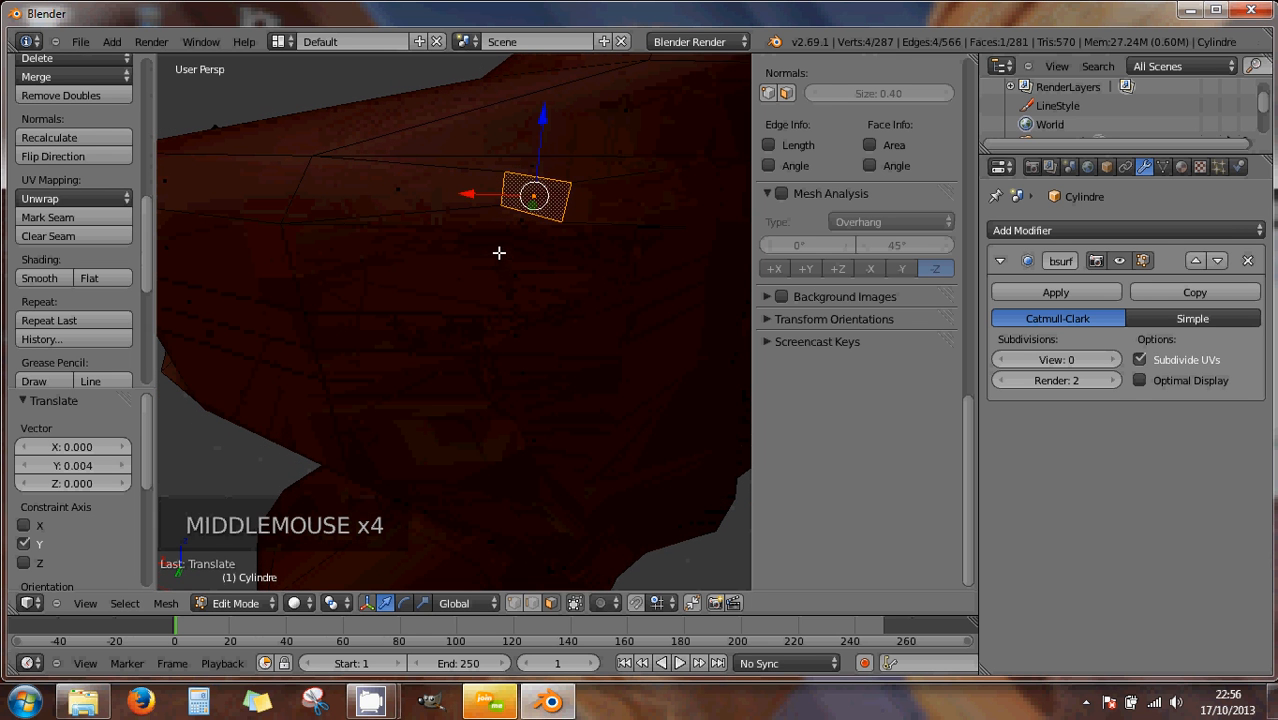
key(r)
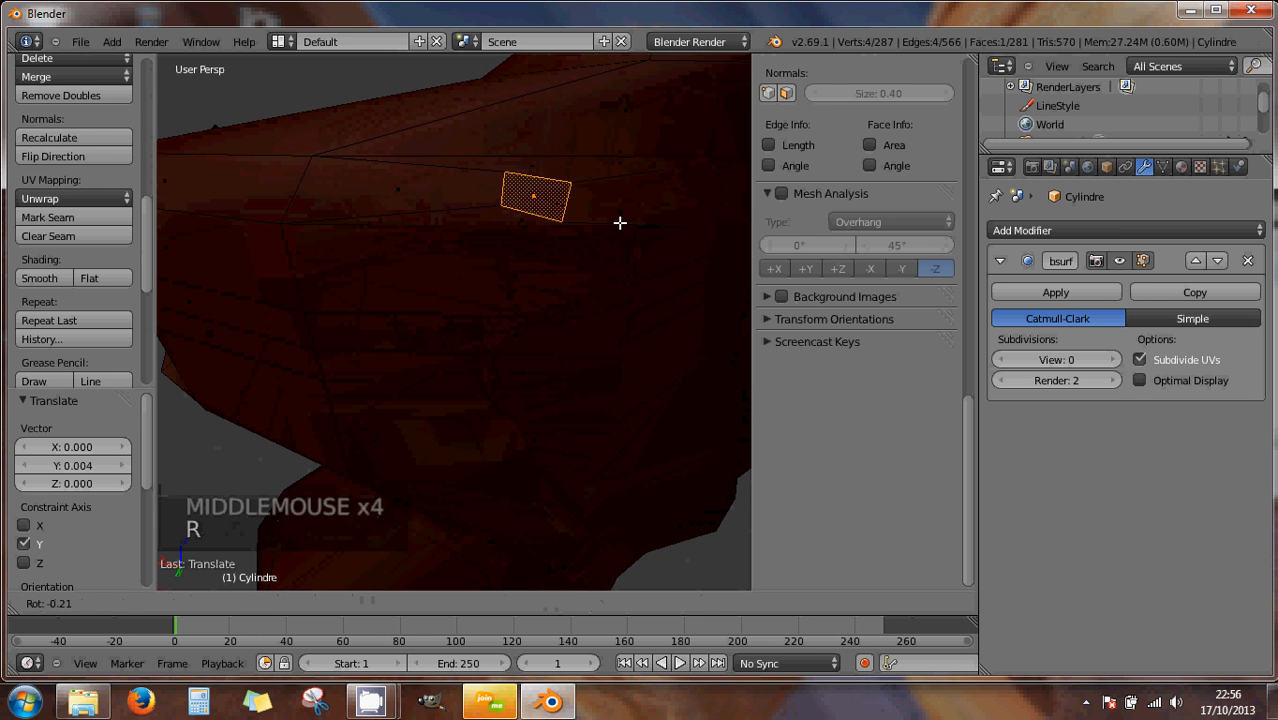
click(623, 210)
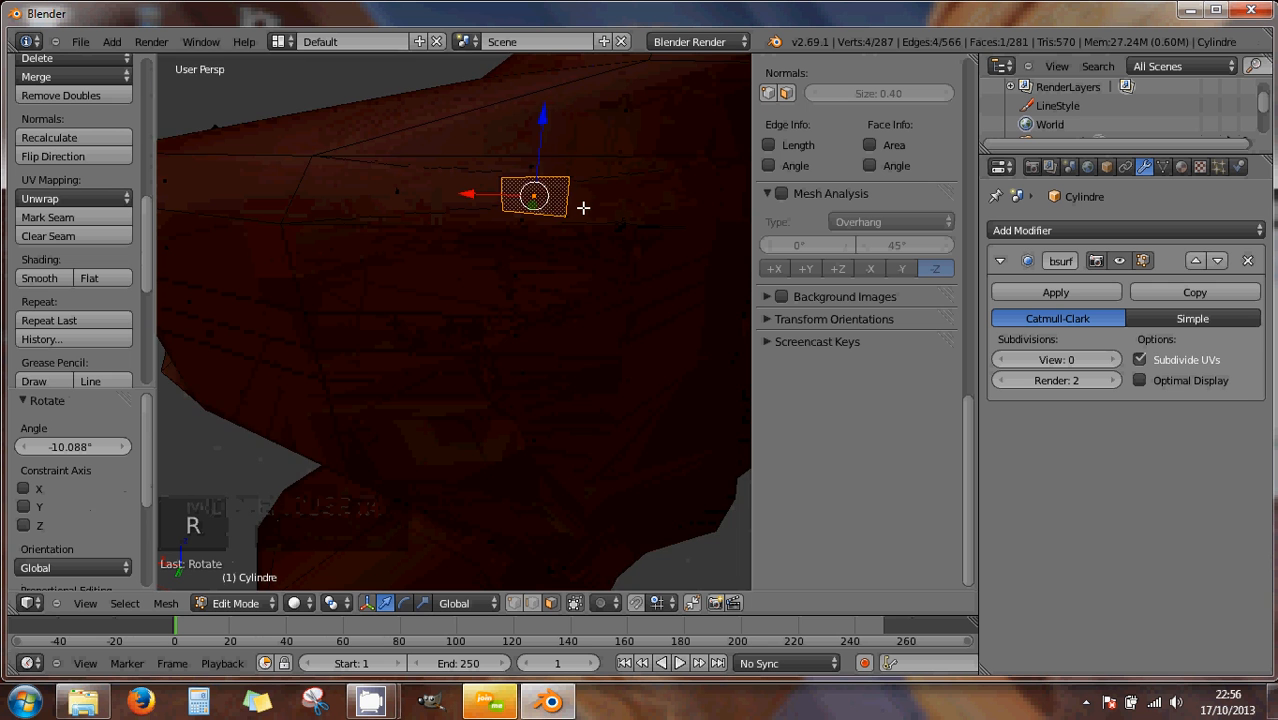
- In vertex selection, move the eye face's lower +X corner about -0.004 along Z
scroll(585, 205, up, 1)
shift+middle_drag(583, 207, 572, 257)
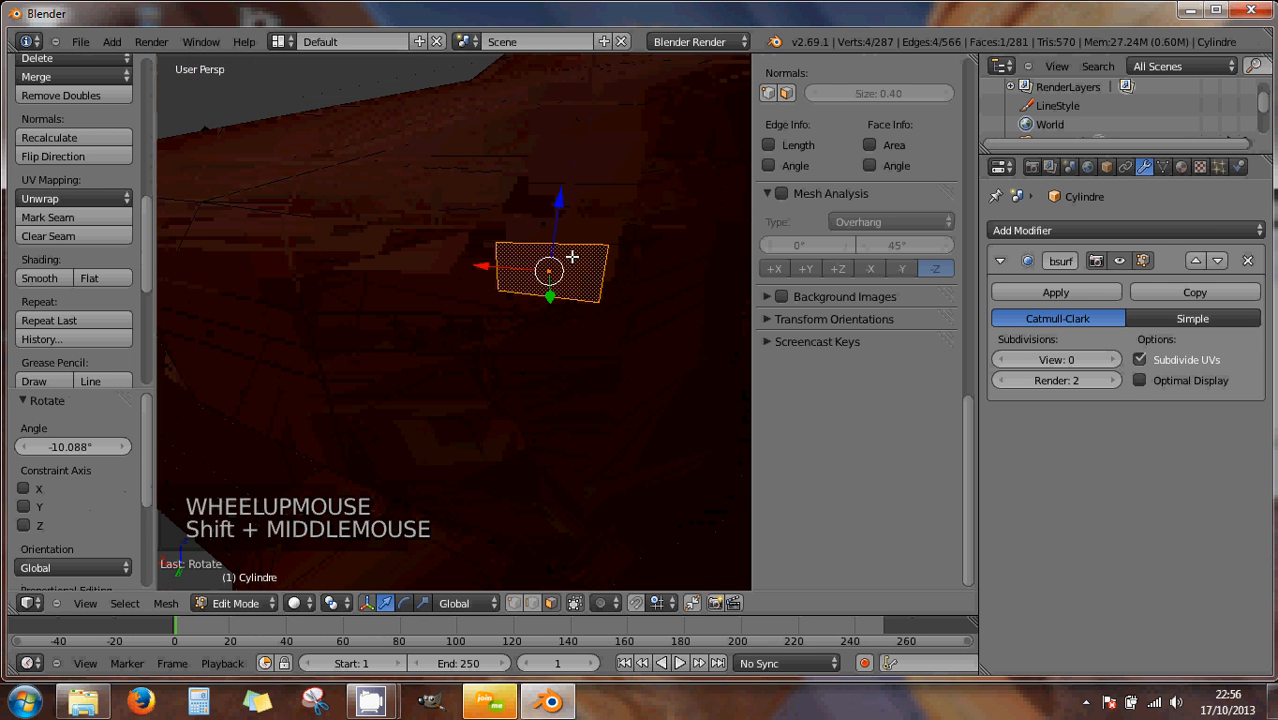
right_click(500, 293)
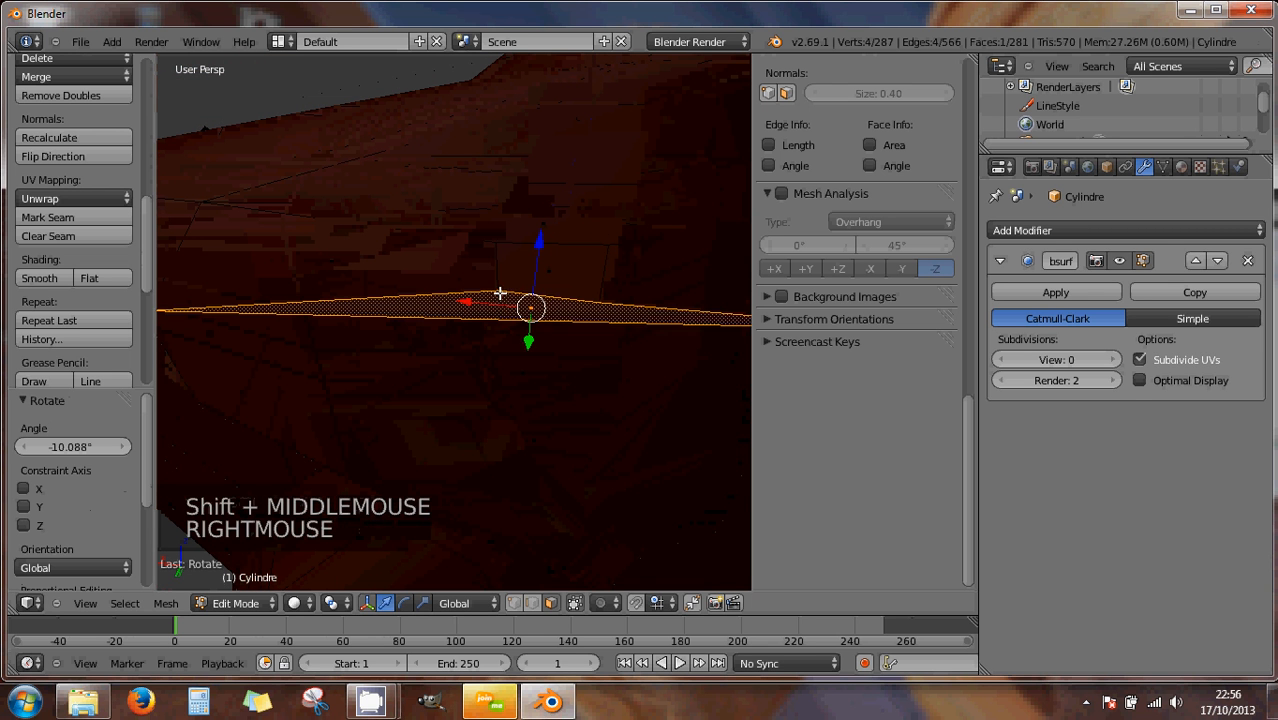
right_click(513, 280)
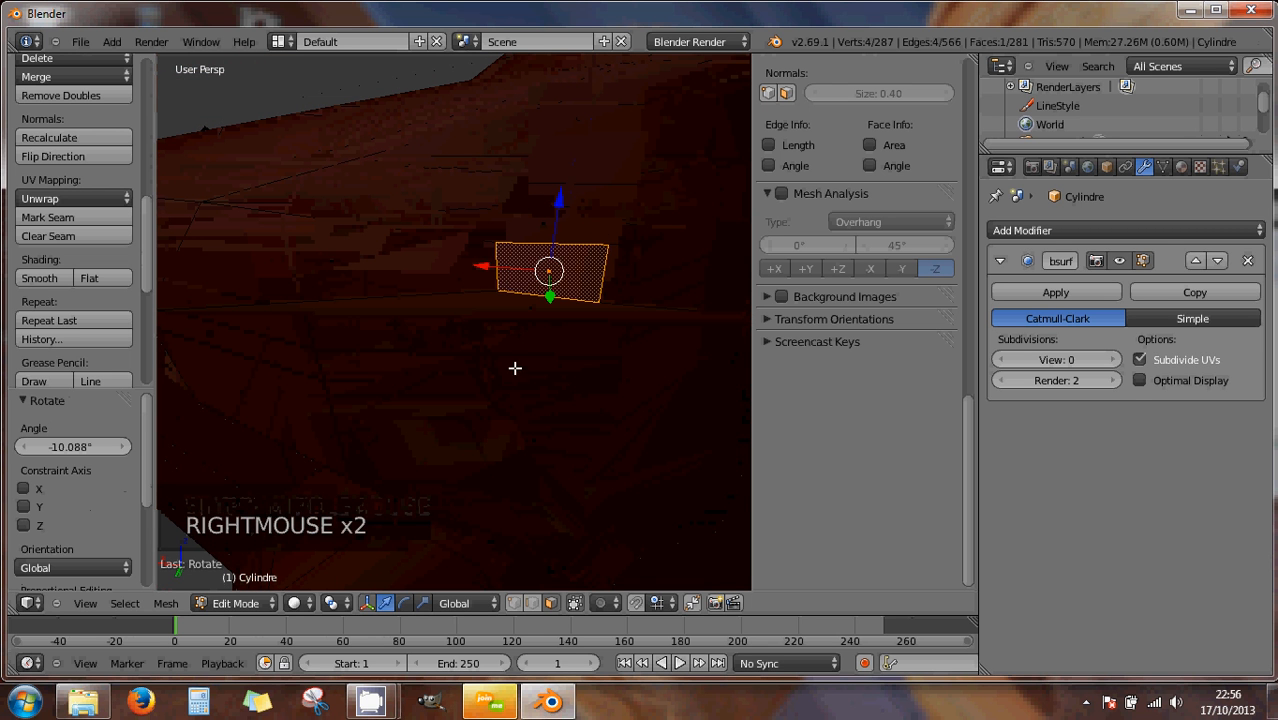
click(512, 603)
right_click(499, 289)
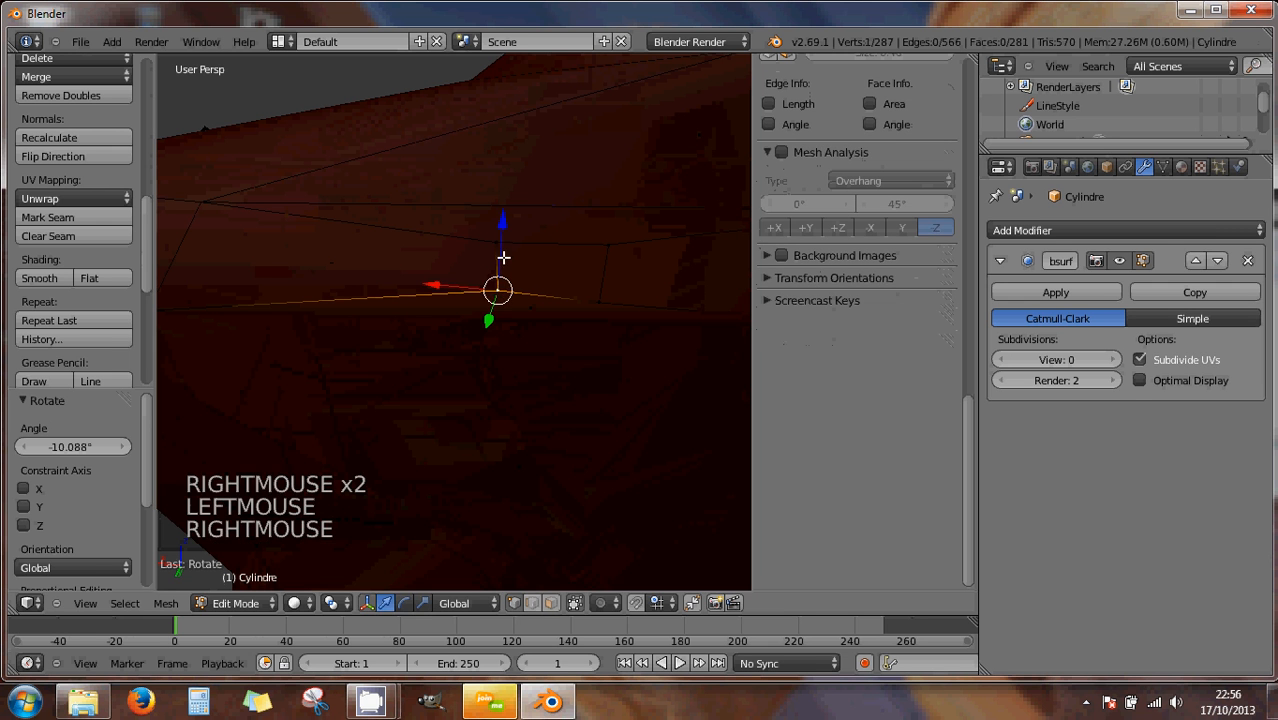
drag(499, 221, 506, 226)
- Level the eye face's two lower corners by scaling them to 0 along Z
shift+right_click(597, 300)
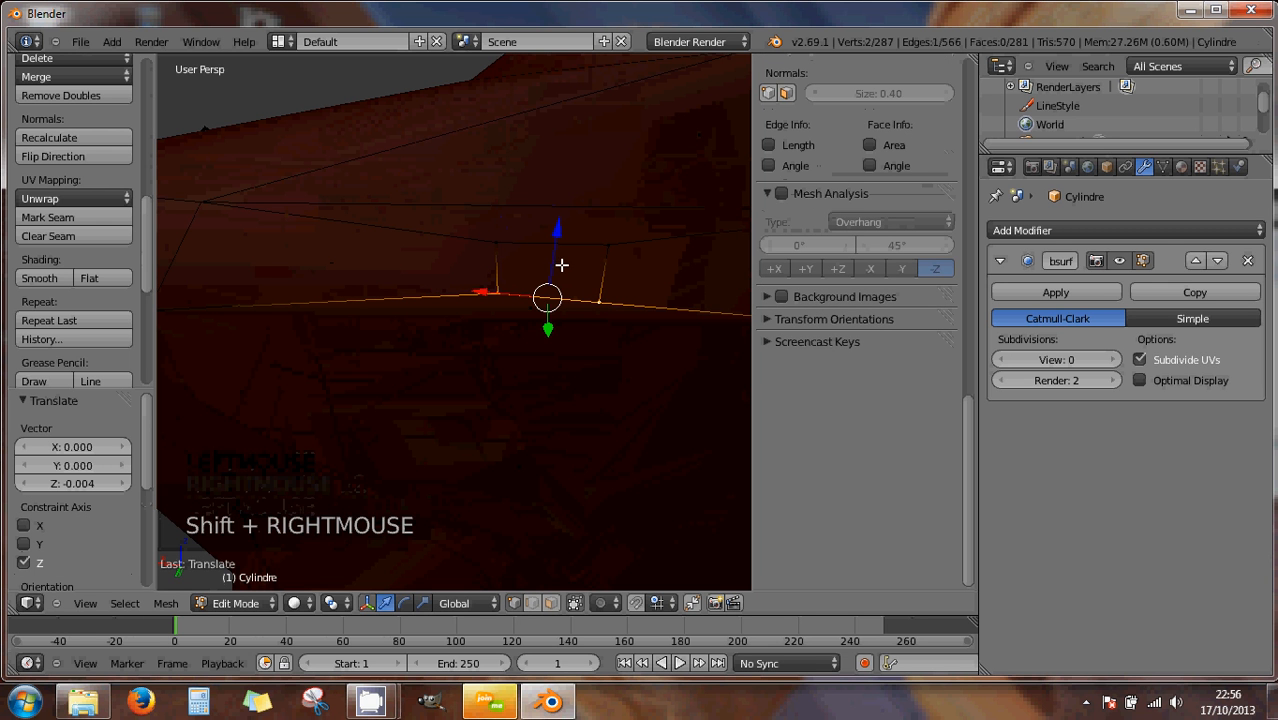
key(s)
key(z)
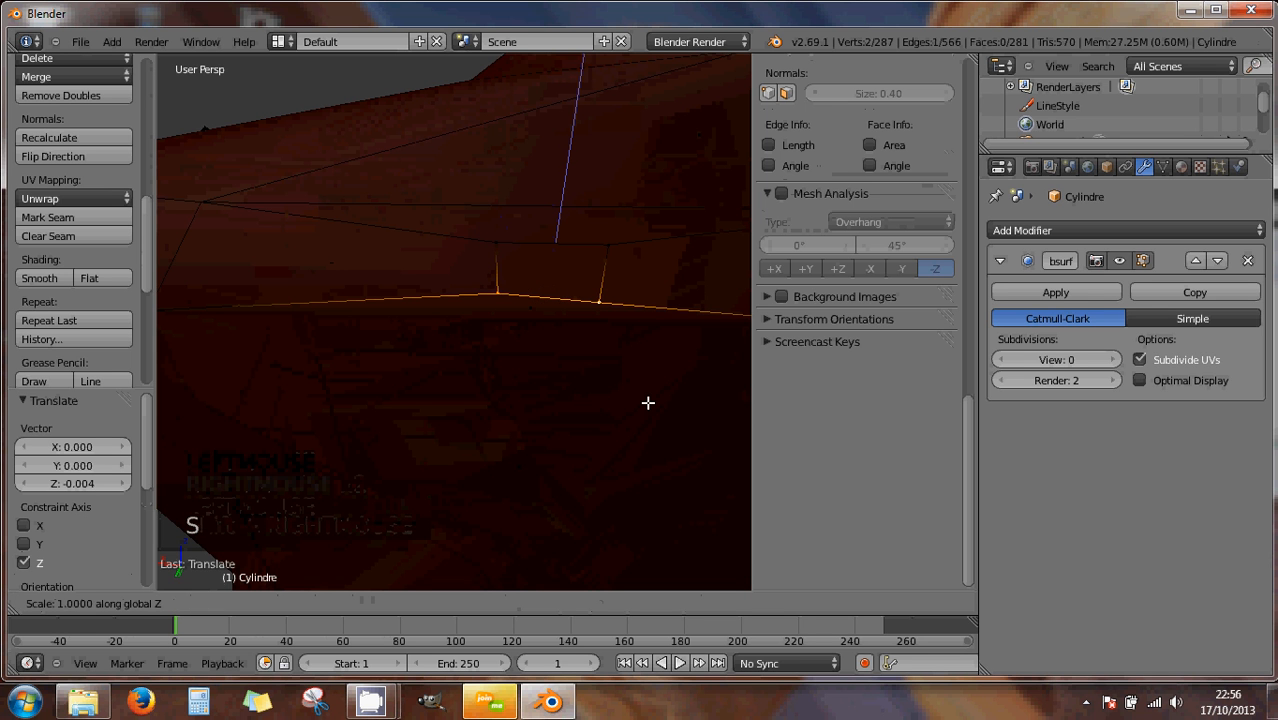
key(0)
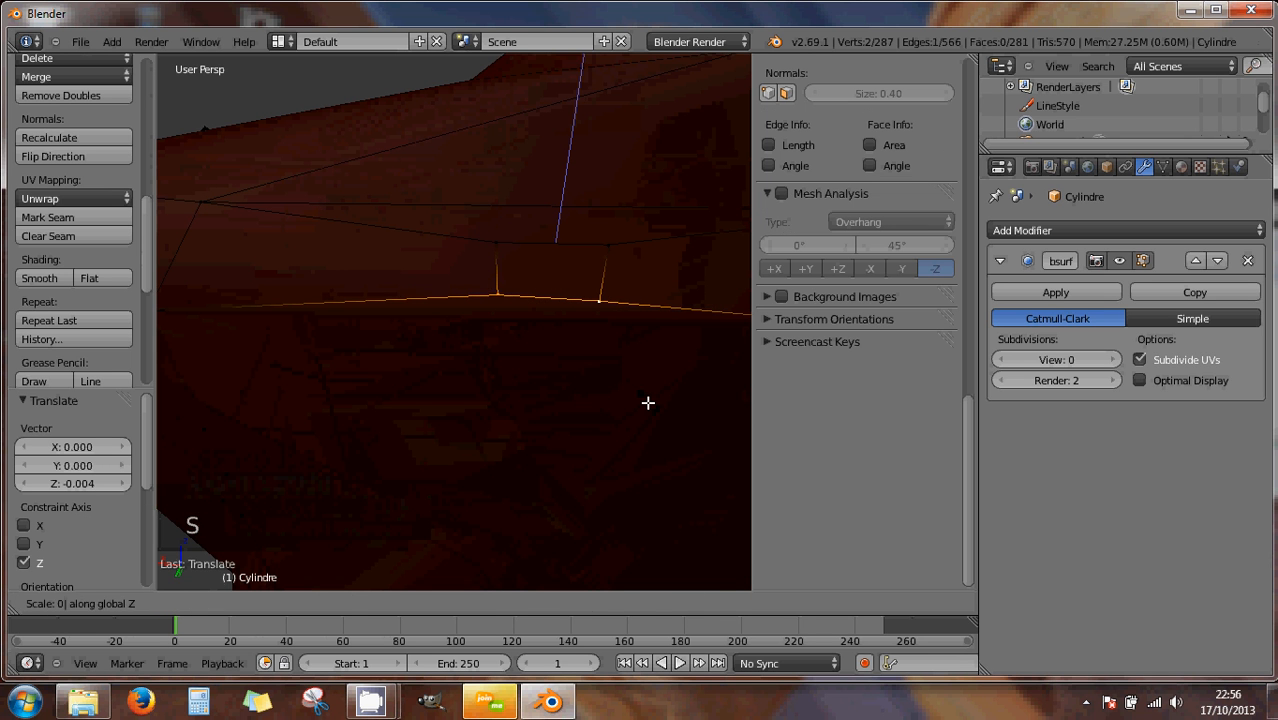
click(648, 401)
- Level the eye face's two upper corners by scaling them to 0 along Z
right_click(494, 243)
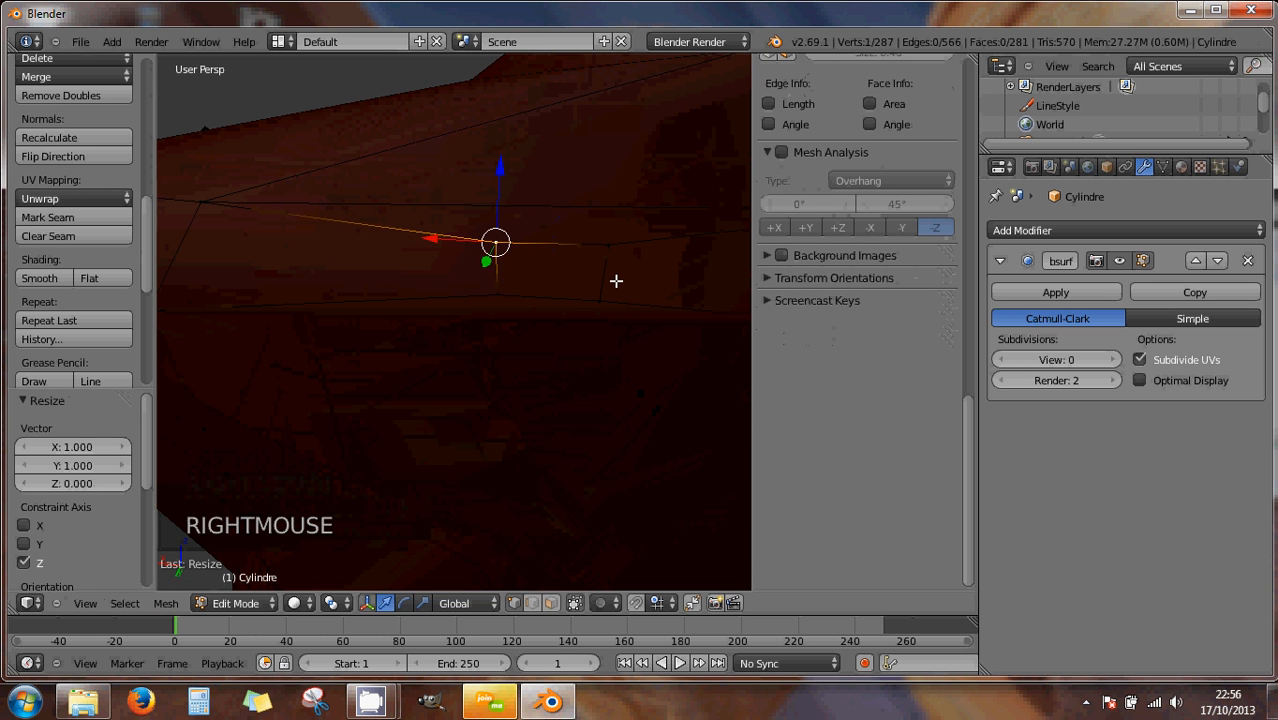
text(sz0)
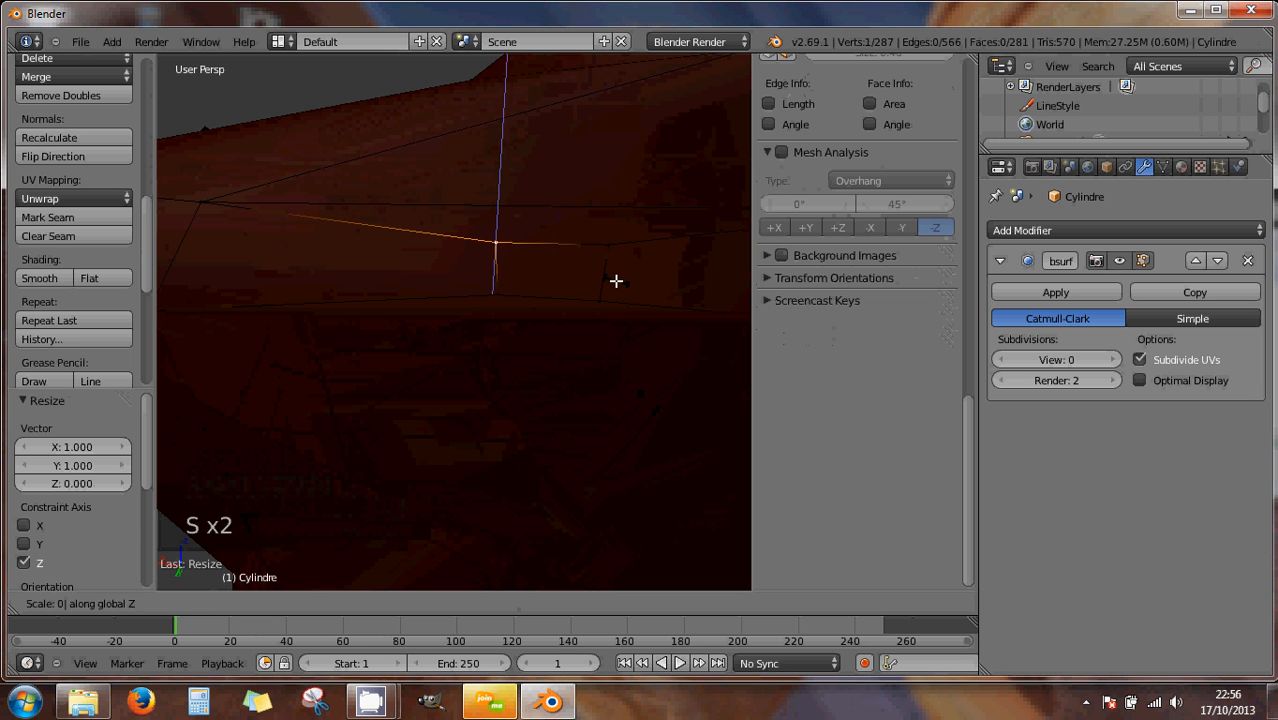
key(Return)
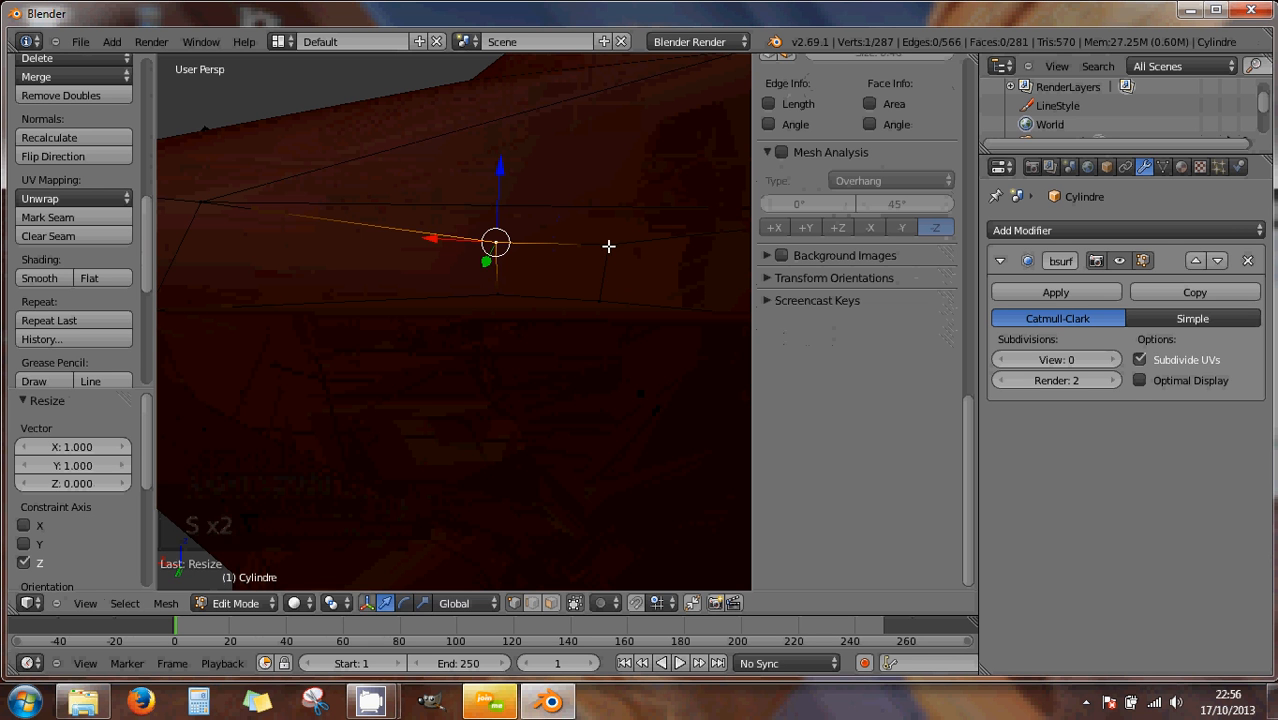
shift+right_click(608, 245)
text(sz0)
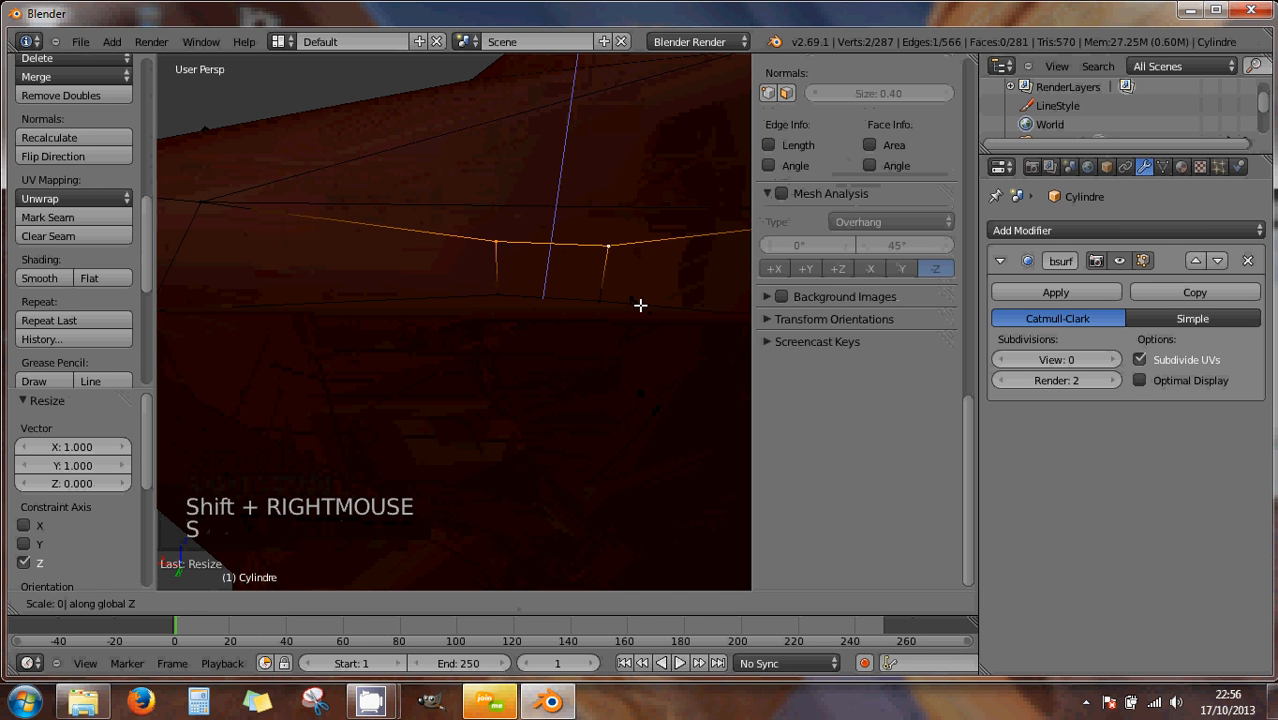
key(Return)
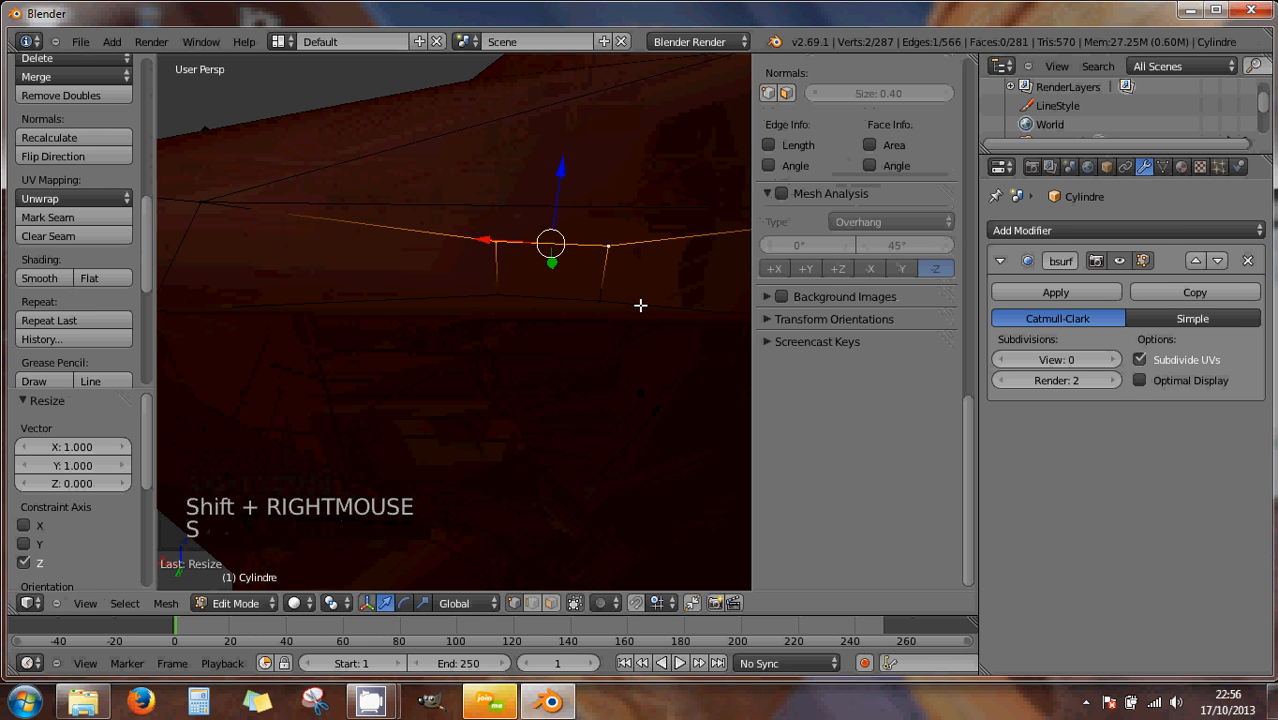
- Align the eye face's two +X corners vertically by scaling them to 0 along X
right_click(496, 241)
shift+right_click(499, 290)
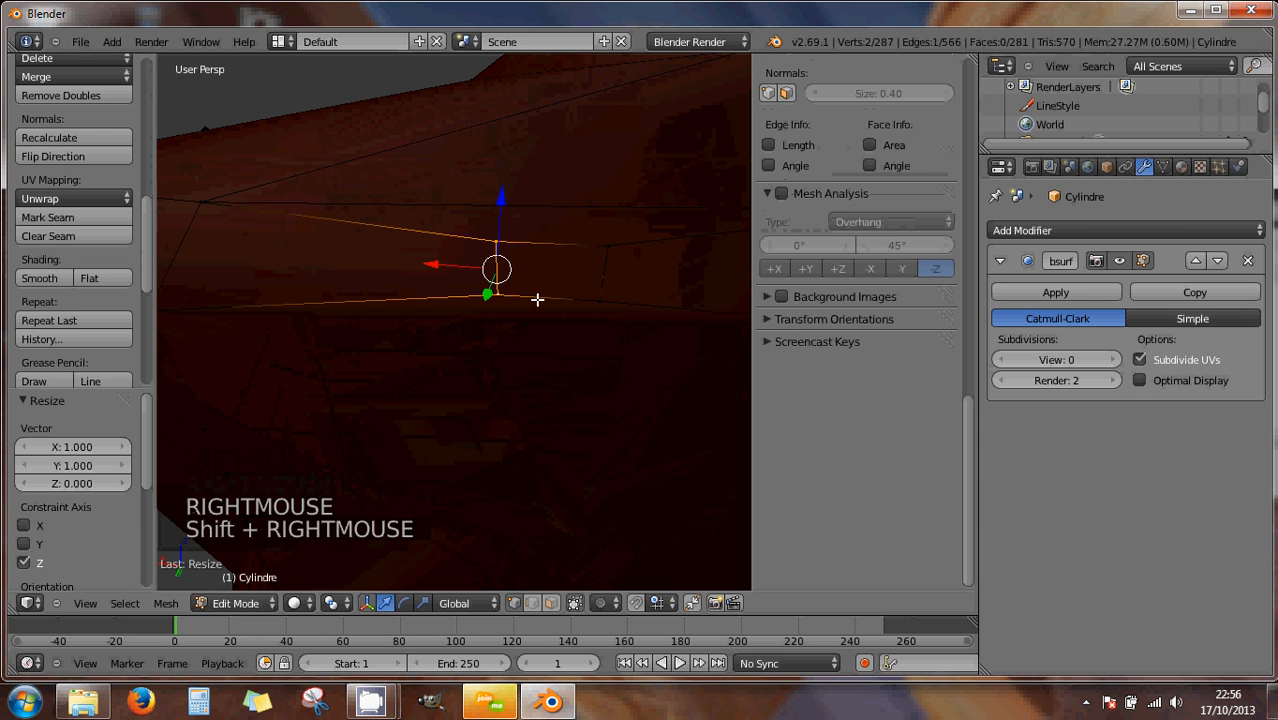
text(sx0)
key(Return)
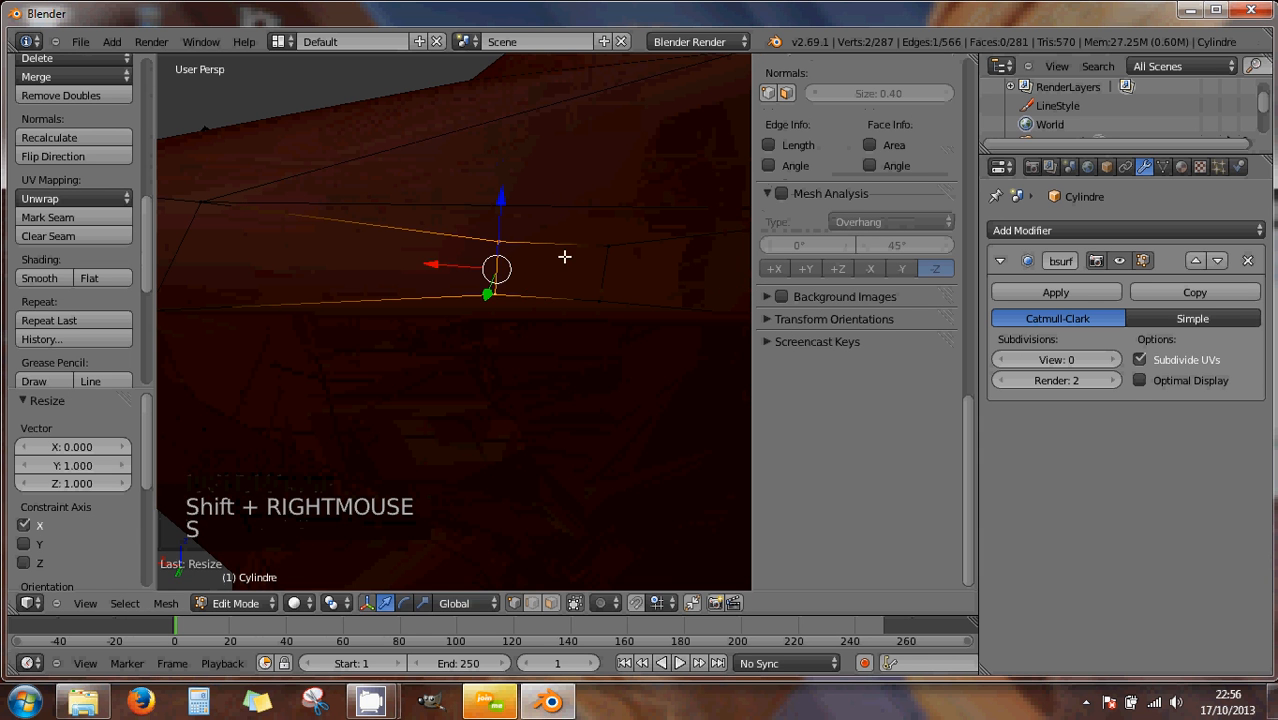
- Align the eye face's two -X corners by scaling them to 0 along X, and check the face in the orthographic back view
right_click(601, 256)
shift+right_click(600, 301)
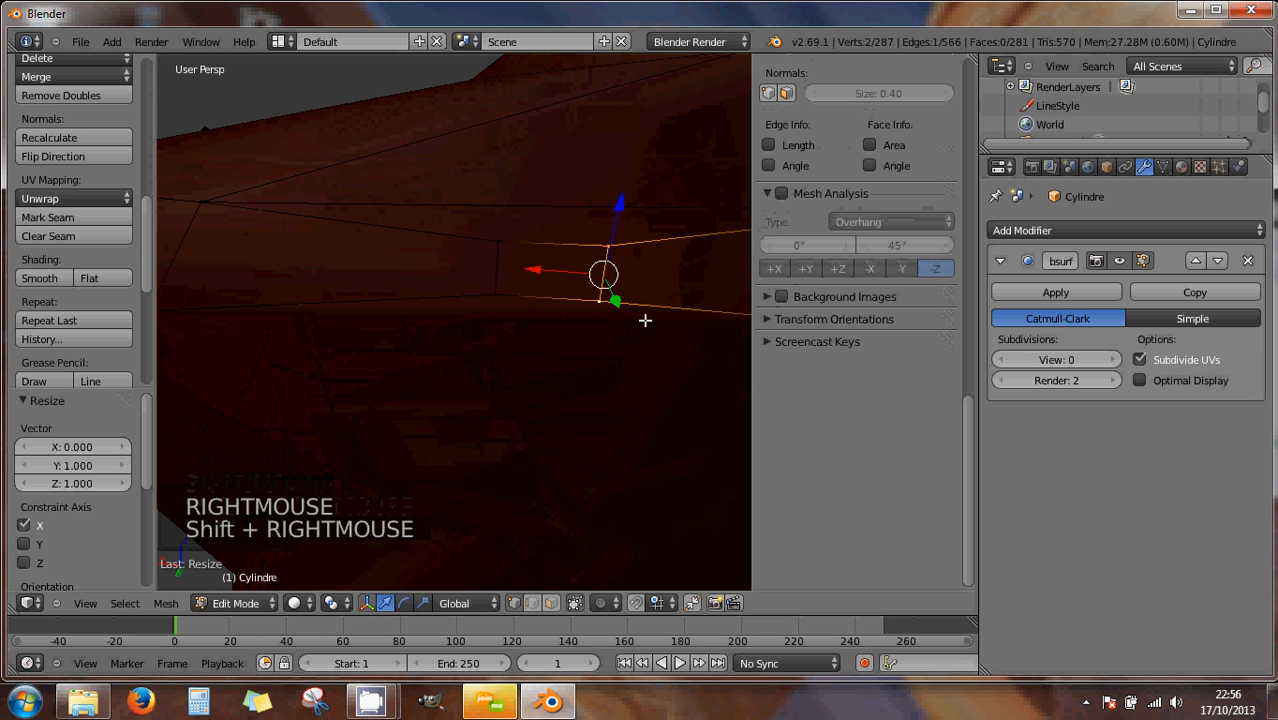
text(sx0)
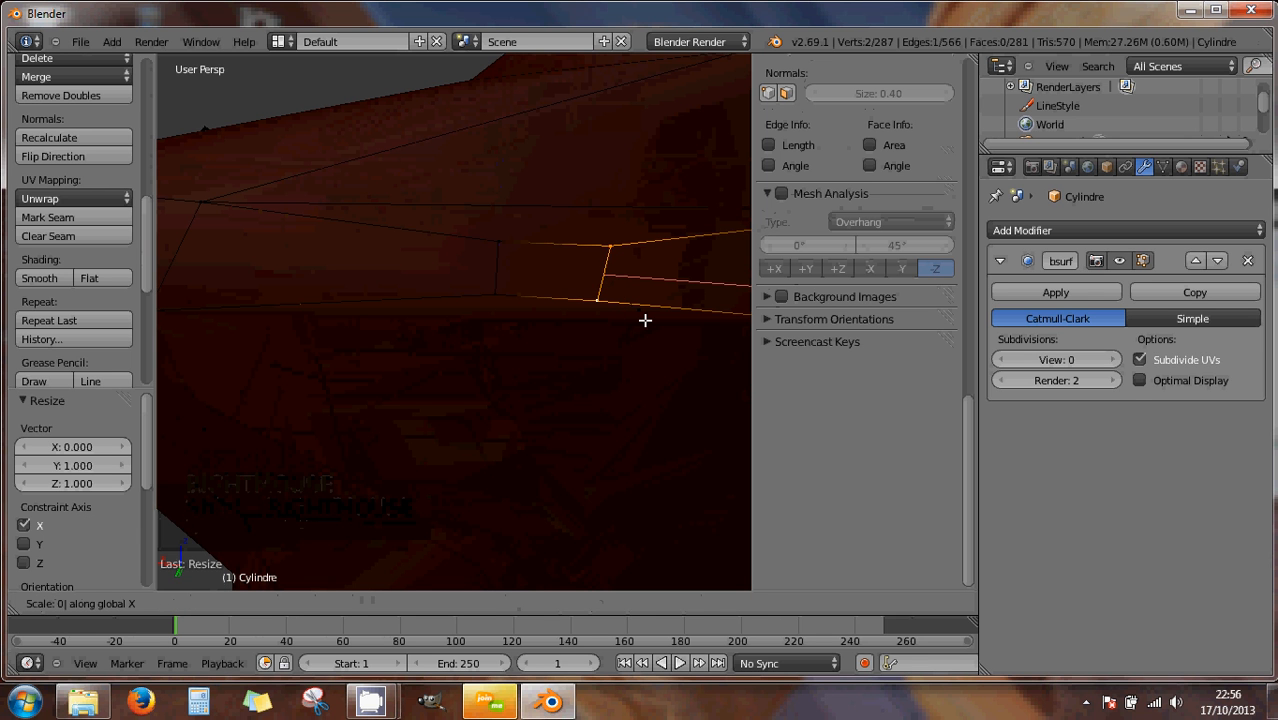
click(645, 320)
scroll(647, 320, down, 2)
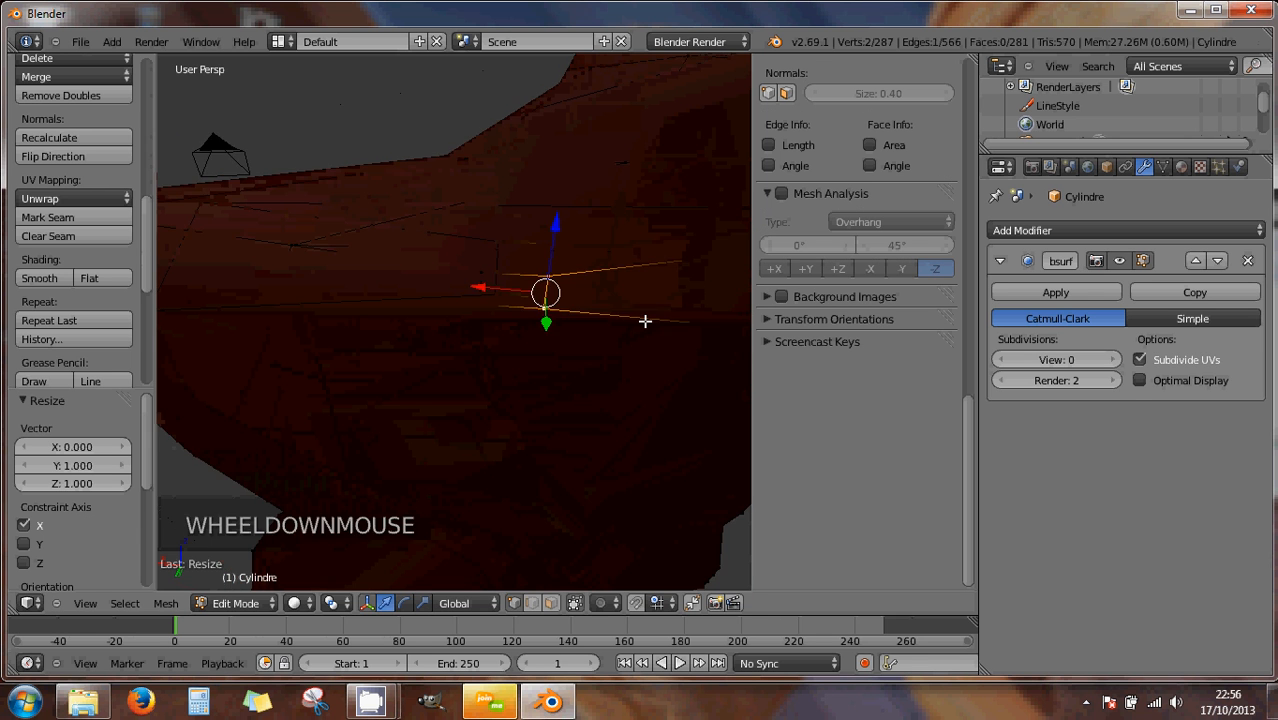
mouse_move(590, 301)
middle_down()
mouse_move(627, 298)
mouse_move(599, 260)
mouse_move(585, 303)
middle_up()
scroll(566, 311, up, 3)
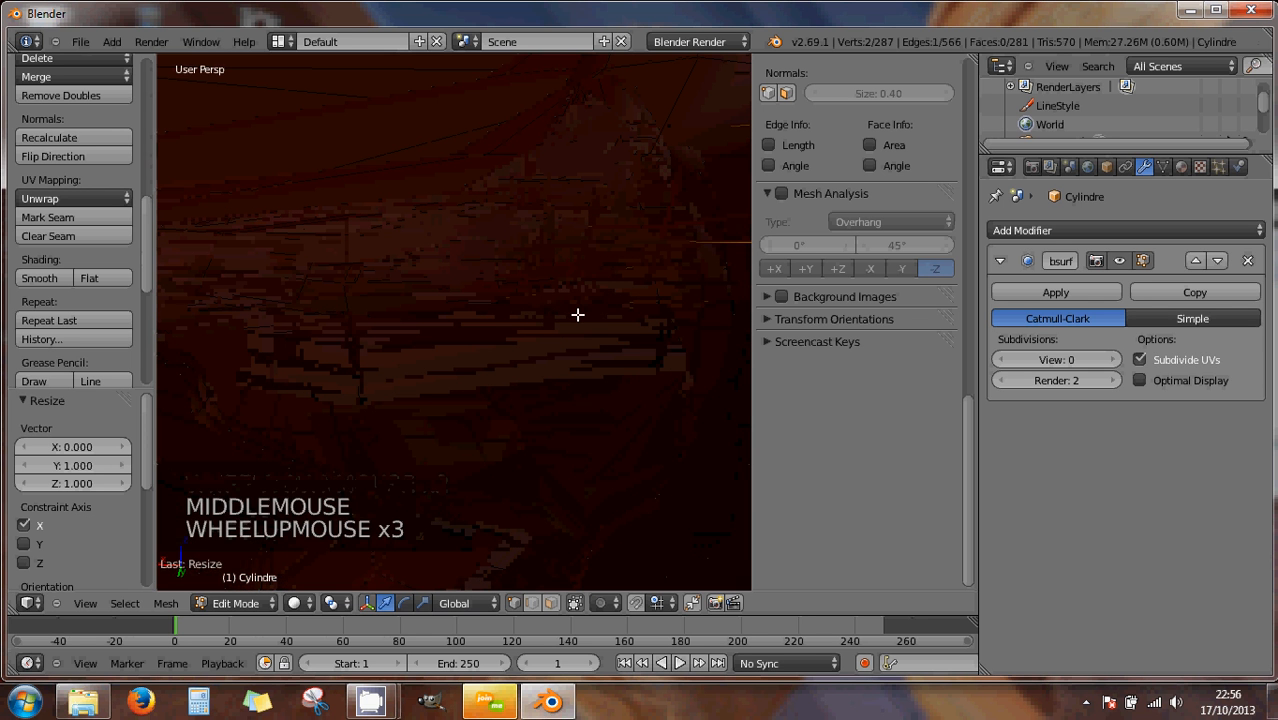
scroll(577, 315, down, 2)
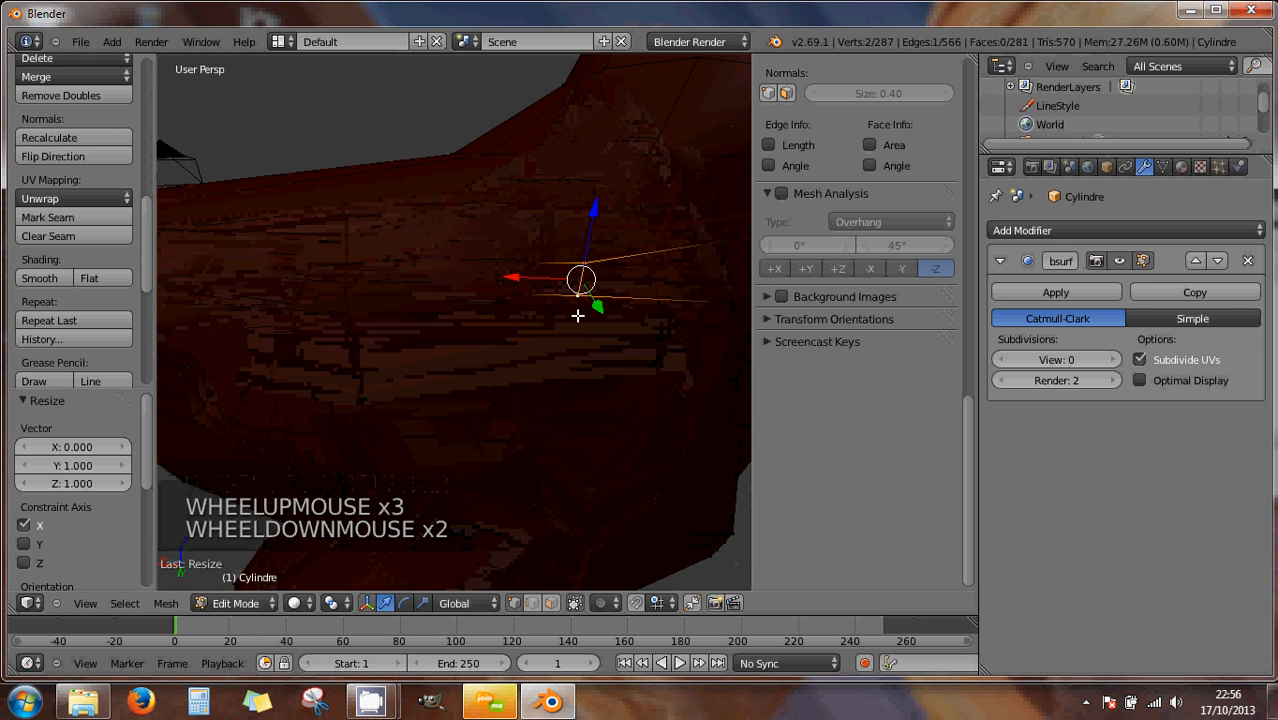
key(ctrl+KP_1)
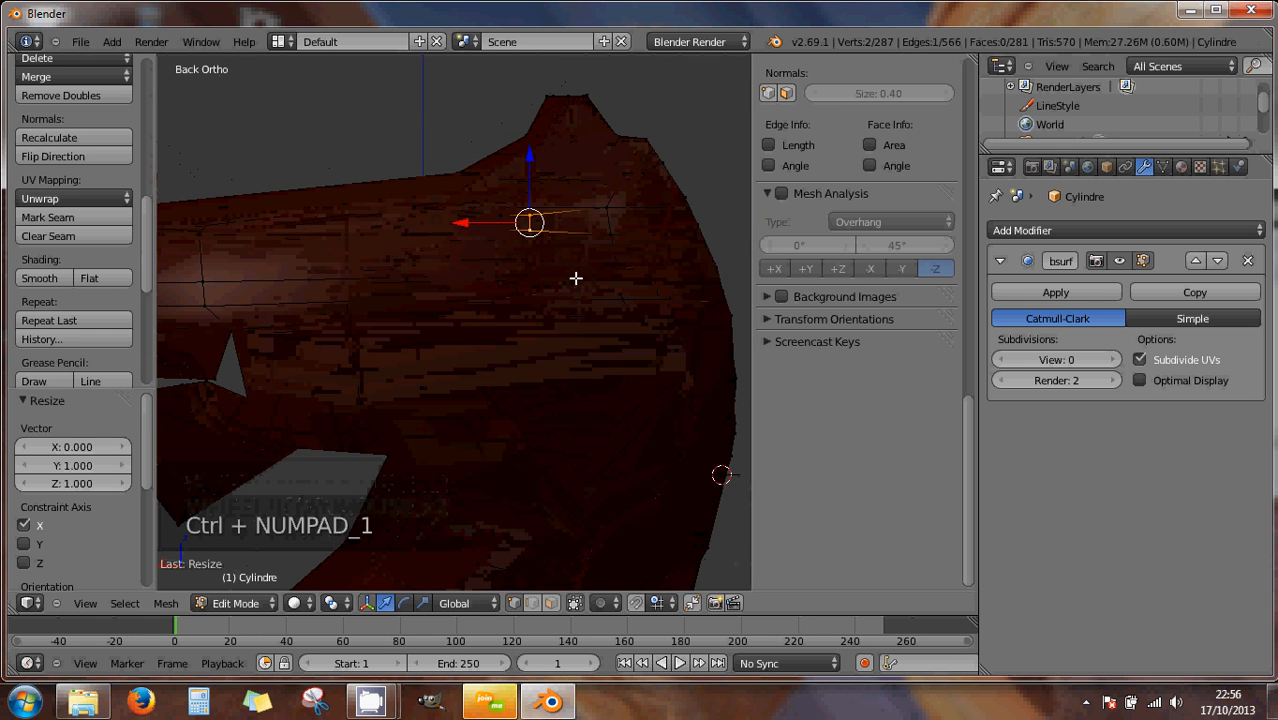
- Narrow the eye face by moving its two +X corners -0.052 along X
scroll(564, 258, up, 2)
scroll(564, 258, up, 1)
shift+middle_drag(565, 260, 471, 419)
scroll(506, 406, up, 4)
scroll(471, 419, up, 2)
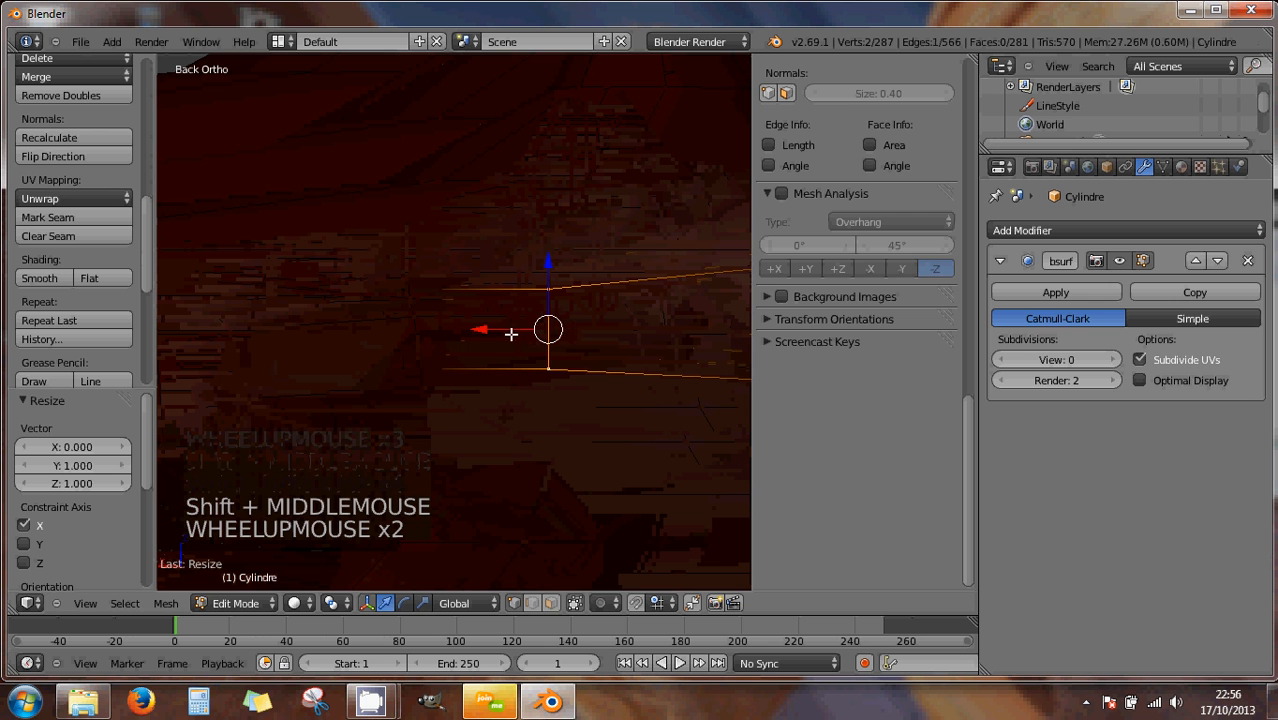
right_click(401, 289)
shift+right_click(410, 361)
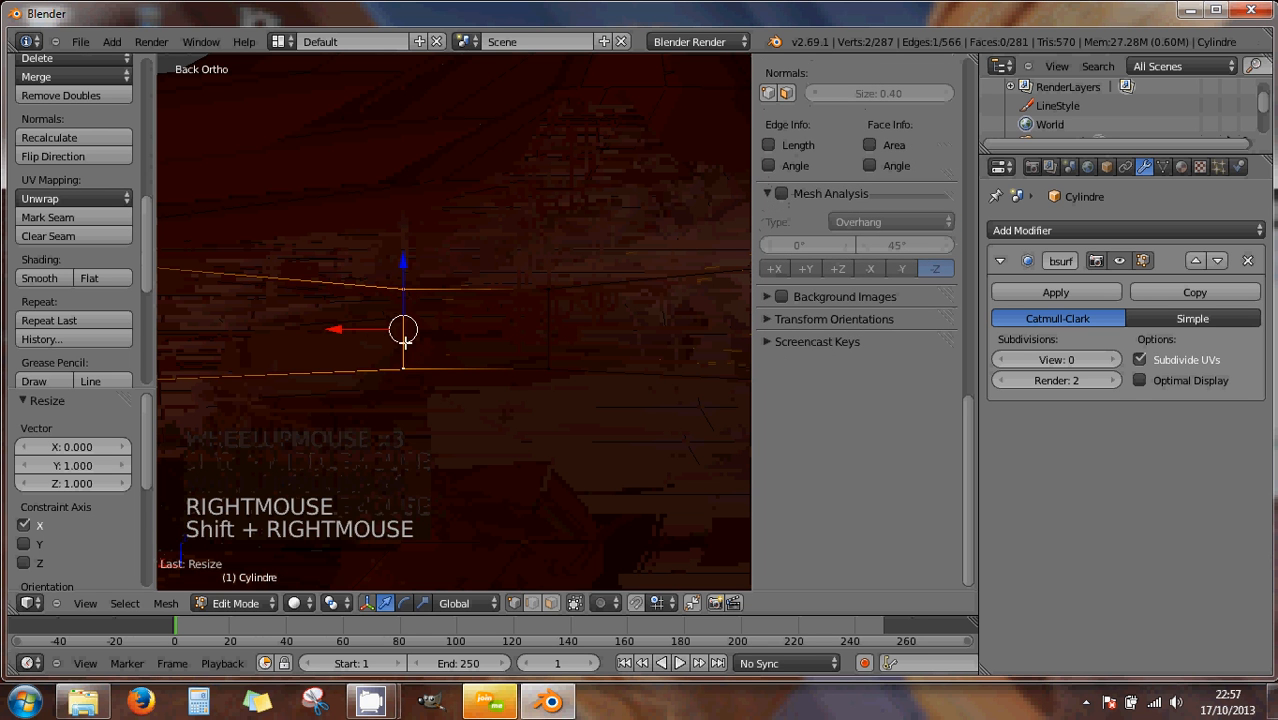
drag(342, 331, 402, 340)
- Select all four corners of the eye face and scale it uniformly by 1.267
shift+right_click(552, 369)
shift+right_click(549, 292)
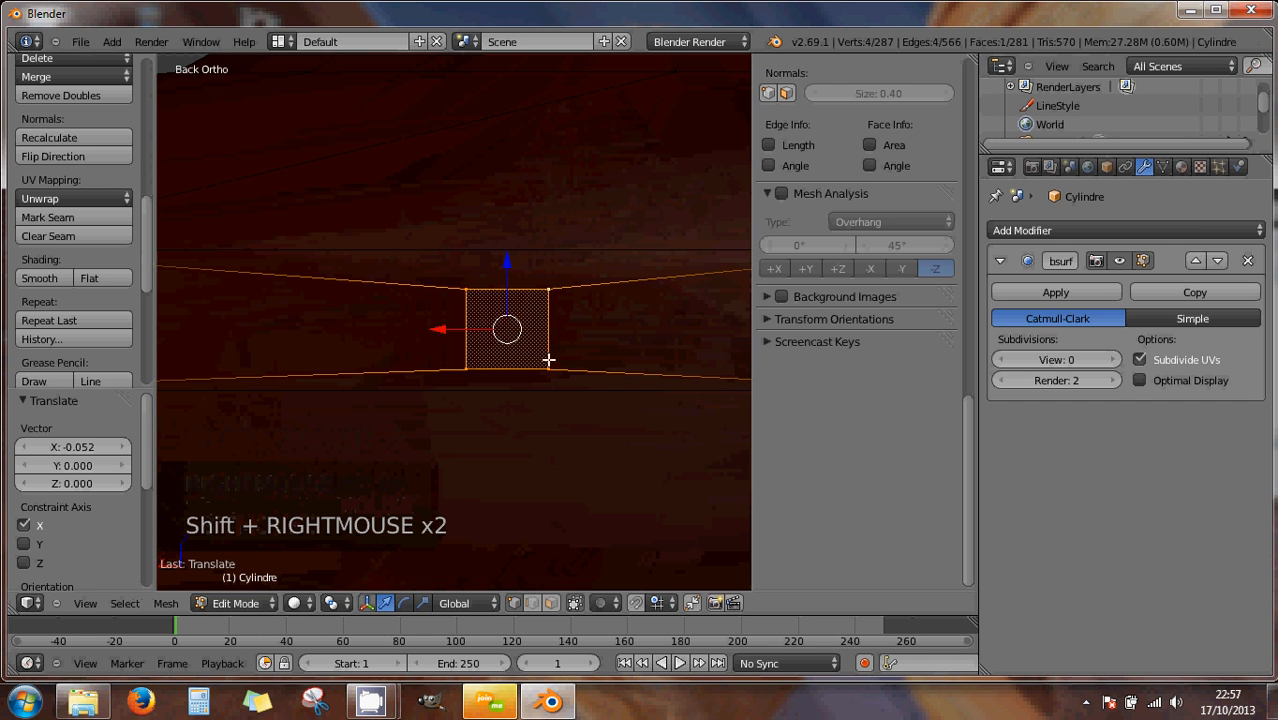
key(s)
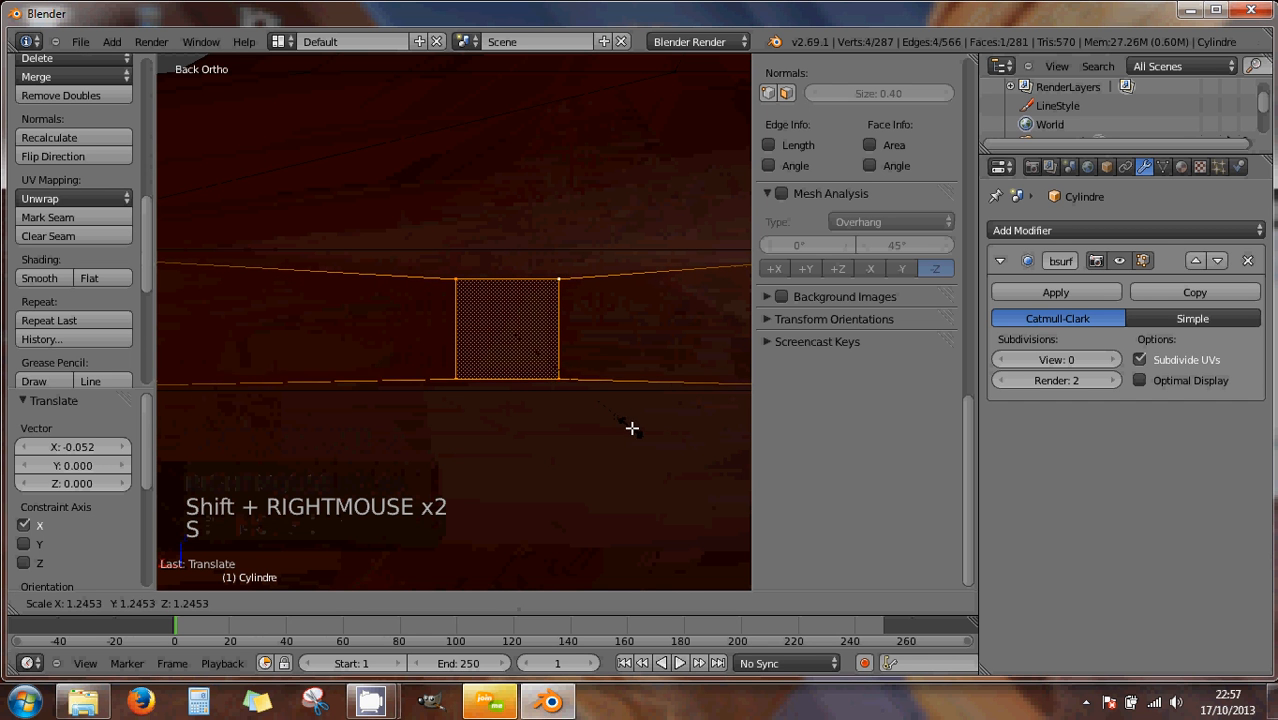
click(613, 423)
scroll(607, 422, down, 1)
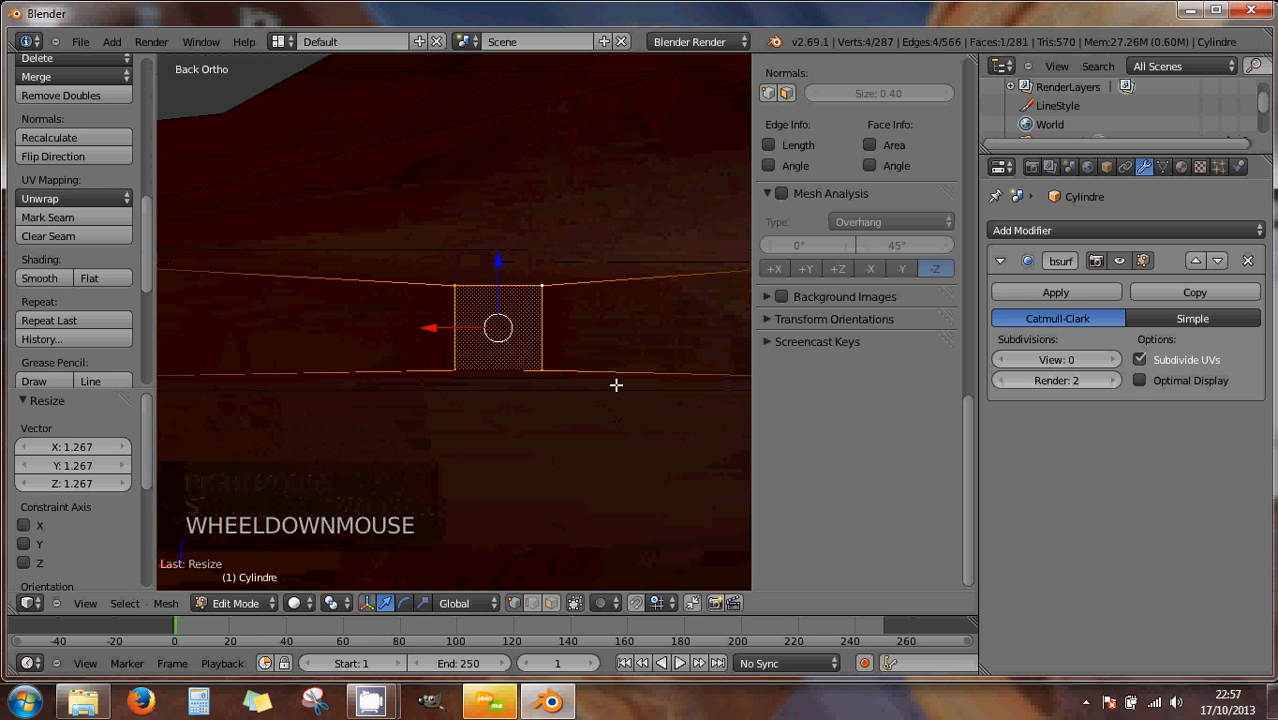
mouse_move(622, 383)
middle_down()
mouse_move(639, 386)
mouse_move(627, 398)
middle_up()
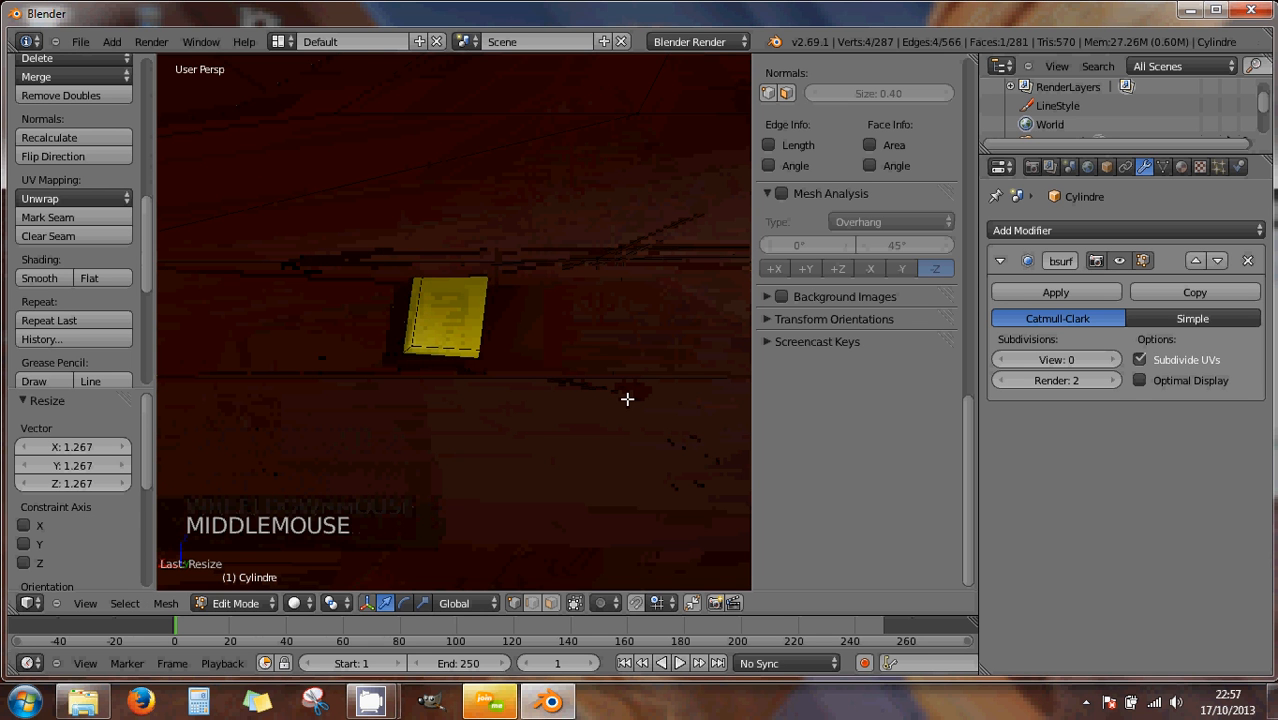
key(ctrl+KP_1)
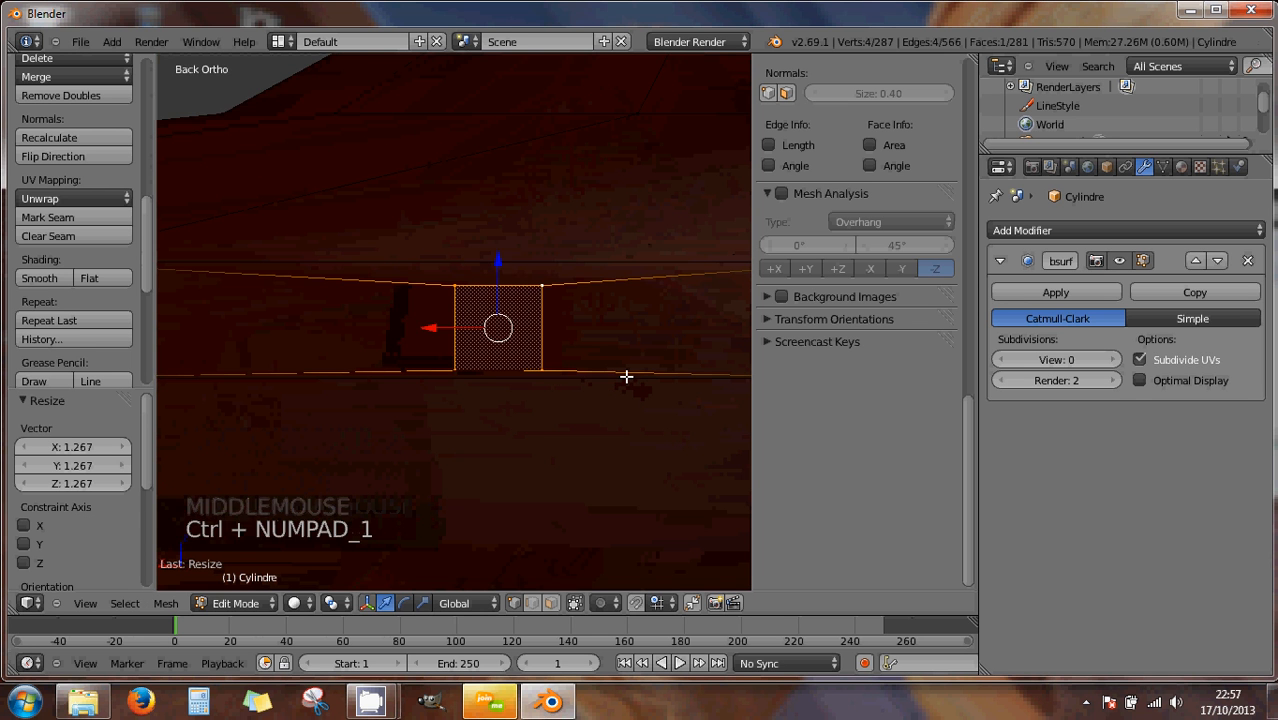
scroll(613, 377, down, 1)
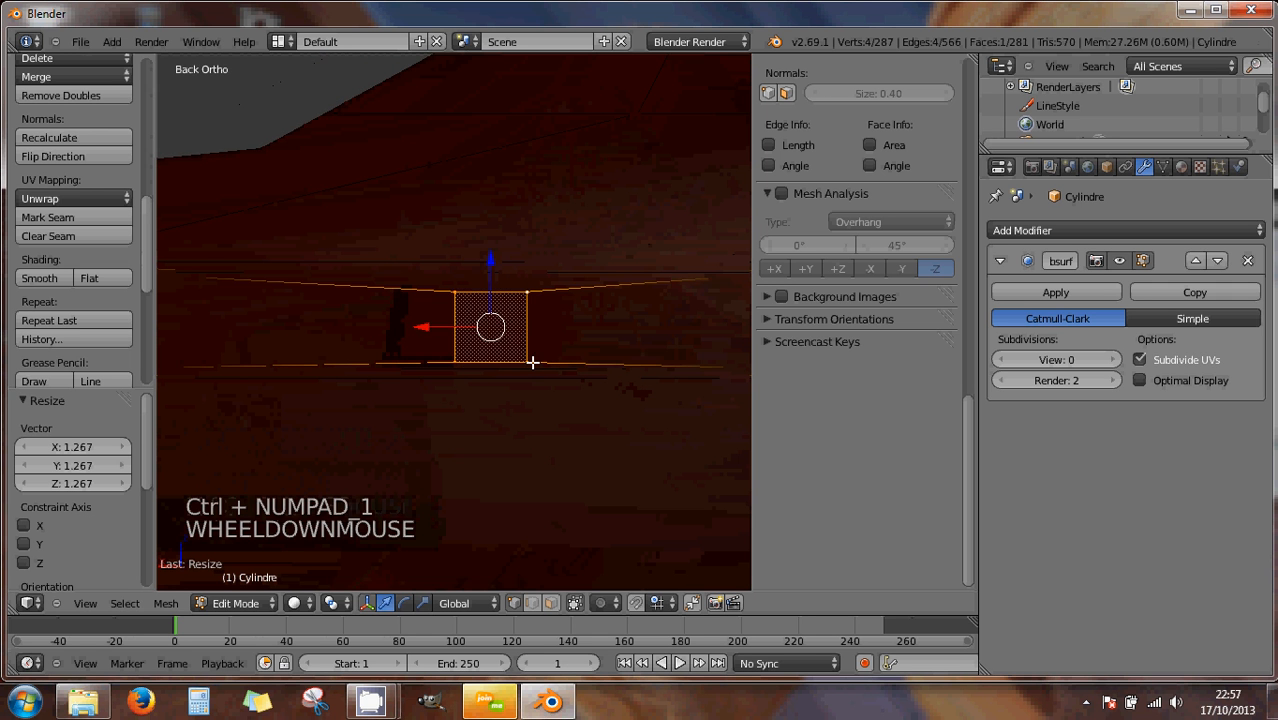
- Extrude the eye face outward along its normal by about 0.03, working in the orthographic top view
key(KP_7)
scroll(532, 360, down, 8)
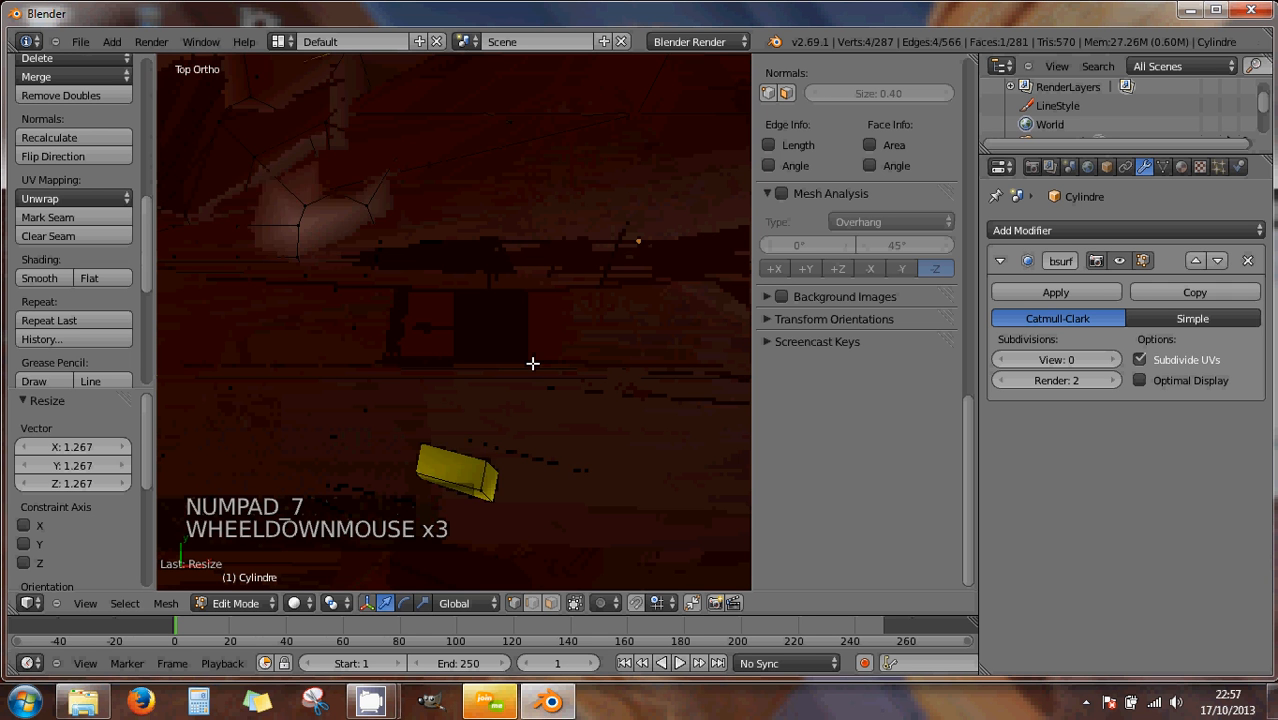
shift+middle_drag(502, 277, 479, 403)
scroll(472, 400, up, 2)
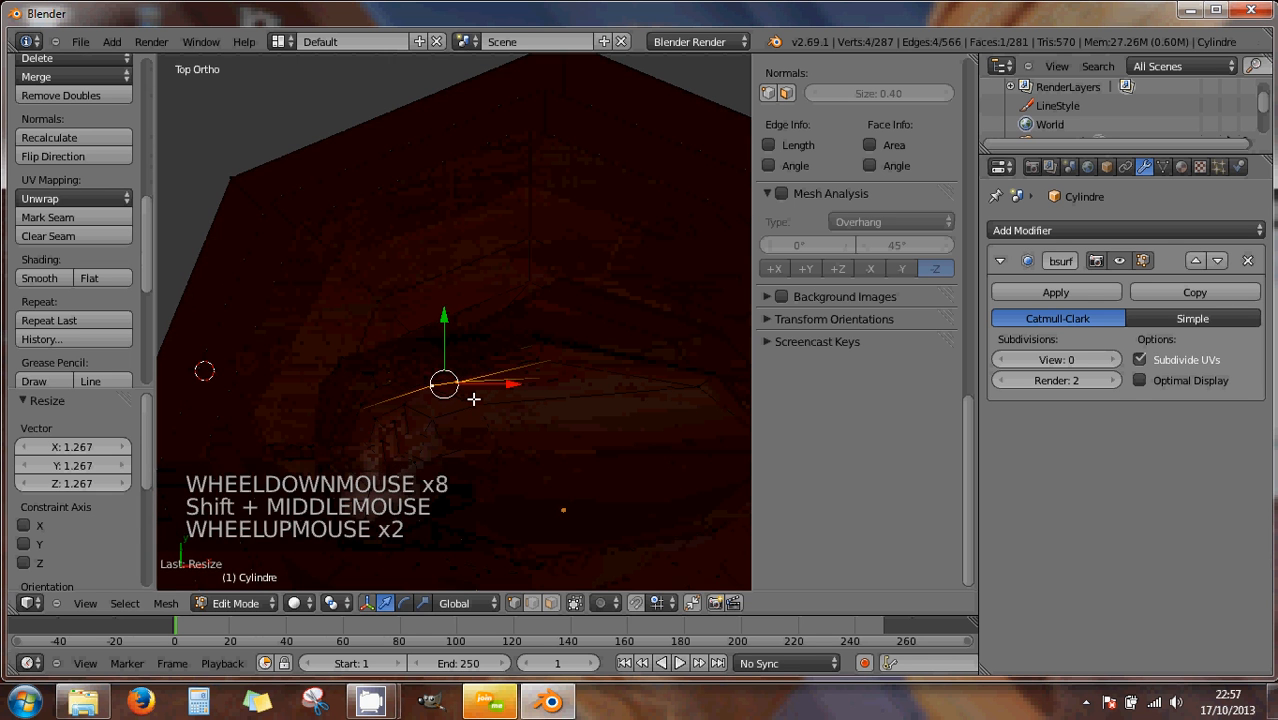
key(e)
key(e)
key(e)
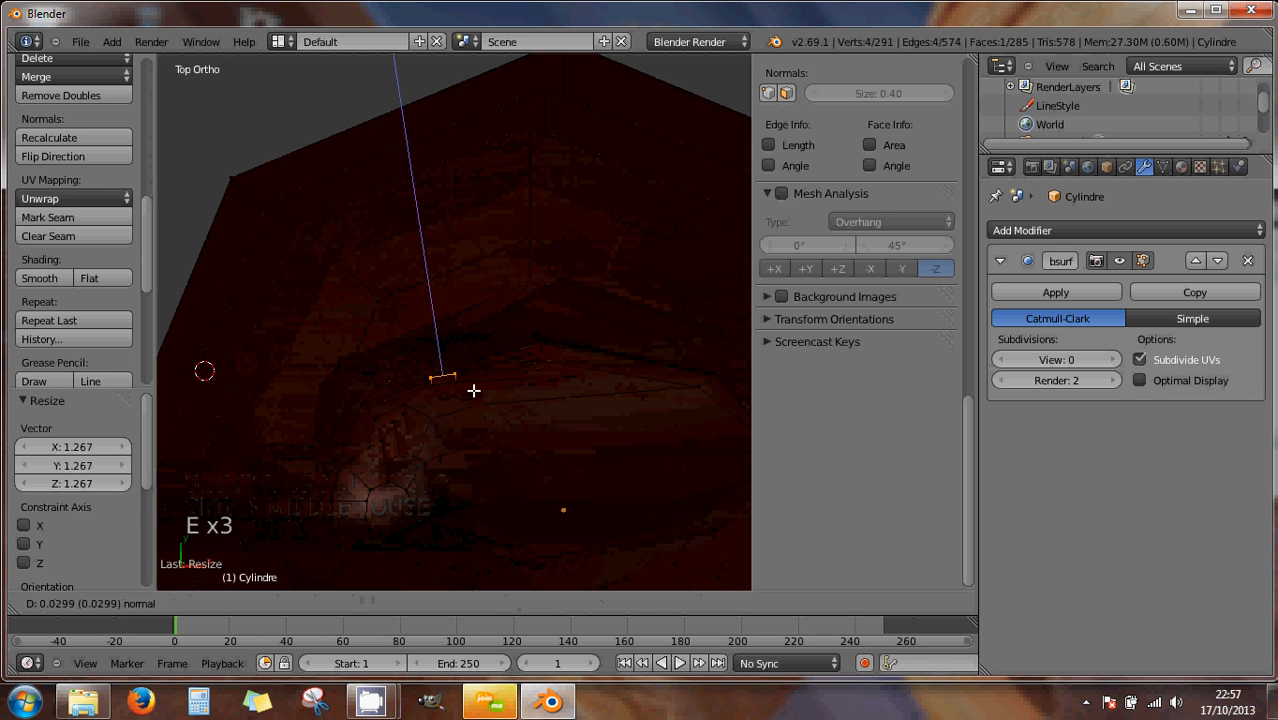
click(473, 390)
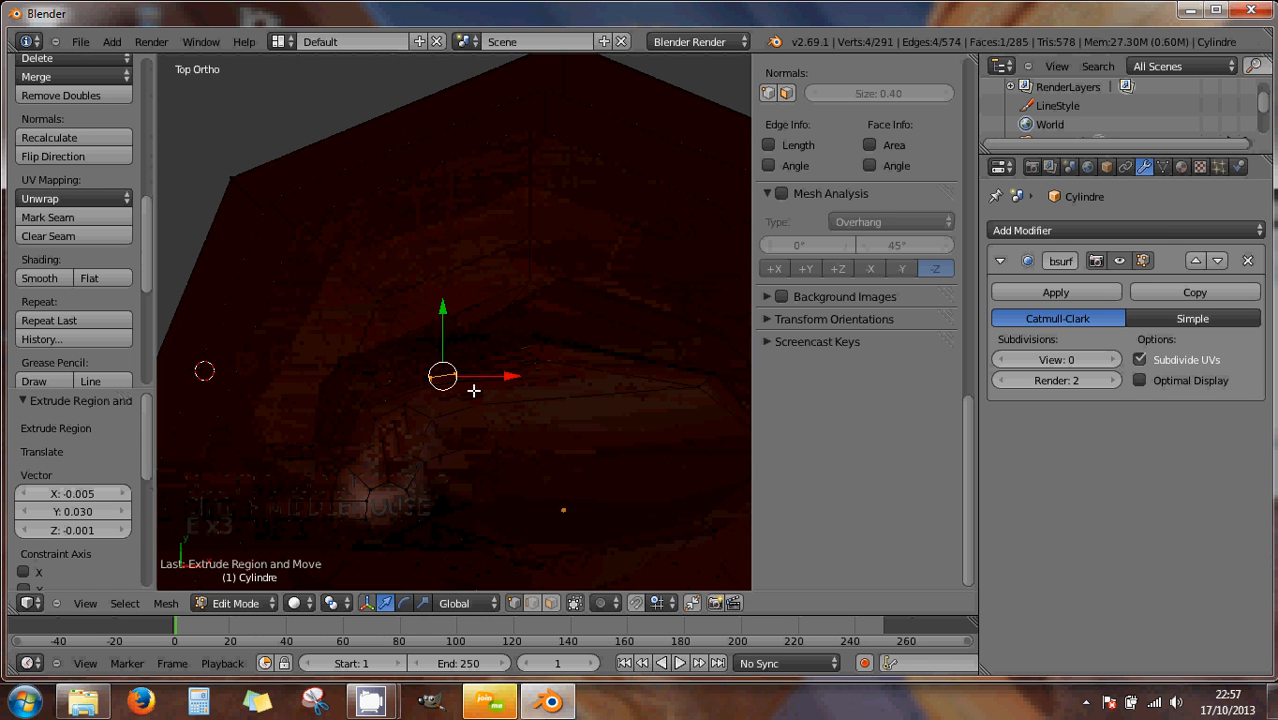
- Set the subdivision modifier's viewport level to 2 and return to the orthographic back view
key(ctrl+KP_1)
scroll(473, 390, up, 7)
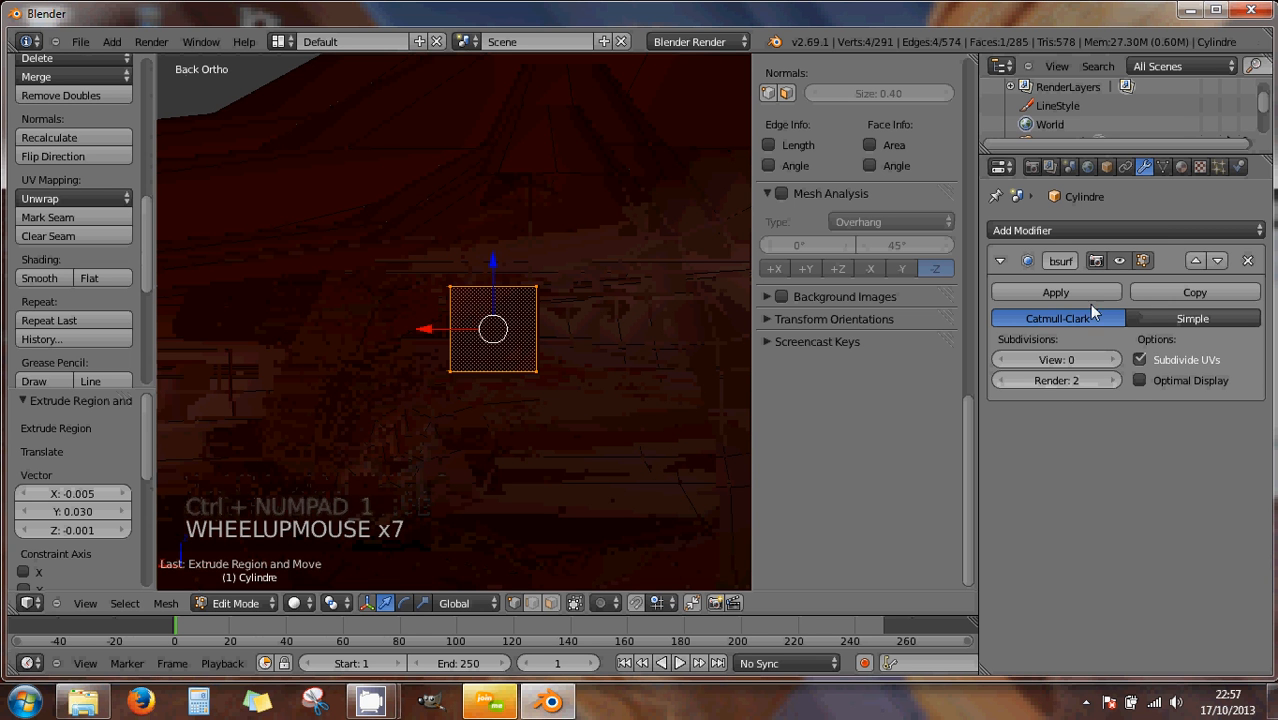
click(1115, 359)
click(1115, 359)
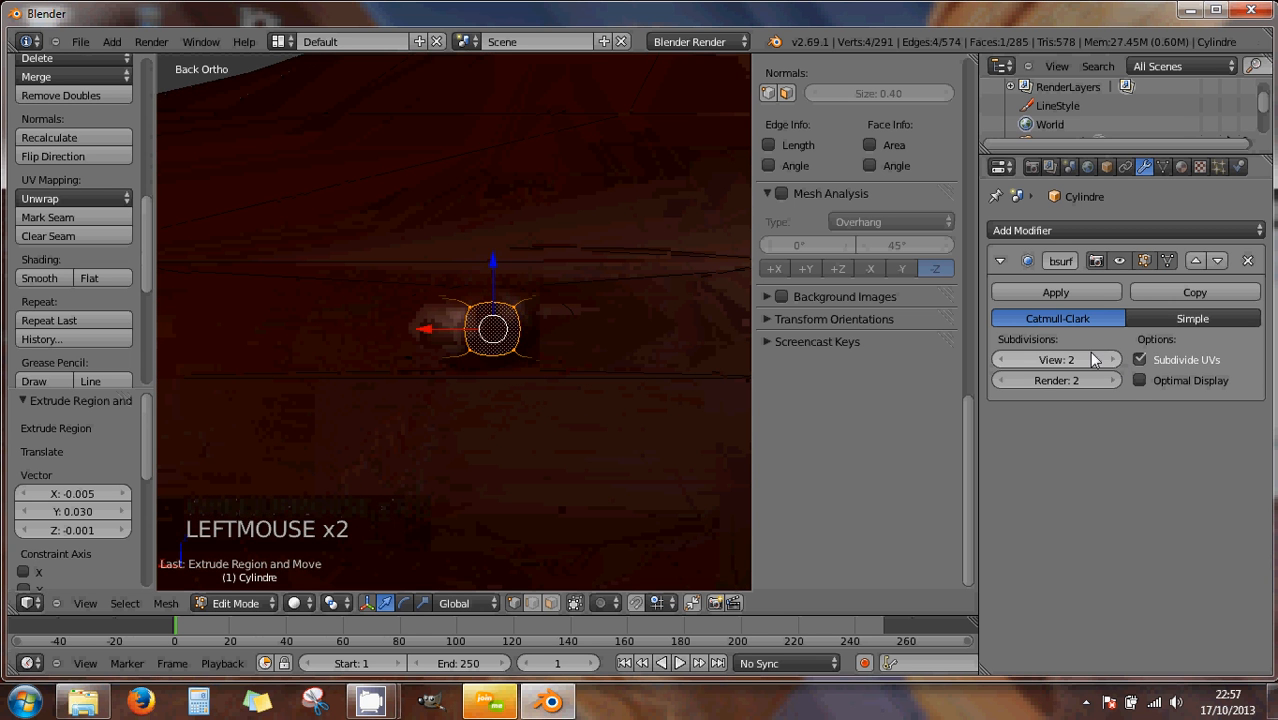
- Scale the extruded eye face uniformly by 1.43
scroll(622, 328, down, 2)
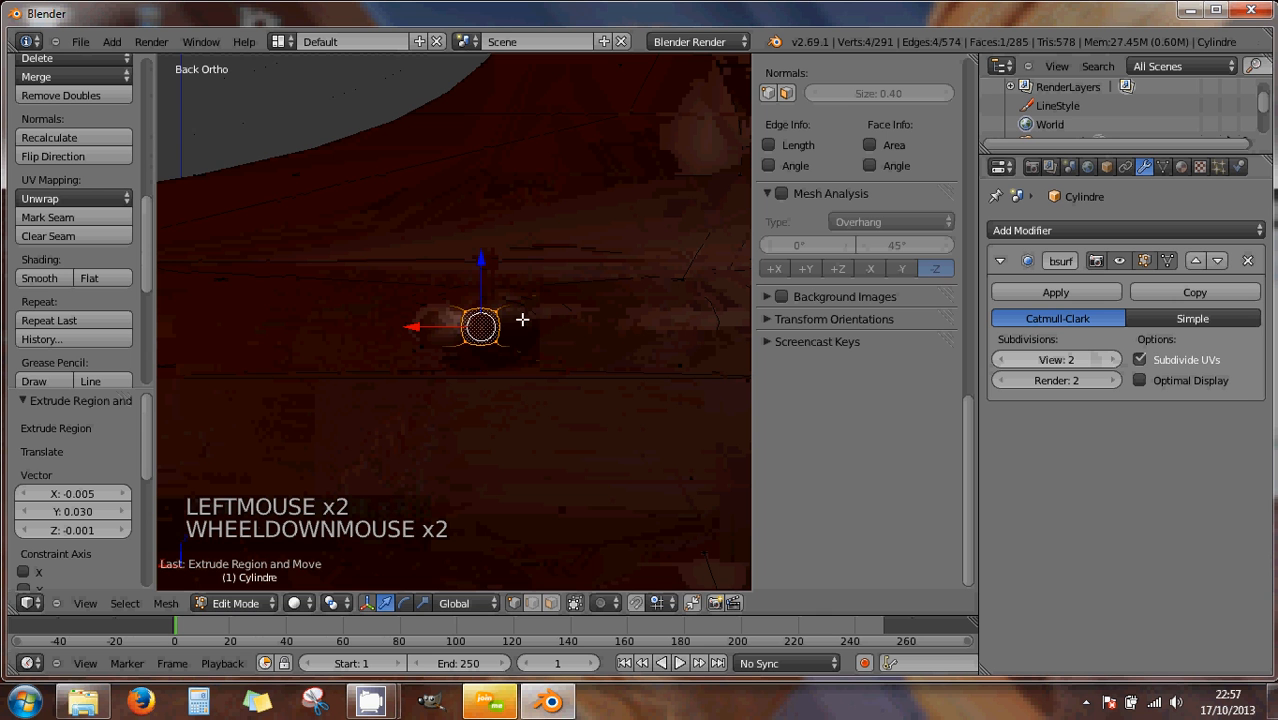
key(s)
key(s)
key(s)
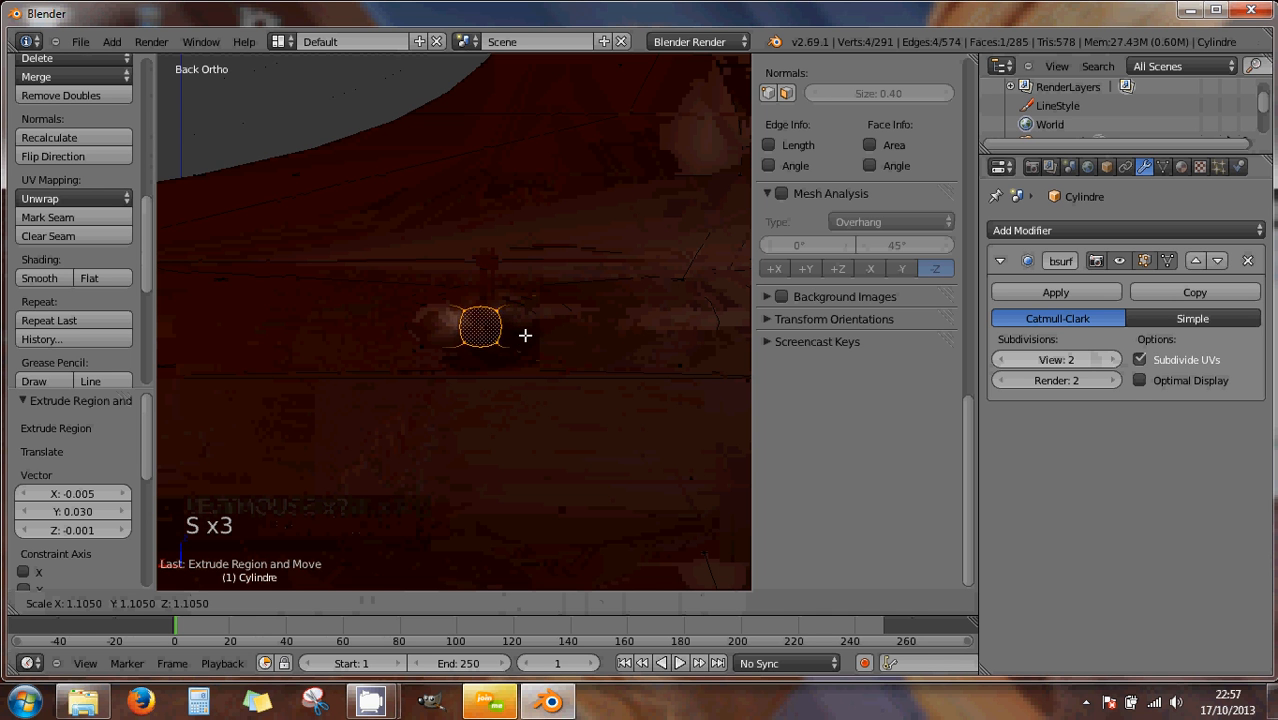
click(534, 331)
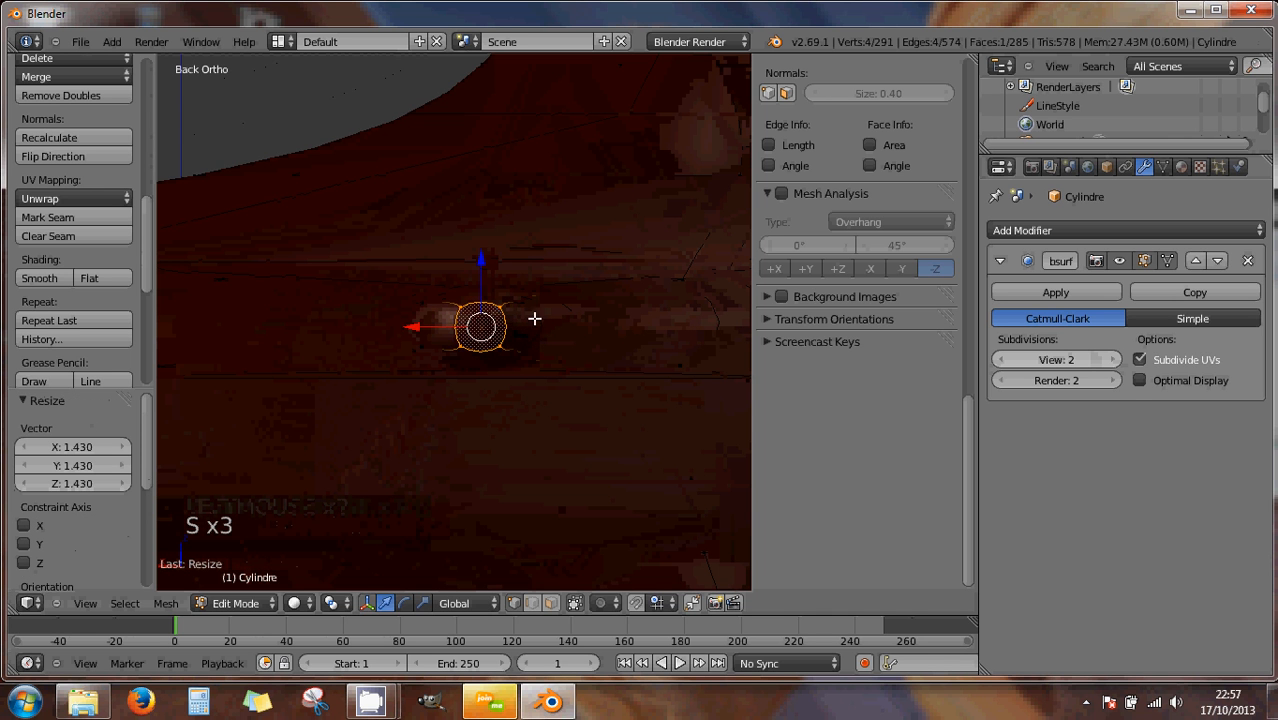
- Select the four vertices at the base of the eye and scale them by 0.44 along X
right_click(522, 301)
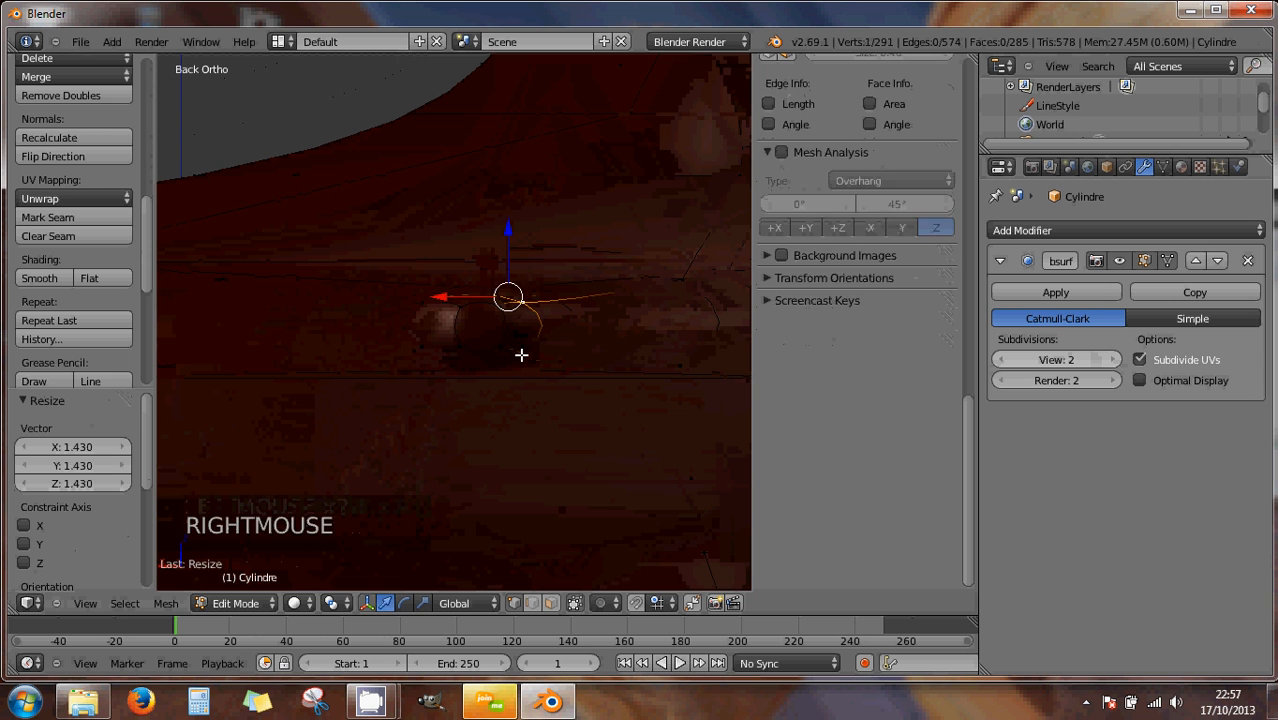
shift+right_click(462, 357)
shift+right_click(435, 346)
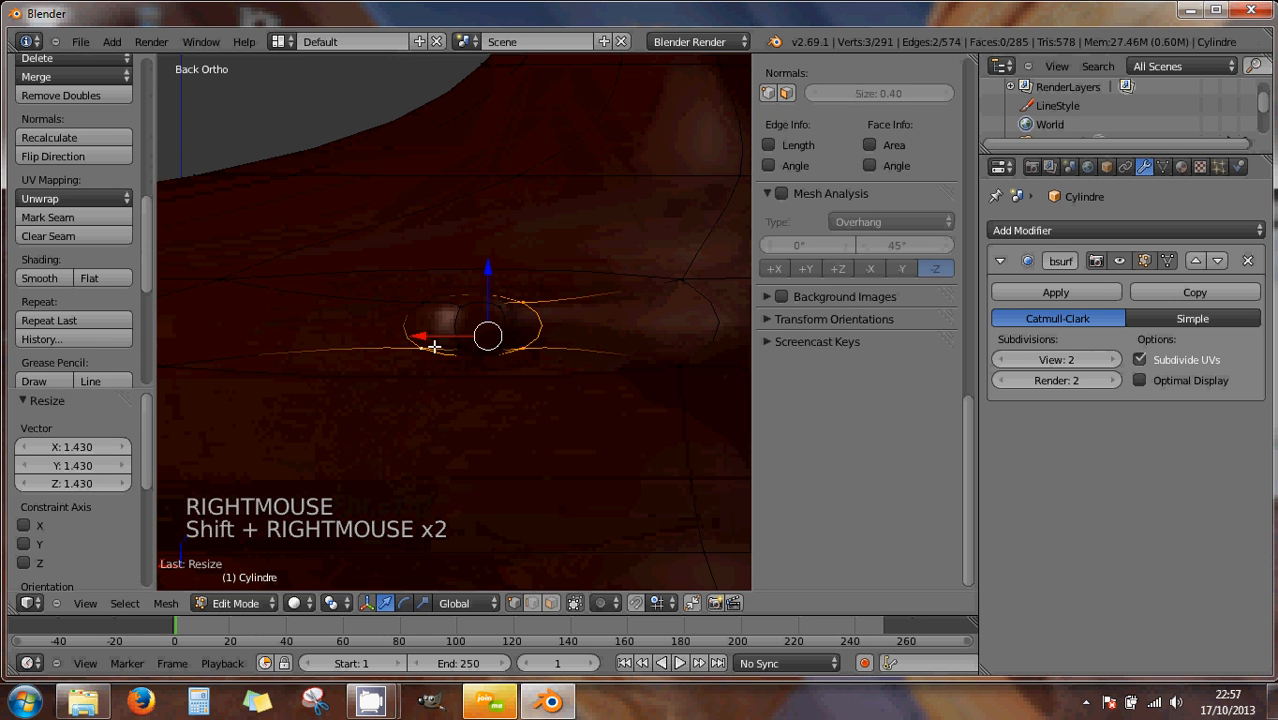
shift+right_click(424, 298)
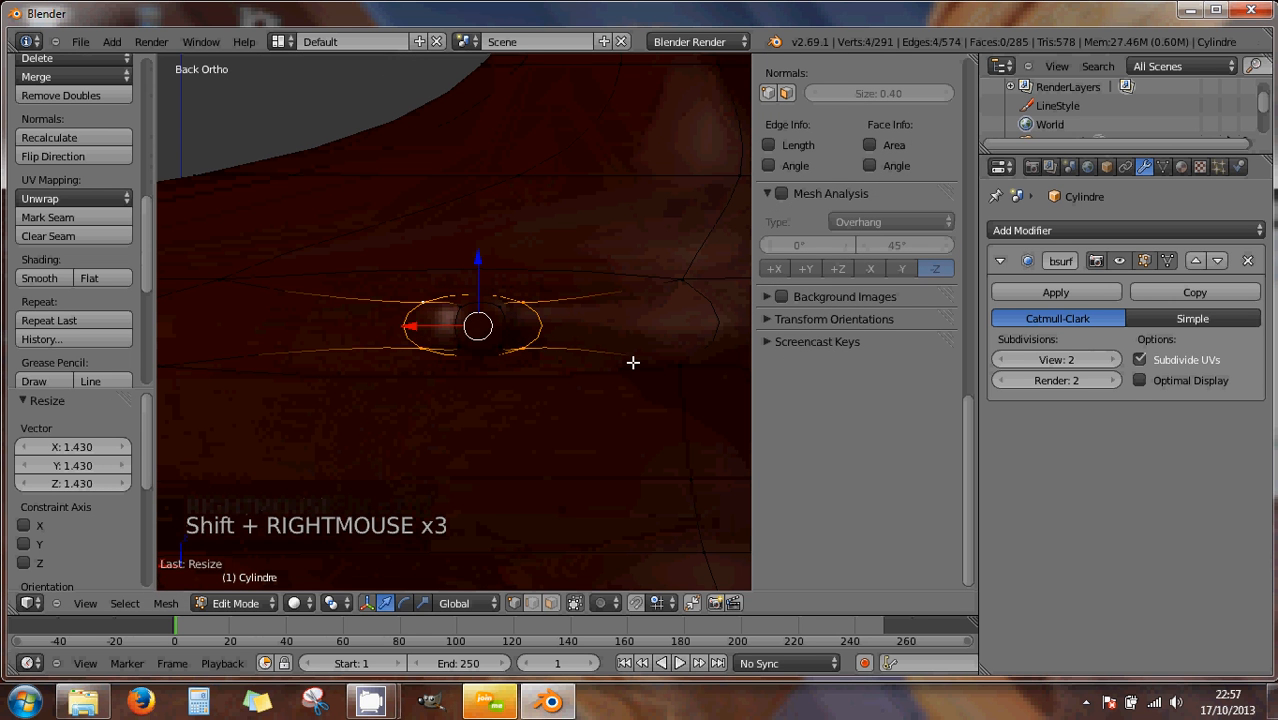
key(s)
key(x)
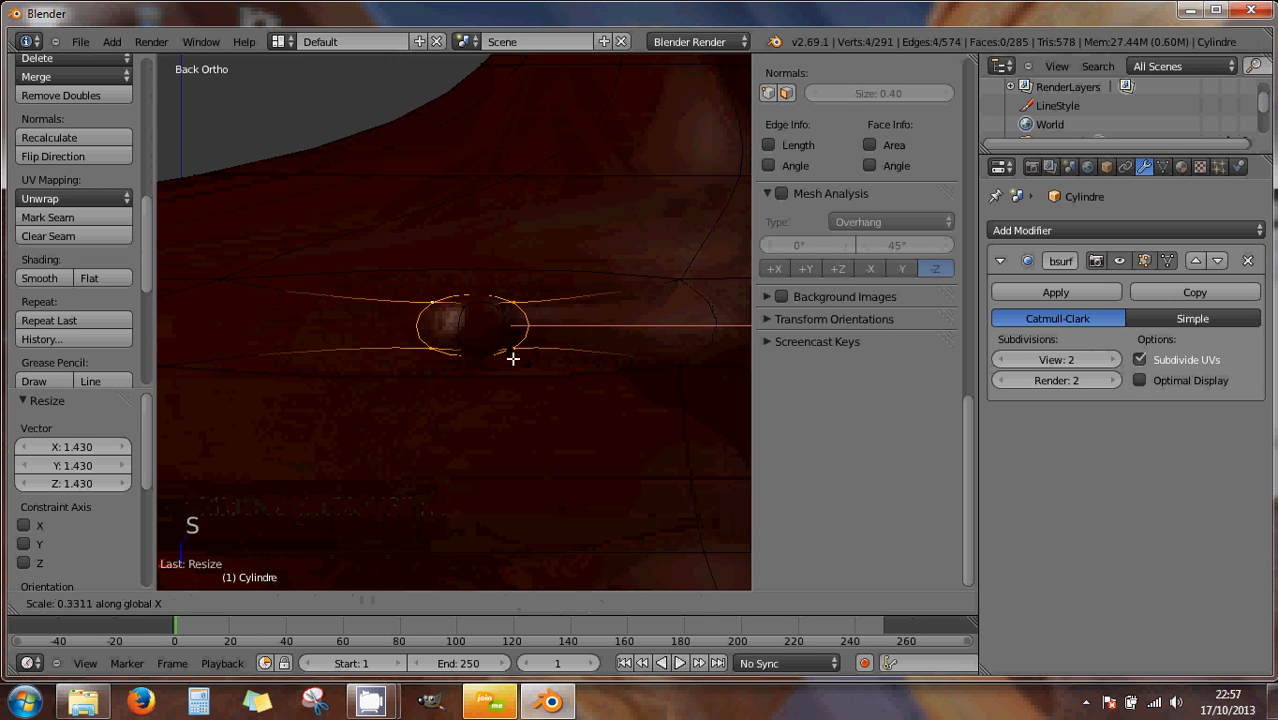
click(533, 369)
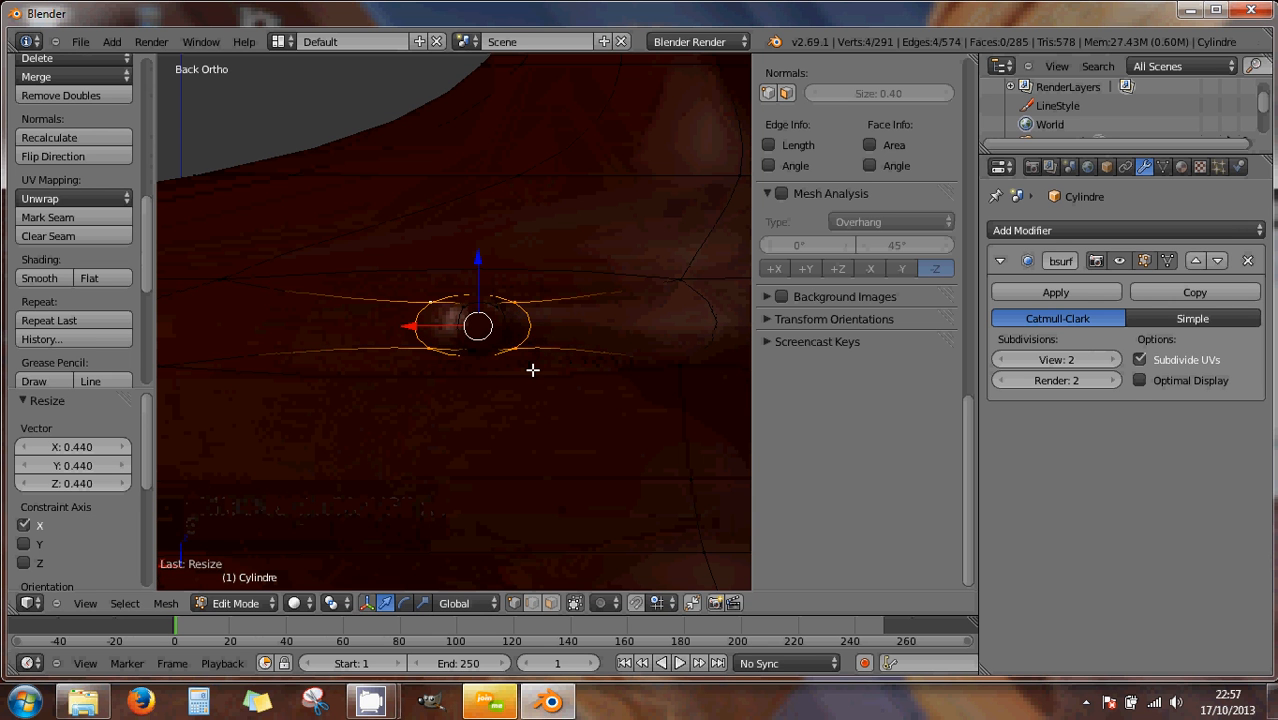
- Select the four outer vertices surrounding the eye area and scale them by 0.804 along X
right_click(683, 298)
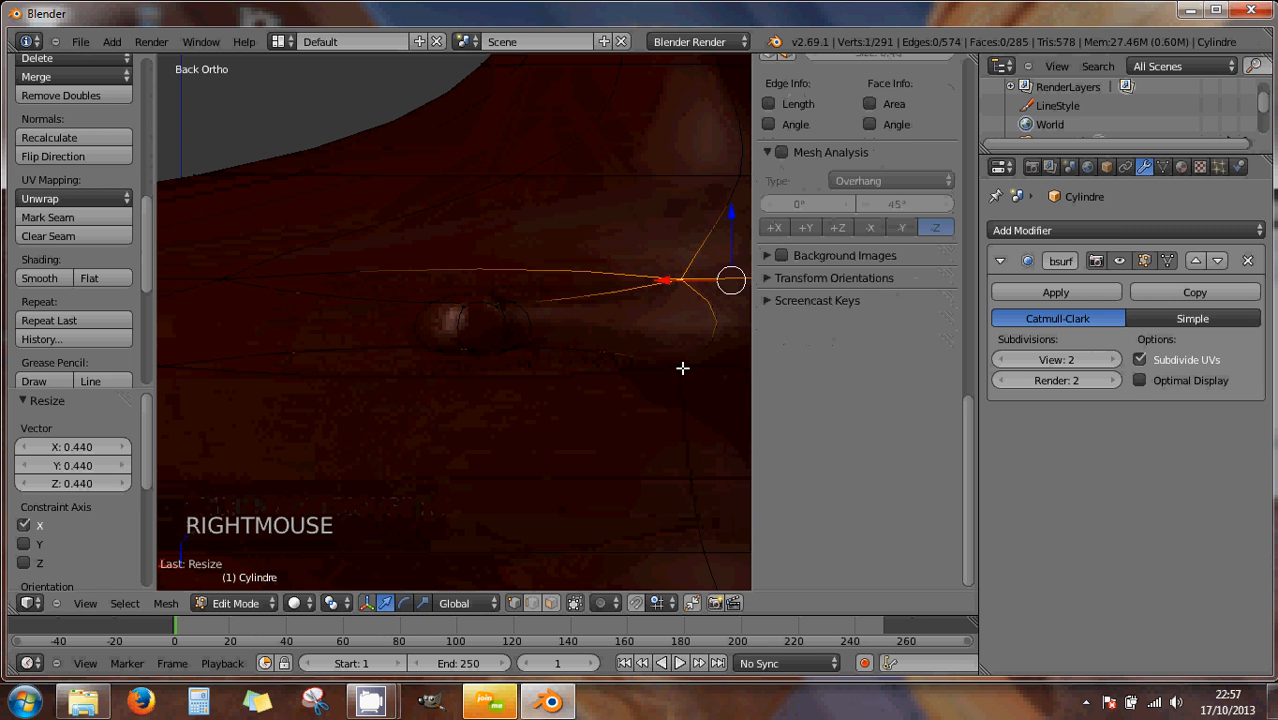
shift+right_click(680, 366)
scroll(314, 360, down, 1)
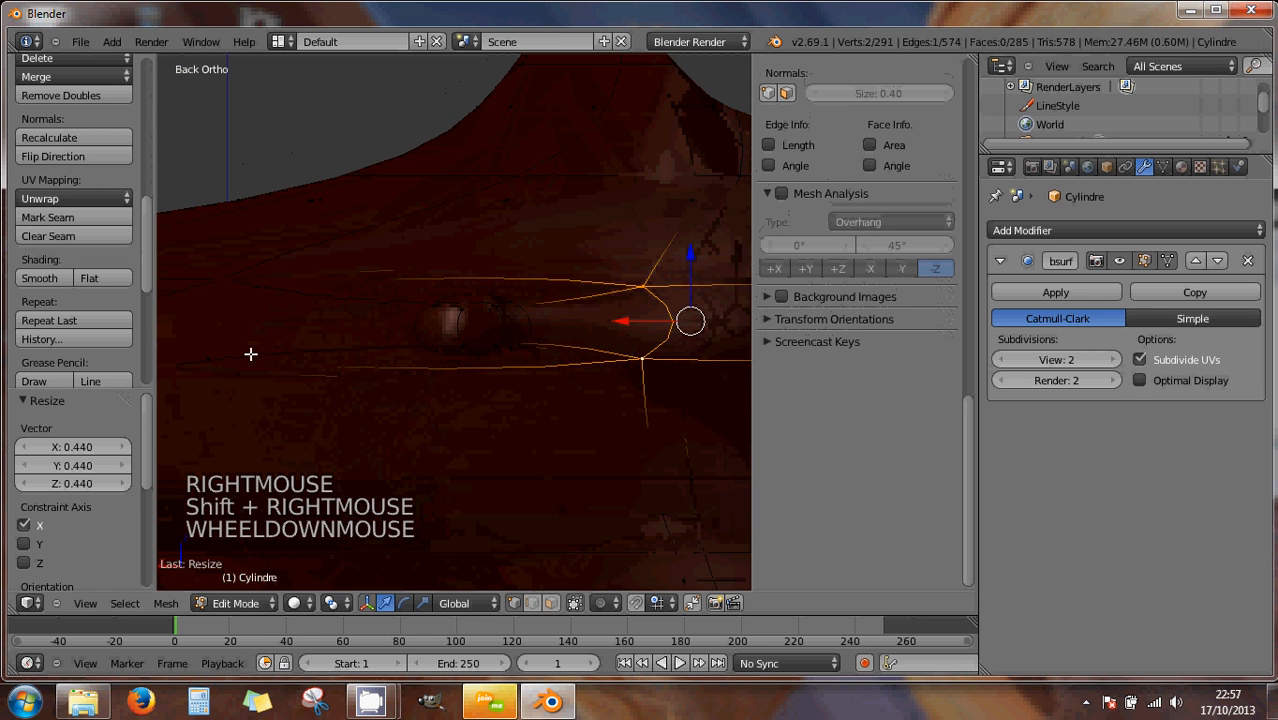
shift+right_click(212, 357)
shift+right_click(257, 287)
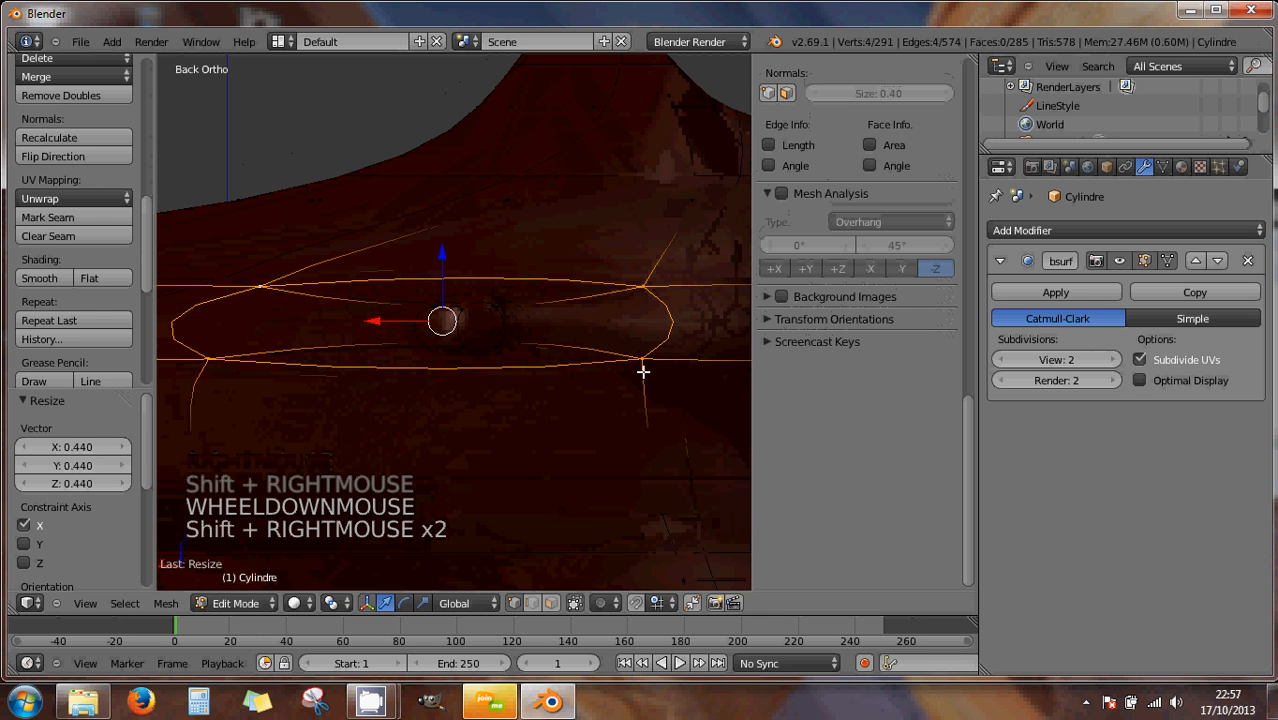
key(s)
key(x)
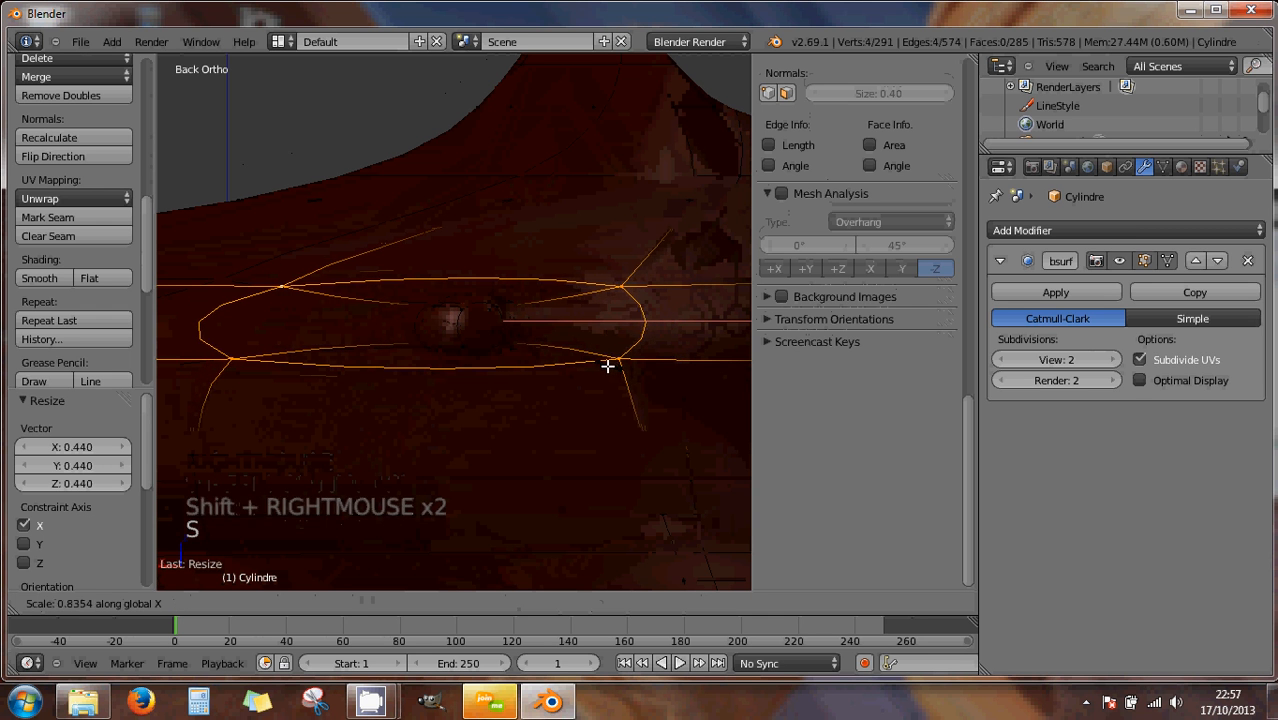
click(601, 365)
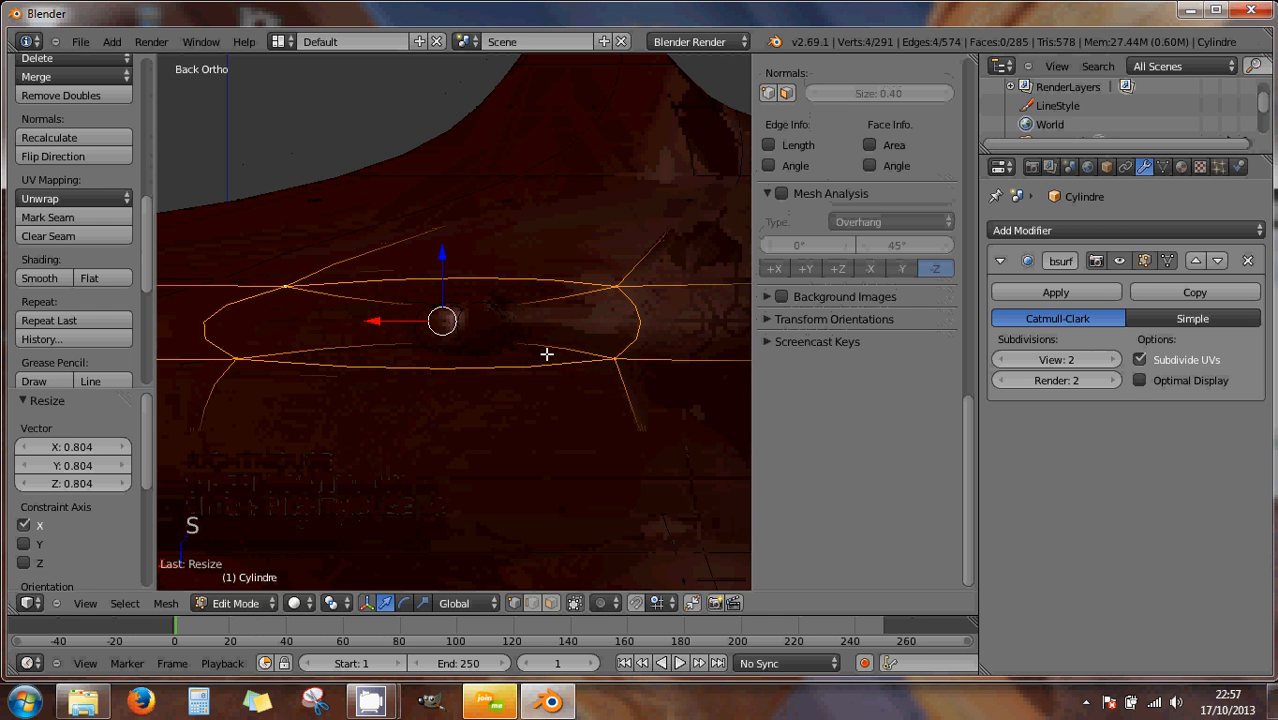
- Select the extruded eye's front and side faces in face mode and assign the yellow OEIL material to them
right_click(483, 335)
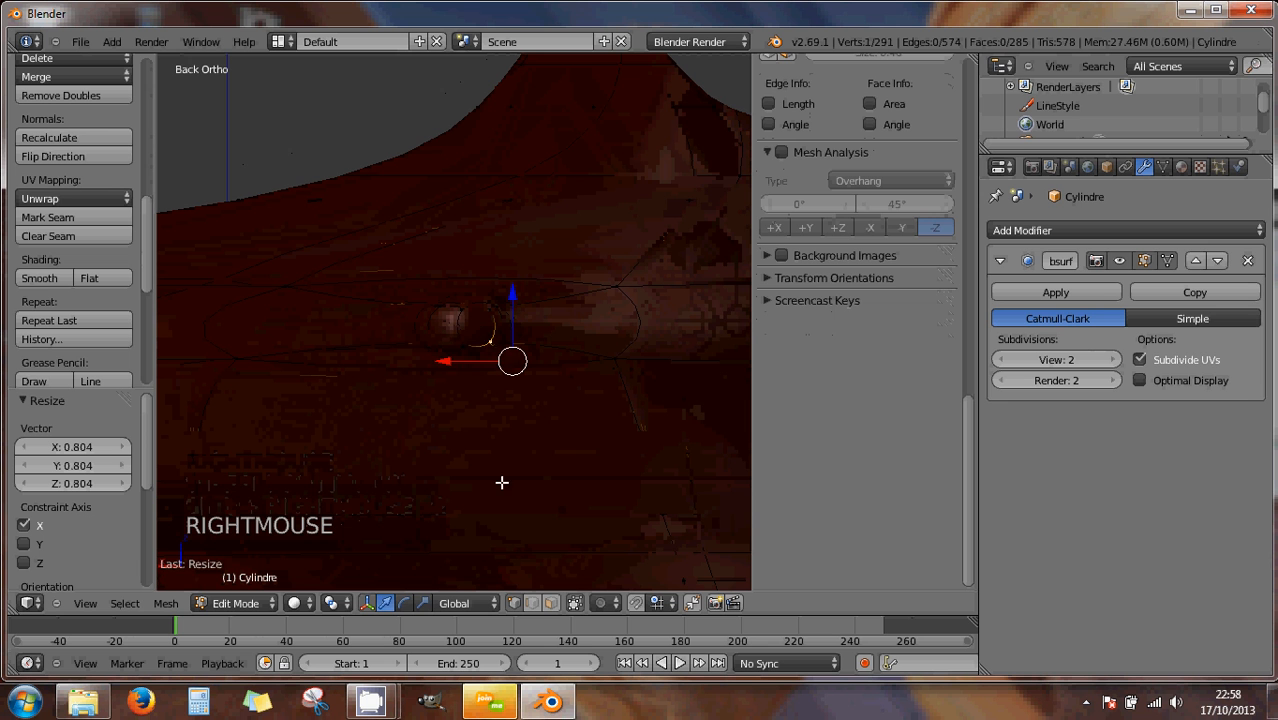
click(545, 603)
right_click(446, 325)
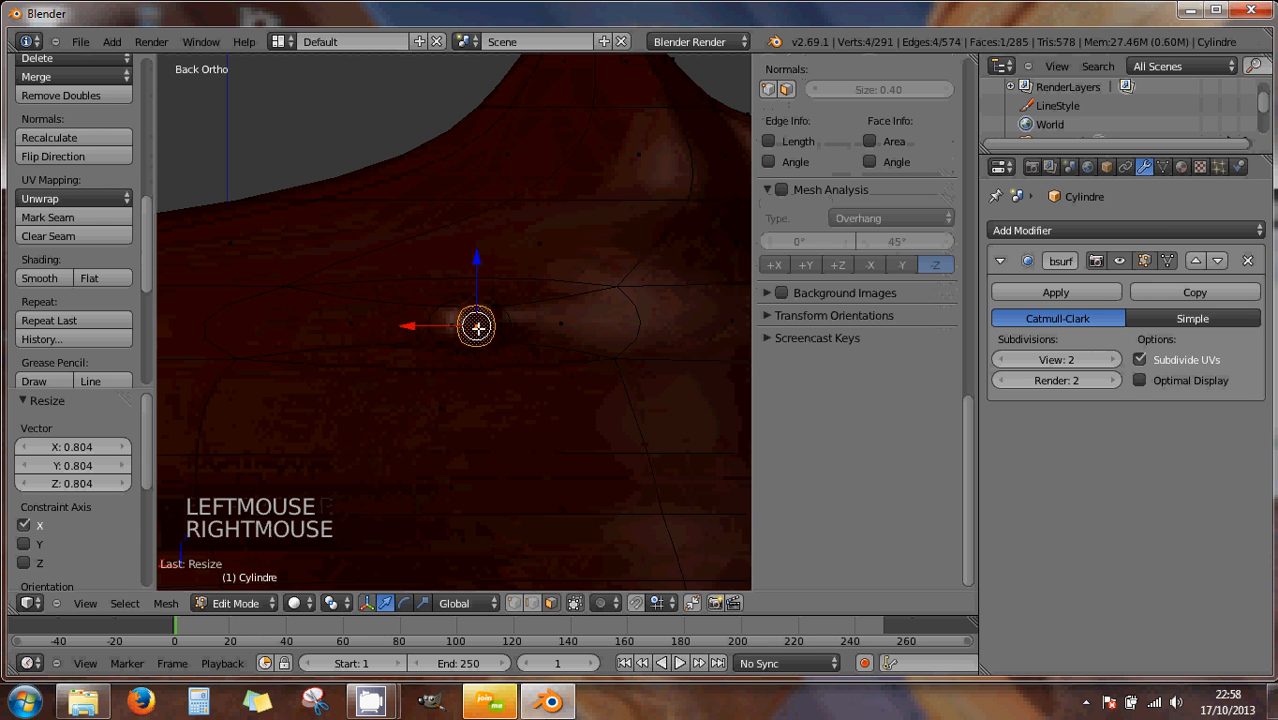
shift+right_click(450, 323)
shift+right_click(488, 318)
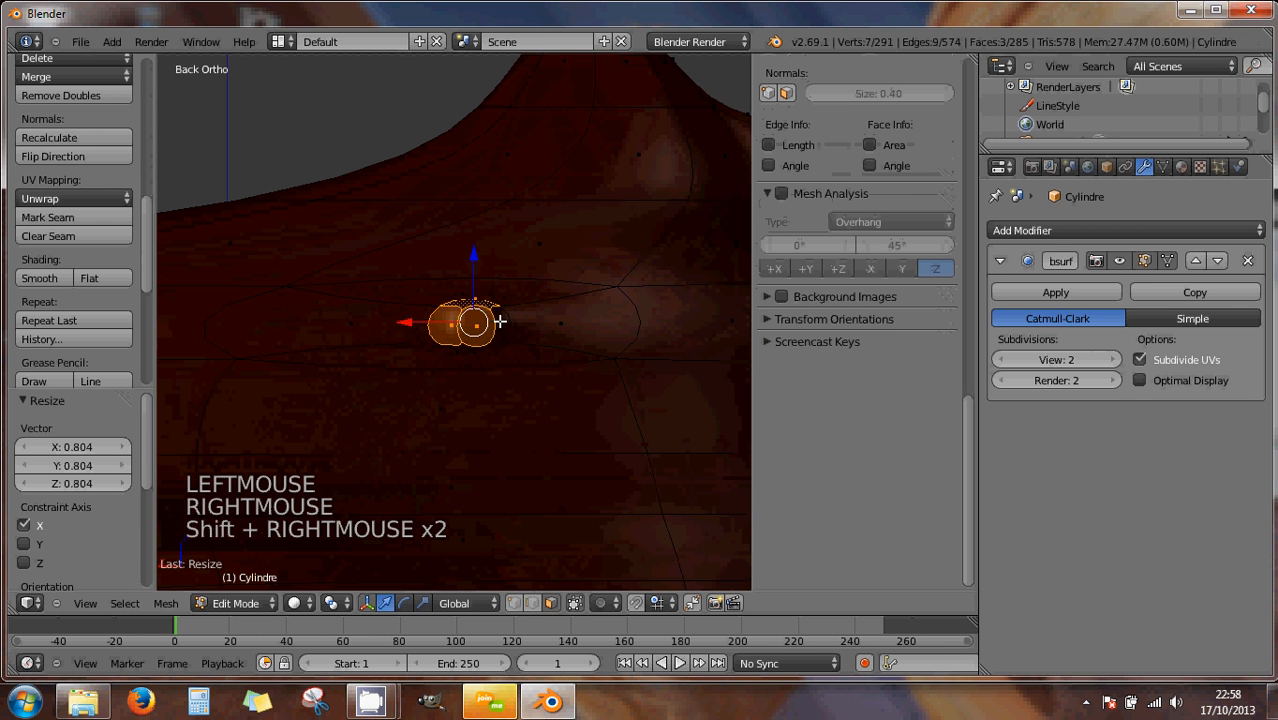
shift+right_click(474, 343)
shift+right_click(504, 350)
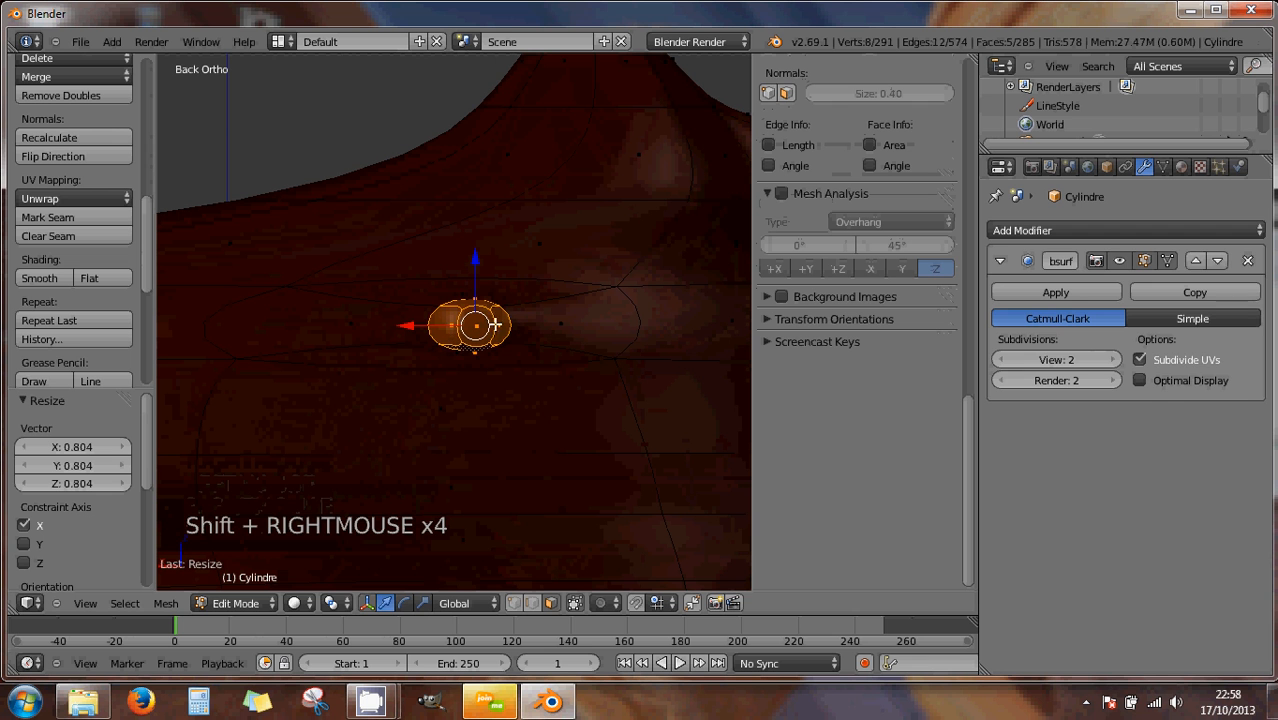
click(1181, 167)
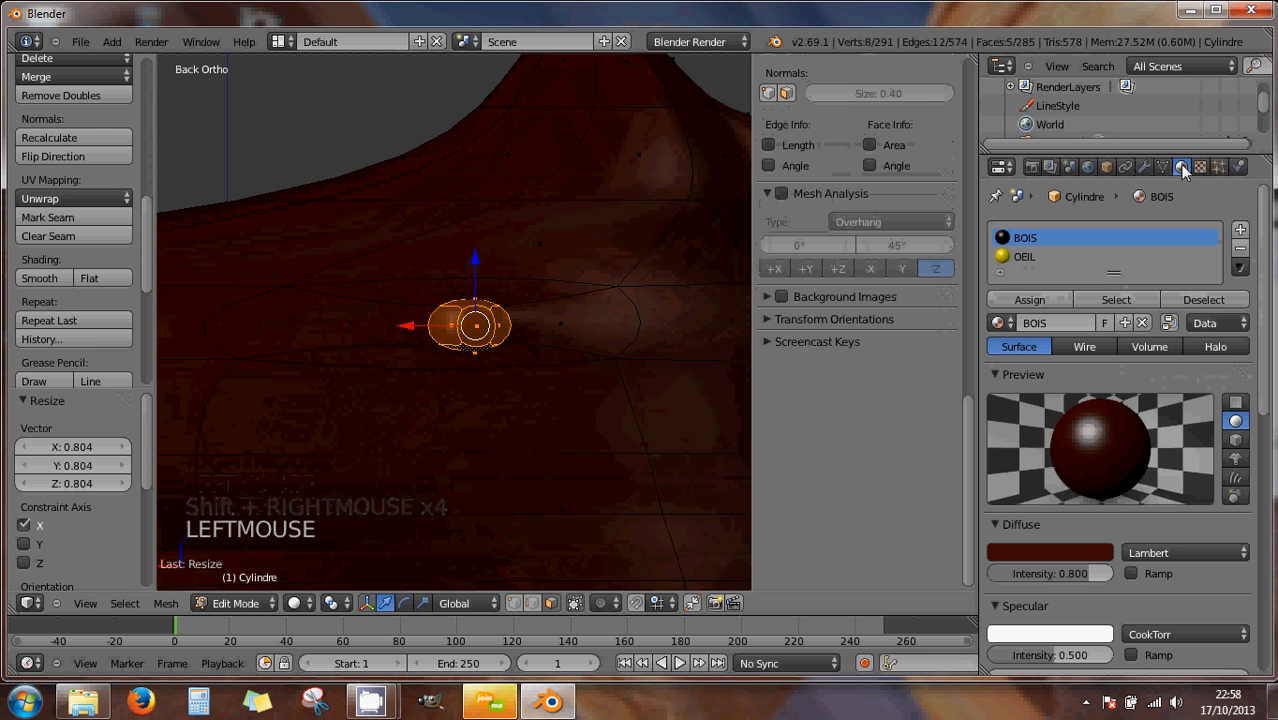
click(1015, 258)
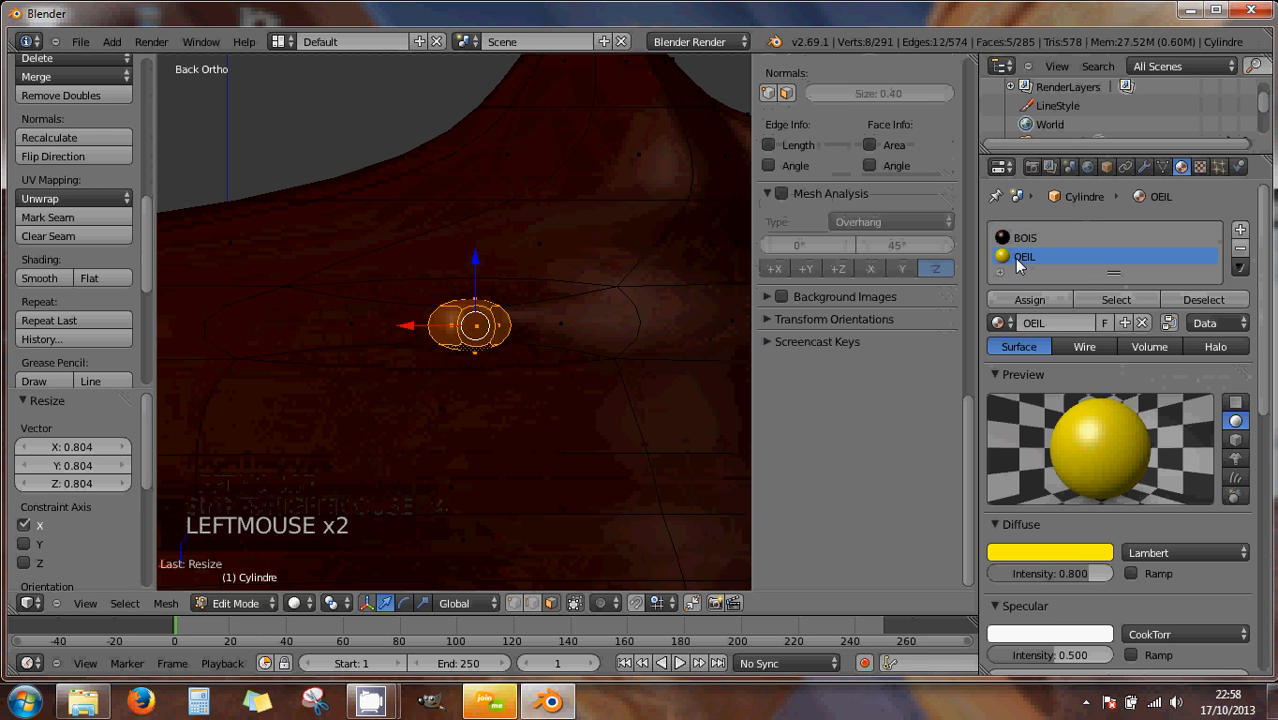
click(1030, 299)
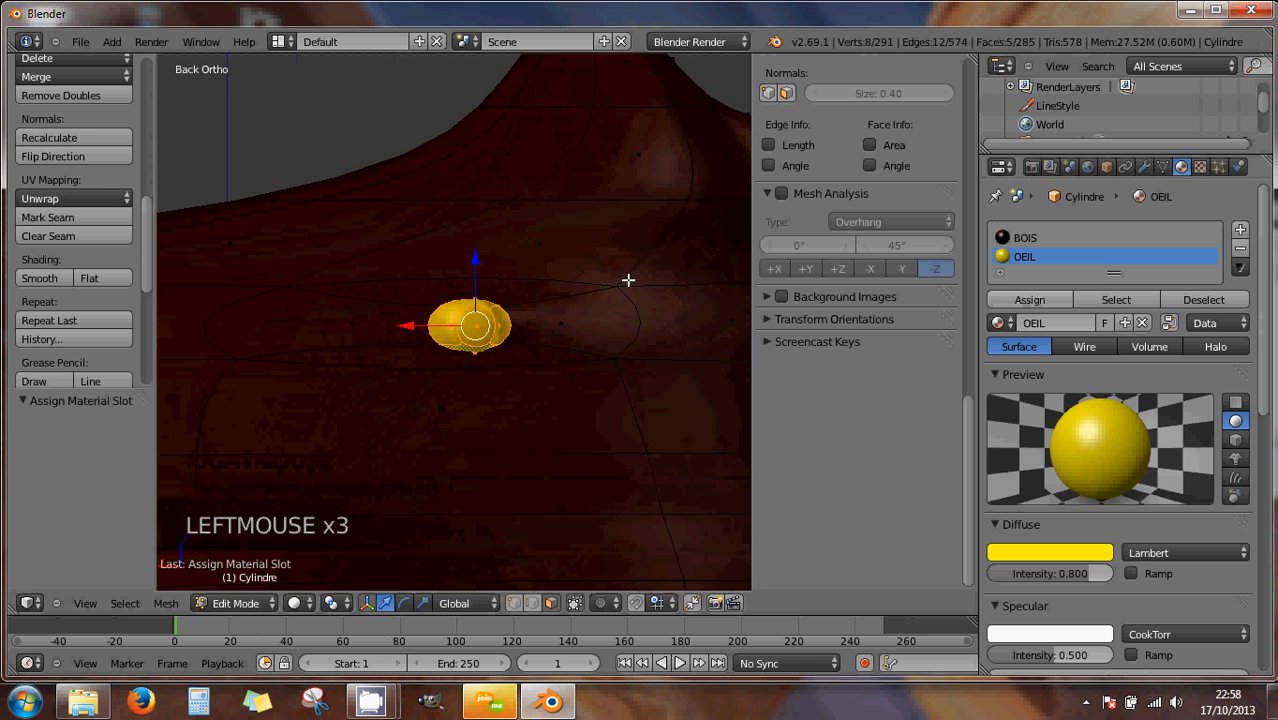
scroll(627, 282, down, 2)
middle_drag(547, 281, 596, 339)
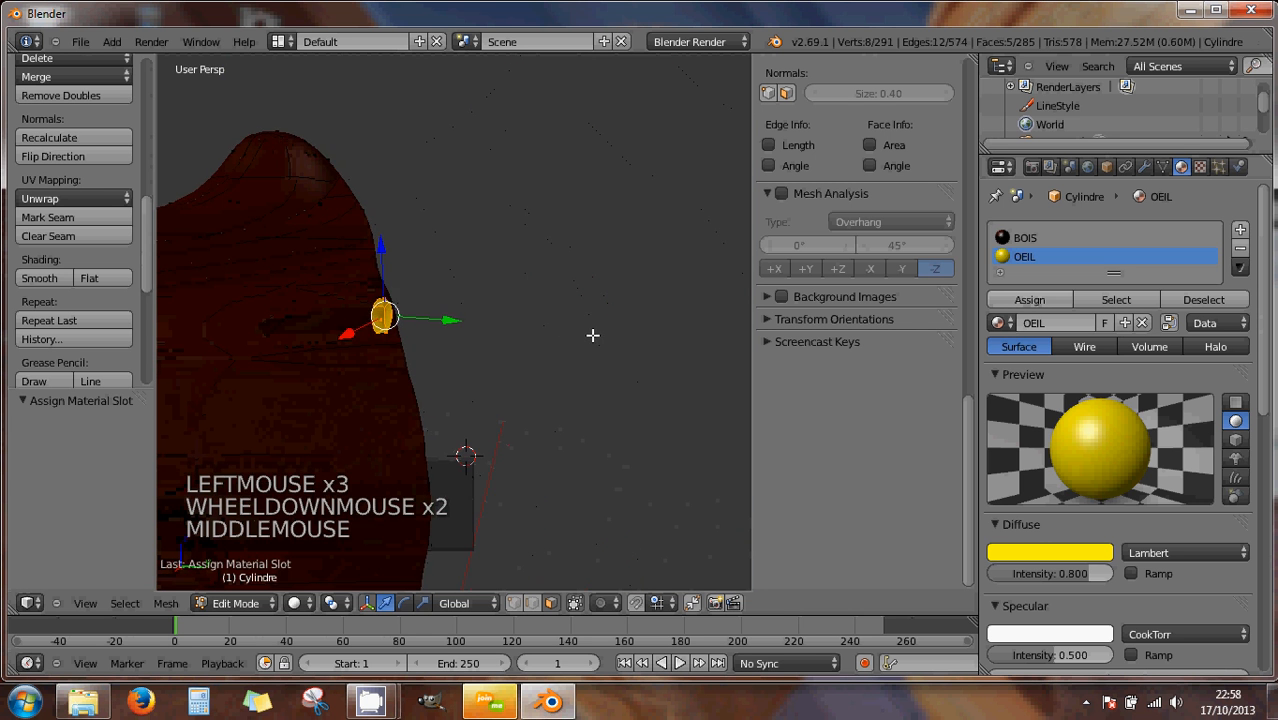
- Add the four faces surrounding the new eye to the selection and scale everything by 1.62 along Z
scroll(504, 334, down, 5)
middle_drag(365, 331, 260, 317)
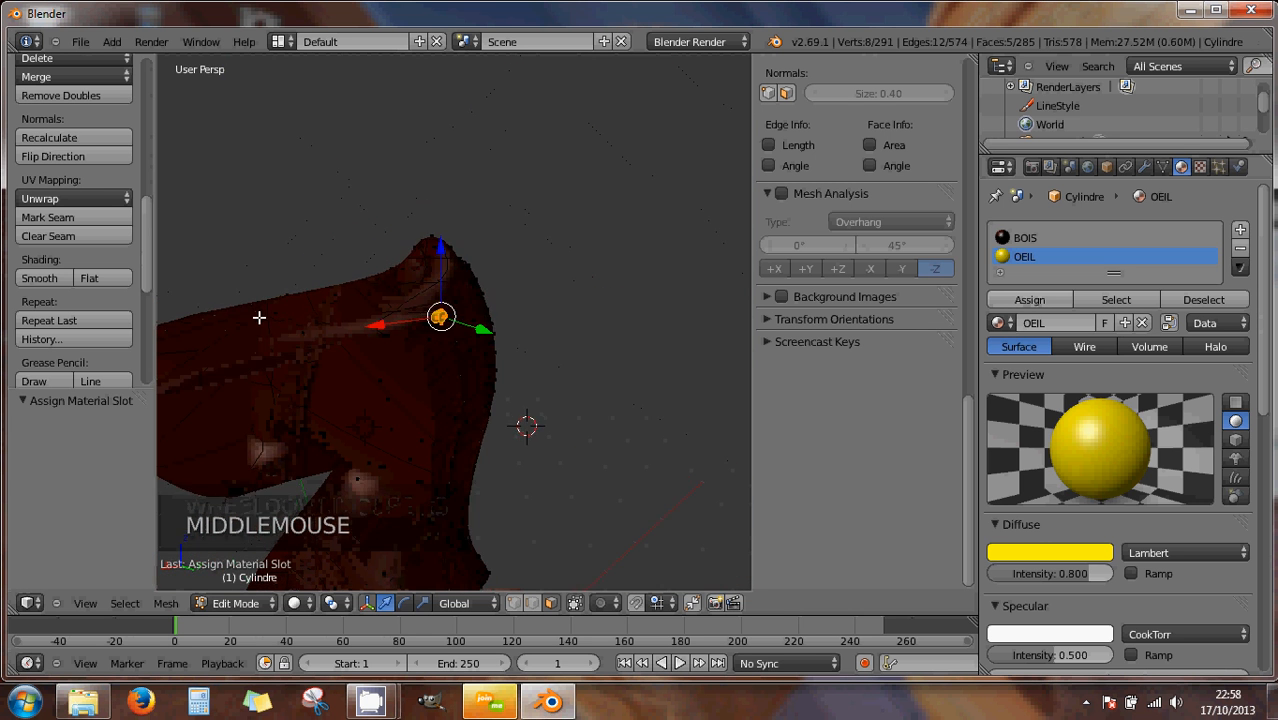
middle_drag(441, 301, 337, 305)
scroll(437, 305, up, 7)
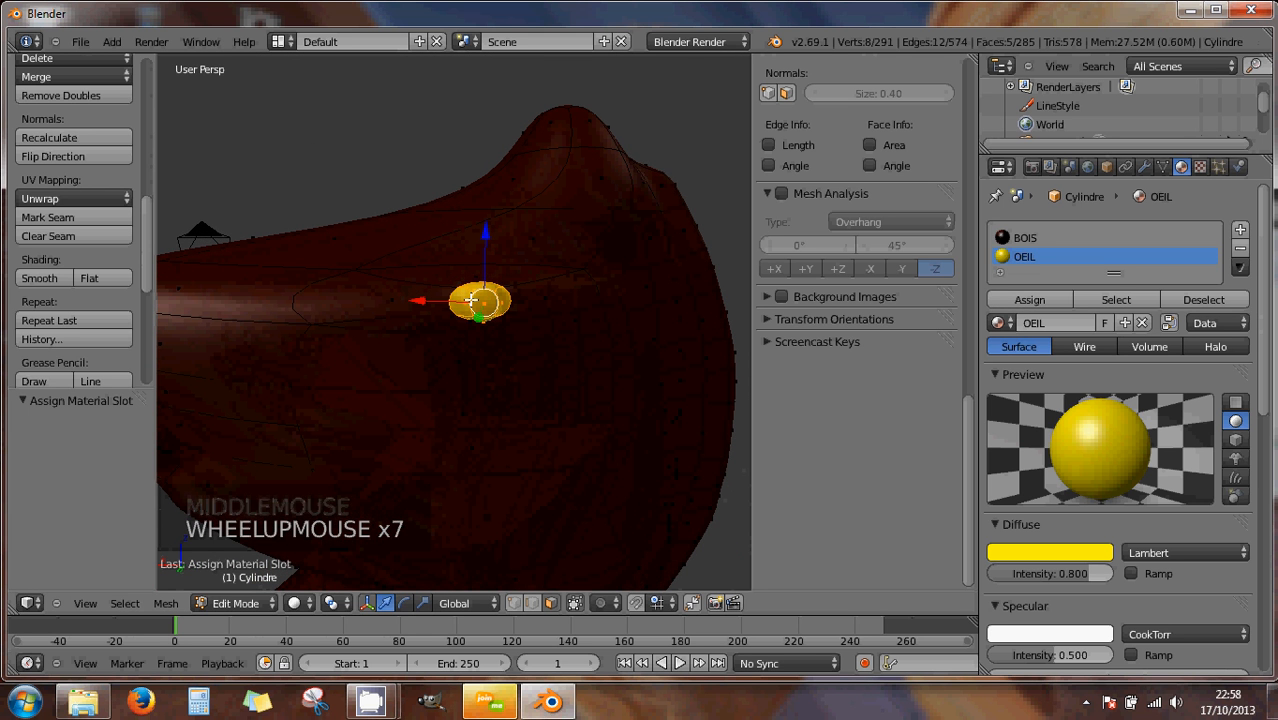
shift+right_click(398, 292)
shift+right_click(457, 281)
shift+right_click(520, 324)
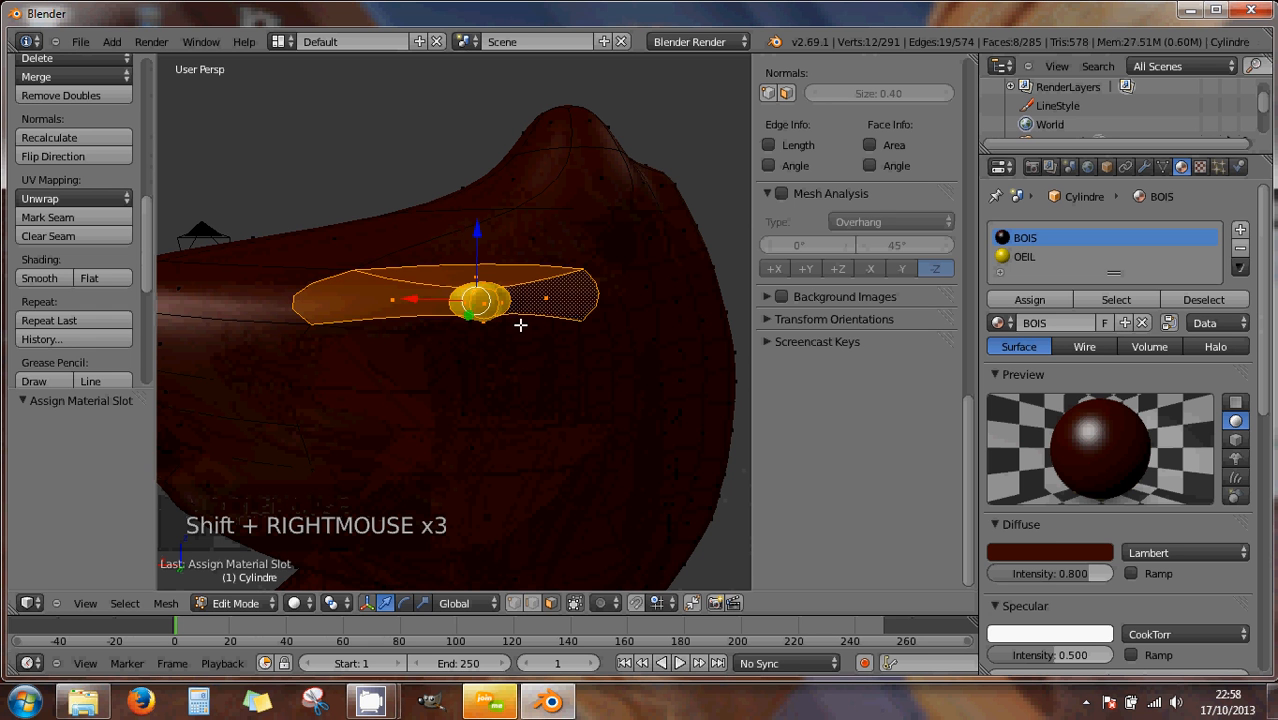
shift+right_click(497, 327)
key(s)
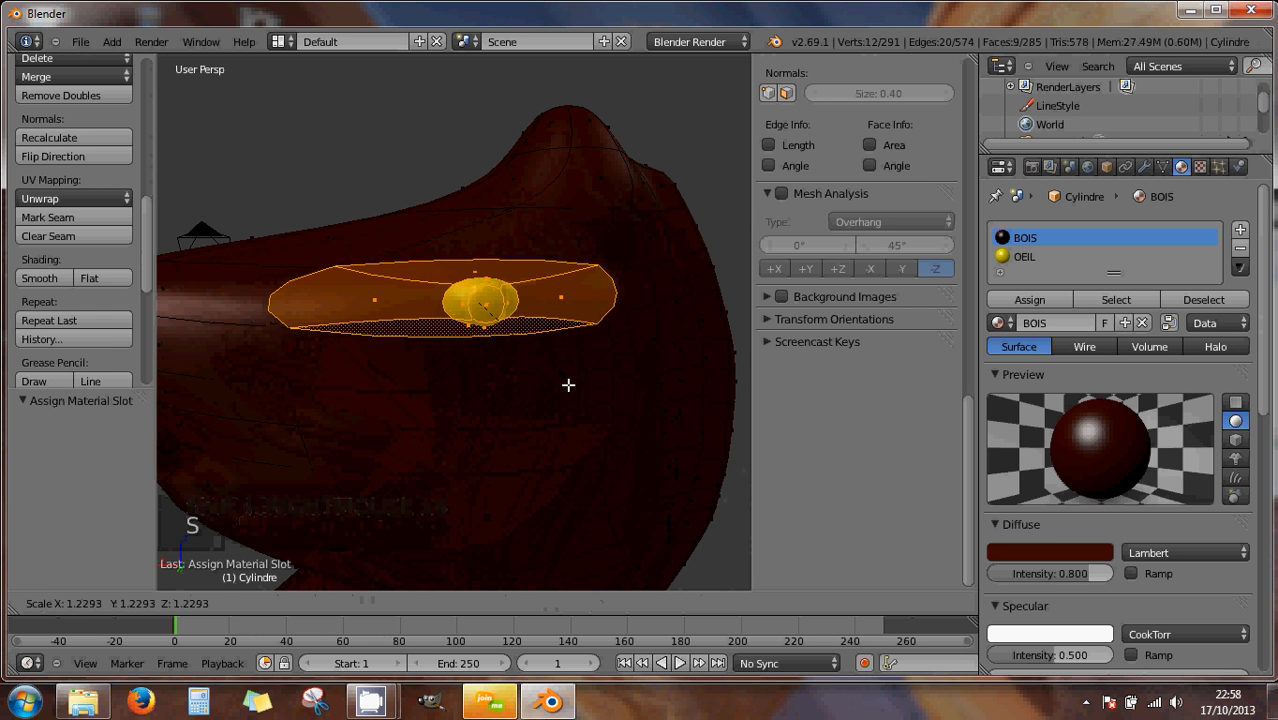
key(z)
click(591, 417)
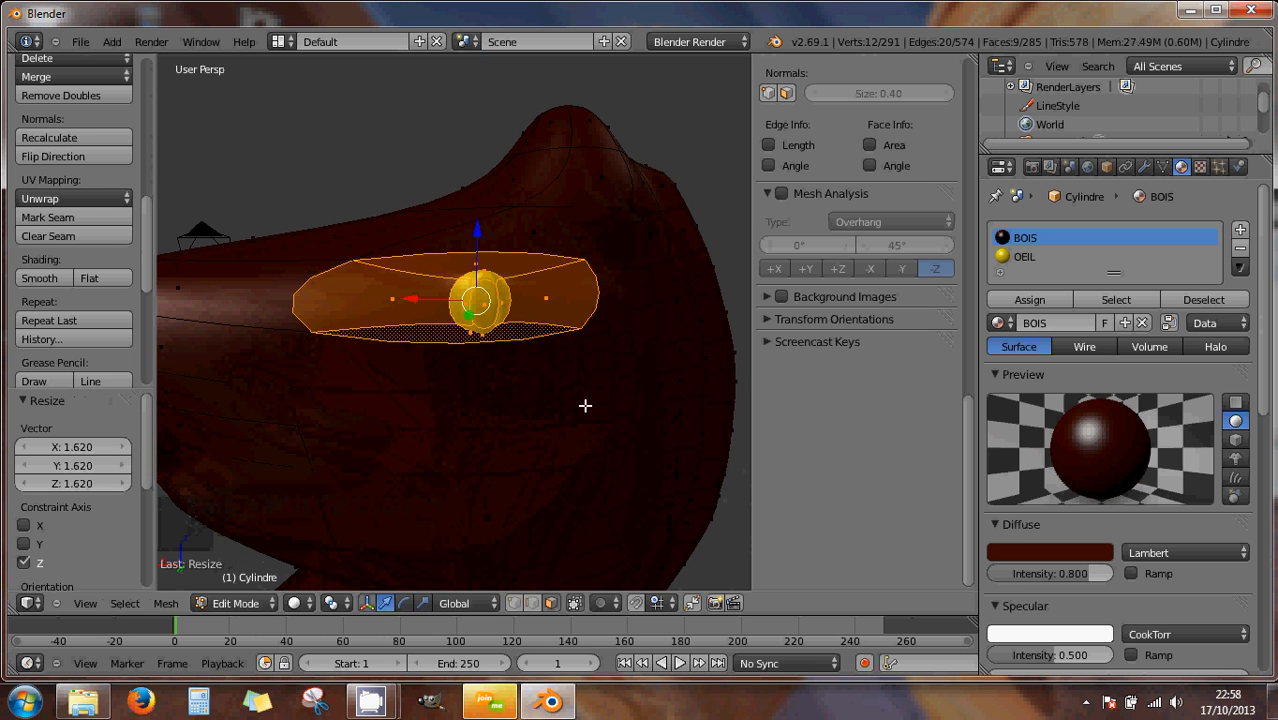
- Select only the yellow front and side faces of the eye and scale them uniformly by 1.467
right_click(483, 303)
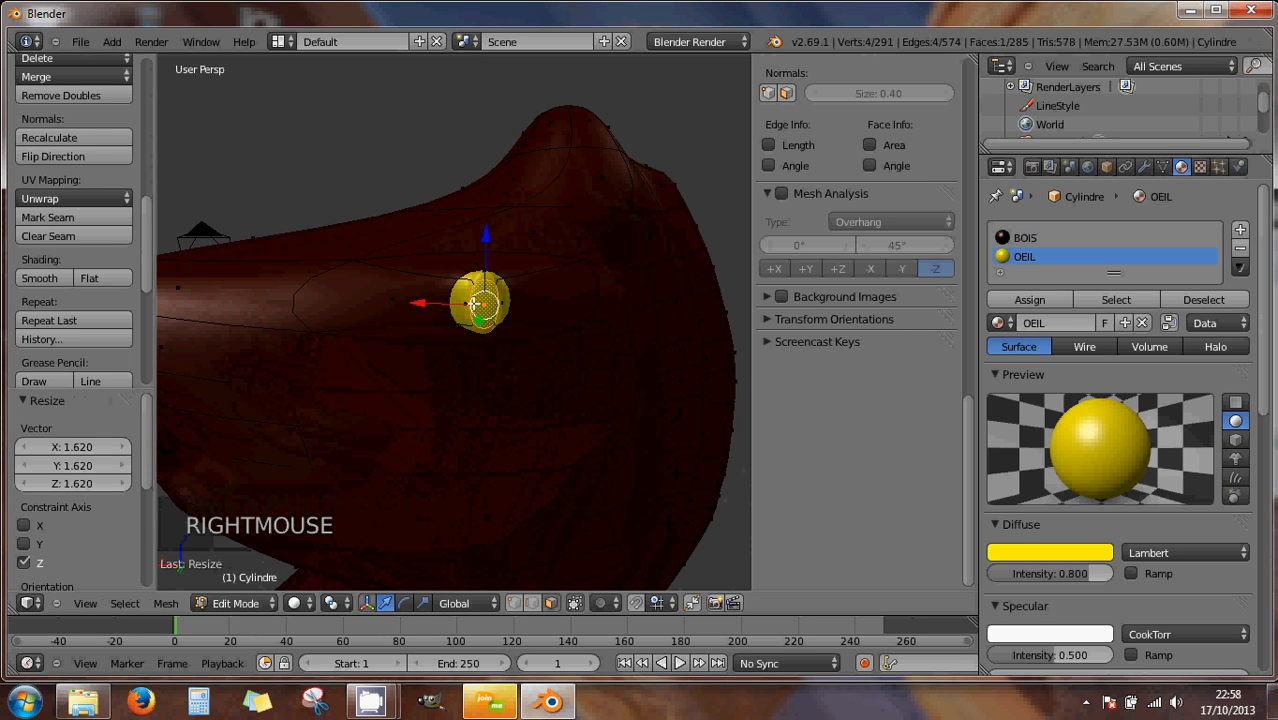
alt+right_click(462, 301)
right_click(480, 282)
shift+right_click(464, 295)
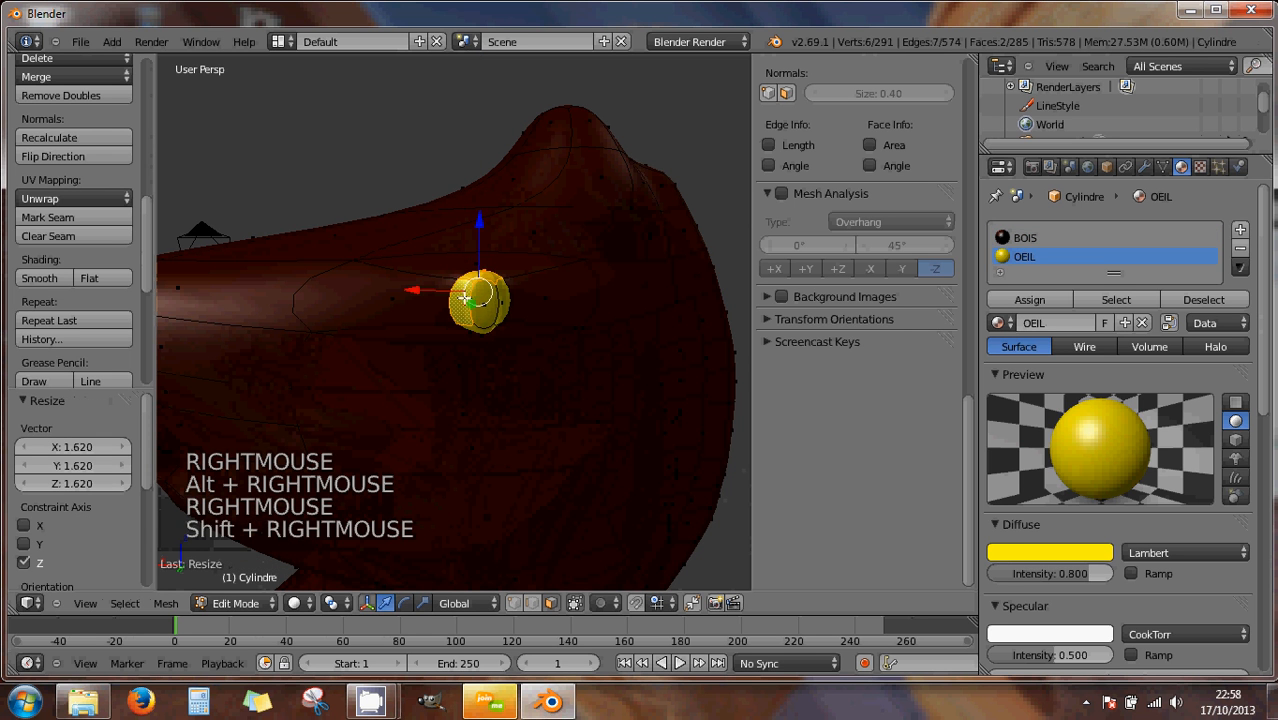
shift+right_click(466, 300)
shift+right_click(482, 318)
shift+right_click(485, 305)
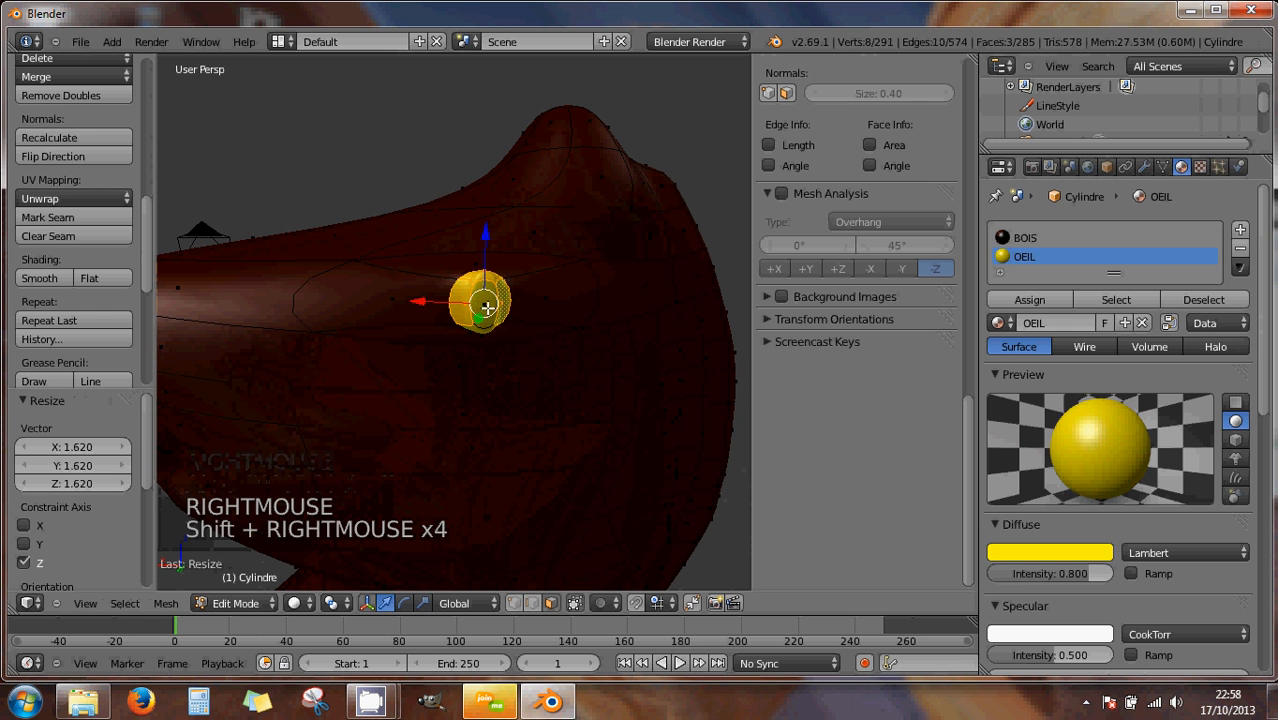
shift+right_click(479, 318)
shift+right_click(483, 330)
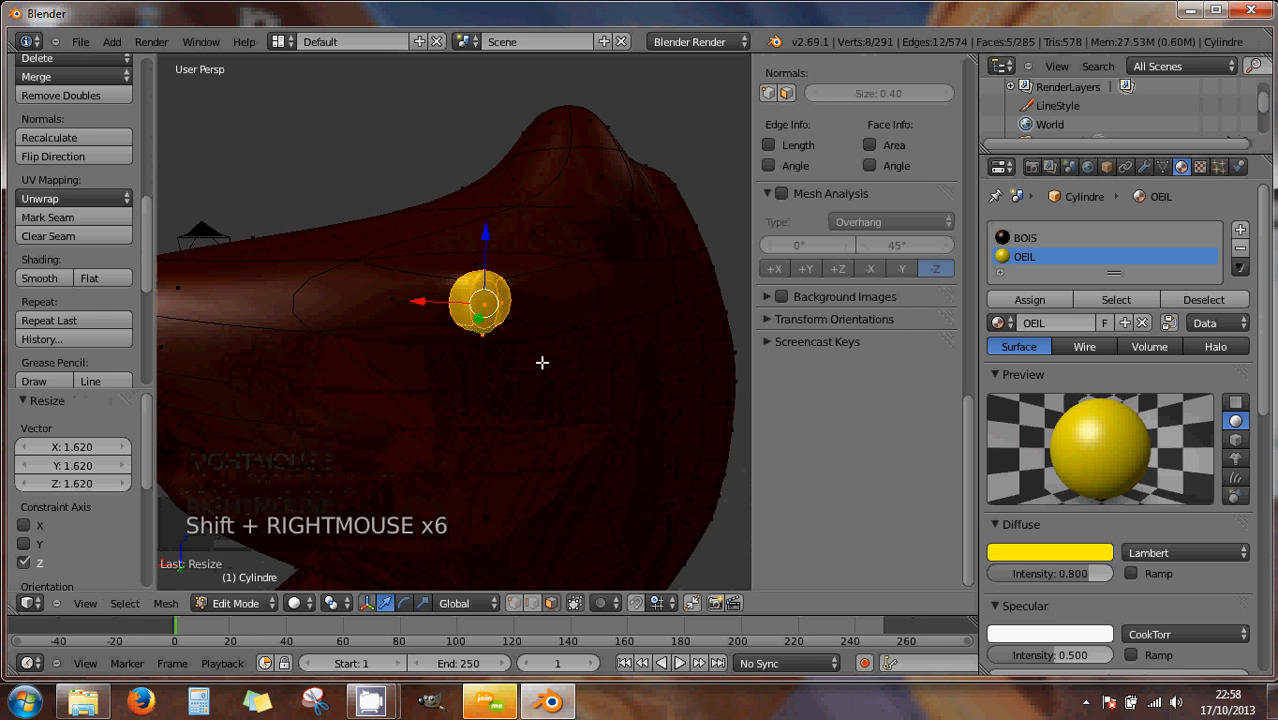
key(s)
click(579, 376)
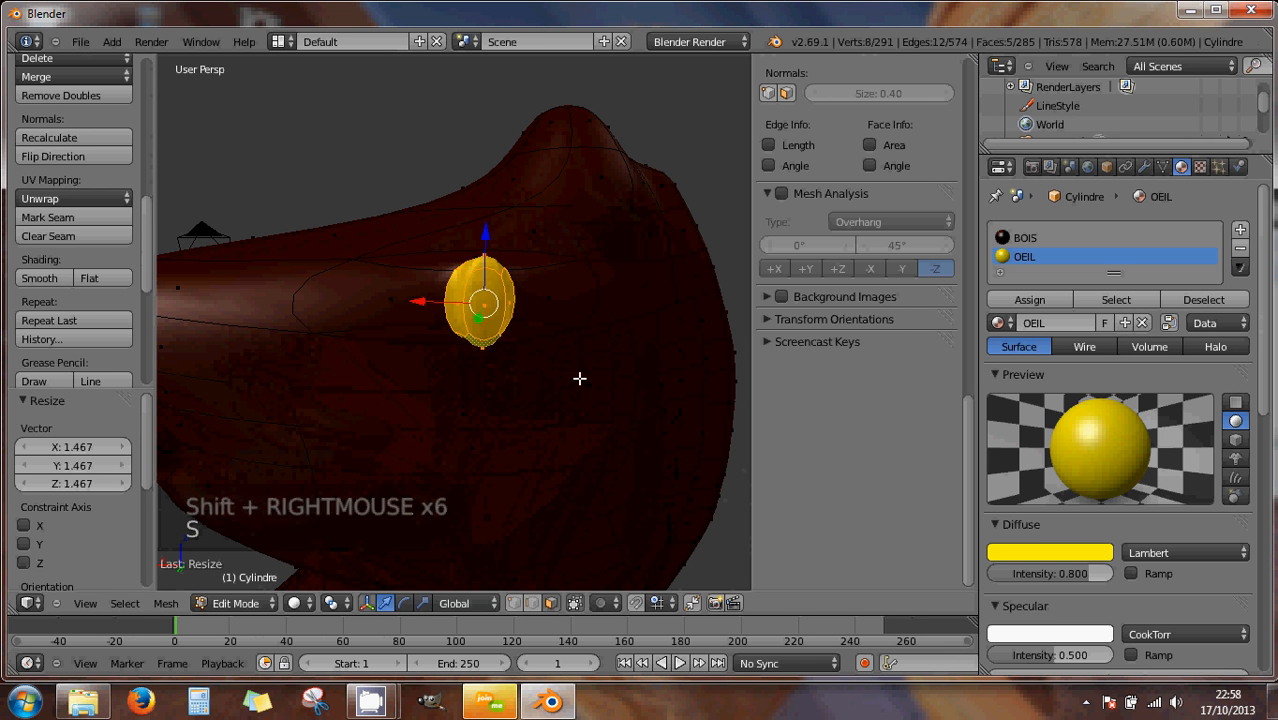
- Widen the selected yellow eye faces by scaling them by 1.917 along X
key(s)
key(y)
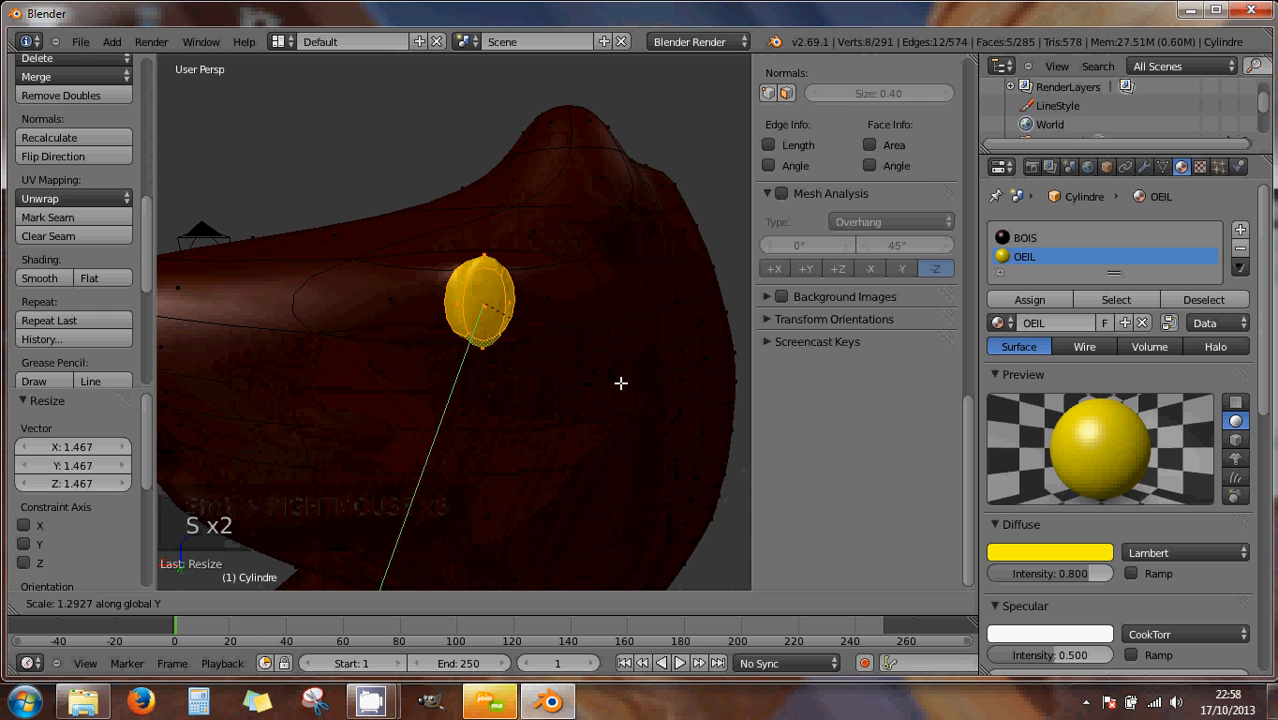
key(x)
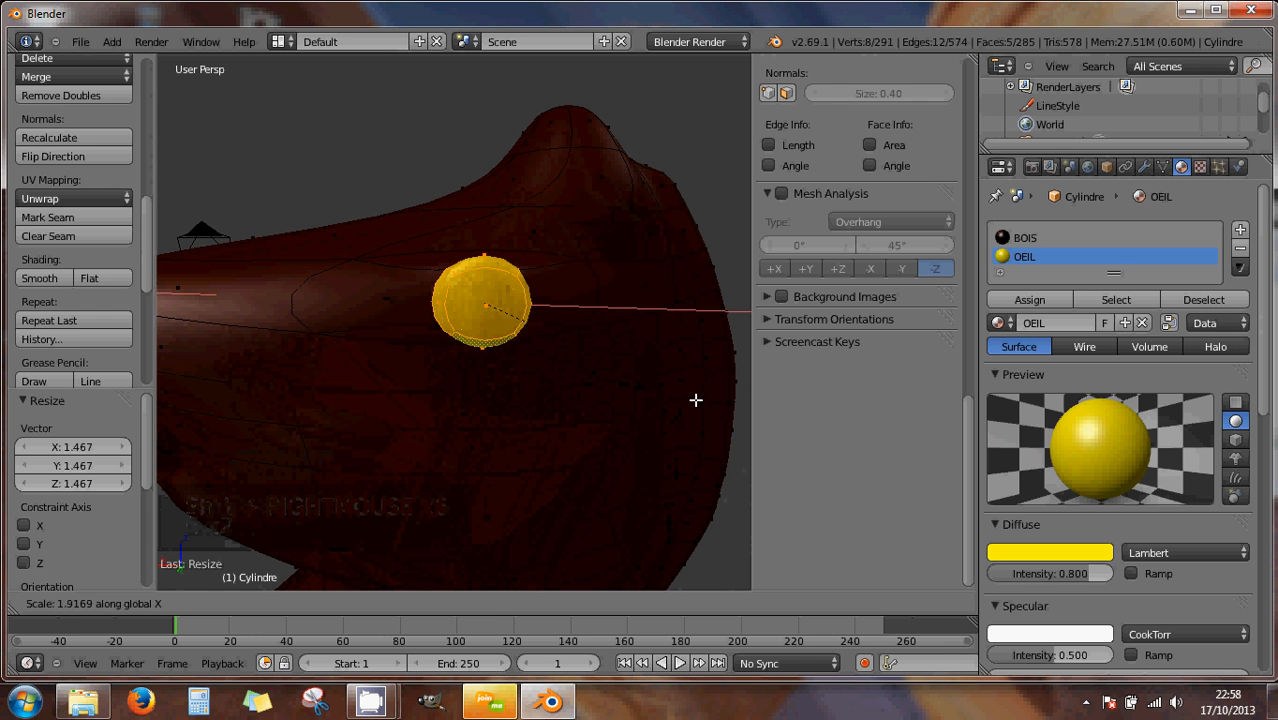
click(695, 400)
key(s)
key(y)
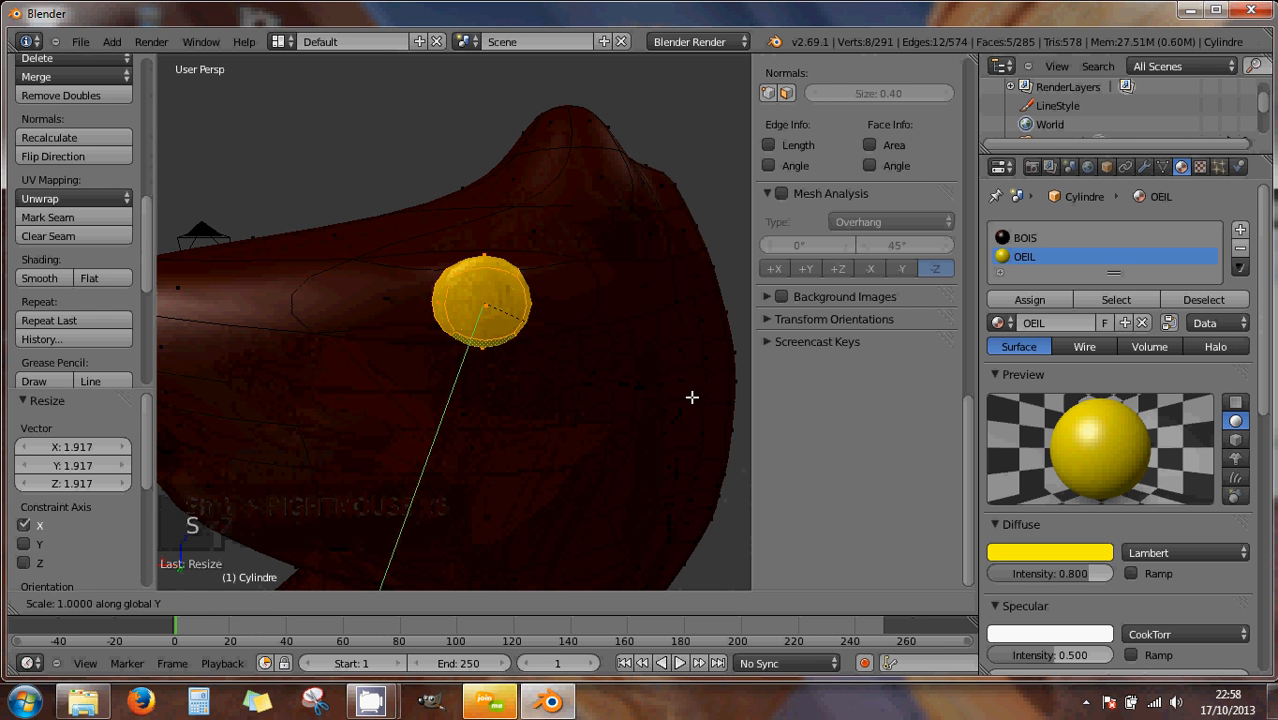
right_click(616, 365)
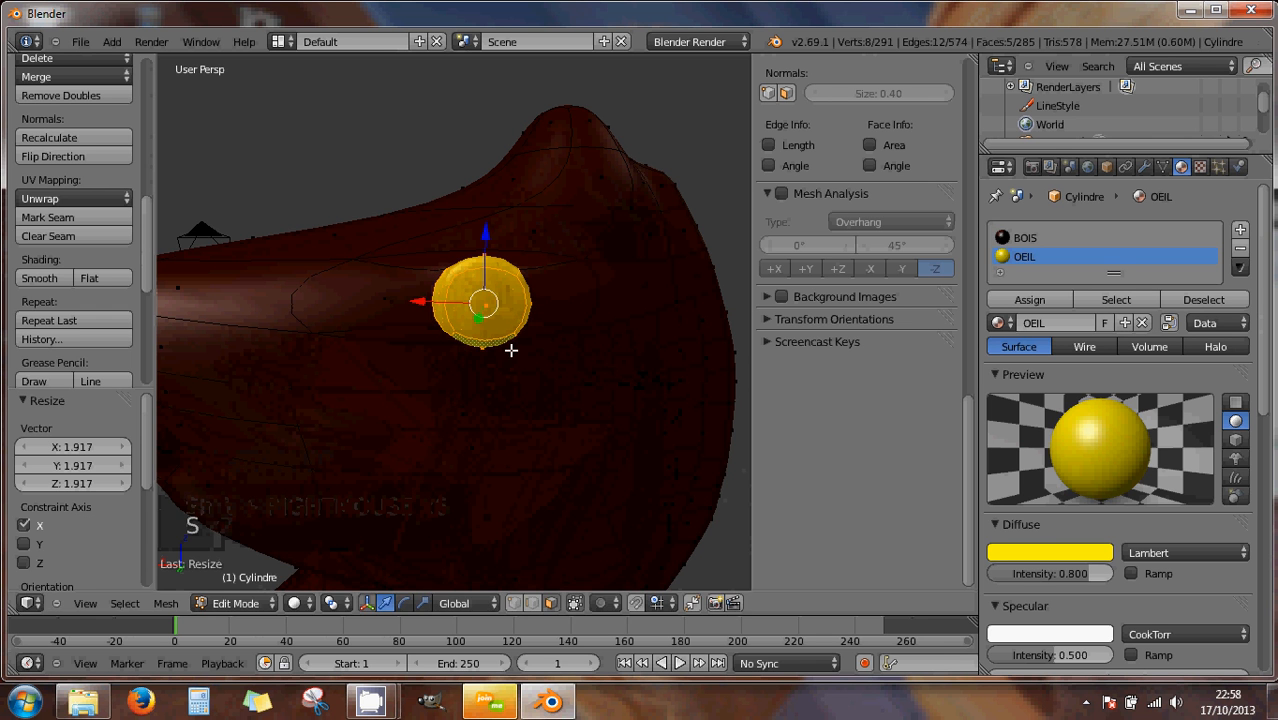
- Select the eye's front face alone and shrink it uniformly by a factor of 0.482
middle_drag(510, 351, 687, 377)
scroll(585, 376, down, 6)
scroll(551, 372, down, 1)
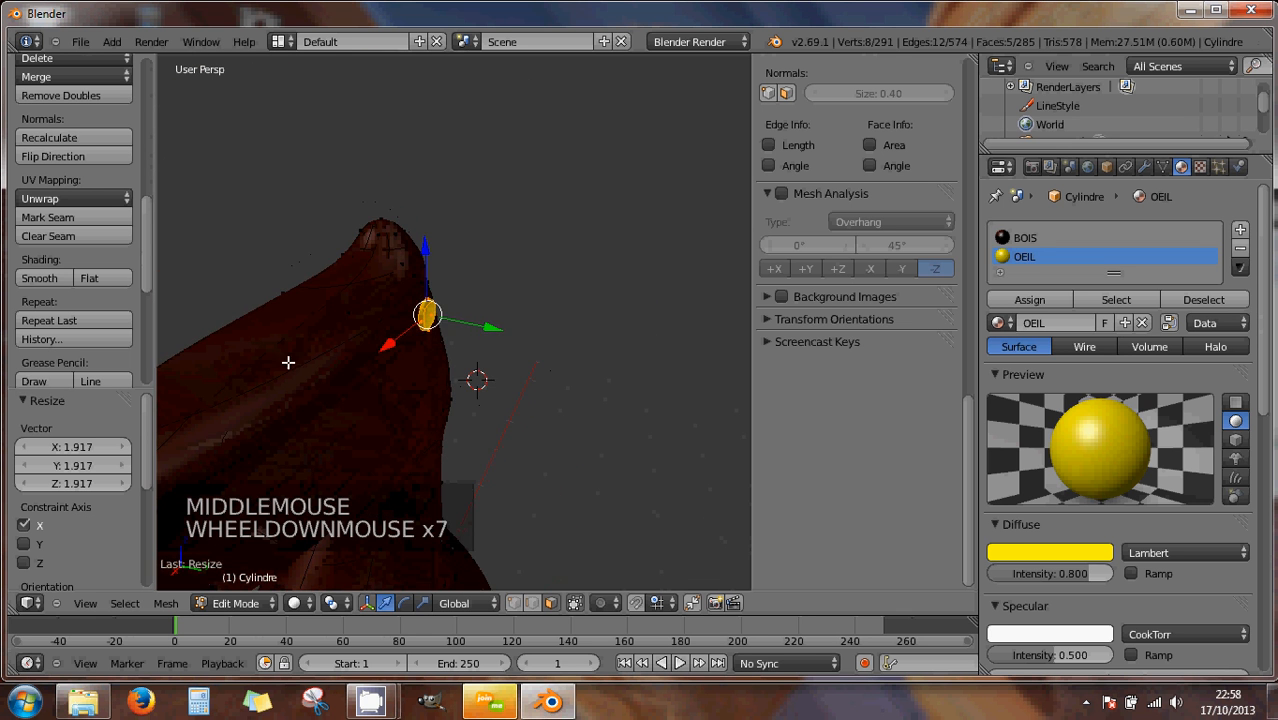
middle_drag(289, 362, 203, 365)
scroll(391, 362, up, 5)
scroll(424, 363, up, 4)
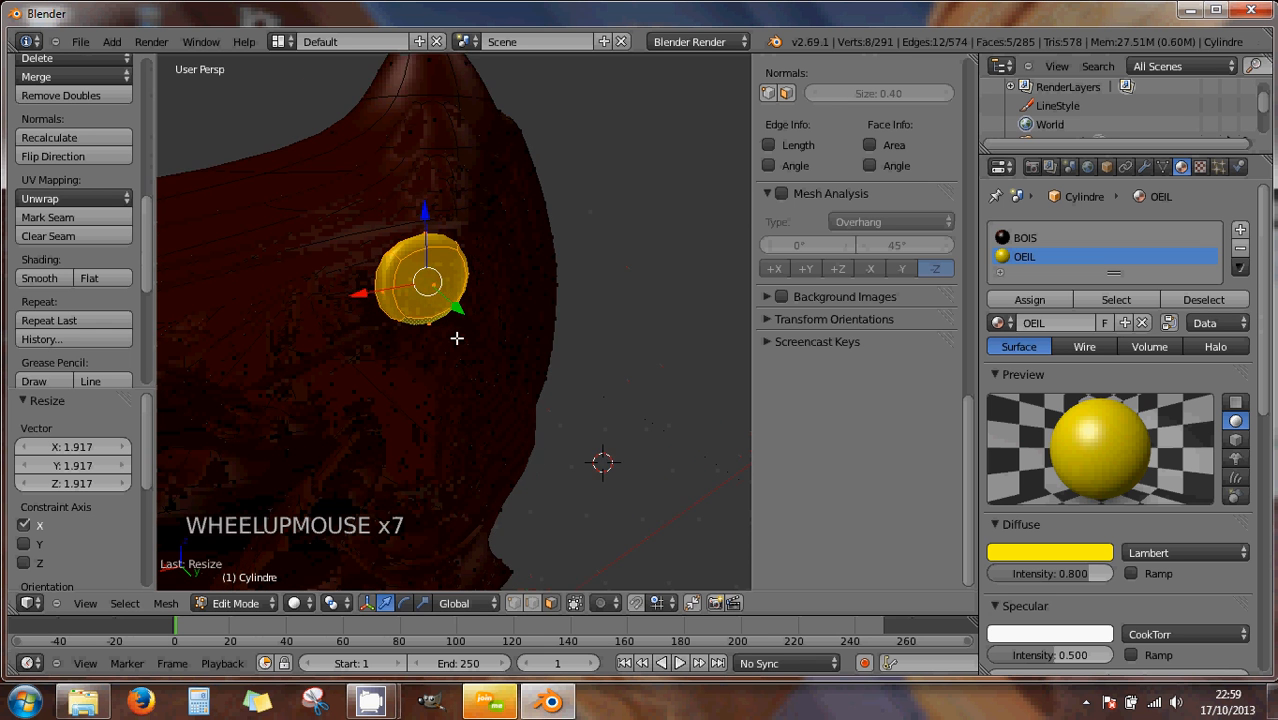
right_click(421, 288)
key(s)
key(s)
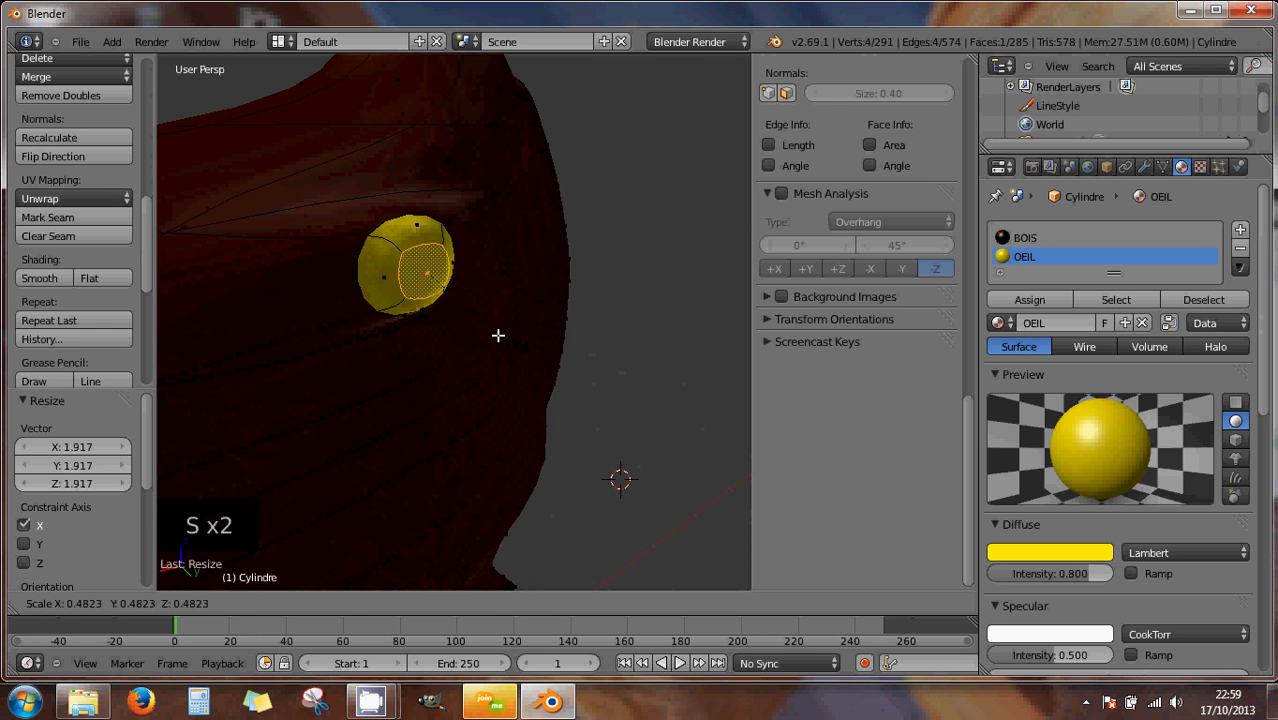
click(420, 337)
- Grow the selection from the front face to the whole yellow eye and move it 0.126 along X in top view
scroll(405, 344, down, 7)
middle_drag(405, 345, 405, 431)
scroll(629, 332, down, 4)
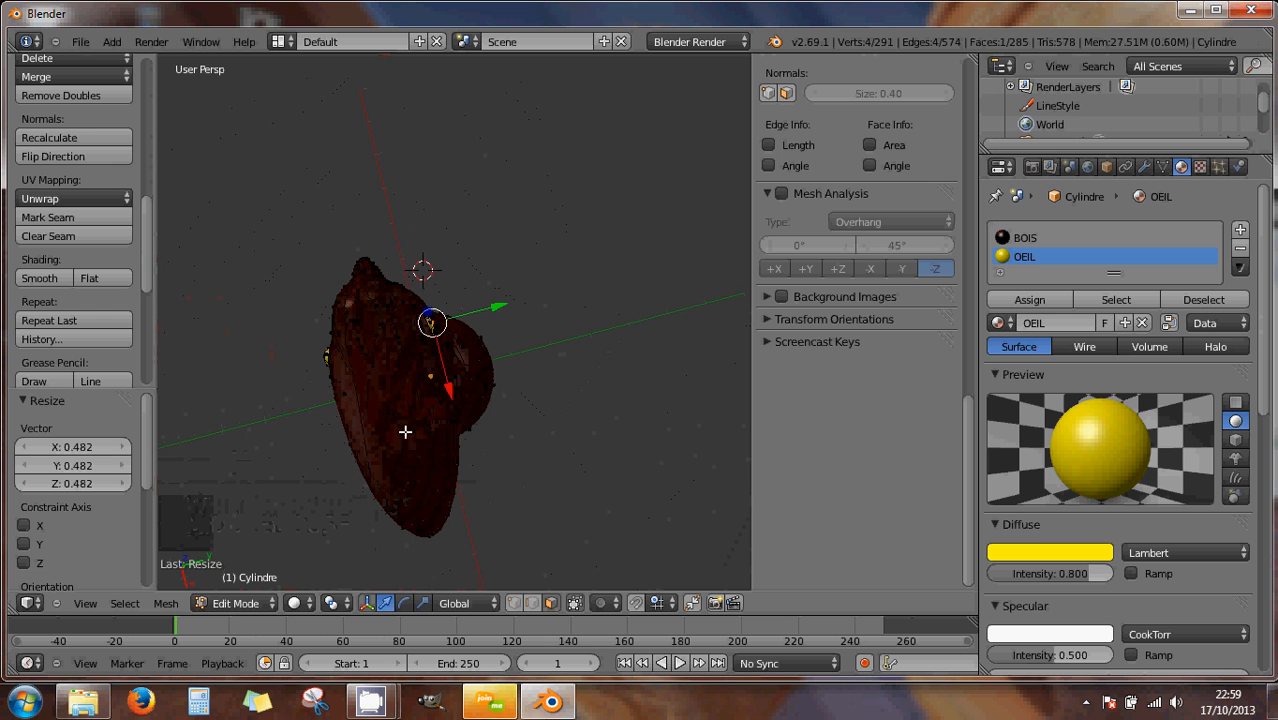
key(KP_7)
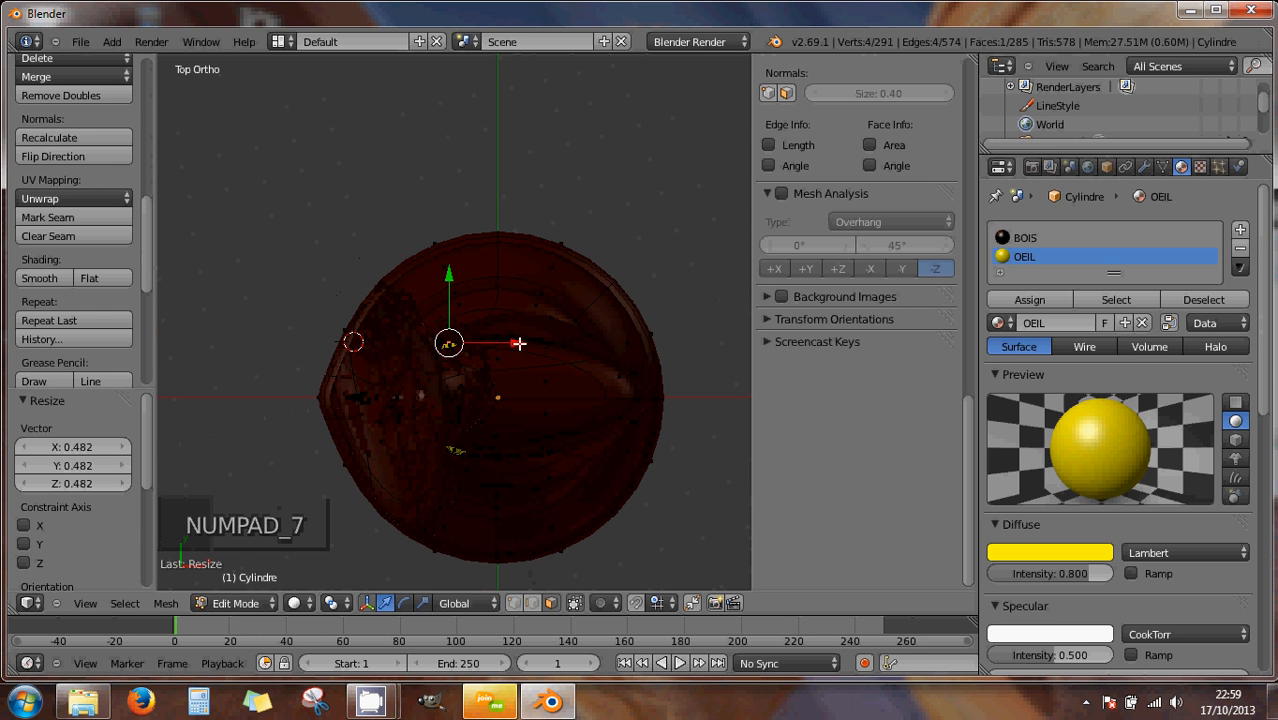
drag(519, 343, 520, 344)
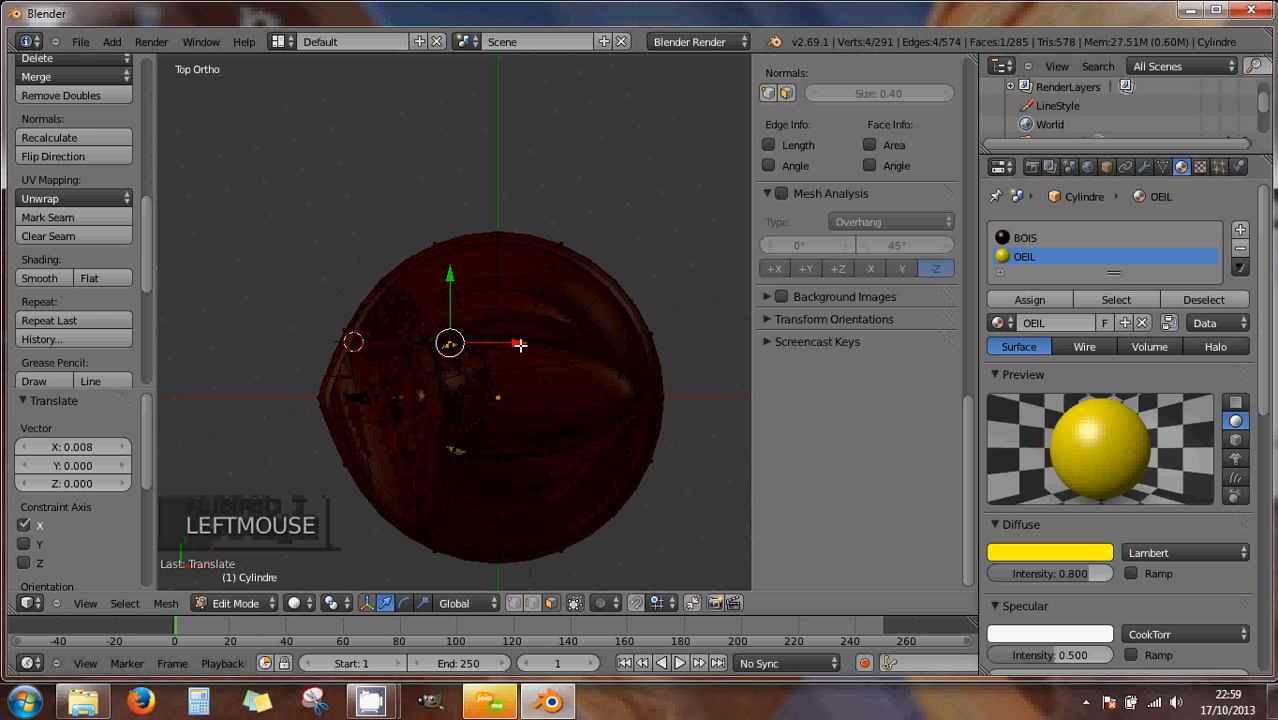
key(ctrl+z)
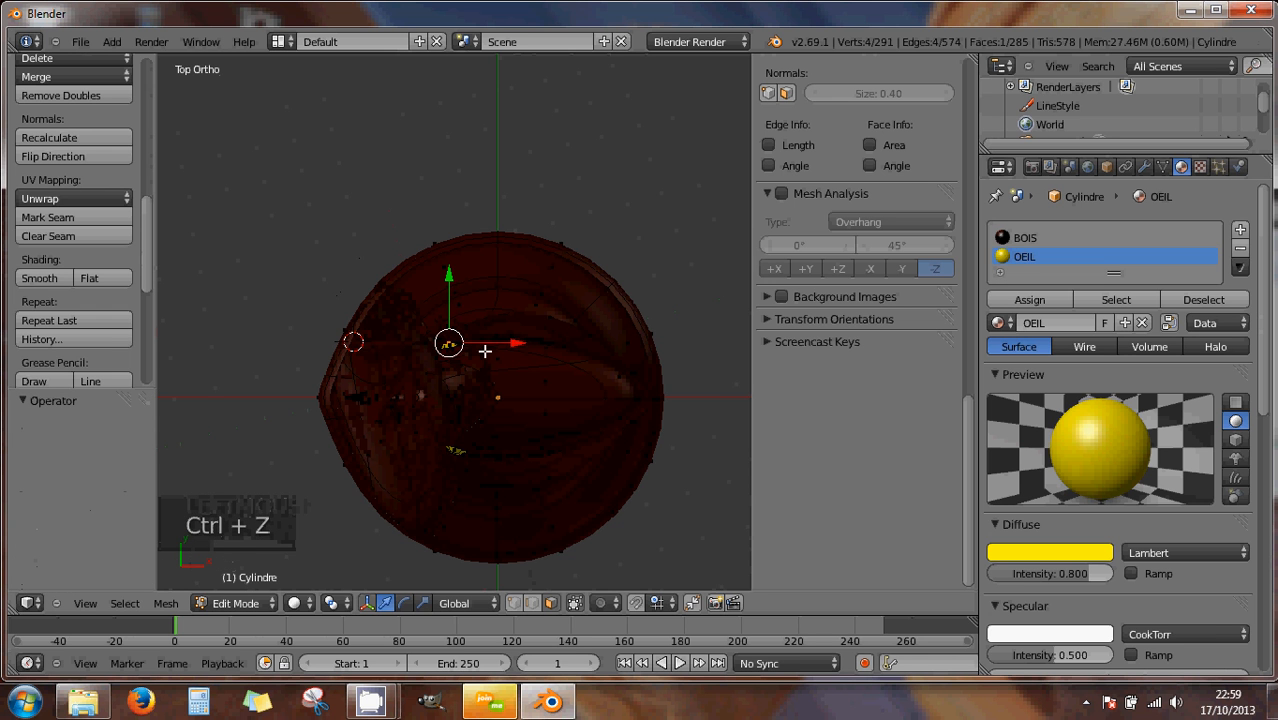
scroll(482, 349, up, 3)
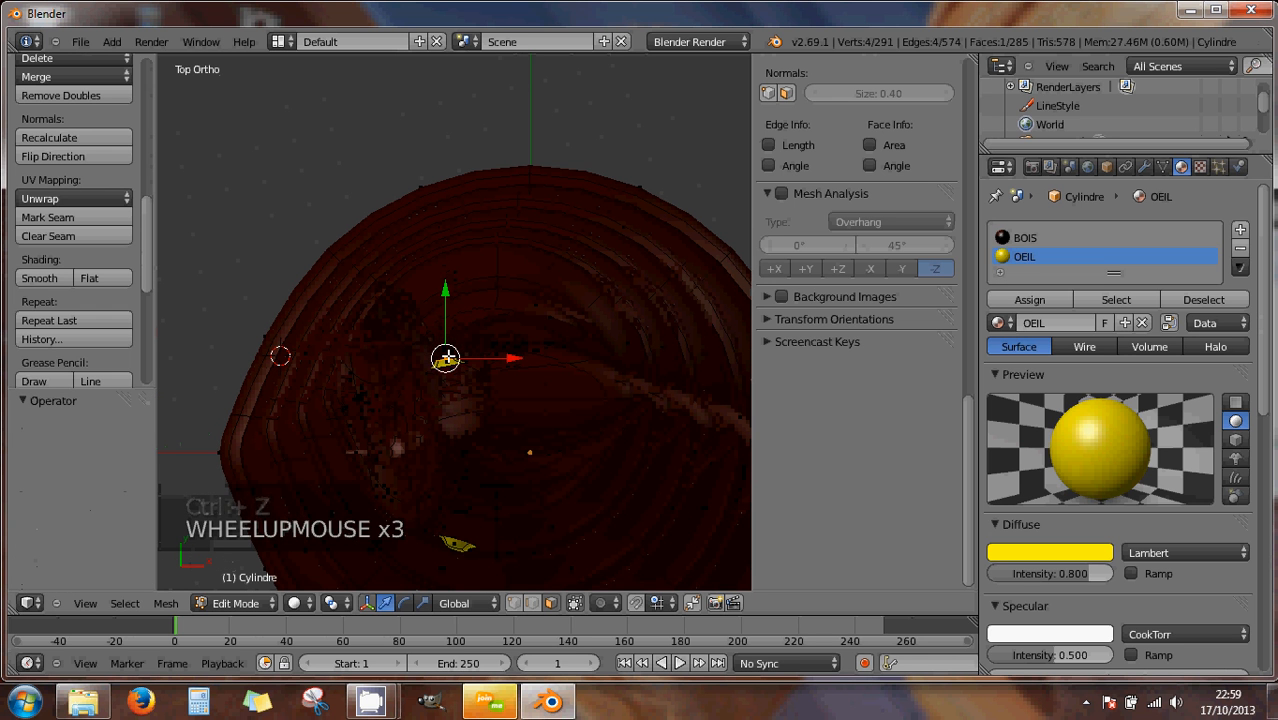
key(ctrl+KP_Add)
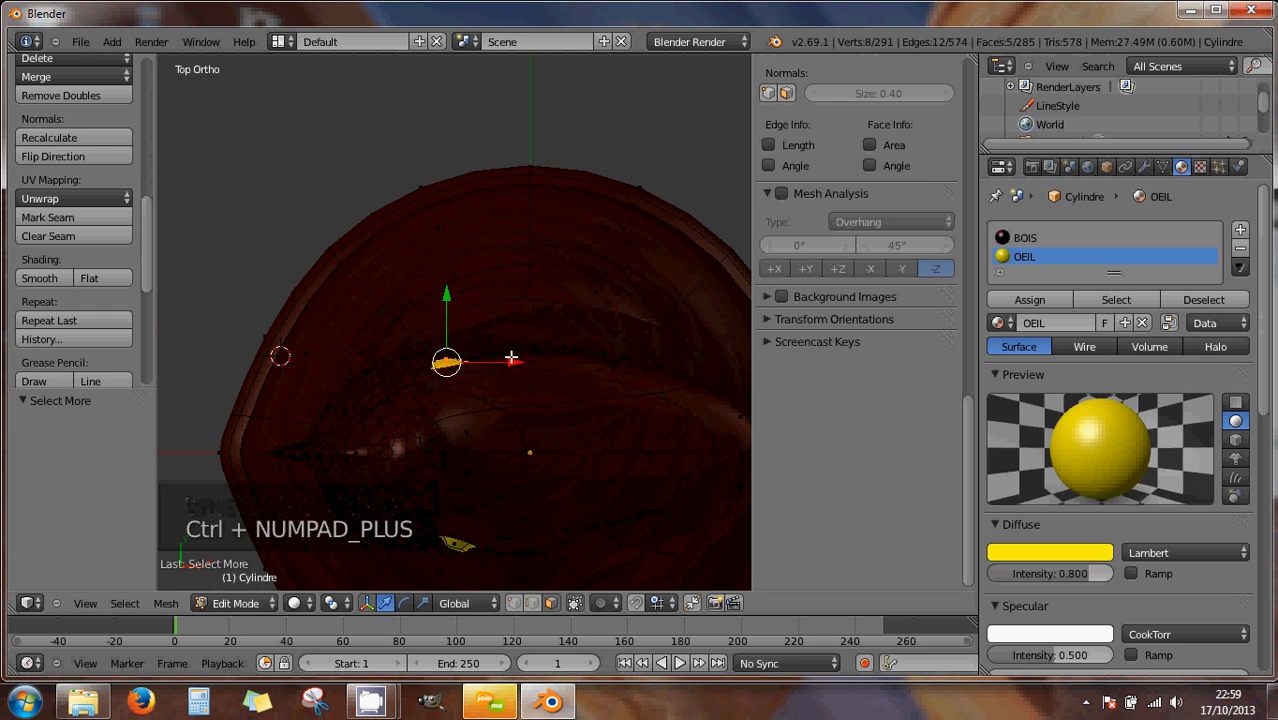
drag(513, 362, 537, 368)
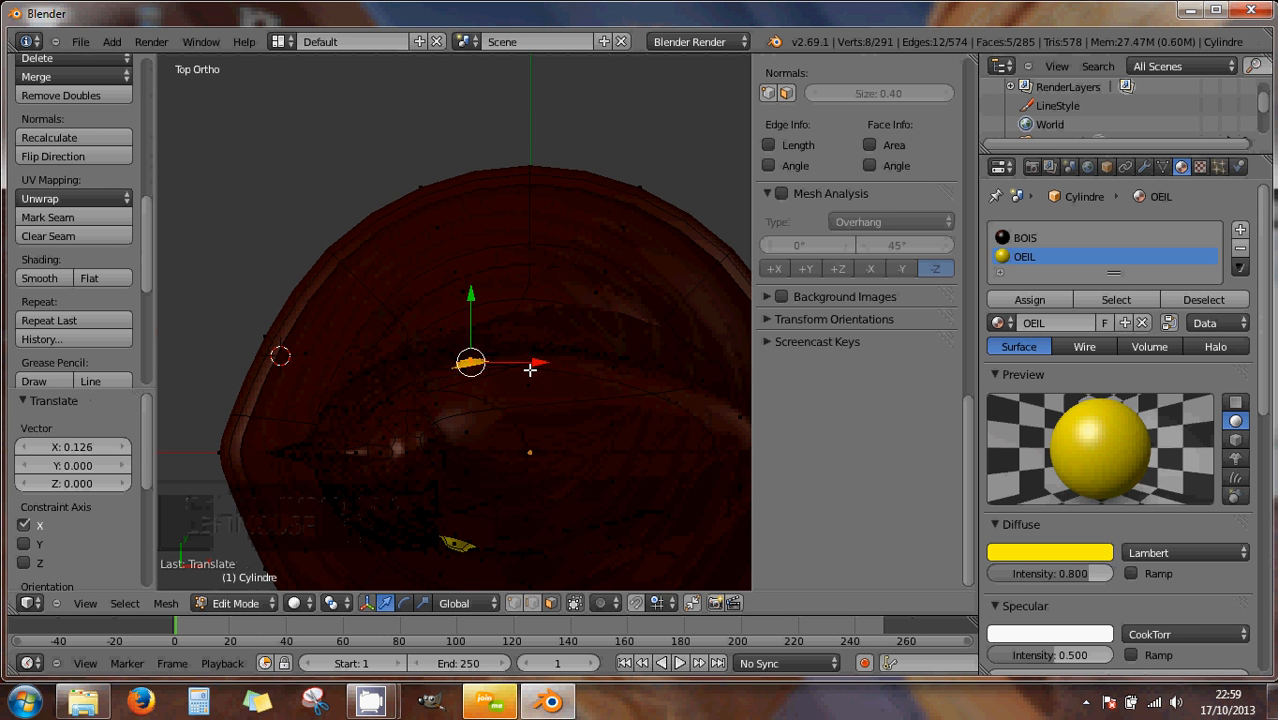
- Move the eye by -0.015 along Z in right view and scale it uniformly by 1.149
key(KP_3)
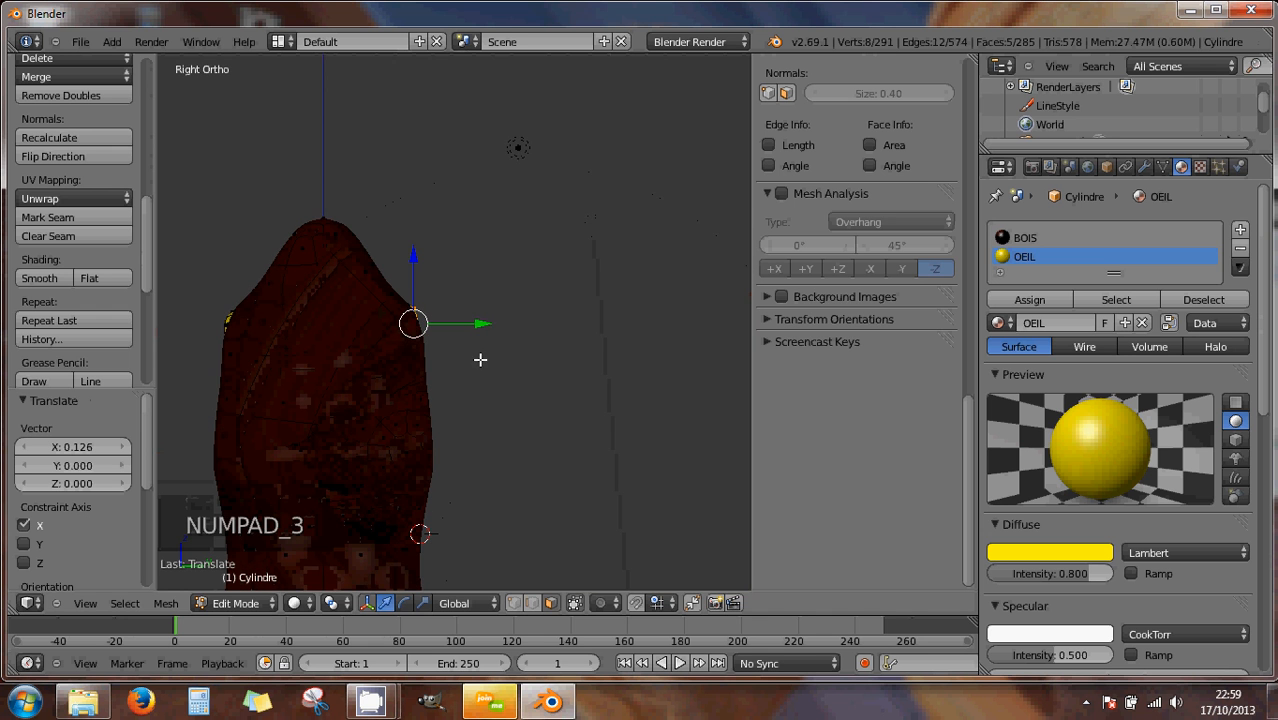
drag(418, 269, 421, 274)
key(s)
key(s)
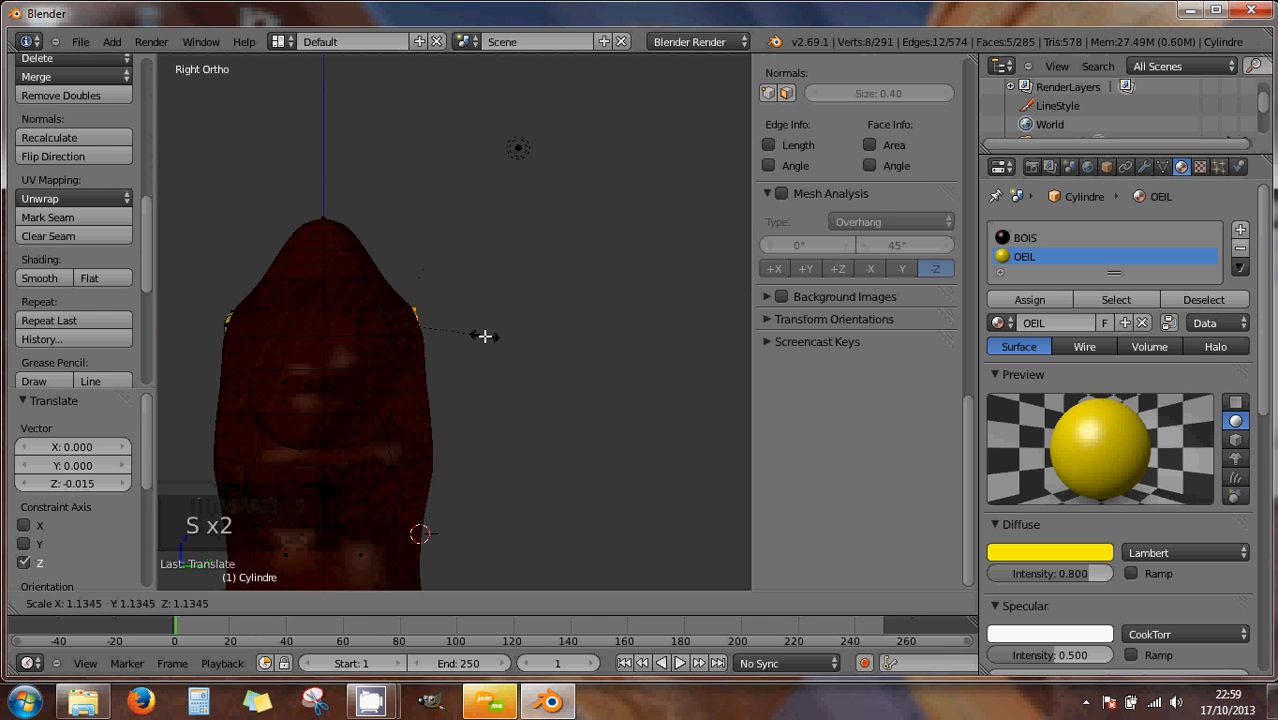
click(485, 337)
- Select the two vertices at the ends of the edge below the eye in vertex mode and move them -0.082 along Z
middle_drag(485, 337, 224, 368)
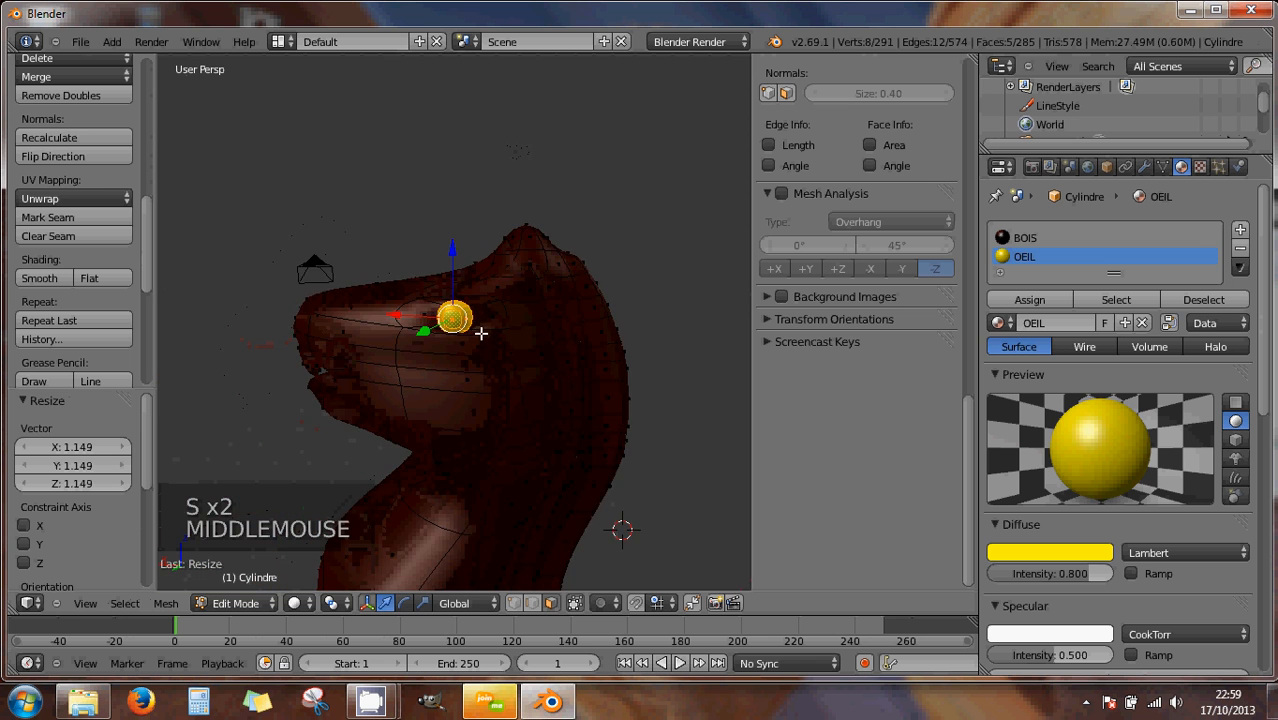
middle_drag(479, 331, 277, 337)
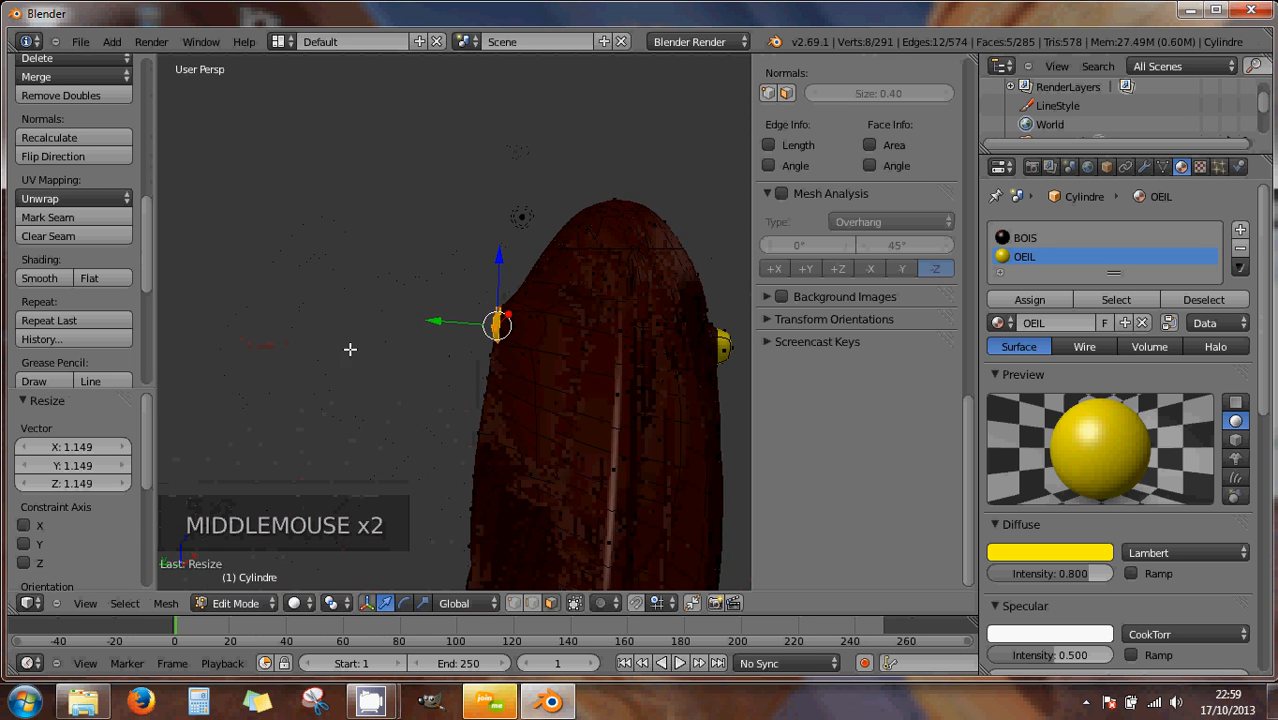
scroll(400, 358, up, 4)
middle_drag(533, 383, 597, 371)
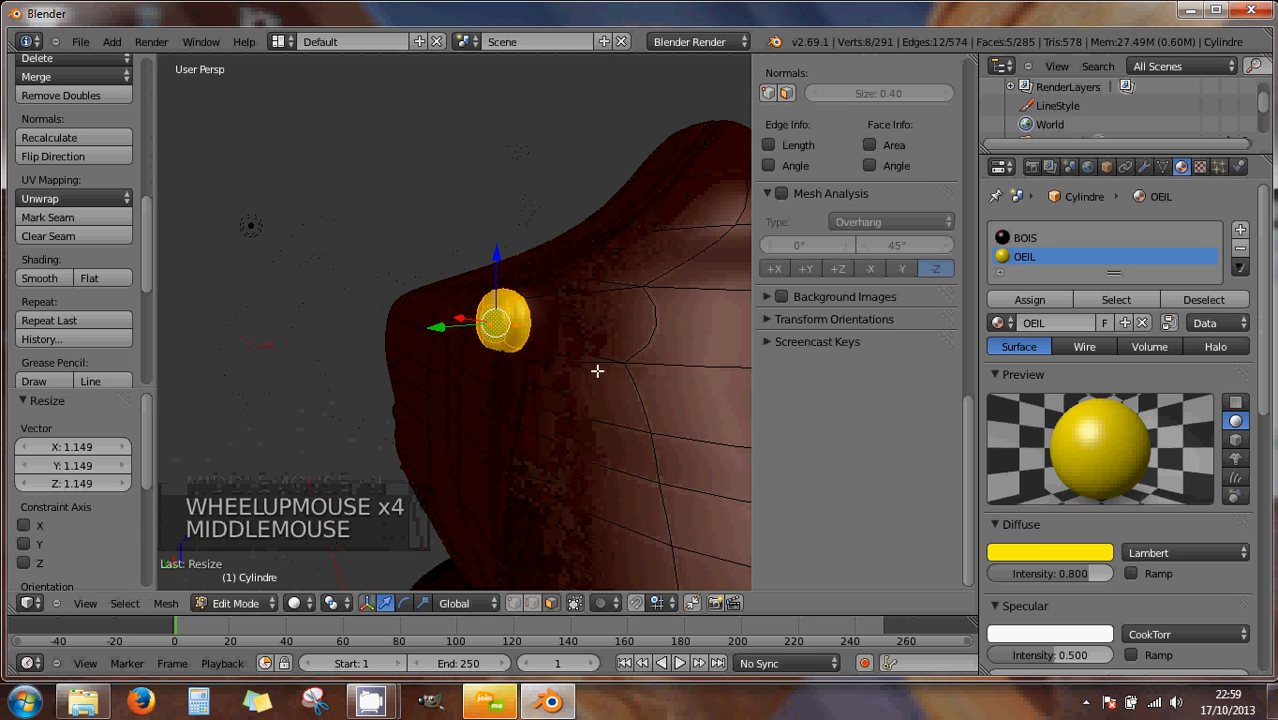
right_click(536, 356)
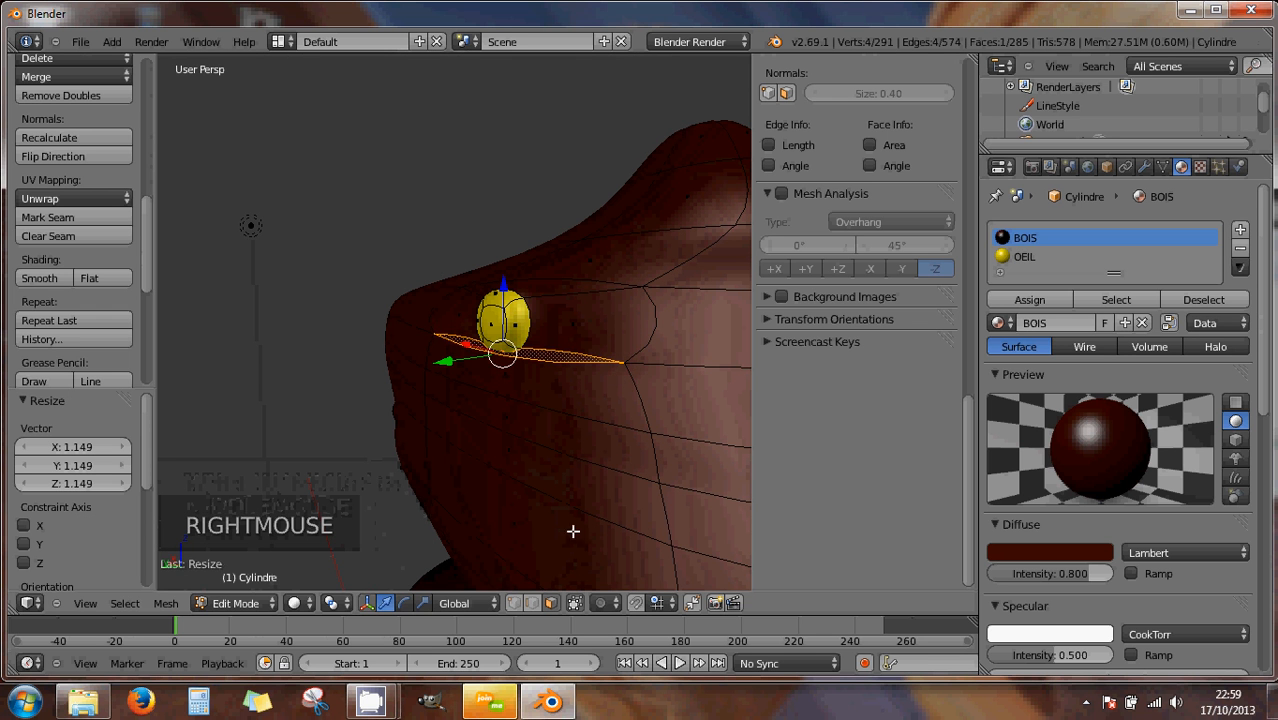
click(513, 605)
right_click(620, 371)
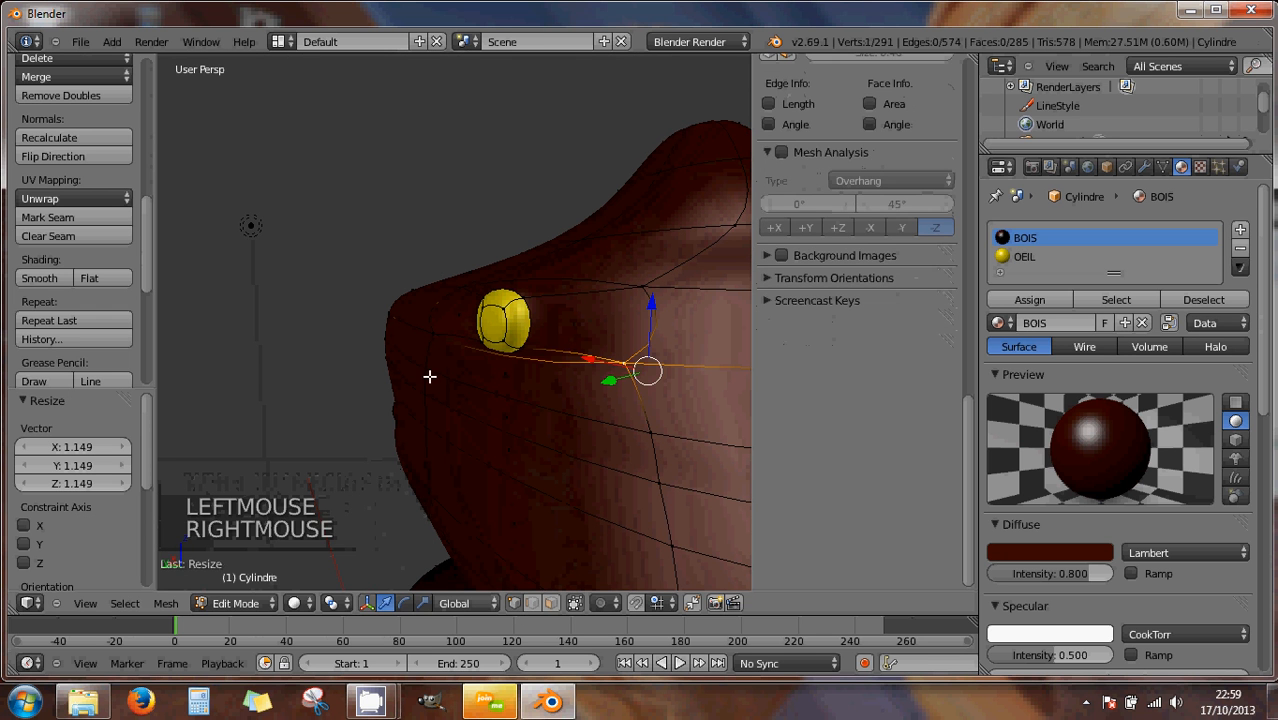
shift+right_click(432, 340)
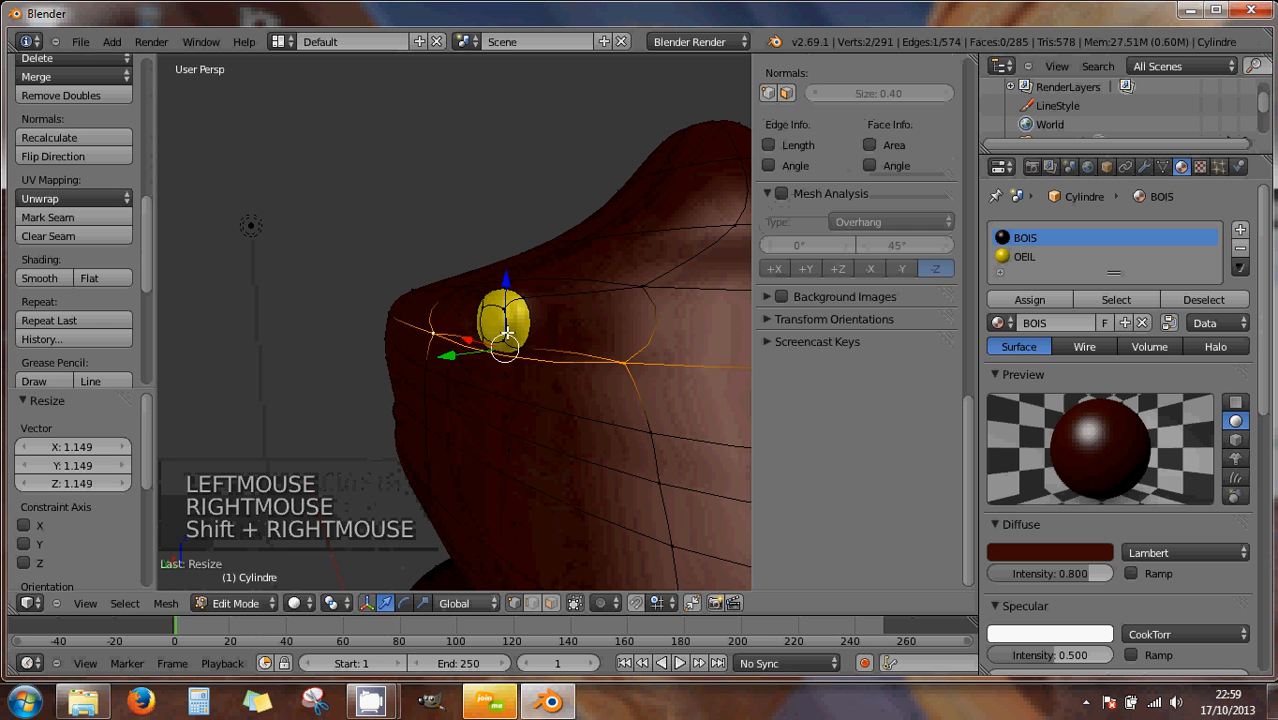
drag(502, 286, 522, 362)
- Examine the eyes from both sides of the horse's head and check the overall shape of the piece
middle_drag(521, 362, 582, 374)
scroll(494, 428, down, 3)
scroll(533, 408, down, 4)
middle_drag(512, 411, 300, 379)
scroll(387, 422, down, 1)
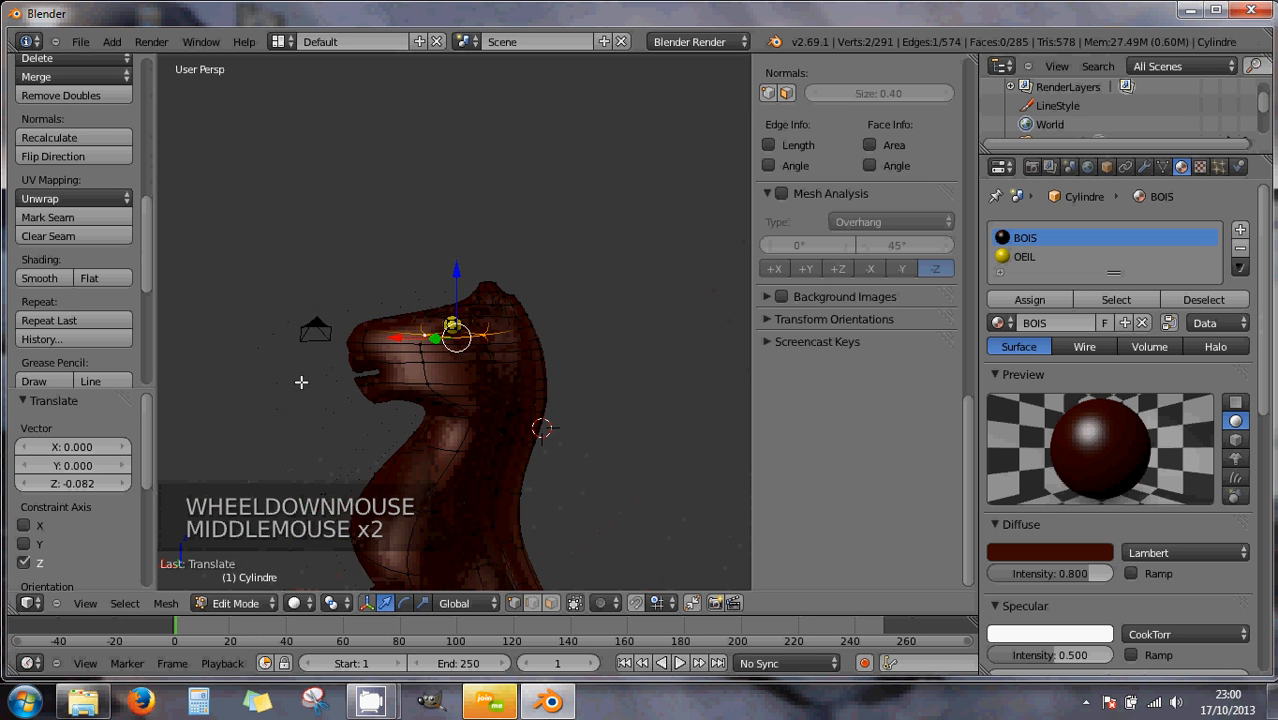
middle_drag(379, 391, 613, 398)
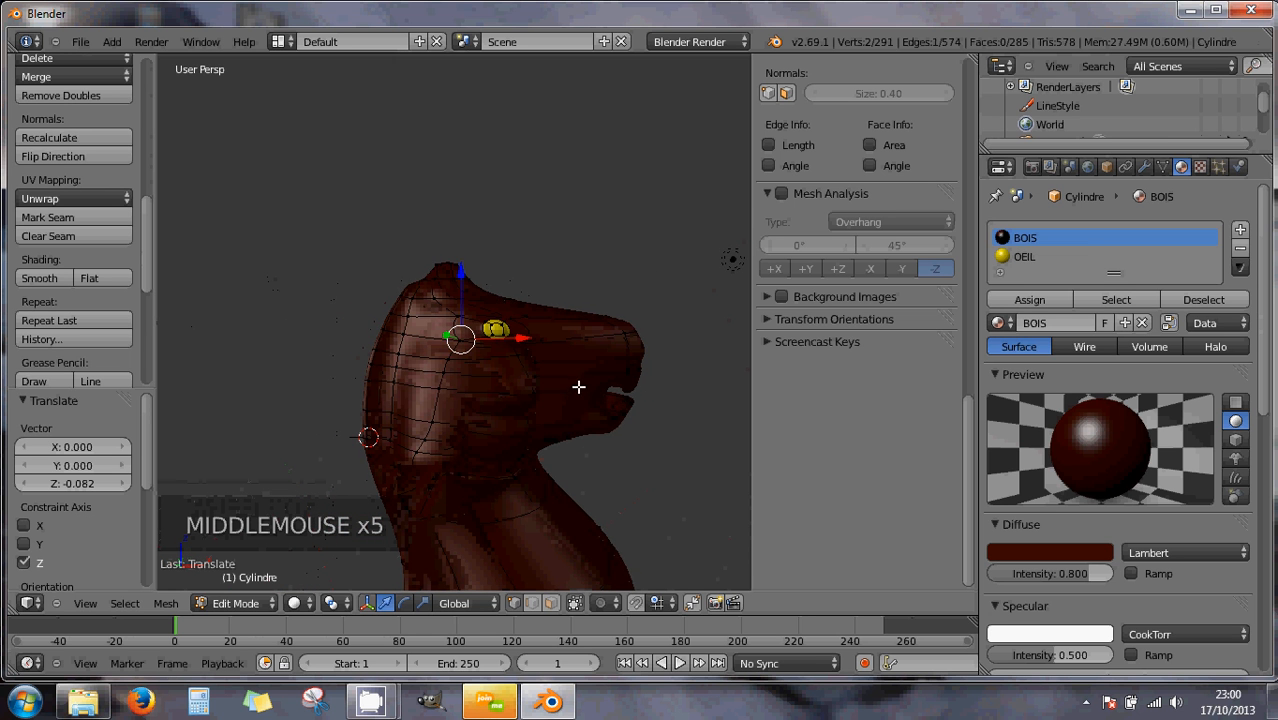
scroll(578, 386, down, 4)
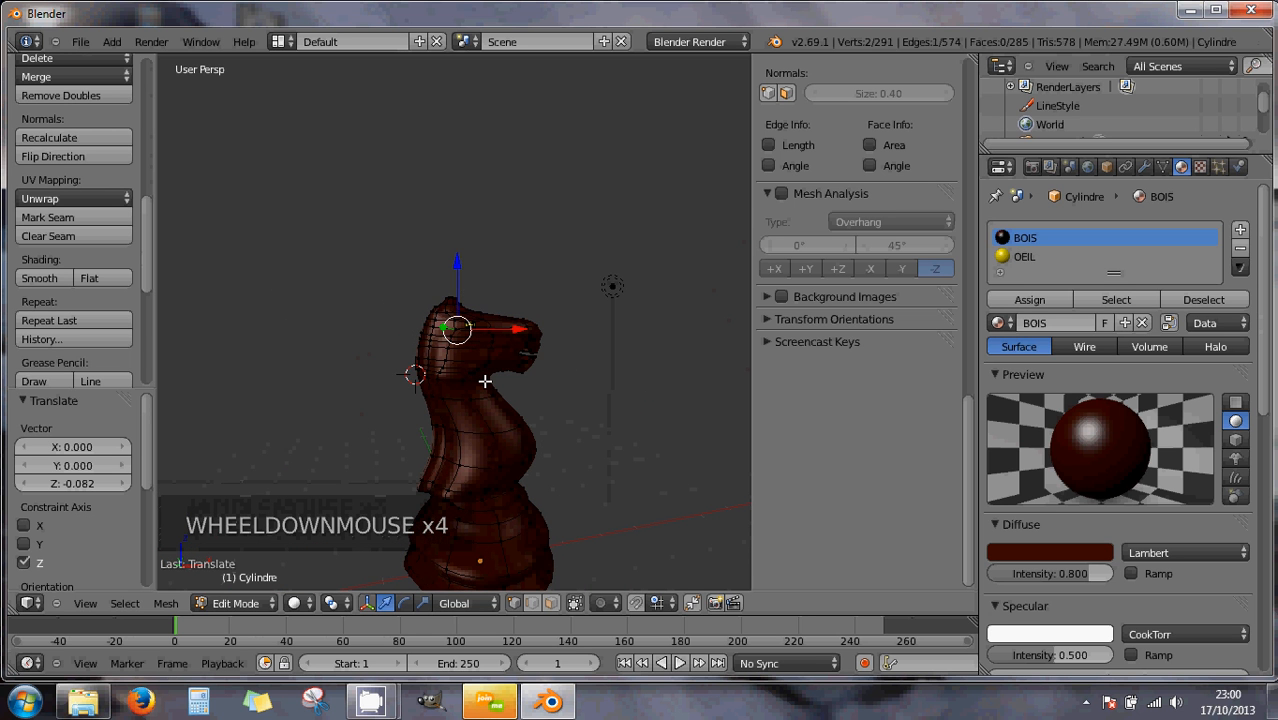
- Start saving the scene under a new name and browse to the Documents\3d\COURS folder
click(81, 45)
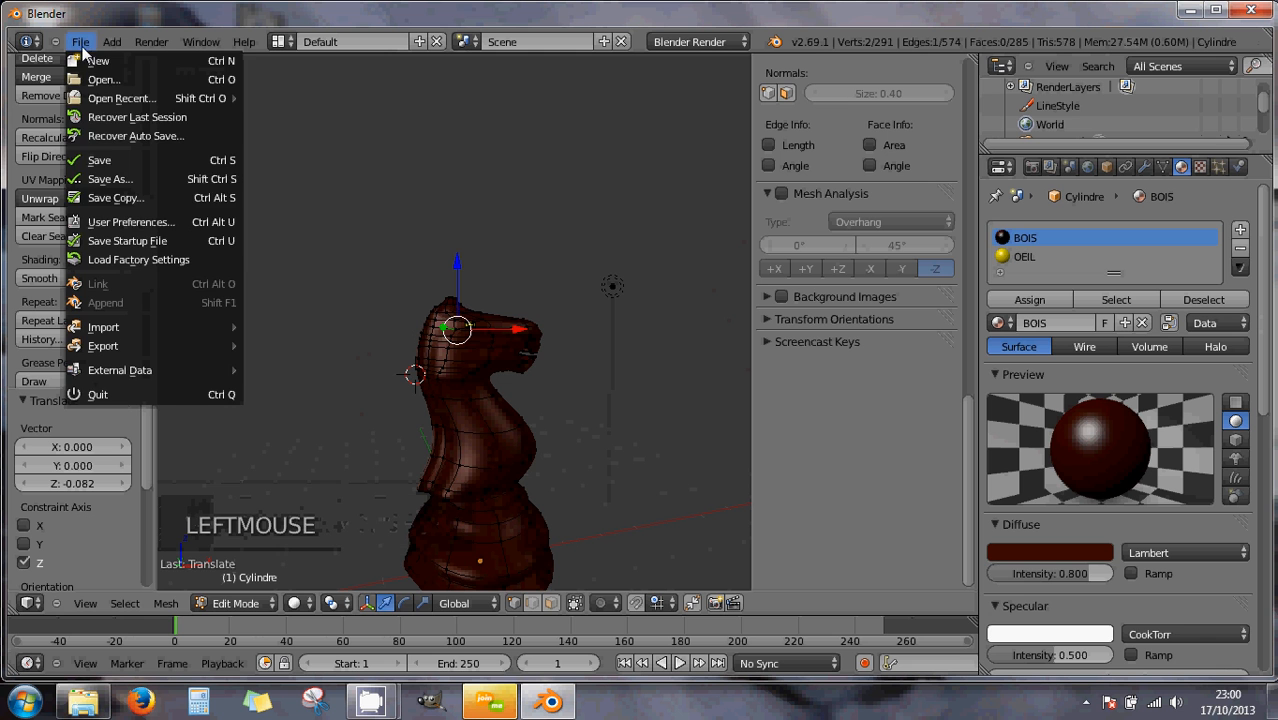
click(106, 178)
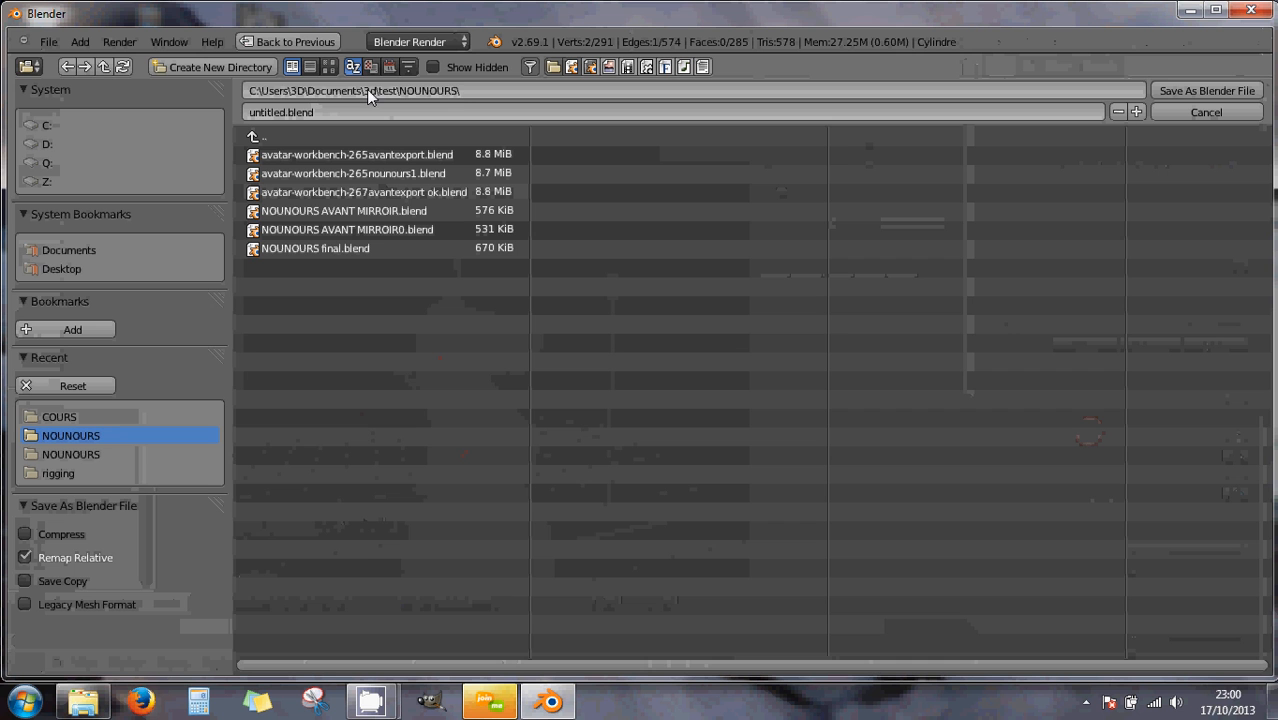
click(464, 91)
click(468, 91)
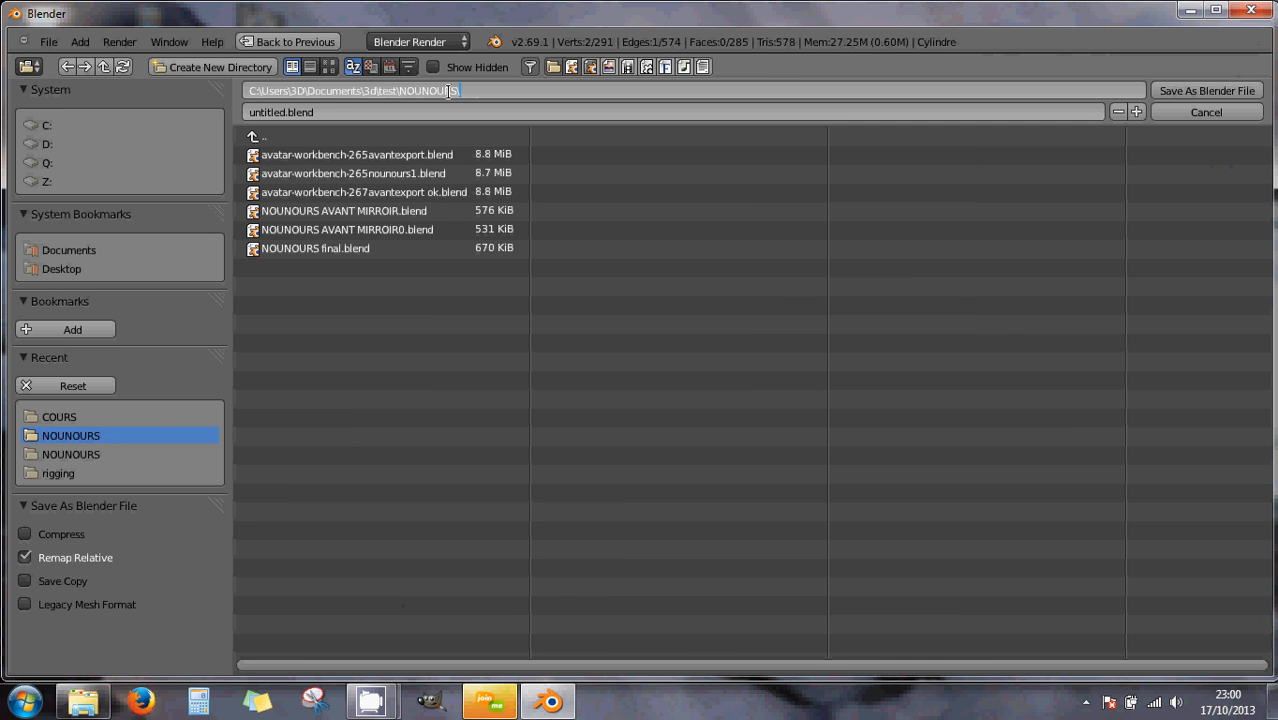
drag(463, 91, 399, 91)
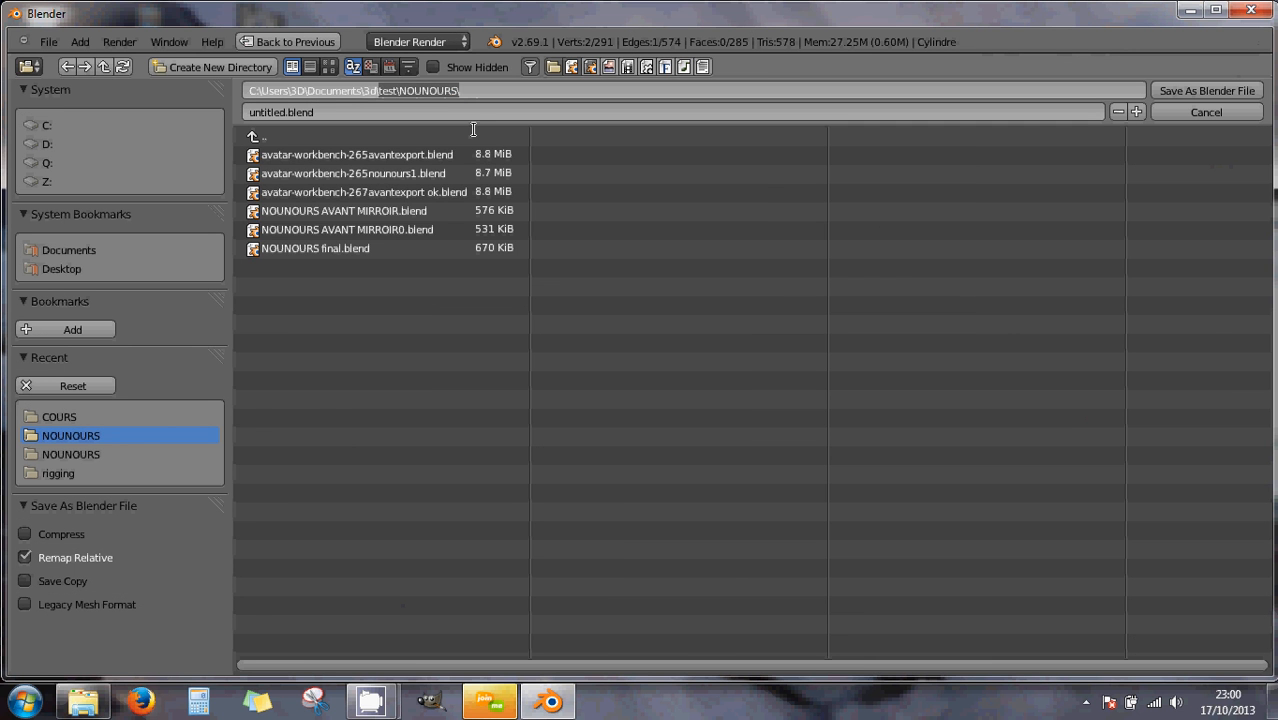
key(BackSpace)
key(Return)
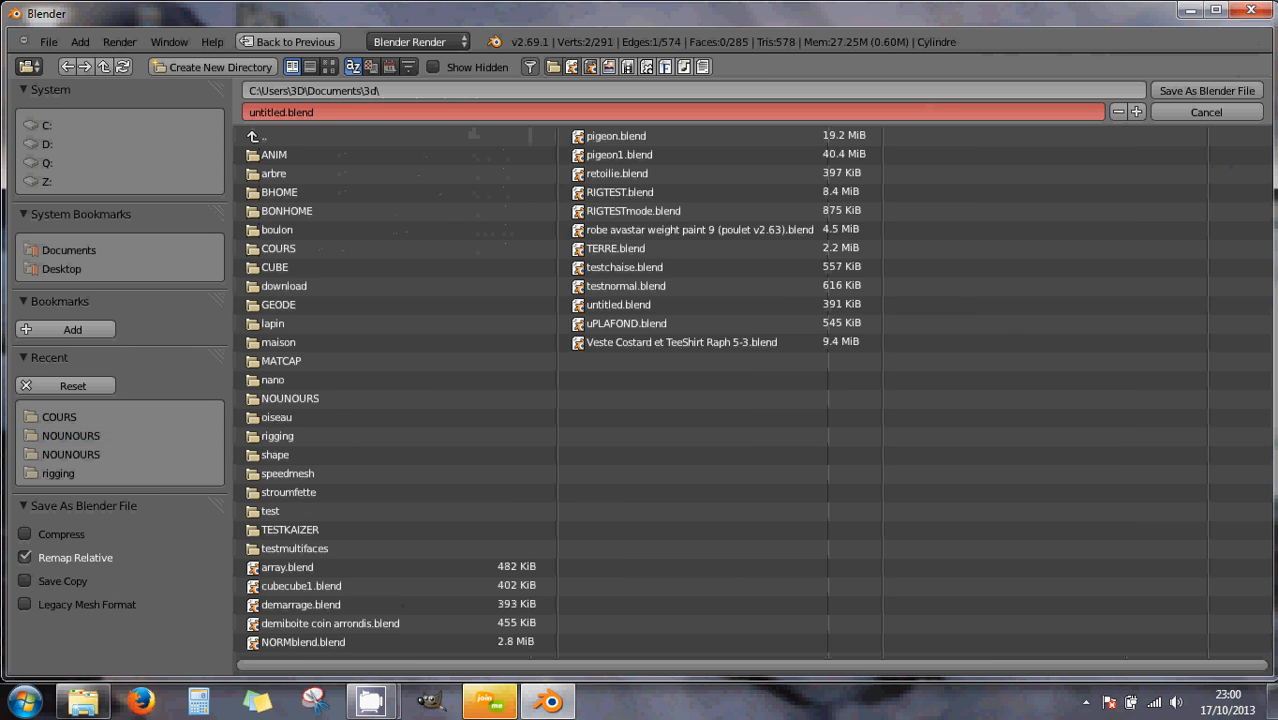
click(281, 248)
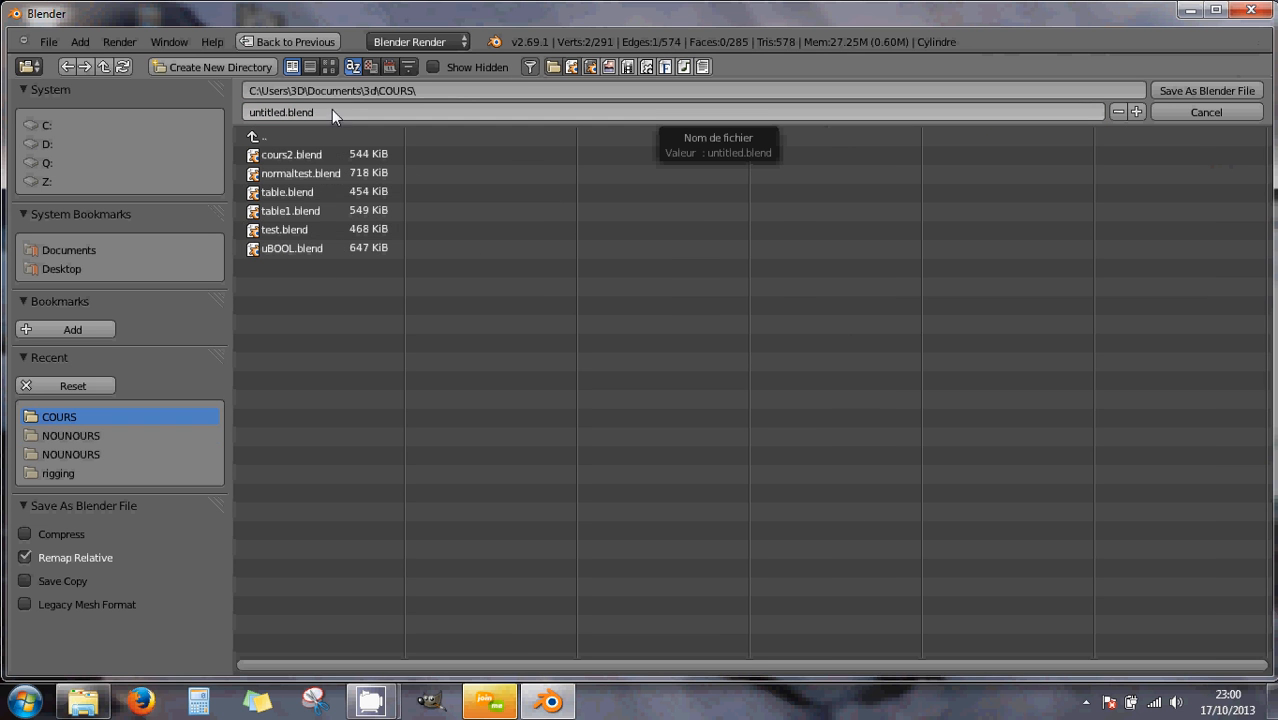
- Name the file CAVALIER.blend and save it in the COURS folder
click(282, 112)
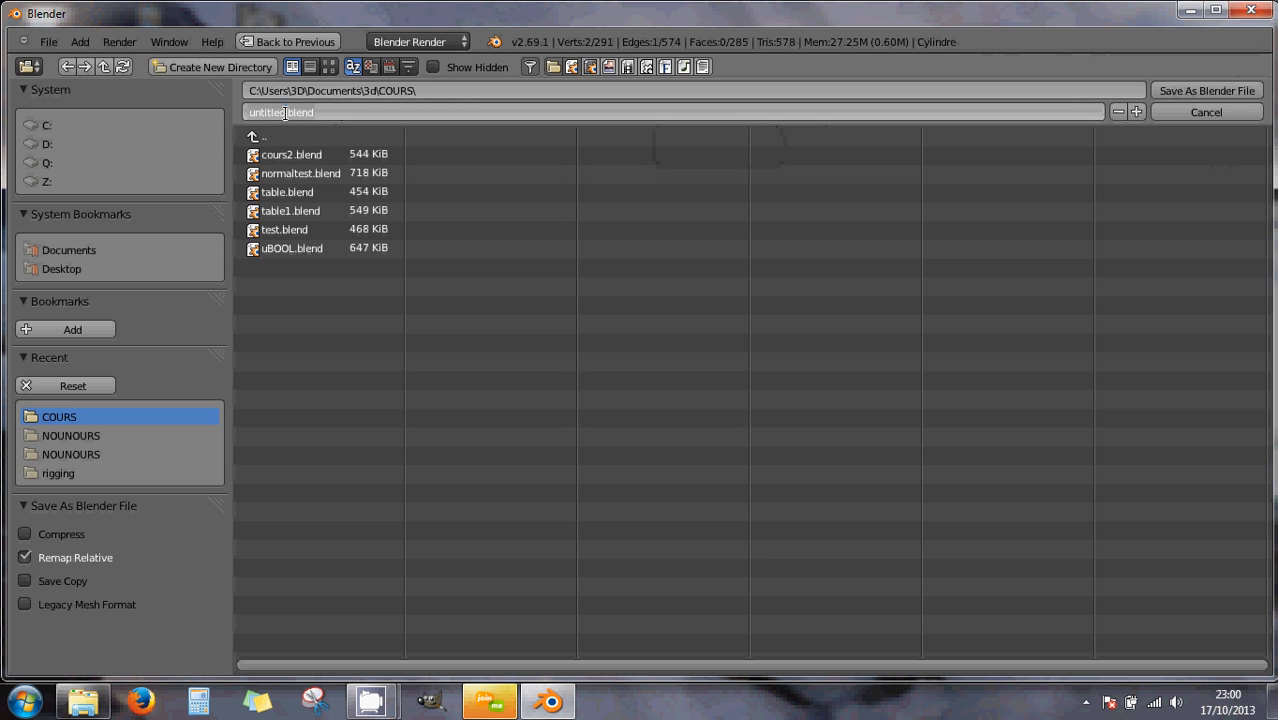
drag(282, 112, 234, 112)
text(CH)
key(BackSpace)
text(CAVA)
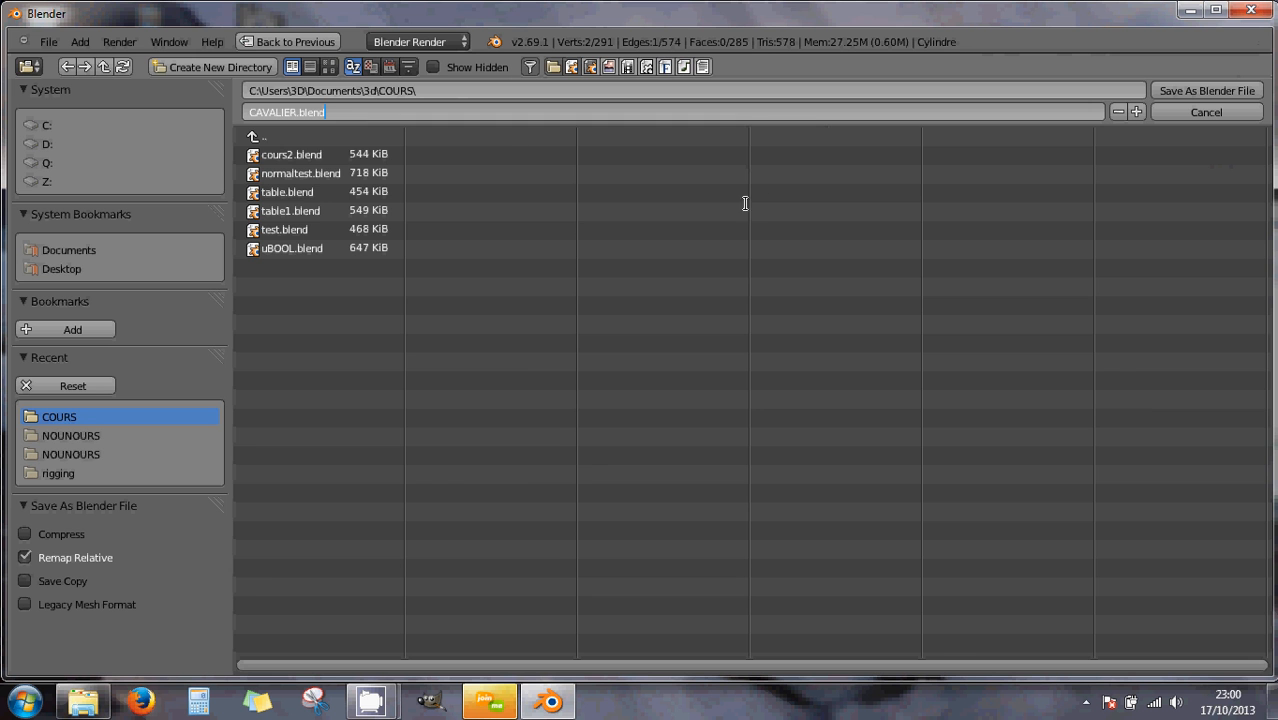
click(1235, 91)
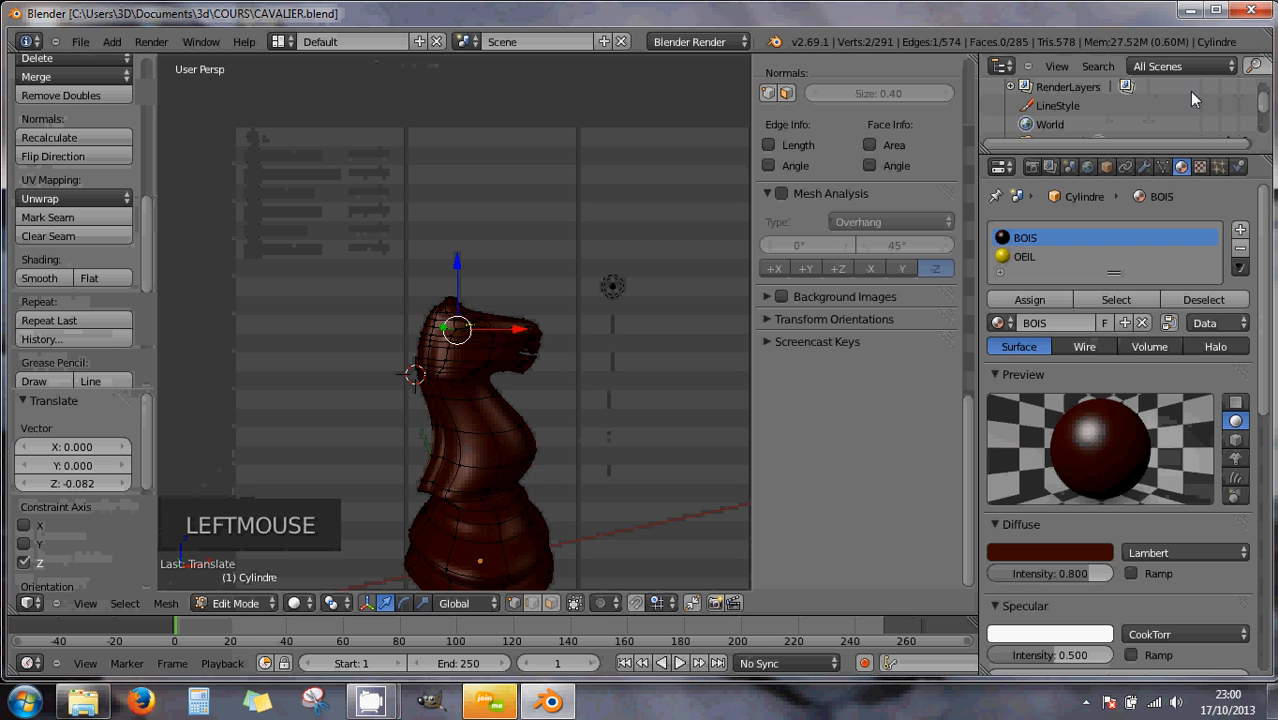
- Inspect the knight's head, eyes and neck from both sides, near and far
scroll(601, 344, down, 2)
middle_drag(601, 344, 622, 317)
scroll(450, 365, up, 5)
scroll(484, 384, down, 2)
middle_drag(485, 385, 489, 374)
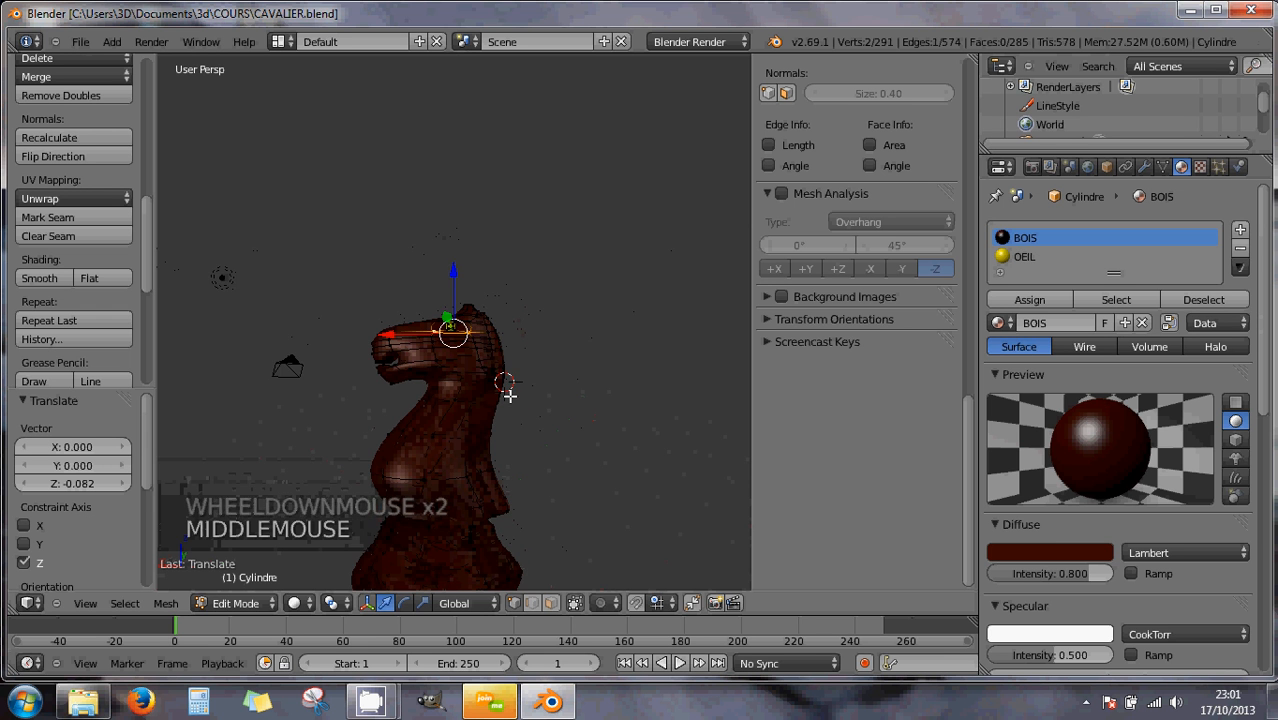
scroll(505, 392, up, 5)
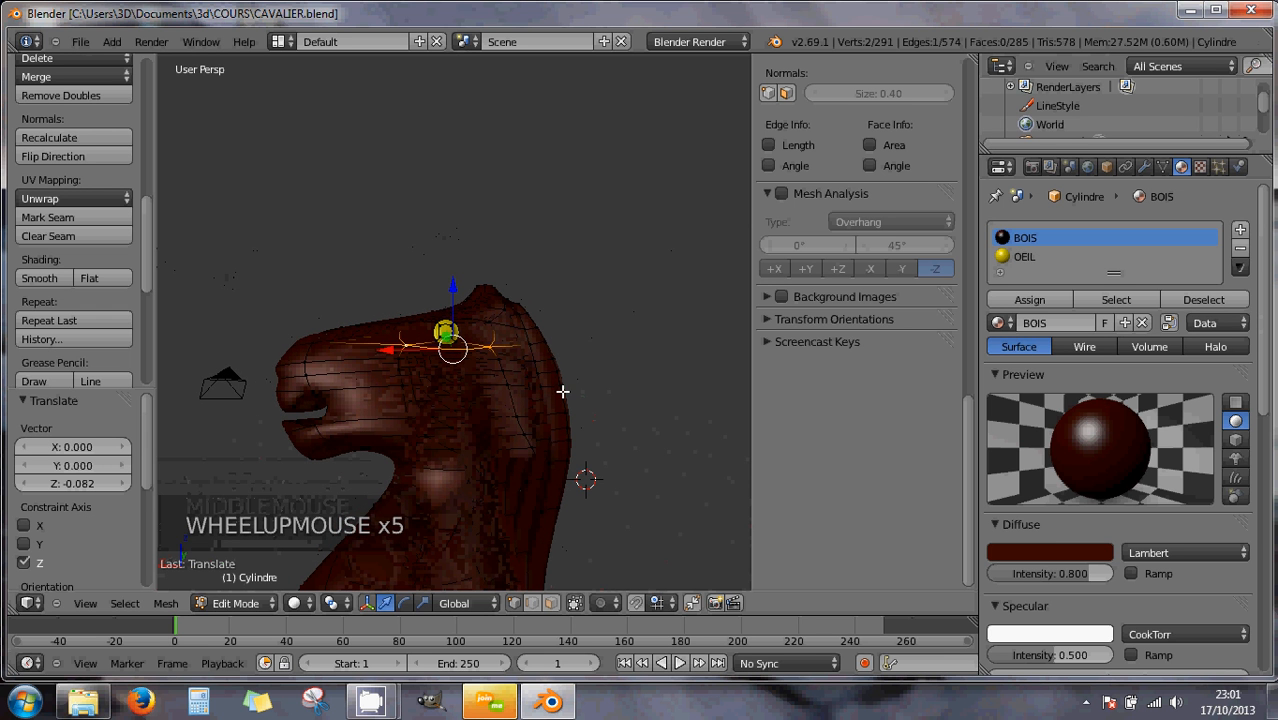
middle_drag(562, 392, 615, 398)
scroll(532, 396, down, 2)
scroll(533, 396, down, 2)
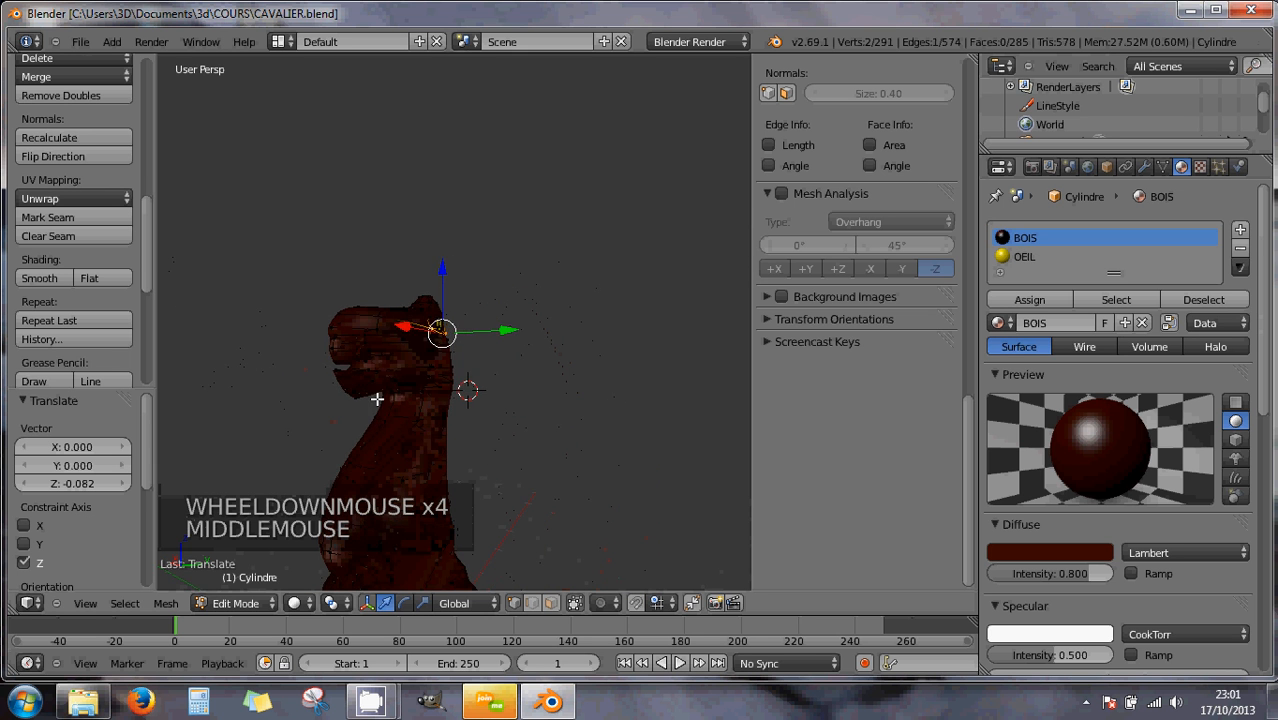
middle_drag(377, 399, 639, 398)
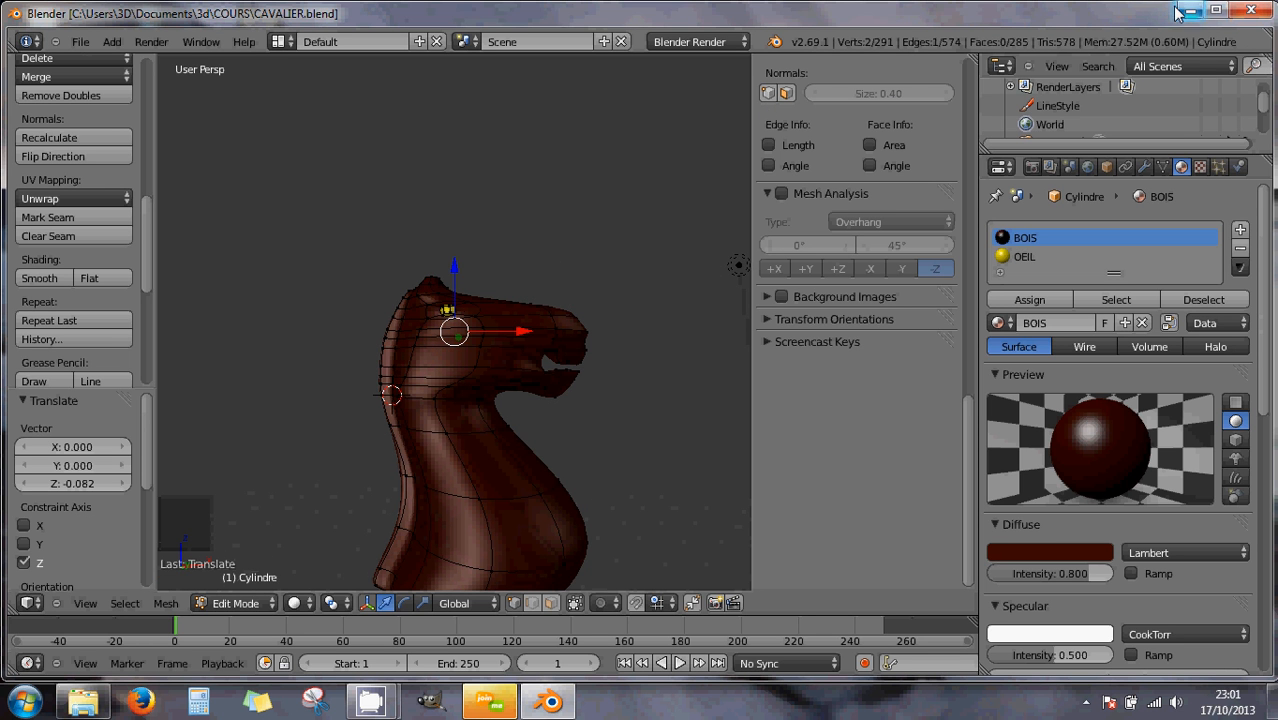
- Close Blender
click(1251, 10)
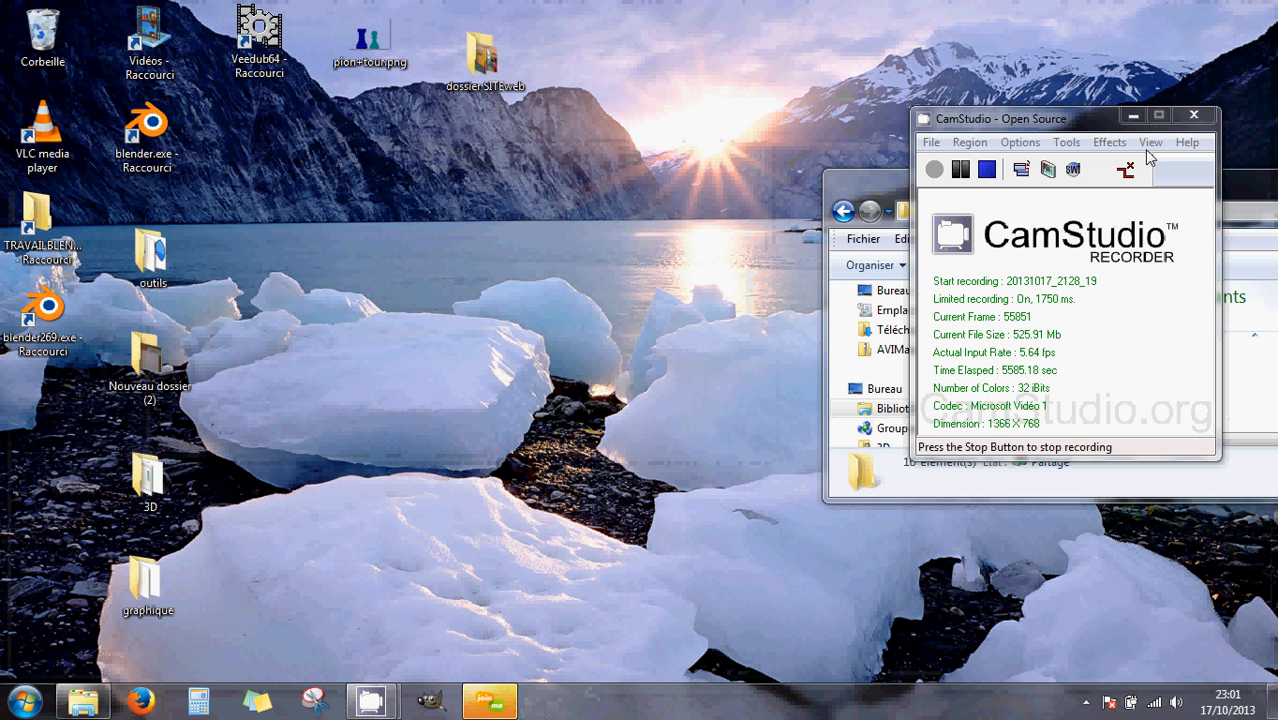